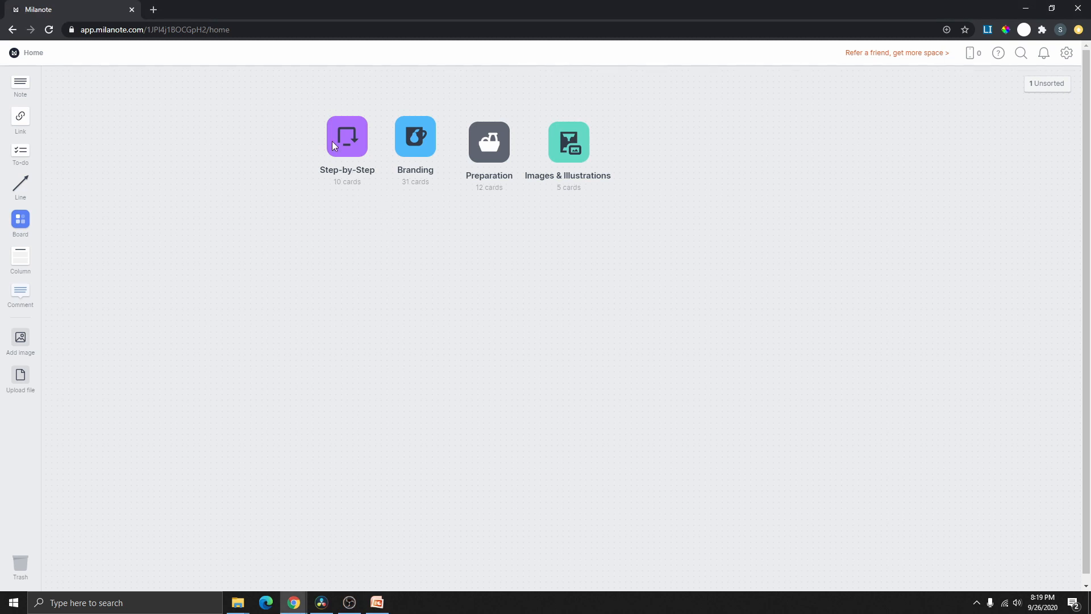
# - Open the Step-by-Step board from the Milanote home screen
pyautogui.click(347, 144)
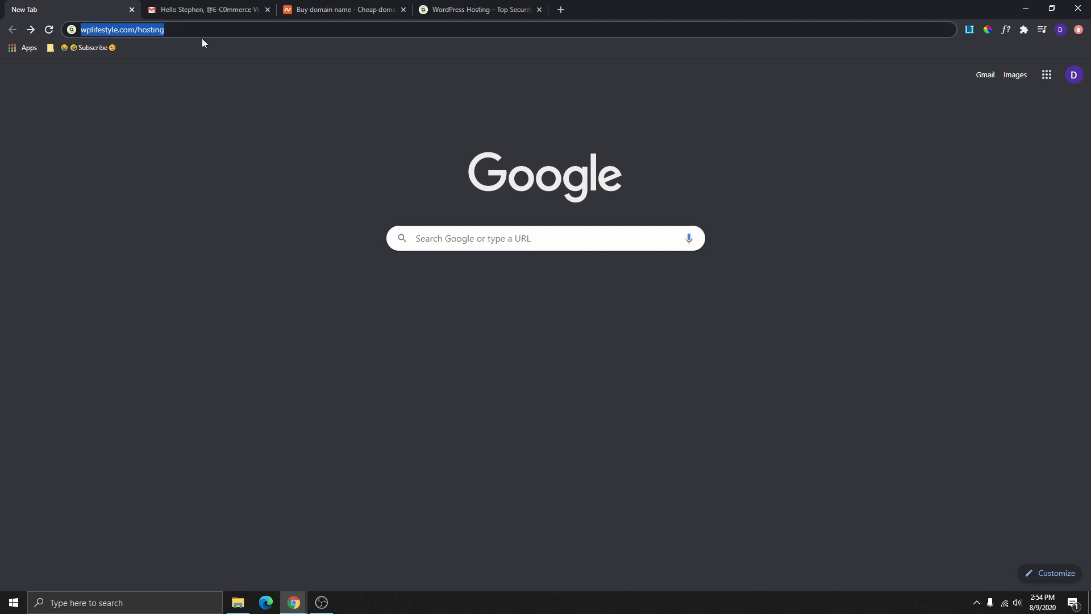
# - Load wplifestyle.com/hosting, which redirects to SiteGround's StartUp/GrowBig/GoGeek hosting plans page
pyautogui.press('Return')
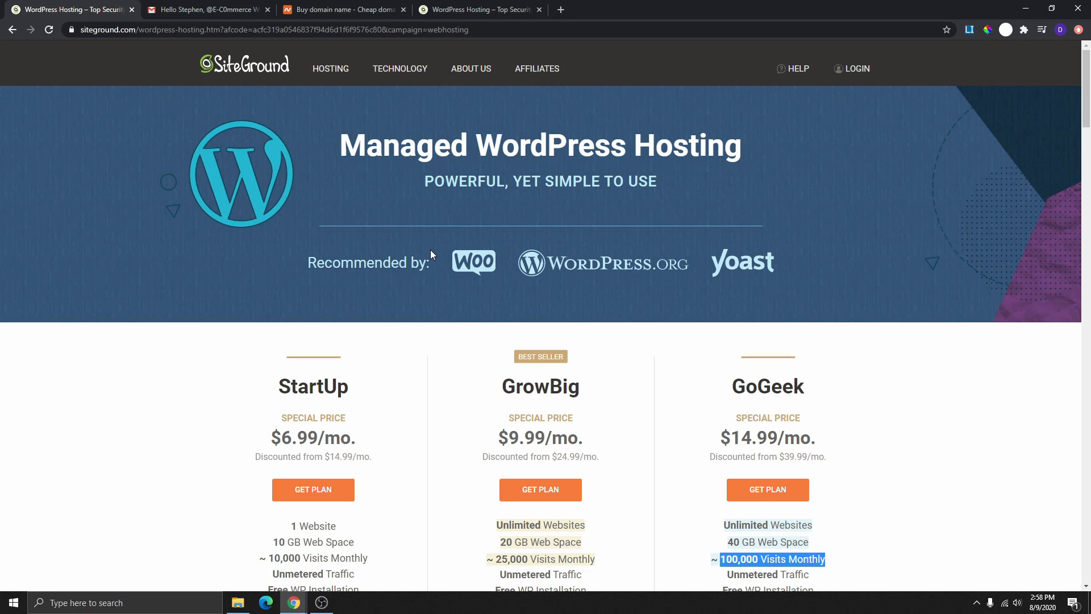
pyautogui.scroll(-3, 428, 253)
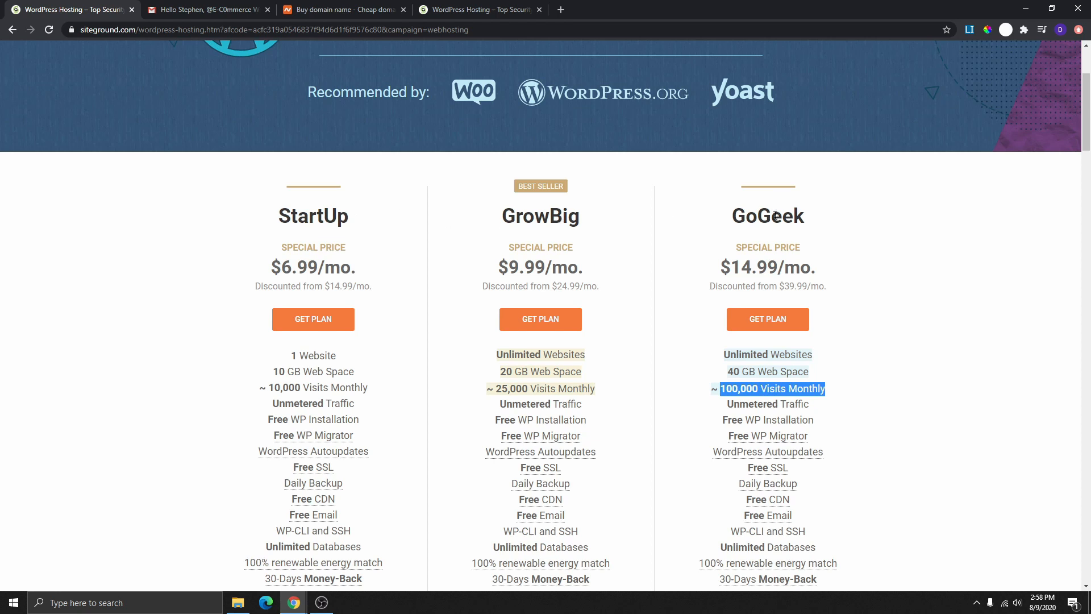
pyautogui.scroll(-2, 407, 231)
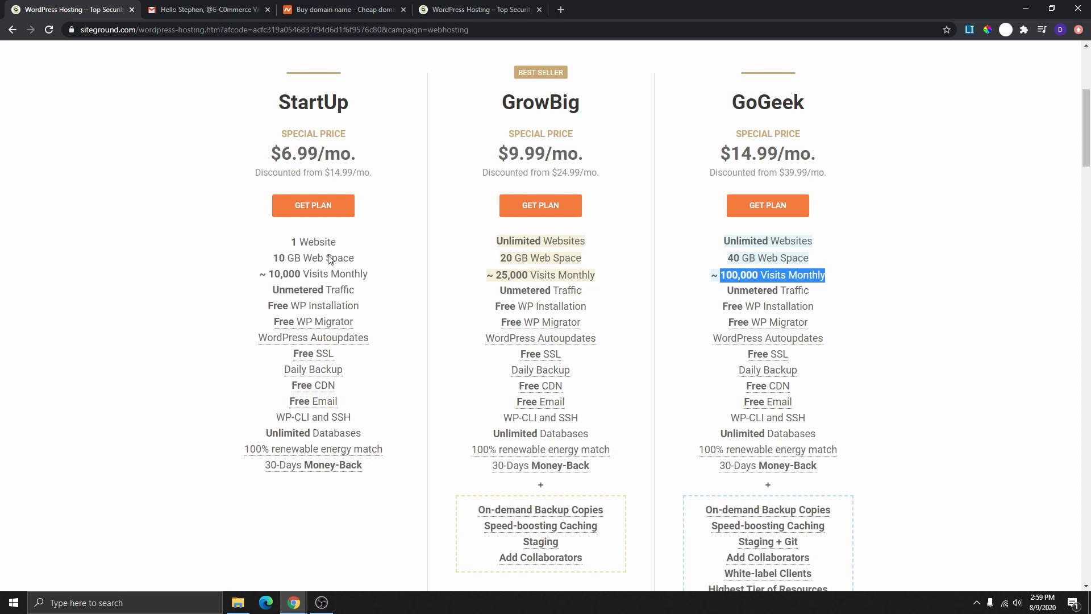
pyautogui.moveTo(291, 242); pyautogui.dragTo(334, 239)
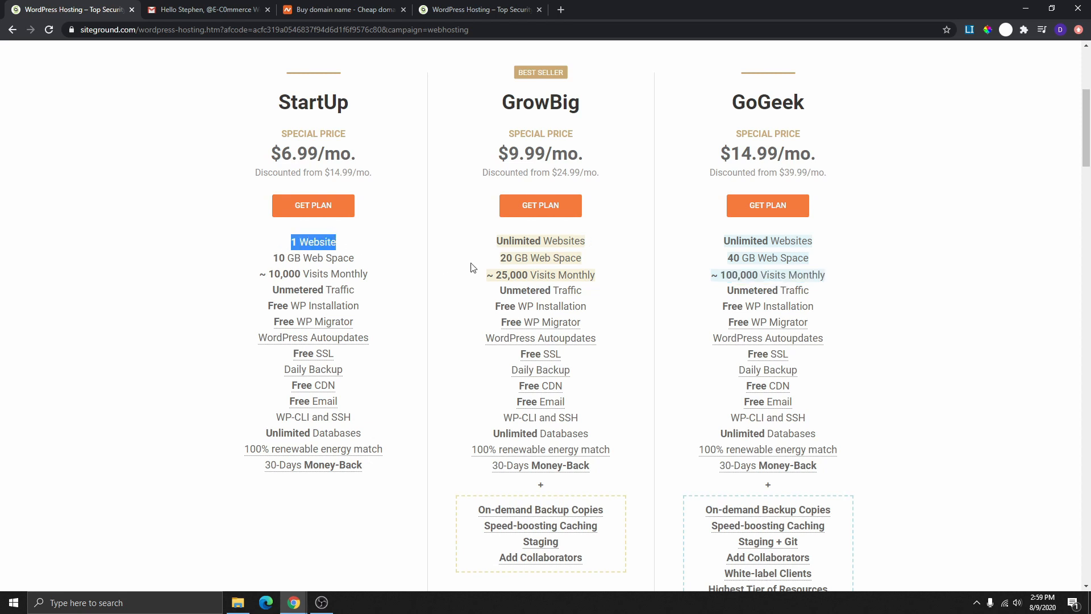
pyautogui.moveTo(496, 241); pyautogui.dragTo(591, 250)
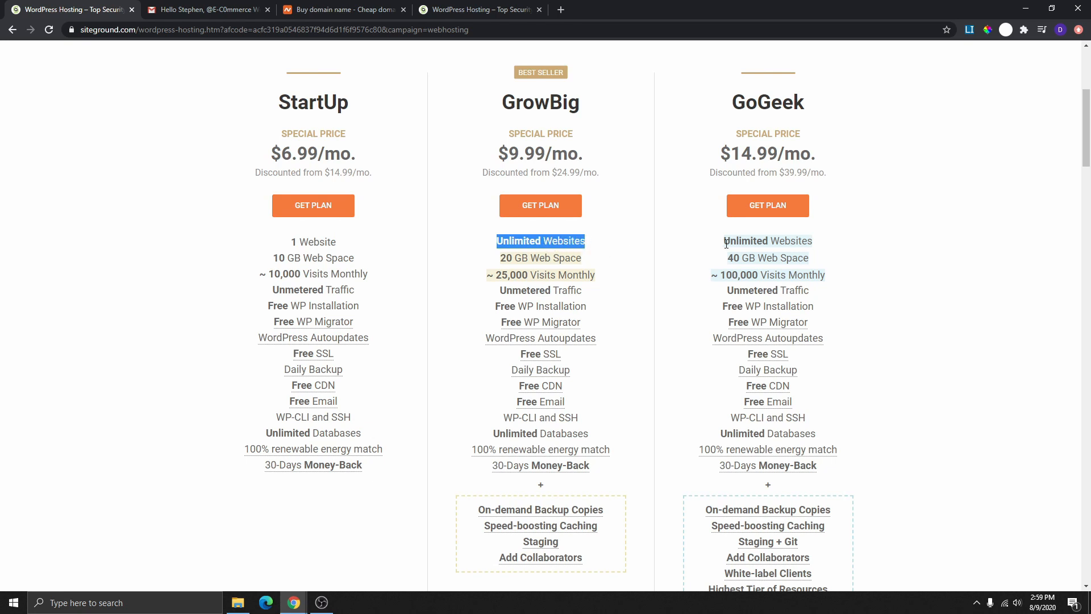
pyautogui.moveTo(726, 241); pyautogui.dragTo(813, 242)
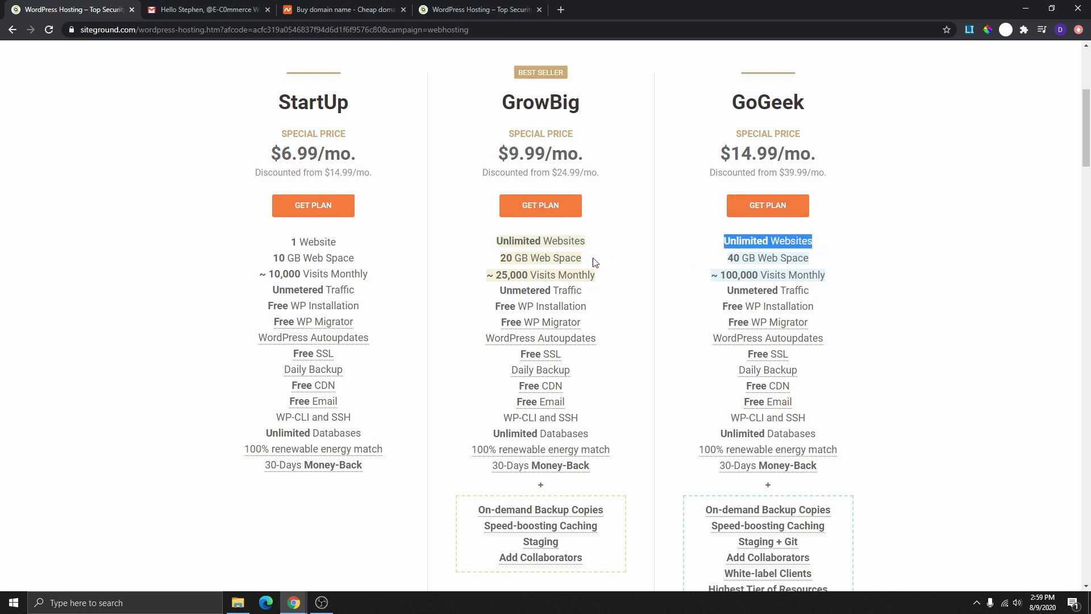
pyautogui.moveTo(273, 259); pyautogui.dragTo(369, 257)
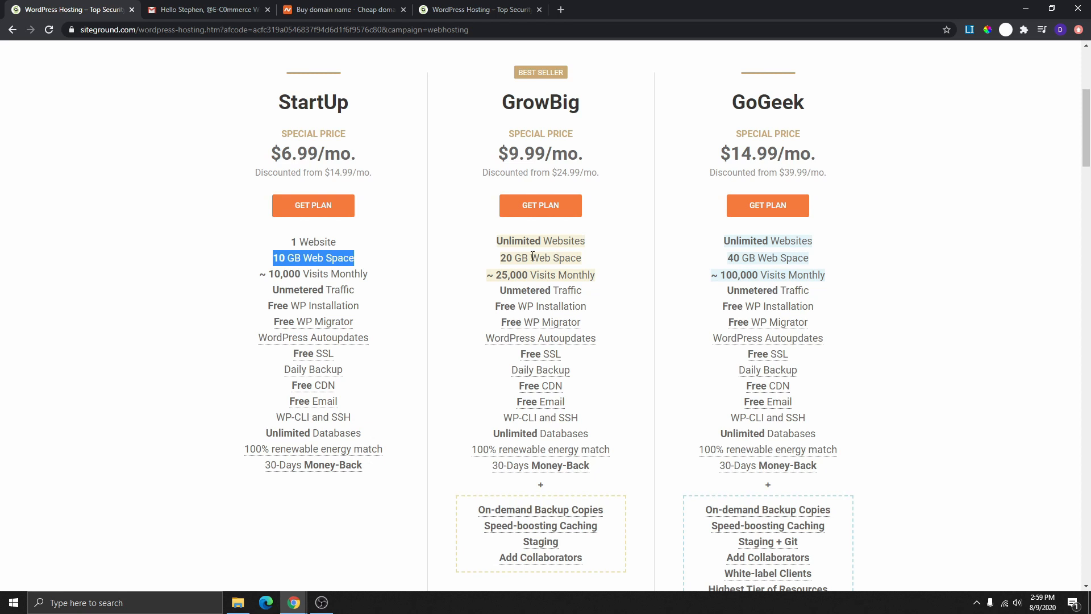
pyautogui.moveTo(503, 258); pyautogui.dragTo(592, 263)
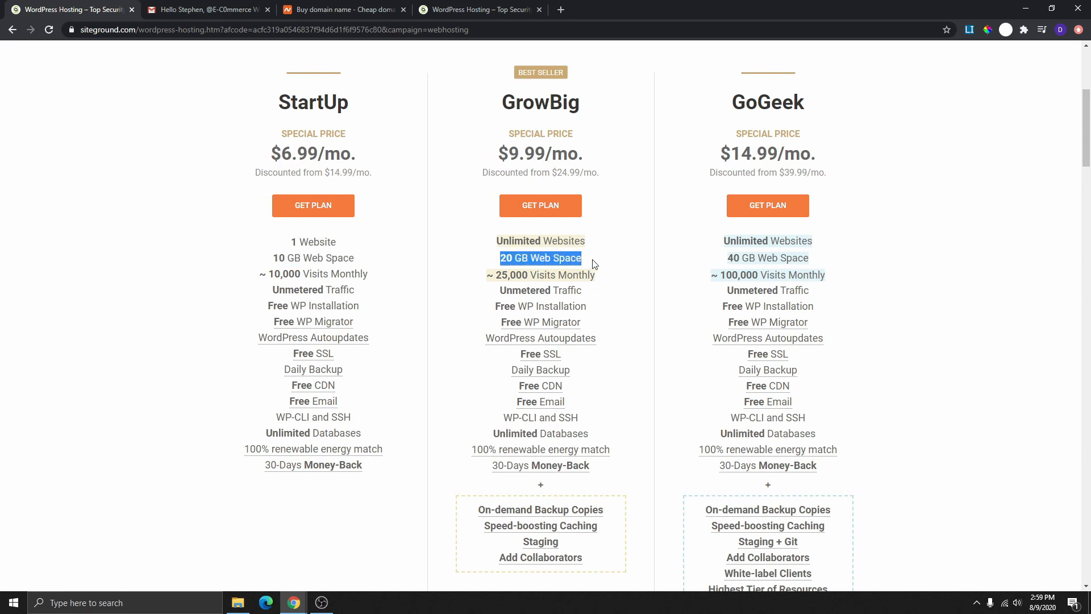
pyautogui.moveTo(729, 257); pyautogui.dragTo(821, 261)
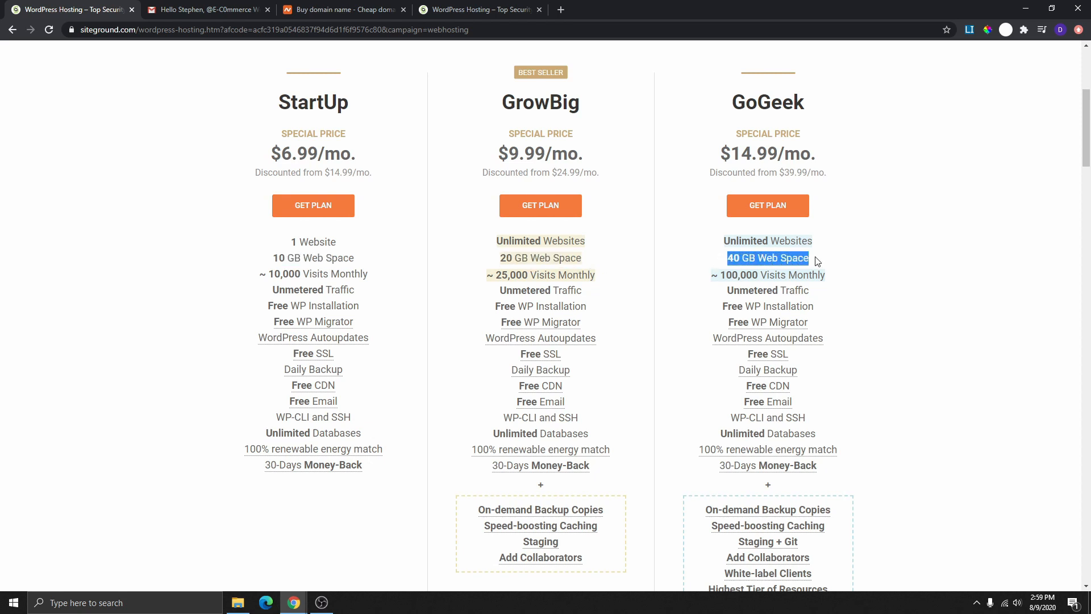
pyautogui.moveTo(270, 273); pyautogui.dragTo(369, 274)
pyautogui.click(273, 271)
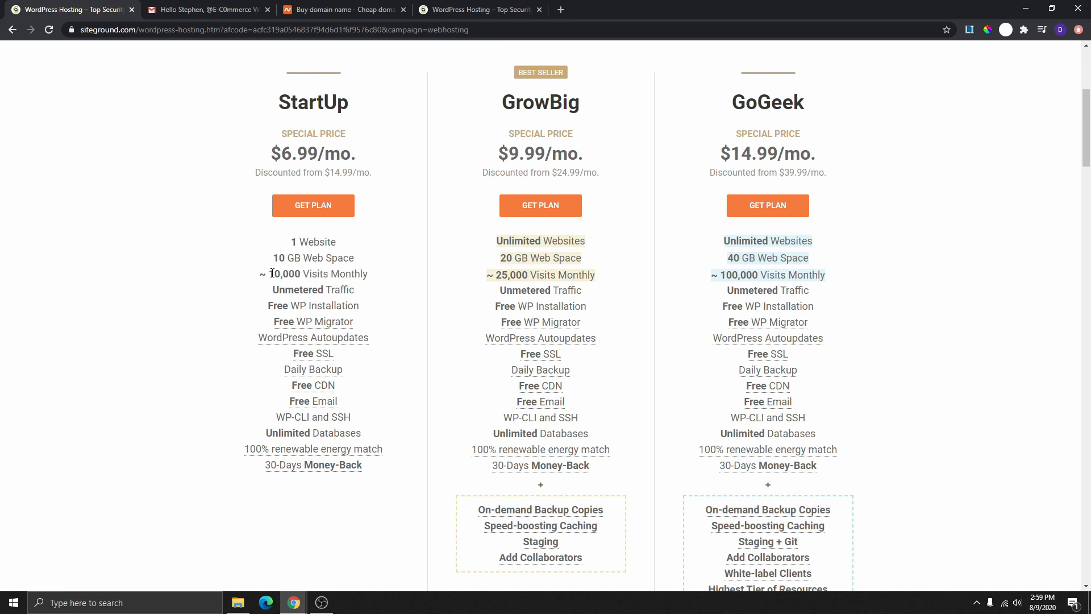
pyautogui.moveTo(272, 273); pyautogui.dragTo(378, 278)
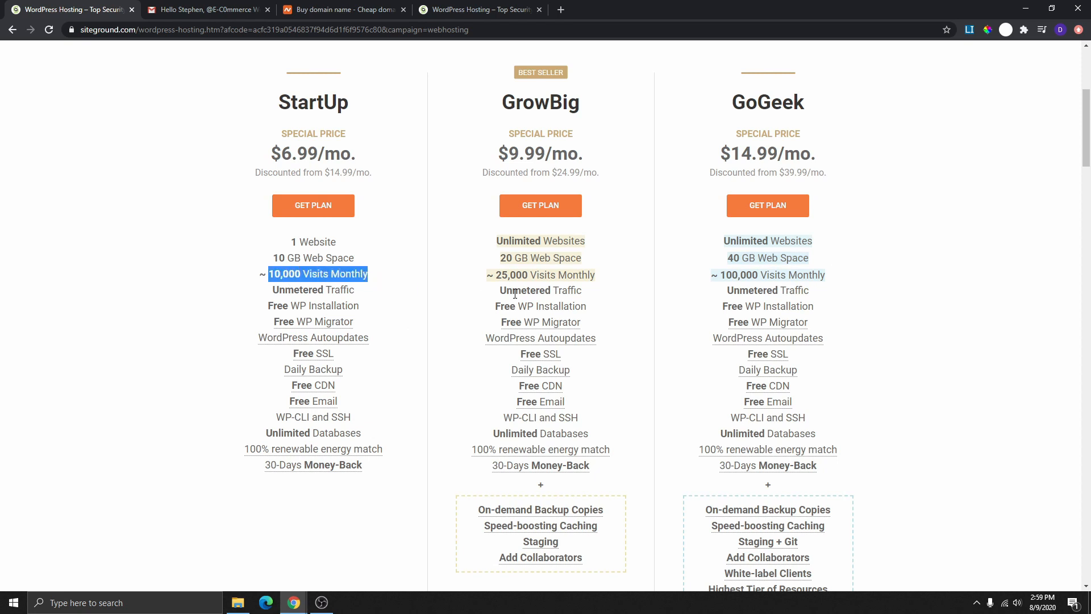
pyautogui.moveTo(496, 274); pyautogui.dragTo(583, 275)
pyautogui.moveTo(721, 276); pyautogui.dragTo(834, 285)
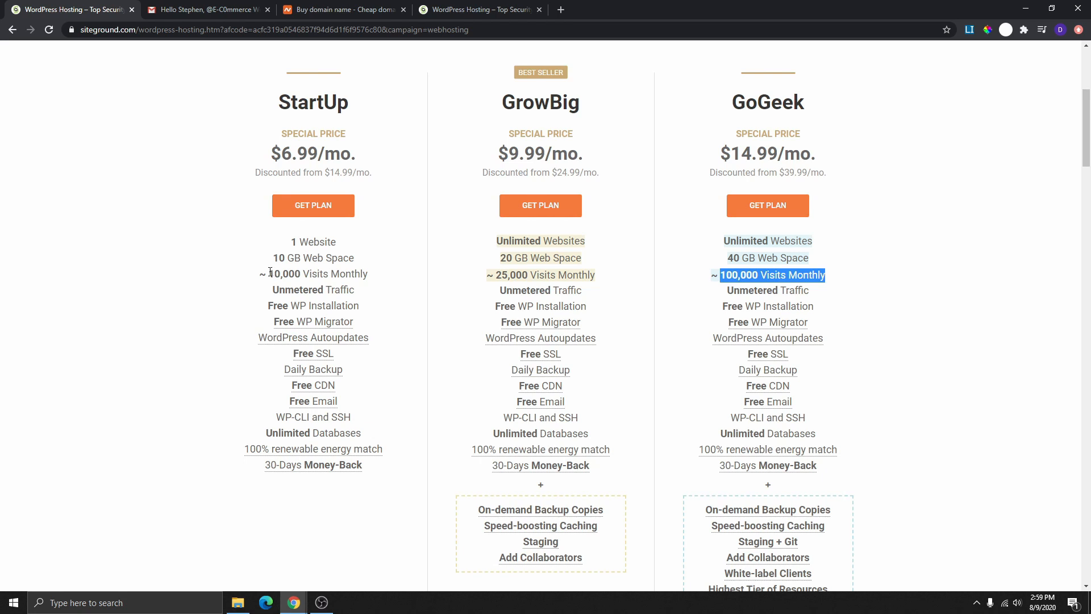
pyautogui.moveTo(270, 273); pyautogui.dragTo(379, 287)
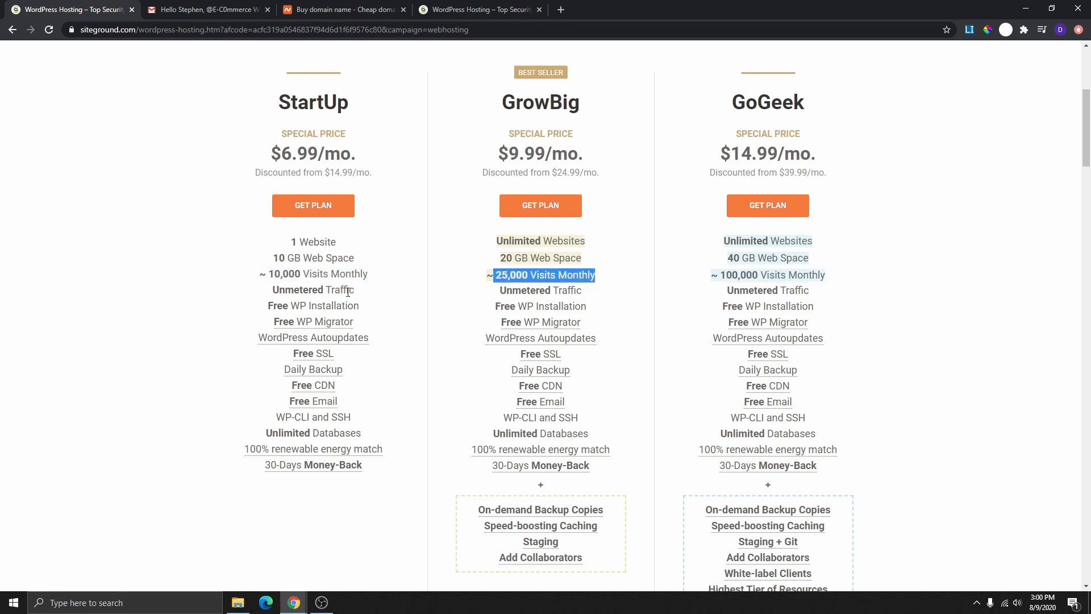
pyautogui.click(313, 279)
pyautogui.moveTo(273, 277); pyautogui.dragTo(402, 280)
pyautogui.click(489, 275)
pyautogui.moveTo(489, 275); pyautogui.dragTo(608, 283)
pyautogui.moveTo(548, 344)
pyautogui.moveTo(267, 276); pyautogui.dragTo(375, 283)
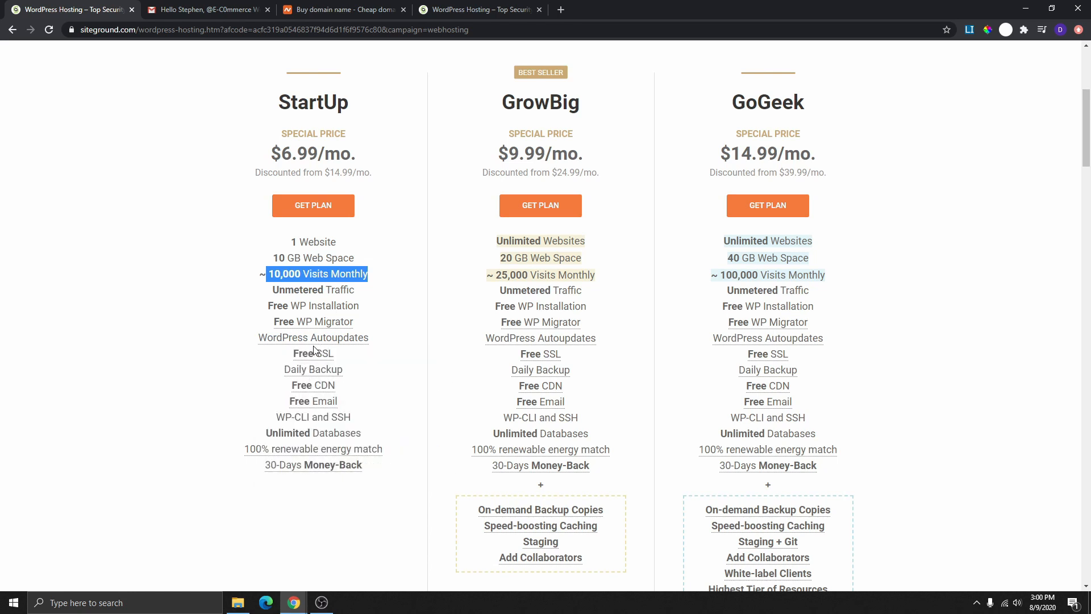
pyautogui.scroll(-3, 315, 349)
pyautogui.scroll(1, 341, 250)
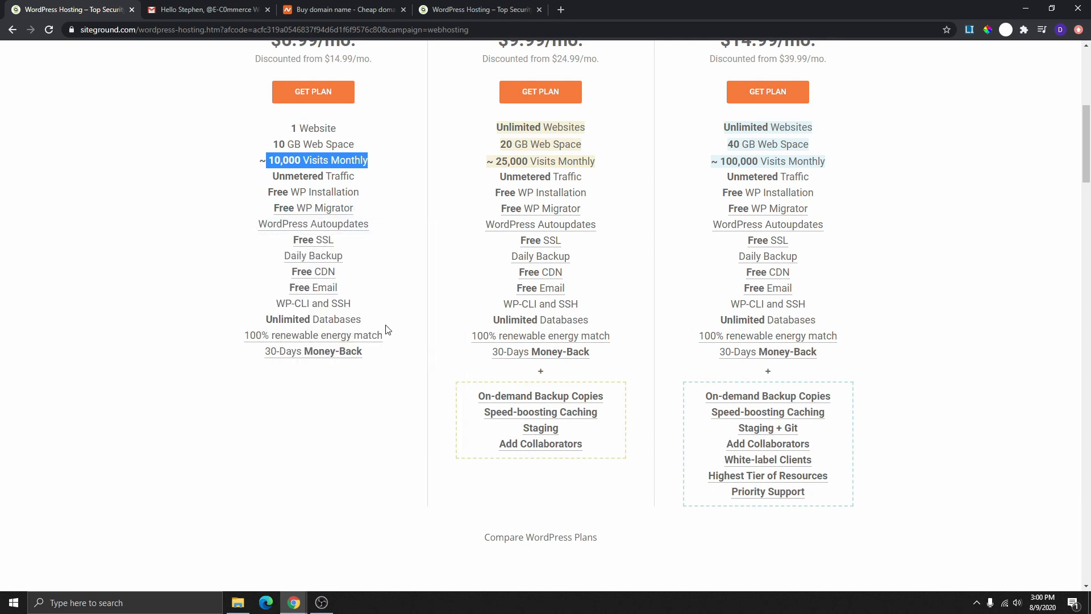
pyautogui.moveTo(373, 337)
pyautogui.moveTo(342, 355)
pyautogui.scroll(1, 361, 358)
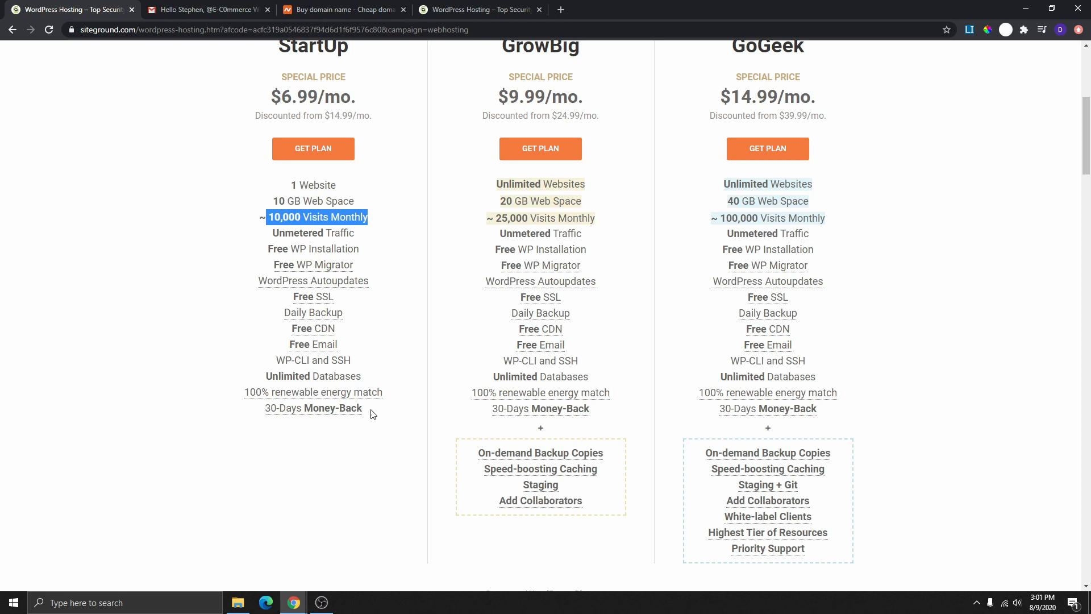
pyautogui.scroll(2, 372, 416)
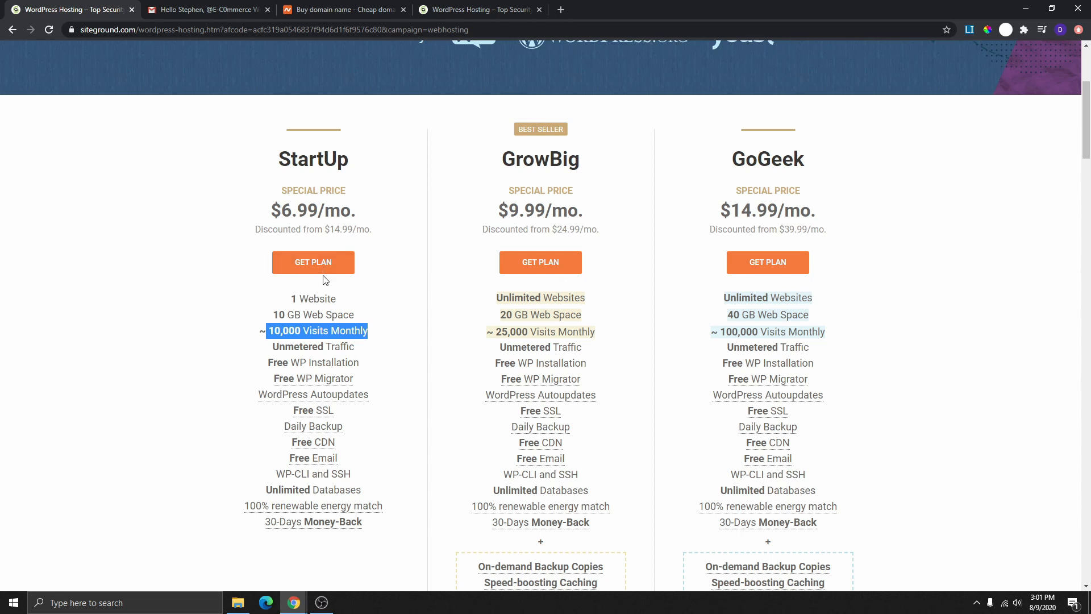
# - Order the StartUp plan and choose to register Facebook as a new .com domain
pyautogui.click(313, 262)
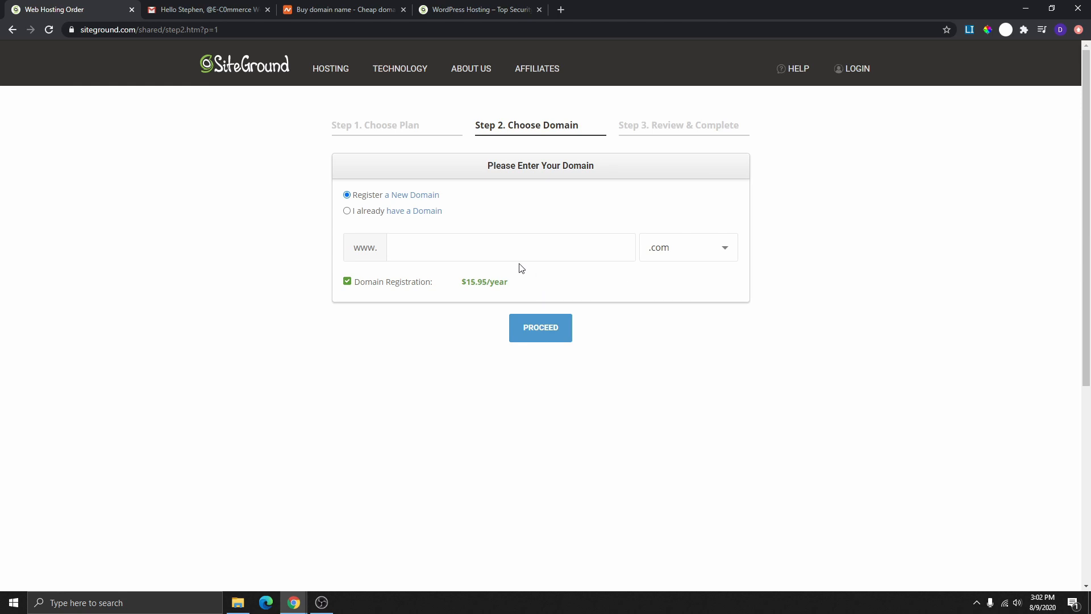
pyautogui.click(347, 211)
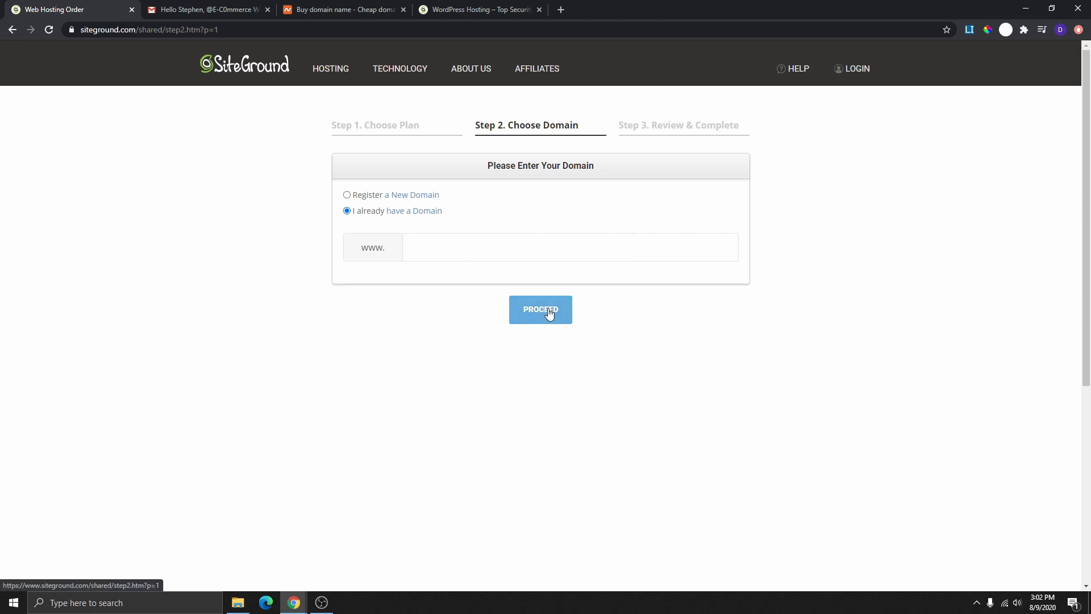
pyautogui.click(601, 246)
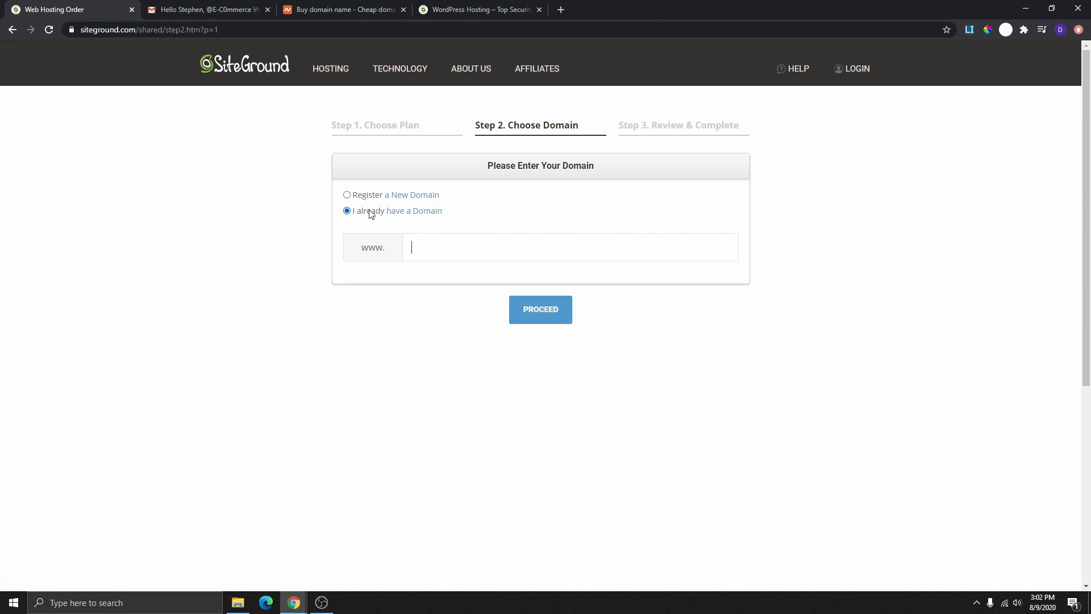
pyautogui.click(346, 195)
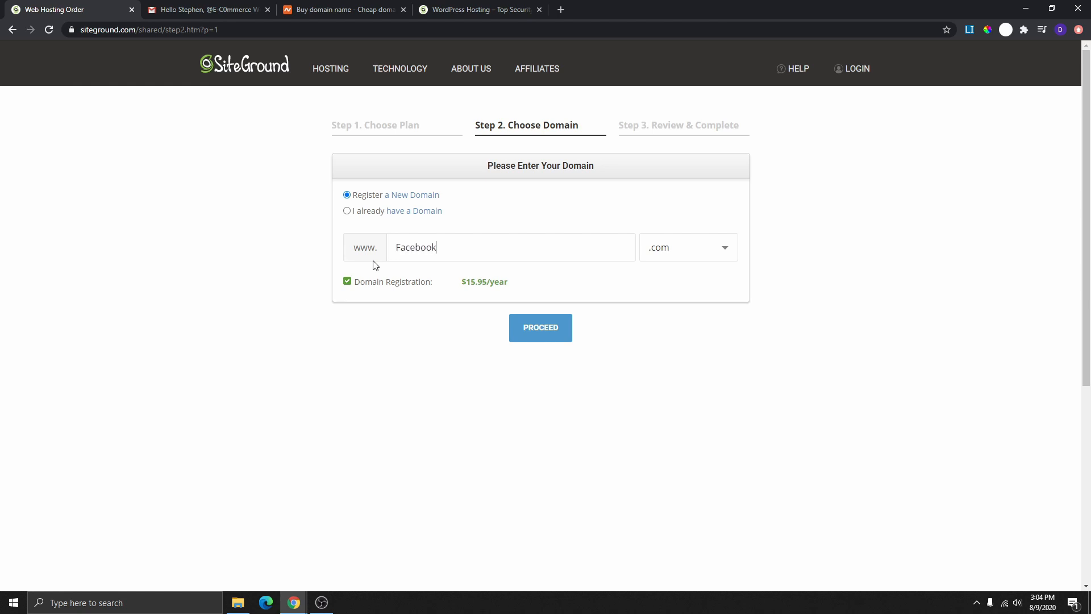
# - After the invalid-domain error, paste mywebsite11 over Facebook and keep the .com extension
pyautogui.click(547, 336)
pyautogui.moveTo(432, 196); pyautogui.dragTo(272, 200)
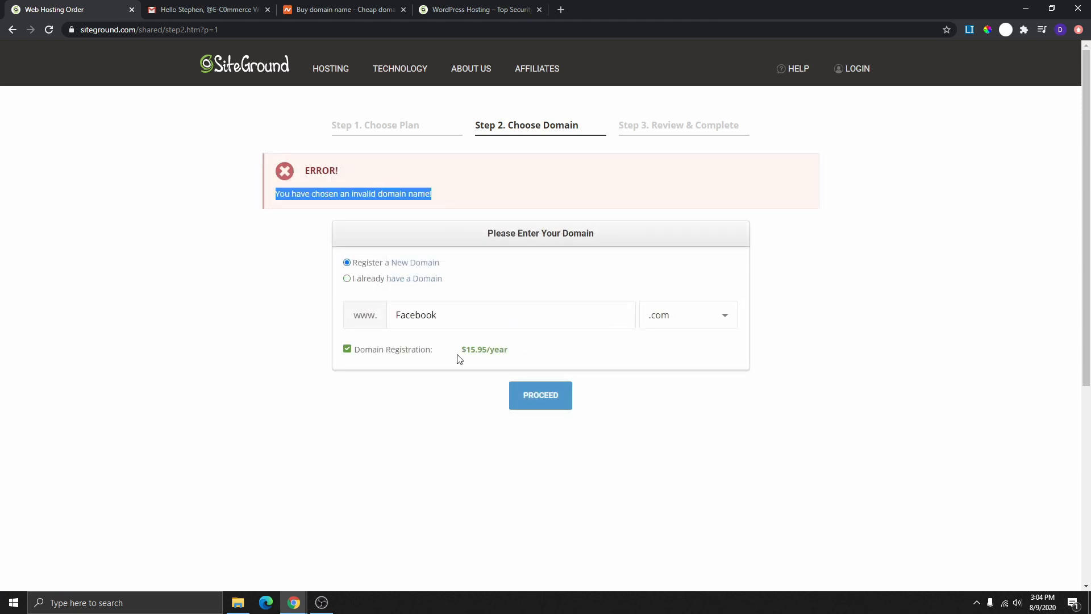
pyautogui.click(453, 311)
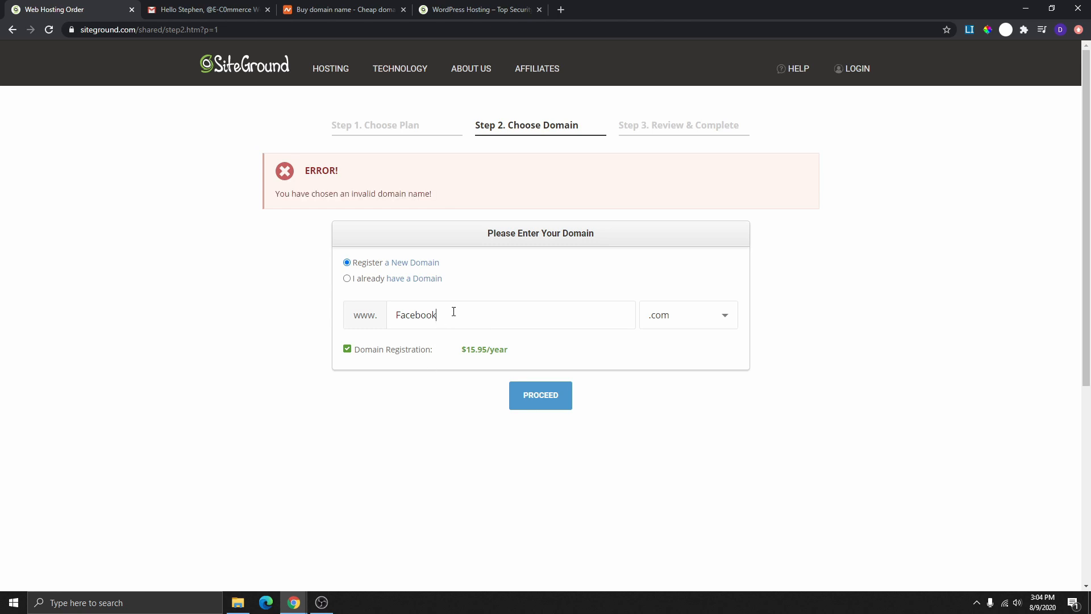
pyautogui.doubleClick(431, 315)
pyautogui.write('mywebsite11')
pyautogui.click(725, 318)
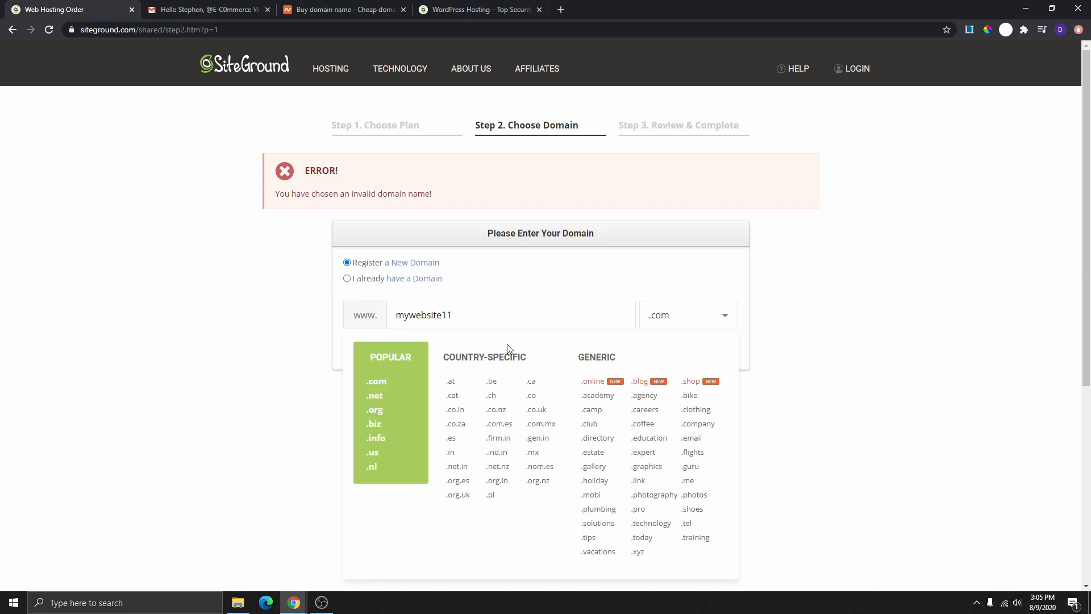
pyautogui.click(379, 384)
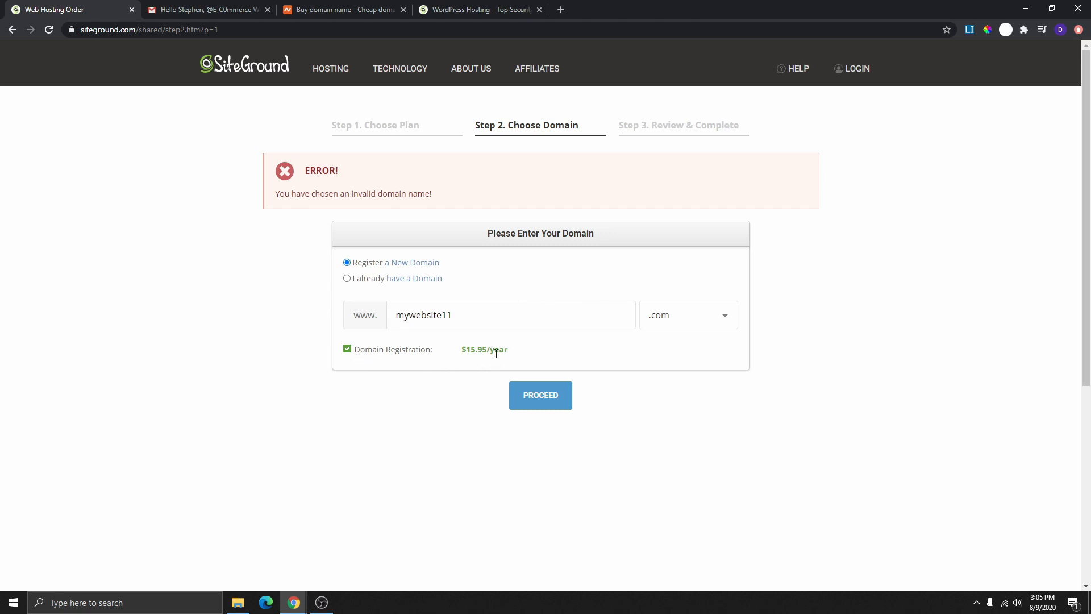
# - Submit mywebsite11.com and enter the account password and its confirmation
pyautogui.click(539, 398)
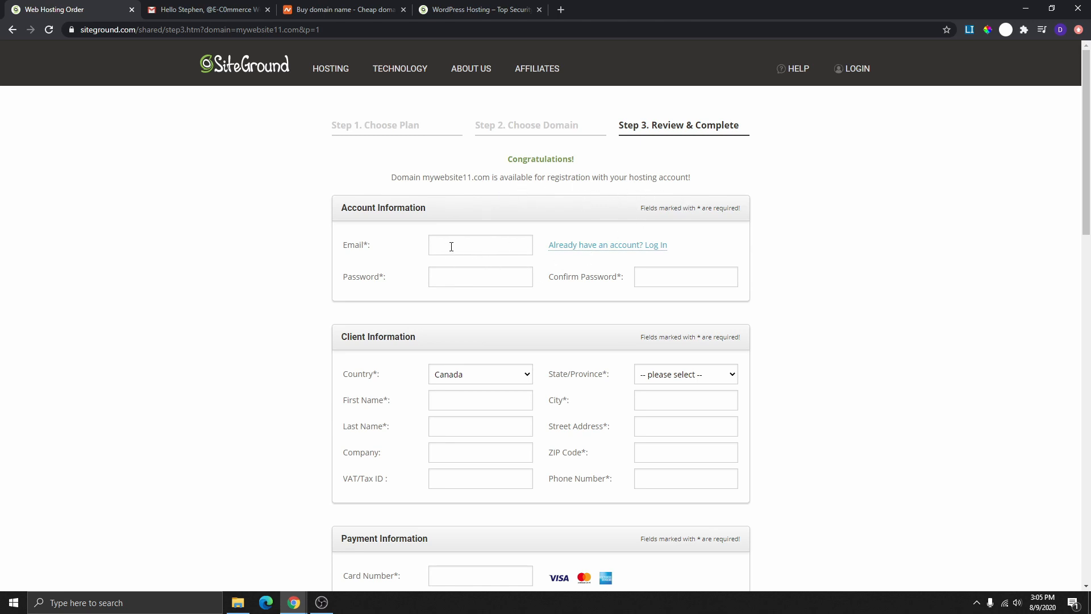
pyautogui.click(478, 275)
pyautogui.click(647, 277)
pyautogui.scroll(-3, 577, 275)
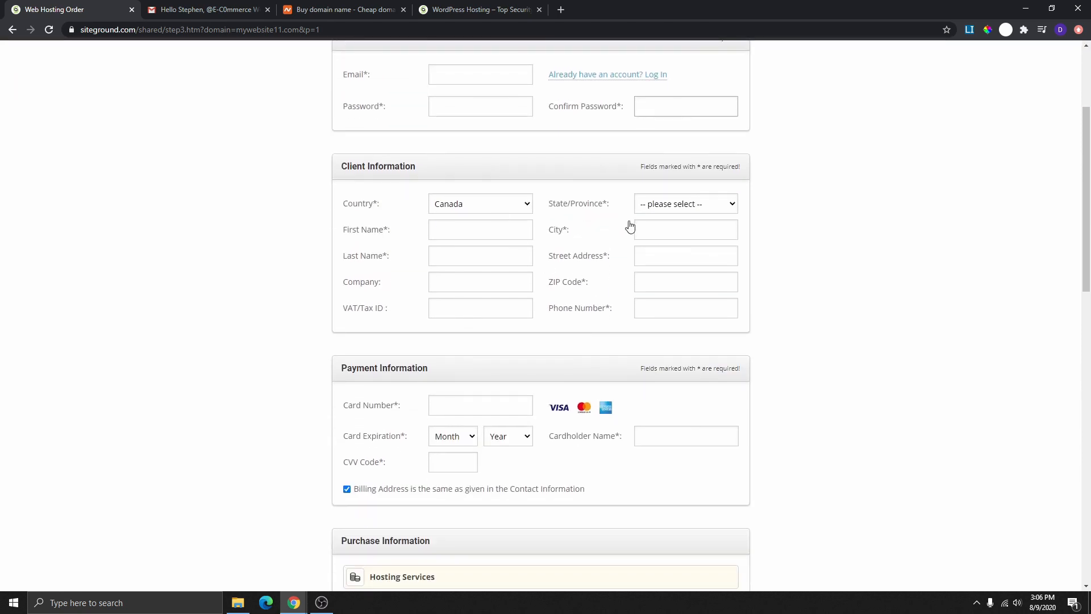
pyautogui.scroll(-1, 577, 220)
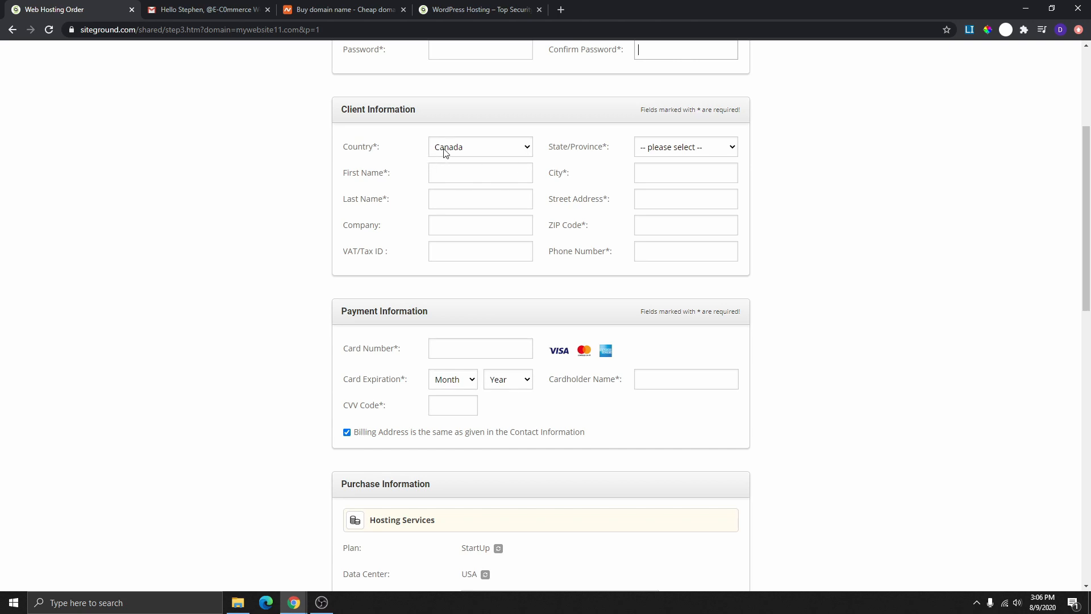
# - Fill in the client information, keeping Canada and choosing British Columbia as province
pyautogui.click(522, 152)
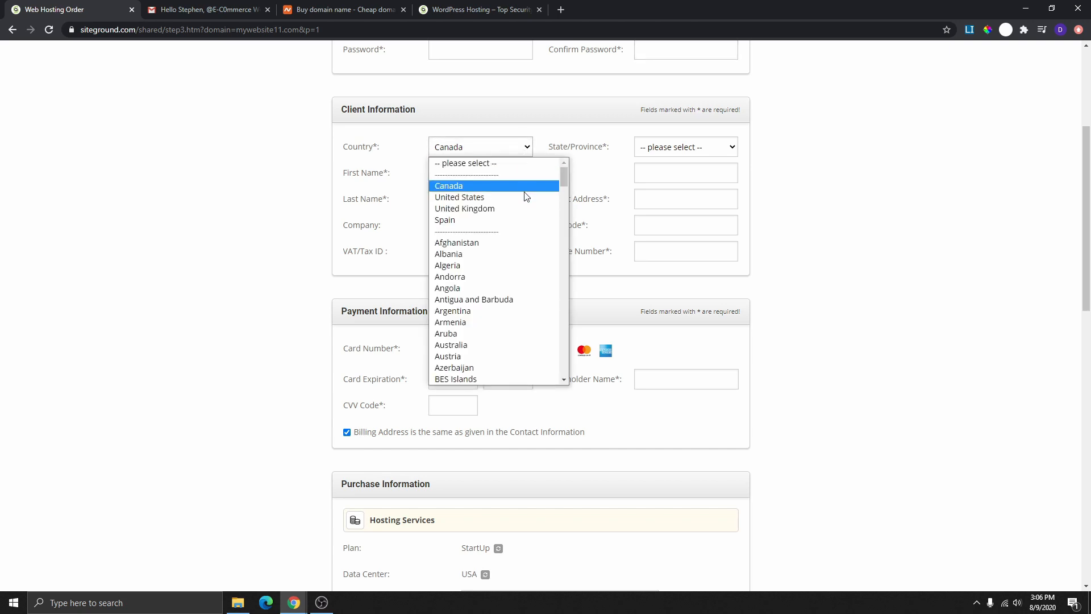
pyautogui.click(600, 187)
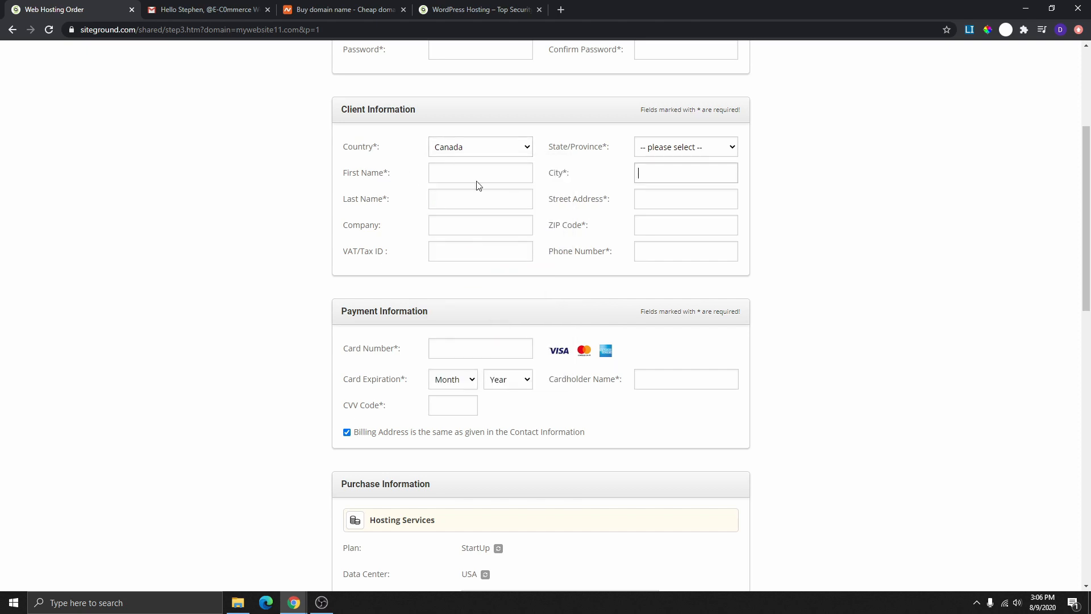
pyautogui.click(461, 175)
pyautogui.click(460, 206)
pyautogui.click(452, 226)
pyautogui.click(476, 256)
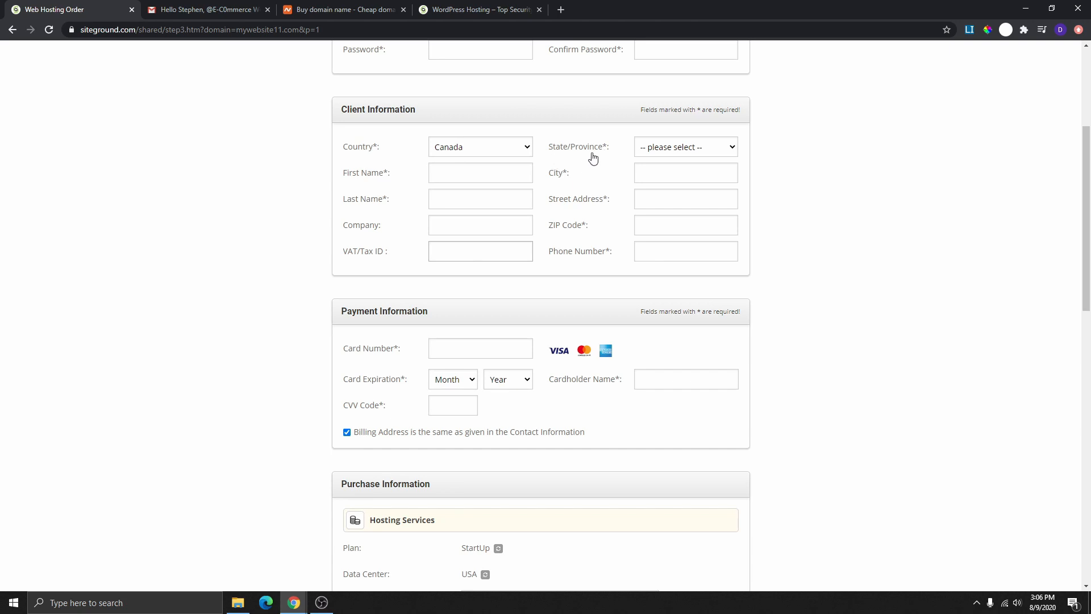
pyautogui.click(712, 149)
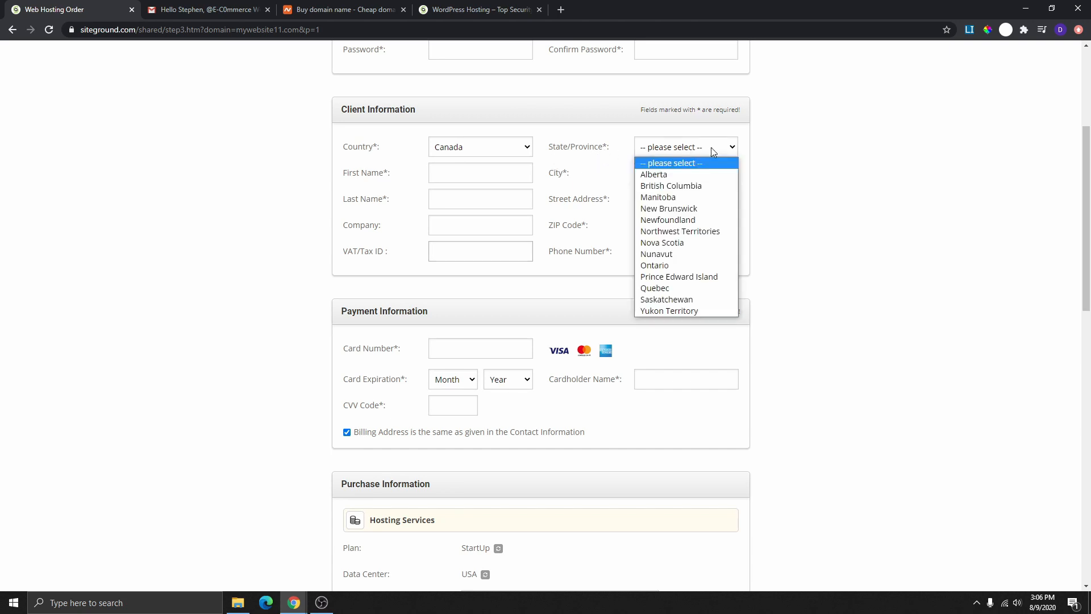
pyautogui.click(687, 189)
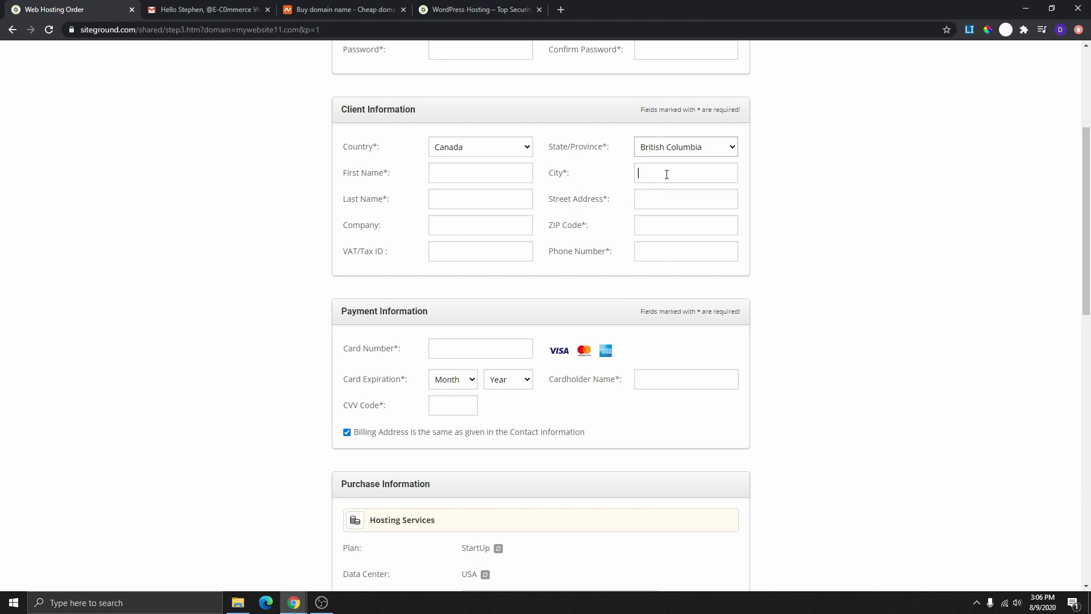
pyautogui.click(665, 173)
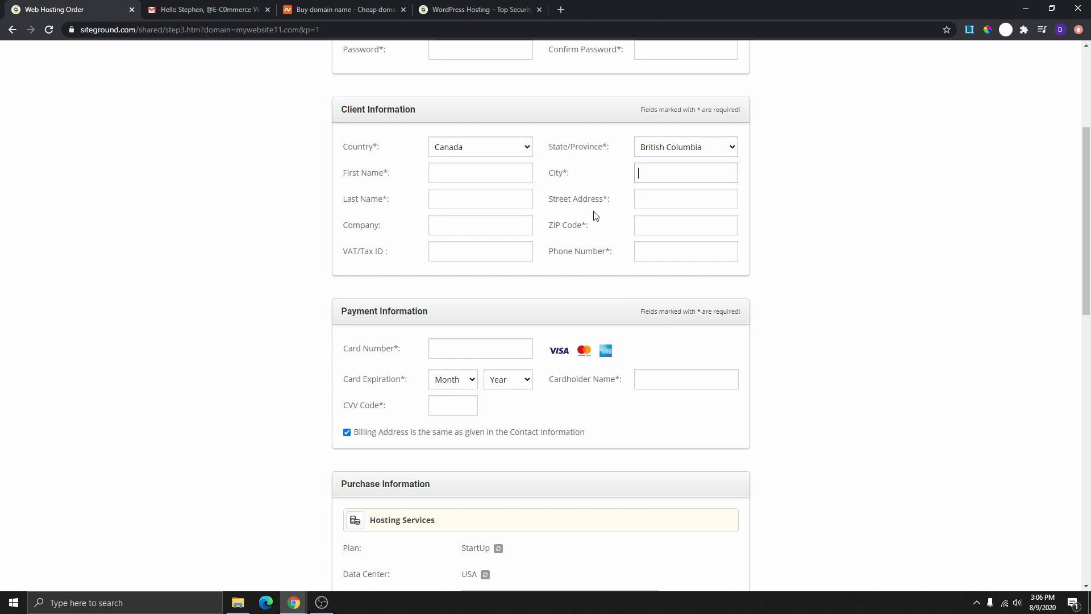
pyautogui.click(667, 203)
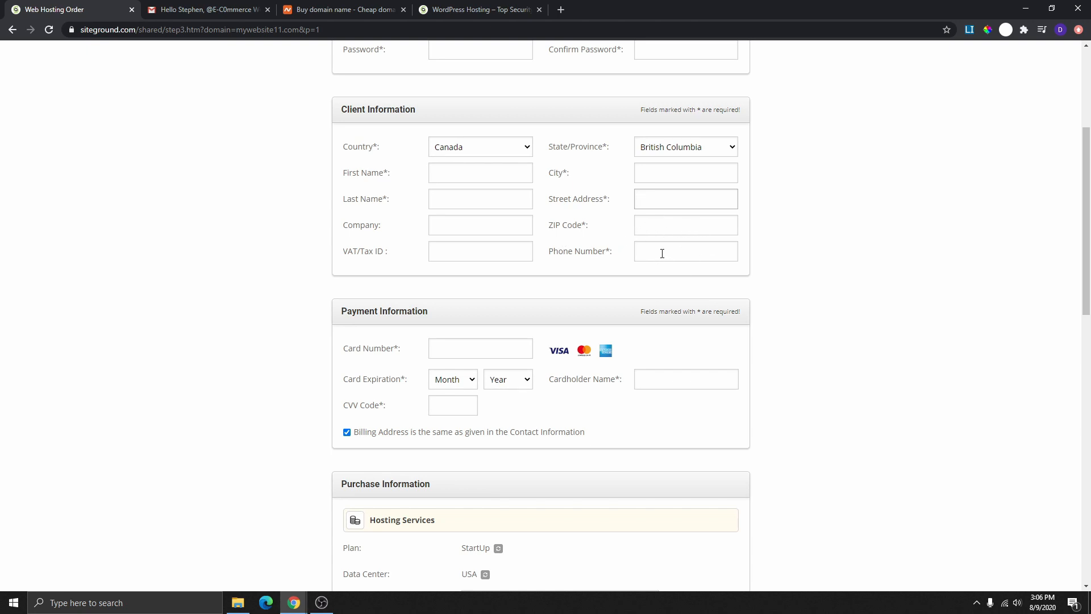
pyautogui.scroll(-4, 663, 253)
pyautogui.click(436, 116)
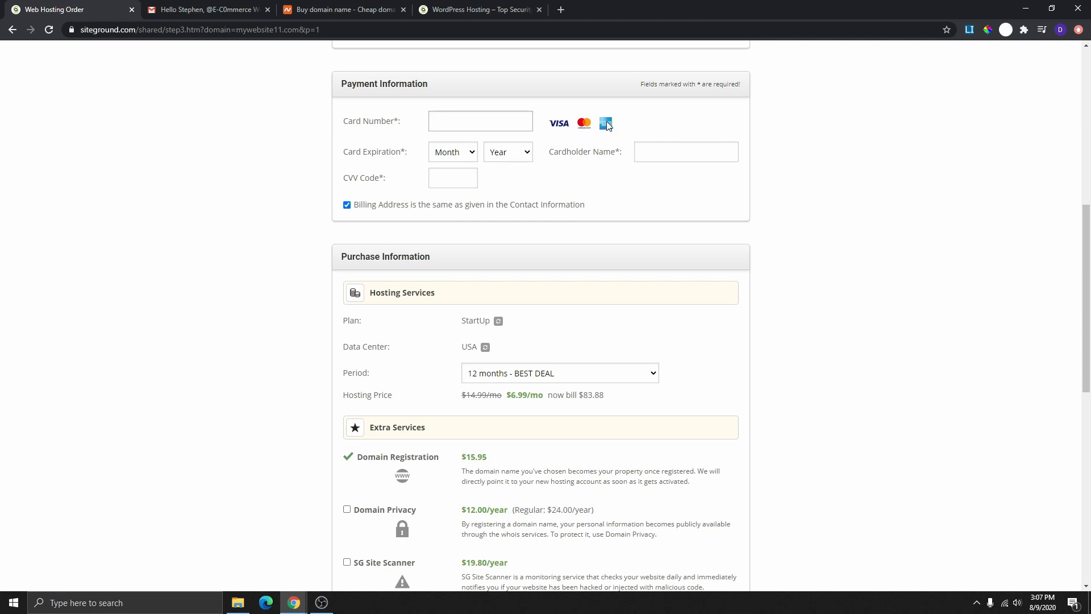
pyautogui.click(457, 179)
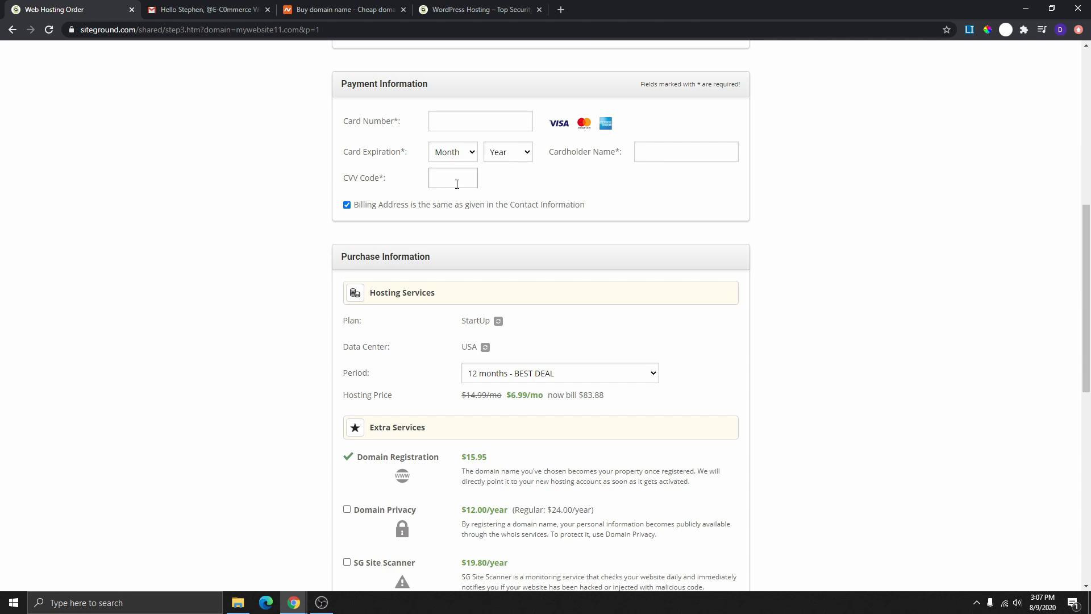
pyautogui.click(668, 155)
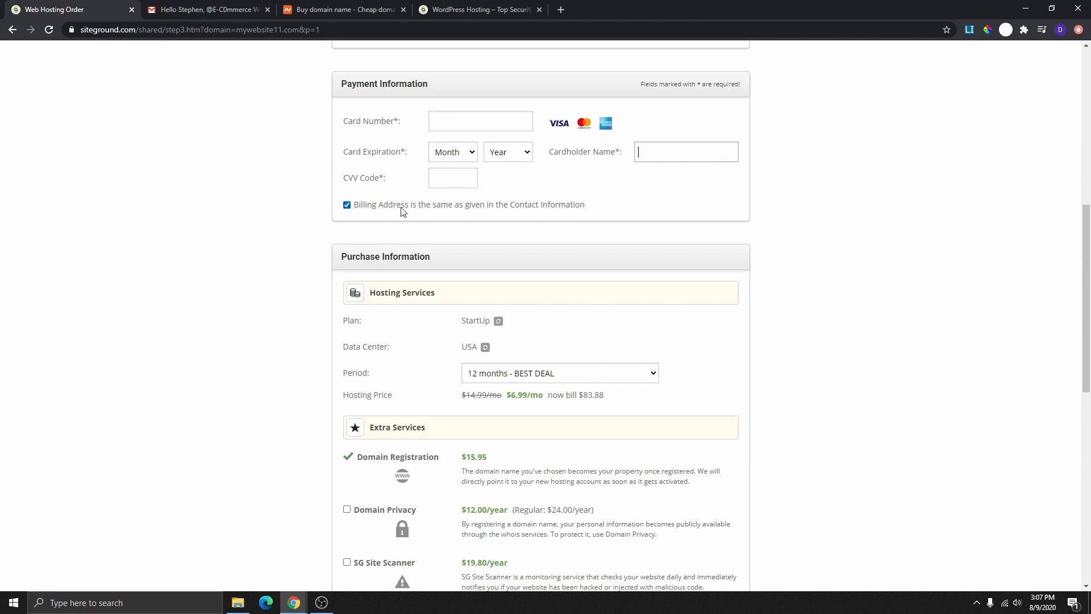
pyautogui.scroll(5, 454, 223)
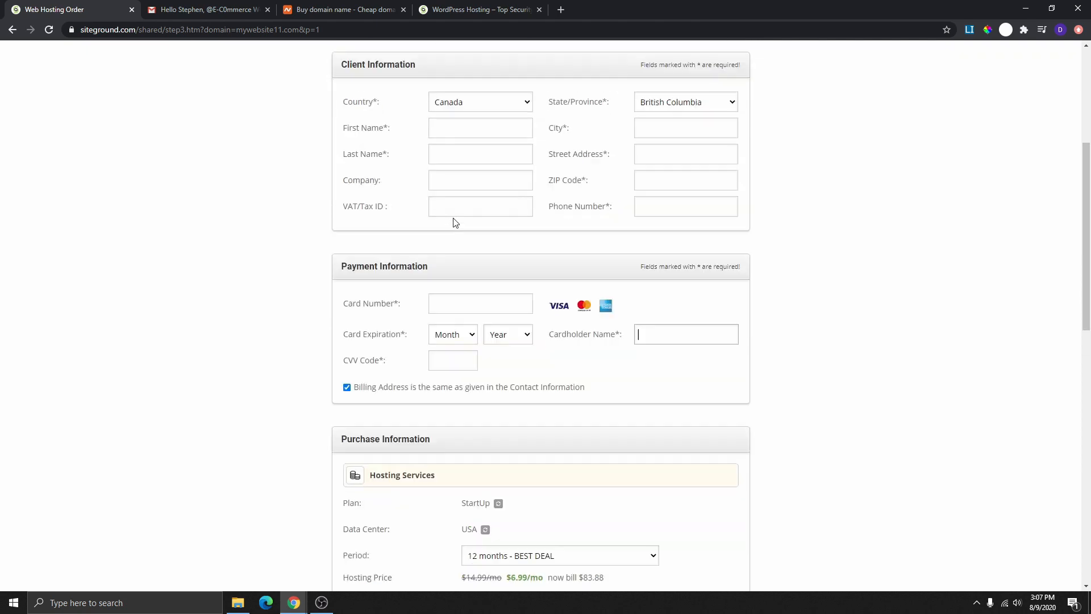
pyautogui.scroll(-5, 579, 244)
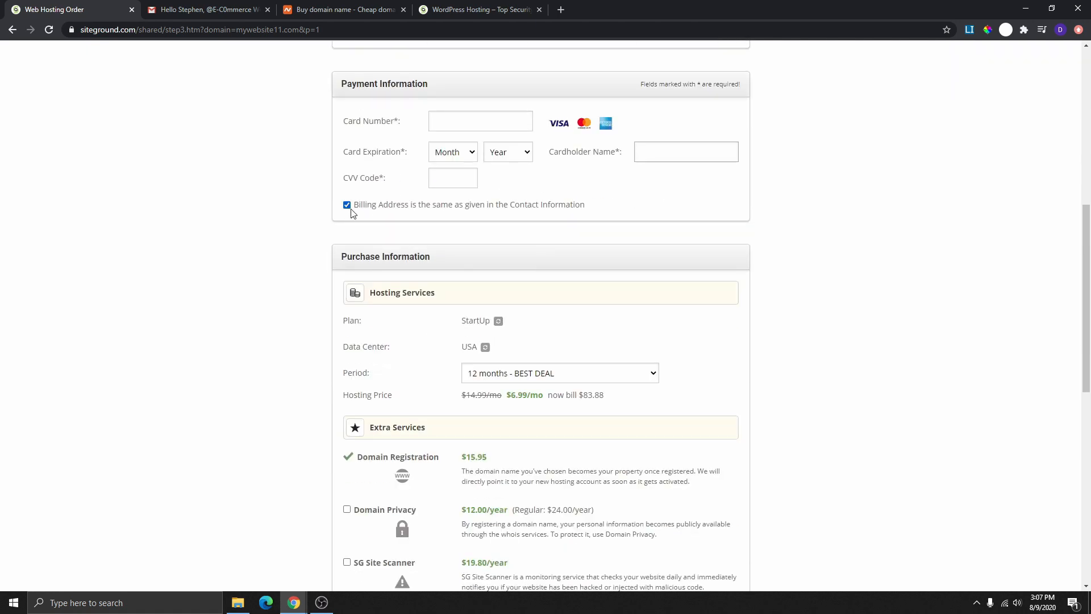
pyautogui.click(347, 206)
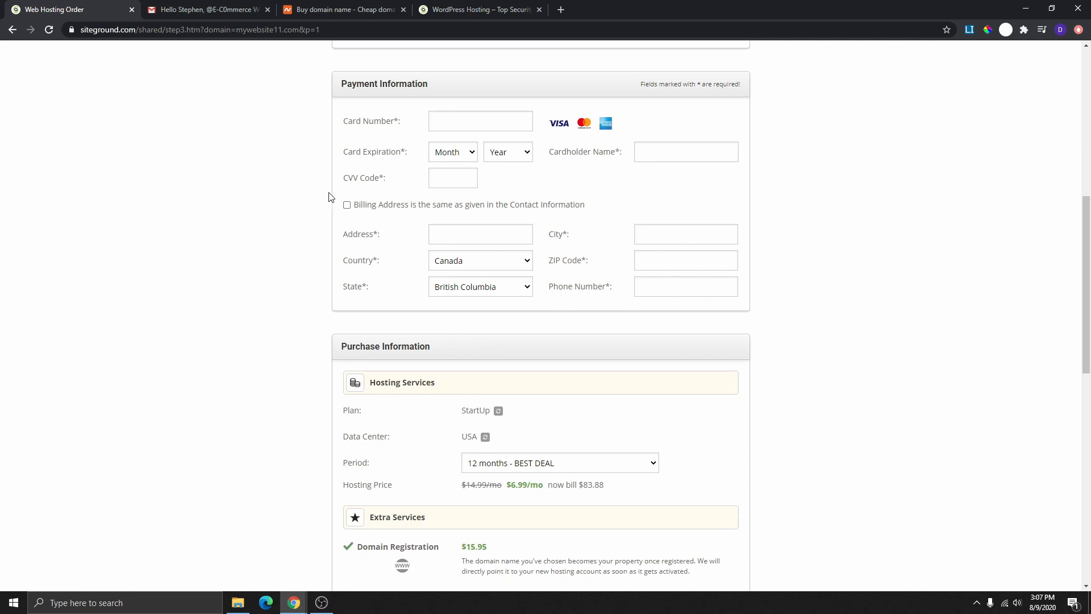
pyautogui.click(347, 205)
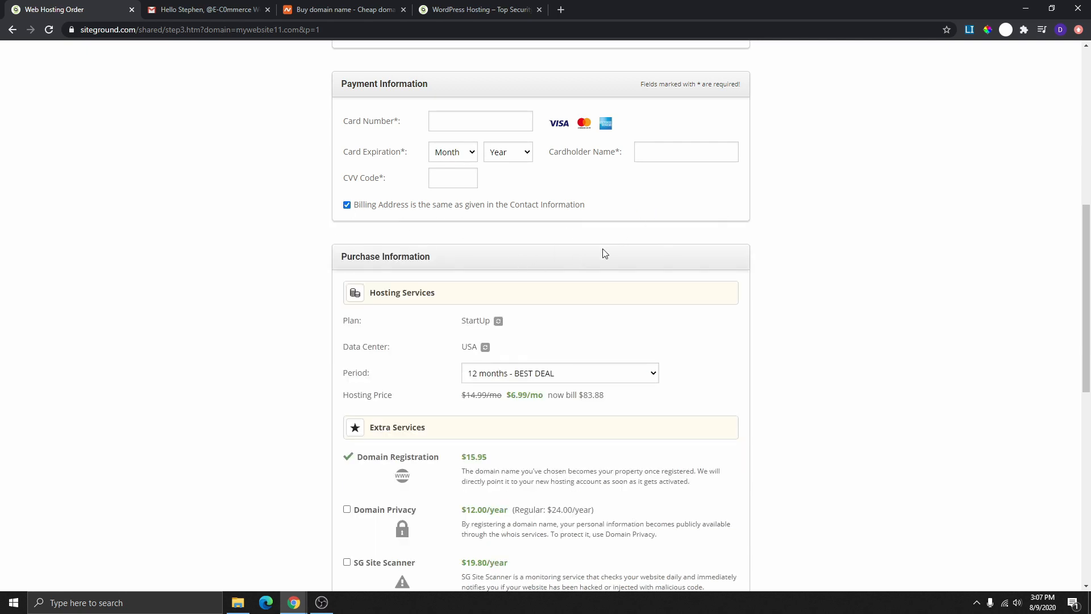
pyautogui.scroll(3, 568, 305)
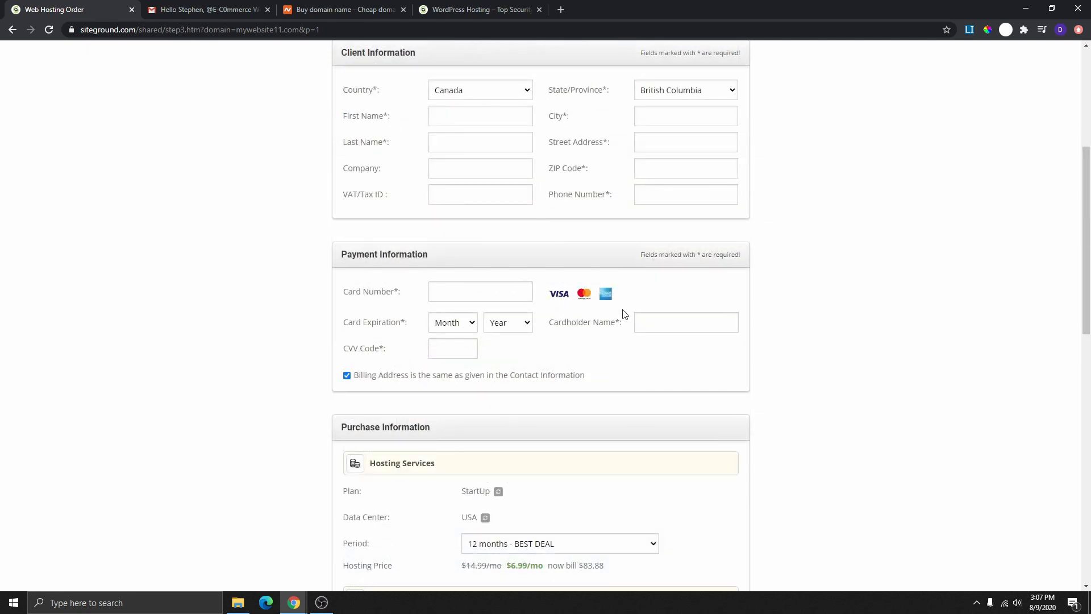
pyautogui.scroll(3, 623, 314)
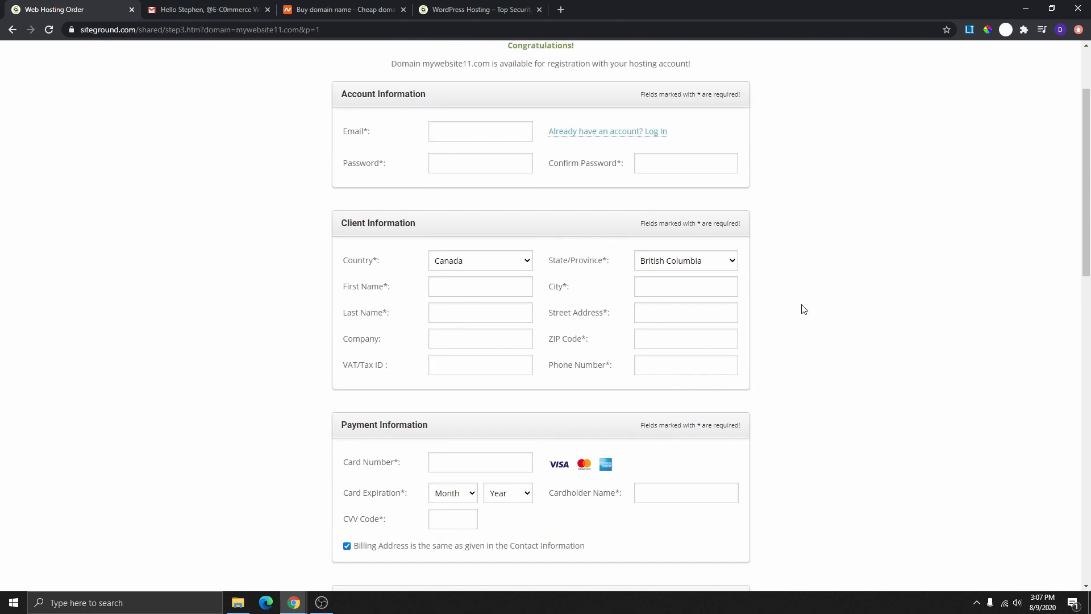
pyautogui.scroll(-1, 650, 332)
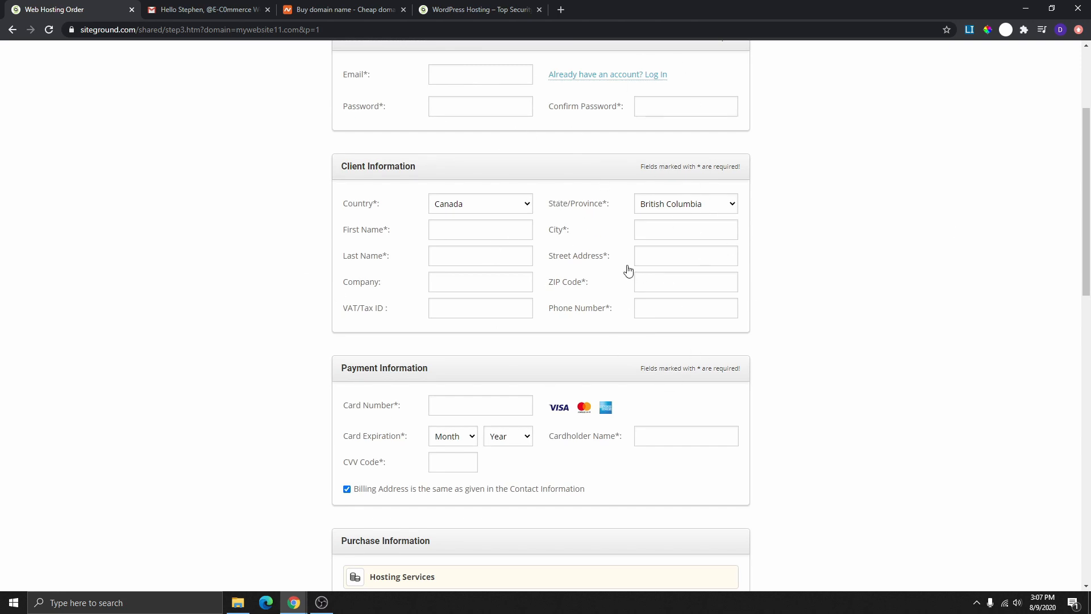
pyautogui.scroll(-7, 628, 270)
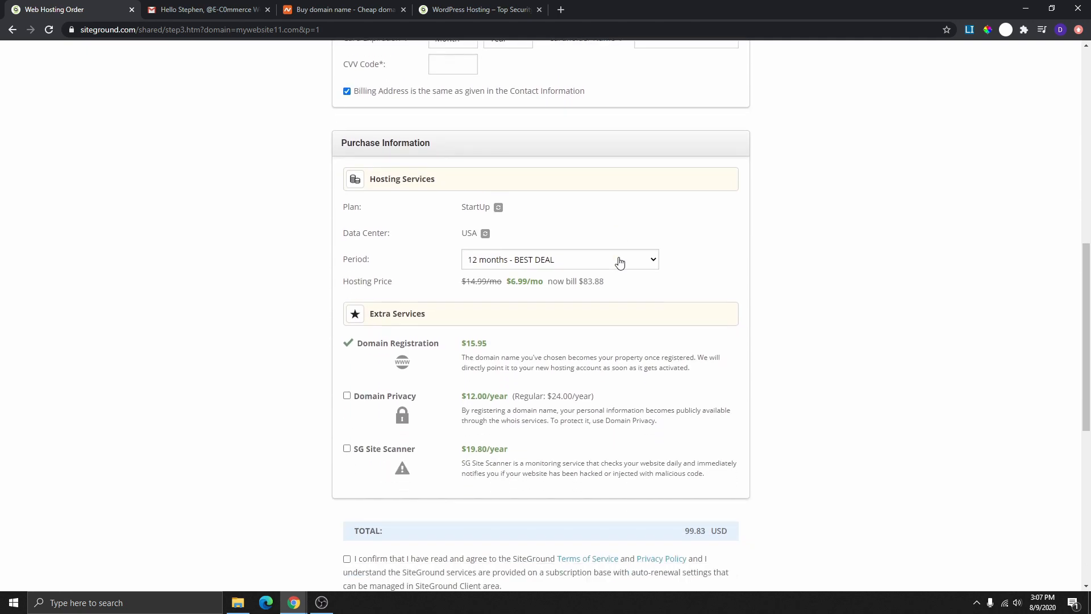
pyautogui.scroll(-2, 619, 262)
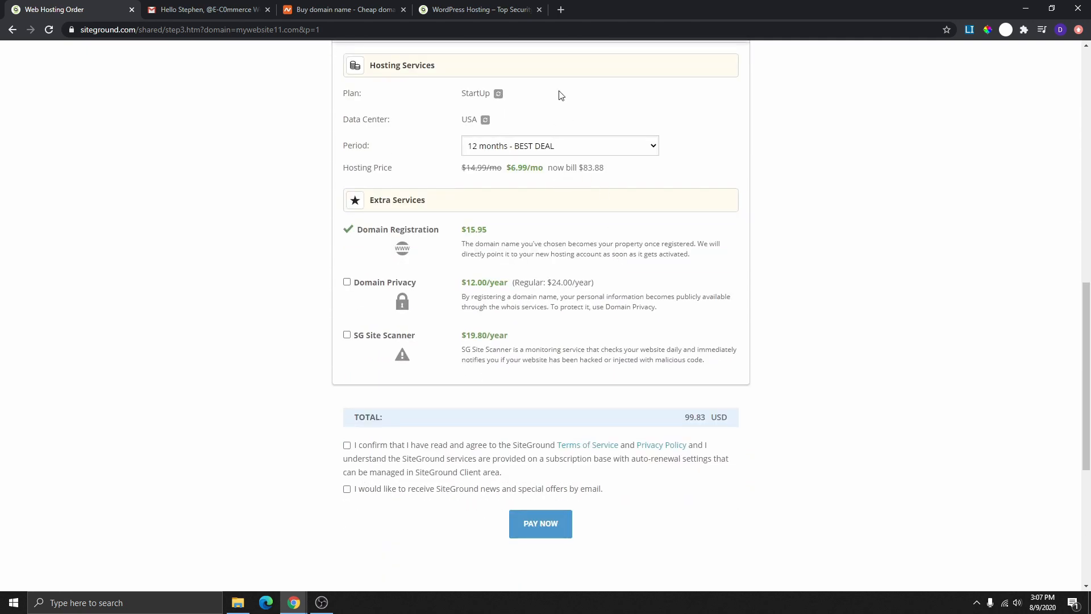
pyautogui.scroll(1, 607, 212)
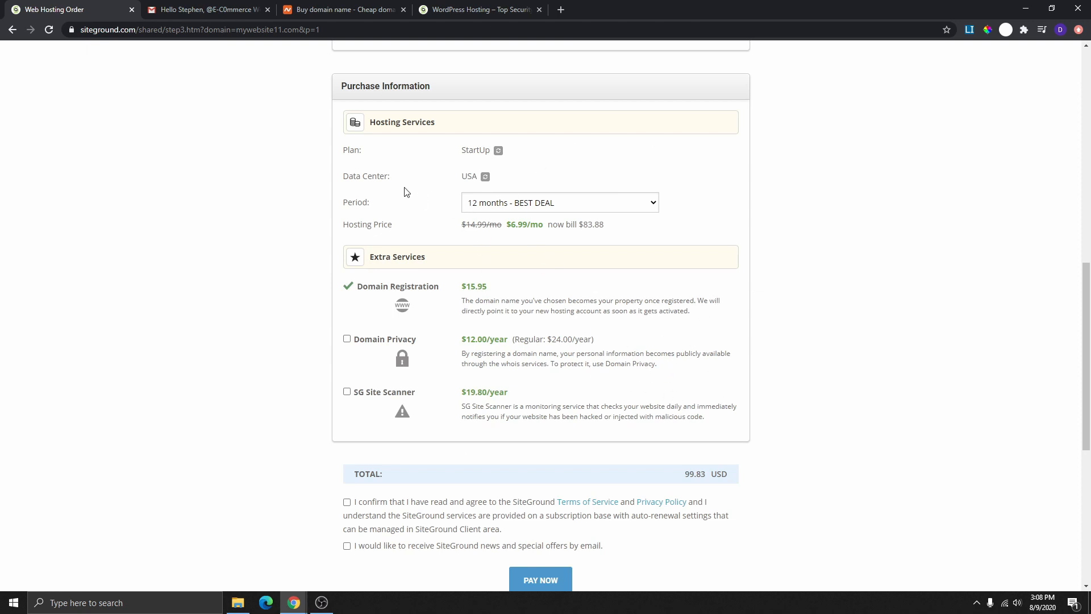
# - Review the plan and data center options, keeping StartUp and USA, Iowa
pyautogui.click(498, 151)
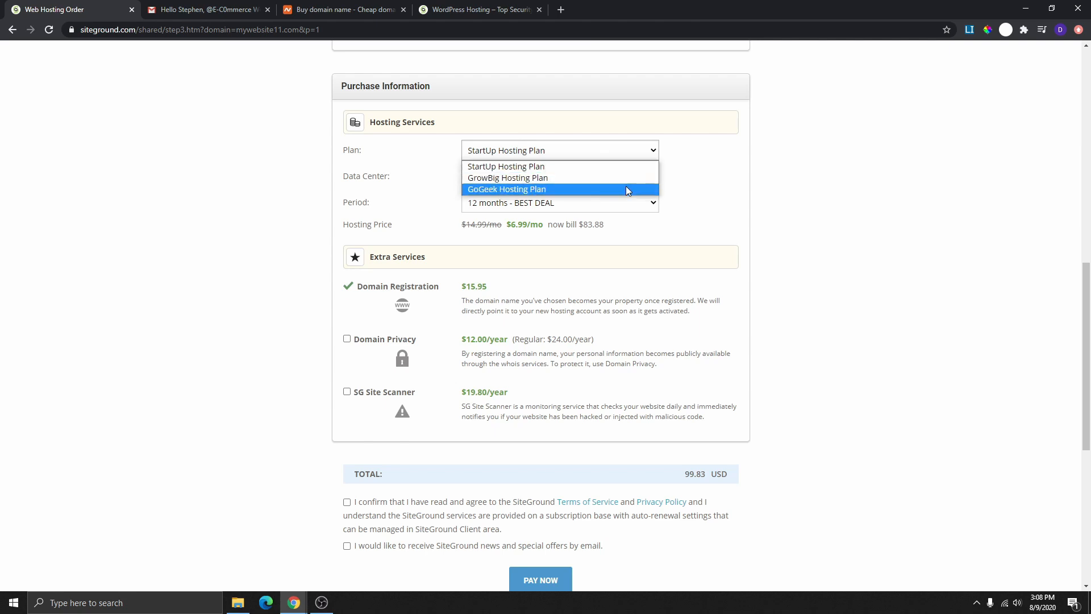
pyautogui.click(689, 164)
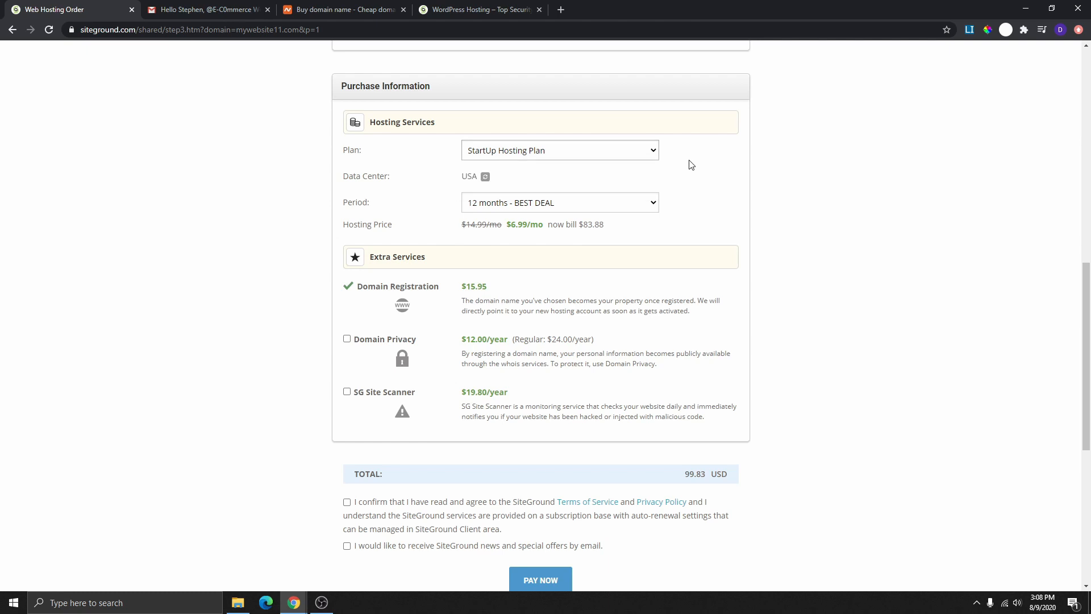
pyautogui.click(485, 177)
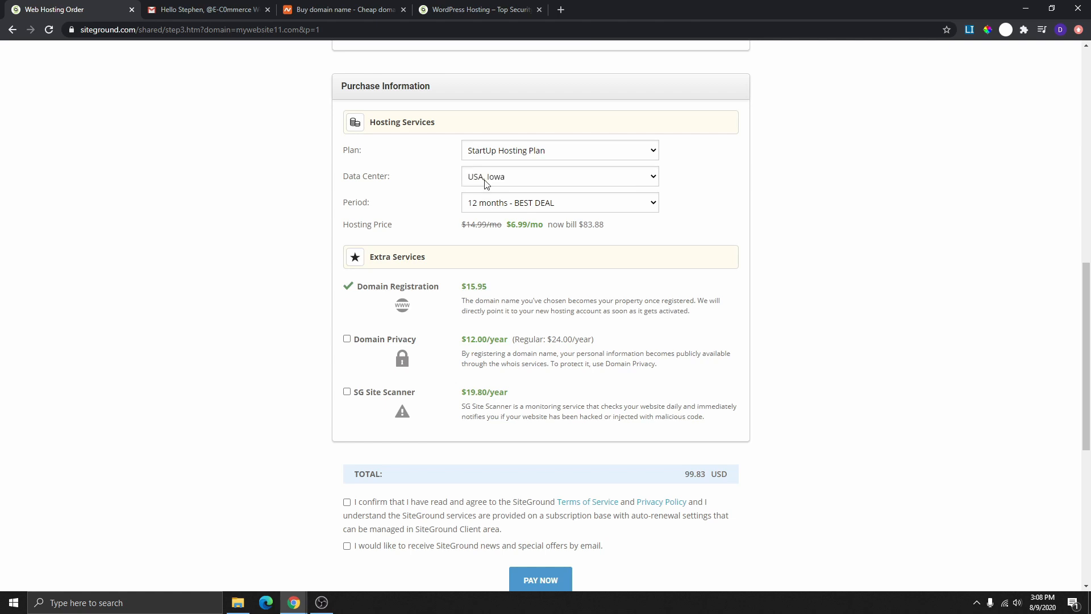
pyautogui.click(497, 177)
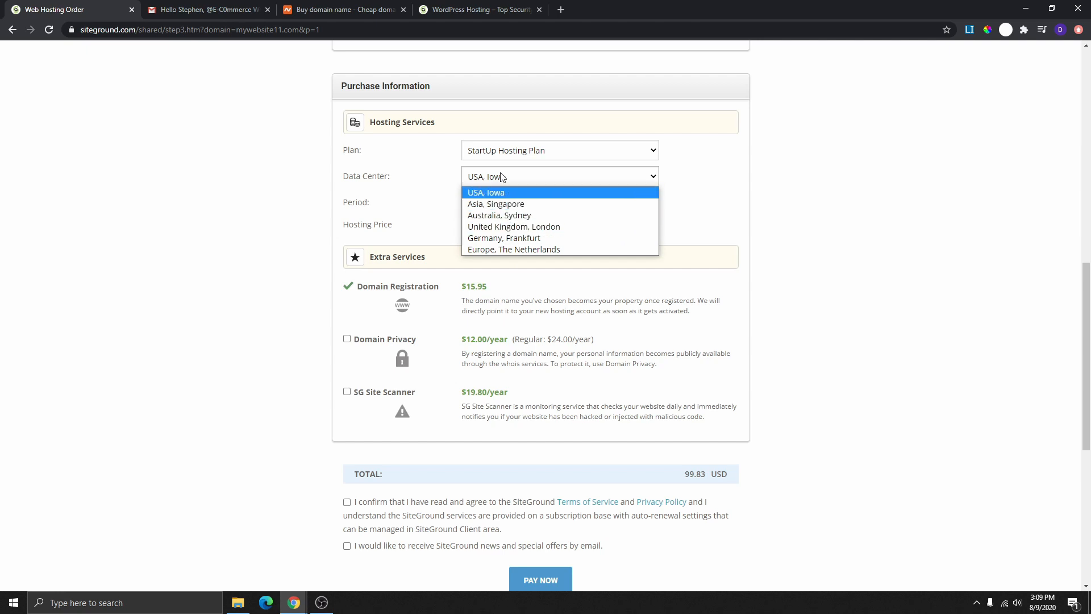
pyautogui.click(442, 182)
# - Switch the billing period from 12 months to 1 month, making the total 35.94 USD
pyautogui.click(514, 204)
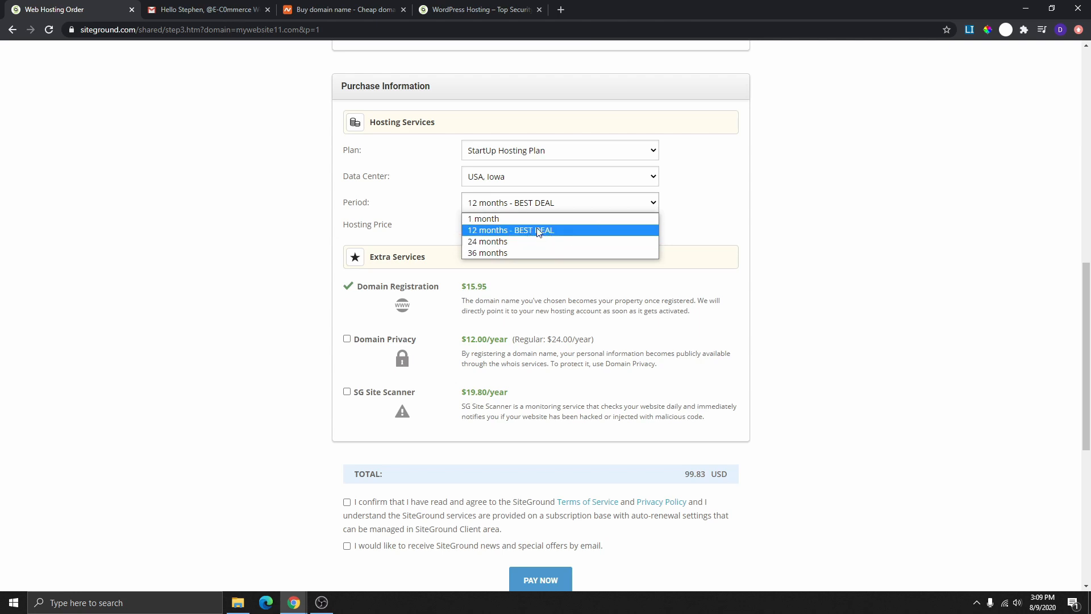
pyautogui.click(672, 217)
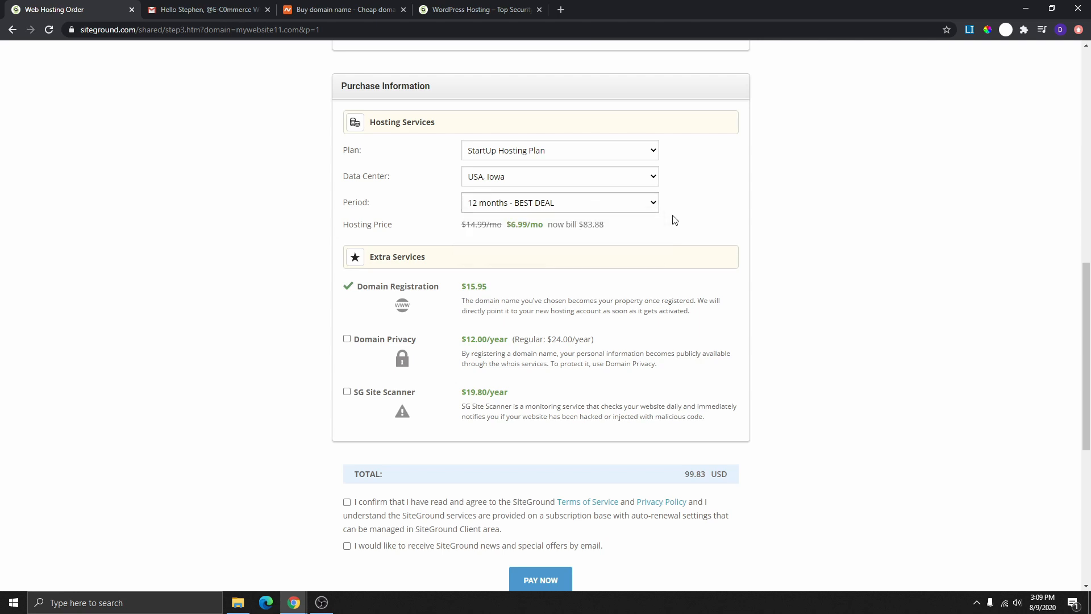
pyautogui.moveTo(508, 228); pyautogui.dragTo(547, 228)
pyautogui.moveTo(460, 229); pyautogui.dragTo(497, 230)
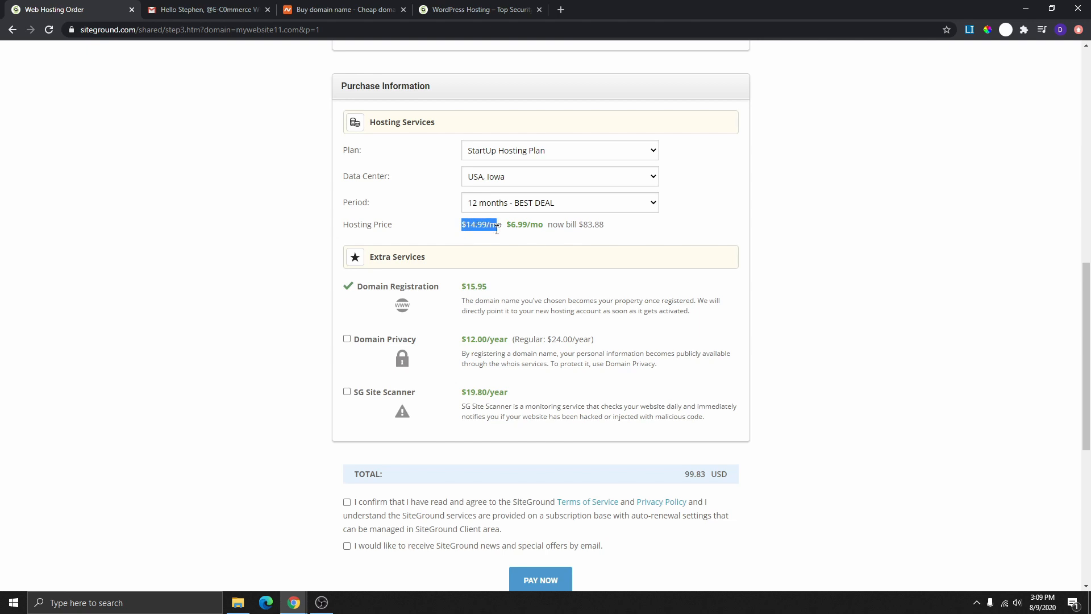
pyautogui.click(592, 209)
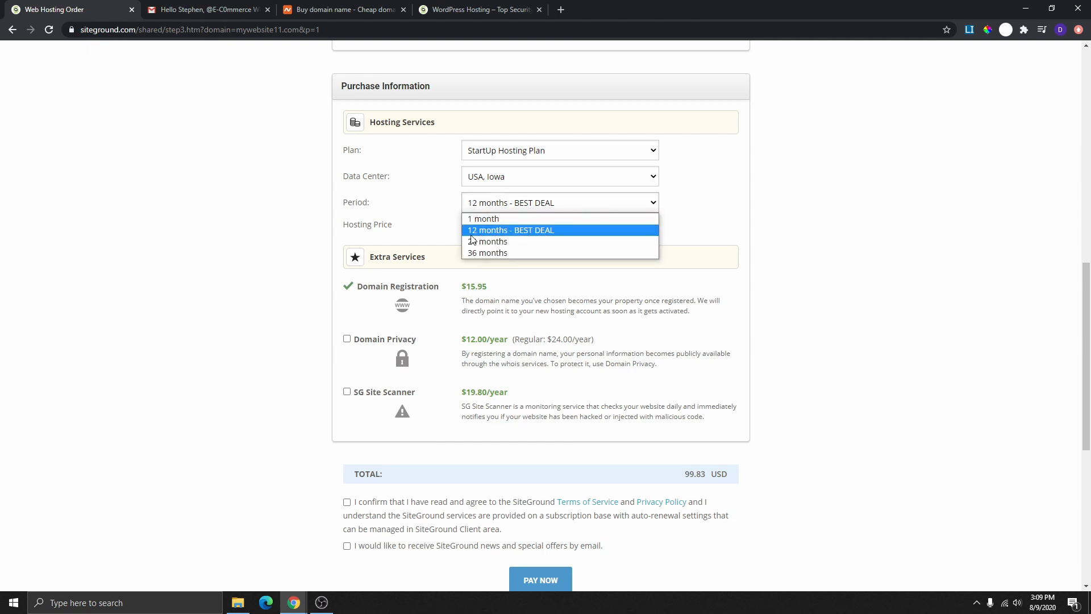
pyautogui.click(677, 221)
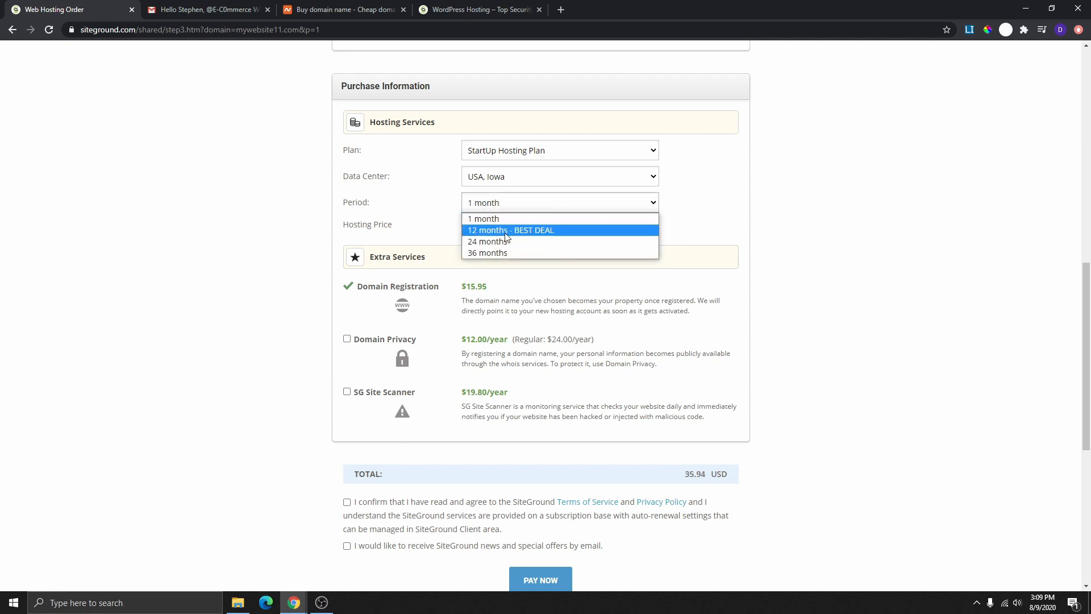
pyautogui.click(542, 219)
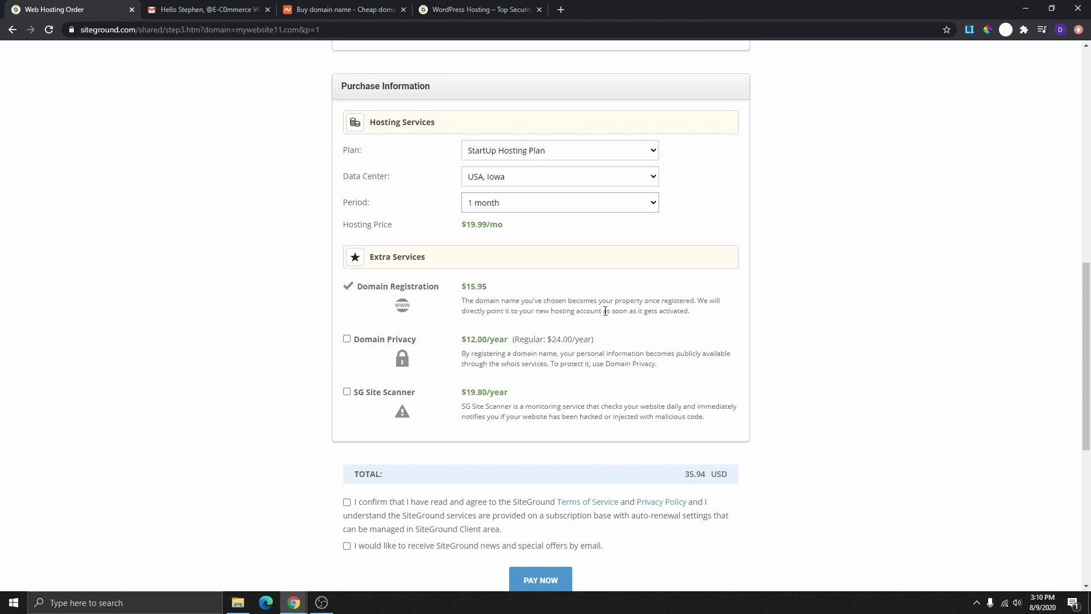
# - Tick Domain Privacy under Extra Services at $12.00/year, raising the total to 47.94 USD
pyautogui.scroll(-2, 633, 191)
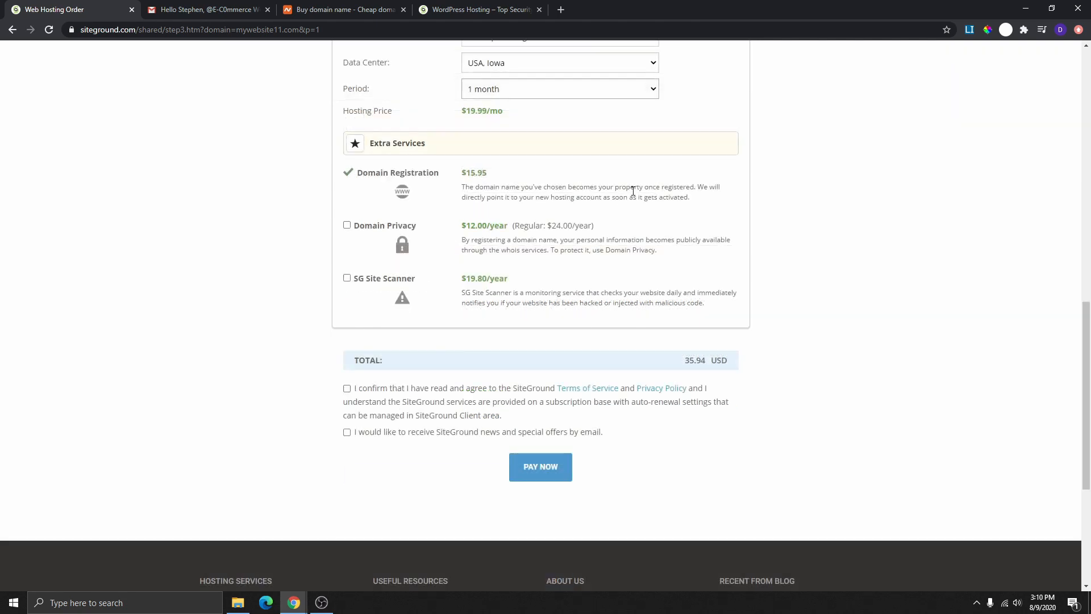
pyautogui.click(347, 226)
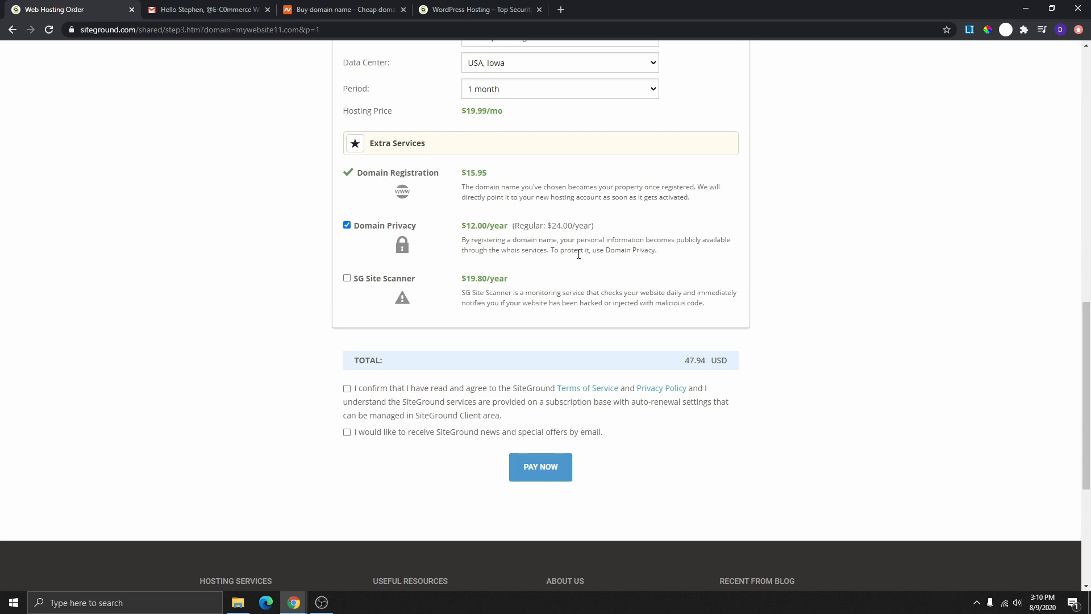
pyautogui.scroll(2, 569, 268)
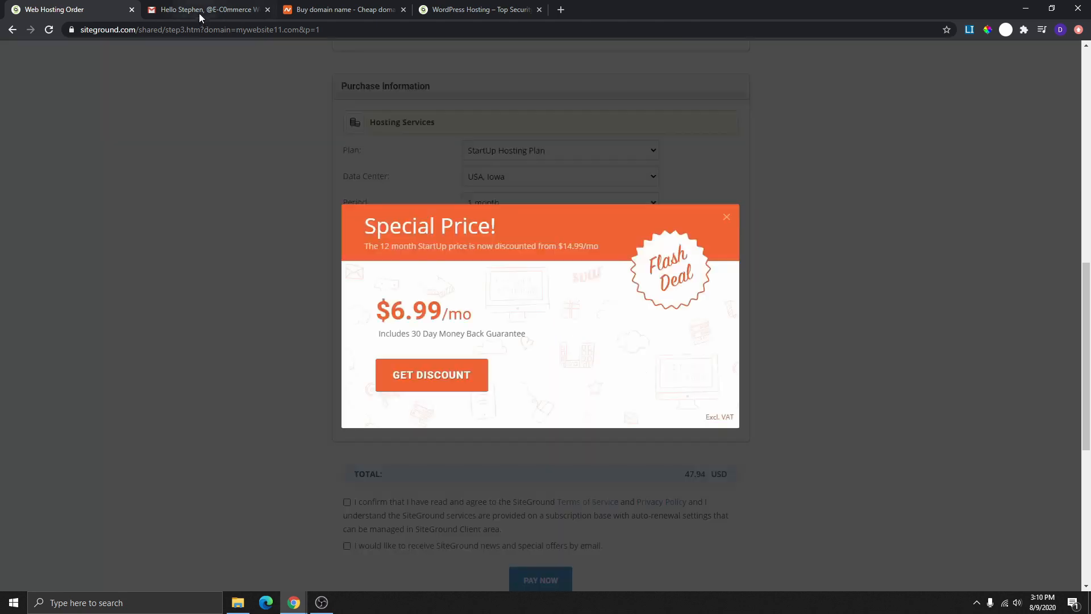
# - Switch to Gmail and open the 'app/website proposal' message in the Spam folder
pyautogui.click(200, 9)
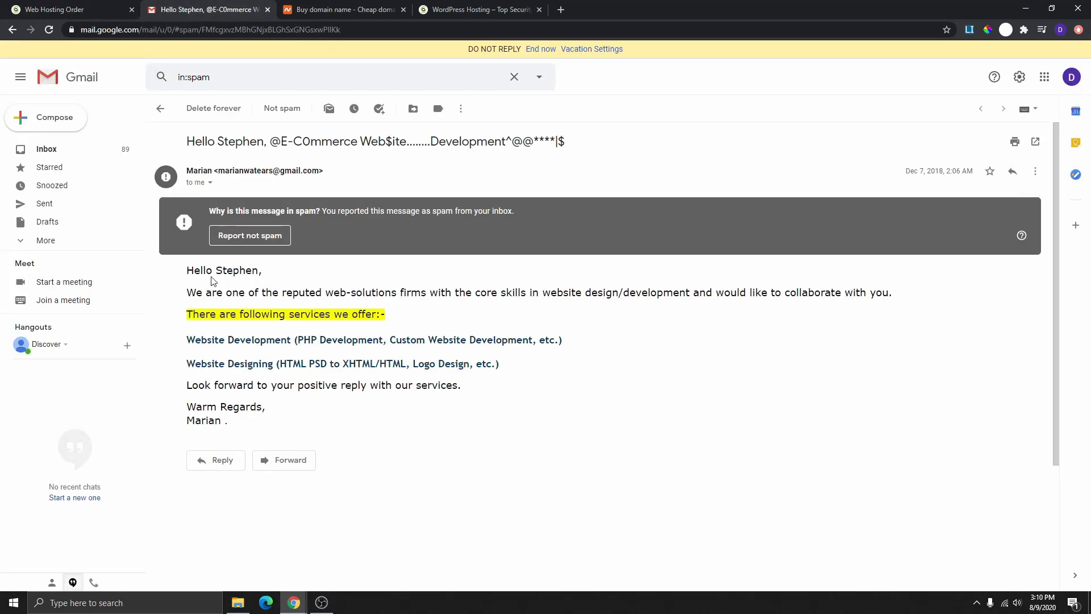
pyautogui.moveTo(192, 273); pyautogui.dragTo(419, 409)
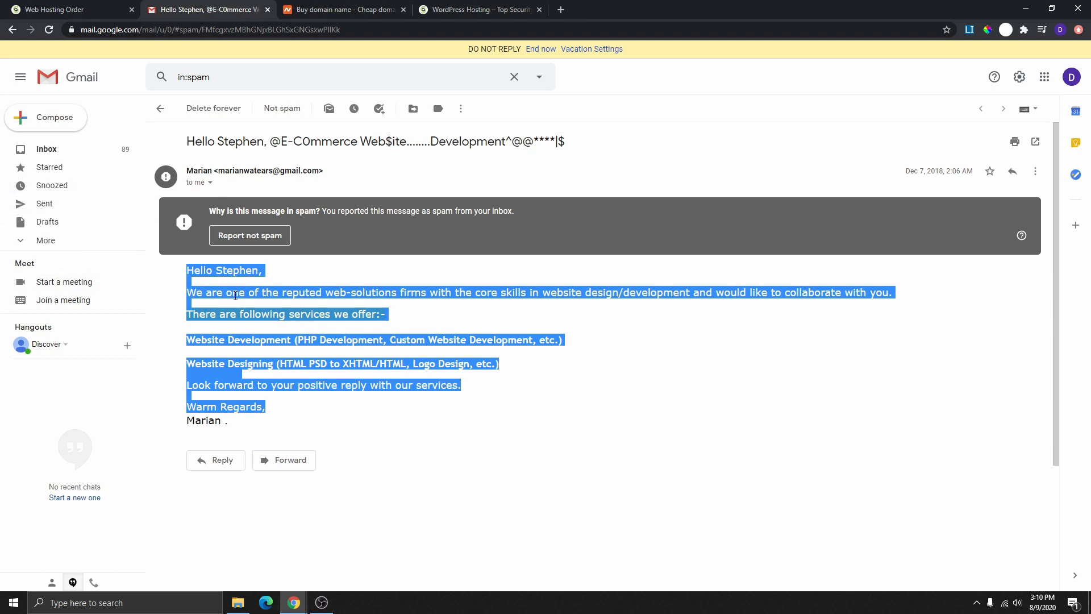
pyautogui.click(401, 396)
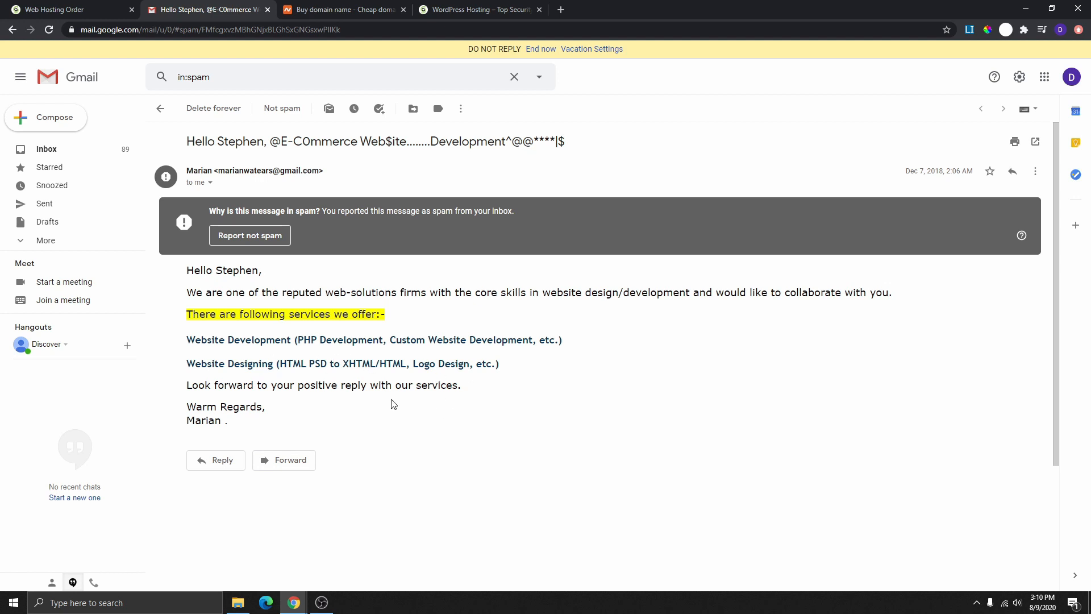
pyautogui.click(31, 244)
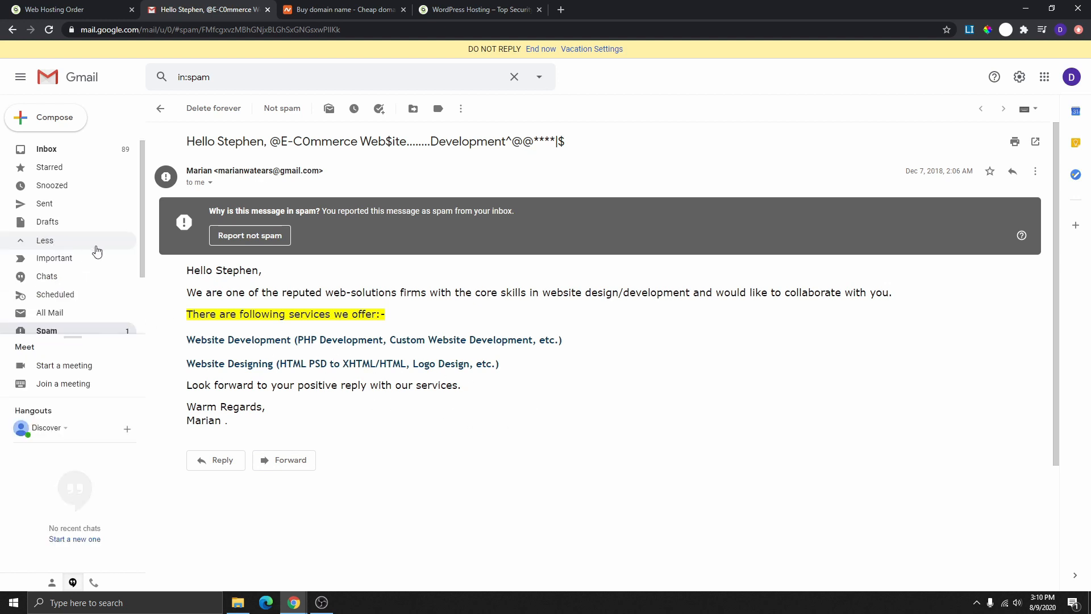
pyautogui.scroll(-1, 71, 323)
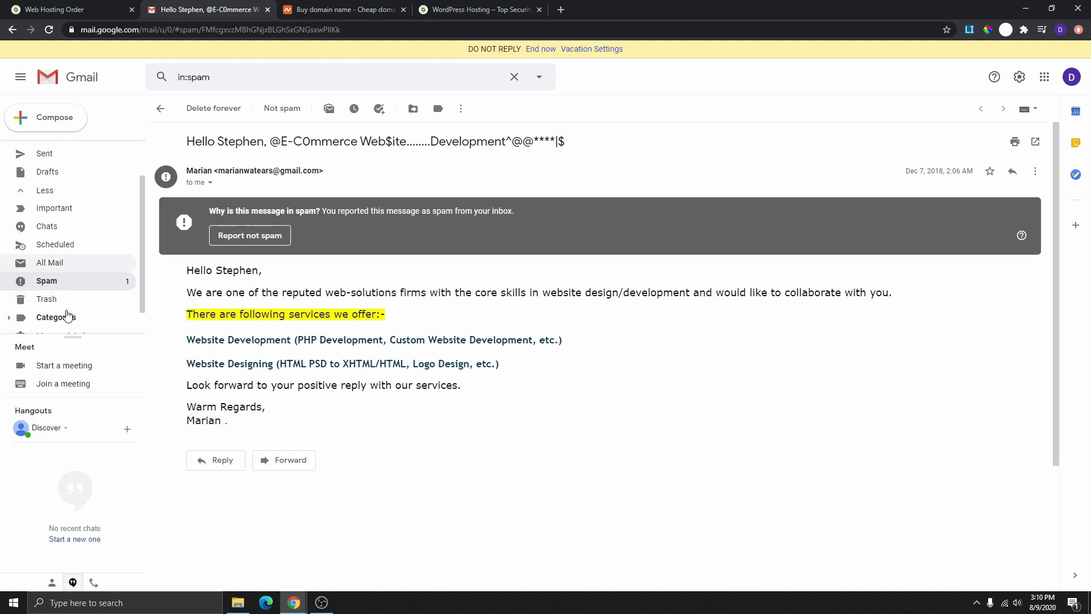
pyautogui.click(61, 280)
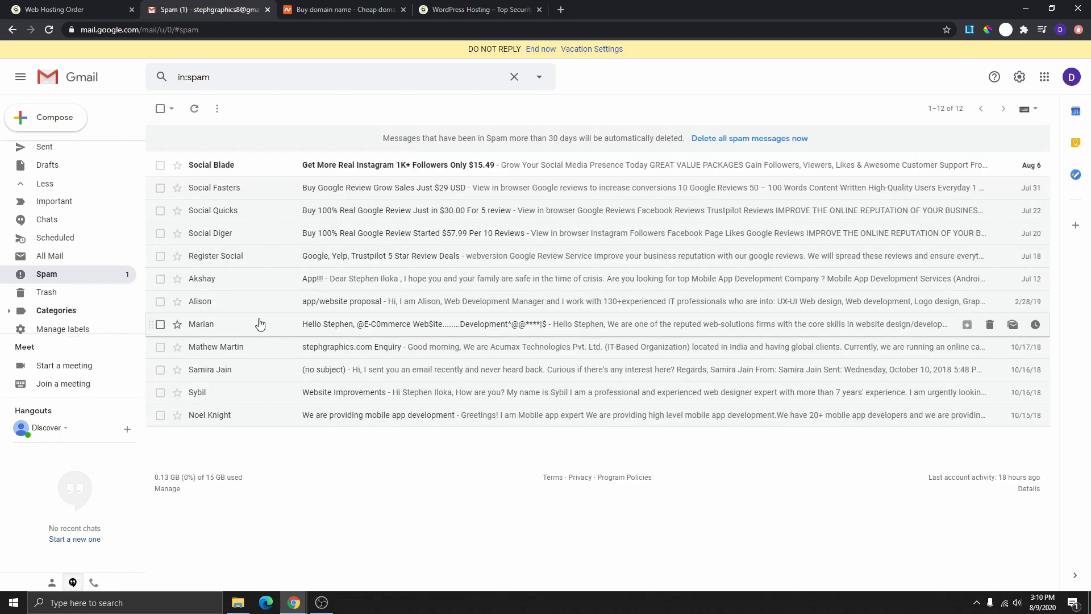
pyautogui.click(316, 305)
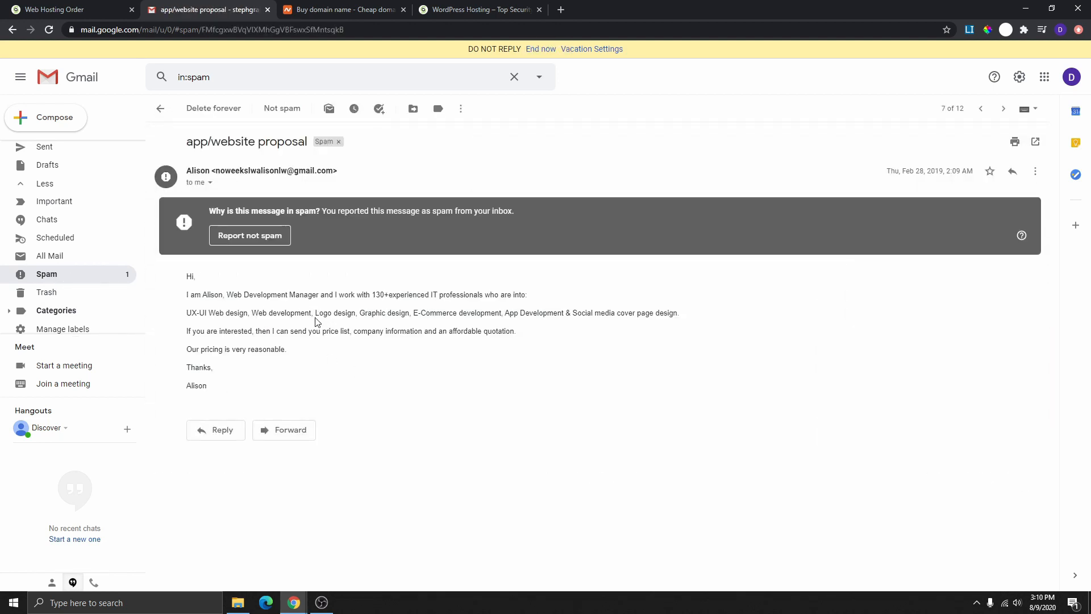
# - Close the Special Price popup and keep Domain Privacy at $12.00/year on the order
pyautogui.click(88, 8)
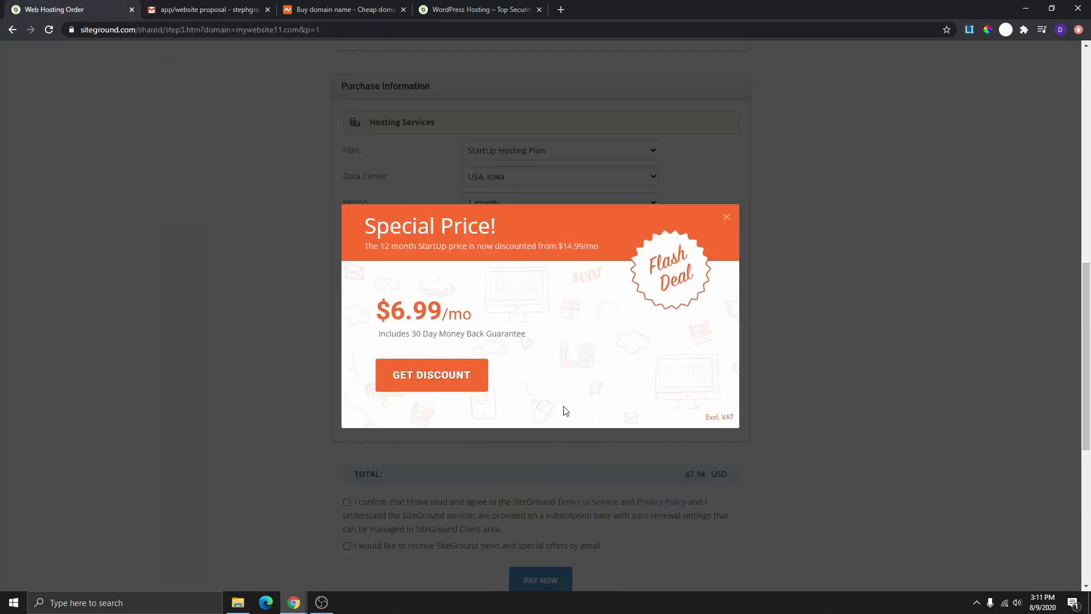
pyautogui.click(728, 228)
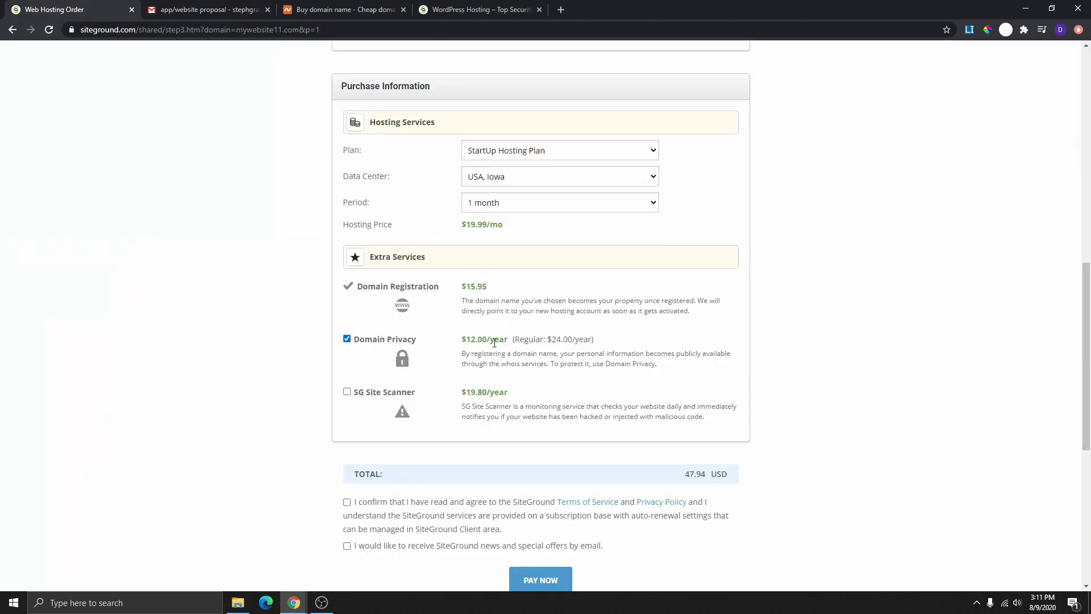
pyautogui.moveTo(463, 340); pyautogui.dragTo(514, 349)
pyautogui.click(346, 340)
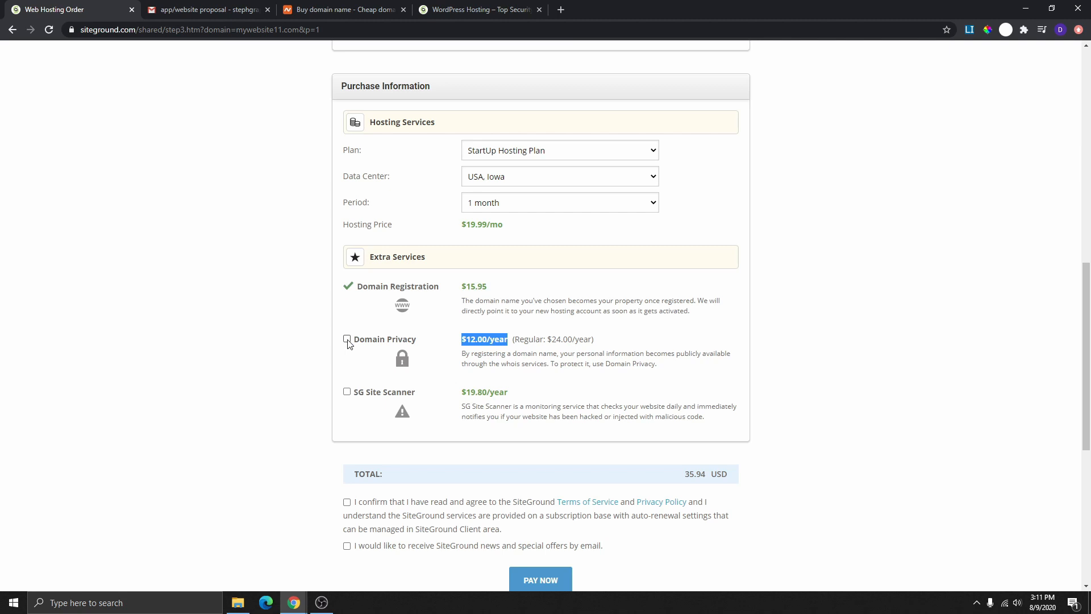
pyautogui.click(347, 339)
pyautogui.scroll(-3, 534, 261)
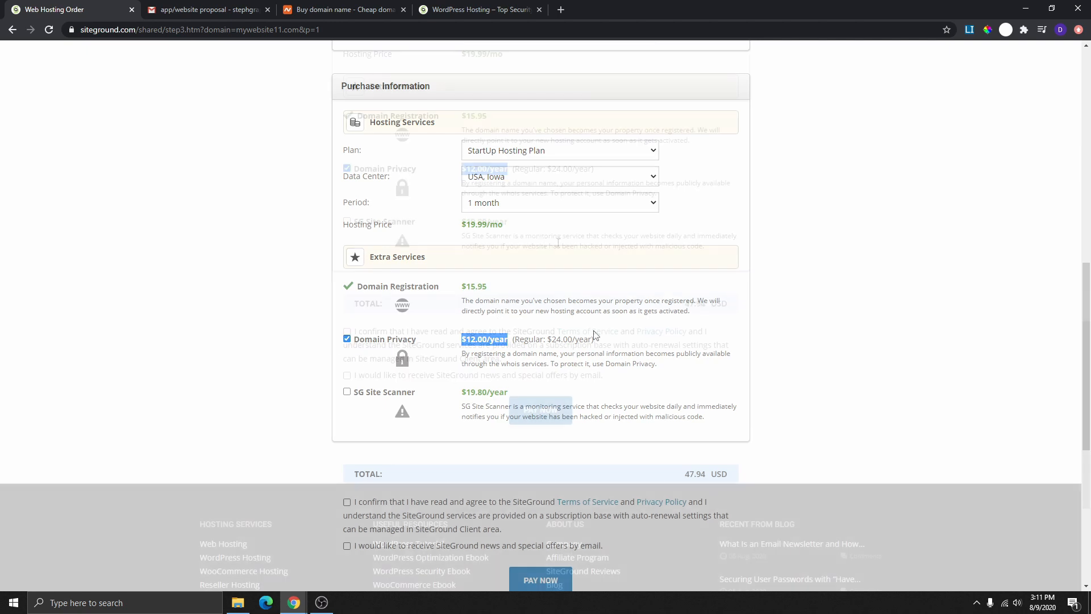
pyautogui.scroll(-1, 494, 275)
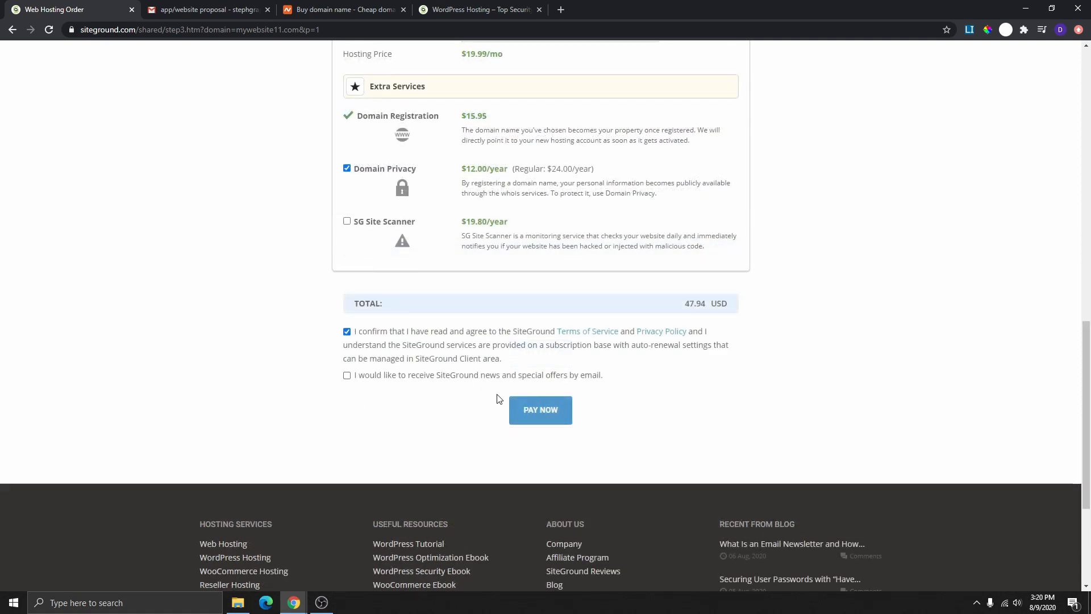
# - Pay for the order without news emails, then continue to the SiteGround Customer Area
pyautogui.click(347, 375)
pyautogui.click(347, 376)
pyautogui.click(538, 414)
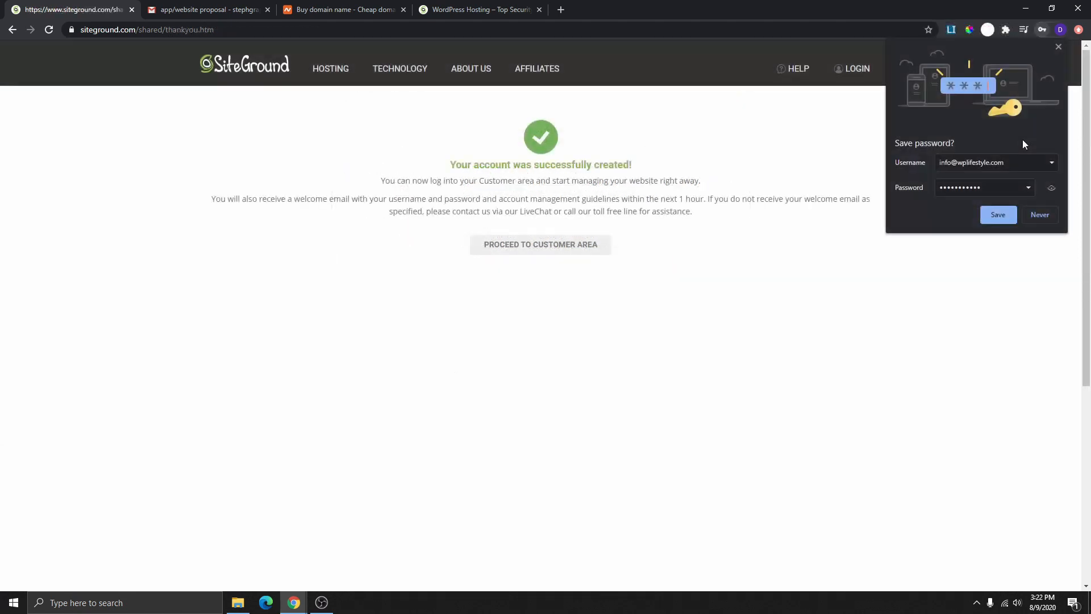
pyautogui.click(1058, 47)
pyautogui.moveTo(450, 164); pyautogui.dragTo(634, 166)
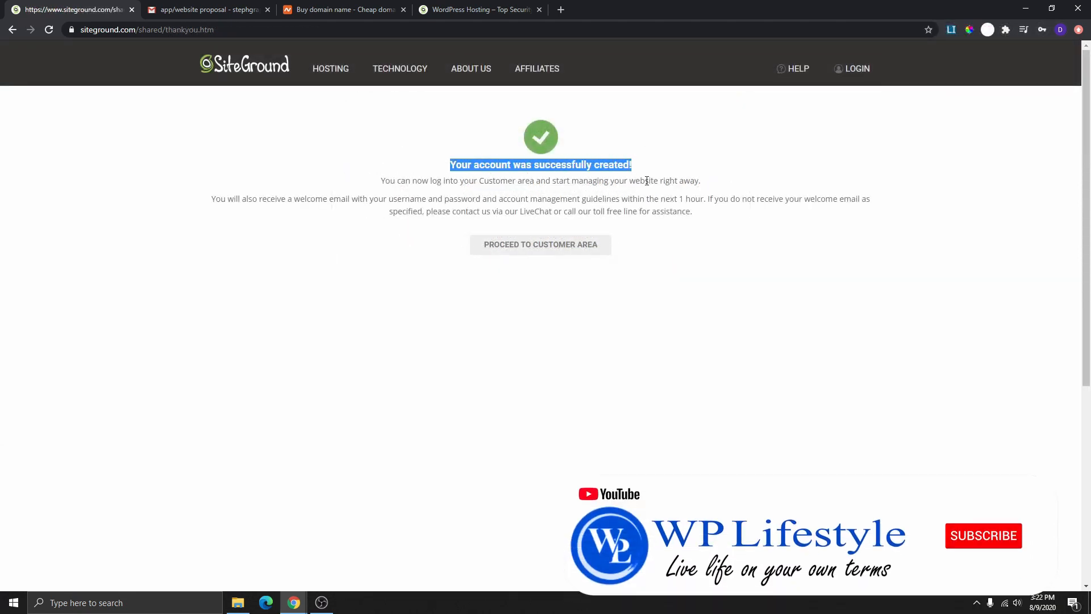
pyautogui.click(541, 248)
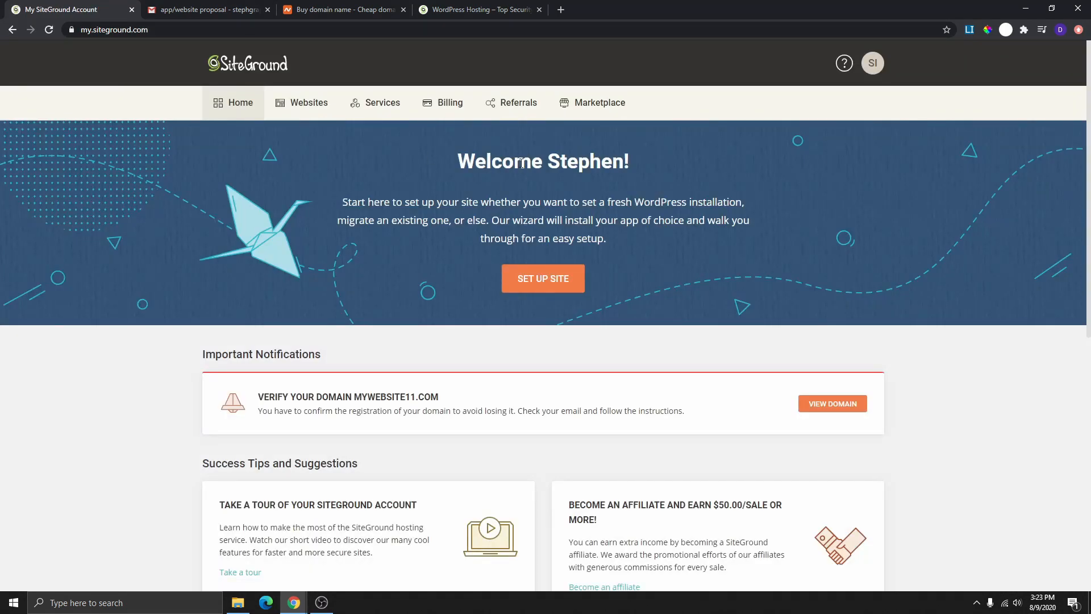
# - Review the Verify Your Domain notice for mywebsite11.com and bring the Roundcube inbox window forward
pyautogui.scroll(-4, 452, 370)
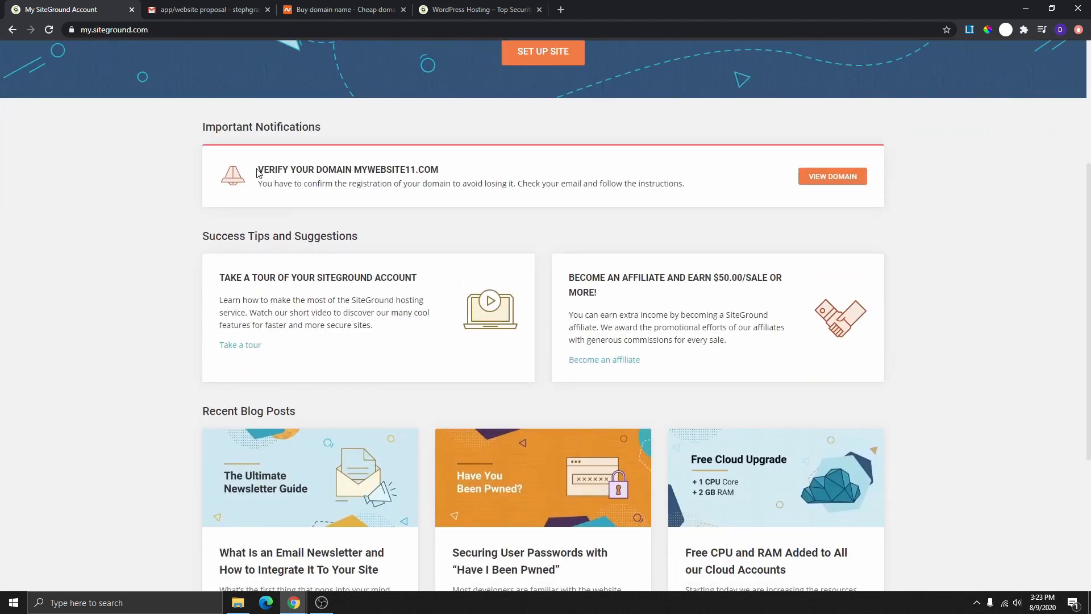
pyautogui.moveTo(257, 174); pyautogui.dragTo(439, 170)
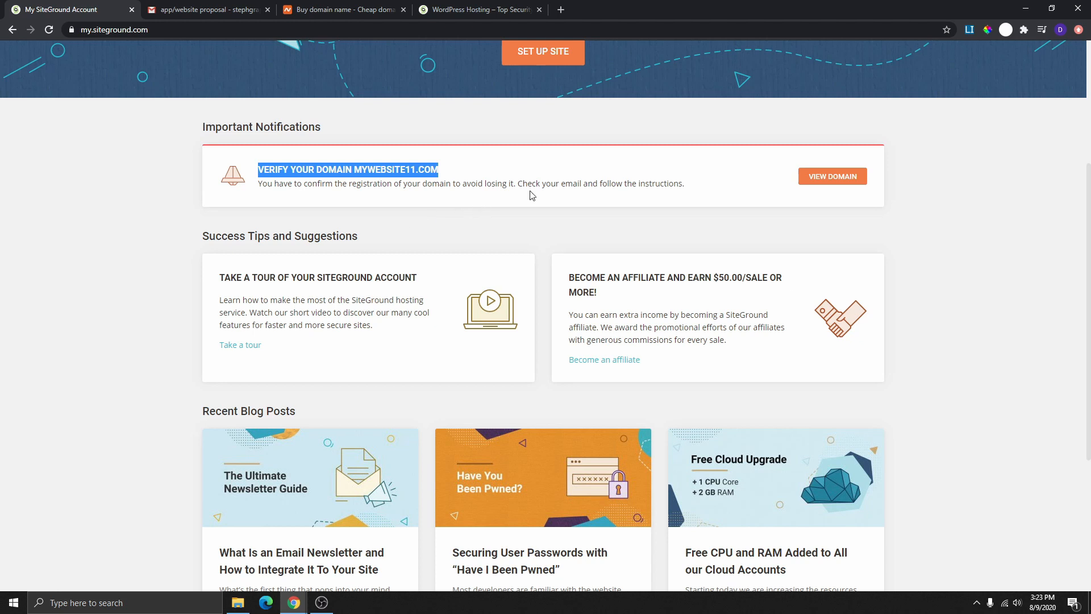
pyautogui.scroll(4, 468, 203)
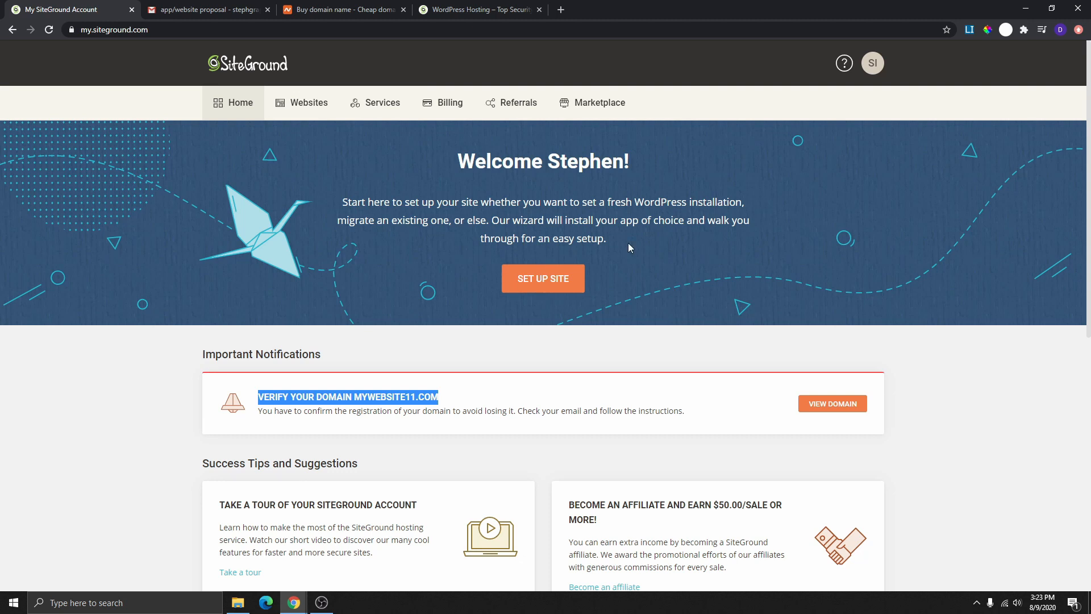
pyautogui.scroll(-2, 629, 243)
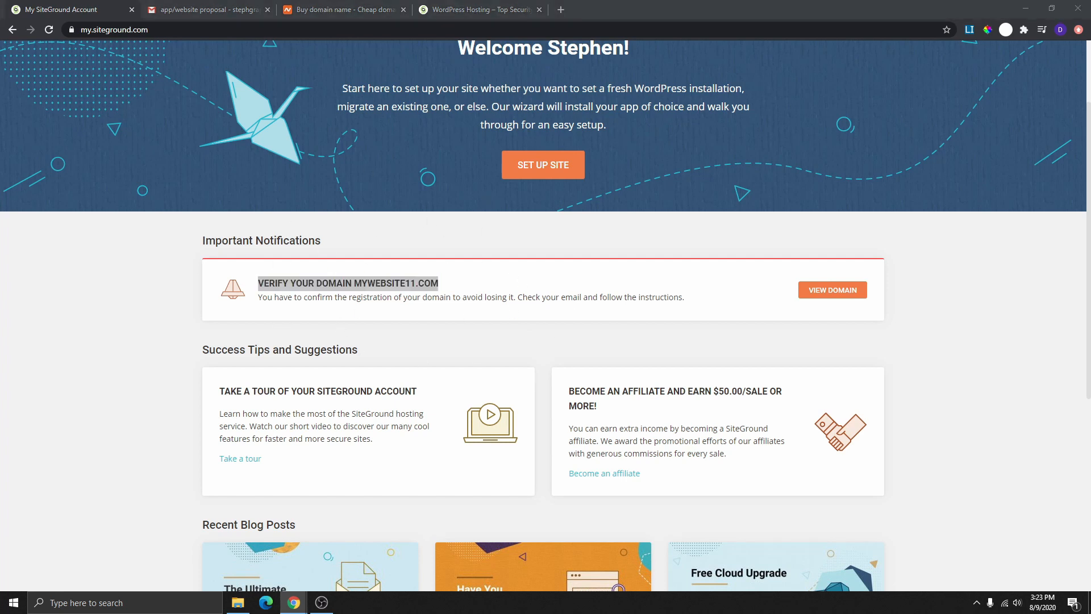
pyautogui.moveTo(0, 173); pyautogui.dragTo(390, 12)
# - Maximize Roundcube and read the VERIFICATION REQUIRED email down to its approve.domainadmin.com link
pyautogui.doubleClick(390, 10)
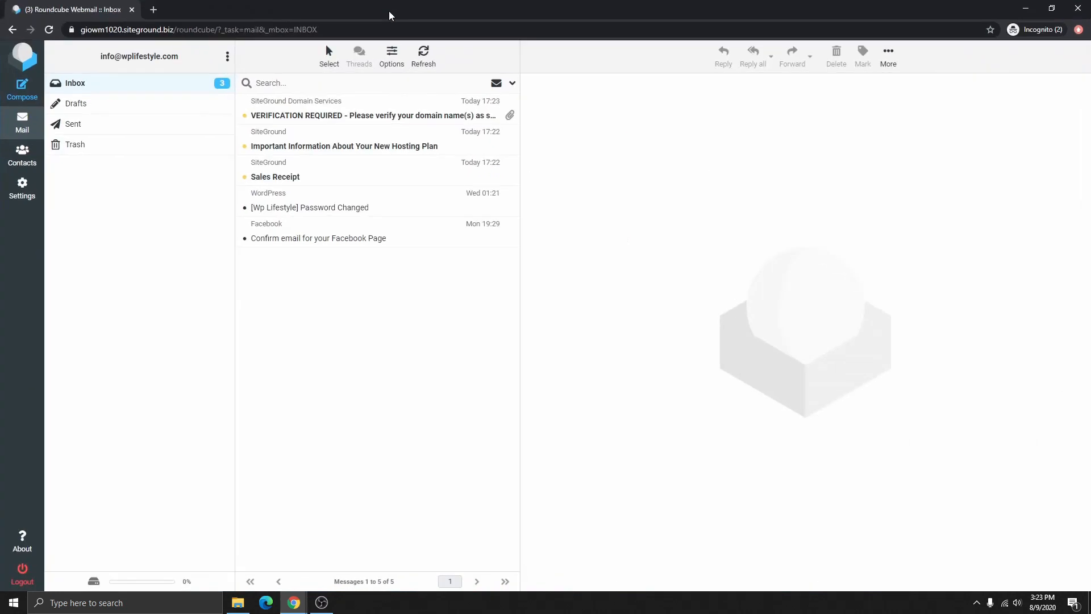
pyautogui.click(326, 115)
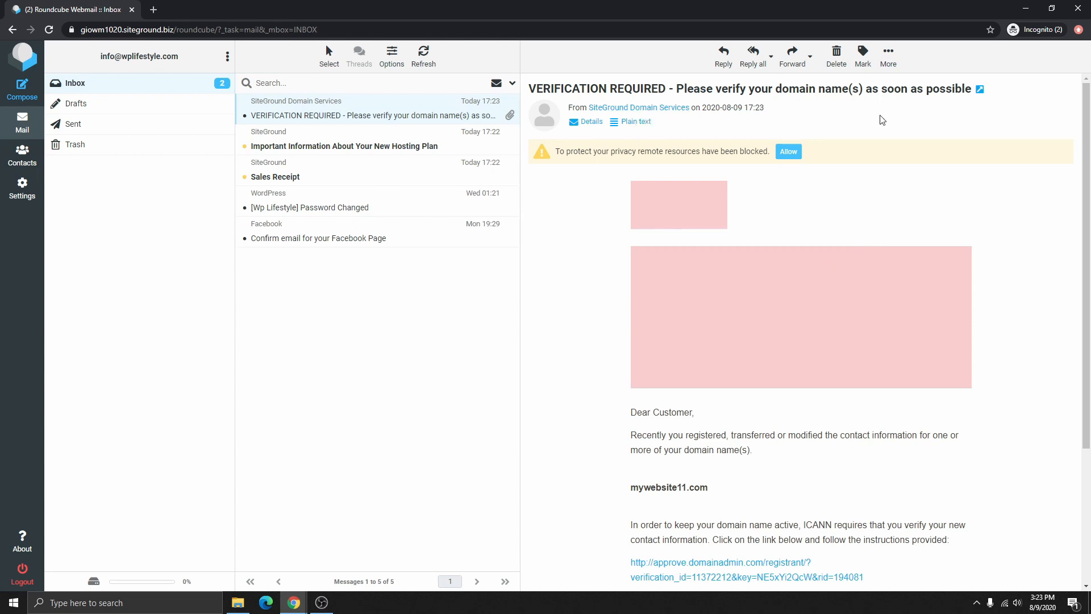
pyautogui.scroll(-3, 780, 203)
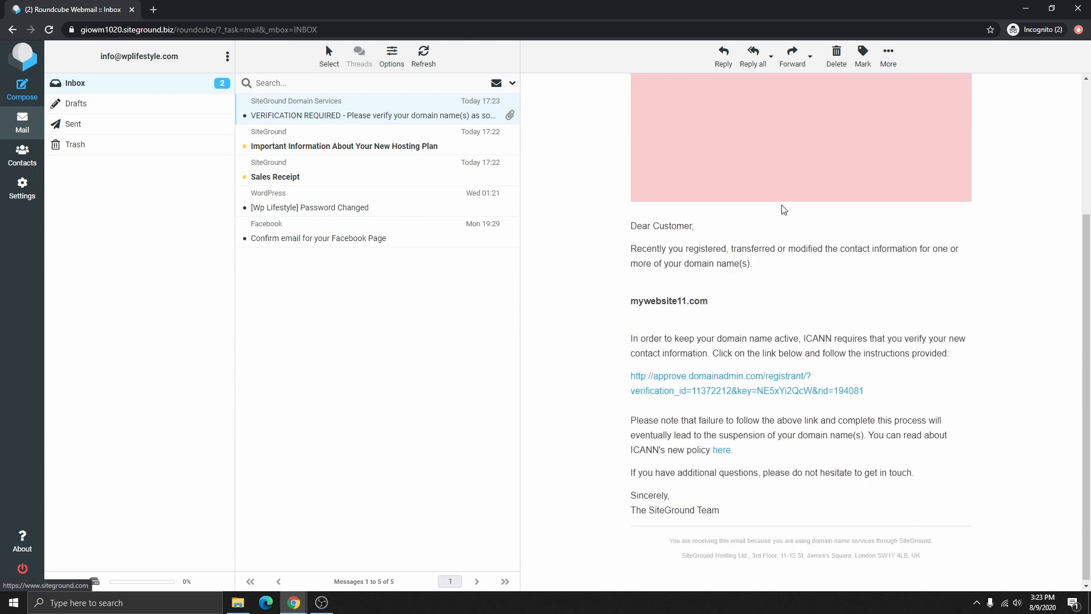
# - Verify mywebsite11.com contact information through the approve.domainadmin.com link, then return to the SiteGround dashboard
pyautogui.click(753, 386)
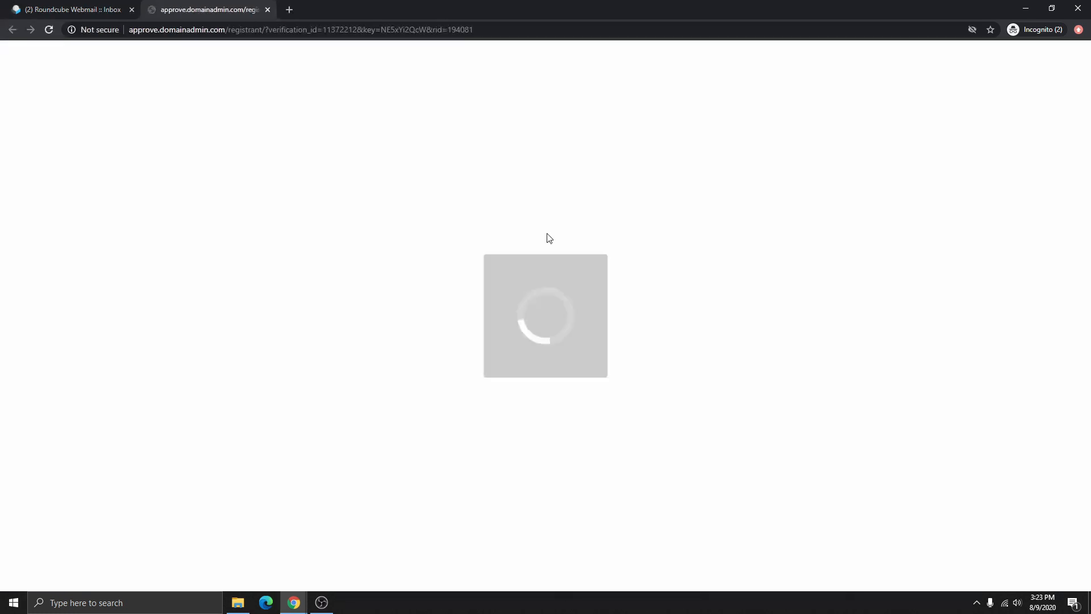
pyautogui.scroll(-2, 585, 249)
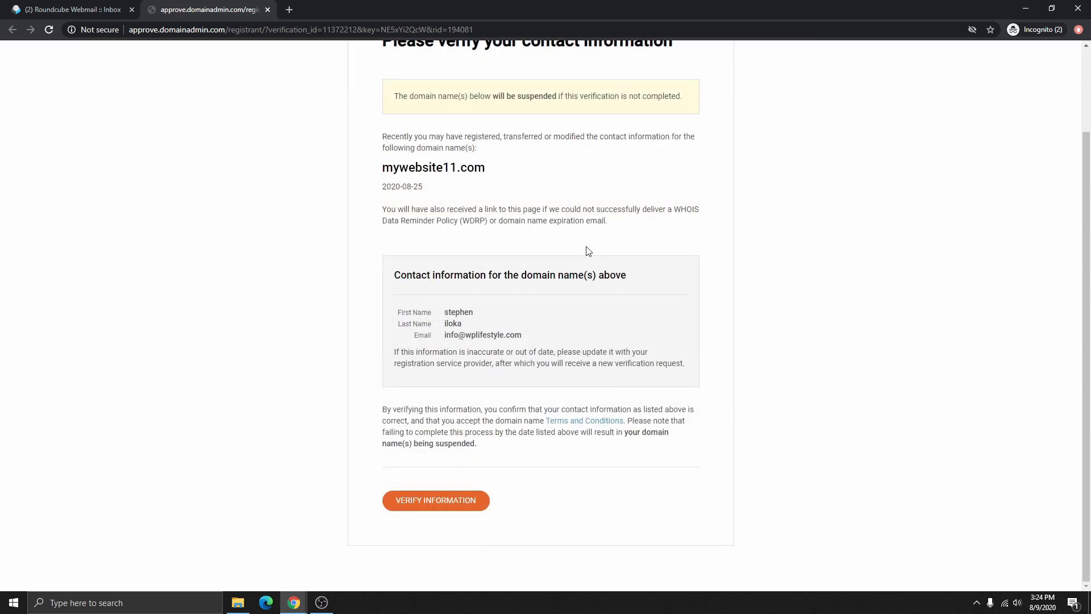
pyautogui.scroll(2, 568, 283)
pyautogui.scroll(-2, 554, 226)
pyautogui.scroll(2, 480, 430)
pyautogui.scroll(-2, 543, 188)
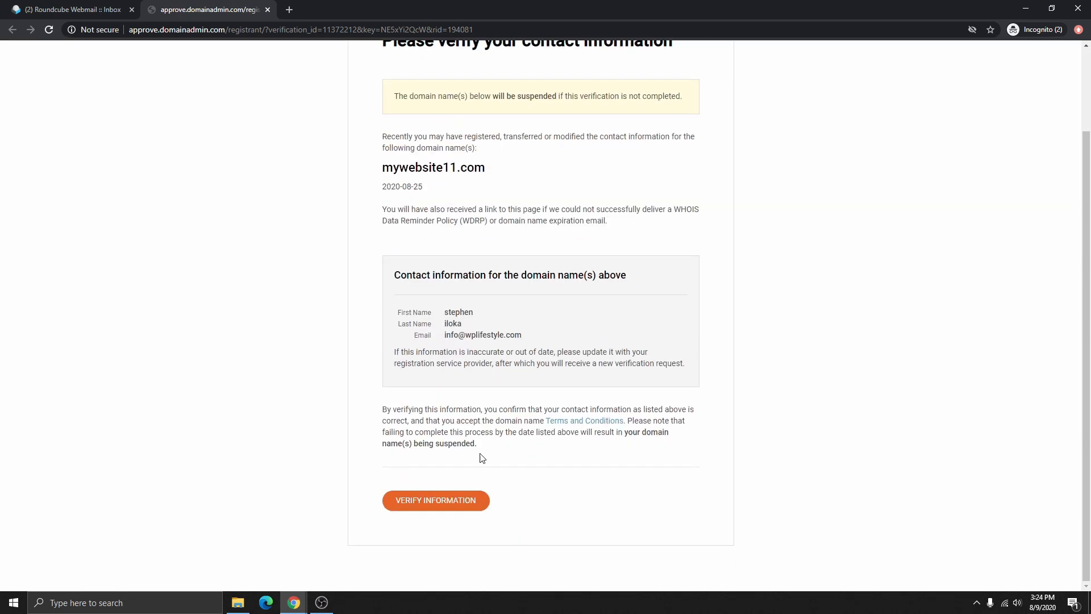
pyautogui.click(447, 505)
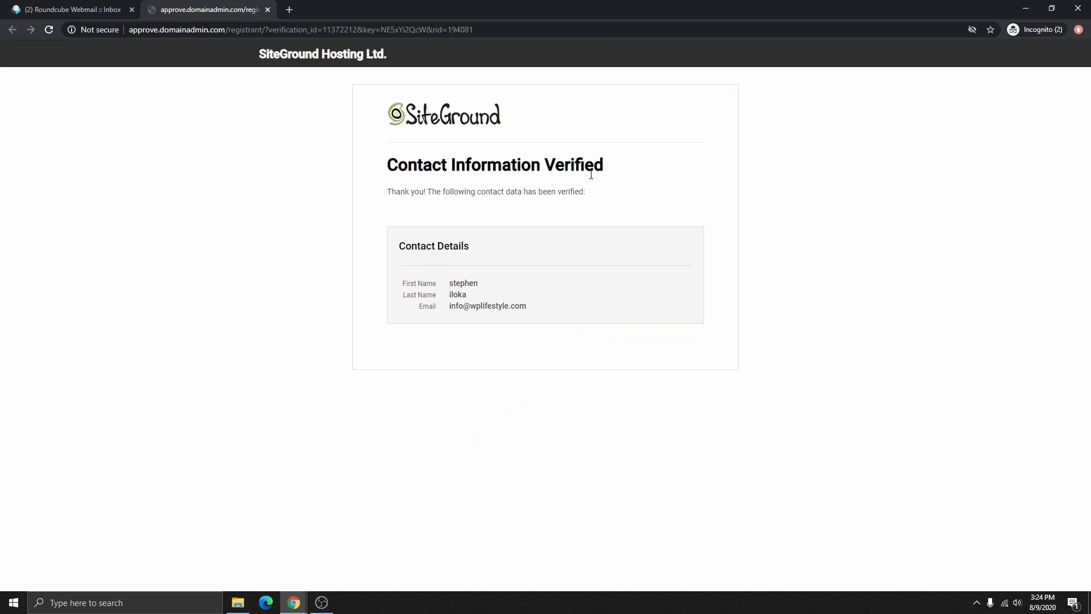
pyautogui.moveTo(589, 9); pyautogui.dragTo(585, 29)
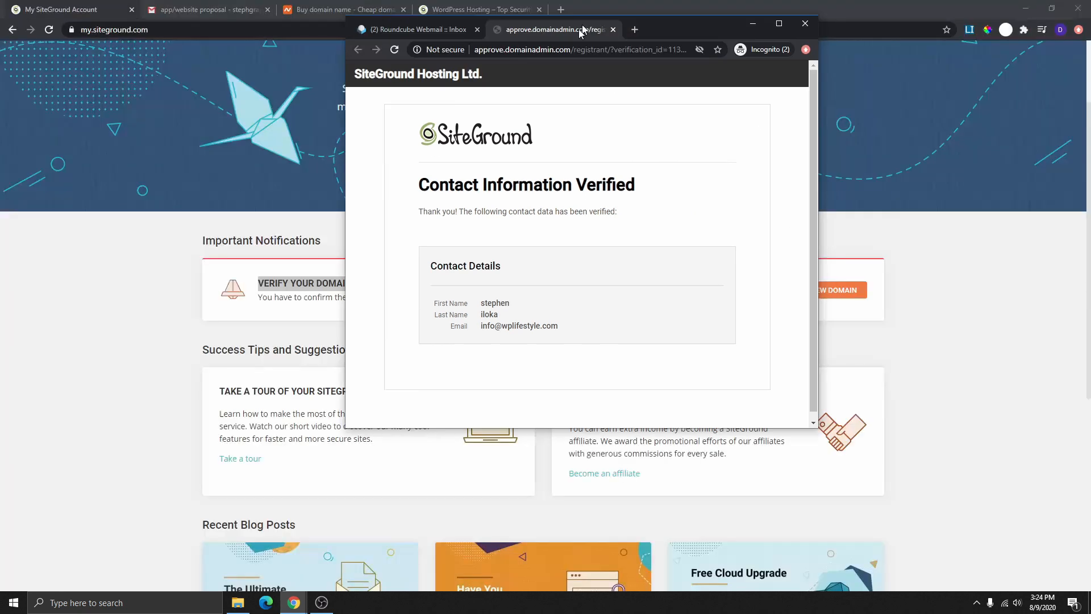
pyautogui.scroll(2, 489, 417)
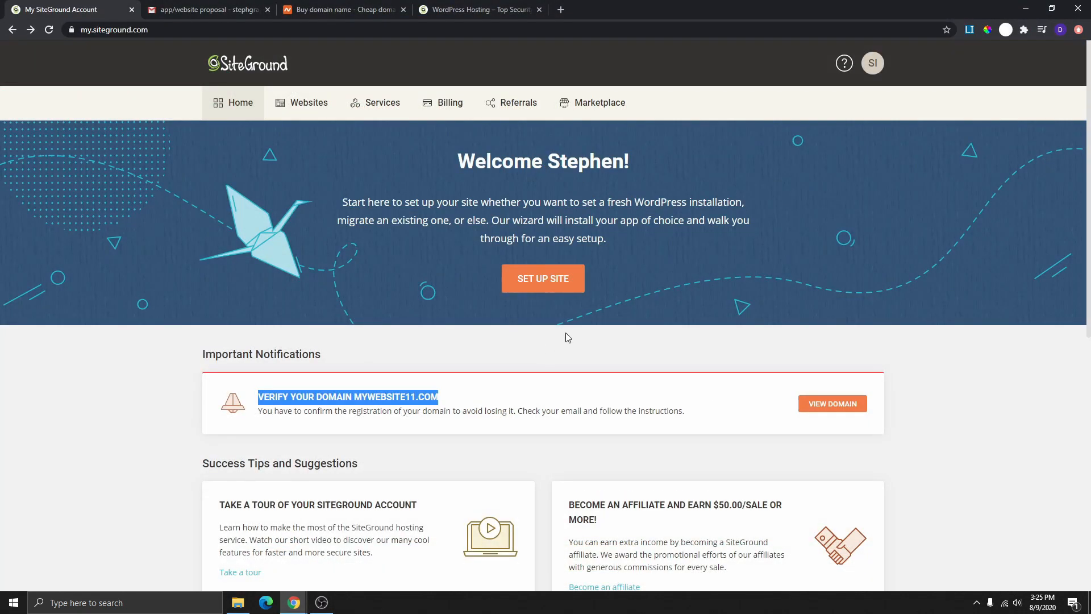
# - Start the site setup wizard, look over the Migrate Website option, and go back
pyautogui.click(542, 285)
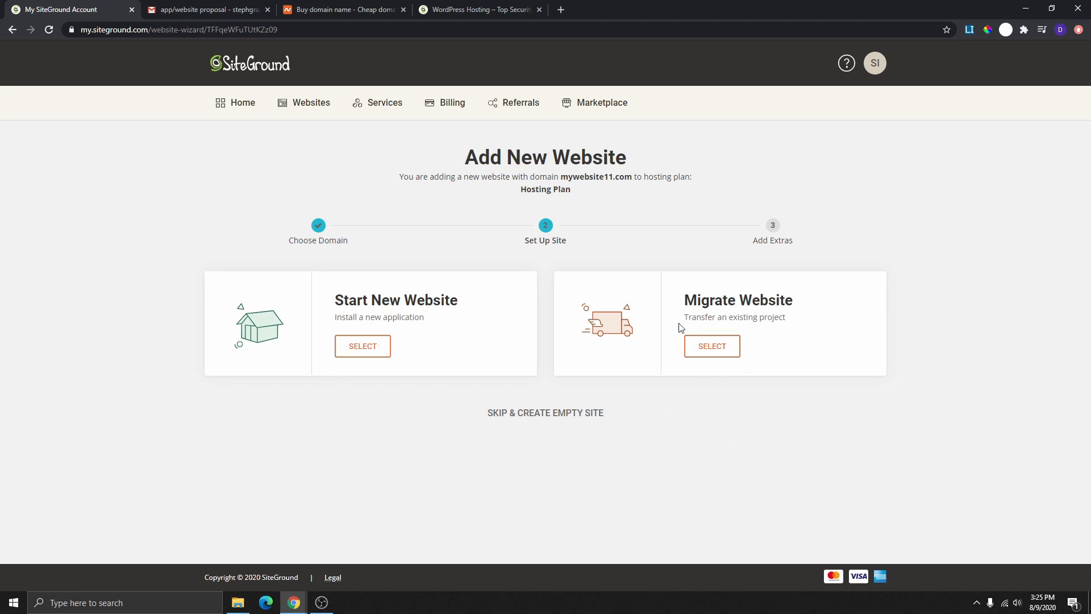
pyautogui.click(714, 347)
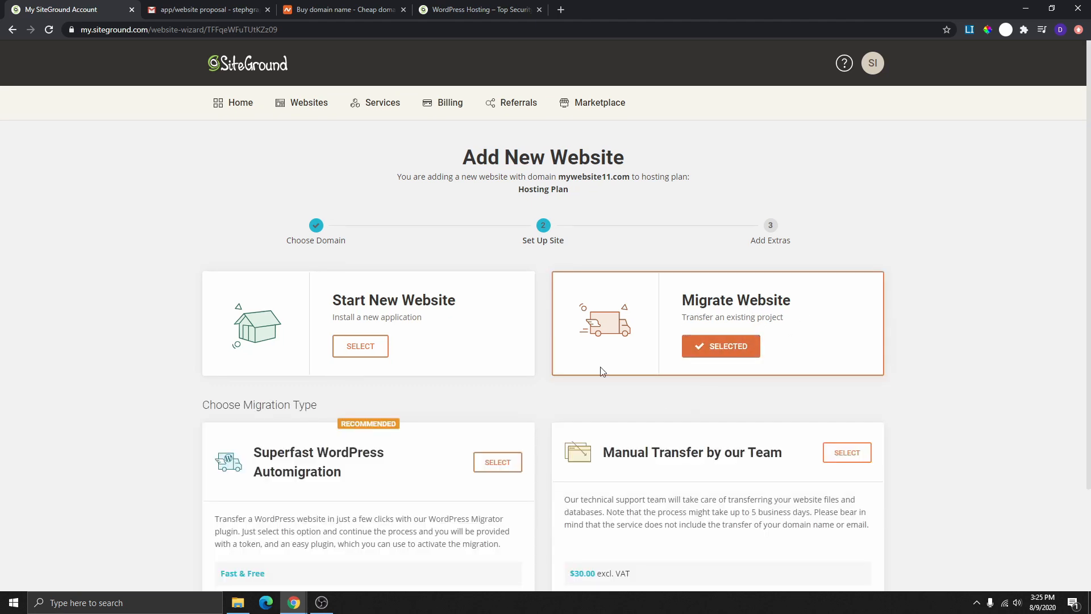
pyautogui.scroll(-3, 625, 375)
pyautogui.scroll(3, 420, 372)
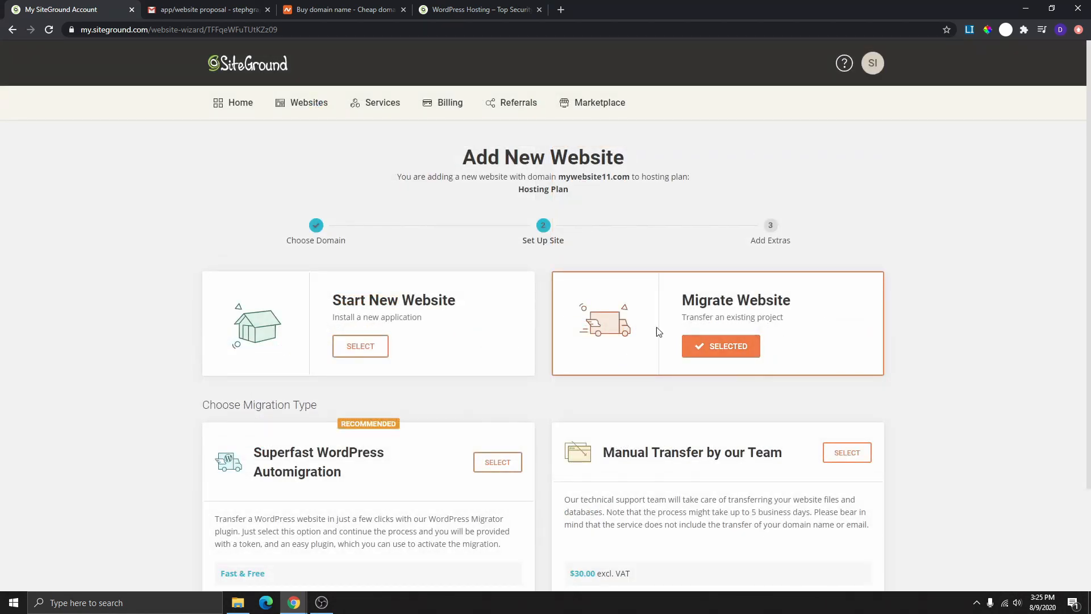
pyautogui.scroll(-2, 286, 269)
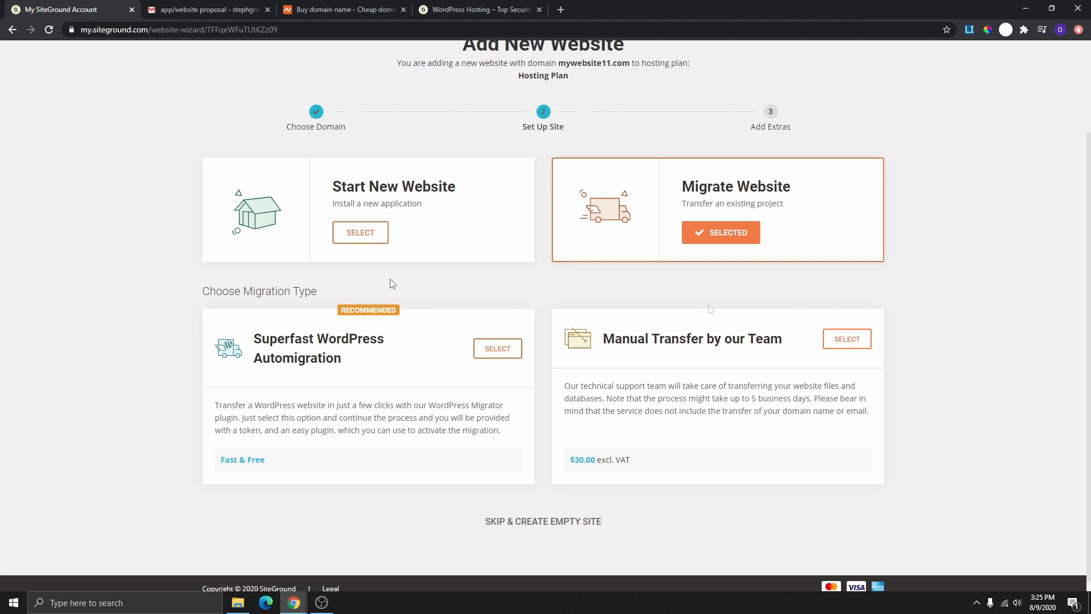
pyautogui.scroll(2, 391, 284)
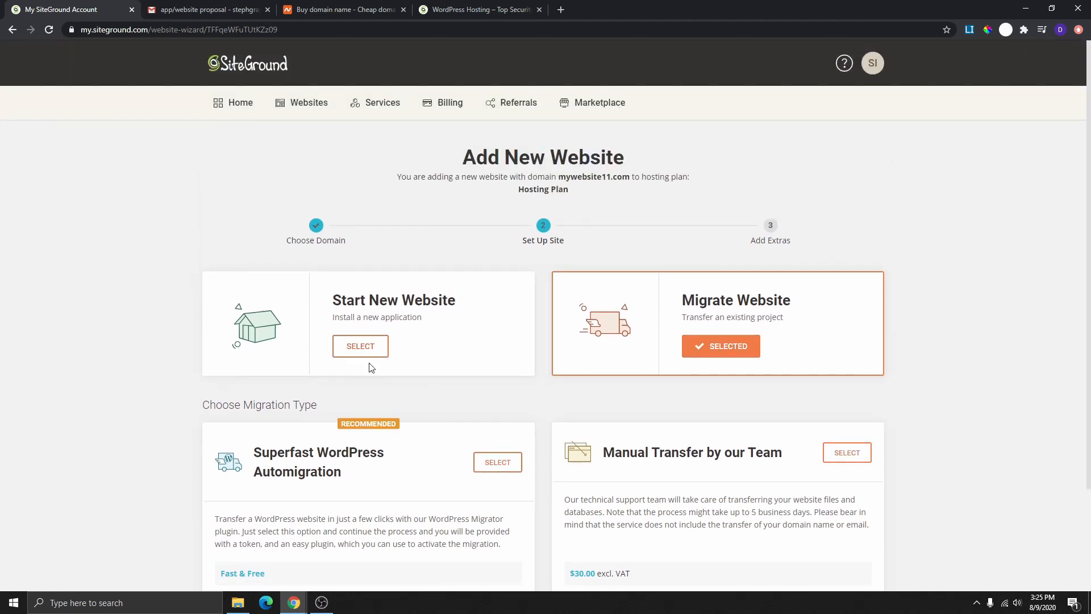
pyautogui.click(12, 31)
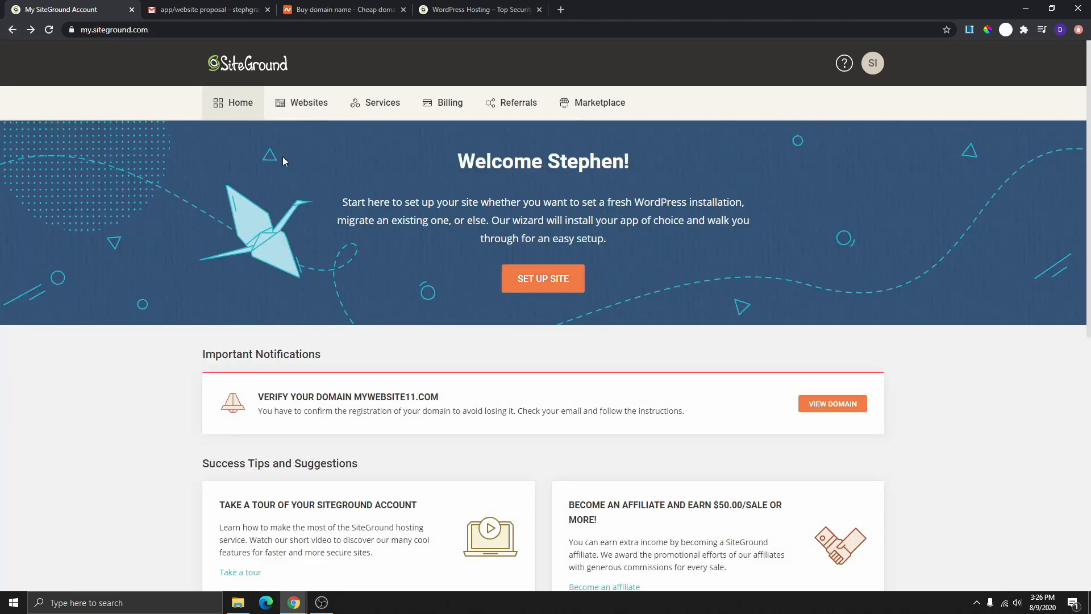
# - From the Websites list, resume setup of the pending mywebsite11.com site
pyautogui.click(305, 107)
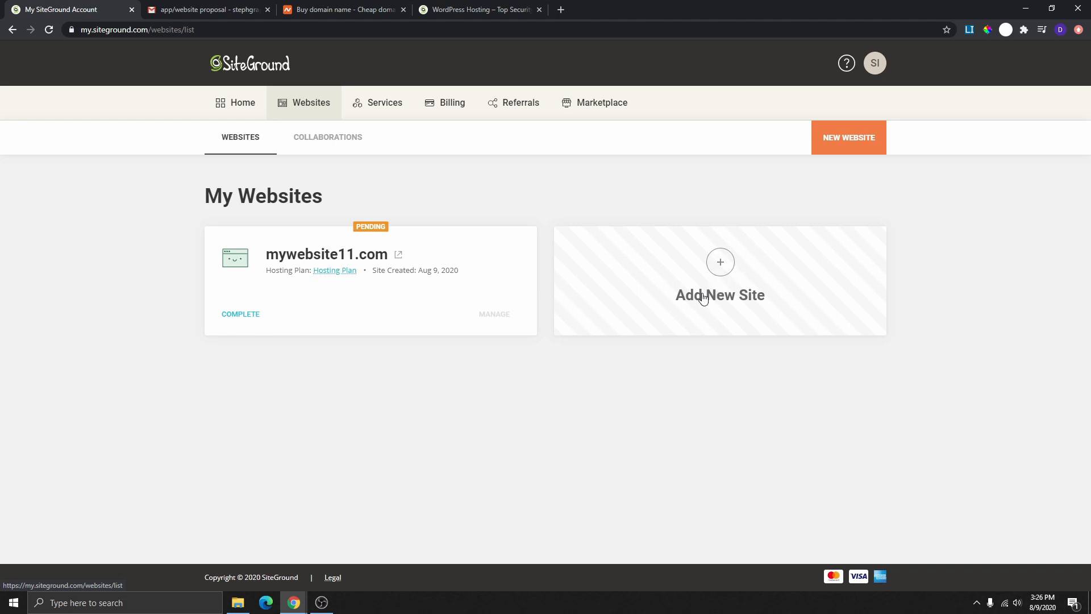
pyautogui.click(722, 262)
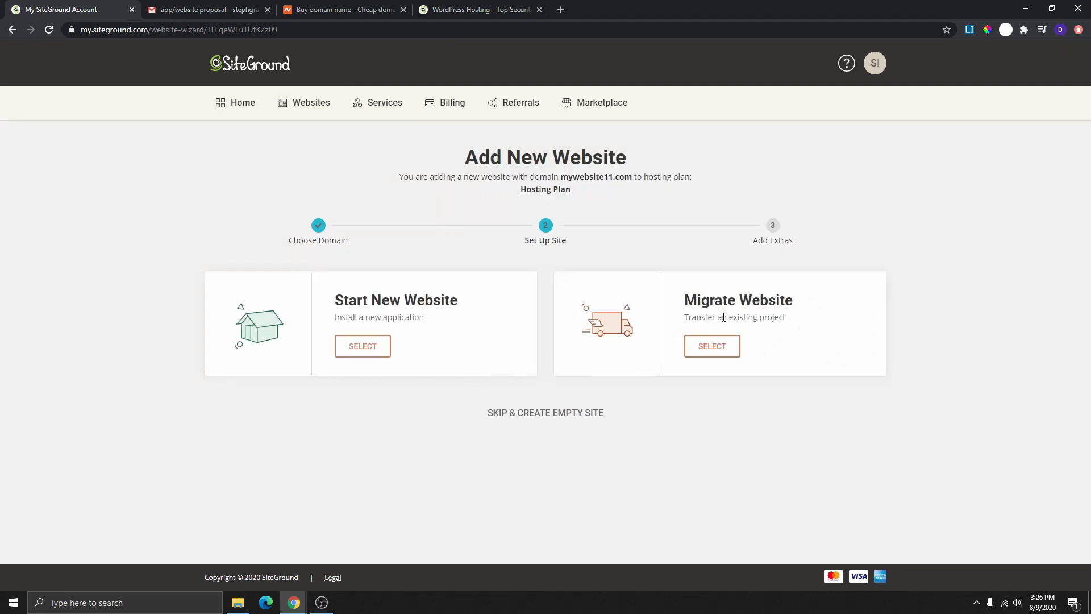
pyautogui.click(10, 30)
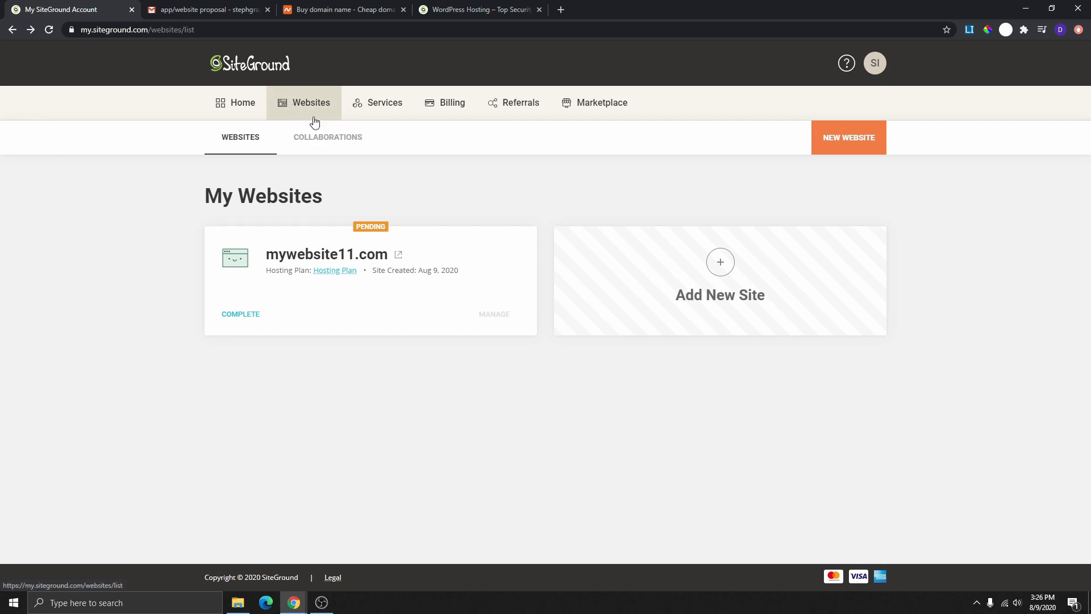
pyautogui.click(243, 314)
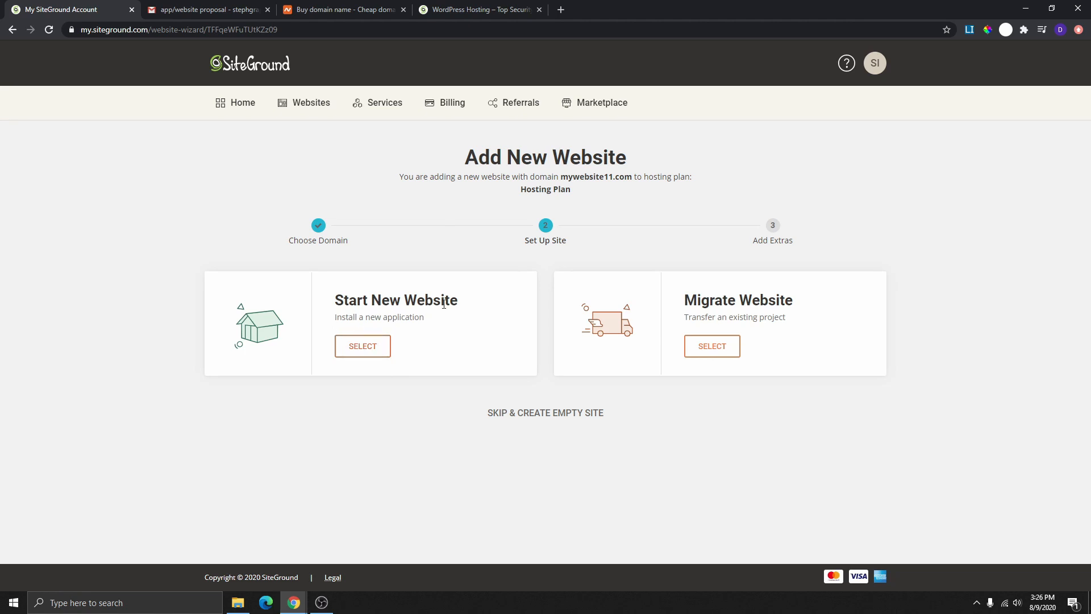
# - Select Start New Website and choose WordPress as the application for mywebsite11.com
pyautogui.click(370, 350)
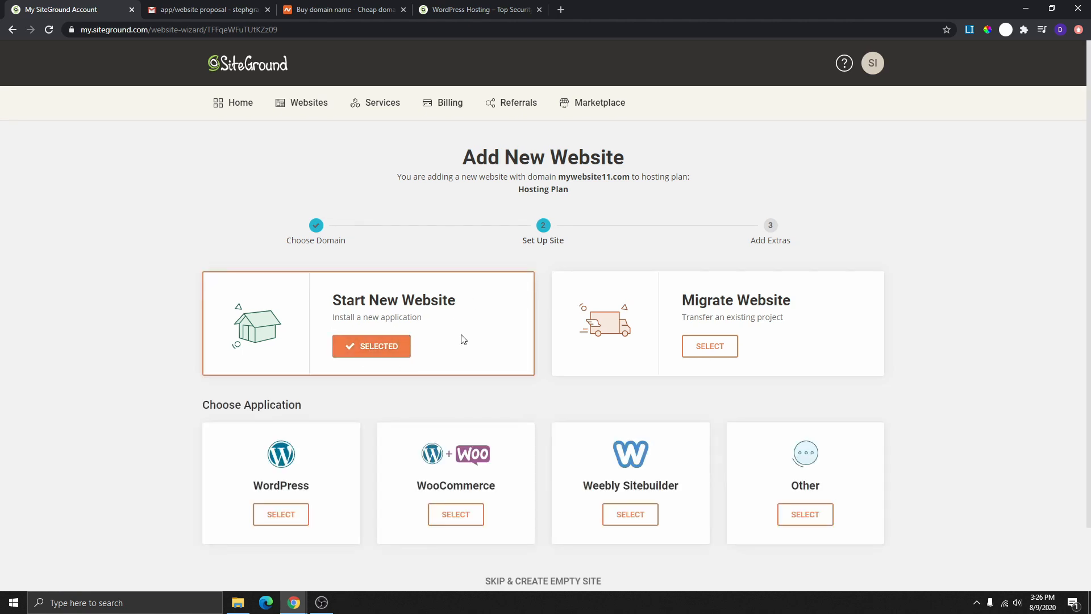
pyautogui.scroll(-2, 421, 324)
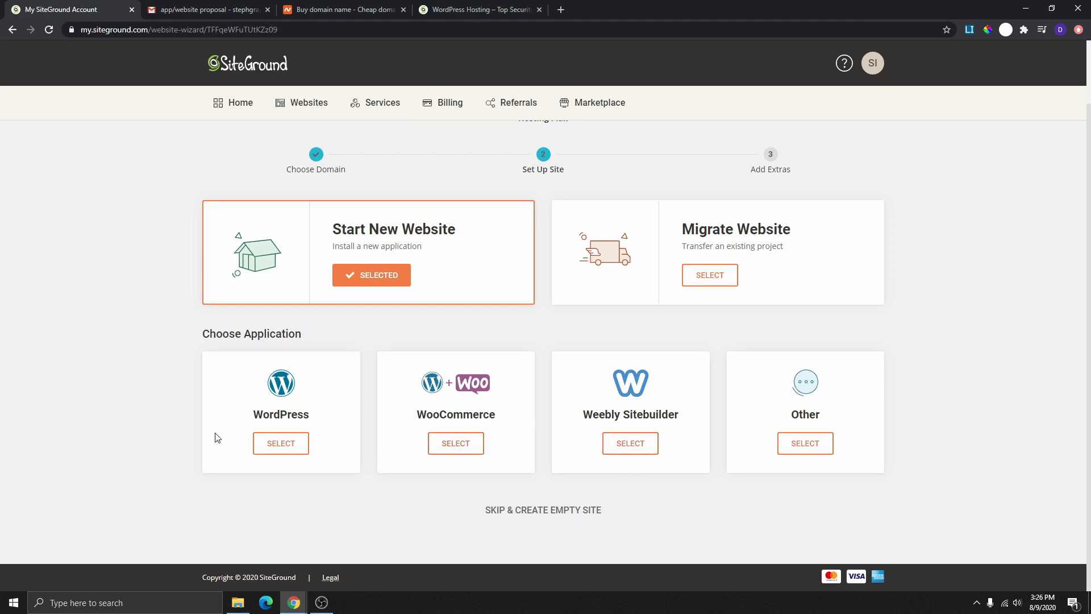
pyautogui.click(283, 445)
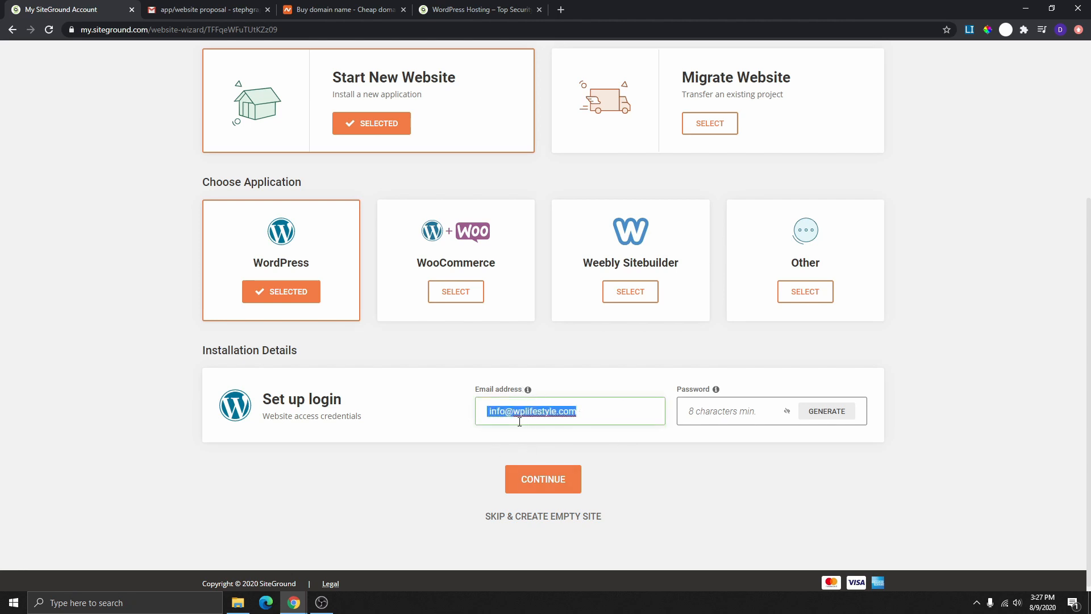
# - Keep the prefilled login email and enter an initial WordPress admin password
pyautogui.click(590, 419)
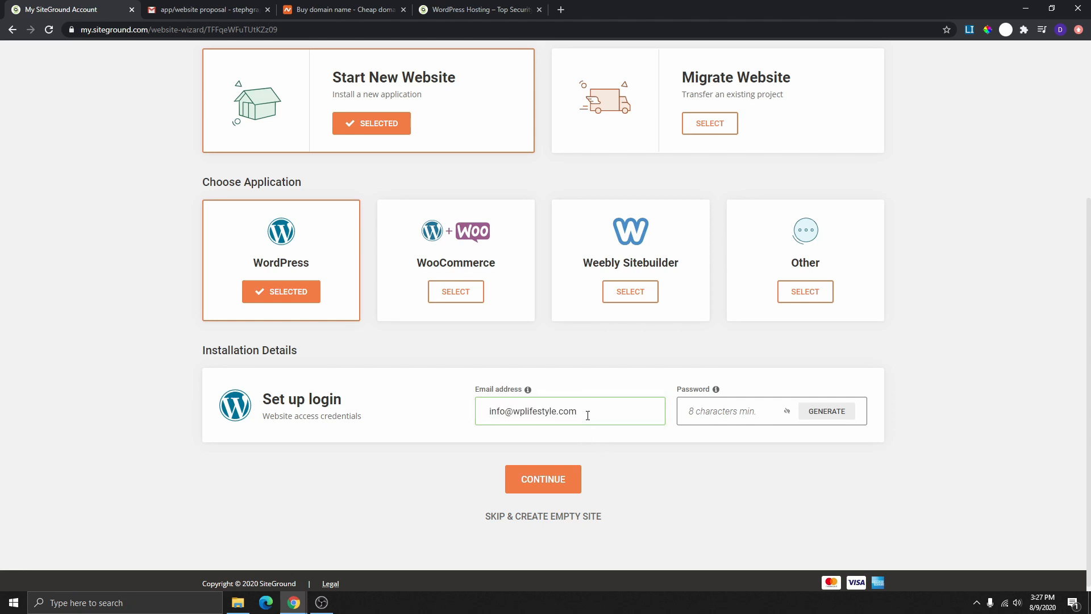
pyautogui.moveTo(582, 413); pyautogui.dragTo(476, 421)
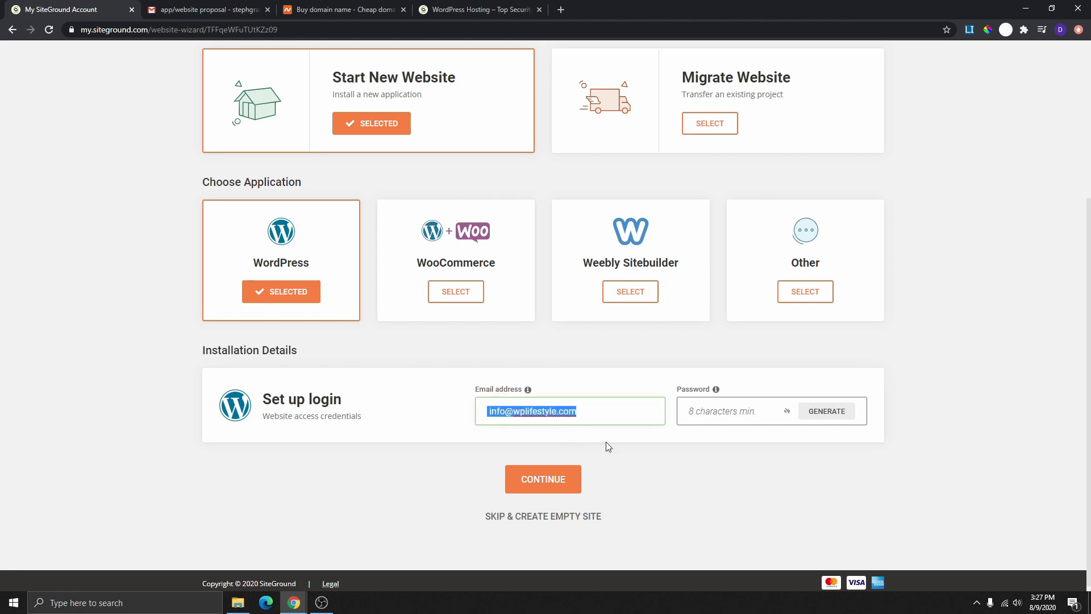
pyautogui.click(567, 442)
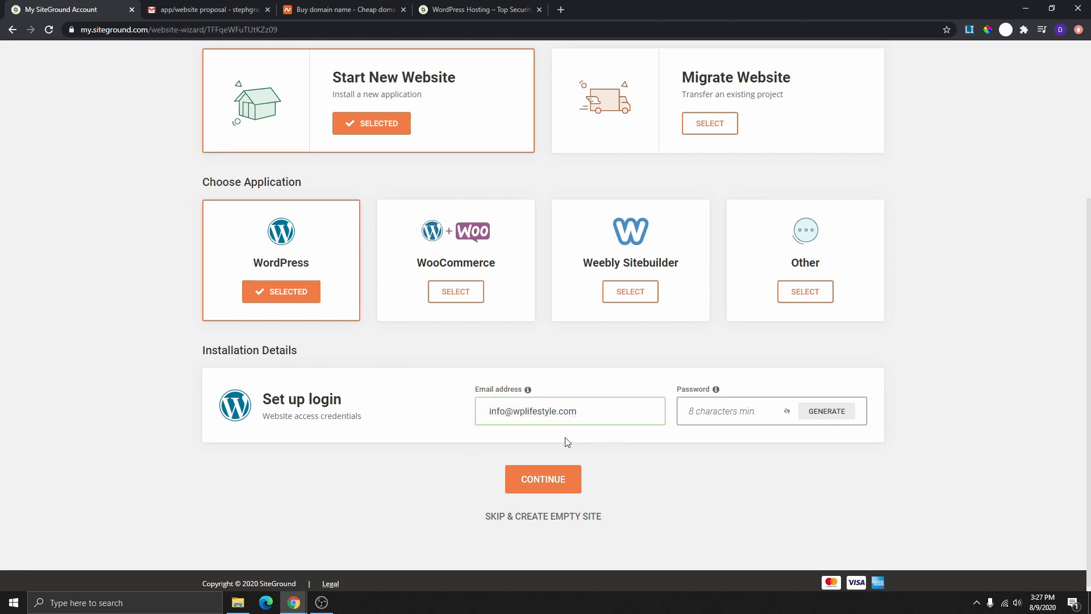
pyautogui.click(733, 423)
pyautogui.write('2020••')
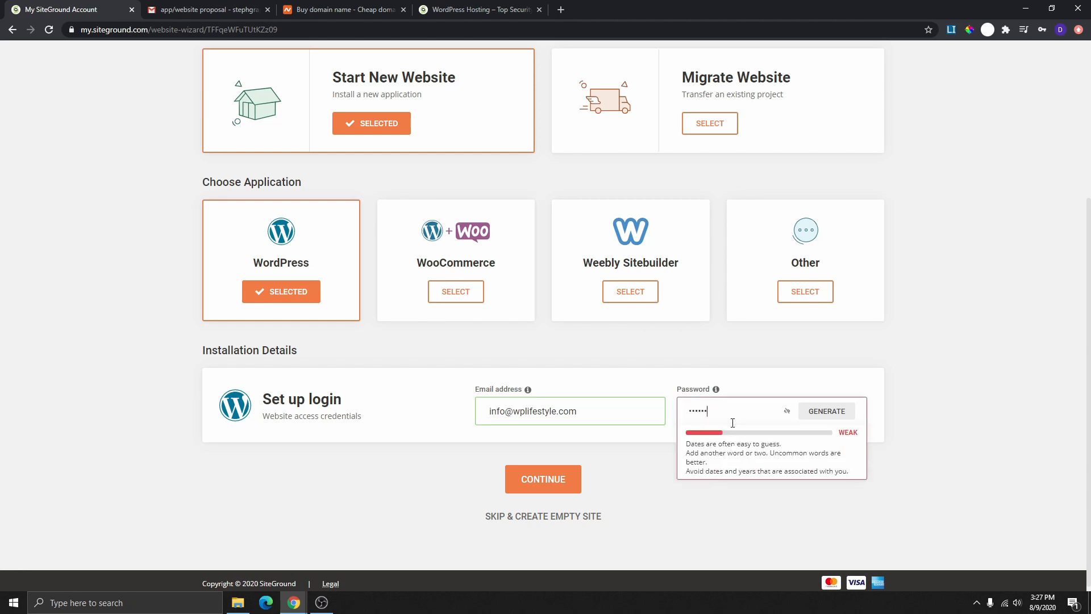
pyautogui.write('•••••')
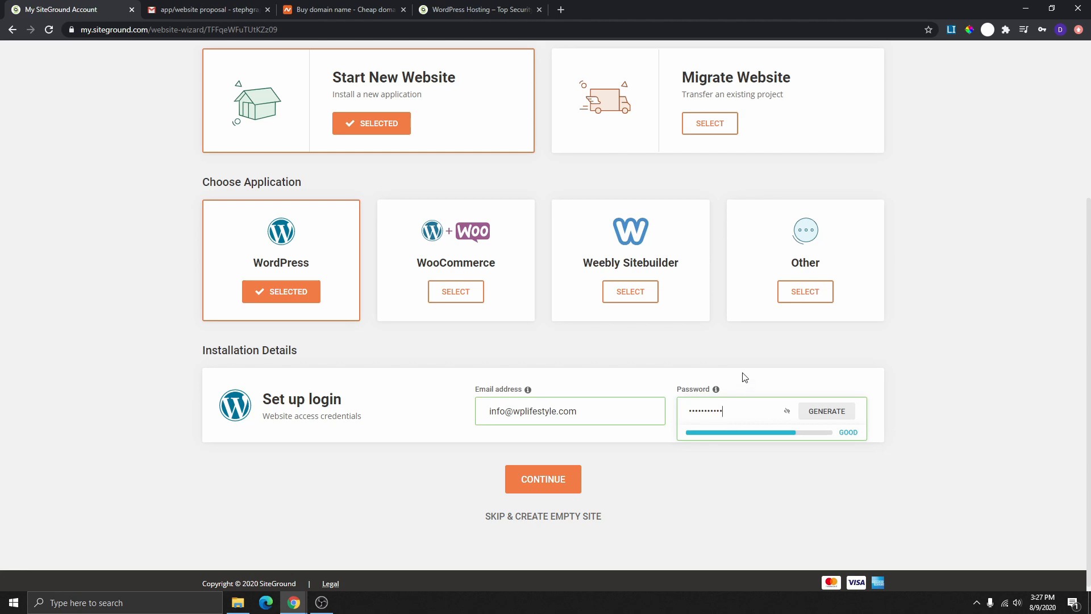
pyautogui.click(745, 374)
pyautogui.click(747, 413)
pyautogui.write('••')
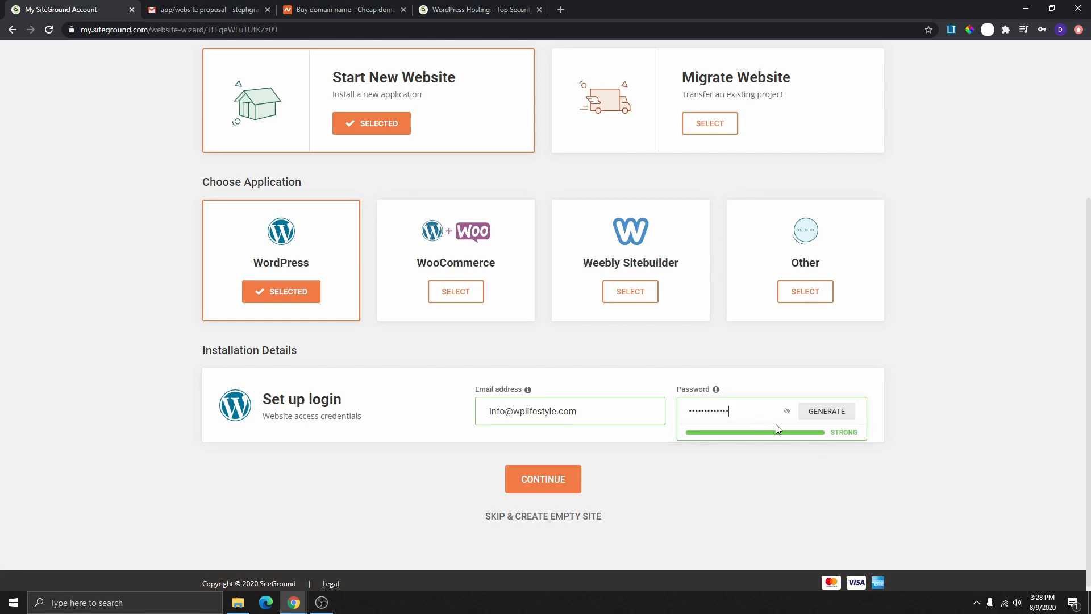
# - Replace it with a new strong admin password and continue to the Add Extras step
pyautogui.moveTo(749, 415); pyautogui.dragTo(719, 418)
pyautogui.click(830, 411)
pyautogui.click(775, 410)
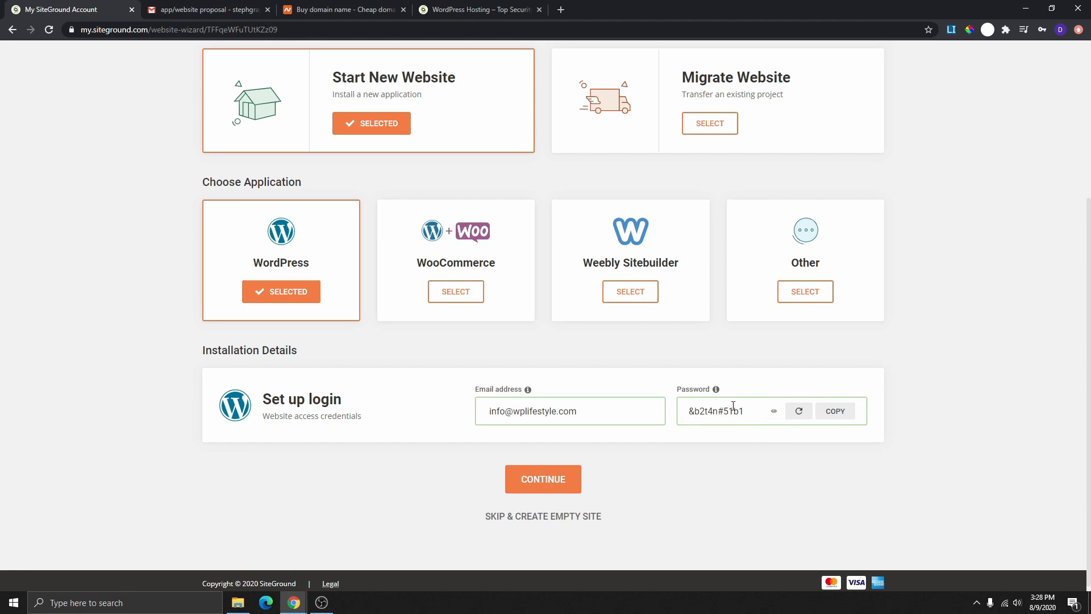
pyautogui.moveTo(748, 412); pyautogui.dragTo(689, 417)
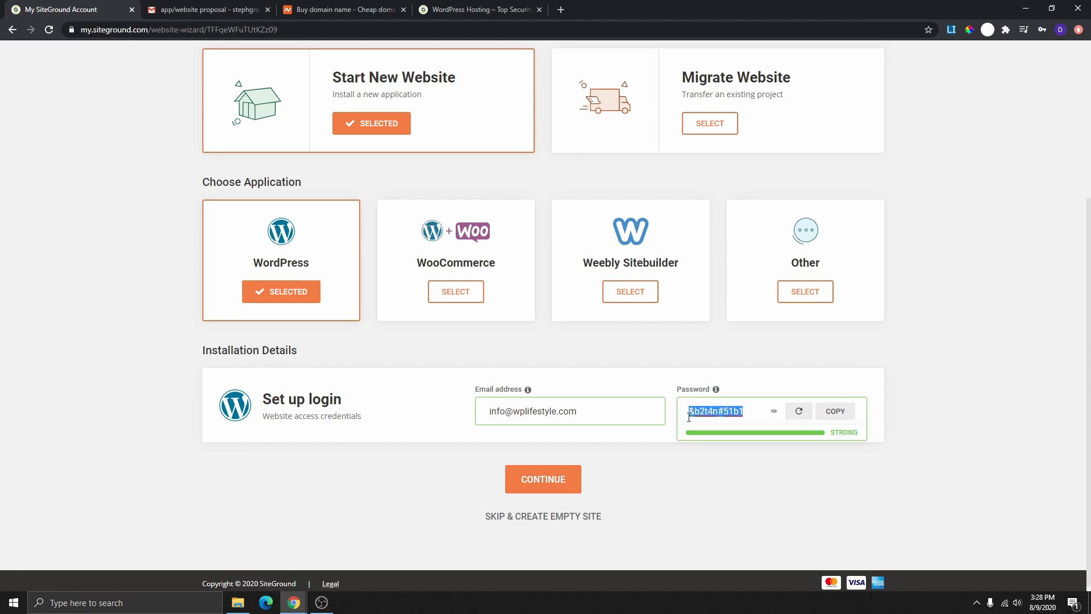
pyautogui.click(754, 410)
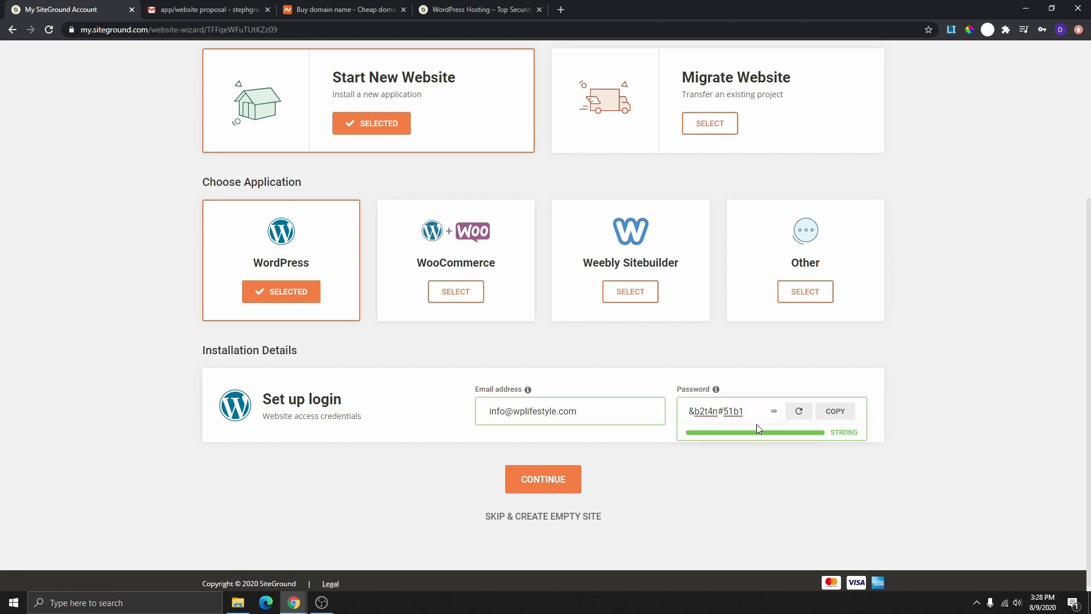
pyautogui.tripleClick(736, 411)
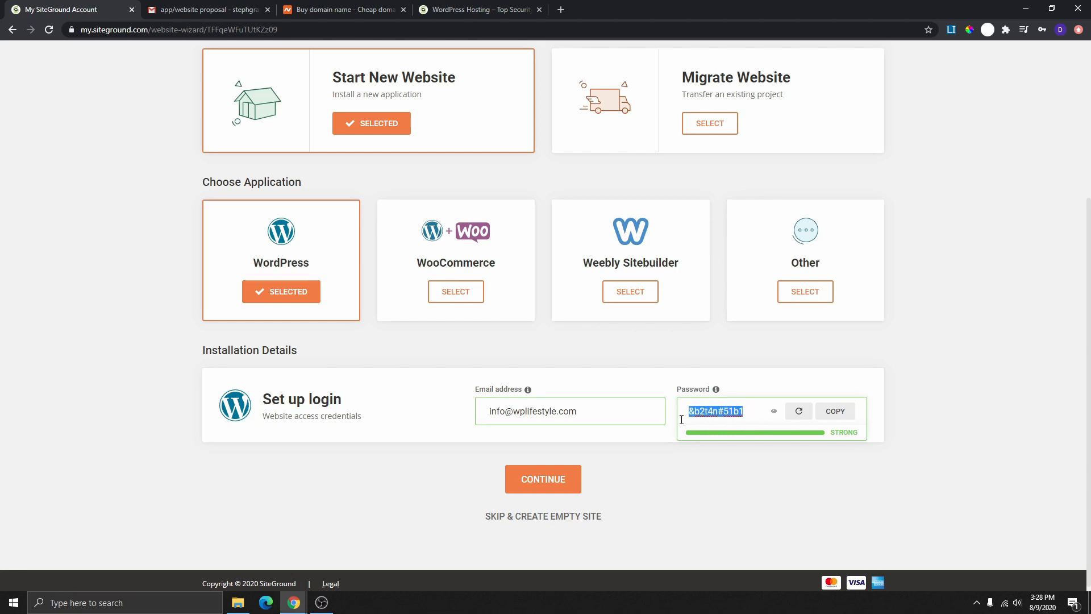
pyautogui.write('Ja')
pyautogui.press('BackSpace')
pyautogui.press('BackSpace')
pyautogui.write('•••')
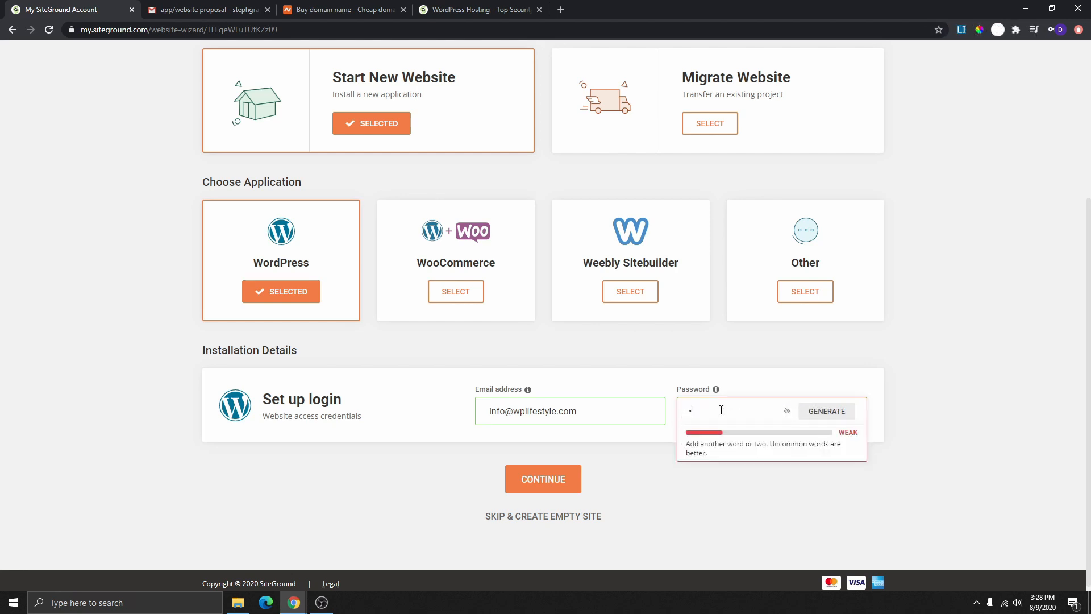
pyautogui.write('••••••••')
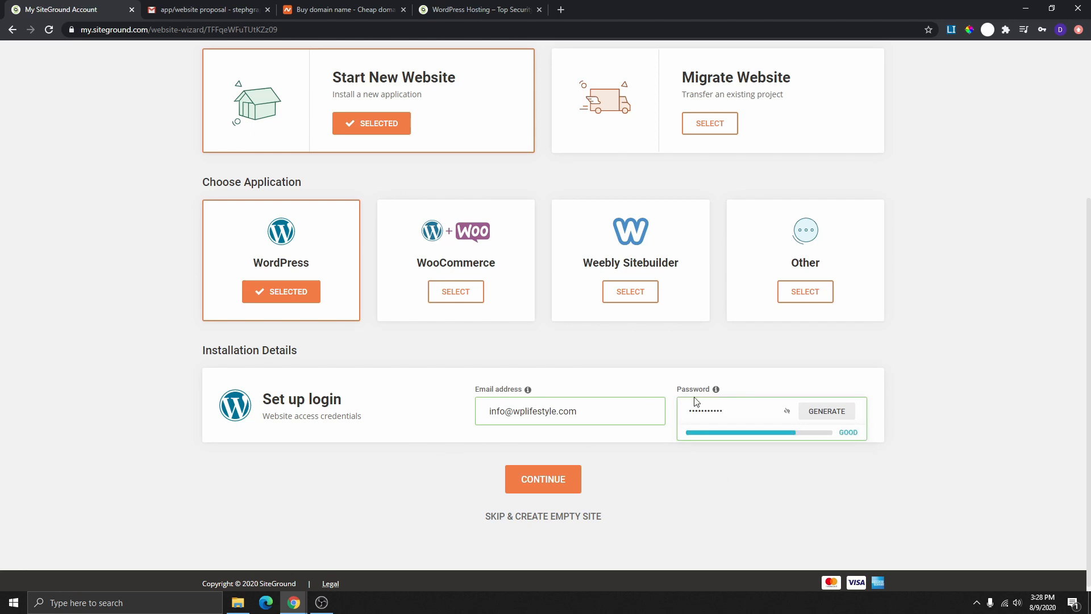
pyautogui.click(549, 475)
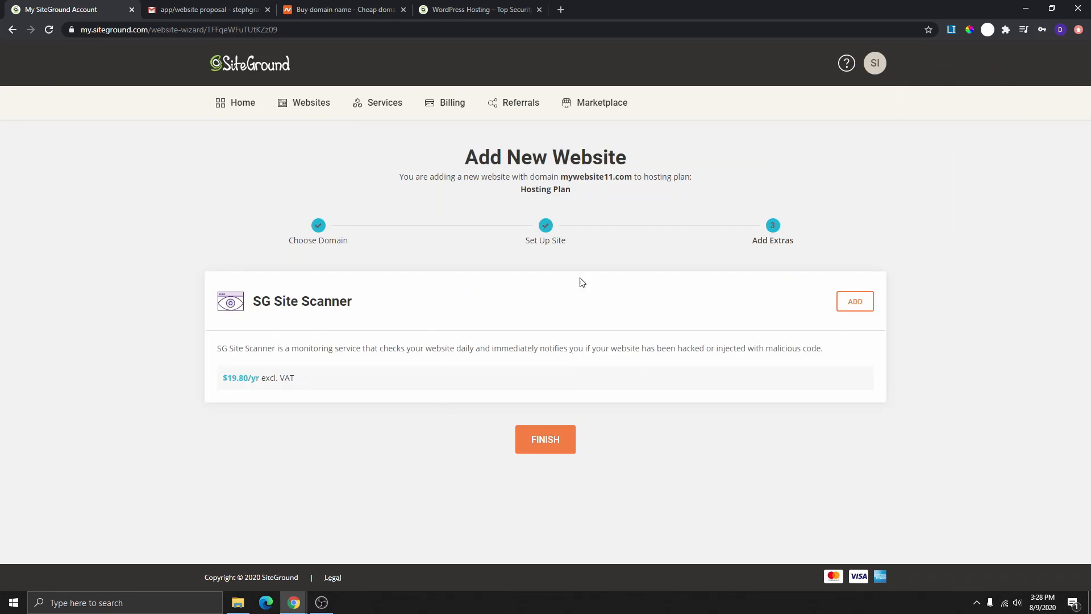
# - Finish without SG Site Scanner and select the NS1/NS2.GIOWM1020.SITEGROUND.BIZ name servers
pyautogui.click(554, 452)
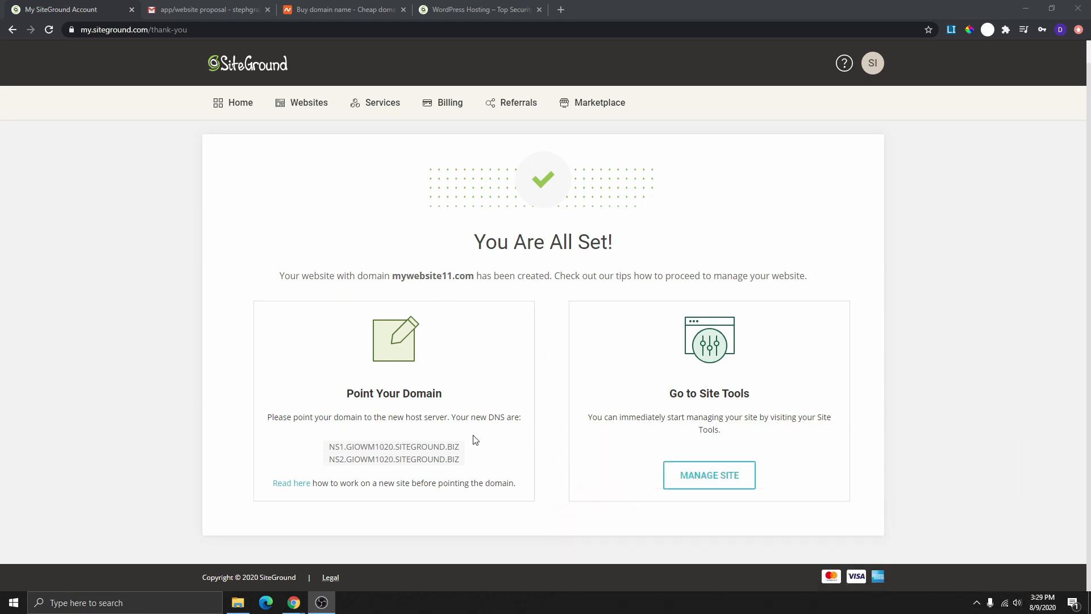
pyautogui.moveTo(463, 463); pyautogui.dragTo(336, 445)
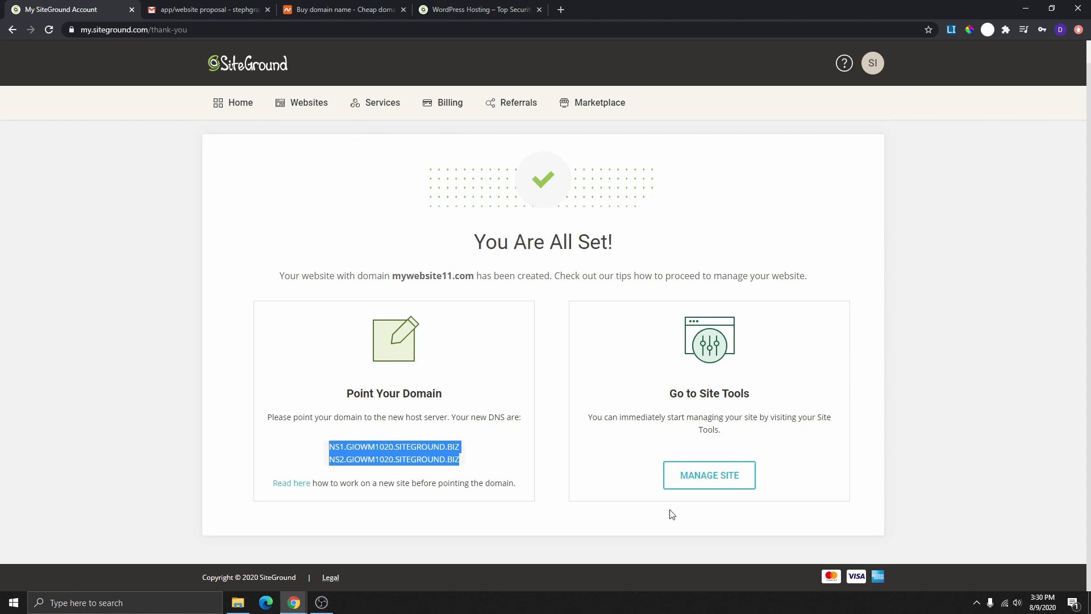
# - Open Site Tools for mywebsite11.com and go to WordPress > Install & Manage
pyautogui.click(723, 483)
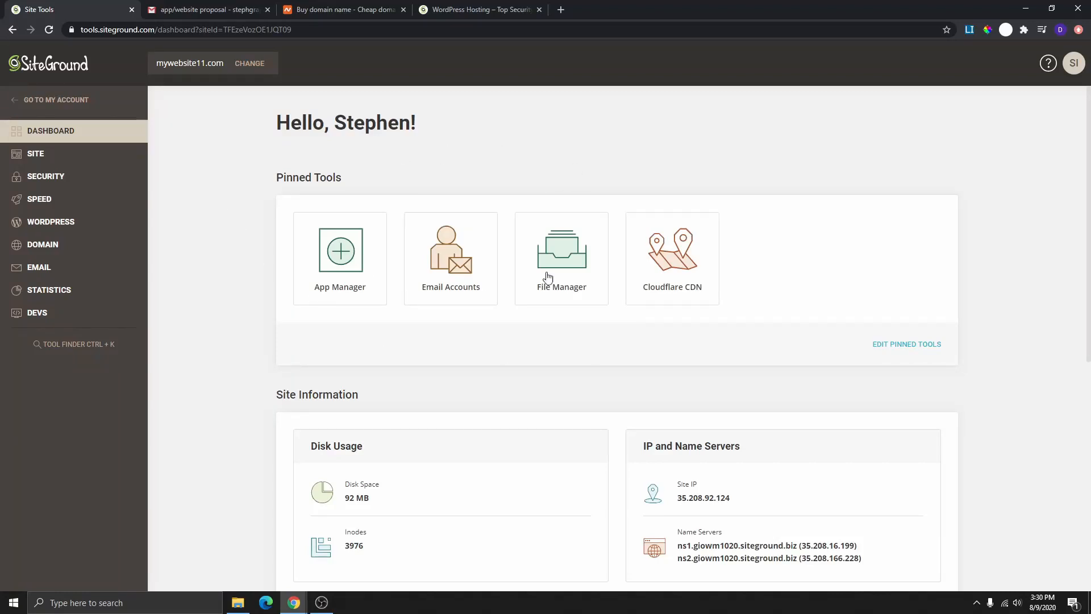
pyautogui.scroll(-4, 568, 341)
pyautogui.scroll(4, 582, 360)
pyautogui.scroll(-6, 472, 296)
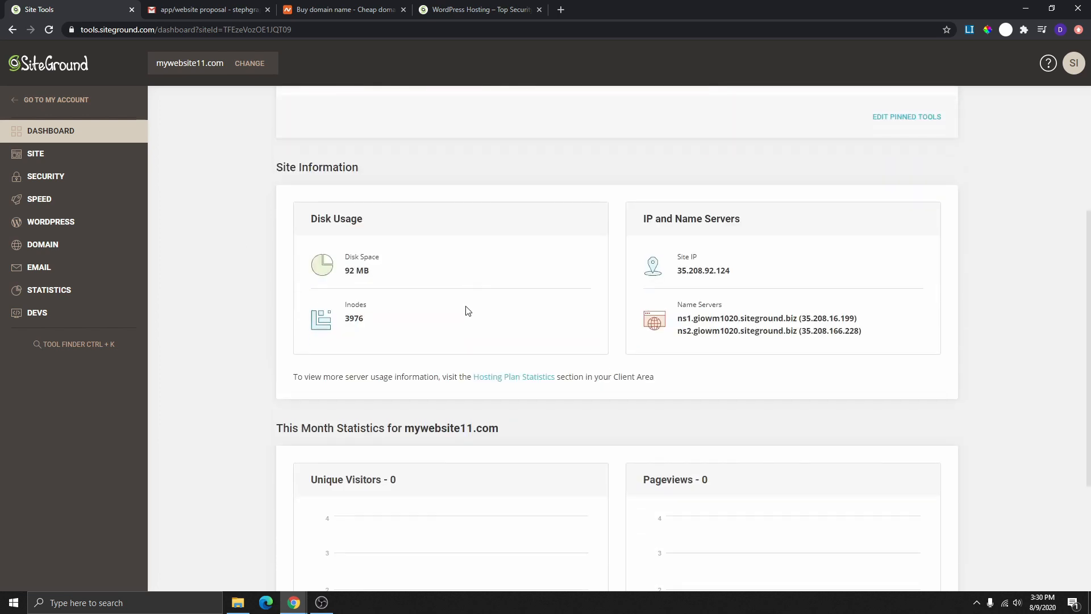
pyautogui.scroll(5, 490, 341)
pyautogui.scroll(2, 489, 337)
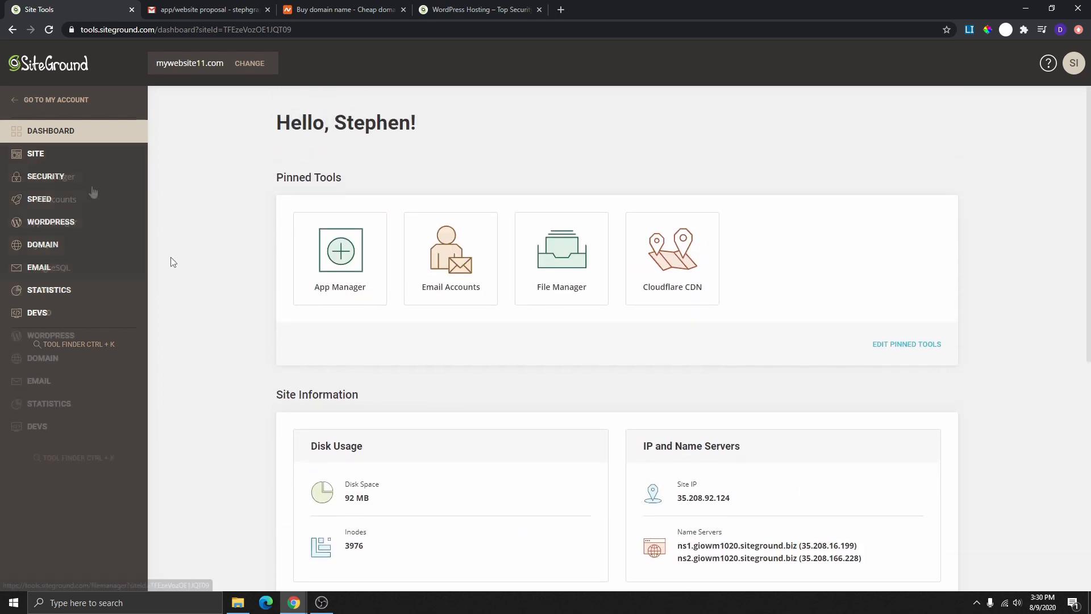
pyautogui.click(35, 154)
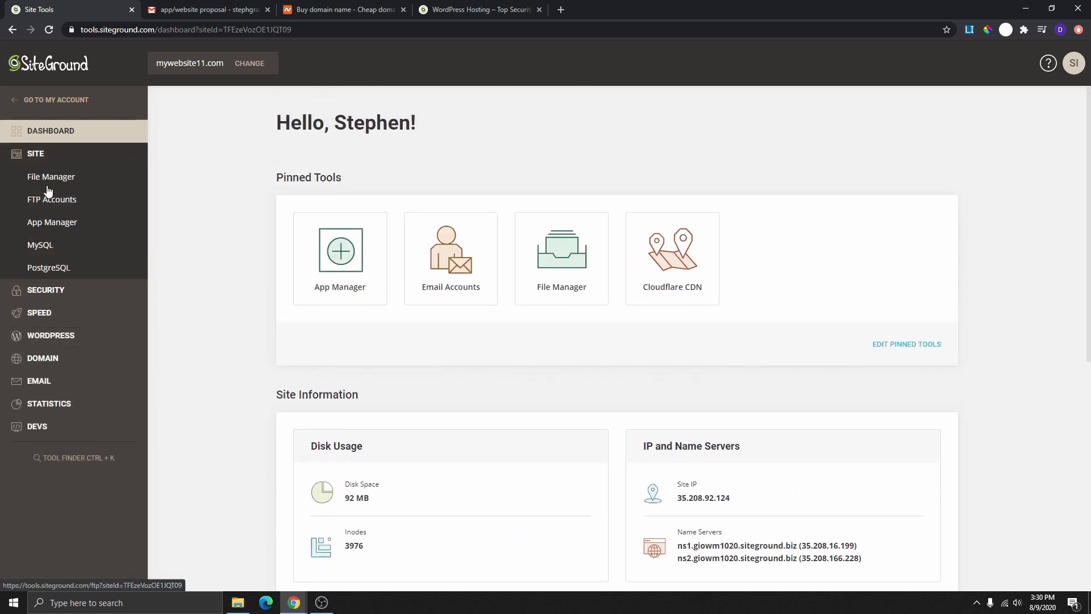
pyautogui.click(61, 336)
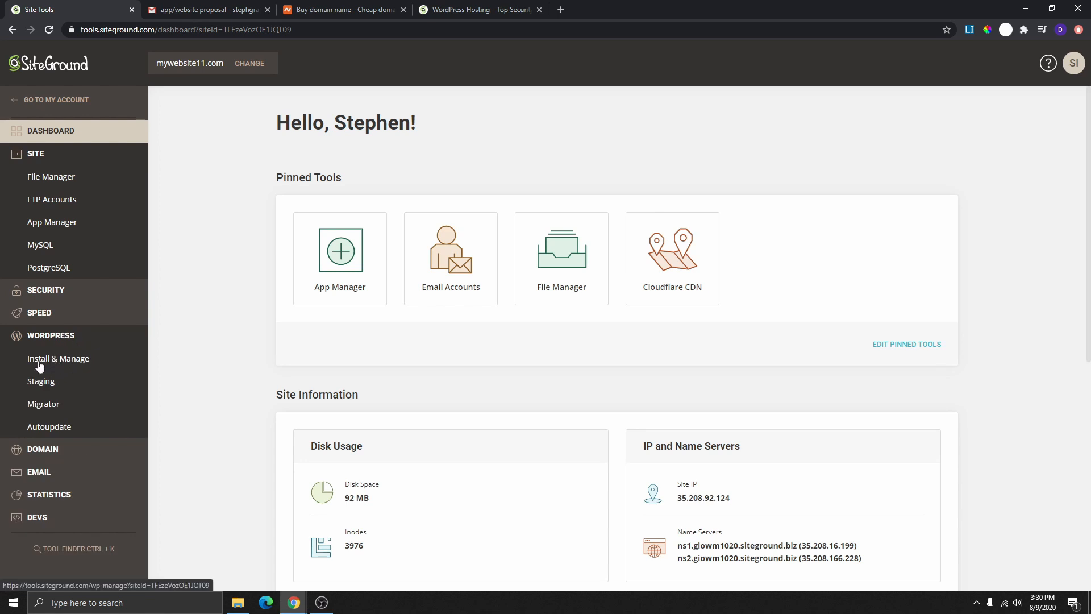
pyautogui.click(55, 361)
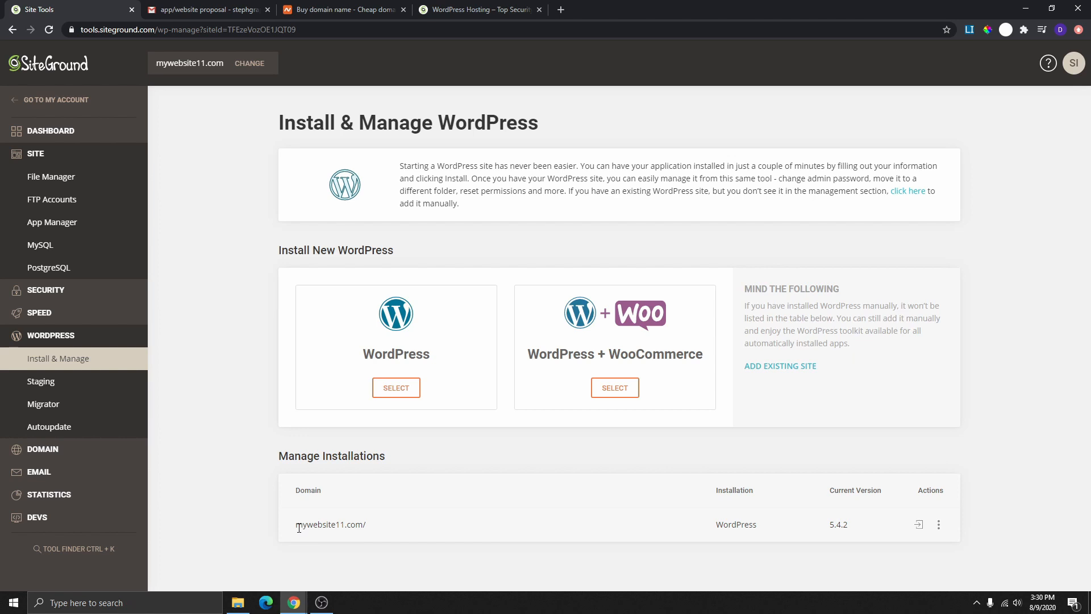
# - Bring up deletion of the WordPress 5.4.2 installation, then cancel to keep it
pyautogui.moveTo(295, 525); pyautogui.dragTo(385, 538)
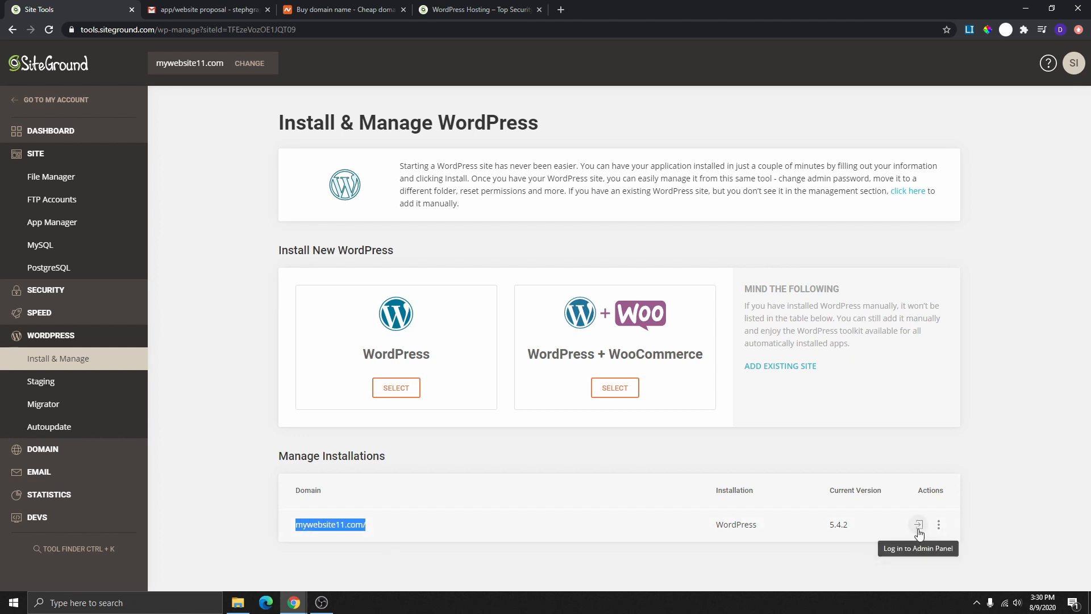
pyautogui.click(939, 524)
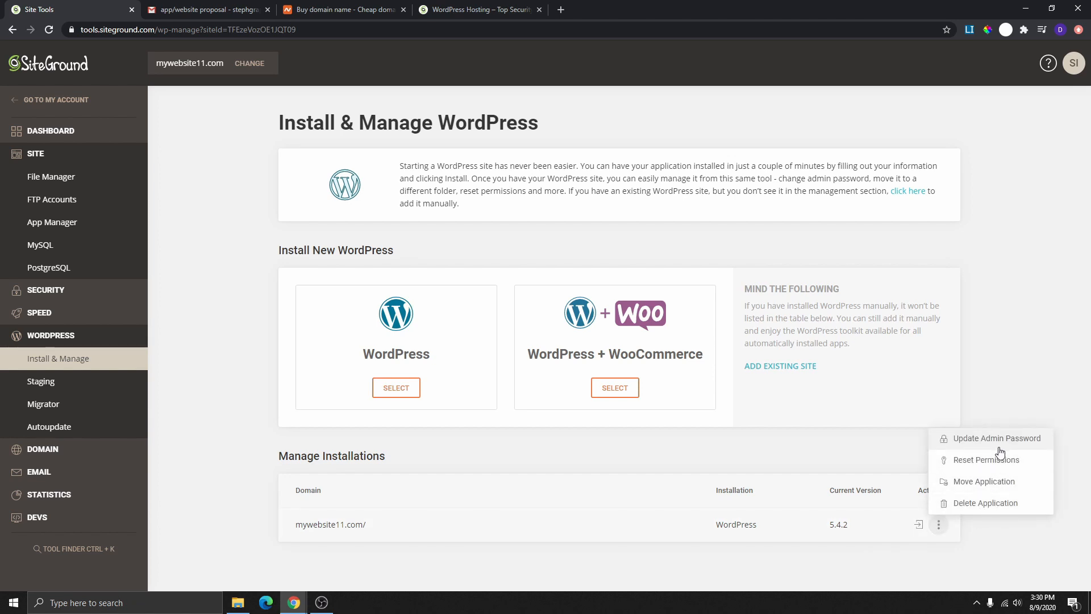
pyautogui.click(985, 504)
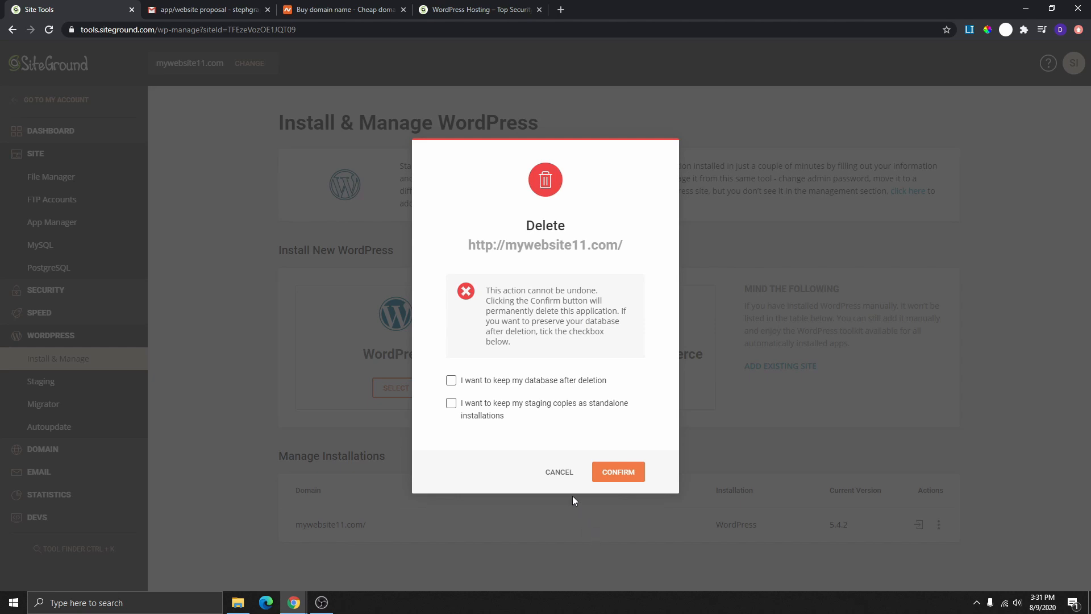
pyautogui.click(557, 473)
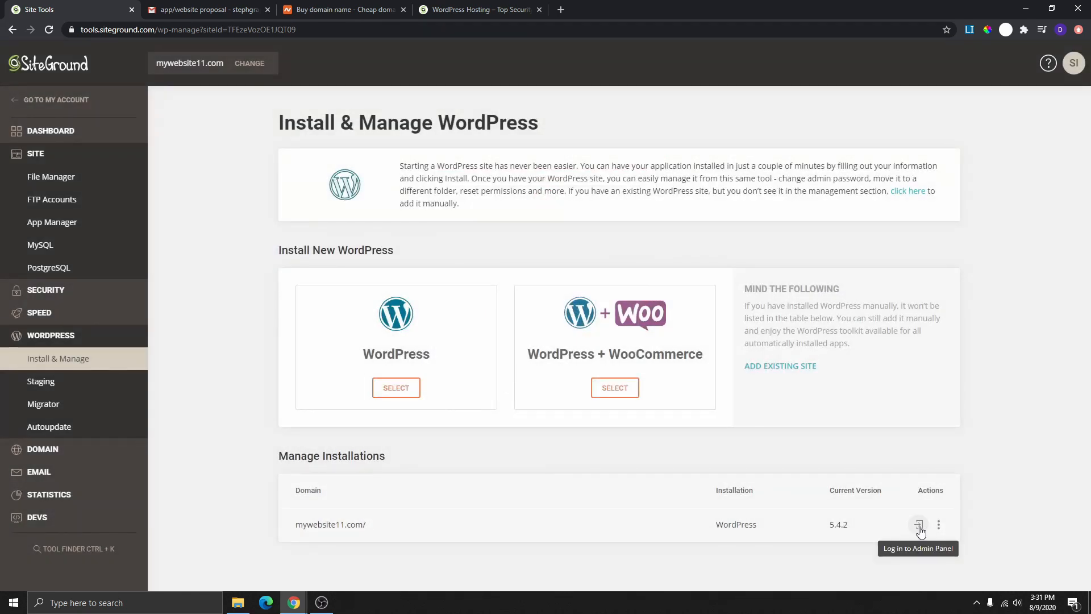
# - Log in to the mywebsite11.com WordPress admin and exit the SiteGround Starter wizard
pyautogui.click(919, 525)
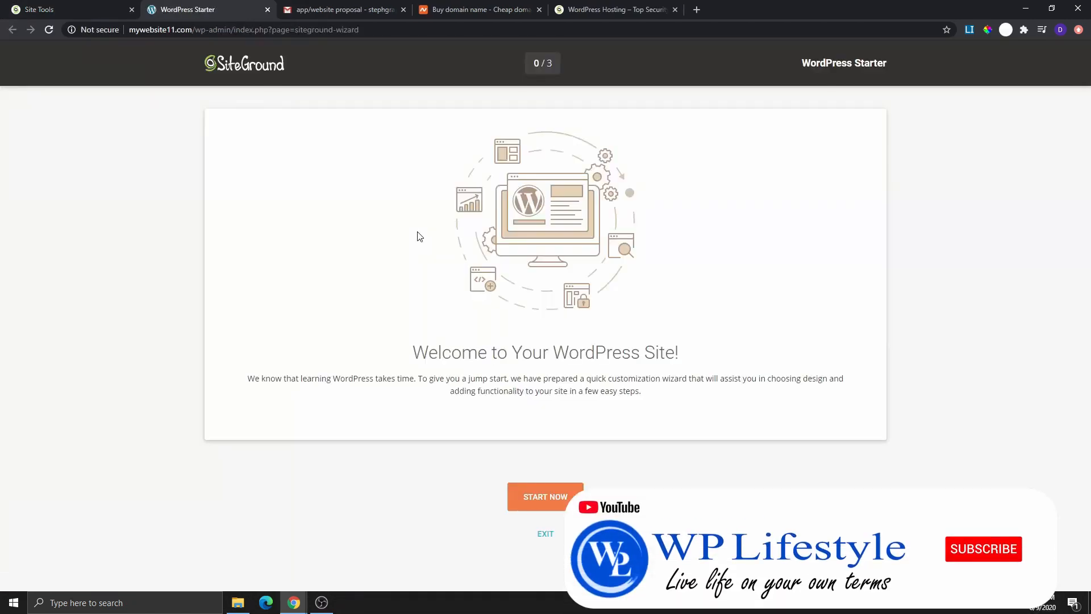
pyautogui.click(545, 537)
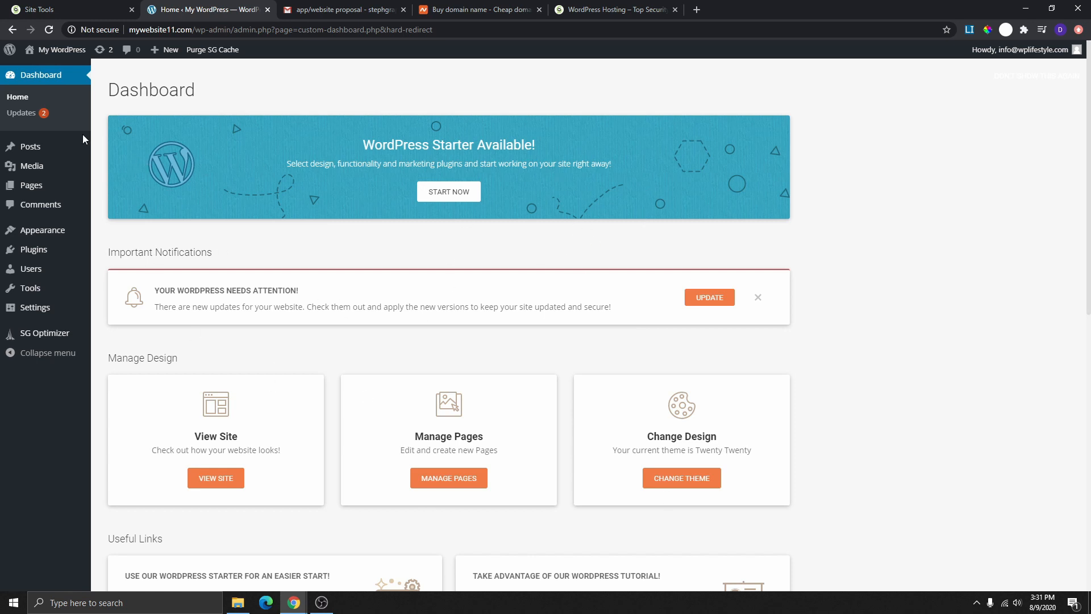
pyautogui.moveTo(57, 51)
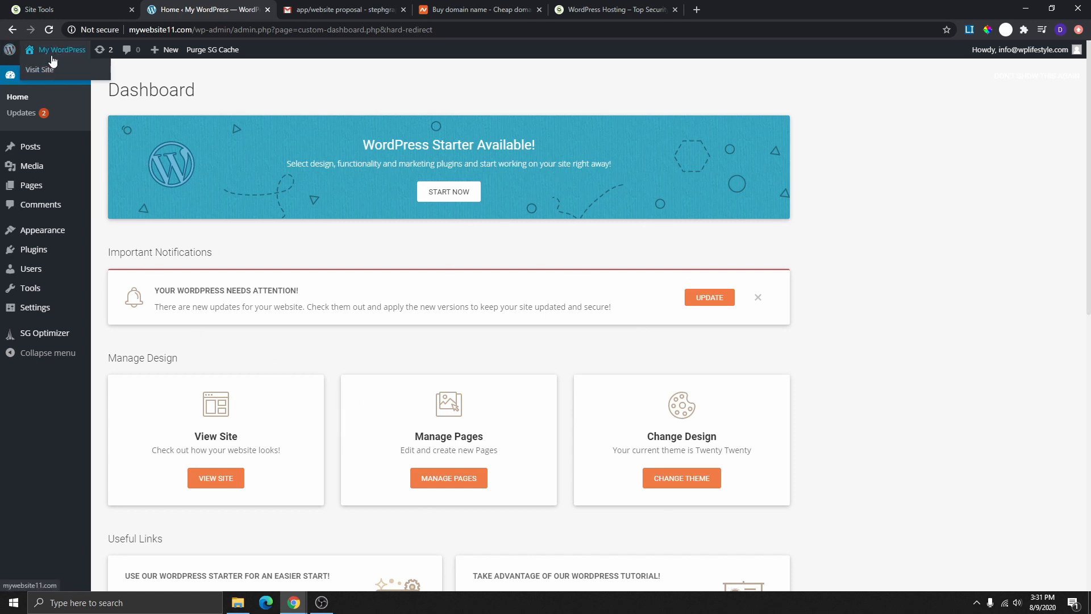
pyautogui.click(43, 76)
pyautogui.scroll(-2, 693, 176)
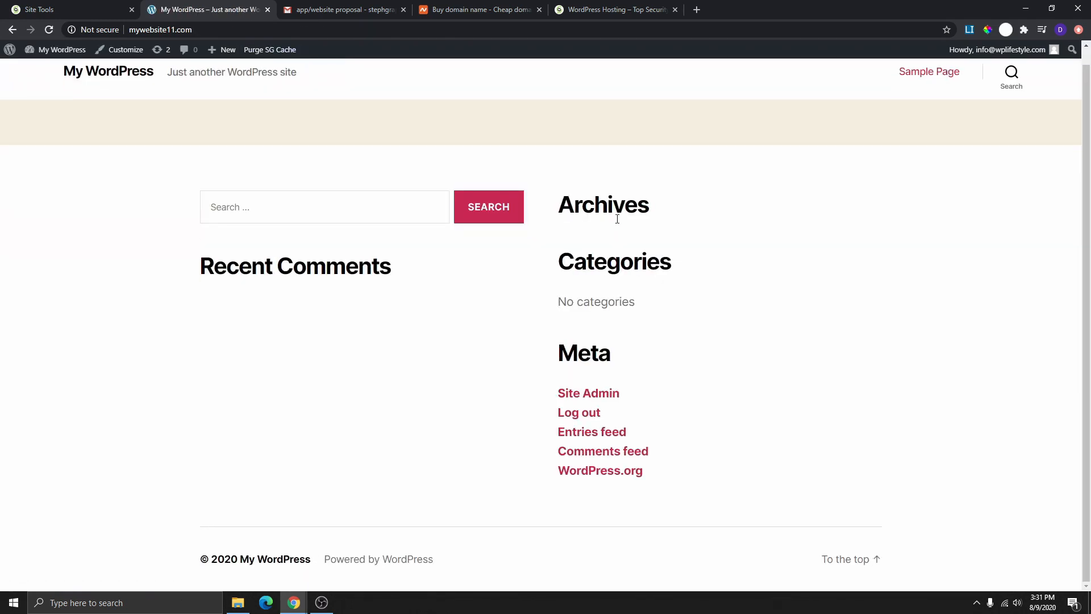
pyautogui.scroll(2, 556, 330)
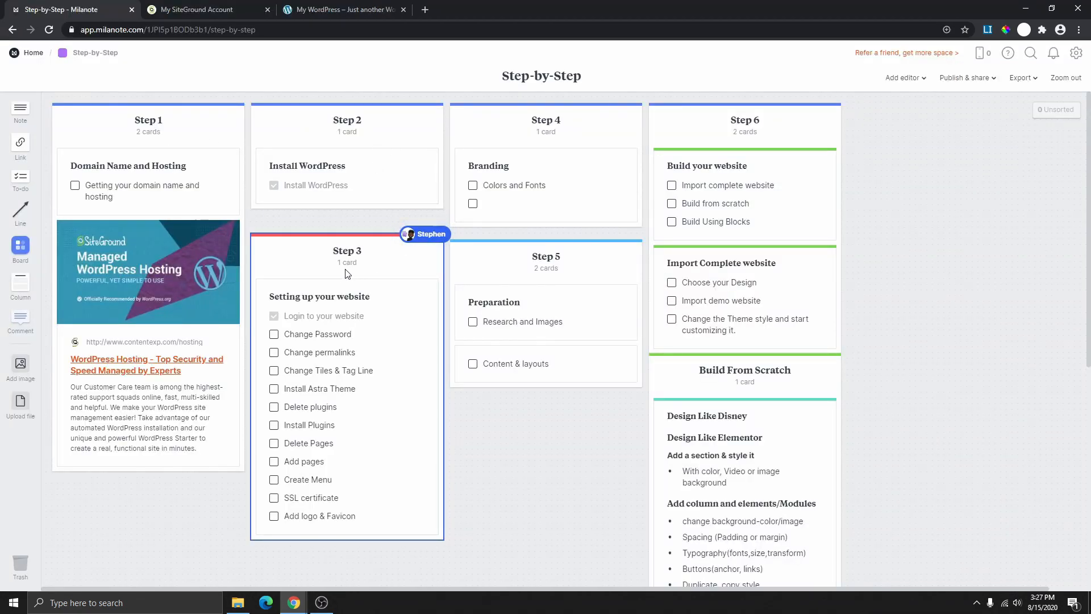
# - Scroll through the Milanote Step 3 checklist and switch to the My SiteGround Account tab
pyautogui.scroll(-1, 348, 274)
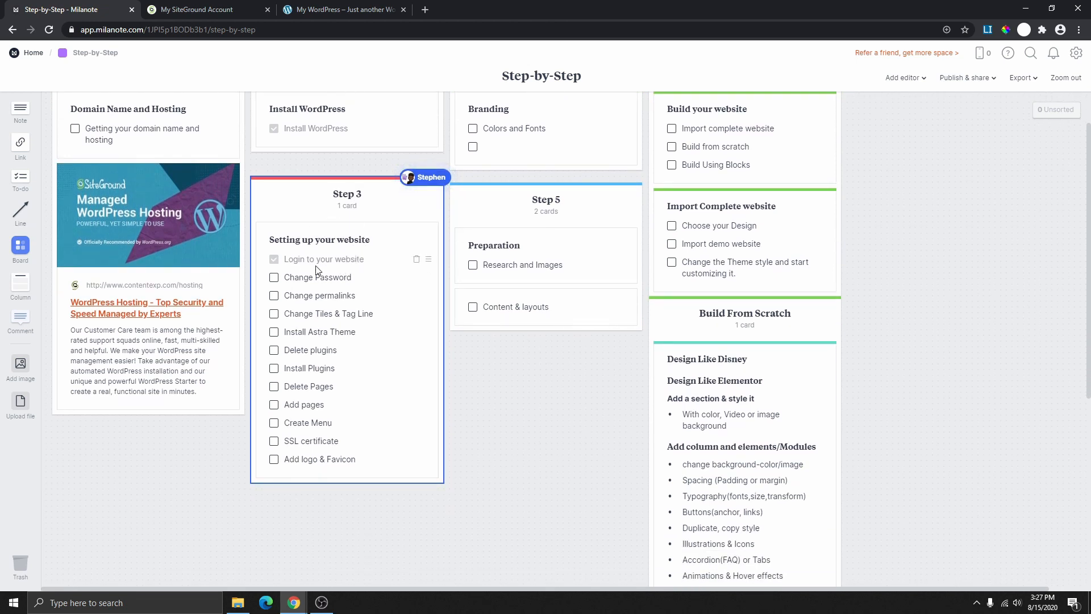
pyautogui.scroll(1, 317, 270)
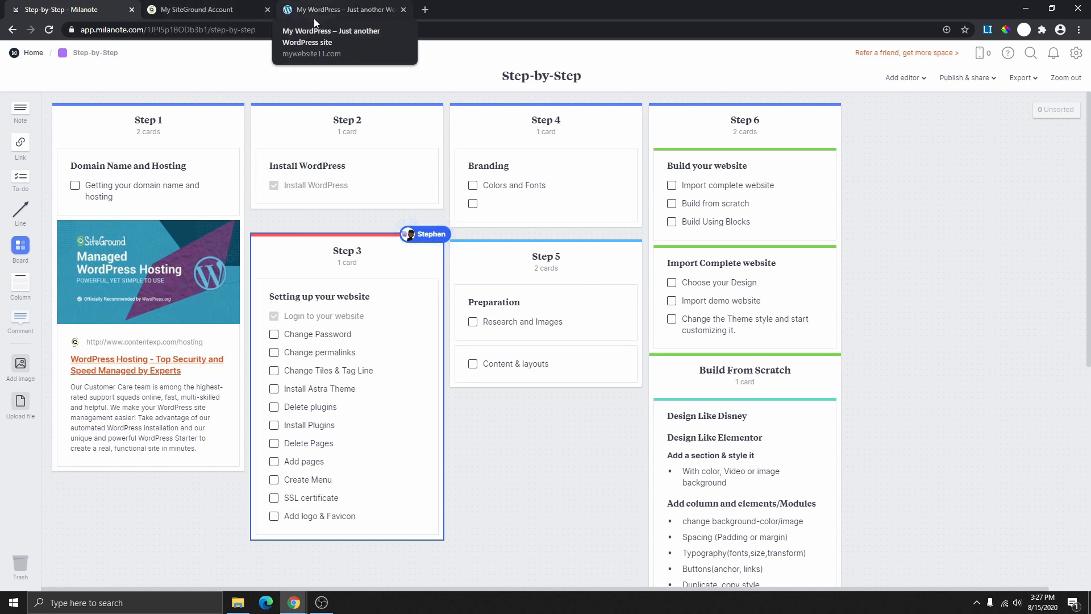
pyautogui.click(209, 12)
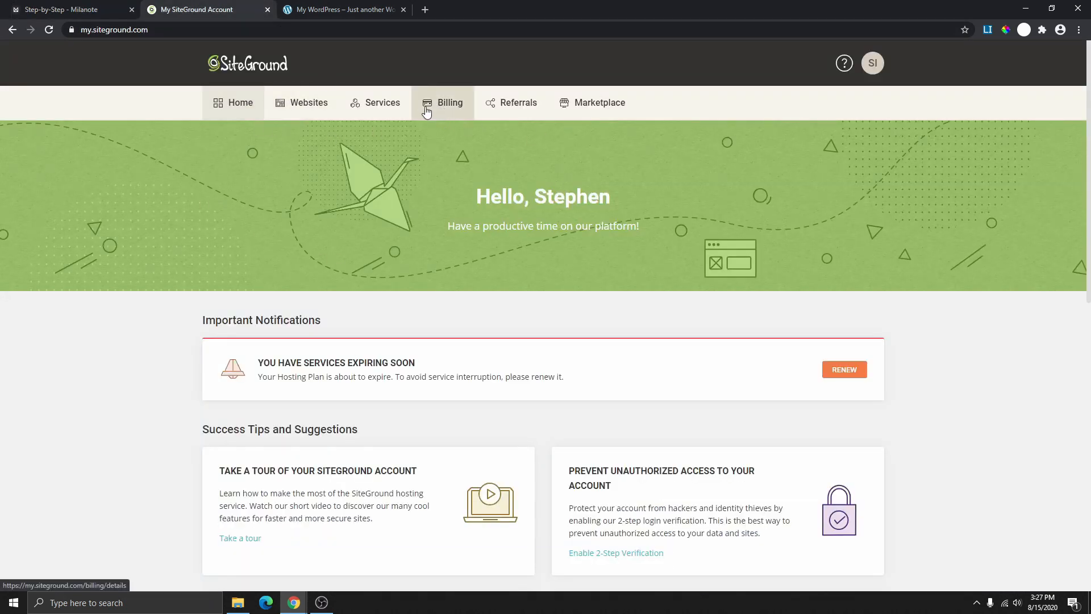
# - Open mywebsite11.com's Site Tools, go to WordPress Install & Manage, and log in to the admin panel
pyautogui.click(307, 108)
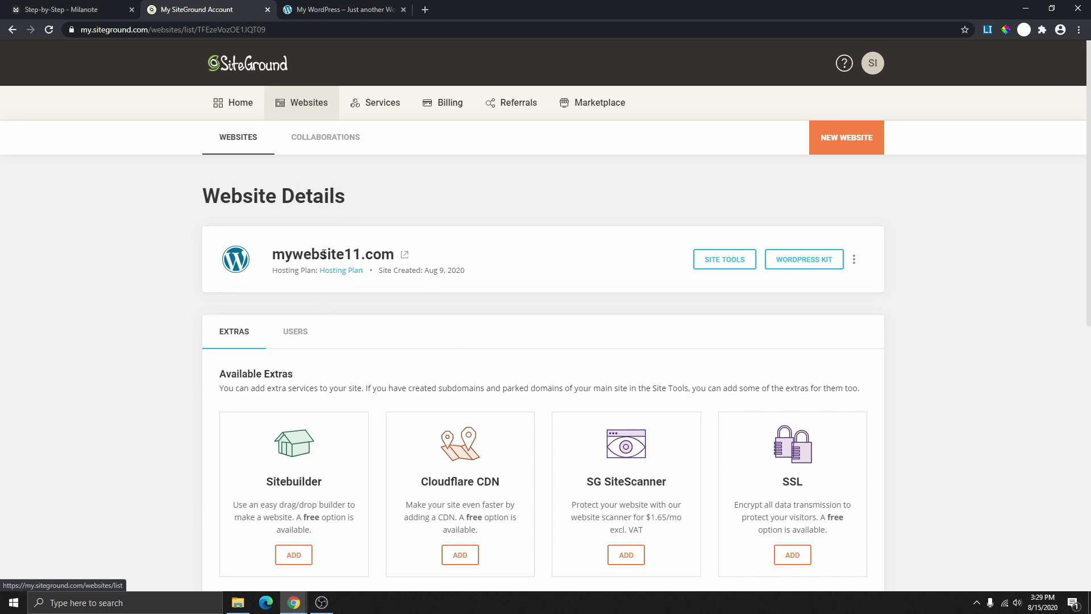
pyautogui.click(724, 261)
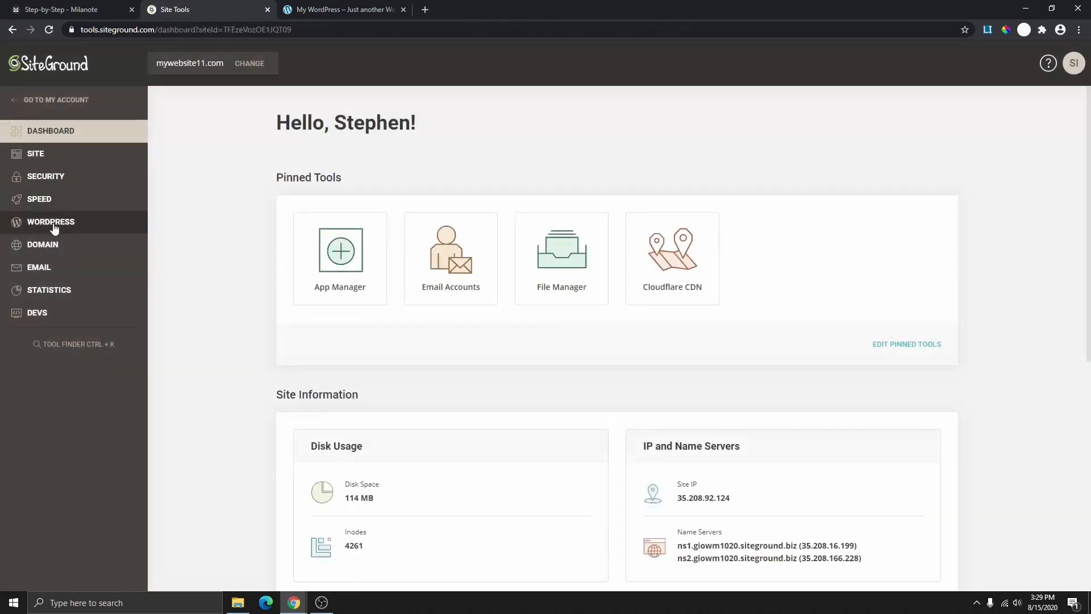
pyautogui.click(47, 226)
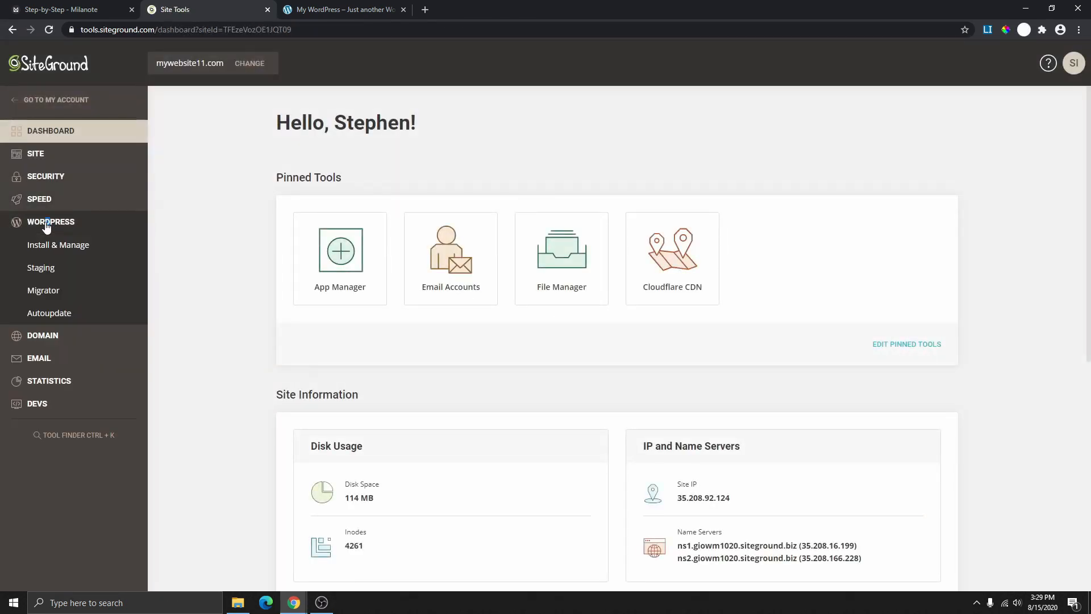
pyautogui.click(54, 250)
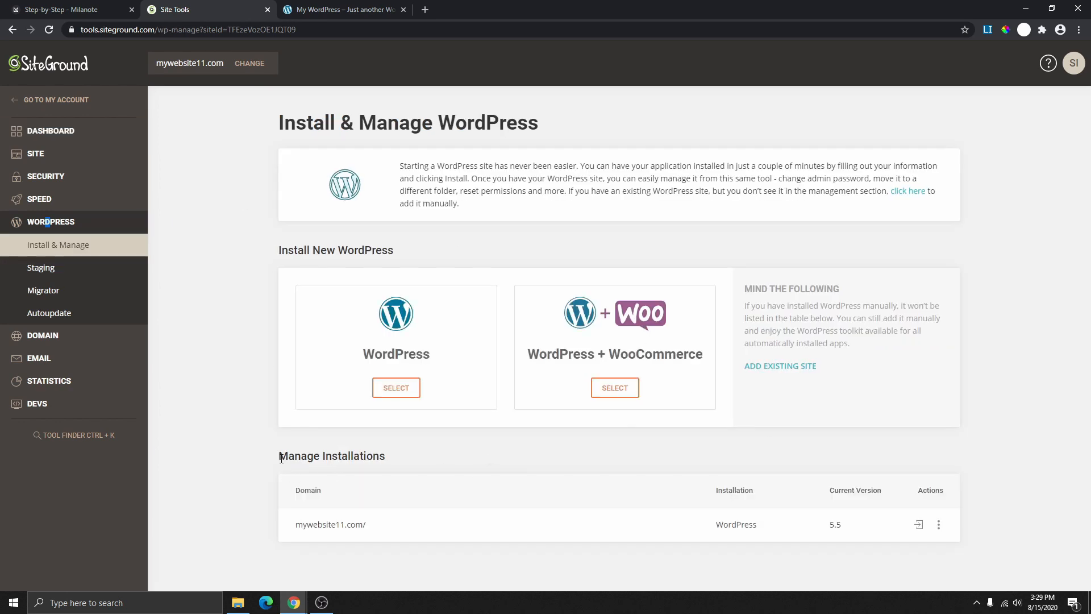
pyautogui.moveTo(279, 456); pyautogui.dragTo(395, 471)
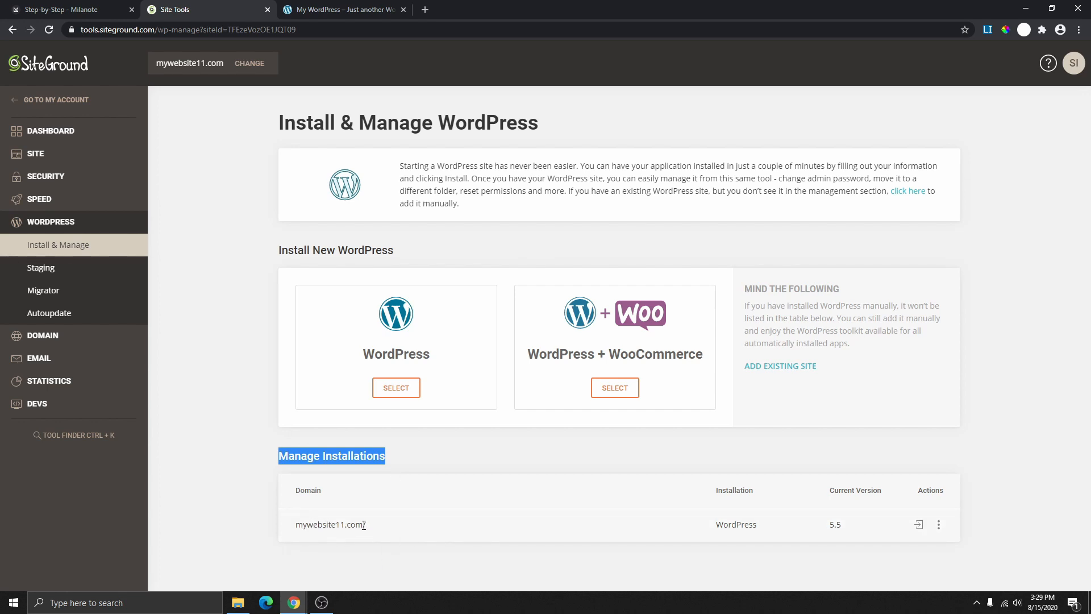
pyautogui.click(922, 528)
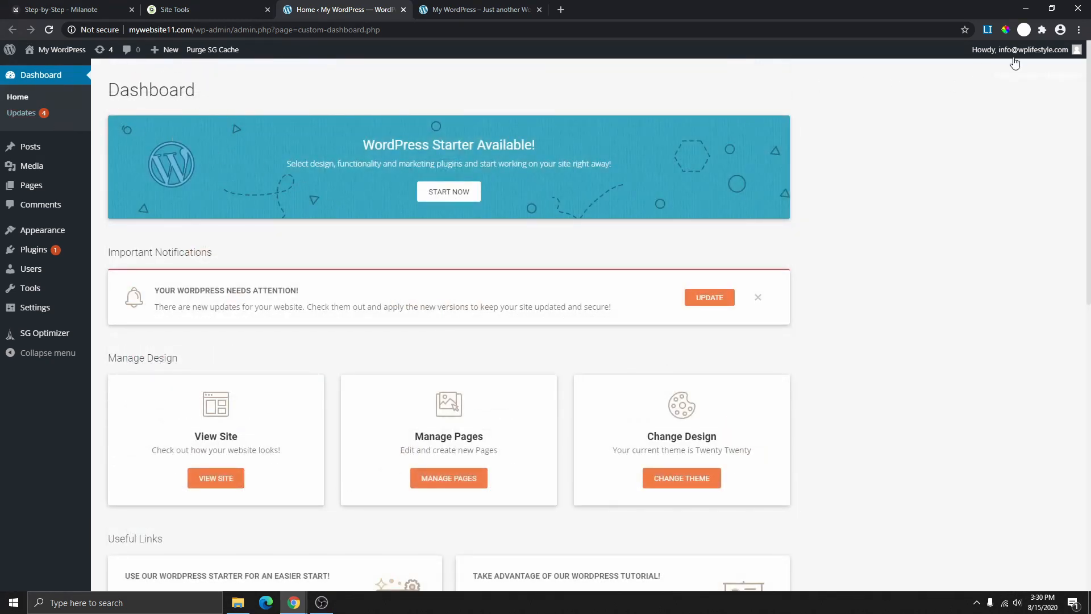
# - Reload the front page, then go to mywebsite11.com/wp-admin
pyautogui.moveTo(1021, 57)
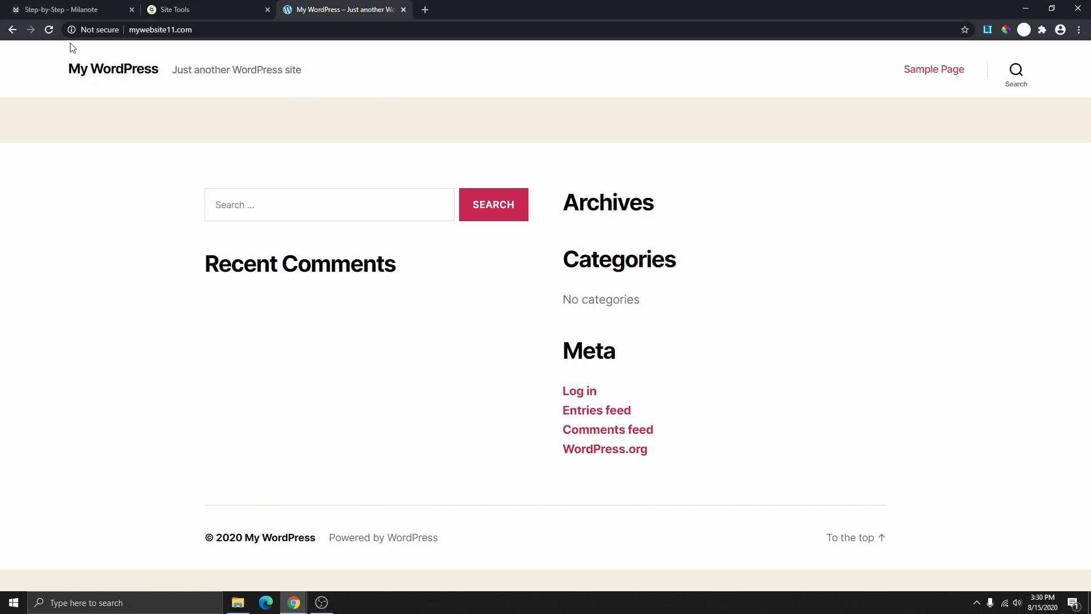
pyautogui.click(49, 30)
pyautogui.click(206, 31)
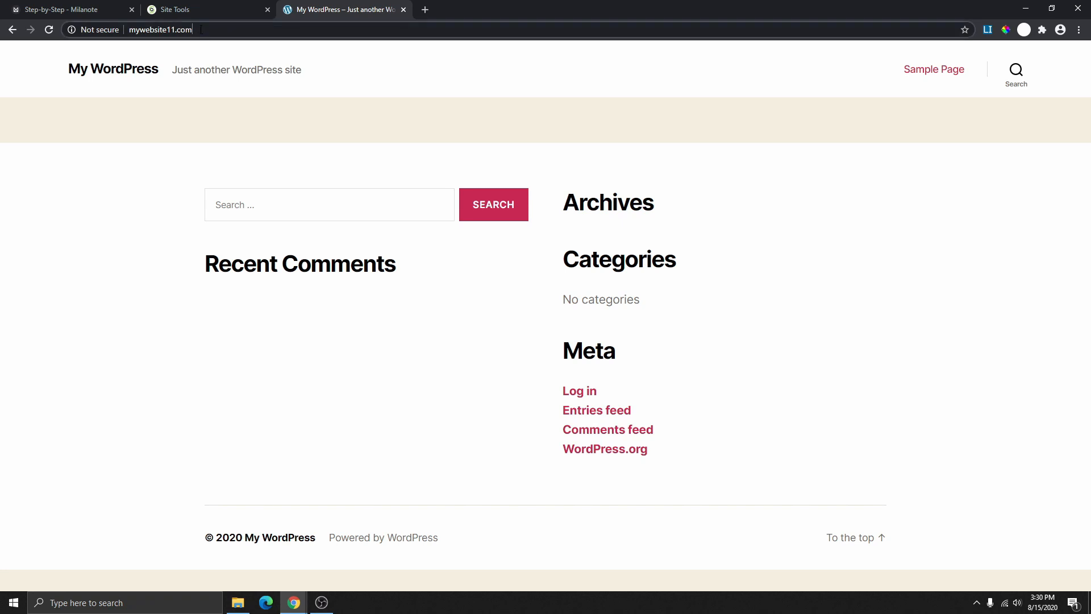
pyautogui.moveTo(201, 30); pyautogui.dragTo(127, 30)
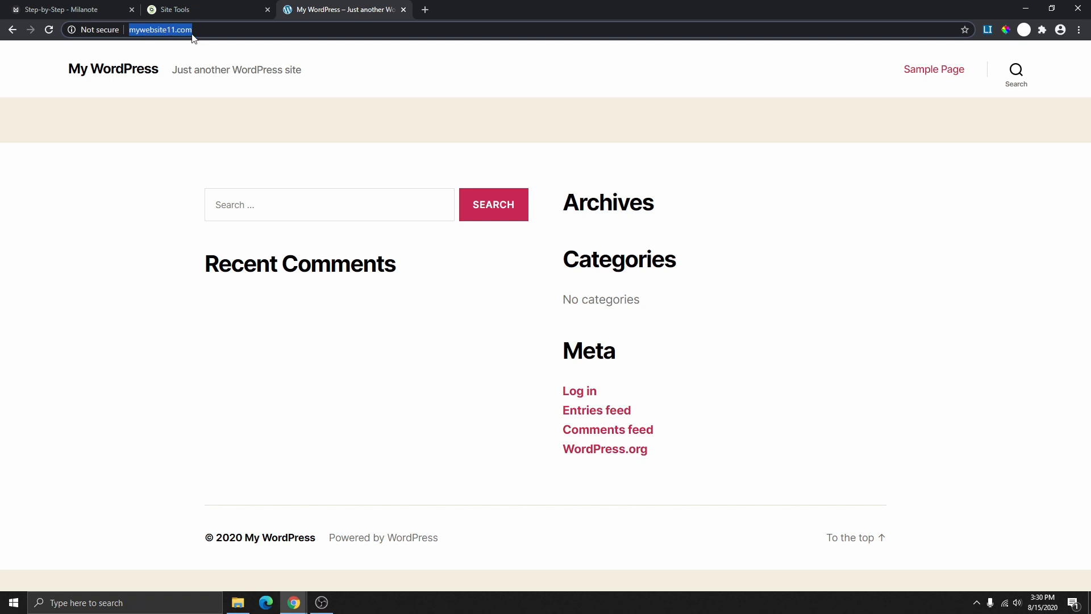
pyautogui.press('End')
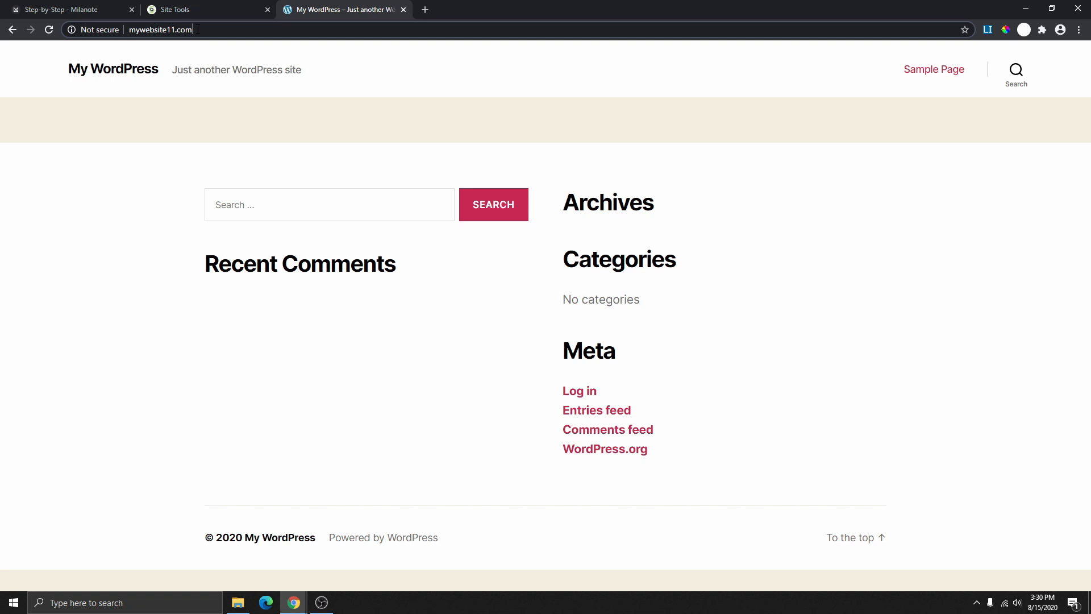
pyautogui.write('/')
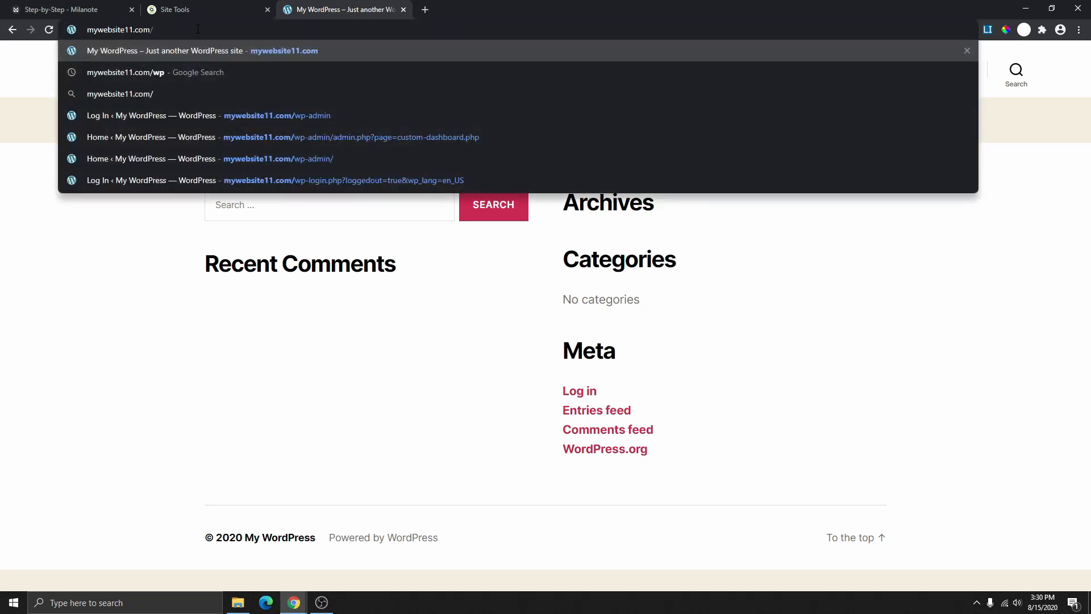
pyautogui.write('wp')
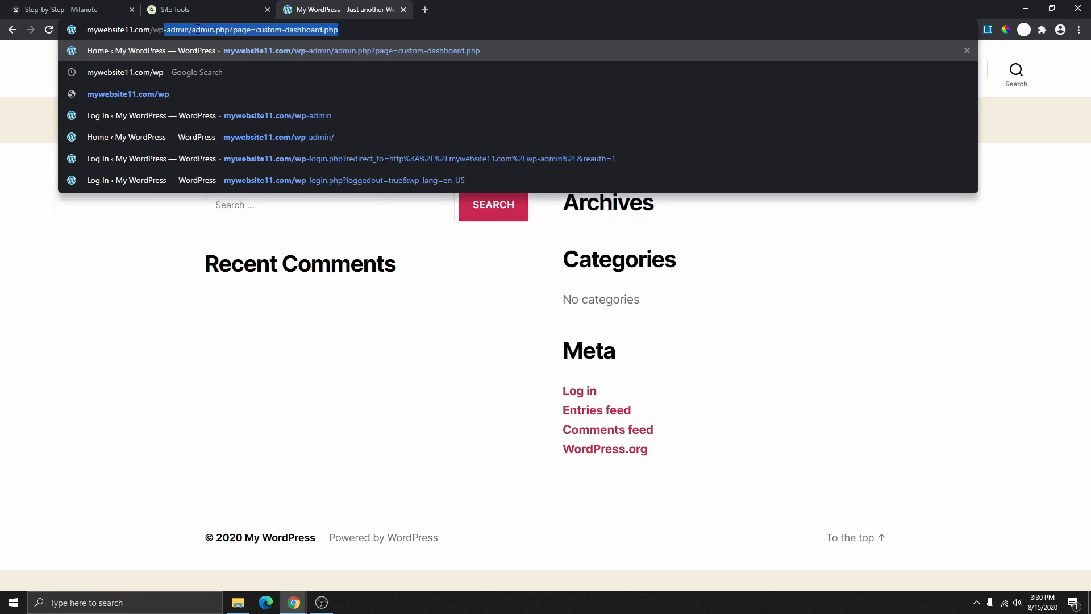
pyautogui.write('admin')
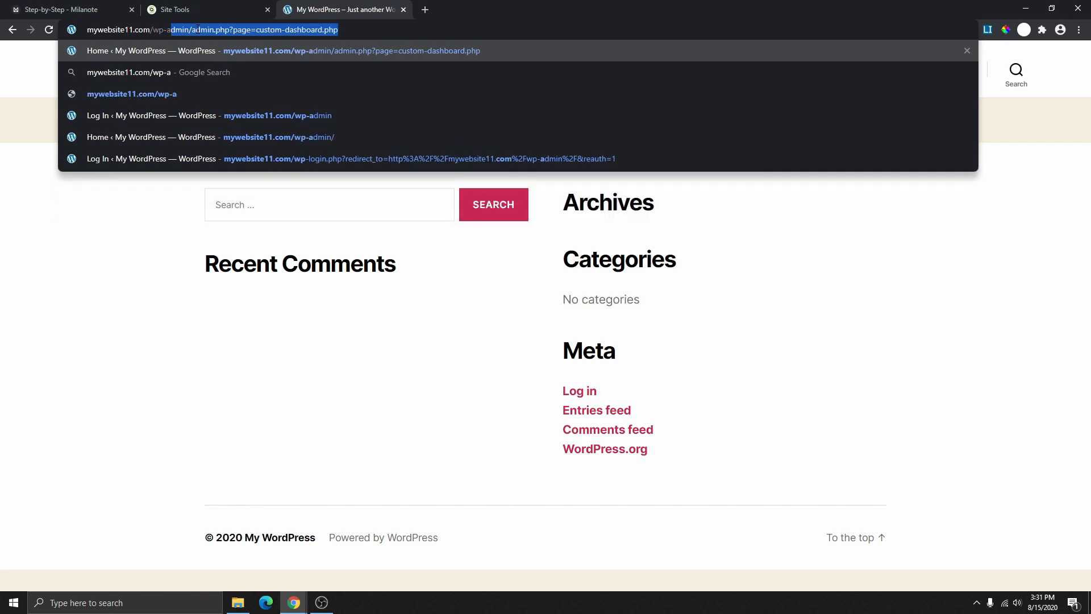
pyautogui.press('Delete')
pyautogui.press('Return')
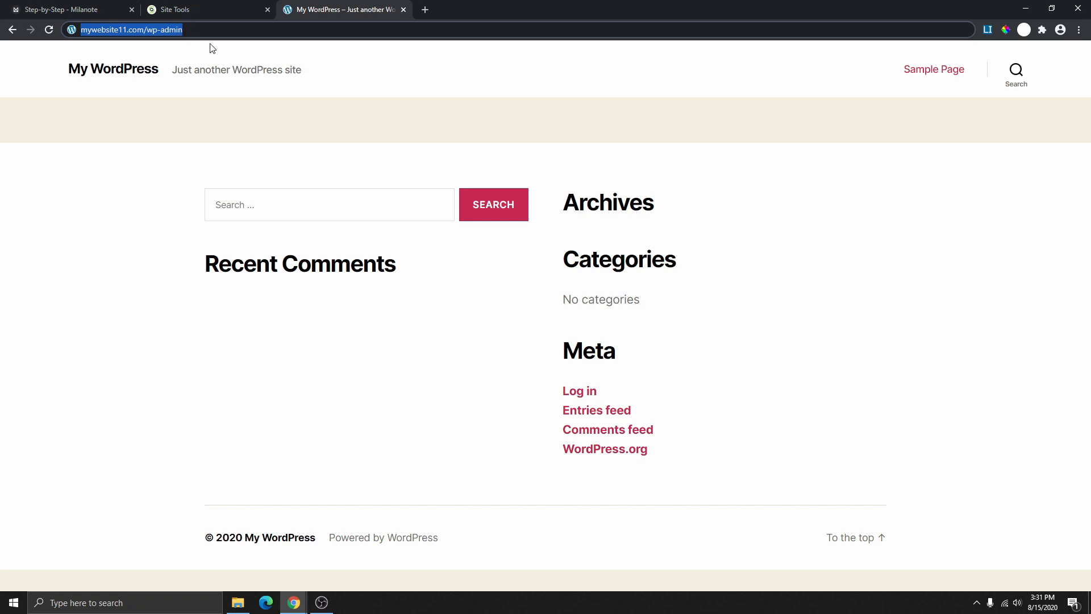
pyautogui.press('Return')
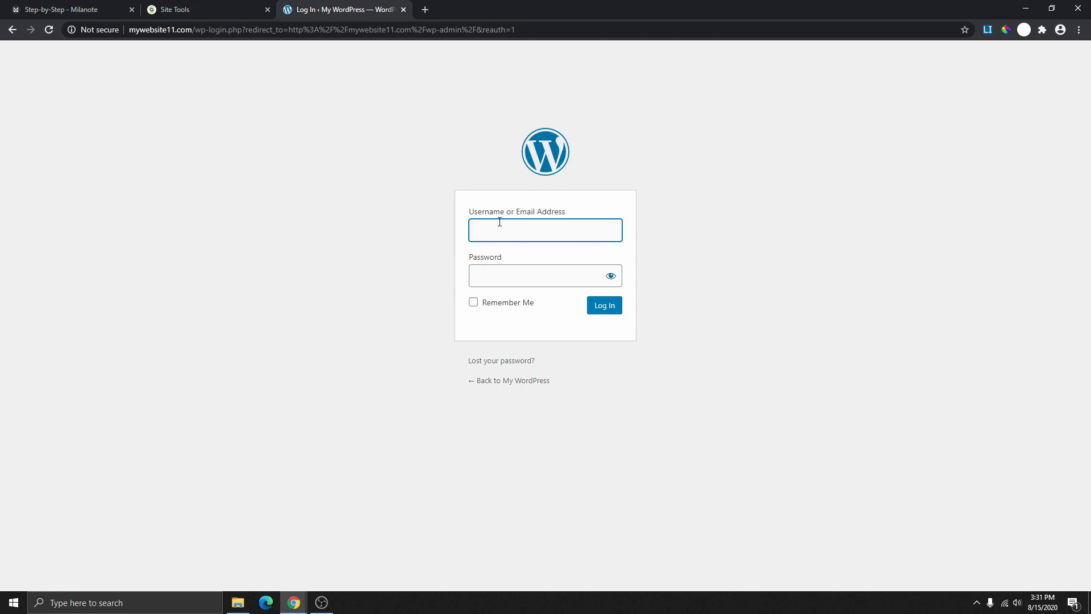
# - Log in with the account e-mail as username and the account password
pyautogui.moveTo(567, 215); pyautogui.dragTo(517, 216)
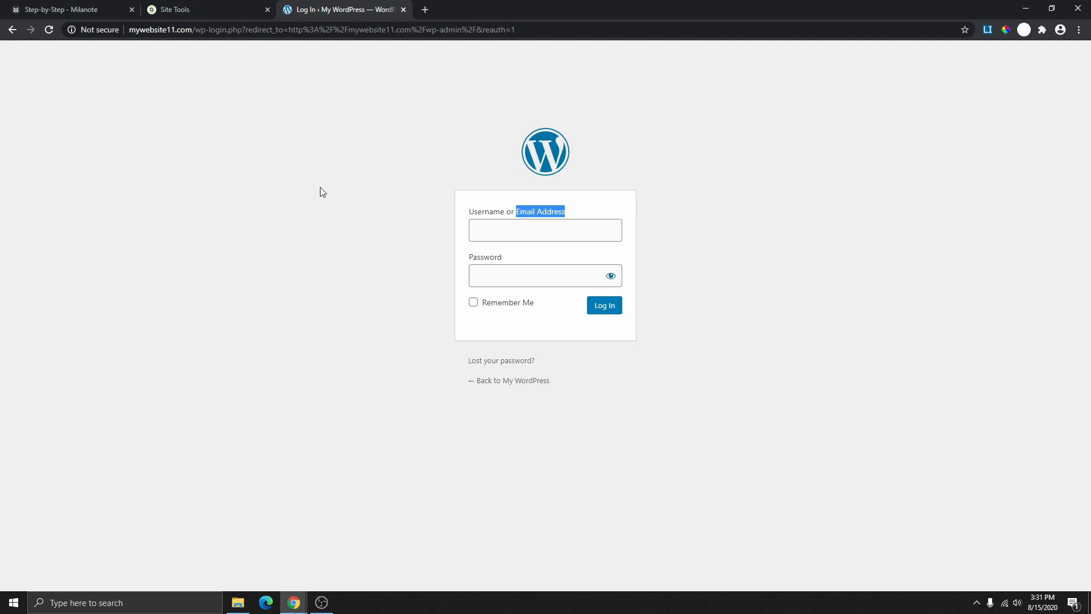
pyautogui.click(500, 239)
pyautogui.hotkey('ctrl', 'v')
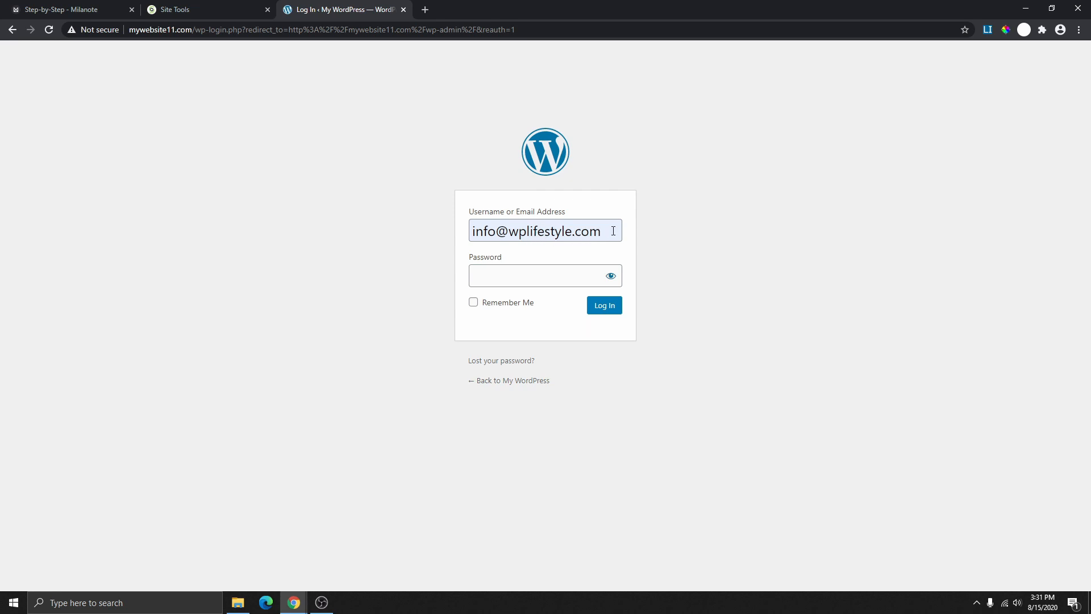
pyautogui.click(540, 272)
pyautogui.write('•')
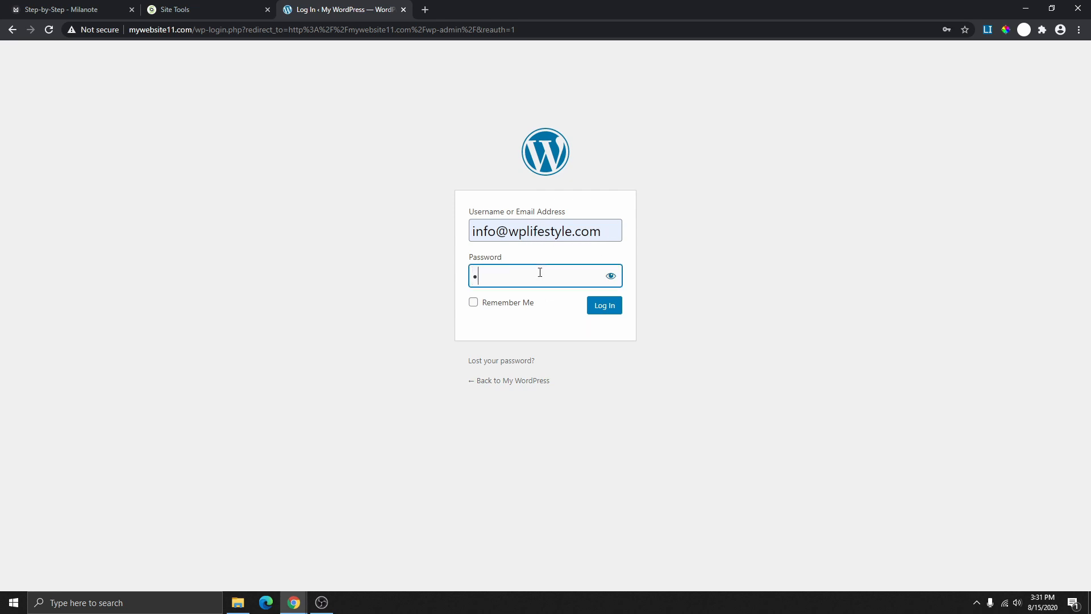
pyautogui.write('•••••••••')
pyautogui.press('Return')
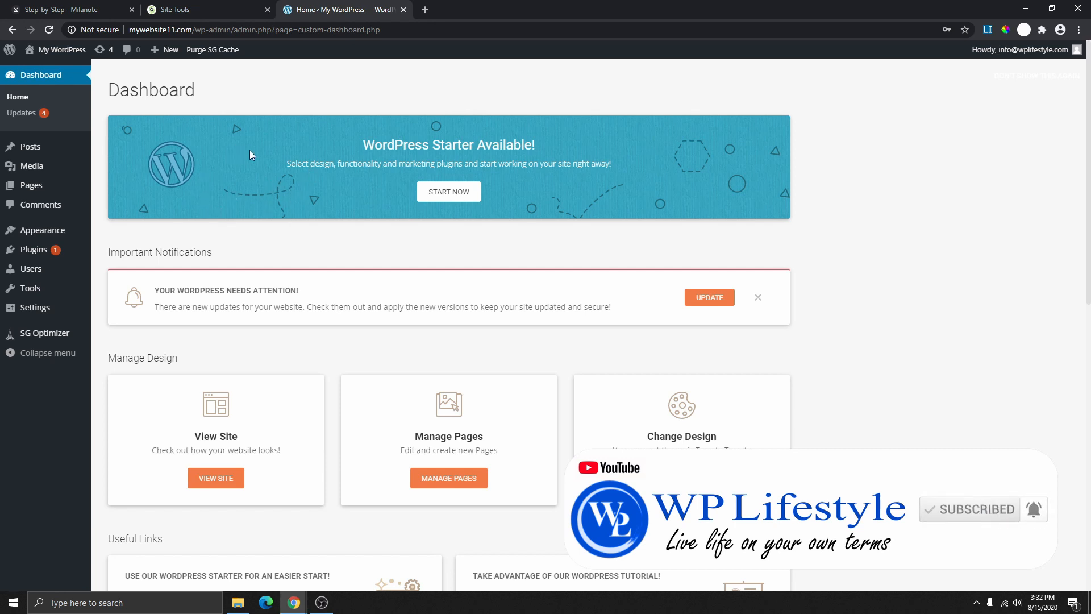
# - Tick Change Password in Milanote's Step 3 checklist and return to the WordPress Dashboard
pyautogui.click(197, 9)
pyautogui.hotkey('ctrl', 'shift', 'Tab')
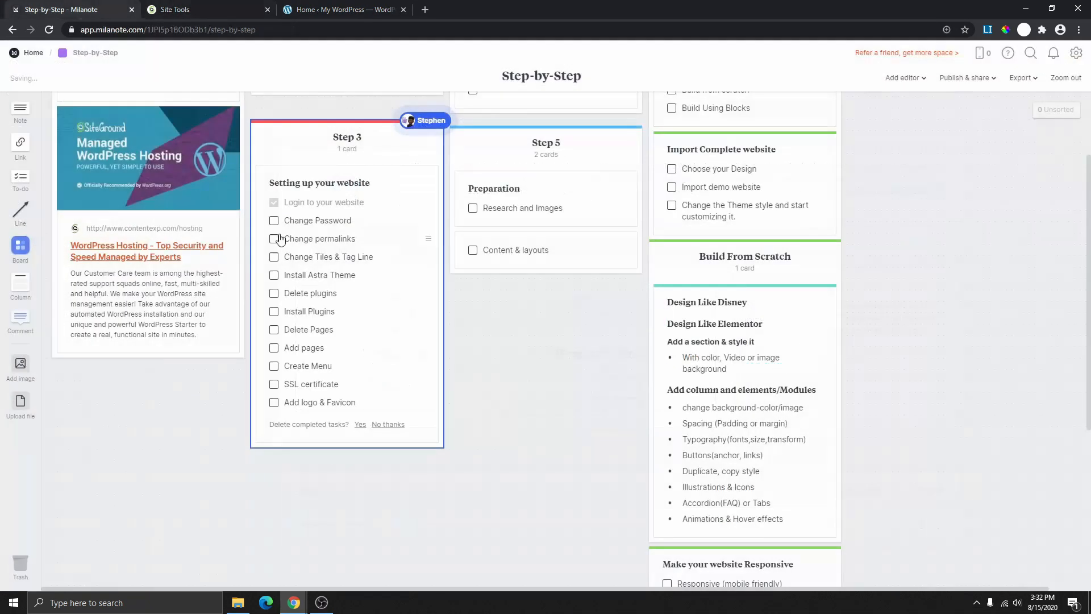
pyautogui.click(273, 220)
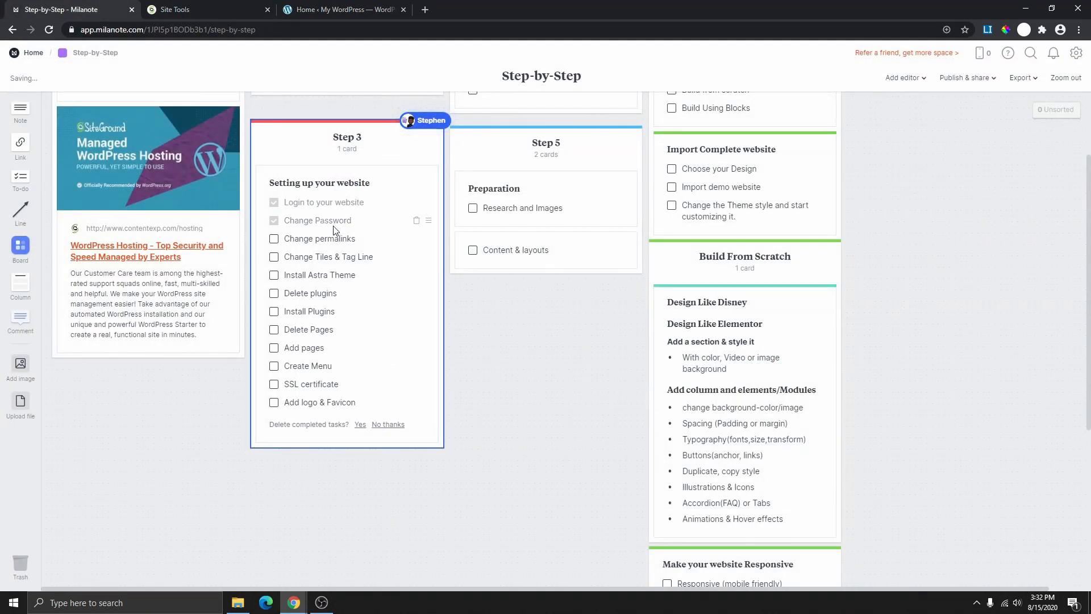
pyautogui.click(336, 10)
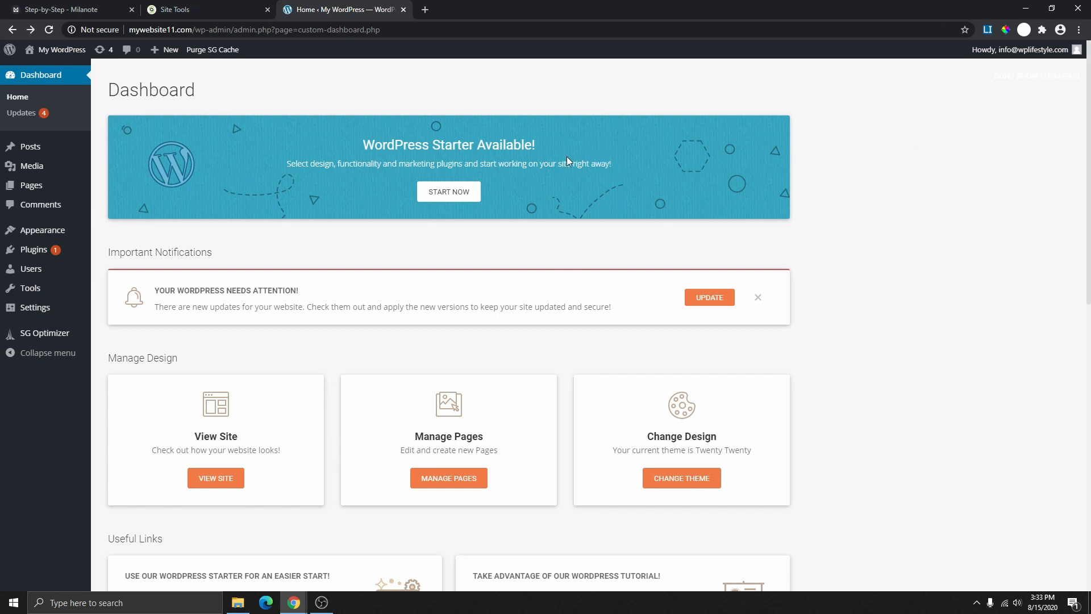
# - Open the administrator's profile editing page from the Users list
pyautogui.moveTo(1044, 51)
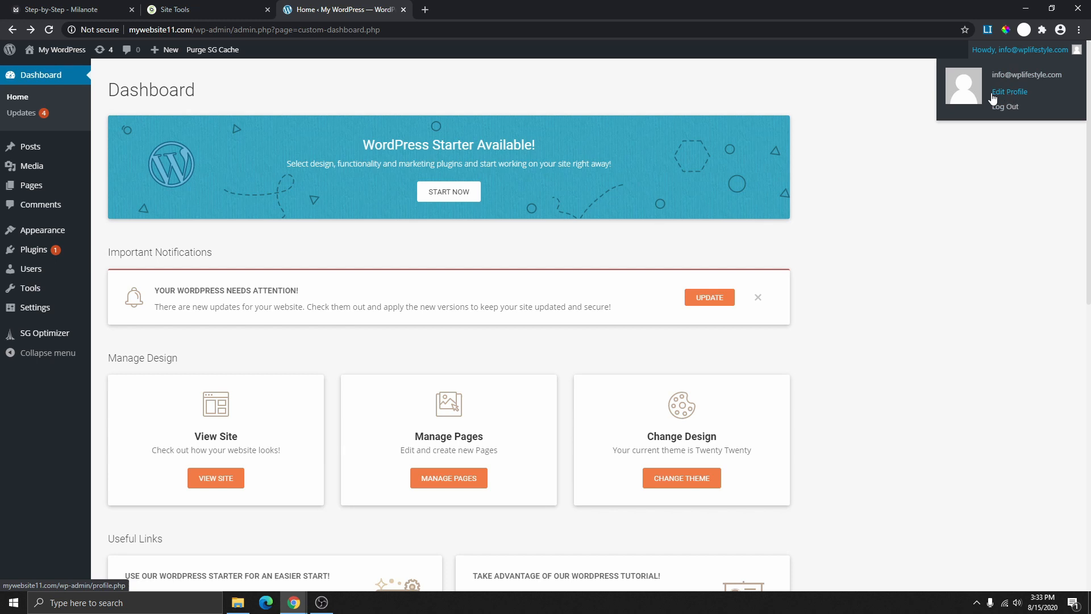
pyautogui.moveTo(26, 271)
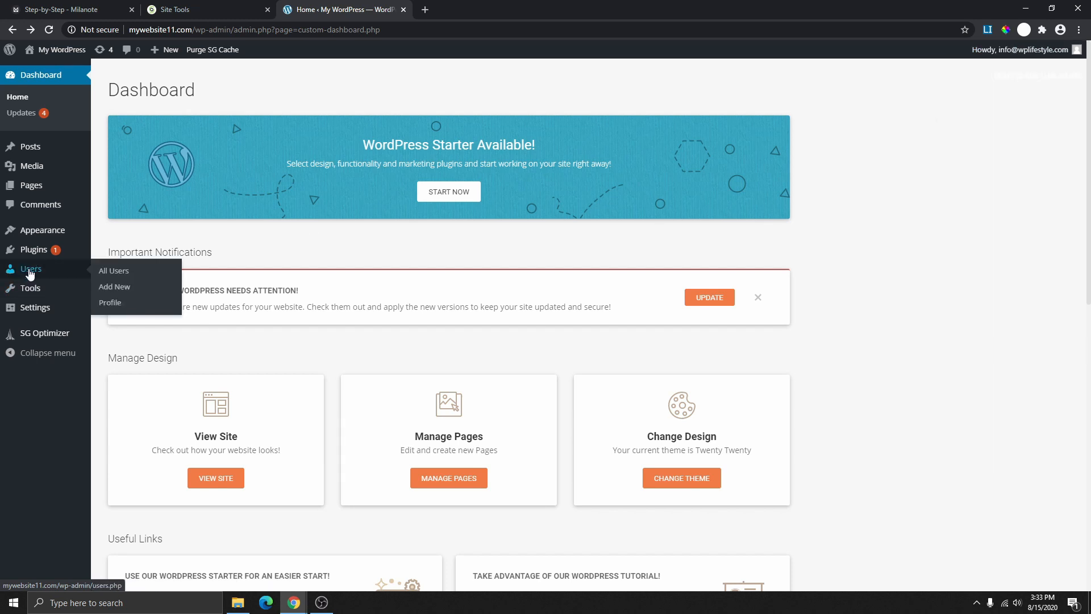
pyautogui.click(119, 273)
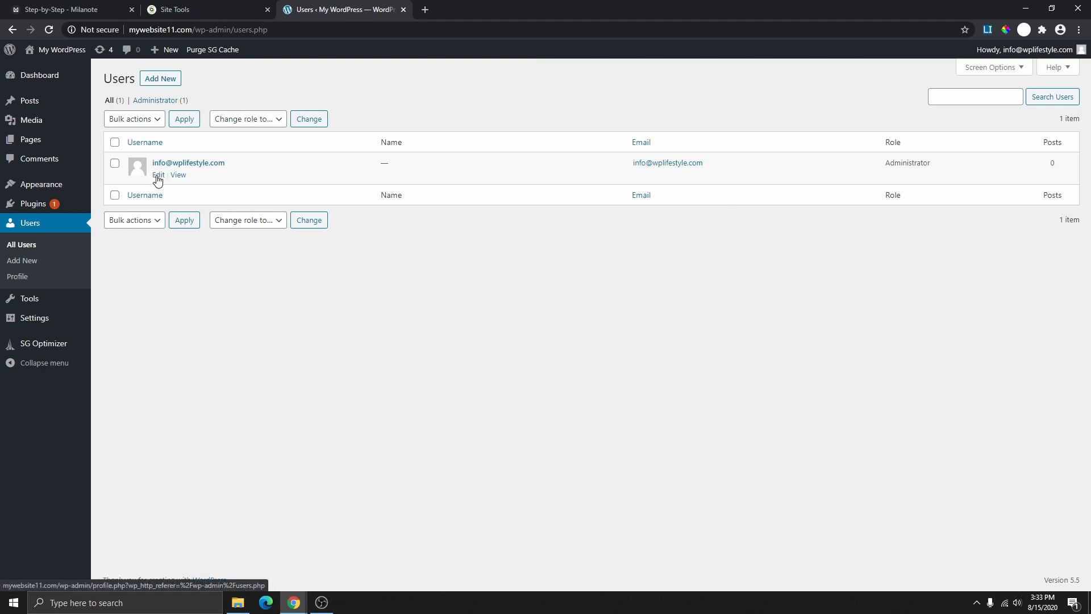
pyautogui.click(158, 176)
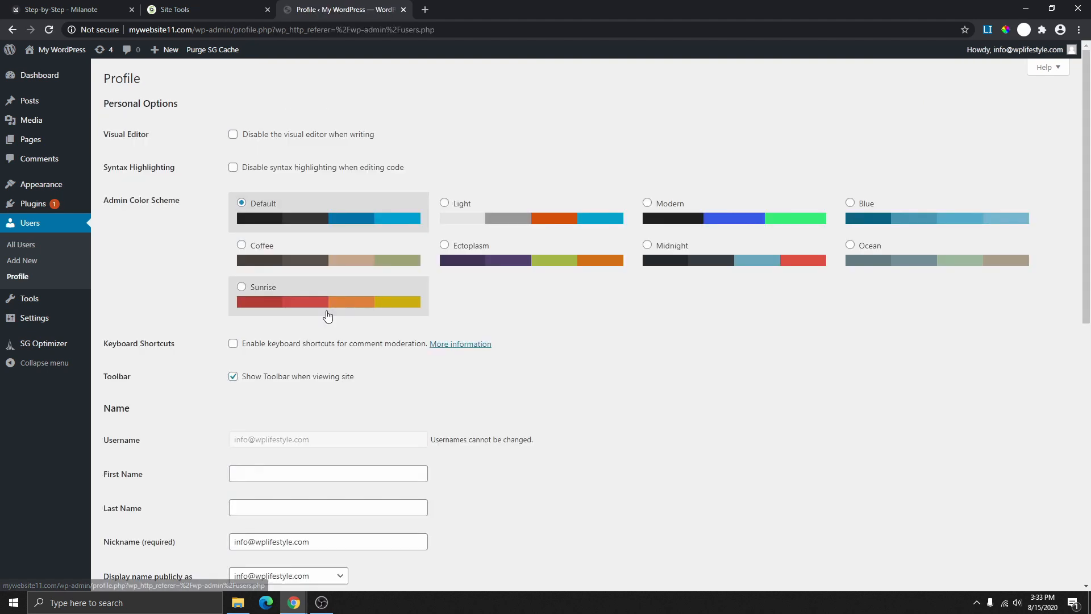
pyautogui.click(12, 30)
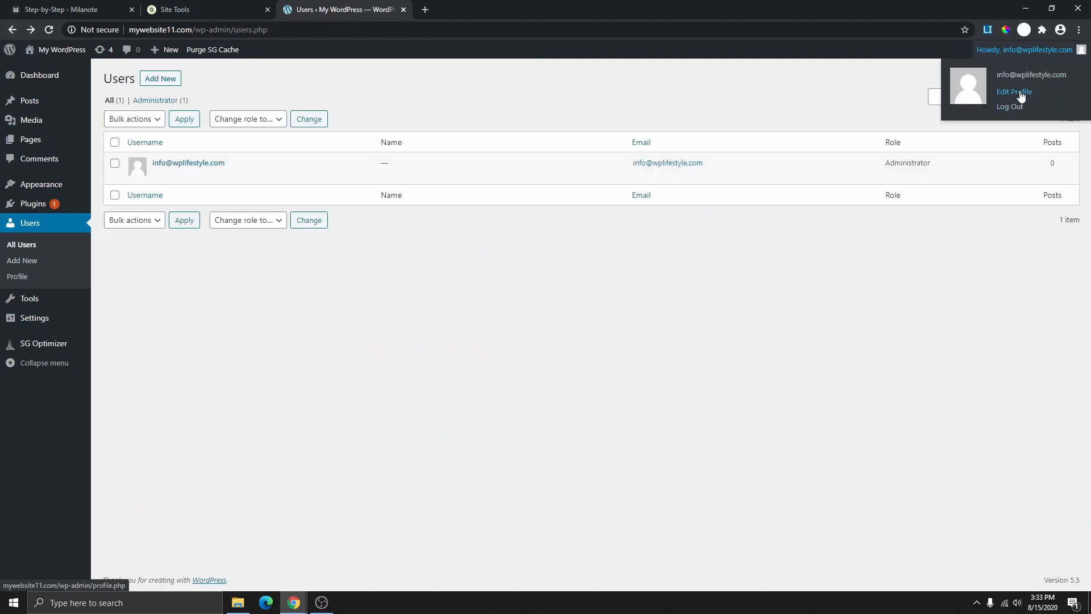
pyautogui.click(1012, 92)
pyautogui.scroll(-3, 374, 291)
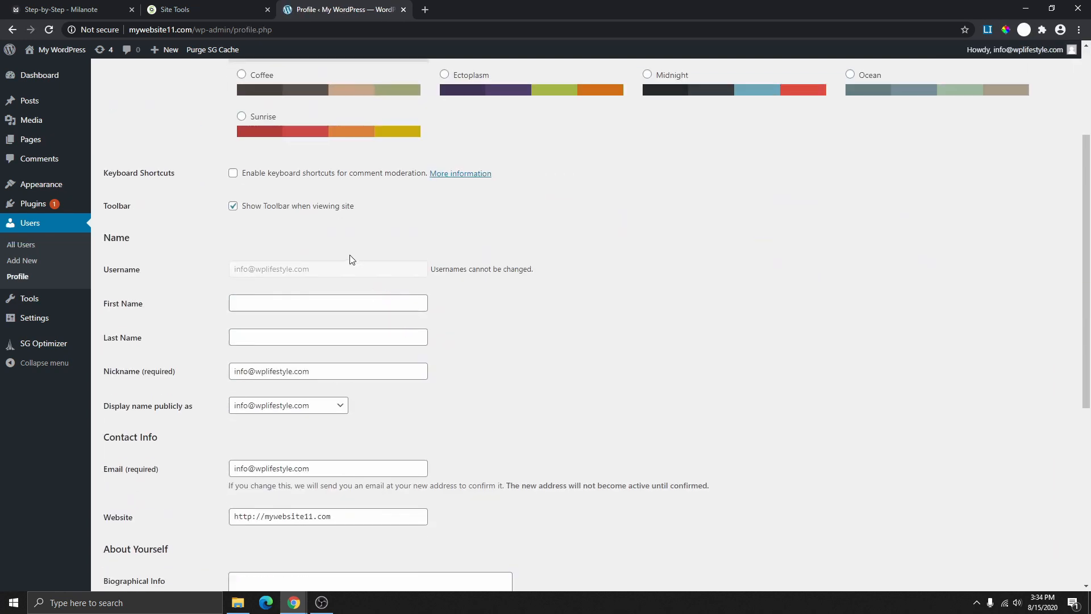
pyautogui.scroll(3, 352, 254)
pyautogui.moveTo(981, 54)
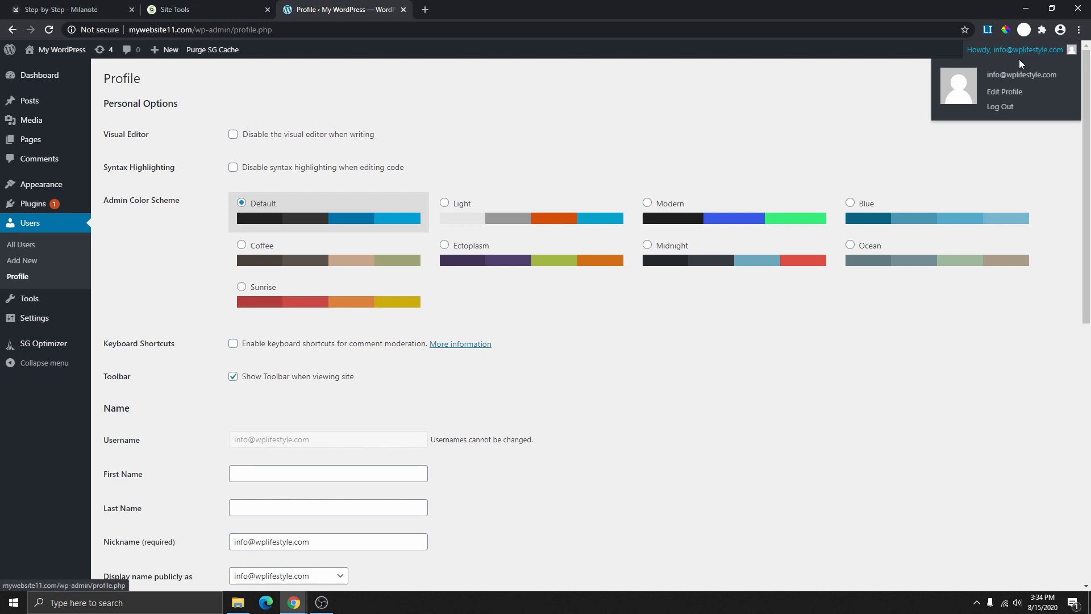
pyautogui.scroll(-4, 375, 367)
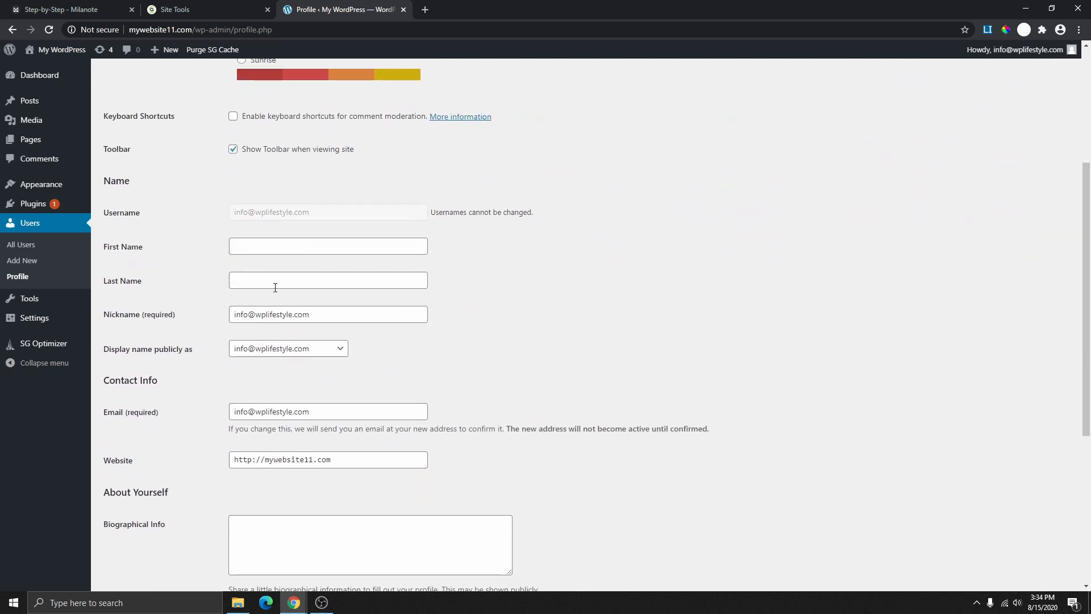
pyautogui.scroll(-1, 275, 288)
# - Fill in the first name and set it as the public display name
pyautogui.click(261, 189)
pyautogui.click(260, 215)
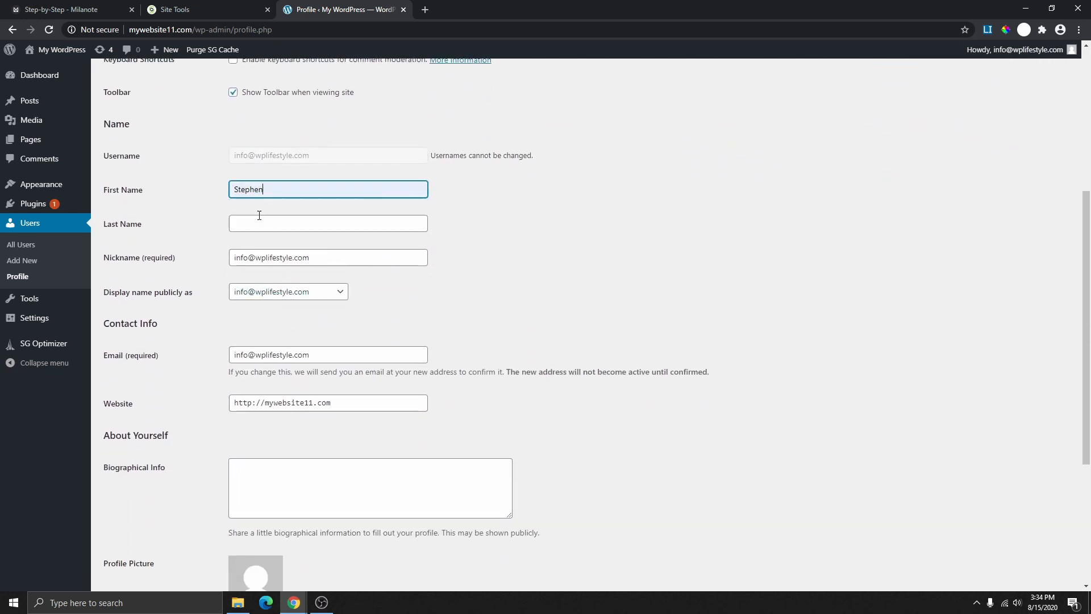
pyautogui.click(465, 218)
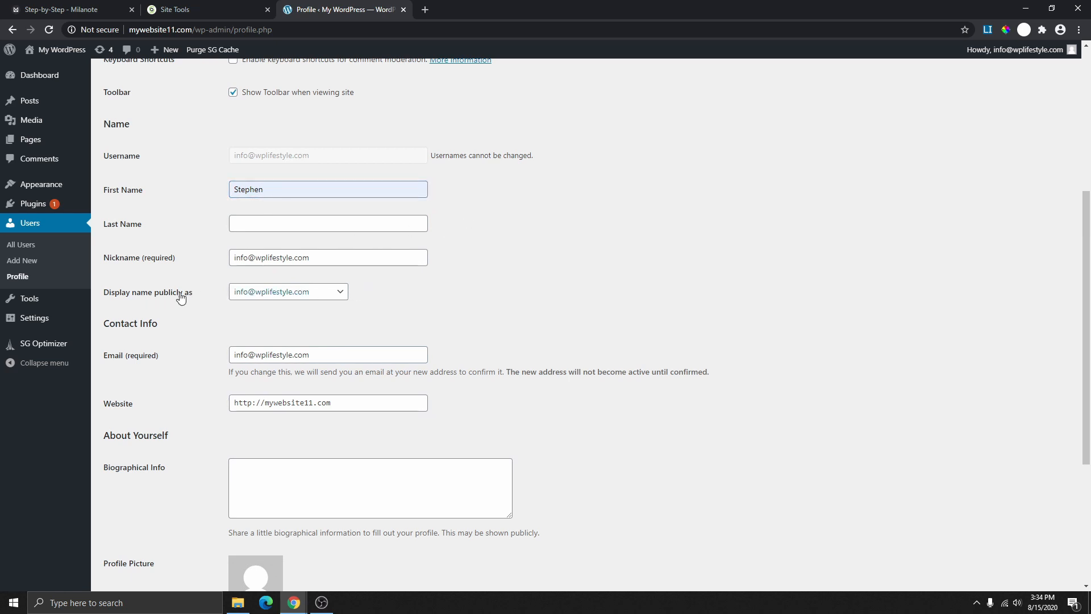
pyautogui.click(308, 293)
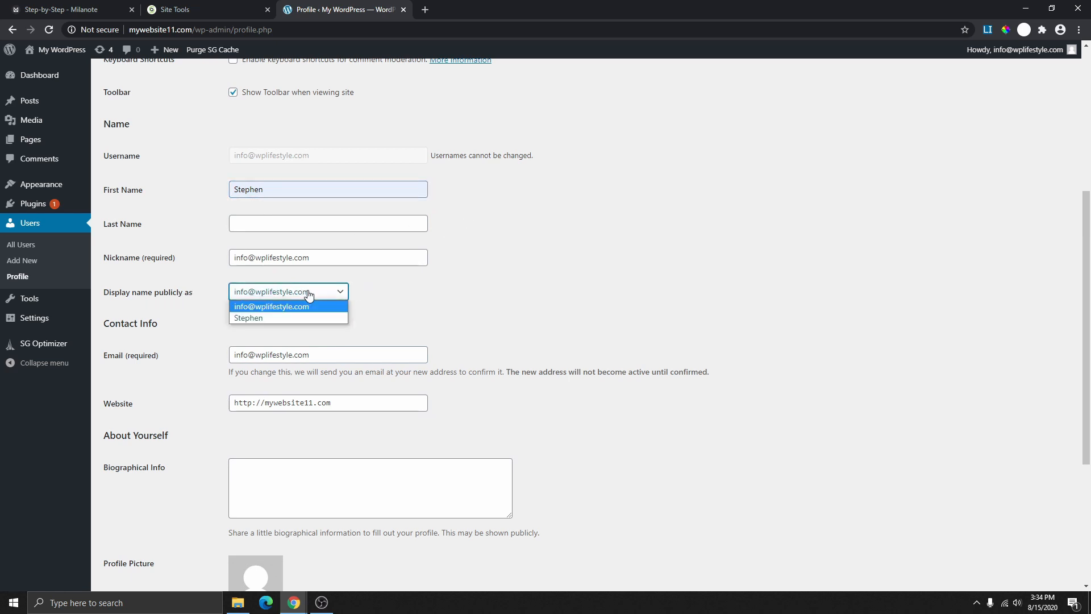
pyautogui.click(264, 319)
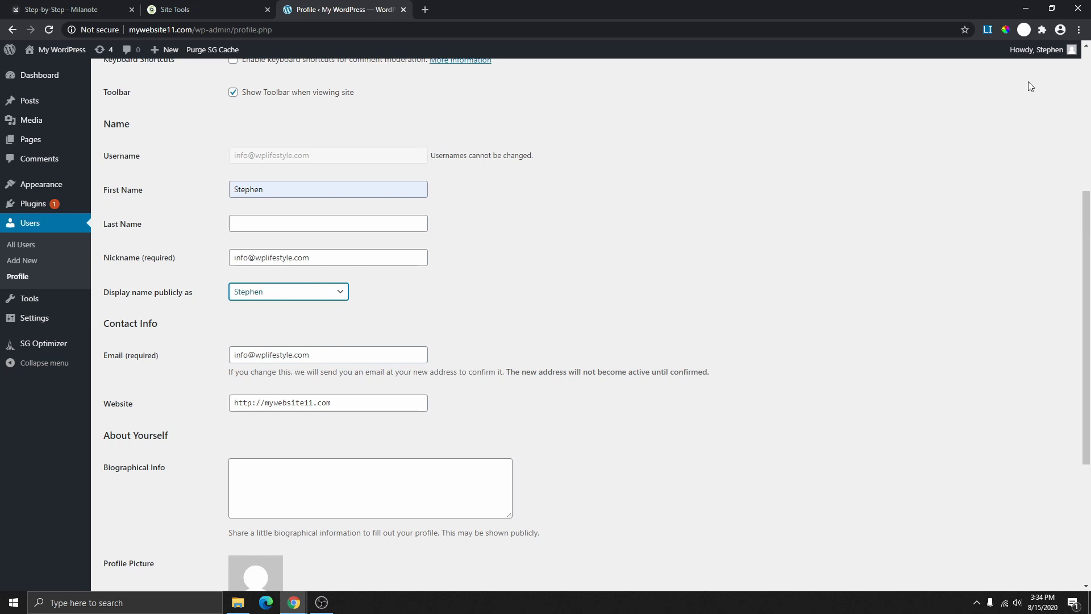
pyautogui.moveTo(1040, 52)
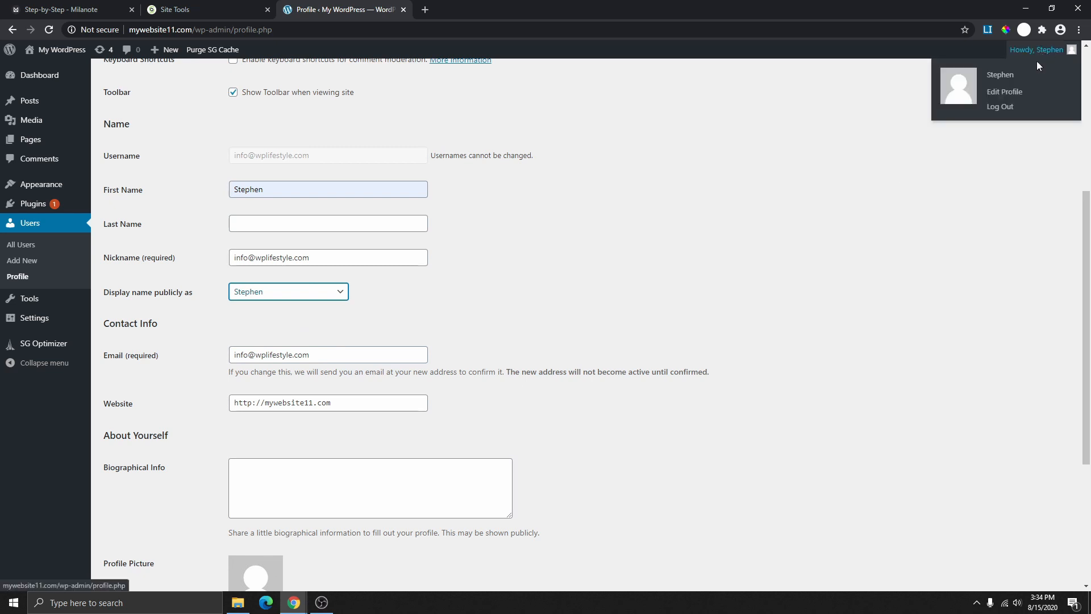
pyautogui.click(301, 292)
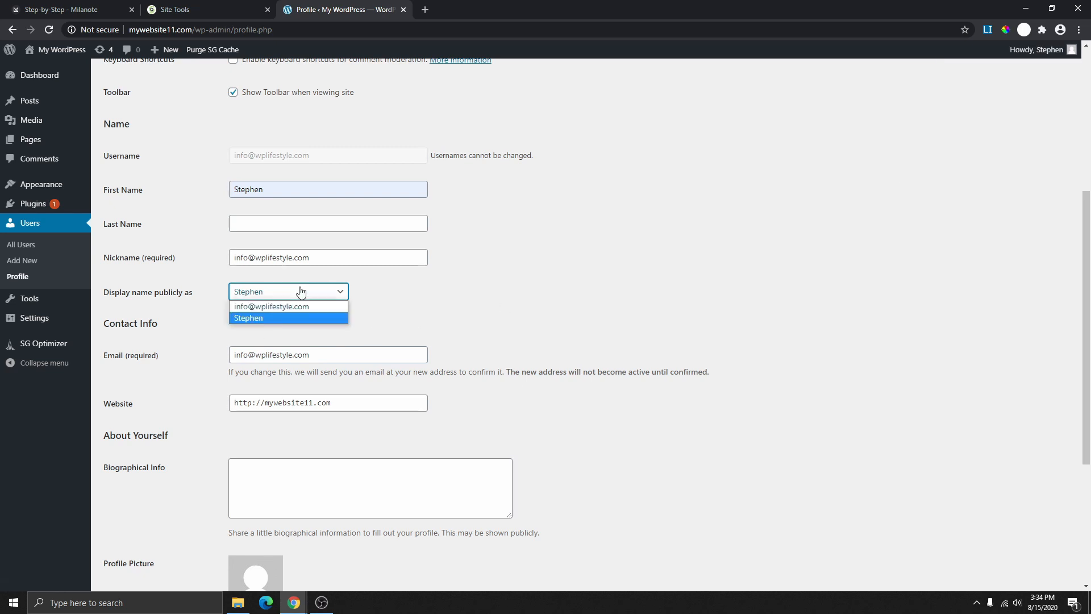
pyautogui.click(282, 307)
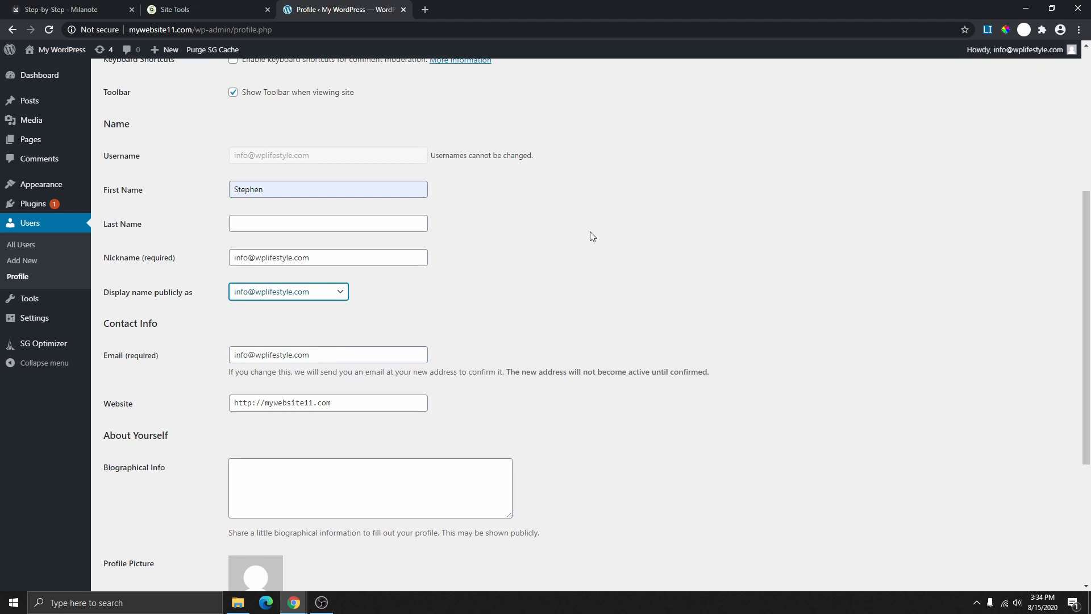
pyautogui.click(340, 293)
pyautogui.click(291, 315)
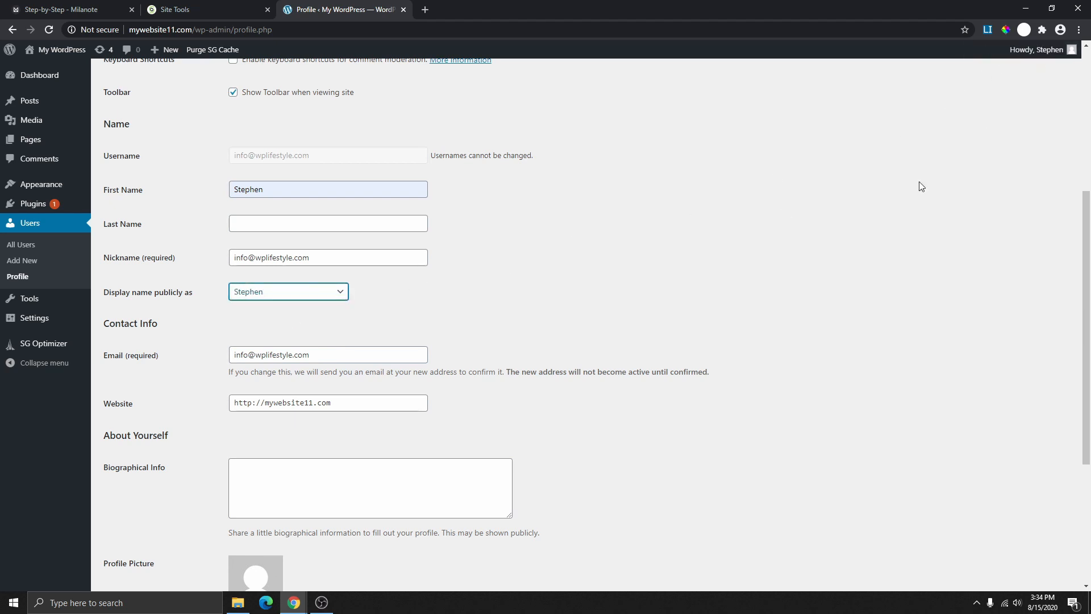
# - Generate a strong new password under Account Management and select it
pyautogui.scroll(-3, 398, 239)
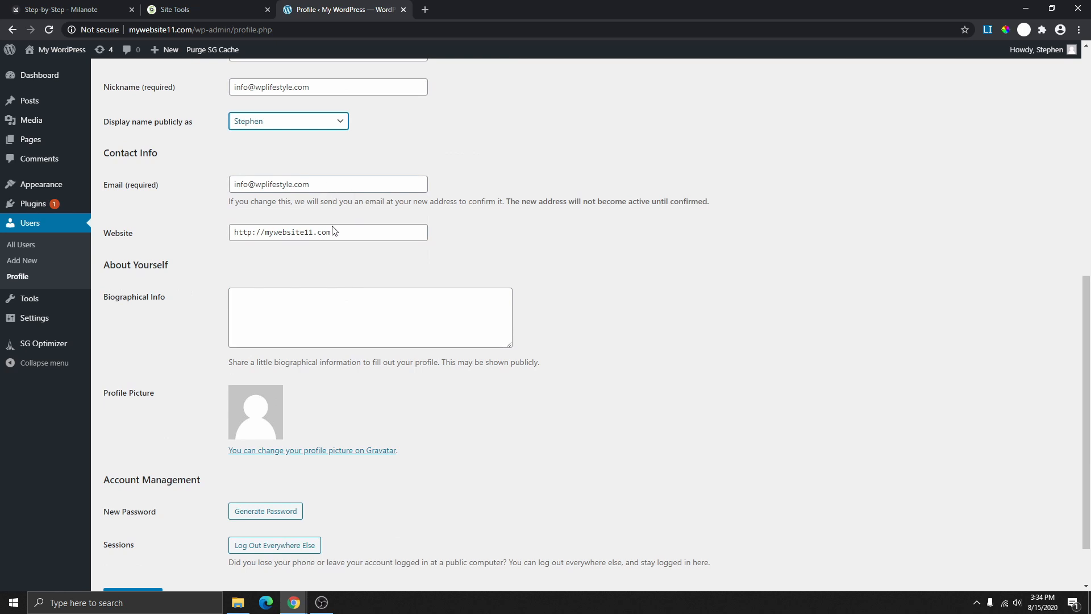
pyautogui.scroll(-2, 342, 227)
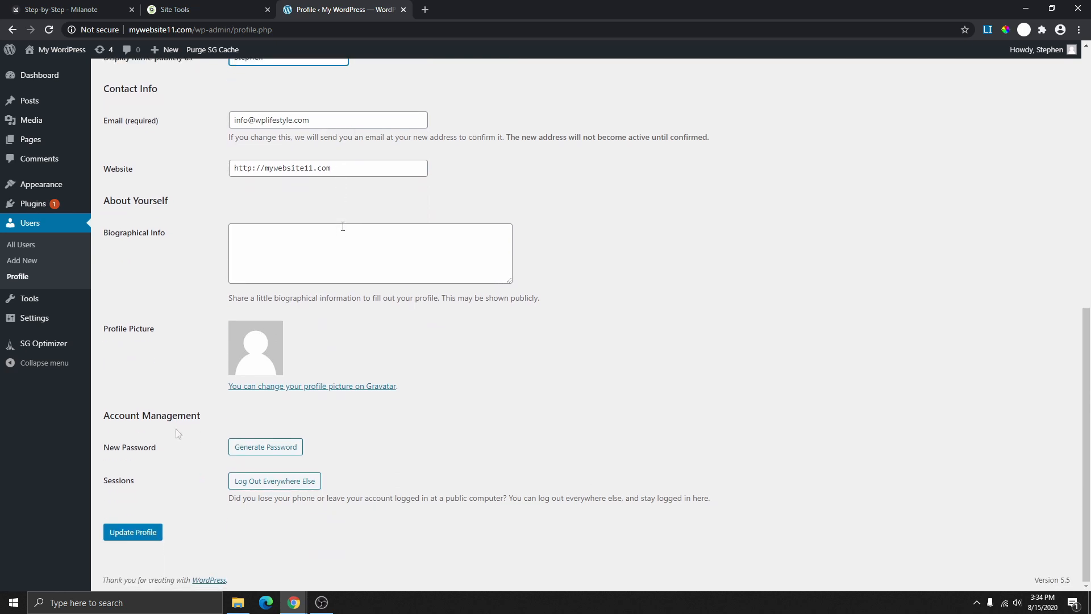
pyautogui.click(266, 448)
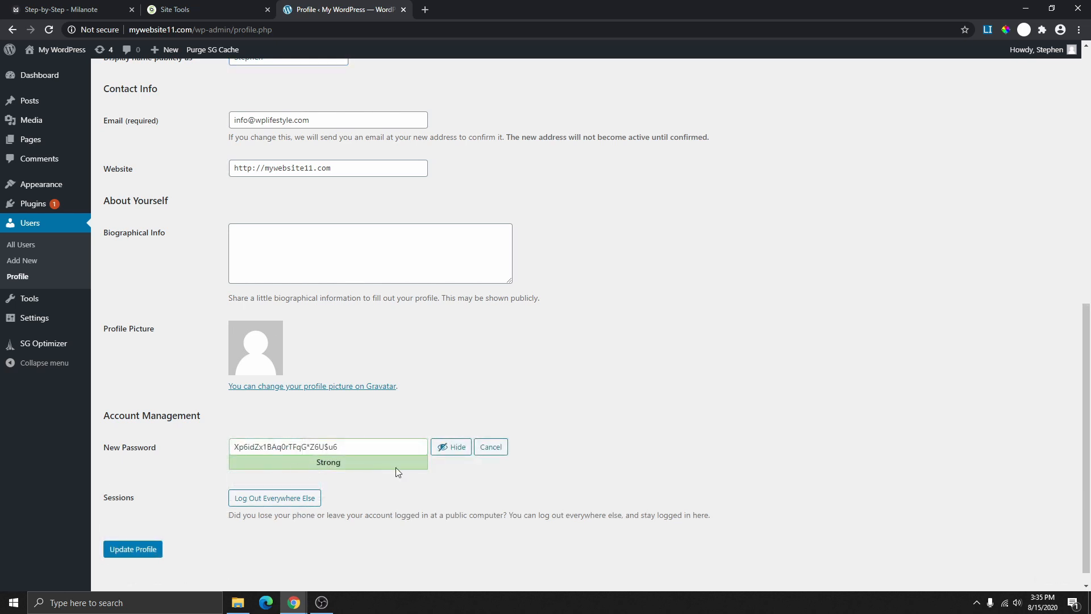
pyautogui.click(398, 445)
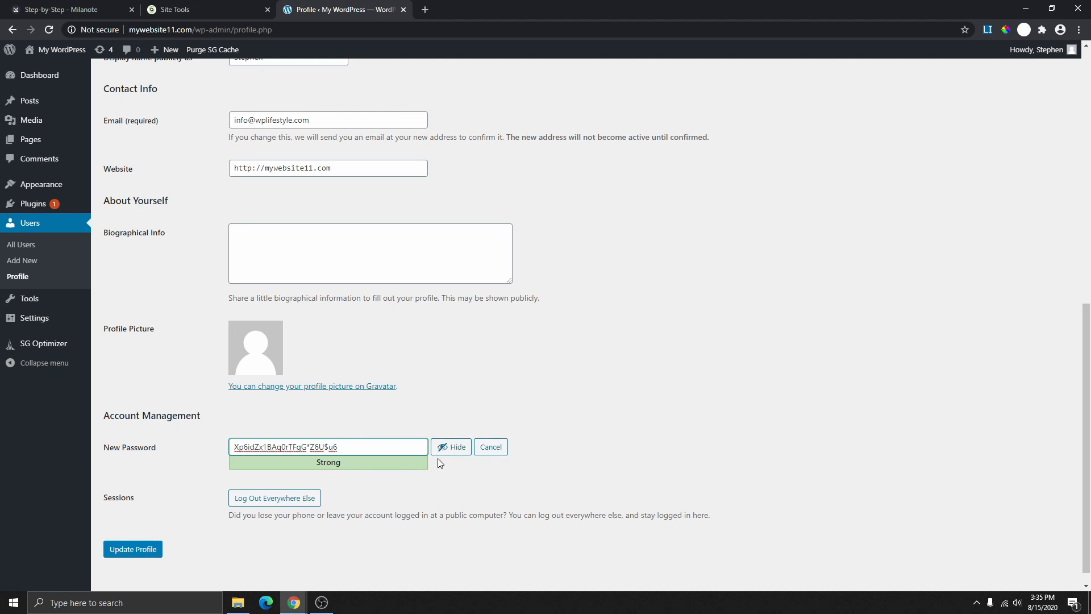
pyautogui.hotkey('ctrl', 'a')
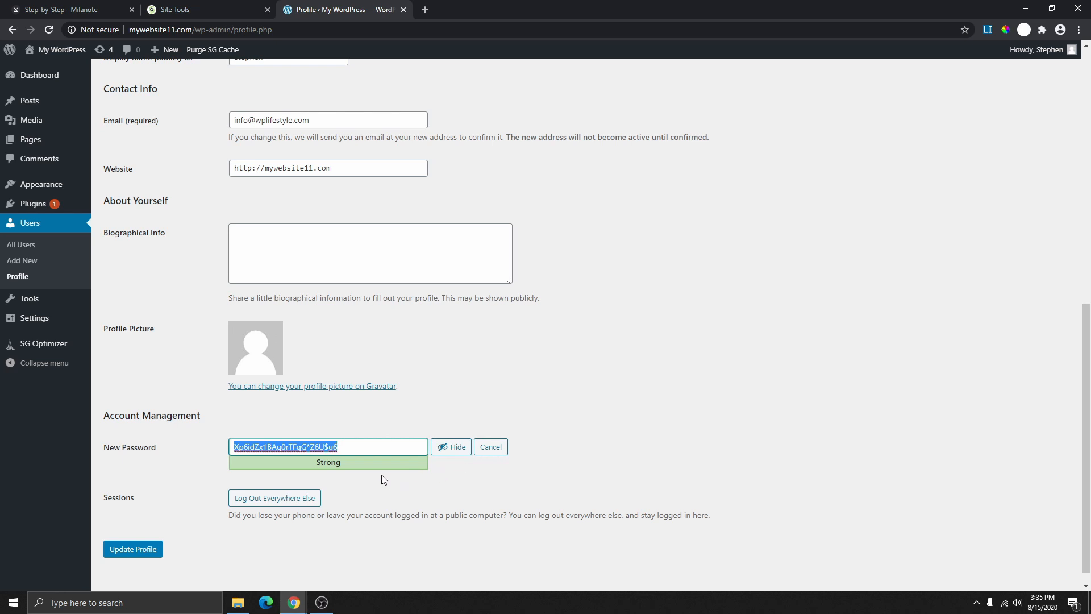
# - Cancel the generated password, leaving Change permalinks ticked in the checklist
pyautogui.click(489, 447)
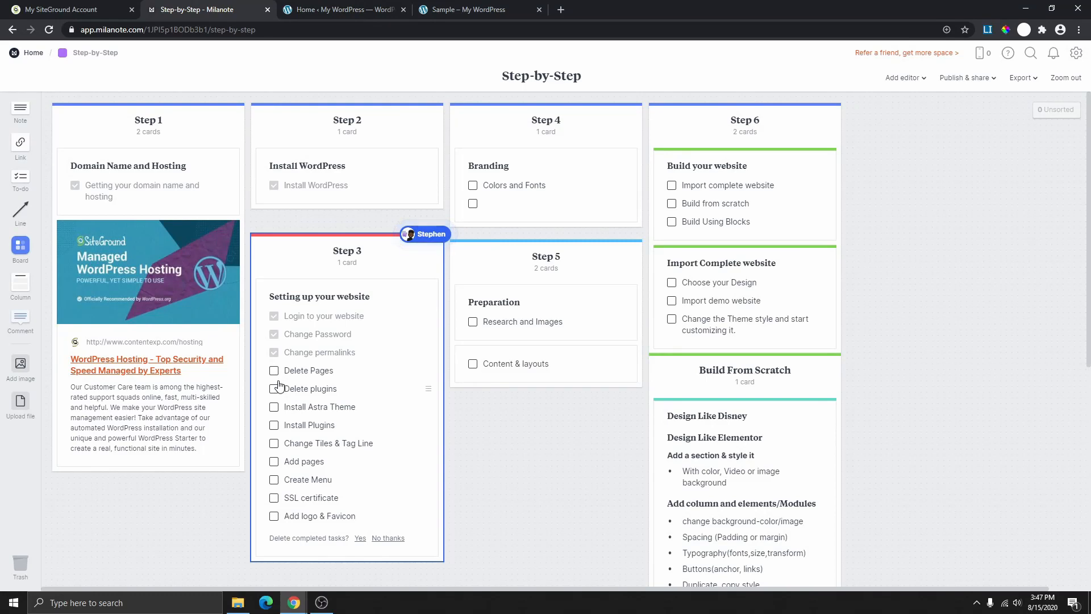
pyautogui.click(274, 353)
pyautogui.click(274, 353)
pyautogui.click(316, 12)
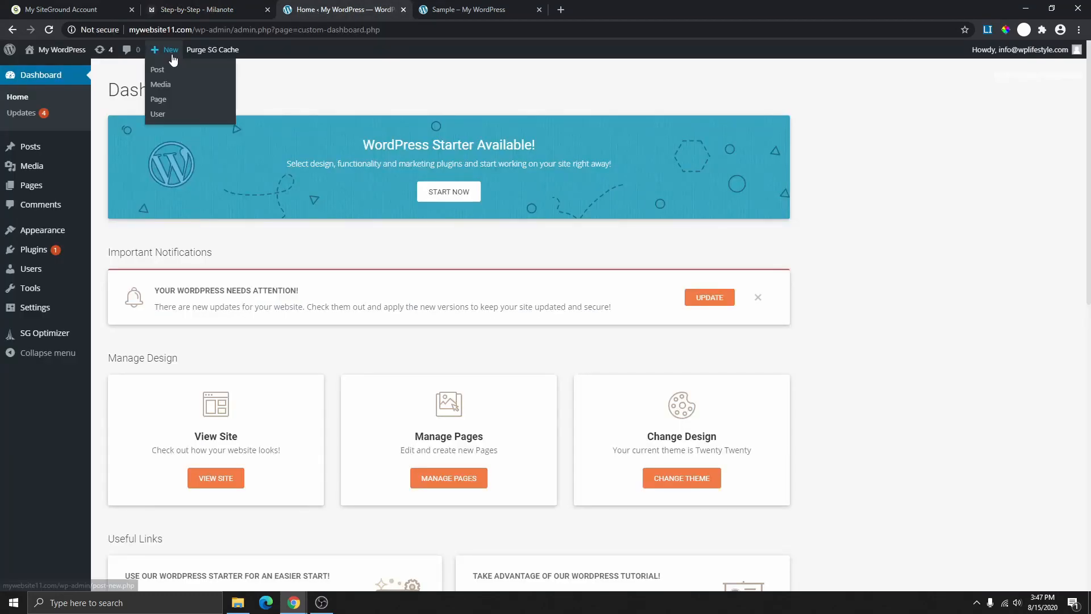
# - Inspect the Sample post's date-based URL, then return to the Dashboard
pyautogui.click(447, 11)
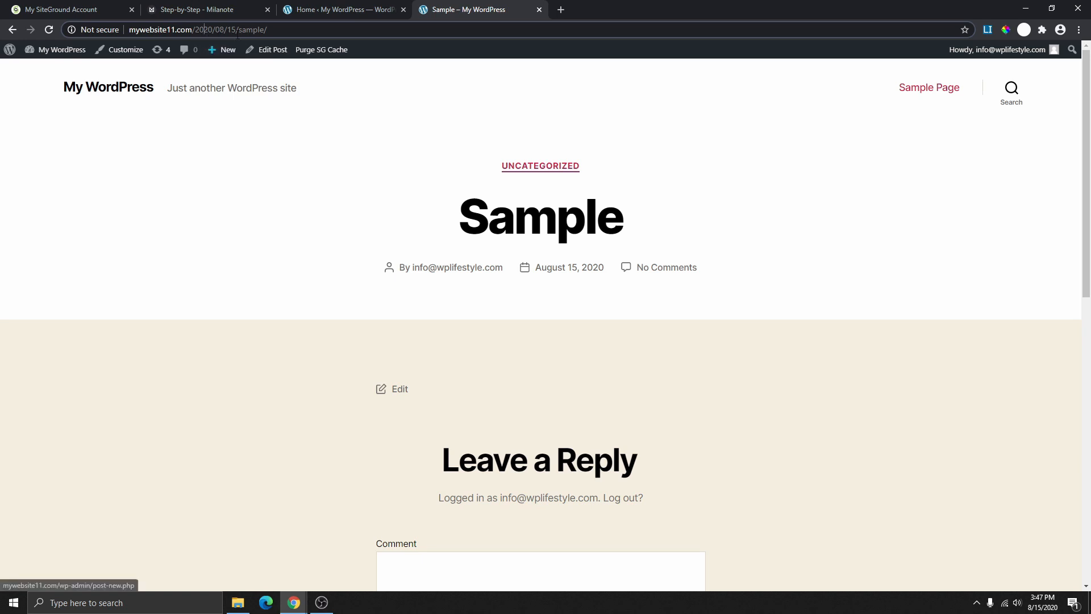
pyautogui.moveTo(267, 29); pyautogui.dragTo(191, 32)
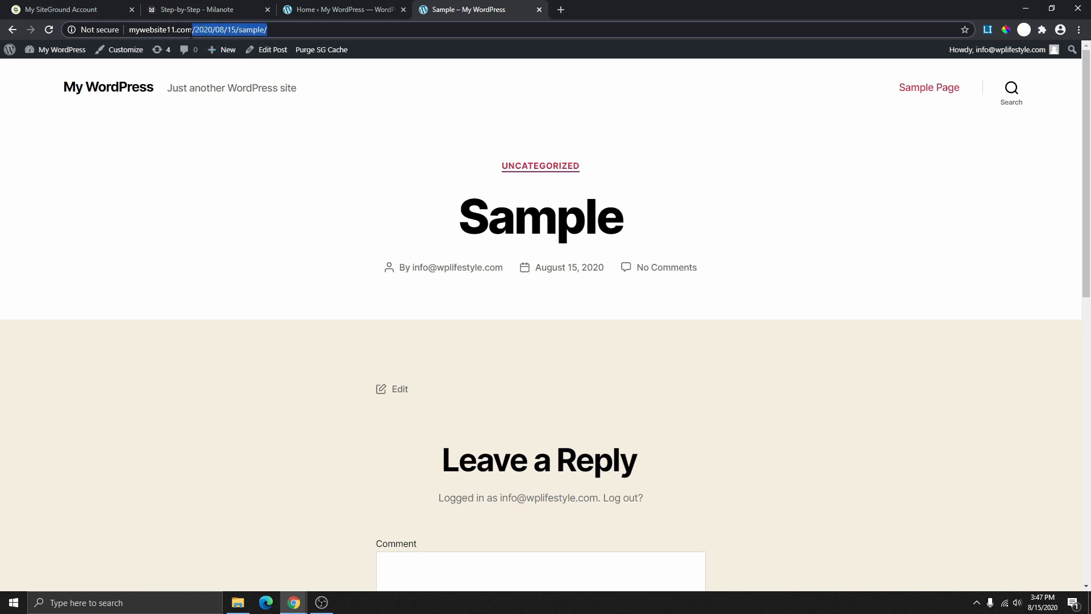
pyautogui.click(239, 29)
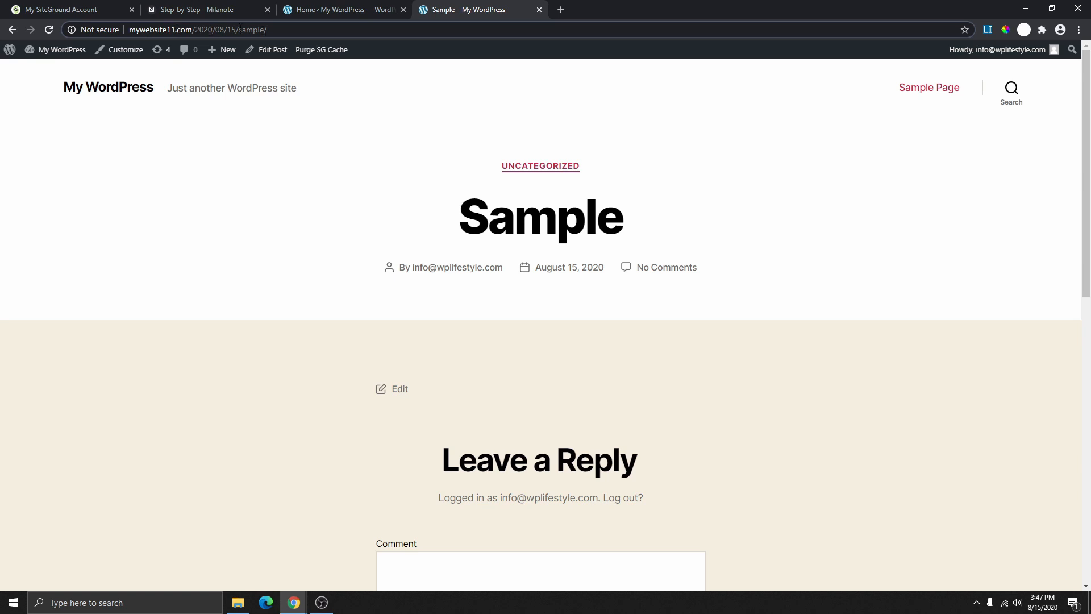
pyautogui.moveTo(273, 29); pyautogui.dragTo(193, 30)
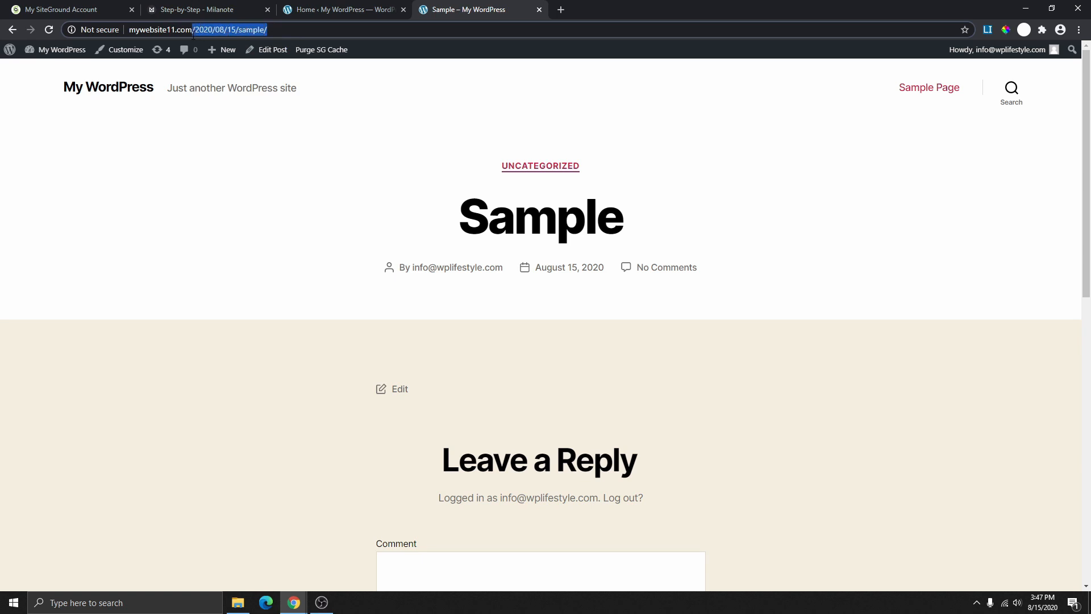
pyautogui.click(318, 12)
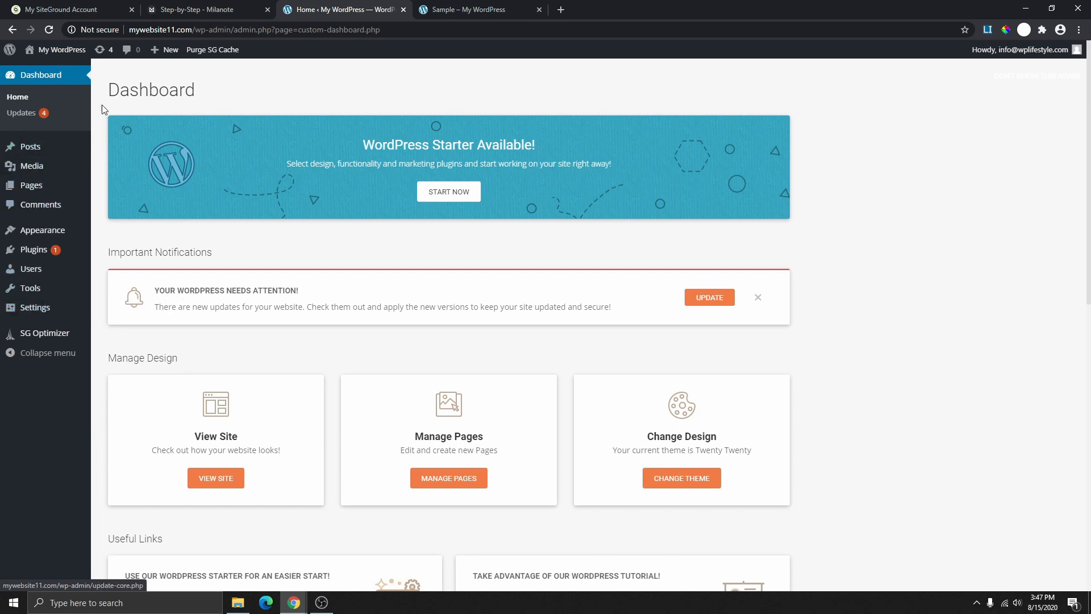
# - Switch permalinks to the Post name structure (/%postname%/) and save
pyautogui.moveTo(34, 310)
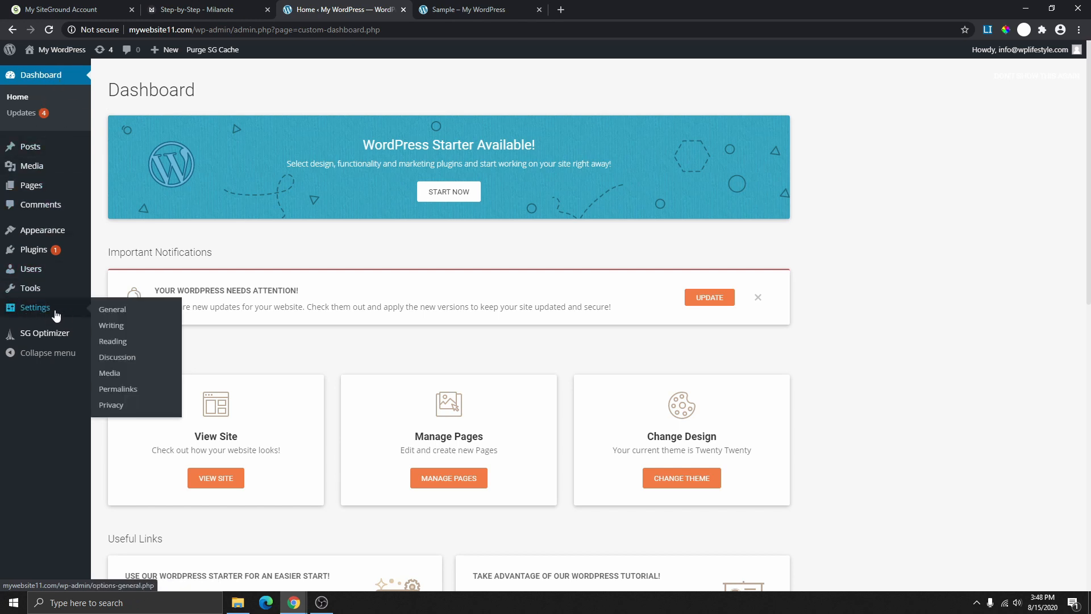
pyautogui.click(124, 392)
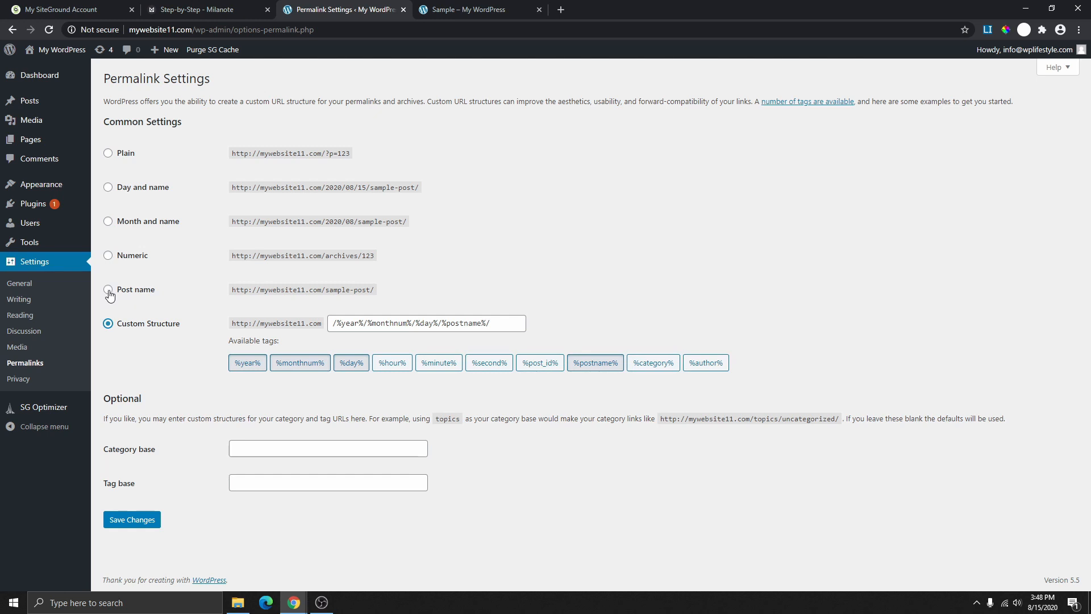
pyautogui.click(109, 292)
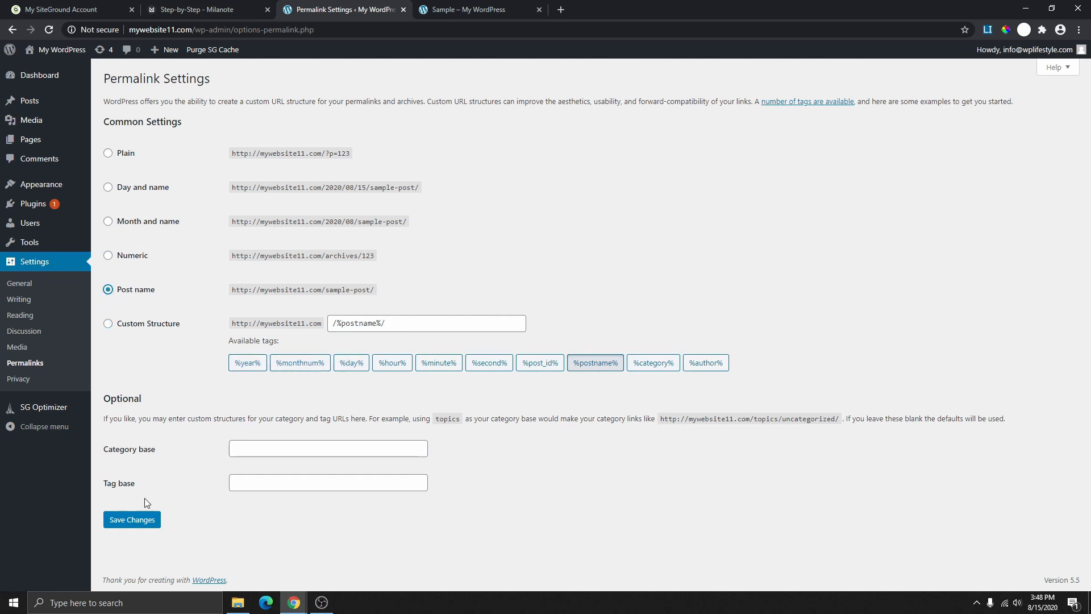
pyautogui.click(137, 520)
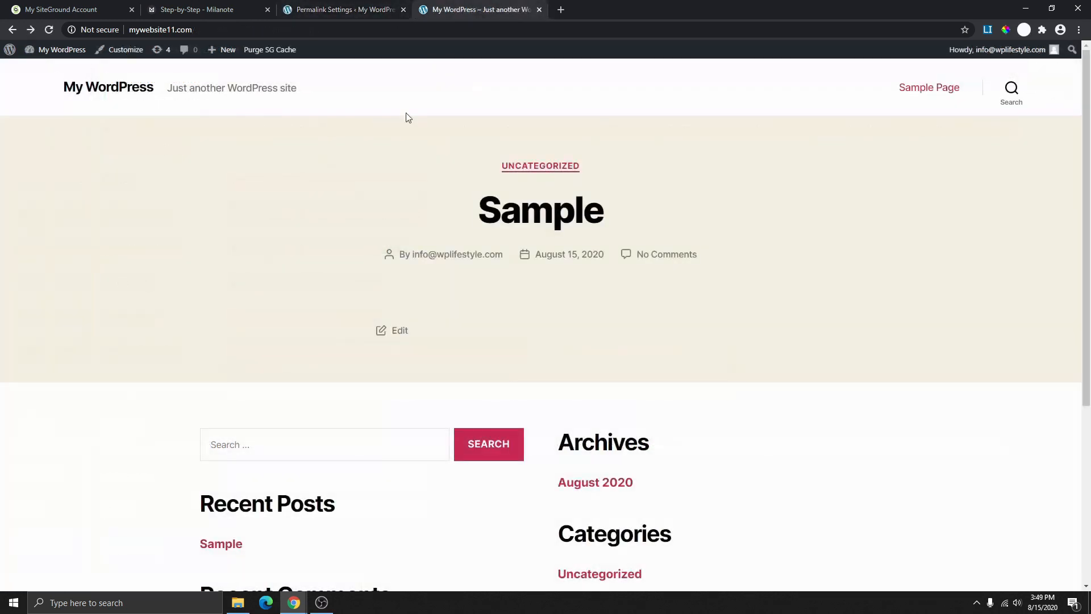
# - Confirm the Sample Page's /sample-page/ address, then tick Delete Pages and Delete plugins in Milanote
pyautogui.click(927, 93)
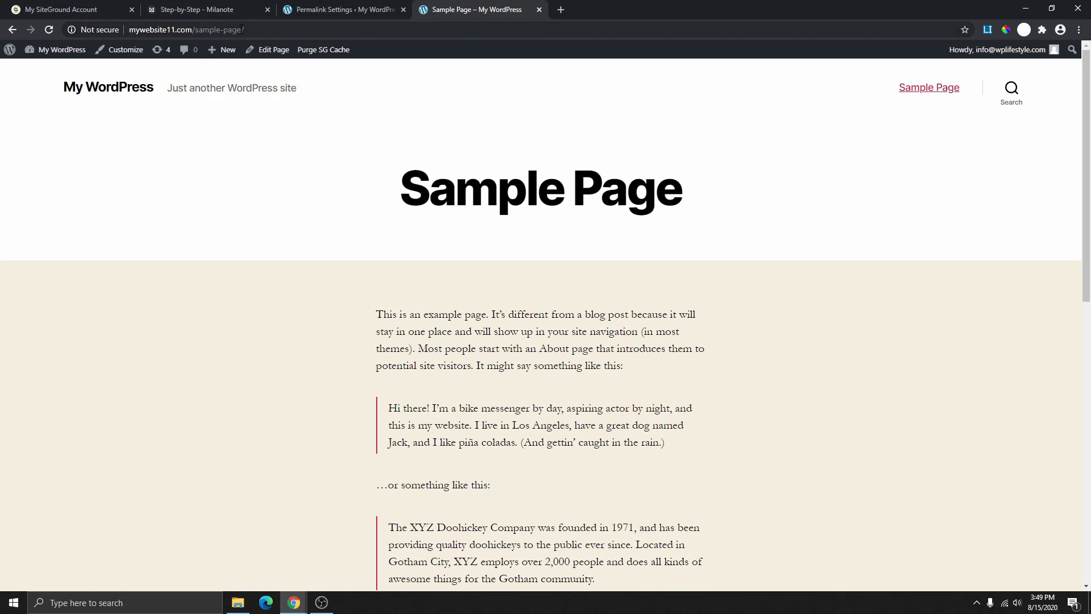
pyautogui.moveTo(243, 29); pyautogui.dragTo(197, 31)
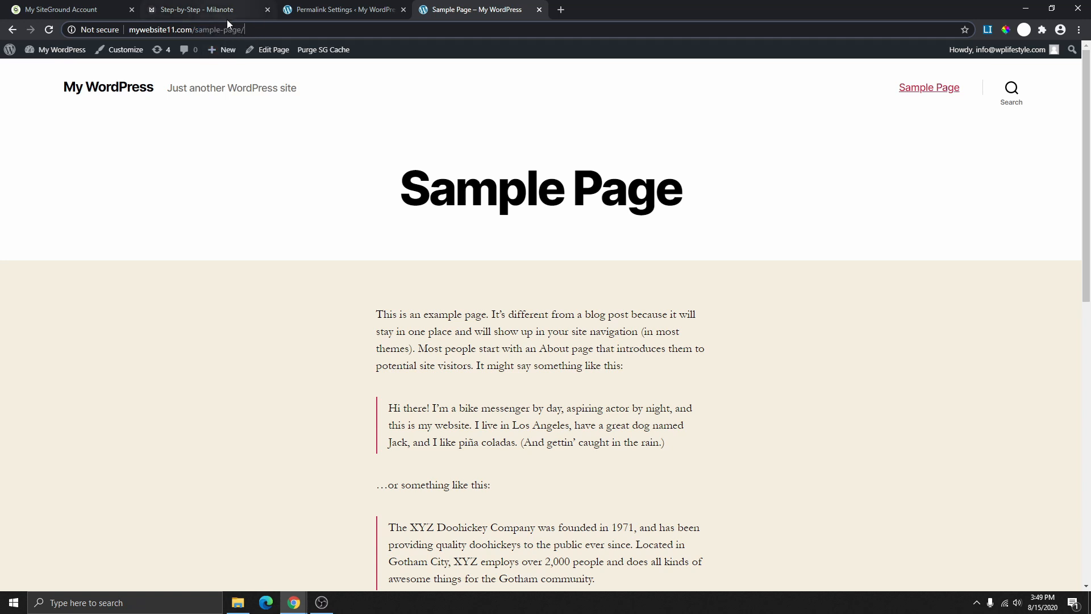
pyautogui.click(215, 10)
pyautogui.scroll(-2, 371, 261)
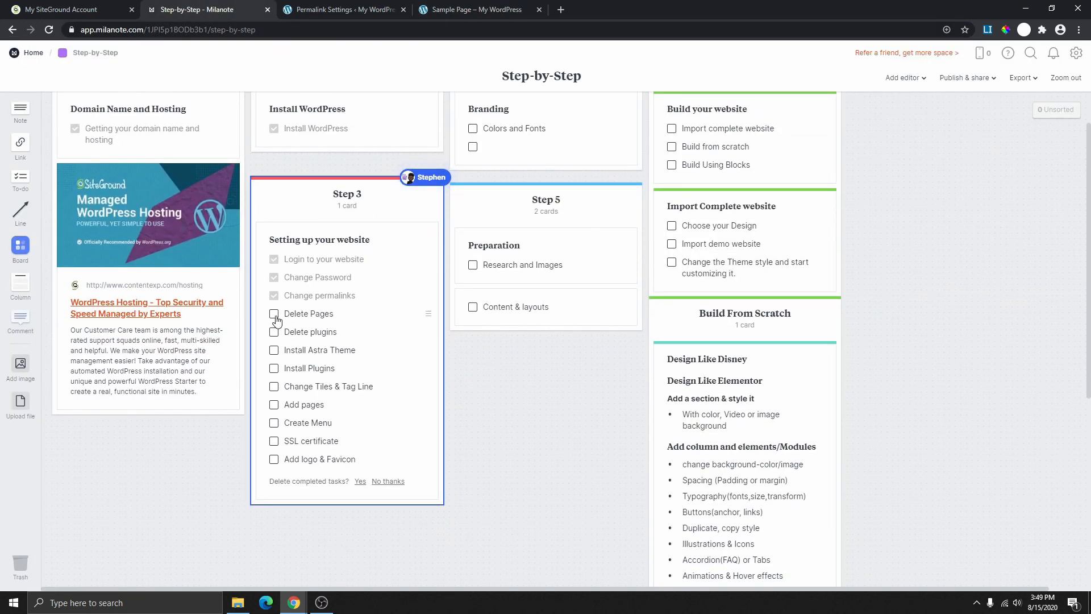
pyautogui.click(274, 317)
pyautogui.click(275, 335)
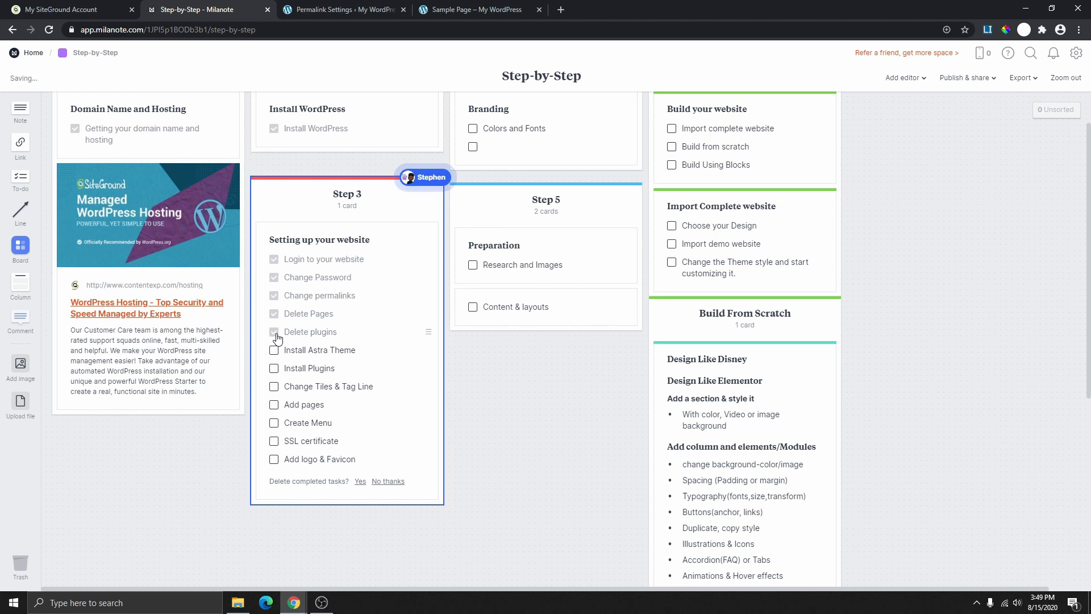
pyautogui.click(326, 11)
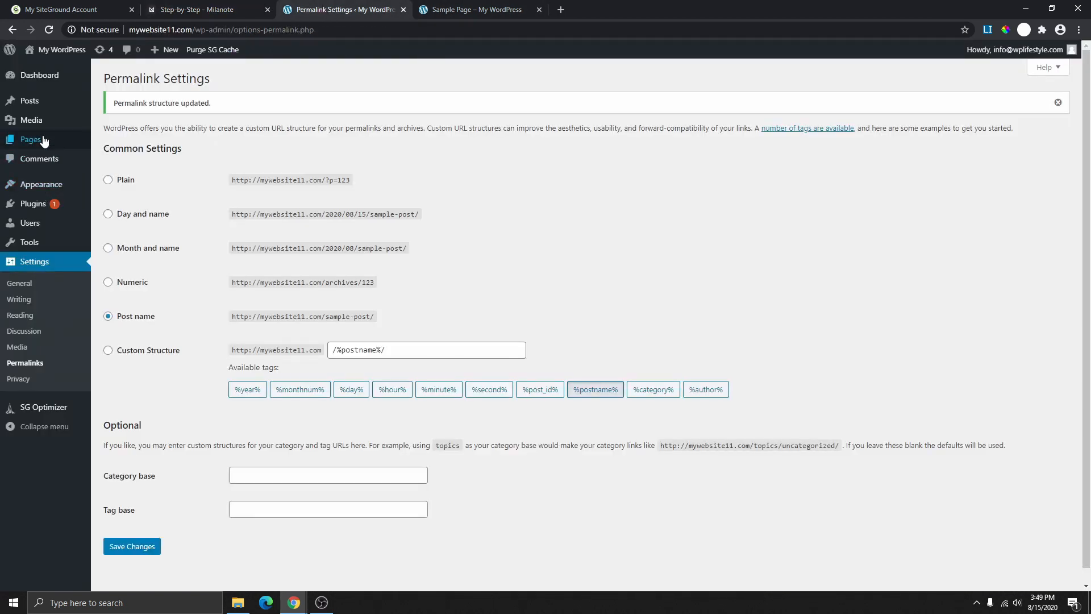
# - Move the Privacy Policy and Sample Page pages to the trash
pyautogui.moveTo(41, 138)
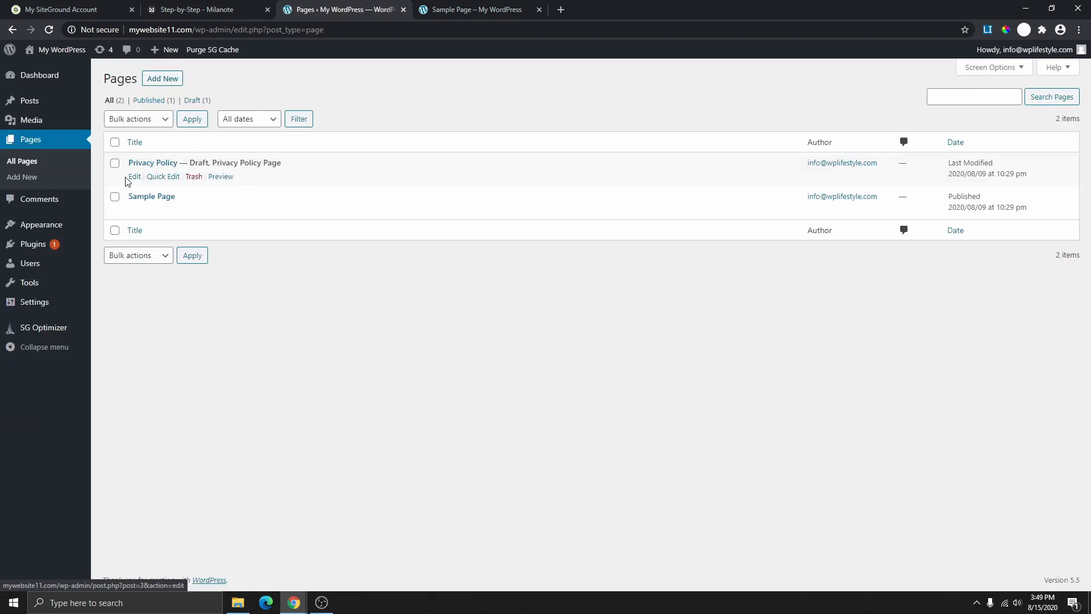
pyautogui.moveTo(196, 215)
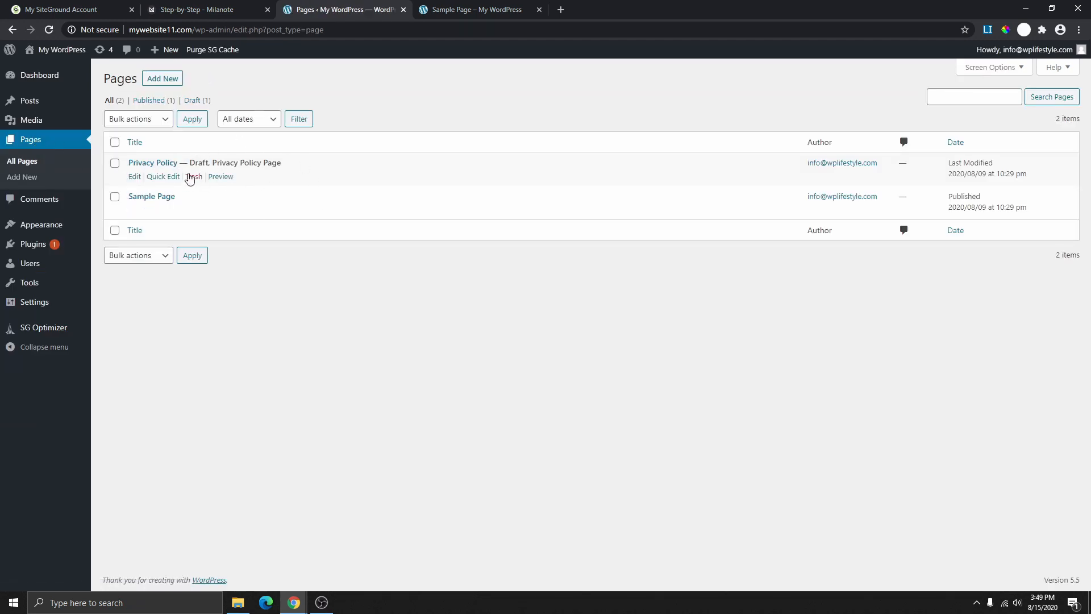
pyautogui.moveTo(151, 183)
pyautogui.click(115, 164)
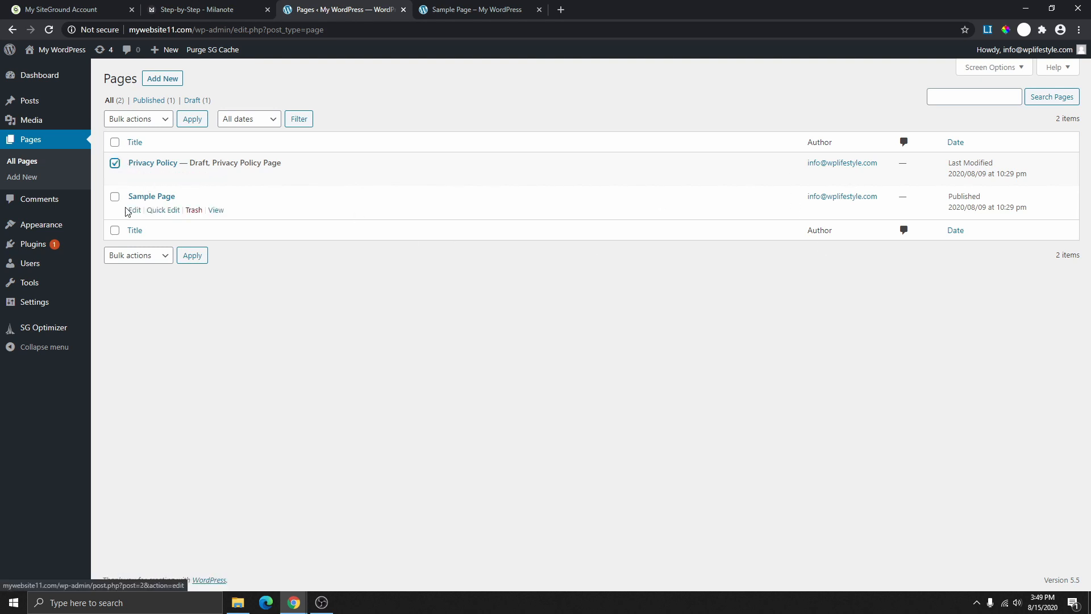
pyautogui.click(115, 143)
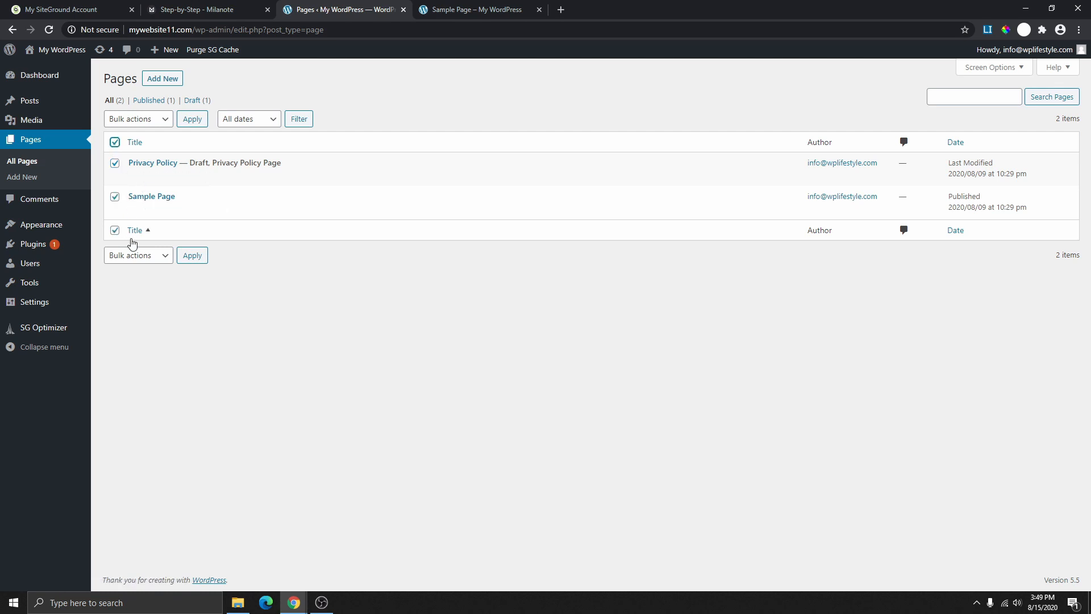
pyautogui.click(164, 121)
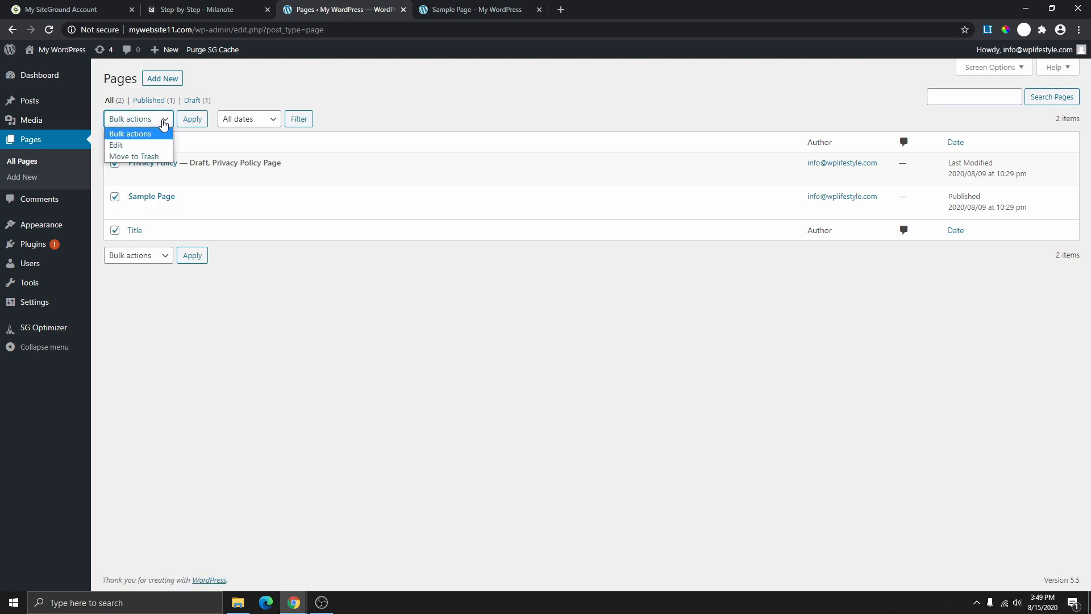
pyautogui.click(143, 157)
pyautogui.click(192, 121)
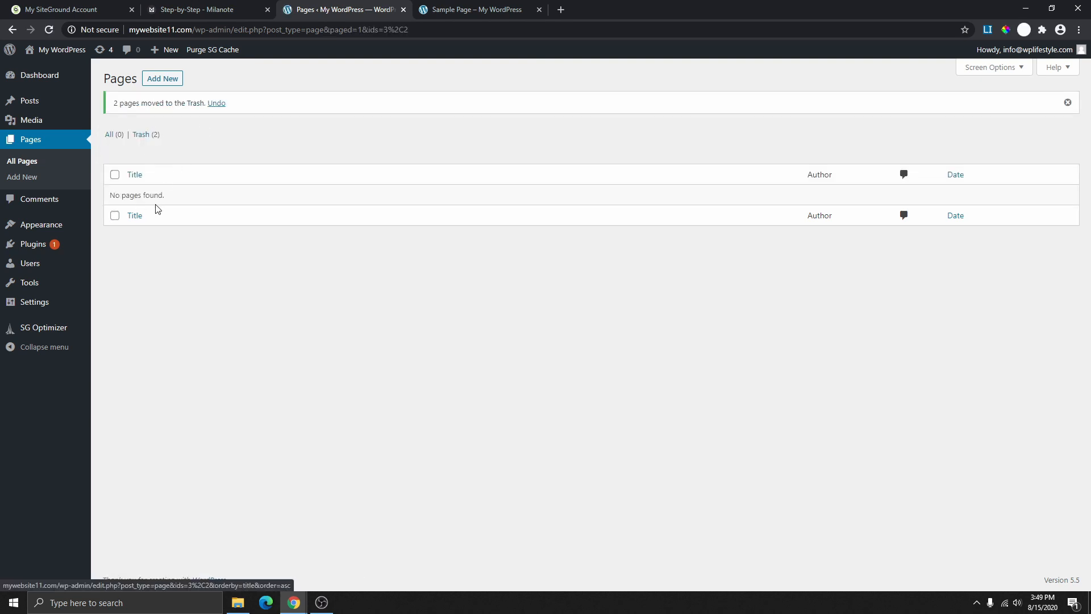
# - Permanently delete both pages from the Trash
pyautogui.click(144, 136)
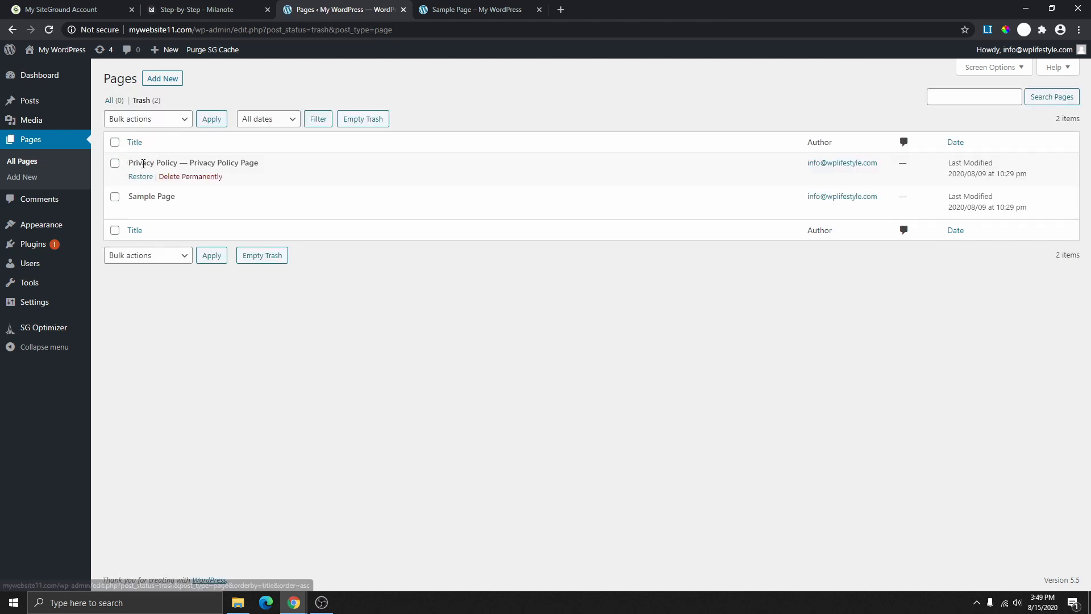
pyautogui.click(115, 142)
pyautogui.click(176, 123)
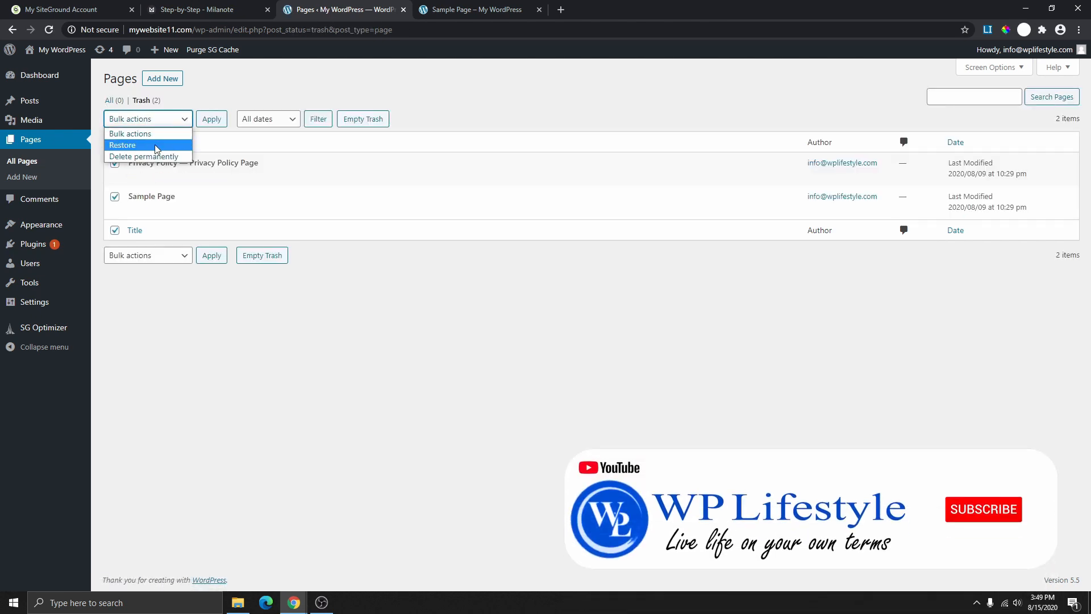
pyautogui.click(142, 157)
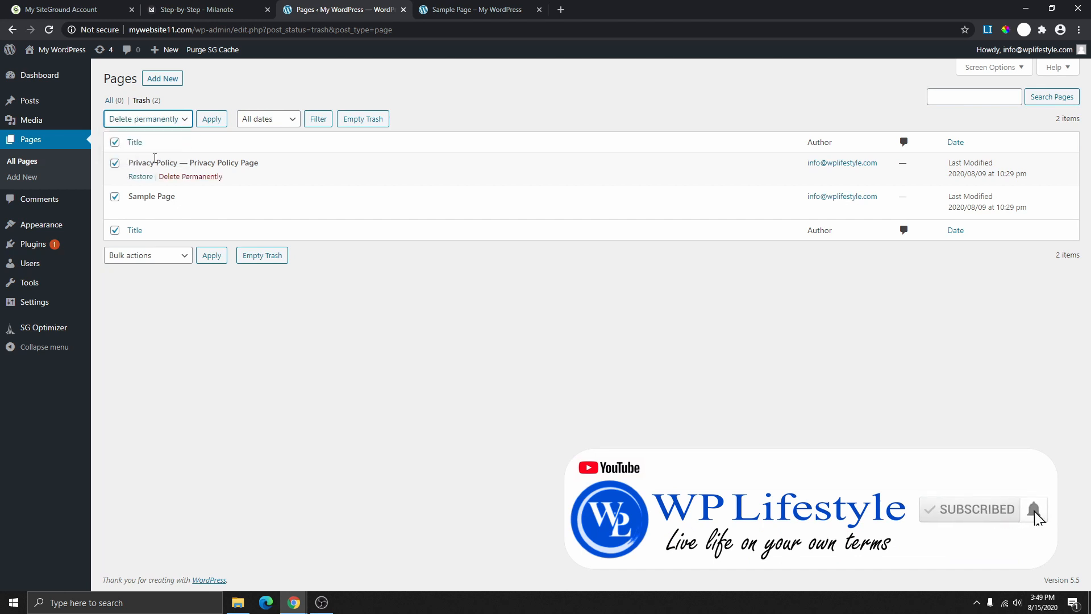
pyautogui.click(211, 118)
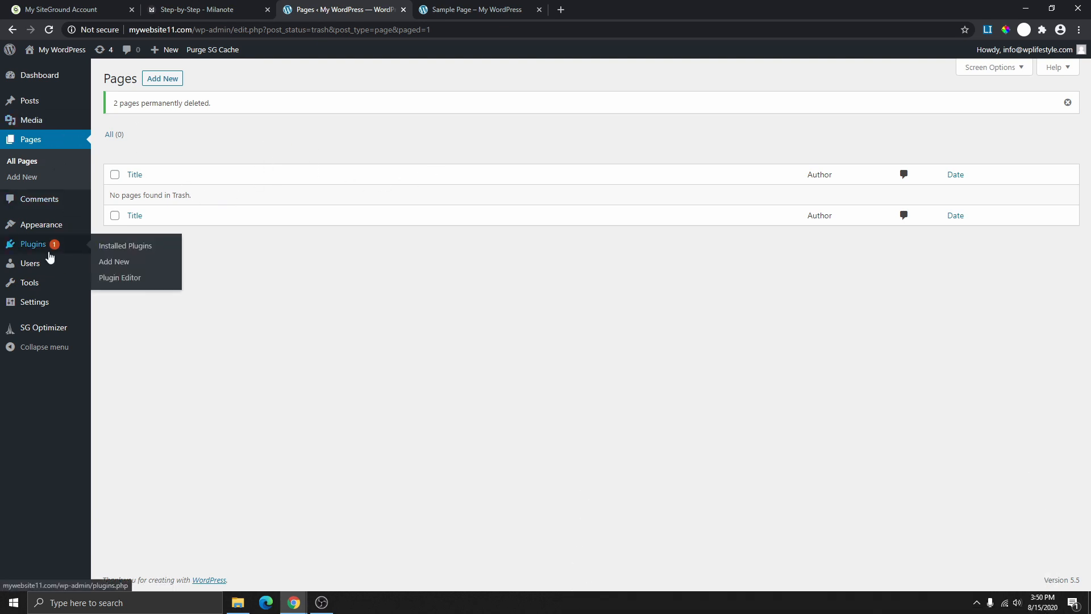
# - Deactivate the WordPress Starter and SG Optimizer plugins
pyautogui.click(220, 9)
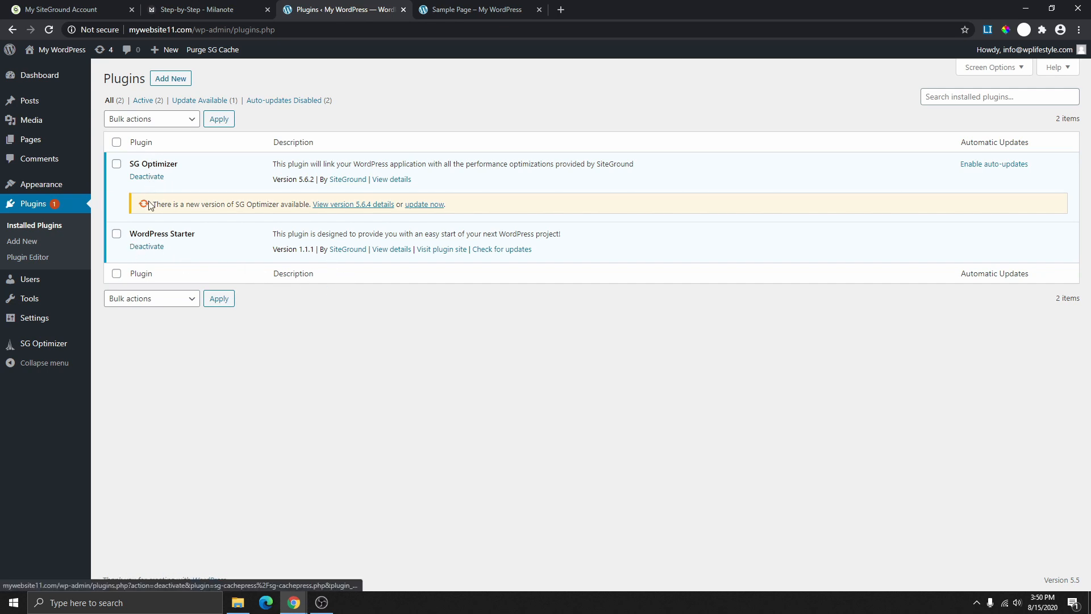
pyautogui.click(146, 248)
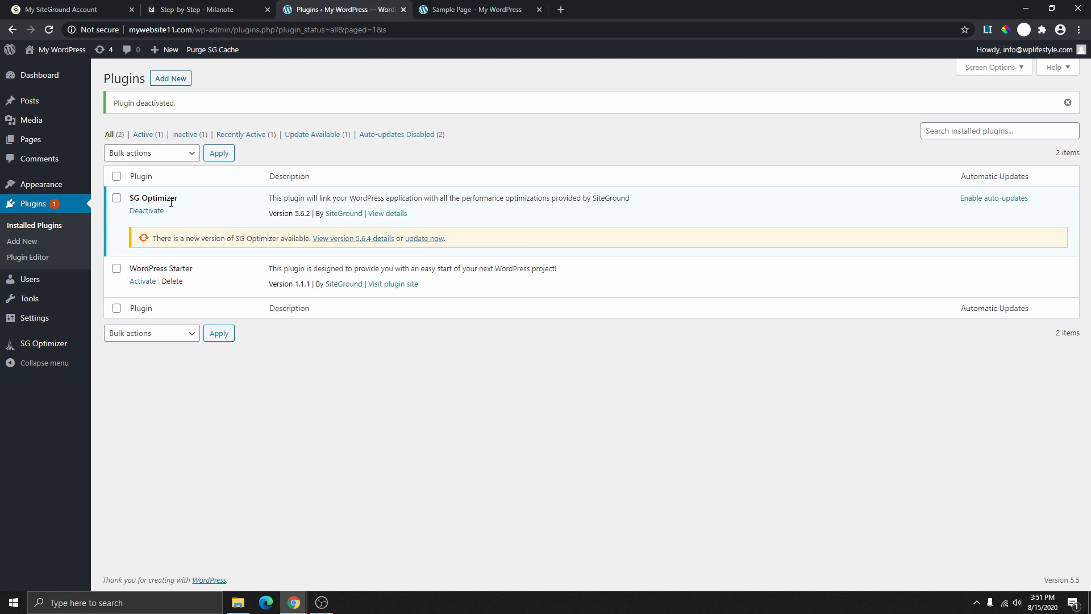
pyautogui.moveTo(171, 211); pyautogui.dragTo(136, 199)
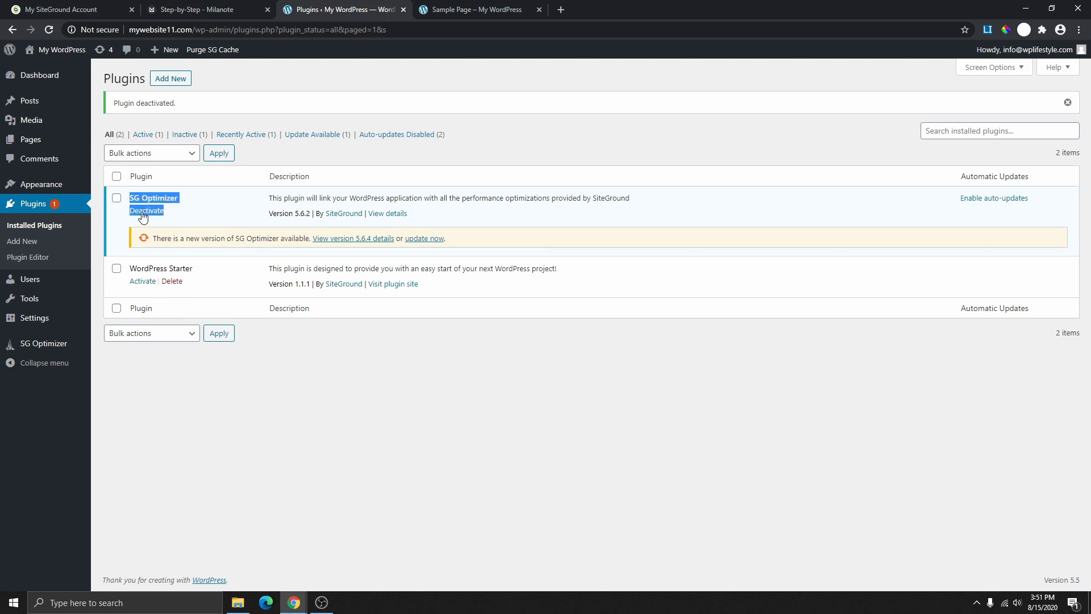
pyautogui.click(144, 214)
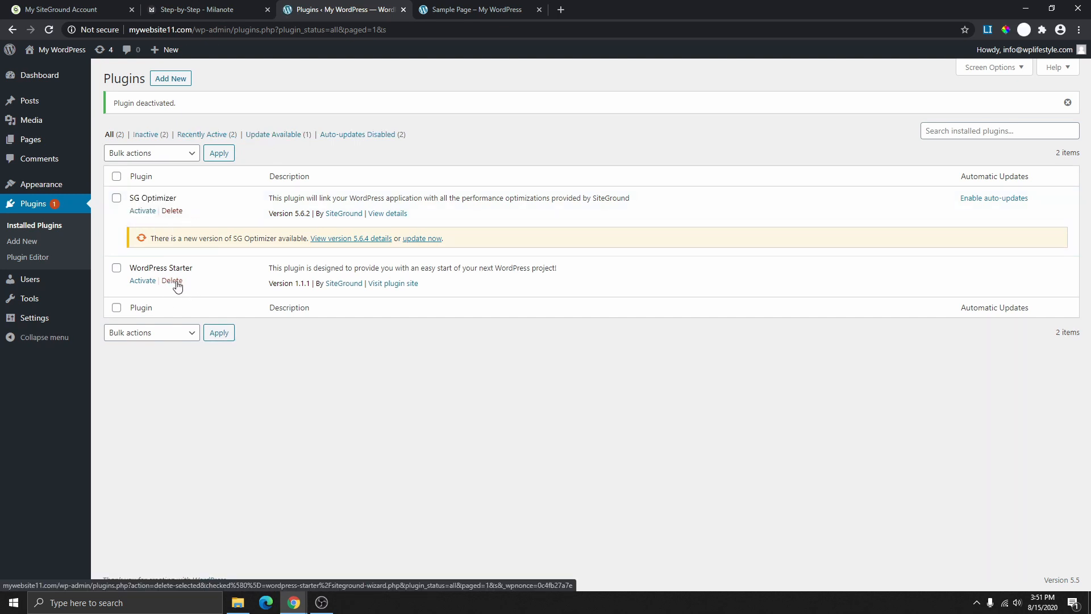
pyautogui.click(185, 153)
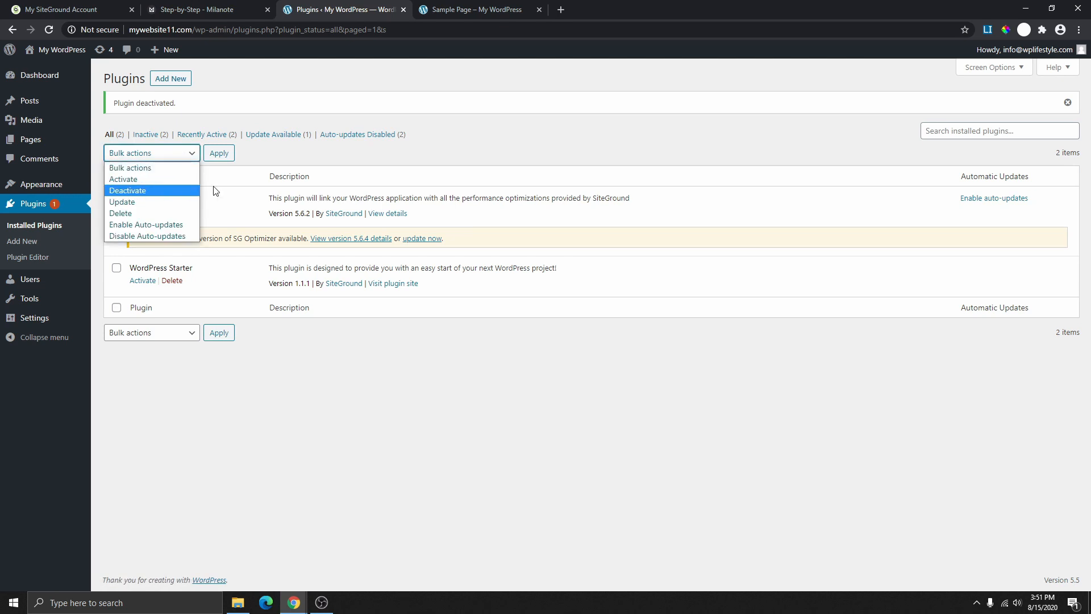
pyautogui.click(216, 191)
pyautogui.click(117, 177)
pyautogui.click(190, 154)
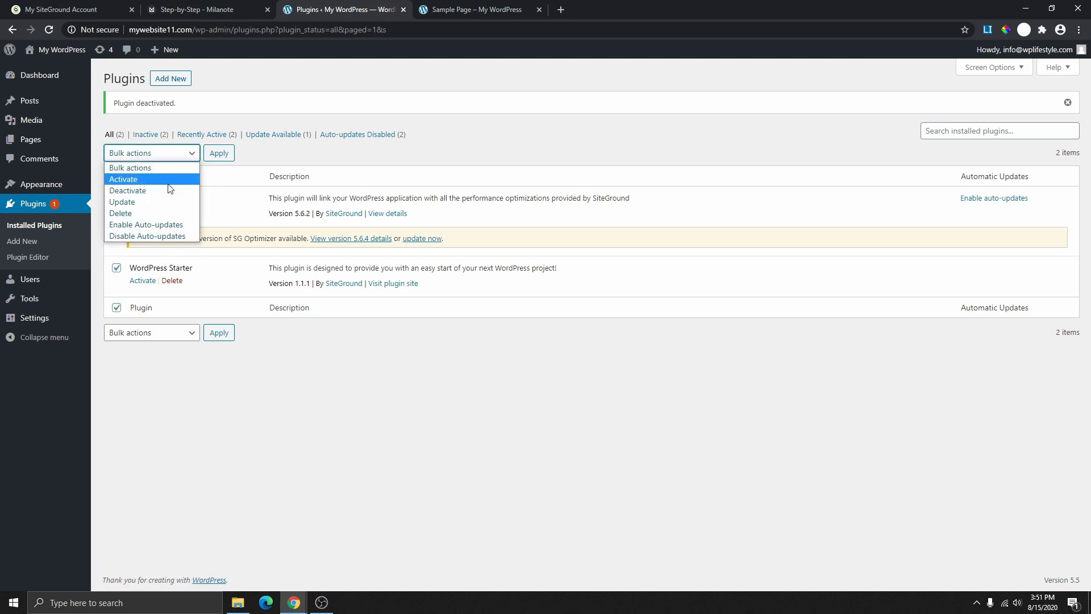
pyautogui.click(217, 179)
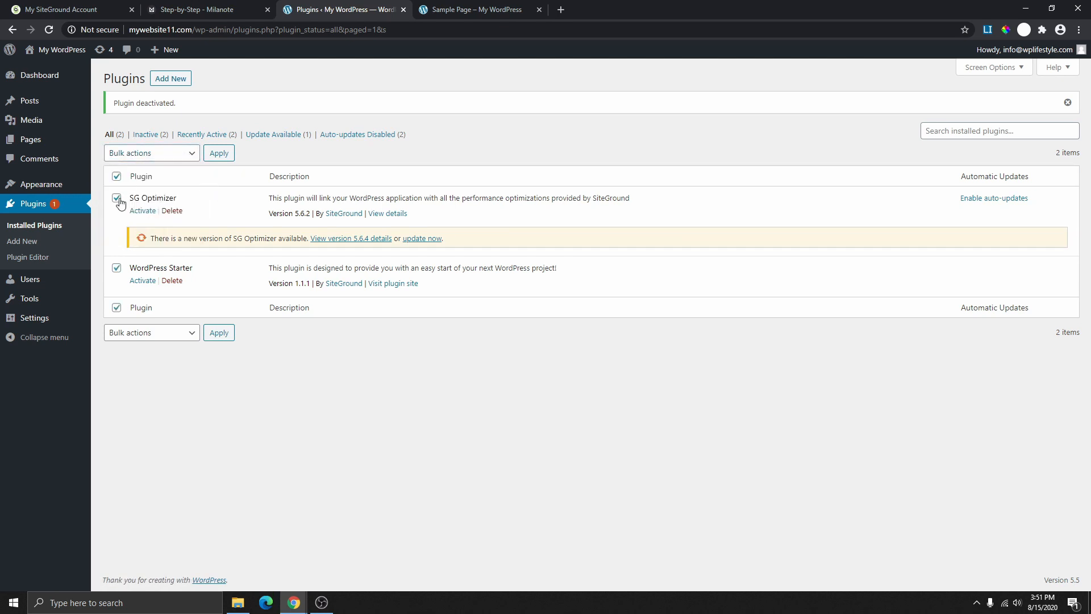
pyautogui.click(116, 177)
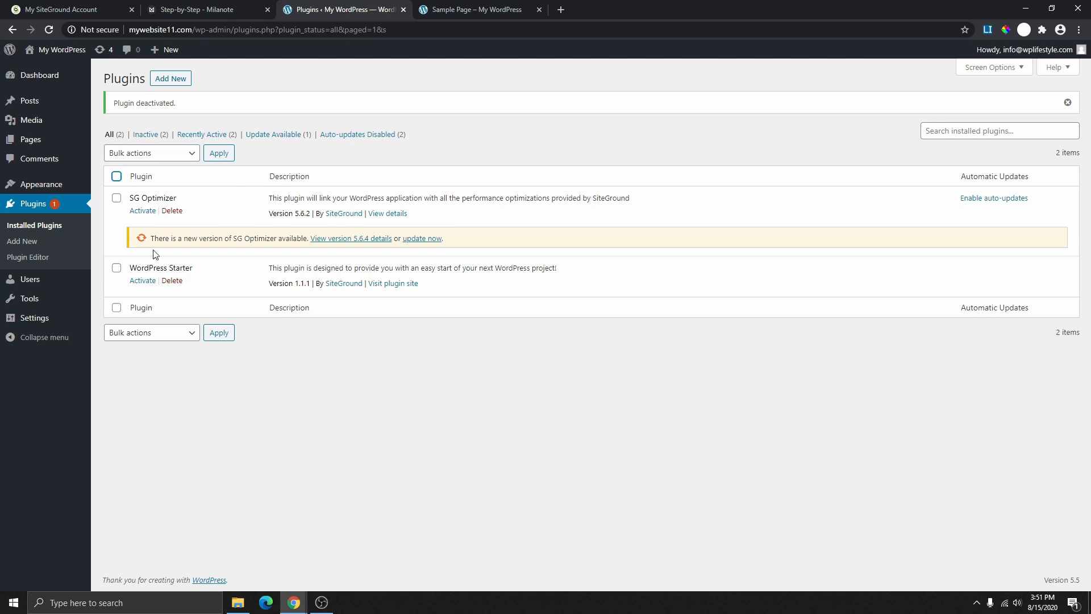
# - Delete WordPress Starter and update SG Optimizer to version 5.6.4
pyautogui.click(172, 281)
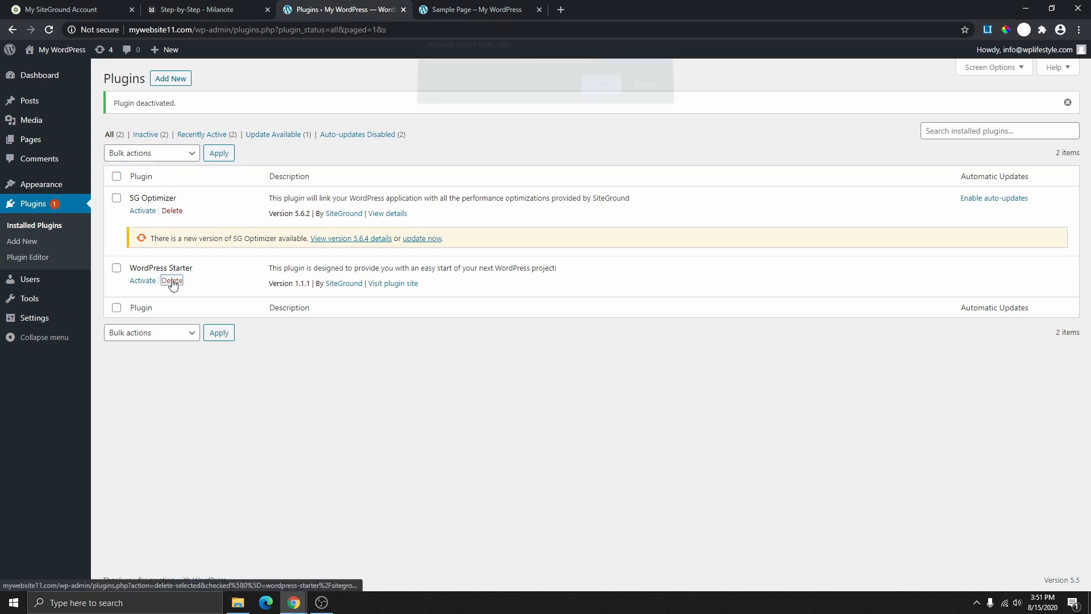
pyautogui.click(603, 92)
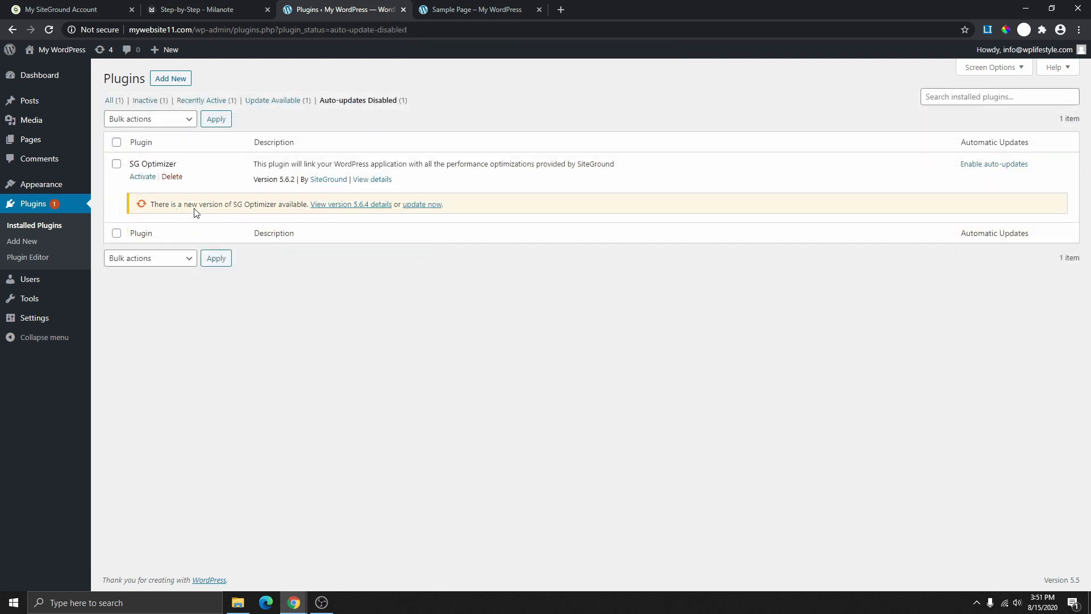
pyautogui.moveTo(153, 205); pyautogui.dragTo(442, 221)
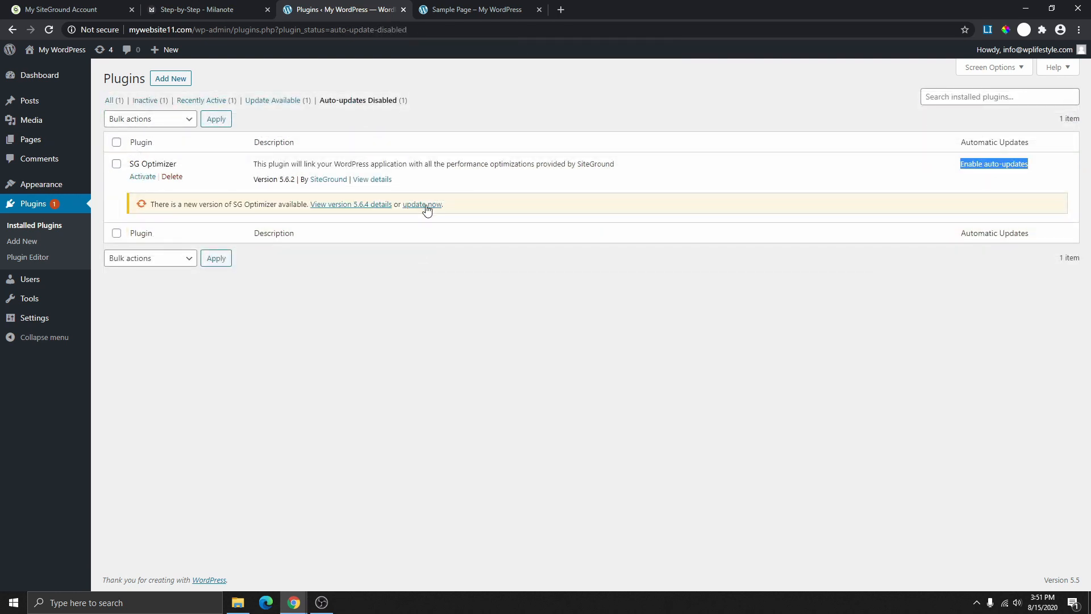
pyautogui.click(427, 206)
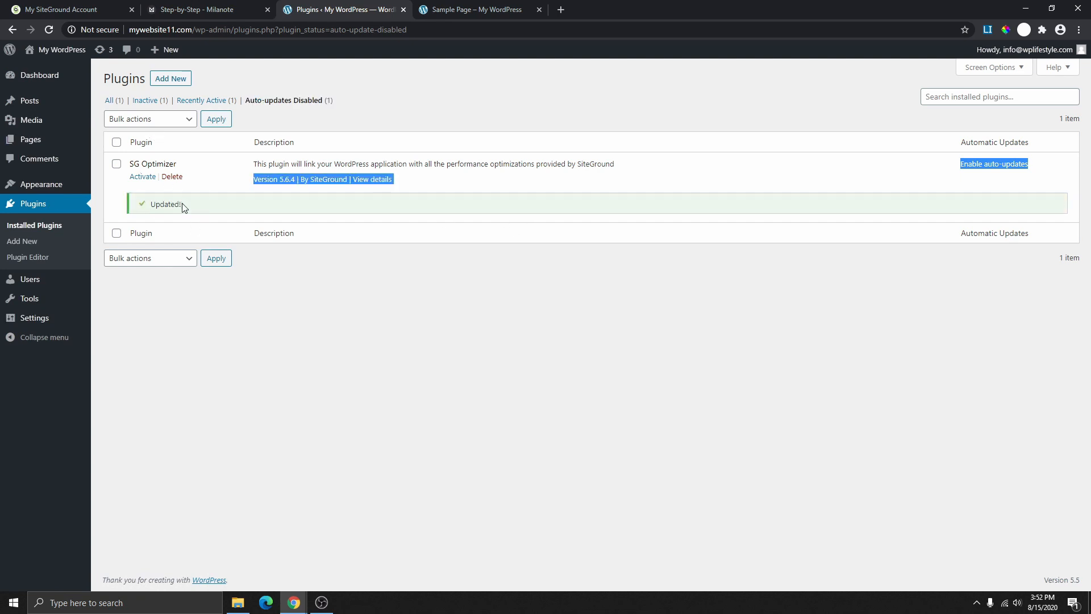
pyautogui.moveTo(183, 207); pyautogui.dragTo(150, 206)
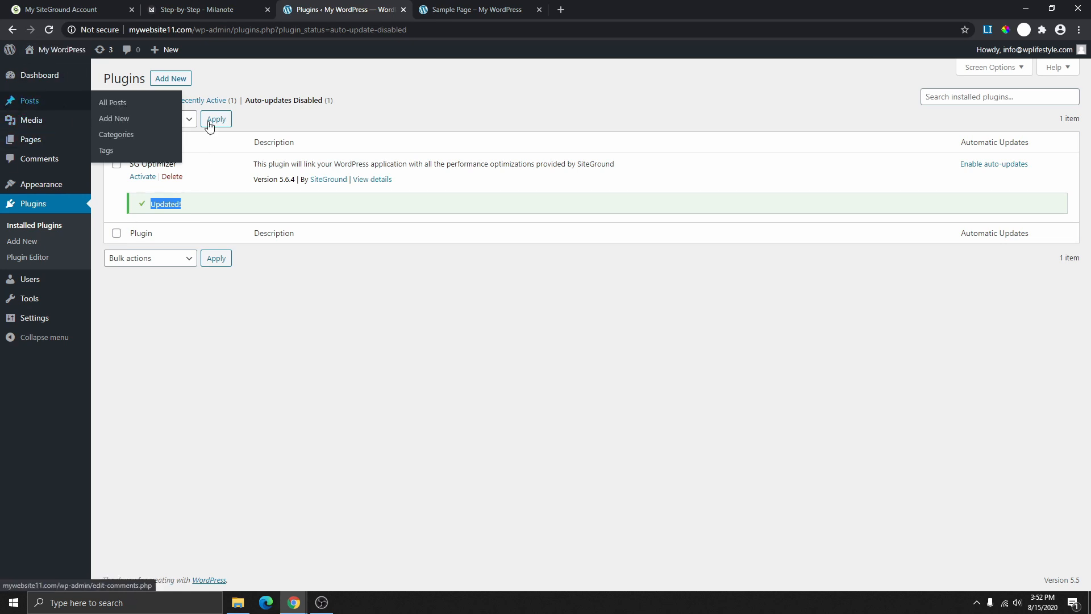
# - Tick Install Astra Theme in the Milanote checklist and return to the Plugins page
pyautogui.click(252, 9)
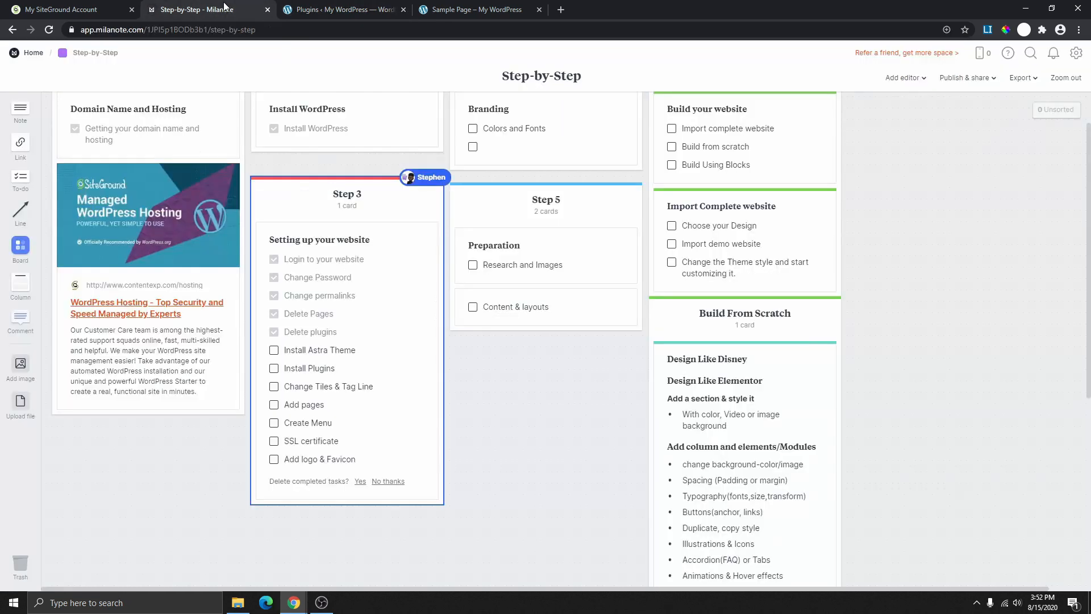
pyautogui.click(273, 350)
pyautogui.click(341, 9)
pyautogui.click(459, 12)
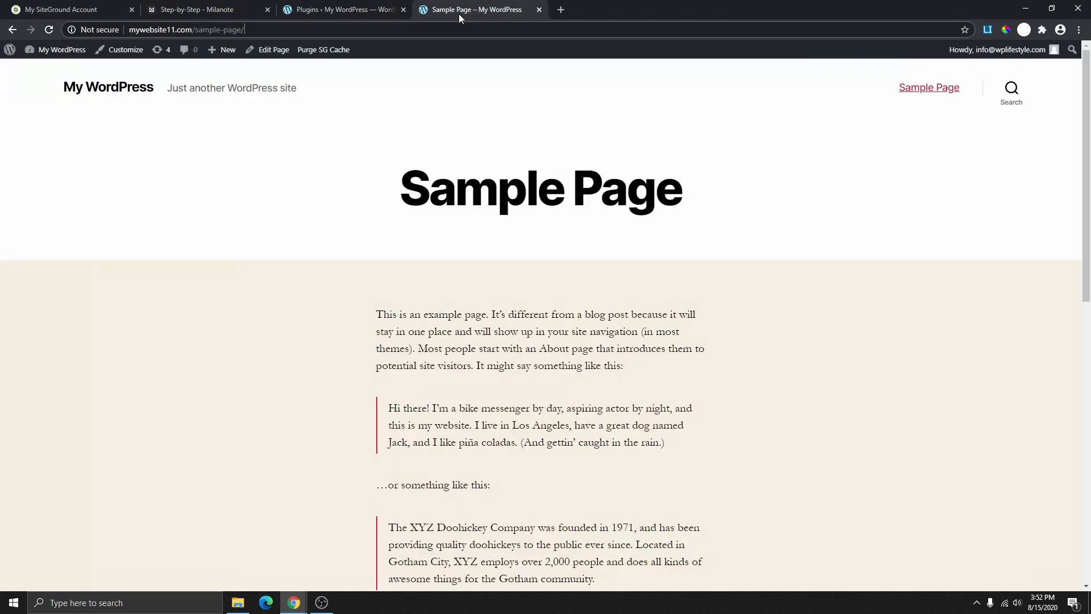
pyautogui.click(356, 9)
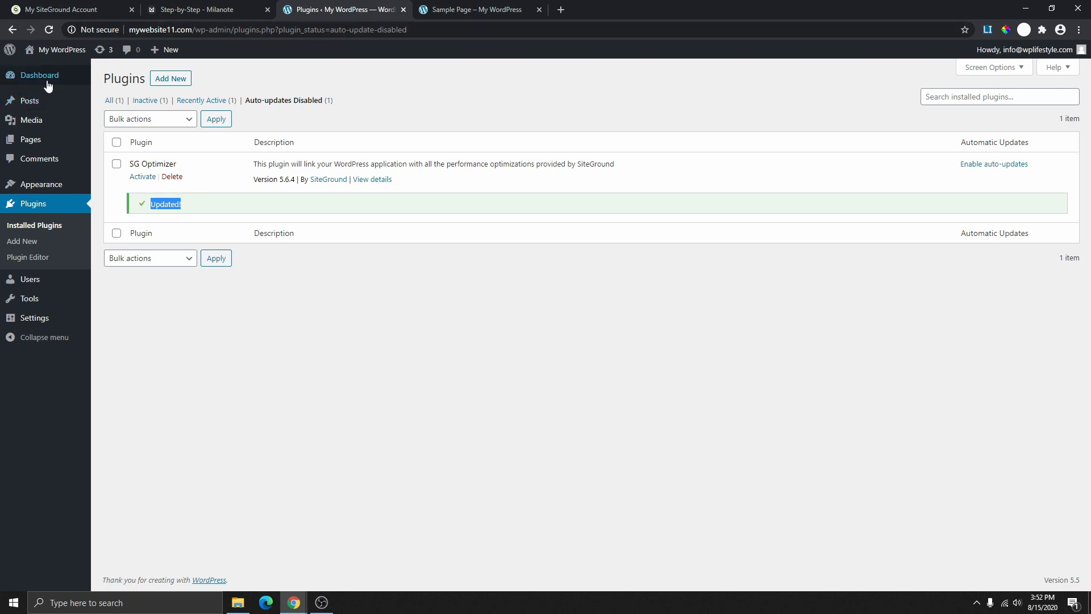
pyautogui.moveTo(50, 185)
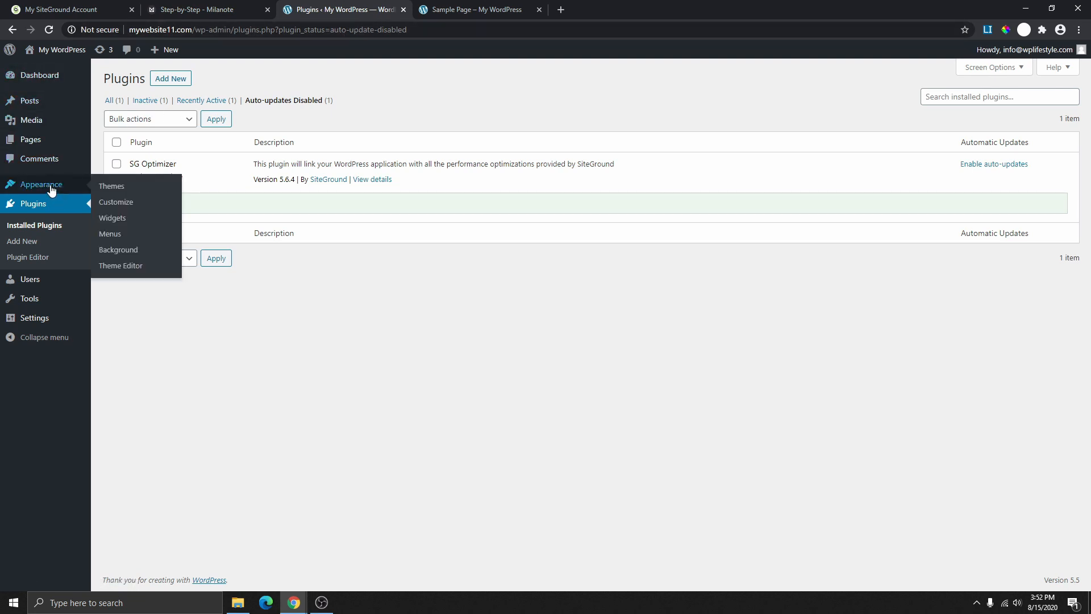
# - From the installed themes page, go to Add New and browse the Popular themes
pyautogui.click(113, 188)
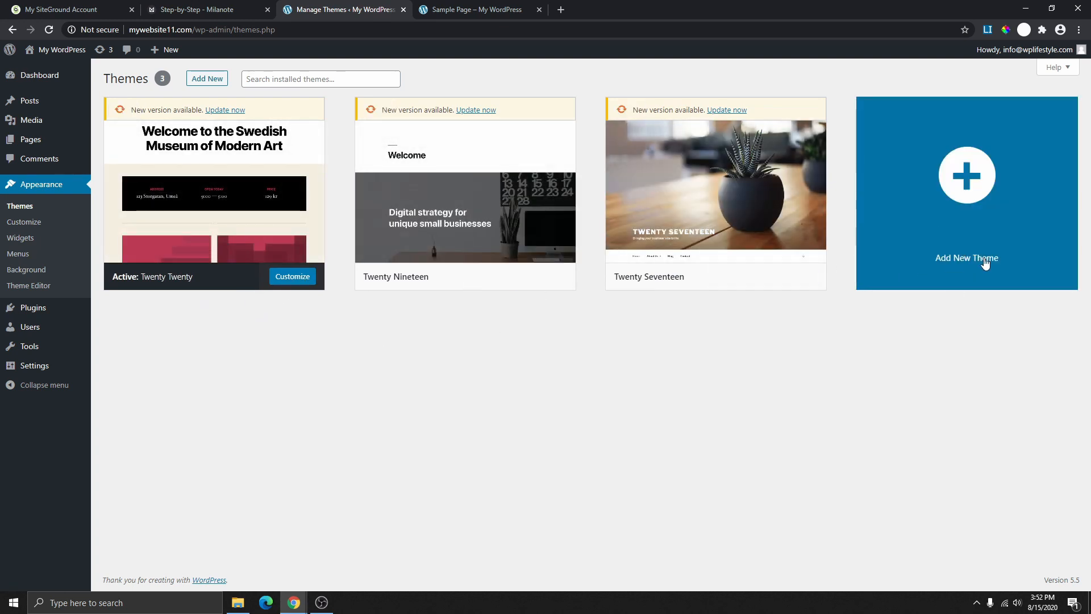
pyautogui.click(978, 221)
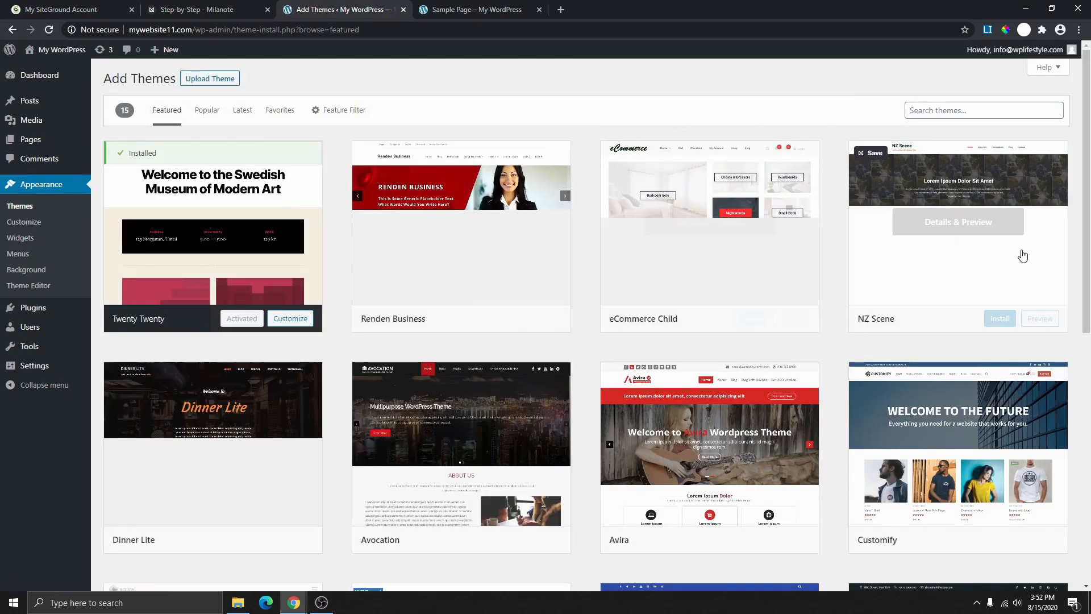
pyautogui.scroll(-8, 694, 319)
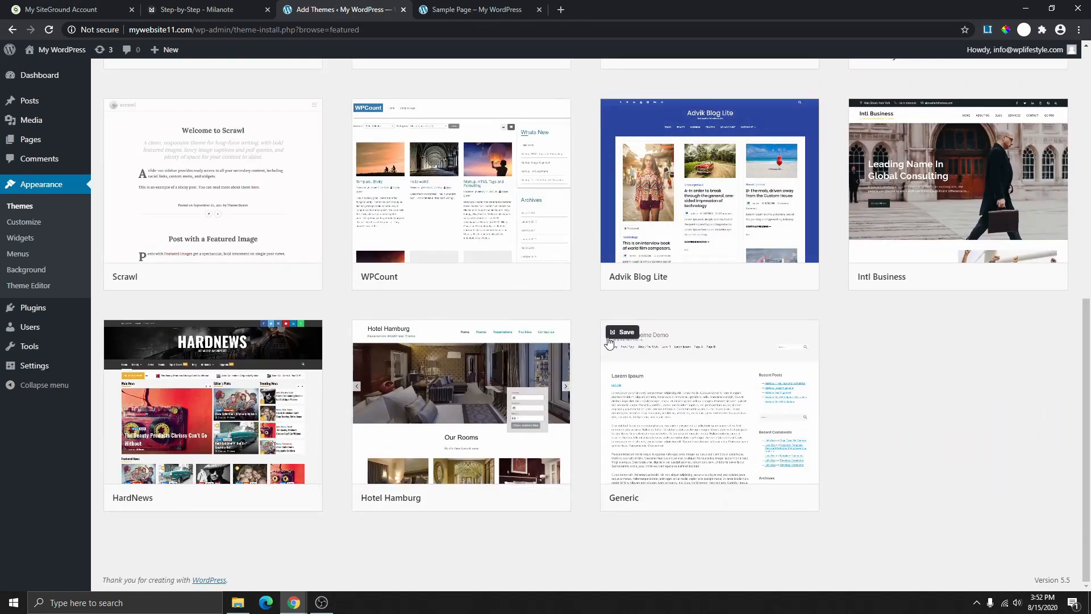
pyautogui.scroll(8, 609, 341)
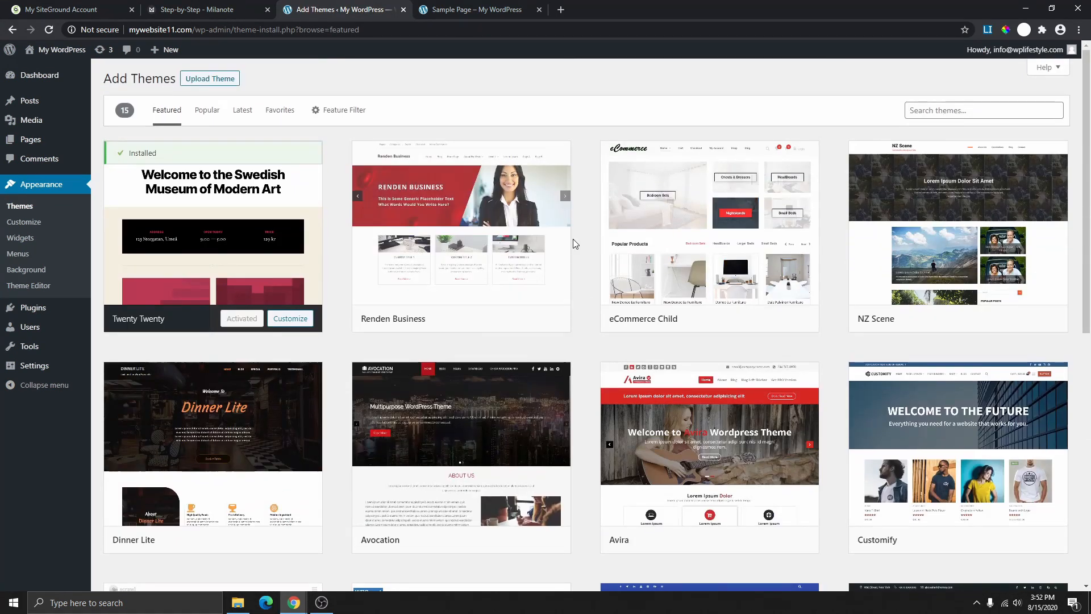
pyautogui.click(207, 110)
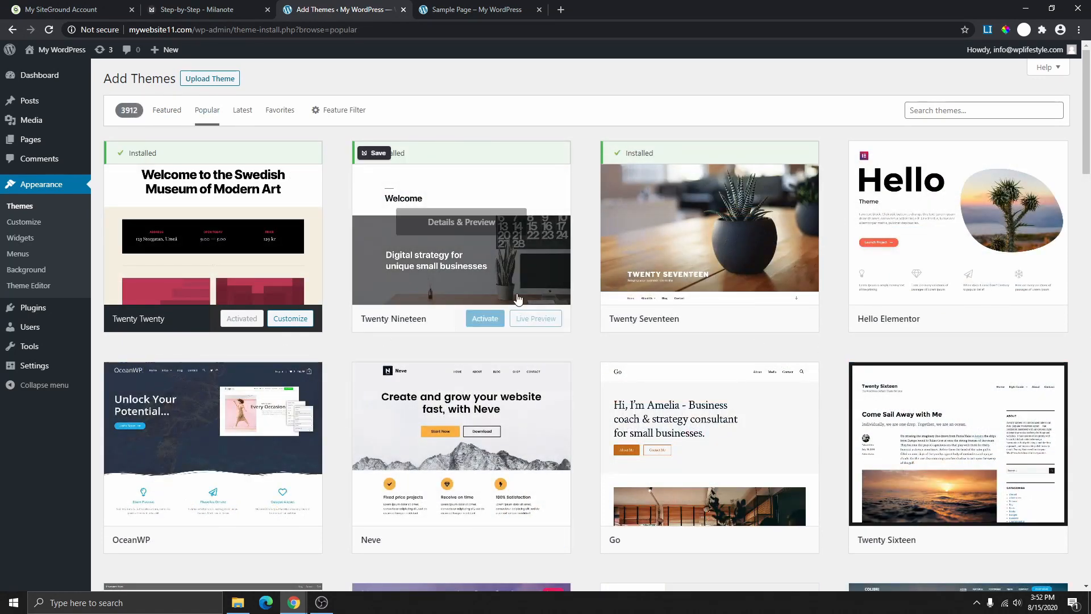
pyautogui.scroll(-4, 519, 299)
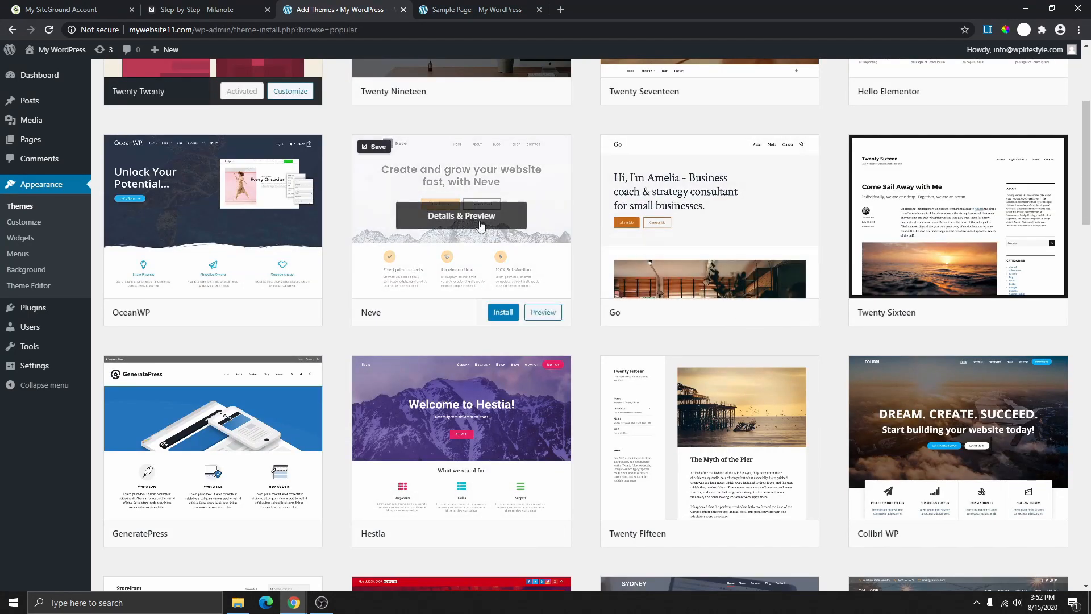
pyautogui.scroll(-4, 489, 233)
pyautogui.scroll(-4, 625, 318)
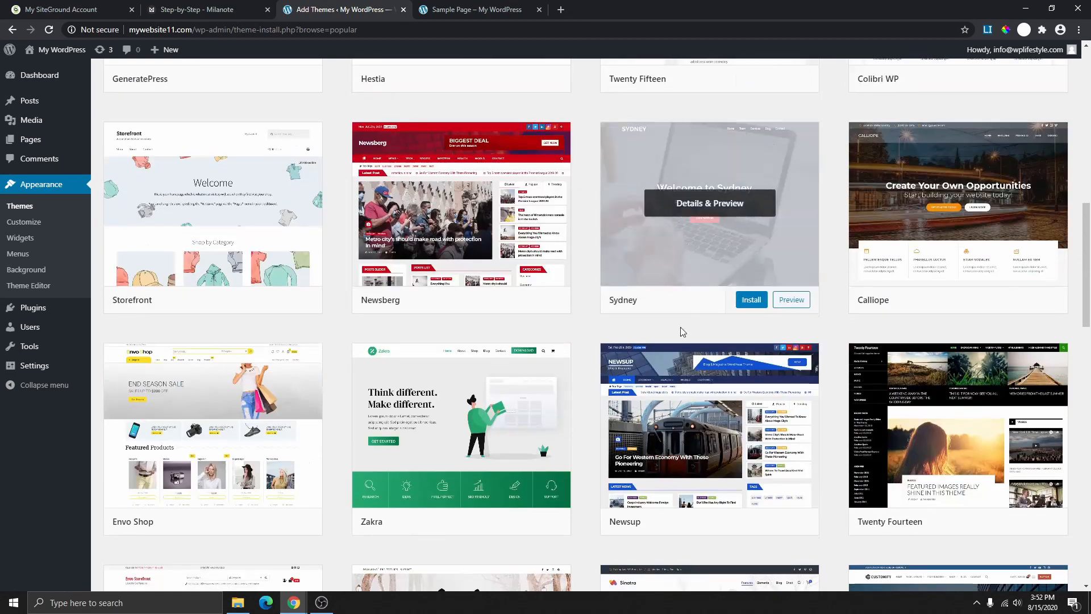
pyautogui.scroll(12, 495, 313)
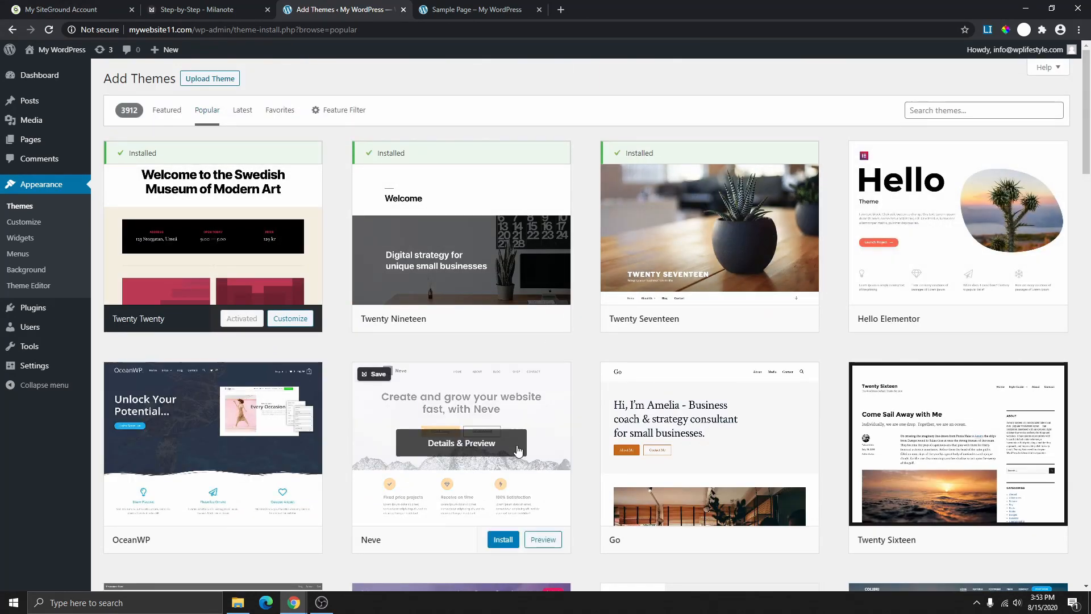
pyautogui.scroll(-2, 426, 432)
pyautogui.scroll(-3, 448, 358)
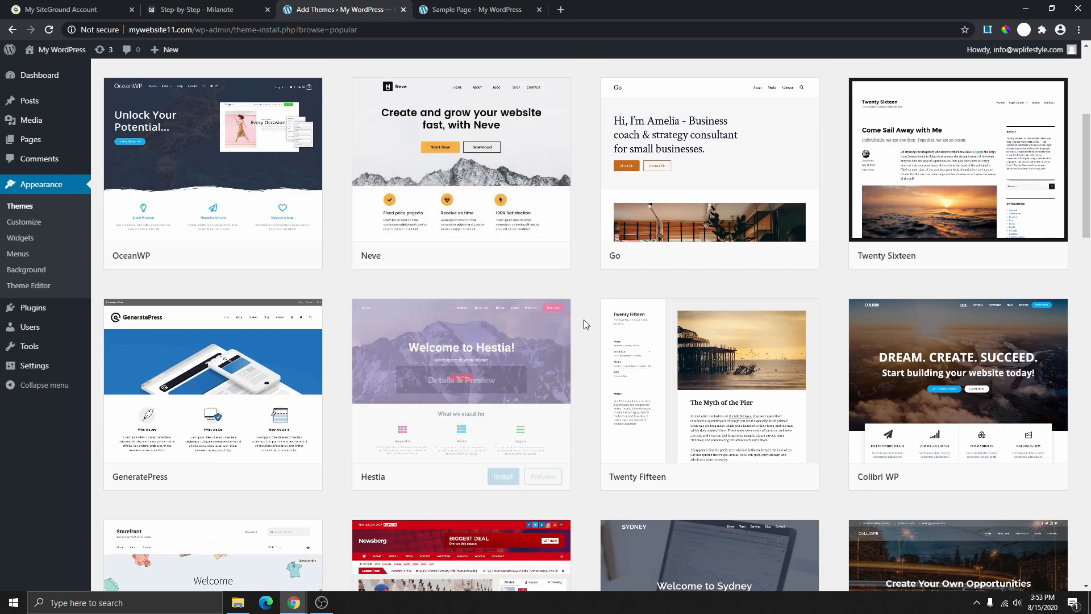
pyautogui.scroll(5, 585, 319)
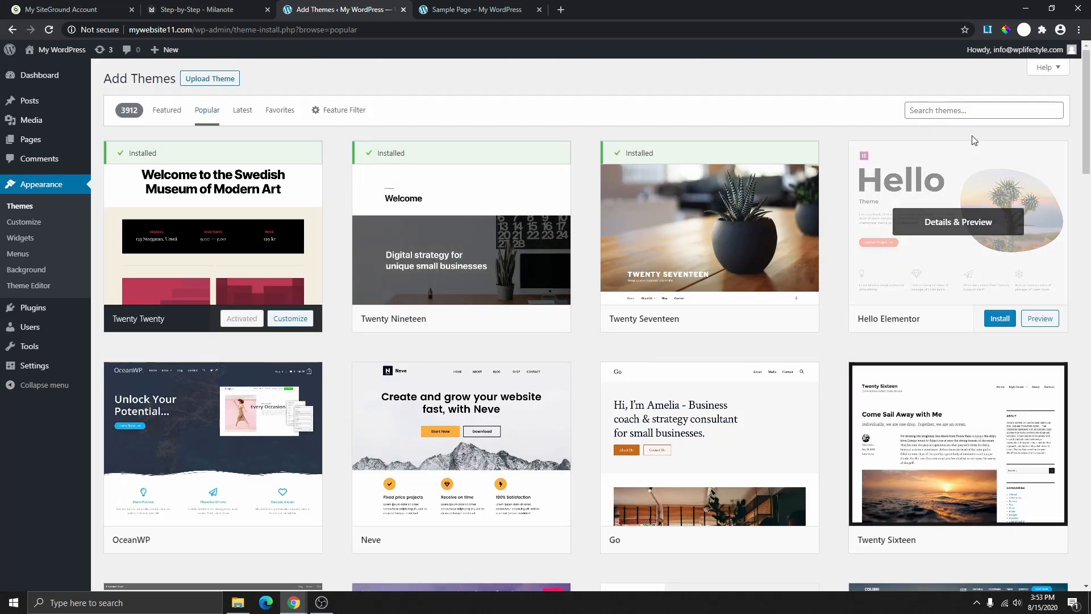
# - Search the theme directory for 'astra', then install and activate the Astra theme
pyautogui.click(944, 108)
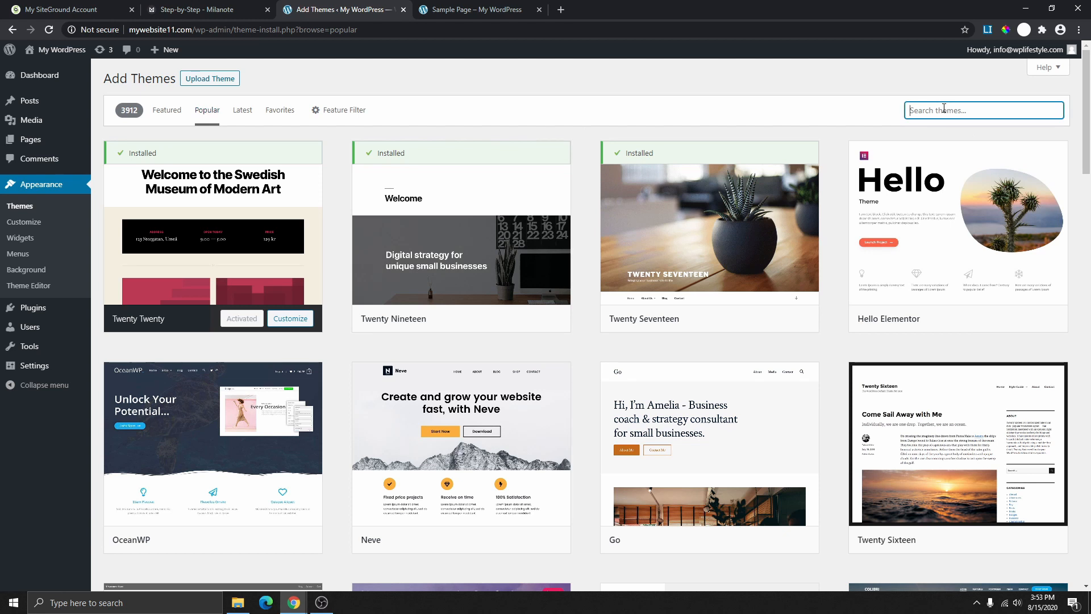
pyautogui.write('astra')
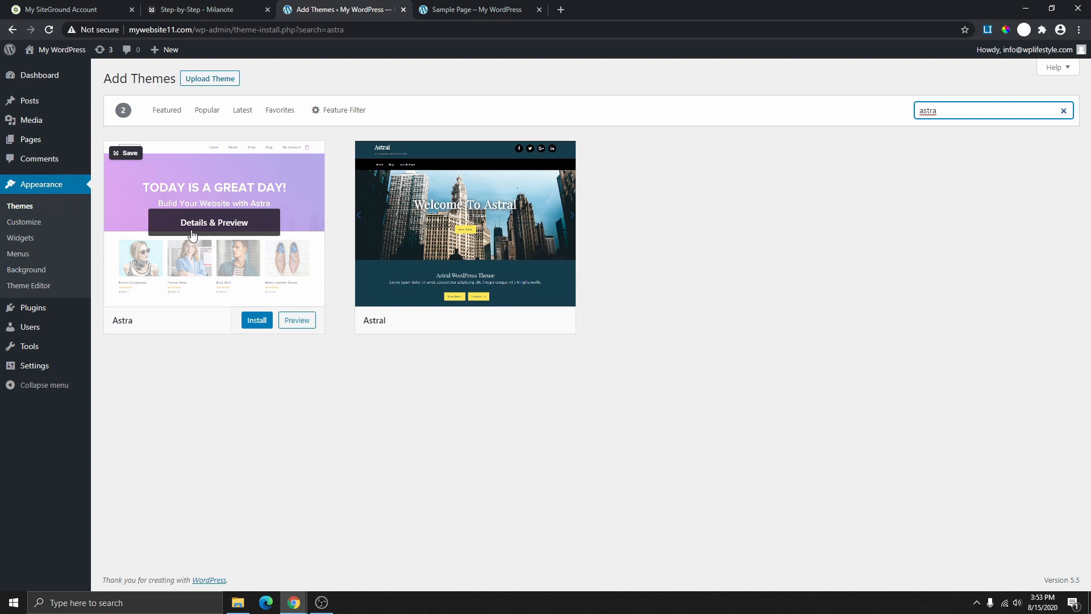
pyautogui.click(257, 322)
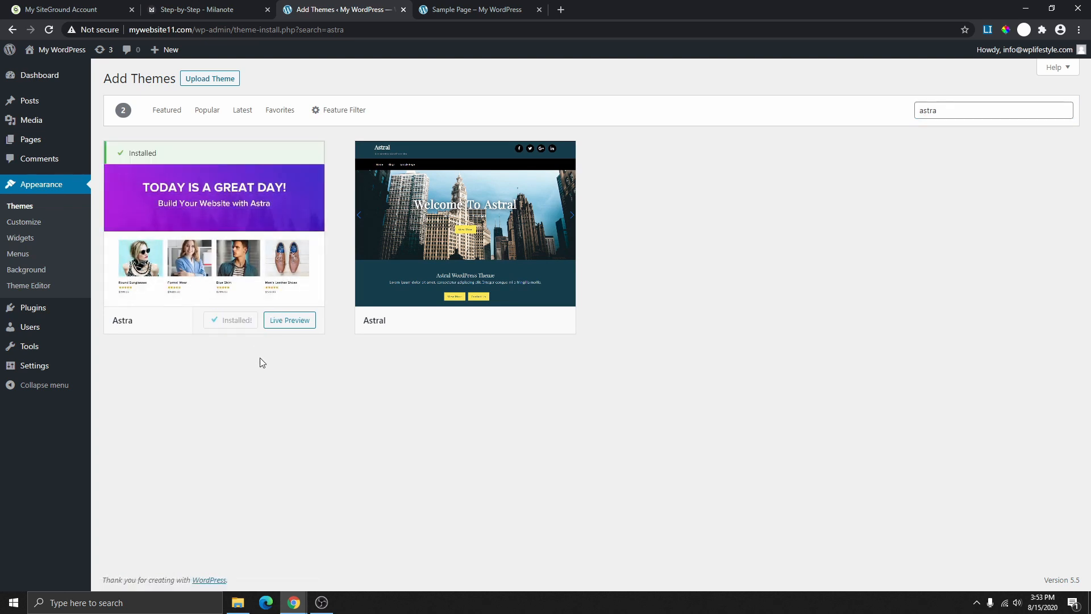
pyautogui.click(238, 322)
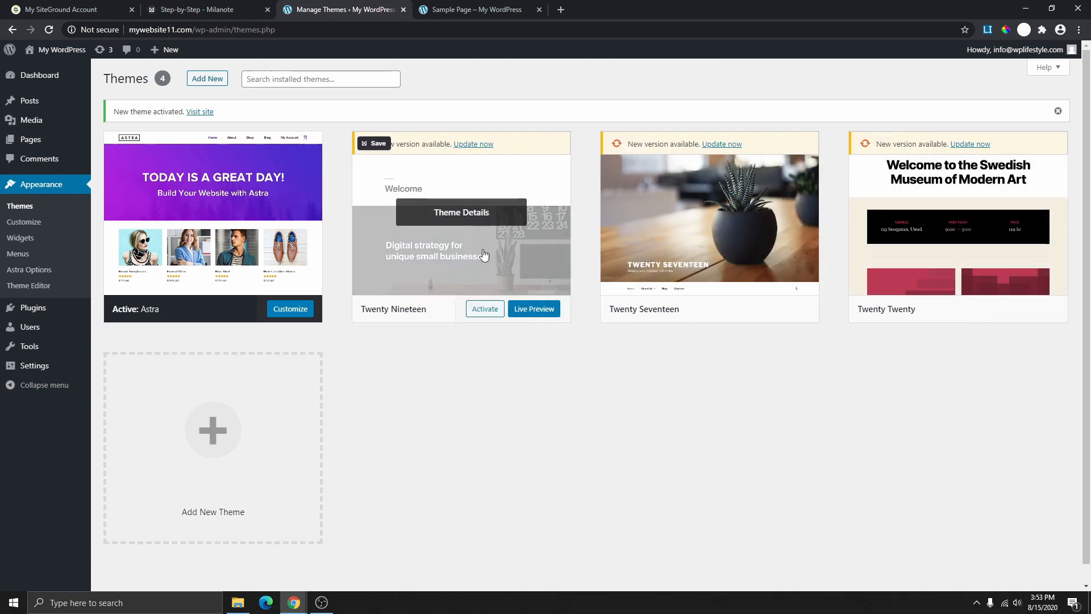
# - Delete and confirm removal of Twenty Nineteen, Twenty Seventeen and Twenty Twenty, then view Astra's details
pyautogui.click(486, 249)
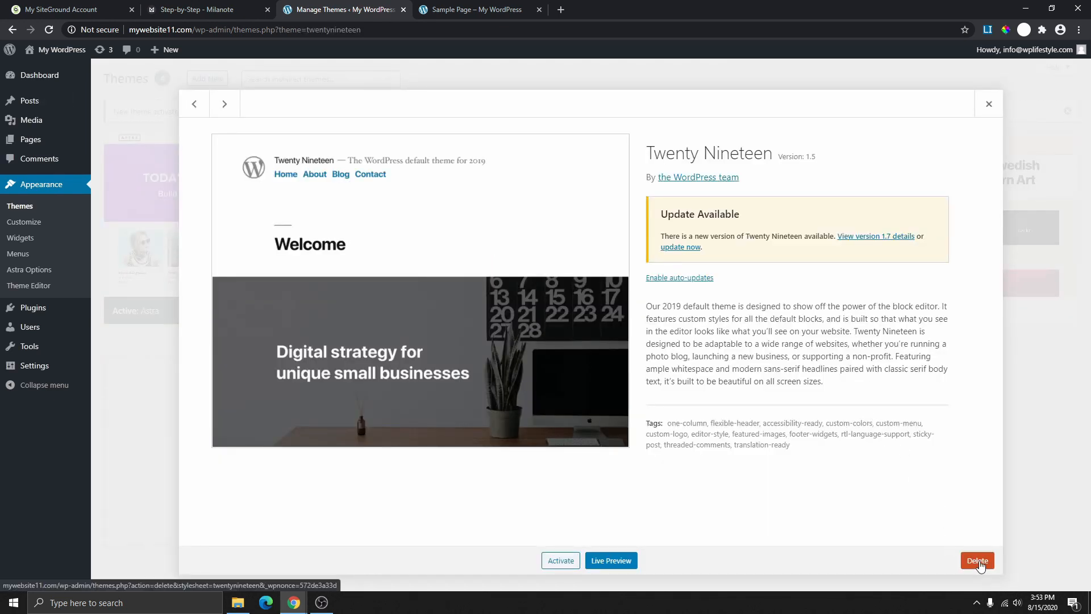
pyautogui.click(979, 562)
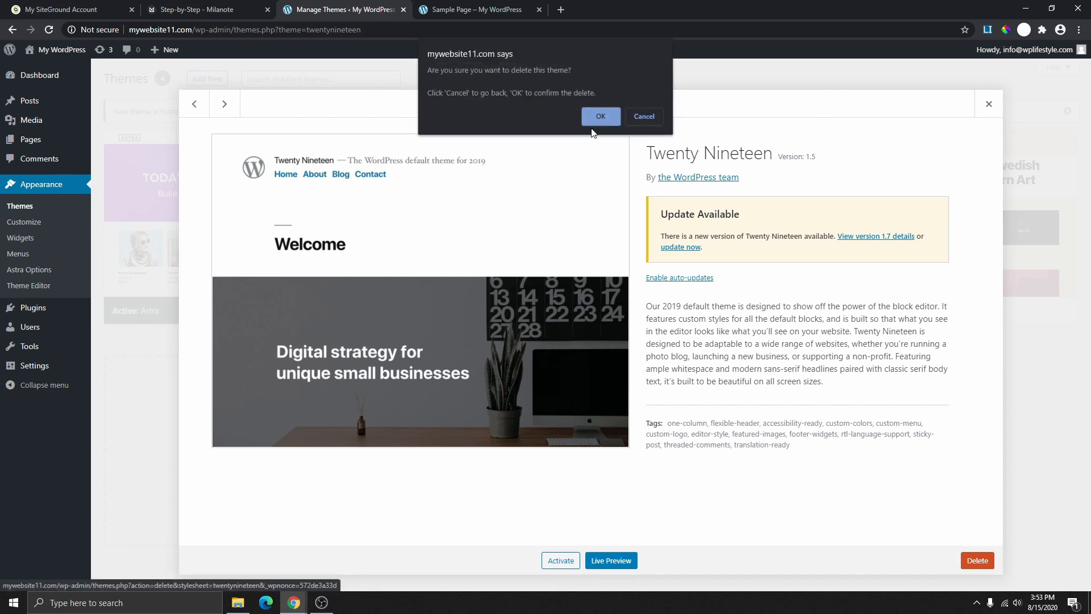
pyautogui.click(601, 117)
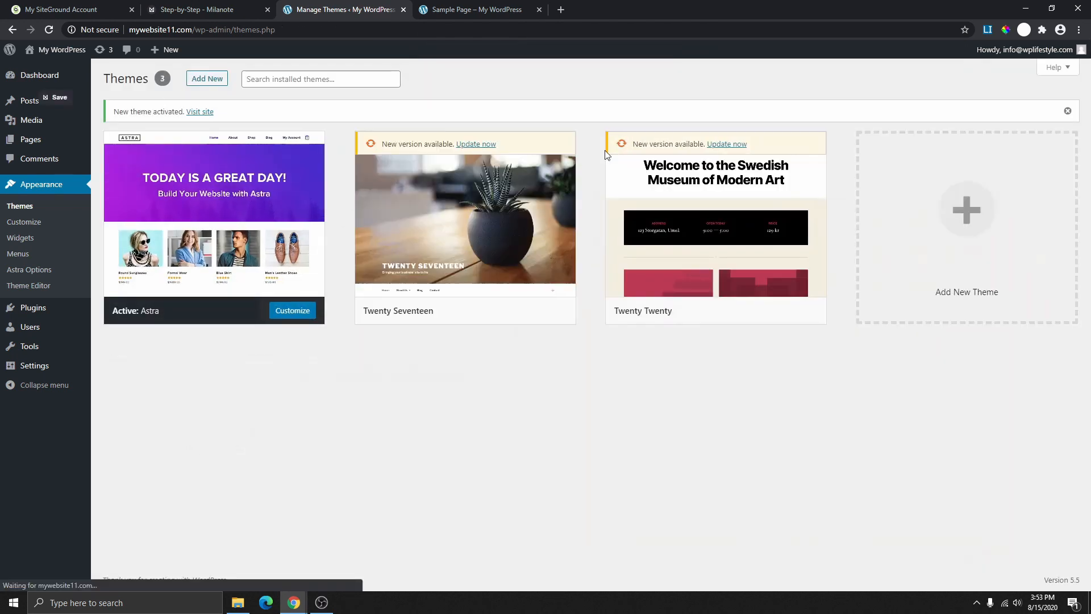
pyautogui.click(579, 253)
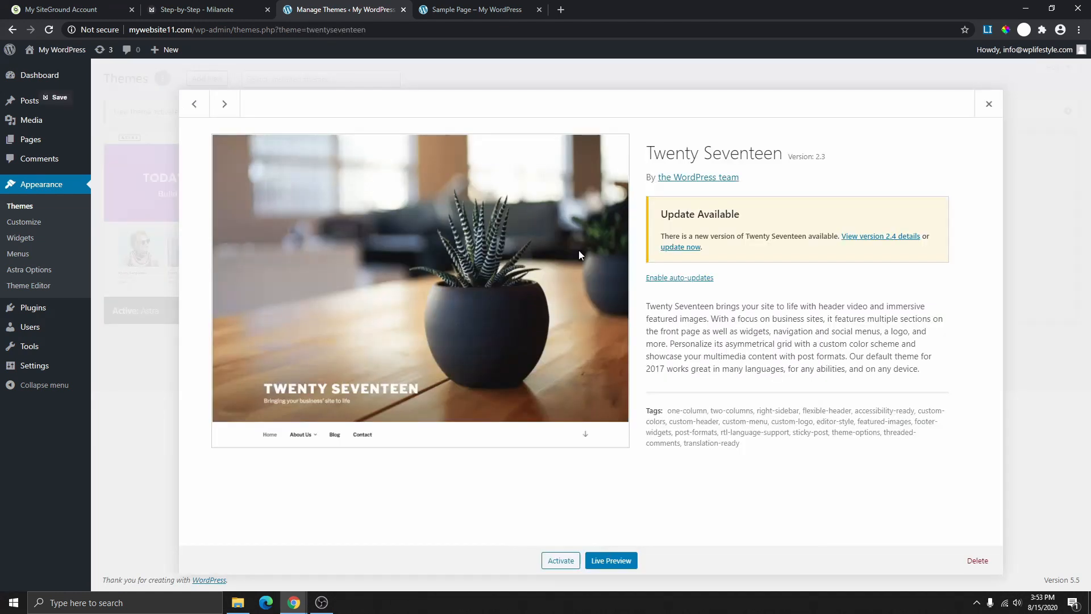
pyautogui.click(978, 560)
pyautogui.click(600, 117)
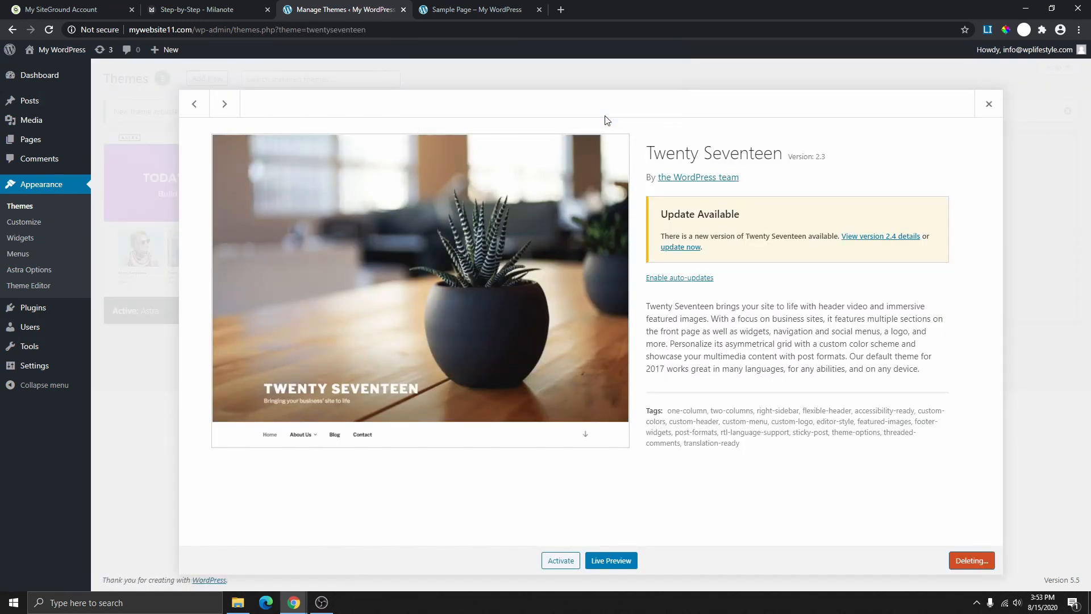
pyautogui.click(480, 179)
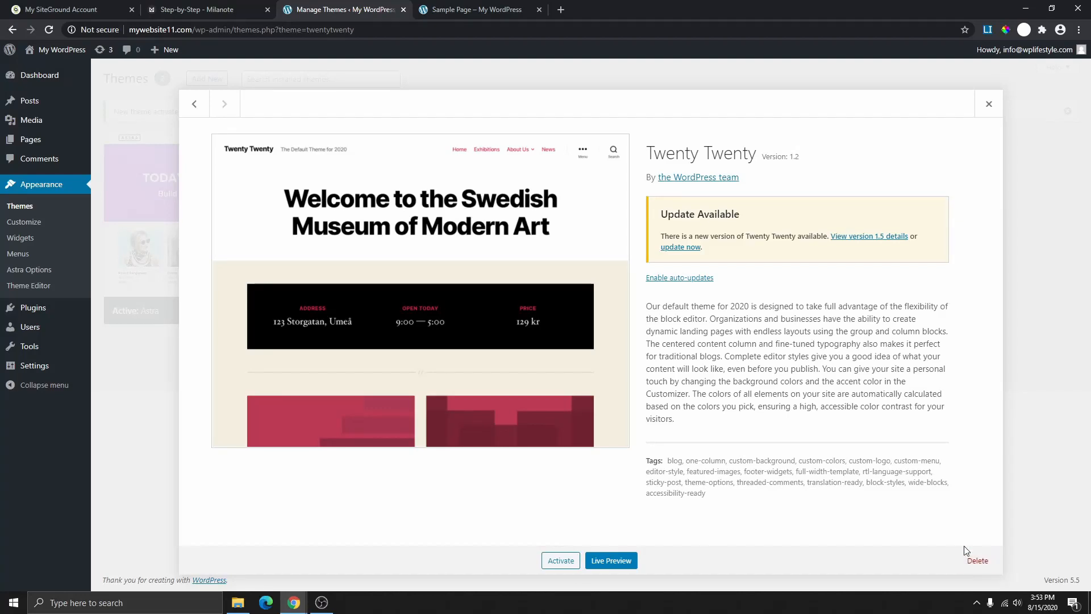
pyautogui.click(975, 560)
pyautogui.click(601, 115)
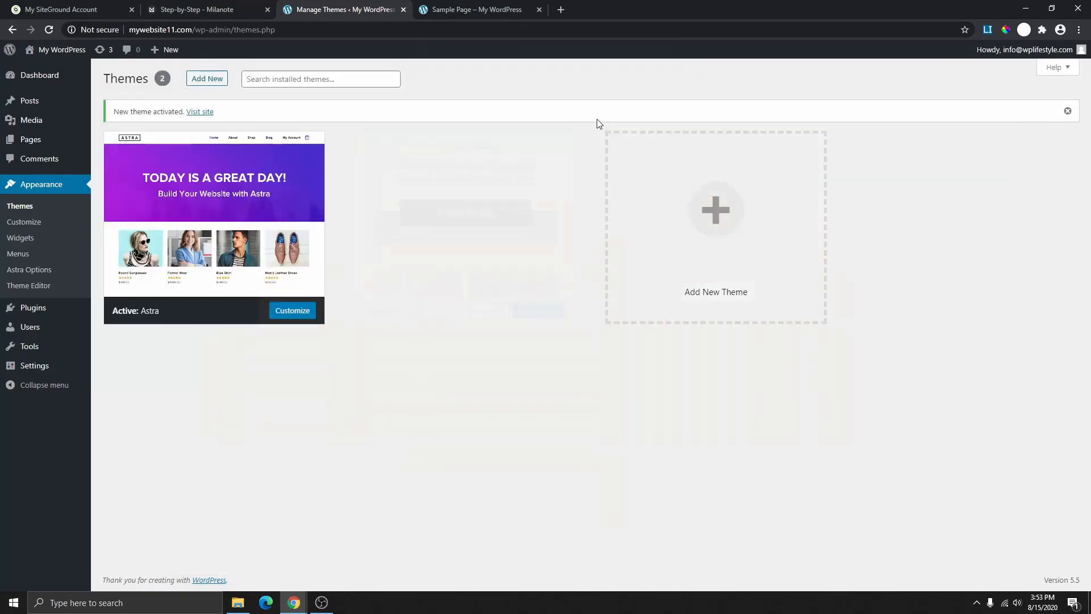
pyautogui.click(316, 219)
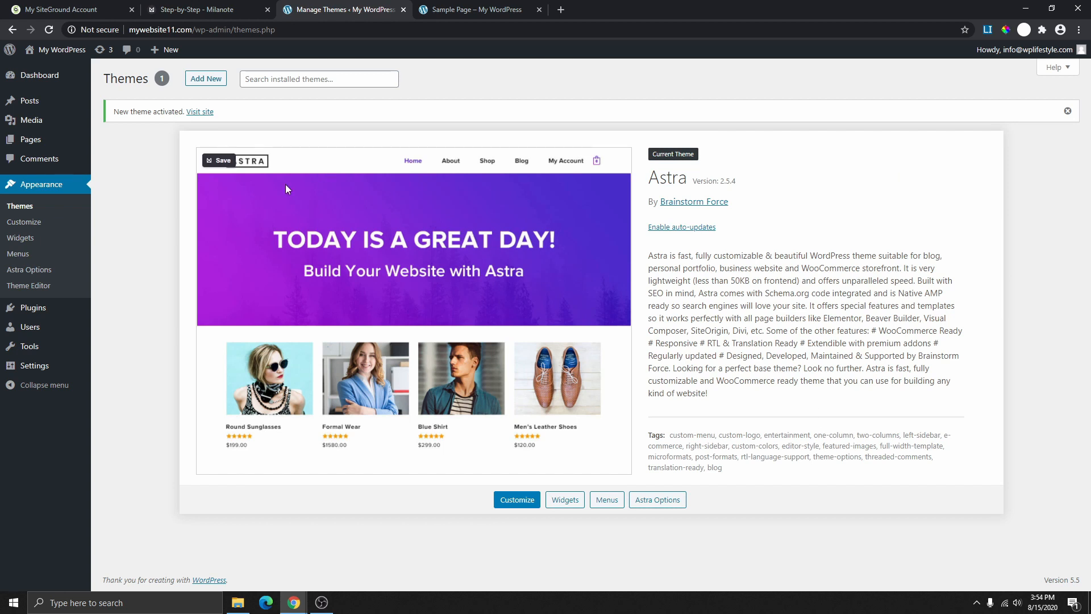
# - Reload the Sample Page to see the site under Astra, and tick Install Plugins in Milanote
pyautogui.click(461, 9)
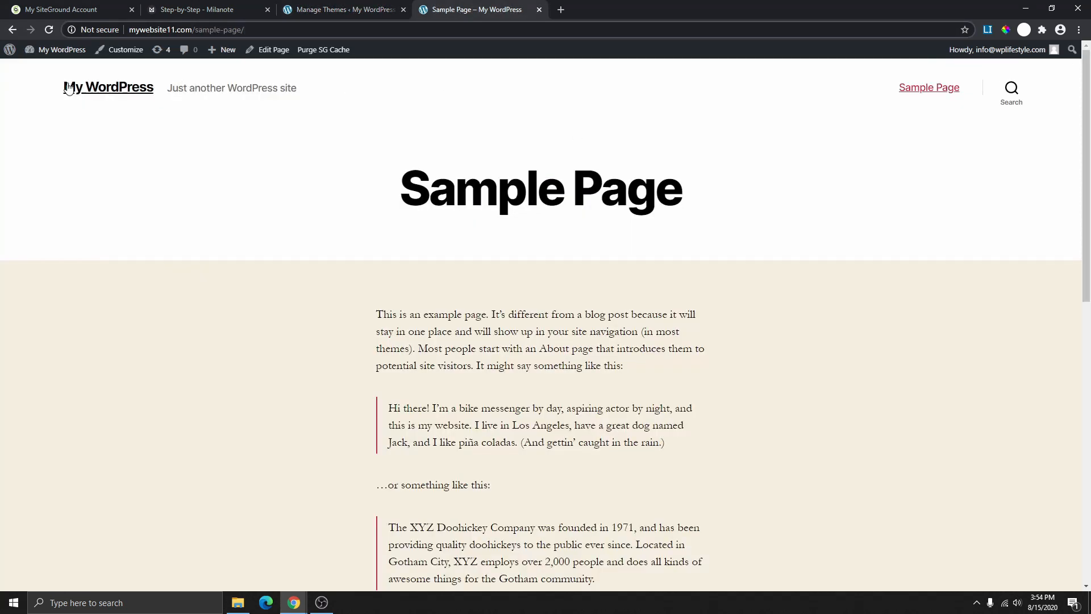
pyautogui.click(49, 29)
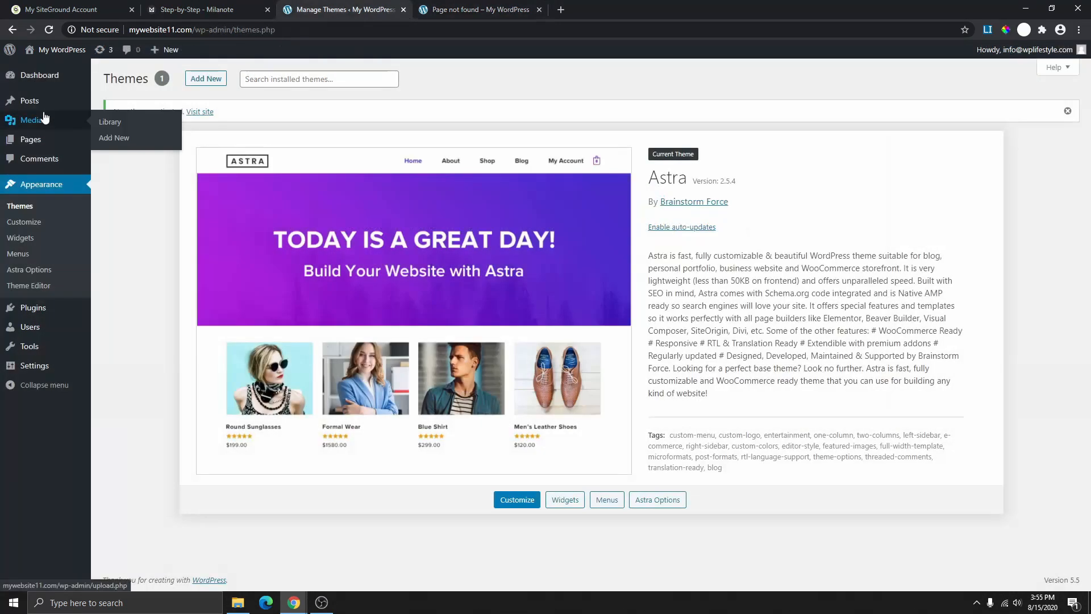
pyautogui.click(241, 7)
pyautogui.click(275, 370)
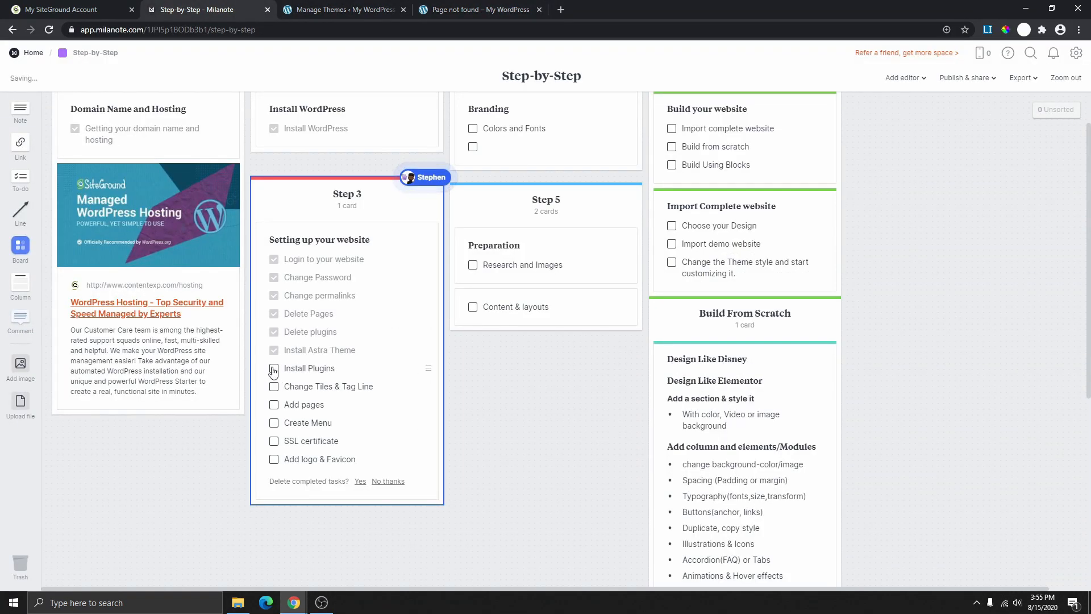
pyautogui.click(274, 373)
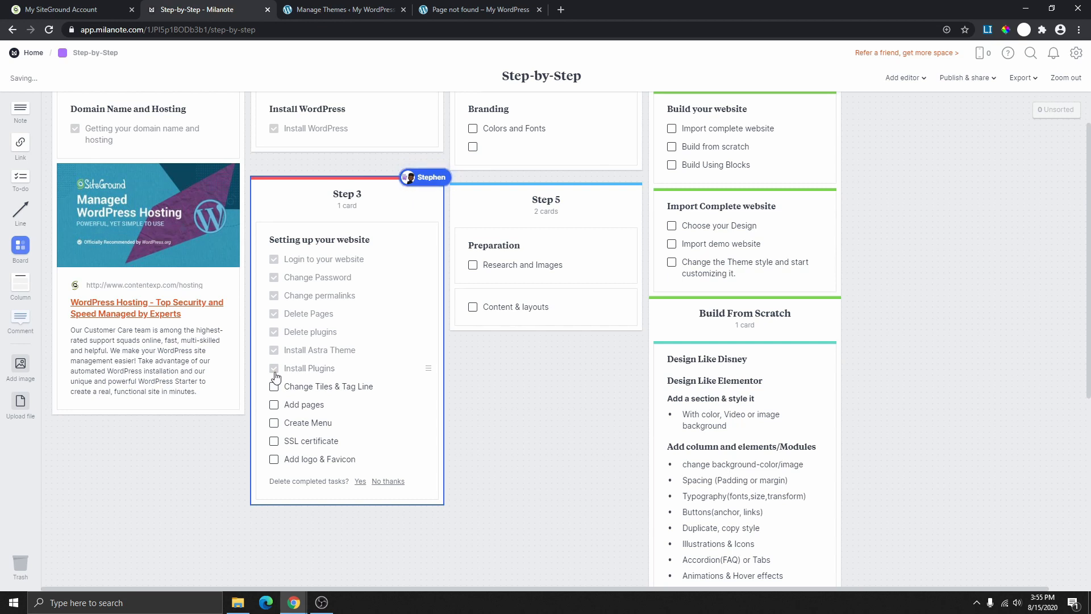
# - Go back to the WordPress Themes page and open the admin Dashboard
pyautogui.click(458, 12)
pyautogui.click(364, 10)
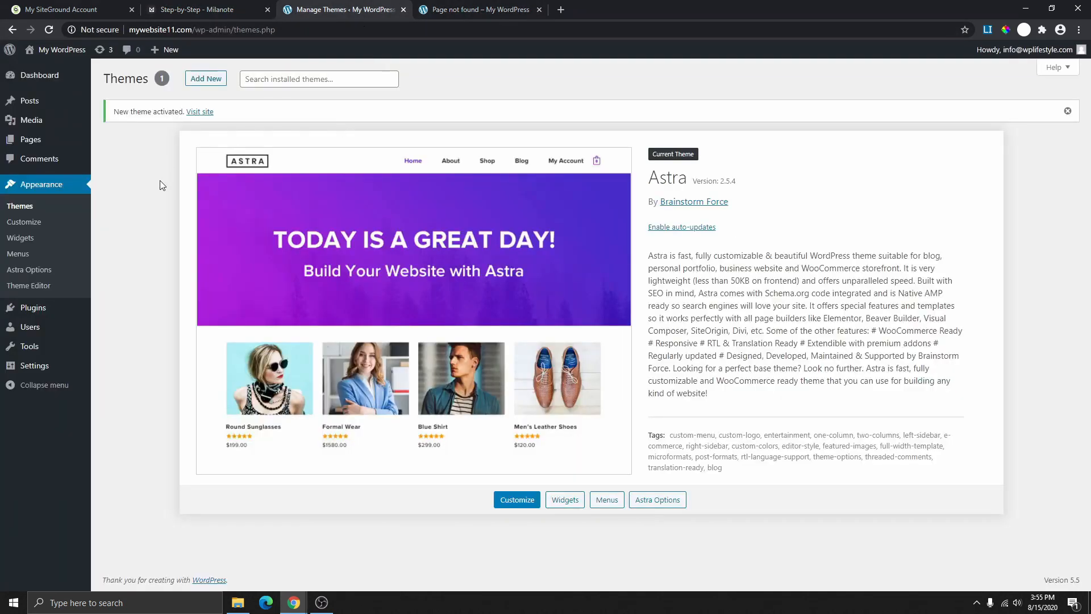
pyautogui.click(40, 75)
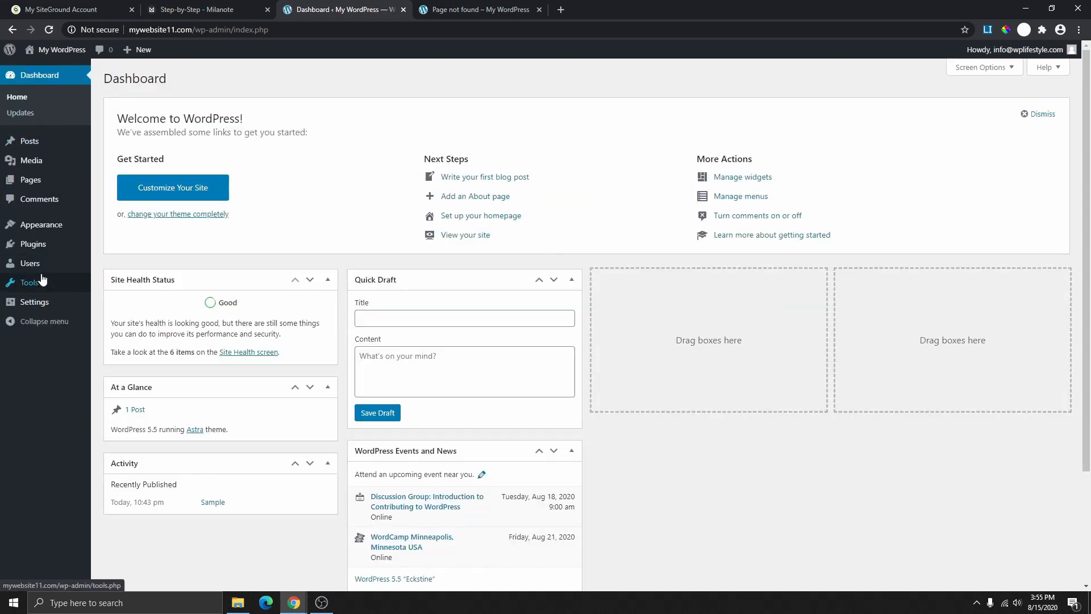
# - Go to Plugins > Add New and show the Popular tab, listing Contact Form 7 and Yoast SEO
pyautogui.moveTo(29, 245)
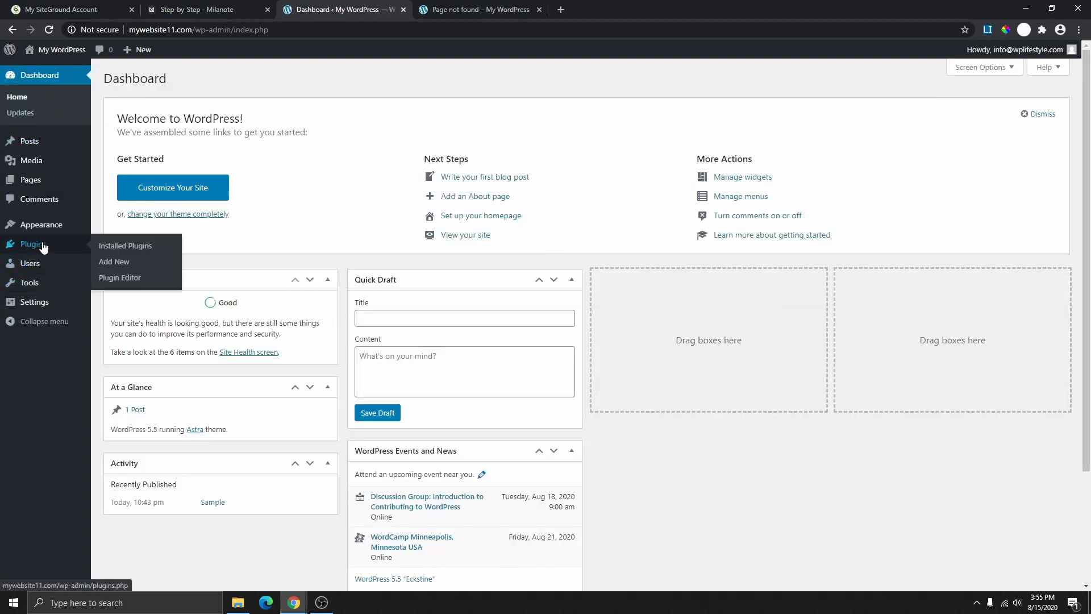
pyautogui.click(41, 245)
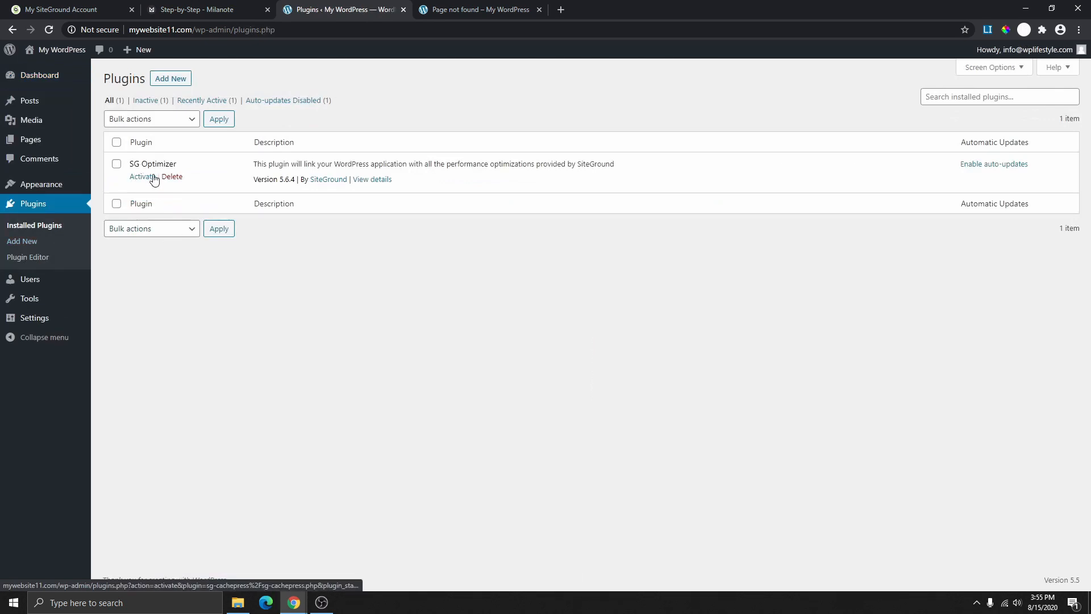
pyautogui.click(169, 80)
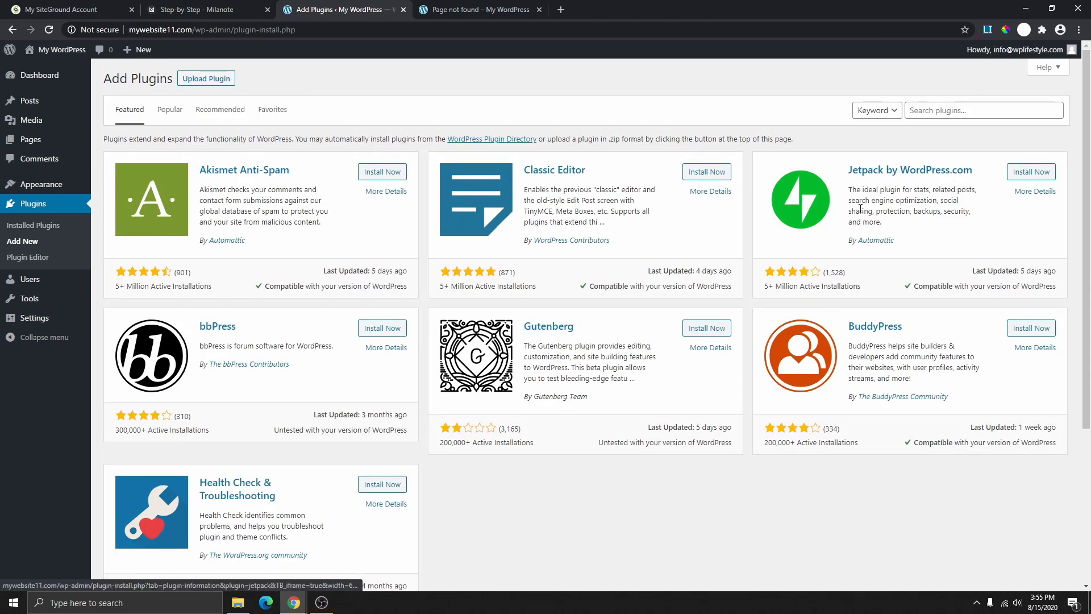
pyautogui.scroll(-4, 698, 330)
pyautogui.scroll(4, 698, 331)
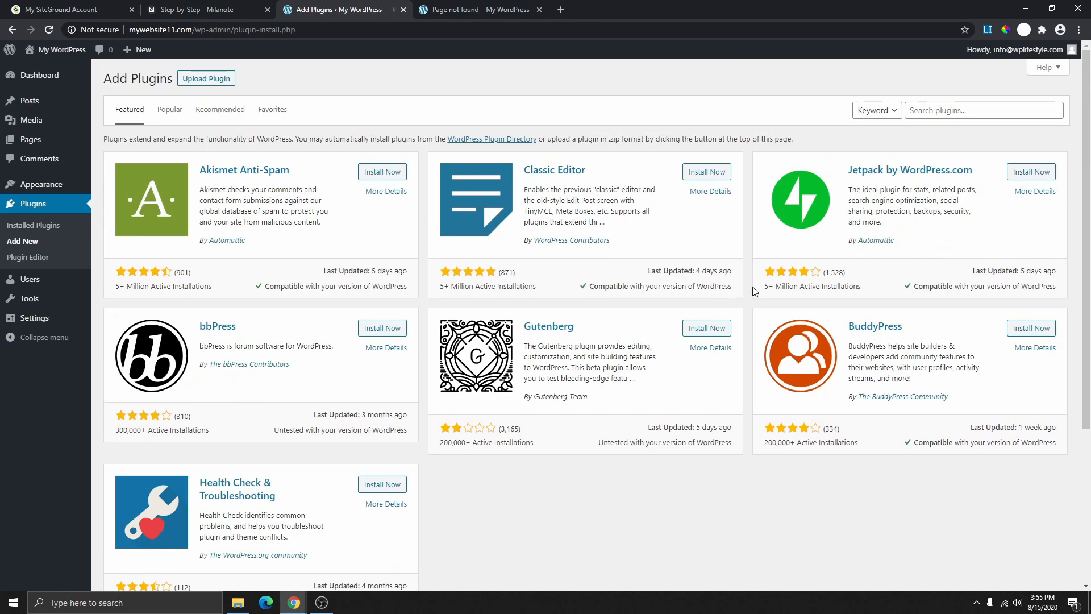
pyautogui.click(173, 113)
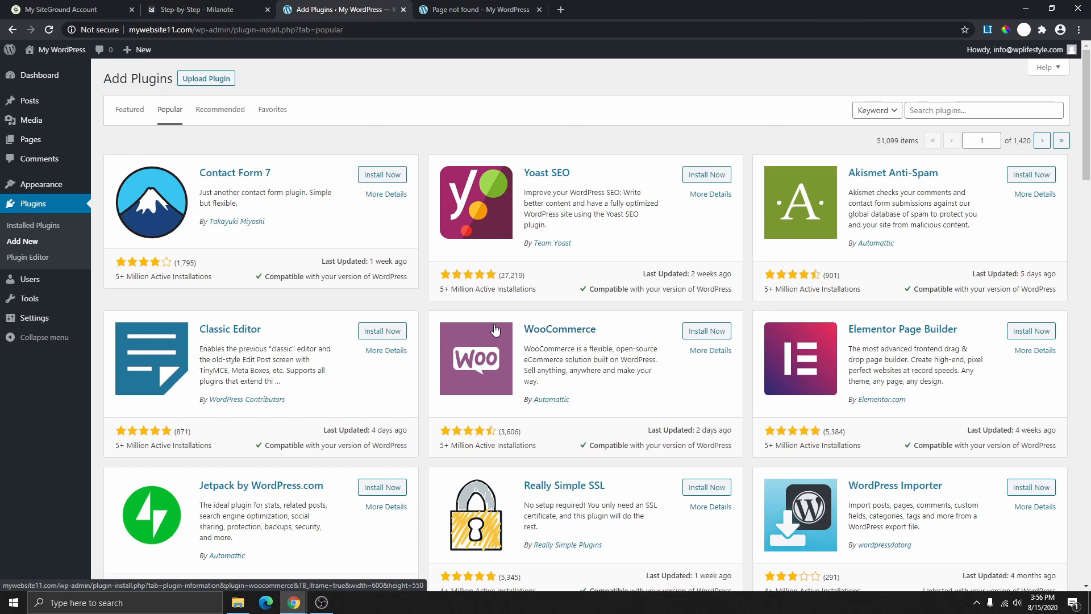
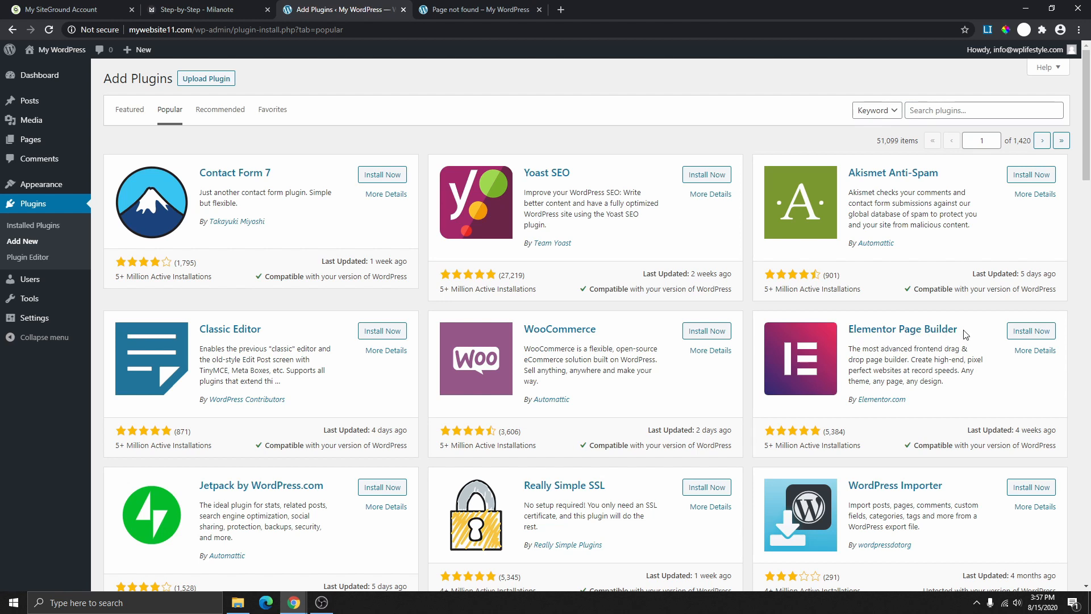
# - Install and activate Elementor Page Builder, dismiss its welcome screen, and show Installed Plugins
pyautogui.click(1032, 332)
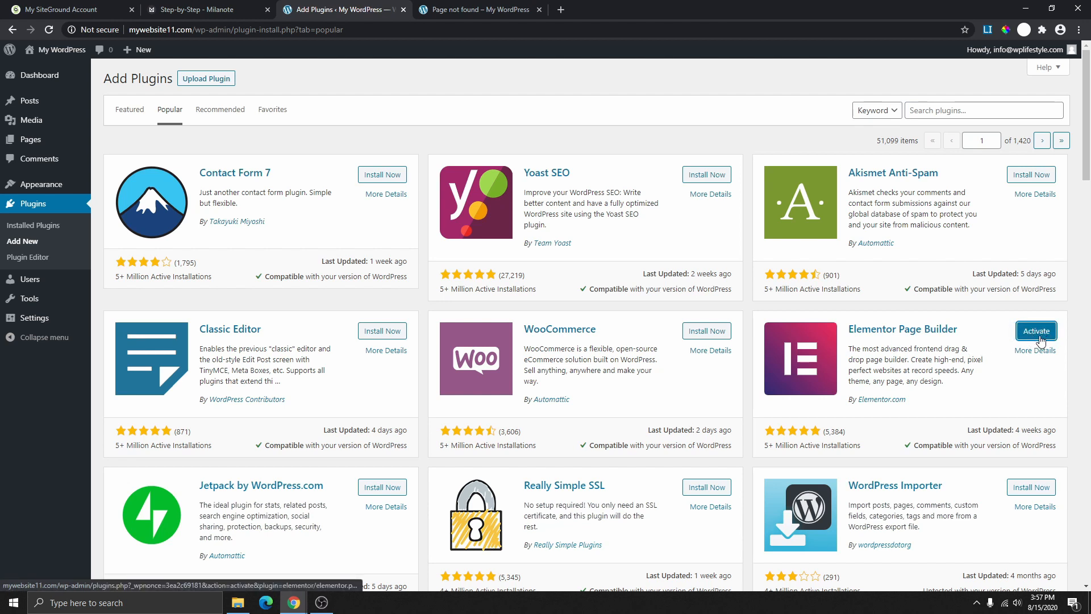
pyautogui.click(1035, 332)
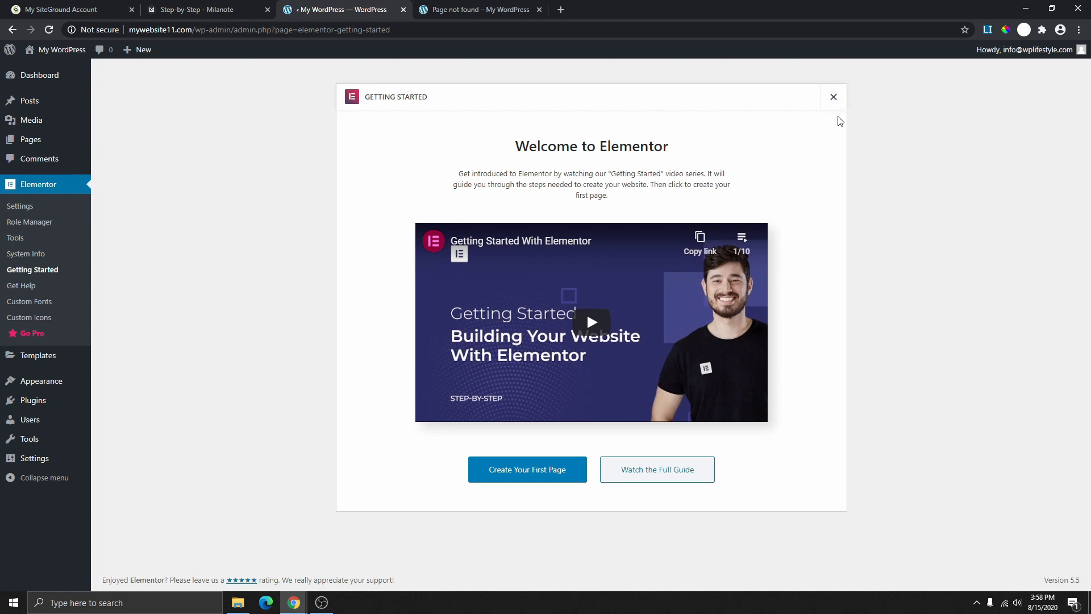
pyautogui.click(833, 99)
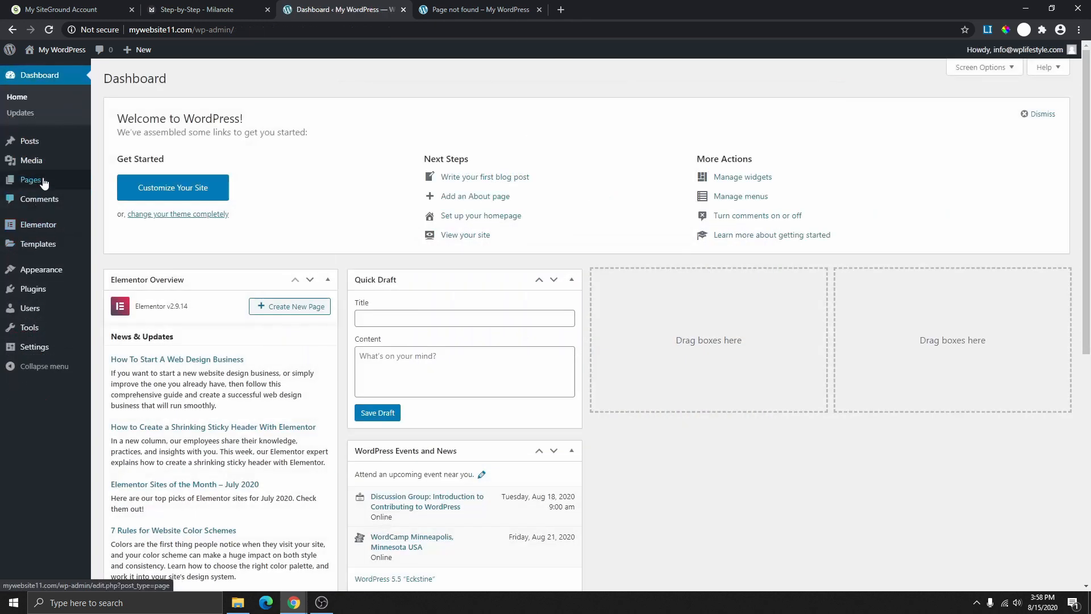
pyautogui.click(44, 290)
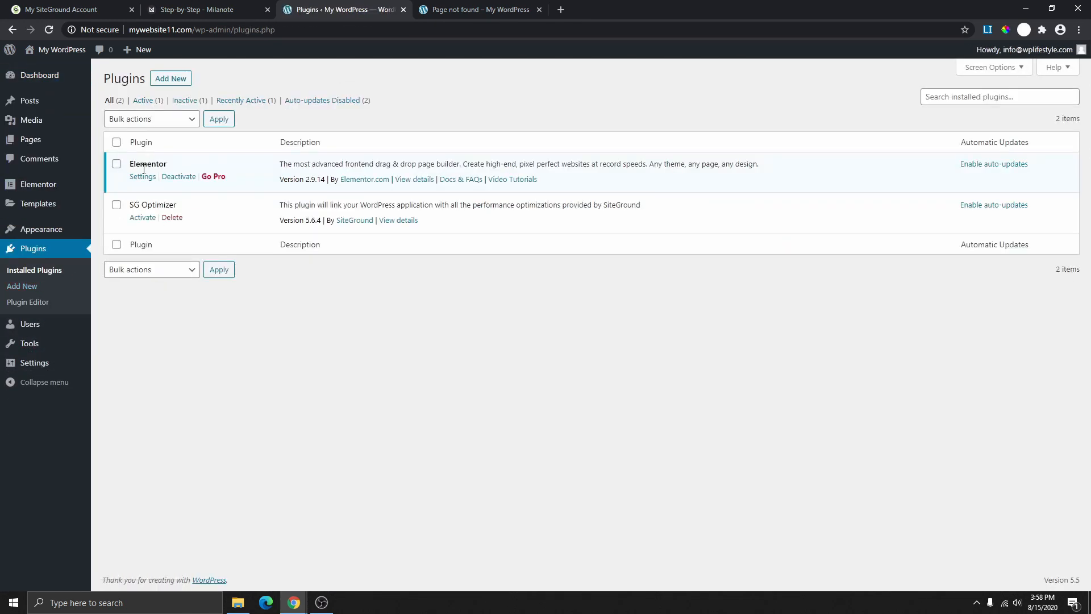
# - Tick Change Tiles & Tag Line on Milanote's Step 3 checklist, then return to WordPress
pyautogui.hotkey('ctrl', 'pageup')
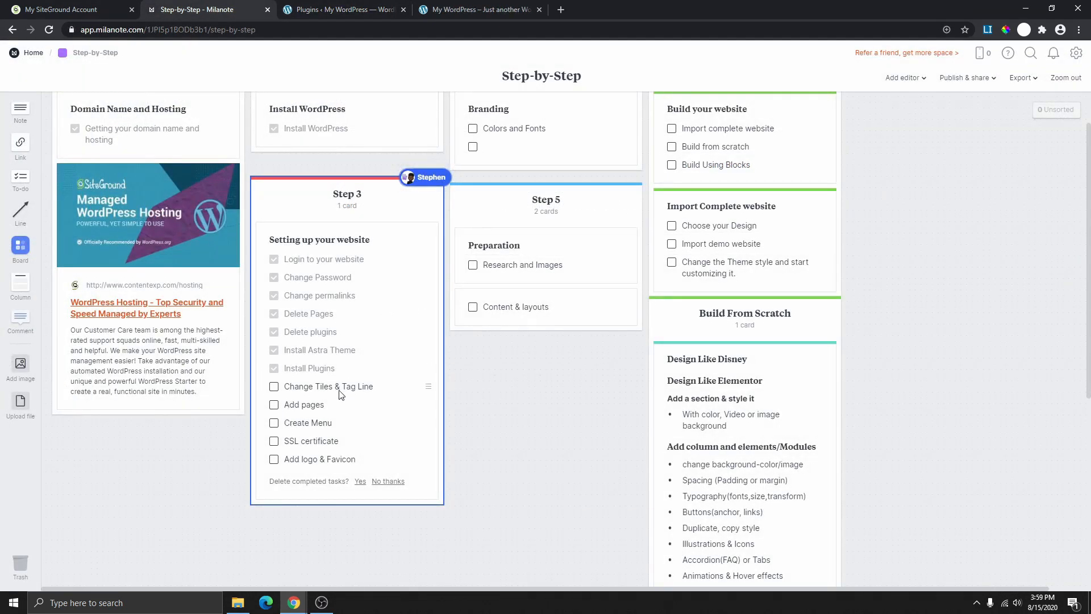
pyautogui.click(274, 387)
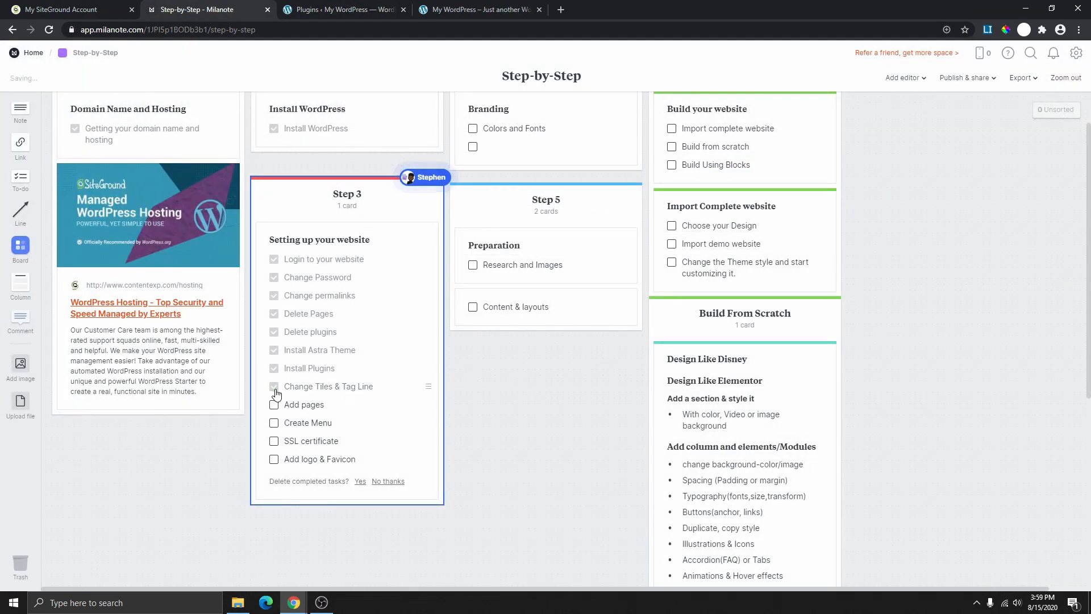
pyautogui.click(472, 10)
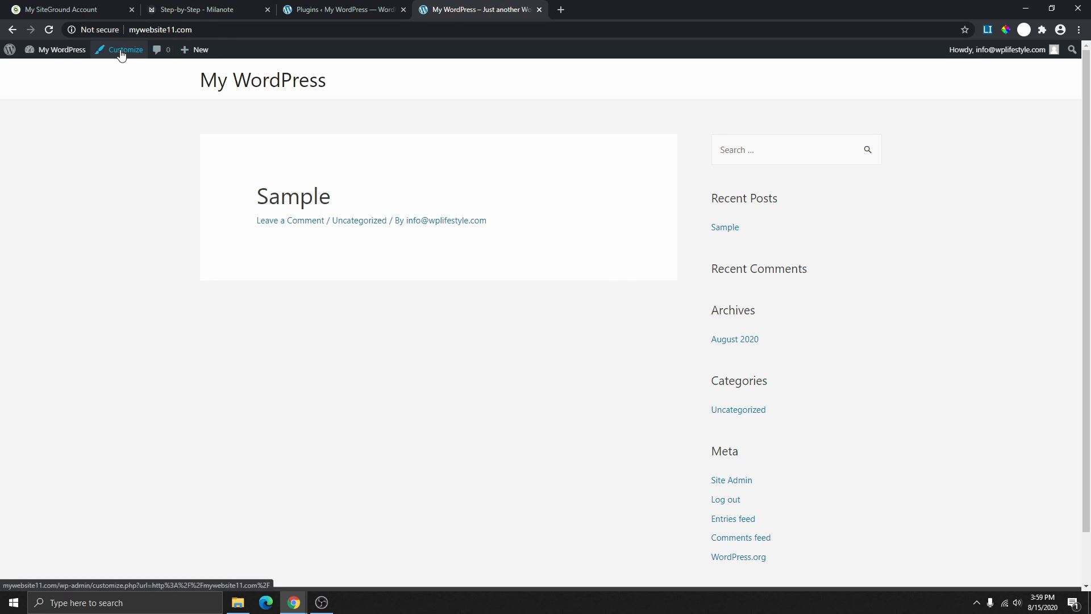
# - Open the WordPress Customizer from Appearance and go to its Header settings
pyautogui.click(344, 10)
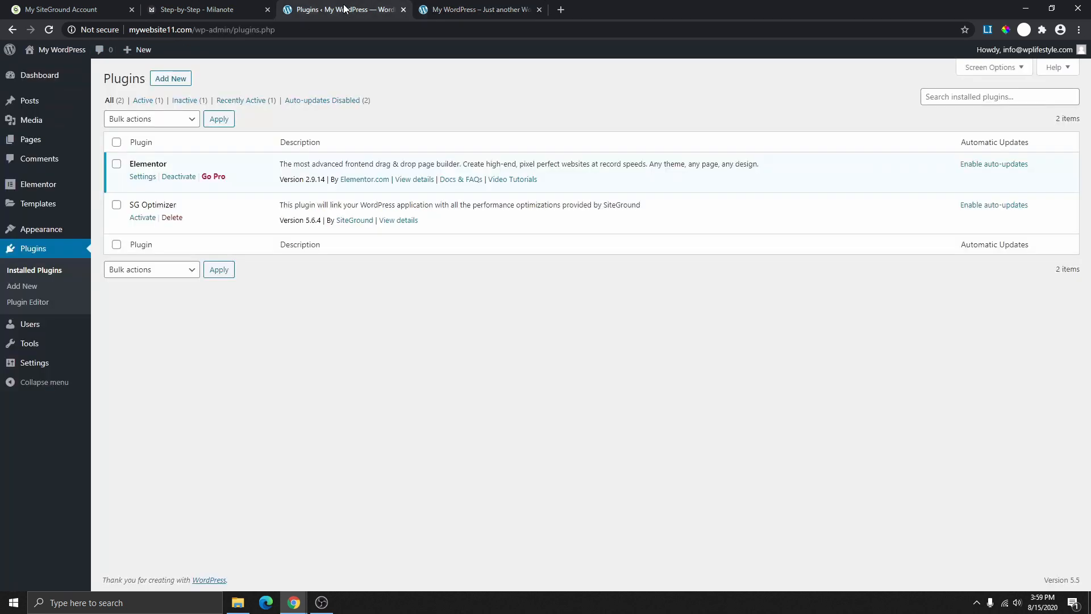
pyautogui.moveTo(51, 231)
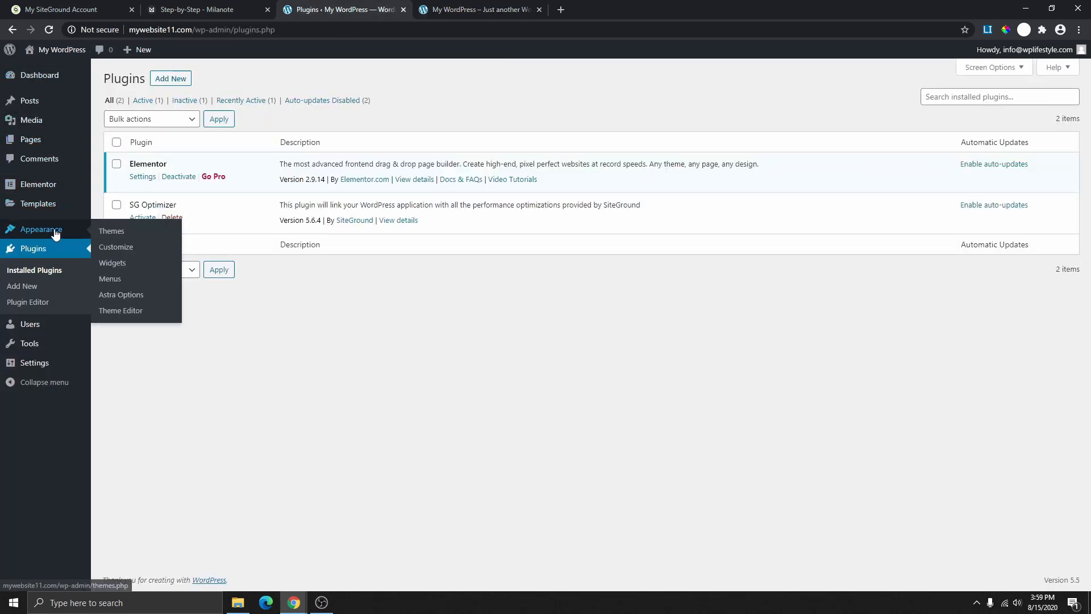
pyautogui.click(120, 252)
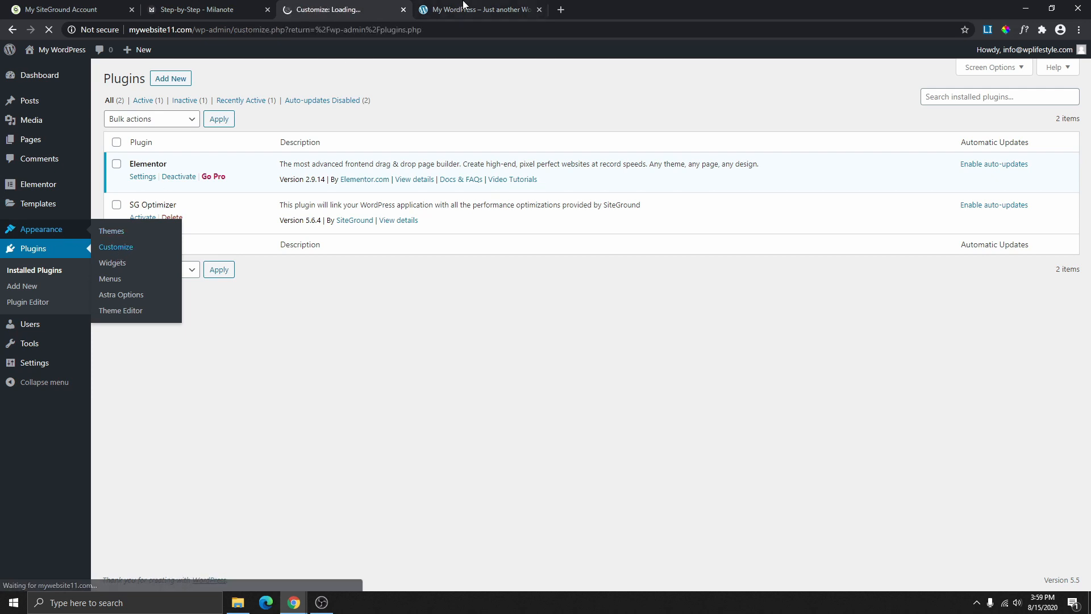
pyautogui.click(502, 15)
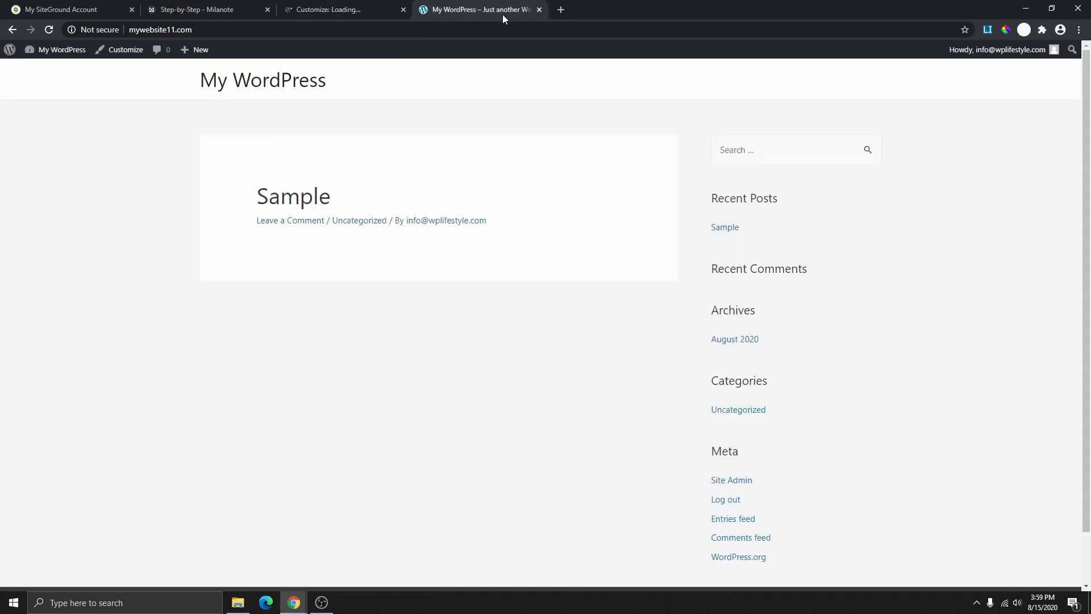
pyautogui.click(360, 9)
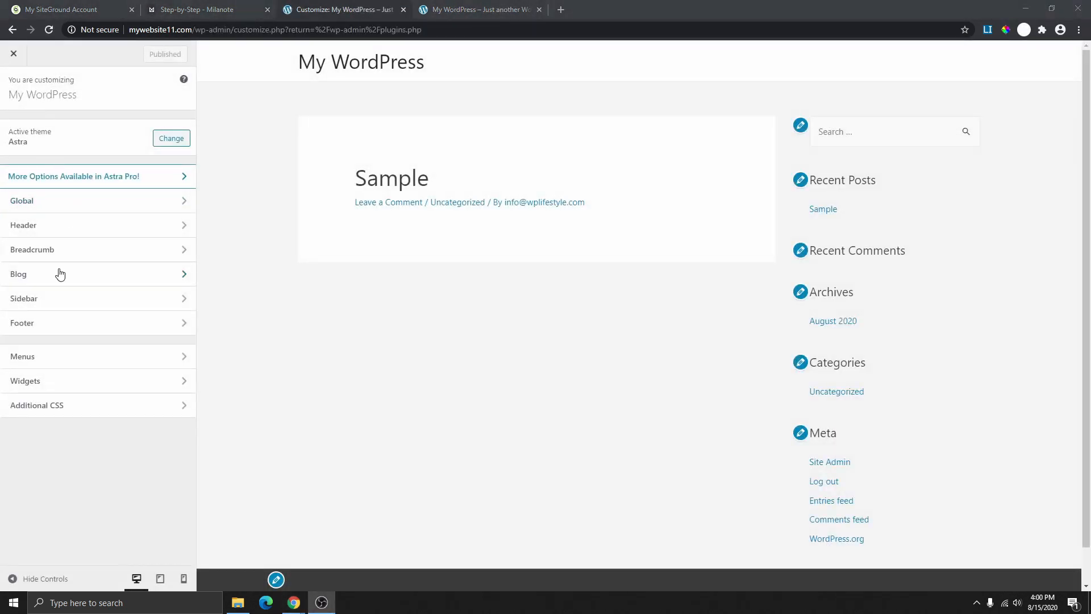
pyautogui.click(78, 230)
# - Change the site title in Site Identity to 'WordPress Tutorial'
pyautogui.click(89, 134)
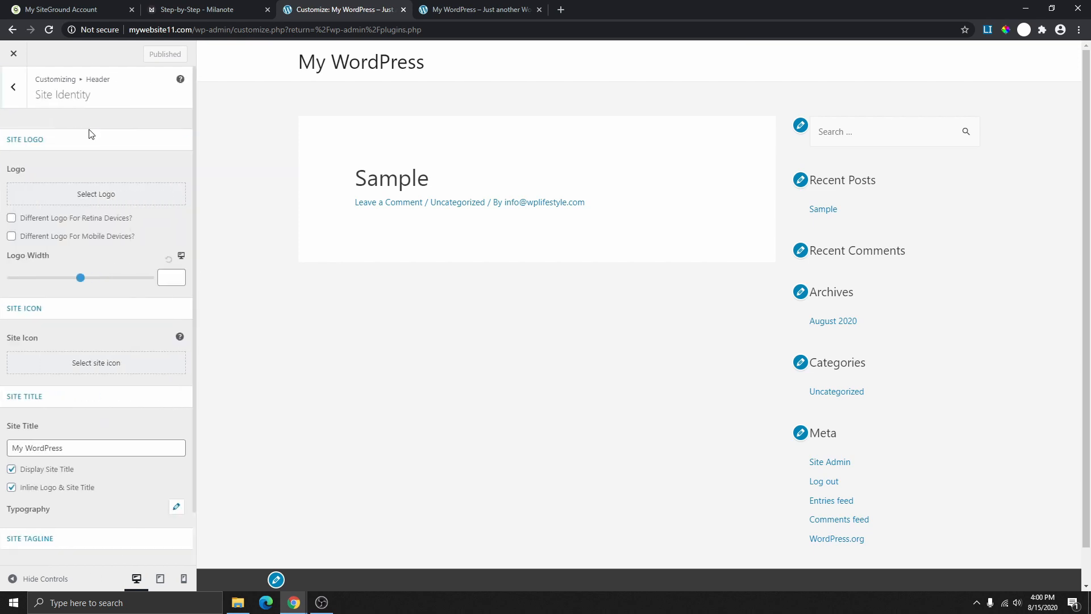
pyautogui.scroll(-1, 107, 295)
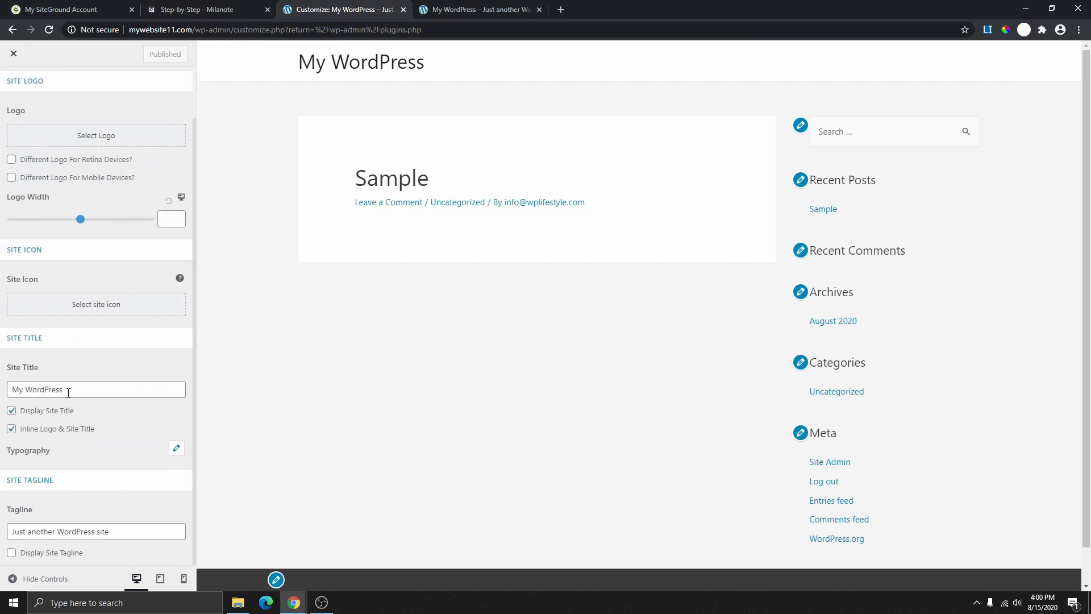
pyautogui.moveTo(9, 370); pyautogui.dragTo(10, 403)
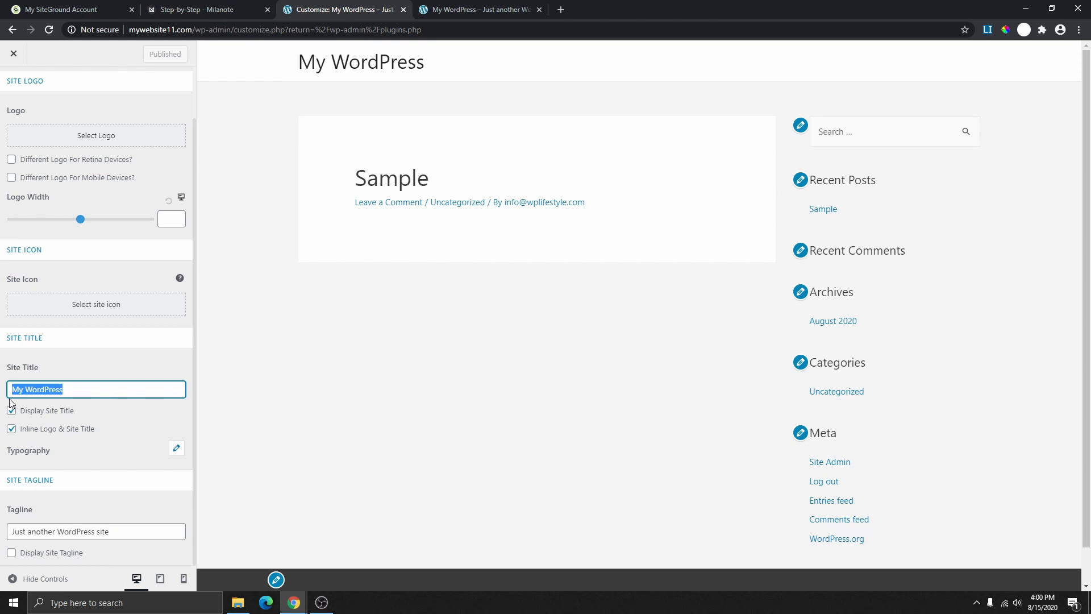
pyautogui.write('WordPress Tutorial')
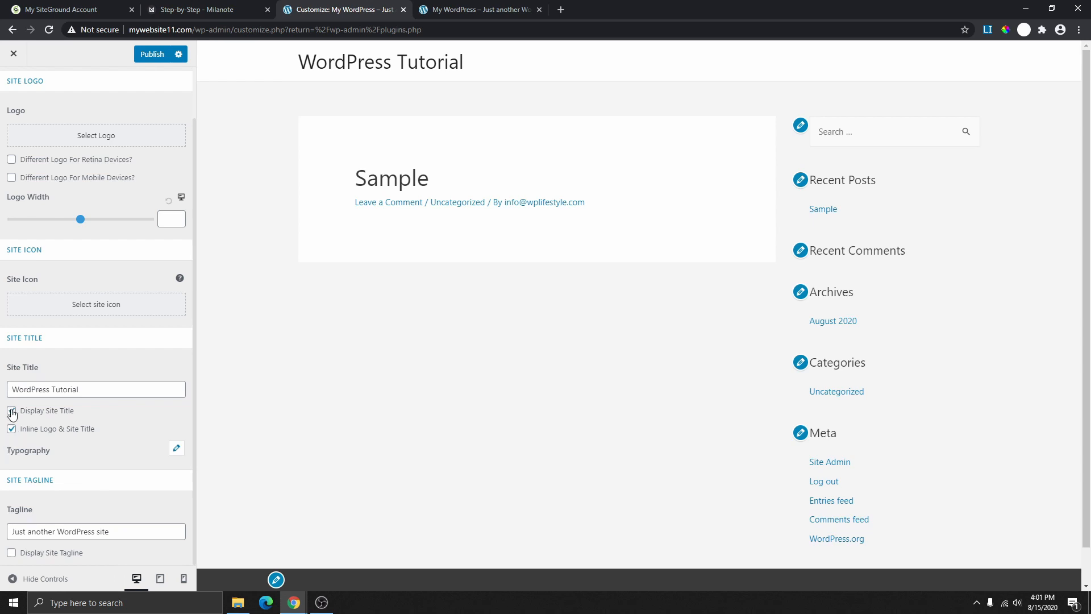
# - Toggle Display Site Title off and on, and set the tagline to 'Build Amazing Websites without coding'
pyautogui.click(12, 410)
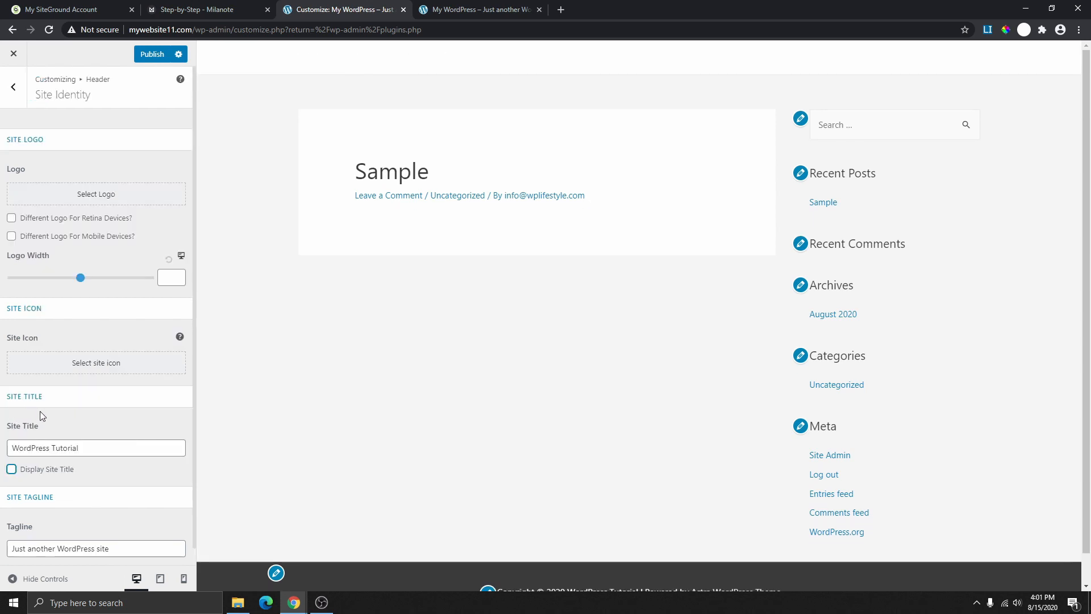
pyautogui.scroll(-1, 66, 424)
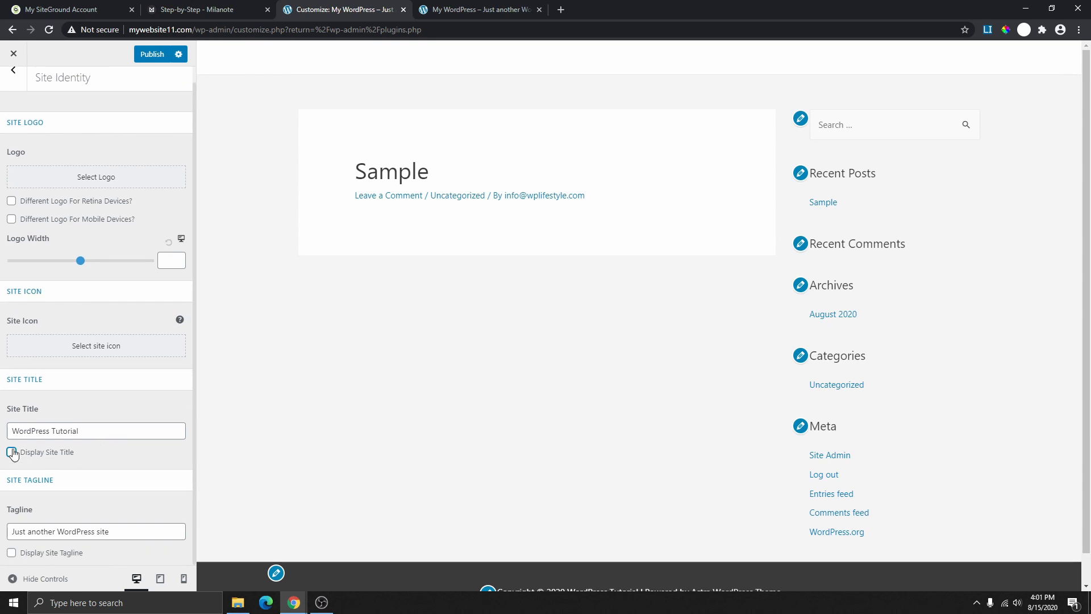
pyautogui.click(12, 453)
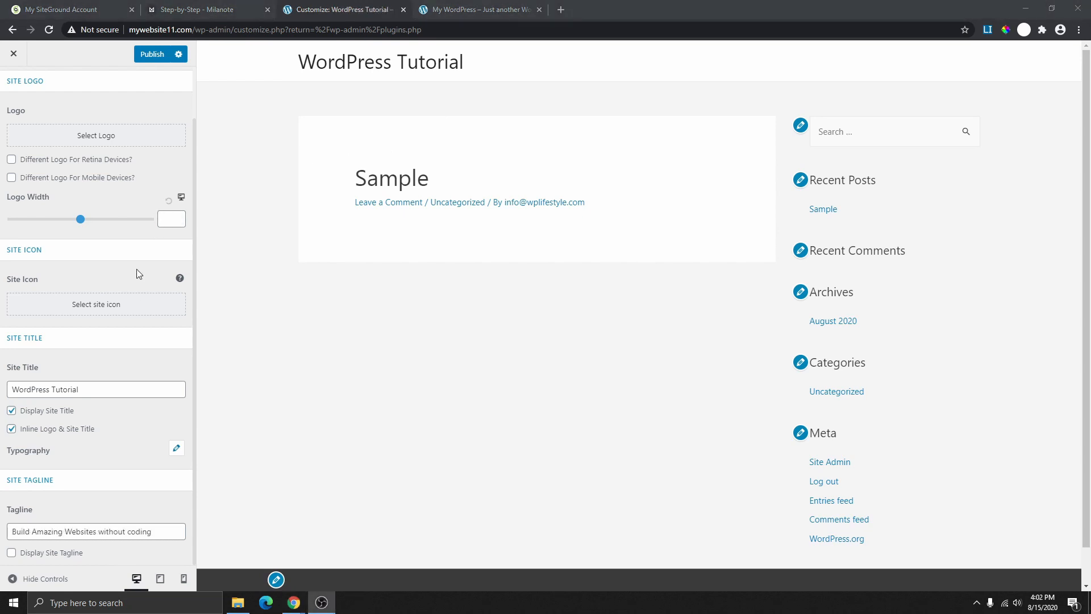
pyautogui.moveTo(152, 526); pyautogui.dragTo(10, 529)
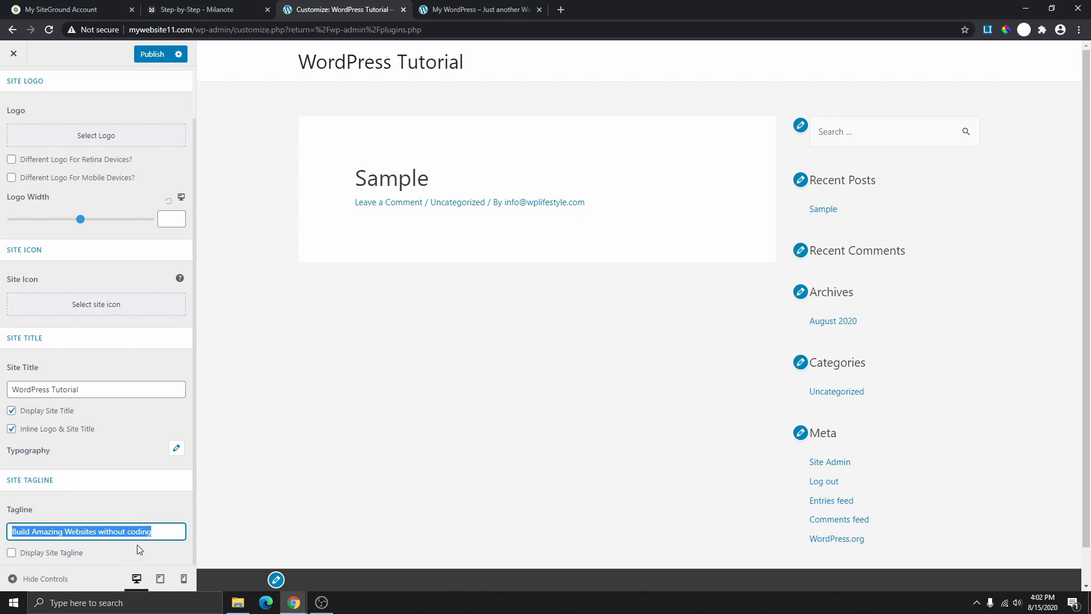
# - Publish the new title and tagline and reload the live site to see them
pyautogui.click(160, 55)
pyautogui.click(493, 12)
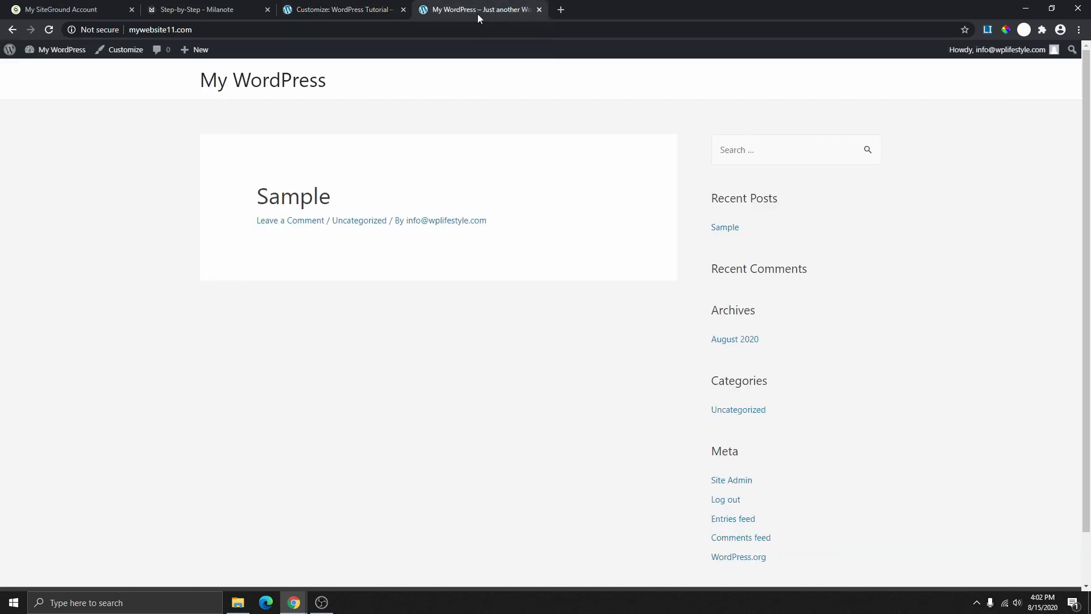
pyautogui.click(48, 32)
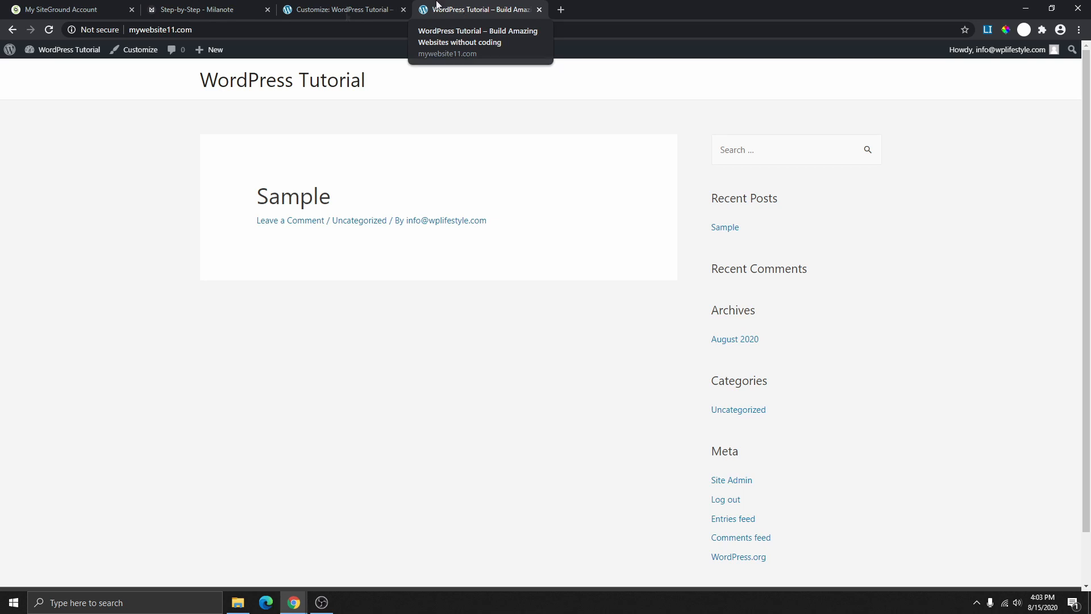
pyautogui.click(341, 10)
pyautogui.click(214, 10)
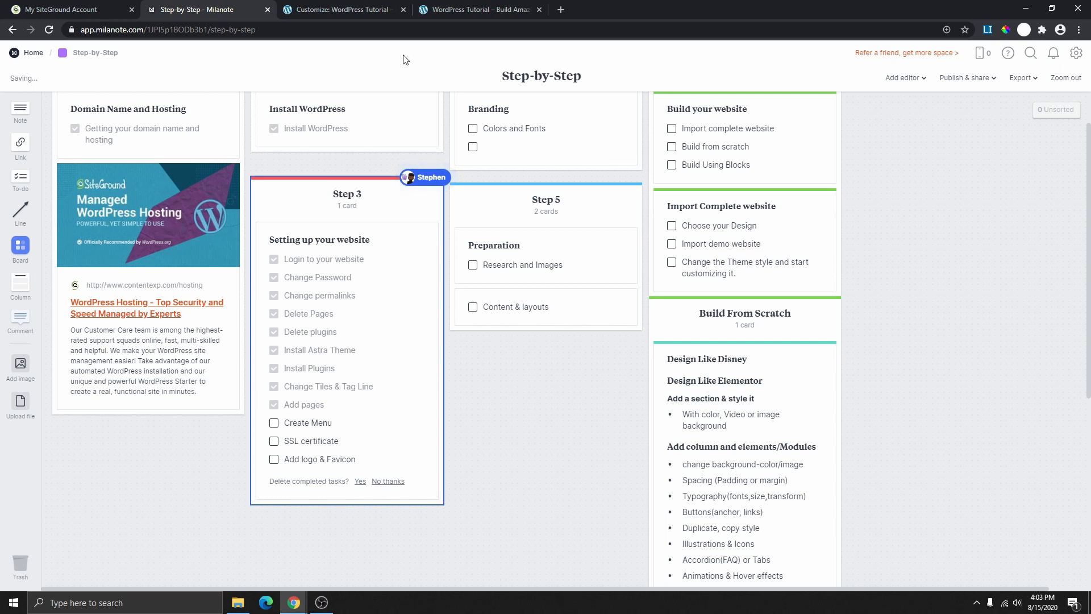
# - Reload the live WordPress Tutorial site to check the new title and tagline
pyautogui.click(482, 8)
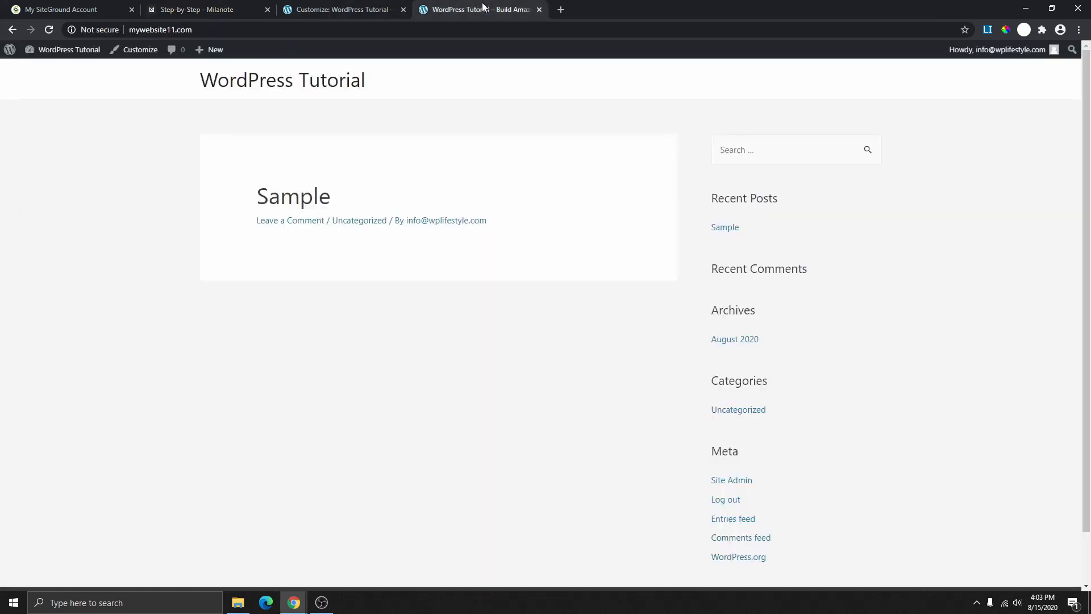
pyautogui.click(49, 31)
pyautogui.scroll(-2, 784, 400)
pyautogui.scroll(1, 785, 403)
# - Create and publish a new WordPress page titled Home
pyautogui.click(355, 9)
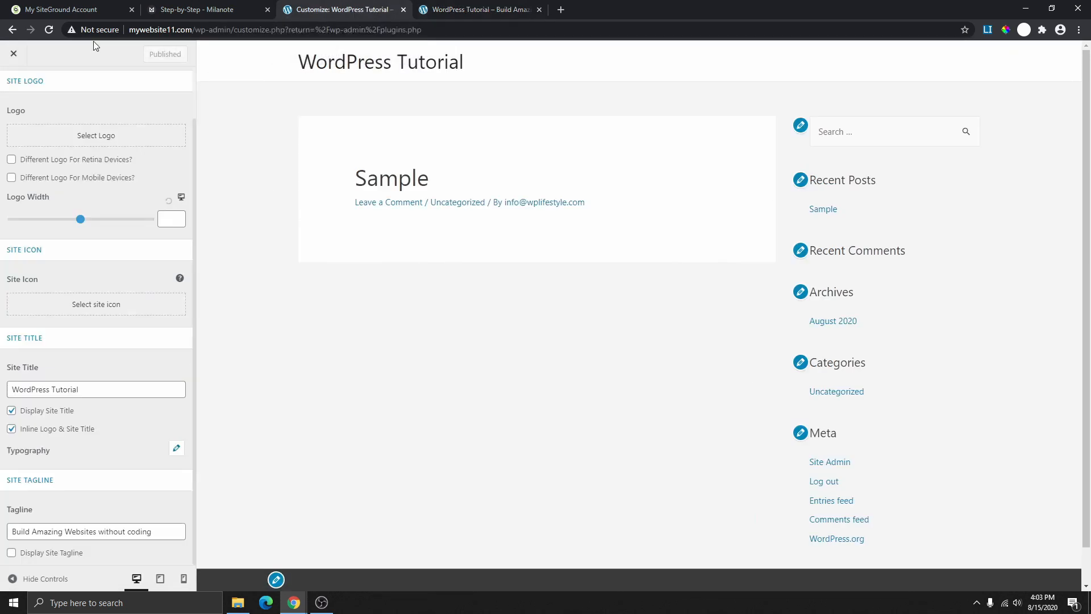
pyautogui.click(17, 30)
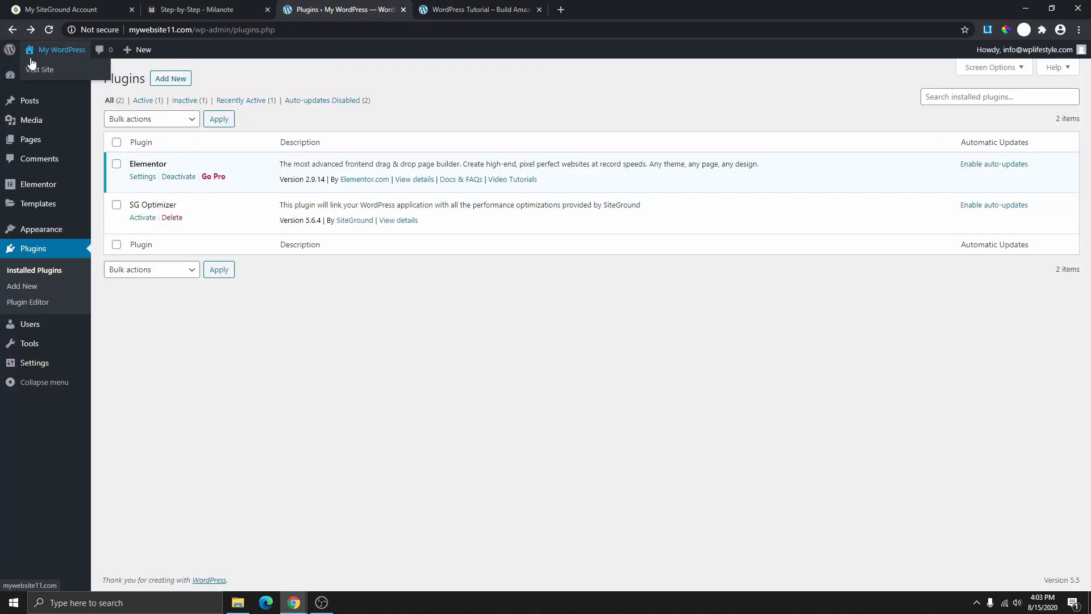
pyautogui.click(32, 141)
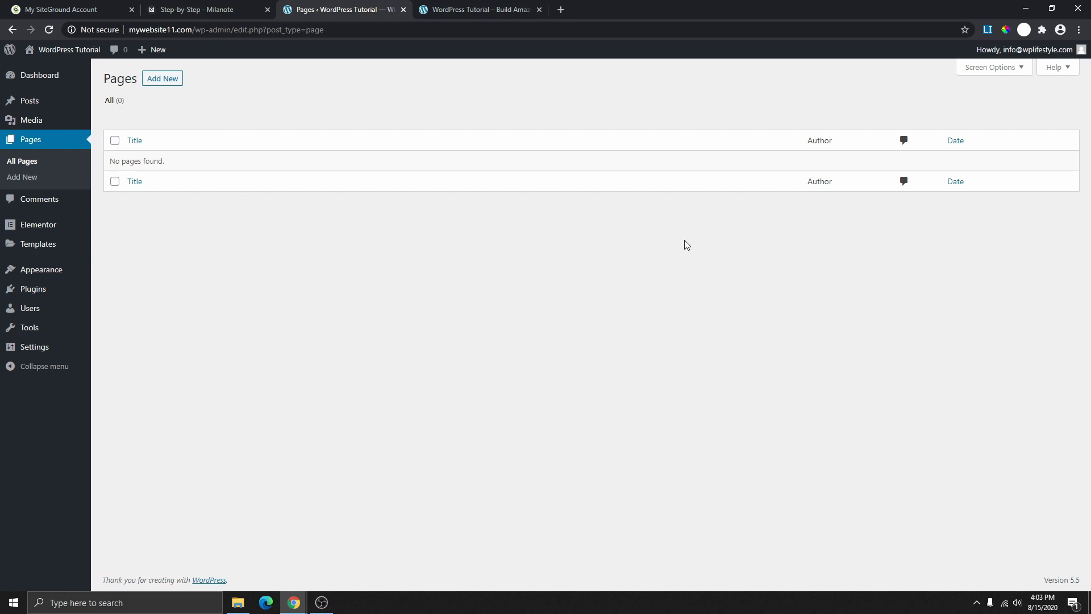
pyautogui.click(156, 75)
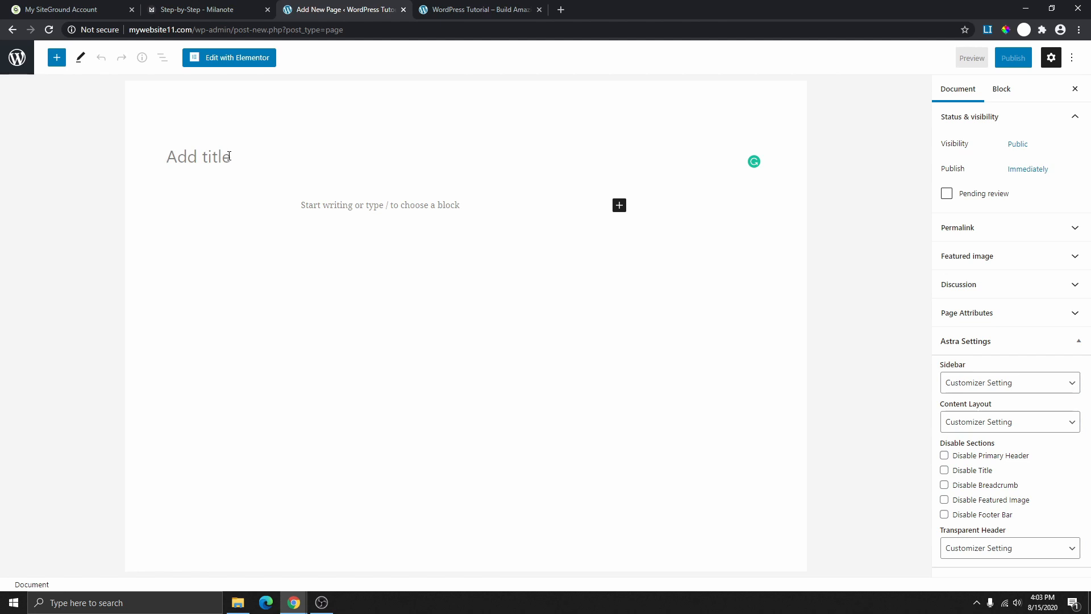
pyautogui.write('Ho')
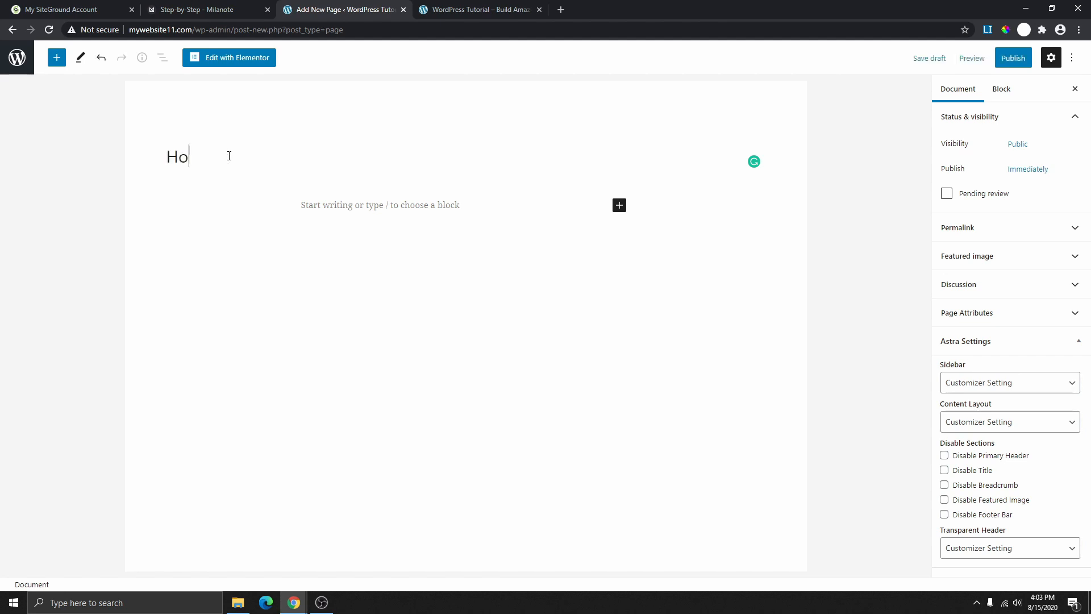
pyautogui.write('me')
pyautogui.click(1013, 57)
pyautogui.click(977, 57)
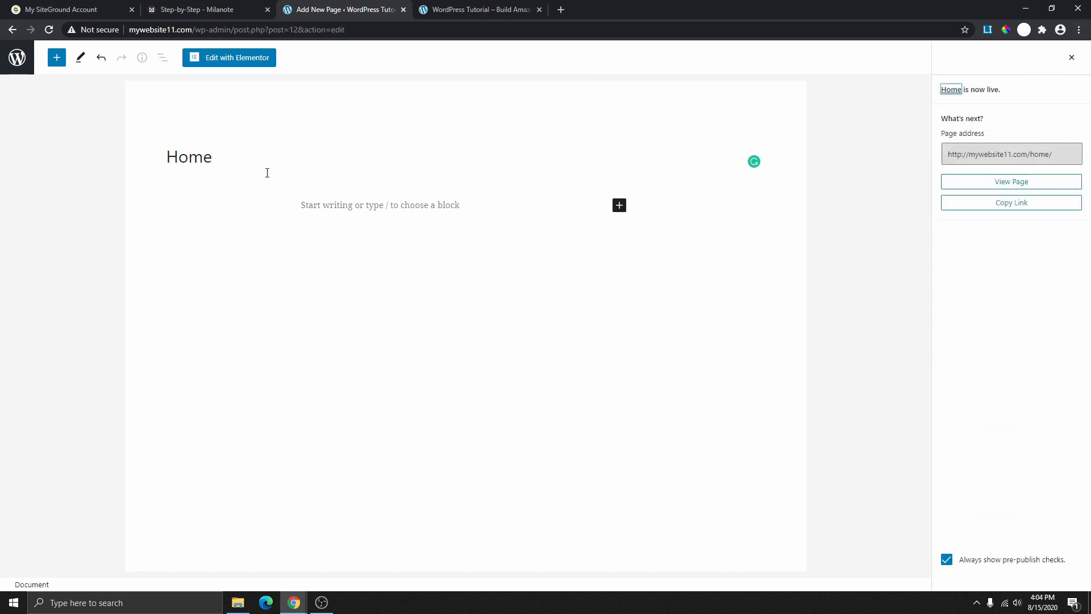
# - Create and publish a second page titled About
pyautogui.click(17, 57)
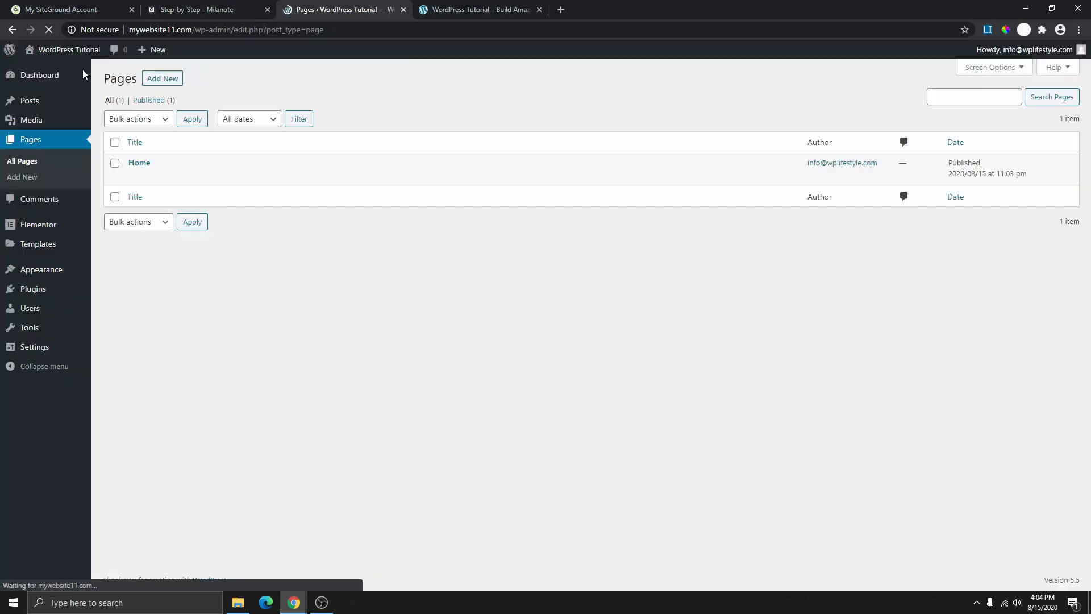
pyautogui.click(167, 81)
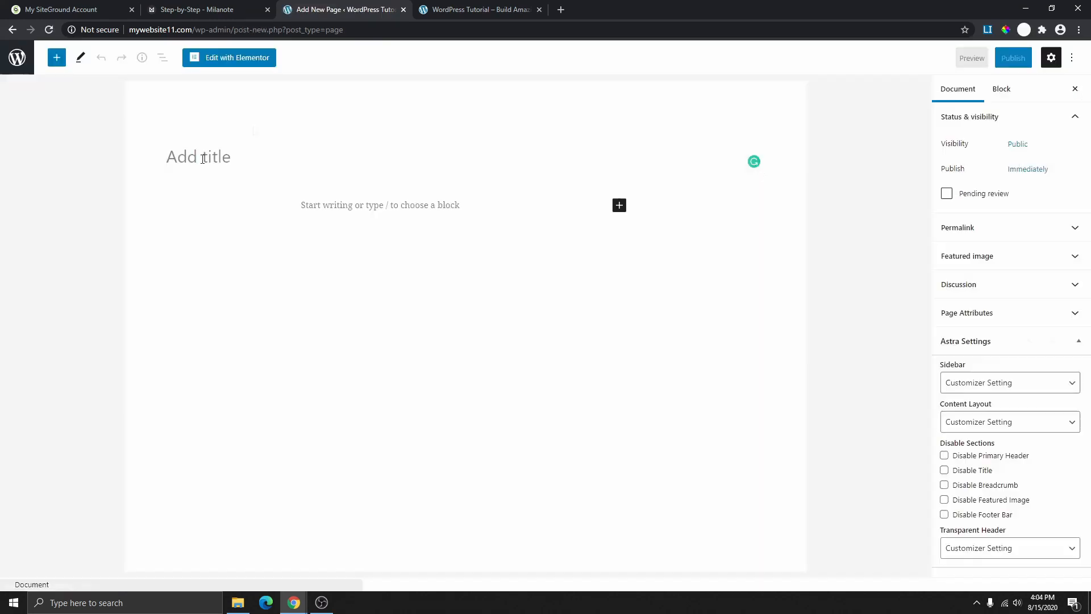
pyautogui.click(203, 159)
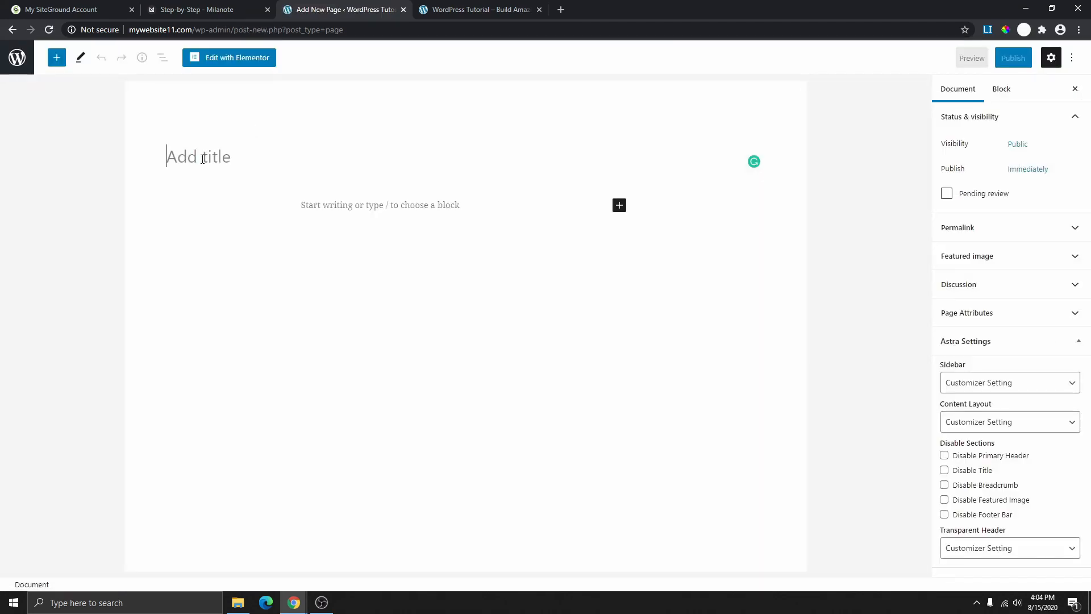
pyautogui.write('About')
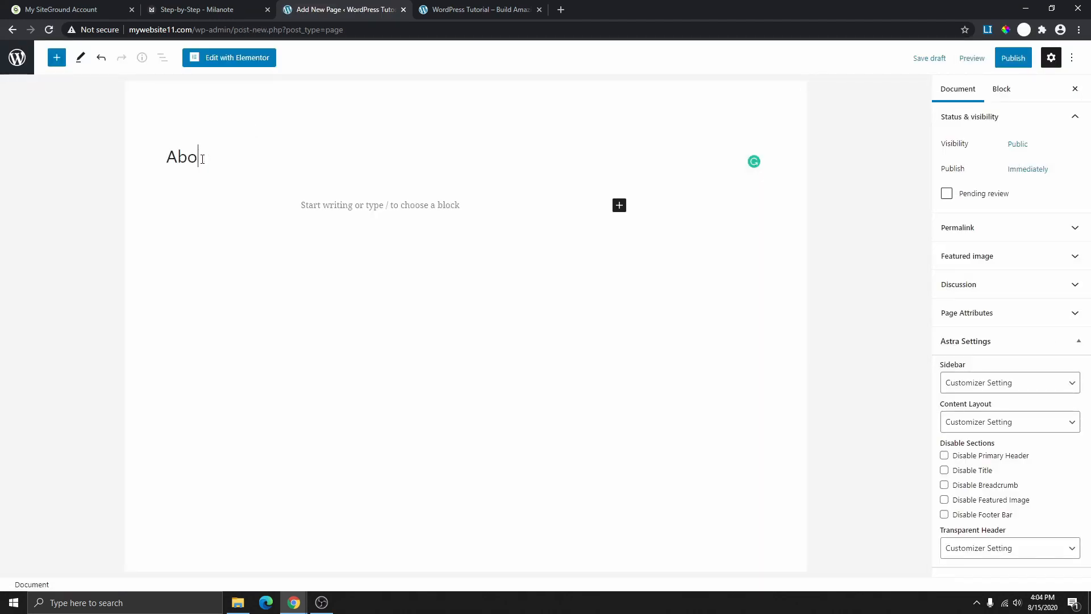
pyautogui.click(1014, 57)
pyautogui.click(979, 58)
pyautogui.click(17, 57)
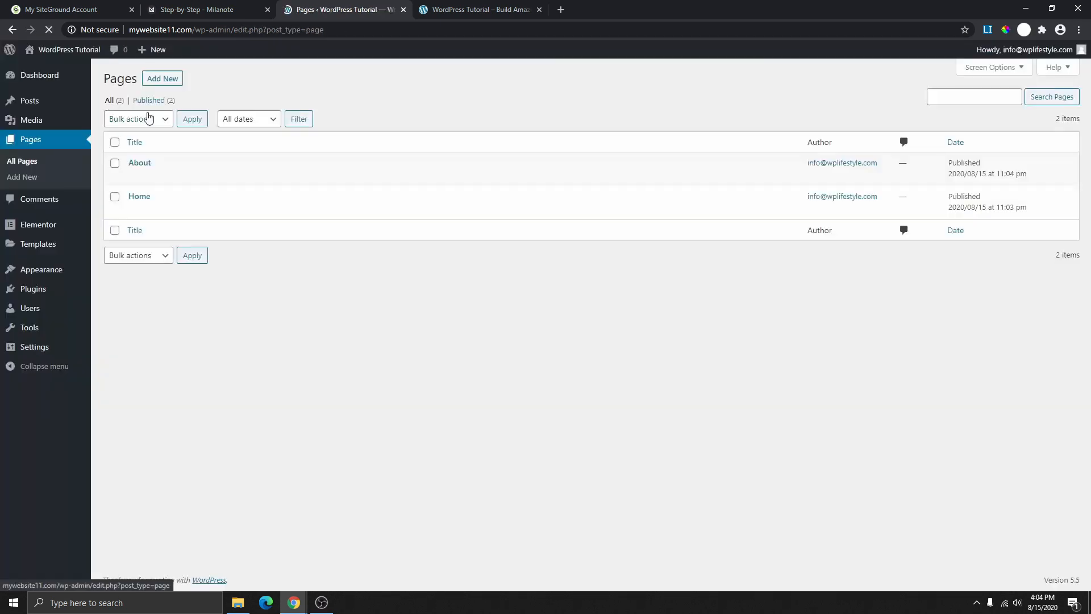
pyautogui.click(169, 80)
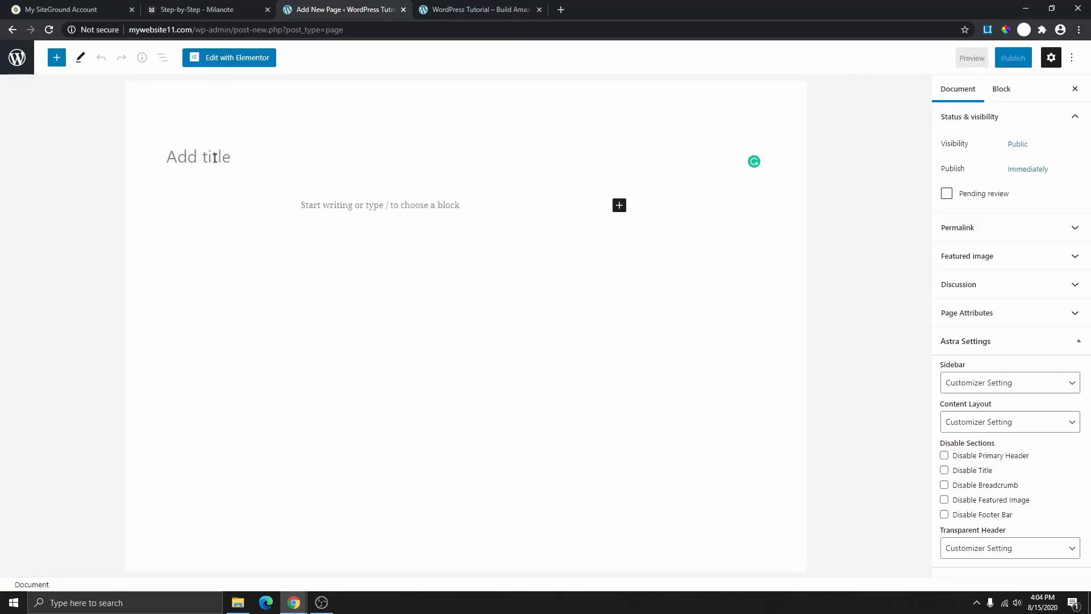
# - Publish the Services and Contact pages and return to the Pages list
pyautogui.write('Services')
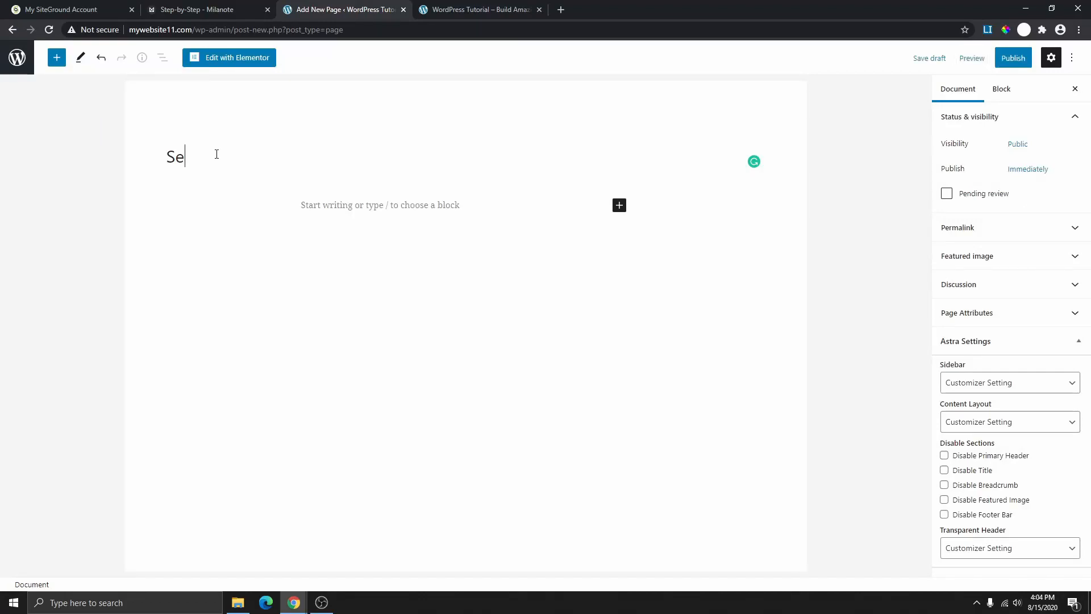
pyautogui.click(1014, 58)
pyautogui.click(979, 57)
pyautogui.click(17, 57)
pyautogui.click(162, 80)
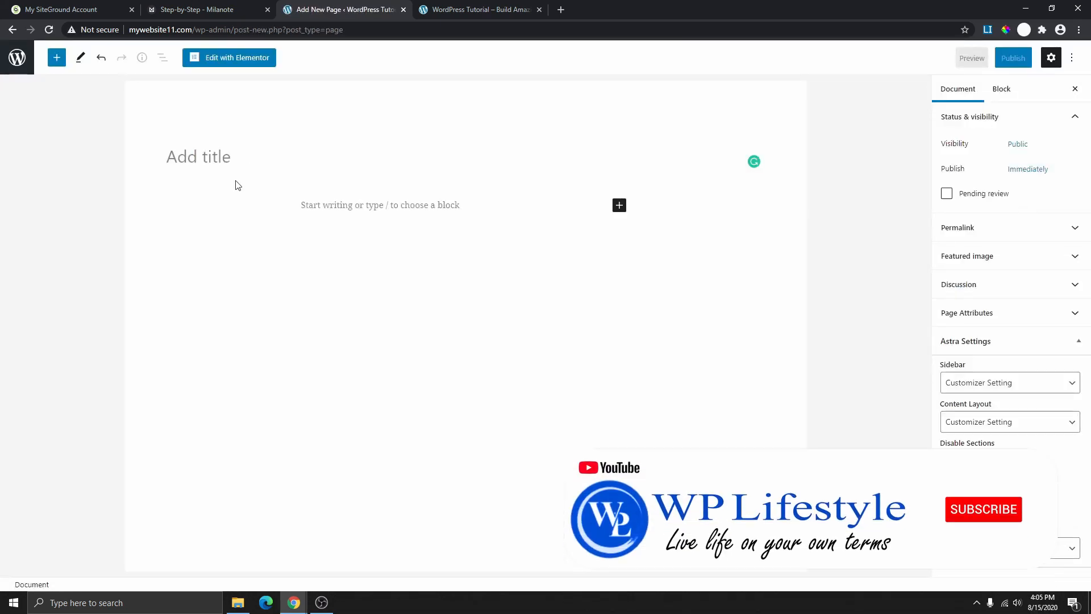
pyautogui.write('Contact')
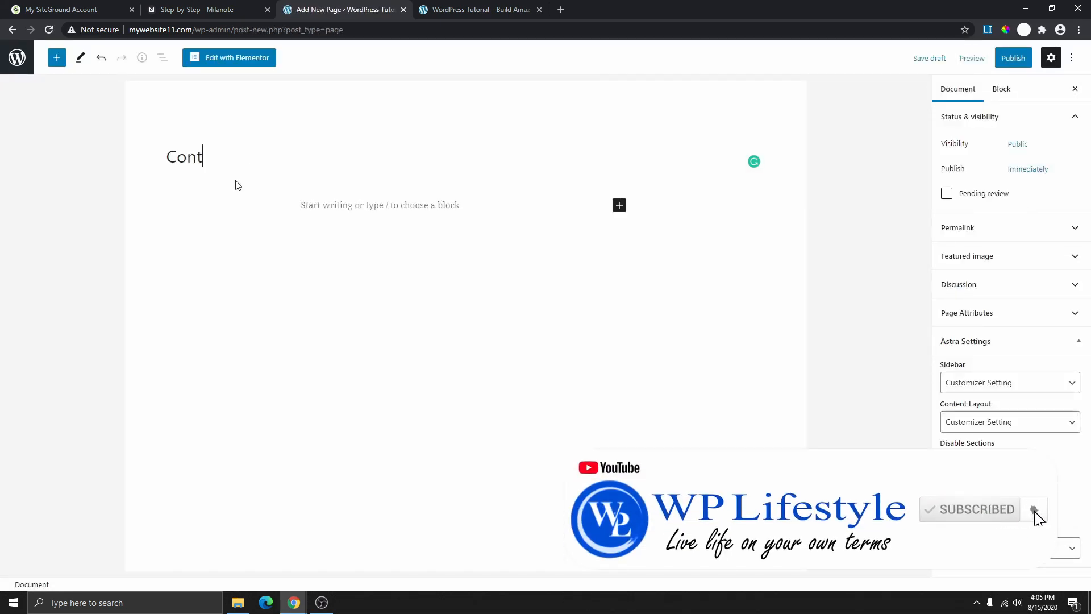
pyautogui.click(1018, 59)
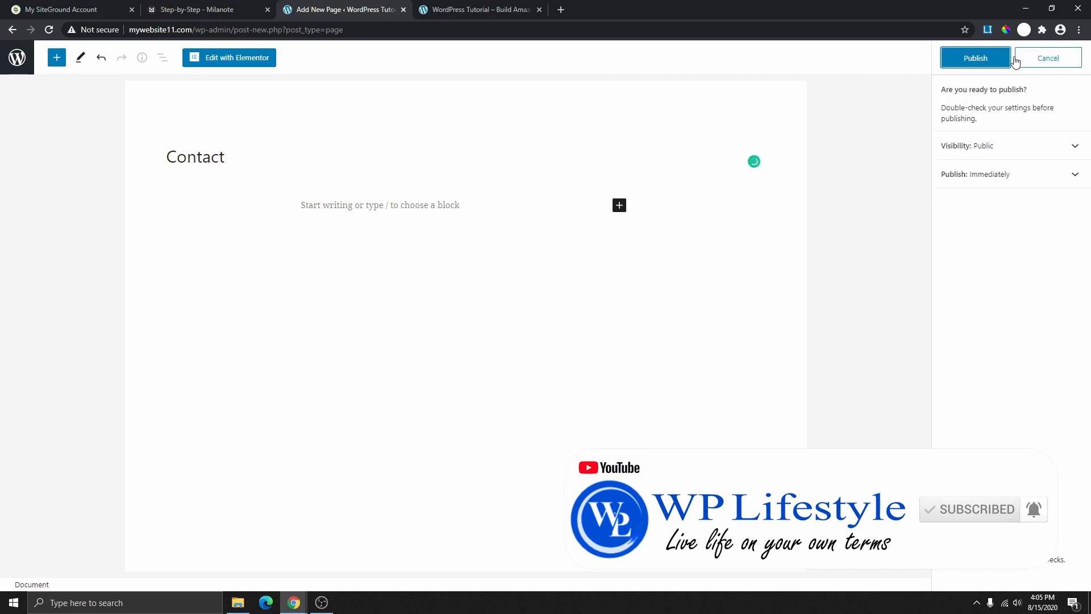
pyautogui.click(1007, 58)
pyautogui.click(11, 57)
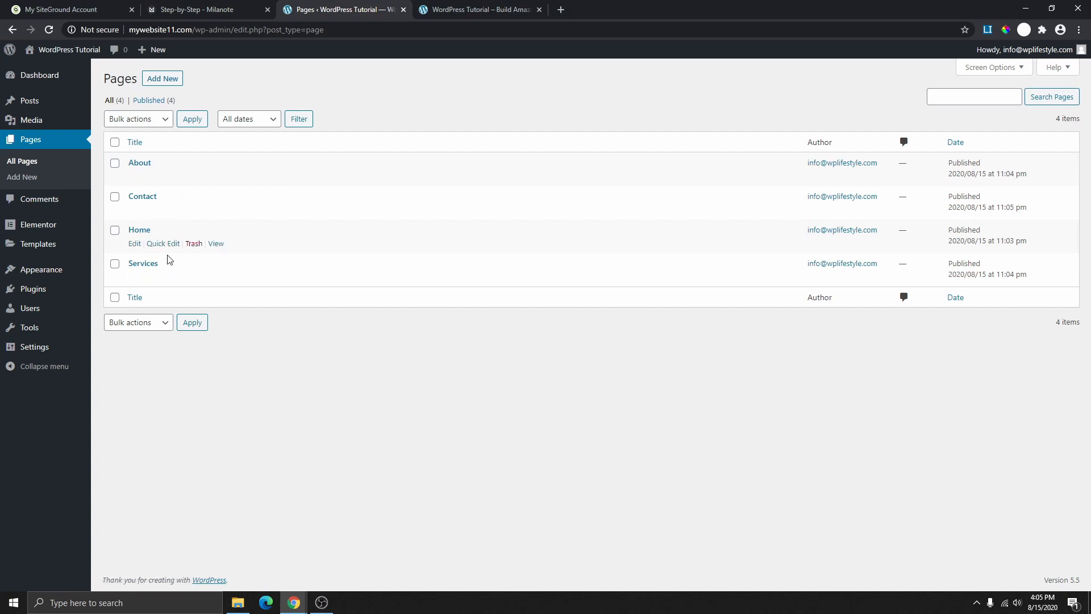
# - Reload the live site and open the new Services page from its header
pyautogui.click(478, 11)
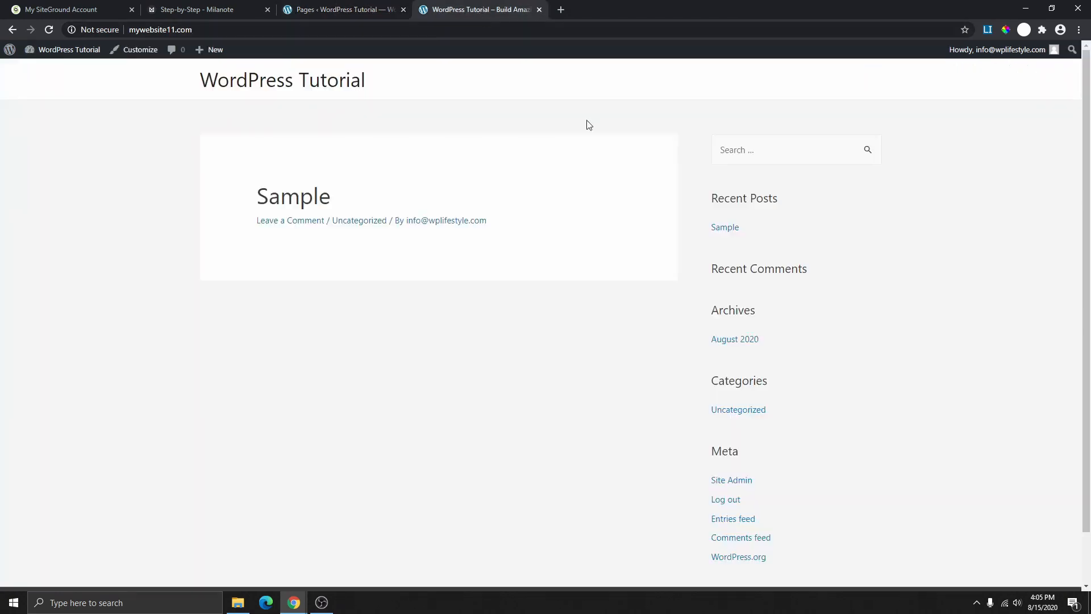
pyautogui.click(48, 30)
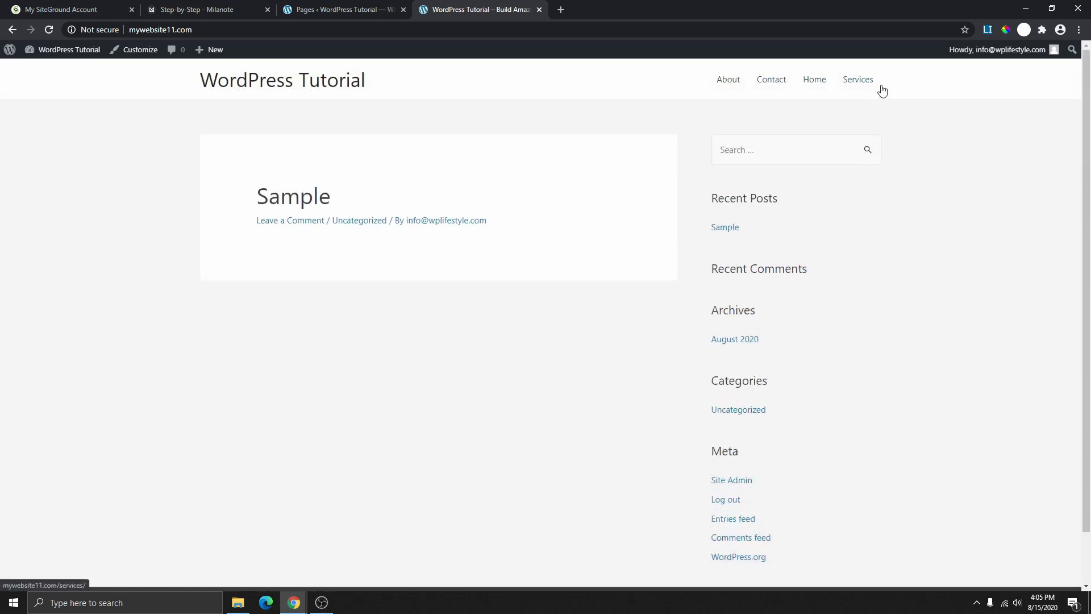
pyautogui.click(858, 81)
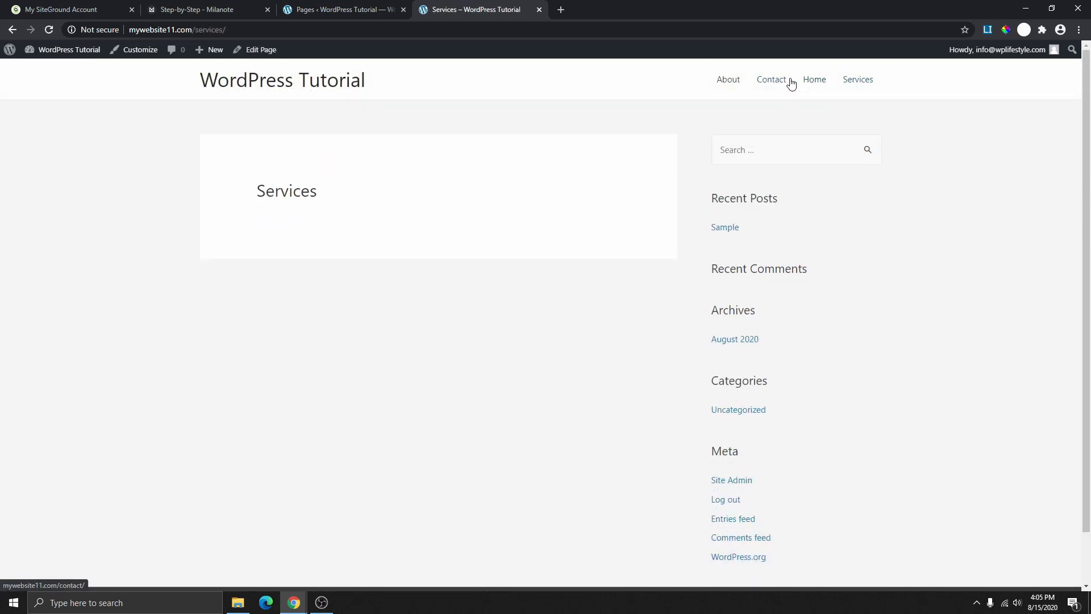
pyautogui.click(872, 85)
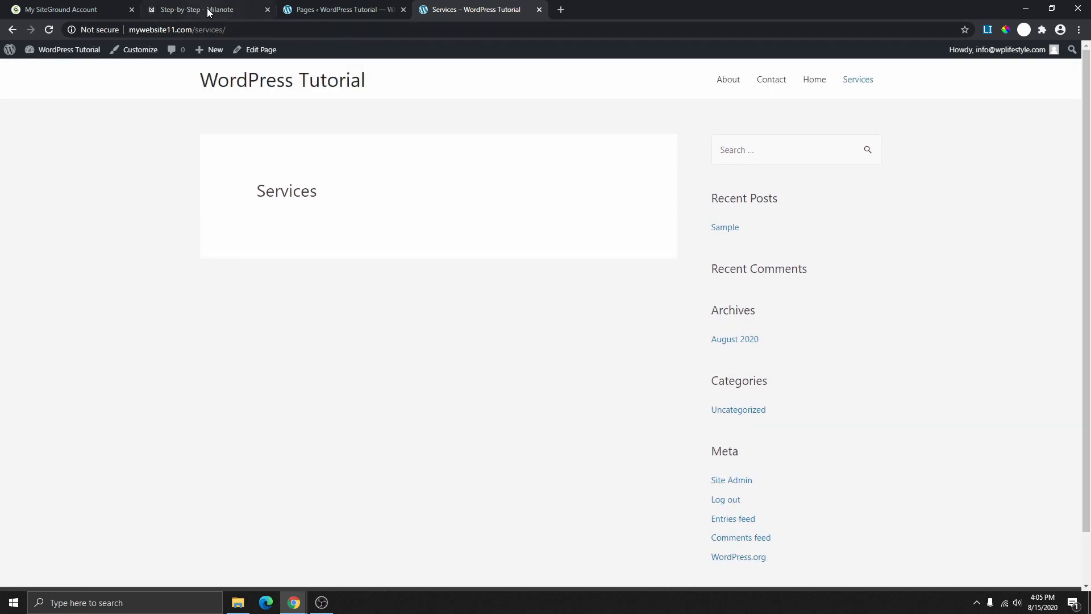
# - Tick Create Menu on the Milanote checklist and return to the WordPress Pages list
pyautogui.click(207, 8)
pyautogui.scroll(-2, 293, 411)
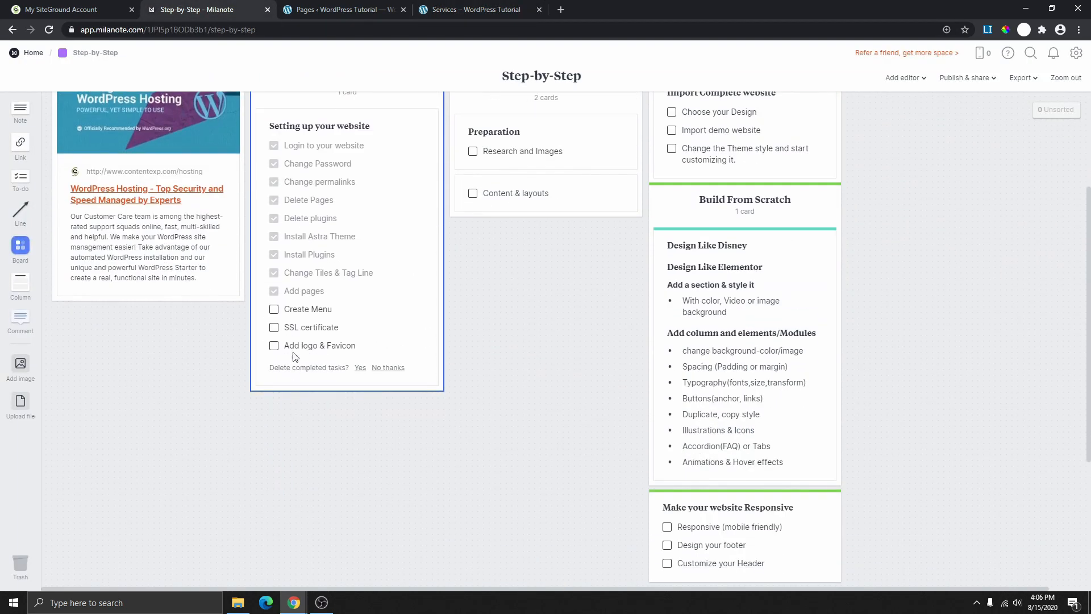
pyautogui.click(274, 311)
pyautogui.click(343, 9)
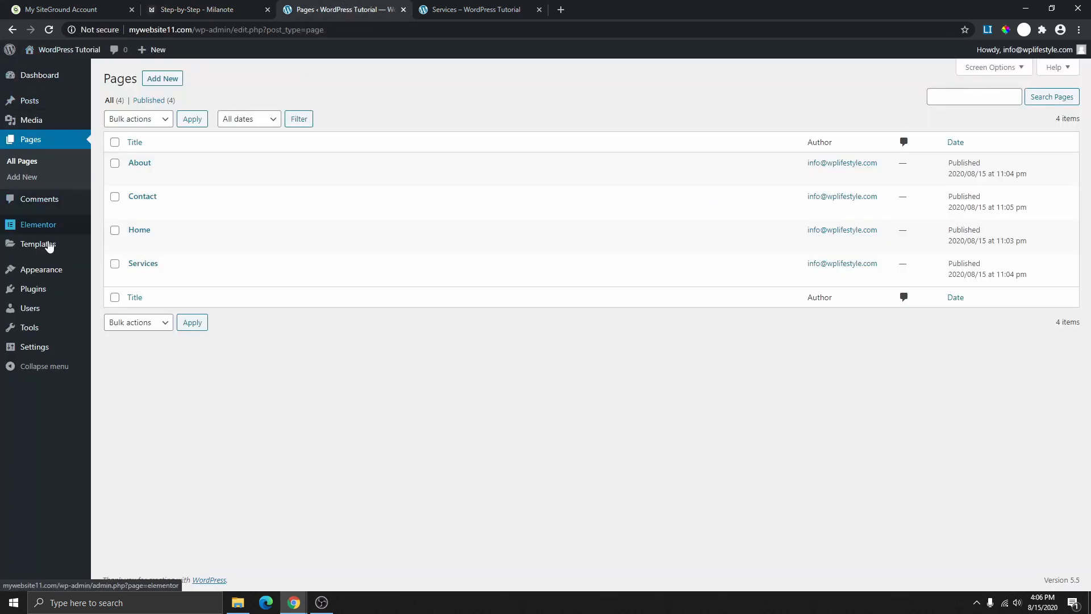
pyautogui.moveTo(41, 274)
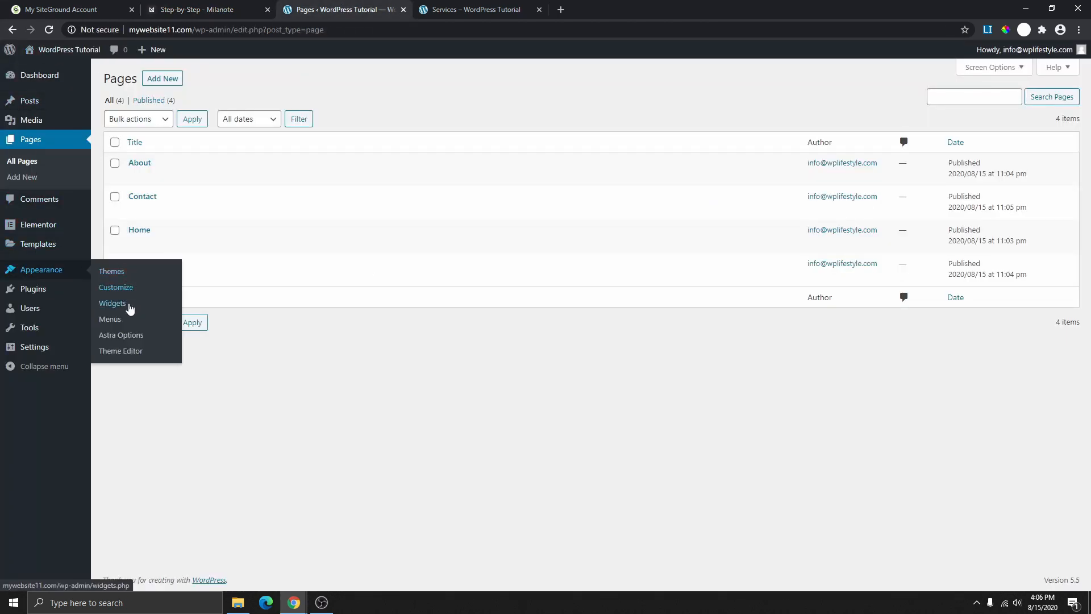
# - Create a menu named 'Main Menu' and add the Services, About and Home pages
pyautogui.click(110, 319)
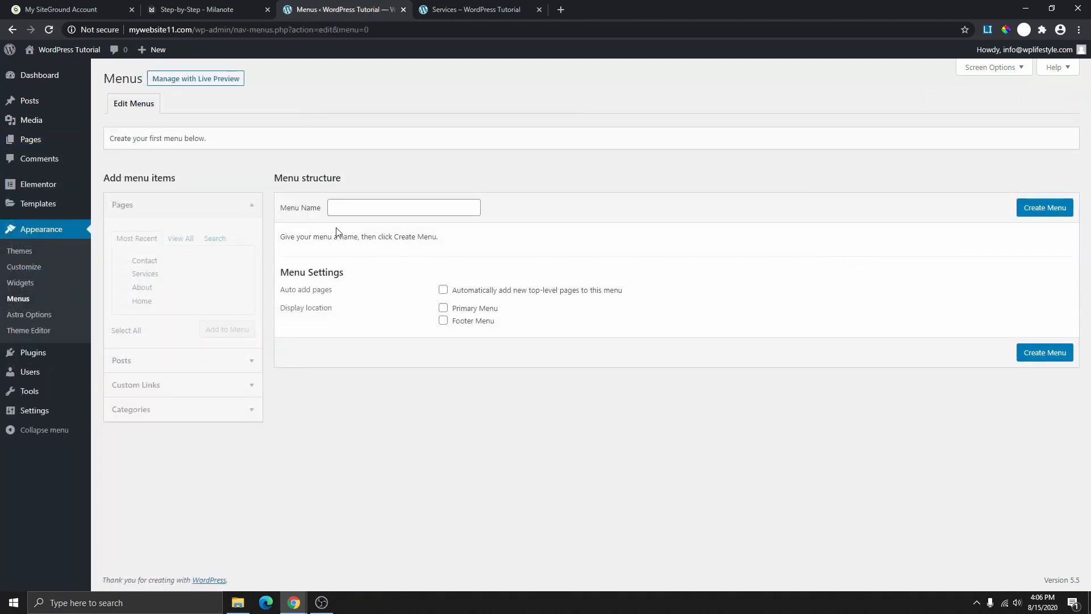
pyautogui.click(348, 207)
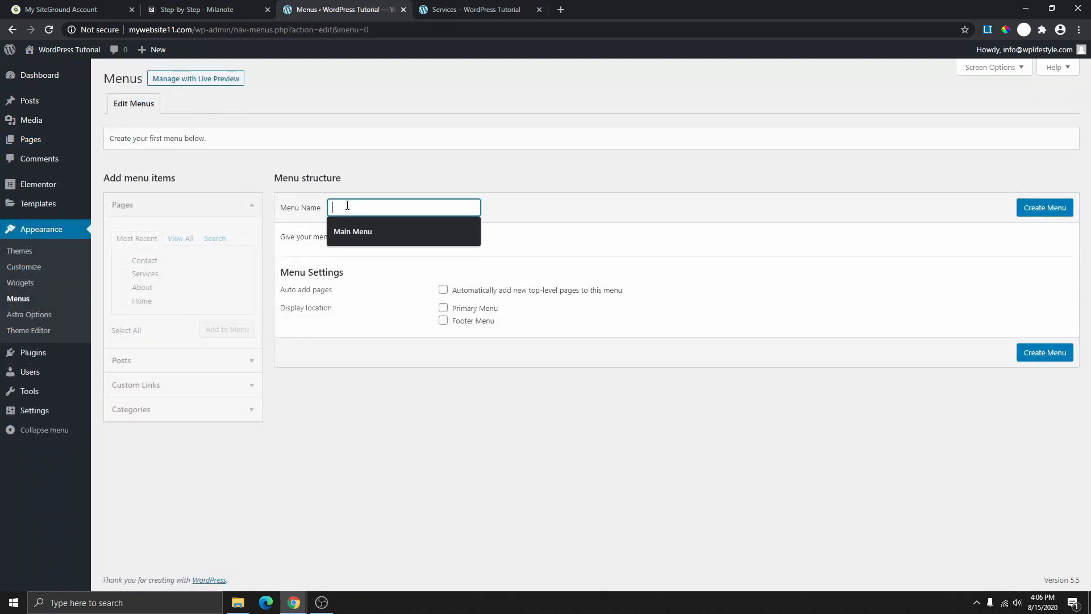
pyautogui.click(359, 236)
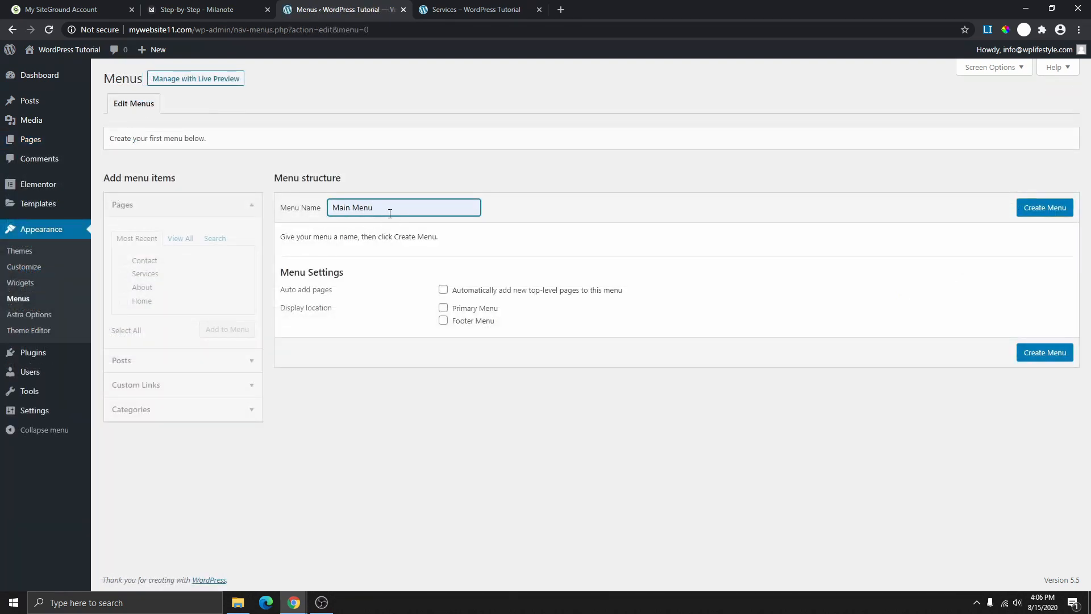
pyautogui.click(1053, 211)
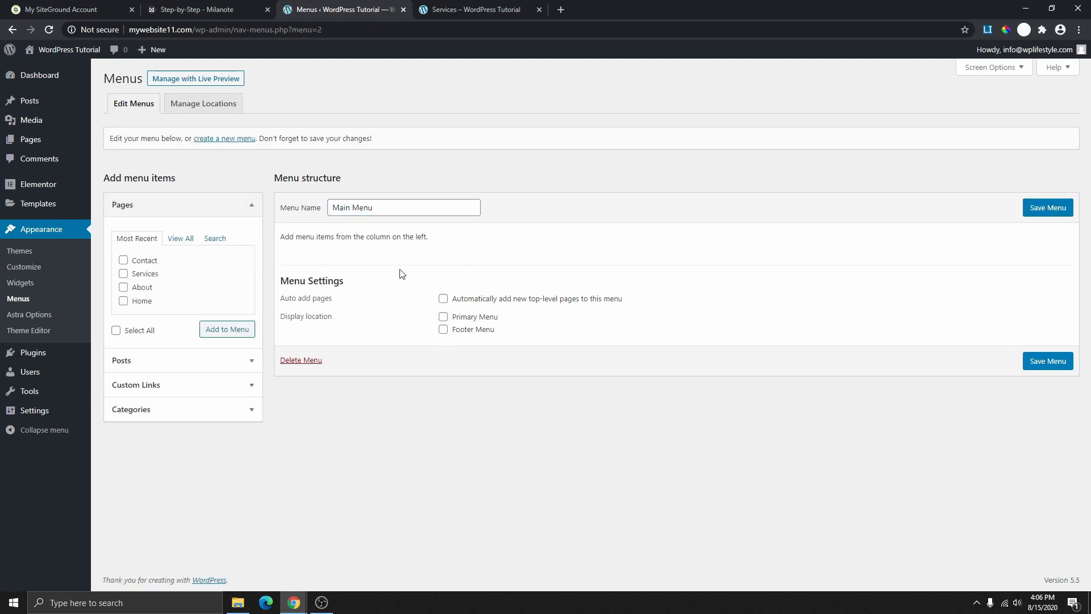
pyautogui.click(123, 274)
pyautogui.click(123, 287)
pyautogui.click(123, 301)
pyautogui.click(226, 336)
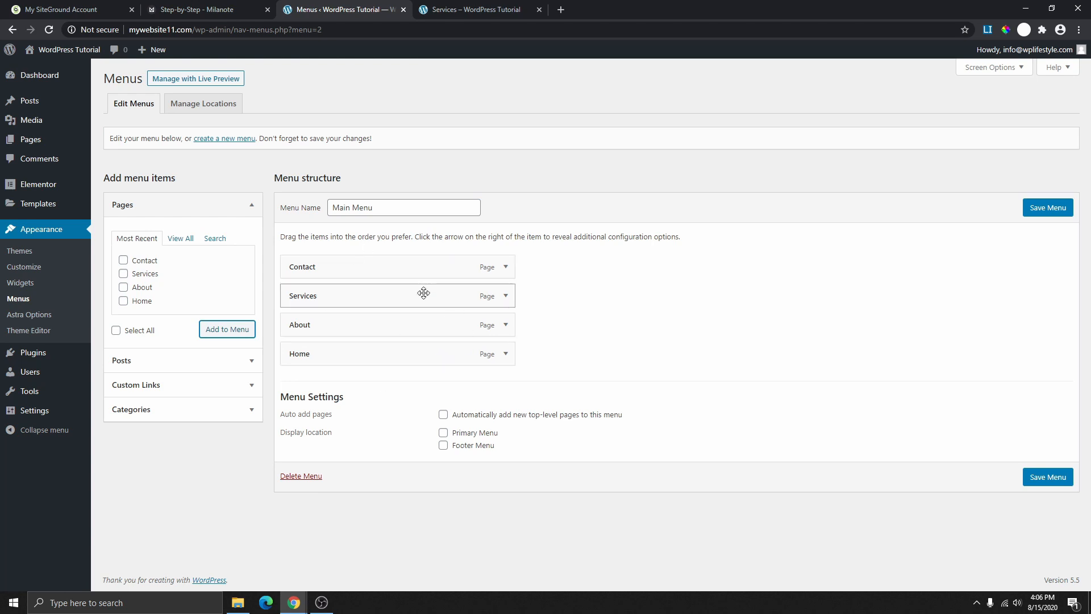
# - Drag Home to the top and About into second place in the menu structure
pyautogui.click(486, 10)
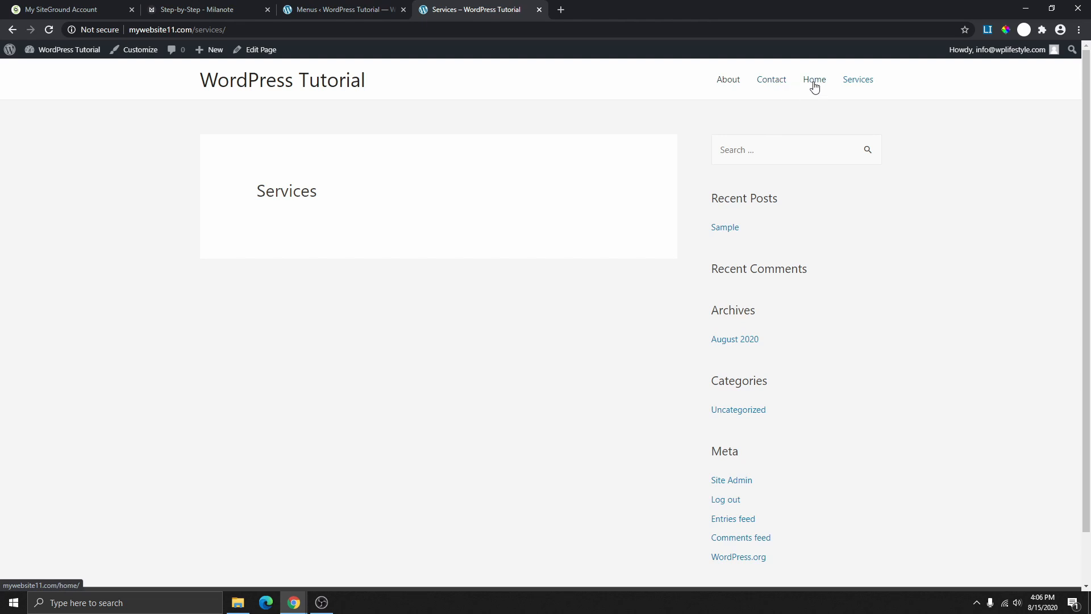
pyautogui.click(332, 7)
pyautogui.moveTo(360, 352); pyautogui.dragTo(362, 264)
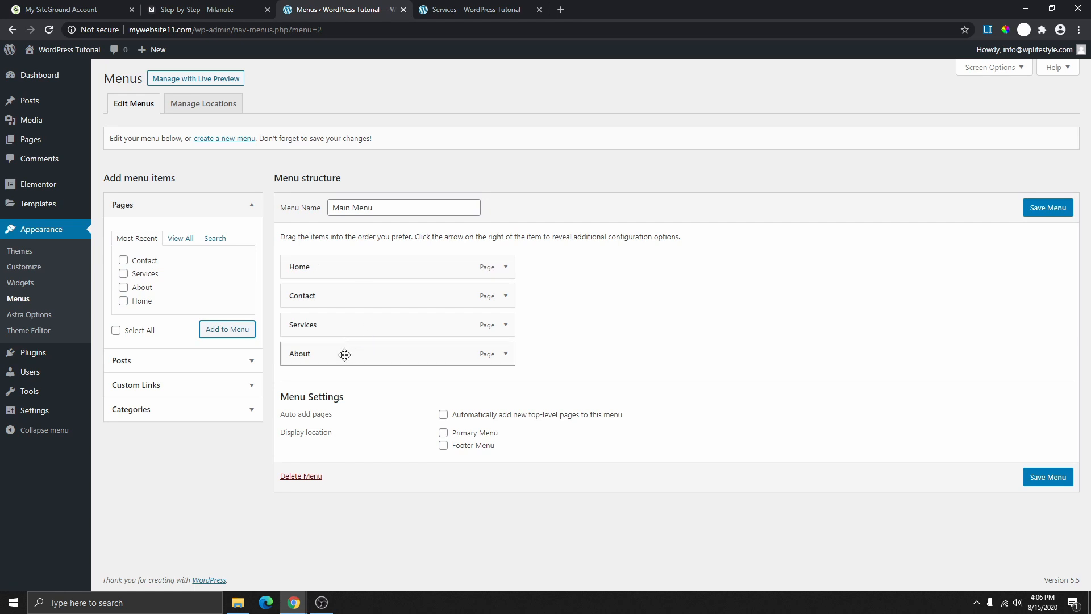
pyautogui.moveTo(360, 353); pyautogui.dragTo(318, 323)
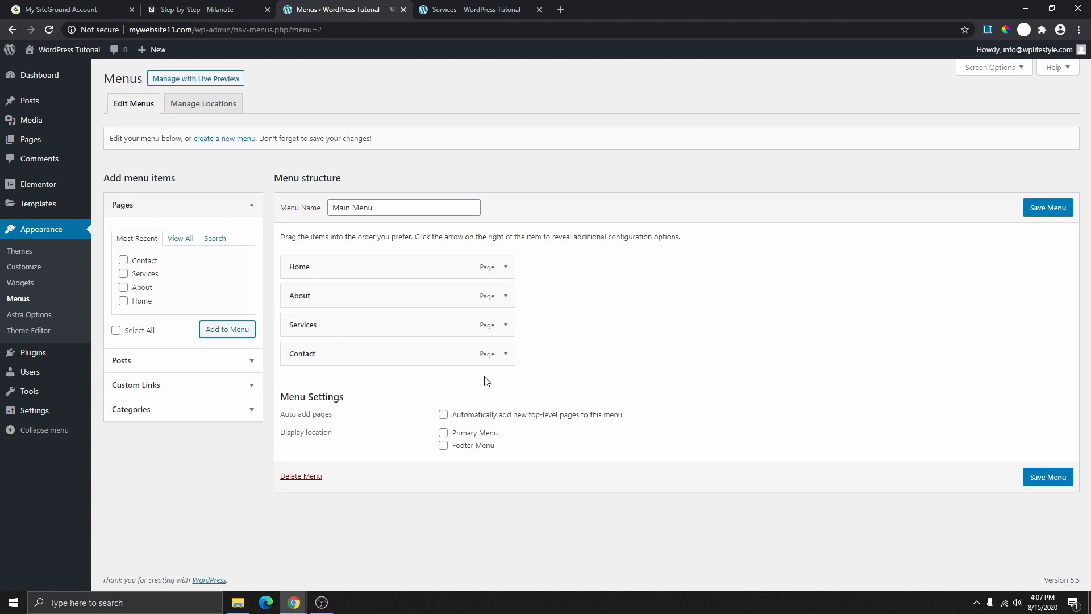
# - Assign Main Menu to the Primary Menu location, save it, and check the live header
pyautogui.click(443, 434)
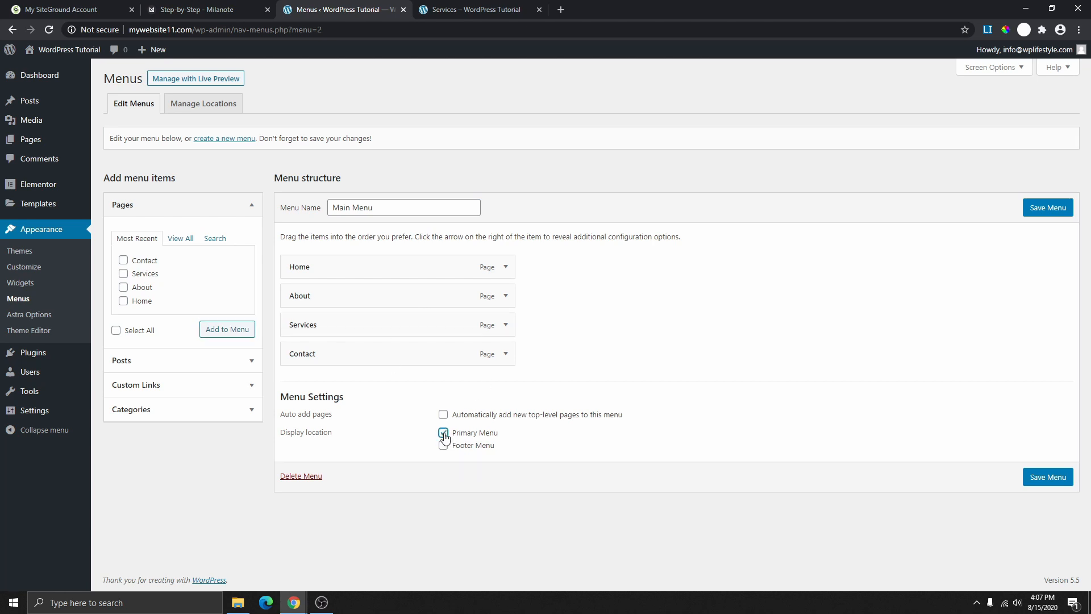
pyautogui.click(1050, 208)
pyautogui.click(476, 9)
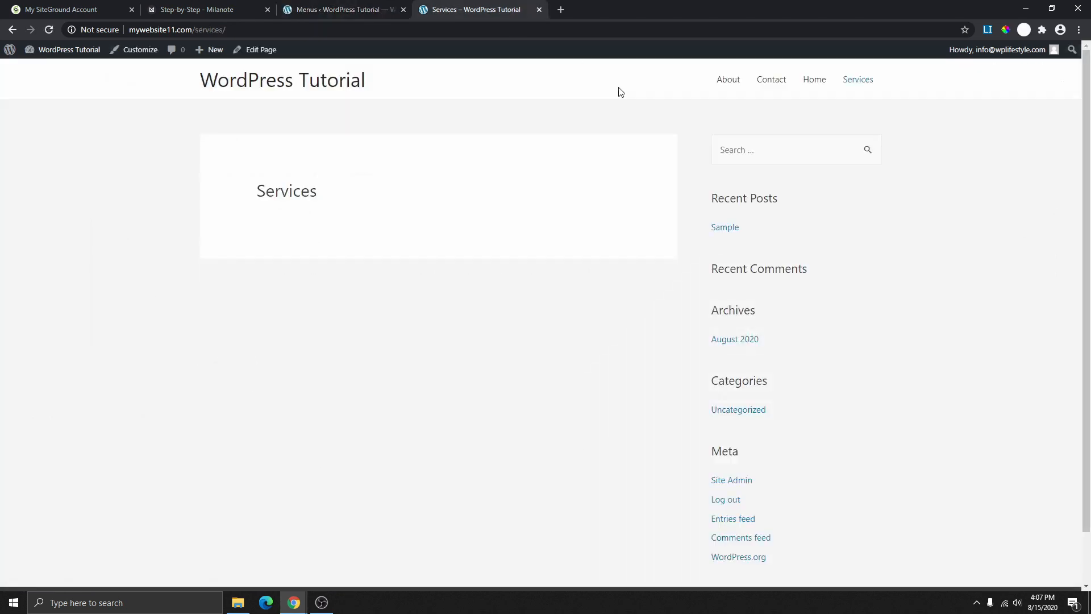
pyautogui.click(49, 30)
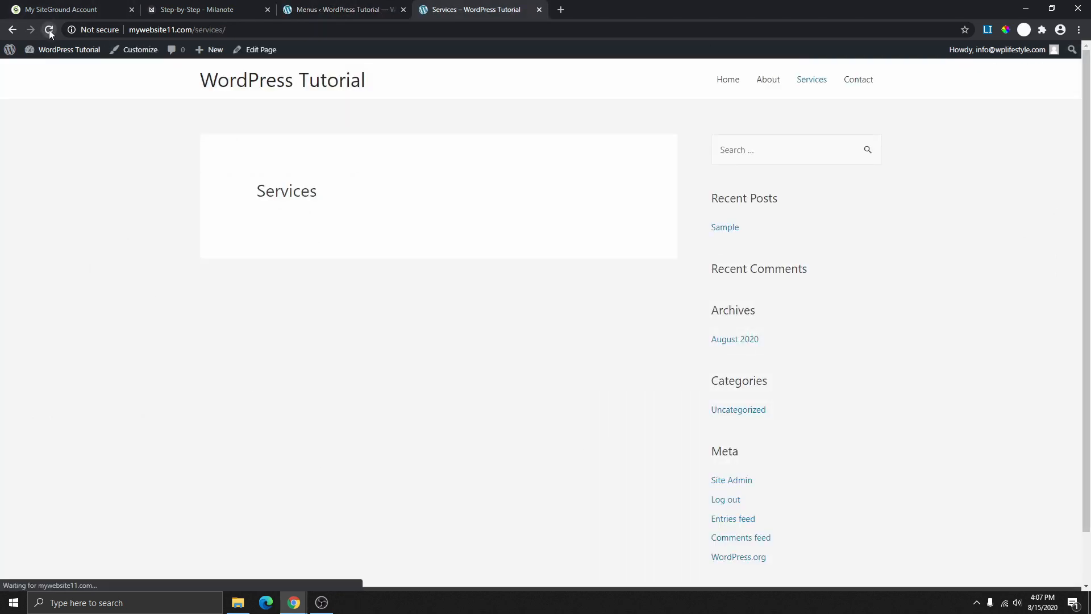
pyautogui.scroll(-1, 843, 117)
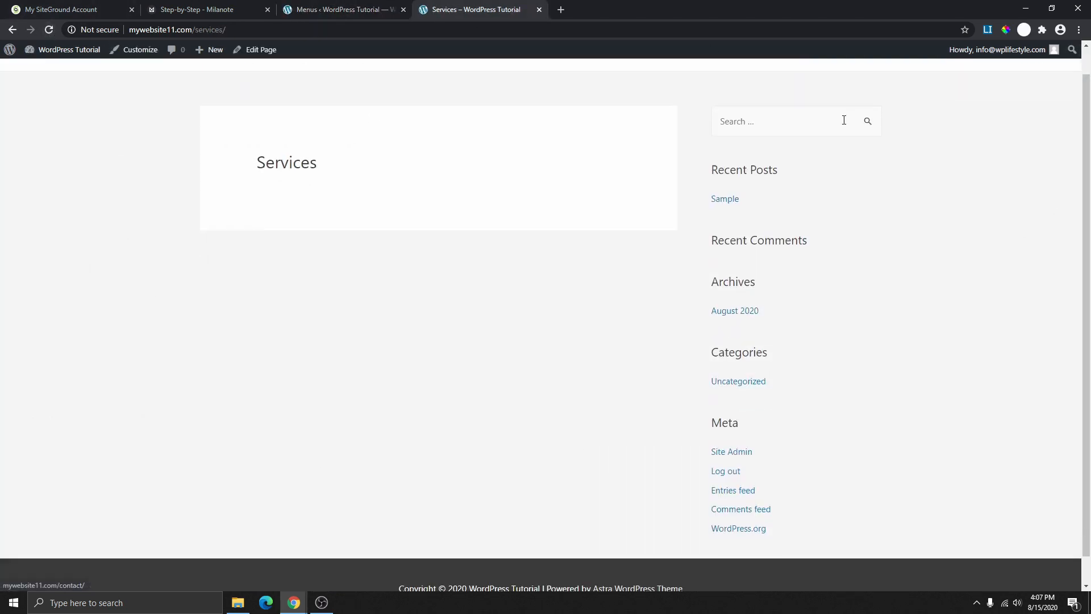
pyautogui.scroll(1, 807, 103)
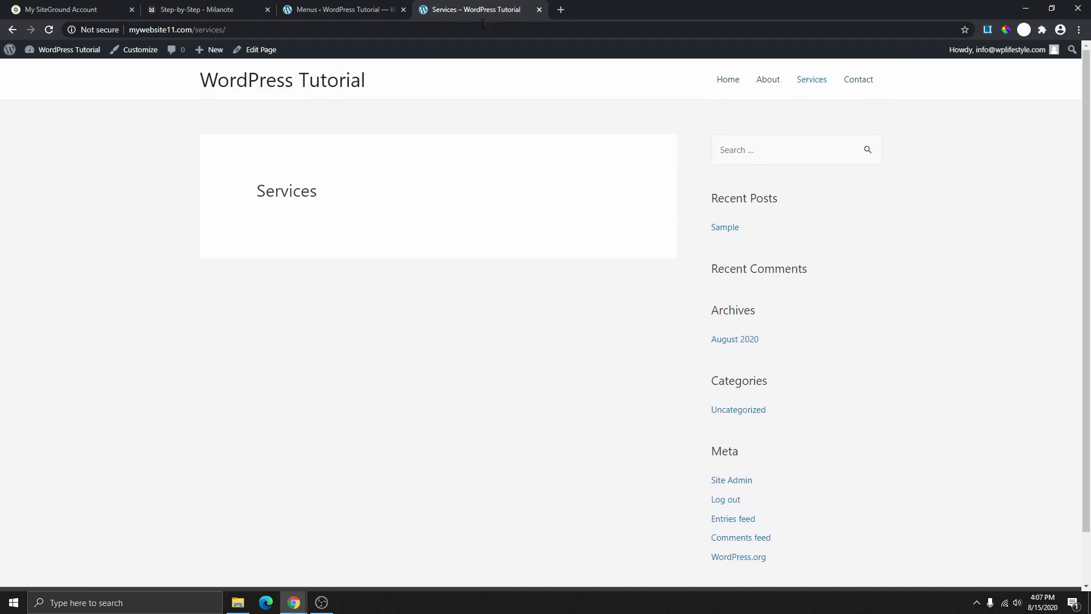
pyautogui.click(342, 5)
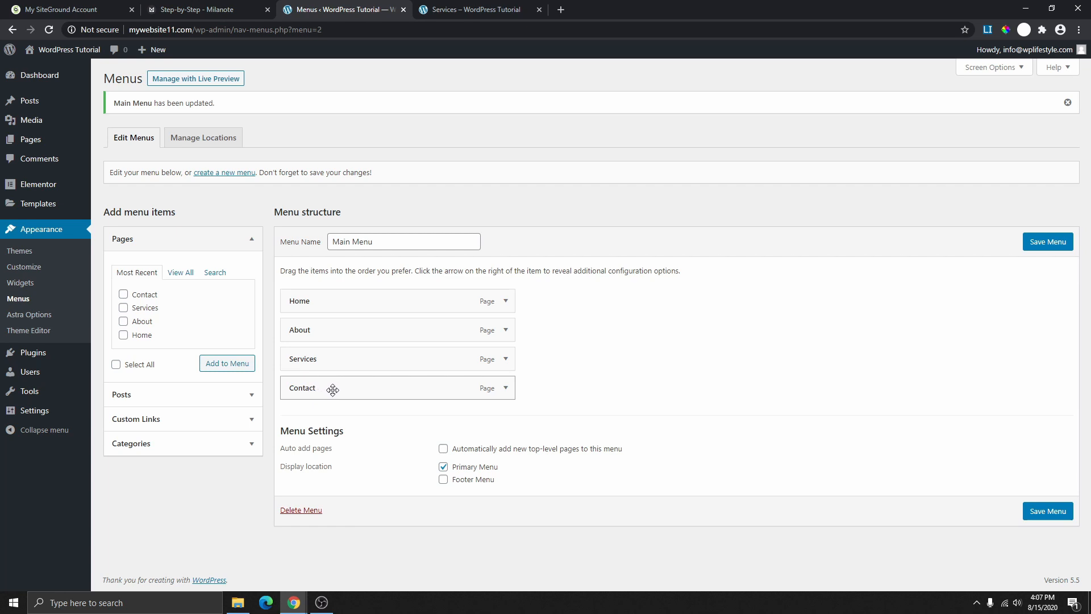
# - Nest Contact under Services in the Main Menu, save, and check the Services dropdown on the live site
pyautogui.moveTo(332, 389); pyautogui.dragTo(299, 390)
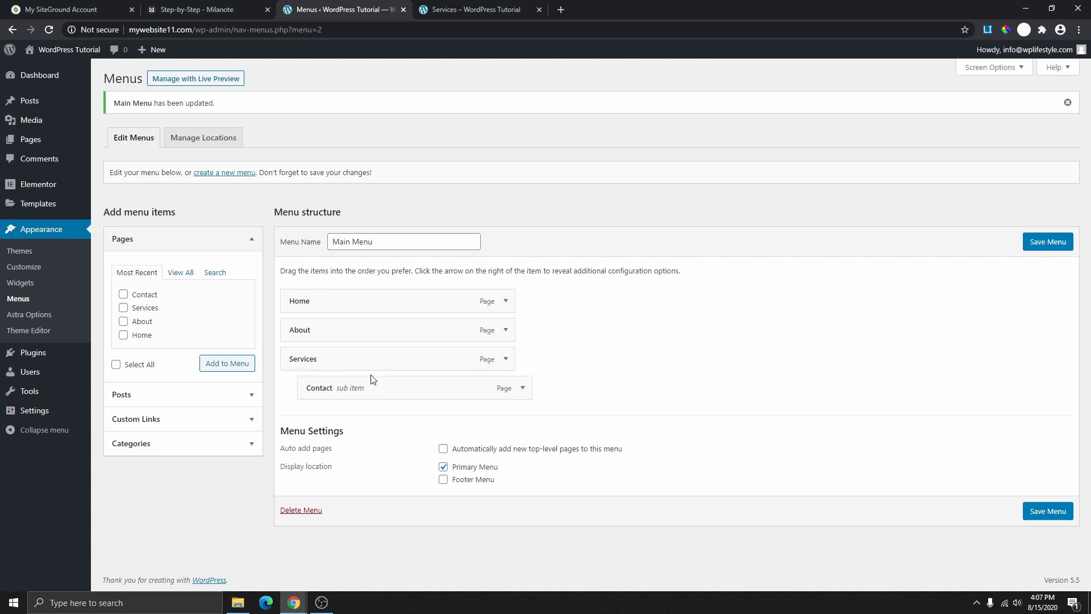
pyautogui.click(1038, 250)
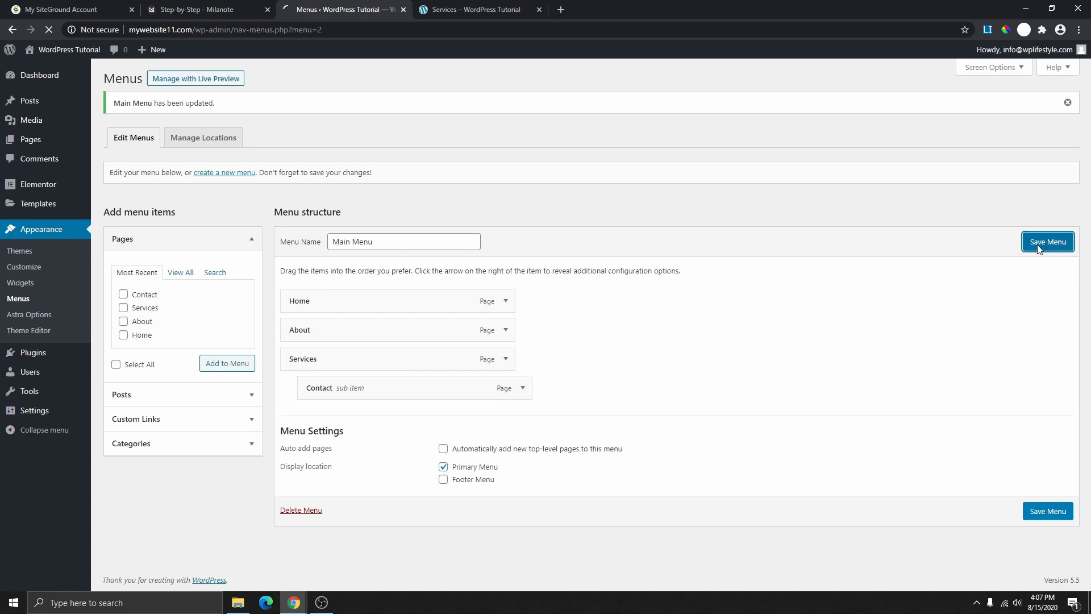
pyautogui.click(476, 10)
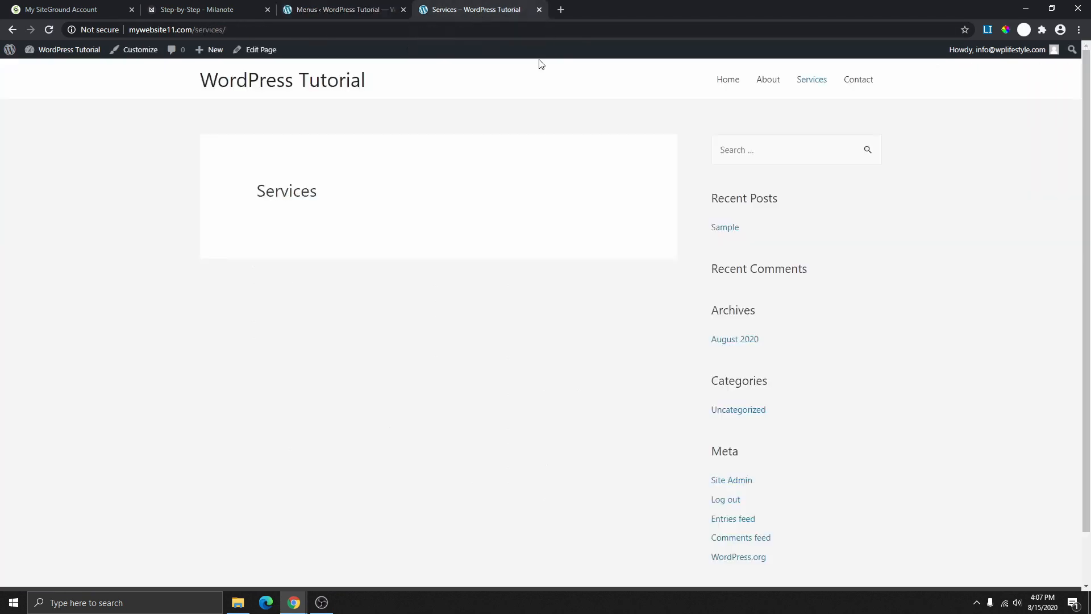
pyautogui.click(50, 30)
pyautogui.moveTo(851, 116)
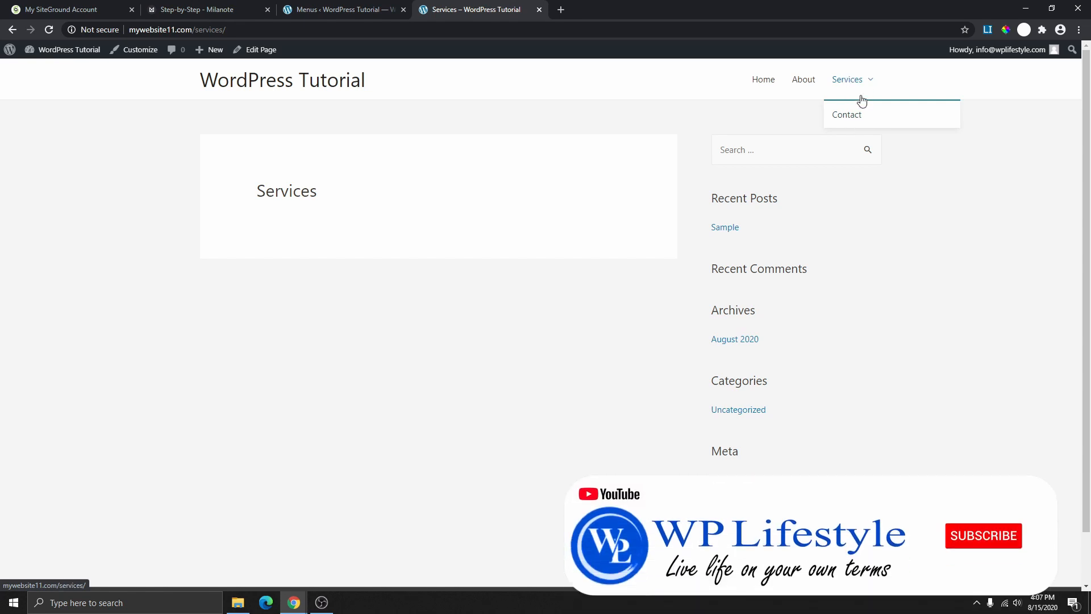
pyautogui.click(332, 9)
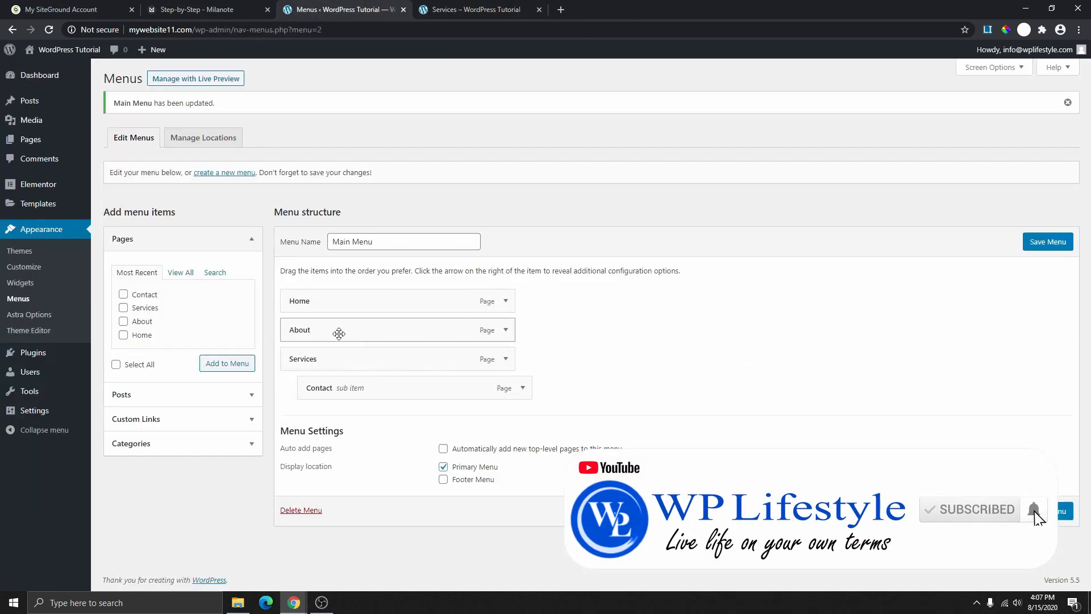
# - Nest About under Services below Contact, save, and check the dropdown on the live site
pyautogui.moveTo(339, 334); pyautogui.dragTo(373, 392)
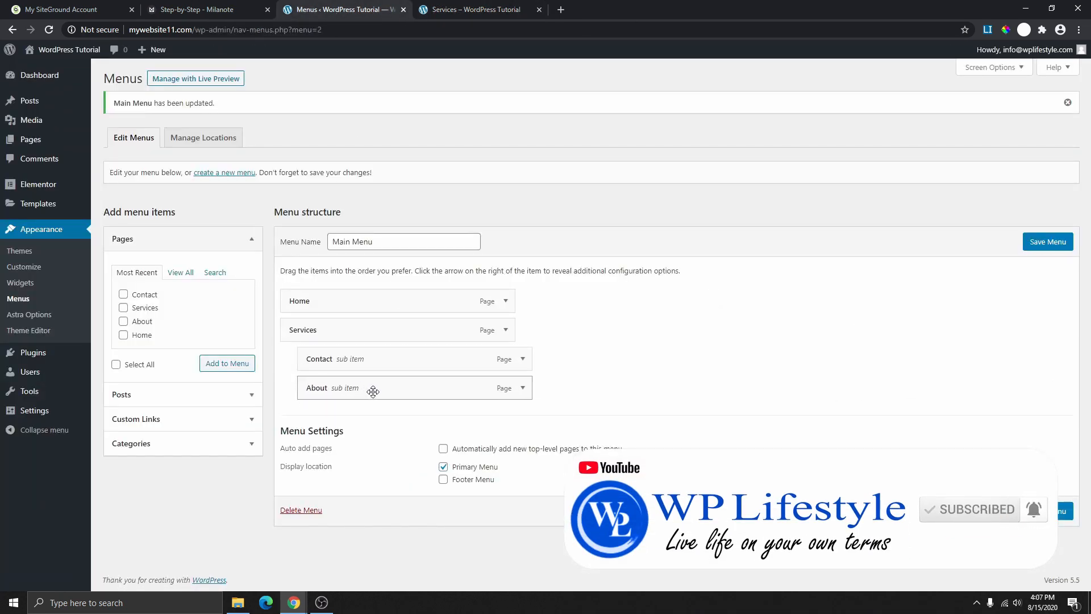
pyautogui.click(1049, 241)
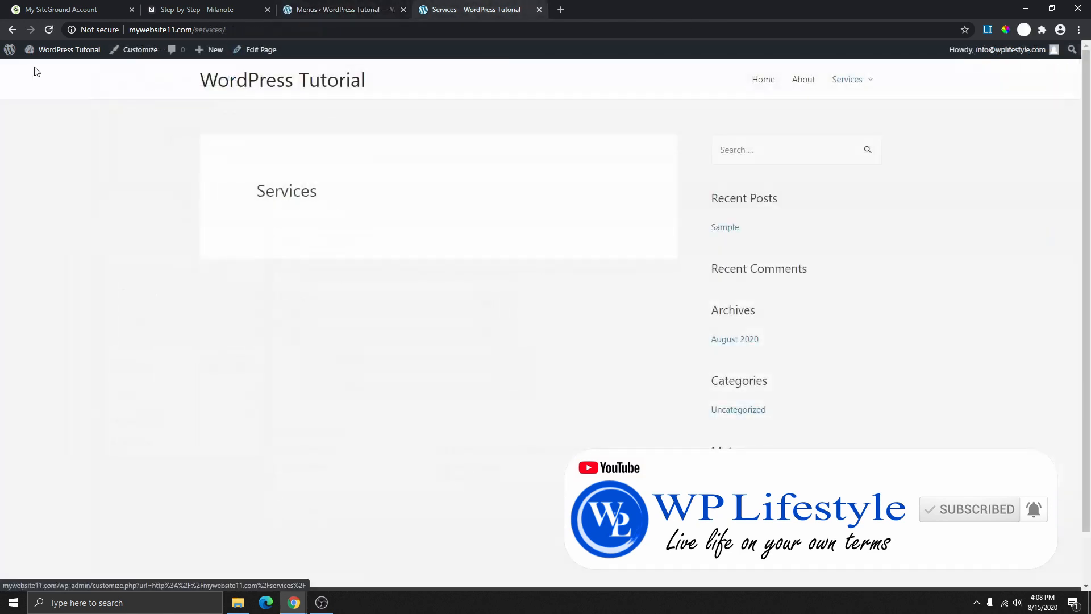
pyautogui.click(48, 29)
pyautogui.moveTo(851, 81)
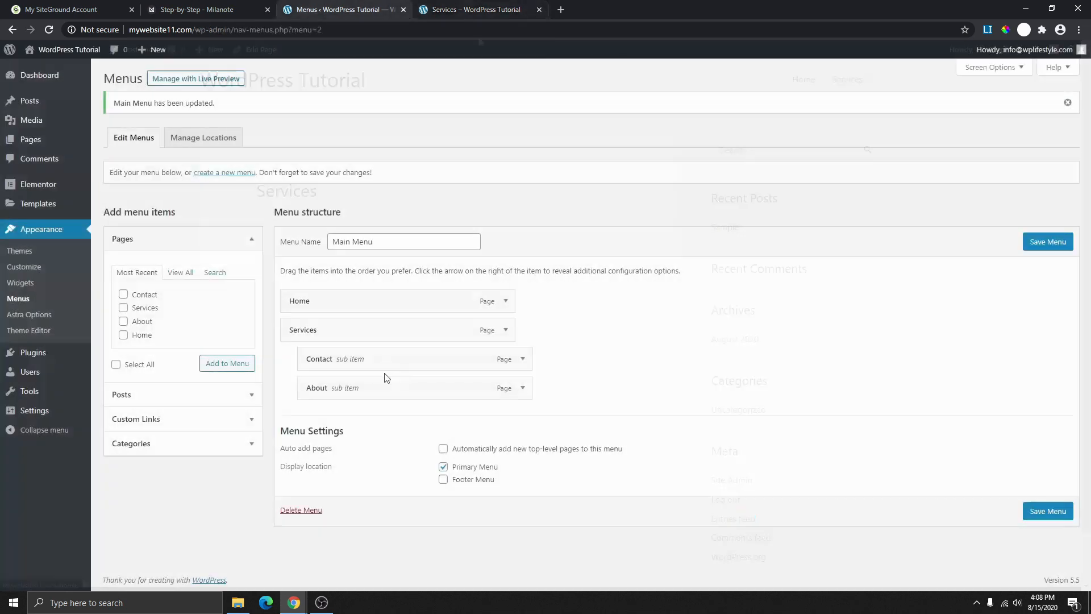
# - Move About and Contact back to top level, save, and reload the site to confirm a flat menu
pyautogui.moveTo(351, 361); pyautogui.dragTo(320, 333)
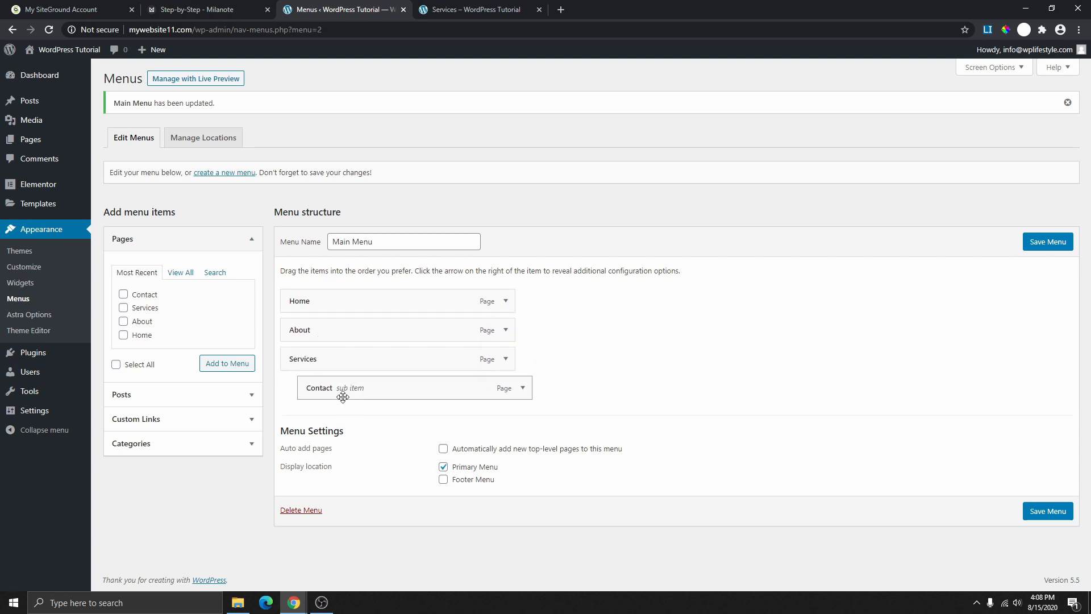
pyautogui.moveTo(307, 395)
pyautogui.mouseDown()
pyautogui.moveTo(331, 402)
pyautogui.moveTo(322, 392)
pyautogui.mouseUp()
pyautogui.click(1058, 248)
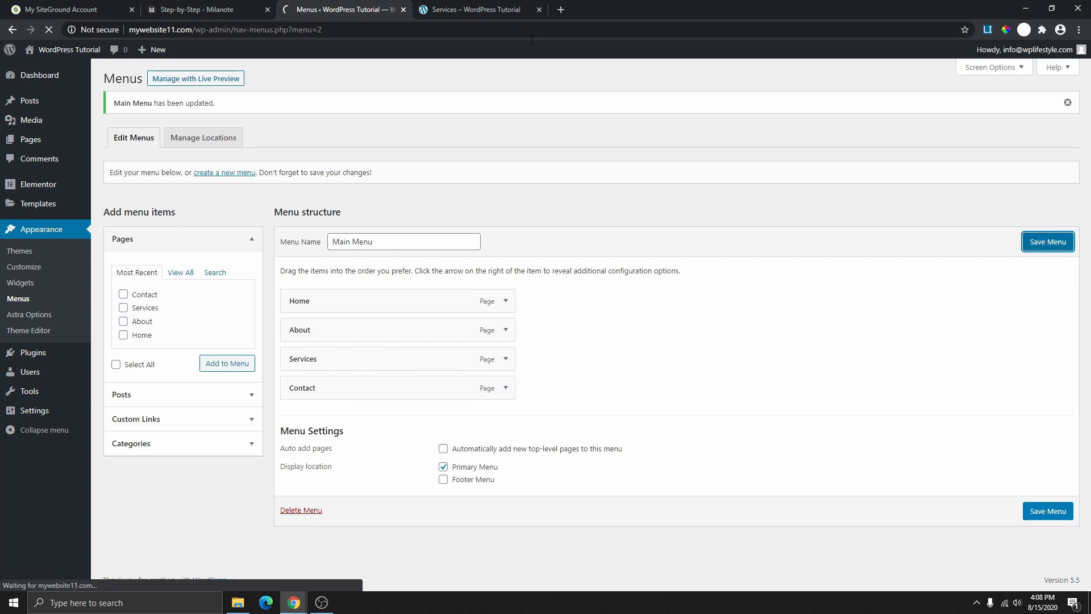
pyautogui.click(478, 9)
pyautogui.click(49, 30)
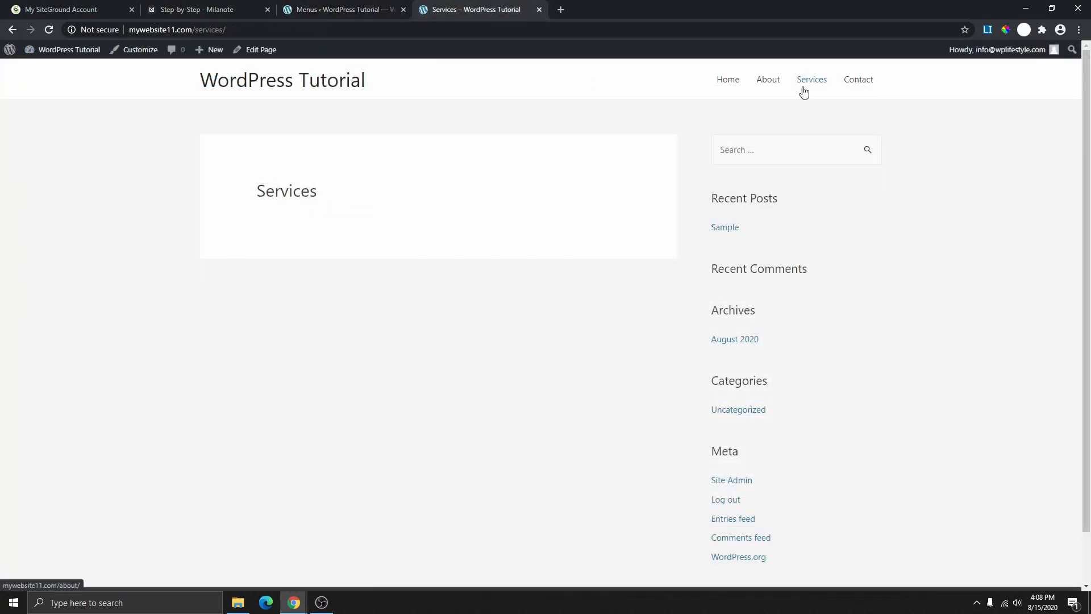
# - Tick SSL certificate on the Milanote checklist, then view the WordPress site's Not secure connection warning
pyautogui.scroll(1, 865, 97)
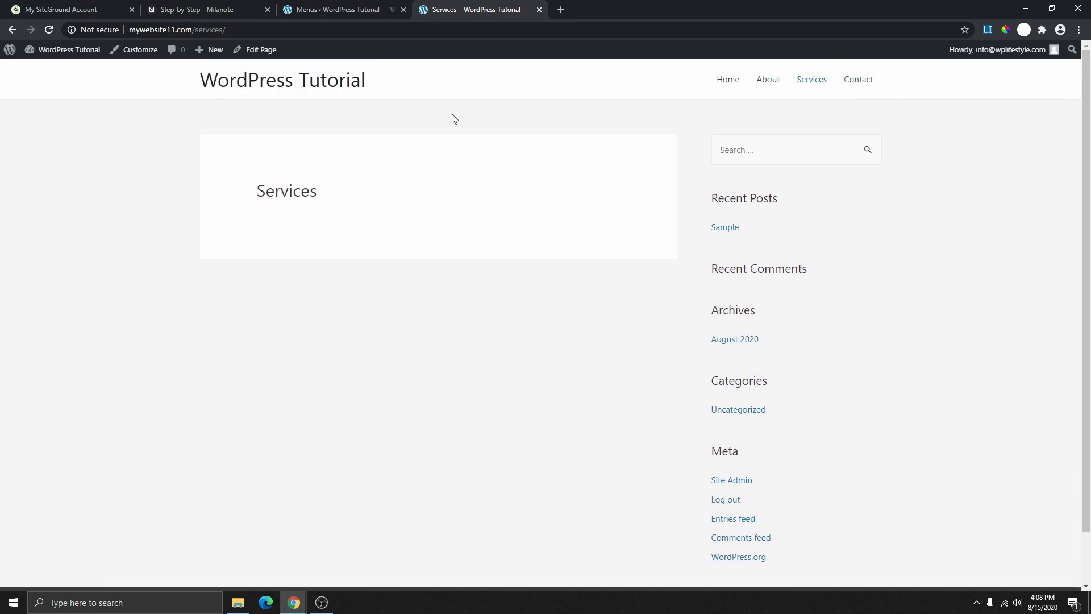
pyautogui.click(208, 9)
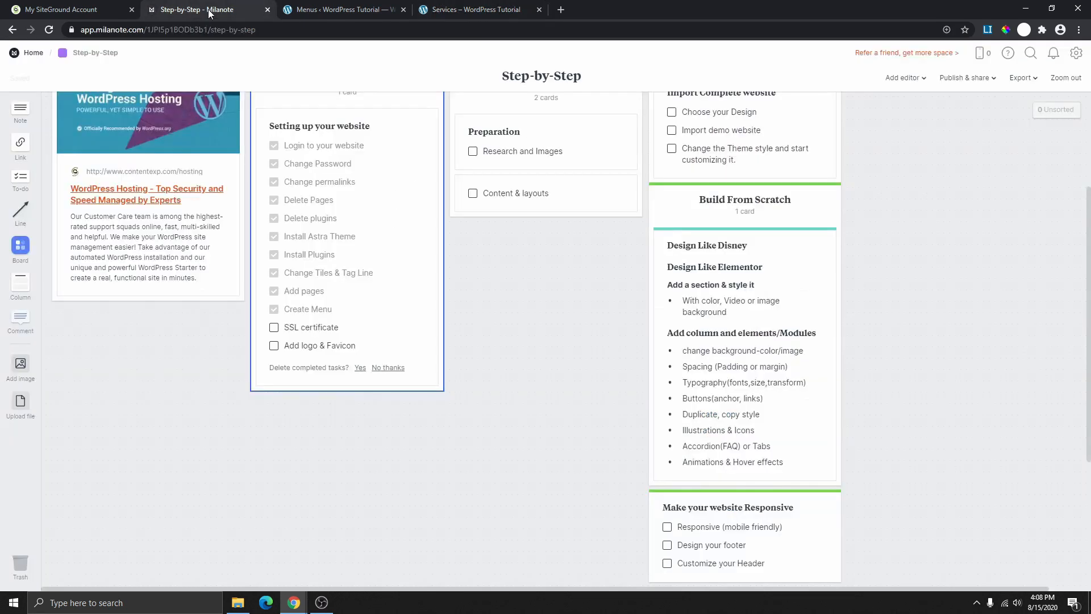
pyautogui.click(274, 328)
pyautogui.click(358, 13)
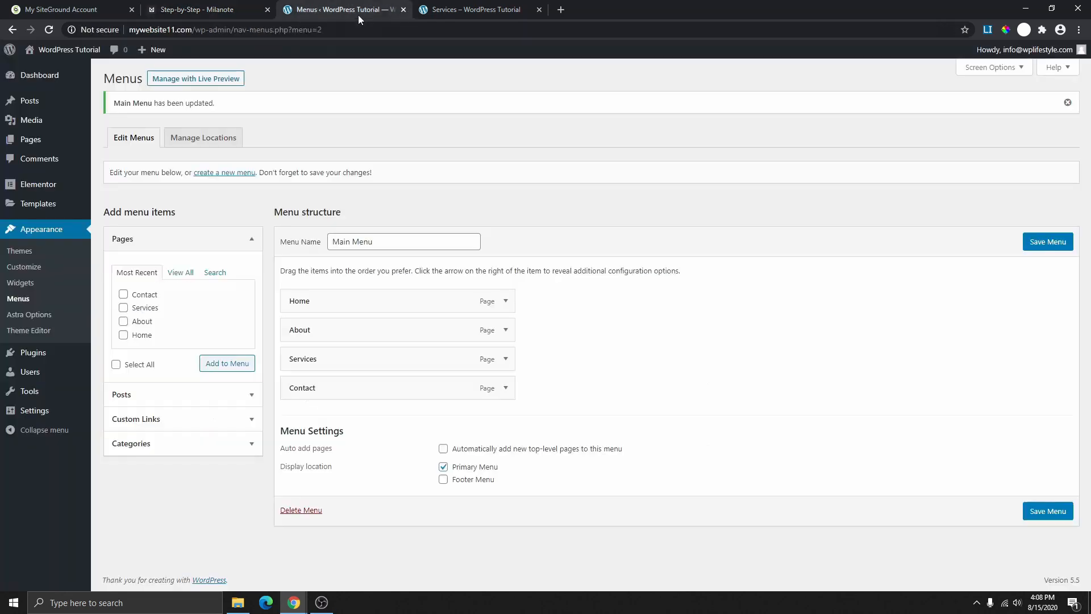
pyautogui.click(101, 28)
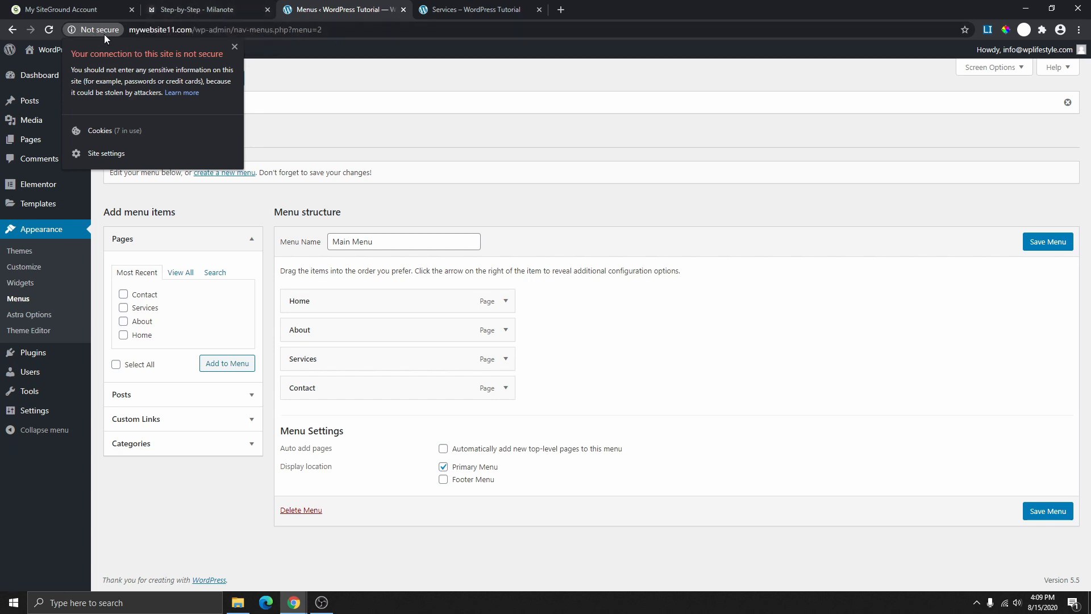
# - Dismiss SiteGround's lock popup and open Site Tools for mywebsite11.com from the Websites list
pyautogui.click(66, 12)
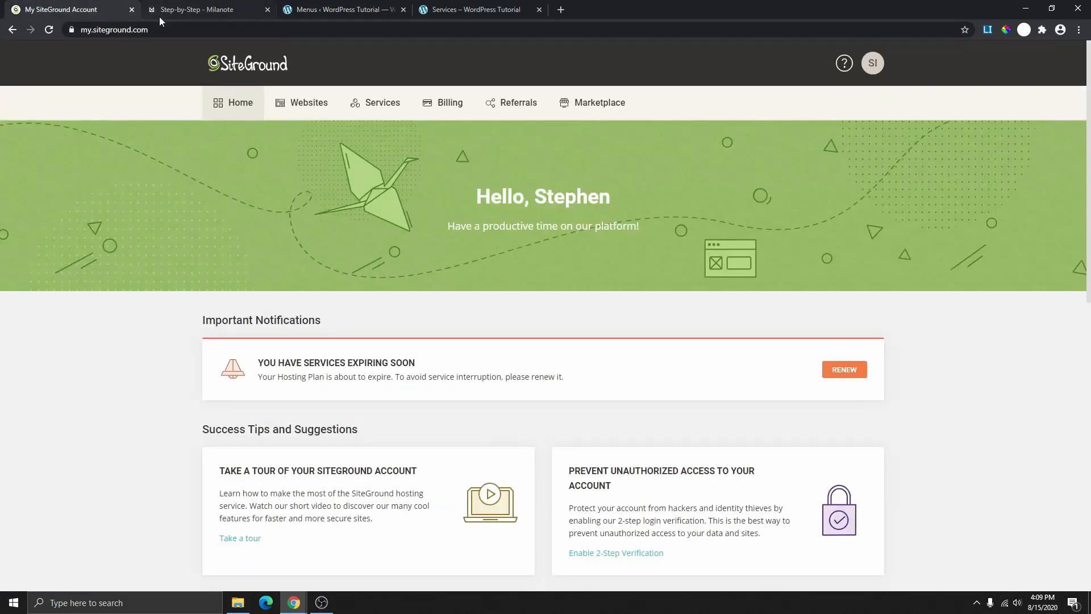
pyautogui.click(73, 30)
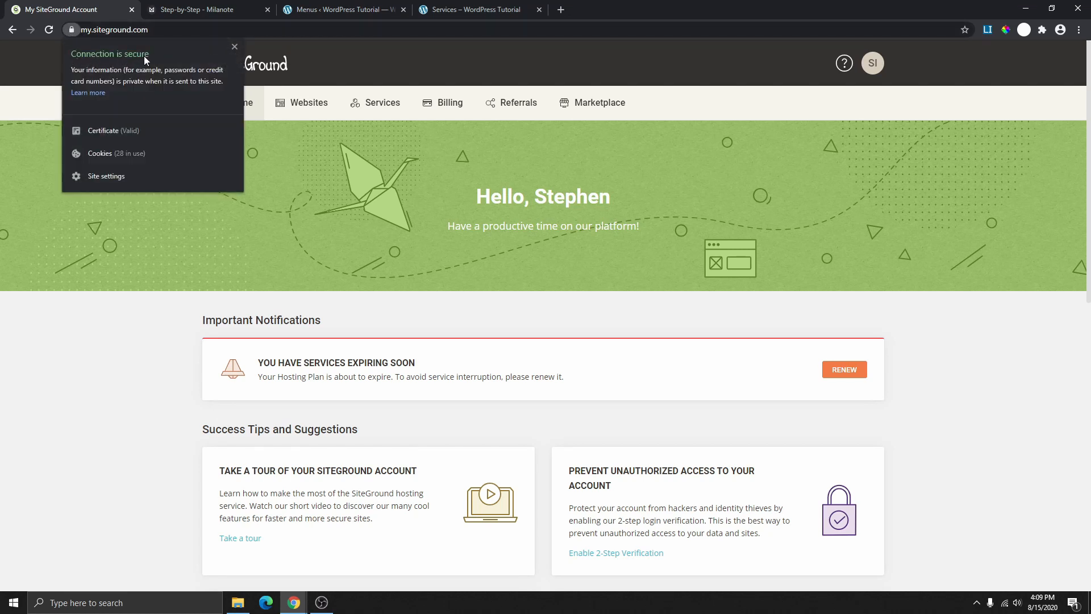
pyautogui.press('Escape')
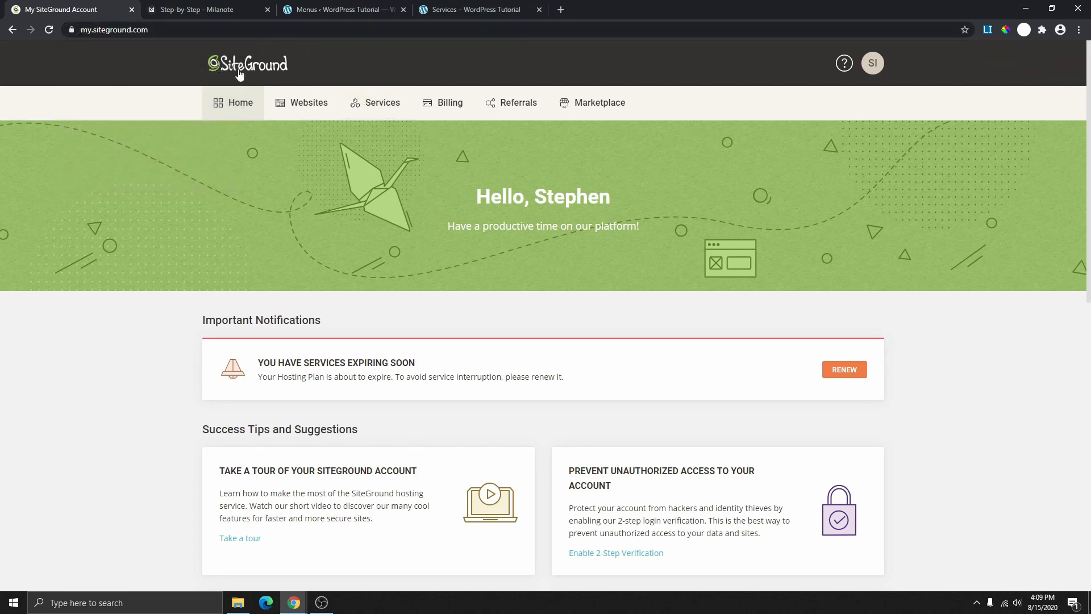
pyautogui.click(307, 106)
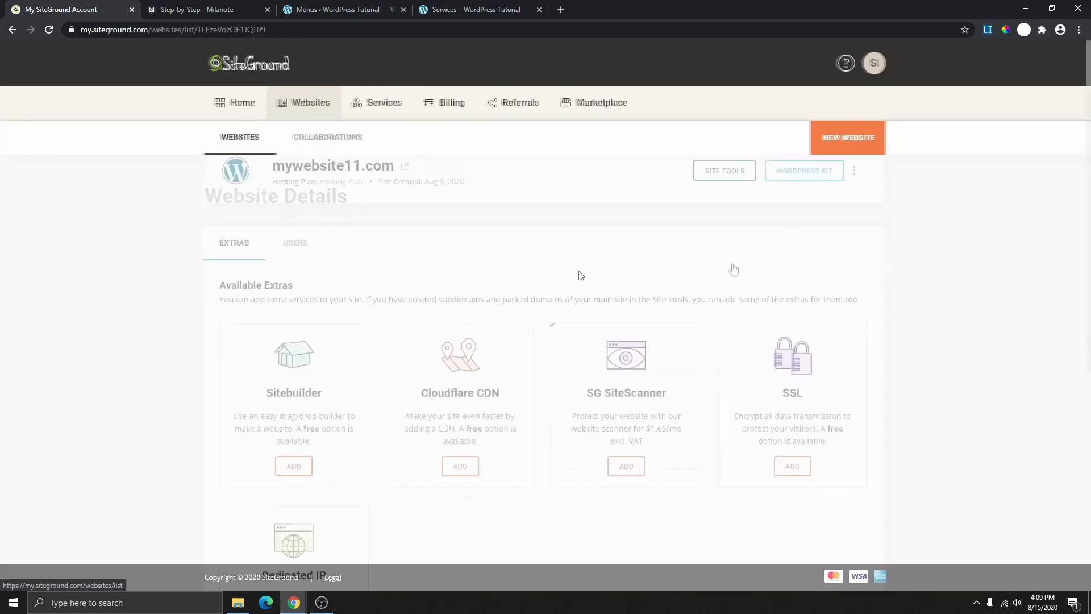
pyautogui.scroll(2, 734, 261)
pyautogui.click(726, 258)
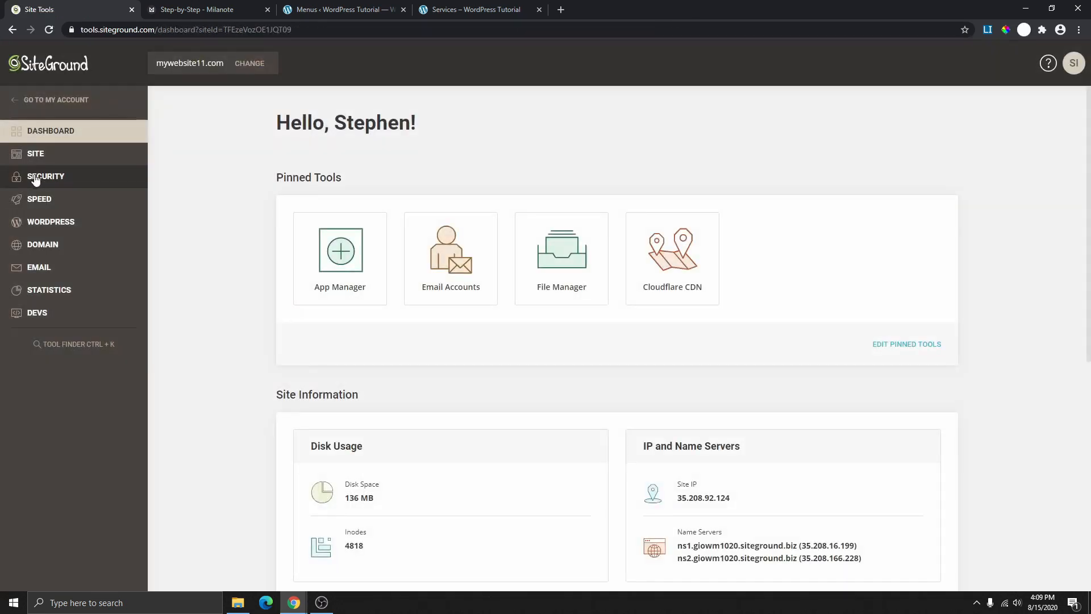
# - Open the SSL Manager under Security for mywebsite11.com
pyautogui.click(42, 180)
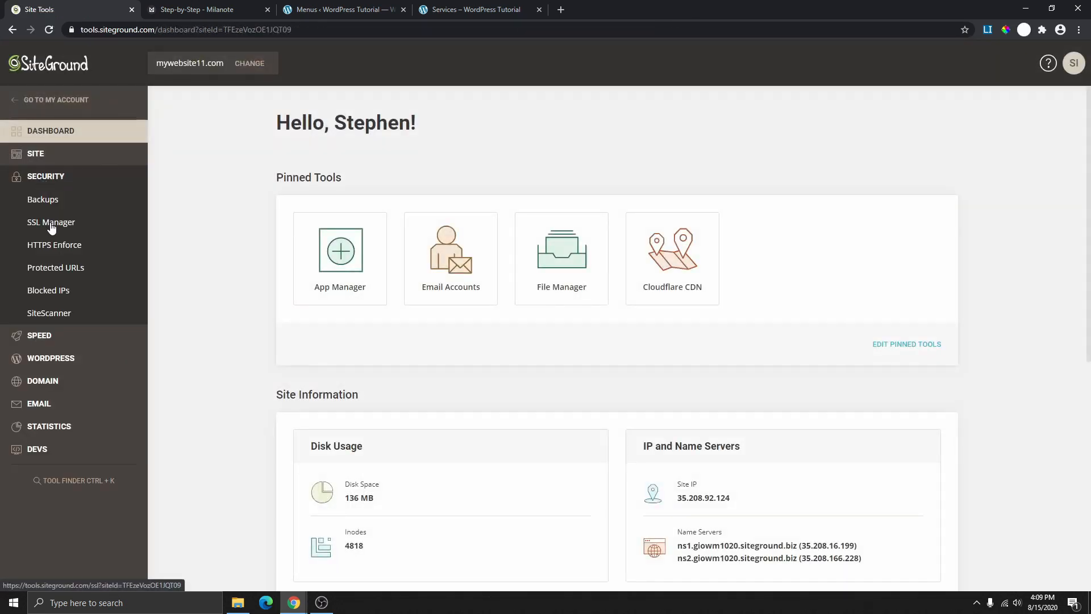
pyautogui.click(51, 227)
pyautogui.scroll(-2, 441, 275)
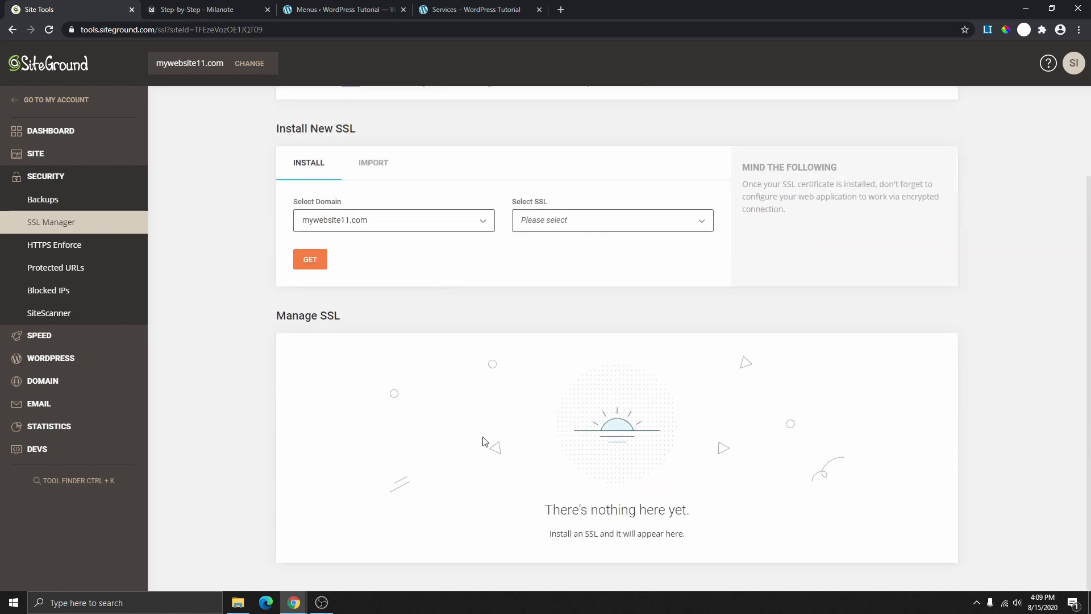
pyautogui.scroll(2, 657, 483)
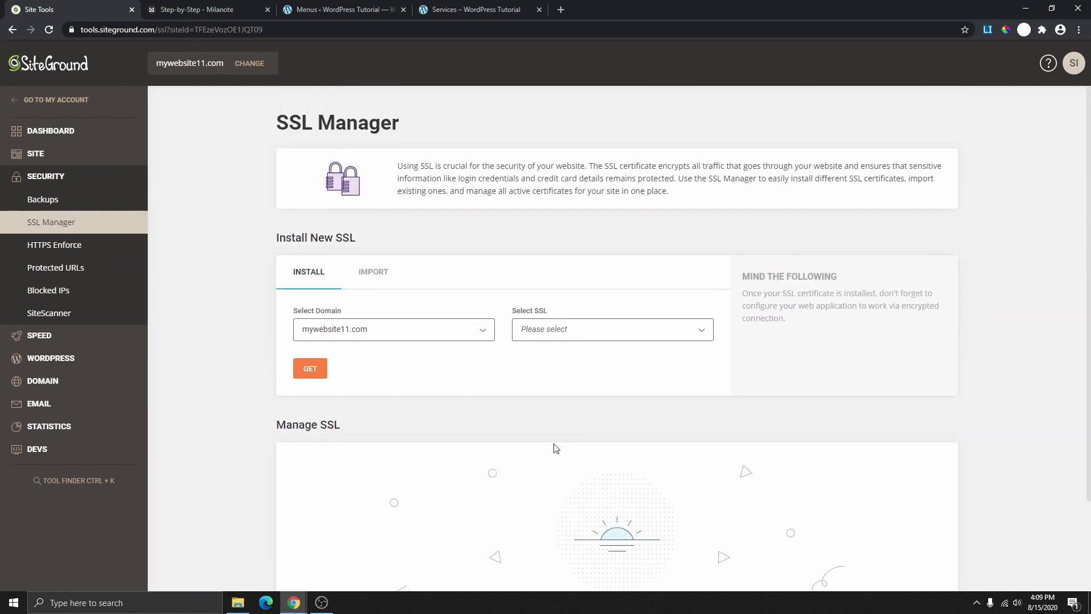
# - Get a Let's Encrypt certificate for mywebsite11.com and highlight the installation confirmation
pyautogui.click(415, 331)
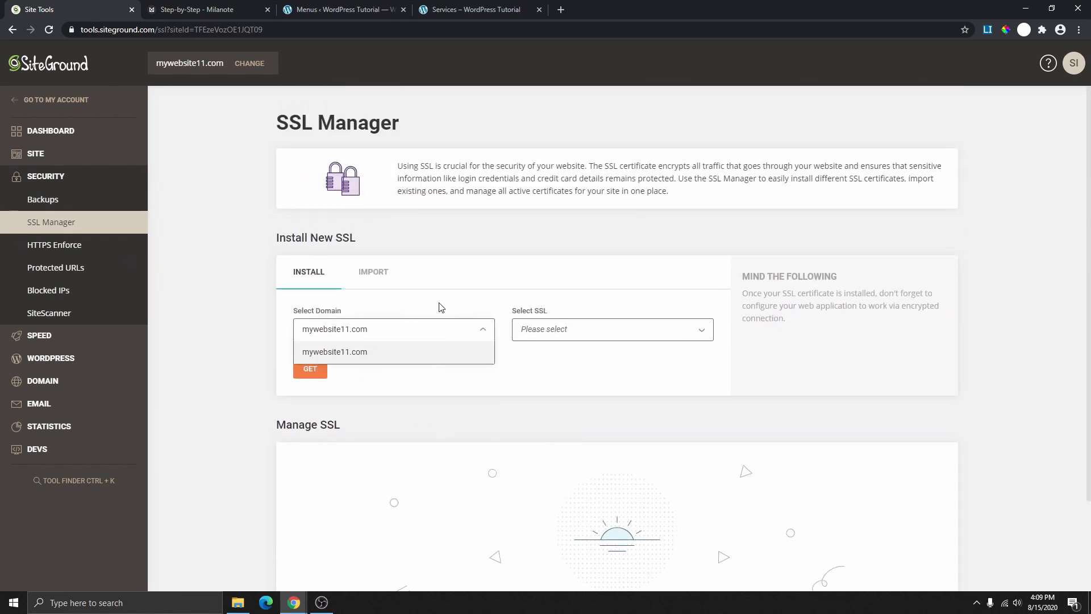
pyautogui.click(465, 297)
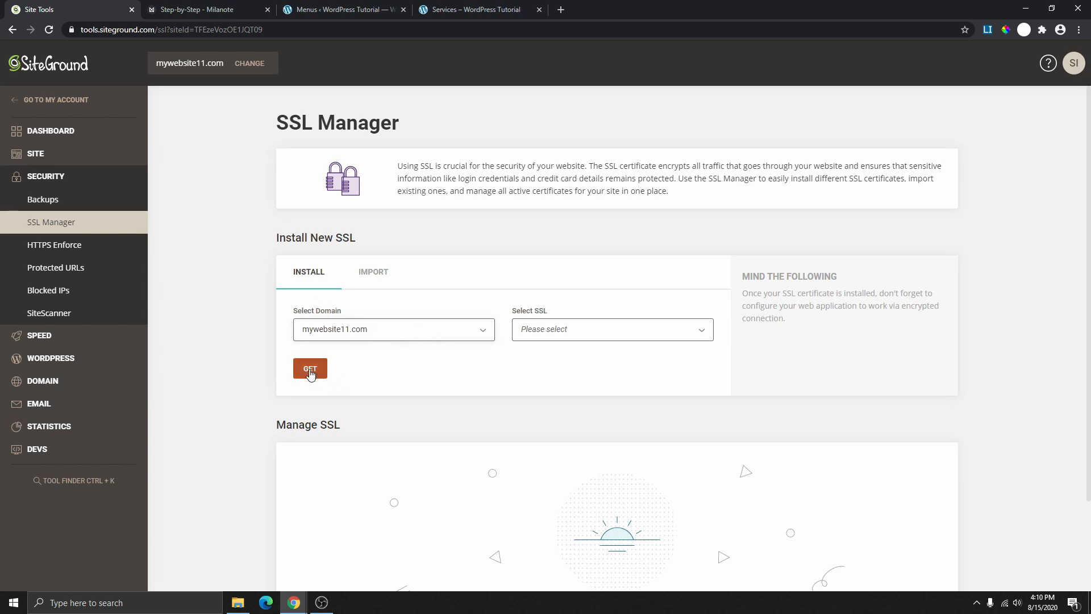
pyautogui.click(618, 332)
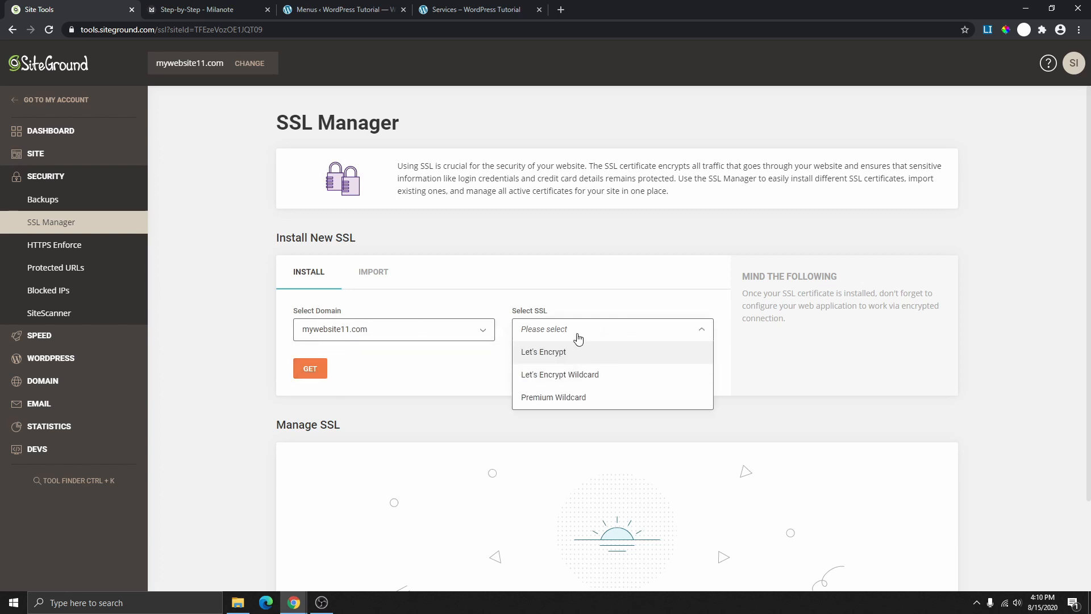
pyautogui.click(555, 354)
pyautogui.click(309, 376)
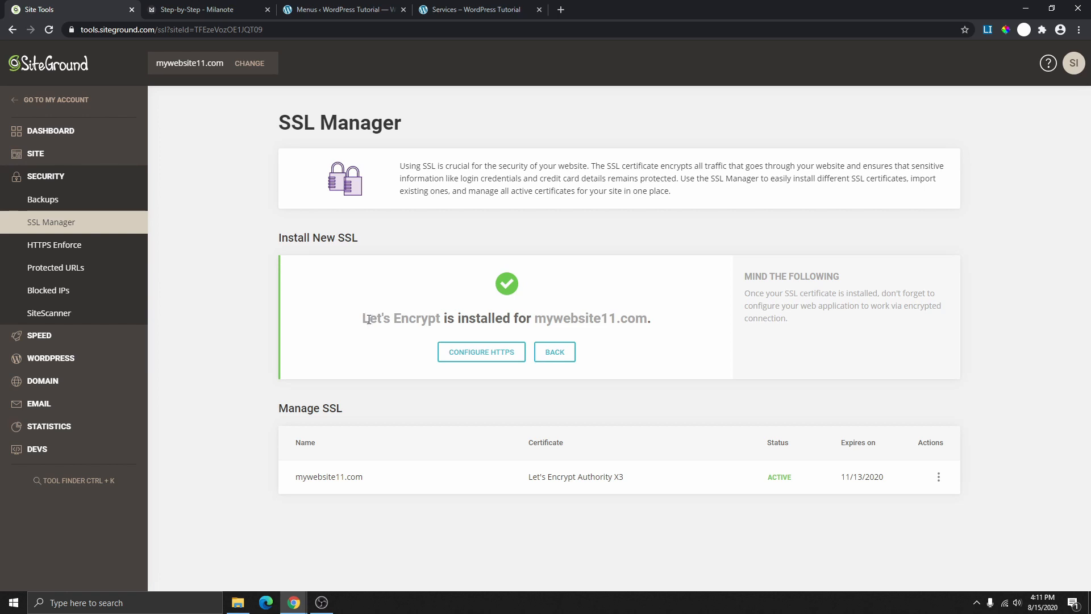
pyautogui.moveTo(364, 319); pyautogui.dragTo(547, 307)
pyautogui.moveTo(631, 312); pyautogui.dragTo(654, 319)
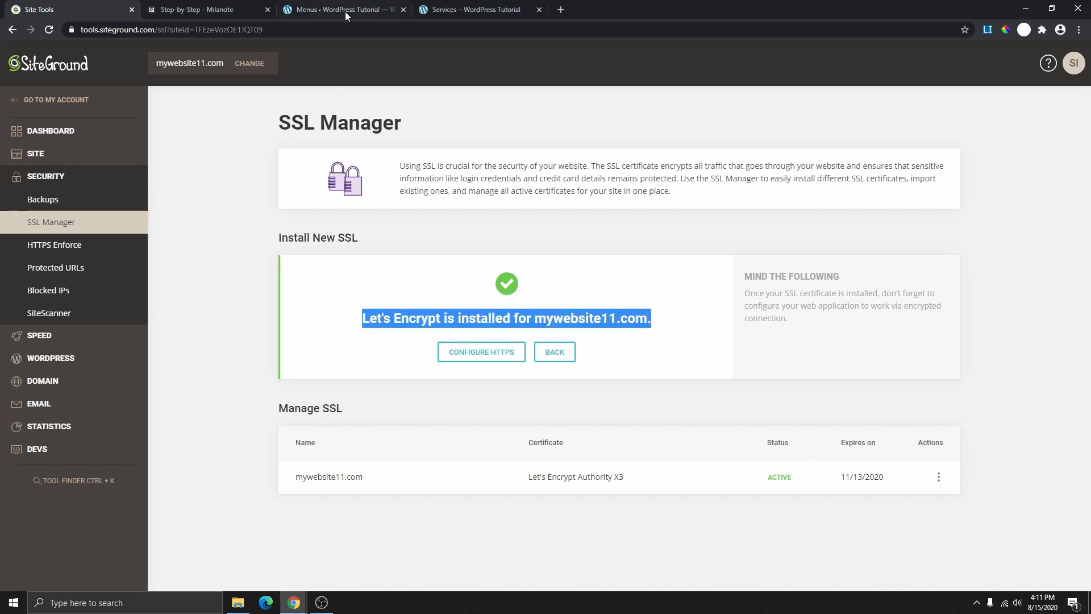
# - Reload WordPress to see it's still not secure, then open the certificate's Actions menu in SSL Manager
pyautogui.click(374, 12)
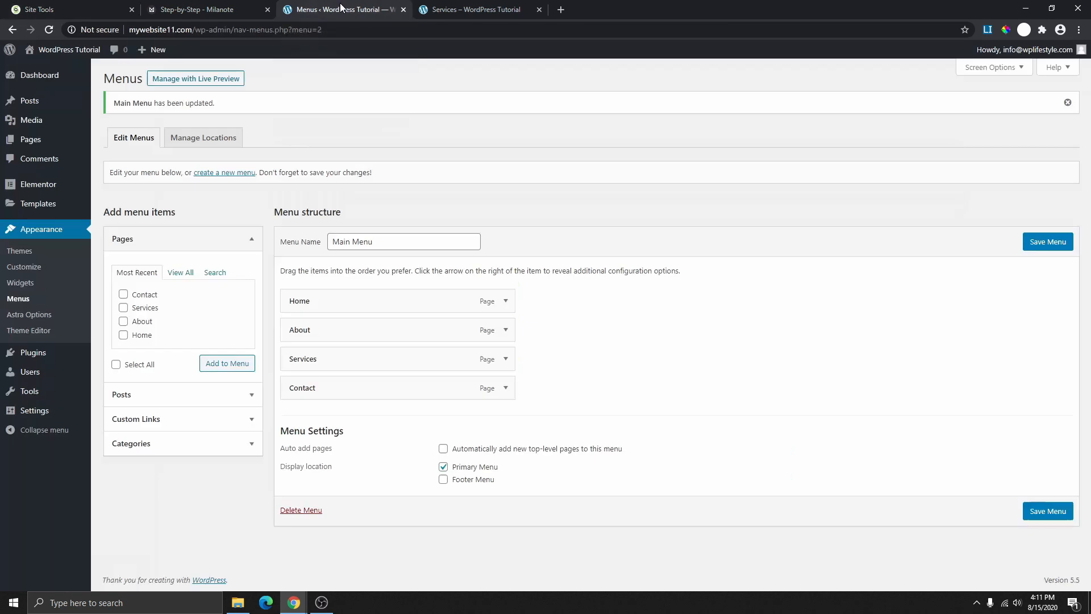
pyautogui.click(47, 31)
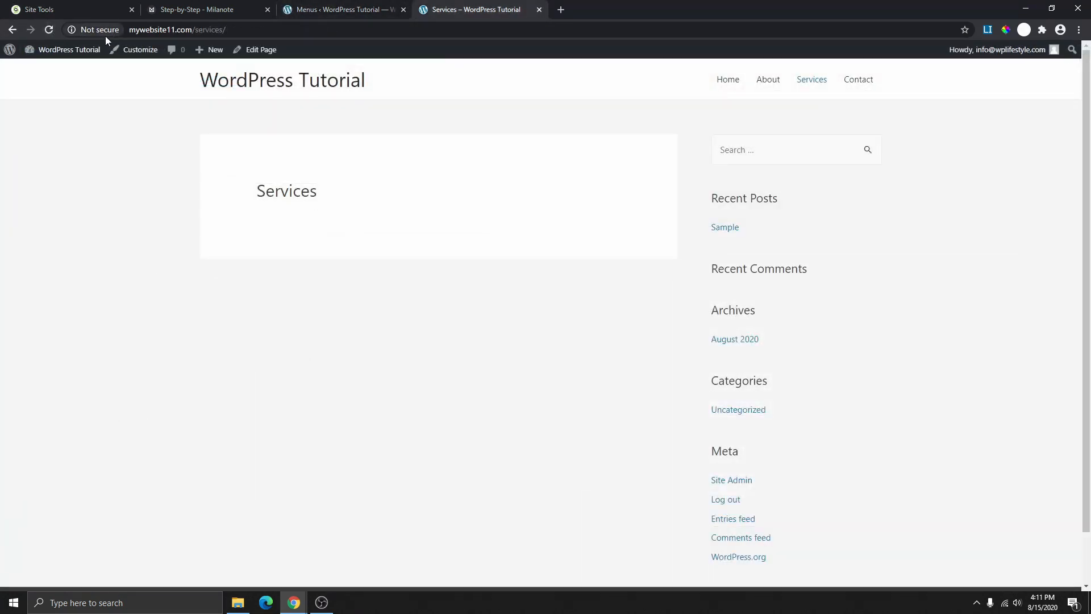
pyautogui.click(112, 34)
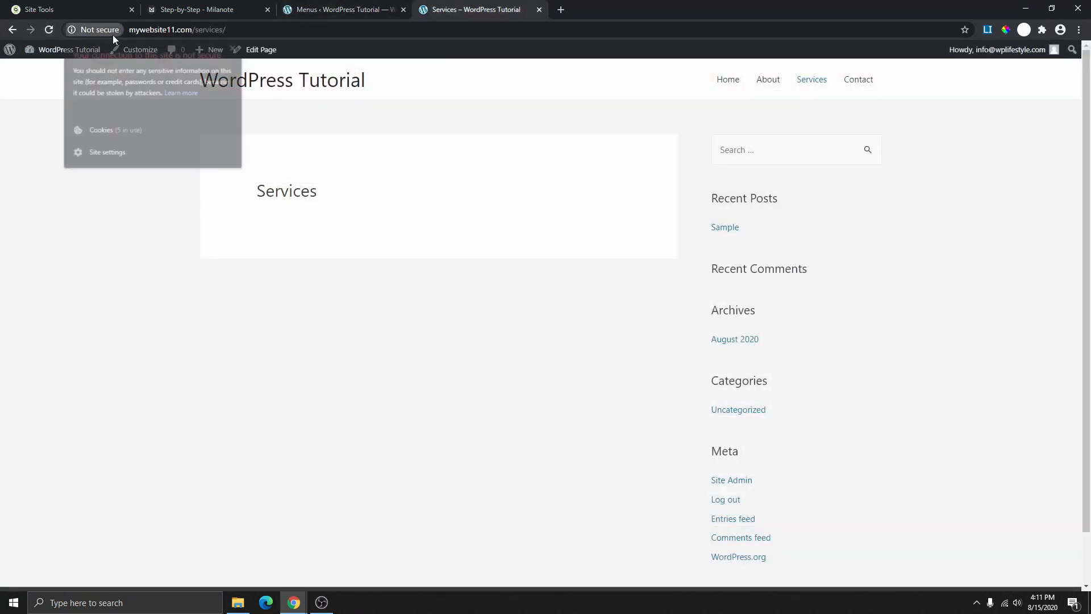
pyautogui.click(57, 9)
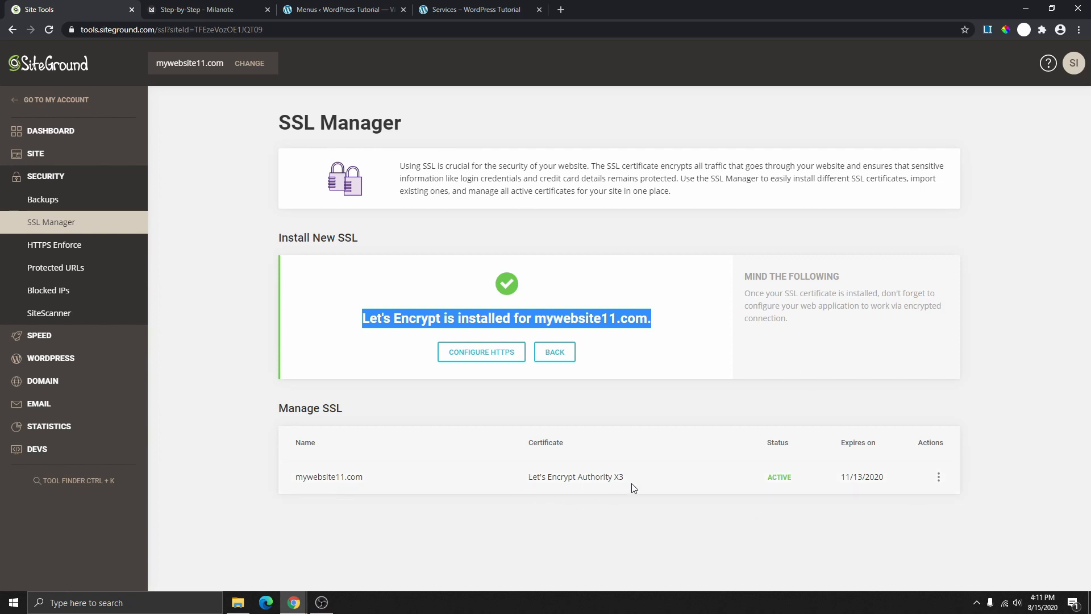
pyautogui.click(939, 479)
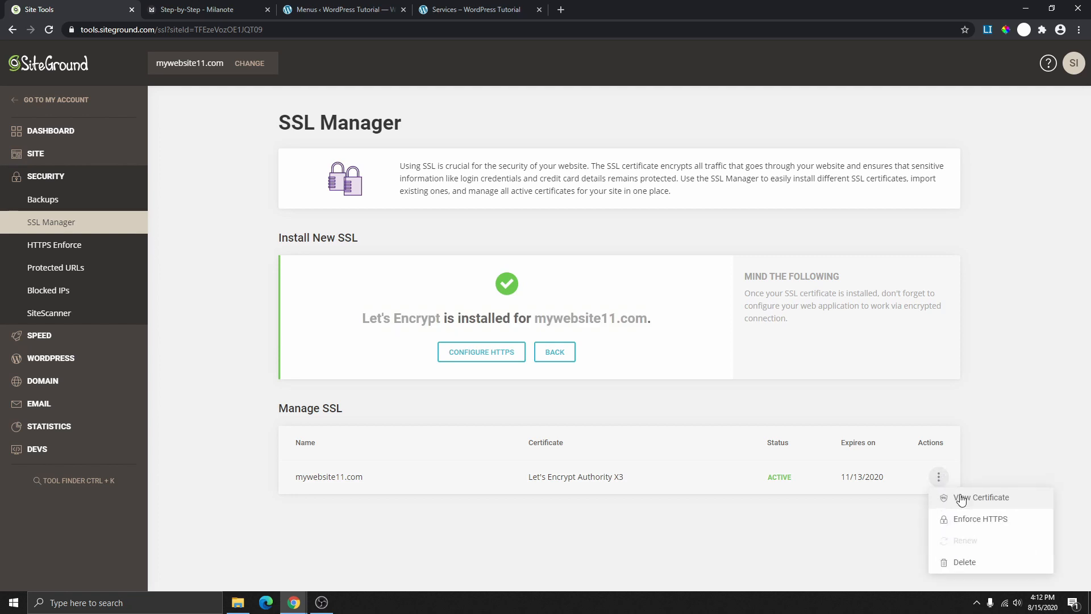
# - Switch on HTTPS Enforce for mywebsite11.com and go back to the site's Services page
pyautogui.click(981, 526)
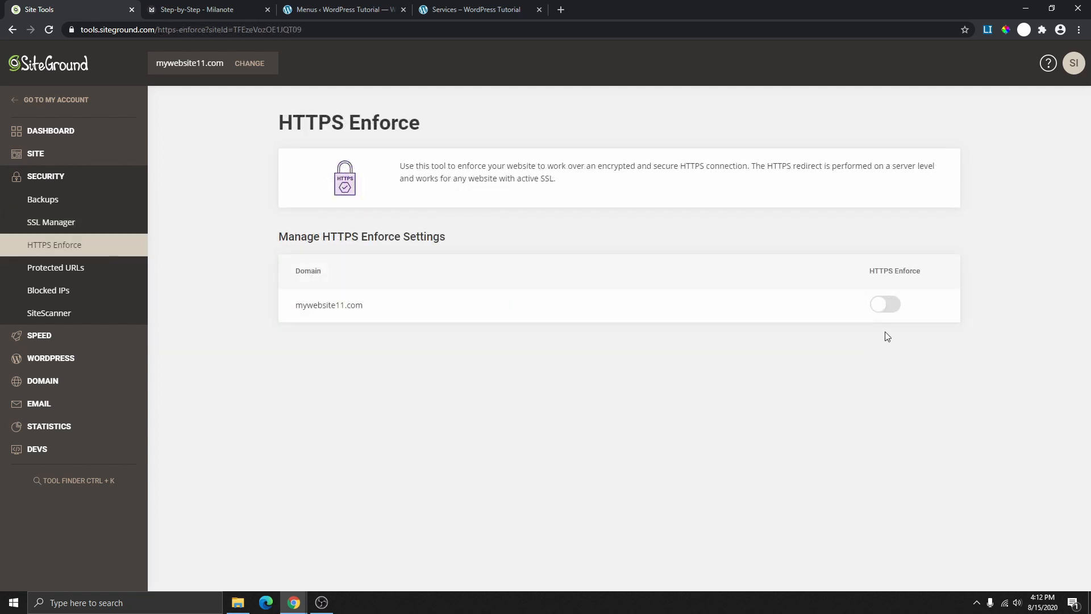
pyautogui.click(890, 305)
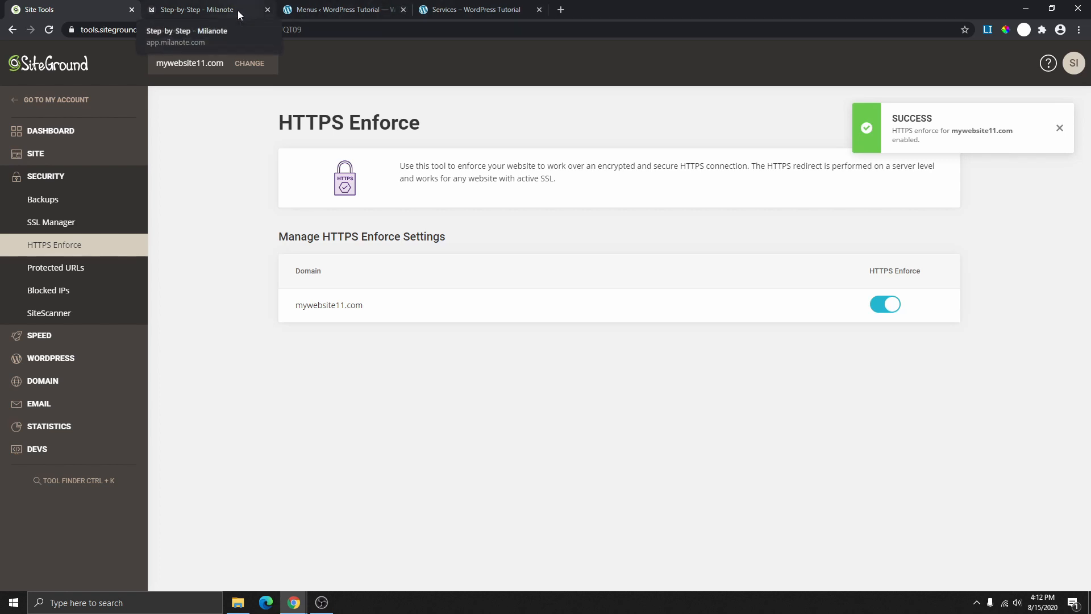
pyautogui.click(476, 12)
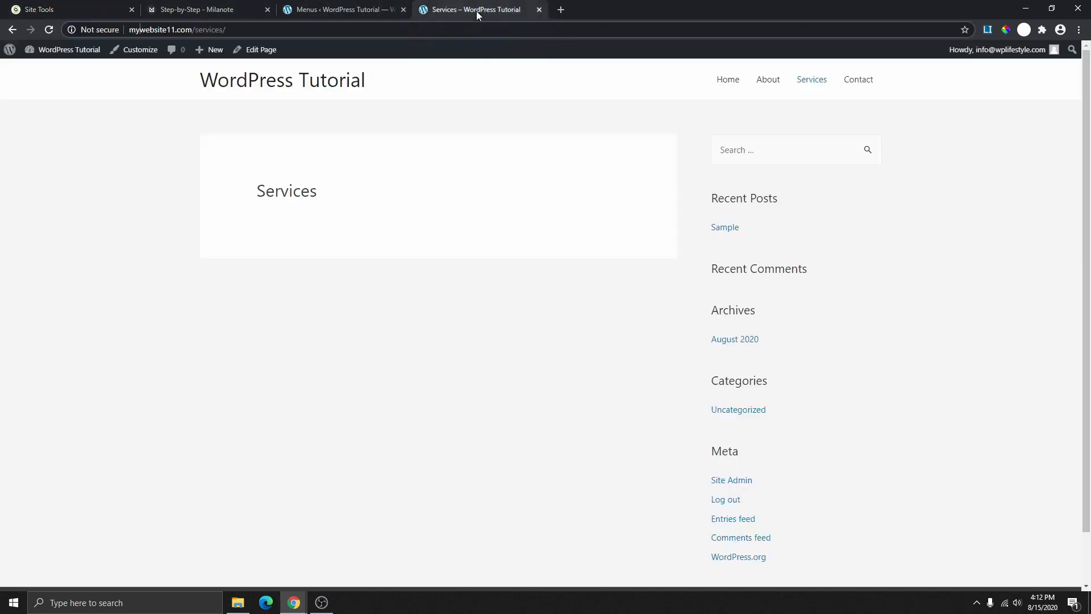
# - Reload the Services page, confirm 'Connection is secure', and return to the Step-by-Step board
pyautogui.click(49, 31)
pyautogui.click(72, 30)
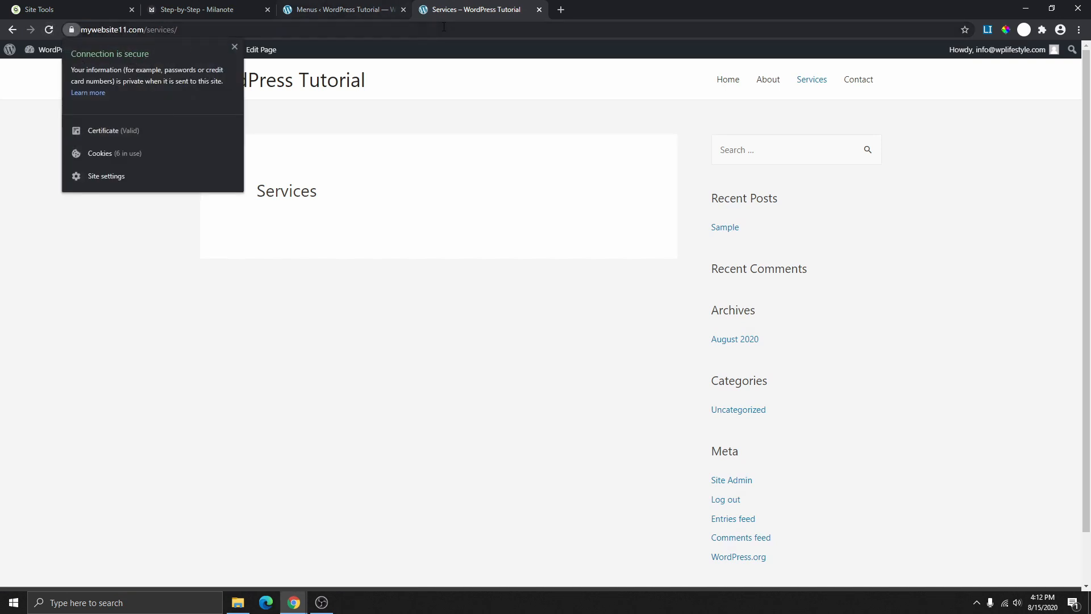
pyautogui.click(239, 8)
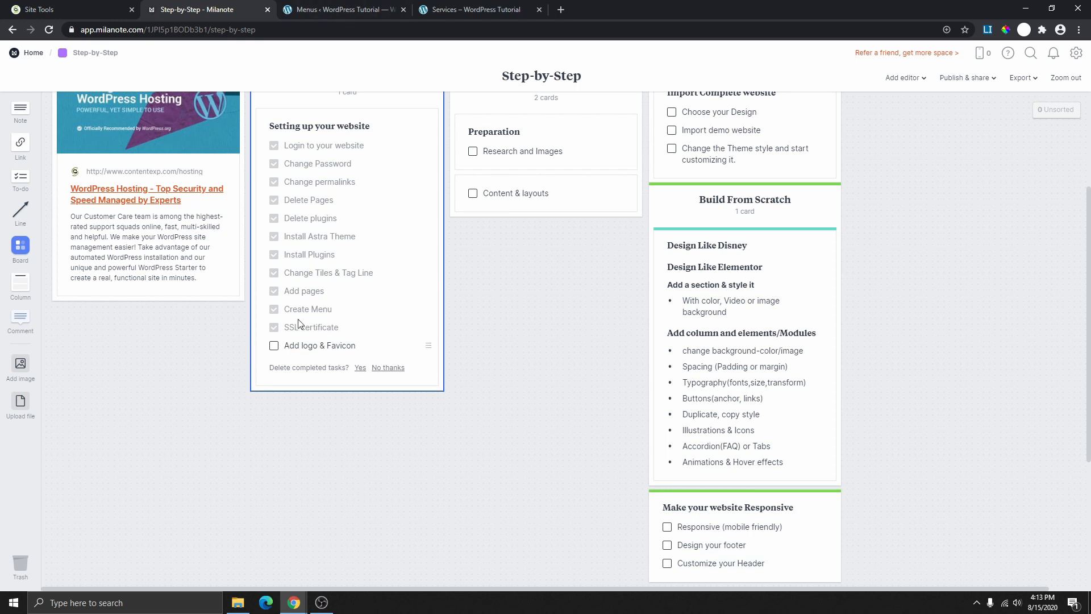
# - Look over the live site's Services and Home pages
pyautogui.scroll(1, 310, 312)
pyautogui.hotkey('ctrl', 'Tab')
pyautogui.click(460, 10)
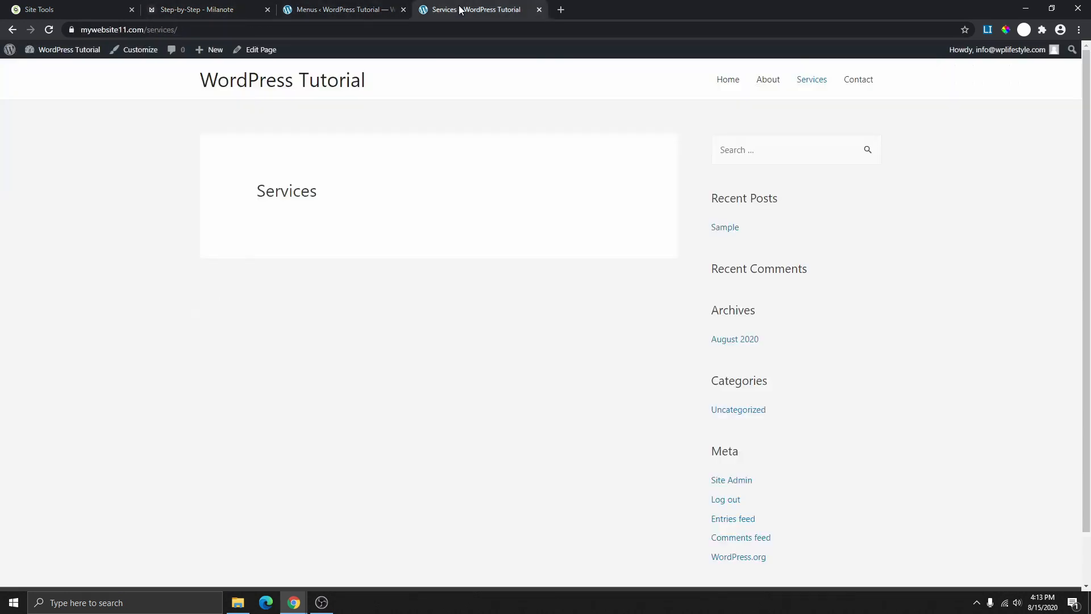
pyautogui.scroll(-1, 634, 239)
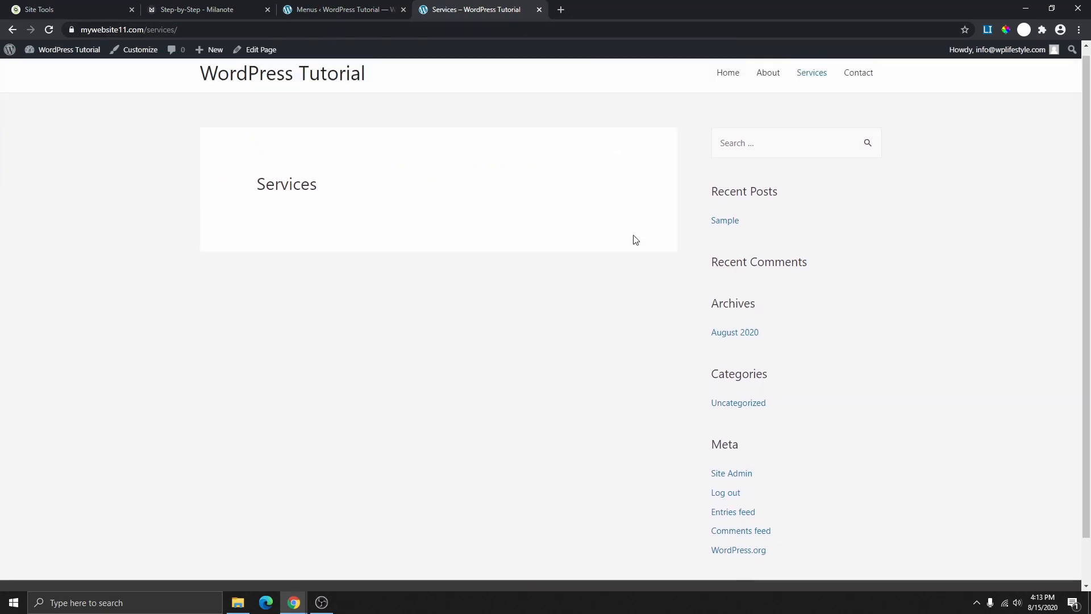
pyautogui.scroll(1, 633, 239)
pyautogui.click(726, 85)
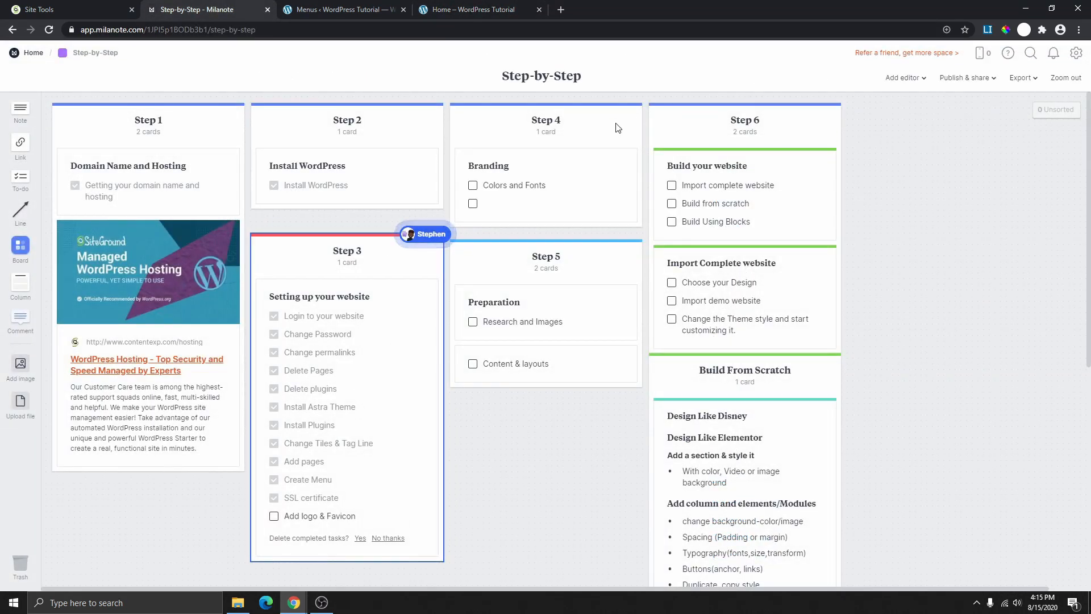
# - Tick off Colors and Fonts in the Step 4 Branding card
pyautogui.click(473, 186)
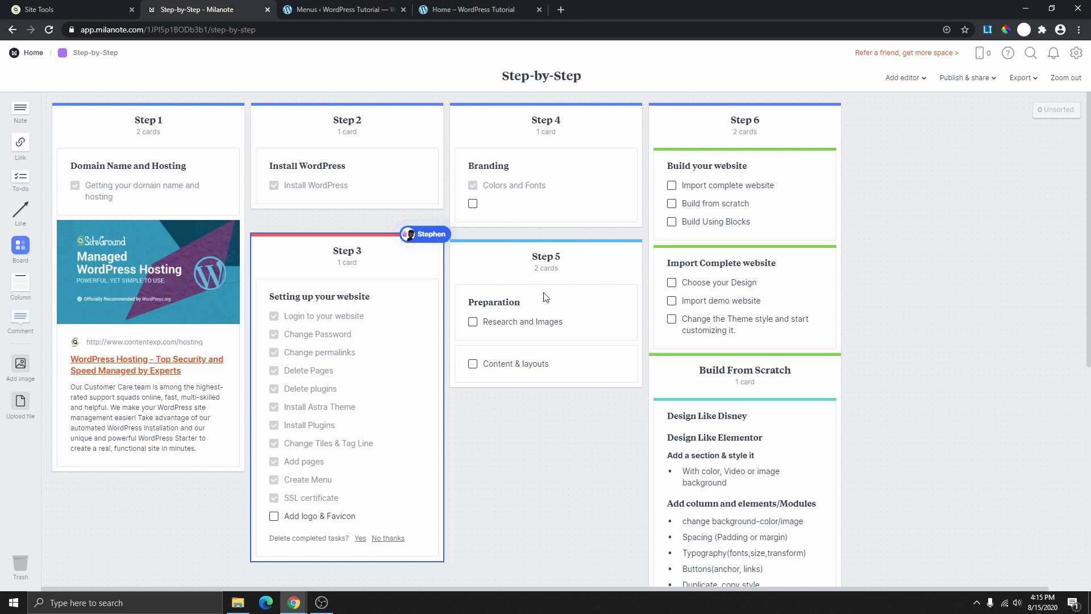
pyautogui.scroll(-4, 534, 296)
pyautogui.scroll(4, 541, 316)
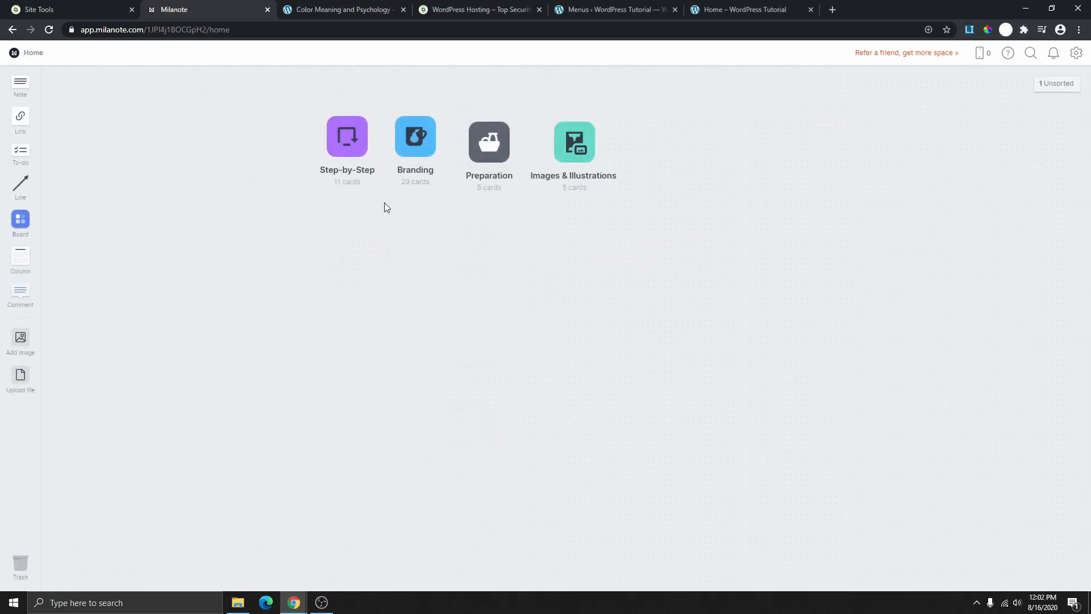
# - Open the Branding board, browse its cards, and select then deselect the 7 Steps brand identity card
pyautogui.click(418, 146)
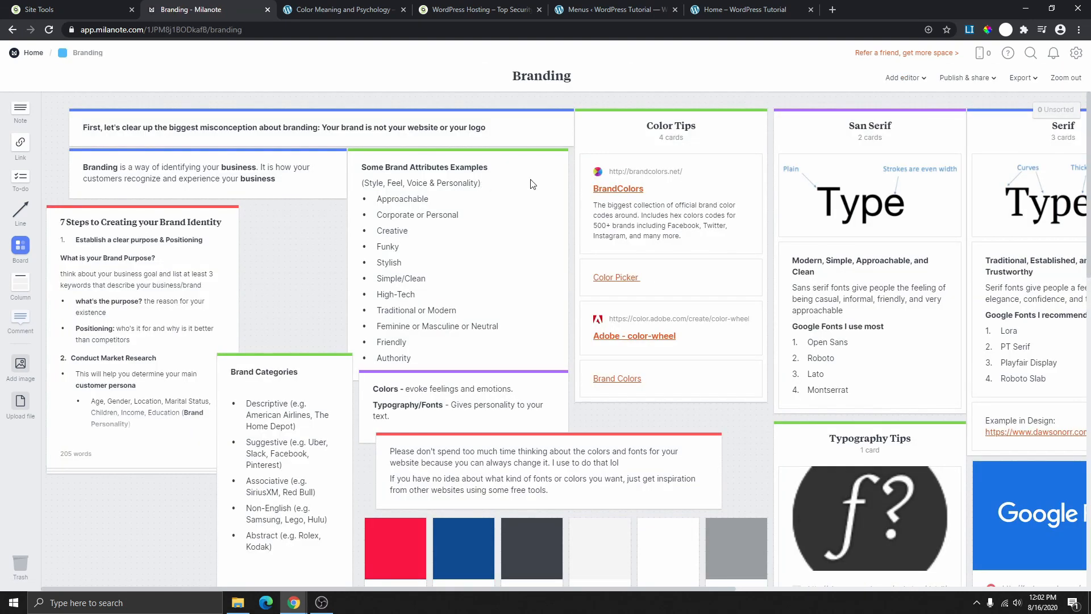
pyautogui.scroll(-9, 511, 319)
pyautogui.scroll(6, 500, 350)
pyautogui.scroll(3, 507, 334)
pyautogui.click(145, 296)
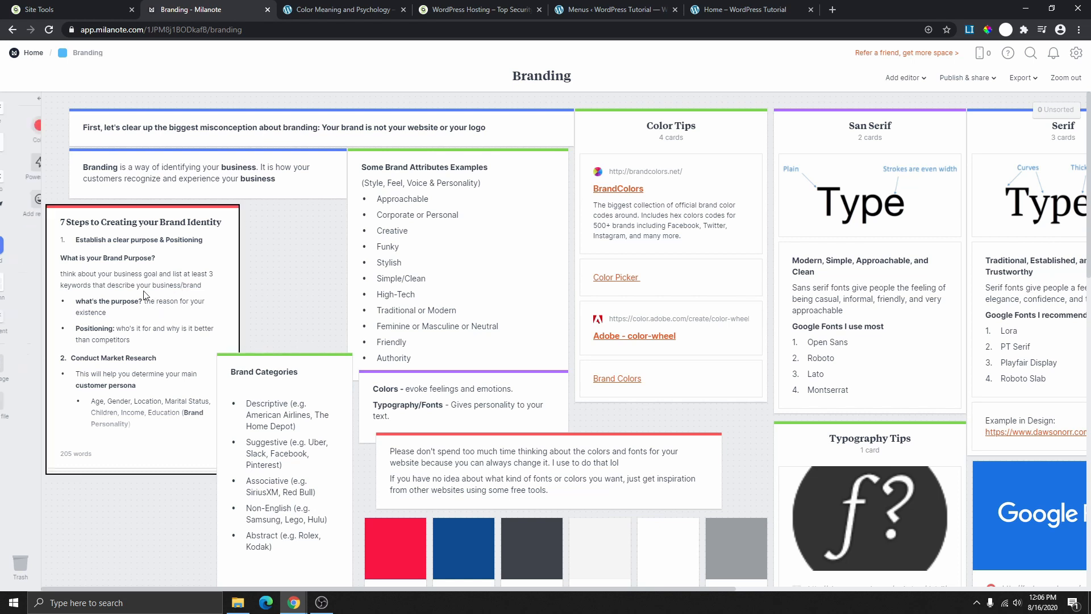
pyautogui.click(276, 271)
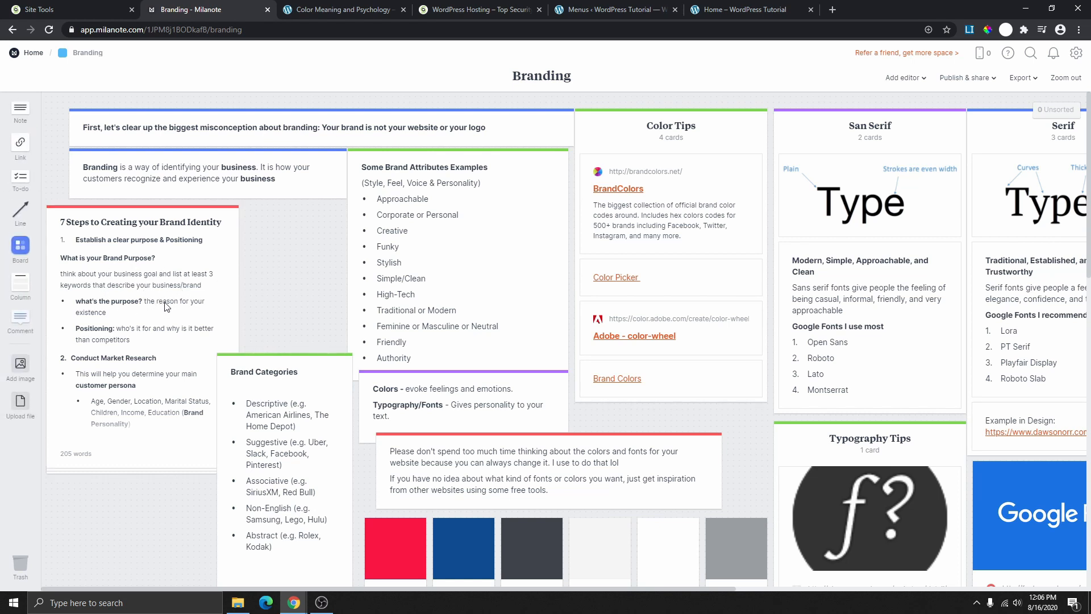
pyautogui.doubleClick(166, 307)
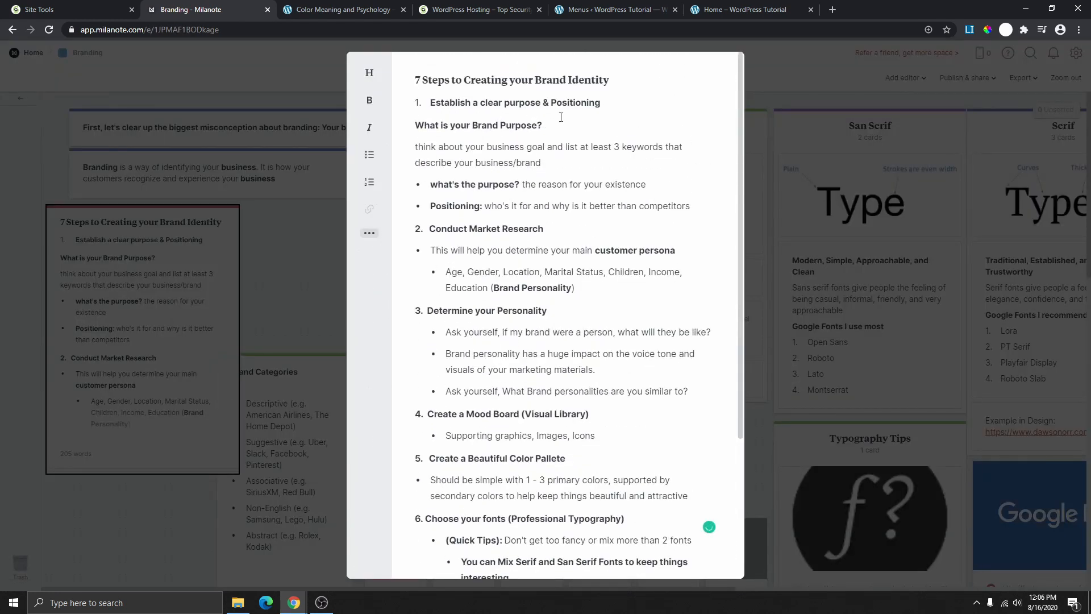
pyautogui.scroll(-3, 540, 162)
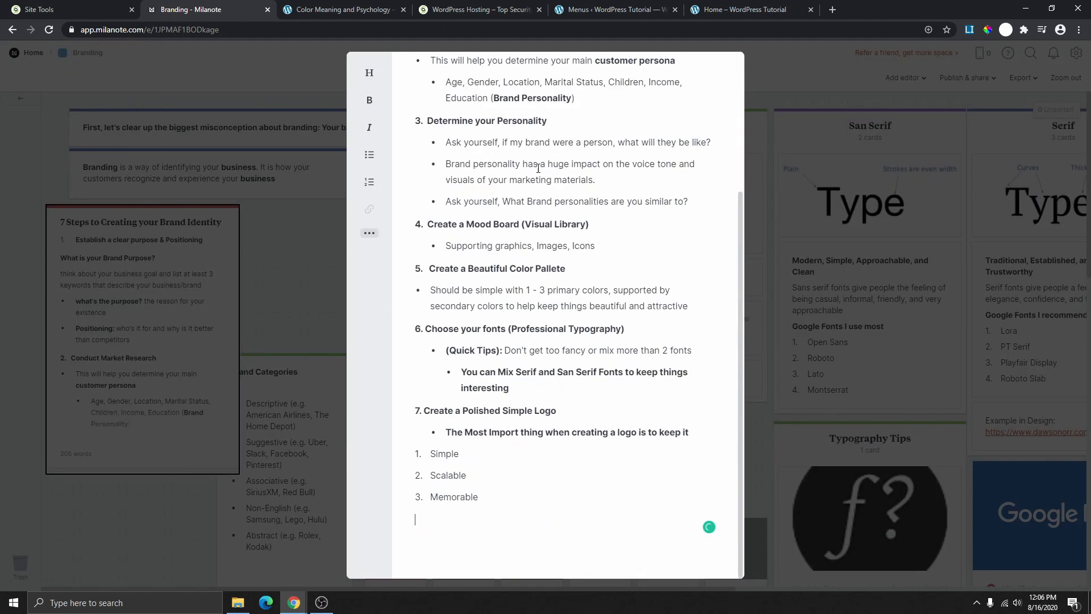
pyautogui.scroll(3, 524, 335)
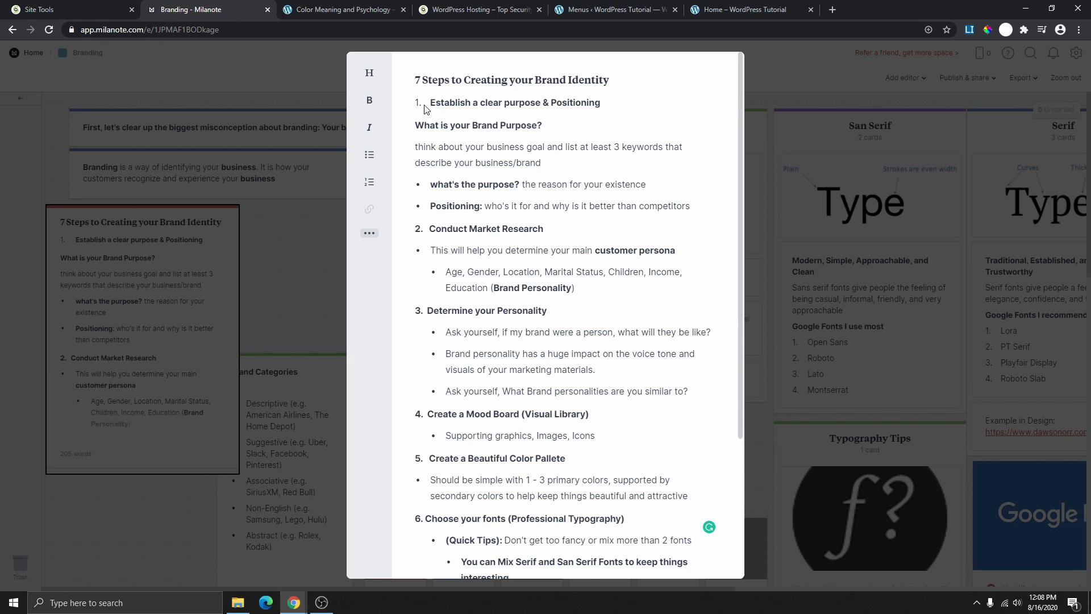
pyautogui.scroll(-2, 511, 241)
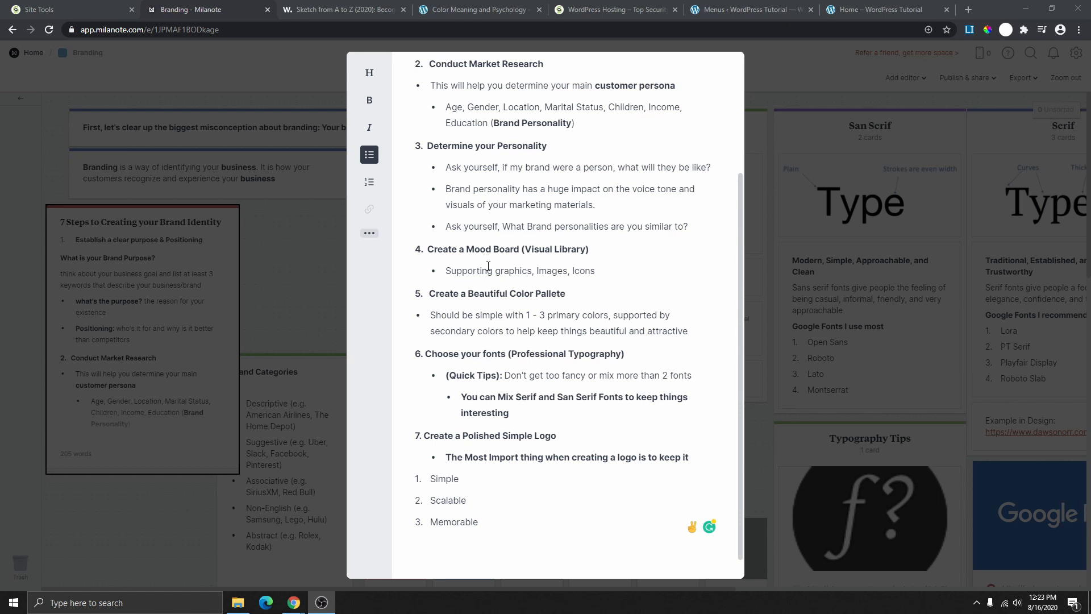
# - Close the note and go from Home to the Preparation board
pyautogui.click(308, 288)
pyautogui.click(32, 54)
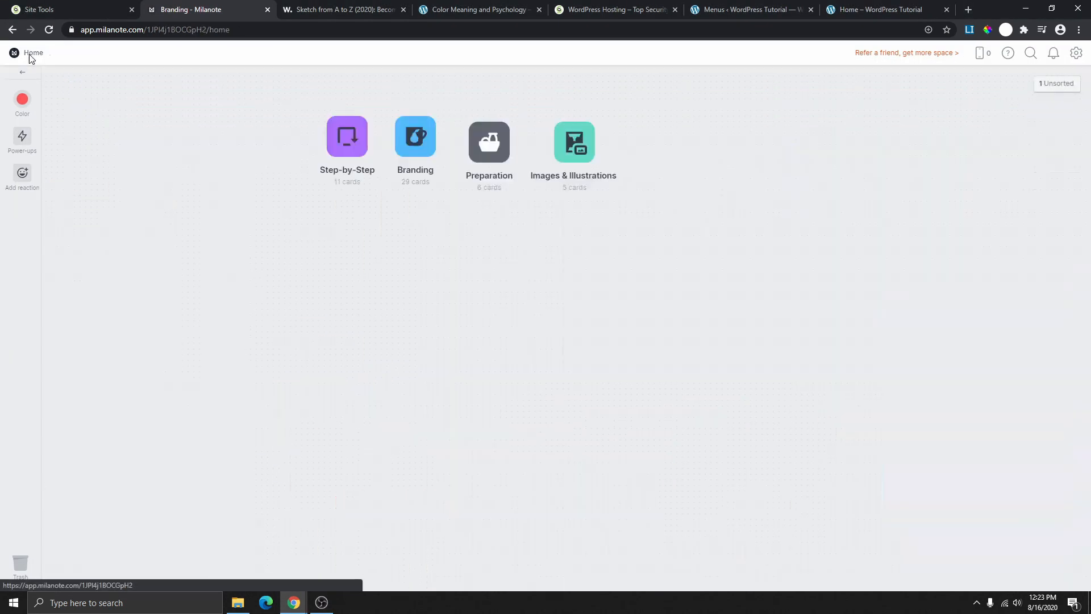
pyautogui.click(489, 152)
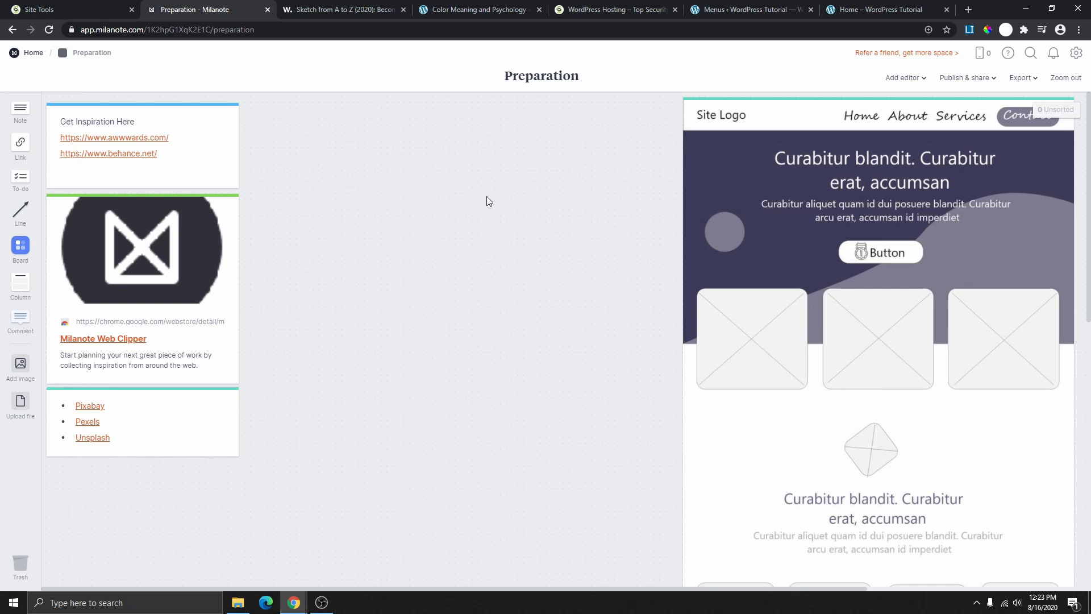
pyautogui.scroll(-8, 517, 257)
pyautogui.scroll(8, 537, 399)
# - Open the Milanote Web Clipper extension page, then close it to return to the board
pyautogui.click(117, 339)
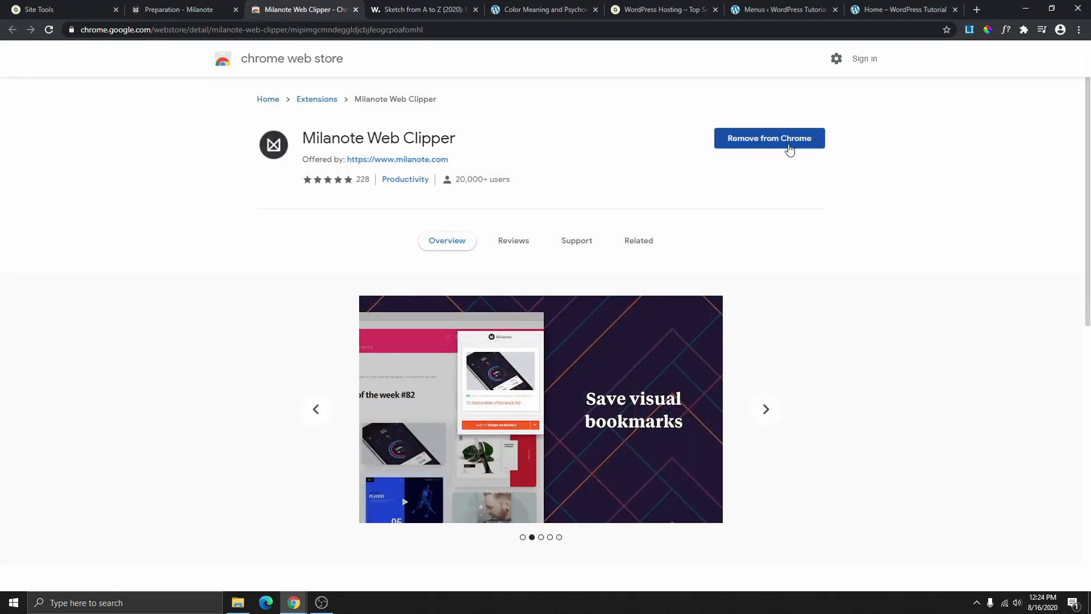
pyautogui.click(356, 9)
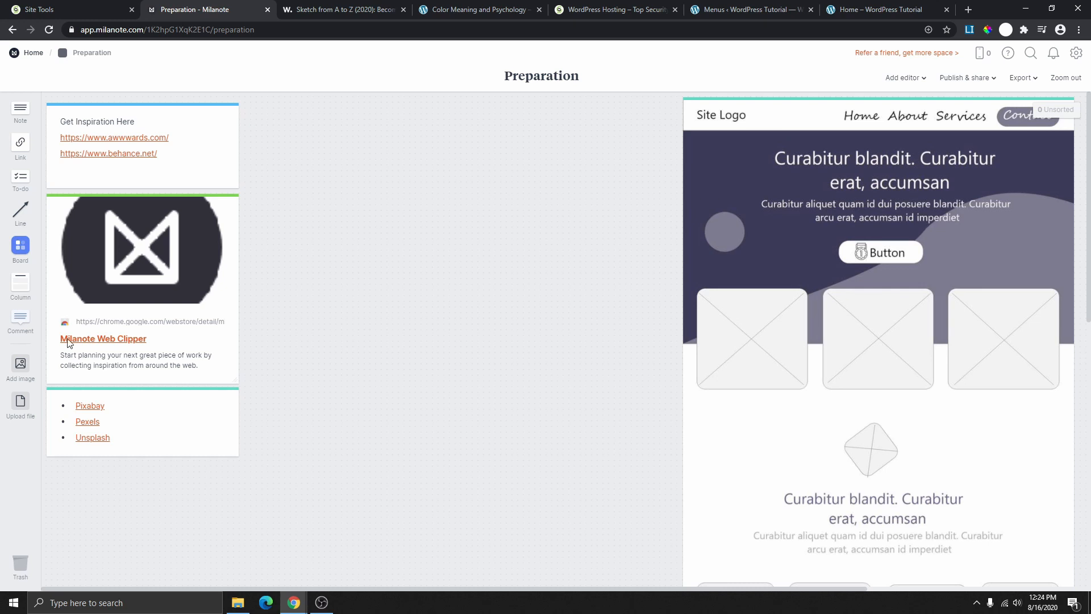
pyautogui.scroll(-9, 604, 215)
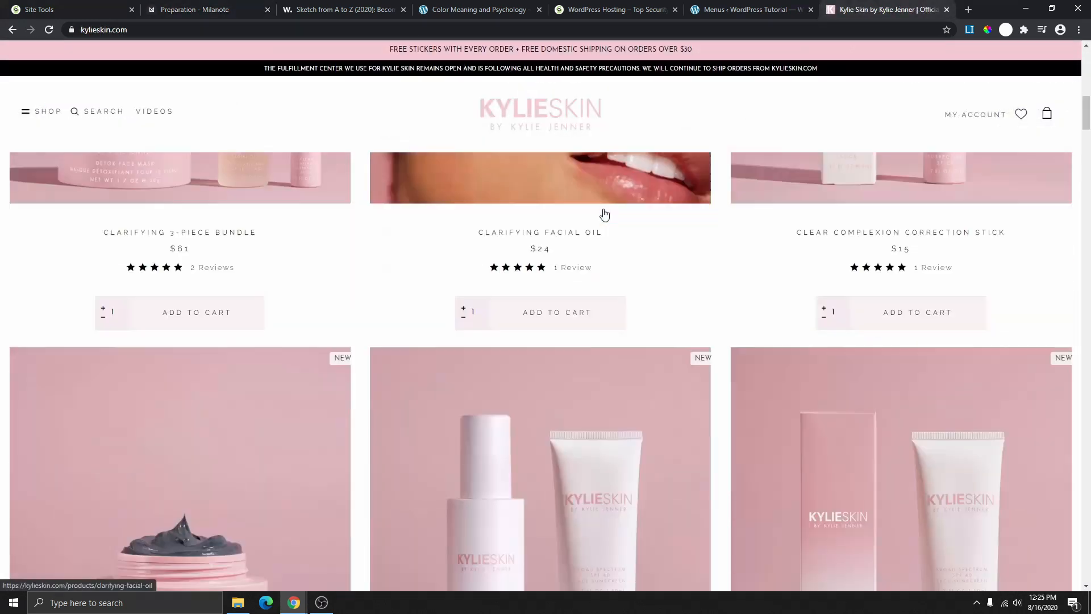
# - Clip the kylieskin.com Clear Clarify Detox banner with Milanote and save it to Preparation
pyautogui.scroll(7, 601, 233)
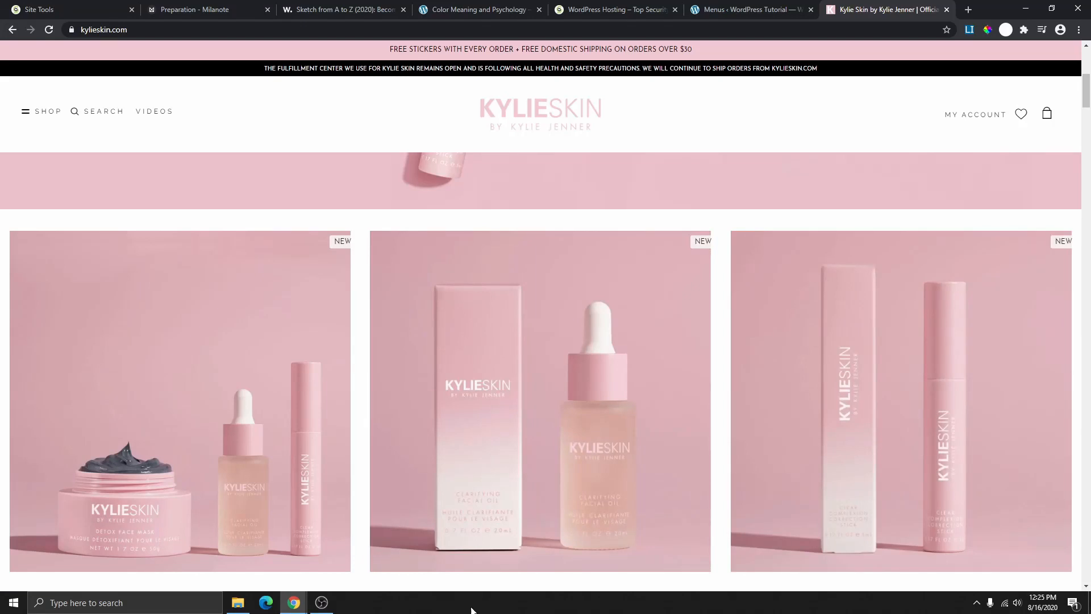
pyautogui.scroll(2, 212, 337)
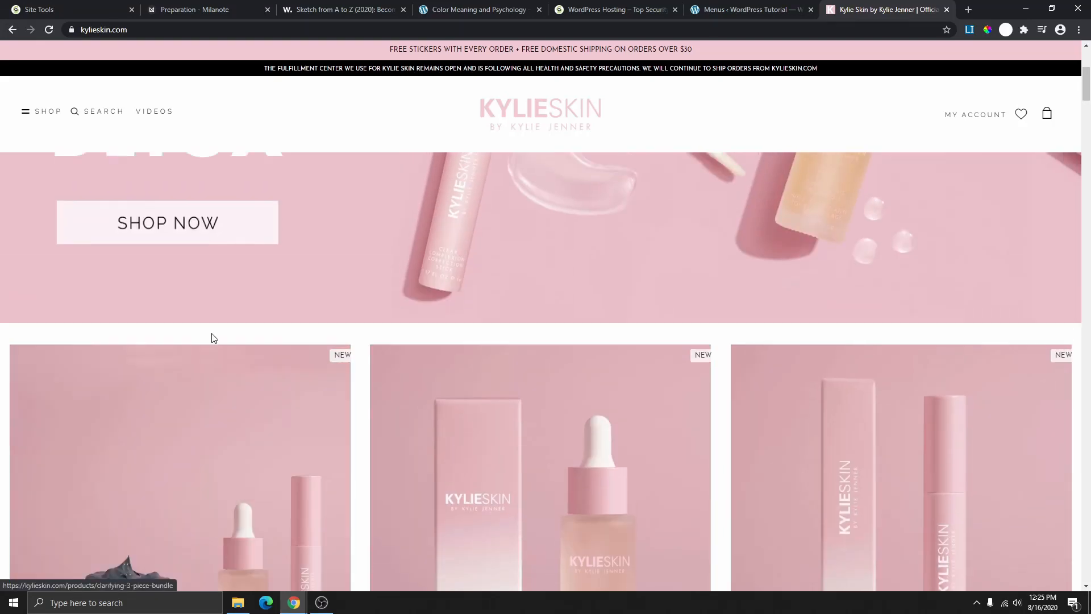
pyautogui.scroll(5, 211, 338)
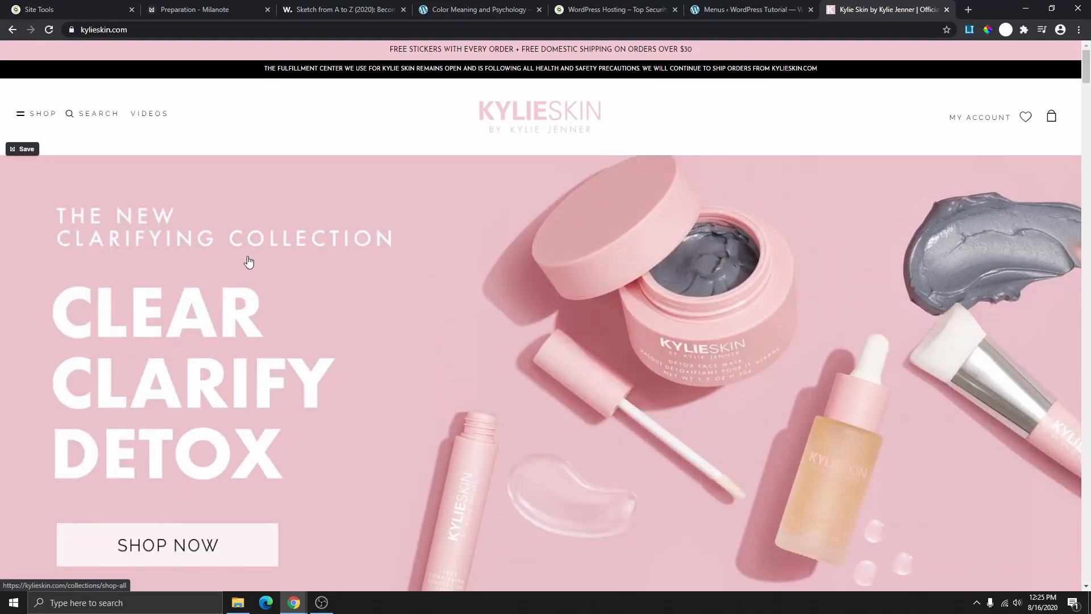
pyautogui.scroll(-3, 295, 313)
pyautogui.scroll(3, 529, 340)
pyautogui.scroll(-2, 642, 315)
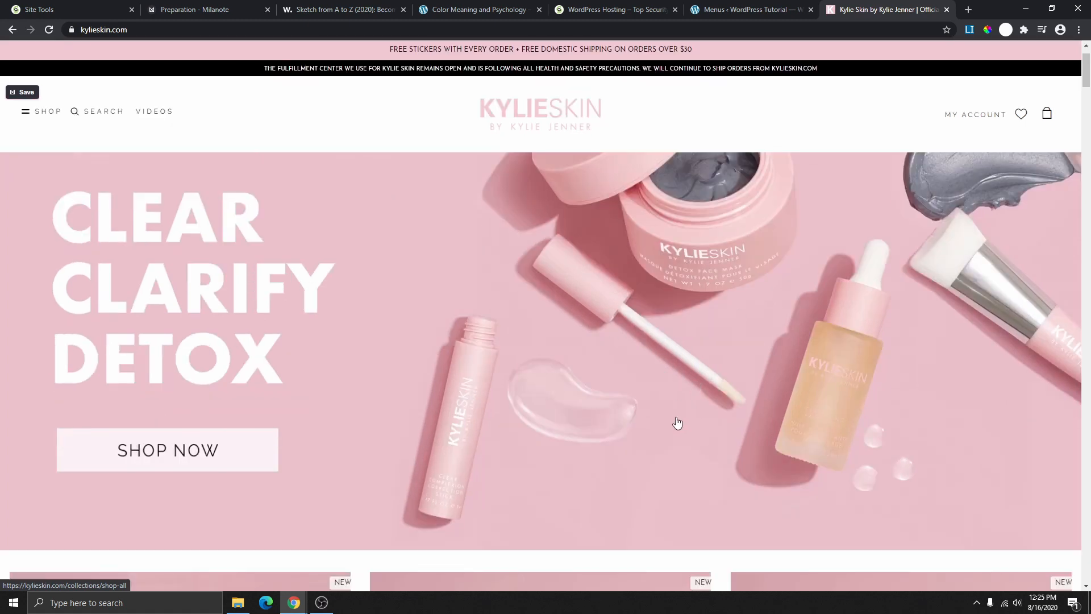
pyautogui.scroll(2, 678, 421)
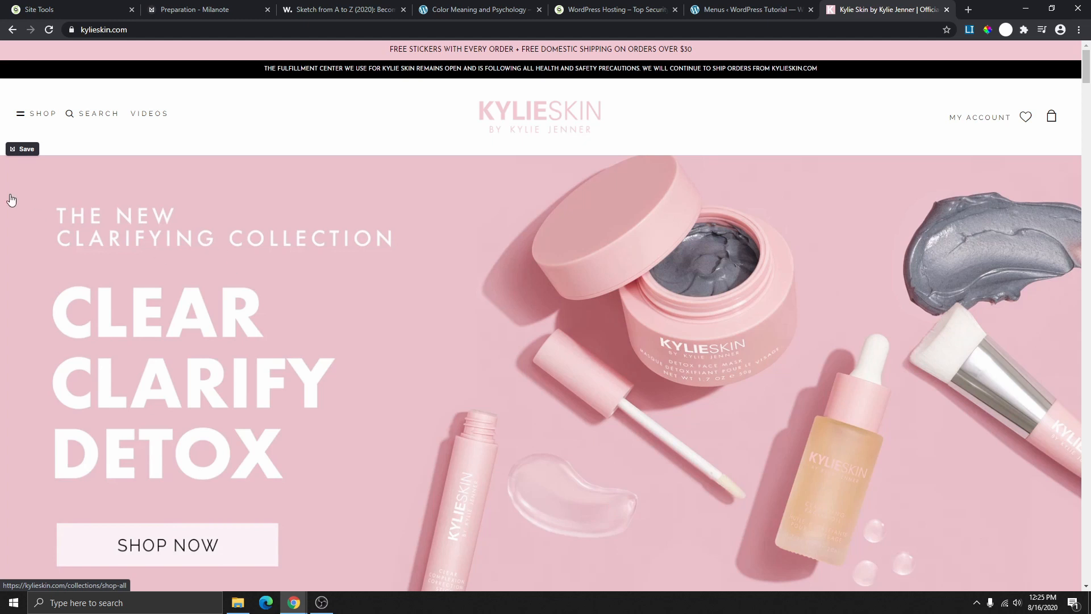
pyautogui.click(22, 154)
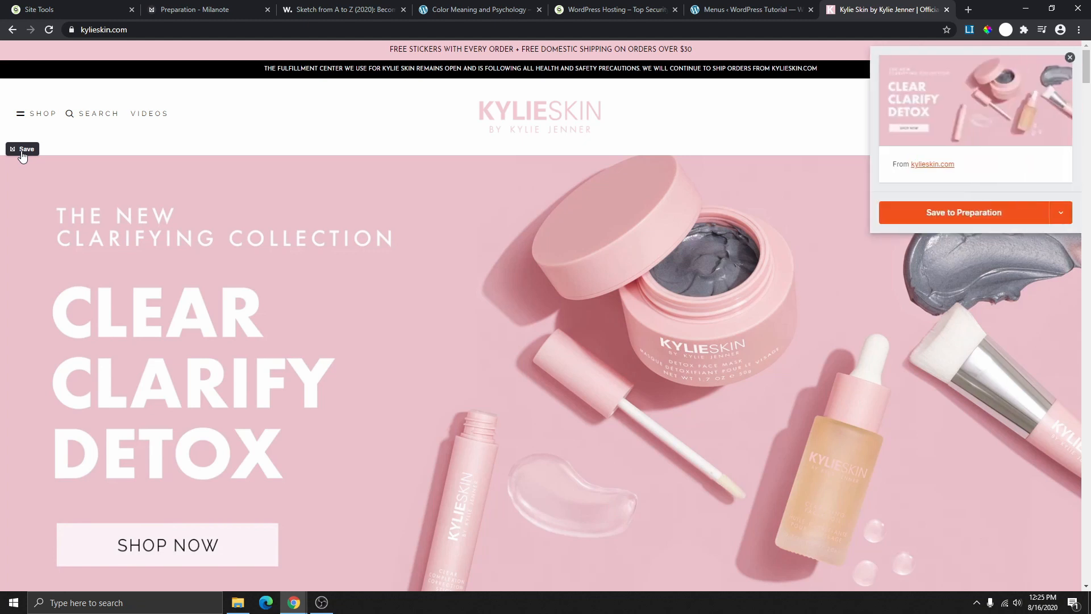
pyautogui.click(1060, 213)
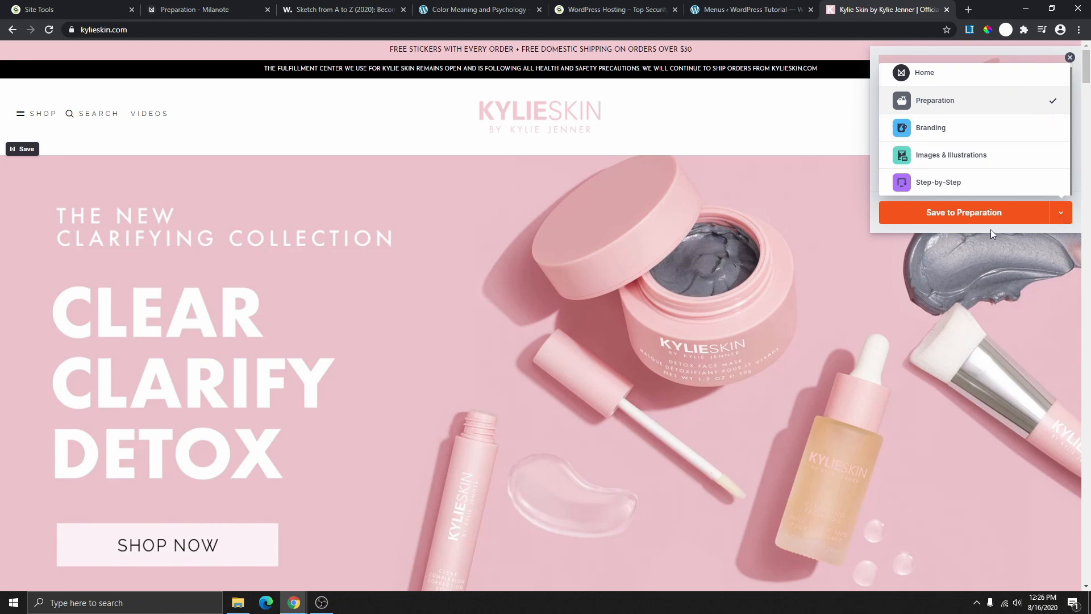
pyautogui.click(964, 216)
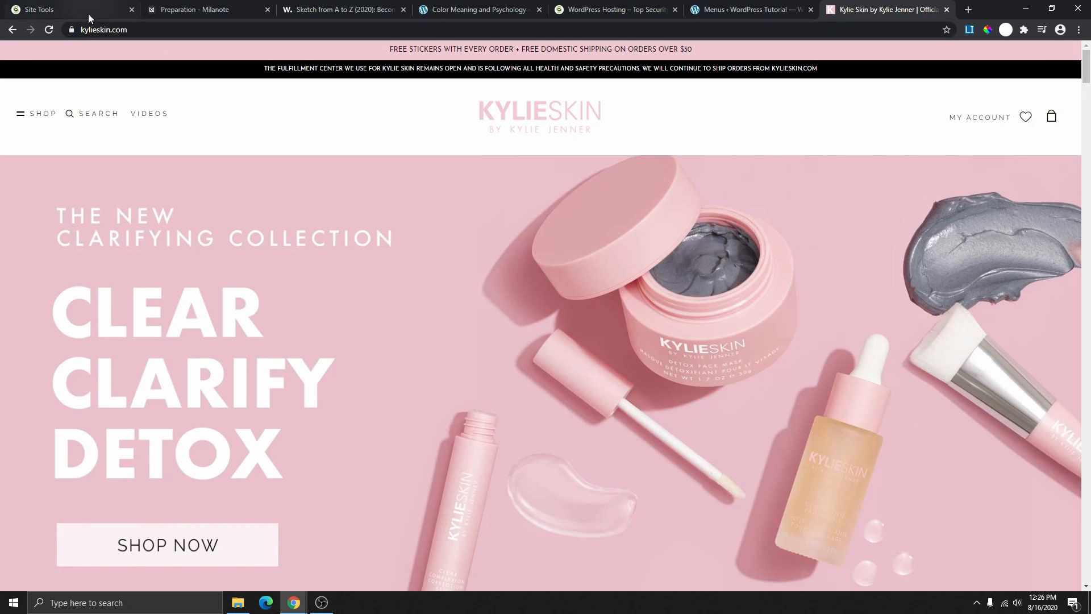
# - Drag the clipped kylieskin.com banner from Unsorted onto the Preparation board beside the inspiration links
pyautogui.click(175, 9)
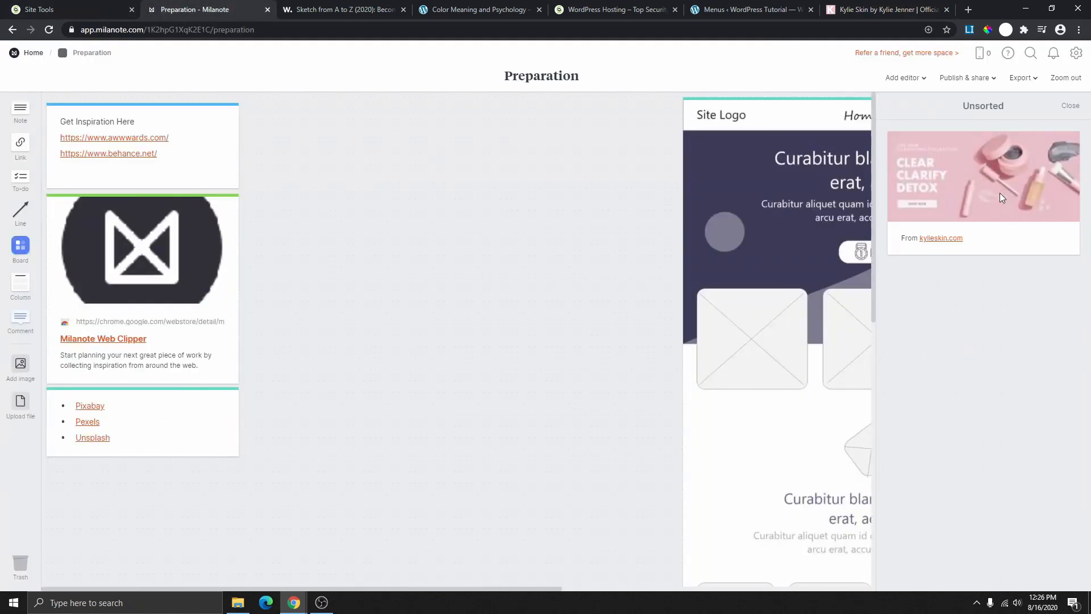
pyautogui.moveTo(1001, 183); pyautogui.dragTo(479, 334)
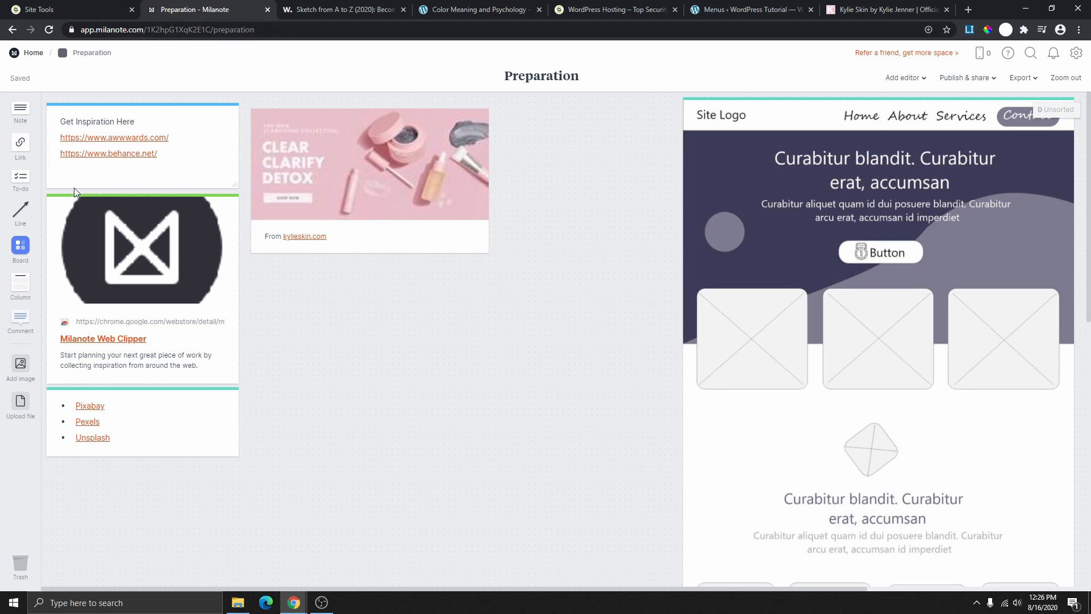
pyautogui.scroll(-1, 116, 334)
pyautogui.scroll(1, 116, 313)
pyautogui.scroll(-2, 149, 345)
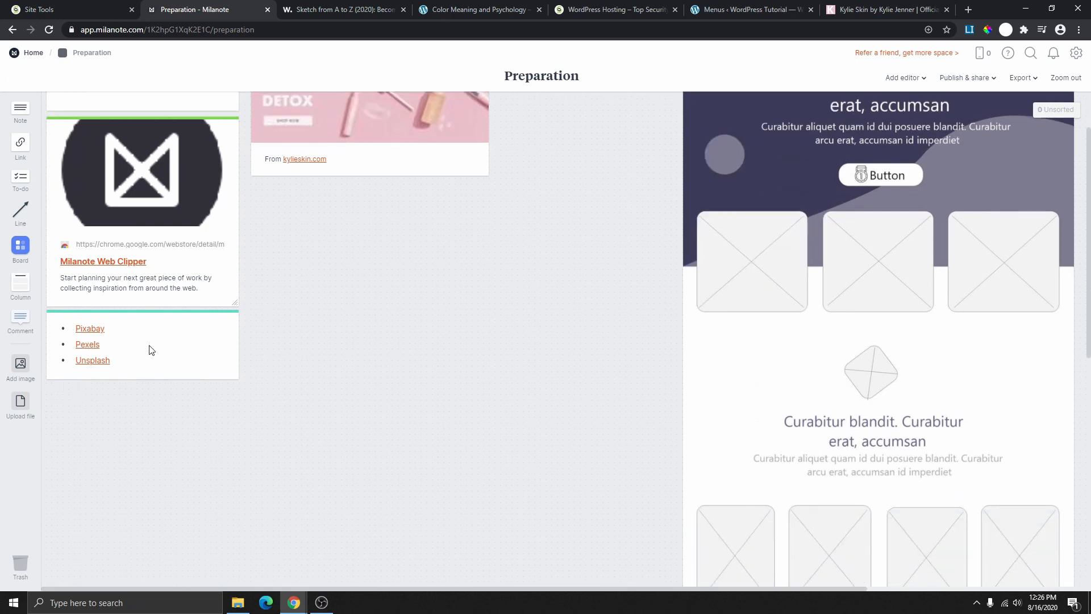
pyautogui.scroll(-1, 149, 350)
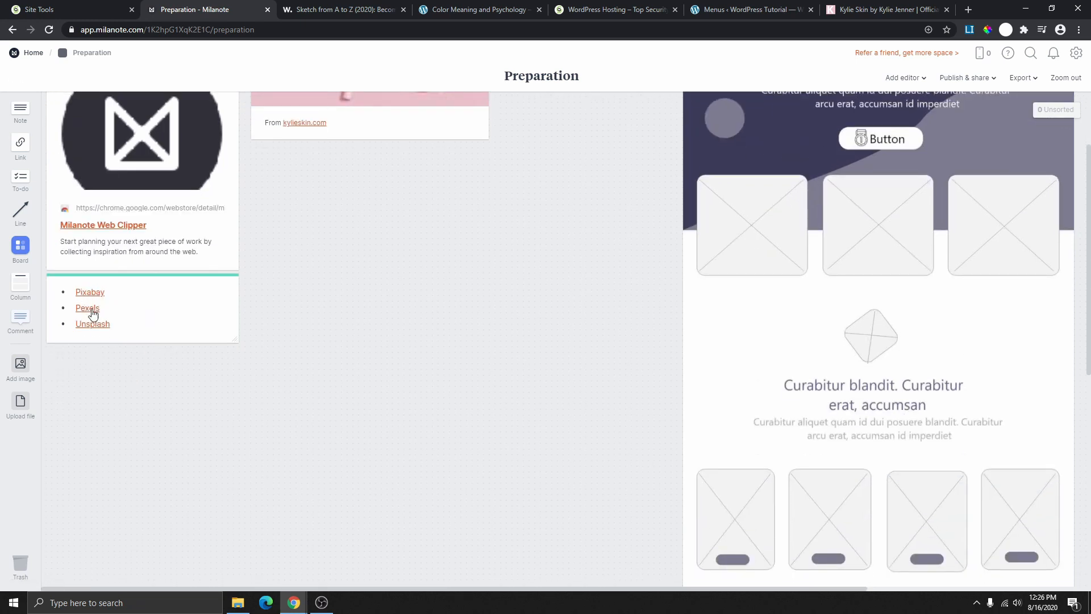
# - Open Pixabay and search its photos for 'beauty'
pyautogui.click(95, 293)
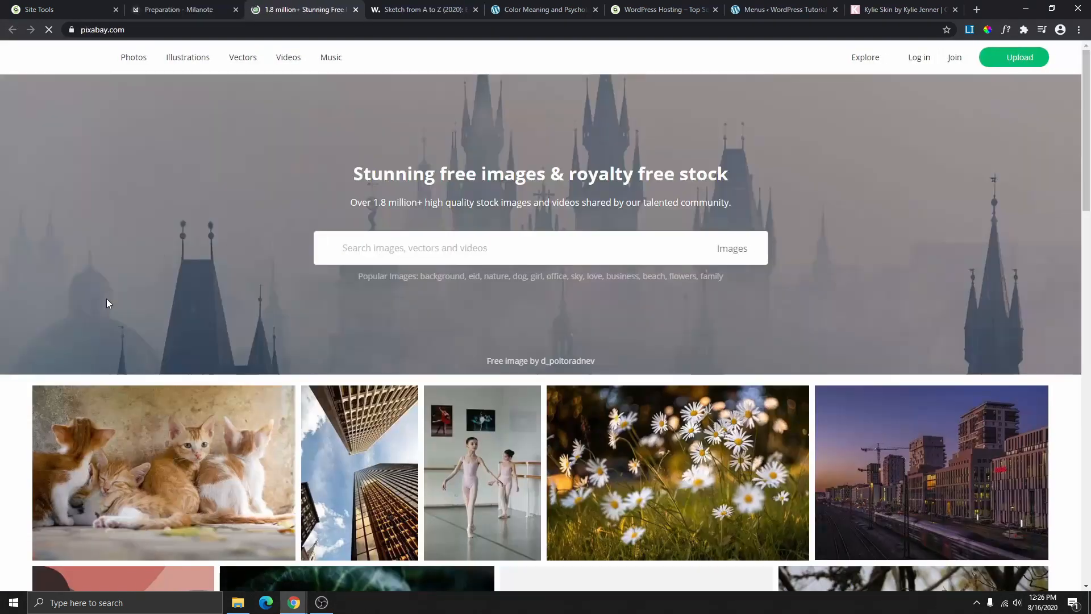
pyautogui.click(134, 62)
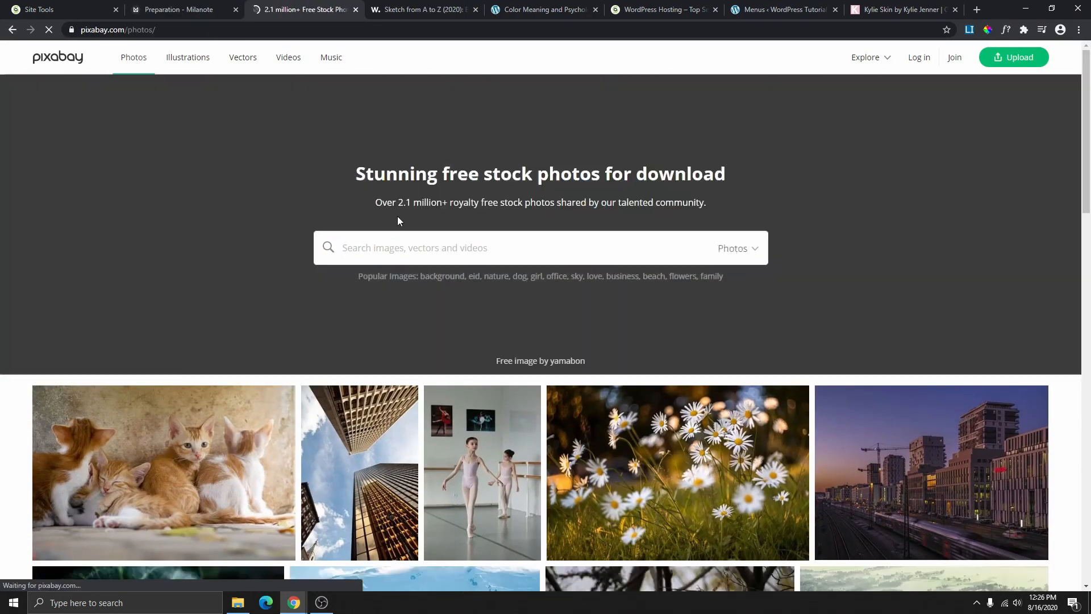
pyautogui.click(395, 245)
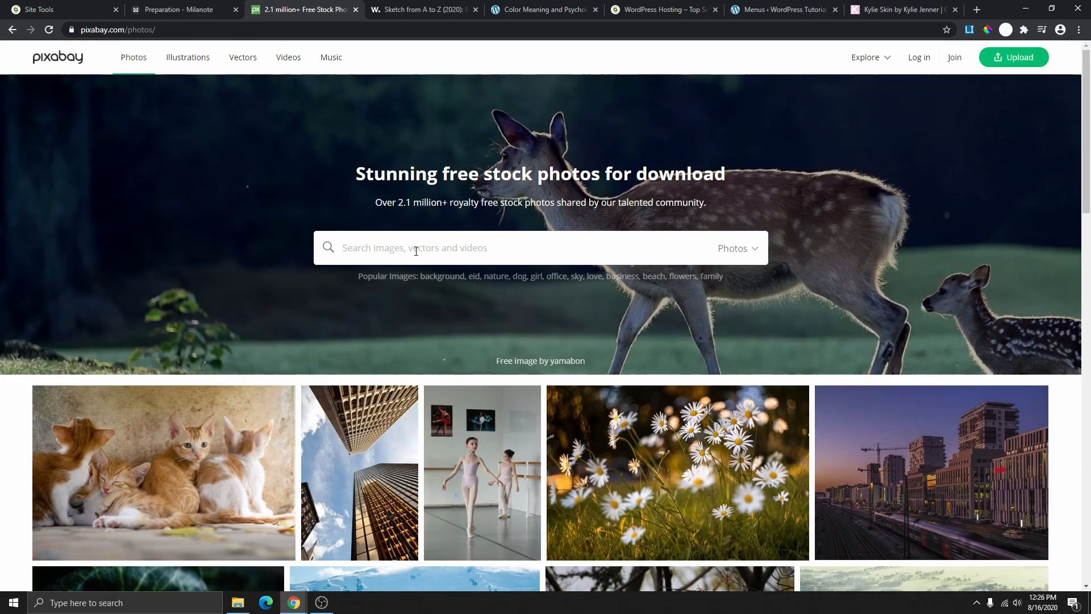
pyautogui.write('beauty')
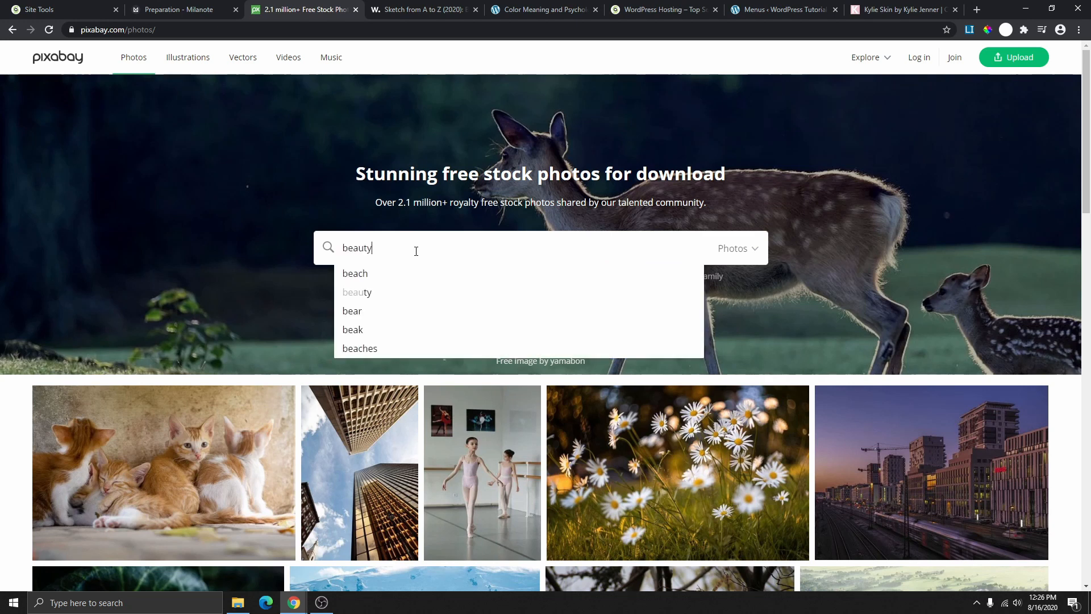
pyautogui.press('Return')
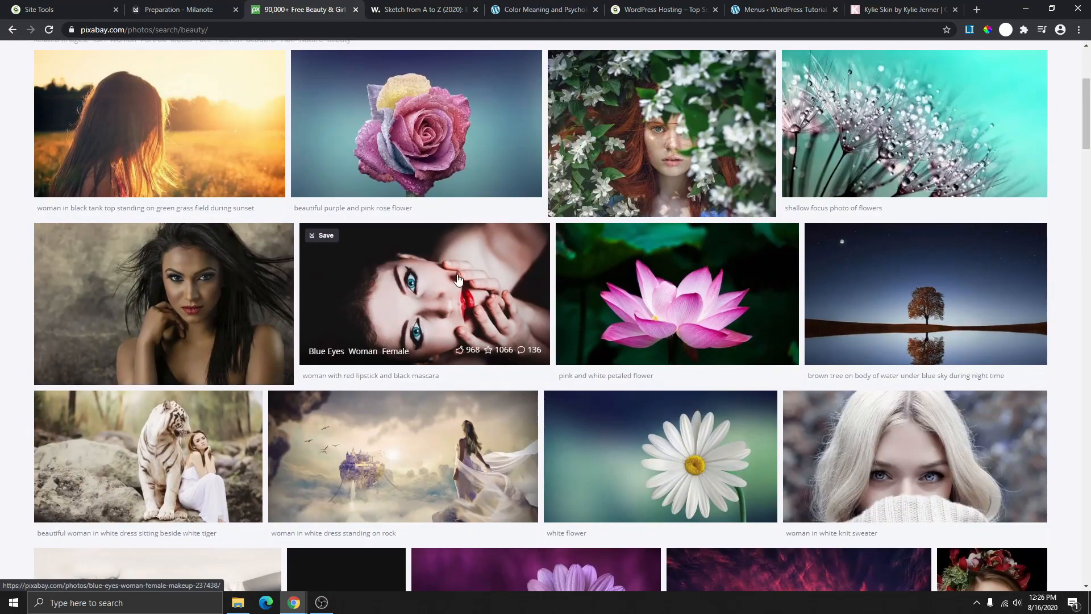
pyautogui.scroll(-3, 458, 278)
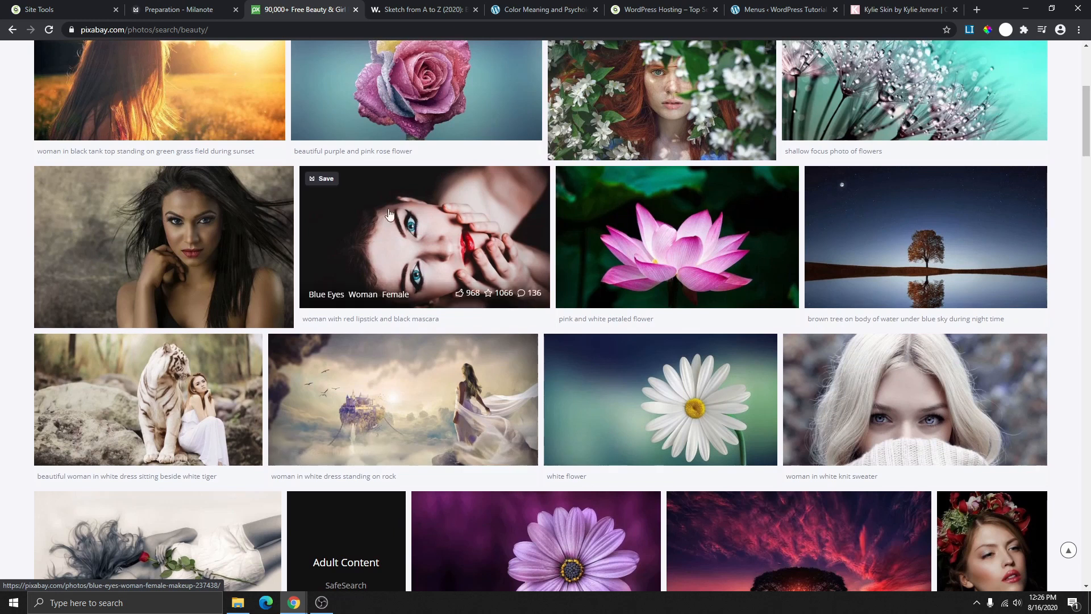
# - Clip the red-lipstick woman photo and the sleeping woman photo from the results
pyautogui.click(324, 180)
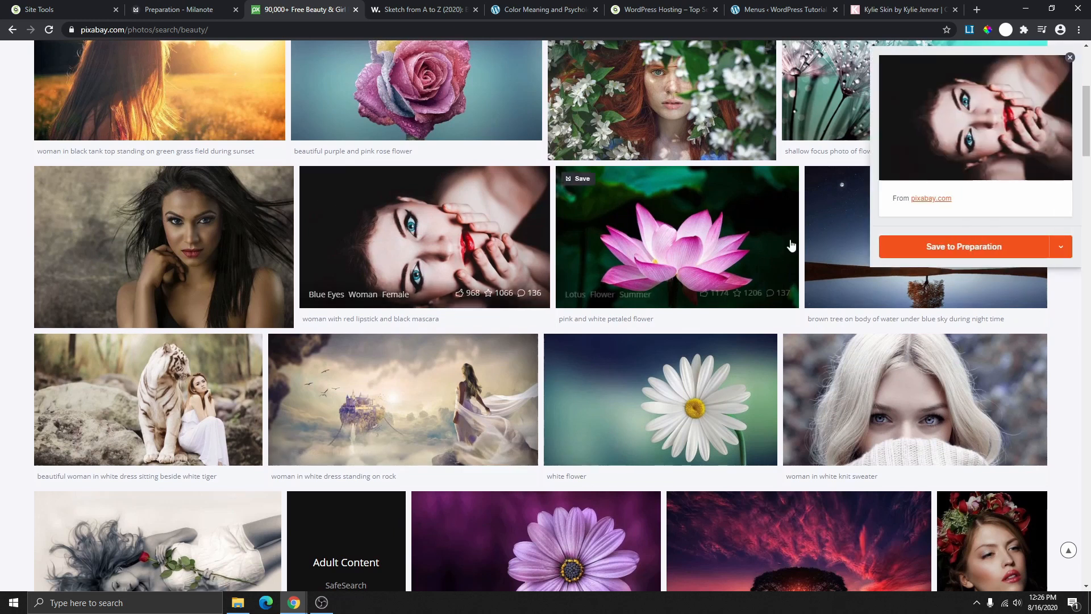
pyautogui.scroll(-4, 625, 358)
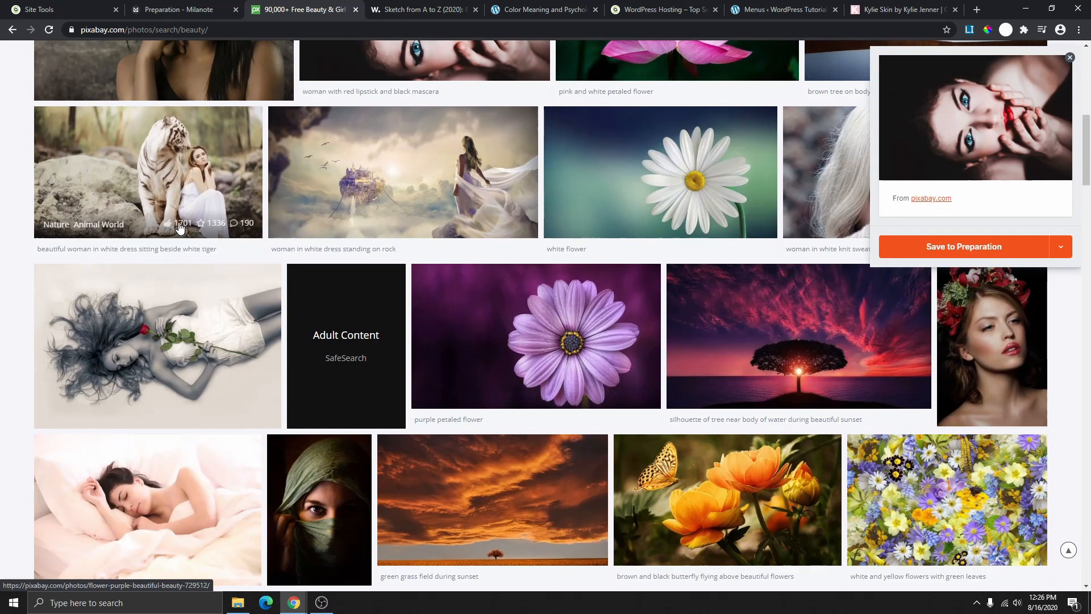
pyautogui.scroll(-4, 192, 332)
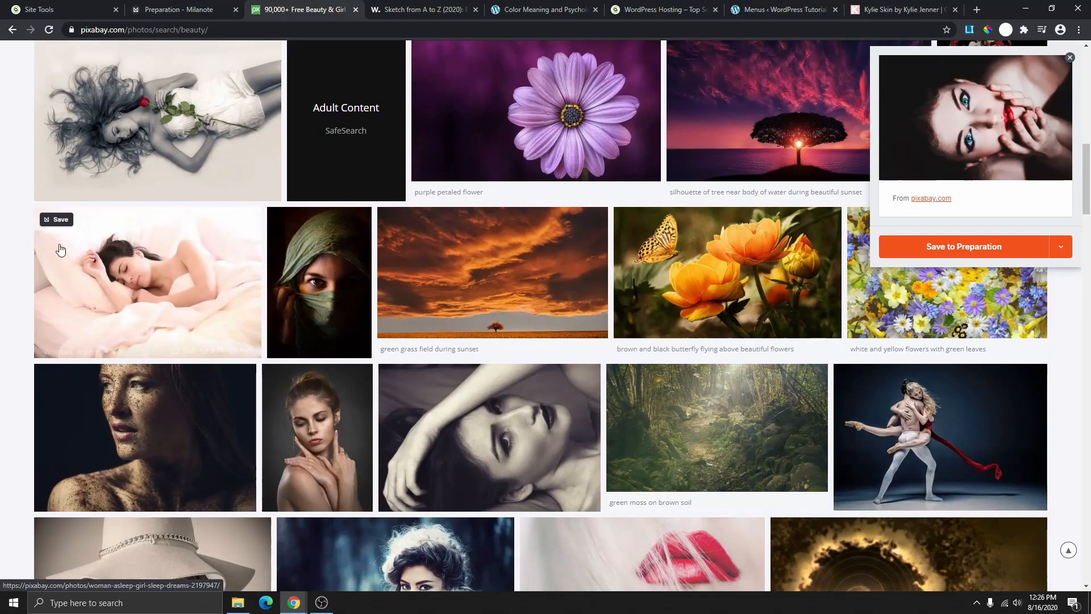
pyautogui.click(57, 220)
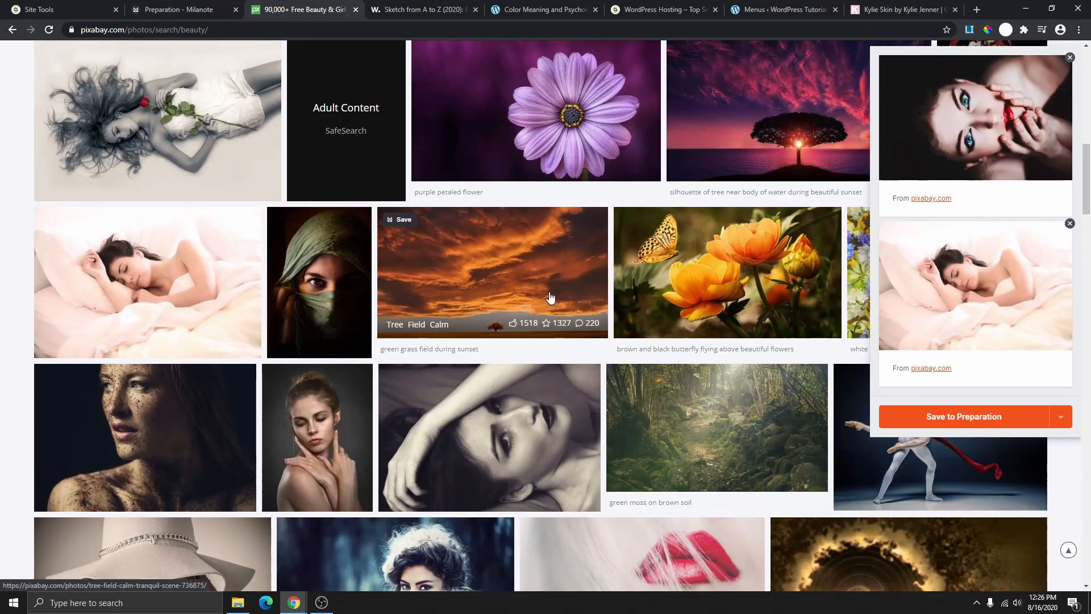
pyautogui.scroll(-5, 443, 307)
pyautogui.scroll(5, 874, 183)
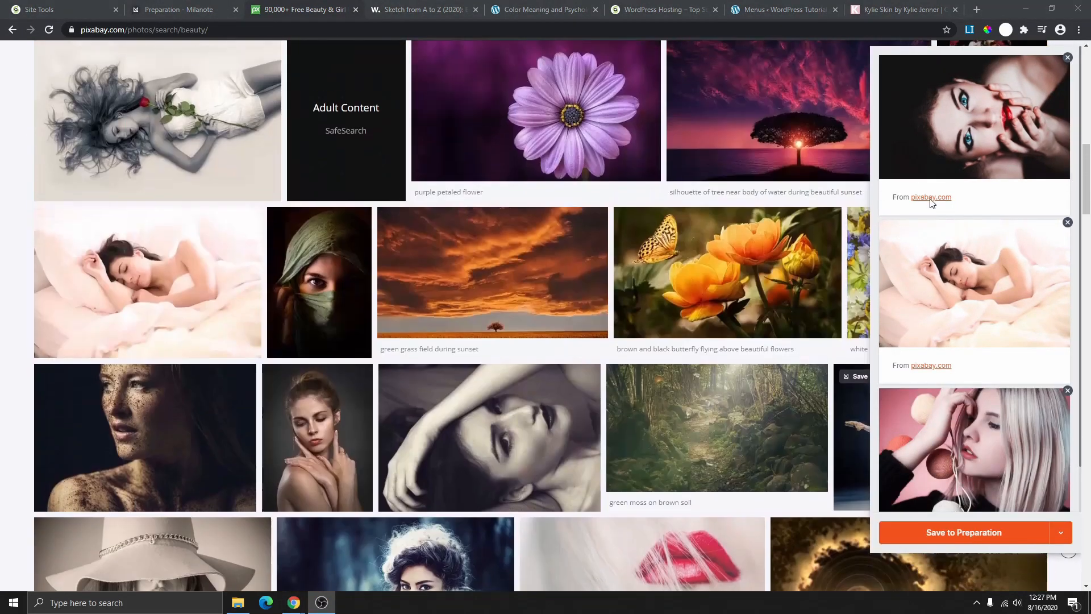
pyautogui.scroll(-4, 962, 187)
# - Save the clipped photos to the Preparation board and return to it
pyautogui.click(177, 7)
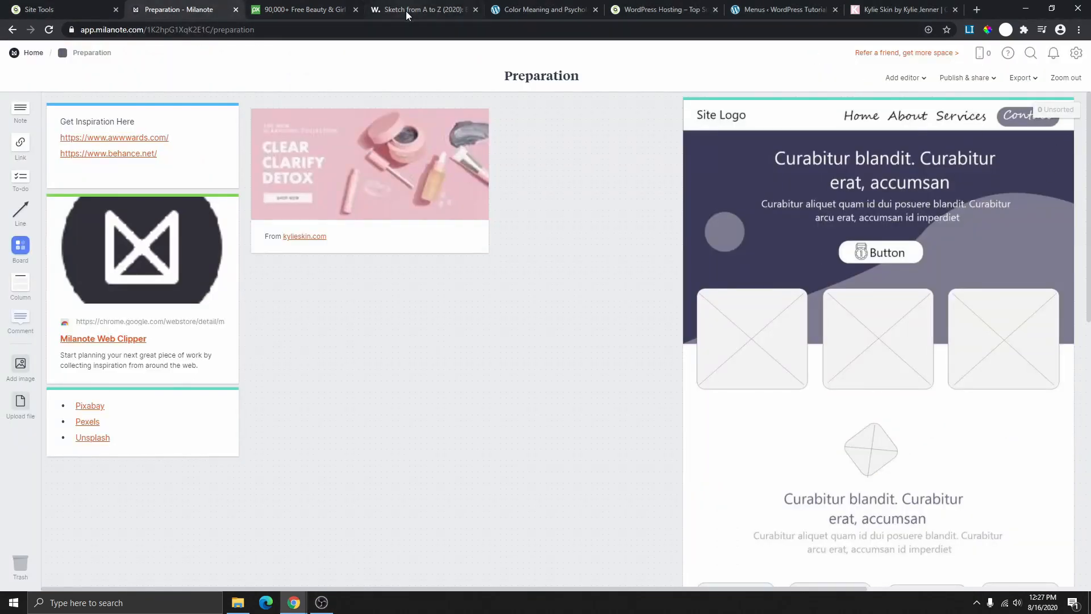
pyautogui.click(290, 12)
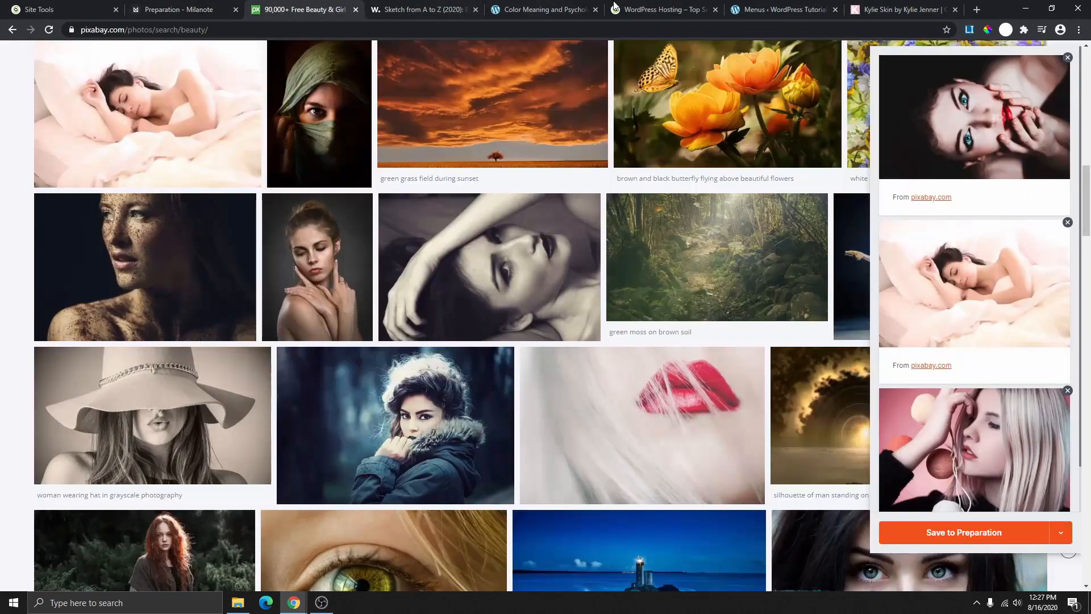
pyautogui.click(975, 538)
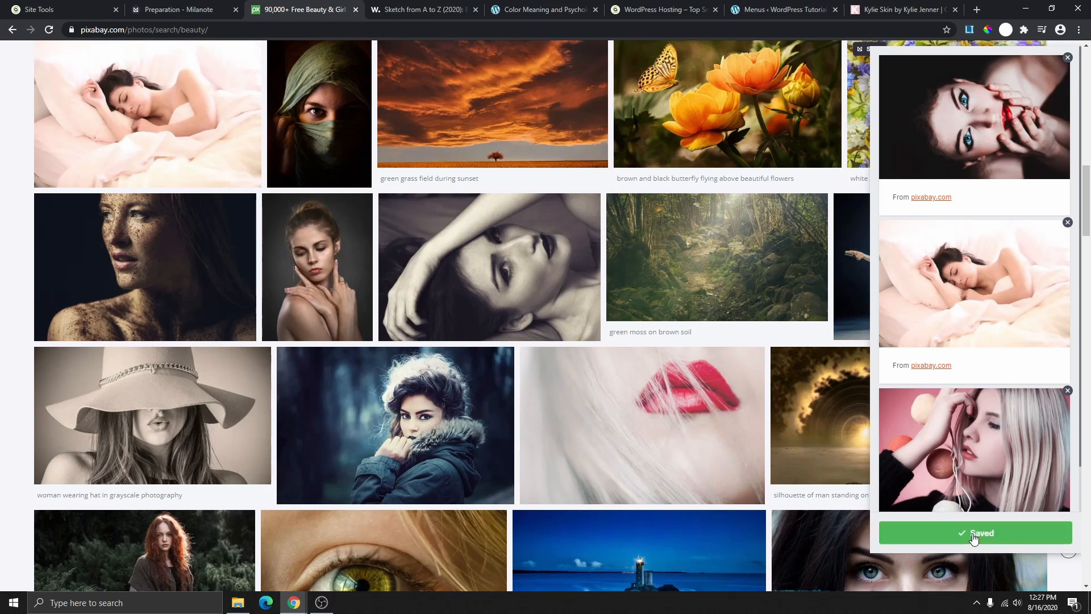
pyautogui.click(187, 12)
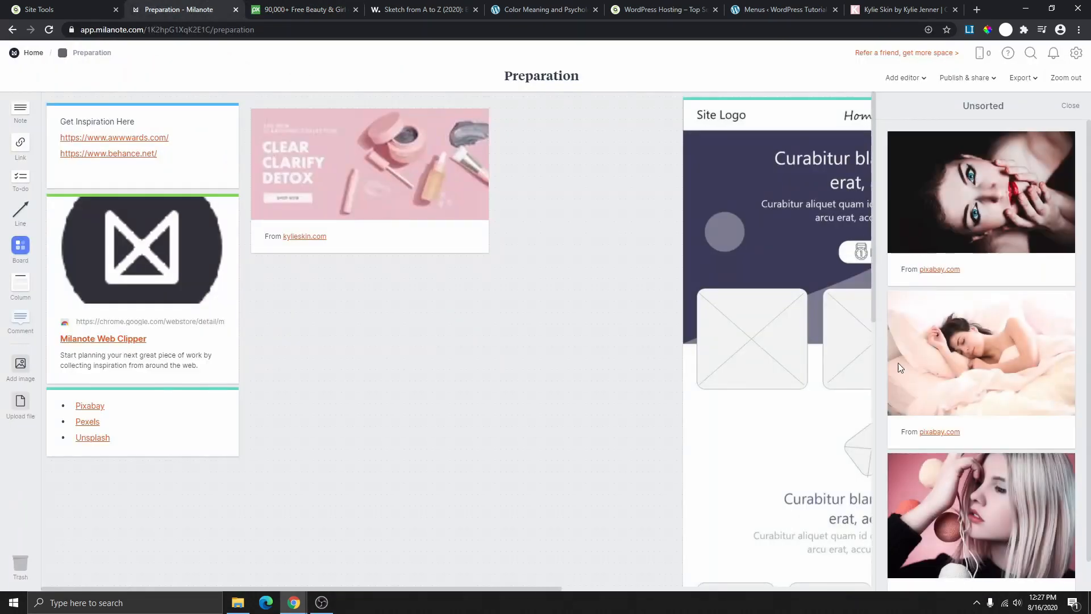
# - Drag the first unsorted Pixabay photo onto the board next to the kylieskin.com card
pyautogui.moveTo(997, 234); pyautogui.dragTo(605, 187)
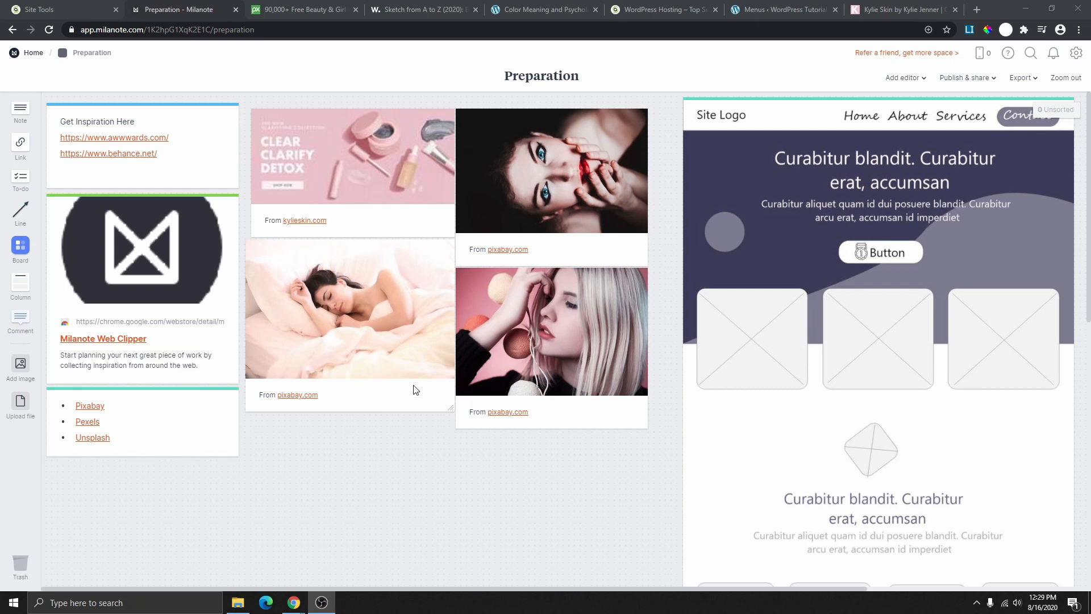
# - From Home, open Branding, expand the 7 Steps note and briefly highlight its color palette heading
pyautogui.click(26, 56)
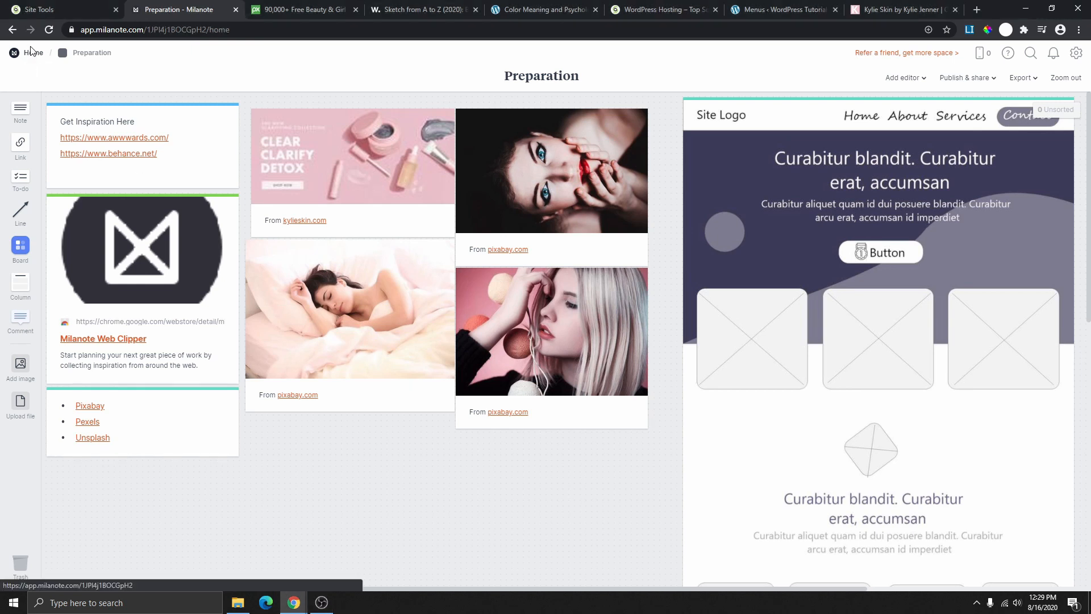
pyautogui.click(421, 142)
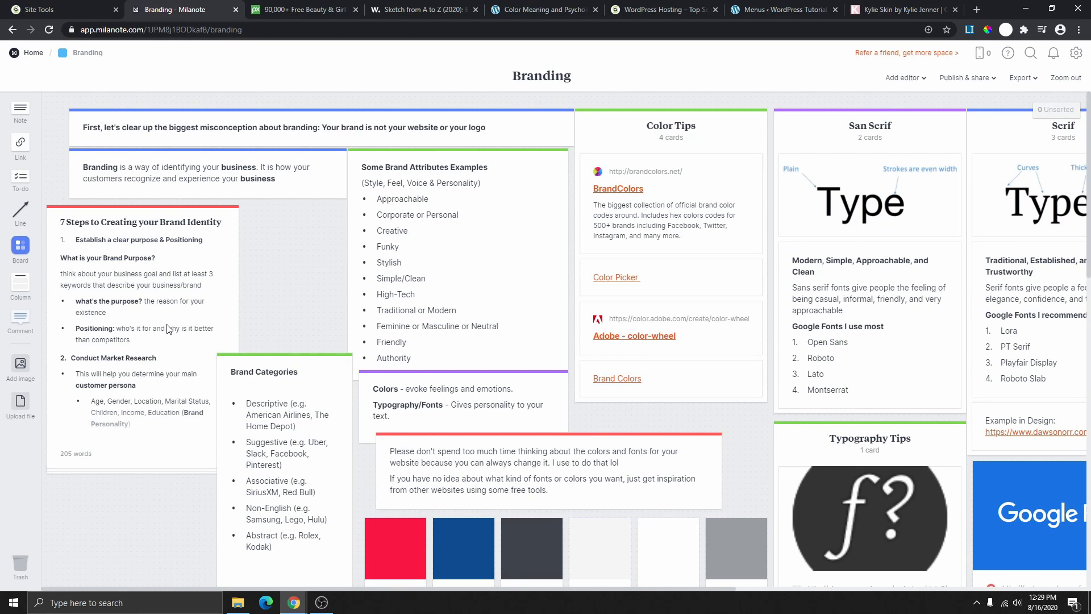
pyautogui.click(147, 328)
pyautogui.click(147, 328)
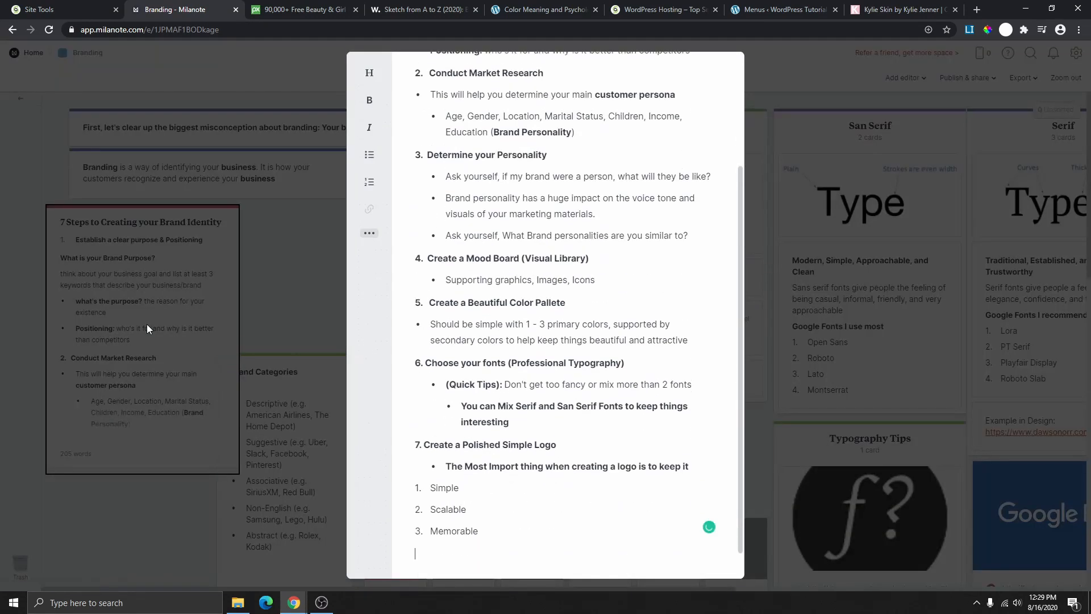
pyautogui.scroll(-1, 582, 254)
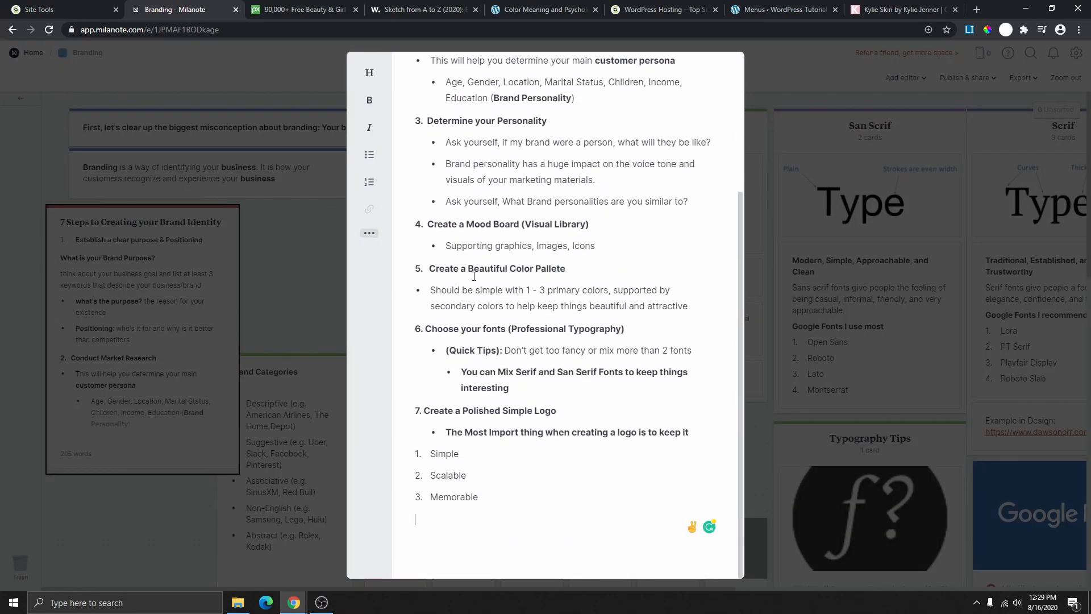
pyautogui.moveTo(566, 270); pyautogui.dragTo(430, 271)
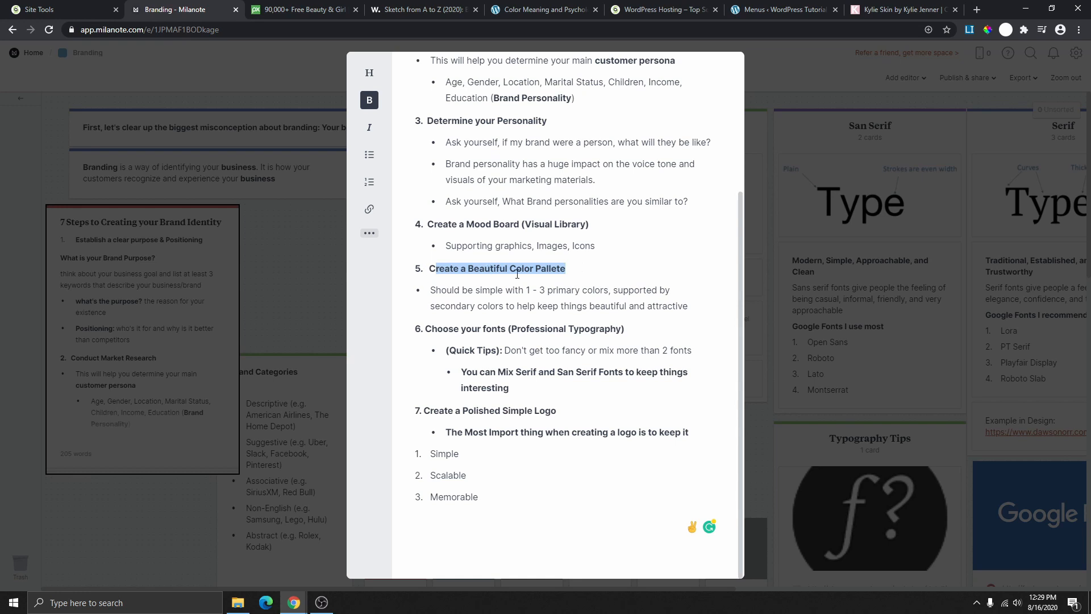
pyautogui.click(573, 266)
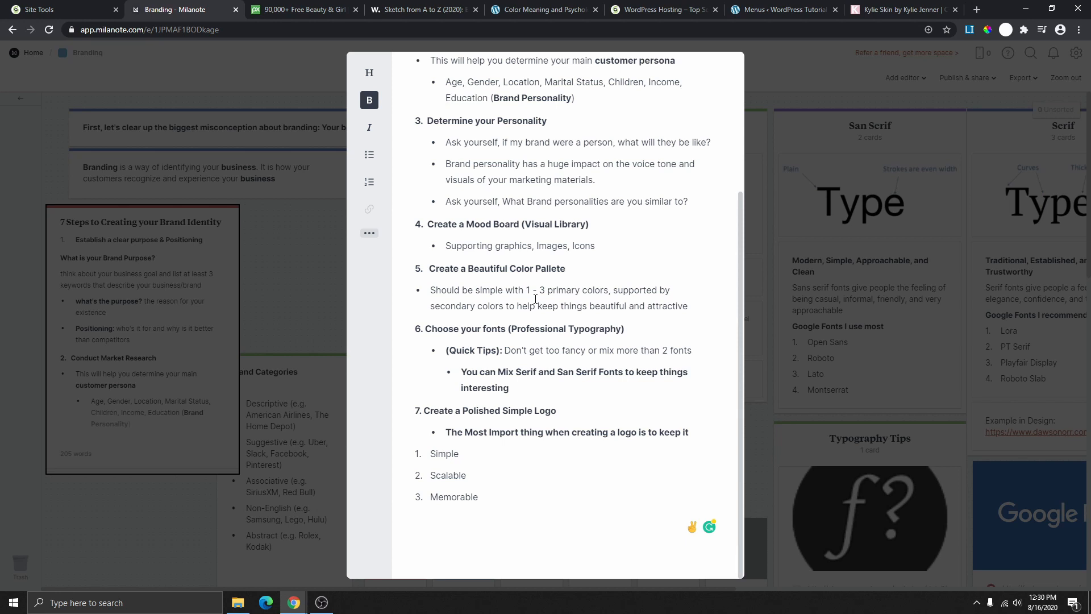
# - Close the expanded 7 Steps note to see the full Branding board again
pyautogui.click(320, 247)
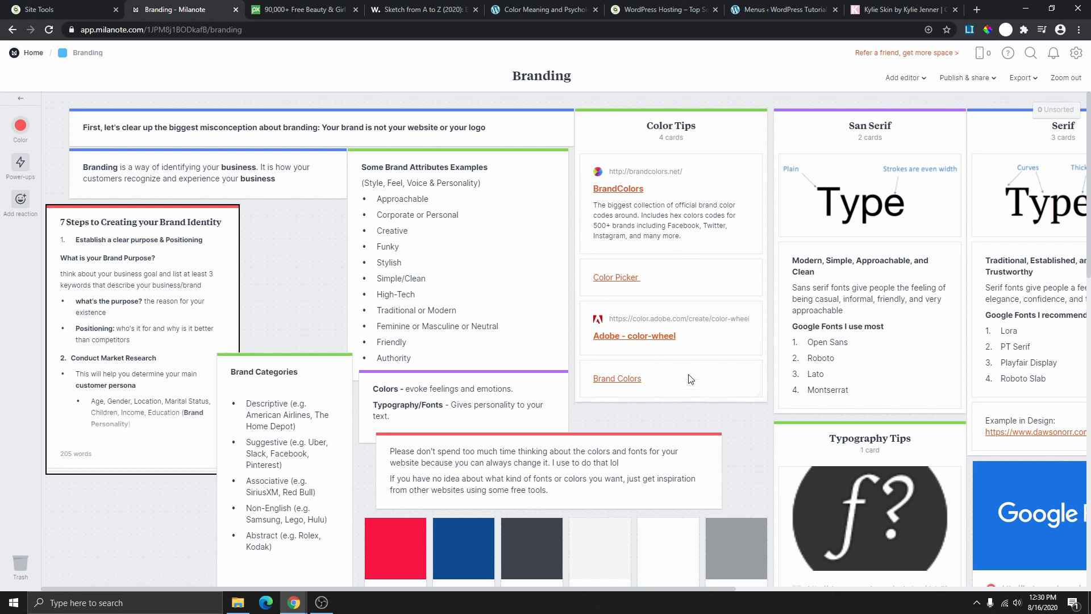
pyautogui.scroll(-5, 682, 239)
pyautogui.scroll(5, 667, 303)
pyautogui.click(622, 380)
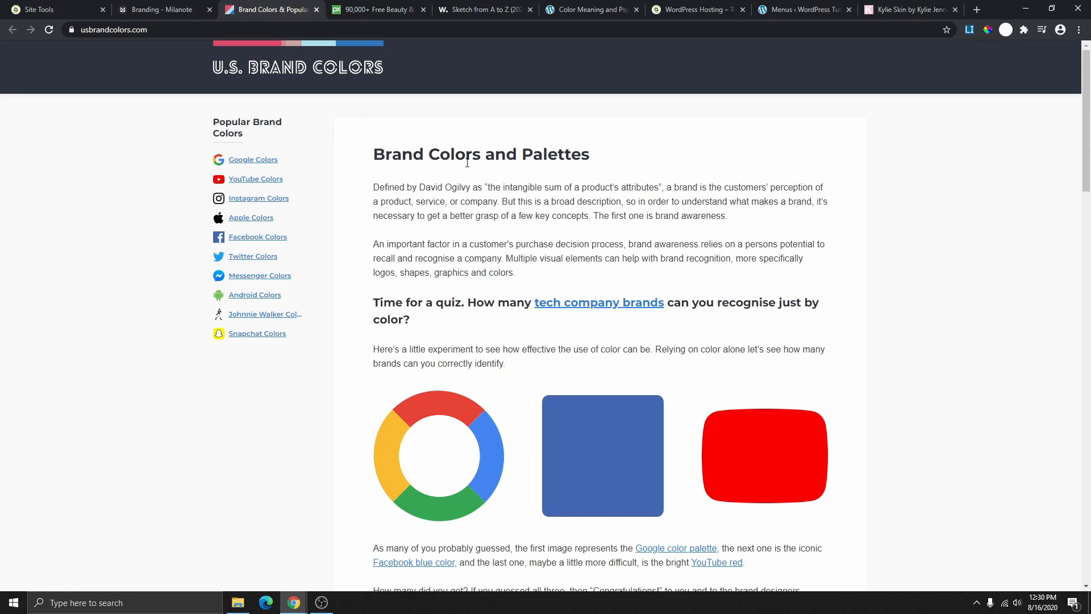
pyautogui.scroll(-9, 541, 263)
pyautogui.scroll(5, 579, 370)
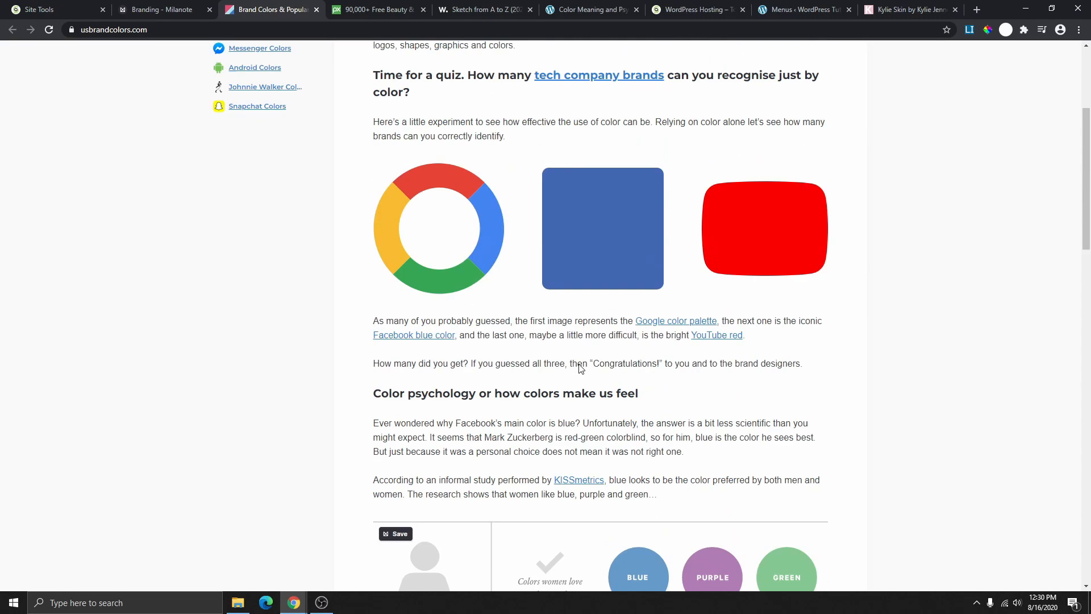
pyautogui.scroll(4, 579, 369)
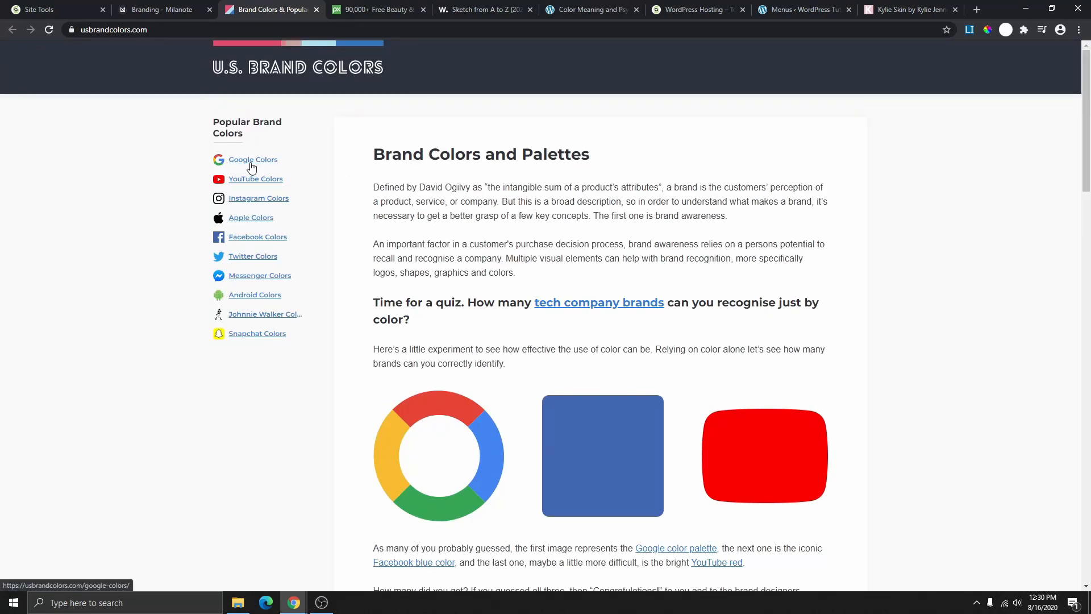
pyautogui.click(251, 166)
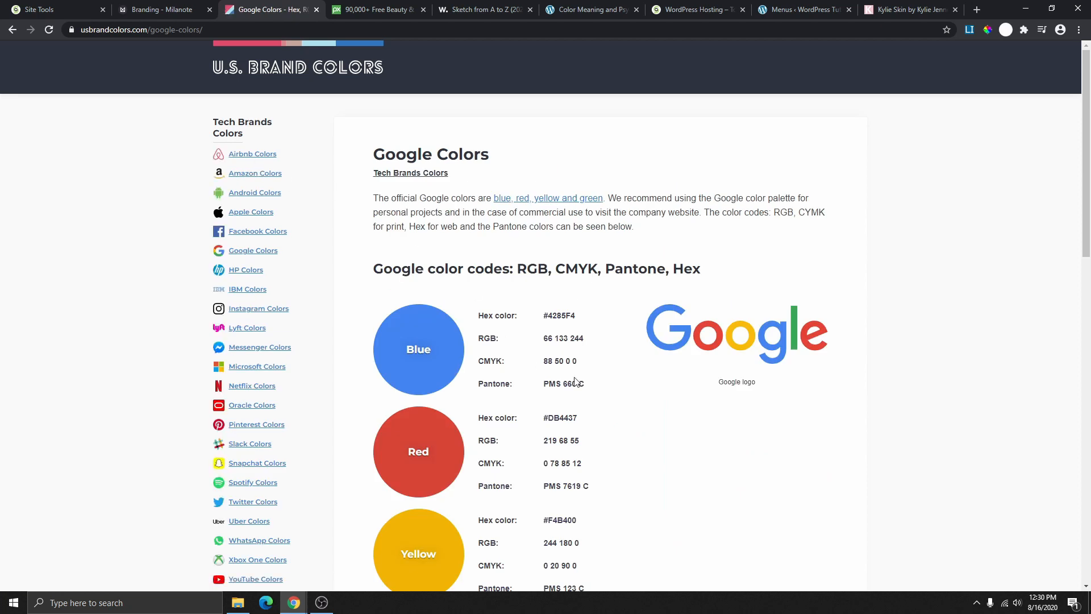
pyautogui.scroll(-1, 563, 363)
pyautogui.scroll(-4, 559, 279)
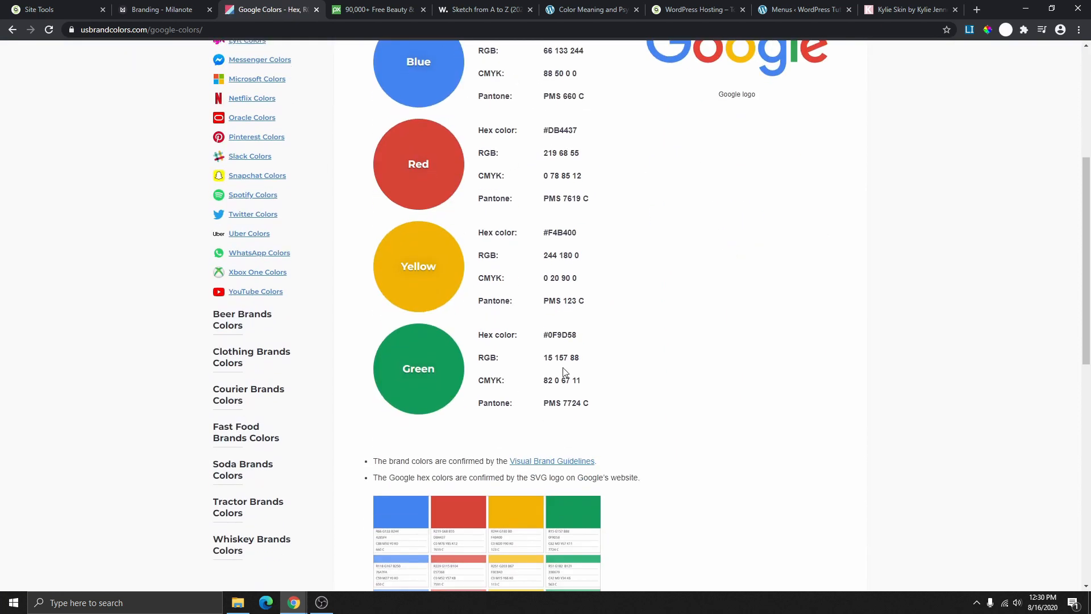
pyautogui.scroll(2, 563, 378)
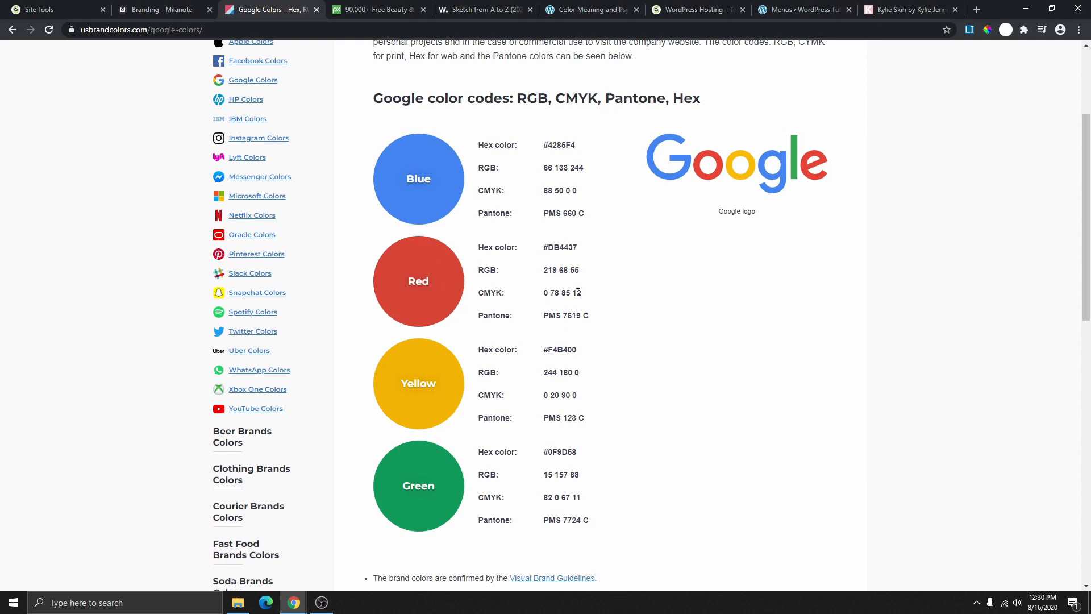
pyautogui.scroll(-3, 529, 330)
pyautogui.scroll(5, 455, 290)
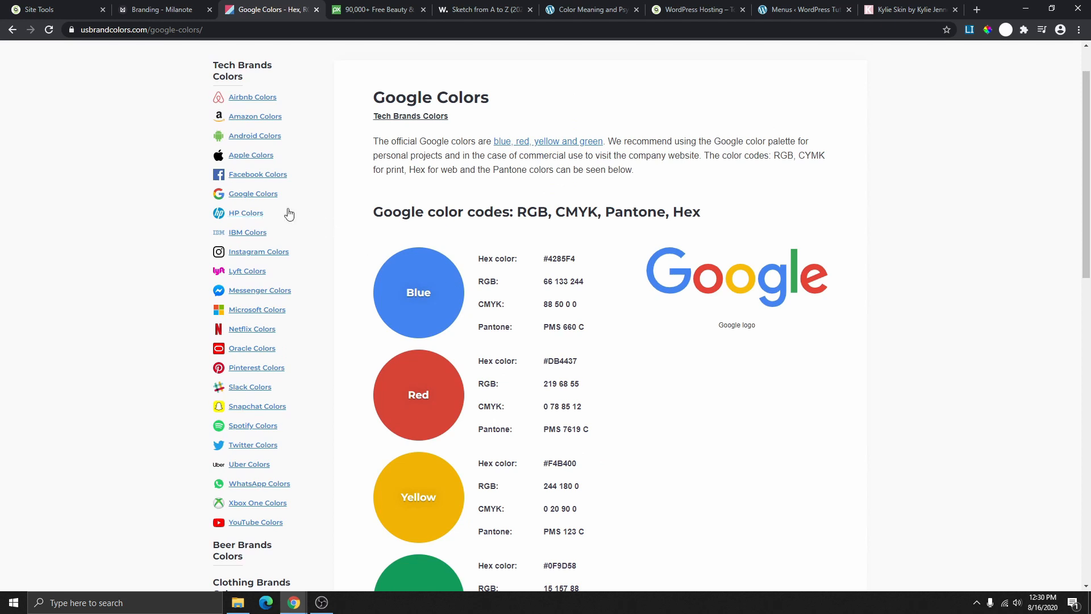
pyautogui.click(254, 118)
pyautogui.scroll(-2, 531, 292)
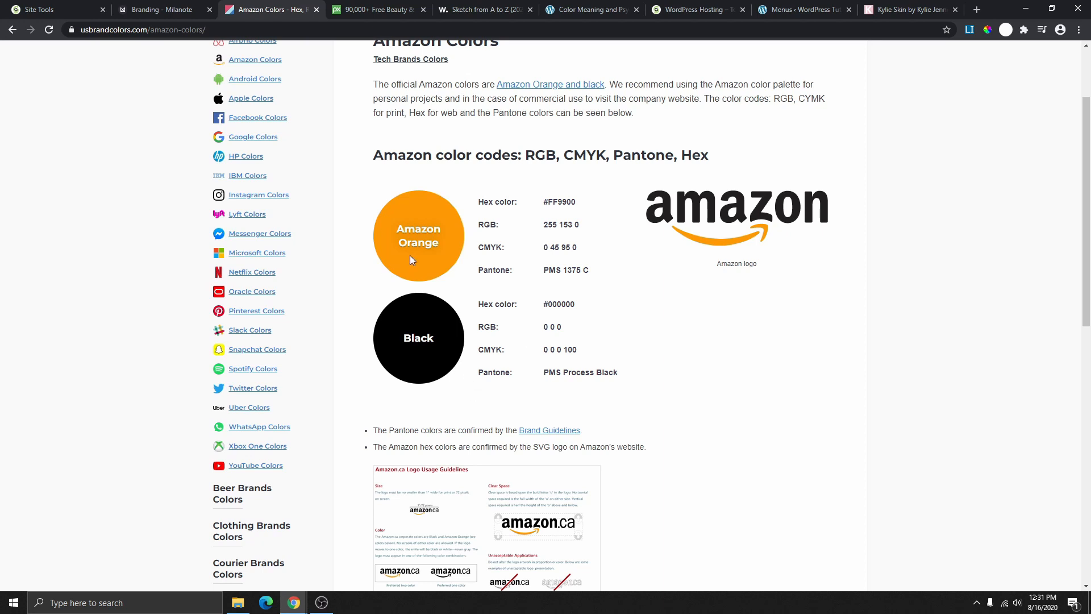
pyautogui.scroll(2, 321, 245)
pyautogui.click(246, 158)
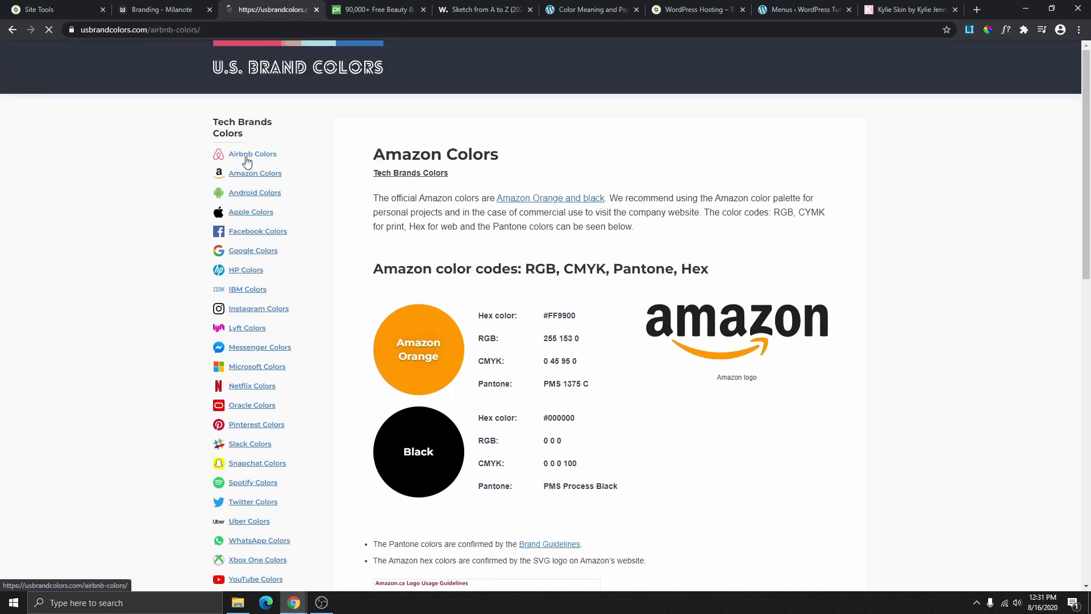
pyautogui.scroll(-3, 529, 307)
pyautogui.scroll(-4, 512, 276)
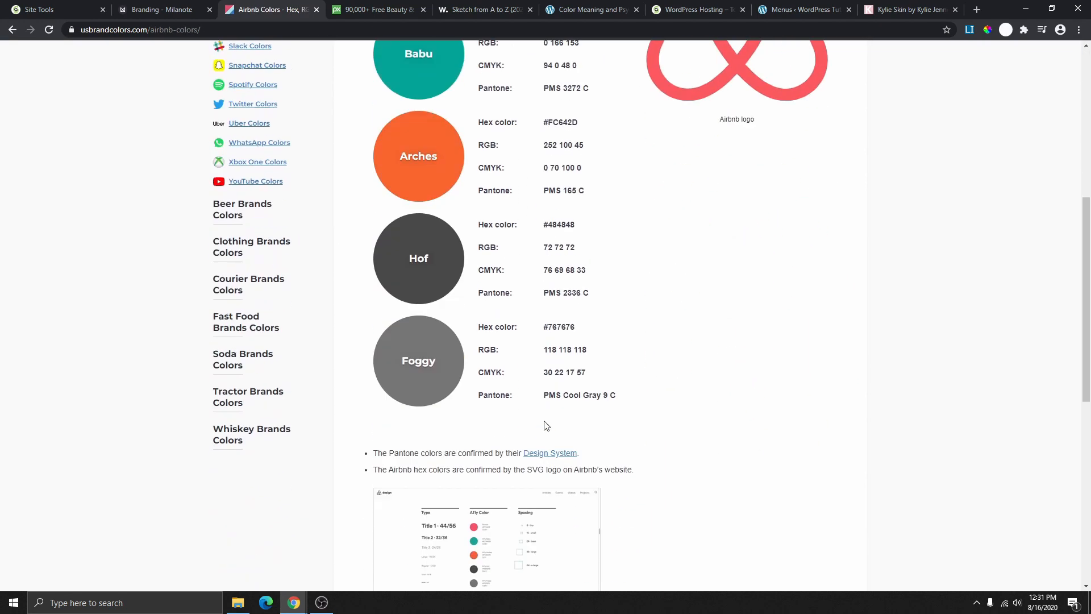
pyautogui.scroll(7, 541, 402)
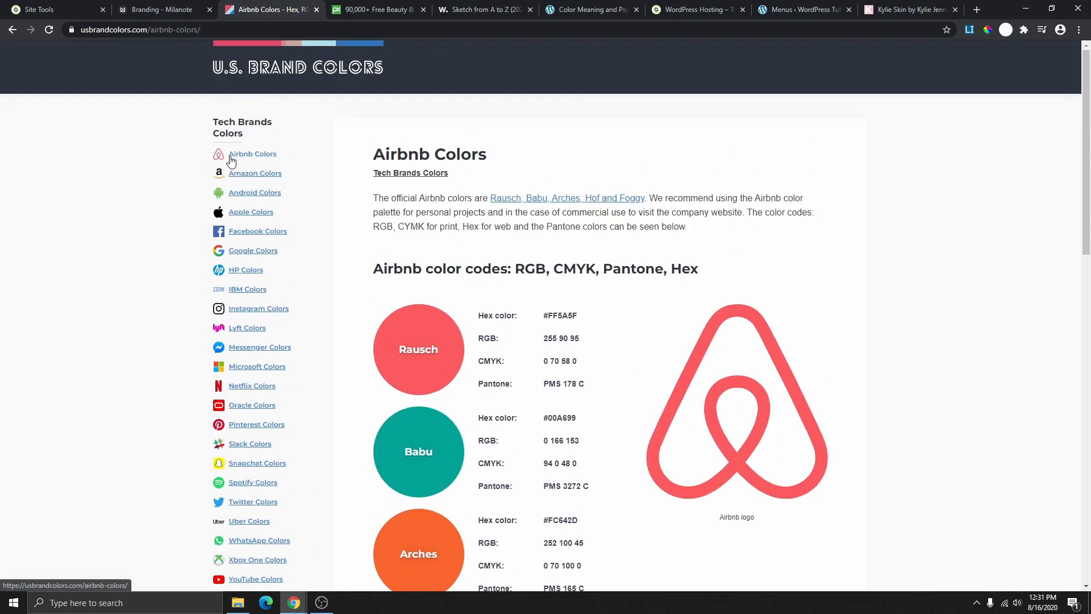
pyautogui.scroll(-3, 233, 170)
pyautogui.scroll(3, 253, 378)
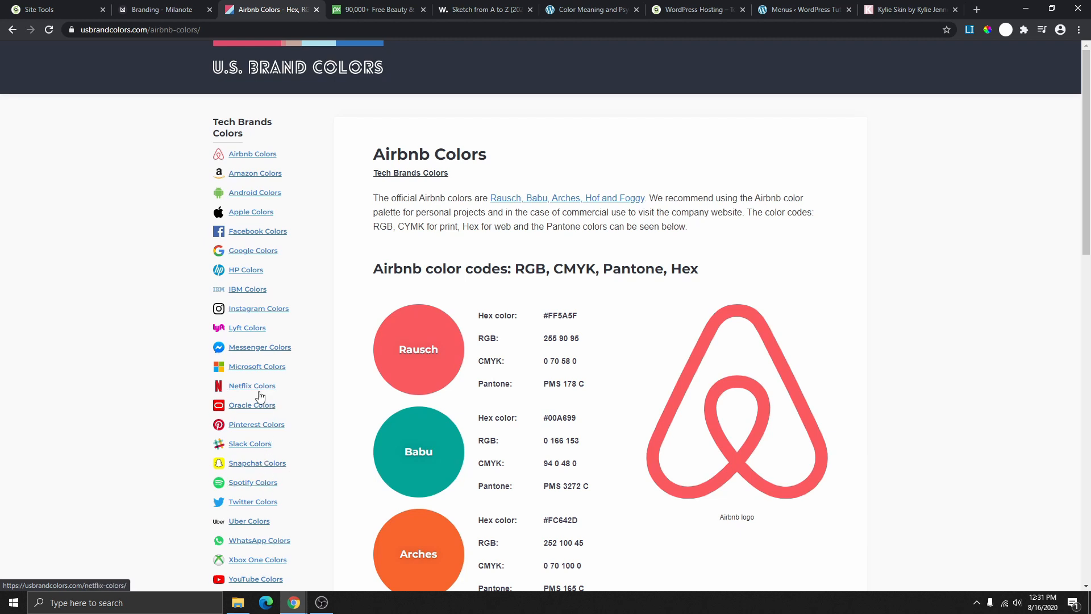
pyautogui.click(317, 9)
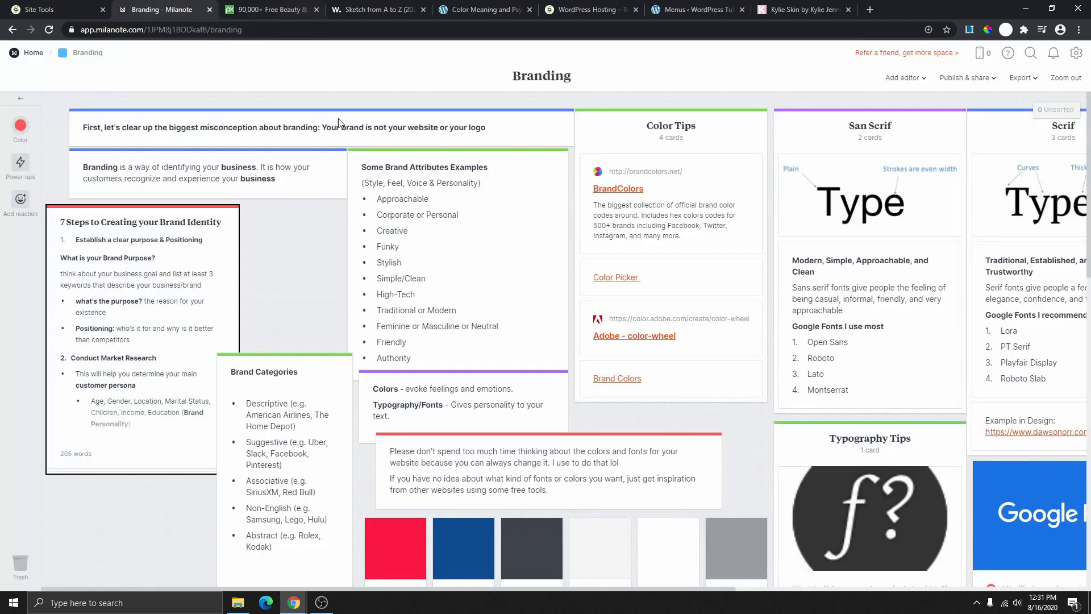
# - Open the Adobe Color wheel, swing the analogous palette to blues, select hex #3C36F0, then pull toward pale tones
pyautogui.click(652, 337)
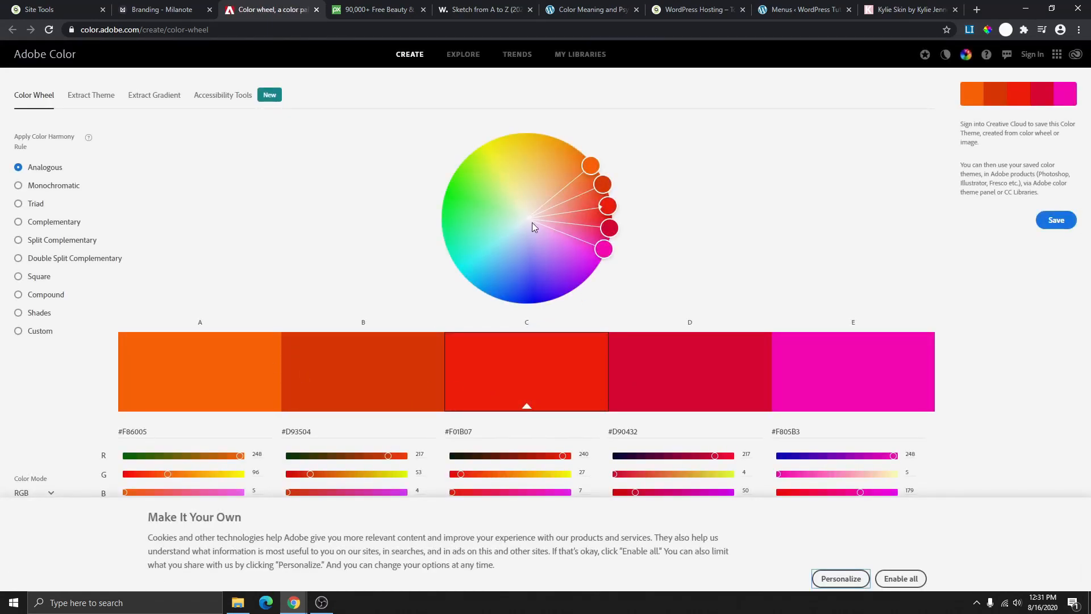
pyautogui.click(531, 222)
pyautogui.moveTo(608, 205); pyautogui.dragTo(532, 283)
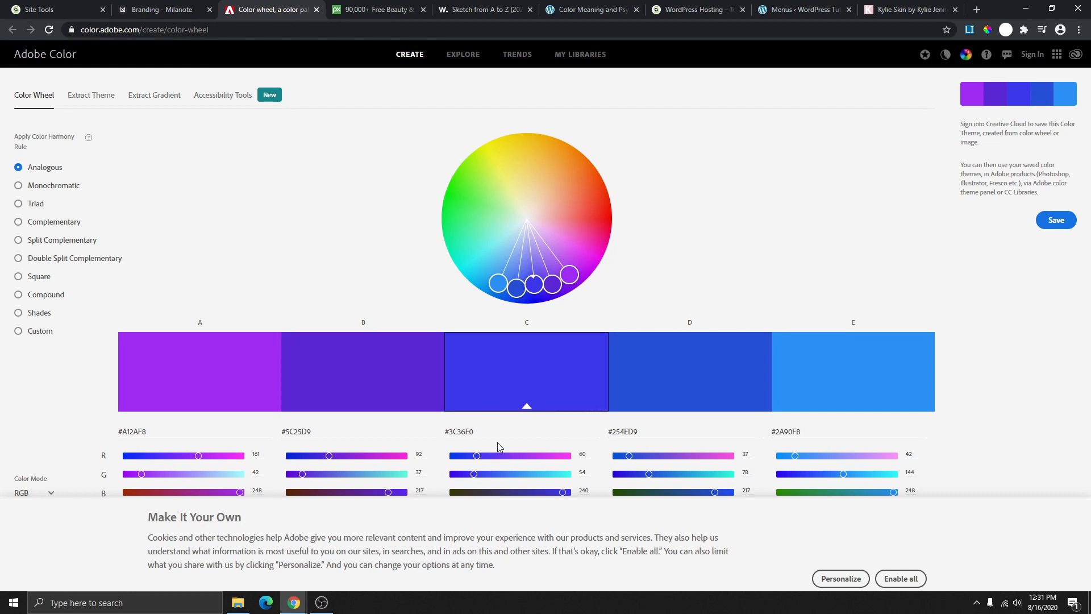
pyautogui.moveTo(477, 430); pyautogui.dragTo(443, 438)
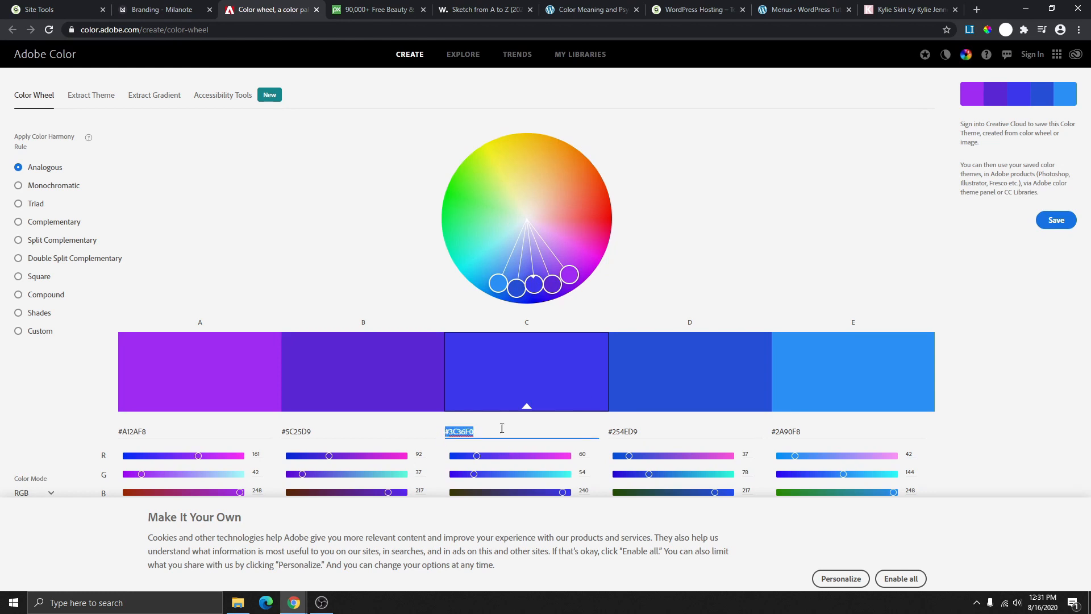
pyautogui.moveTo(534, 282); pyautogui.dragTo(477, 226)
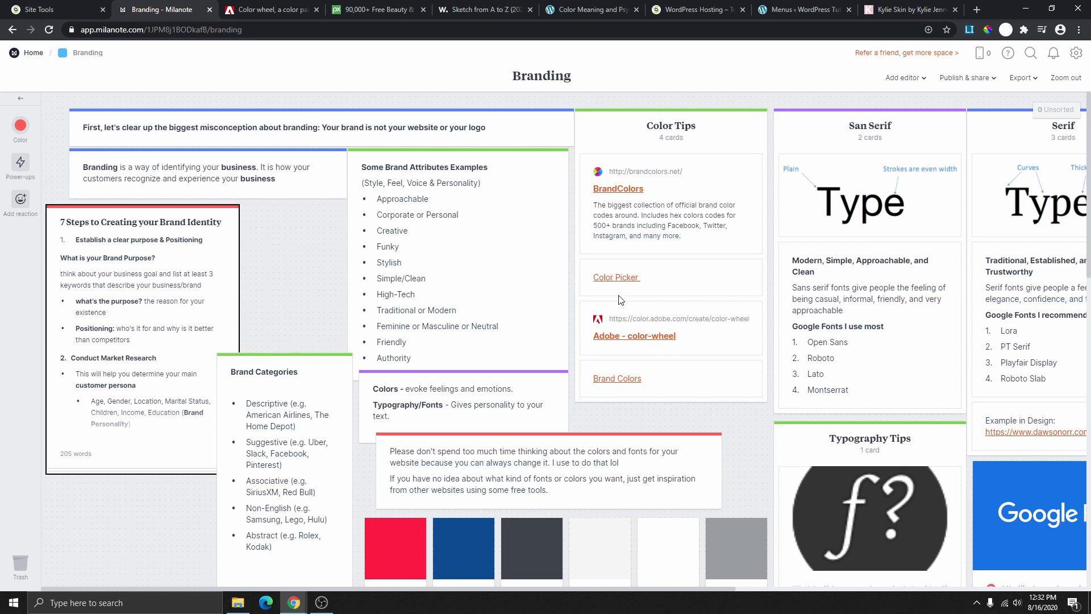
# - Scroll down the Branding board to reveal the Color Psychology card credited to graf1x.com
pyautogui.scroll(-5, 690, 250)
pyautogui.scroll(-8, 790, 282)
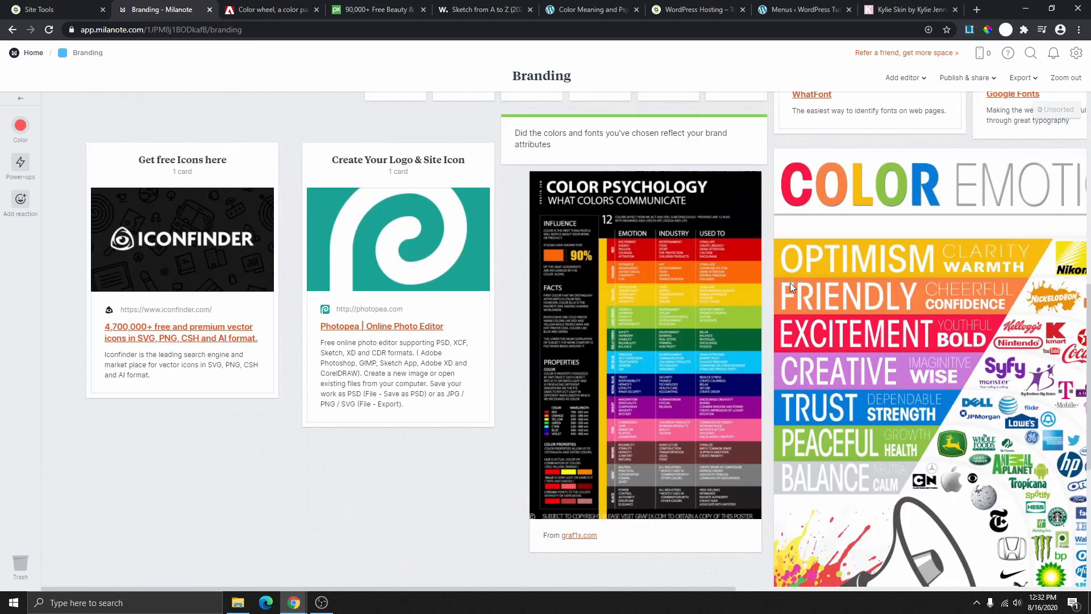
pyautogui.scroll(-3, 790, 282)
pyautogui.scroll(4, 884, 314)
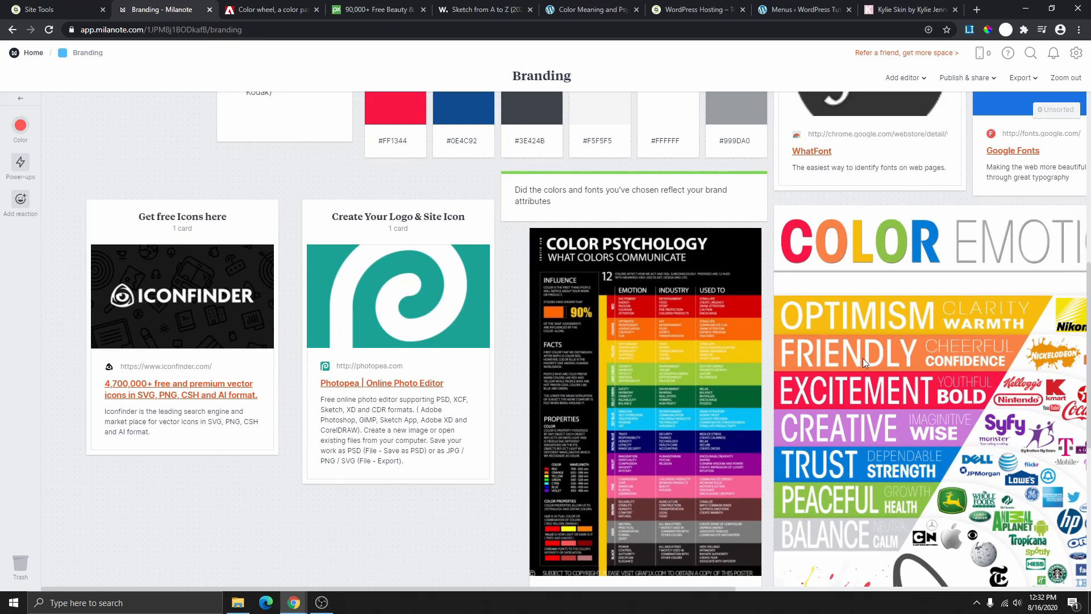
pyautogui.scroll(-2, 622, 482)
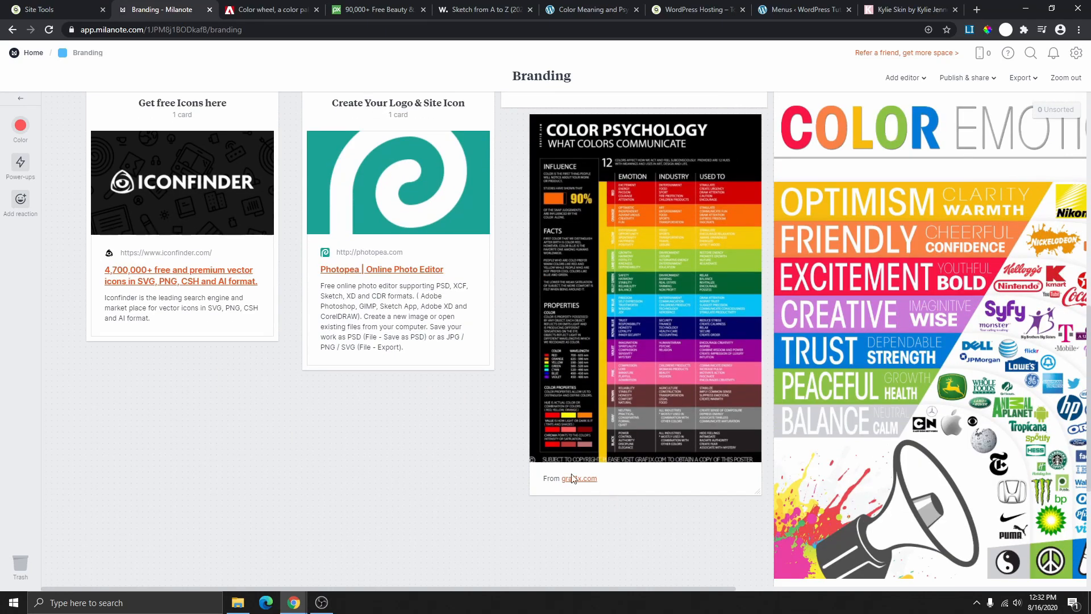
# - Open the graf1x.com Color Meaning and Psychology page and scroll through its first colour posters
pyautogui.click(577, 481)
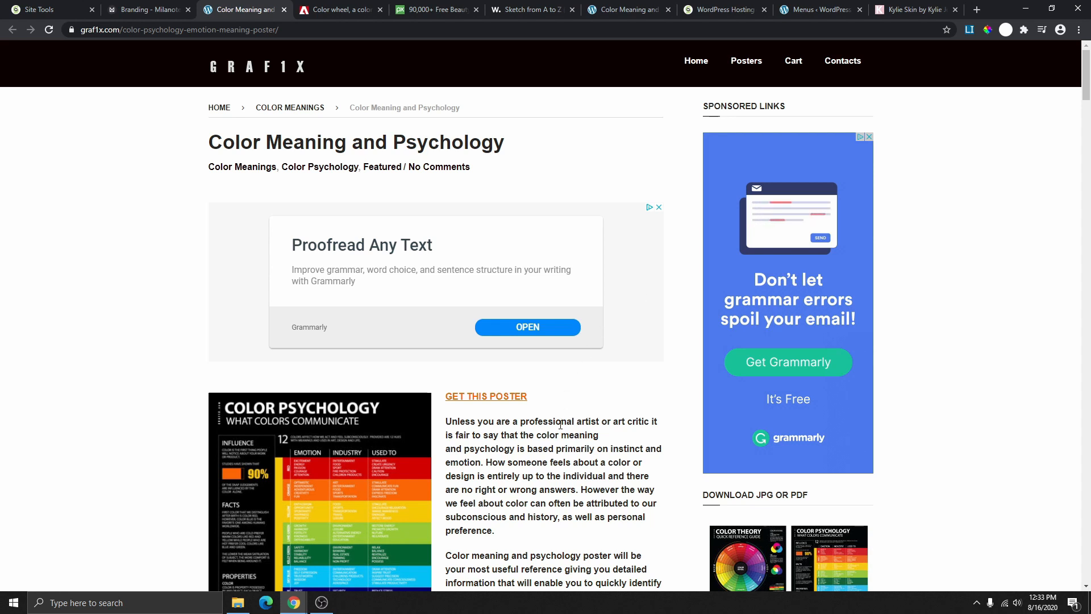
pyautogui.scroll(-15, 548, 420)
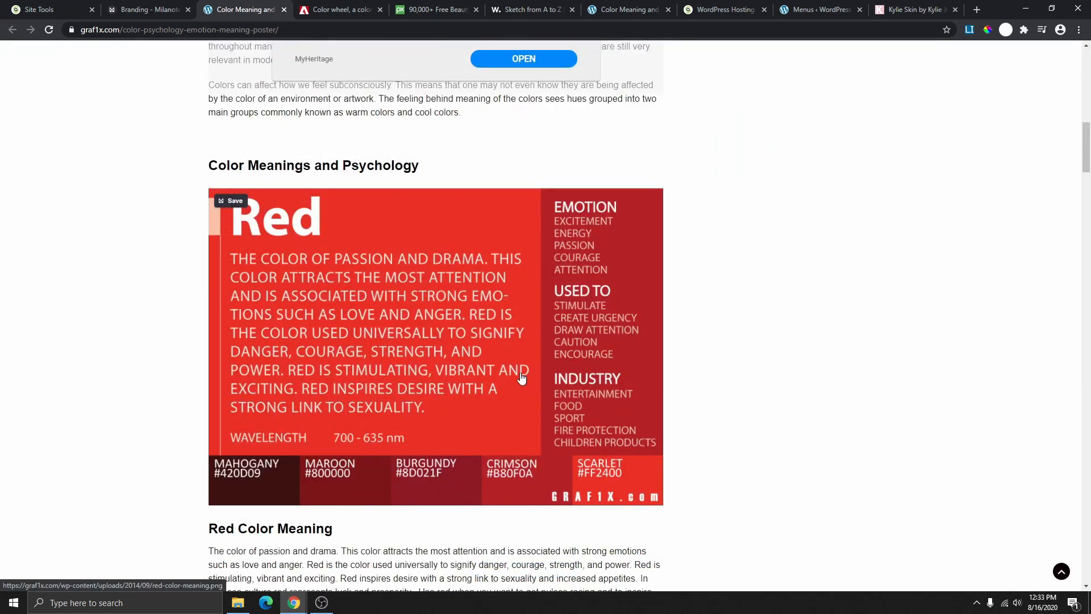
pyautogui.scroll(-2, 518, 378)
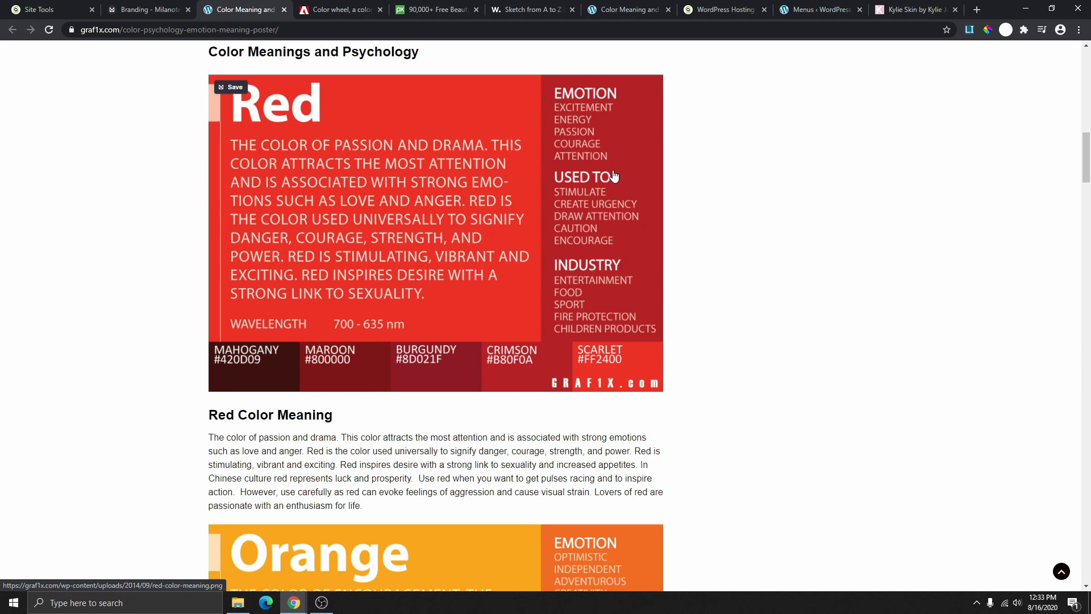
pyautogui.scroll(-2, 606, 224)
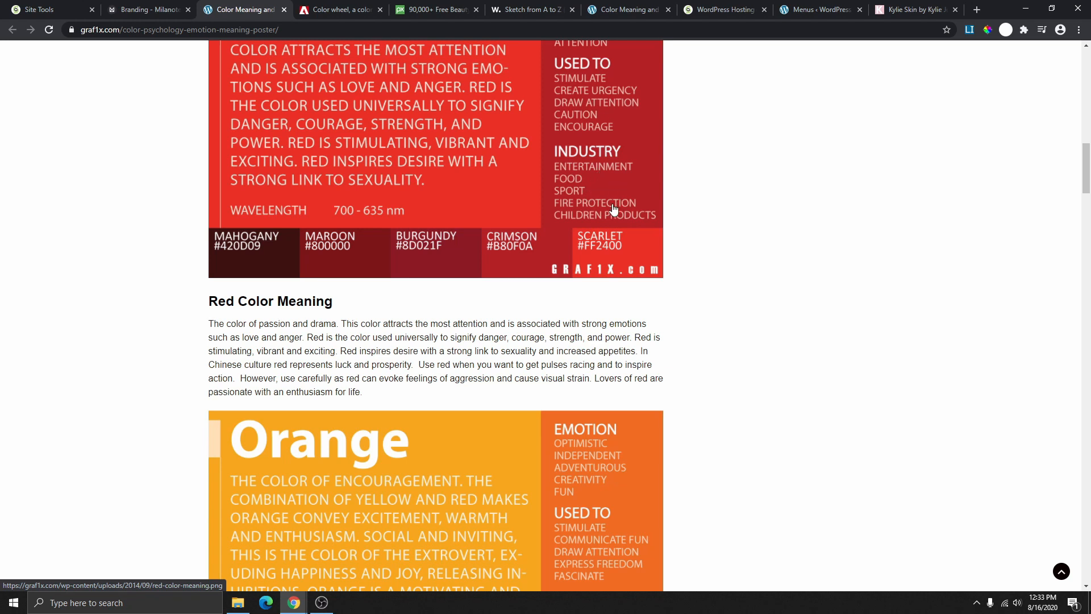
pyautogui.scroll(-5, 613, 209)
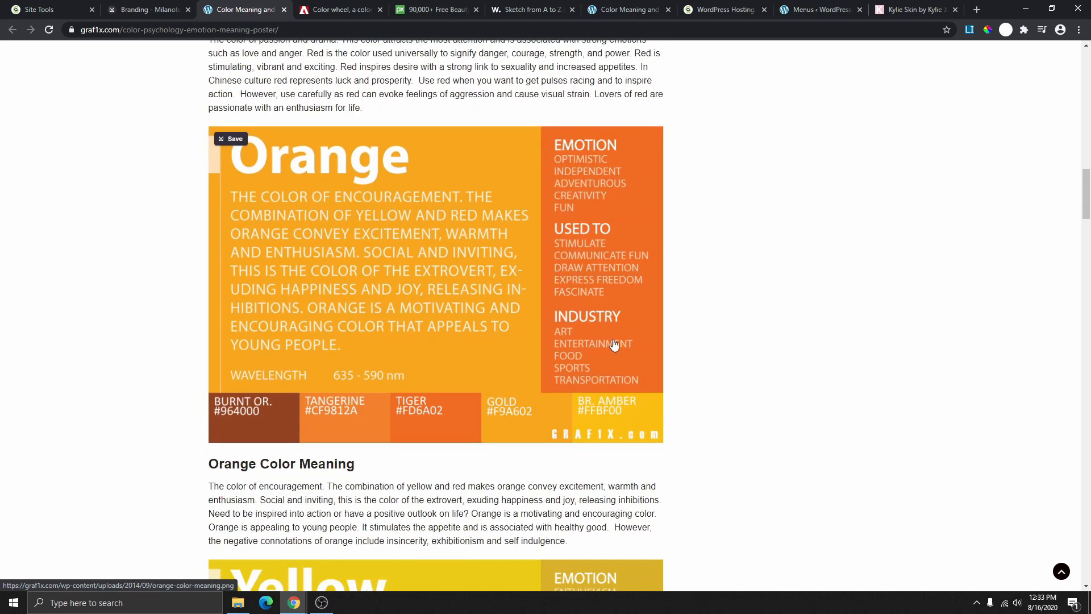
pyautogui.scroll(-7, 597, 361)
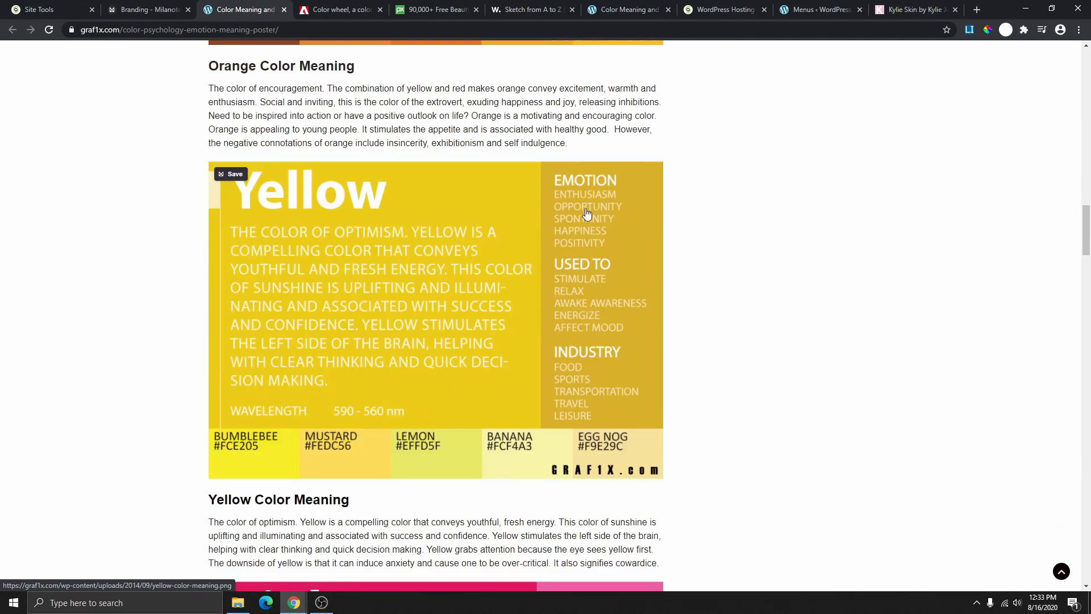
pyautogui.scroll(-3, 591, 216)
pyautogui.scroll(-3, 574, 239)
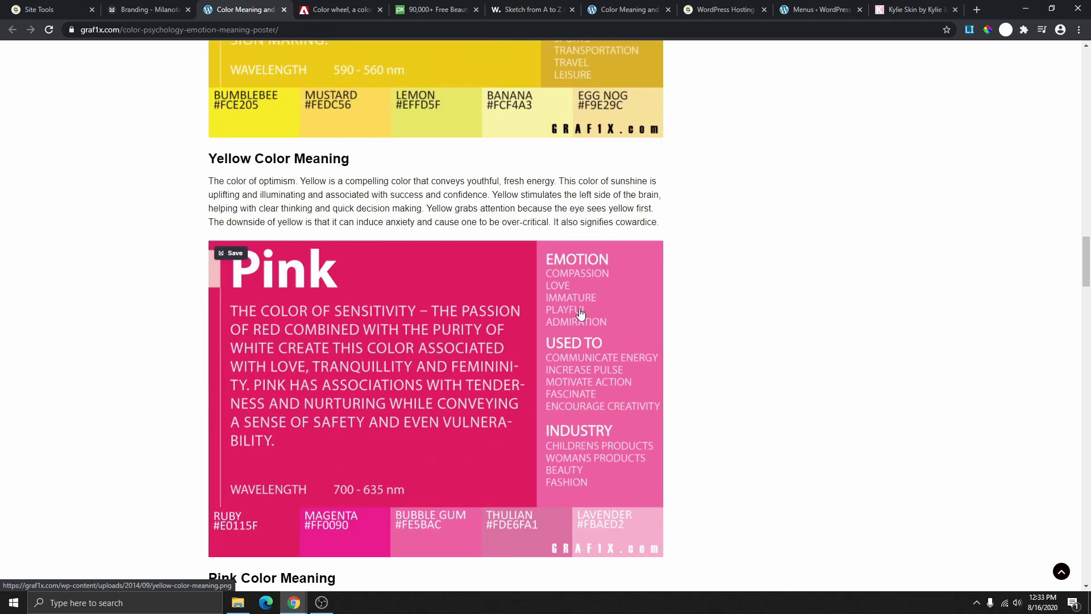
pyautogui.scroll(-2, 577, 341)
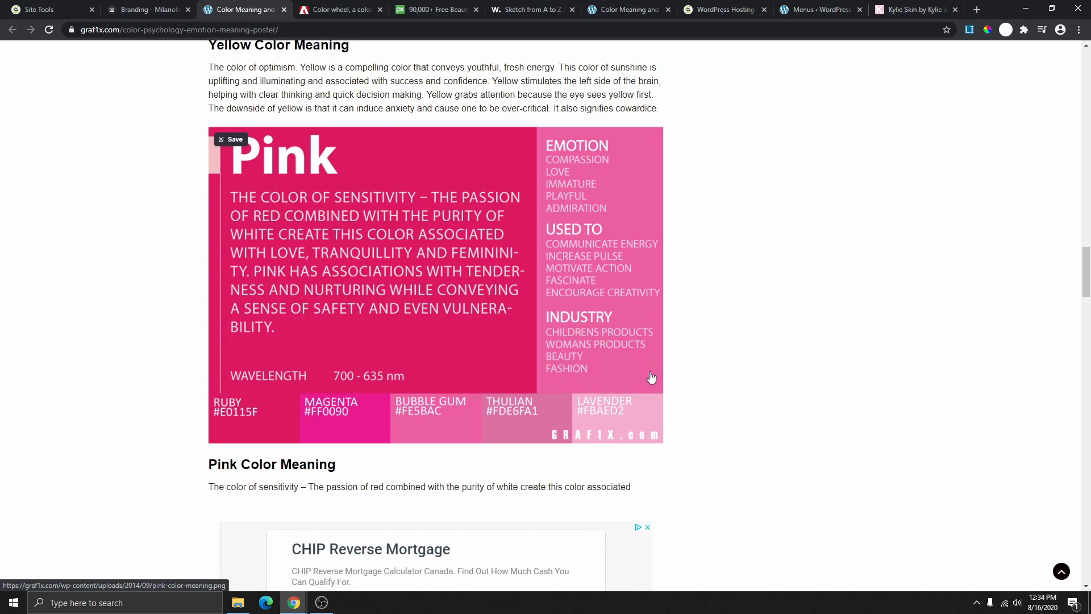
# - Continue down to the Brown poster, then scroll back up toward Red
pyautogui.scroll(-5, 571, 287)
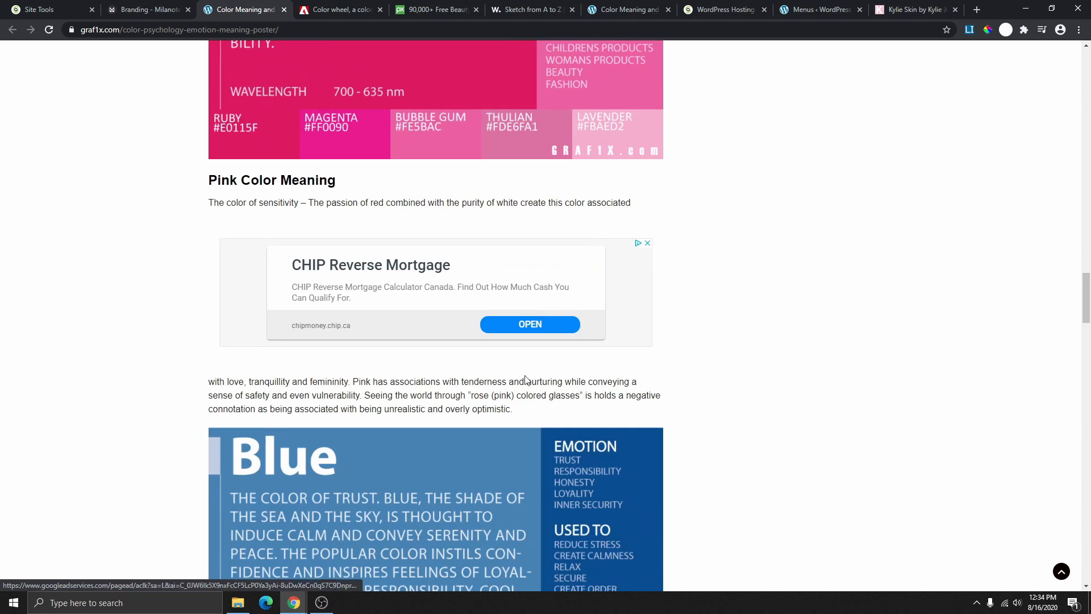
pyautogui.scroll(-7, 527, 379)
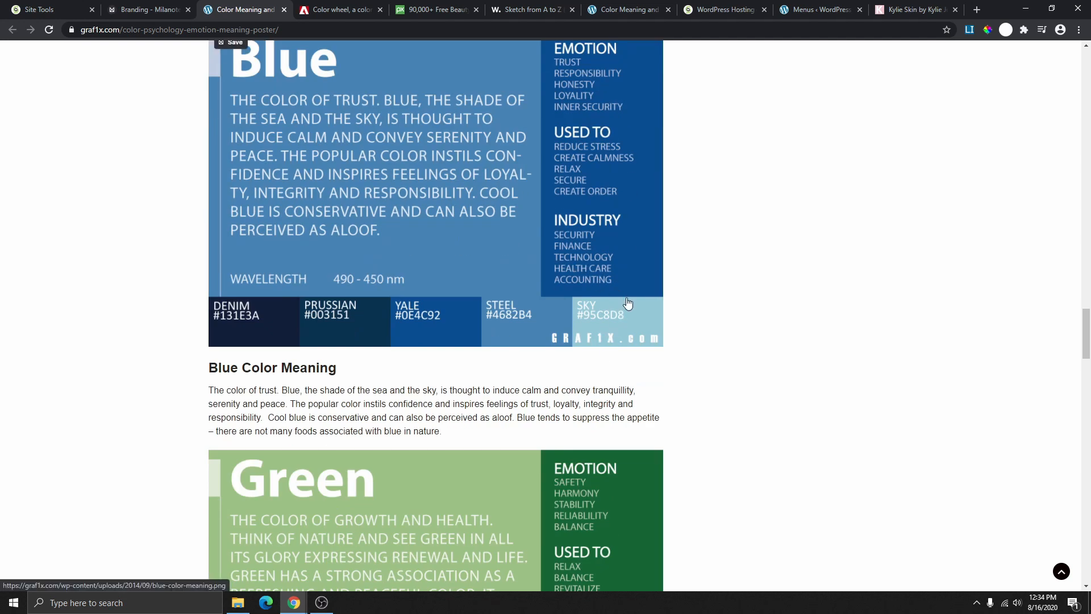
pyautogui.scroll(-2, 597, 256)
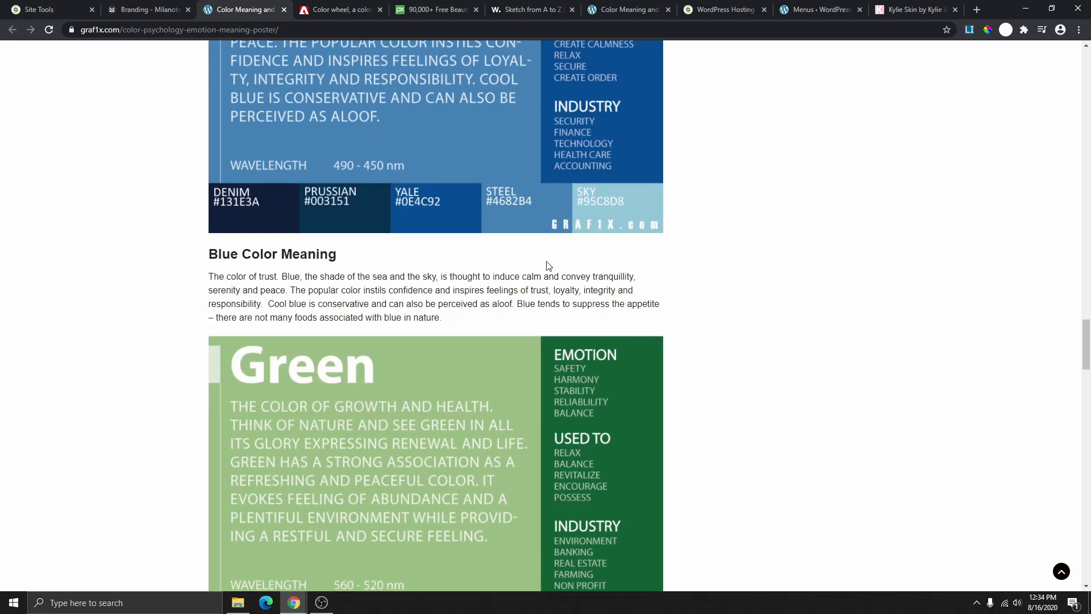
pyautogui.scroll(-5, 602, 307)
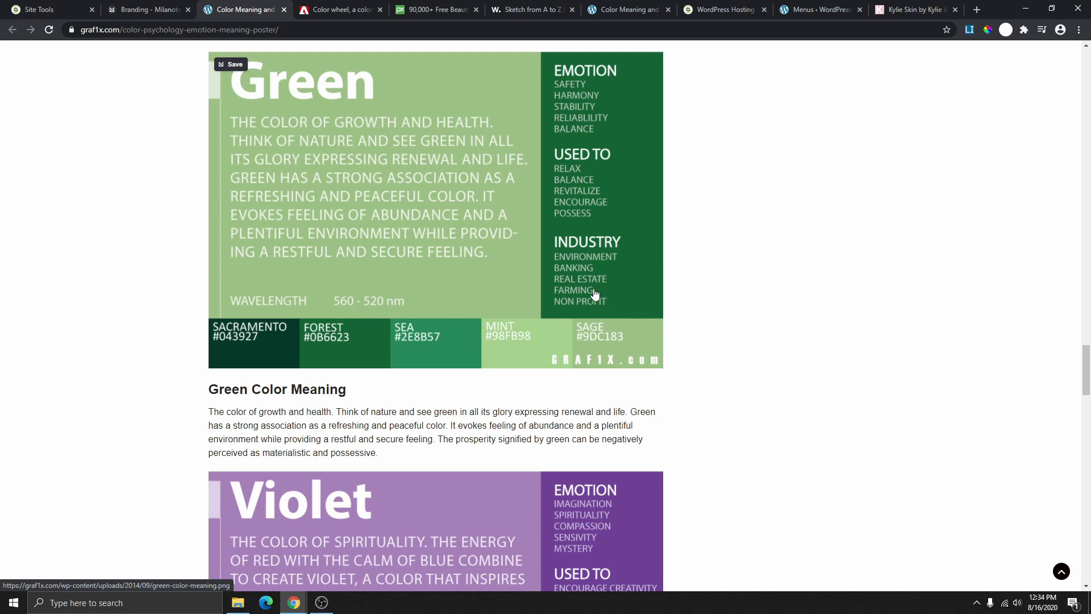
pyautogui.scroll(-8, 625, 318)
pyautogui.scroll(-5, 573, 359)
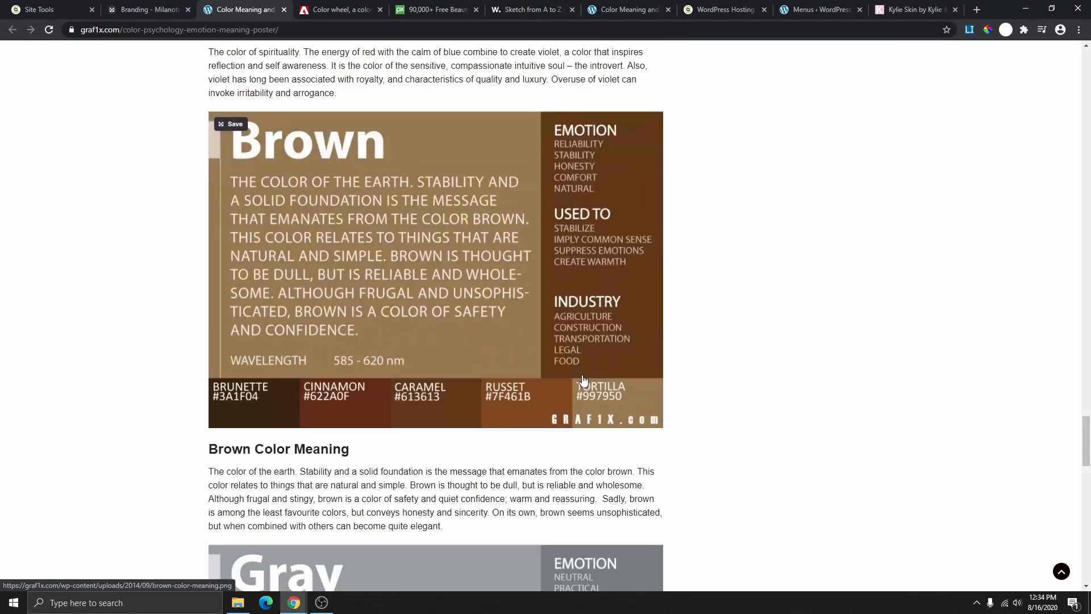
pyautogui.scroll(14, 586, 369)
pyautogui.scroll(15, 589, 378)
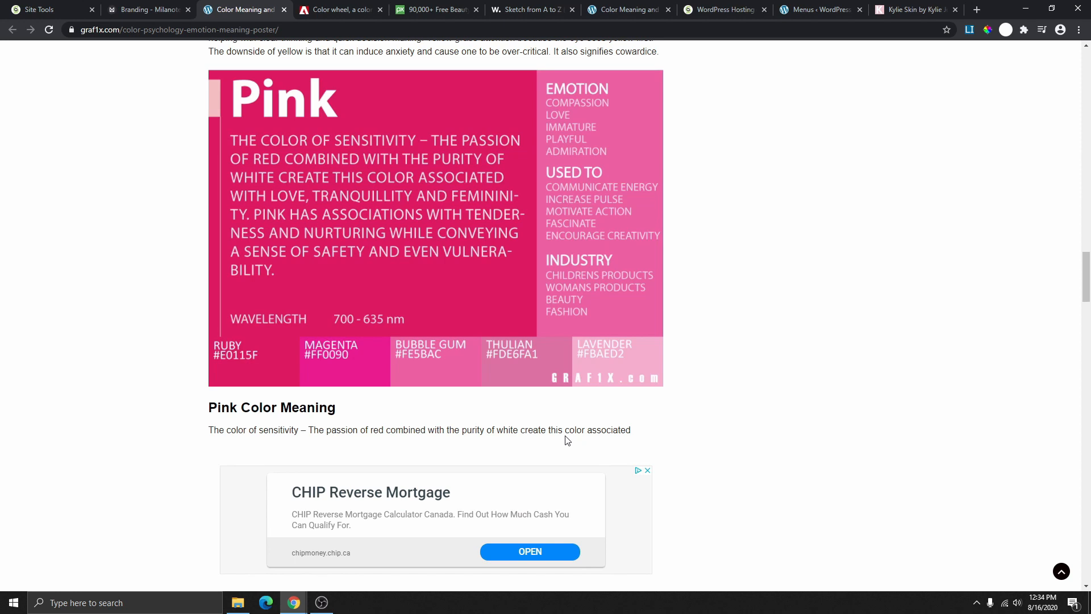
pyautogui.scroll(18, 567, 440)
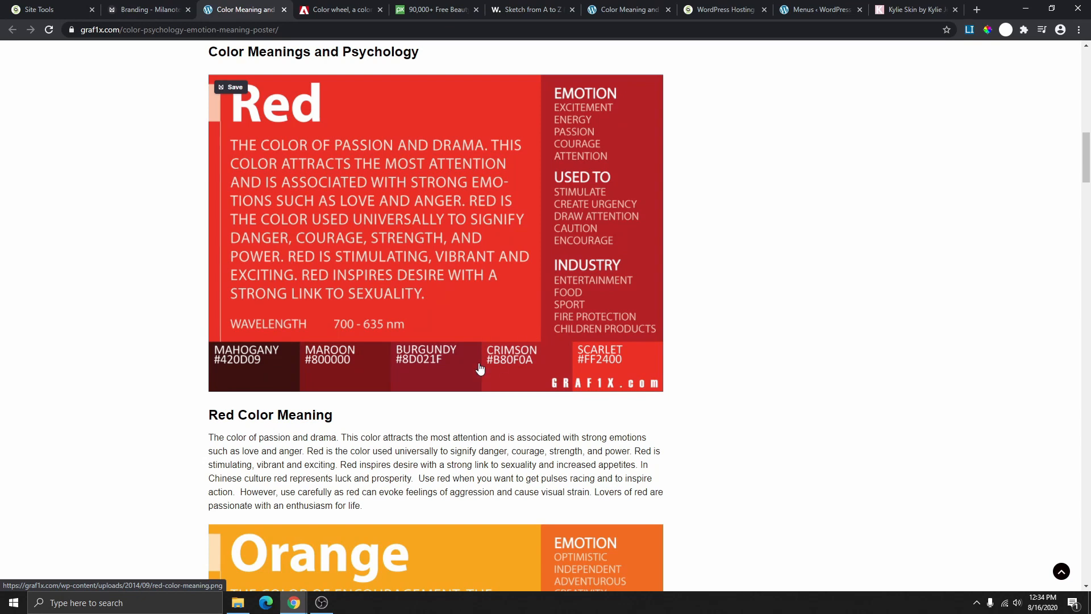
# - Leave the colour meaning page and shift the Adobe Color wheel palette toward soft pastel tones
pyautogui.click(284, 10)
pyautogui.click(272, 16)
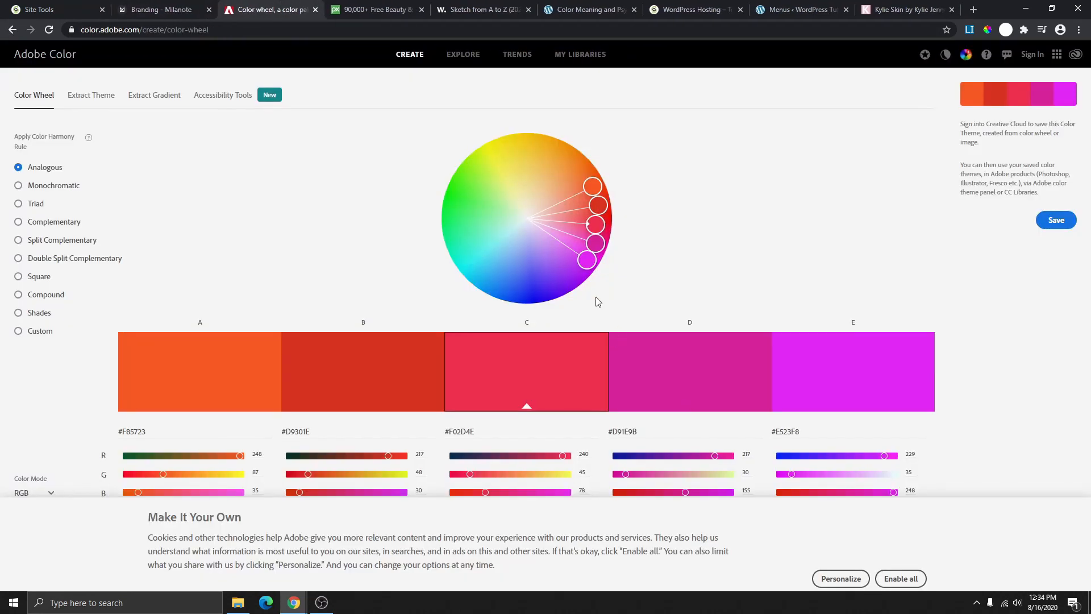
pyautogui.moveTo(595, 223); pyautogui.dragTo(498, 208)
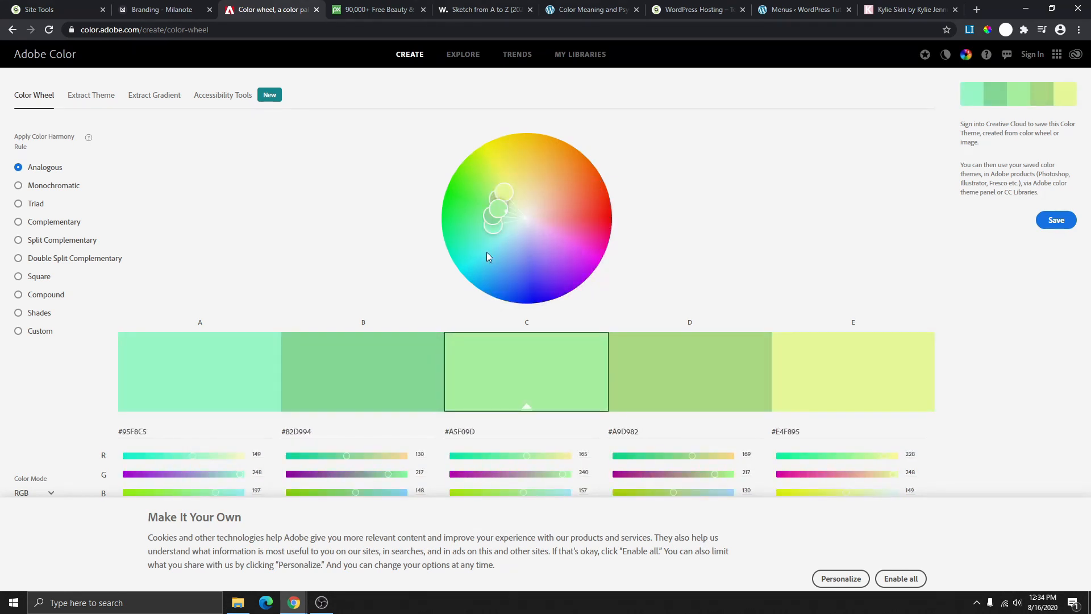
# - Open a Fashion trend palette on Adobe Color Trends showing #A57BA6, #D99F7E, #A65C41, #260801, #8C2323
pyautogui.click(517, 57)
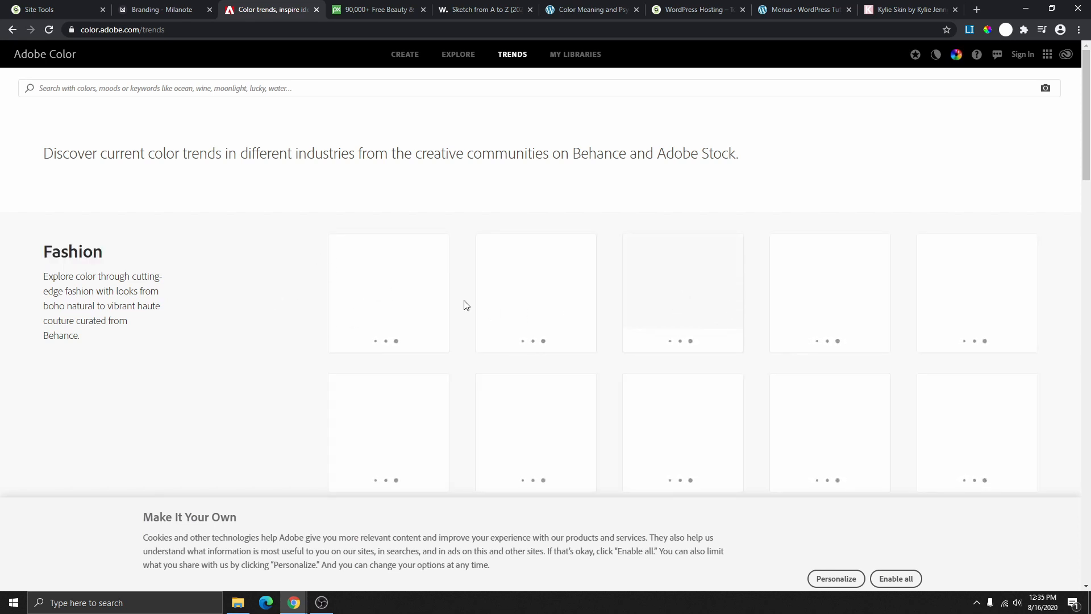
pyautogui.scroll(-2, 486, 351)
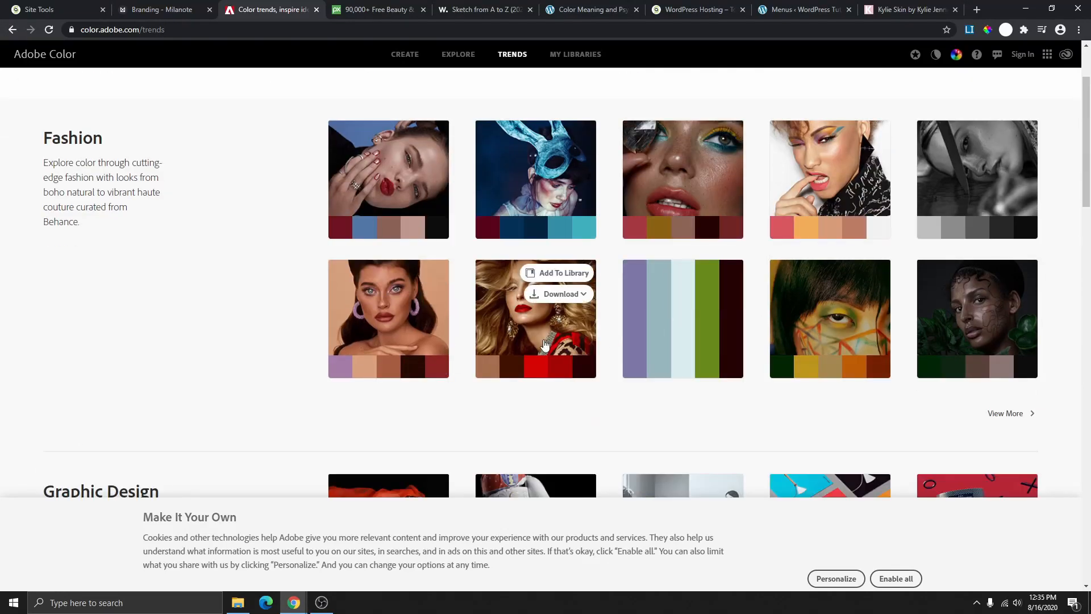
pyautogui.moveTo(432, 344)
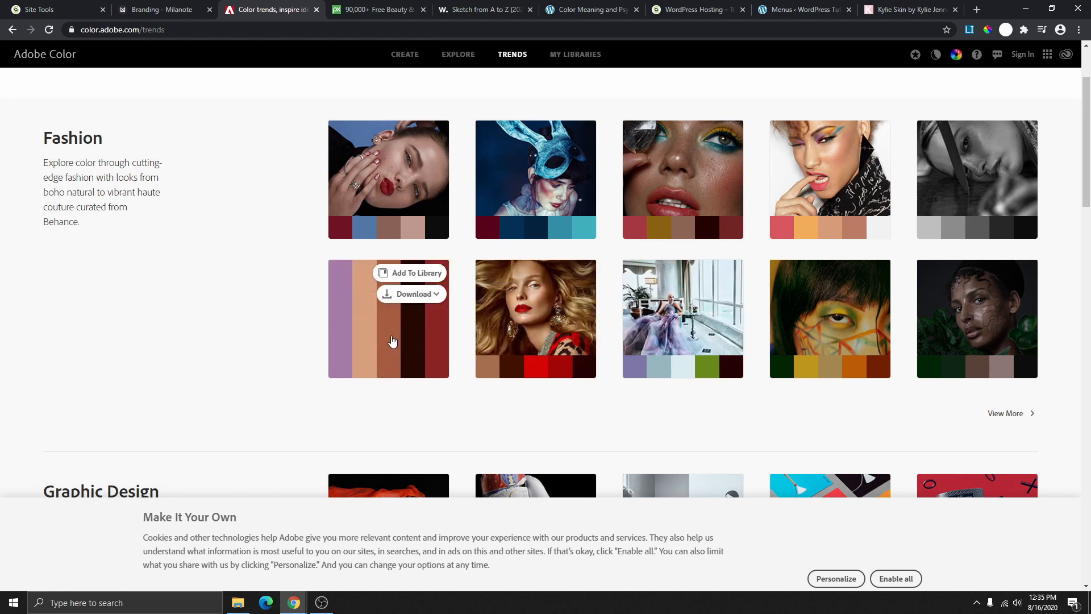
pyautogui.click(393, 342)
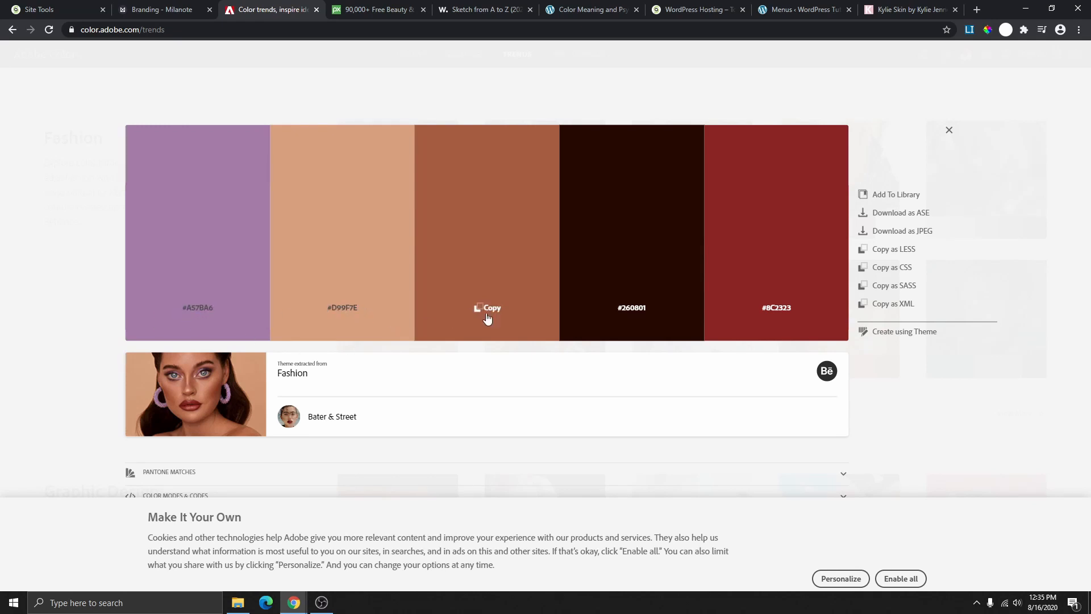
pyautogui.click(168, 12)
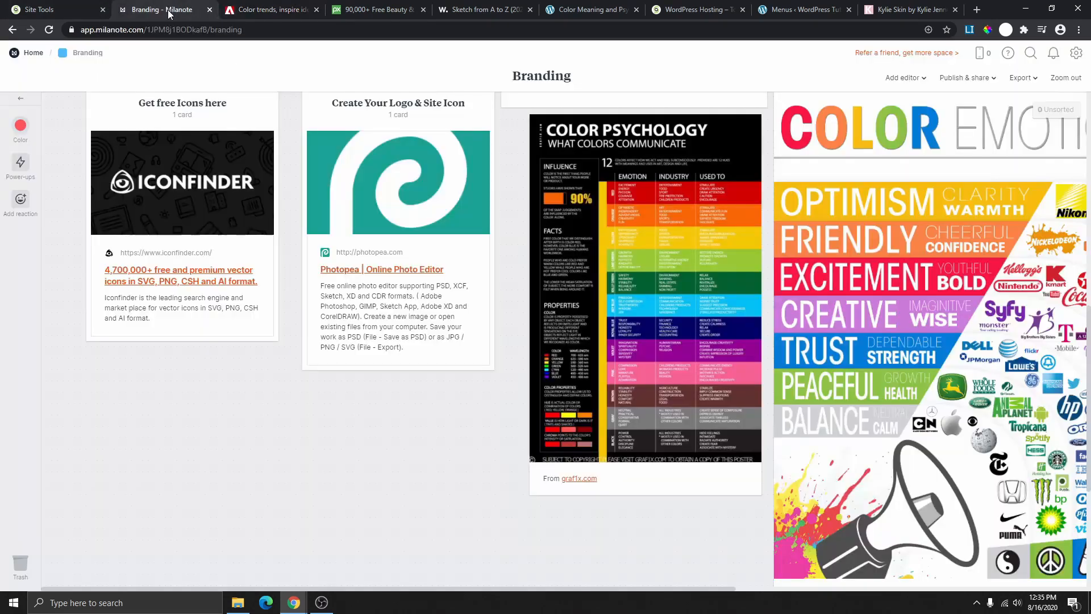
pyautogui.scroll(-3, 481, 356)
pyautogui.click(462, 374)
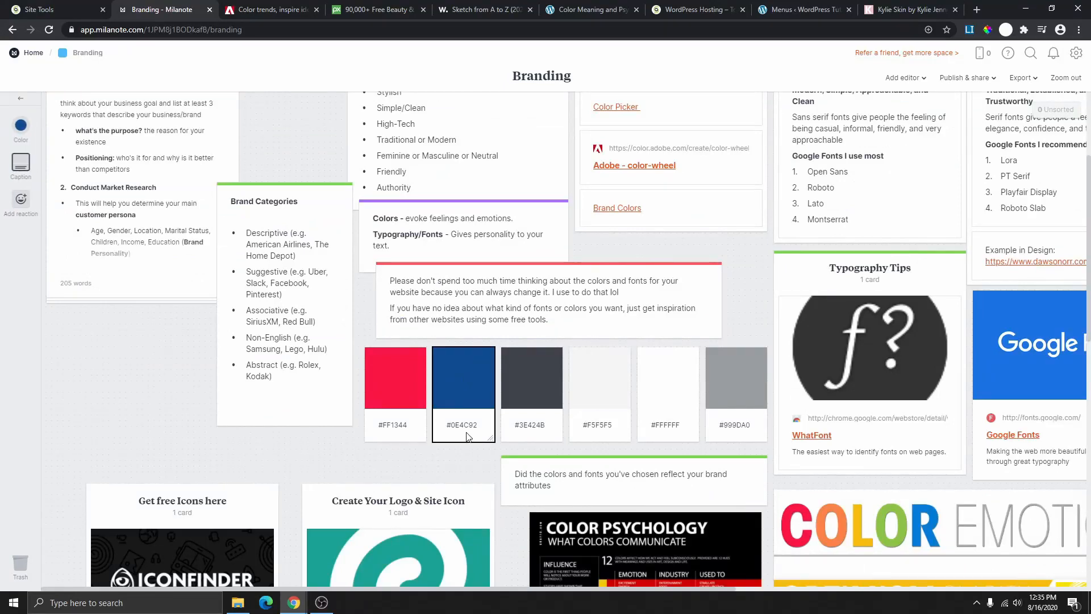
pyautogui.click(400, 427)
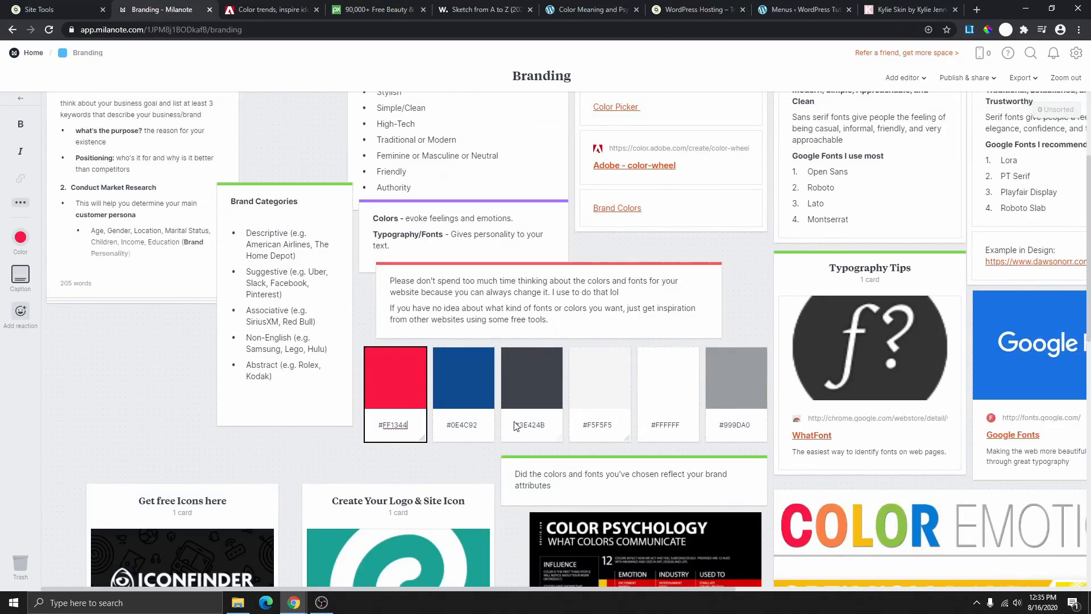
pyautogui.click(476, 426)
pyautogui.tripleClick(445, 427)
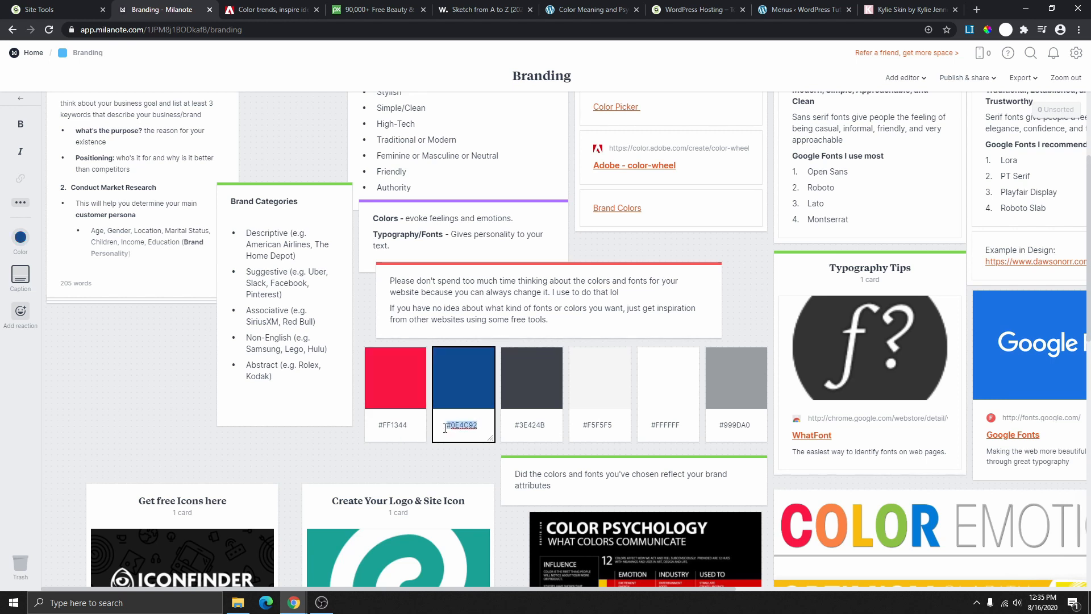
pyautogui.moveTo(547, 426)
pyautogui.mouseDown()
pyautogui.moveTo(519, 428)
pyautogui.moveTo(547, 430)
pyautogui.mouseUp()
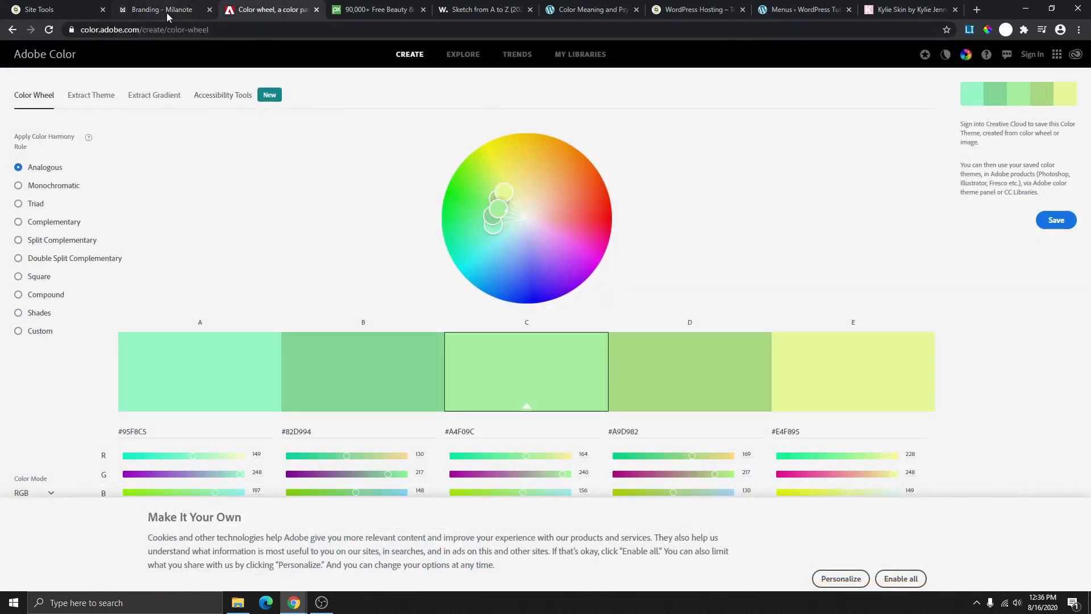
pyautogui.click(166, 12)
pyautogui.scroll(3, 663, 281)
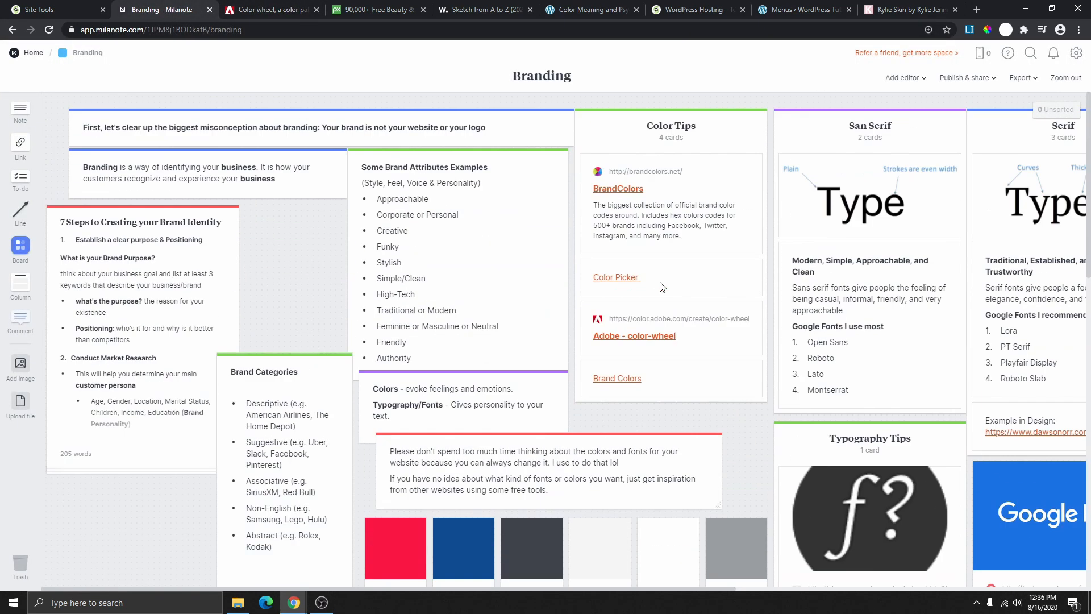
# - Look over the ColorPick Eyedropper listing in the Chrome Web Store, then go to the Kylie Skin site
pyautogui.click(616, 278)
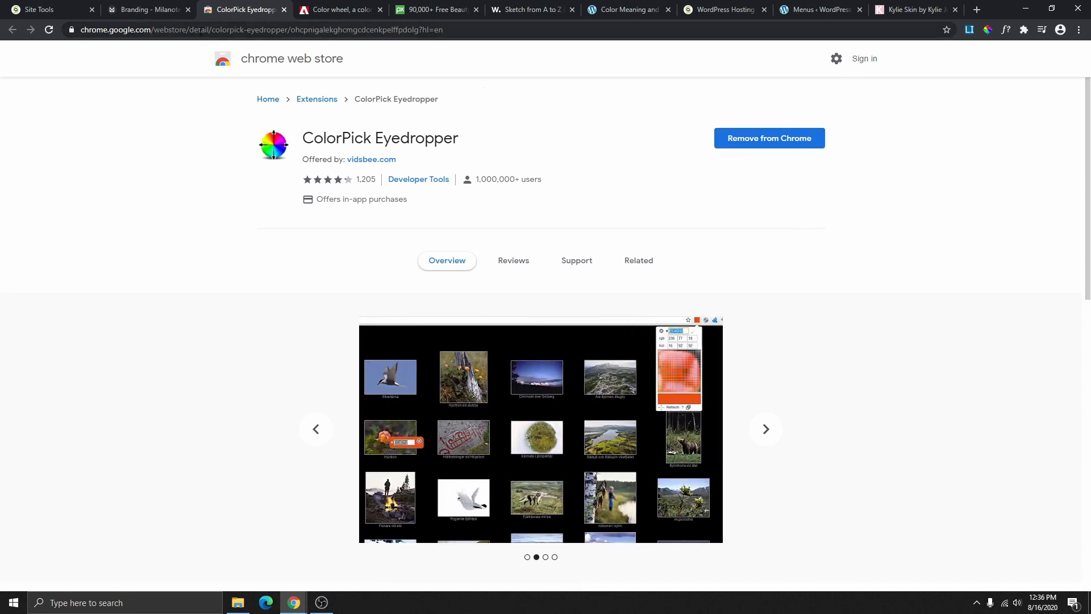
pyautogui.click(284, 11)
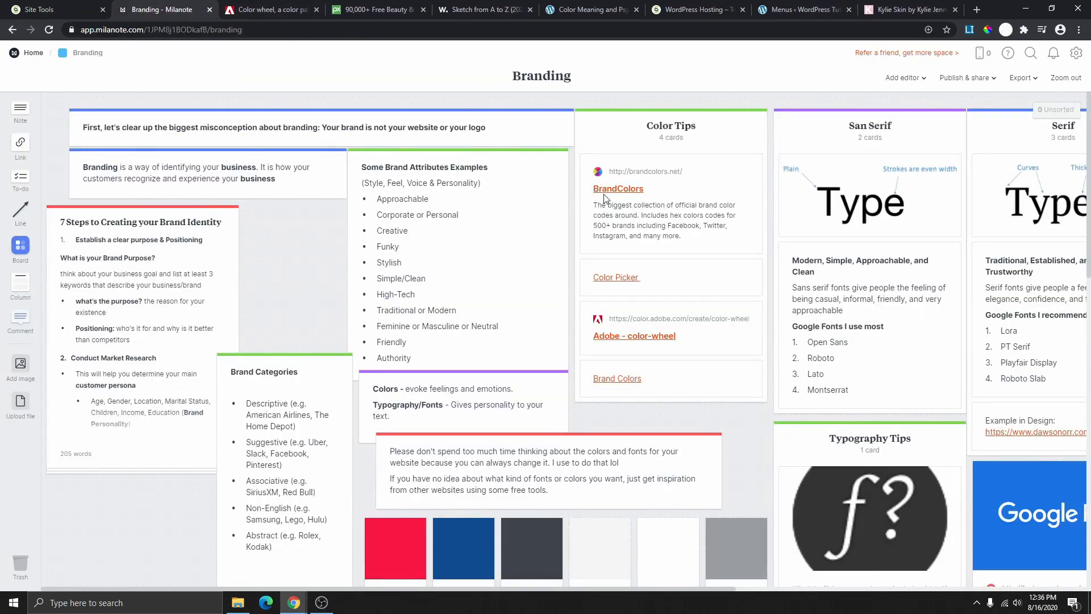
pyautogui.click(904, 10)
# - Sample the pale pink from the Kylie Skin banner with the ColorPick eyedropper
pyautogui.scroll(-3, 382, 272)
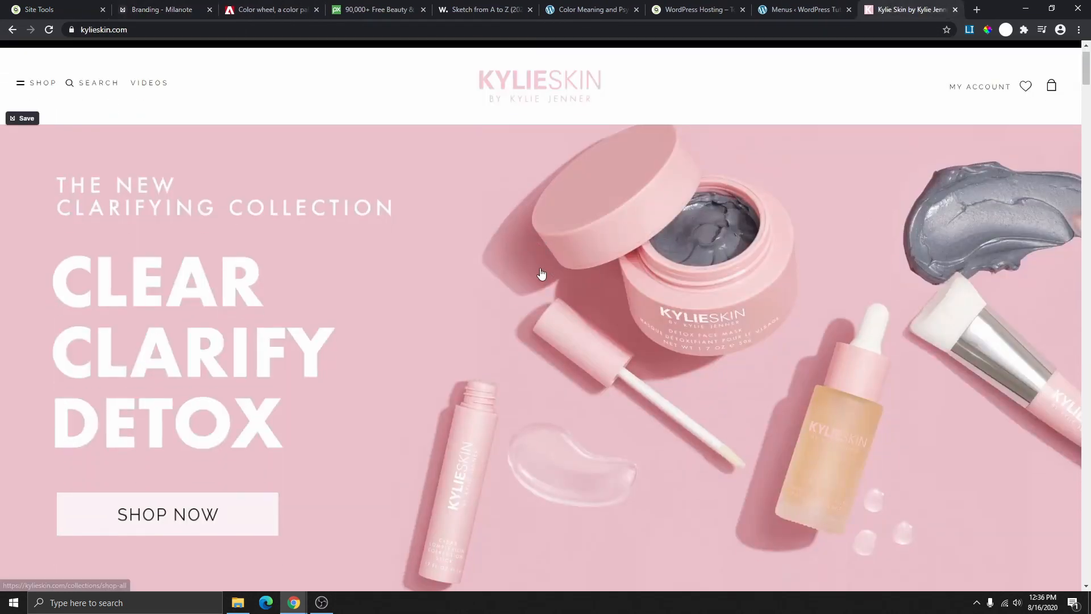
pyautogui.scroll(-5, 382, 271)
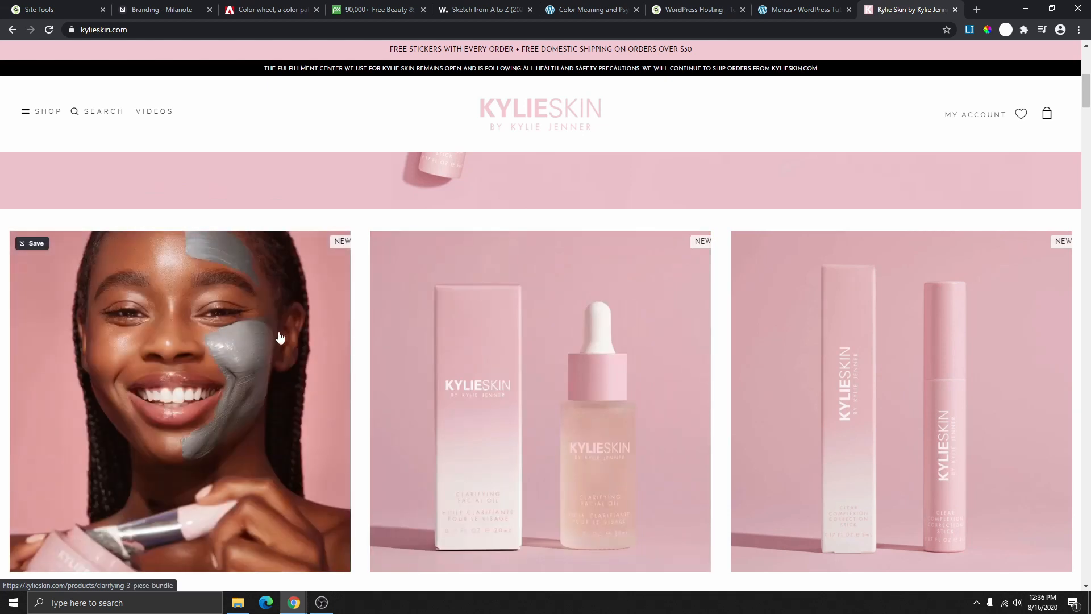
pyautogui.scroll(2, 534, 312)
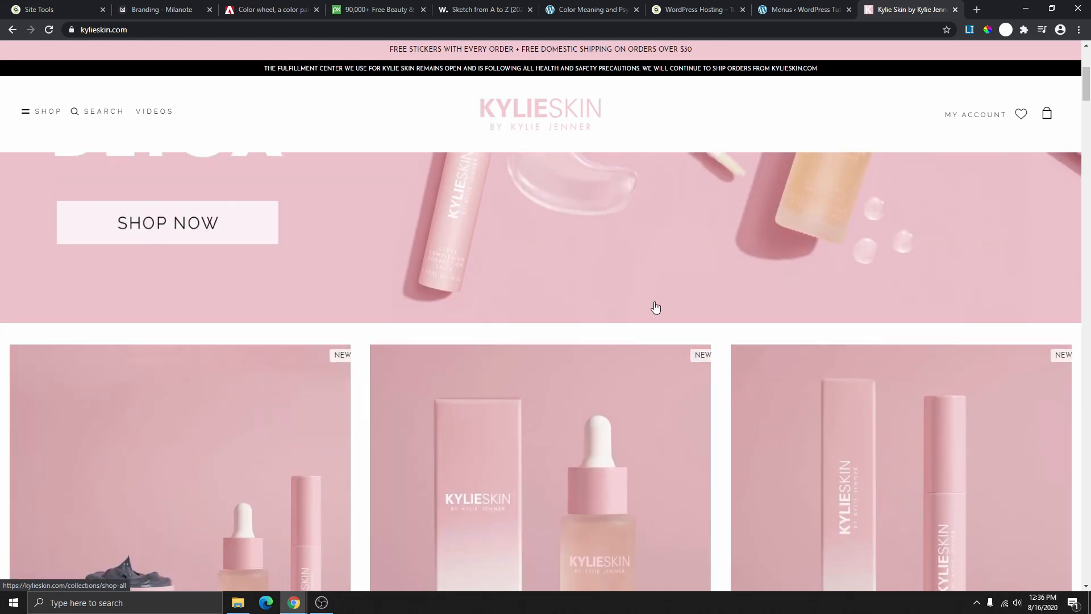
pyautogui.click(988, 31)
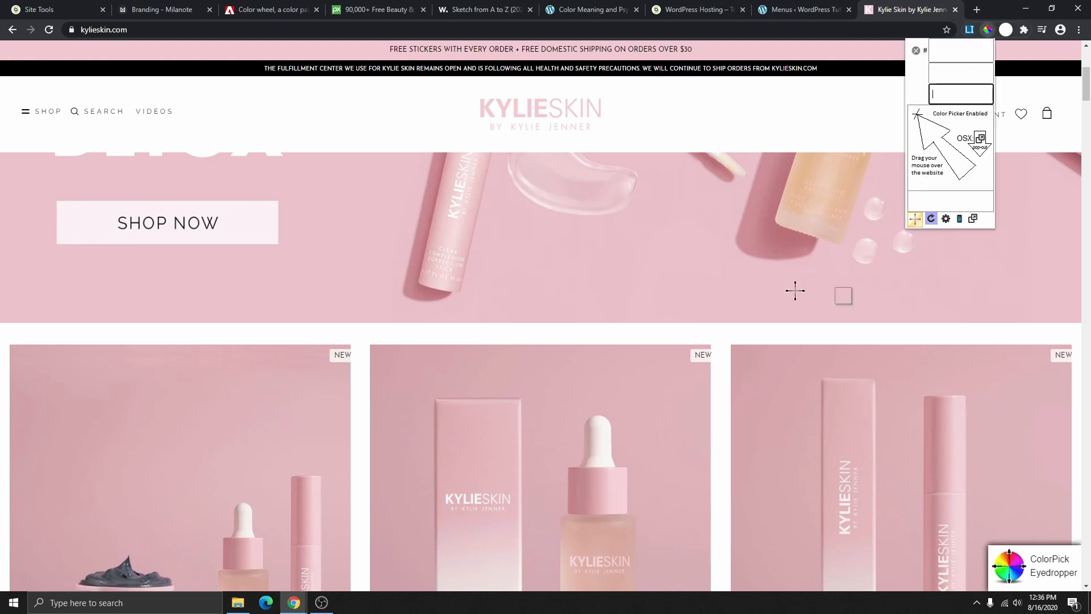
pyautogui.click(625, 270)
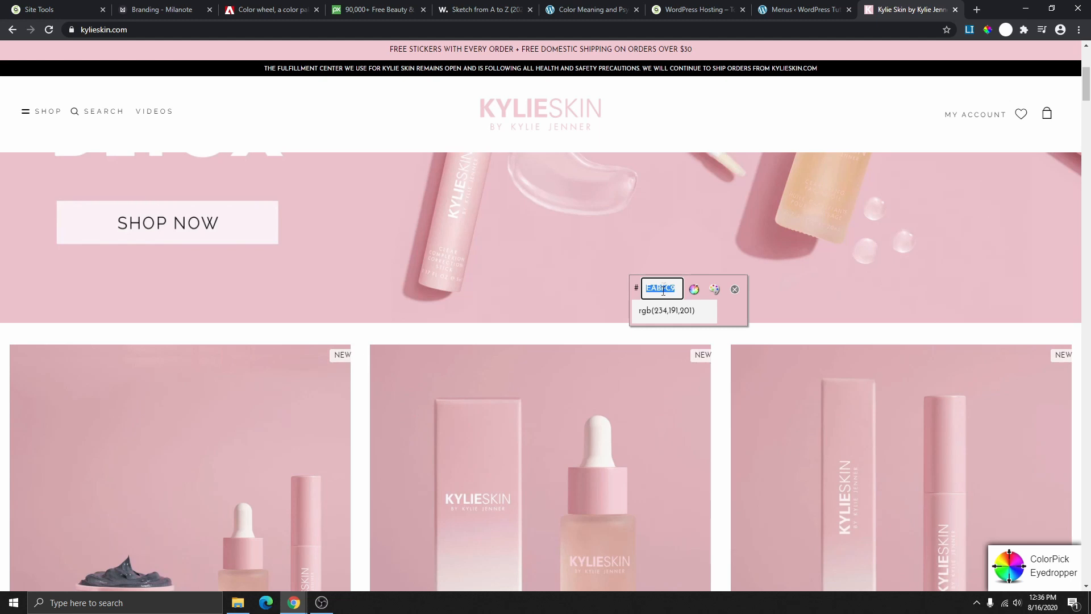
# - Copy the sampled hex code EABFC9 and return to the Milanote Branding board
pyautogui.click(653, 317)
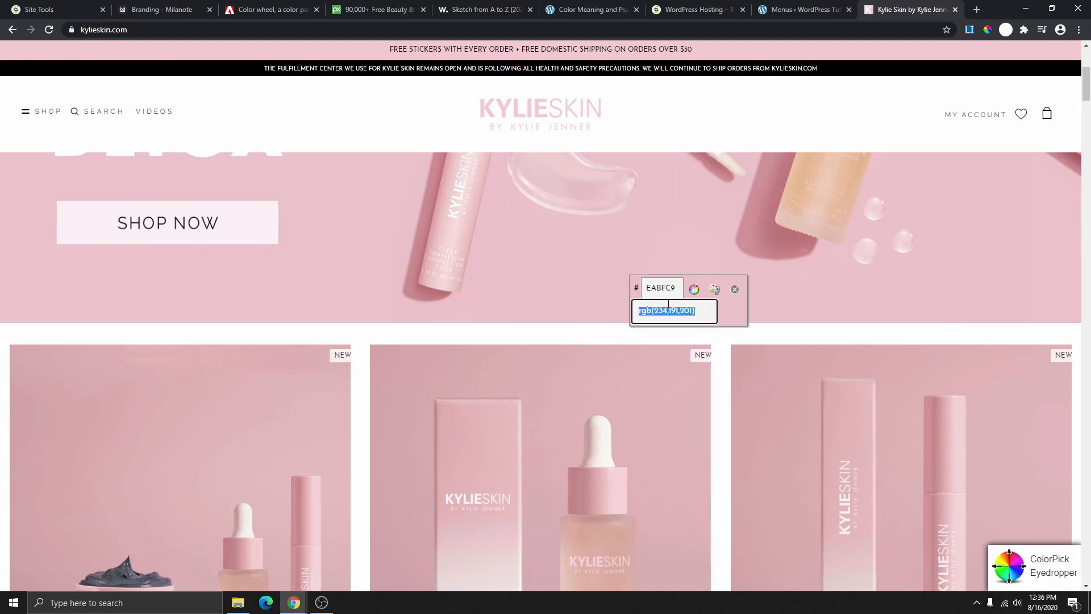
pyautogui.click(663, 291)
pyautogui.rightClick(658, 288)
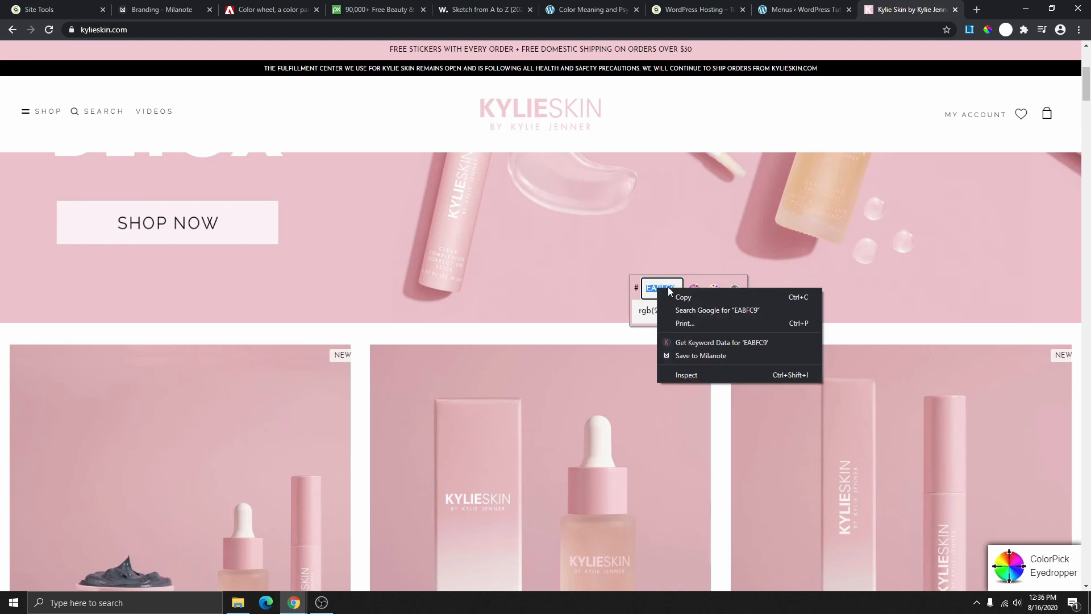
pyautogui.click(696, 297)
pyautogui.click(735, 290)
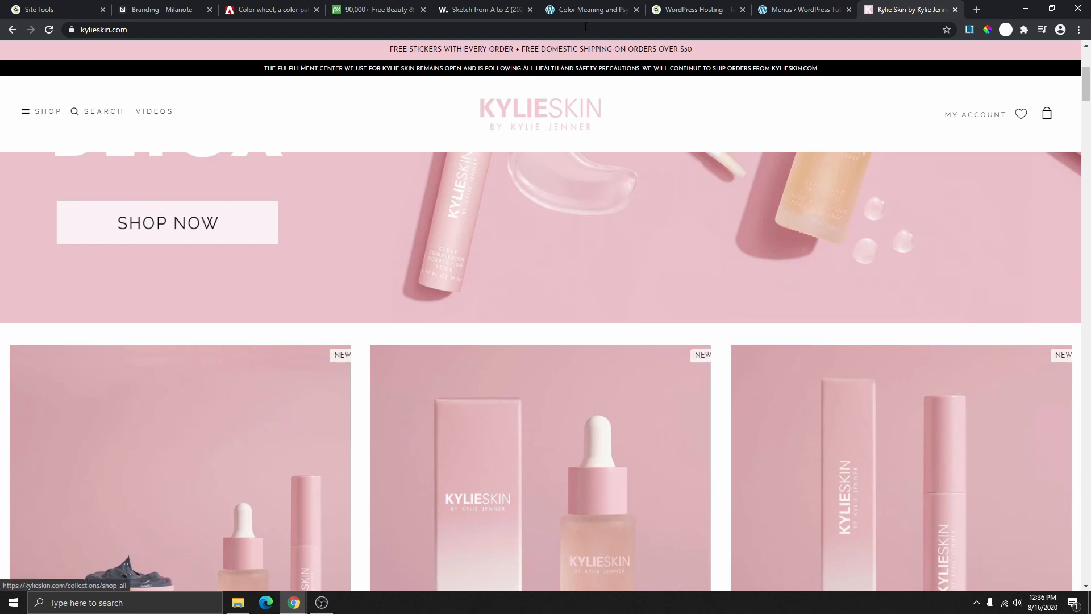
pyautogui.click(193, 10)
# - Change the fourth swatch's hex code to pink EBC0CA, then pan the board to the Serif cards
pyautogui.scroll(-5, 580, 308)
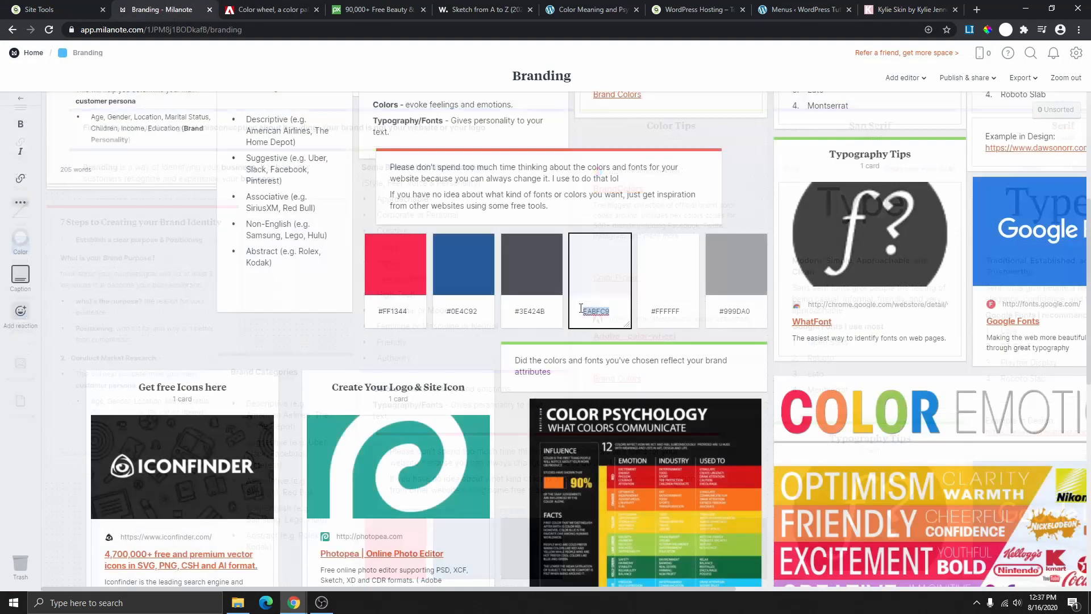
pyautogui.click(581, 310)
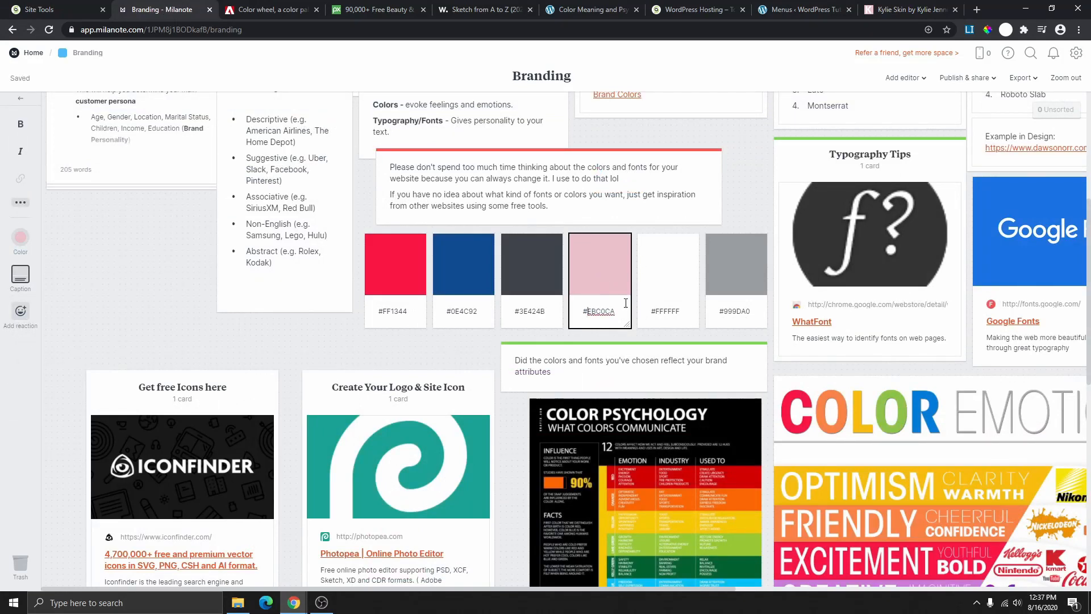
pyautogui.click(910, 9)
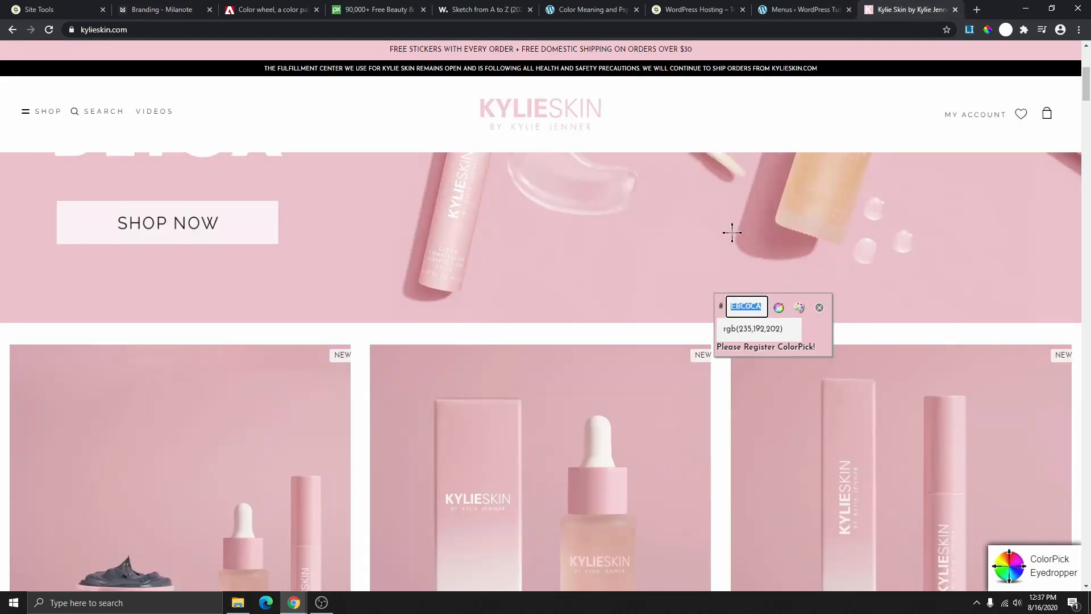
pyautogui.click(150, 11)
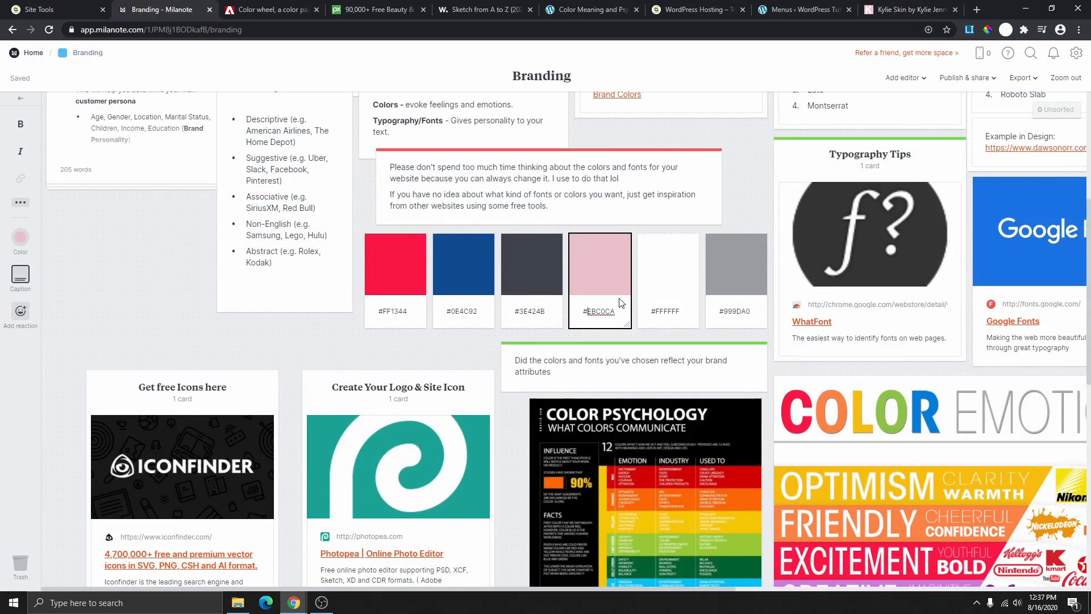
pyautogui.click(639, 337)
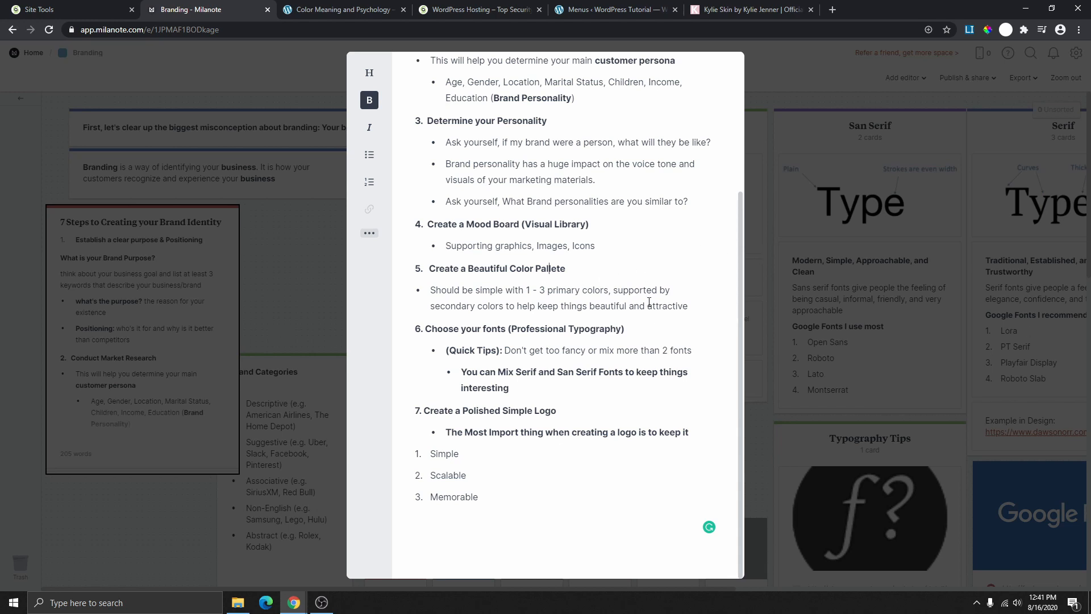
pyautogui.click(762, 267)
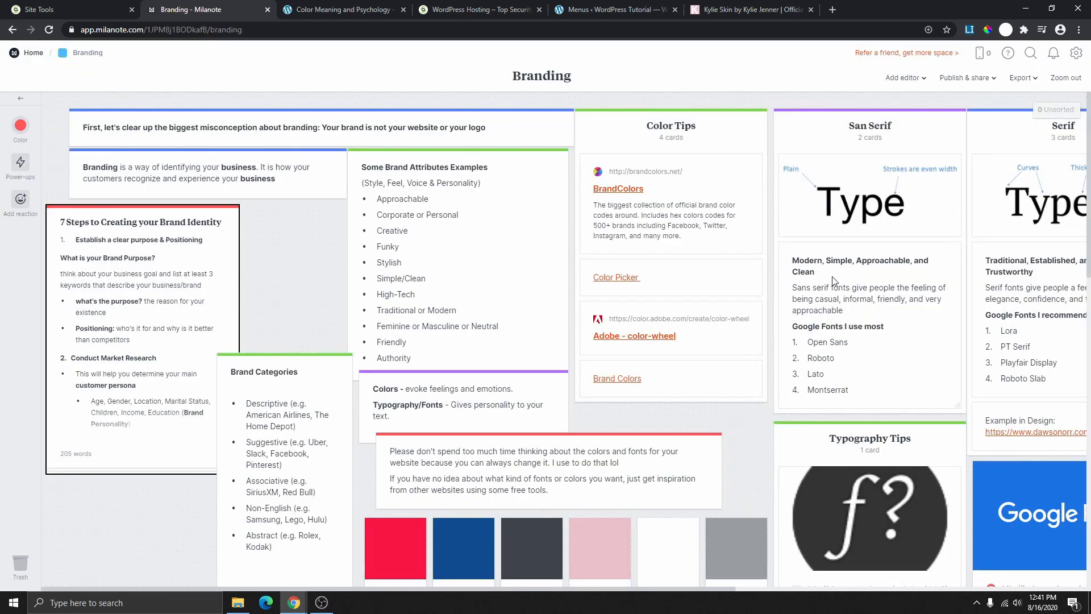
pyautogui.moveTo(765, 425); pyautogui.dragTo(419, 443)
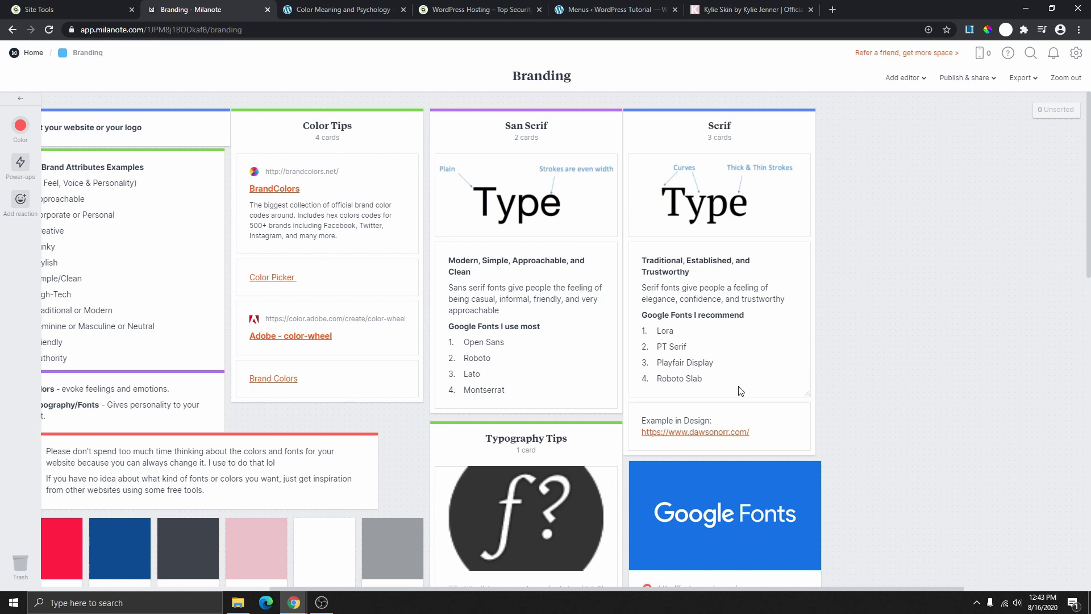
# - Scroll the Branding board down to the colour swatches and the Google Fonts card
pyautogui.scroll(-4, 741, 391)
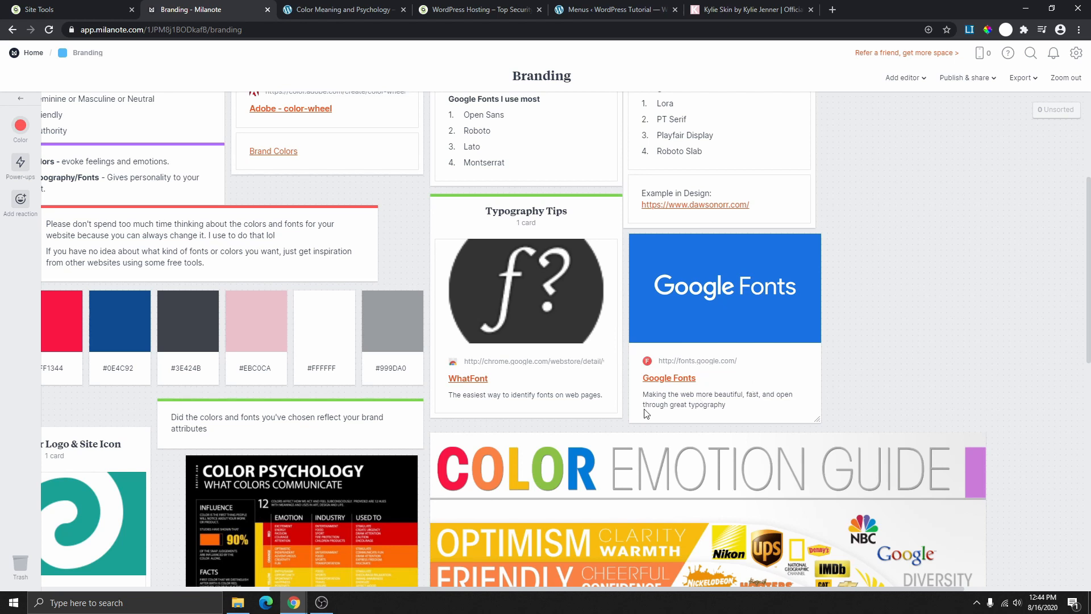
# - Open Google Fonts from its card and filter the font categories to Sans Serif only
pyautogui.click(664, 379)
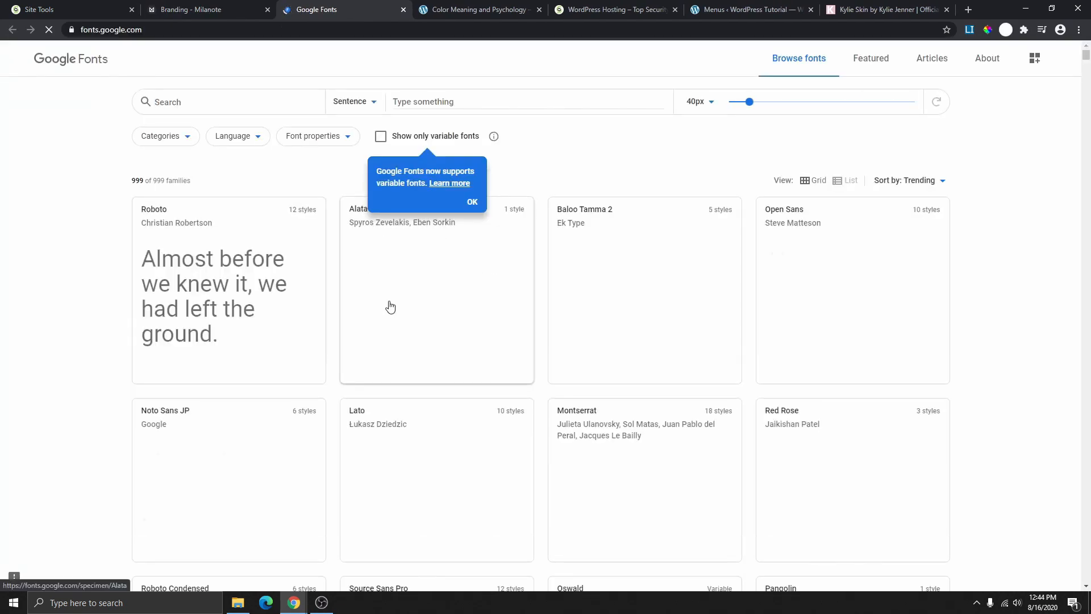
pyautogui.click(193, 138)
pyautogui.click(194, 141)
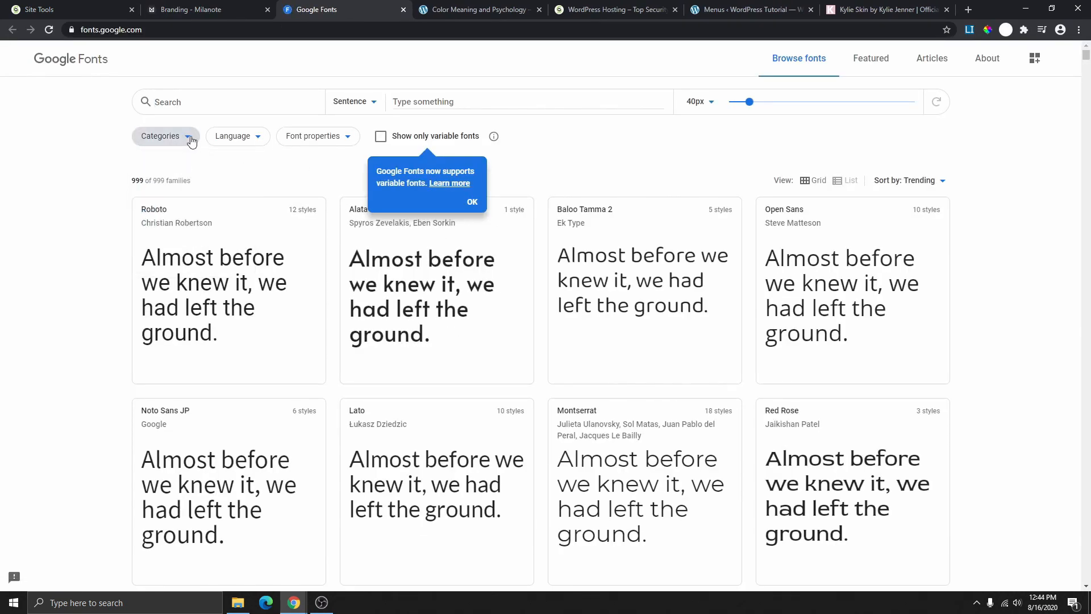
pyautogui.click(193, 139)
pyautogui.click(148, 190)
pyautogui.click(148, 190)
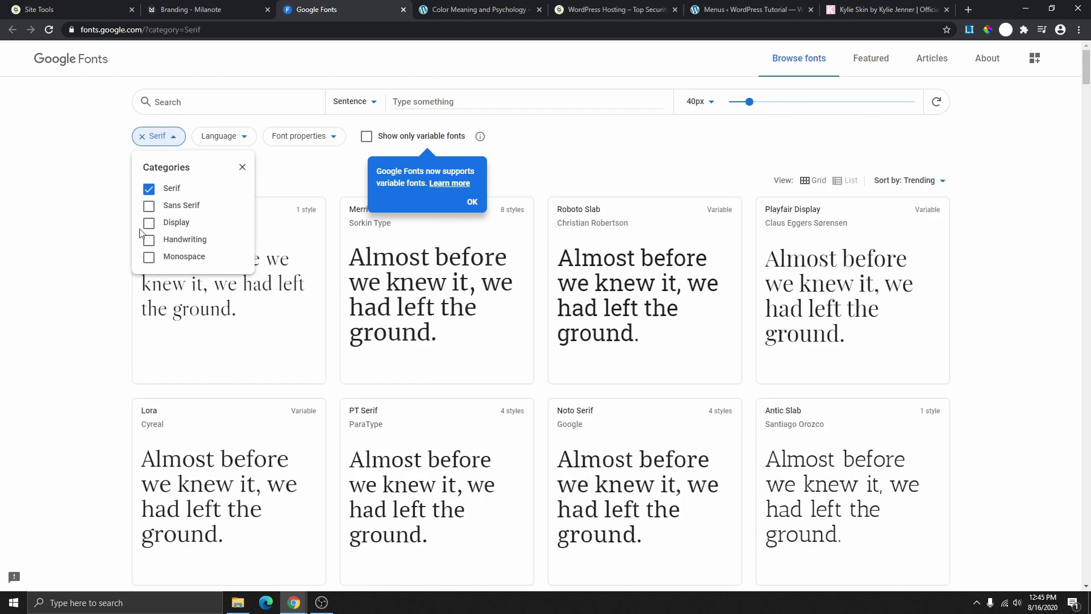
pyautogui.click(149, 189)
pyautogui.click(150, 210)
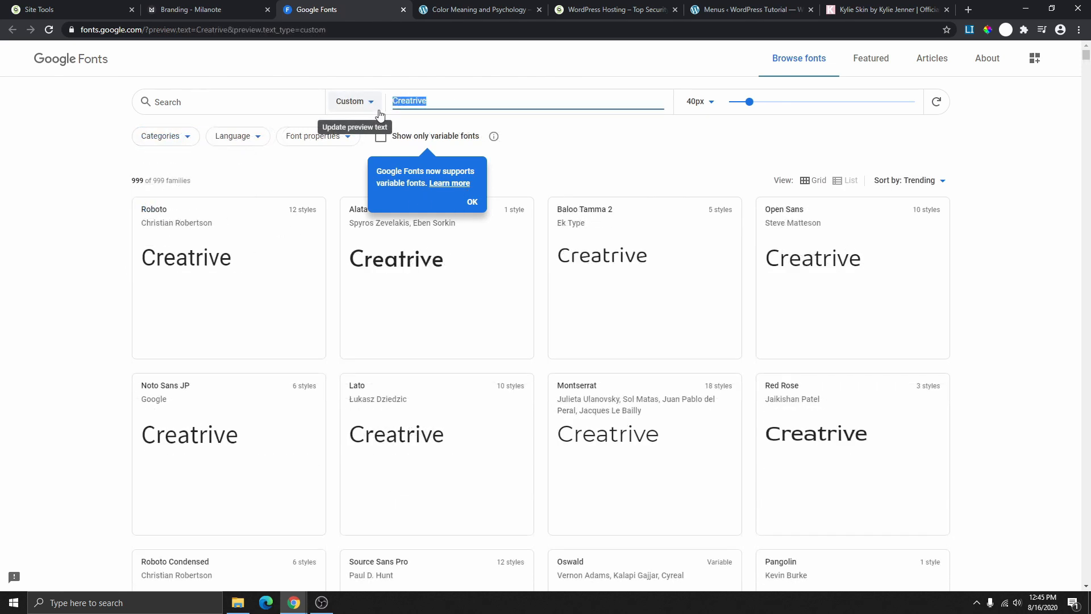
# - Set the preview text to 'Creative' and narrow the categories to Serif only
pyautogui.write('Cr')
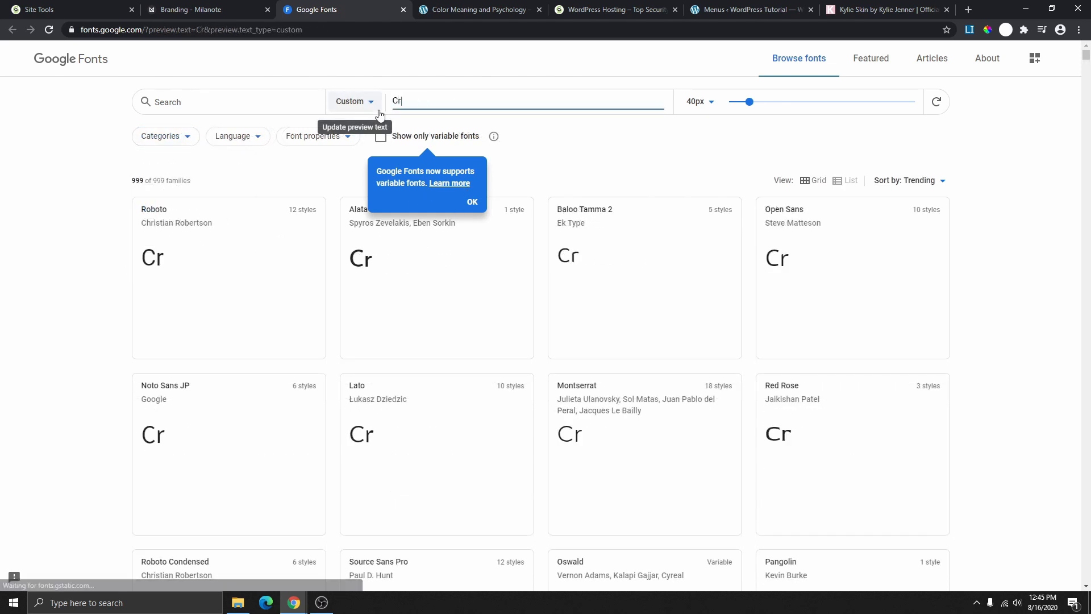
pyautogui.write('eative')
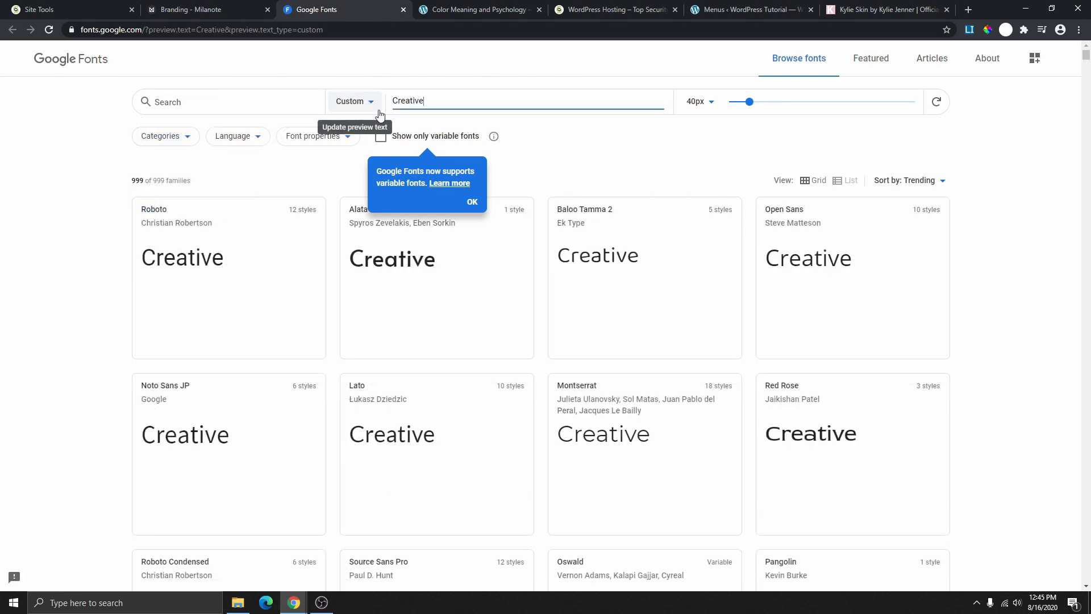
pyautogui.click(529, 164)
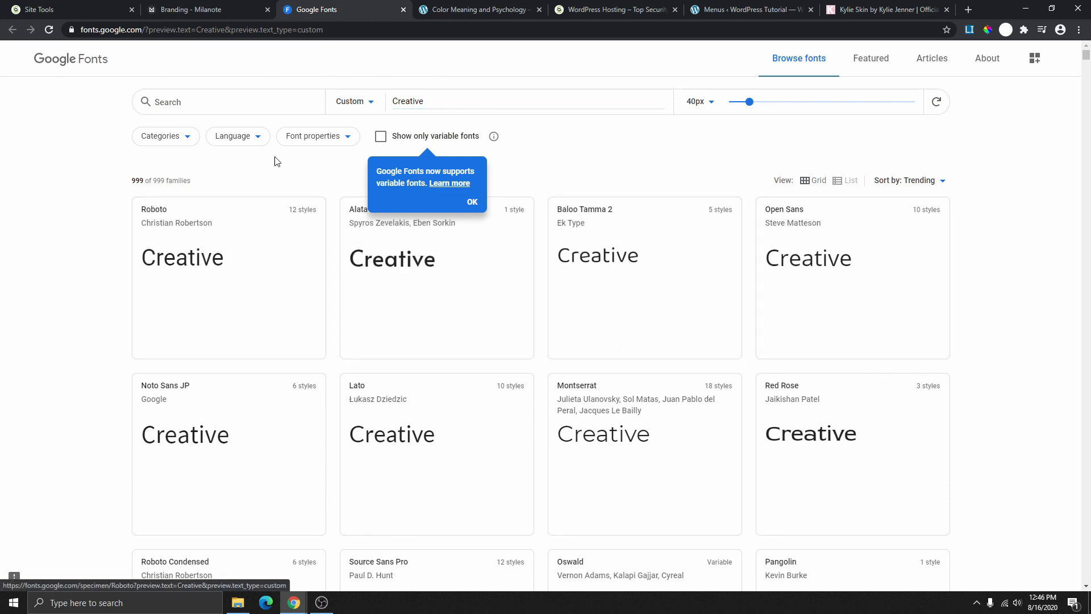
pyautogui.click(194, 147)
pyautogui.click(149, 257)
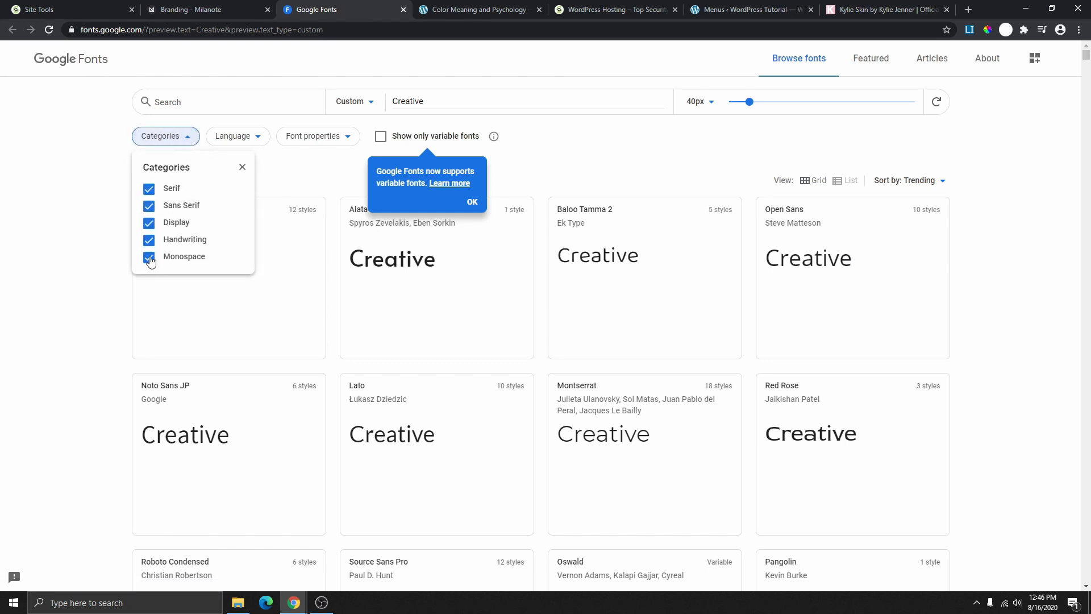
pyautogui.click(149, 242)
pyautogui.click(149, 223)
pyautogui.click(149, 206)
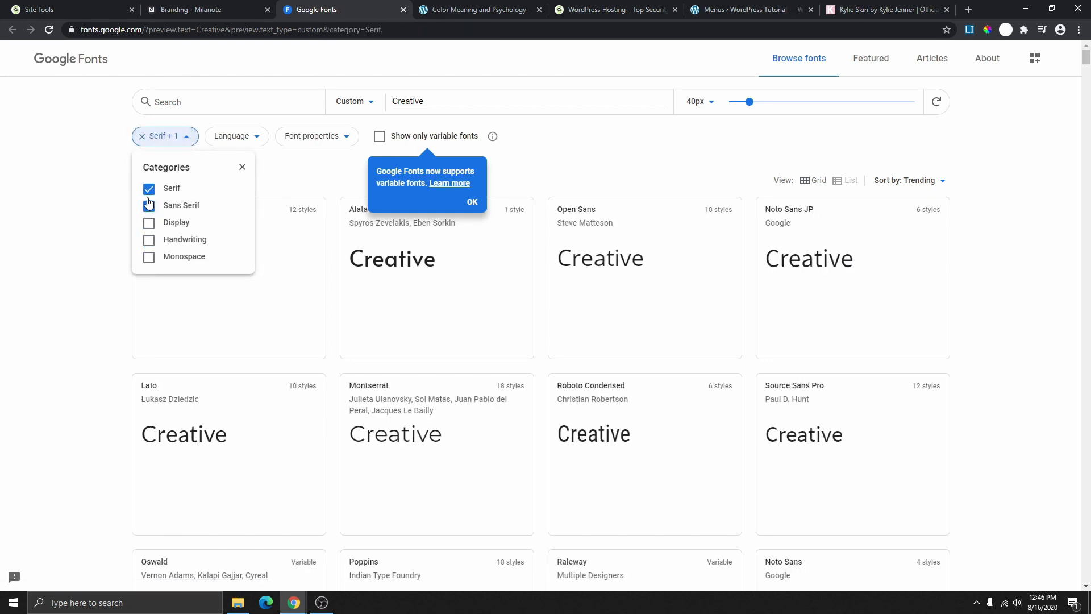
pyautogui.click(293, 180)
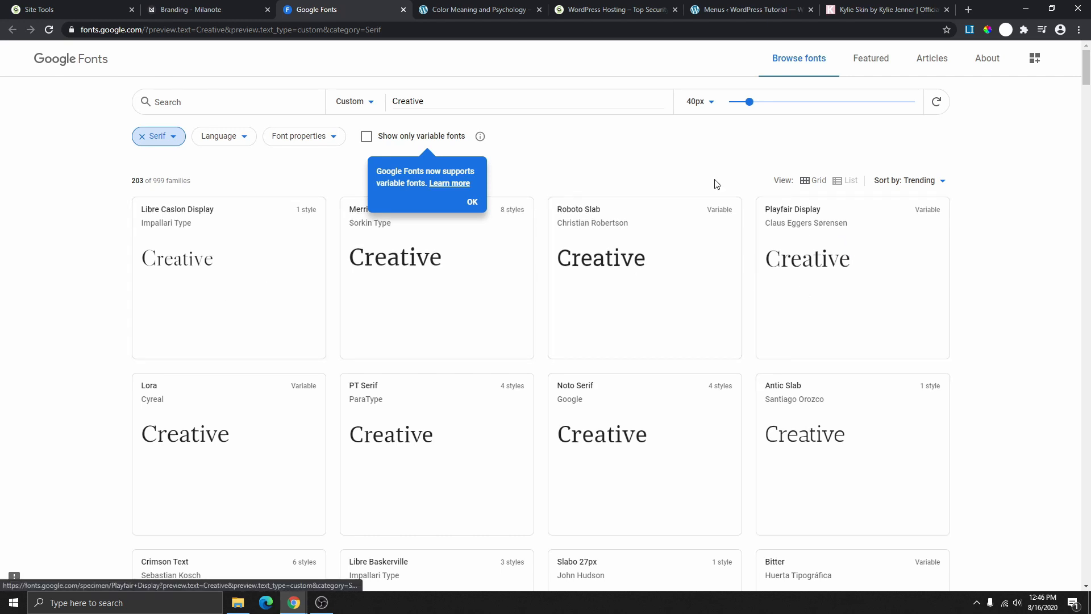
# - Scroll through the serif font results, then return to the Milanote Branding board
pyautogui.scroll(-4, 749, 303)
pyautogui.scroll(-19, 749, 303)
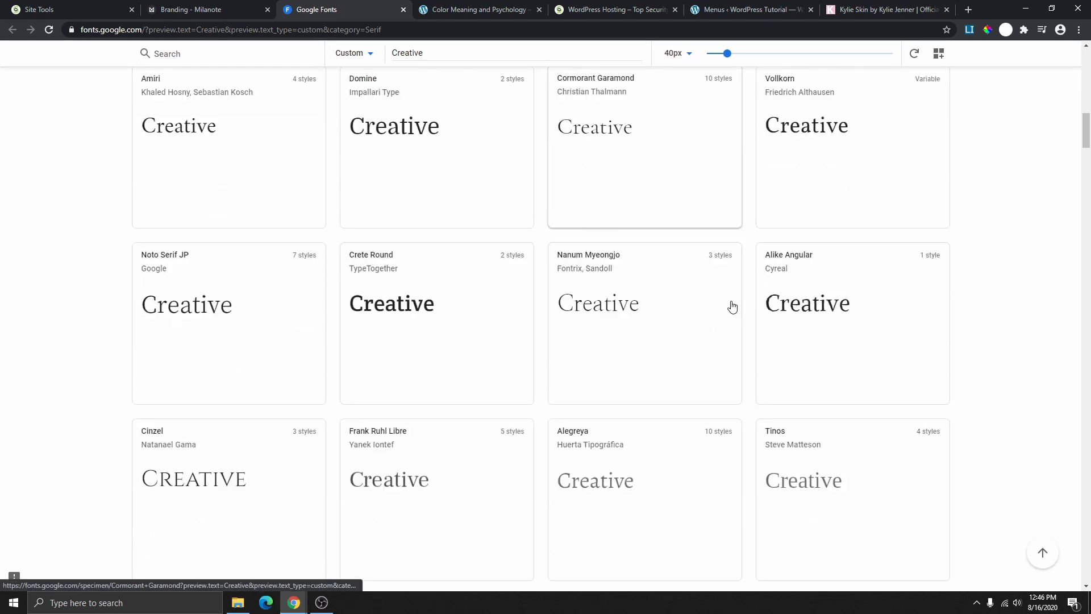
pyautogui.scroll(-2, 670, 294)
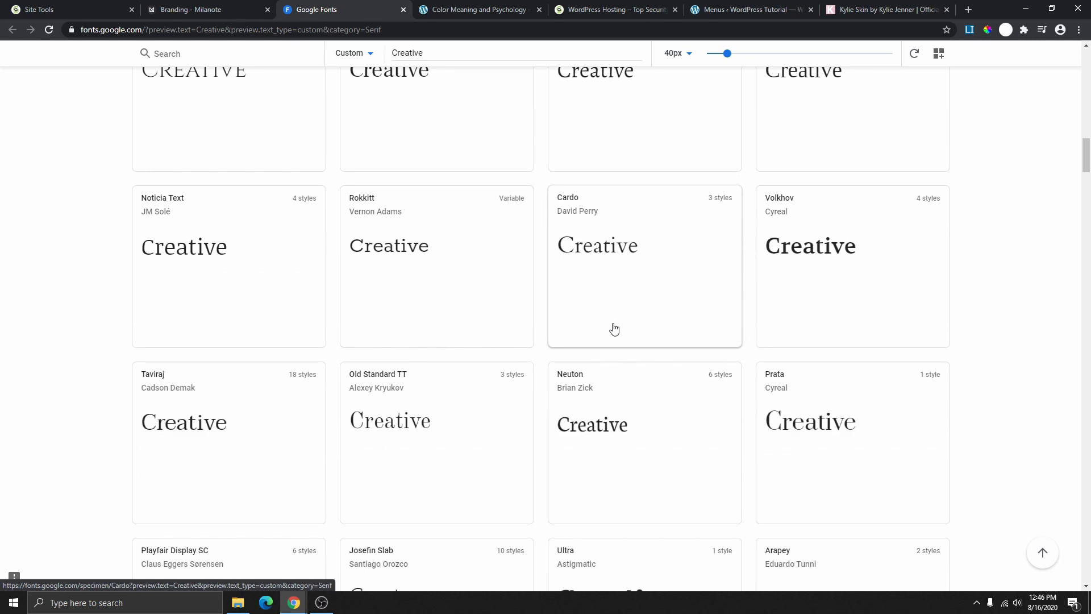
pyautogui.scroll(20, 601, 331)
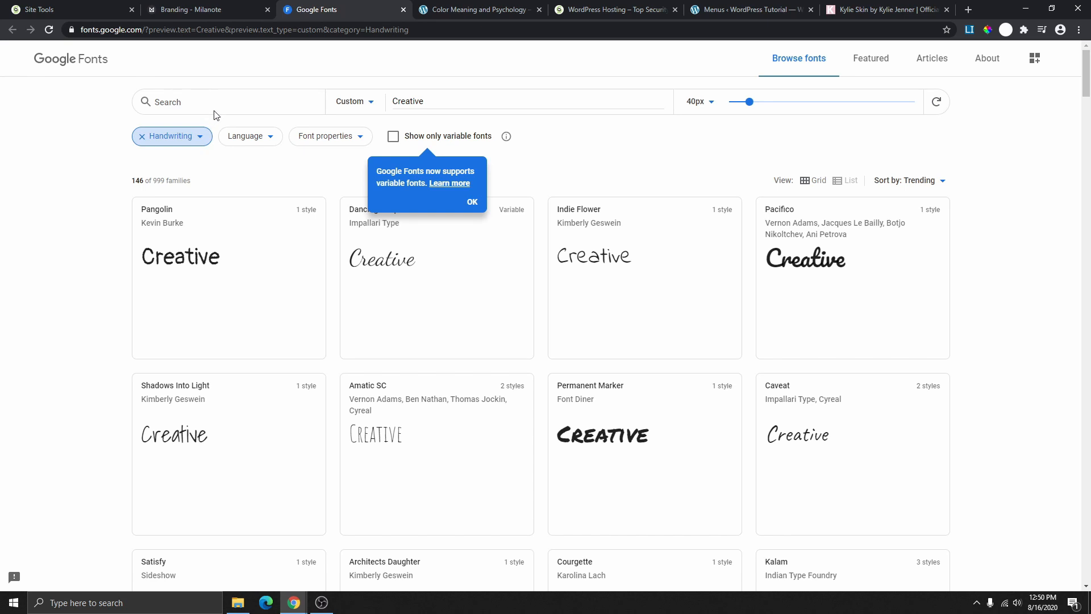
pyautogui.click(192, 10)
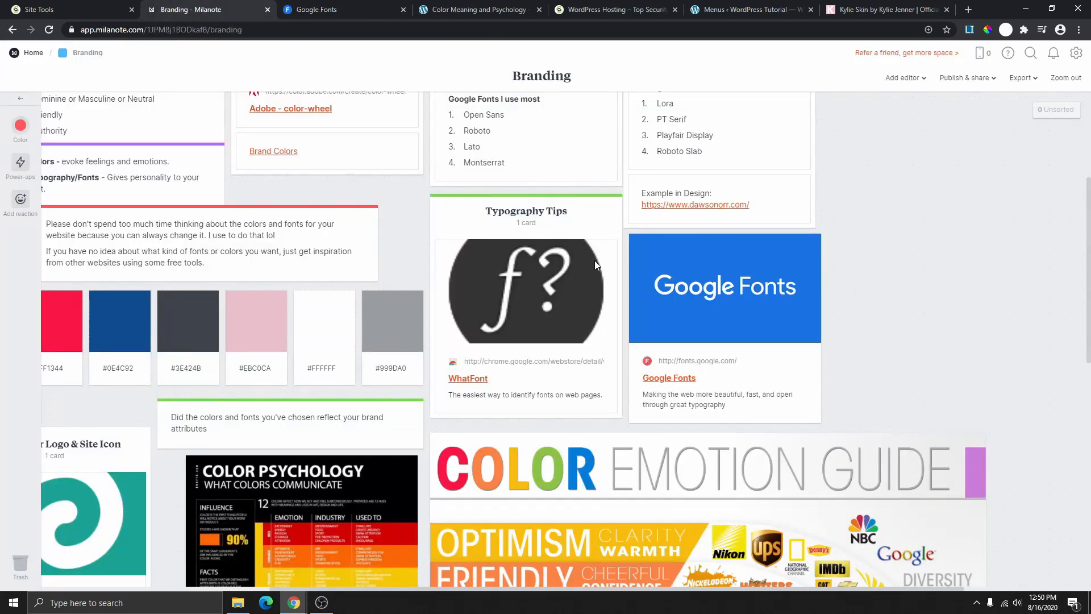
# - Expand the 7 Steps brand-identity card and read down to step 7 on simple, scalable, memorable logos
pyautogui.scroll(-3, 570, 244)
pyautogui.scroll(6, 523, 323)
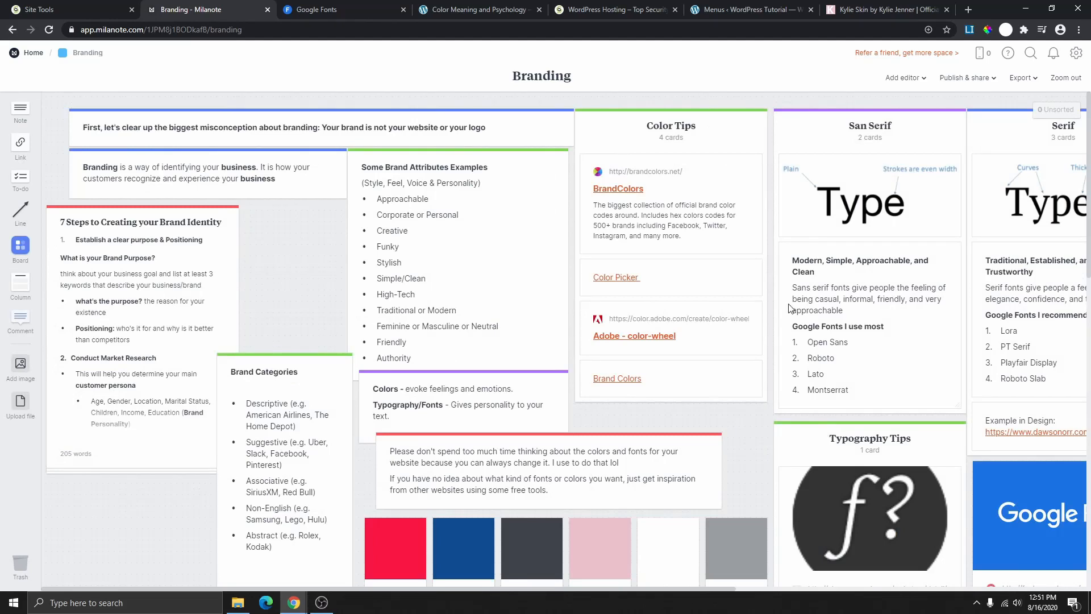
pyautogui.click(134, 323)
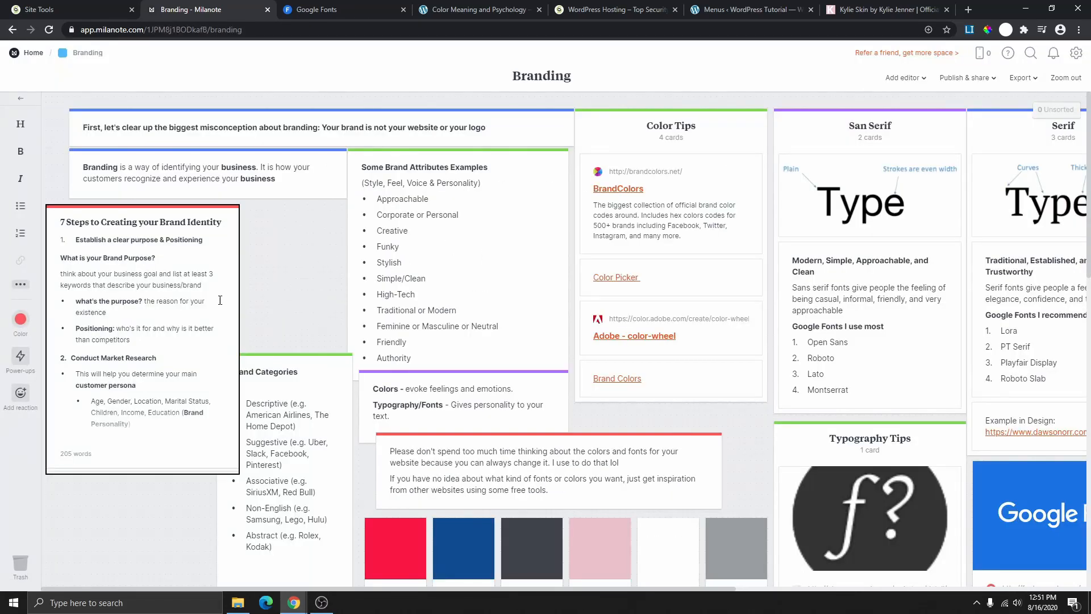
pyautogui.doubleClick(151, 302)
pyautogui.scroll(-3, 524, 184)
pyautogui.scroll(-1, 524, 184)
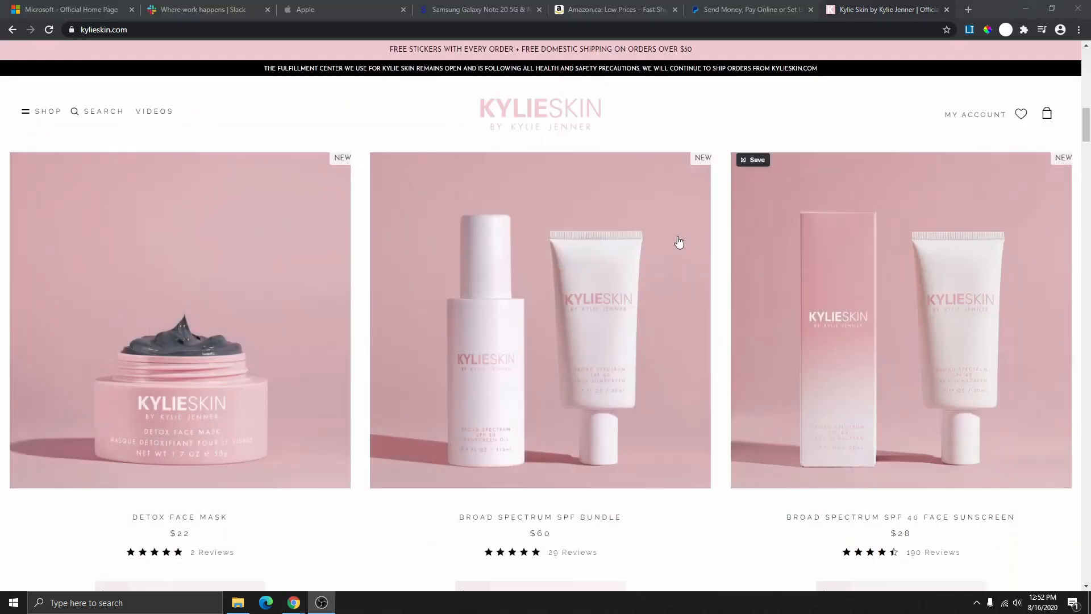
# - Browse the Microsoft, Slack, Apple, Samsung (Home Appliances, TV & AV menus) and Kylie Skin sites
pyautogui.scroll(4, 335, 154)
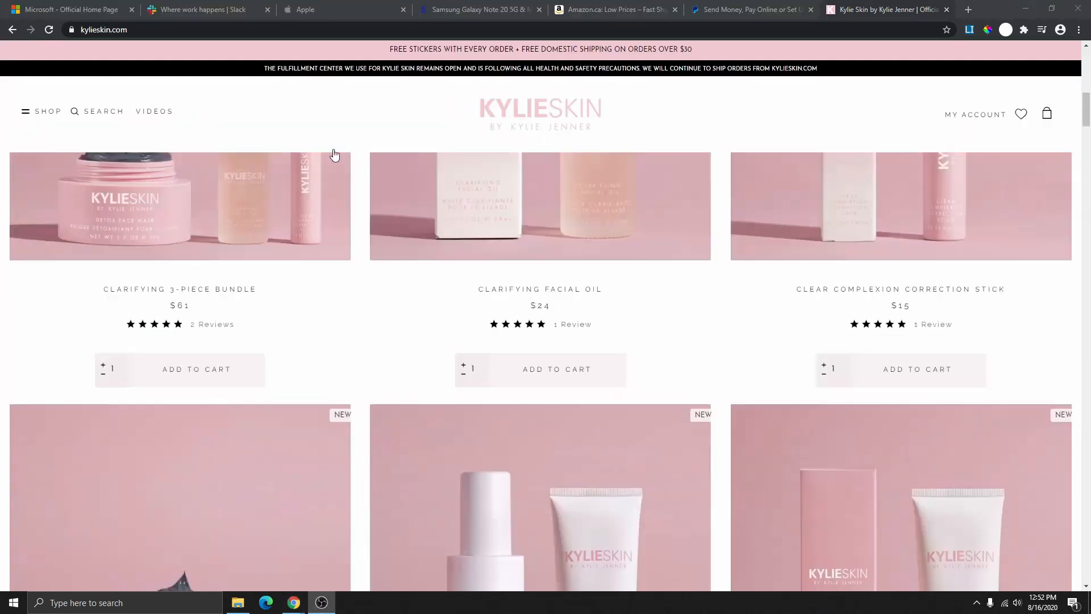
pyautogui.click(85, 10)
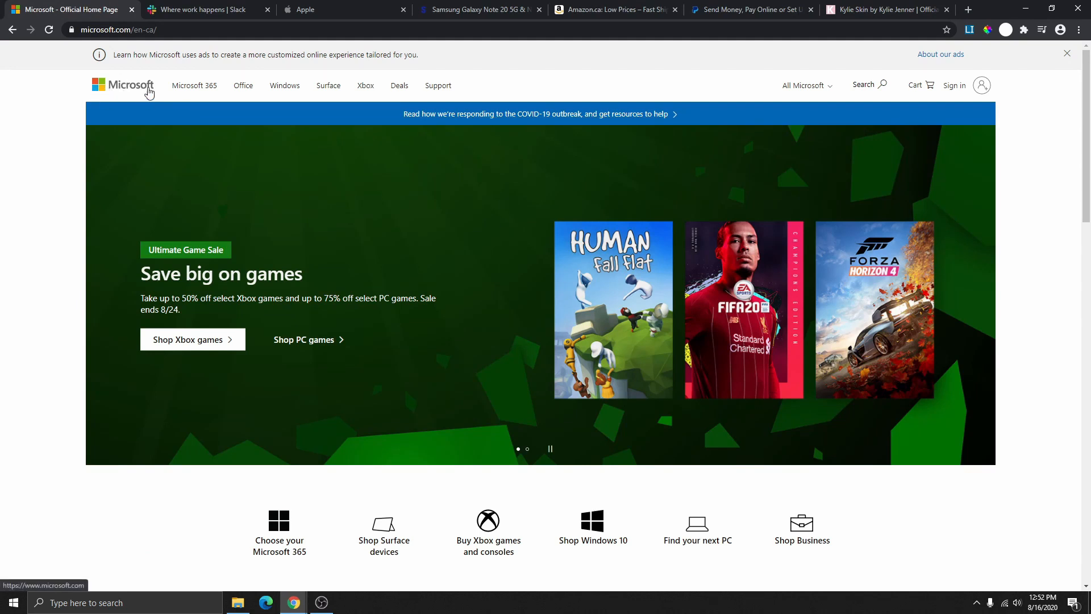
pyautogui.click(205, 11)
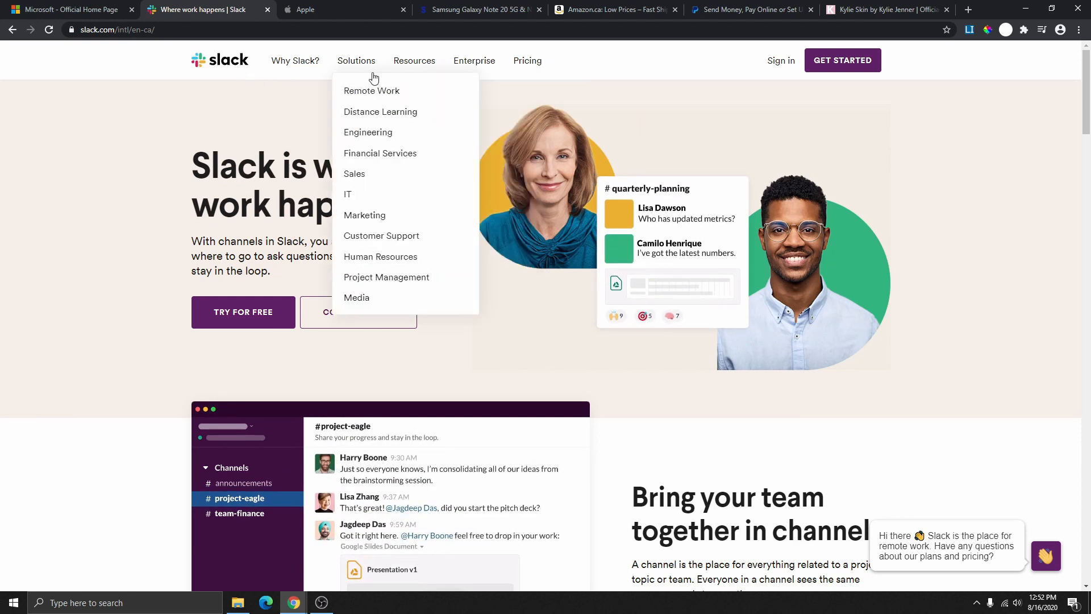
pyautogui.click(327, 19)
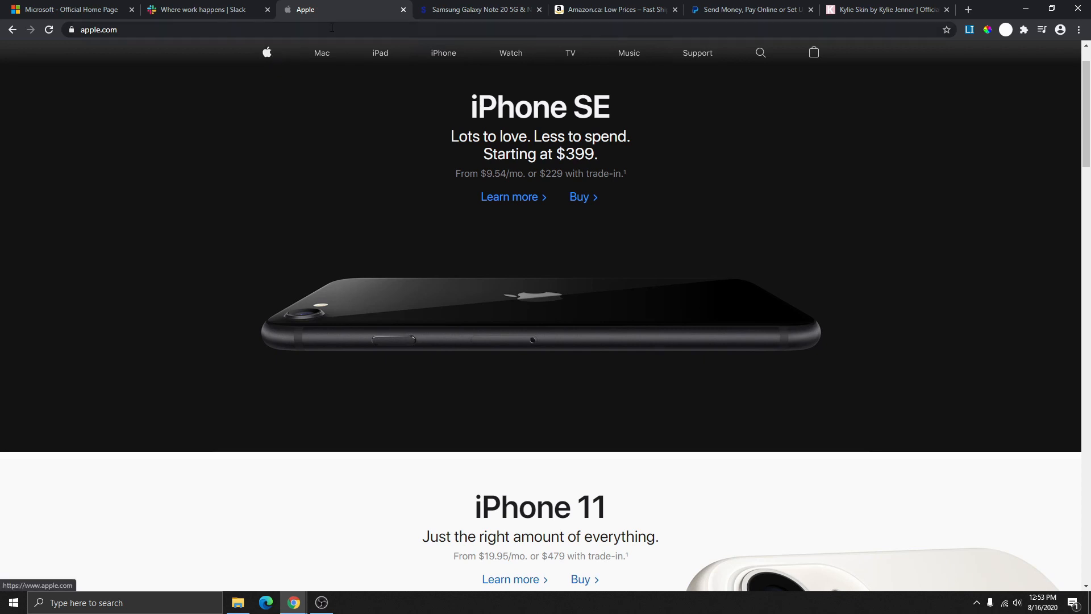
pyautogui.click(443, 14)
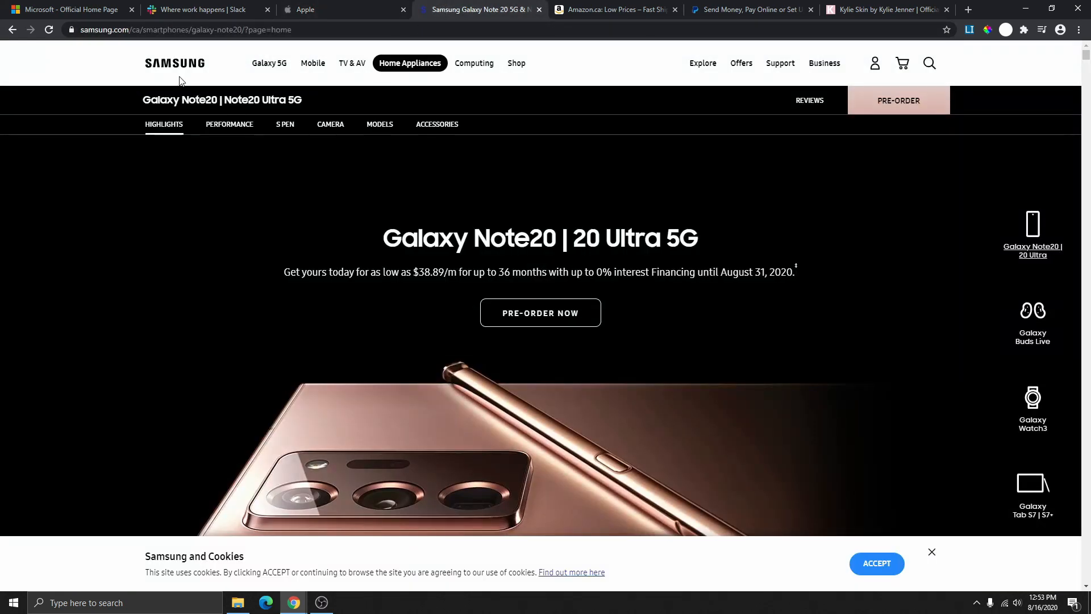
pyautogui.click(410, 63)
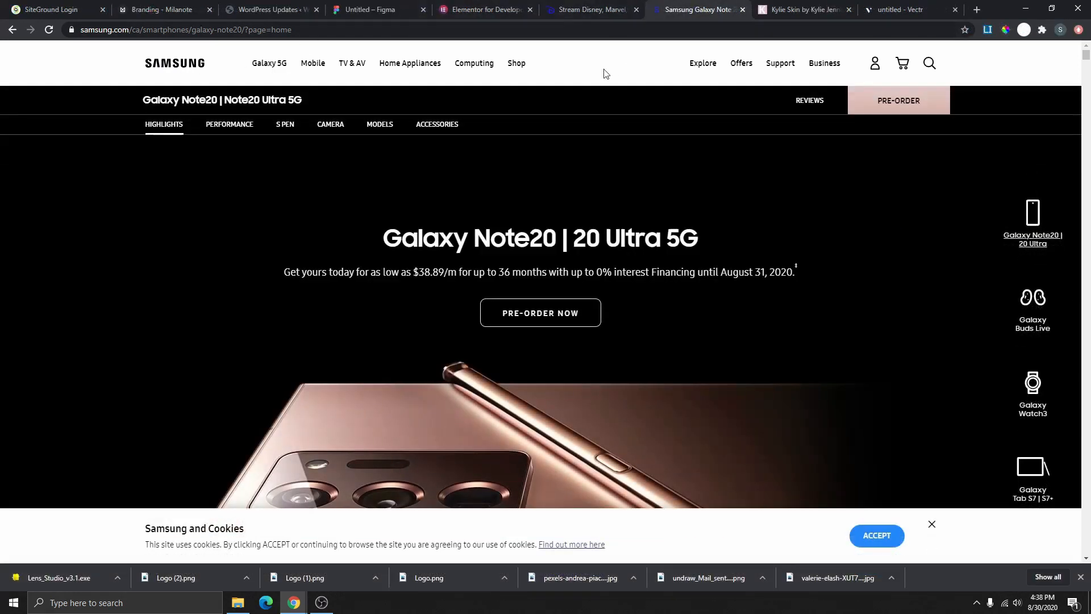
pyautogui.click(349, 63)
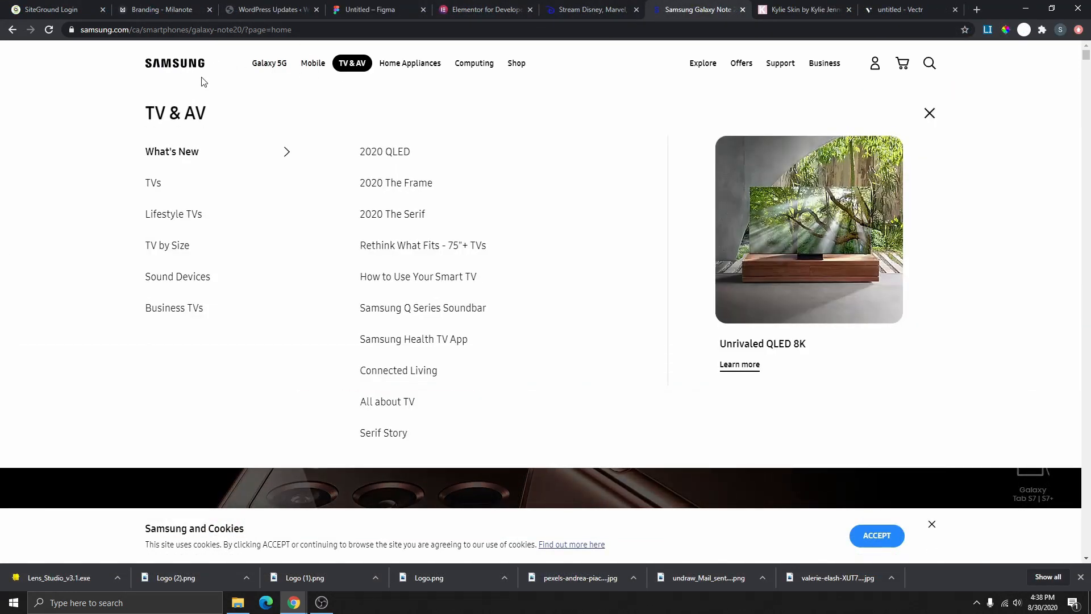
pyautogui.click(799, 10)
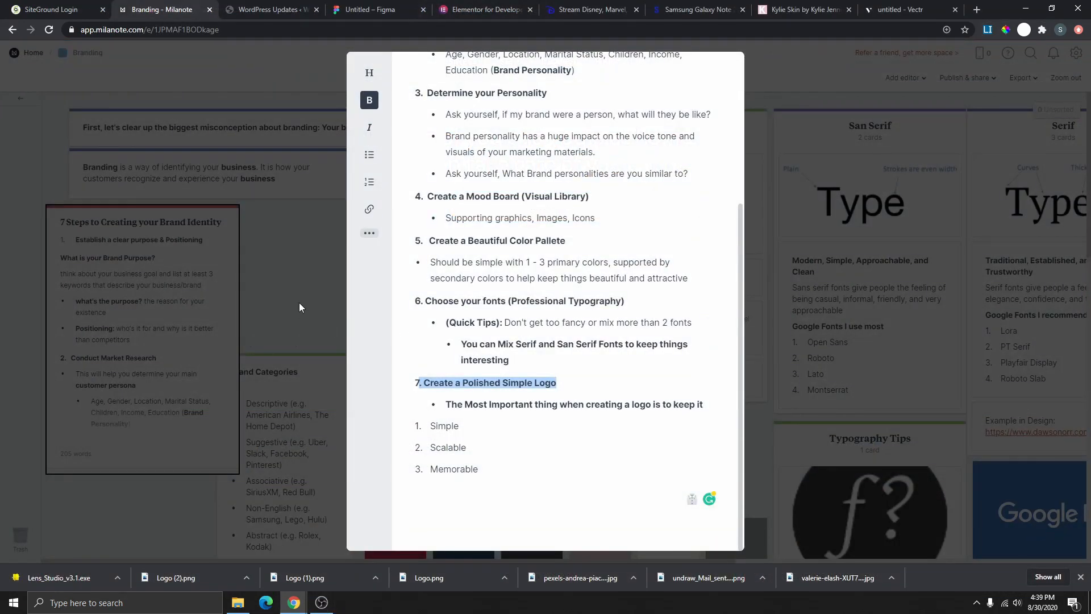
# - Close the expanded note and search Iconfinder for 'facebook' icons
pyautogui.click(300, 306)
pyautogui.scroll(-10, 300, 307)
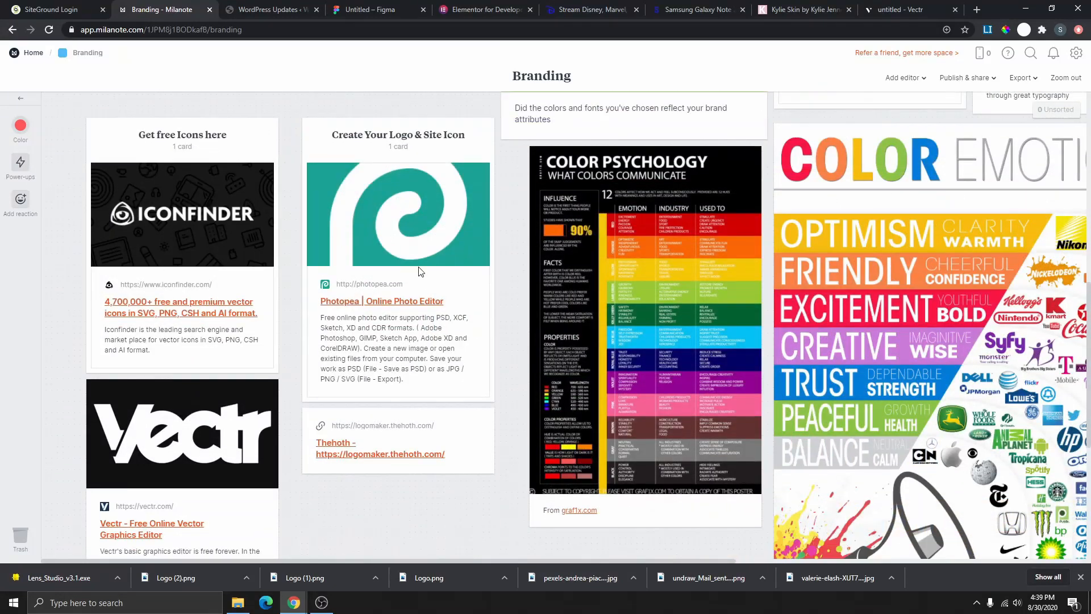
pyautogui.scroll(-1, 419, 276)
pyautogui.scroll(1, 403, 313)
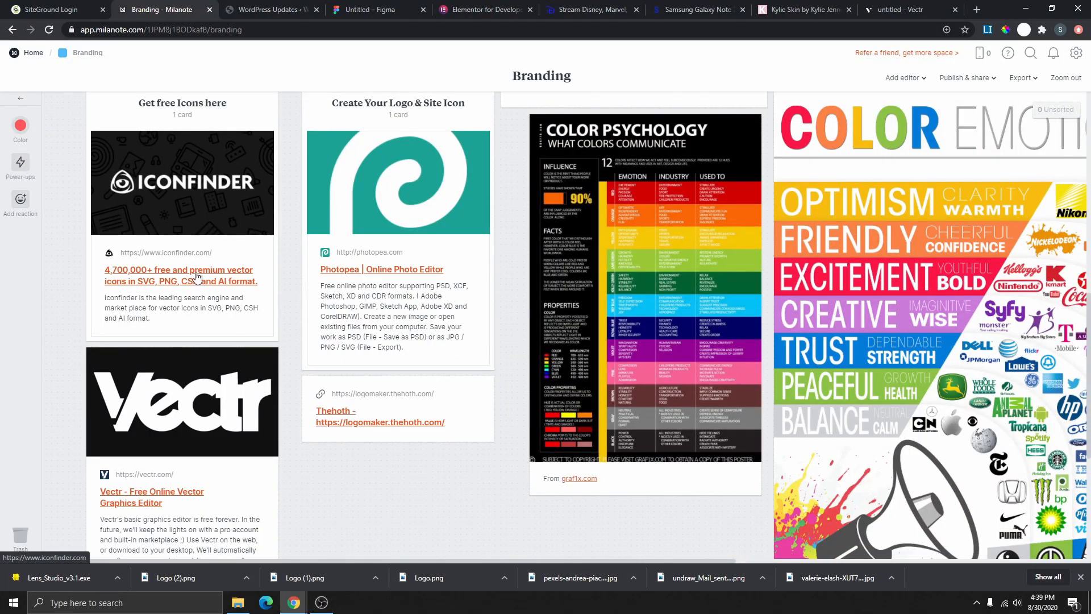
pyautogui.click(195, 277)
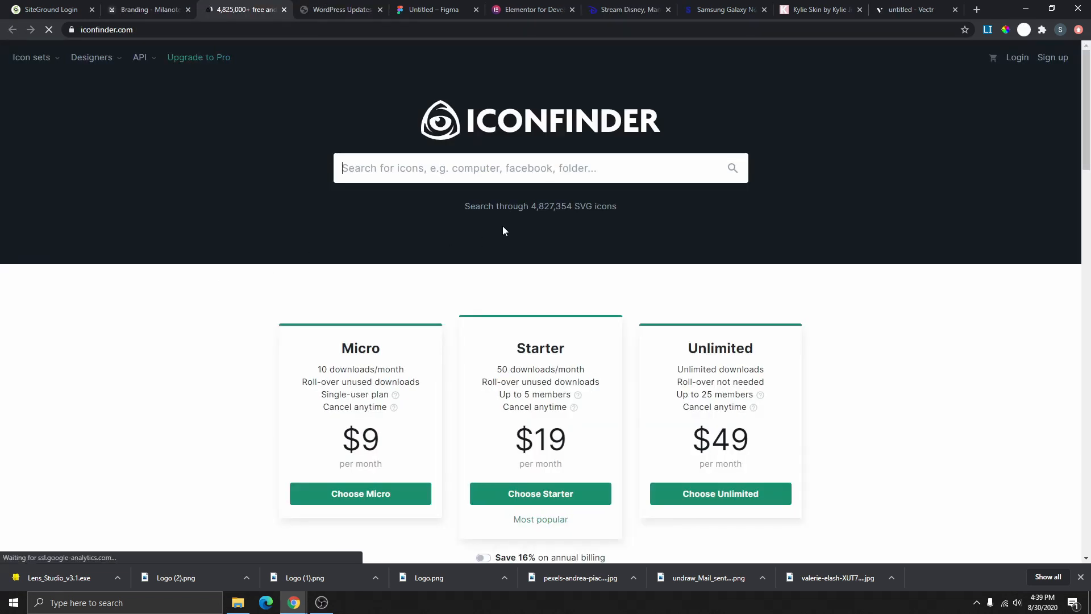
pyautogui.click(460, 169)
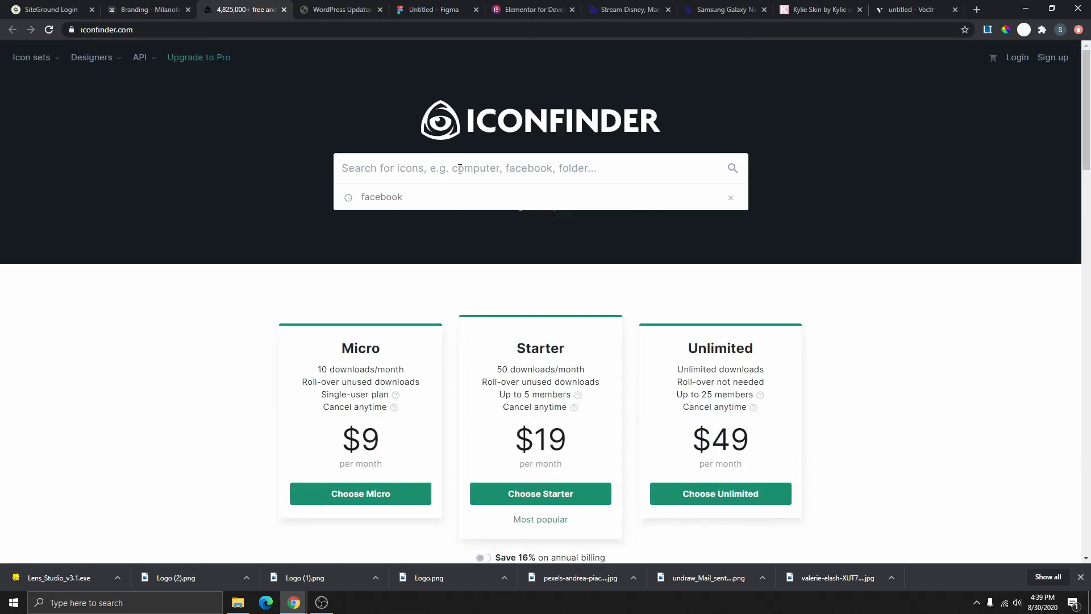
pyautogui.click(415, 200)
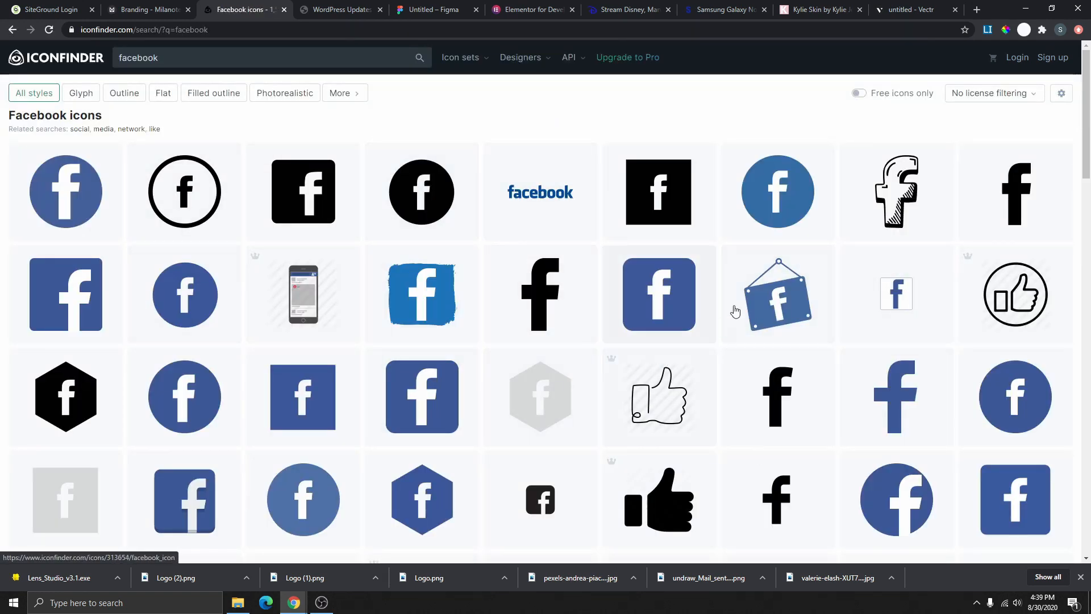
# - Filter to free icons, preview the round blue Facebook icon up to 128 px, then close Iconfinder
pyautogui.click(863, 98)
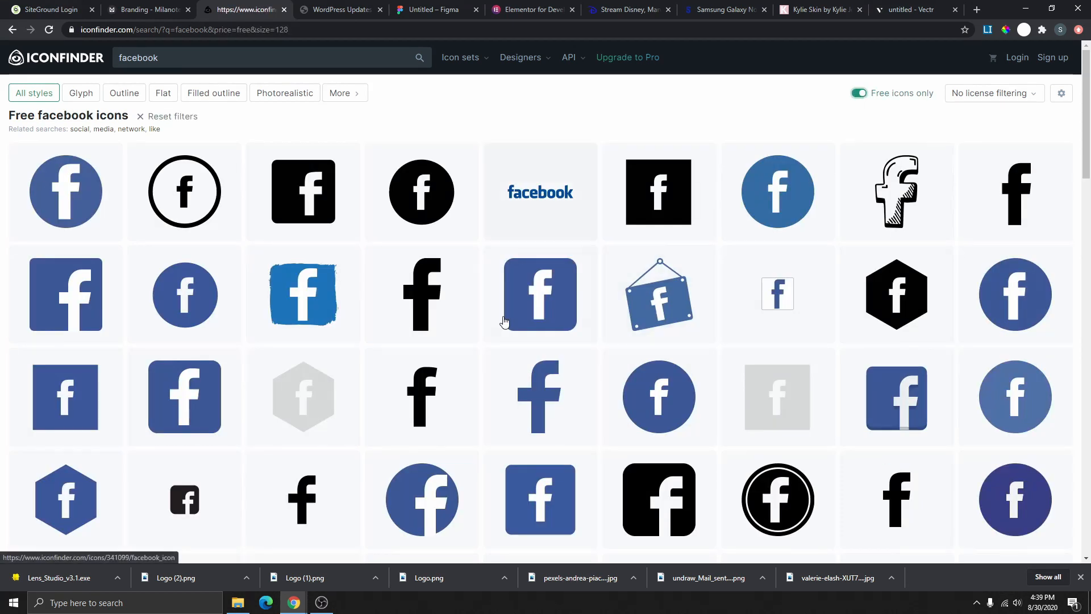
pyautogui.scroll(-3, 430, 322)
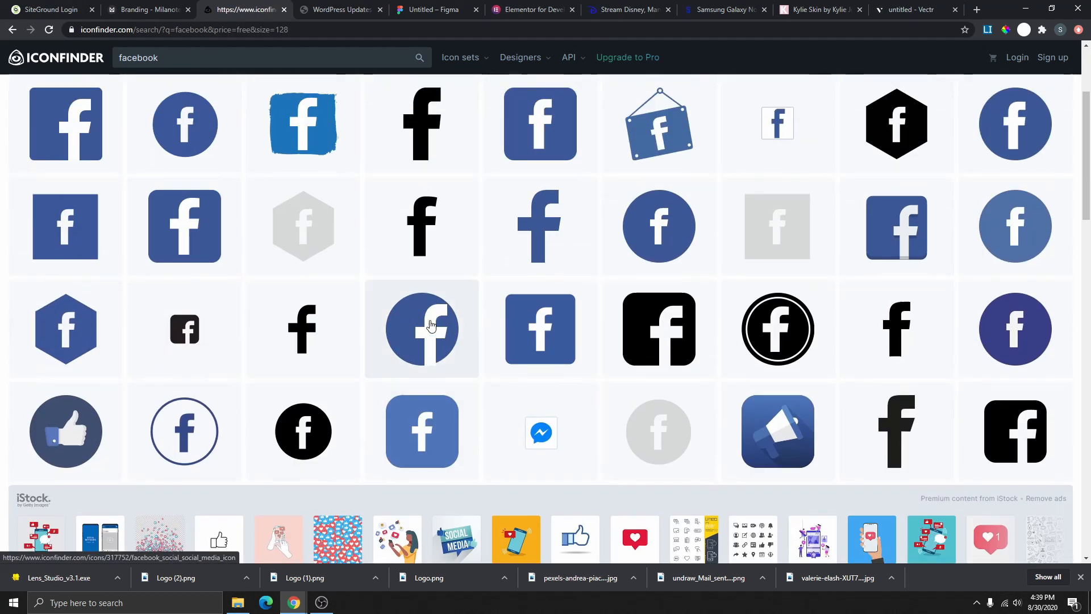
pyautogui.click(429, 321)
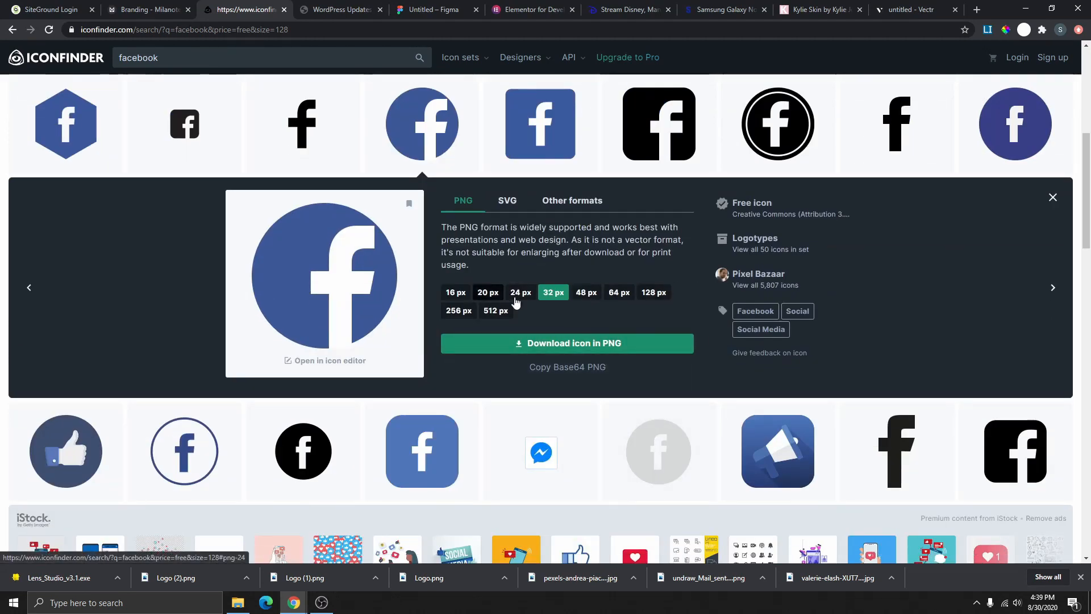
pyautogui.click(521, 292)
pyautogui.click(574, 295)
pyautogui.click(619, 293)
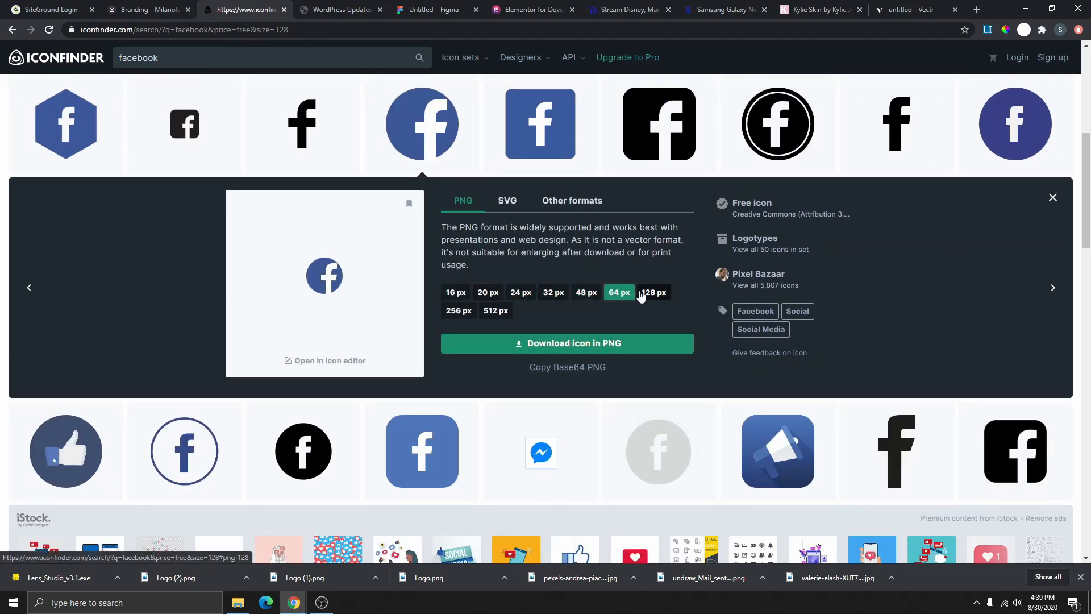
pyautogui.click(652, 293)
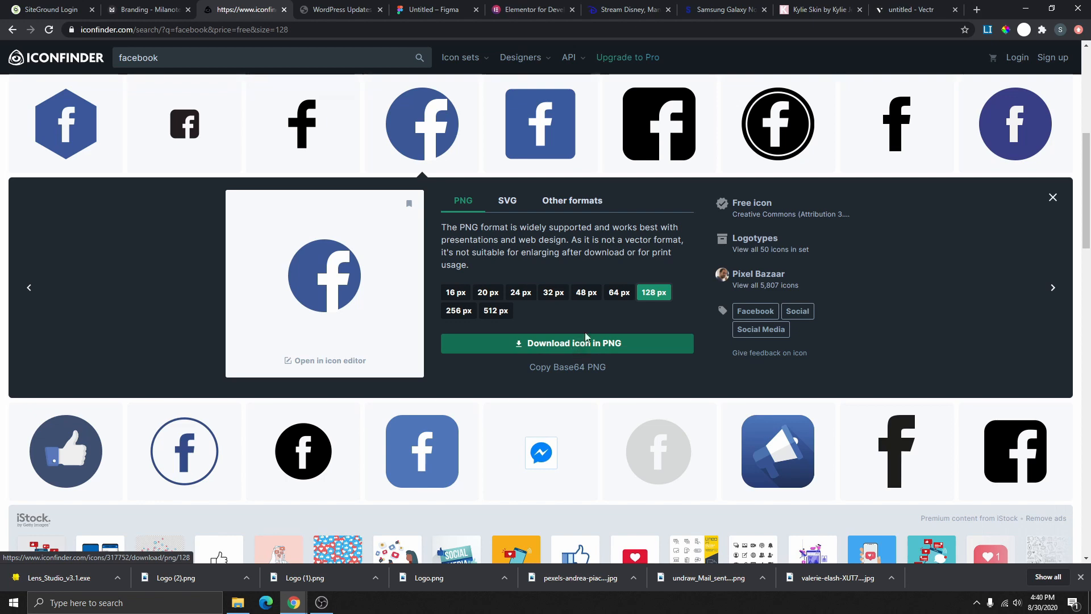
pyautogui.hotkey('ctrl', 'w')
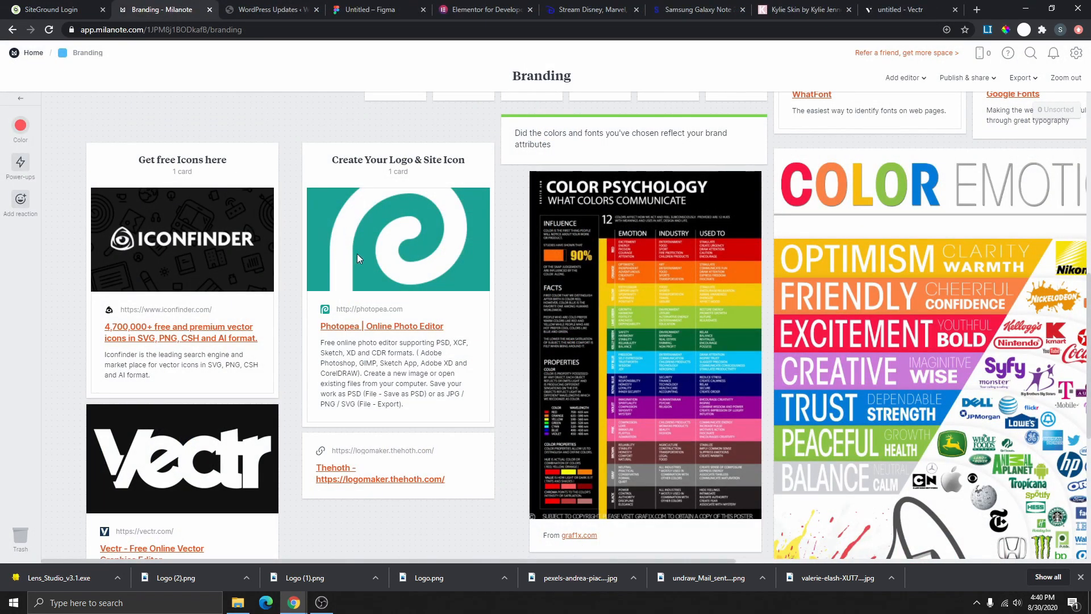
# - Open the 'Photopea | Online Photo Editor' link from the Create Your Logo & Site Icon card
pyautogui.scroll(-1, 358, 259)
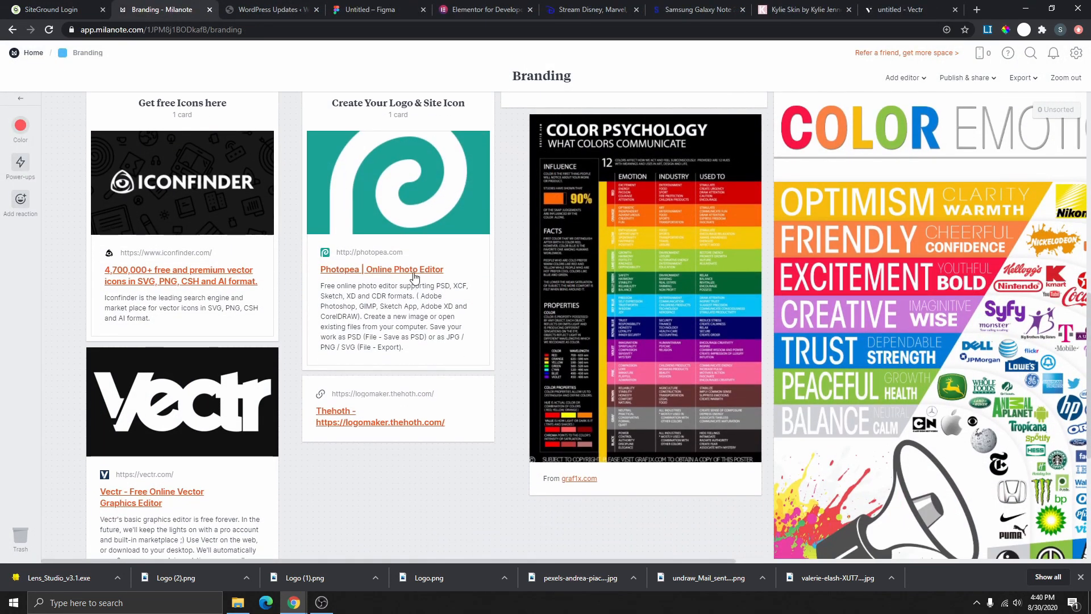
pyautogui.click(414, 276)
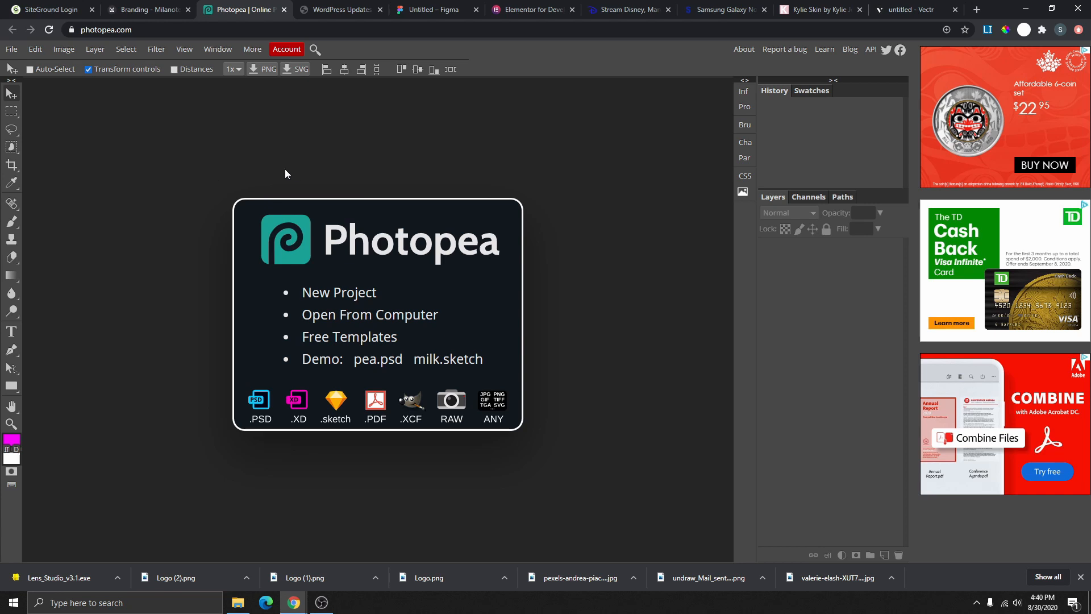
# - Close the Photopea tab to get back to the Milanote Branding board
pyautogui.click(284, 10)
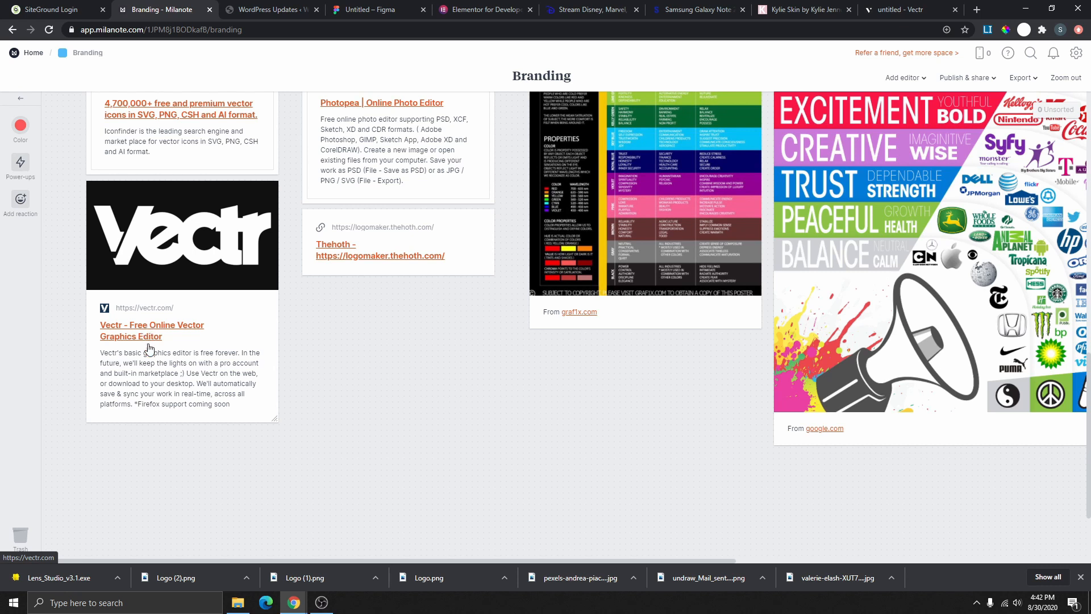
# - Open the Vectr link from the board and launch the online editor
pyautogui.click(146, 329)
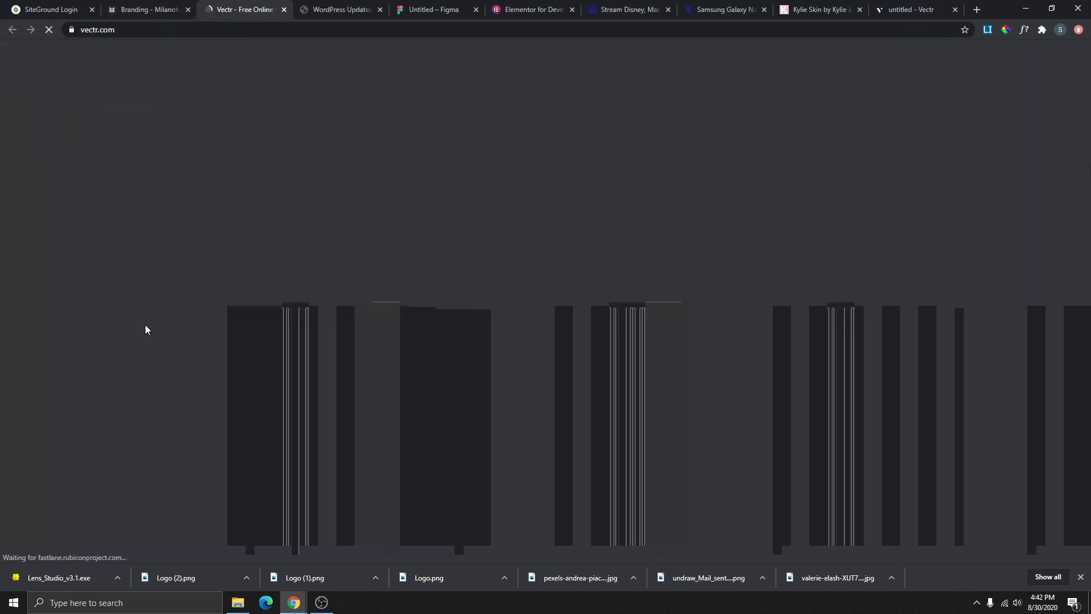
pyautogui.scroll(-4, 598, 276)
pyautogui.scroll(4, 607, 329)
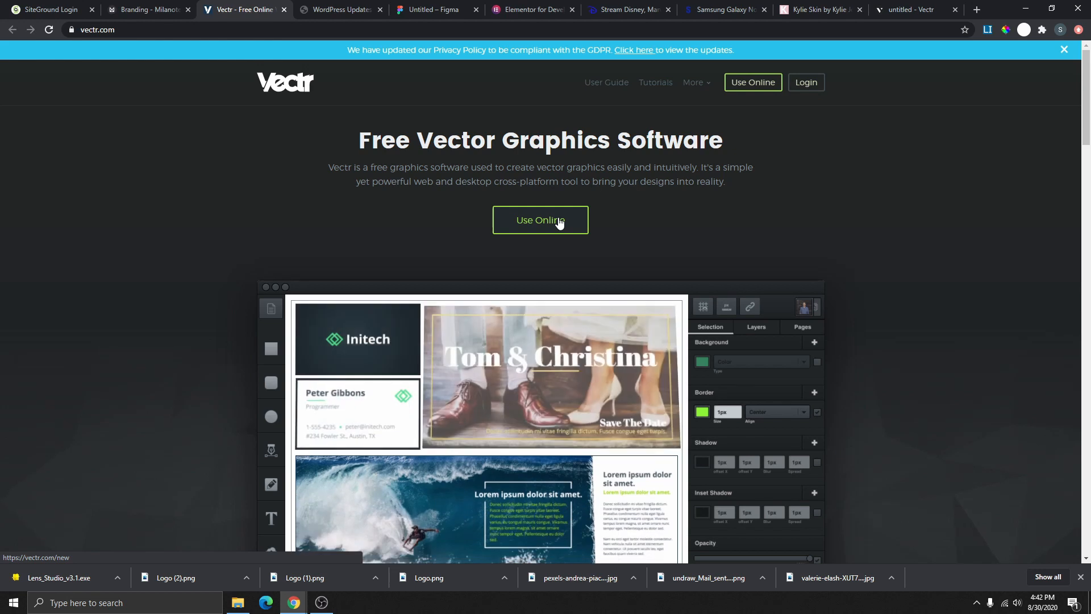
pyautogui.scroll(-1, 626, 199)
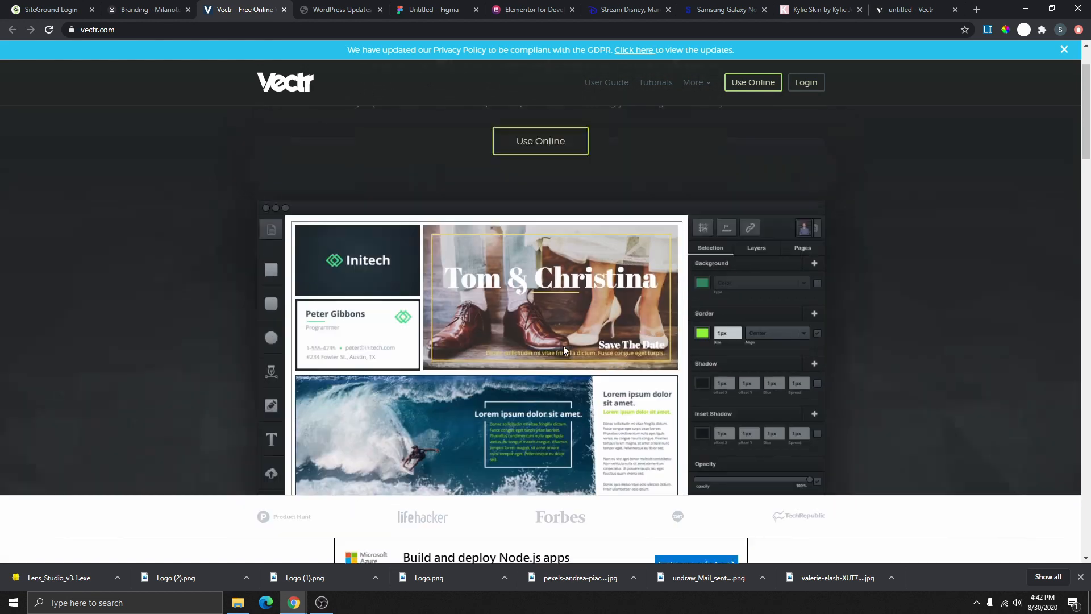
pyautogui.scroll(1, 564, 345)
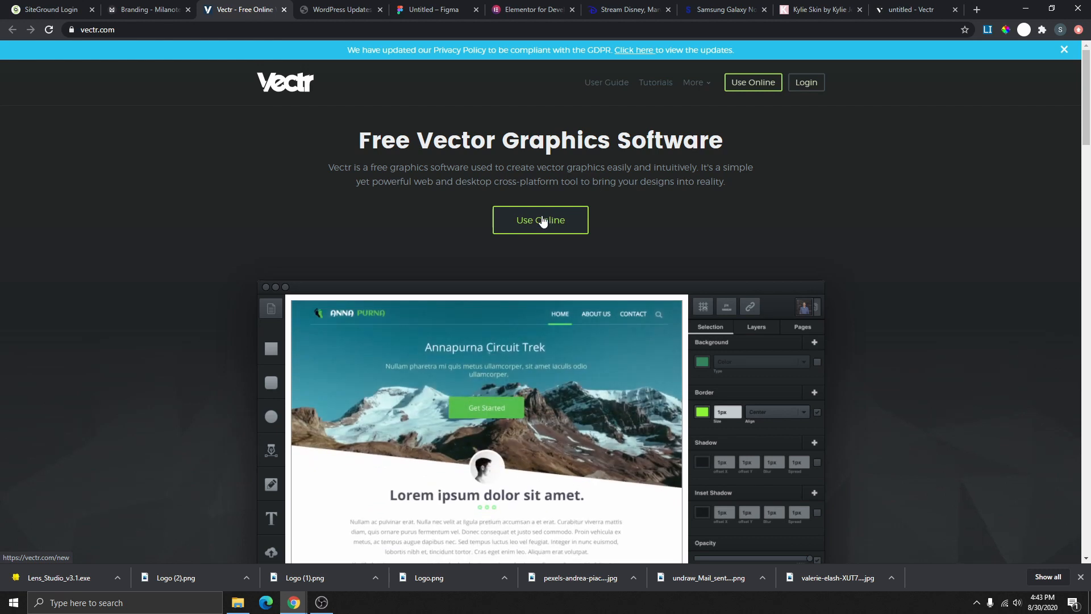
pyautogui.click(543, 221)
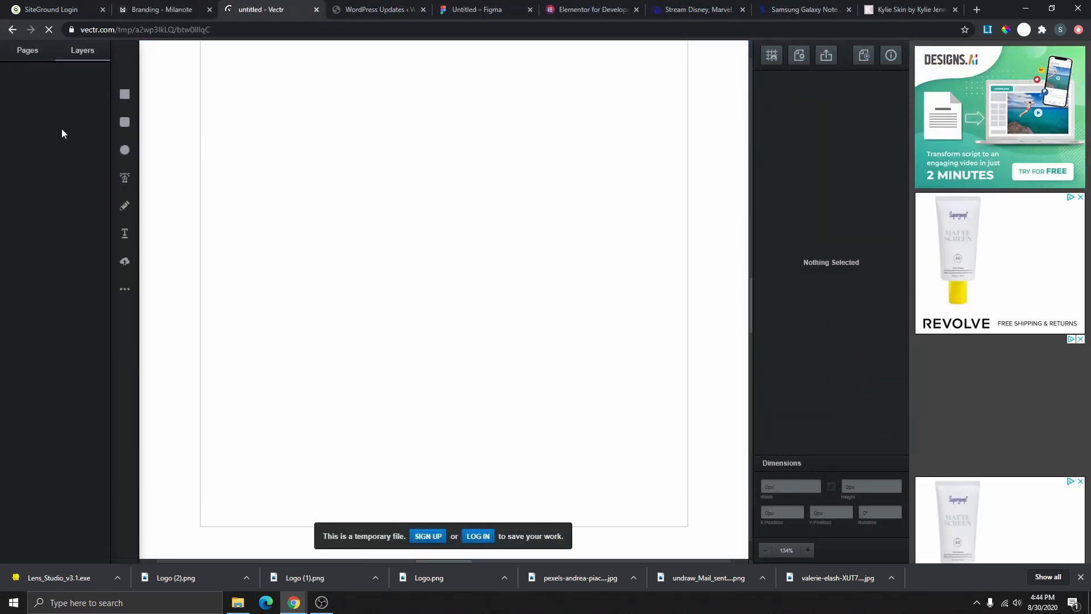
# - Draw a yellow rectangle, toggle its layer visibility, then delete it
pyautogui.click(123, 96)
pyautogui.moveTo(342, 129); pyautogui.dragTo(523, 283)
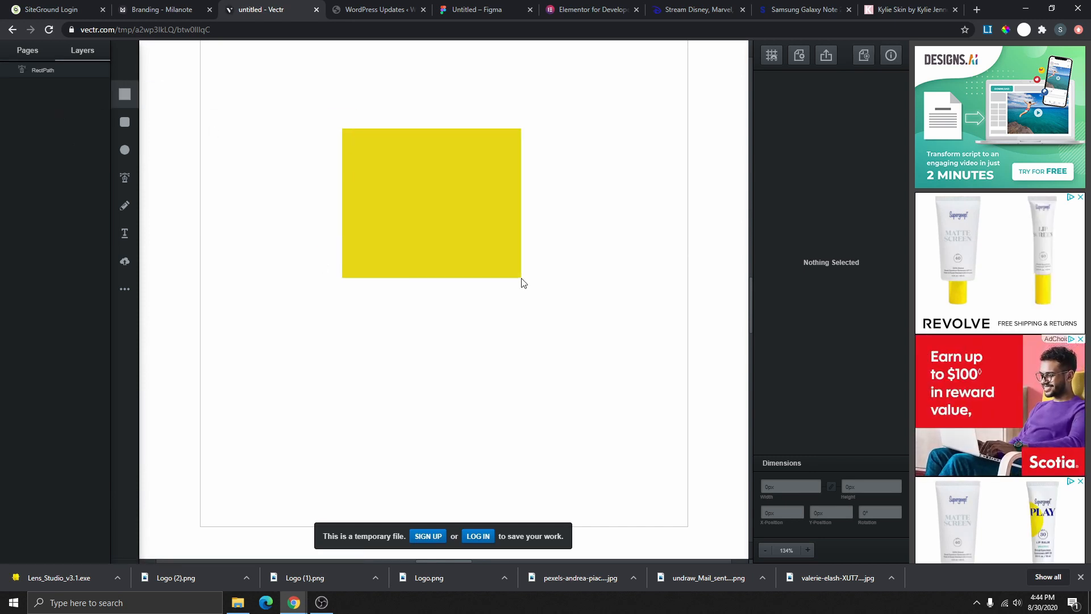
pyautogui.click(101, 70)
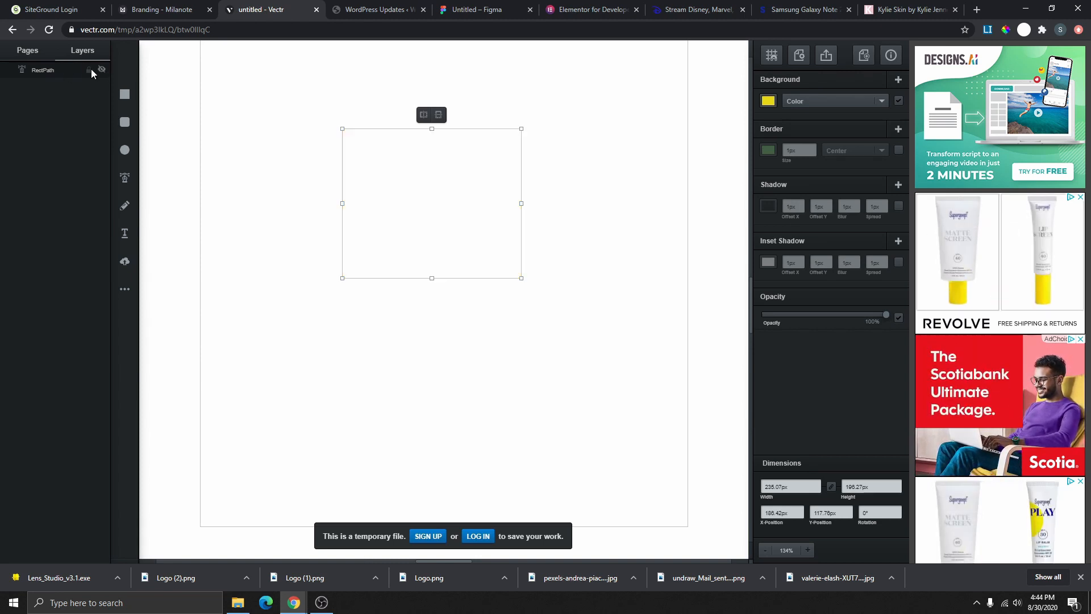
pyautogui.click(101, 69)
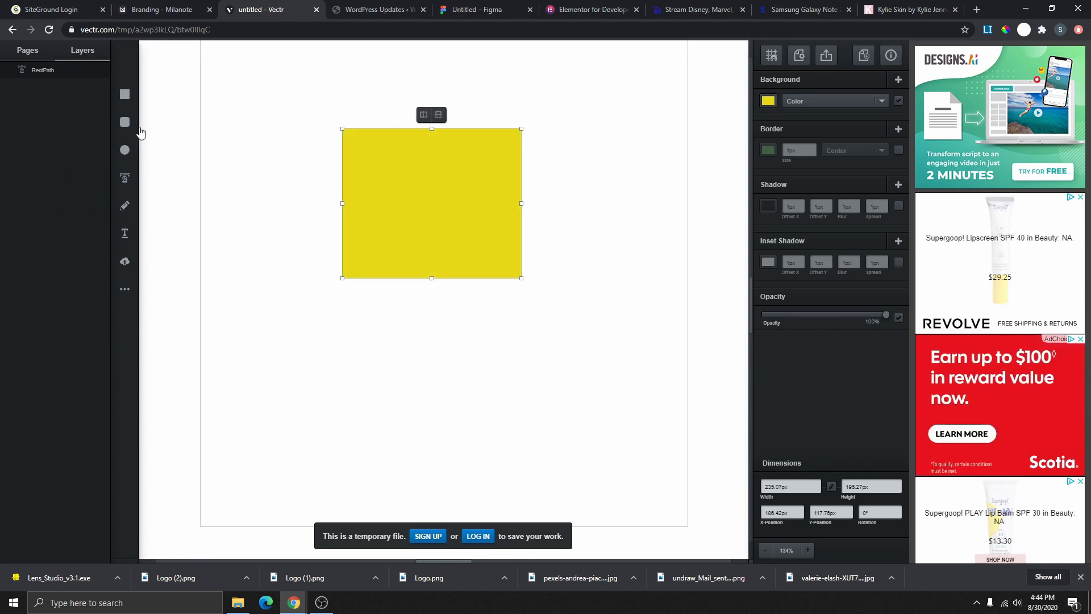
pyautogui.rightClick(437, 201)
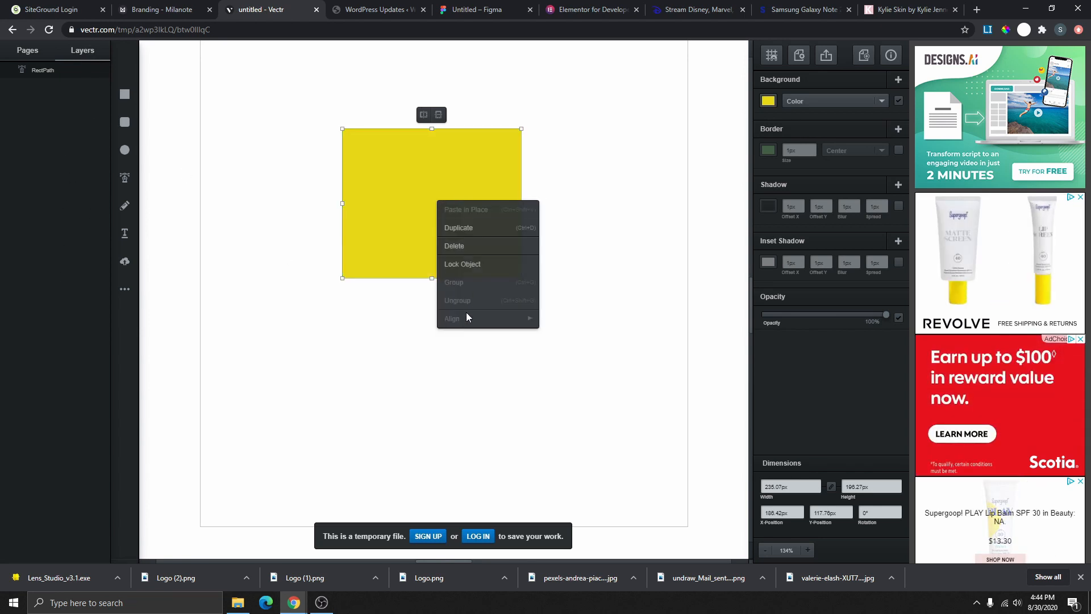
pyautogui.click(456, 246)
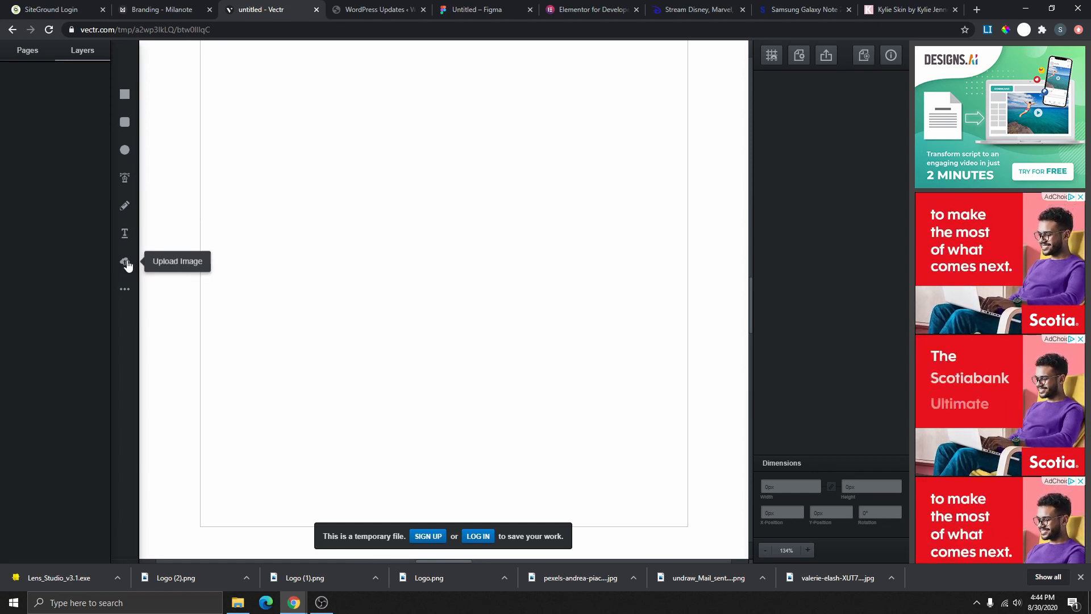
# - Check the extra basic shapes, glance at the Photopea tab, and come back to Vectr
pyautogui.click(126, 290)
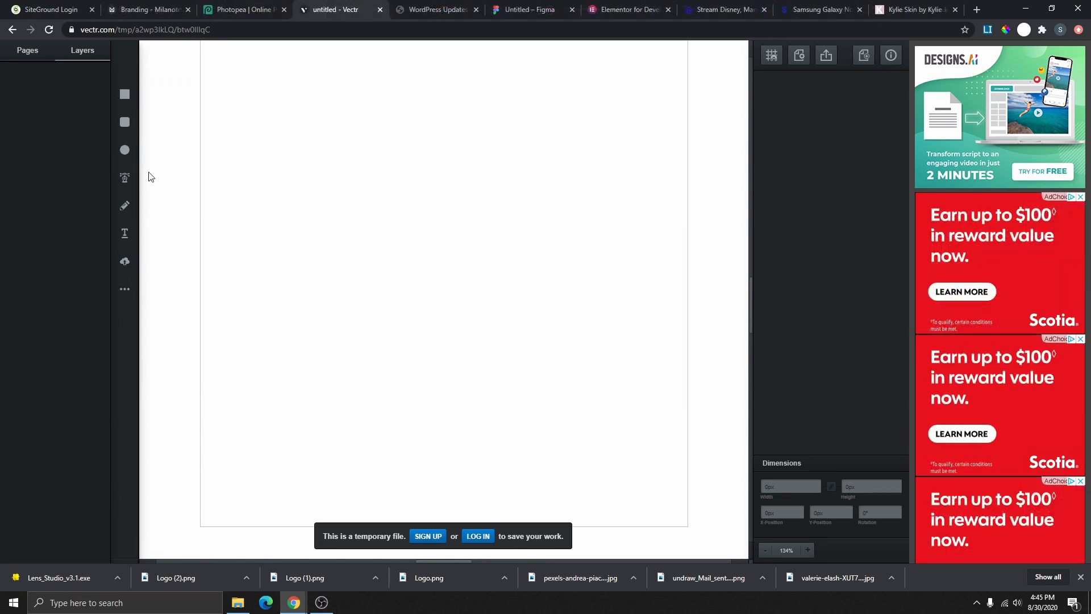
pyautogui.click(240, 12)
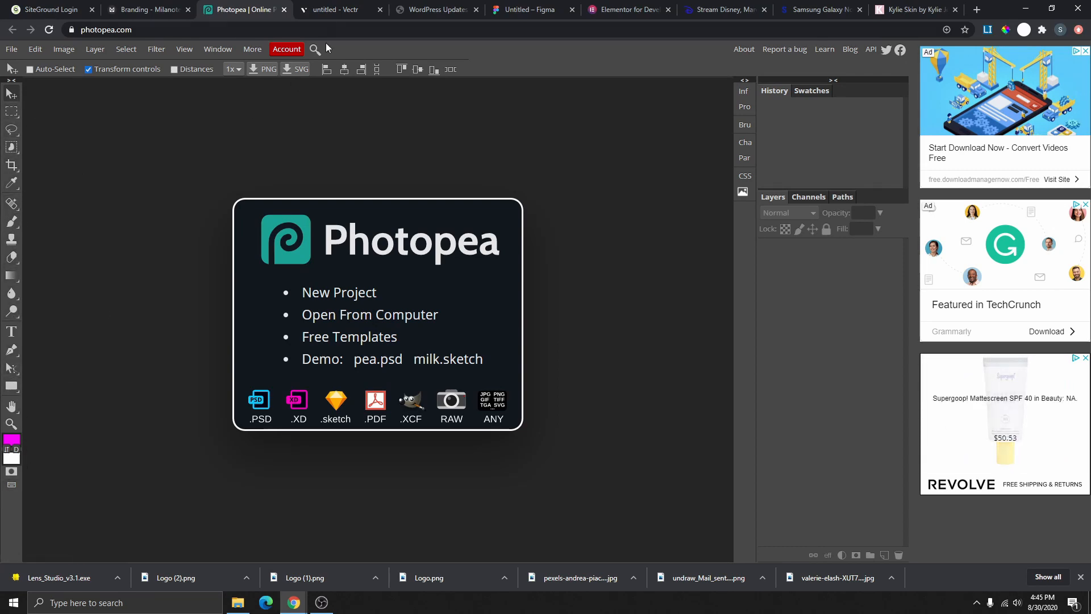
pyautogui.click(333, 11)
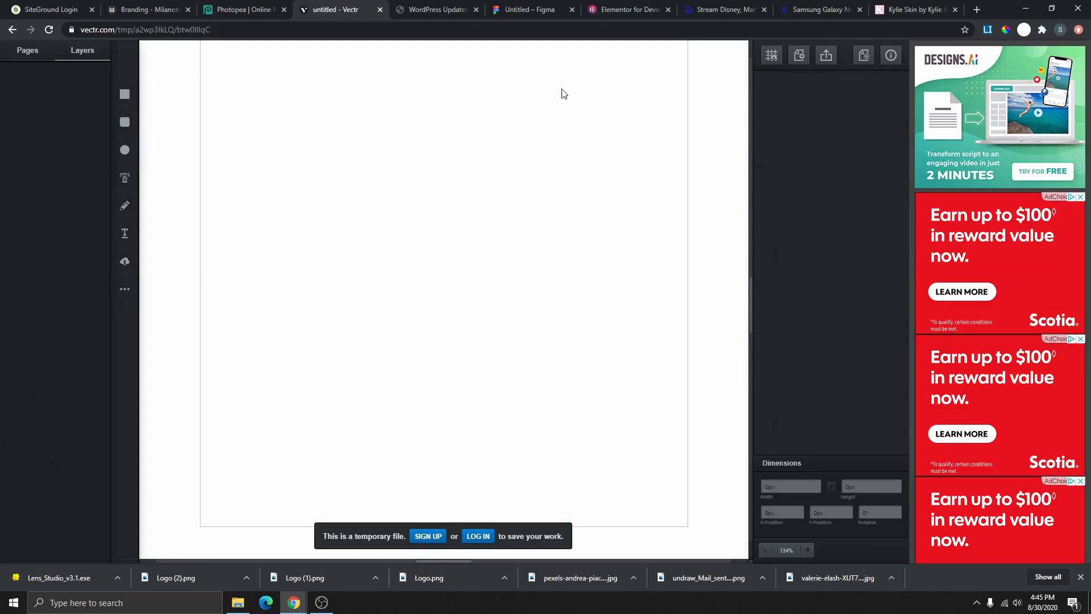
# - Turn on snapping and display a grid over the canvas
pyautogui.click(772, 54)
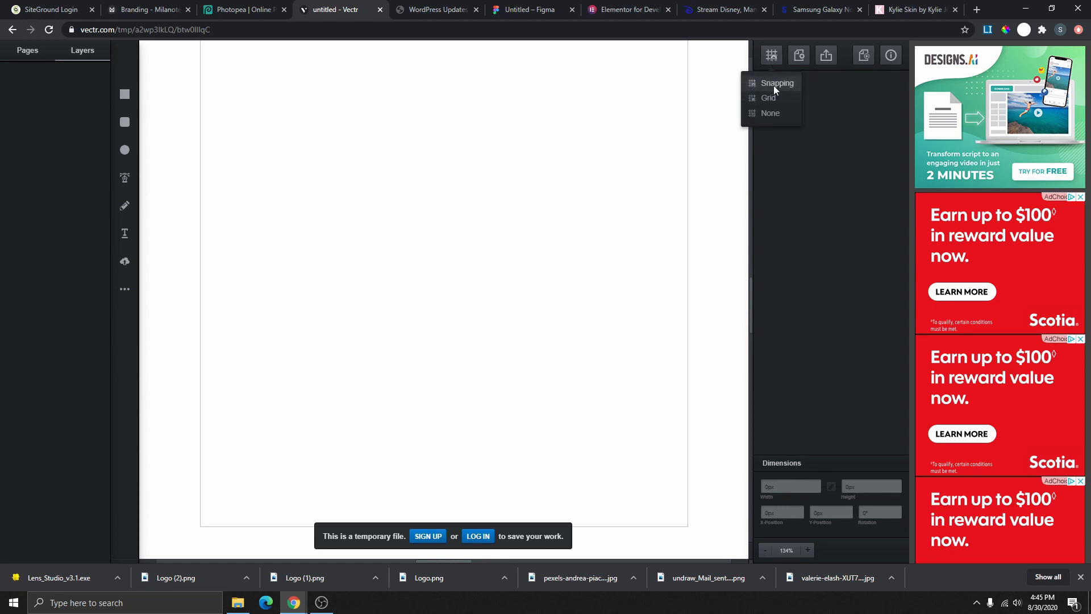
pyautogui.click(774, 84)
pyautogui.click(772, 55)
pyautogui.click(772, 100)
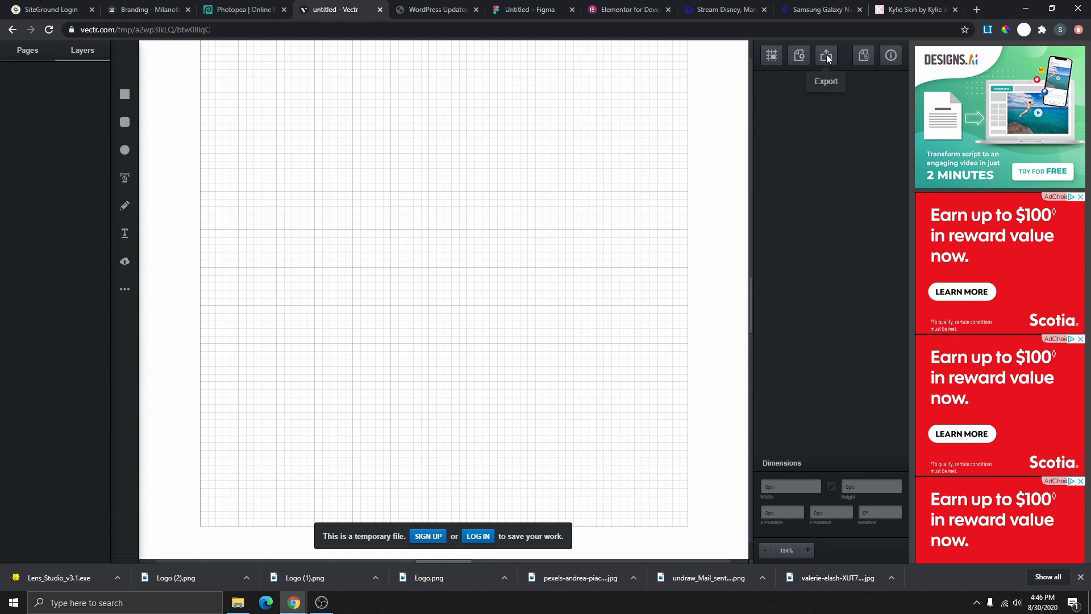
# - Try points, inches and feet in File Settings, leaving the document units in pixels
pyautogui.click(799, 57)
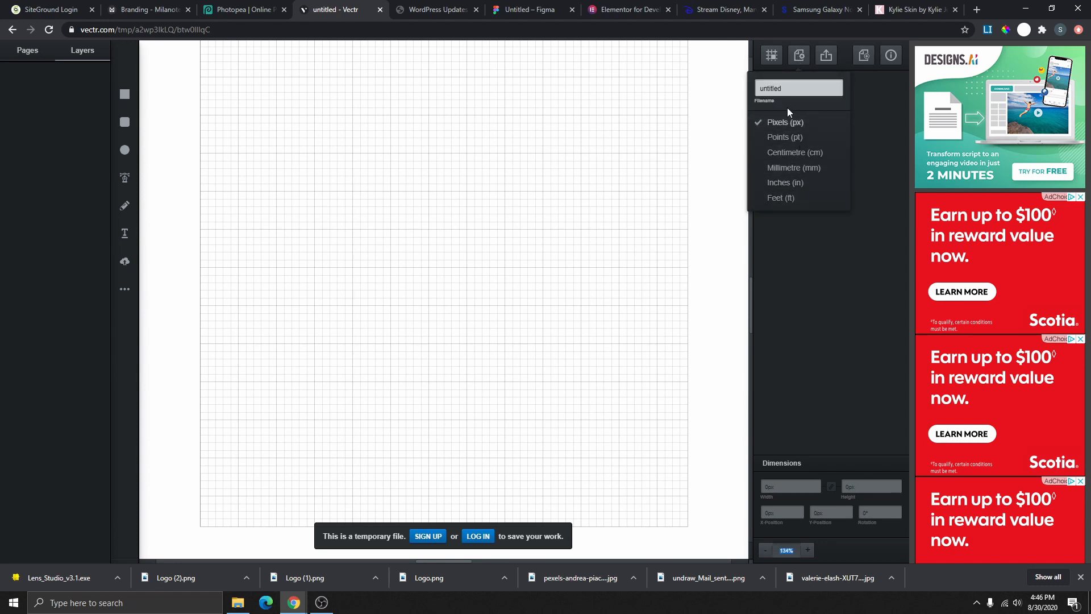
pyautogui.click(794, 135)
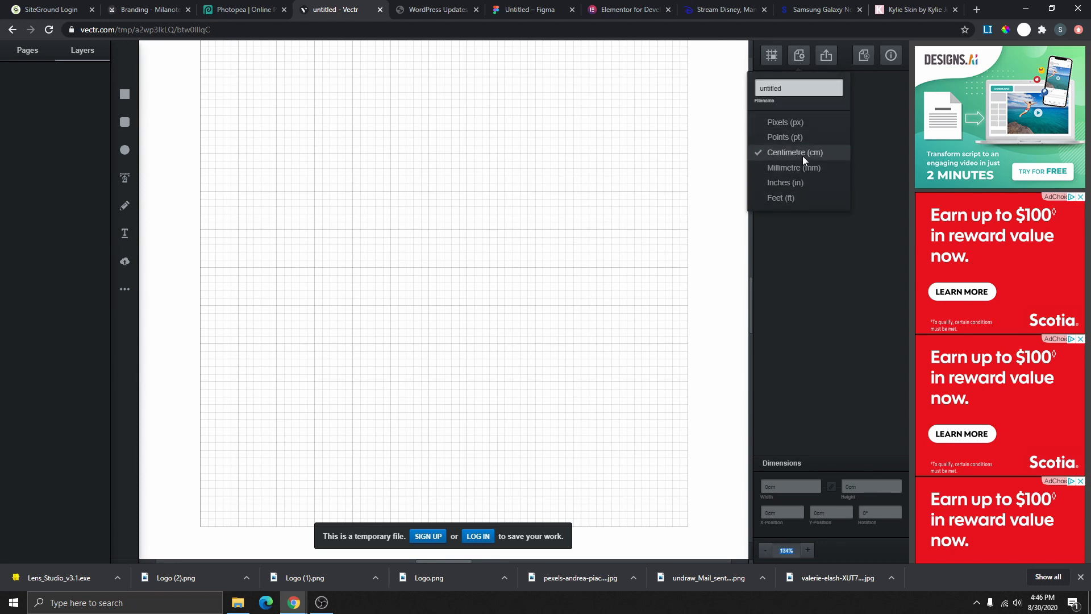
pyautogui.click(792, 182)
pyautogui.click(775, 197)
pyautogui.click(774, 123)
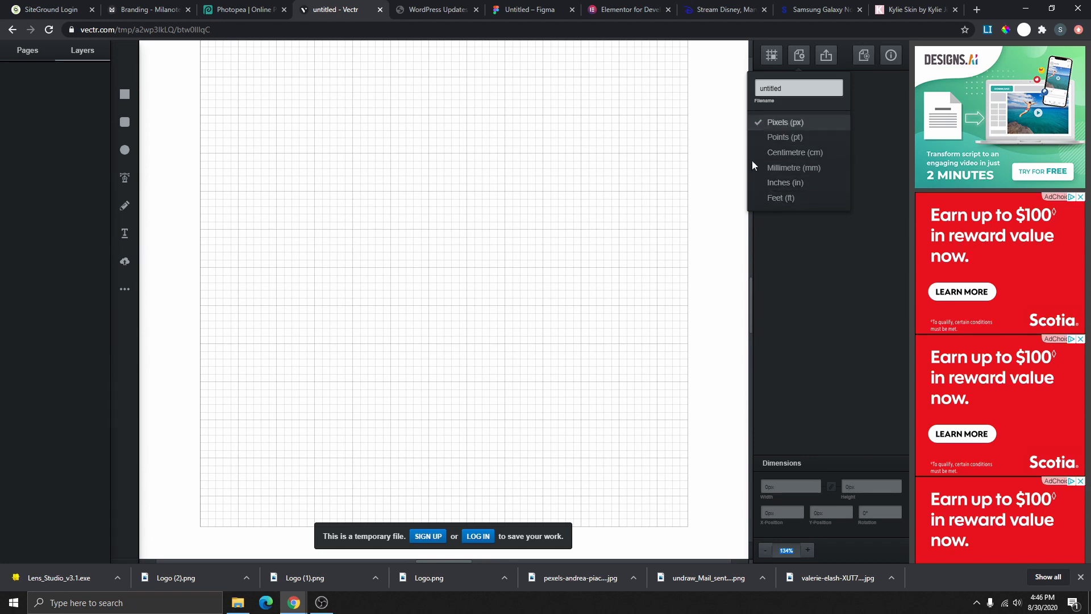
pyautogui.click(774, 135)
pyautogui.click(776, 126)
pyautogui.click(797, 57)
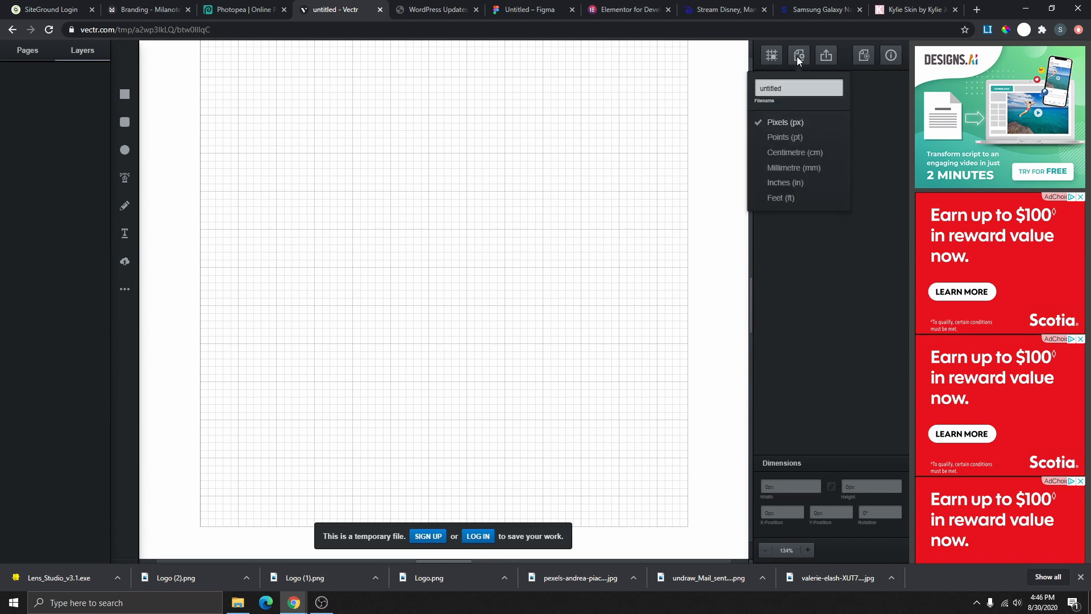
pyautogui.click(786, 119)
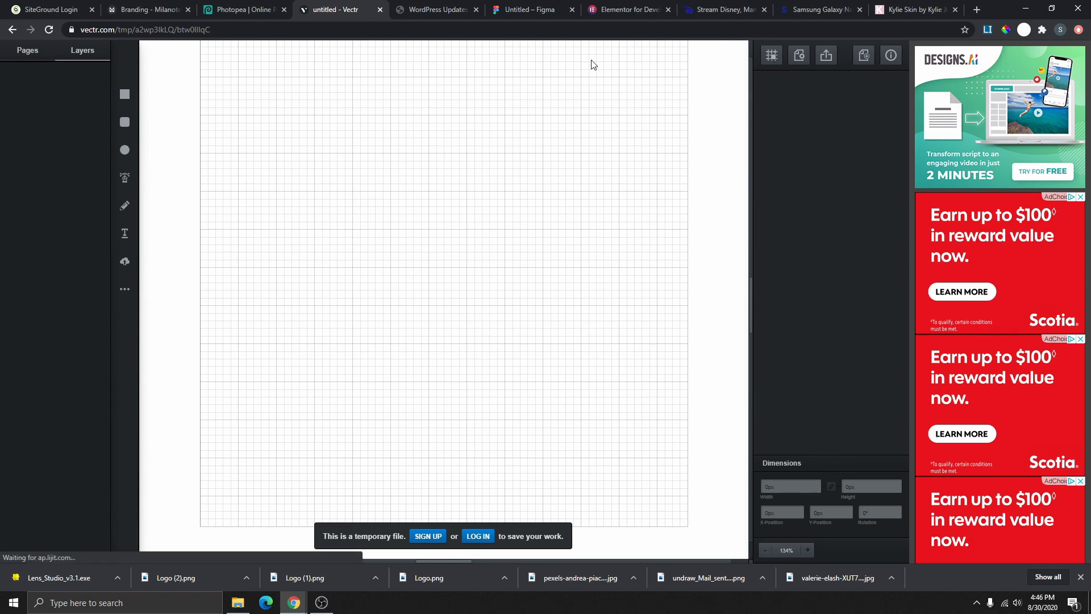
pyautogui.click(914, 9)
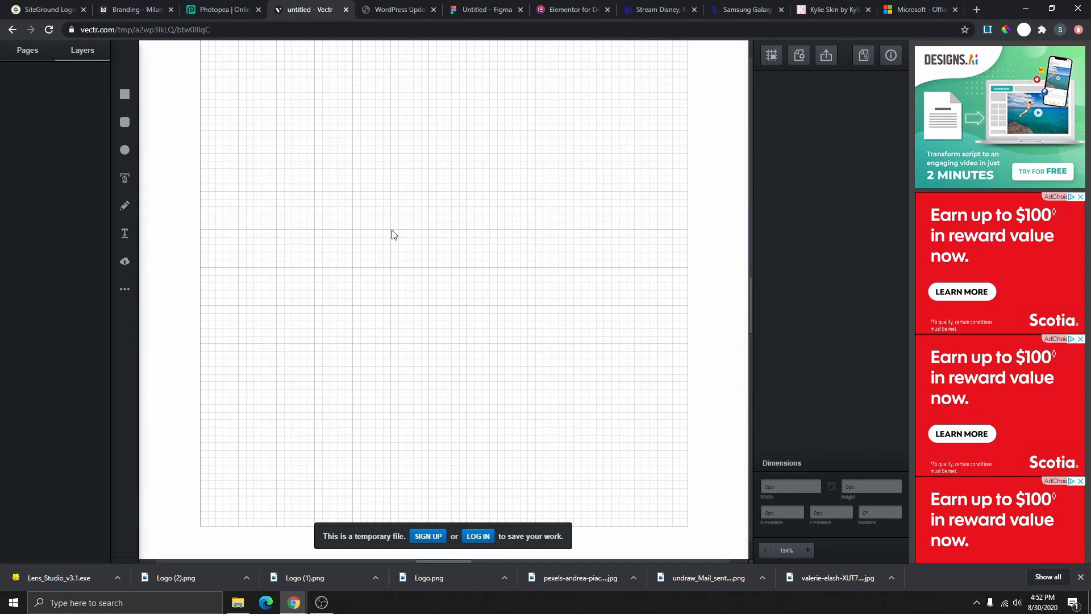
pyautogui.click(833, 9)
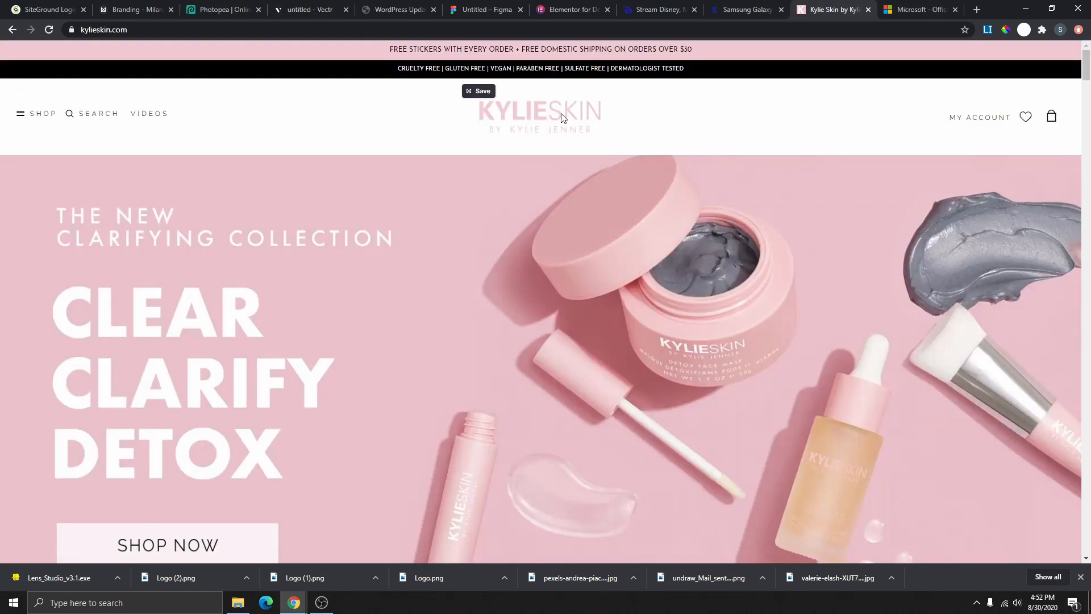
pyautogui.click(758, 14)
pyautogui.click(703, 62)
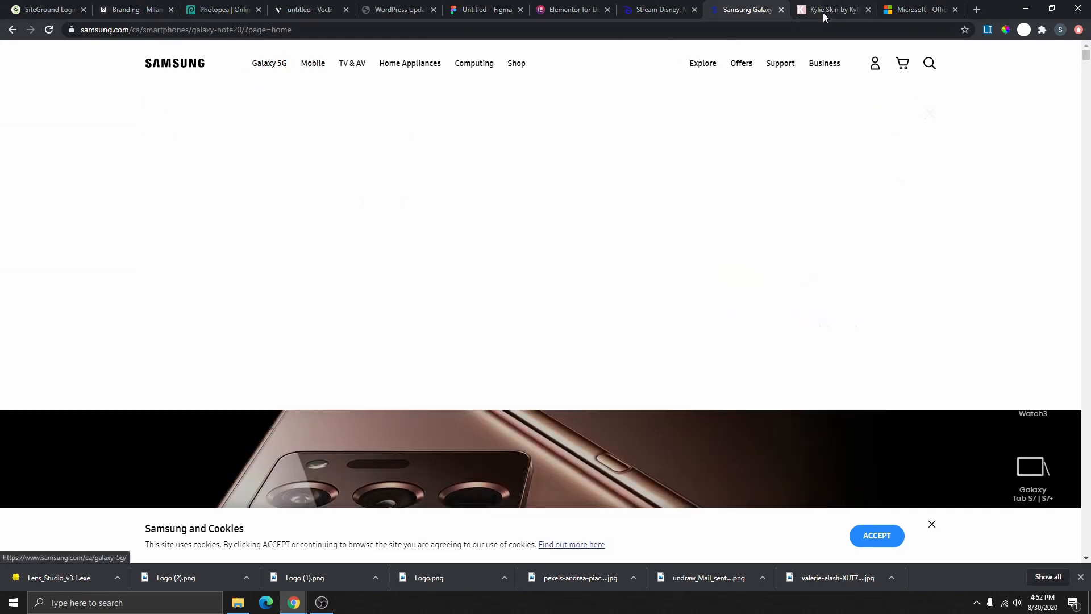
pyautogui.click(921, 9)
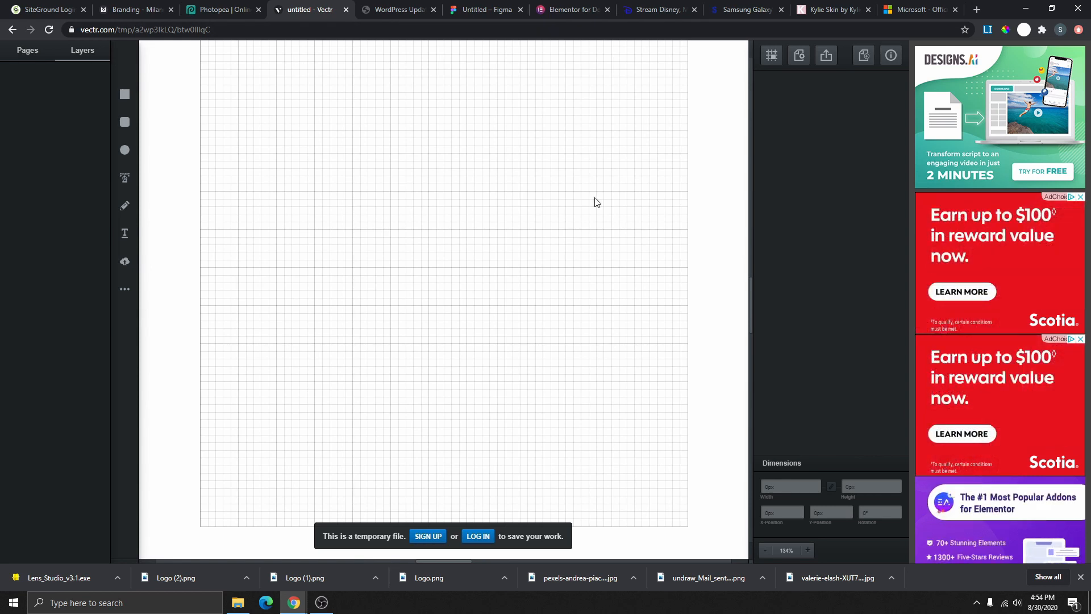
pyautogui.click(933, 8)
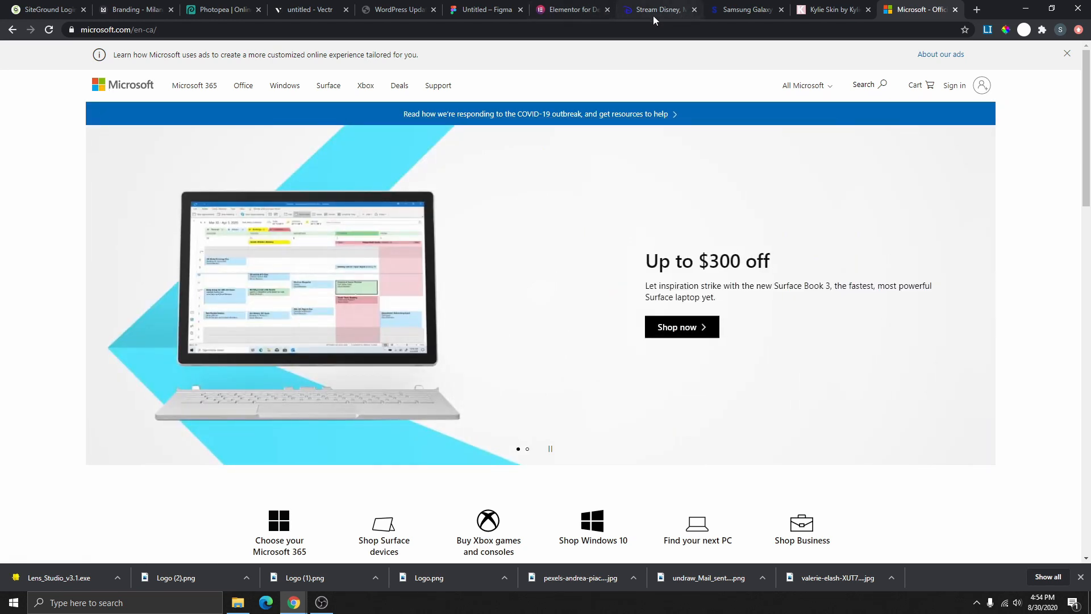
pyautogui.click(303, 14)
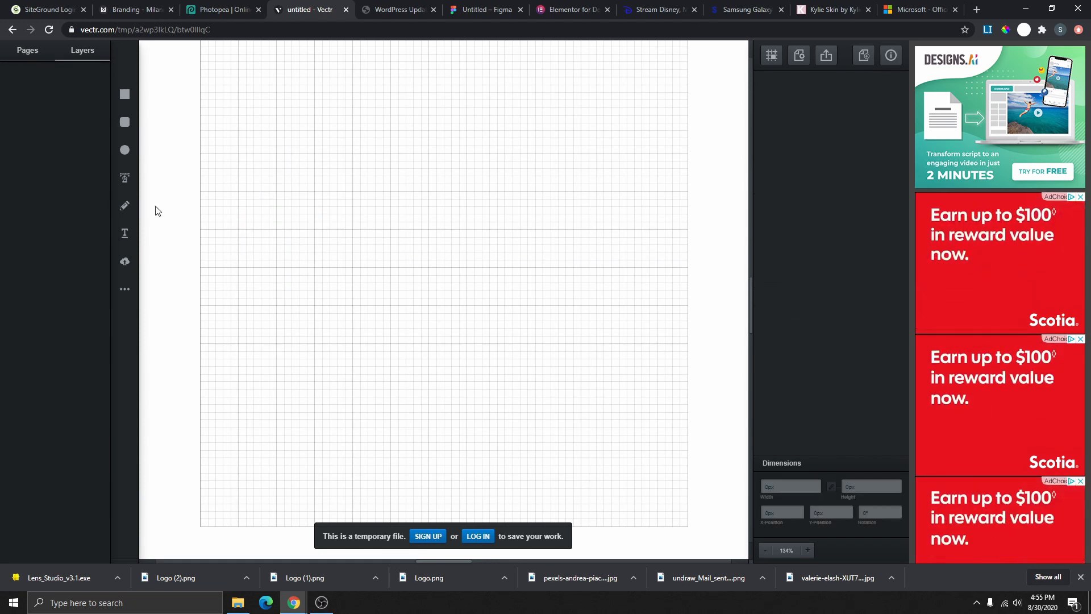
pyautogui.click(124, 149)
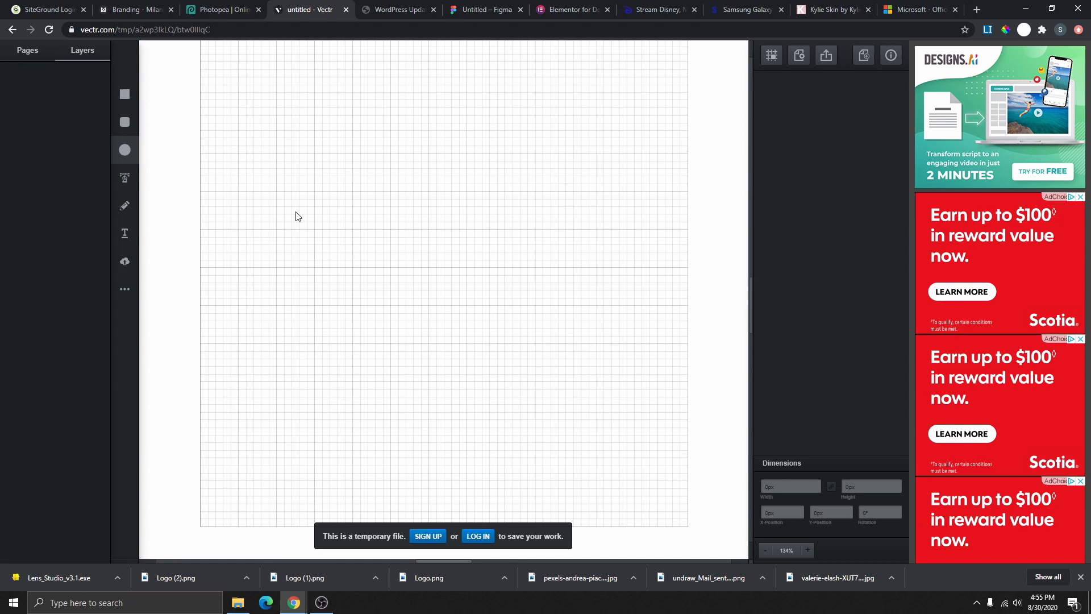
pyautogui.moveTo(296, 213); pyautogui.dragTo(411, 360)
pyautogui.hotkey('ctrl', 'z')
pyautogui.moveTo(375, 299); pyautogui.dragTo(314, 248)
pyautogui.click(125, 289)
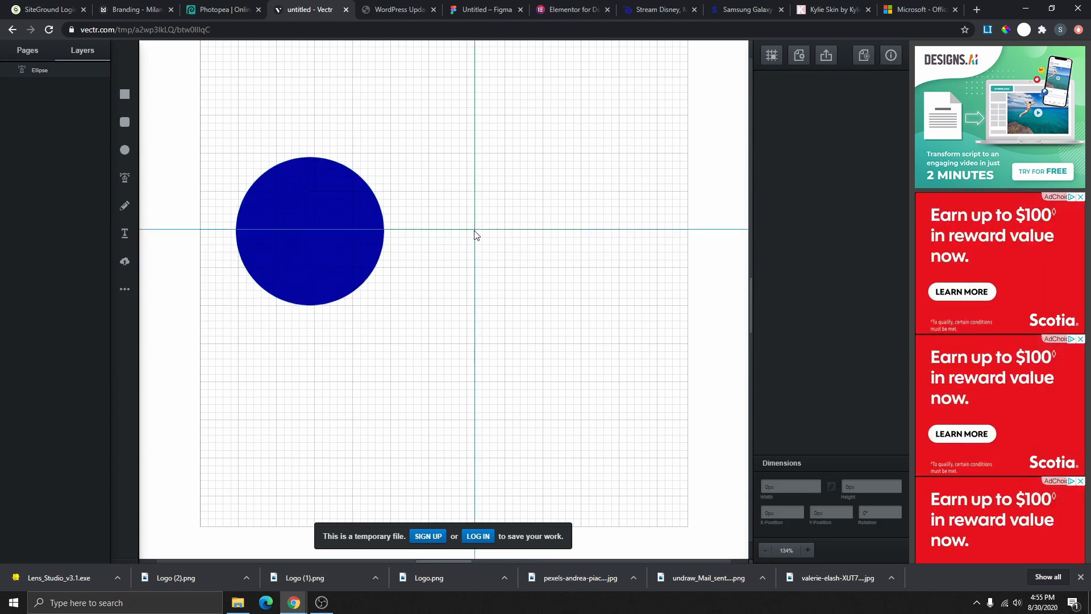
pyautogui.moveTo(474, 229); pyautogui.dragTo(540, 361)
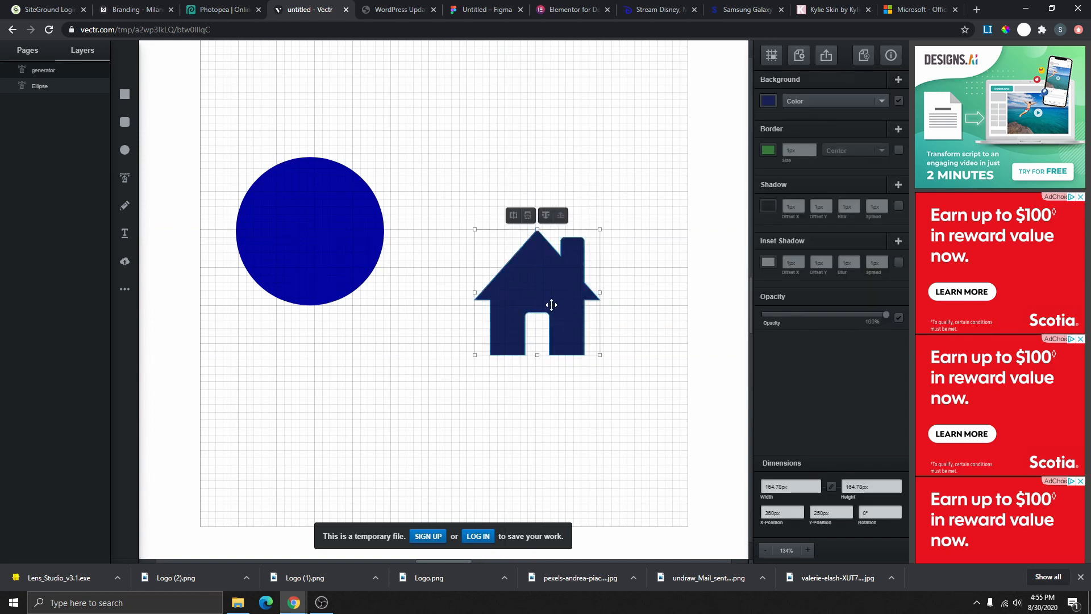
pyautogui.moveTo(551, 305); pyautogui.dragTo(402, 334)
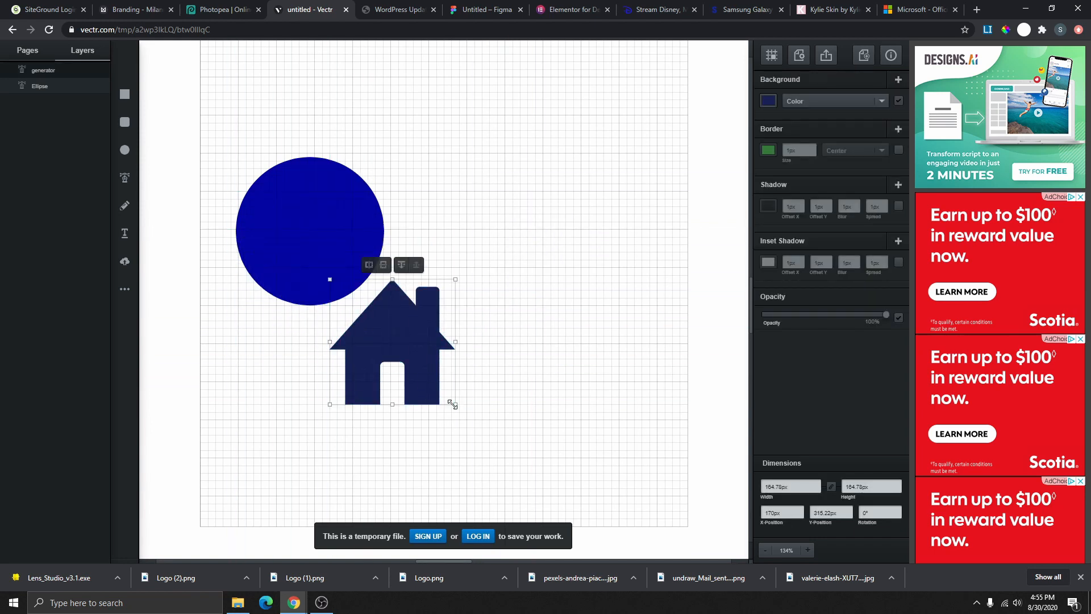
pyautogui.moveTo(452, 403); pyautogui.dragTo(412, 353)
pyautogui.moveTo(366, 307); pyautogui.dragTo(312, 226)
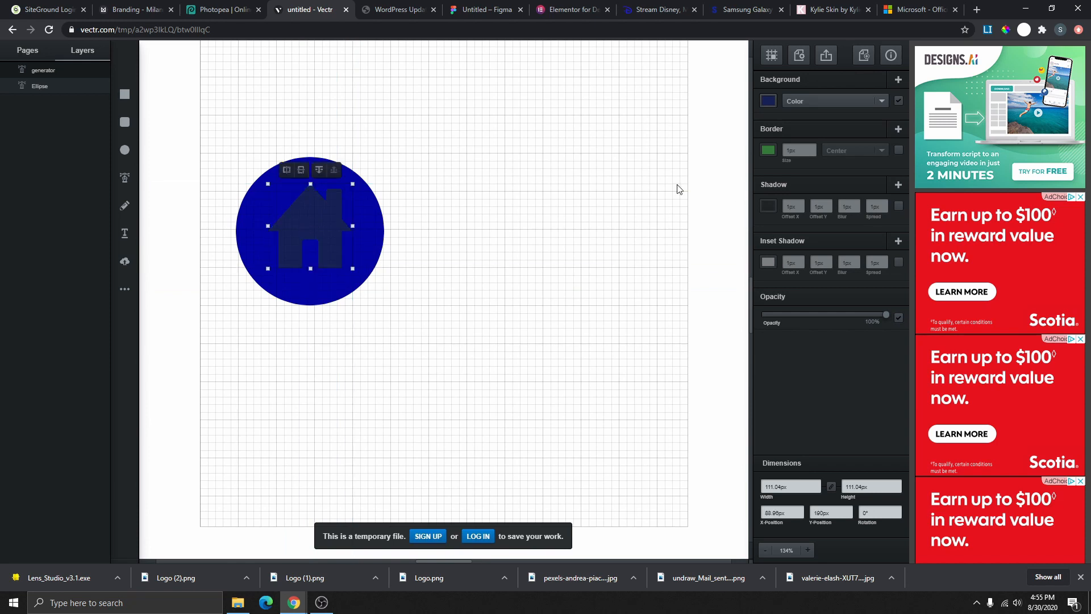
pyautogui.click(254, 208)
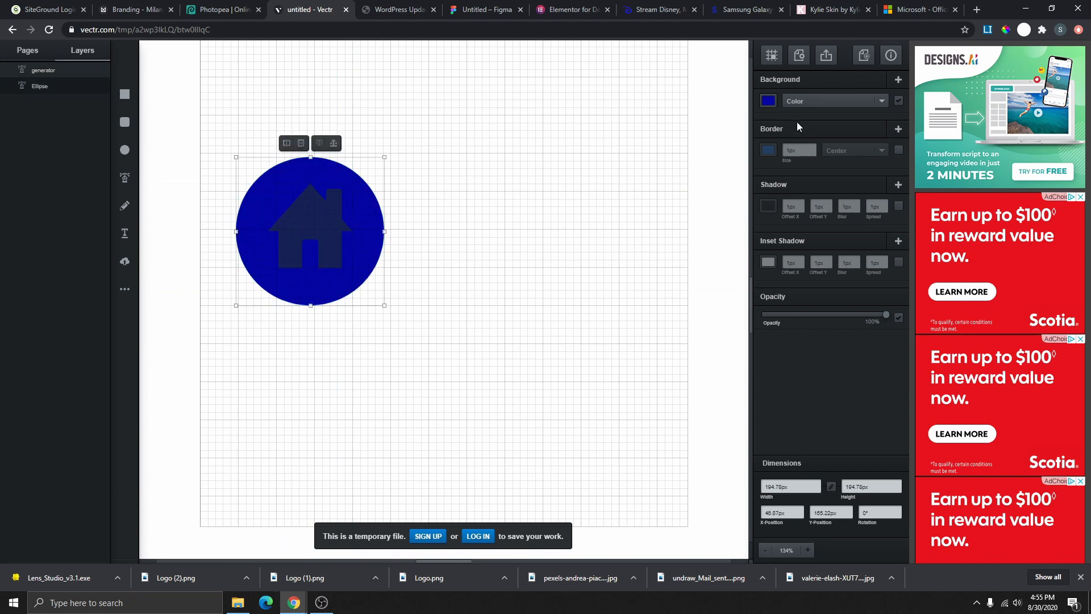
pyautogui.click(768, 101)
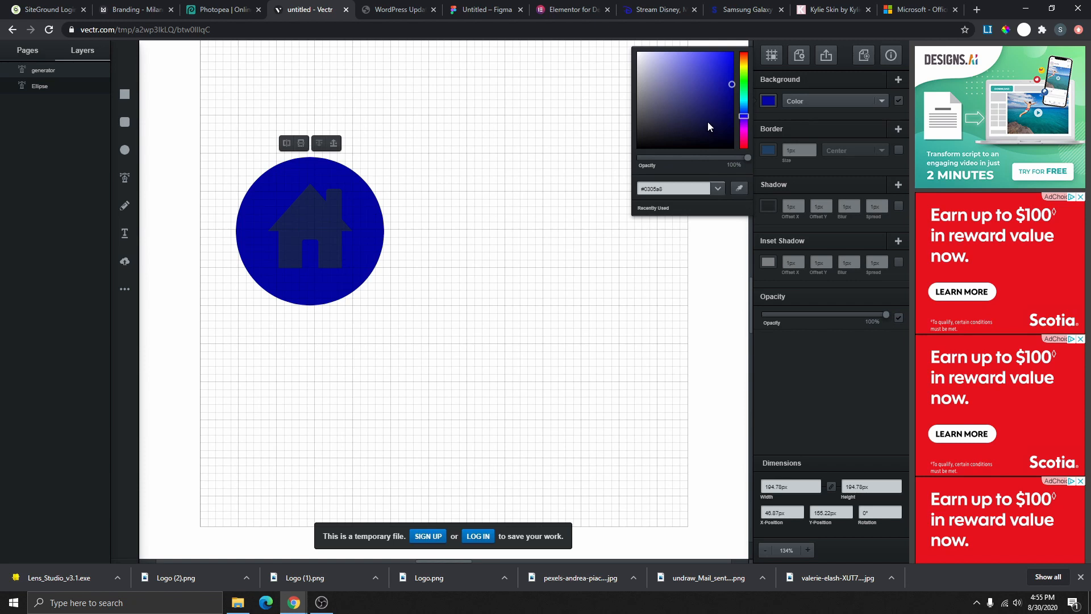
pyautogui.moveTo(690, 119); pyautogui.dragTo(729, 151)
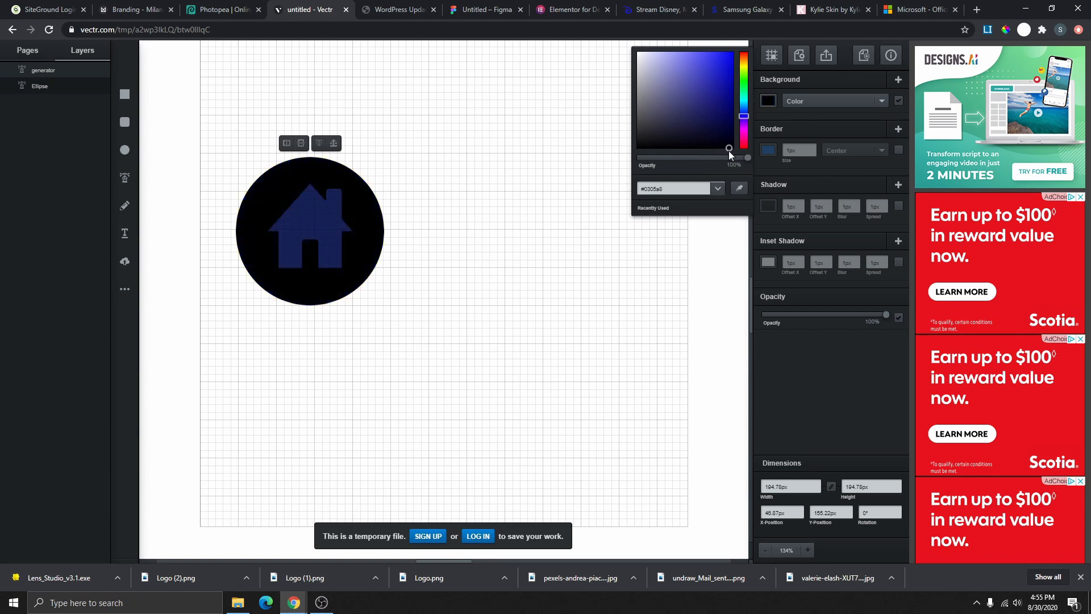
pyautogui.click(341, 236)
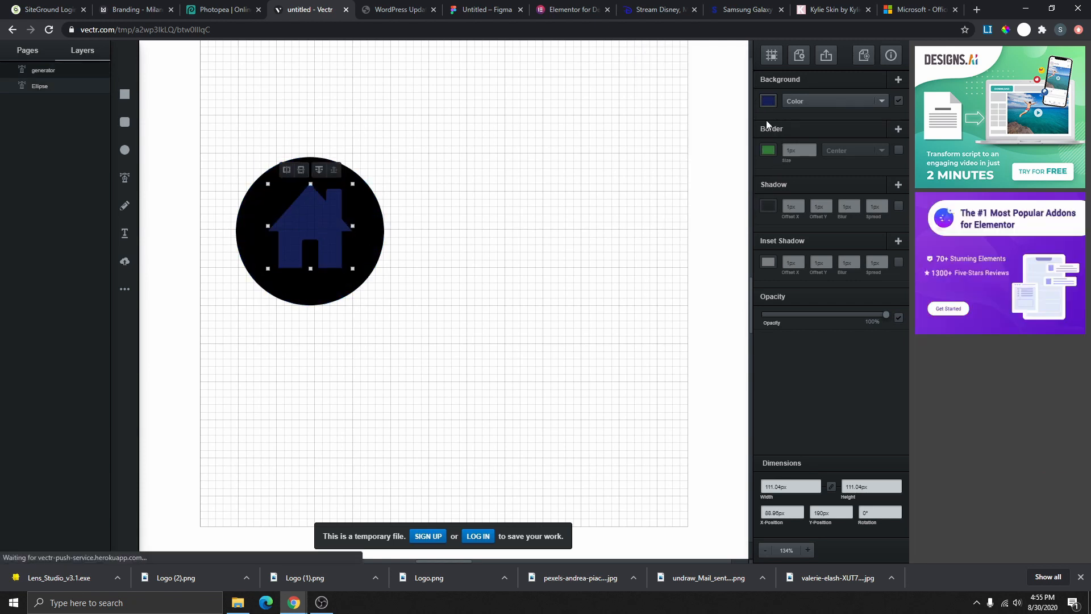
pyautogui.click(767, 101)
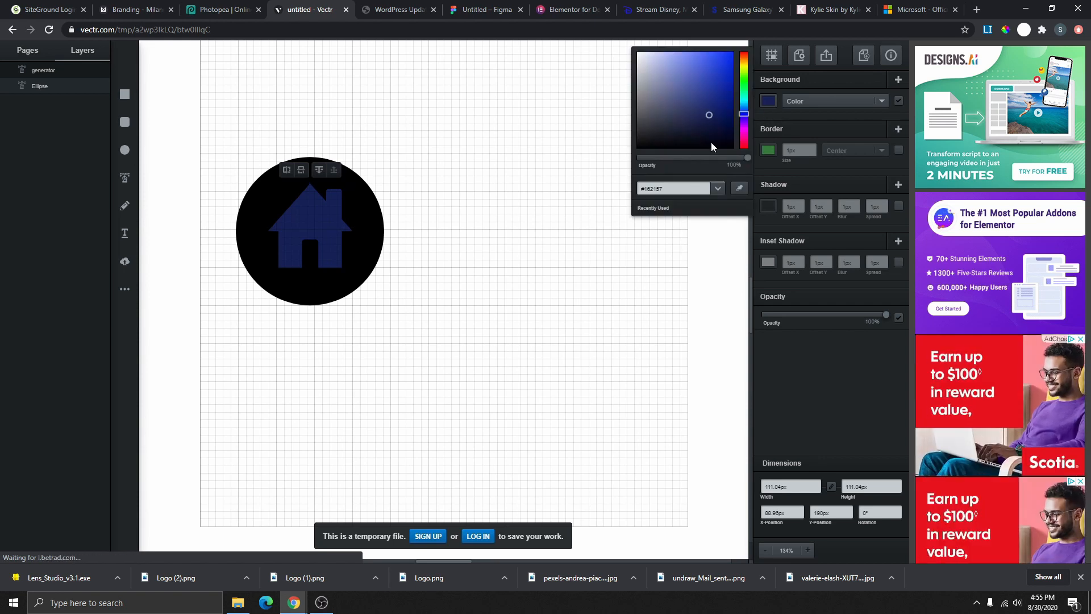
pyautogui.moveTo(709, 117); pyautogui.dragTo(631, 52)
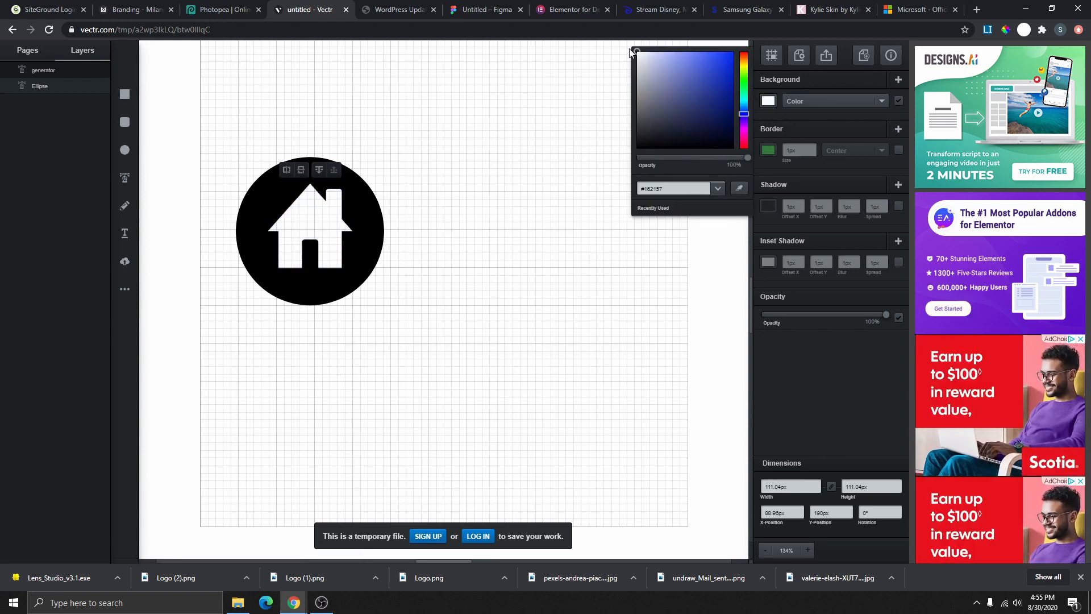
pyautogui.click(523, 245)
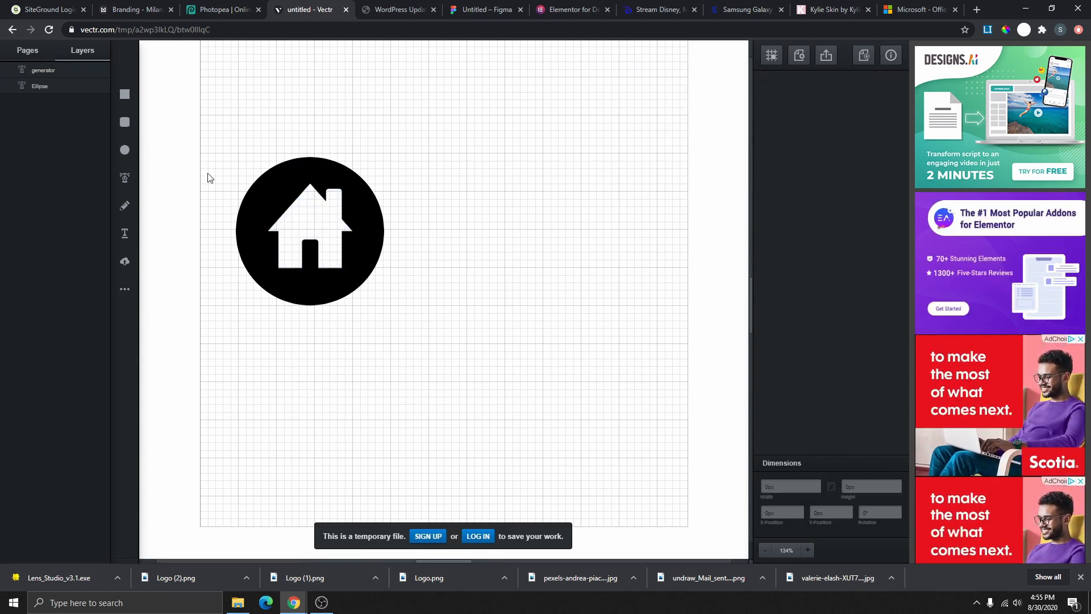
pyautogui.moveTo(322, 219); pyautogui.dragTo(320, 218)
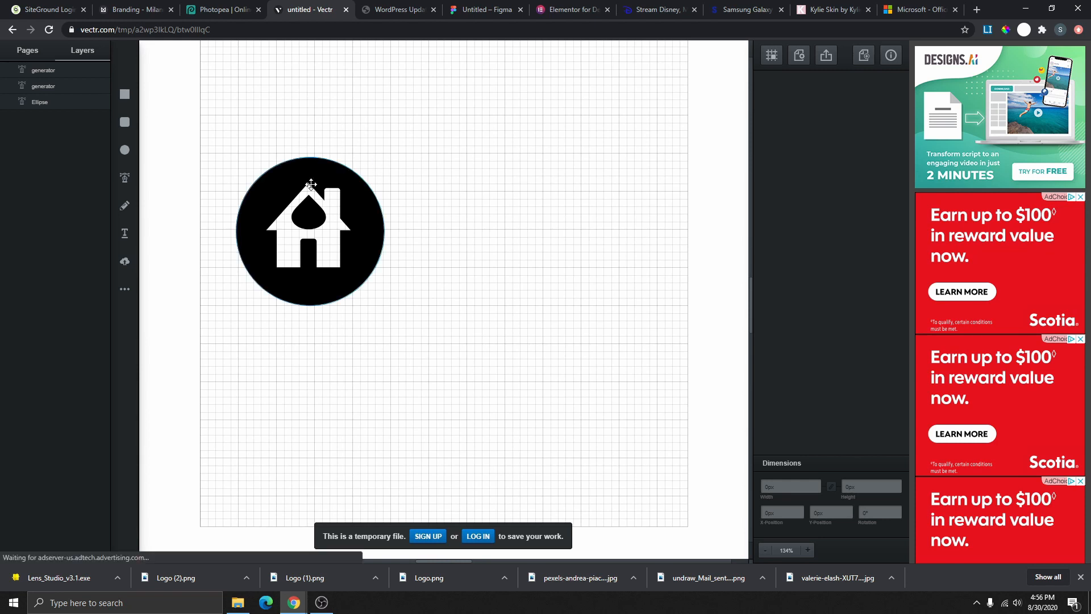
pyautogui.moveTo(224, 143); pyautogui.dragTo(422, 340)
# - Delete the circle-and-house icon, draw a dark triangle and duplicate it twice
pyautogui.press('Delete')
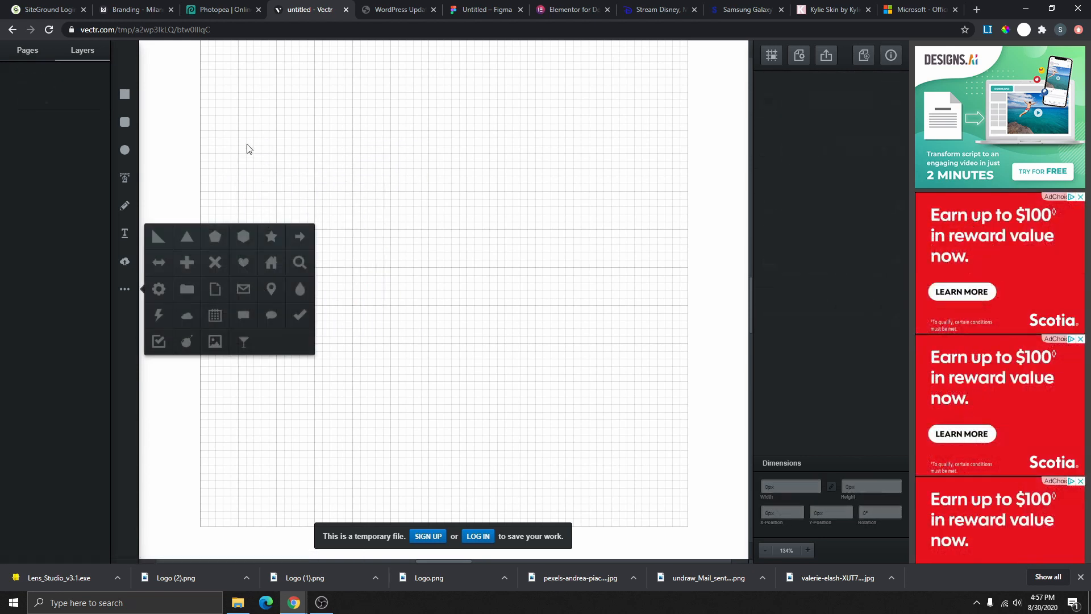
pyautogui.click(130, 288)
pyautogui.click(188, 237)
pyautogui.moveTo(279, 186)
pyautogui.mouseDown()
pyautogui.moveTo(248, 297)
pyautogui.moveTo(282, 255)
pyautogui.mouseUp()
pyautogui.rightClick(289, 250)
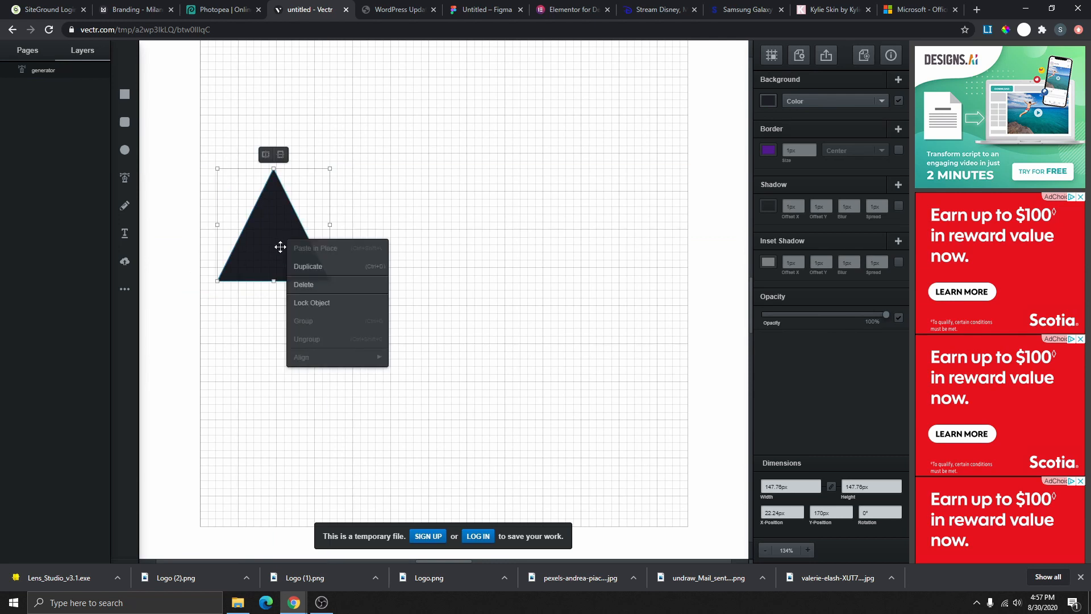
pyautogui.click(311, 265)
pyautogui.rightClick(298, 265)
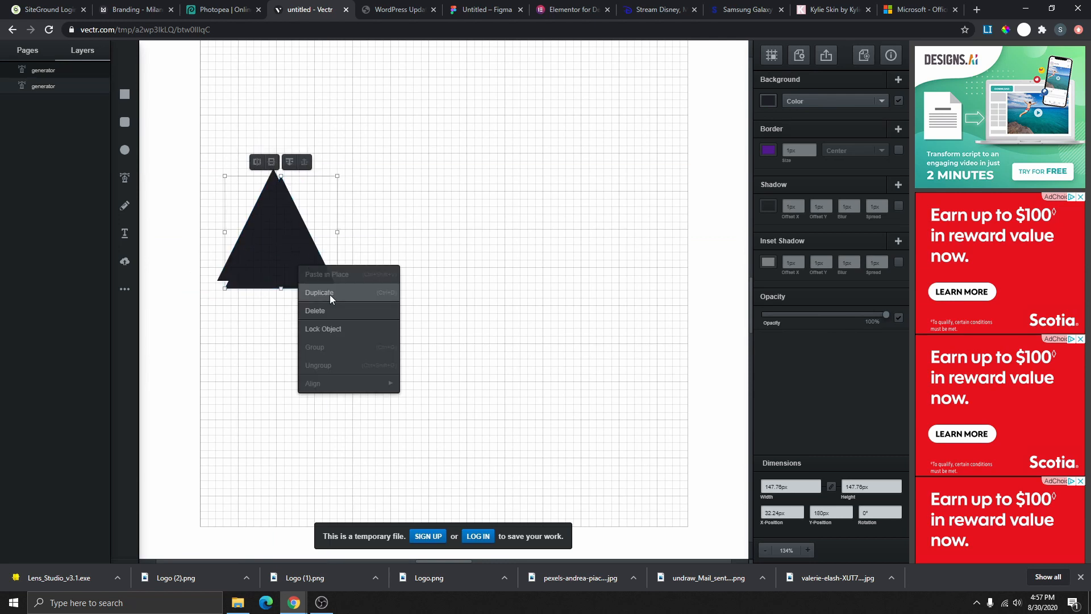
pyautogui.click(321, 288)
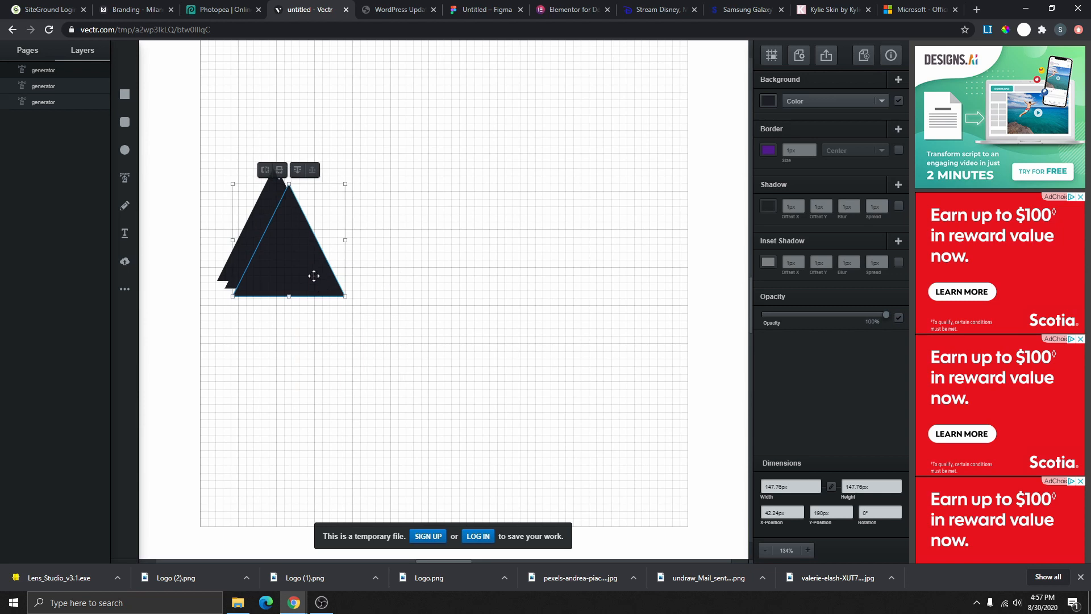
# - Arrange the three triangles overlapping side by side into a three-peaked mountain
pyautogui.moveTo(312, 275); pyautogui.dragTo(432, 257)
pyautogui.moveTo(293, 256); pyautogui.dragTo(391, 249)
pyautogui.moveTo(393, 245)
pyautogui.mouseDown()
pyautogui.moveTo(356, 248)
pyautogui.moveTo(329, 232)
pyautogui.moveTo(414, 234)
pyautogui.moveTo(400, 235)
pyautogui.mouseUp()
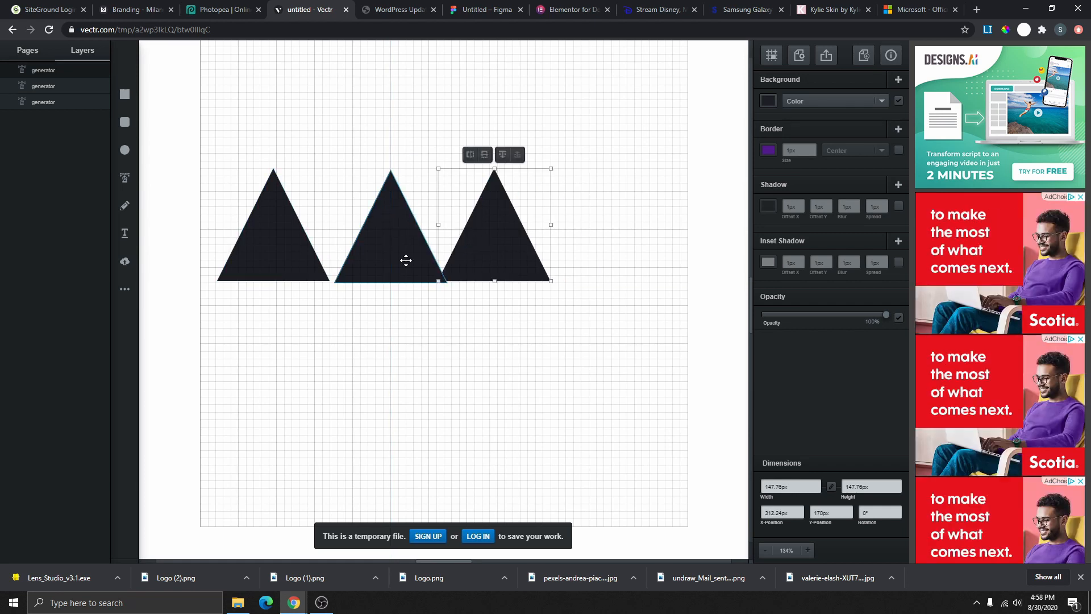
pyautogui.moveTo(407, 260); pyautogui.dragTo(407, 246)
pyautogui.moveTo(494, 239); pyautogui.dragTo(434, 228)
pyautogui.moveTo(271, 251); pyautogui.dragTo(451, 234)
pyautogui.click(430, 280)
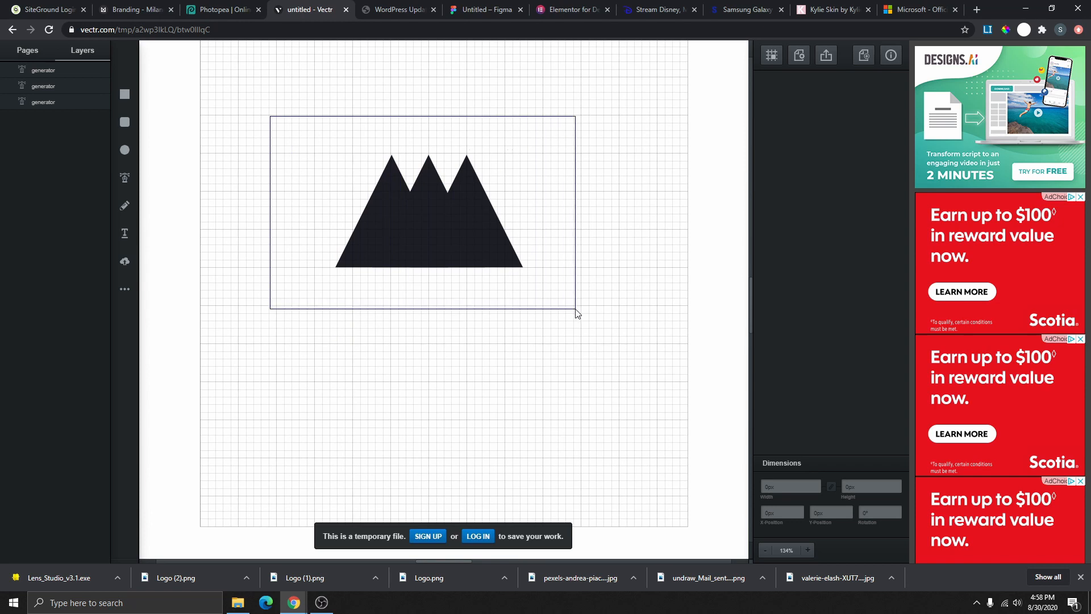
# - Select the three triangle layers together and group them into one mountain group
pyautogui.moveTo(576, 310); pyautogui.dragTo(578, 314)
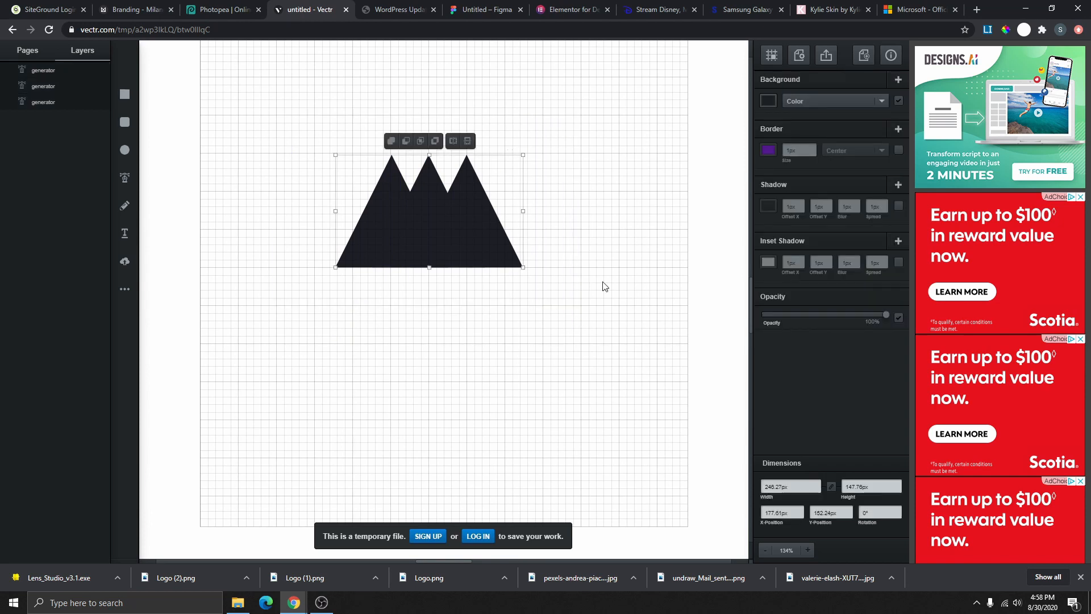
pyautogui.rightClick(453, 218)
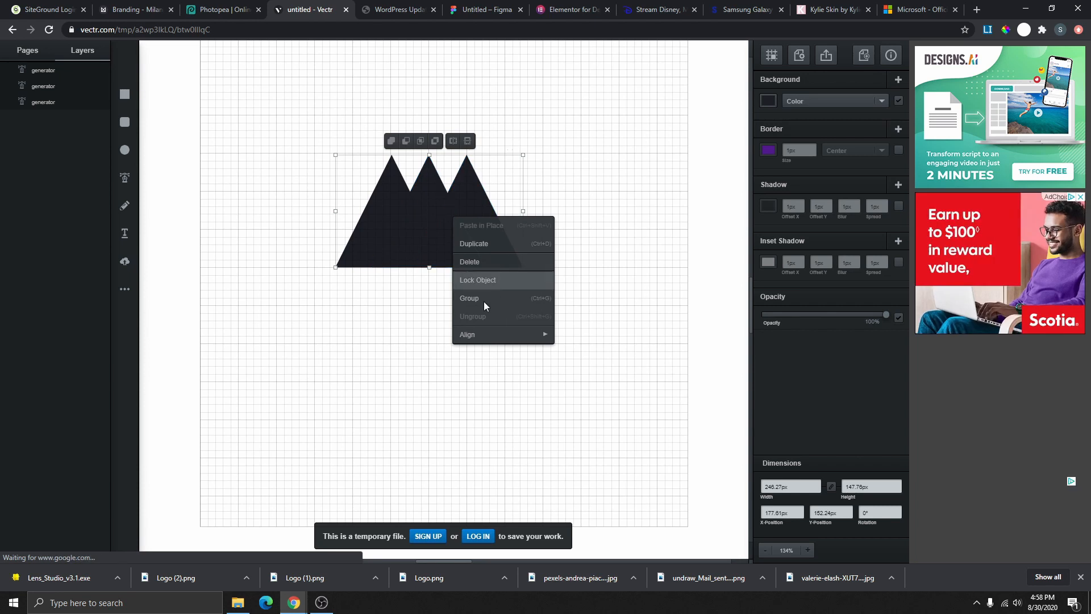
pyautogui.click(370, 334)
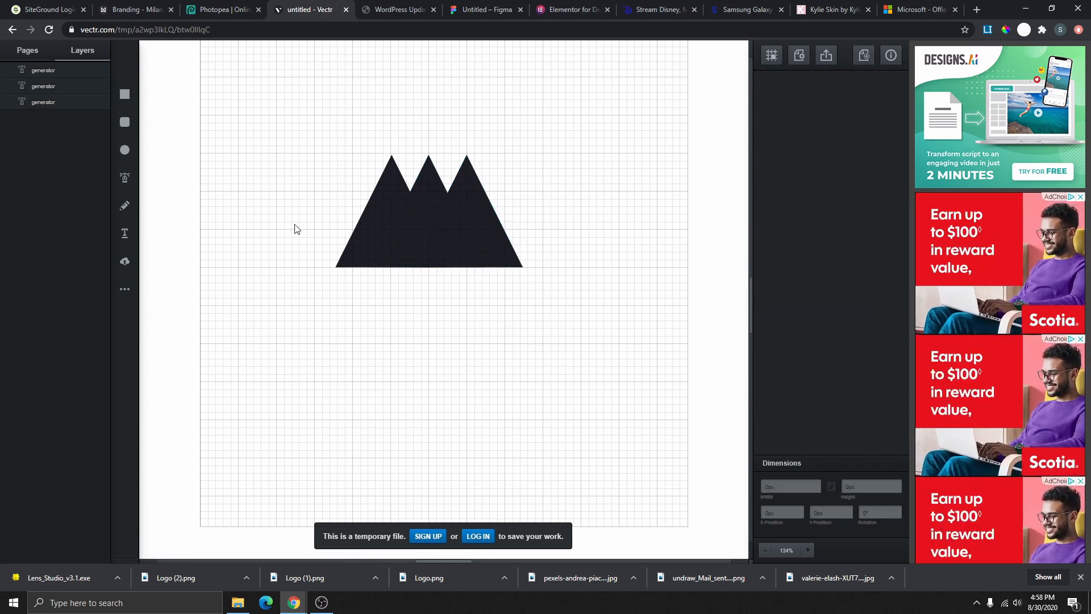
pyautogui.click(51, 70)
pyautogui.keyDown('shift'); pyautogui.click(59, 86); pyautogui.keyUp('shift')
pyautogui.keyDown('shift'); pyautogui.click(63, 102); pyautogui.keyUp('shift')
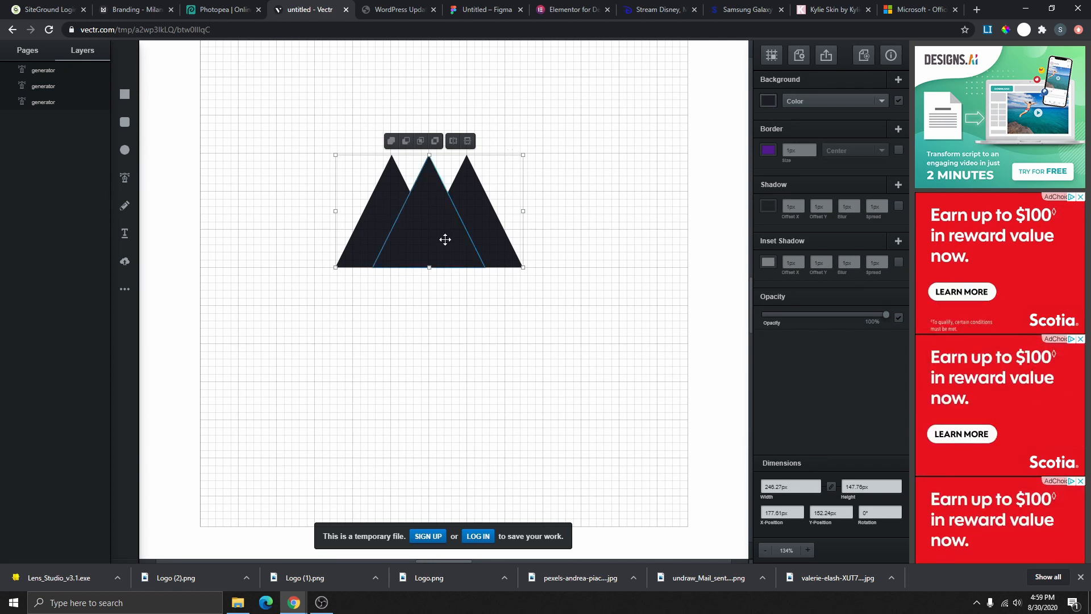
pyautogui.rightClick(439, 217)
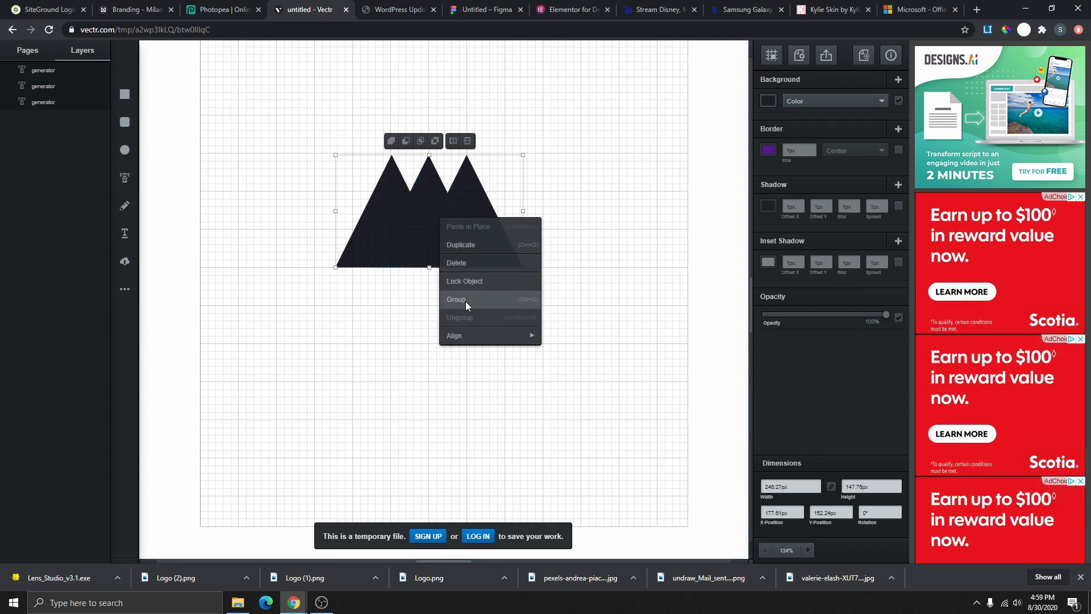
pyautogui.click(465, 300)
# - Shift the mountain group slightly up and left, then hide and show it again
pyautogui.moveTo(438, 226); pyautogui.dragTo(403, 204)
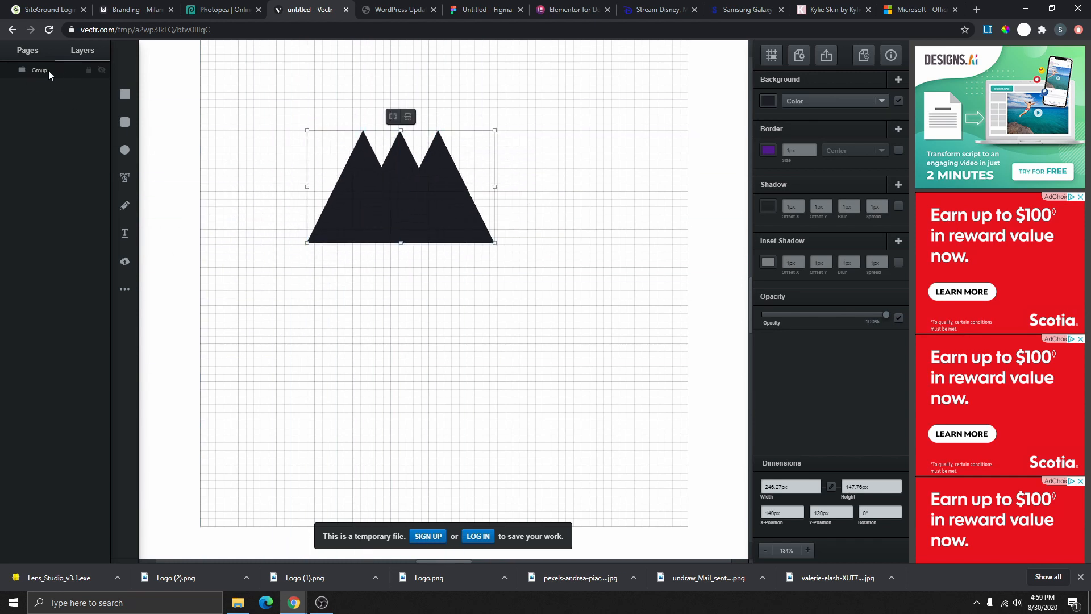
pyautogui.doubleClick(60, 71)
pyautogui.moveTo(398, 197); pyautogui.dragTo(428, 249)
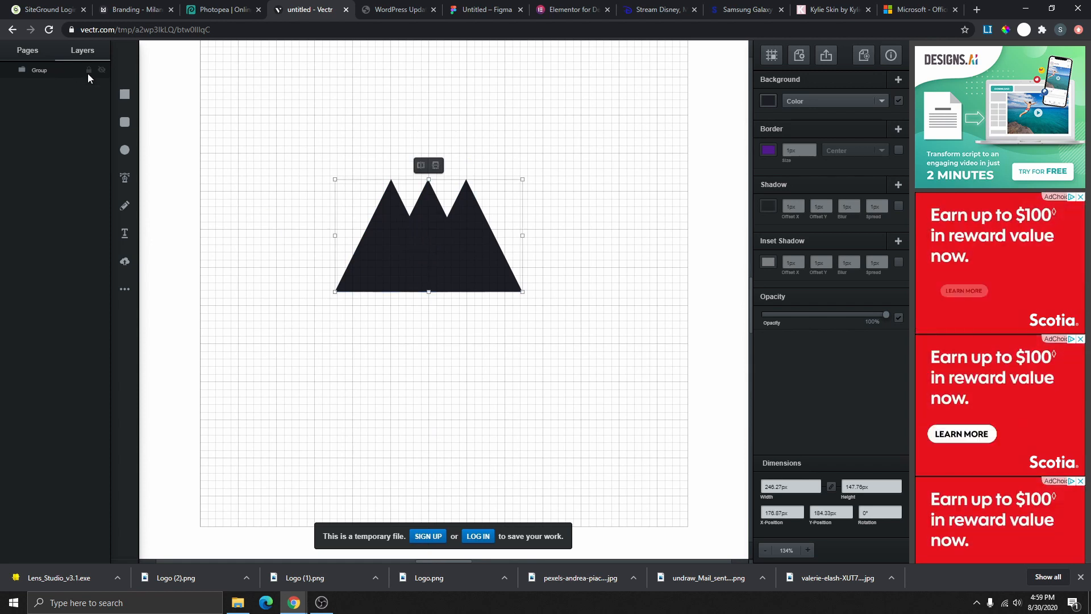
pyautogui.click(529, 267)
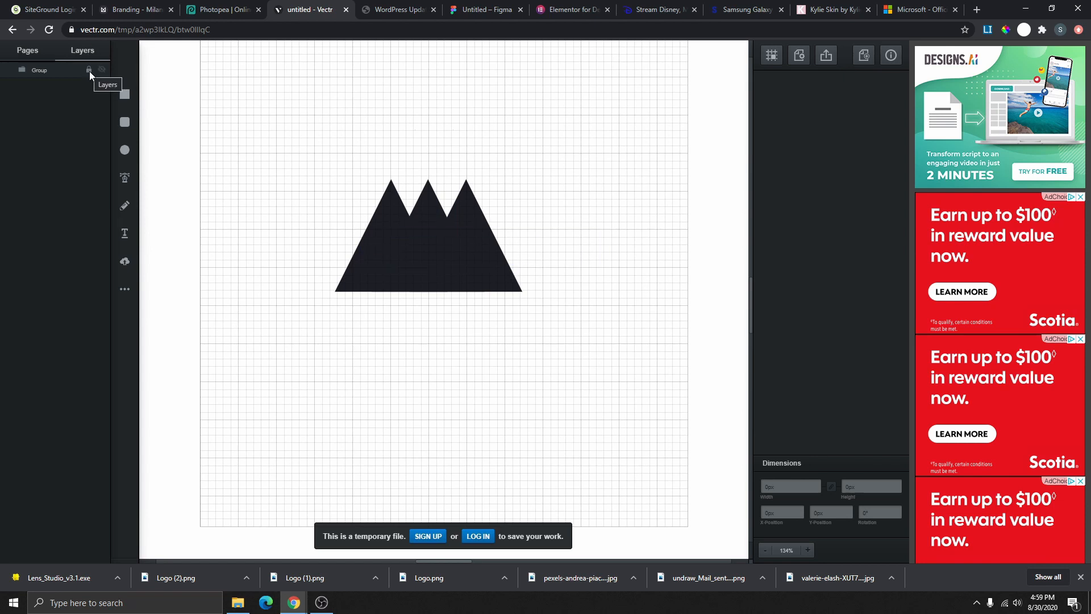
pyautogui.moveTo(392, 212); pyautogui.dragTo(370, 192)
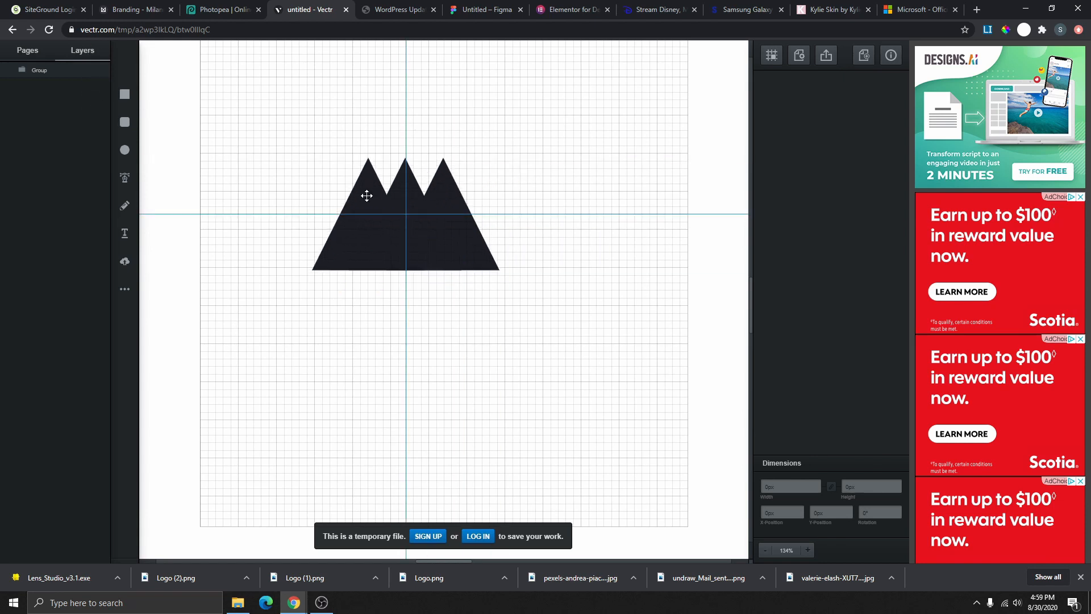
pyautogui.click(102, 70)
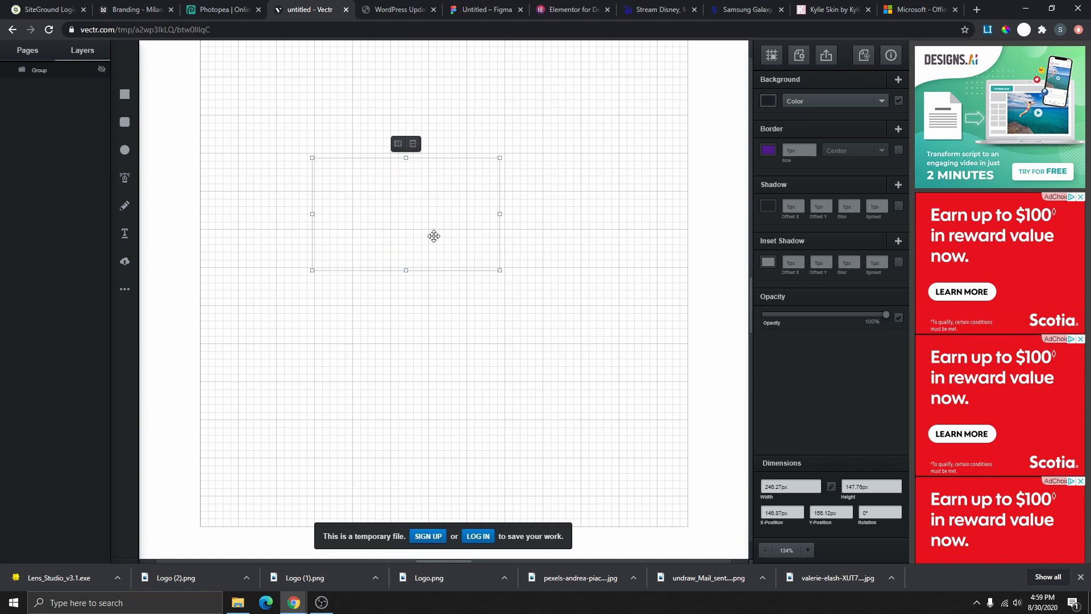
pyautogui.click(102, 70)
# - Duplicate the mountain group, flip the copy vertically, and place it above the original as an hourglass
pyautogui.click(548, 98)
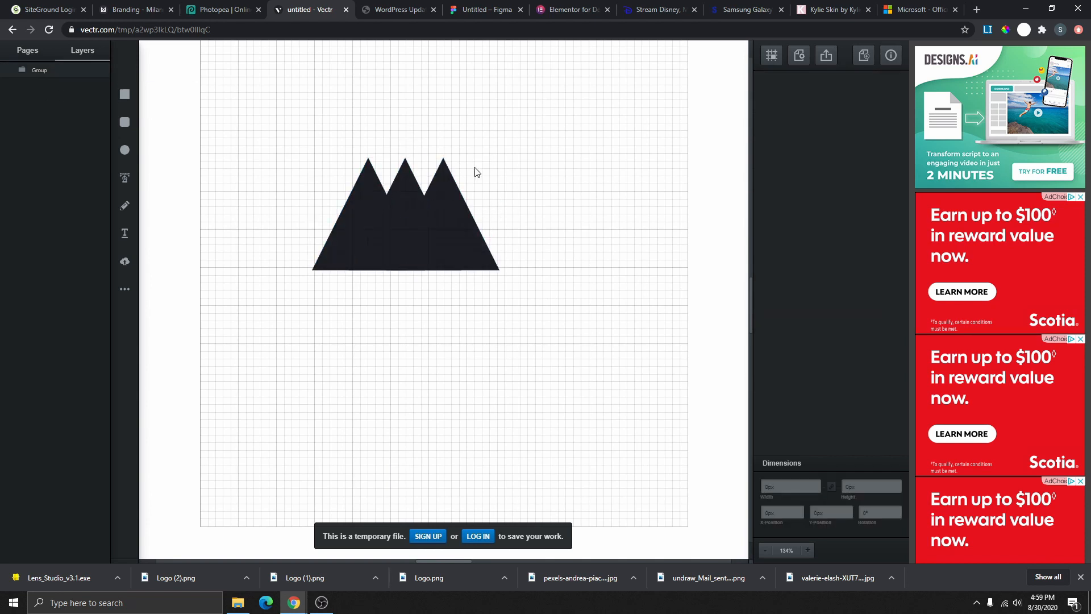
pyautogui.moveTo(412, 207); pyautogui.dragTo(383, 259)
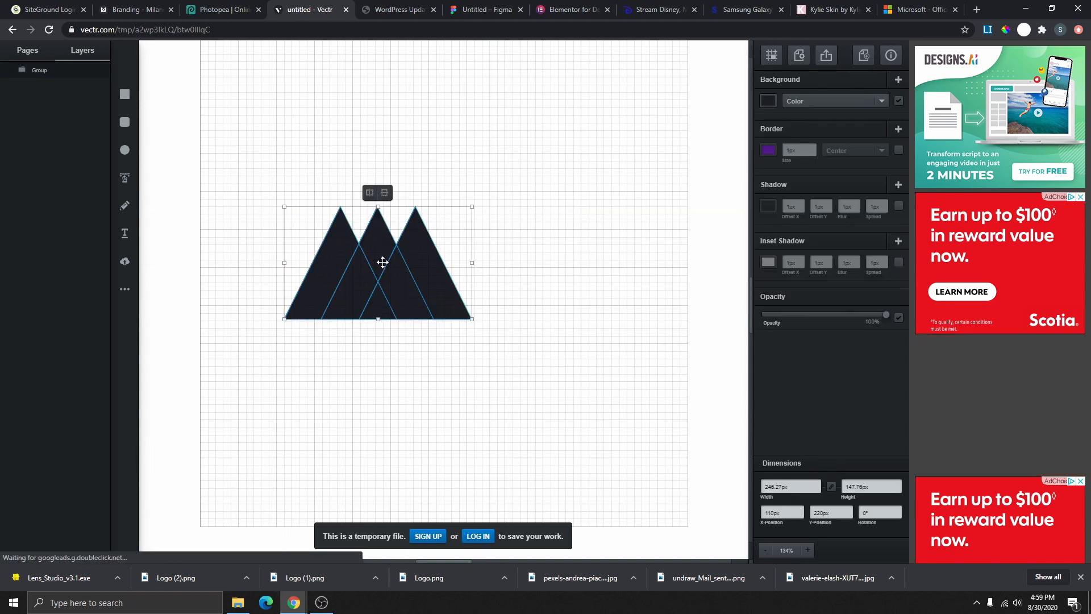
pyautogui.rightClick(384, 263)
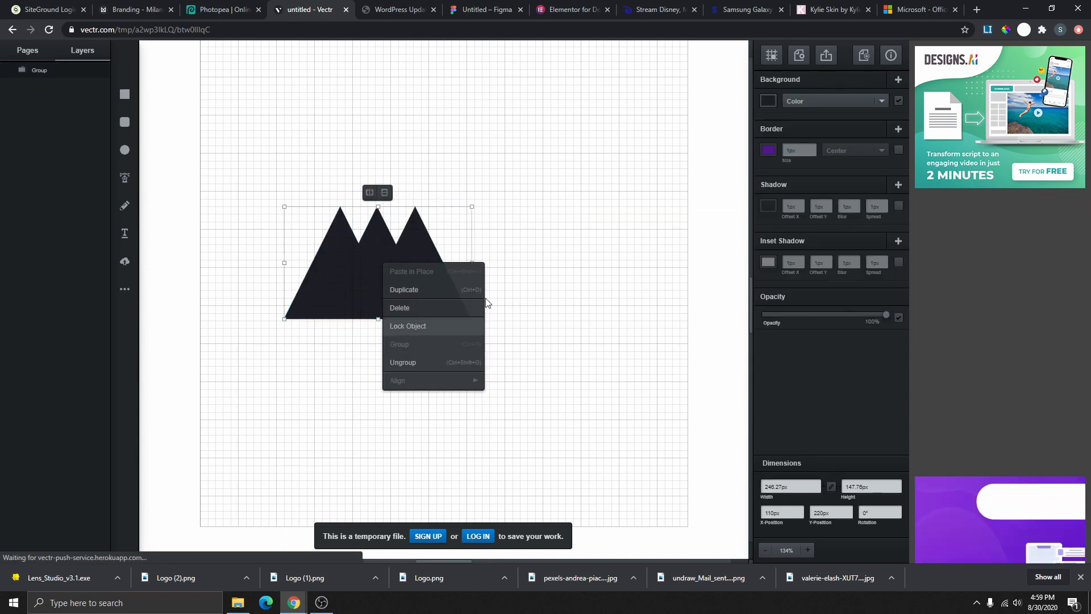
pyautogui.click(424, 291)
pyautogui.moveTo(425, 293); pyautogui.dragTo(595, 283)
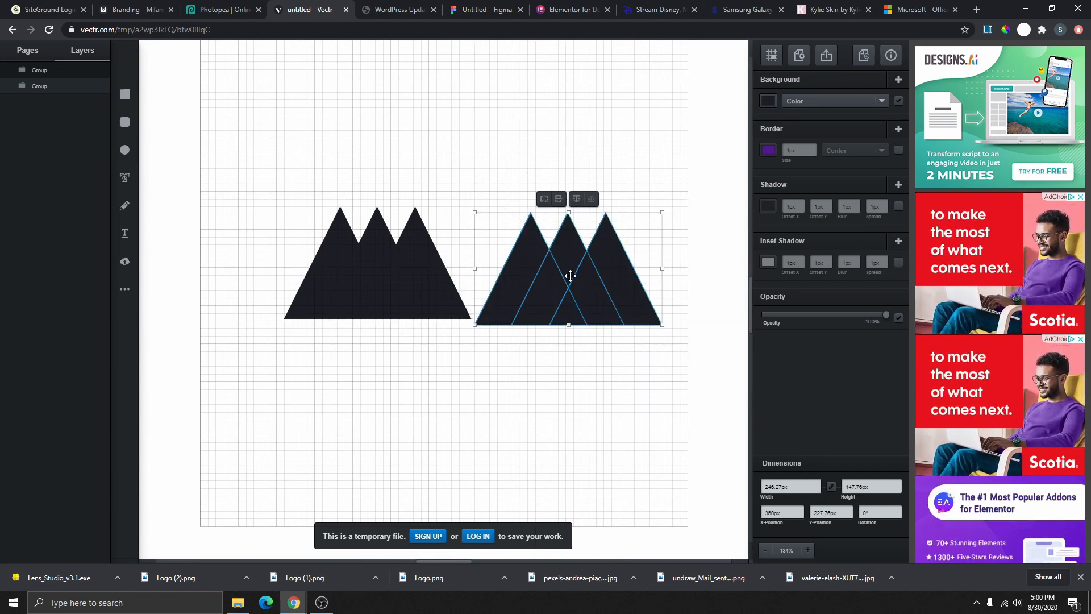
pyautogui.click(558, 200)
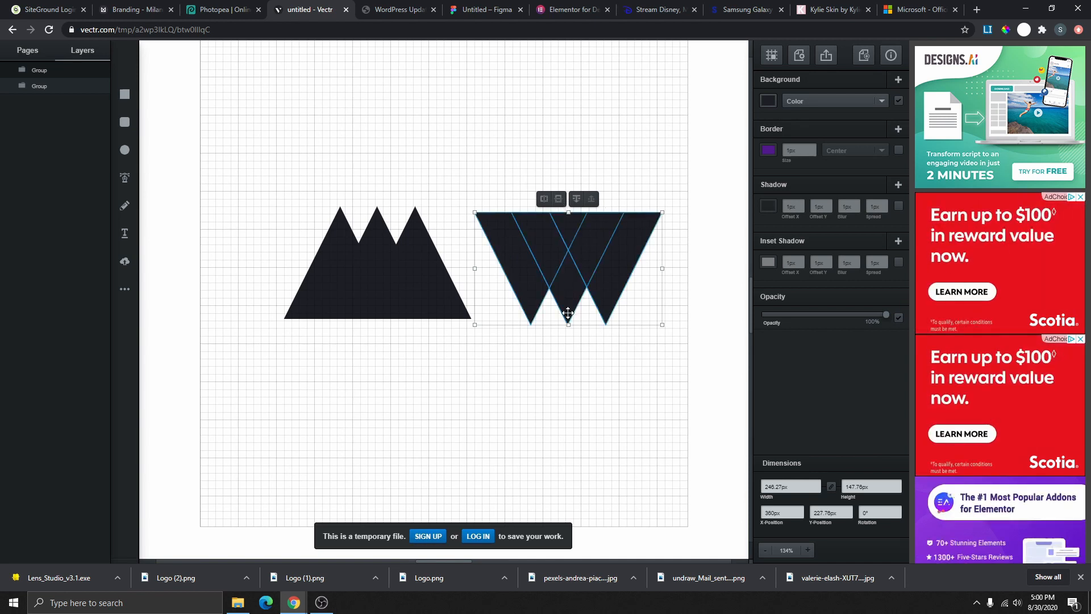
pyautogui.moveTo(564, 239); pyautogui.dragTo(368, 152)
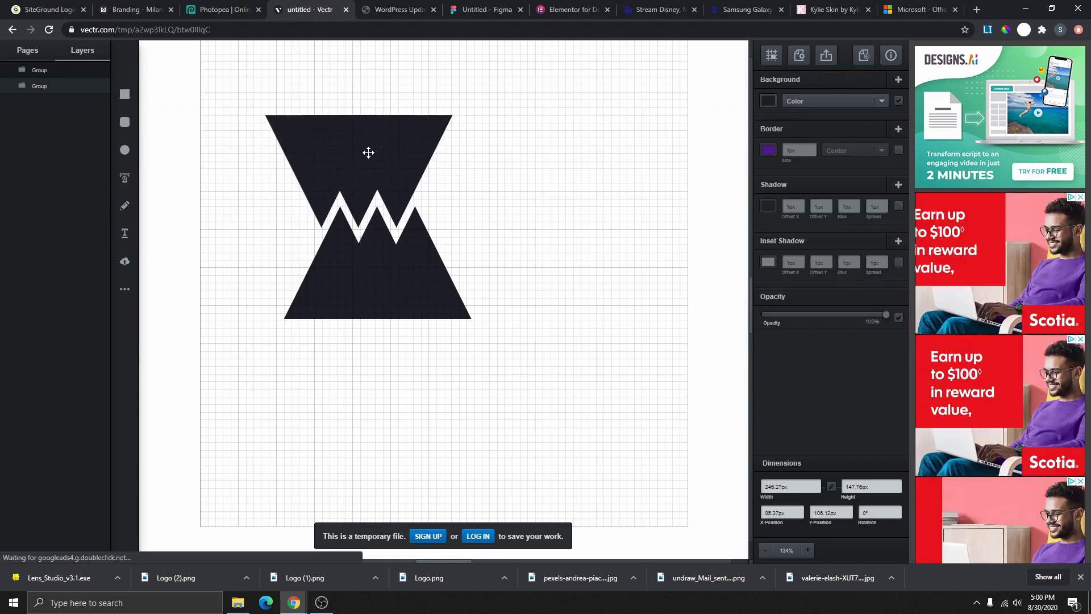
pyautogui.click(368, 152)
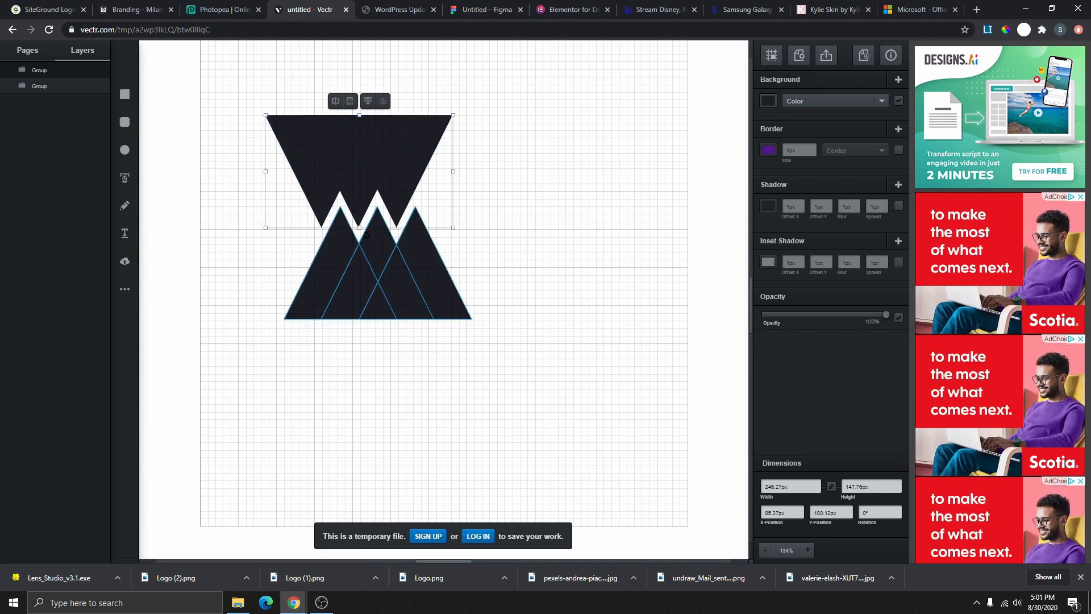
# - Ungroup the flipped group and unite its three inverted triangles into one zigzag shape
pyautogui.rightClick(375, 141)
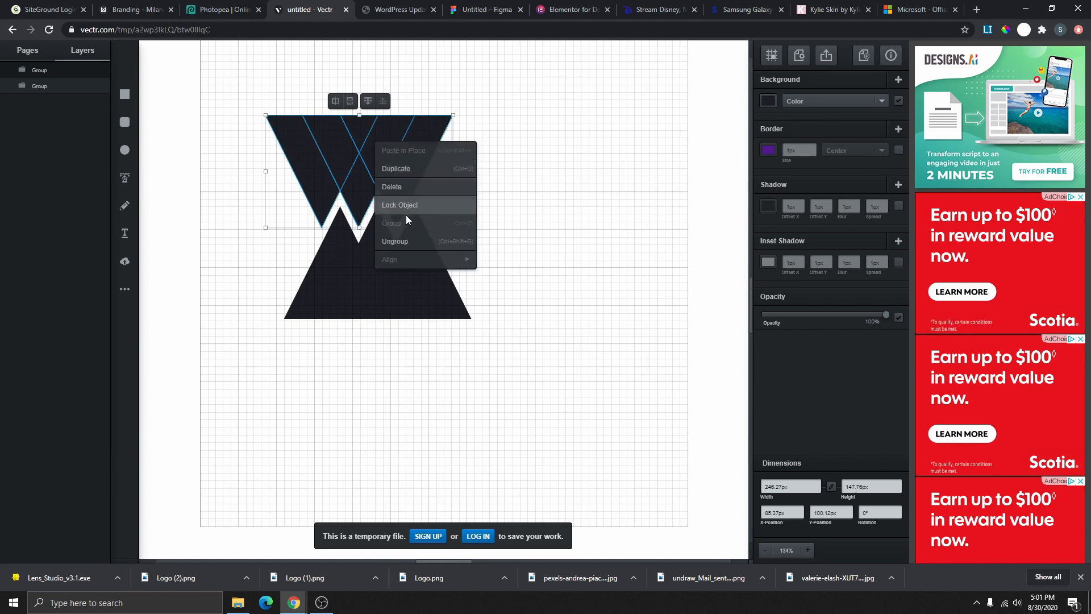
pyautogui.click(421, 240)
pyautogui.click(401, 156)
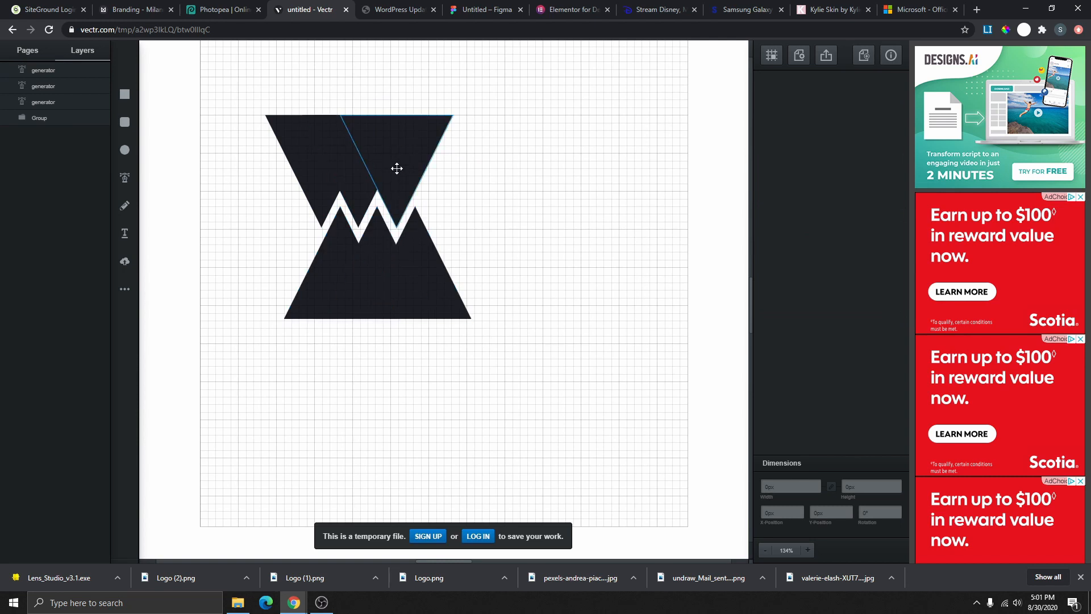
pyautogui.click(52, 69)
pyautogui.click(55, 87)
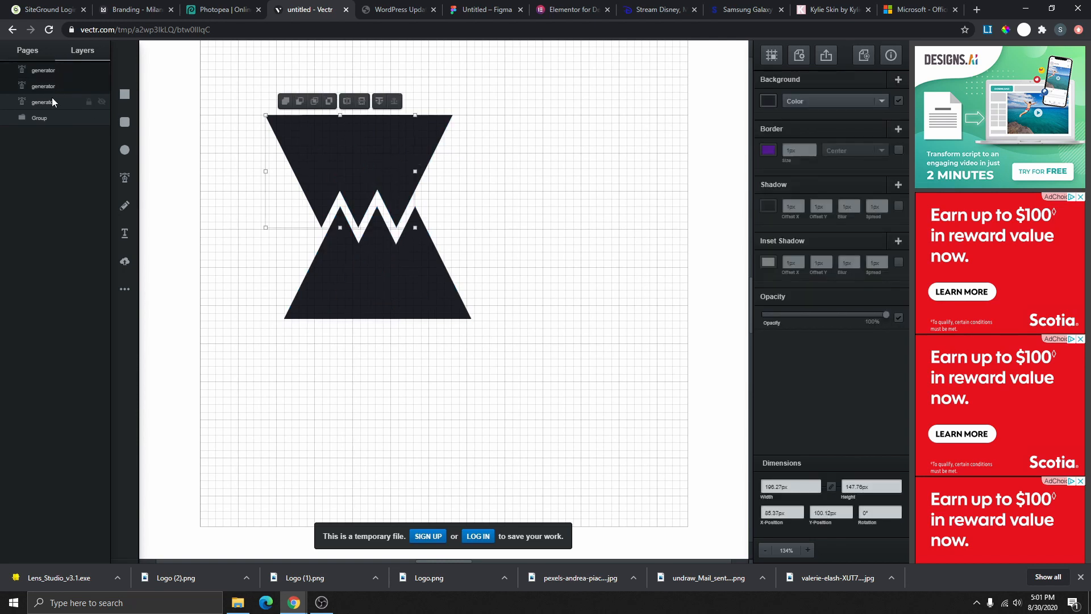
pyautogui.keyDown('shift'); pyautogui.click(52, 102); pyautogui.keyUp('shift')
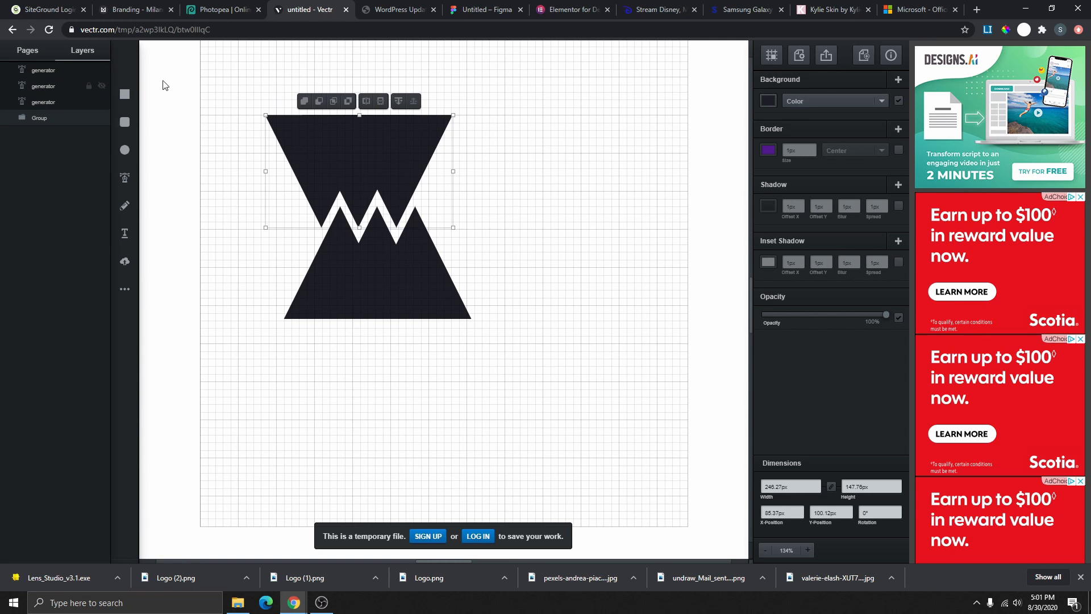
pyautogui.click(351, 103)
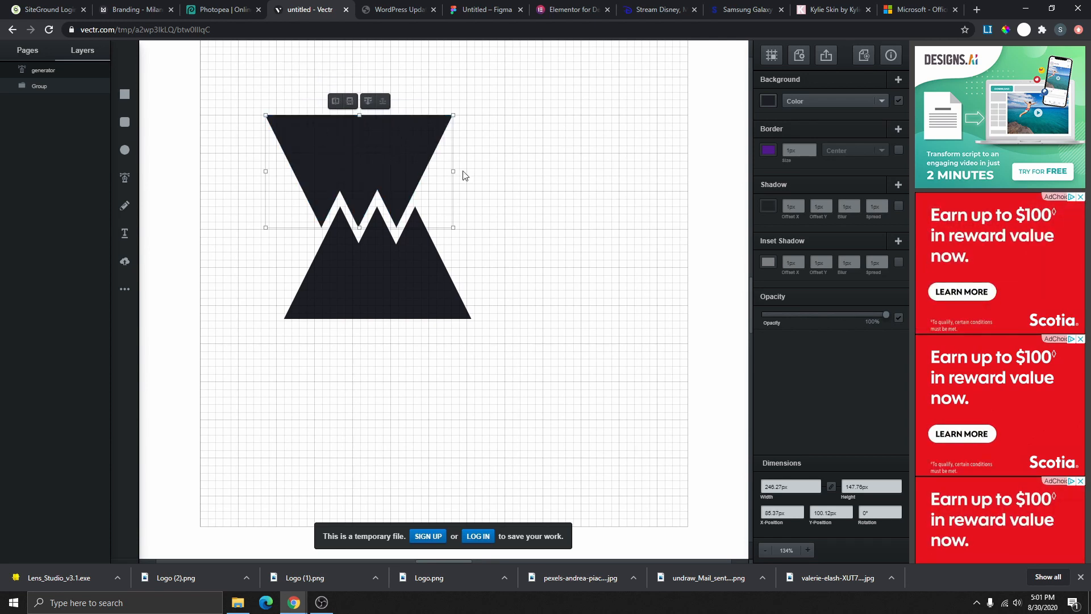
# - Duplicate the top zigzag shape and flip the copy into a mountain shape
pyautogui.click(511, 168)
pyautogui.moveTo(378, 178); pyautogui.dragTo(370, 136)
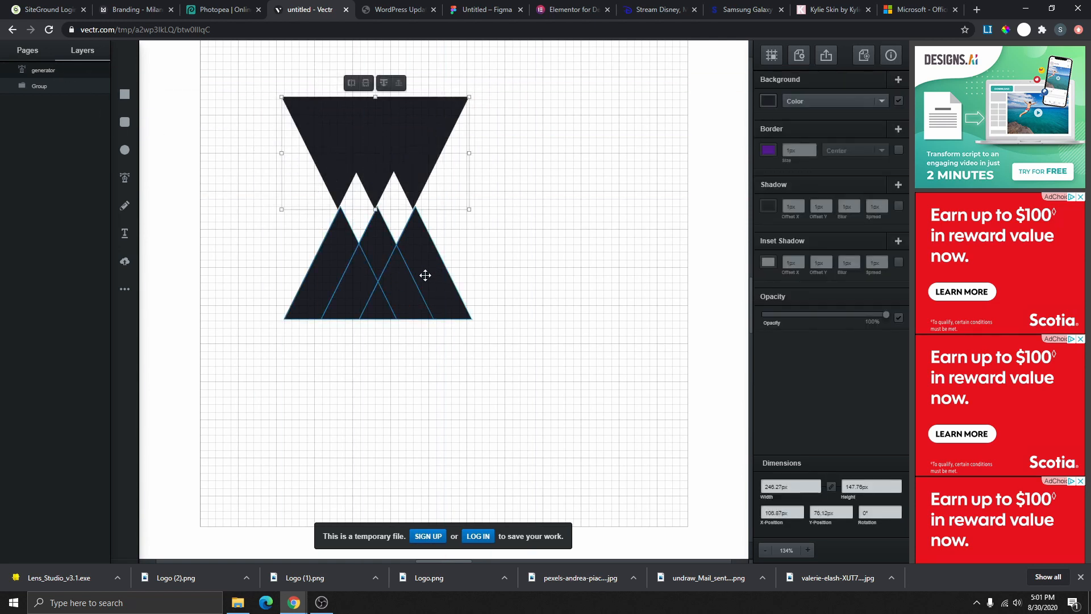
pyautogui.moveTo(425, 275); pyautogui.dragTo(313, 354)
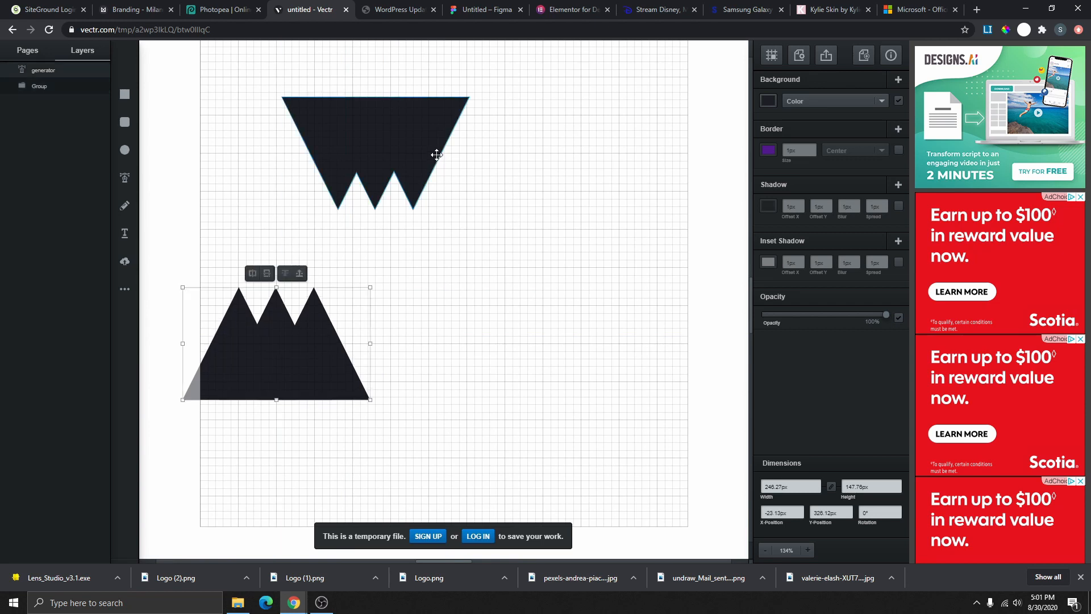
pyautogui.click(400, 146)
pyautogui.rightClick(409, 148)
pyautogui.click(437, 181)
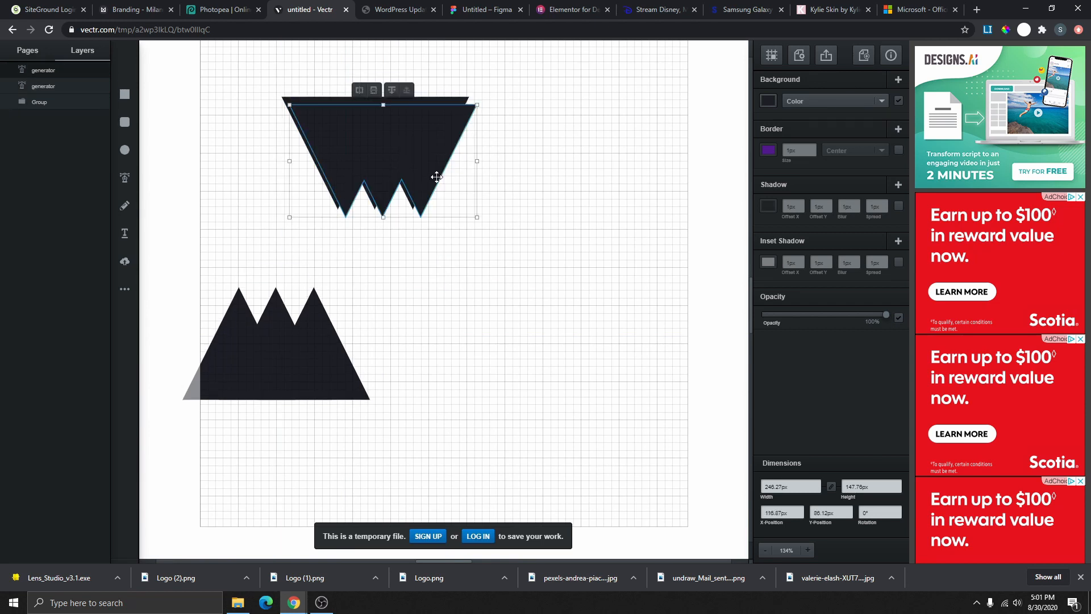
pyautogui.moveTo(404, 146); pyautogui.dragTo(557, 230)
pyautogui.click(518, 166)
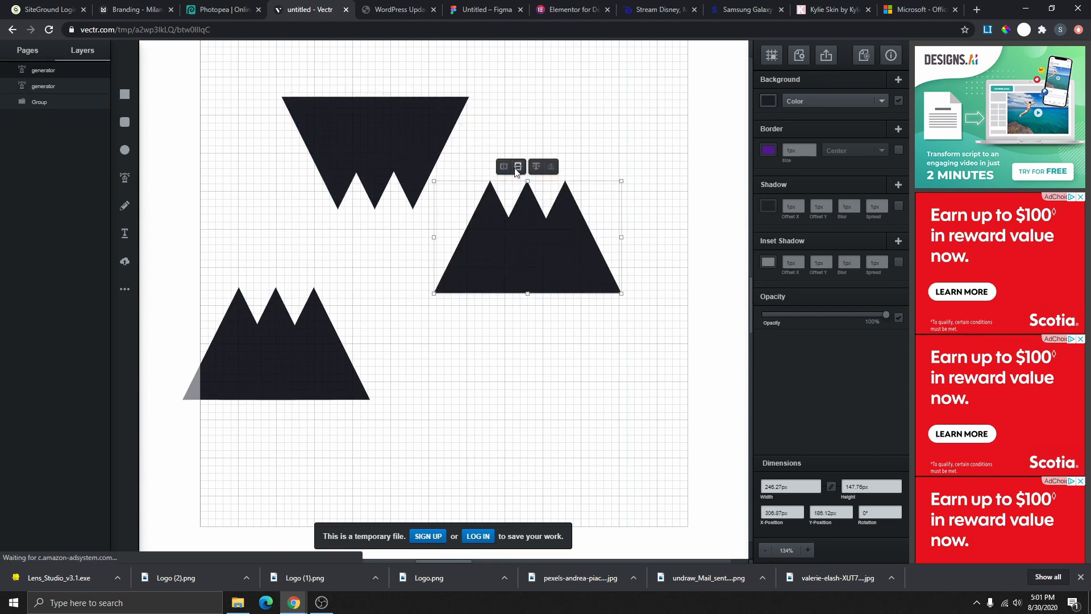
# - Delete the old mountain group and interlock the new mountain shape with the top zigzag
pyautogui.moveTo(292, 329); pyautogui.dragTo(517, 433)
pyautogui.press('Delete')
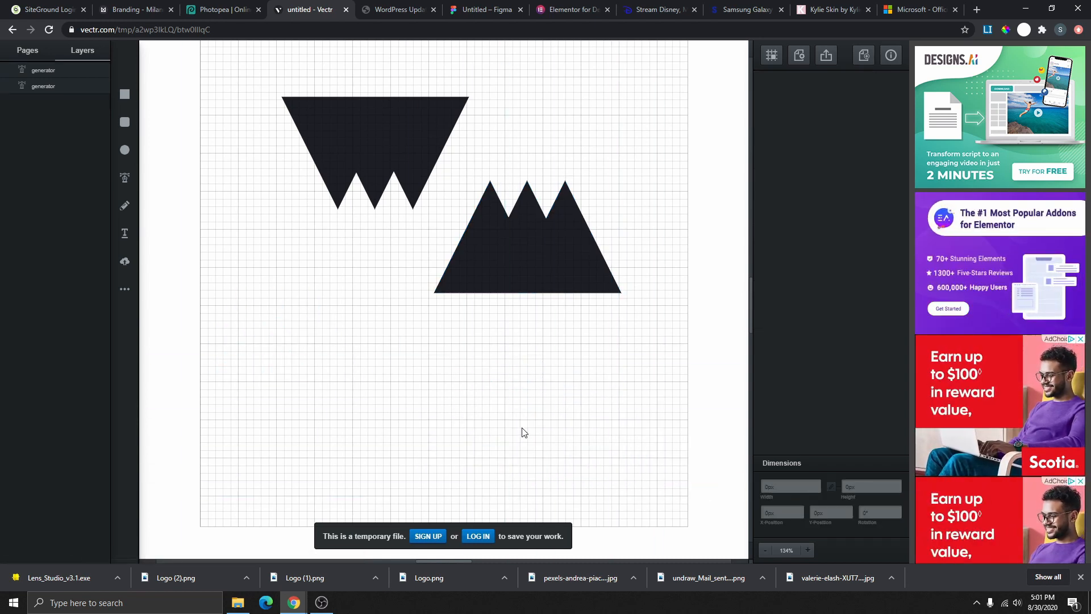
pyautogui.moveTo(554, 264); pyautogui.dragTo(407, 250)
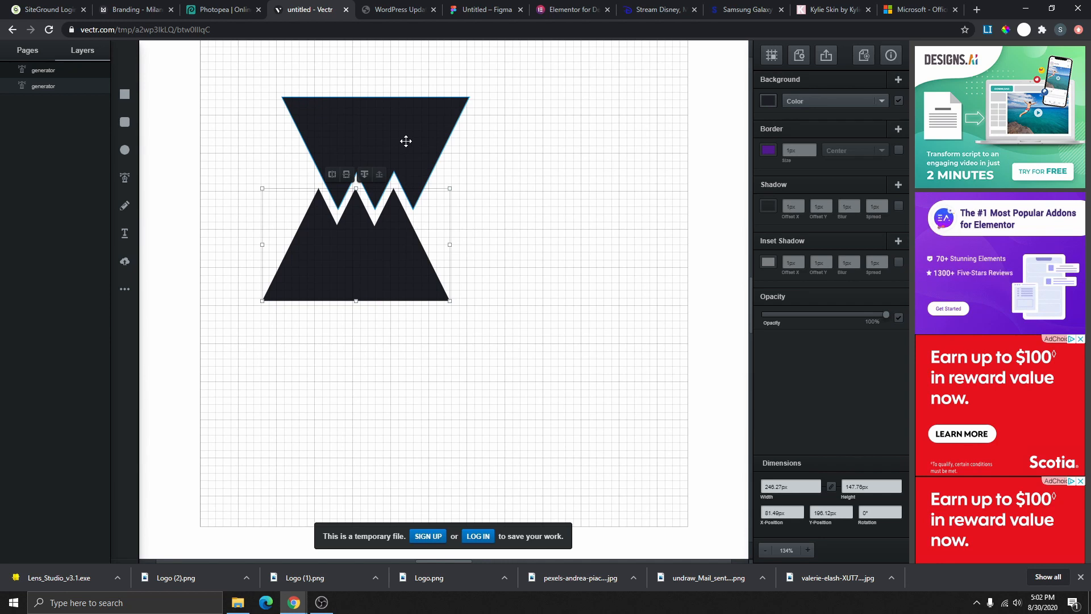
pyautogui.moveTo(408, 134); pyautogui.dragTo(362, 144)
# - Fill the top zigzag shape bright blue
pyautogui.click(768, 100)
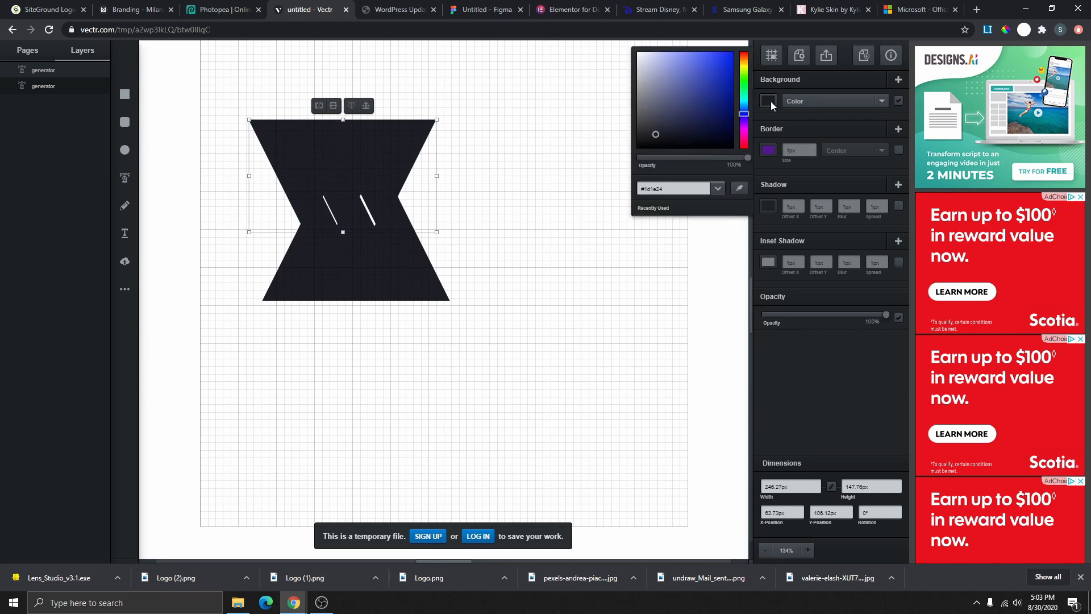
pyautogui.moveTo(697, 117)
pyautogui.mouseDown()
pyautogui.moveTo(683, 91)
pyautogui.moveTo(758, 46)
pyautogui.mouseUp()
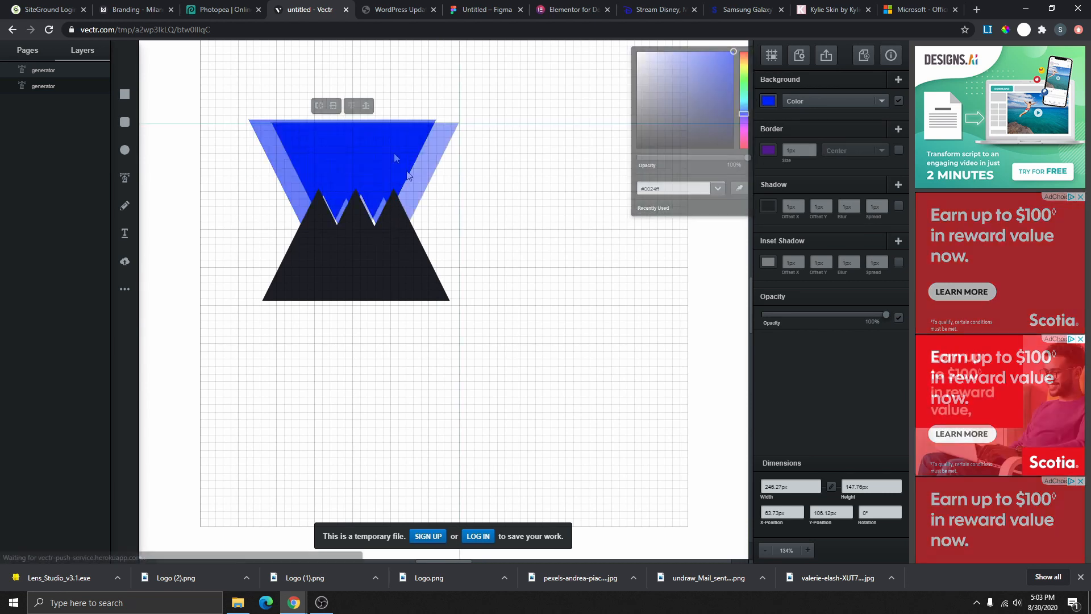
pyautogui.moveTo(398, 158); pyautogui.dragTo(410, 174)
pyautogui.moveTo(399, 269); pyautogui.dragTo(395, 260)
# - Set the mountain shape to 70% opacity and slide the blue triangle down over its peaks
pyautogui.click(768, 100)
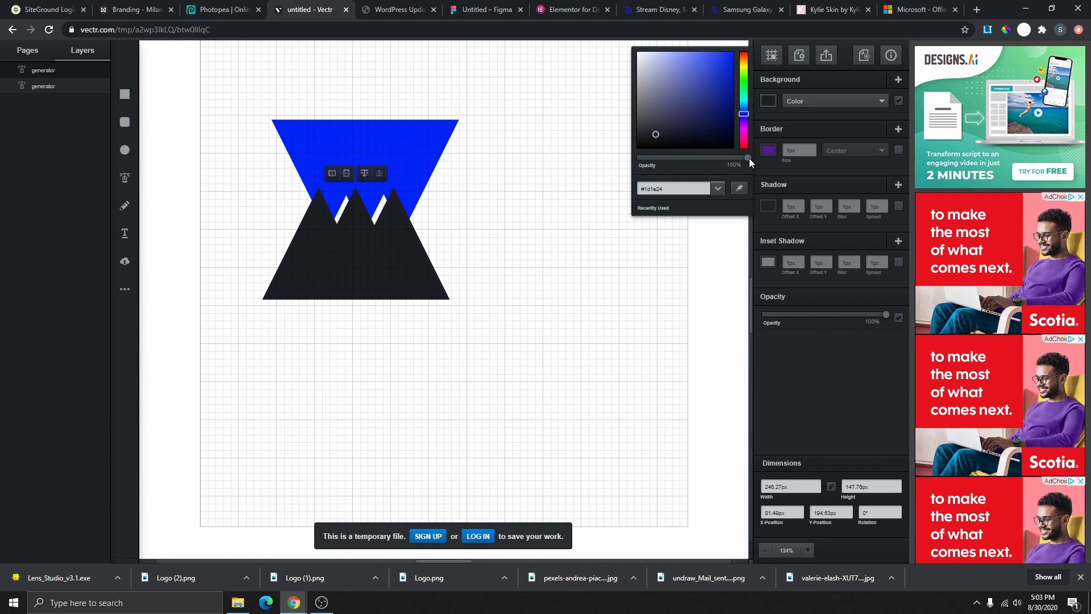
pyautogui.moveTo(748, 160); pyautogui.dragTo(714, 158)
pyautogui.moveTo(395, 154); pyautogui.dragTo(407, 180)
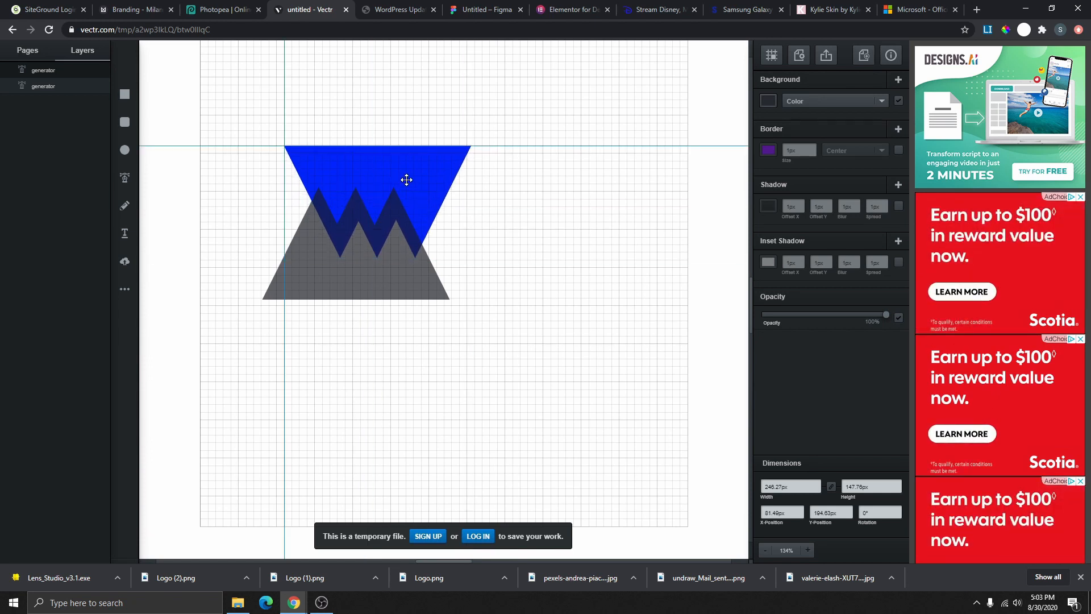
pyautogui.moveTo(407, 180); pyautogui.dragTo(368, 179)
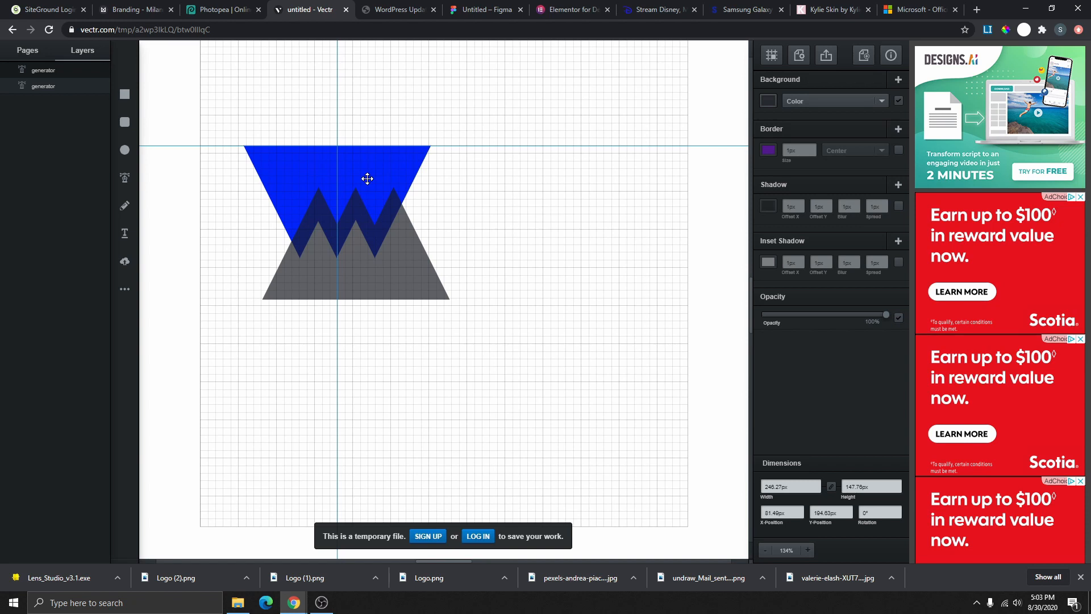
pyautogui.moveTo(368, 179); pyautogui.dragTo(368, 178)
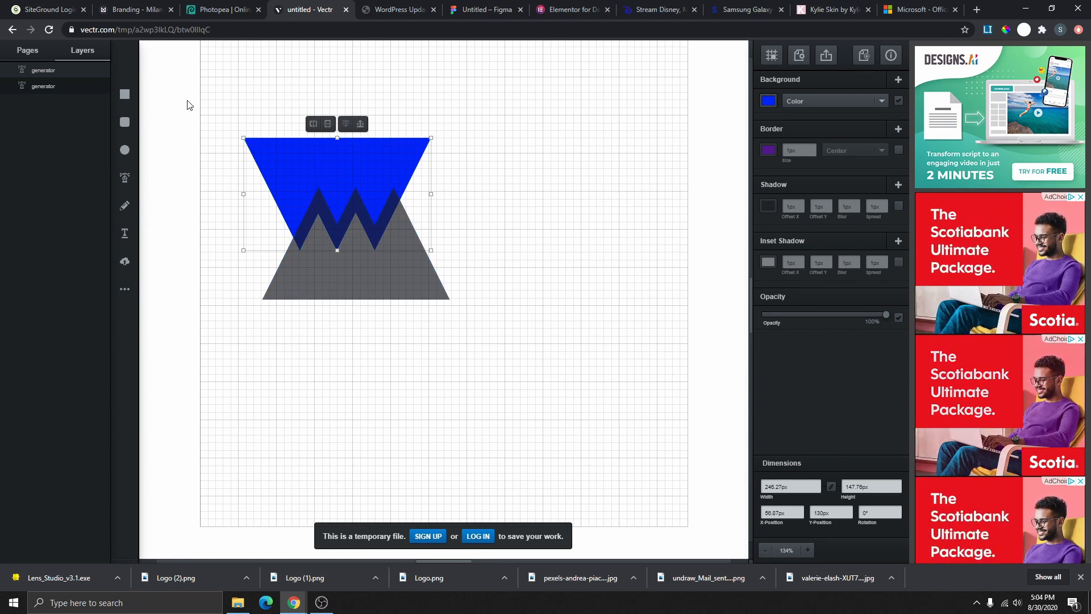
# - Intersect the blue and grey shapes, leaving only the overlapping zigzag band
pyautogui.moveTo(169, 87); pyautogui.dragTo(495, 356)
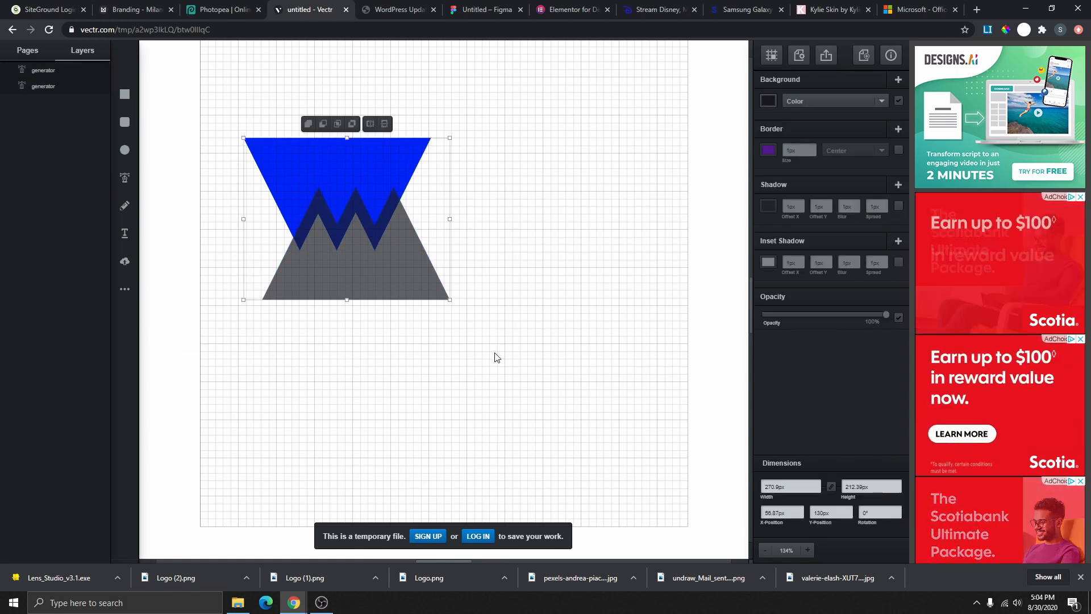
pyautogui.click(309, 124)
pyautogui.hotkey('ctrl', 'z')
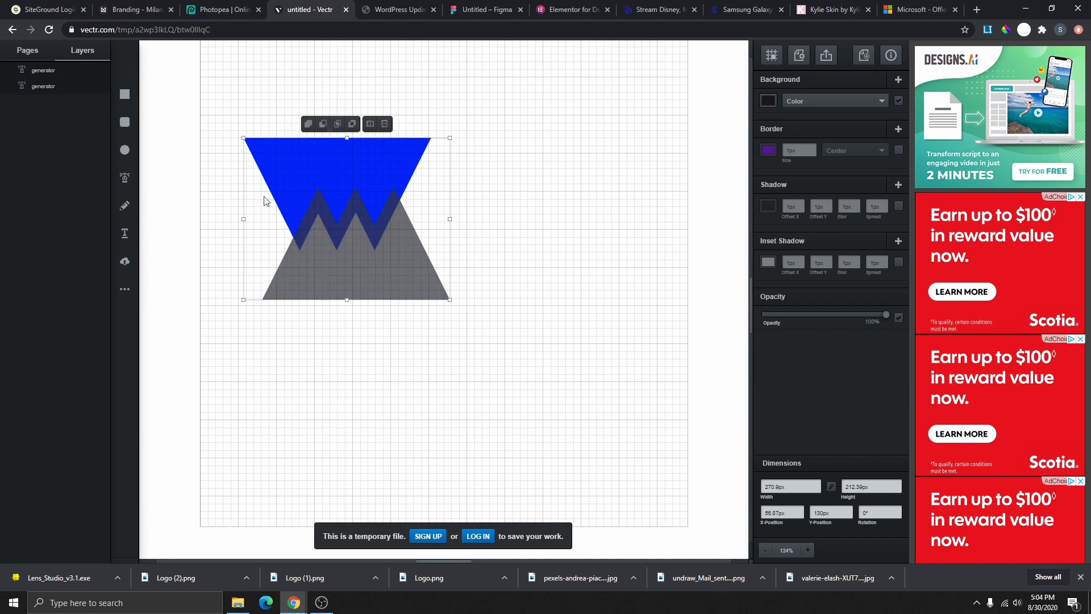
pyautogui.click(323, 125)
pyautogui.click(339, 125)
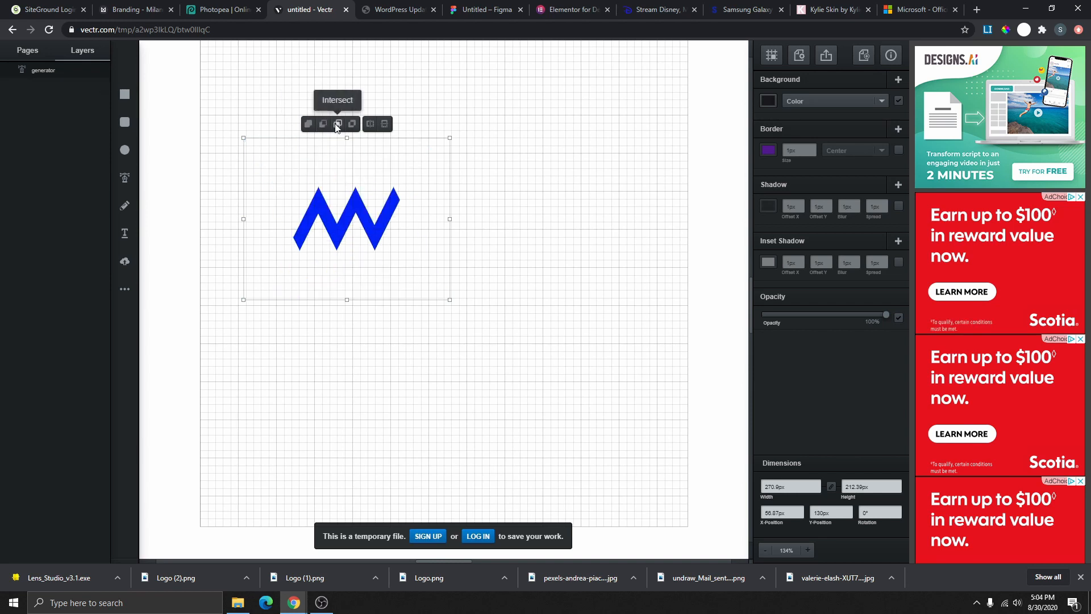
pyautogui.click(337, 125)
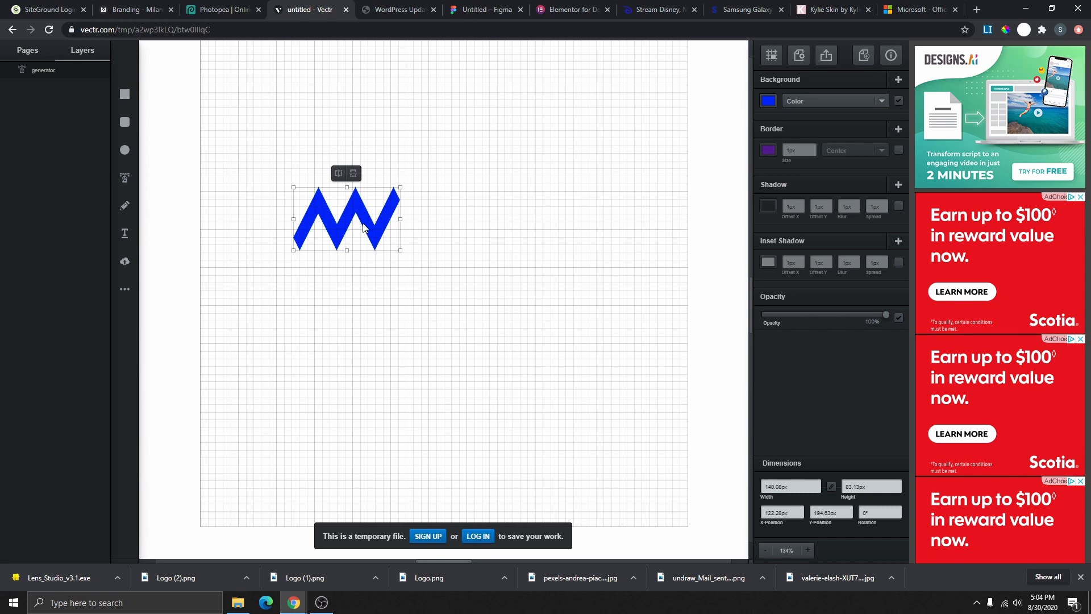
# - Move the blue zigzag slightly left and down
pyautogui.click(443, 230)
pyautogui.click(400, 222)
pyautogui.moveTo(380, 227); pyautogui.dragTo(344, 240)
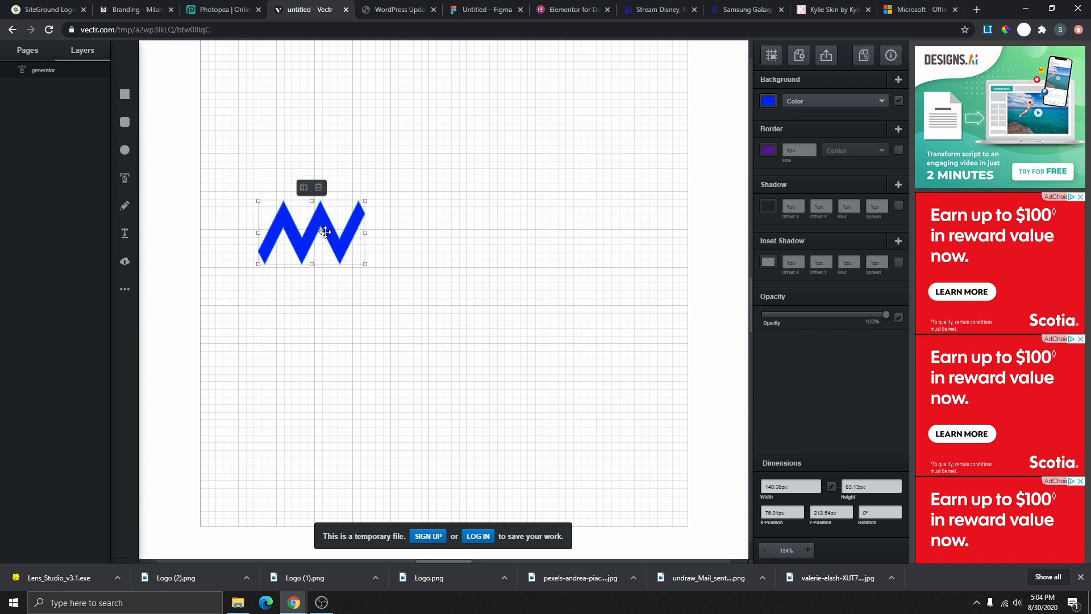
pyautogui.click(412, 231)
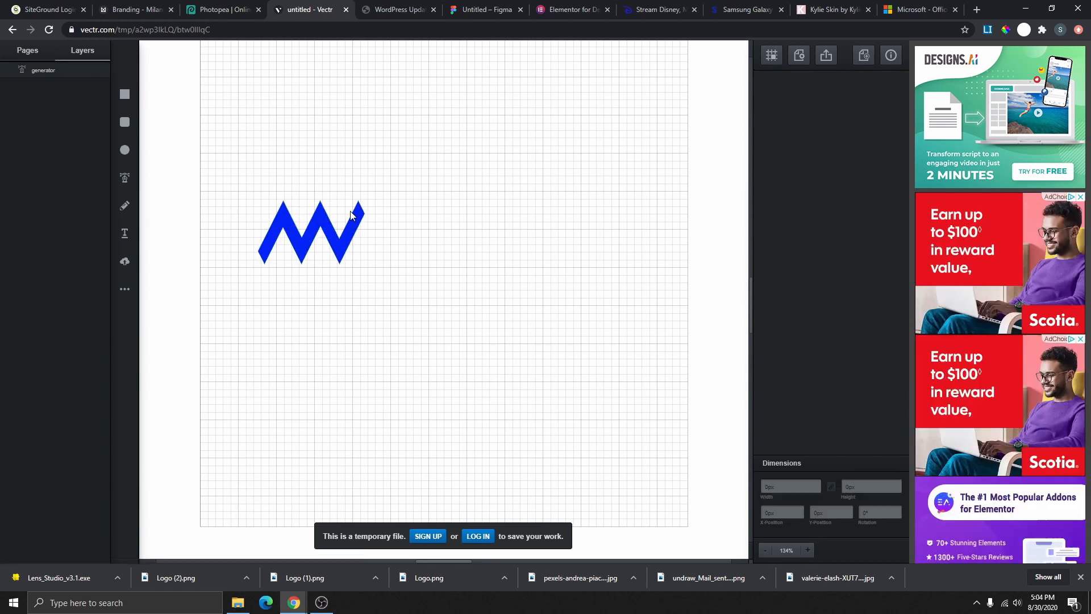
pyautogui.click(329, 244)
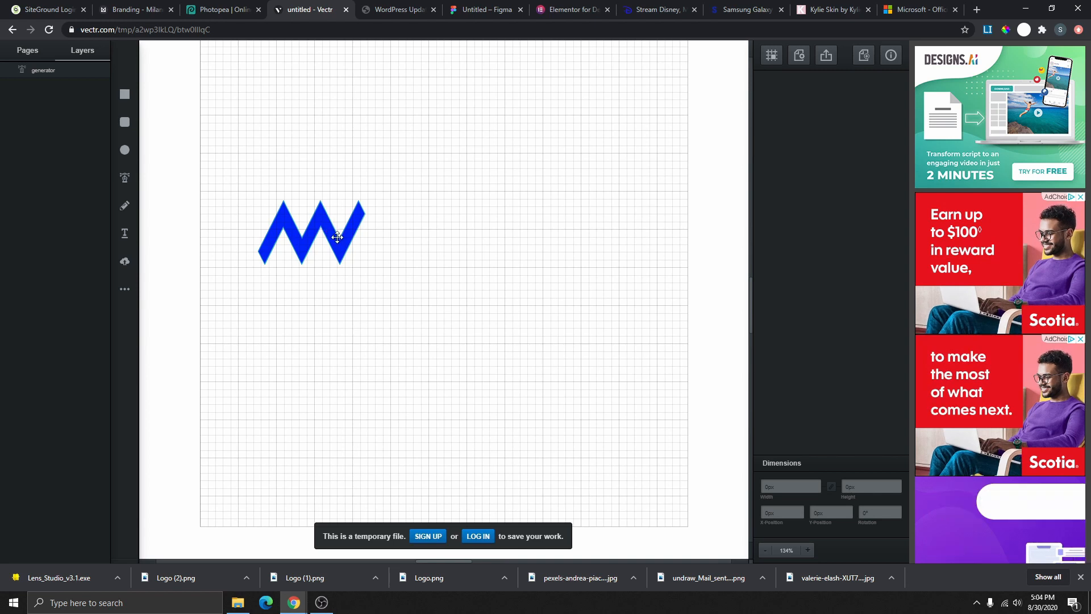
# - Scale the blue zigzag down to about 160 × 94 px, removing a temporary test rectangle
pyautogui.moveTo(367, 265); pyautogui.dragTo(475, 410)
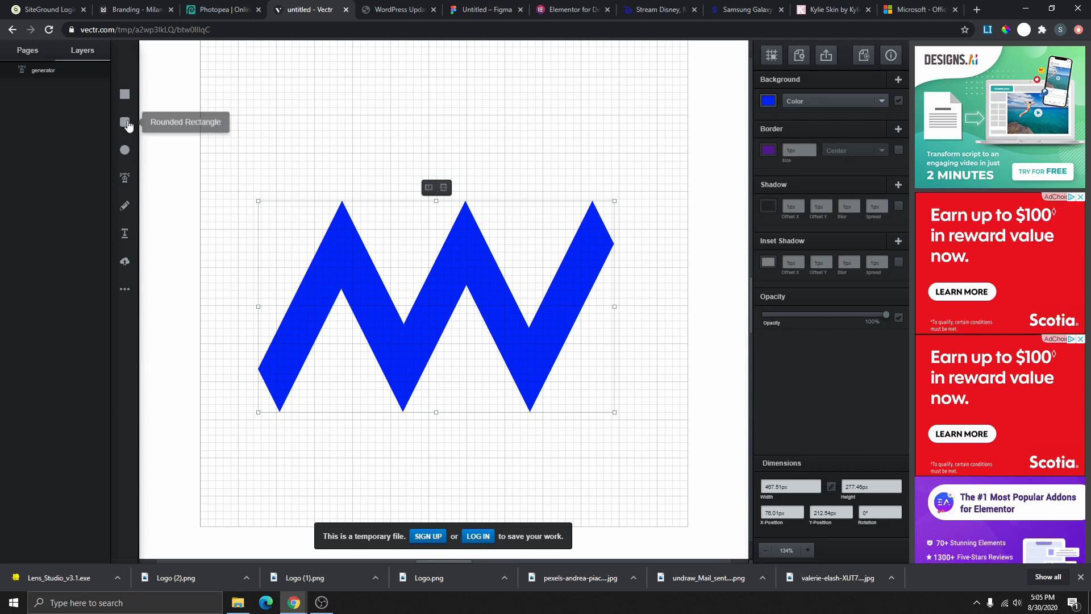
pyautogui.click(124, 93)
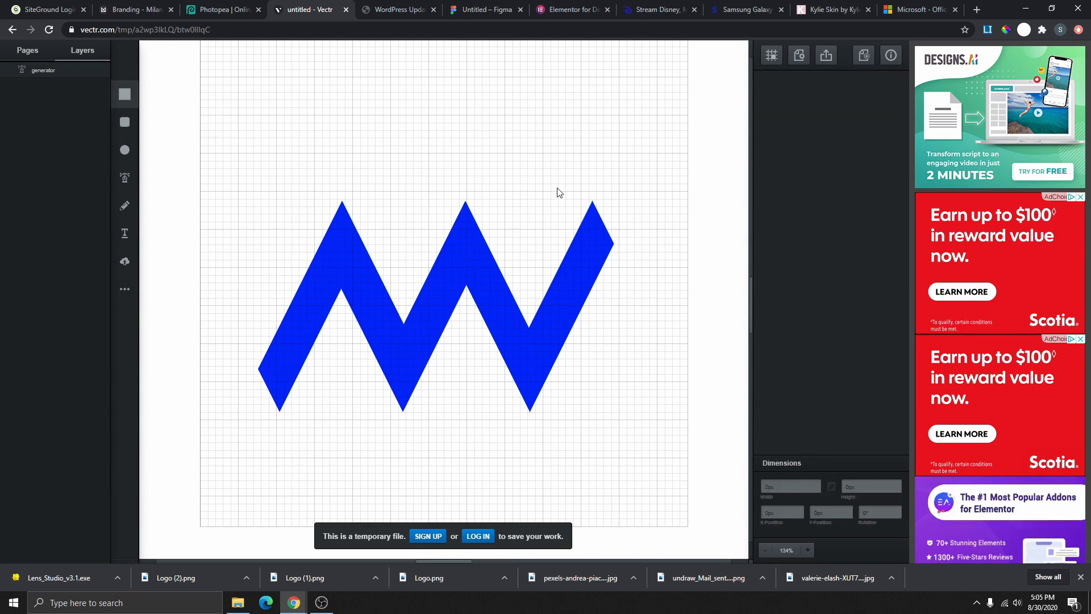
pyautogui.moveTo(529, 176); pyautogui.dragTo(720, 456)
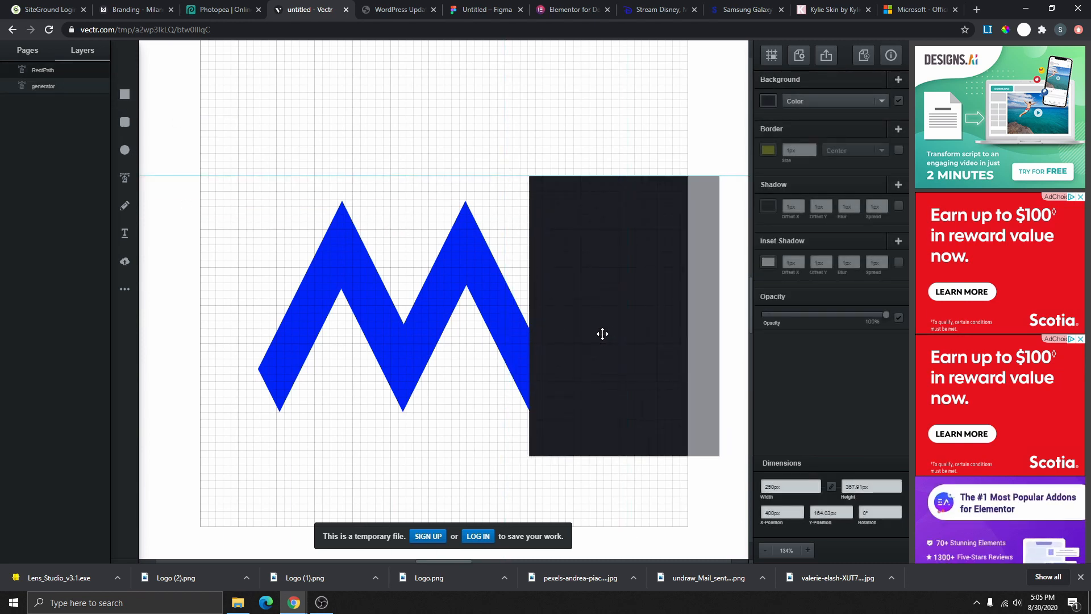
pyautogui.moveTo(603, 333); pyautogui.dragTo(557, 285)
pyautogui.press('Delete')
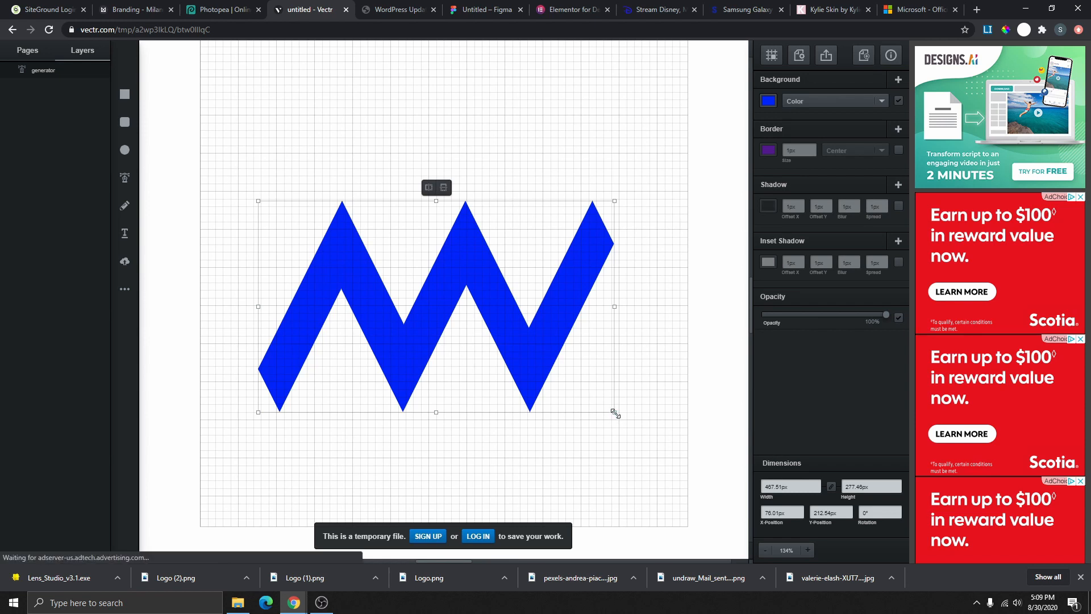
pyautogui.moveTo(614, 411); pyautogui.dragTo(357, 262)
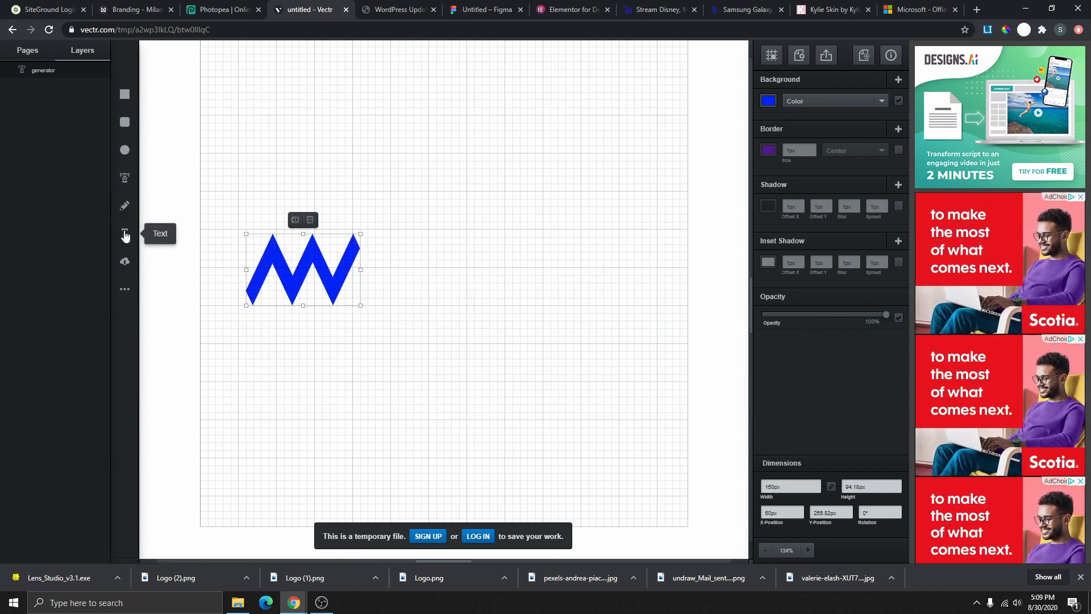
# - Add large dark 'MY WEBSITE' text, about 56 px, right beside the blue zigzag
pyautogui.click(124, 233)
pyautogui.click(374, 291)
pyautogui.doubleClick(388, 293)
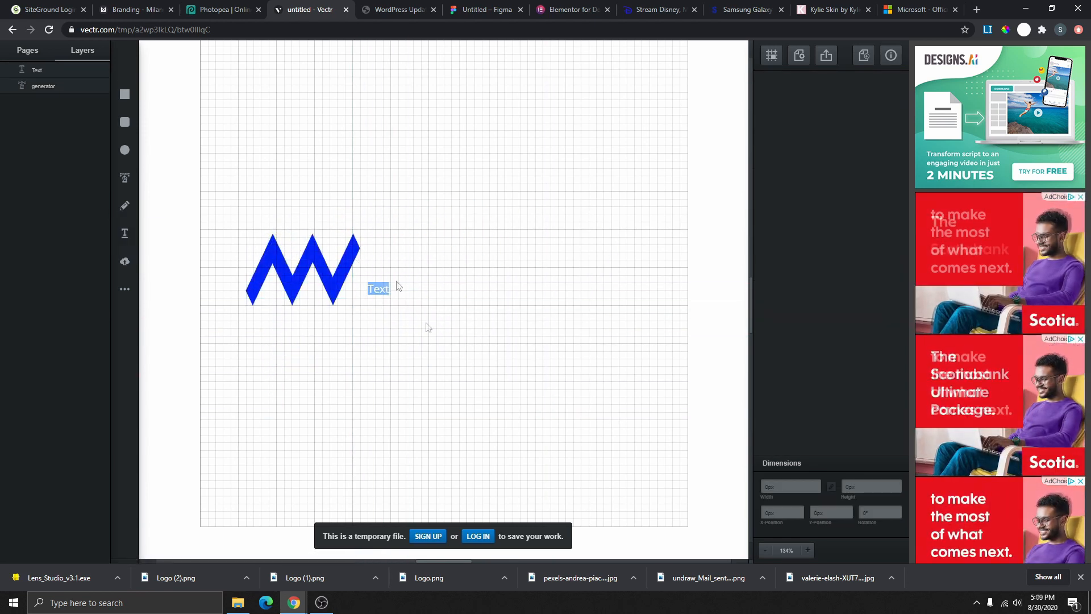
pyautogui.press('BackSpace')
pyautogui.write('MY')
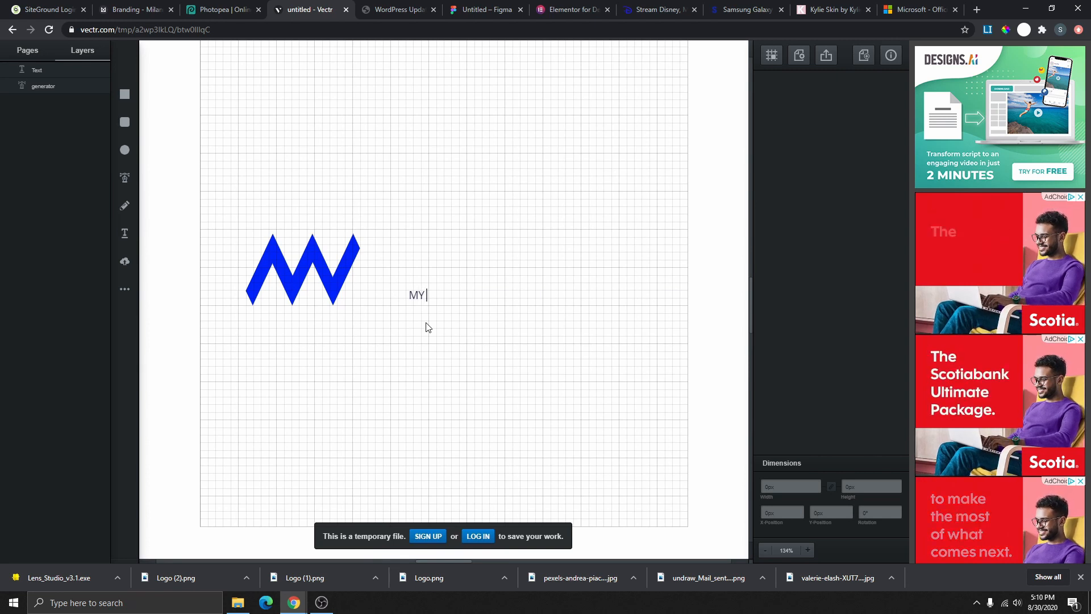
pyautogui.write(' WEBSITE')
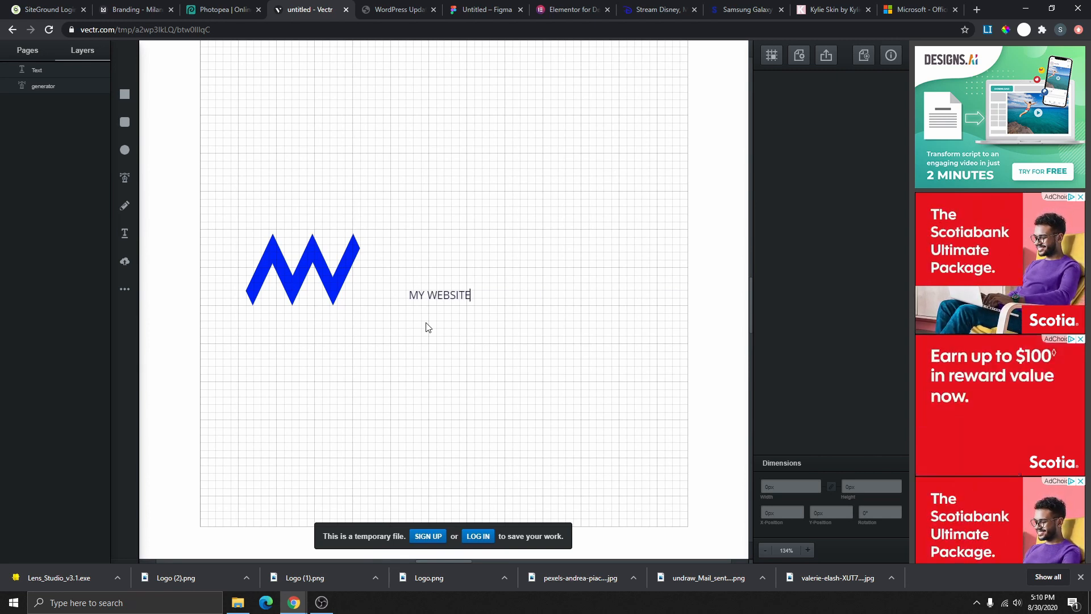
pyautogui.click(432, 296)
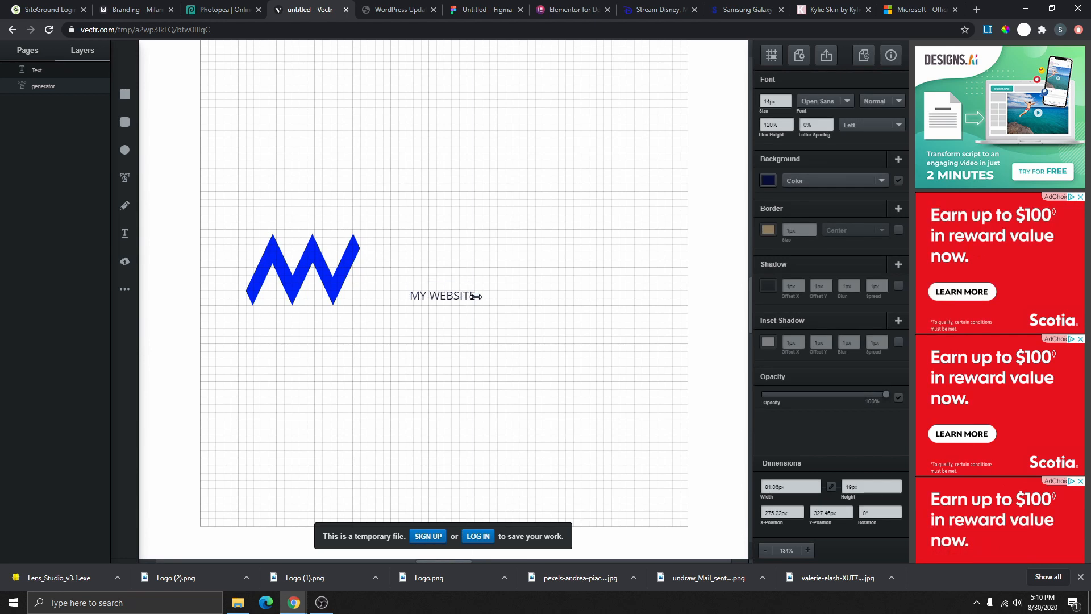
pyautogui.moveTo(482, 296); pyautogui.dragTo(427, 292)
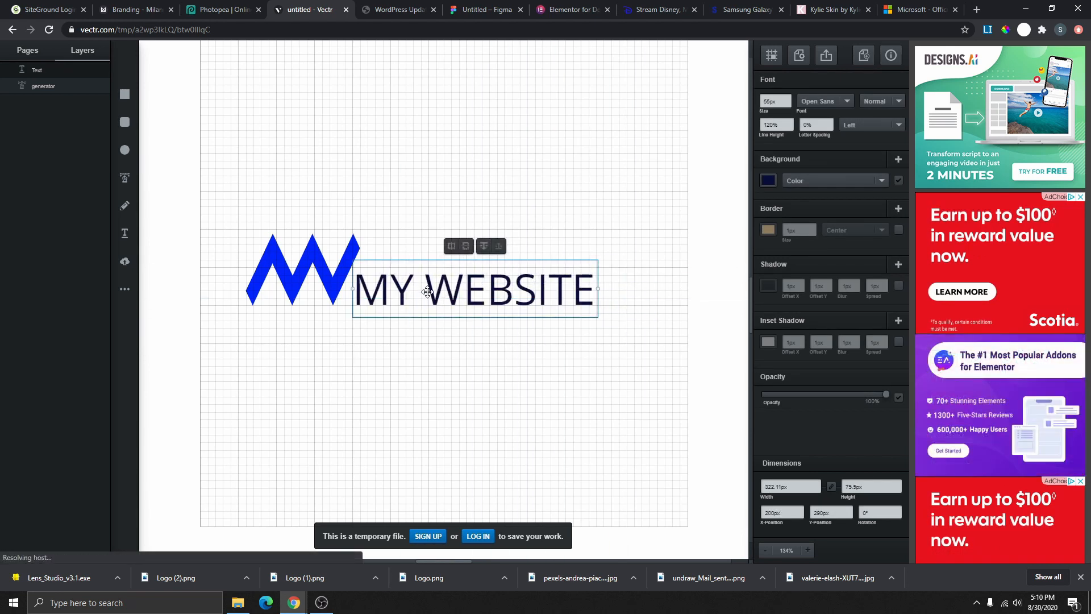
pyautogui.click(419, 239)
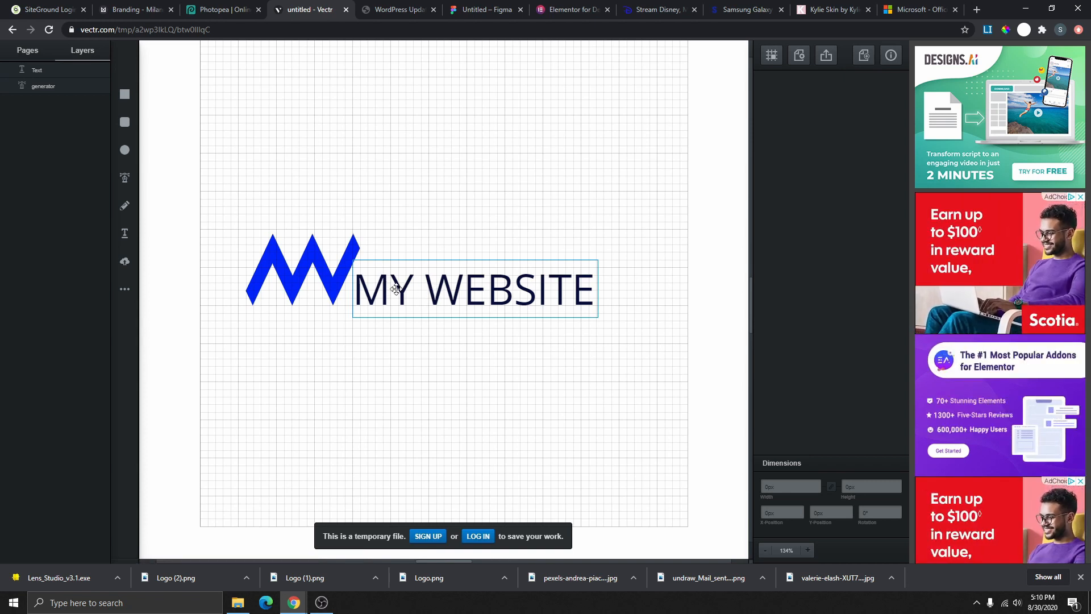
# - Duplicate the wordmark below and trim the copy to read 'WEBSITE'
pyautogui.rightClick(480, 292)
pyautogui.click(511, 315)
pyautogui.moveTo(499, 307); pyautogui.dragTo(506, 396)
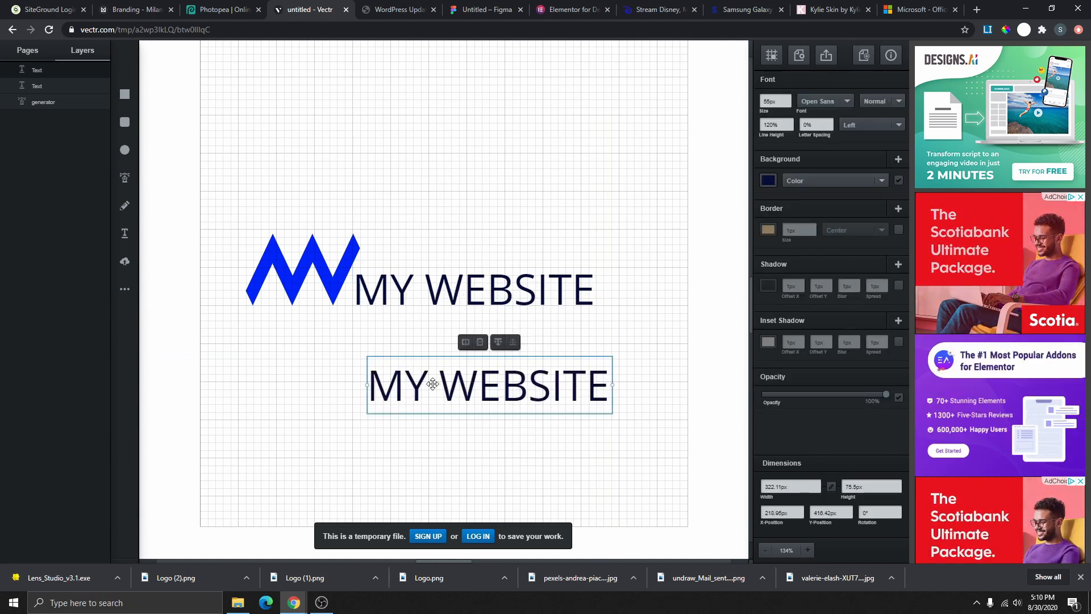
pyautogui.doubleClick(435, 386)
pyautogui.click(437, 390)
pyautogui.moveTo(436, 390); pyautogui.dragTo(370, 385)
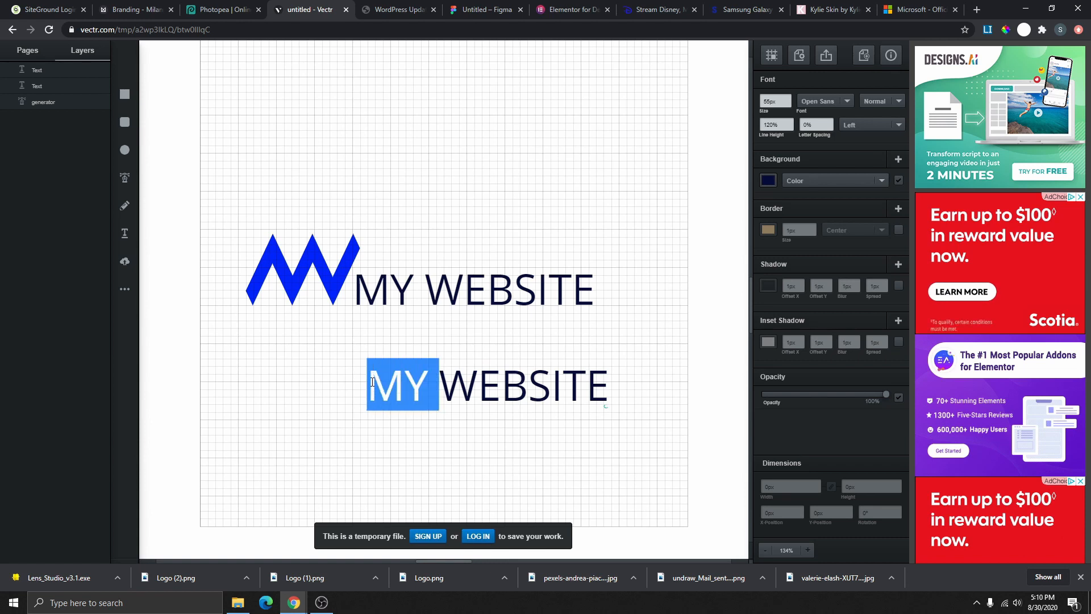
pyautogui.press('BackSpace')
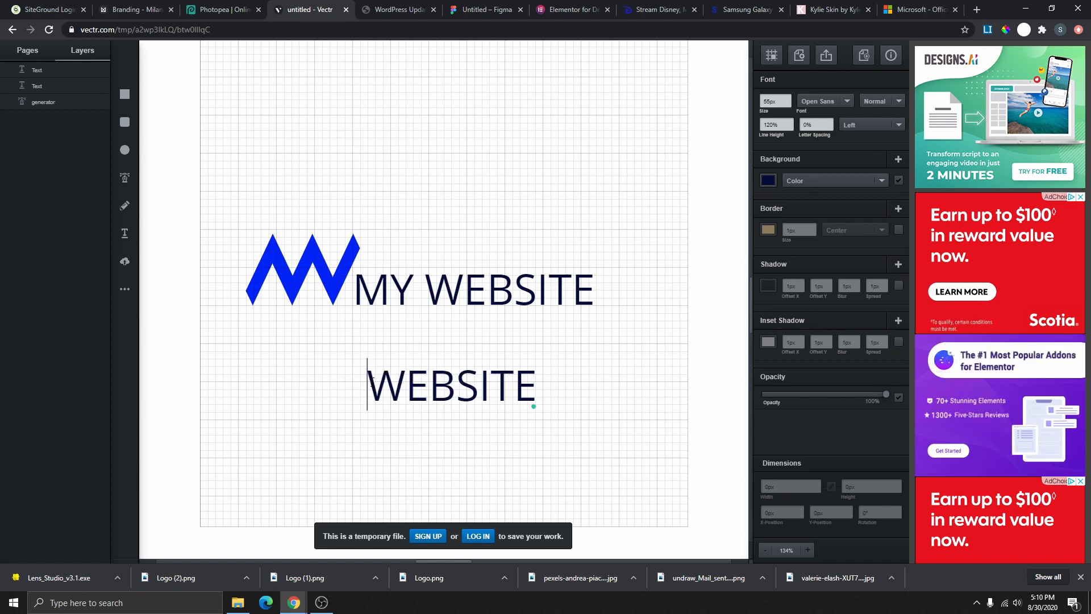
pyautogui.click(398, 436)
# - Trim the original text to 'MY' and move WEBSITE up beside it
pyautogui.doubleClick(426, 287)
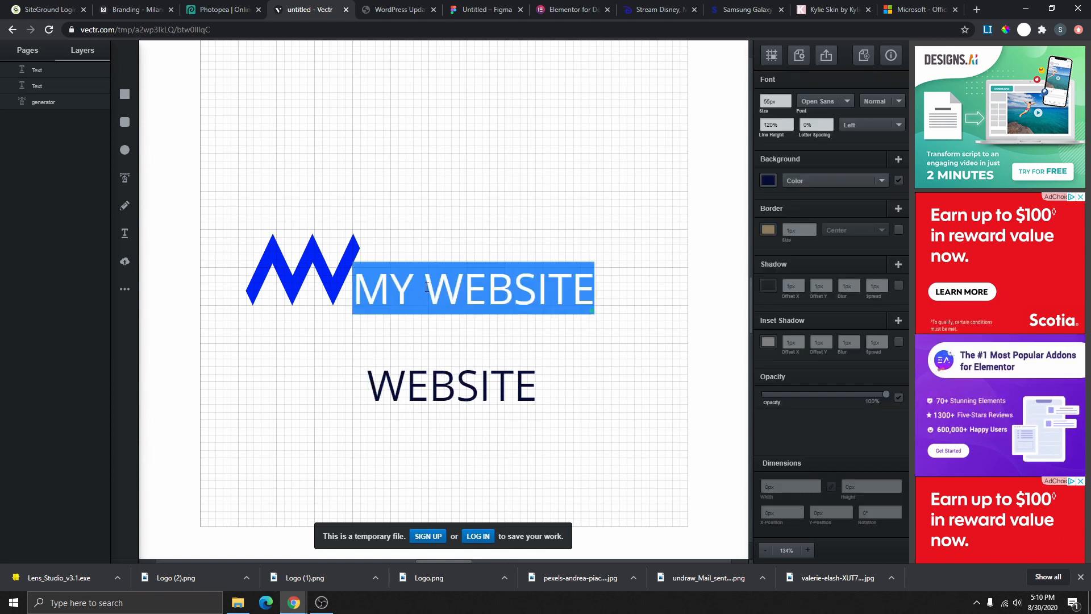
pyautogui.moveTo(426, 286); pyautogui.dragTo(662, 290)
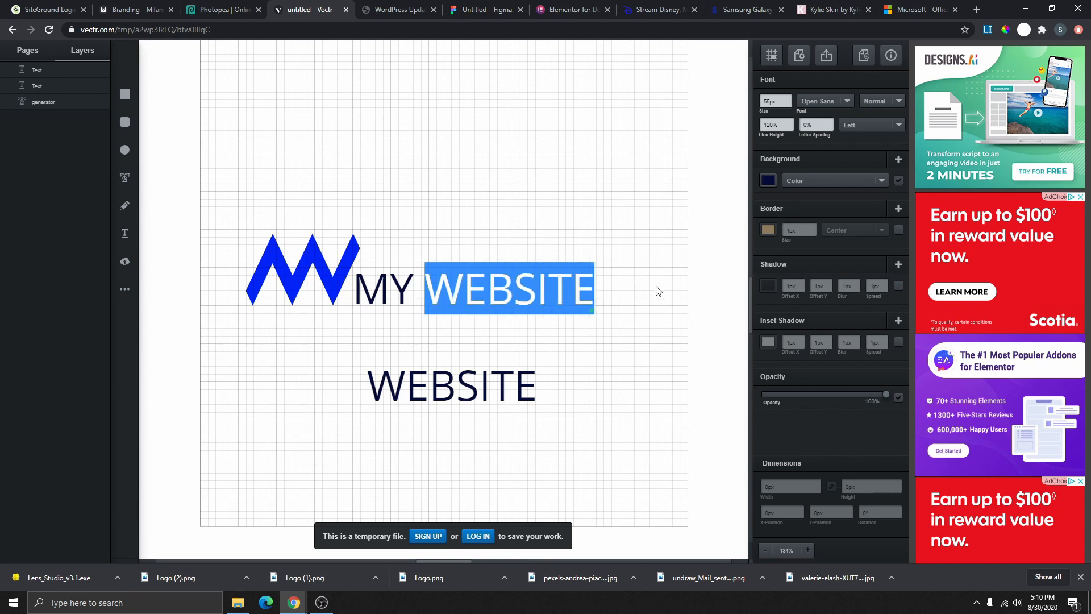
pyautogui.press('BackSpace')
pyautogui.press('BackSpace')
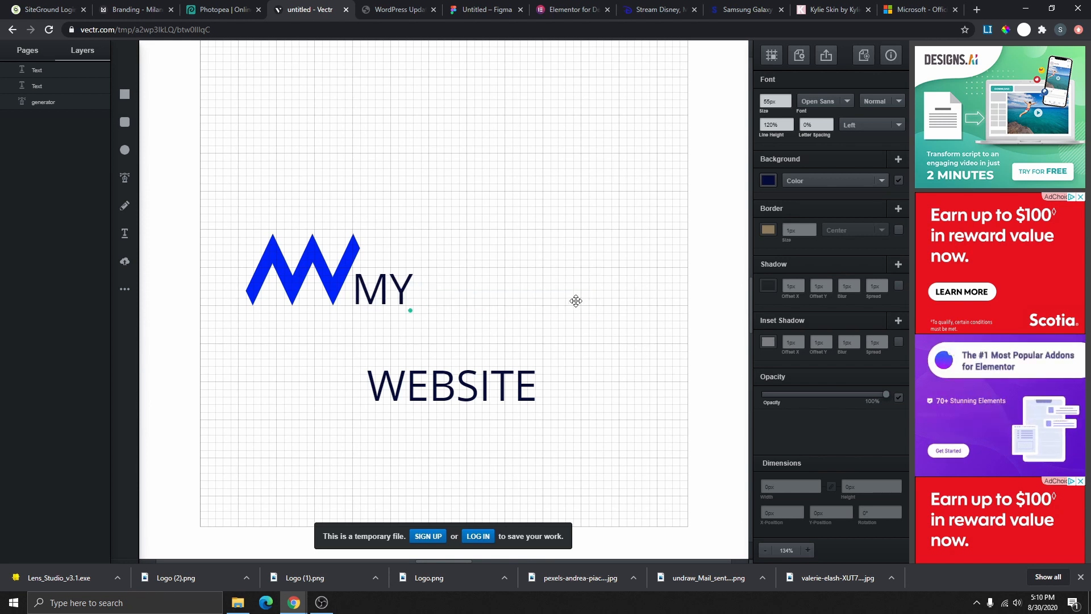
pyautogui.click(597, 372)
pyautogui.moveTo(484, 392); pyautogui.dragTo(540, 296)
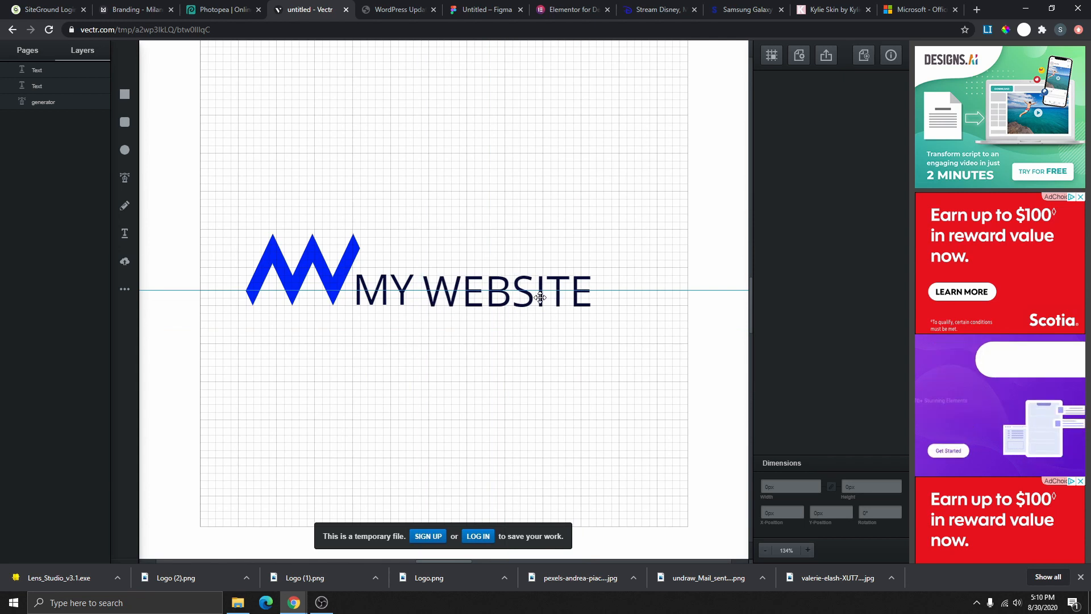
# - Align WEBSITE beside MY, colour MY bright blue, then switch to Milanote's Branding board
pyautogui.moveTo(540, 296); pyautogui.dragTo(547, 297)
pyautogui.click(393, 296)
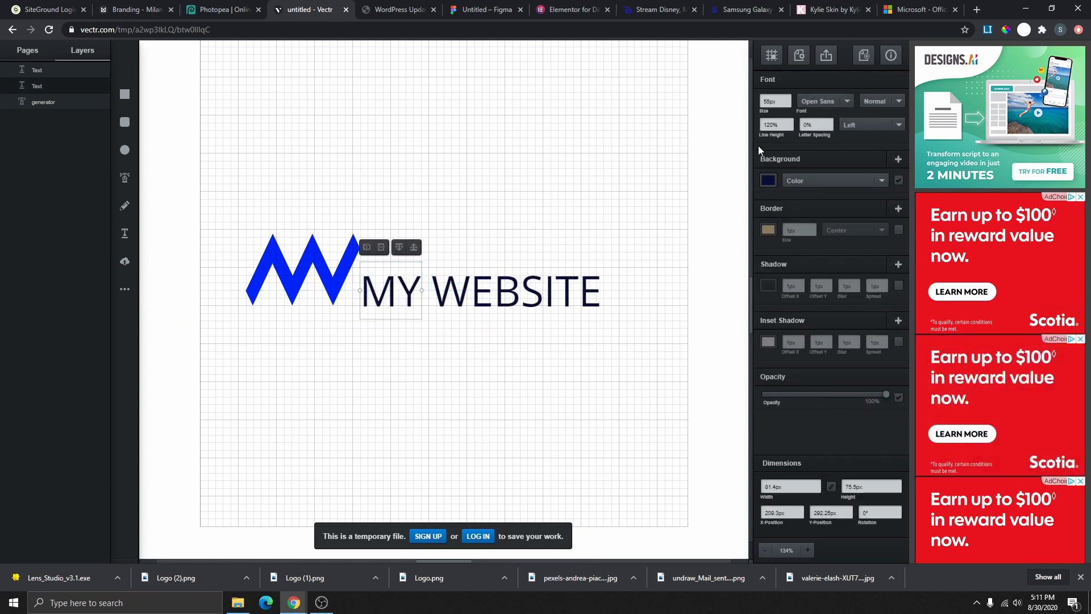
pyautogui.click(768, 180)
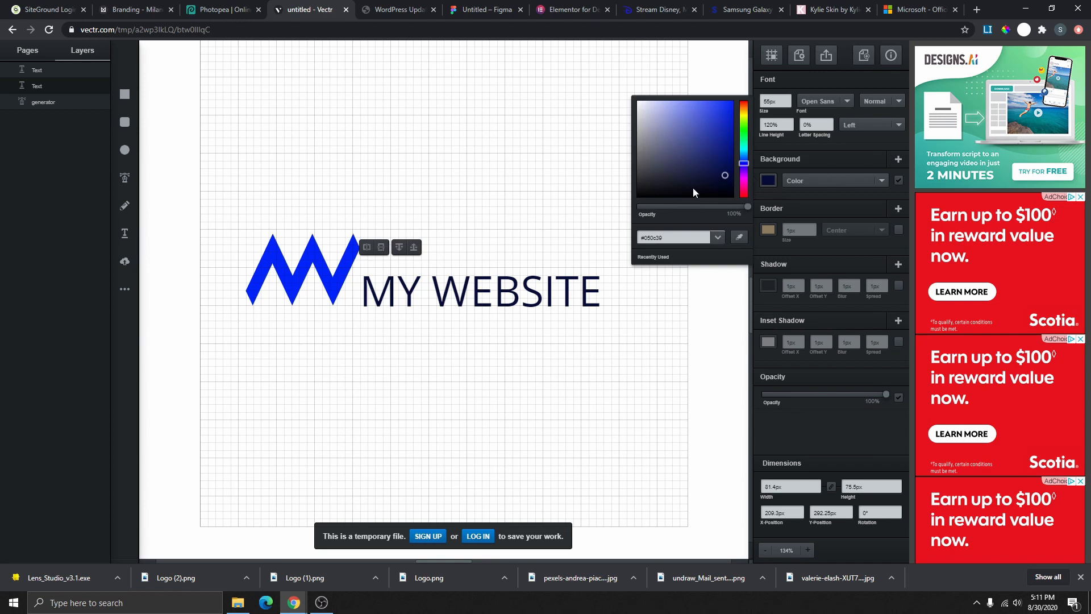
pyautogui.moveTo(693, 187); pyautogui.dragTo(653, 127)
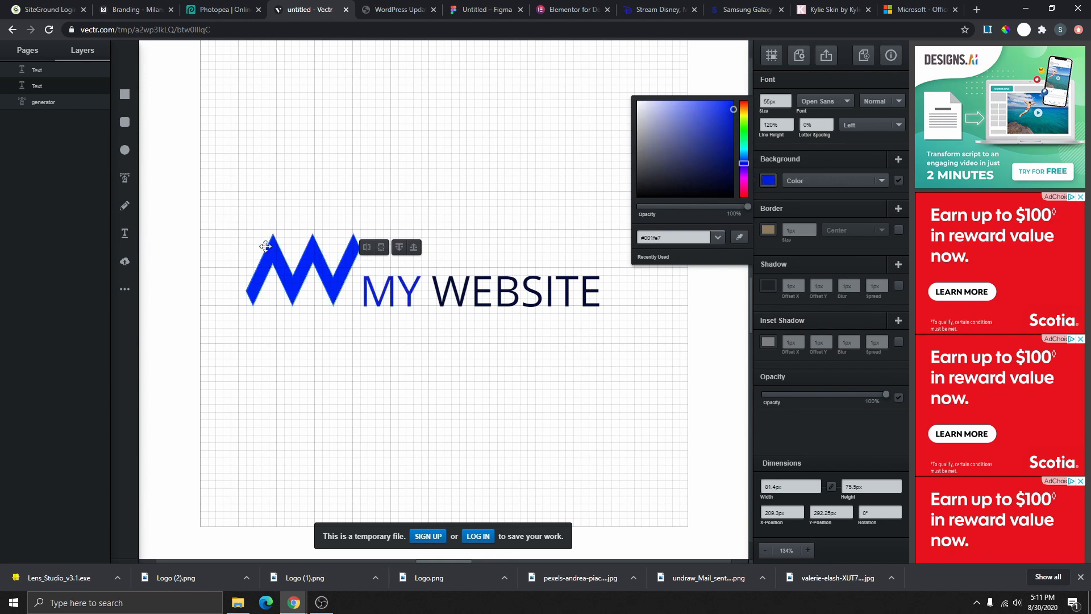
pyautogui.click(153, 10)
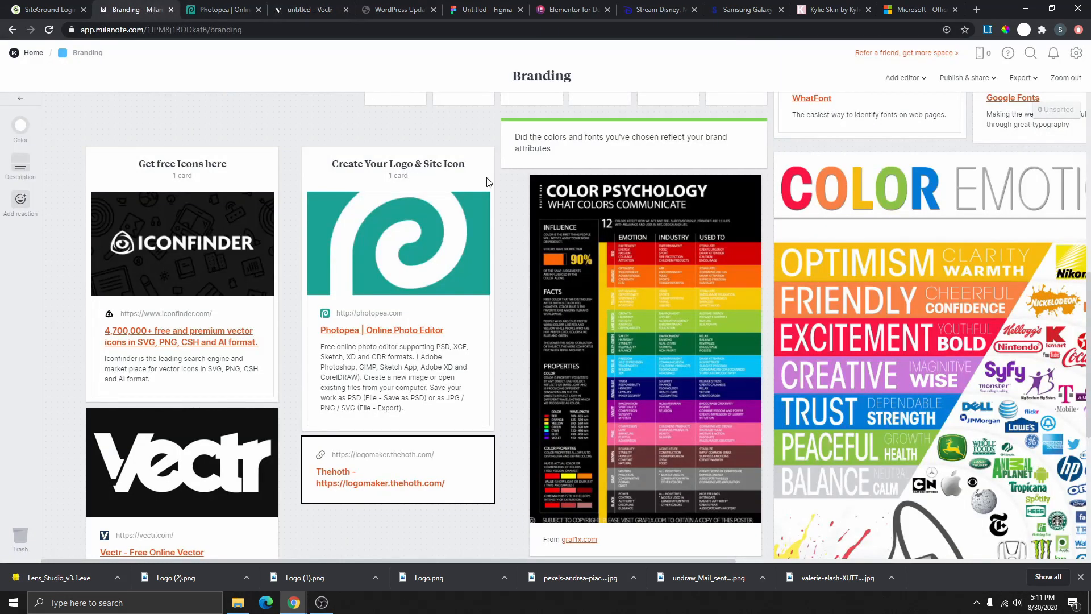
# - Select the red swatch code #FF1344 on the Branding board, then return to Vectr
pyautogui.scroll(-2, 455, 306)
pyautogui.scroll(7, 407, 349)
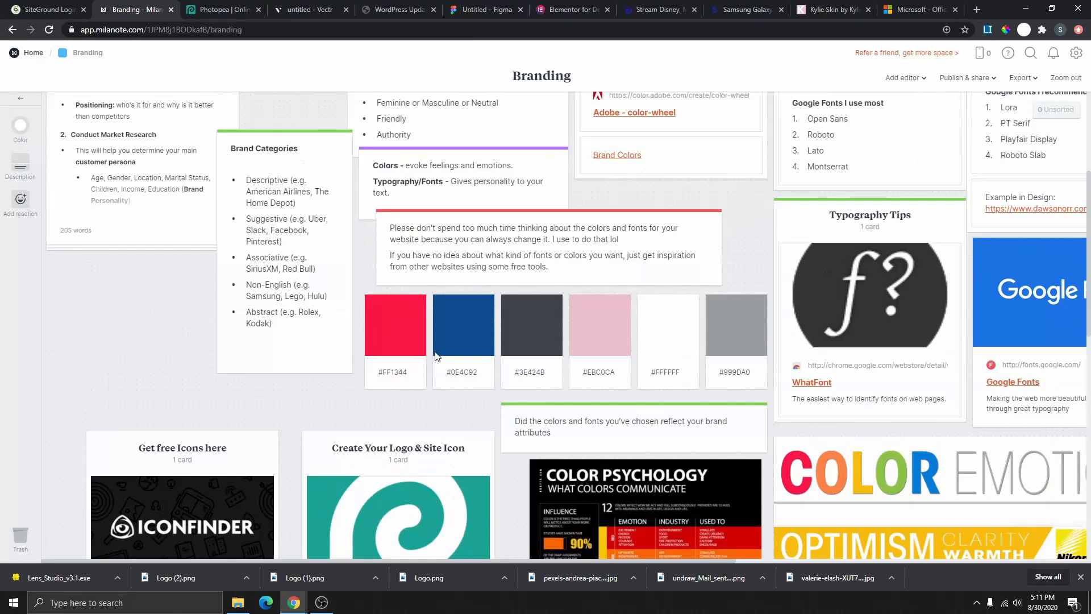
pyautogui.click(411, 375)
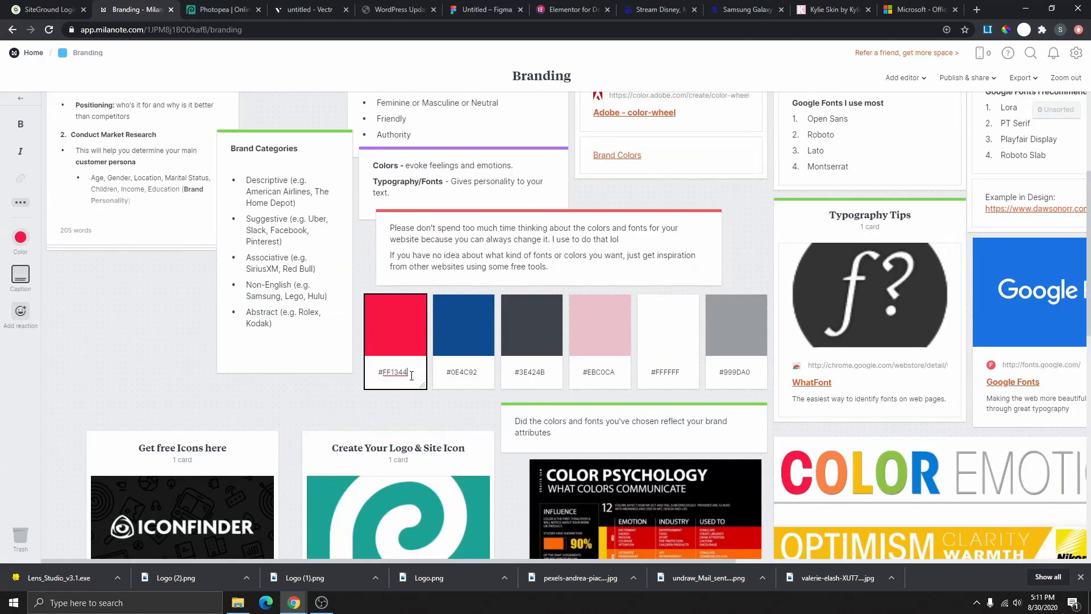
pyautogui.click(317, 11)
# - Colour the MY text brand red #FF1344
pyautogui.doubleClick(673, 238)
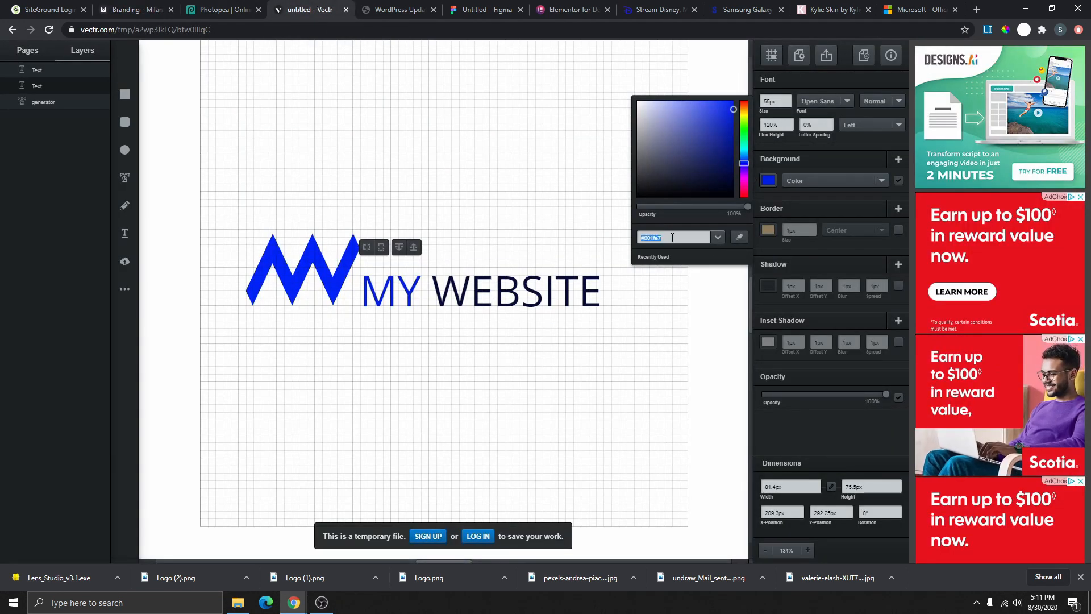
pyautogui.click(574, 207)
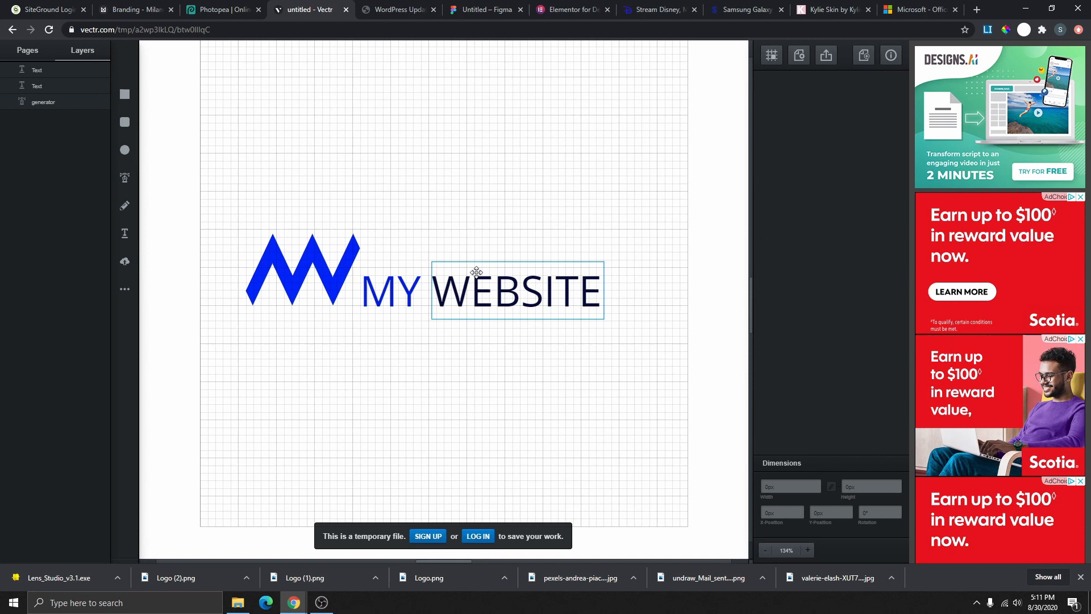
pyautogui.click(390, 289)
pyautogui.click(769, 181)
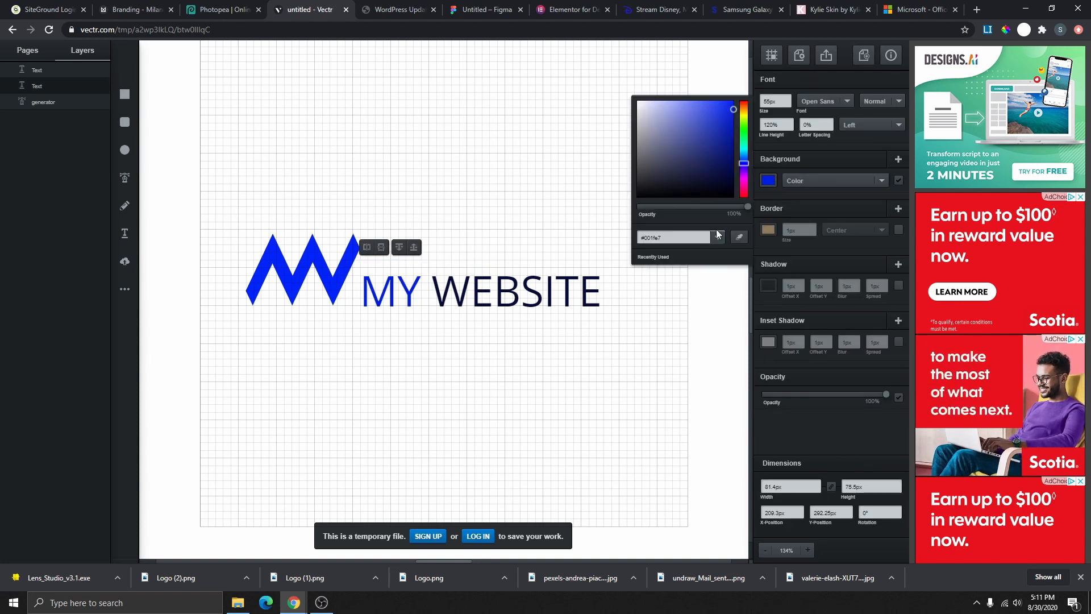
pyautogui.moveTo(704, 238); pyautogui.dragTo(657, 237)
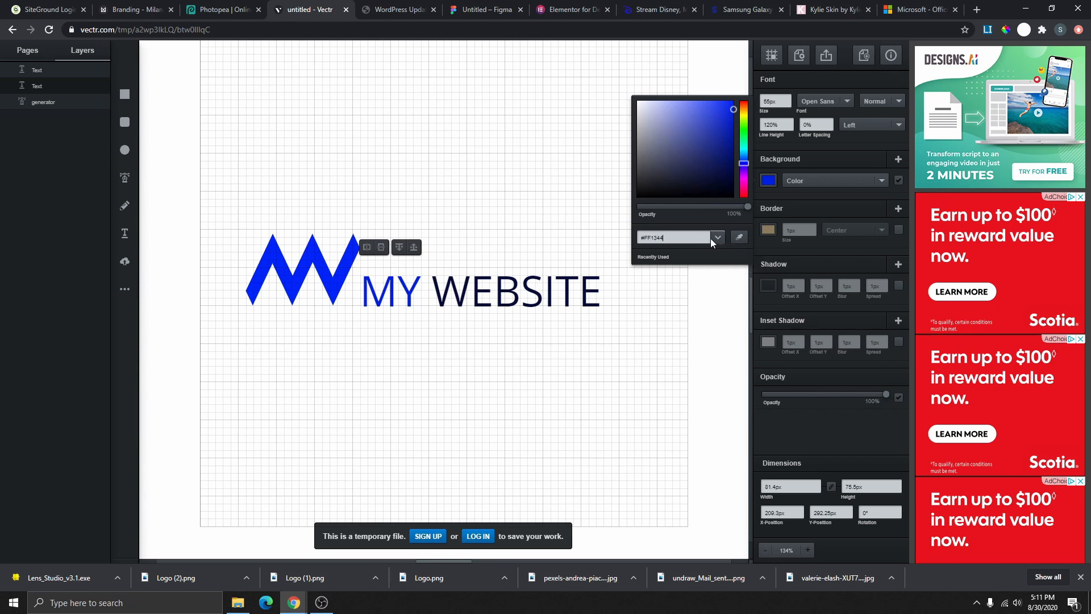
pyautogui.press('Return')
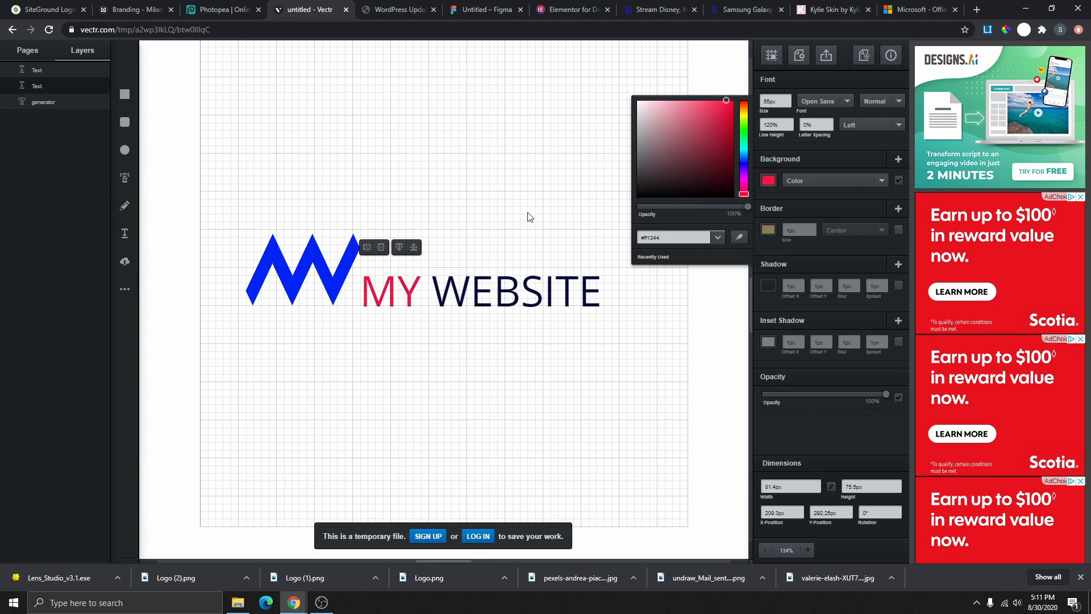
pyautogui.click(370, 366)
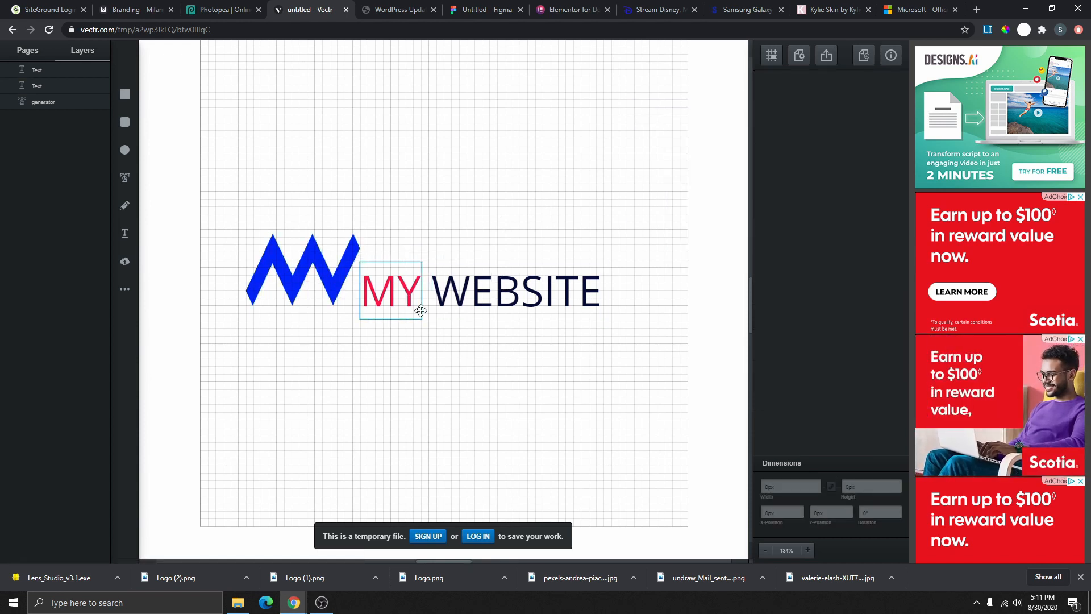
# - Select WEBSITE, then copy the blue brand code #0E4C92 from the Milanote Branding board
pyautogui.click(441, 301)
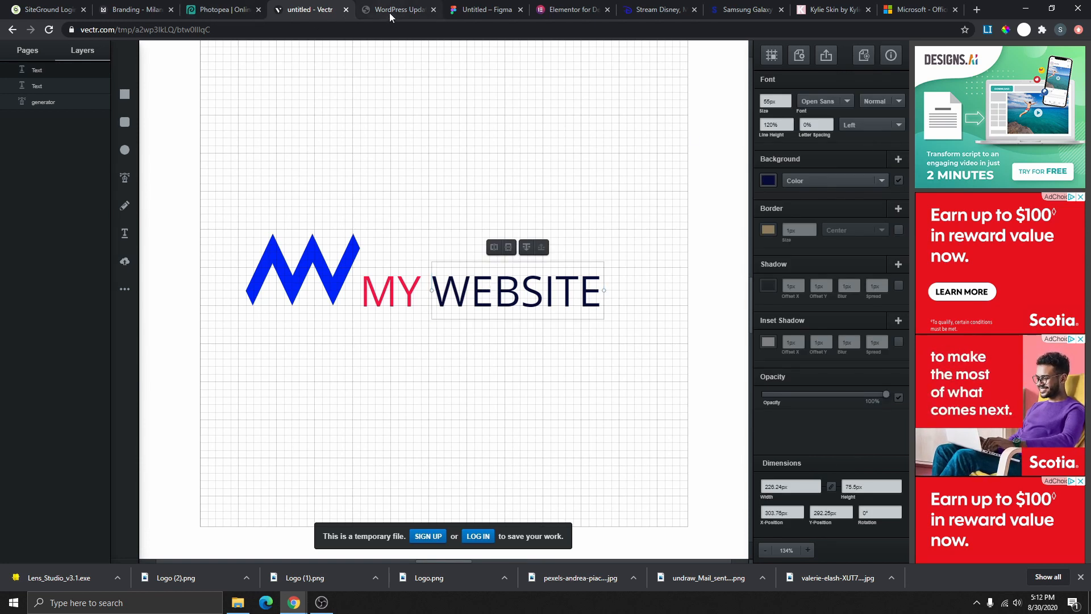
pyautogui.click(154, 10)
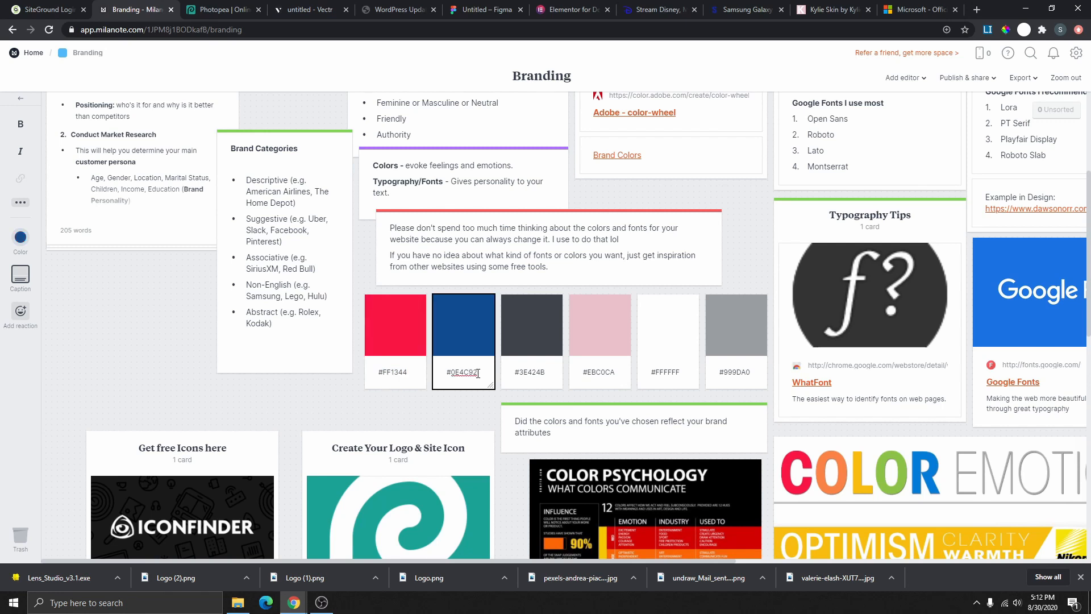
pyautogui.rightClick(452, 367)
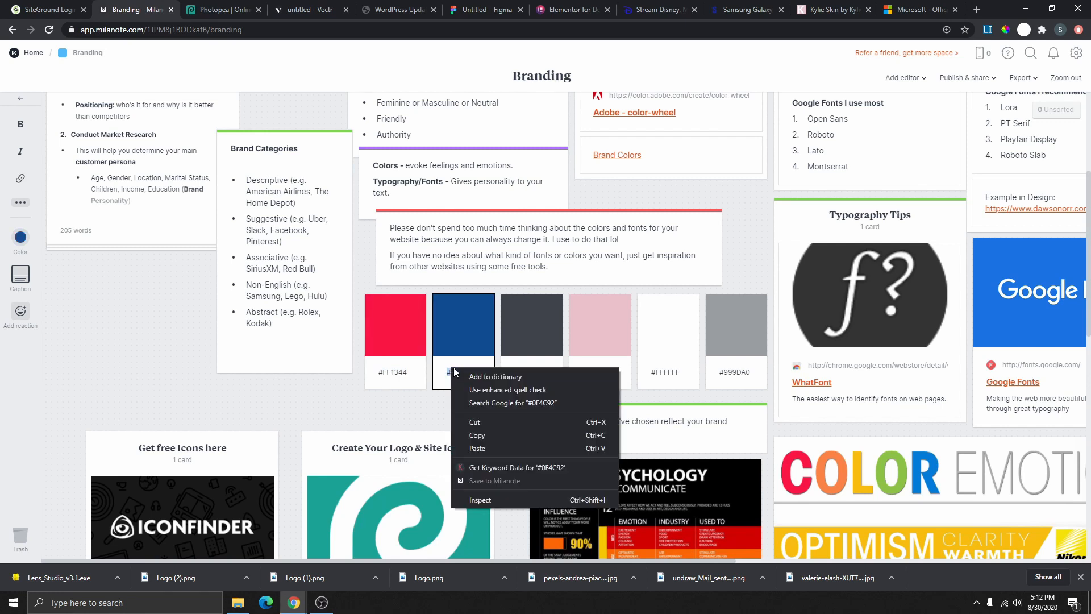
pyautogui.click(496, 438)
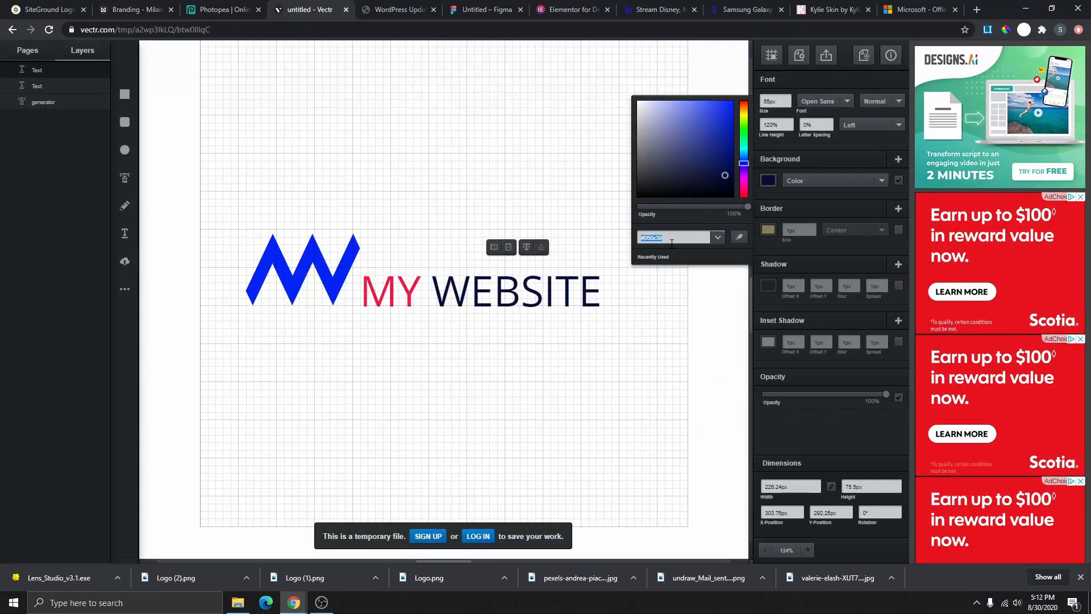
# - Apply dark blue #0e4c92 to the WEBSITE text
pyautogui.press('Return')
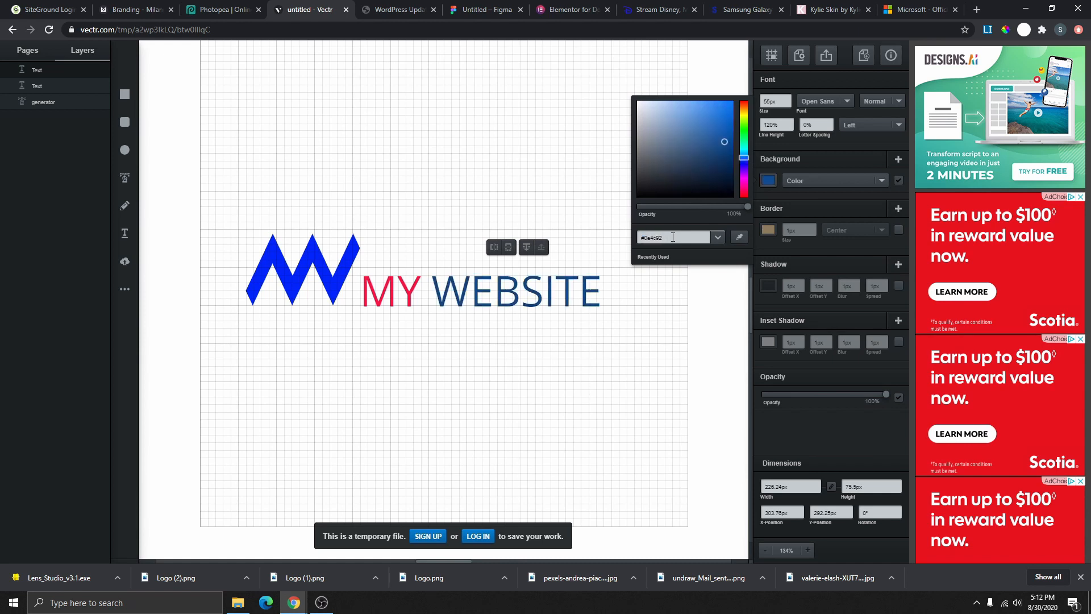
pyautogui.click(522, 355)
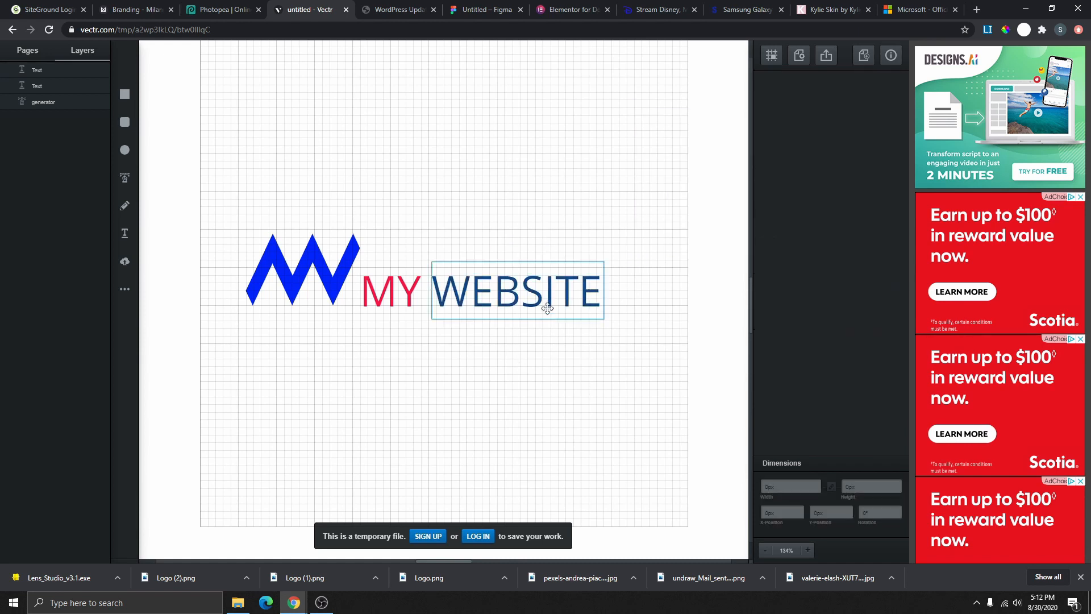
pyautogui.click(601, 286)
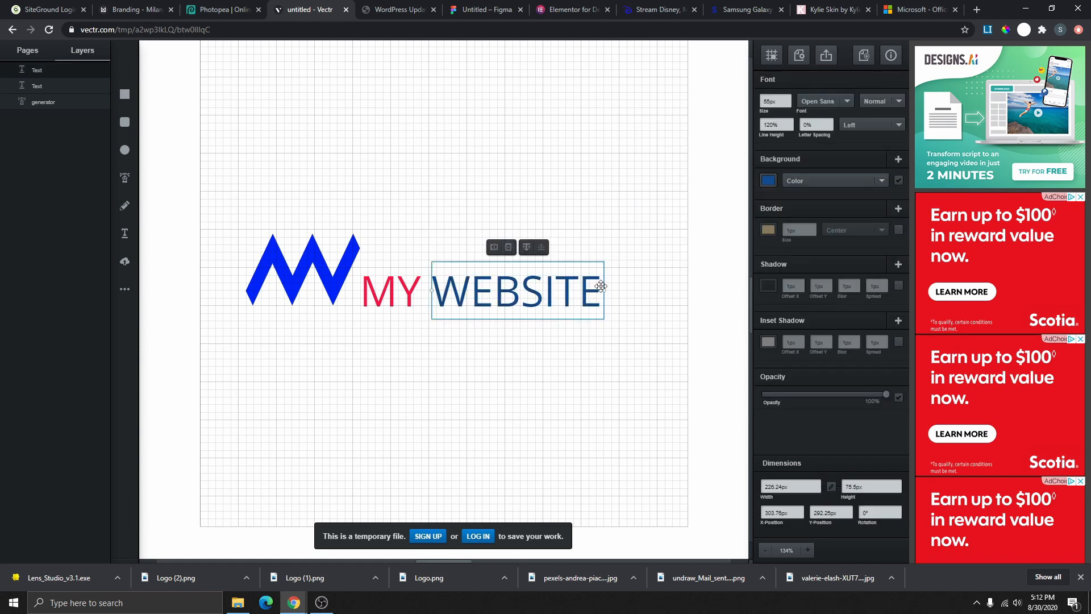
# - Fill the zigzag M with the same #0e4c92 blue
pyautogui.click(324, 279)
pyautogui.rightClick(324, 279)
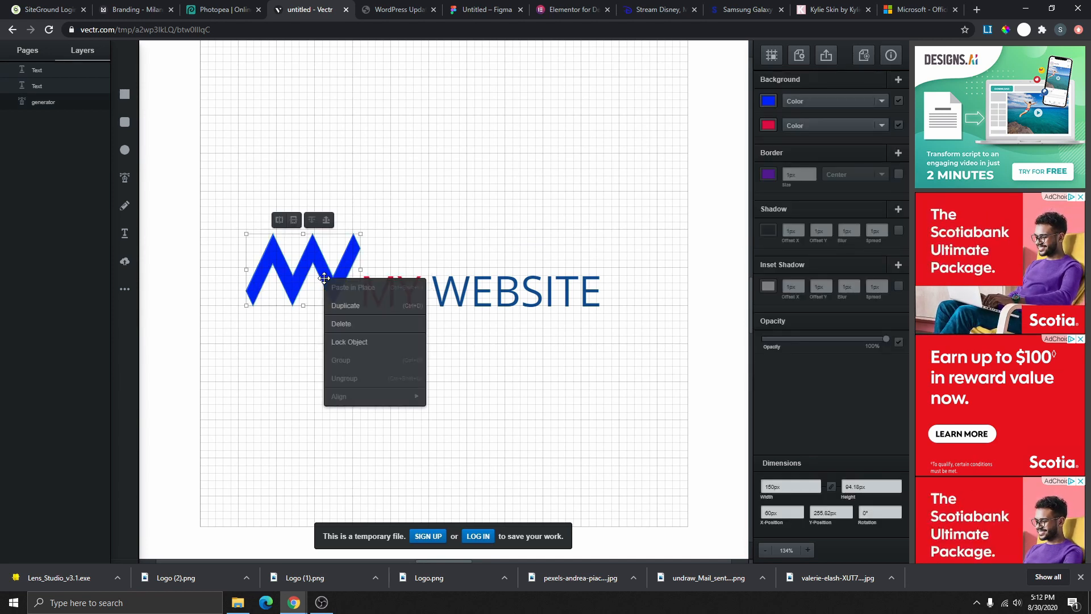
pyautogui.click(352, 268)
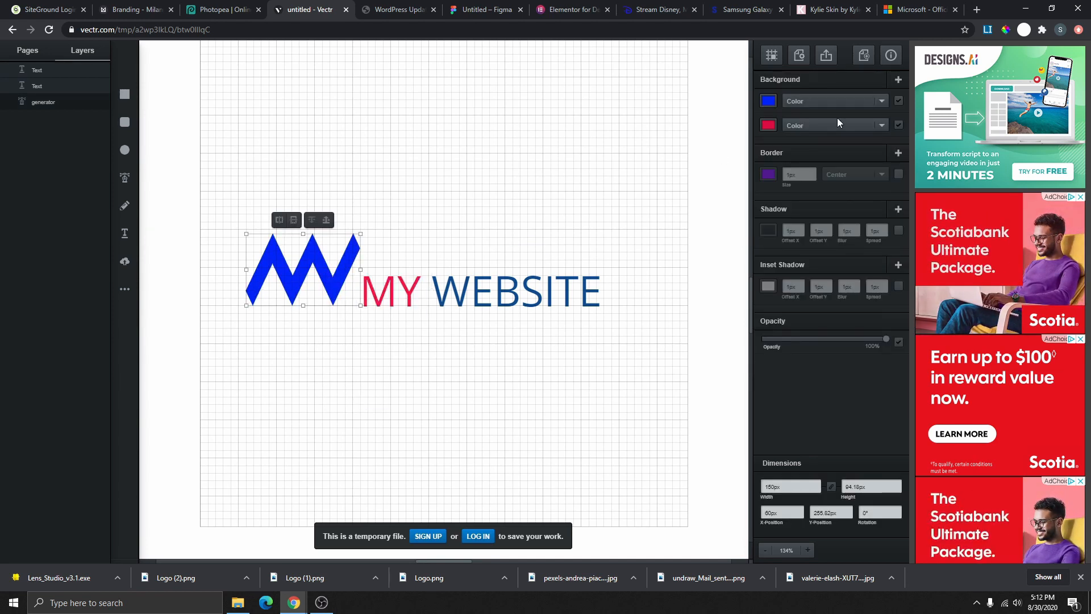
pyautogui.click(768, 101)
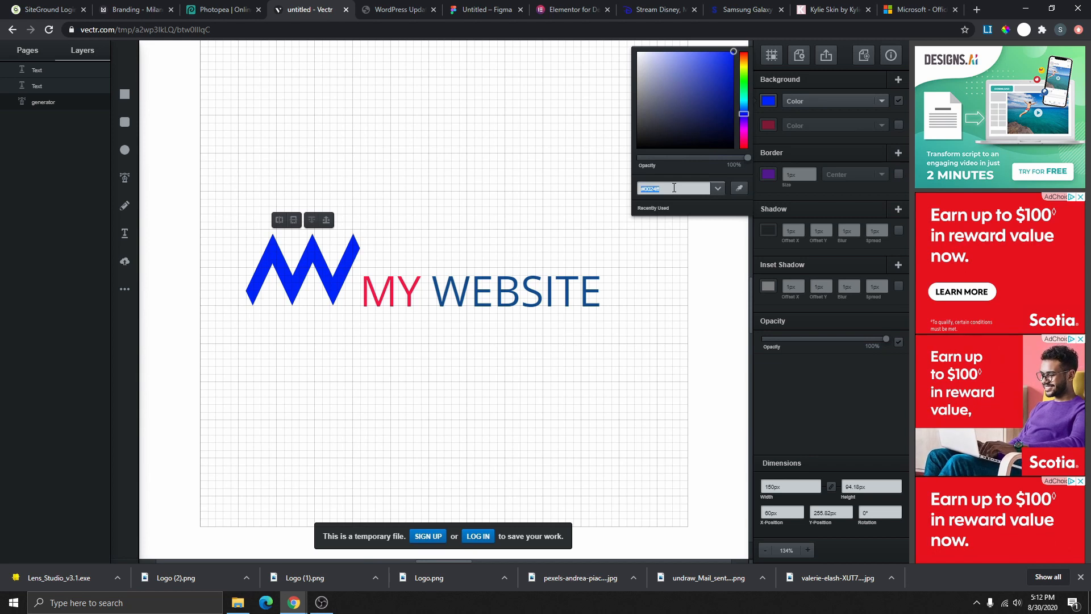
pyautogui.write('#0e4c92')
pyautogui.press('Return')
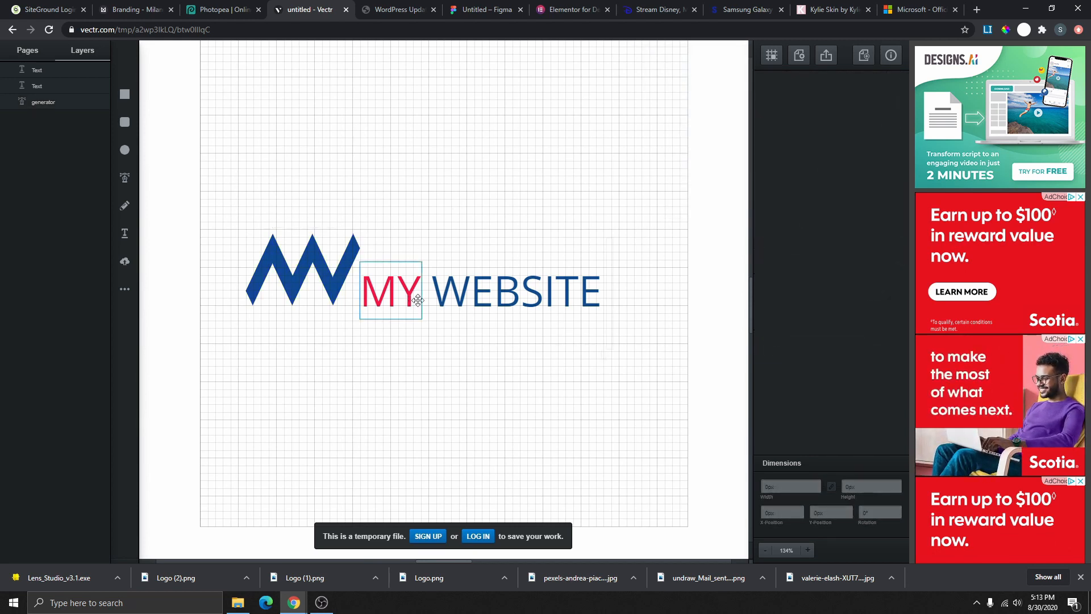
pyautogui.moveTo(613, 237); pyautogui.dragTo(359, 346)
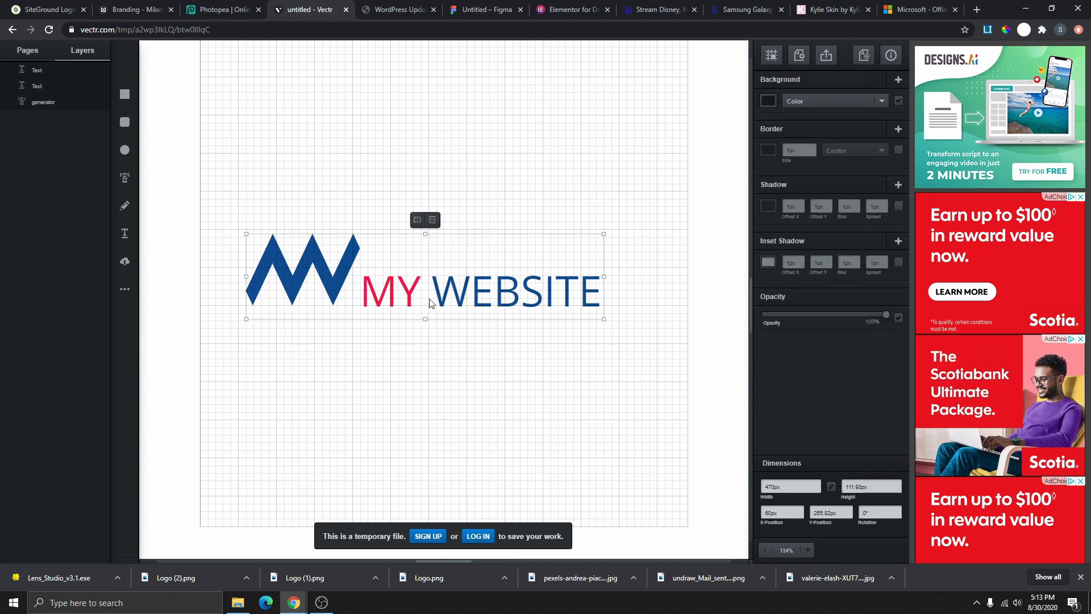
# - Move MY WEBSITE below the logo and set the zigzag M above it
pyautogui.doubleClick(397, 312)
pyautogui.click(382, 300)
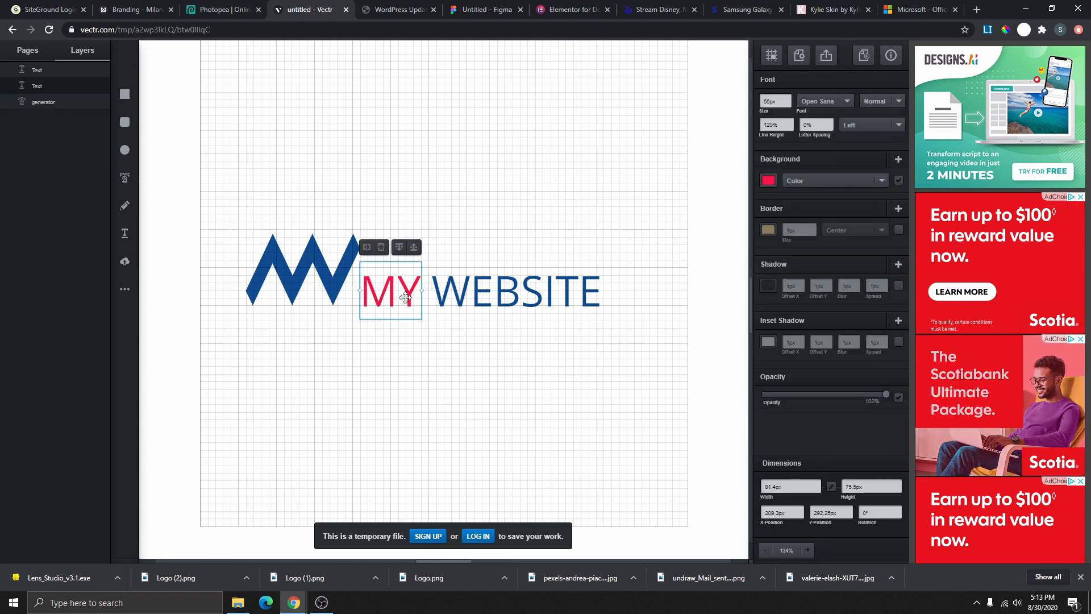
pyautogui.keyDown('shift'); pyautogui.click(459, 295); pyautogui.keyUp('shift')
pyautogui.moveTo(459, 296); pyautogui.dragTo(430, 415)
pyautogui.moveTo(289, 274); pyautogui.dragTo(359, 263)
pyautogui.click(265, 202)
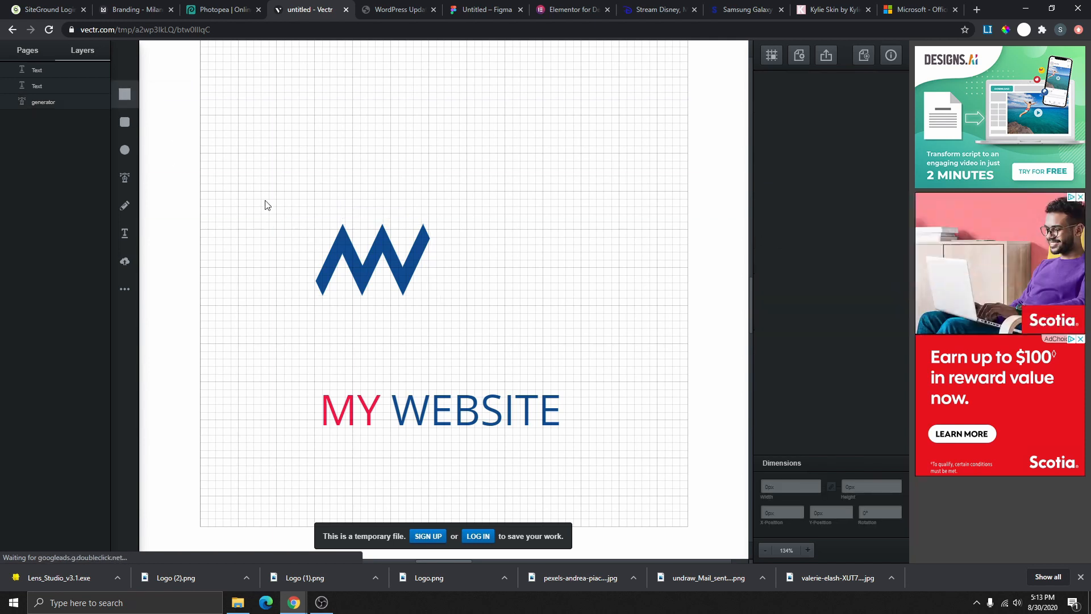
# - Draw a large circle, about 192 px across, over the zigzag M
pyautogui.click(124, 151)
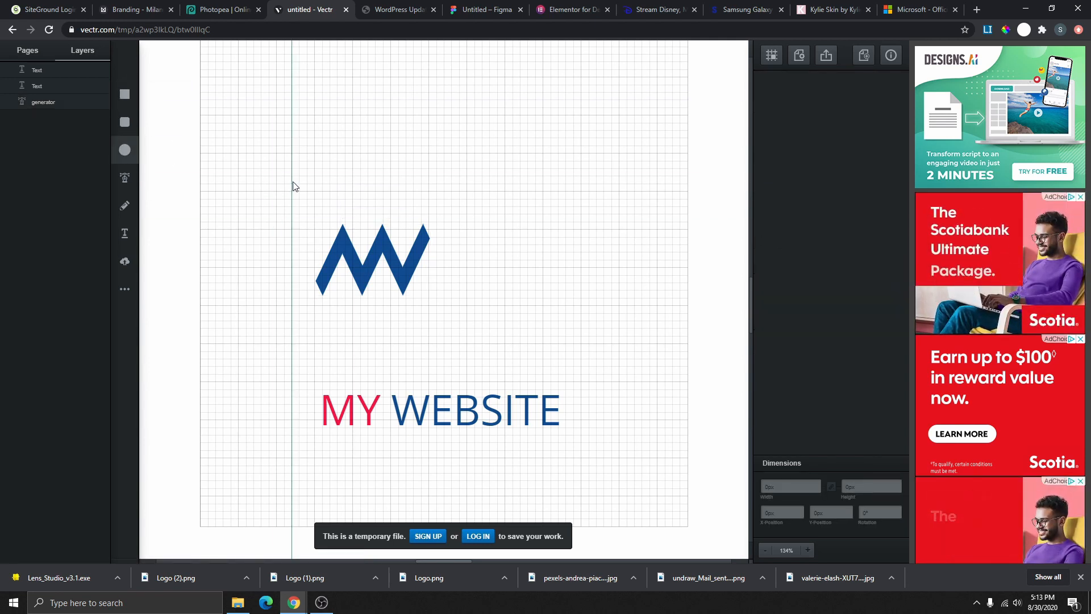
pyautogui.moveTo(292, 183); pyautogui.dragTo(333, 339)
pyautogui.press('Delete')
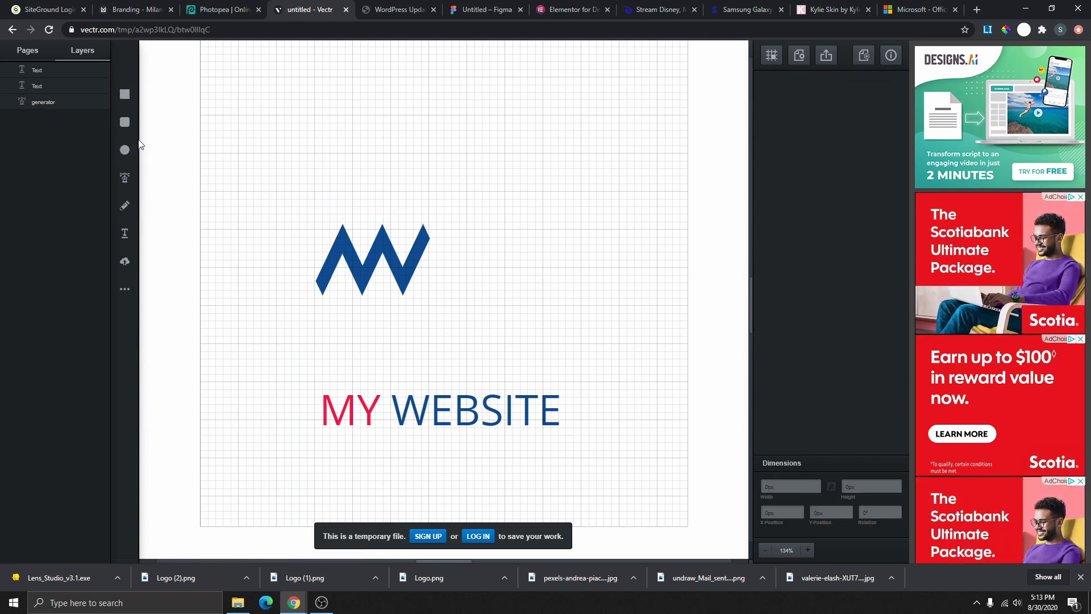
pyautogui.click(125, 150)
pyautogui.moveTo(292, 209); pyautogui.dragTo(439, 355)
pyautogui.moveTo(385, 302); pyautogui.dragTo(400, 277)
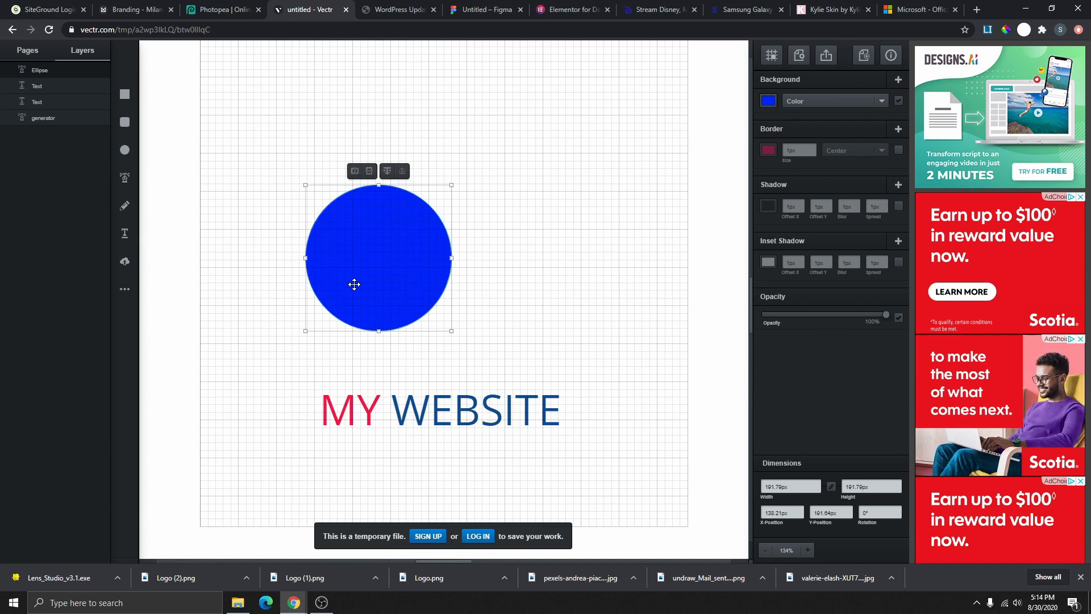
# - Send the circle behind the M and fill it black
pyautogui.click(388, 171)
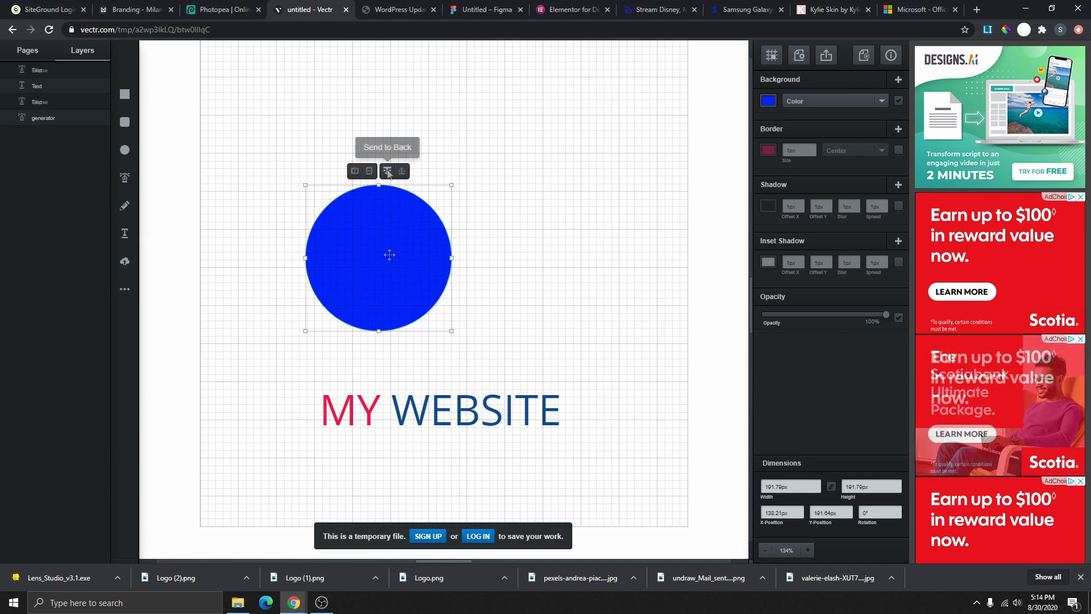
pyautogui.click(388, 171)
pyautogui.click(769, 101)
pyautogui.moveTo(743, 145); pyautogui.dragTo(746, 139)
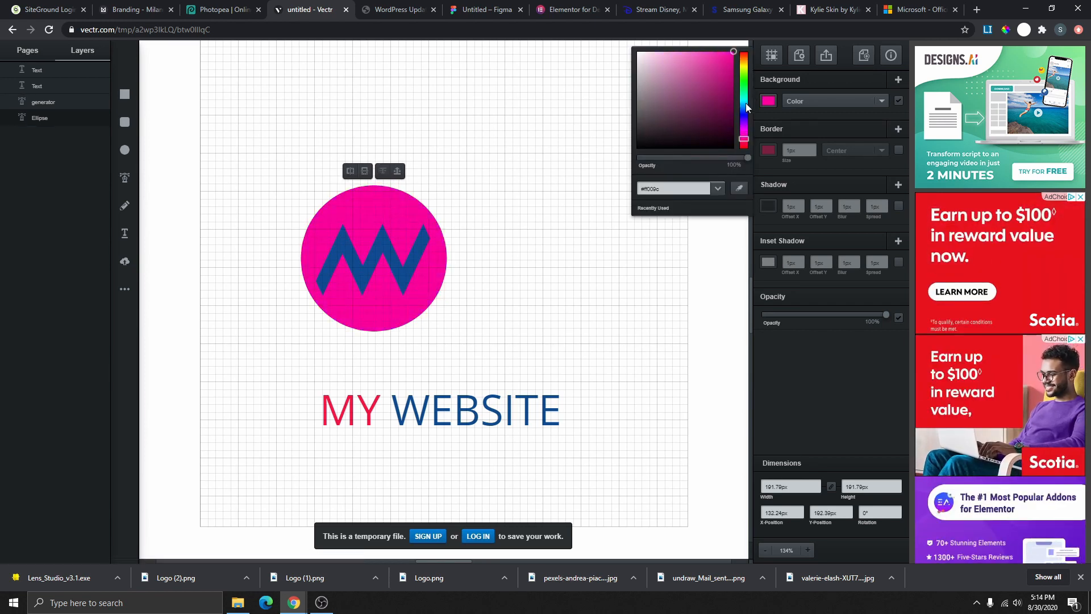
pyautogui.moveTo(675, 146); pyautogui.dragTo(632, 149)
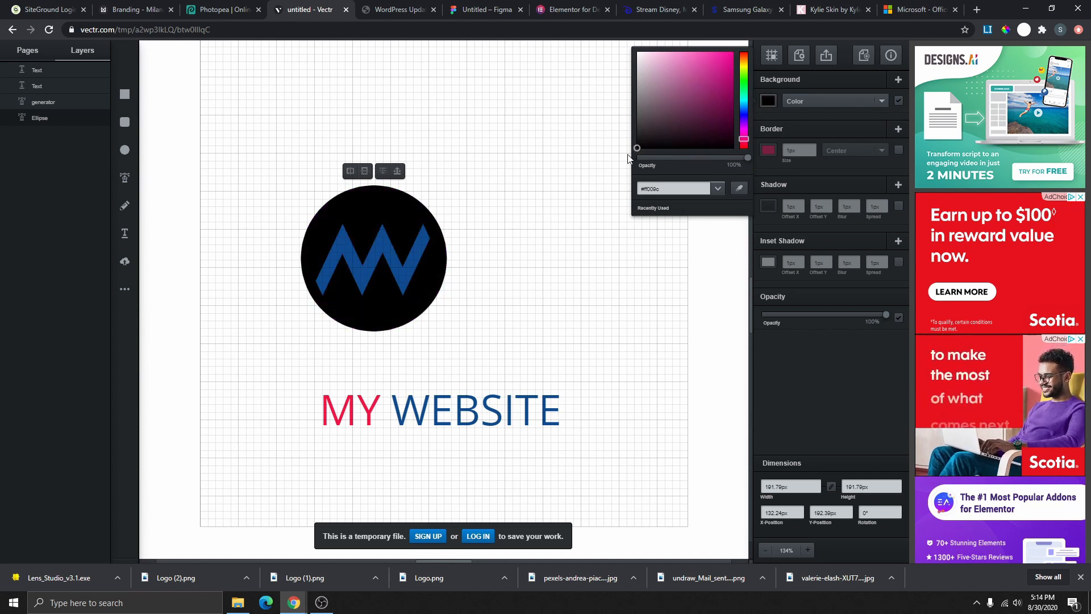
# - Shrink the circle and M together to about 118 px
pyautogui.click(503, 214)
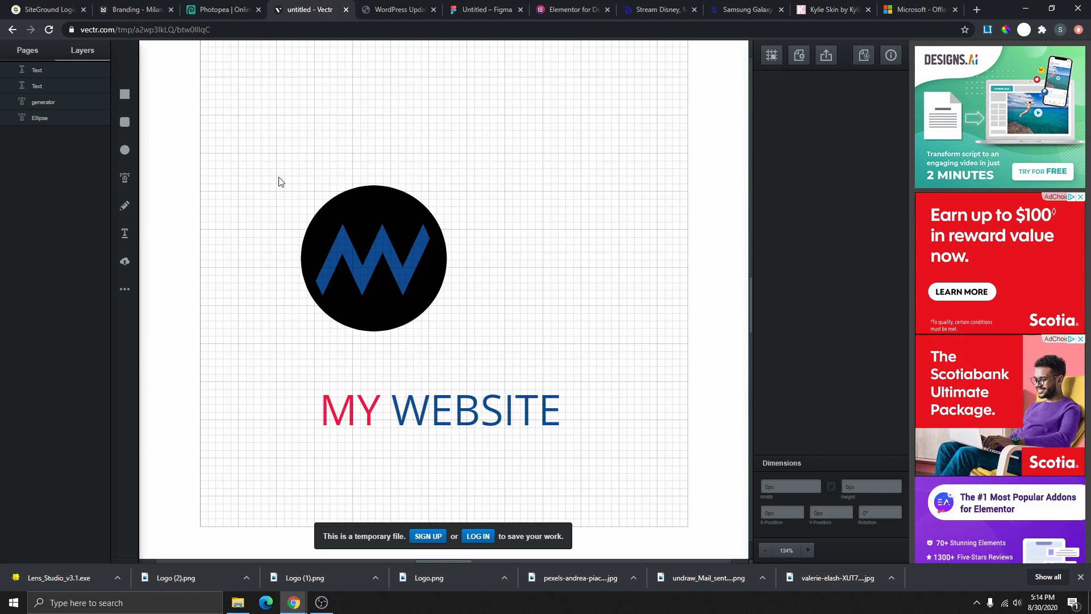
pyautogui.moveTo(498, 351); pyautogui.dragTo(489, 349)
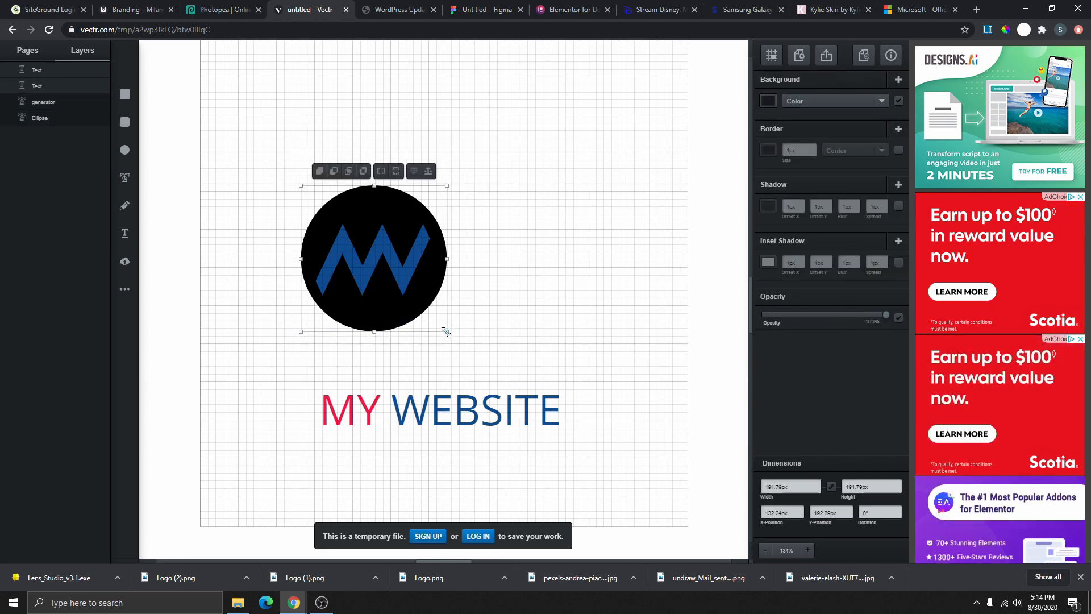
pyautogui.moveTo(445, 332); pyautogui.dragTo(341, 245)
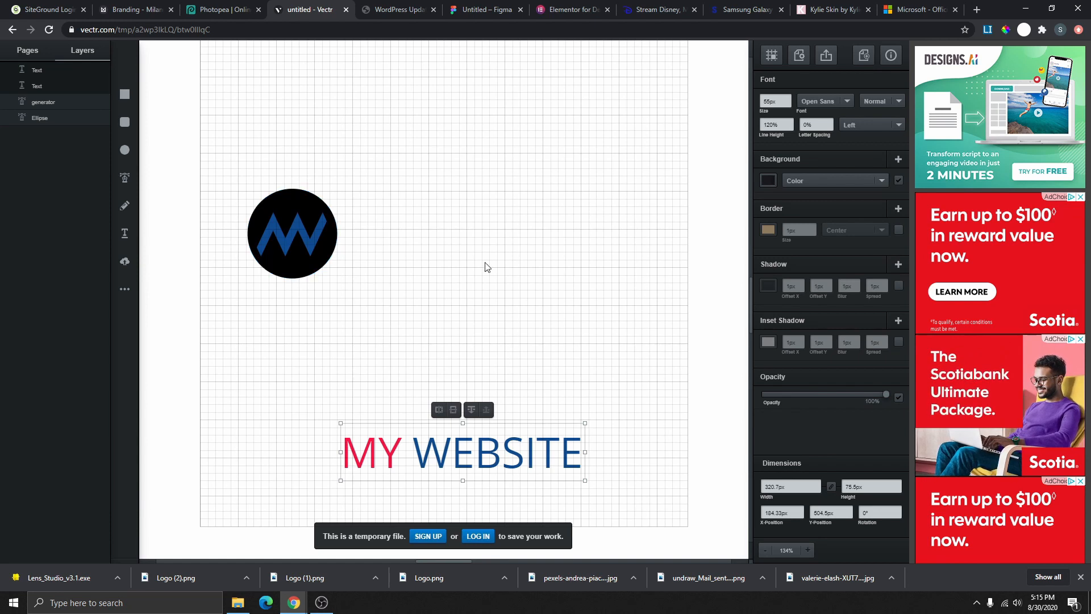
# - Select the M path and circle layers and subtract the M from the black disc
pyautogui.click(287, 219)
pyautogui.click(291, 234)
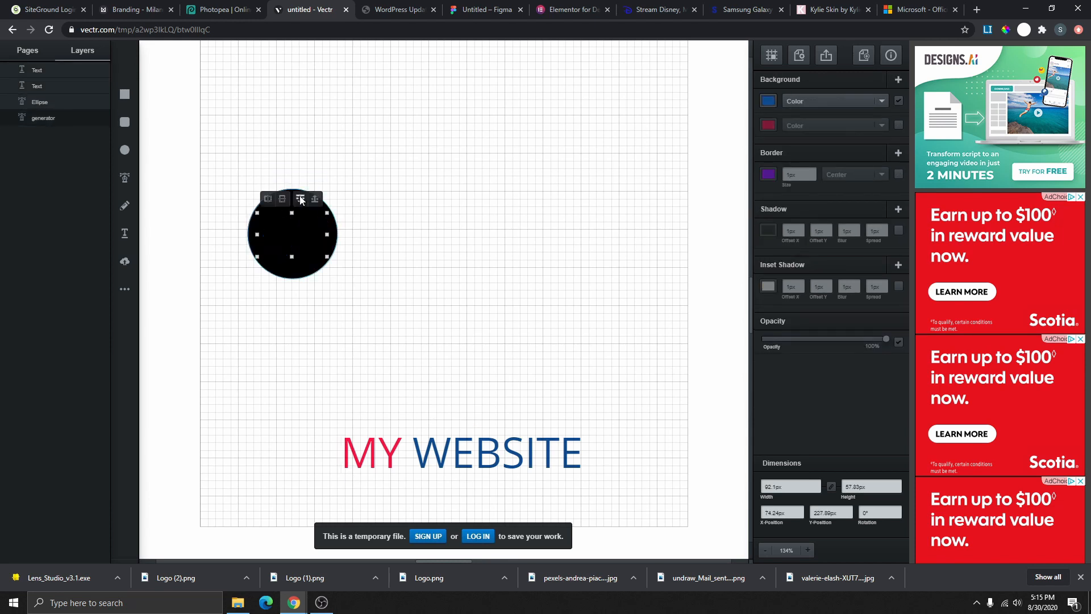
pyautogui.click(44, 70)
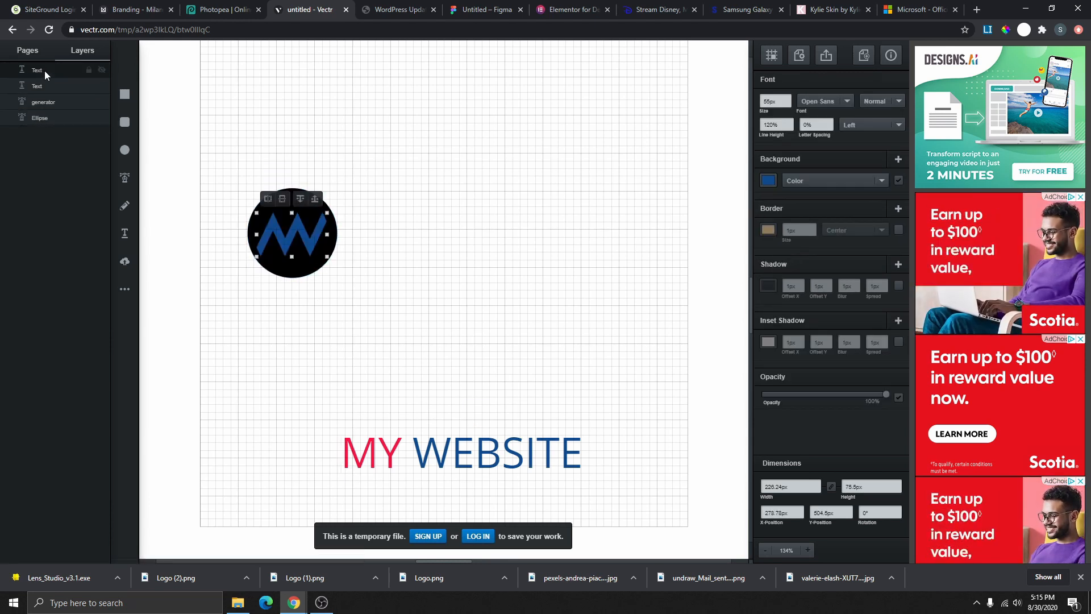
pyautogui.click(41, 117)
pyautogui.click(46, 102)
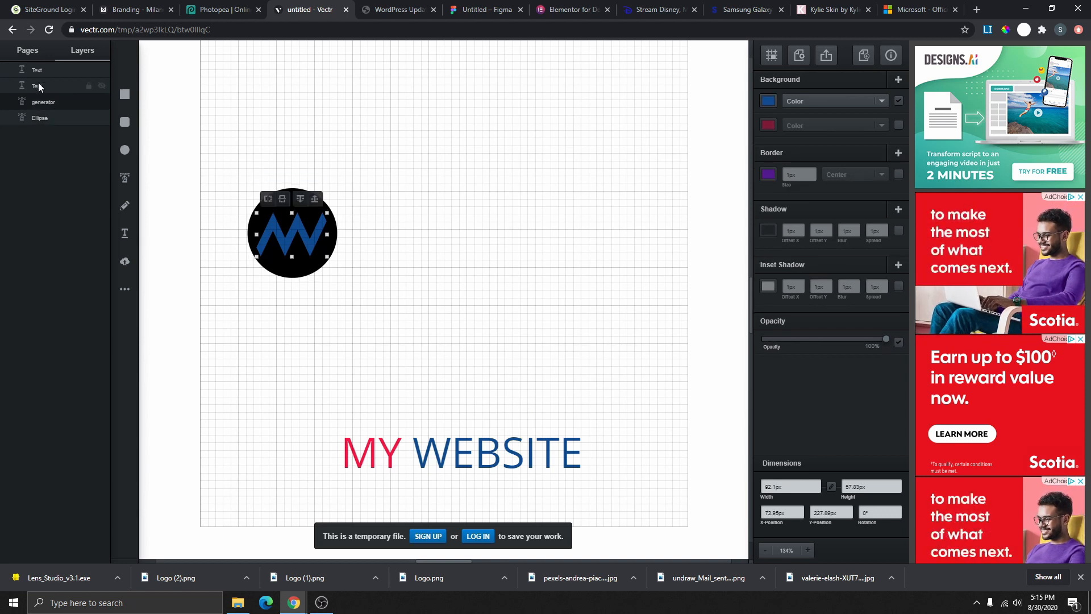
pyautogui.click(40, 117)
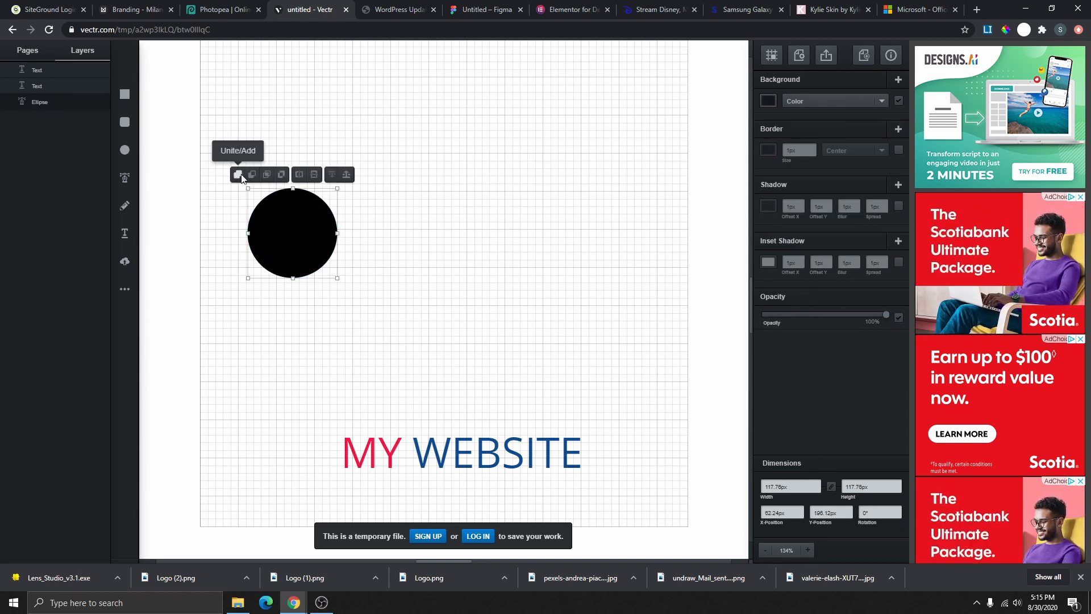
pyautogui.hotkey('ctrl', 'z')
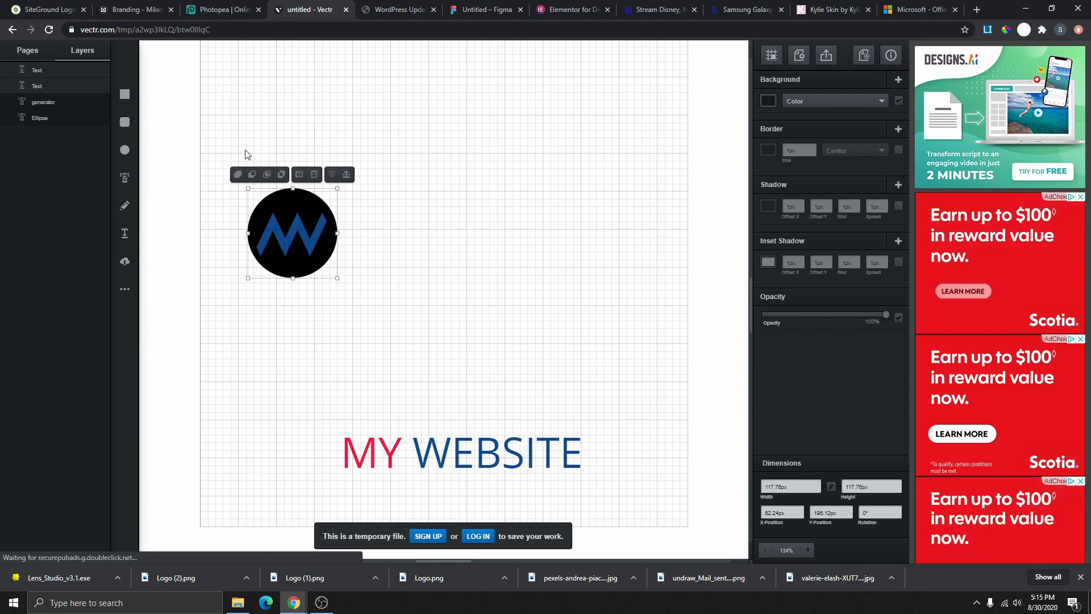
pyautogui.click(252, 175)
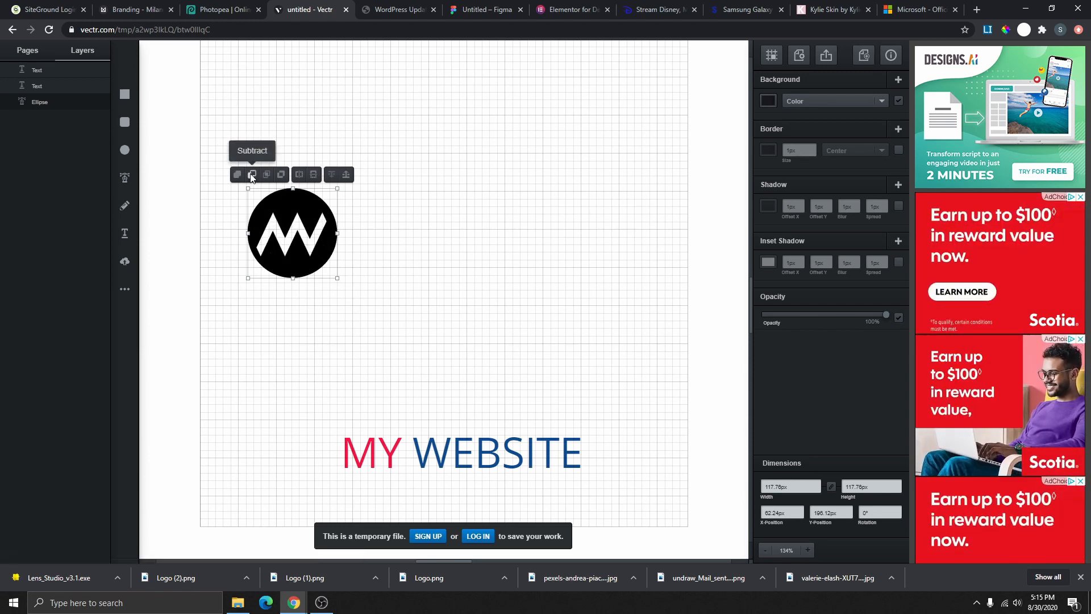
pyautogui.click(407, 265)
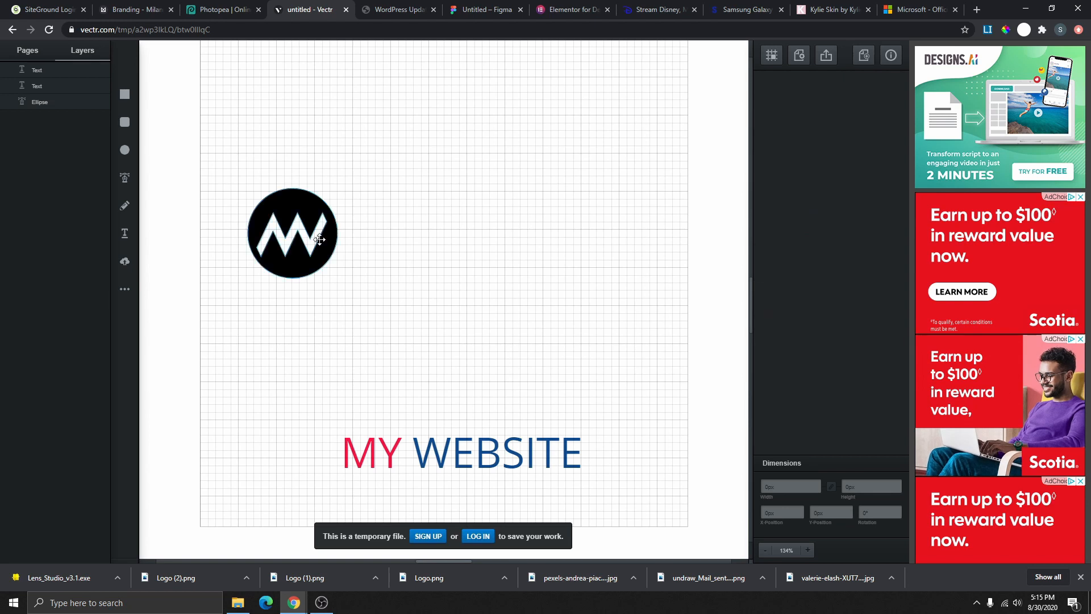
pyautogui.moveTo(319, 239); pyautogui.dragTo(291, 242)
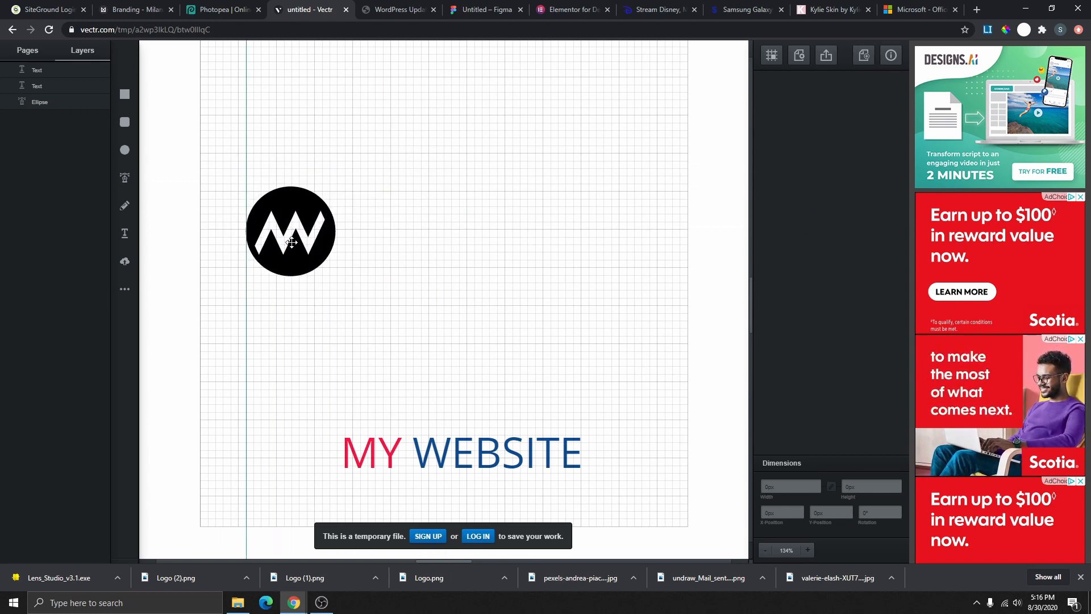
# - Draw a pink rounded rectangle and centre the logo in front of it
pyautogui.click(124, 122)
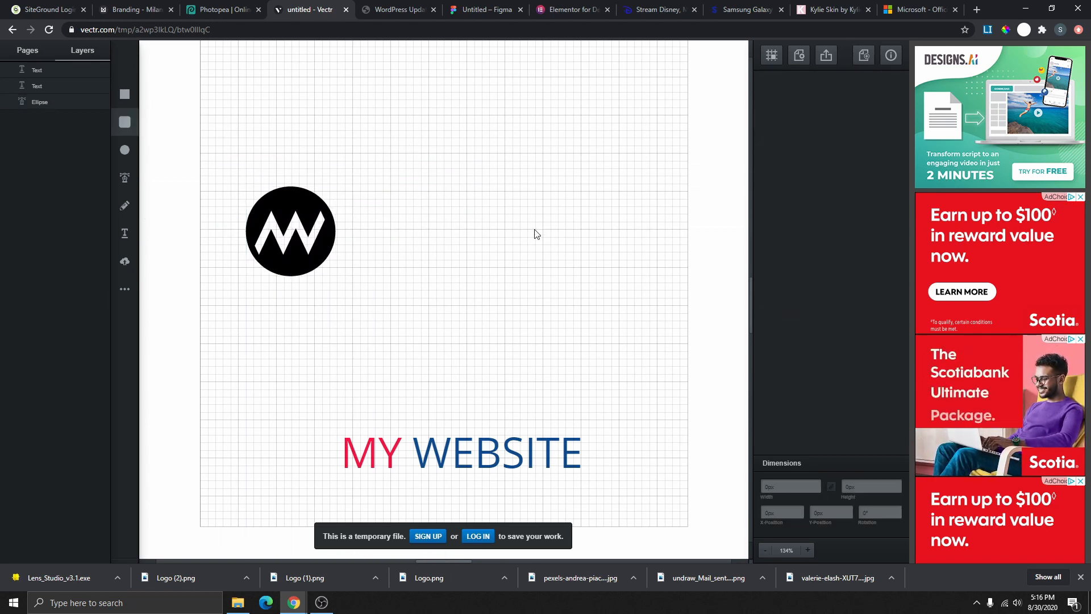
pyautogui.moveTo(435, 152); pyautogui.dragTo(642, 327)
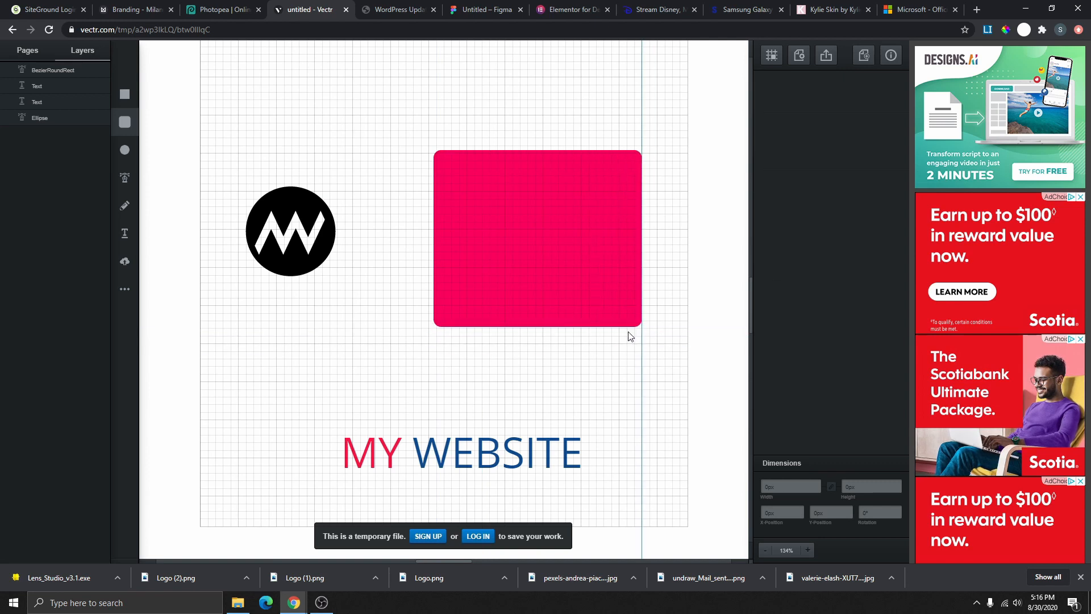
pyautogui.moveTo(279, 218)
pyautogui.mouseDown()
pyautogui.moveTo(313, 347)
pyautogui.moveTo(561, 217)
pyautogui.moveTo(339, 265)
pyautogui.moveTo(432, 234)
pyautogui.mouseUp()
pyautogui.click(468, 191)
pyautogui.click(468, 193)
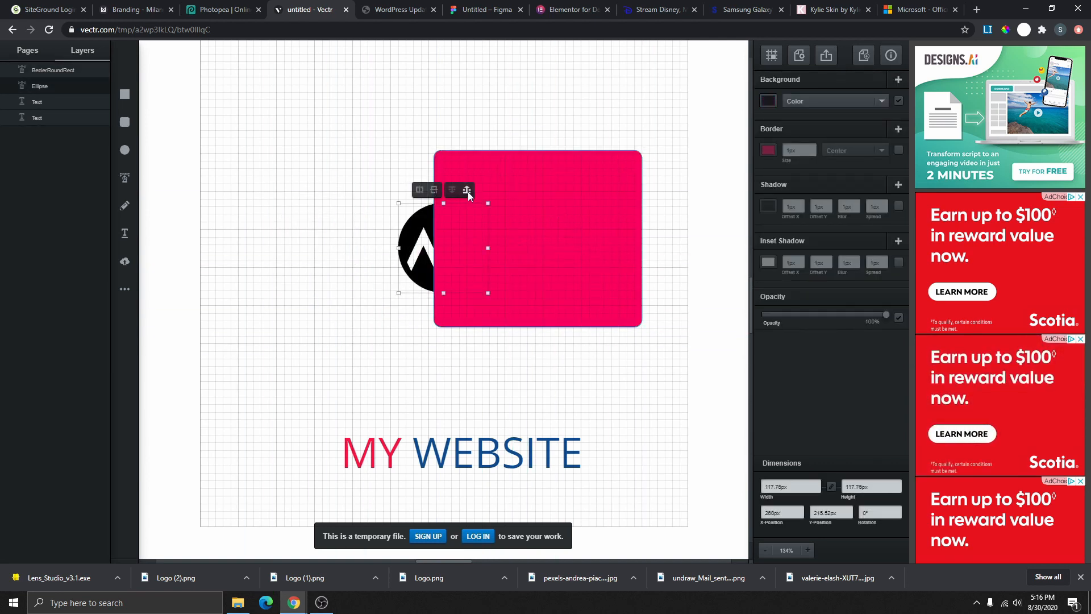
pyautogui.click(468, 192)
pyautogui.moveTo(450, 260); pyautogui.dragTo(536, 249)
pyautogui.click(300, 230)
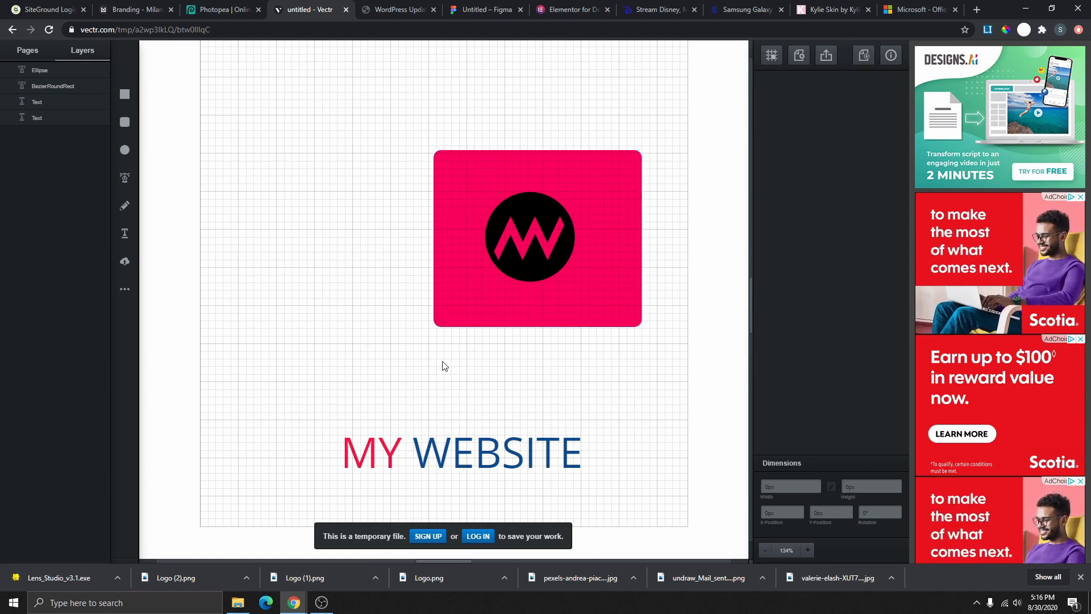
pyautogui.moveTo(526, 236); pyautogui.dragTo(539, 238)
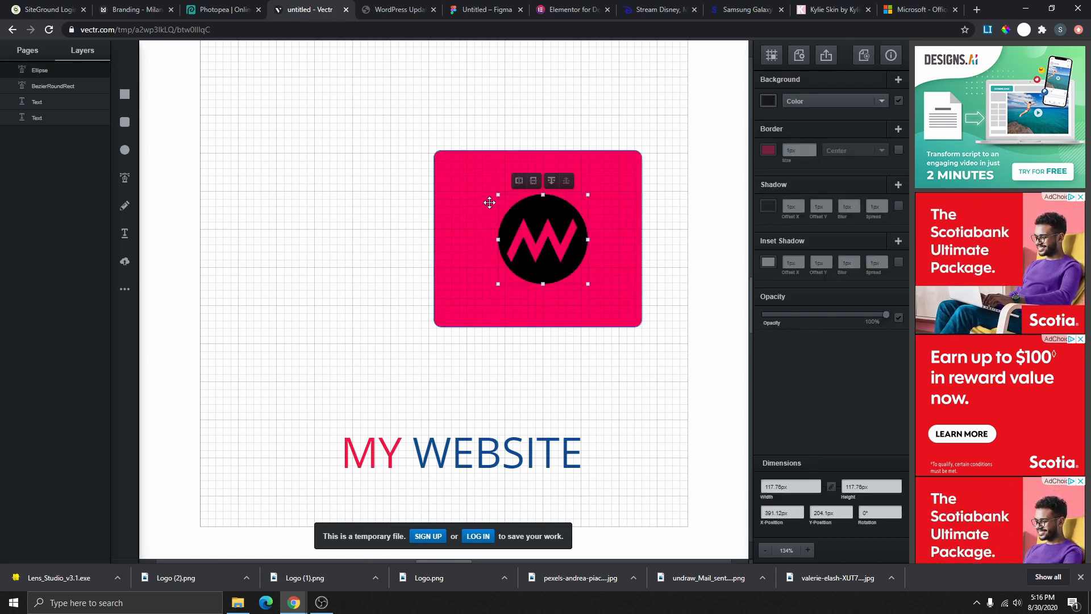
# - Try several fill colours on the rectangle, settling on bright green
pyautogui.click(460, 188)
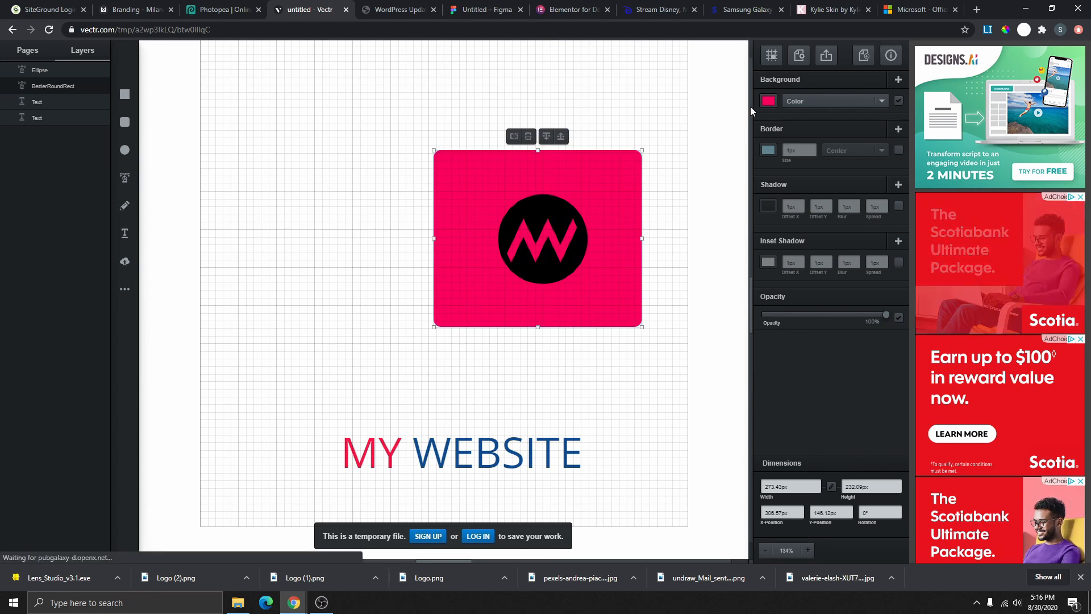
pyautogui.click(768, 101)
pyautogui.click(721, 104)
pyautogui.moveTo(722, 104); pyautogui.dragTo(636, 51)
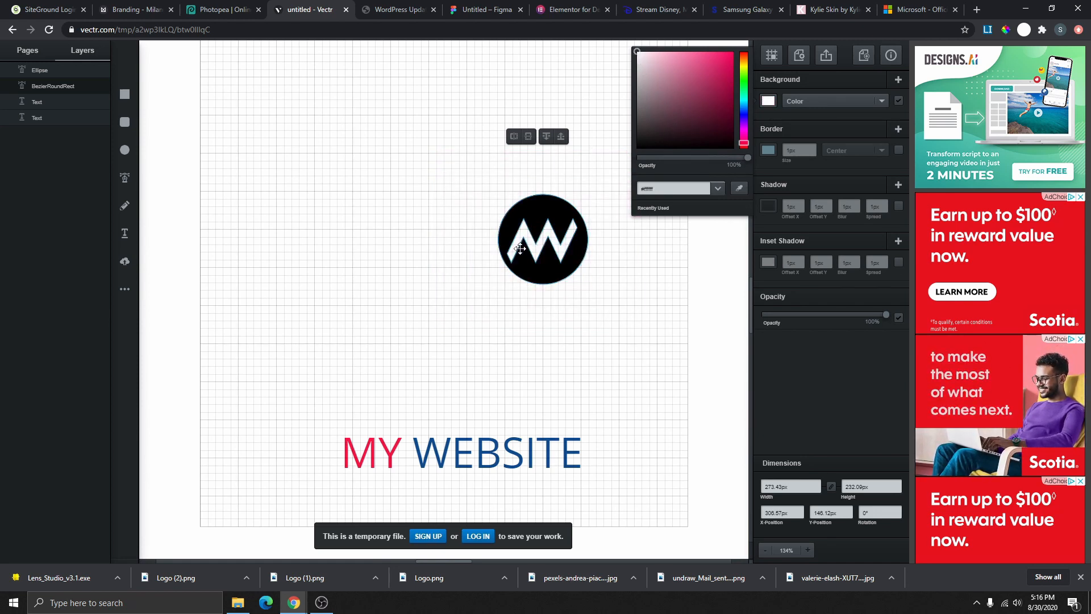
pyautogui.moveTo(649, 113); pyautogui.dragTo(741, 59)
pyautogui.click(742, 80)
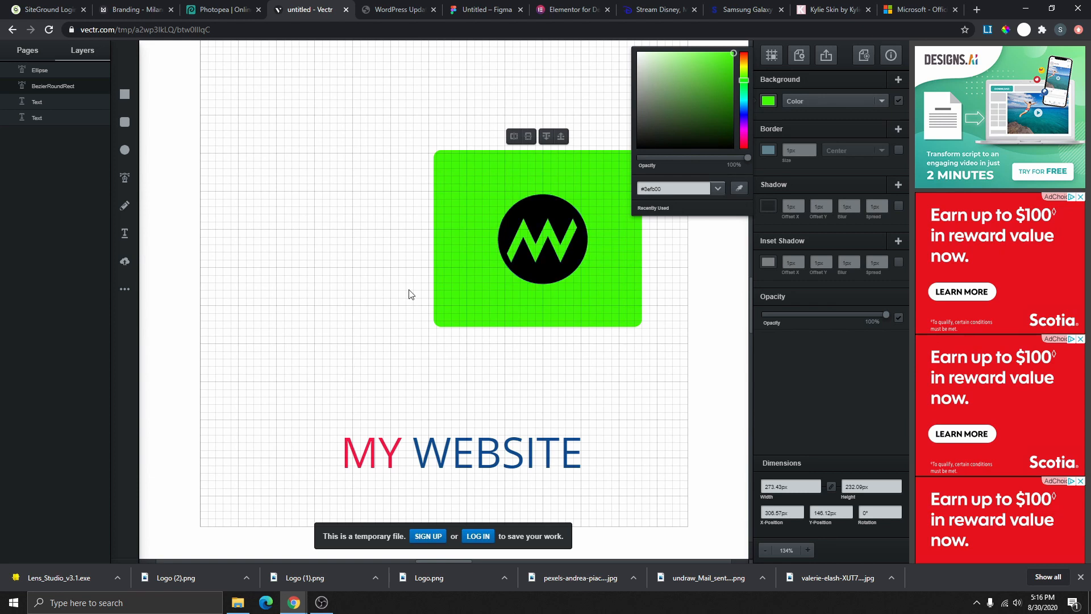
pyautogui.moveTo(637, 154); pyautogui.dragTo(732, 55)
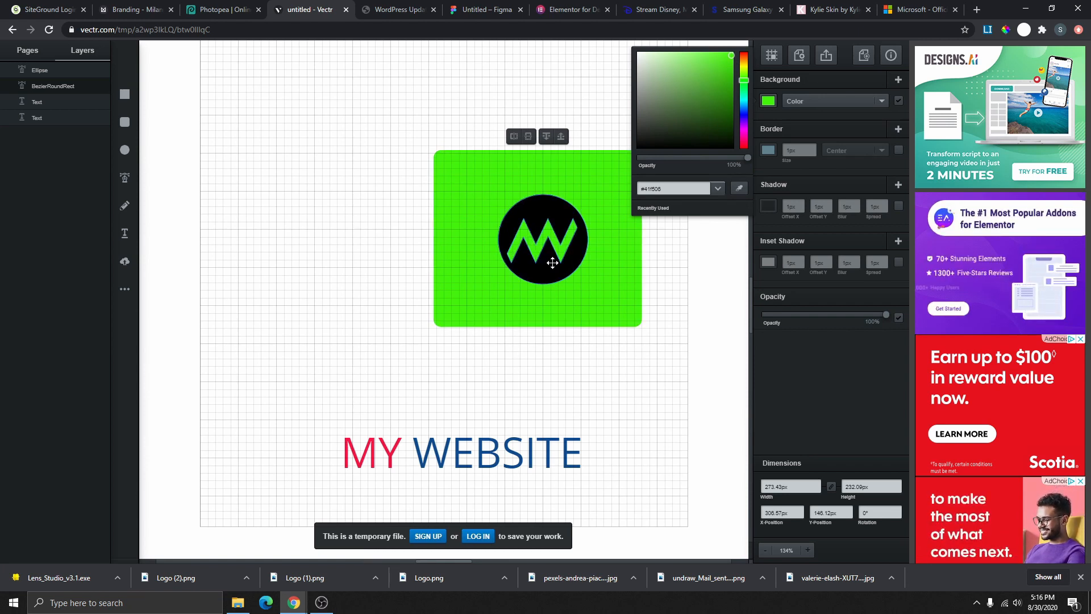
# - Delete the green rounded rectangle
pyautogui.click(637, 390)
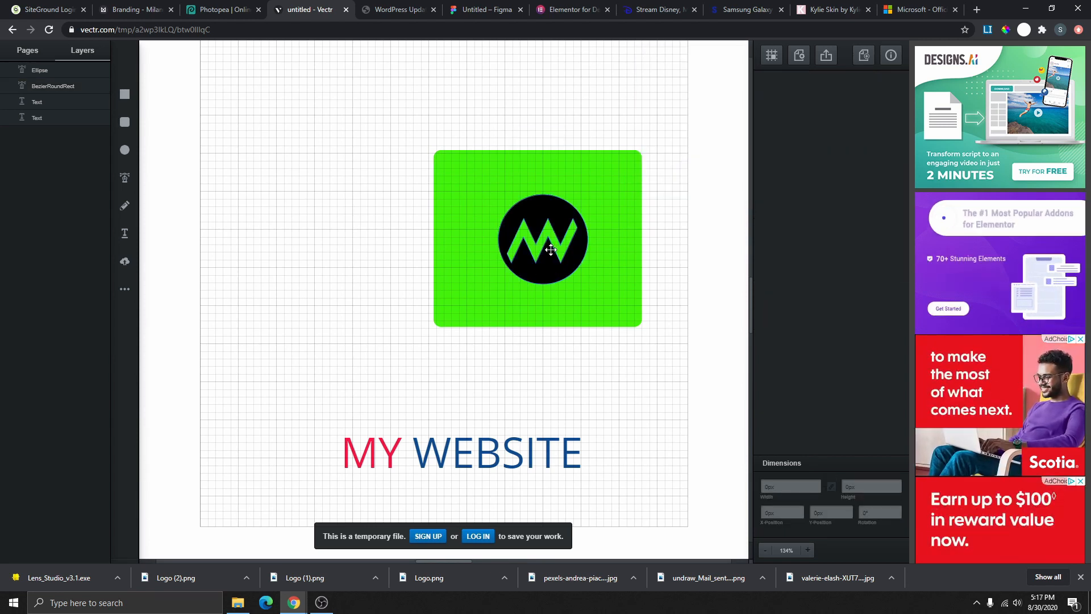
pyautogui.click(618, 243)
pyautogui.press('Delete')
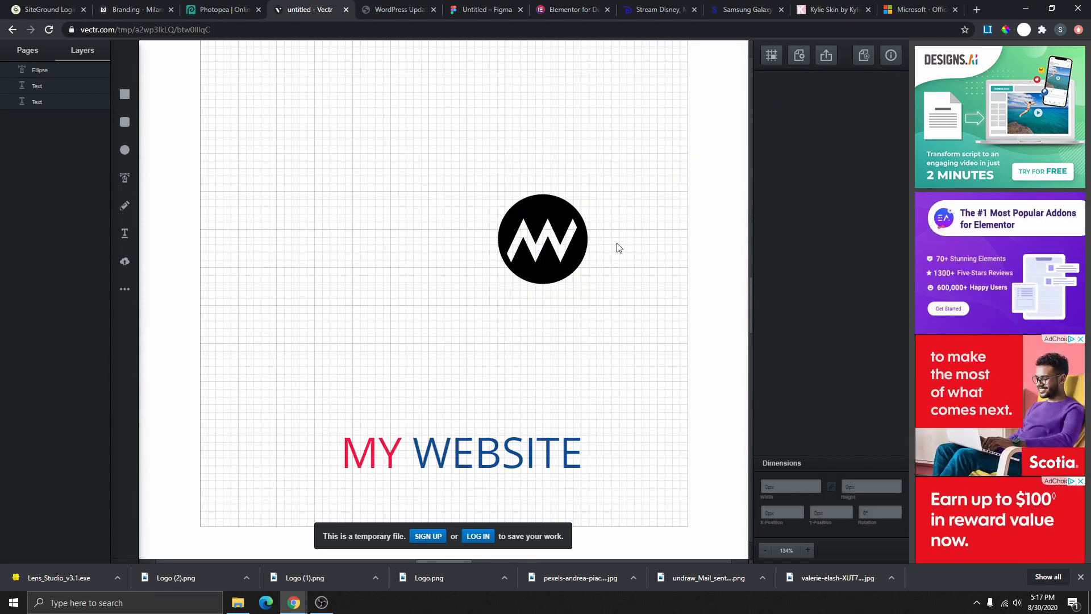
# - Group MY WEBSITE, place it right of the logo circle, and view Milanote's brand colours
pyautogui.moveTo(539, 250); pyautogui.dragTo(303, 302)
pyautogui.moveTo(308, 412); pyautogui.dragTo(592, 487)
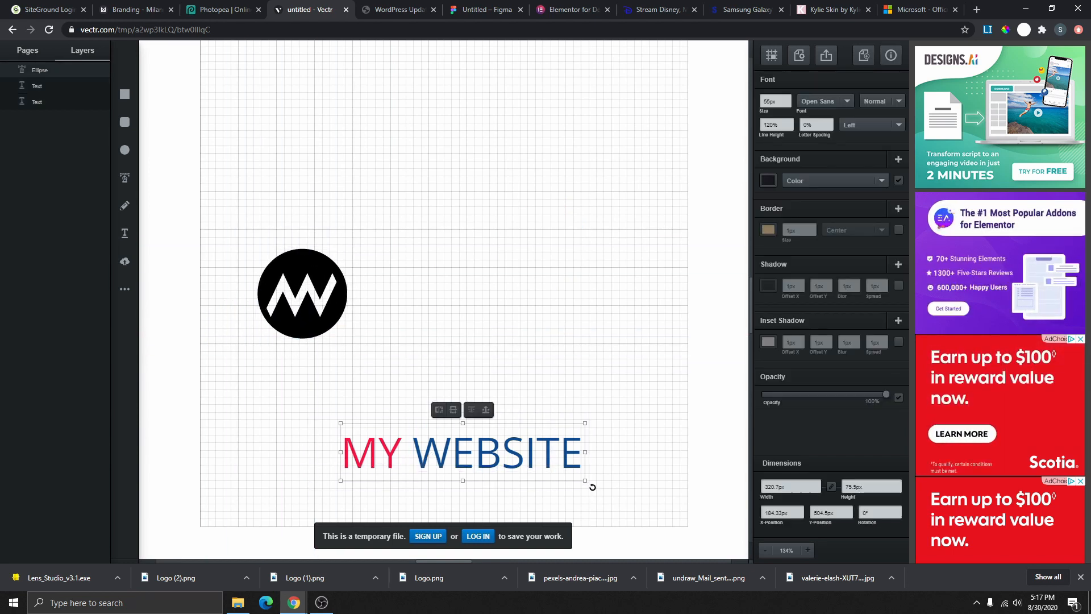
pyautogui.rightClick(481, 452)
pyautogui.click(506, 488)
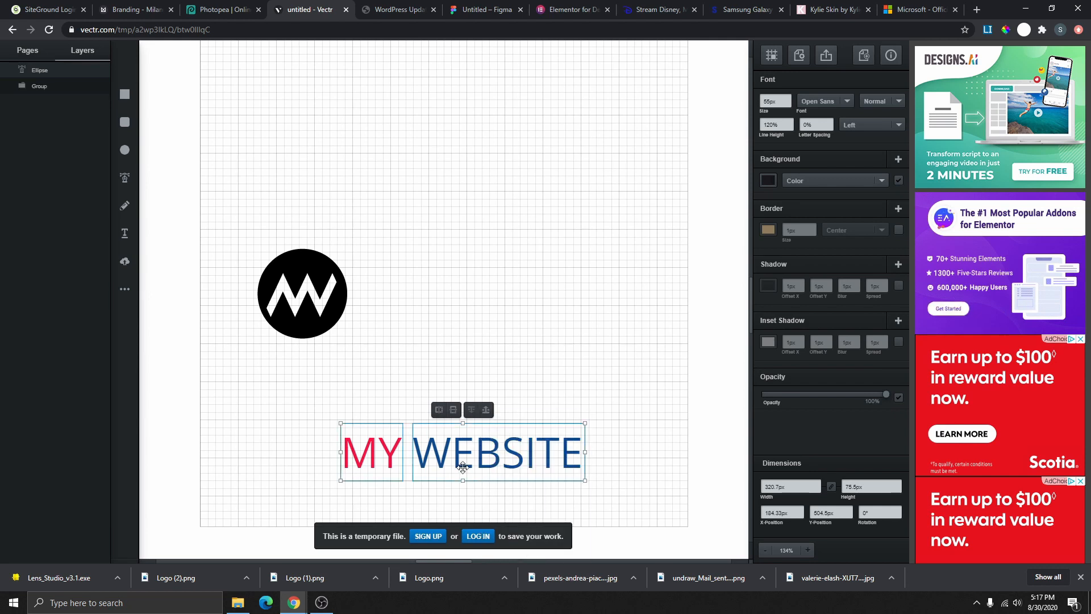
pyautogui.moveTo(463, 465); pyautogui.dragTo(482, 316)
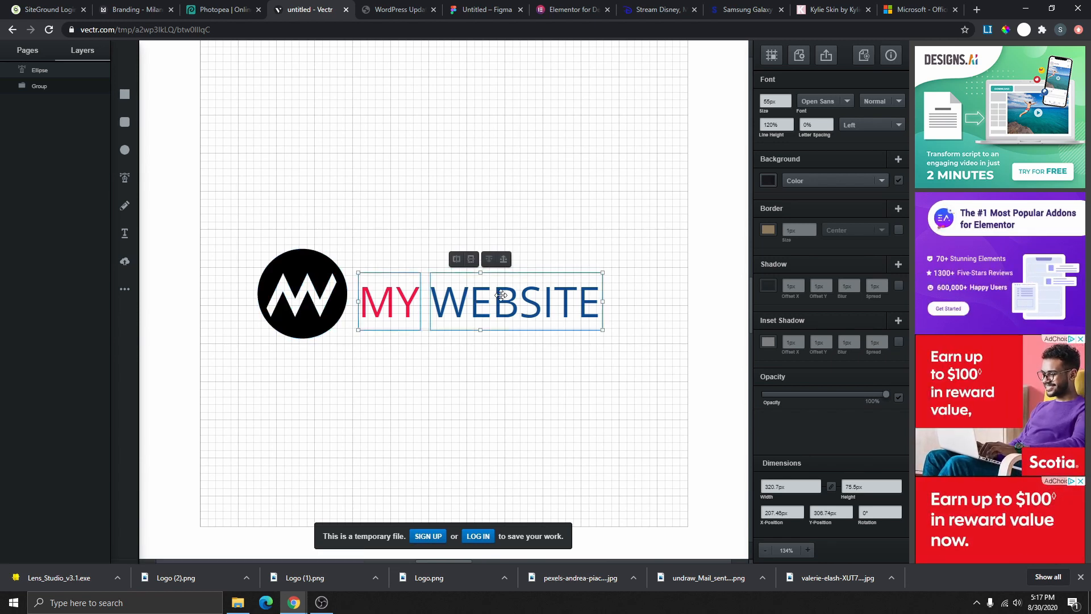
pyautogui.click(332, 314)
pyautogui.click(151, 10)
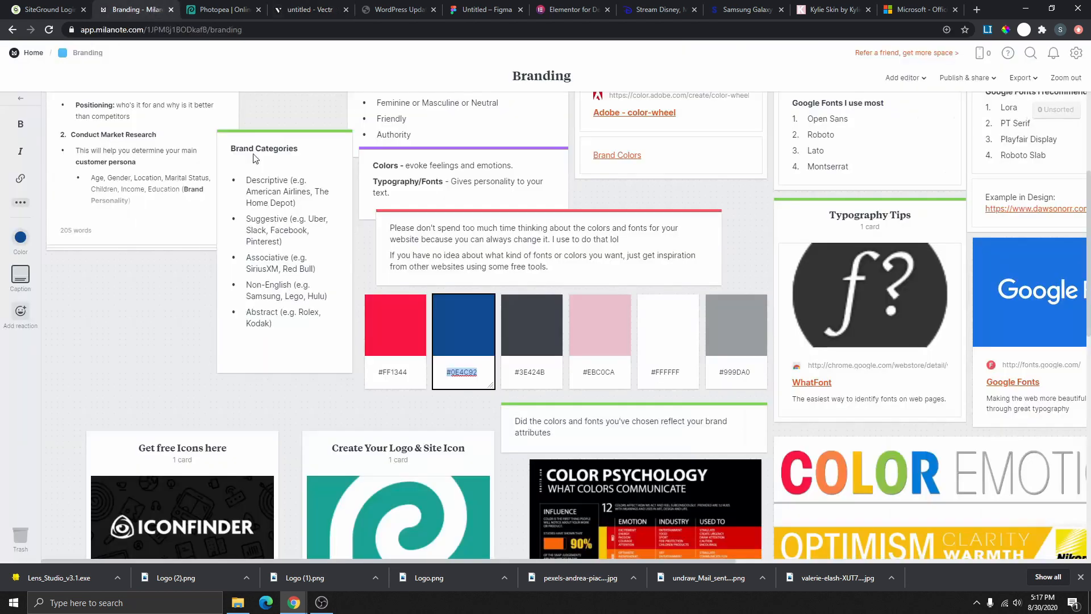
# - Fill the logo circle with WEBSITE's blue using the eyedropper
pyautogui.click(311, 10)
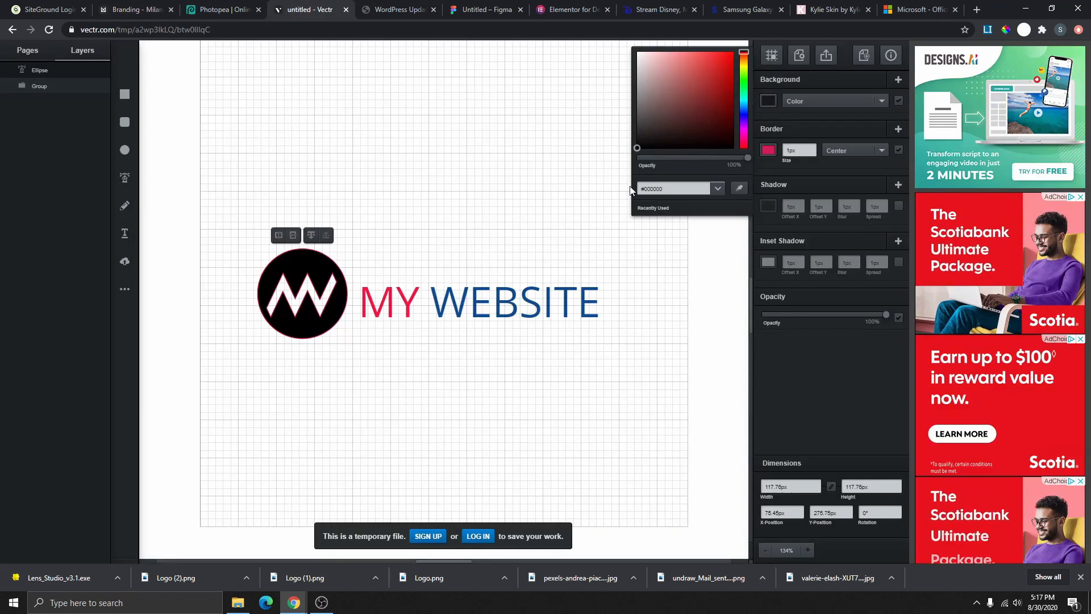
pyautogui.click(739, 189)
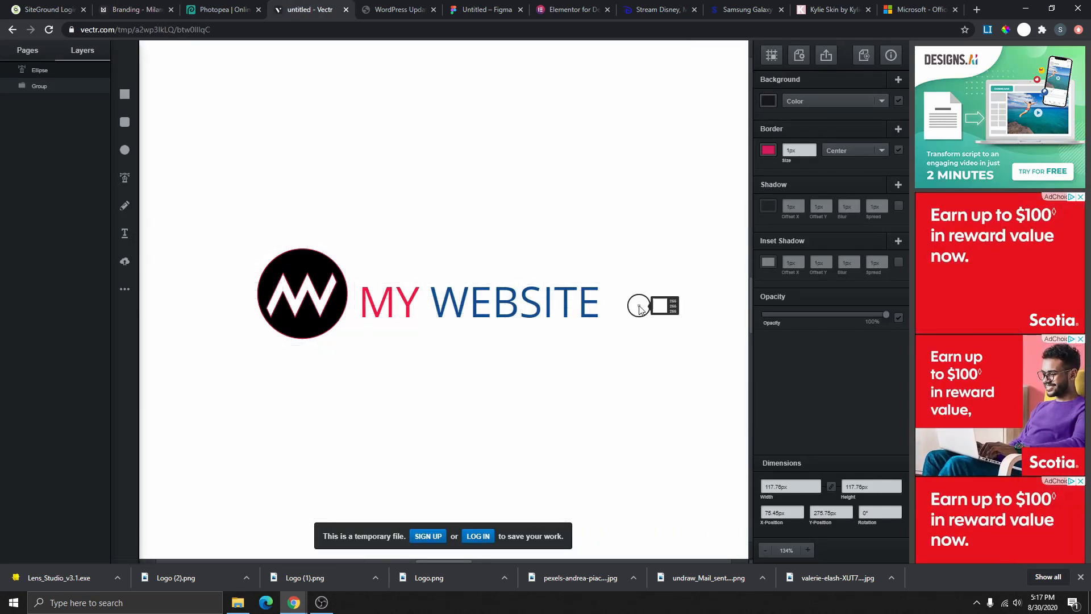
pyautogui.click(550, 306)
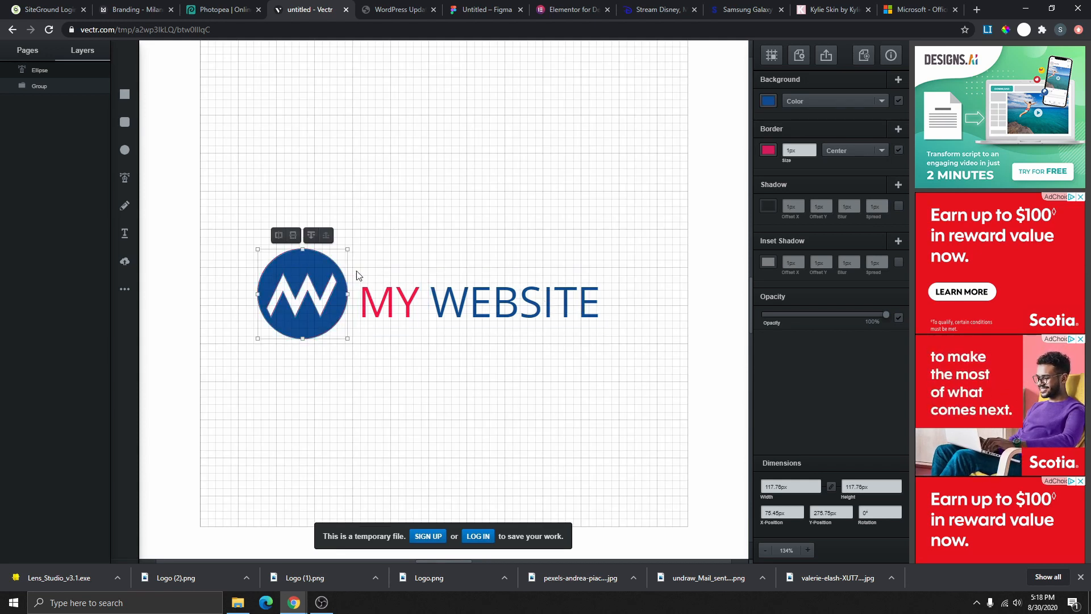
pyautogui.click(382, 230)
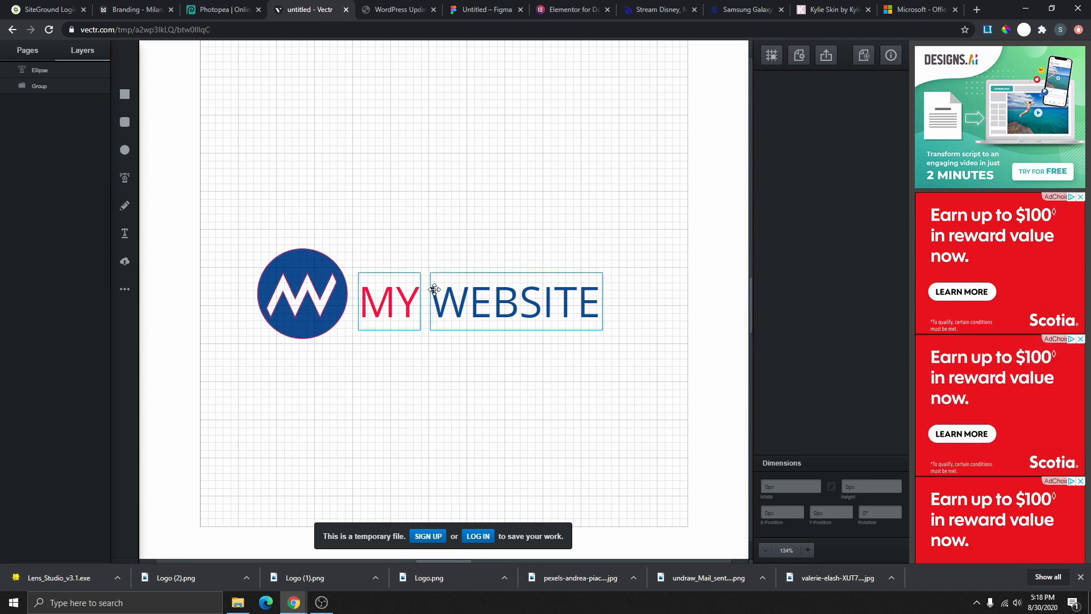
# - Try a 3px outline on the circle, then remove the outline entirely
pyautogui.click(323, 285)
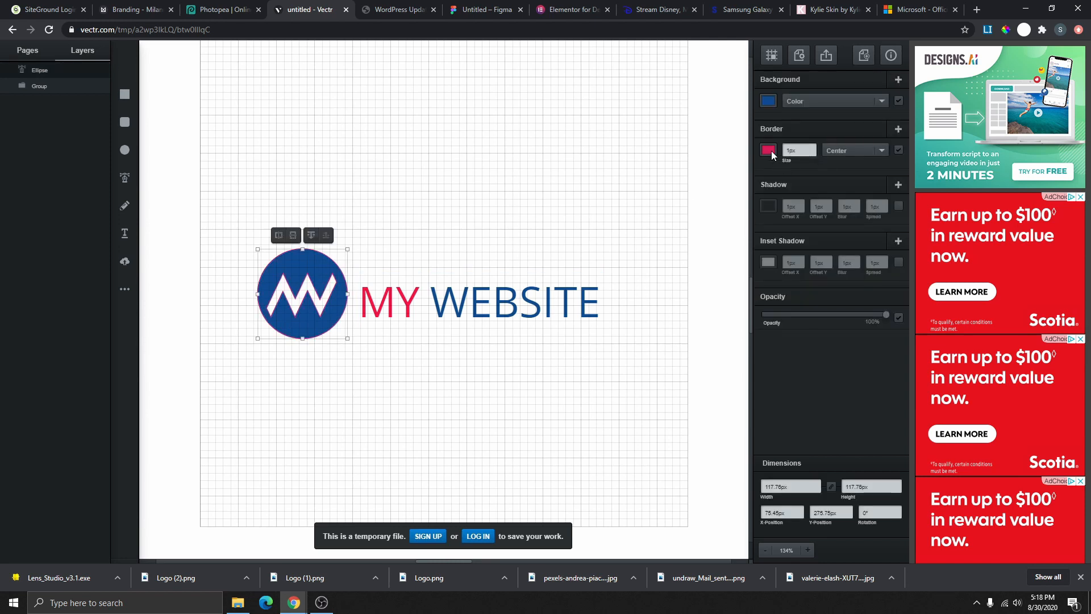
pyautogui.click(813, 148)
pyautogui.click(813, 147)
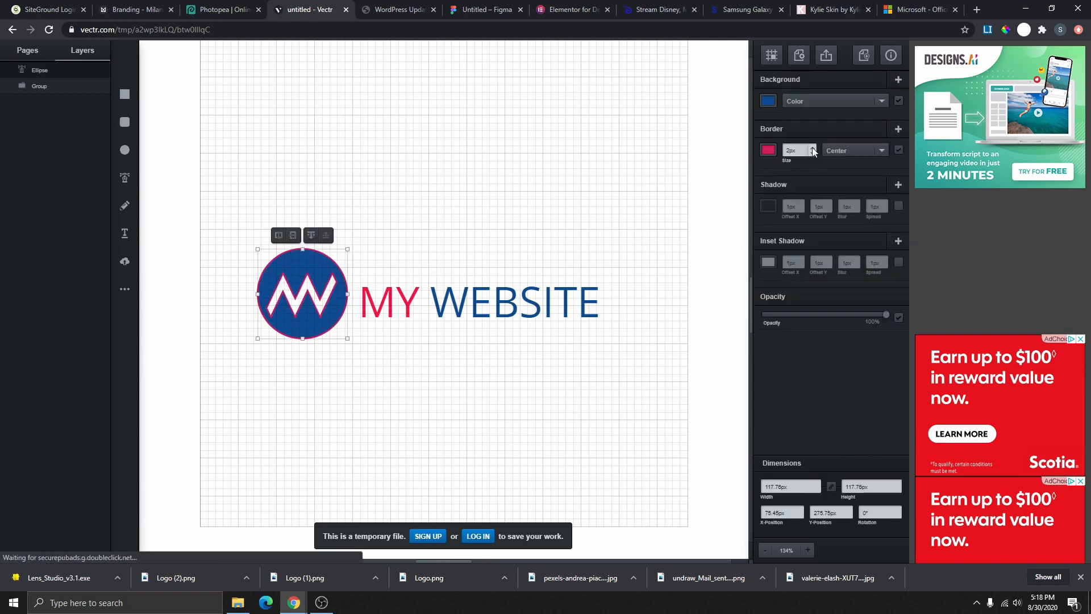
pyautogui.click(507, 271)
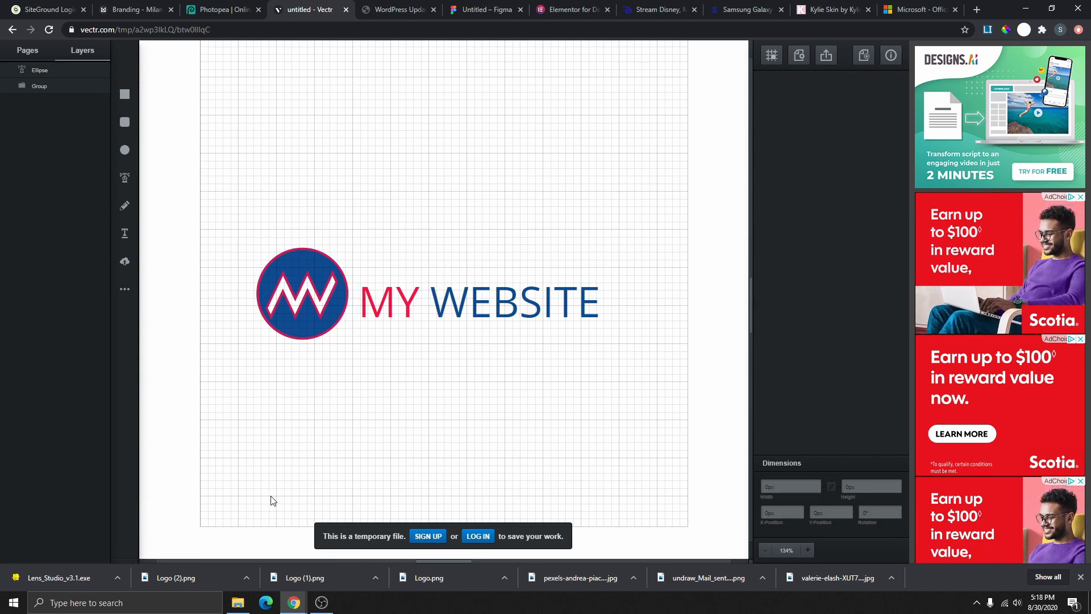
pyautogui.click(316, 319)
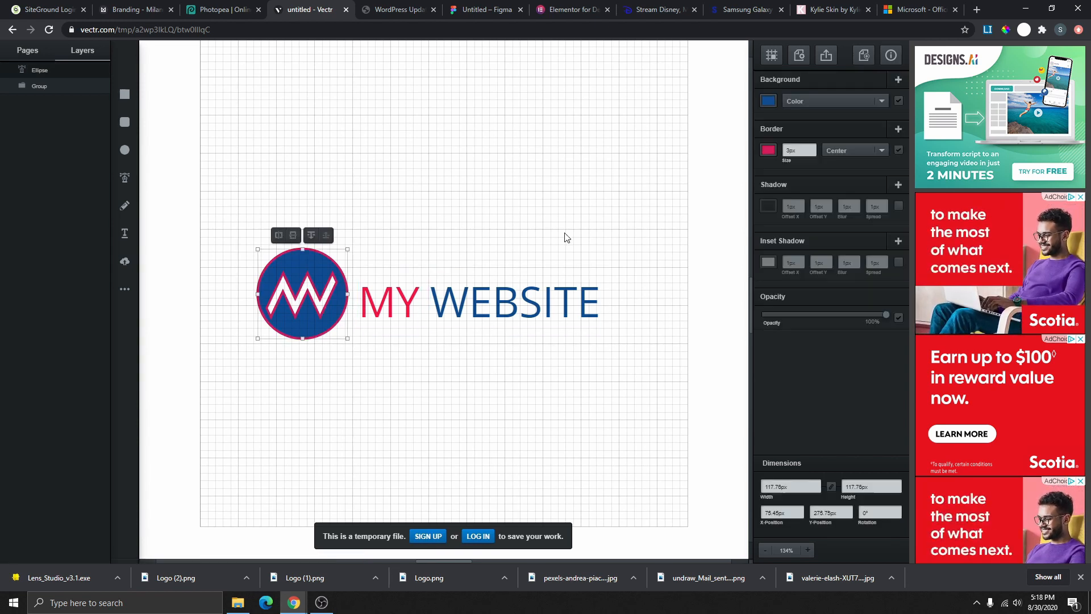
pyautogui.click(772, 149)
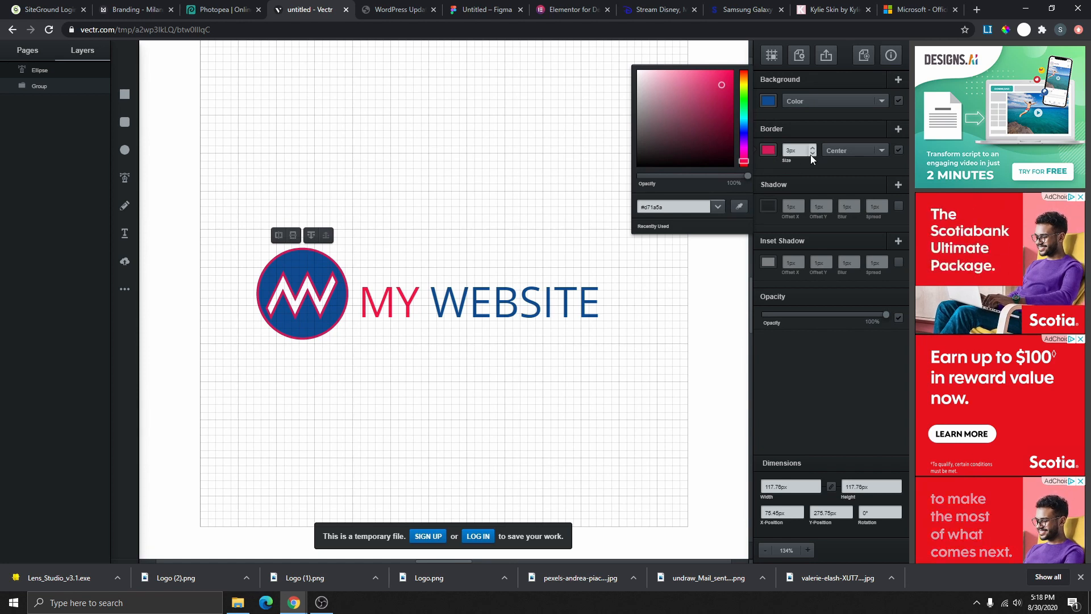
pyautogui.click(897, 150)
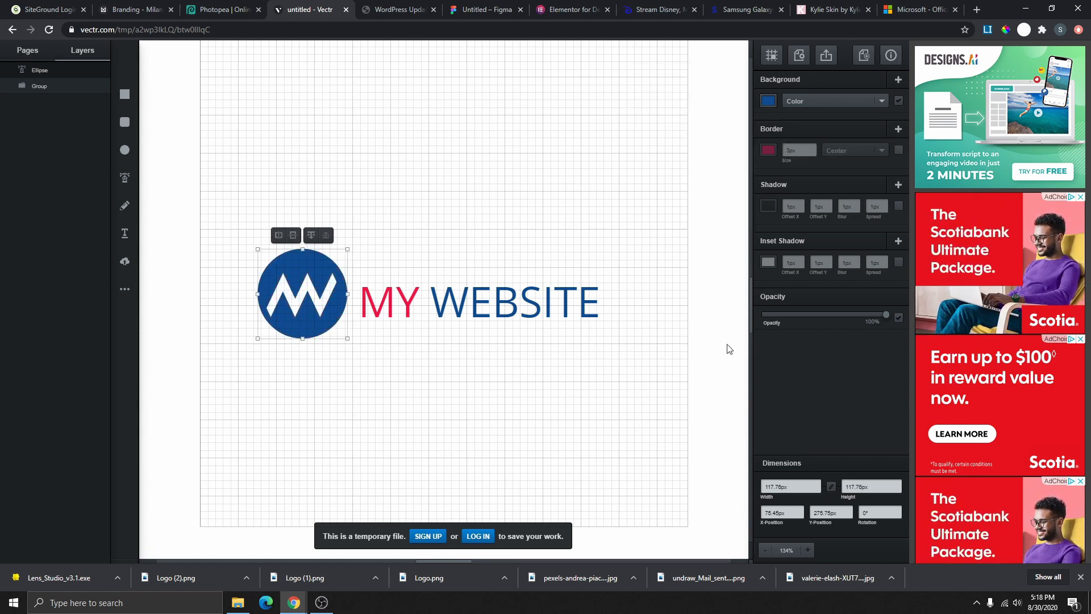
pyautogui.click(575, 154)
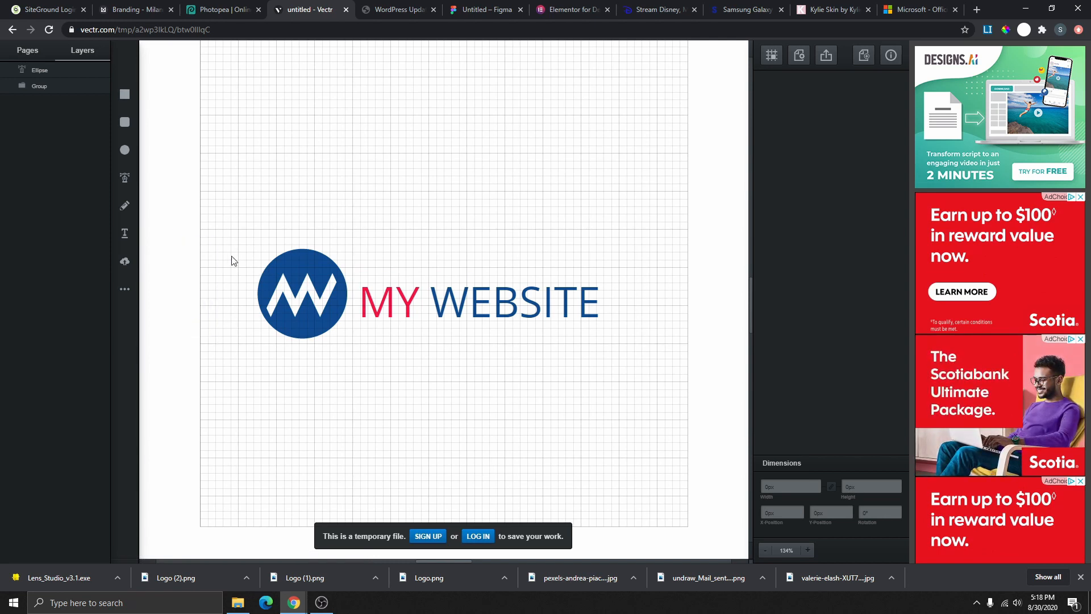
pyautogui.moveTo(225, 237); pyautogui.dragTo(630, 363)
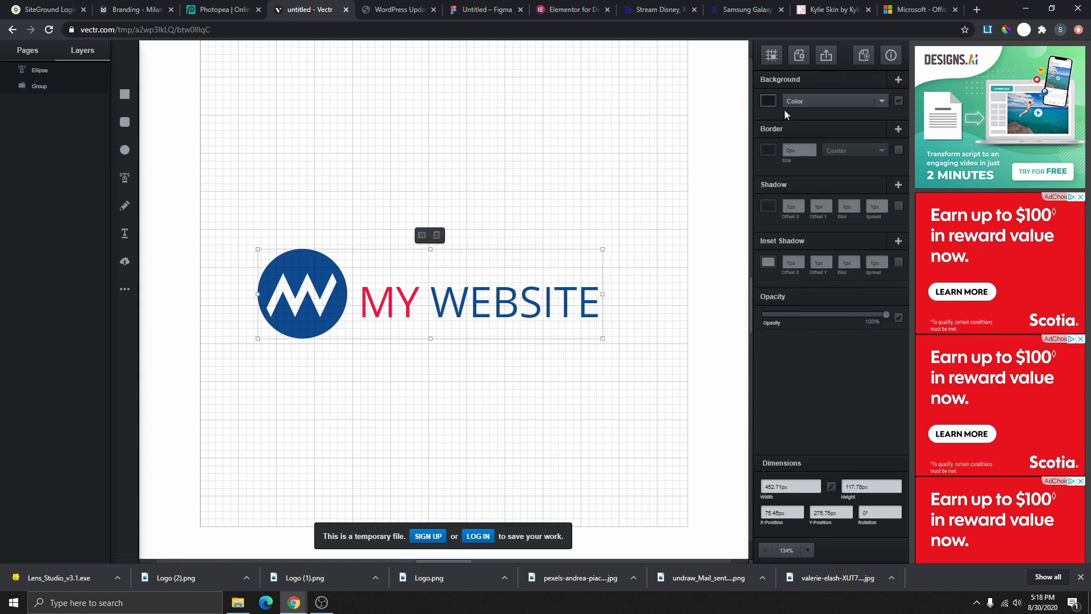
# - Export only the selected logo as a 452.71 × 117.76 px PNG, untitled.png
pyautogui.click(828, 55)
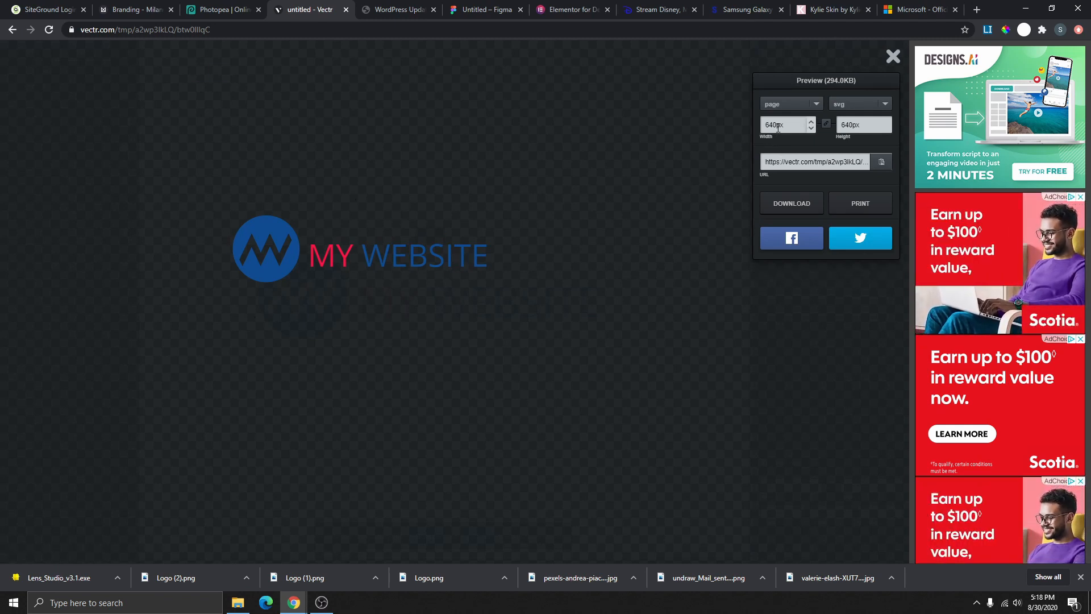
pyautogui.click(815, 104)
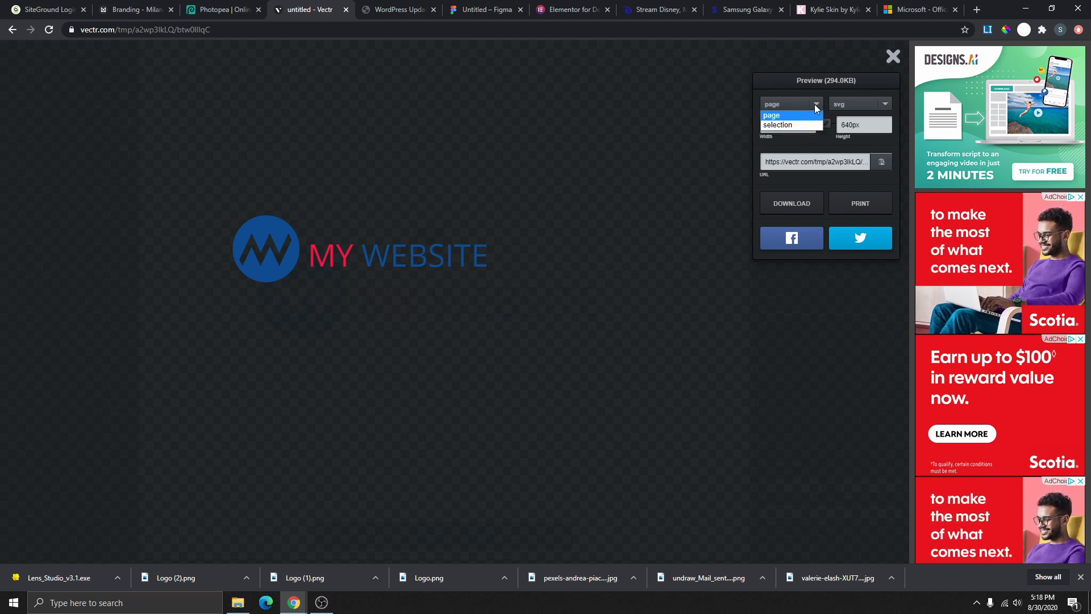
pyautogui.click(793, 125)
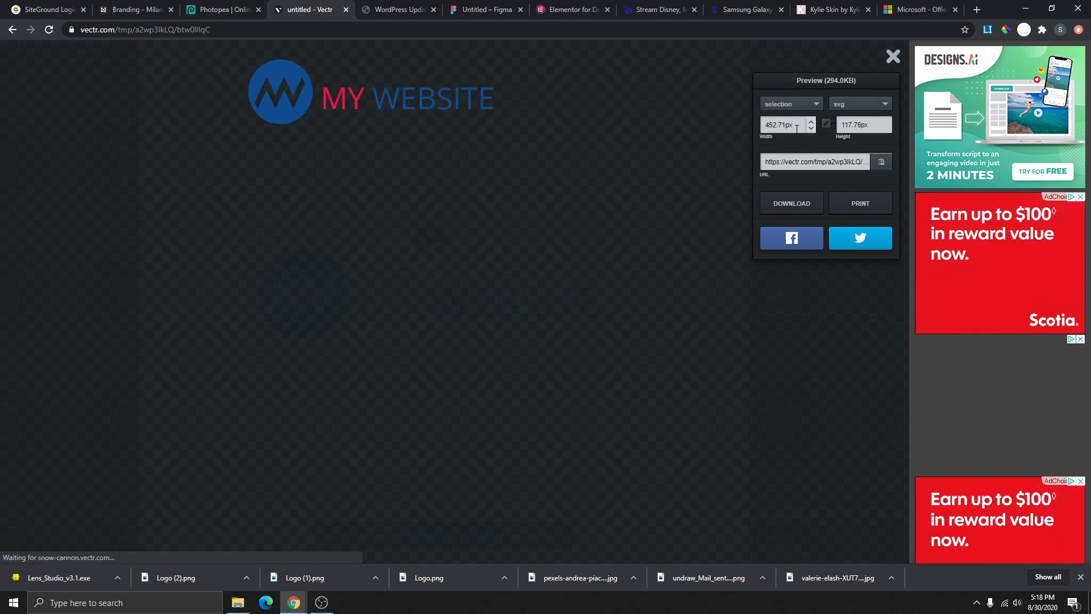
pyautogui.click(886, 104)
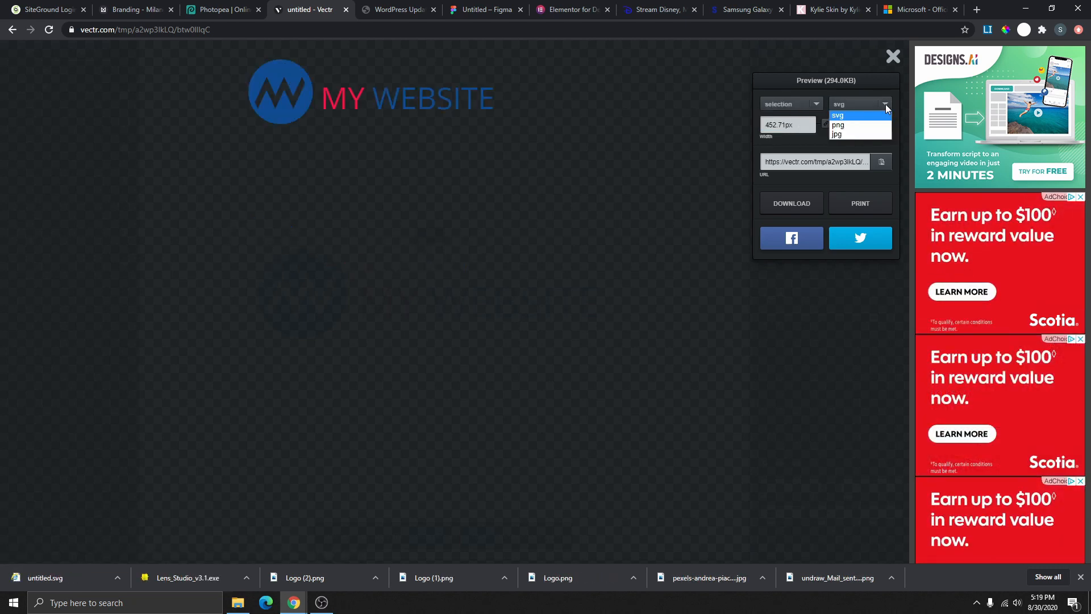
pyautogui.click(861, 125)
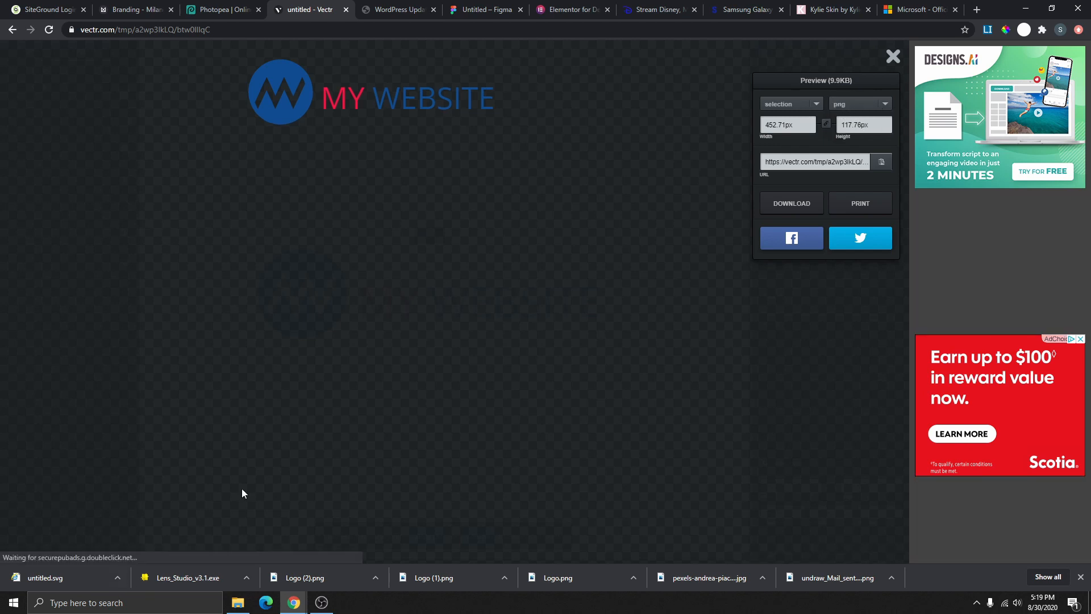
pyautogui.click(879, 103)
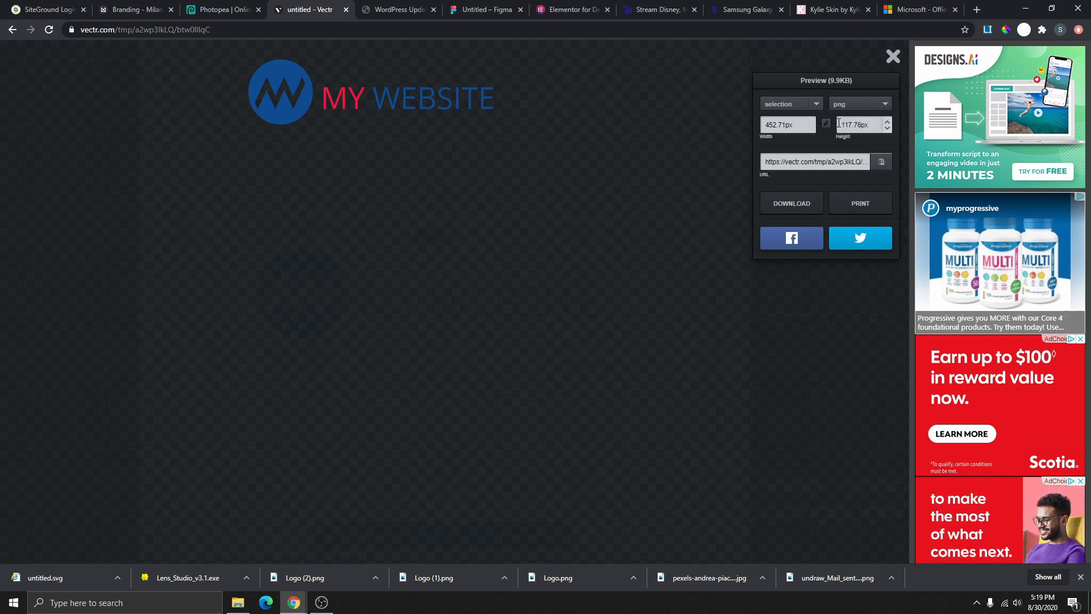
pyautogui.click(803, 203)
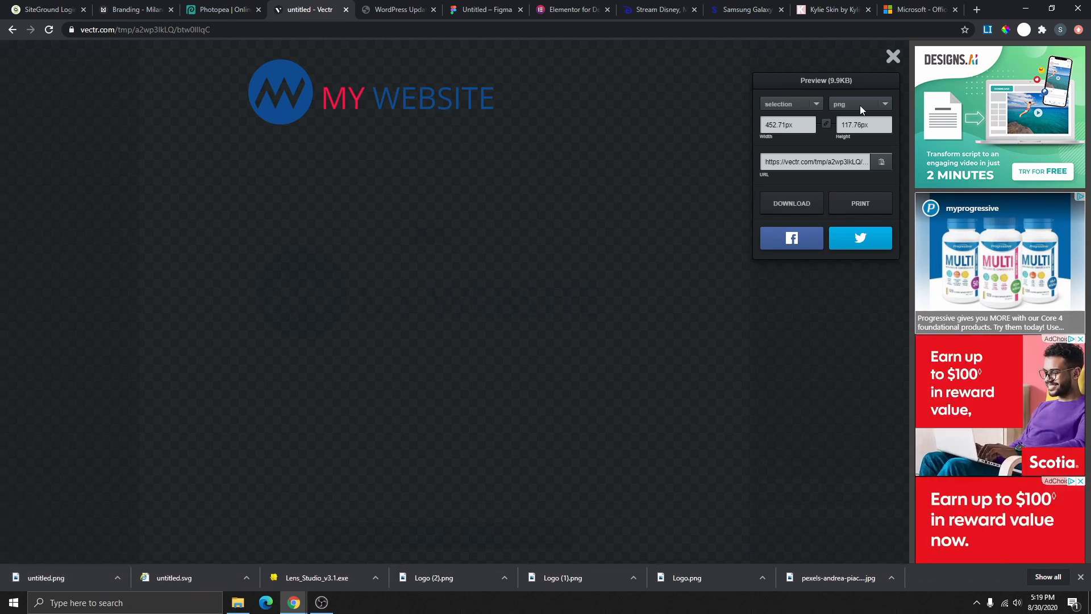
pyautogui.click(893, 55)
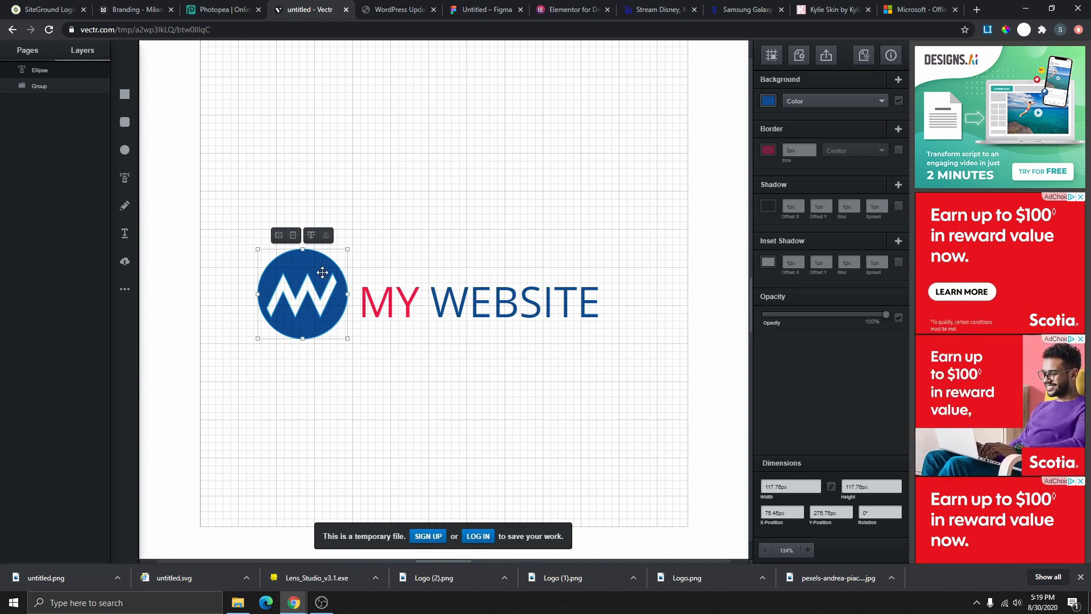
# - Set the logo text colour to white
pyautogui.click(768, 102)
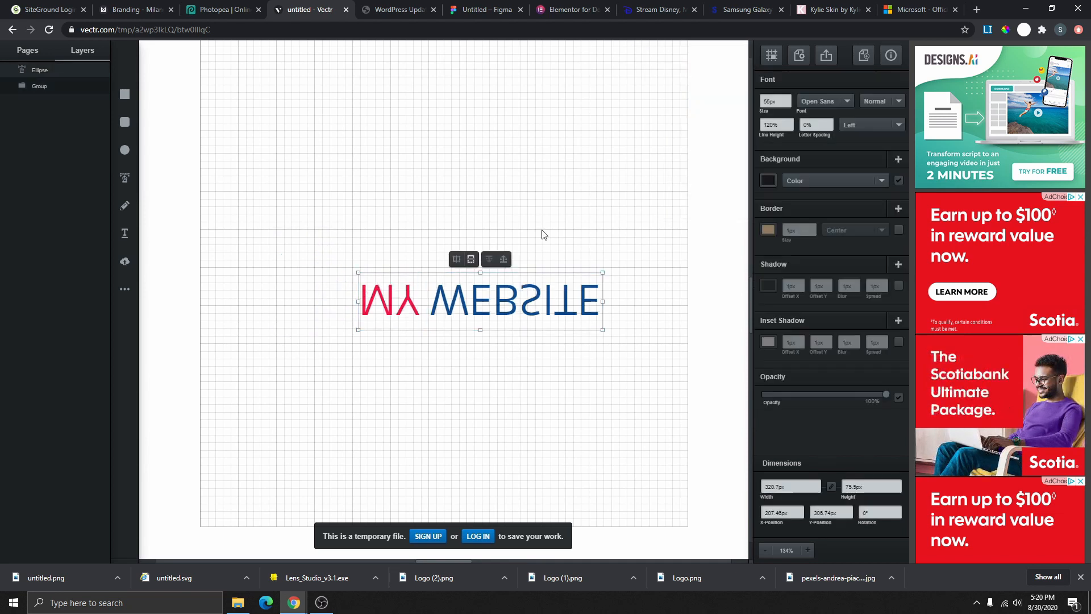
pyautogui.hotkey('ctrl', 'z')
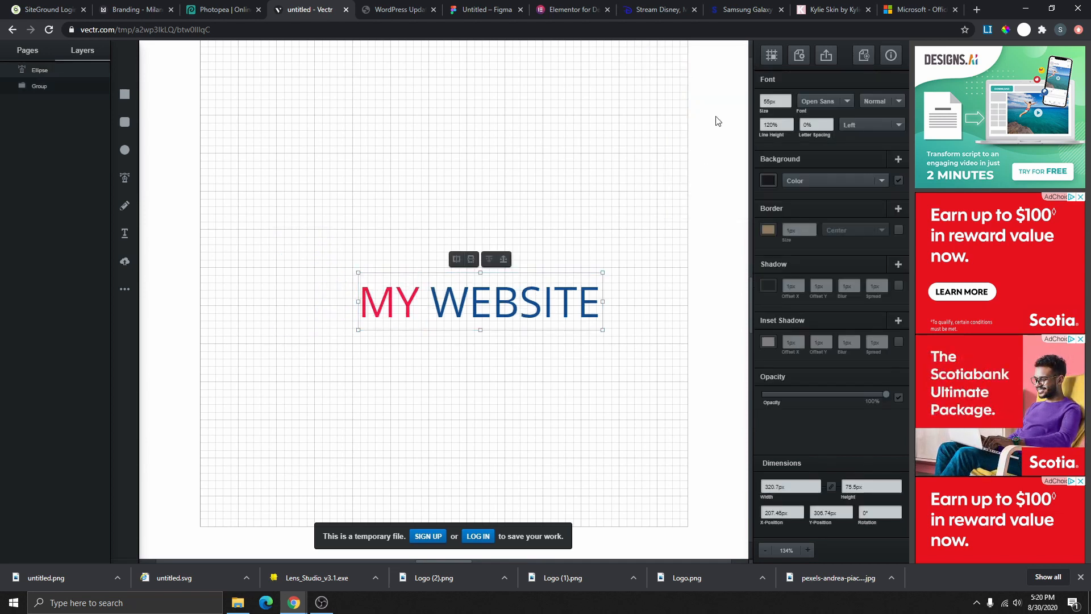
pyautogui.click(767, 178)
pyautogui.moveTo(681, 176); pyautogui.dragTo(632, 96)
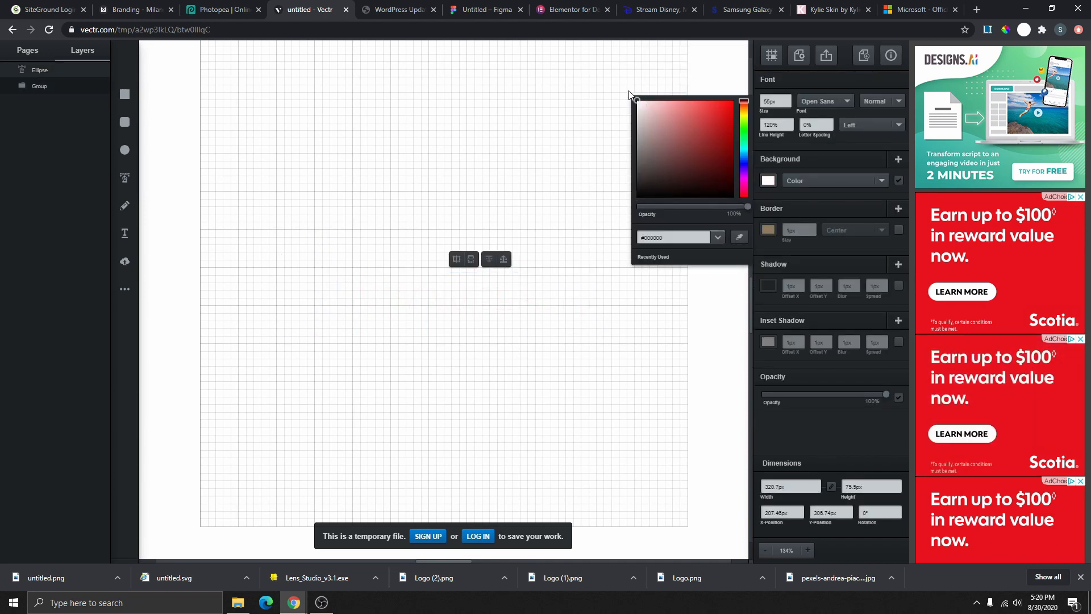
pyautogui.click(244, 206)
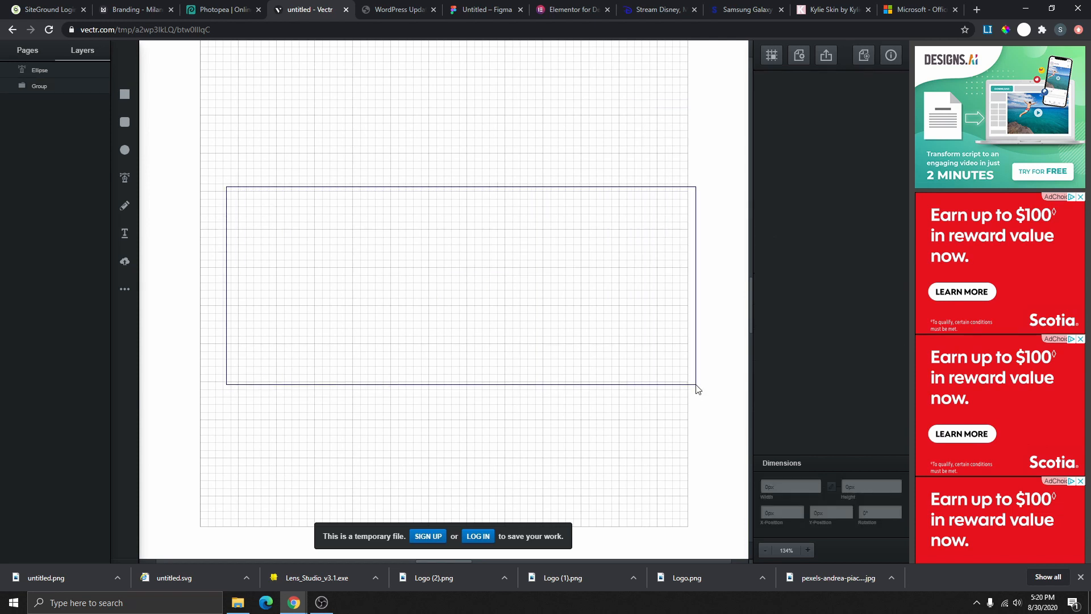
# - Export the whole white logo as a PNG download
pyautogui.moveTo(698, 390); pyautogui.dragTo(697, 391)
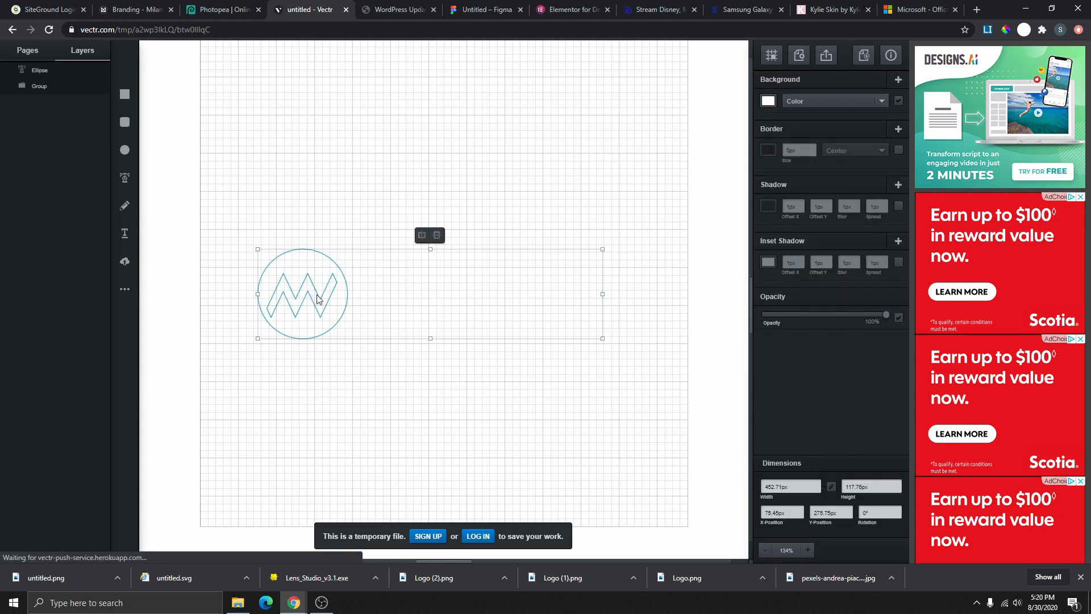
pyautogui.click(827, 57)
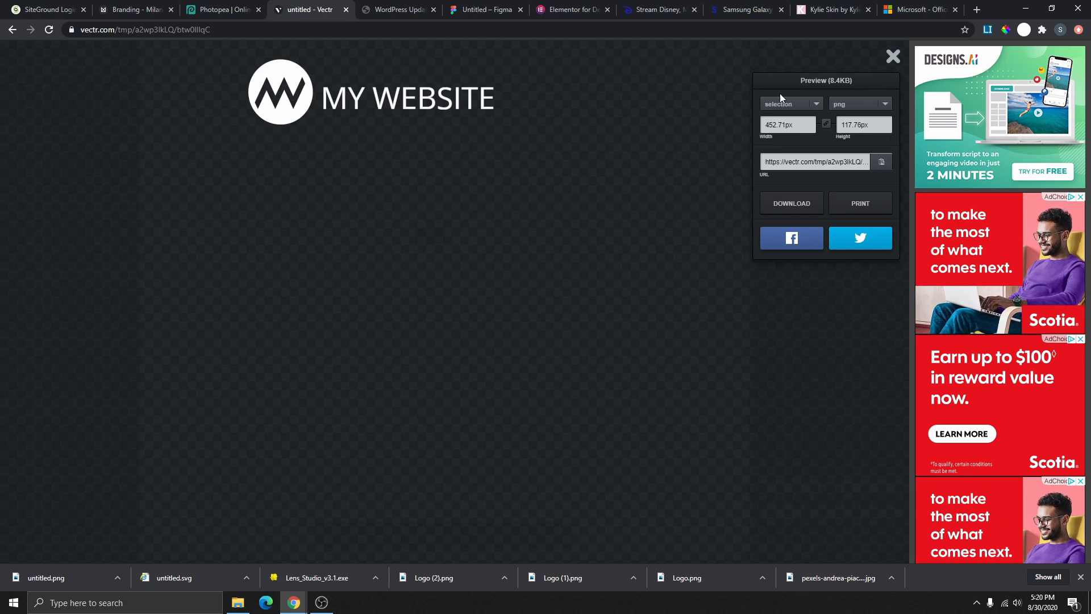
pyautogui.click(790, 203)
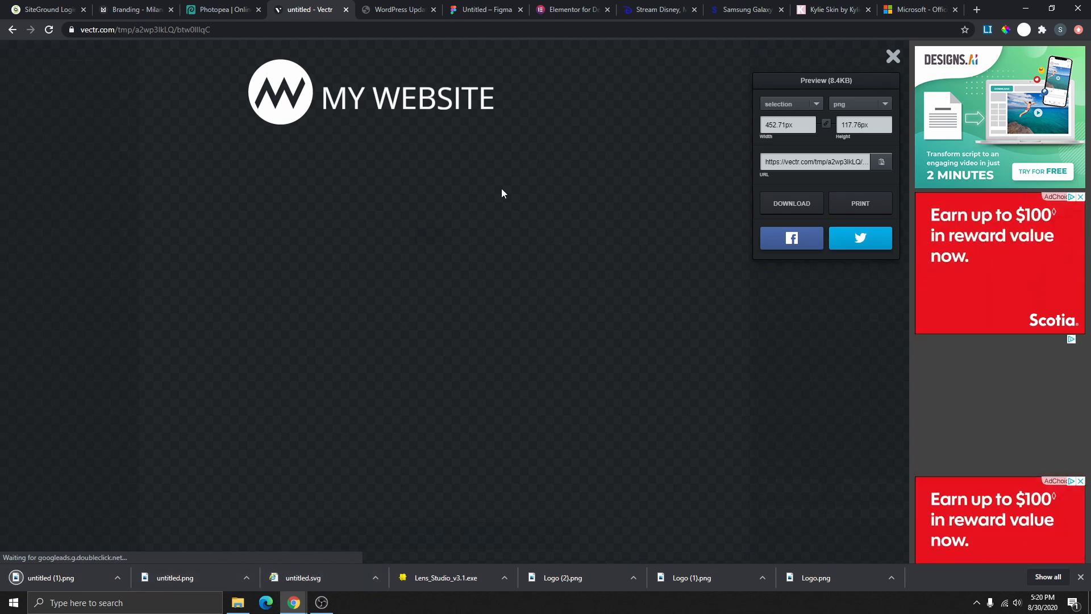
pyautogui.click(893, 56)
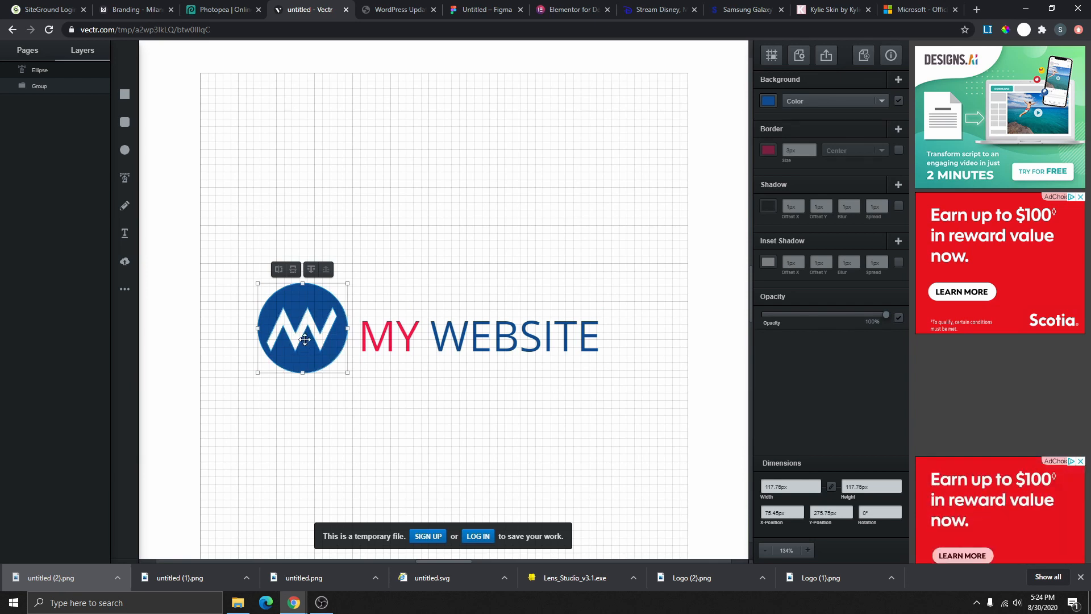
# - Export only the blue M circle at 512 px width and download the PNG
pyautogui.press('Escape')
pyautogui.click(335, 324)
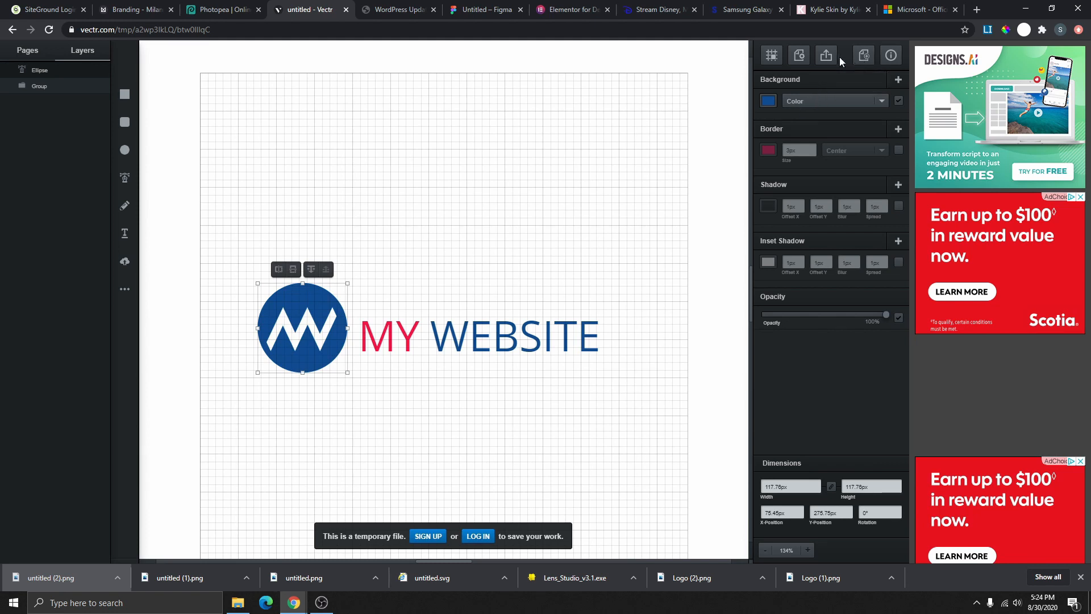
pyautogui.click(823, 57)
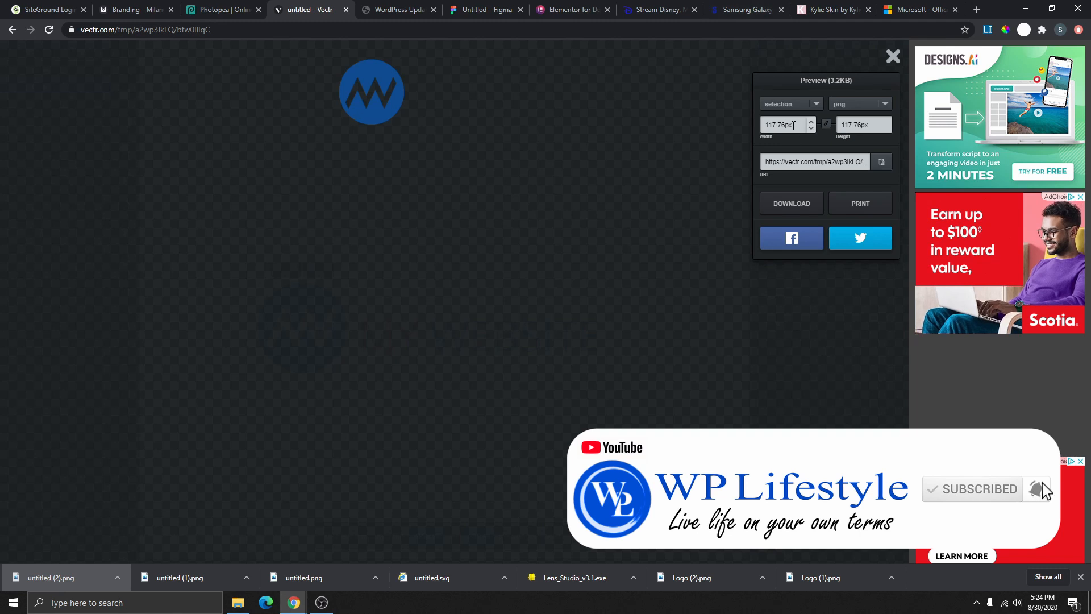
pyautogui.click(797, 126)
pyautogui.write('5')
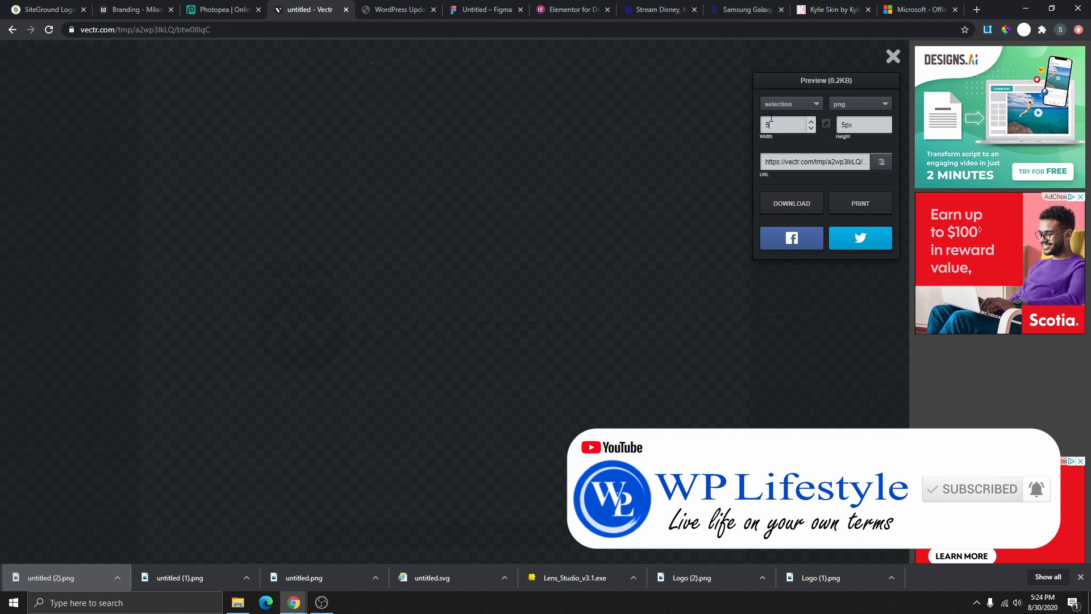
pyautogui.write('12')
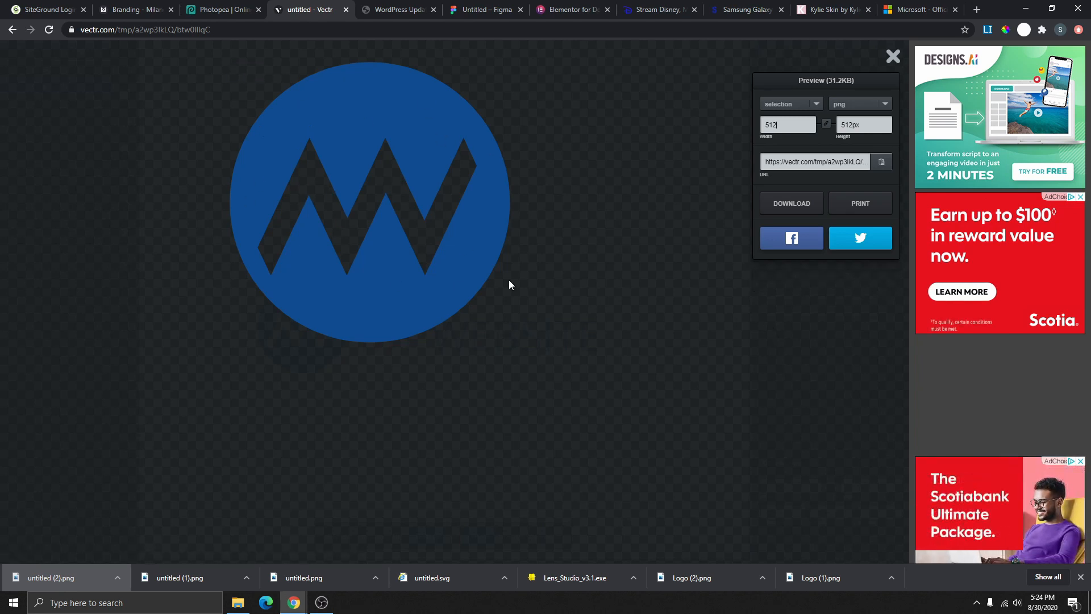
pyautogui.click(792, 202)
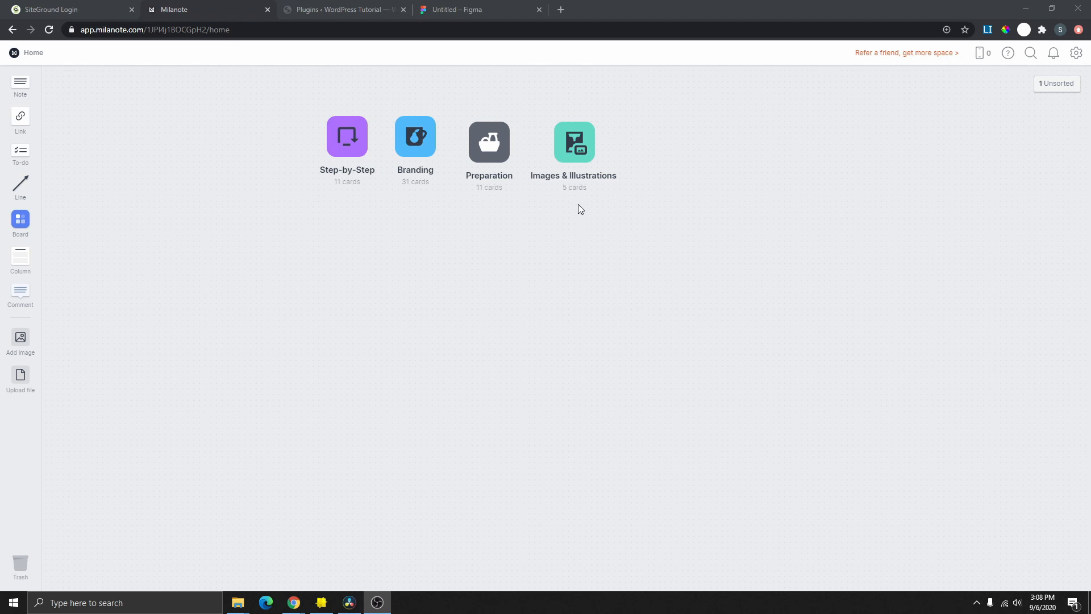
# - Open the Images & Illustrations board and follow its Pixabay link
pyautogui.click(575, 159)
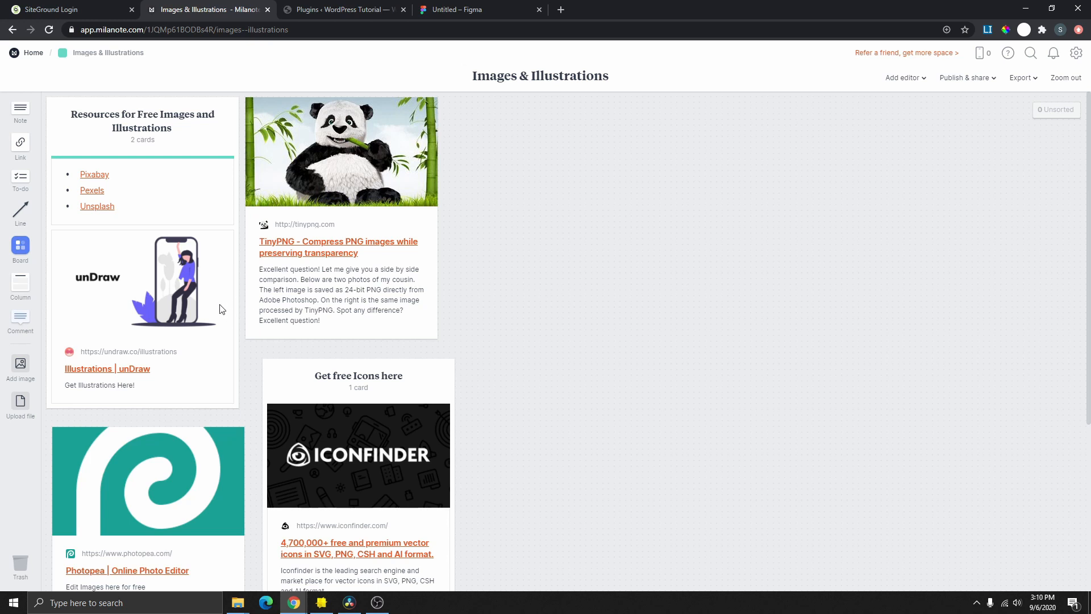
pyautogui.click(94, 174)
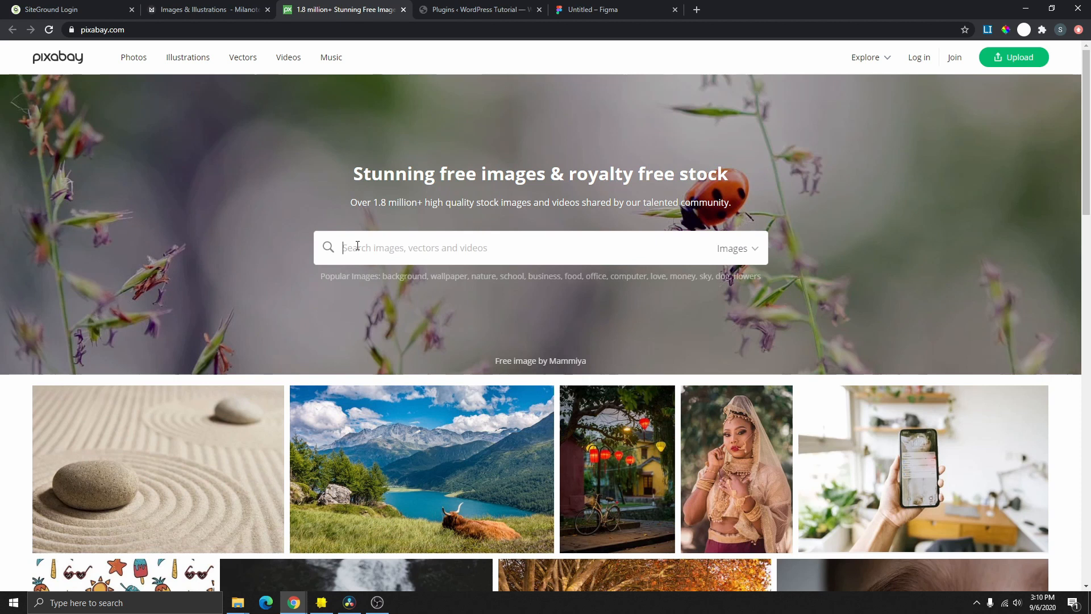
# - Search Pixabay for 'beauty' and open the sleeping-woman photo
pyautogui.write('beauty')
pyautogui.press('Return')
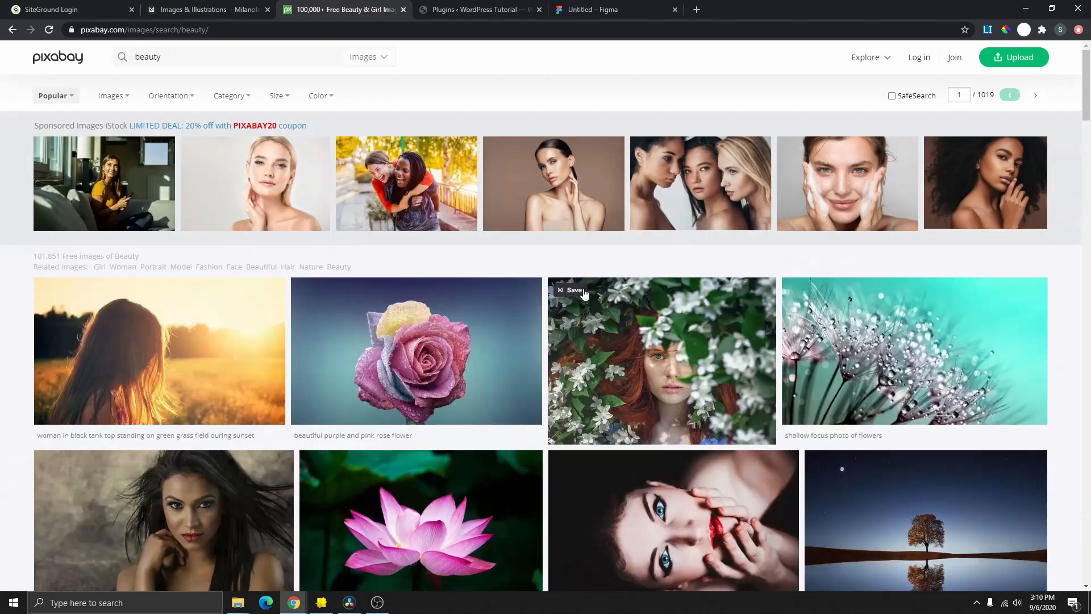
pyautogui.scroll(-4, 582, 307)
pyautogui.scroll(-10, 583, 307)
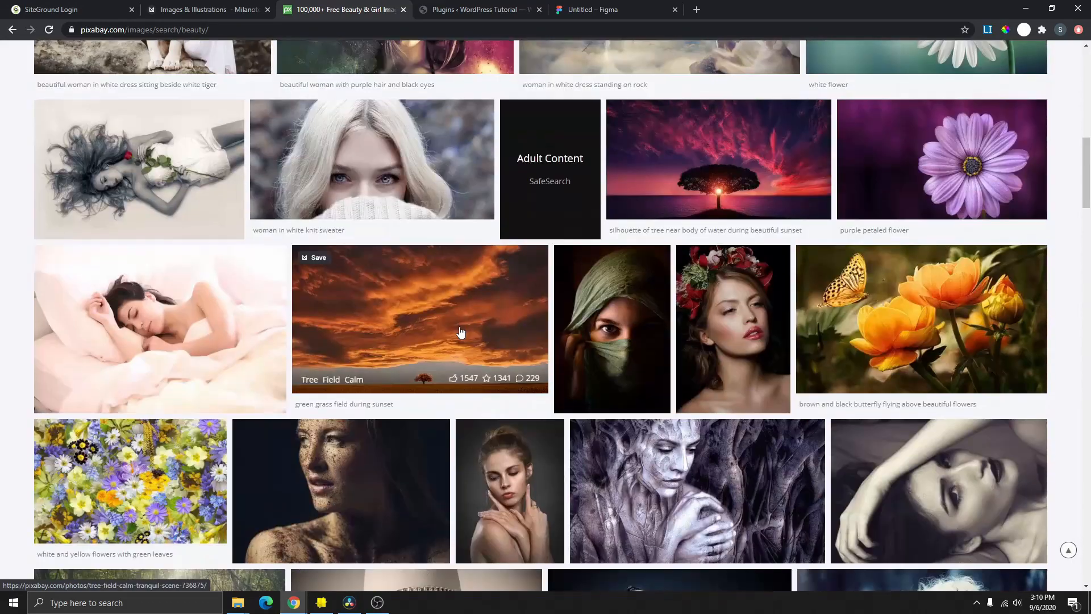
pyautogui.scroll(3, 470, 337)
pyautogui.scroll(-2, 533, 476)
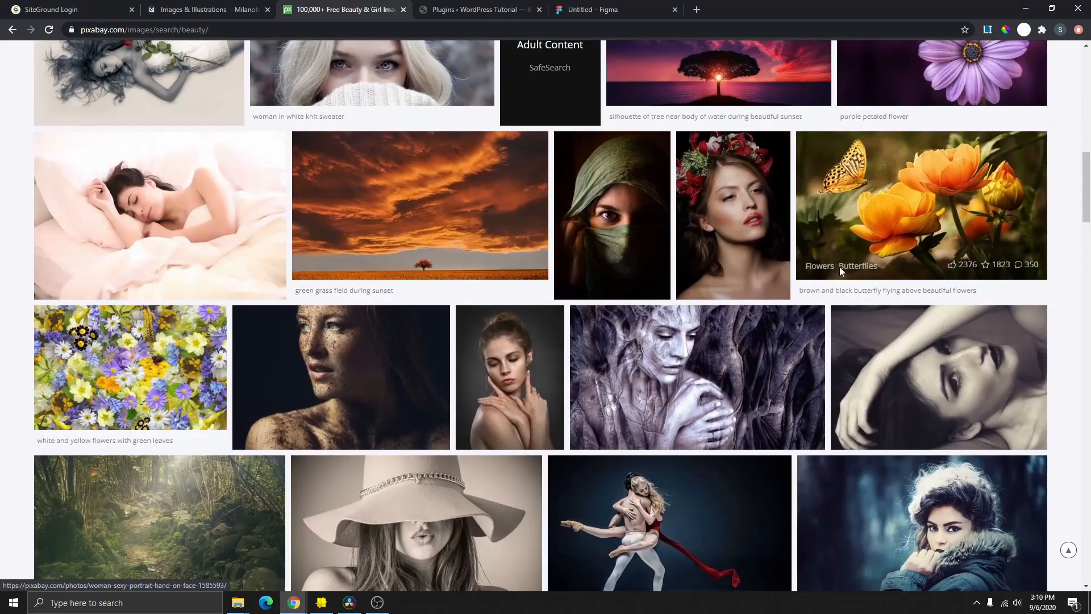
pyautogui.click(183, 227)
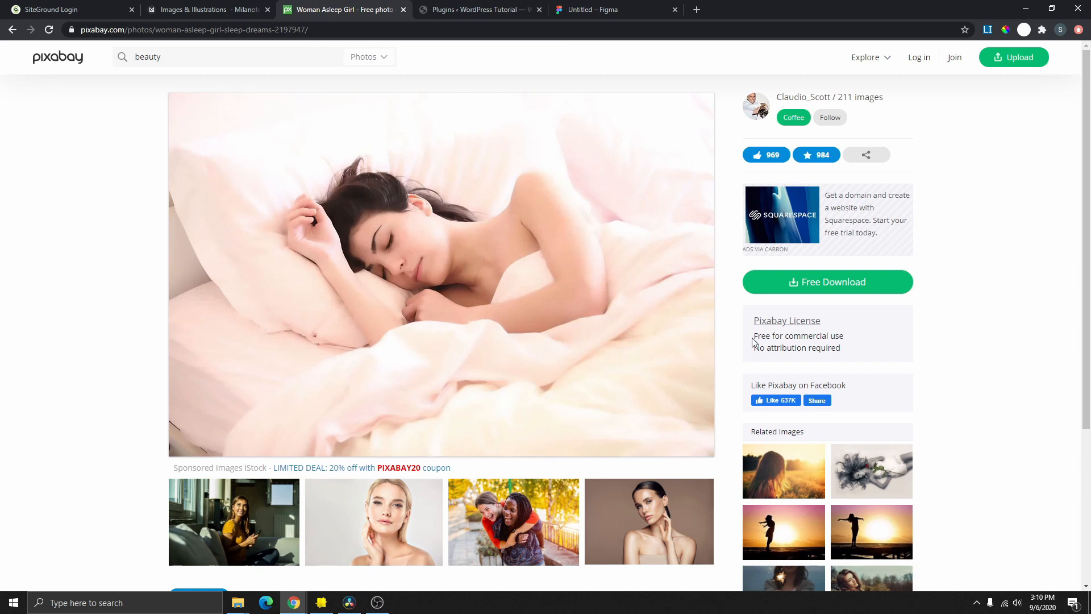
# - Download the free 1920×1280 version after the reCAPTCHA, then close the Pixabay tab
pyautogui.moveTo(753, 338); pyautogui.dragTo(860, 345)
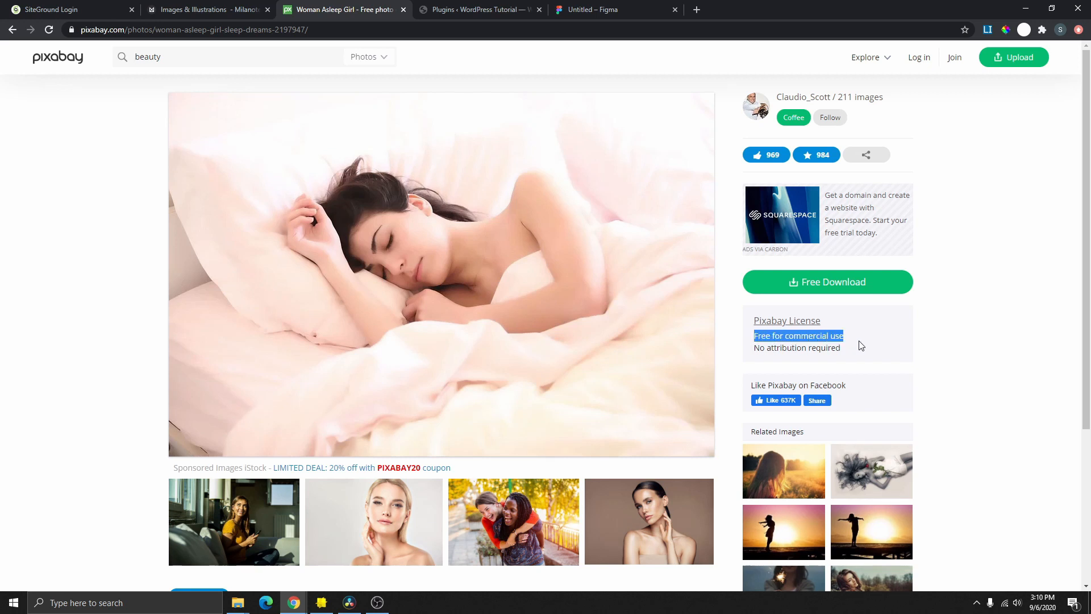
pyautogui.click(804, 282)
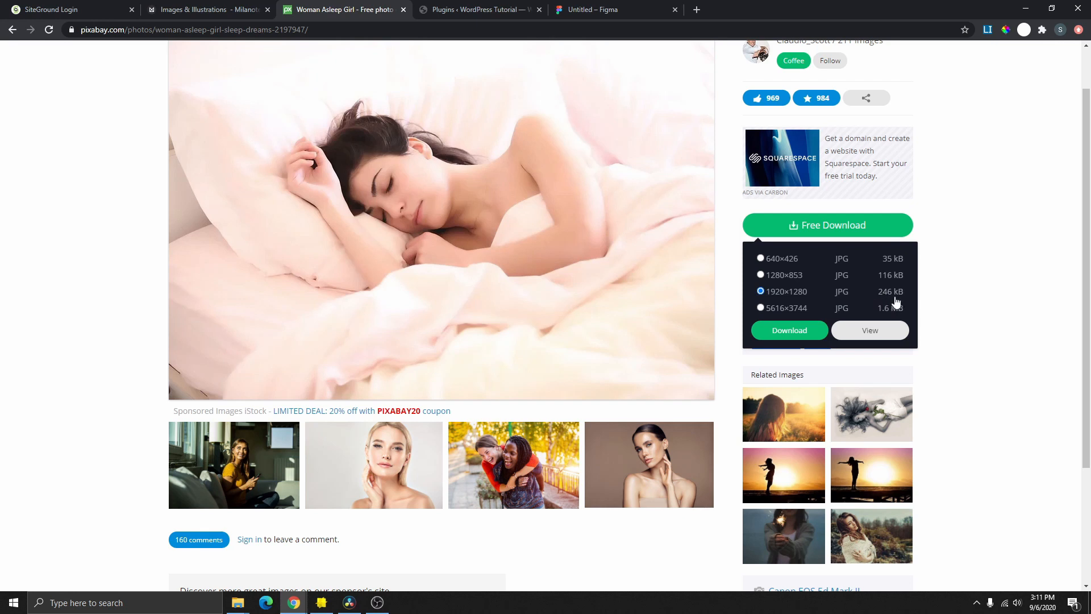
pyautogui.click(792, 335)
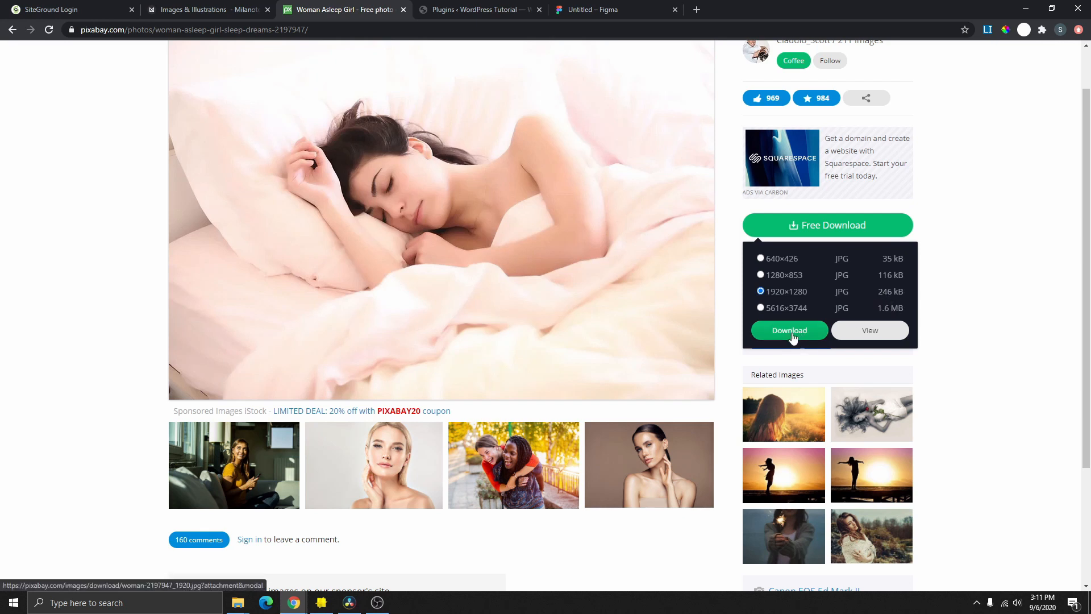
pyautogui.click(472, 334)
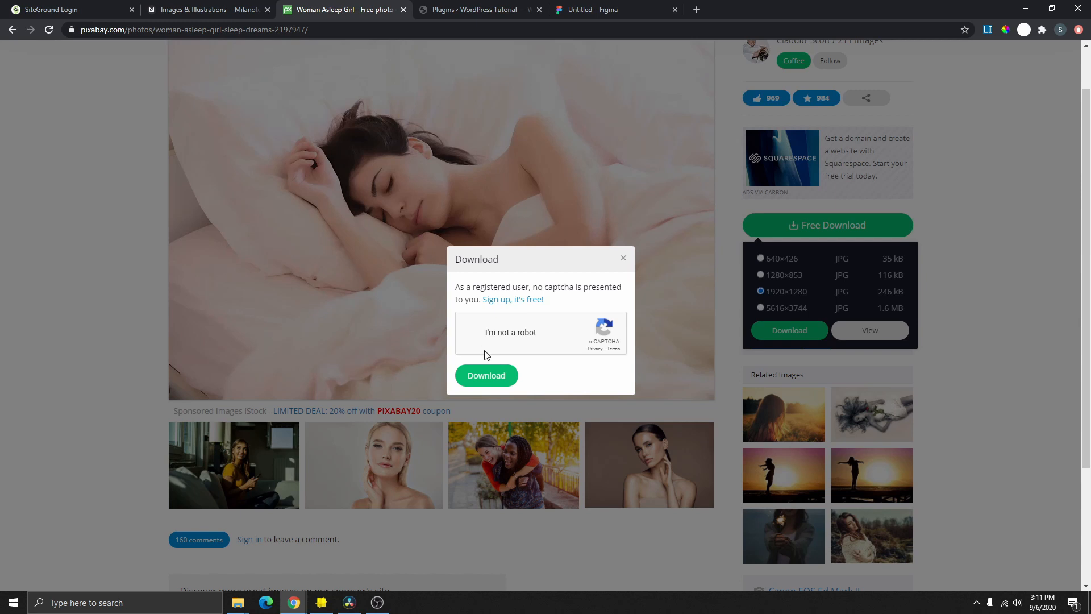
pyautogui.click(488, 376)
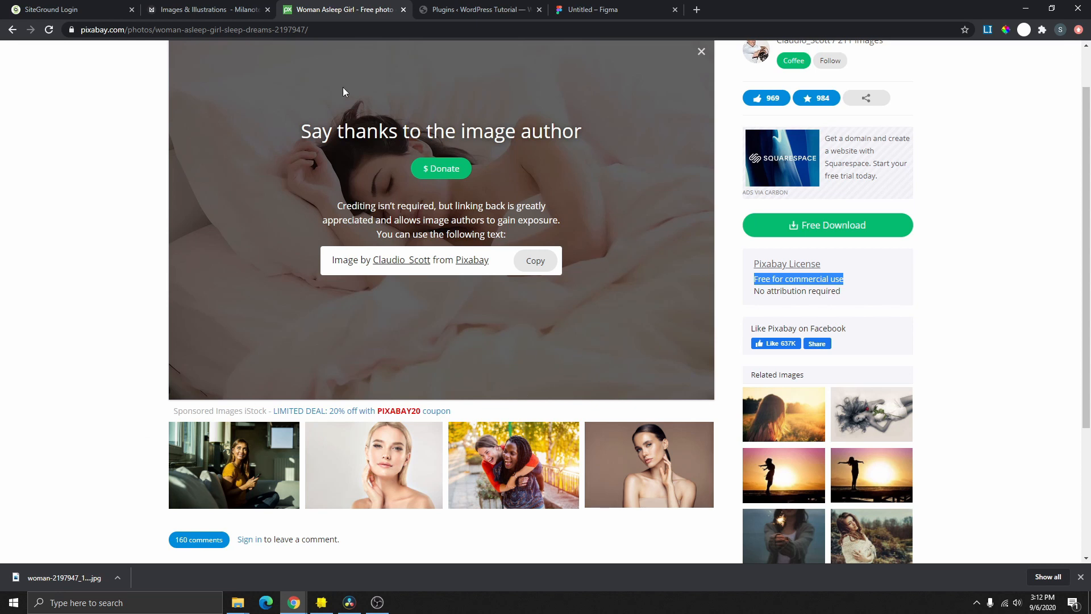
pyautogui.click(702, 52)
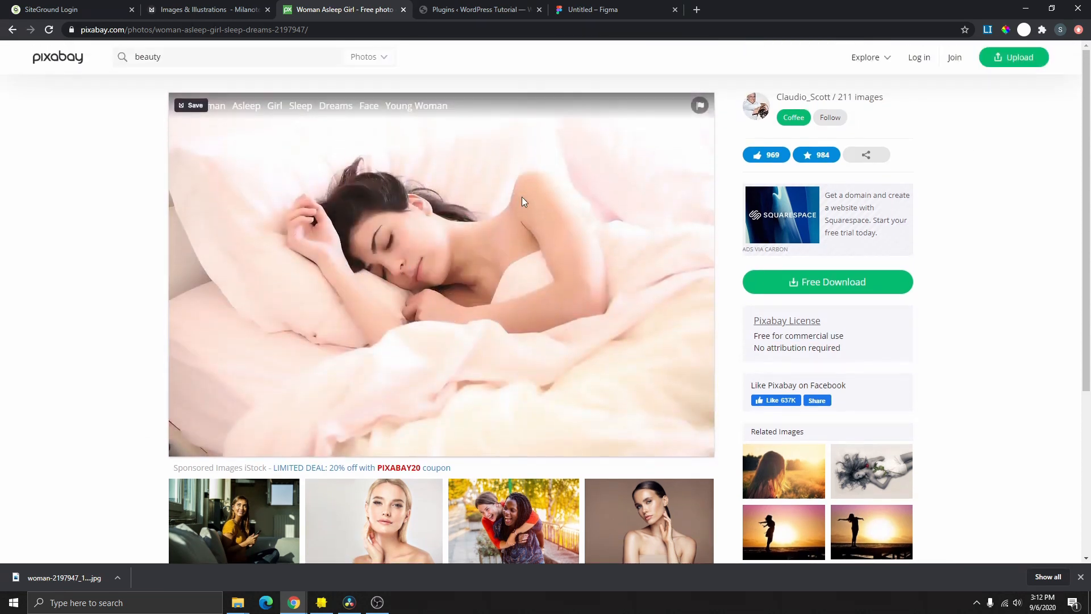
pyautogui.hotkey('ctrl', 'w')
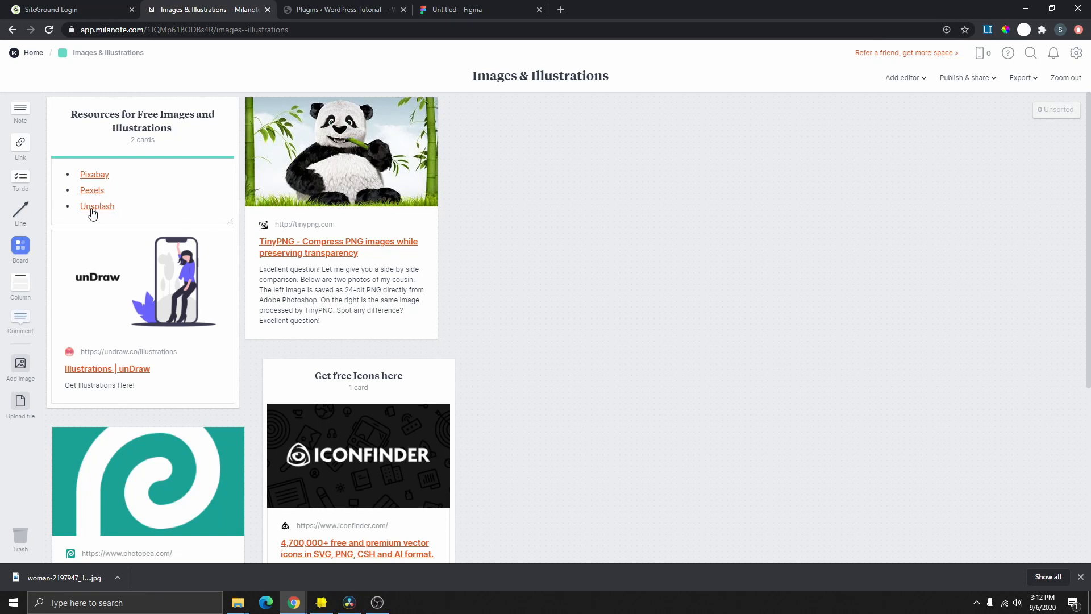
pyautogui.click(97, 206)
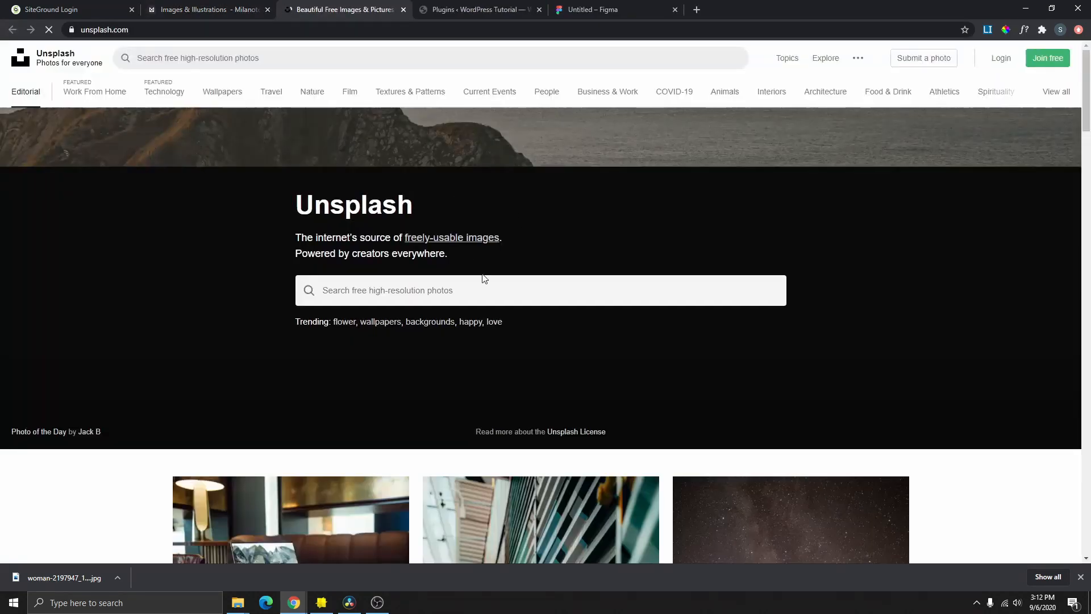
pyautogui.scroll(-3, 505, 289)
pyautogui.scroll(3, 500, 282)
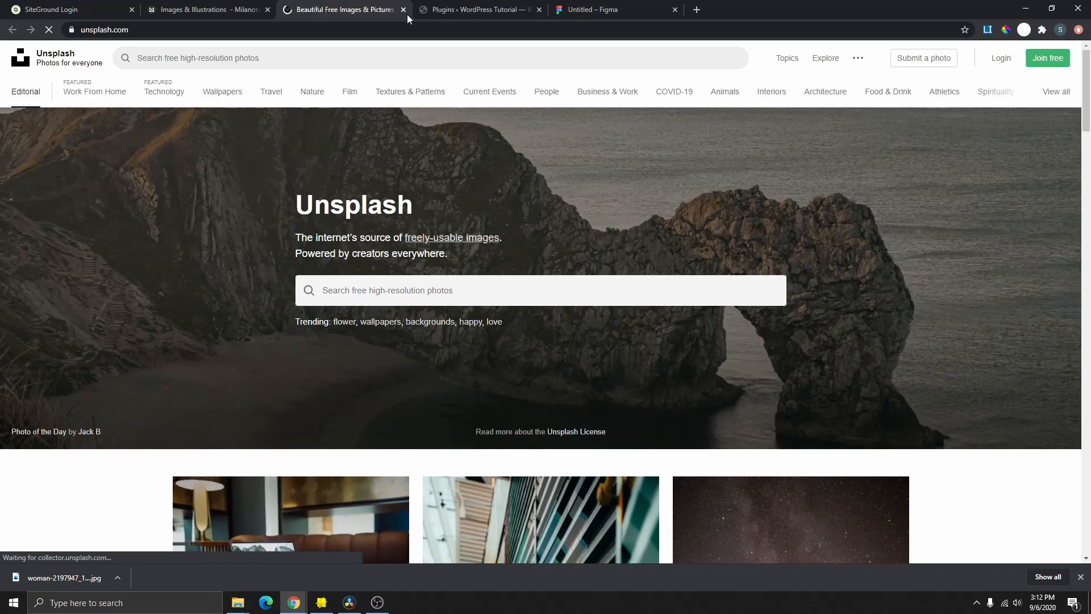
pyautogui.click(404, 12)
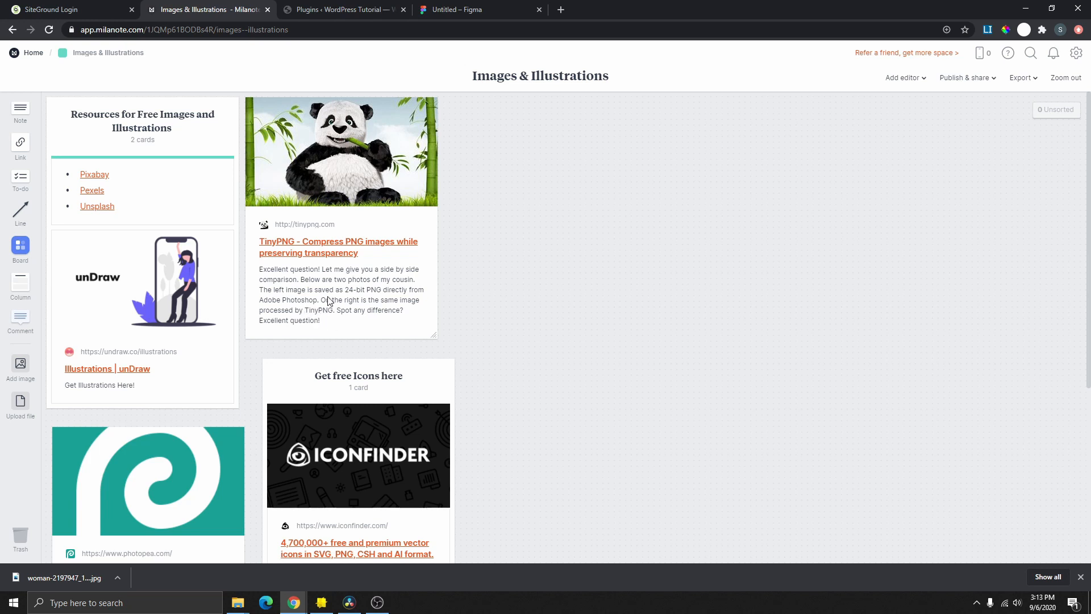
# - Compress the woman photo on TinyPNG from 137.3 KB to 91.7 KB, then download and preview it
pyautogui.click(334, 249)
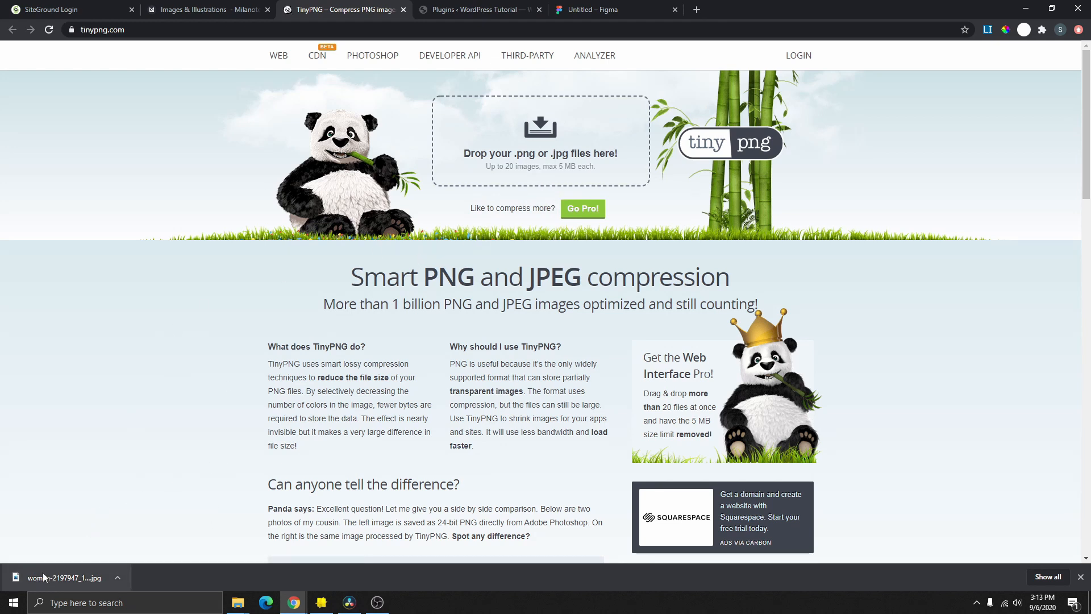
pyautogui.moveTo(47, 574); pyautogui.dragTo(557, 193)
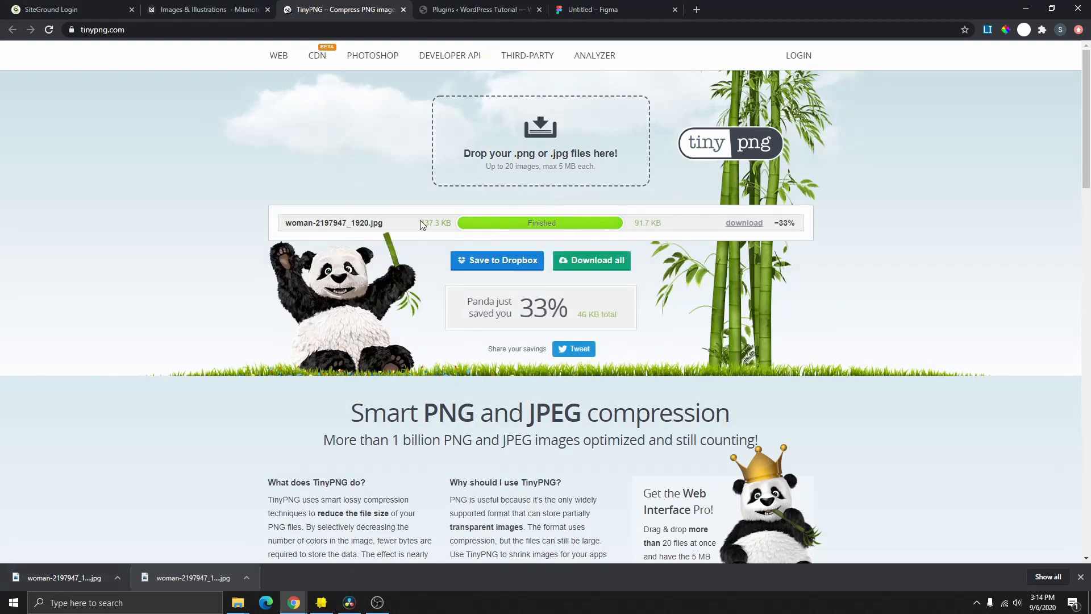
pyautogui.moveTo(421, 222); pyautogui.dragTo(446, 223)
pyautogui.moveTo(633, 229); pyautogui.dragTo(661, 232)
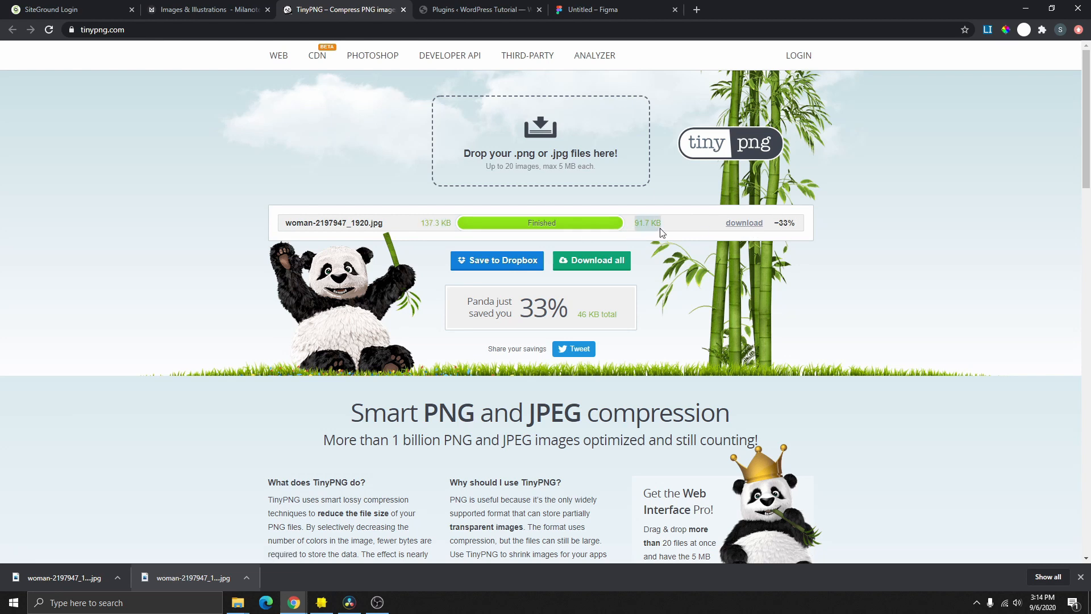
pyautogui.click(743, 226)
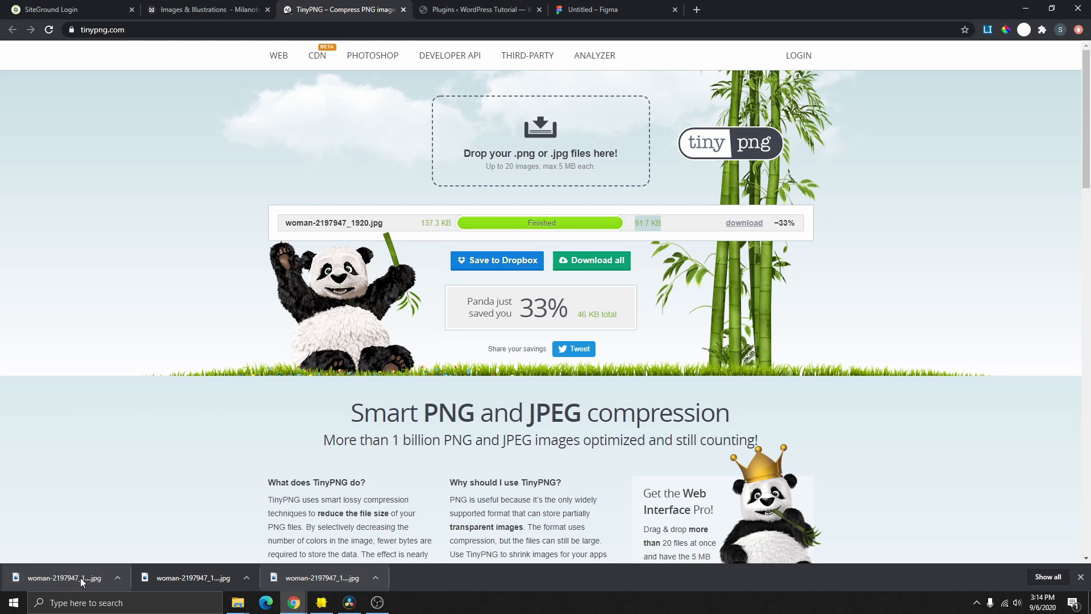
pyautogui.click(73, 575)
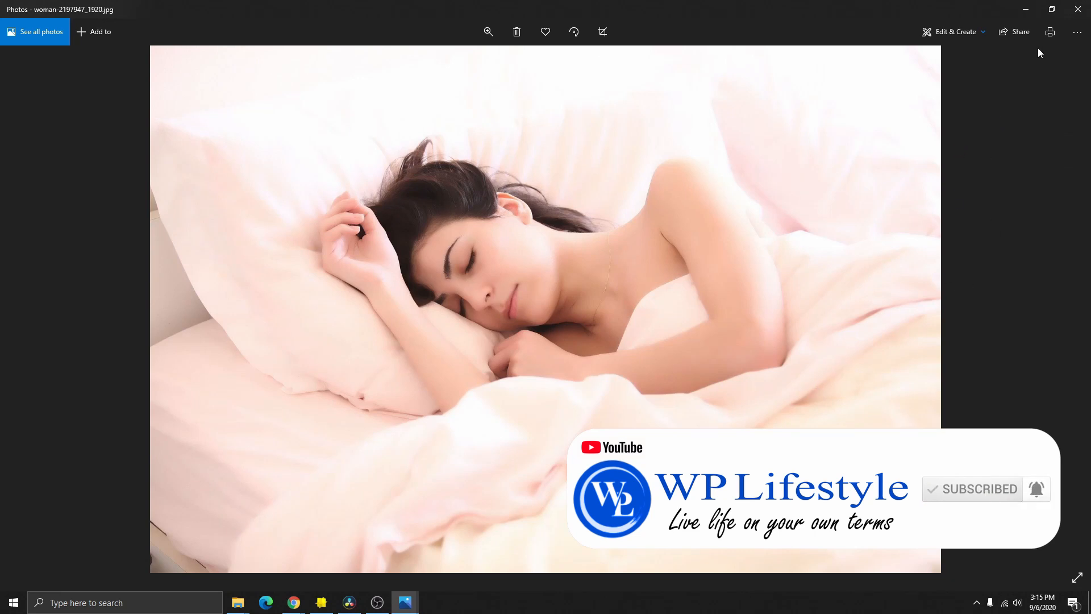
pyautogui.click(1078, 9)
# - Close TinyPNG and open the unDraw illustrations library from the board
pyautogui.click(404, 9)
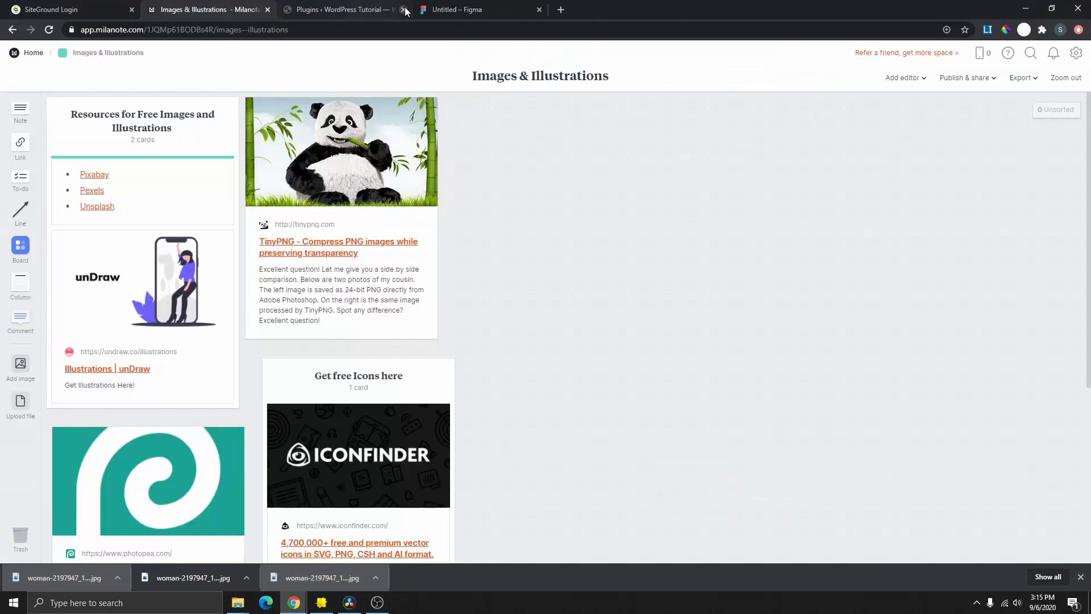
pyautogui.scroll(-1, 171, 307)
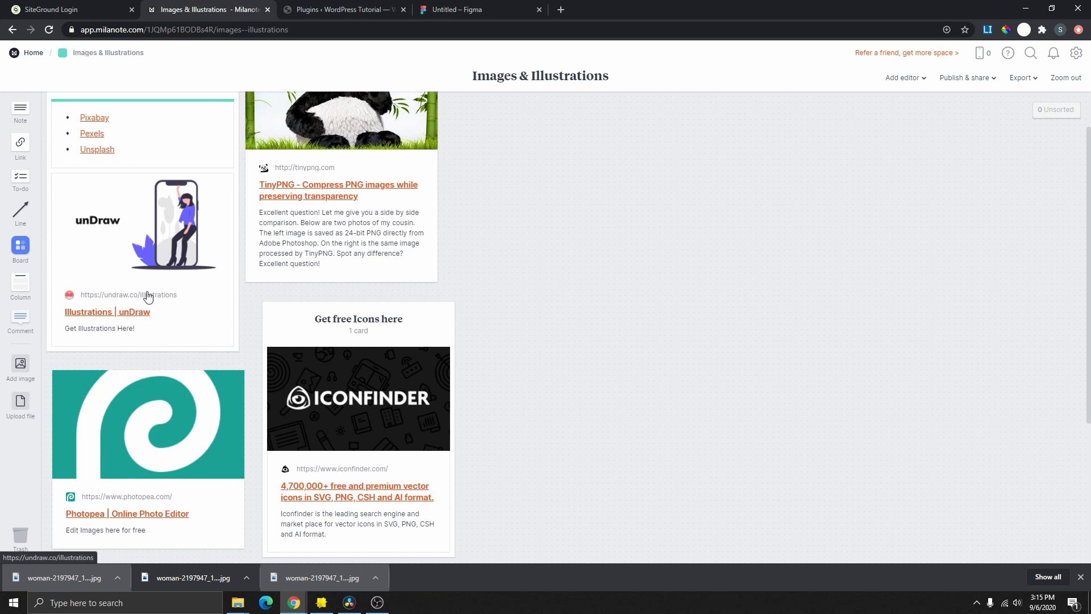
pyautogui.click(131, 316)
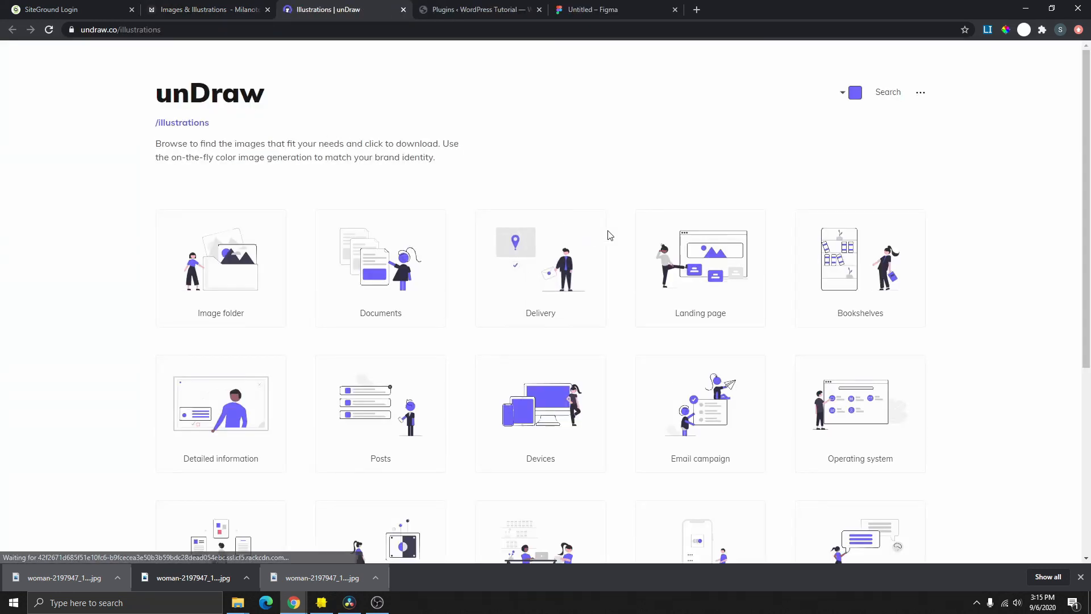
pyautogui.scroll(-5, 630, 261)
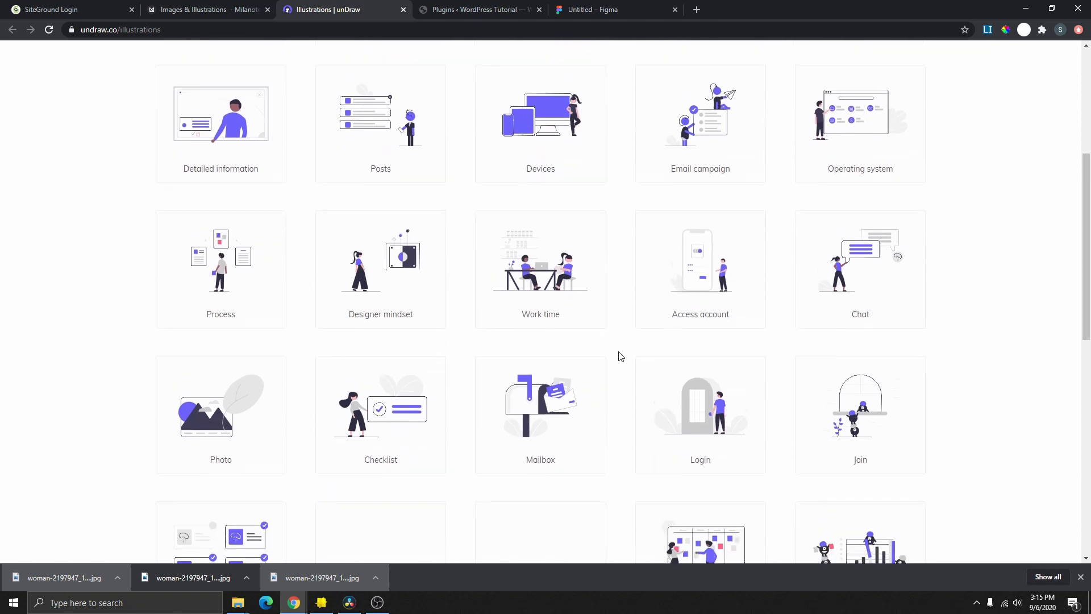
pyautogui.scroll(5, 621, 356)
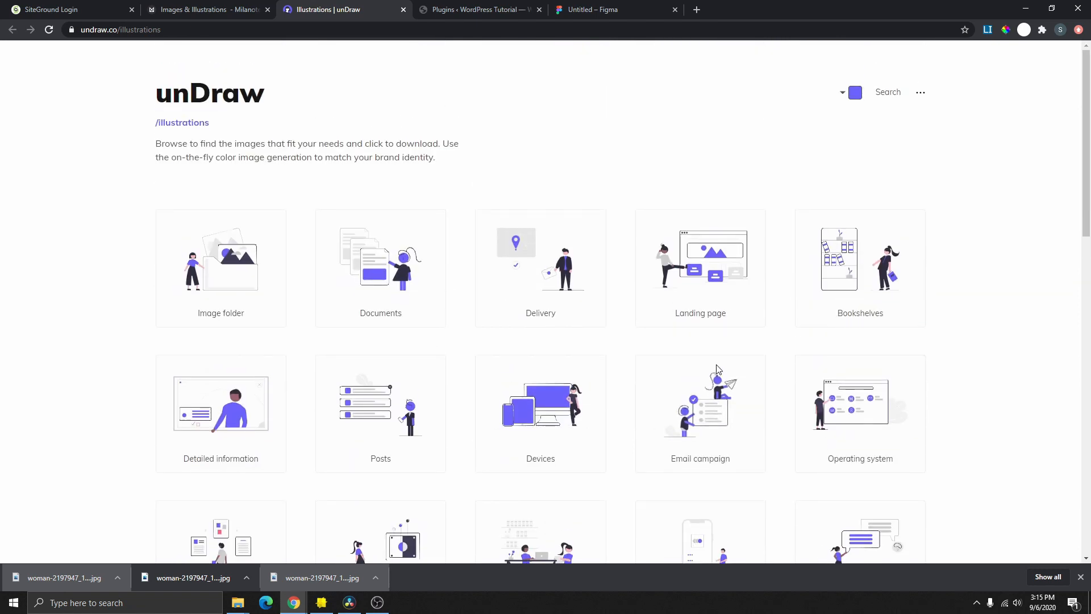
pyautogui.scroll(-2, 728, 337)
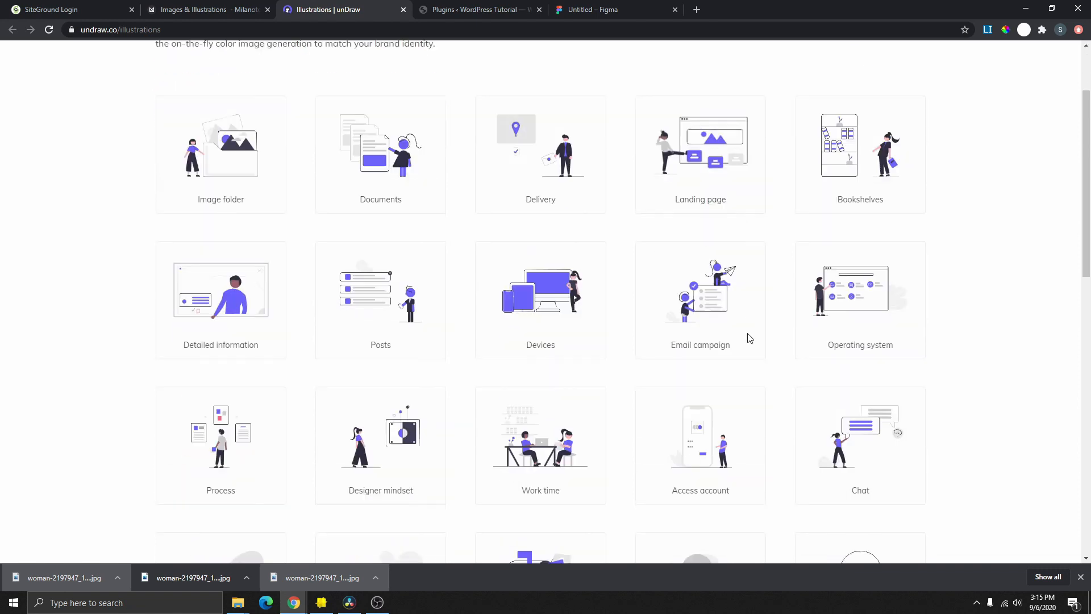
pyautogui.scroll(2, 748, 339)
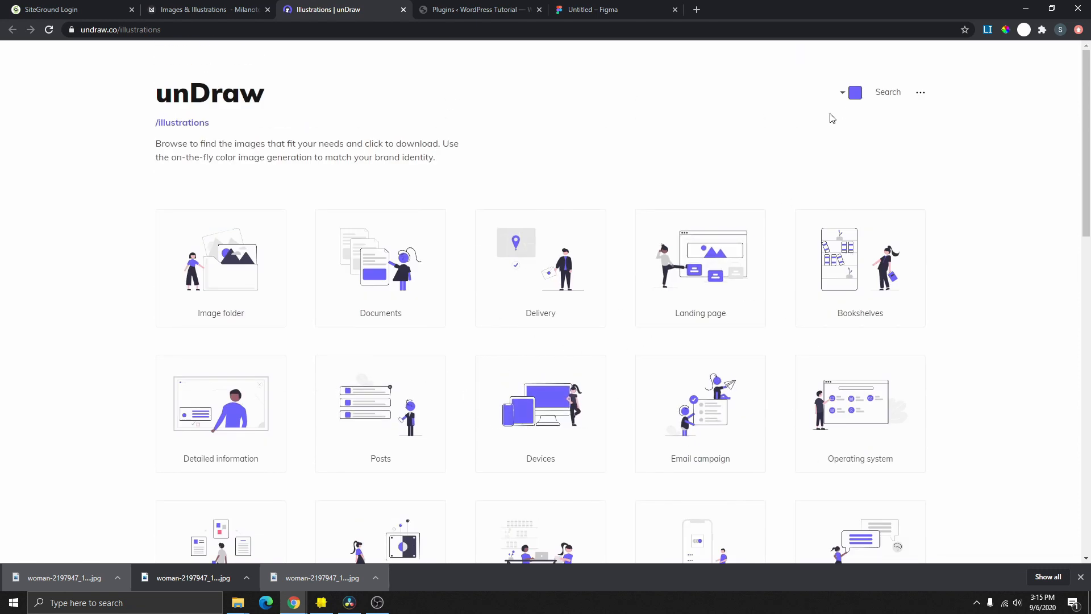
# - Recolour the unDraw illustrations to magenta #E0108B
pyautogui.click(855, 93)
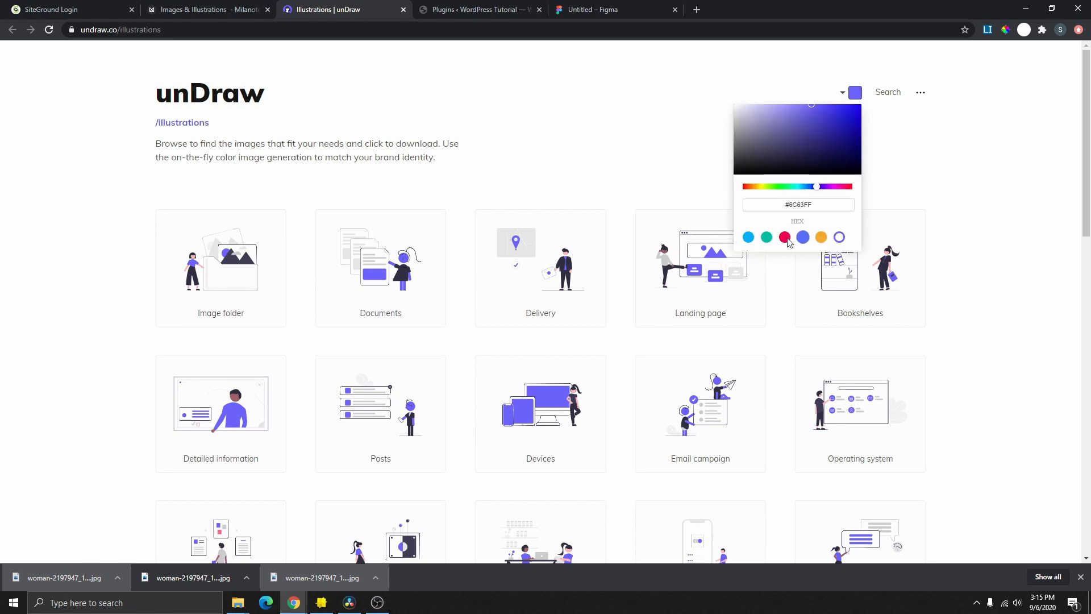
pyautogui.click(766, 237)
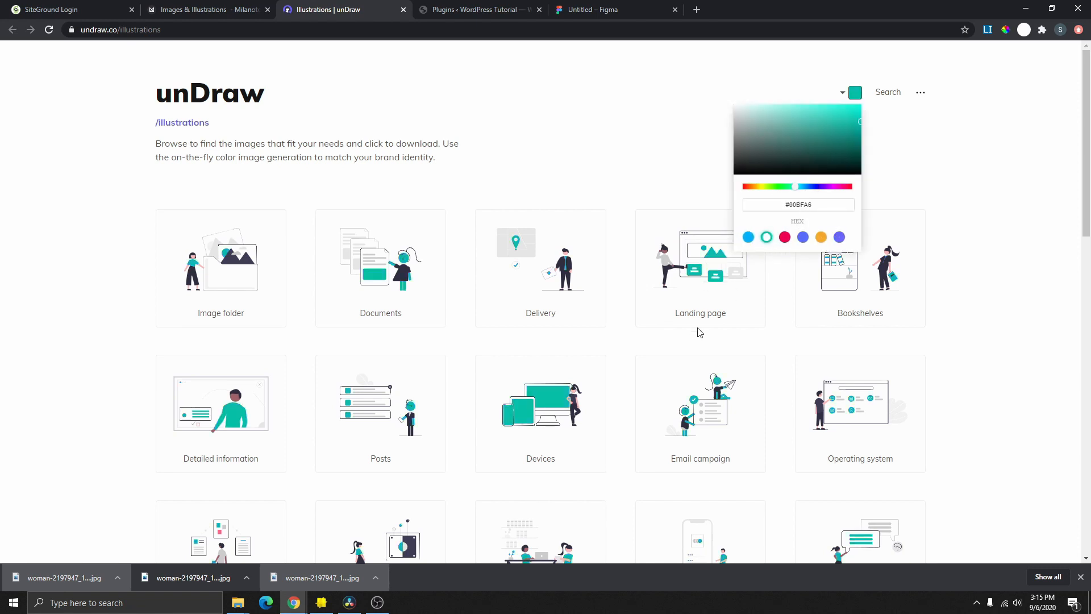
pyautogui.click(840, 239)
pyautogui.click(823, 240)
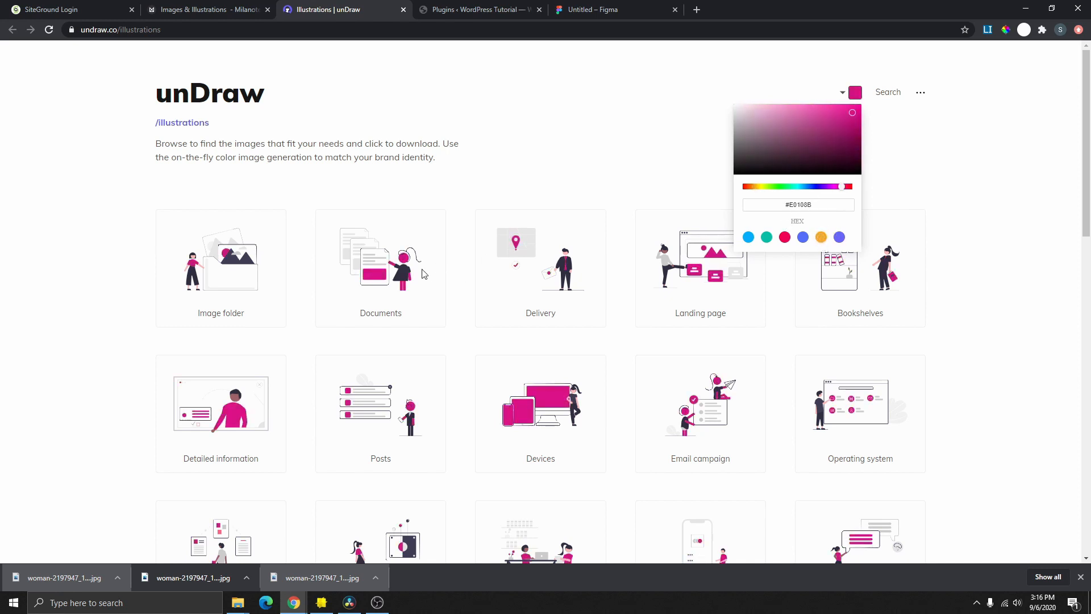
pyautogui.moveTo(811, 205); pyautogui.dragTo(783, 203)
pyautogui.click(880, 127)
# - Check the Devices illustration's download options, then close them
pyautogui.scroll(-2, 546, 348)
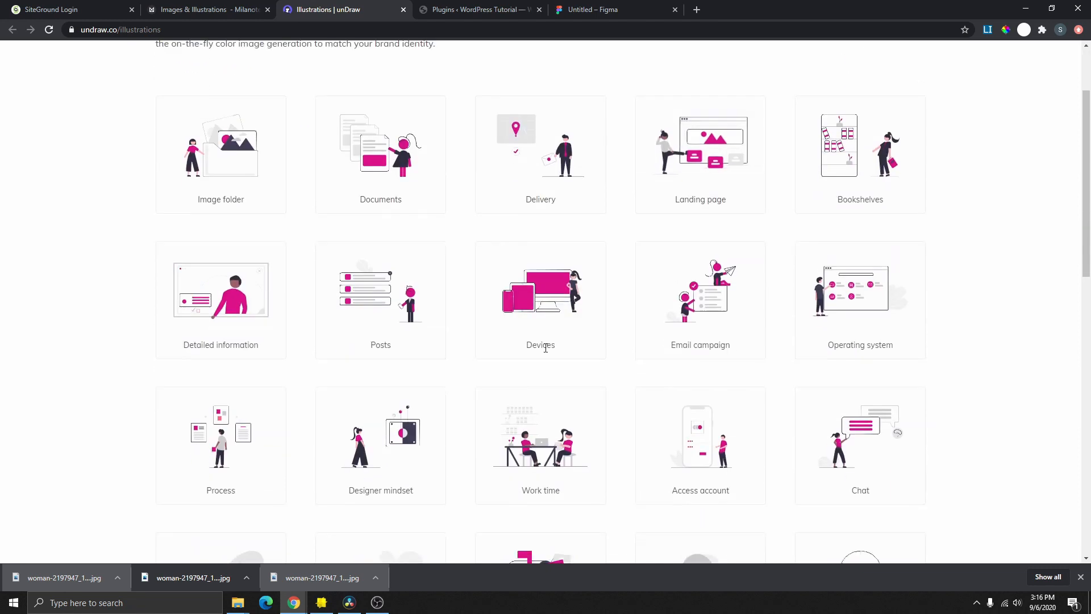
pyautogui.click(551, 291)
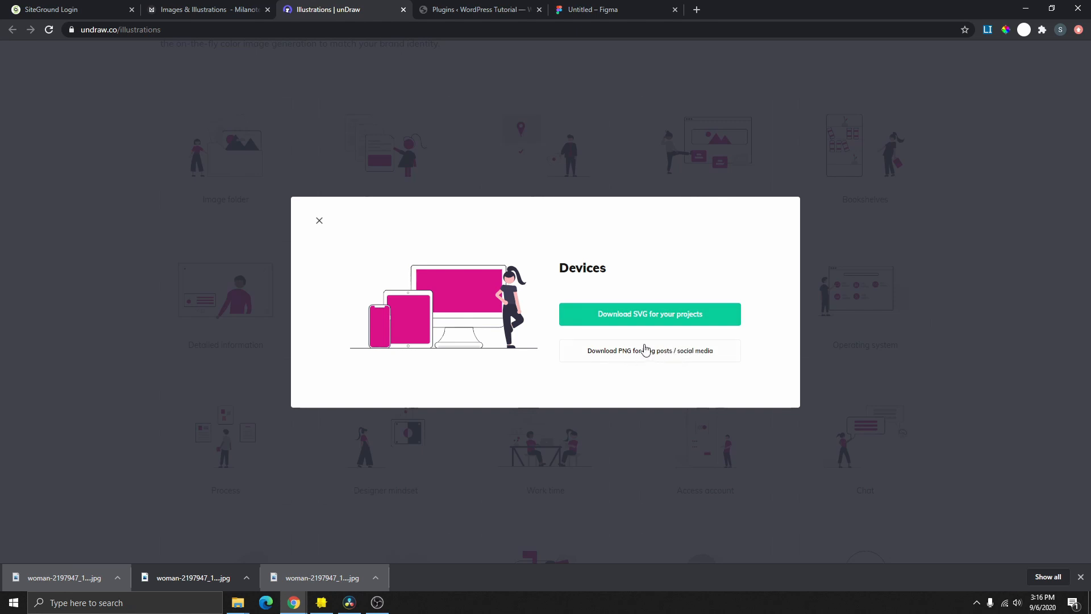
pyautogui.click(843, 201)
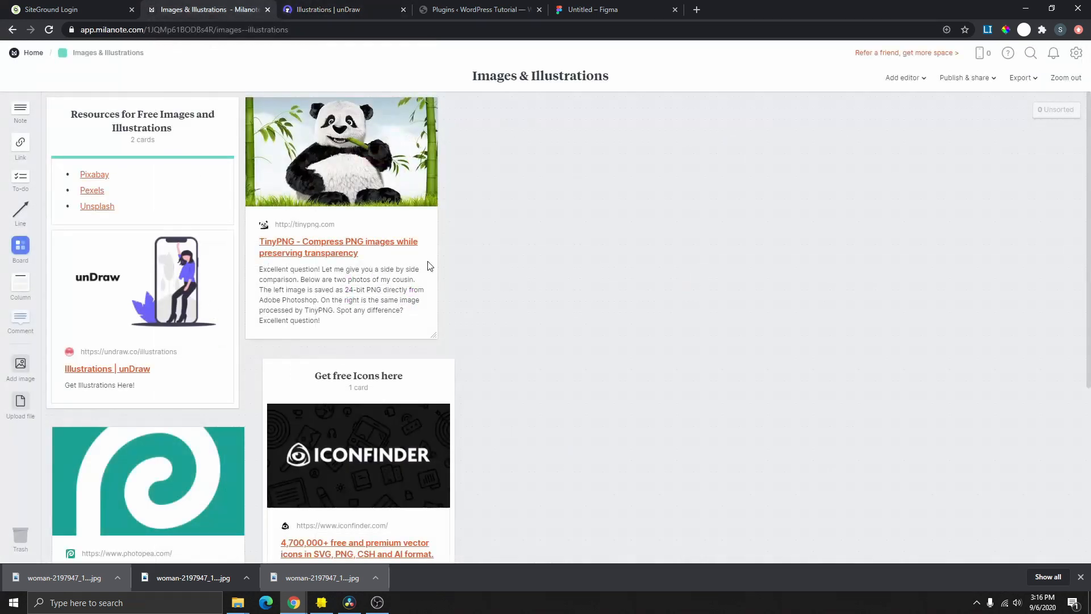
# - Open Iconfinder from the board and search for facebook icons
pyautogui.scroll(-3, 404, 265)
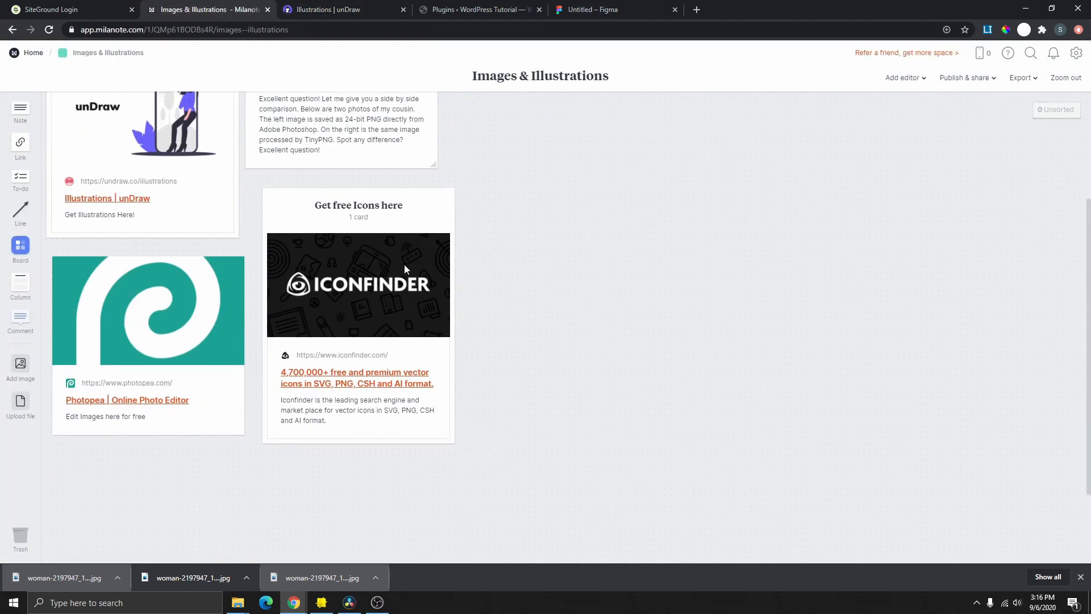
pyautogui.click(377, 382)
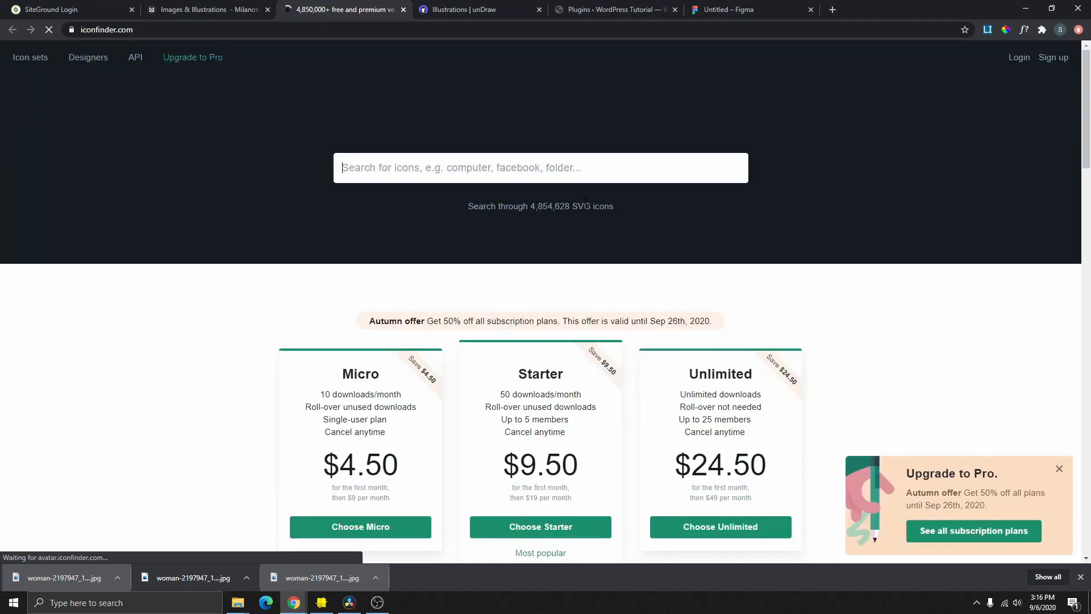
pyautogui.click(544, 178)
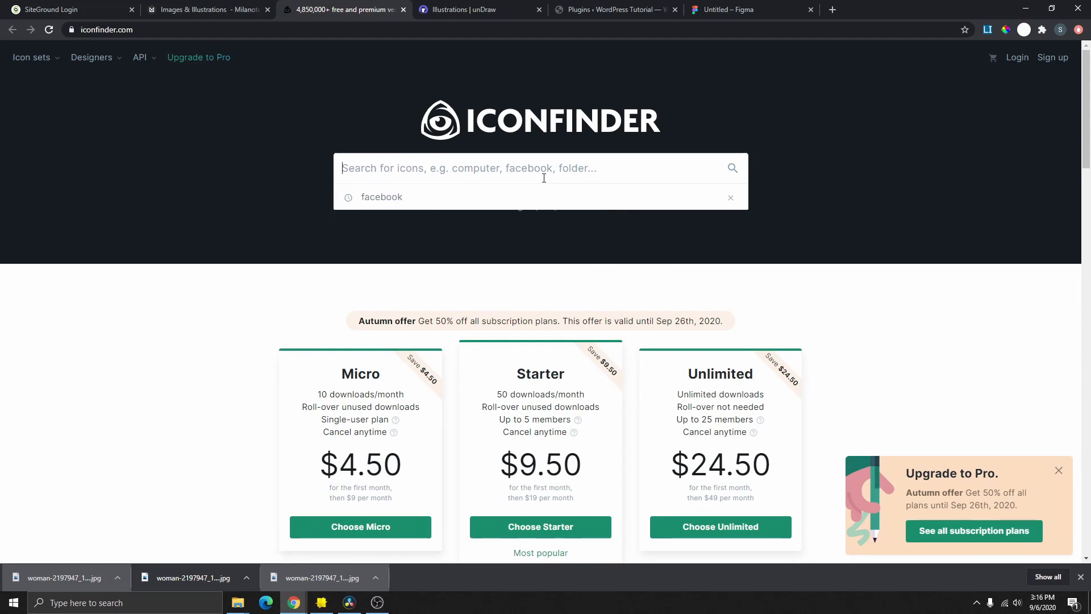
pyautogui.click(745, 146)
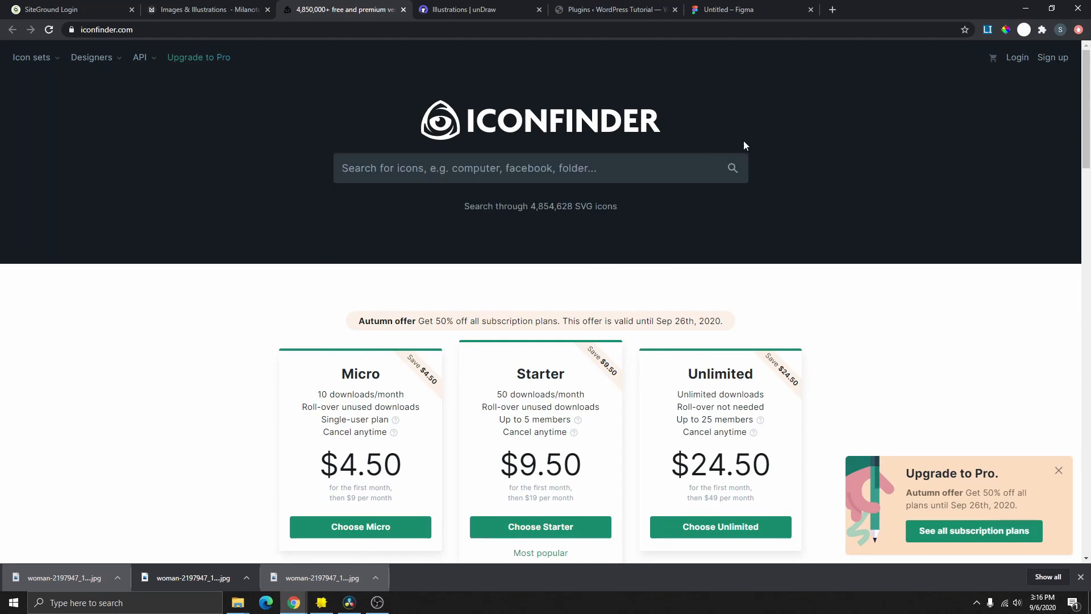
pyautogui.click(544, 174)
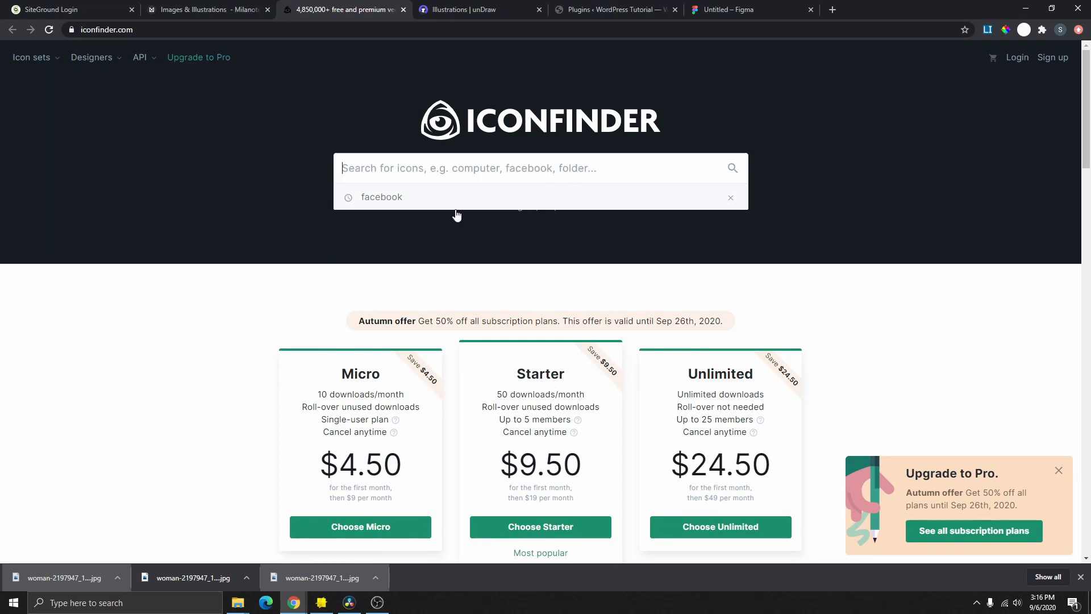
pyautogui.click(395, 198)
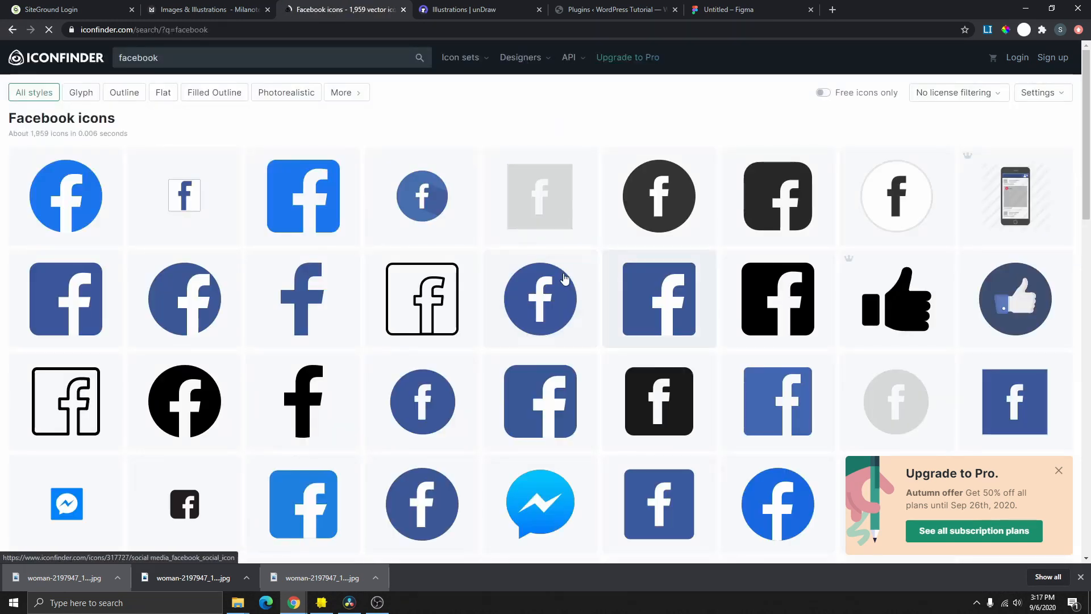
pyautogui.scroll(-4, 564, 278)
pyautogui.scroll(4, 300, 248)
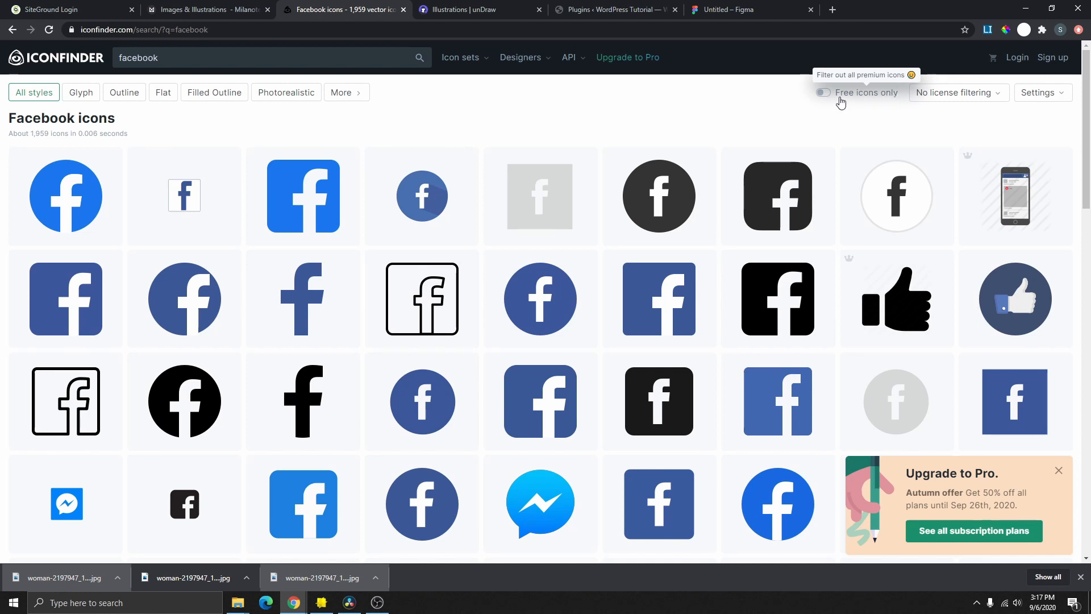
# - Show free icons only, set the round blue facebook icon's PNG size to 256 px, and close the tab
pyautogui.click(824, 93)
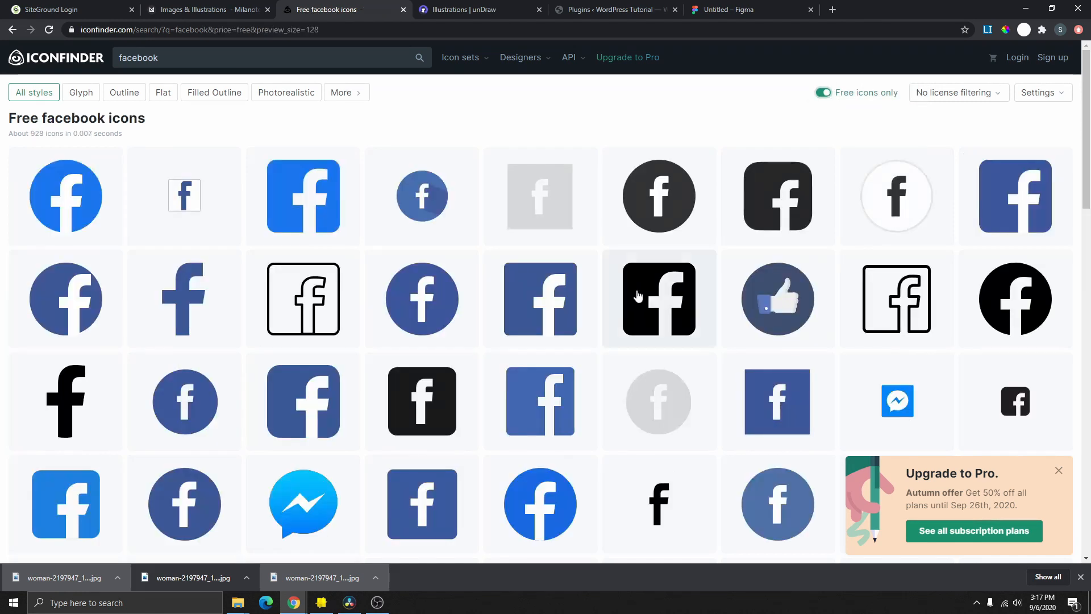
pyautogui.scroll(-3, 341, 284)
pyautogui.scroll(3, 303, 321)
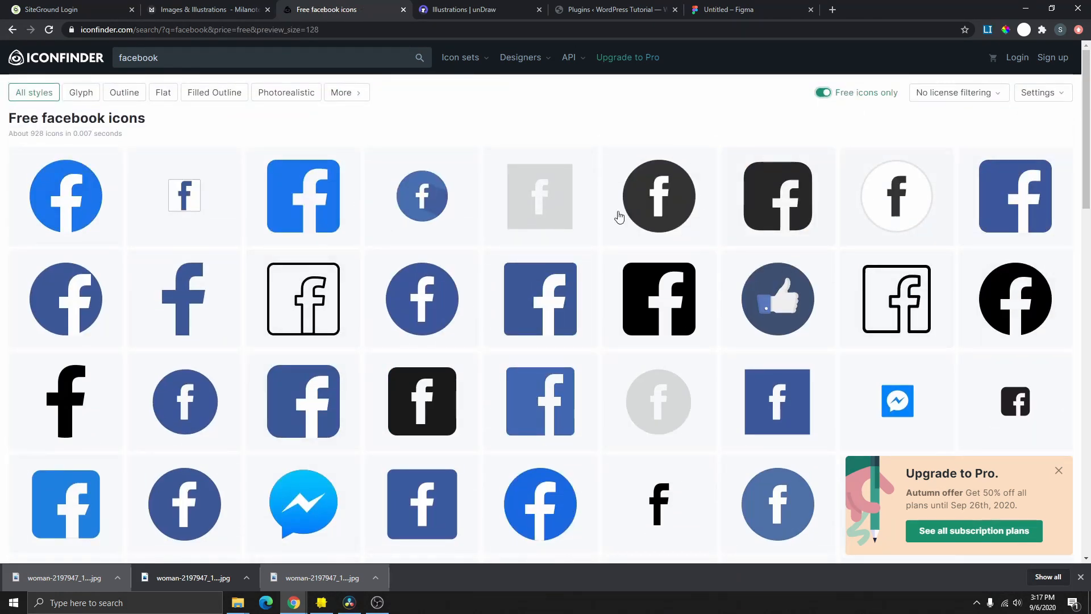
pyautogui.click(401, 243)
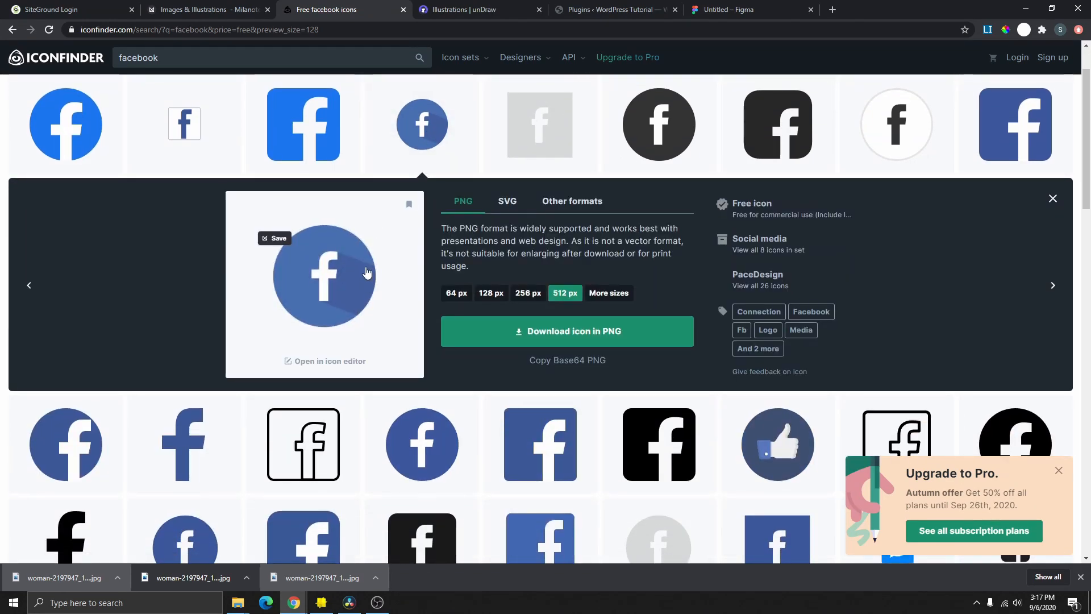
pyautogui.scroll(2, 369, 275)
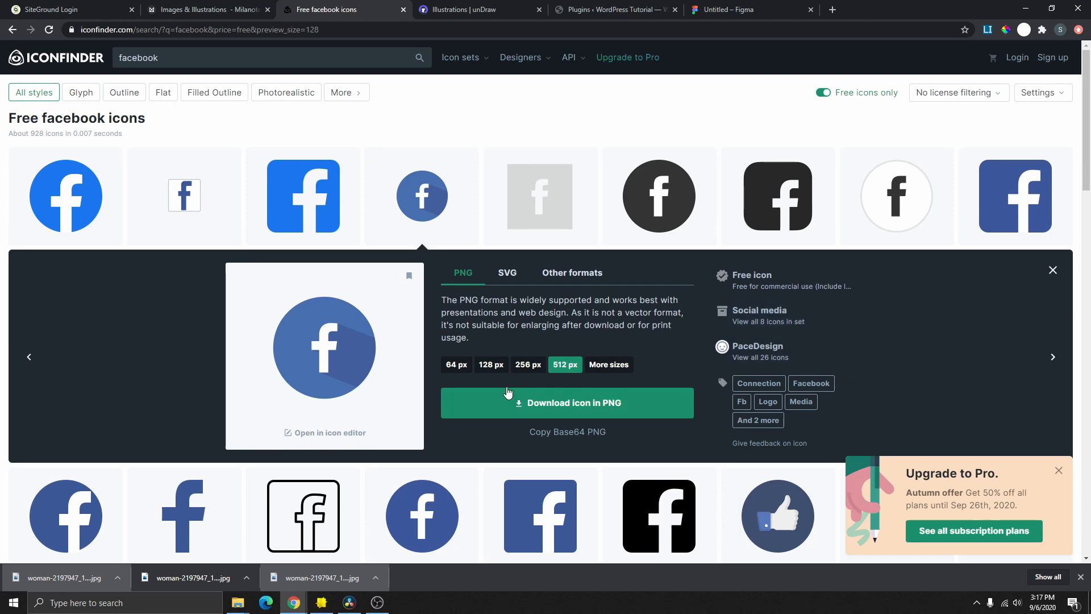
pyautogui.click(490, 368)
pyautogui.click(458, 366)
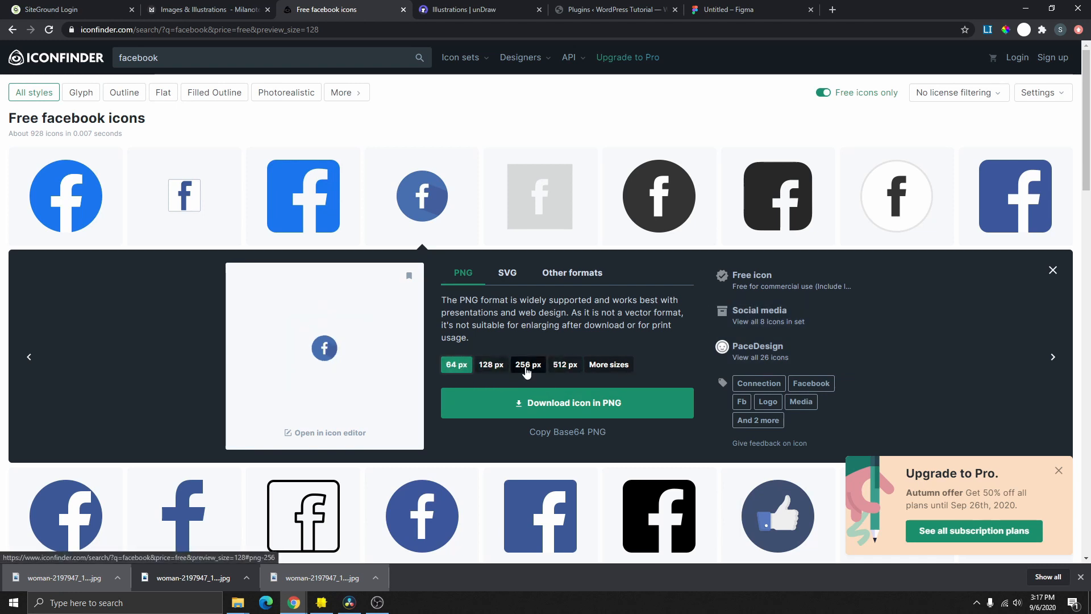
pyautogui.click(528, 366)
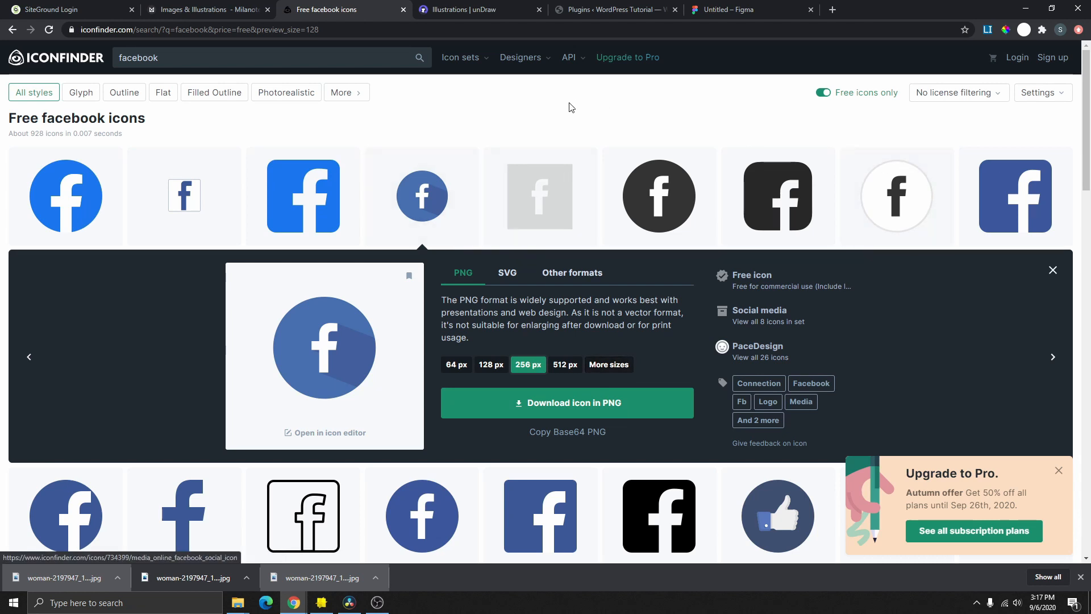
pyautogui.click(404, 10)
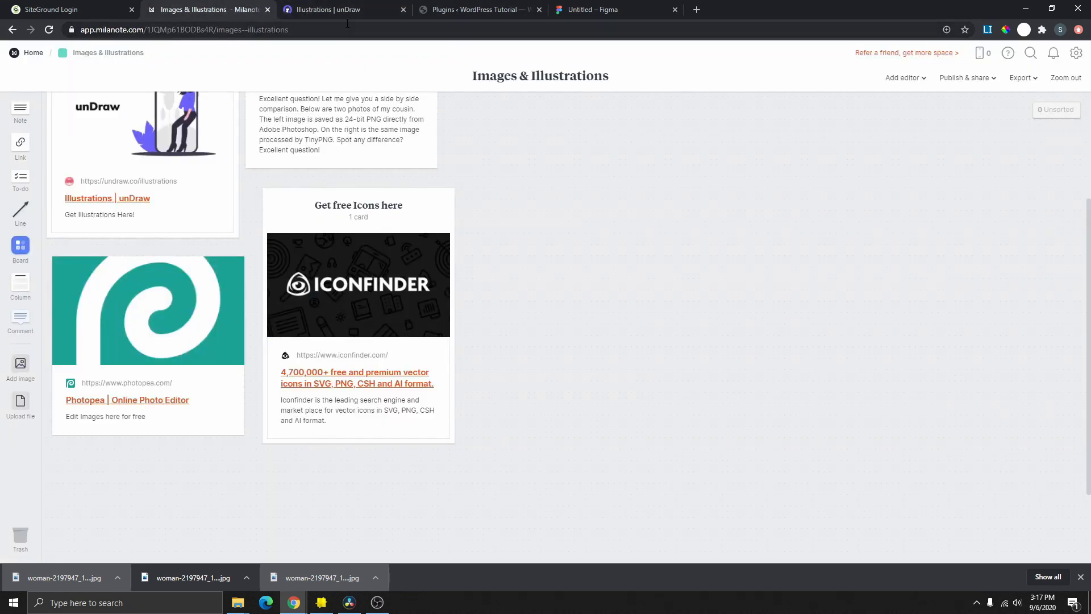
pyautogui.scroll(5, 407, 146)
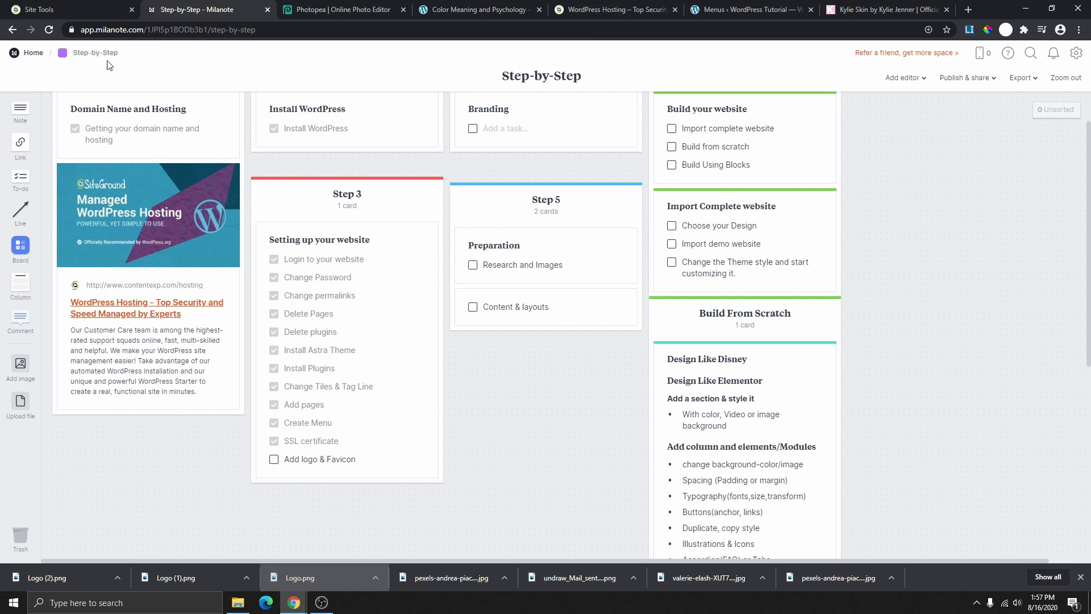
# - Return to the Milanote home and open the Preparation board at its website mockup
pyautogui.click(32, 54)
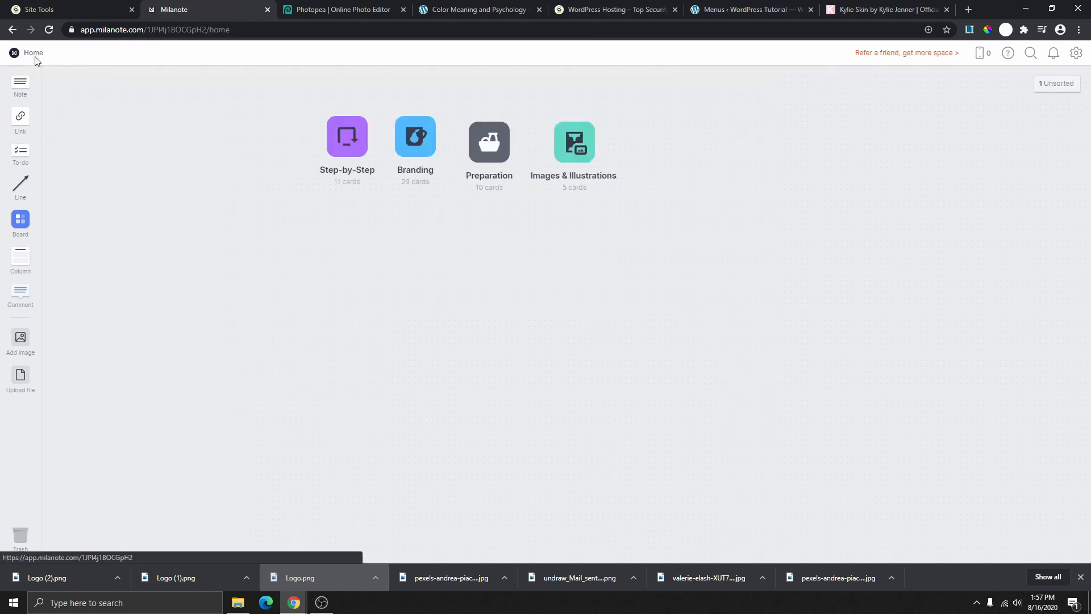
pyautogui.click(486, 147)
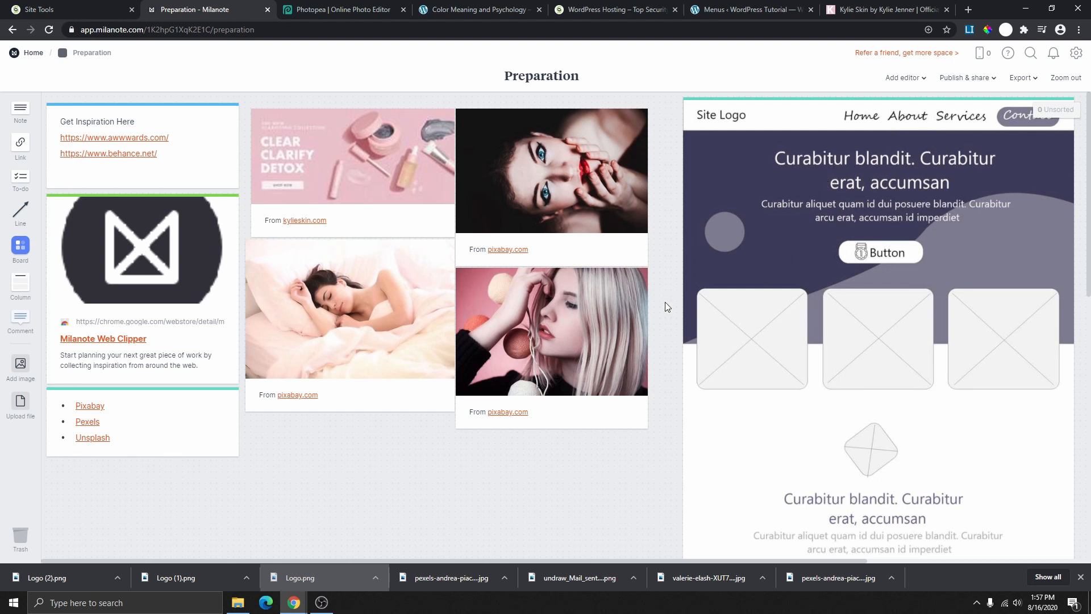
pyautogui.moveTo(667, 306); pyautogui.dragTo(415, 312)
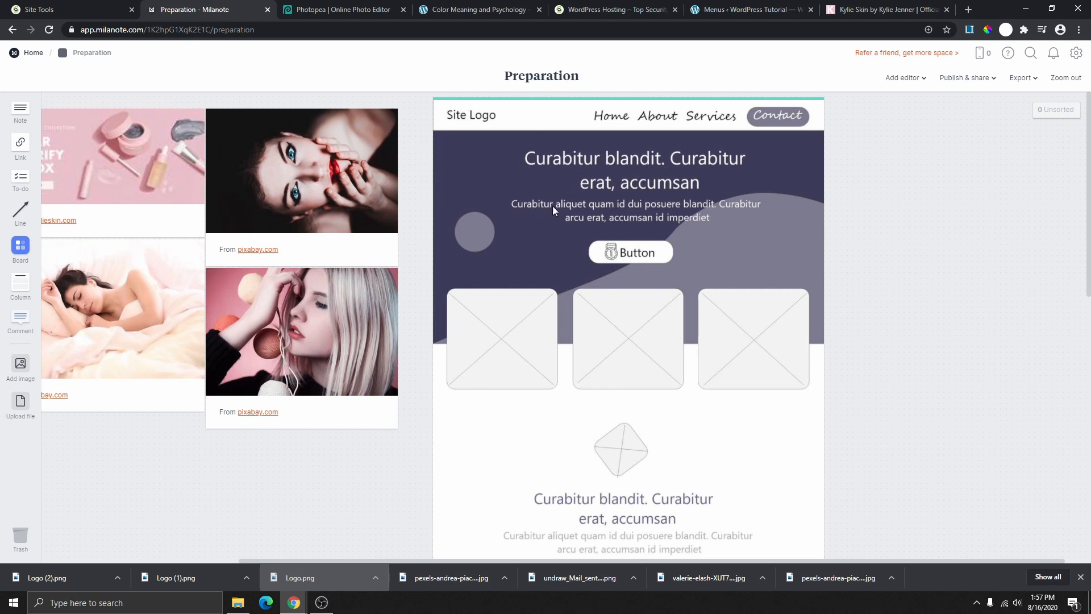
# - Scroll through the wireframe mockup, then bring the Disney+ page in as a browser tab
pyautogui.scroll(-3, 561, 346)
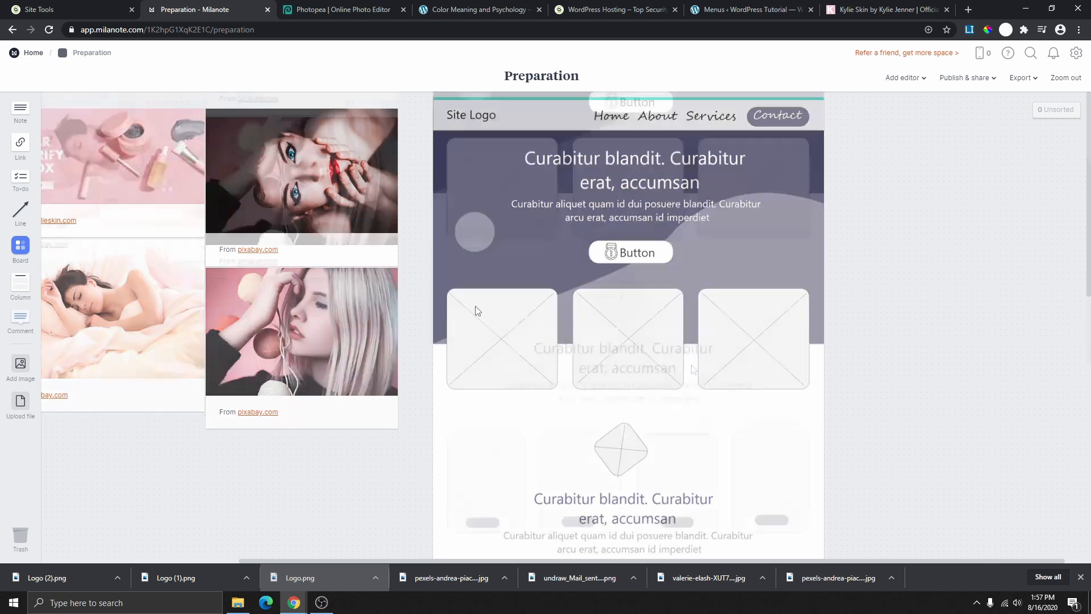
pyautogui.scroll(-3, 696, 321)
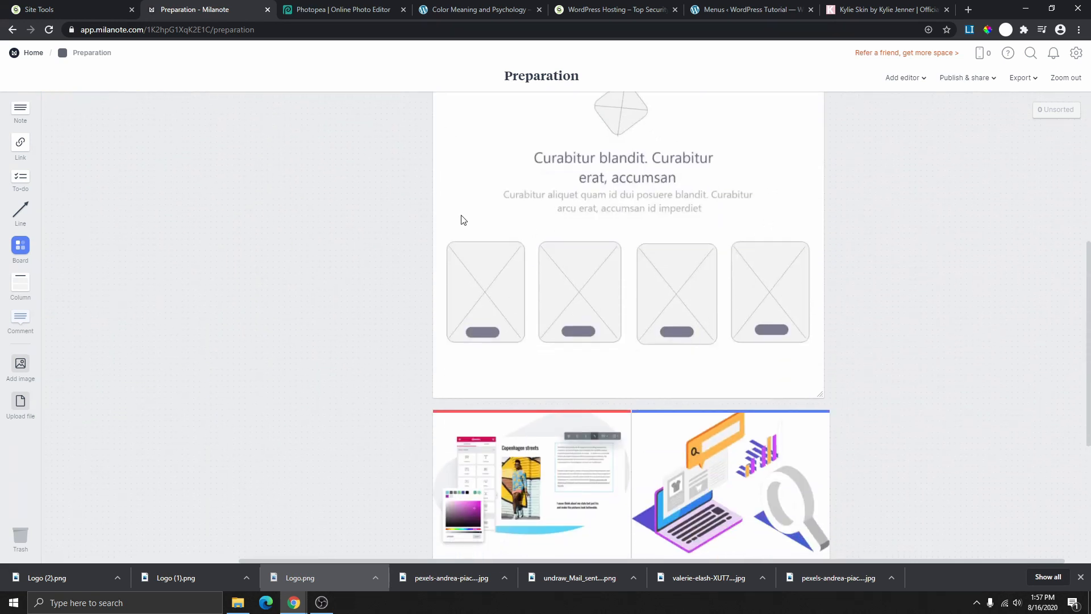
pyautogui.scroll(-2, 611, 375)
pyautogui.scroll(3, 703, 278)
pyautogui.scroll(5, 648, 272)
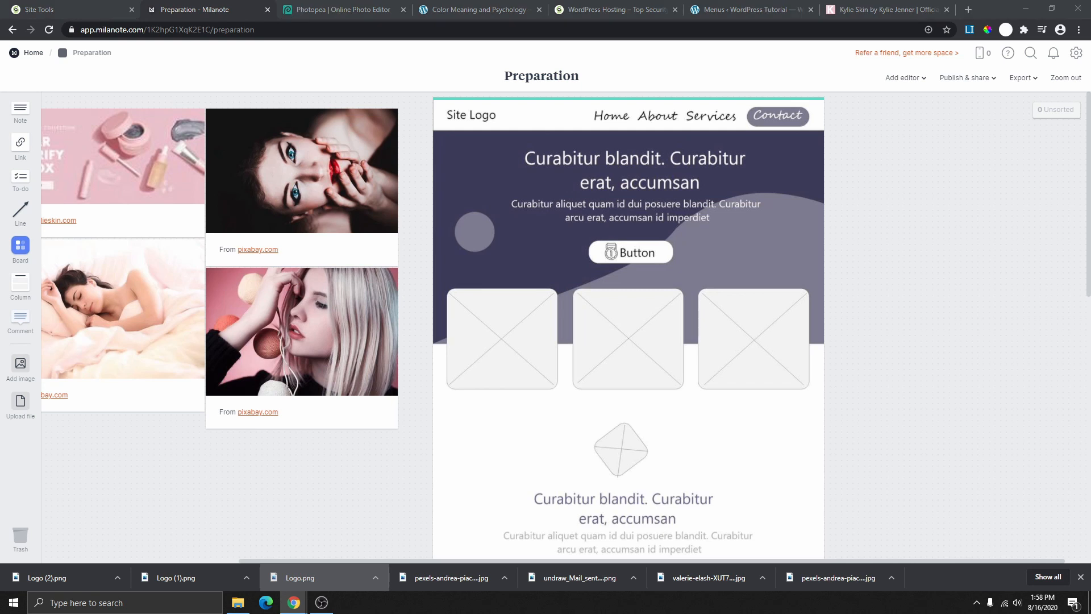
pyautogui.moveTo(2, 220); pyautogui.dragTo(477, 12)
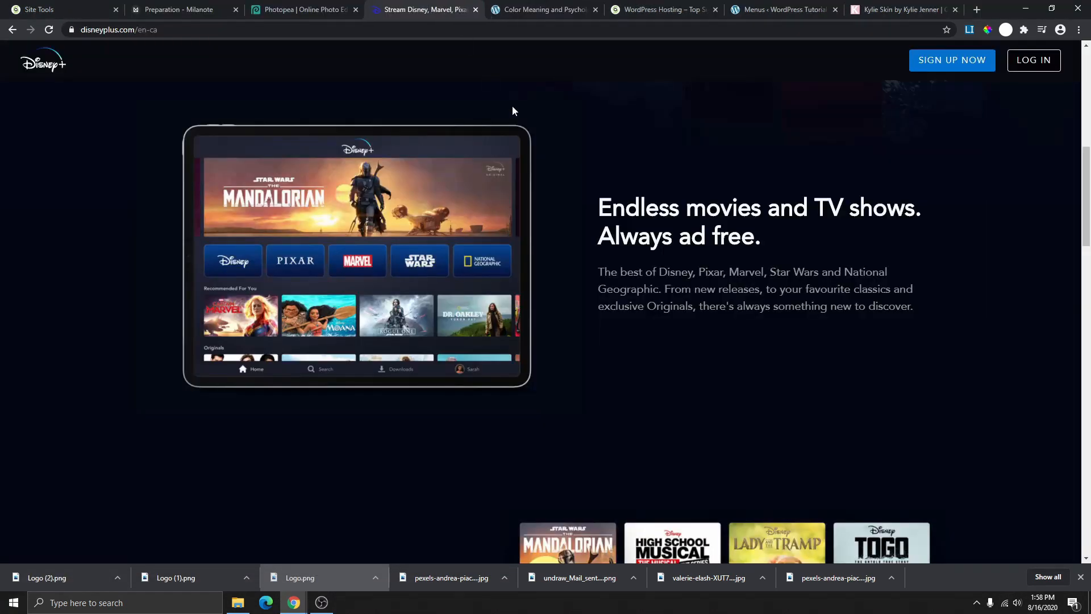
# - Clip the Disney+ device image to Milanote and select the Endless movies heading and paragraph
pyautogui.scroll(-4, 807, 239)
pyautogui.scroll(4, 807, 239)
pyautogui.click(158, 111)
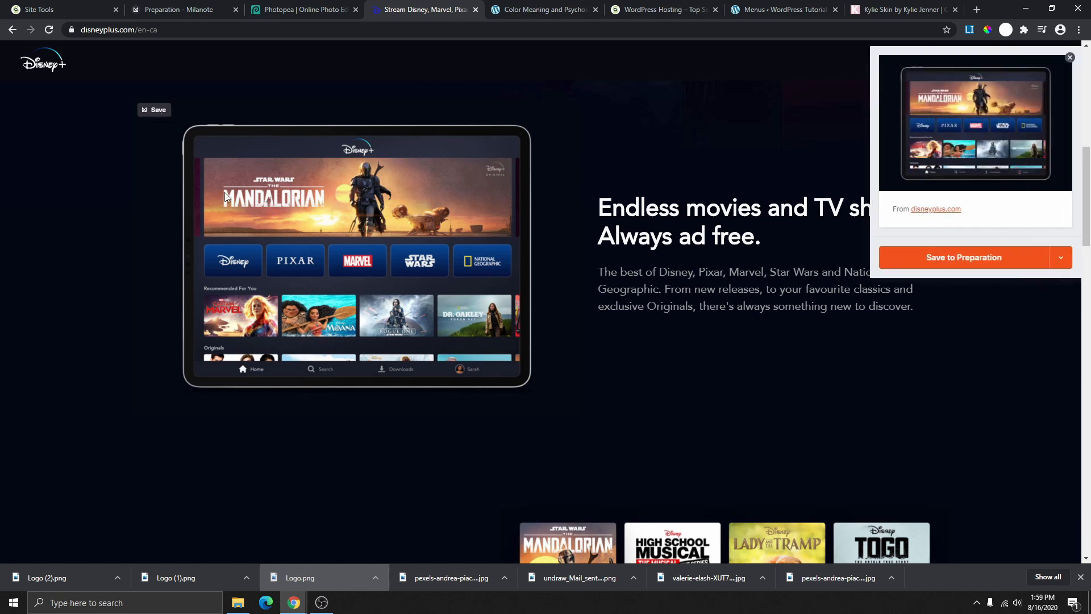
pyautogui.click(1070, 57)
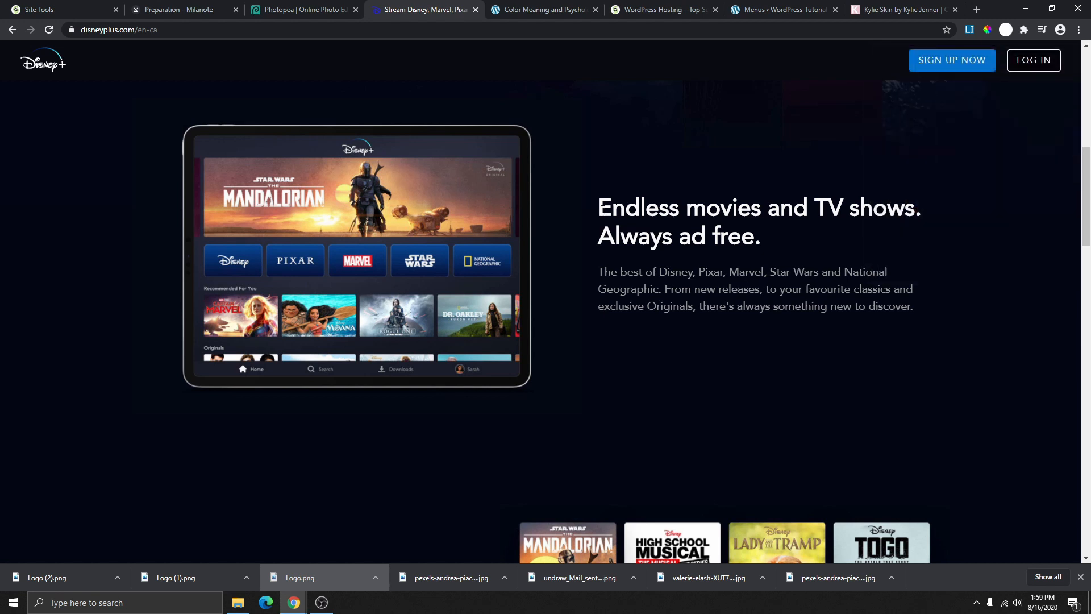
pyautogui.moveTo(601, 208); pyautogui.dragTo(779, 237)
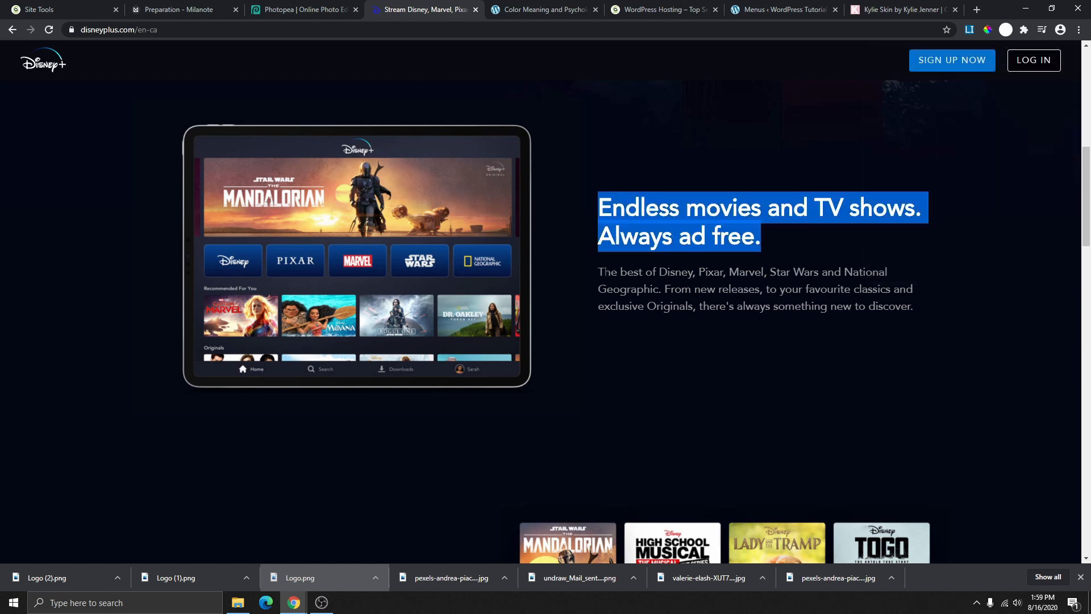
pyautogui.moveTo(606, 272); pyautogui.dragTo(906, 307)
# - Clip The Mandalorian poster, select the New Disney+ Originals text, and scroll further down
pyautogui.scroll(-5, 892, 300)
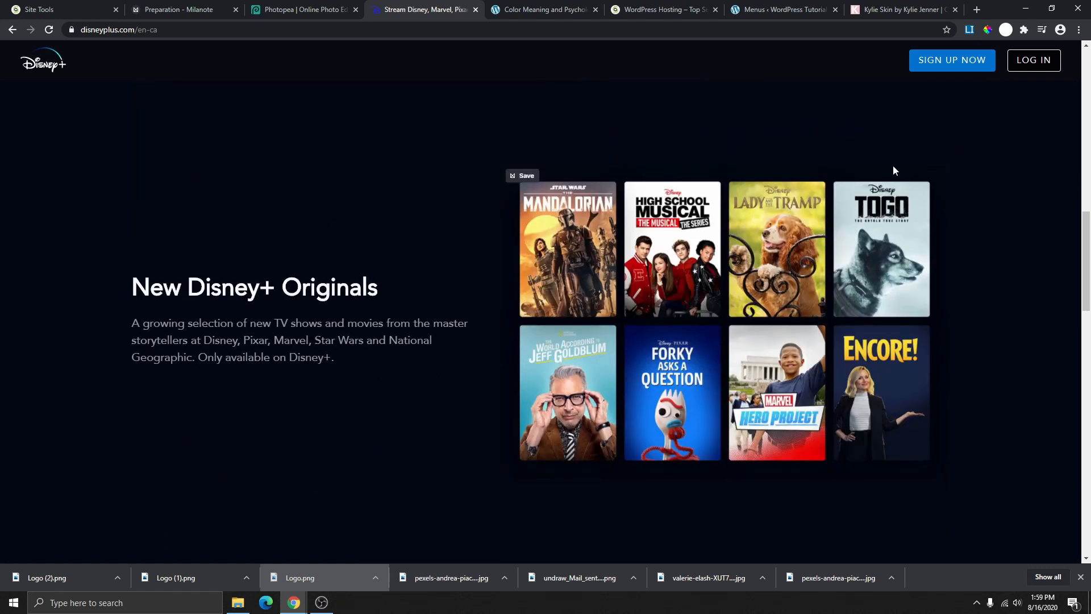
pyautogui.click(521, 176)
pyautogui.click(1070, 57)
pyautogui.moveTo(381, 293); pyautogui.dragTo(133, 321)
pyautogui.moveTo(288, 358); pyautogui.dragTo(264, 358)
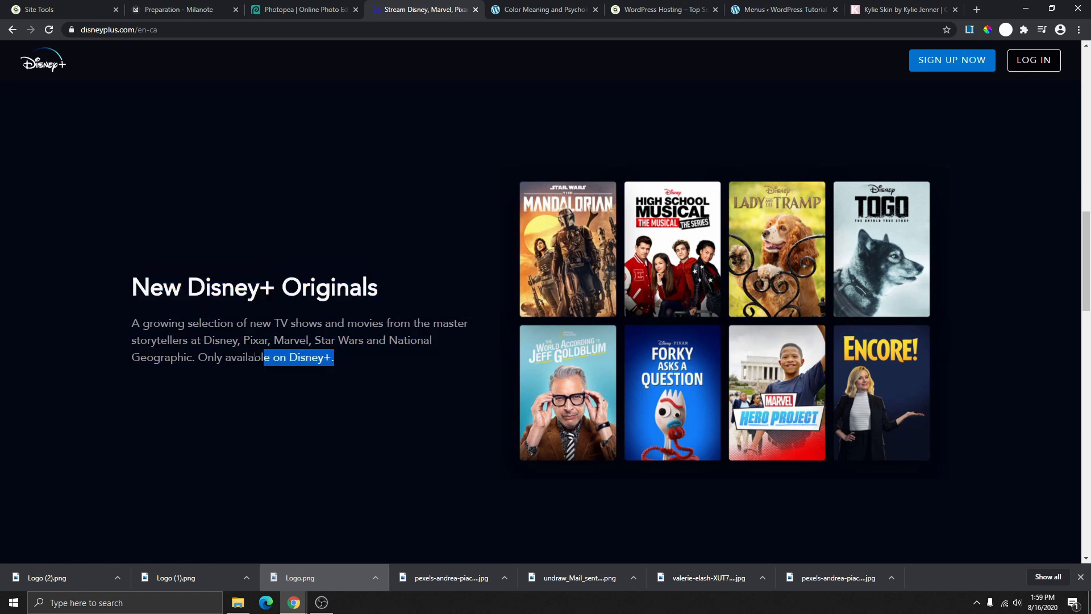
pyautogui.click(126, 325)
pyautogui.scroll(-14, 341, 311)
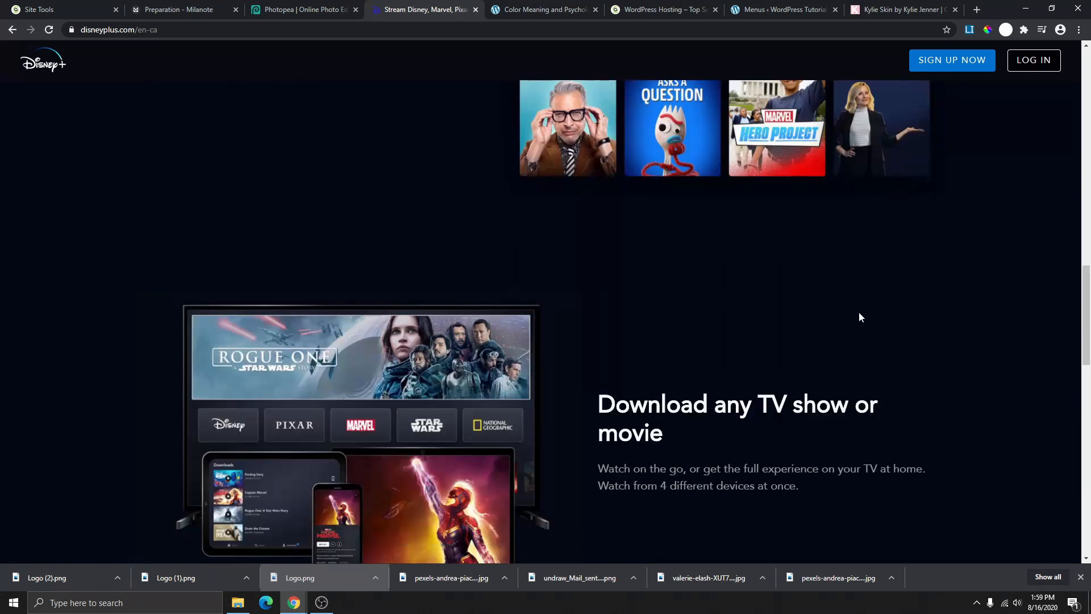
pyautogui.scroll(-6, 731, 238)
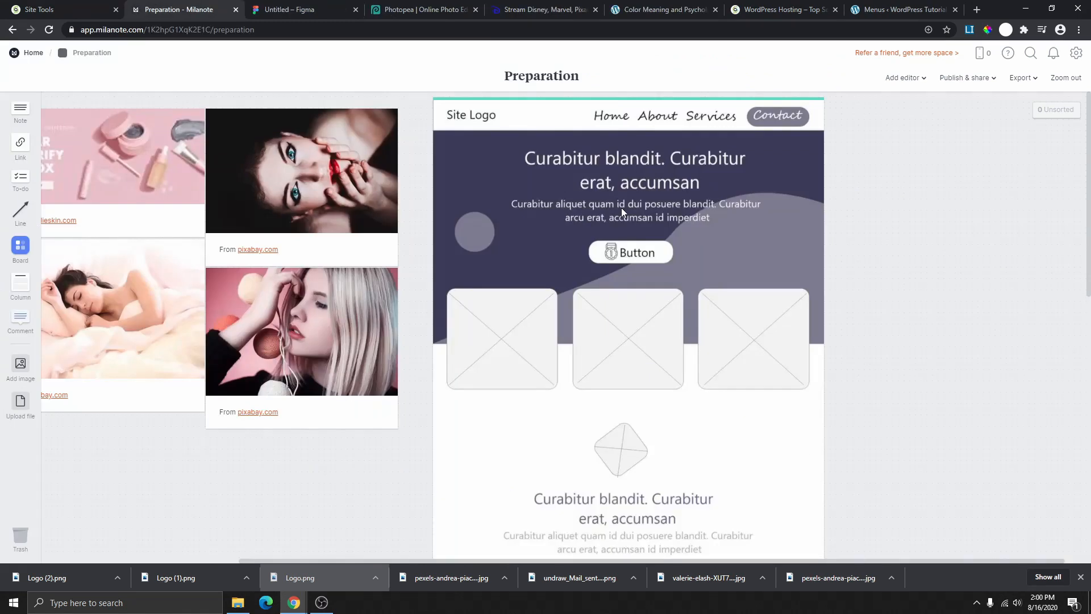
pyautogui.scroll(-5, 670, 284)
pyautogui.scroll(5, 669, 284)
# - Flip between the Untitled Figma file, the PayPal home page and the Milanote board
pyautogui.click(321, 11)
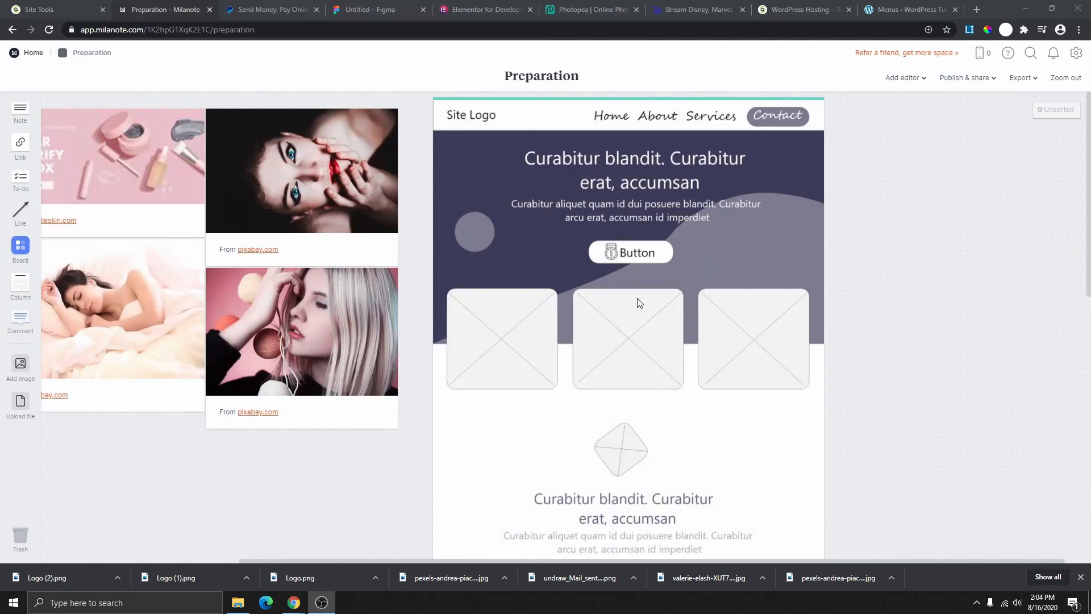
pyautogui.click(269, 11)
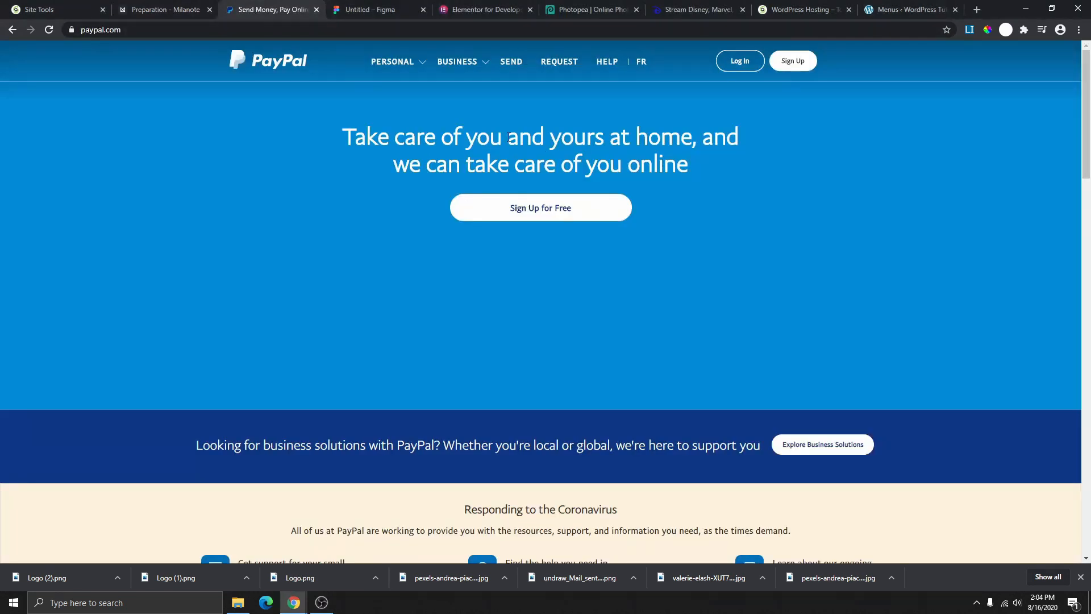
pyautogui.scroll(-4, 463, 288)
pyautogui.scroll(4, 460, 316)
pyautogui.click(161, 10)
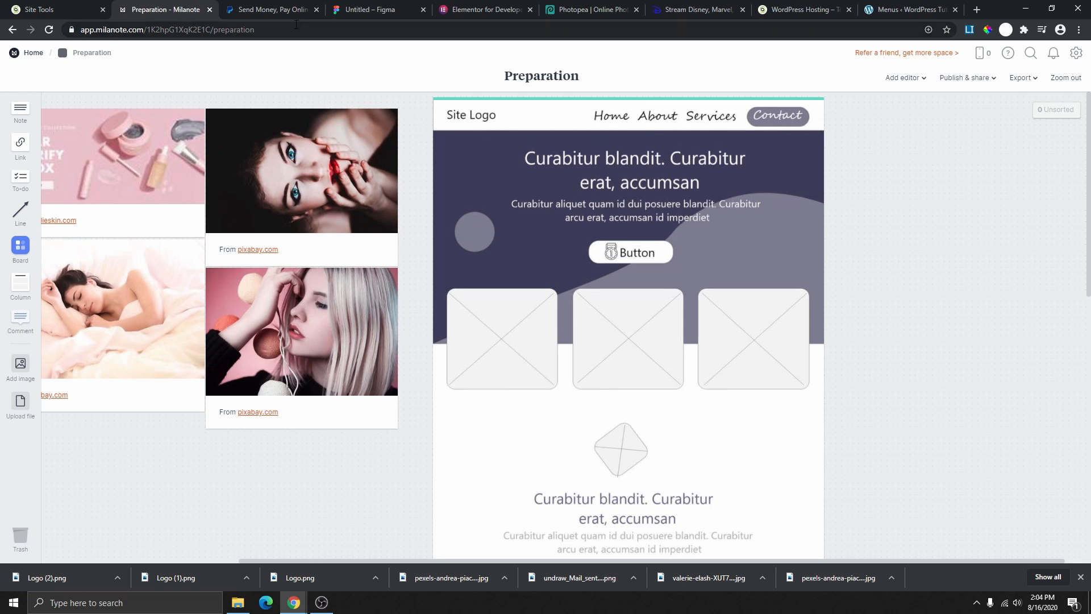
pyautogui.click(243, 8)
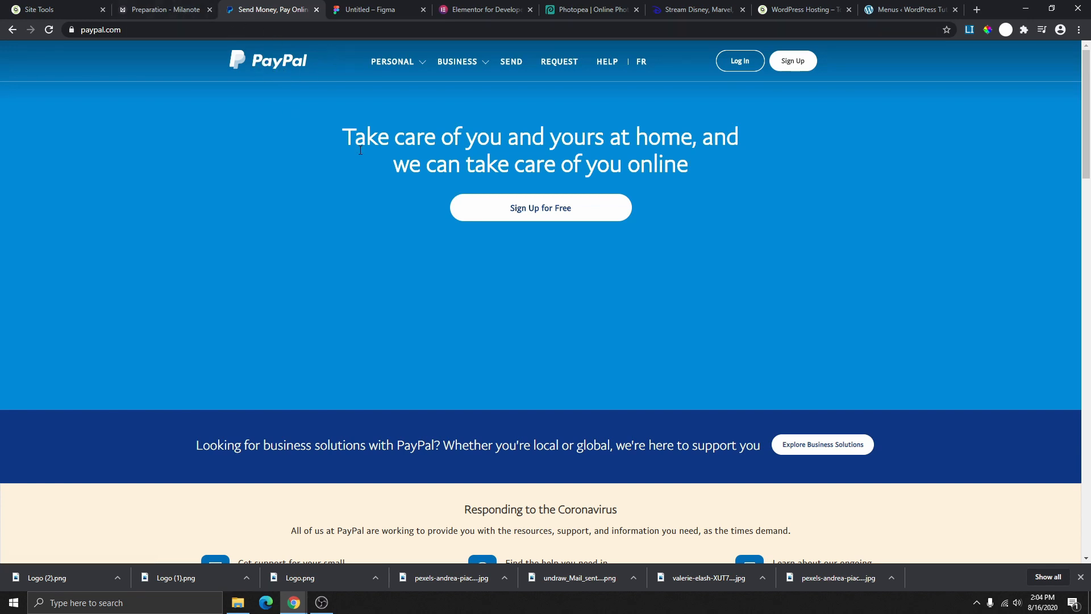
# - In the Untitled Figma file, pencil-sketch a header bar with logo, nav dashes and a button
pyautogui.click(371, 11)
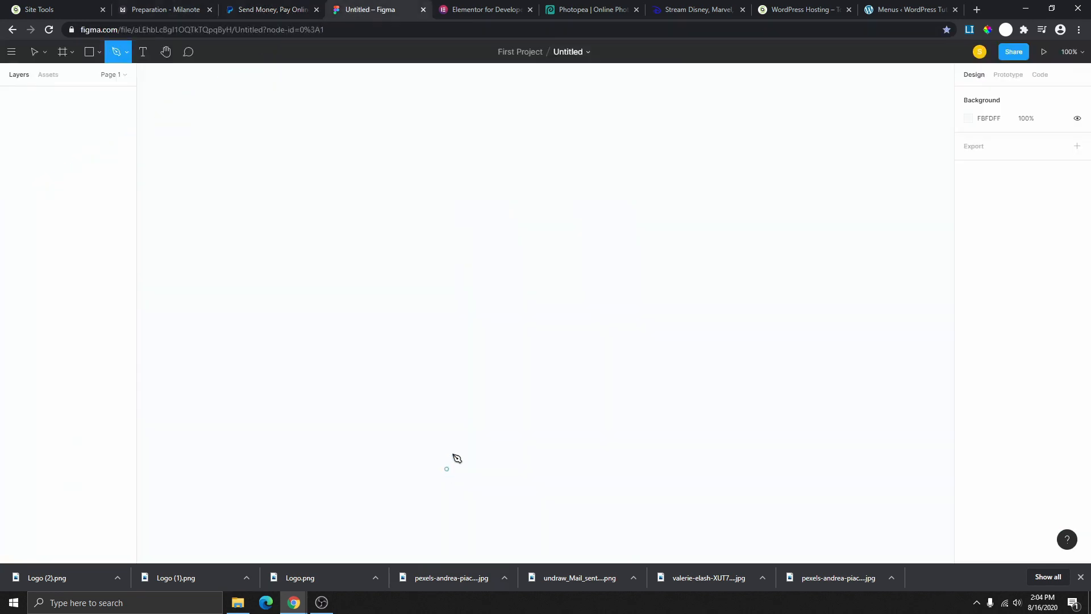
pyautogui.click(126, 52)
pyautogui.click(122, 90)
pyautogui.moveTo(299, 88)
pyautogui.mouseDown()
pyautogui.moveTo(300, 139)
pyautogui.moveTo(838, 137)
pyautogui.moveTo(865, 130)
pyautogui.moveTo(862, 91)
pyautogui.mouseUp()
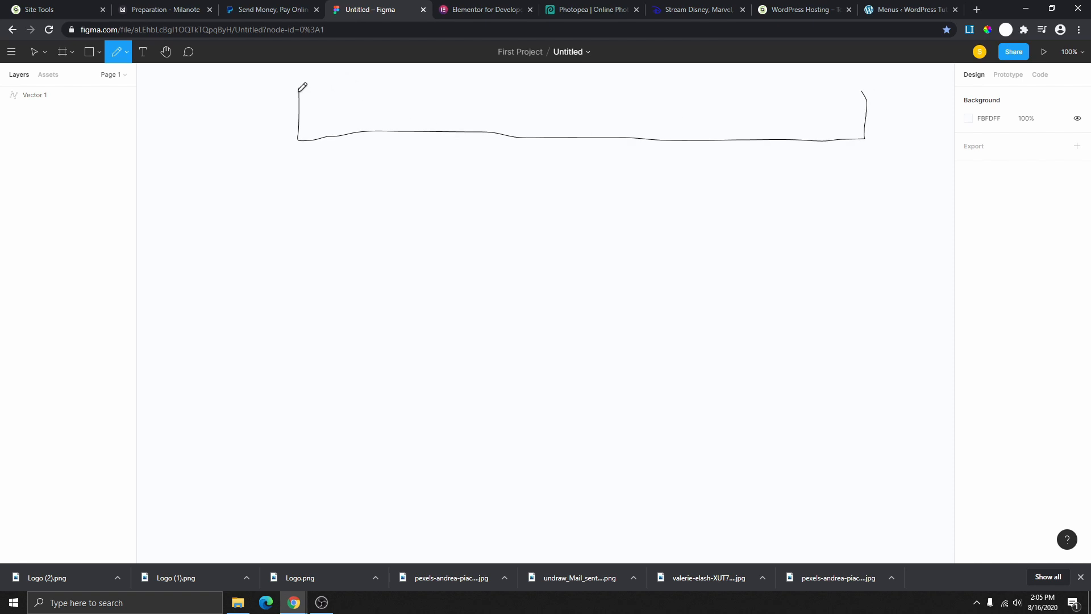
pyautogui.moveTo(300, 90); pyautogui.dragTo(867, 92)
pyautogui.moveTo(314, 108)
pyautogui.mouseDown()
pyautogui.moveTo(357, 113)
pyautogui.moveTo(317, 108)
pyautogui.mouseUp()
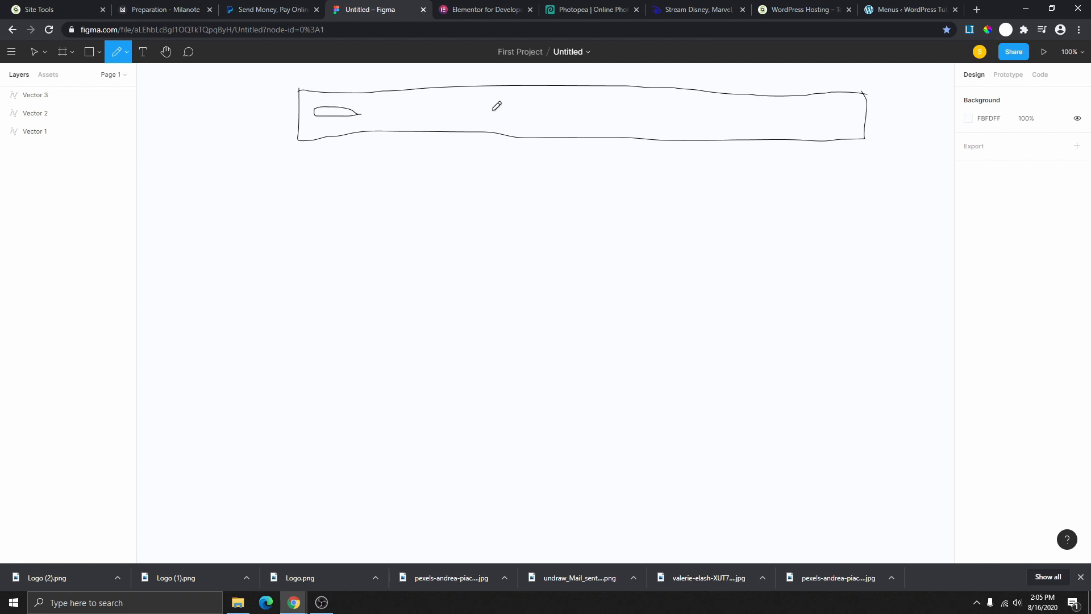
pyautogui.moveTo(490, 110); pyautogui.dragTo(731, 113)
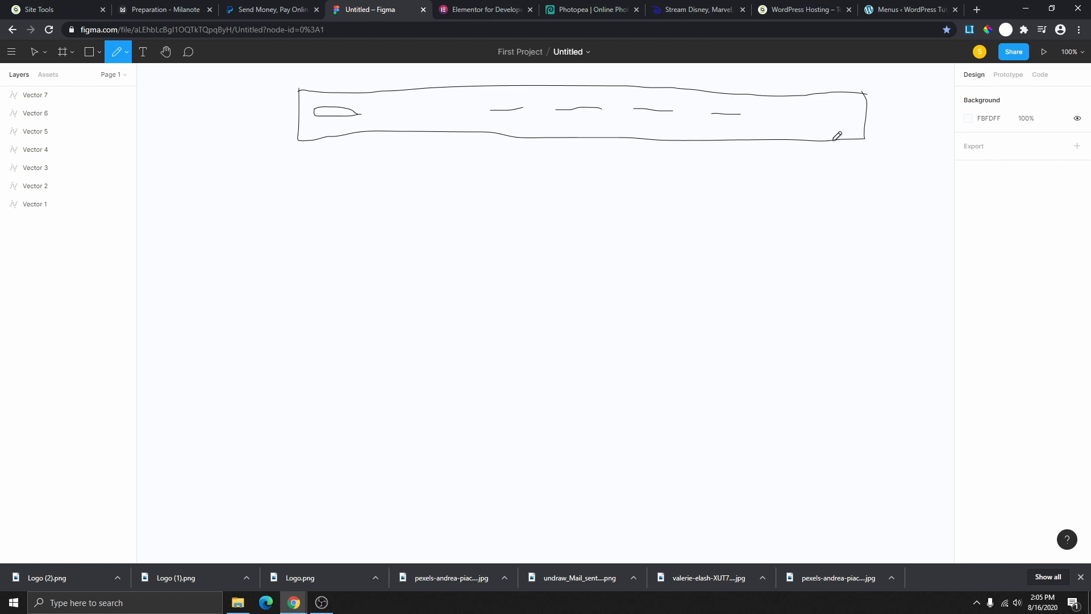
pyautogui.moveTo(816, 107)
pyautogui.mouseDown()
pyautogui.moveTo(795, 110)
pyautogui.moveTo(851, 111)
pyautogui.moveTo(833, 124)
pyautogui.mouseUp()
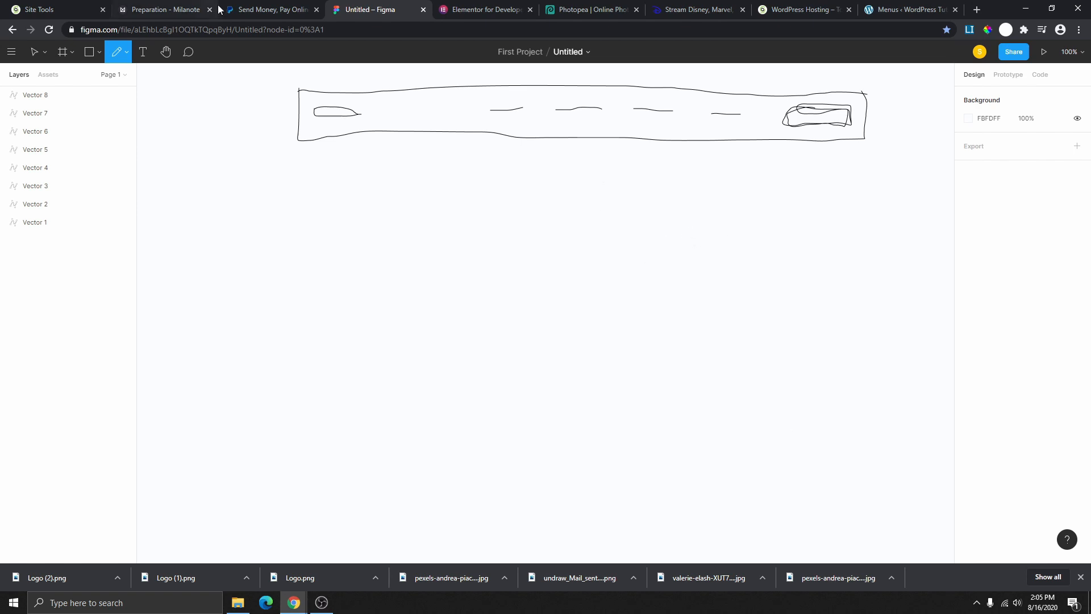
# - After checking the PayPal page, draw the large content box below the header
pyautogui.click(269, 13)
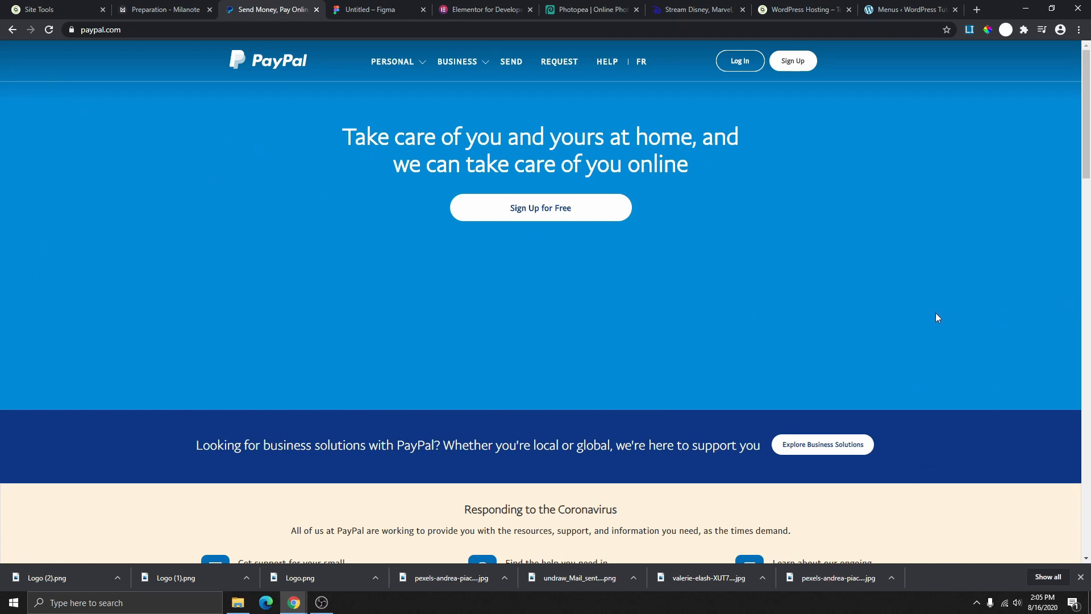
pyautogui.click(359, 9)
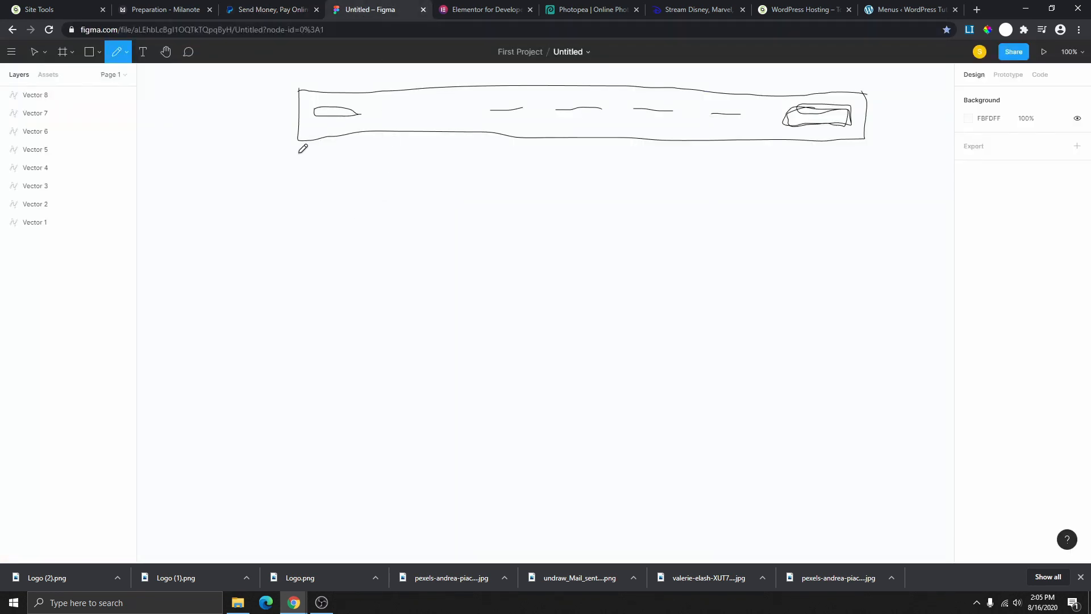
pyautogui.moveTo(300, 154)
pyautogui.mouseDown()
pyautogui.moveTo(304, 443)
pyautogui.moveTo(876, 436)
pyautogui.mouseUp()
pyautogui.moveTo(863, 159); pyautogui.dragTo(876, 435)
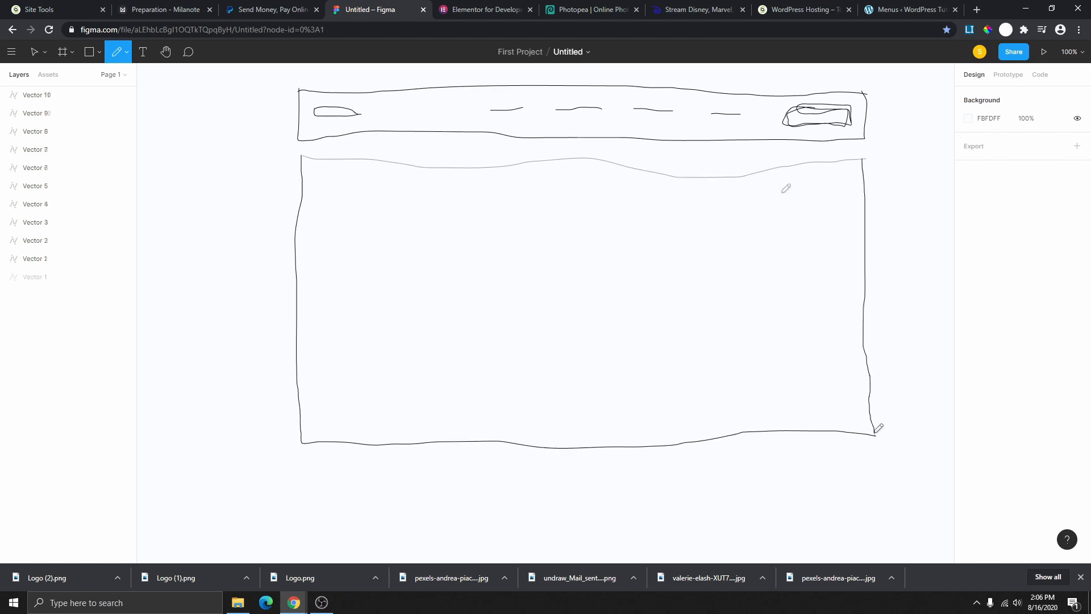
# - Referencing the PayPal headline, sketch a video box with a play triangle in the content box
pyautogui.click(259, 9)
pyautogui.moveTo(370, 130); pyautogui.dragTo(725, 171)
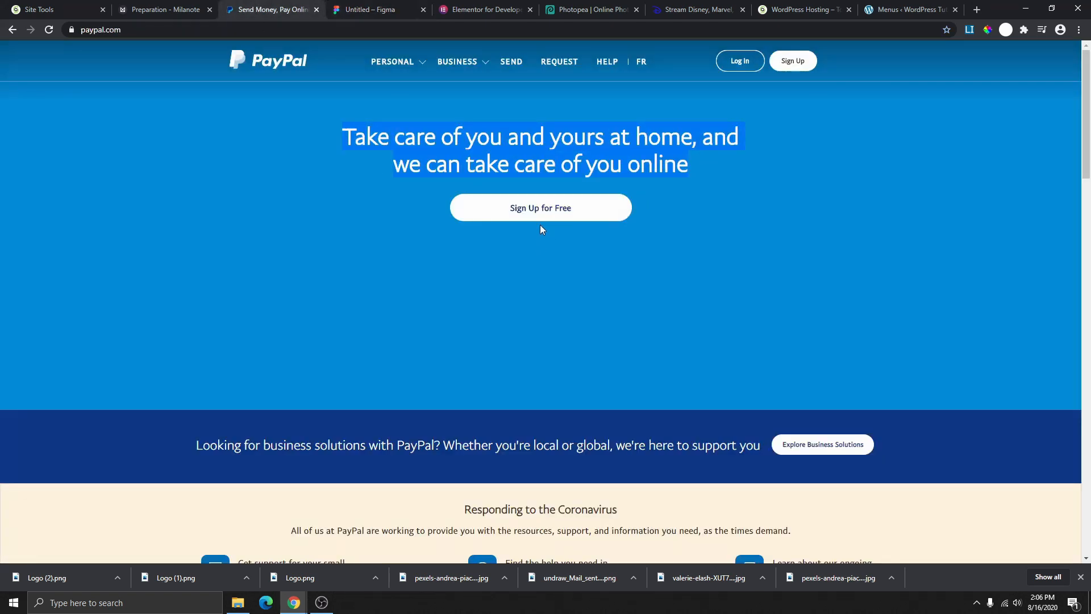
pyautogui.click(388, 12)
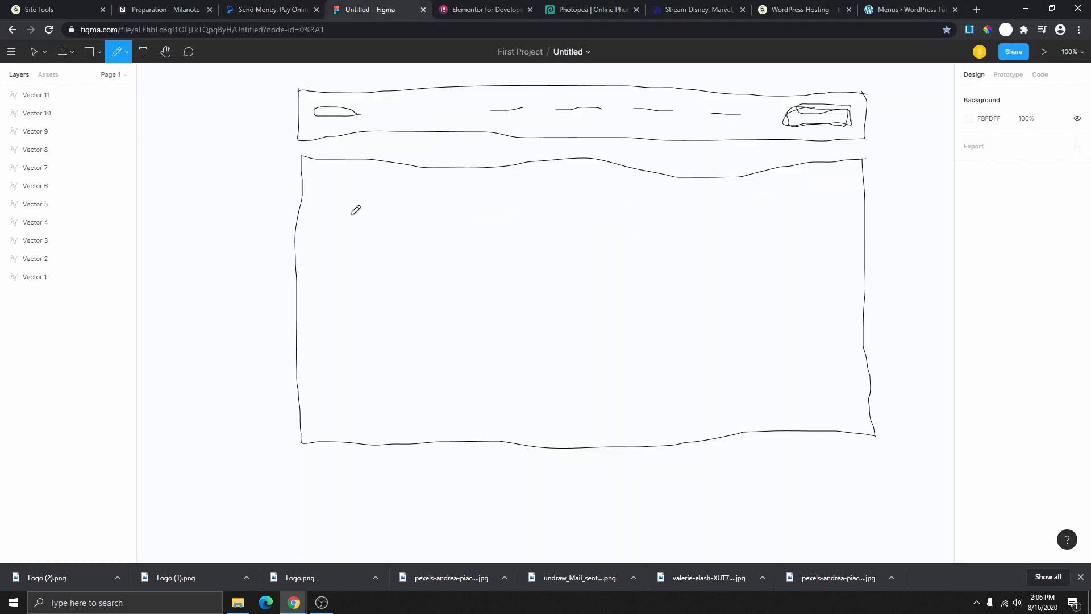
pyautogui.moveTo(325, 186)
pyautogui.mouseDown()
pyautogui.moveTo(322, 409)
pyautogui.moveTo(604, 407)
pyautogui.moveTo(608, 319)
pyautogui.moveTo(322, 196)
pyautogui.mouseUp()
pyautogui.moveTo(407, 259)
pyautogui.mouseDown()
pyautogui.moveTo(404, 312)
pyautogui.moveTo(487, 288)
pyautogui.moveTo(407, 259)
pyautogui.mouseUp()
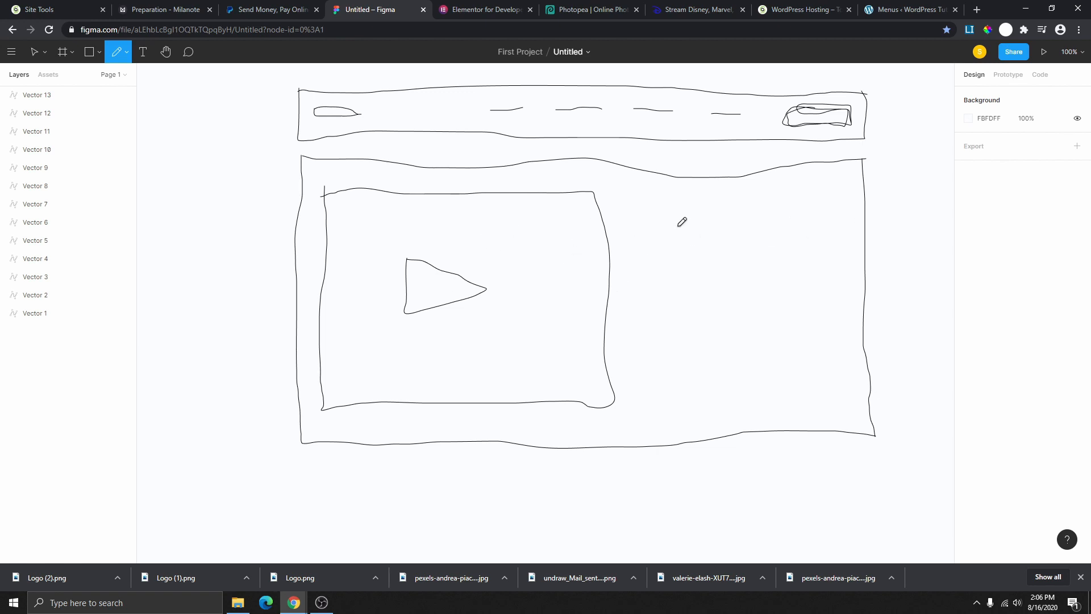
# - Sketch a heading, several text lines and a button beside the video box
pyautogui.moveTo(671, 215)
pyautogui.mouseDown()
pyautogui.moveTo(802, 219)
pyautogui.moveTo(672, 217)
pyautogui.mouseUp()
pyautogui.moveTo(660, 255); pyautogui.dragTo(845, 240)
pyautogui.moveTo(654, 262); pyautogui.dragTo(837, 246)
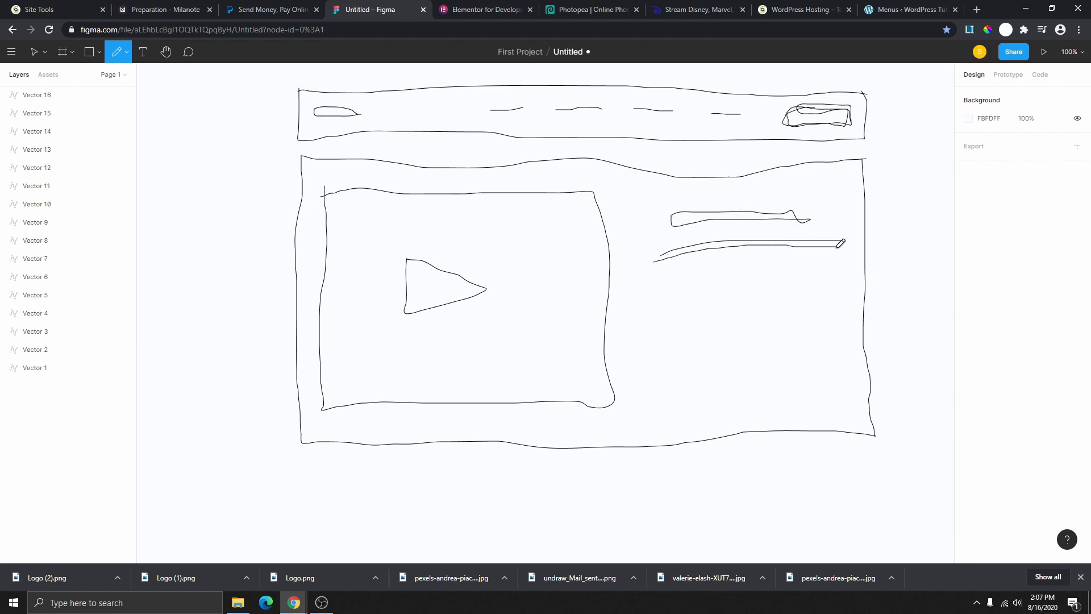
pyautogui.moveTo(655, 280)
pyautogui.mouseDown()
pyautogui.moveTo(861, 269)
pyautogui.moveTo(734, 290)
pyautogui.moveTo(830, 287)
pyautogui.mouseUp()
pyautogui.moveTo(658, 322); pyautogui.dragTo(833, 311)
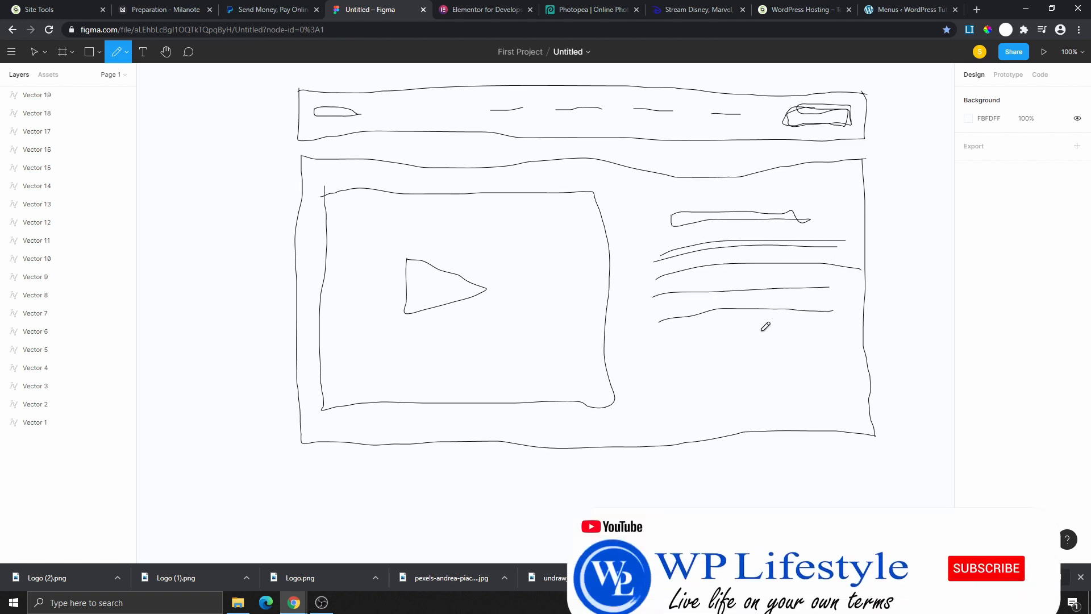
pyautogui.moveTo(698, 350)
pyautogui.mouseDown()
pyautogui.moveTo(700, 384)
pyautogui.moveTo(798, 373)
pyautogui.moveTo(790, 348)
pyautogui.moveTo(697, 348)
pyautogui.mouseUp()
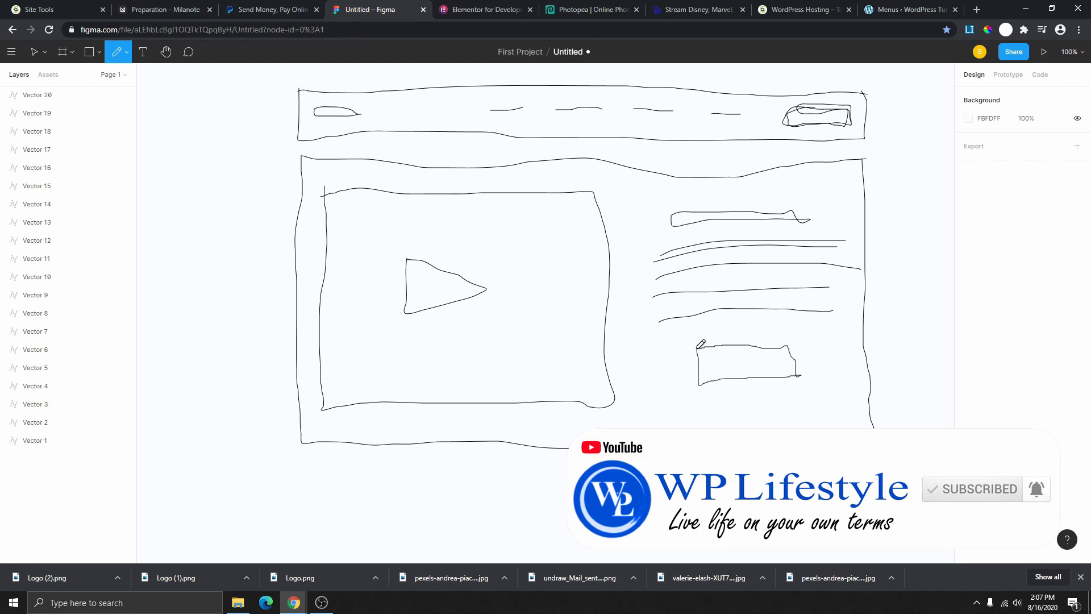
# - Compare the sketch against the PayPal page, then look over the Elementor page for reference
pyautogui.scroll(-1, 716, 290)
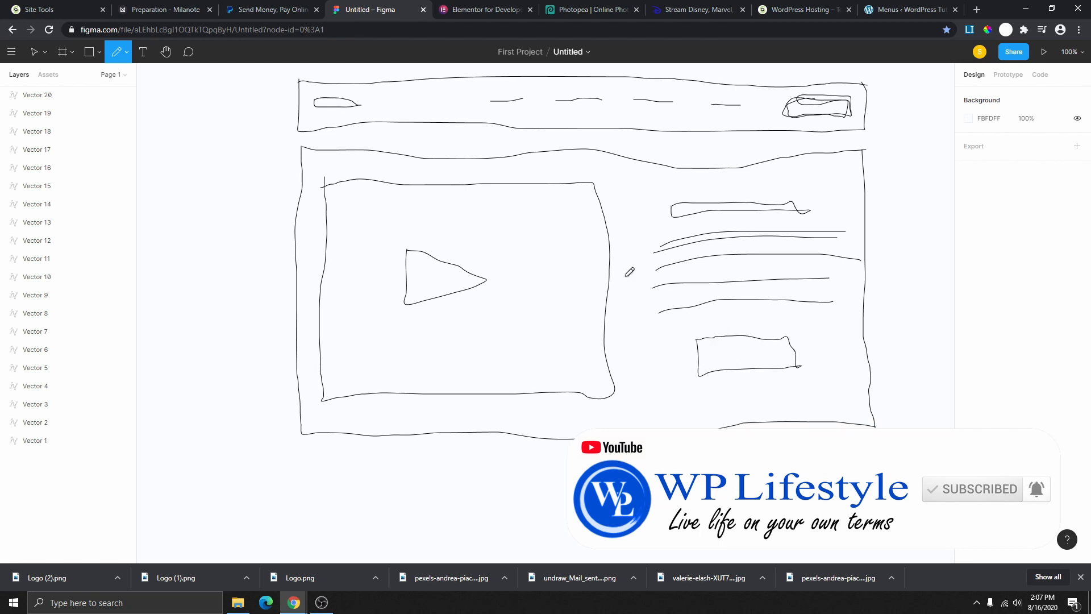
pyautogui.scroll(-3, 636, 304)
pyautogui.scroll(-4, 648, 328)
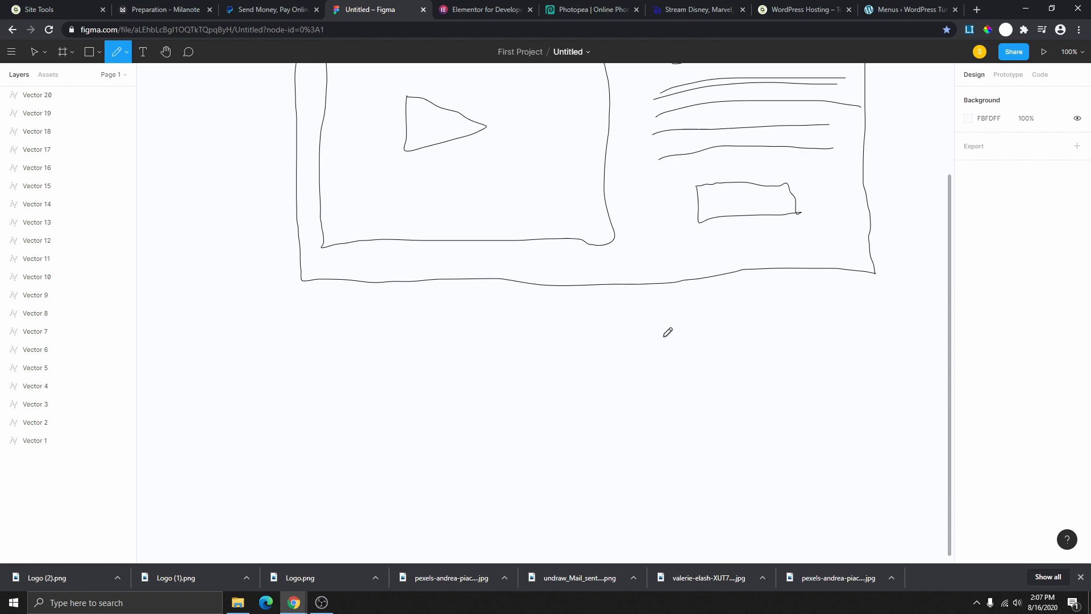
pyautogui.scroll(2, 665, 331)
pyautogui.scroll(5, 686, 251)
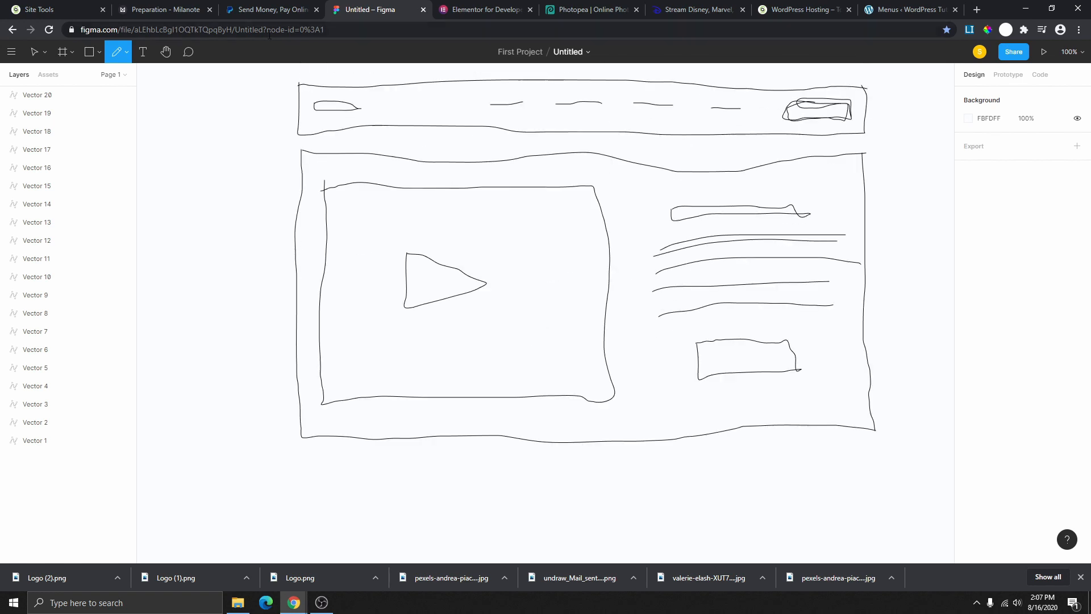
pyautogui.click(272, 9)
pyautogui.scroll(-3, 499, 268)
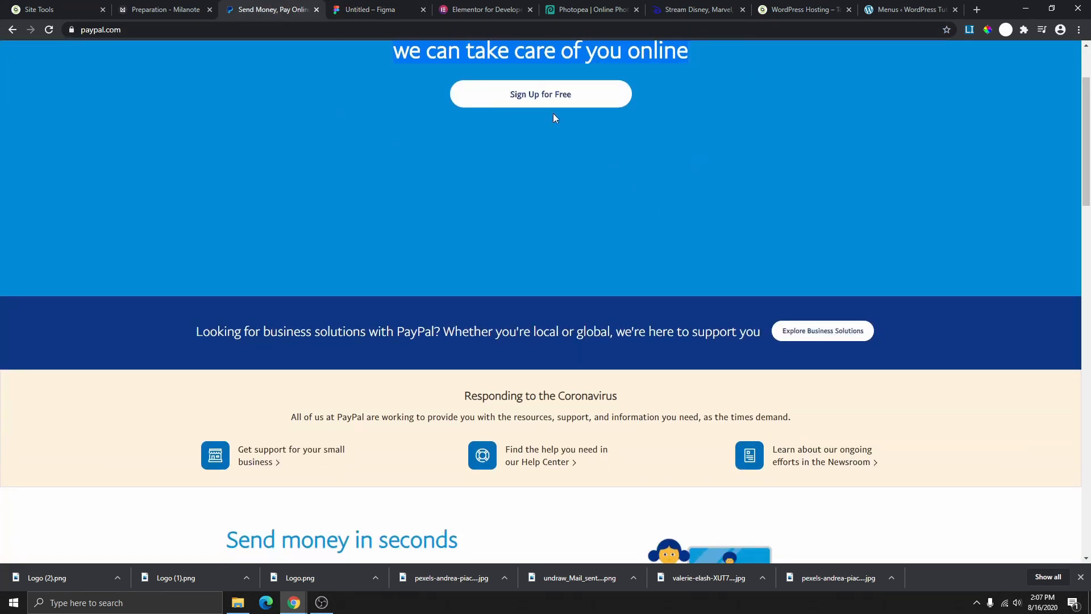
pyautogui.hotkey('ctrl', 'Tab')
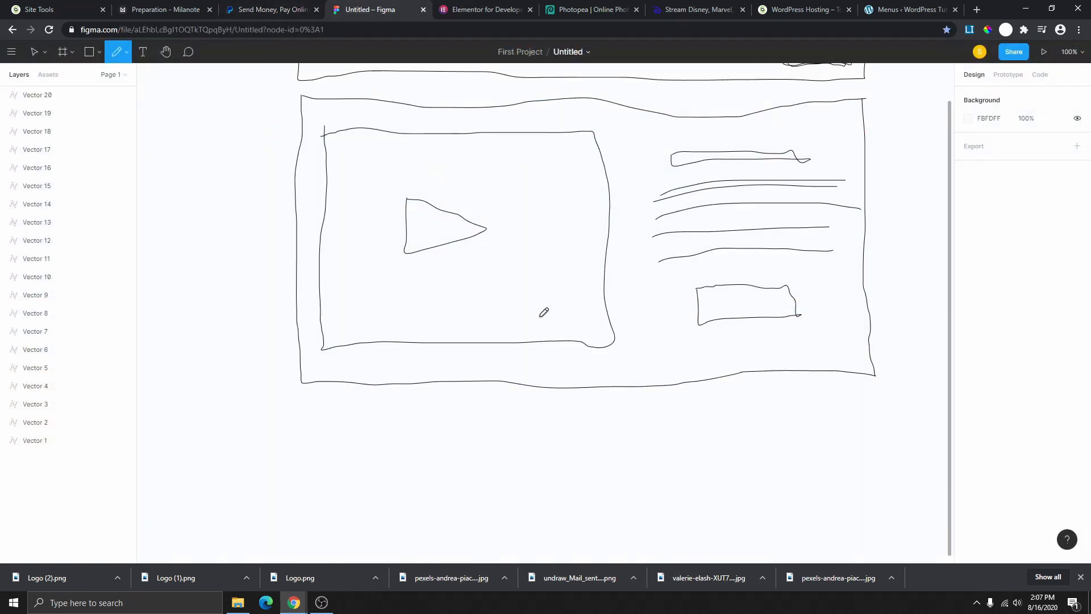
pyautogui.scroll(2, 544, 312)
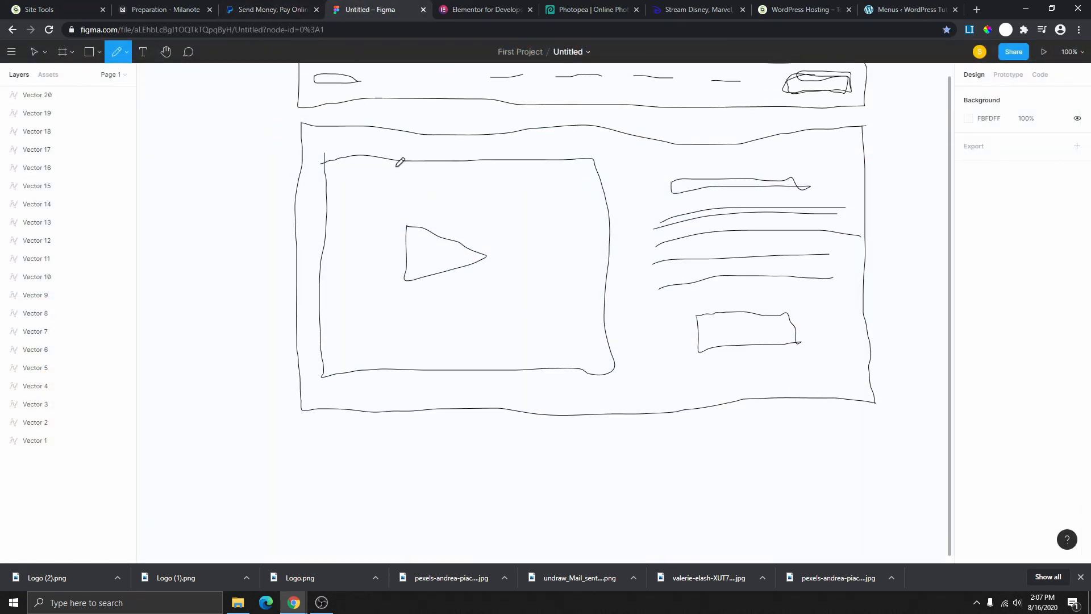
pyautogui.click(490, 9)
pyautogui.scroll(-9, 592, 278)
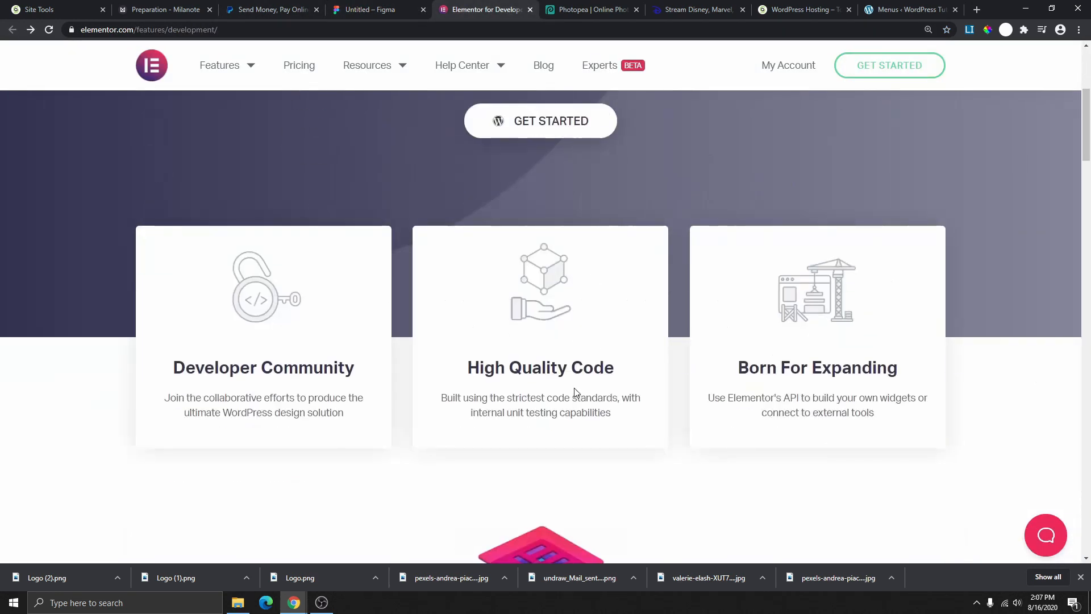
pyautogui.scroll(5, 568, 375)
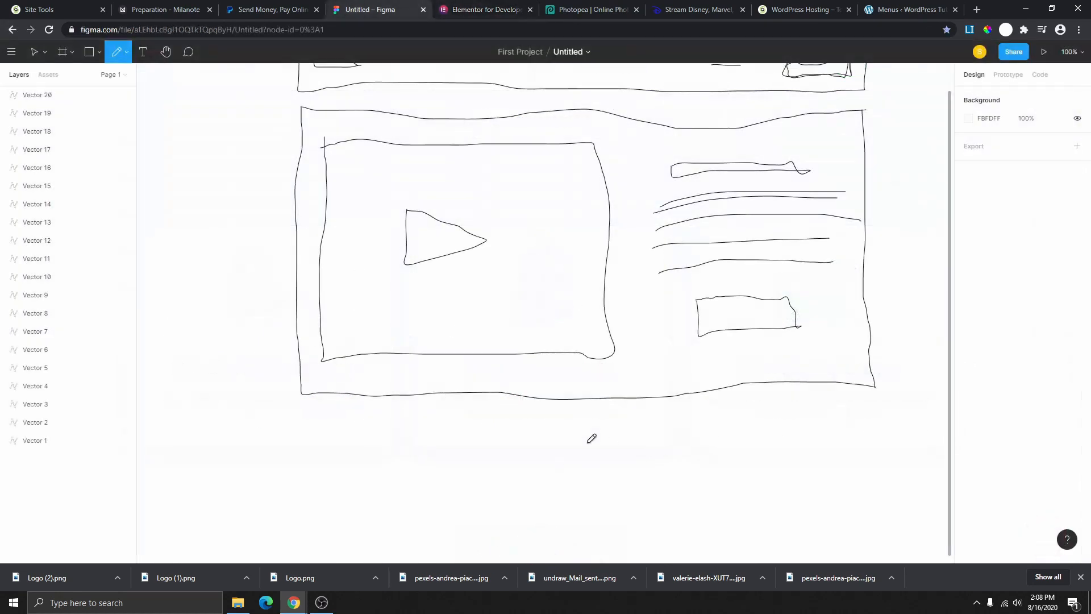
# - Outline a new section below the hero with a row of three card boxes
pyautogui.scroll(-2, 543, 373)
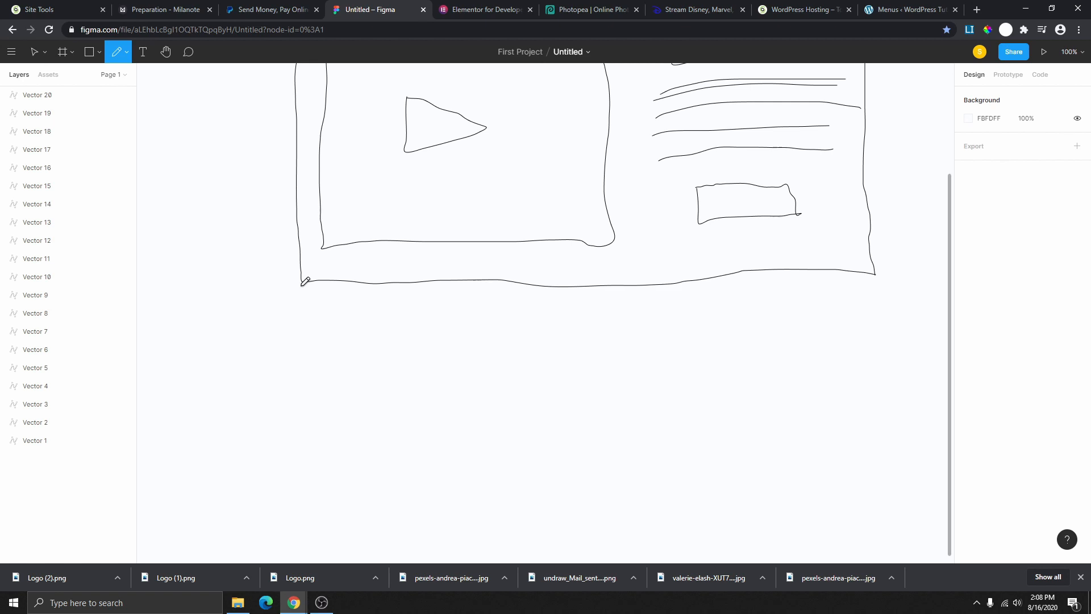
pyautogui.moveTo(301, 285)
pyautogui.mouseDown()
pyautogui.moveTo(306, 472)
pyautogui.moveTo(412, 503)
pyautogui.moveTo(913, 474)
pyautogui.moveTo(873, 272)
pyautogui.mouseUp()
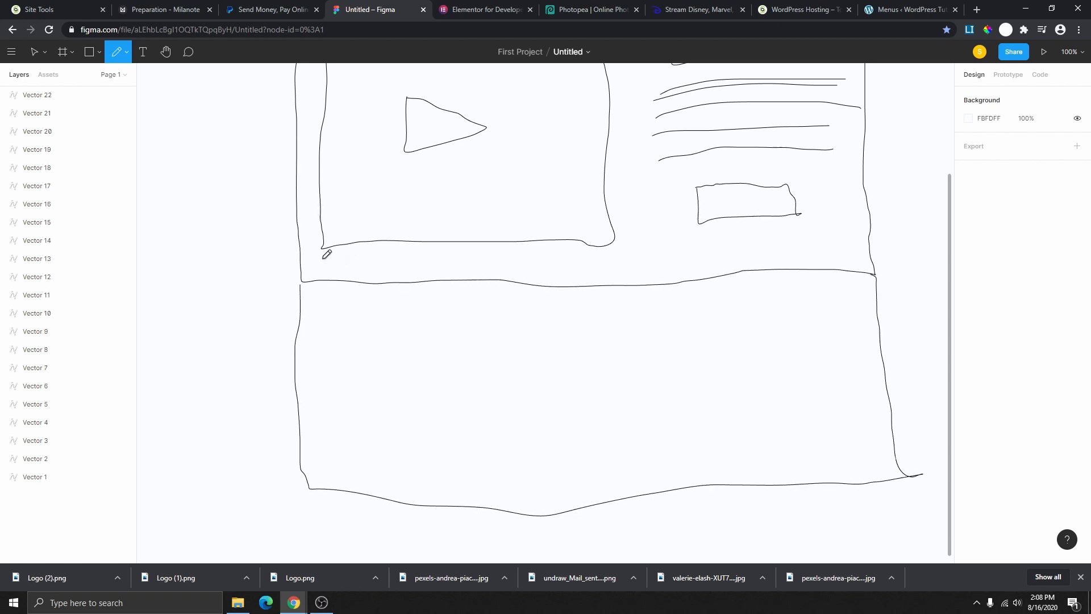
pyautogui.moveTo(322, 261); pyautogui.dragTo(322, 359)
pyautogui.moveTo(501, 260); pyautogui.dragTo(662, 361)
pyautogui.moveTo(709, 255); pyautogui.dragTo(843, 249)
pyautogui.moveTo(669, 259)
pyautogui.mouseDown()
pyautogui.moveTo(691, 348)
pyautogui.moveTo(861, 348)
pyautogui.moveTo(857, 336)
pyautogui.mouseUp()
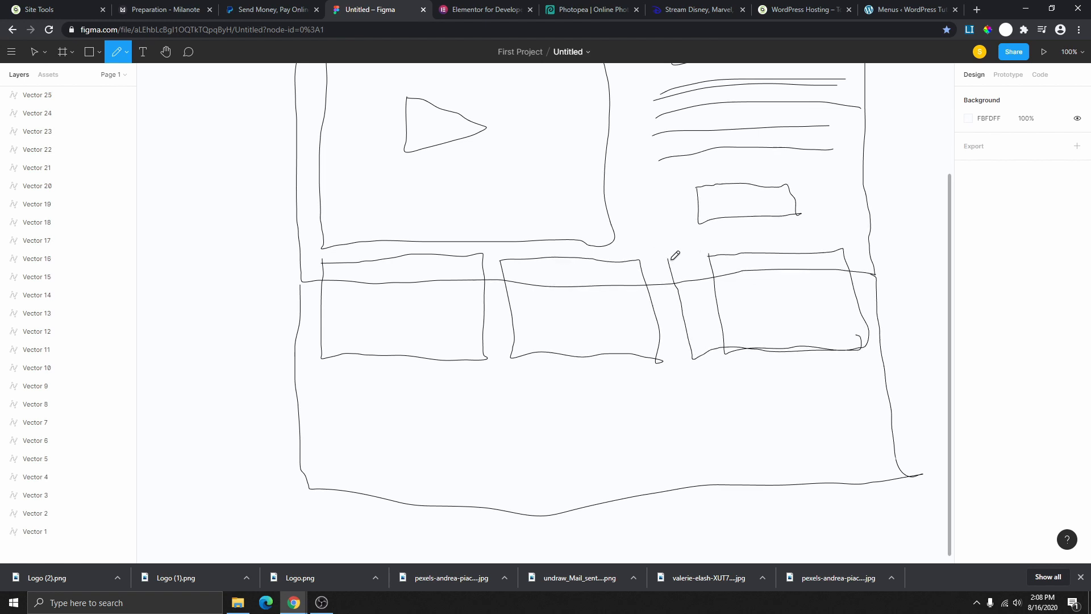
pyautogui.moveTo(671, 259); pyautogui.dragTo(843, 250)
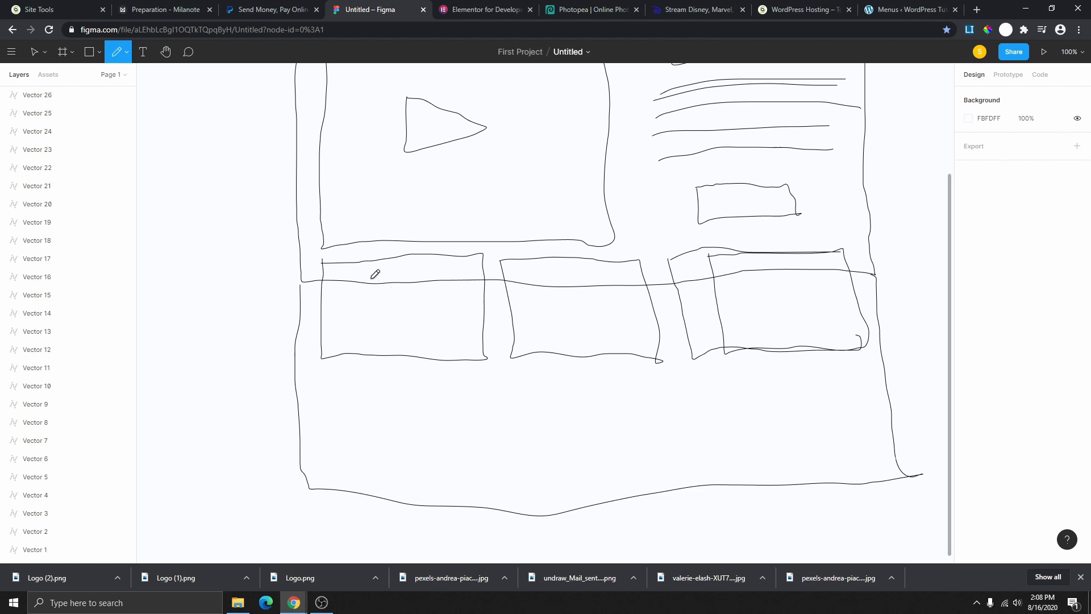
# - Sketch an image shape, text lines and a button inside each of the three cards
pyautogui.moveTo(367, 278)
pyautogui.mouseDown()
pyautogui.moveTo(449, 277)
pyautogui.moveTo(449, 305)
pyautogui.moveTo(365, 293)
pyautogui.moveTo(371, 269)
pyautogui.moveTo(617, 301)
pyautogui.moveTo(624, 277)
pyautogui.moveTo(518, 282)
pyautogui.mouseUp()
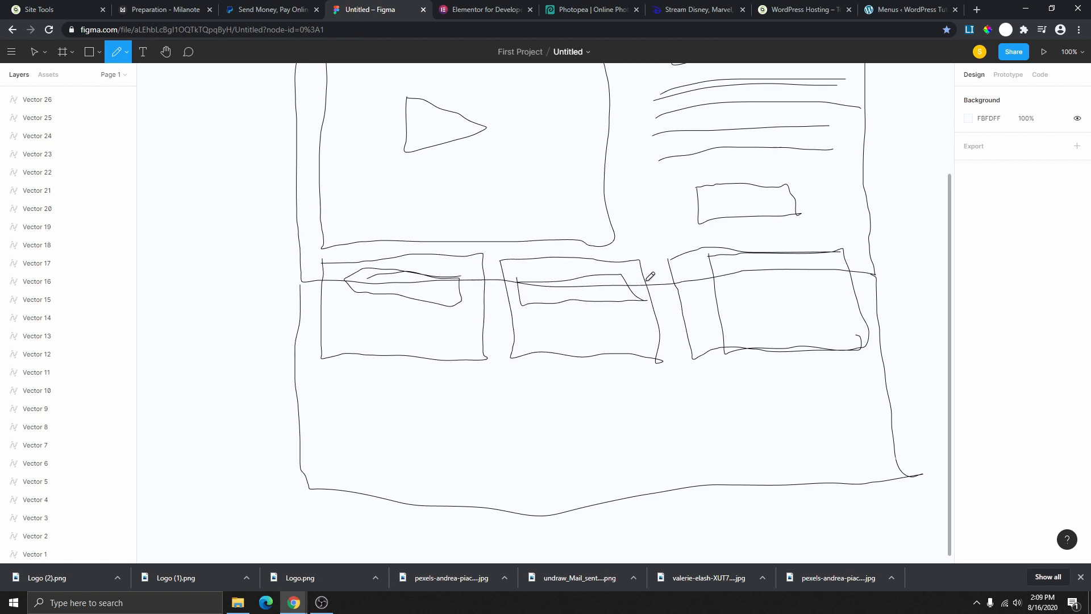
pyautogui.moveTo(733, 268)
pyautogui.mouseDown()
pyautogui.moveTo(737, 306)
pyautogui.moveTo(695, 289)
pyautogui.moveTo(831, 260)
pyautogui.moveTo(831, 293)
pyautogui.moveTo(724, 310)
pyautogui.mouseUp()
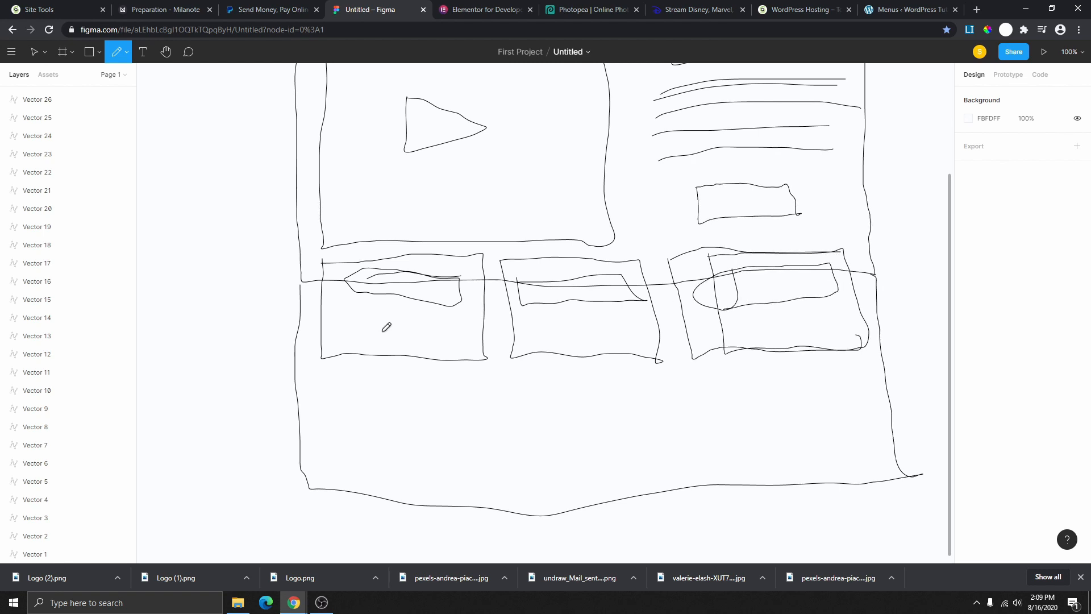
pyautogui.moveTo(363, 313); pyautogui.dragTo(448, 320)
pyautogui.moveTo(380, 336)
pyautogui.mouseDown()
pyautogui.moveTo(412, 348)
pyautogui.moveTo(429, 338)
pyautogui.moveTo(380, 337)
pyautogui.mouseUp()
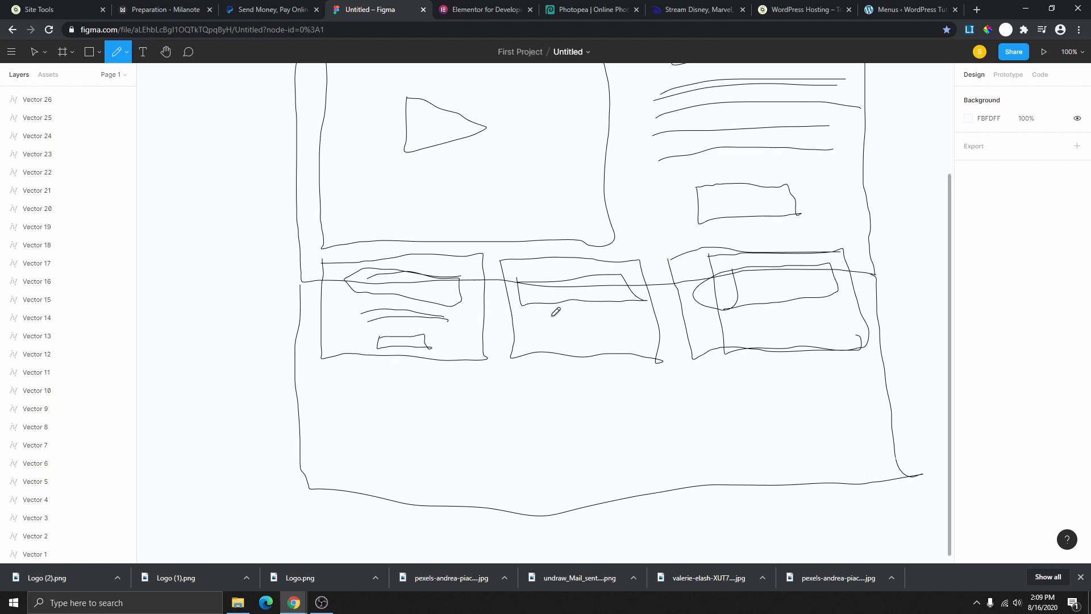
pyautogui.moveTo(540, 315)
pyautogui.mouseDown()
pyautogui.moveTo(630, 302)
pyautogui.moveTo(594, 317)
pyautogui.moveTo(655, 314)
pyautogui.mouseUp()
pyautogui.moveTo(548, 332)
pyautogui.mouseDown()
pyautogui.moveTo(548, 345)
pyautogui.moveTo(620, 343)
pyautogui.moveTo(603, 328)
pyautogui.moveTo(551, 331)
pyautogui.mouseUp()
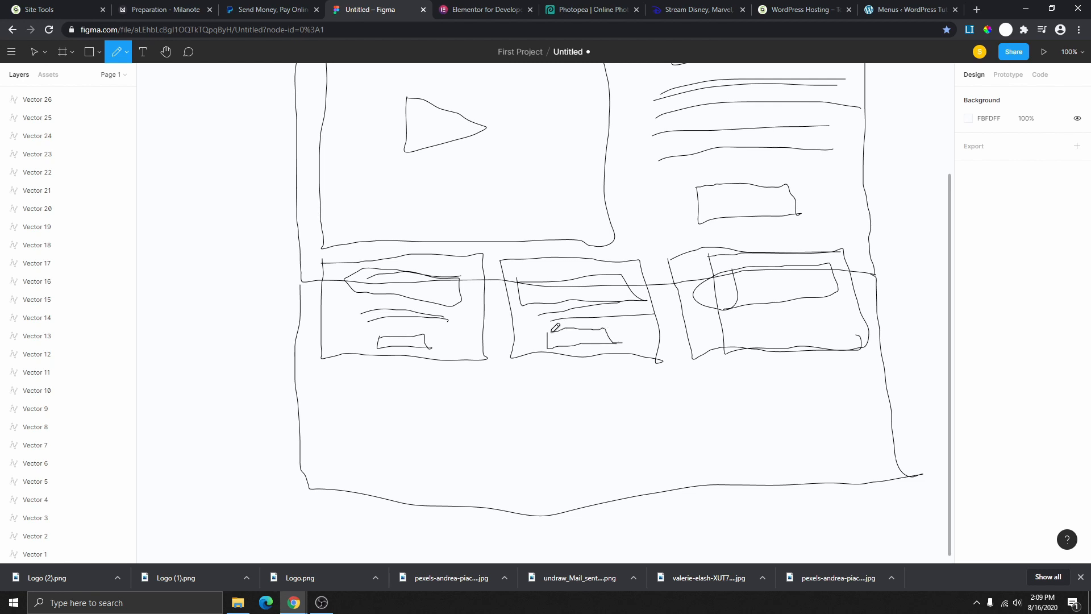
pyautogui.moveTo(792, 310); pyautogui.dragTo(831, 307)
pyautogui.moveTo(737, 326)
pyautogui.mouseDown()
pyautogui.moveTo(826, 310)
pyautogui.moveTo(750, 344)
pyautogui.moveTo(818, 342)
pyautogui.moveTo(796, 323)
pyautogui.moveTo(756, 335)
pyautogui.mouseUp()
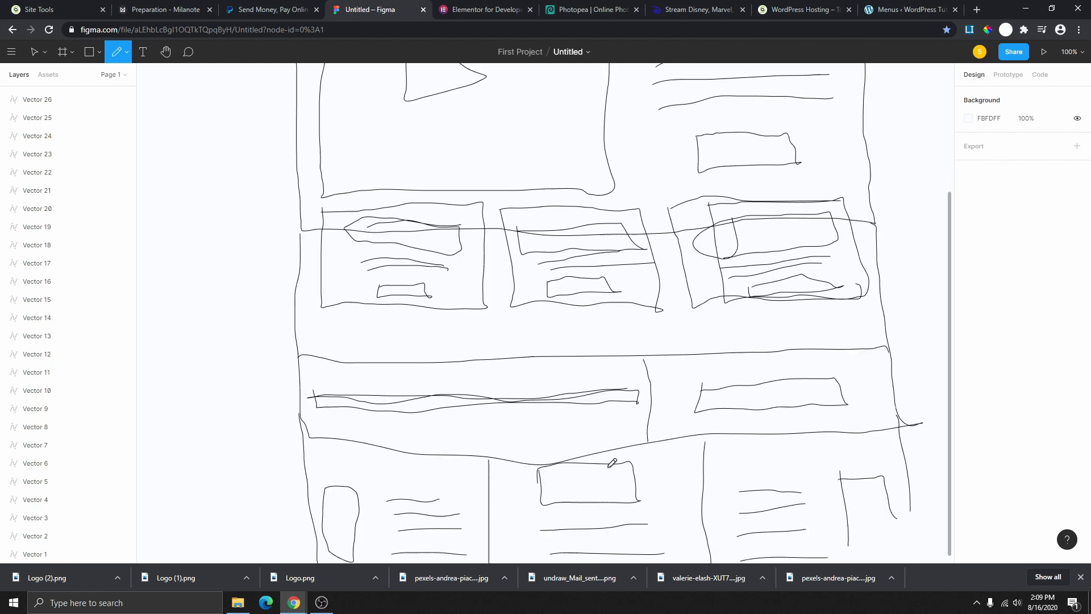
# - Switch to the Move tool and scroll through the whole wireframe sketch to review it
pyautogui.scroll(5, 599, 456)
pyautogui.scroll(3, 599, 457)
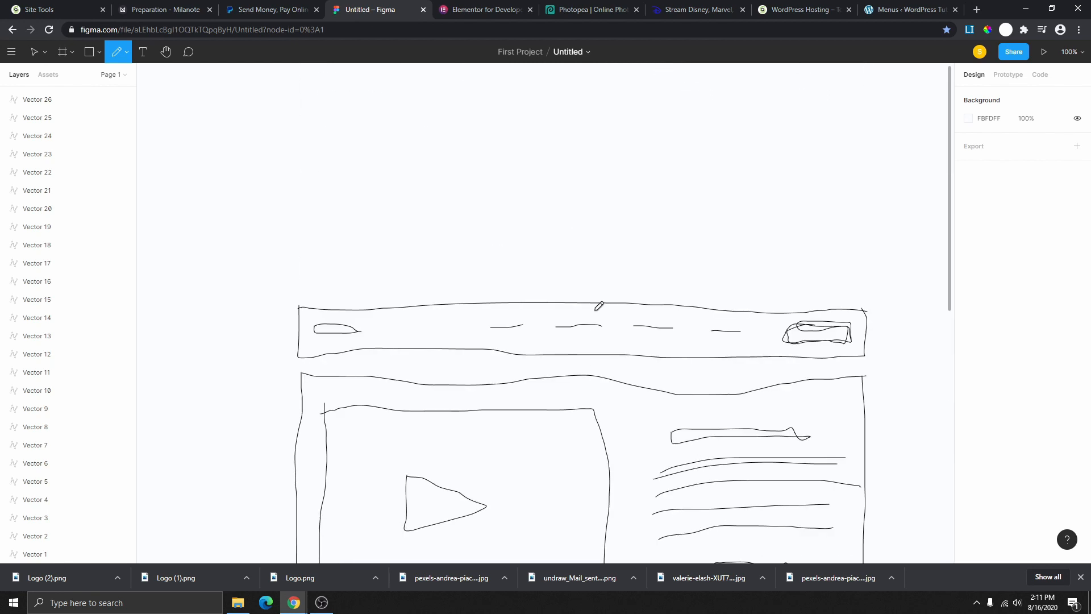
pyautogui.scroll(-10, 599, 307)
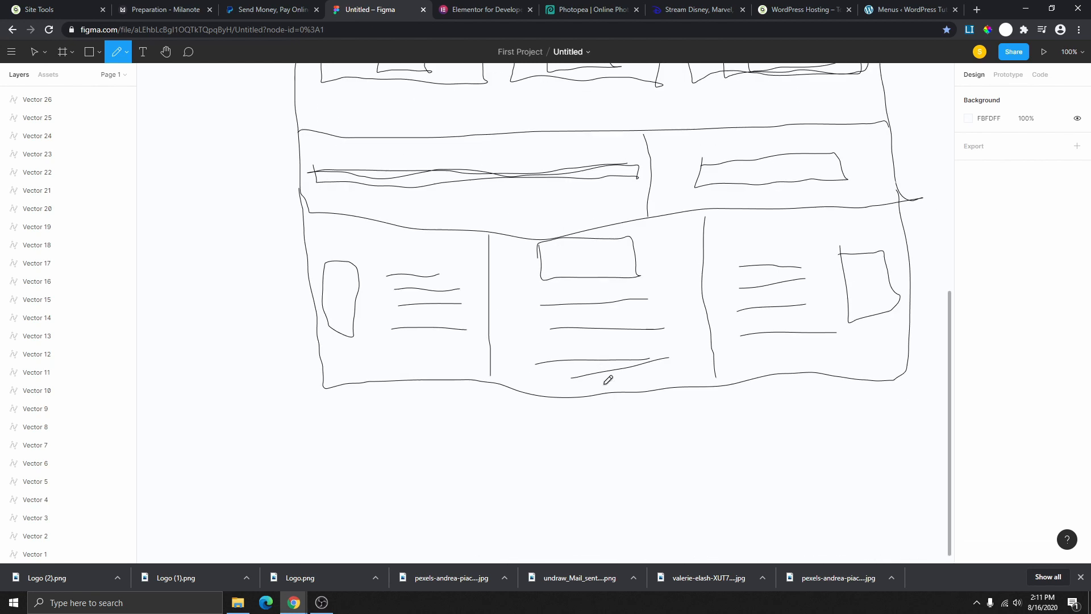
pyautogui.scroll(5, 574, 378)
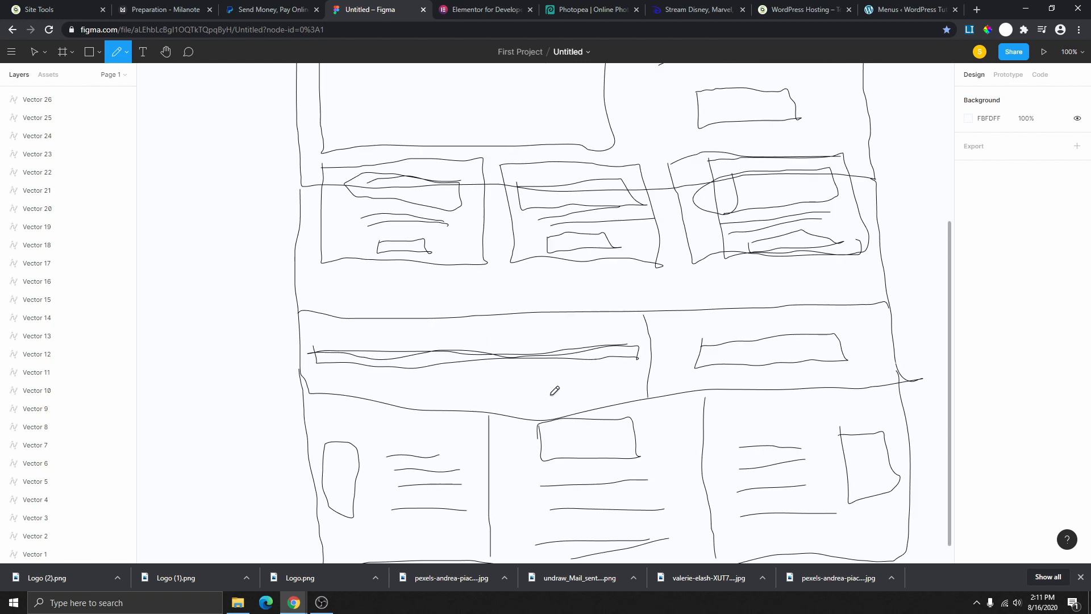
pyautogui.scroll(5, 523, 387)
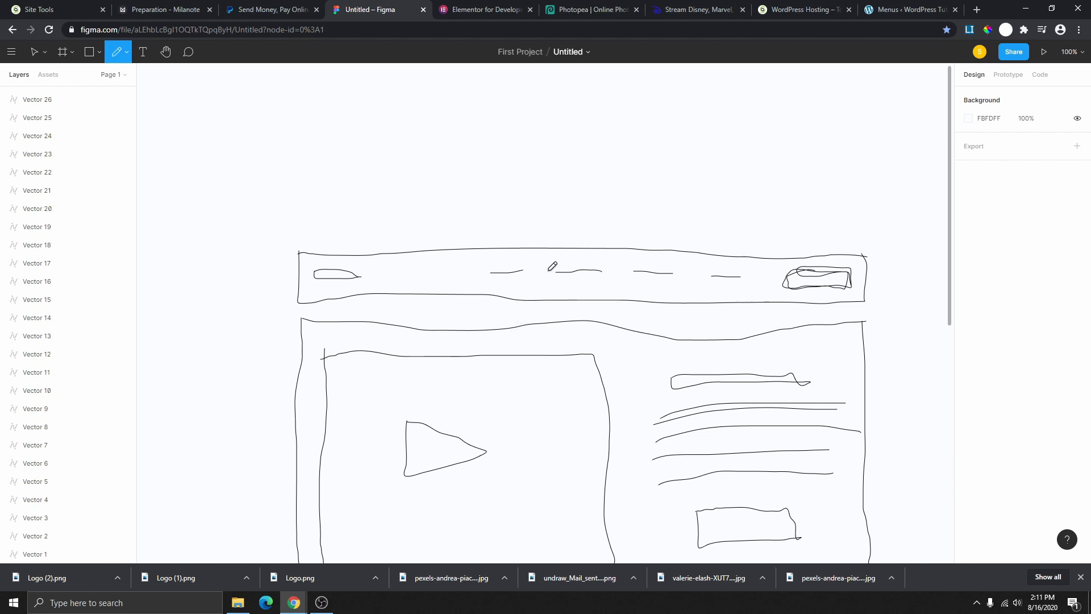
pyautogui.scroll(-7, 525, 317)
pyautogui.scroll(-3, 539, 352)
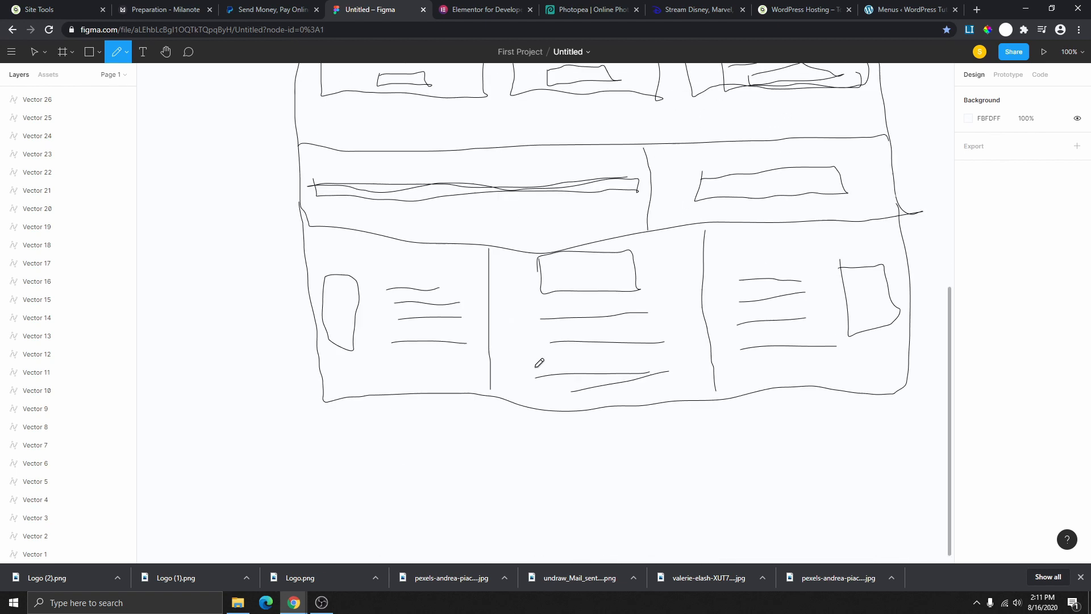
pyautogui.scroll(7, 518, 386)
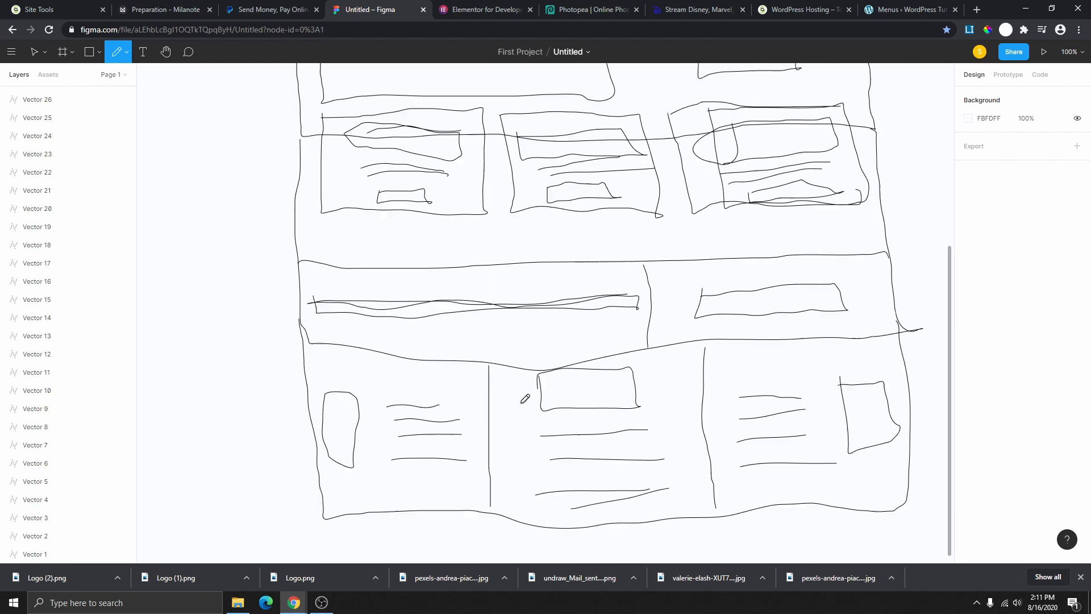
pyautogui.scroll(3, 520, 413)
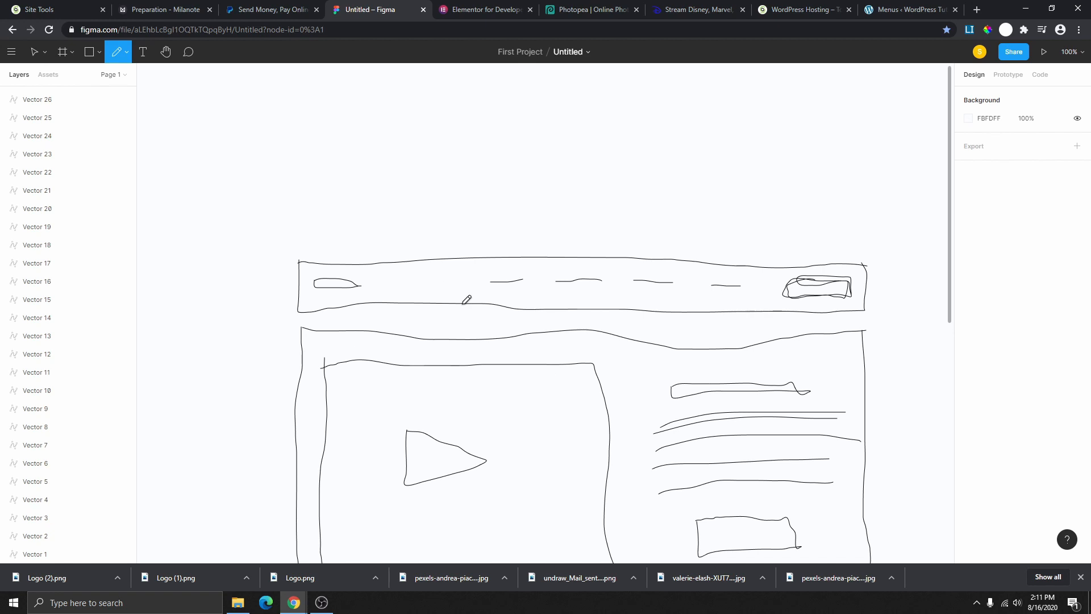
pyautogui.click(36, 53)
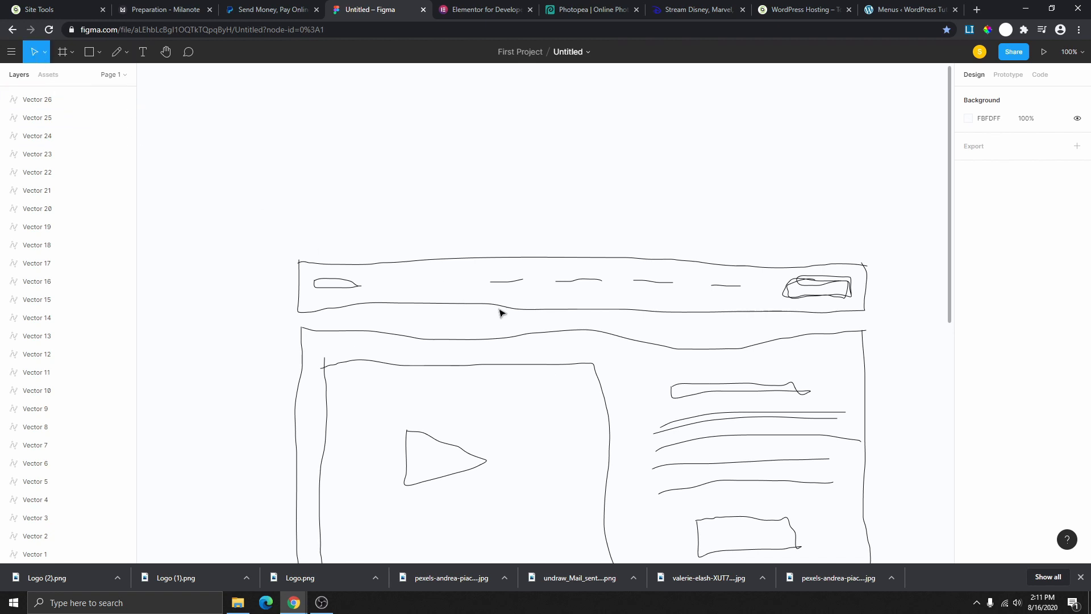
pyautogui.scroll(-2, 560, 318)
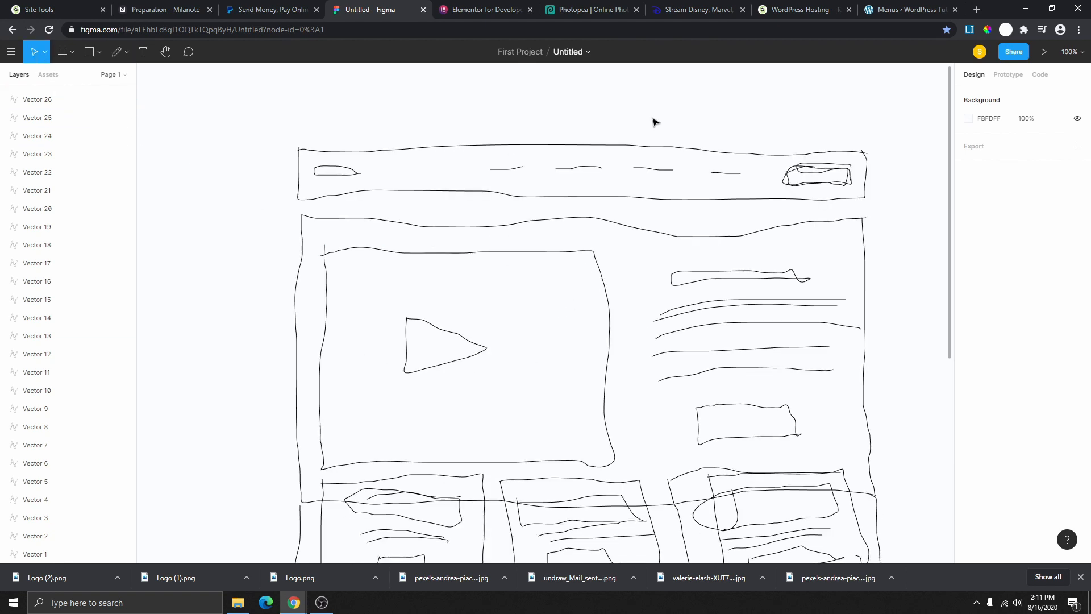
pyautogui.scroll(-3, 745, 318)
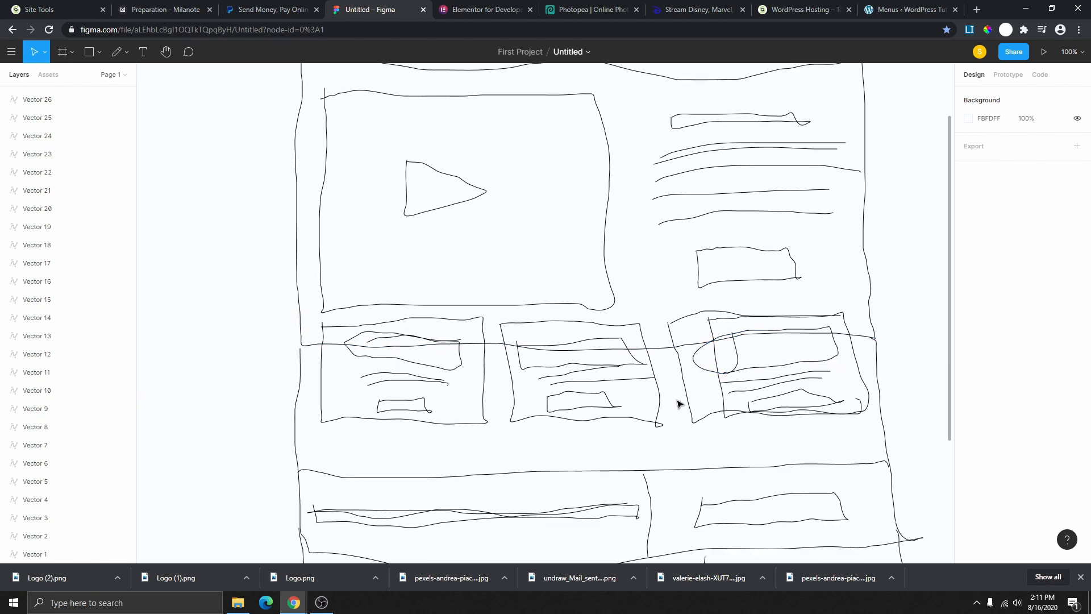
pyautogui.scroll(-5, 690, 387)
pyautogui.scroll(4, 613, 380)
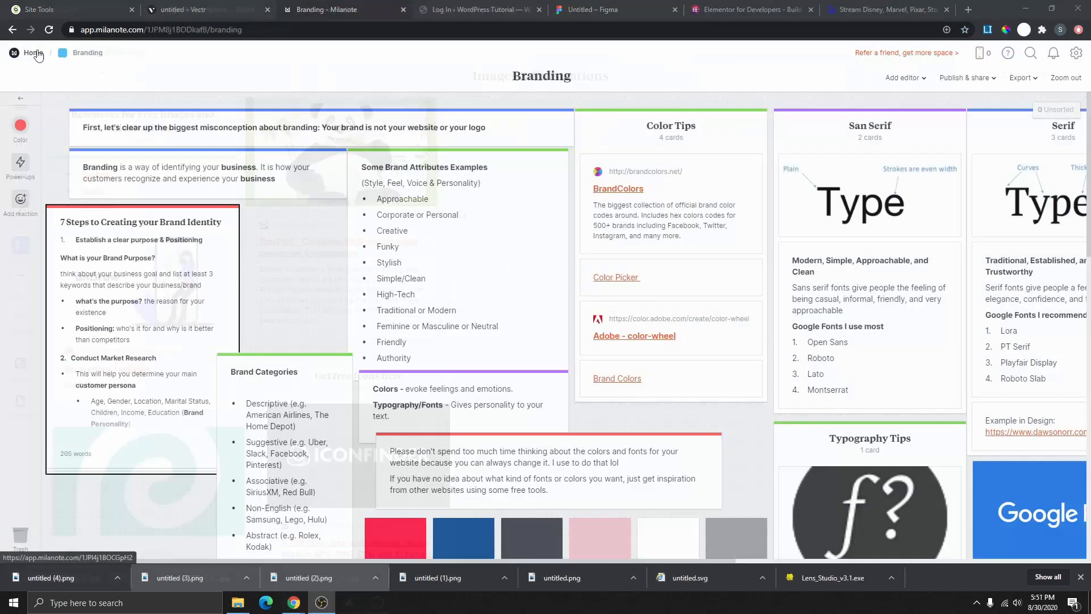
# - Open the Step-by-Step board and tick Add logo & Favicon and Import complete website
pyautogui.click(36, 55)
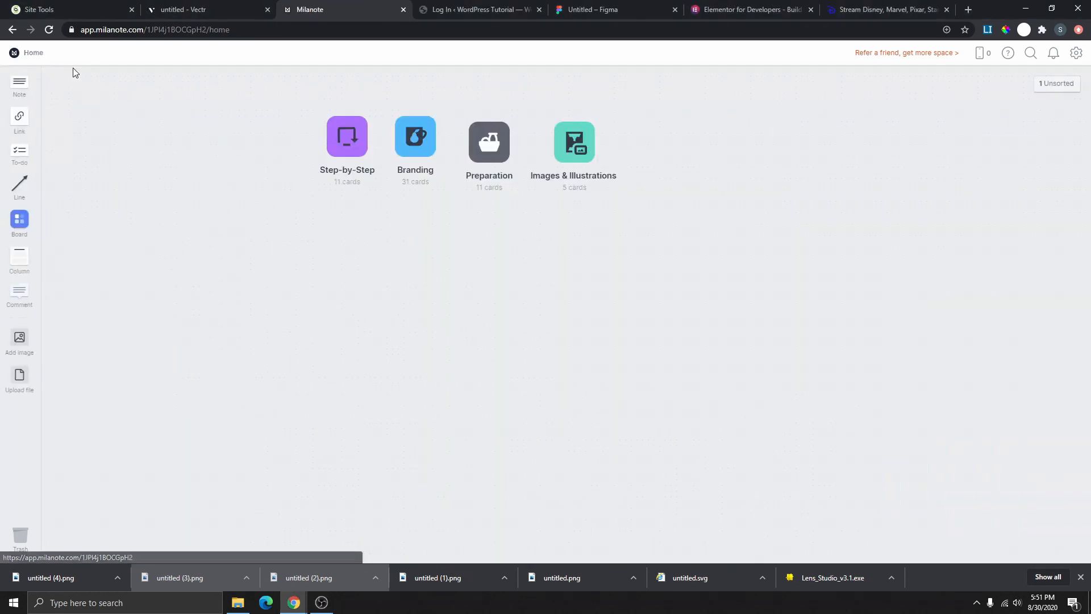
pyautogui.click(346, 142)
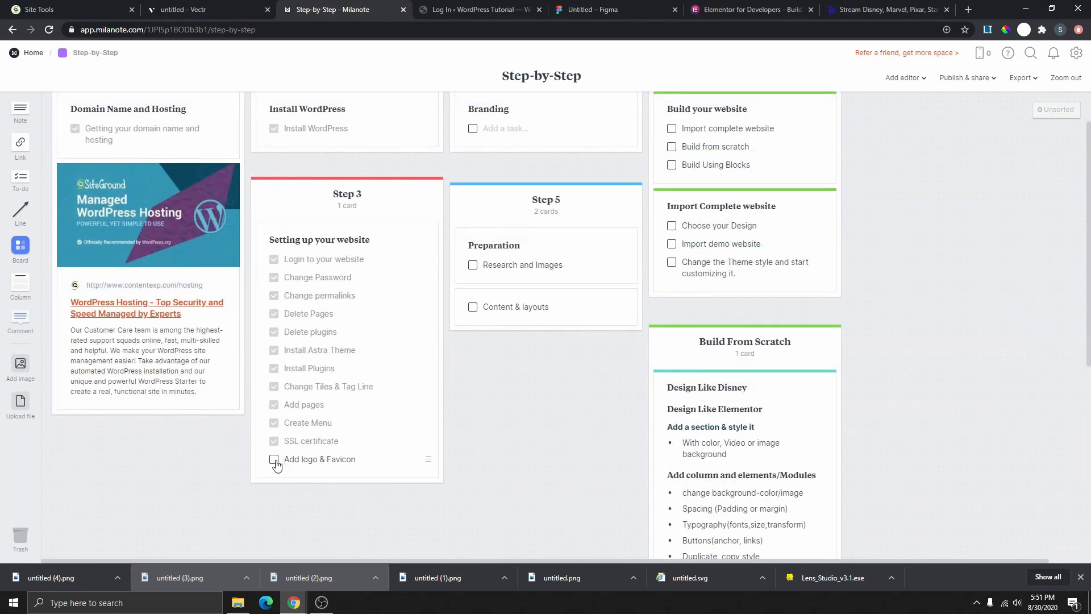
pyautogui.click(274, 460)
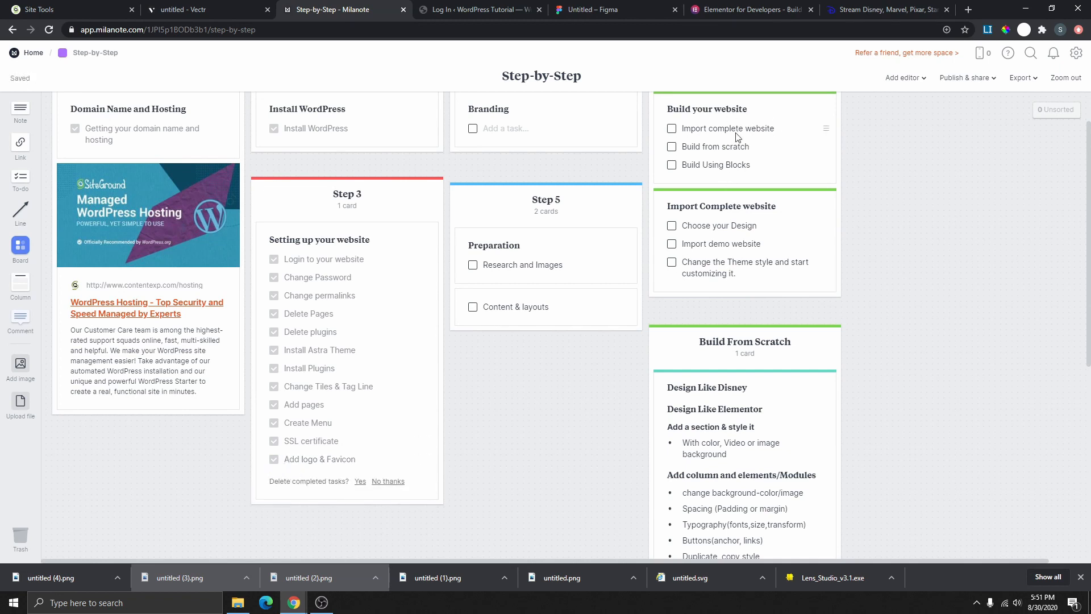
pyautogui.scroll(1, 704, 192)
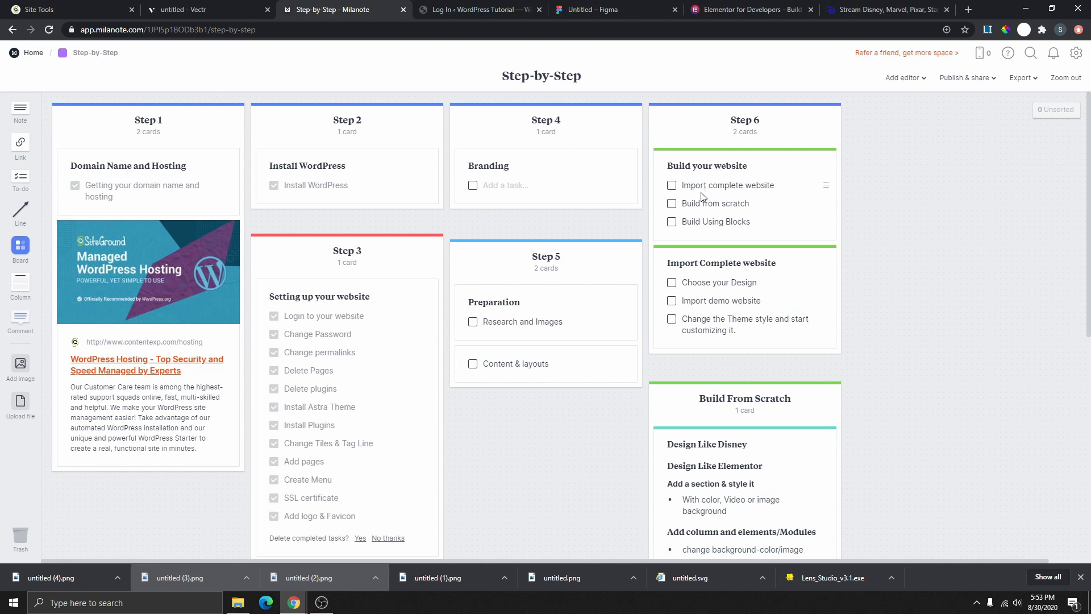
pyautogui.click(672, 186)
pyautogui.scroll(-1, 674, 195)
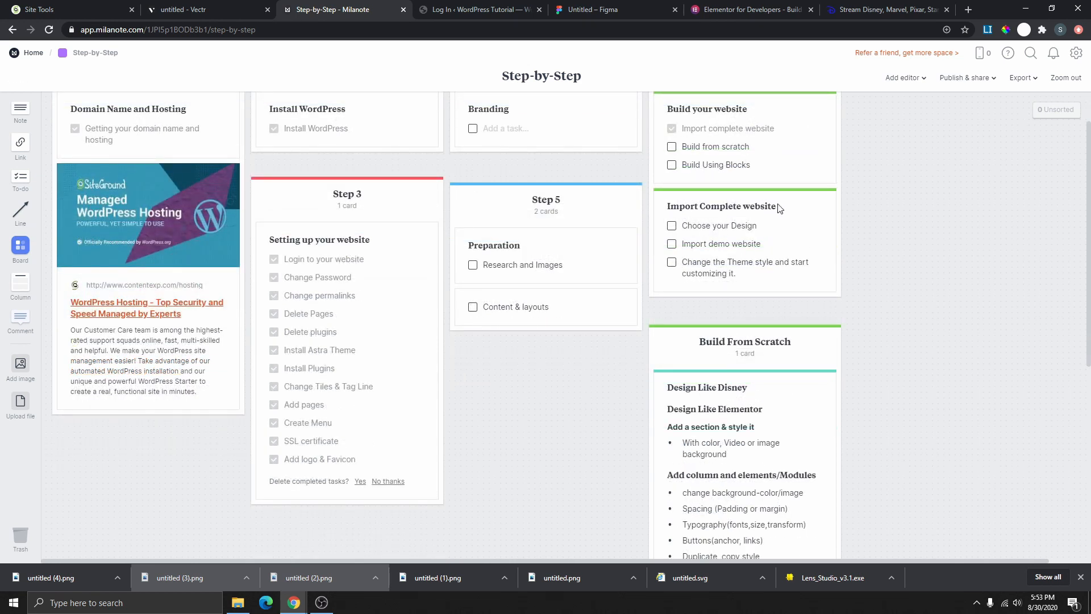
pyautogui.moveTo(777, 209)
pyautogui.mouseDown()
pyautogui.moveTo(694, 207)
pyautogui.moveTo(782, 211)
pyautogui.mouseUp()
# - Tick Choose your Design, then load the WordPress site's /wp-admin address
pyautogui.click(671, 226)
pyautogui.click(463, 9)
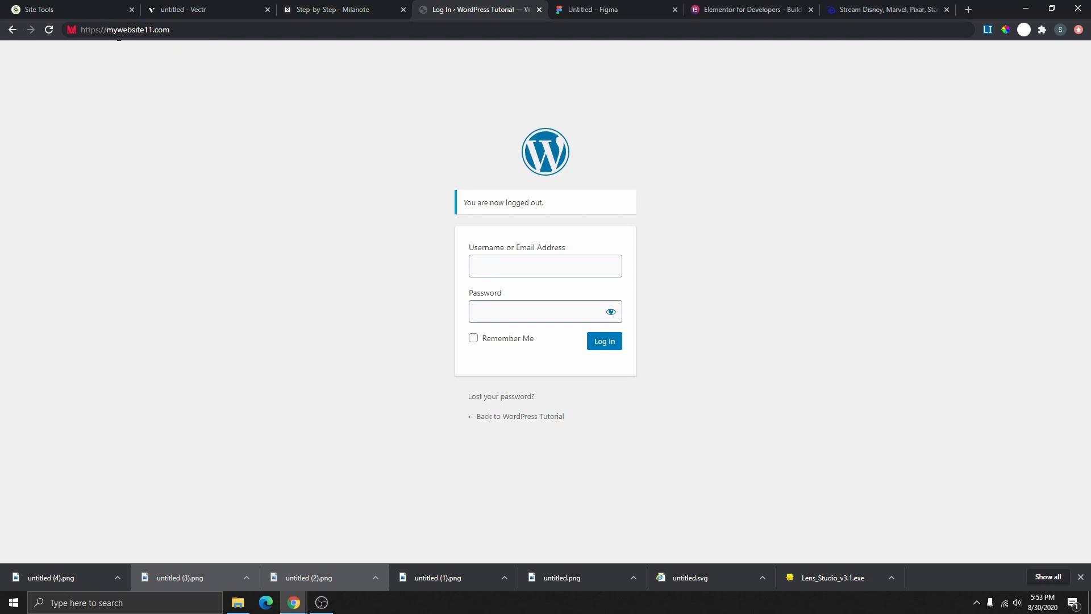
pyautogui.click(180, 31)
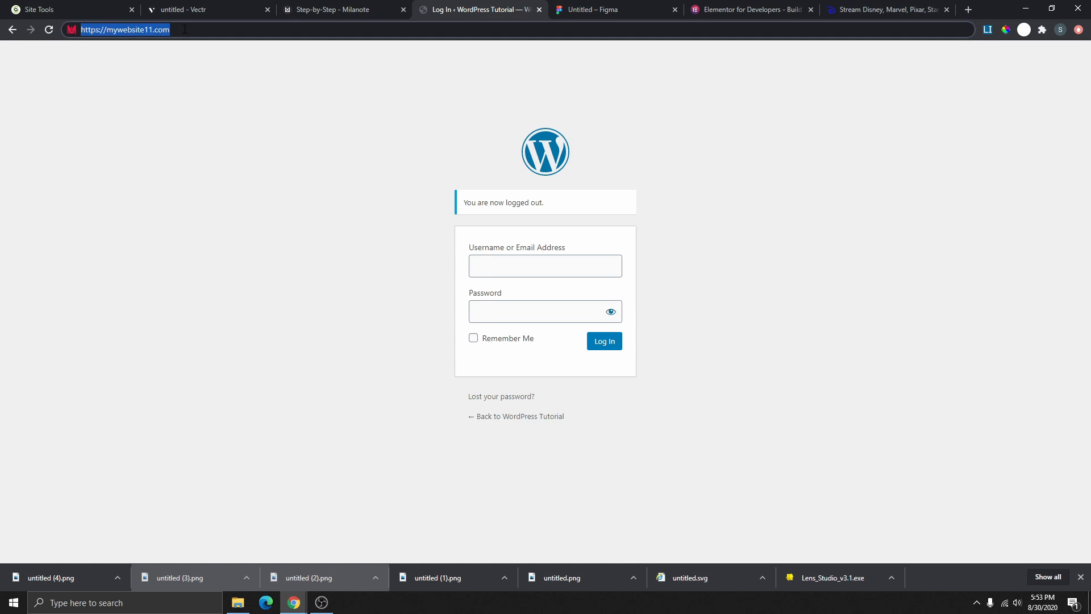
pyautogui.click(185, 29)
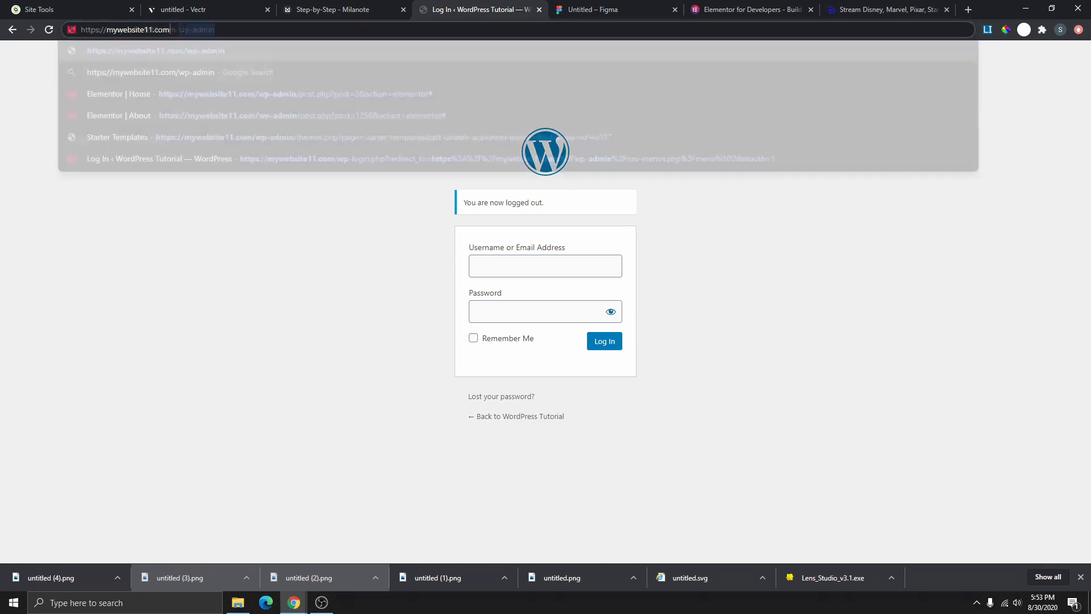
pyautogui.moveTo(208, 30); pyautogui.dragTo(258, 26)
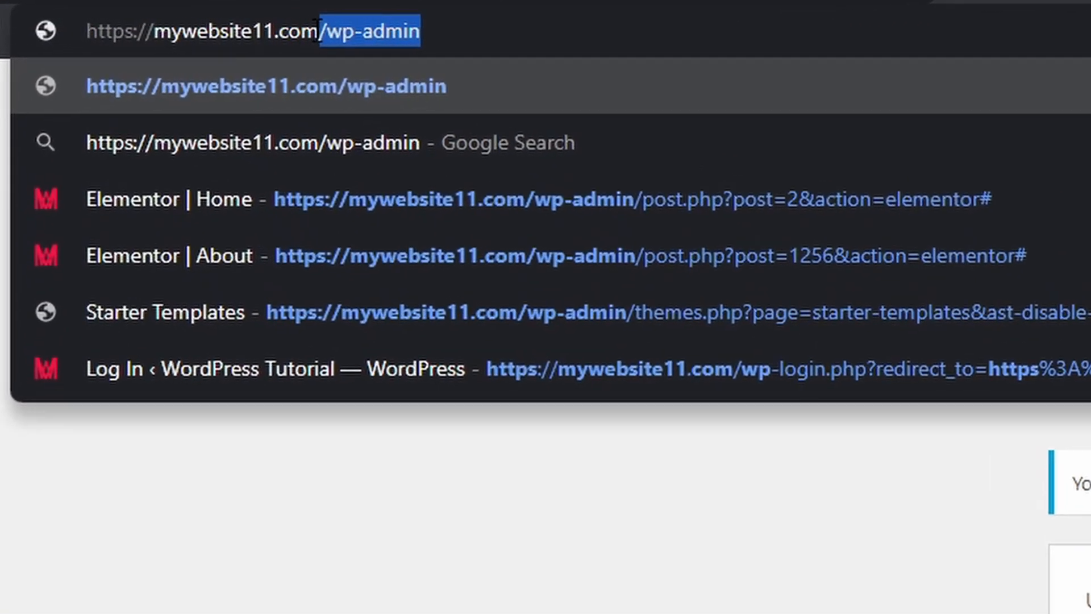
pyautogui.click(365, 23)
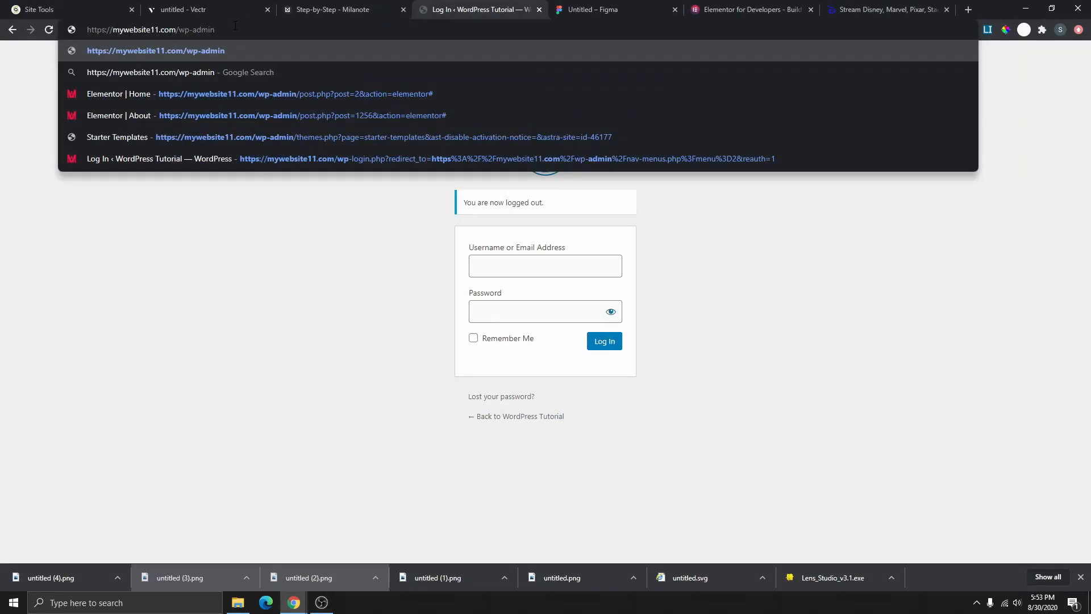
pyautogui.press('Return')
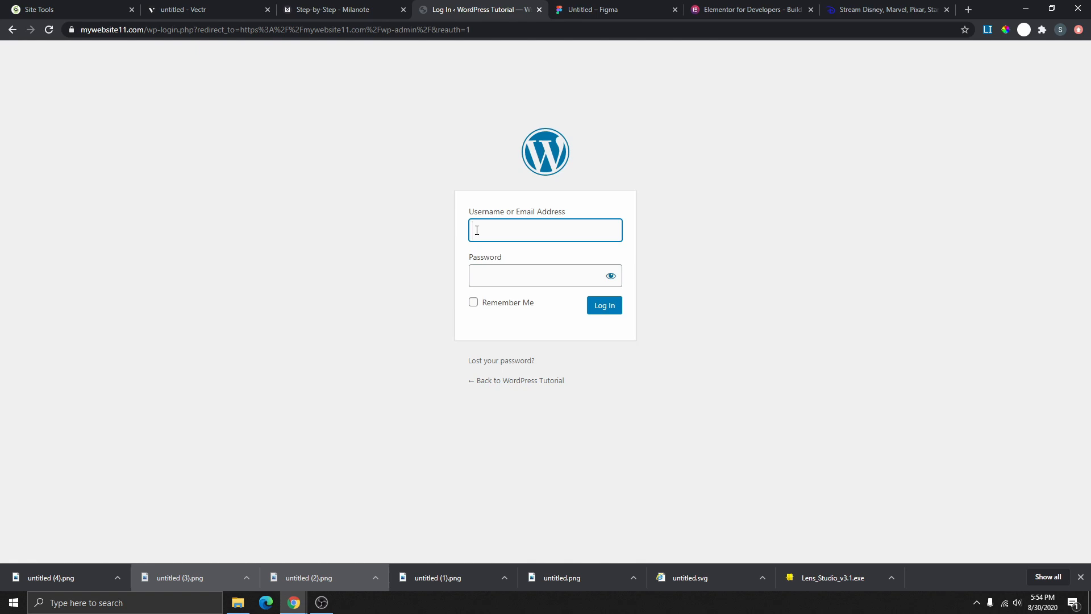
# - Log in with the saved account username and password
pyautogui.click(638, 238)
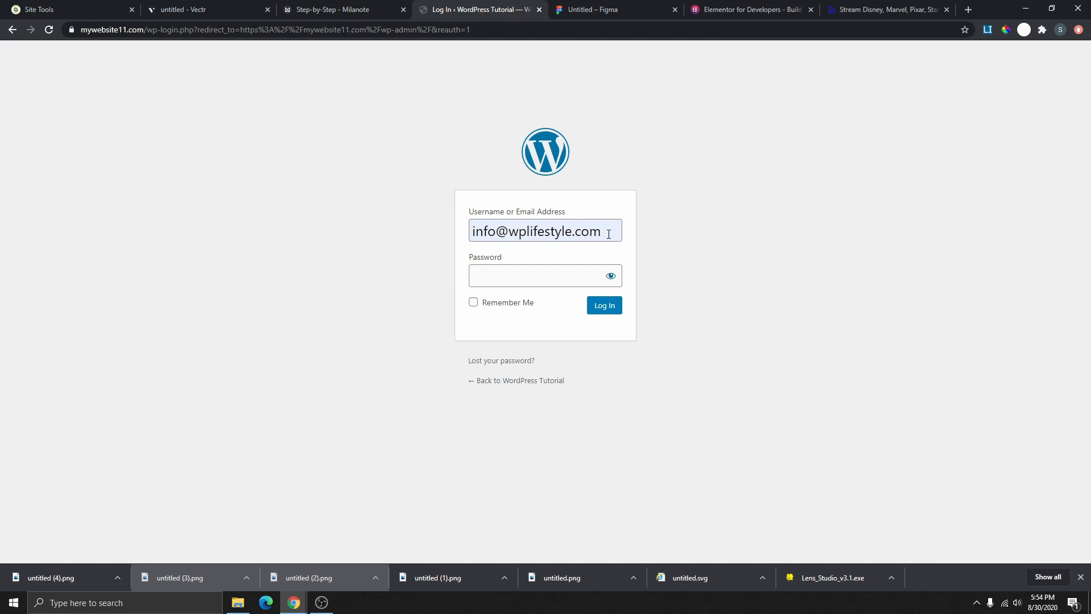
pyautogui.click(535, 276)
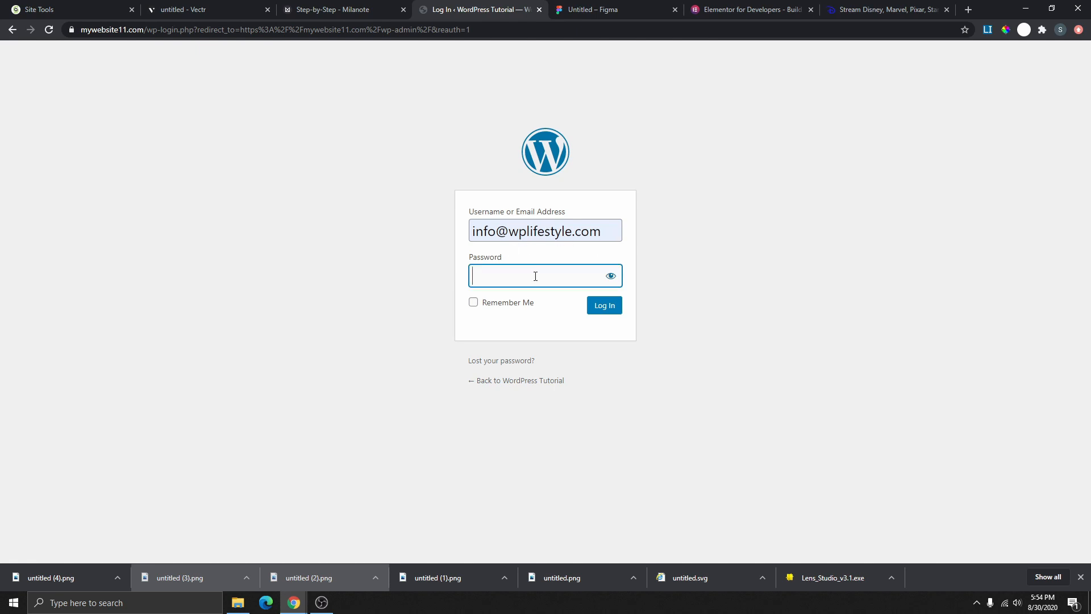
pyautogui.write('••')
pyautogui.press('Return')
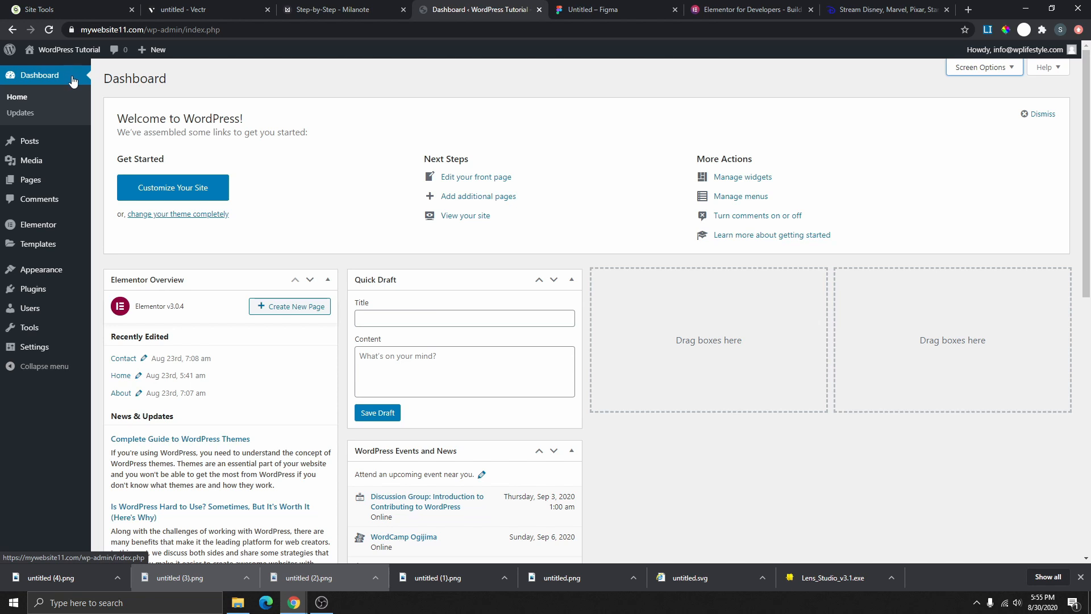
# - Scroll over the new Dashboard and open its Screen Options panel
pyautogui.scroll(-5, 392, 362)
pyautogui.scroll(2, 392, 363)
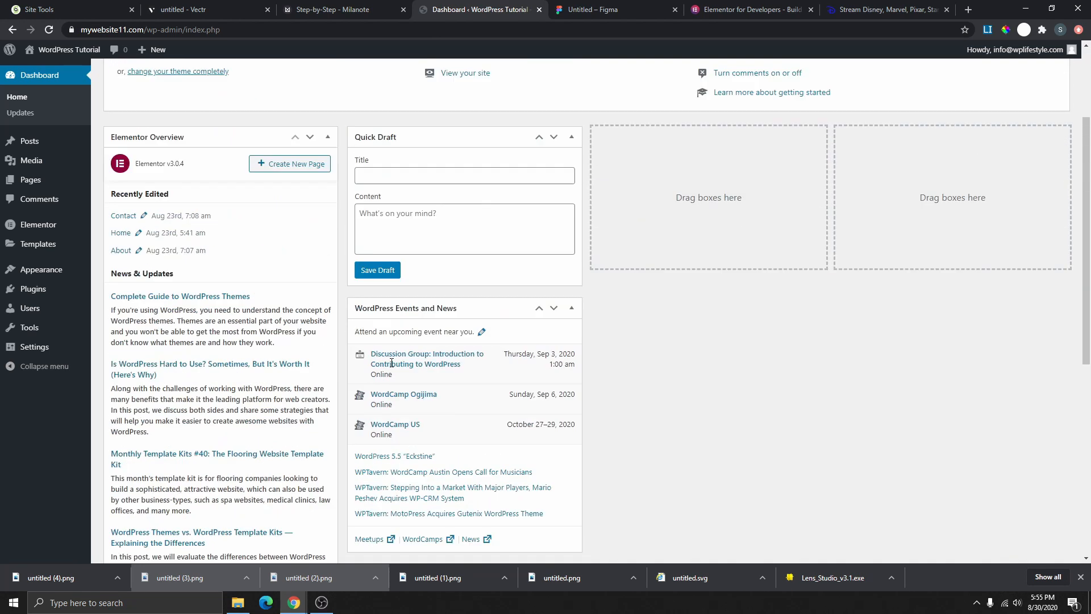
pyautogui.scroll(3, 391, 358)
pyautogui.scroll(-2, 347, 194)
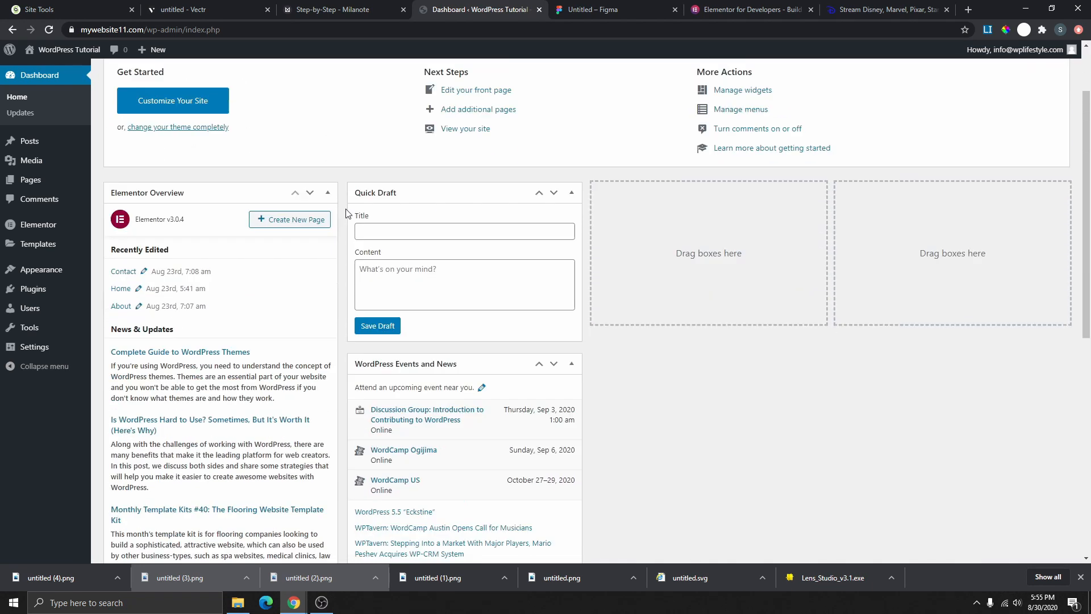
pyautogui.scroll(-5, 375, 341)
pyautogui.scroll(6, 494, 387)
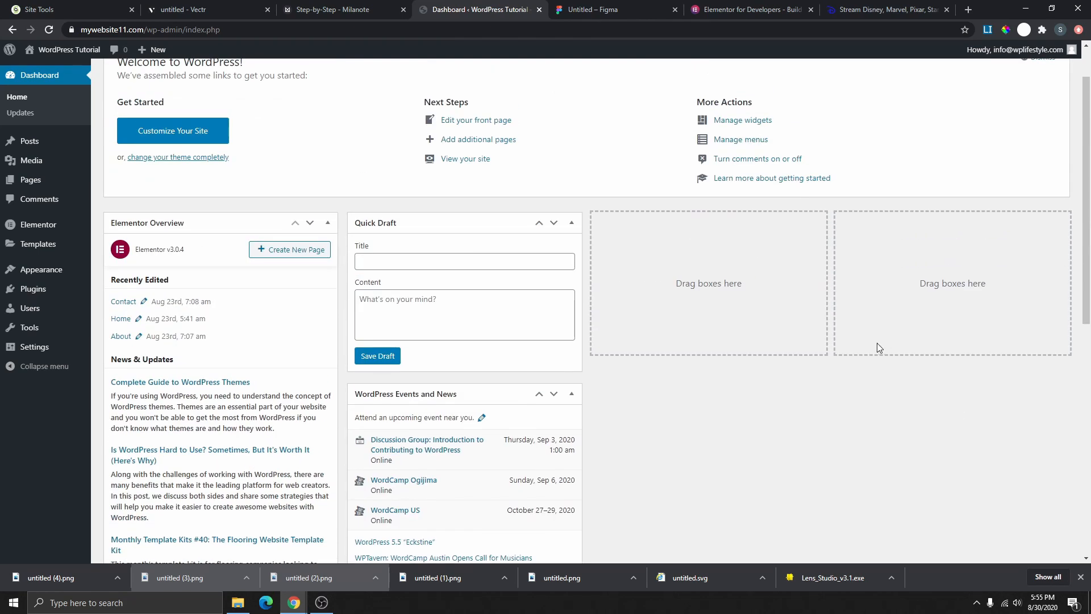
pyautogui.scroll(1, 684, 226)
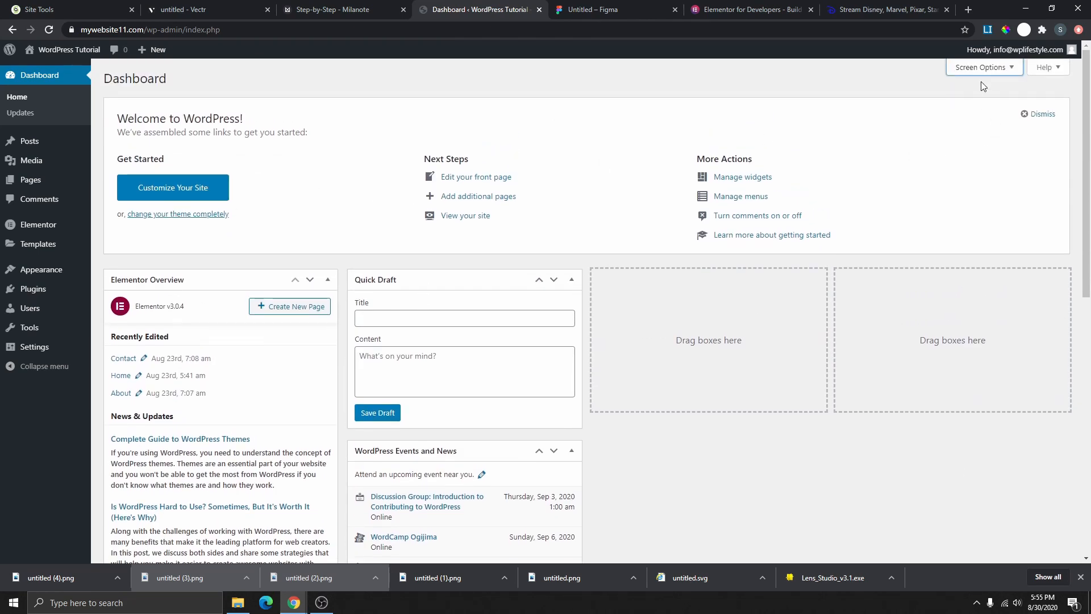
pyautogui.click(987, 69)
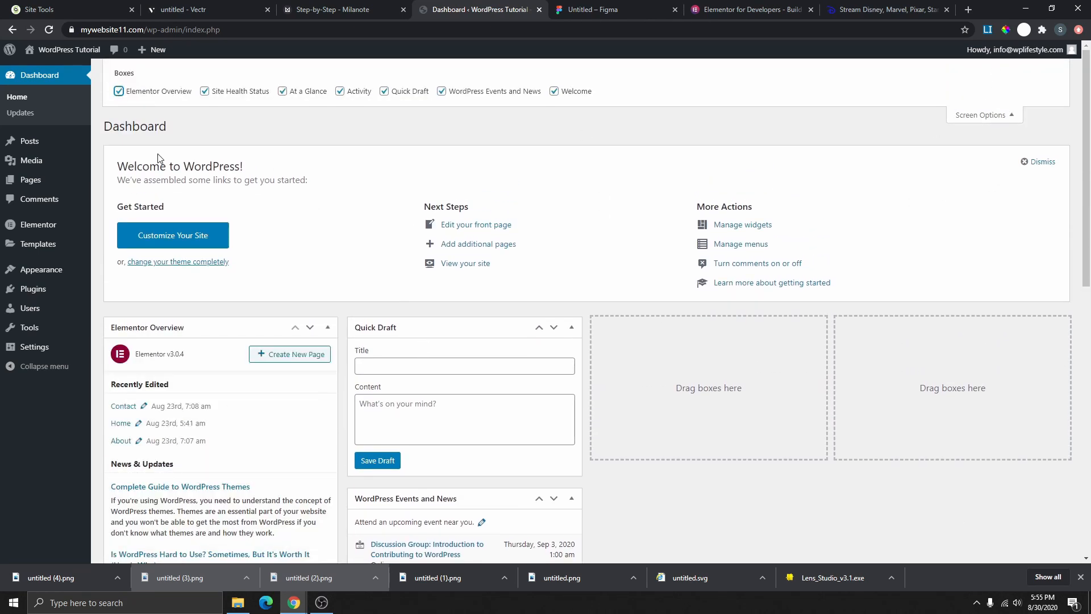
# - Hide Elementor Overview, At a Glance, Activity, Quick Draft, WordPress Events and News, and Welcome
pyautogui.click(119, 91)
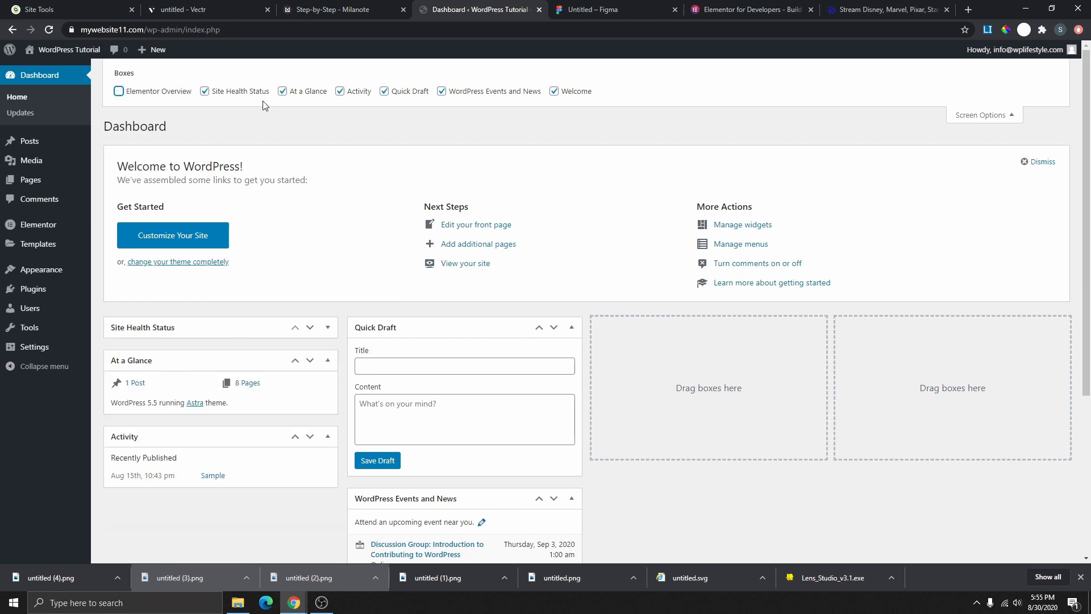
pyautogui.click(282, 93)
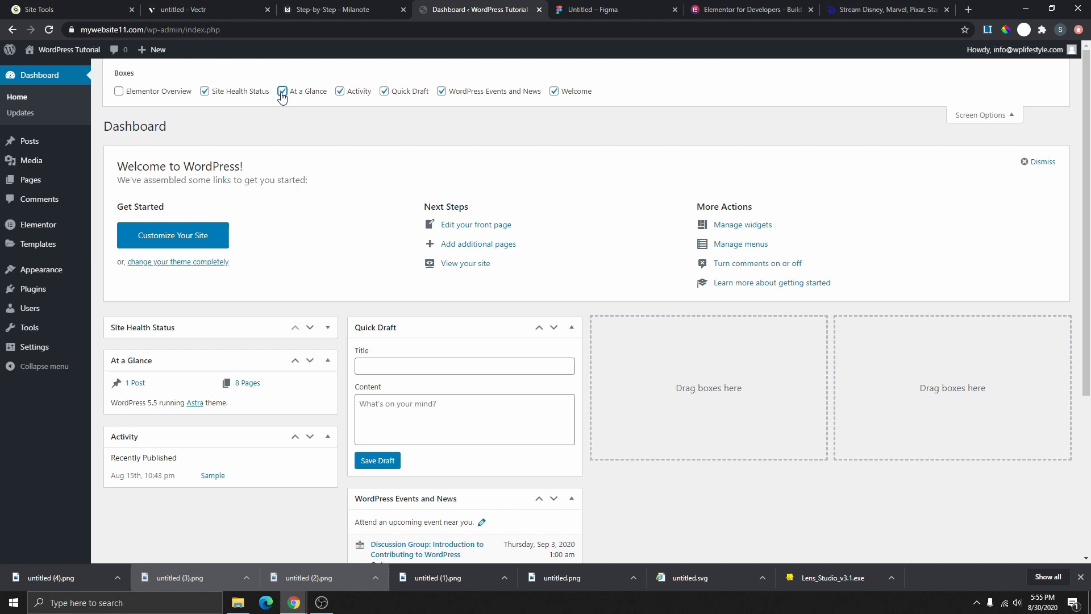
pyautogui.click(340, 92)
pyautogui.click(385, 92)
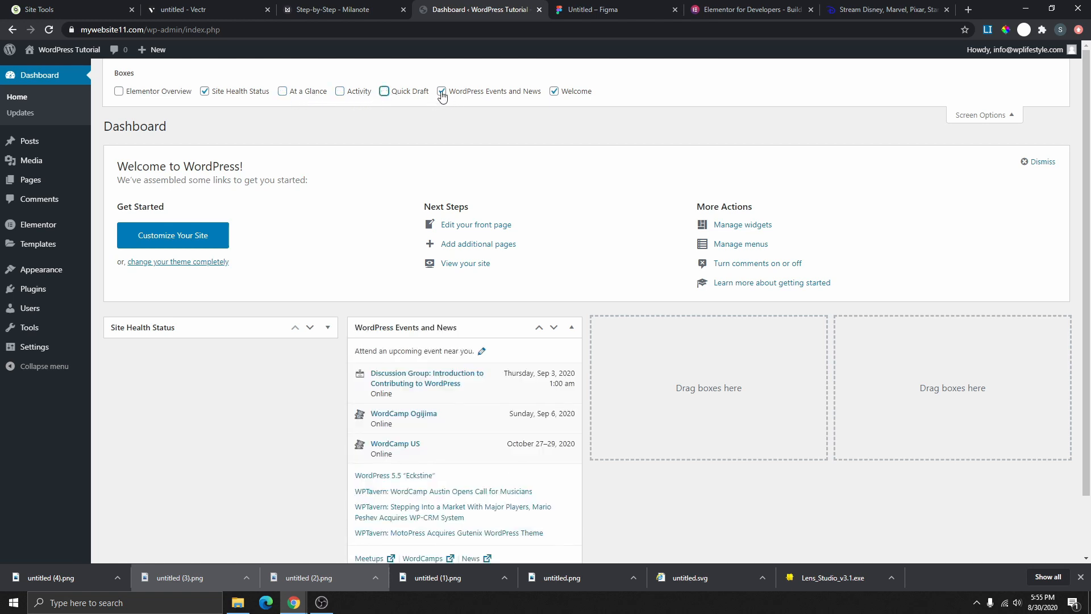
pyautogui.click(442, 92)
pyautogui.click(553, 93)
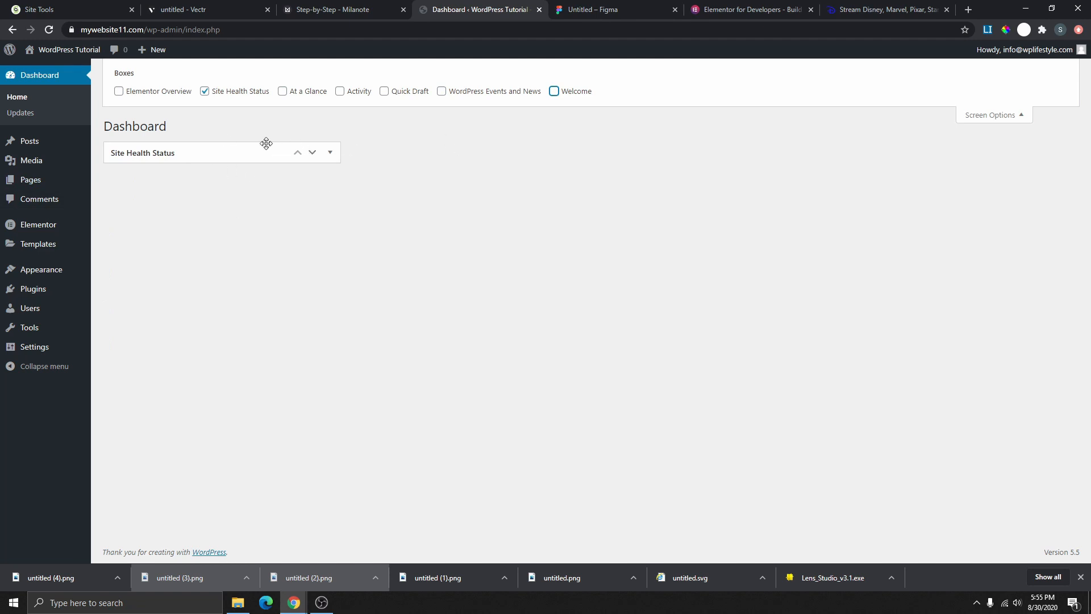
# - Keep Site Health Status visible and try it in the second and third columns
pyautogui.click(204, 92)
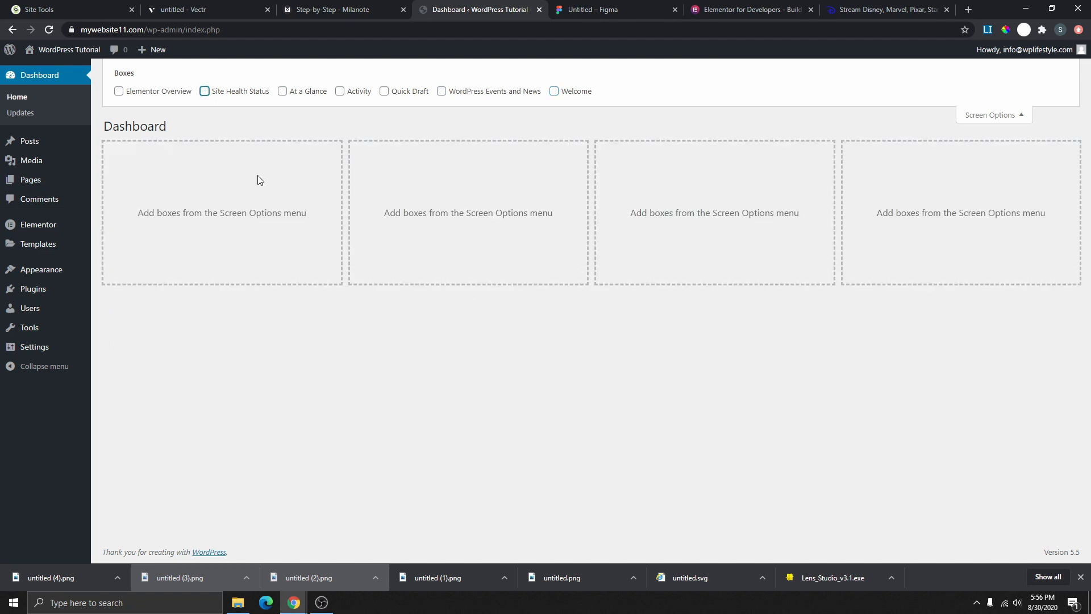
pyautogui.click(205, 92)
pyautogui.click(311, 152)
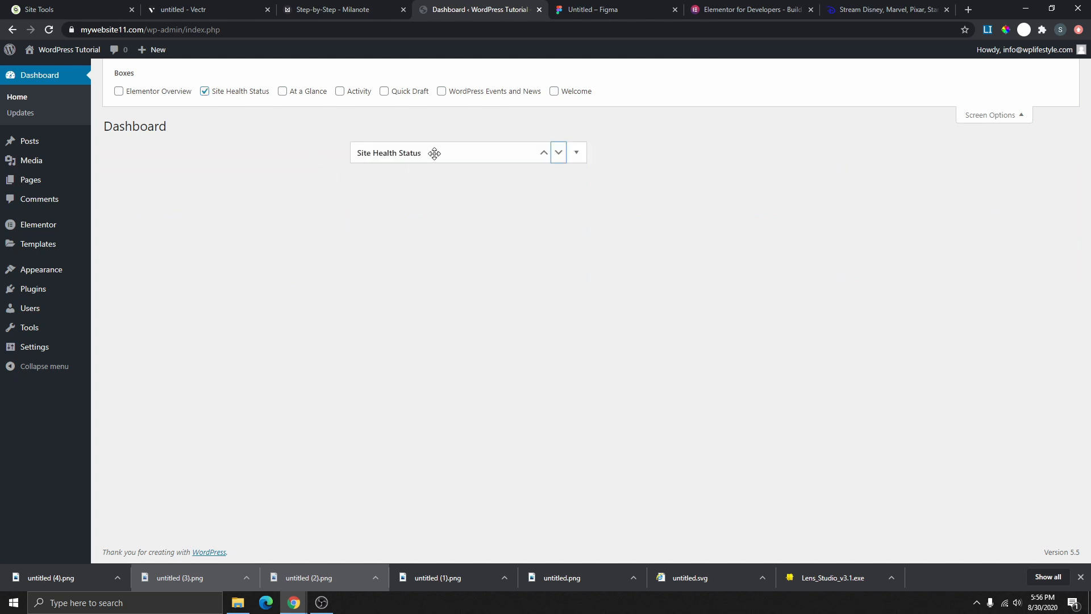
pyautogui.click(556, 153)
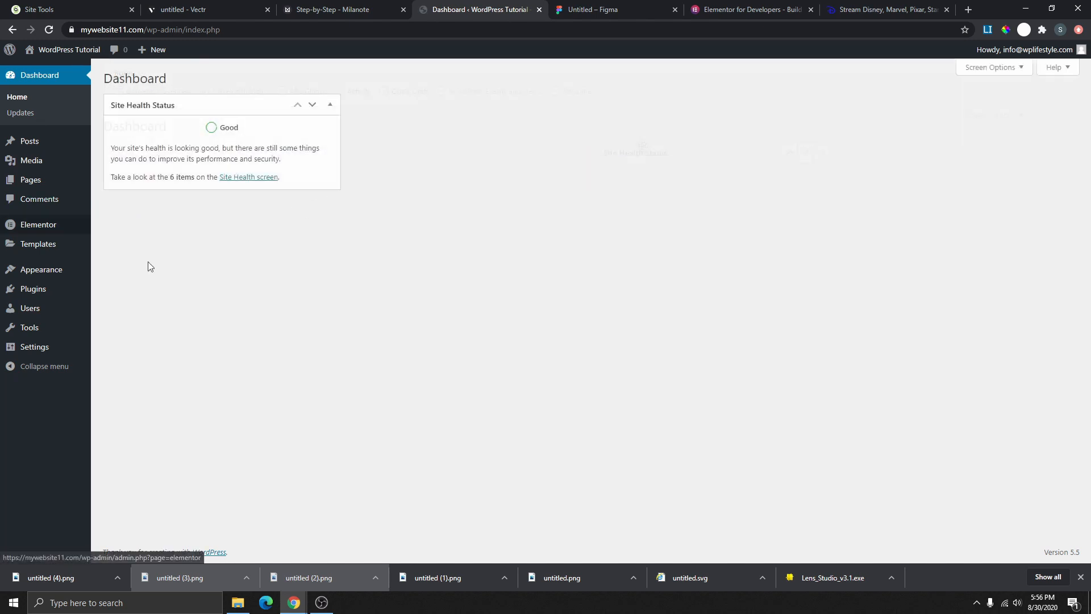
pyautogui.moveTo(66, 298)
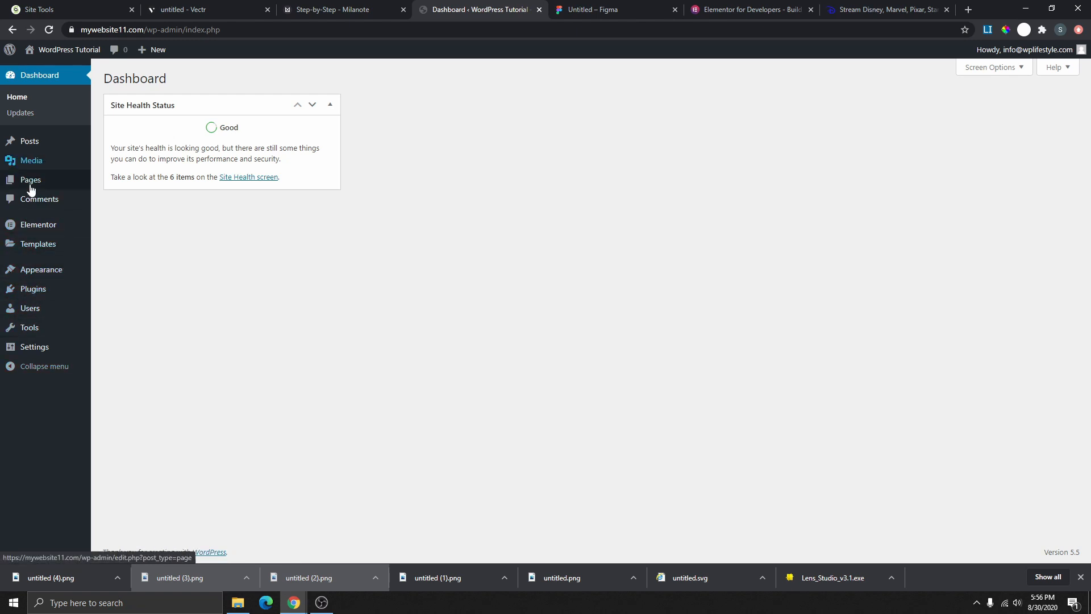
# - View the installed themes, then go to the Astra Options page
pyautogui.moveTo(46, 275)
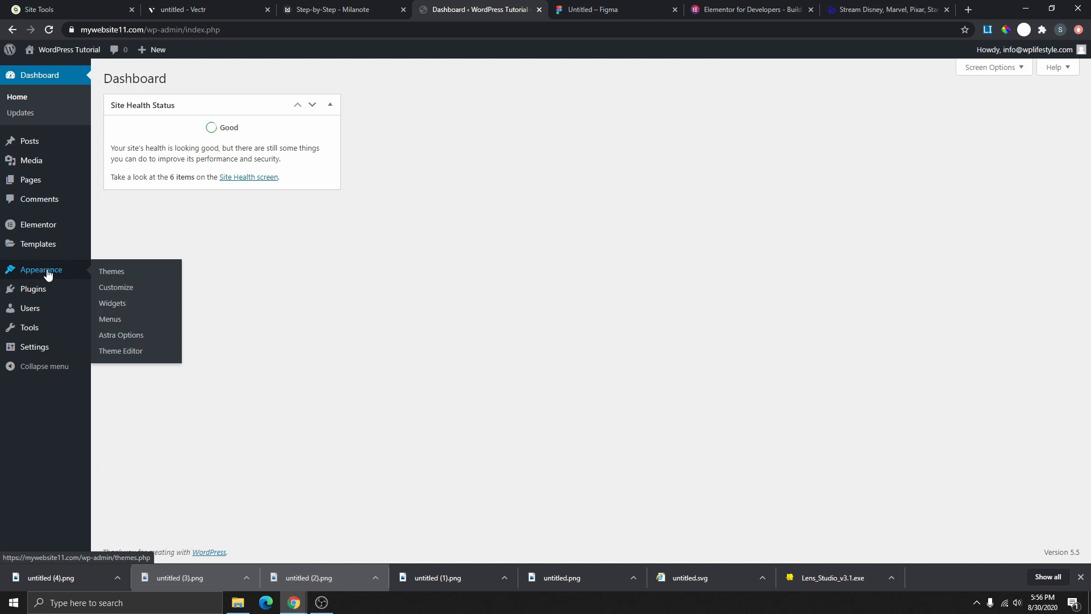
pyautogui.click(109, 271)
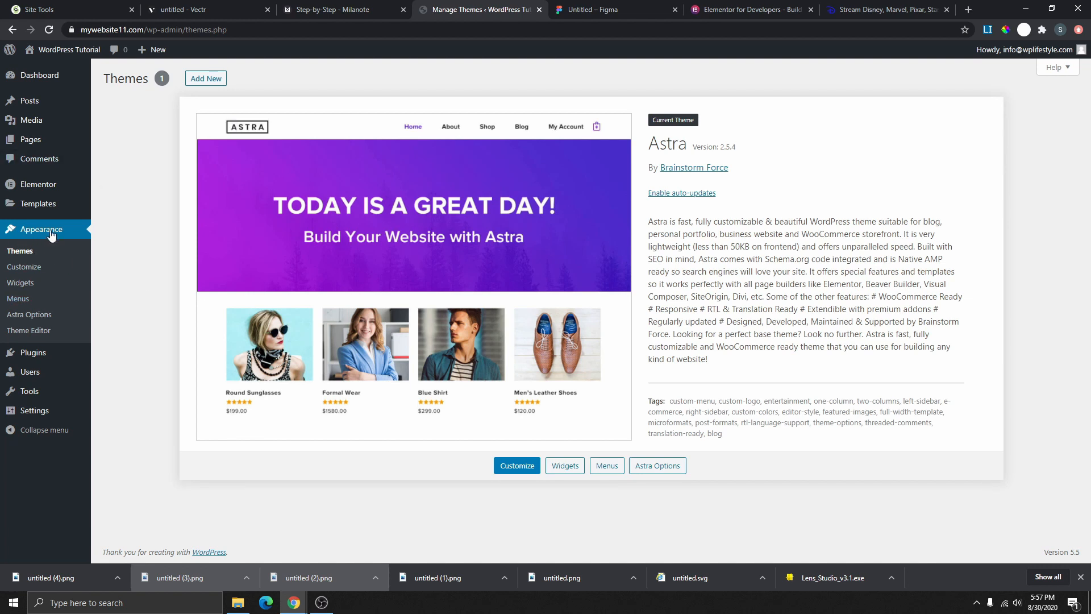
pyautogui.click(41, 319)
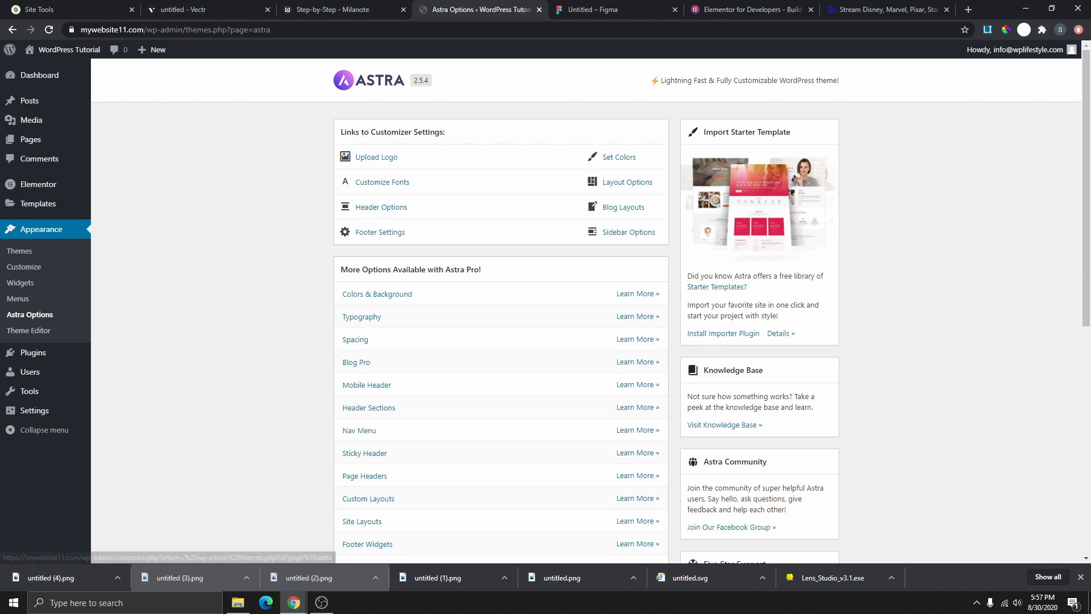
# - Search for, install and activate the Starter Templates plugin from Add New Plugins
pyautogui.click(34, 358)
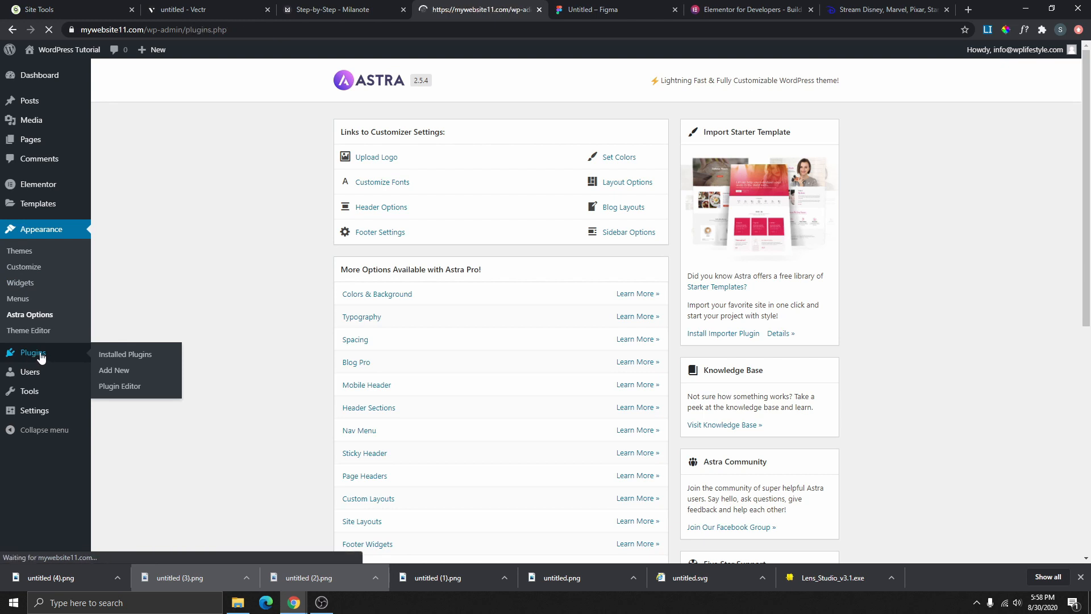
pyautogui.click(170, 78)
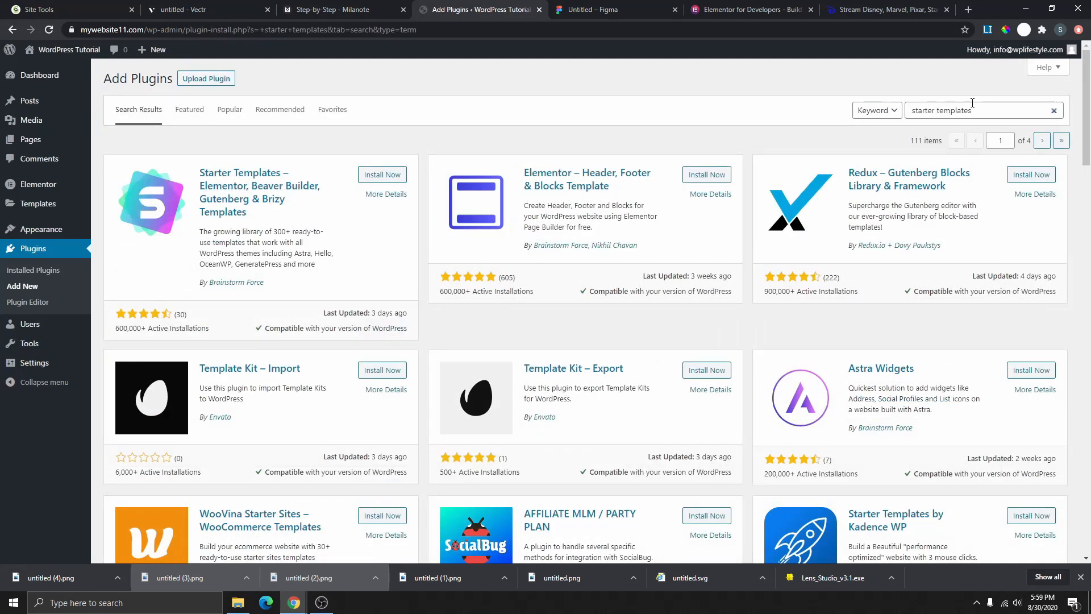
pyautogui.click(984, 112)
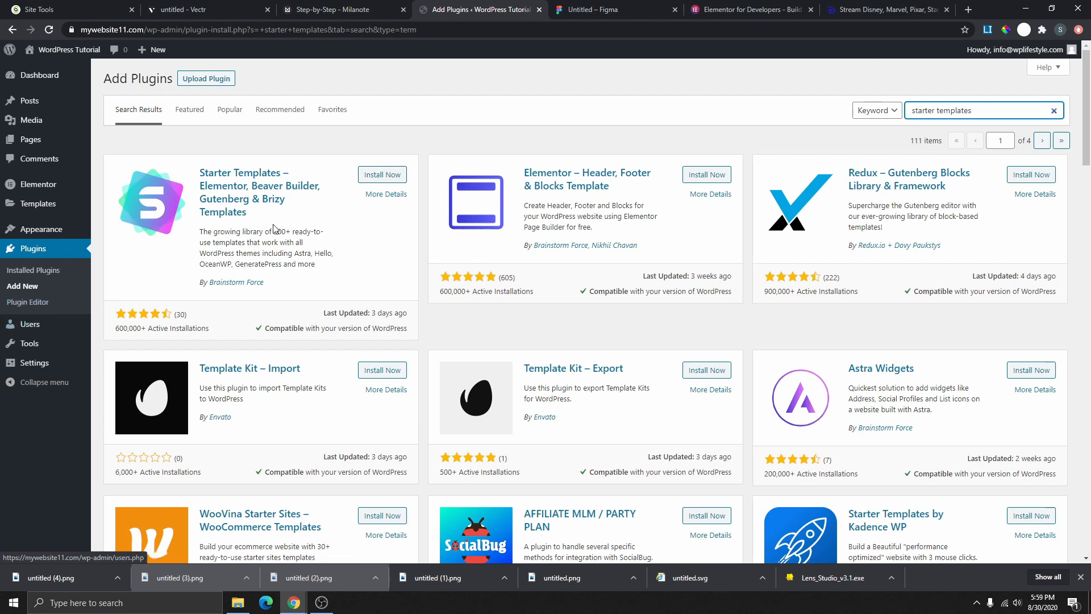
pyautogui.click(379, 176)
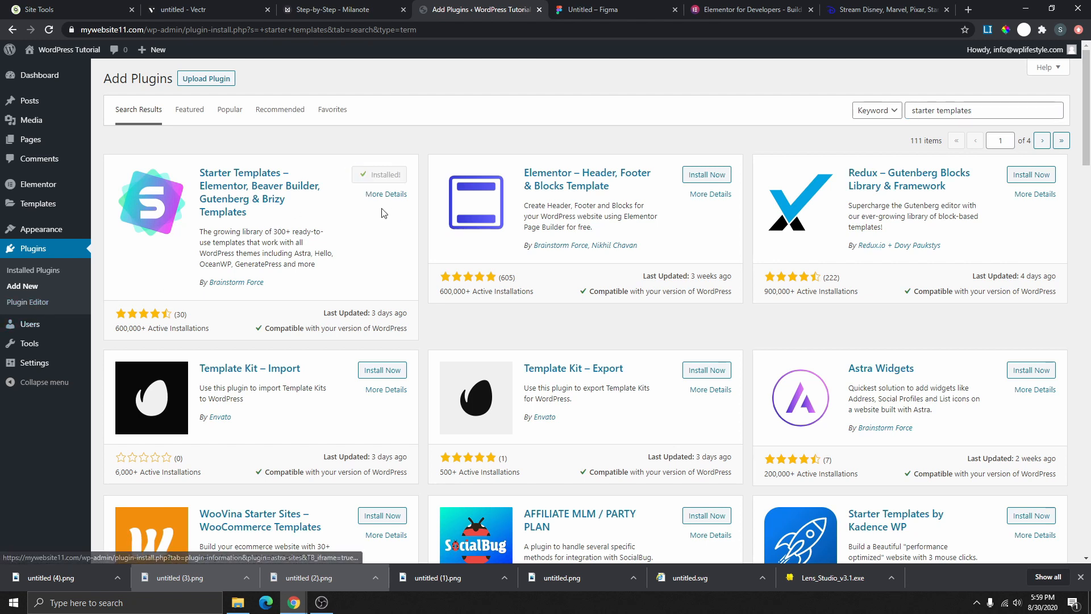
pyautogui.click(382, 177)
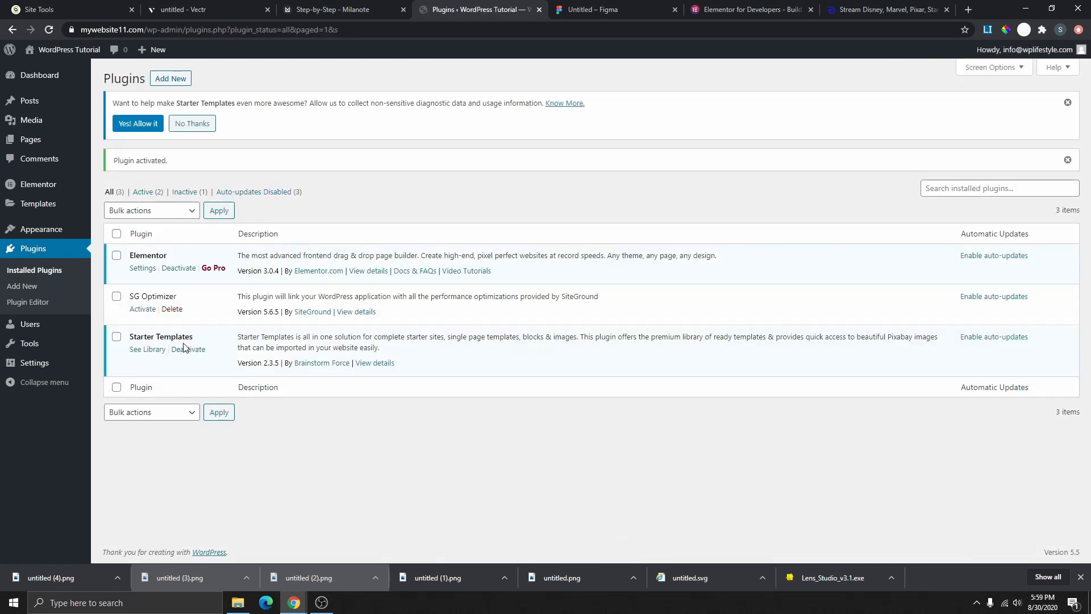
pyautogui.moveTo(43, 229)
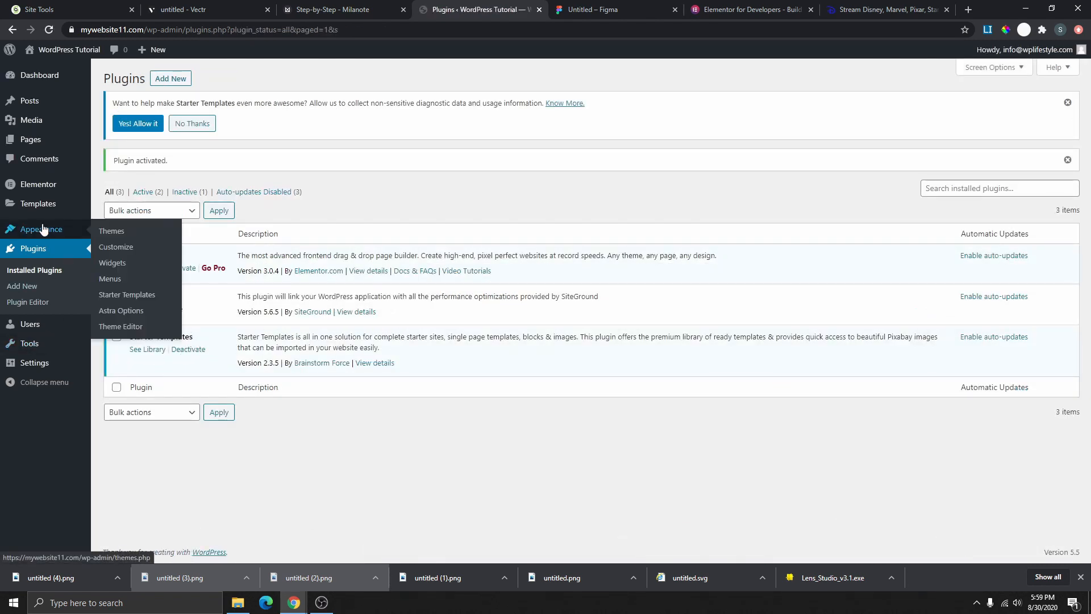
# - Go from Astra Options to the Starter Templates gallery and browse the Elementor site designs
pyautogui.click(129, 314)
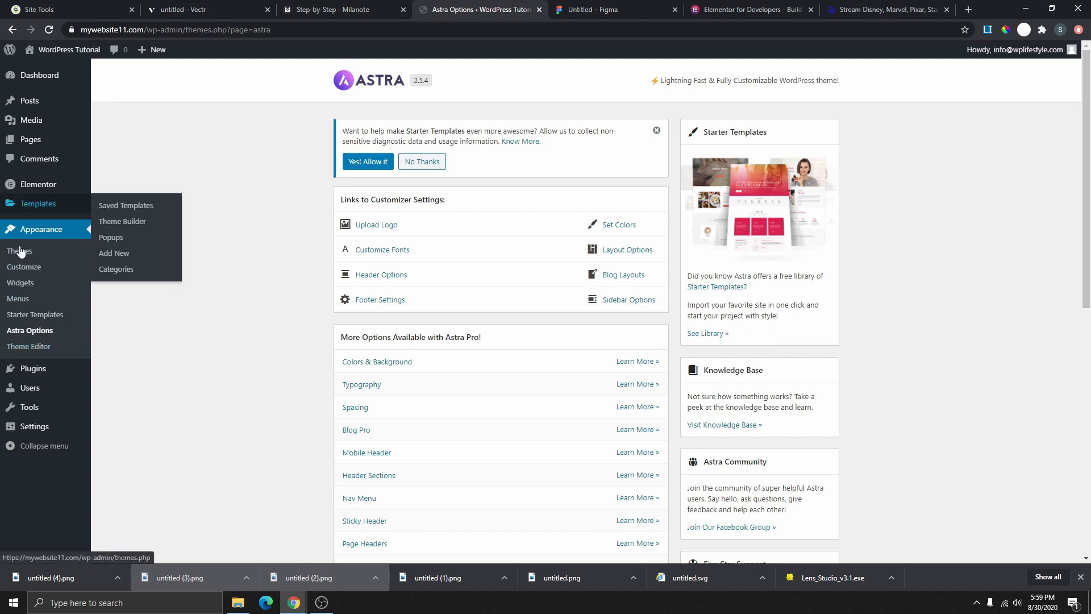
pyautogui.click(35, 316)
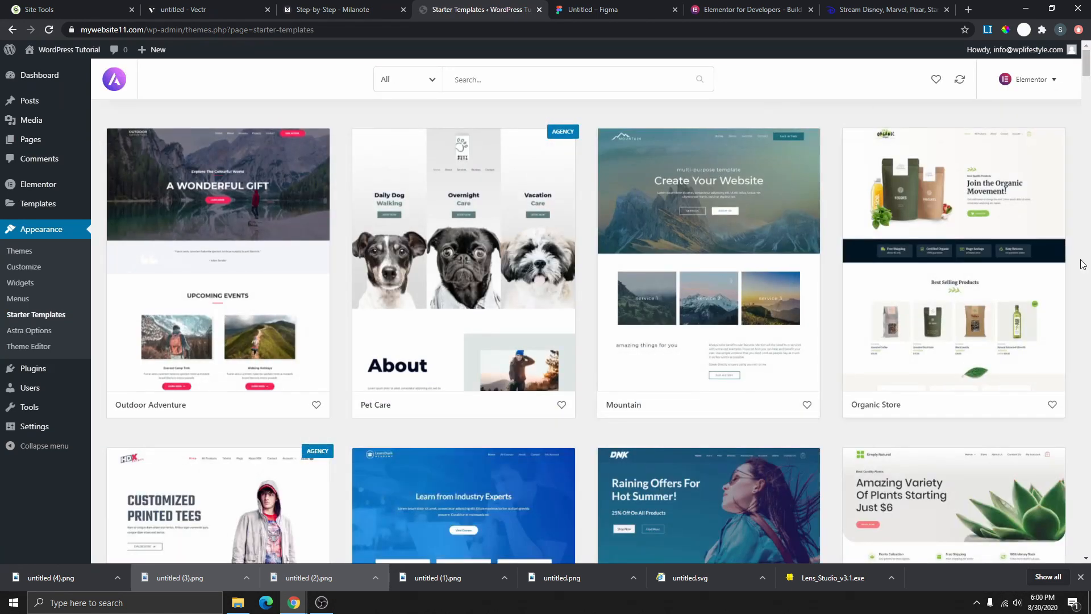
pyautogui.scroll(-6, 512, 422)
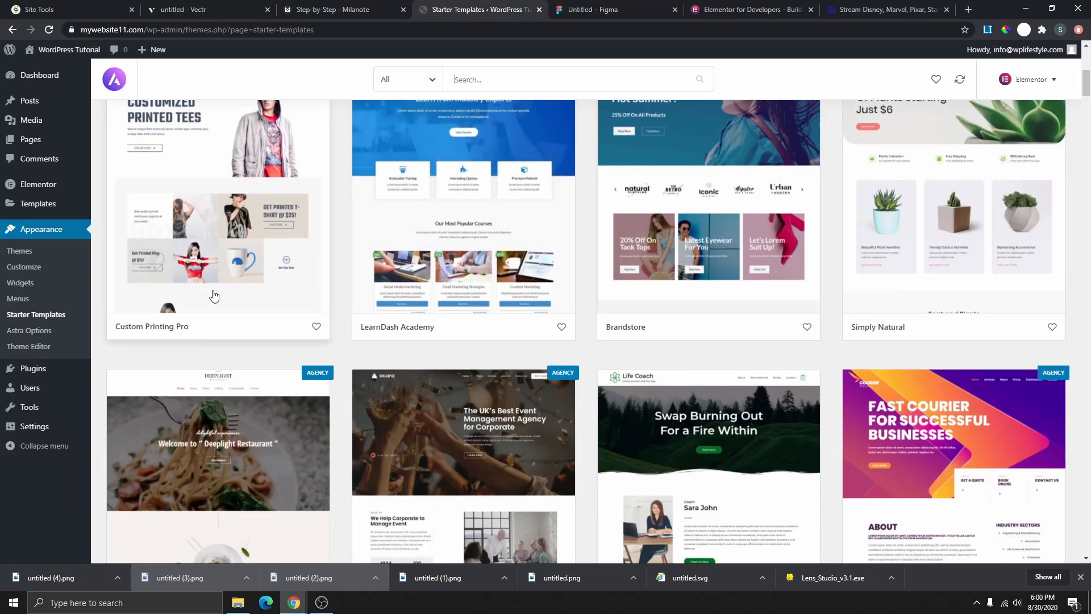
pyautogui.scroll(6, 492, 256)
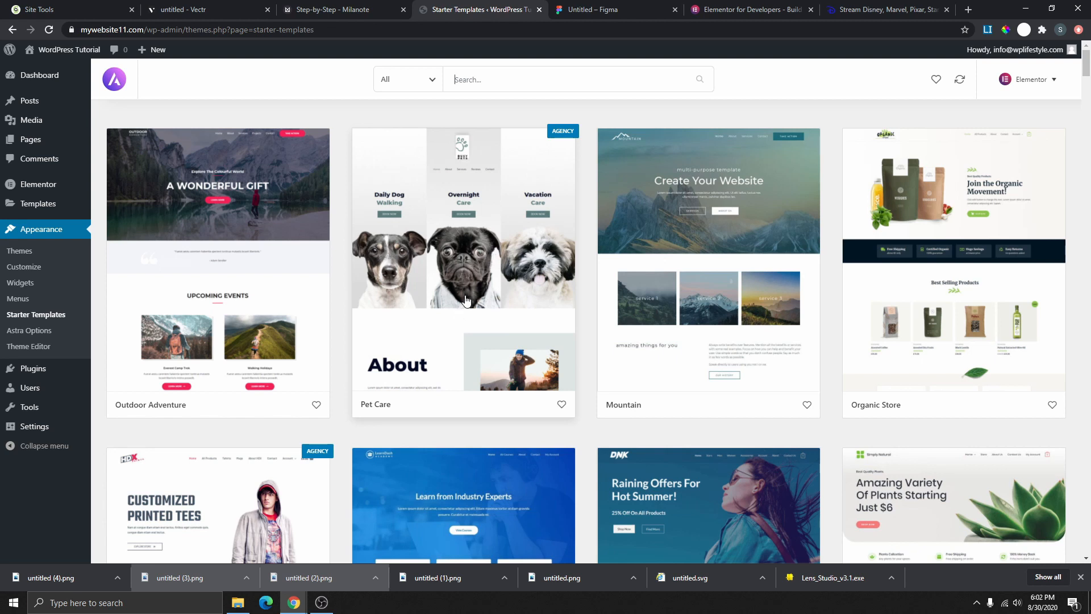
pyautogui.scroll(-2, 462, 318)
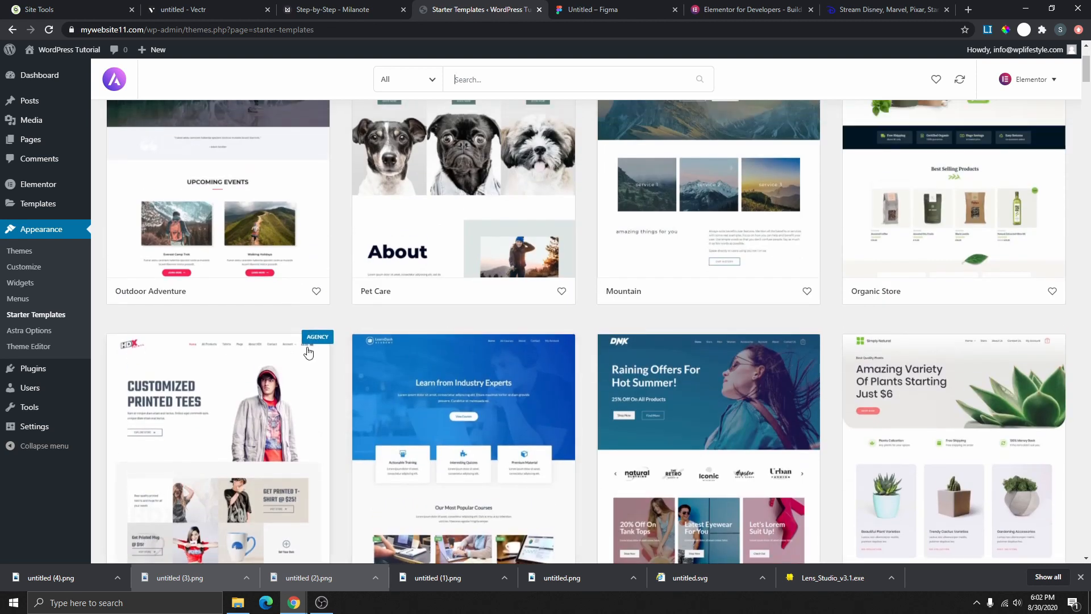
pyautogui.scroll(2, 470, 217)
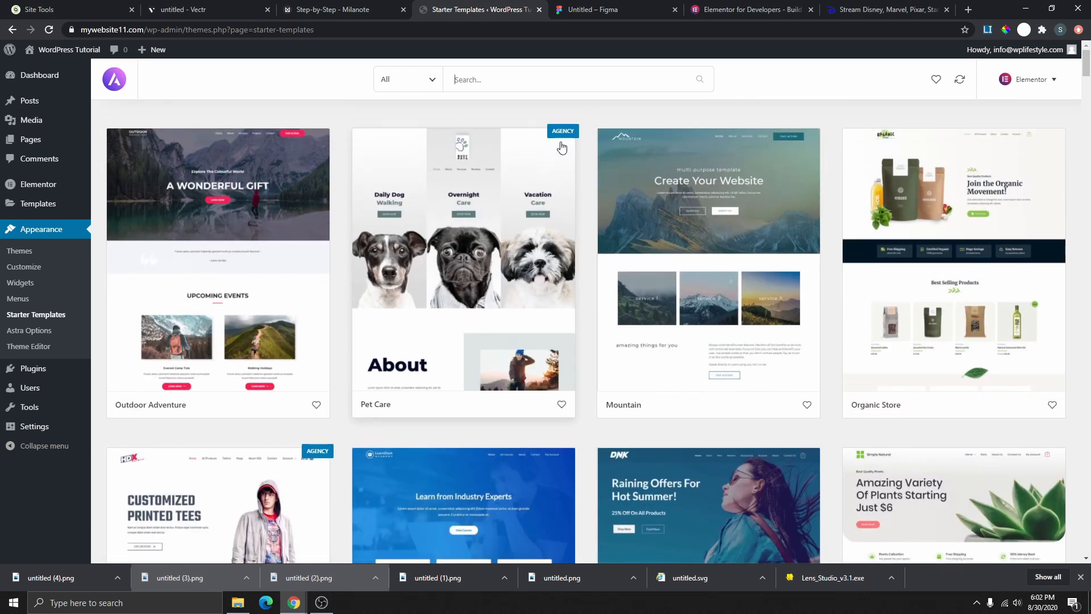
pyautogui.scroll(-4, 563, 142)
pyautogui.scroll(4, 483, 370)
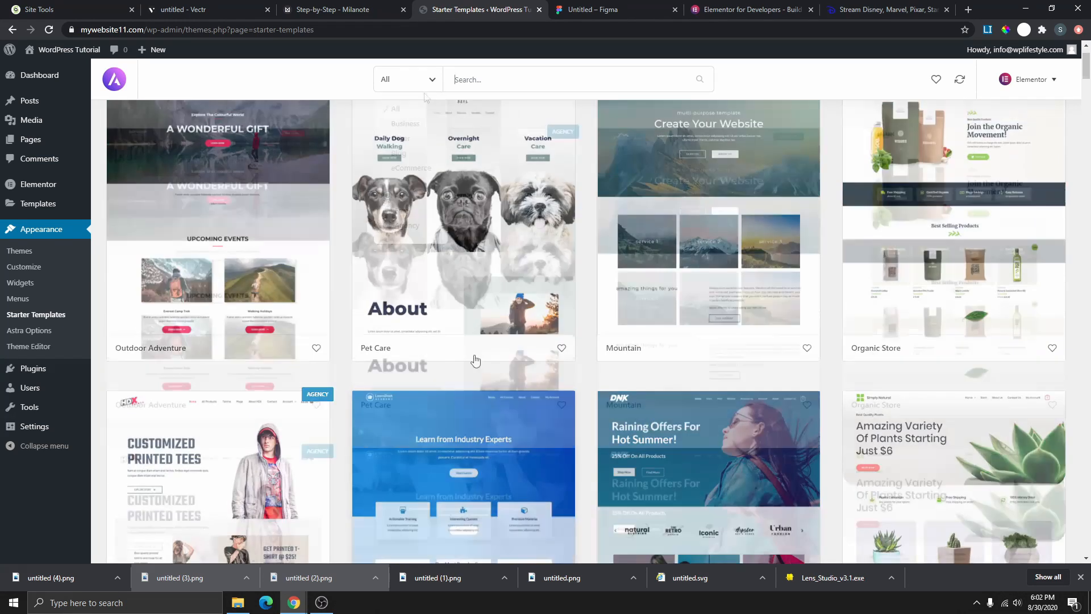
# - Filter the template gallery to Free designs and scroll down to the Digital Agency card
pyautogui.click(431, 80)
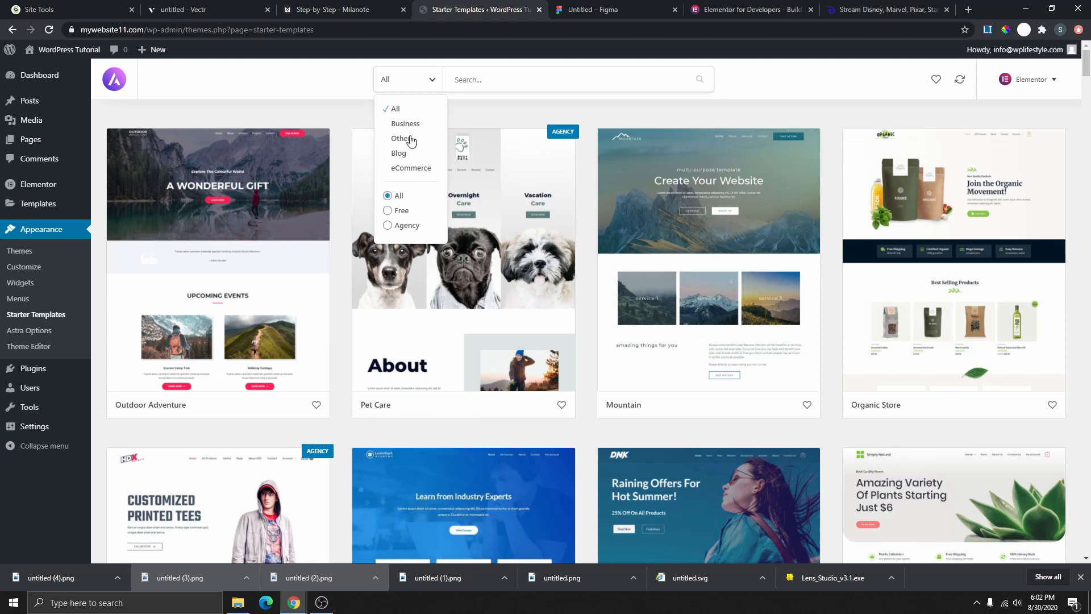
pyautogui.click(403, 210)
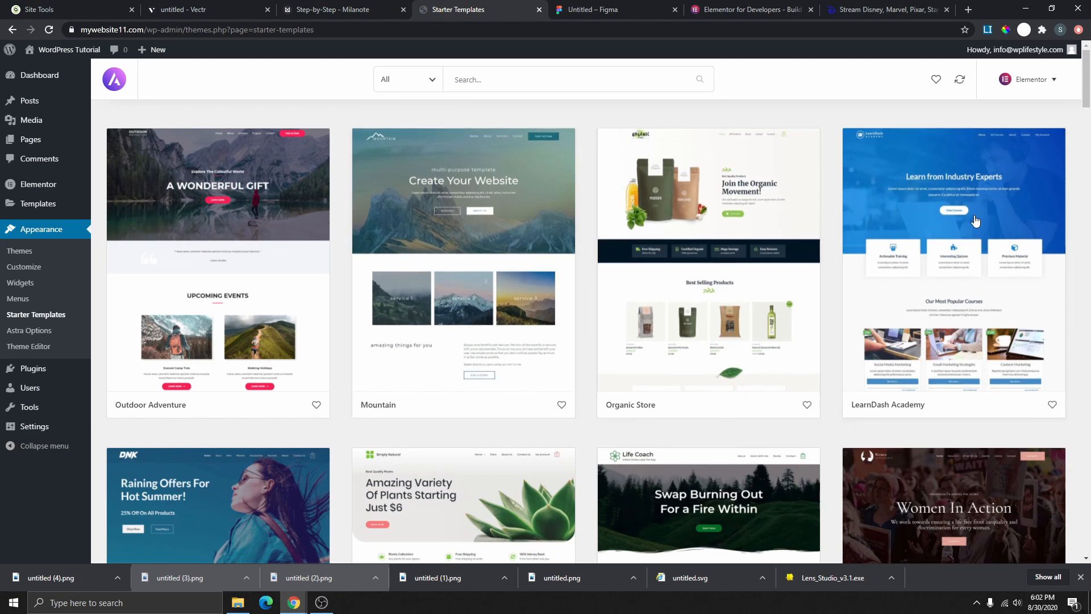
pyautogui.scroll(-3, 560, 305)
pyautogui.scroll(-12, 560, 306)
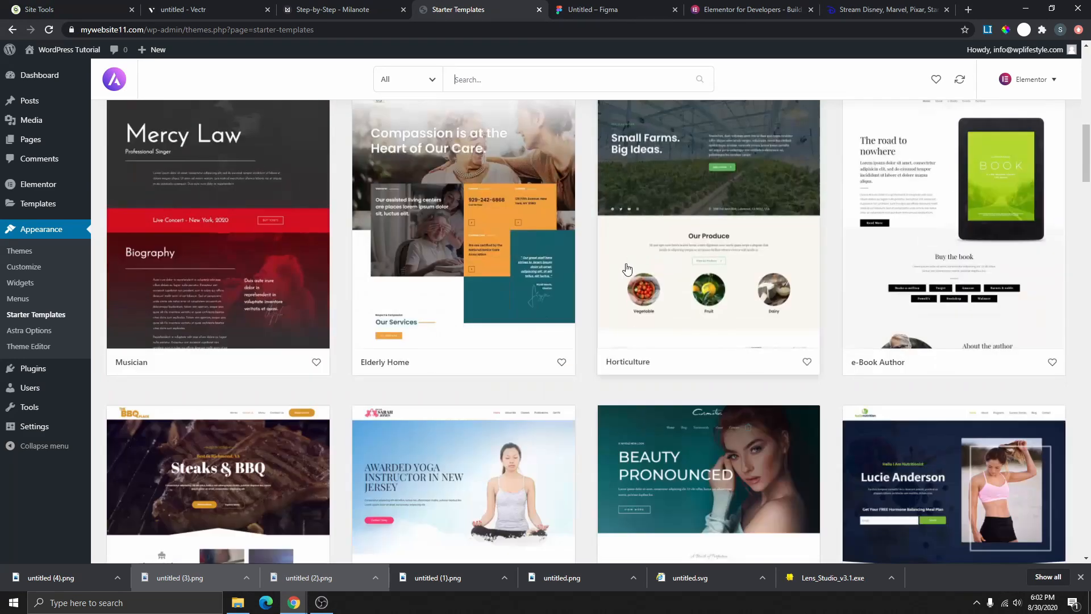
pyautogui.scroll(5, 573, 302)
pyautogui.scroll(9, 574, 301)
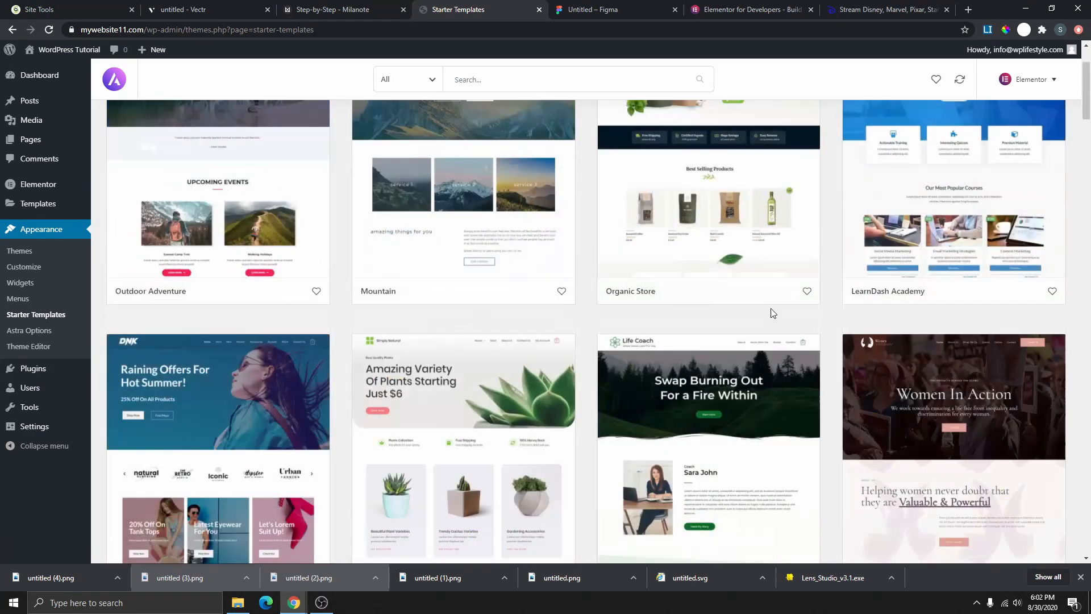
pyautogui.scroll(-4, 500, 302)
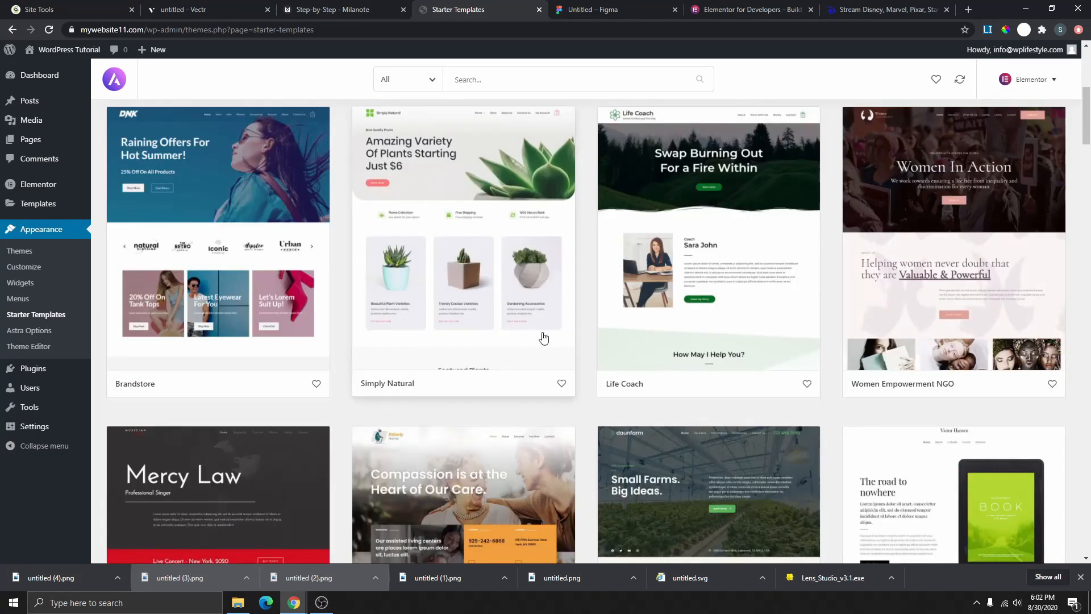
pyautogui.scroll(-2, 505, 312)
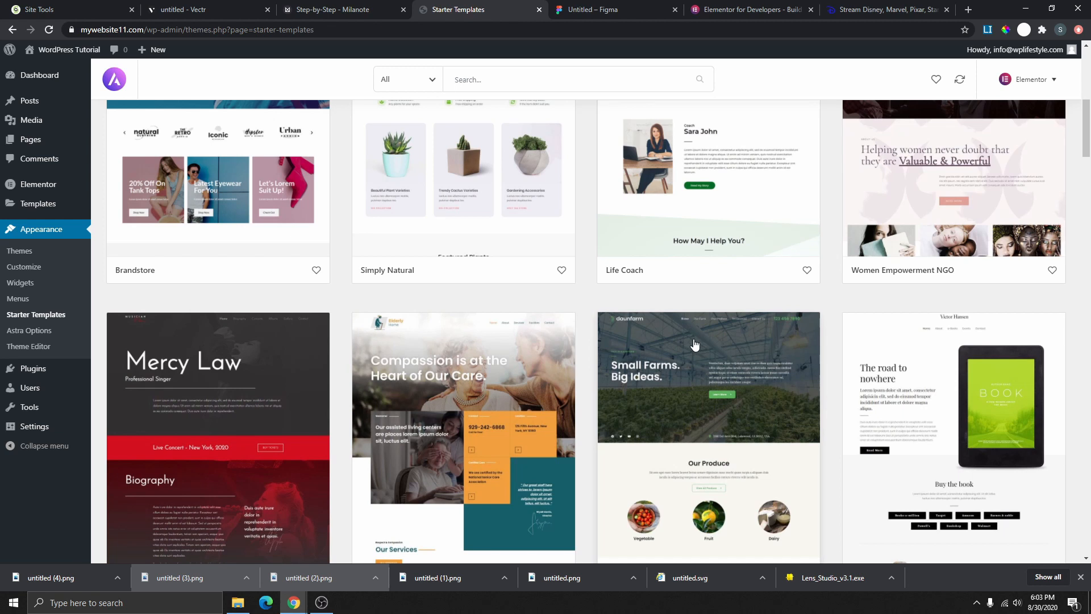
pyautogui.scroll(3, 506, 341)
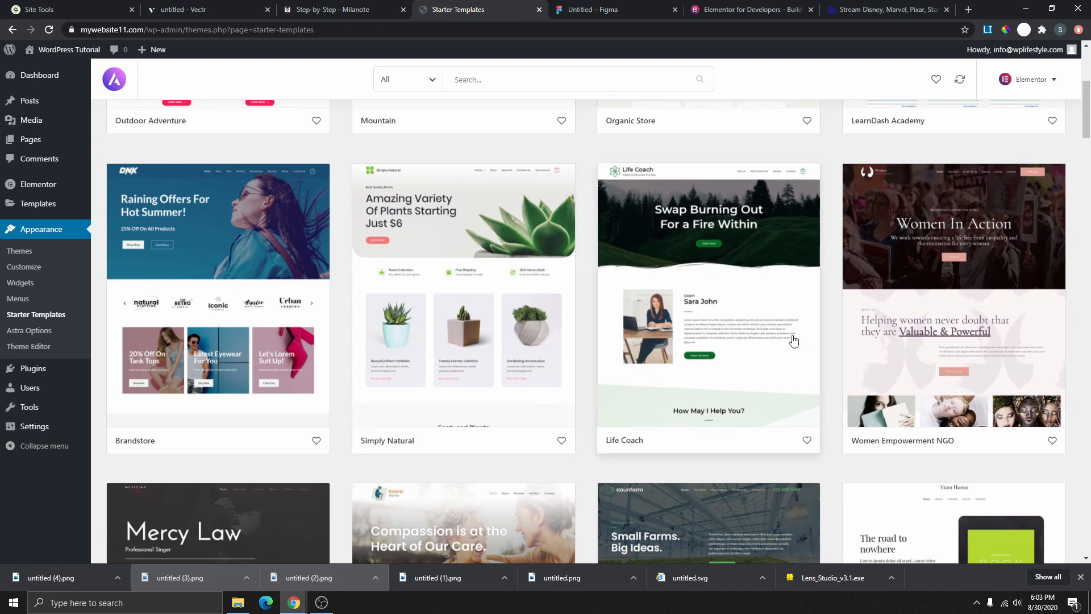
pyautogui.scroll(-19, 794, 340)
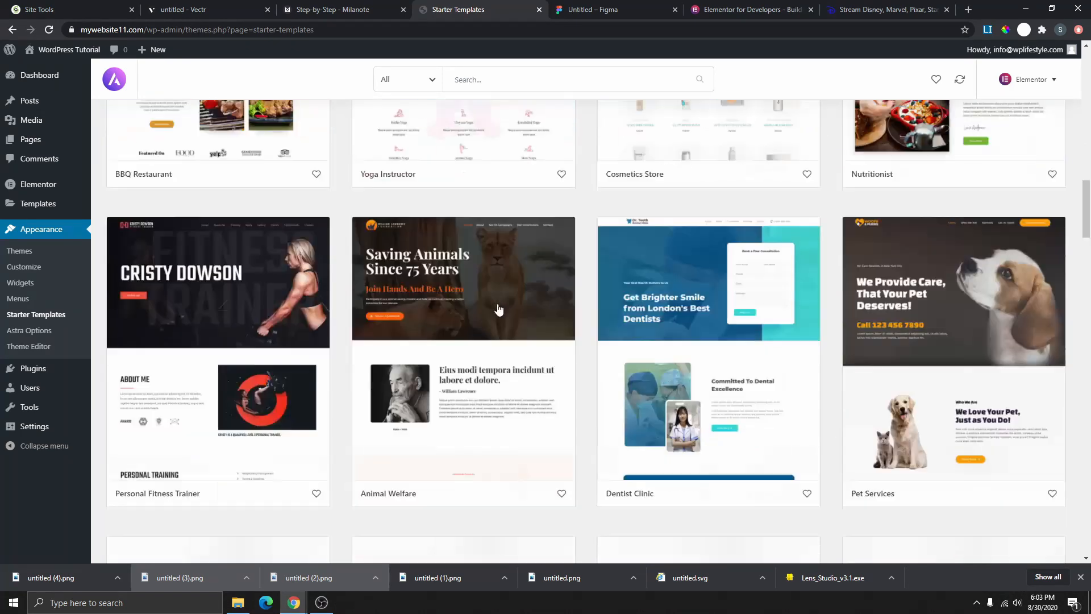
pyautogui.scroll(-9, 618, 243)
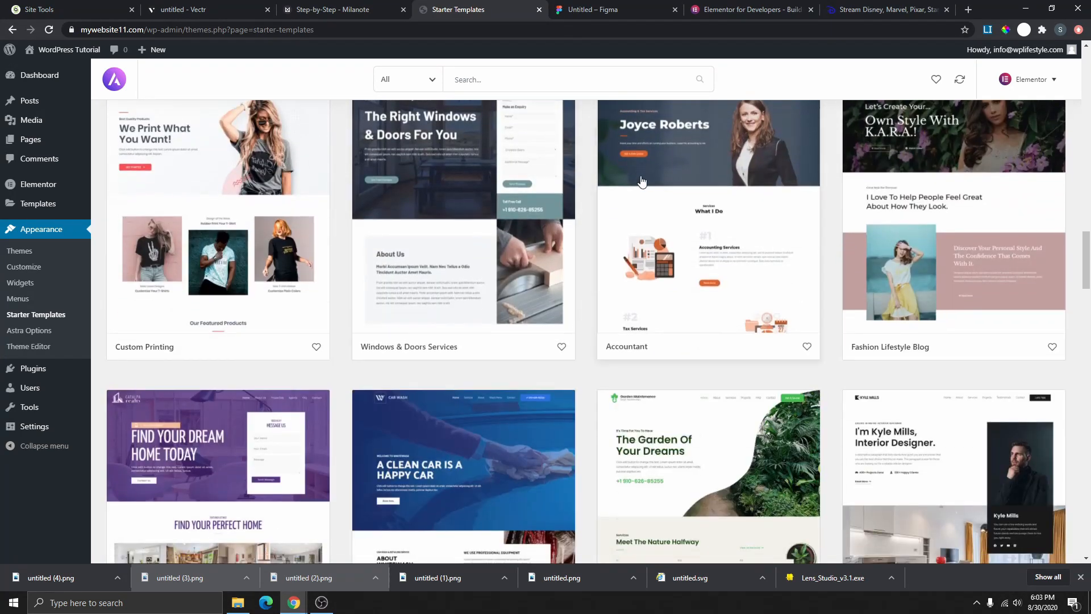
pyautogui.scroll(-9, 681, 236)
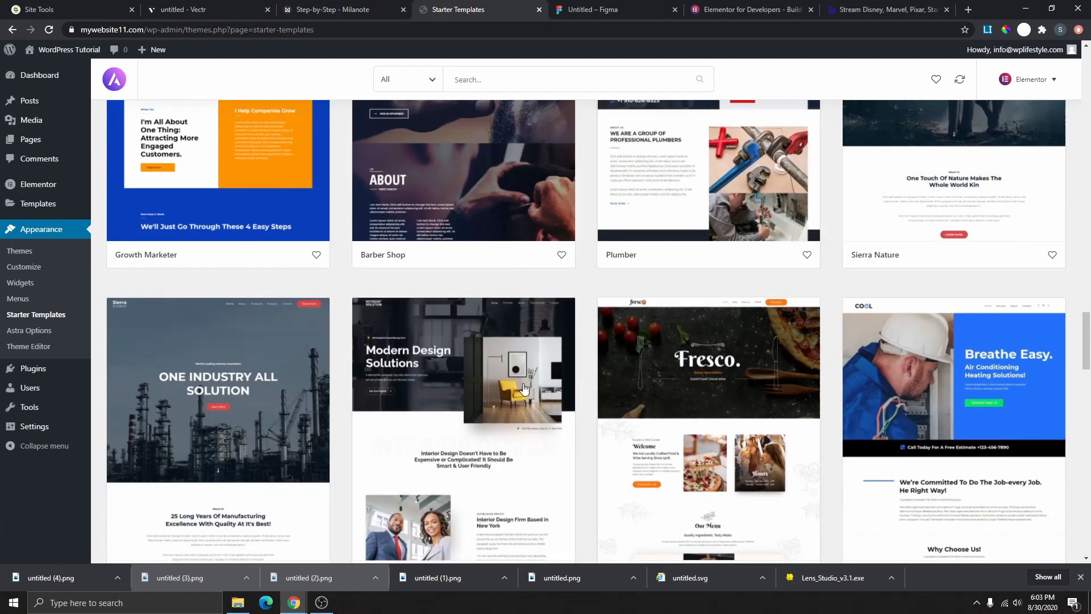
pyautogui.scroll(-7, 507, 382)
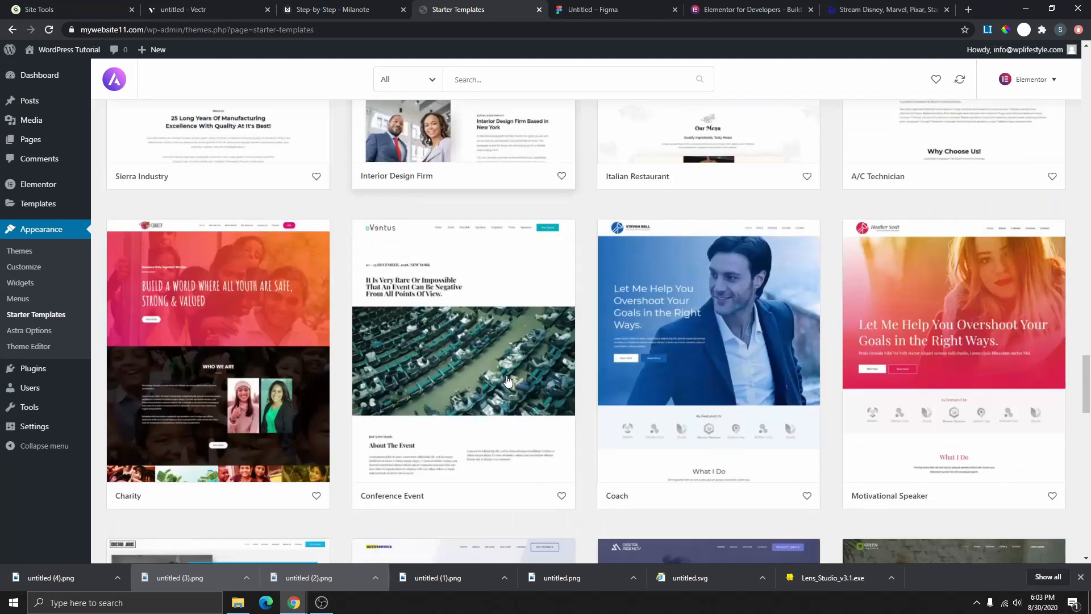
pyautogui.scroll(-7, 665, 302)
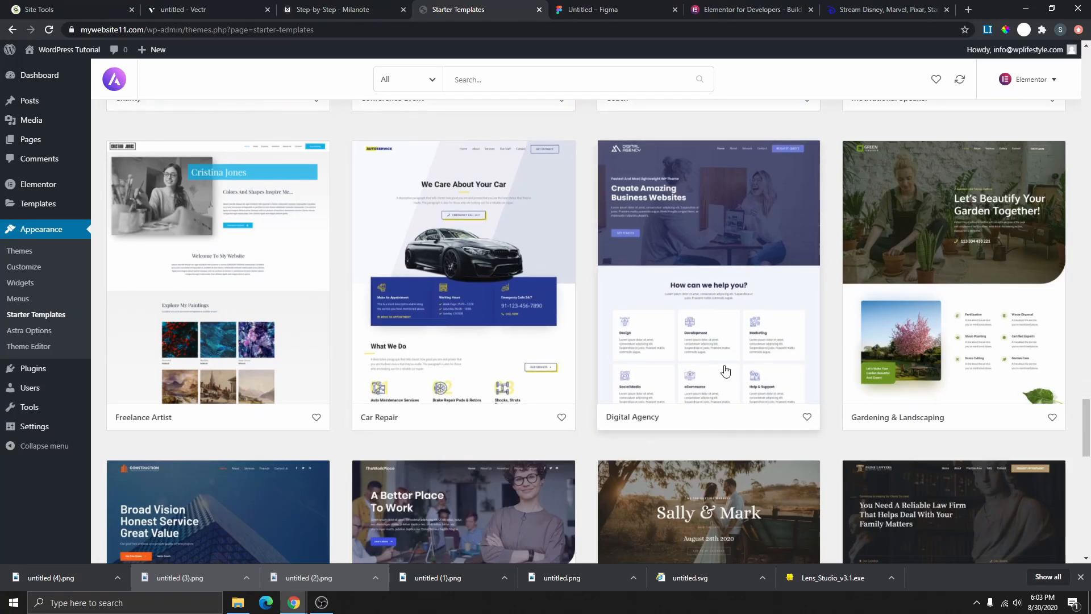
# - Import the complete Digital Agency site with Delete Previously Imported Site checked
pyautogui.click(729, 339)
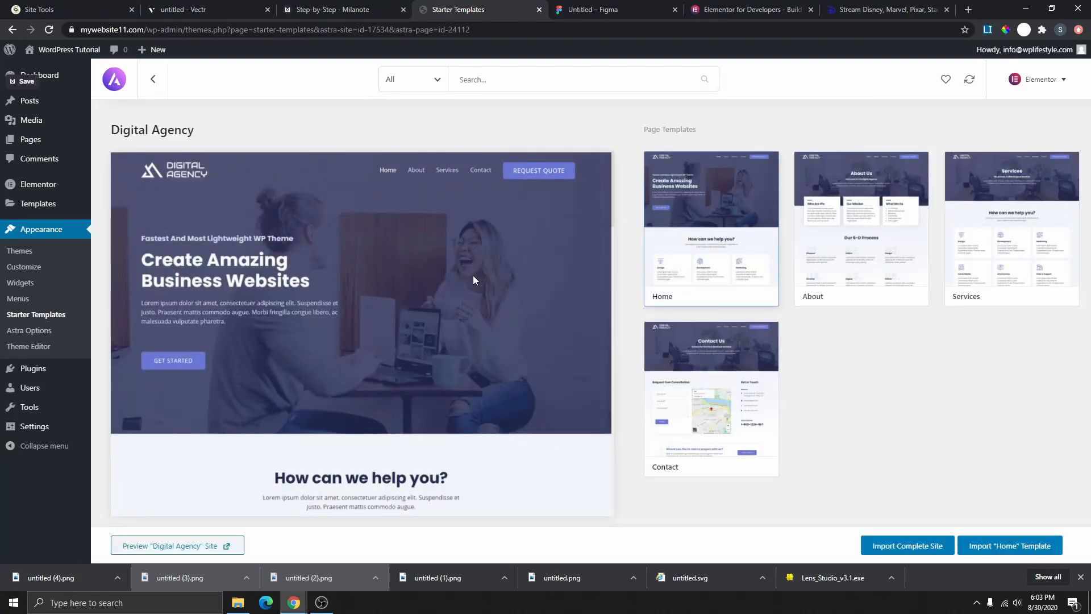
pyautogui.click(924, 547)
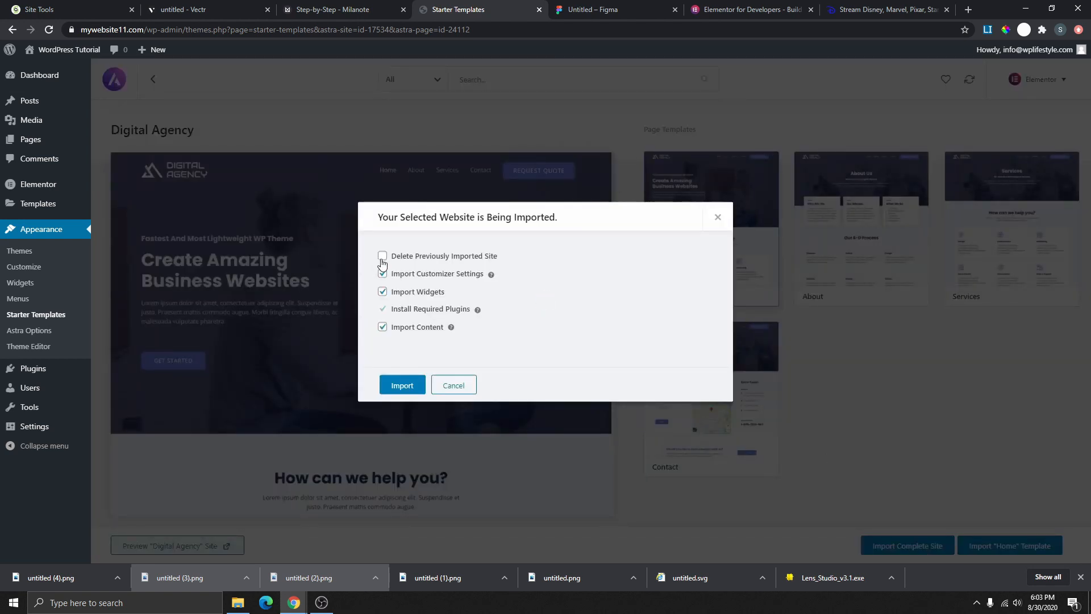
pyautogui.click(382, 256)
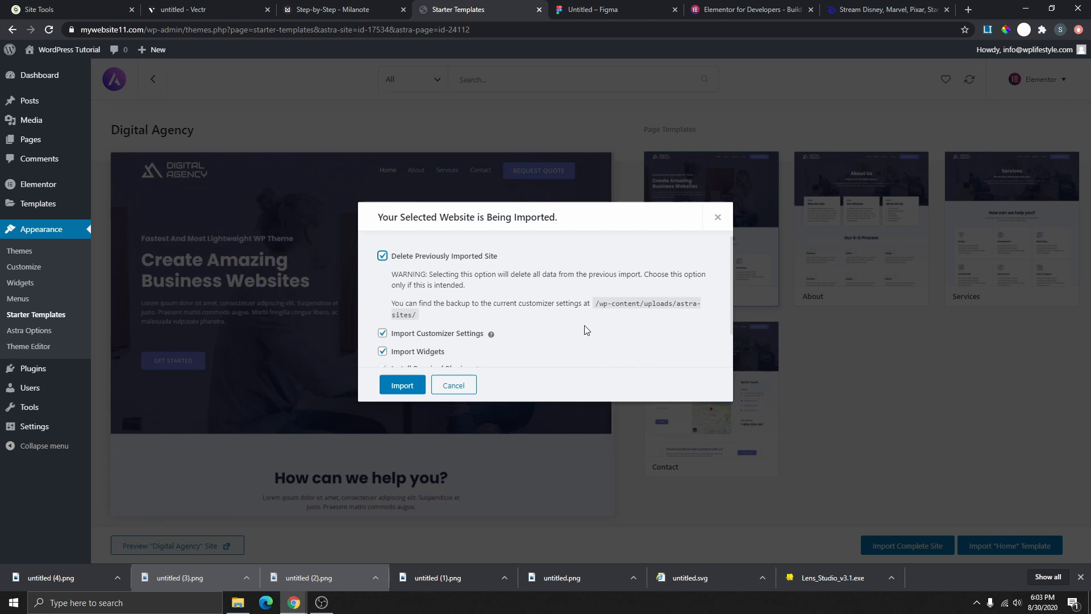
pyautogui.scroll(-2, 557, 299)
pyautogui.scroll(2, 380, 280)
pyautogui.scroll(-1, 478, 244)
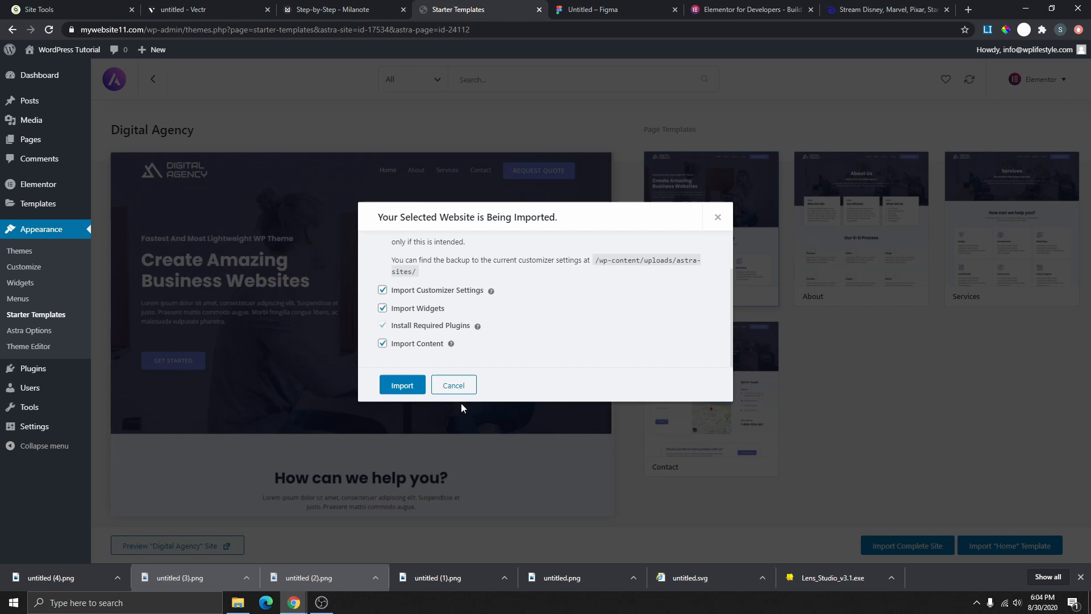
pyautogui.click(406, 387)
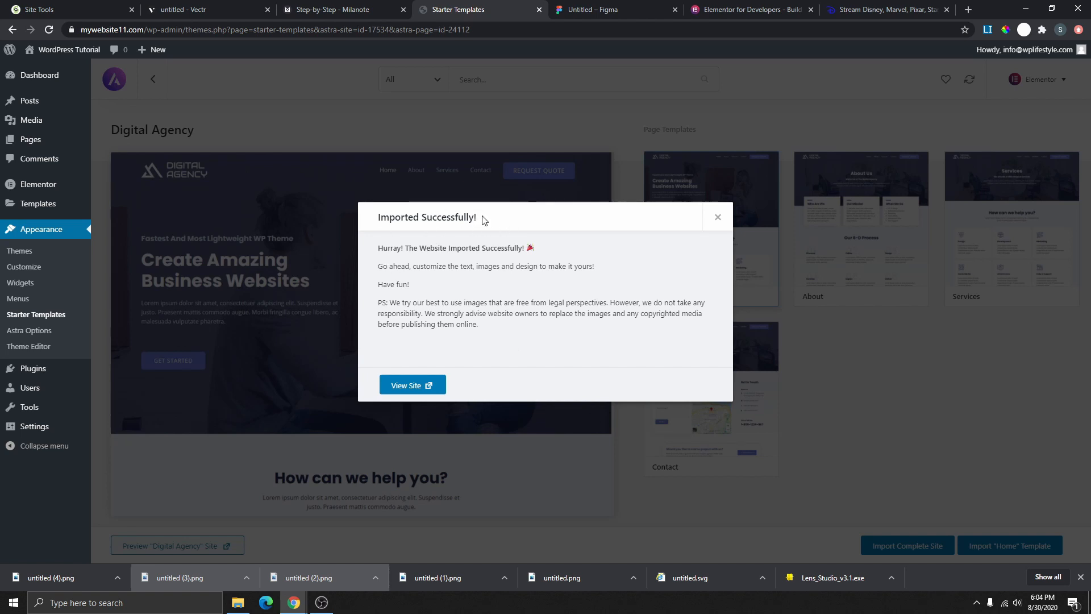
pyautogui.click(407, 389)
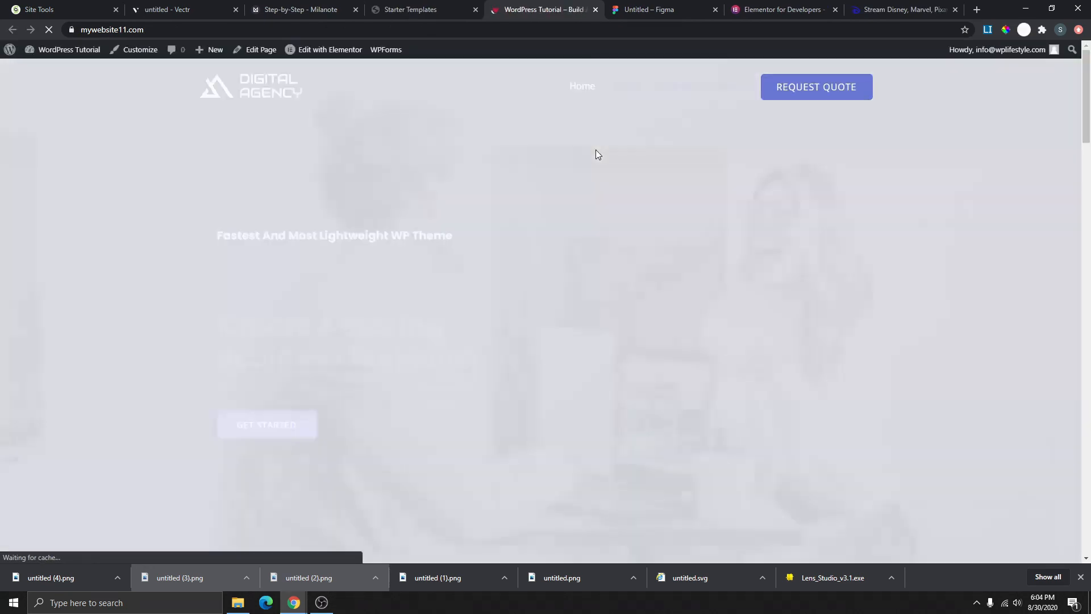
pyautogui.scroll(-20, 592, 172)
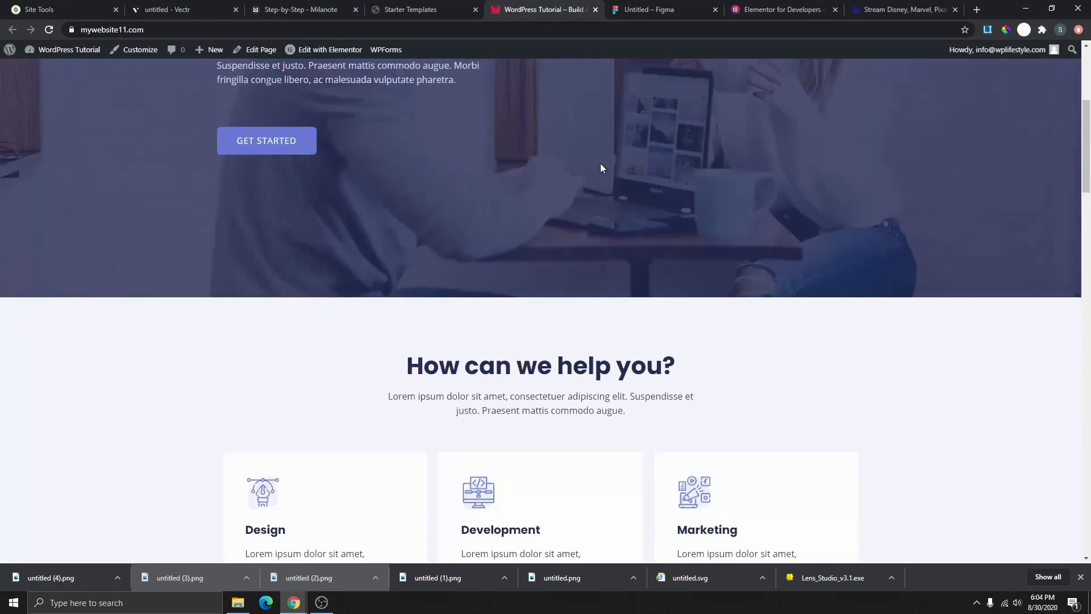
pyautogui.scroll(-15, 580, 266)
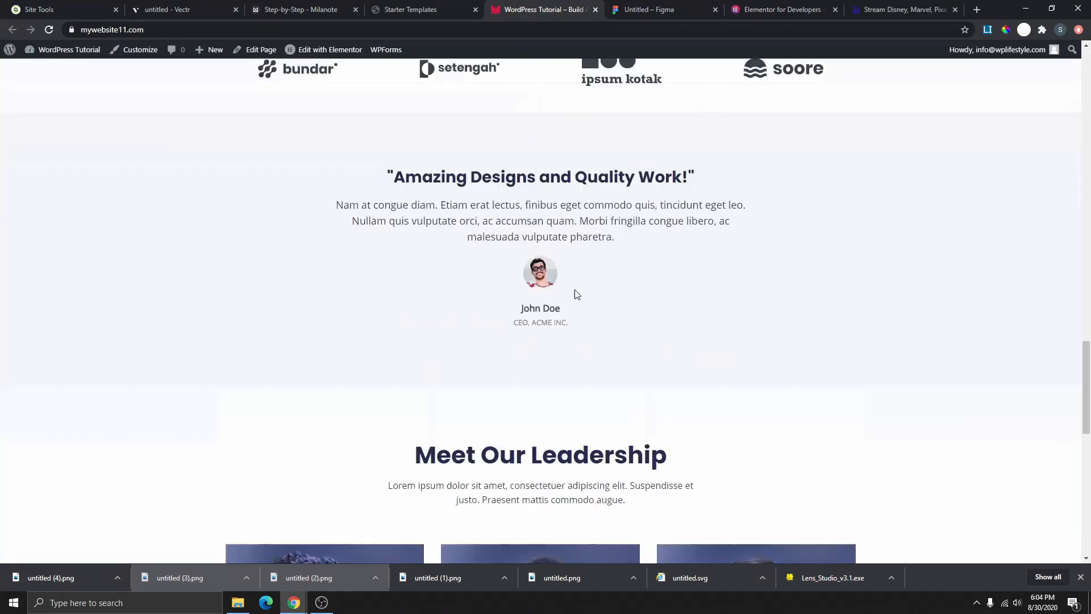
pyautogui.scroll(13, 577, 267)
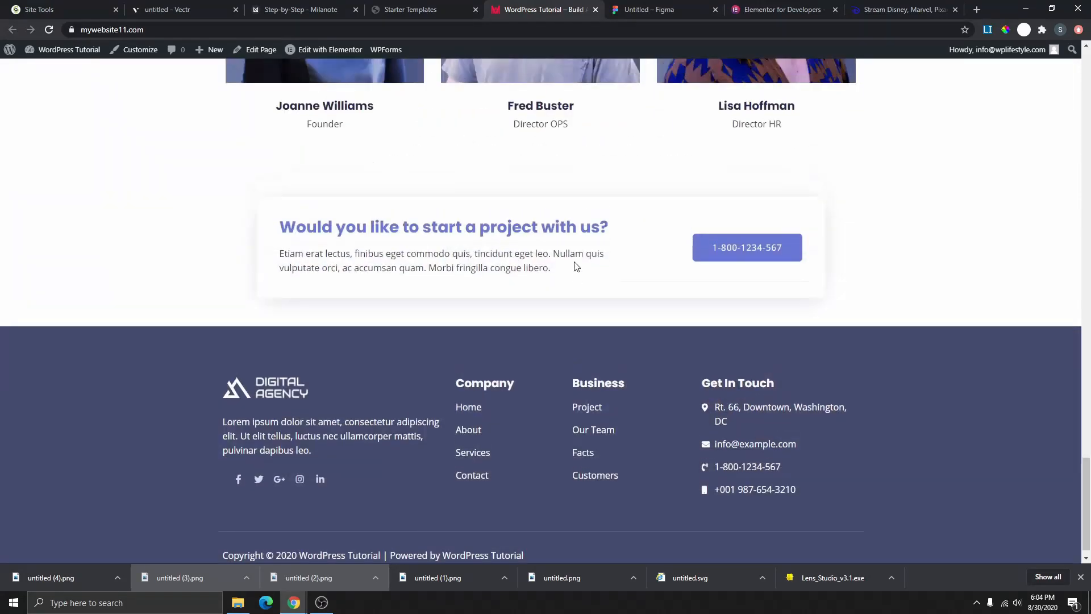
pyautogui.scroll(15, 584, 288)
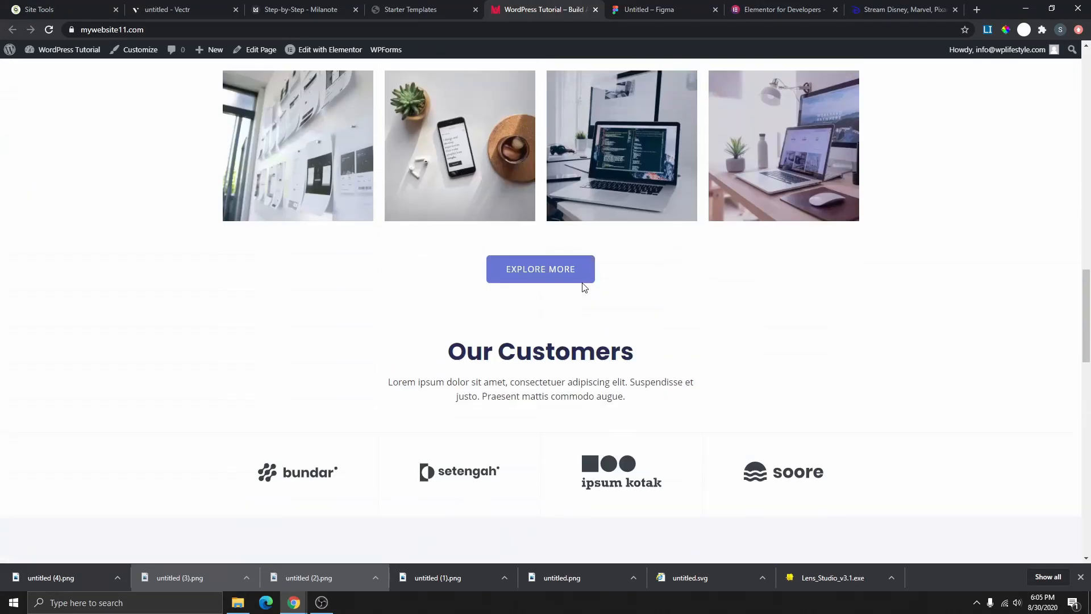
pyautogui.scroll(9, 584, 288)
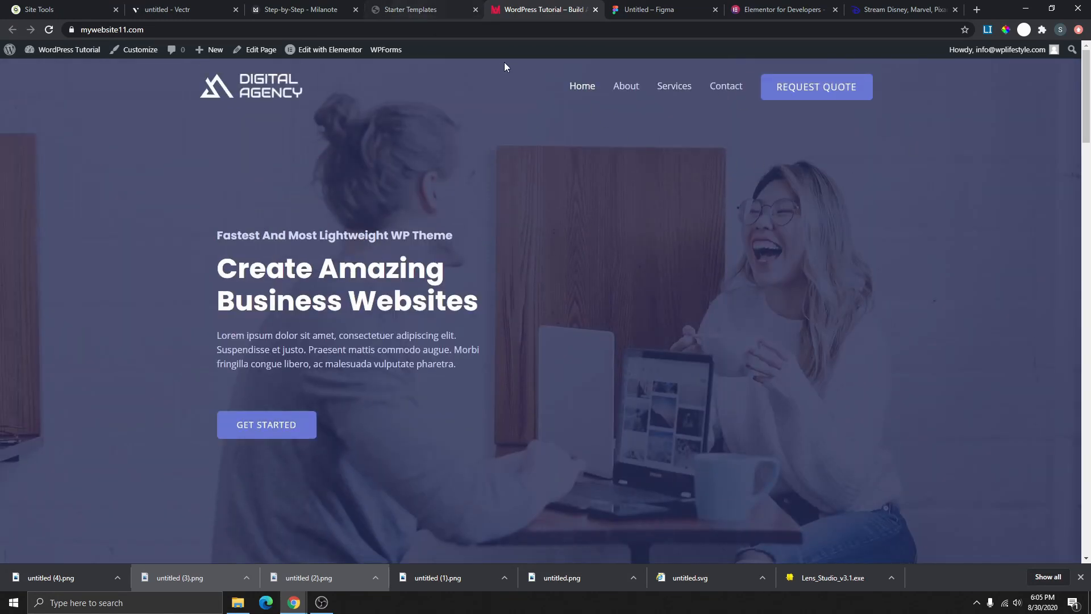
pyautogui.click(624, 88)
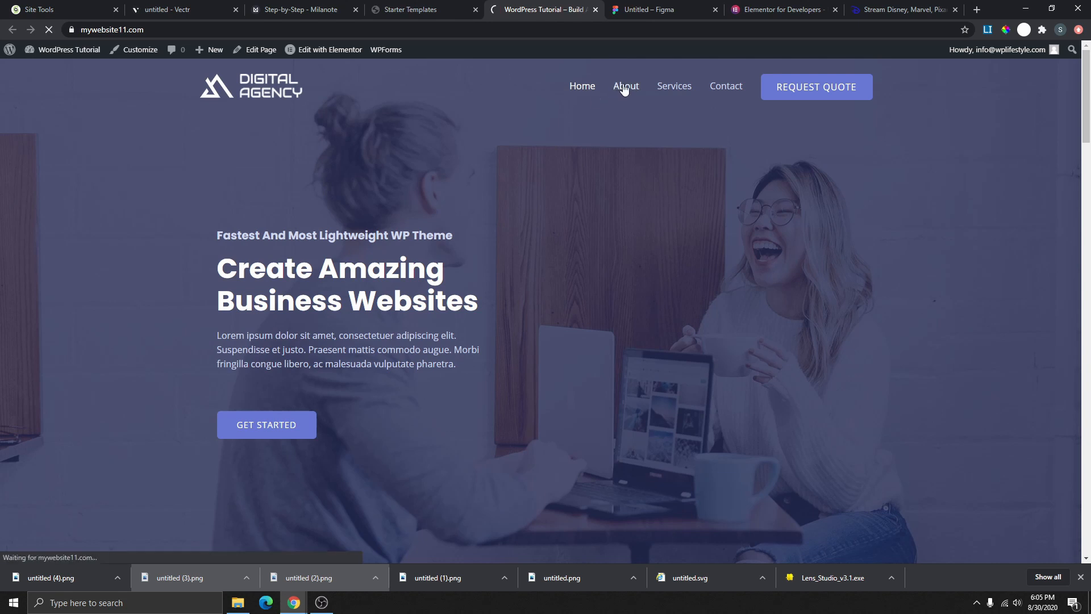
pyautogui.scroll(-3, 588, 336)
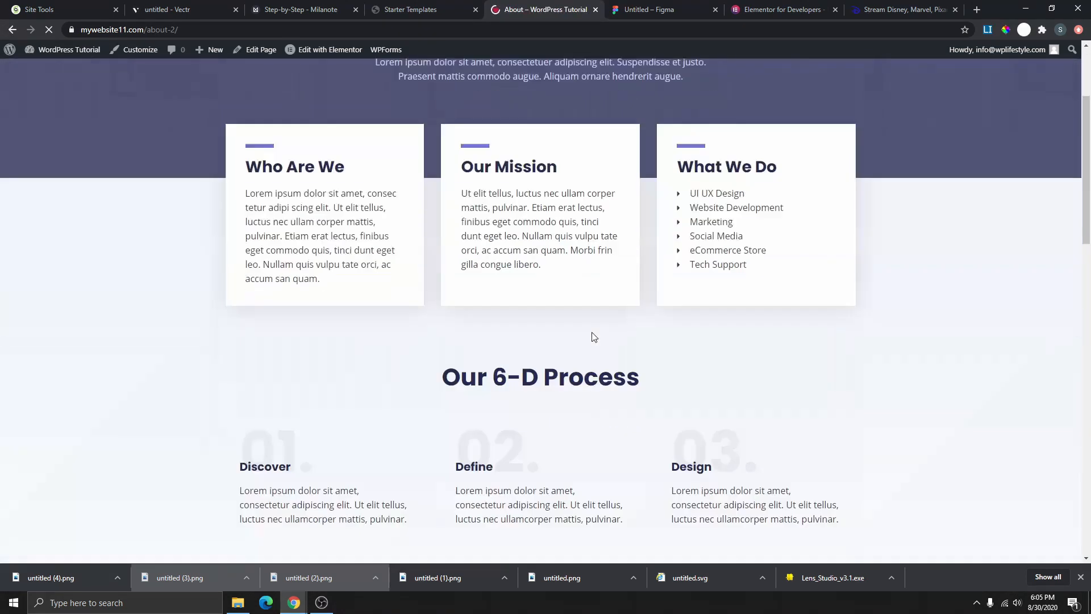
pyautogui.scroll(3, 582, 336)
pyautogui.click(674, 91)
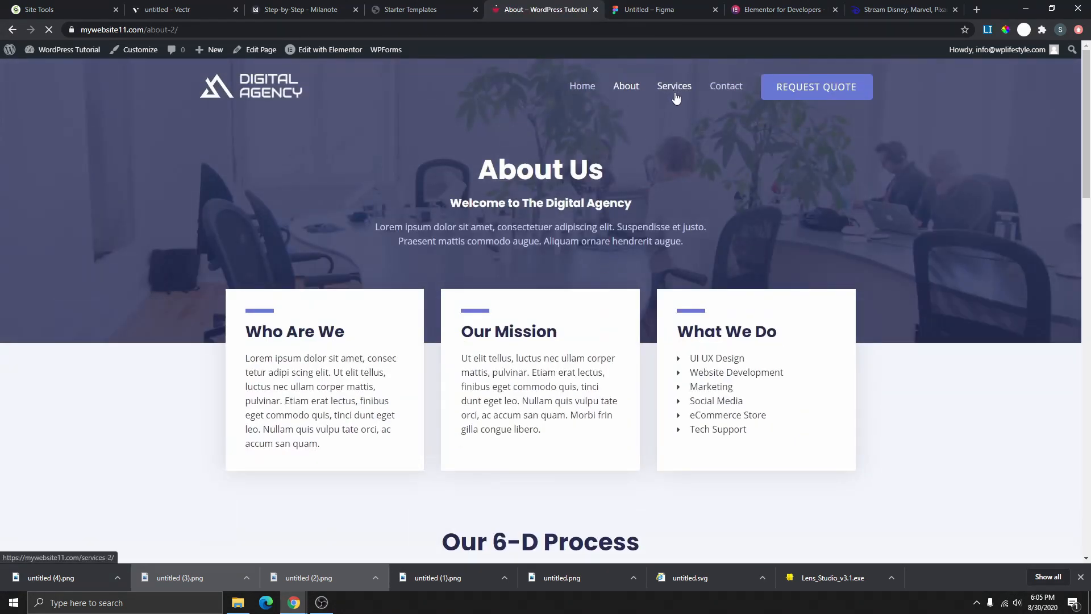
pyautogui.scroll(-3, 542, 272)
pyautogui.scroll(-2, 516, 315)
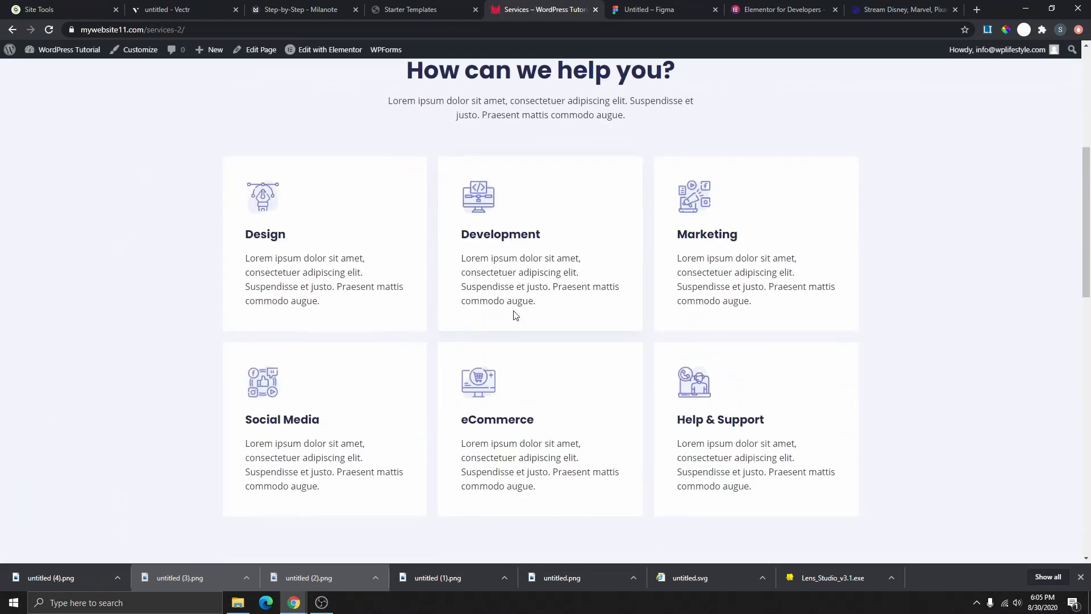
pyautogui.scroll(-7, 677, 182)
pyautogui.scroll(12, 582, 348)
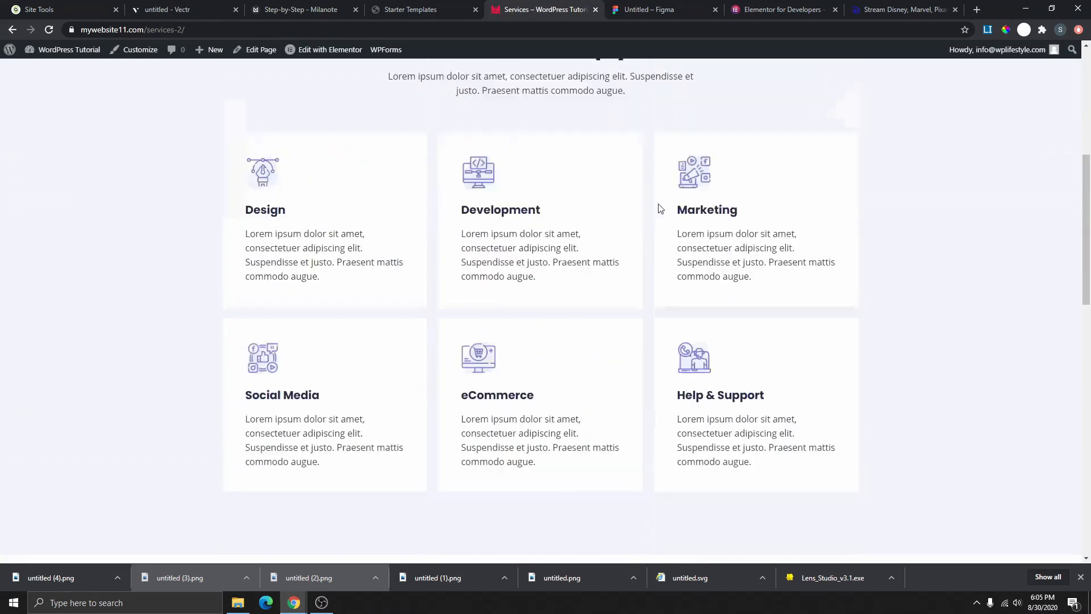
pyautogui.click(724, 90)
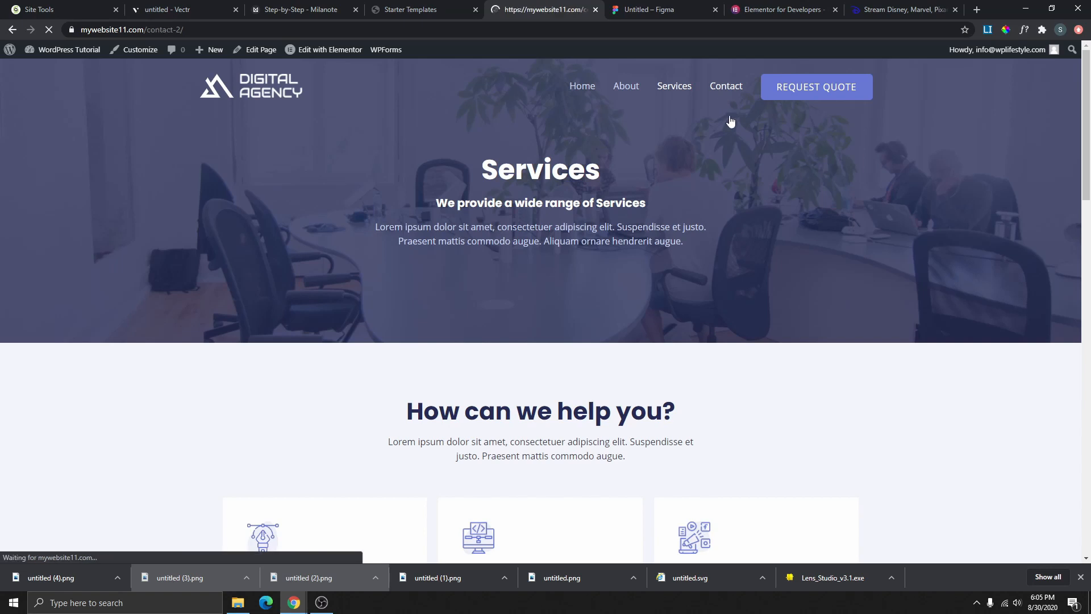
pyautogui.scroll(-7, 558, 416)
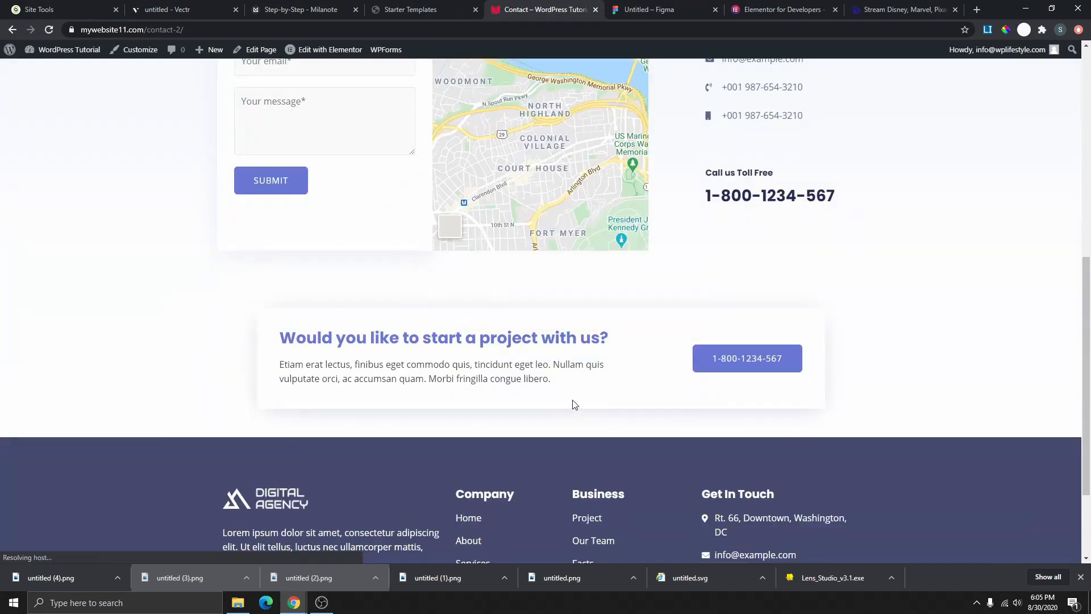
pyautogui.scroll(4, 287, 246)
pyautogui.click(349, 246)
pyautogui.click(314, 287)
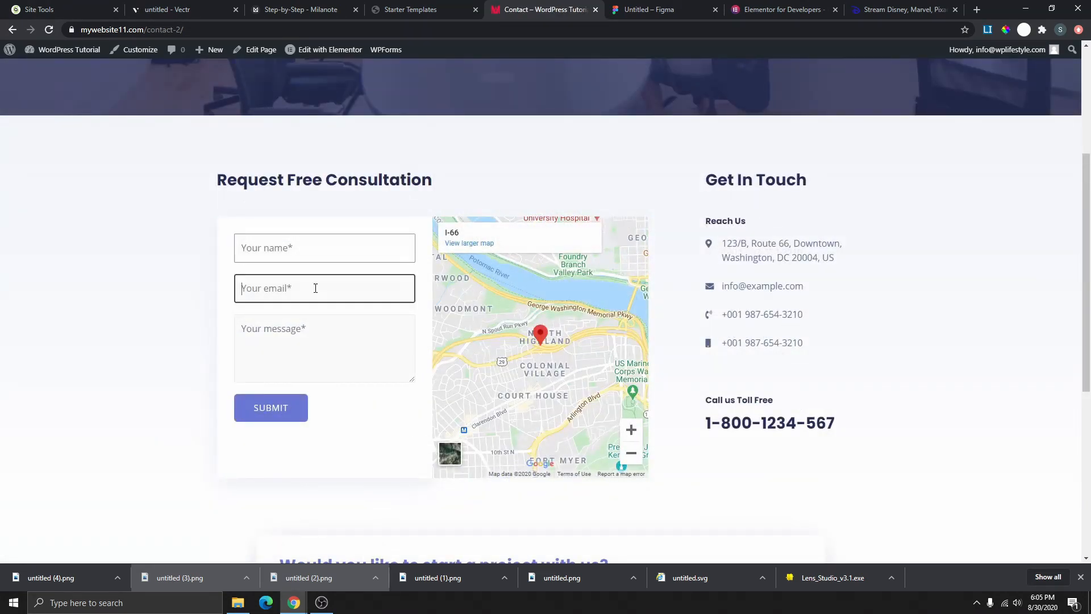
pyautogui.click(333, 342)
pyautogui.scroll(4, 576, 324)
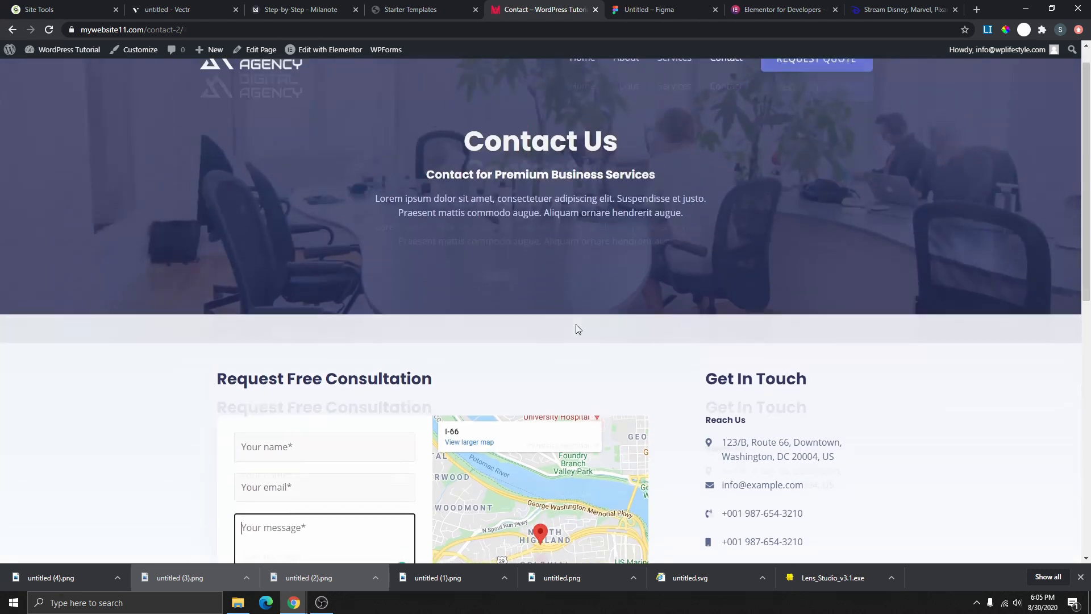
pyautogui.click(817, 87)
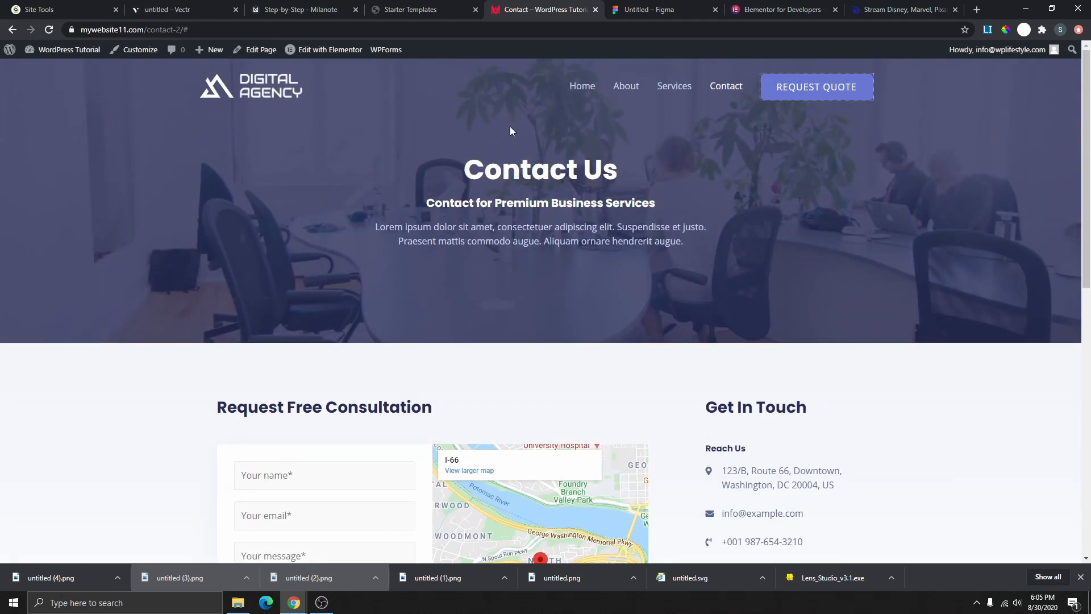
pyautogui.click(582, 87)
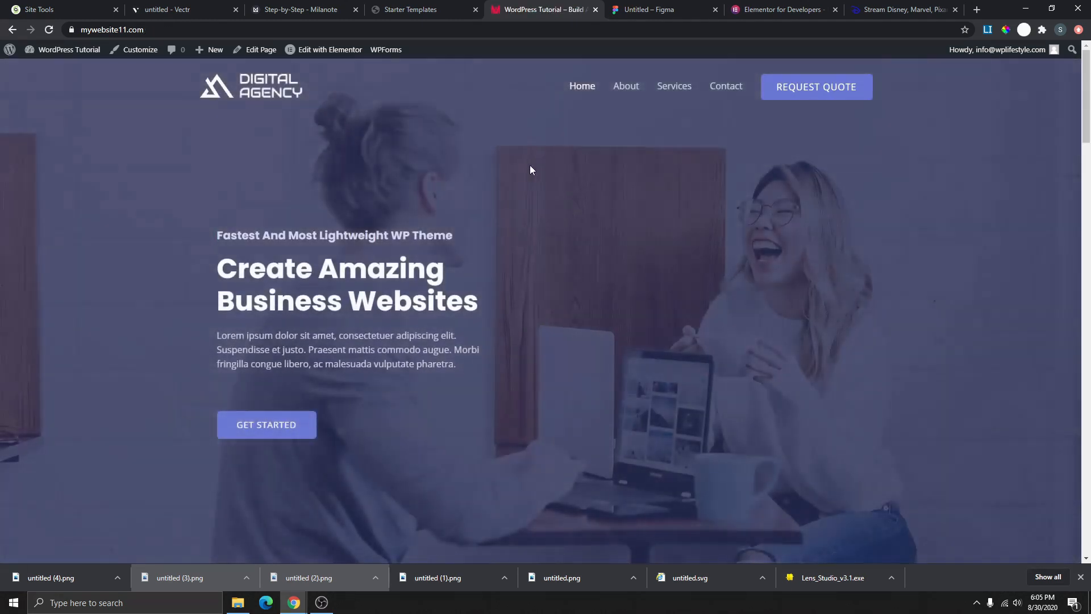
# - Tick 'Import demo website' and 'Change the Theme style and start customizing it' on the Step-by-Step board
pyautogui.click(291, 12)
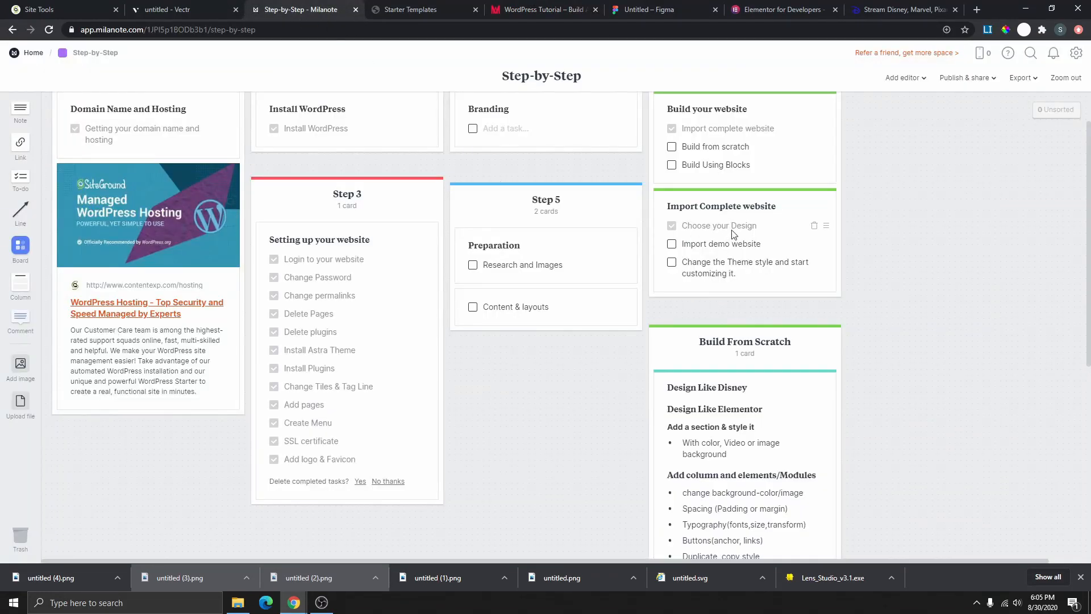
pyautogui.click(673, 244)
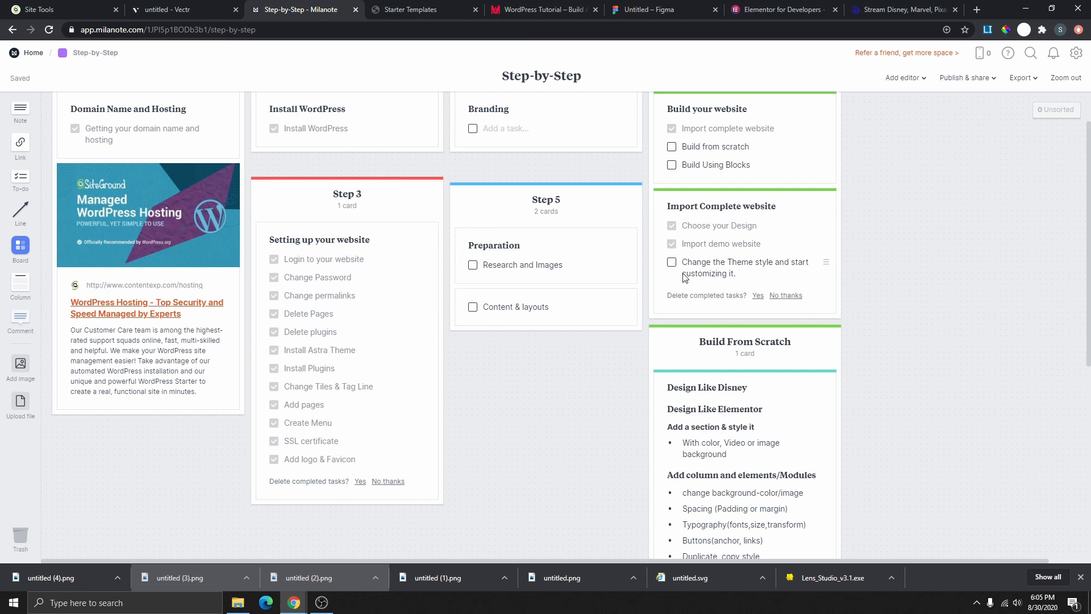
pyautogui.click(672, 263)
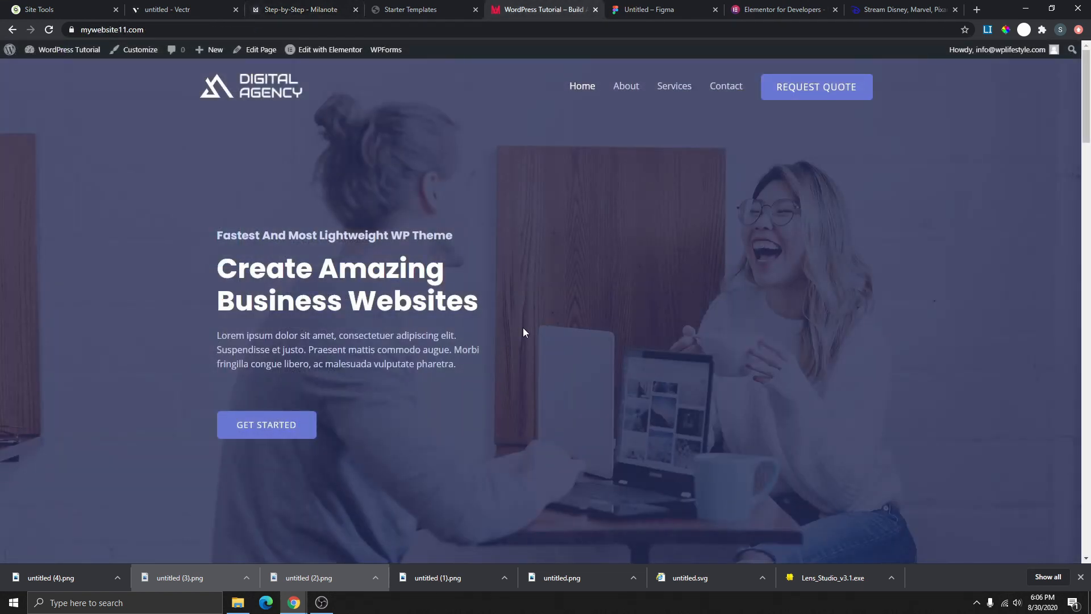
pyautogui.scroll(-8, 554, 282)
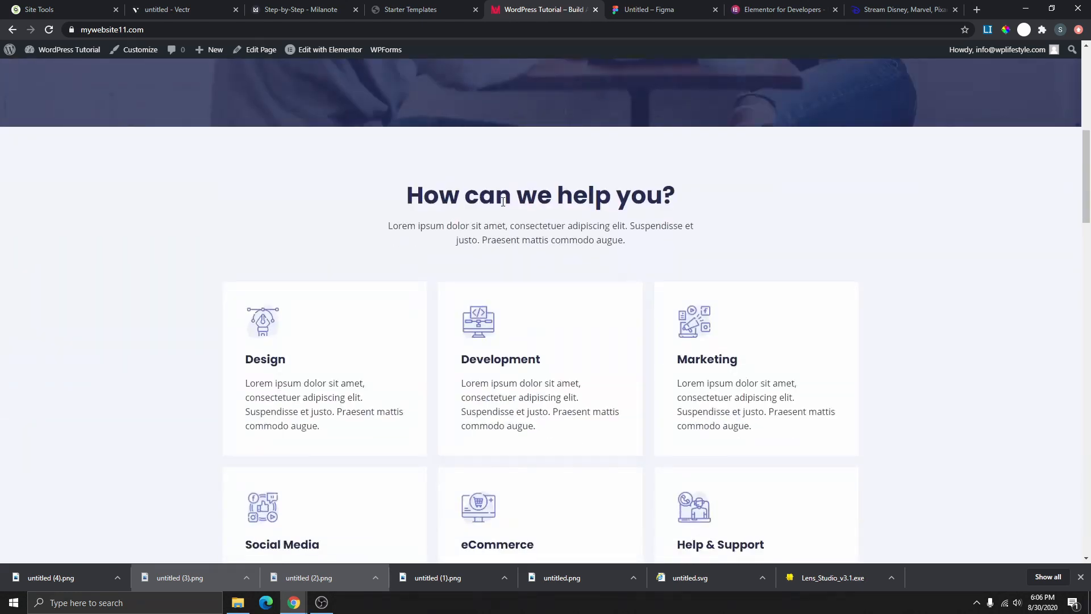
pyautogui.scroll(-7, 424, 401)
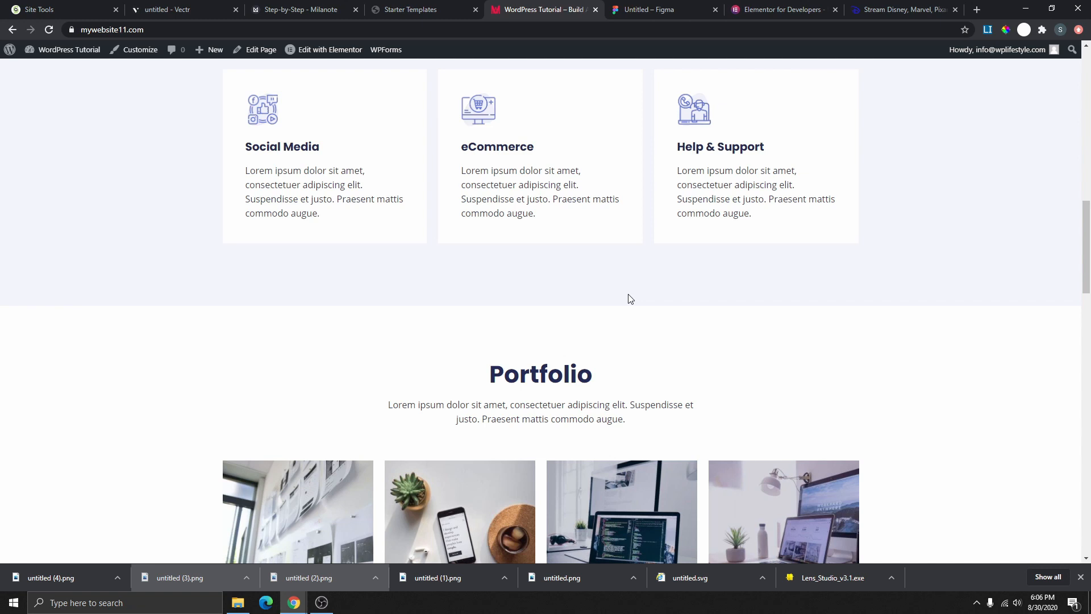
pyautogui.moveTo(491, 376); pyautogui.dragTo(567, 378)
pyautogui.scroll(10, 624, 391)
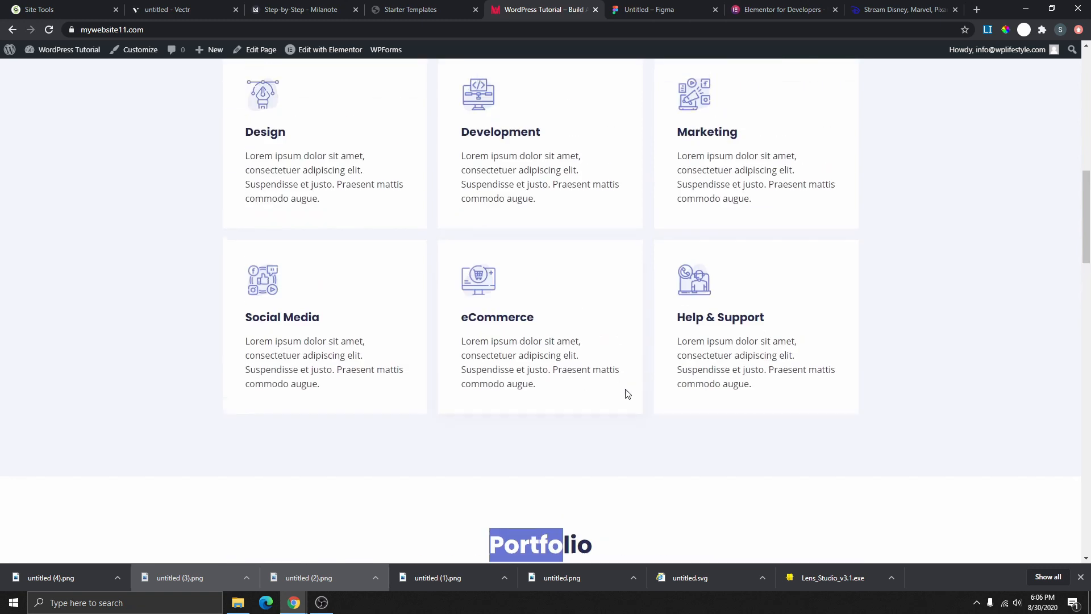
pyautogui.scroll(5, 509, 297)
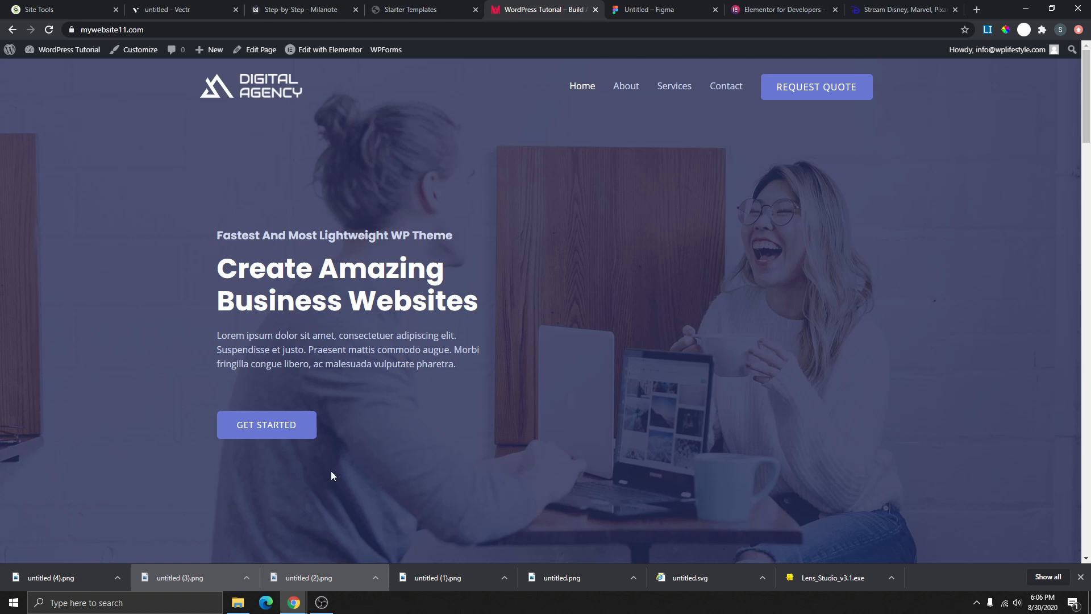
pyautogui.scroll(-7, 460, 226)
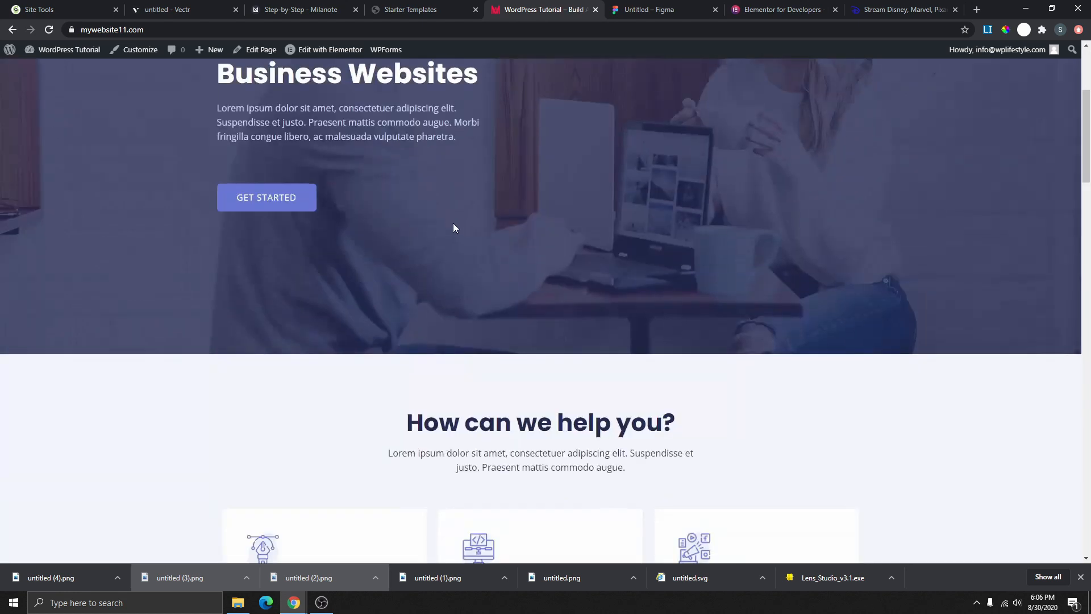
pyautogui.scroll(7, 494, 283)
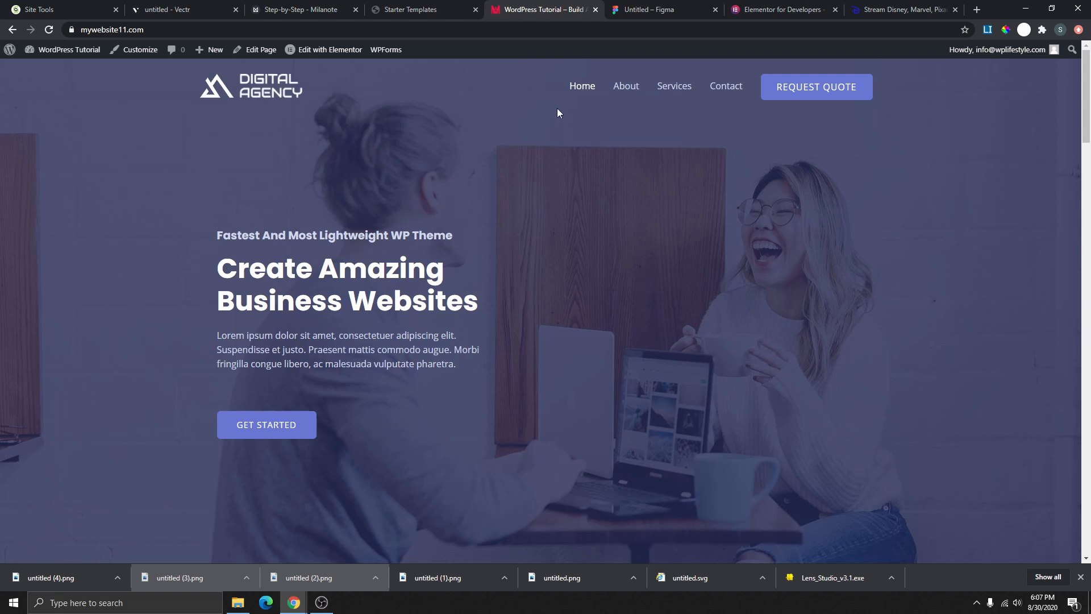
pyautogui.scroll(-8, 605, 102)
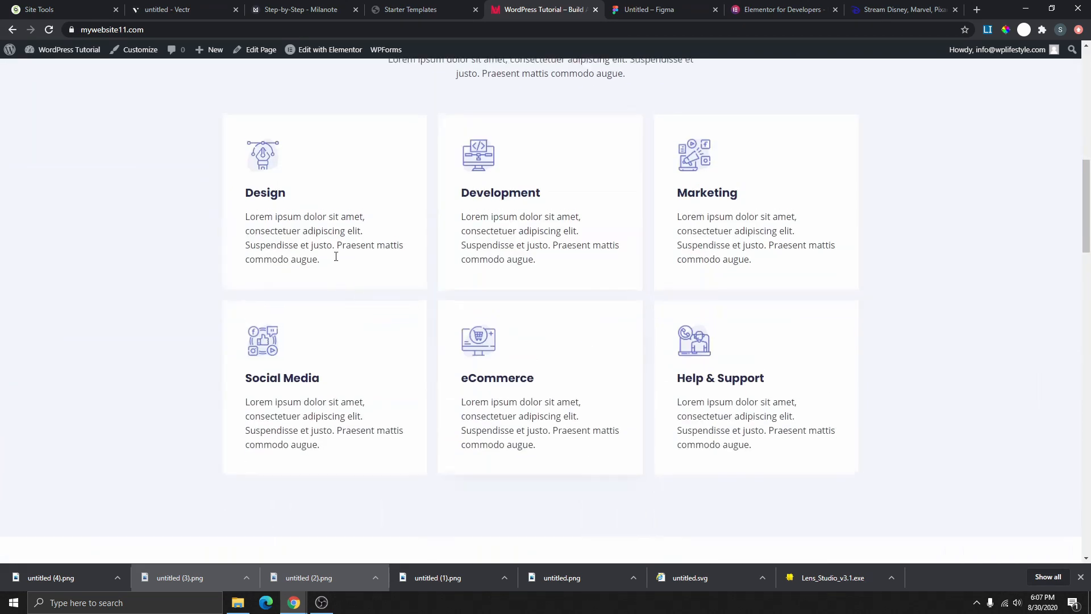
pyautogui.scroll(8, 336, 256)
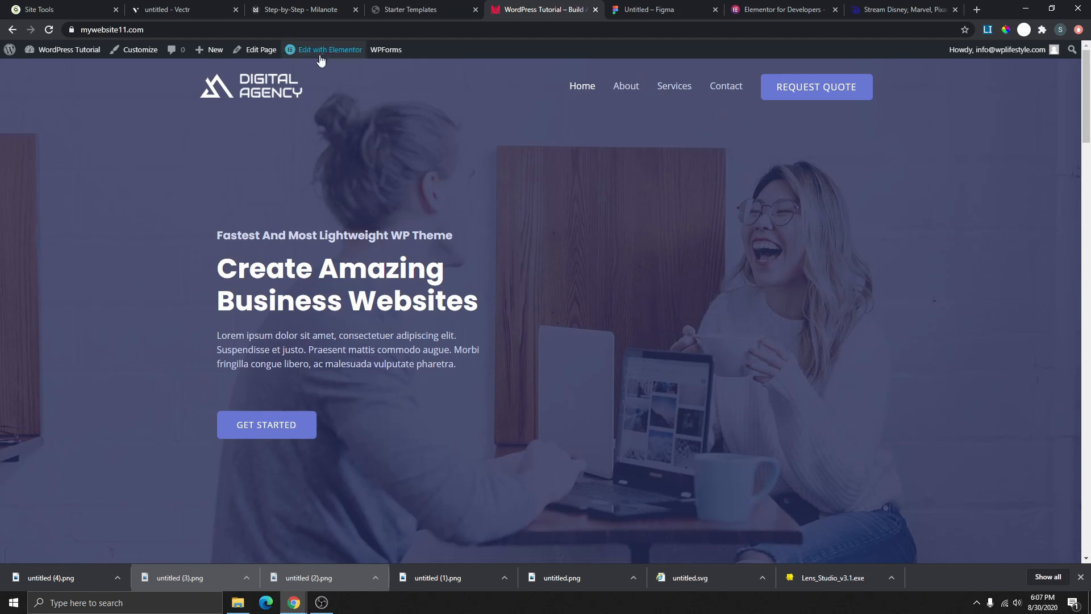
pyautogui.moveTo(324, 52)
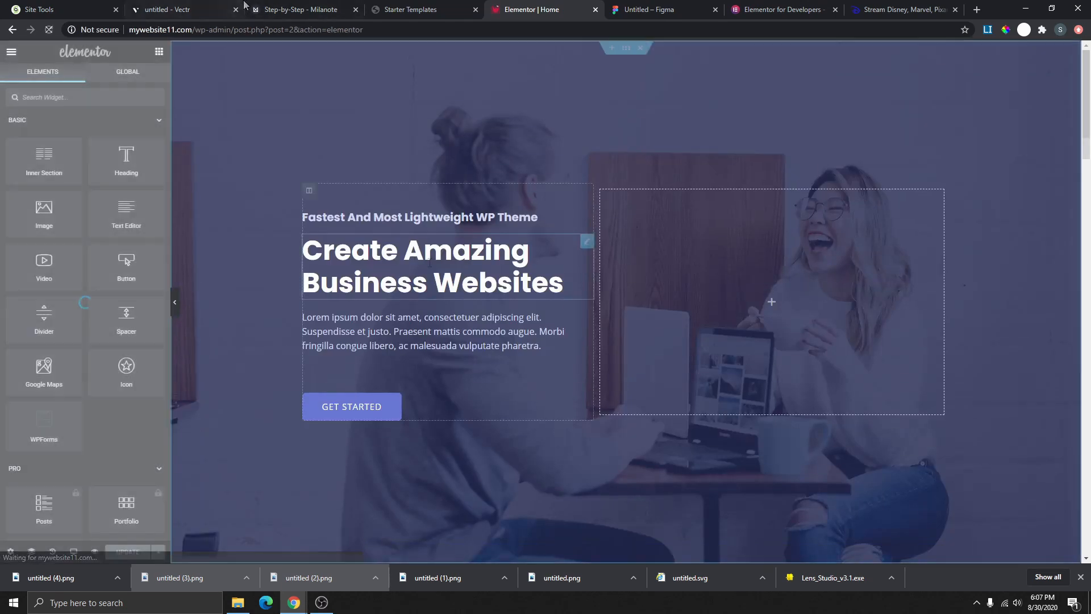
# - Inspect the hero heading, subheading and GET STARTED button settings
pyautogui.scroll(-9, 563, 256)
pyautogui.scroll(10, 565, 253)
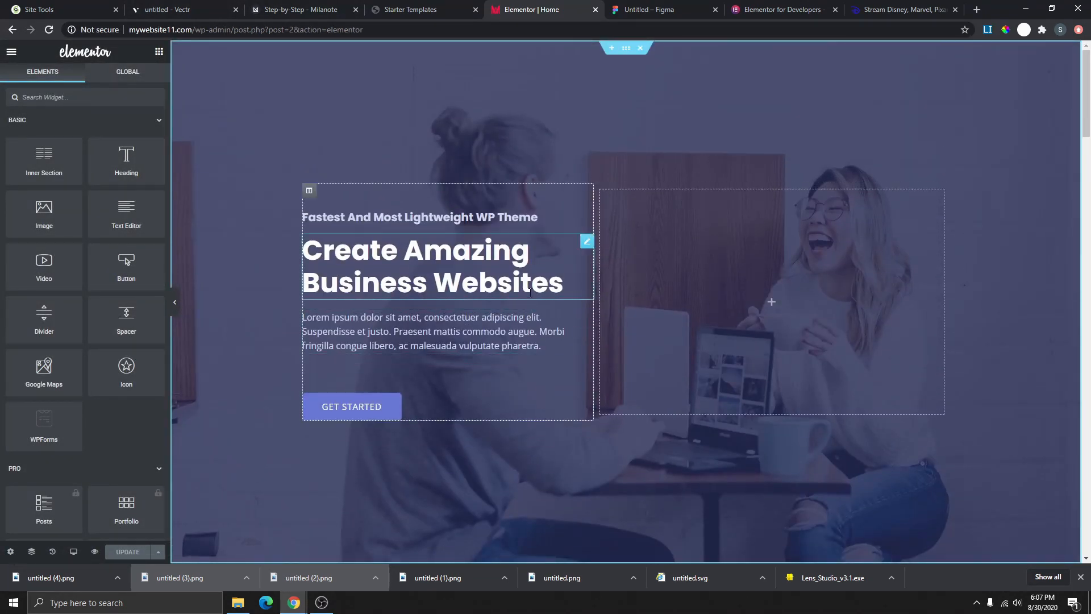
pyautogui.click(549, 283)
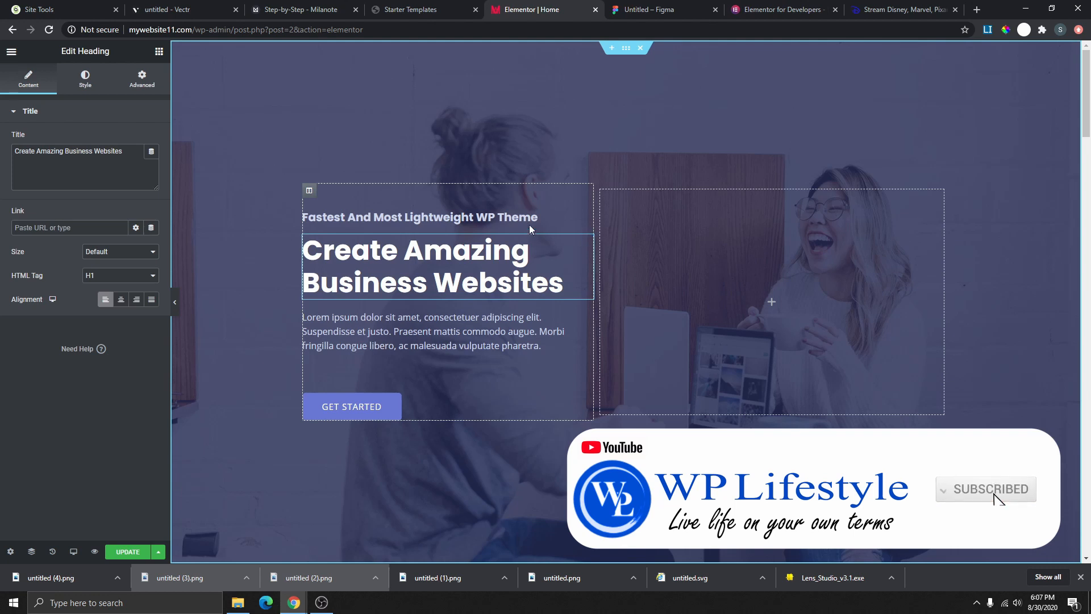
pyautogui.click(566, 219)
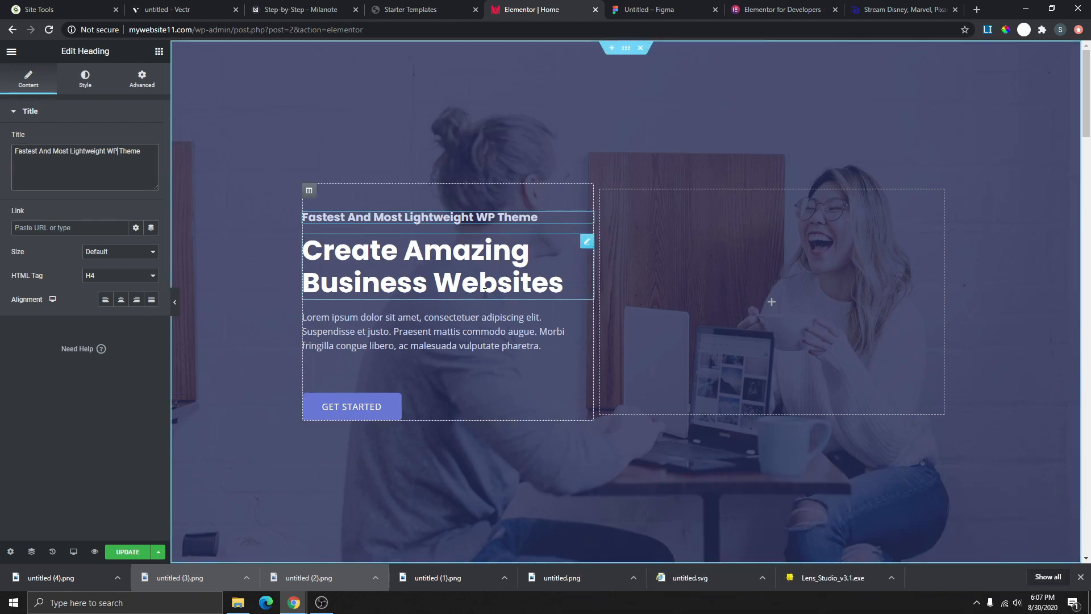
pyautogui.scroll(-2, 478, 313)
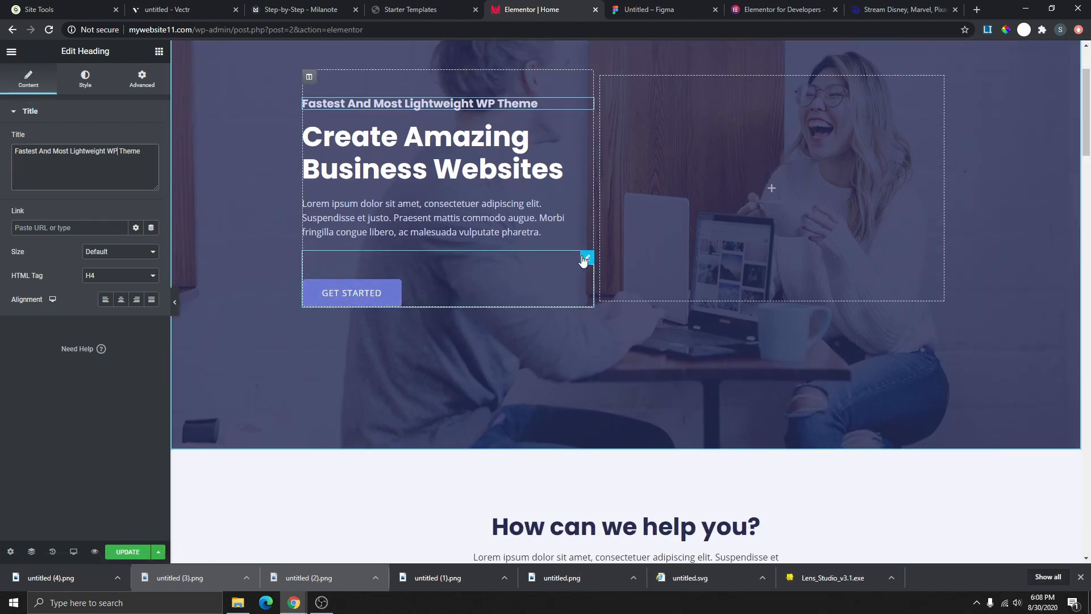
pyautogui.click(586, 256)
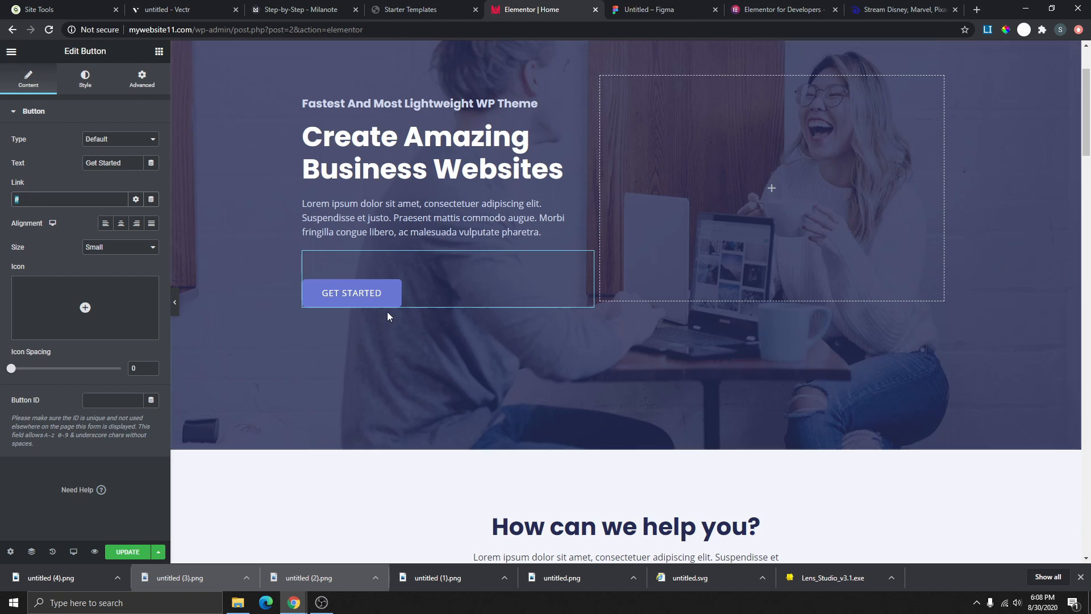
pyautogui.scroll(2, 568, 283)
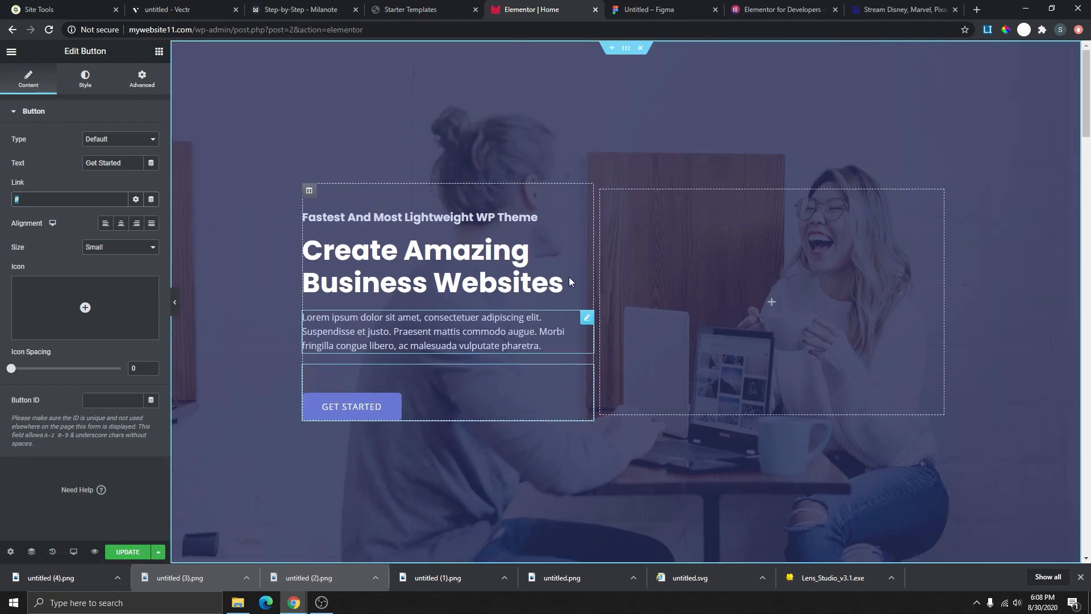
# - Set the main hero heading's text colour to near-white #FFFDFD after trying red #AB5959
pyautogui.click(587, 241)
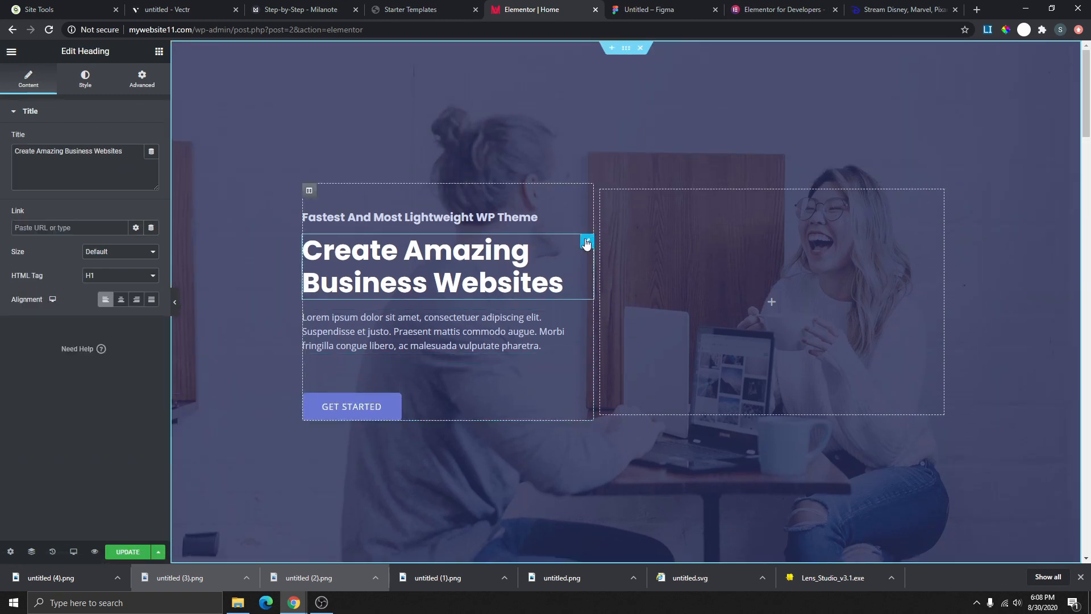
pyautogui.click(86, 79)
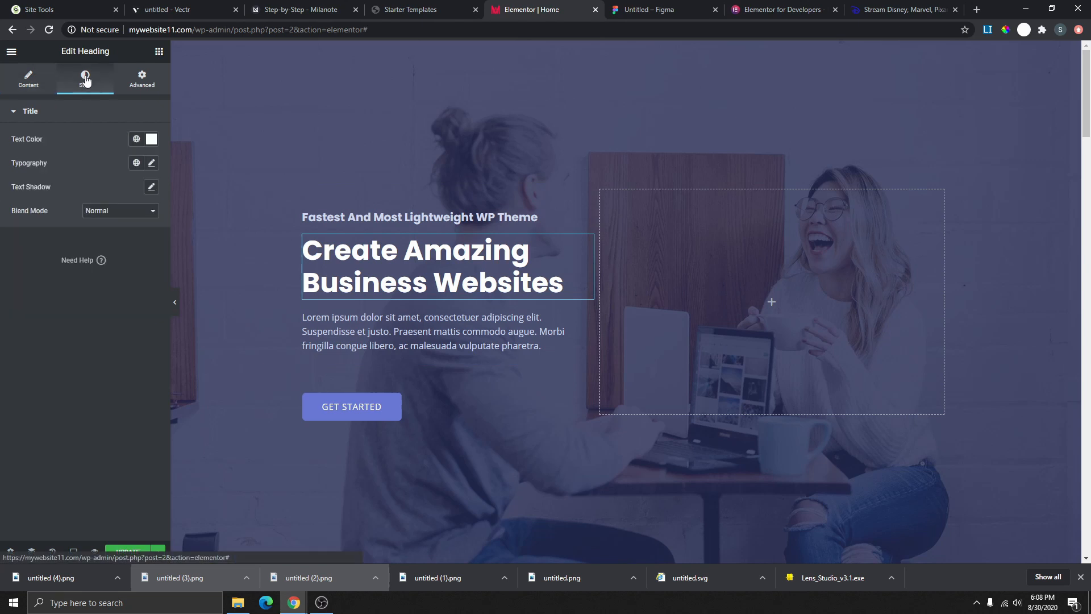
pyautogui.click(151, 141)
pyautogui.moveTo(94, 219)
pyautogui.mouseDown()
pyautogui.moveTo(110, 190)
pyautogui.moveTo(115, 254)
pyautogui.moveTo(83, 212)
pyautogui.moveTo(25, 230)
pyautogui.moveTo(49, 257)
pyautogui.moveTo(32, 203)
pyautogui.moveTo(63, 202)
pyautogui.moveTo(103, 260)
pyautogui.moveTo(153, 263)
pyautogui.moveTo(122, 227)
pyautogui.moveTo(128, 191)
pyautogui.moveTo(22, 180)
pyautogui.mouseUp()
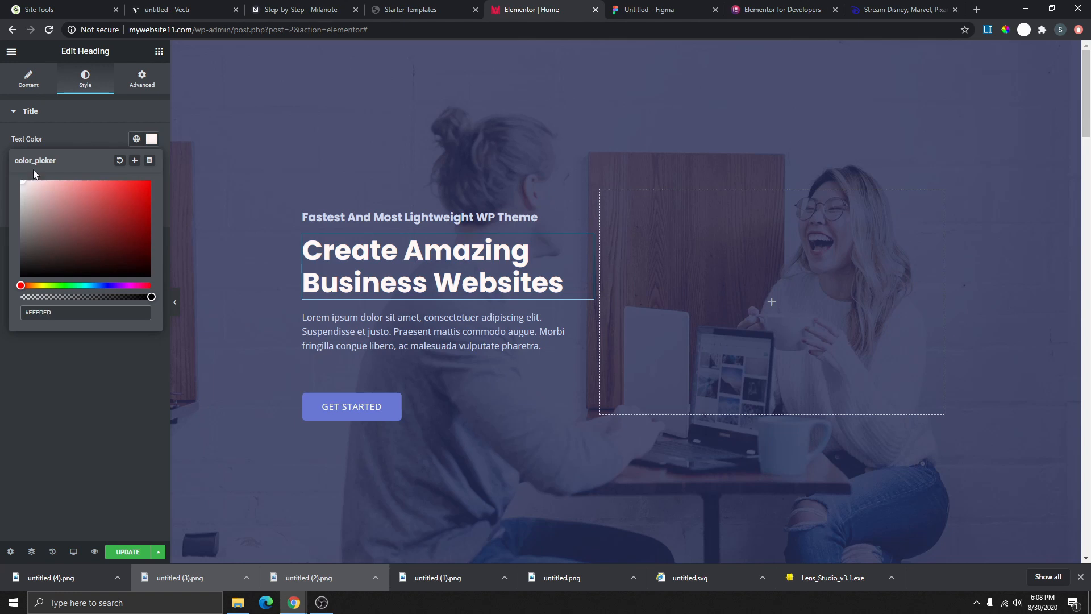
pyautogui.click(71, 124)
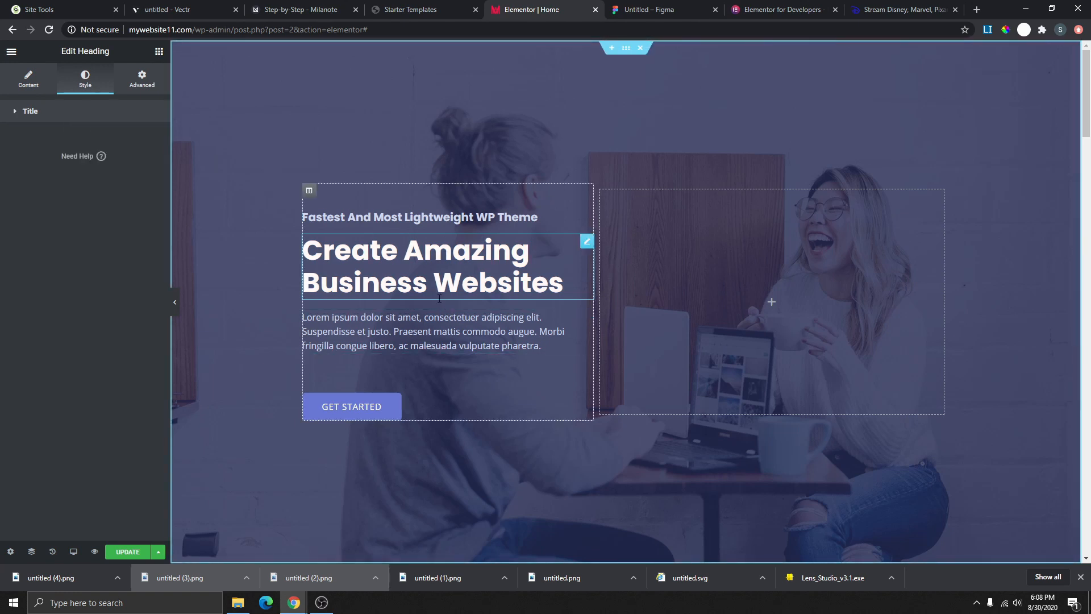
# - Go to Site Settings > Global Colors from the Elementor menu
pyautogui.click(10, 54)
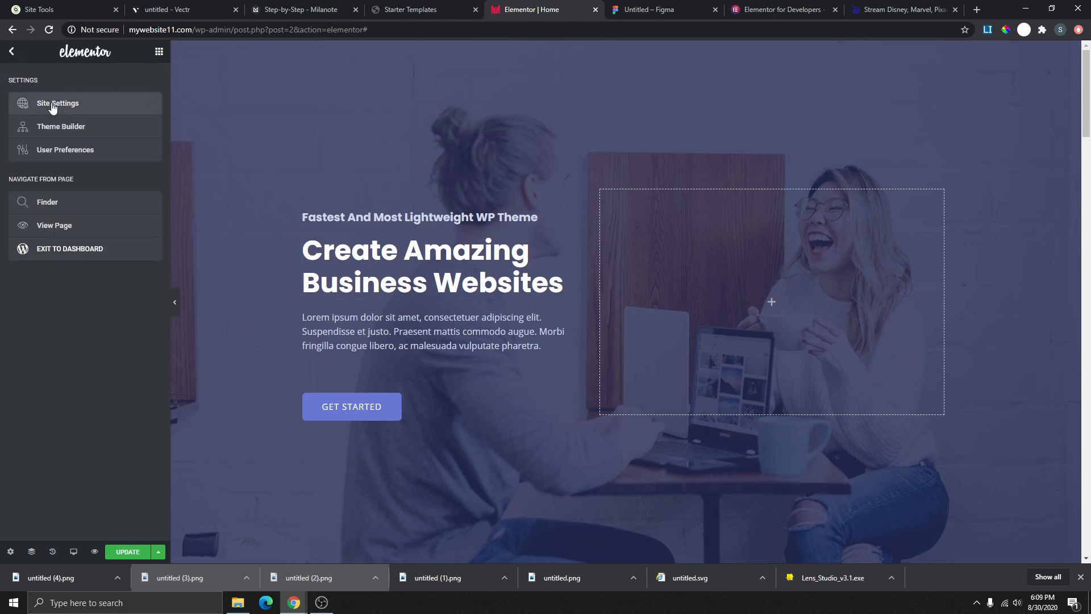
pyautogui.click(58, 100)
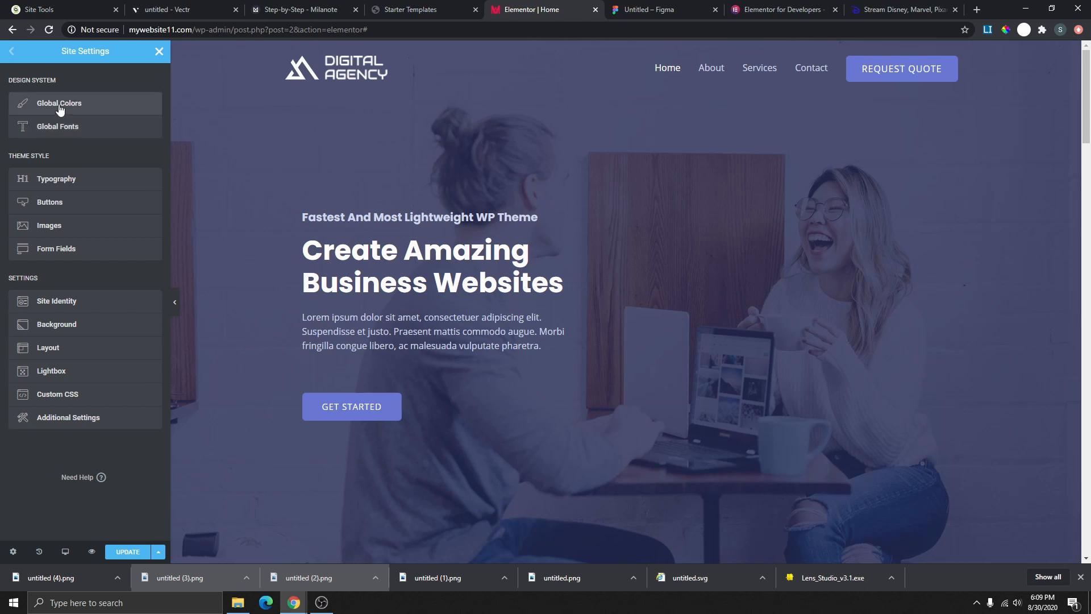
pyautogui.click(59, 106)
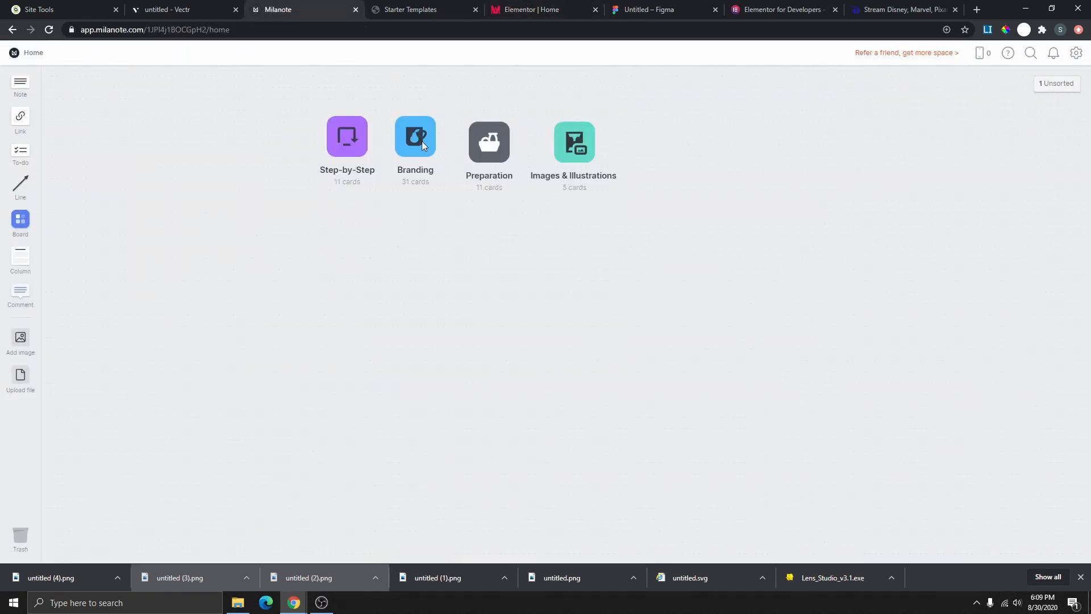
# - Copy the #3E424B hex code from the dark swatch on Milanote's Branding board
pyautogui.click(422, 141)
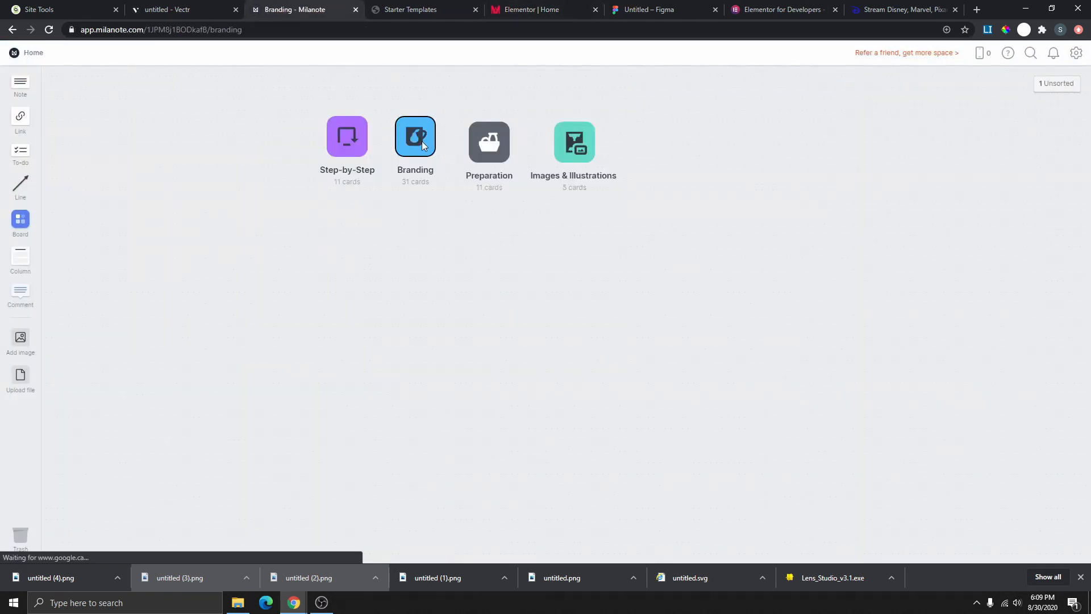
pyautogui.scroll(-3, 646, 275)
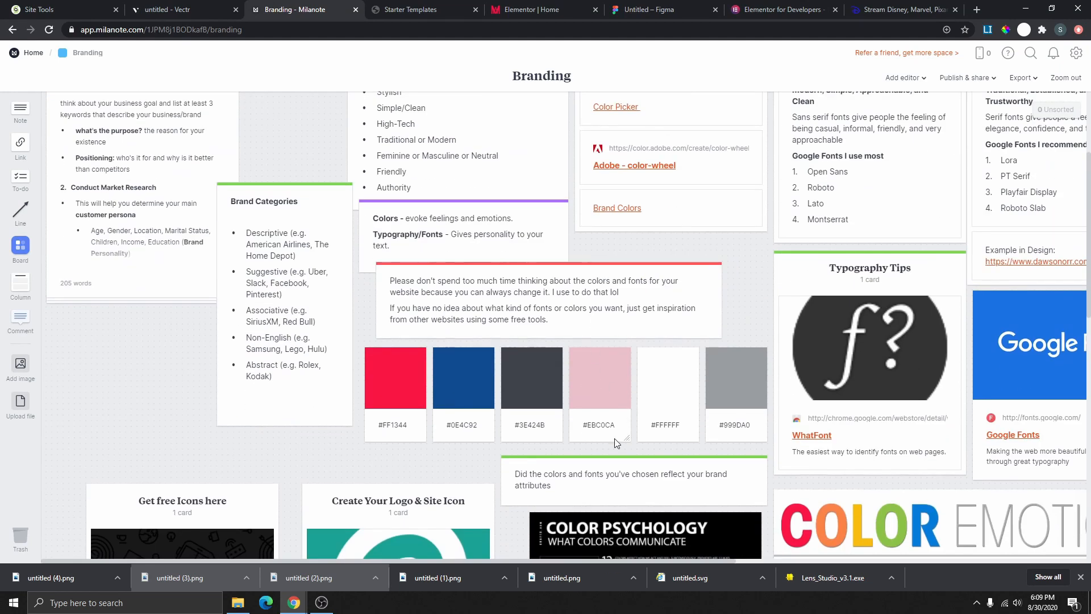
pyautogui.click(549, 432)
pyautogui.moveTo(546, 425); pyautogui.dragTo(519, 428)
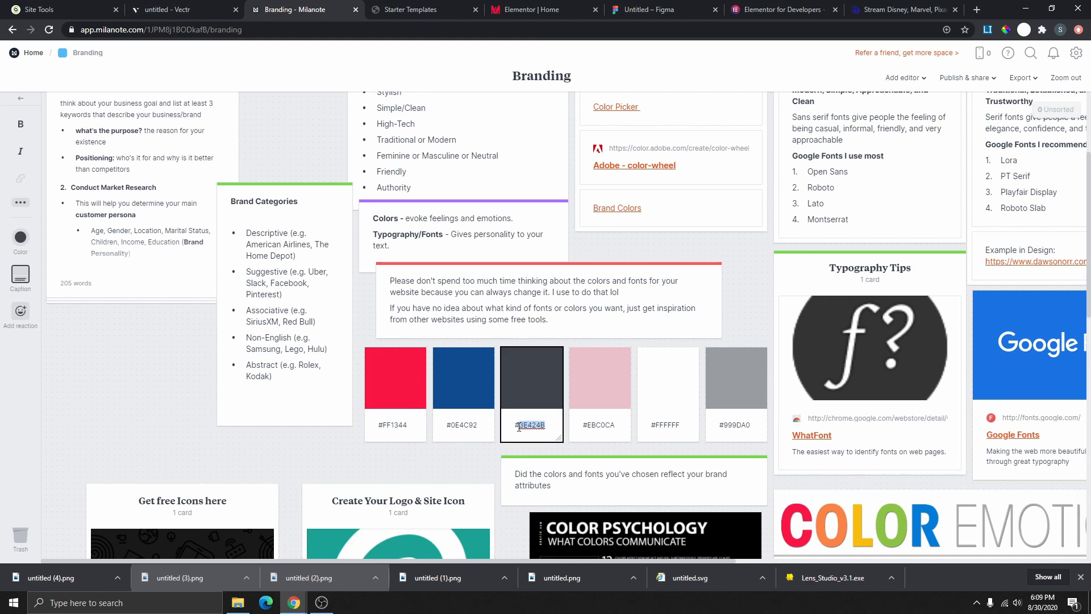
pyautogui.rightClick(521, 427)
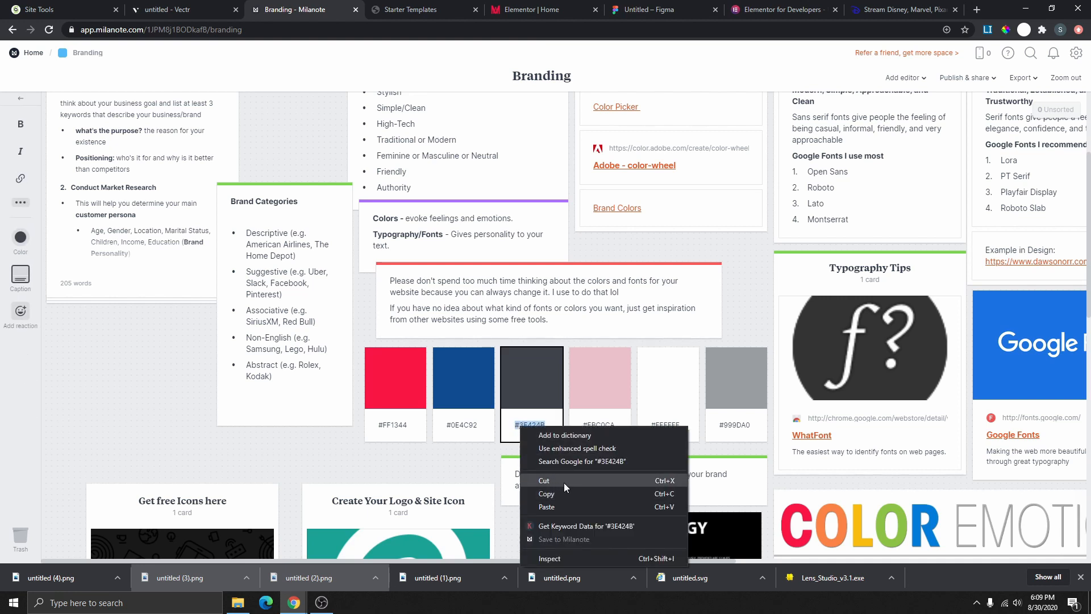
pyautogui.click(547, 494)
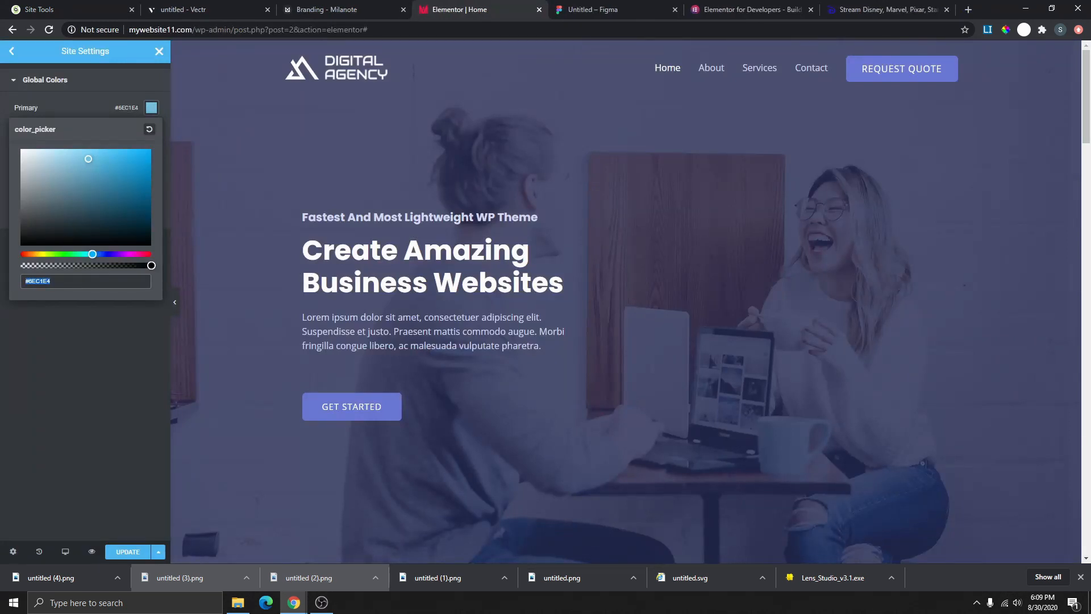
# - Paste #3E424B as Elementor's Primary global colour
pyautogui.press('BackSpace')
pyautogui.write('#3E424B')
pyautogui.click(117, 88)
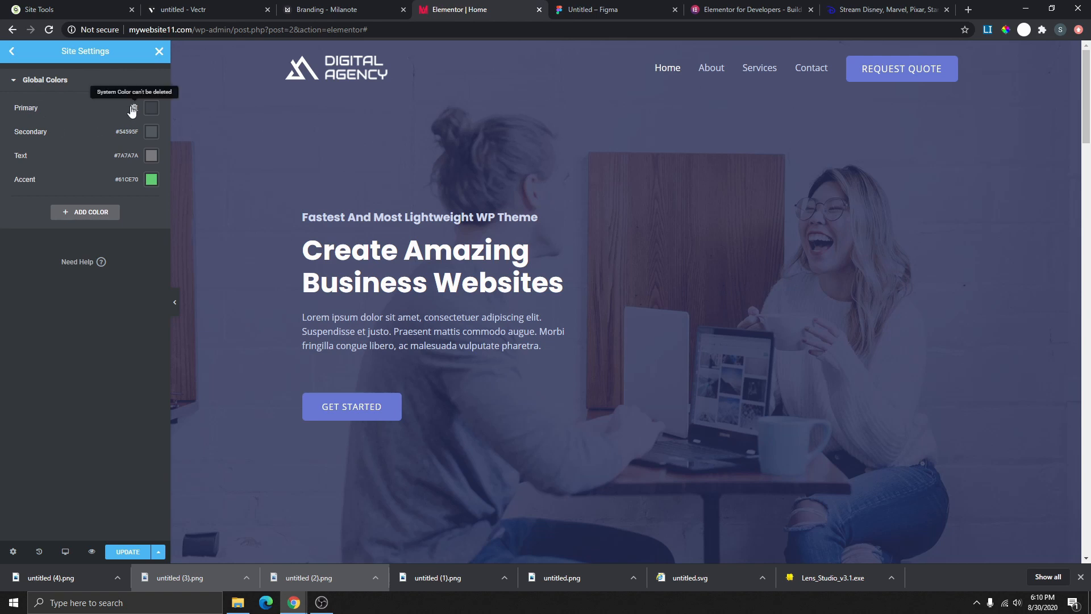
pyautogui.click(38, 112)
pyautogui.moveTo(43, 108); pyautogui.dragTo(9, 108)
pyautogui.click(102, 87)
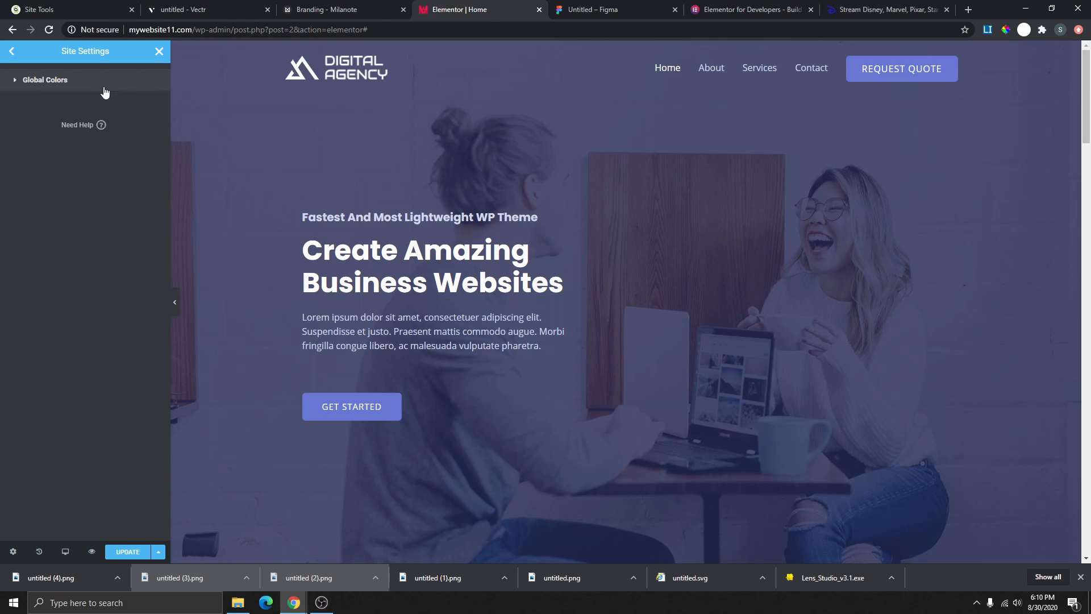
pyautogui.click(71, 87)
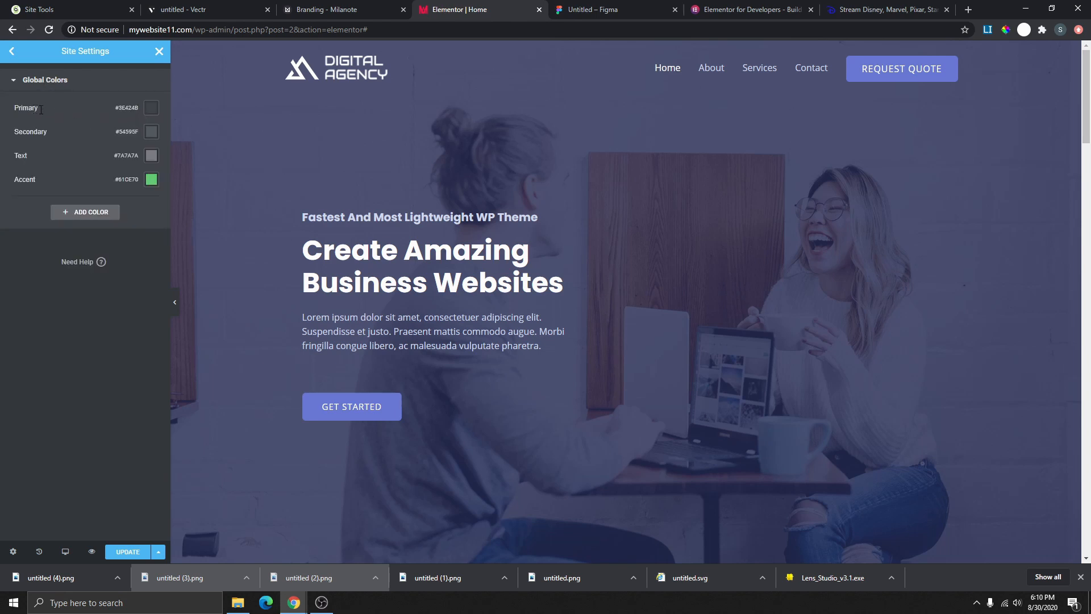
# - Set the Secondary global colour to #FF1344, copied from Milanote's red swatch
pyautogui.click(155, 134)
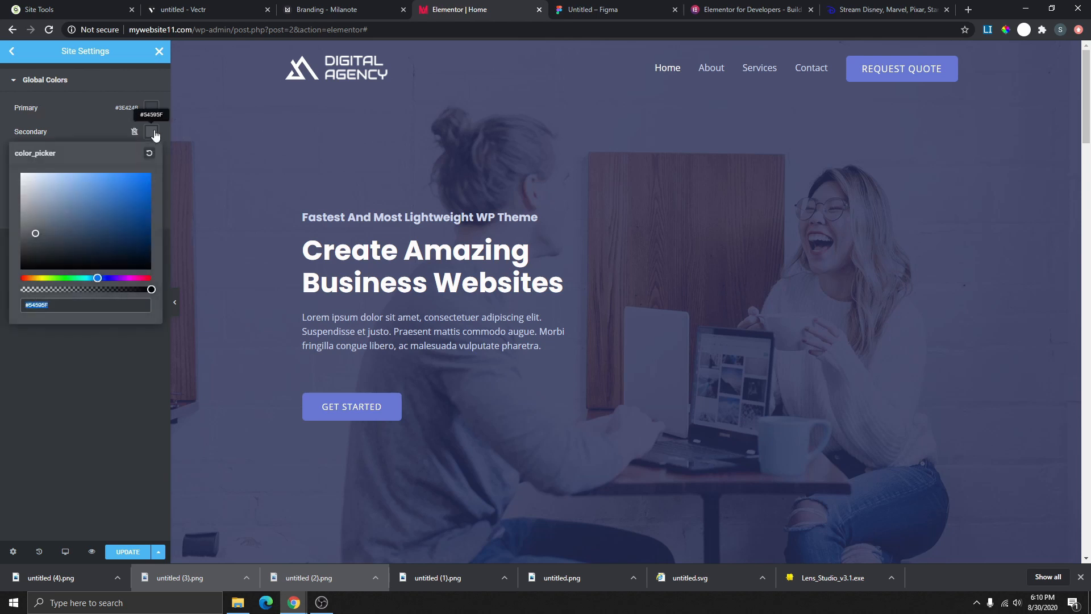
pyautogui.click(345, 14)
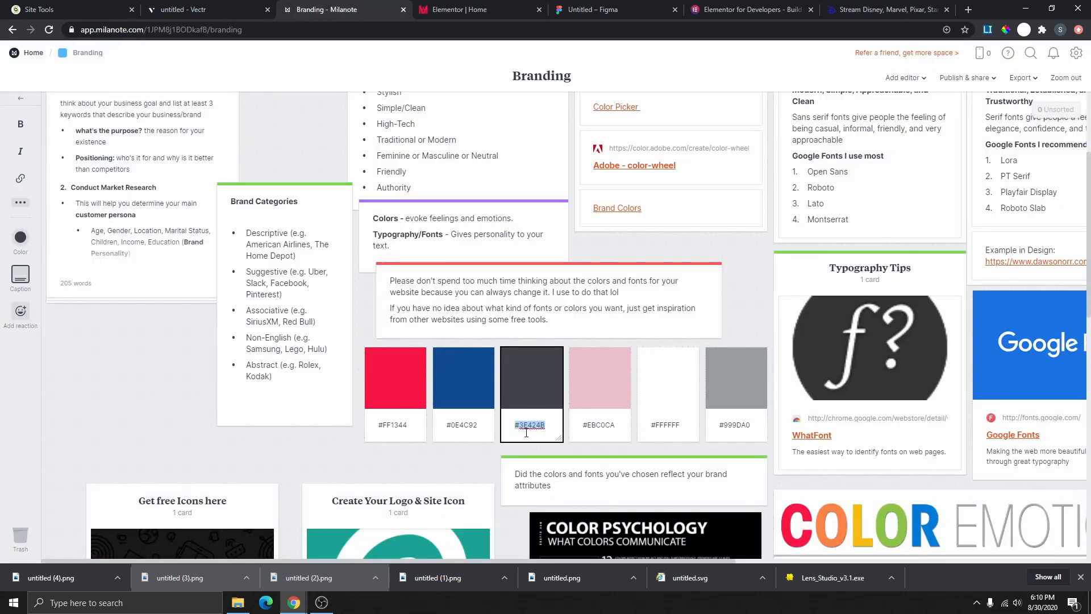
pyautogui.click(415, 427)
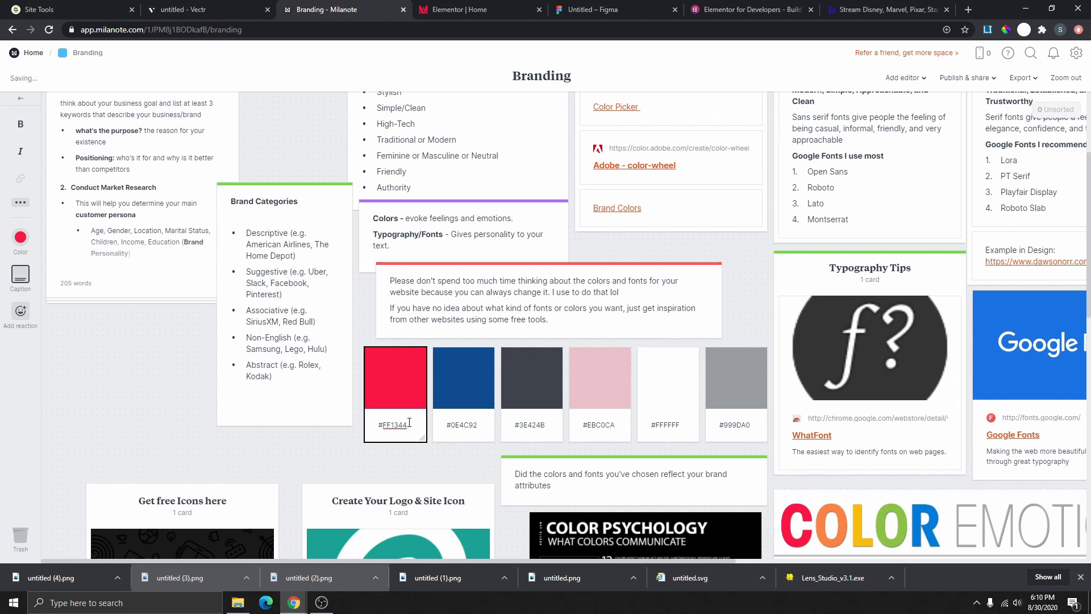
pyautogui.moveTo(409, 422); pyautogui.dragTo(366, 425)
pyautogui.rightClick(393, 427)
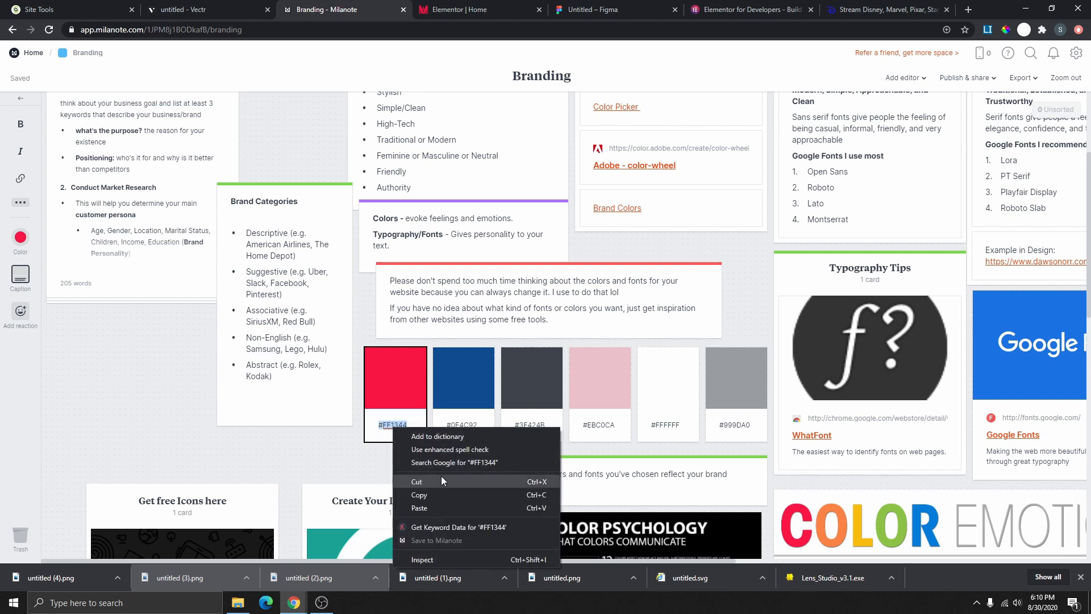
pyautogui.click(435, 494)
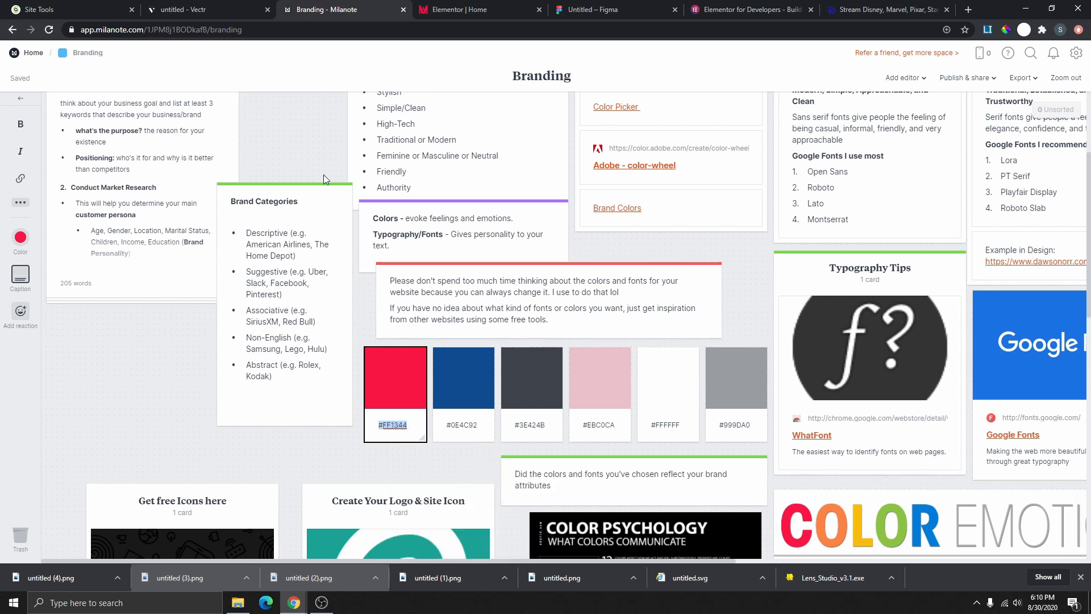
pyautogui.hotkey('ctrl', 'Tab')
pyautogui.hotkey('ctrl', 'v')
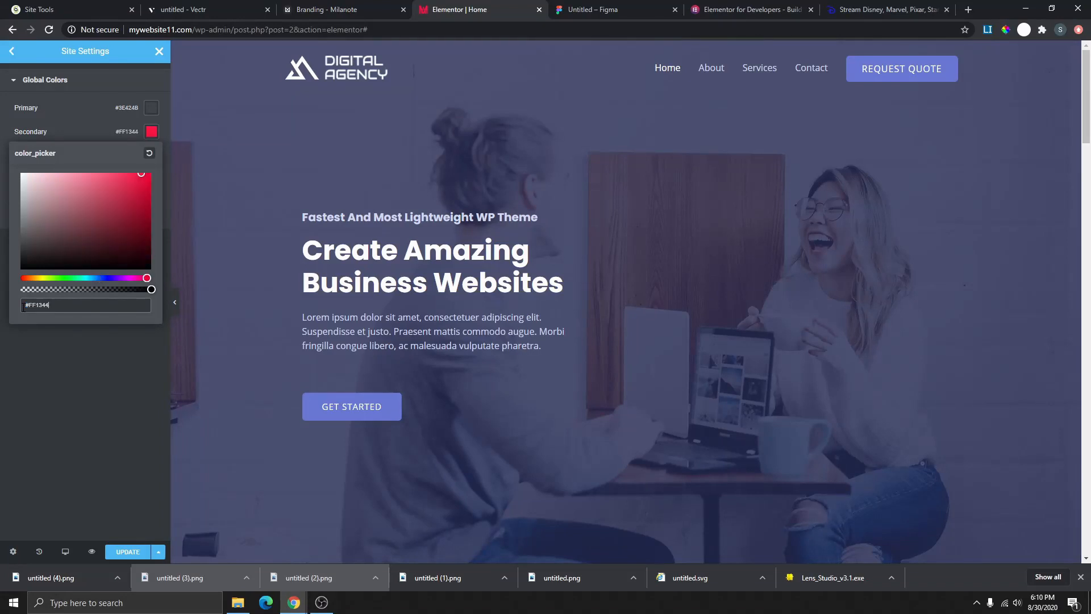
pyautogui.click(61, 339)
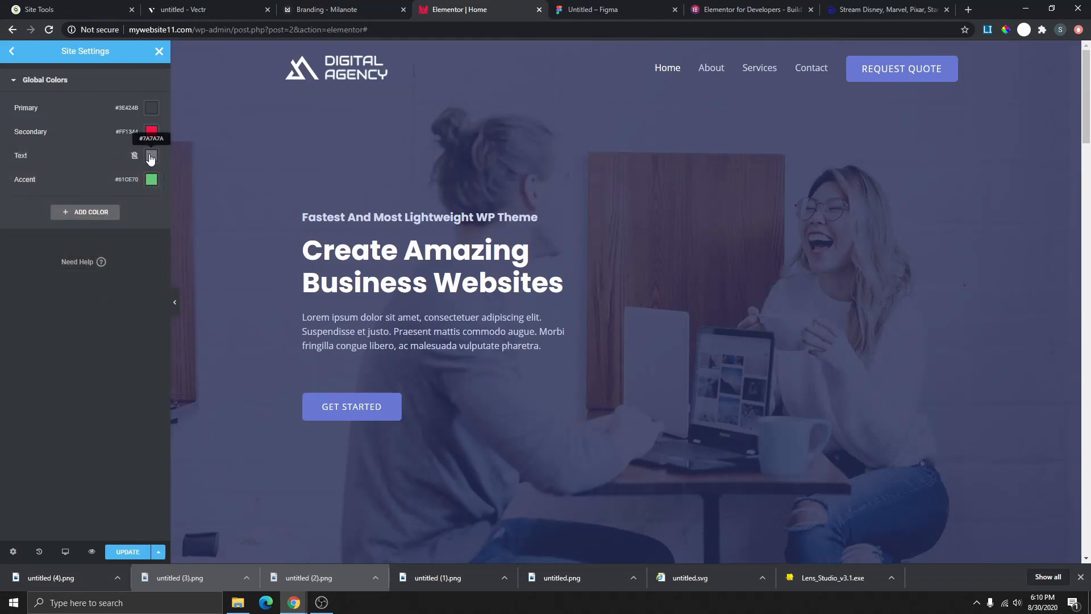
# - Set the Text global colour to #999DA0, copied from Milanote's grey swatch
pyautogui.click(151, 156)
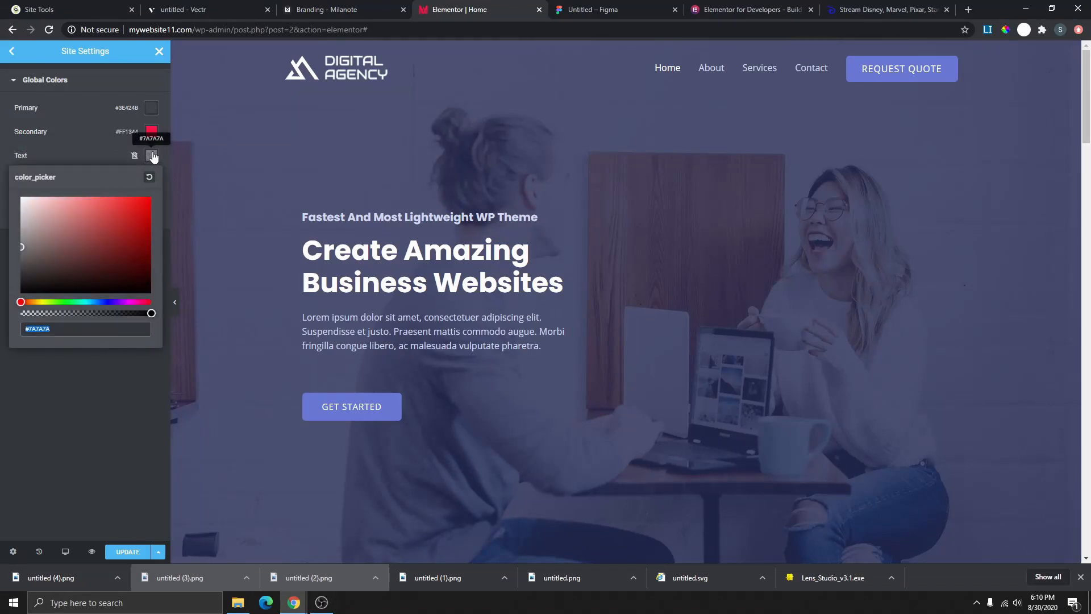
pyautogui.hotkey('ctrl', 'shift', 'Tab')
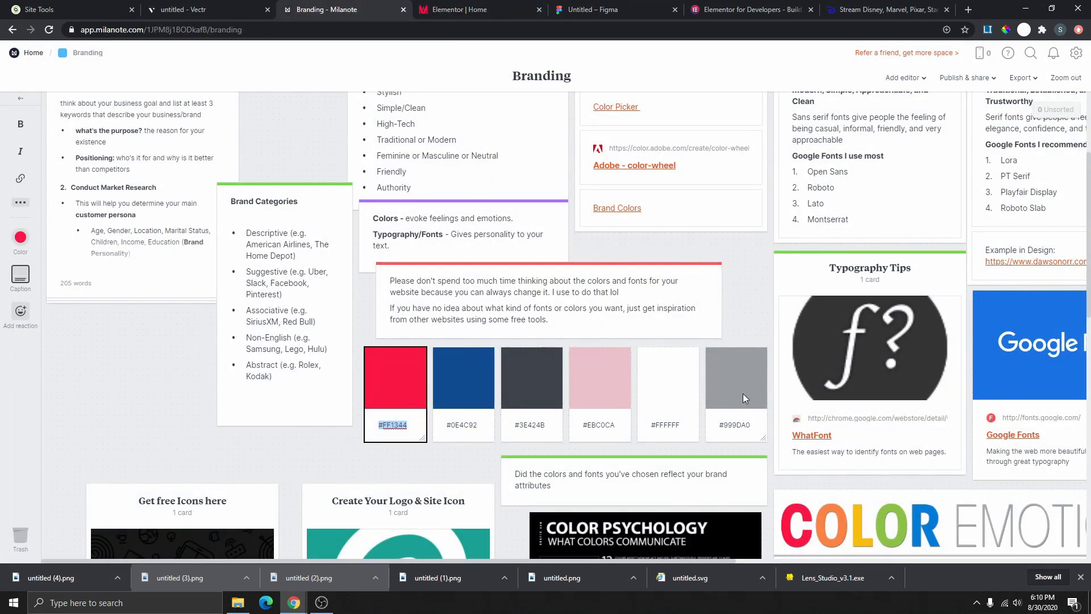
pyautogui.click(755, 425)
pyautogui.click(728, 425)
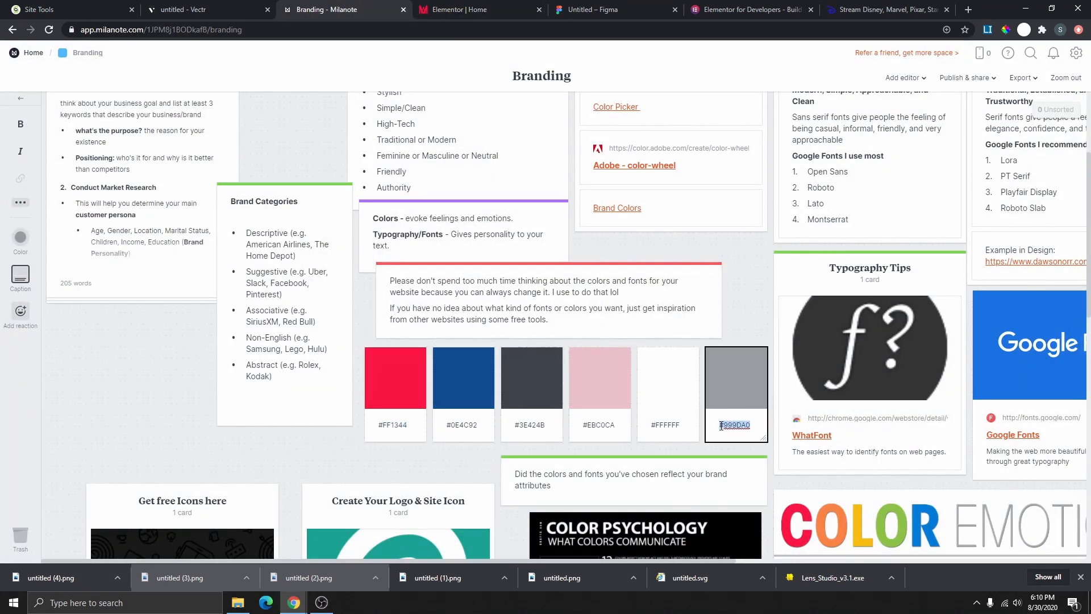
pyautogui.rightClick(727, 425)
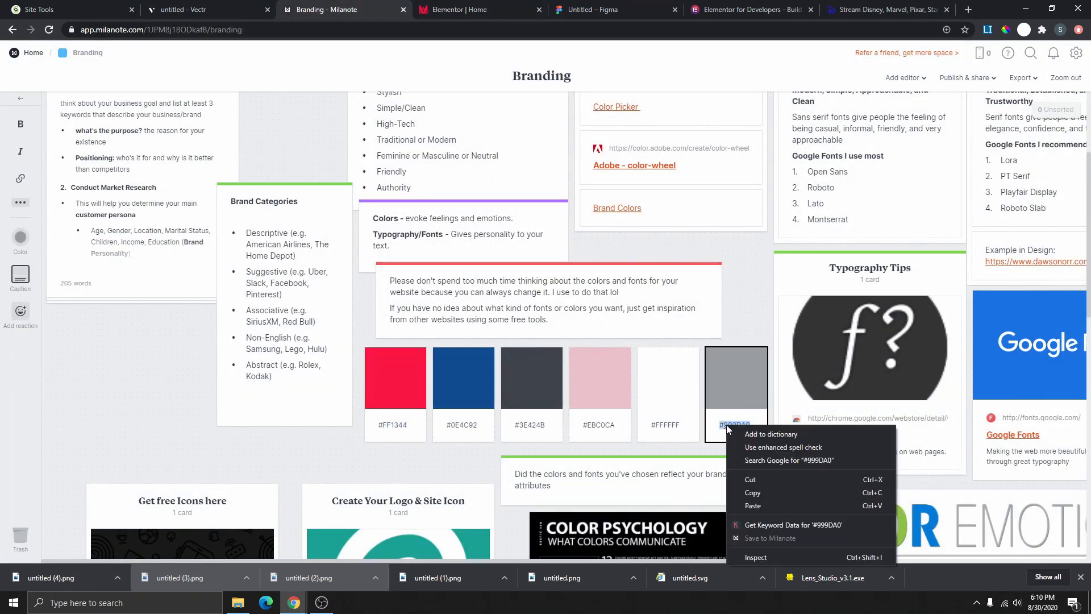
pyautogui.click(767, 485)
pyautogui.hotkey('ctrl', 'Tab')
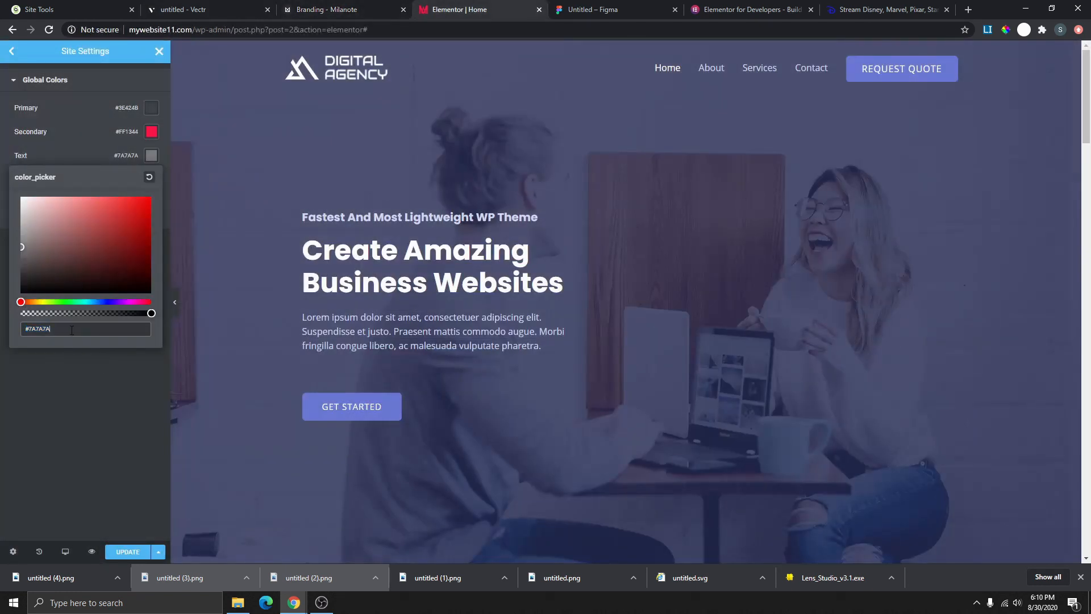
pyautogui.hotkey('ctrl', 'v')
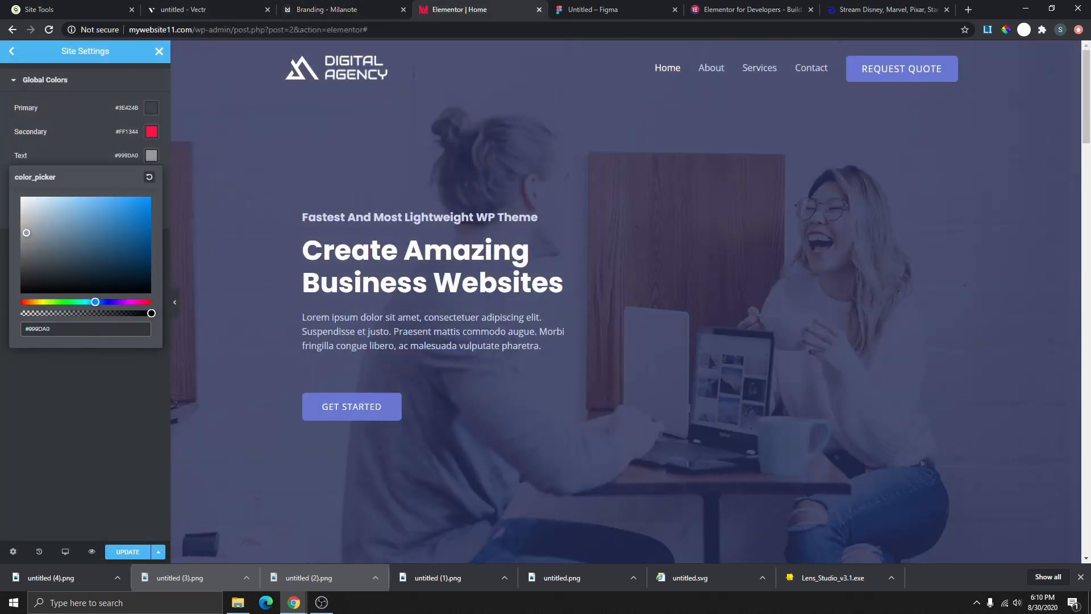
pyautogui.click(11, 370)
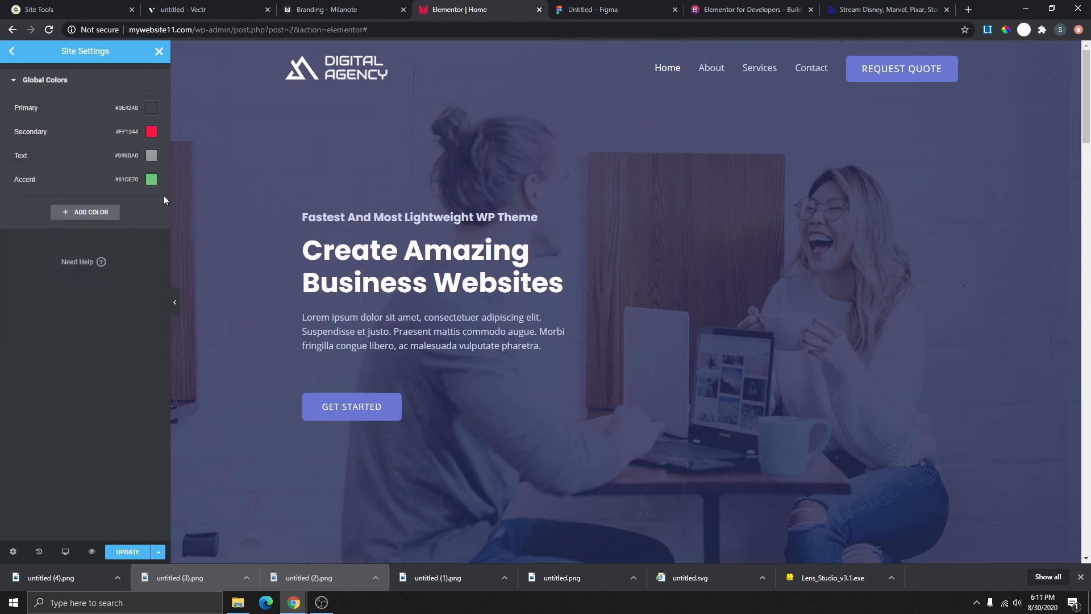
# - Set the Accent global colour to #0E4C92, copied from the Milanote board's blue swatch
pyautogui.click(150, 180)
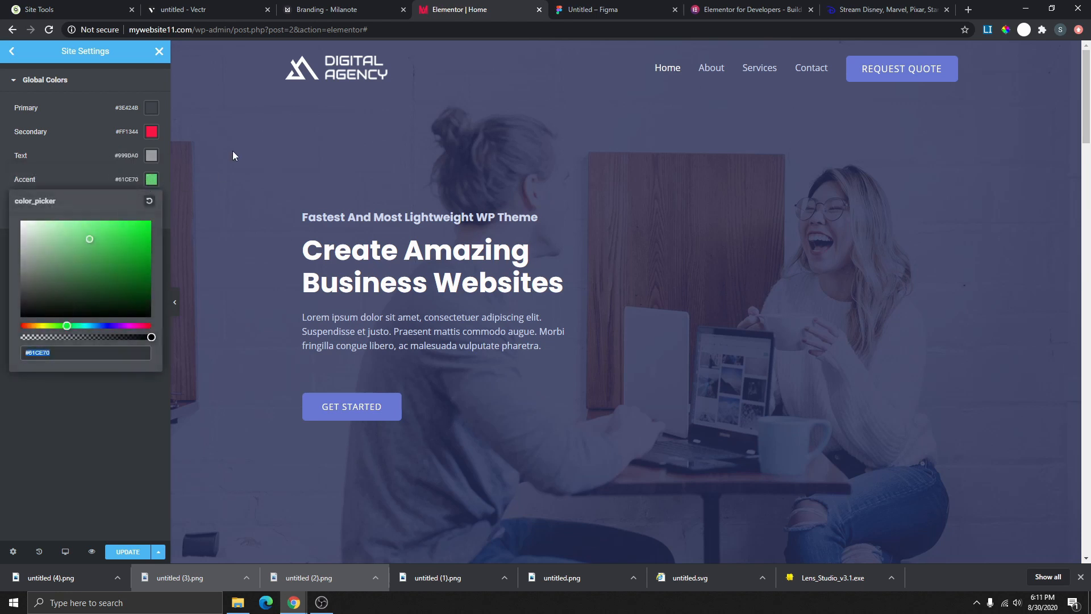
pyautogui.click(314, 11)
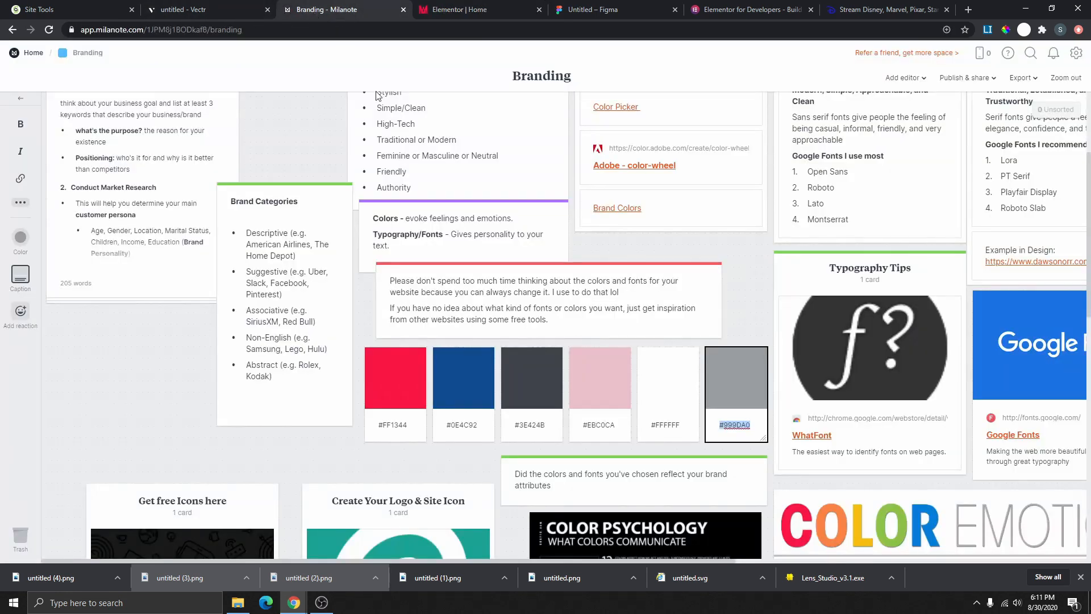
pyautogui.click(479, 425)
pyautogui.moveTo(479, 425); pyautogui.dragTo(448, 425)
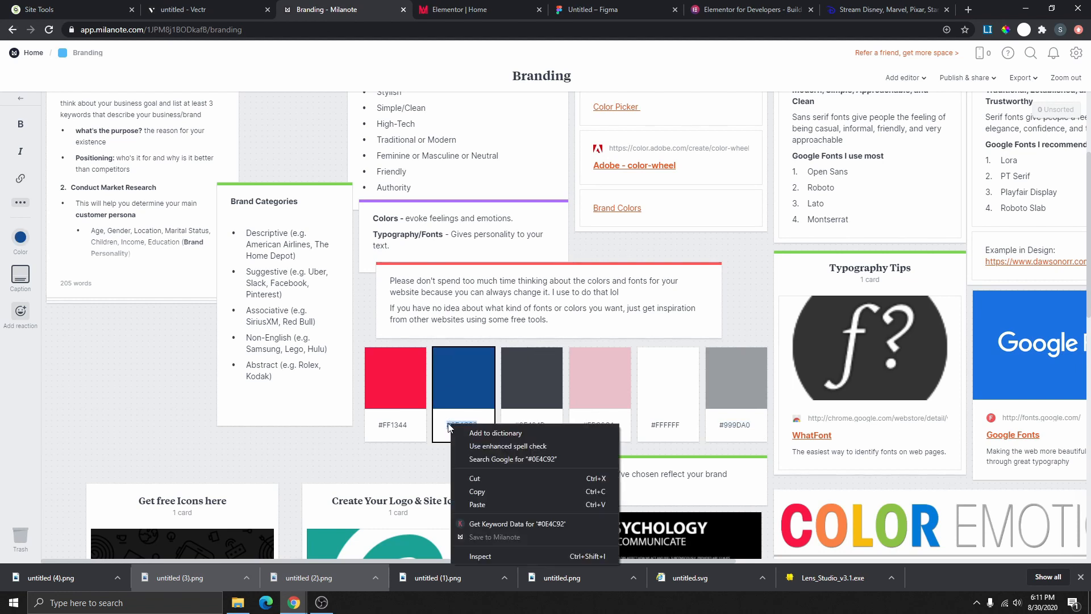
pyautogui.rightClick(450, 425)
pyautogui.click(500, 492)
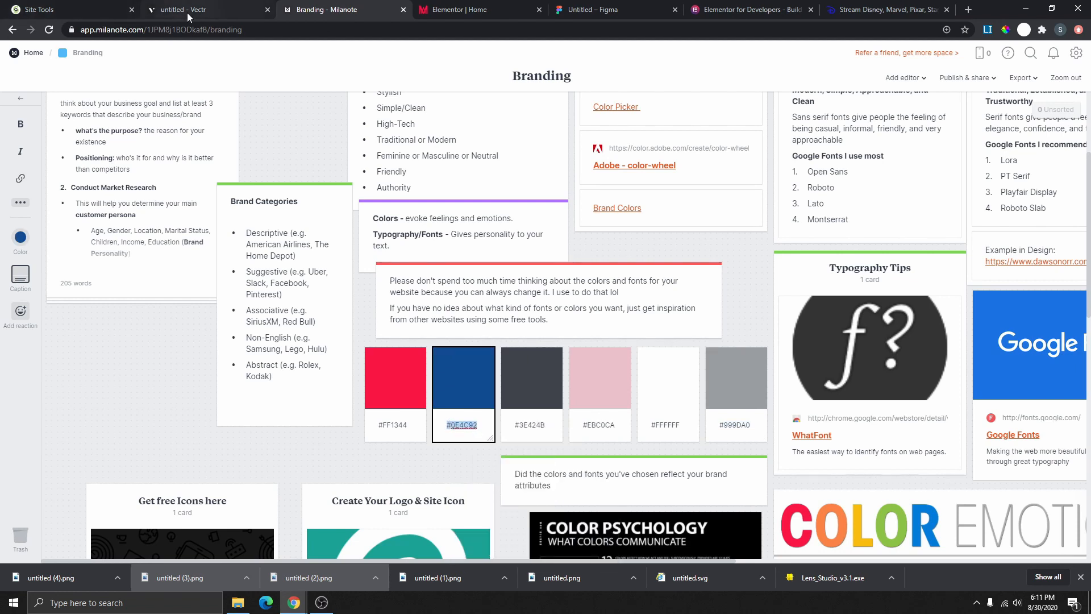
pyautogui.click(206, 8)
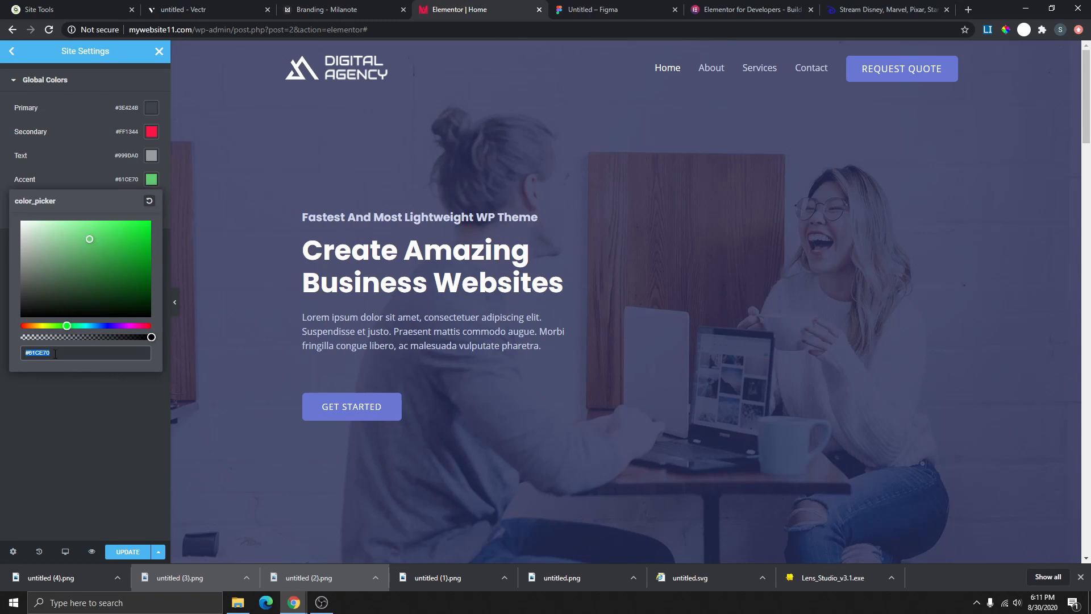
pyautogui.hotkey('ctrl', 'v')
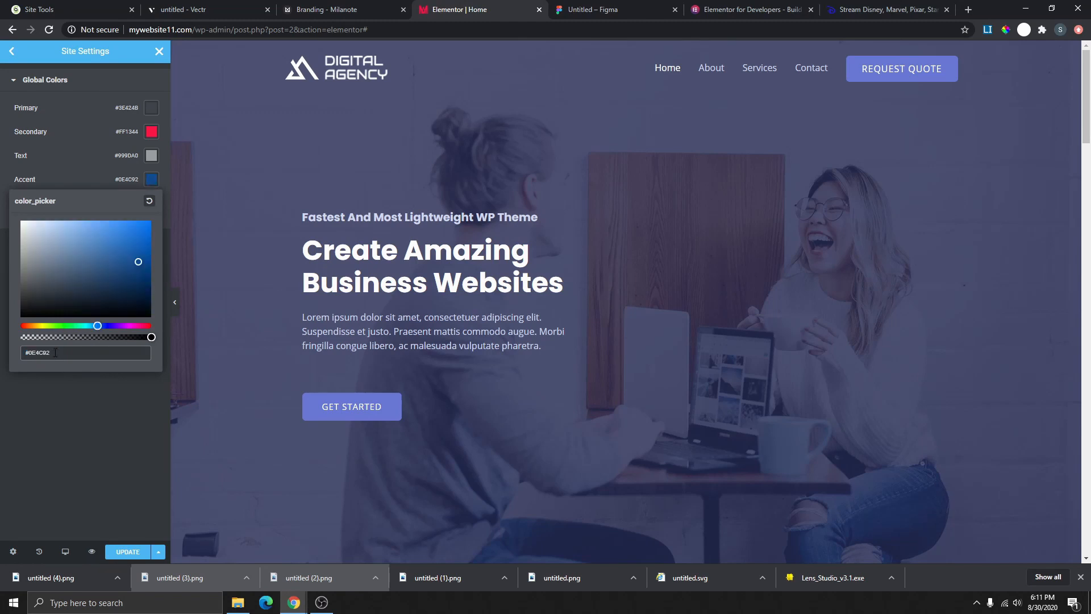
pyautogui.click(75, 382)
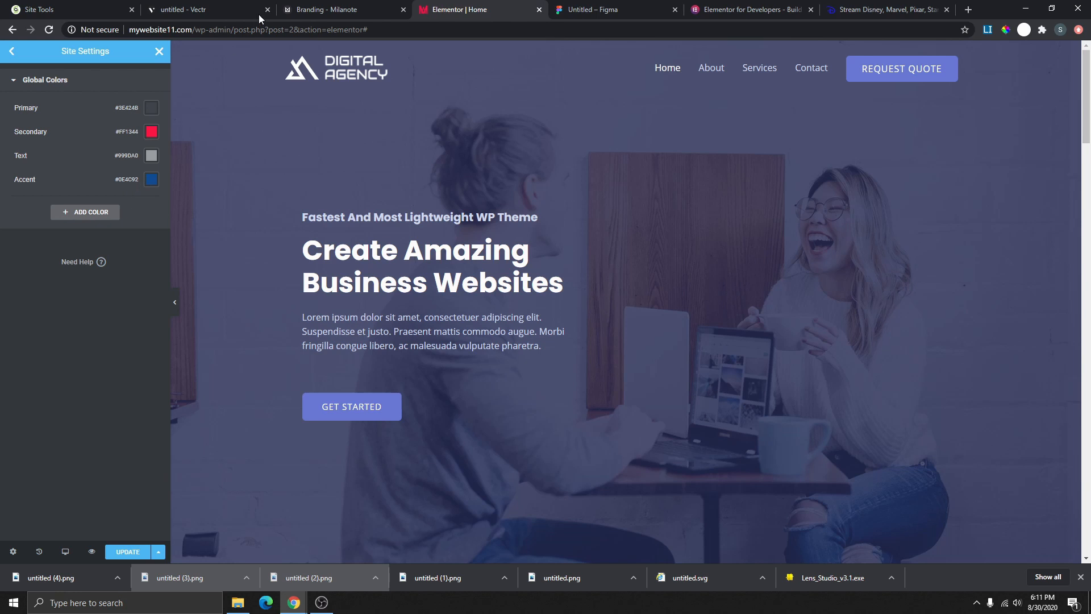
# - Copy the pink swatch's hex code #EBC0CA from the Milanote branding board
pyautogui.click(333, 11)
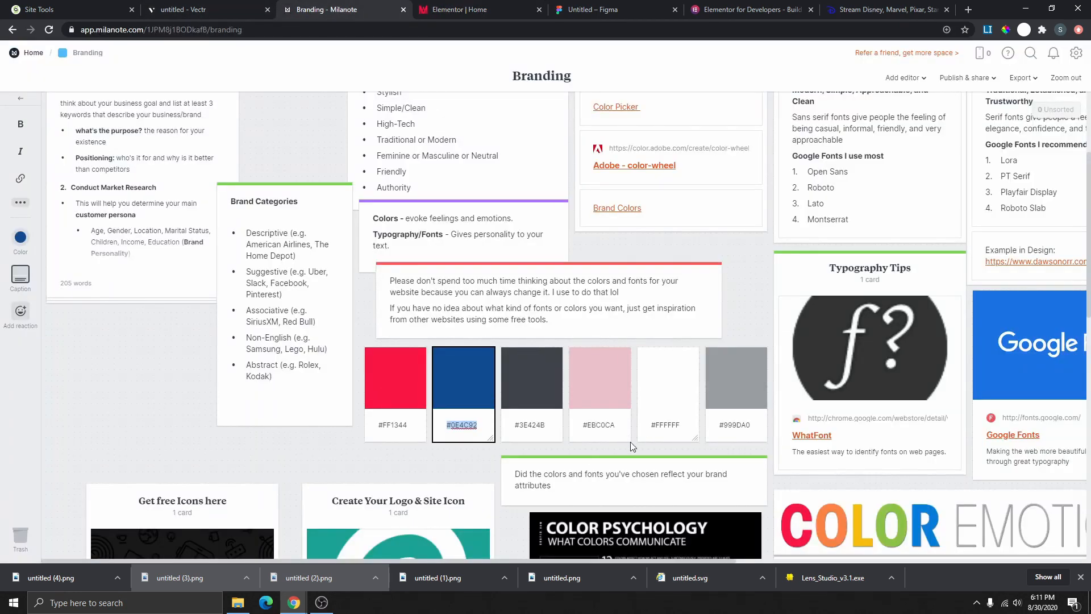
pyautogui.click(616, 425)
pyautogui.moveTo(619, 425); pyautogui.dragTo(583, 425)
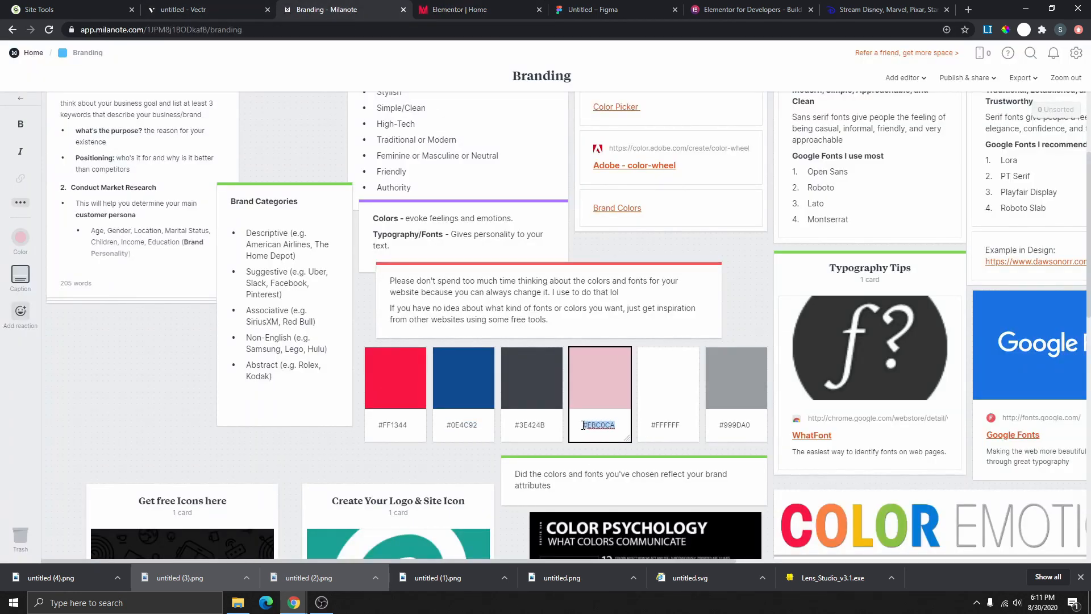
pyautogui.rightClick(592, 426)
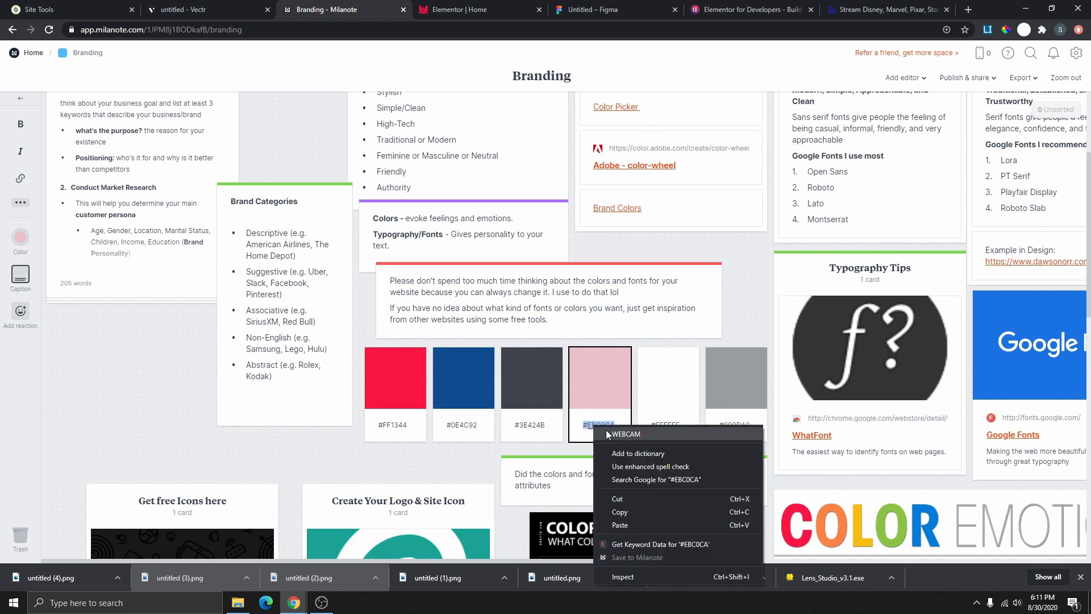
pyautogui.click(629, 510)
pyautogui.click(457, 9)
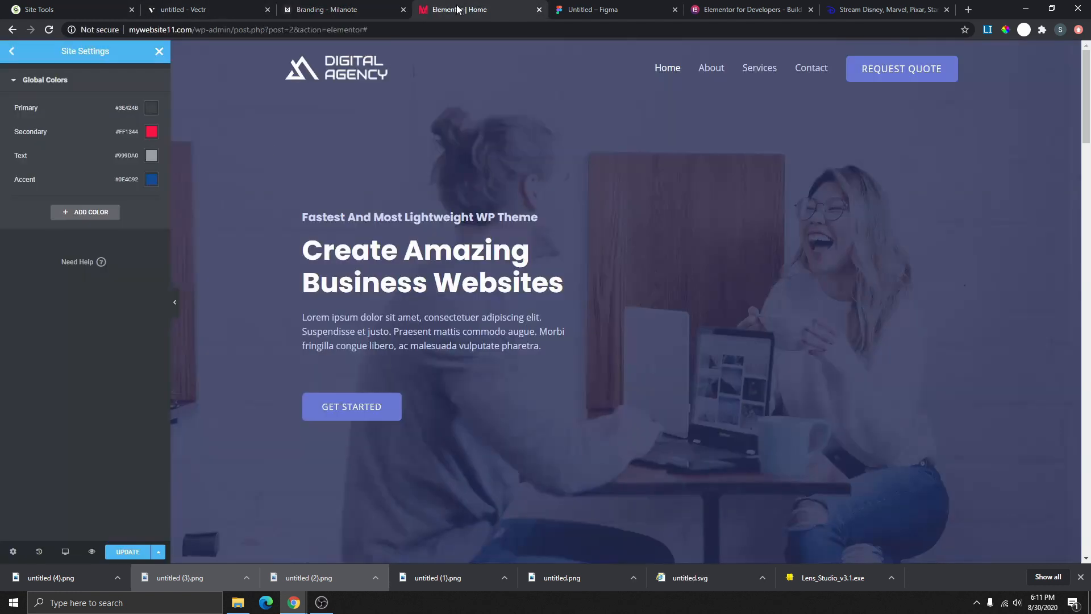
# - Add a new global colour Custom#1 with the pink #EBC0CA
pyautogui.click(88, 212)
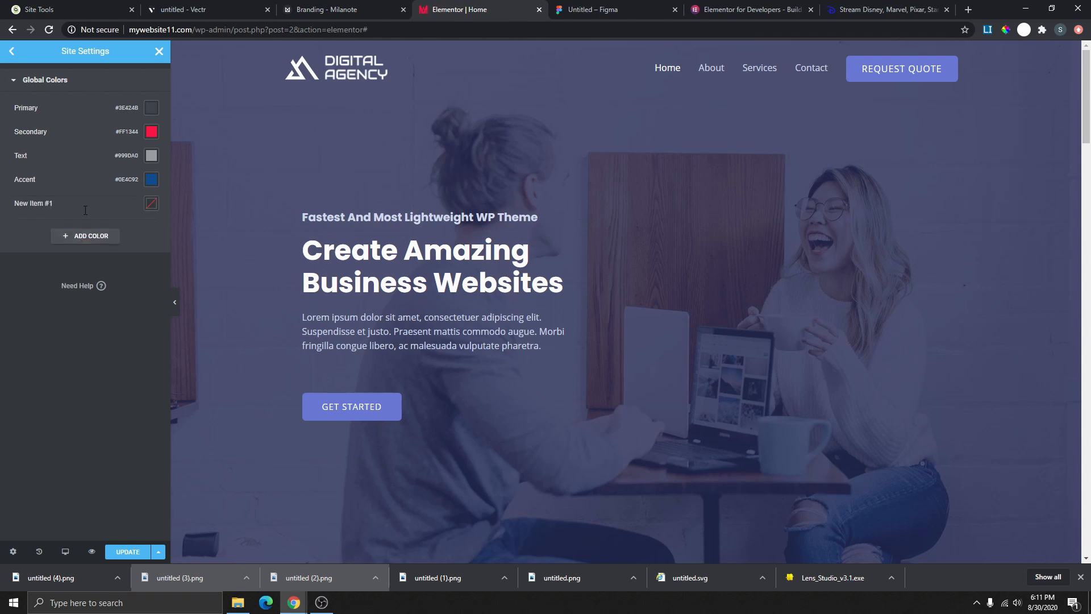
pyautogui.click(151, 204)
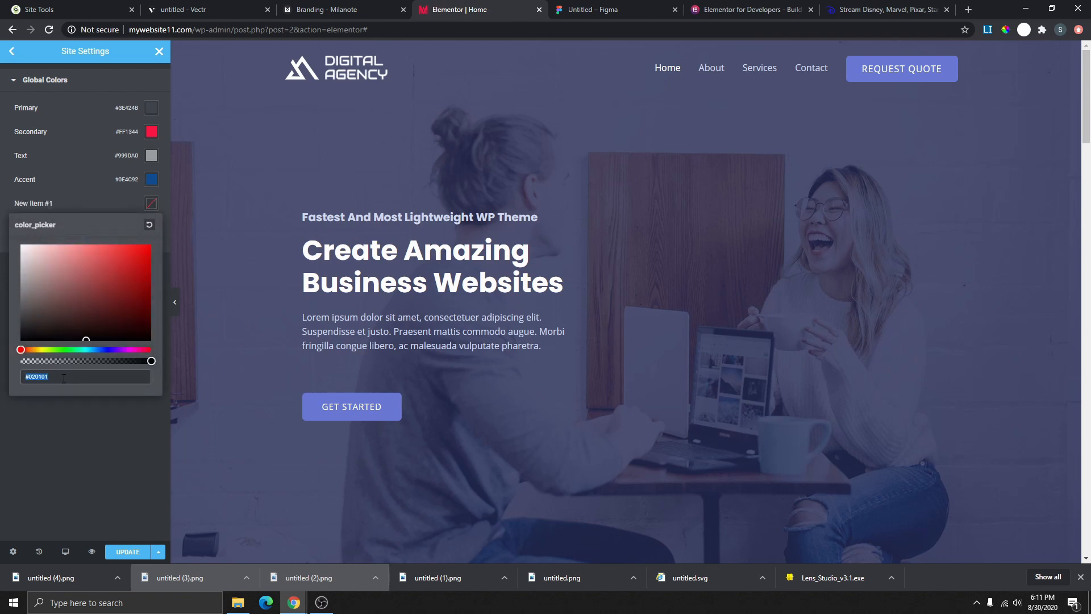
pyautogui.hotkey('ctrl', 'v')
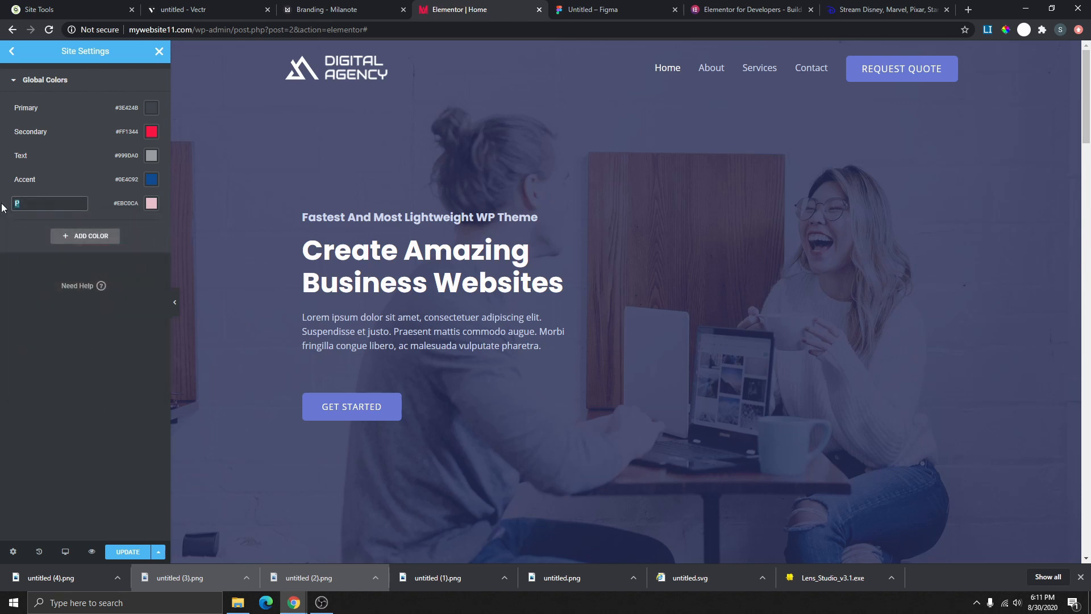
pyautogui.write('Custom#')
pyautogui.write('!')
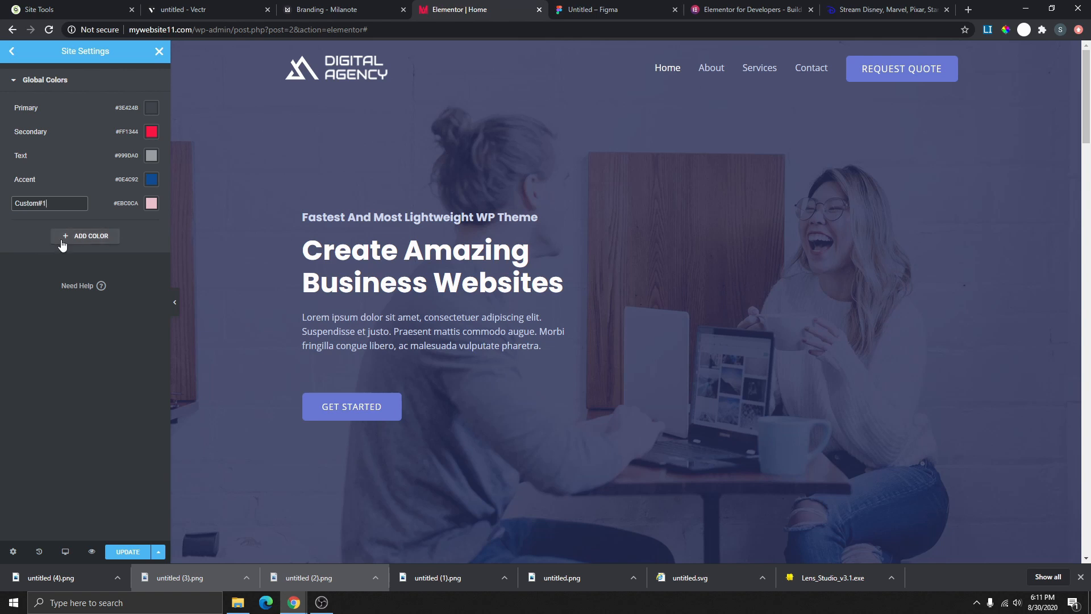
pyautogui.click(40, 278)
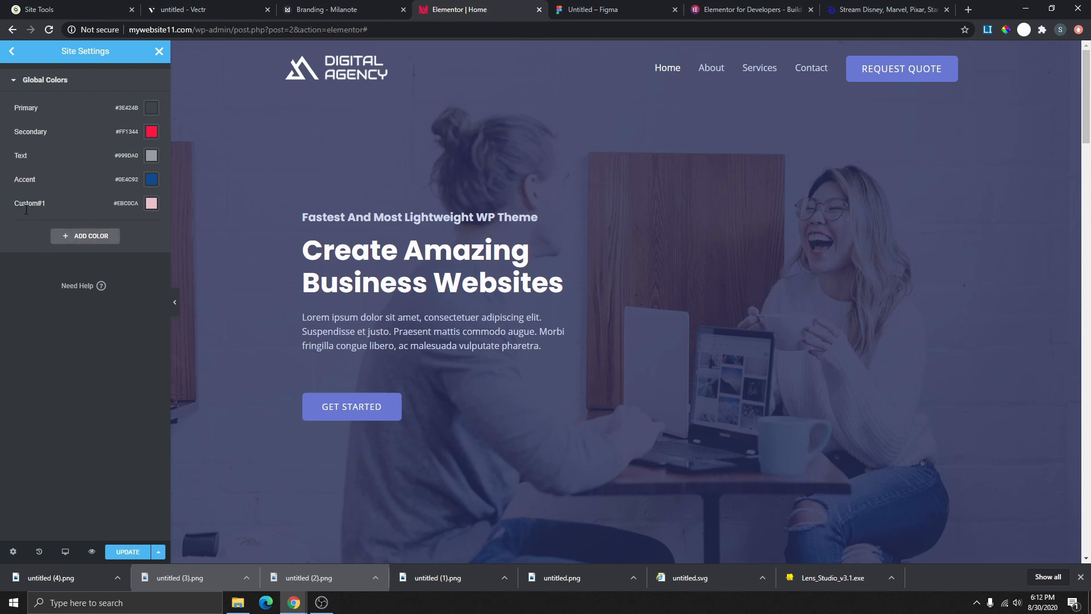
# - Add a global colour named Black set to #000000
pyautogui.click(91, 237)
pyautogui.click(151, 227)
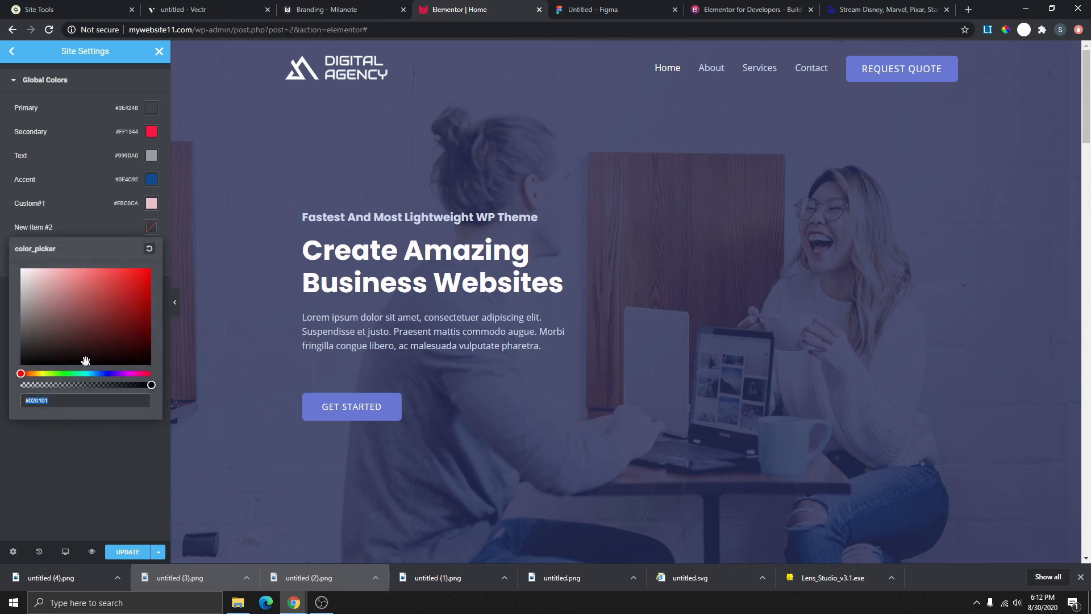
pyautogui.moveTo(86, 365); pyautogui.dragTo(158, 373)
pyautogui.click(104, 442)
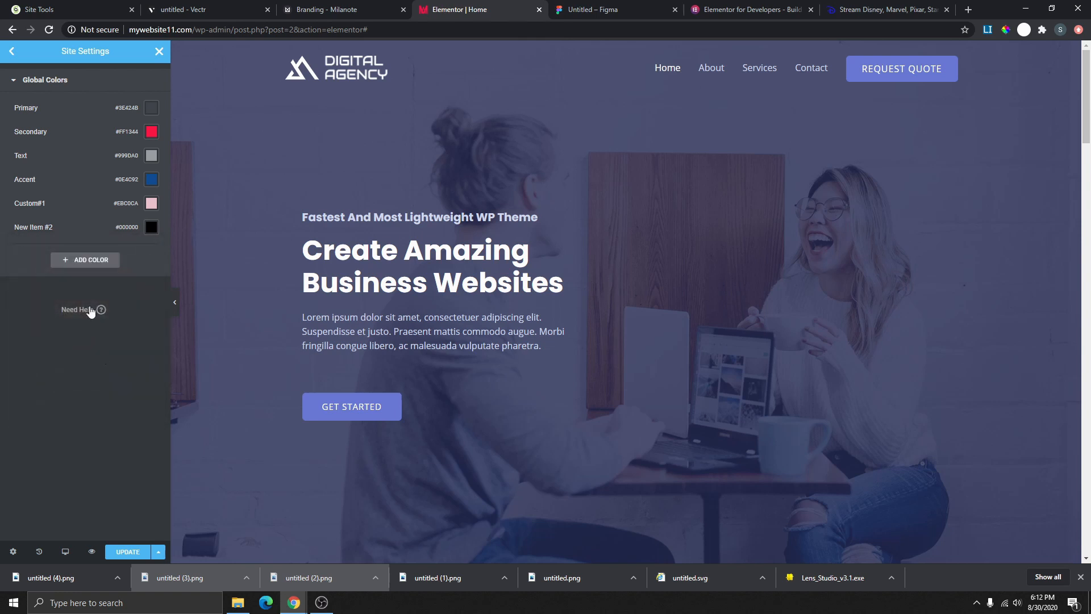
pyautogui.click(48, 226)
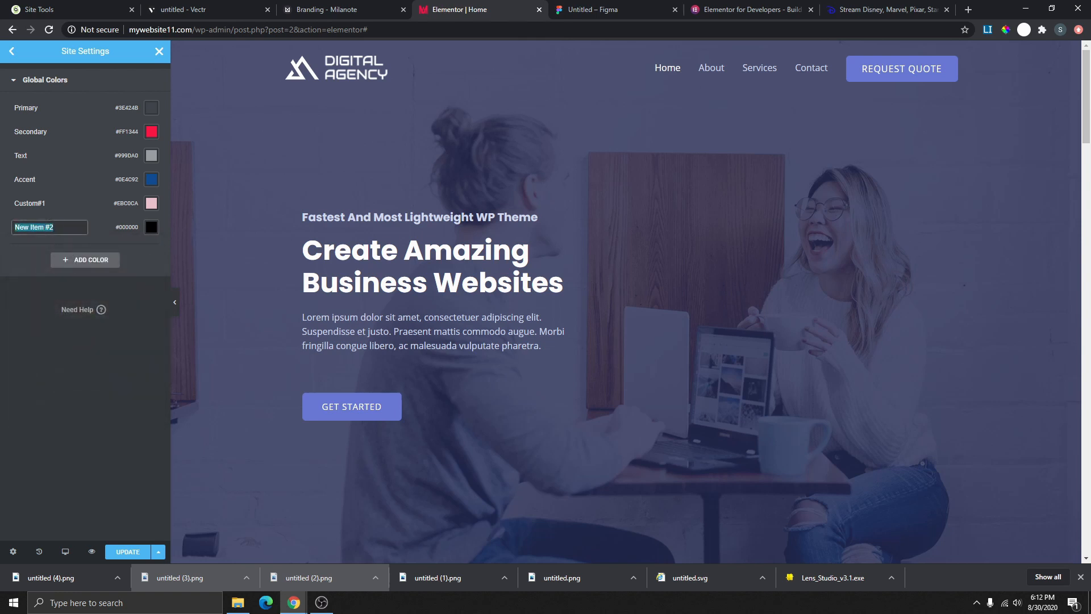
pyautogui.write('Black')
pyautogui.click(64, 328)
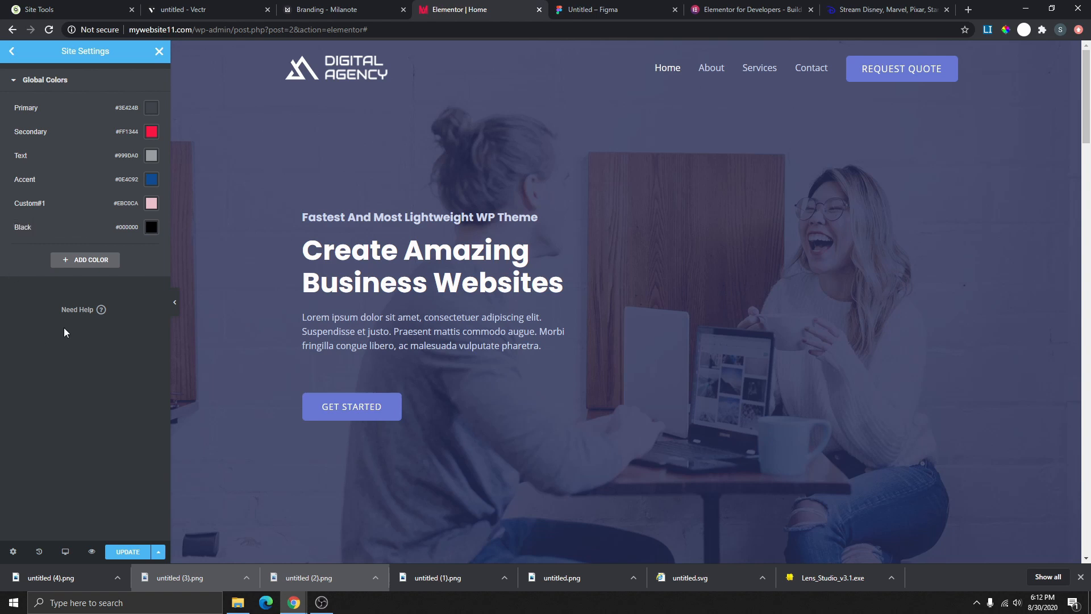
# - Add a global colour named White set to #FFFFFF and save the global colours
pyautogui.click(95, 265)
pyautogui.click(146, 255)
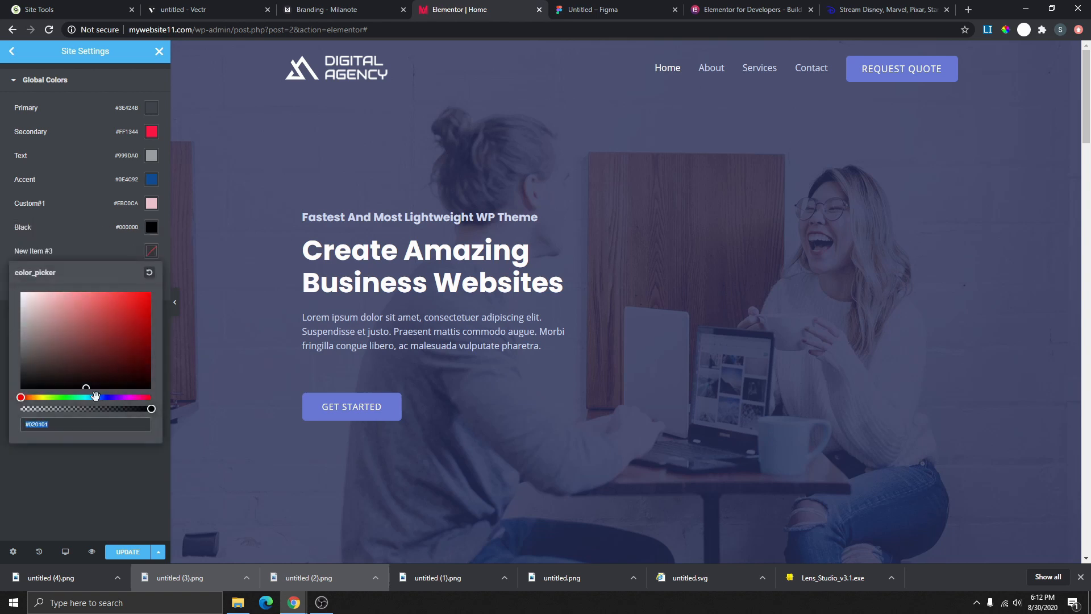
pyautogui.moveTo(91, 387); pyautogui.dragTo(12, 284)
pyautogui.click(97, 245)
pyautogui.moveTo(64, 251); pyautogui.dragTo(12, 252)
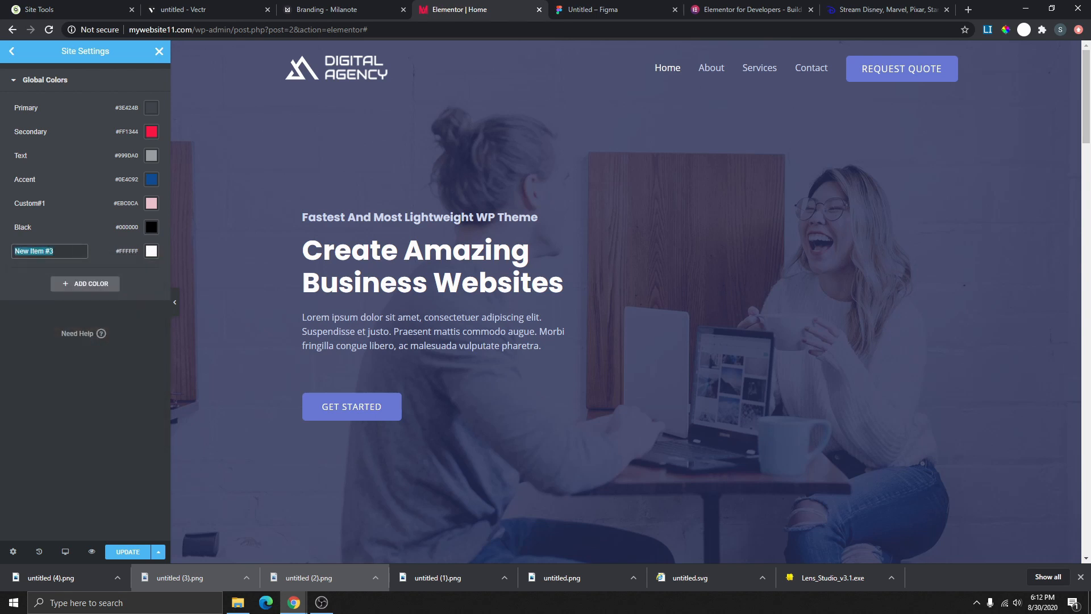
pyautogui.write('White')
pyautogui.click(53, 319)
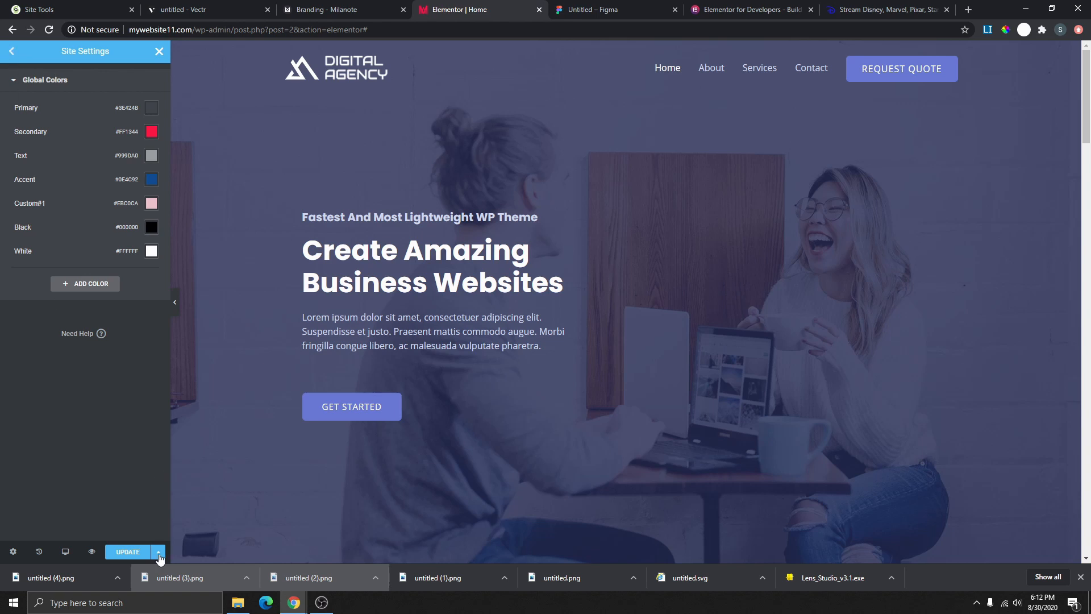
pyautogui.click(136, 557)
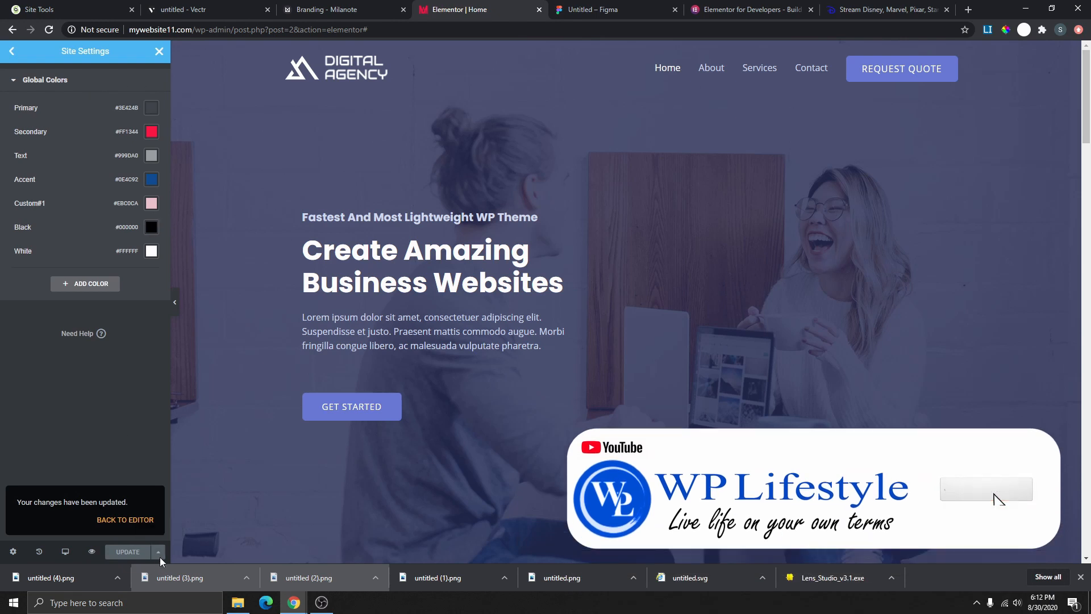
# - Open Global Fonts and the Primary font's typography, checking the fonts on the Milanote board
pyautogui.click(11, 51)
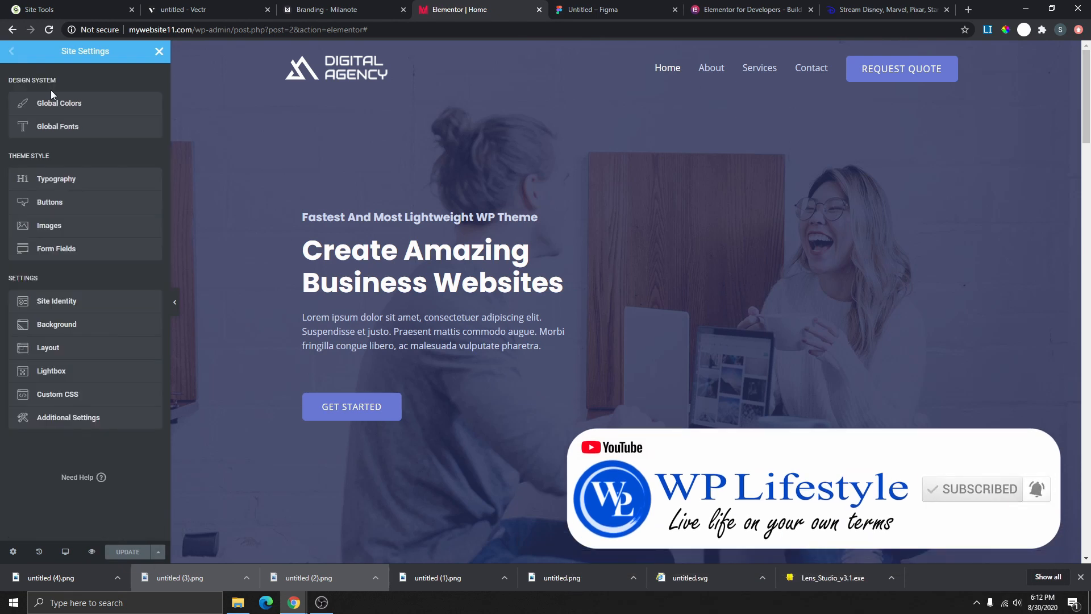
pyautogui.click(58, 128)
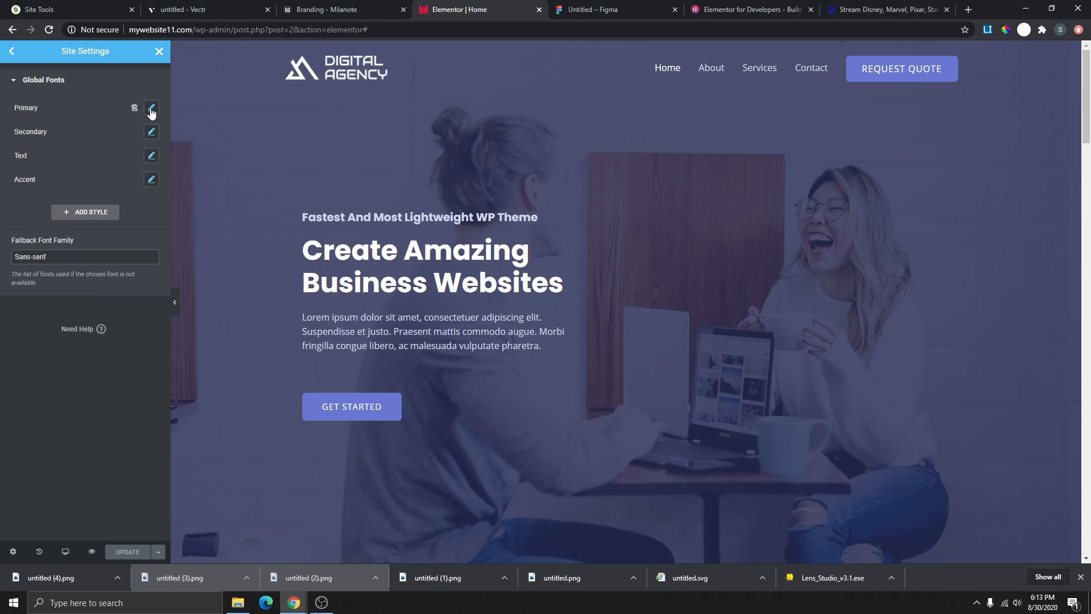
pyautogui.click(151, 109)
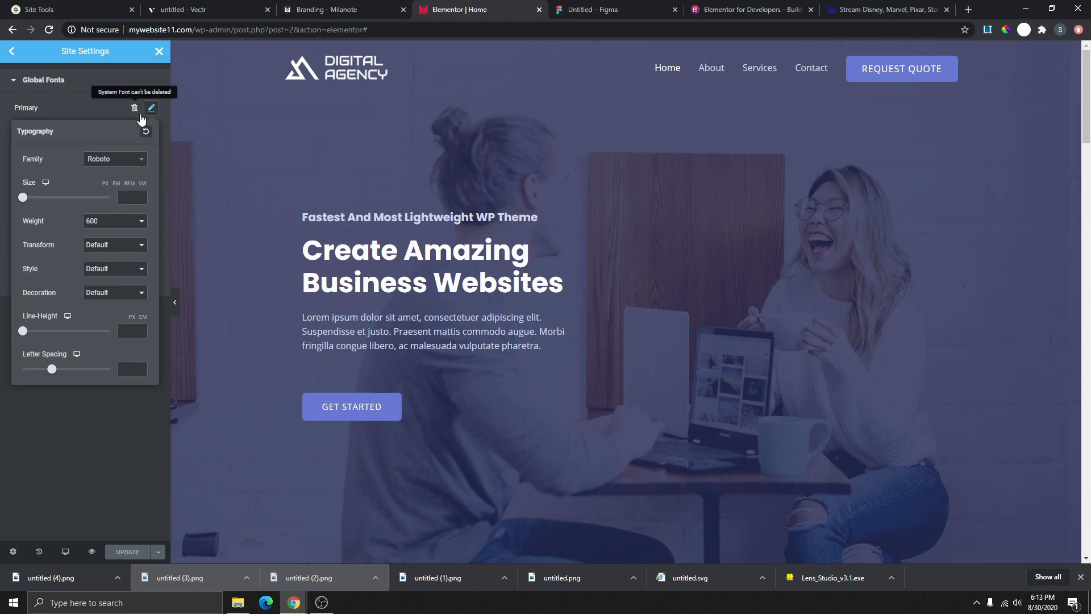
pyautogui.click(302, 10)
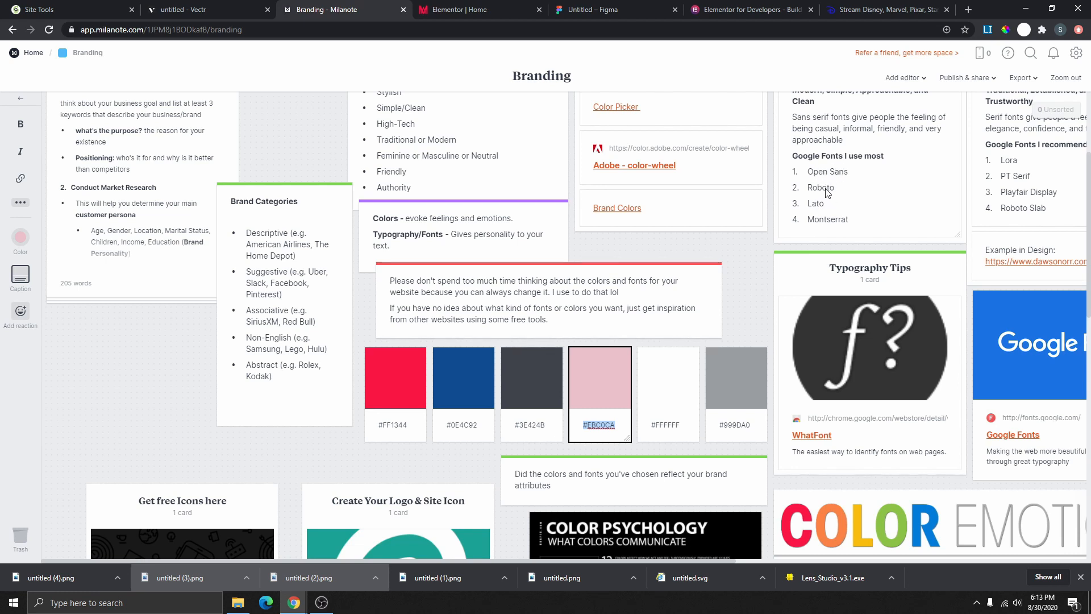
pyautogui.click(454, 16)
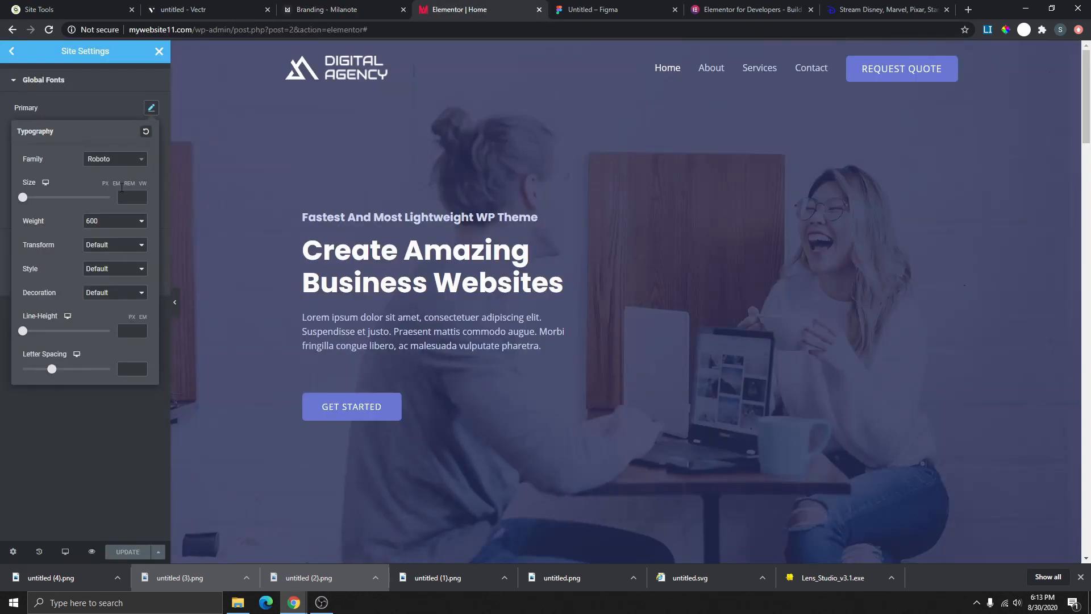
# - Set the Primary global font family to Lato by searching 'lato'
pyautogui.click(117, 160)
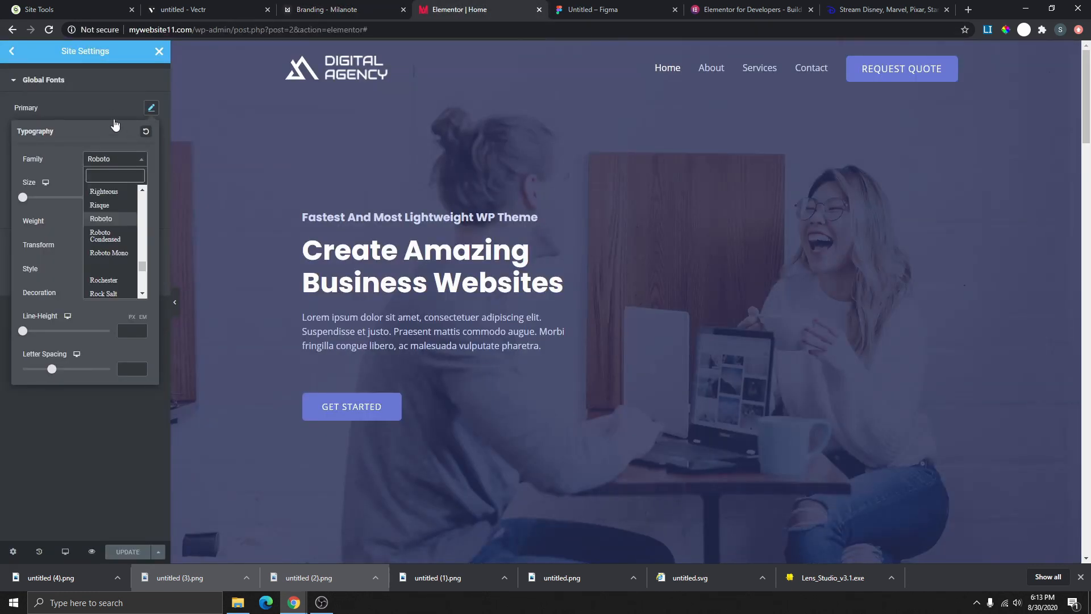
pyautogui.click(114, 112)
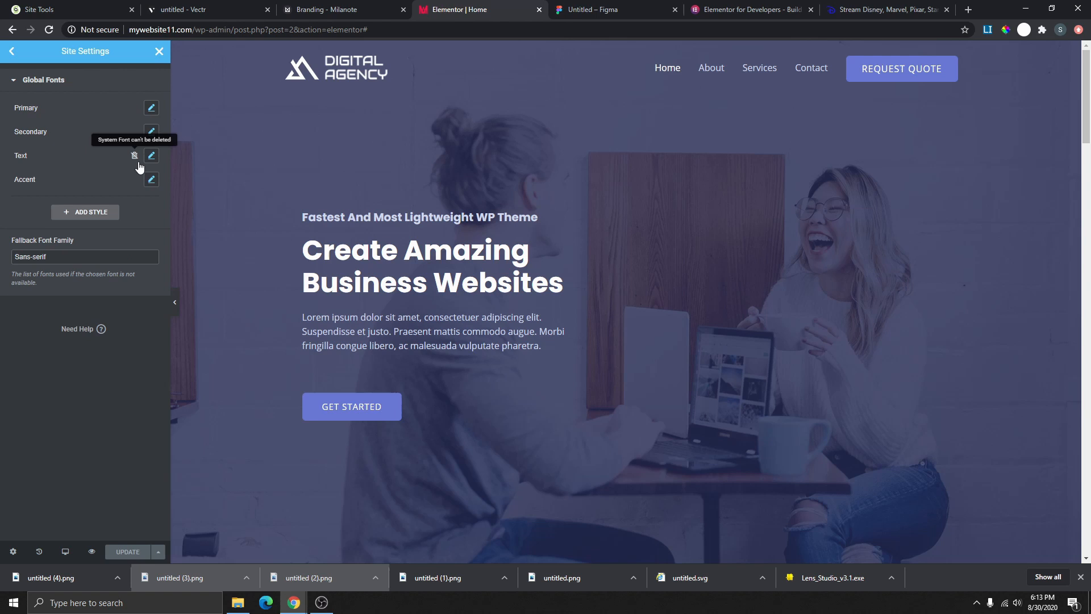
pyautogui.click(151, 107)
pyautogui.click(95, 101)
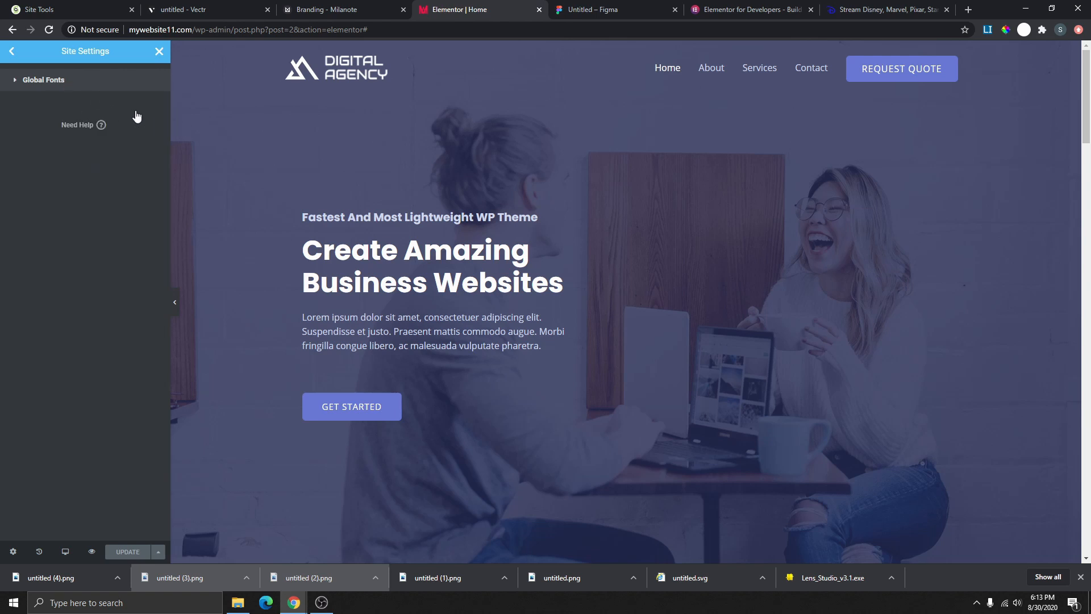
pyautogui.click(56, 81)
pyautogui.click(151, 108)
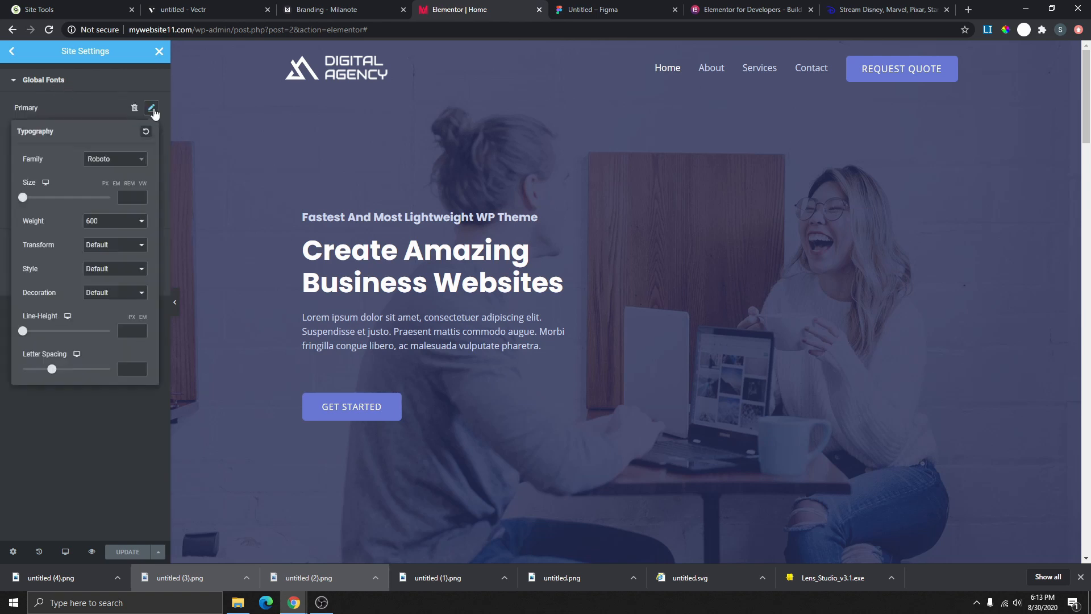
pyautogui.click(140, 160)
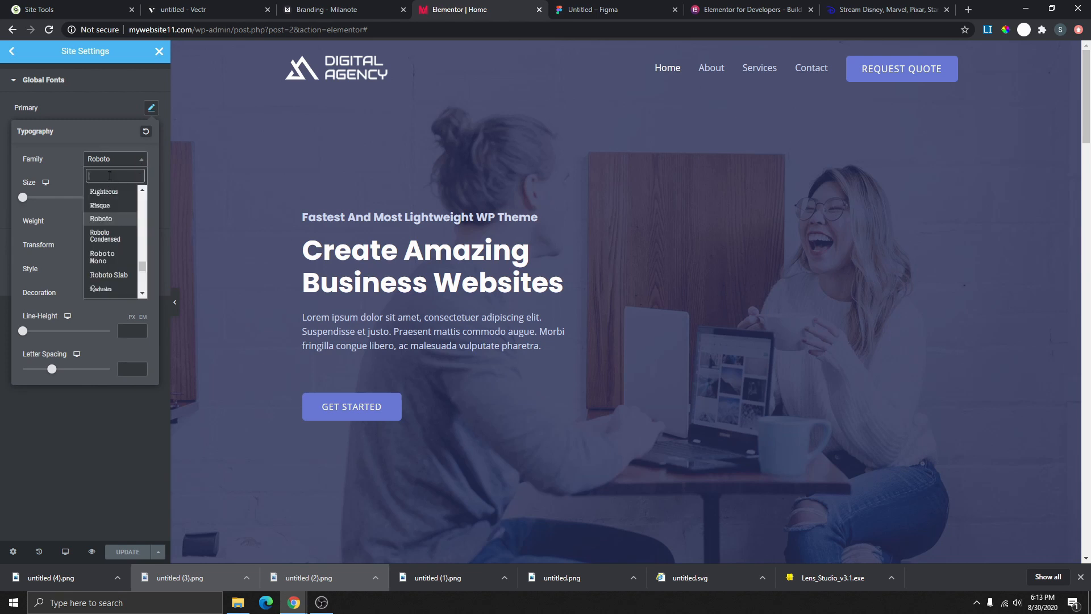
pyautogui.write('lato')
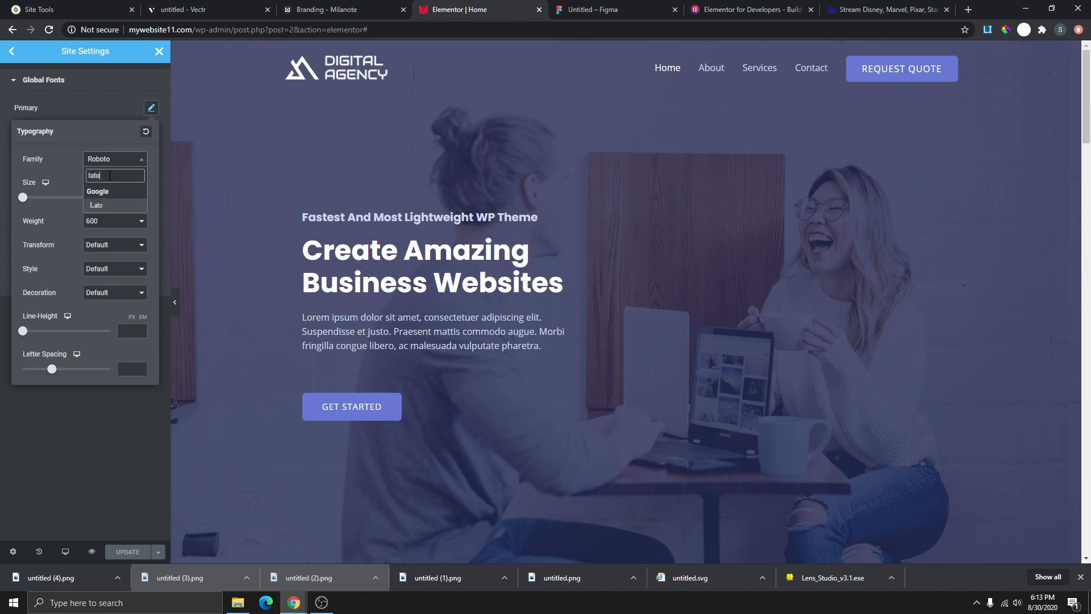
pyautogui.click(97, 205)
pyautogui.click(103, 111)
pyautogui.click(150, 132)
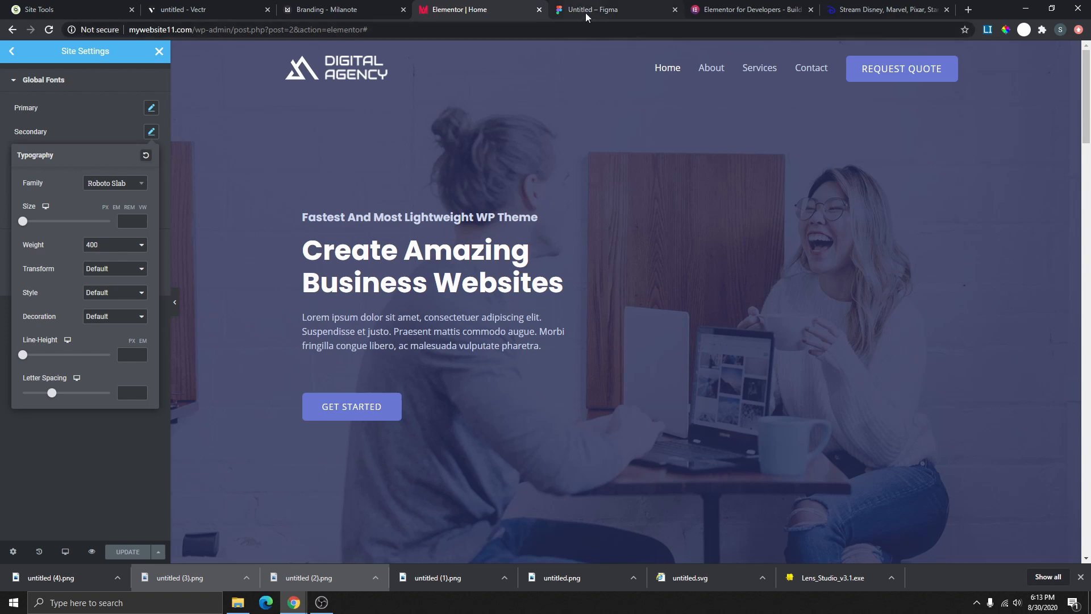
# - Change the Secondary global font from Roboto Slab to Open Sans, matching the Milanote board
pyautogui.click(362, 9)
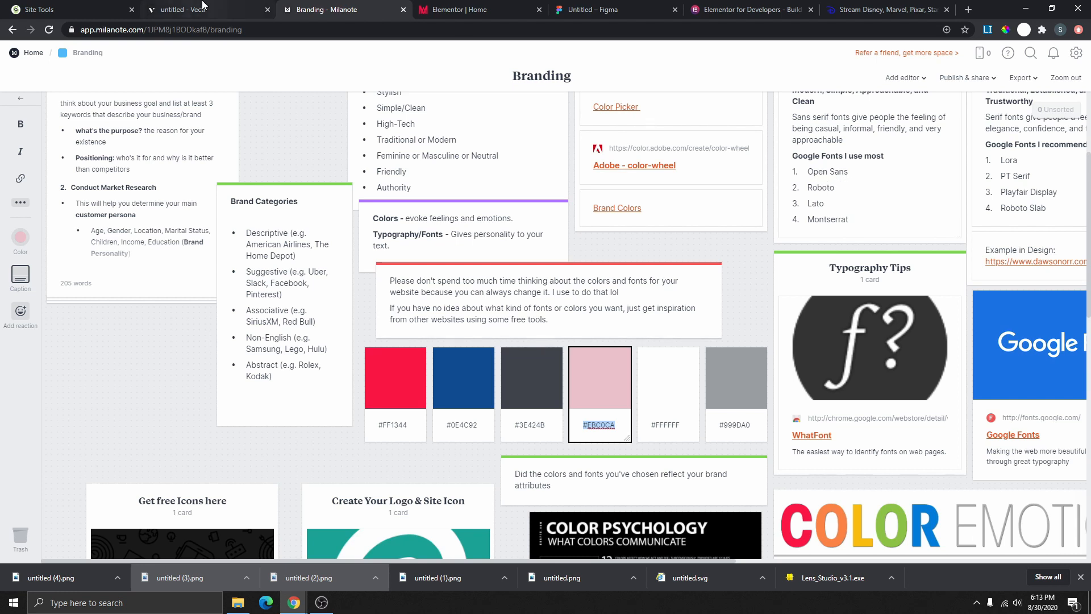
pyautogui.click(426, 12)
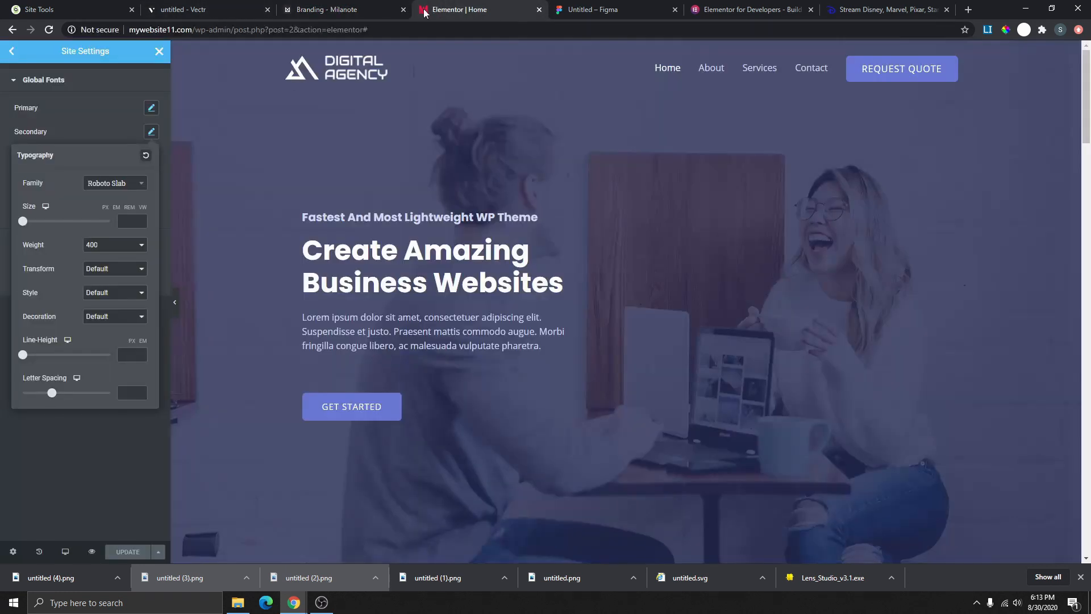
pyautogui.click(125, 186)
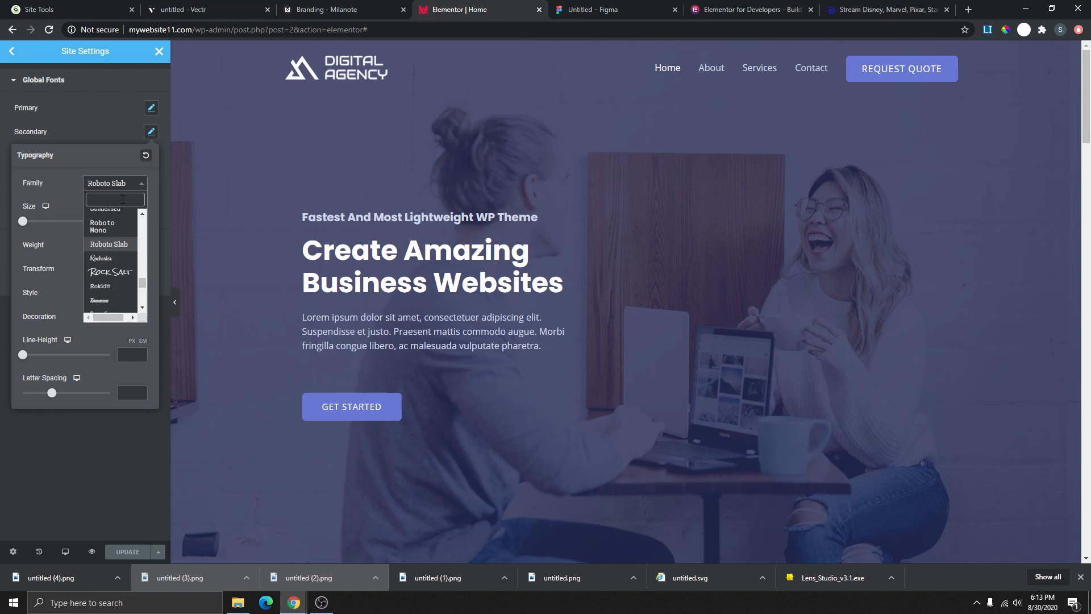
pyautogui.write('open sans')
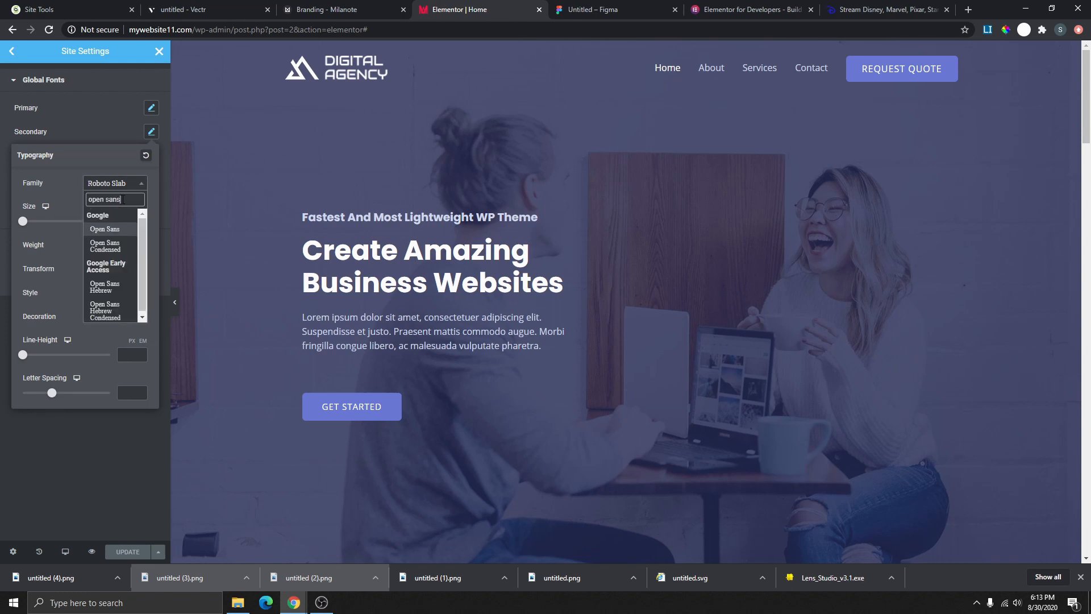
pyautogui.click(110, 229)
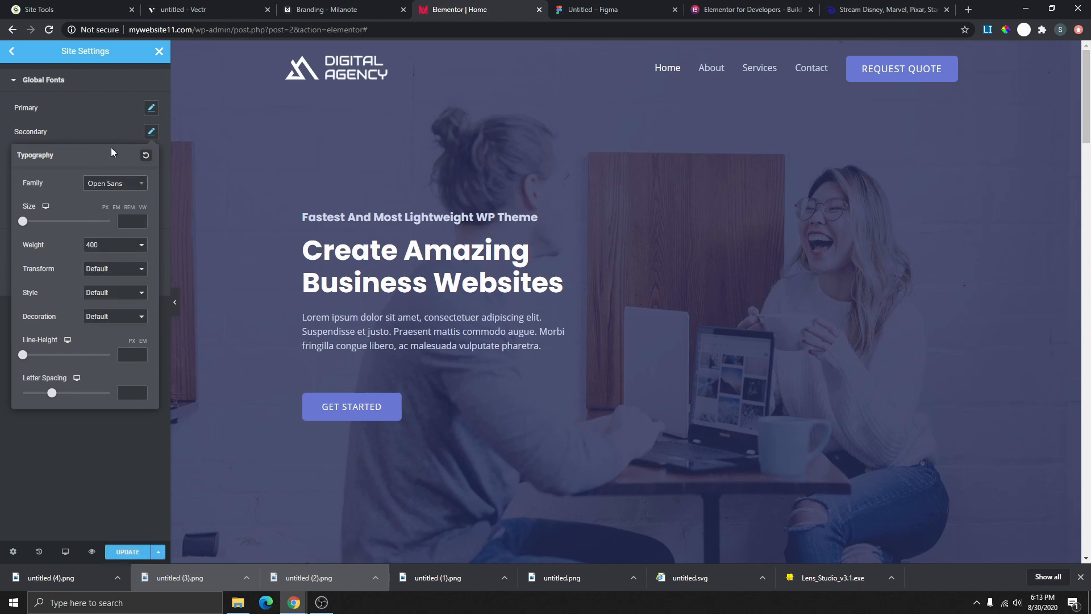
pyautogui.scroll(-8, 520, 252)
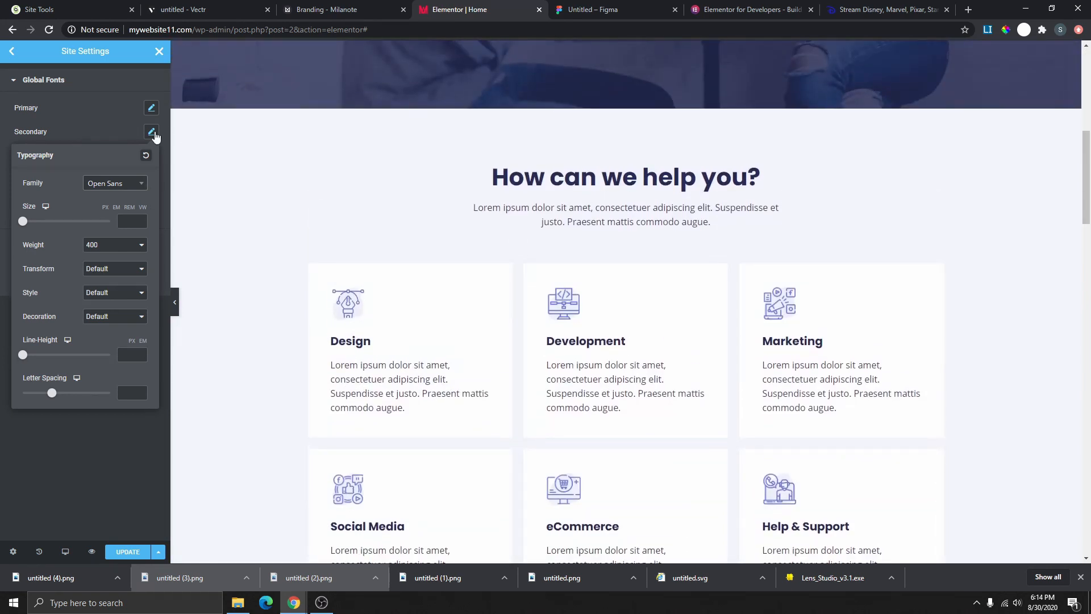
pyautogui.click(122, 124)
pyautogui.click(152, 134)
pyautogui.click(98, 117)
# - Set the Text global font family to Lato after checking the branding tab
pyautogui.click(151, 156)
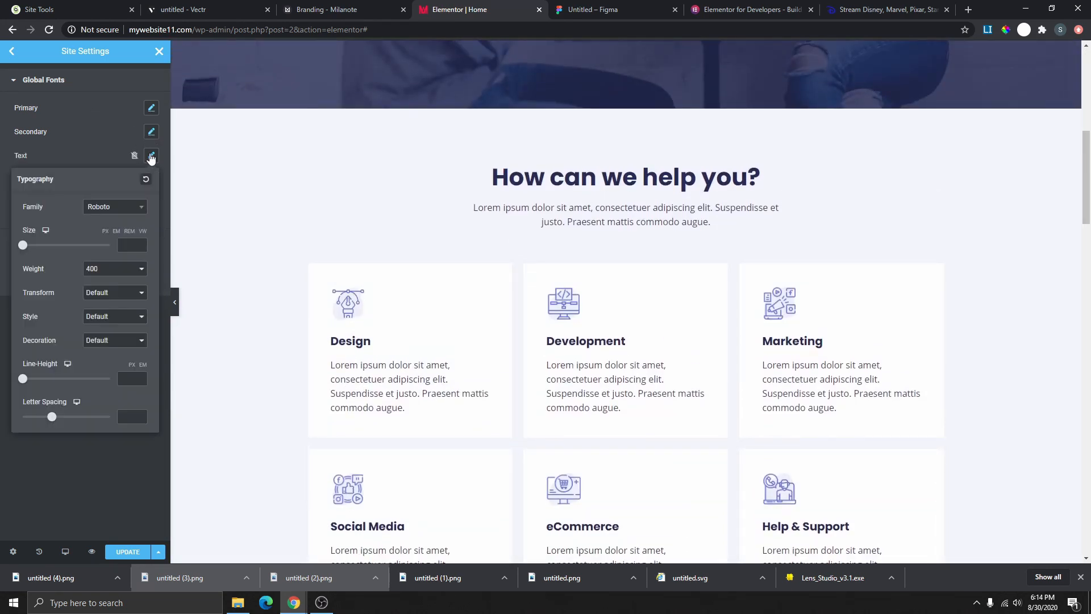
pyautogui.click(124, 211)
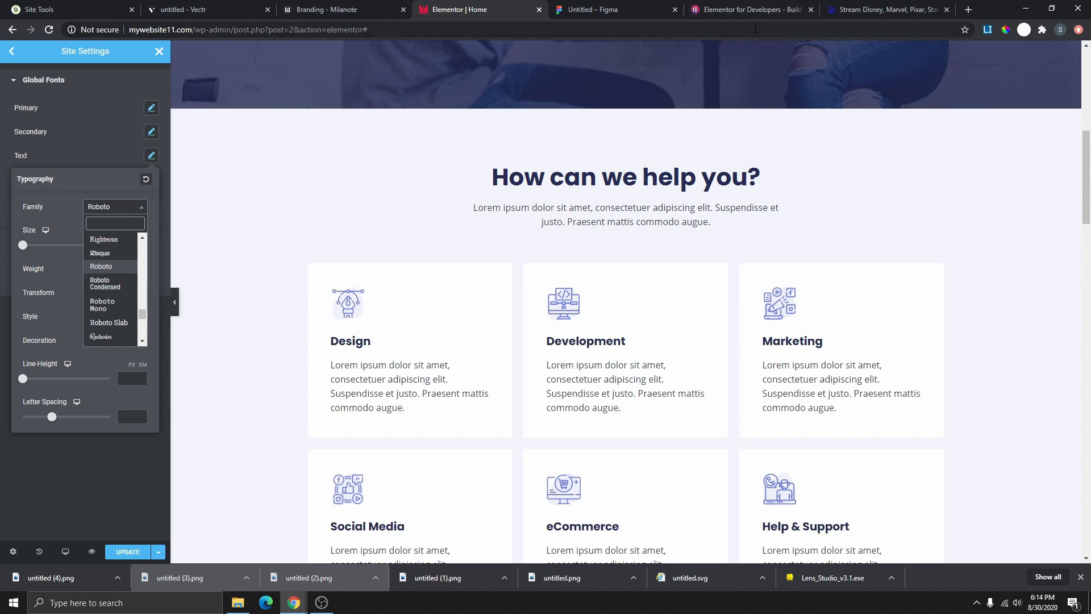
pyautogui.click(367, 10)
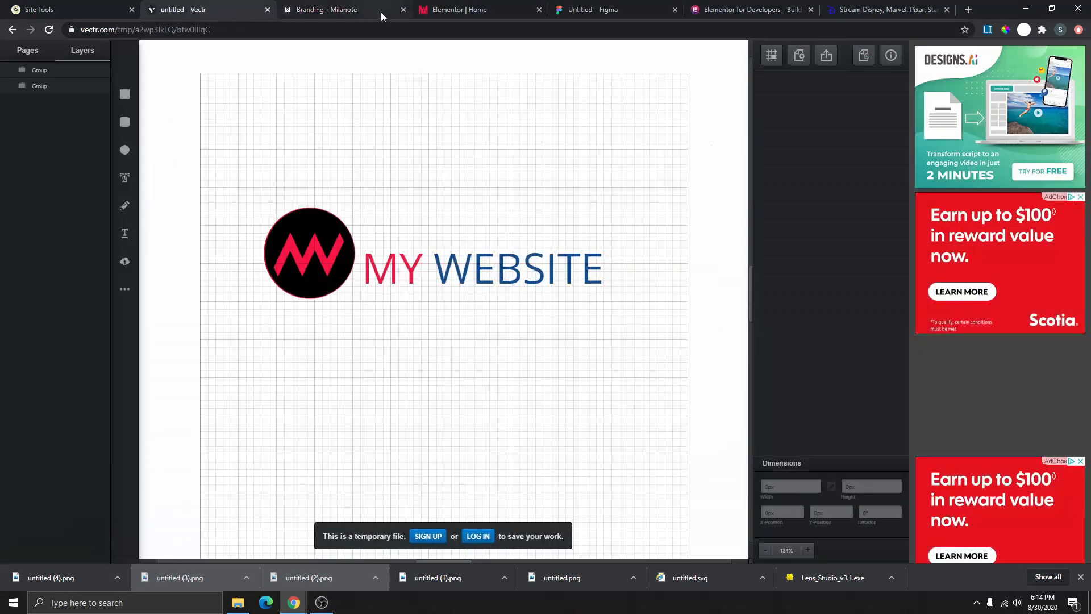
pyautogui.click(458, 9)
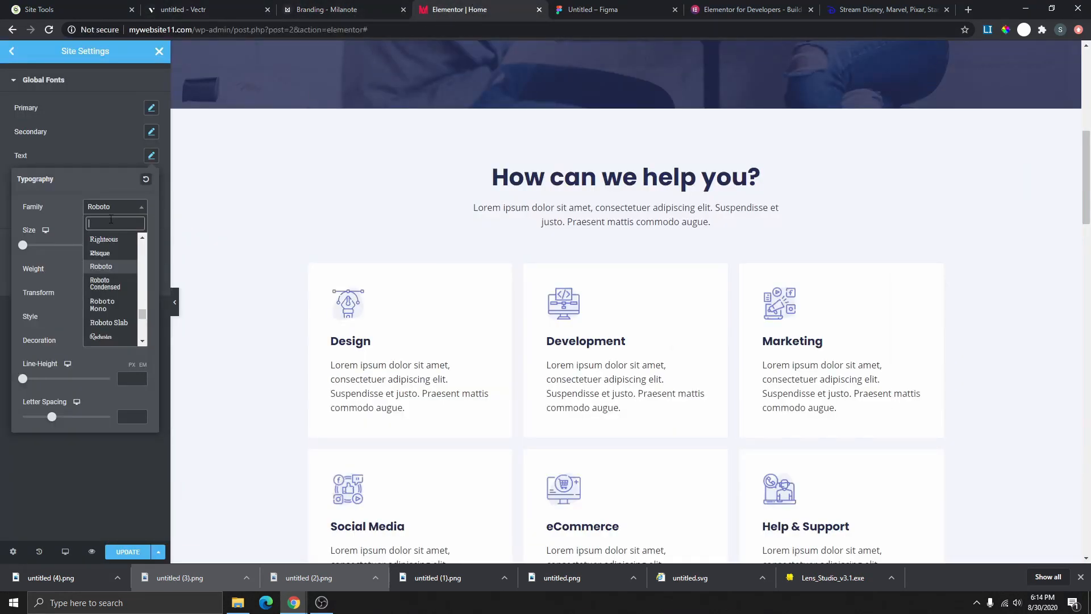
pyautogui.write('lato')
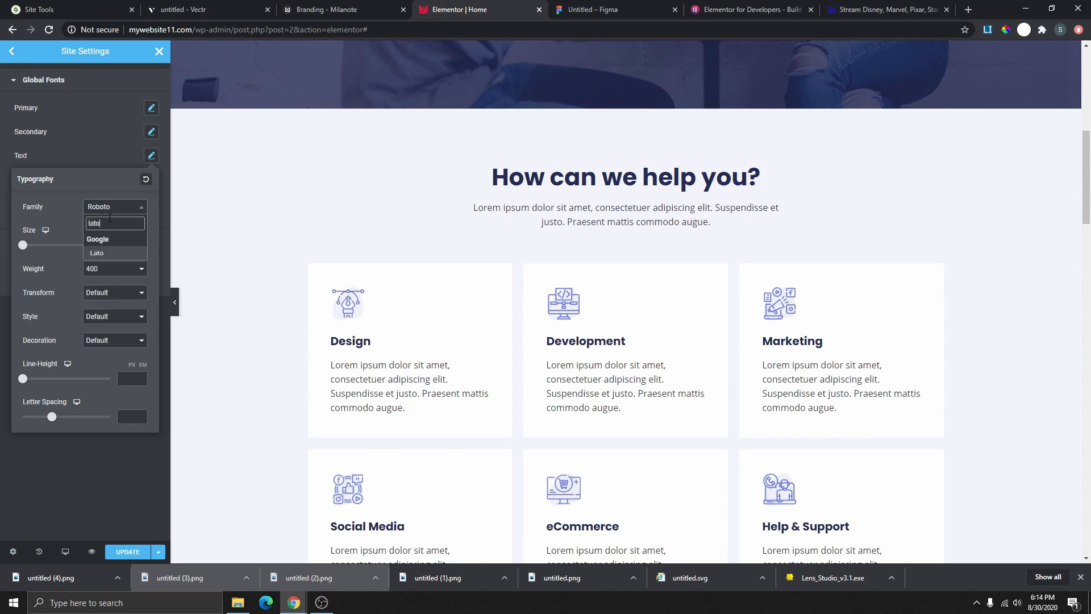
pyautogui.click(117, 158)
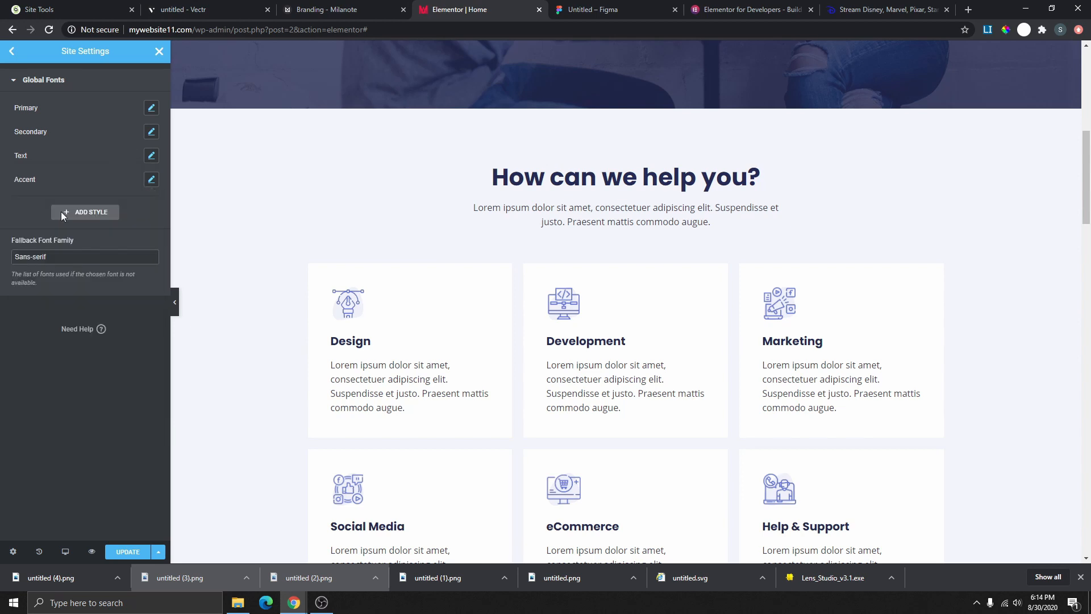
# - Review the Accent font's typography and save the global font changes
pyautogui.click(149, 181)
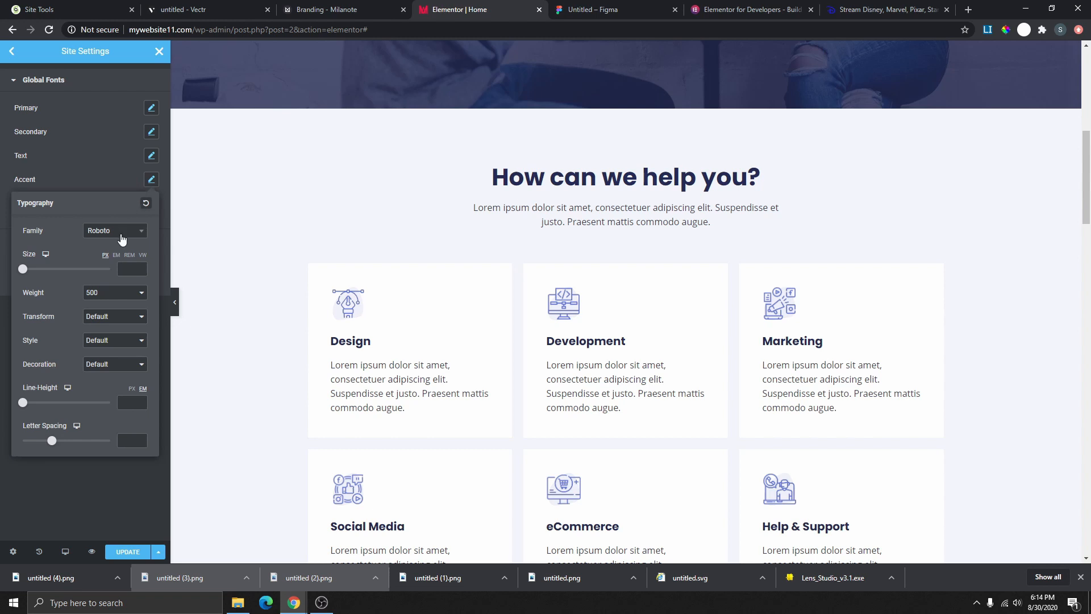
pyautogui.click(115, 176)
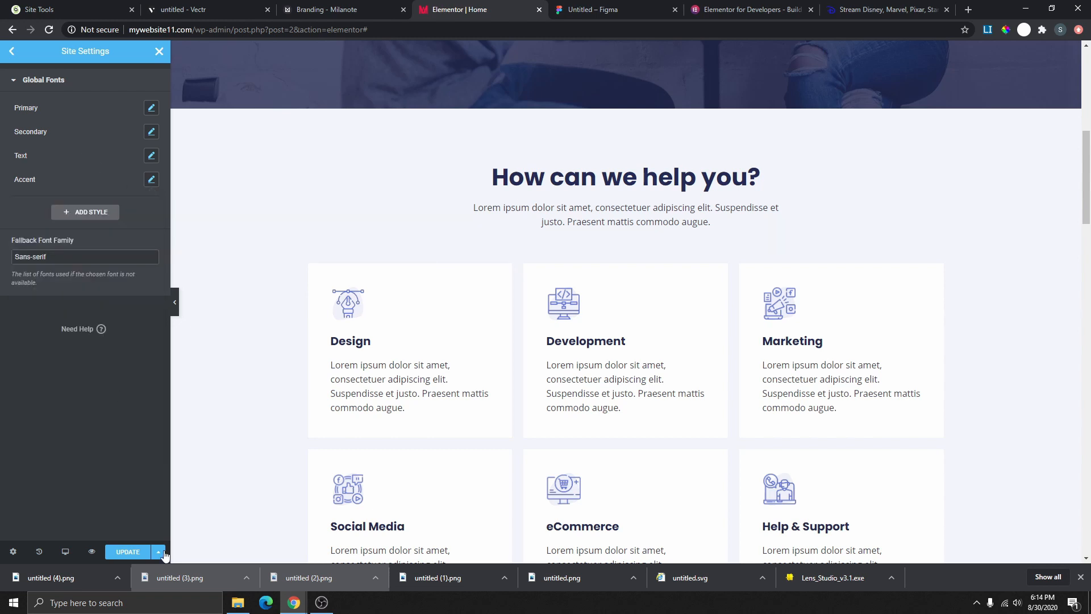
pyautogui.click(134, 554)
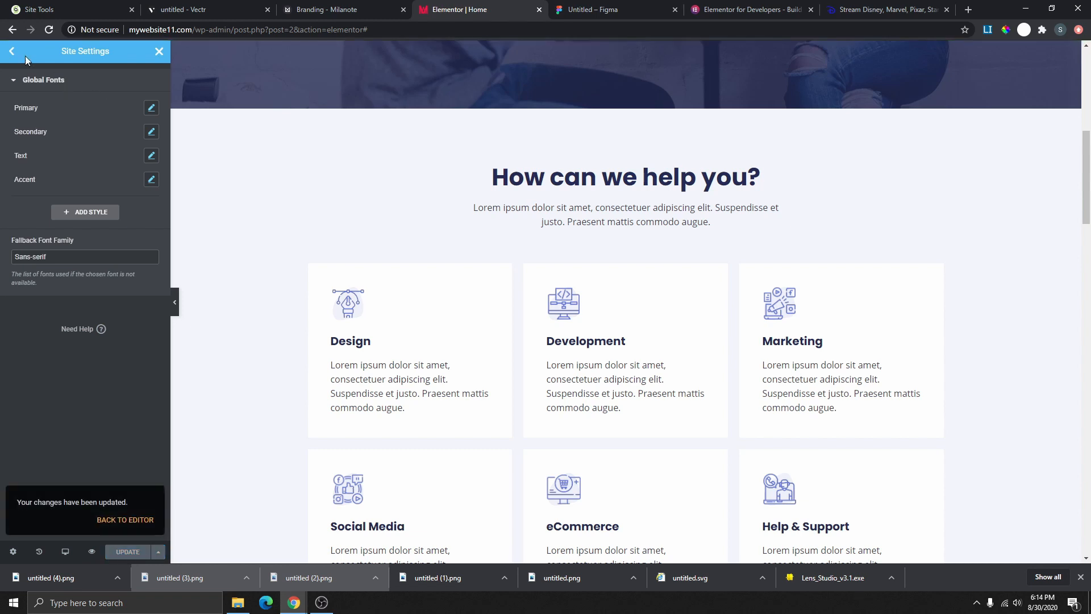
# - Open Theme Style > Typography and scroll through the Body, Link and H1–H6 options
pyautogui.click(12, 51)
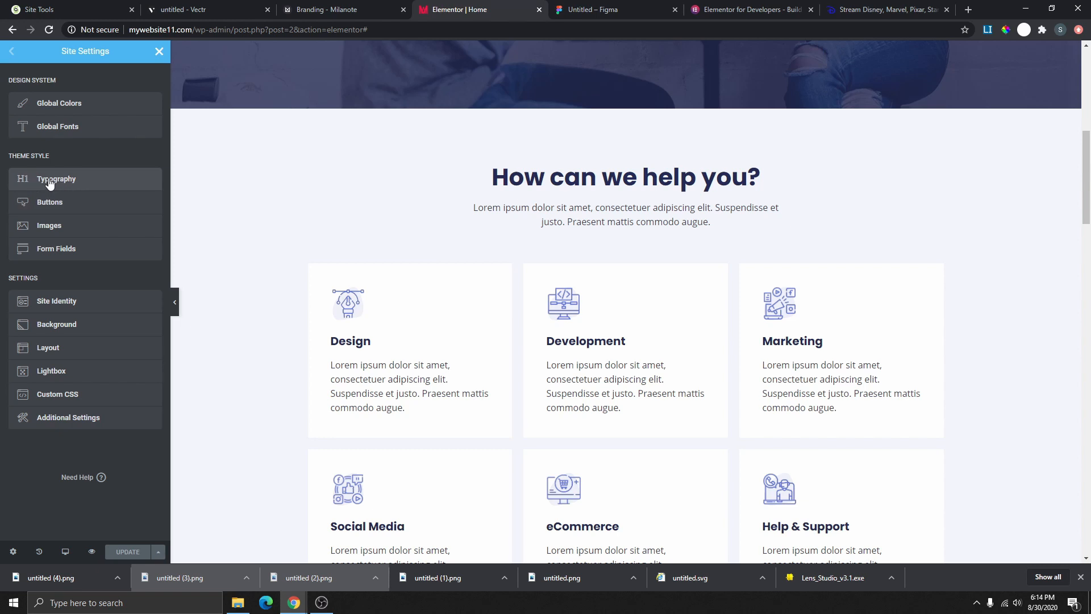
pyautogui.click(94, 179)
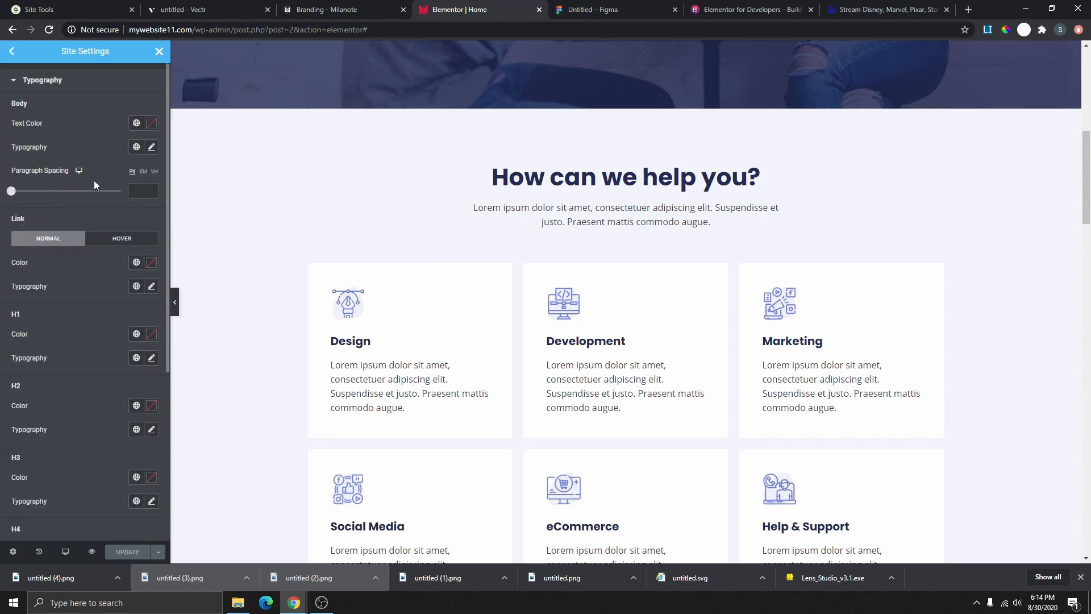
pyautogui.scroll(-1, 118, 264)
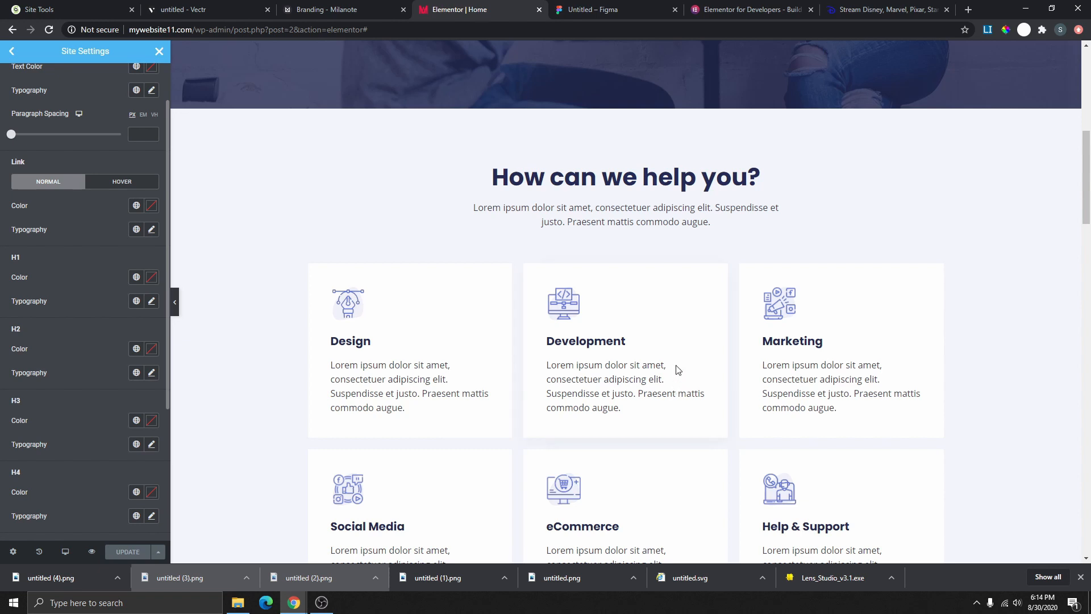
pyautogui.scroll(7, 578, 364)
pyautogui.scroll(-4, 579, 365)
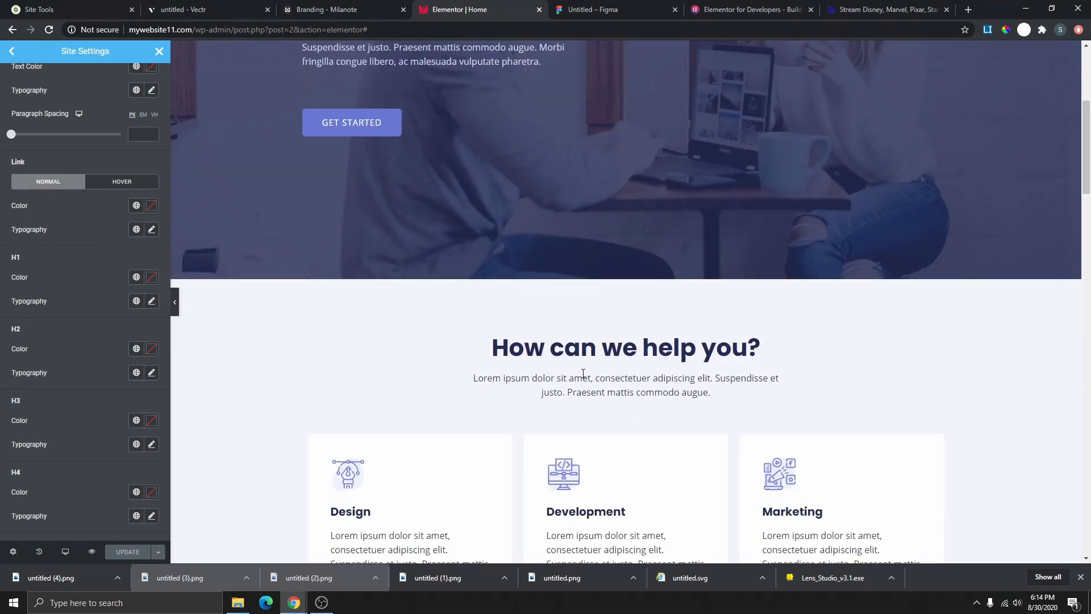
pyautogui.scroll(-2, 87, 360)
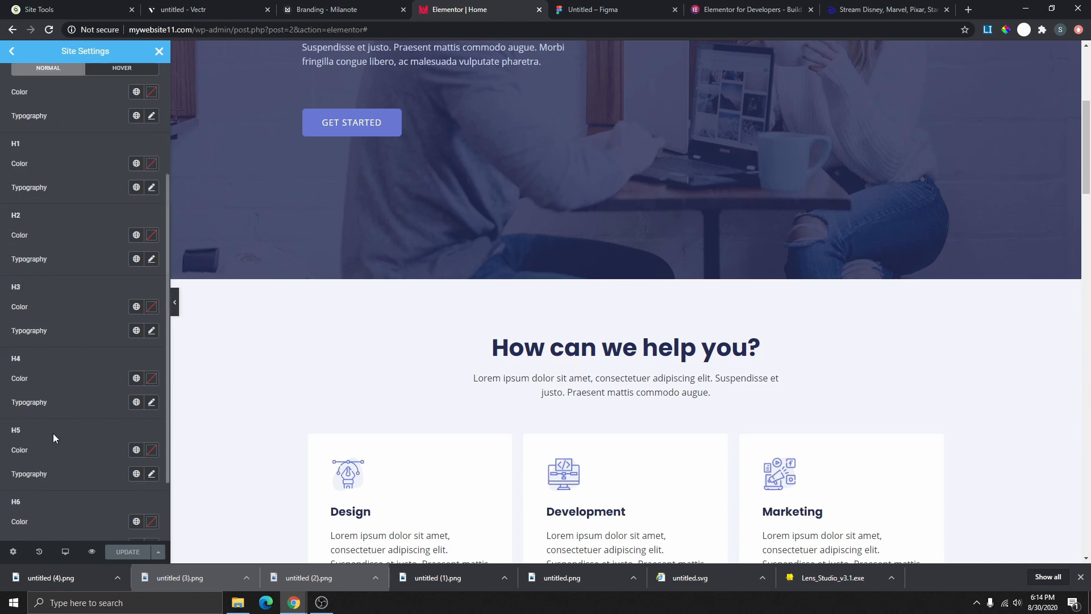
pyautogui.scroll(-1, 52, 434)
pyautogui.scroll(3, 60, 448)
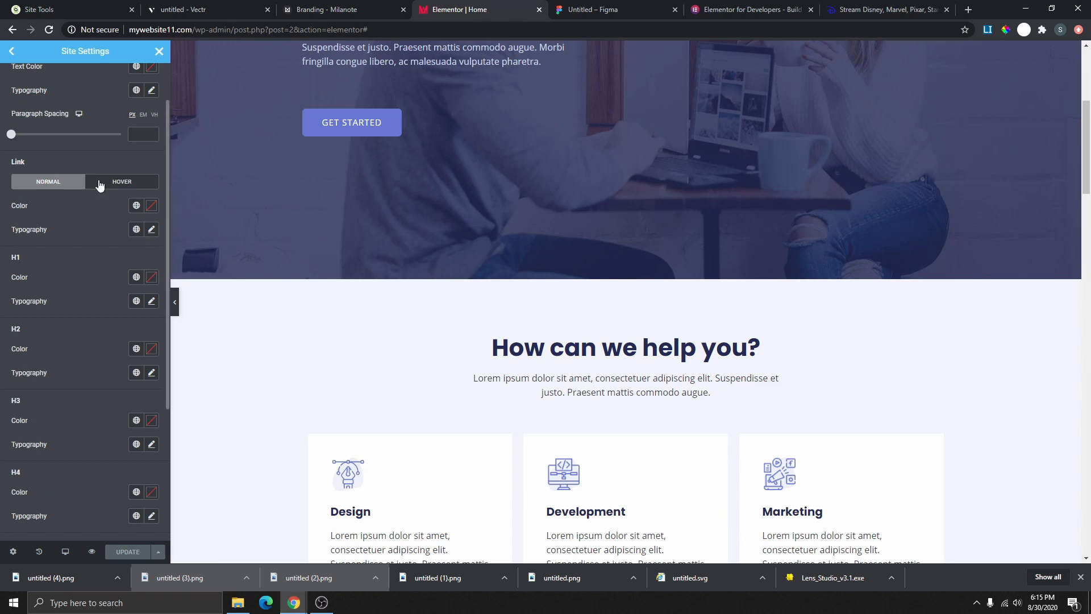
pyautogui.scroll(1, 94, 270)
pyautogui.scroll(-1, 118, 255)
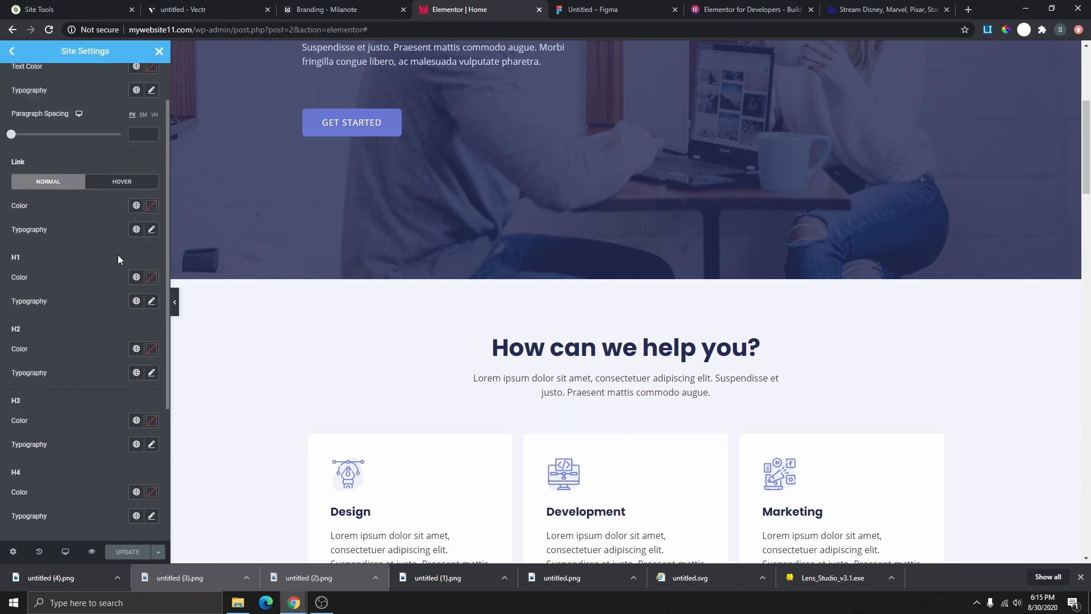
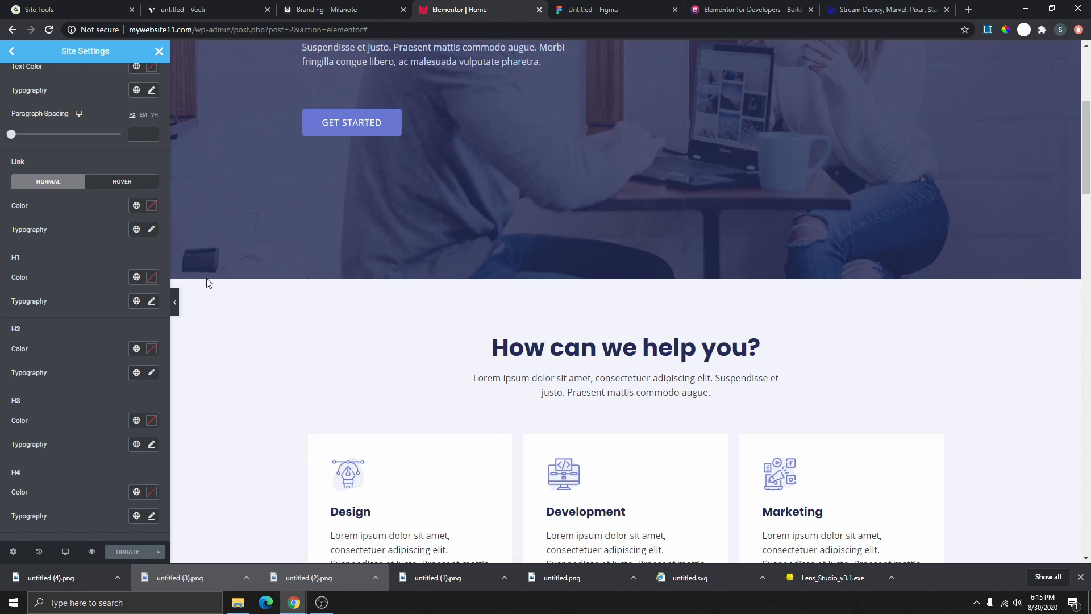
# - Set H1 headings to the Primary global colour after briefly trying a dark red custom colour
pyautogui.scroll(1, 77, 263)
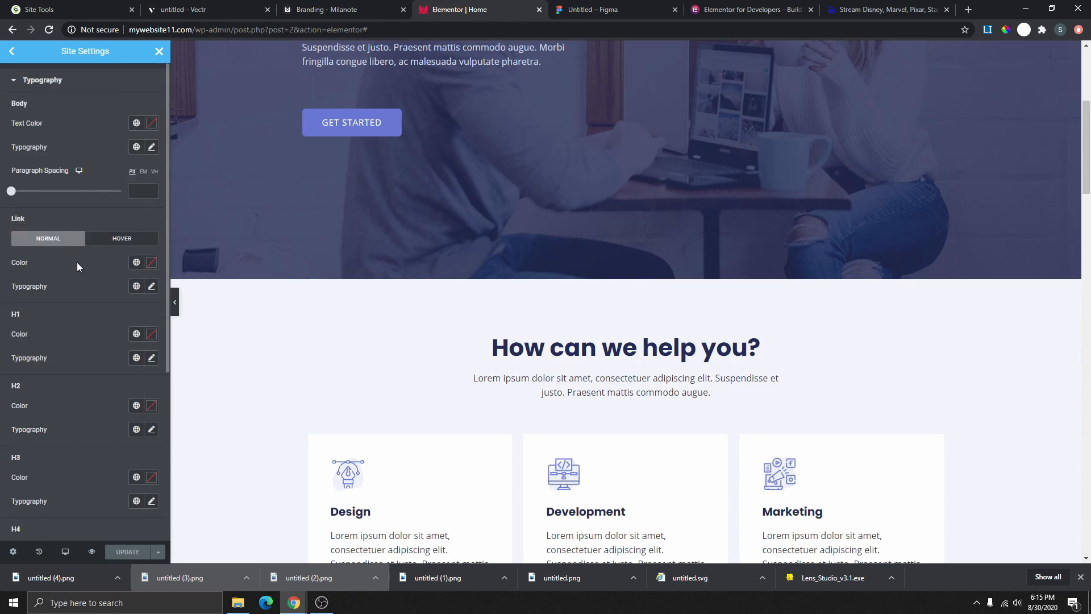
pyautogui.scroll(-1, 77, 263)
pyautogui.scroll(5, 382, 251)
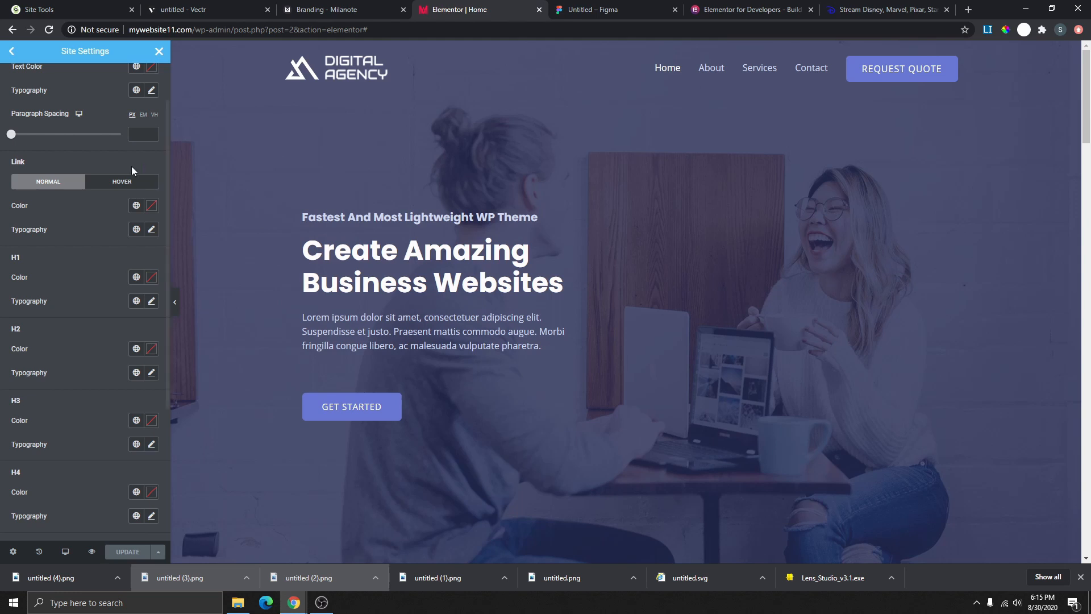
pyautogui.scroll(-3, 145, 294)
pyautogui.scroll(-3, 525, 405)
pyautogui.scroll(-3, 525, 405)
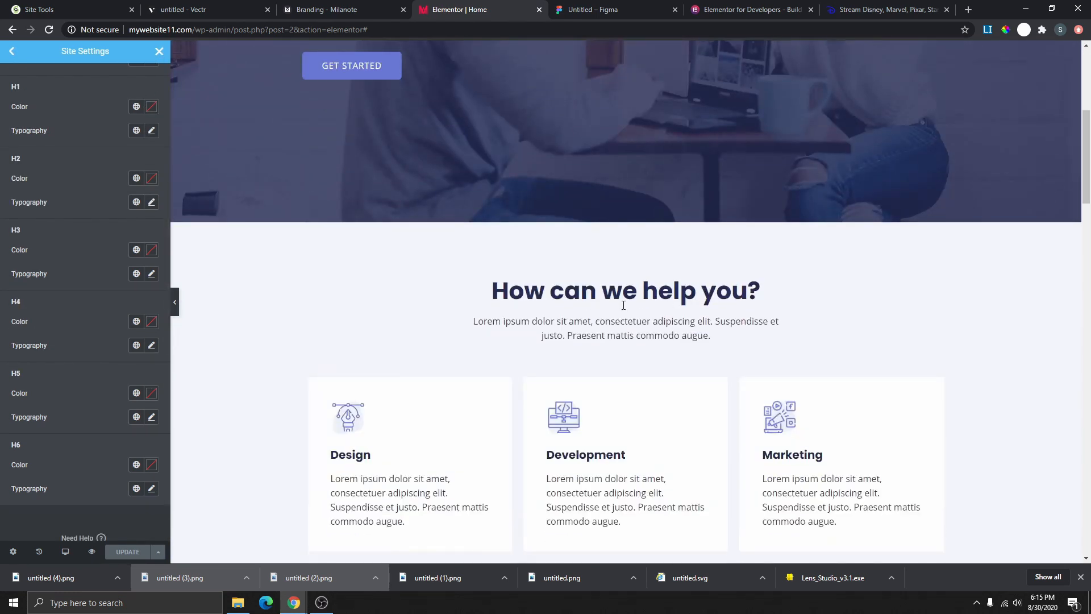
pyautogui.scroll(1, 74, 211)
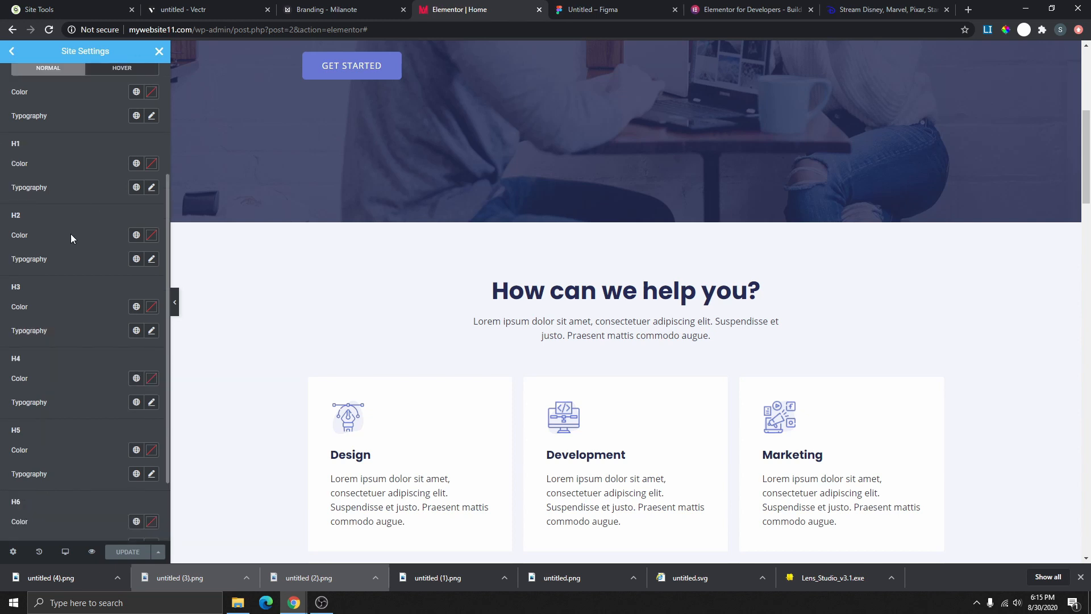
pyautogui.click(148, 165)
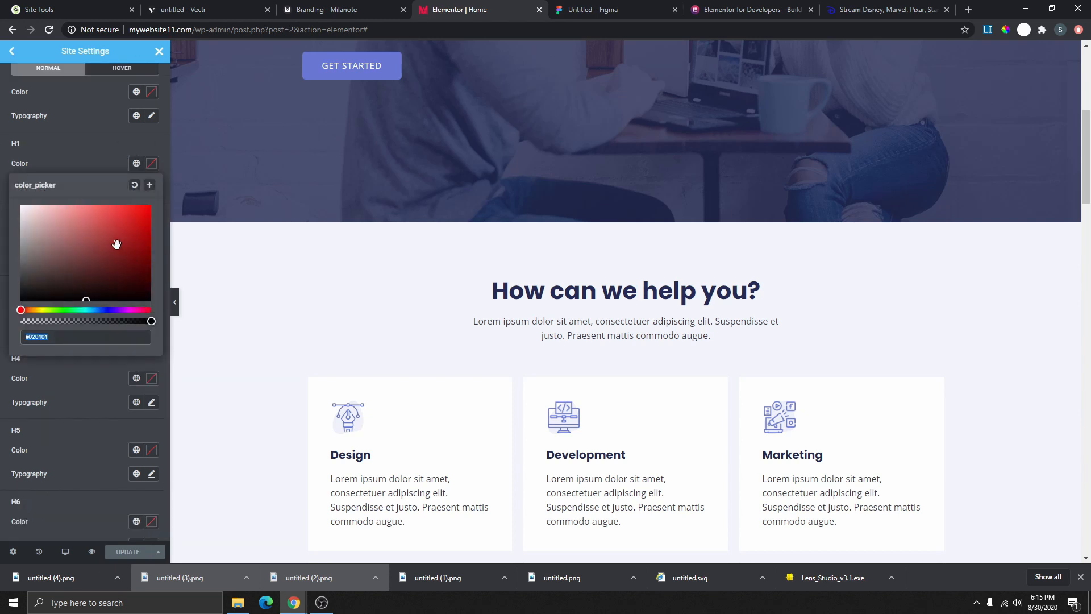
pyautogui.moveTo(116, 245); pyautogui.dragTo(122, 246)
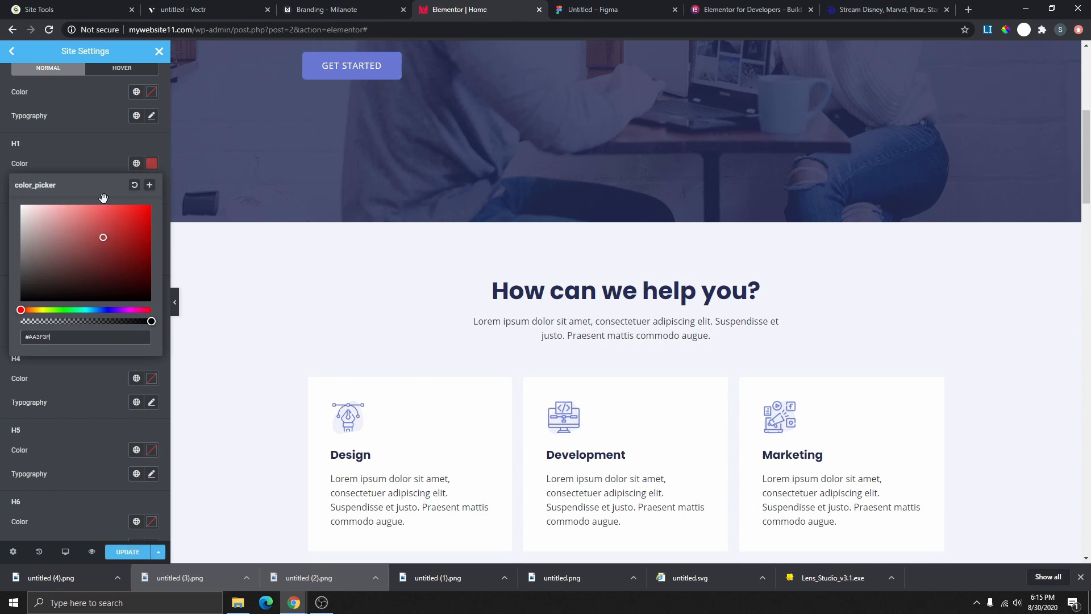
pyautogui.click(110, 162)
pyautogui.click(137, 165)
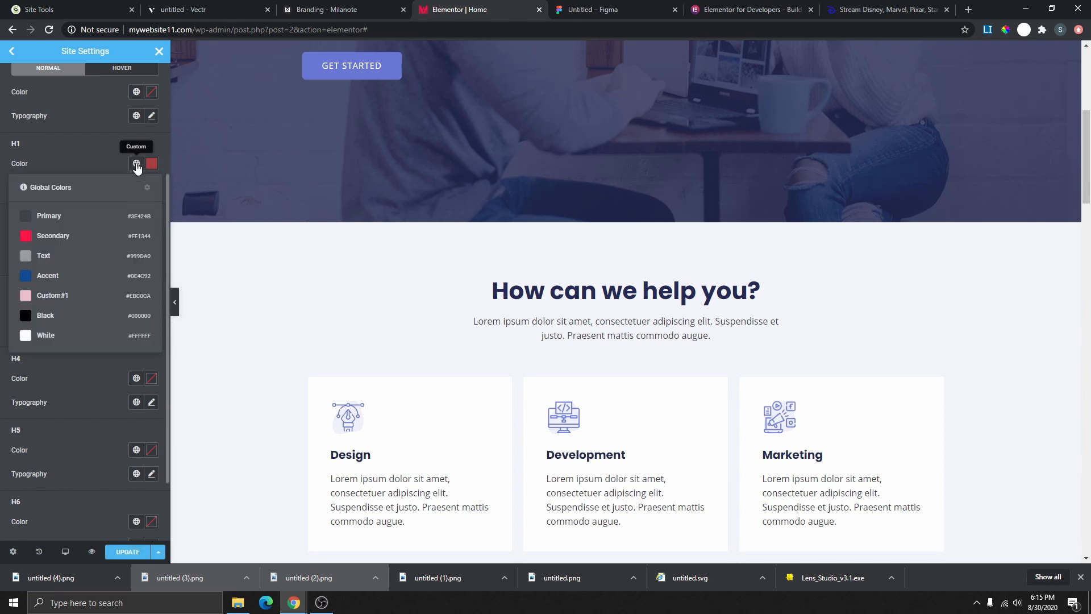
pyautogui.click(90, 218)
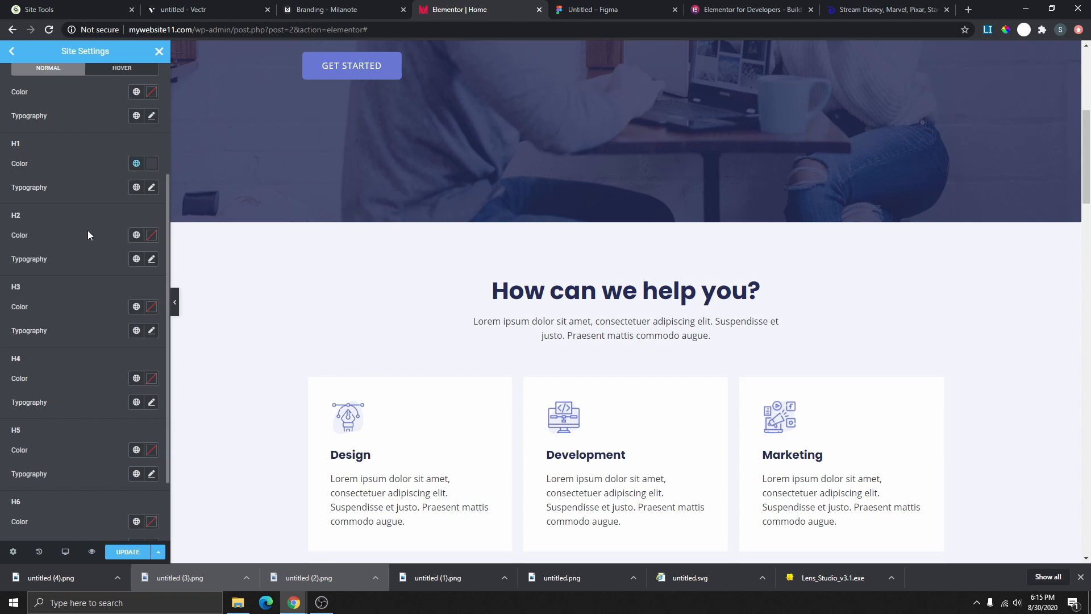
# - Apply the Primary global font to H1 and review its Roboto 600 typography settings
pyautogui.click(136, 188)
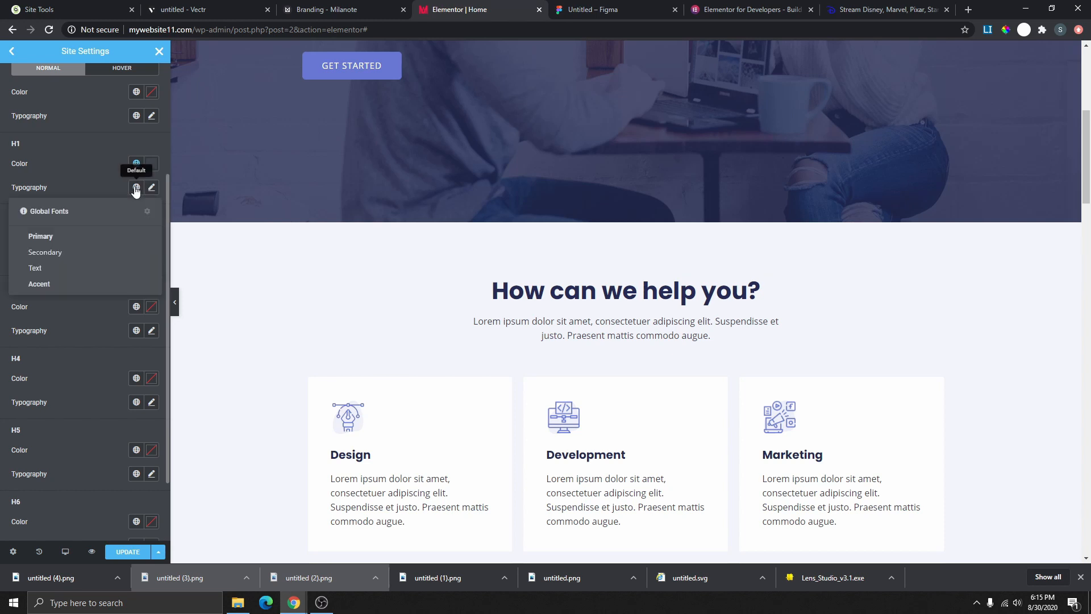
pyautogui.click(69, 237)
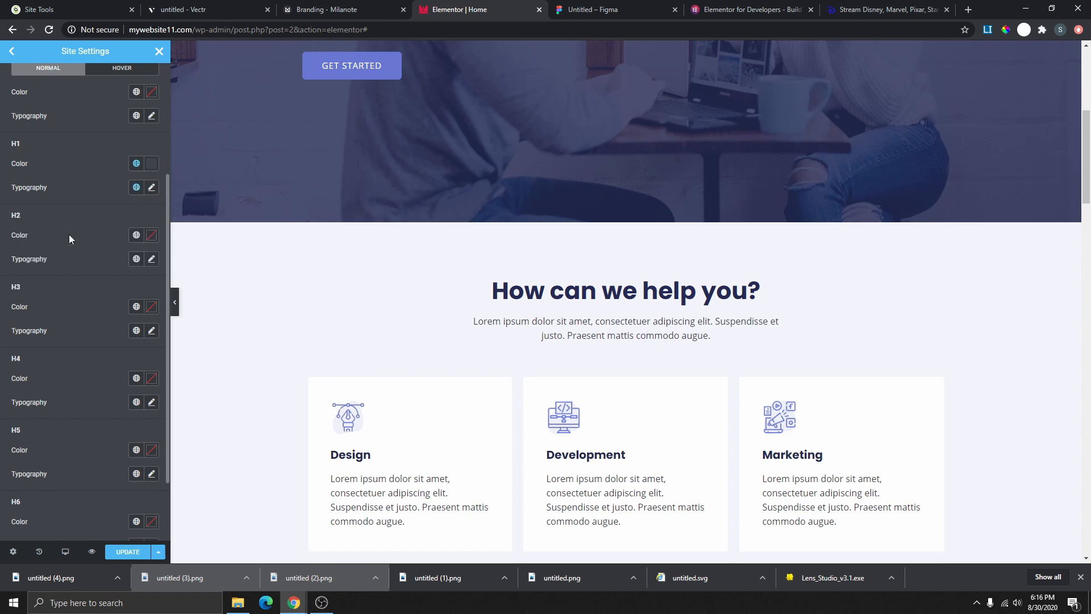
pyautogui.click(151, 189)
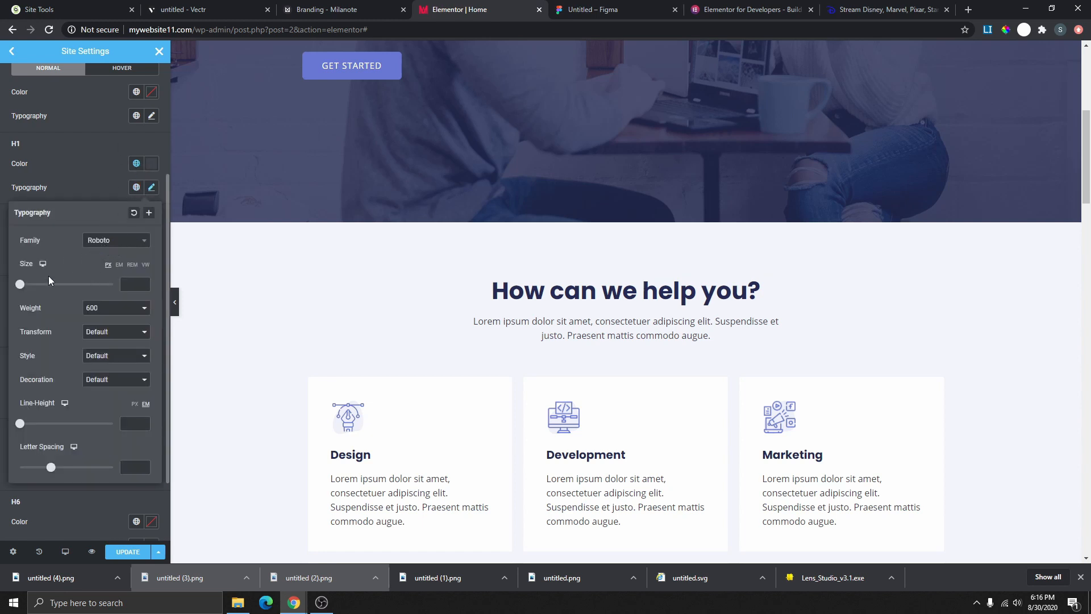
# - Try the Secondary red, then the grey Text global colour, on H2 headings
pyautogui.click(86, 183)
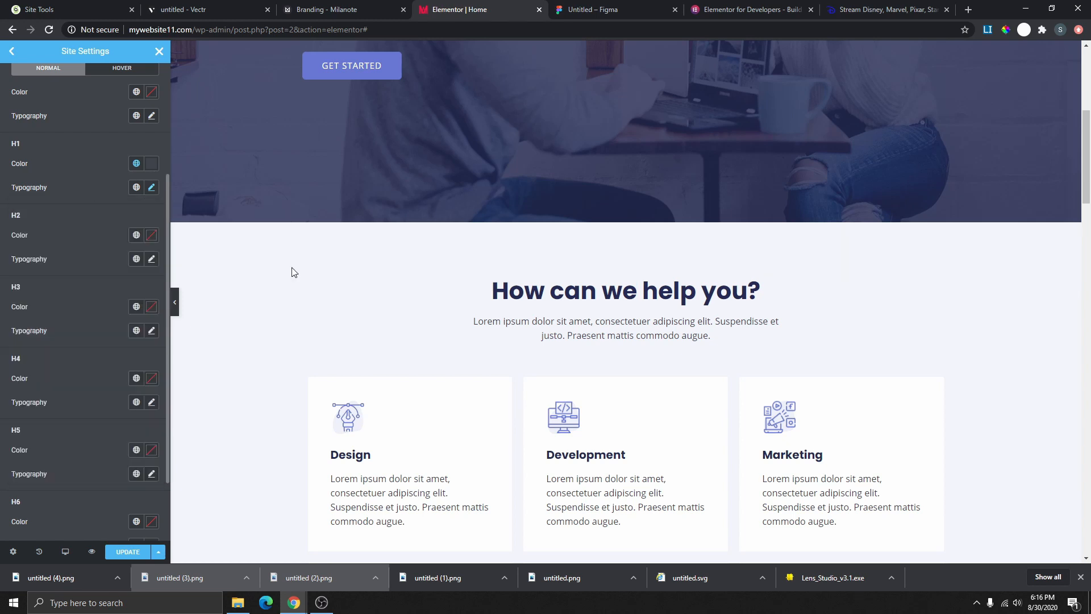
pyautogui.scroll(-8, 718, 324)
pyautogui.scroll(8, 597, 398)
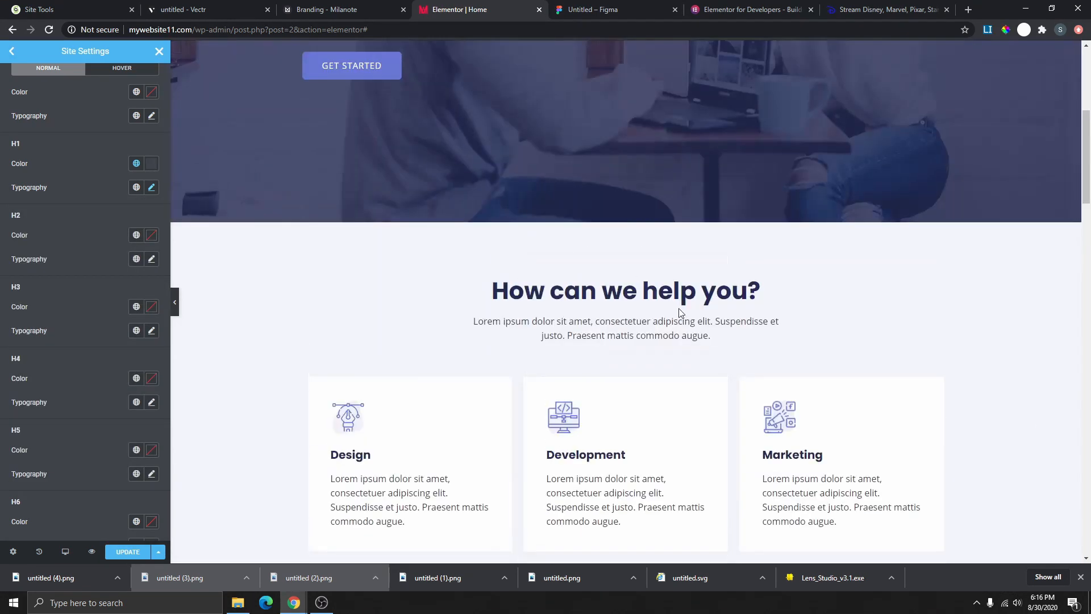
pyautogui.scroll(-1, 627, 338)
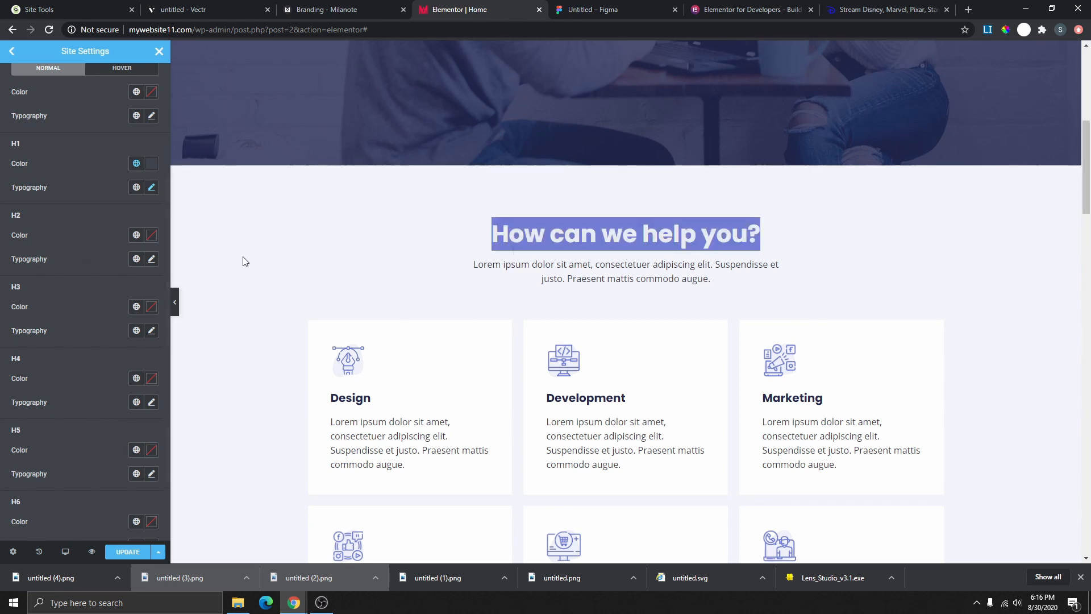
pyautogui.click(136, 236)
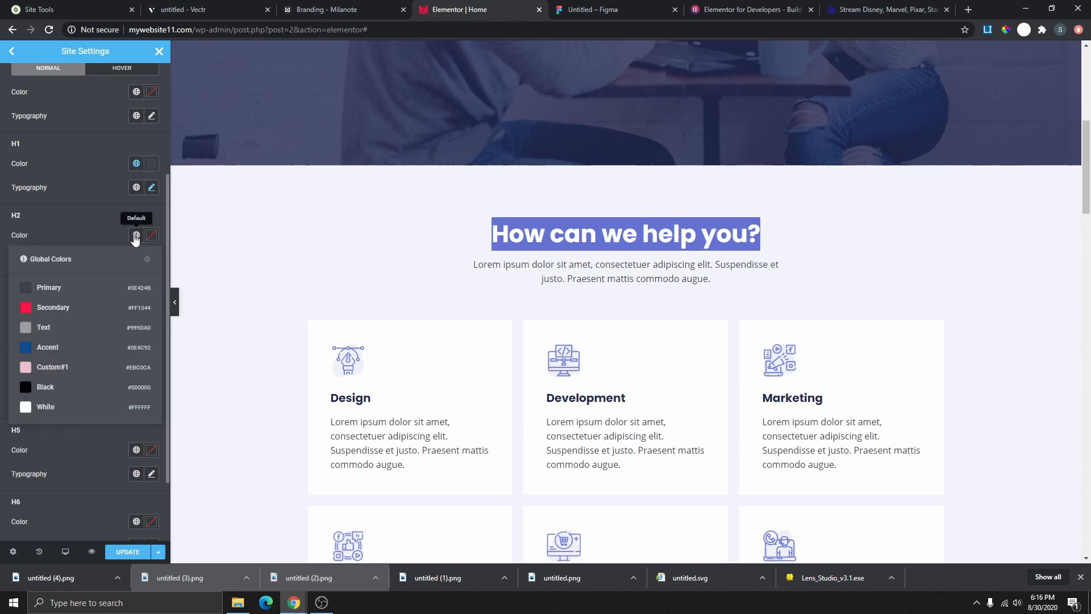
pyautogui.click(26, 306)
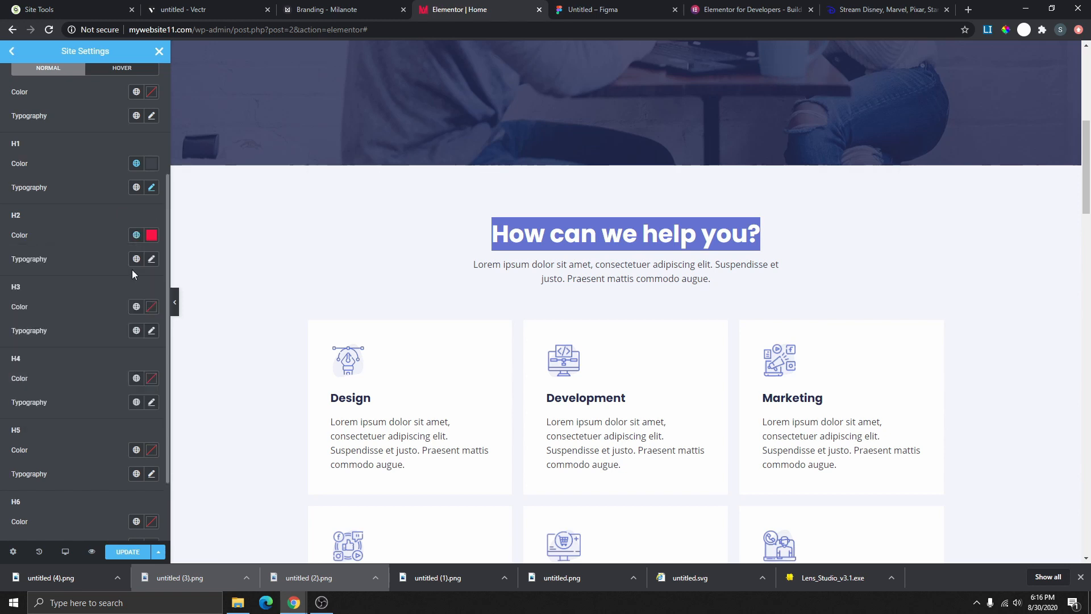
pyautogui.scroll(-9, 563, 353)
pyautogui.scroll(3, 568, 357)
pyautogui.scroll(5, 567, 353)
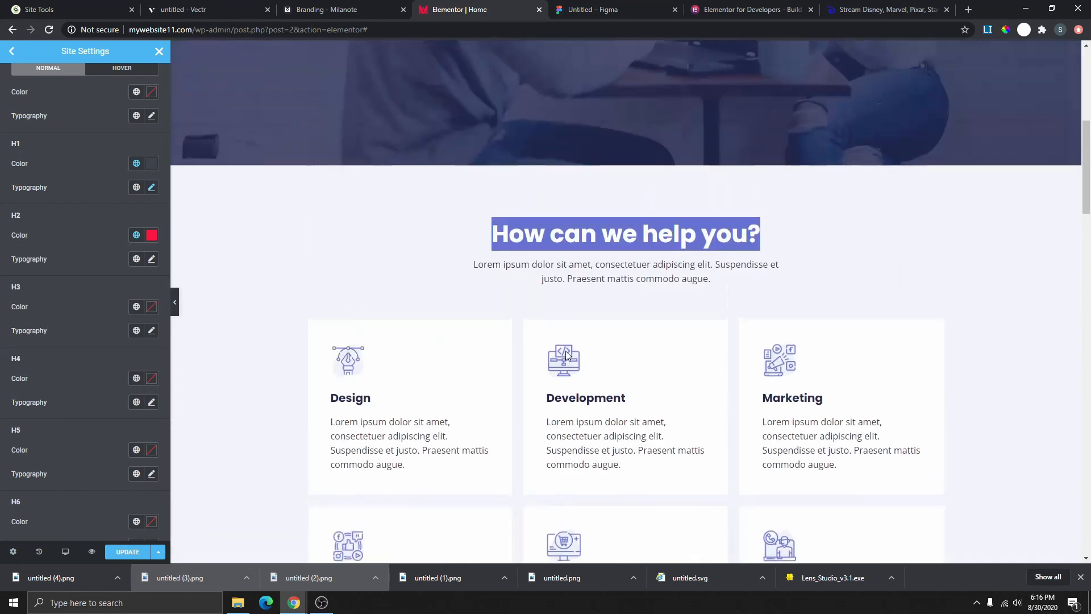
pyautogui.scroll(-10, 565, 350)
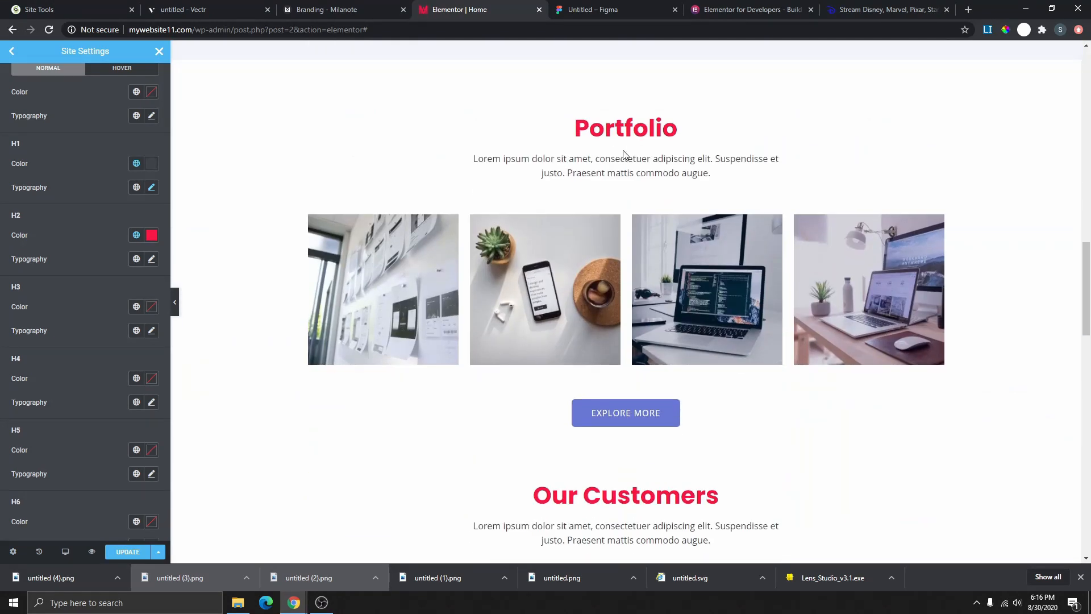
pyautogui.scroll(-1, 623, 152)
pyautogui.scroll(1, 624, 154)
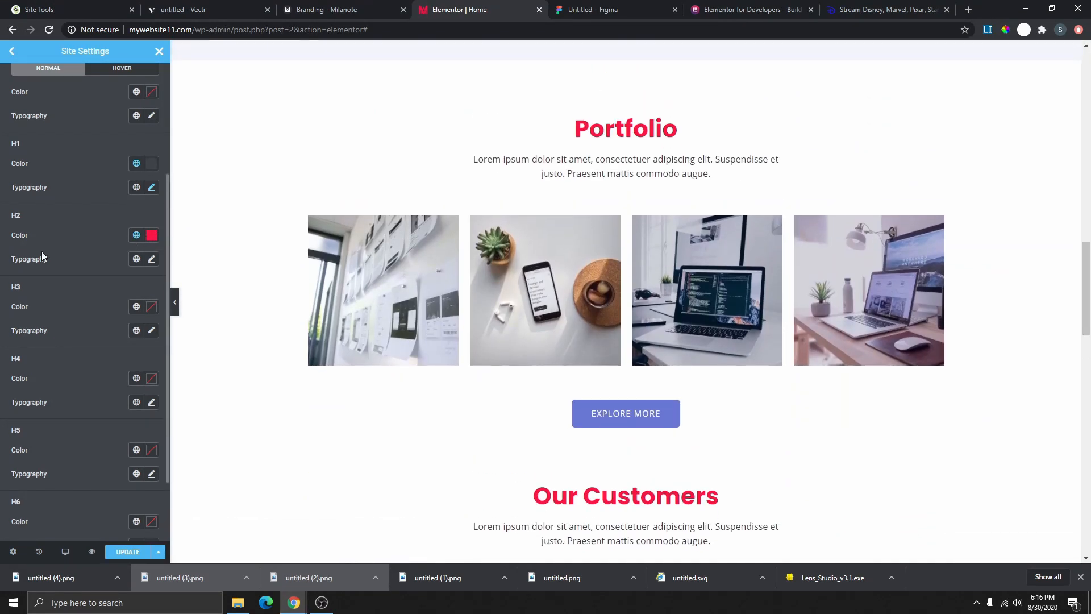
pyautogui.click(136, 235)
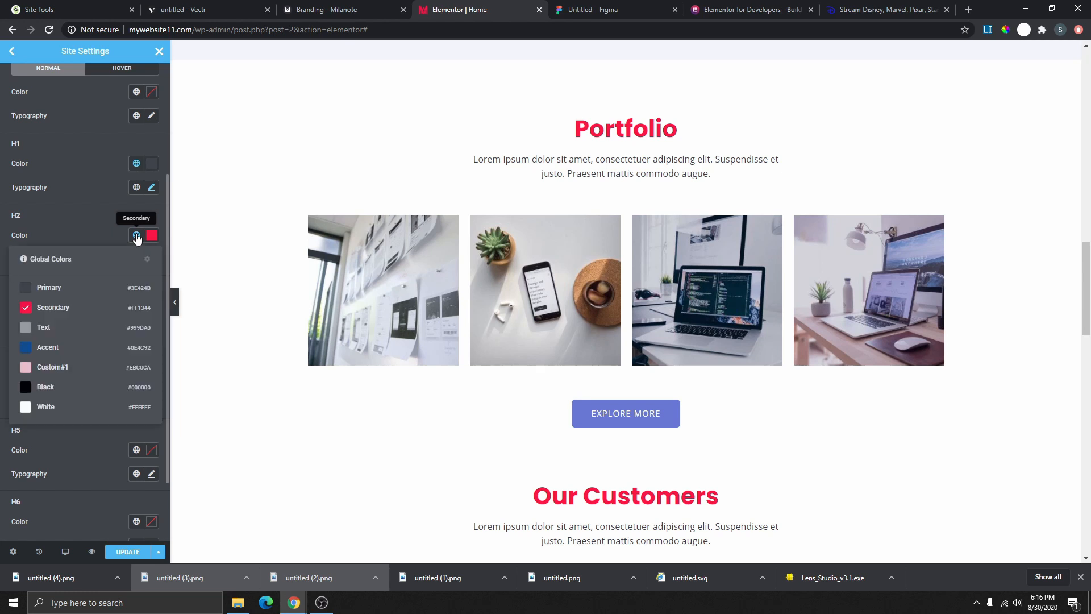
pyautogui.click(50, 335)
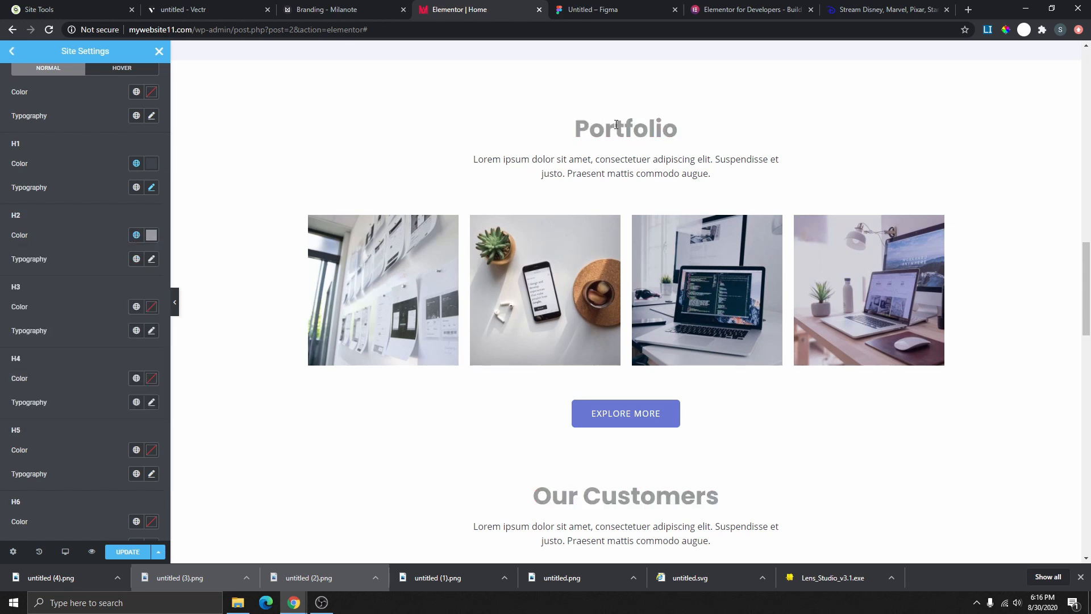
pyautogui.scroll(-1, 656, 406)
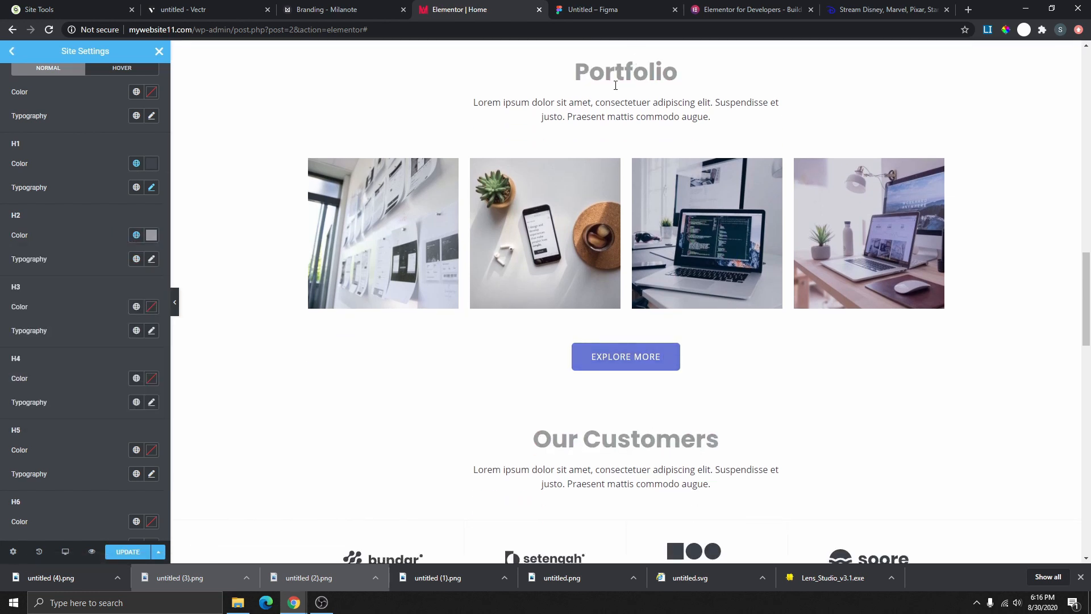
# - Compare blue custom, Custom#1 and Primary on Portfolio and Our Customers, settling on Secondary #FF1344
pyautogui.moveTo(590, 74); pyautogui.dragTo(650, 75)
pyautogui.moveTo(552, 440); pyautogui.dragTo(681, 439)
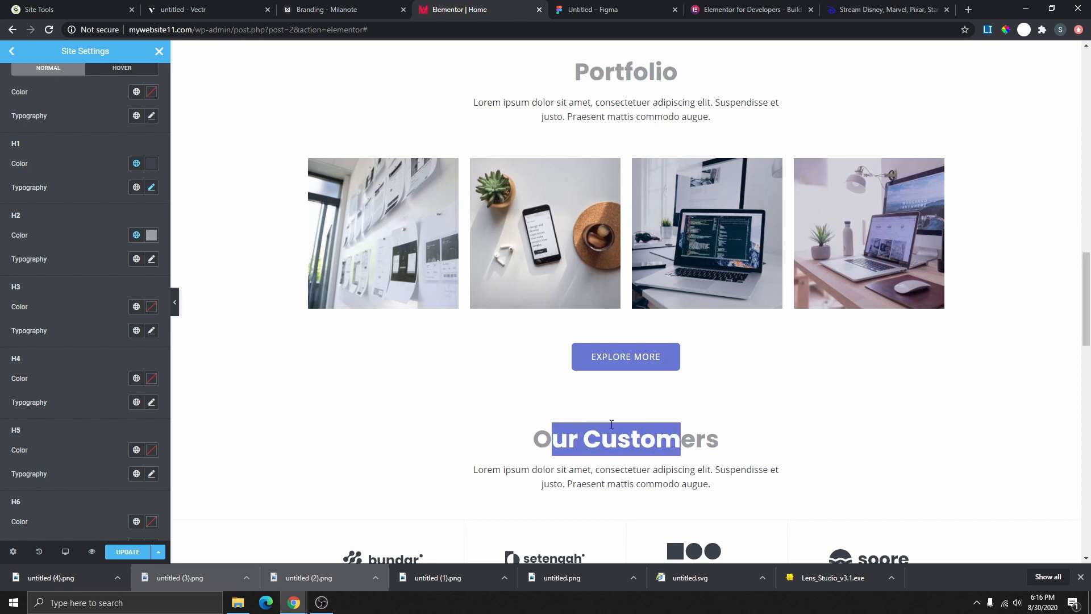
pyautogui.click(151, 235)
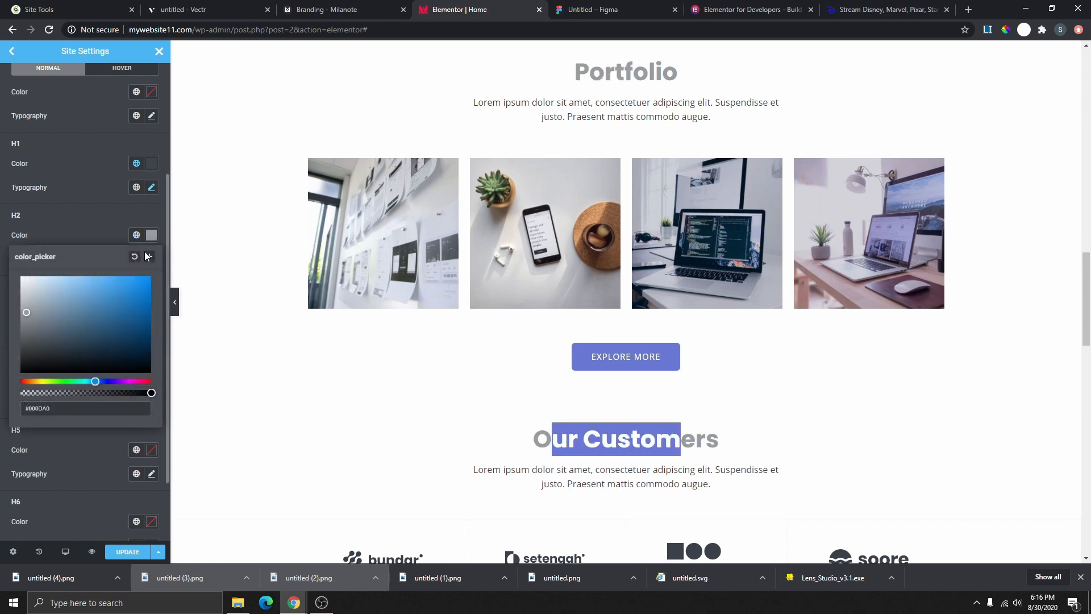
pyautogui.moveTo(141, 302)
pyautogui.mouseDown()
pyautogui.moveTo(160, 308)
pyautogui.moveTo(144, 341)
pyautogui.moveTo(141, 288)
pyautogui.moveTo(129, 376)
pyautogui.moveTo(143, 322)
pyautogui.mouseUp()
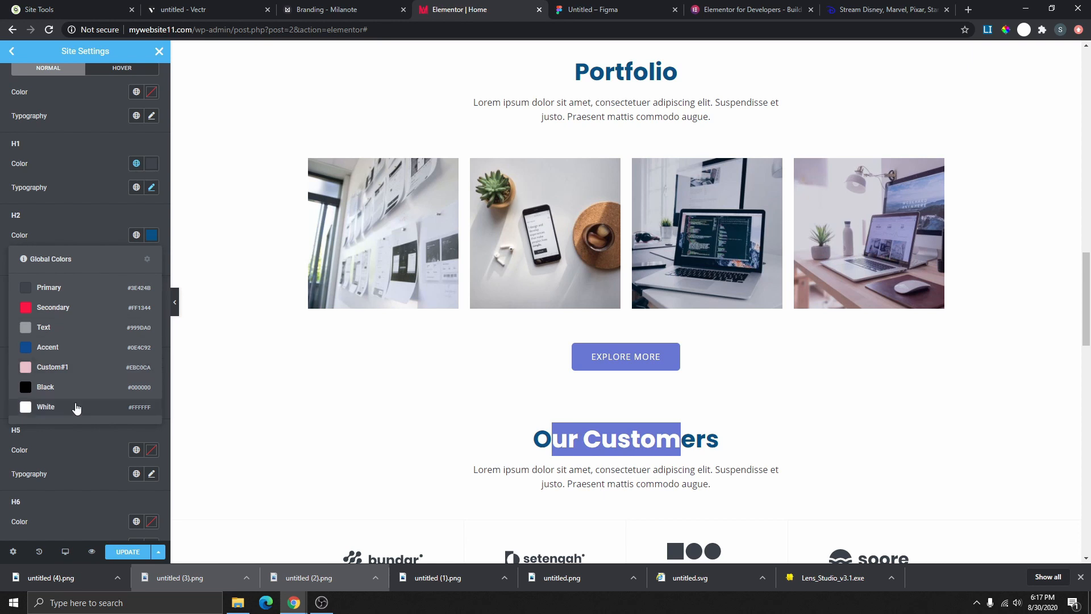
pyautogui.click(78, 367)
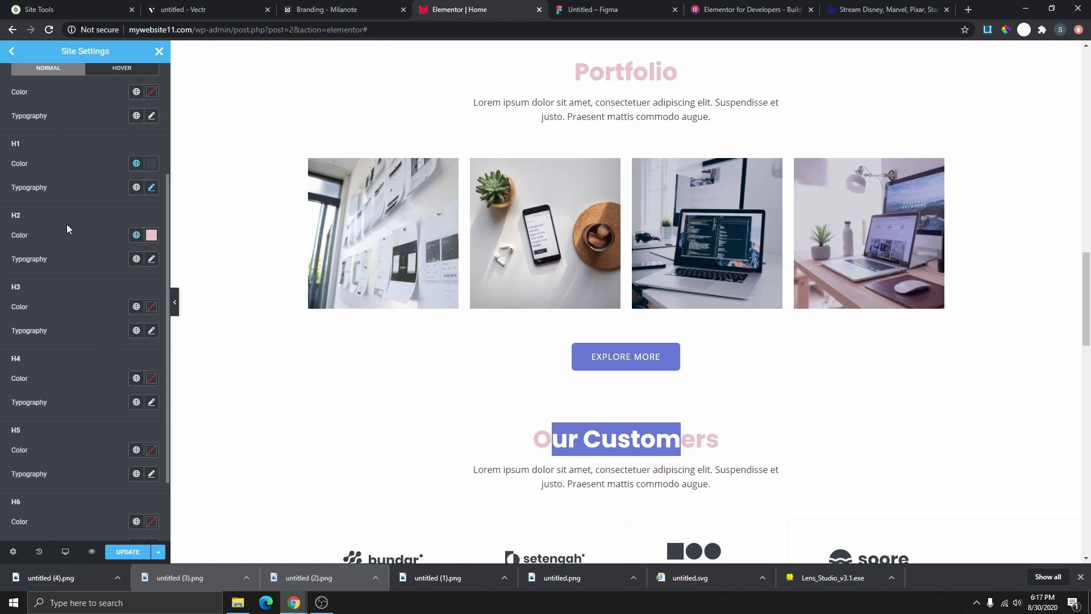
pyautogui.click(136, 234)
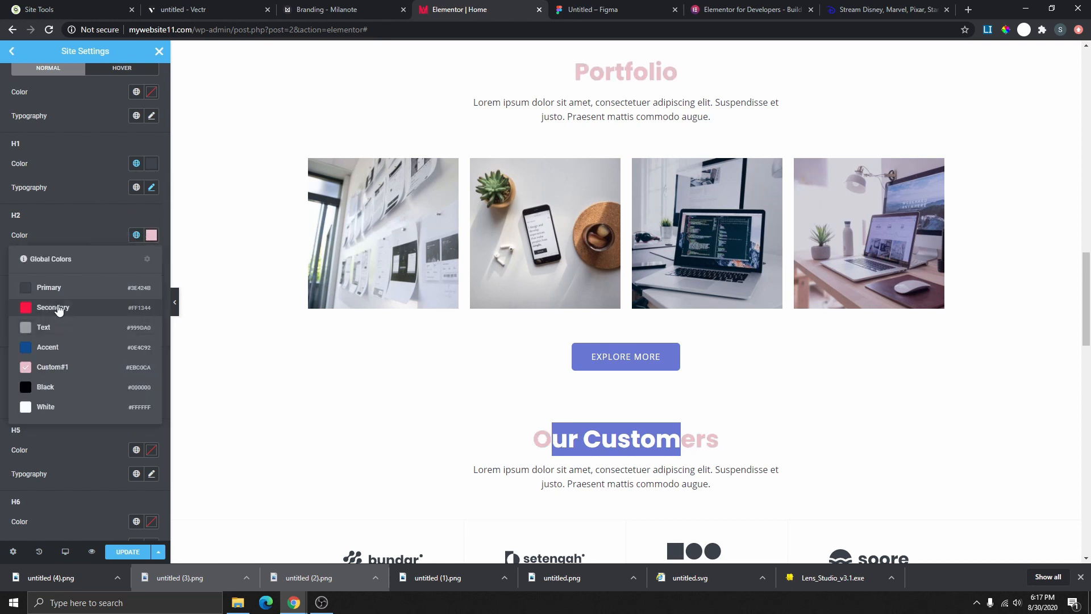
pyautogui.click(67, 289)
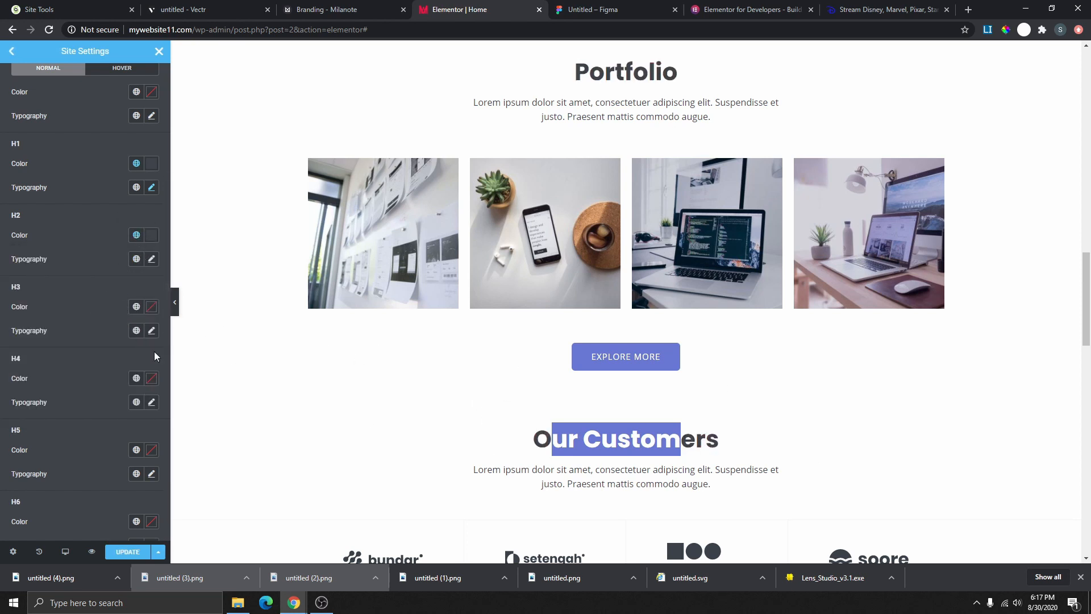
pyautogui.click(136, 234)
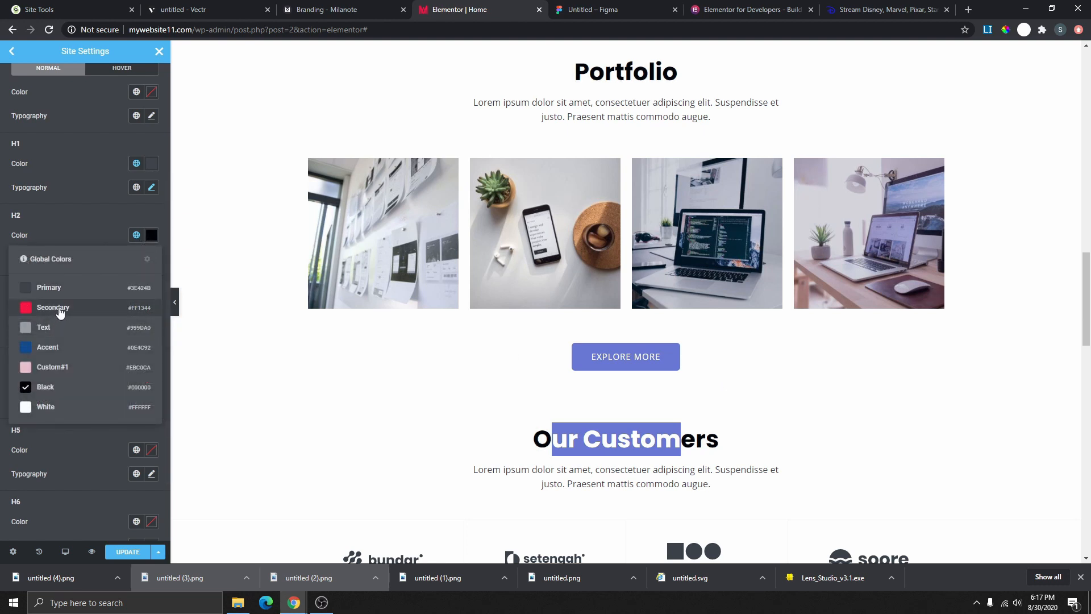
pyautogui.click(60, 309)
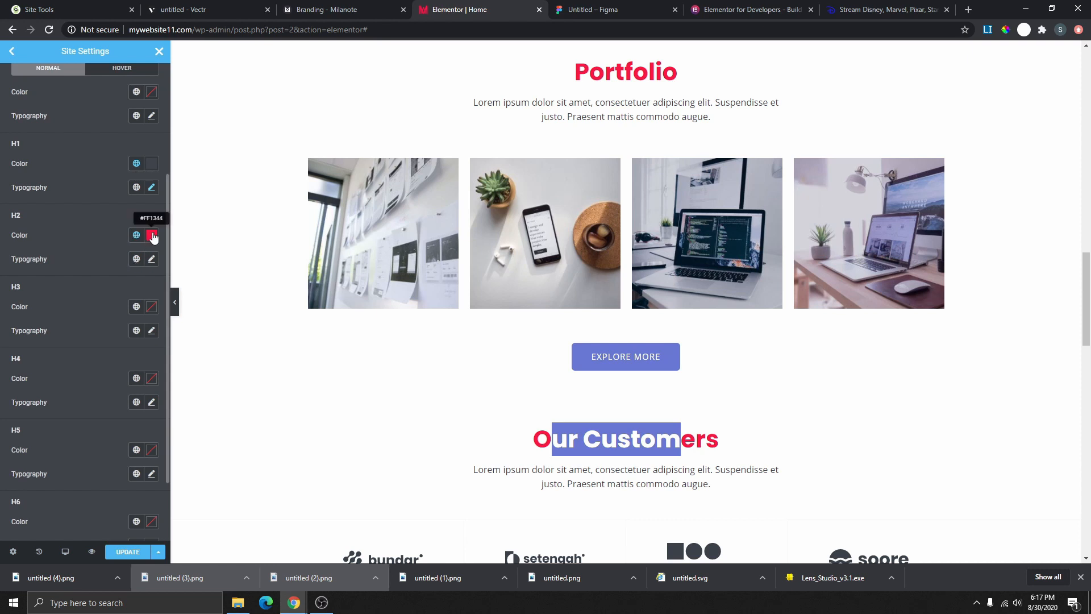
# - Apply the Secondary global font to H2 headings, giving them Open Sans
pyautogui.click(137, 261)
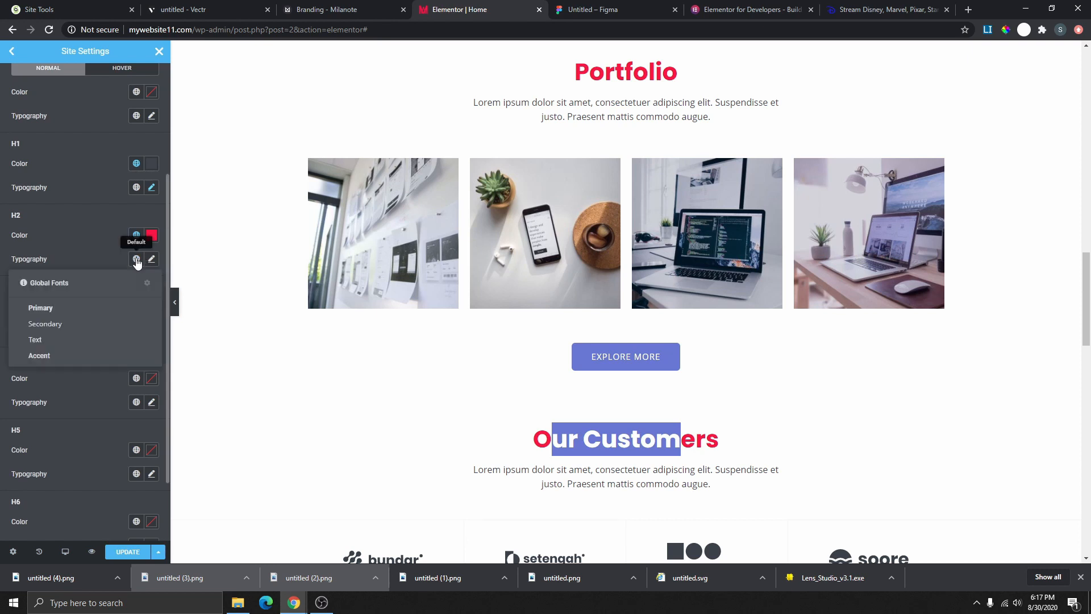
pyautogui.click(60, 325)
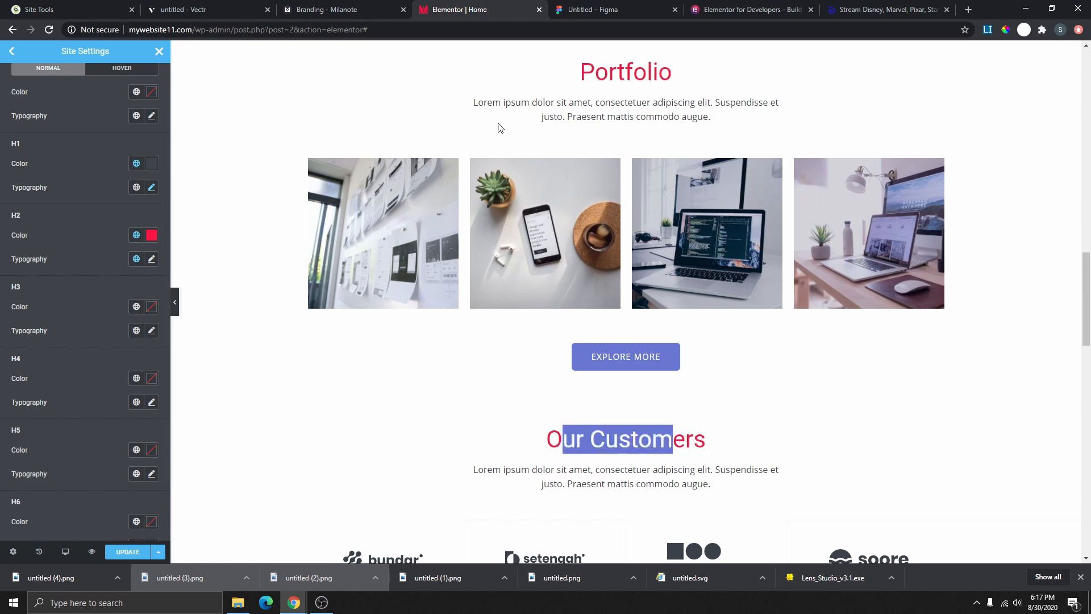
pyautogui.click(136, 258)
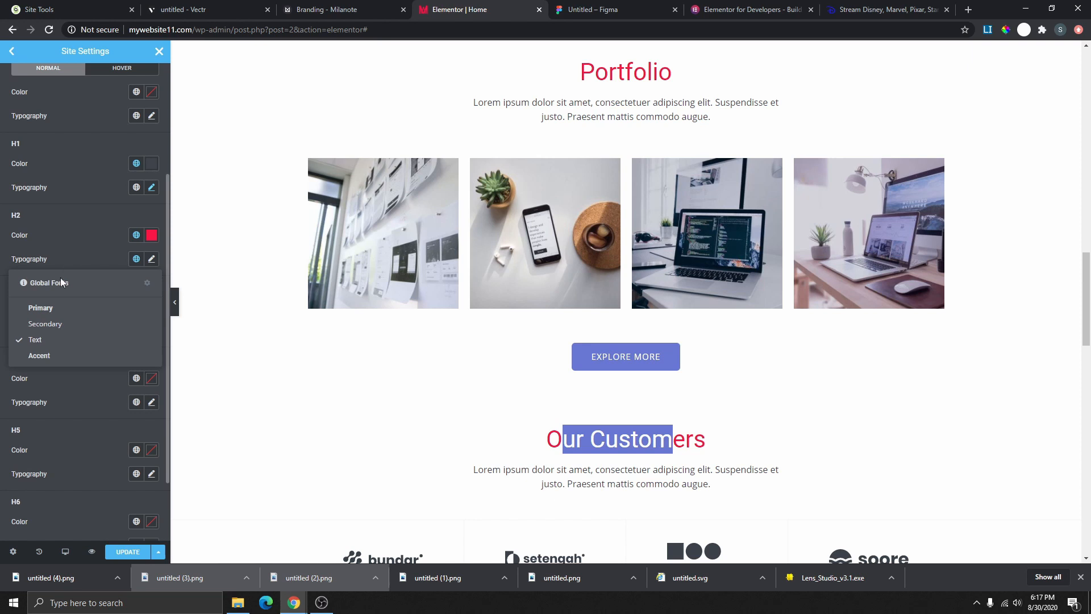
# - Set the desktop H2 size to 45 px, then preview the page at tablet width
pyautogui.click(152, 259)
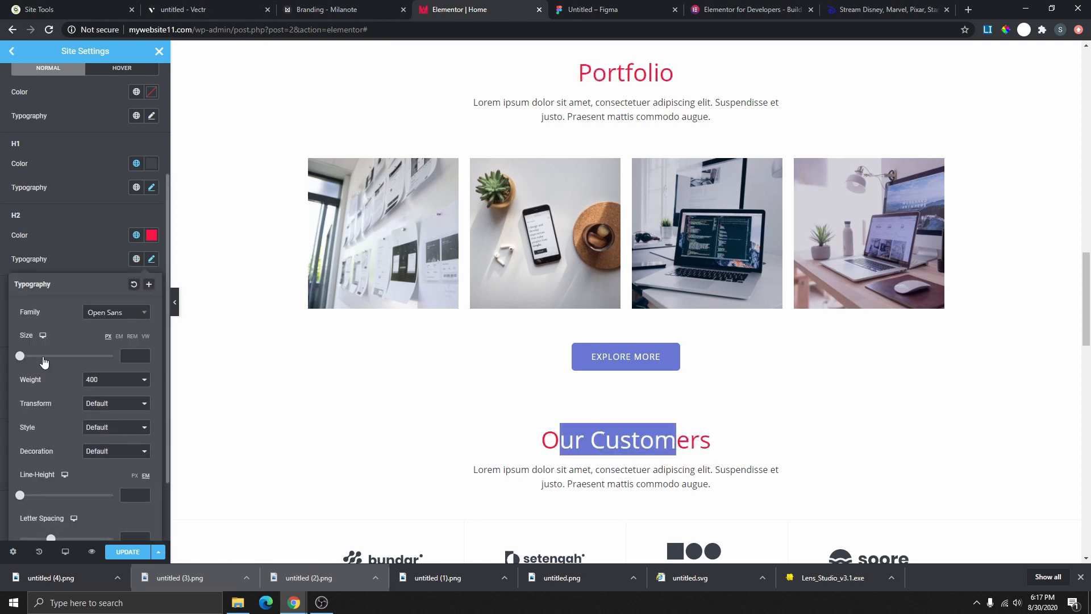
pyautogui.moveTo(24, 361)
pyautogui.mouseDown()
pyautogui.moveTo(70, 360)
pyautogui.moveTo(44, 362)
pyautogui.mouseUp()
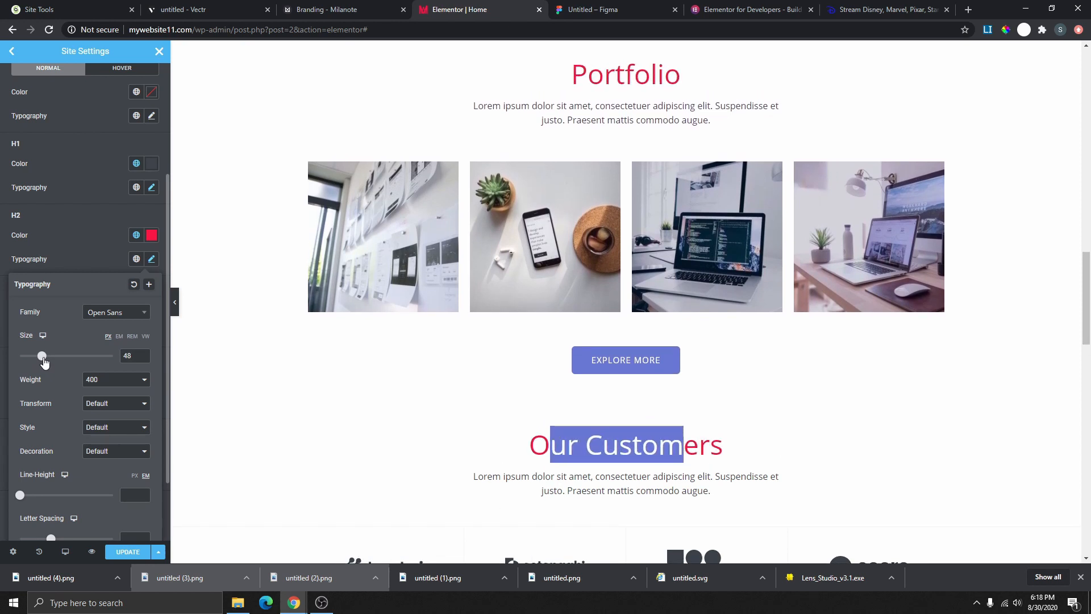
pyautogui.click(142, 354)
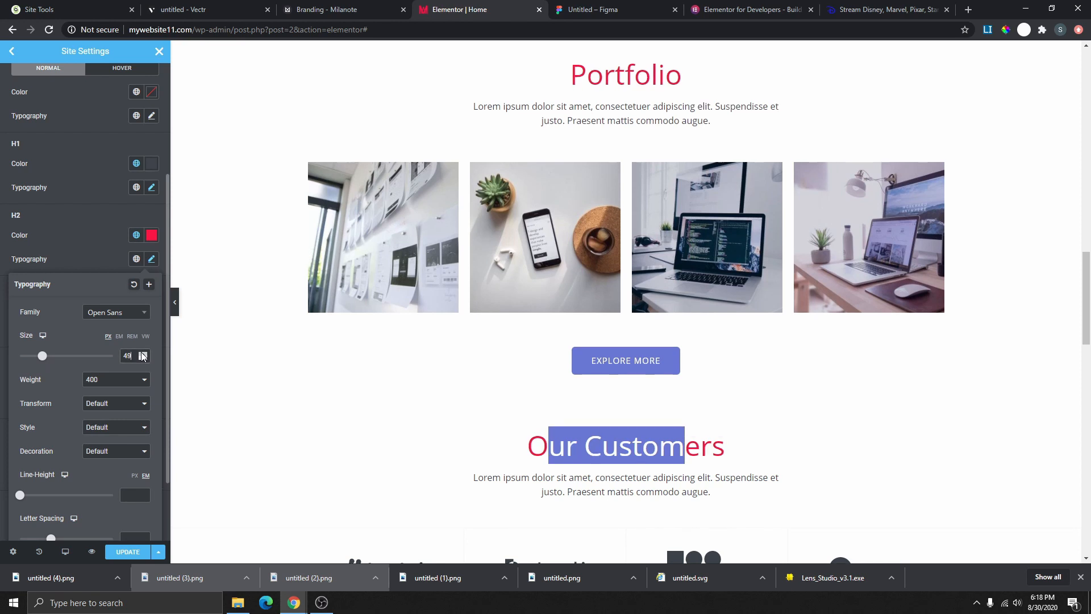
pyautogui.click(142, 354)
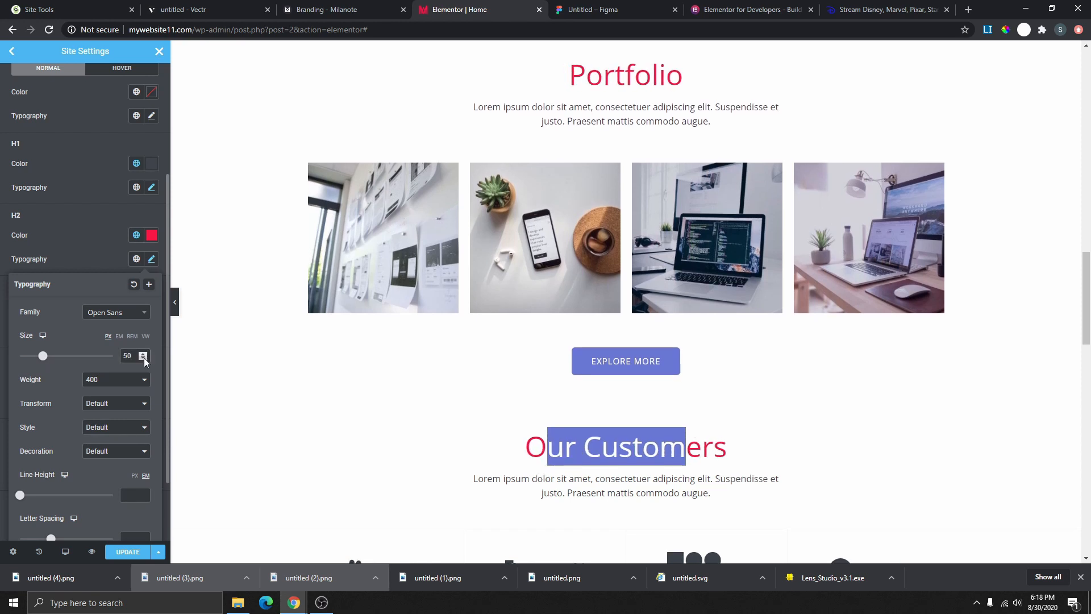
pyautogui.click(143, 358)
pyautogui.click(143, 358)
pyautogui.click(143, 358)
pyautogui.click(143, 358)
pyautogui.click(143, 358)
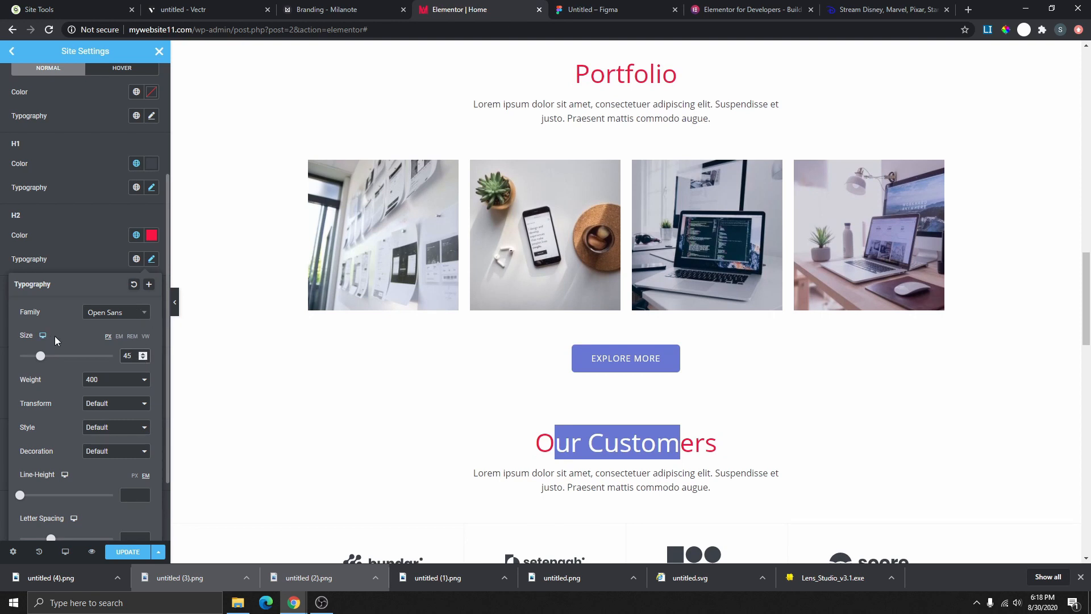
pyautogui.click(42, 349)
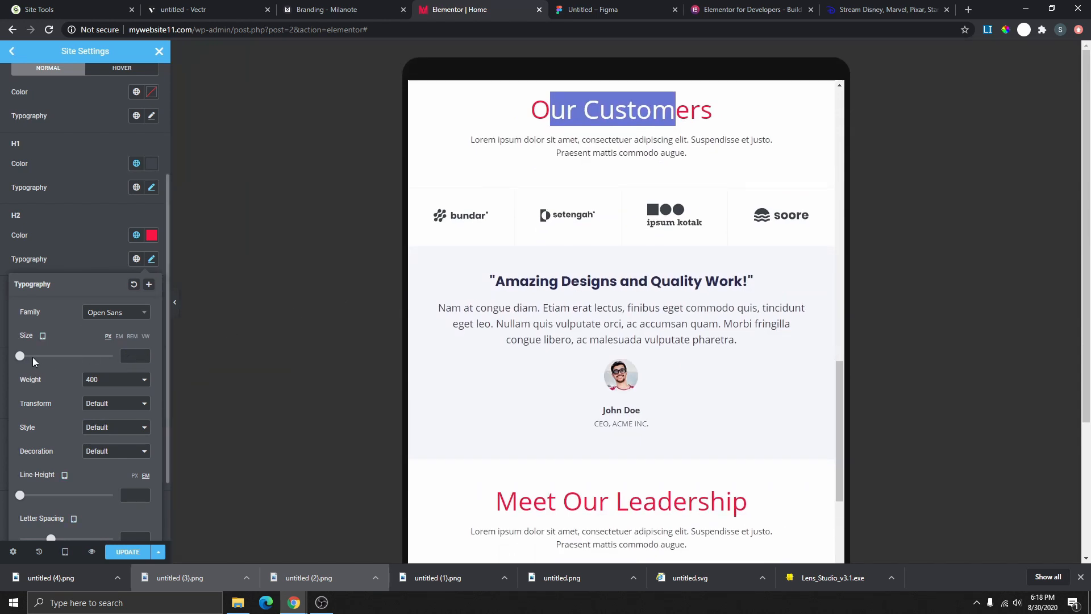
# - Give H2 headings 35 px on tablet and 25 px on mobile, then preview desktop again
pyautogui.moveTo(20, 355); pyautogui.dragTo(40, 357)
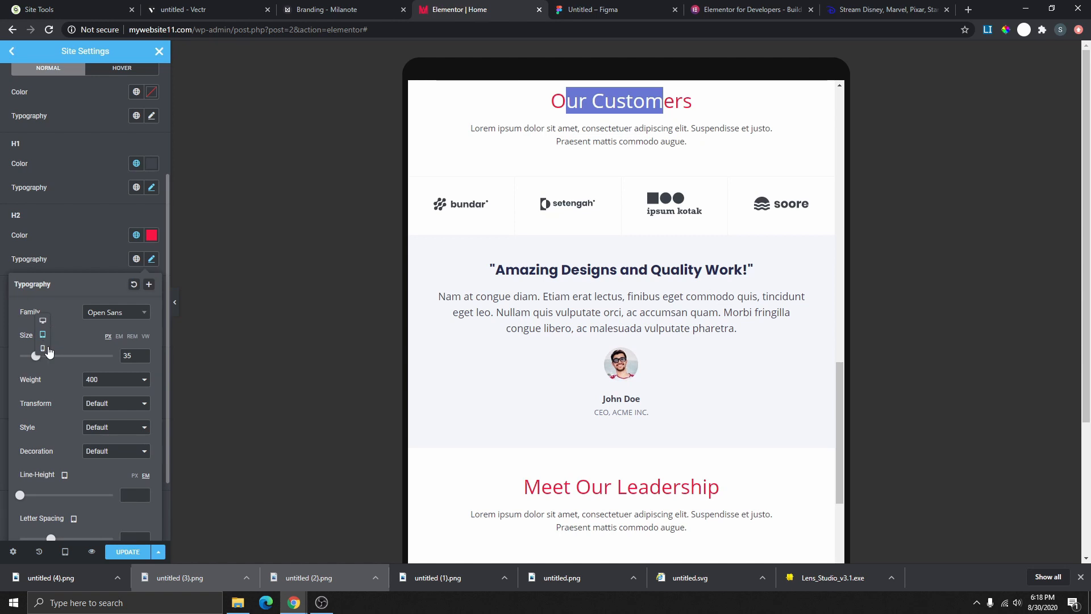
pyautogui.click(43, 348)
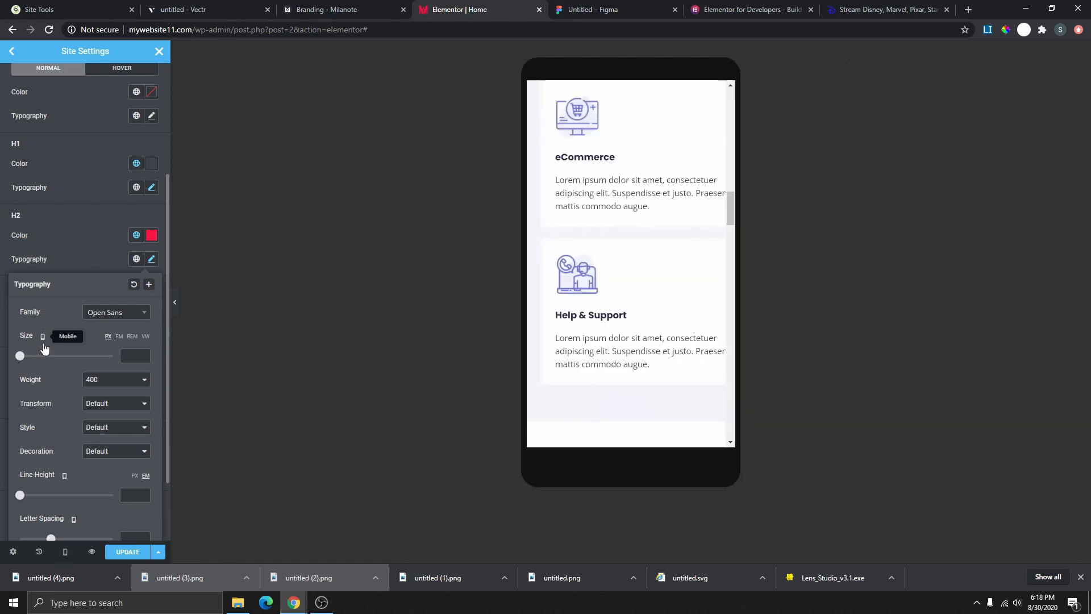
pyautogui.scroll(3, 636, 303)
pyautogui.scroll(15, 636, 302)
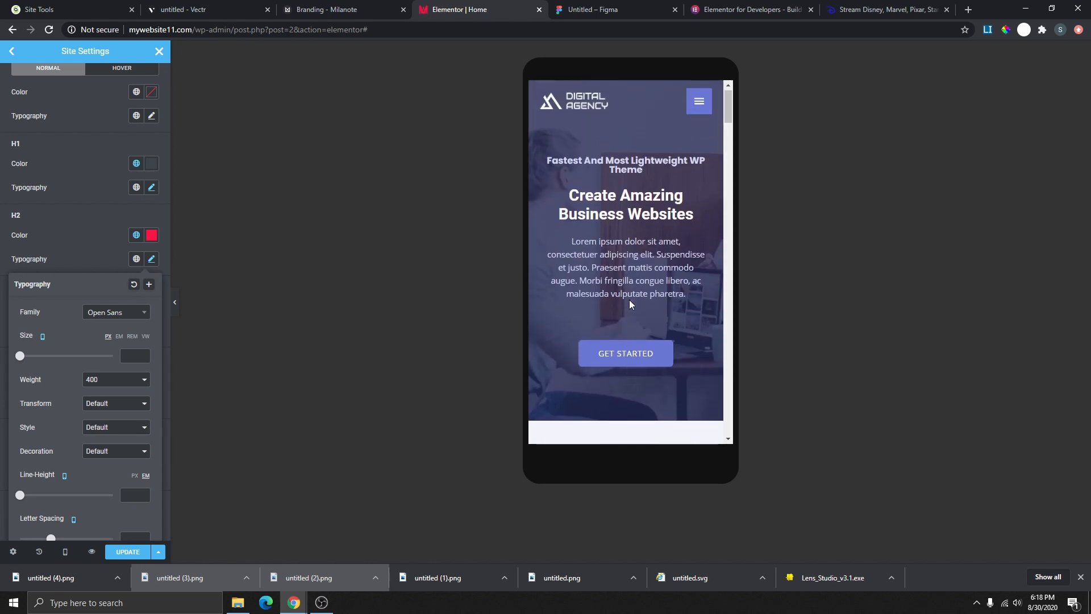
pyautogui.scroll(-4, 628, 305)
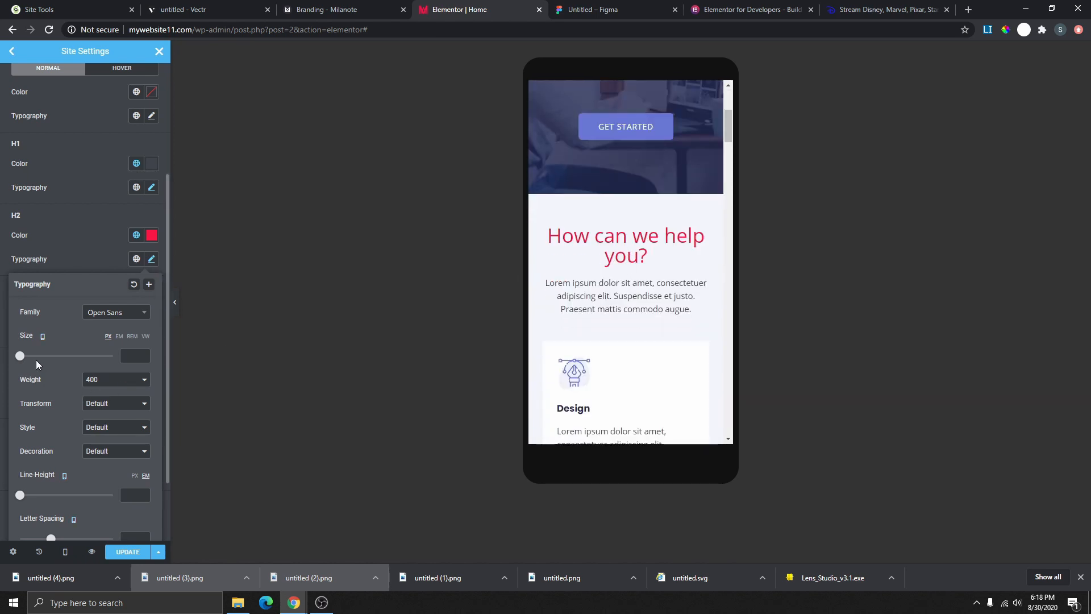
pyautogui.moveTo(21, 361); pyautogui.dragTo(33, 365)
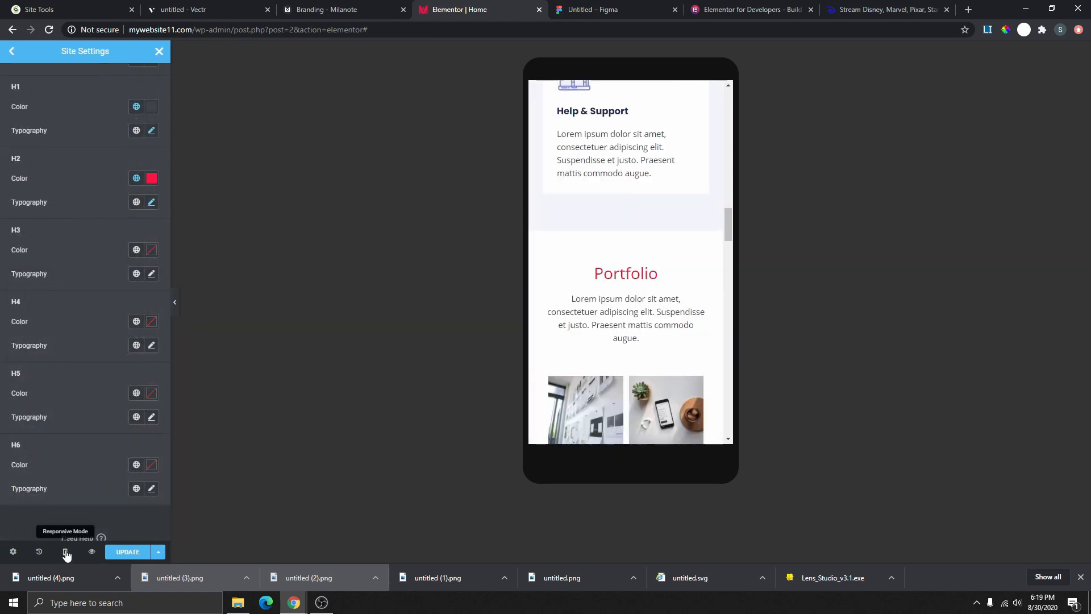
pyautogui.click(66, 552)
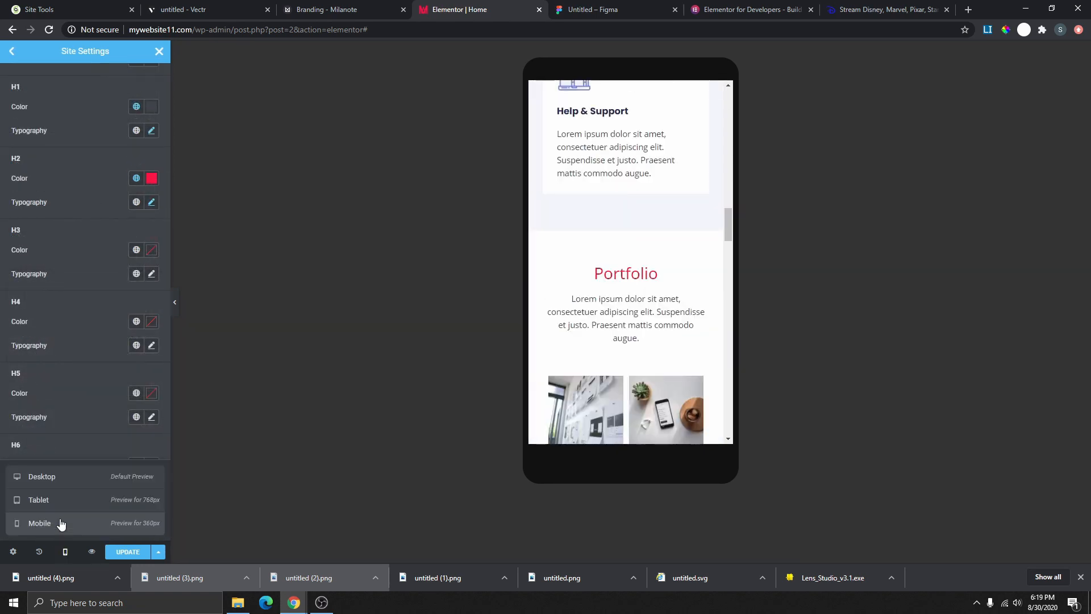
pyautogui.click(64, 479)
pyautogui.scroll(15, 492, 402)
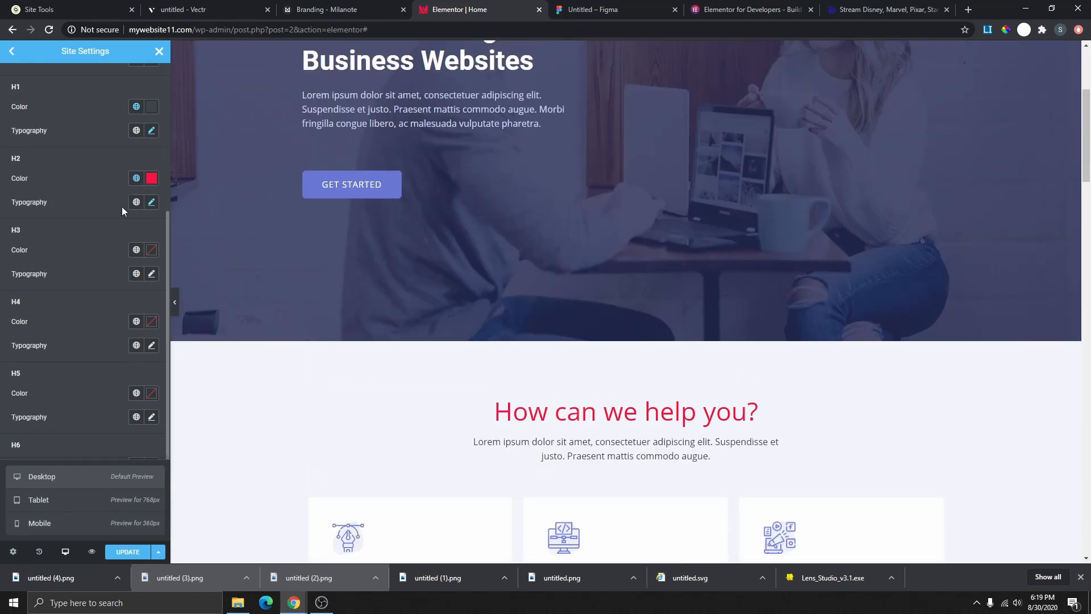
# - Try the blue Accent and red Secondary colours on the 'Amazing Designs and Quality Work!' H3 heading
pyautogui.scroll(-2, 614, 351)
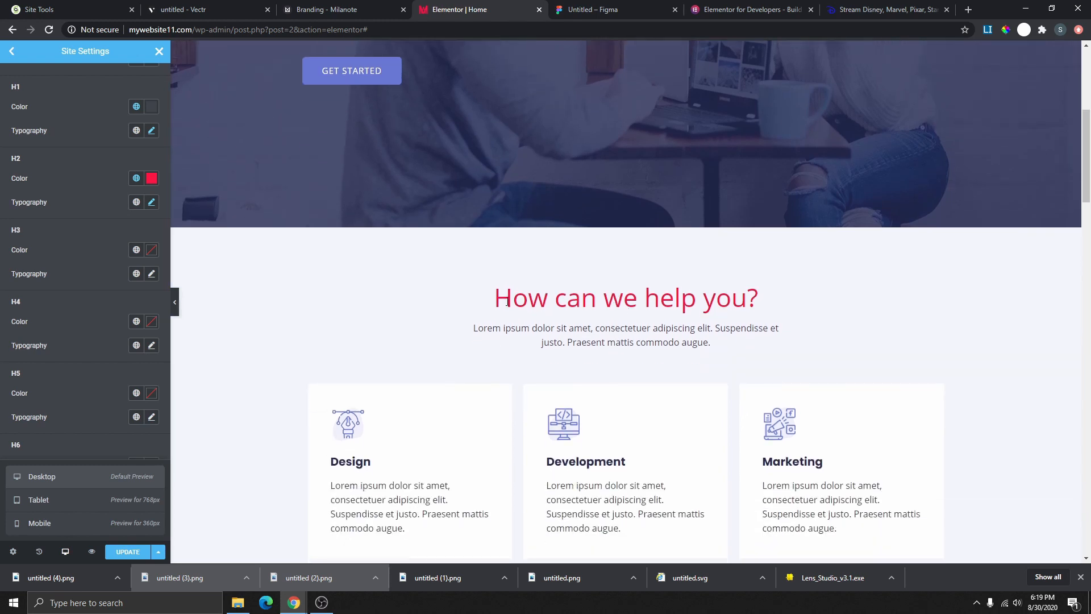
pyautogui.click(142, 251)
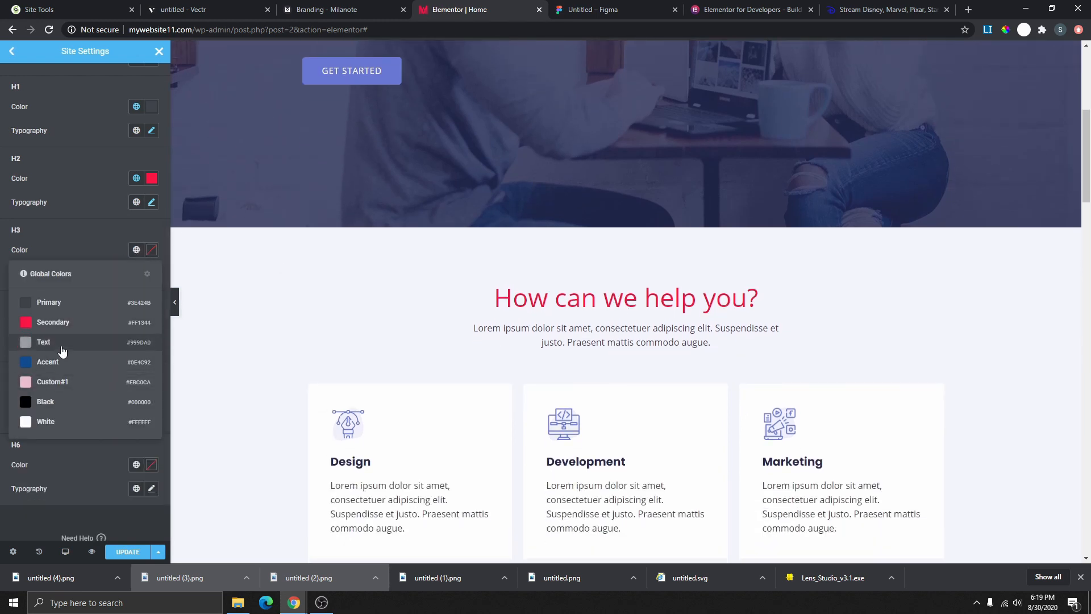
pyautogui.click(80, 362)
pyautogui.scroll(-15, 628, 312)
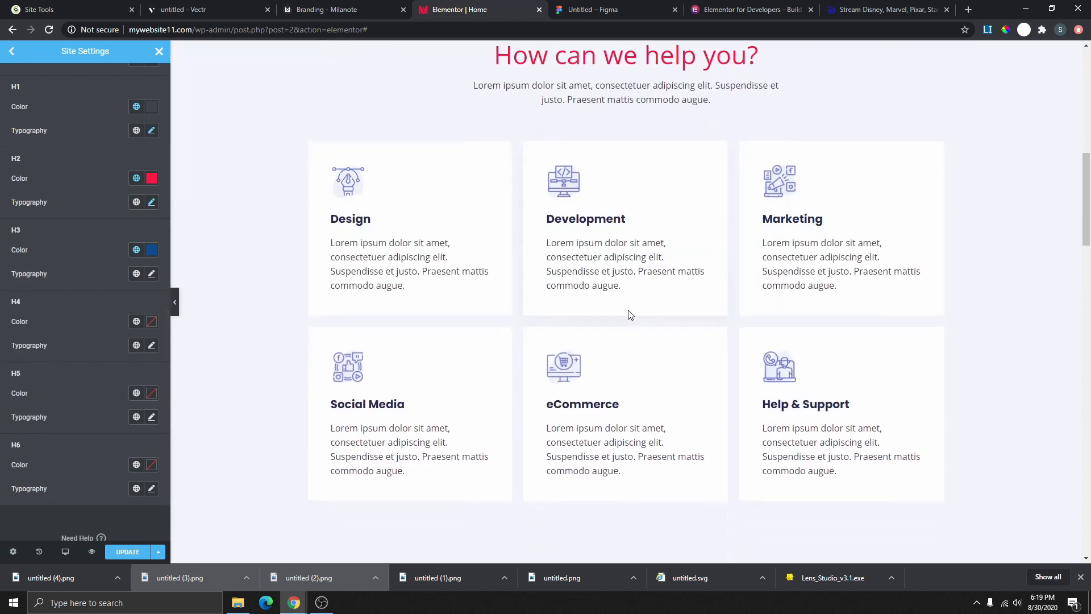
pyautogui.scroll(-8, 617, 362)
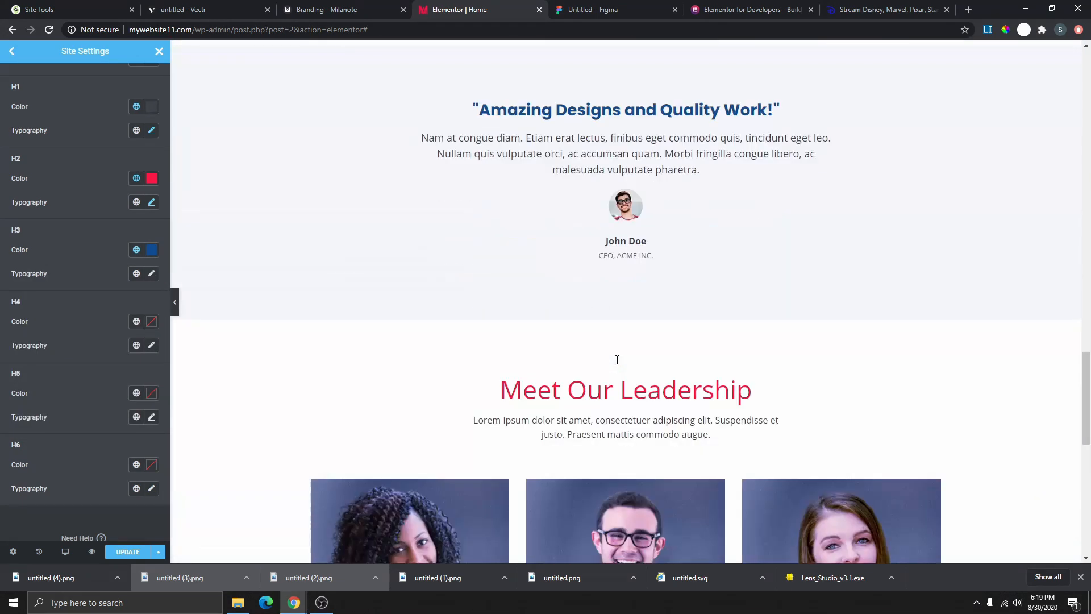
pyautogui.scroll(3, 585, 315)
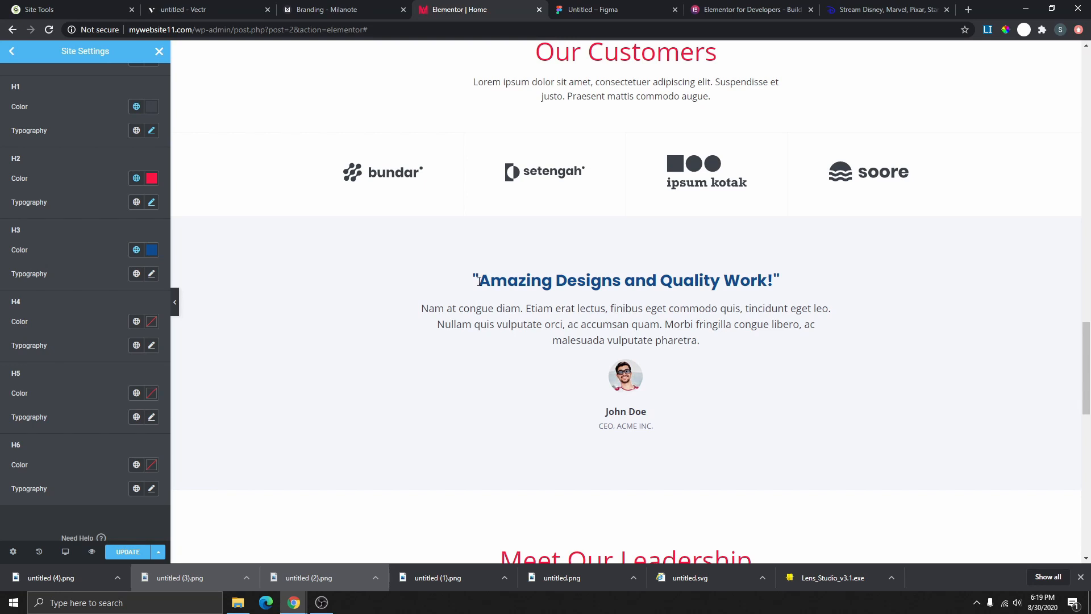
pyautogui.moveTo(479, 281); pyautogui.dragTo(785, 287)
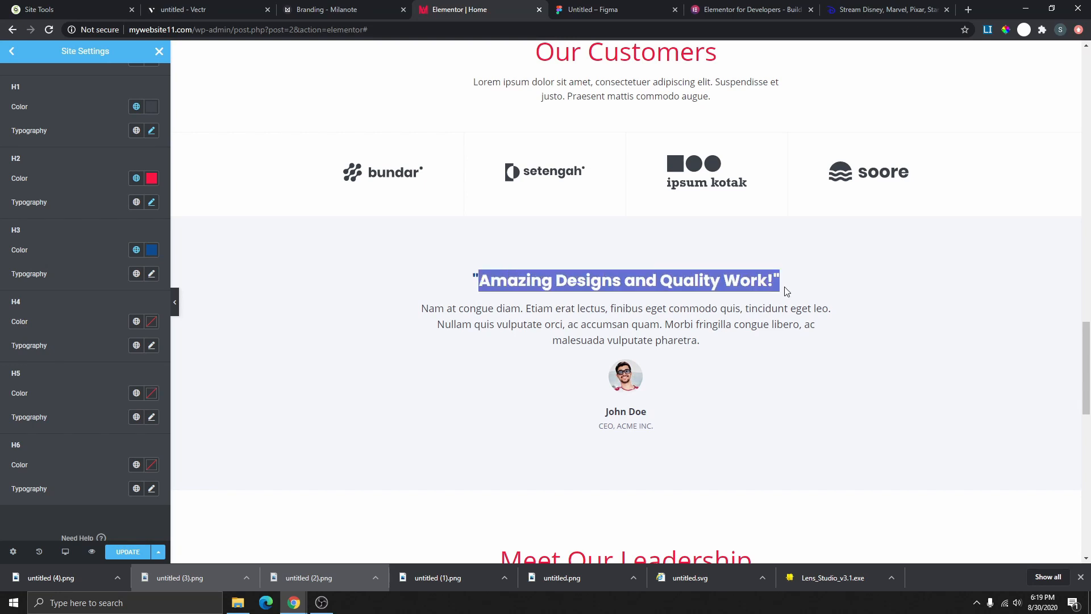
pyautogui.click(136, 250)
pyautogui.click(86, 319)
# - Settle H3 headings on the dark grey Primary colour after testing pink Custom#1
pyautogui.click(137, 251)
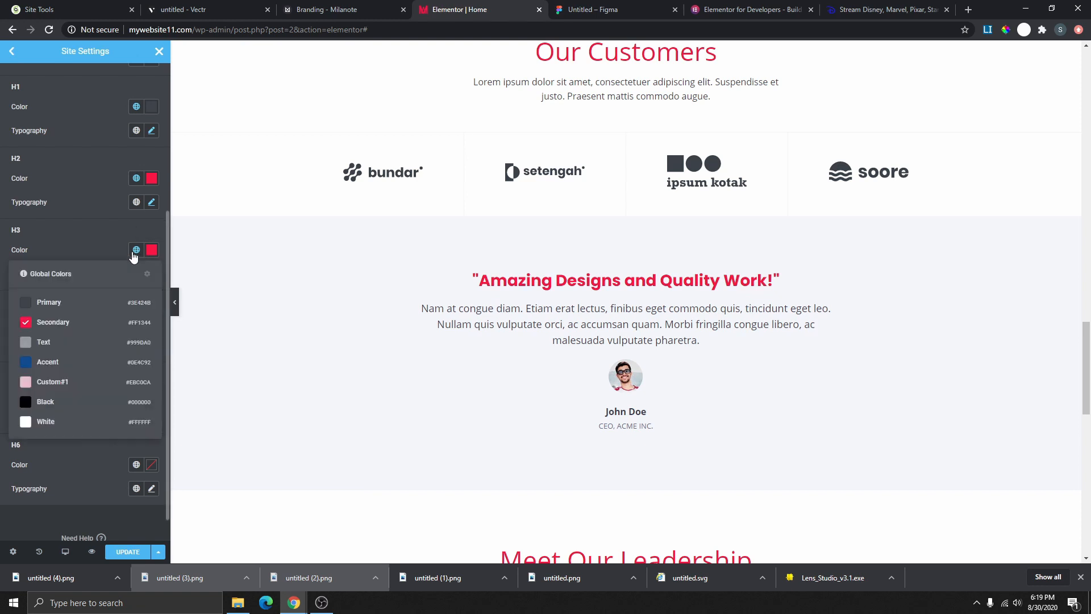
pyautogui.click(81, 385)
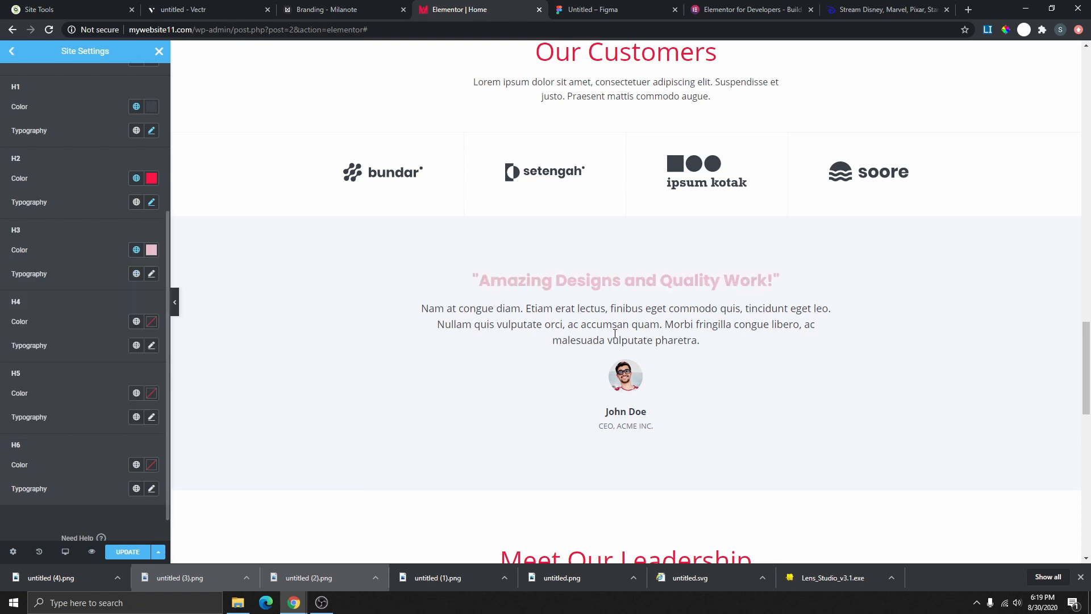
pyautogui.click(136, 250)
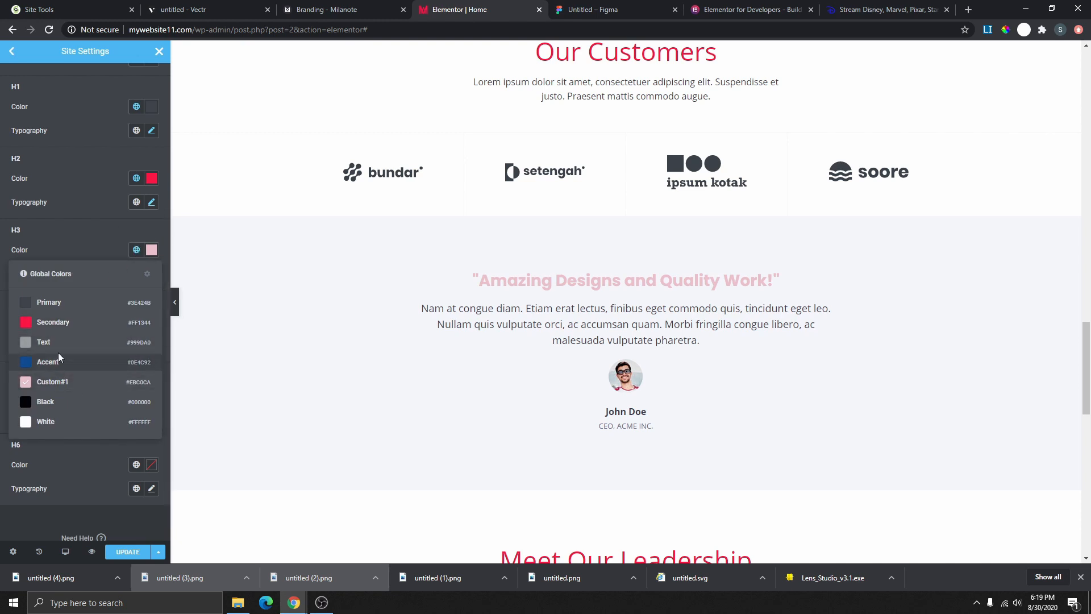
pyautogui.click(66, 307)
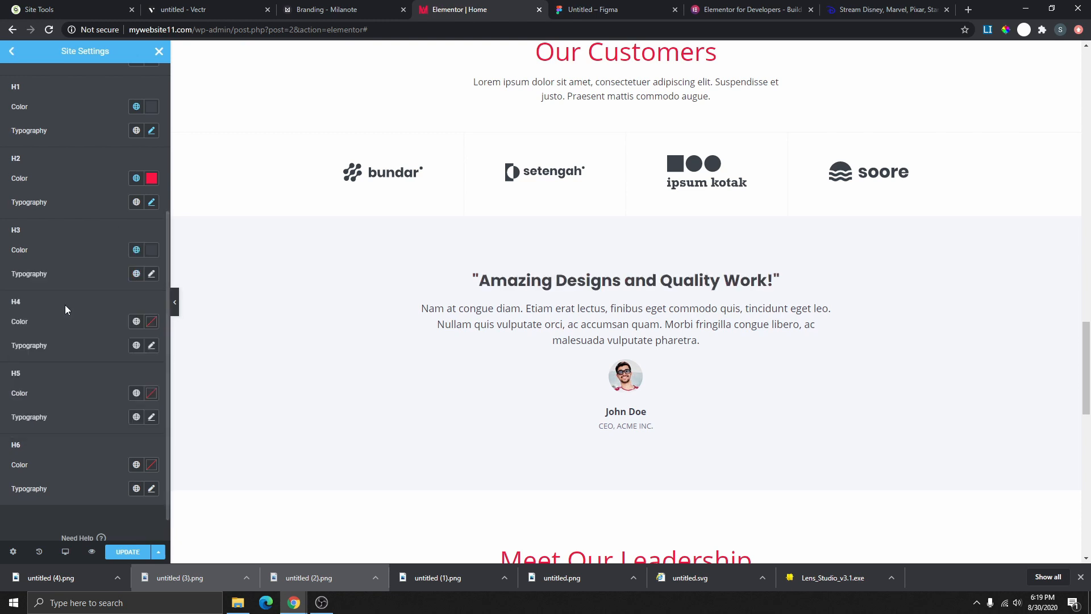
pyautogui.click(136, 249)
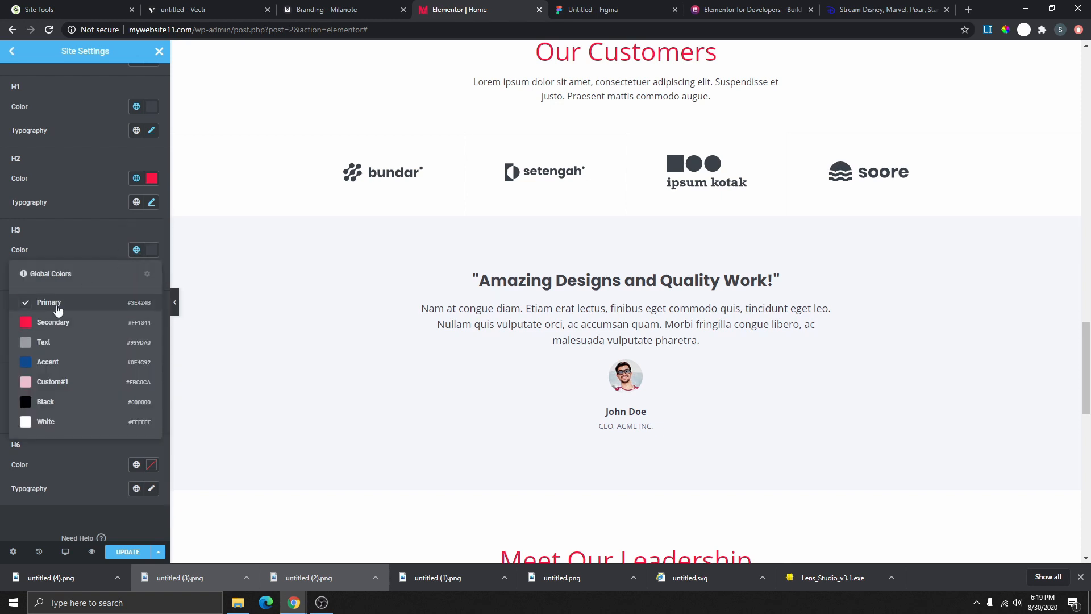
pyautogui.click(86, 241)
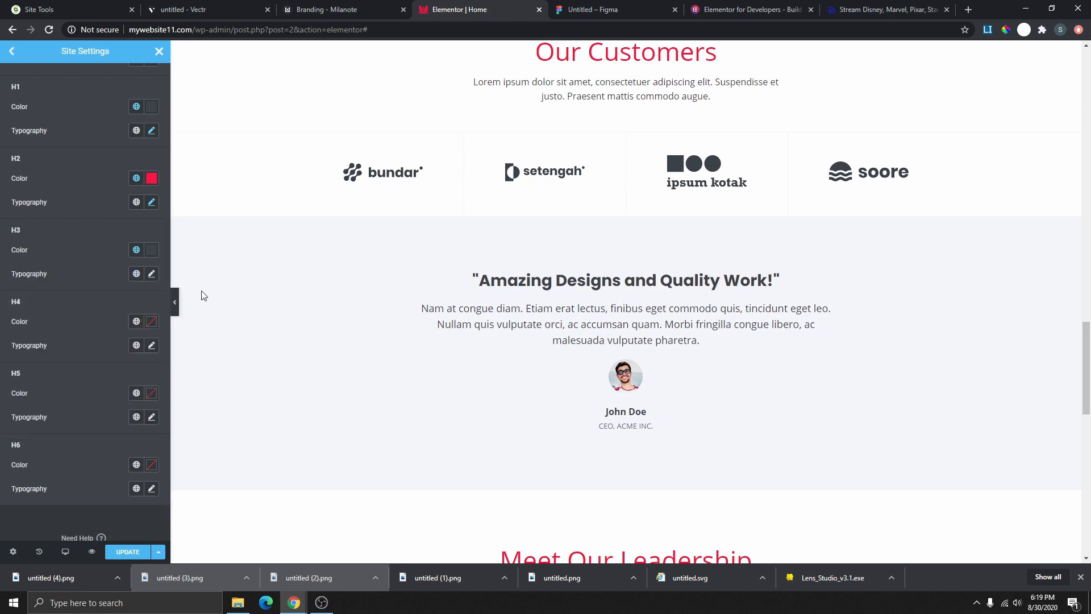
# - Apply the Text global font to H3 headings and open their typography options
pyautogui.click(137, 275)
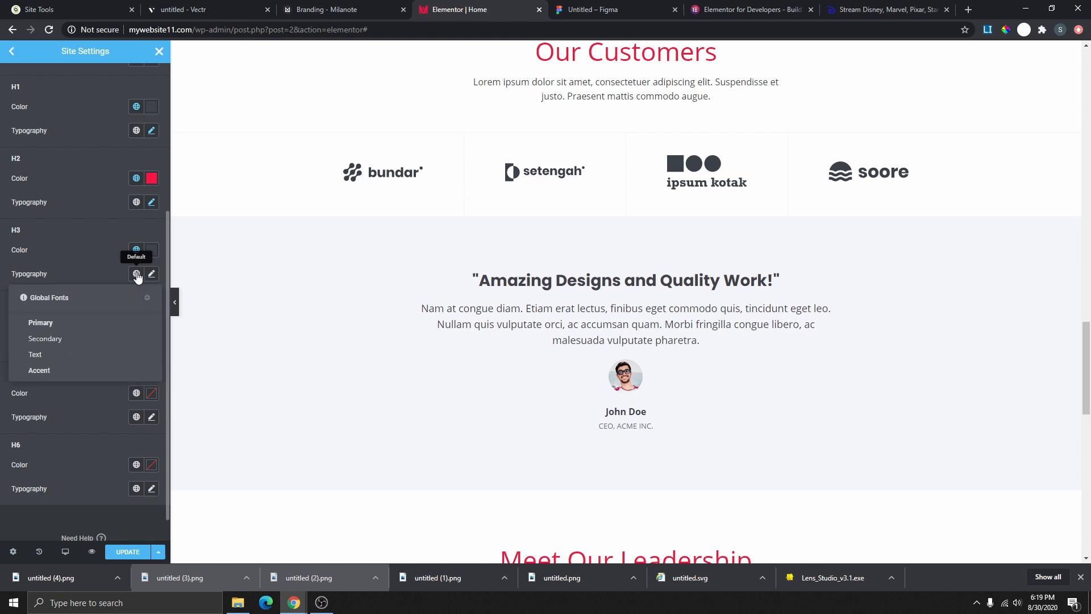
pyautogui.click(56, 354)
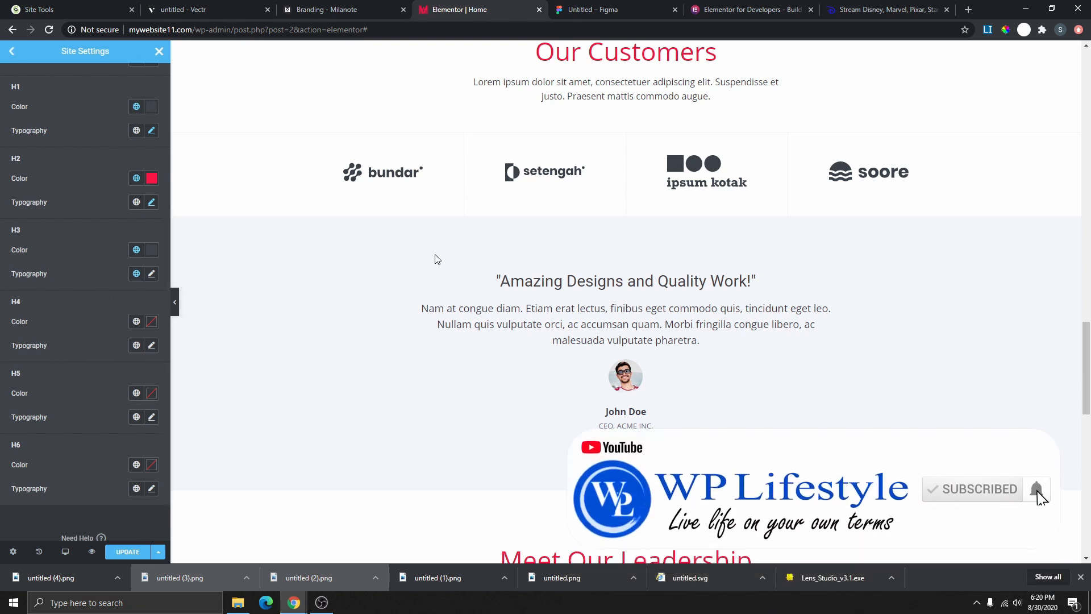
pyautogui.click(151, 275)
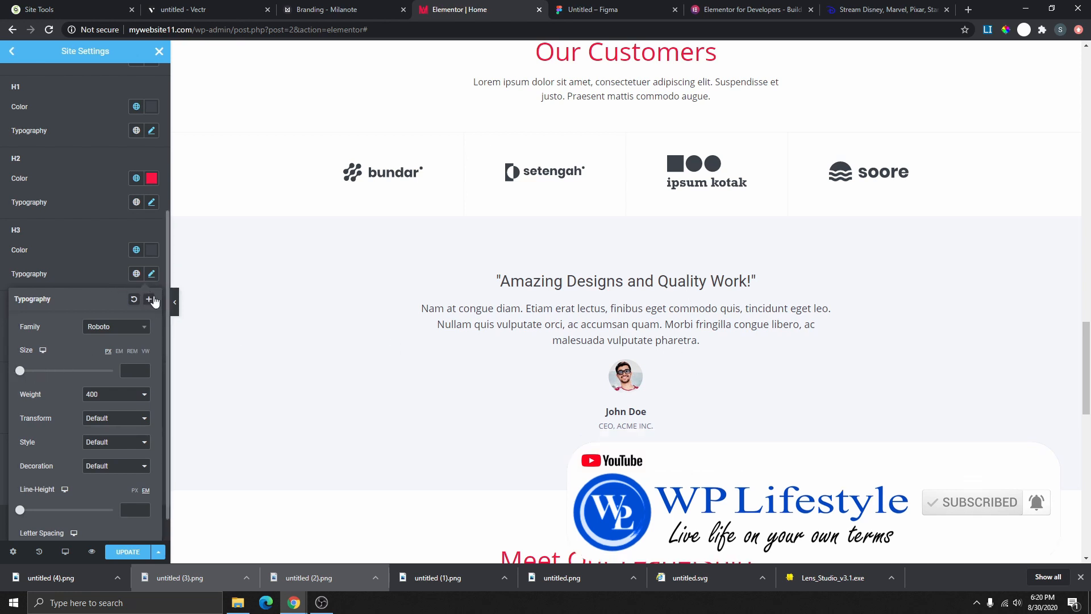
pyautogui.click(107, 264)
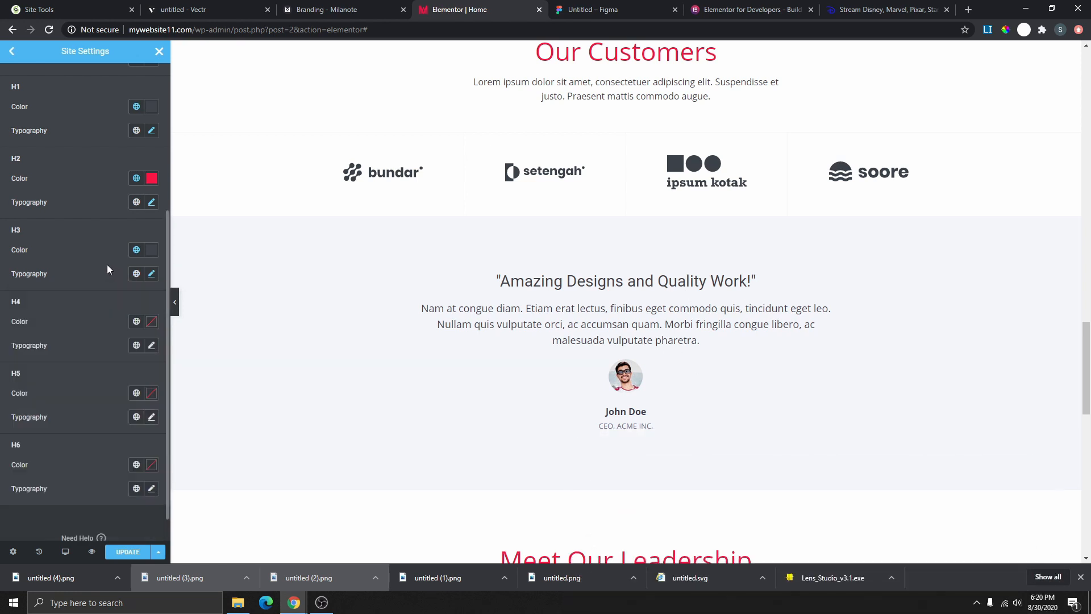
pyautogui.click(151, 275)
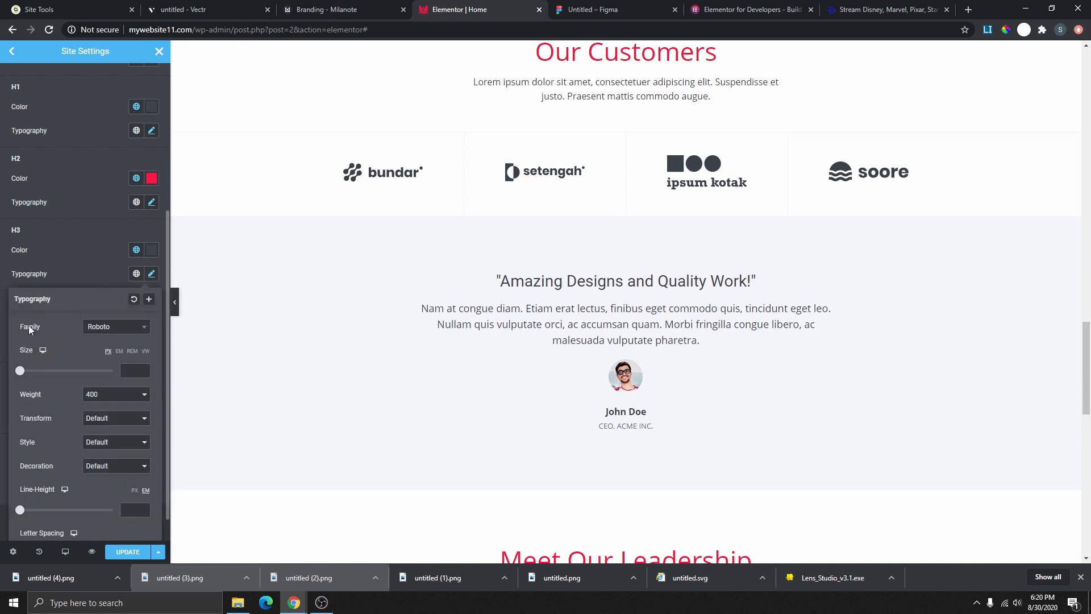
# - Check the H3 heading typography in the tablet and mobile previews
pyautogui.click(44, 365)
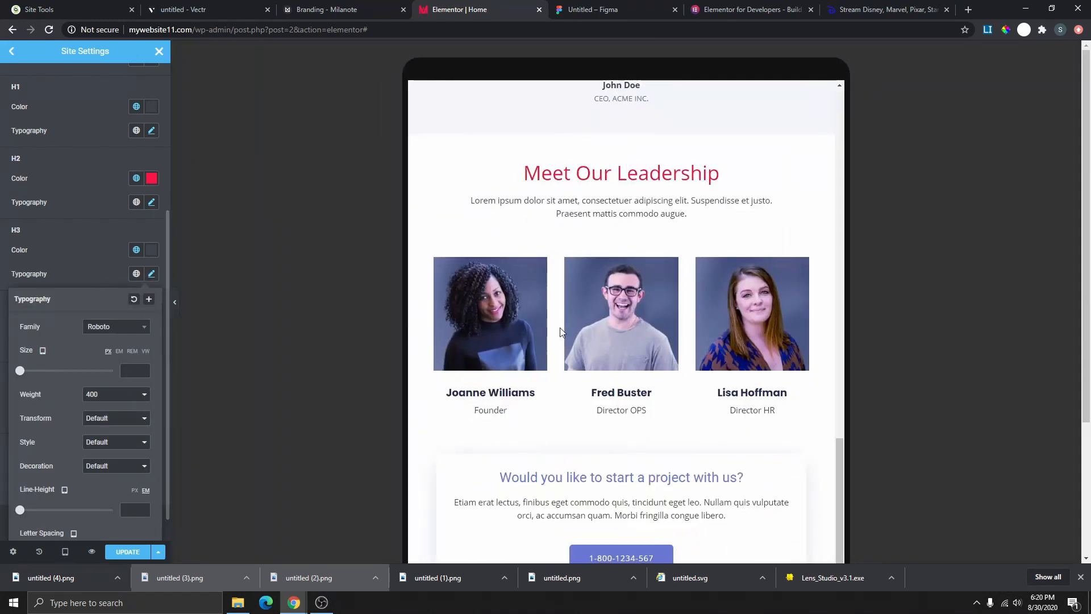
pyautogui.scroll(-1, 646, 319)
pyautogui.scroll(-5, 615, 353)
pyautogui.scroll(12, 615, 353)
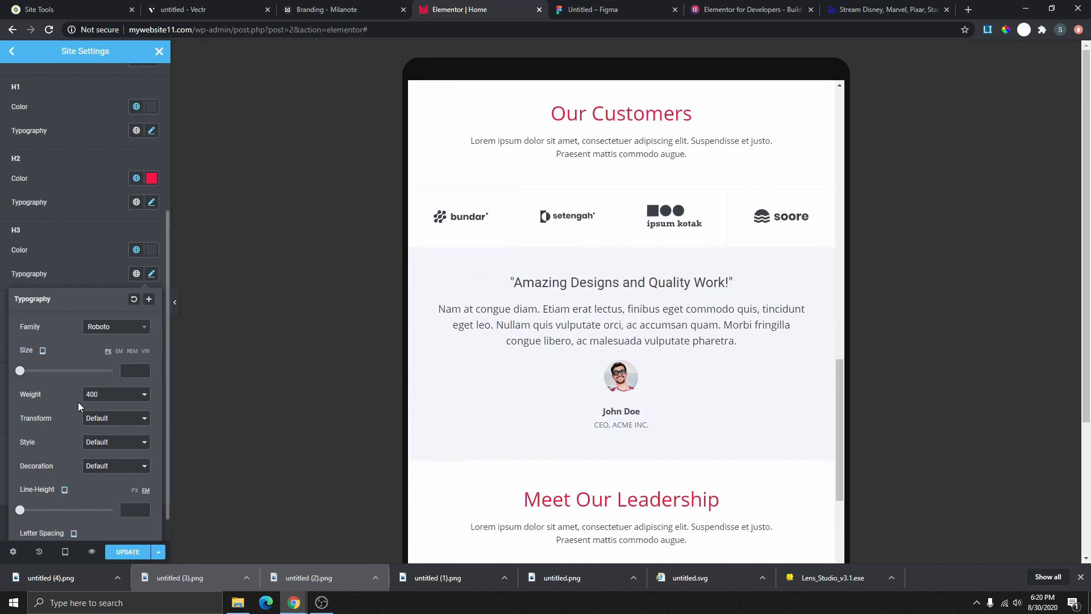
pyautogui.click(44, 363)
pyautogui.scroll(14, 654, 364)
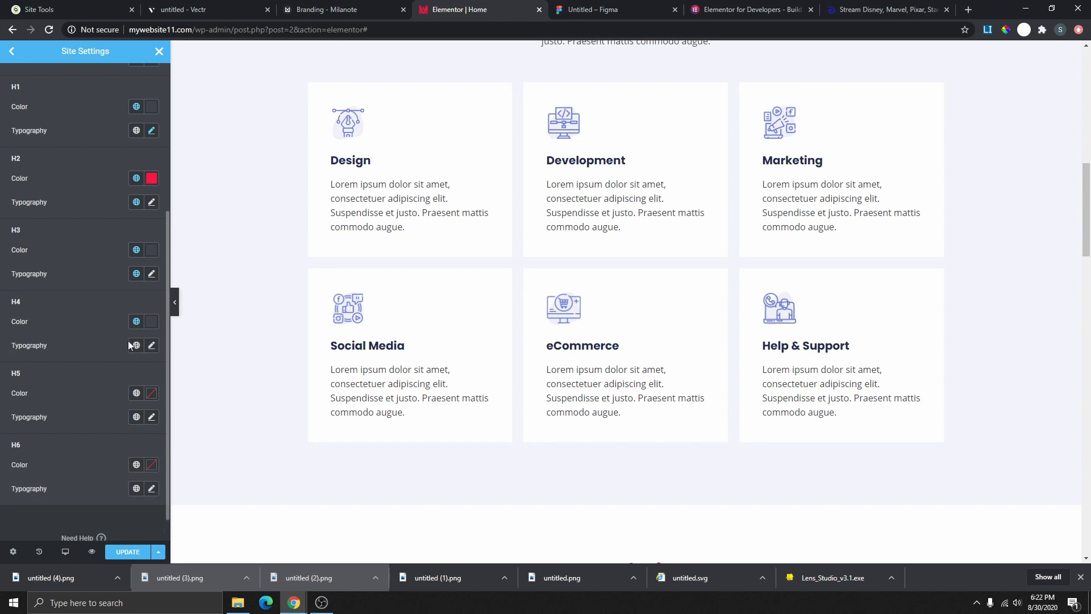
pyautogui.scroll(-1, 140, 291)
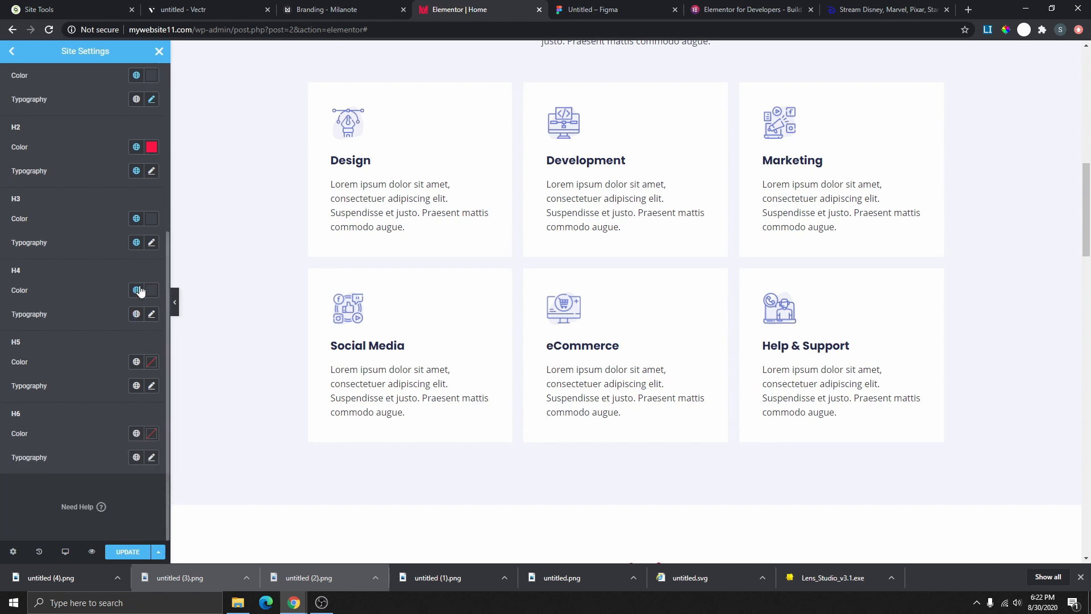
# - Save the updated heading styles in Site Settings
pyautogui.click(128, 551)
pyautogui.scroll(9, 583, 403)
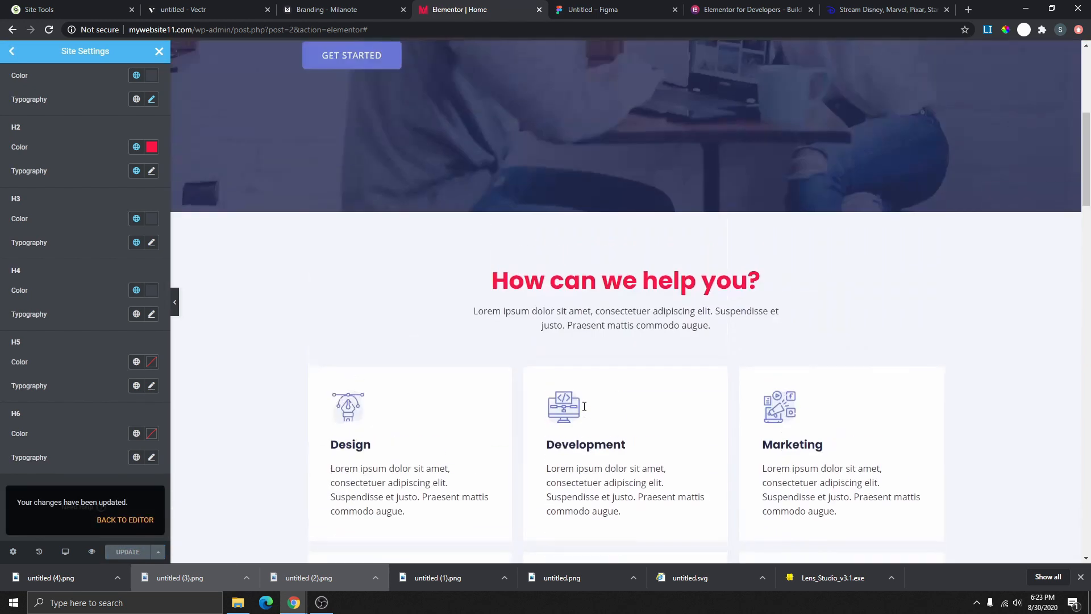
pyautogui.scroll(2, 583, 402)
pyautogui.scroll(-8, 470, 383)
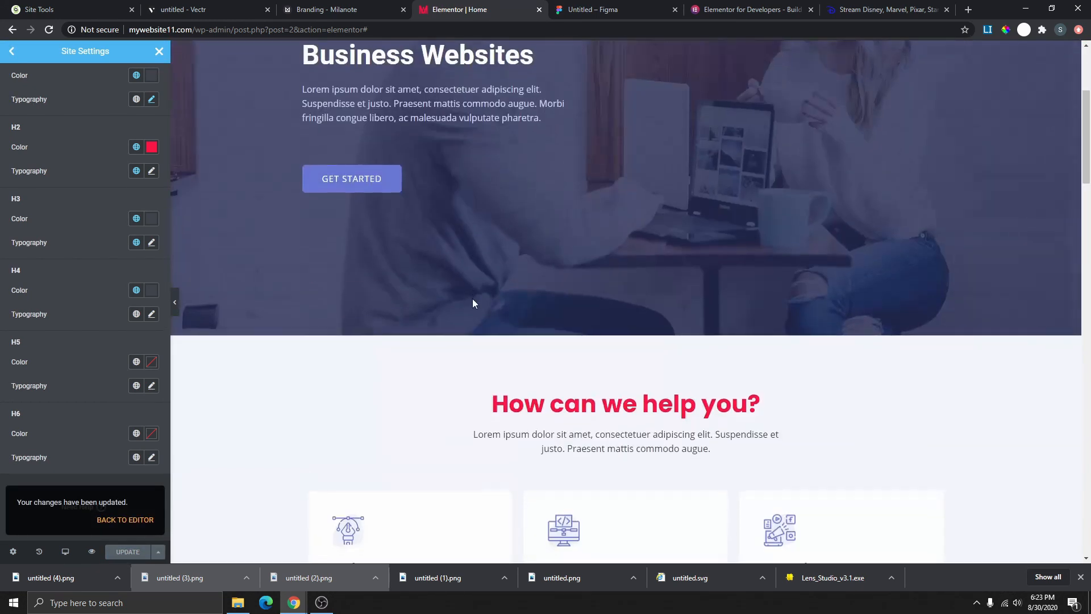
pyautogui.scroll(-10, 469, 382)
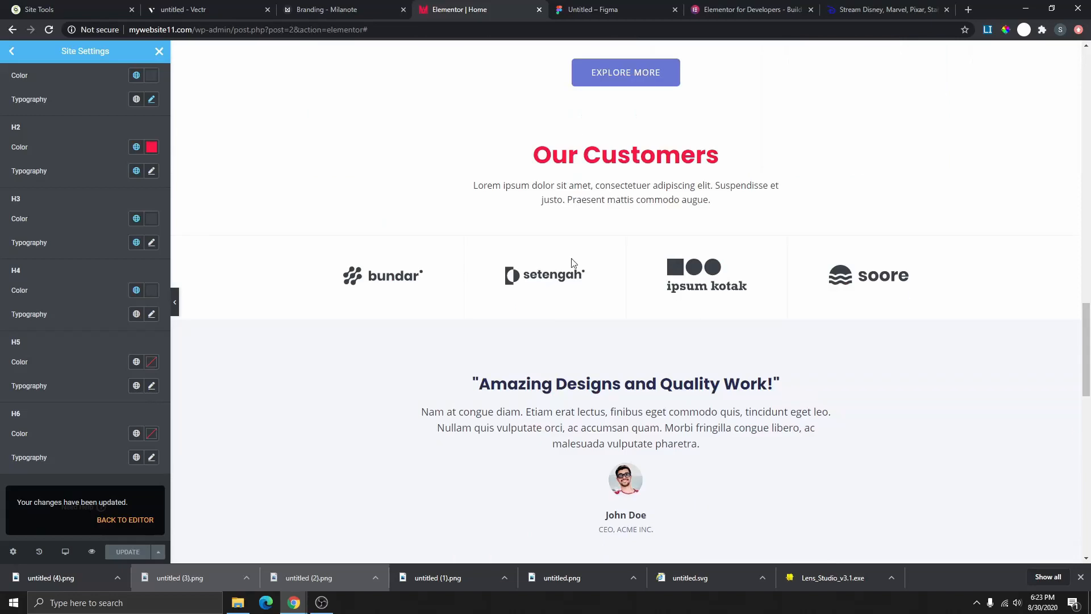
# - In the site Buttons settings, make normal button text the global White
pyautogui.click(12, 51)
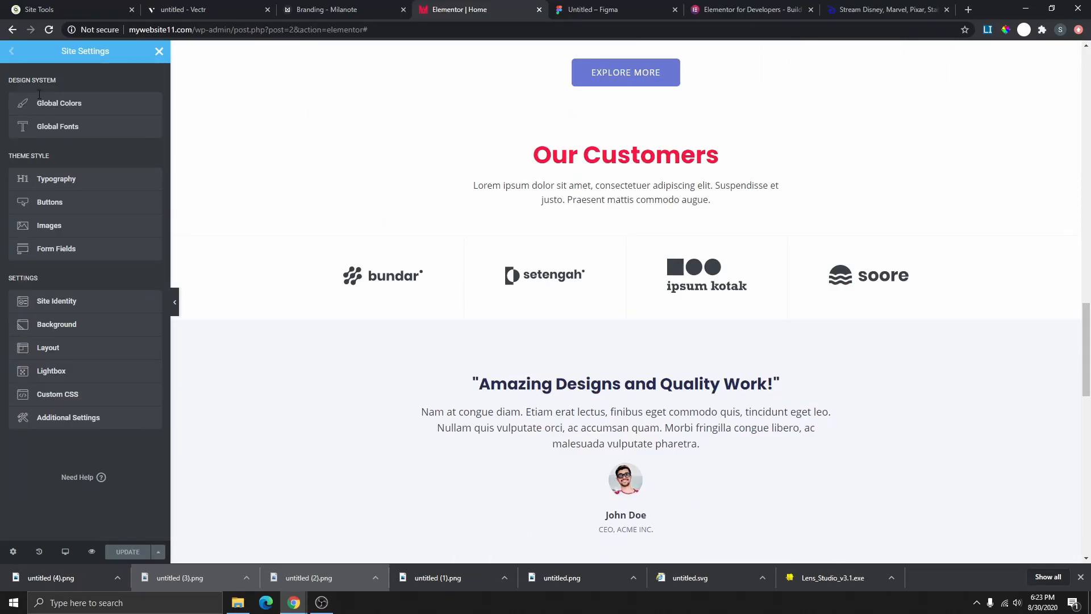
pyautogui.click(50, 206)
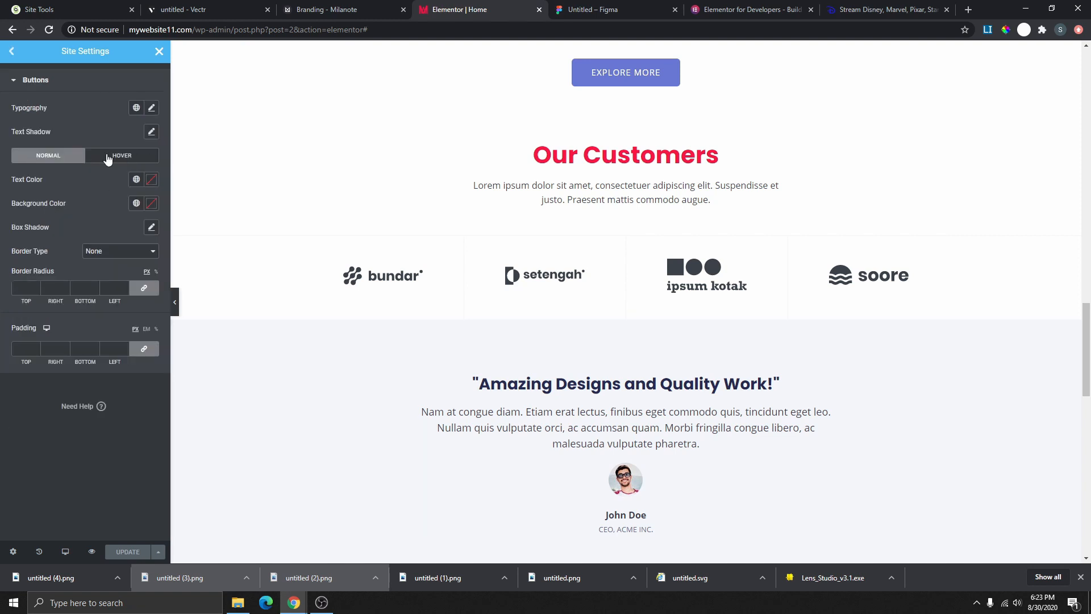
pyautogui.scroll(3, 599, 217)
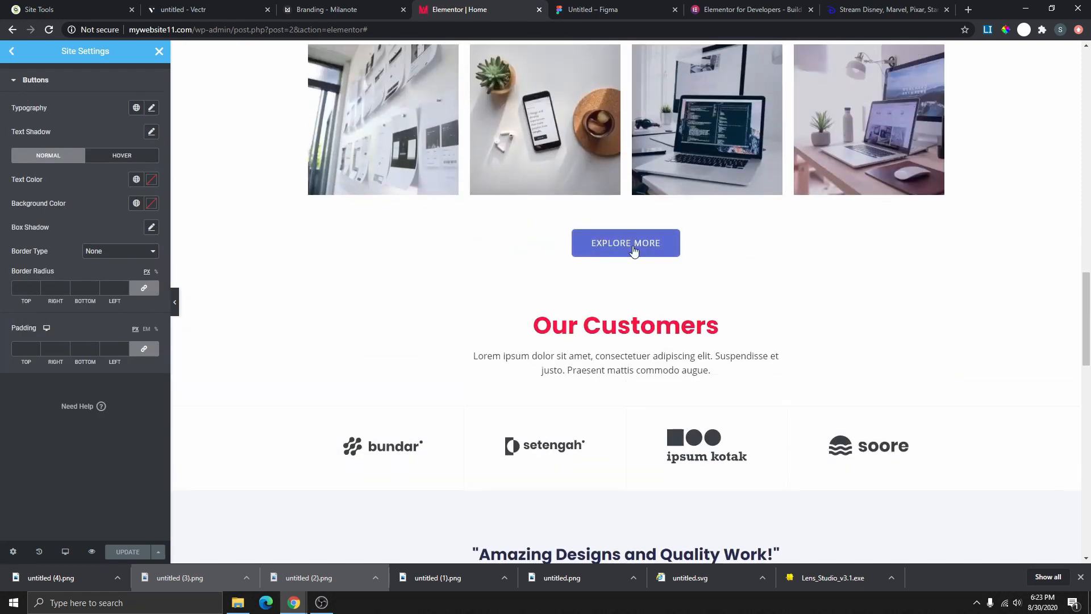
pyautogui.click(137, 180)
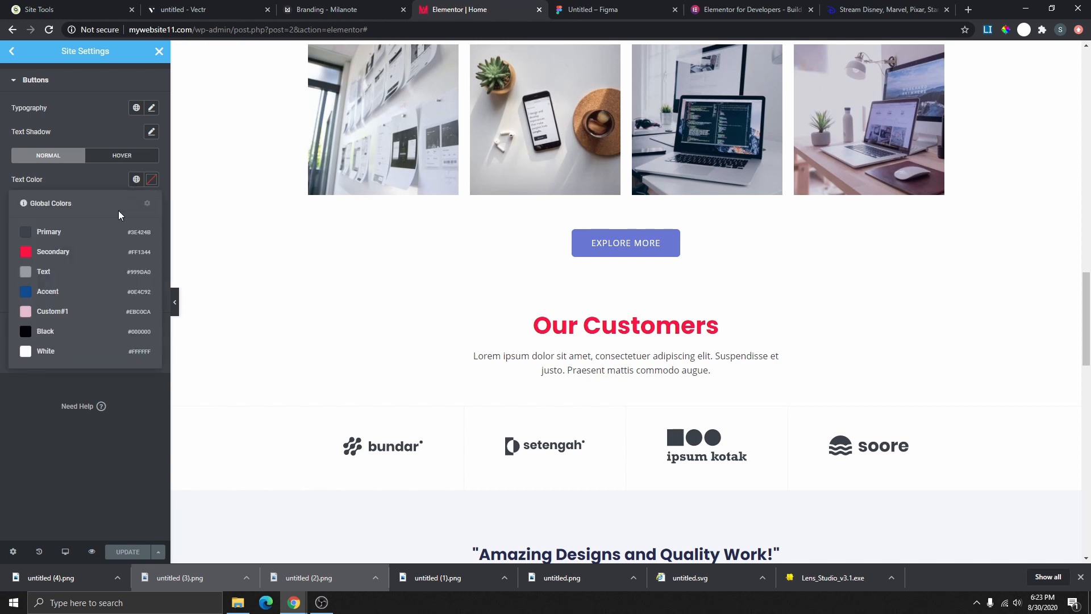
pyautogui.click(70, 351)
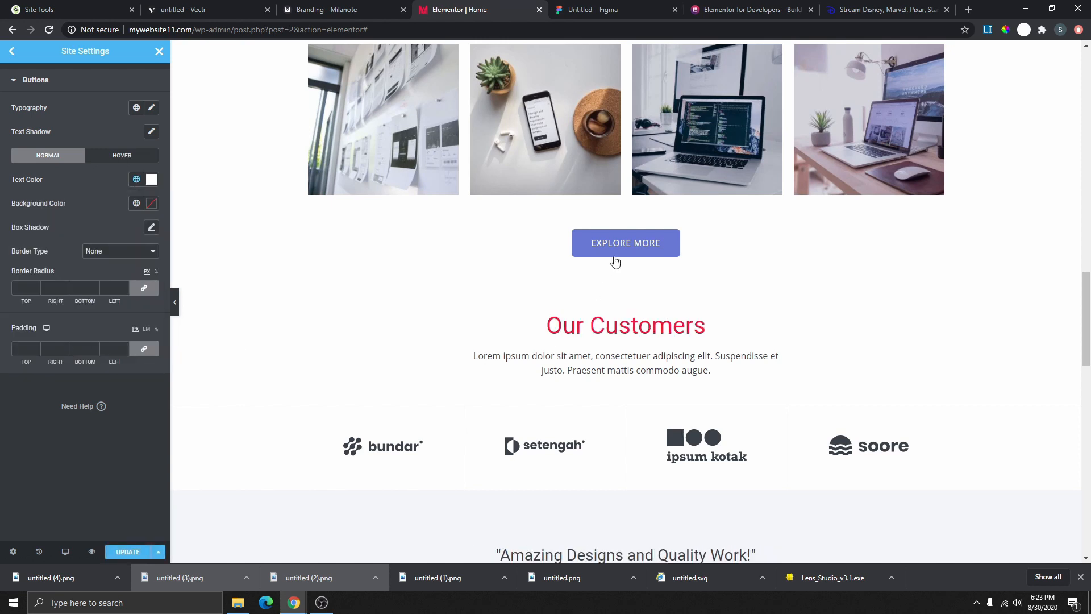
# - Set the normal button background to Accent blue after trying Secondary red
pyautogui.click(137, 204)
pyautogui.click(69, 281)
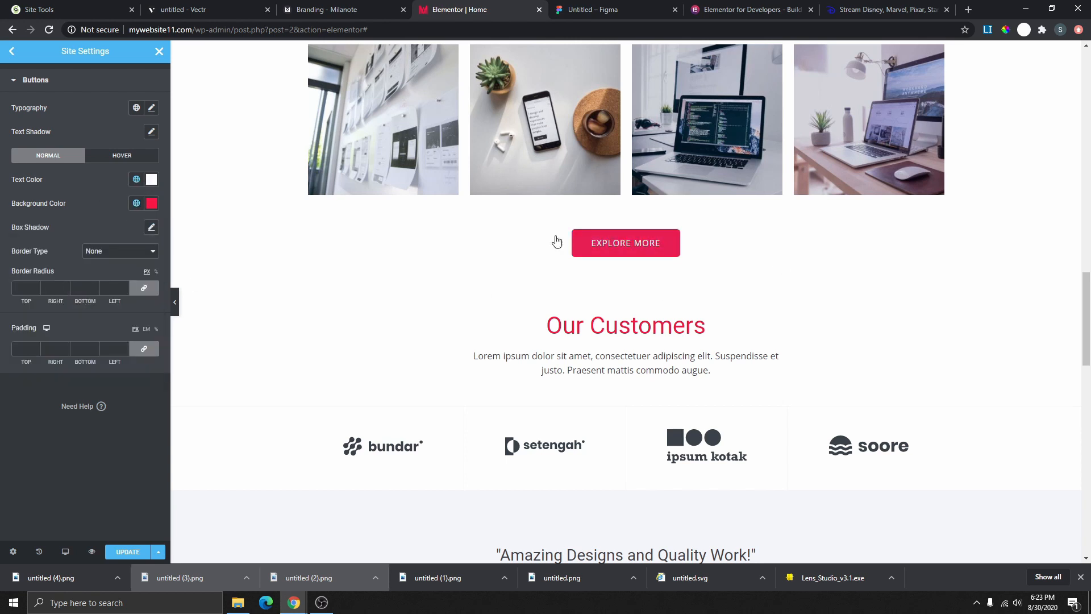
pyautogui.click(137, 203)
pyautogui.click(81, 320)
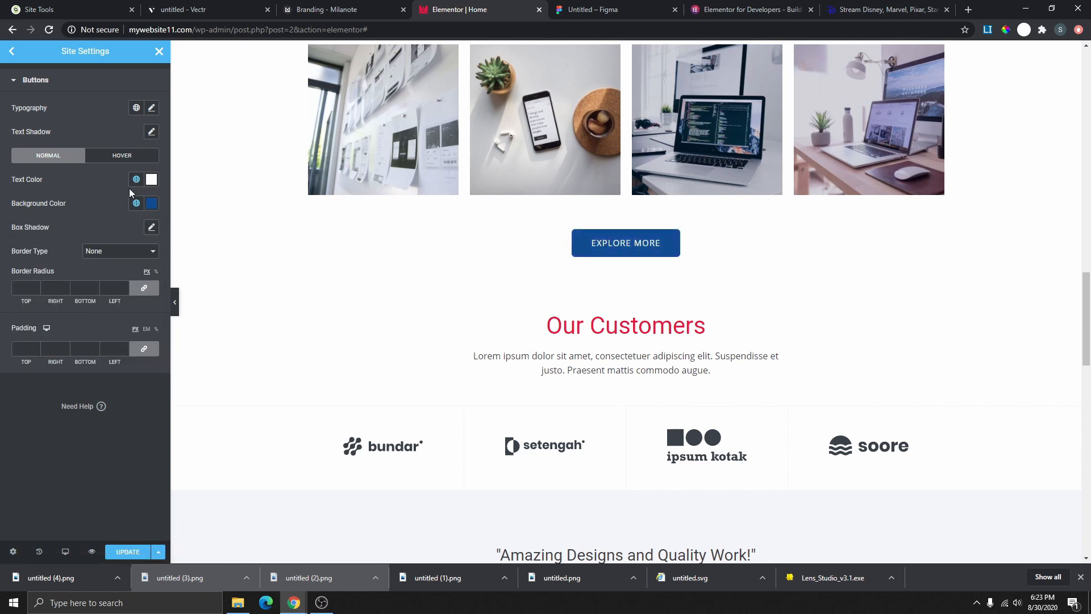
pyautogui.click(116, 161)
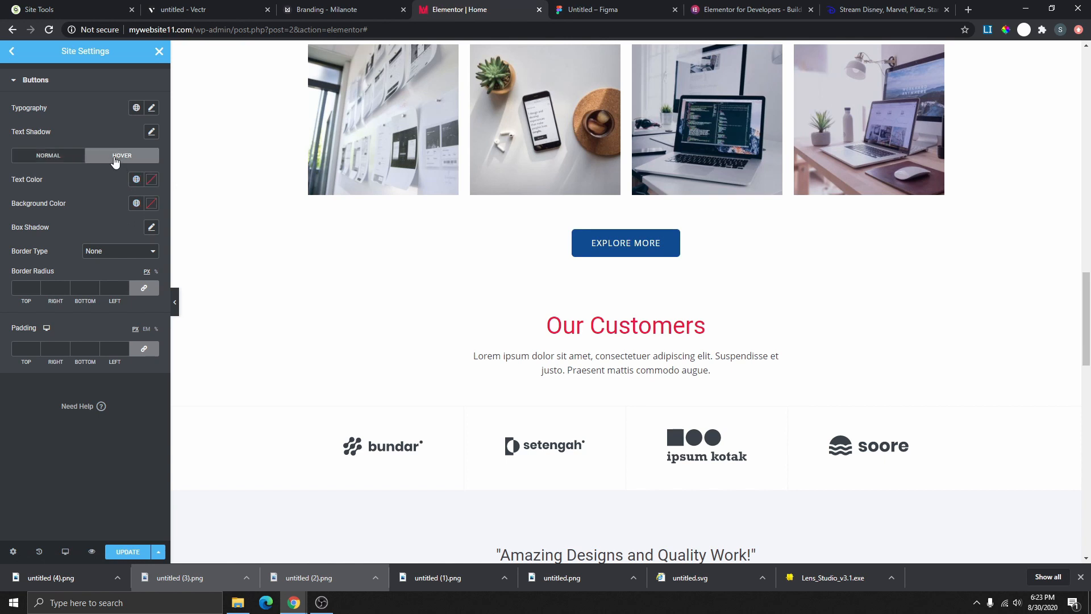
# - Give hovered buttons white text on a Secondary red background, after trying Black
pyautogui.click(136, 179)
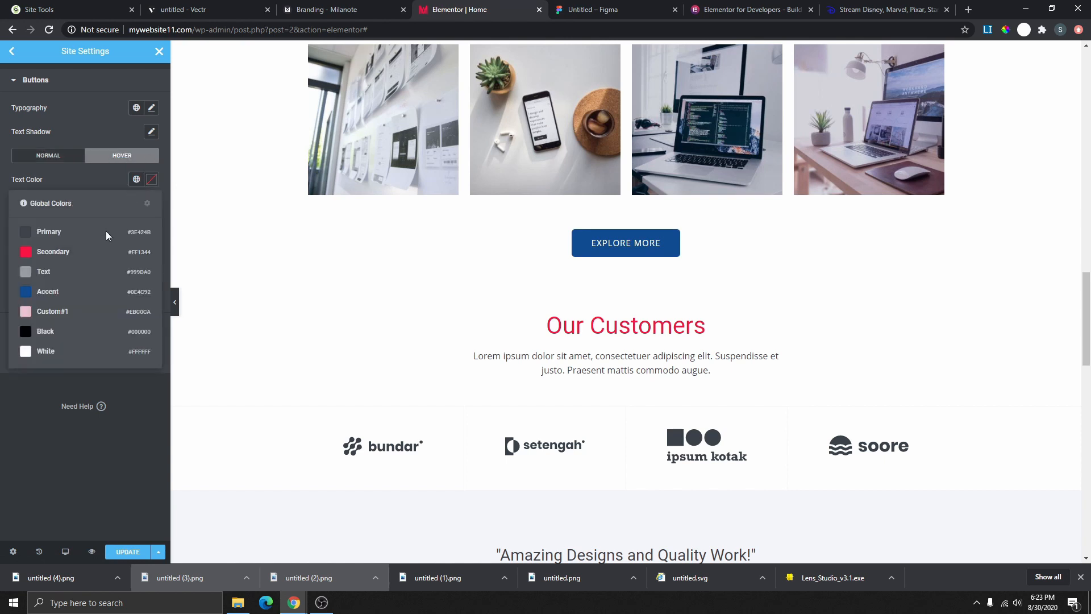
pyautogui.click(57, 349)
pyautogui.click(137, 203)
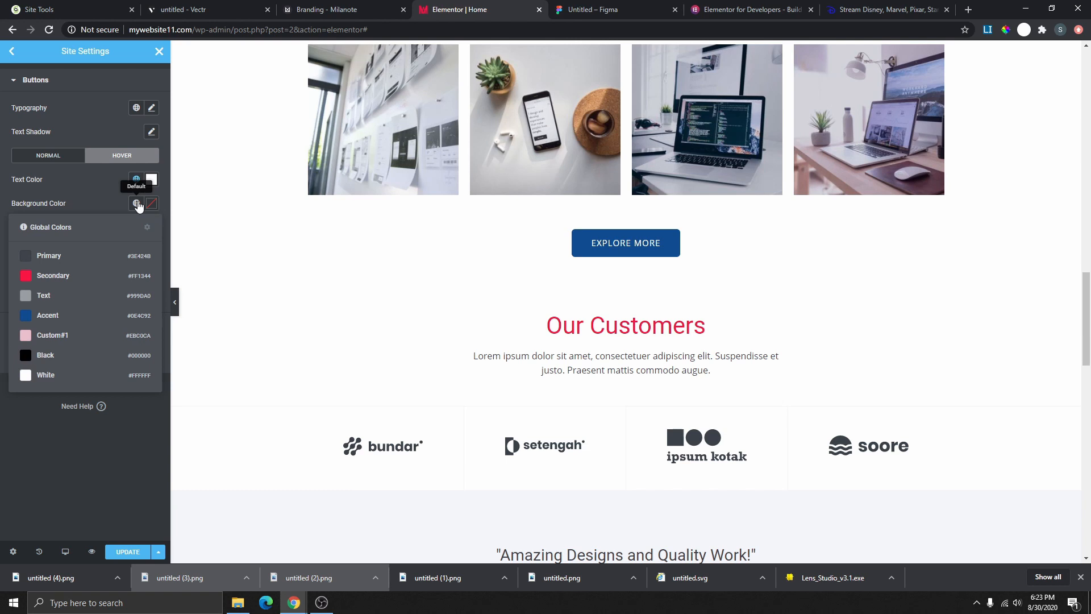
pyautogui.click(68, 355)
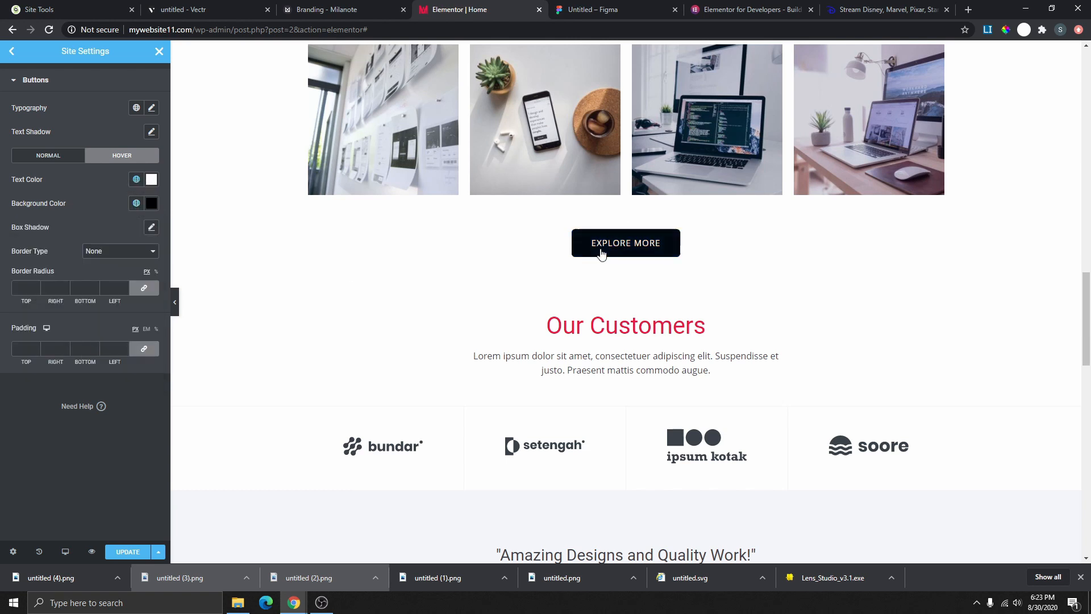
pyautogui.click(137, 204)
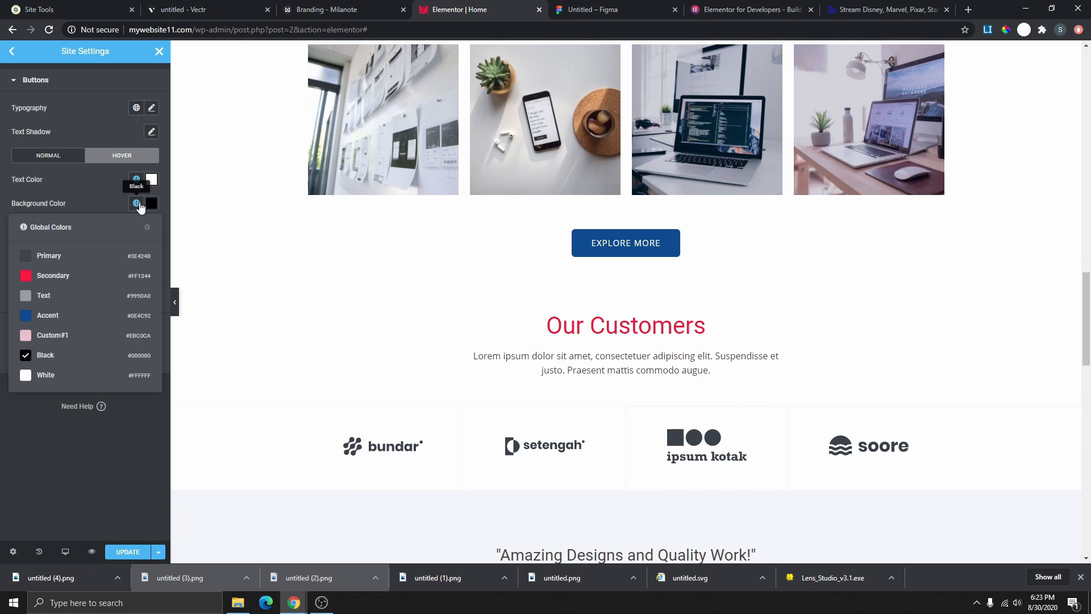
pyautogui.click(74, 277)
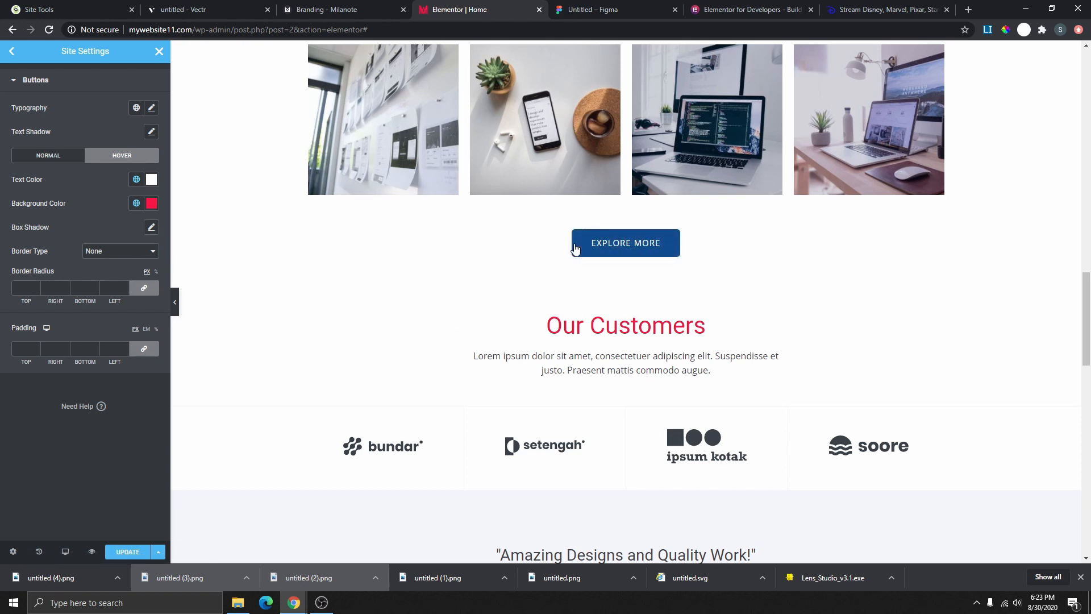
# - Round hover button corners to 45 px and clear the Normal-state border radius
pyautogui.click(36, 286)
pyautogui.click(36, 285)
pyautogui.click(36, 286)
pyautogui.click(36, 286)
pyautogui.click(37, 286)
pyautogui.click(36, 285)
pyautogui.click(37, 285)
pyautogui.click(37, 285)
pyautogui.click(36, 285)
pyautogui.click(36, 286)
pyautogui.click(37, 285)
pyautogui.click(36, 286)
pyautogui.click(42, 159)
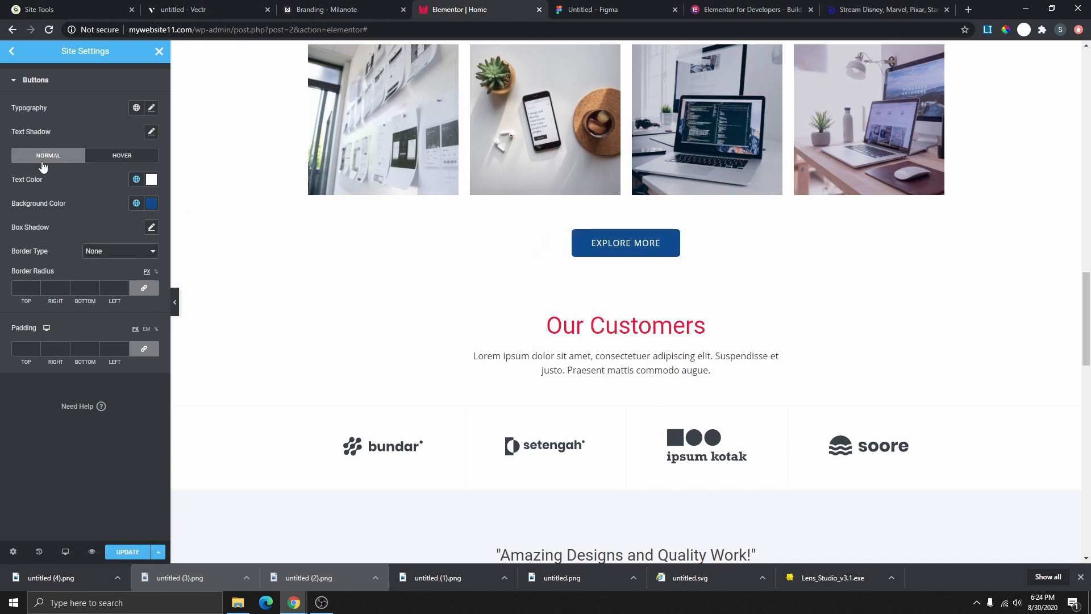
pyautogui.click(35, 286)
pyautogui.click(36, 286)
pyautogui.click(35, 286)
pyautogui.press('BackSpace')
pyautogui.press('BackSpace')
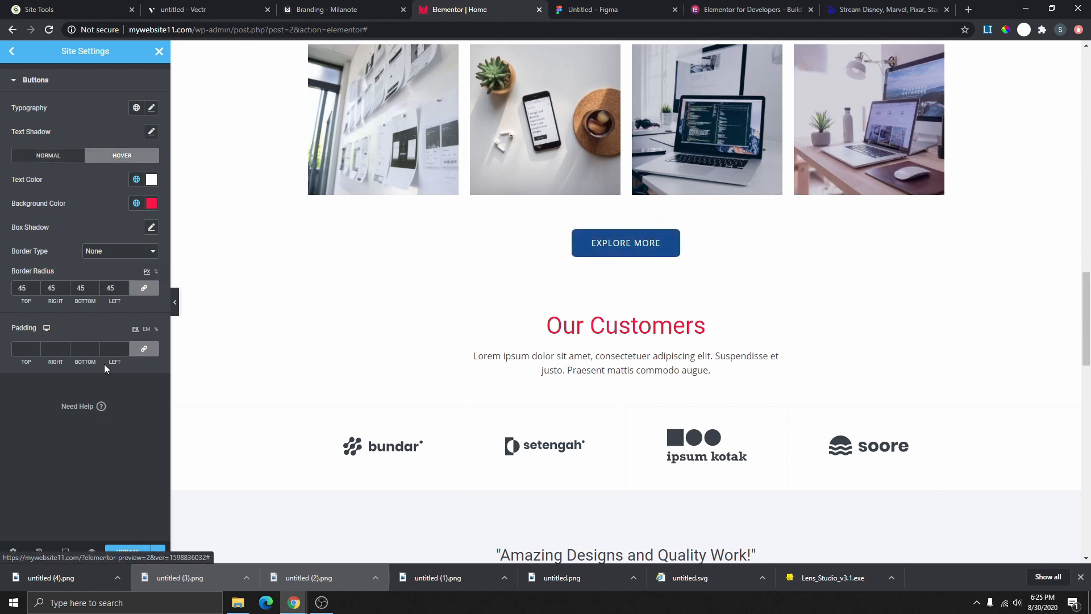
# - Save the button settings and return to the main Site Settings list
pyautogui.click(126, 551)
pyautogui.scroll(-10, 653, 237)
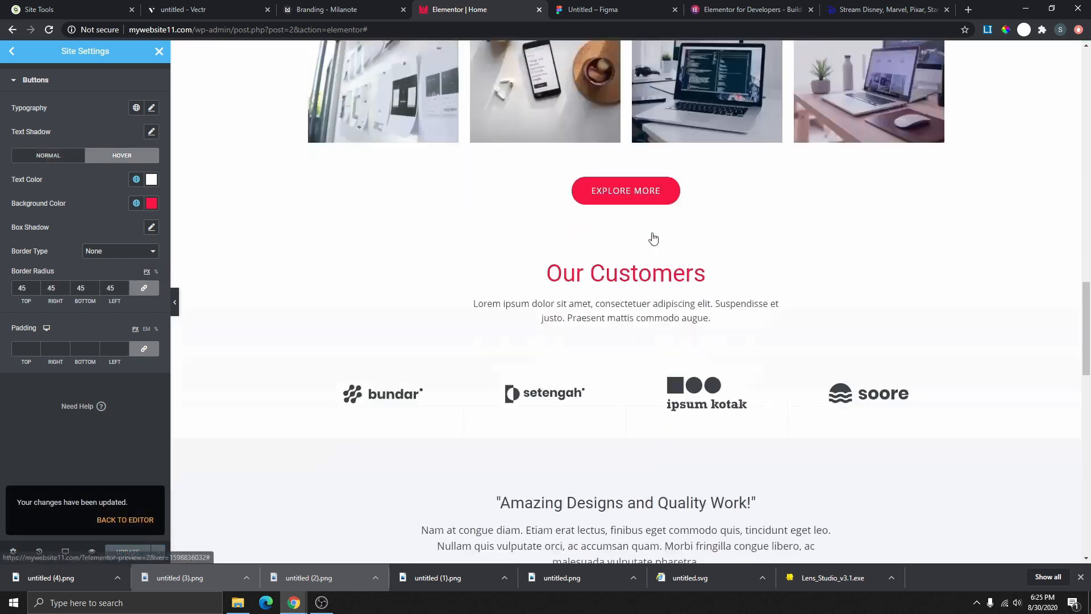
pyautogui.scroll(-8, 656, 350)
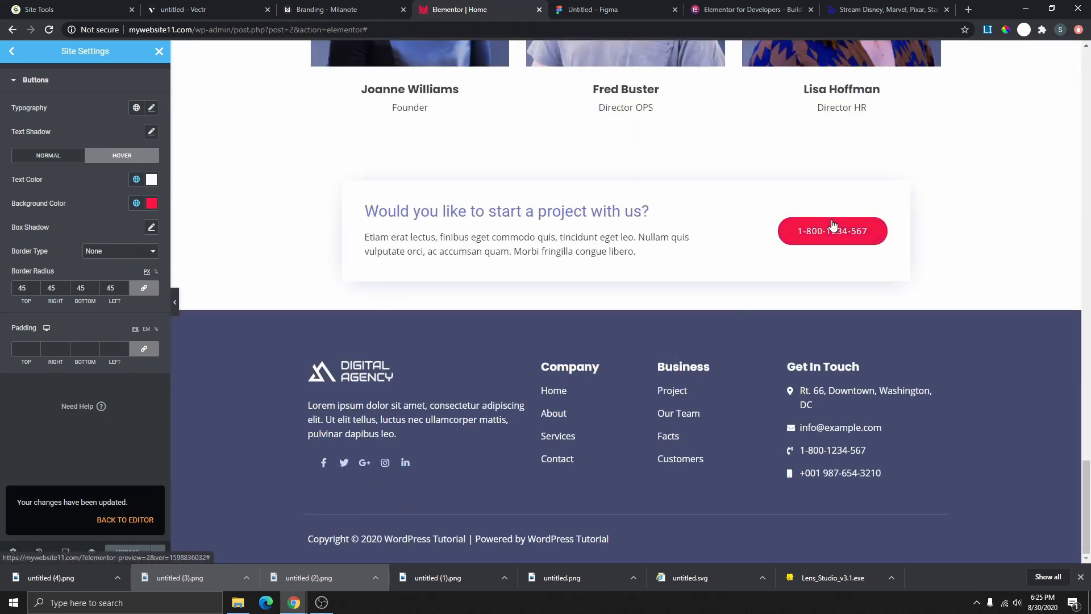
pyautogui.scroll(10, 707, 241)
pyautogui.scroll(6, 658, 243)
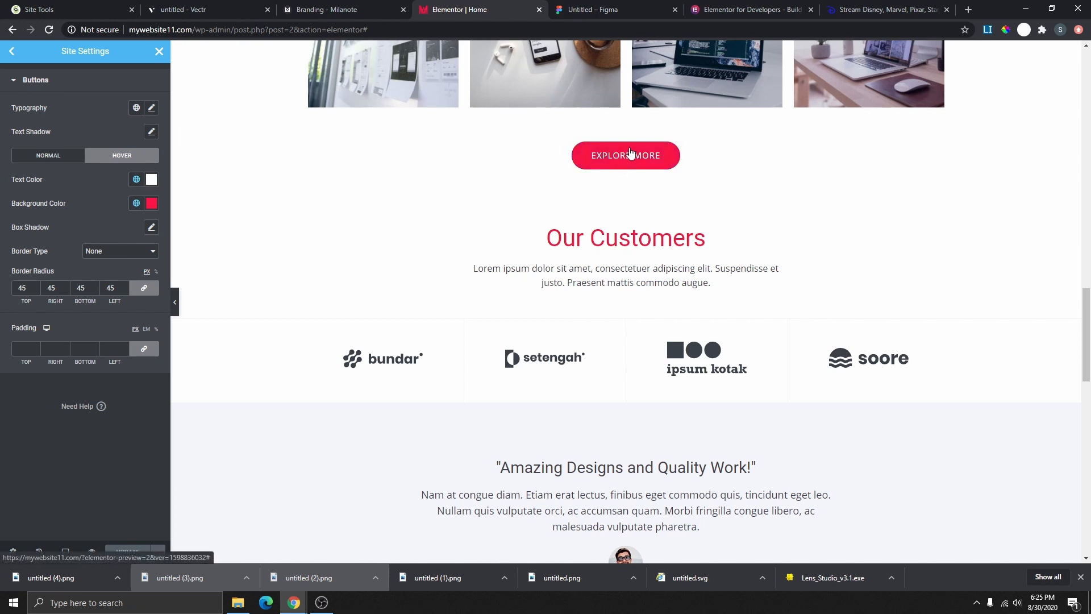
pyautogui.scroll(-3, 719, 363)
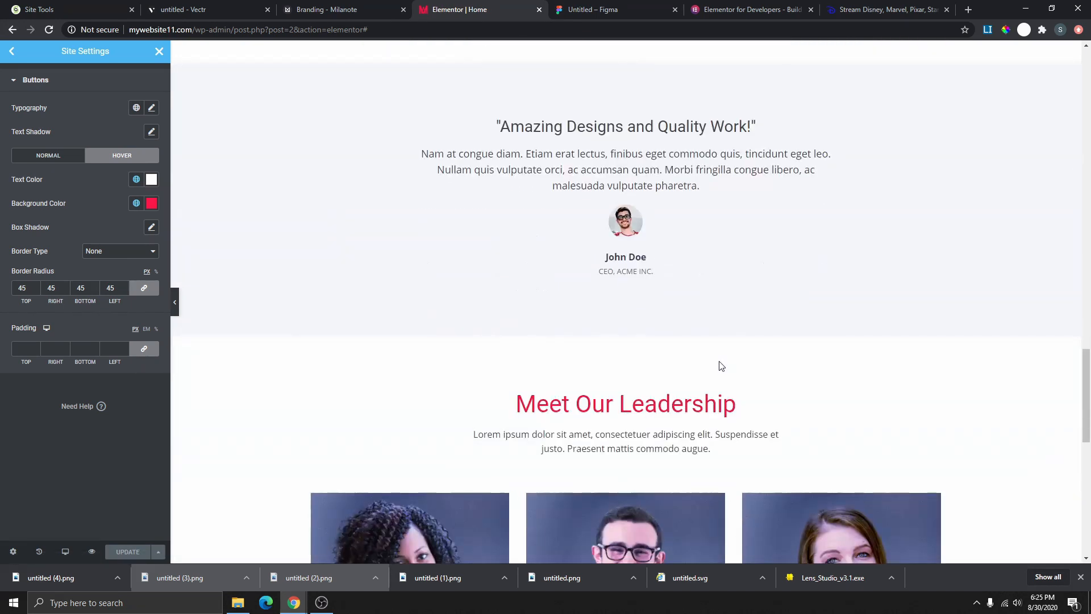
pyautogui.click(13, 52)
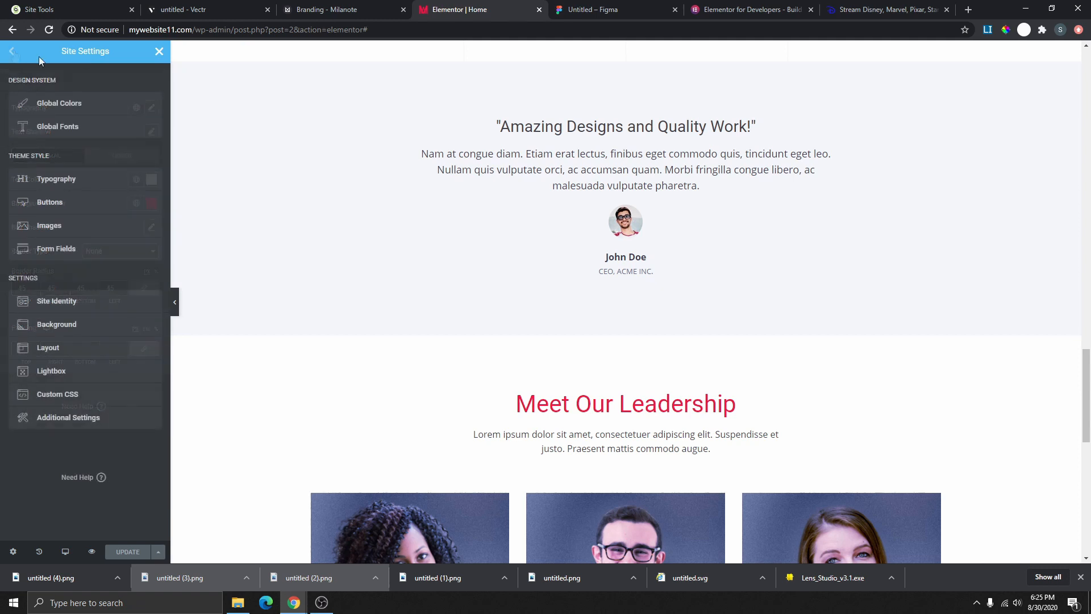
# - Give site images a 50 px border radius and full opacity
pyautogui.click(63, 225)
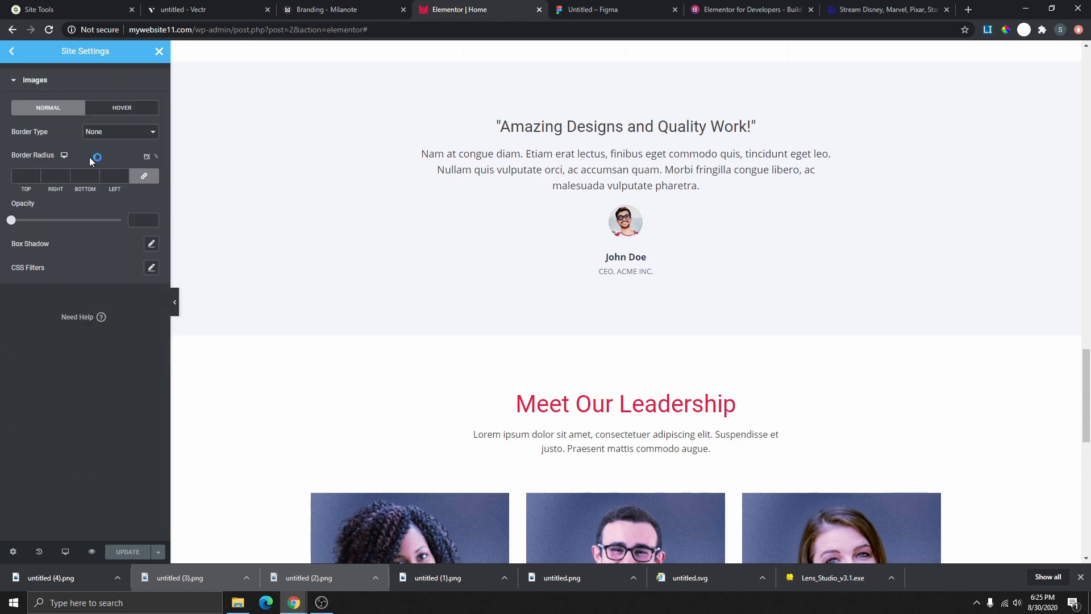
pyautogui.scroll(-5, 611, 289)
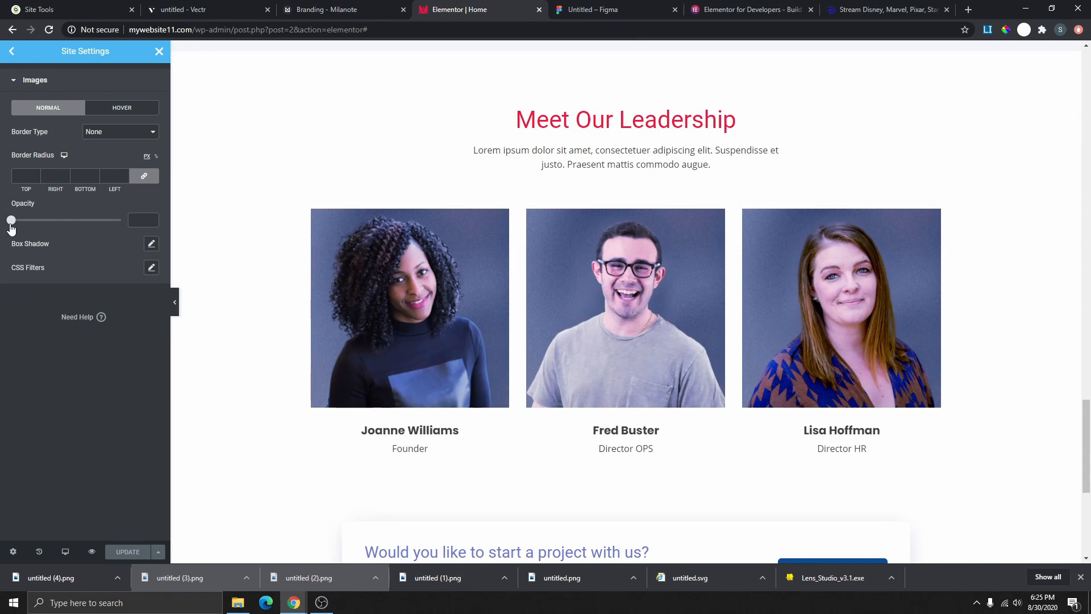
pyautogui.moveTo(11, 220); pyautogui.dragTo(11, 244)
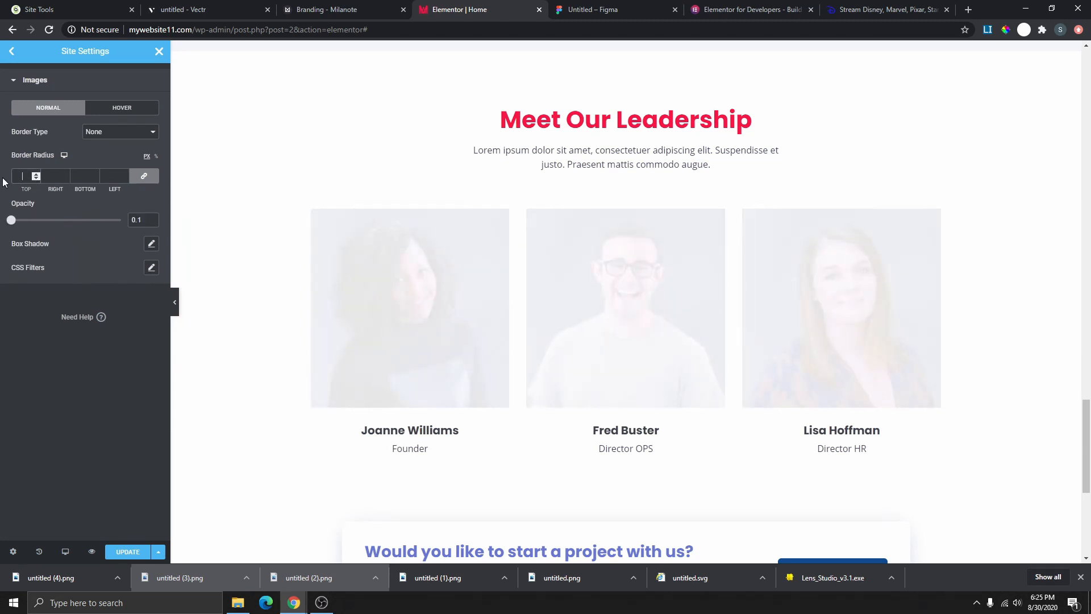
pyautogui.write('50')
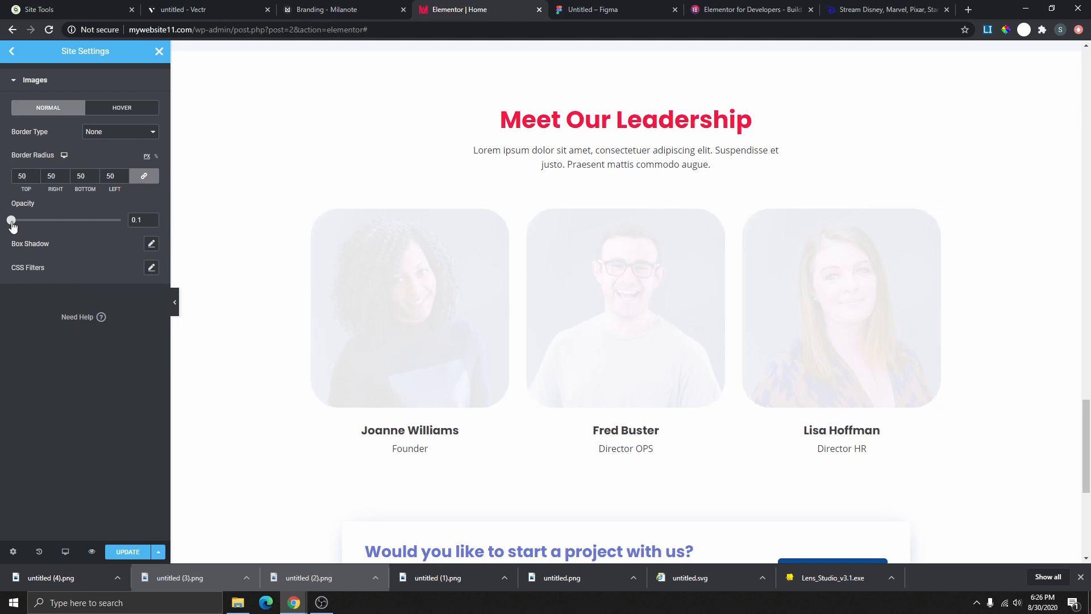
pyautogui.moveTo(13, 226); pyautogui.dragTo(140, 256)
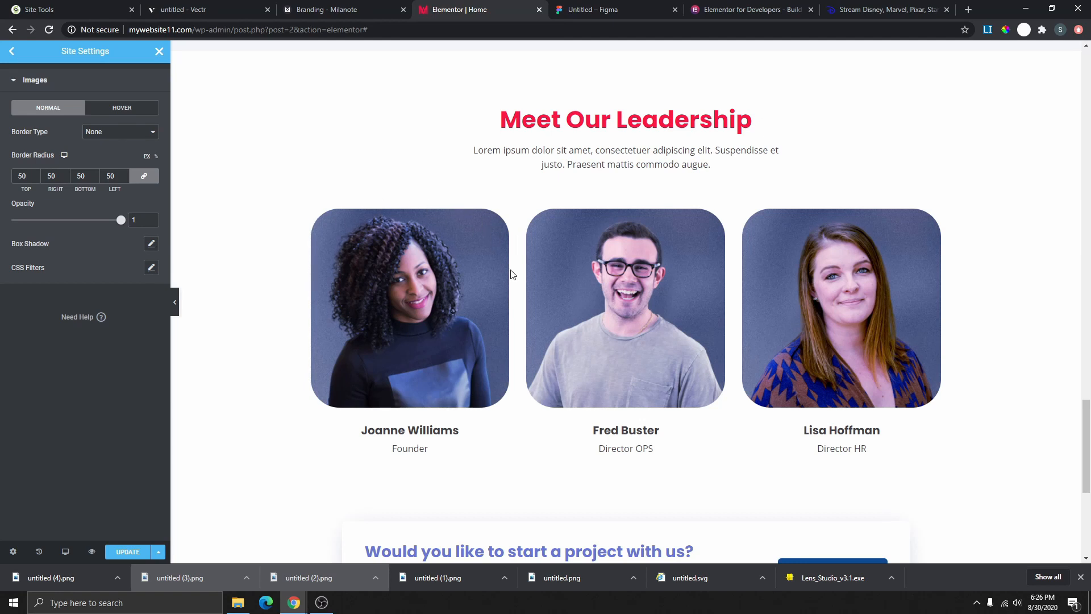
# - Add an 8 px solid image border in the red global colour
pyautogui.click(140, 132)
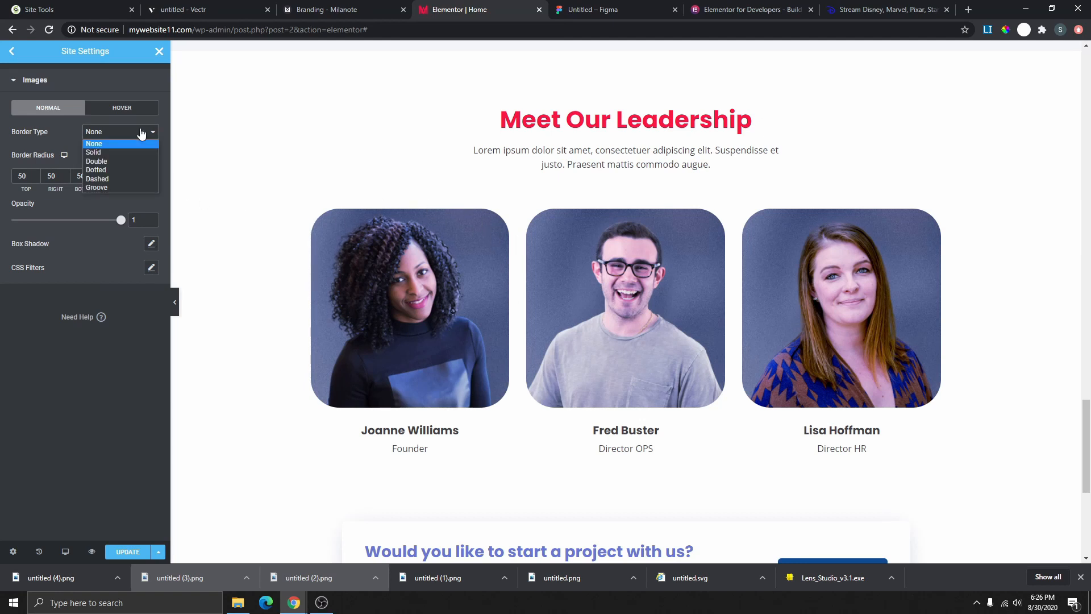
pyautogui.click(101, 152)
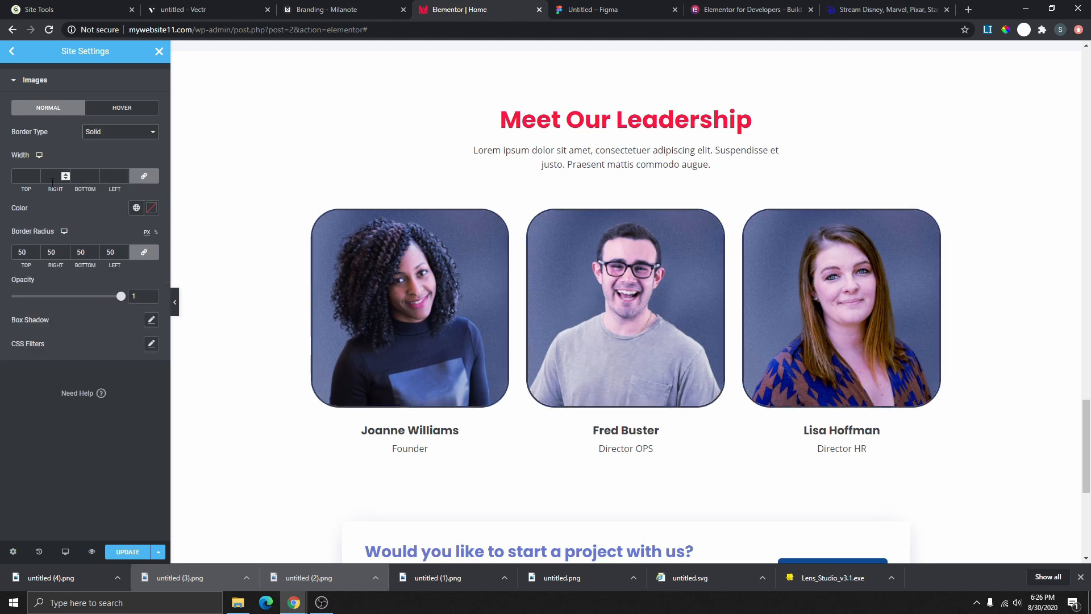
pyautogui.click(36, 175)
pyautogui.click(36, 175)
pyautogui.click(36, 175)
pyautogui.click(37, 175)
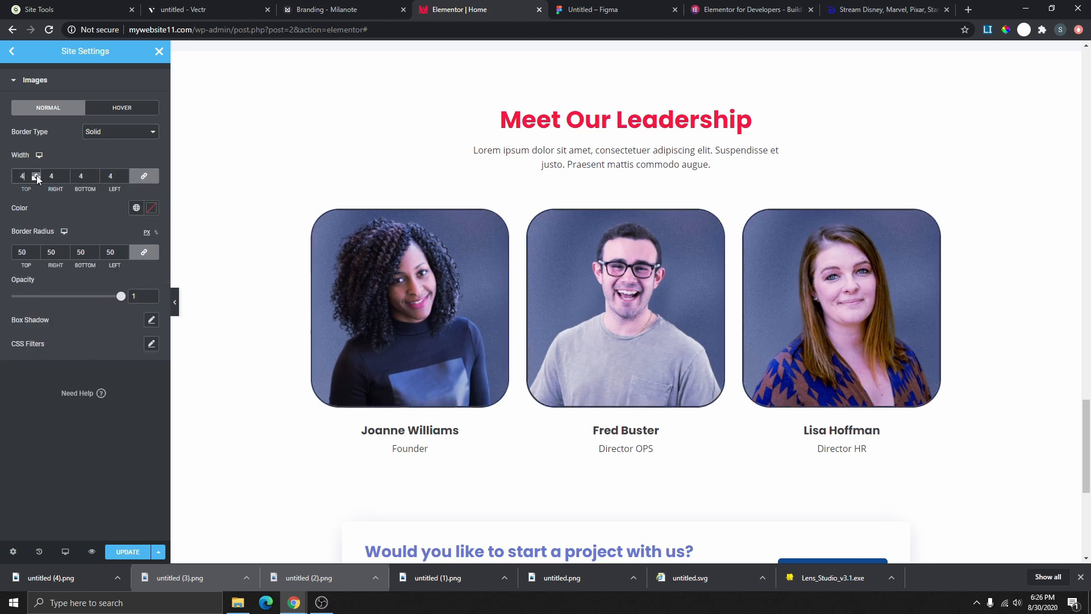
pyautogui.click(37, 175)
pyautogui.click(37, 175)
pyautogui.click(36, 175)
pyautogui.click(37, 175)
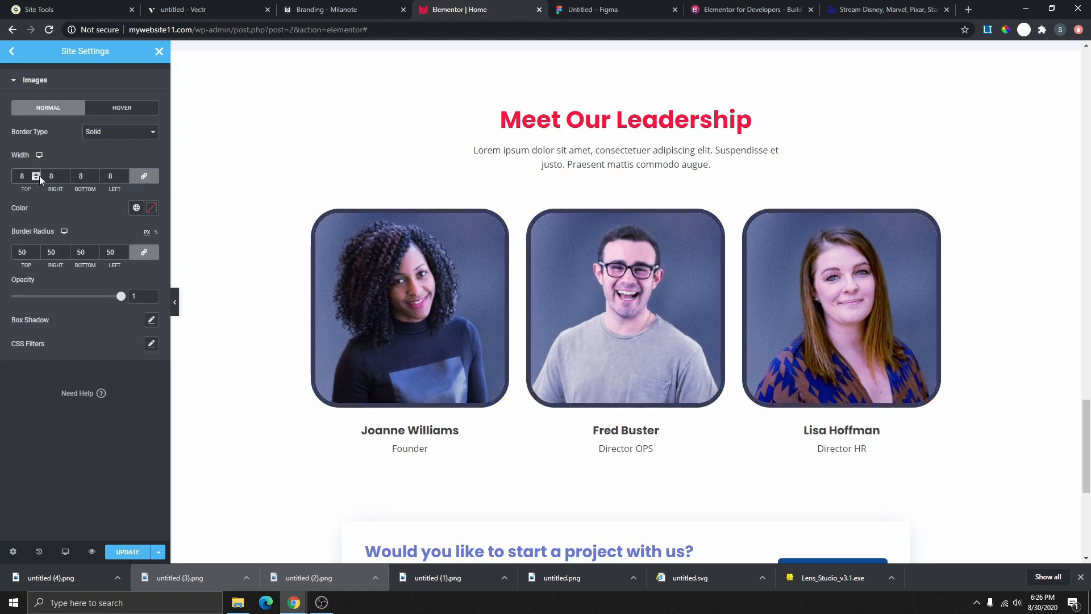
pyautogui.click(137, 208)
pyautogui.click(26, 279)
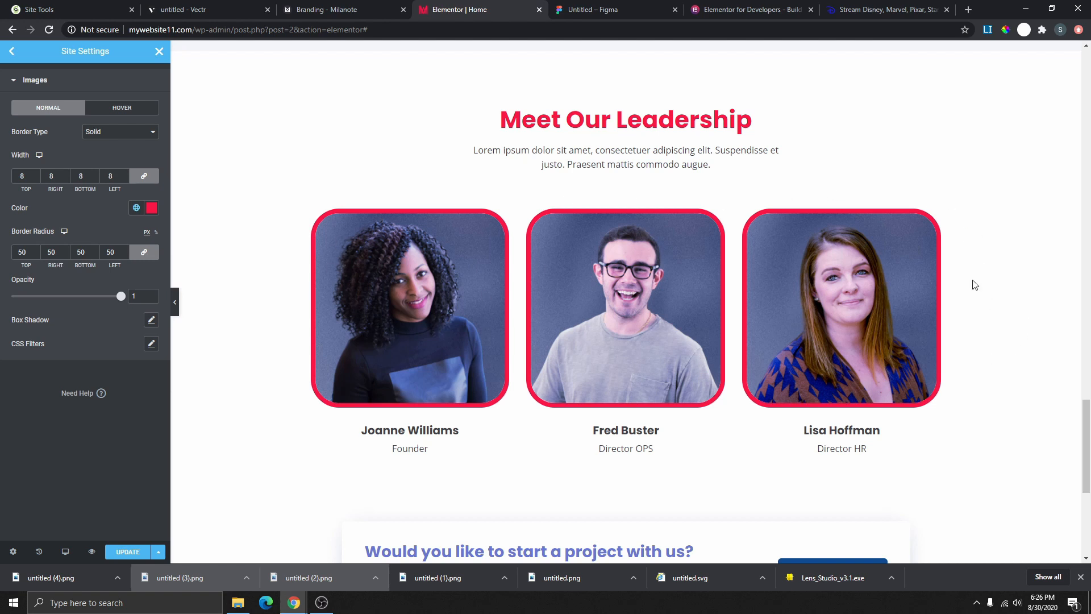
# - Set the image border width to 1, then change the border type to None
pyautogui.scroll(15, 976, 284)
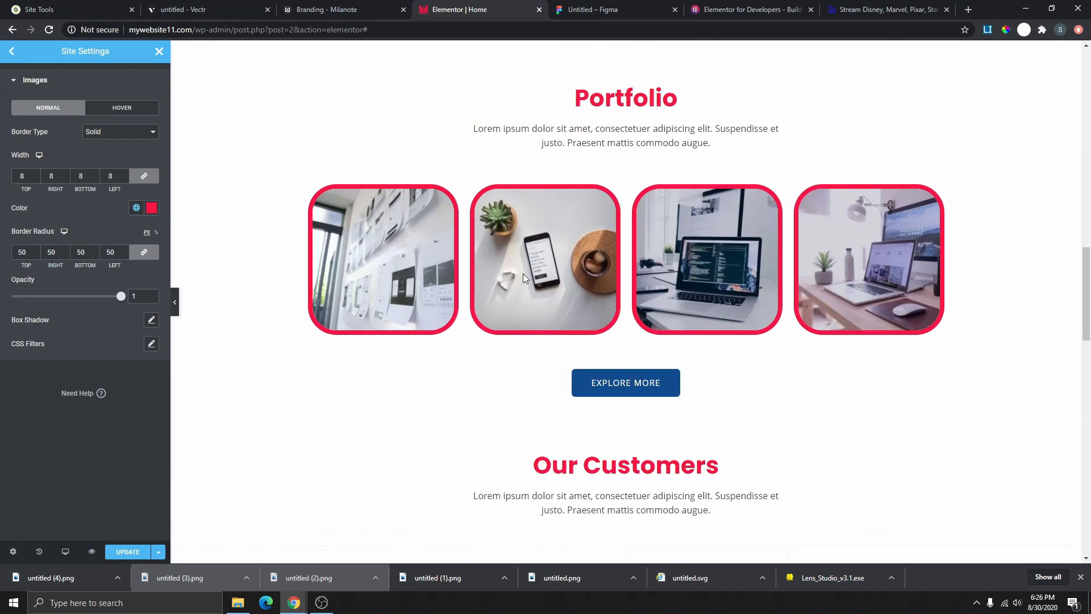
pyautogui.scroll(10, 798, 276)
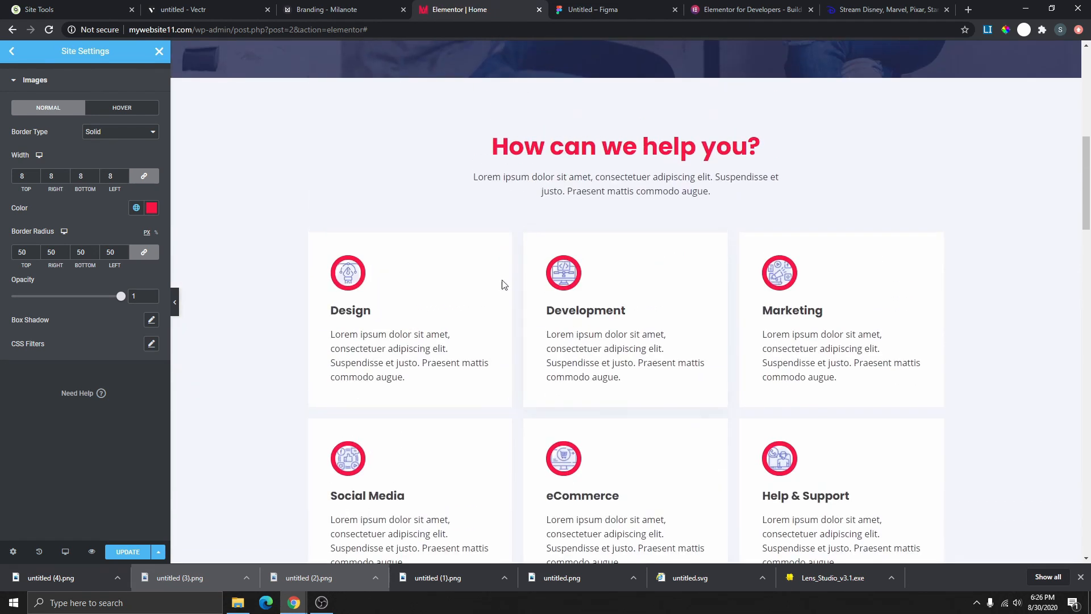
pyautogui.scroll(-3, 503, 292)
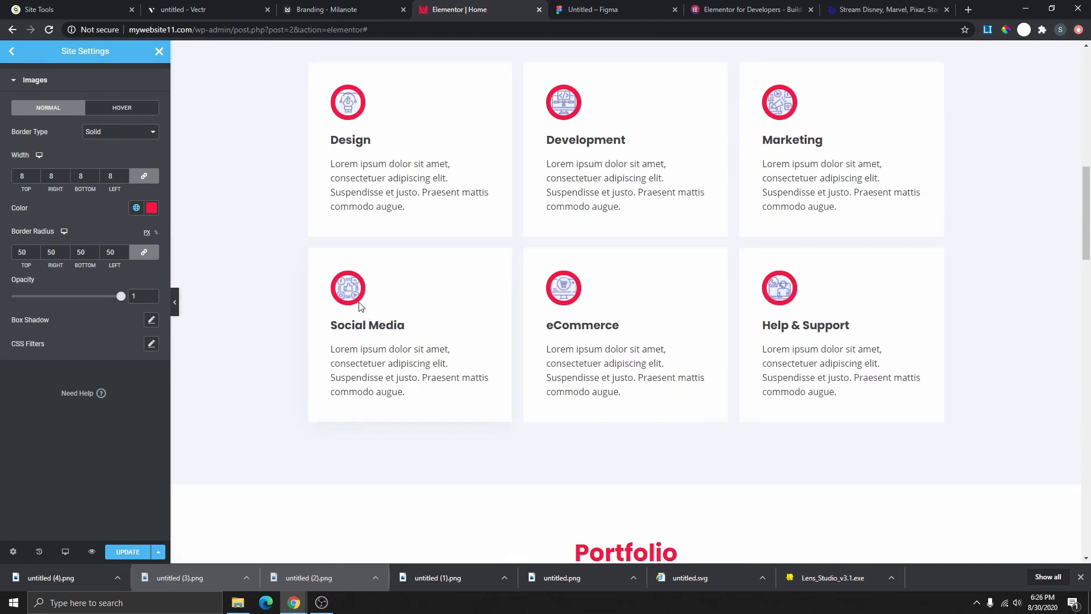
pyautogui.scroll(-3, 760, 268)
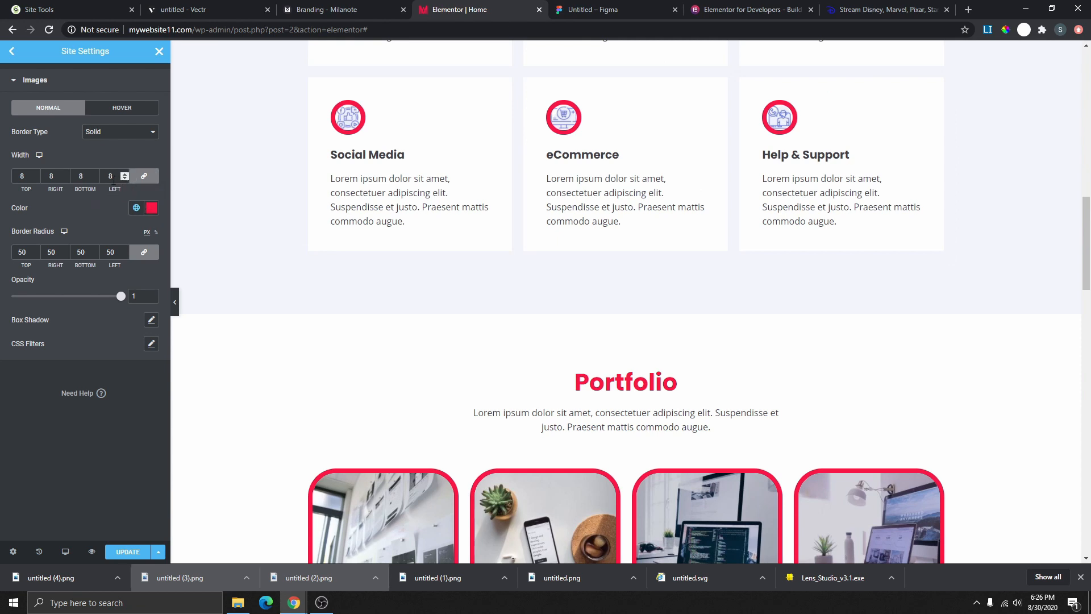
pyautogui.write('1')
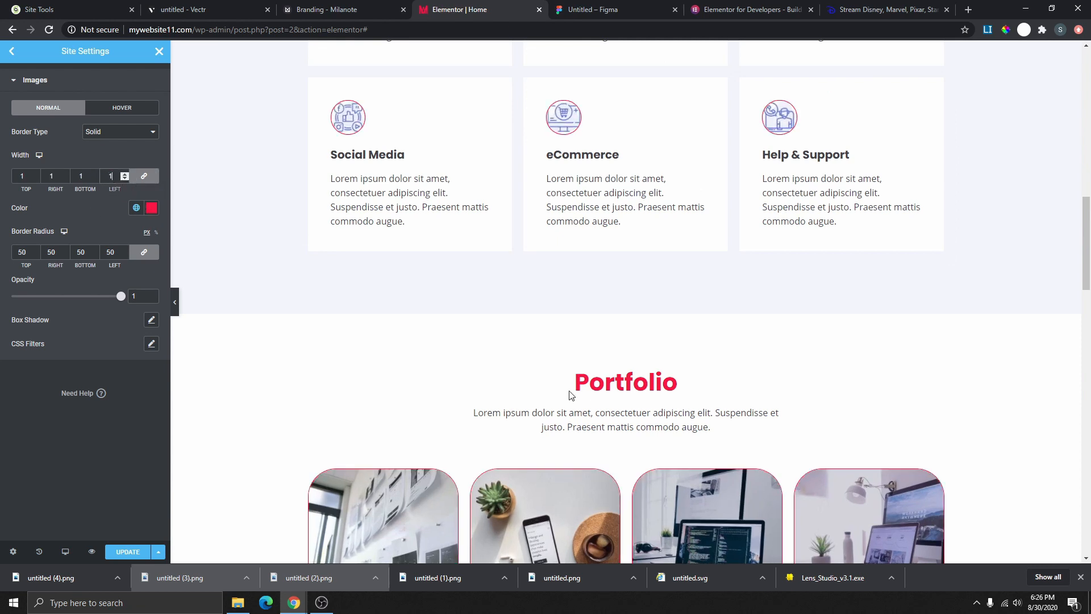
pyautogui.scroll(-6, 498, 357)
pyautogui.scroll(2, 207, 231)
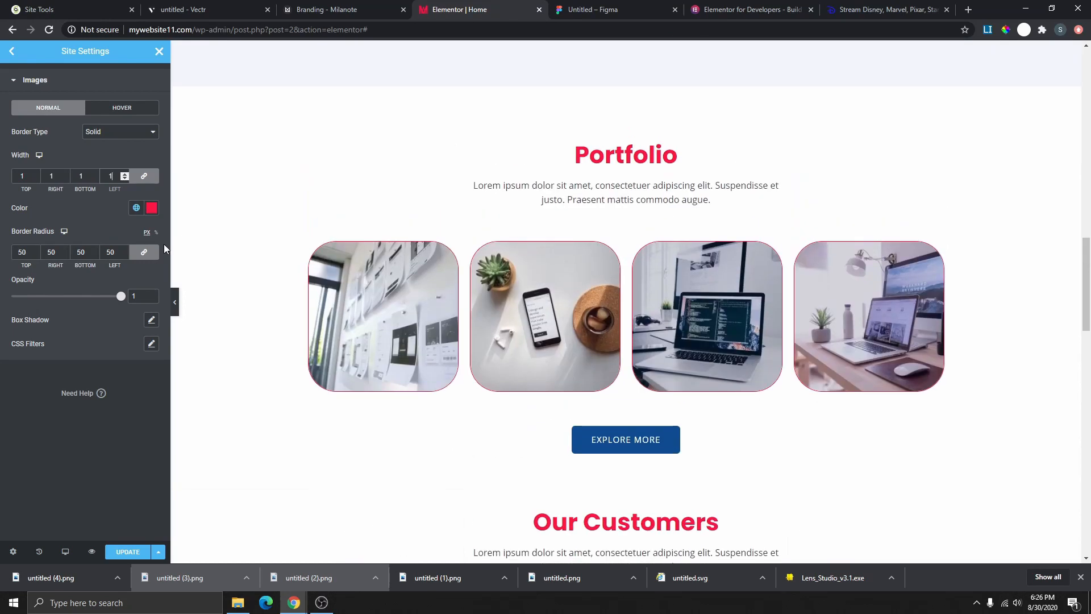
pyautogui.scroll(8, 742, 384)
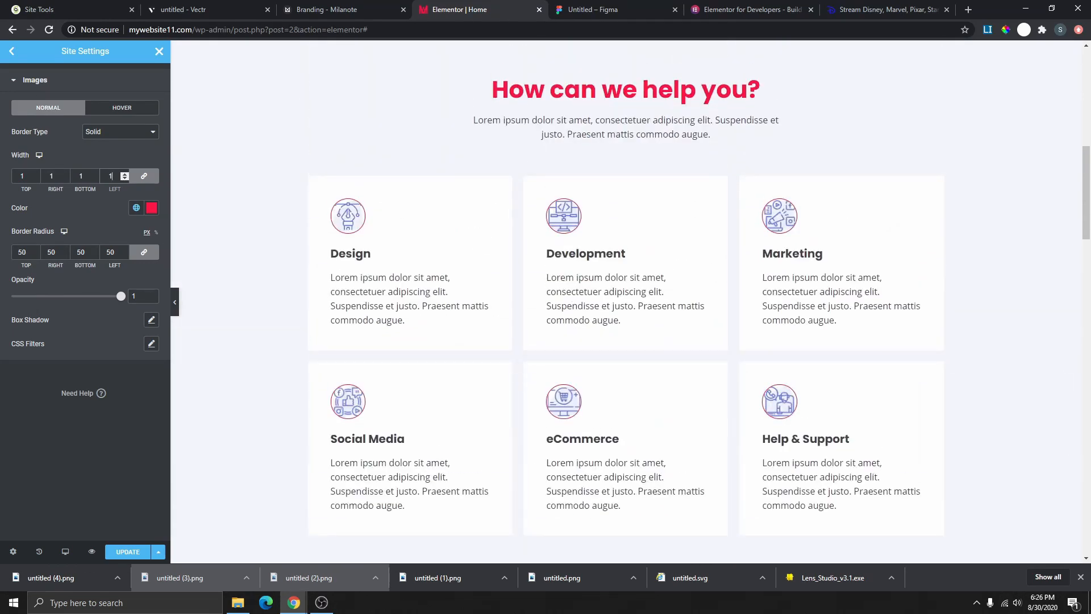
pyautogui.click(130, 137)
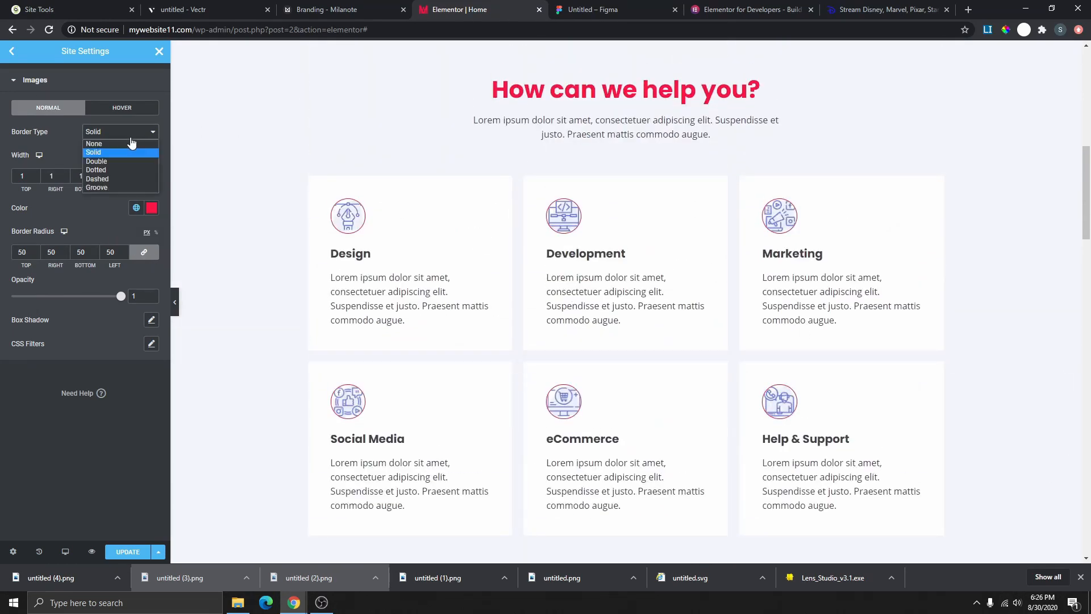
pyautogui.click(108, 144)
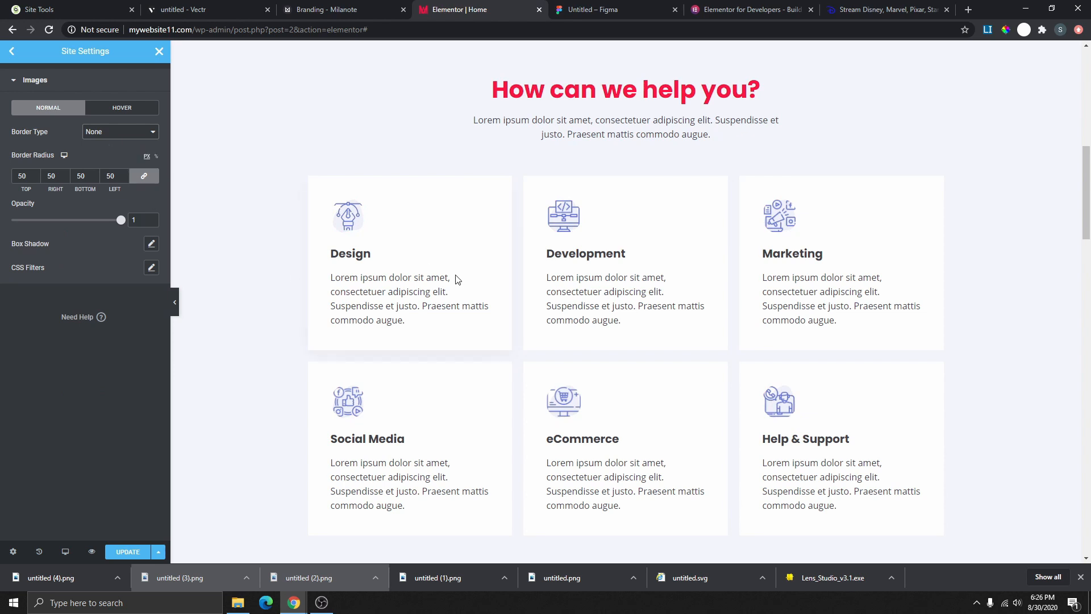
# - Round the image corners with a 25 px border radius
pyautogui.scroll(-8, 520, 290)
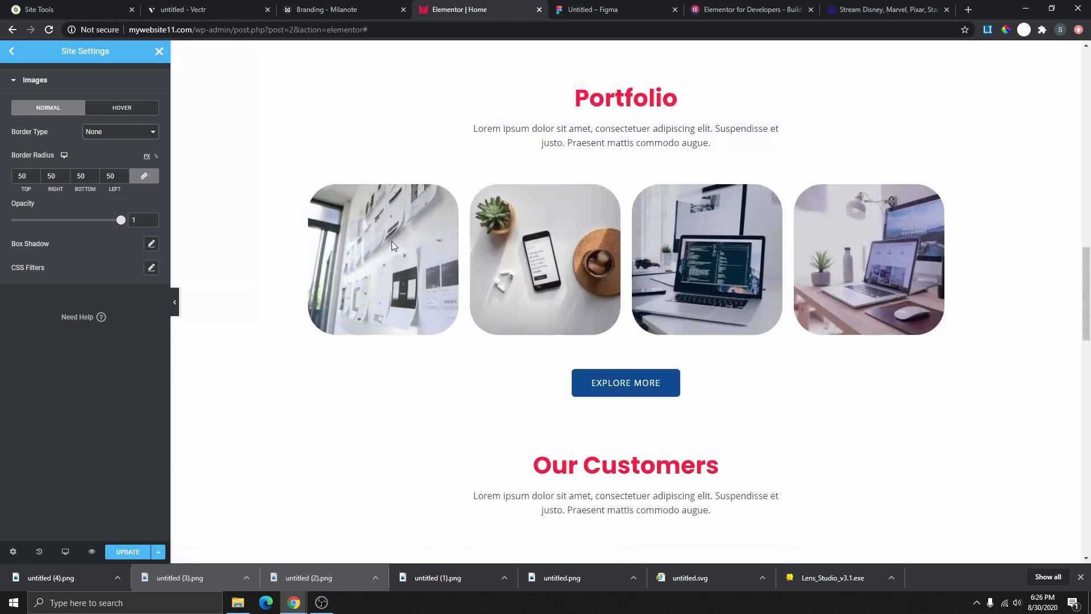
pyautogui.moveTo(114, 176); pyautogui.dragTo(100, 179)
pyautogui.write('25')
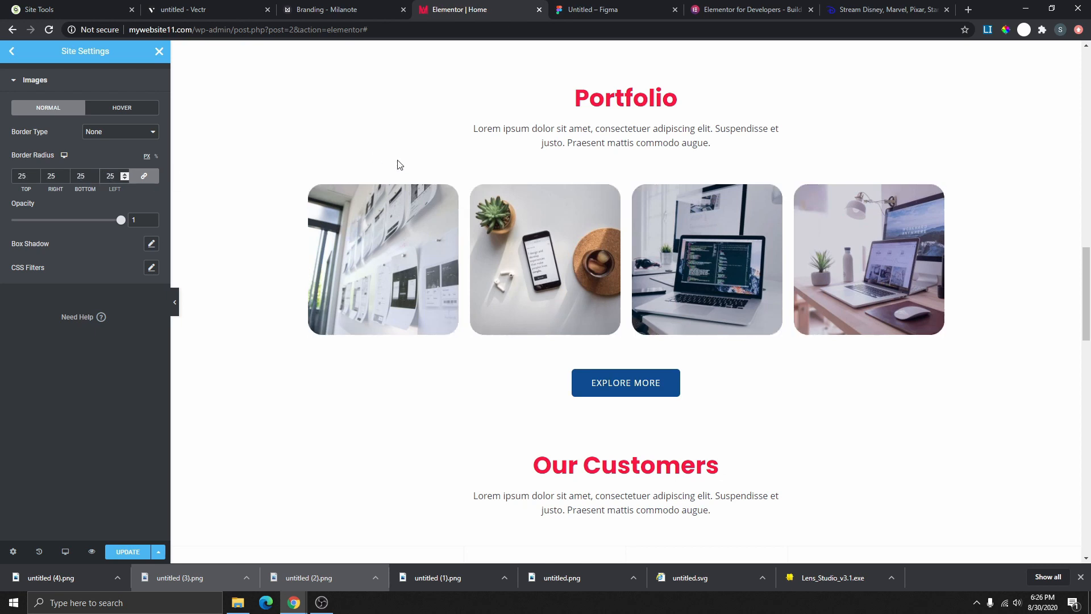
pyautogui.scroll(-15, 557, 258)
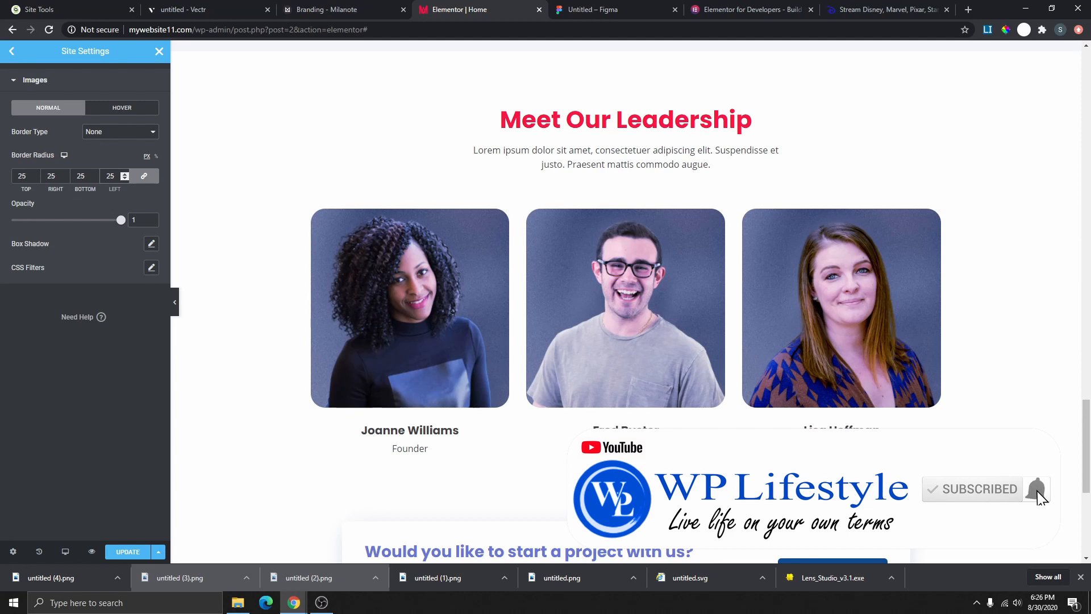
# - Save the site settings with Ctrl+S, go back and close Site Settings
pyautogui.hotkey('ctrl', 's')
pyautogui.click(14, 52)
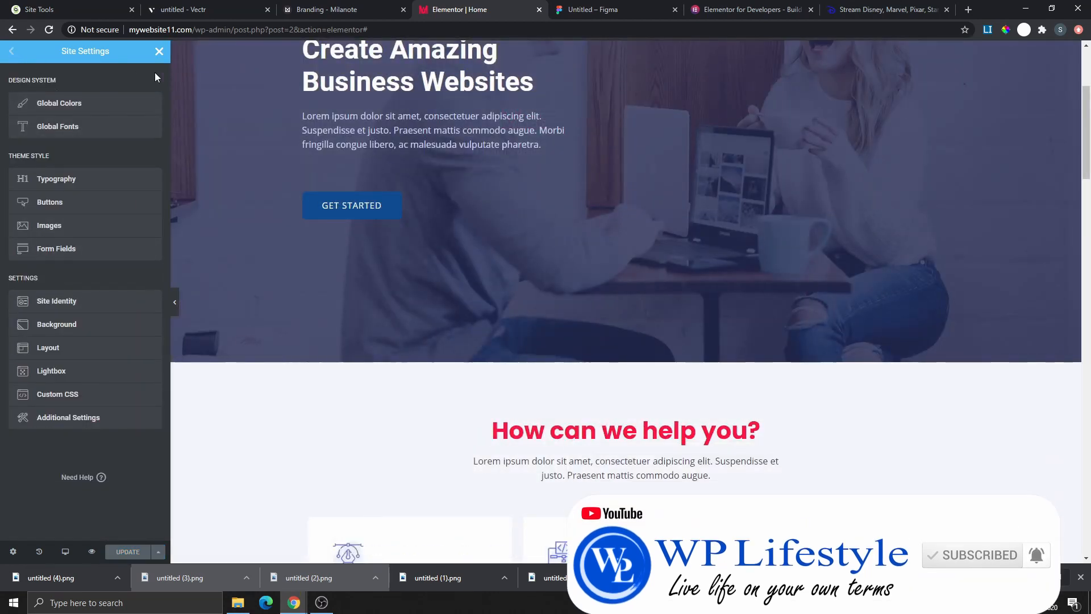
pyautogui.click(159, 52)
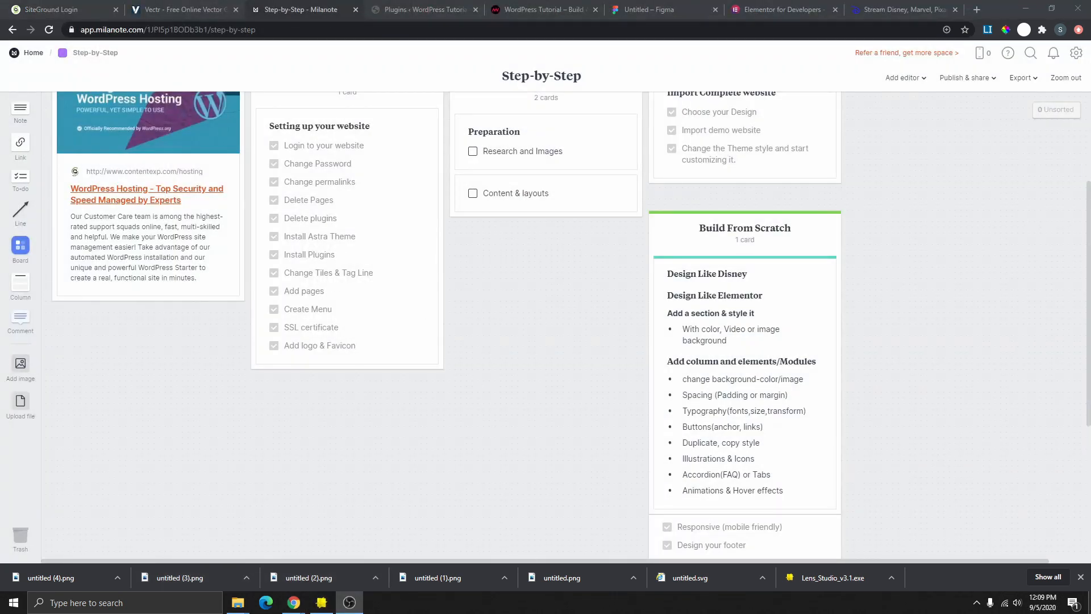
pyautogui.scroll(-1, 710, 228)
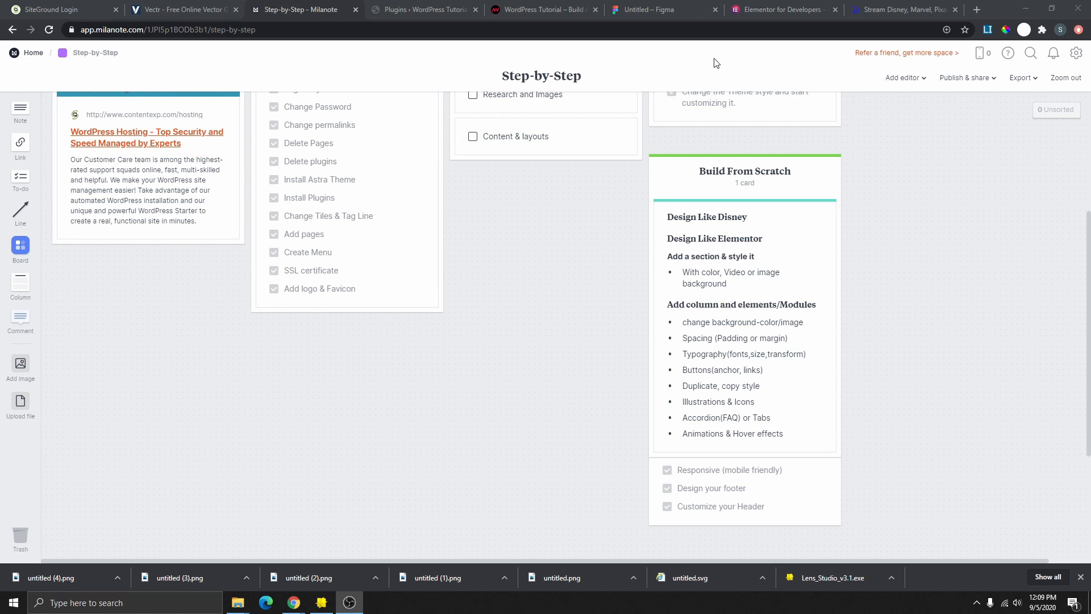
# - Switch to Figma and look over the hand-drawn wireframe with video hero and three cards
pyautogui.click(663, 16)
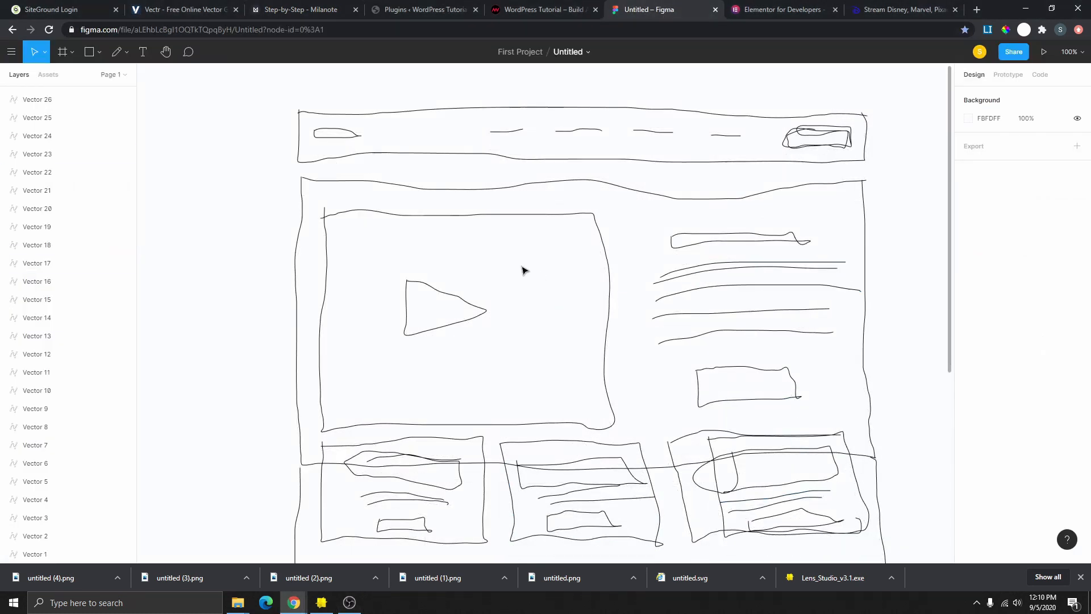
pyautogui.scroll(-1, 675, 206)
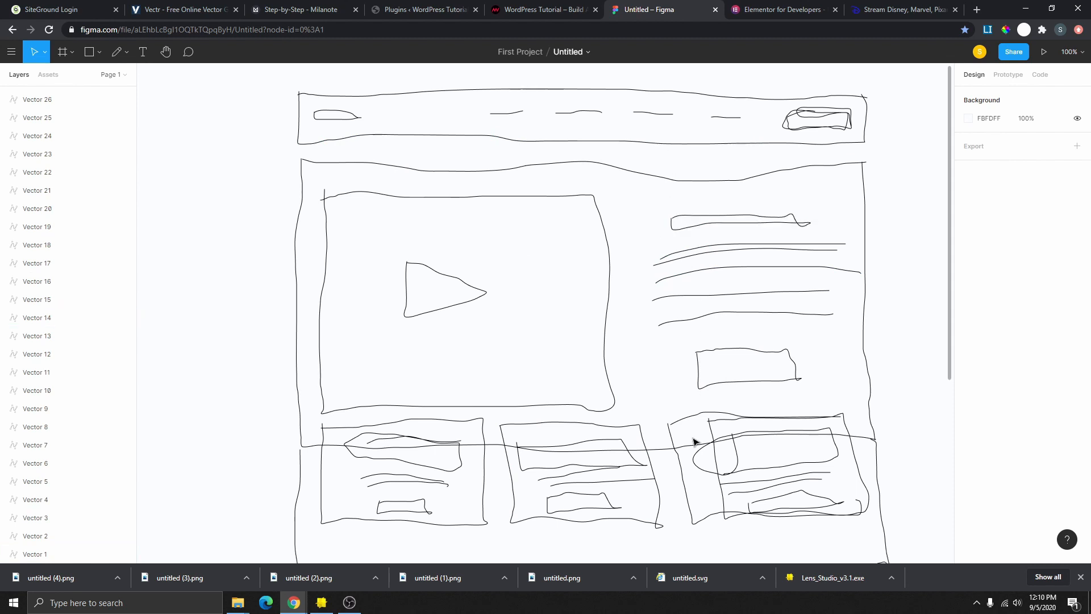
pyautogui.scroll(2, 693, 421)
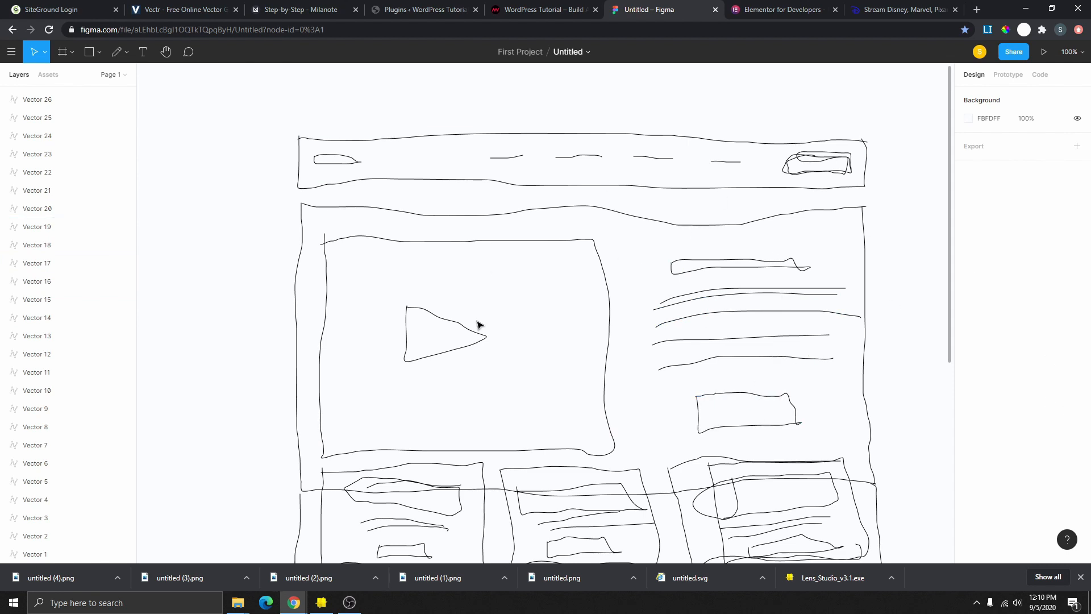
# - Open the Home page in Elementor and delete the hero, services, portfolio and leadership sections
pyautogui.click(528, 9)
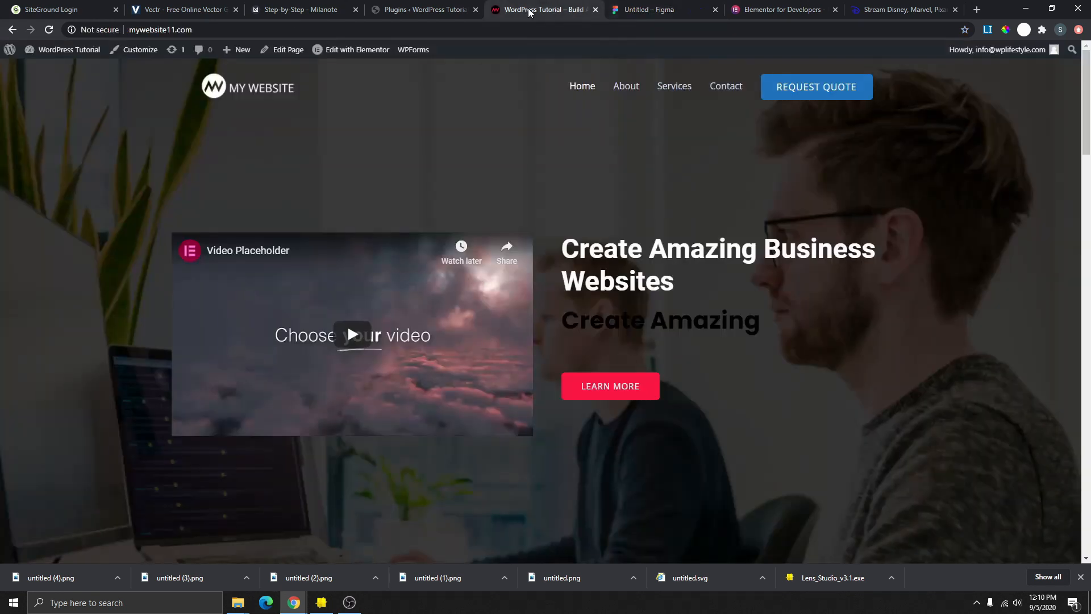
pyautogui.click(361, 51)
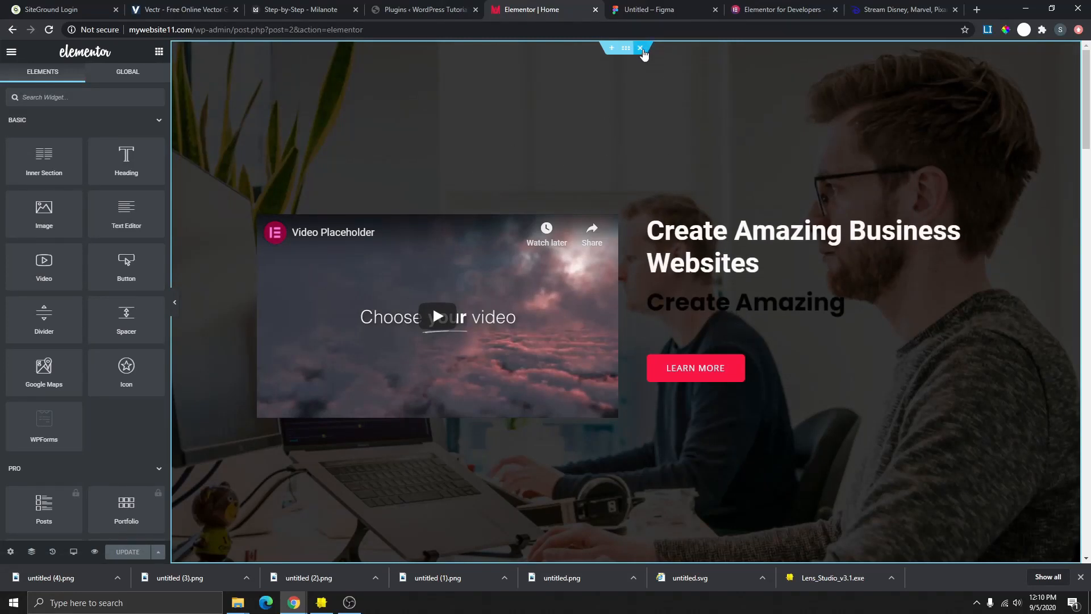
pyautogui.click(641, 49)
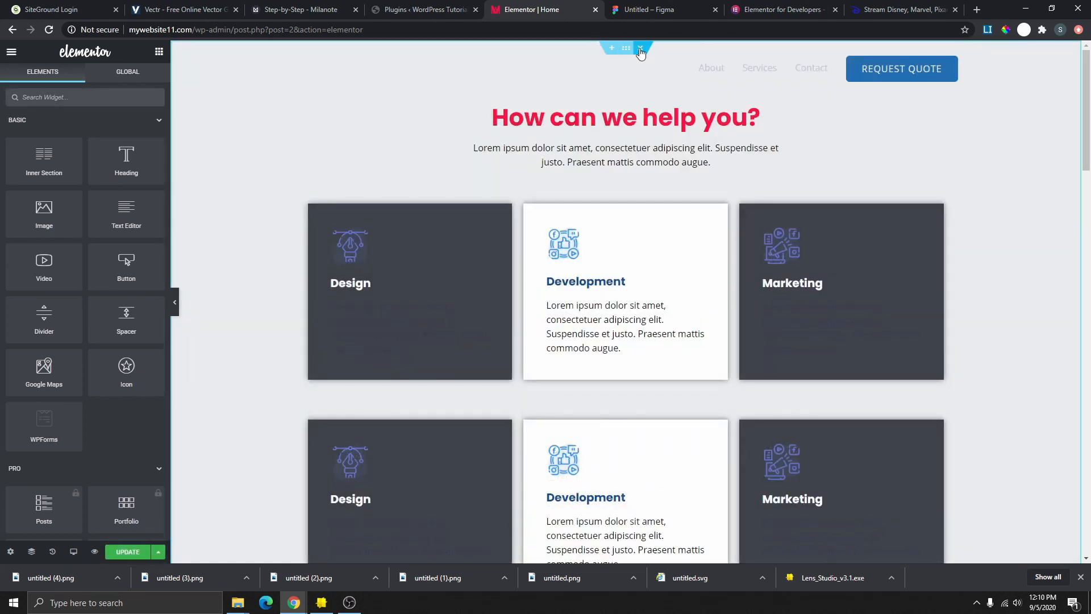
pyautogui.click(640, 49)
pyautogui.click(640, 49)
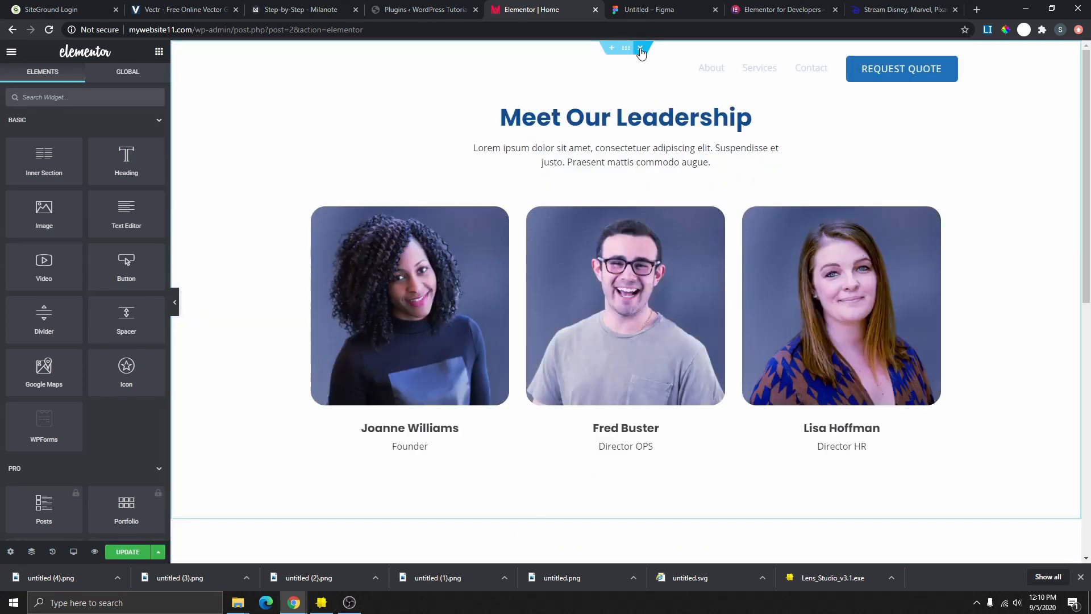
pyautogui.click(641, 50)
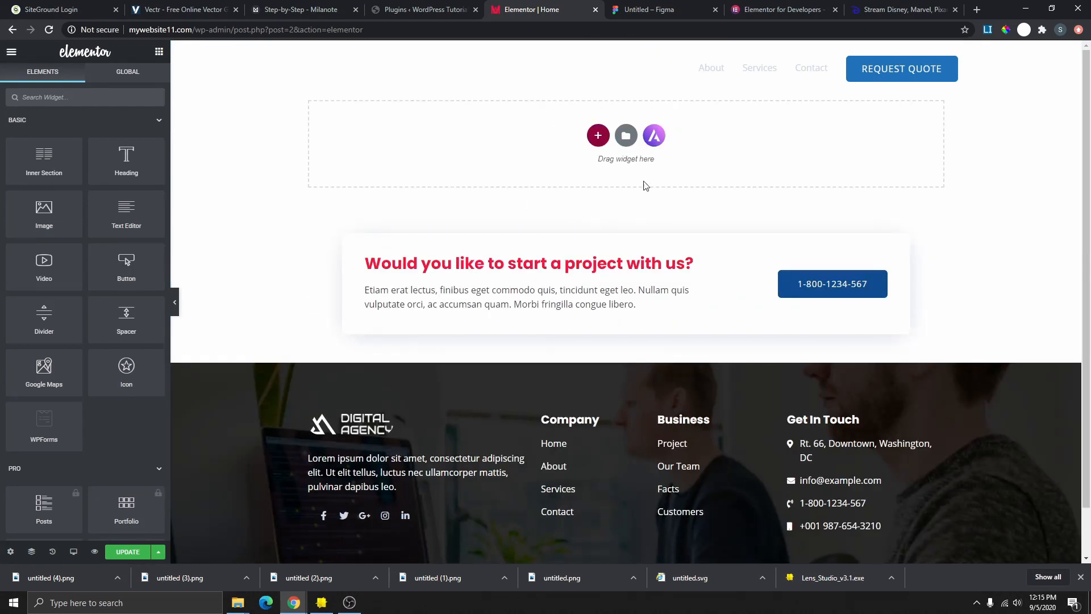
# - Insert an empty two-column section above the project call-to-action, checking the Figma wireframe first
pyautogui.click(598, 137)
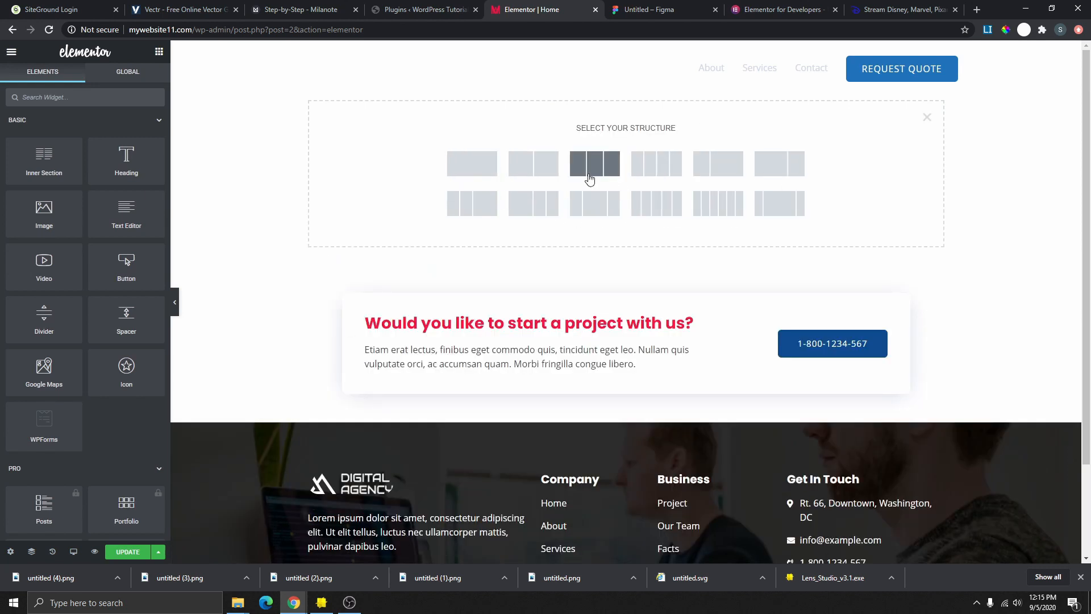
pyautogui.click(618, 12)
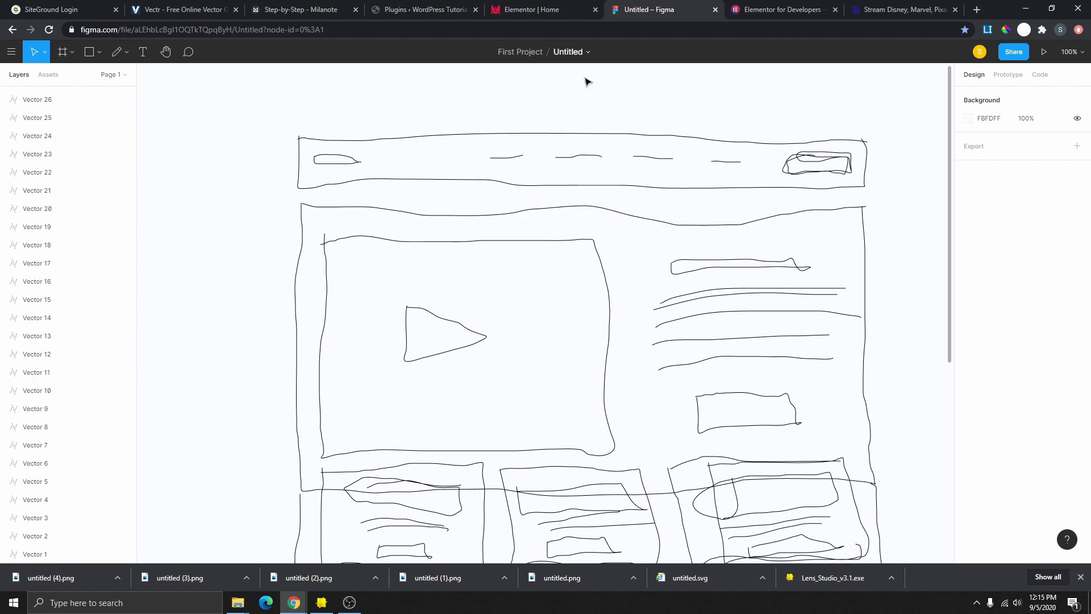
pyautogui.click(557, 11)
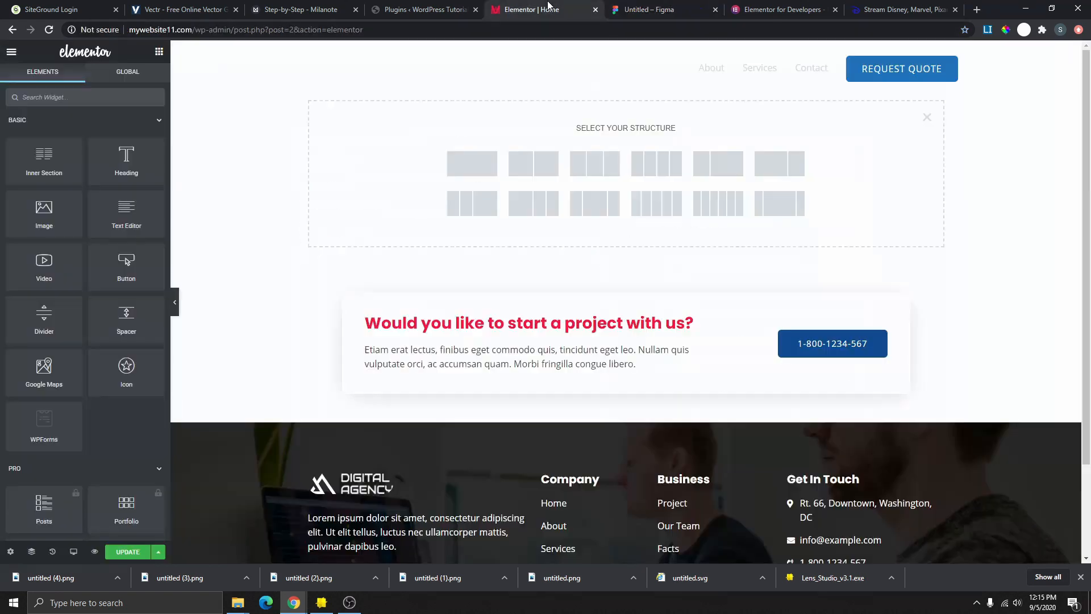
pyautogui.click(533, 167)
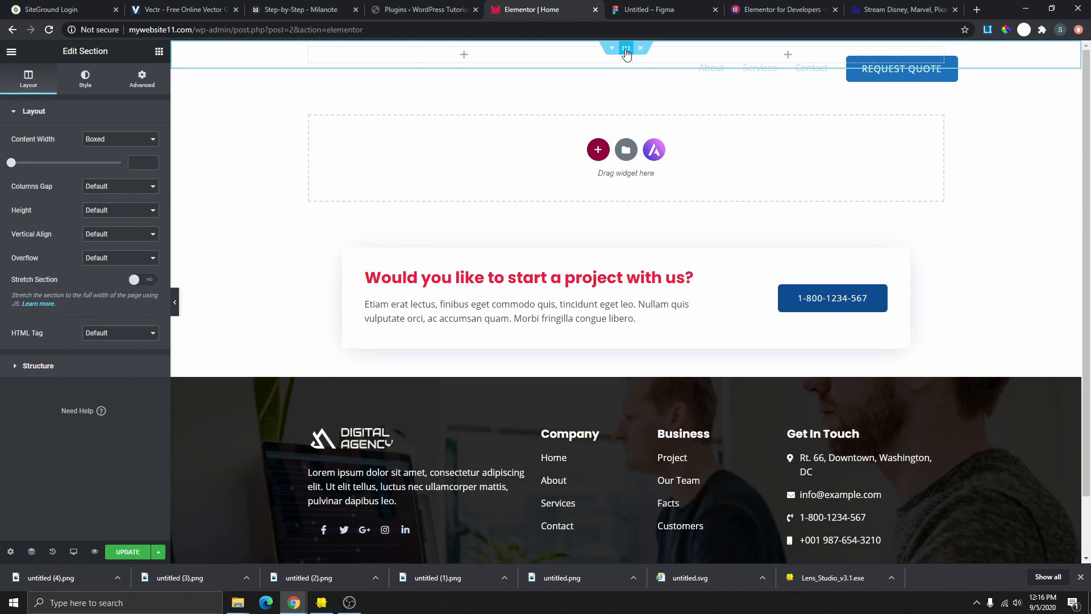
# - Set the section height to Min Height at 720 px, then compare with the Figma wireframe
pyautogui.click(29, 84)
pyautogui.click(108, 213)
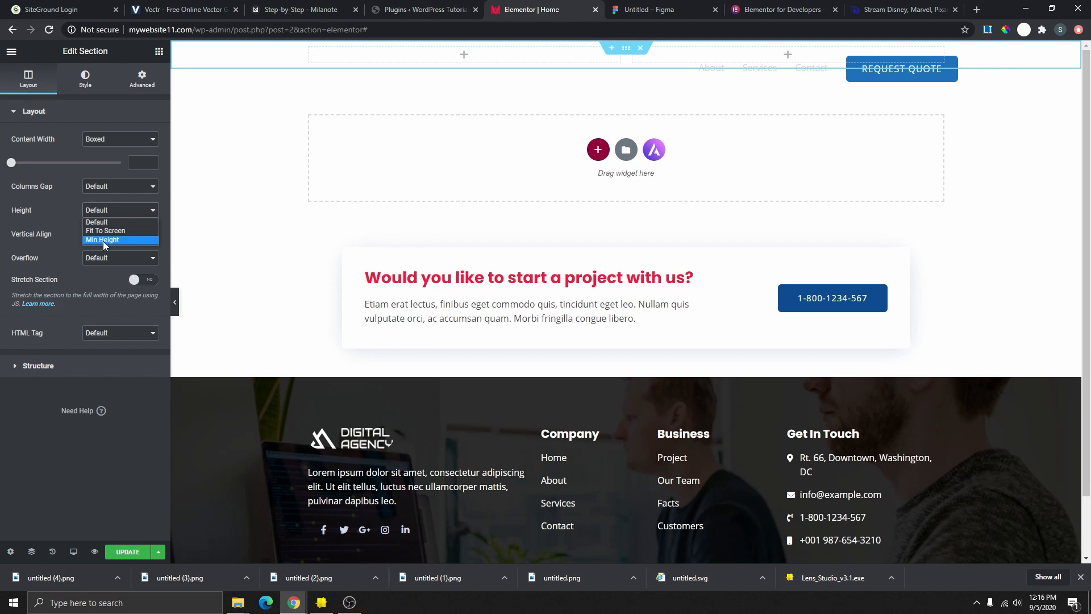
pyautogui.click(114, 240)
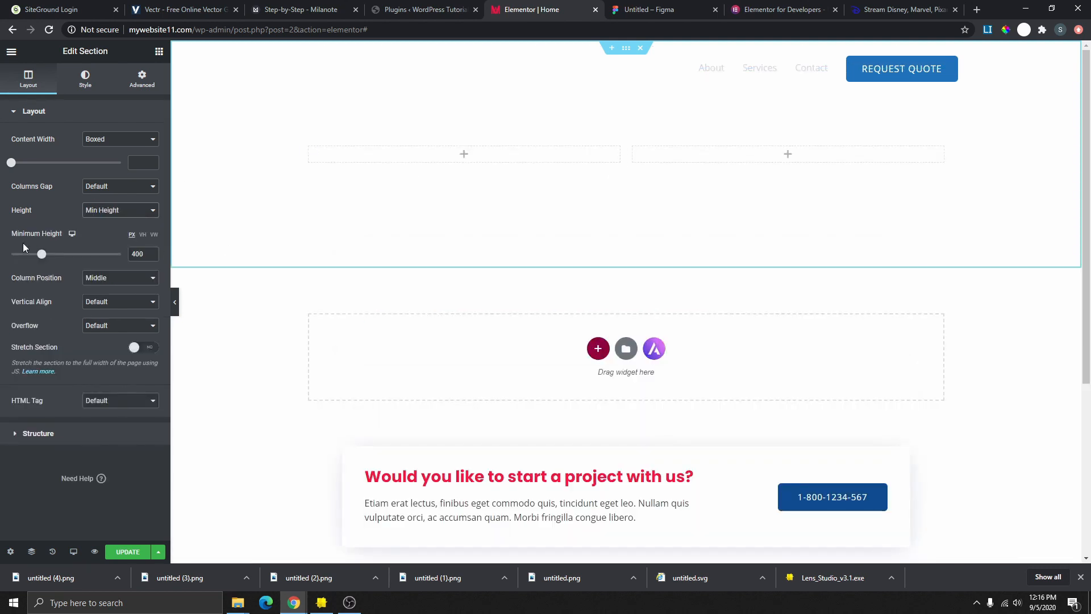
pyautogui.moveTo(42, 258); pyautogui.dragTo(66, 258)
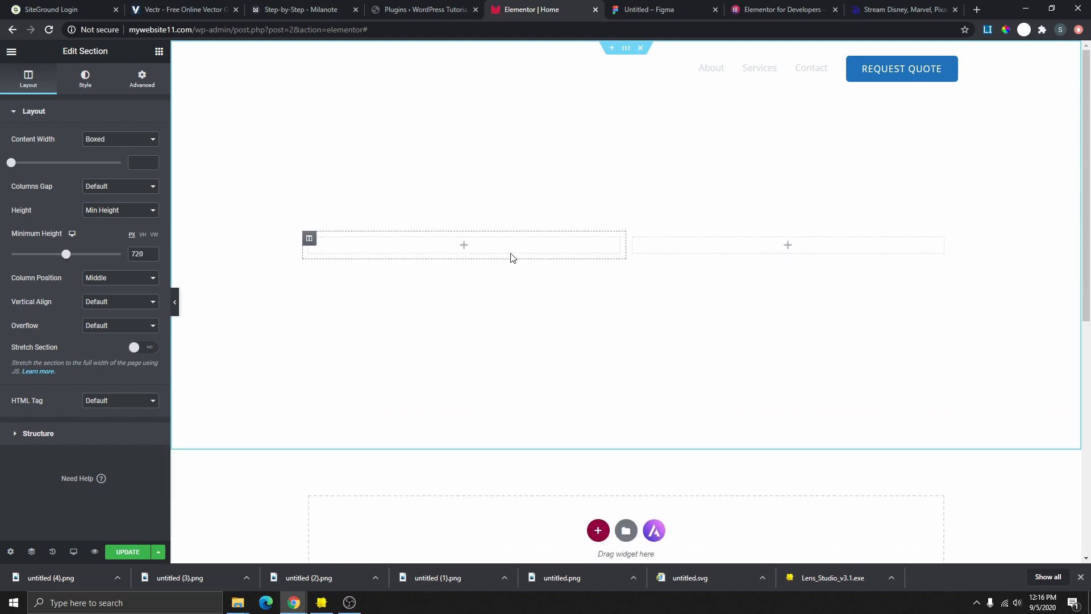
pyautogui.click(640, 8)
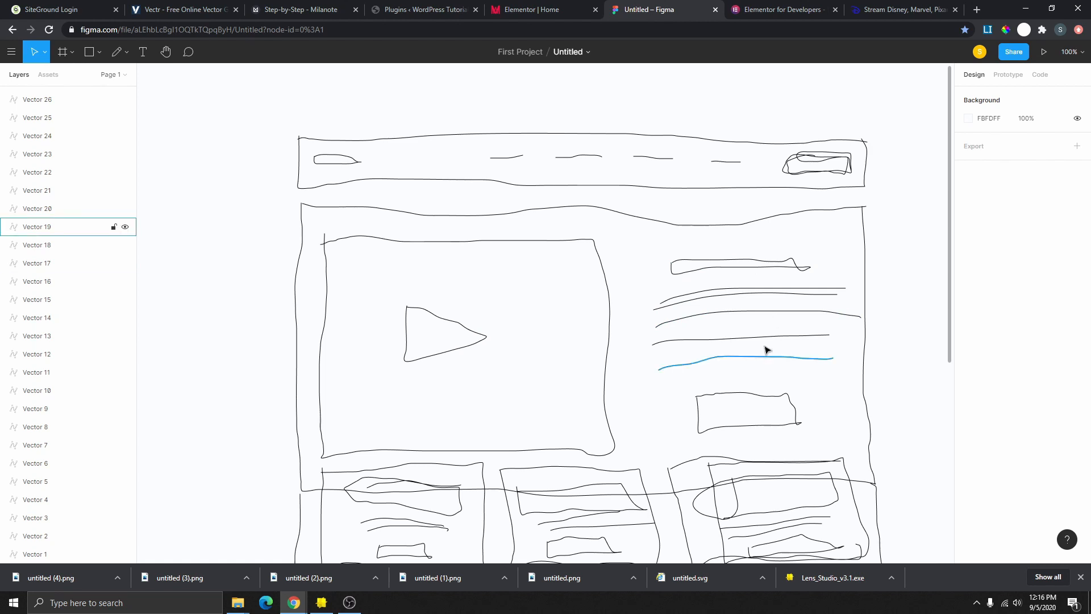
# - Place a Video widget in the left column and Heading, Text Editor and Button widgets in the right
pyautogui.click(518, 6)
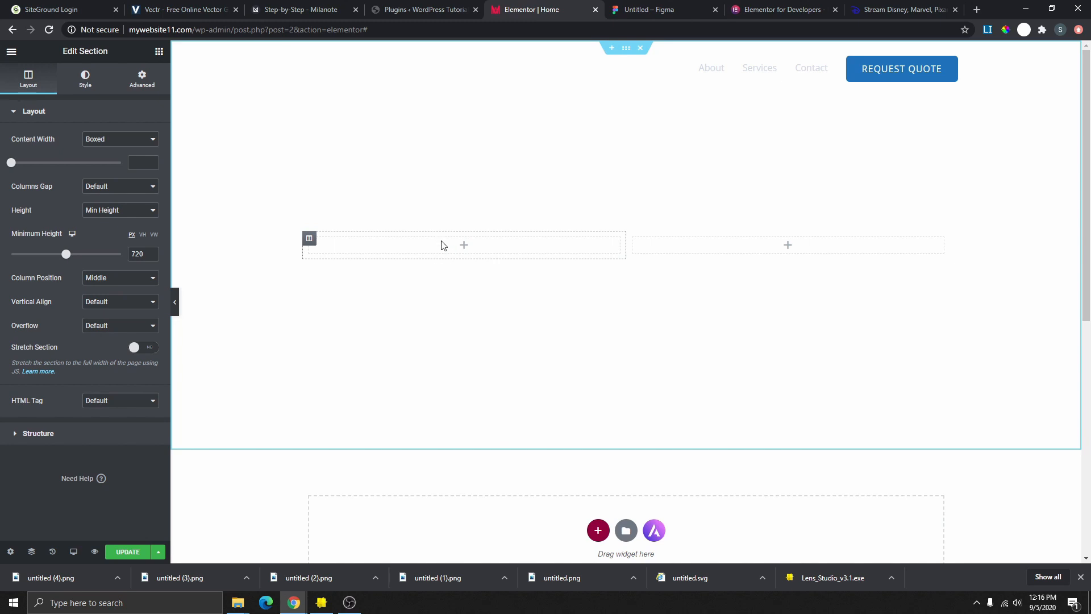
pyautogui.click(159, 54)
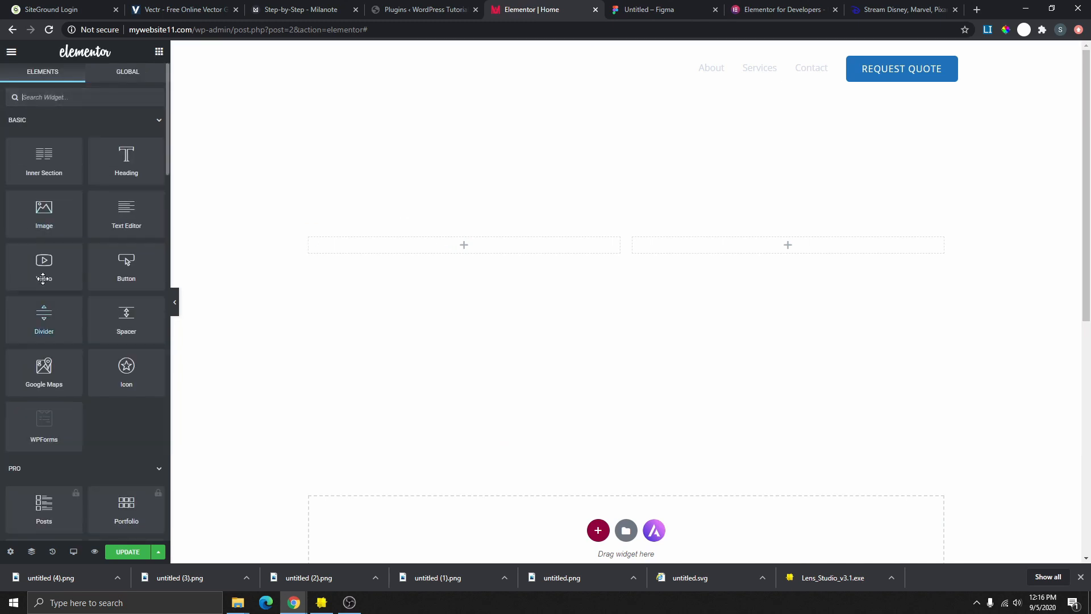
pyautogui.moveTo(44, 272); pyautogui.dragTo(459, 240)
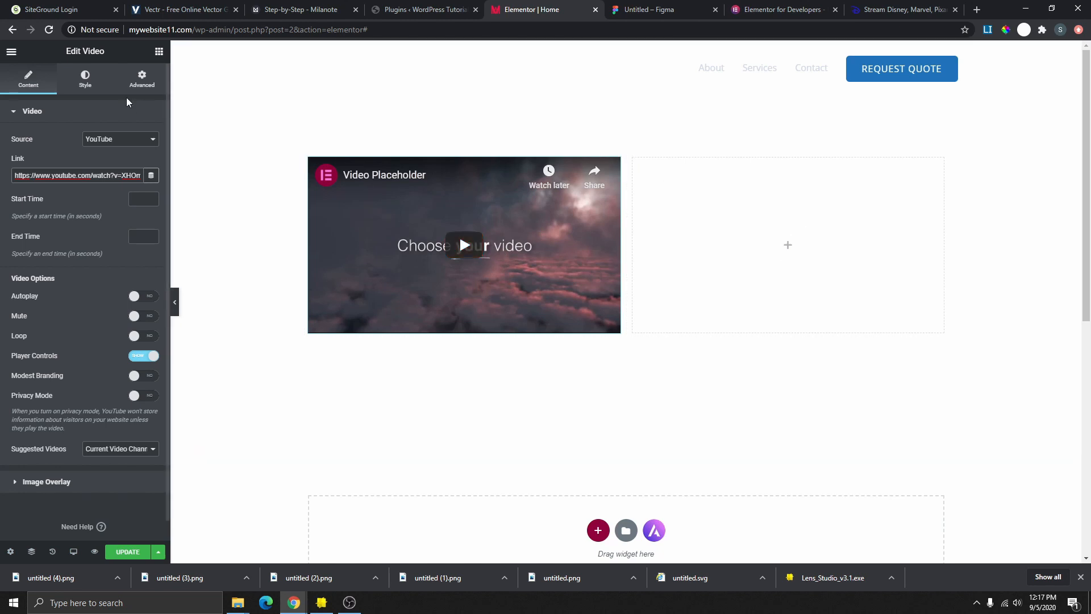
pyautogui.click(159, 51)
pyautogui.moveTo(131, 166); pyautogui.dragTo(779, 243)
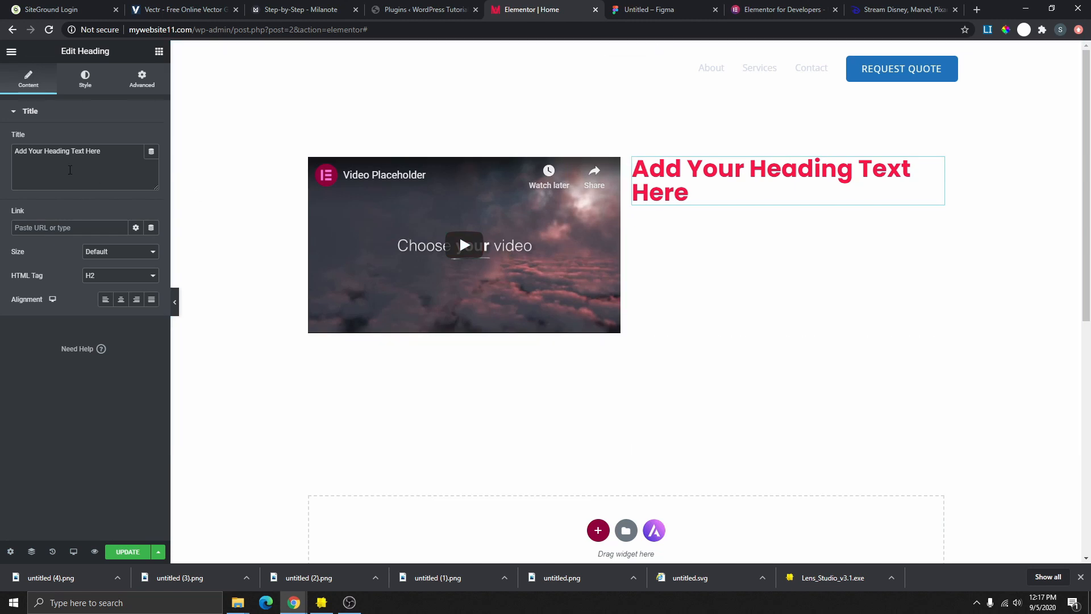
pyautogui.click(159, 51)
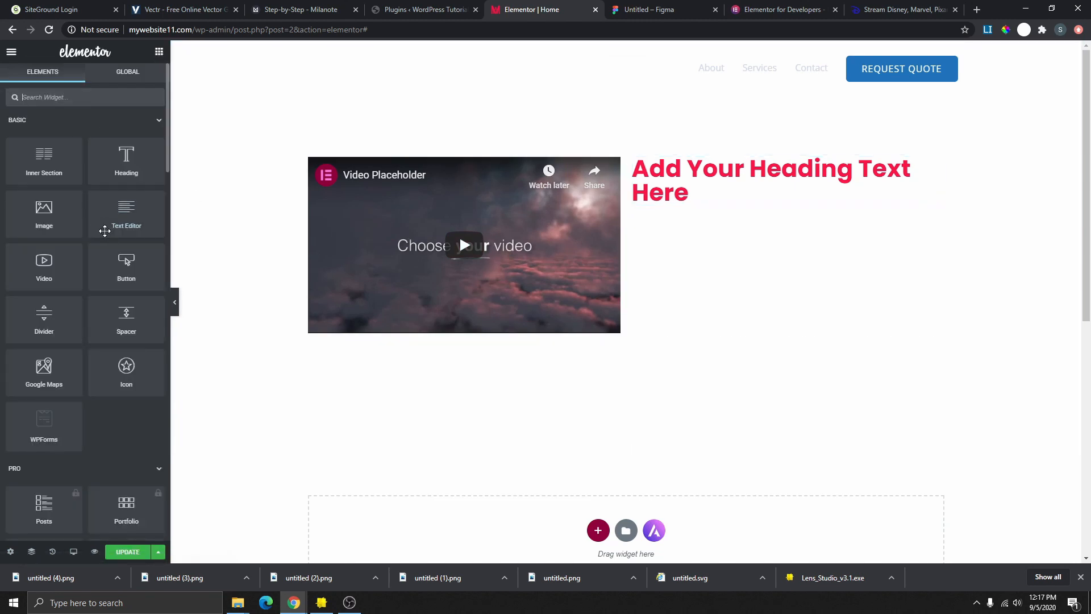
pyautogui.moveTo(129, 214); pyautogui.dragTo(798, 200)
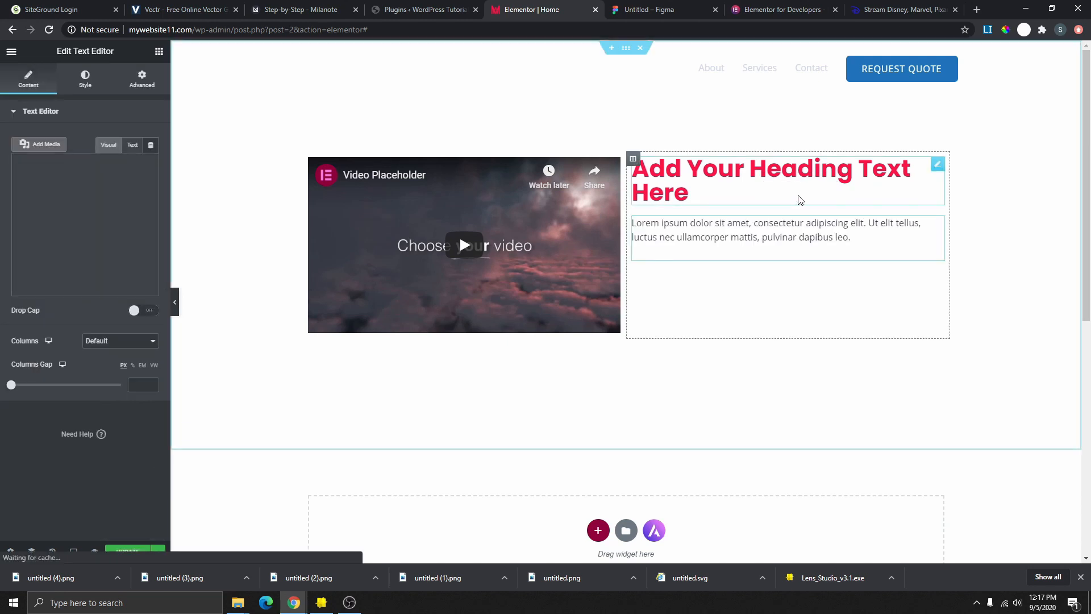
pyautogui.click(159, 51)
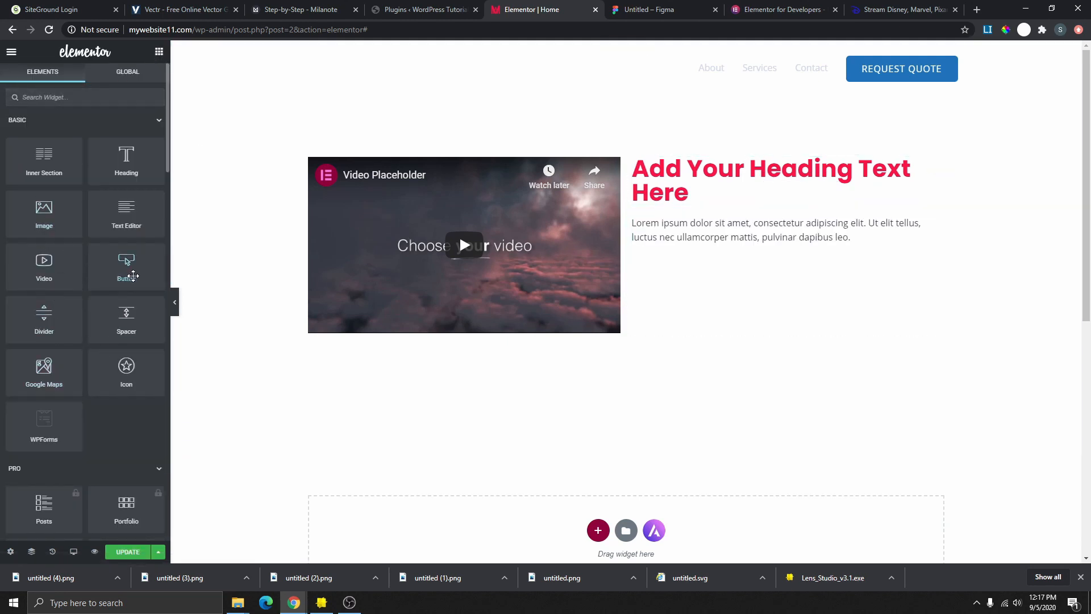
pyautogui.moveTo(132, 275); pyautogui.dragTo(785, 265)
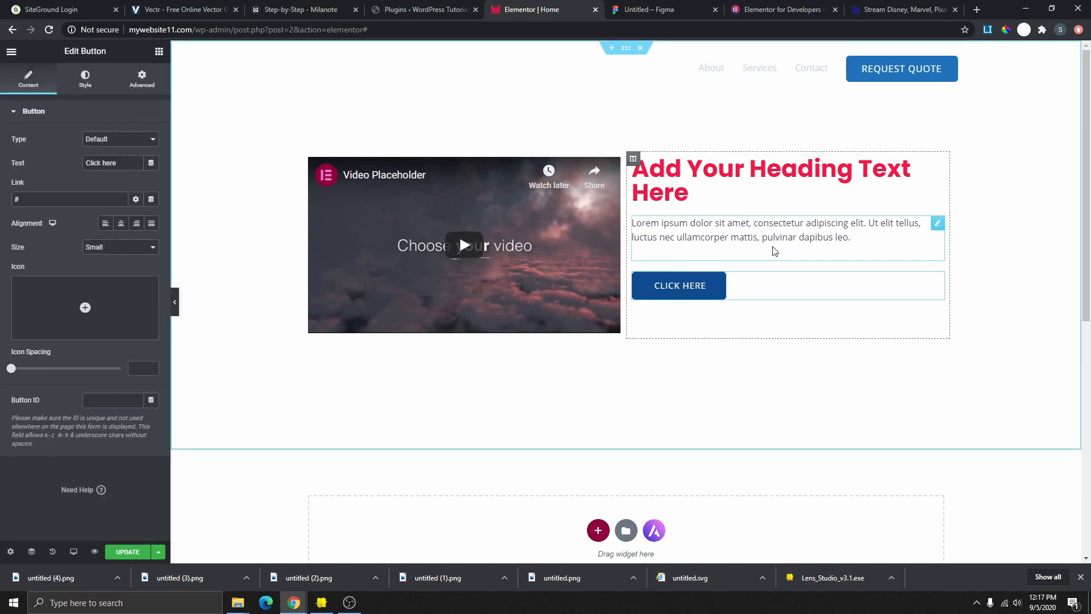
# - Shorten the heading to one line and paste a second copy of the lorem paragraph below it
pyautogui.click(691, 197)
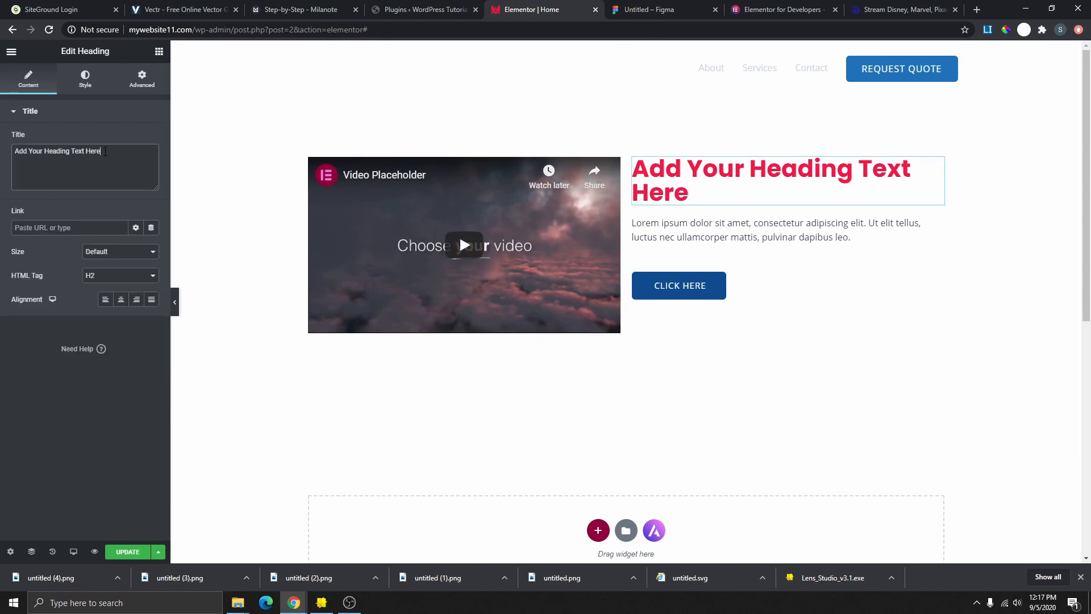
pyautogui.press('BackSpace')
pyautogui.press('BackSpace')
pyautogui.press('BackSpace')
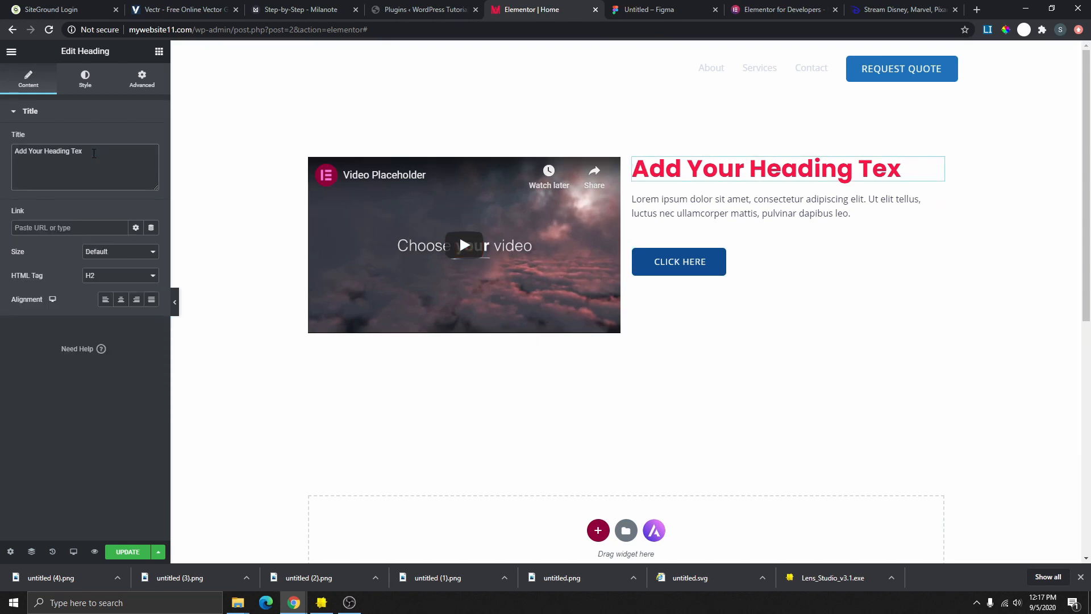
pyautogui.click(771, 212)
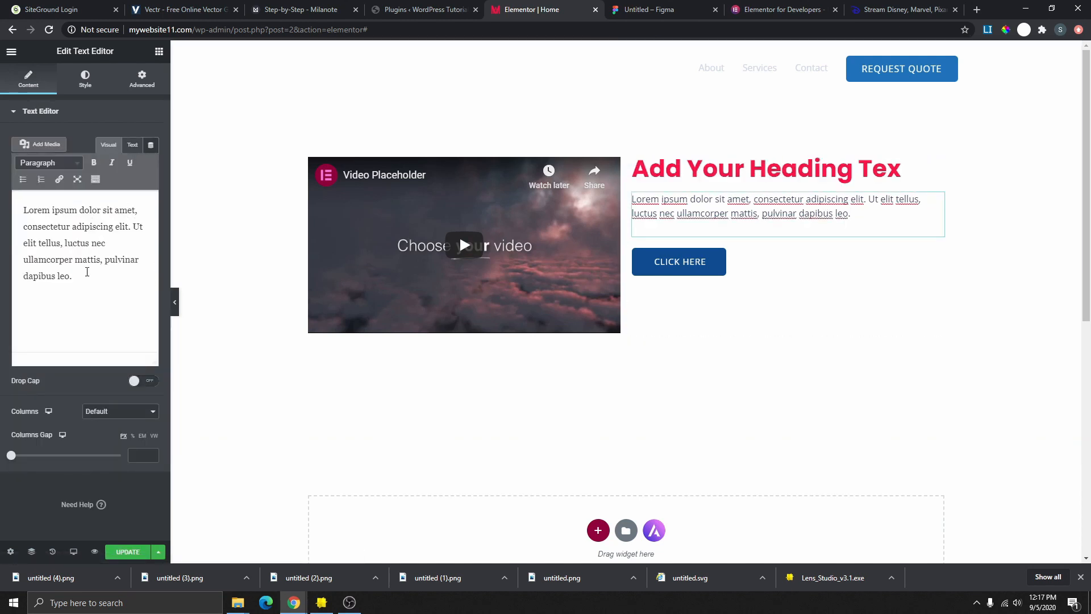
pyautogui.moveTo(88, 272); pyautogui.dragTo(6, 209)
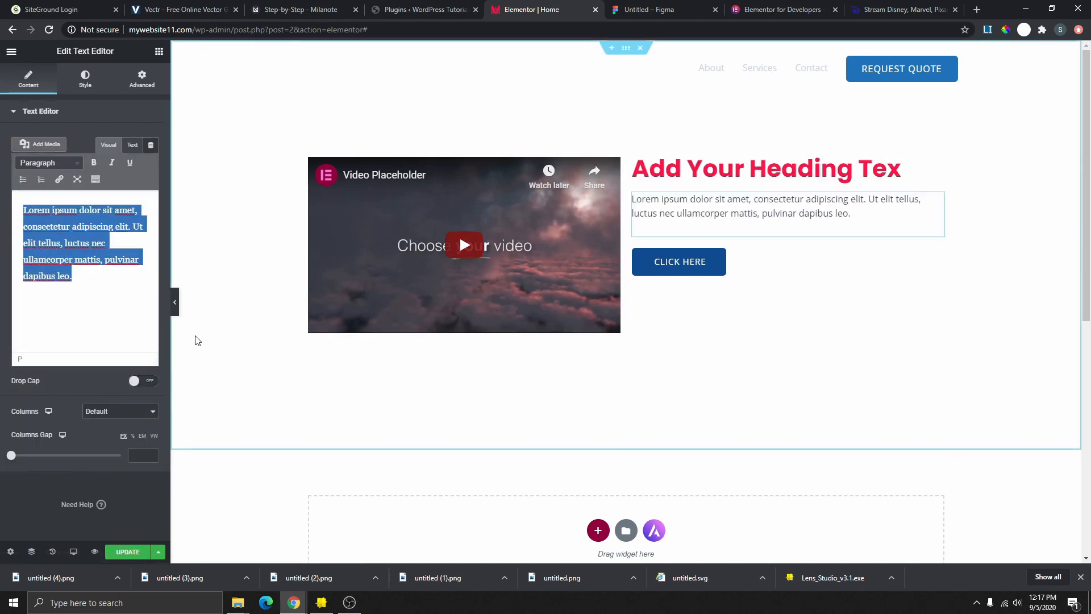
pyautogui.click(79, 278)
pyautogui.moveTo(79, 278); pyautogui.dragTo(13, 207)
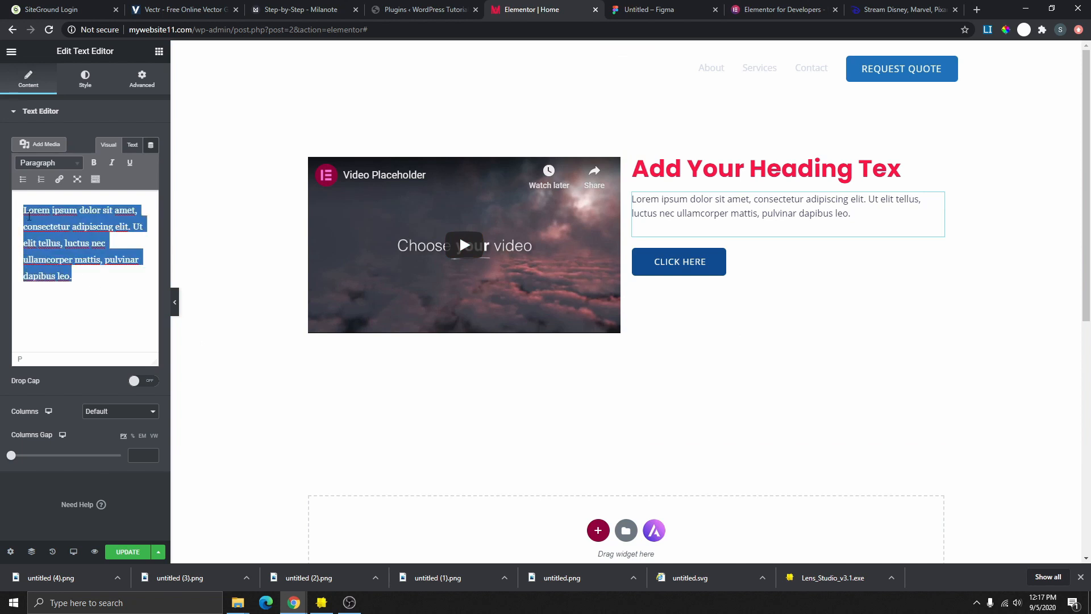
pyautogui.rightClick(29, 216)
pyautogui.click(69, 262)
pyautogui.click(77, 282)
pyautogui.press('Return')
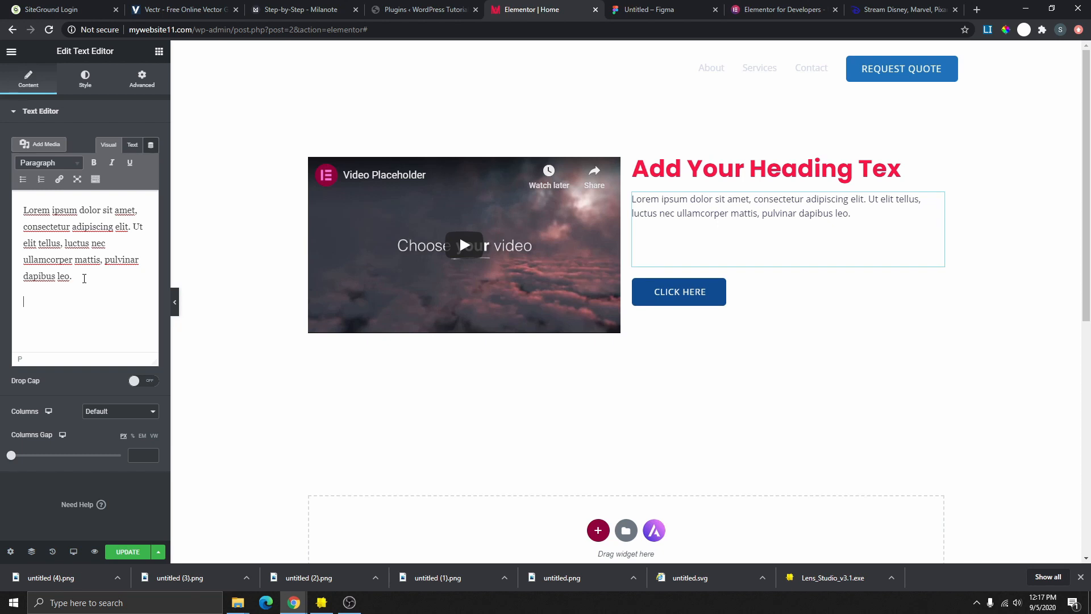
pyautogui.hotkey('ctrl', 'v')
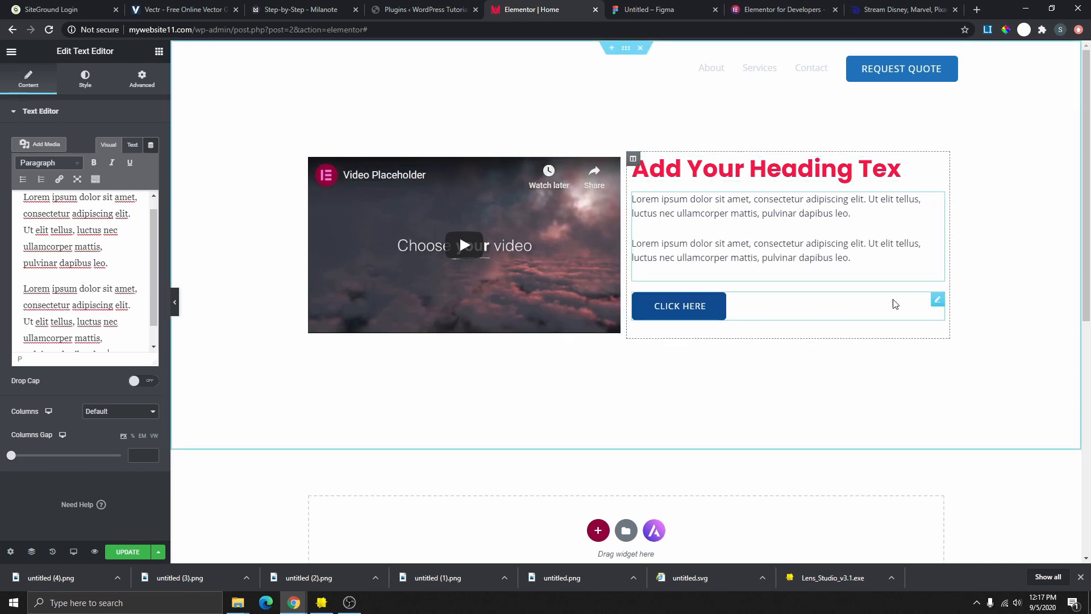
# - Give the text column 20 px padding on all sides
pyautogui.click(937, 302)
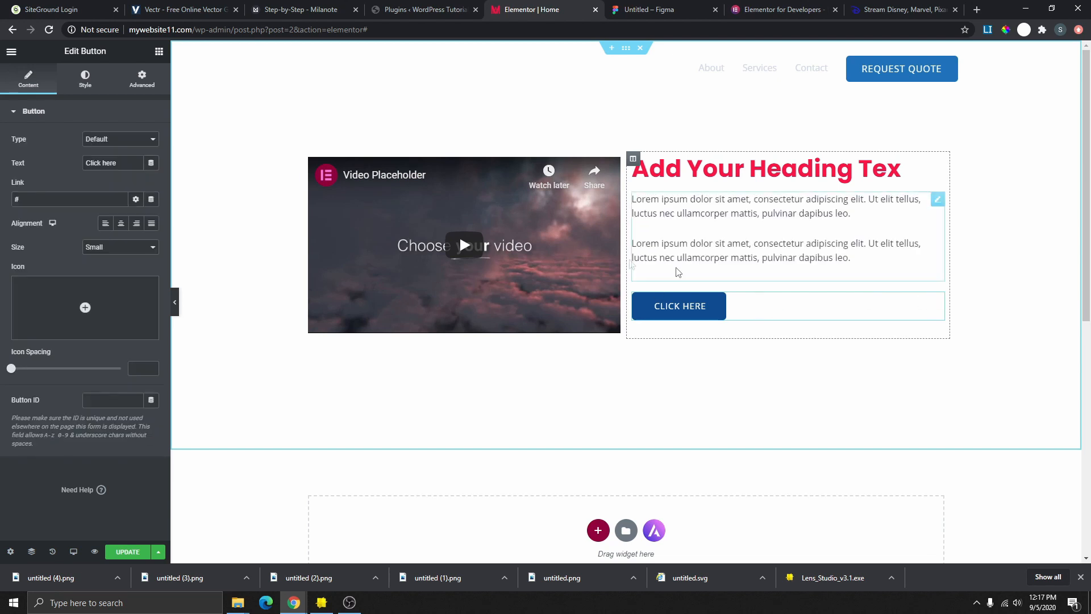
pyautogui.moveTo(672, 264); pyautogui.dragTo(625, 245)
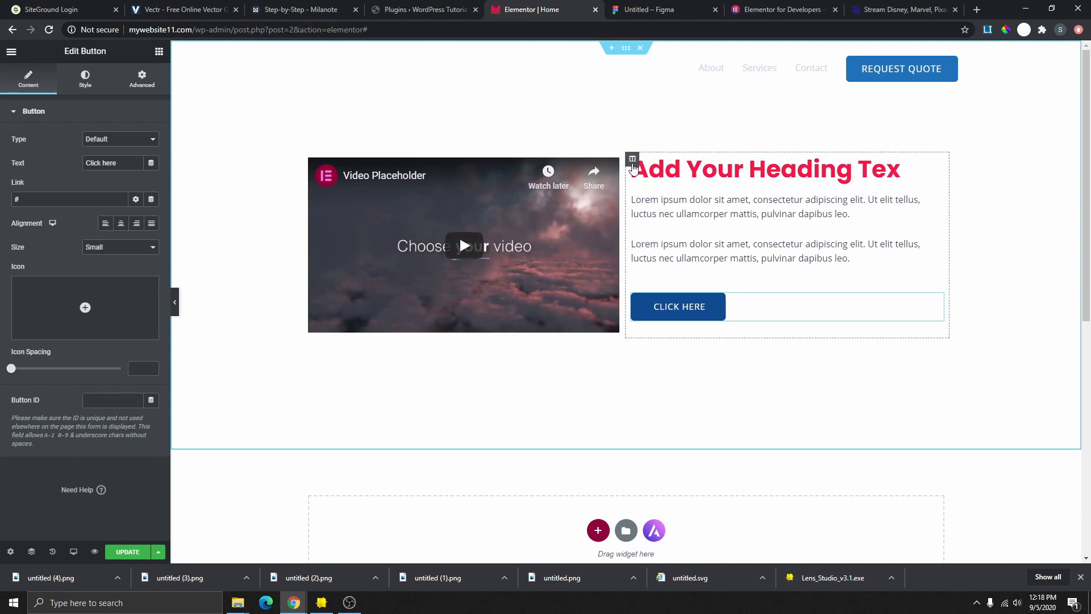
pyautogui.click(633, 161)
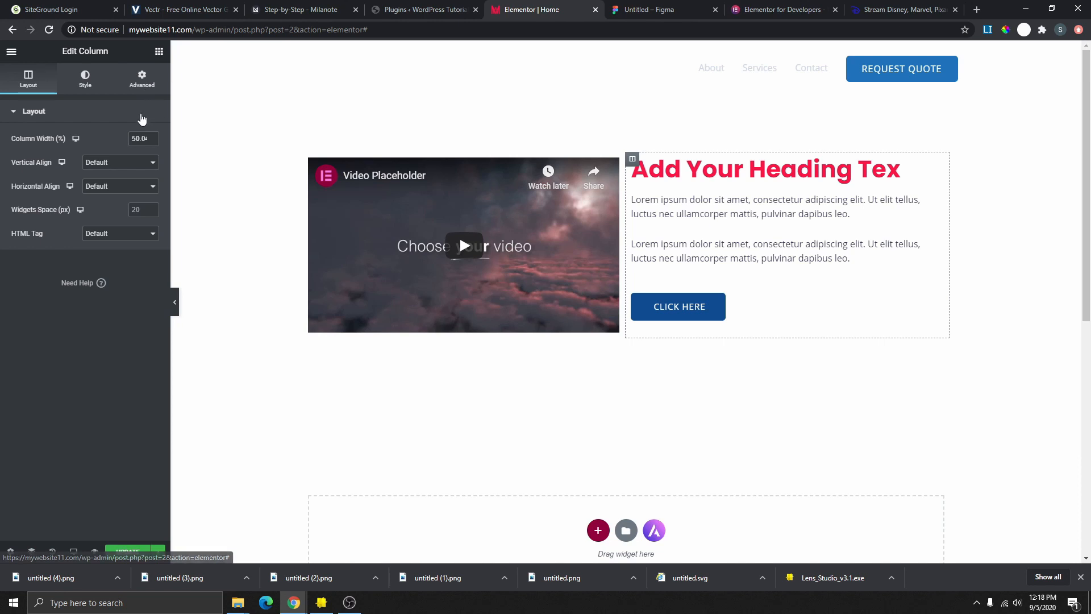
pyautogui.click(146, 76)
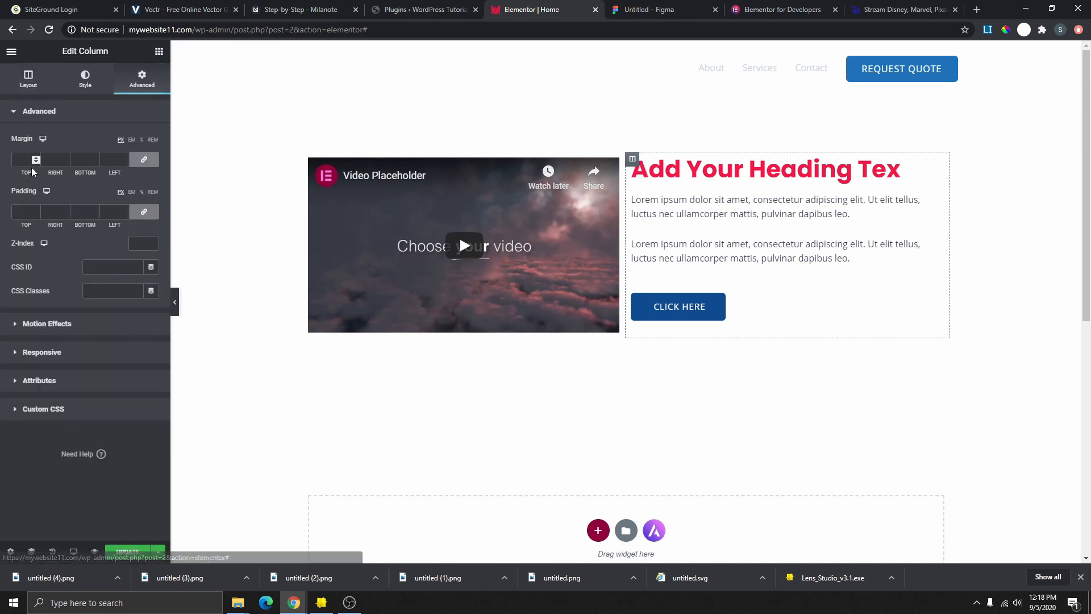
pyautogui.click(37, 210)
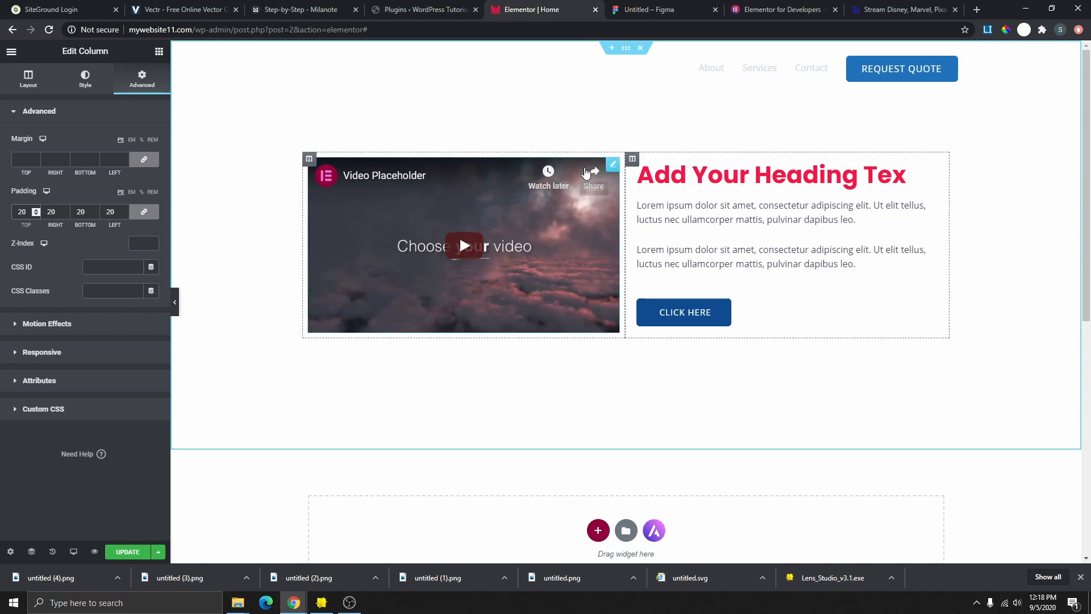
pyautogui.click(628, 48)
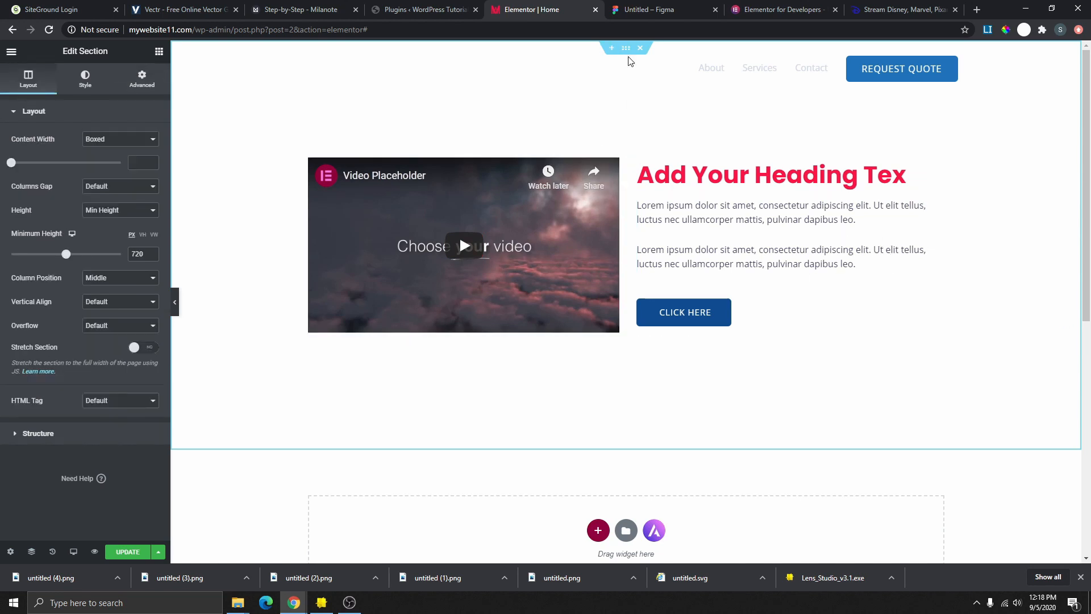
# - Set the section's Classic background to the blue Accent global colour (#0E4C92)
pyautogui.click(86, 80)
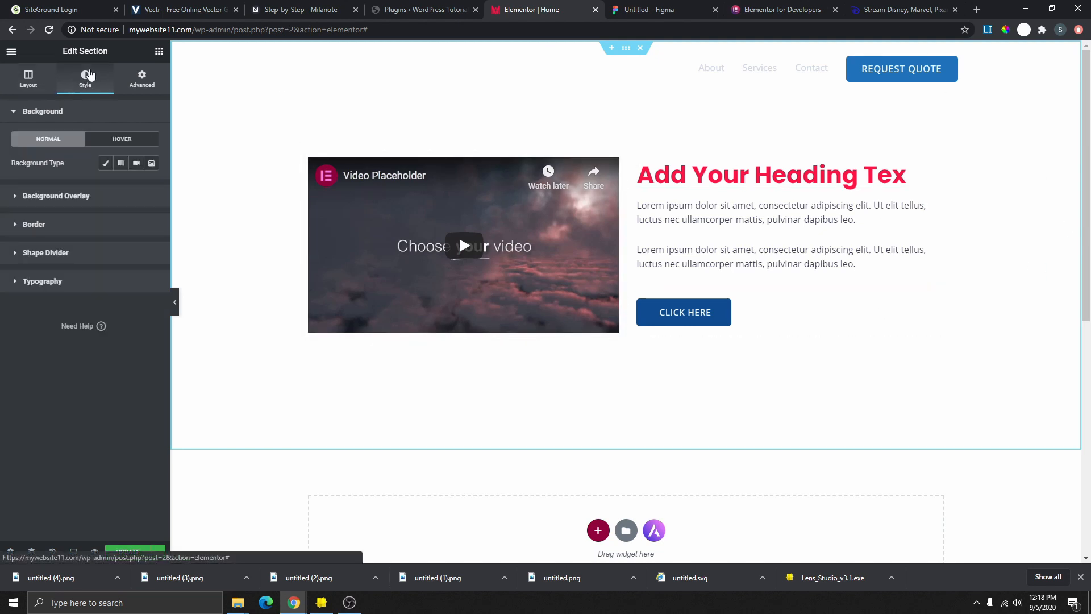
pyautogui.click(106, 164)
pyautogui.click(136, 187)
pyautogui.click(49, 239)
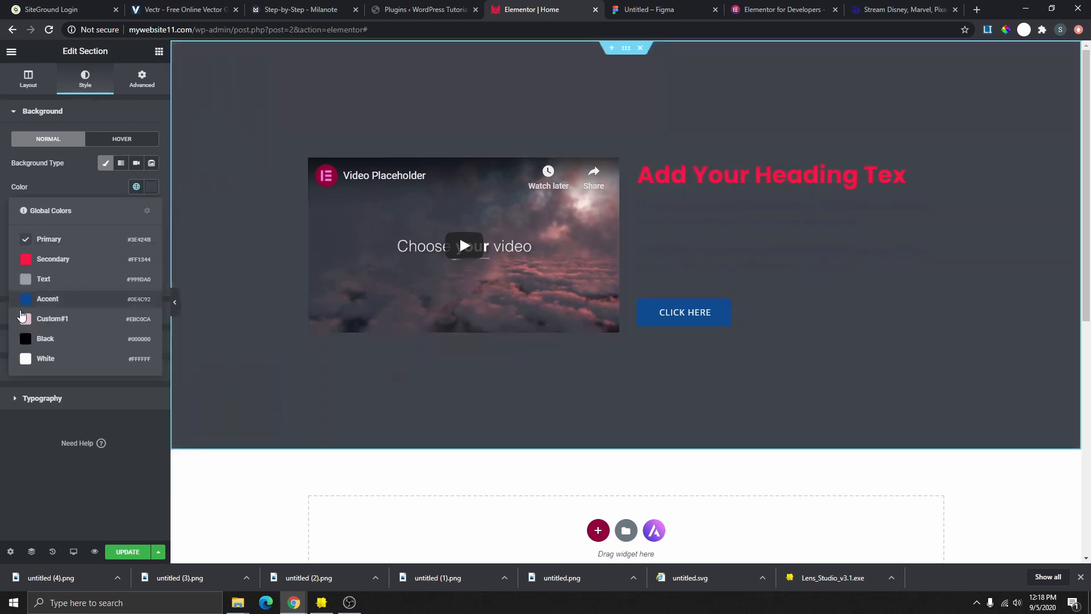
pyautogui.click(46, 358)
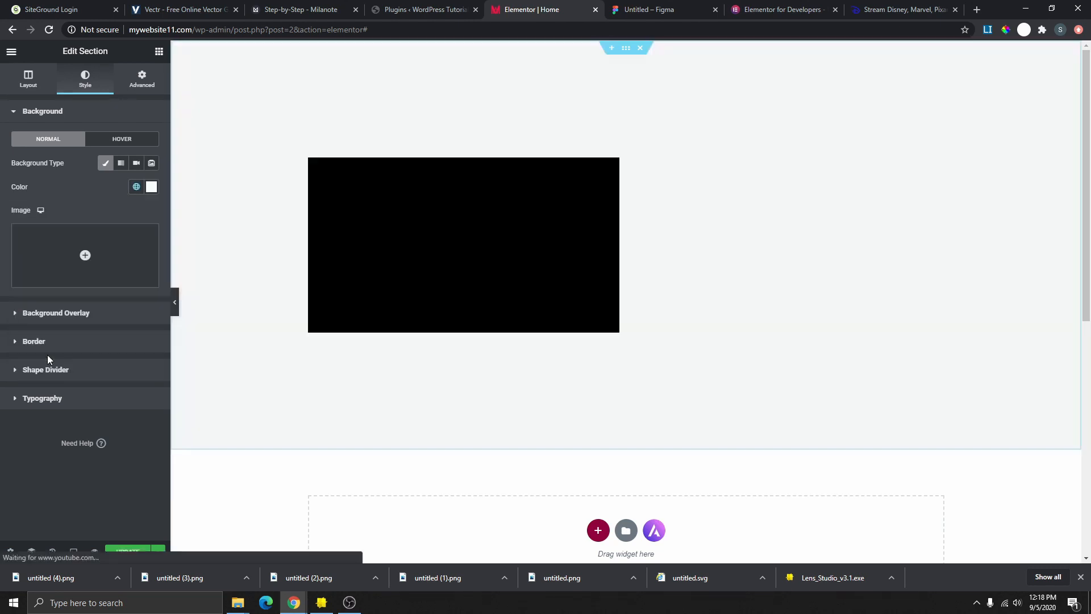
pyautogui.click(137, 186)
pyautogui.click(56, 301)
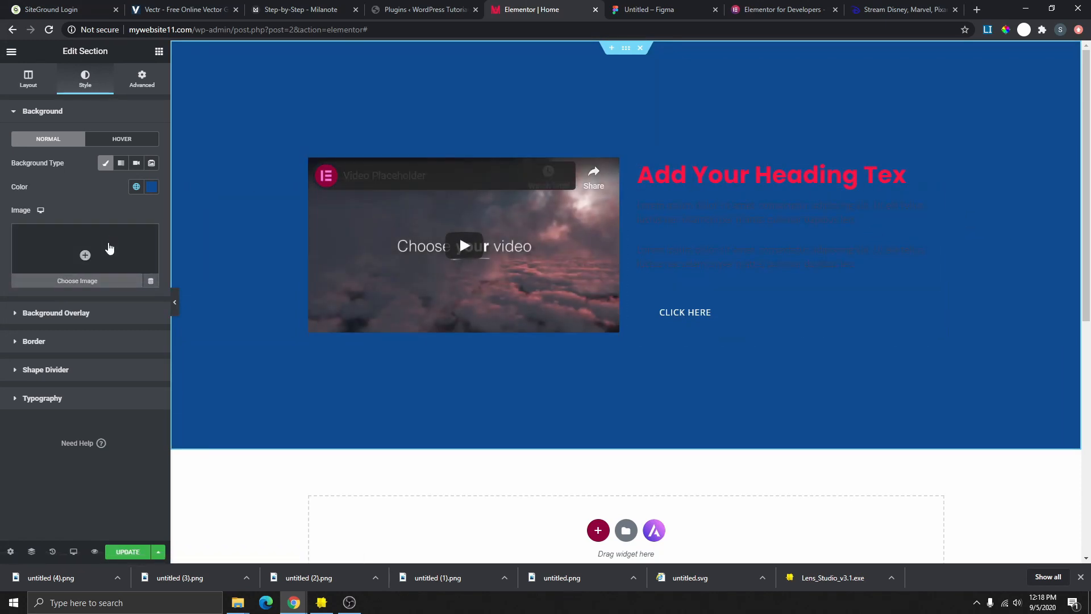
pyautogui.click(137, 186)
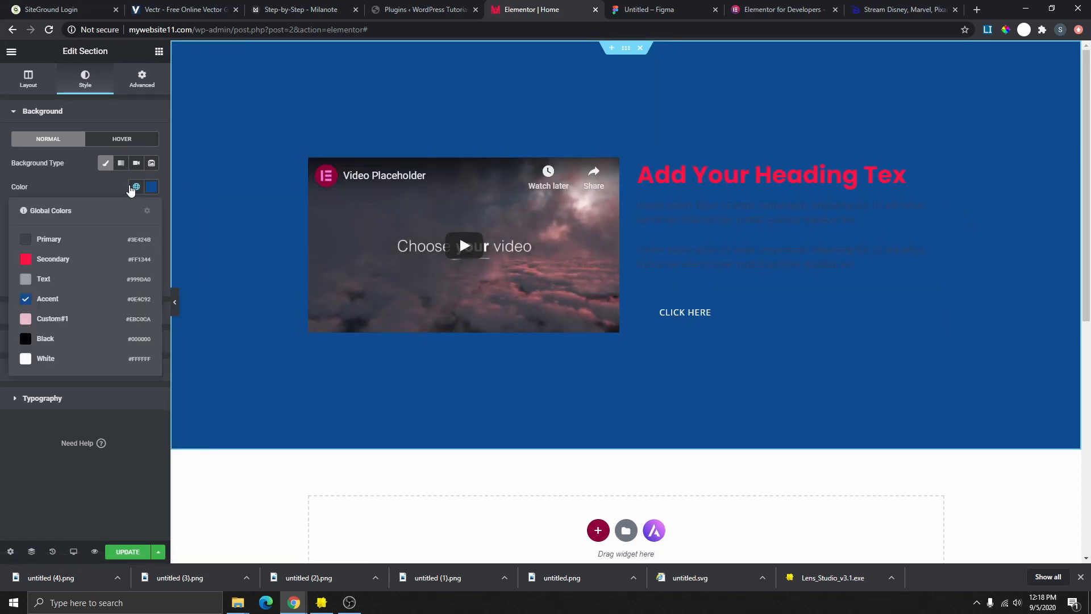
pyautogui.click(105, 164)
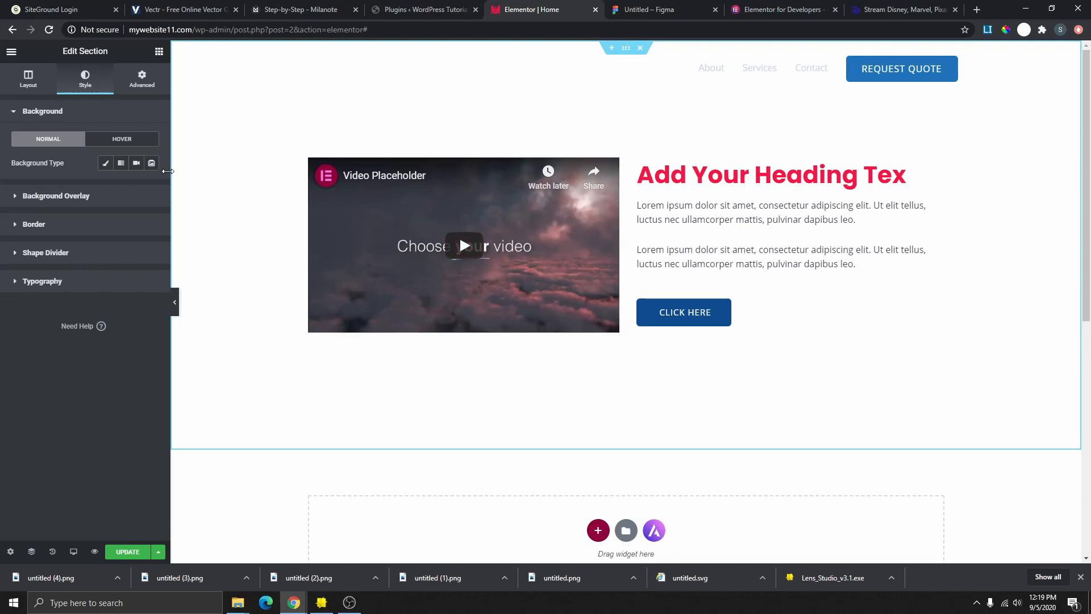
pyautogui.click(105, 163)
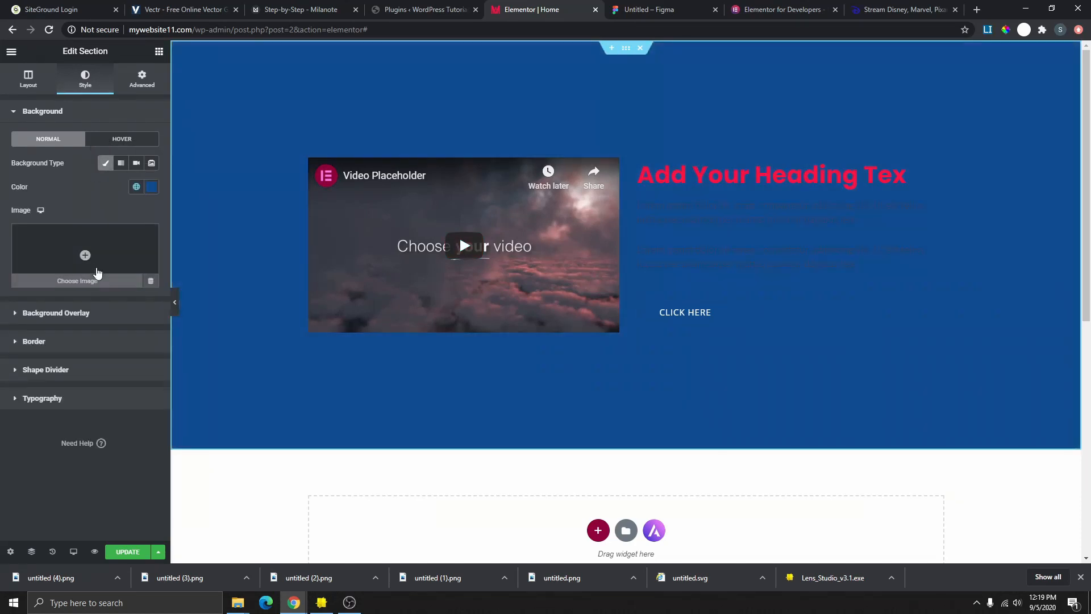
# - Insert portfolio2, the phone-and-coffee desk photo, as the section's background image
pyautogui.click(85, 255)
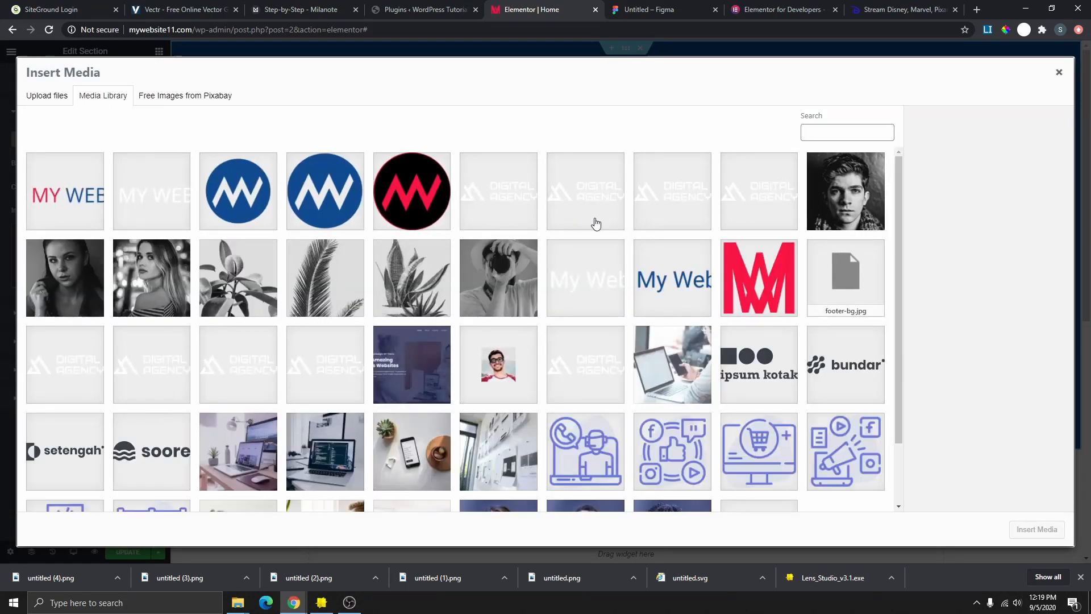
pyautogui.scroll(-3, 409, 398)
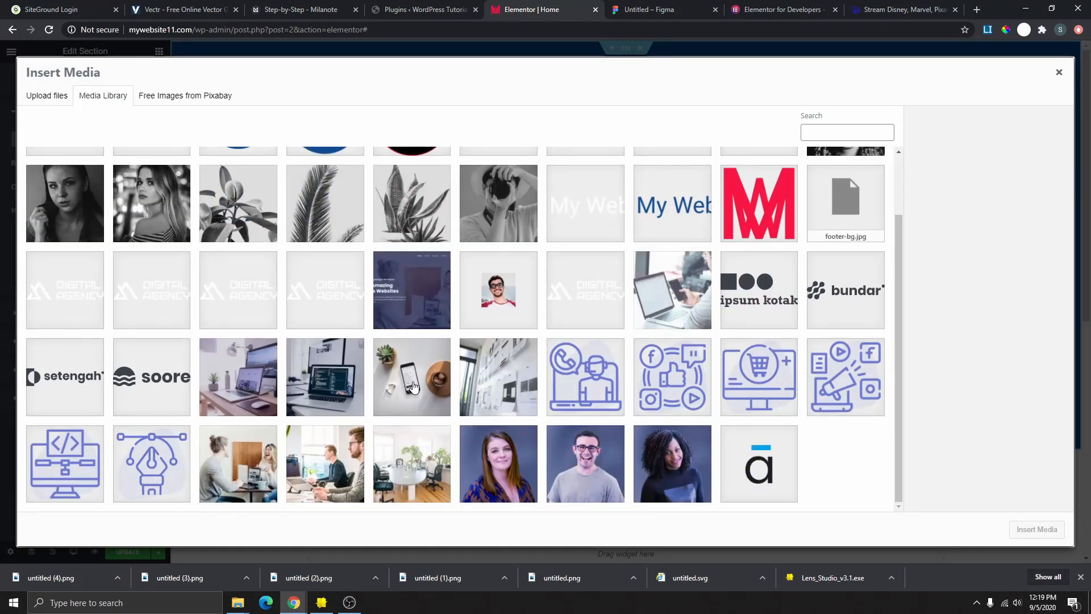
pyautogui.click(413, 387)
pyautogui.click(1037, 529)
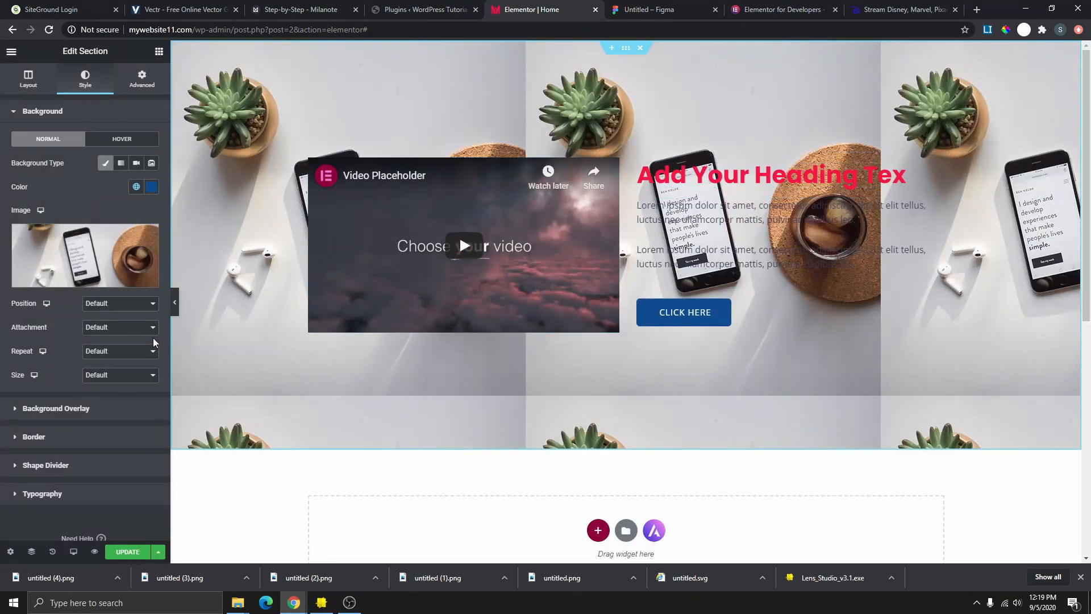
# - Set the background image to Center Center position, No-repeat and Cover size
pyautogui.click(103, 304)
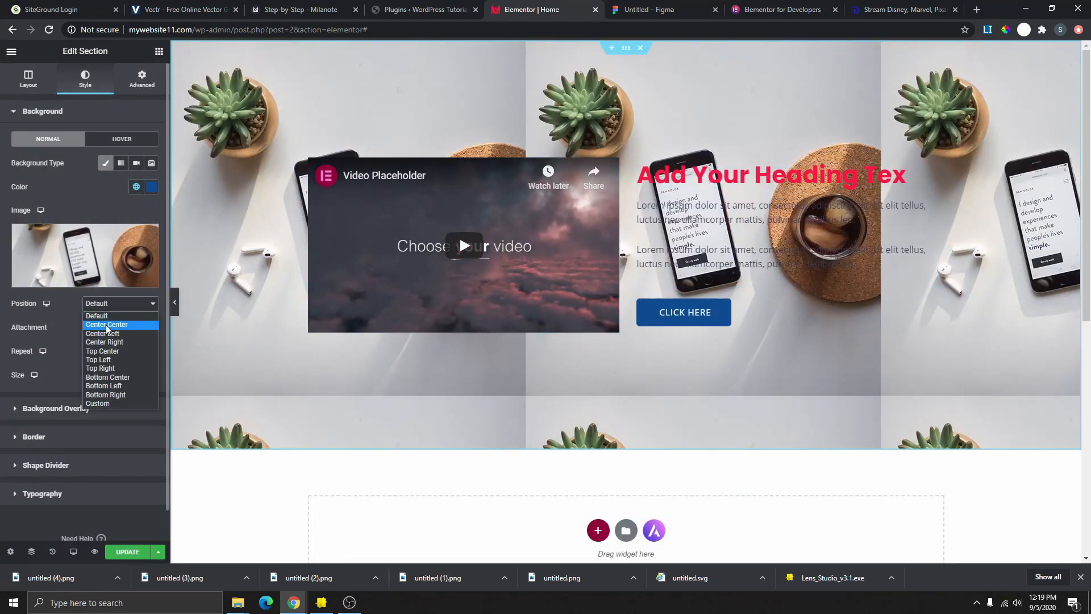
pyautogui.click(109, 325)
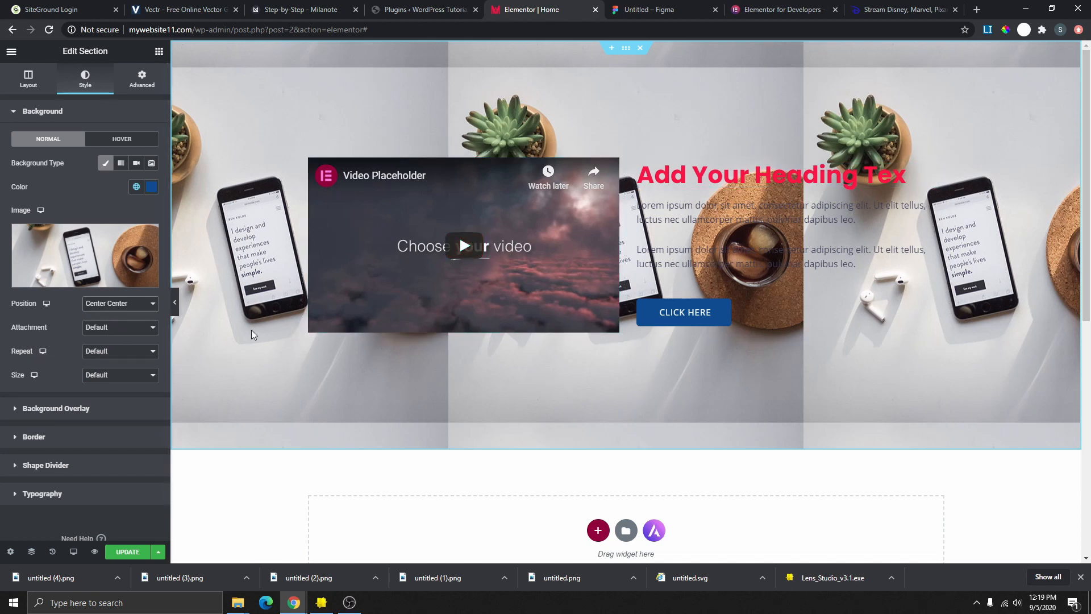
pyautogui.click(116, 353)
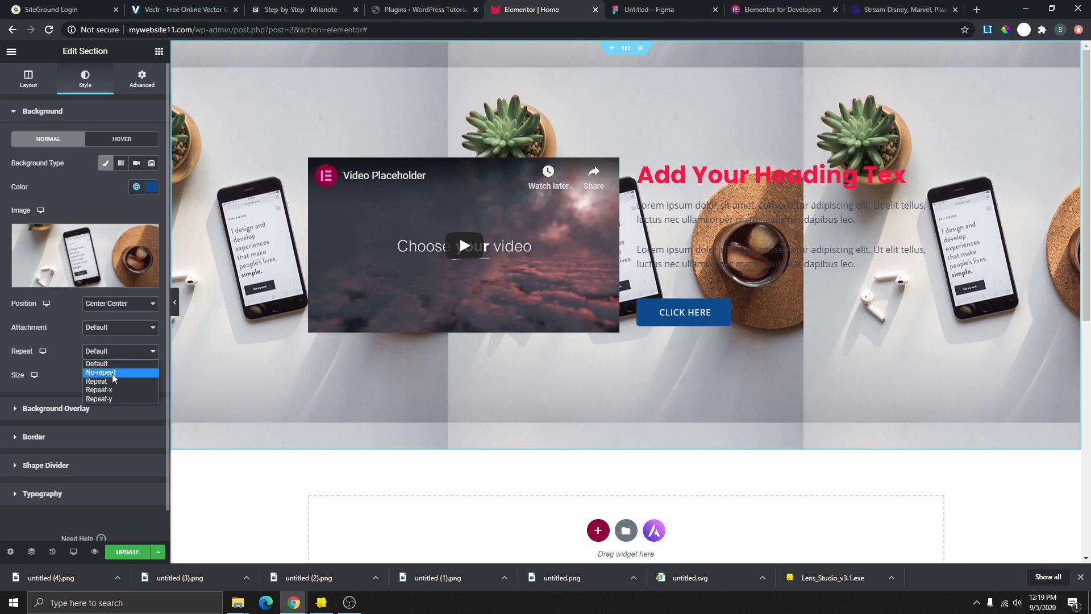
pyautogui.click(111, 373)
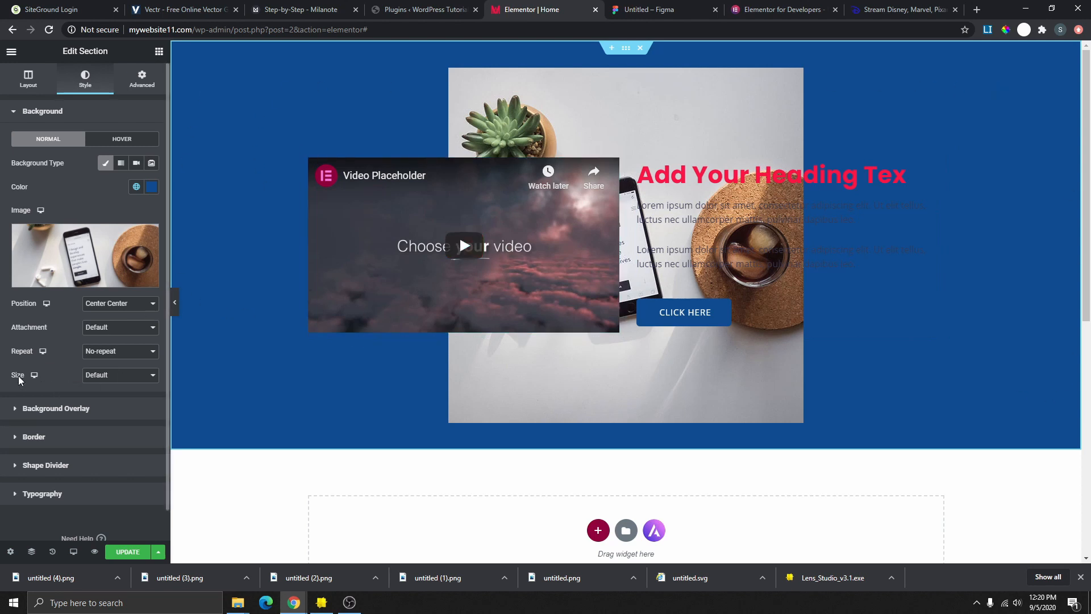
pyautogui.click(99, 377)
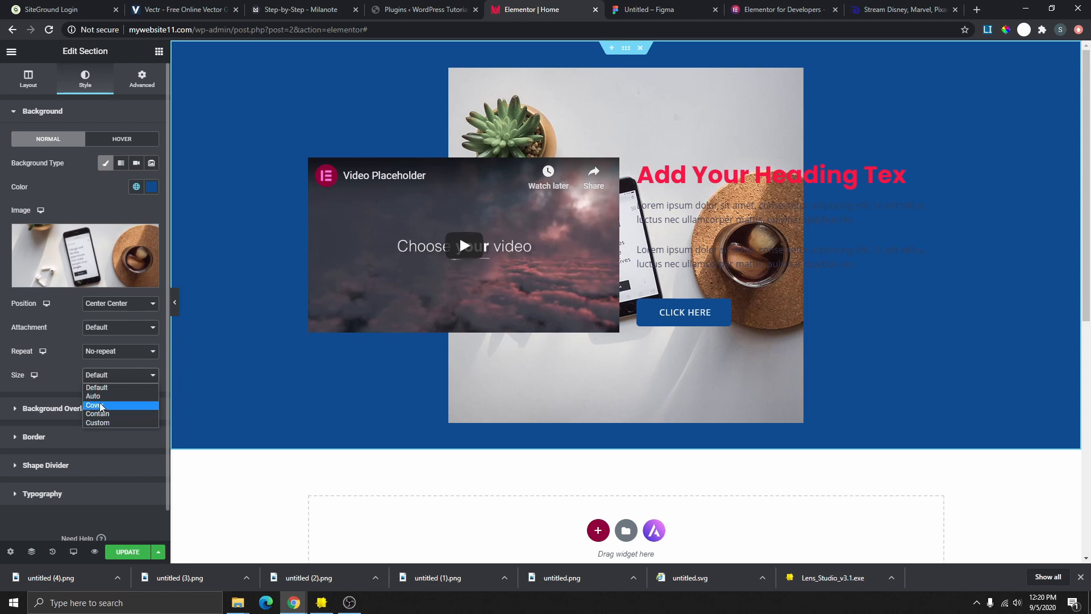
pyautogui.click(103, 407)
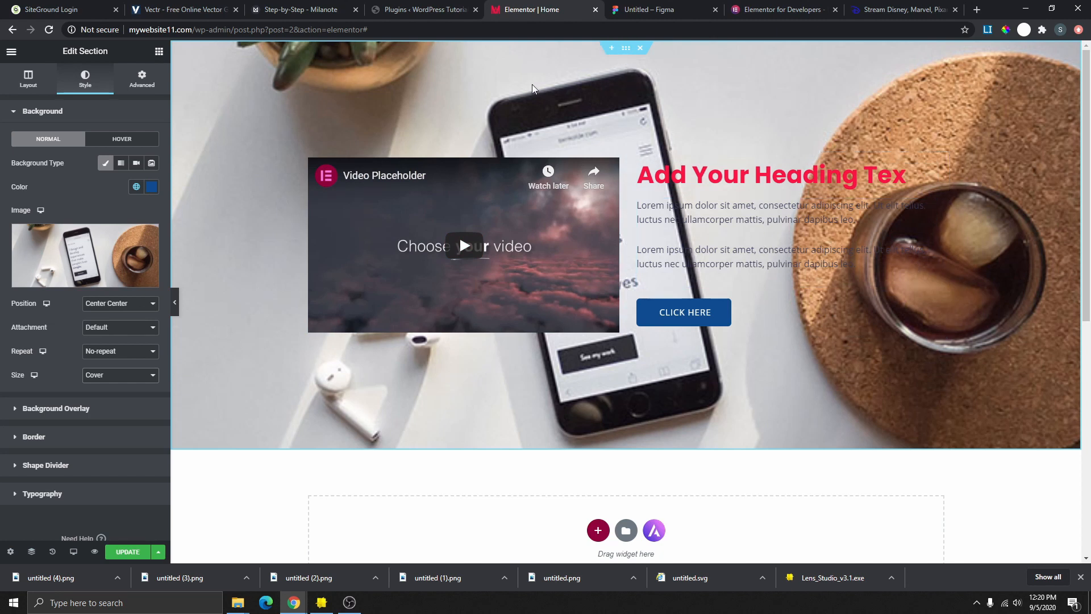
# - Add a Classic background overlay in light pink Custom#1 at 0.6 opacity
pyautogui.click(54, 408)
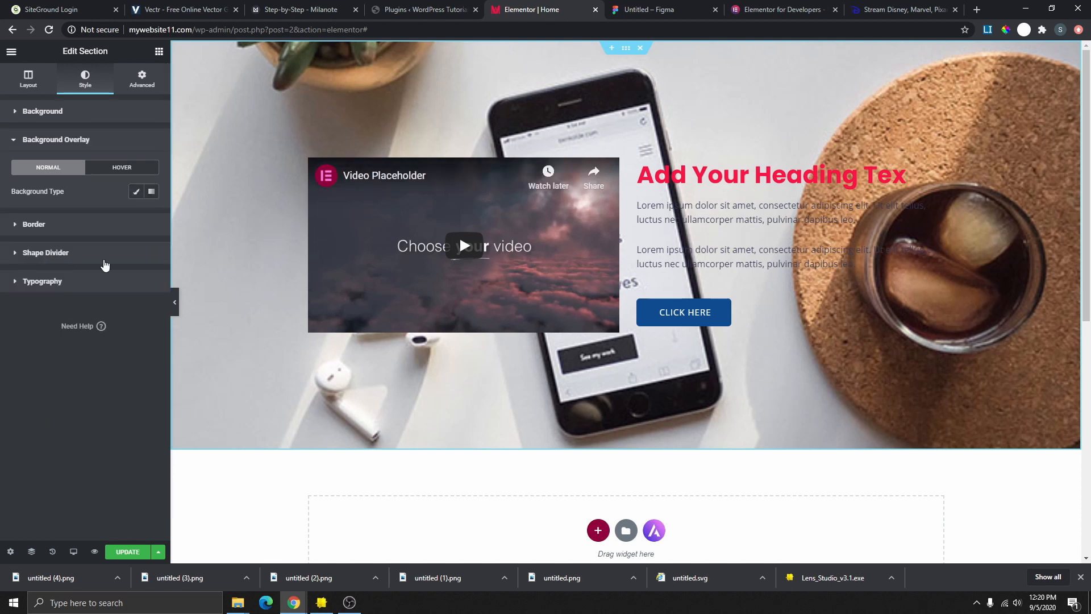
pyautogui.click(132, 194)
pyautogui.click(136, 216)
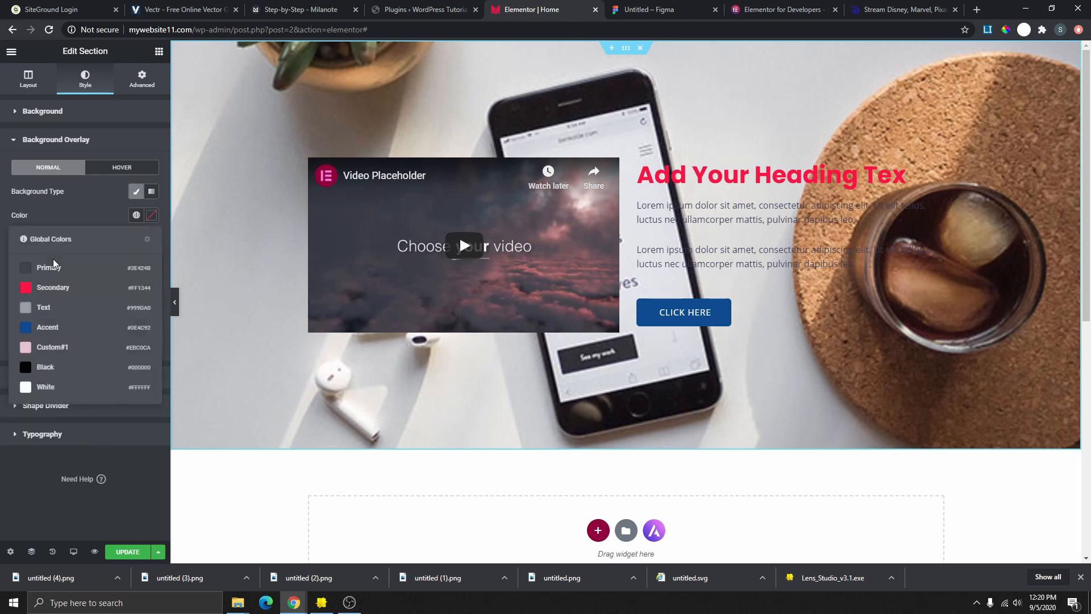
pyautogui.click(54, 261)
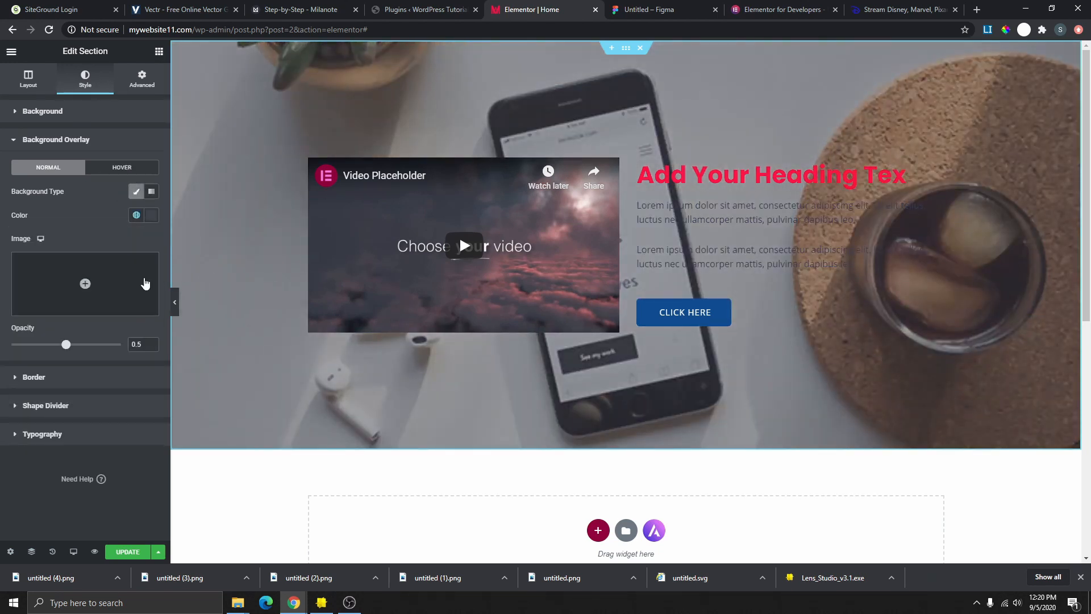
pyautogui.click(135, 216)
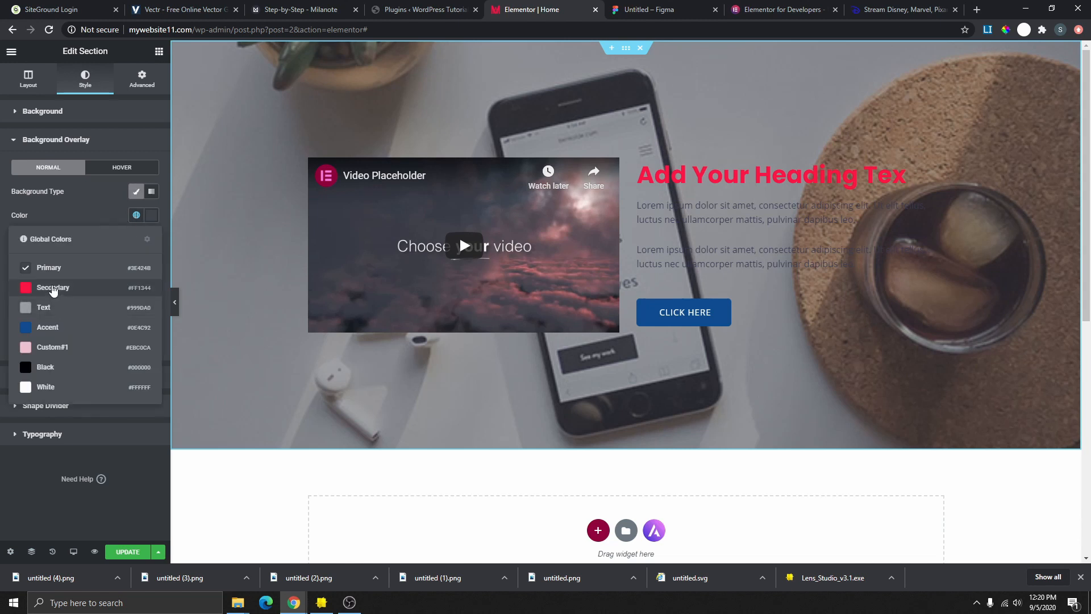
pyautogui.click(53, 288)
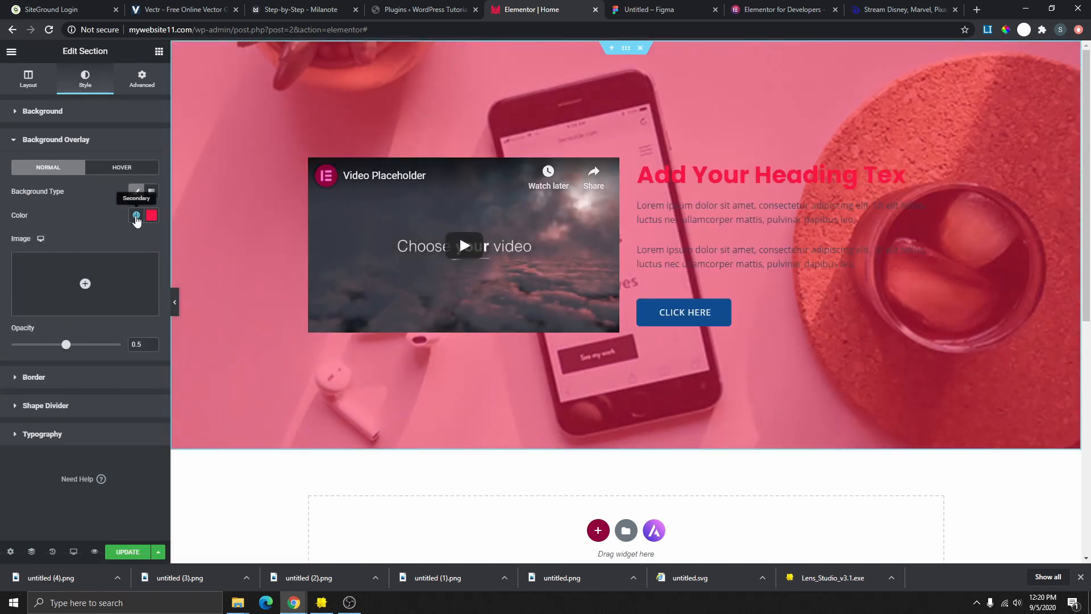
pyautogui.click(136, 216)
pyautogui.click(54, 347)
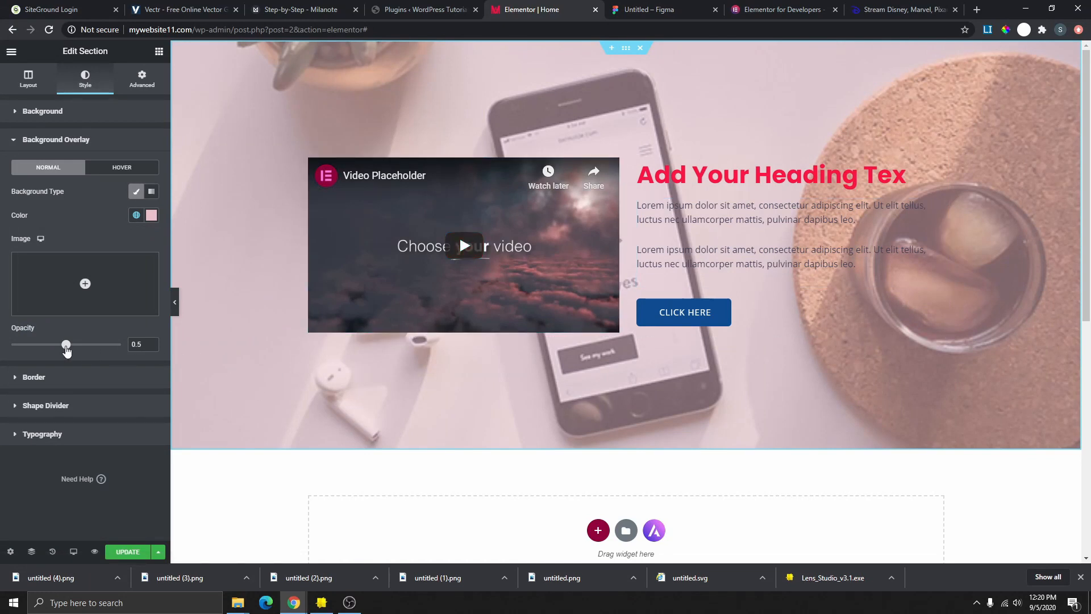
pyautogui.moveTo(66, 350)
pyautogui.mouseDown()
pyautogui.moveTo(103, 353)
pyautogui.moveTo(83, 360)
pyautogui.mouseUp()
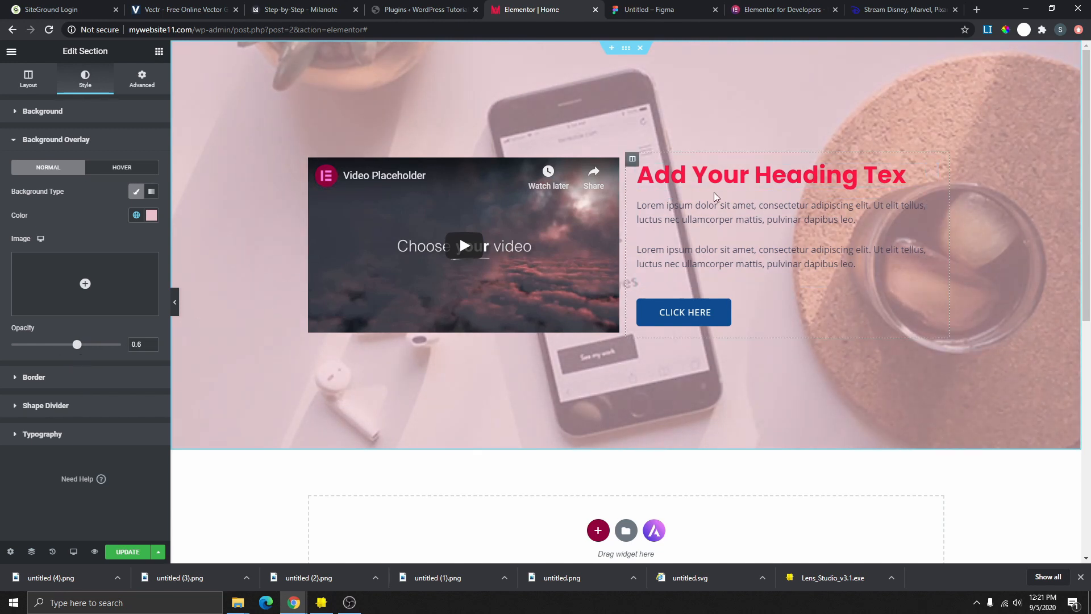
pyautogui.scroll(-3, 746, 290)
pyautogui.scroll(3, 746, 290)
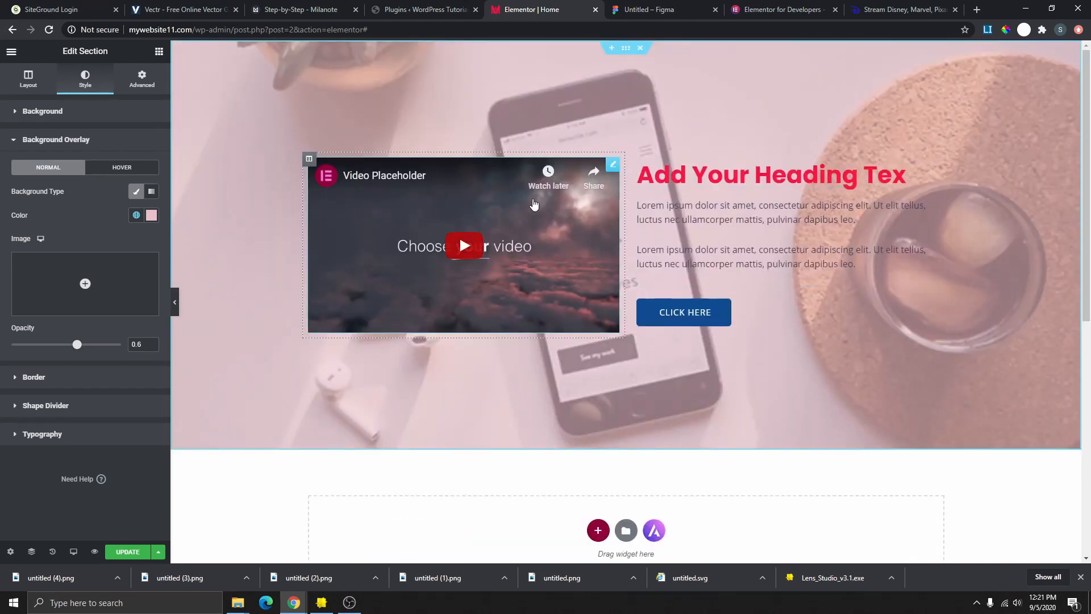
pyautogui.click(636, 13)
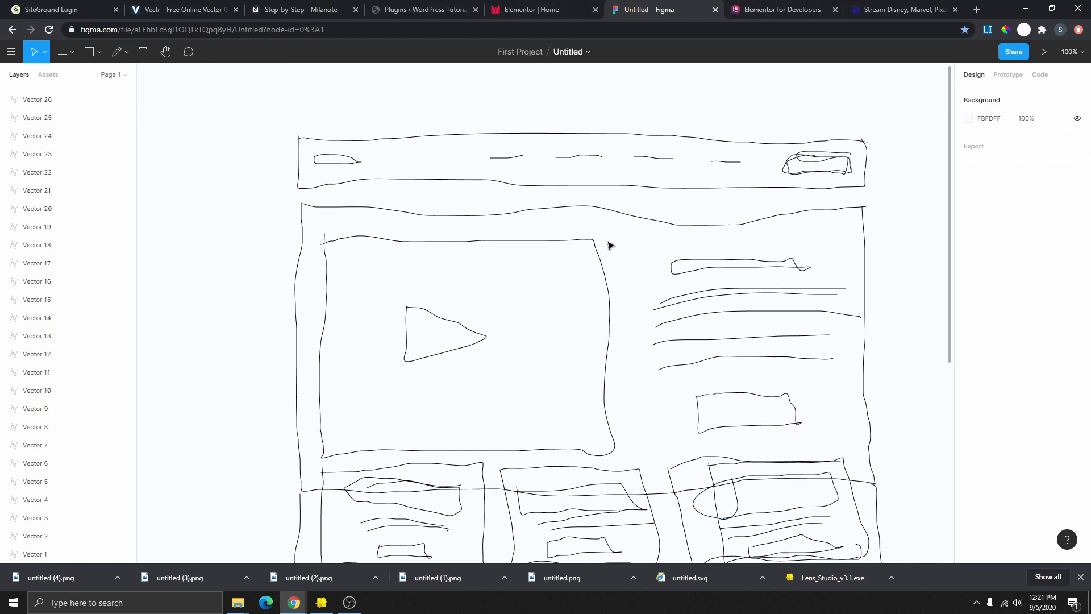
pyautogui.scroll(-2, 577, 460)
pyautogui.scroll(-3, 577, 460)
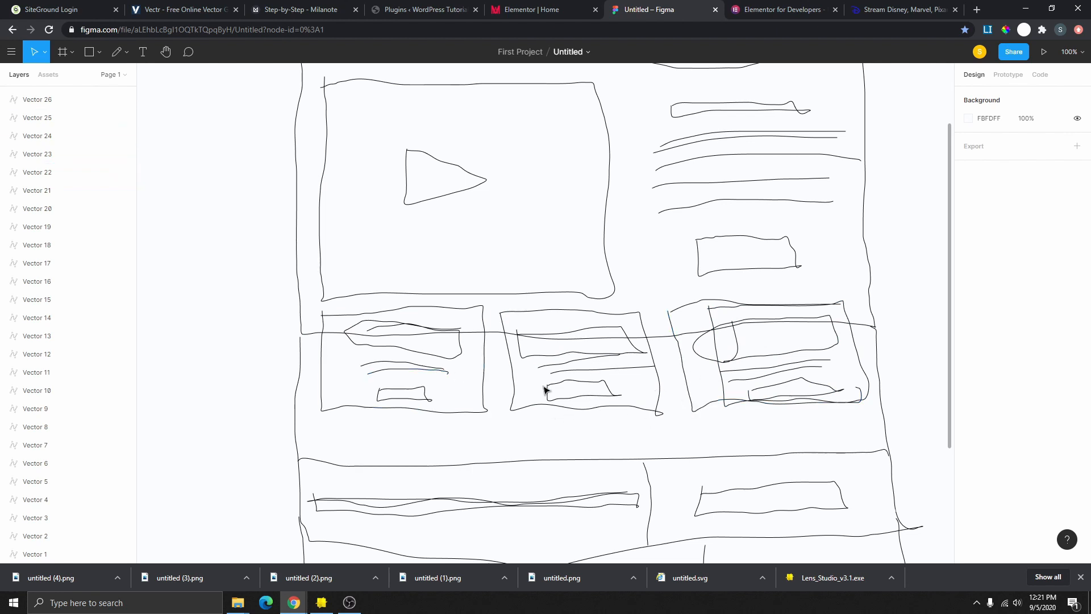
pyautogui.click(532, 9)
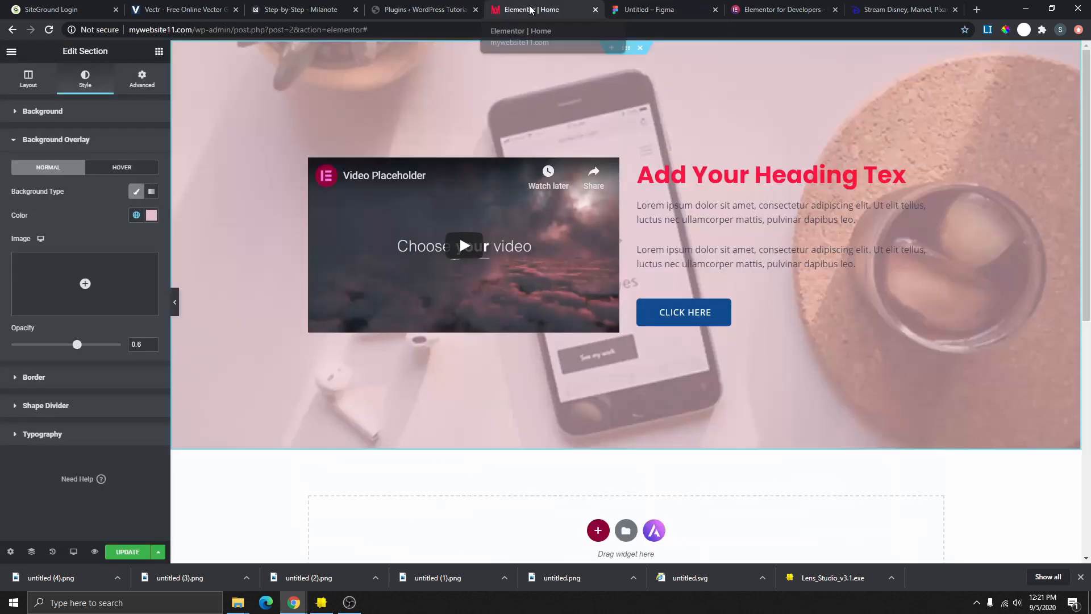
pyautogui.scroll(-5, 648, 284)
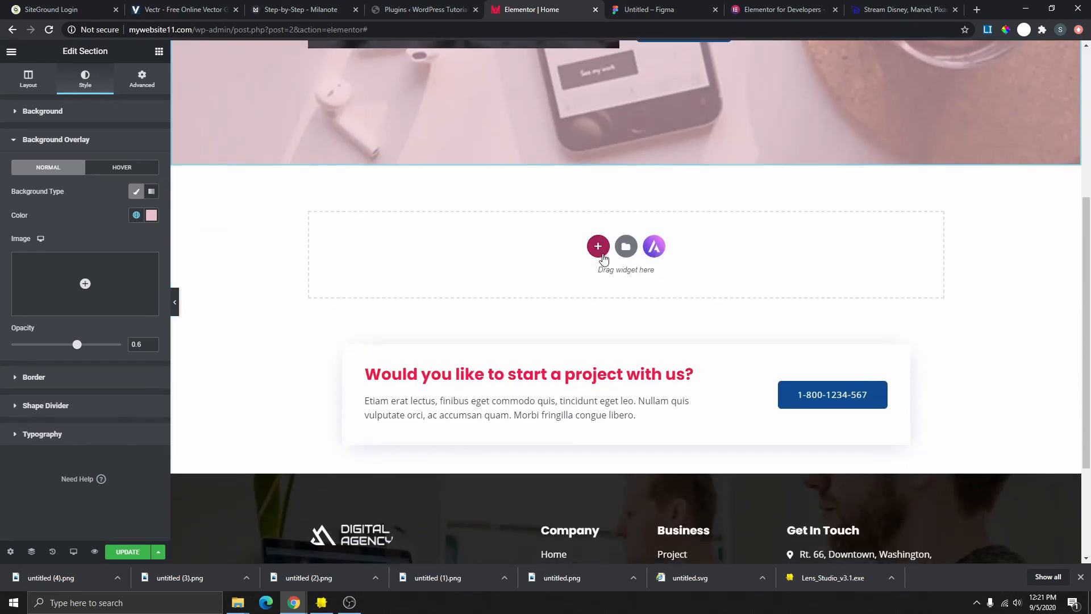
# - Add a three-column section below the hero and compare it with the Figma wireframe
pyautogui.click(600, 247)
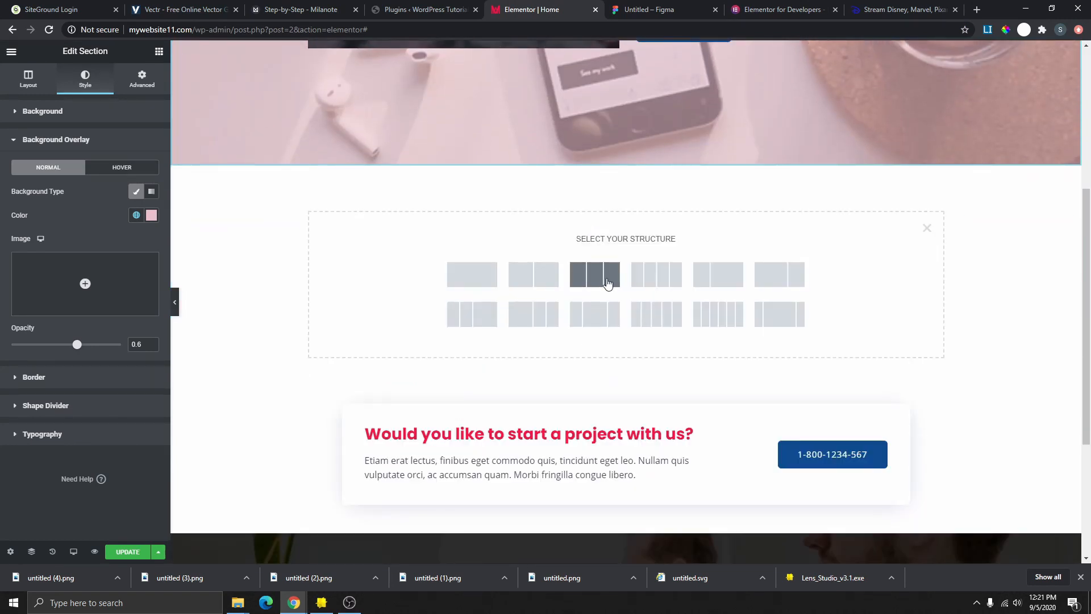
pyautogui.click(595, 280)
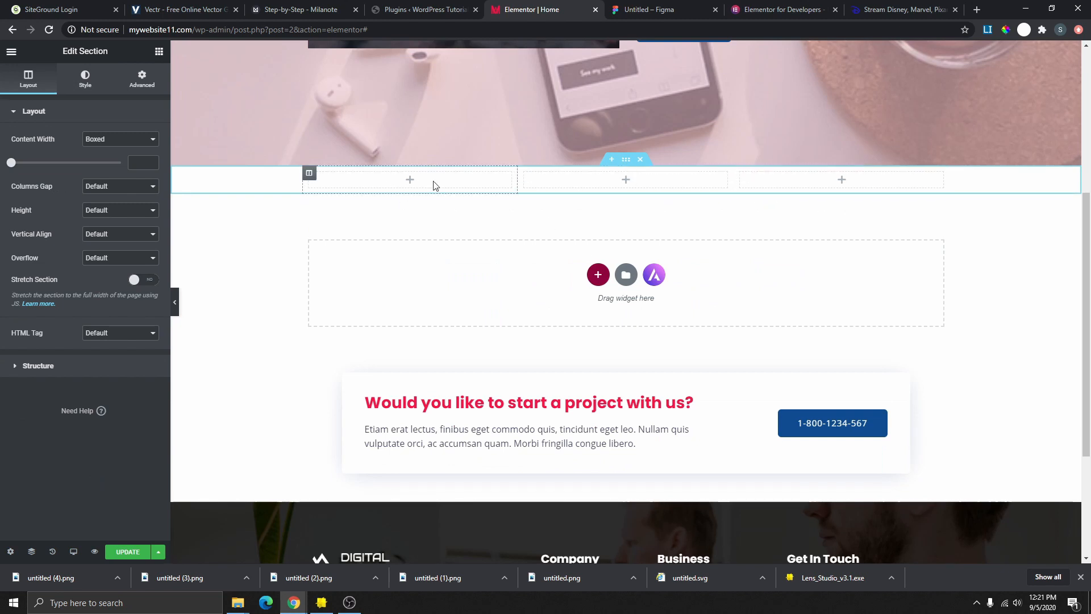
pyautogui.click(649, 11)
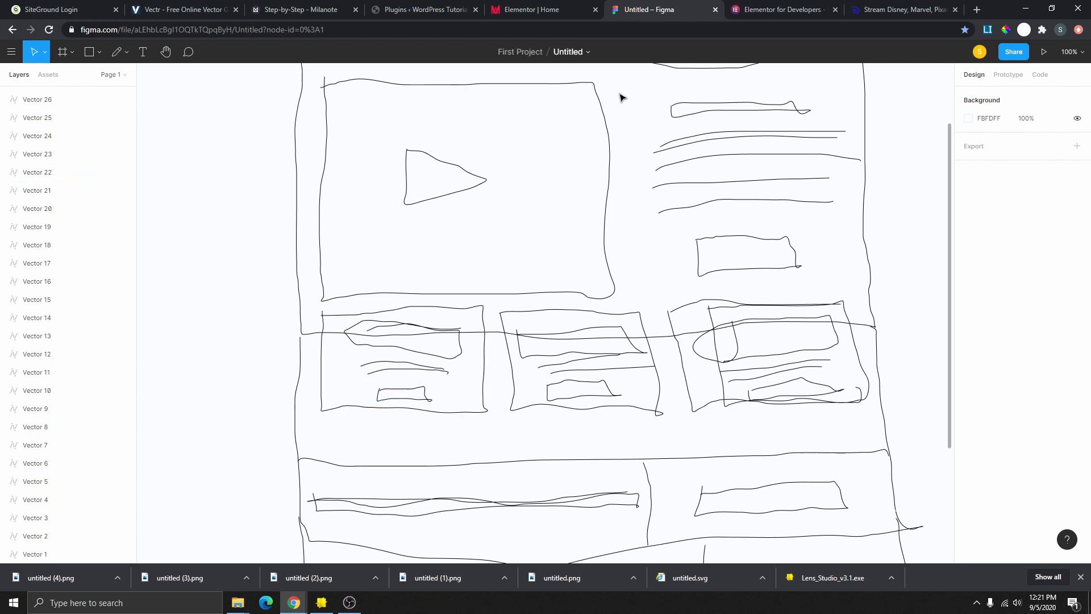
# - Back in Elementor, drop an Image widget into the first column
pyautogui.click(546, 10)
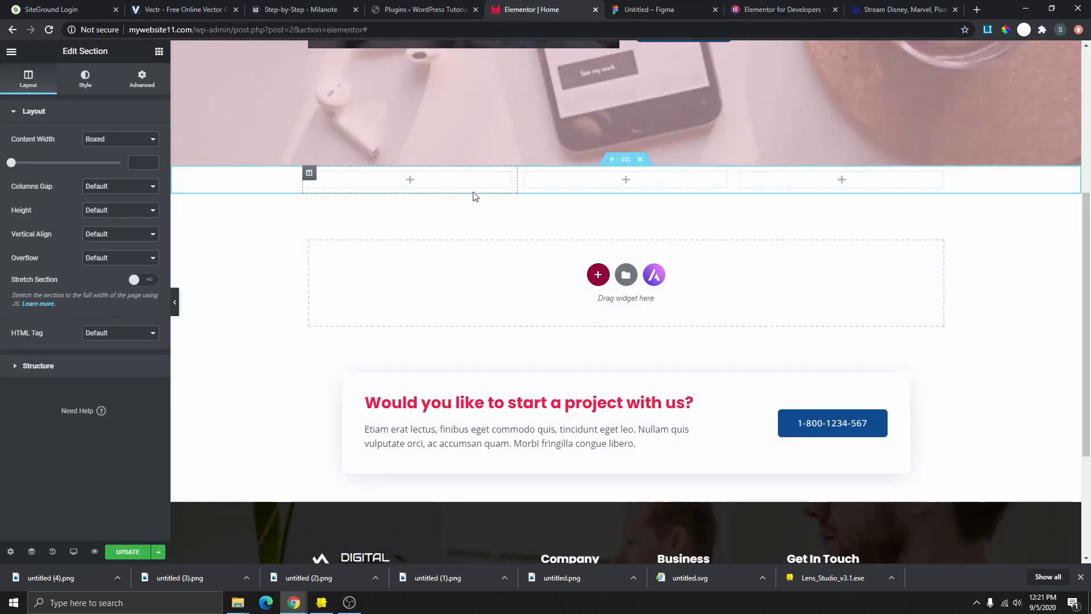
pyautogui.click(159, 51)
pyautogui.moveTo(44, 213); pyautogui.dragTo(416, 186)
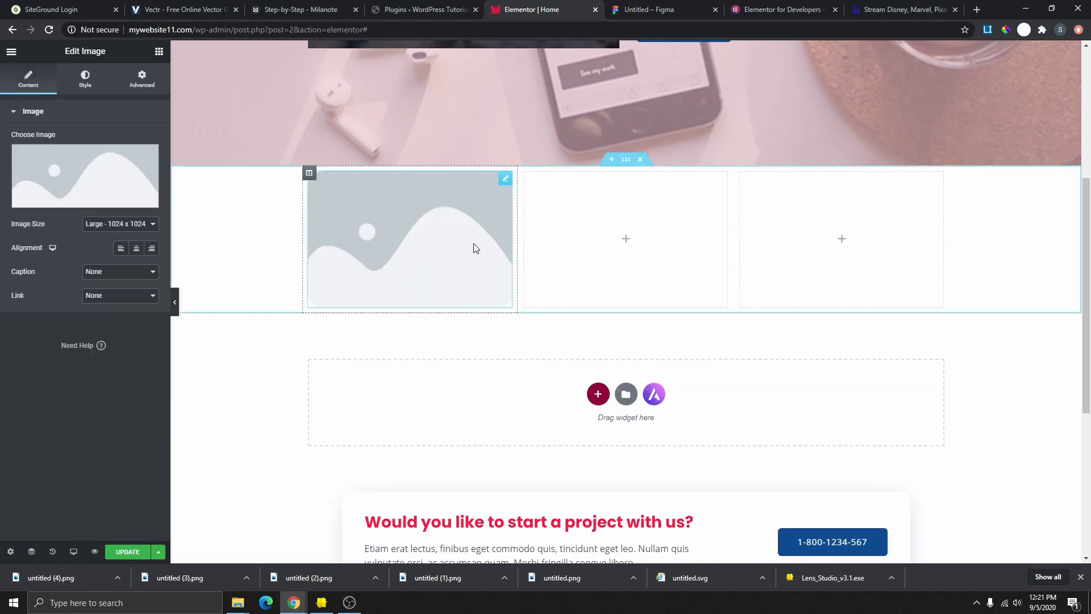
# - Add a Text Editor widget and a Button widget below the image in the first column
pyautogui.click(159, 52)
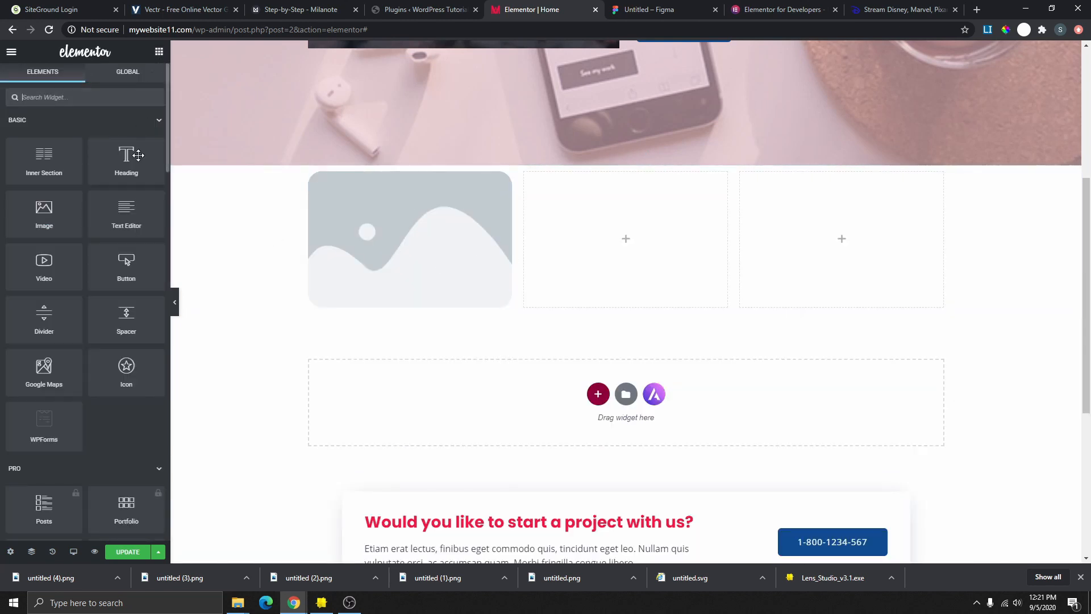
pyautogui.moveTo(123, 215); pyautogui.dragTo(379, 302)
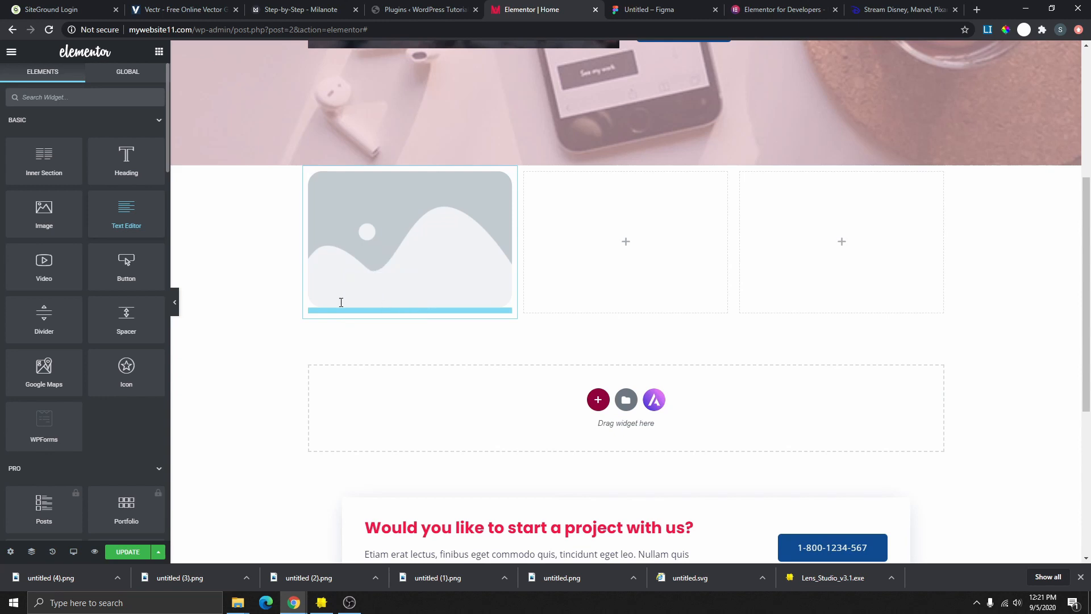
pyautogui.click(159, 53)
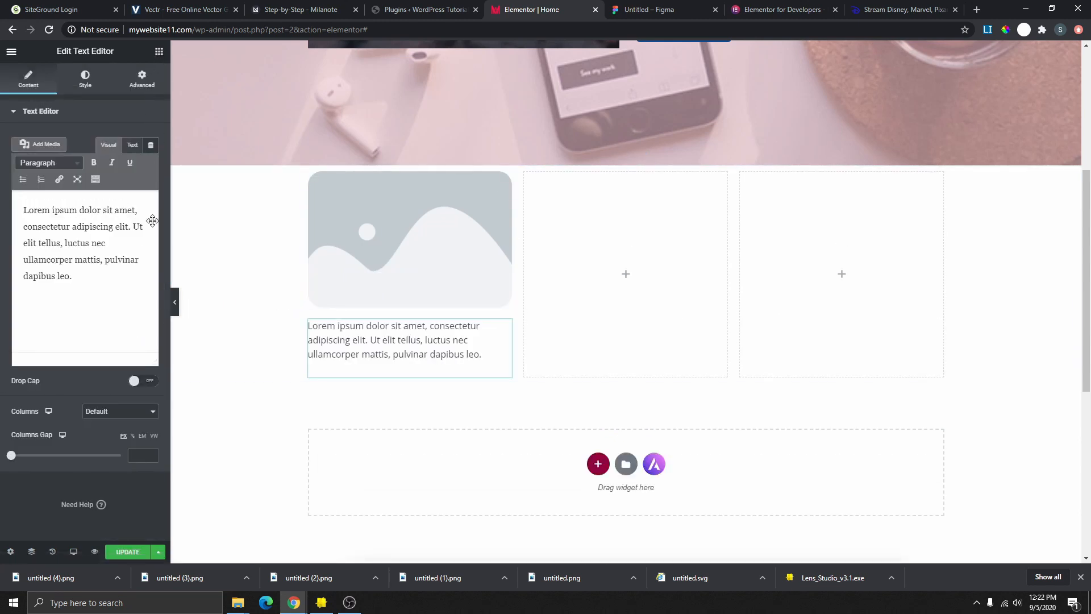
pyautogui.moveTo(136, 277); pyautogui.dragTo(442, 373)
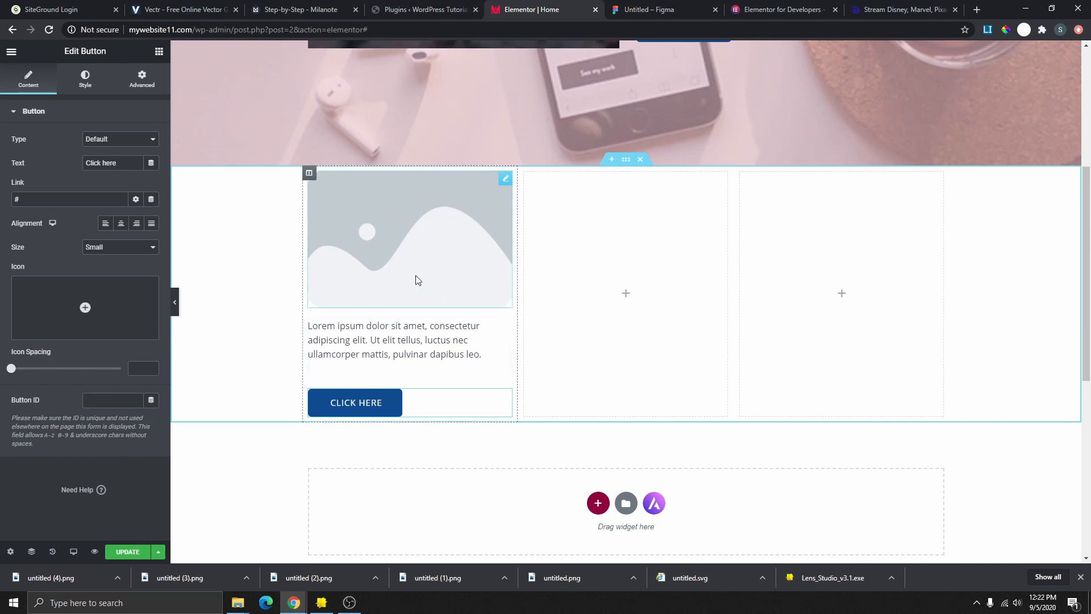
# - Set the image to the woman's portrait photo from the Media Library
pyautogui.click(505, 179)
pyautogui.click(63, 175)
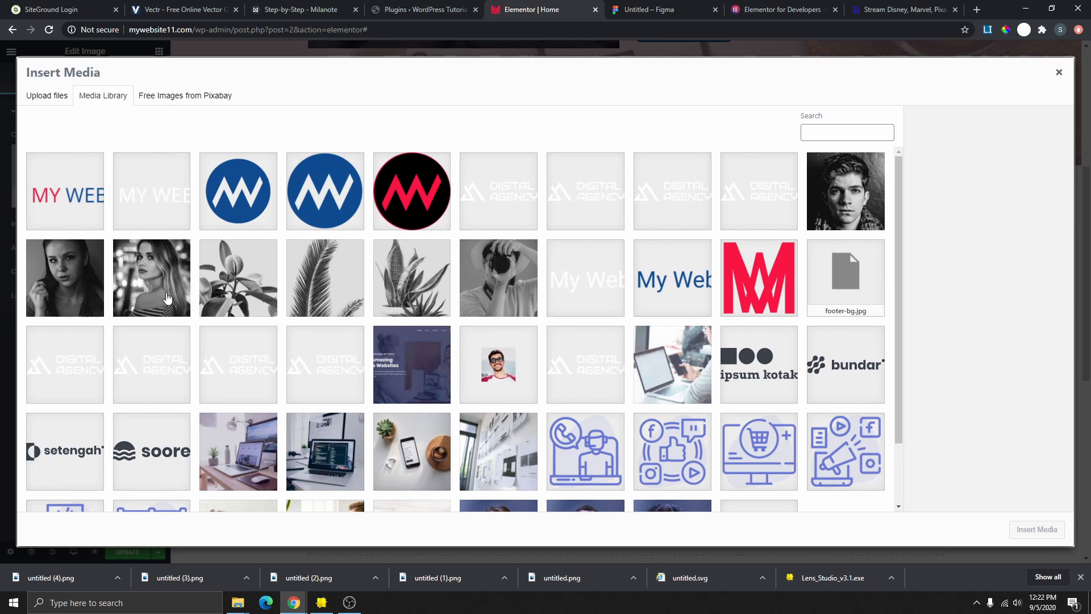
pyautogui.click(67, 281)
pyautogui.click(1036, 530)
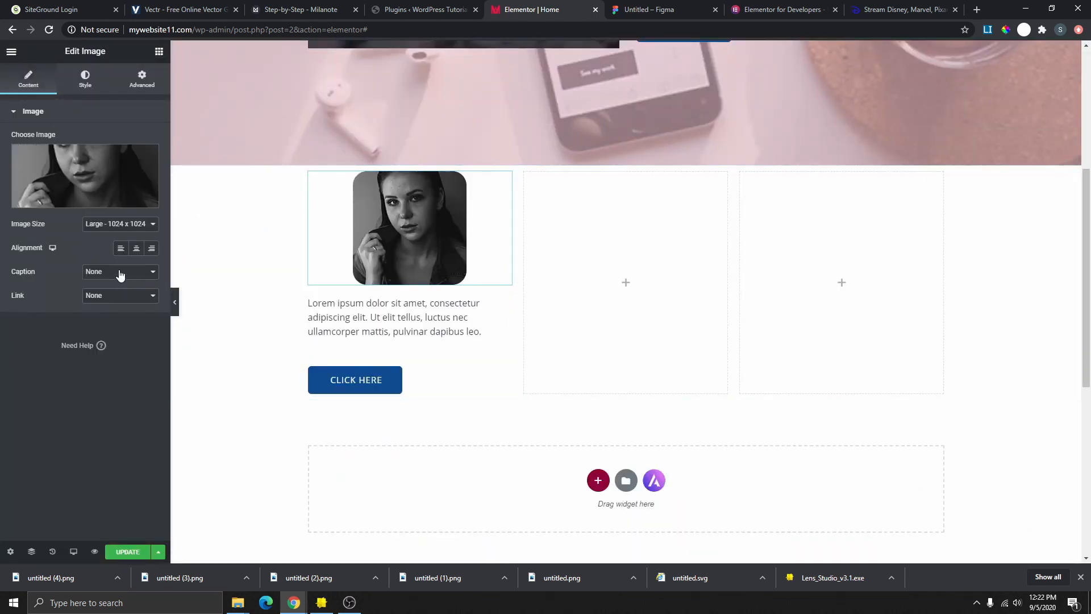
# - Centre the Lorem ipsum text and the CLICK HERE button, then check against the Figma sketch
pyautogui.click(480, 313)
pyautogui.click(86, 80)
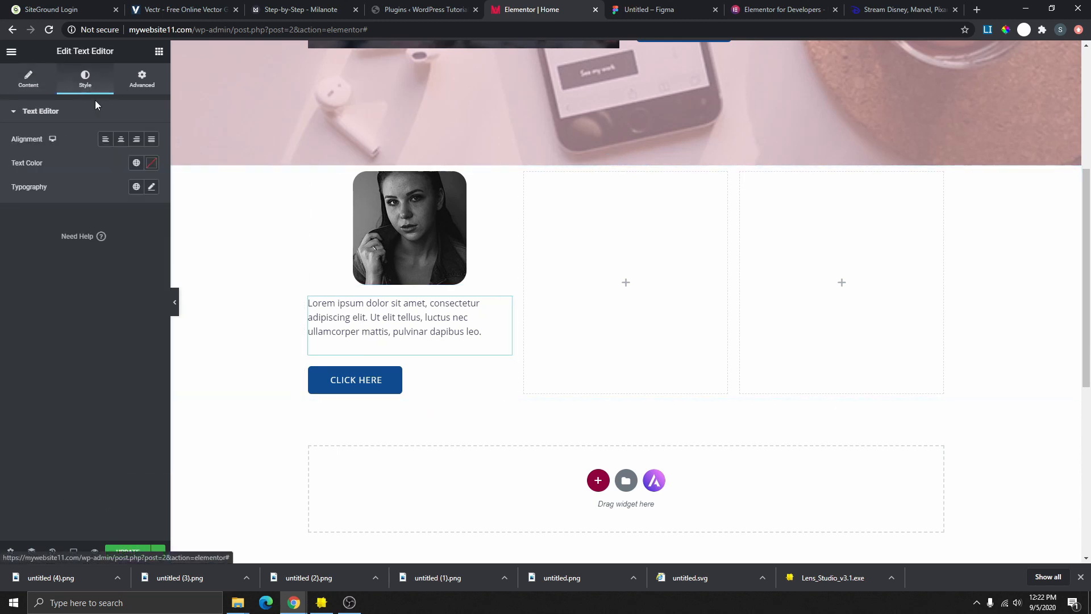
pyautogui.click(121, 141)
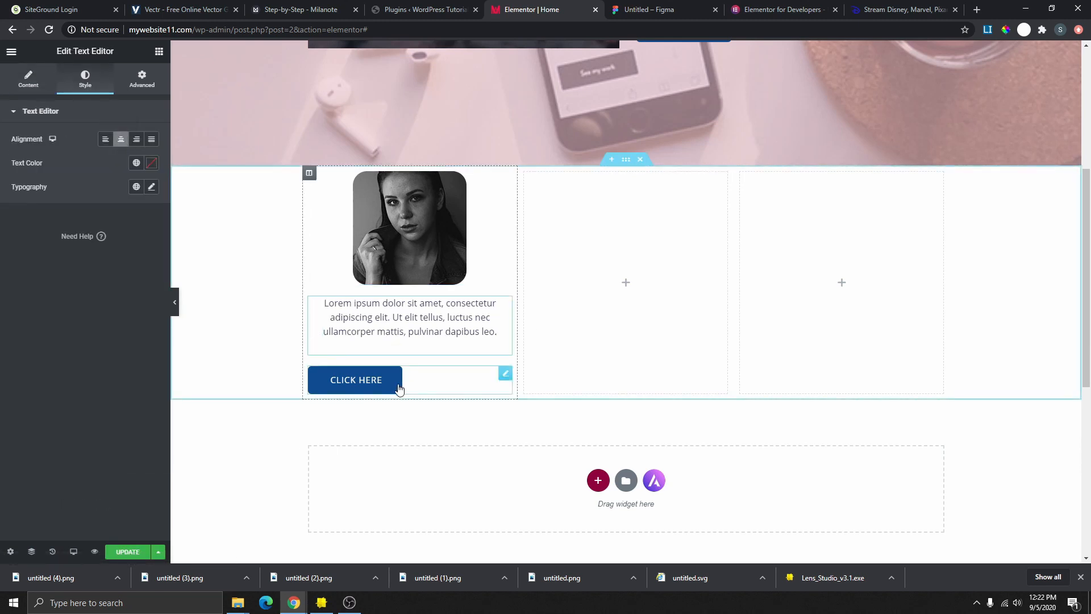
pyautogui.click(505, 374)
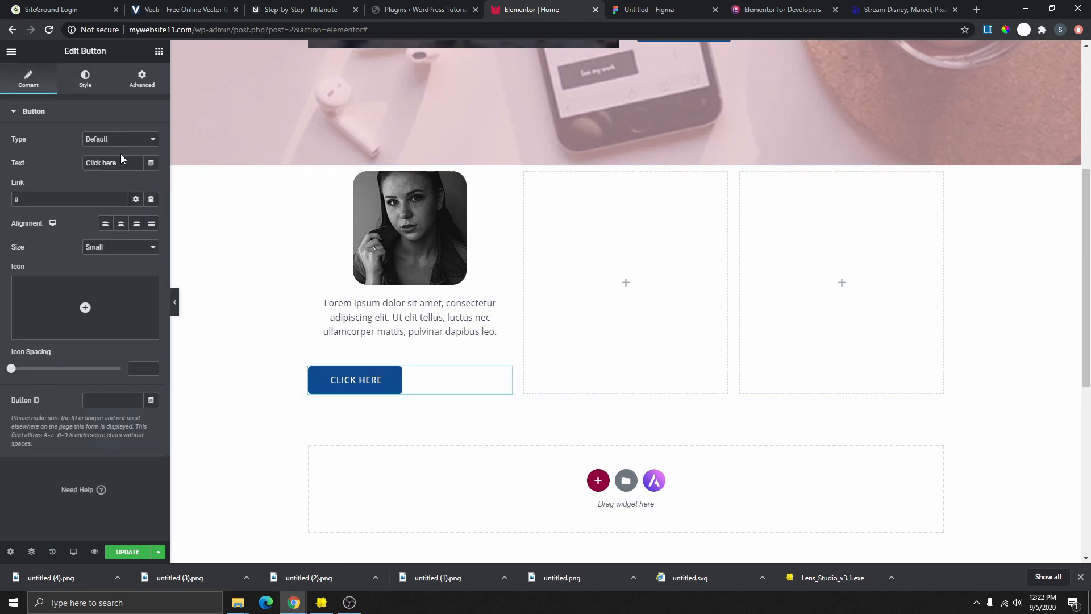
pyautogui.click(121, 223)
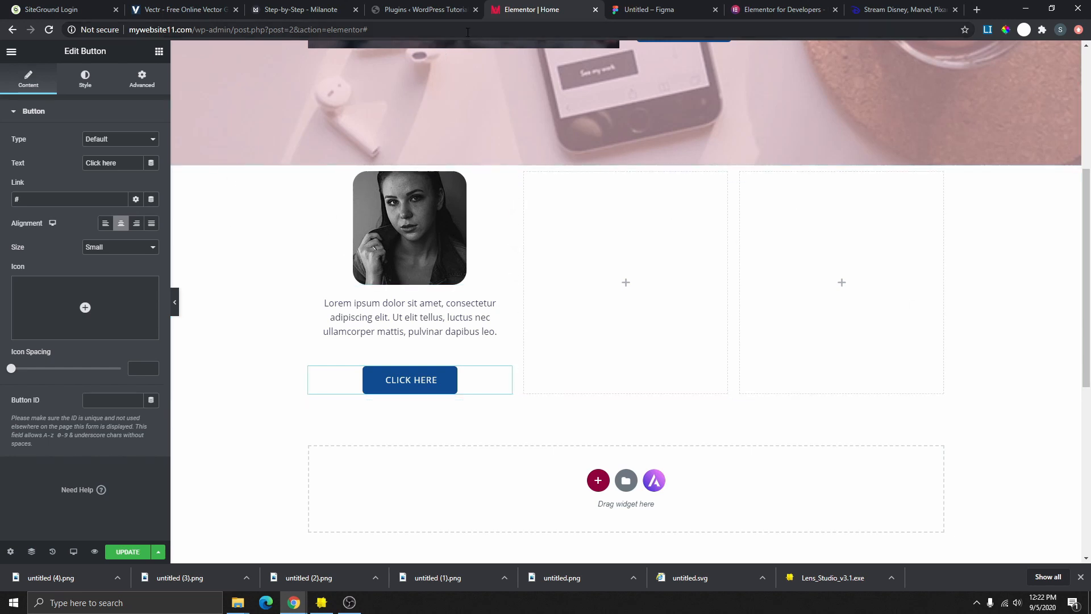
pyautogui.click(639, 10)
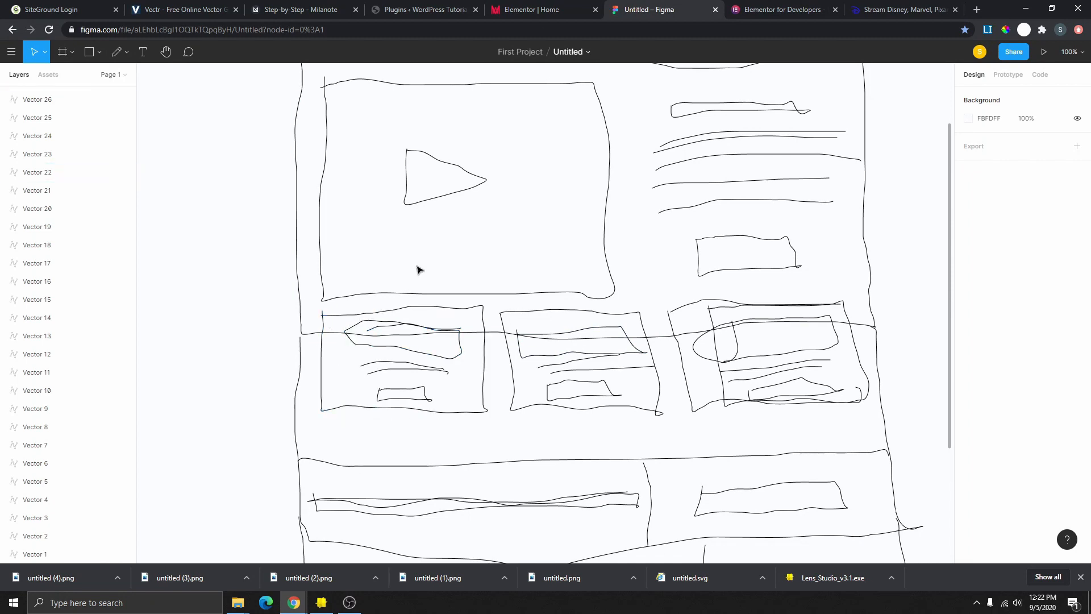
pyautogui.click(532, 10)
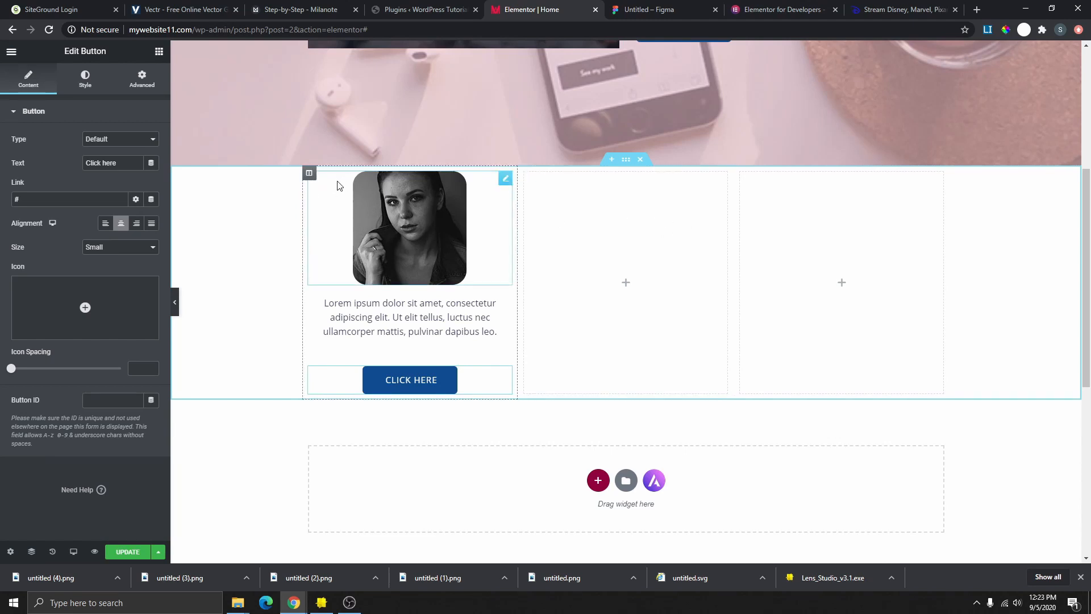
# - Give the first column a classic background in the dark Primary global colour
pyautogui.click(309, 174)
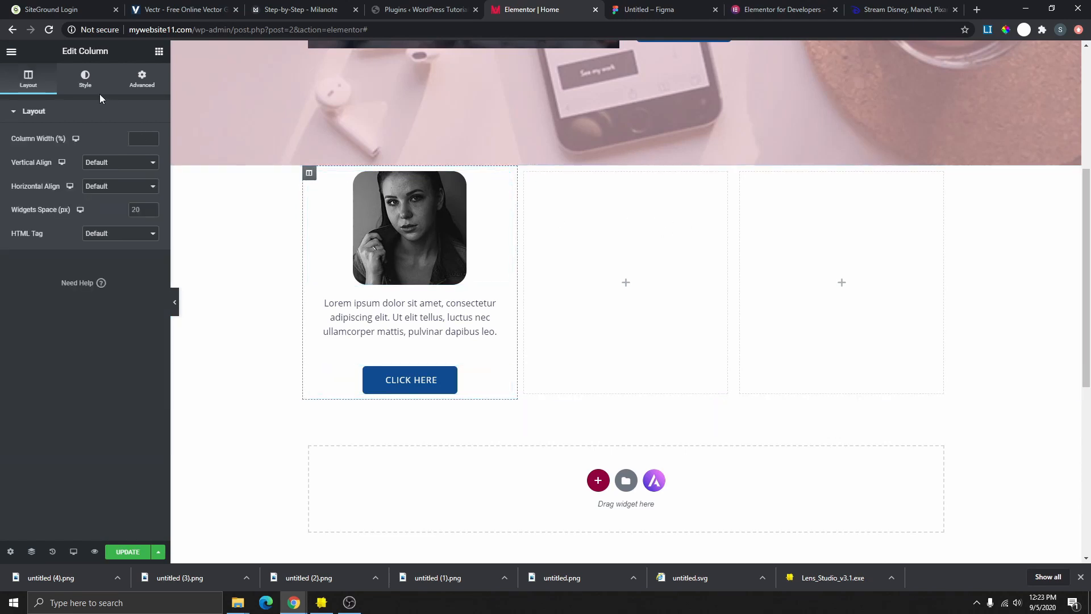
pyautogui.click(85, 79)
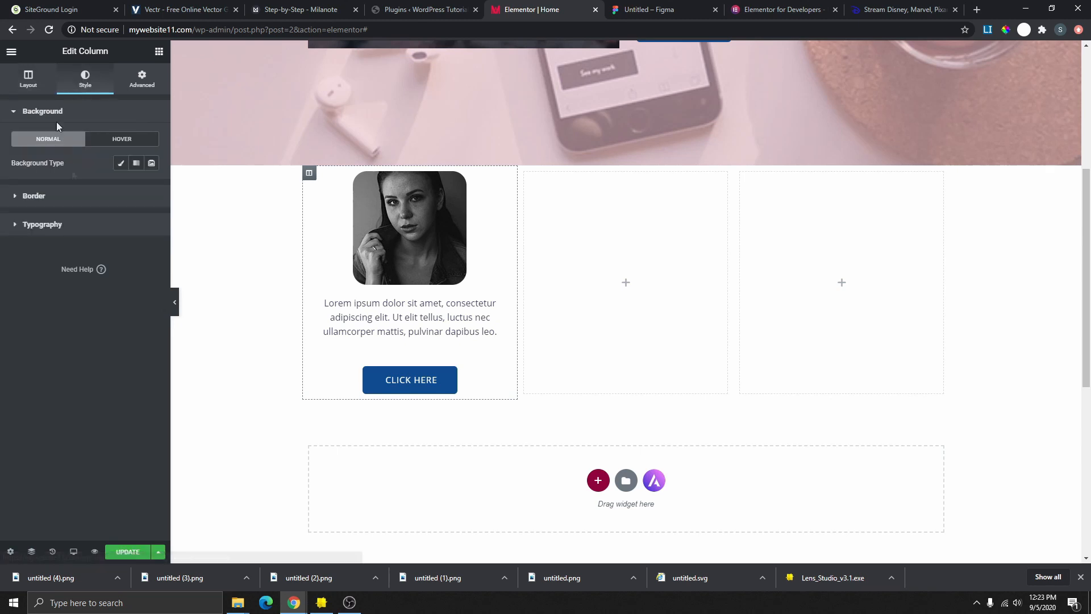
pyautogui.click(121, 165)
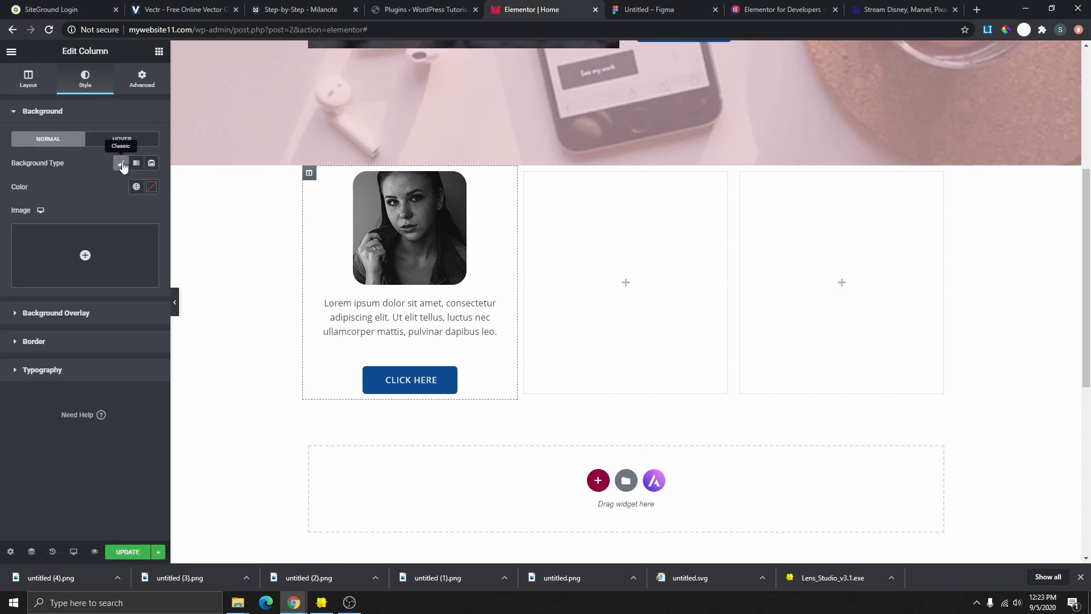
pyautogui.click(137, 188)
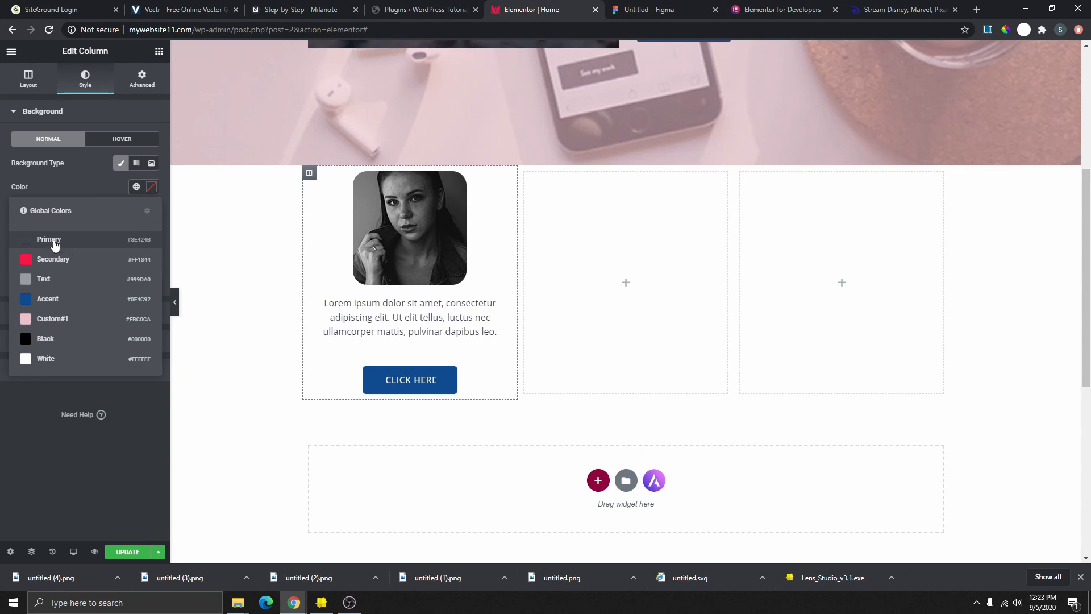
pyautogui.click(61, 320)
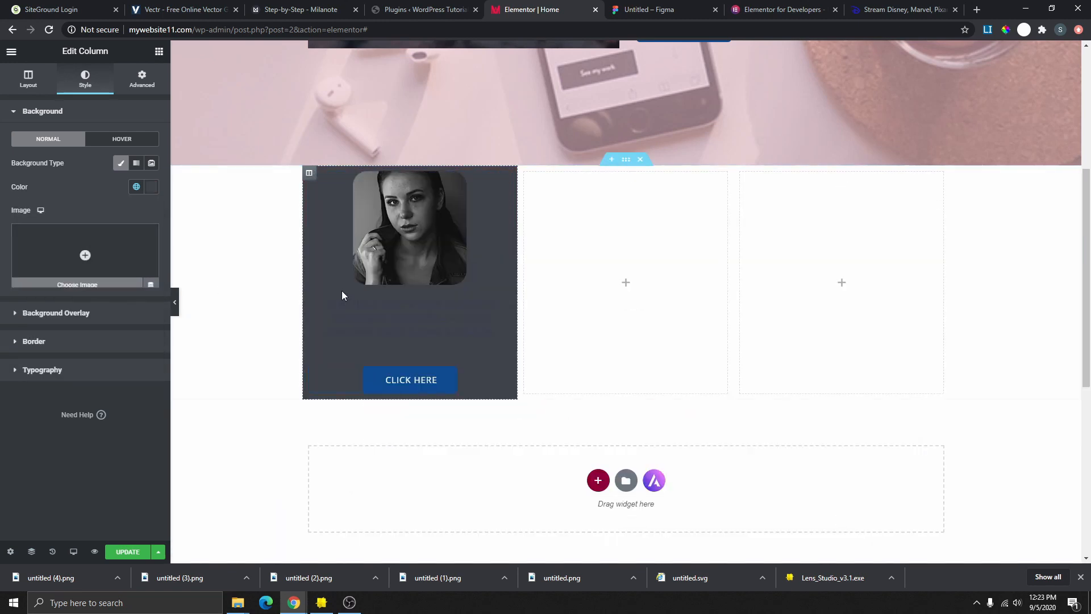
# - Make the card's text editor text colour white
pyautogui.click(506, 307)
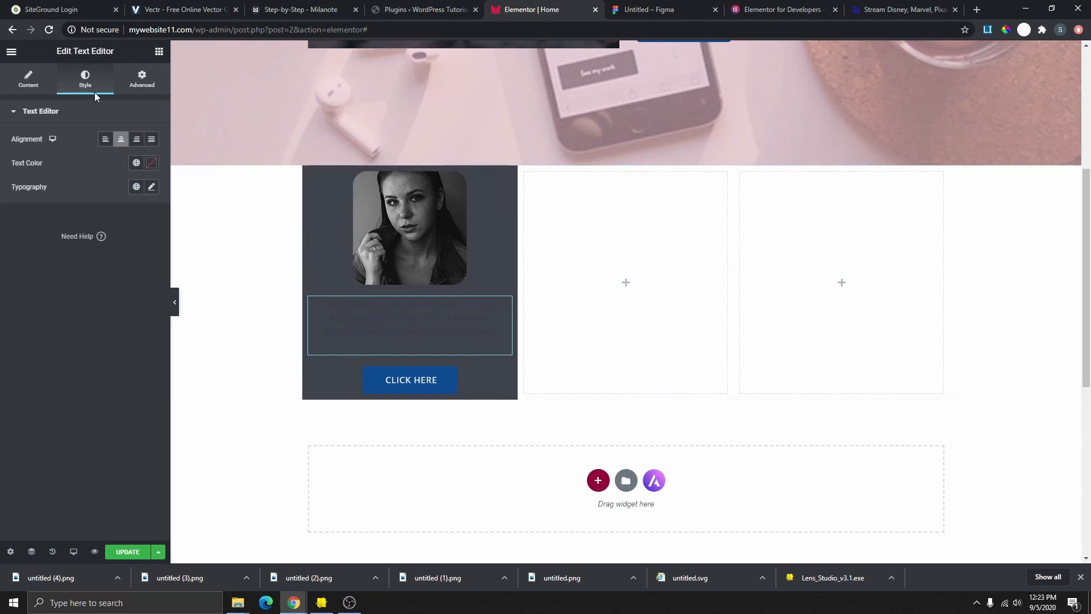
pyautogui.click(135, 163)
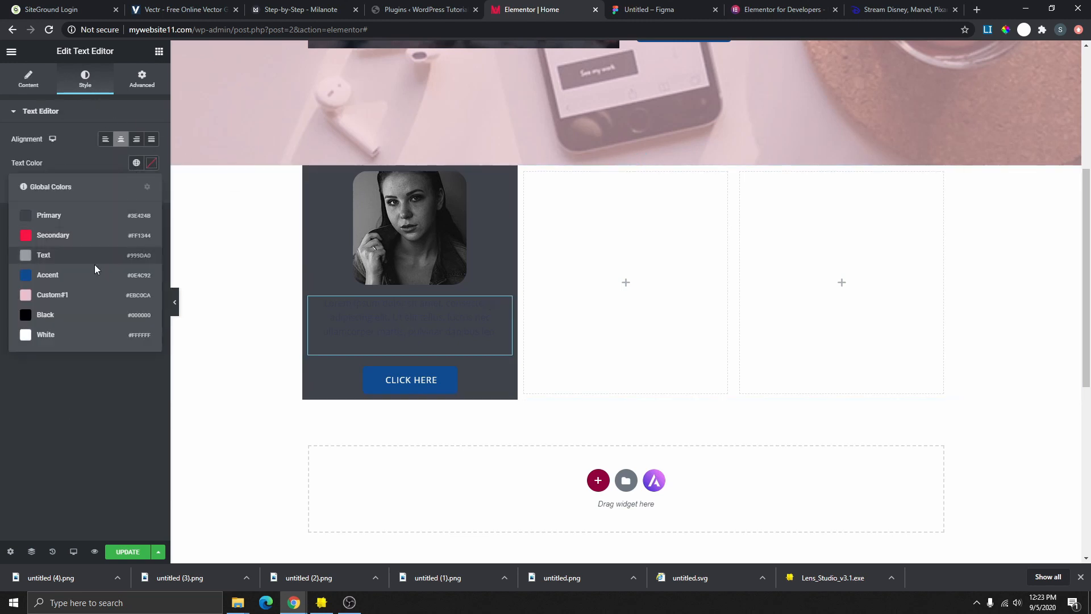
pyautogui.click(63, 339)
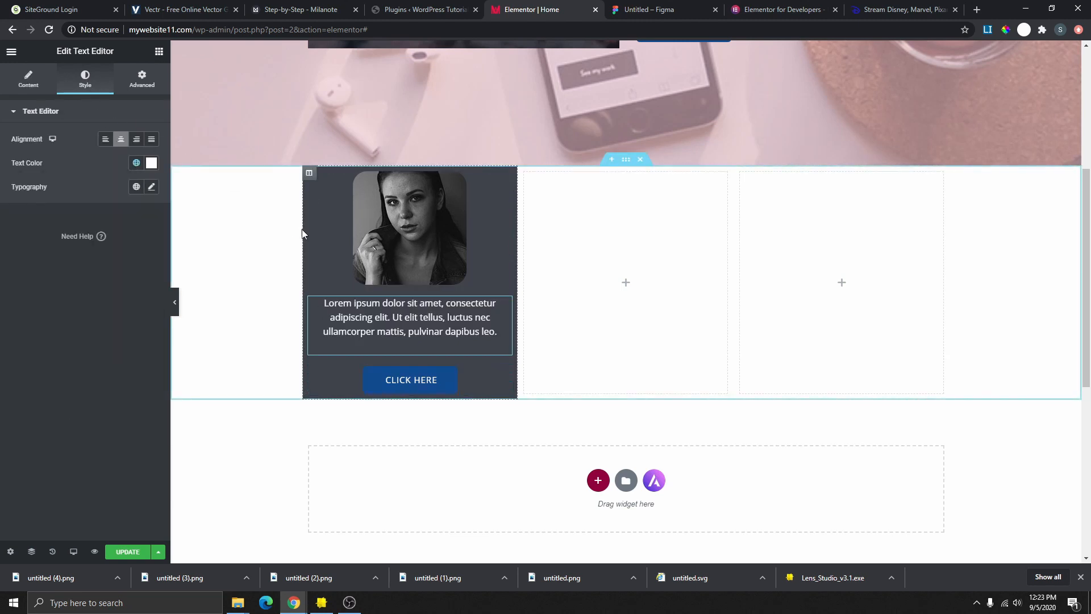
# - Set the column's border radius to 50 and preview the page
pyautogui.click(309, 174)
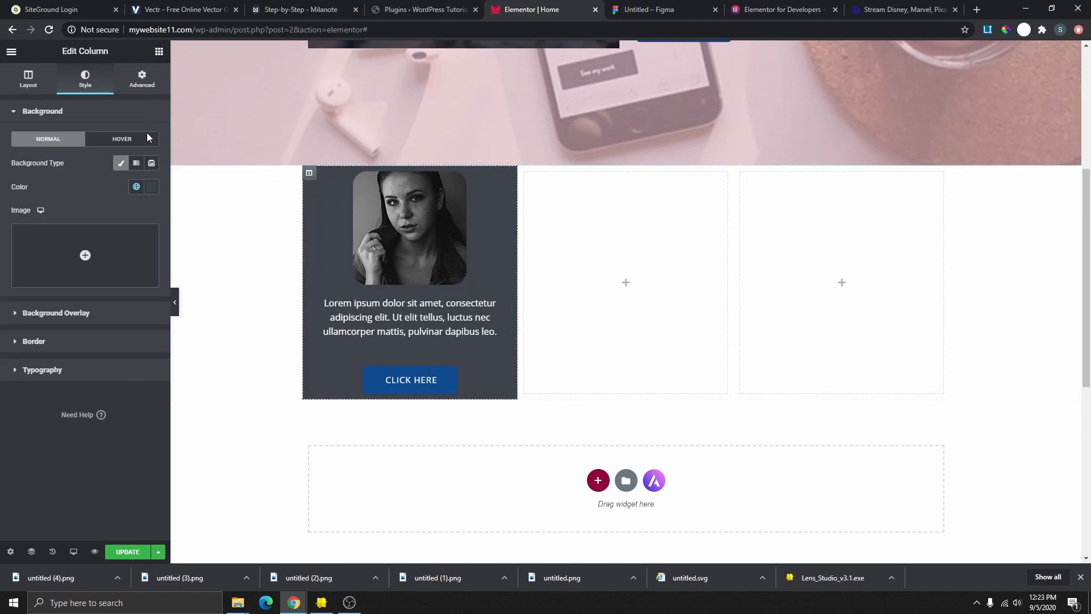
pyautogui.click(102, 335)
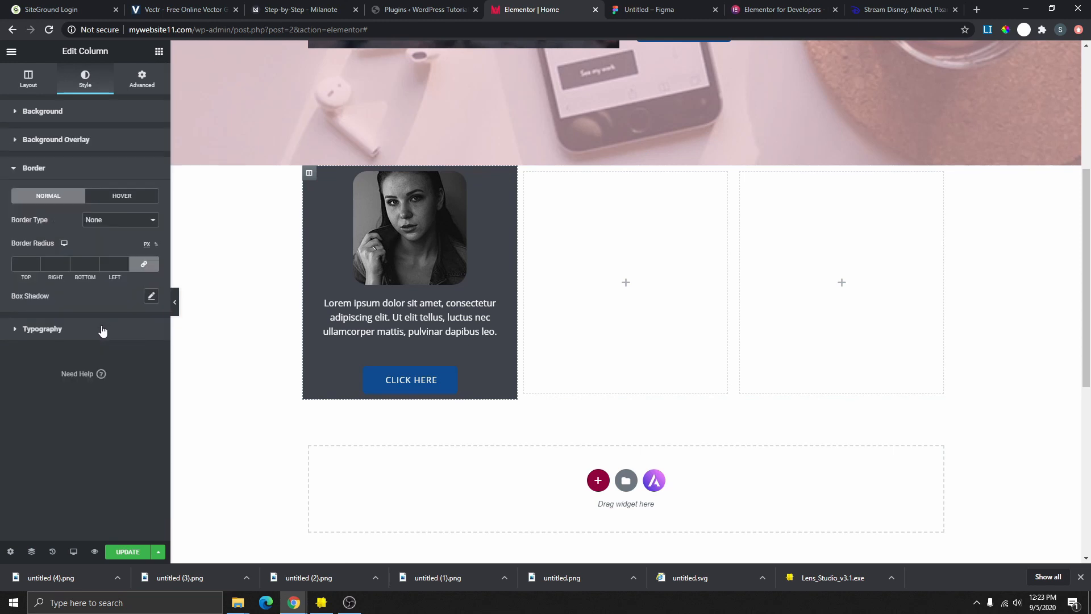
pyautogui.click(36, 263)
pyautogui.click(36, 261)
pyautogui.write('50')
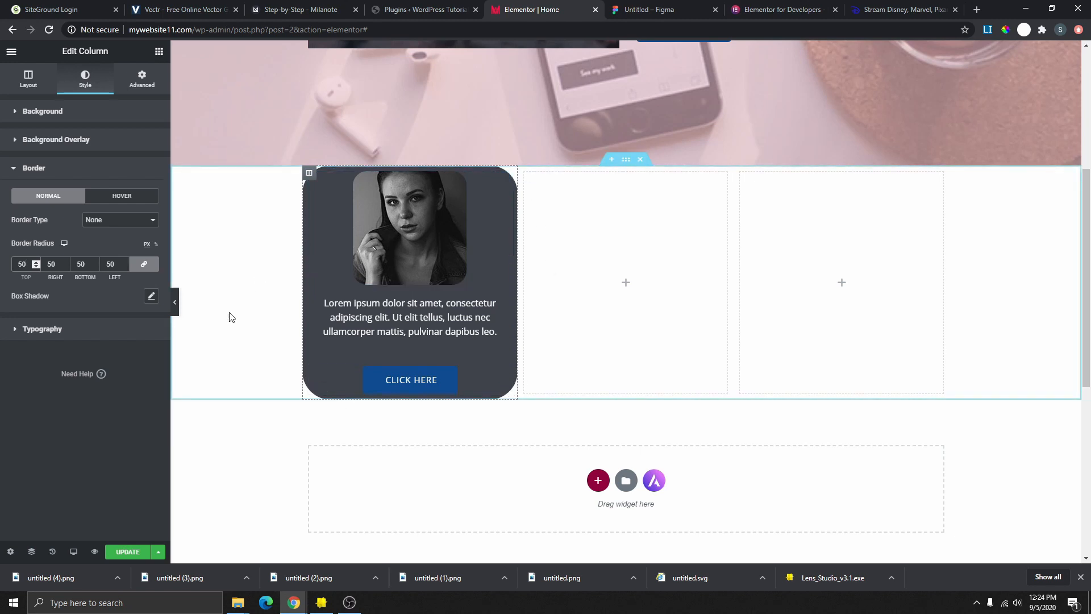
pyautogui.hotkey('ctrl', 'p')
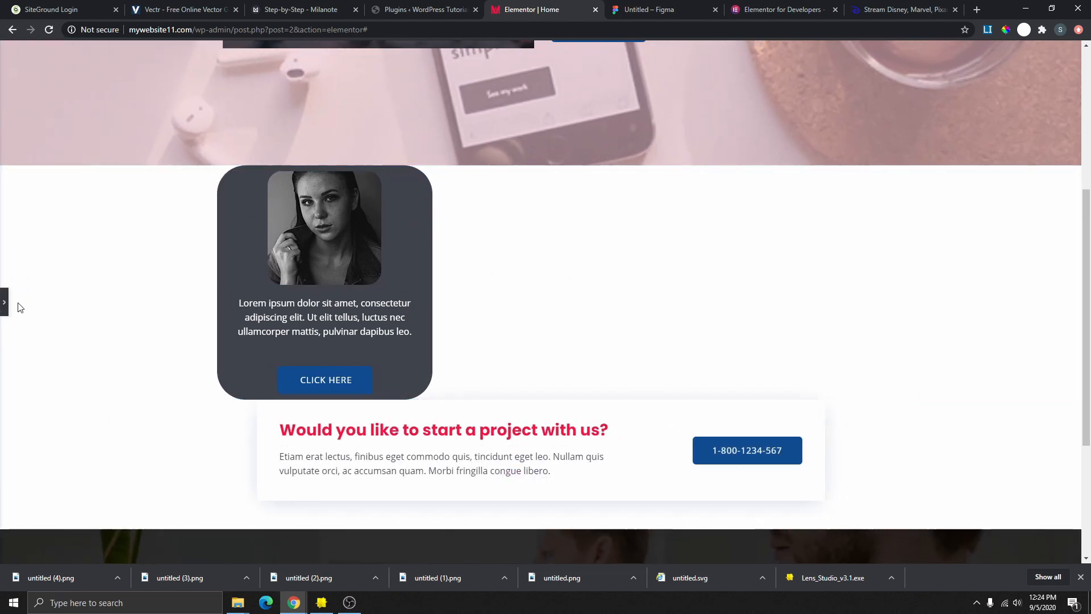
# - Duplicate the first card column twice to make three identical cards
pyautogui.click(4, 302)
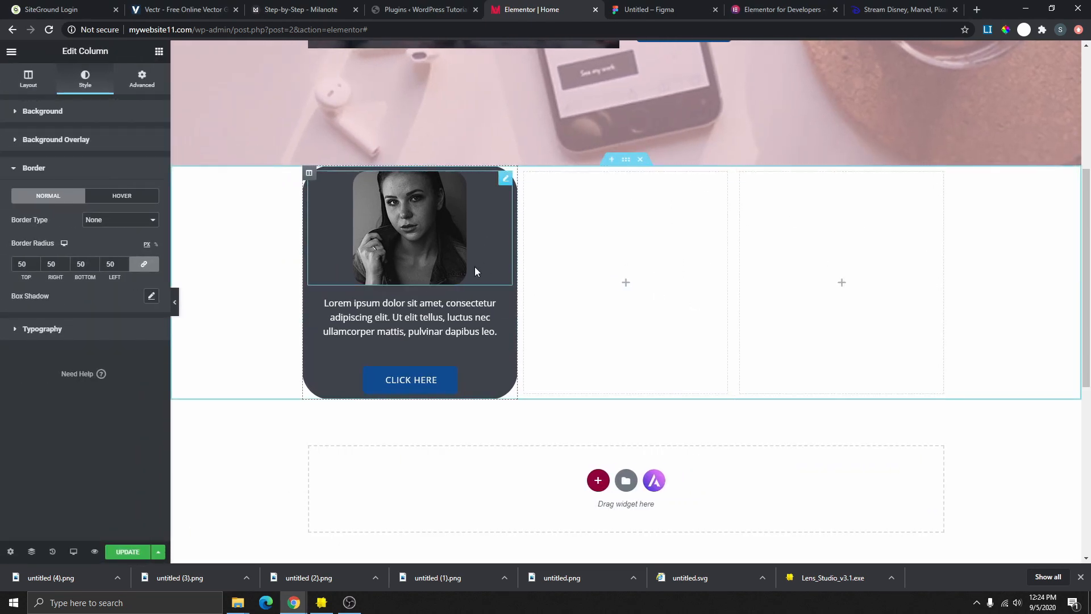
pyautogui.rightClick(308, 173)
pyautogui.click(341, 200)
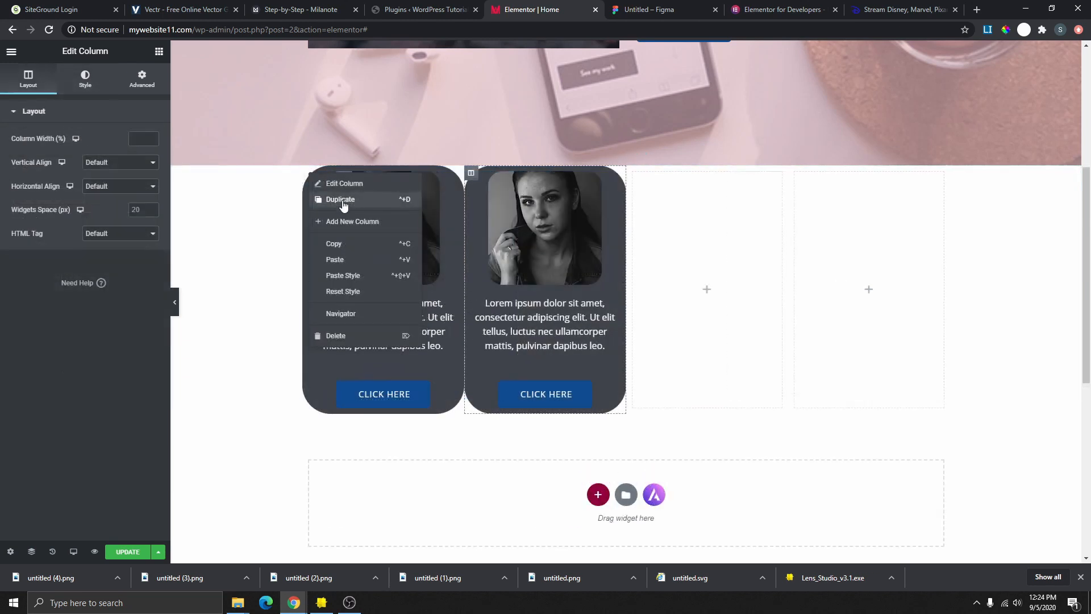
pyautogui.click(343, 200)
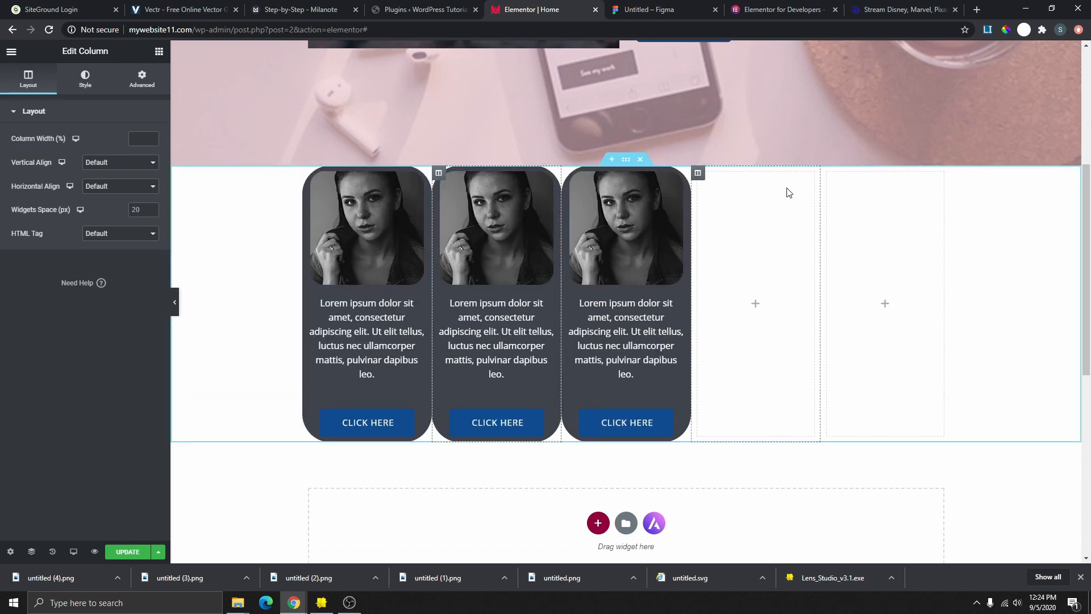
# - Delete the two leftover empty columns from the section
pyautogui.rightClick(698, 172)
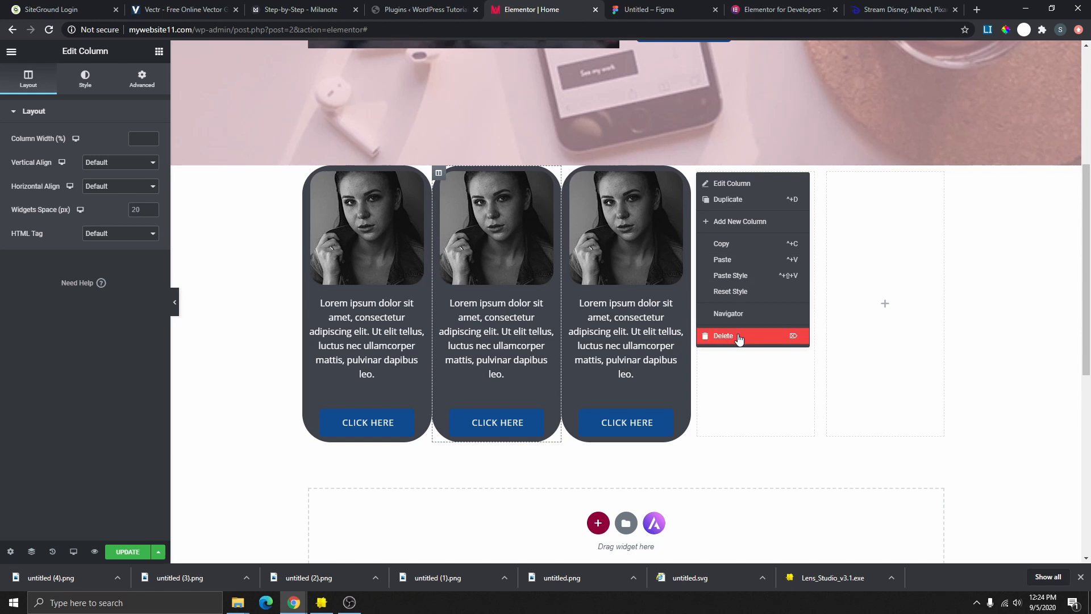
pyautogui.press('Delete')
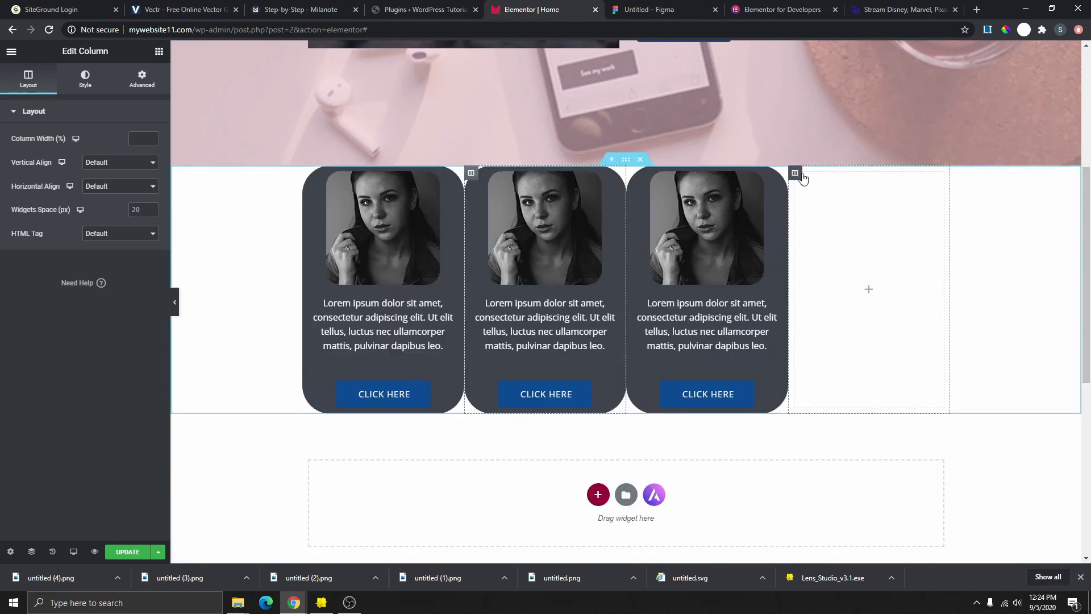
pyautogui.rightClick(799, 178)
pyautogui.click(841, 337)
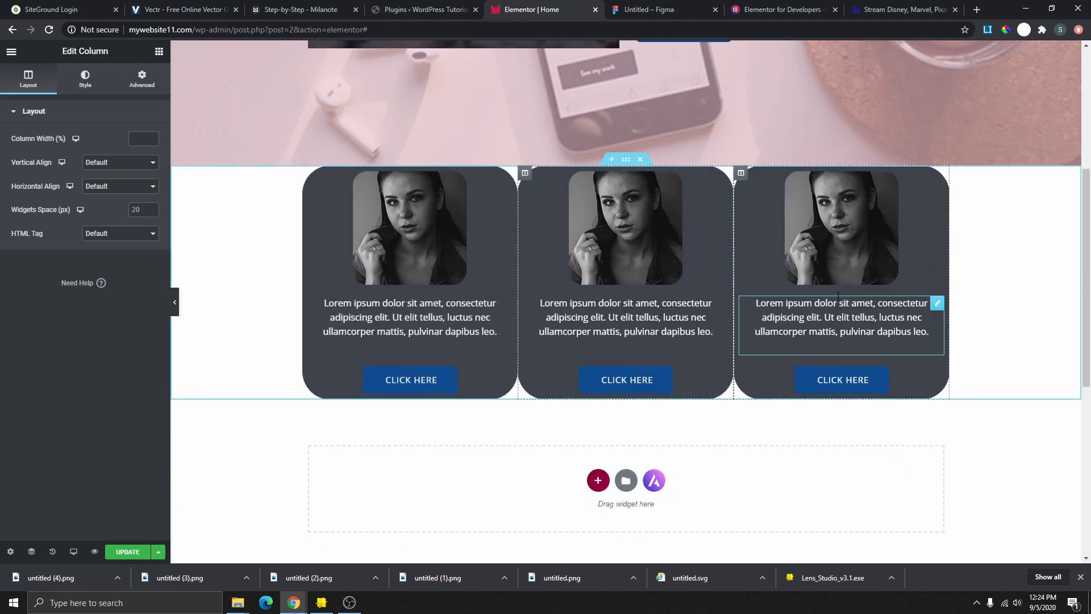
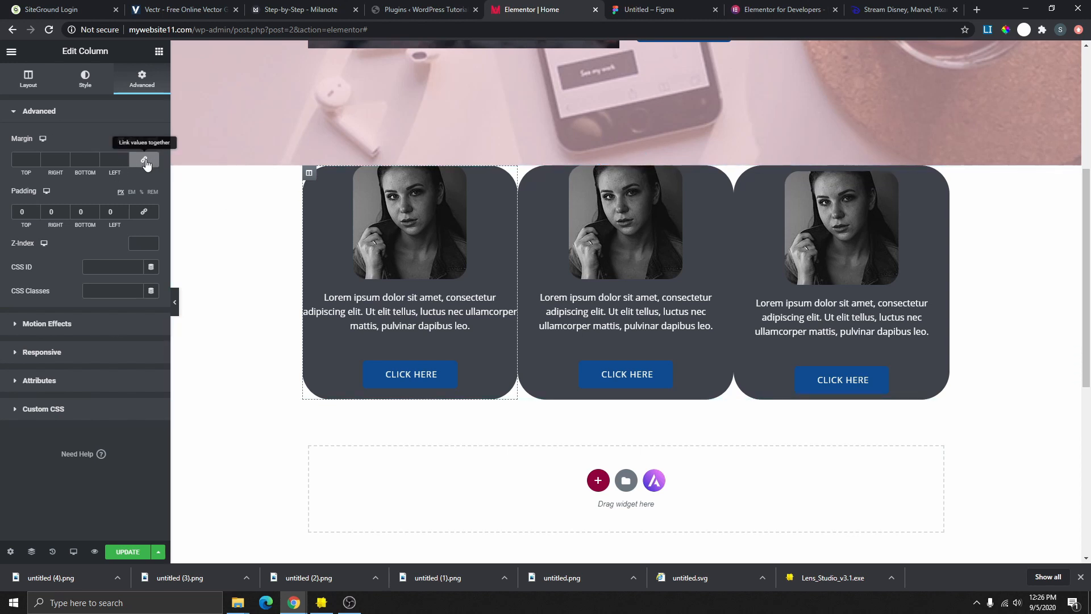
# - Unlink the first card column's margin and set its left and right margins to 10 px
pyautogui.click(116, 159)
pyautogui.write('10')
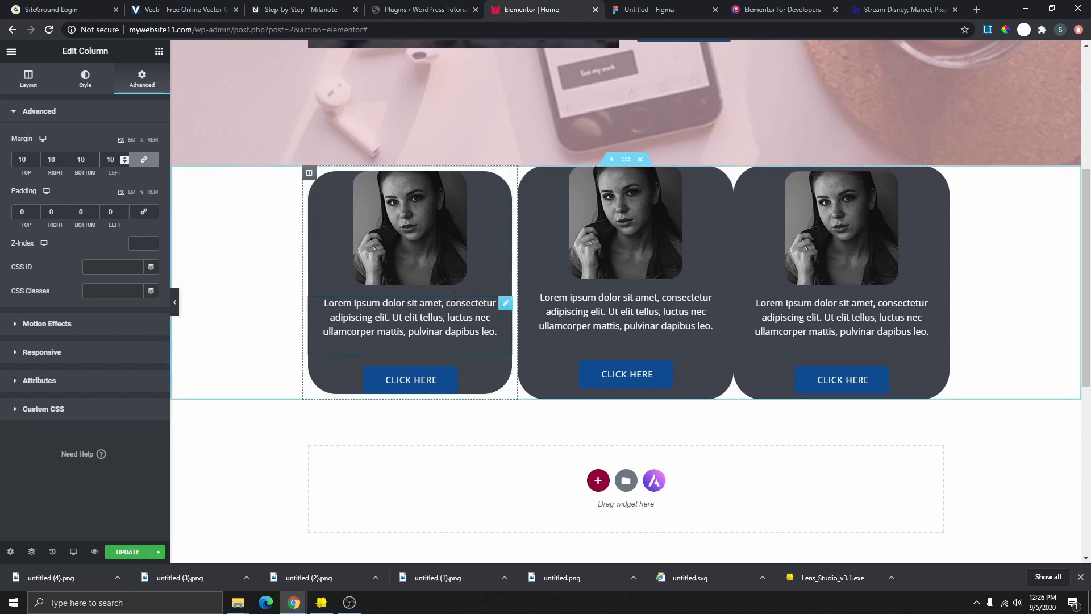
pyautogui.press('BackSpace')
pyautogui.press('BackSpace')
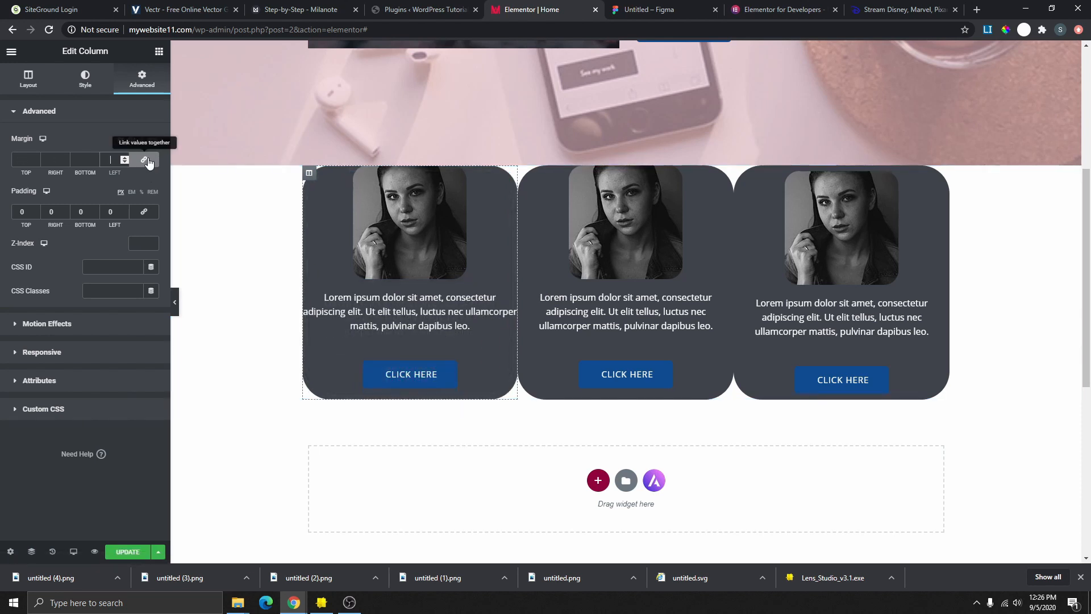
pyautogui.click(141, 163)
pyautogui.doubleClick(104, 160)
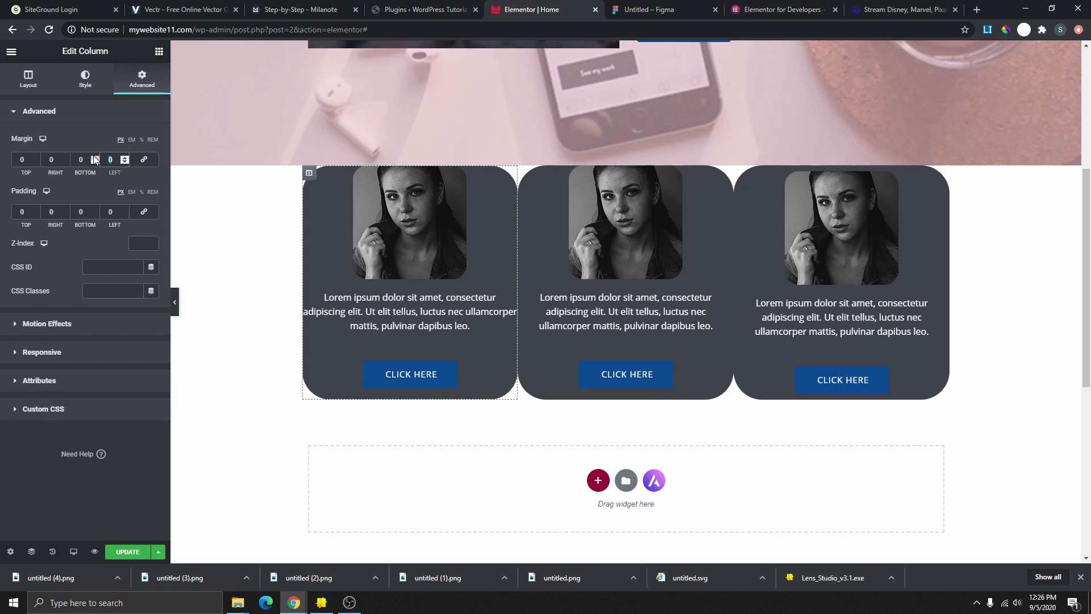
pyautogui.write('10')
pyautogui.doubleClick(48, 160)
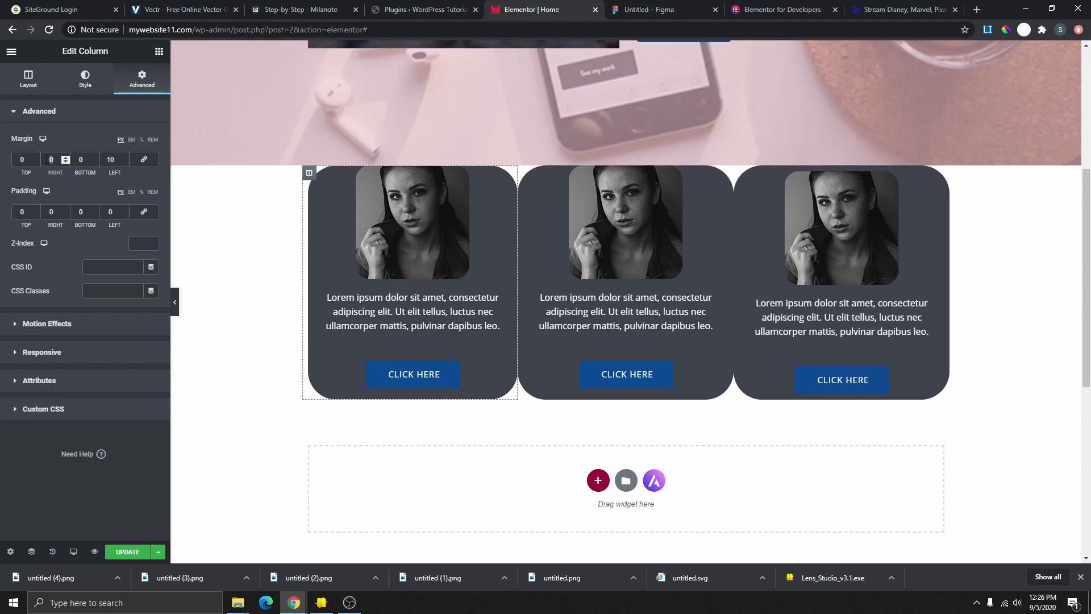
pyautogui.write('10')
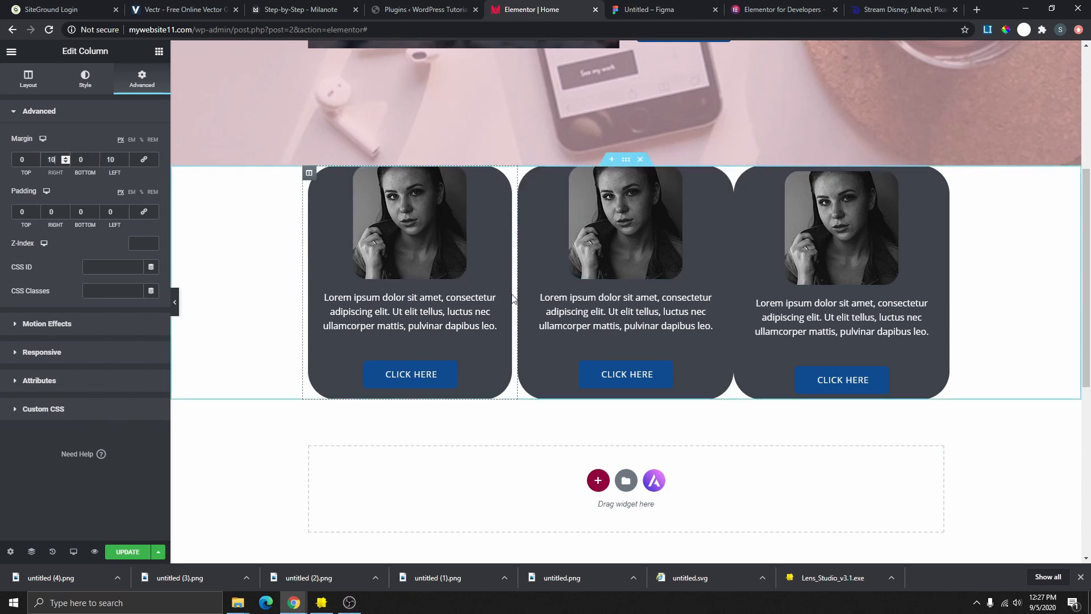
# - Copy the first column and paste its style onto the second and third card columns, then preview
pyautogui.rightClick(310, 173)
pyautogui.click(353, 248)
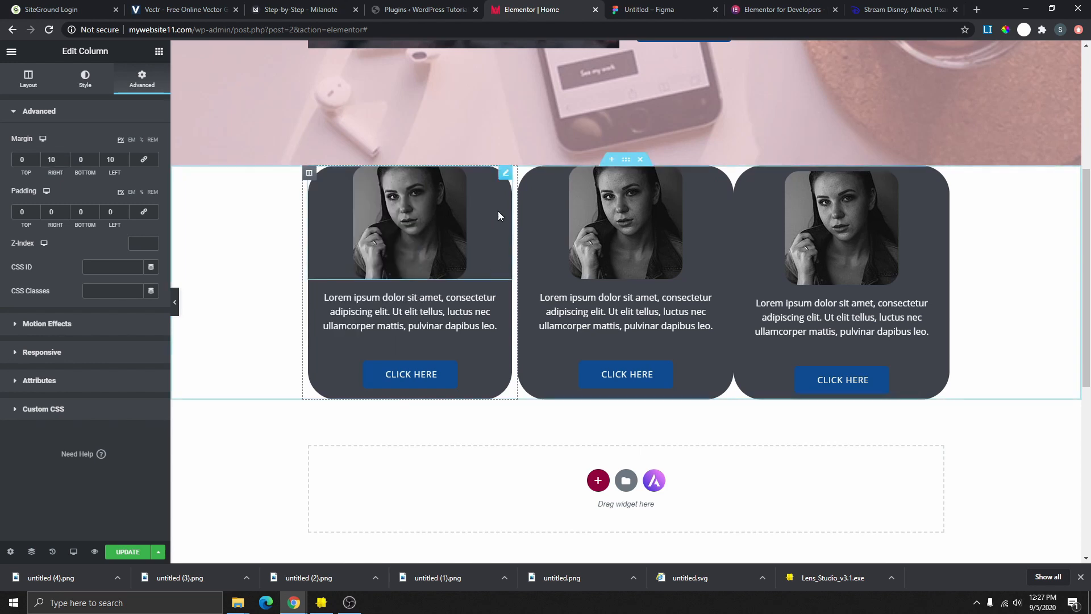
pyautogui.rightClick(527, 177)
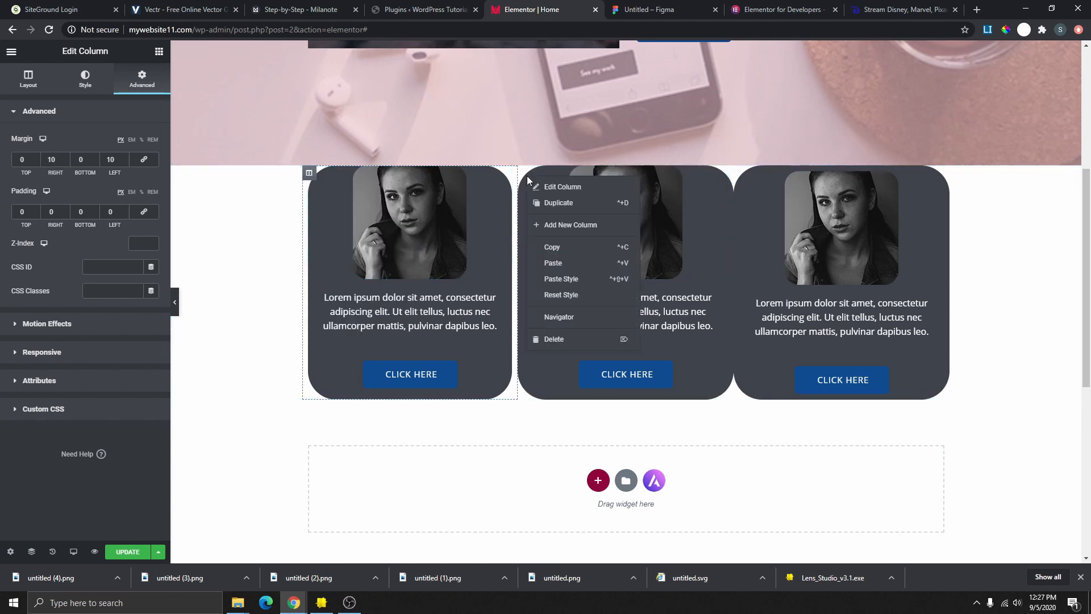
pyautogui.click(577, 280)
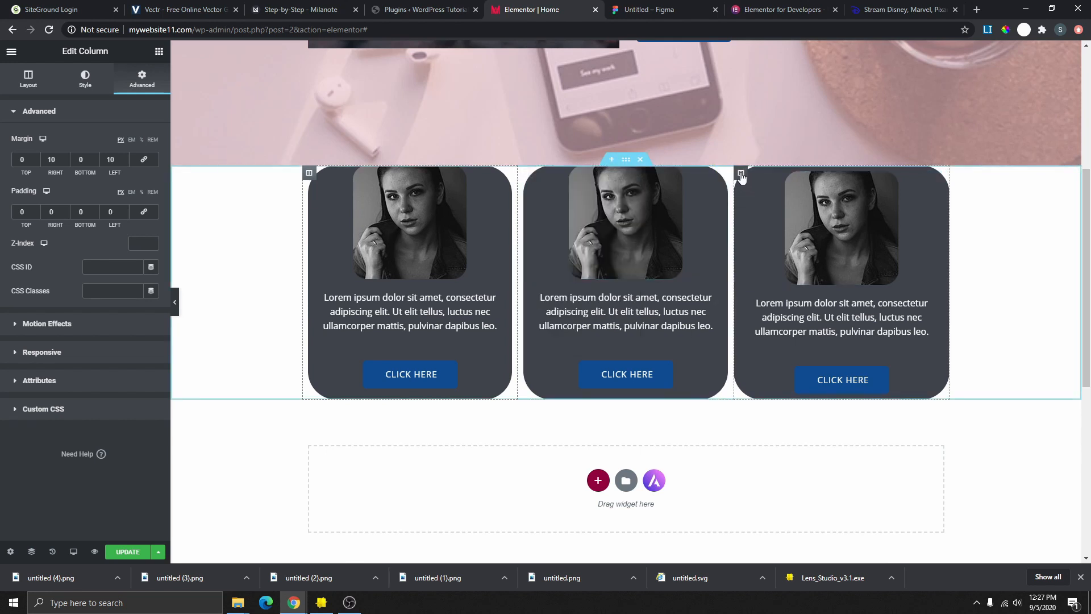
pyautogui.rightClick(740, 175)
pyautogui.click(789, 276)
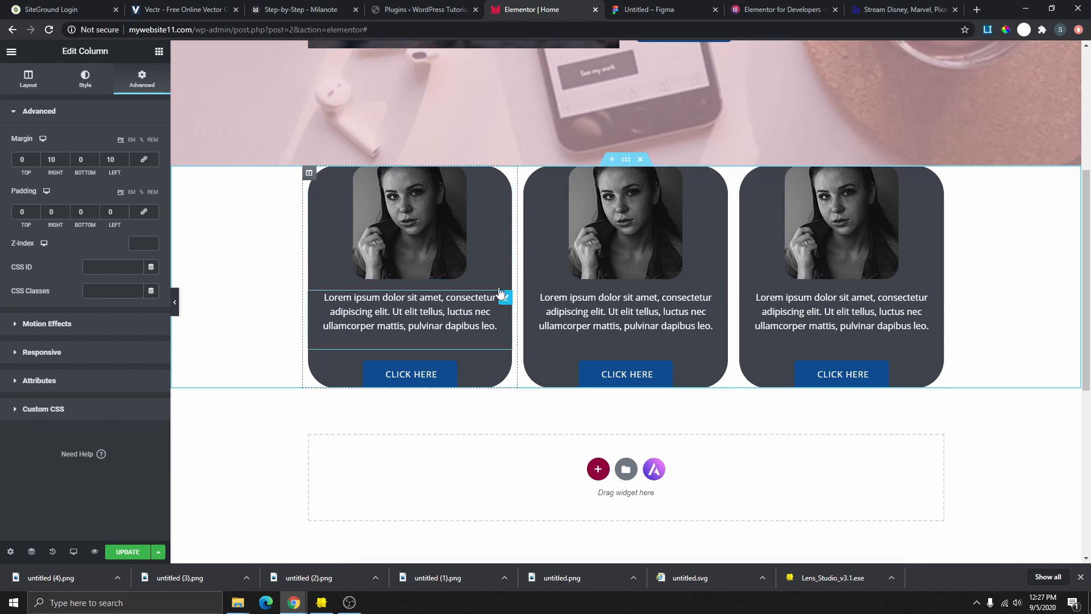
pyautogui.click(174, 302)
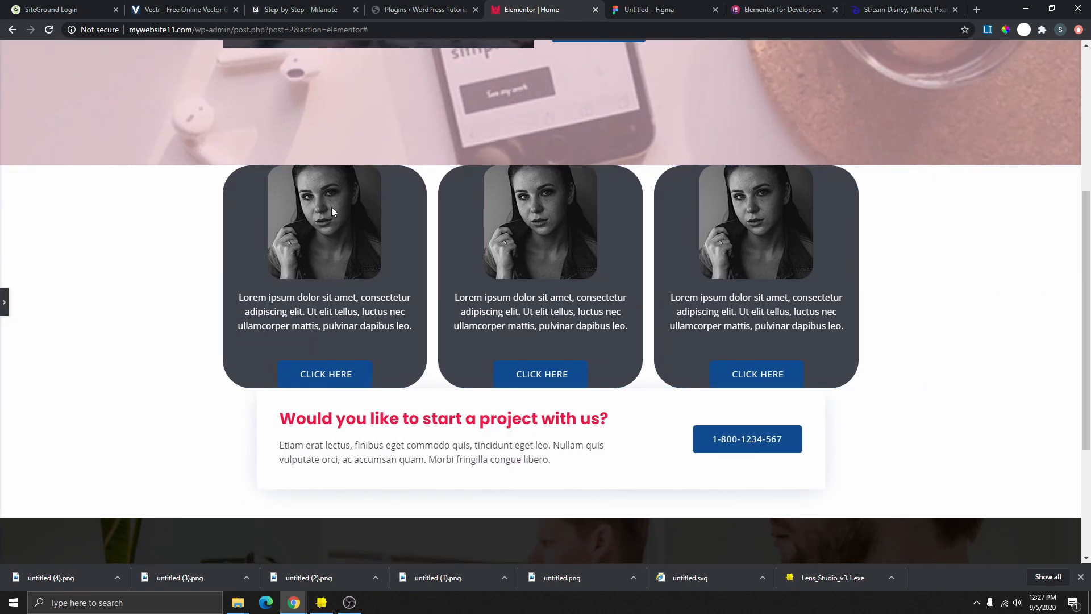
# - Reopen the Elementor Edit Column panel from the left-edge toggle
pyautogui.click(5, 302)
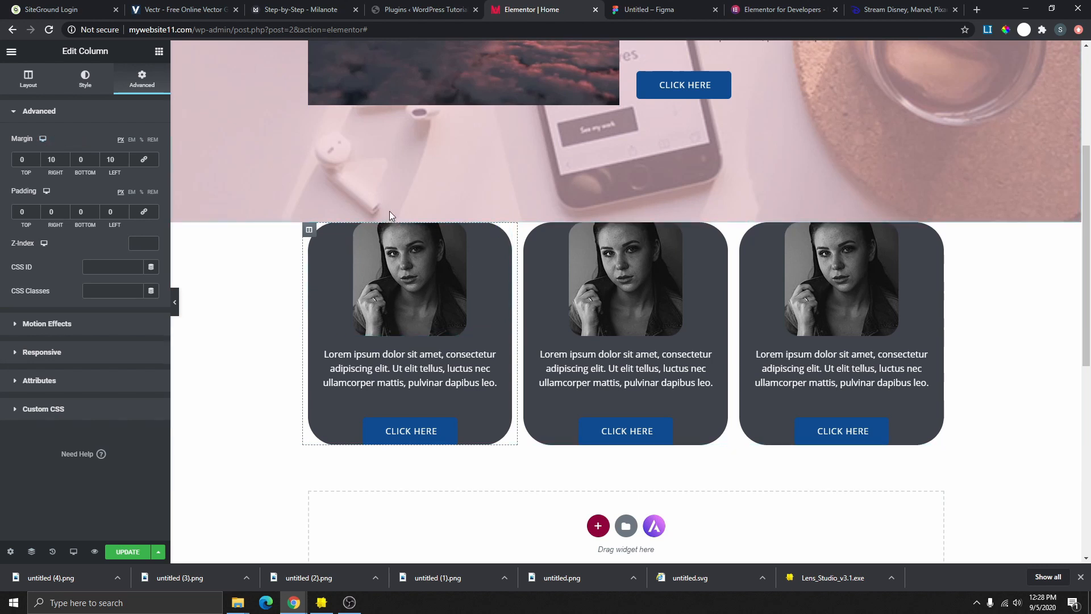
# - Set the first card column's top and bottom padding to 10 px
pyautogui.click(144, 215)
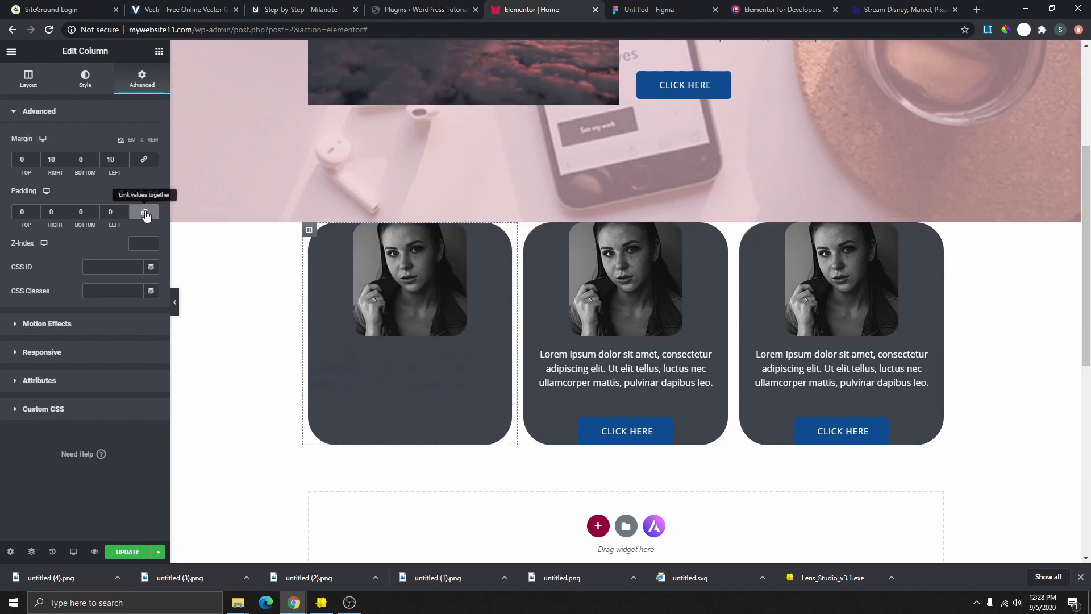
pyautogui.click(143, 214)
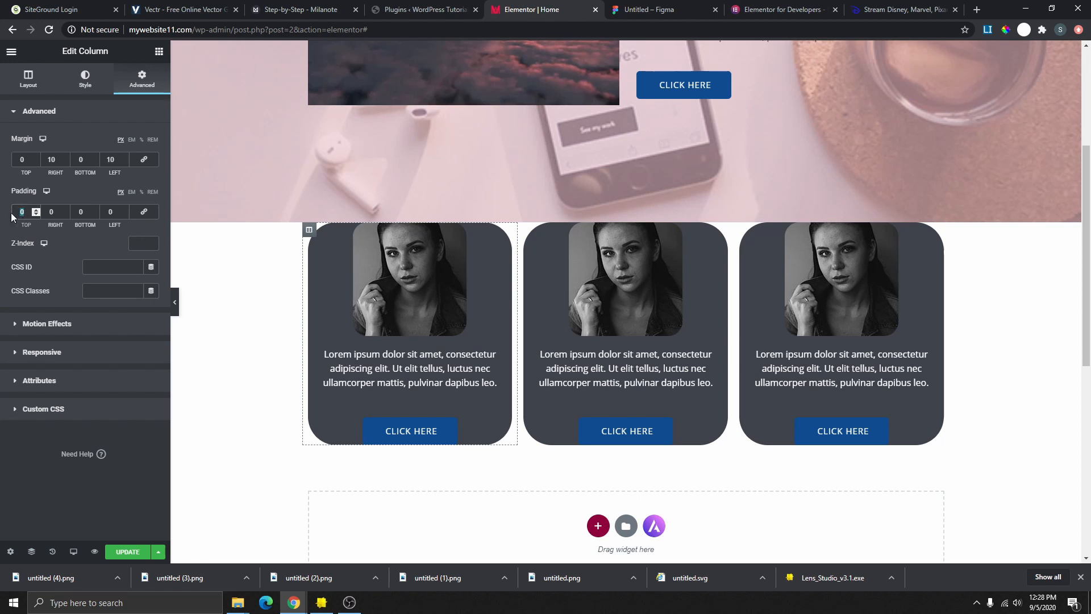
pyautogui.write('10')
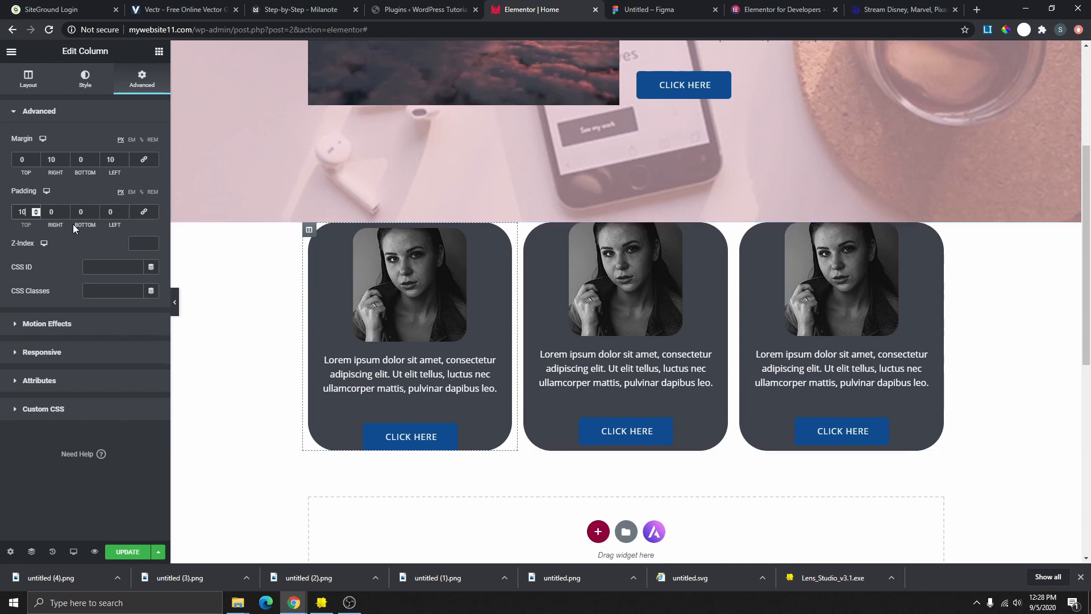
pyautogui.click(83, 211)
pyautogui.write('10')
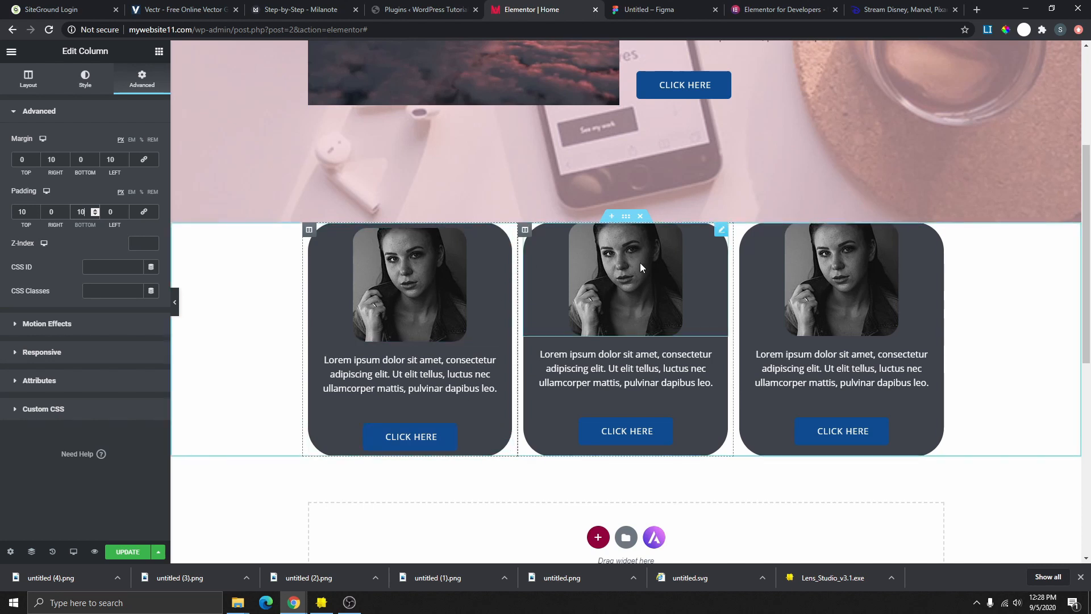
# - Copy the first column and paste its padding style onto the second and third columns
pyautogui.rightClick(310, 230)
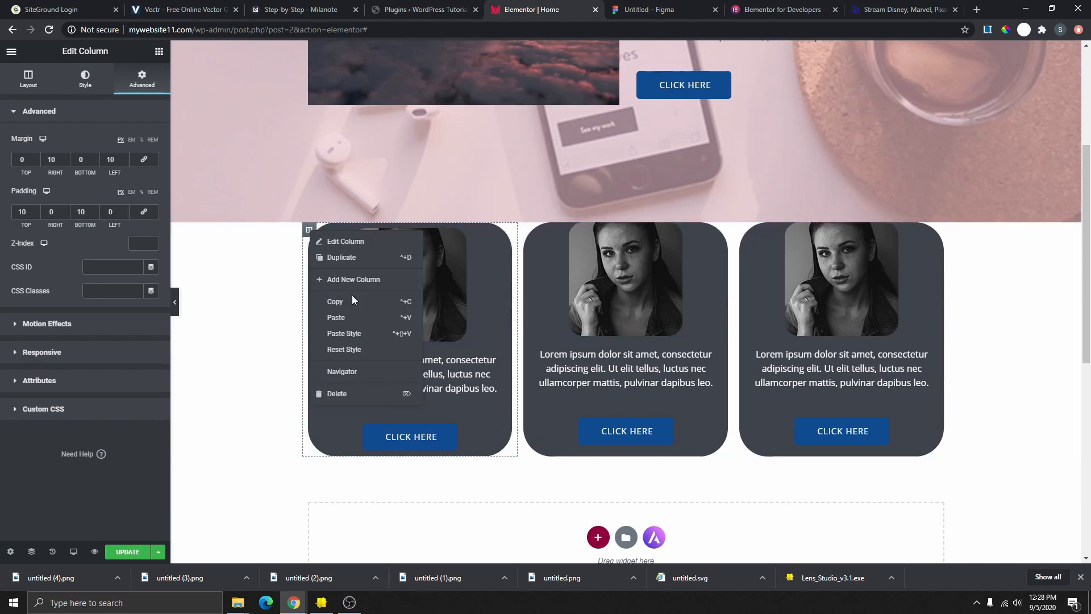
pyautogui.click(357, 303)
pyautogui.rightClick(526, 231)
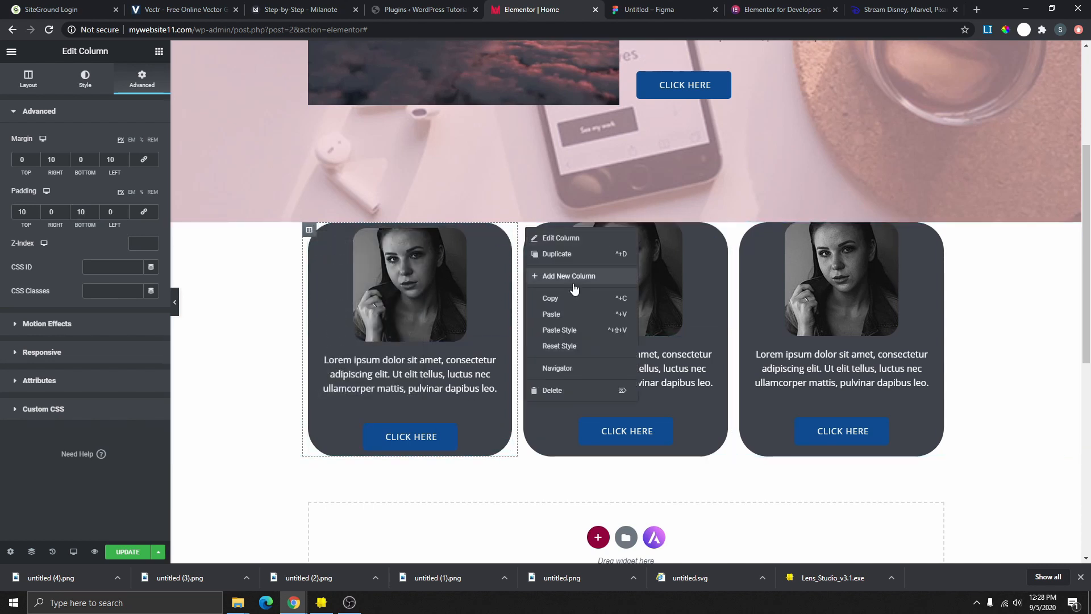
pyautogui.click(563, 328)
pyautogui.rightClick(743, 230)
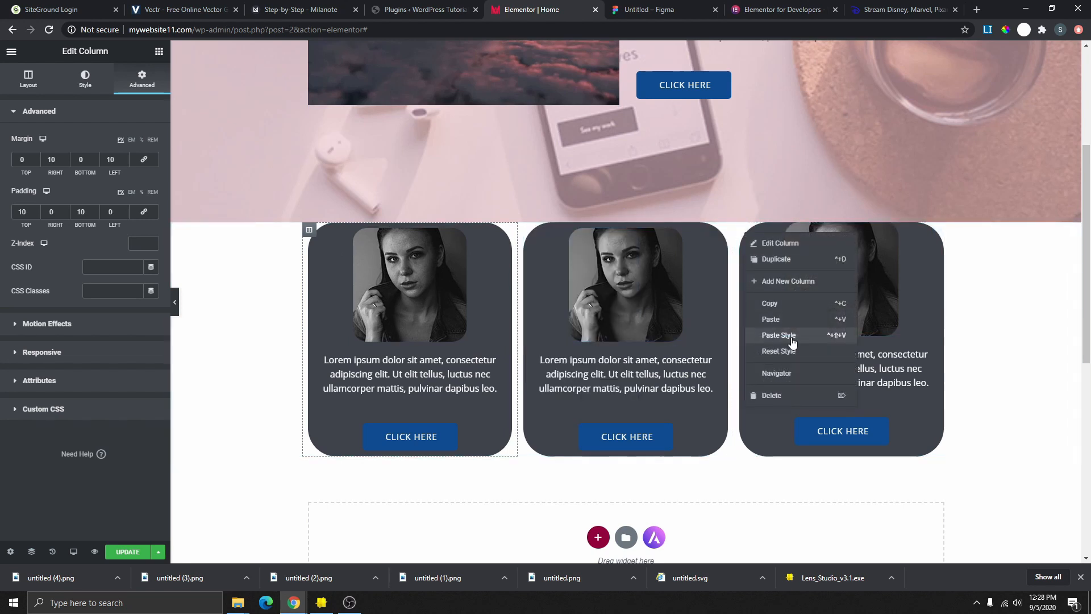
pyautogui.click(791, 337)
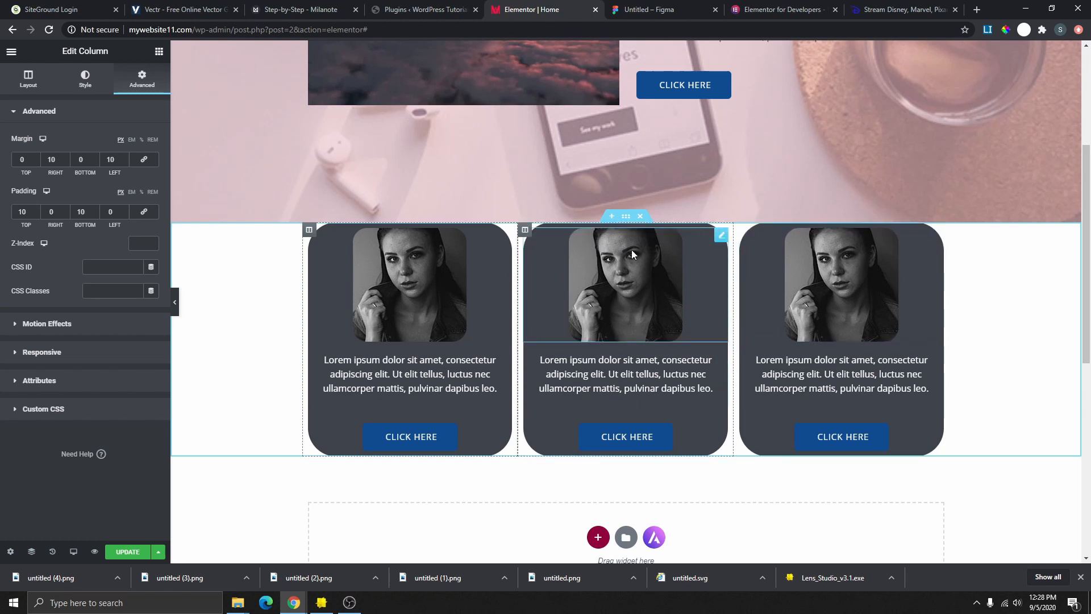
# - Give the middle card column a classic background using the global Text colour
pyautogui.click(526, 232)
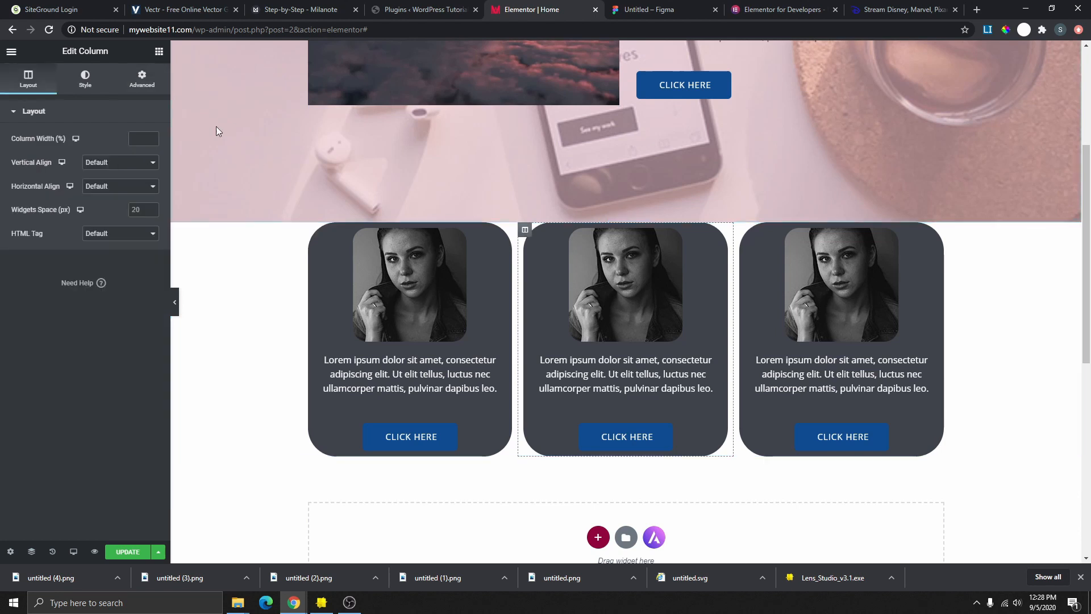
pyautogui.click(74, 84)
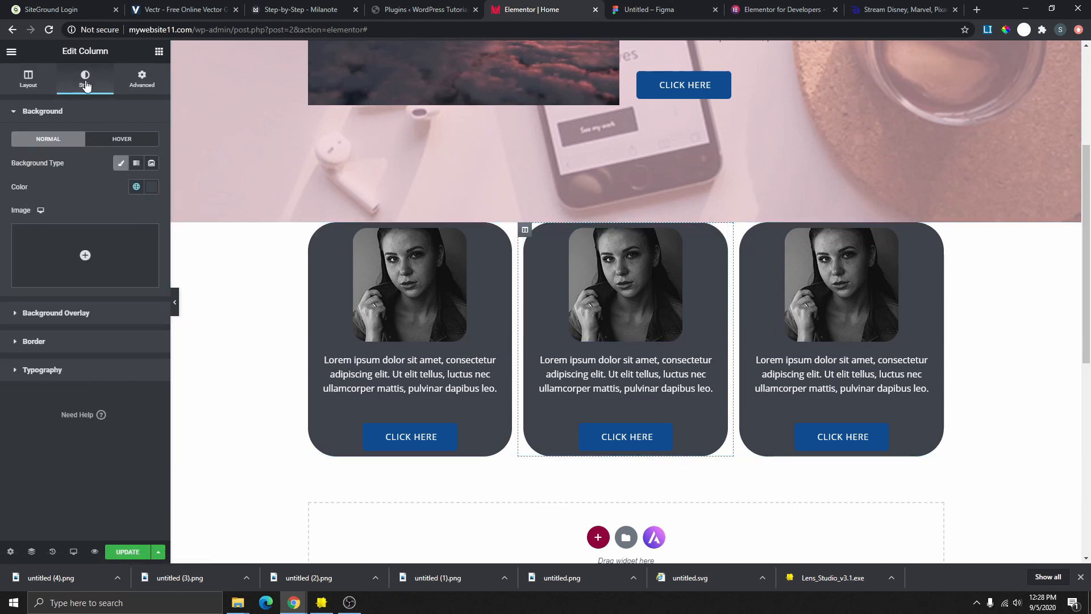
pyautogui.click(121, 164)
pyautogui.click(120, 164)
pyautogui.click(121, 164)
pyautogui.click(121, 164)
pyautogui.click(136, 187)
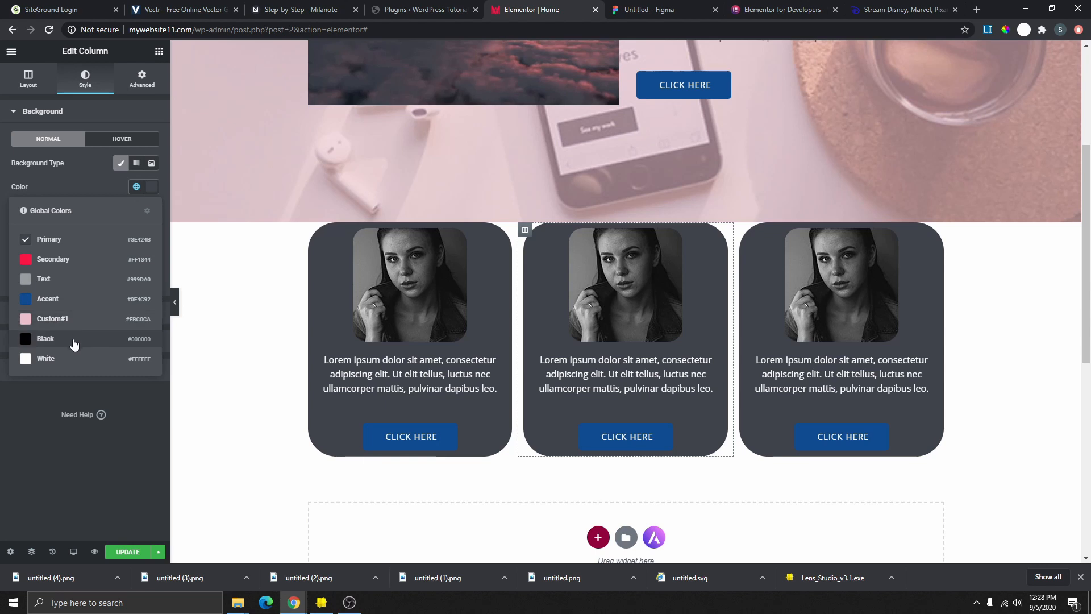
pyautogui.click(57, 283)
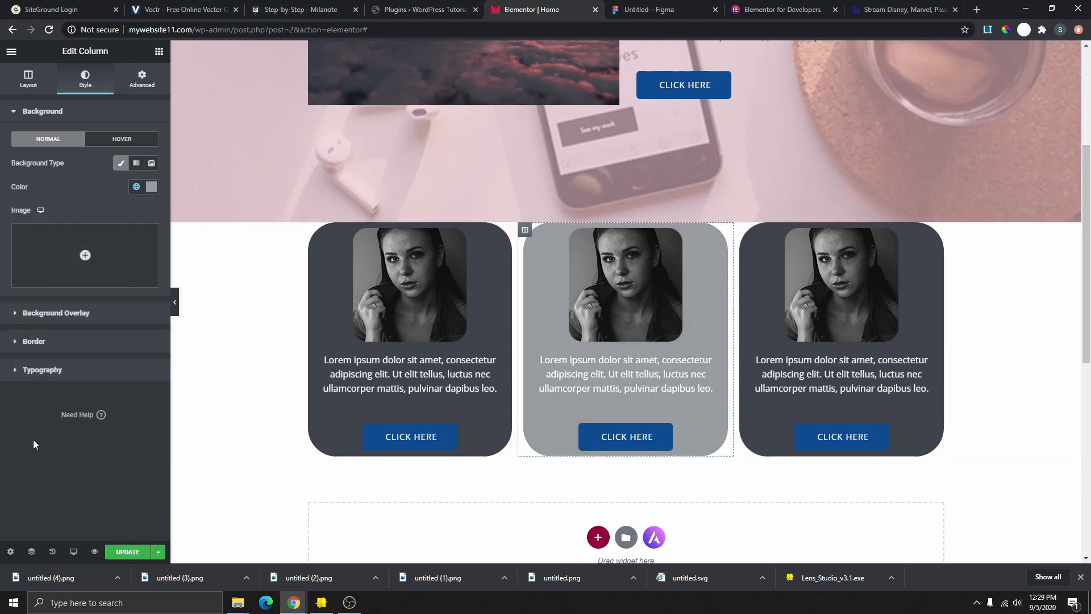
# - Preview the grey middle card, restore the panel, and switch to the Figma wireframe
pyautogui.click(176, 304)
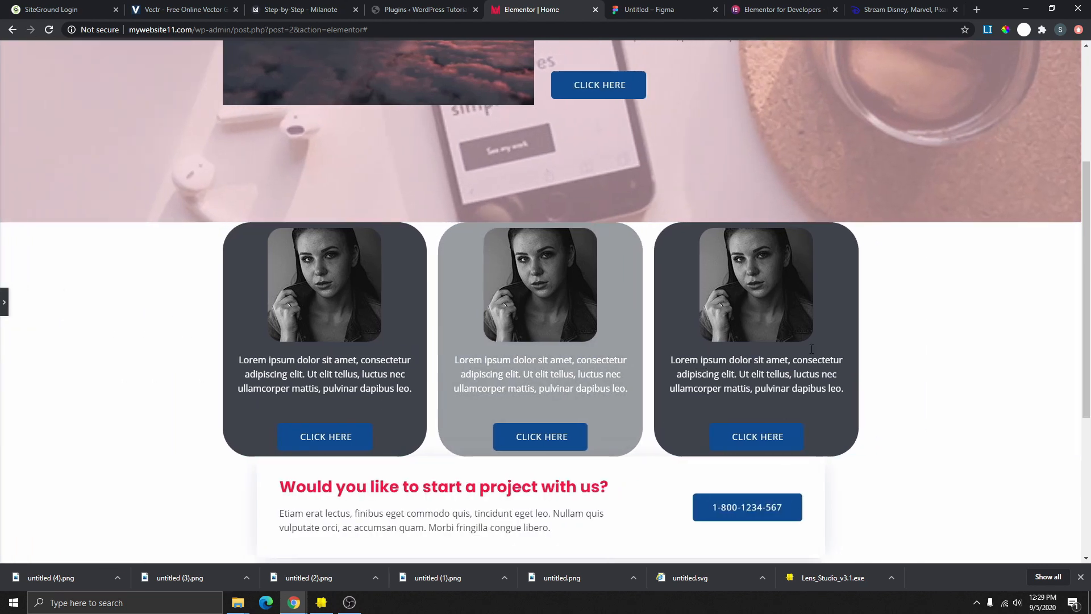
pyautogui.click(4, 302)
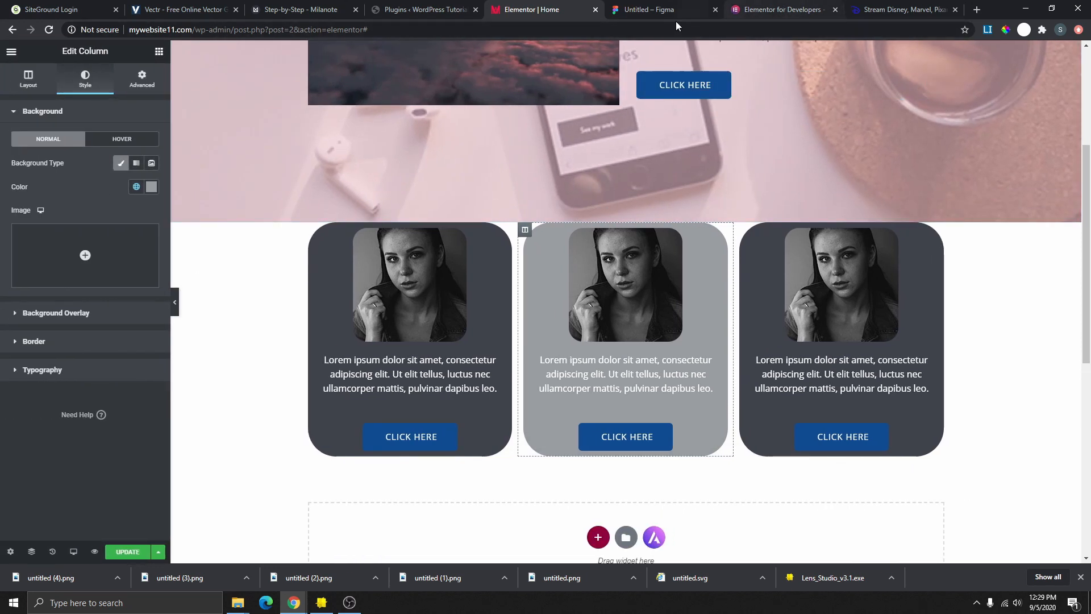
pyautogui.click(675, 17)
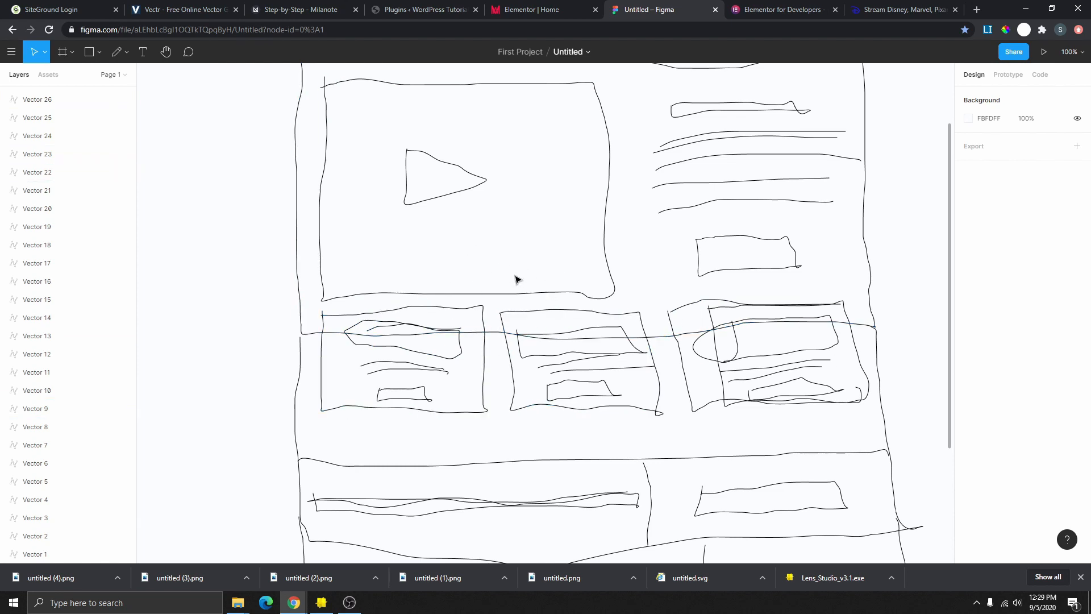
# - Review the Figma wireframe sketch and return to the Elementor | Home tab
pyautogui.click(537, 14)
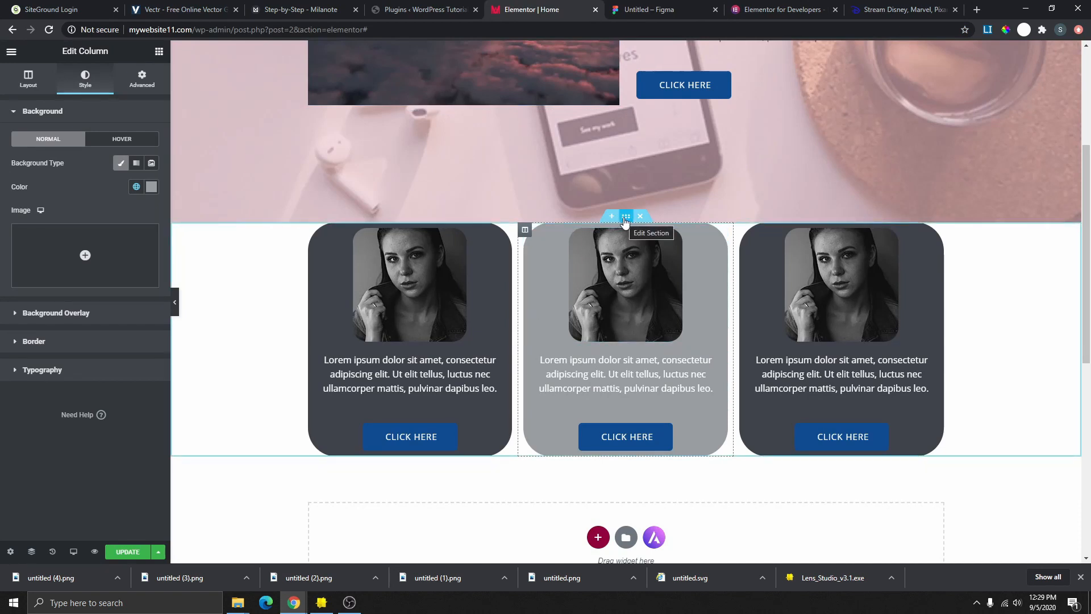
# - Unlink the cards section's margin and set its top margin to -100 px
pyautogui.moveTo(625, 220)
pyautogui.mouseDown()
pyautogui.moveTo(614, 185)
pyautogui.moveTo(708, 274)
pyautogui.moveTo(636, 239)
pyautogui.moveTo(598, 245)
pyautogui.moveTo(610, 226)
pyautogui.mouseUp()
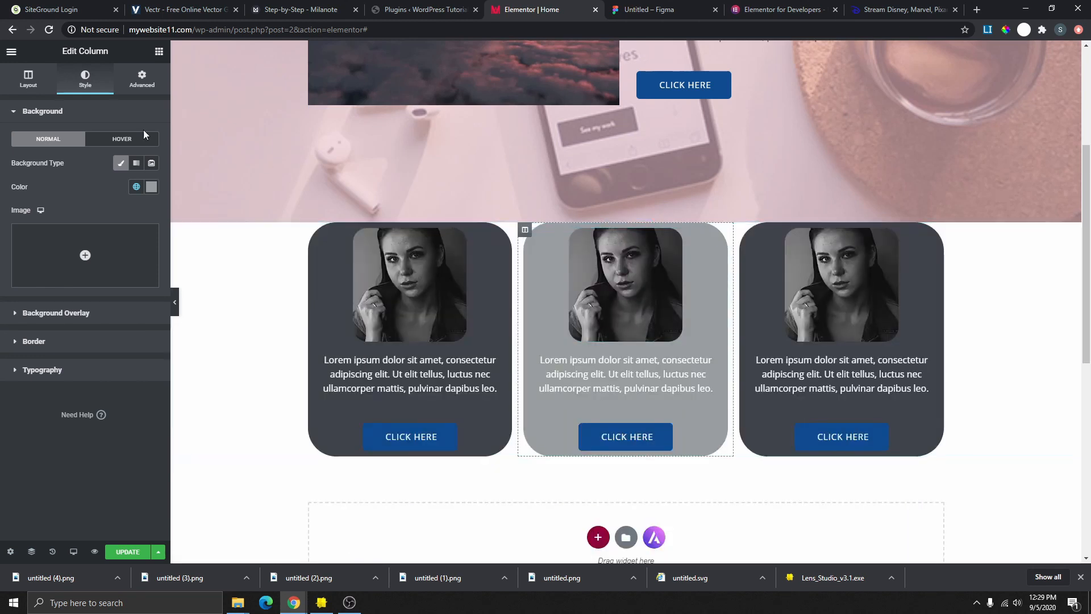
pyautogui.click(143, 81)
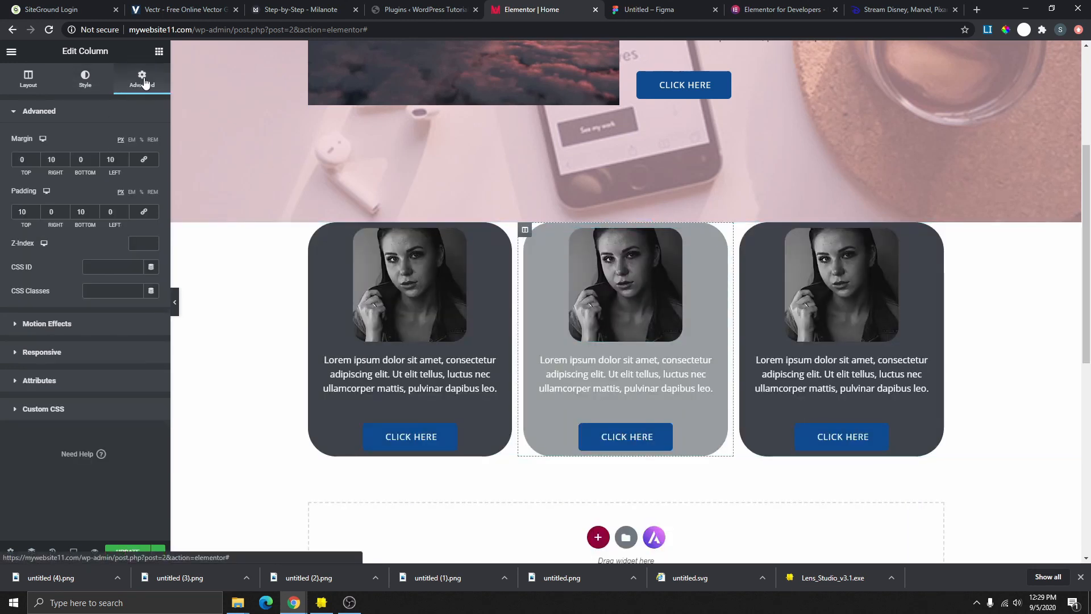
pyautogui.click(145, 161)
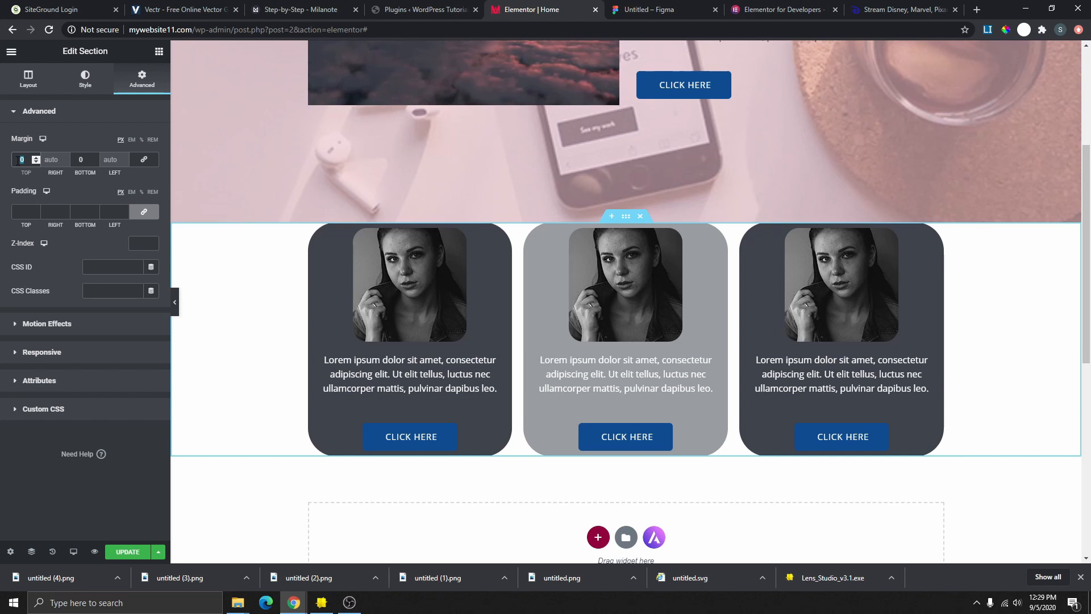
pyautogui.write('200')
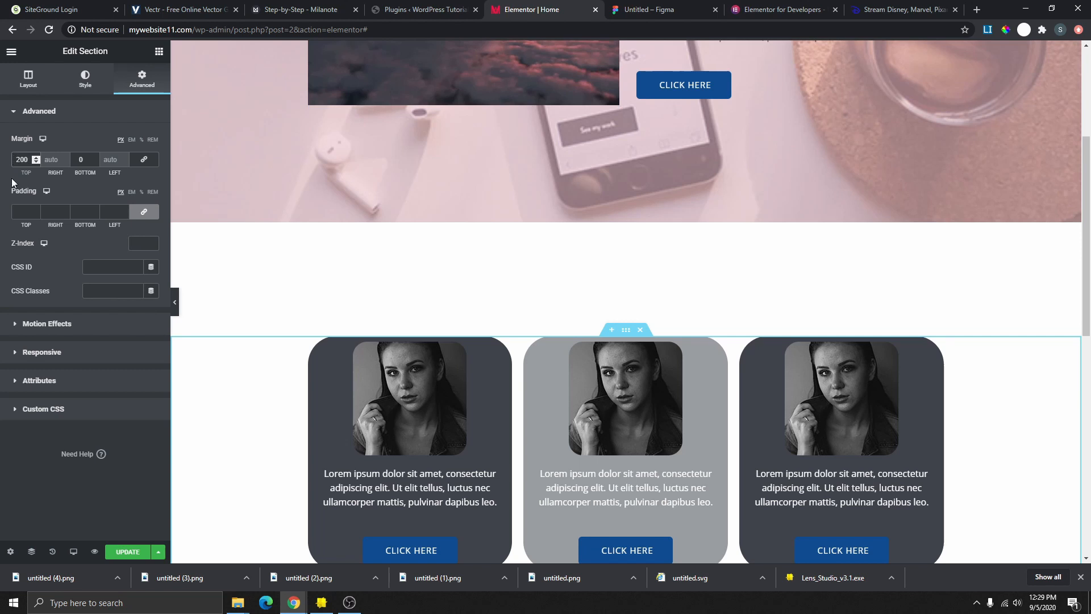
pyautogui.write('-')
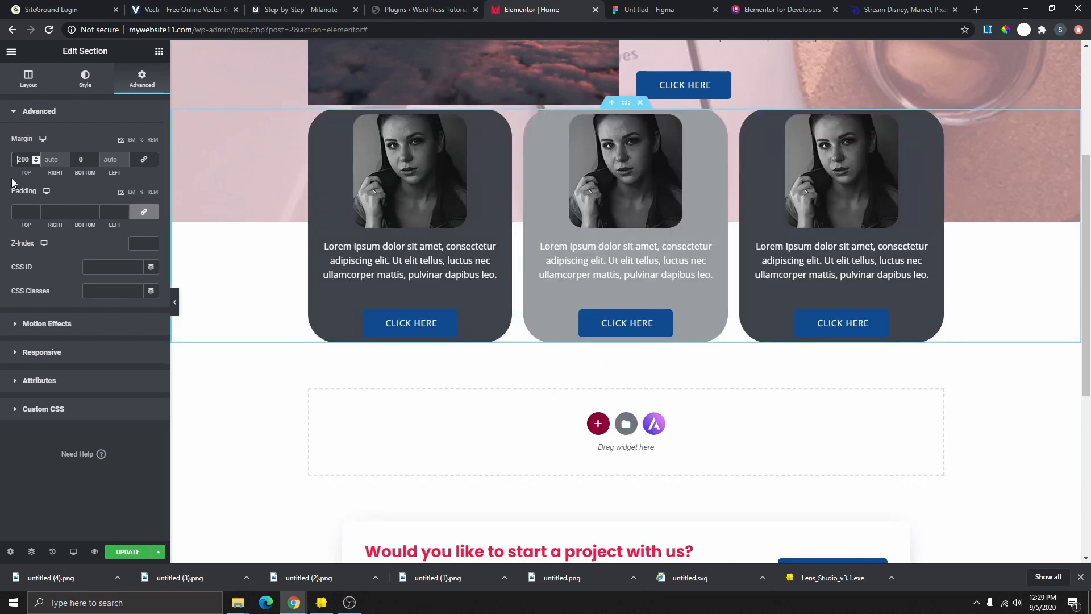
pyautogui.scroll(2, 697, 274)
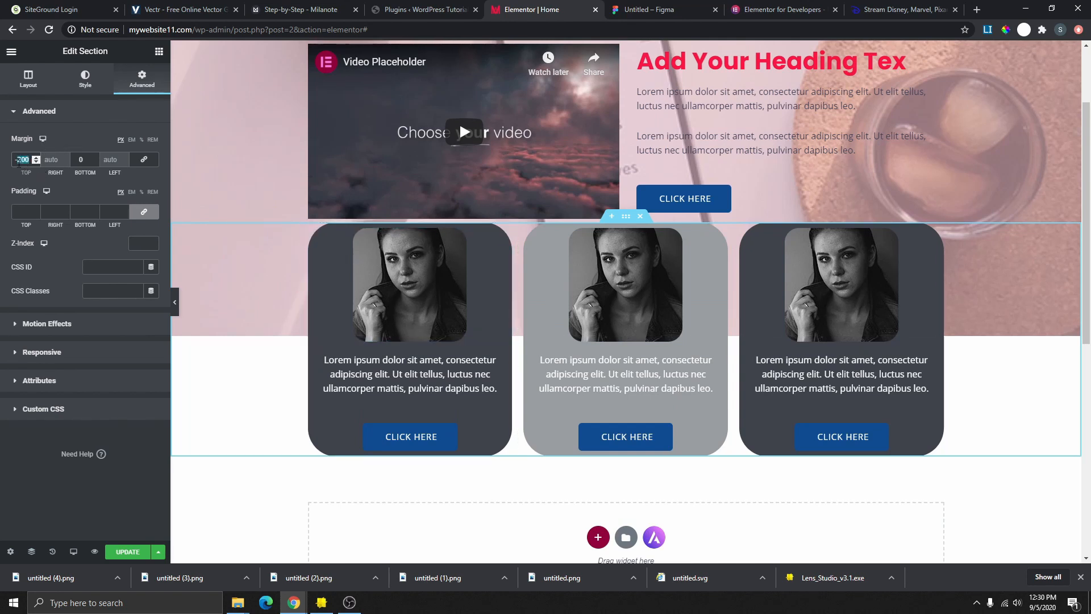
pyautogui.write('100')
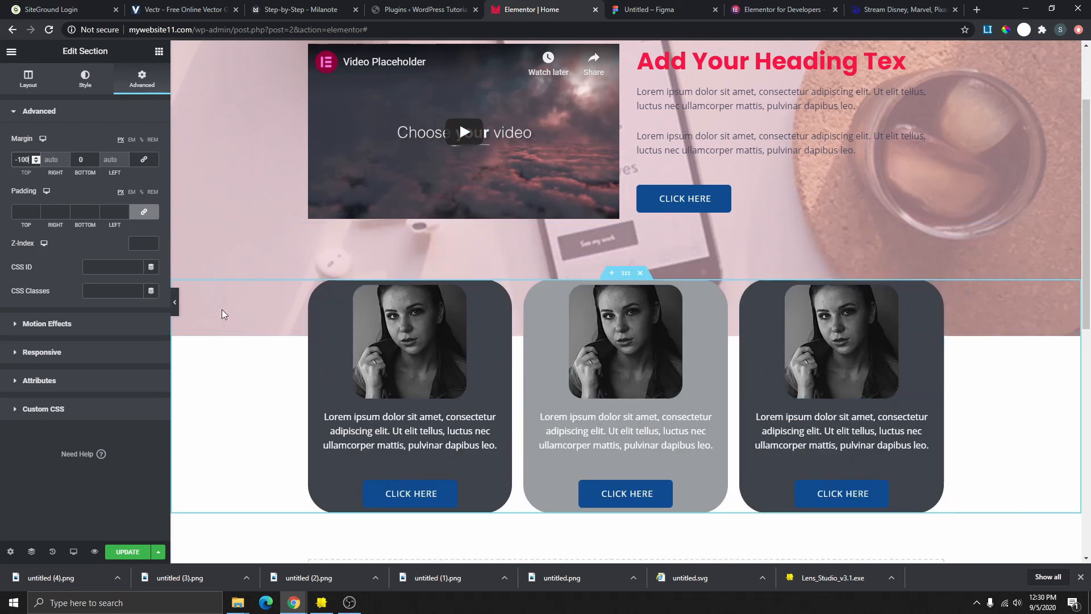
# - Preview the overlapping cards, then select the hero section for editing
pyautogui.click(175, 305)
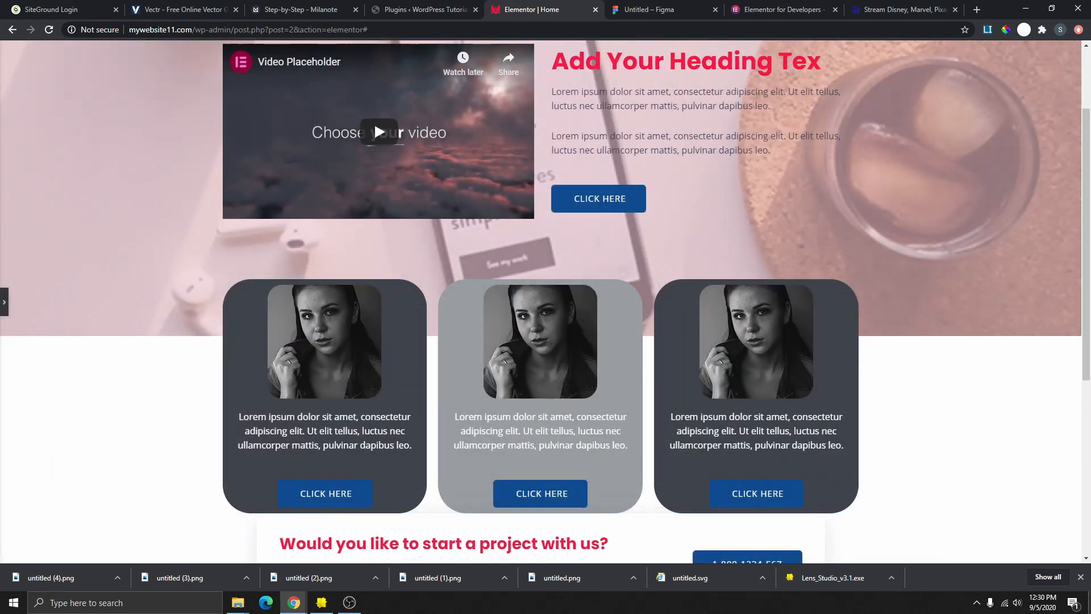
pyautogui.click(4, 301)
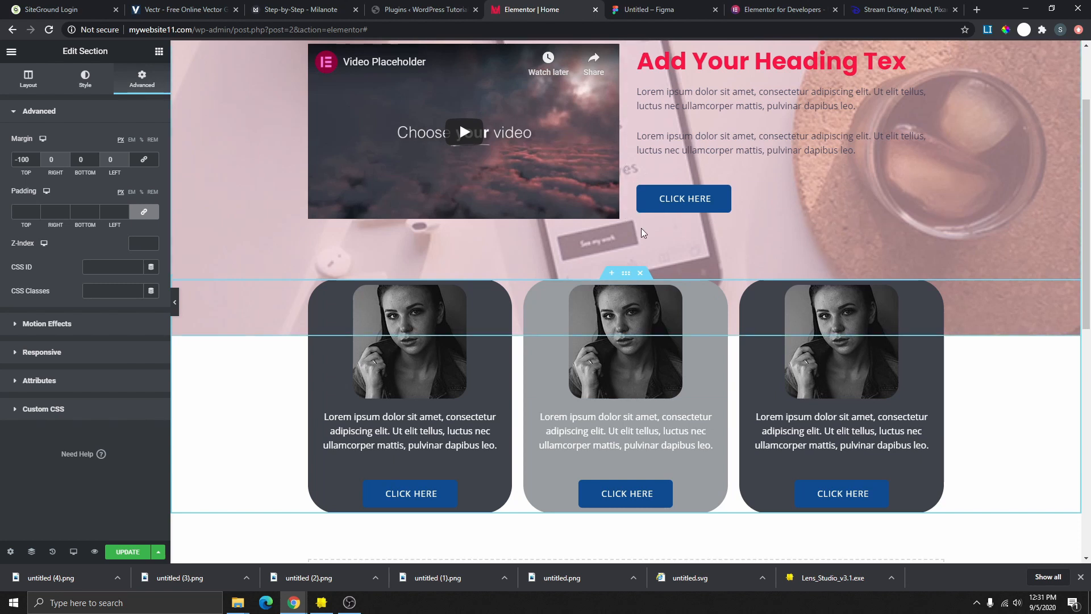
pyautogui.scroll(2, 641, 227)
pyautogui.click(624, 48)
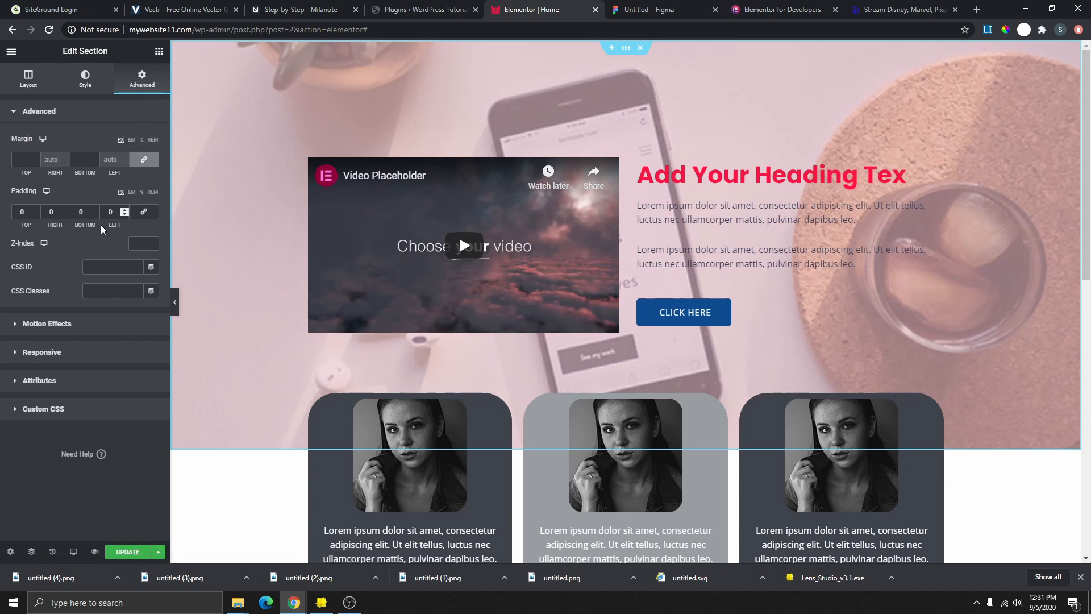
# - Unlink the hero section's padding, set bottom padding to 100 px, and preview the result
pyautogui.click(144, 215)
pyautogui.write('100')
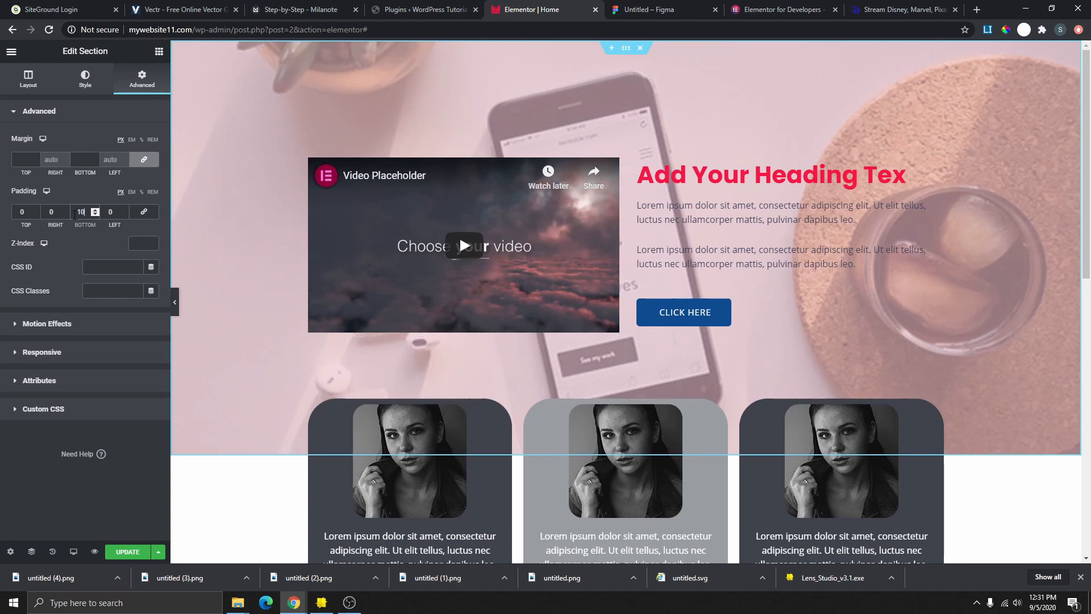
pyautogui.scroll(-3, 604, 245)
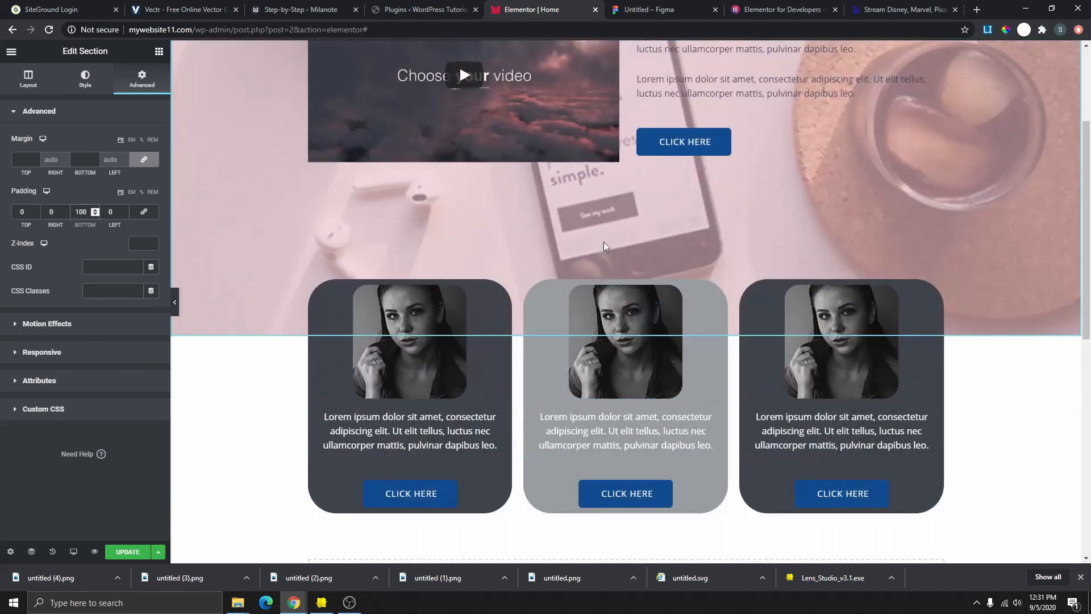
pyautogui.click(176, 310)
pyautogui.scroll(3, 719, 356)
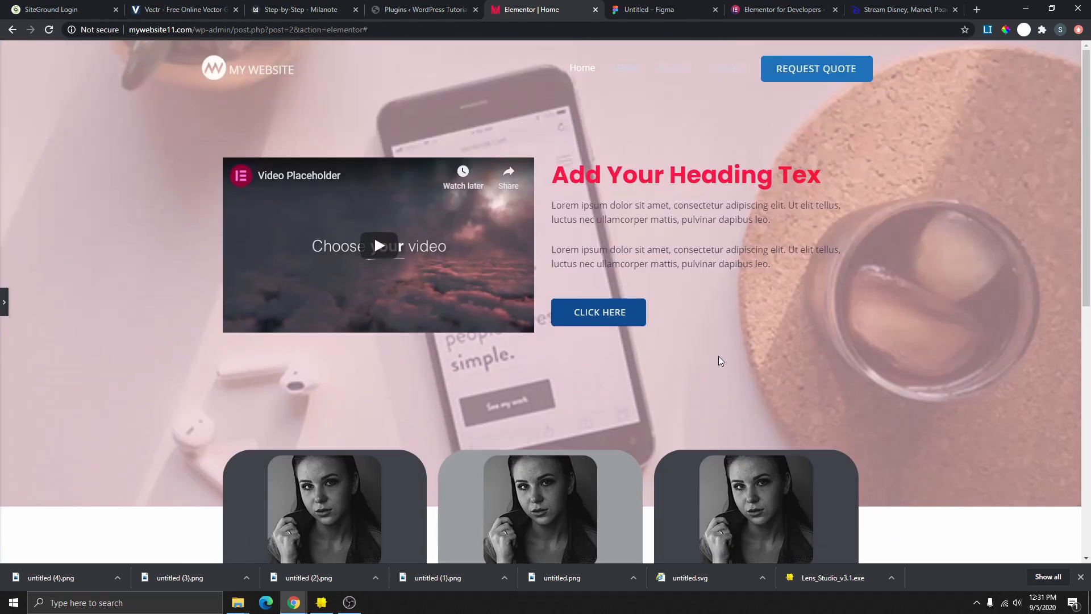
pyautogui.scroll(-3, 607, 380)
pyautogui.scroll(-3, 600, 293)
pyautogui.click(5, 305)
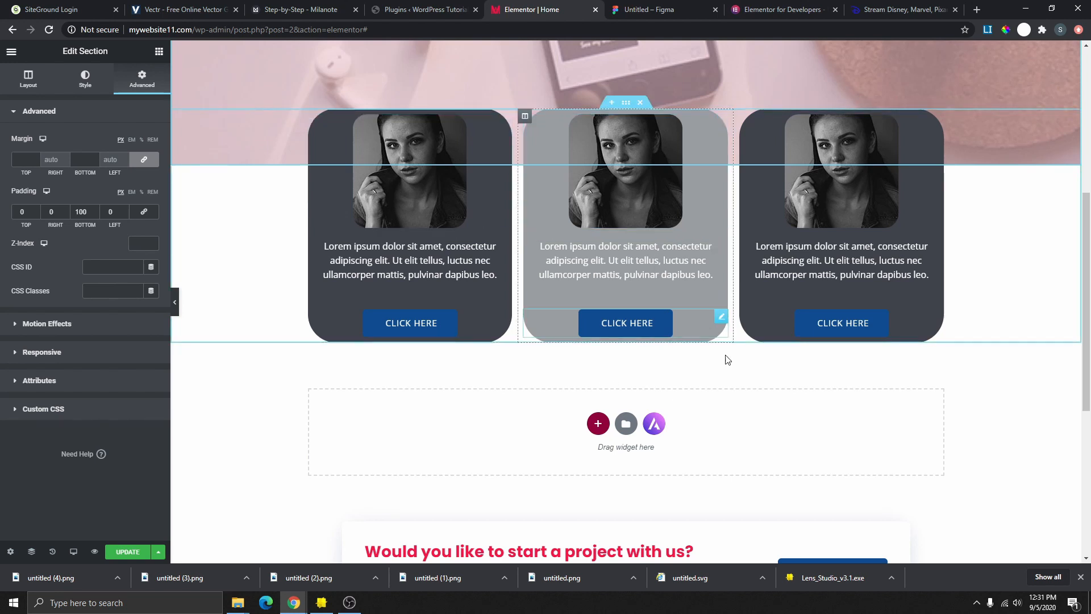
# - Give the three-card section a 100 px bottom margin, preview it, then switch to the planning board
pyautogui.click(174, 302)
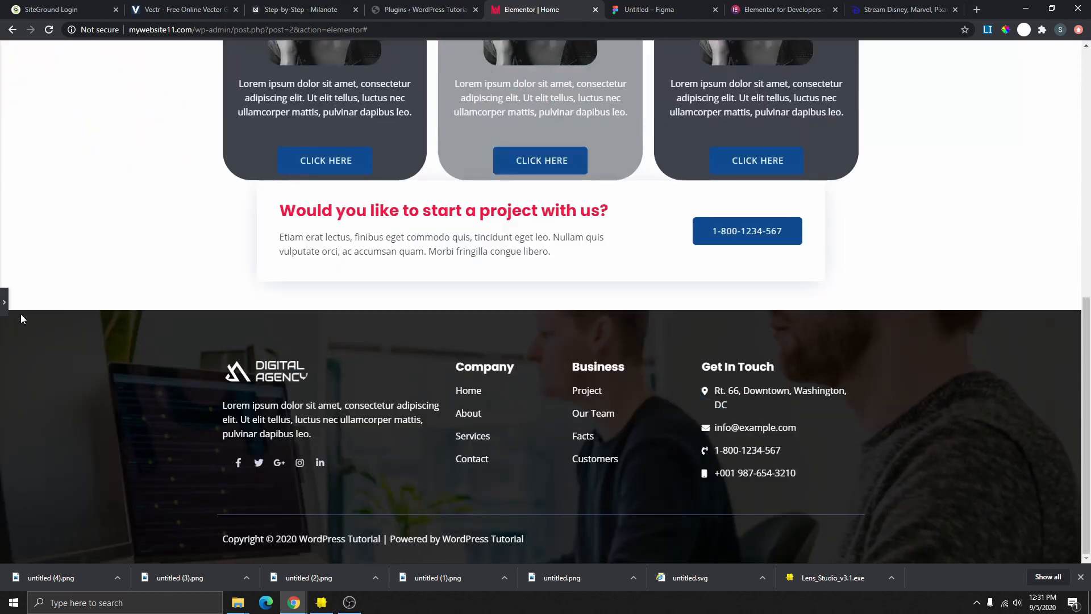
pyautogui.click(5, 304)
pyautogui.scroll(3, 582, 199)
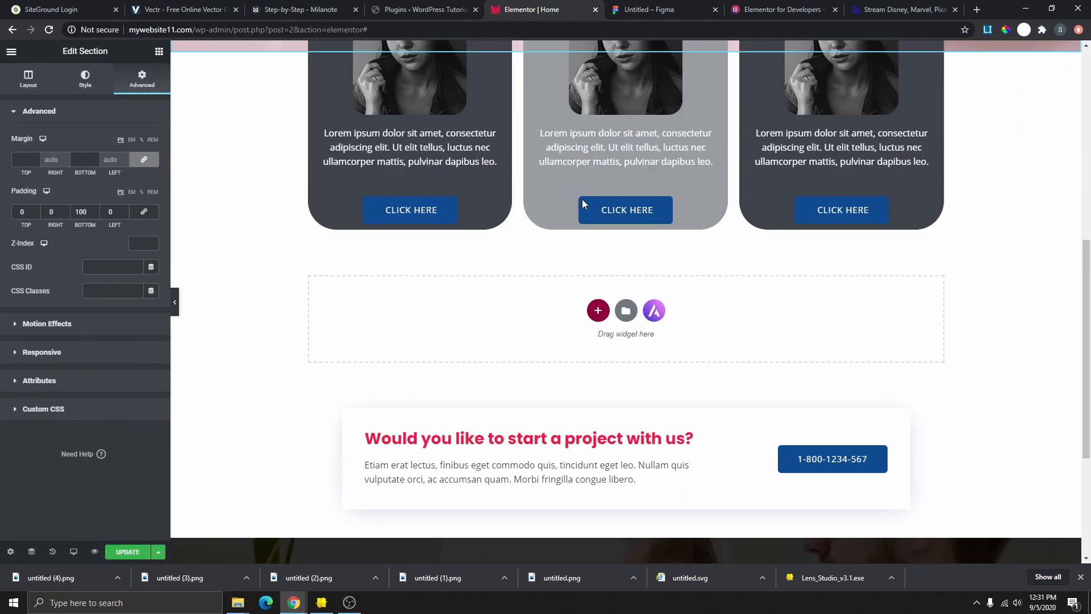
pyautogui.click(626, 114)
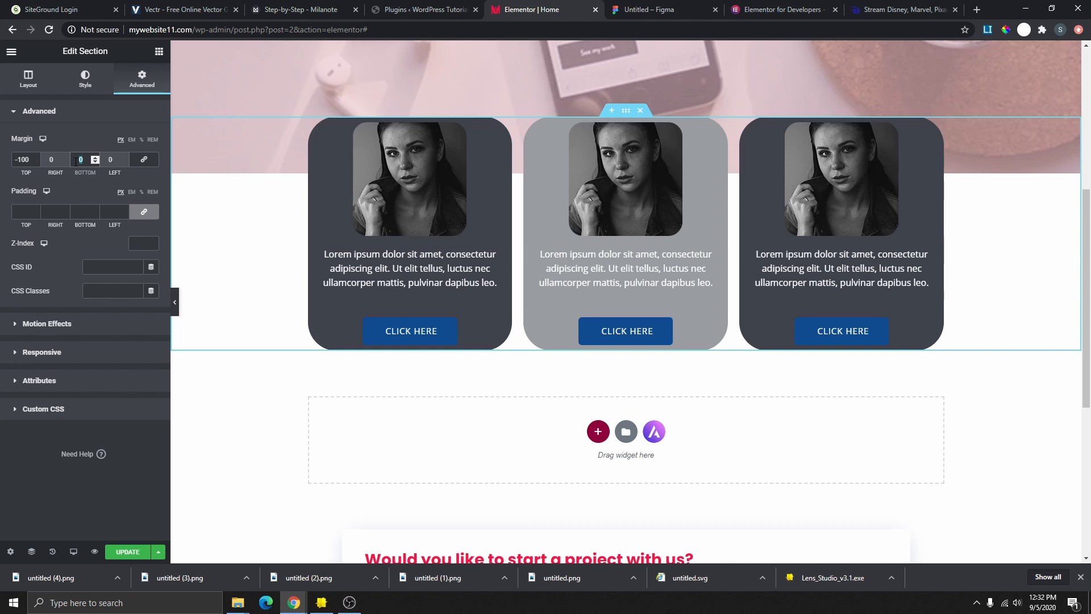
pyautogui.write('100')
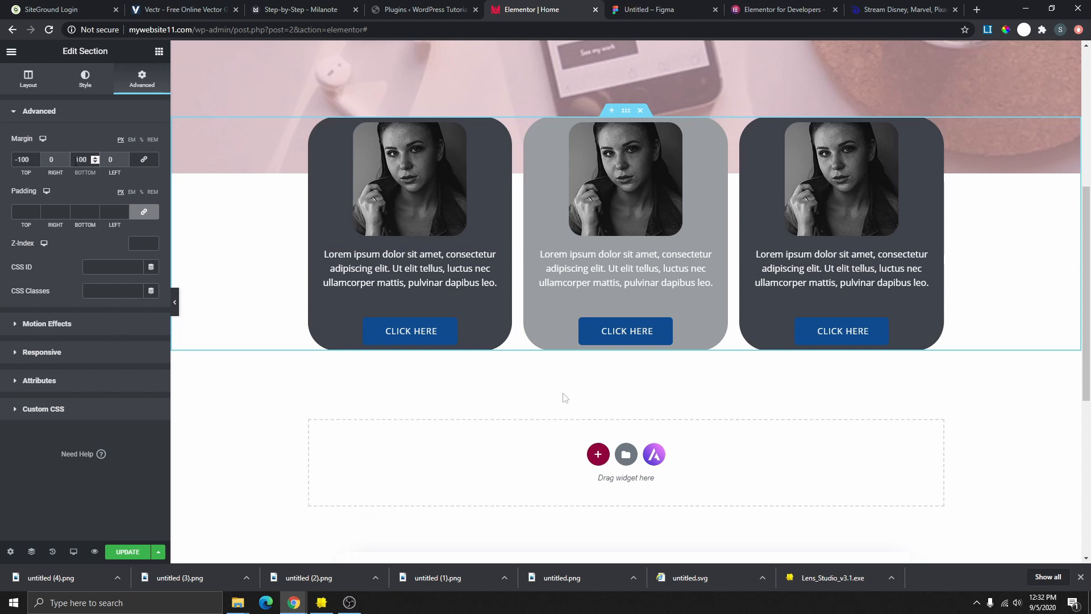
pyautogui.click(175, 302)
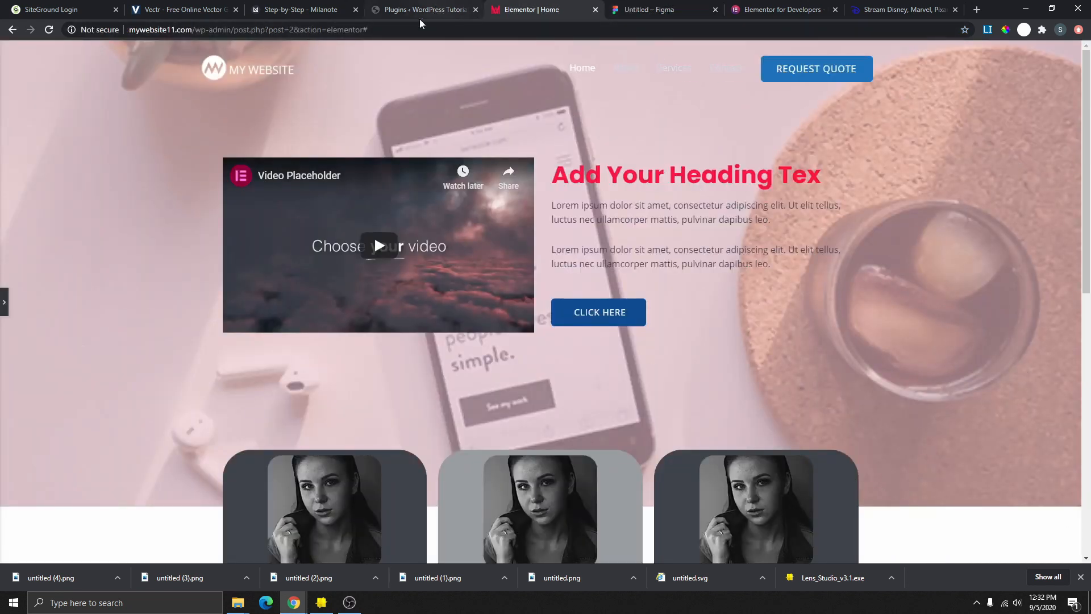
pyautogui.click(291, 16)
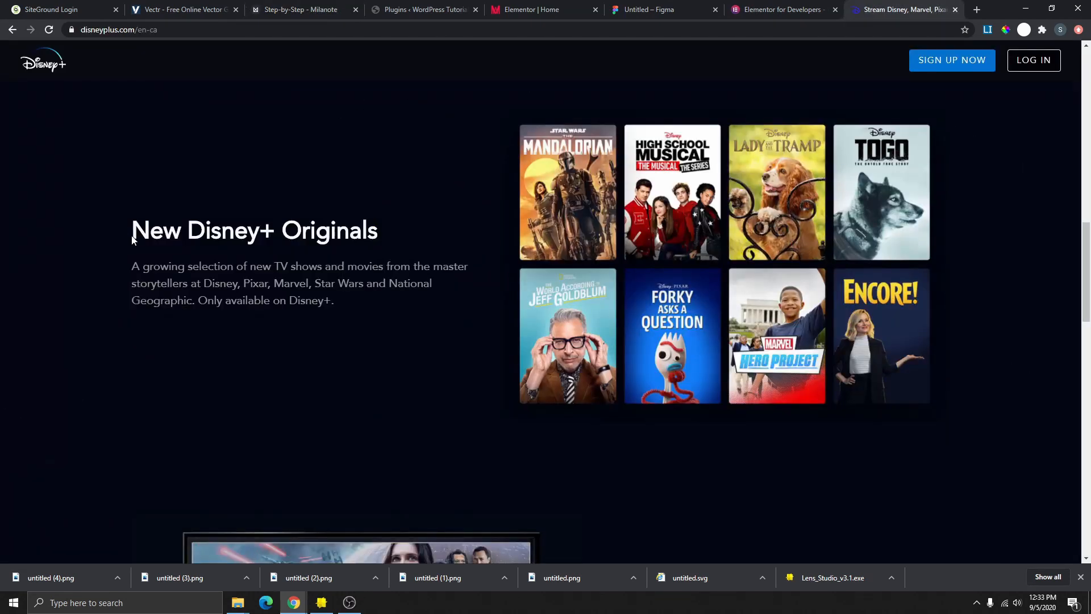
# - Highlight the New Disney+ Originals heading and description, and clip the poster grid to Milanote
pyautogui.moveTo(140, 230); pyautogui.dragTo(402, 233)
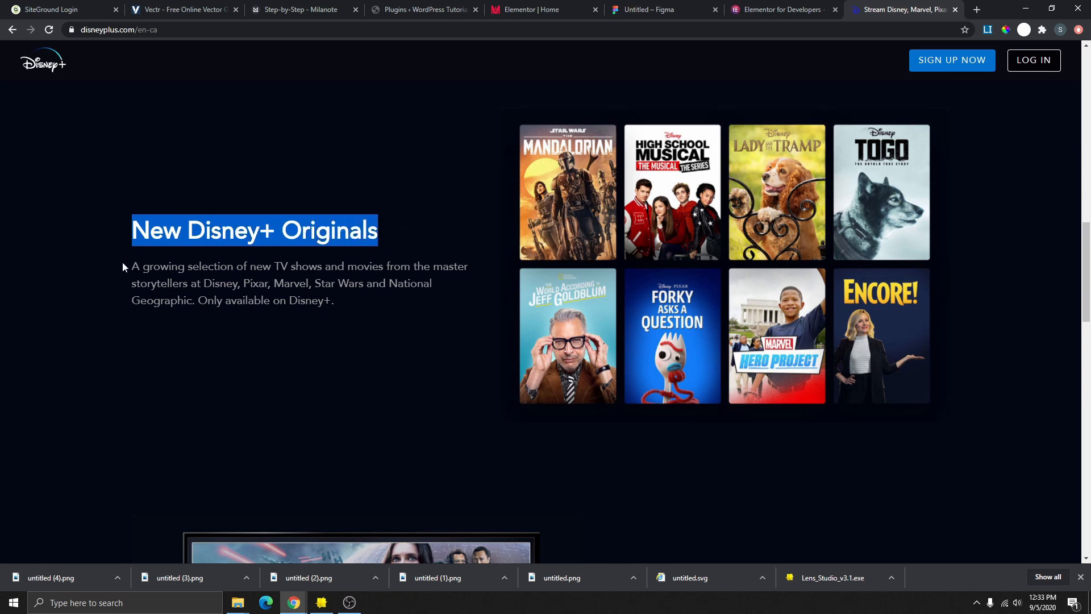
pyautogui.moveTo(212, 283); pyautogui.dragTo(130, 265)
pyautogui.click(437, 326)
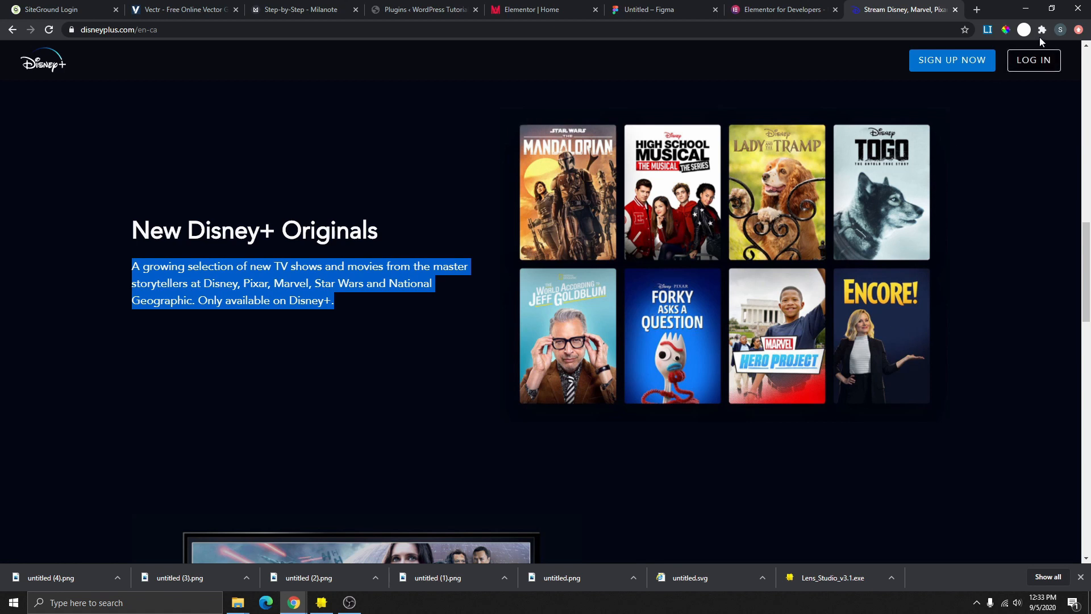
pyautogui.click(522, 120)
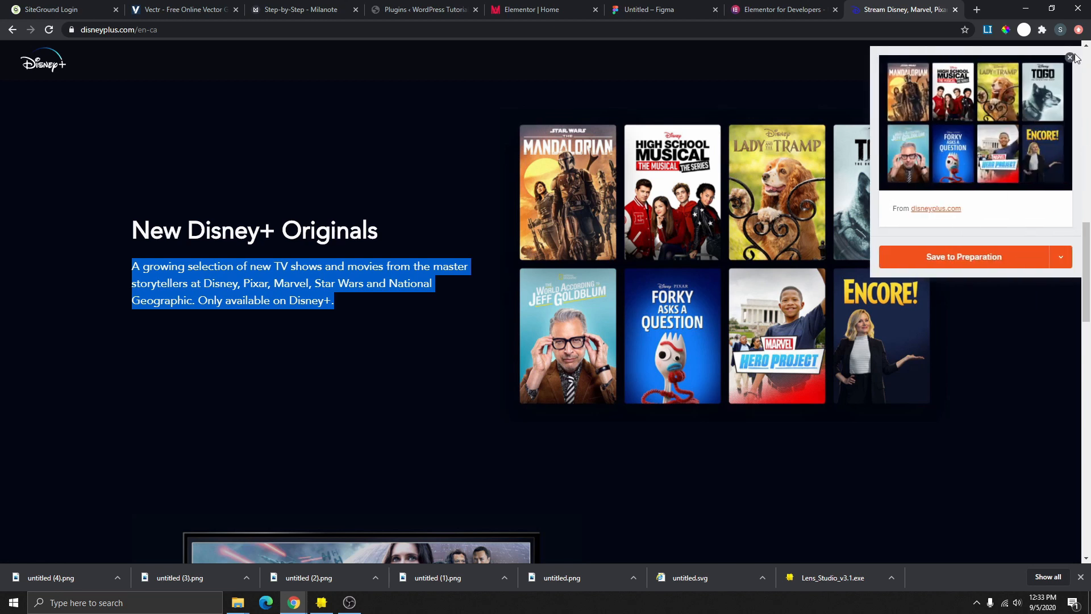
pyautogui.scroll(-4, 557, 149)
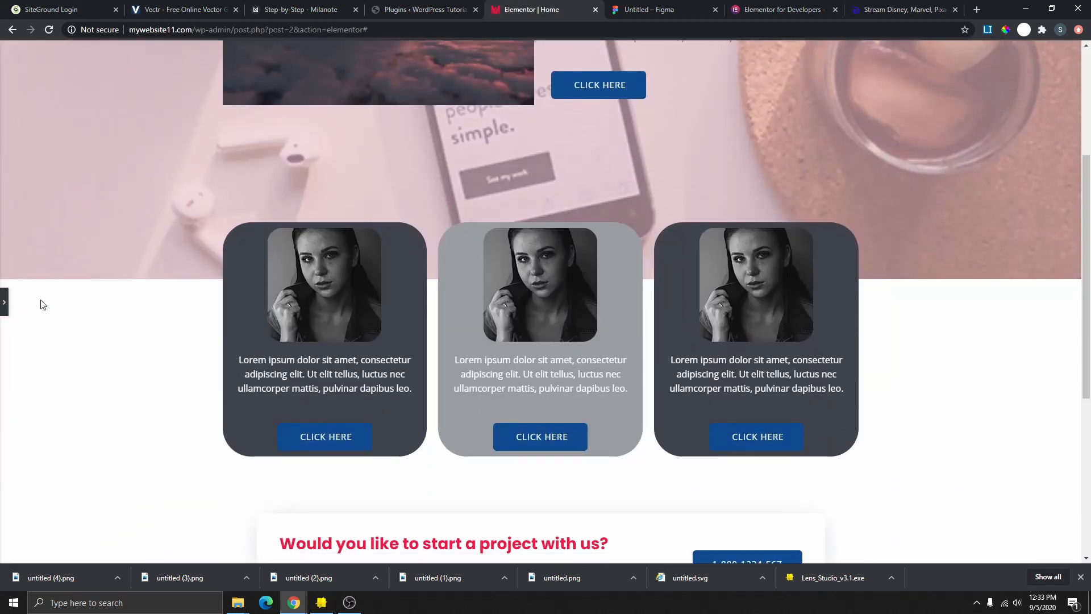
# - Add a new two-column section below the profile cards
pyautogui.click(4, 301)
pyautogui.scroll(-4, 684, 233)
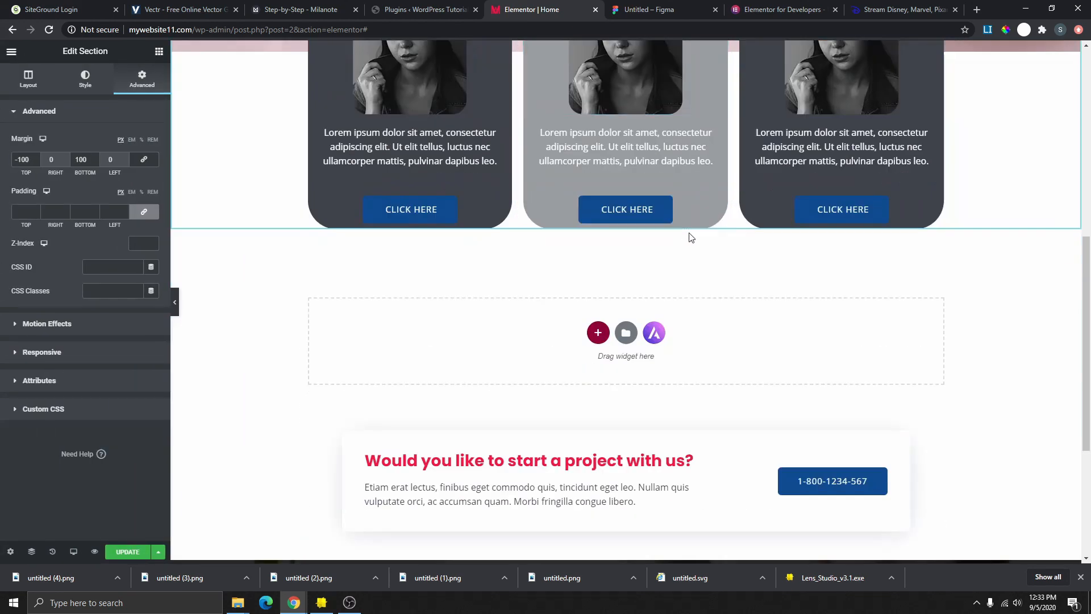
pyautogui.click(598, 335)
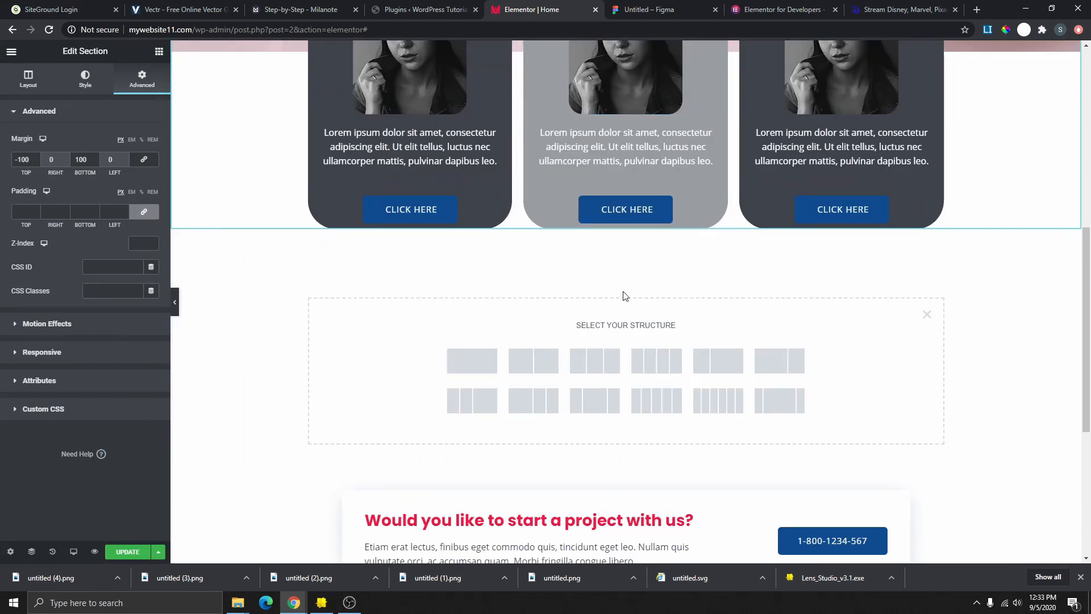
pyautogui.scroll(-3, 624, 294)
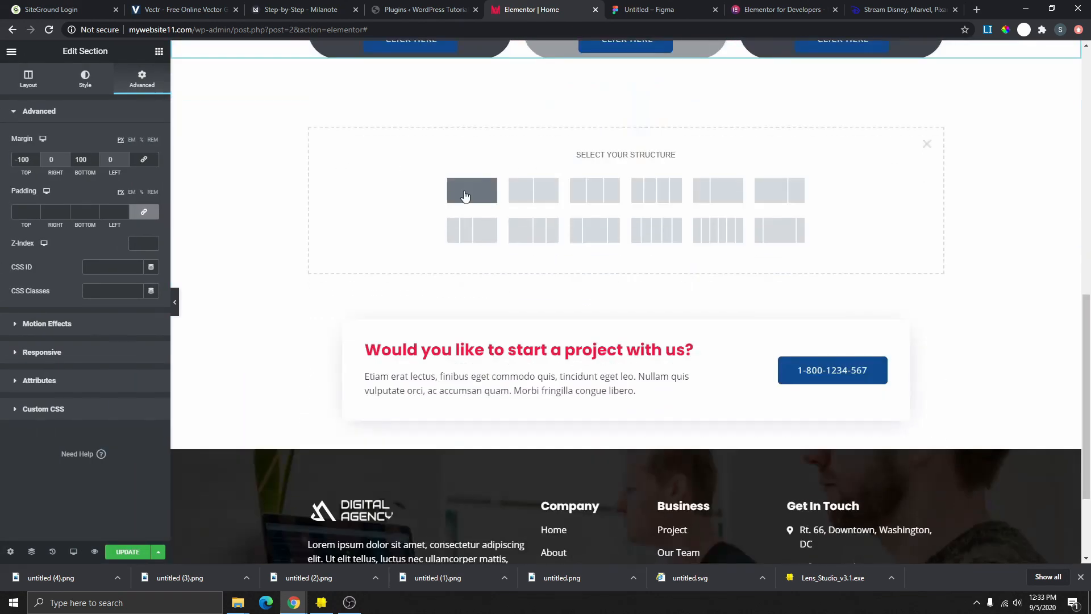
pyautogui.click(530, 197)
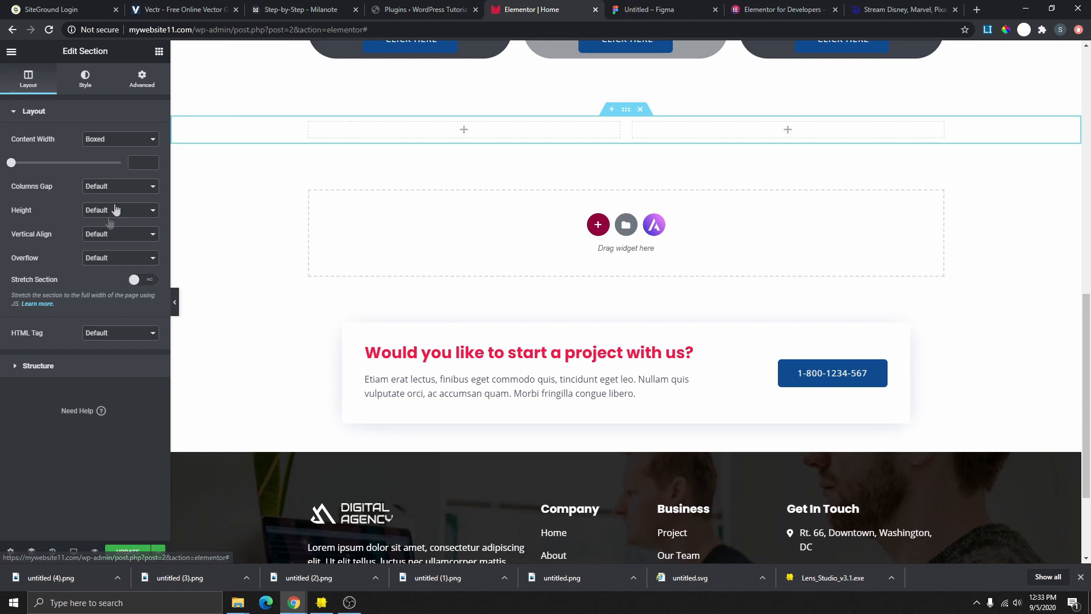
# - Give the new section a 556 px minimum height, then glance at the Disney+ reference
pyautogui.click(117, 211)
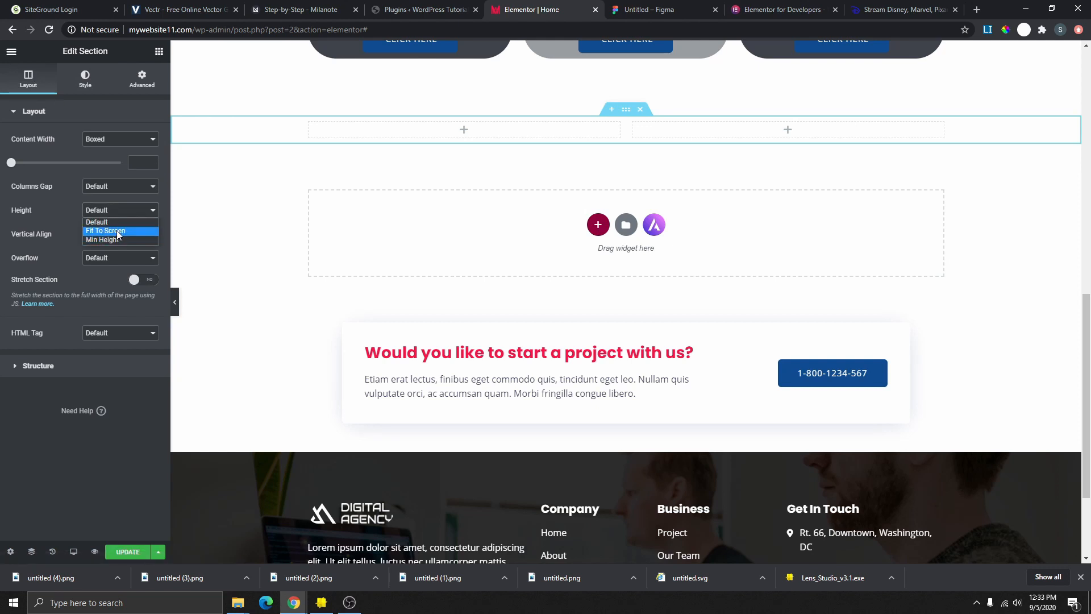
pyautogui.click(116, 240)
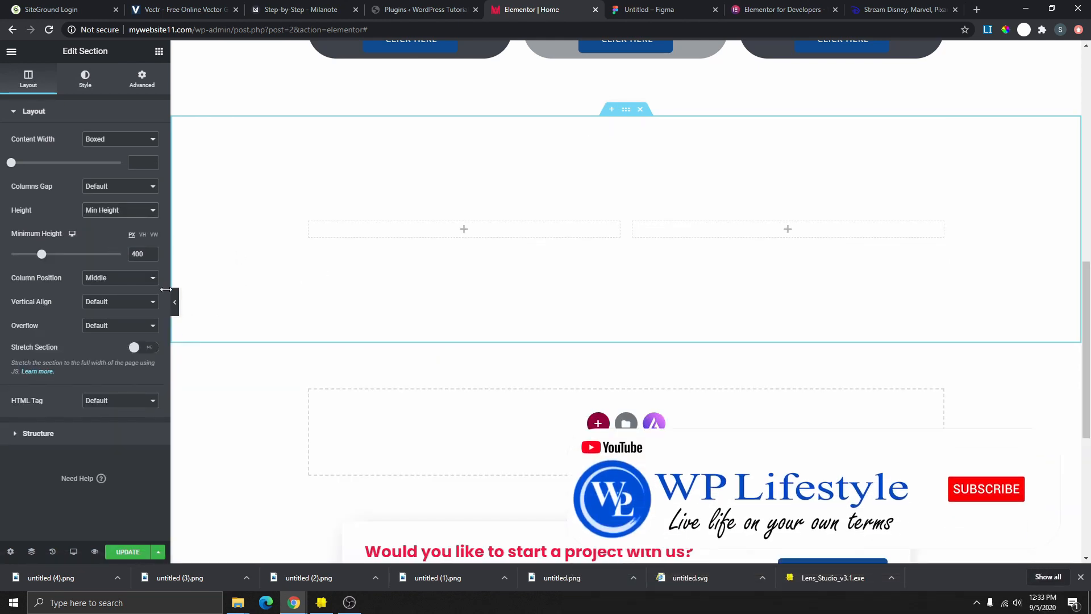
pyautogui.moveTo(49, 257); pyautogui.dragTo(56, 262)
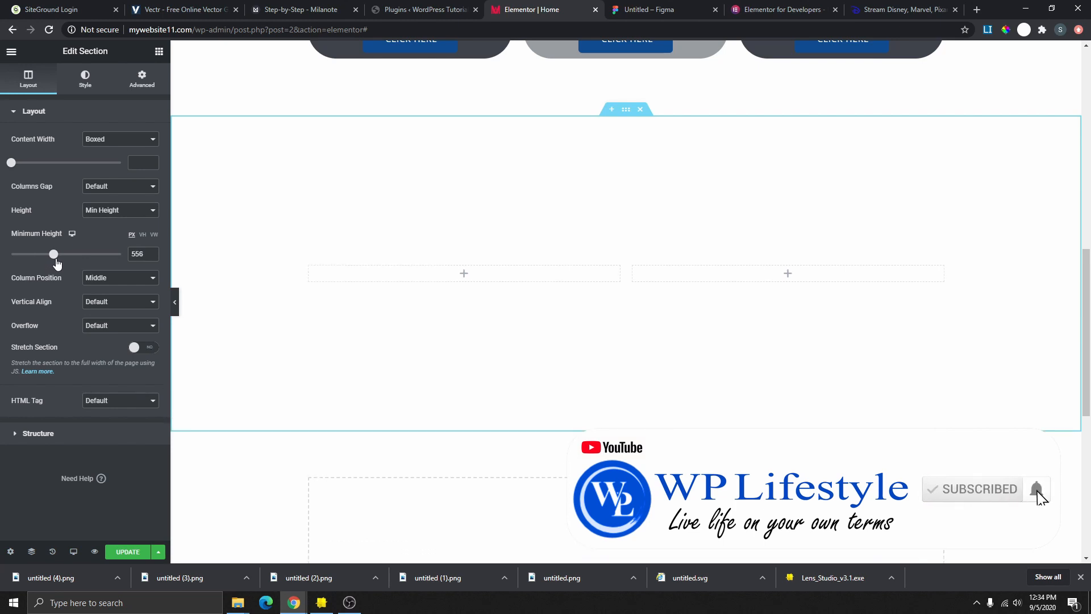
pyautogui.click(874, 13)
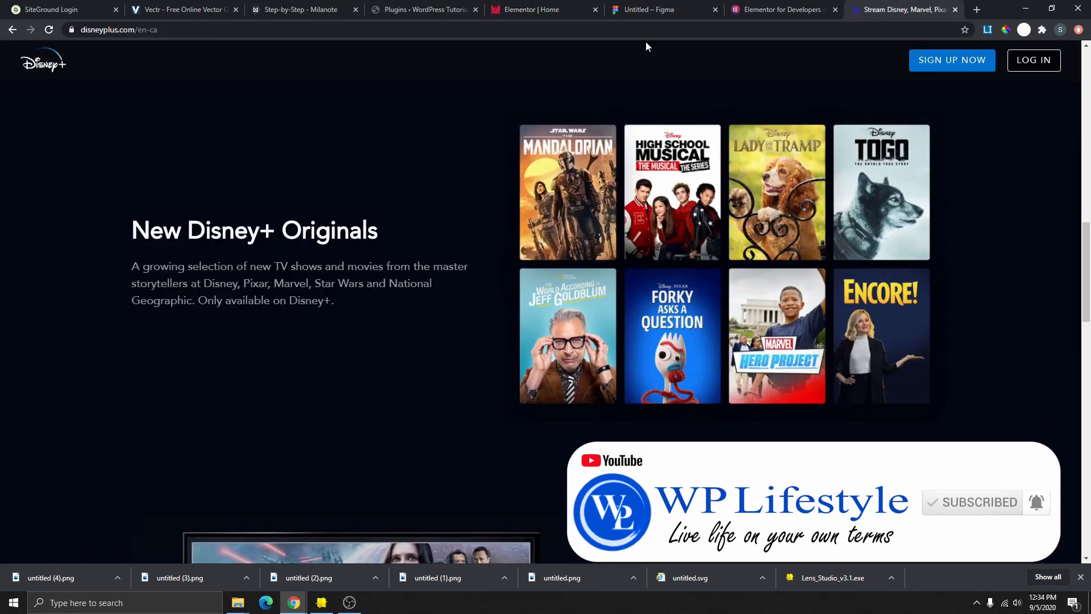
pyautogui.click(555, 12)
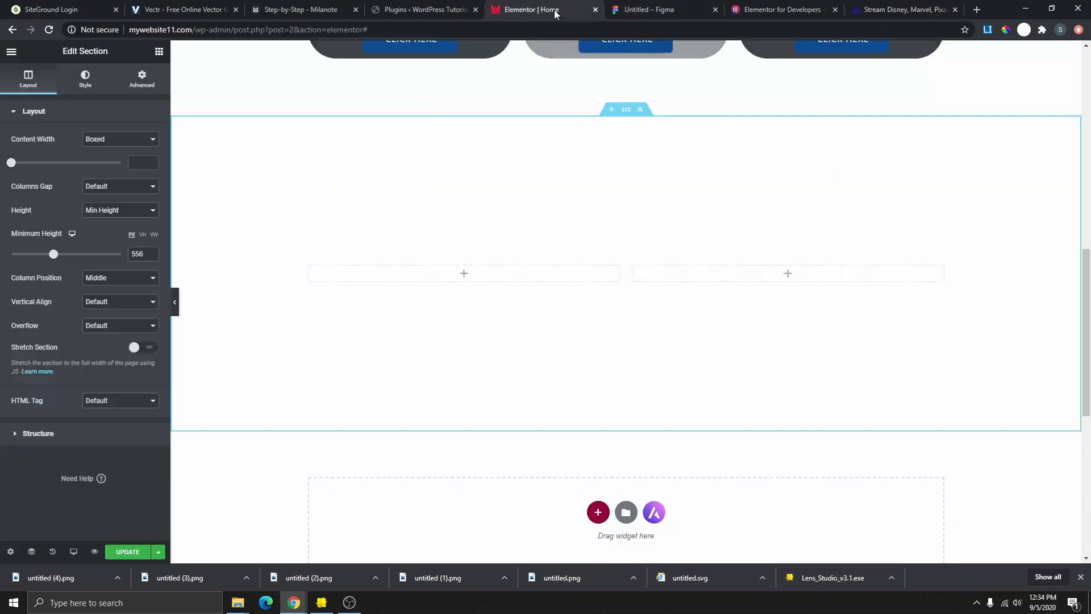
# - Add Heading and Text Editor widgets to the left column and an Image widget to the right
pyautogui.click(159, 53)
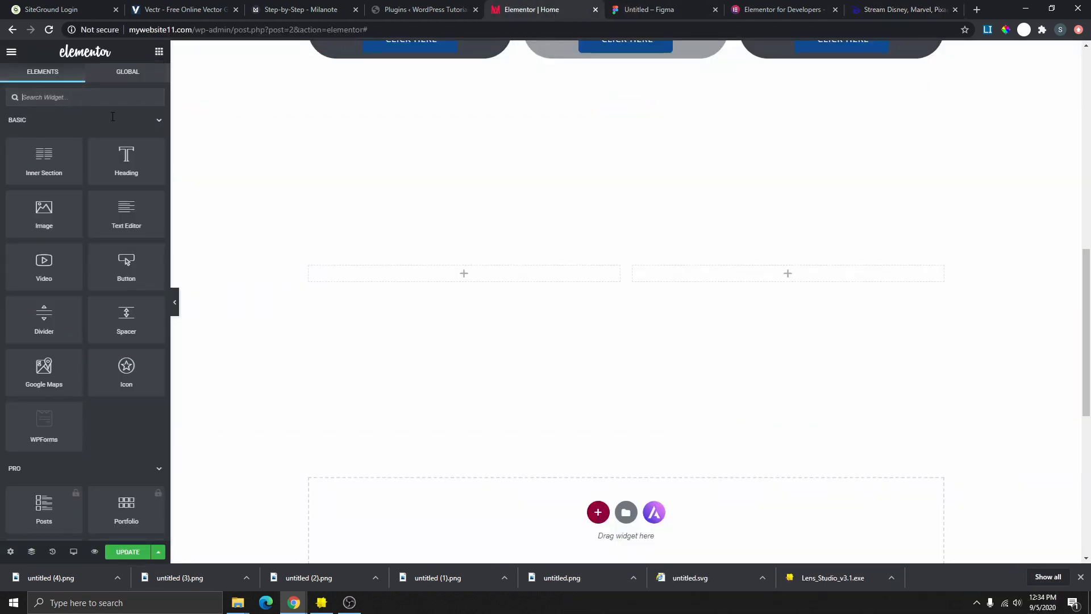
pyautogui.moveTo(127, 162); pyautogui.dragTo(497, 278)
pyautogui.click(159, 53)
pyautogui.moveTo(127, 214); pyautogui.dragTo(398, 295)
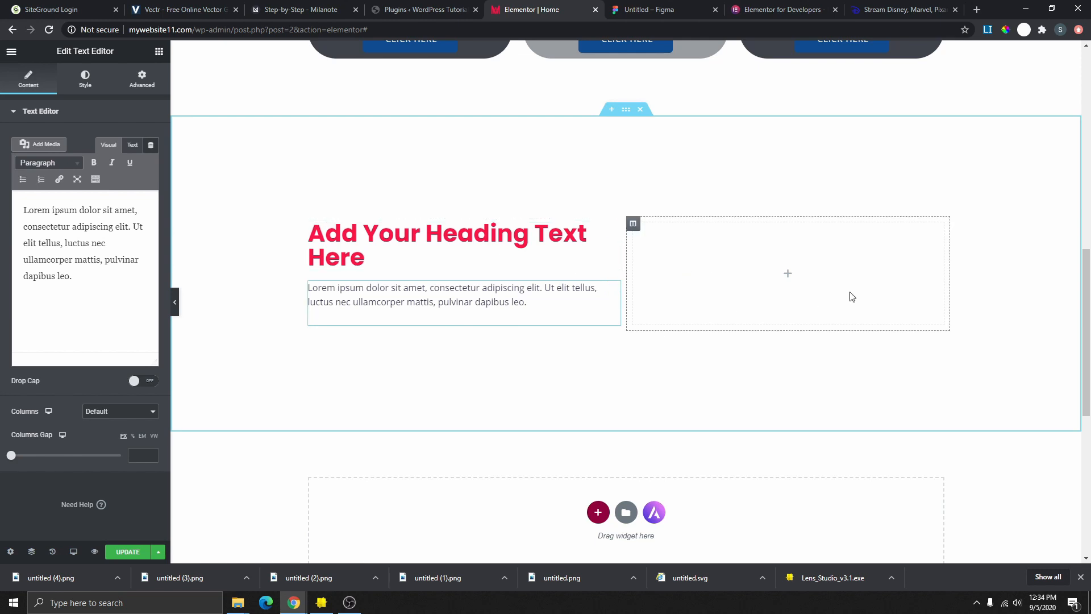
pyautogui.click(159, 54)
pyautogui.moveTo(45, 217); pyautogui.dragTo(792, 268)
# - Insert the portfolio4-1 laptop-on-desk photo into the image widget
pyautogui.click(108, 185)
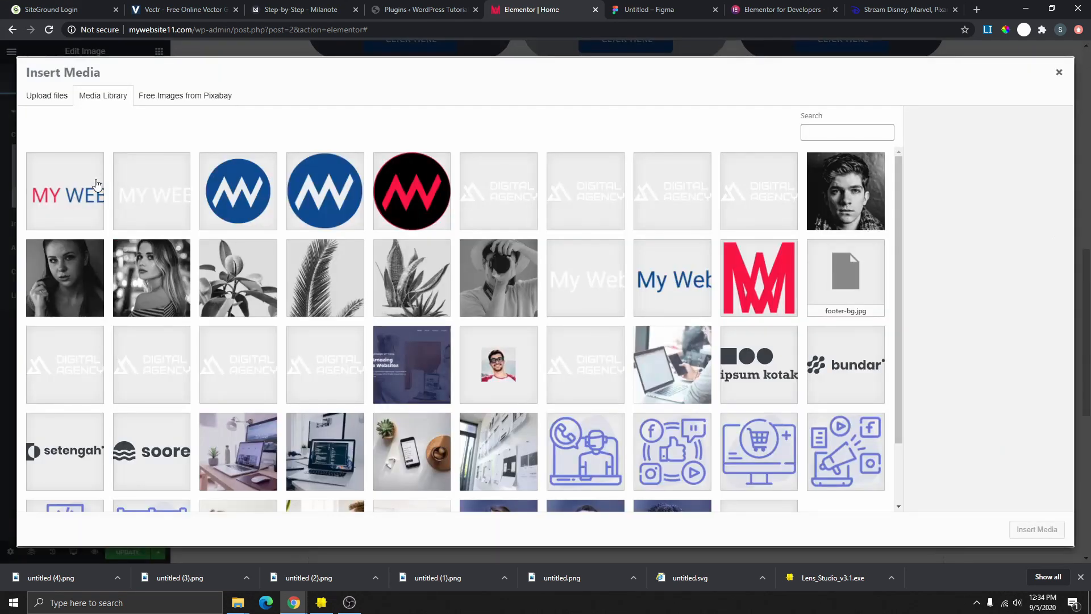
pyautogui.scroll(-2, 463, 307)
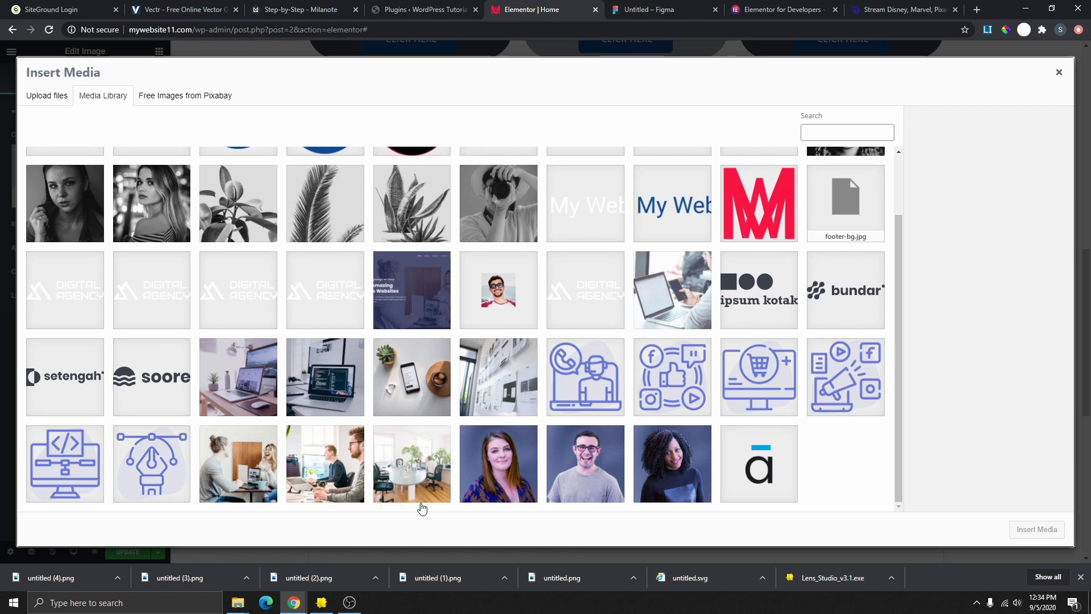
pyautogui.click(226, 385)
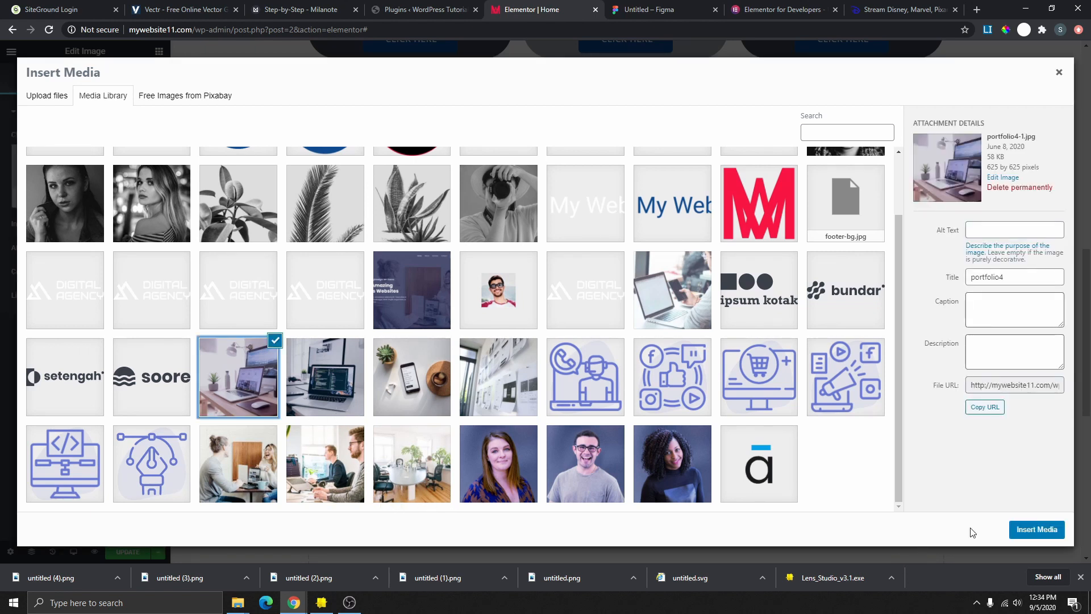
pyautogui.click(1035, 529)
# - Try the Medium Large and 150 x 150 Thumbnail image sizes, then reopen the media library
pyautogui.click(130, 225)
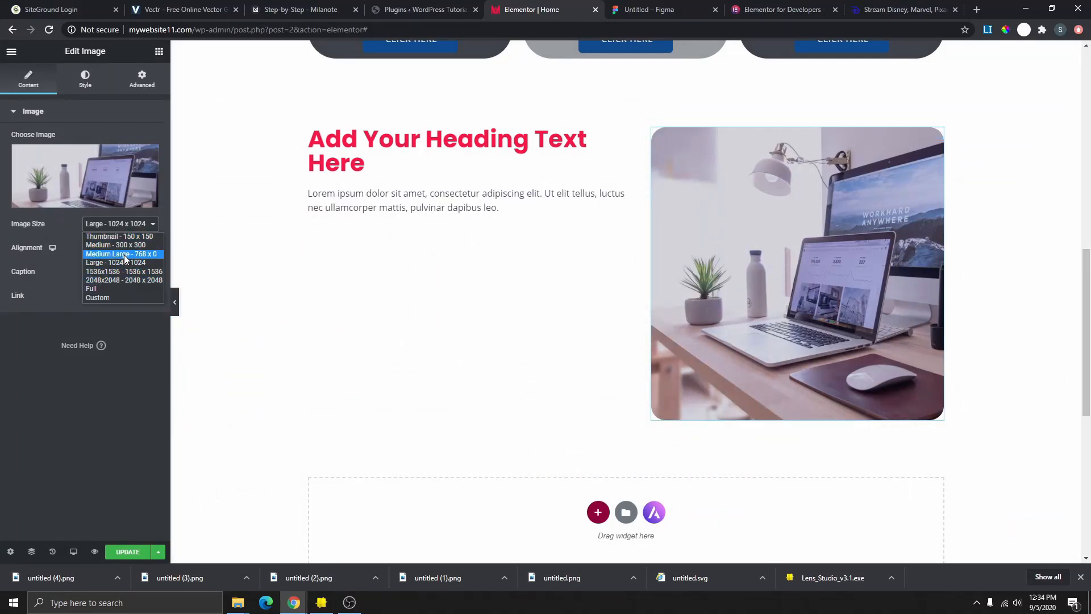
pyautogui.click(124, 255)
pyautogui.click(120, 224)
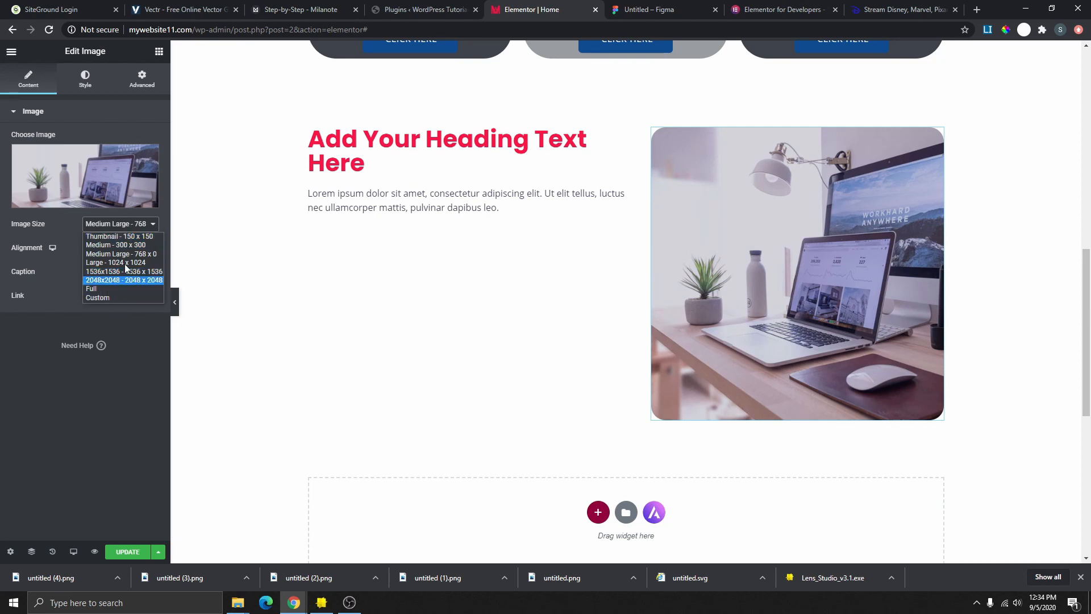
pyautogui.click(134, 237)
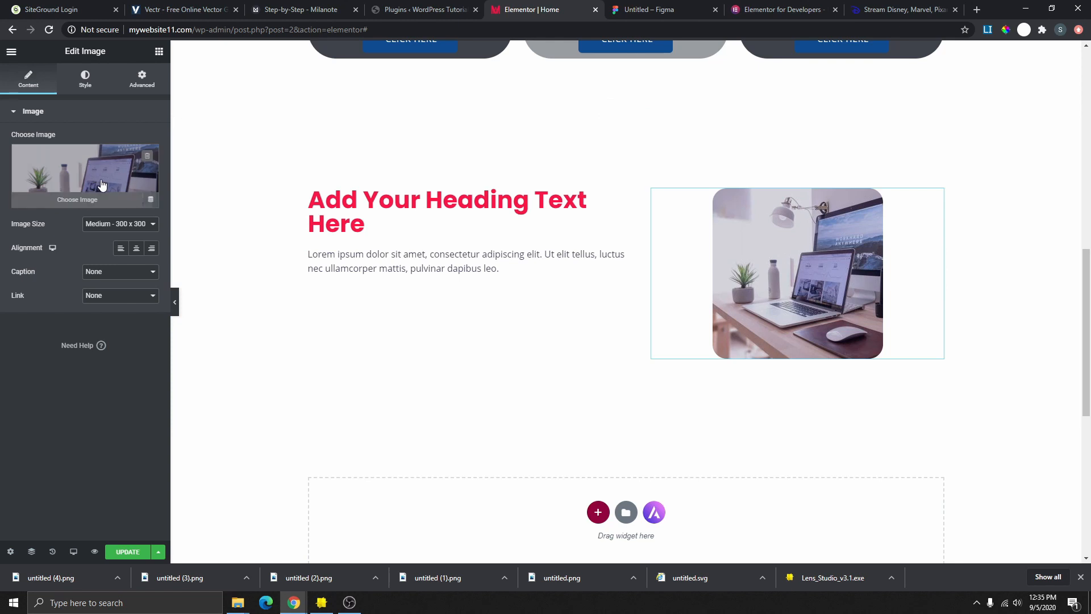
pyautogui.click(102, 184)
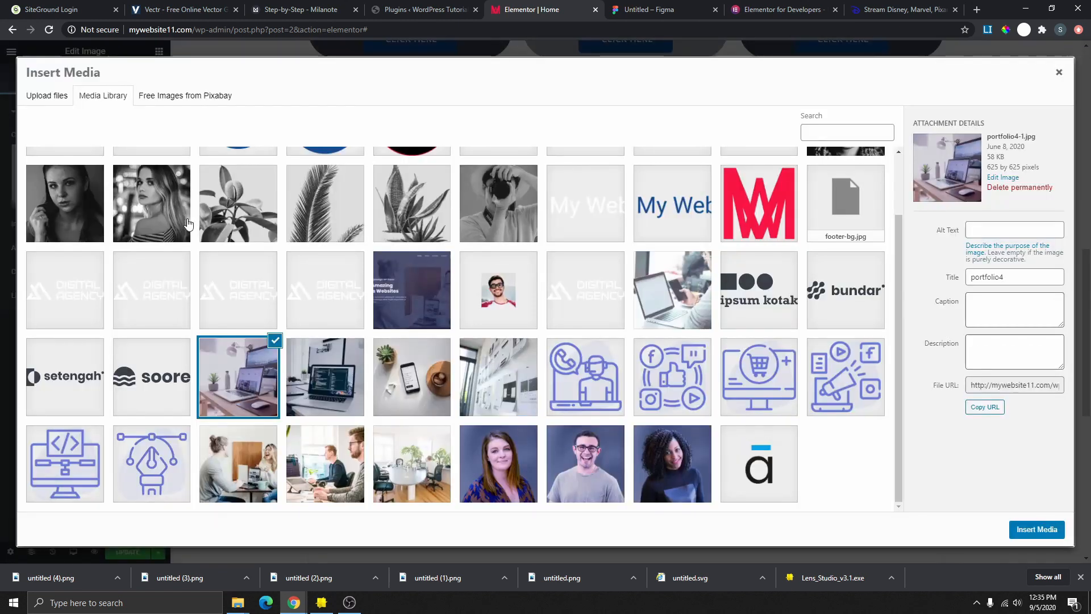
# - Replace the image with the demo-screenshot 'Create Amazing Business Websites' screenshot
pyautogui.click(412, 295)
pyautogui.click(1011, 529)
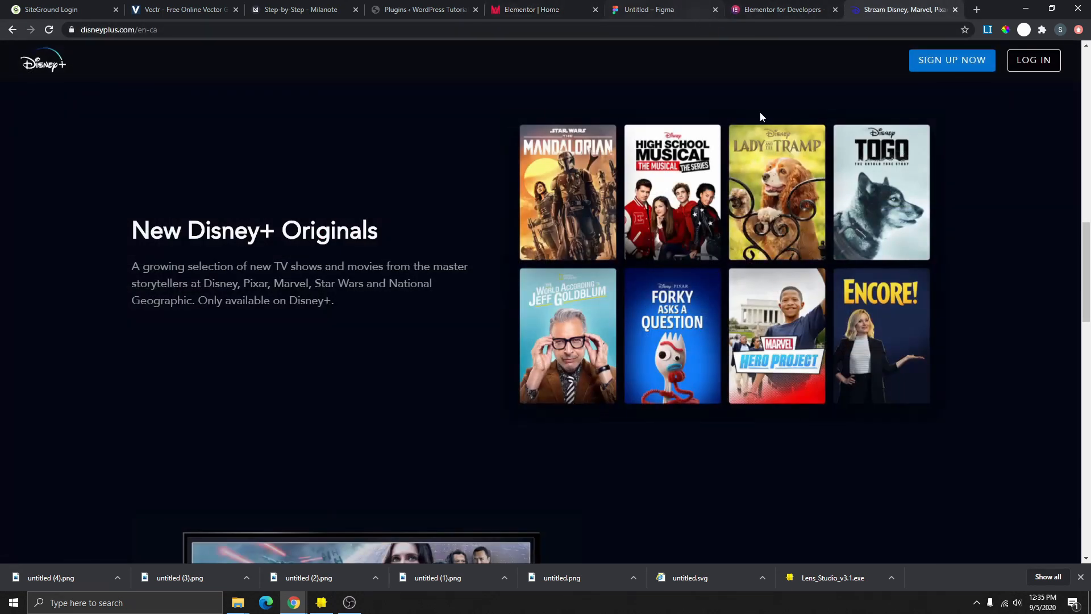
pyautogui.scroll(-6, 670, 194)
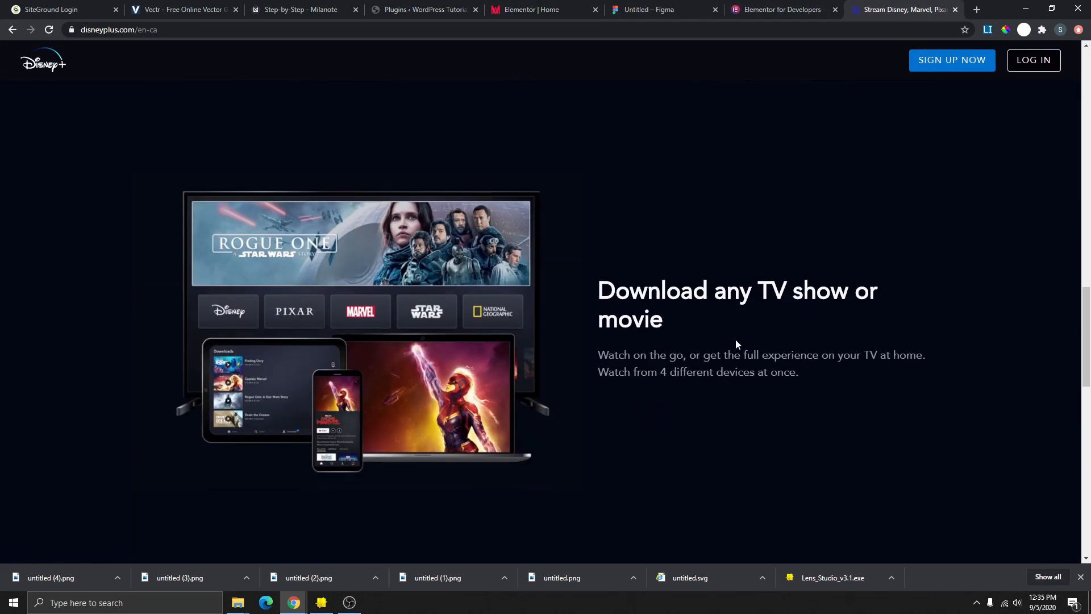
# - Glance at the Elementor and Figma reference tabs, then return to the page editor
pyautogui.click(781, 7)
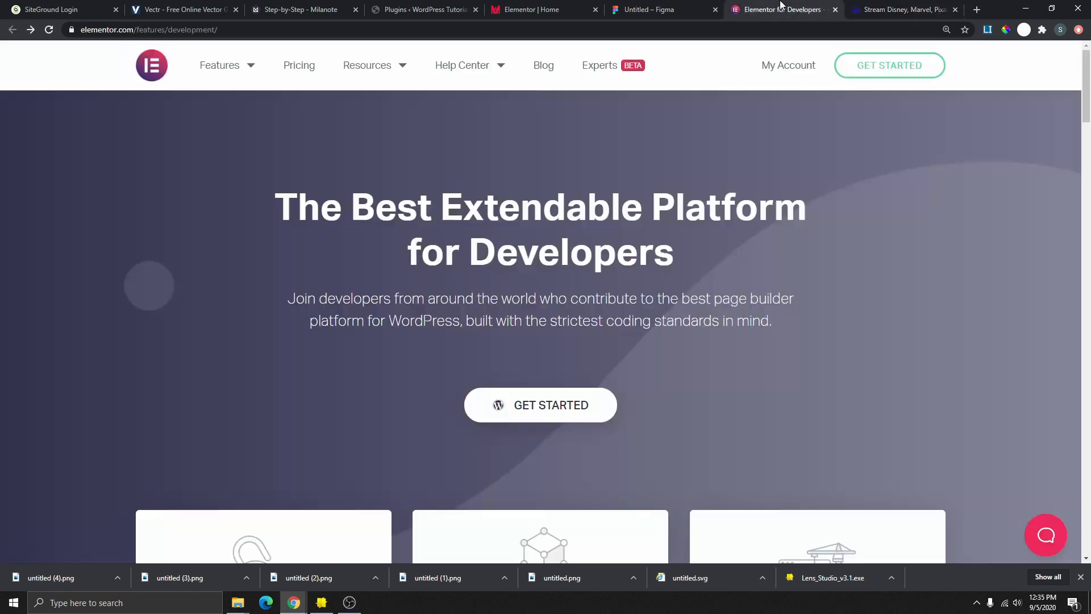
pyautogui.click(687, 6)
pyautogui.click(531, 10)
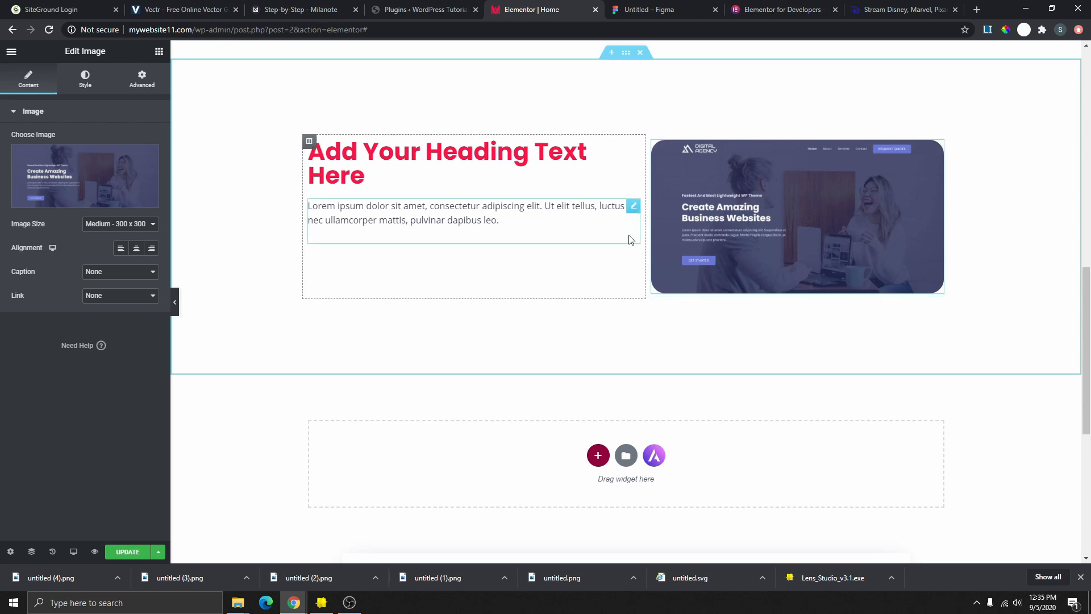
# - Duplicate the heading-and-image section and move the copy's image column to the left
pyautogui.rightClick(628, 53)
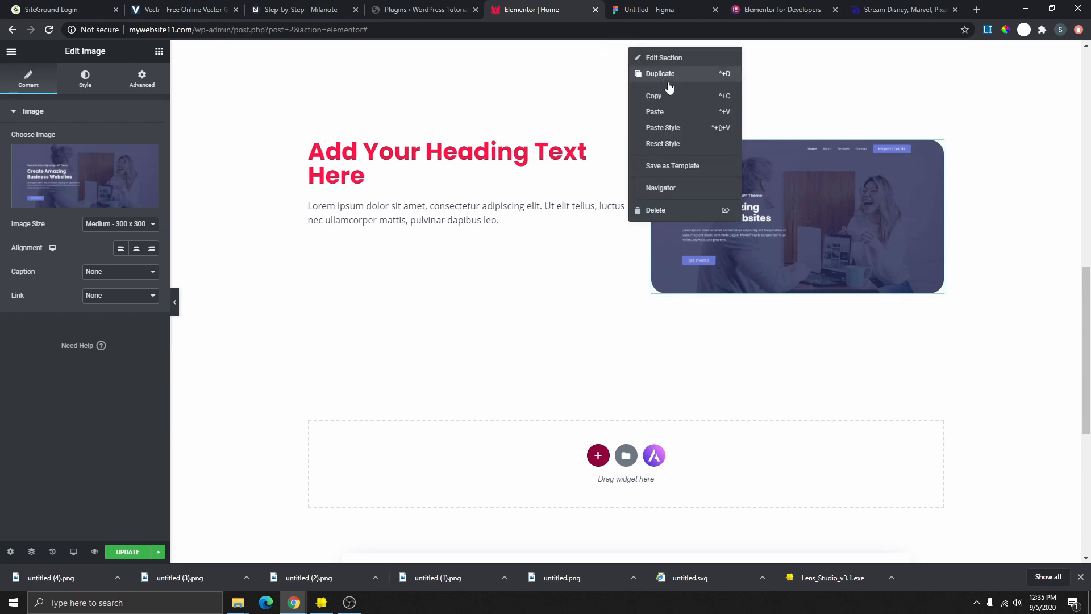
pyautogui.click(634, 74)
pyautogui.scroll(-3, 741, 356)
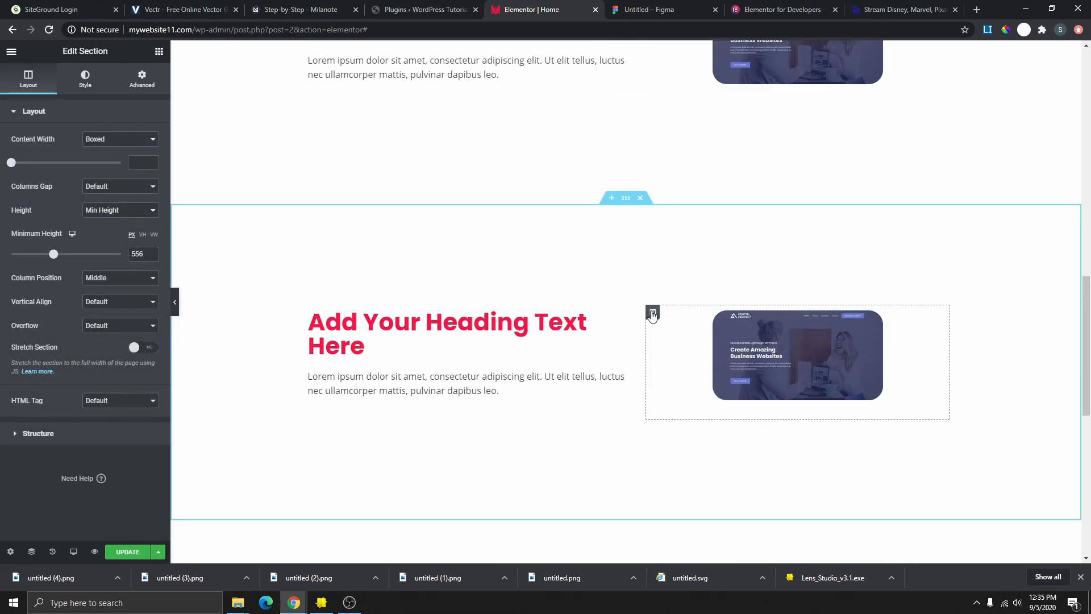
pyautogui.moveTo(654, 312); pyautogui.dragTo(343, 324)
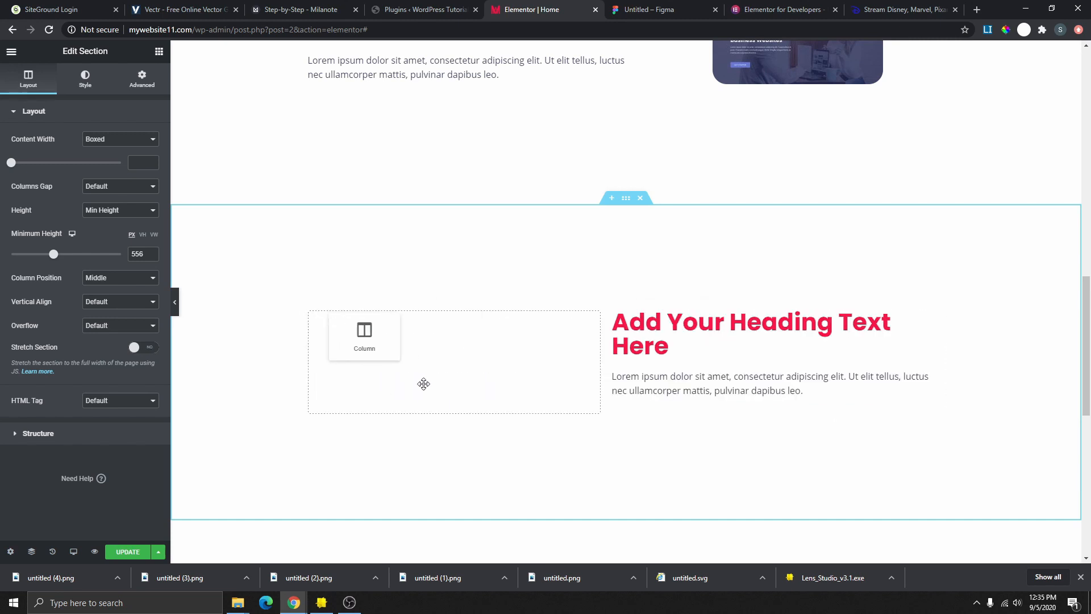
pyautogui.moveTo(423, 383); pyautogui.dragTo(360, 360)
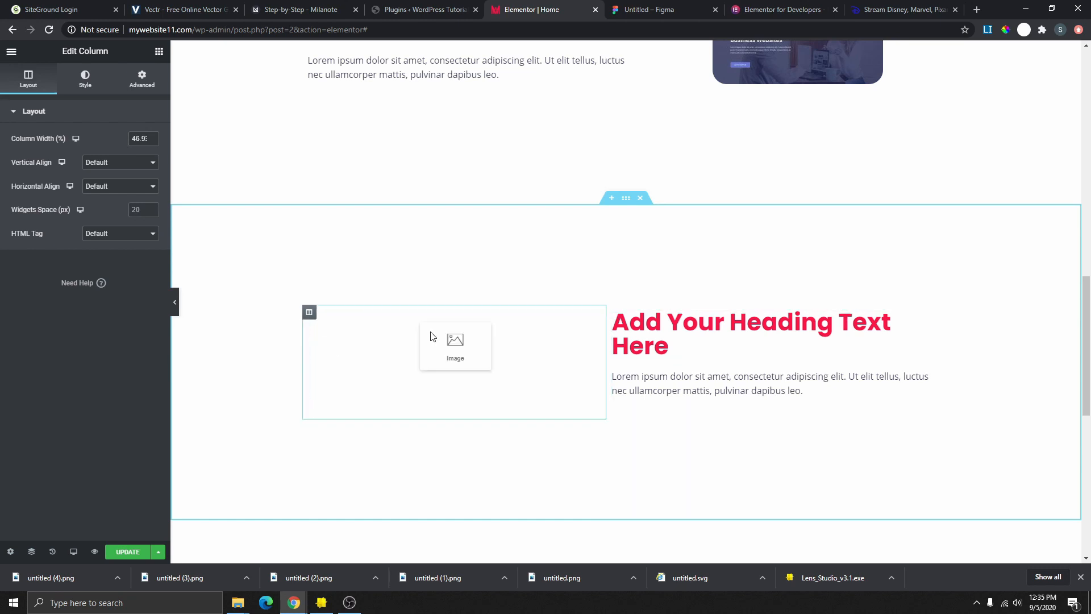
# - Swap the copied image for the portfolio3 coding laptop photo, then view Disney+'s Download text
pyautogui.click(594, 325)
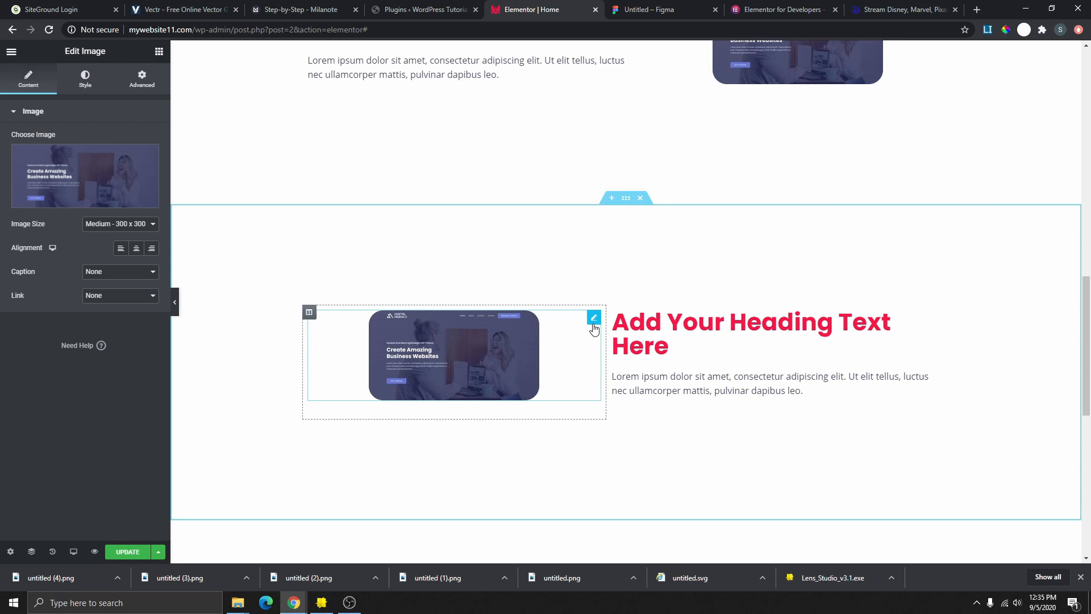
pyautogui.click(110, 195)
pyautogui.scroll(-2, 273, 420)
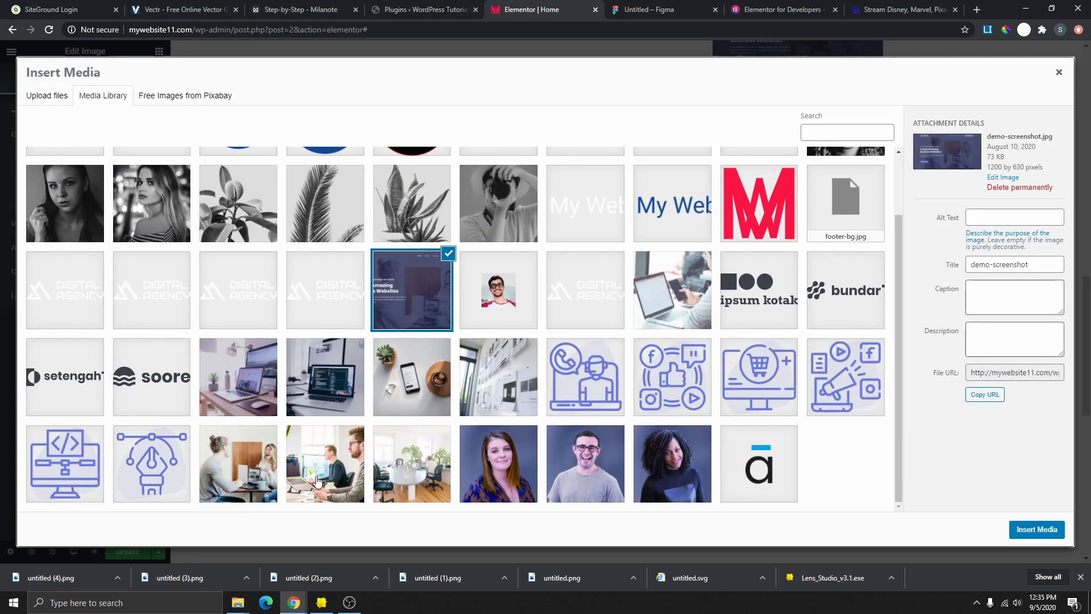
pyautogui.click(305, 393)
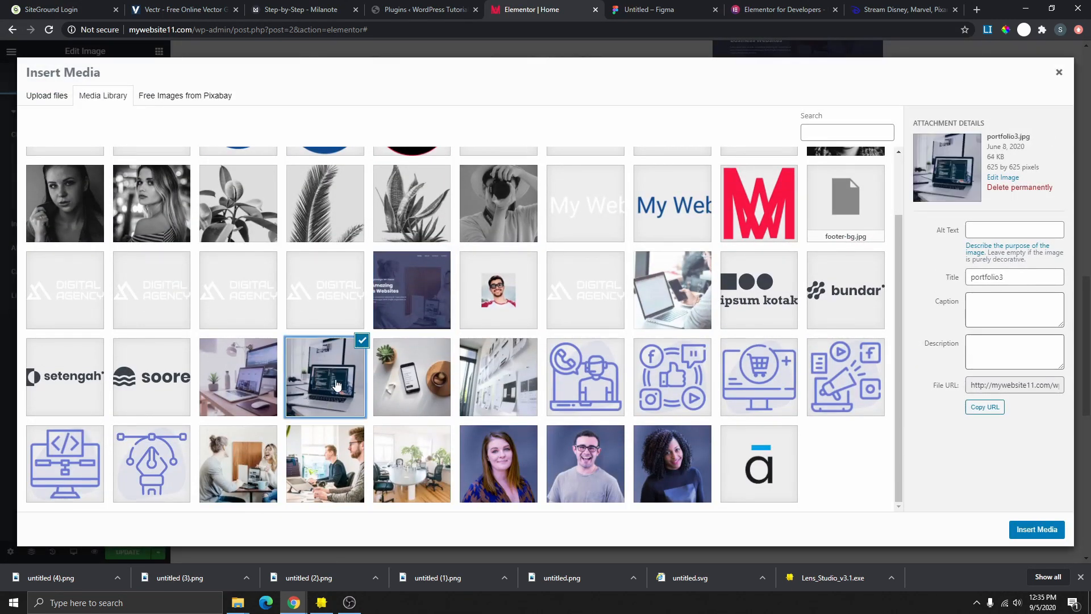
pyautogui.click(1037, 530)
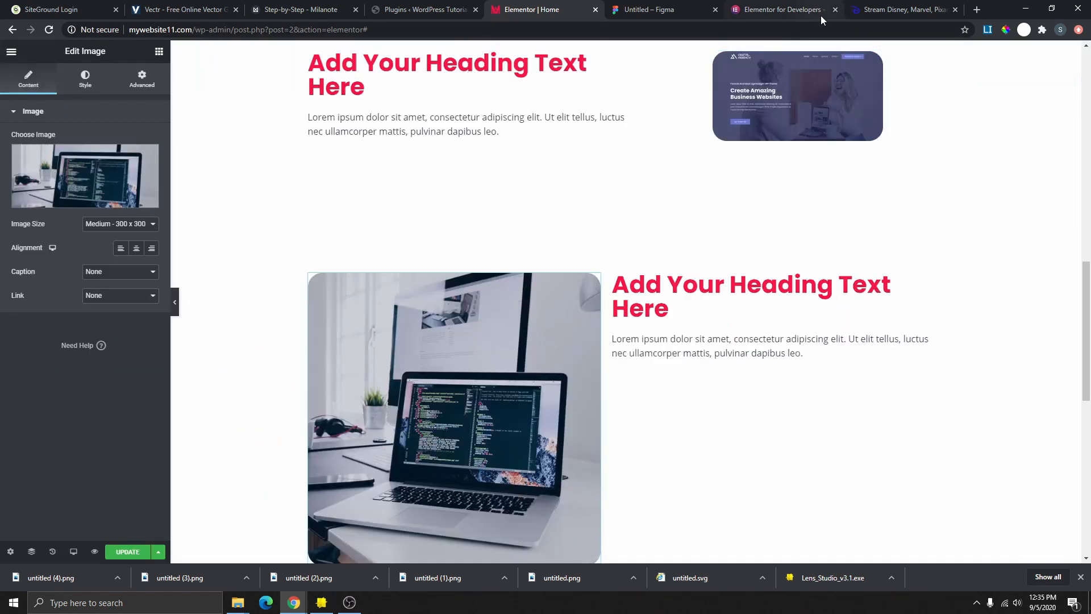
pyautogui.click(879, 12)
pyautogui.moveTo(598, 293); pyautogui.dragTo(887, 377)
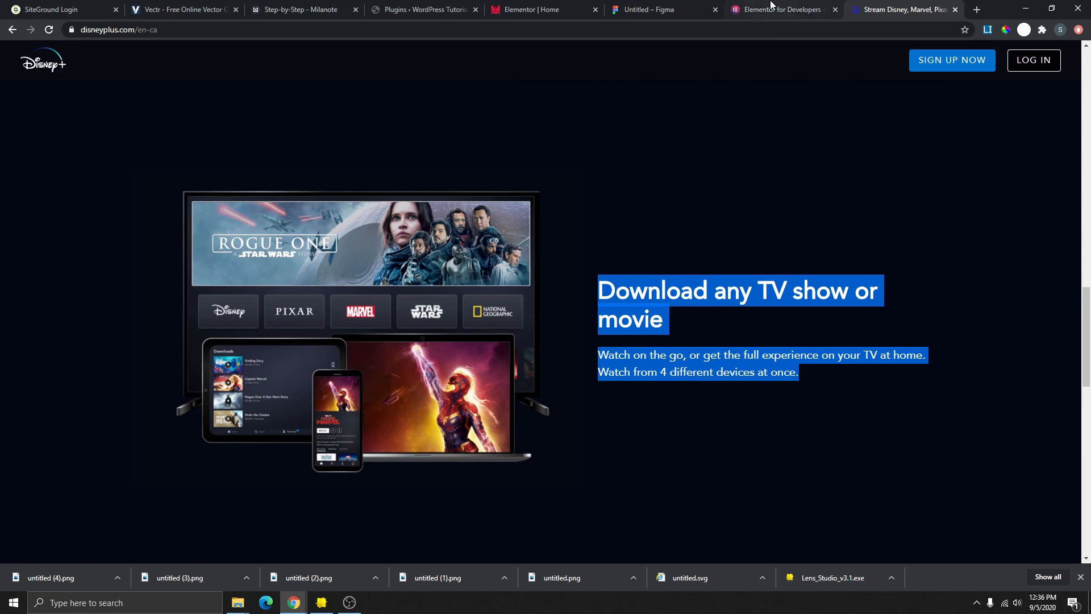
# - Set the vertical alignment of both the lower and upper sections to Middle
pyautogui.click(515, 12)
pyautogui.scroll(-3, 622, 76)
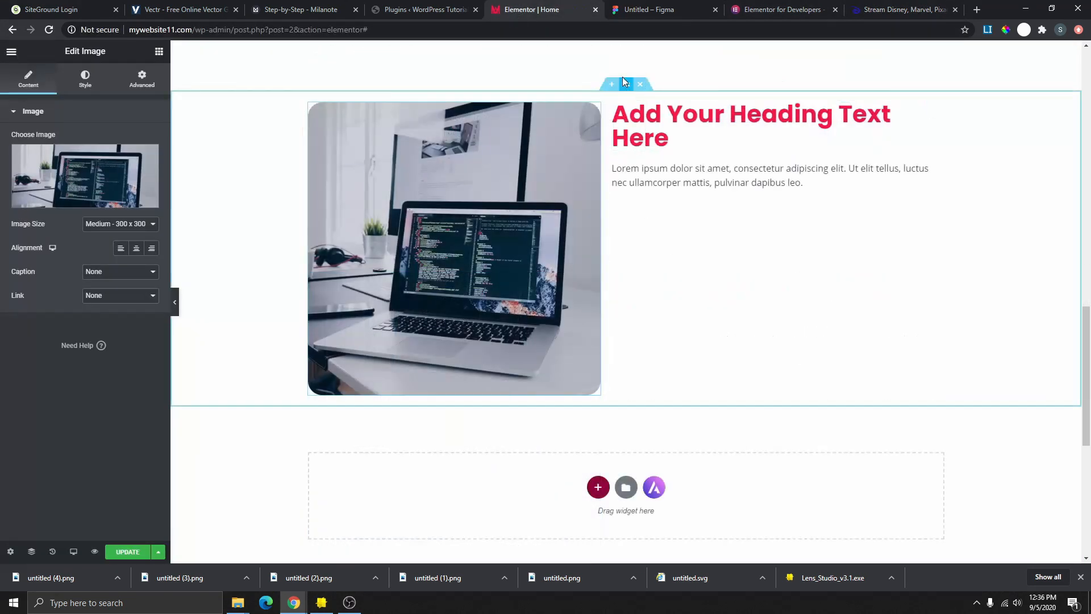
pyautogui.click(627, 90)
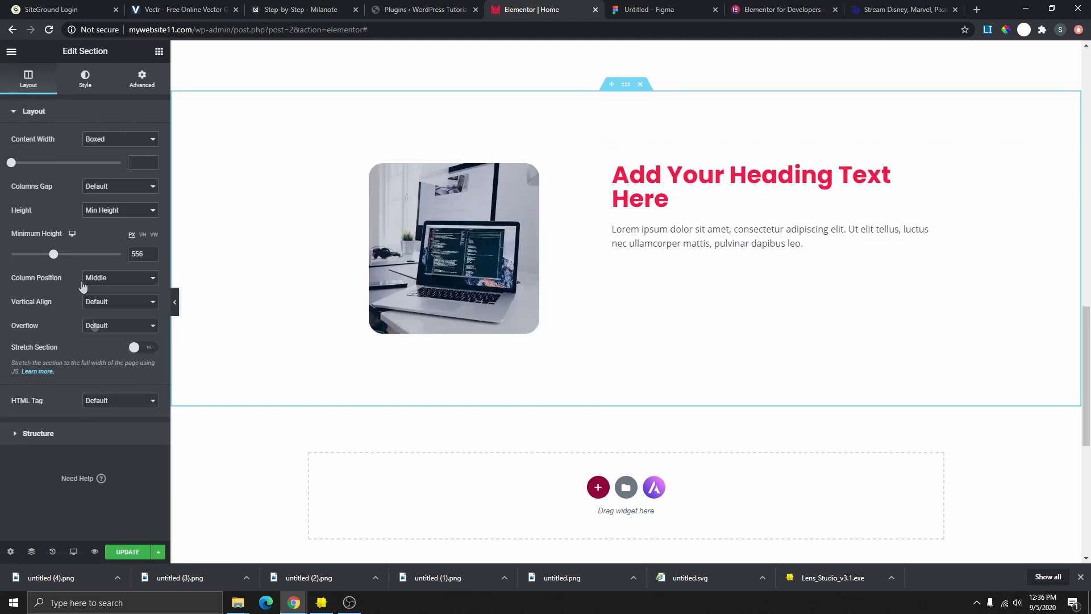
pyautogui.click(95, 307)
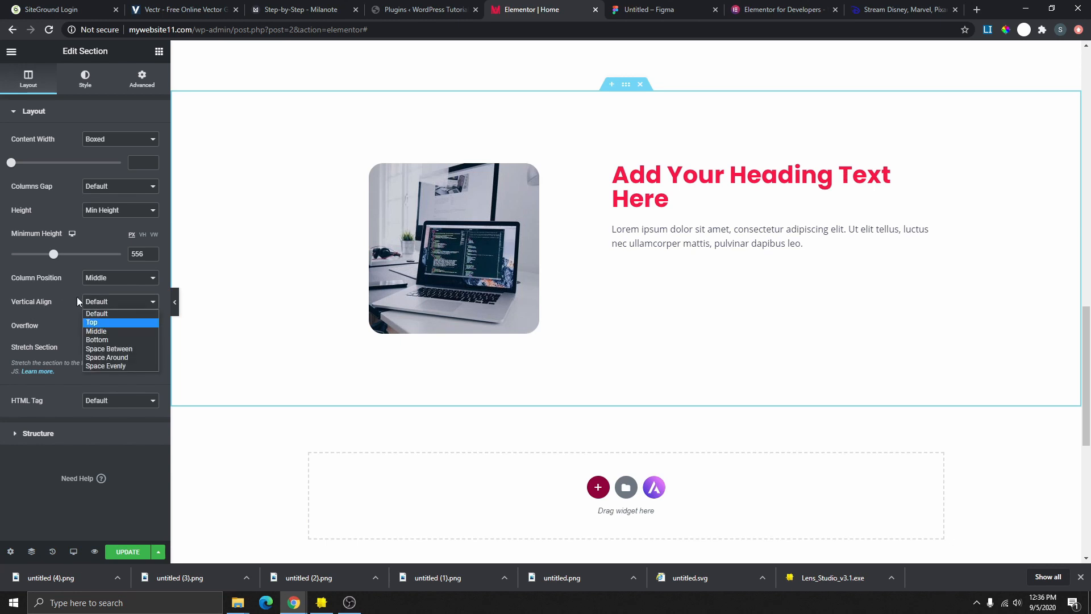
pyautogui.click(99, 333)
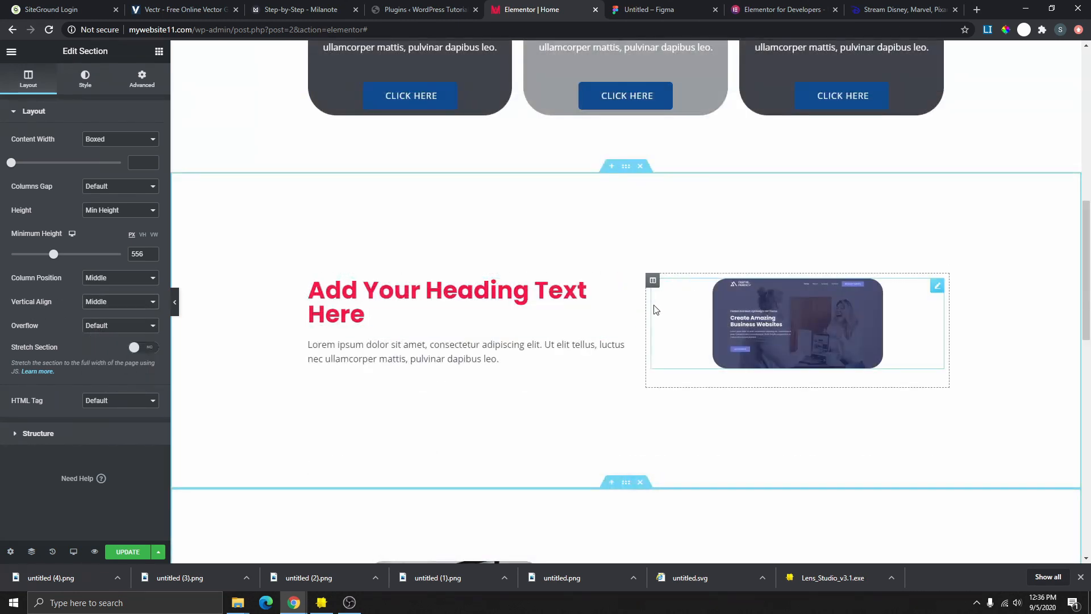
pyautogui.click(625, 167)
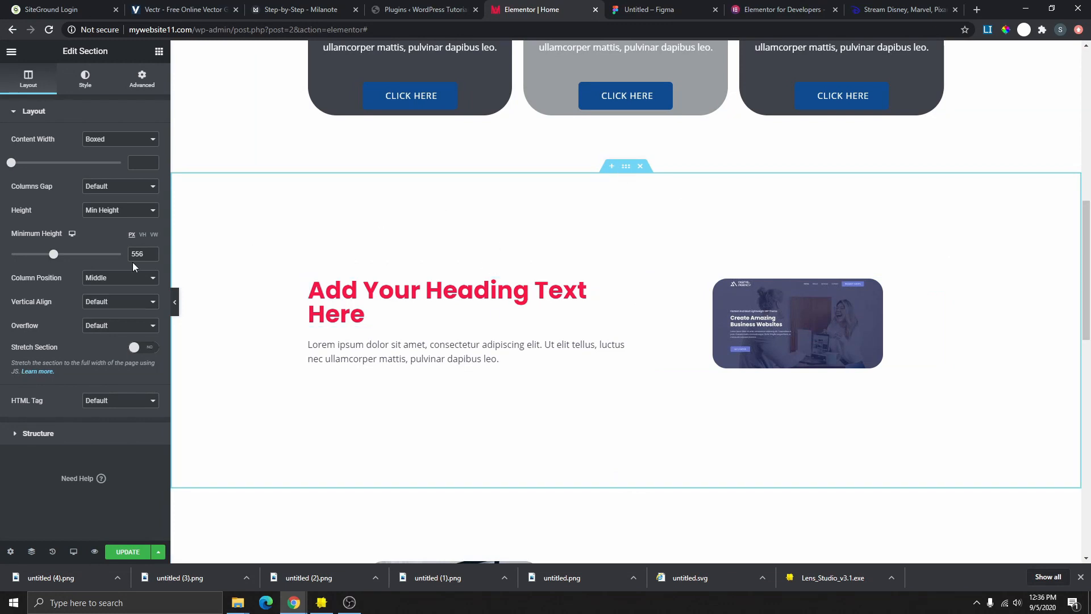
pyautogui.click(104, 301)
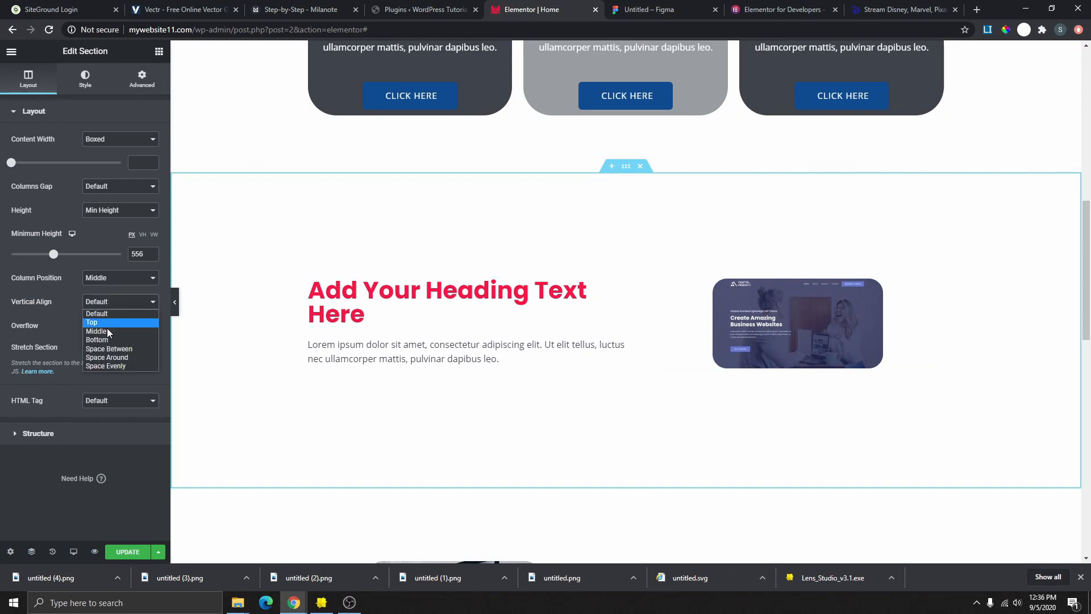
pyautogui.click(107, 331)
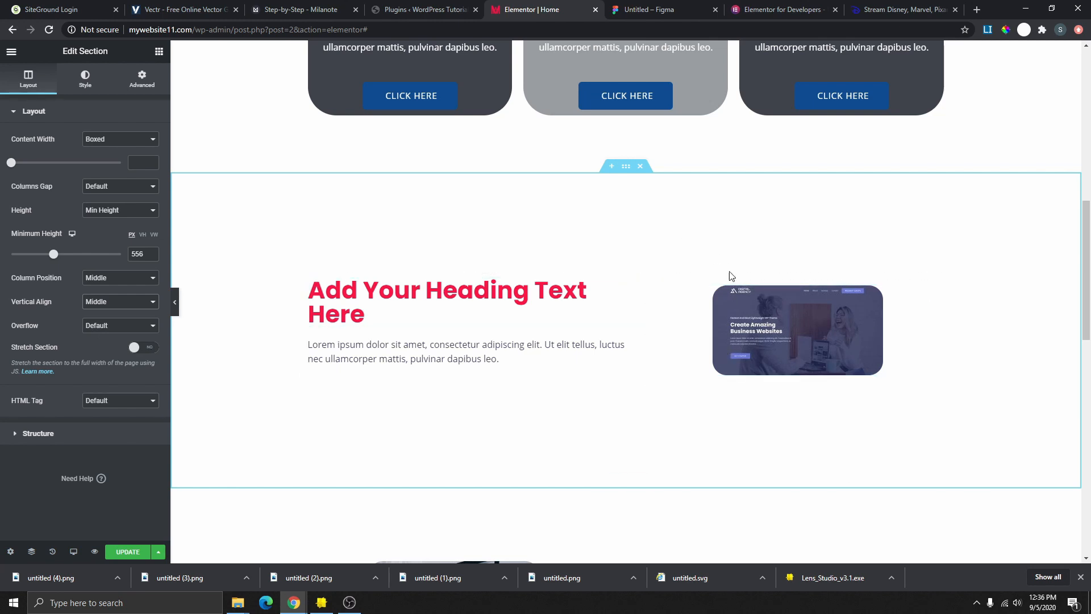
# - Select the screenshot image and compare with the Disney+ and Elementor developer reference pages
pyautogui.click(740, 291)
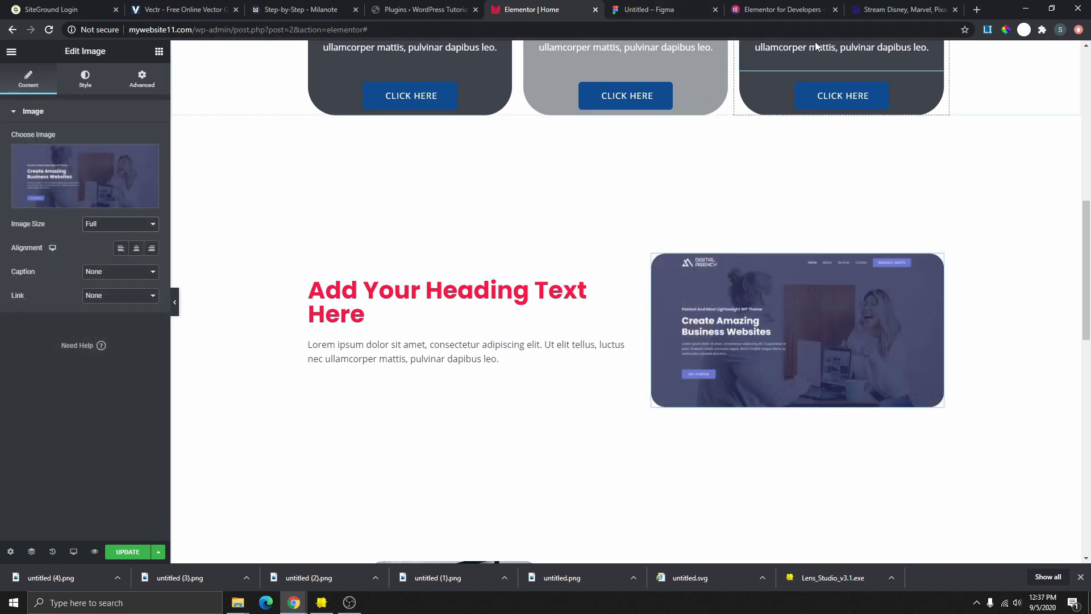
pyautogui.click(904, 9)
pyautogui.scroll(-4, 762, 341)
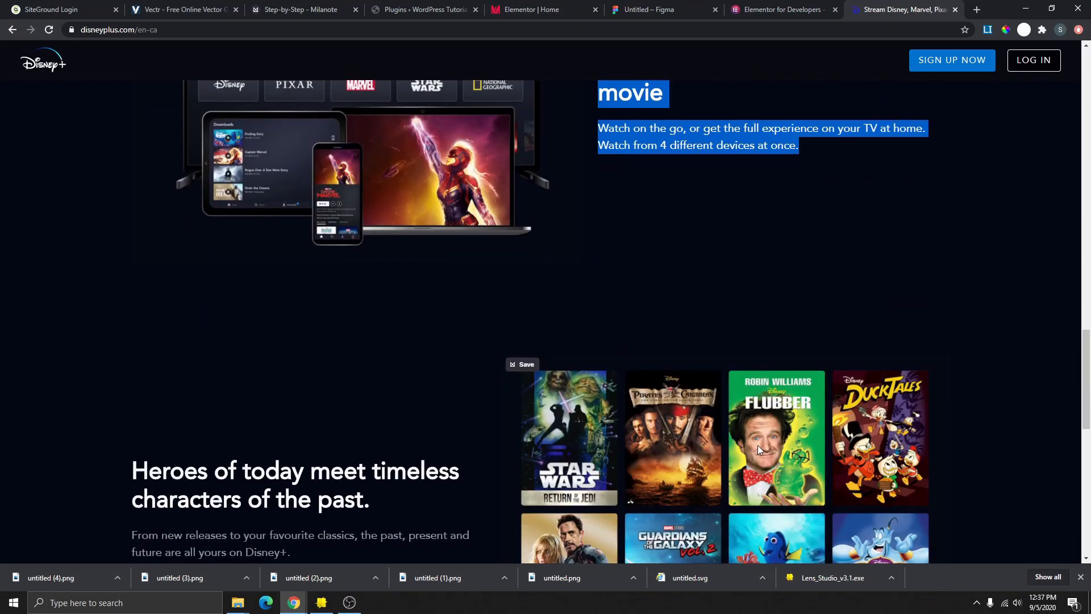
pyautogui.scroll(3, 758, 445)
pyautogui.click(784, 10)
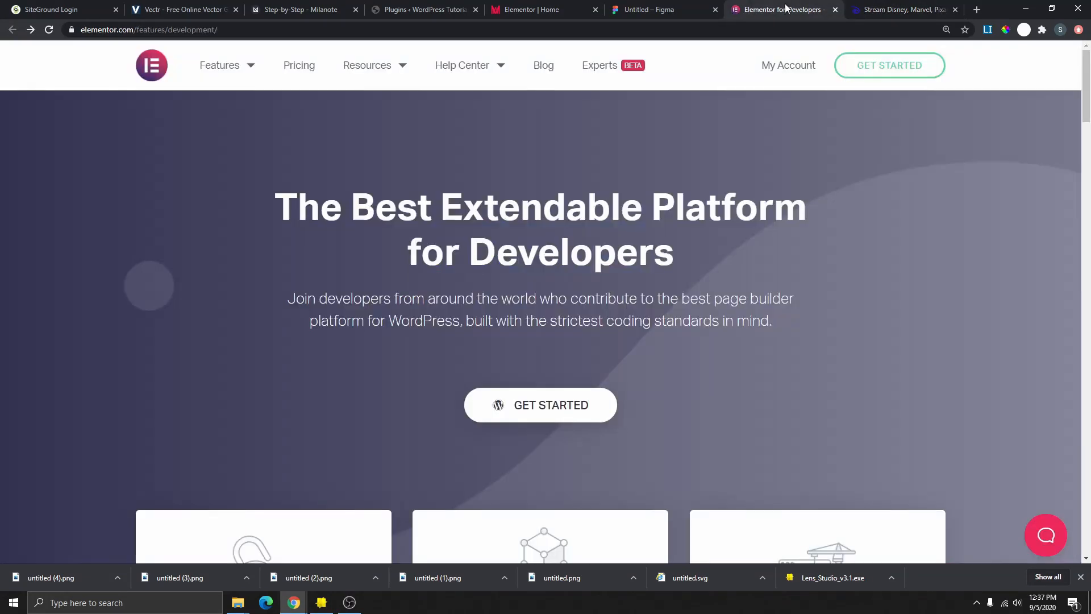
pyautogui.click(518, 10)
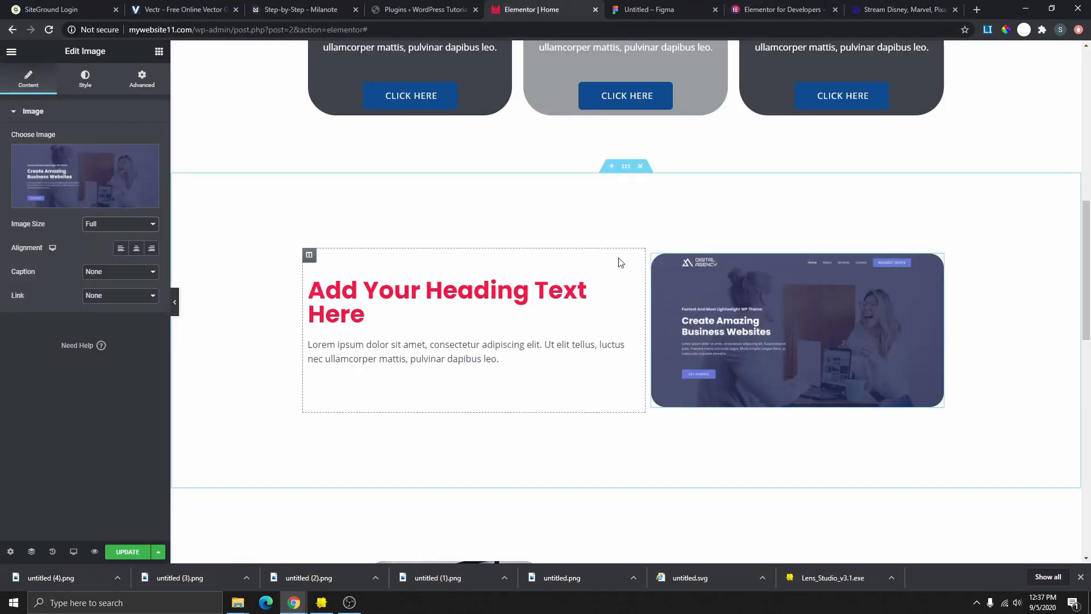
# - Give the screenshot section a Classic background in its Style settings
pyautogui.click(625, 166)
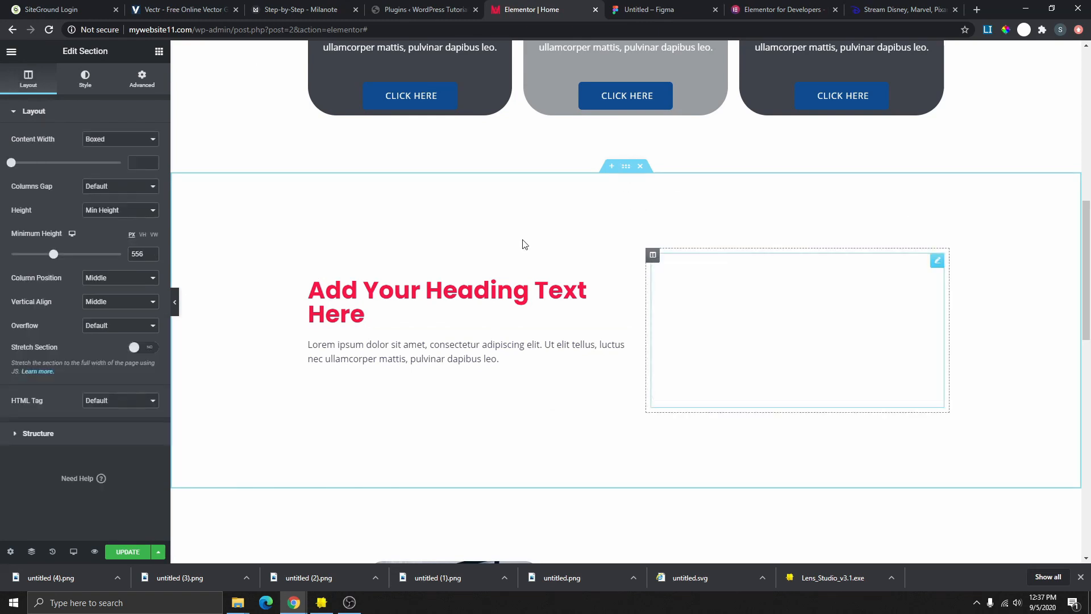
pyautogui.click(85, 79)
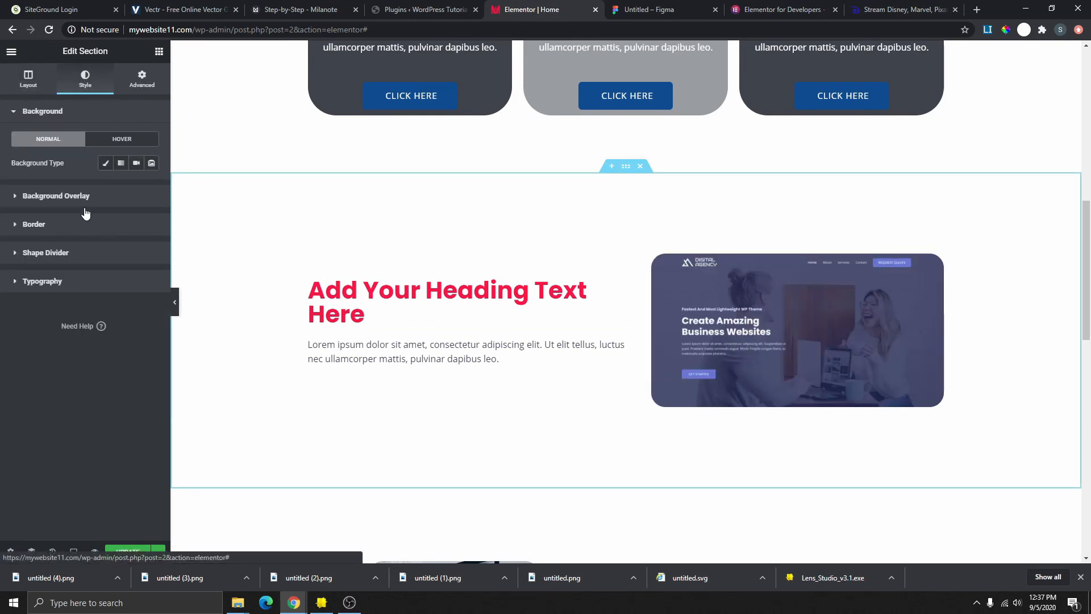
pyautogui.click(105, 163)
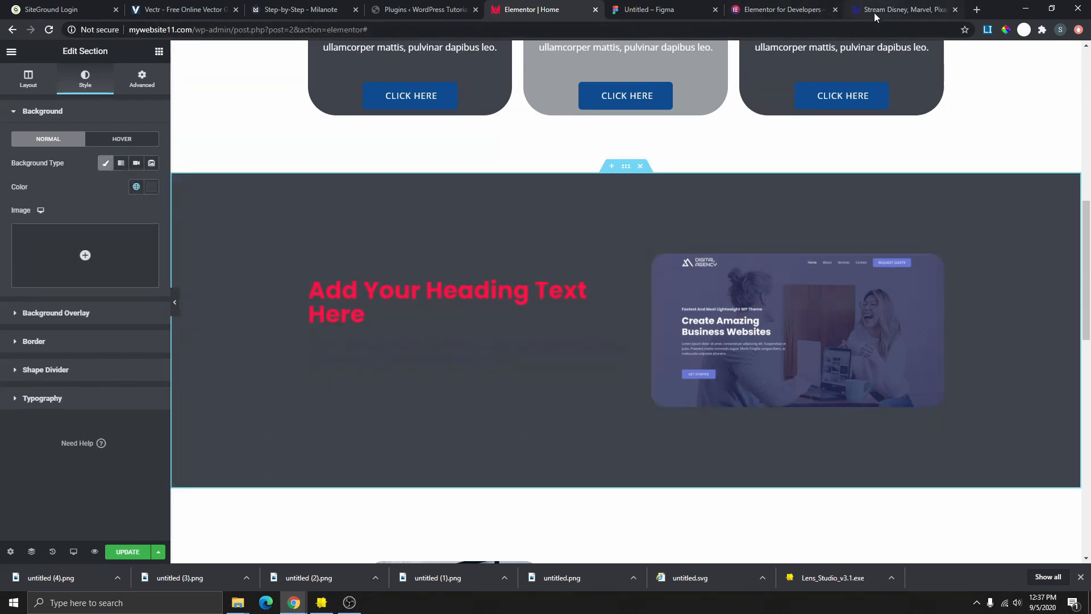
# - Sample the Disney+ near-black 040714 with ColorPick and paste it as the section background colour
pyautogui.click(880, 11)
pyautogui.click(745, 175)
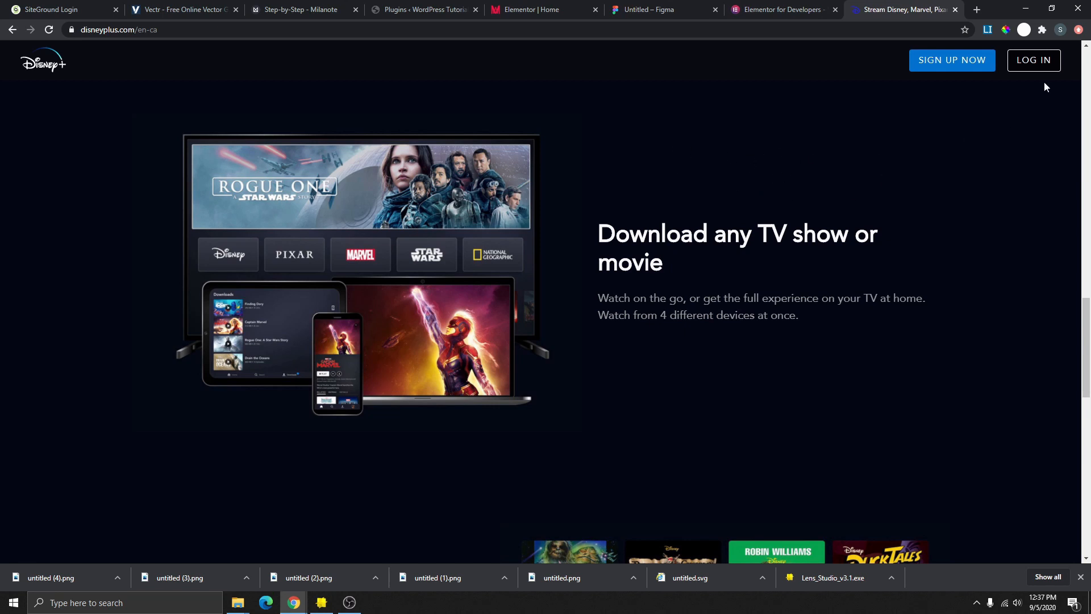
pyautogui.click(1005, 32)
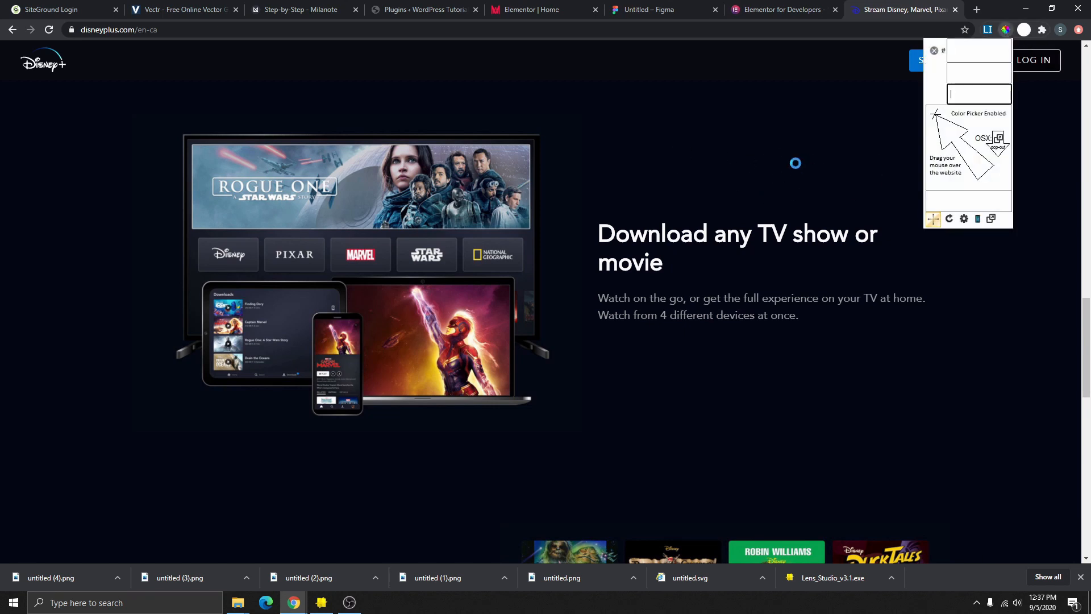
pyautogui.click(838, 167)
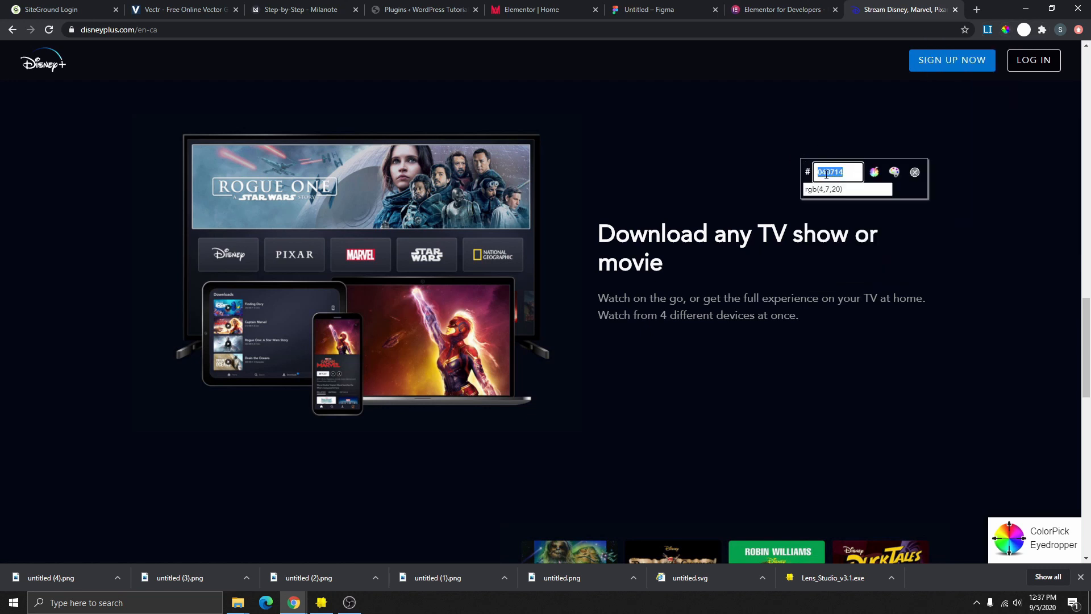
pyautogui.rightClick(824, 168)
pyautogui.click(835, 177)
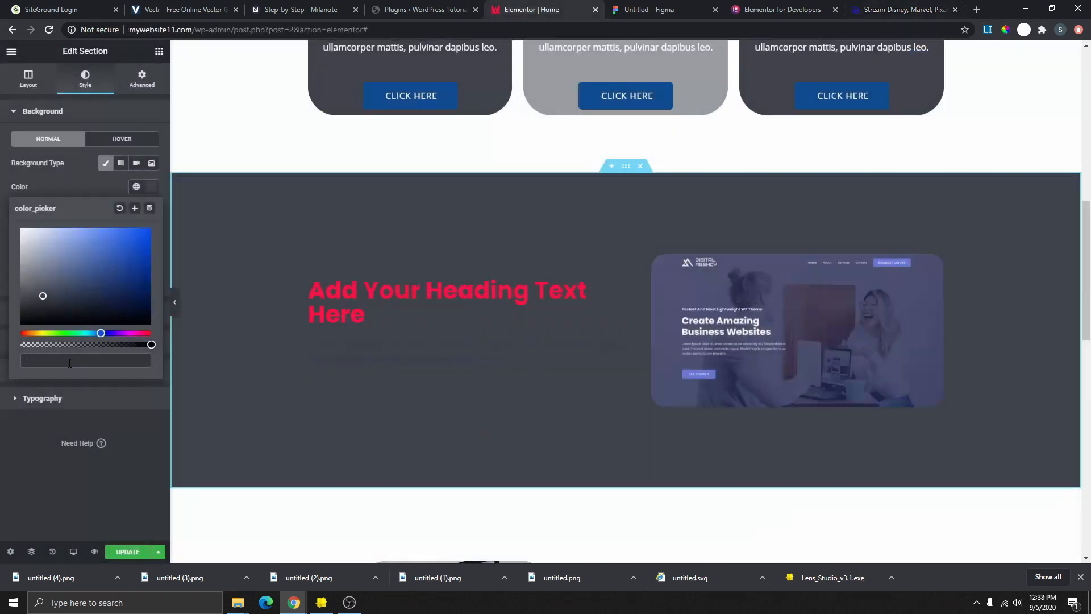
pyautogui.hotkey('ctrl', 'v')
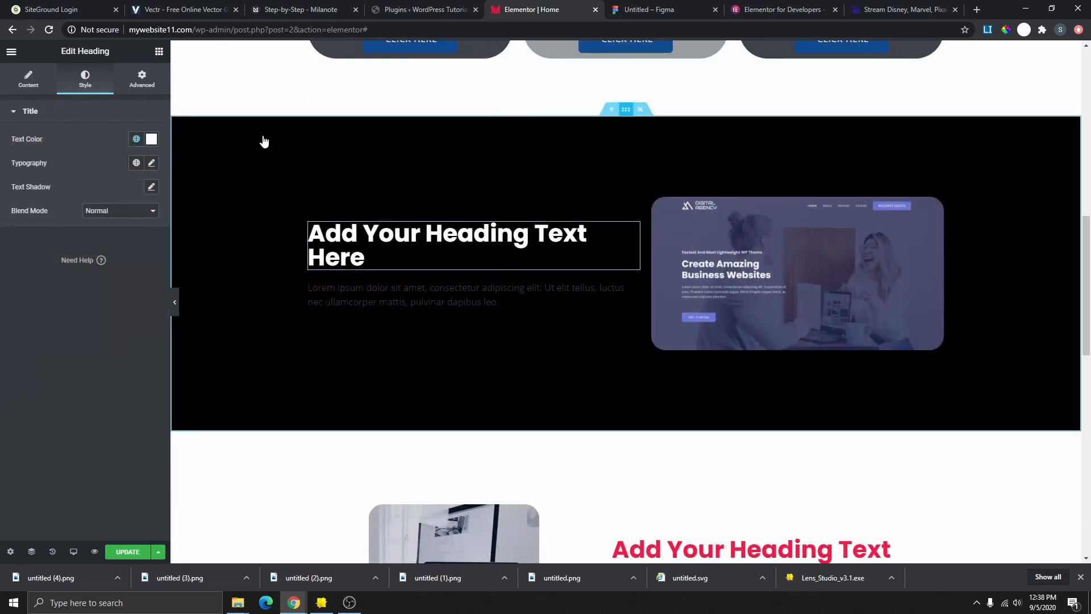
# - Give the section an Accent navy background with a black Classic overlay at 0.6 opacity
pyautogui.click(264, 141)
pyautogui.click(137, 187)
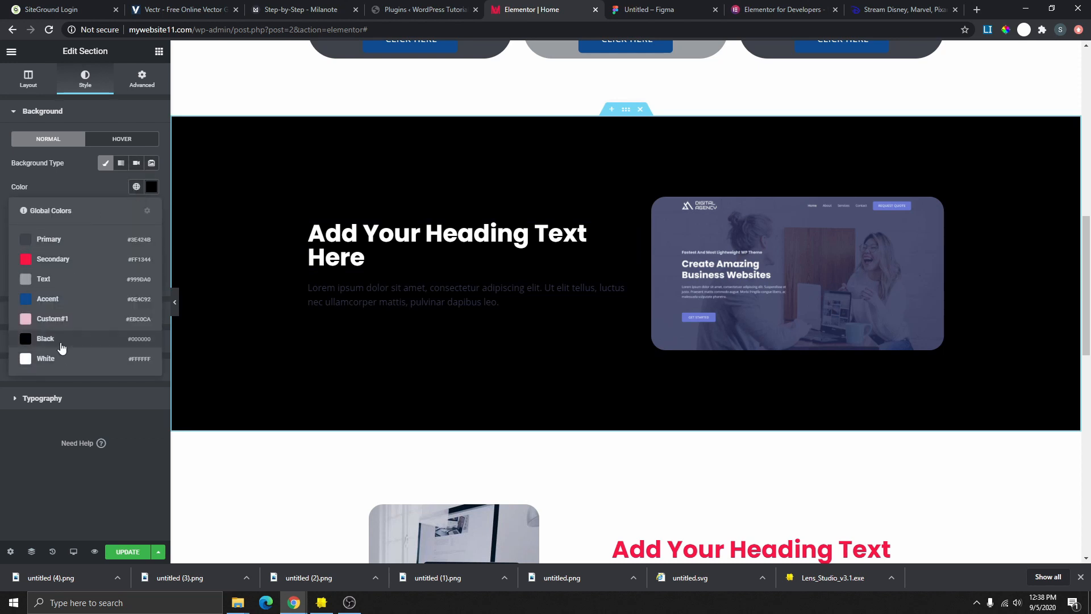
pyautogui.click(62, 320)
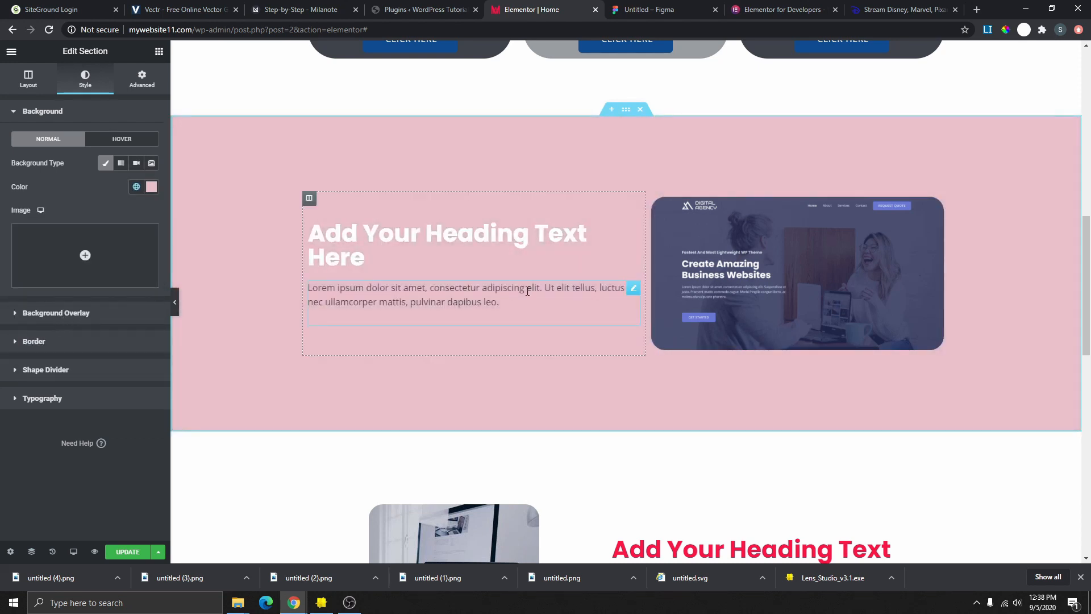
pyautogui.click(69, 313)
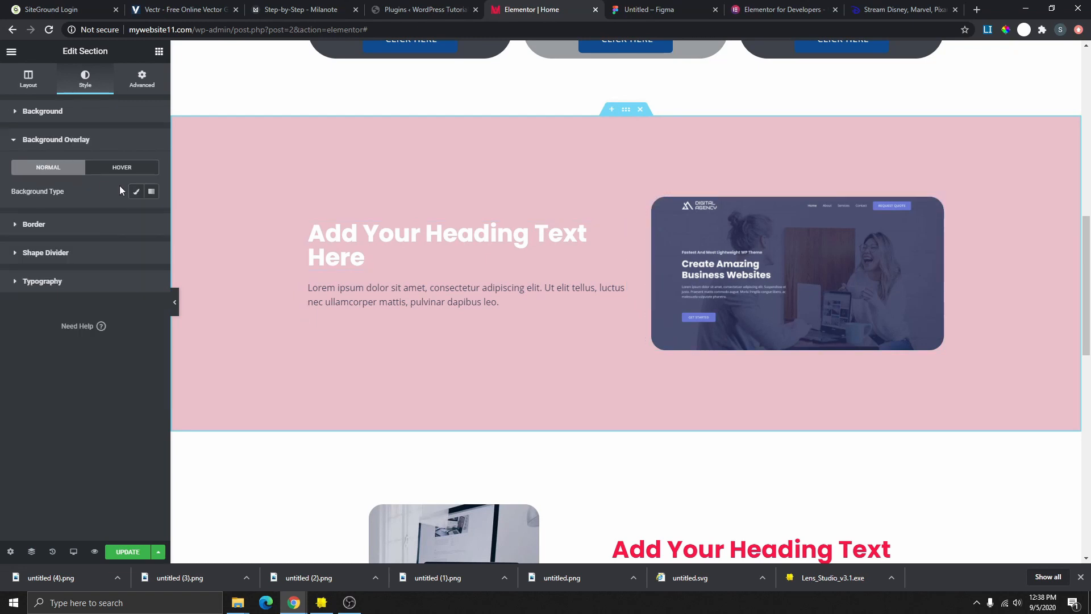
pyautogui.click(135, 193)
pyautogui.click(136, 215)
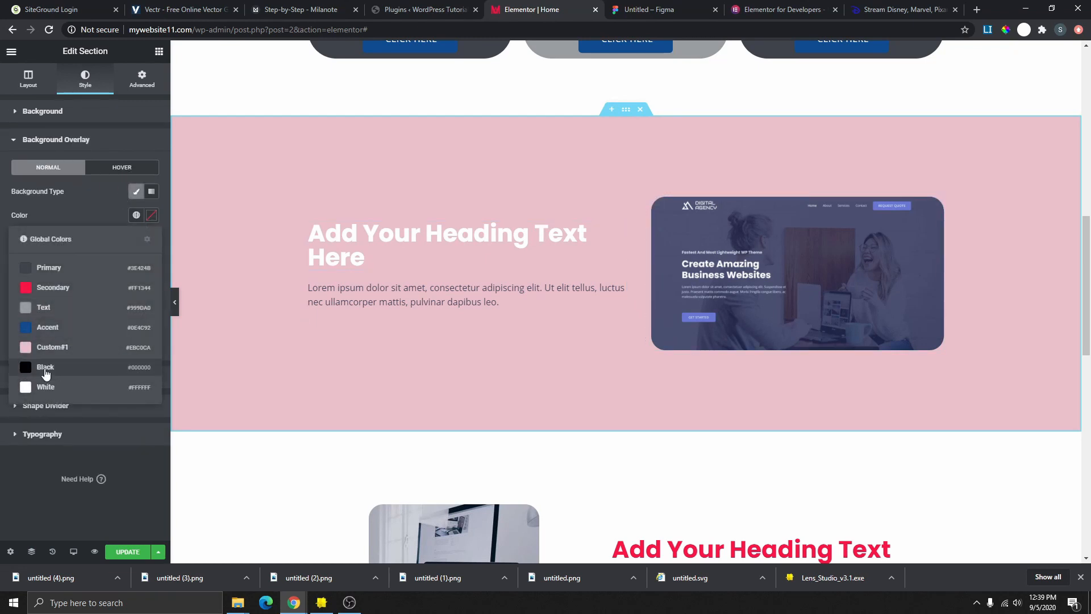
pyautogui.click(44, 374)
pyautogui.click(77, 344)
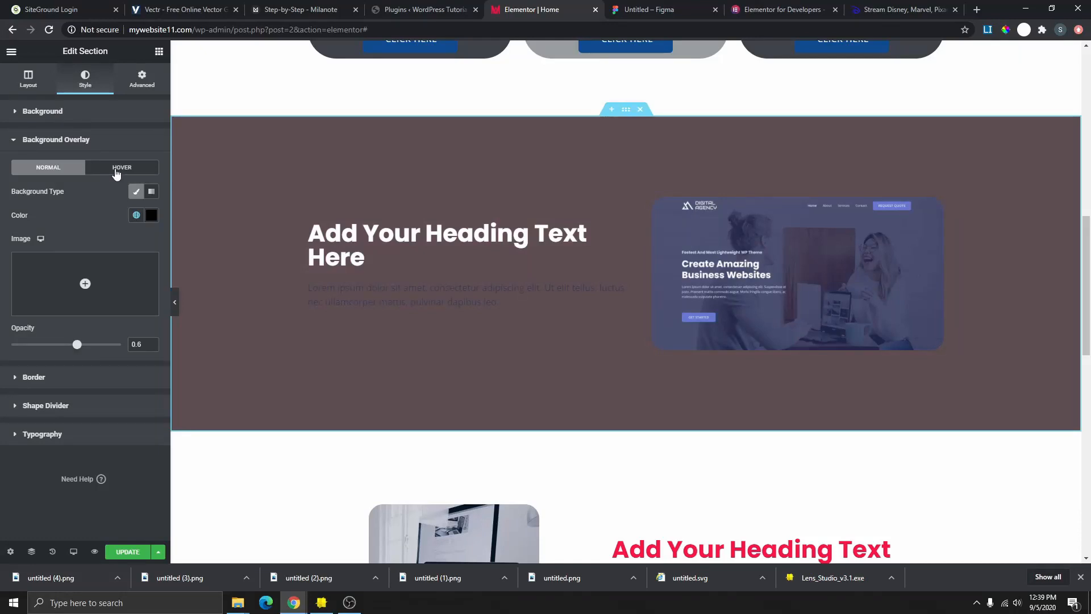
pyautogui.click(137, 187)
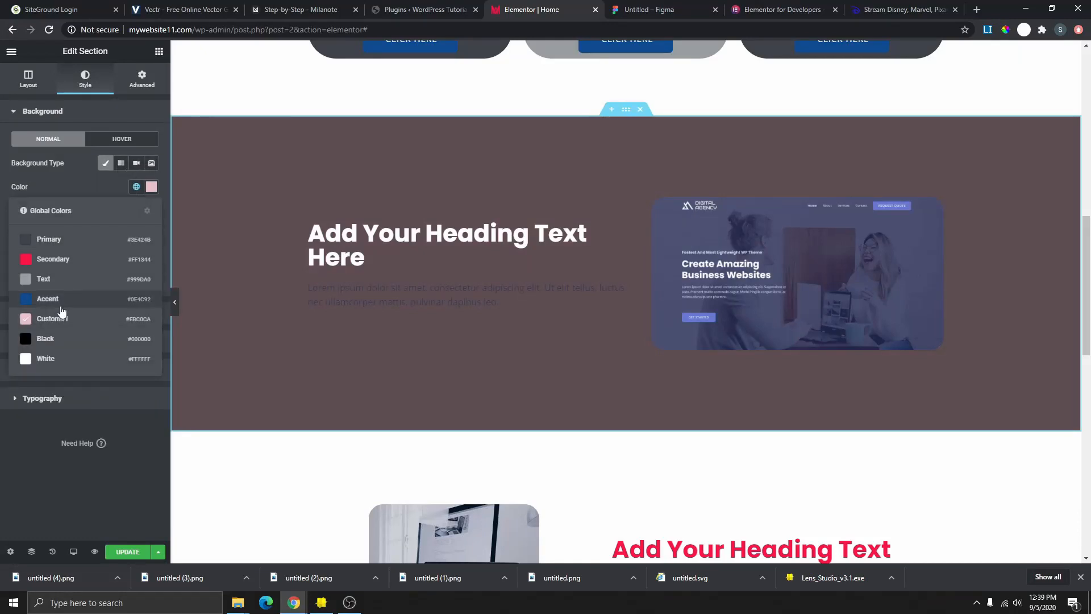
pyautogui.click(61, 305)
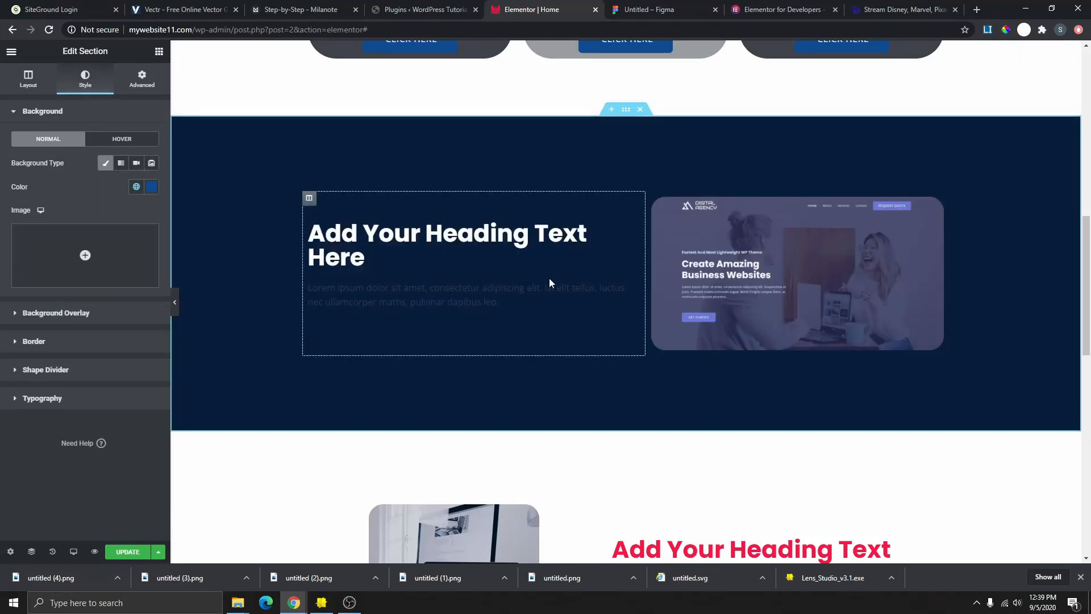
# - Make the paragraph text white, then switch to the Step-by-Step planning board
pyautogui.click(631, 289)
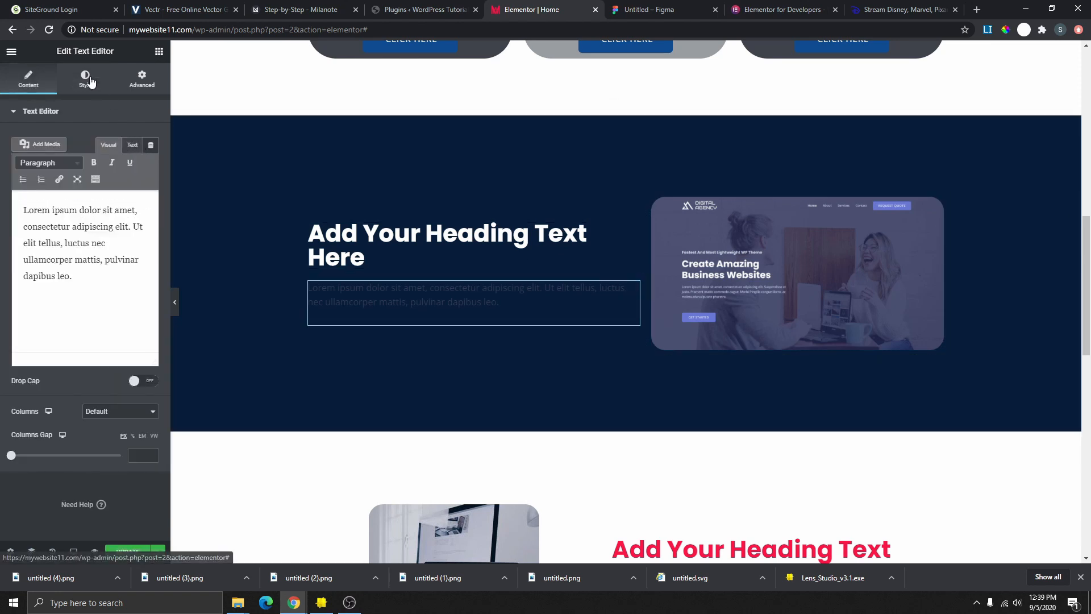
pyautogui.click(85, 80)
pyautogui.click(136, 163)
pyautogui.click(77, 327)
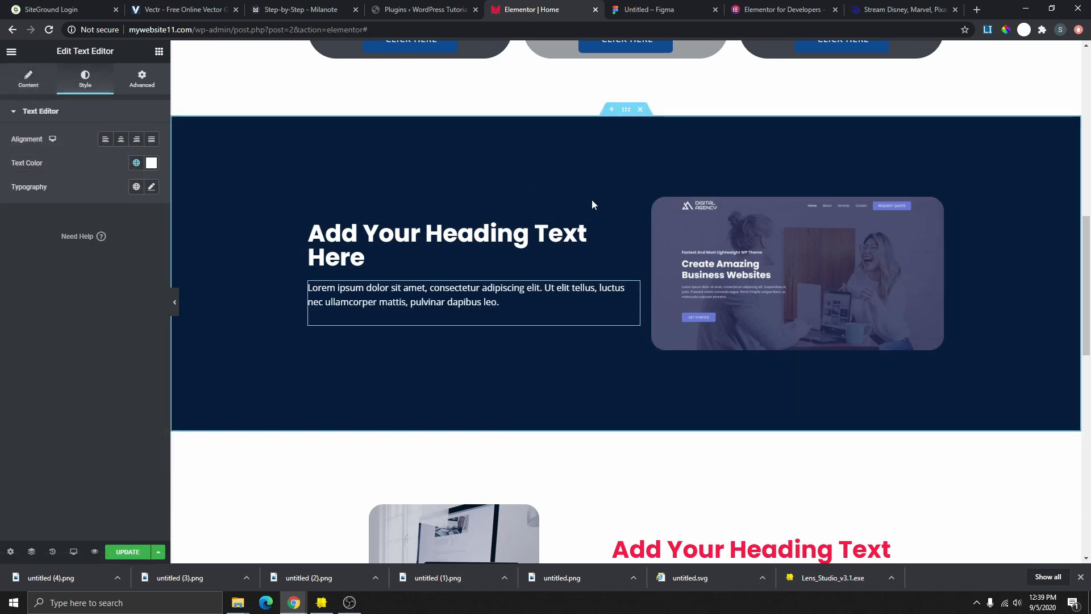
pyautogui.scroll(-2, 658, 236)
pyautogui.hotkey('ctrl', '3')
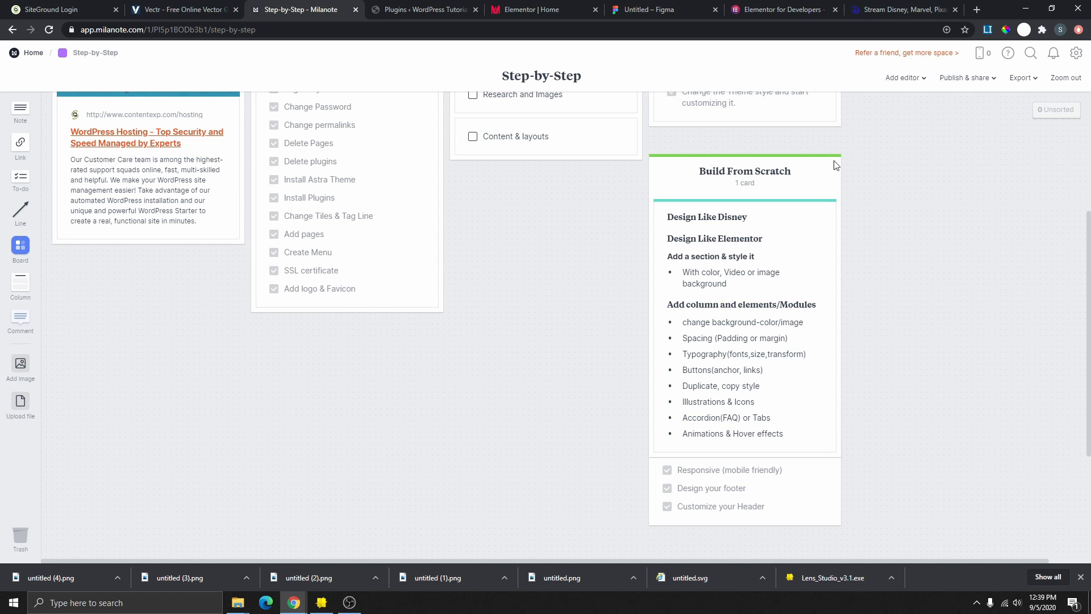
# - Browse the Elementor for Developers page, then check the page being edited
pyautogui.click(778, 11)
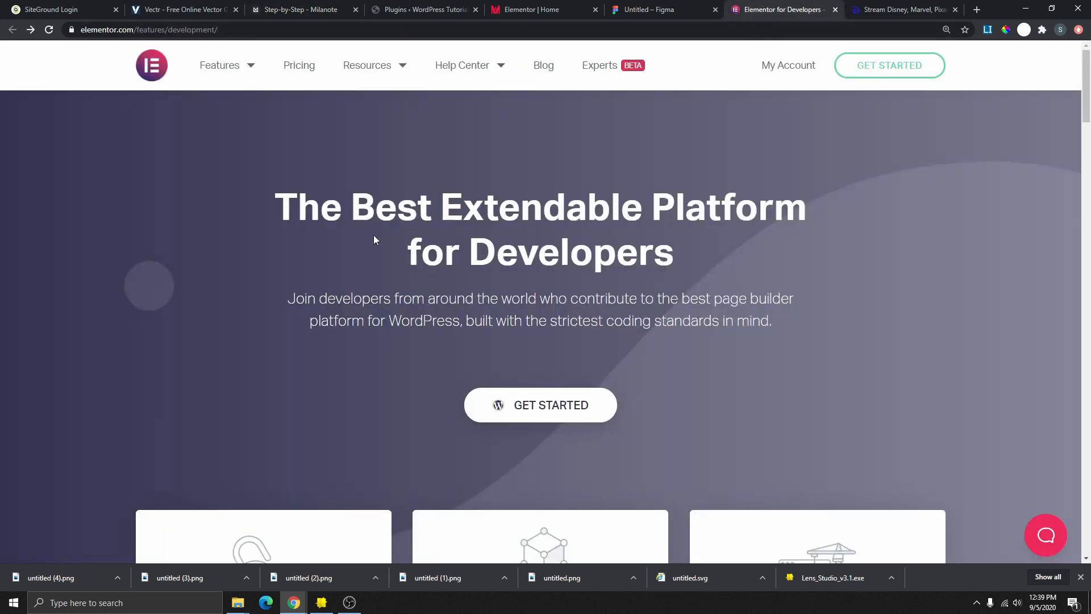
pyautogui.scroll(-4, 606, 301)
pyautogui.scroll(-2, 165, 241)
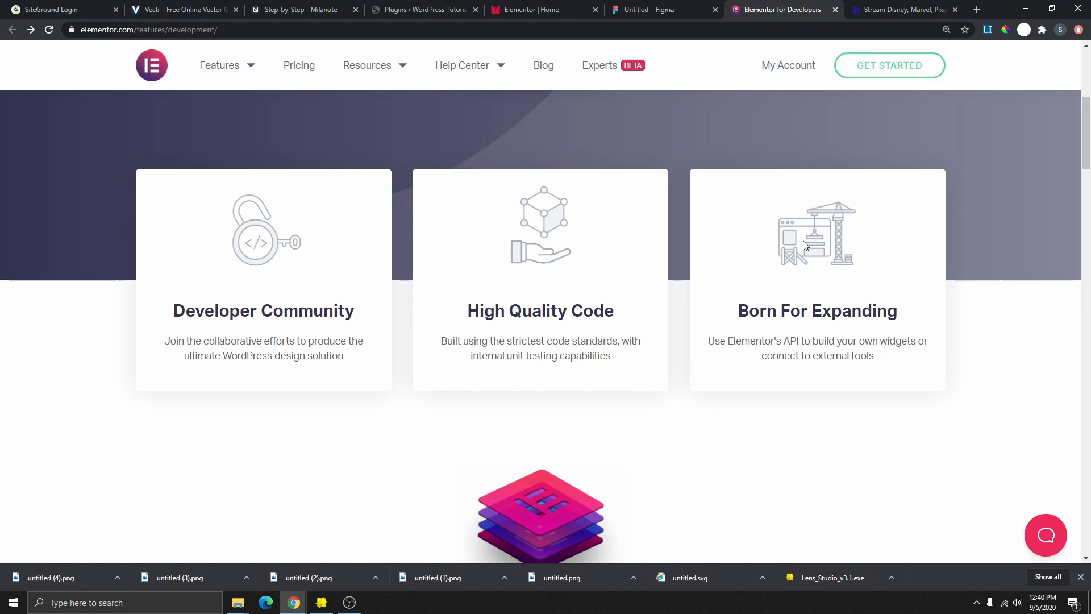
pyautogui.click(548, 11)
pyautogui.scroll(-4, 486, 208)
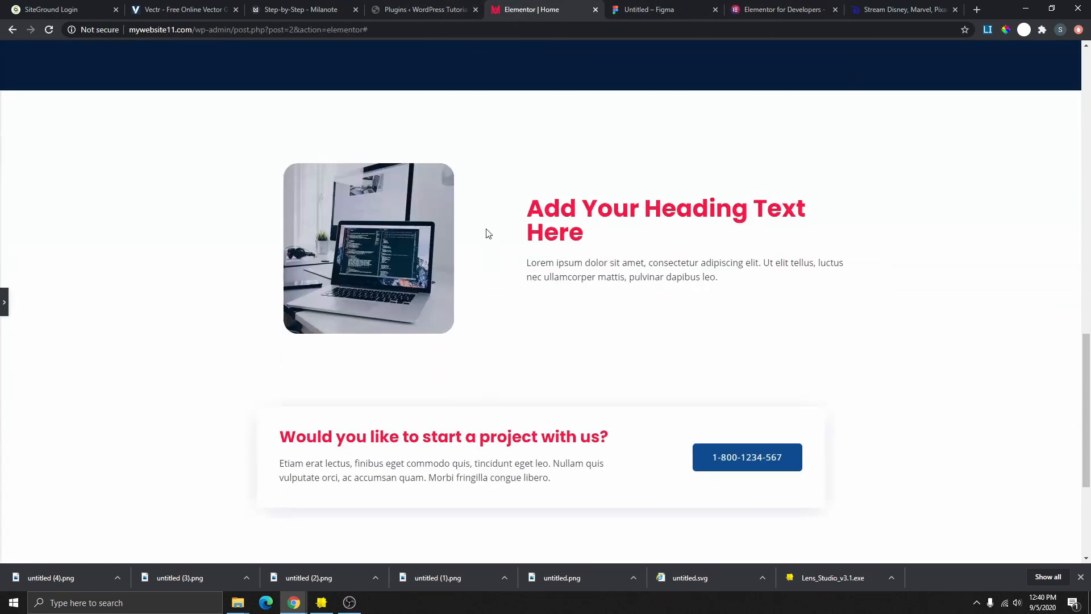
pyautogui.scroll(11, 487, 231)
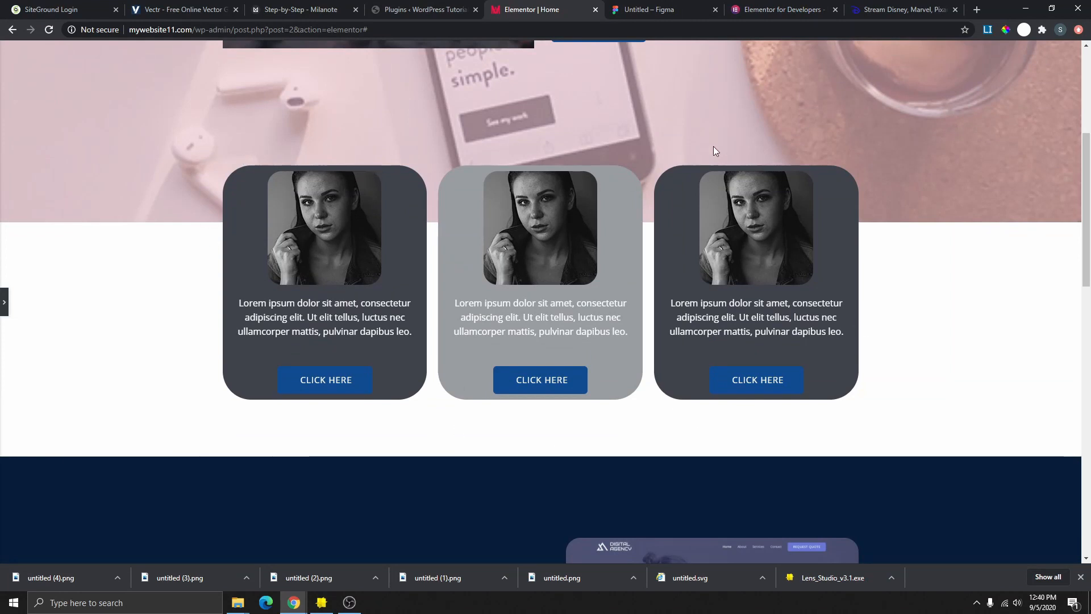
# - Review the Figma wireframe and the Elementor hero heading text, then bring up Vectr
pyautogui.click(648, 9)
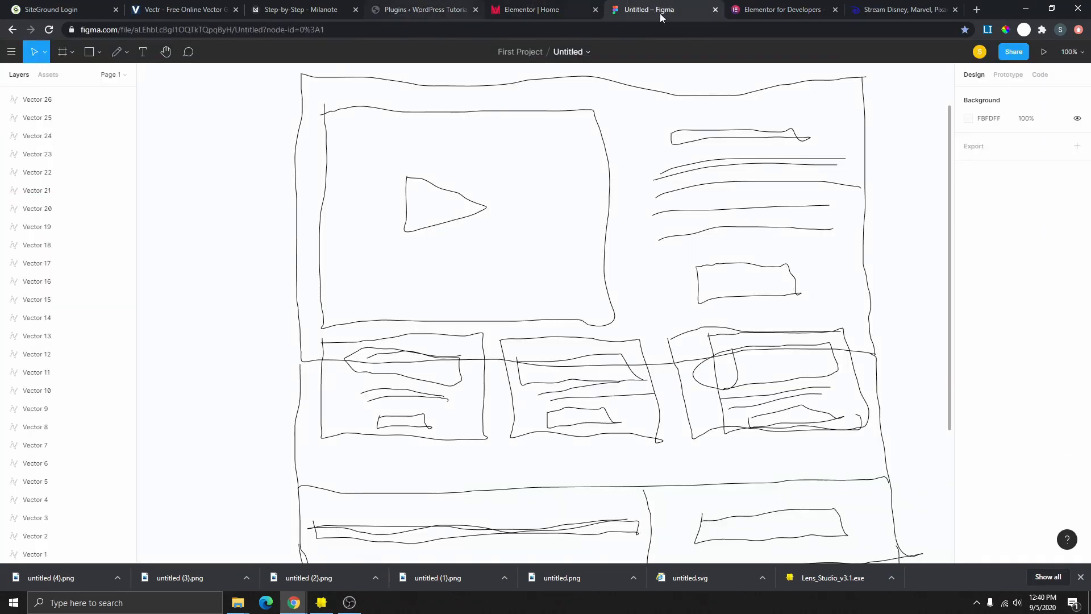
pyautogui.click(794, 10)
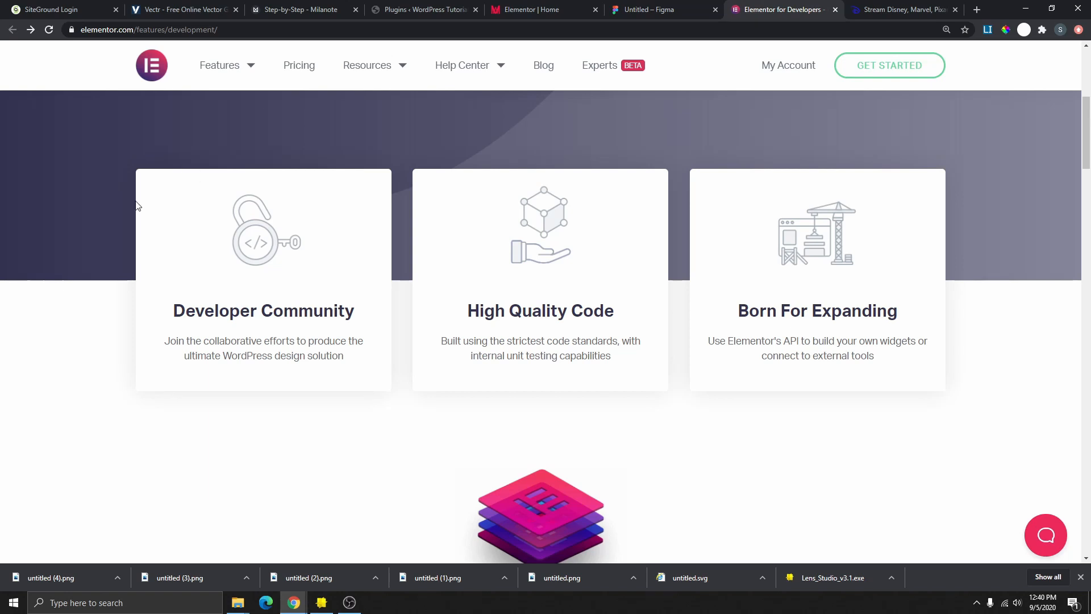
pyautogui.scroll(5, 809, 202)
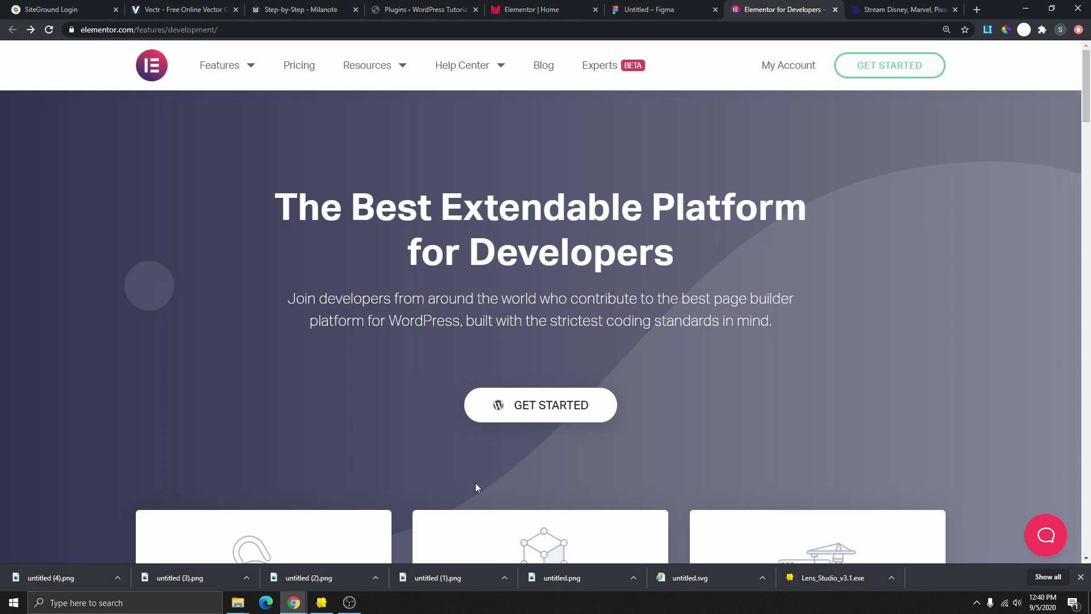
pyautogui.moveTo(275, 196); pyautogui.dragTo(697, 295)
pyautogui.click(950, 186)
pyautogui.scroll(-4, 682, 273)
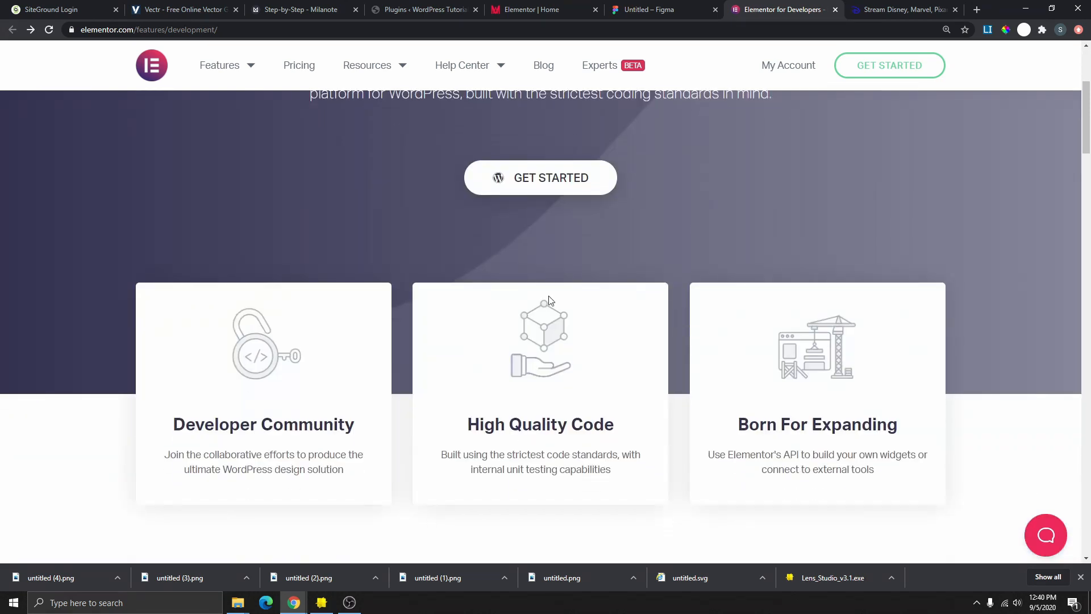
pyautogui.scroll(4, 570, 287)
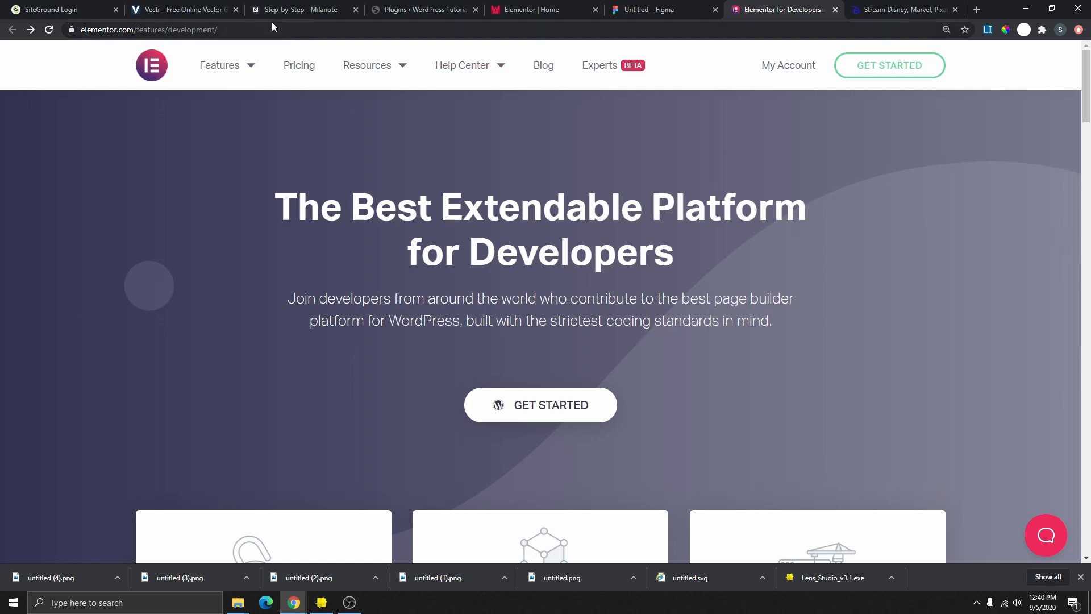
pyautogui.click(179, 12)
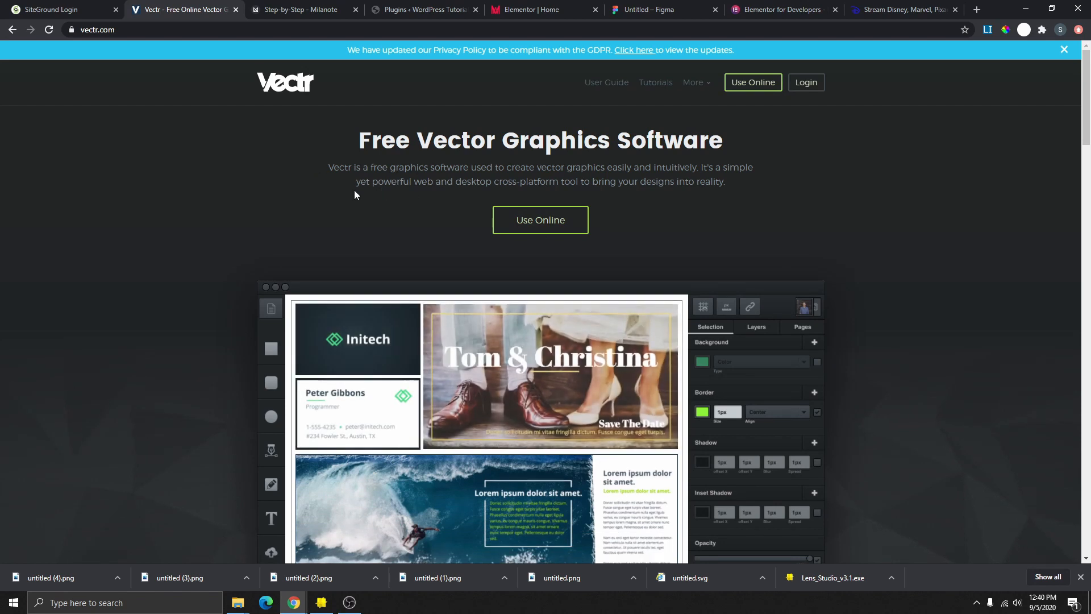
# - Open Vectr's online editor and draw a wide, borderless rectangle across the canvas
pyautogui.click(546, 223)
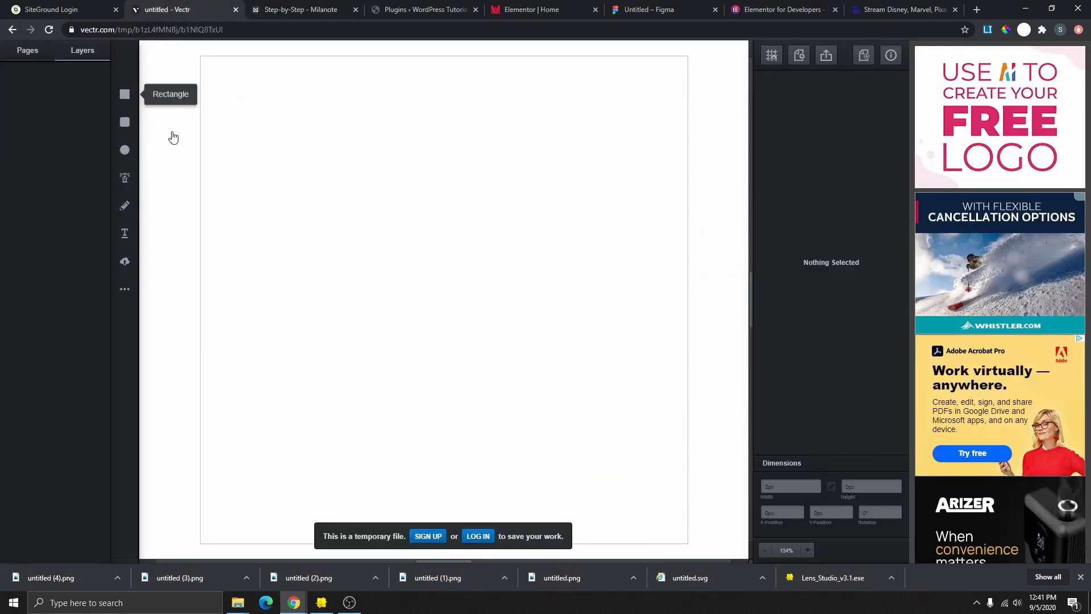
pyautogui.click(125, 95)
pyautogui.moveTo(210, 327)
pyautogui.mouseDown()
pyautogui.moveTo(684, 490)
pyautogui.moveTo(739, 470)
pyautogui.moveTo(697, 448)
pyautogui.moveTo(686, 422)
pyautogui.mouseUp()
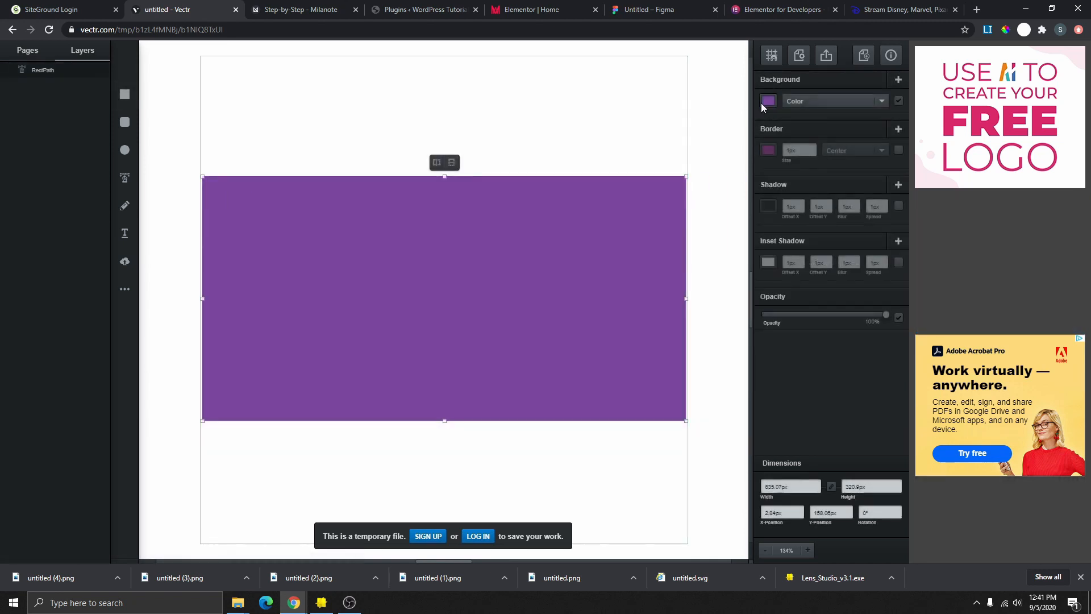
pyautogui.click(768, 150)
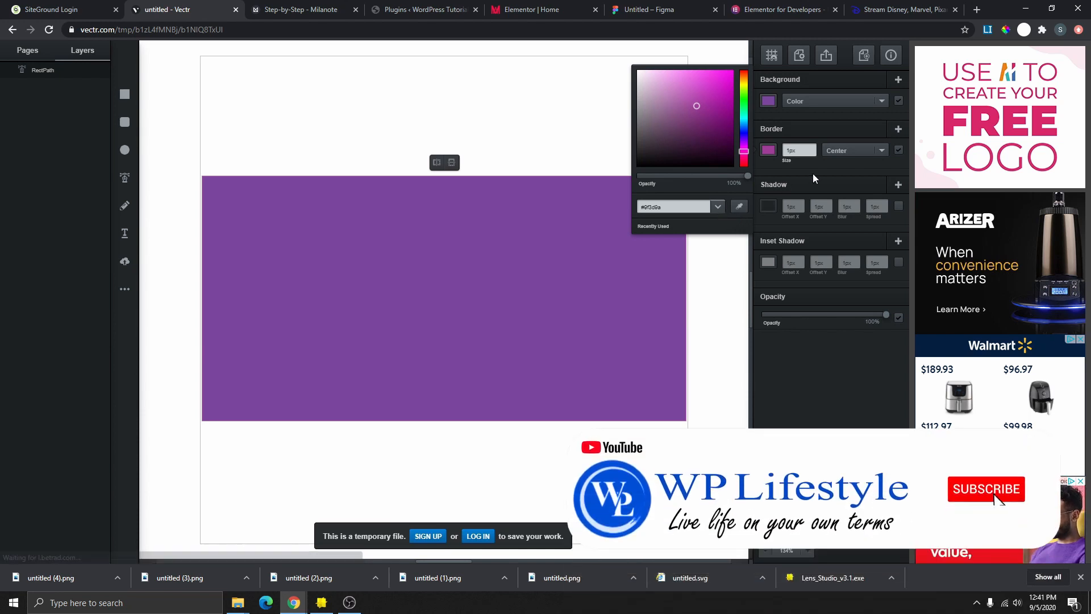
pyautogui.click(898, 150)
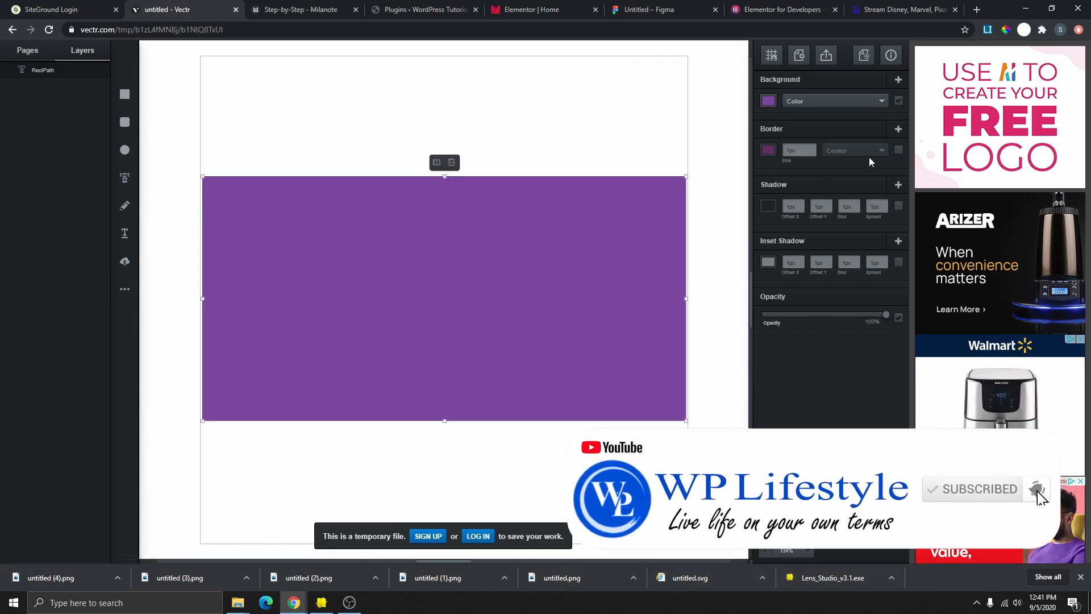
# - Glance at the Elementor developers page, then return to the Elementor page editor
pyautogui.click(765, 10)
pyautogui.scroll(-9, 492, 228)
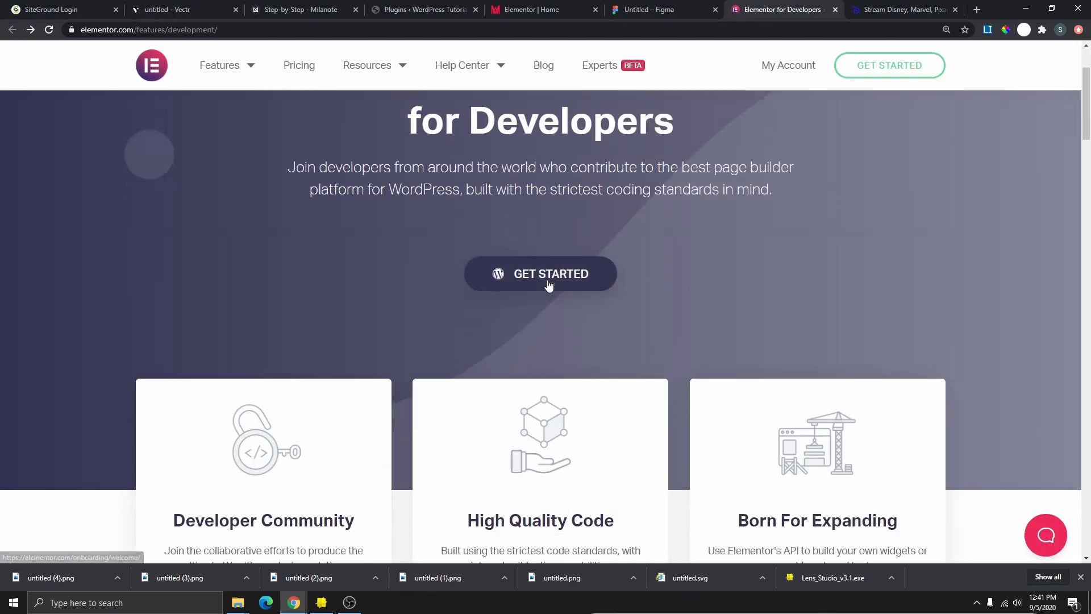
pyautogui.scroll(7, 527, 330)
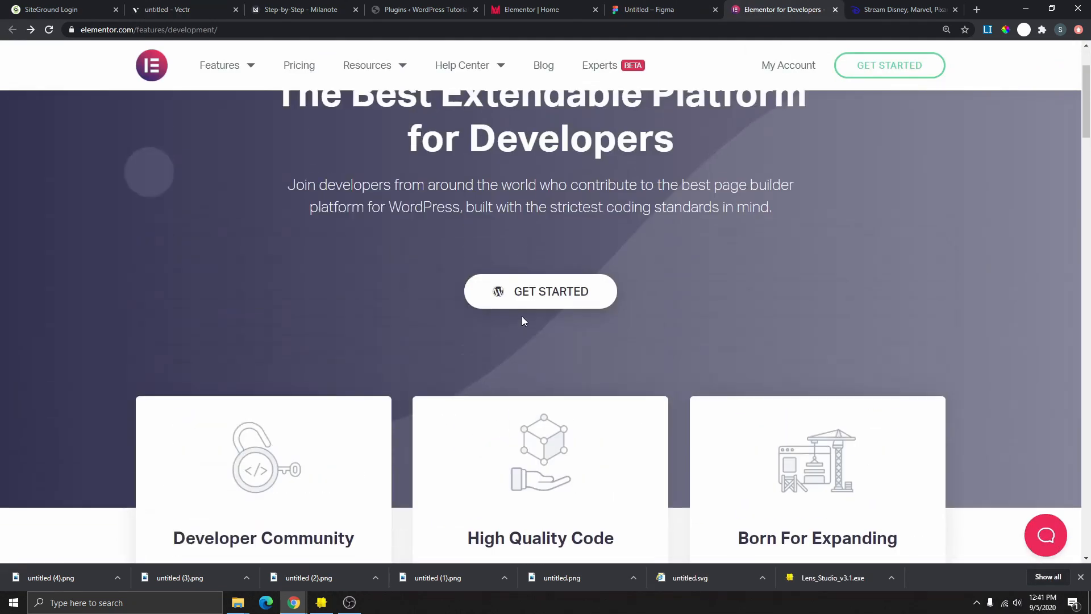
pyautogui.scroll(2, 714, 304)
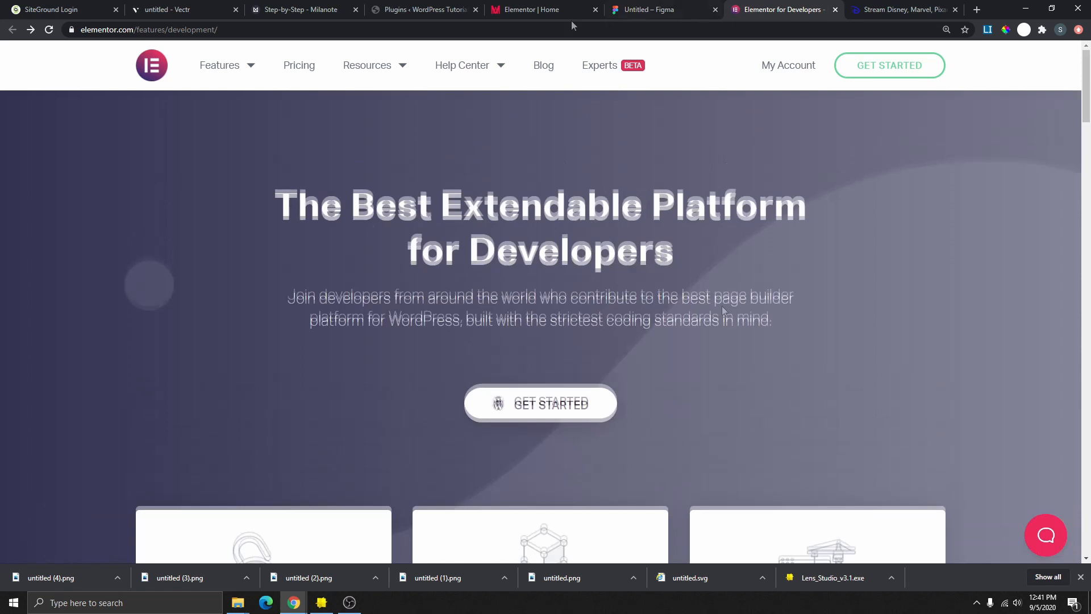
pyautogui.click(529, 11)
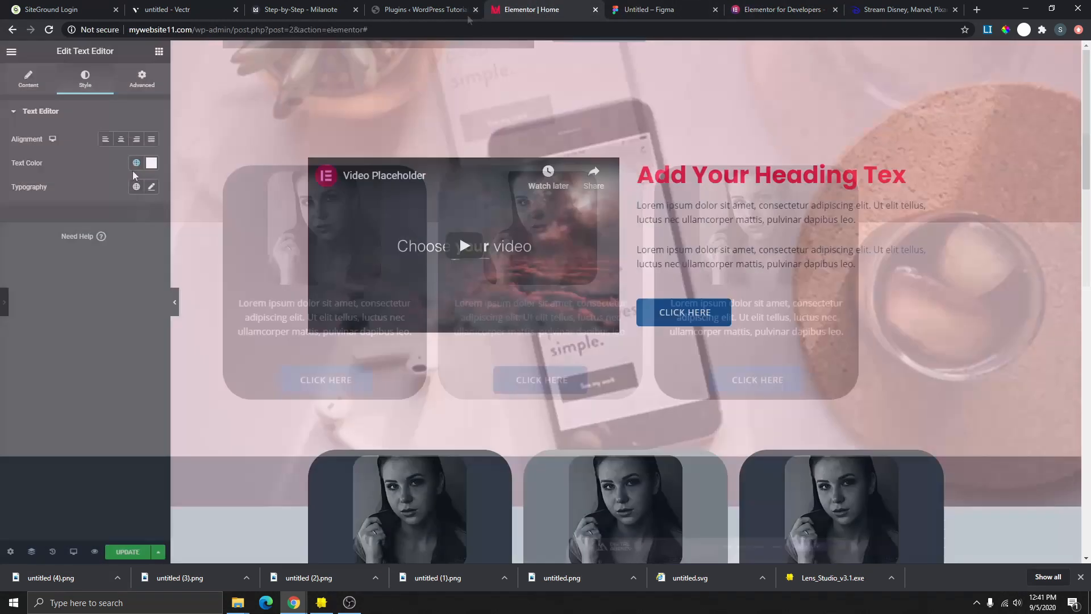
# - Pick the Primary global text colour and copy its hex value #3E424B
pyautogui.click(137, 163)
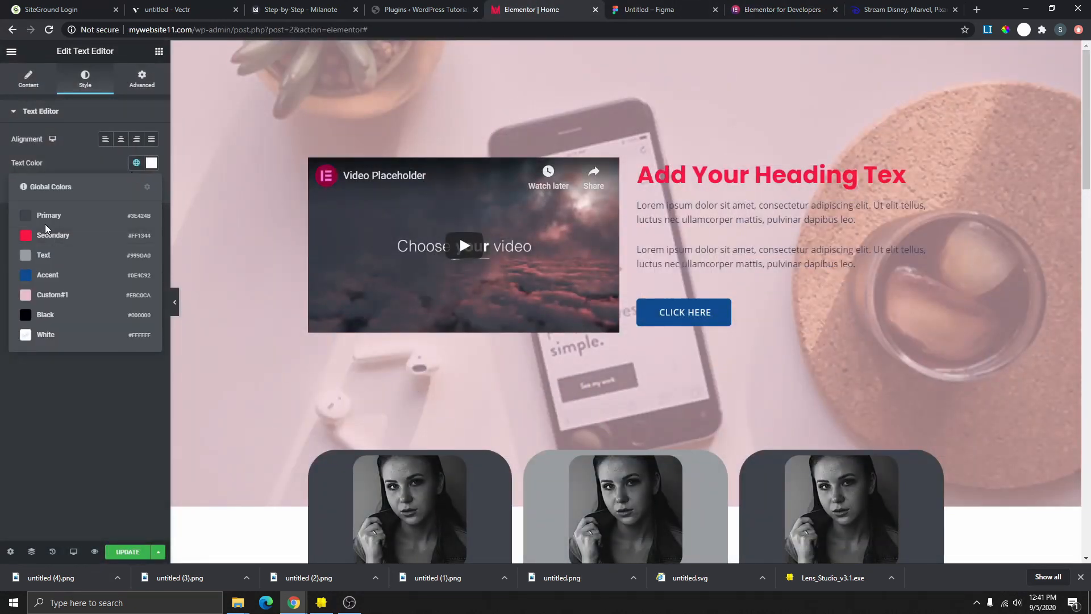
pyautogui.click(142, 226)
pyautogui.click(151, 163)
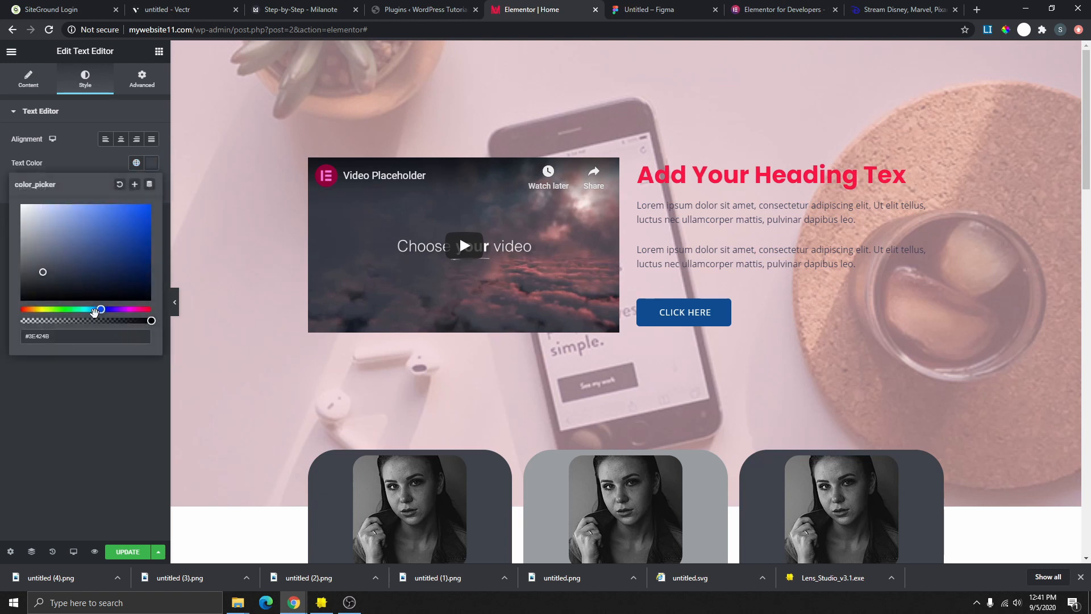
pyautogui.rightClick(33, 336)
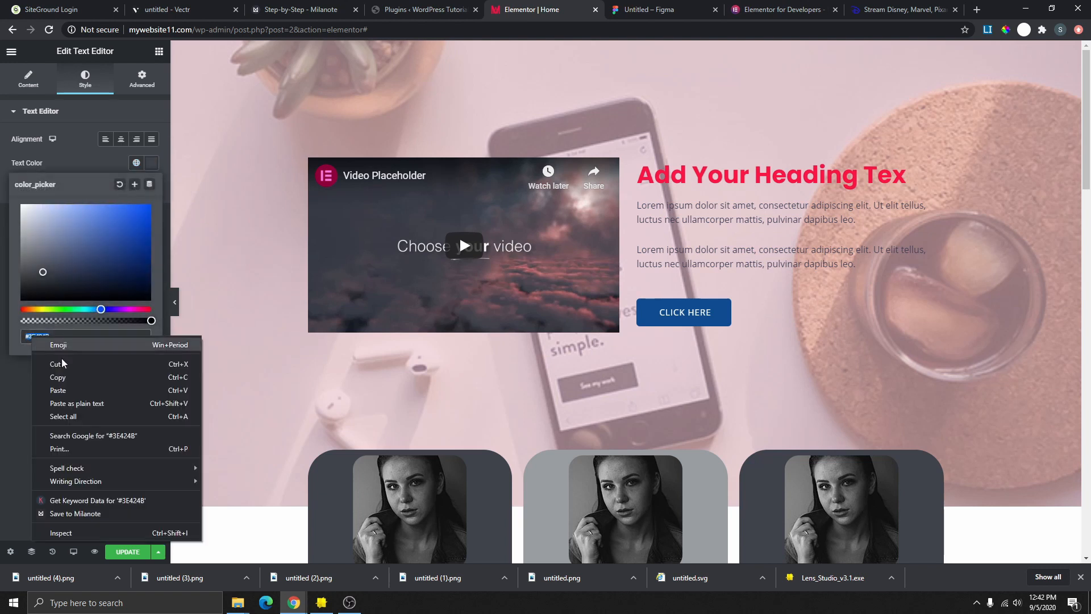
pyautogui.click(70, 375)
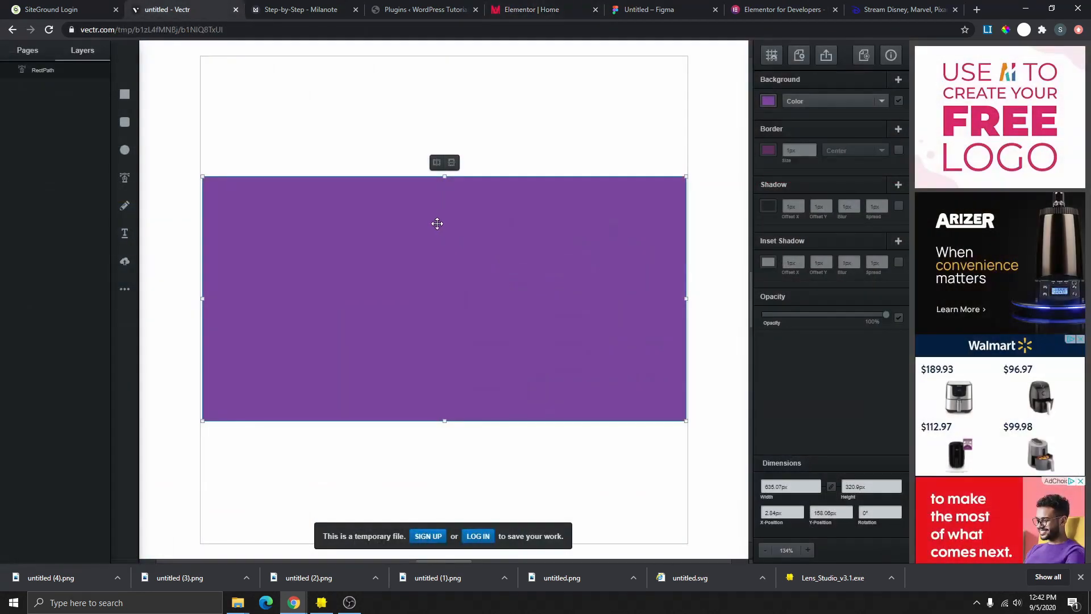
# - Fill the Vectr rectangle with #3E424B, replacing the purple #7a46a1 fill
pyautogui.click(769, 101)
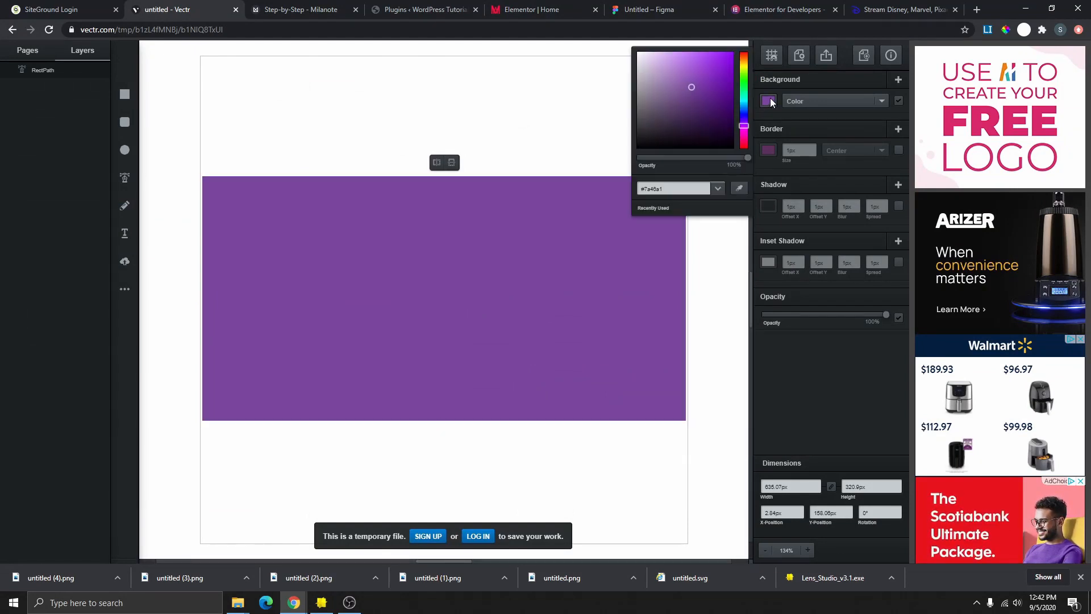
pyautogui.moveTo(664, 189); pyautogui.dragTo(634, 199)
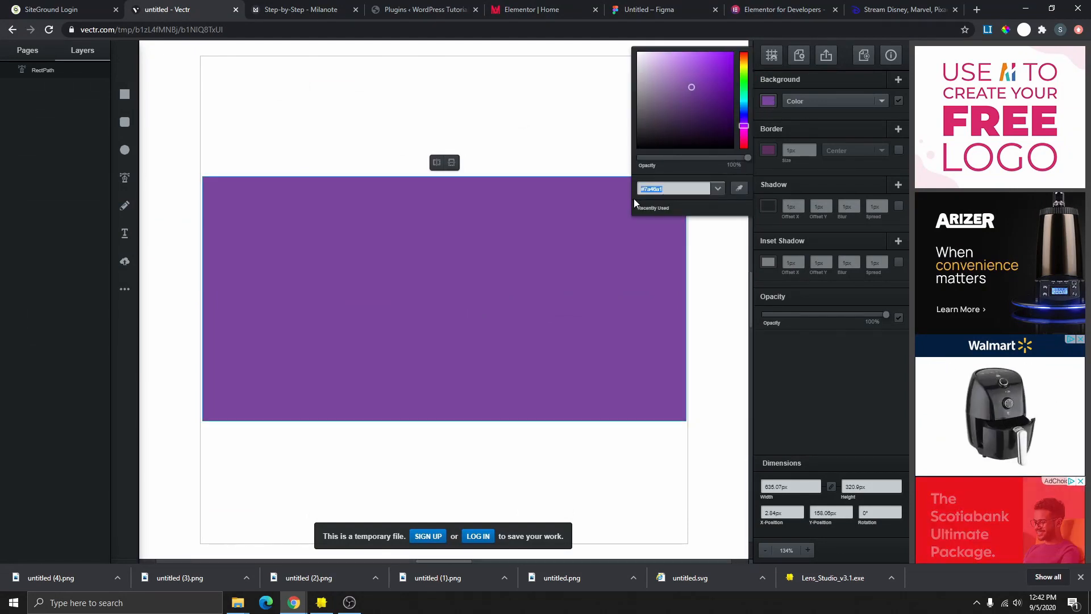
pyautogui.hotkey('ctrl', 'v')
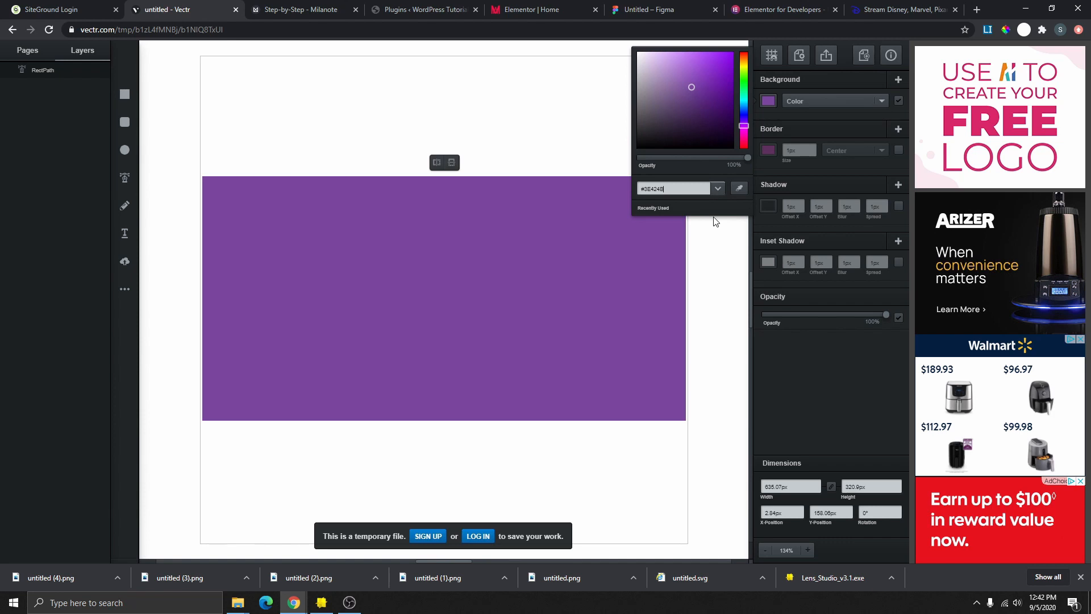
pyautogui.press('Return')
pyautogui.click(714, 218)
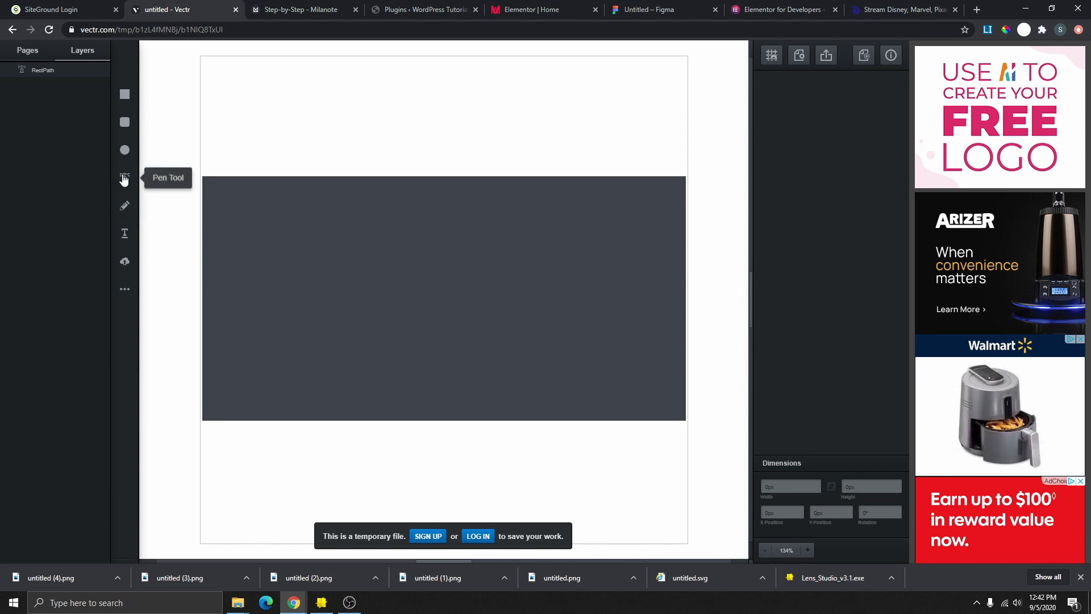
# - Draw a closed hill-shaped path with the Pen tool across the rectangle's lower part
pyautogui.click(125, 178)
pyautogui.click(203, 419)
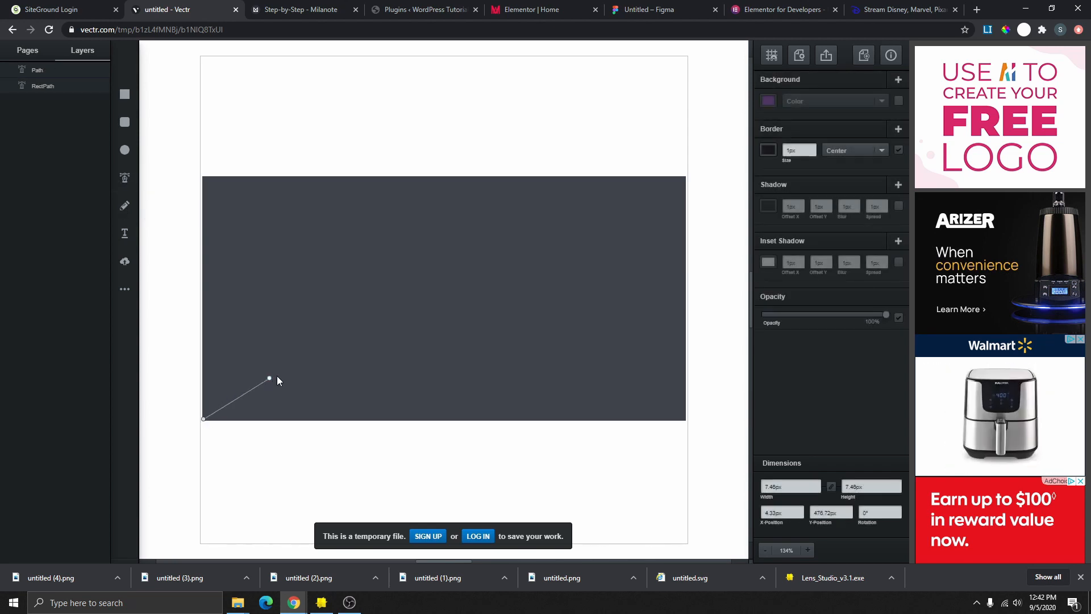
pyautogui.click(356, 328)
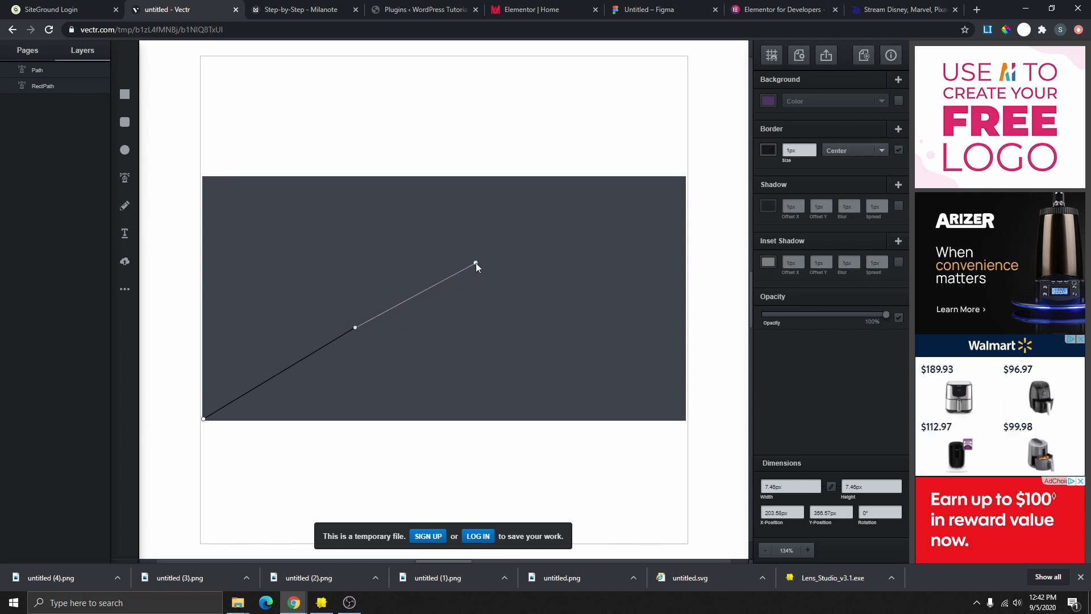
pyautogui.click(508, 262)
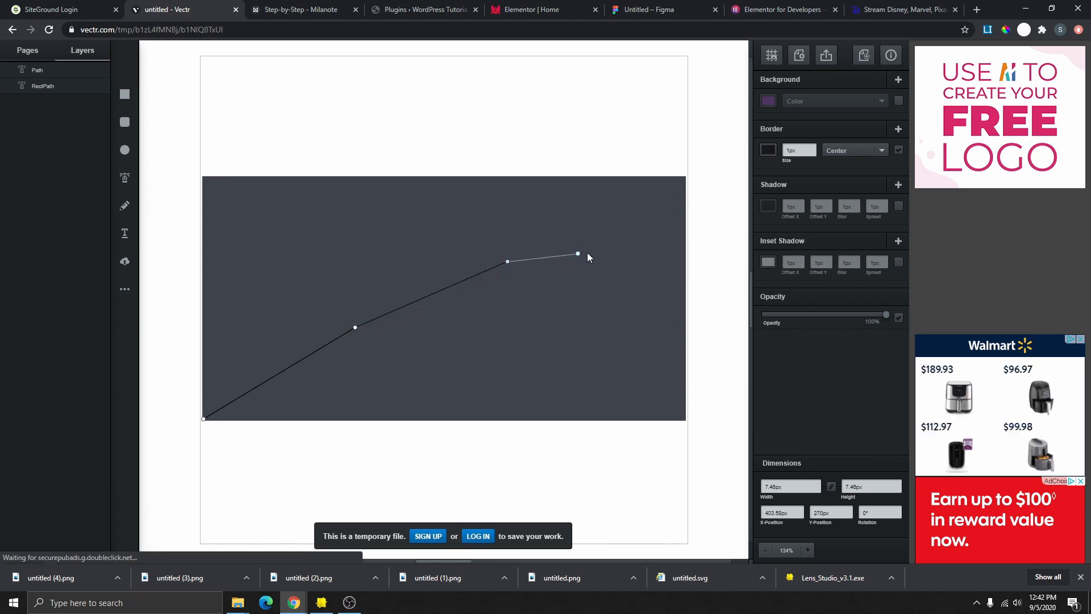
pyautogui.click(630, 264)
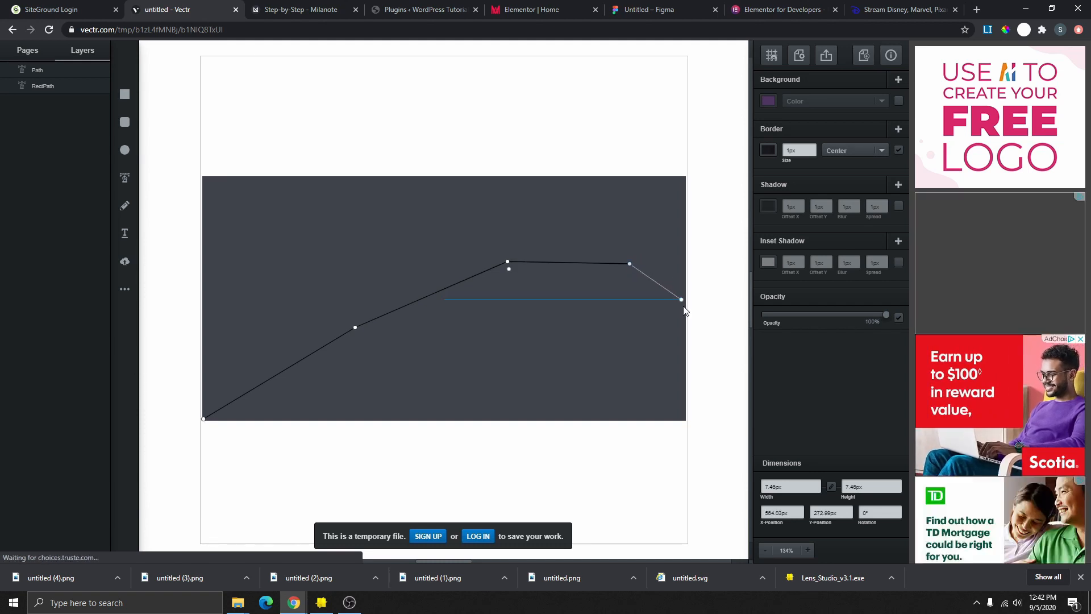
pyautogui.click(686, 308)
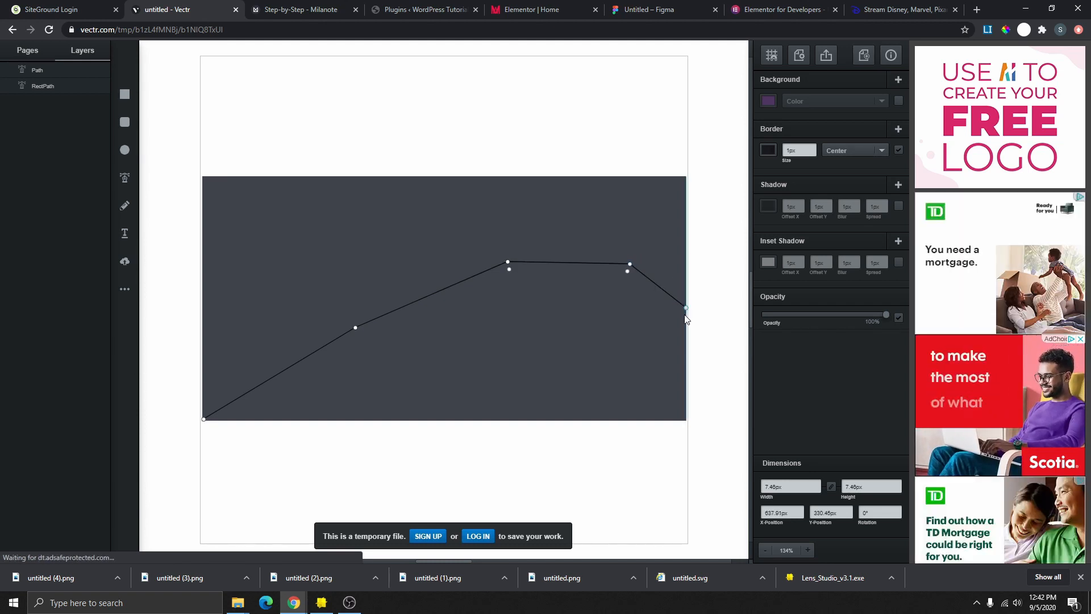
pyautogui.click(686, 422)
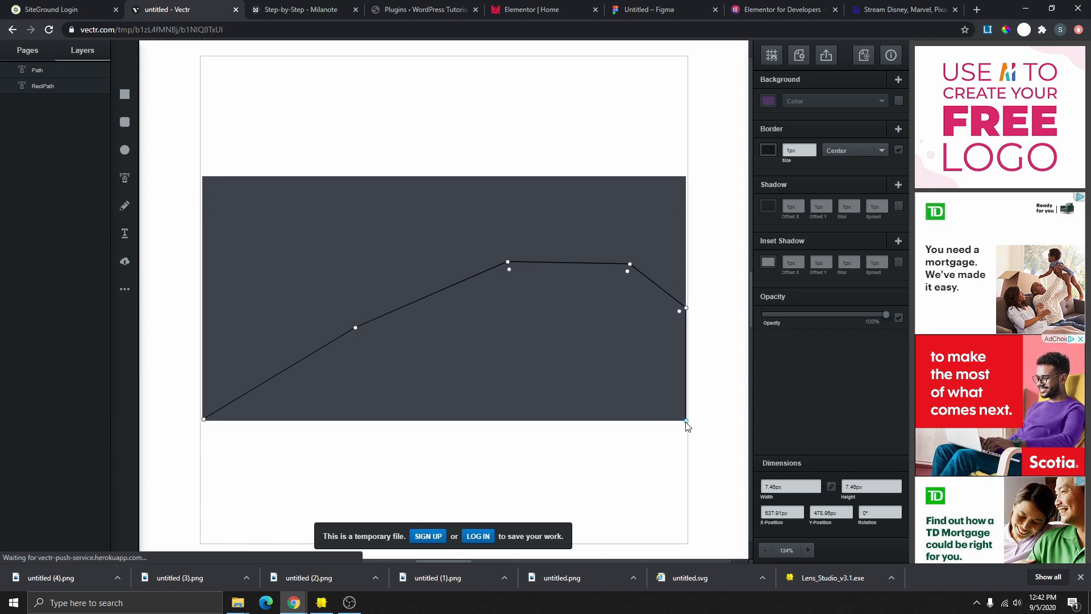
pyautogui.click(204, 419)
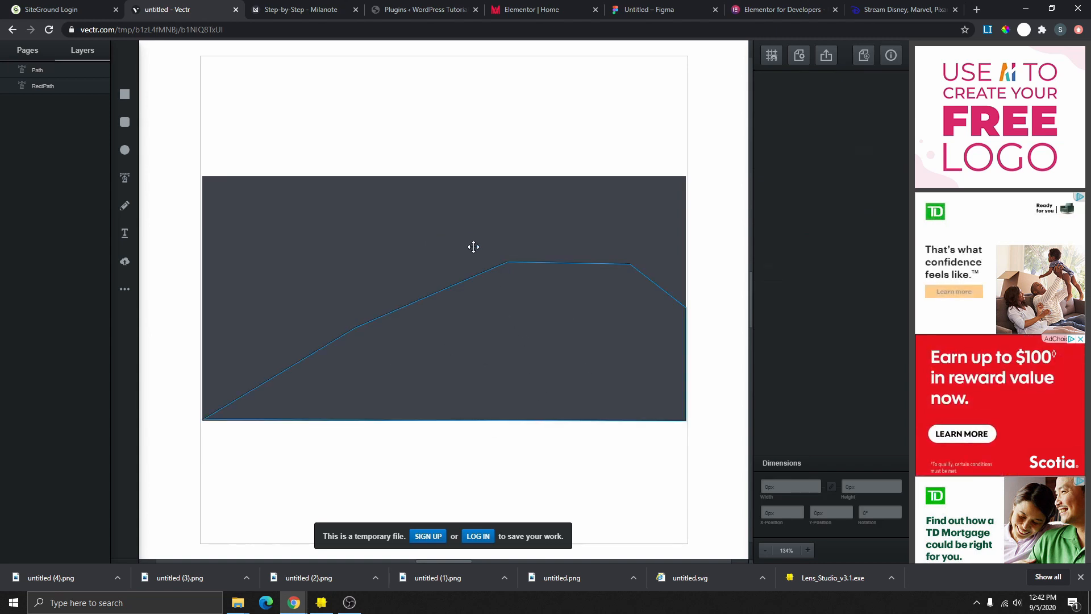
# - Select the shape, undo an accidental move, remove its border and fill it purple
pyautogui.moveTo(513, 349); pyautogui.dragTo(492, 314)
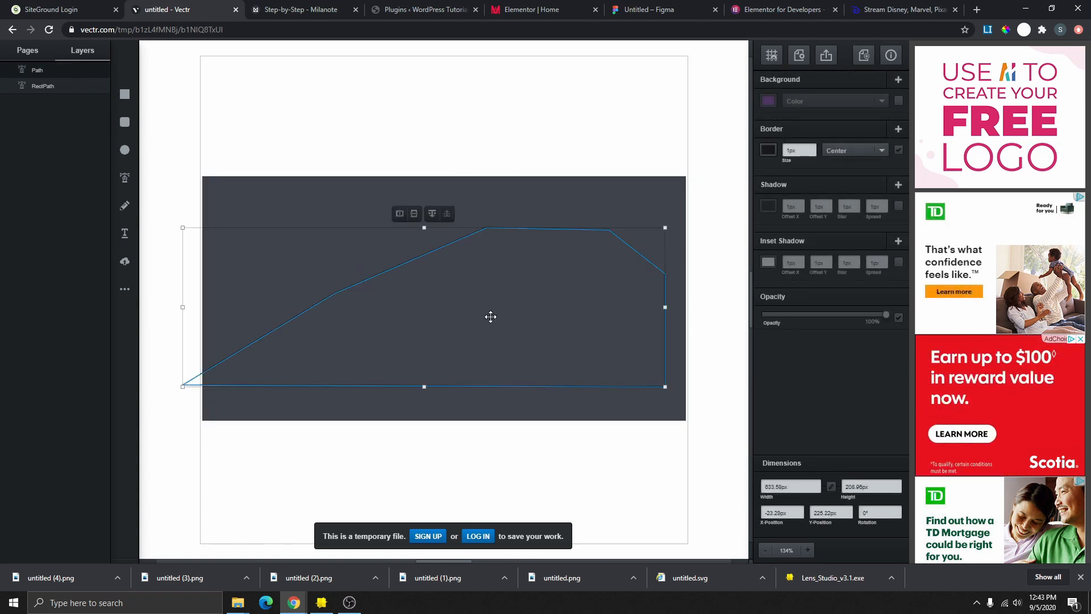
pyautogui.hotkey('ctrl', 'z')
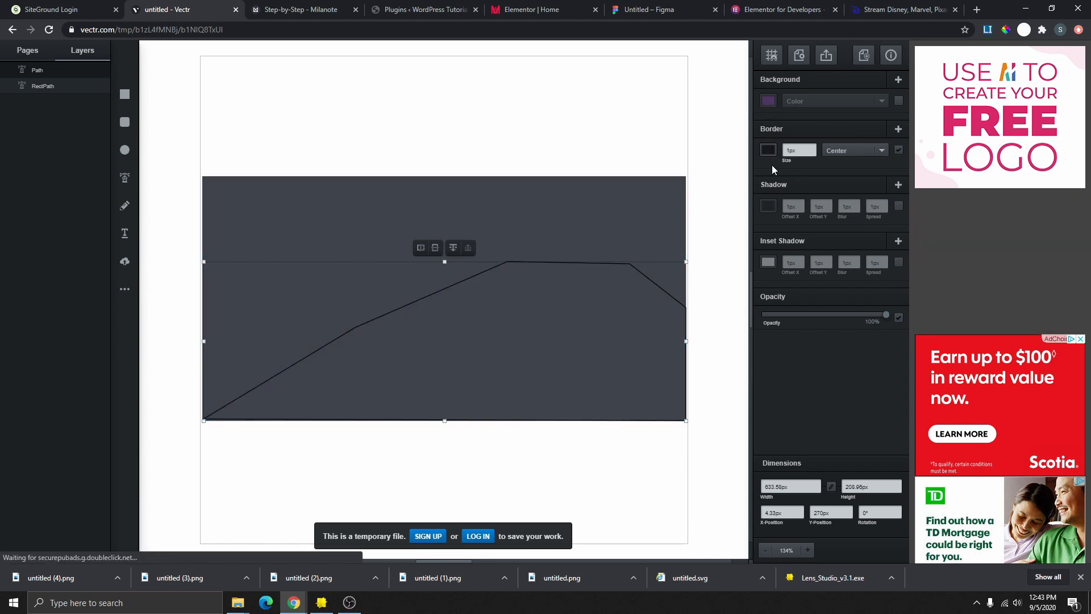
pyautogui.click(899, 151)
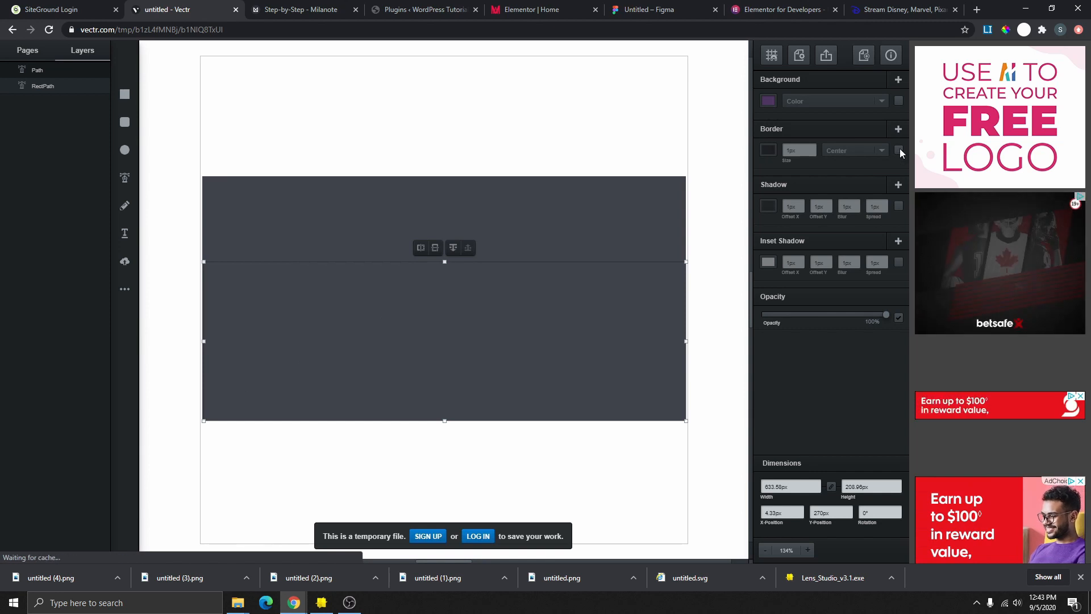
pyautogui.click(769, 102)
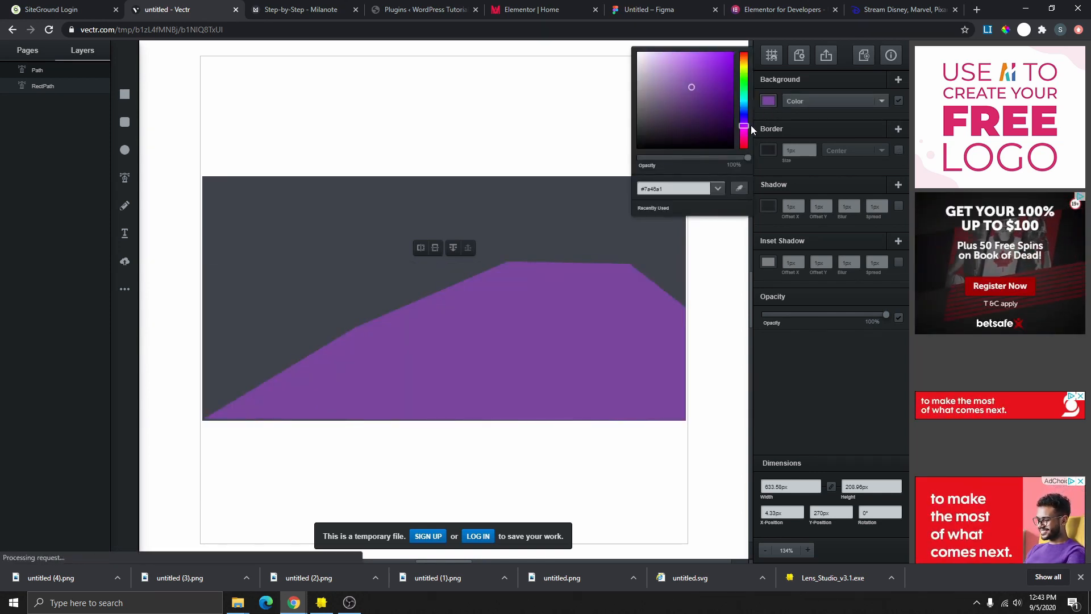
# - Set the Elementor text colour to the Custom#1 global pink
pyautogui.click(534, 10)
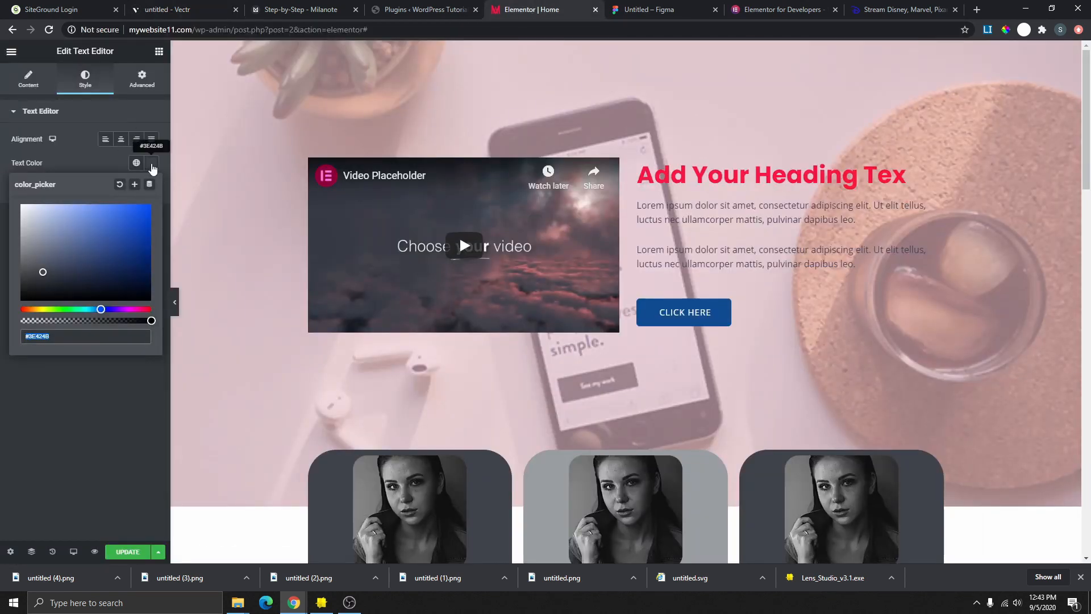
pyautogui.click(152, 165)
pyautogui.click(152, 164)
pyautogui.click(136, 162)
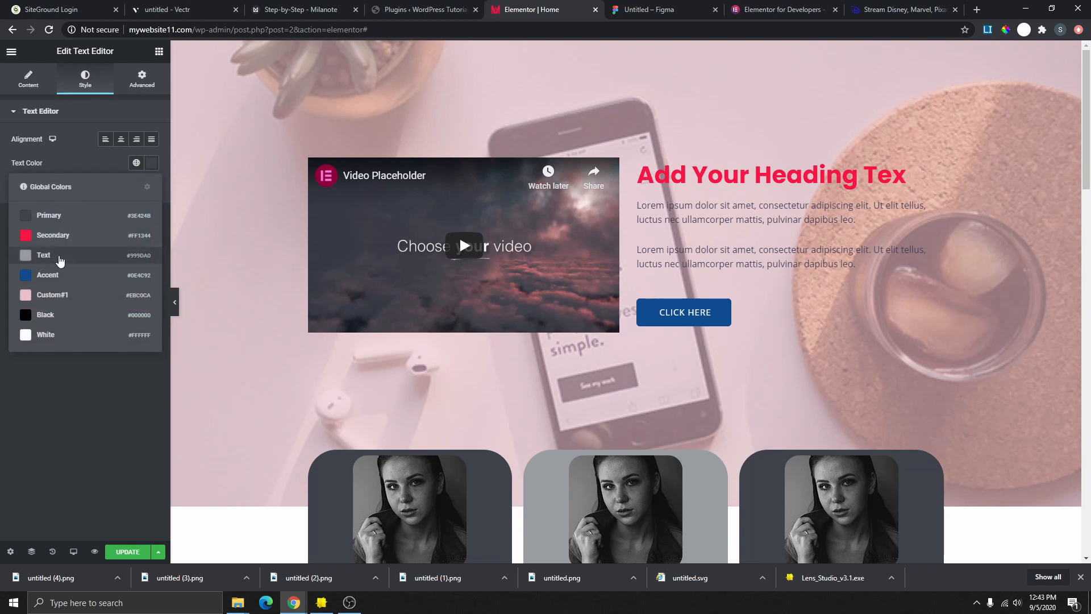
pyautogui.click(54, 295)
# - Copy the pink hex code #EBC0CA and bring the Vectr drawing back up
pyautogui.click(152, 163)
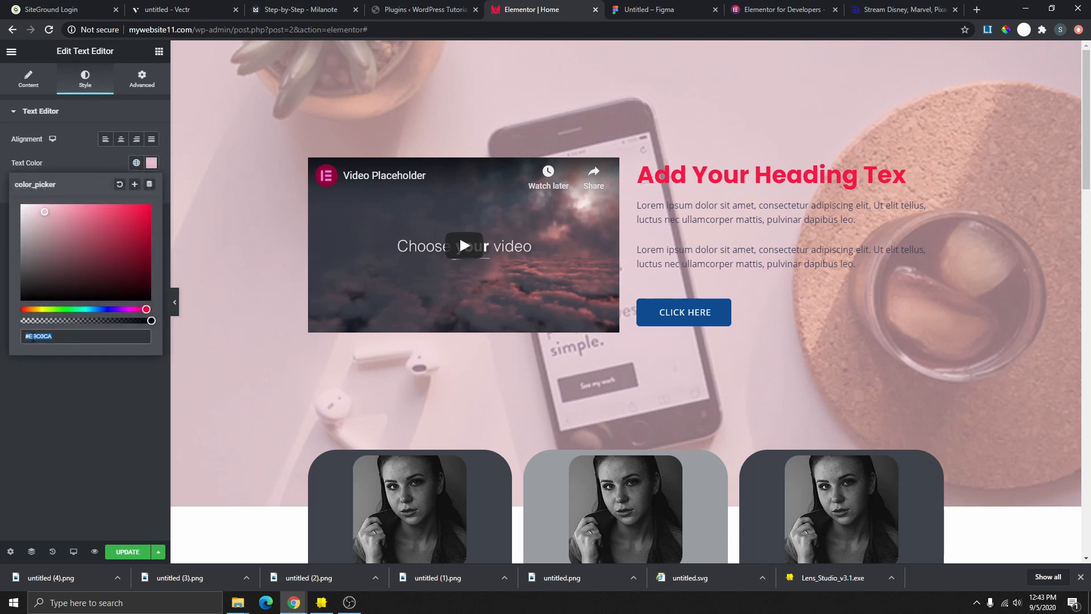
pyautogui.rightClick(32, 336)
pyautogui.click(72, 378)
pyautogui.click(176, 10)
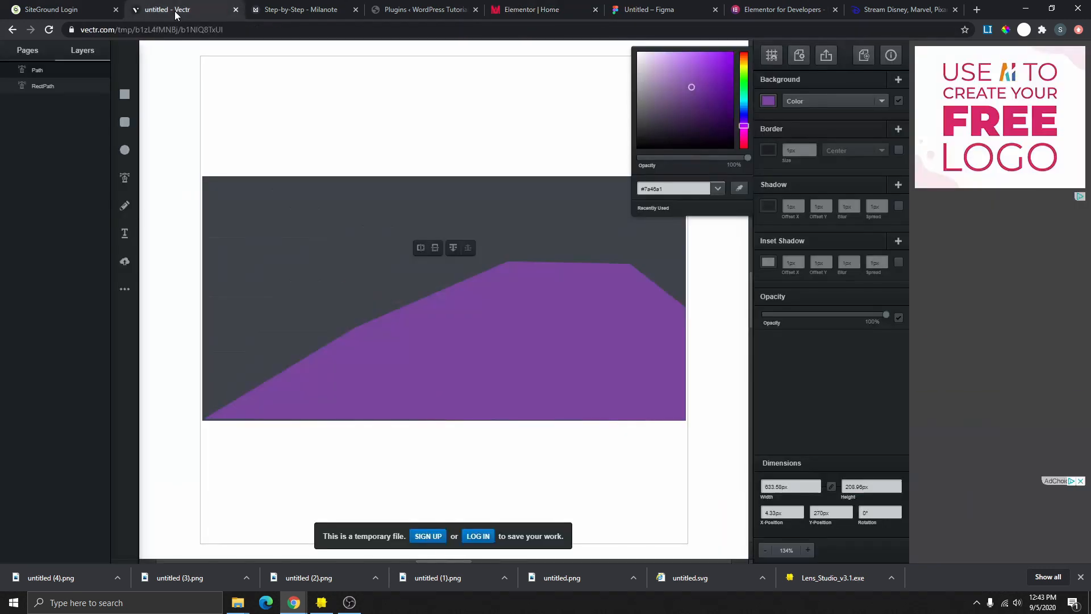
# - Recolour the purple wave shape to pink #ebc0ca by pasting the hex code
pyautogui.tripleClick(672, 189)
pyautogui.hotkey('ctrl', 'v')
pyautogui.press('Return')
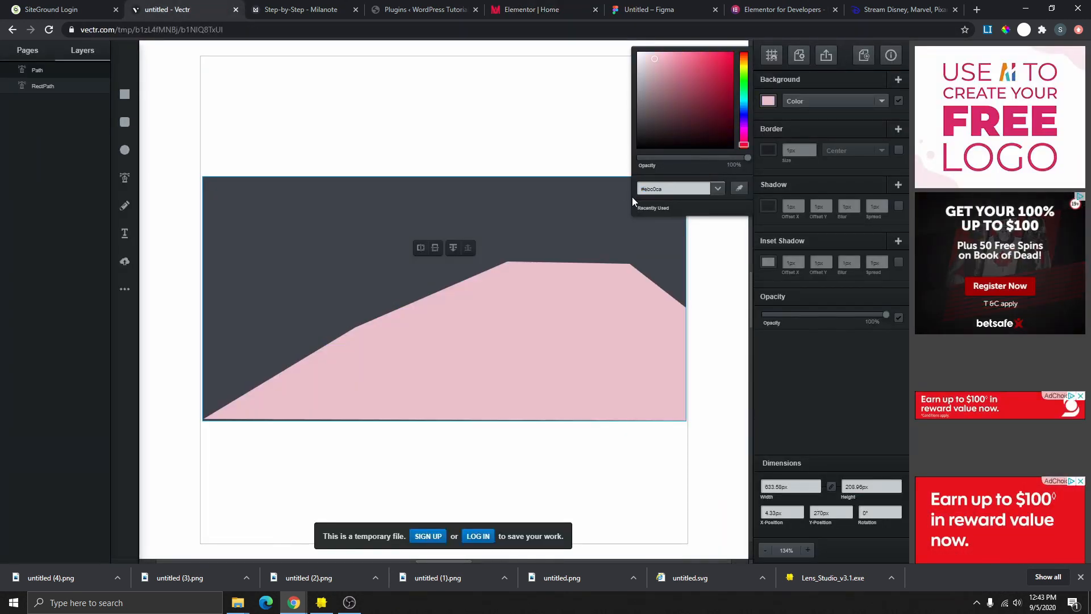
pyautogui.click(550, 232)
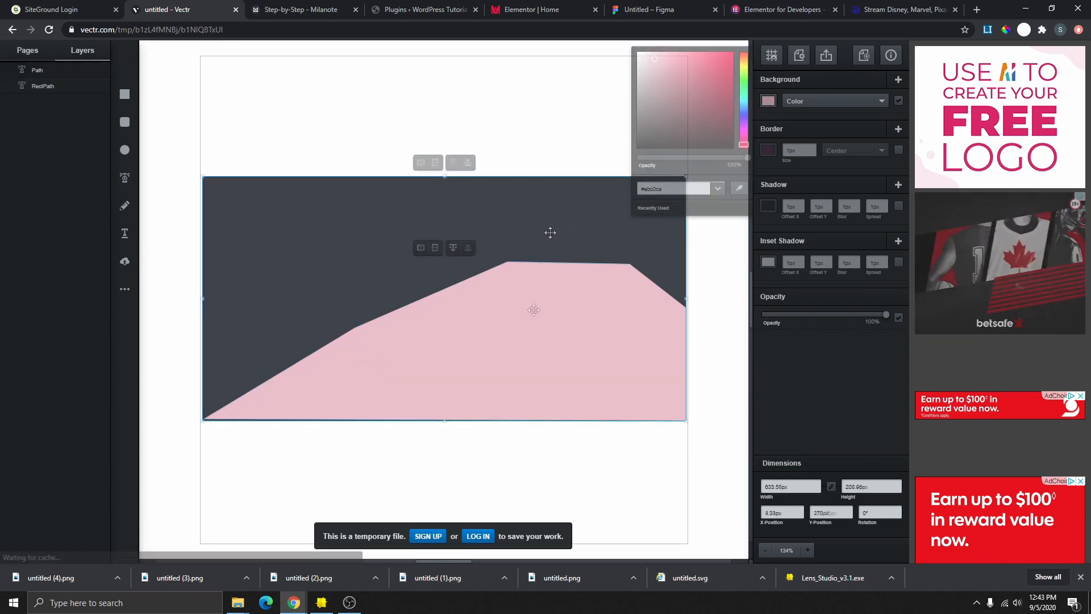
# - Round the wave's top-left and top-right corners into curves and adjust the left-slope point
pyautogui.click(534, 309)
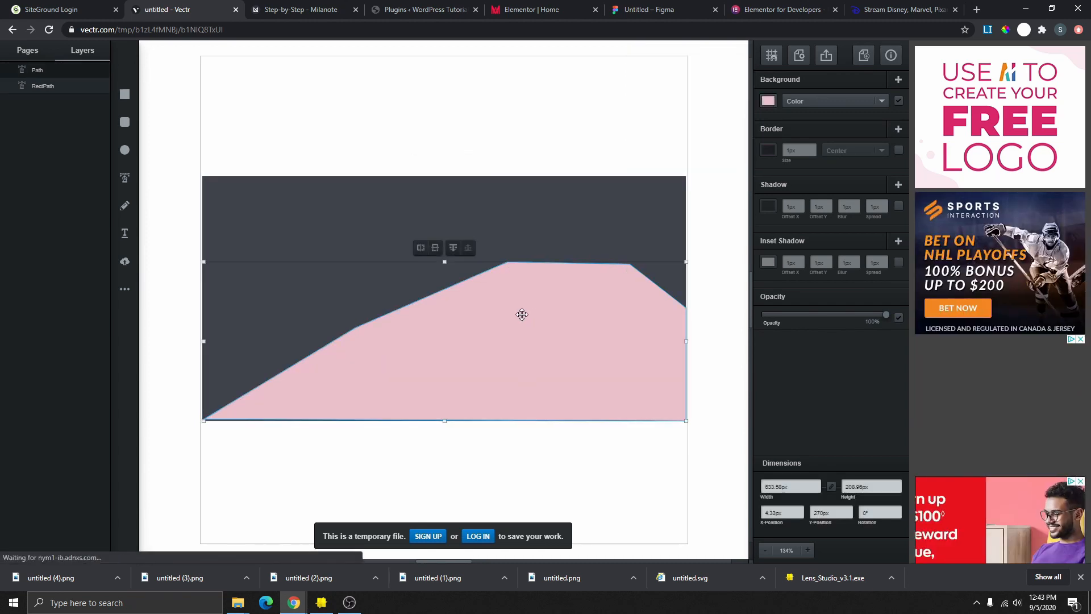
pyautogui.doubleClick(522, 314)
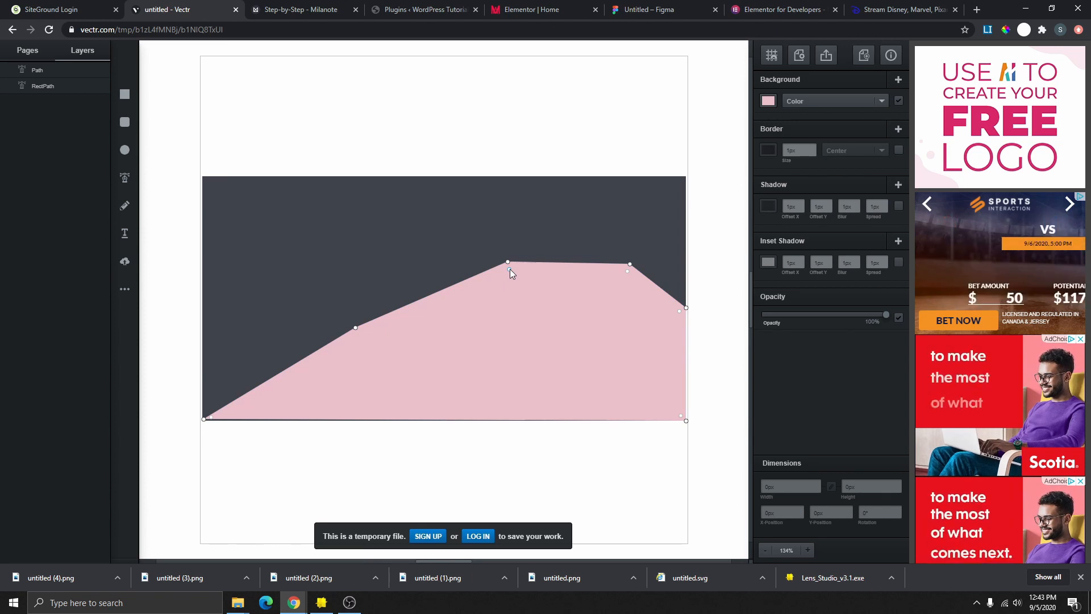
pyautogui.moveTo(510, 268); pyautogui.dragTo(529, 336)
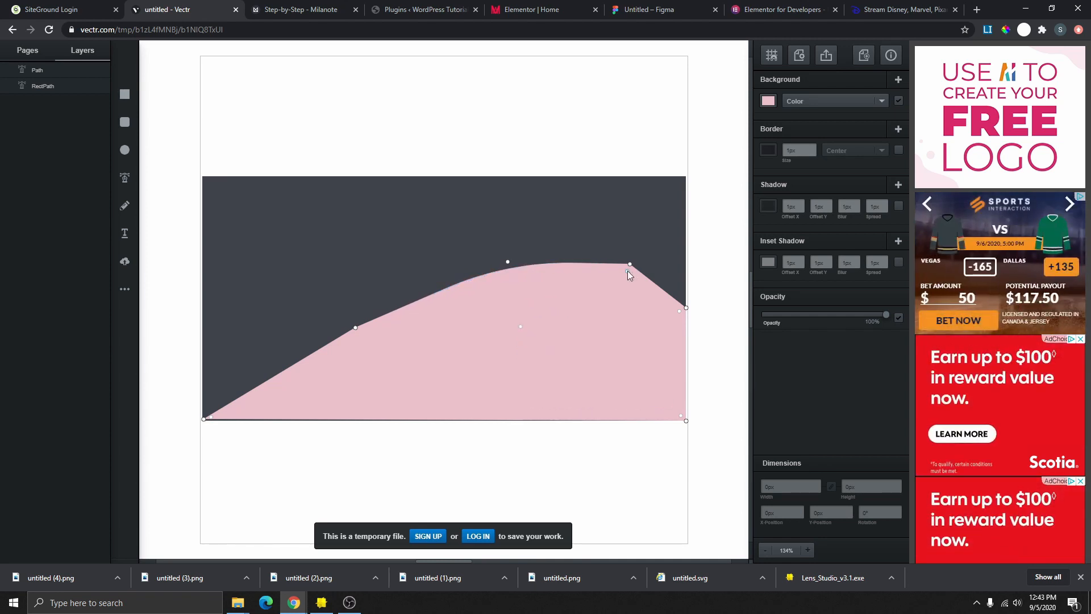
pyautogui.moveTo(628, 271); pyautogui.dragTo(632, 311)
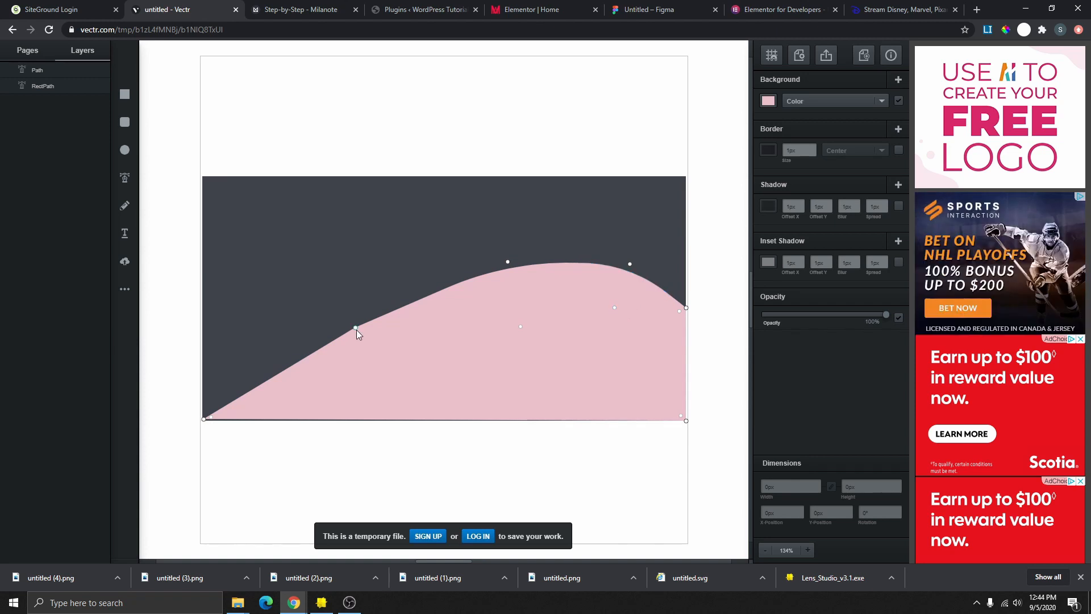
pyautogui.click(355, 329)
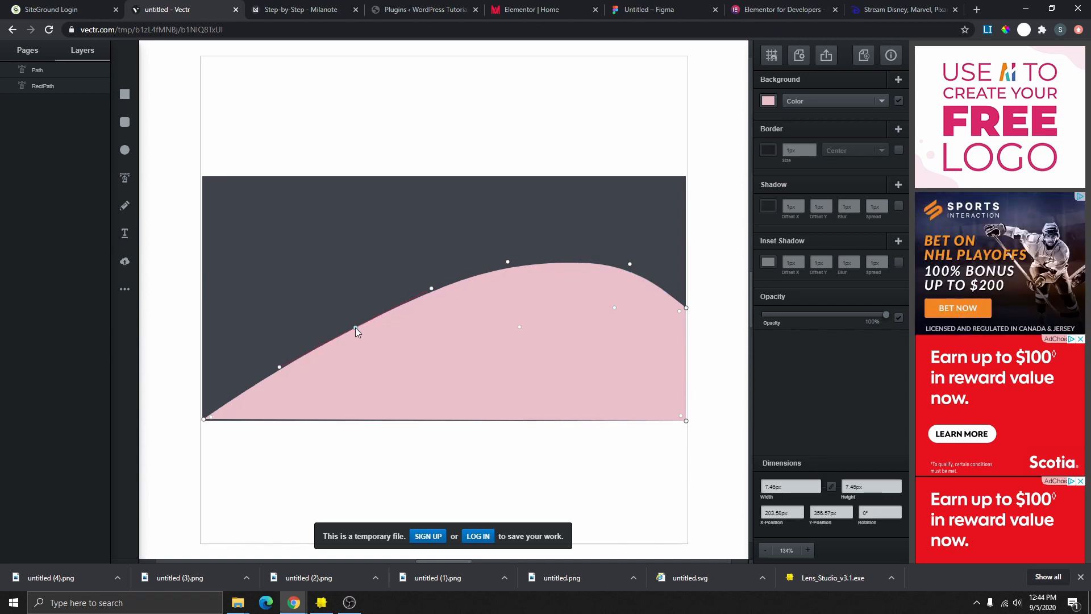
pyautogui.doubleClick(356, 329)
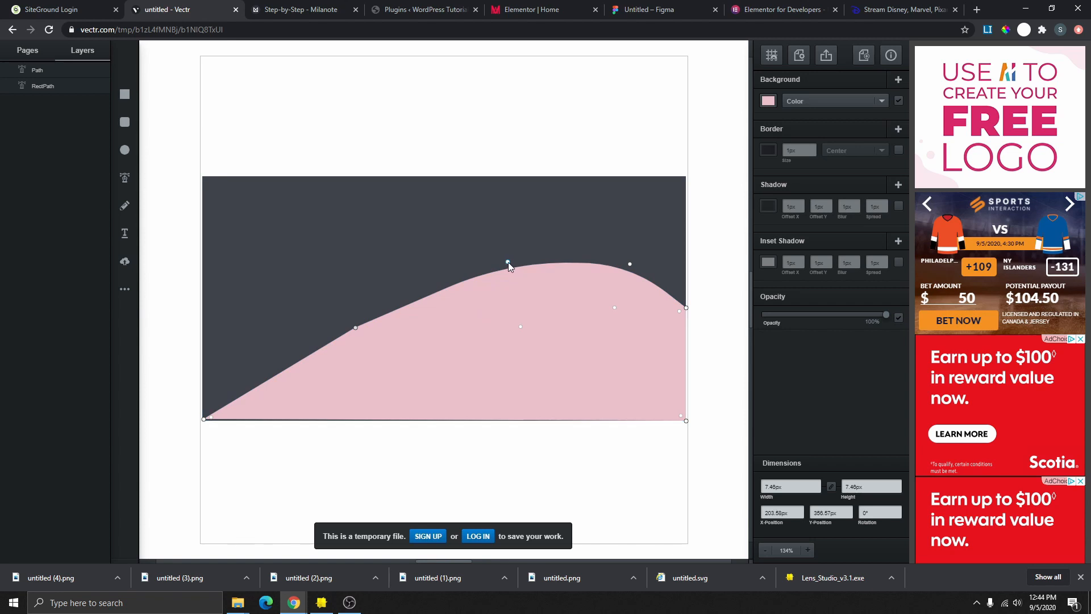
# - Make the left-slope node smooth again and reposition it to form an S-curve
pyautogui.doubleClick(356, 328)
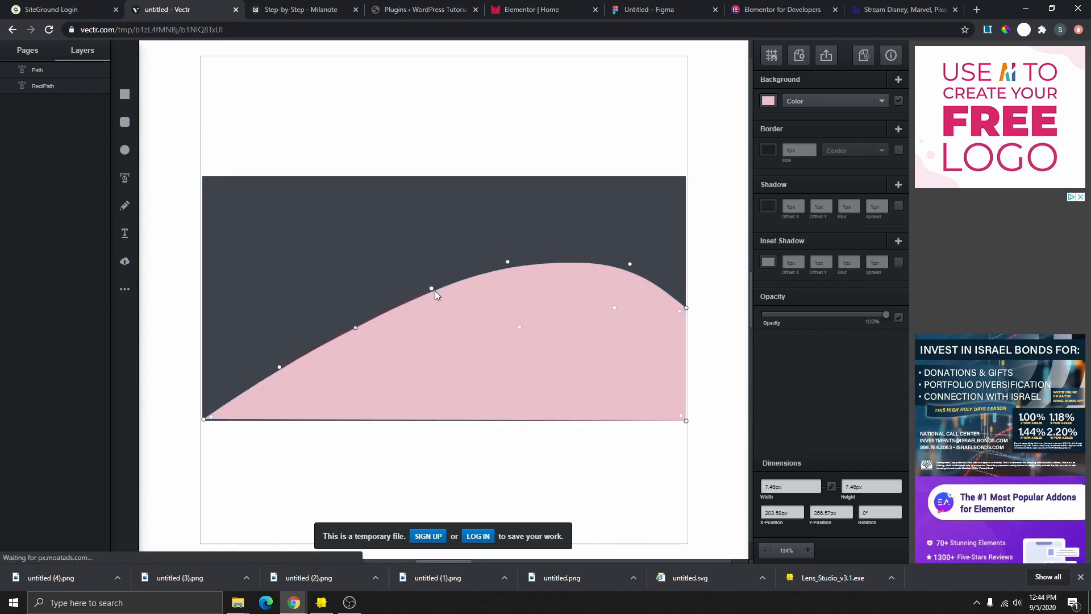
pyautogui.moveTo(433, 291)
pyautogui.mouseDown()
pyautogui.moveTo(434, 366)
pyautogui.moveTo(393, 284)
pyautogui.moveTo(330, 281)
pyautogui.moveTo(344, 280)
pyautogui.moveTo(432, 377)
pyautogui.moveTo(402, 294)
pyautogui.moveTo(414, 285)
pyautogui.mouseUp()
pyautogui.moveTo(356, 329); pyautogui.dragTo(431, 303)
pyautogui.moveTo(372, 335); pyautogui.dragTo(410, 352)
# - Raise and flatten the wave's crest and lift its right shoulder into a rounded top
pyautogui.click(781, 10)
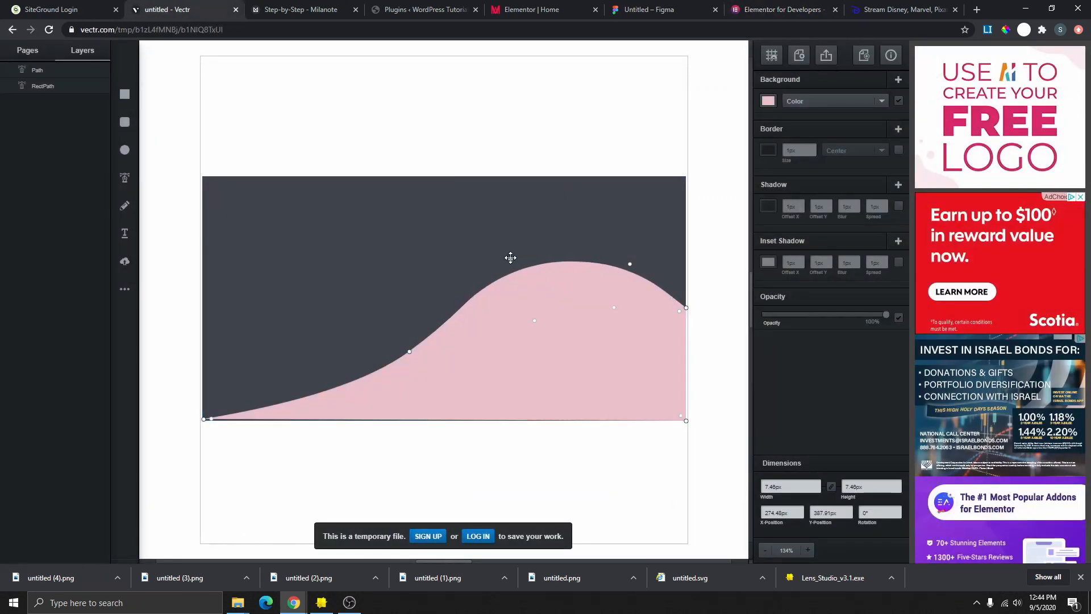
pyautogui.moveTo(566, 245); pyautogui.dragTo(662, 241)
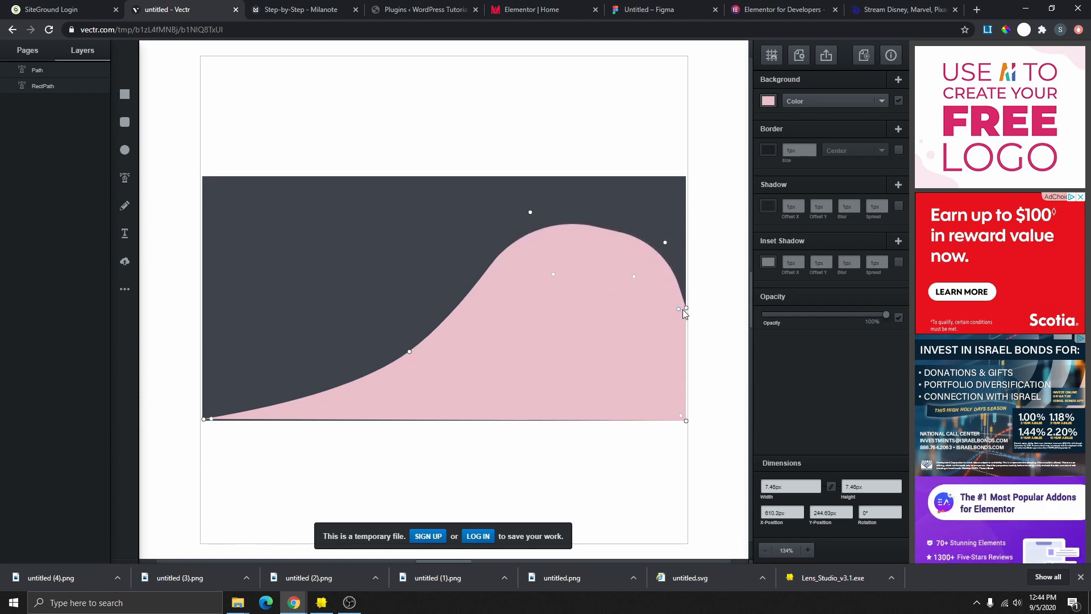
pyautogui.moveTo(686, 307); pyautogui.dragTo(693, 279)
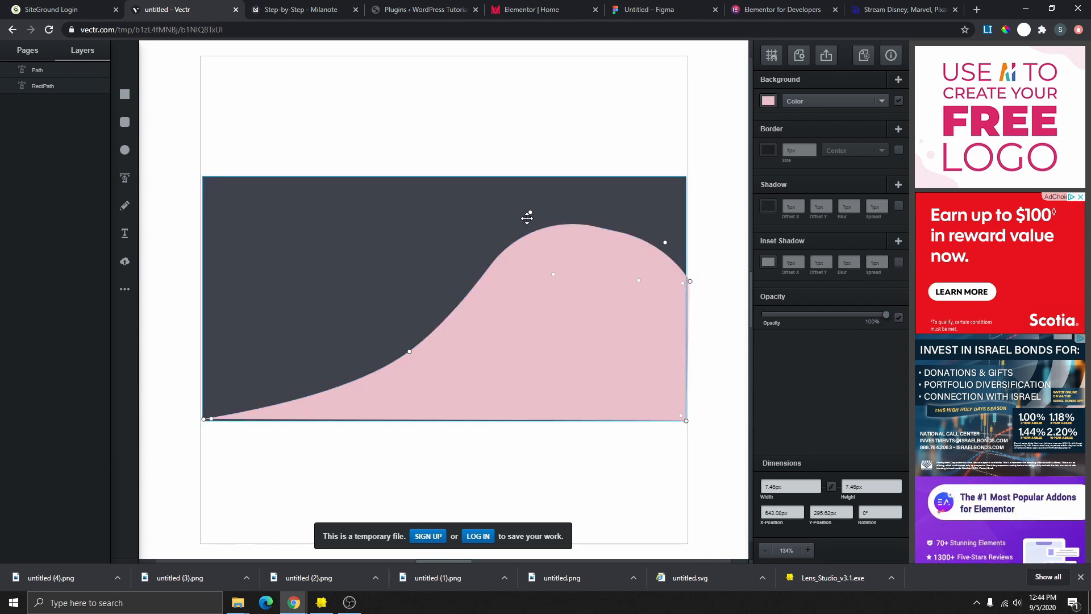
pyautogui.moveTo(530, 212); pyautogui.dragTo(536, 243)
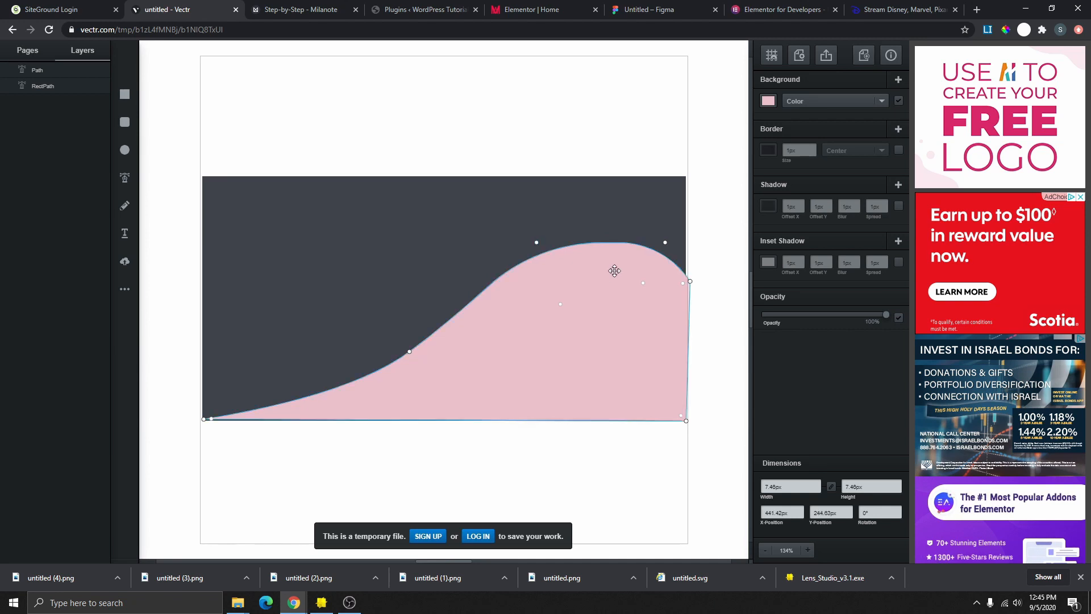
pyautogui.moveTo(538, 244)
pyautogui.mouseDown()
pyautogui.moveTo(574, 246)
pyautogui.moveTo(554, 248)
pyautogui.mouseUp()
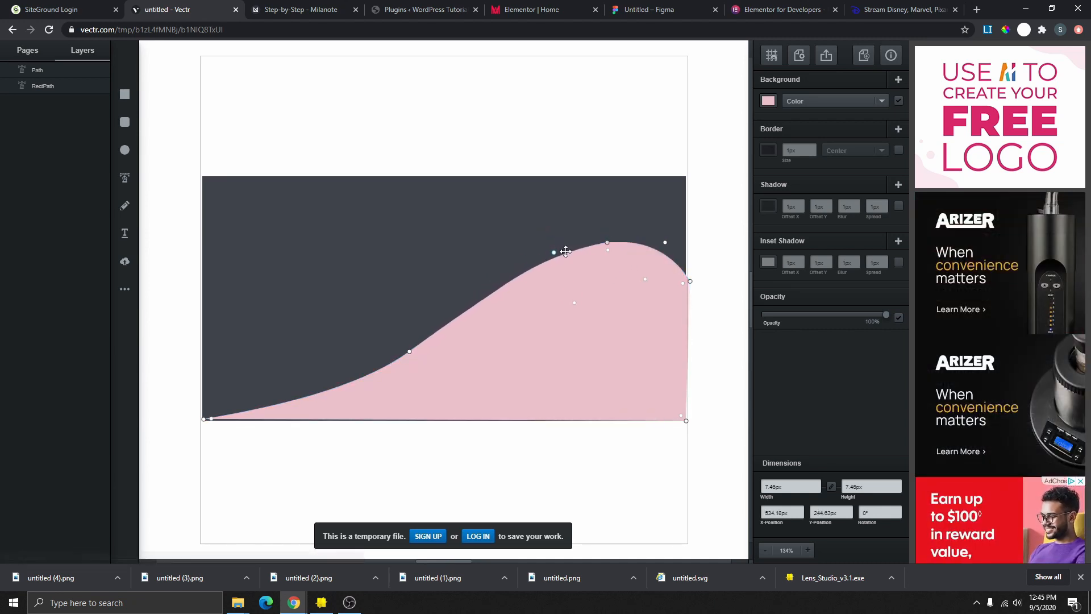
pyautogui.click(612, 214)
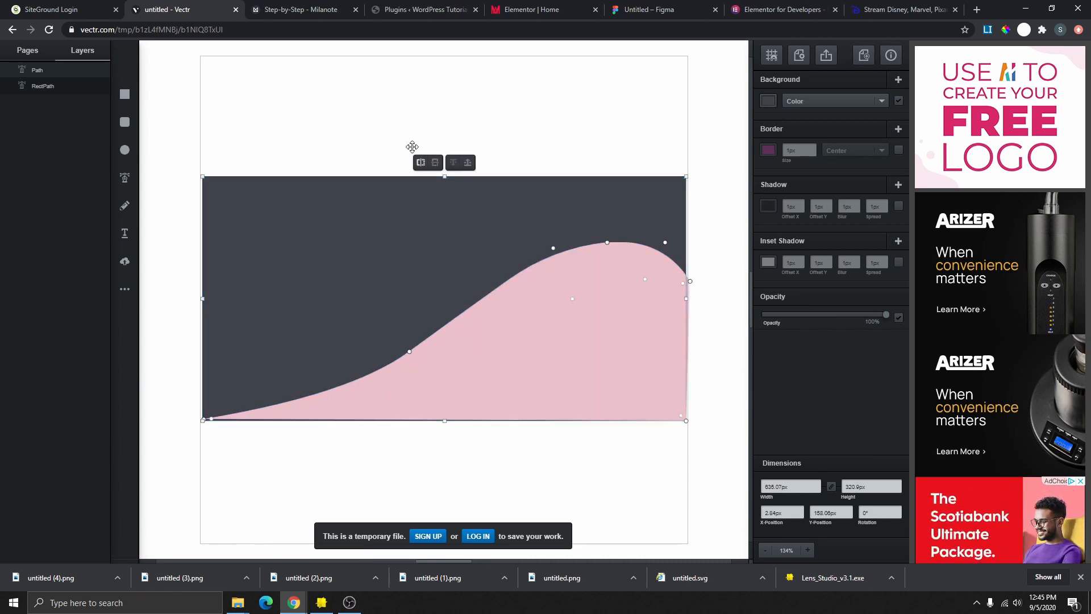
# - Draw a circle in the dark upper-left area and nudge it slightly left
pyautogui.click(782, 10)
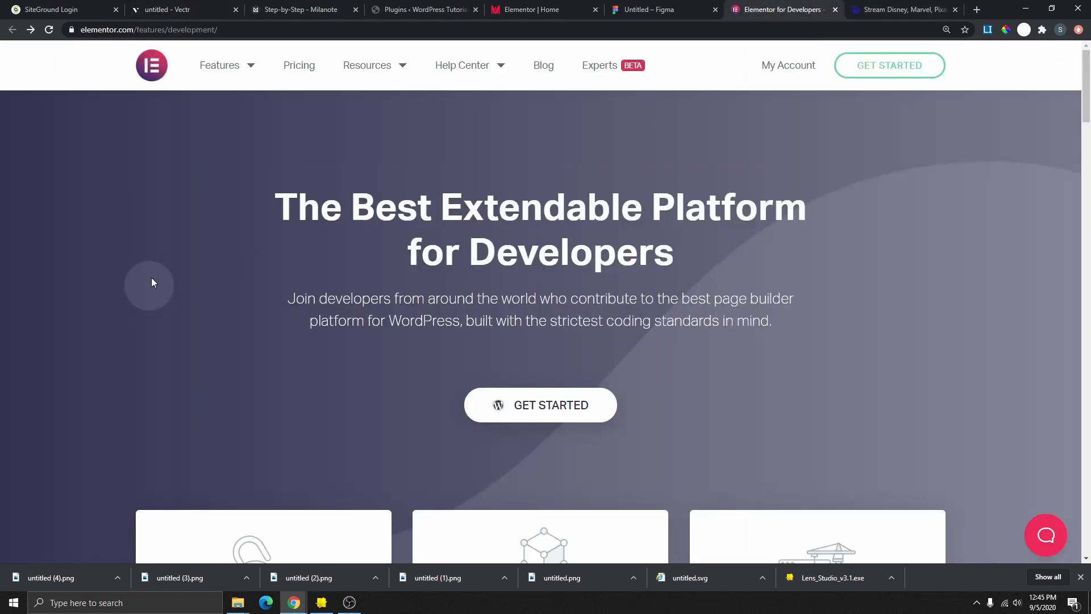
pyautogui.click(186, 15)
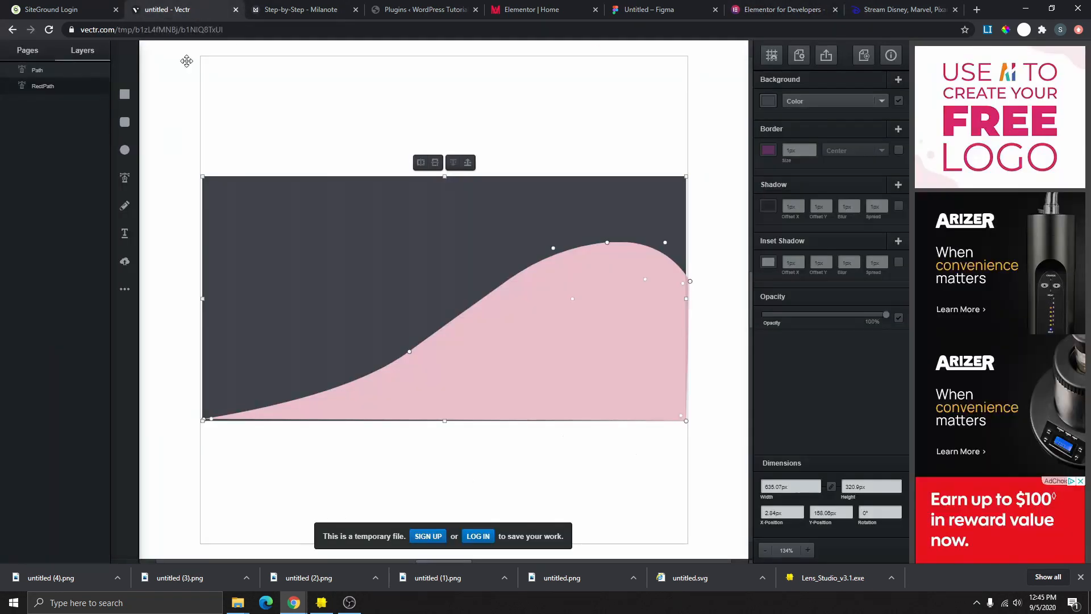
pyautogui.click(125, 151)
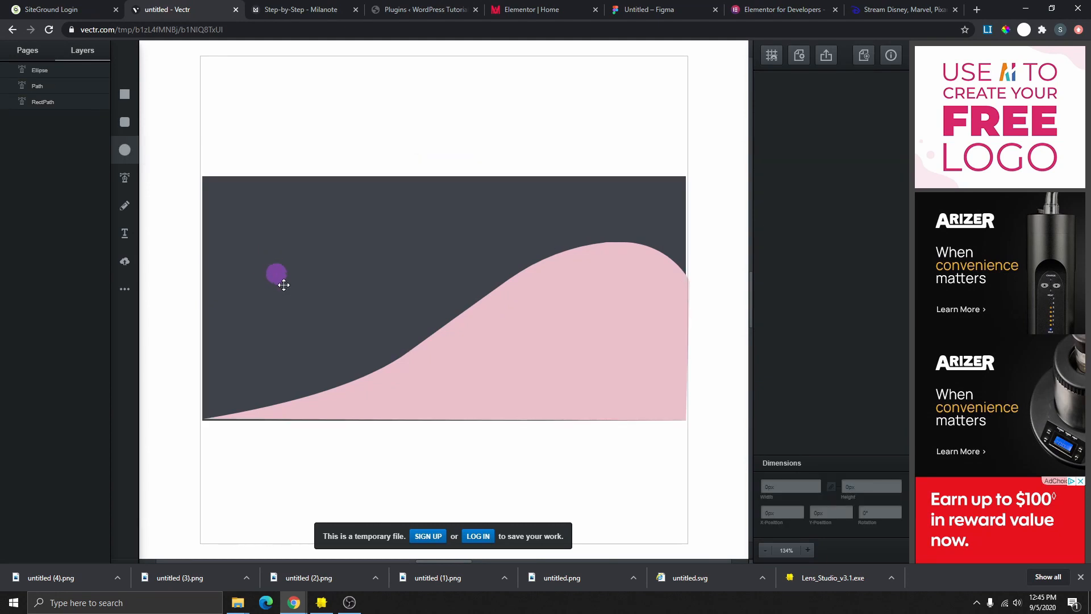
pyautogui.moveTo(284, 285); pyautogui.dragTo(308, 316)
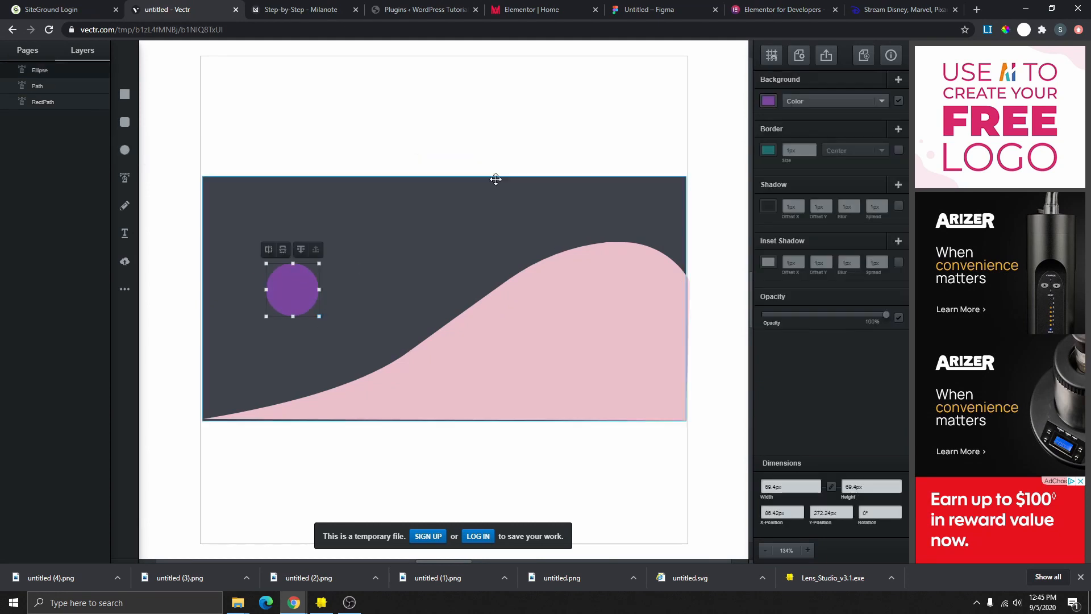
pyautogui.click(779, 9)
pyautogui.click(163, 9)
pyautogui.moveTo(287, 296)
pyautogui.mouseDown()
pyautogui.moveTo(267, 302)
pyautogui.moveTo(269, 290)
pyautogui.mouseUp()
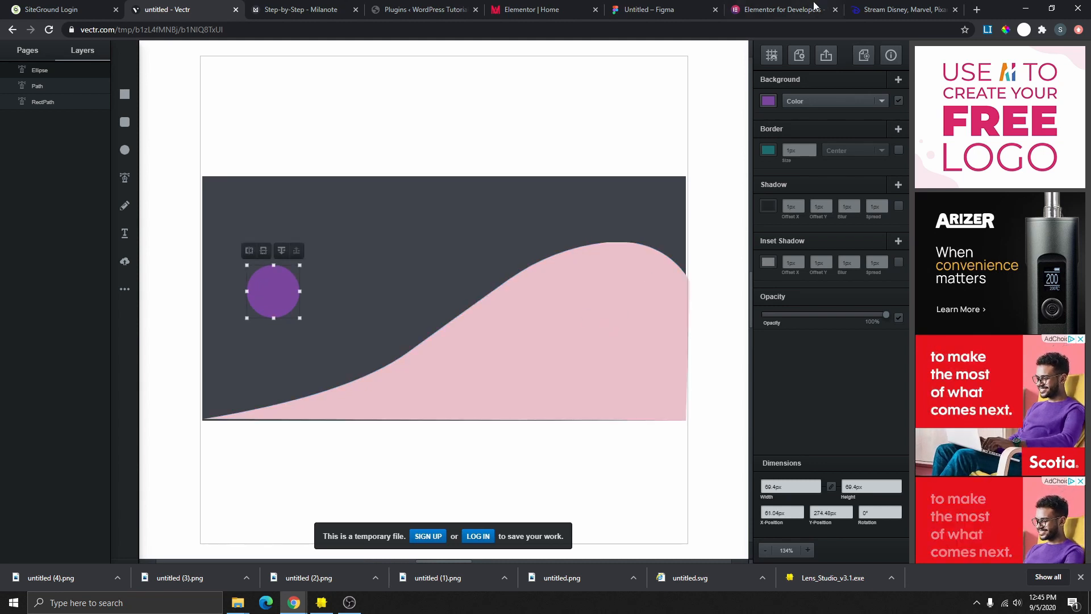
pyautogui.click(782, 9)
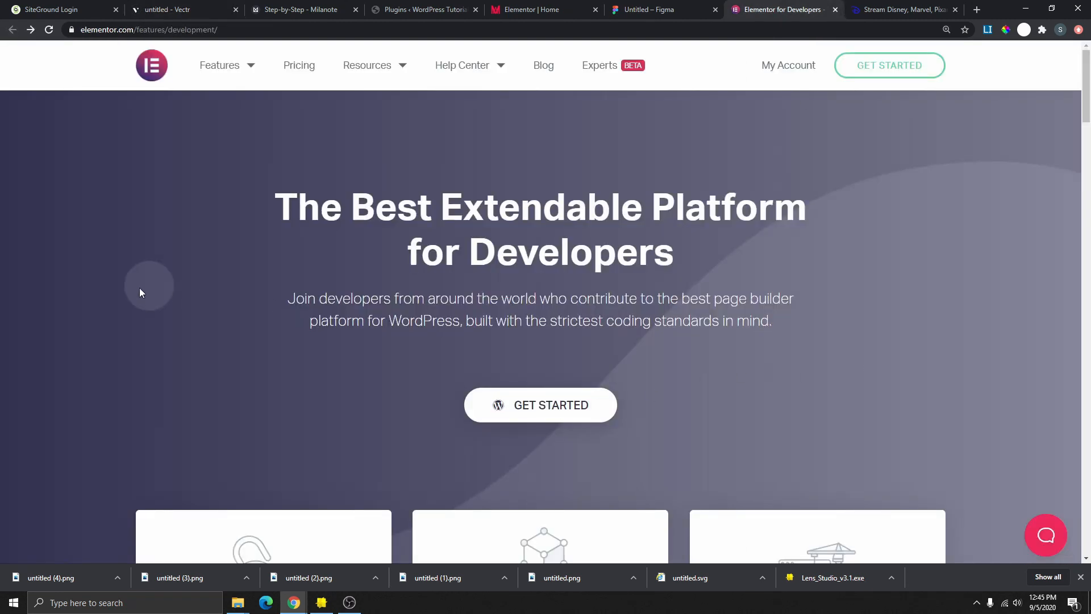
pyautogui.click(165, 9)
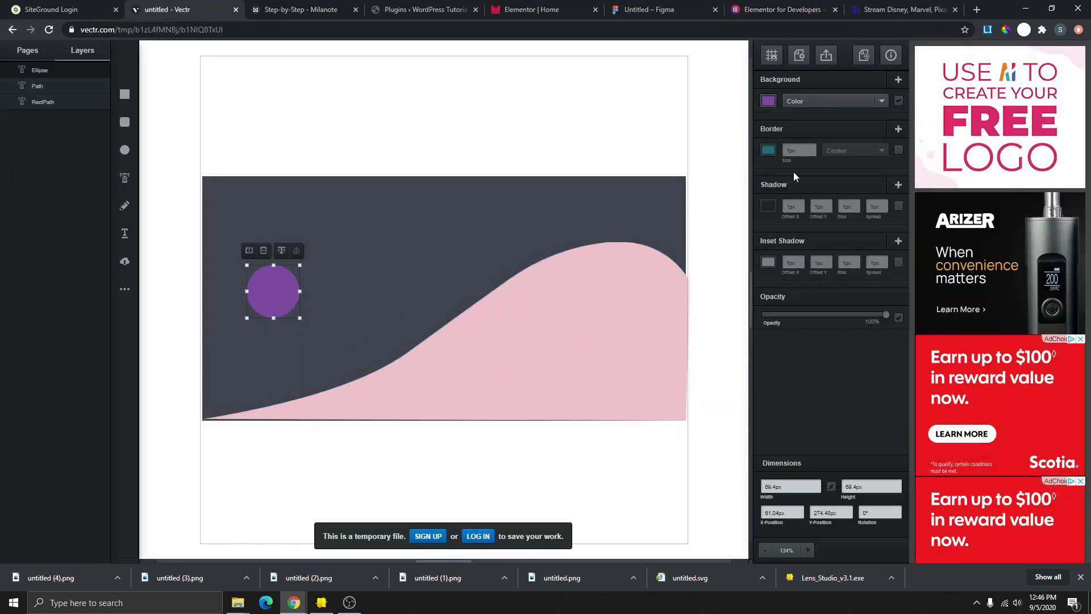
# - Fill the circle with the wave's pink using the eyedropper
pyautogui.click(769, 101)
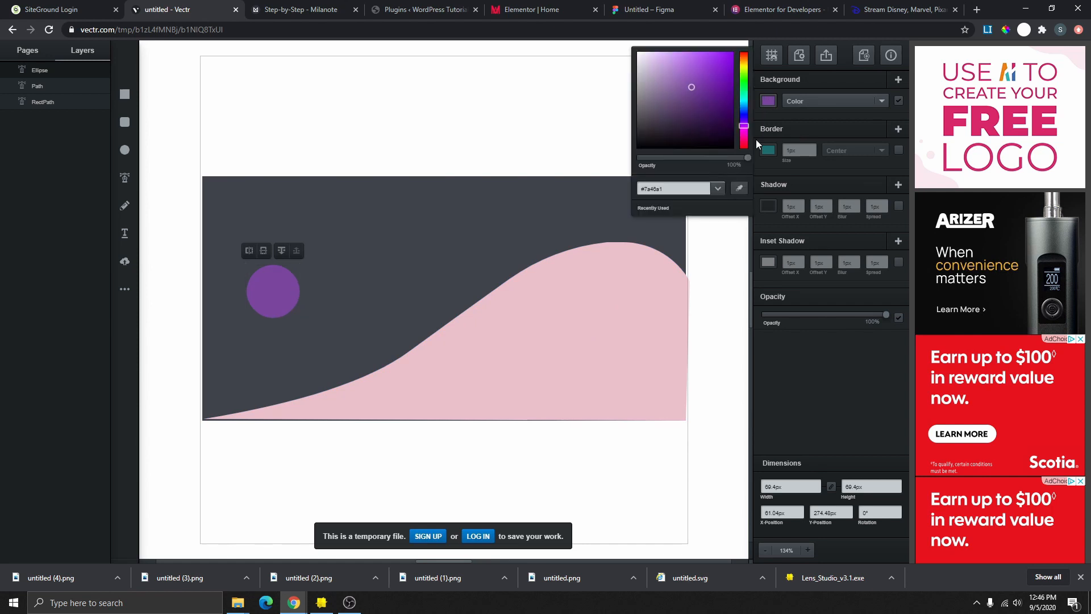
pyautogui.click(741, 188)
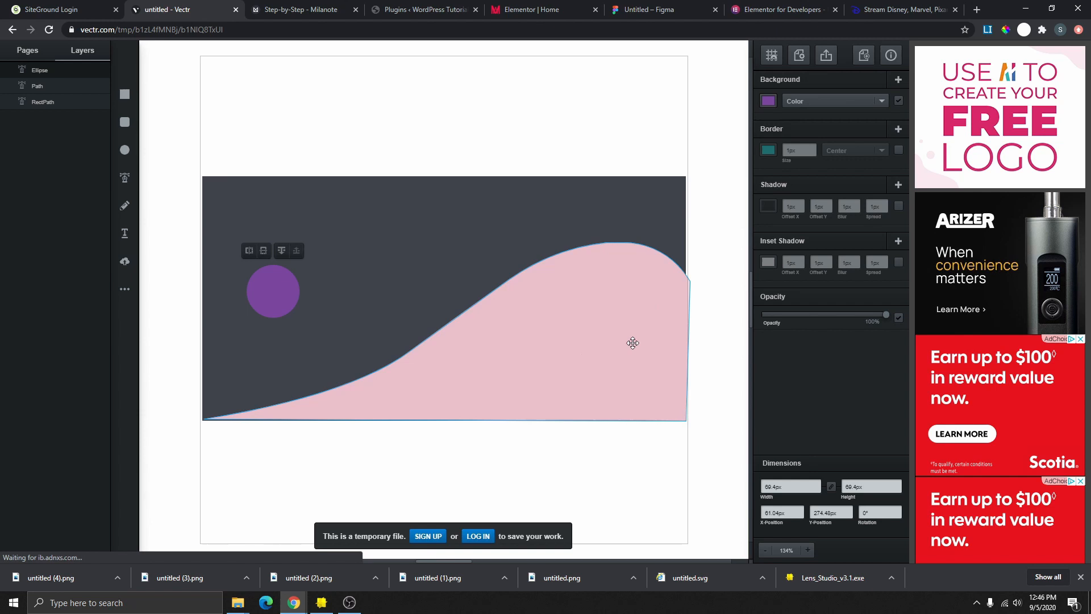
pyautogui.click(567, 335)
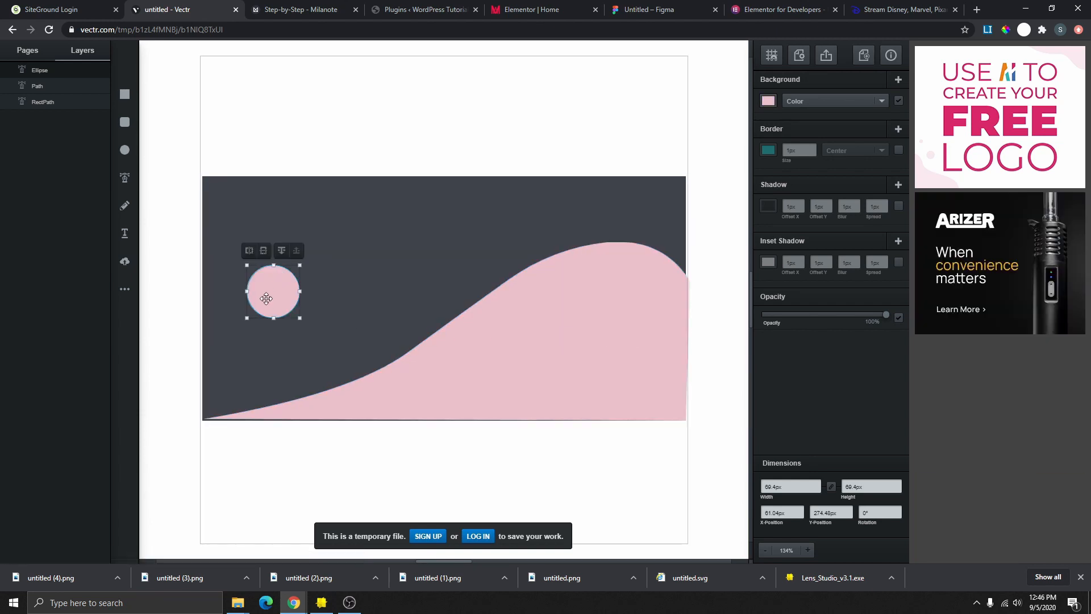
pyautogui.click(302, 239)
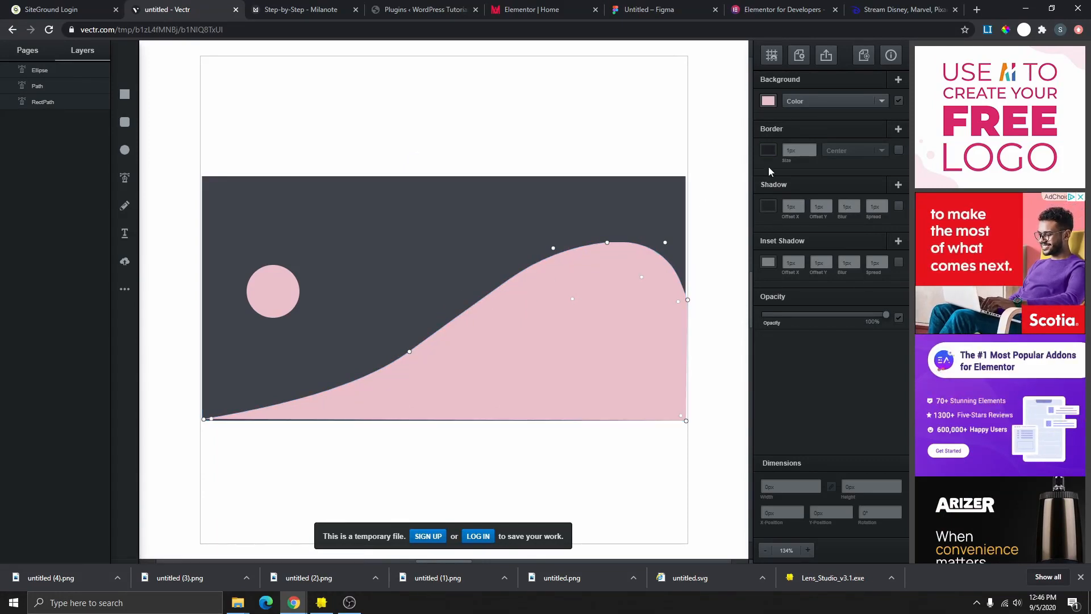
pyautogui.click(321, 270)
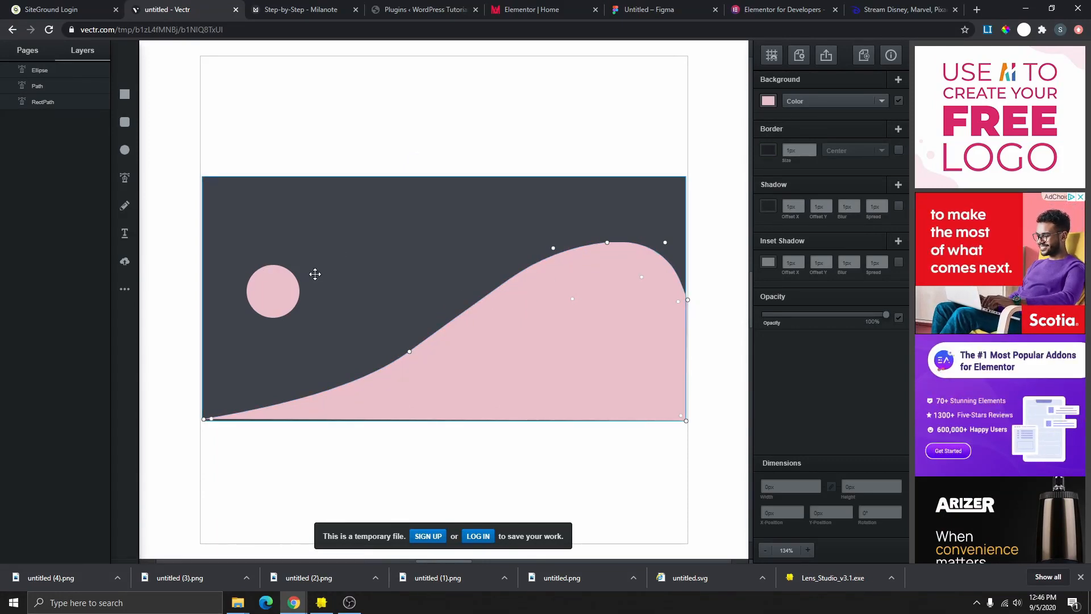
pyautogui.click(161, 172)
# - Group the circle, pink wave and dark rectangle into one object
pyautogui.click(299, 120)
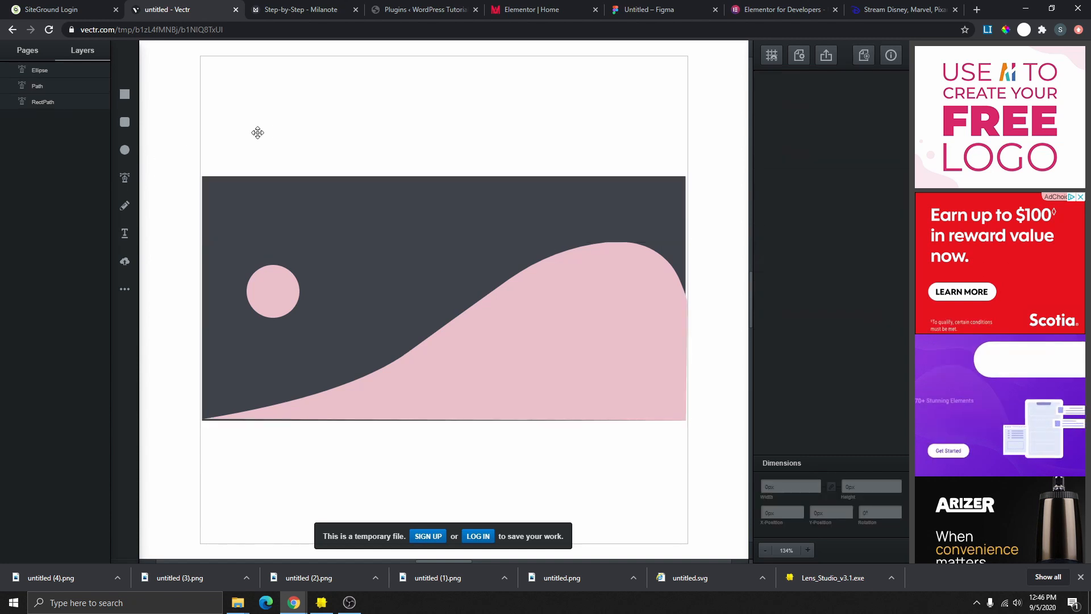
pyautogui.moveTo(158, 142); pyautogui.dragTo(154, 181)
pyautogui.moveTo(177, 357); pyautogui.dragTo(719, 451)
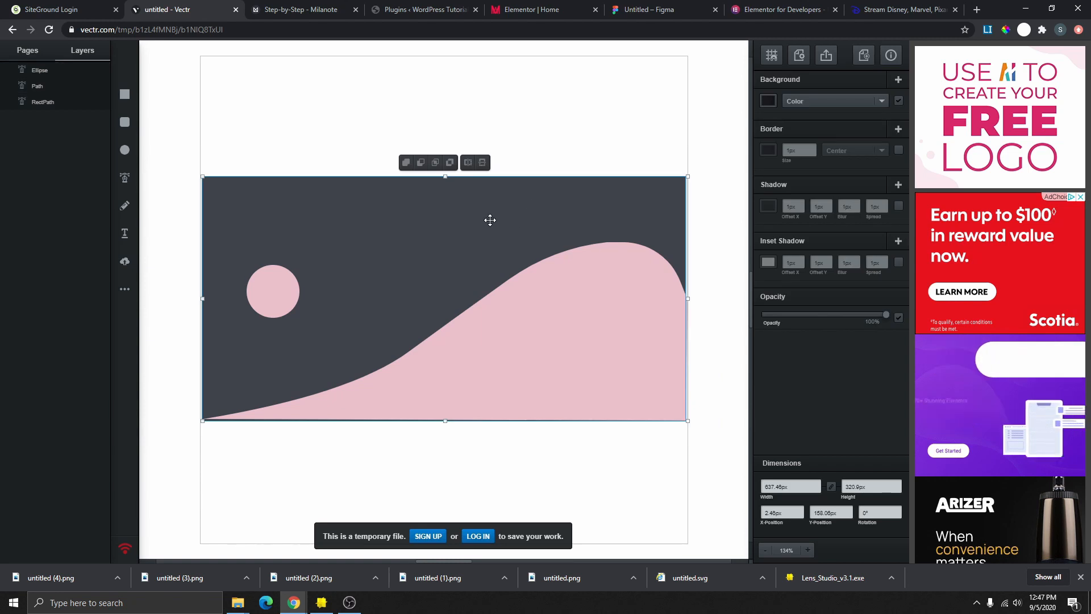
pyautogui.rightClick(490, 222)
pyautogui.click(528, 302)
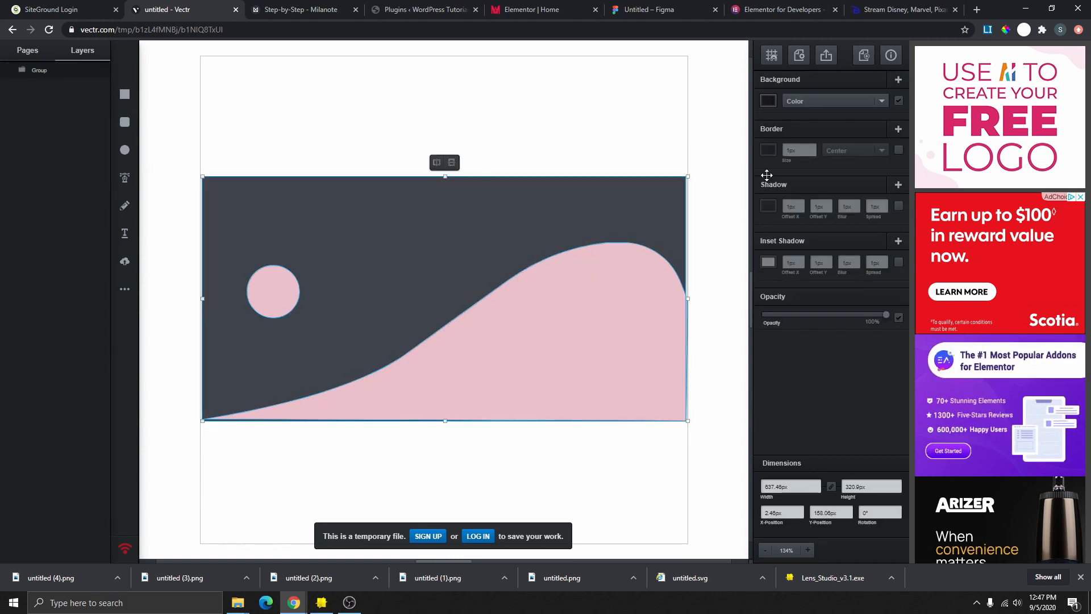
# - Export only the selected group as a JPG and download it as untitled.jpg
pyautogui.click(828, 55)
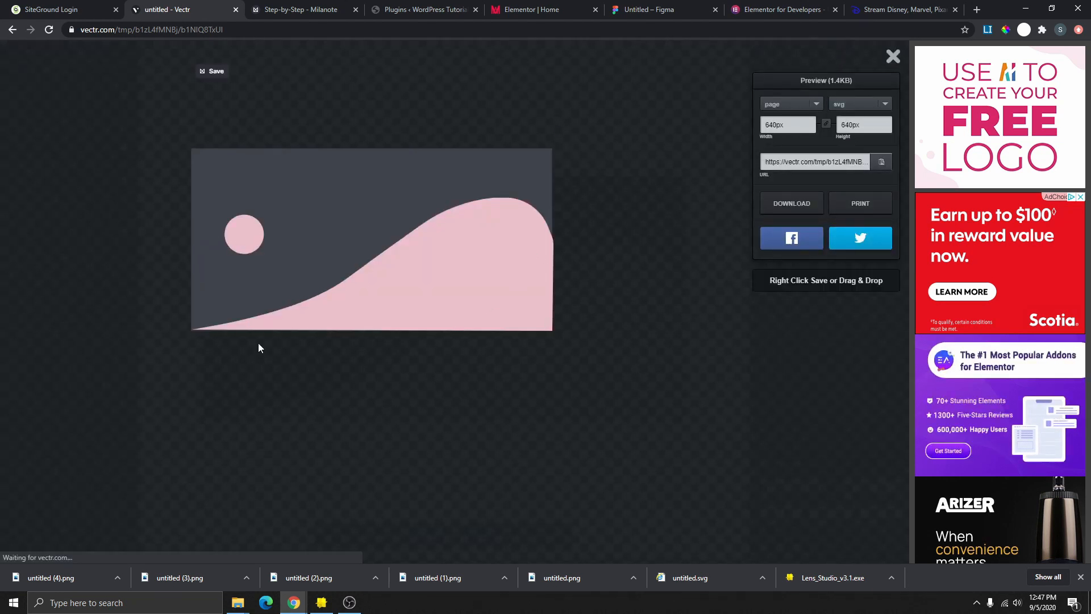
pyautogui.click(858, 104)
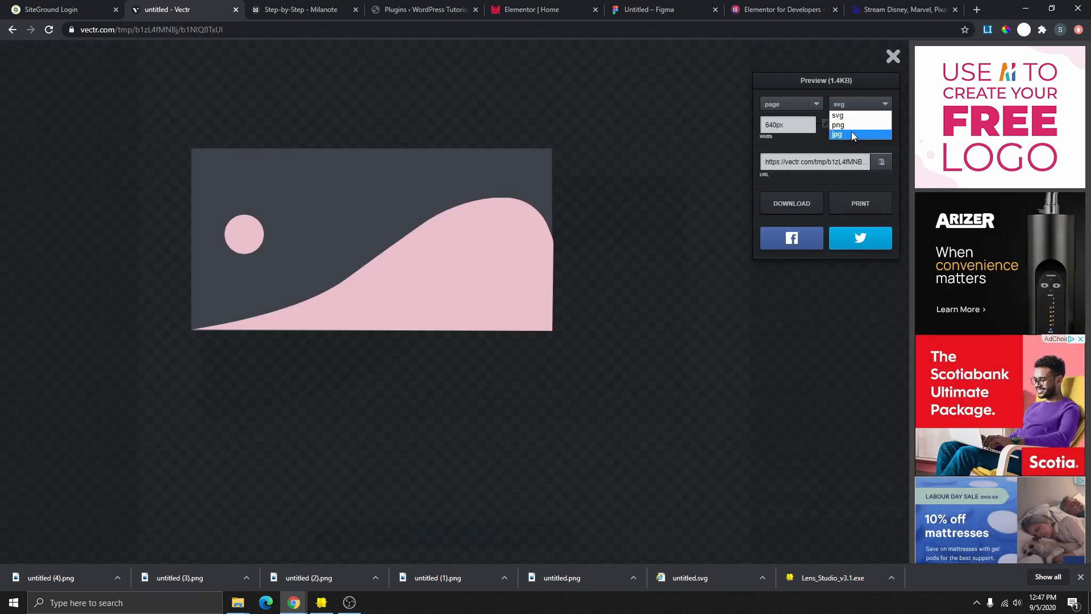
pyautogui.click(853, 133)
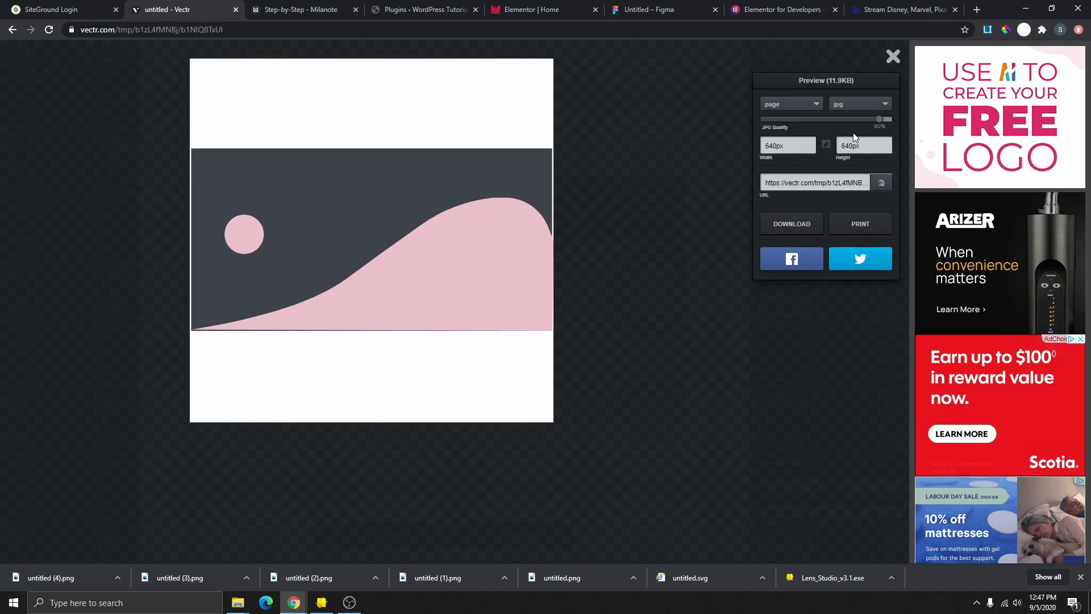
pyautogui.click(816, 106)
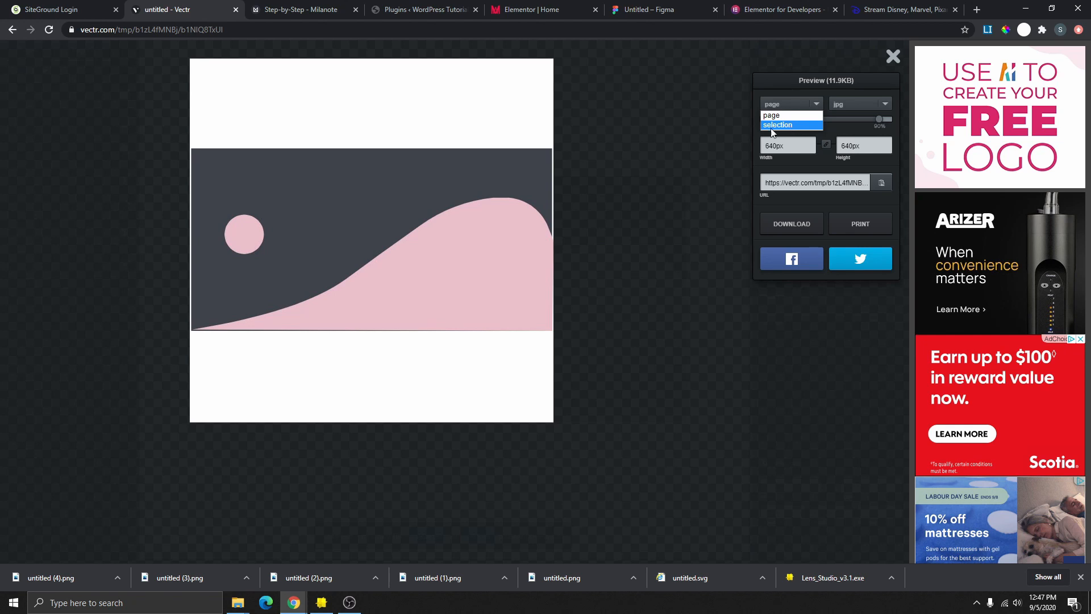
pyautogui.moveTo(221, 109)
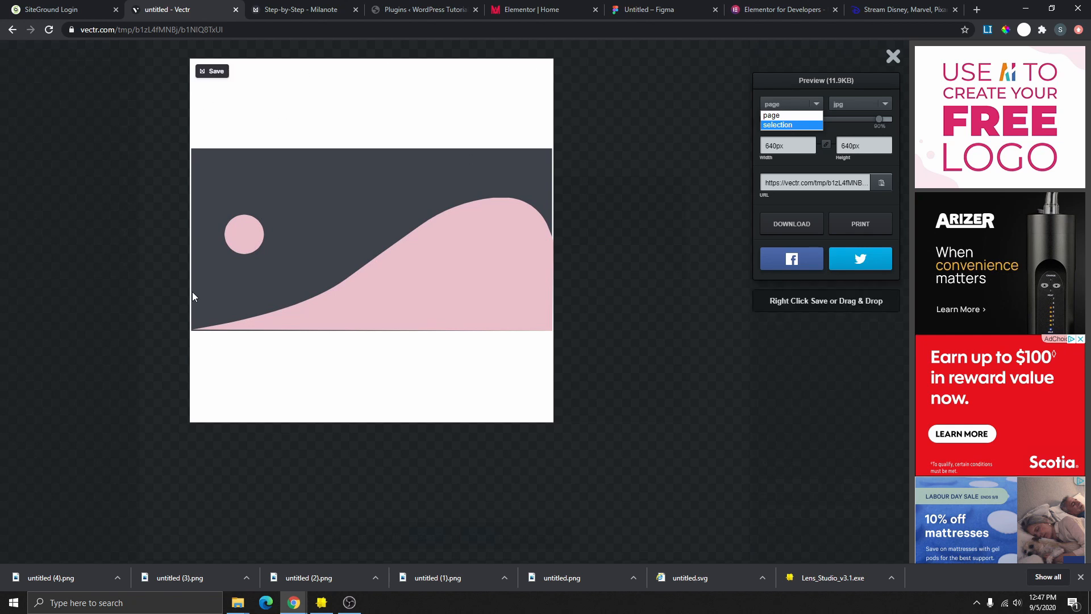
pyautogui.click(798, 126)
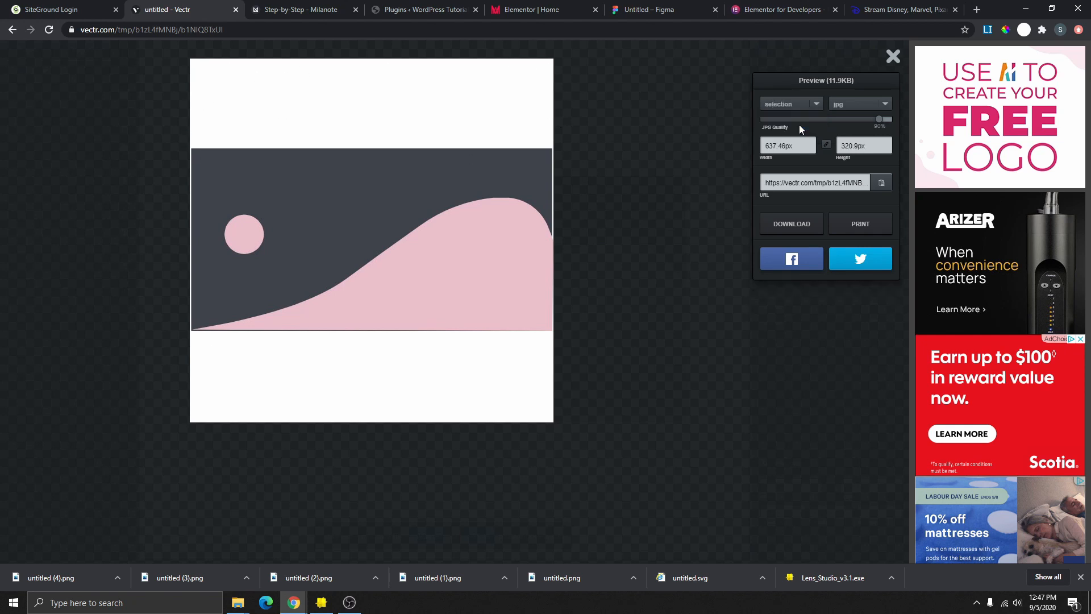
pyautogui.click(795, 224)
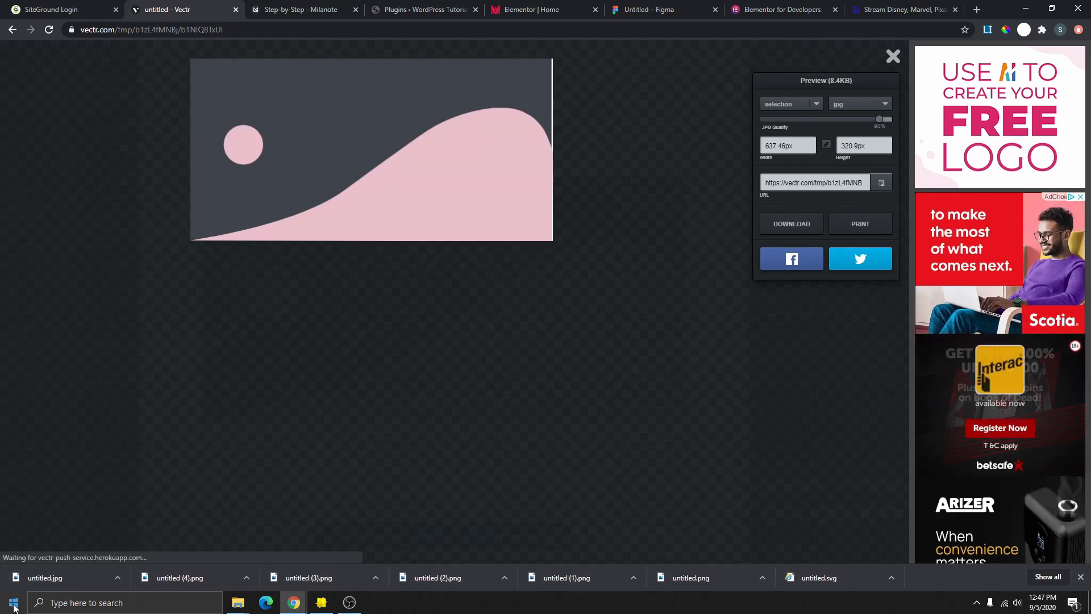
# - Upload untitled.jpg and set it as the hero section's background image
pyautogui.moveTo(329, 168)
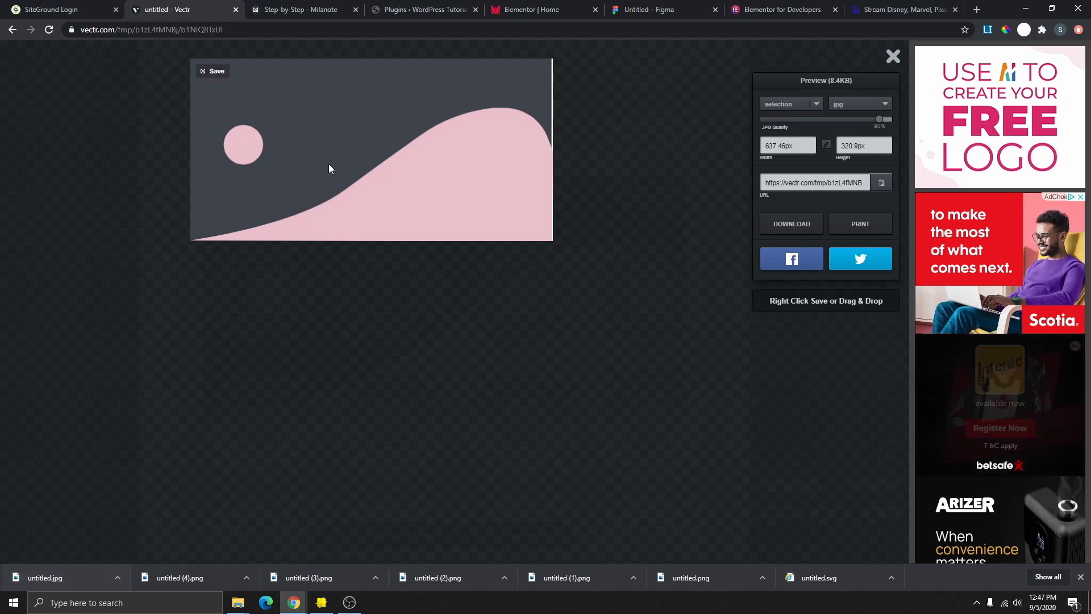
pyautogui.click(755, 12)
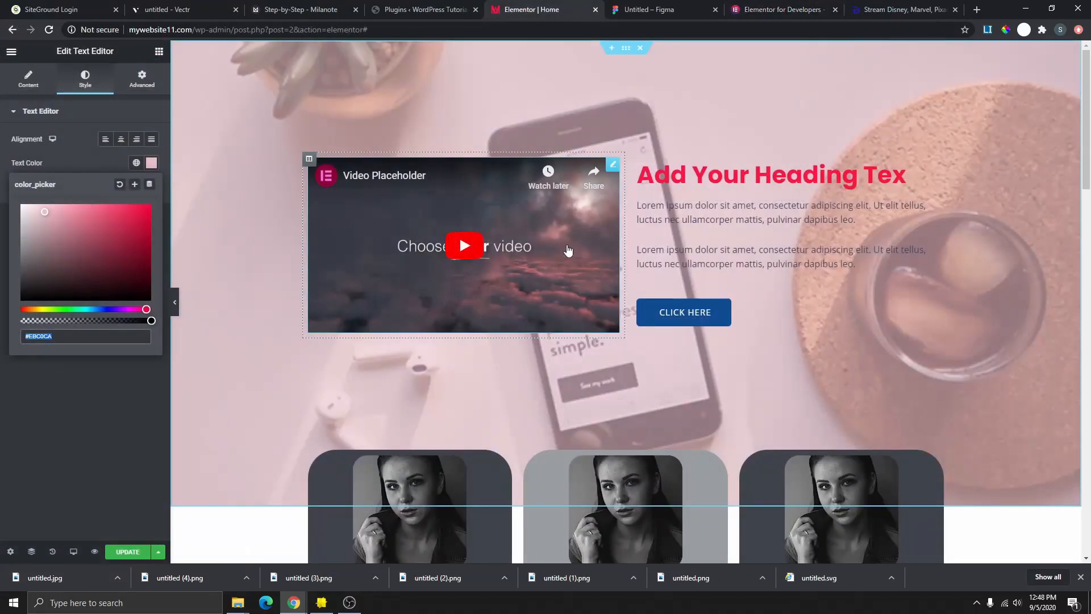
pyautogui.click(628, 50)
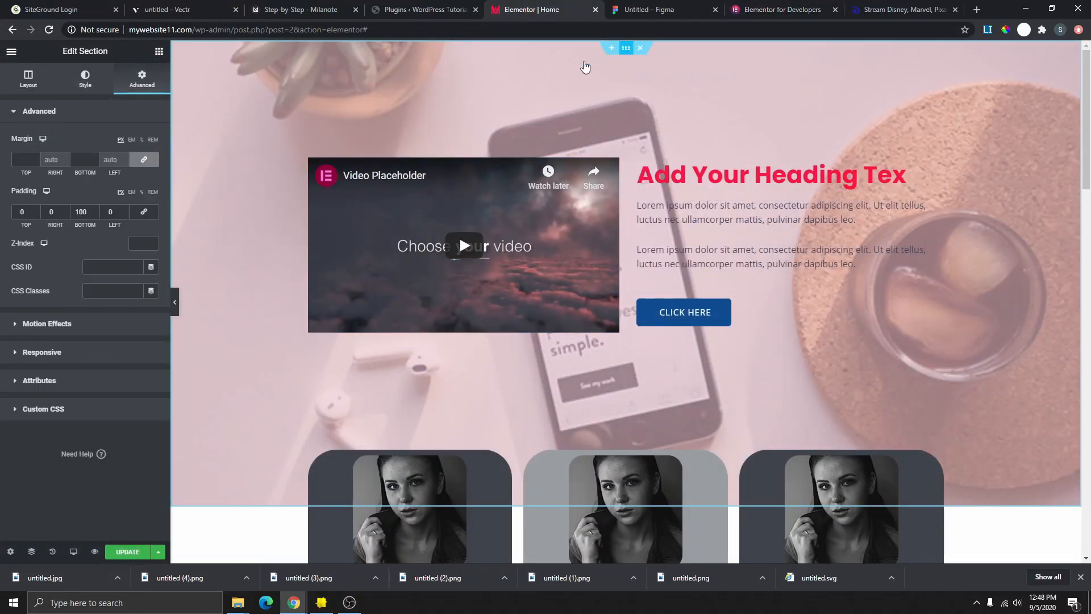
pyautogui.click(85, 78)
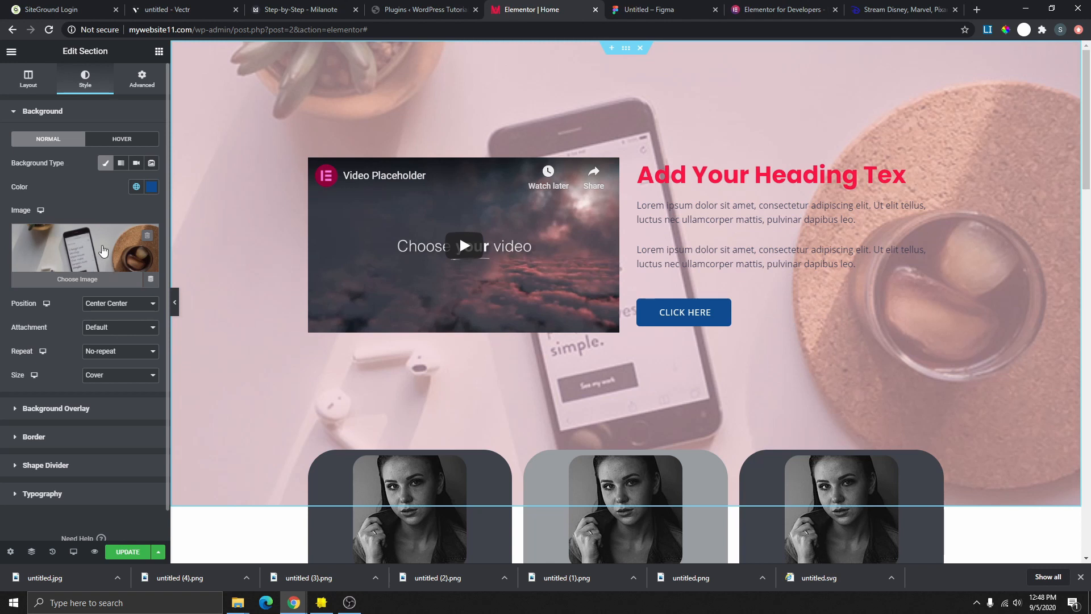
pyautogui.click(102, 251)
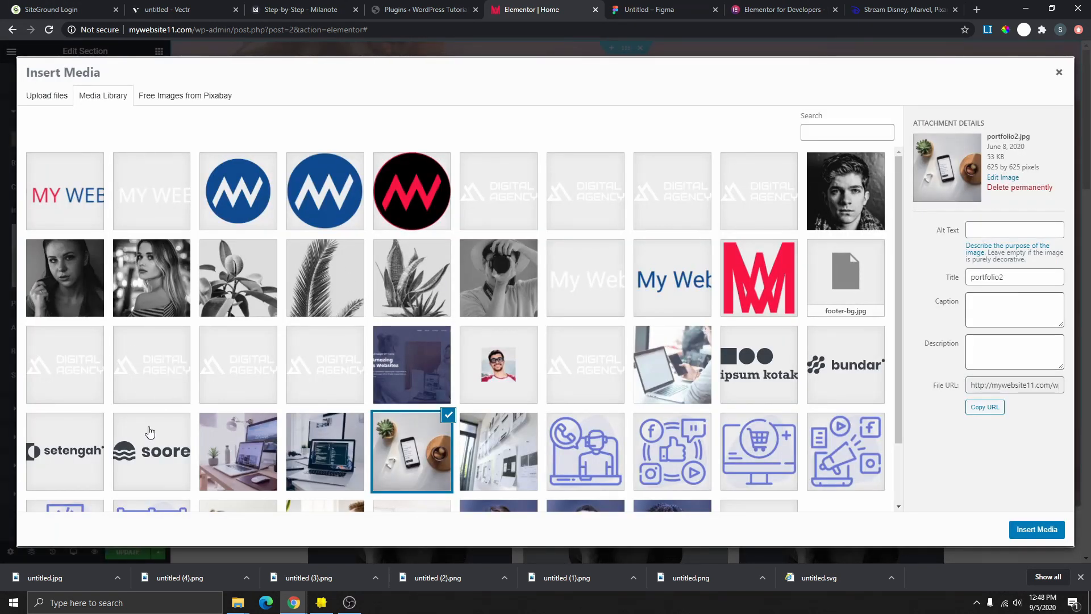
pyautogui.moveTo(59, 579); pyautogui.dragTo(85, 220)
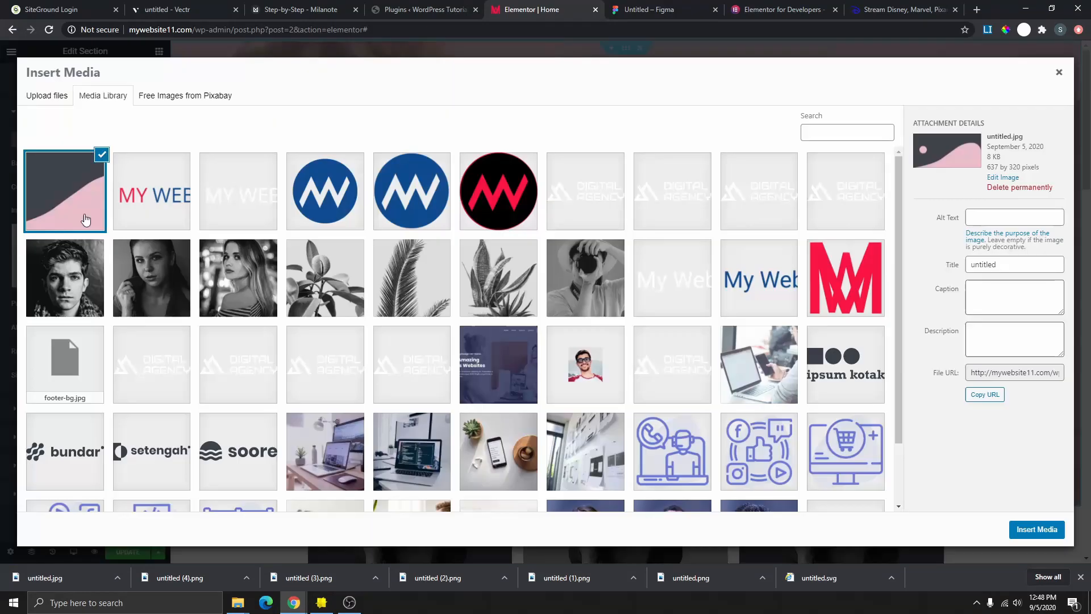
pyautogui.click(1037, 530)
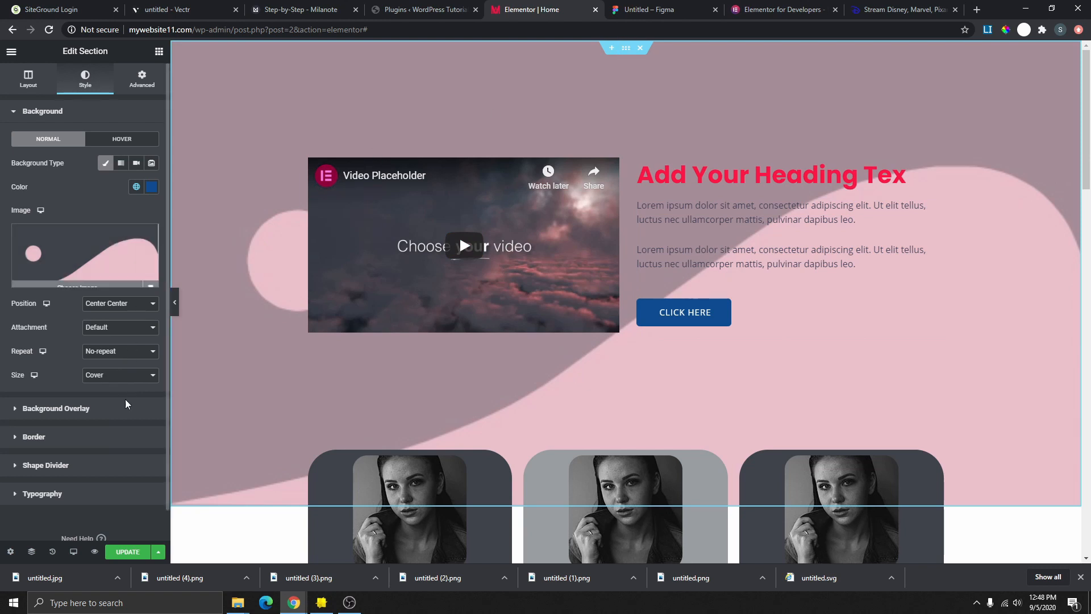
# - Lower the background overlay opacity to 0 and preview the page without the panel
pyautogui.click(89, 409)
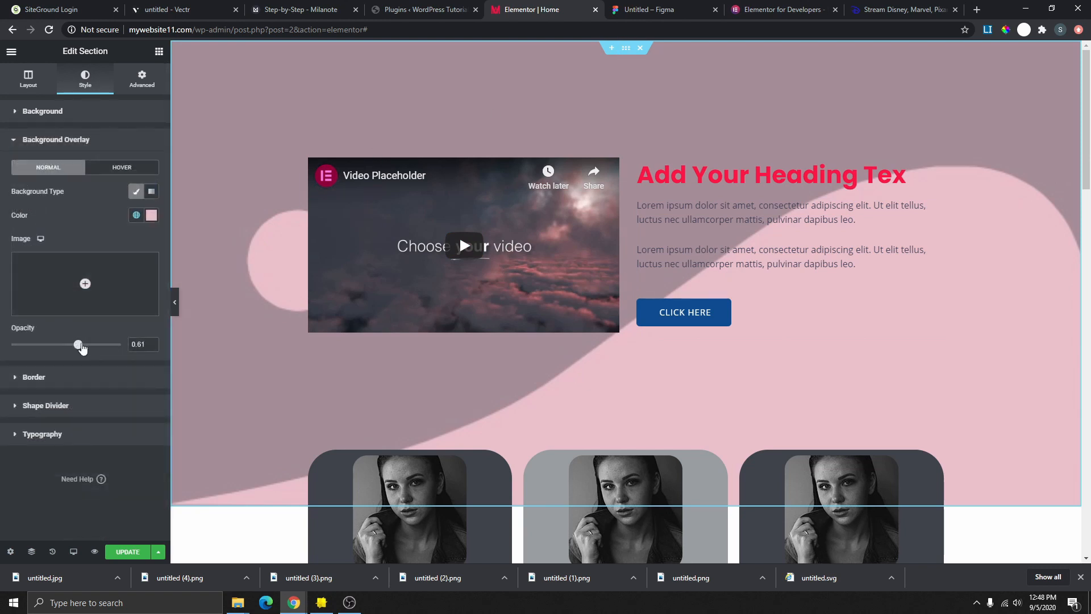
pyautogui.moveTo(81, 348); pyautogui.dragTo(3, 351)
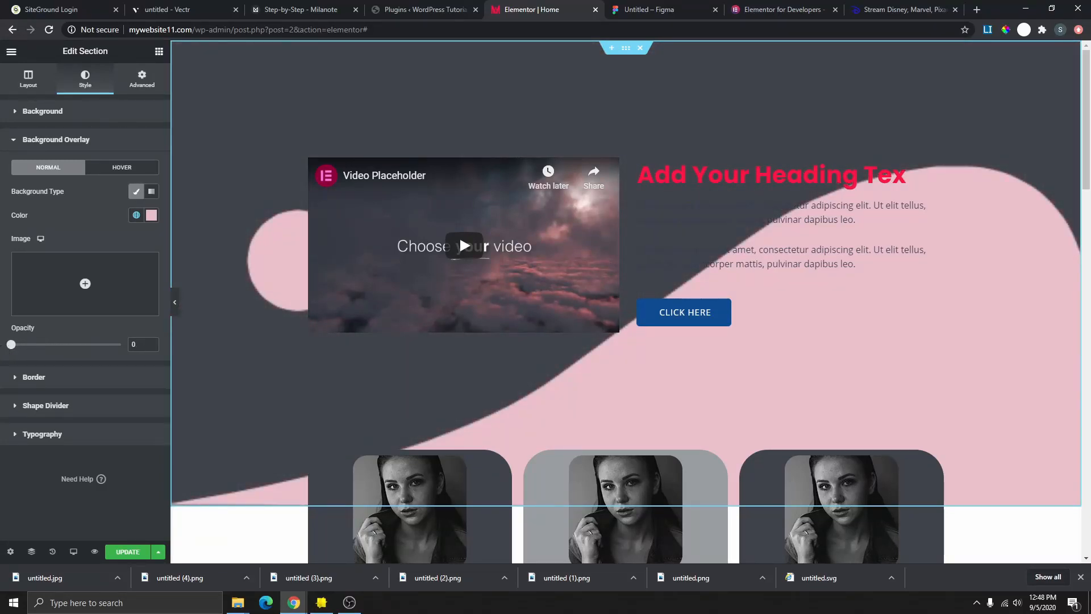
pyautogui.click(175, 302)
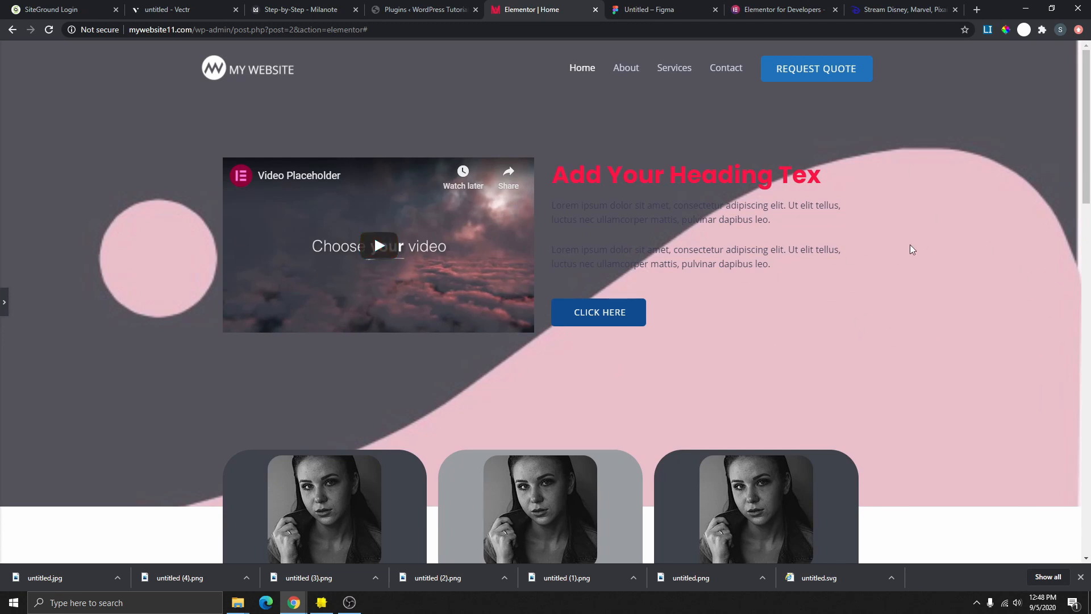
pyautogui.click(780, 10)
# - Back in Vectr, close the export preview and ungroup the artwork into separate shapes
pyautogui.click(421, 7)
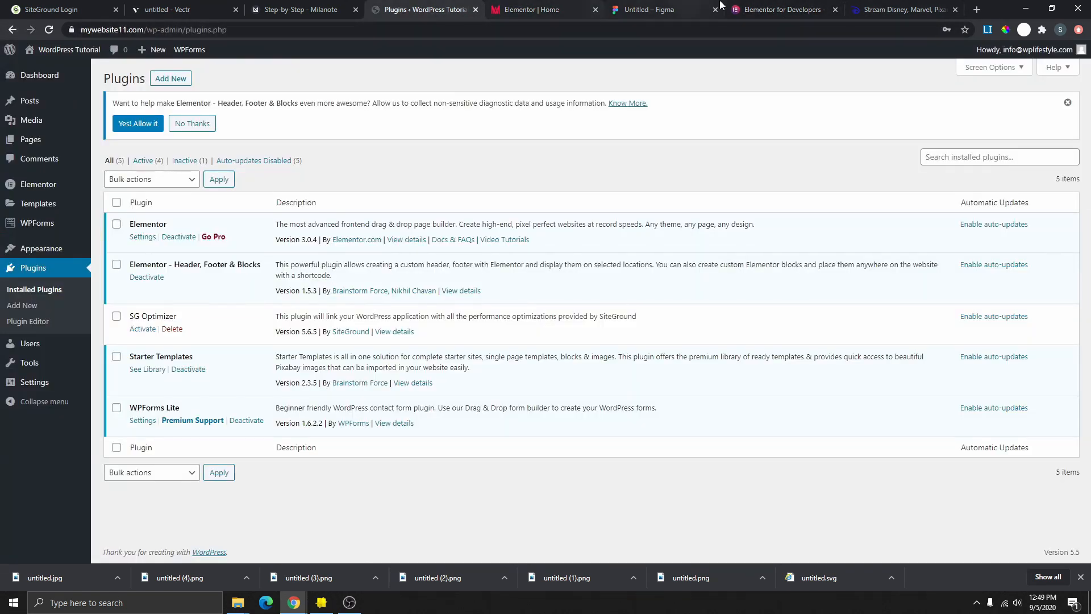
pyautogui.click(210, 7)
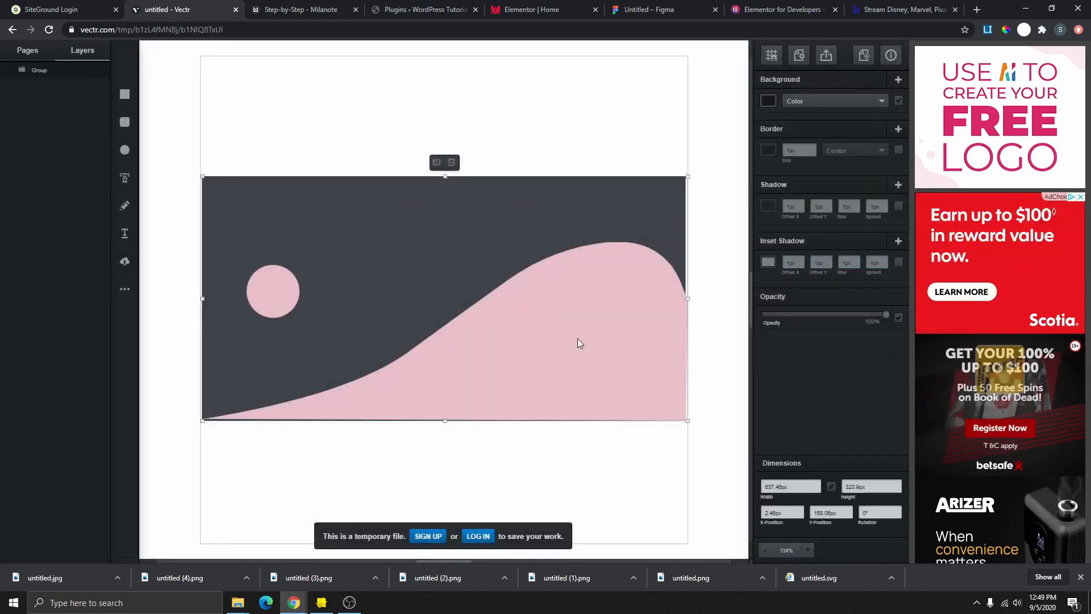
pyautogui.press('Escape')
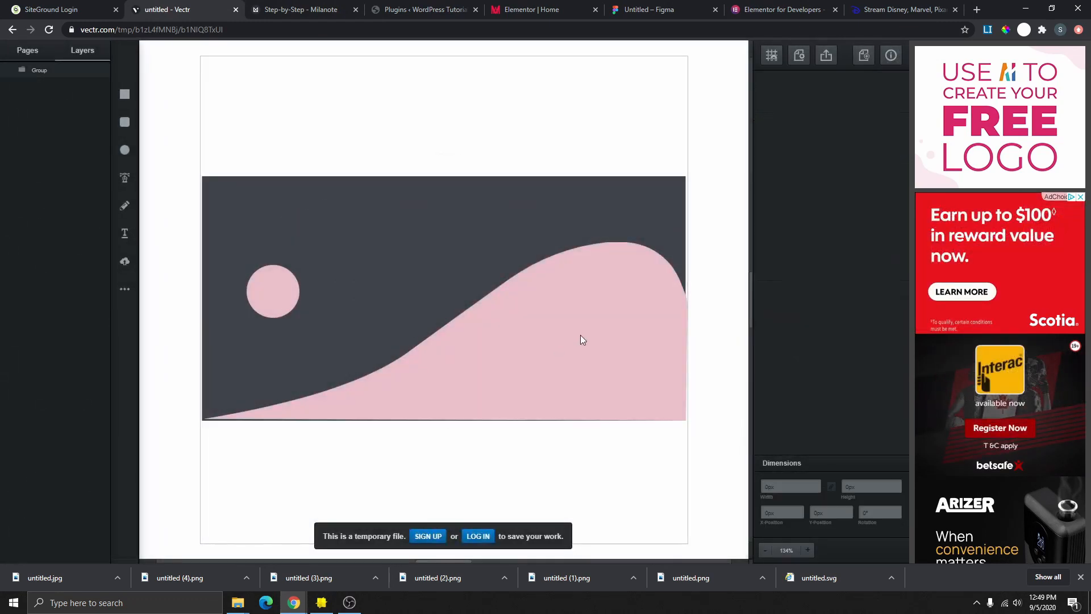
pyautogui.rightClick(581, 340)
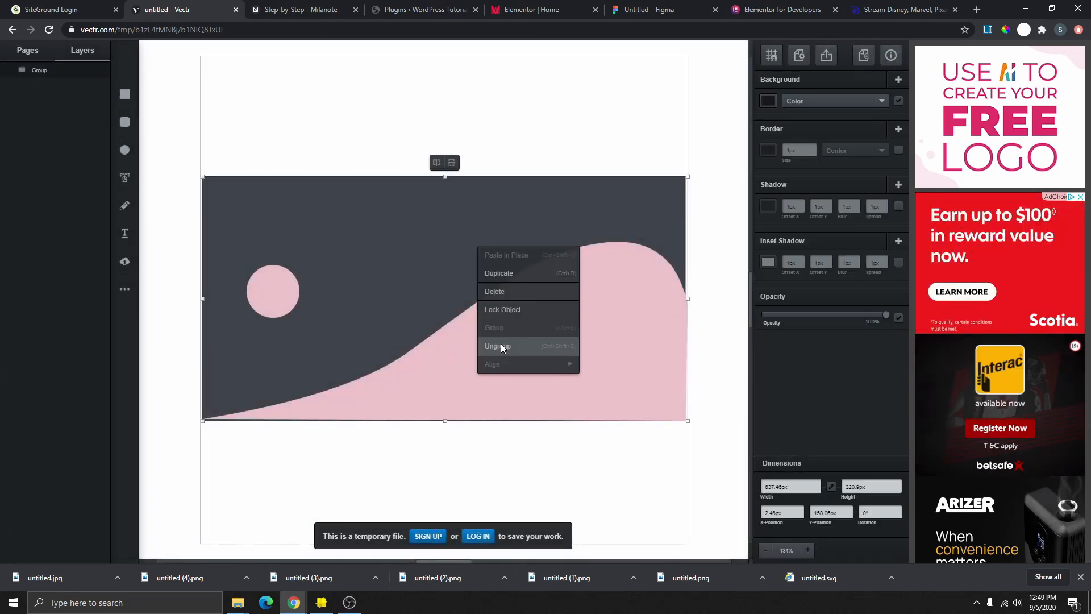
pyautogui.click(500, 343)
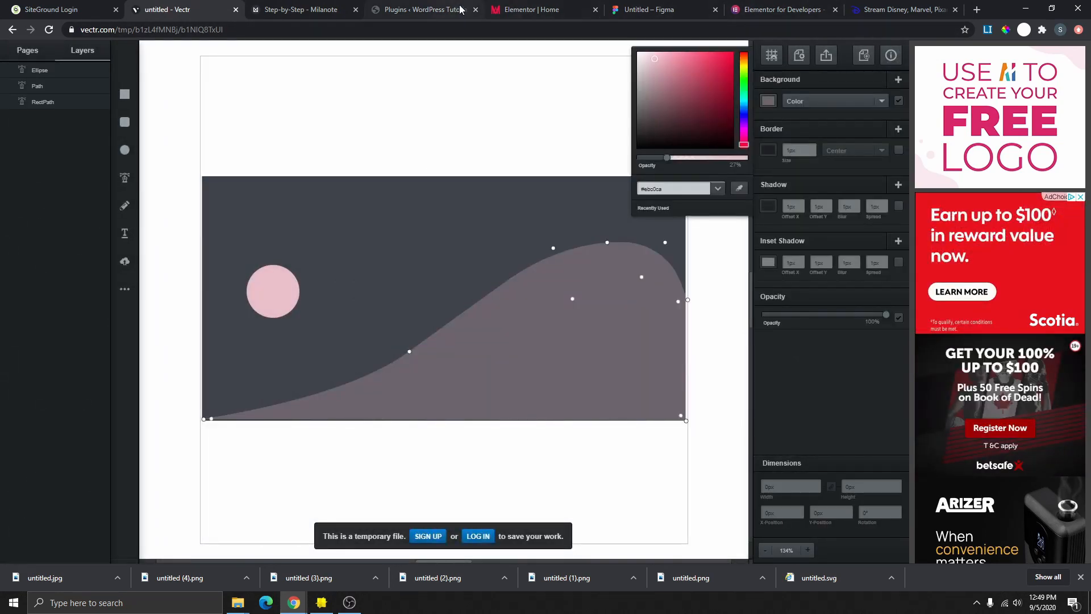
pyautogui.click(532, 9)
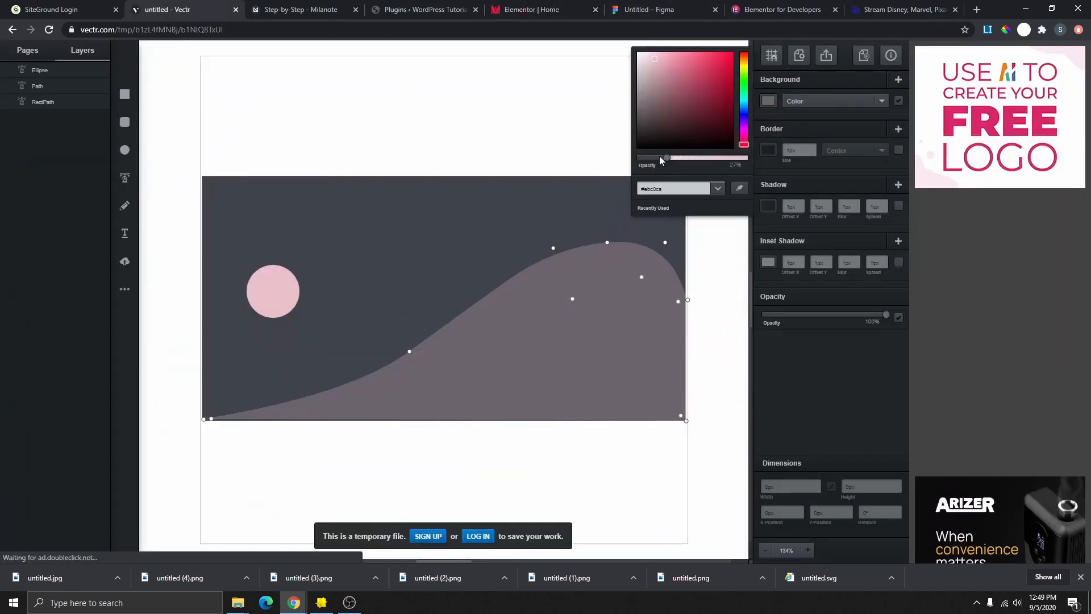
# - Fade the wave fill to 27% opacity and the circle to about 23%
pyautogui.moveTo(659, 155)
pyautogui.mouseDown()
pyautogui.moveTo(650, 159)
pyautogui.moveTo(664, 162)
pyautogui.mouseUp()
pyautogui.click(668, 158)
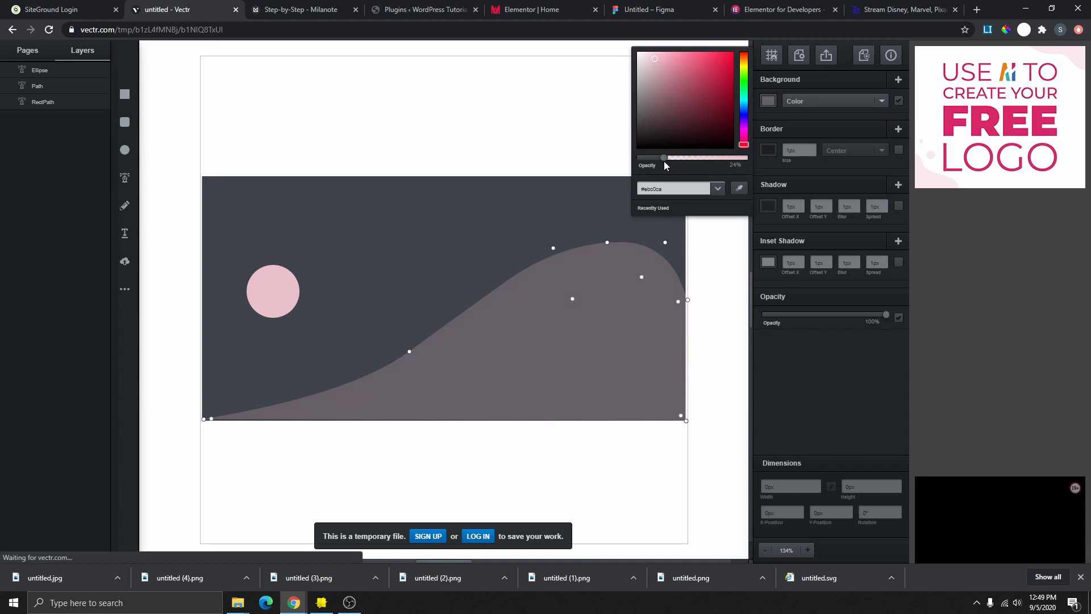
pyautogui.click(285, 295)
pyautogui.click(283, 297)
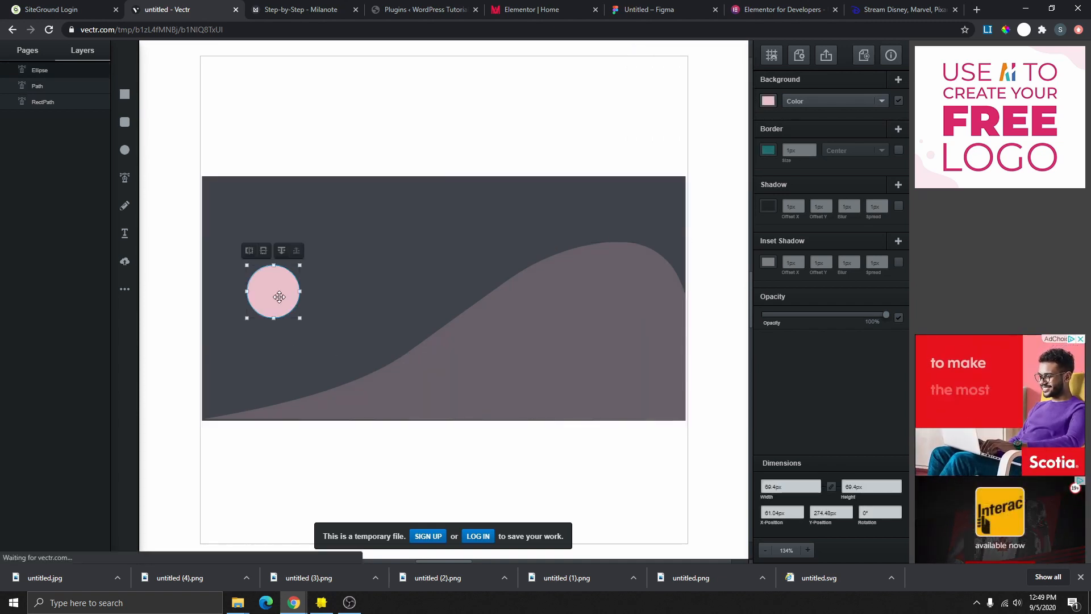
pyautogui.click(773, 101)
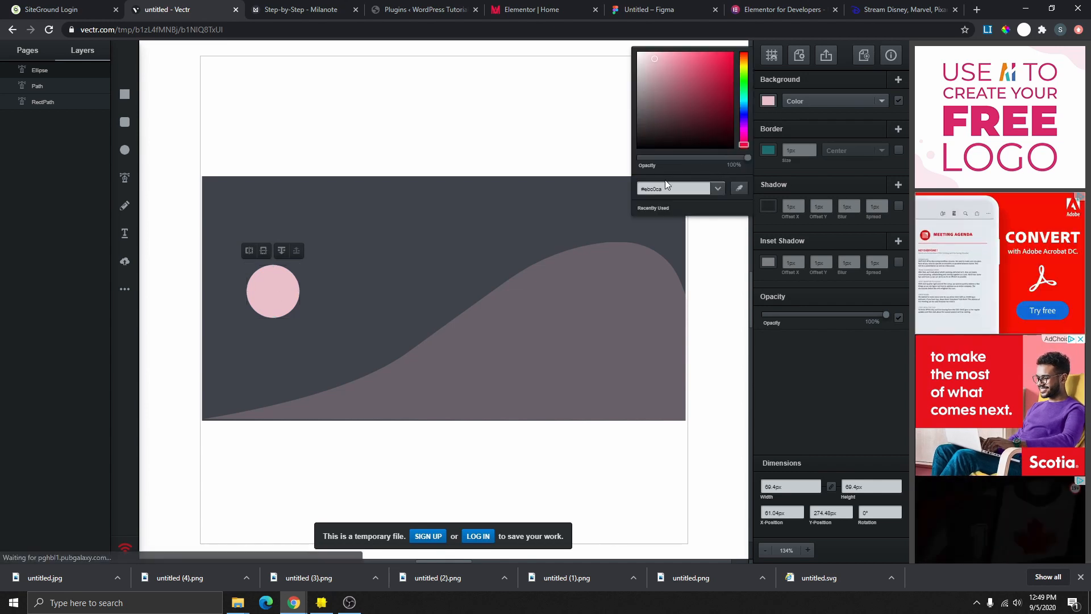
pyautogui.moveTo(748, 158); pyautogui.dragTo(663, 162)
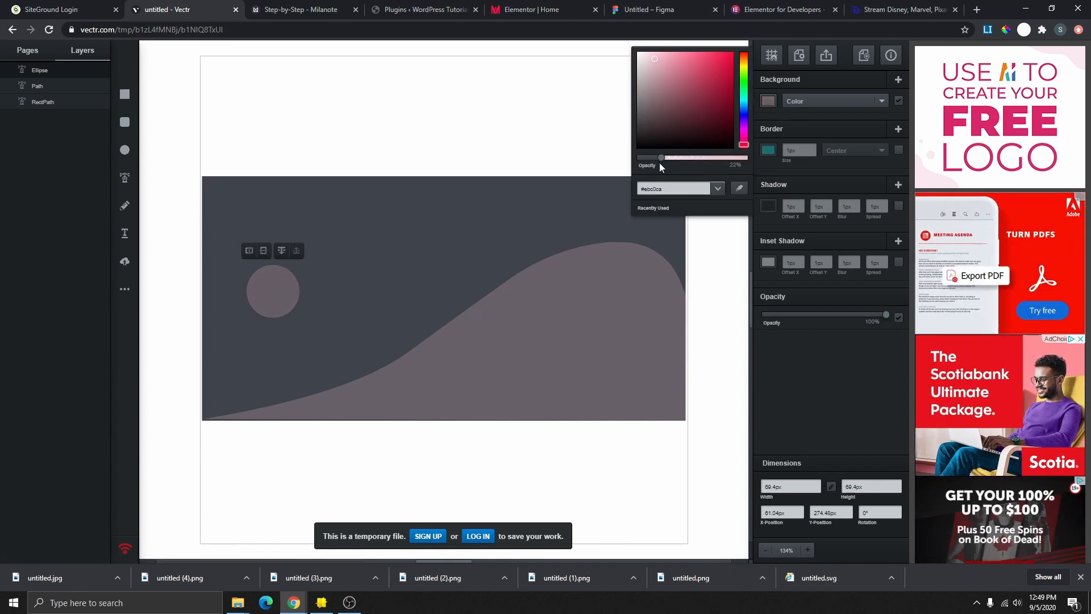
# - Lower the dark background rectangle's fill opacity to 70%
pyautogui.click(570, 207)
pyautogui.click(769, 102)
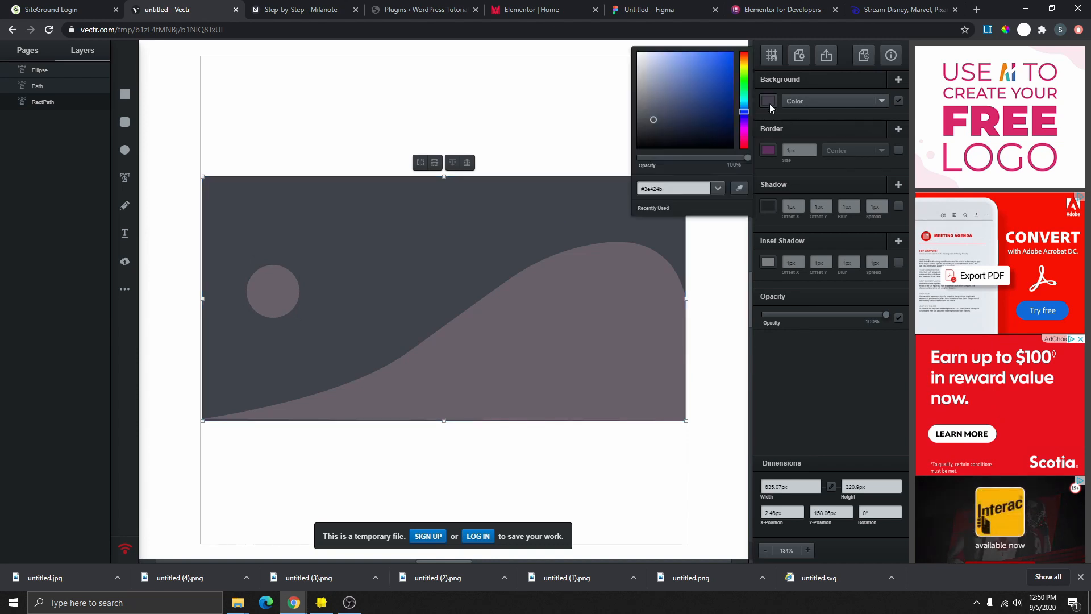
pyautogui.click(715, 159)
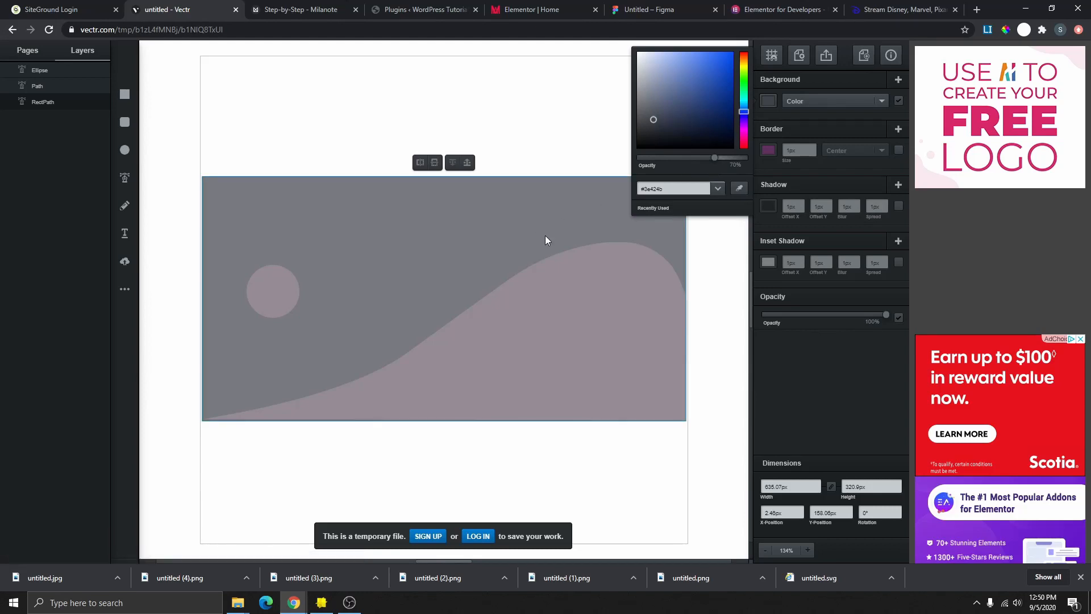
pyautogui.click(712, 256)
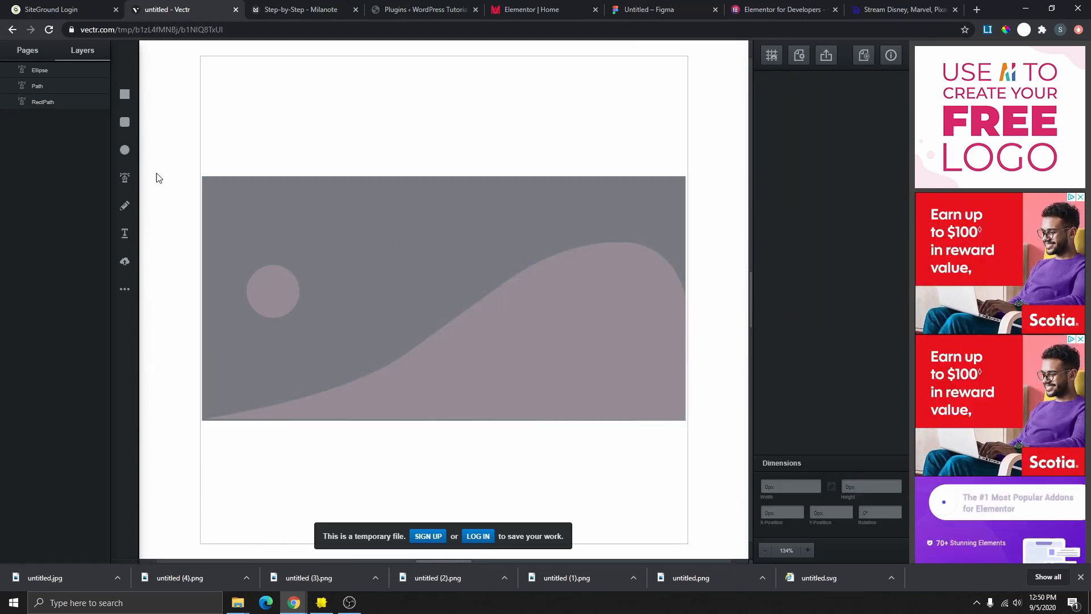
# - Regroup all shapes, download the artwork as a JPG, and return to Elementor
pyautogui.moveTo(159, 120); pyautogui.dragTo(726, 461)
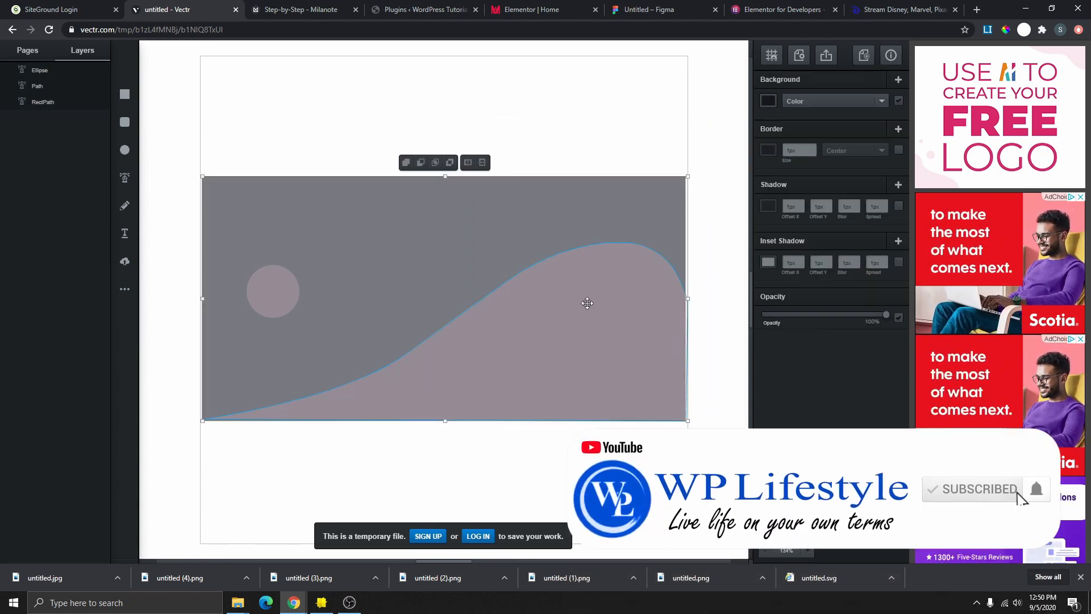
pyautogui.rightClick(580, 275)
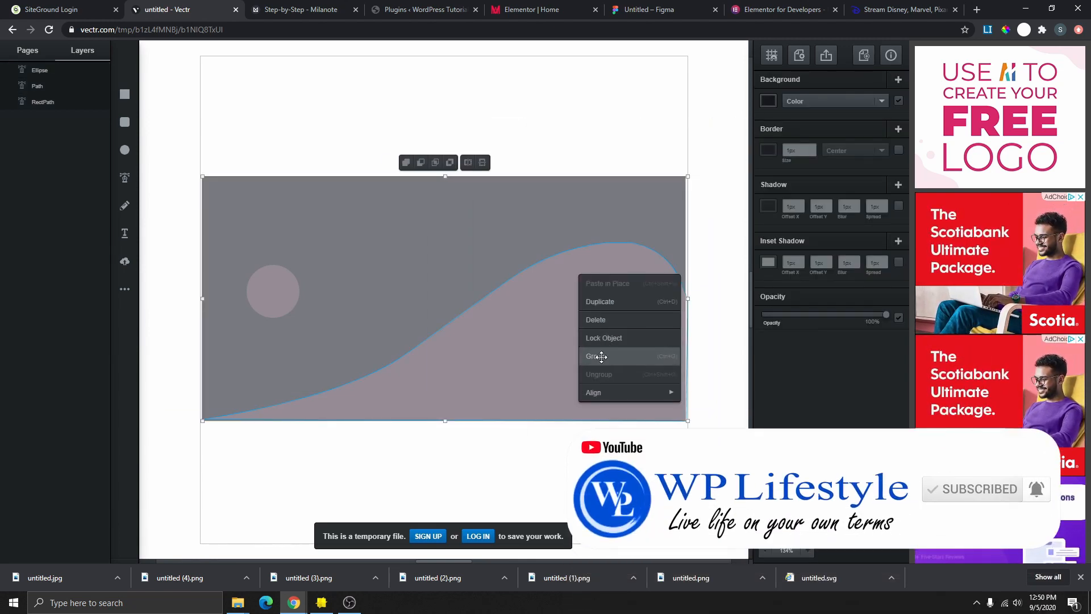
pyautogui.click(601, 357)
pyautogui.click(827, 54)
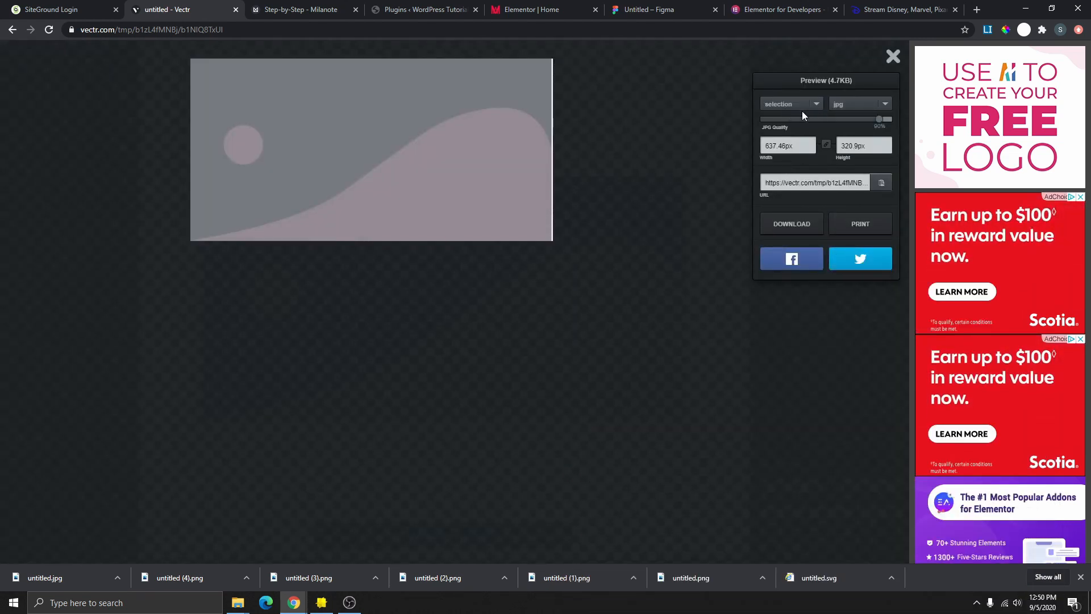
pyautogui.click(808, 224)
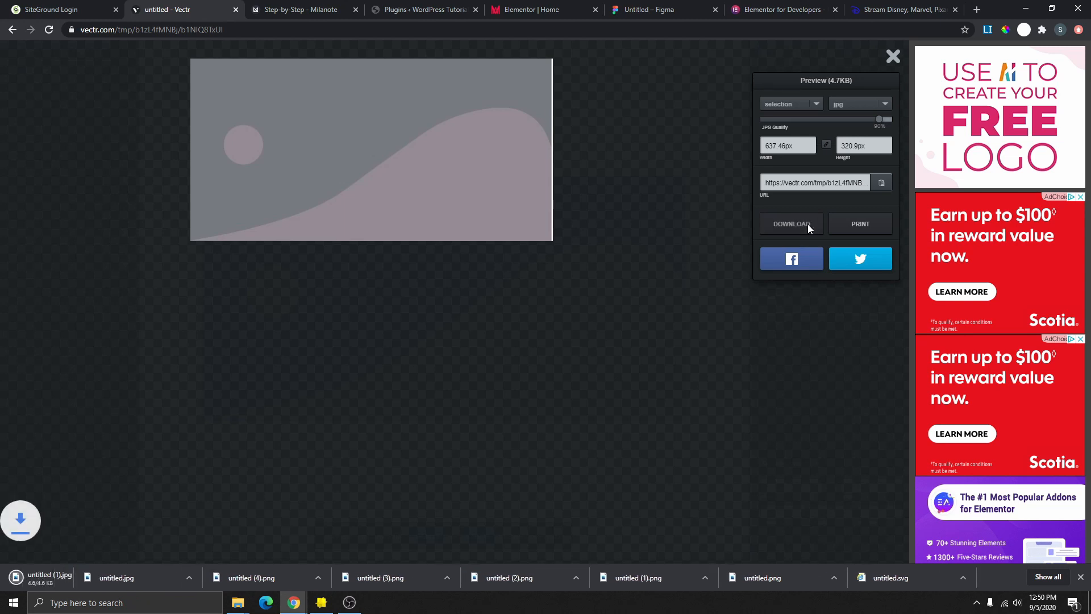
pyautogui.click(548, 11)
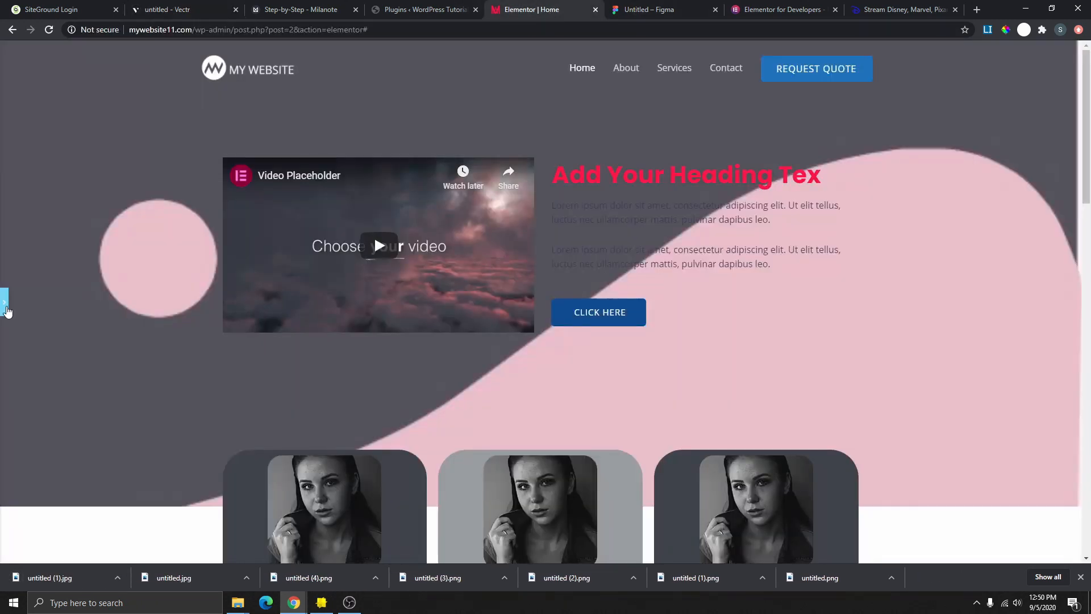
# - Upload untitled (1).jpg and apply it as the hero section's background image
pyautogui.click(6, 307)
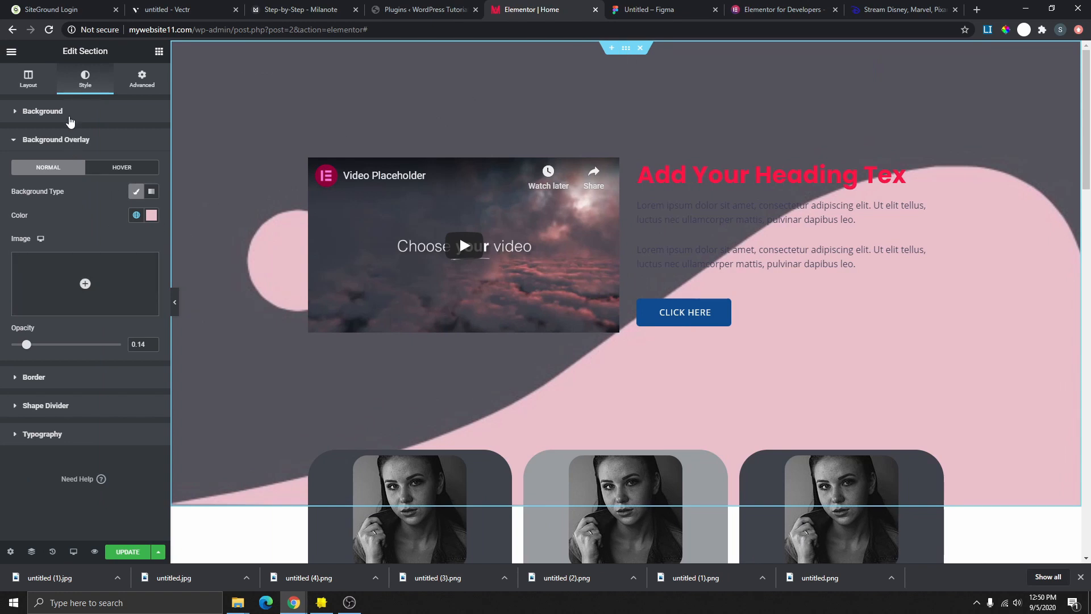
pyautogui.click(70, 117)
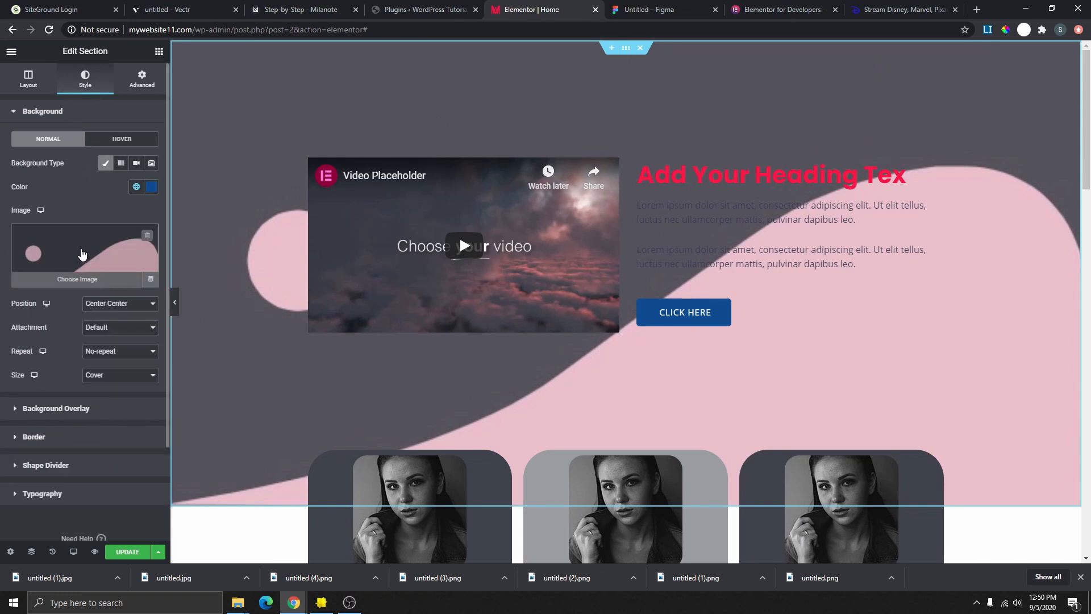
pyautogui.click(82, 254)
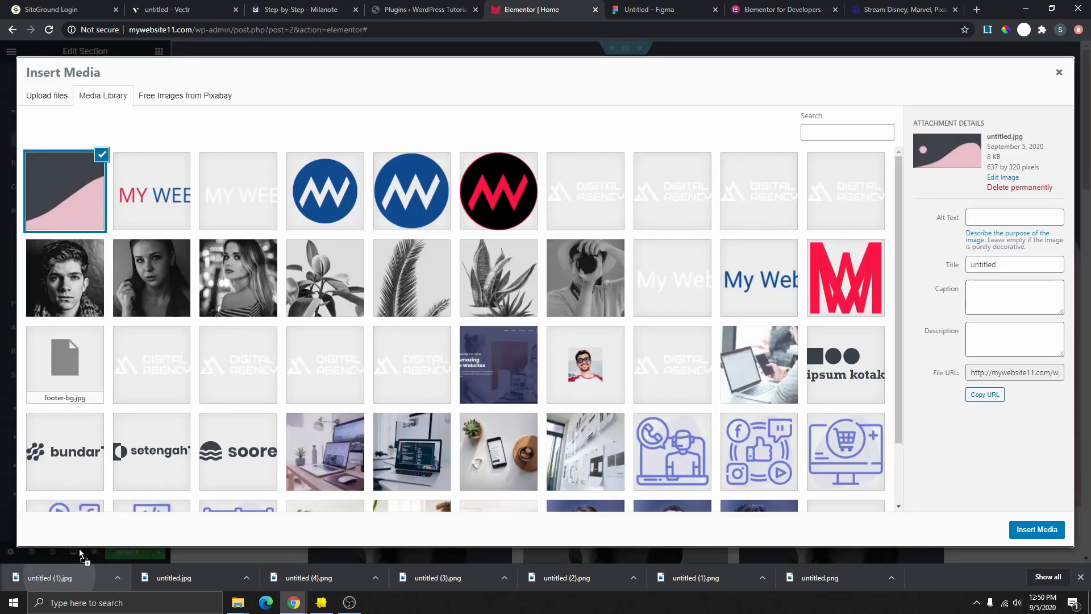
pyautogui.moveTo(79, 554); pyautogui.dragTo(222, 244)
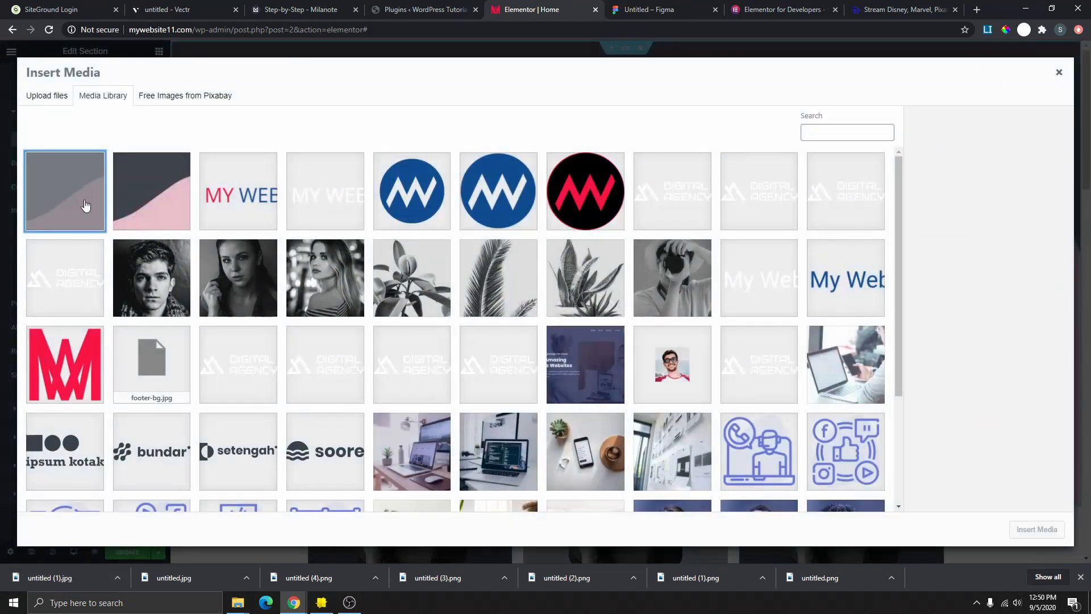
pyautogui.click(1037, 529)
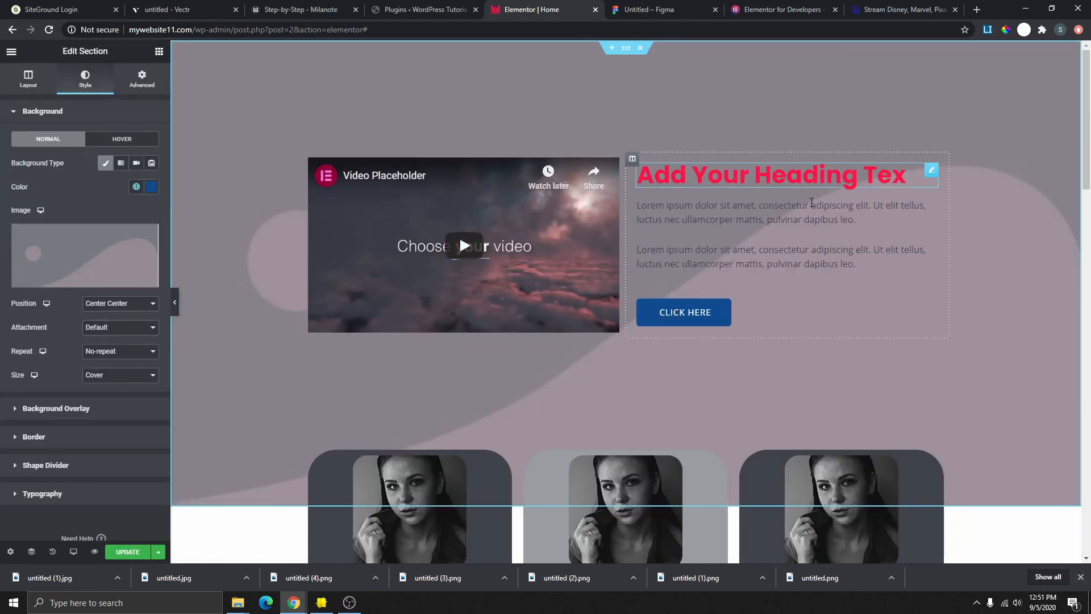
pyautogui.scroll(-2, 884, 317)
pyautogui.scroll(2, 895, 336)
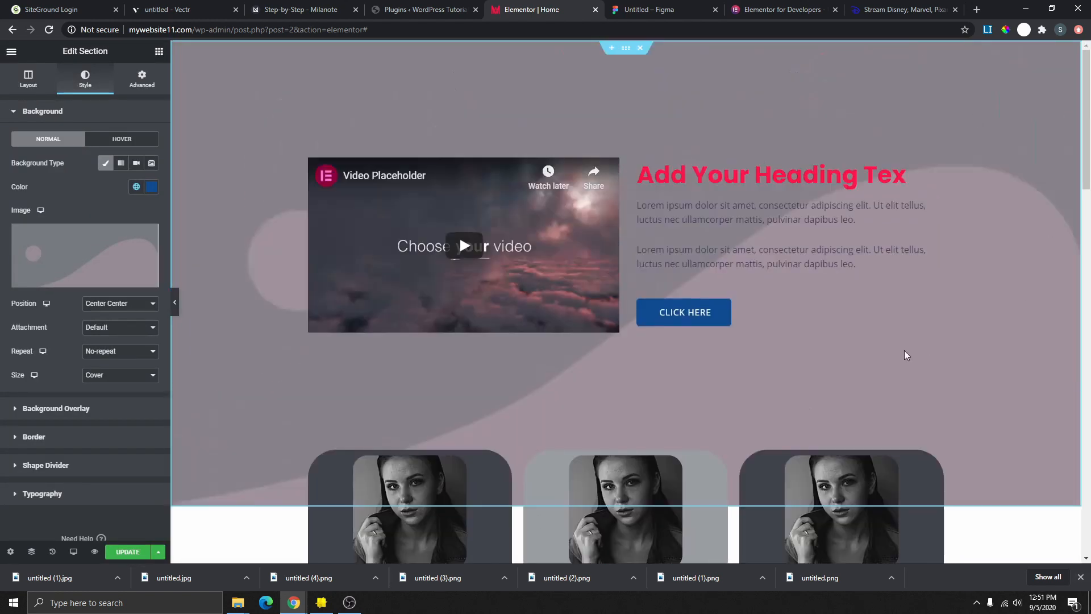
# - Set the background overlay to the Primary global colour with opacity raised to 0.49
pyautogui.click(55, 408)
pyautogui.click(151, 217)
pyautogui.click(136, 214)
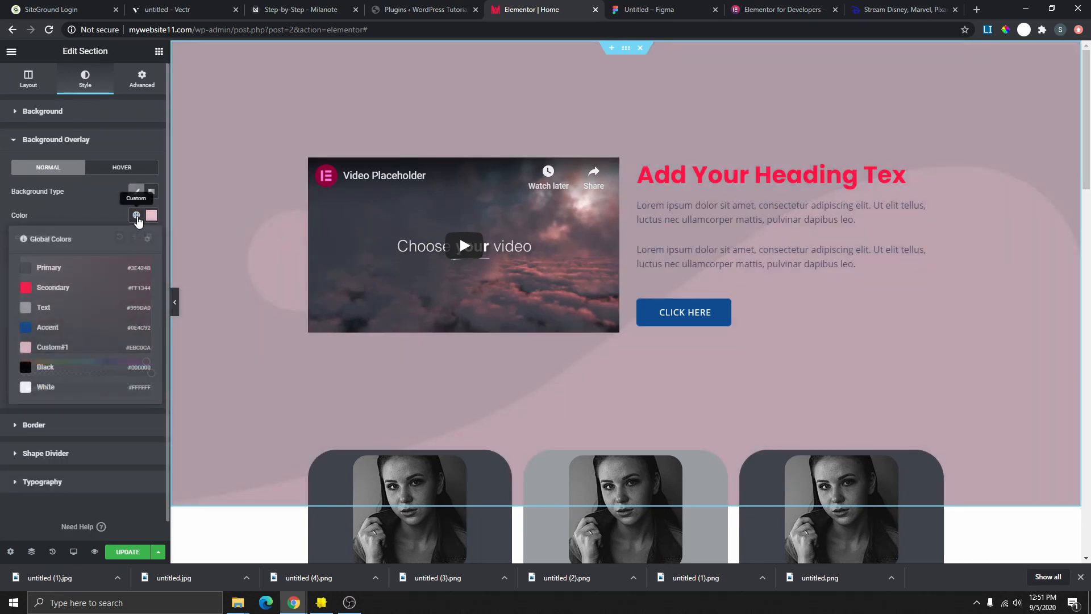
pyautogui.click(61, 366)
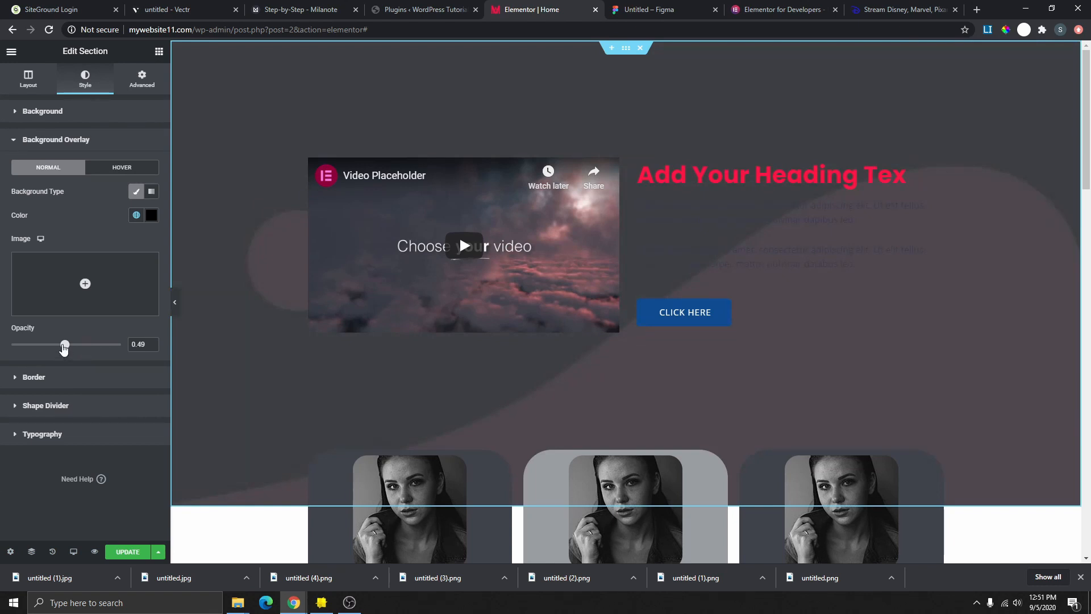
pyautogui.moveTo(64, 348); pyautogui.dragTo(34, 367)
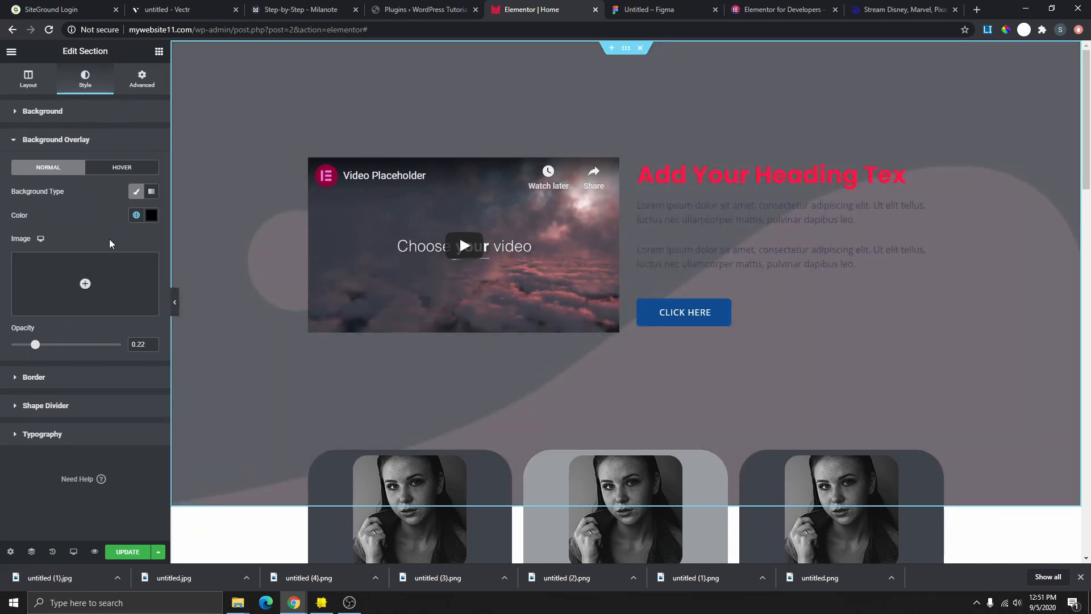
pyautogui.click(142, 215)
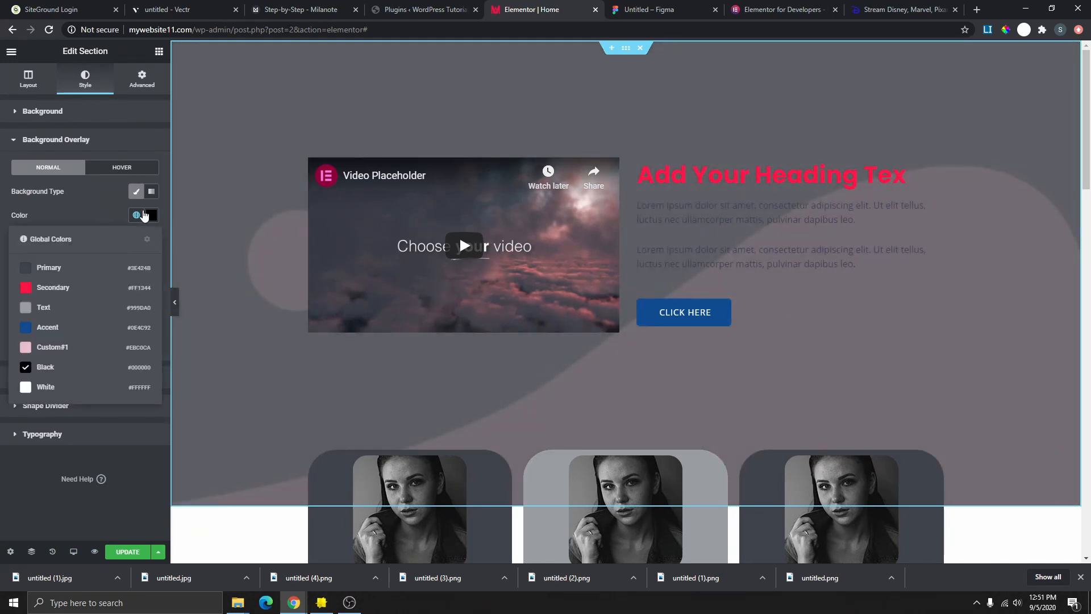
pyautogui.click(78, 273)
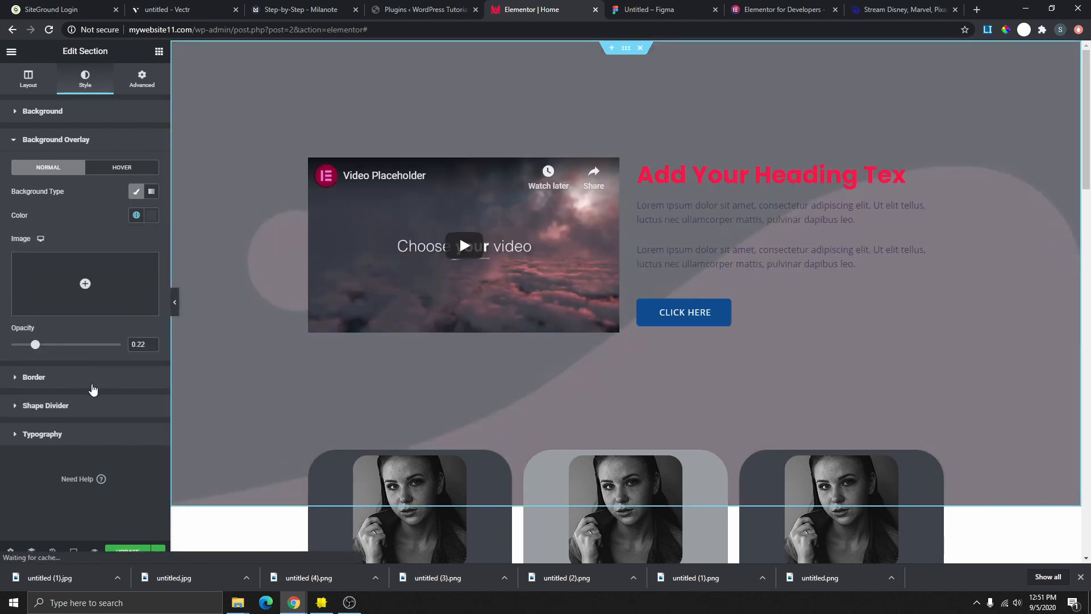
pyautogui.moveTo(35, 349); pyautogui.dragTo(91, 356)
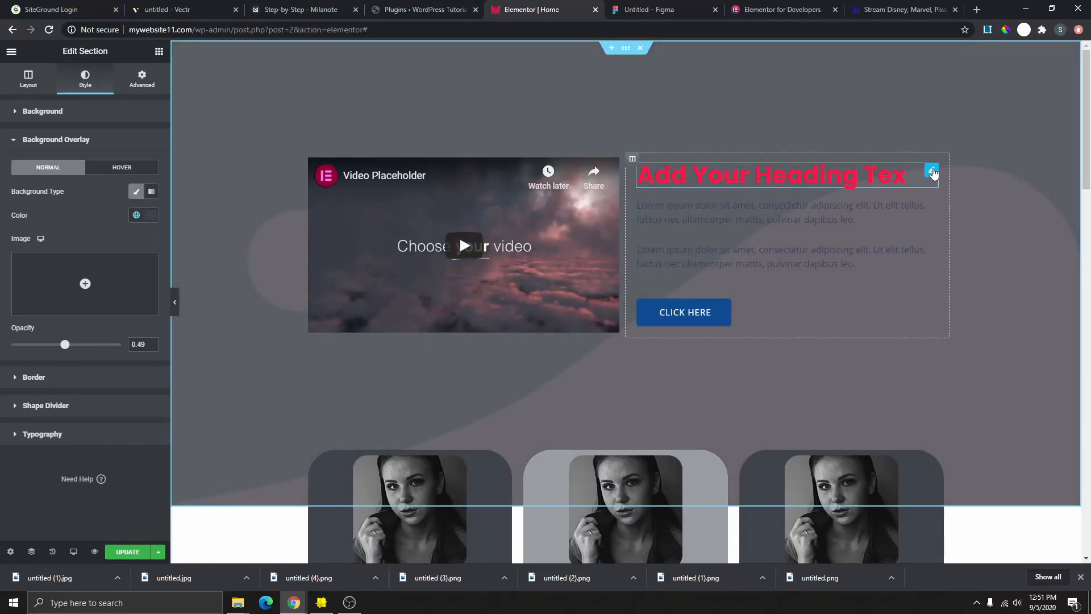
# - Make the heading and paragraph text White, then preview with the panel hidden
pyautogui.click(932, 171)
pyautogui.click(88, 78)
pyautogui.click(136, 139)
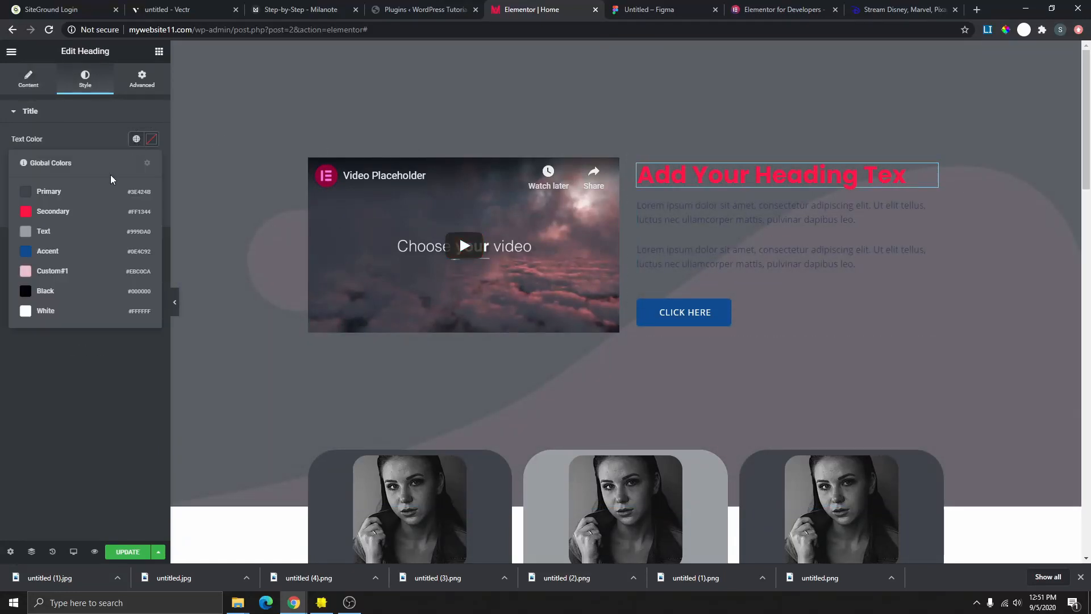
pyautogui.click(59, 312)
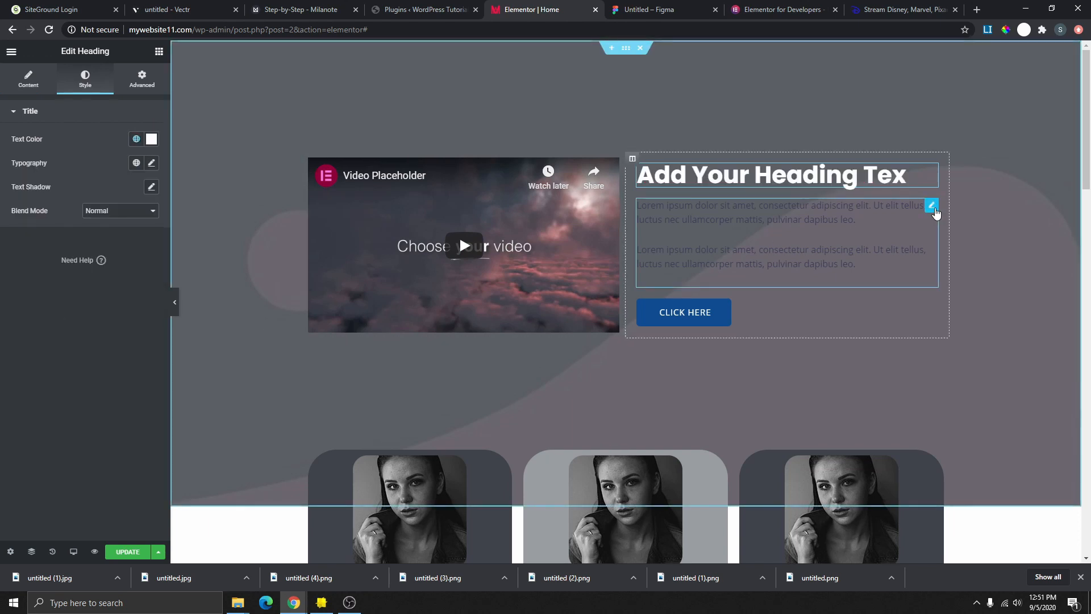
pyautogui.click(932, 206)
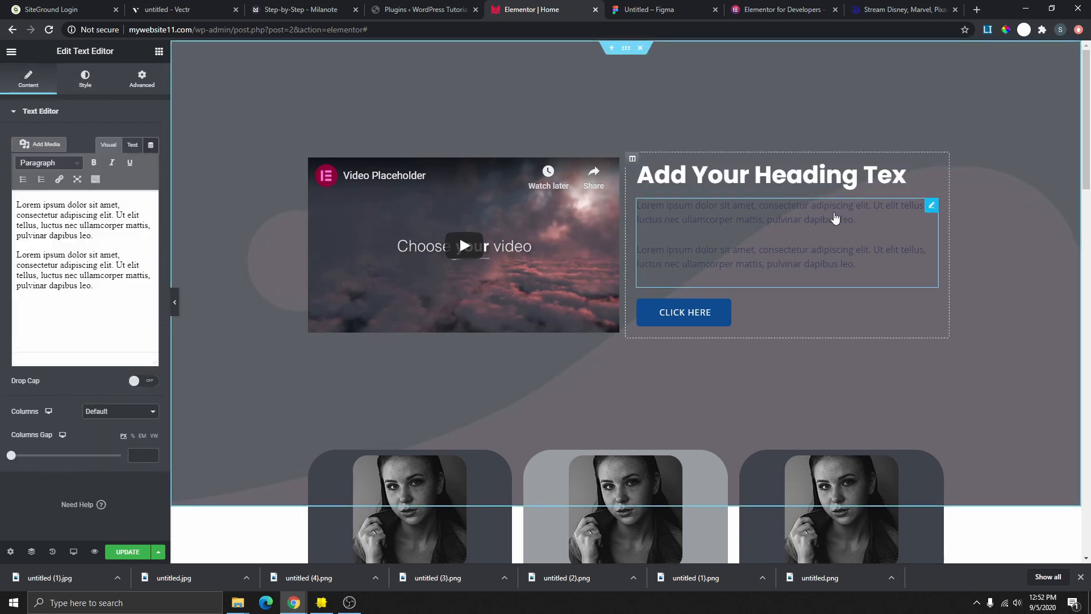
pyautogui.click(84, 88)
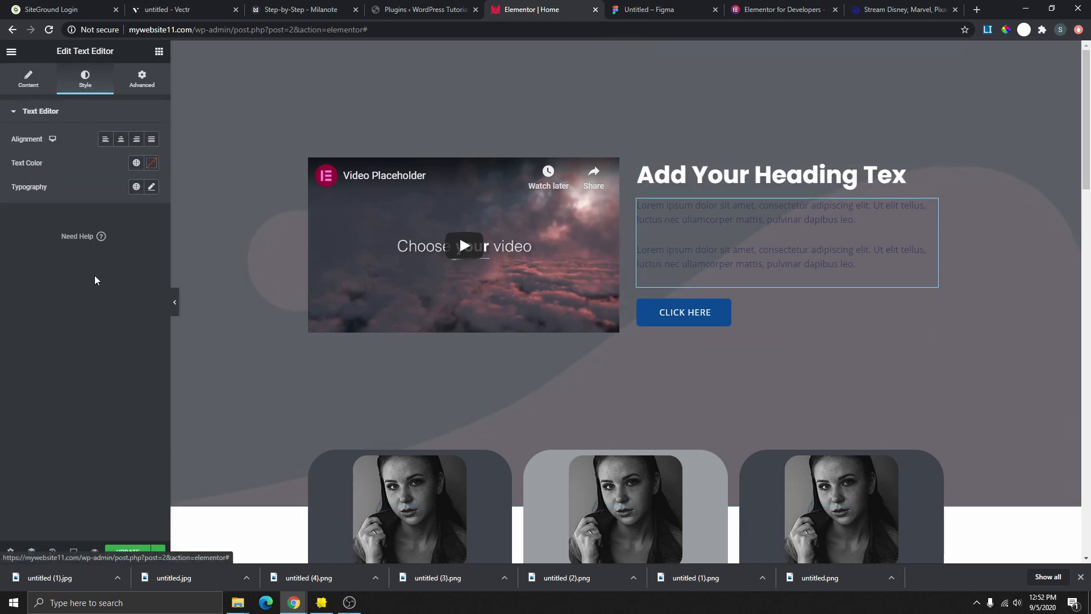
pyautogui.click(174, 302)
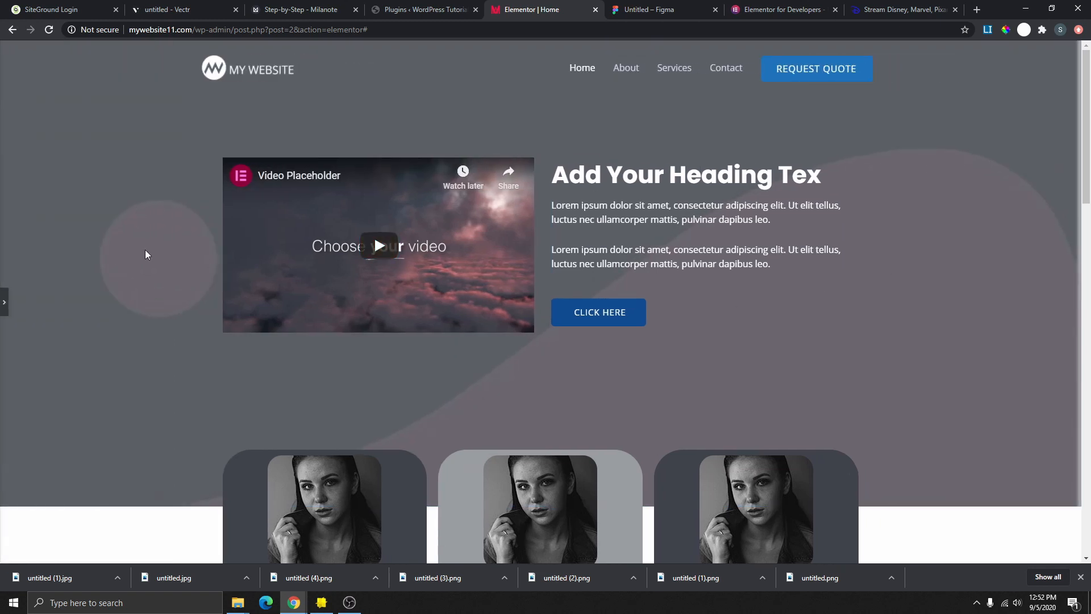
# - Review the Elementor for Developers page's main heading and intro paragraph
pyautogui.click(787, 10)
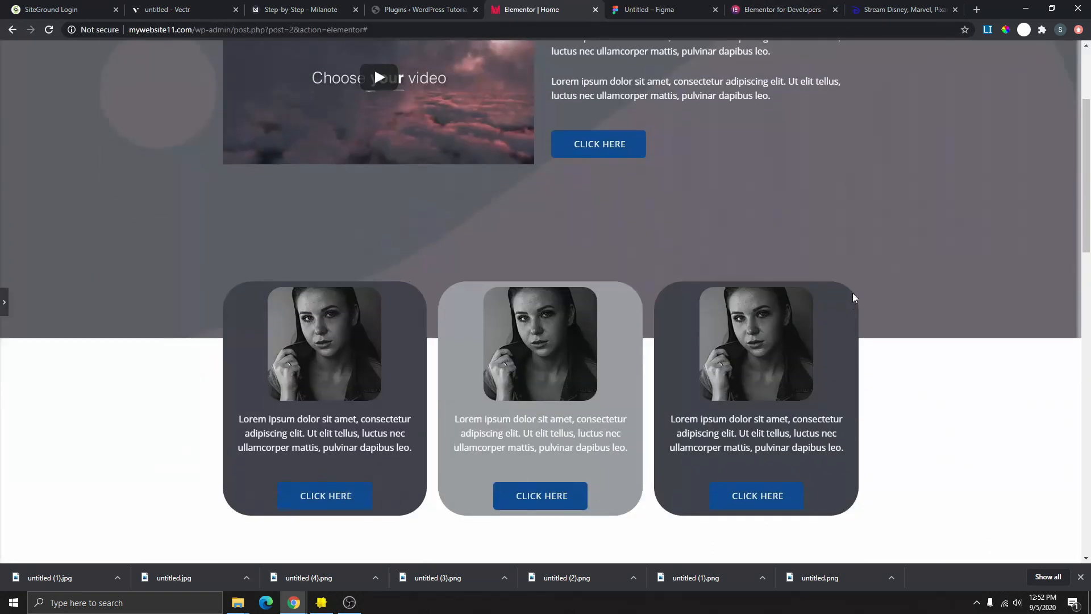
pyautogui.scroll(3, 854, 297)
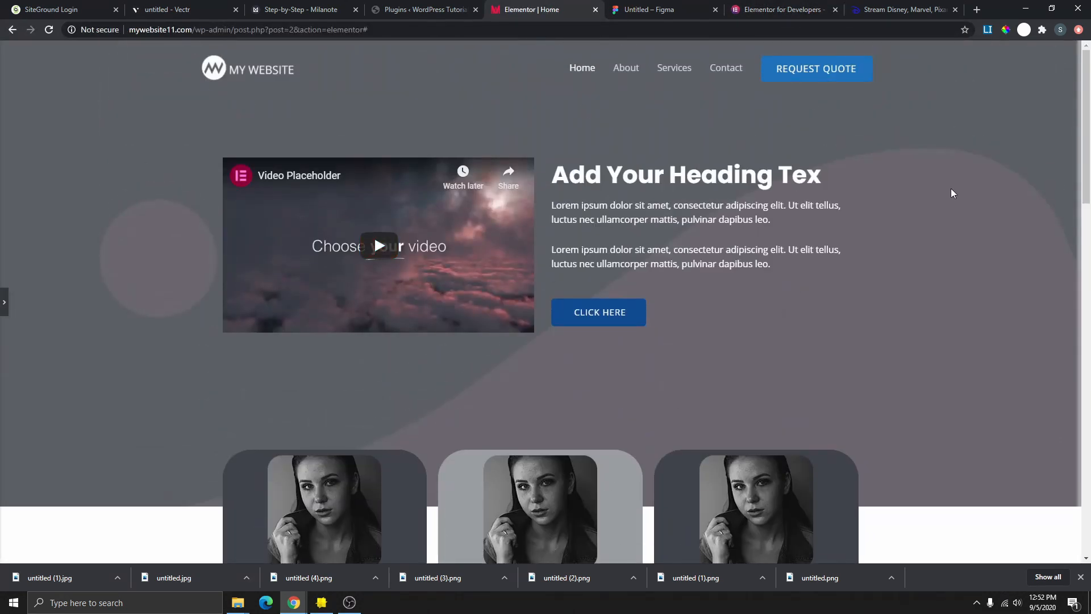
pyautogui.scroll(-3, 955, 197)
pyautogui.scroll(3, 953, 258)
pyautogui.click(783, 9)
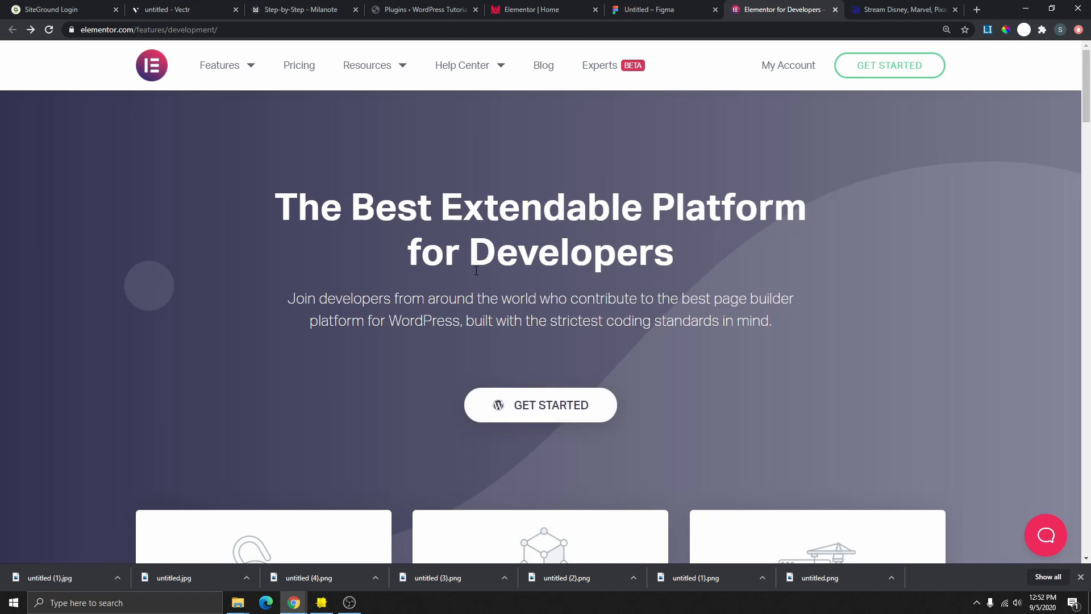
pyautogui.moveTo(262, 209); pyautogui.dragTo(765, 259)
pyautogui.moveTo(289, 299); pyautogui.dragTo(774, 334)
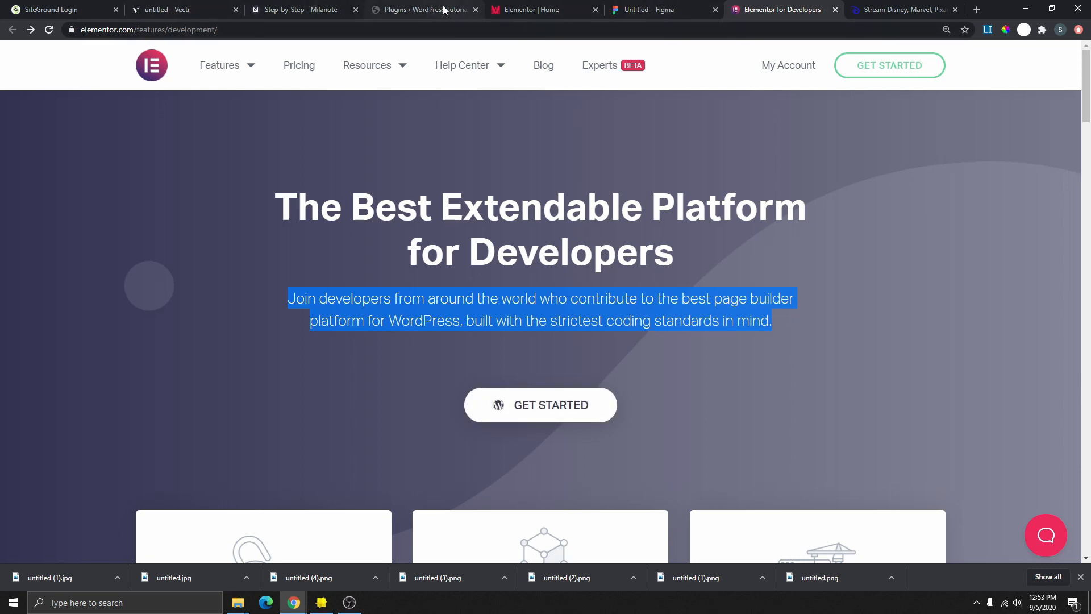
# - Return to the website editor and expand the page editing panel
pyautogui.click(520, 10)
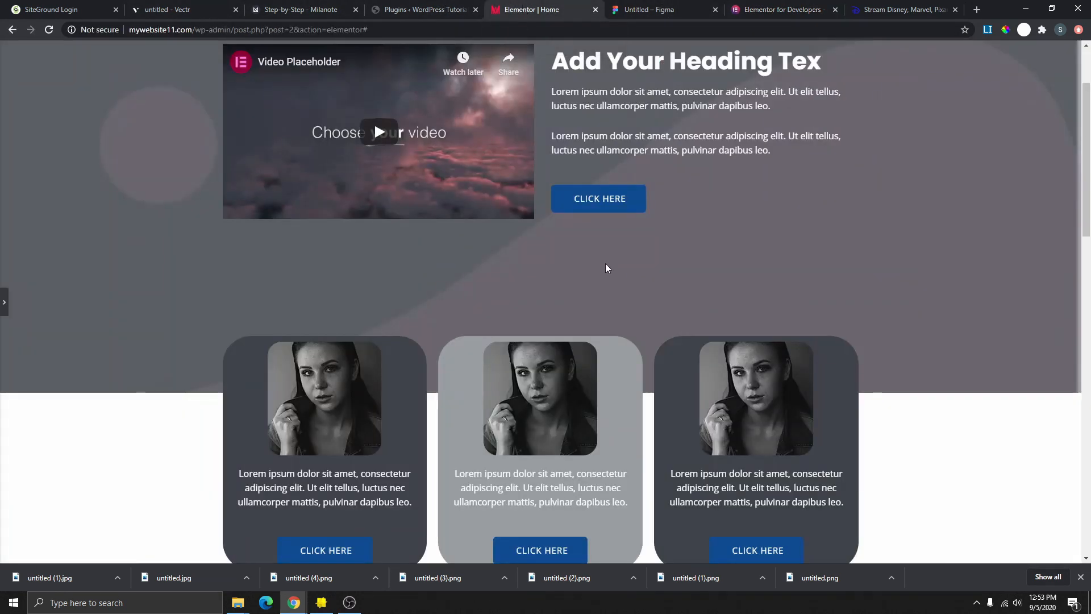
pyautogui.scroll(2, 607, 268)
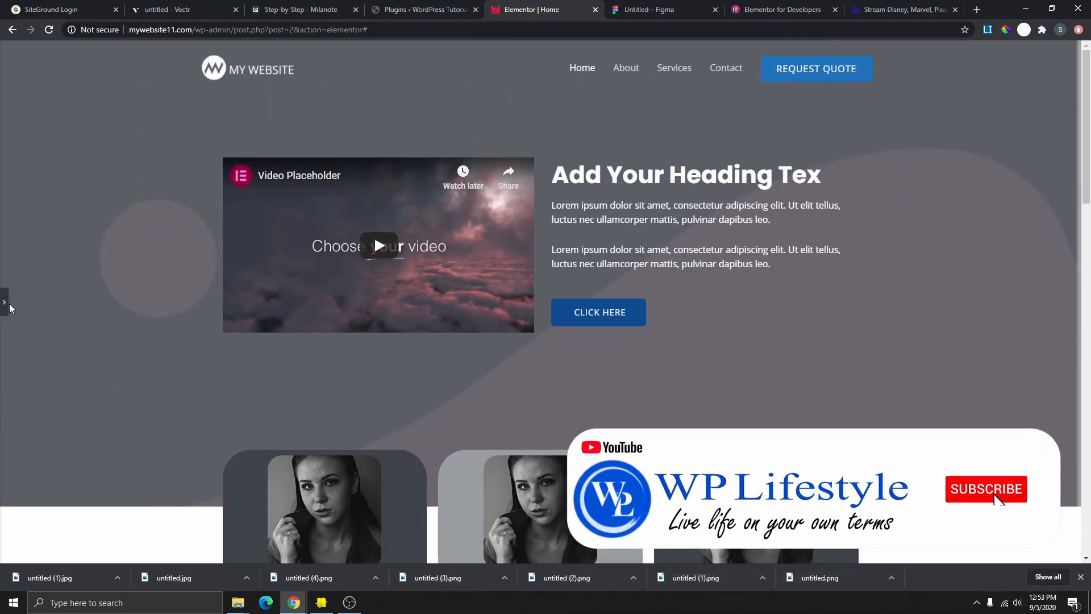
pyautogui.click(5, 303)
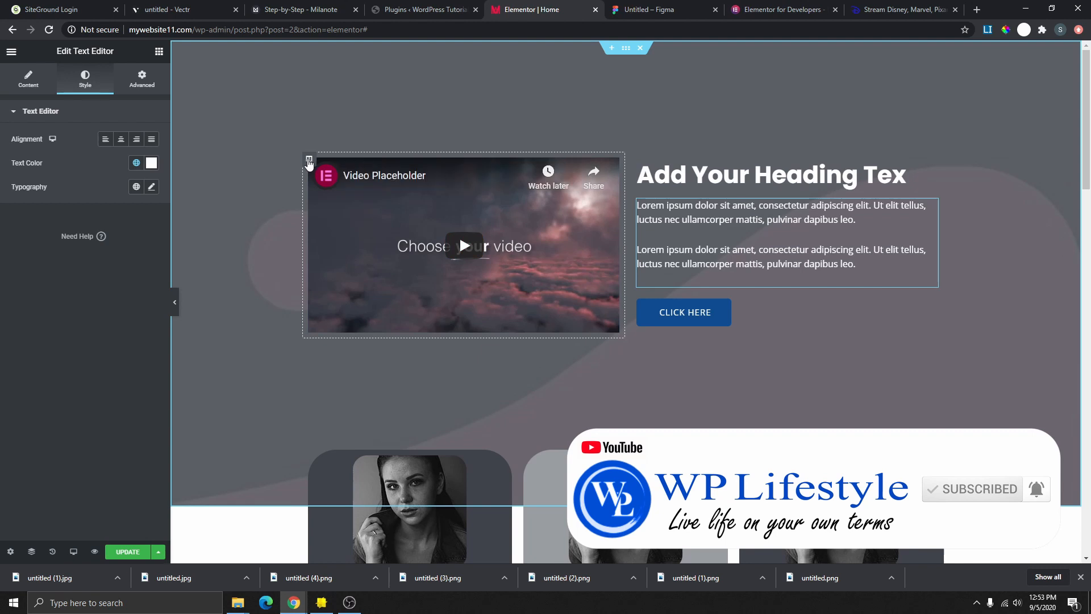
# - Delete the video column and centre the heading, paragraph and CLICK HERE button
pyautogui.rightClick(308, 161)
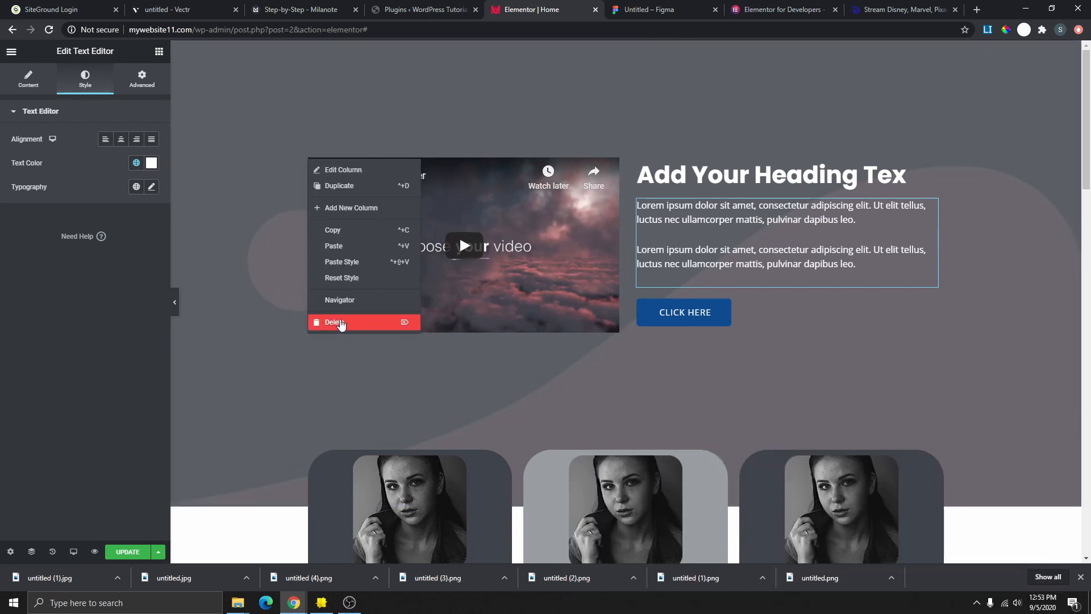
pyautogui.click(341, 322)
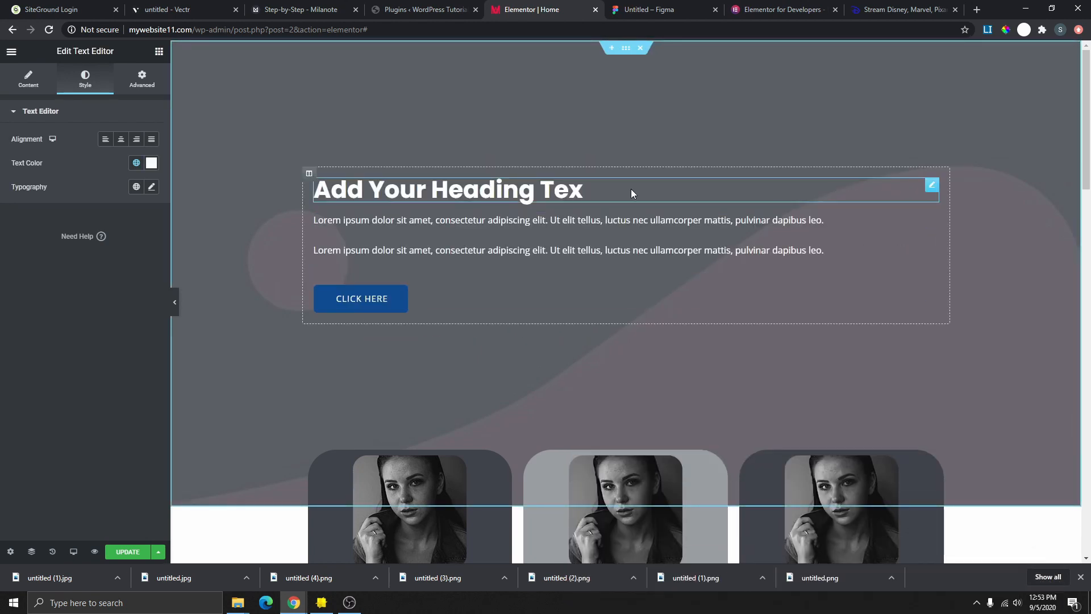
pyautogui.click(933, 188)
pyautogui.click(33, 91)
pyautogui.click(121, 300)
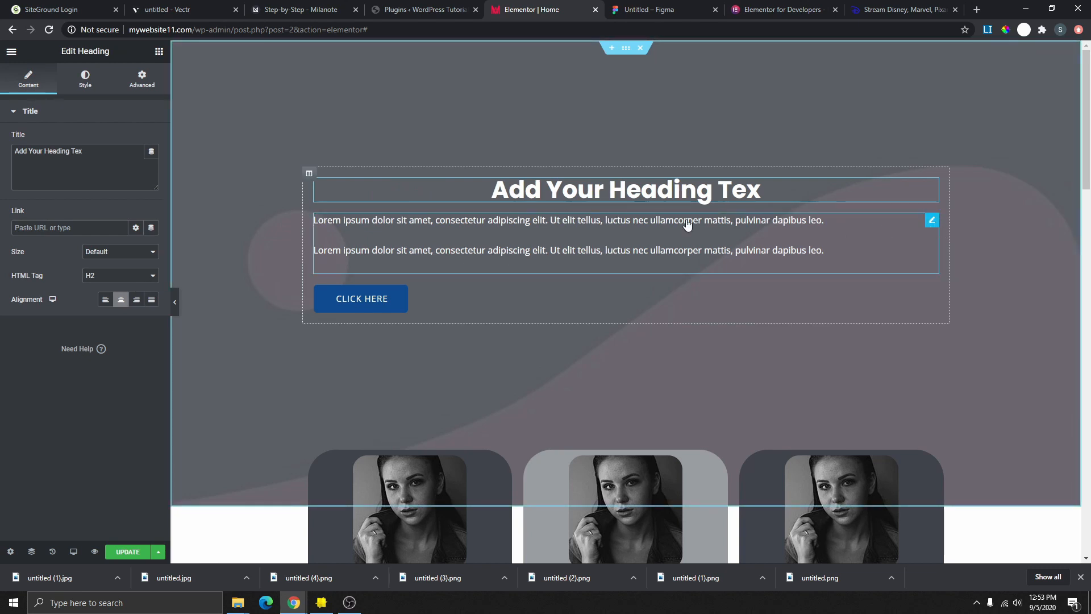
pyautogui.click(935, 223)
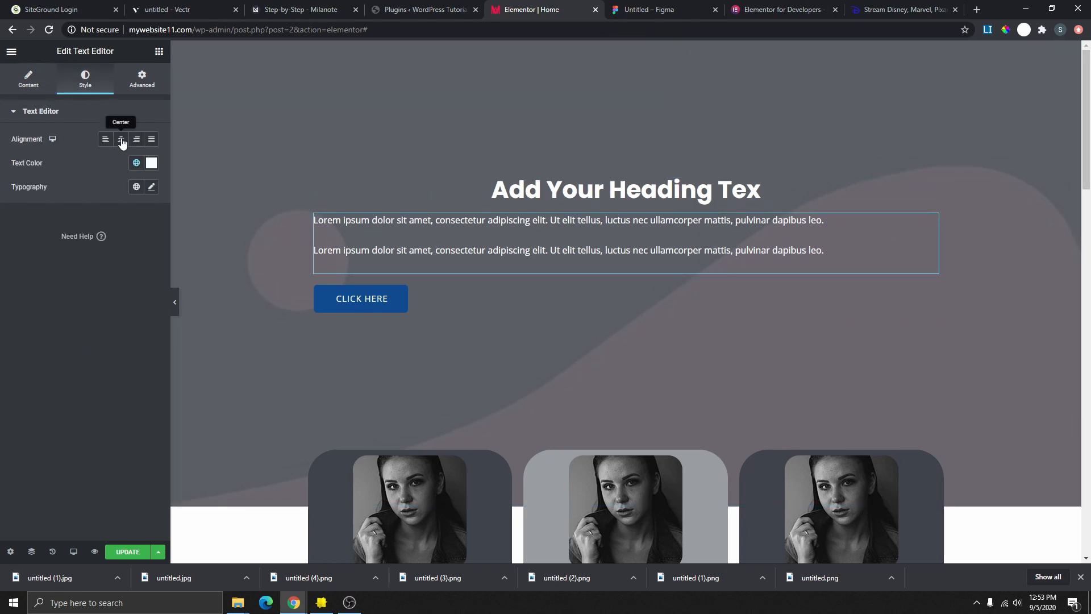
pyautogui.click(121, 140)
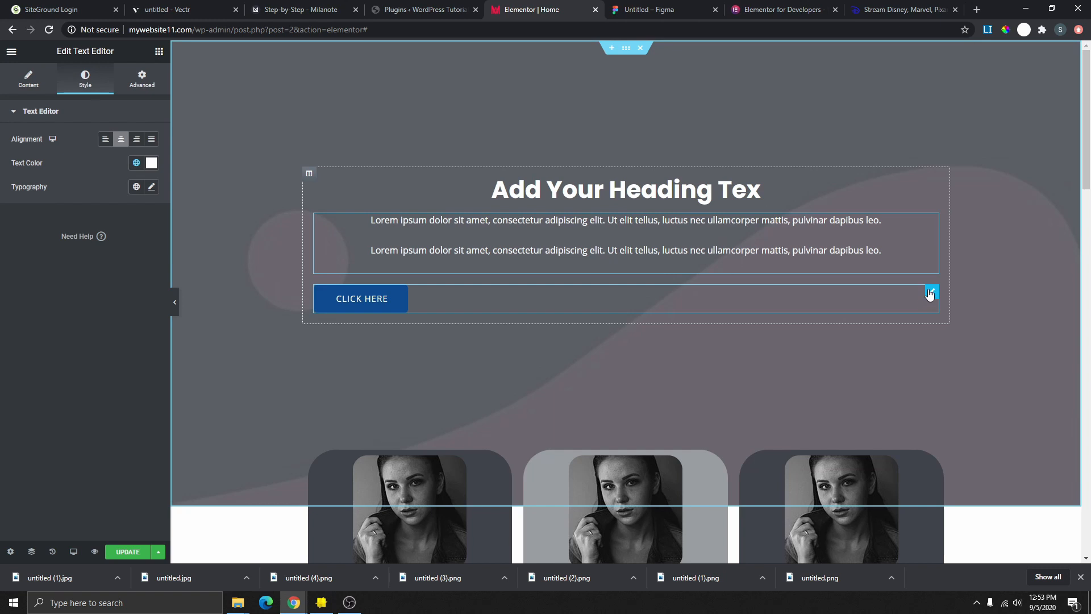
pyautogui.click(931, 293)
pyautogui.click(120, 225)
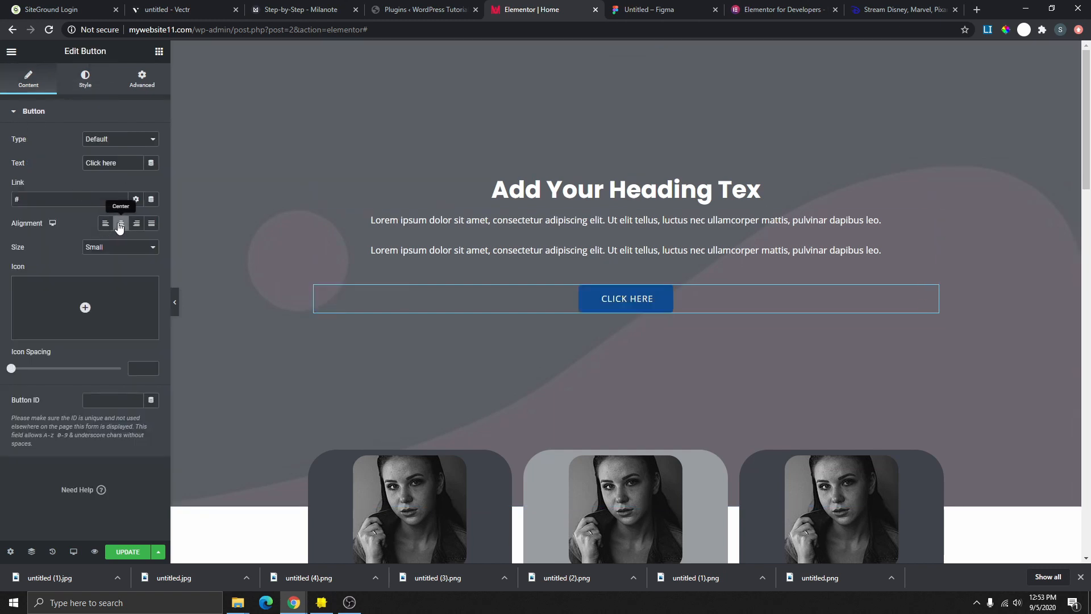
# - Enlarge the heading's typography size to about 102 px
pyautogui.click(779, 10)
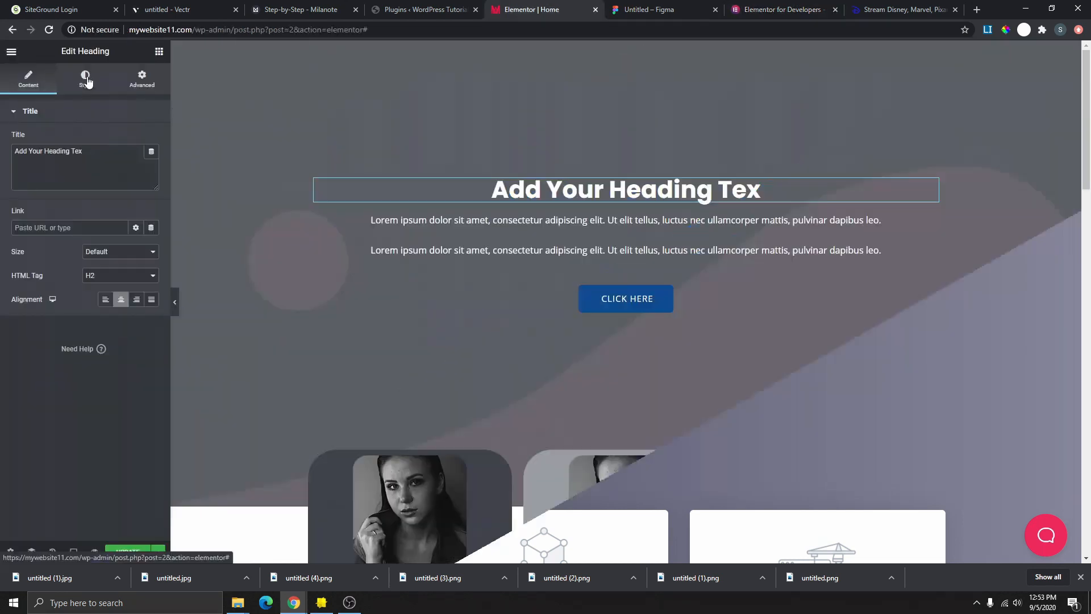
pyautogui.click(85, 79)
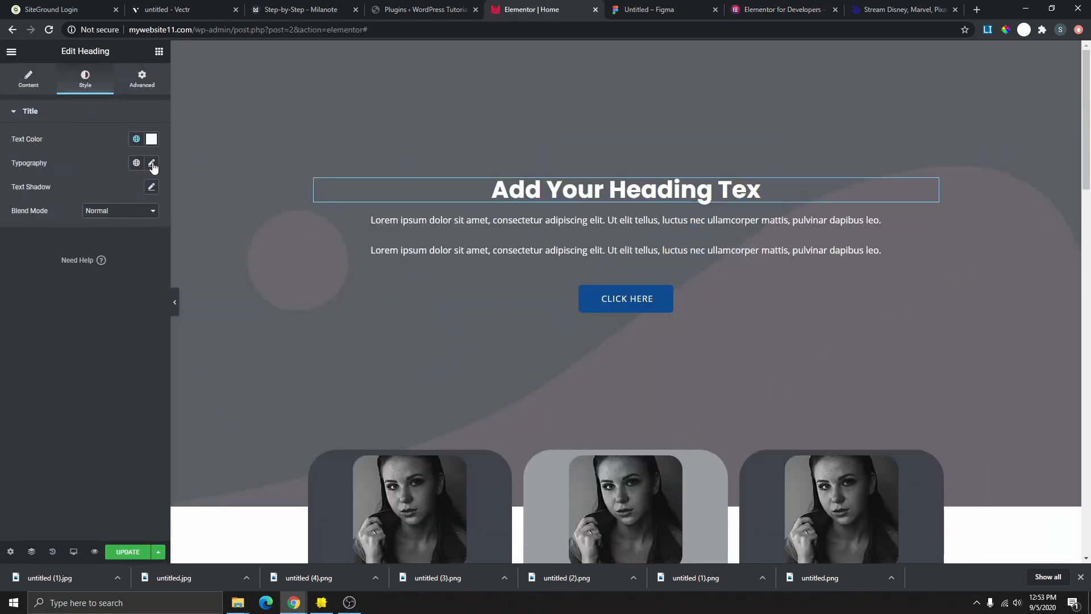
pyautogui.click(152, 165)
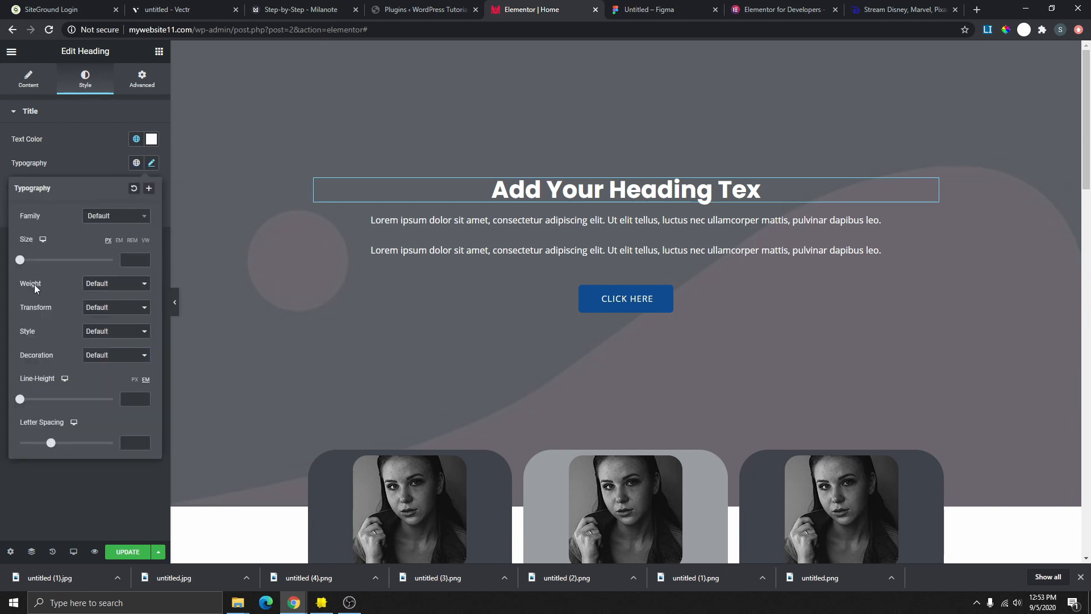
pyautogui.moveTo(21, 262); pyautogui.dragTo(67, 261)
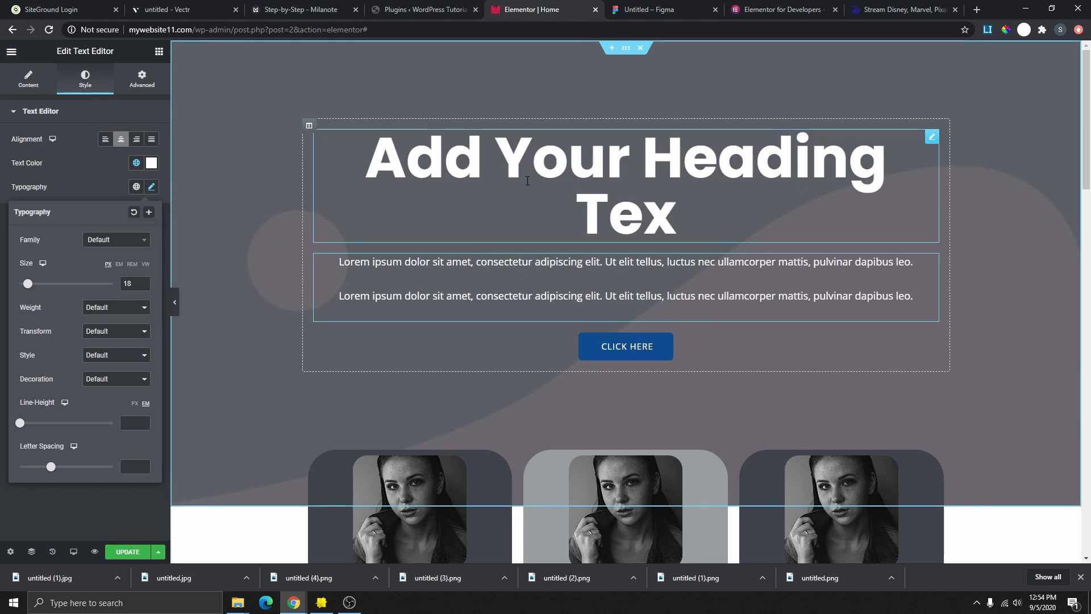
# - In mobile preview, set the heading to 30 px size with 40 px line height
pyautogui.click(73, 552)
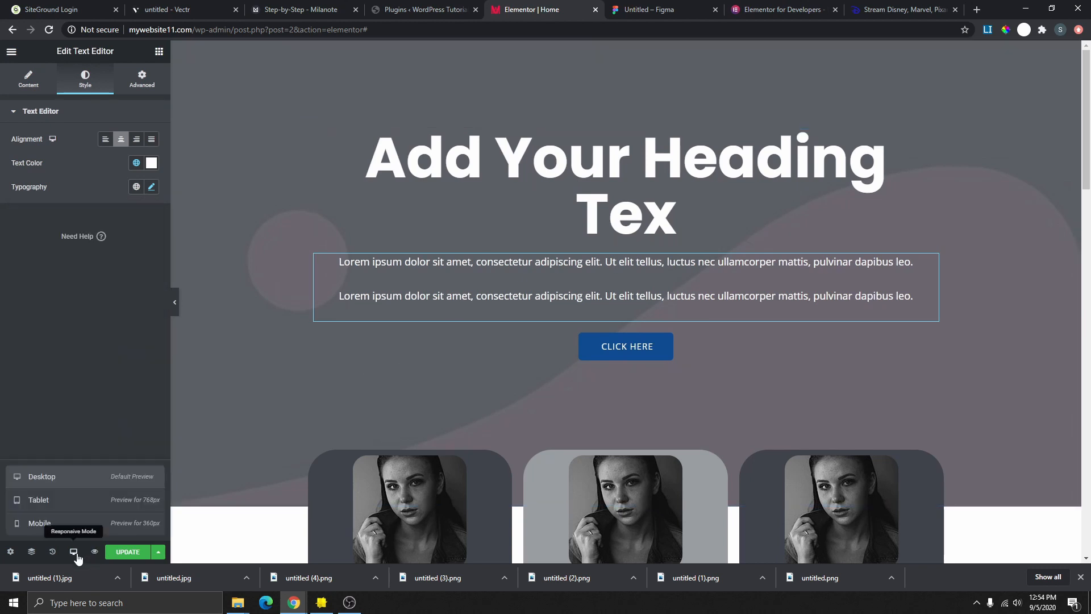
pyautogui.click(47, 506)
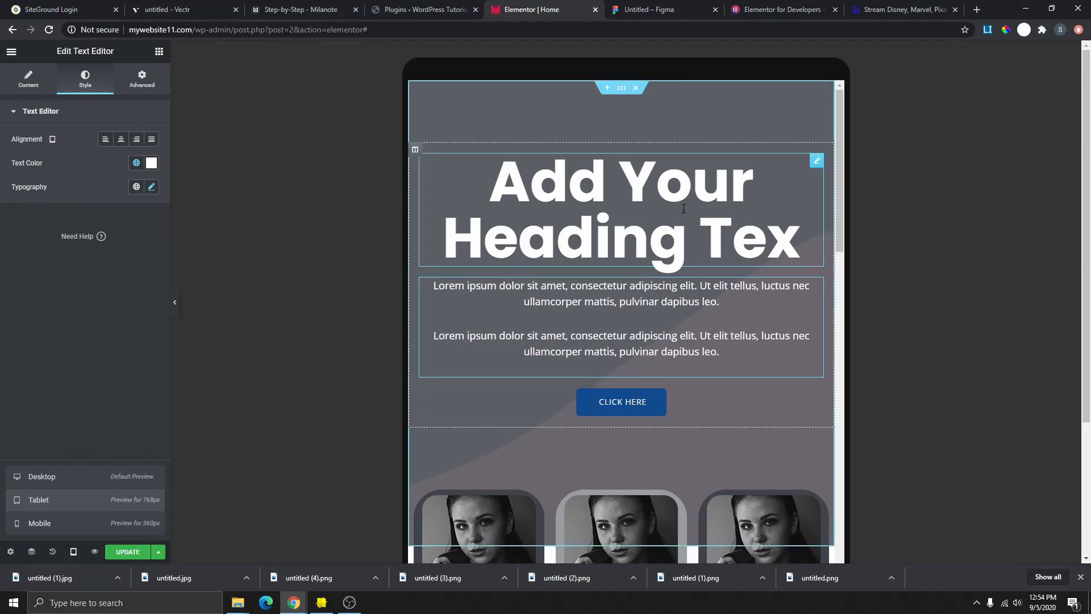
pyautogui.click(55, 526)
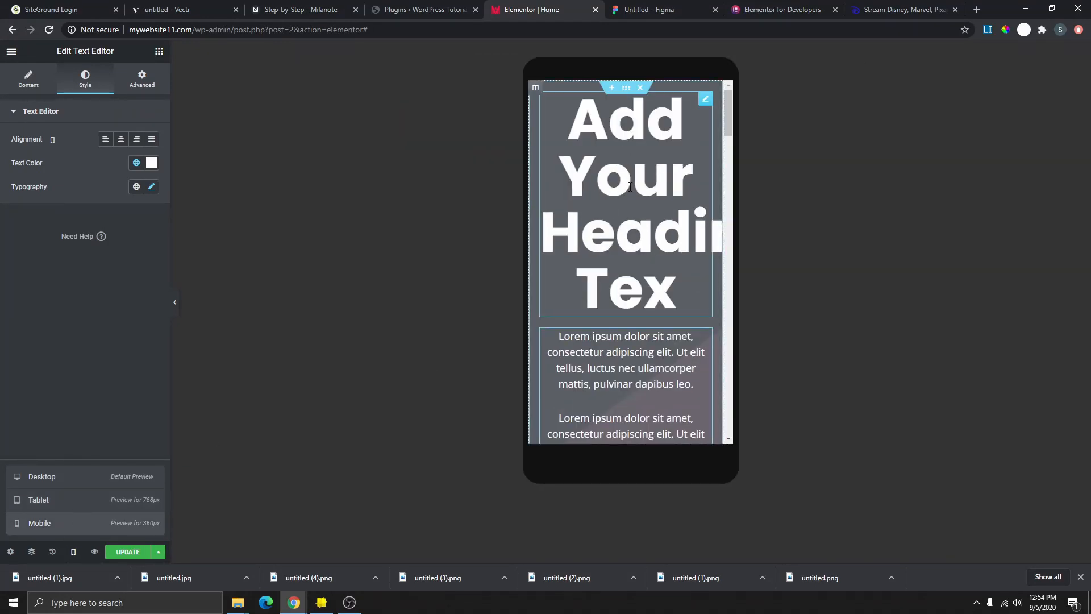
pyautogui.click(705, 105)
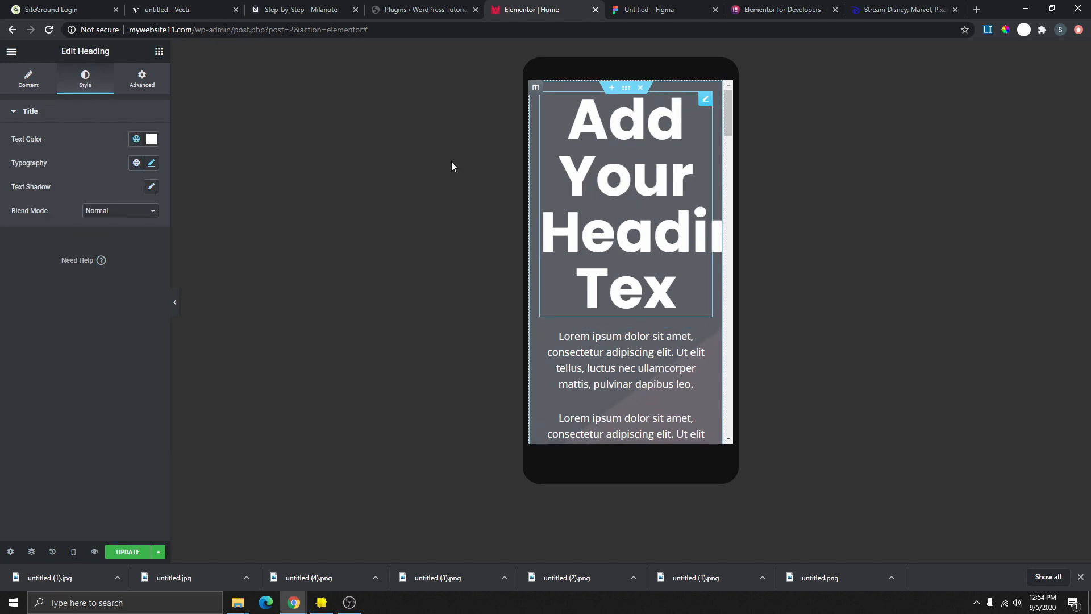
pyautogui.click(152, 163)
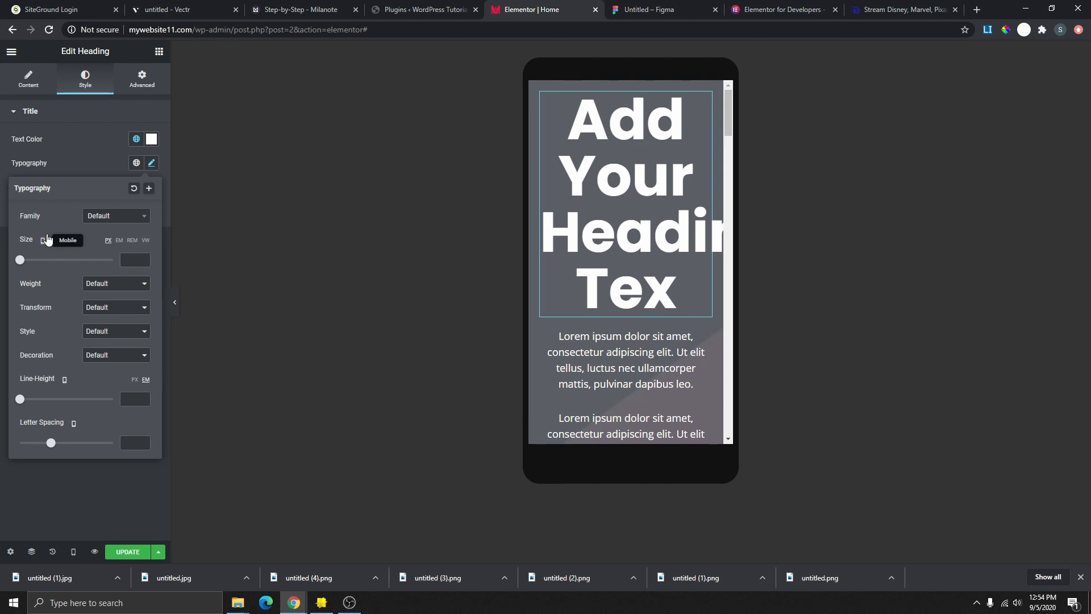
pyautogui.moveTo(21, 265); pyautogui.dragTo(34, 266)
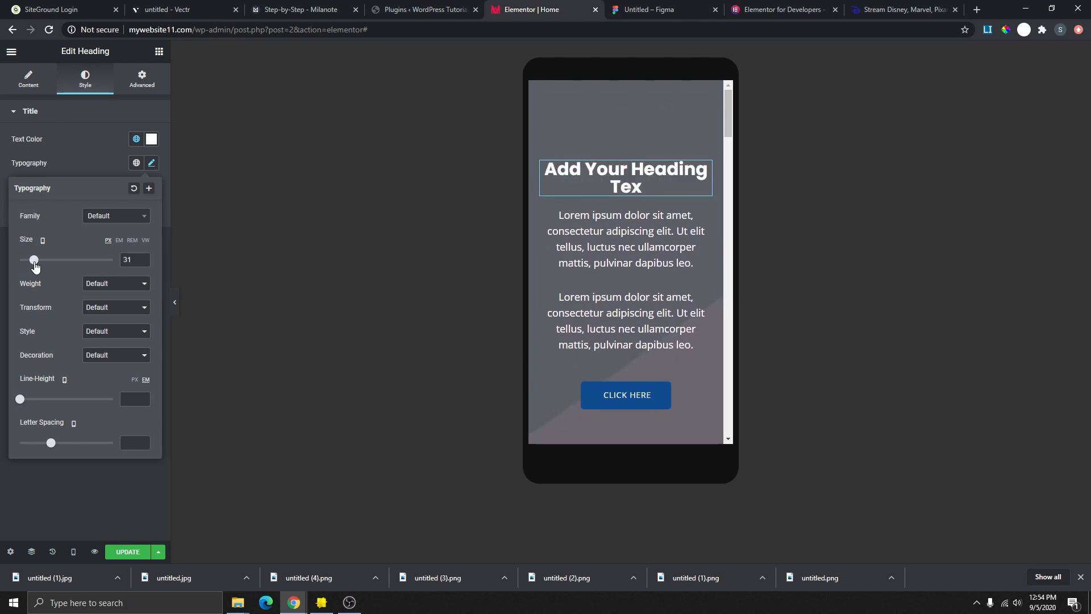
pyautogui.click(142, 263)
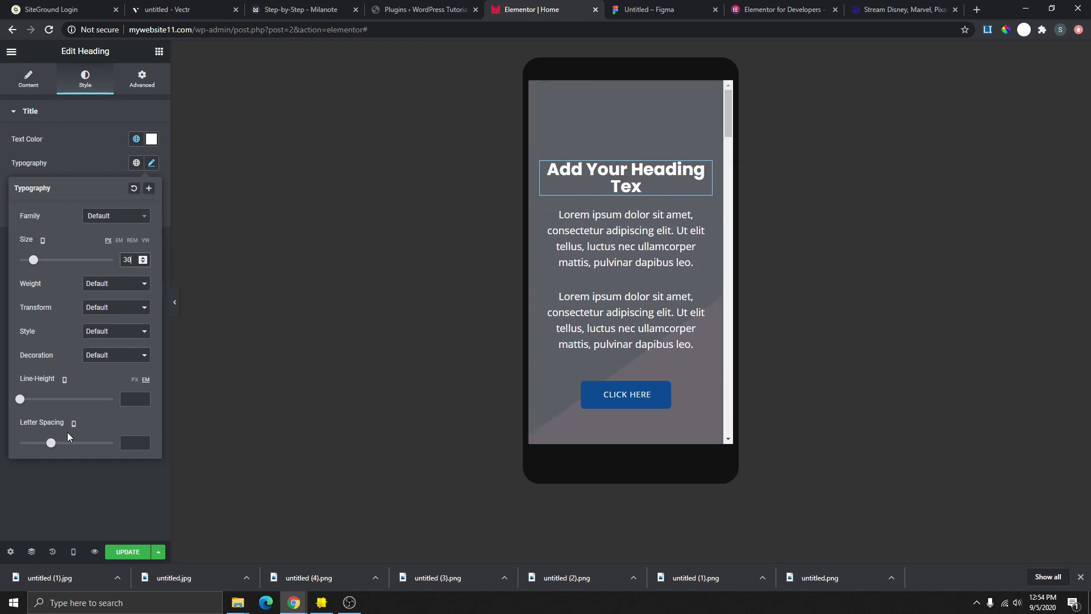
pyautogui.moveTo(21, 400); pyautogui.dragTo(39, 403)
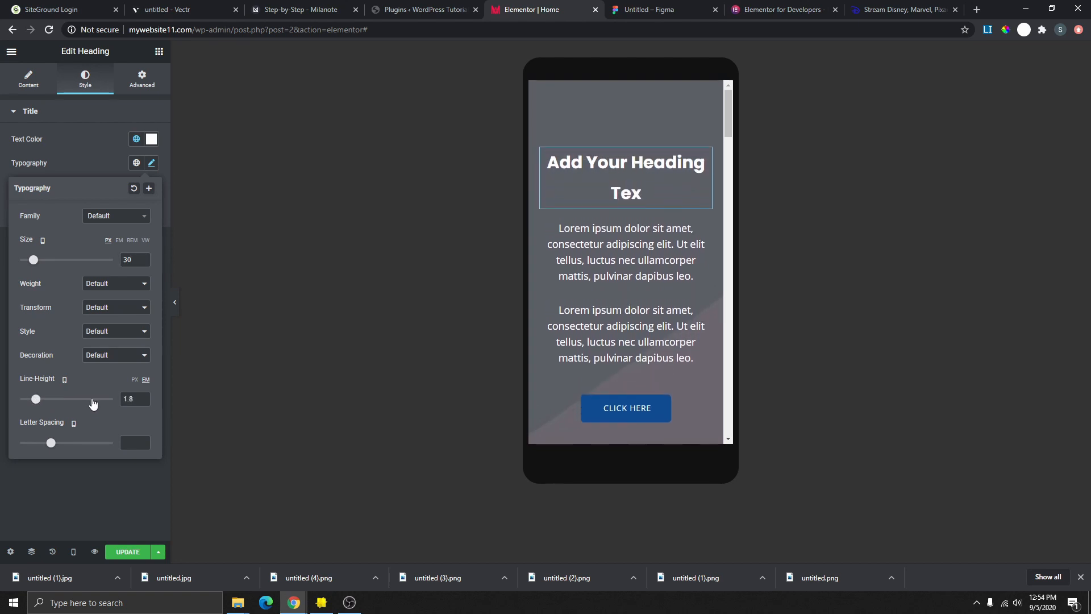
pyautogui.click(145, 397)
pyautogui.click(146, 397)
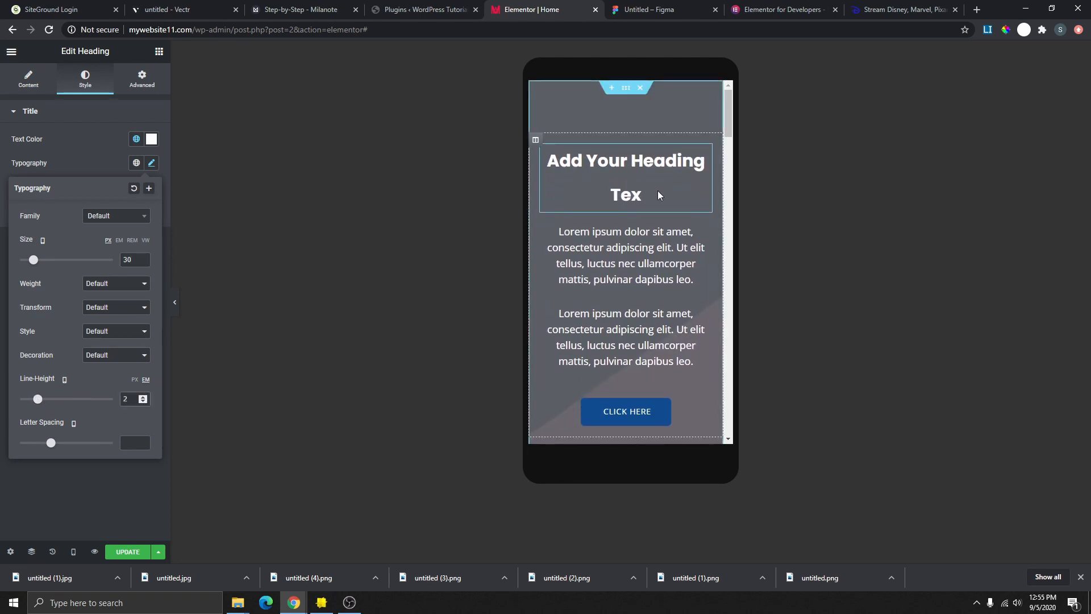
pyautogui.click(142, 402)
pyautogui.click(142, 401)
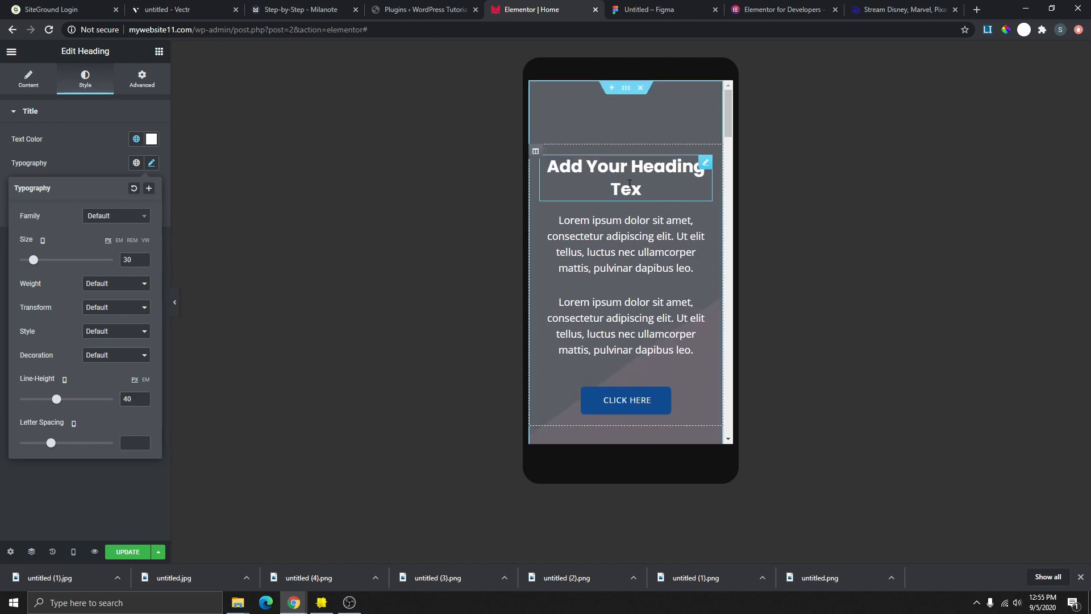
# - In tablet preview, set the heading size to 60 px so it fits on one line
pyautogui.click(73, 551)
pyautogui.click(70, 504)
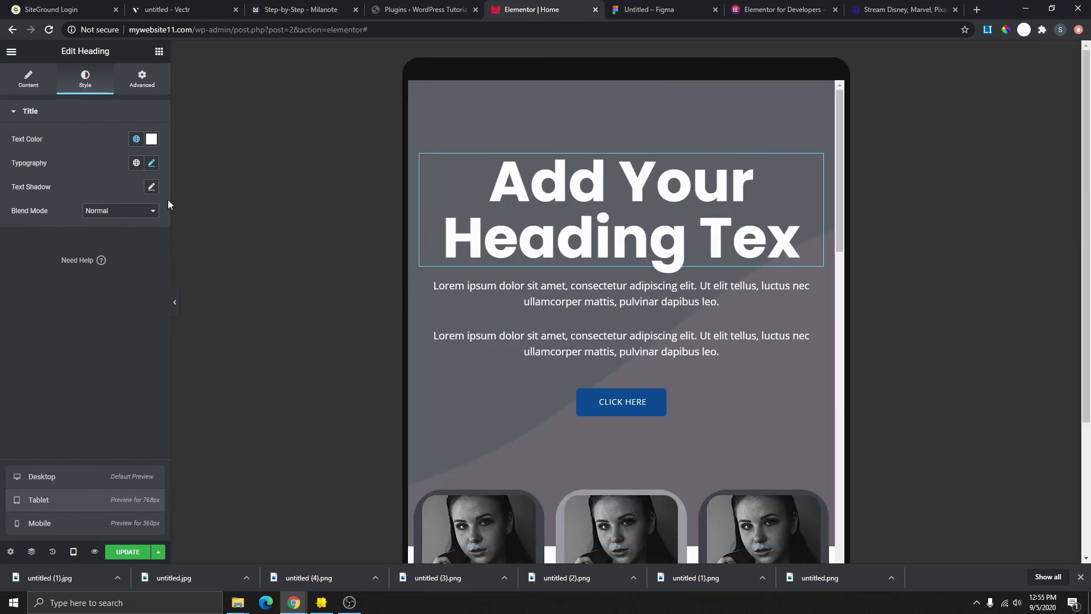
pyautogui.click(153, 186)
pyautogui.click(151, 164)
pyautogui.moveTo(38, 260); pyautogui.dragTo(46, 262)
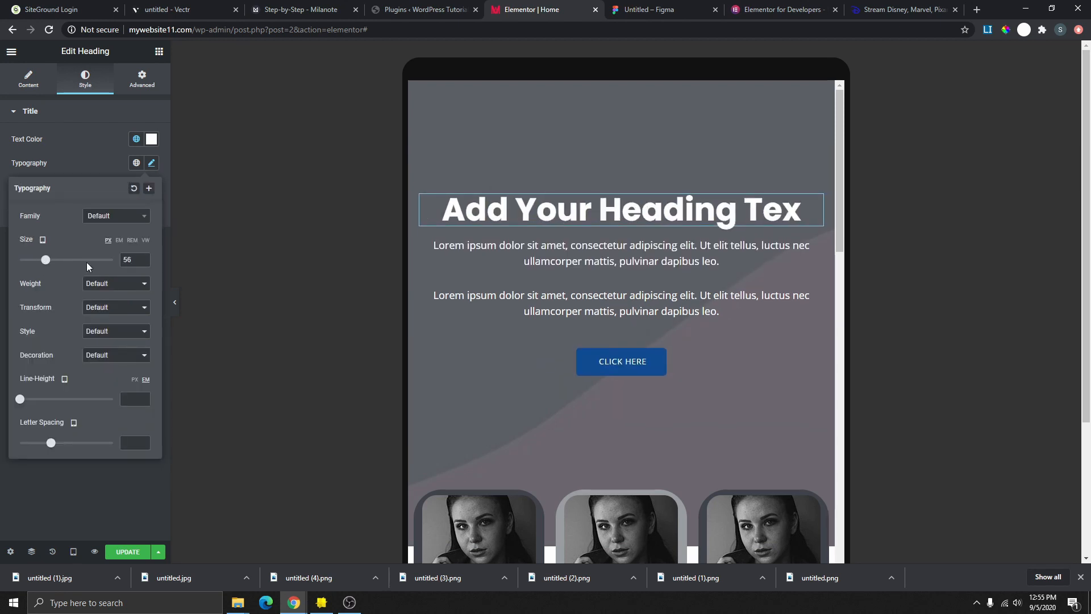
pyautogui.click(145, 257)
pyautogui.click(145, 257)
pyautogui.click(145, 257)
pyautogui.click(145, 256)
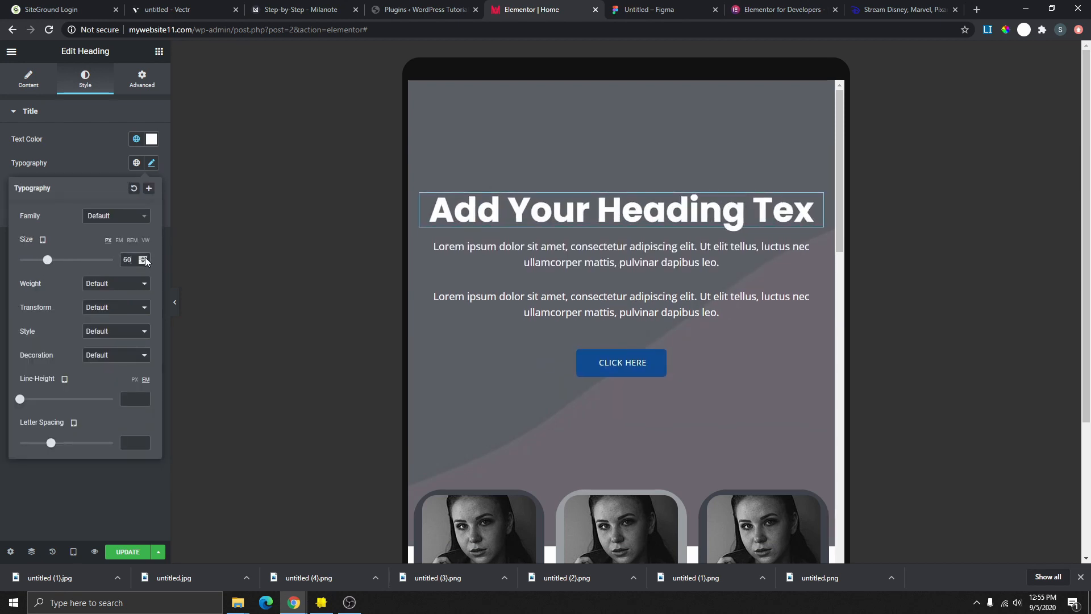
pyautogui.click(73, 551)
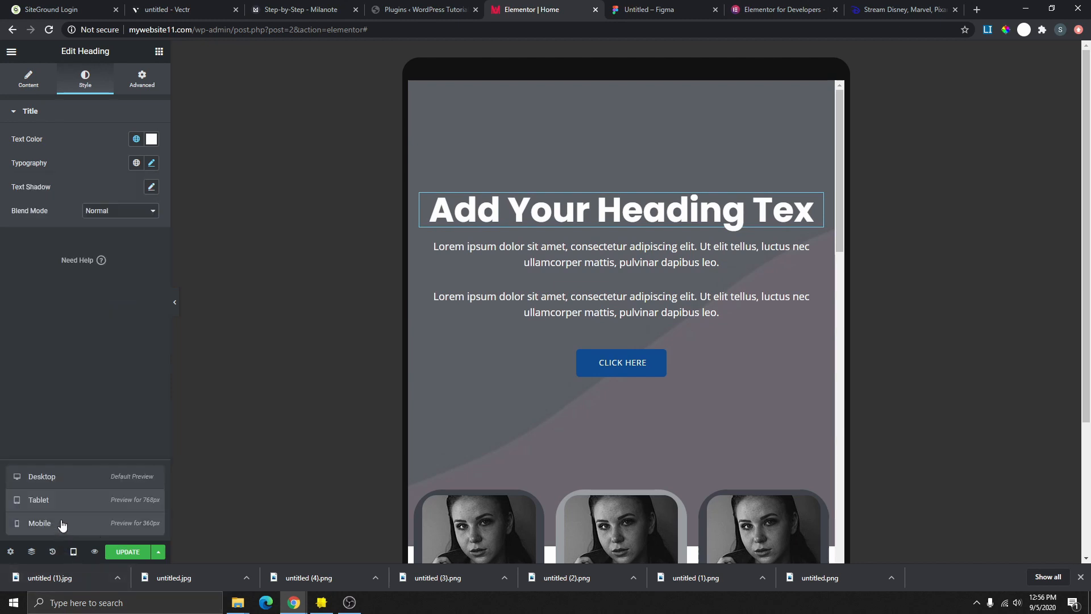
# - At desktop width, reduce the heading size from 99 to 77 px so it fits on one line
pyautogui.click(66, 480)
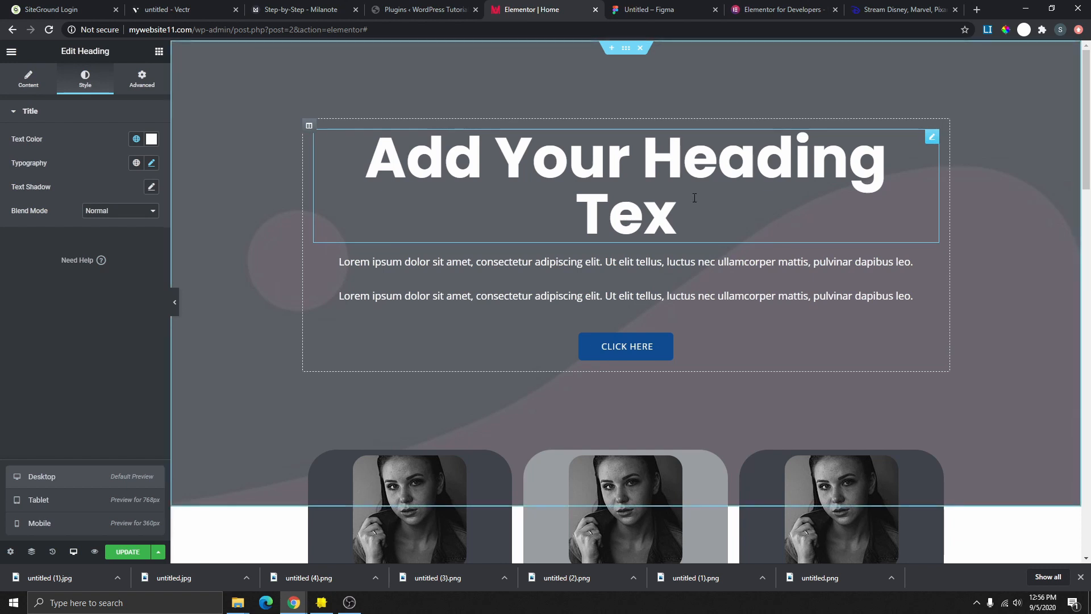
pyautogui.doubleClick(591, 218)
pyautogui.click(676, 217)
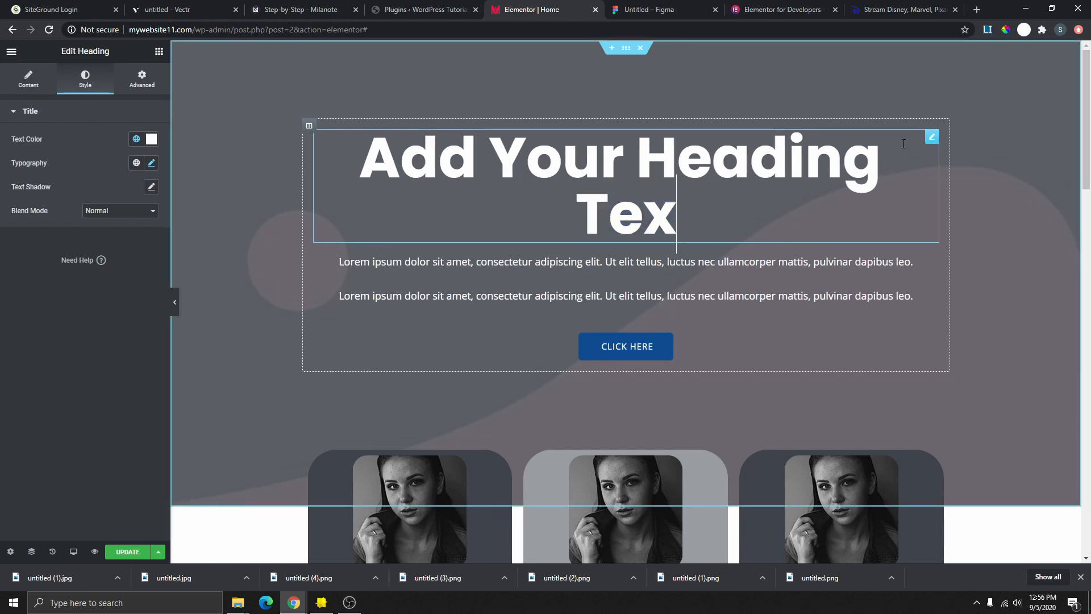
pyautogui.click(151, 163)
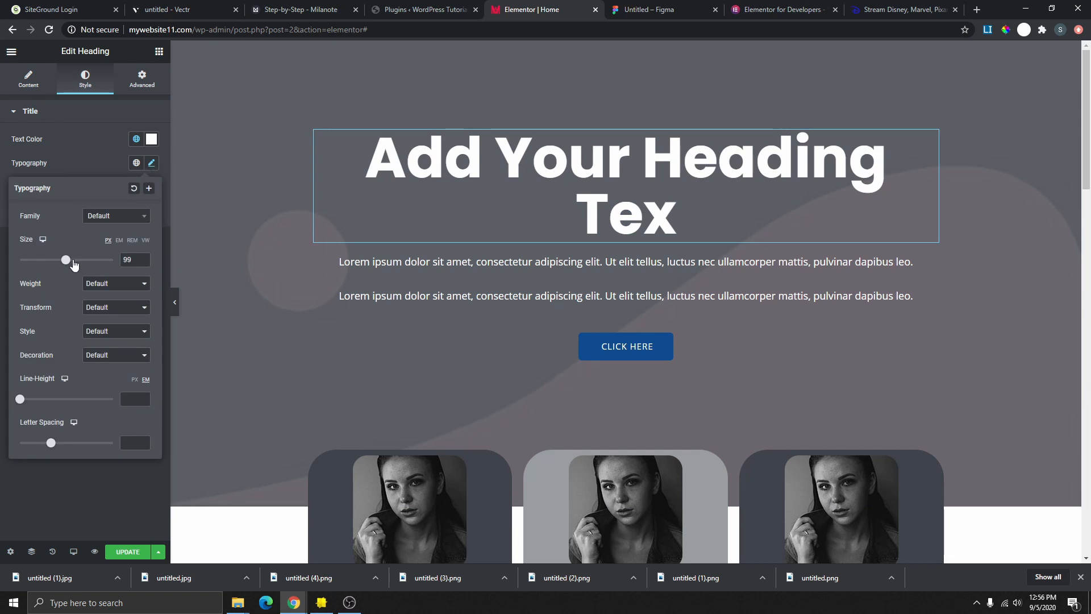
pyautogui.moveTo(67, 260); pyautogui.dragTo(54, 261)
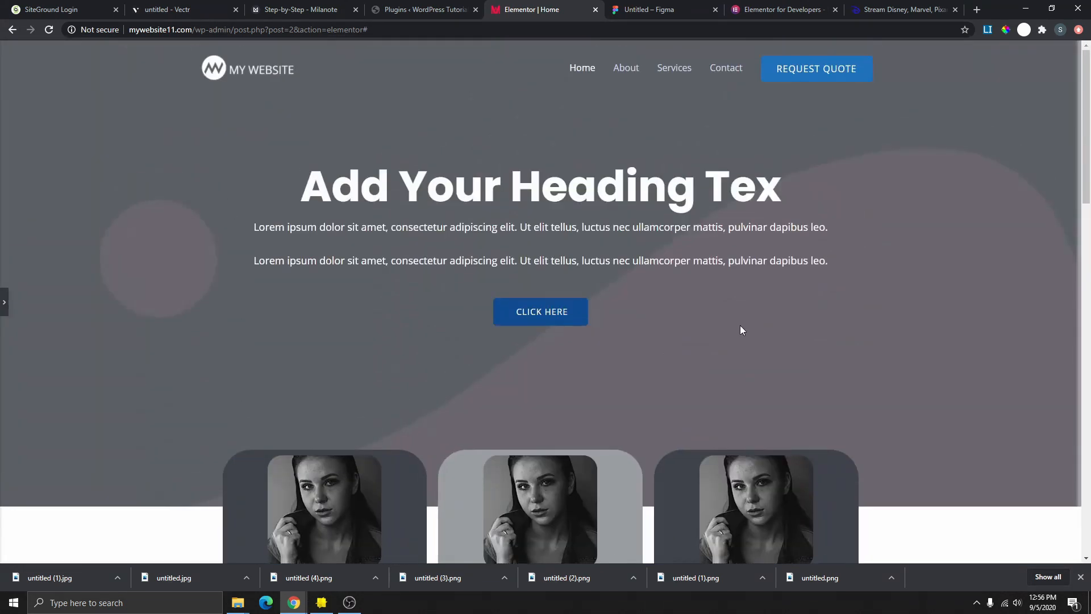
pyautogui.scroll(-3, 740, 330)
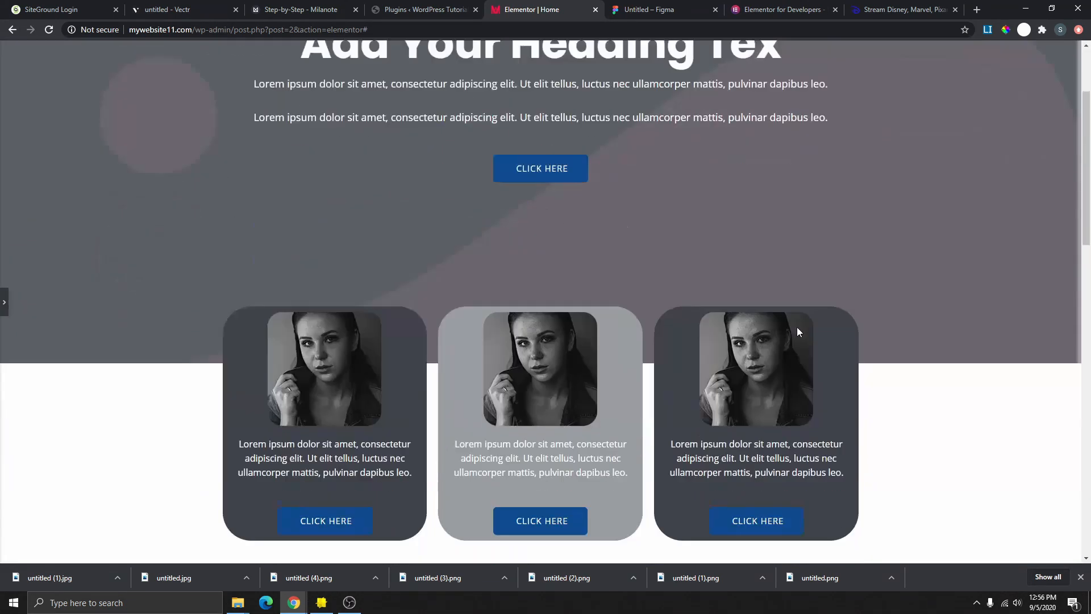
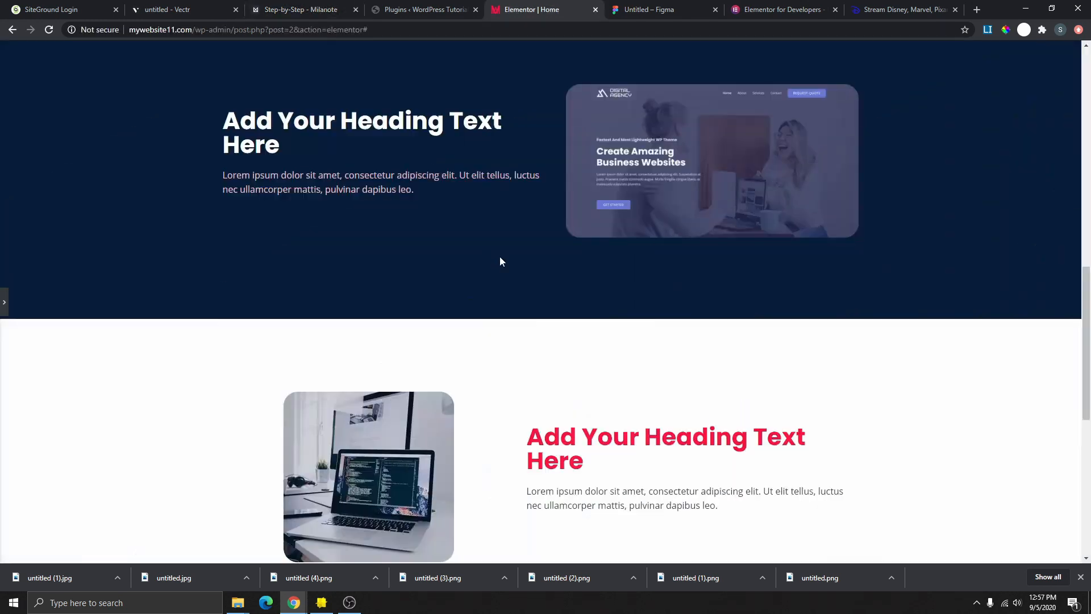
# - Scroll through the finished homepage, then expand the Elementor editing panel again
pyautogui.scroll(10, 554, 295)
pyautogui.scroll(-2, 552, 293)
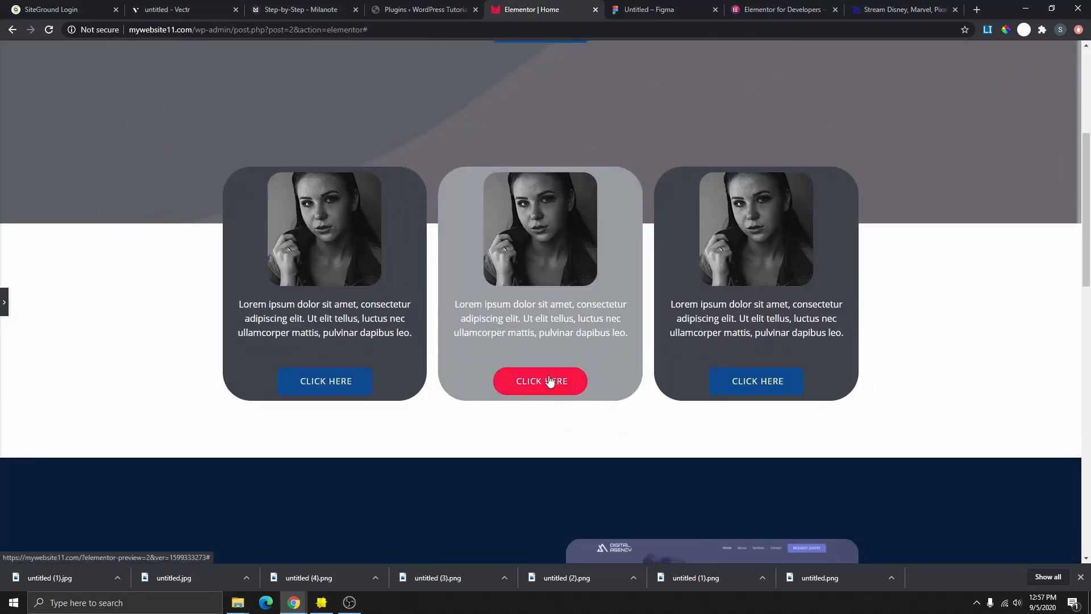
pyautogui.scroll(-16, 529, 350)
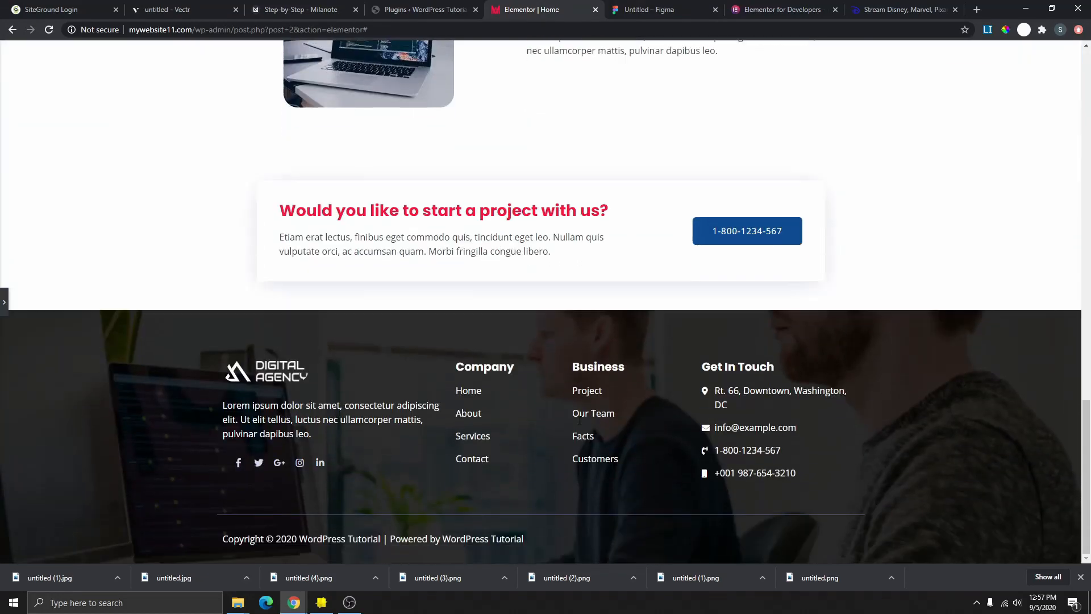
pyautogui.scroll(15, 580, 420)
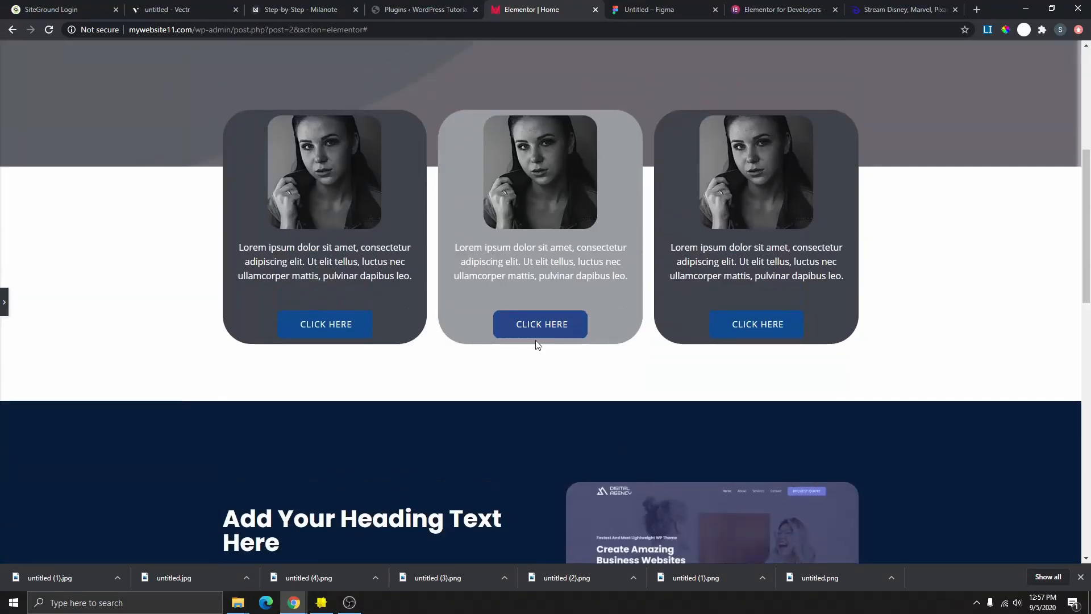
pyautogui.scroll(-8, 543, 341)
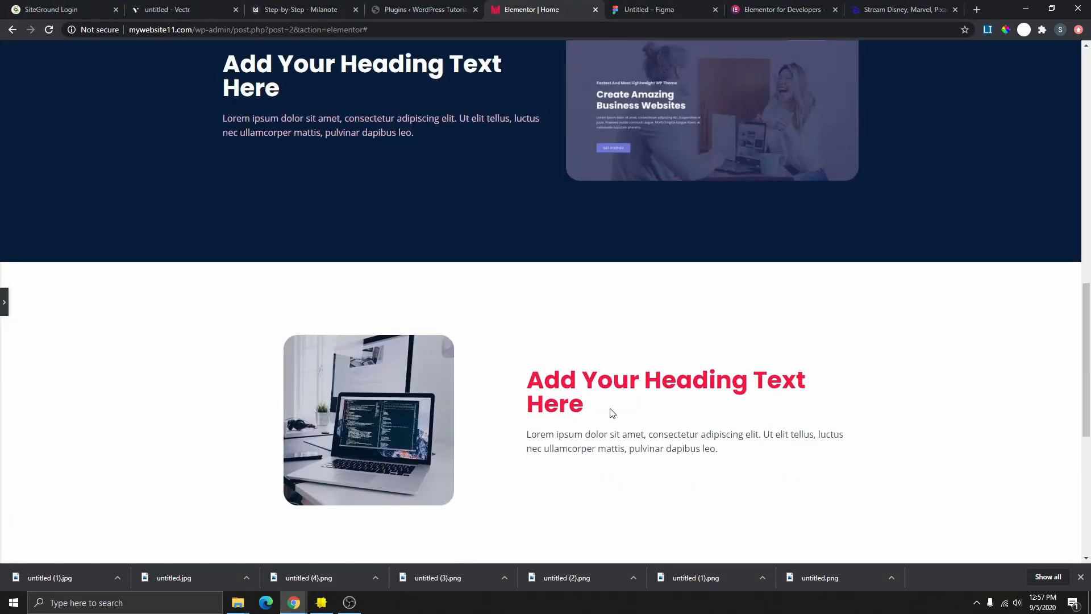
pyautogui.scroll(12, 576, 415)
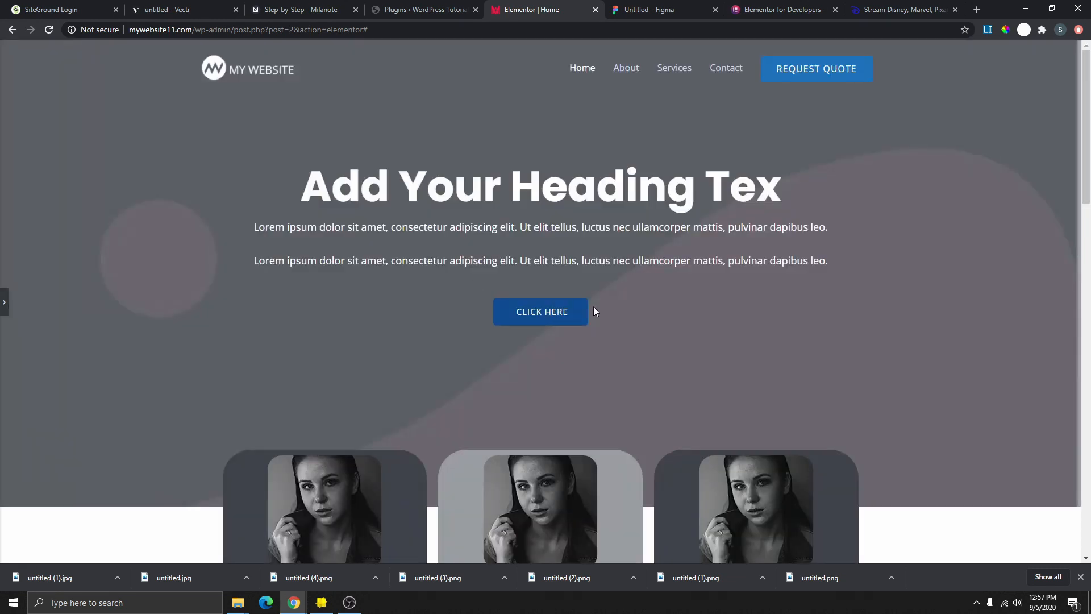
pyautogui.click(5, 301)
# - Replace the laptop-section heading's placeholder title with 'Sample'
pyautogui.scroll(-12, 650, 327)
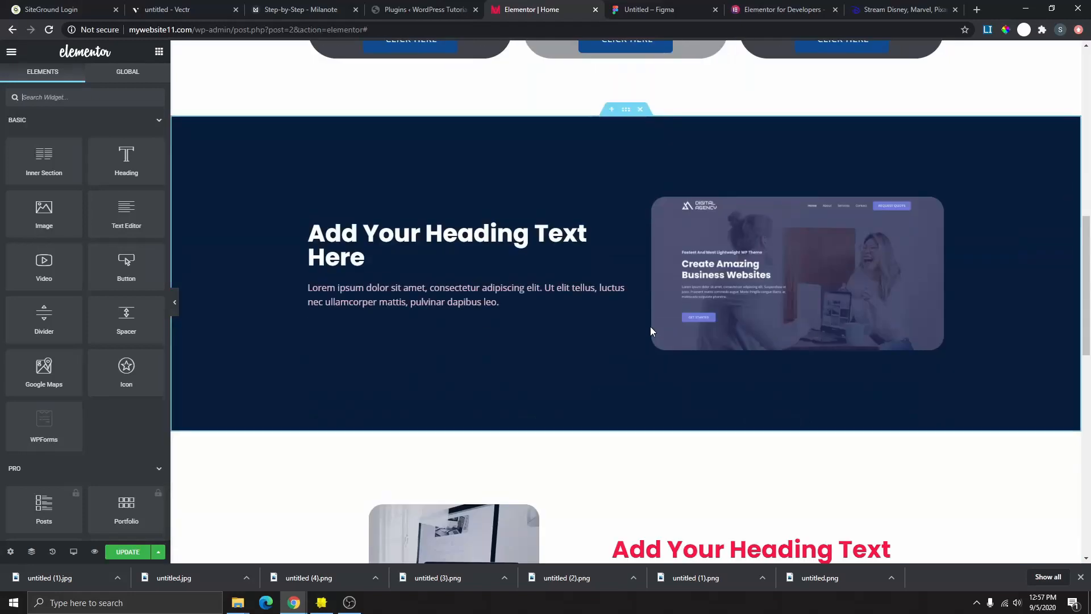
pyautogui.scroll(-4, 650, 326)
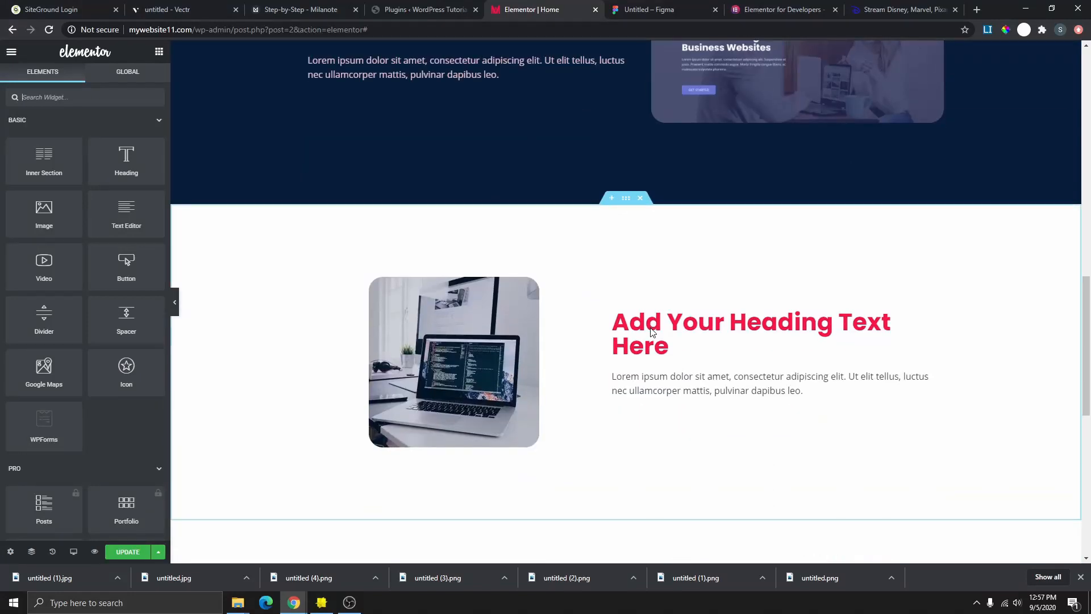
pyautogui.click(677, 354)
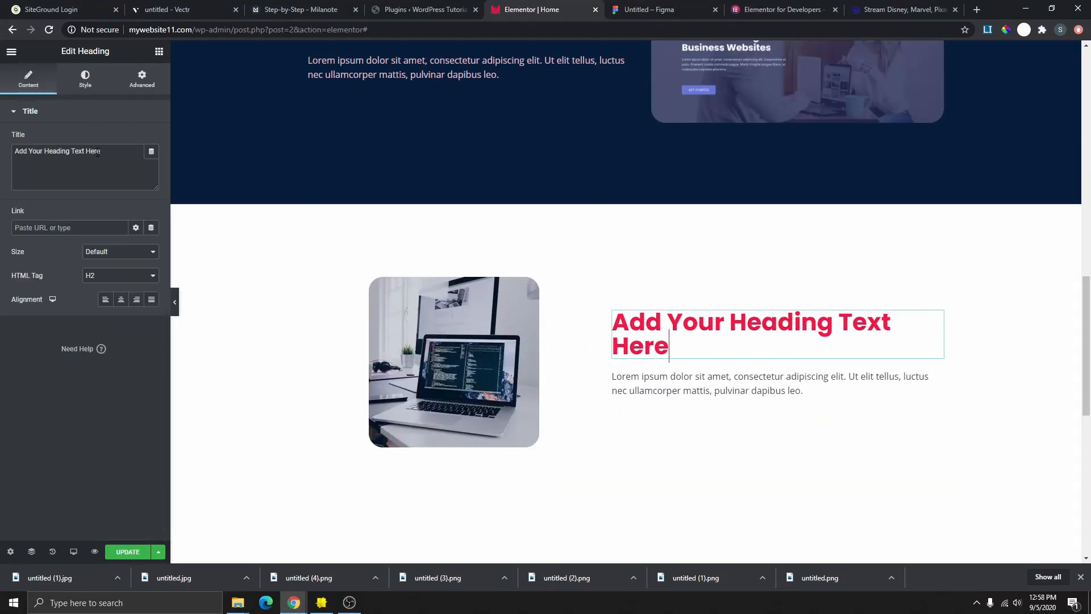
pyautogui.moveTo(106, 152); pyautogui.dragTo(10, 155)
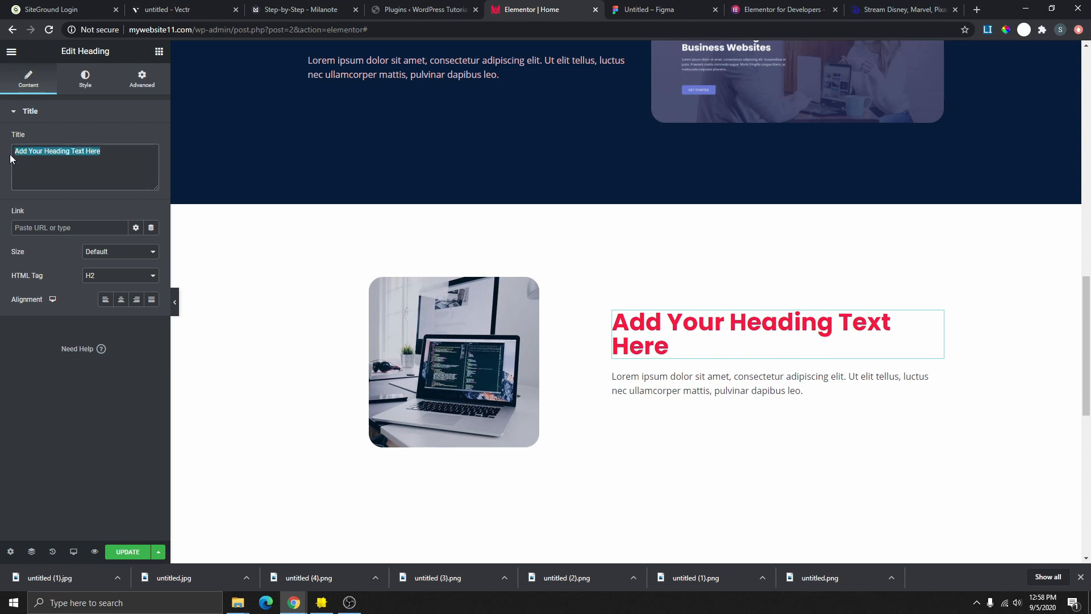
pyautogui.press('BackSpace')
pyautogui.write('Sample')
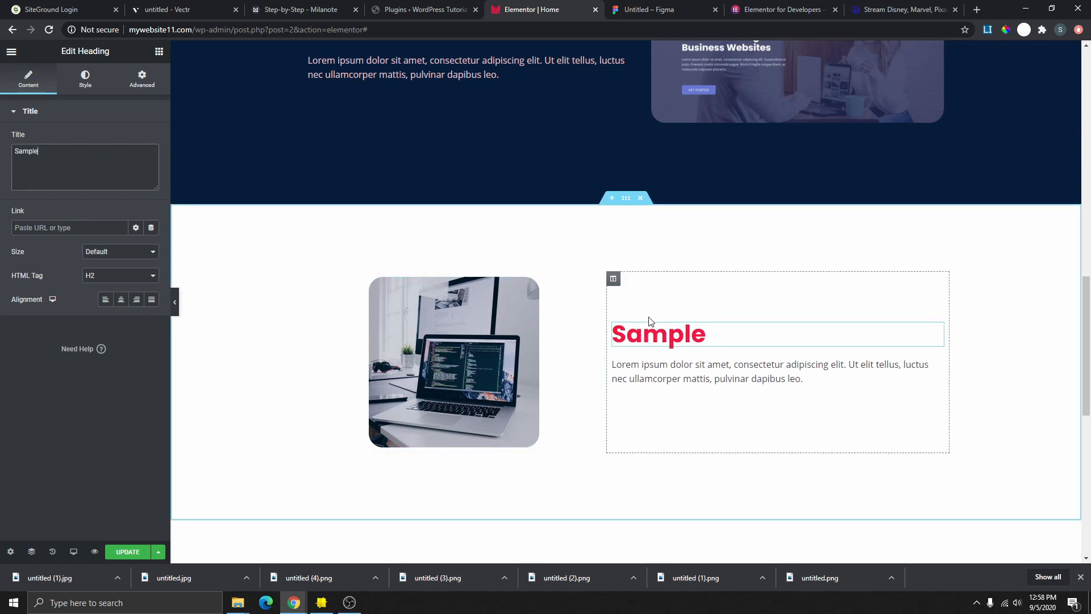
pyautogui.scroll(-2, 666, 323)
pyautogui.scroll(3, 666, 323)
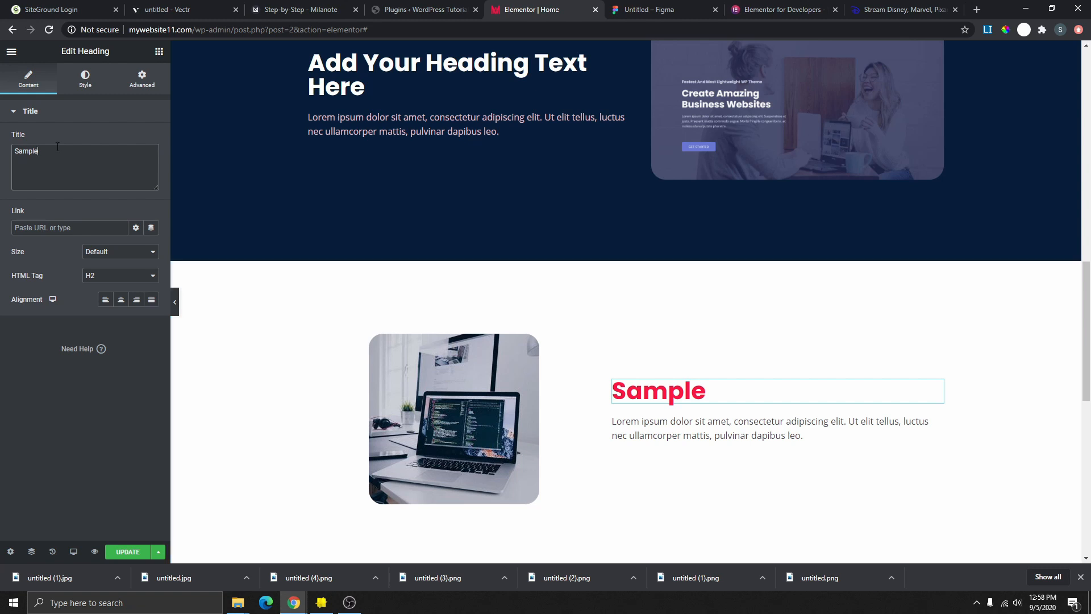
# - Search widgets for 'an' and place a Menu Anchor above the Sample heading
pyautogui.click(158, 54)
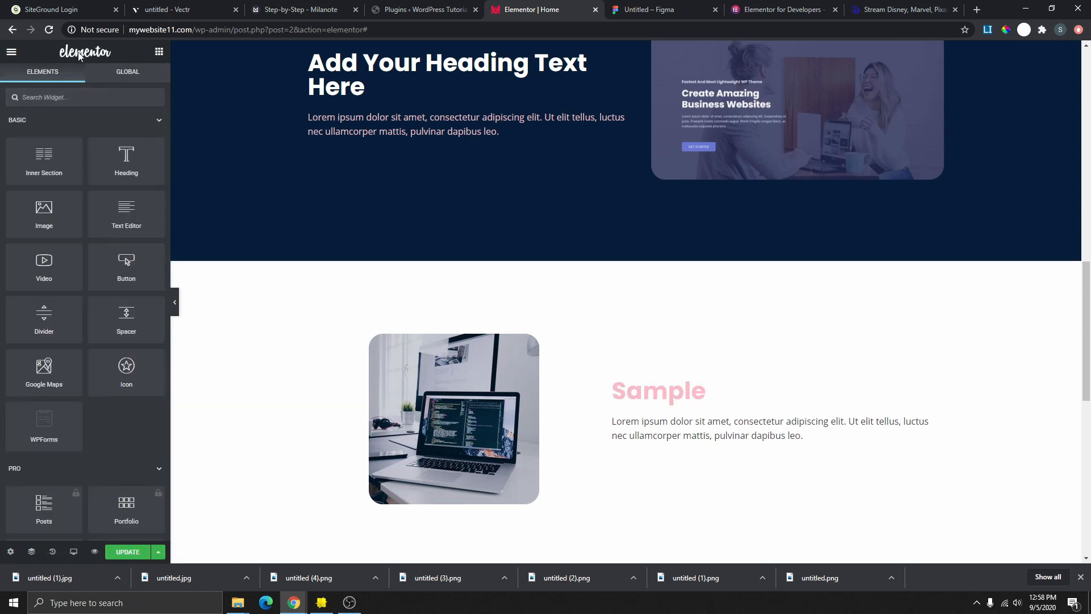
pyautogui.write('an')
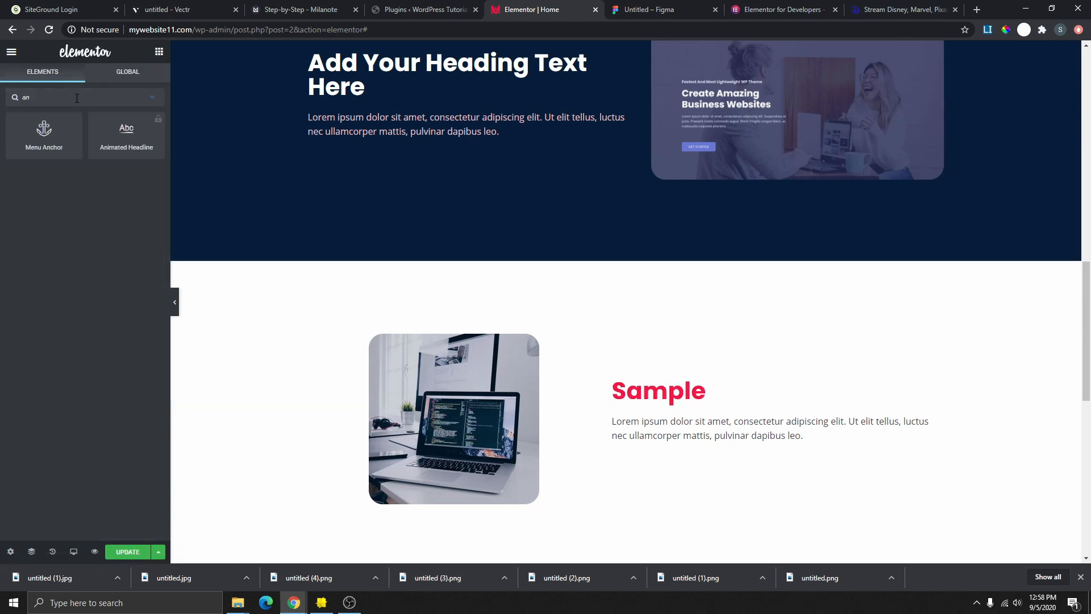
pyautogui.moveTo(64, 134); pyautogui.dragTo(653, 265)
pyautogui.moveTo(685, 362); pyautogui.dragTo(686, 387)
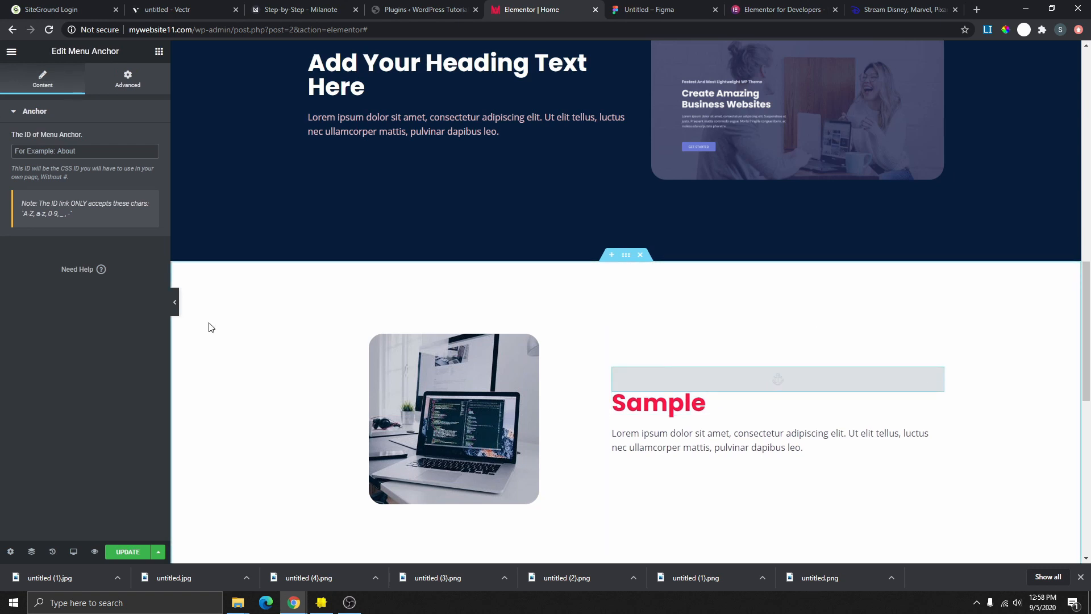
# - Give the new menu anchor the ID 'Sample'
pyautogui.click(174, 302)
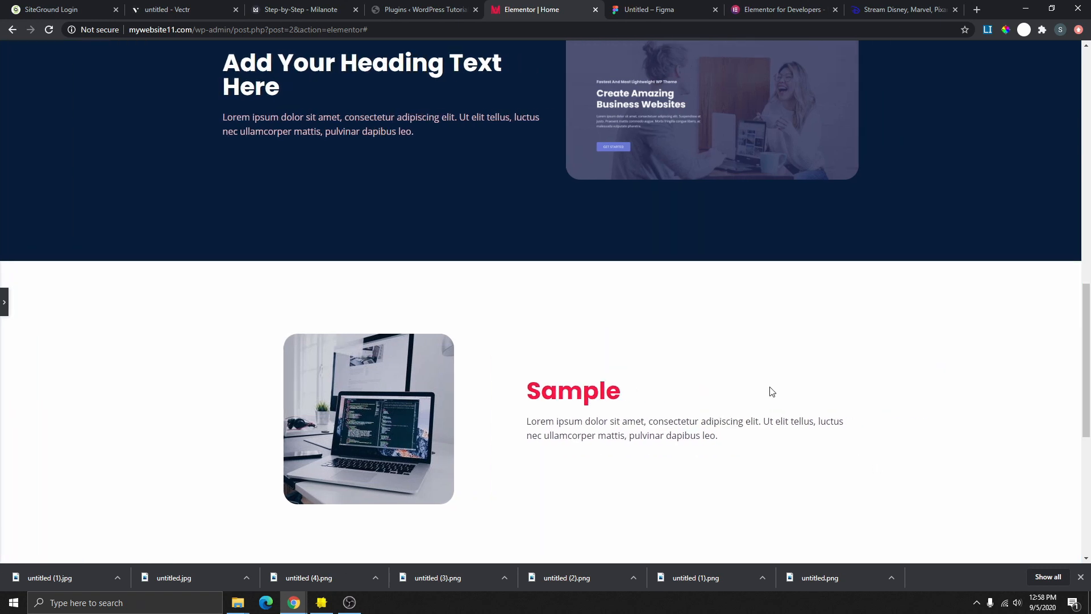
pyautogui.click(4, 302)
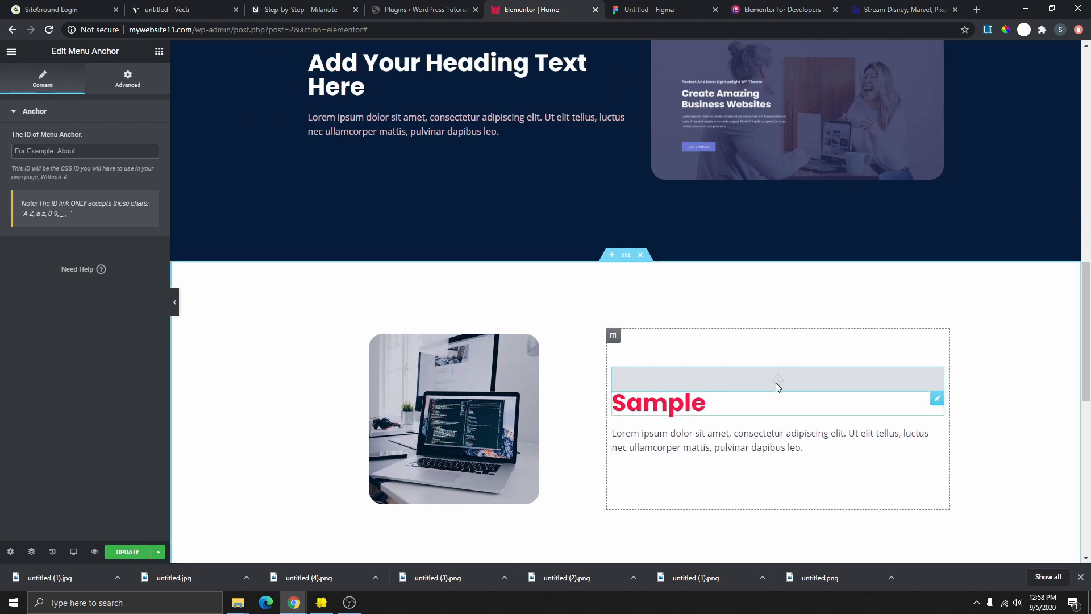
pyautogui.scroll(-1, 716, 375)
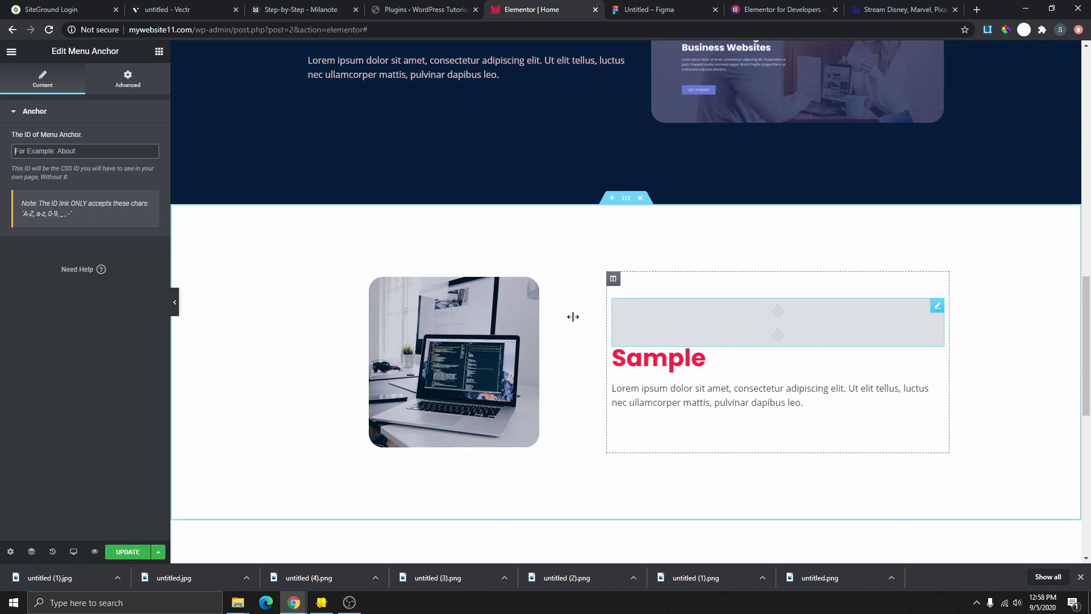
pyautogui.click(57, 152)
pyautogui.write('Sample')
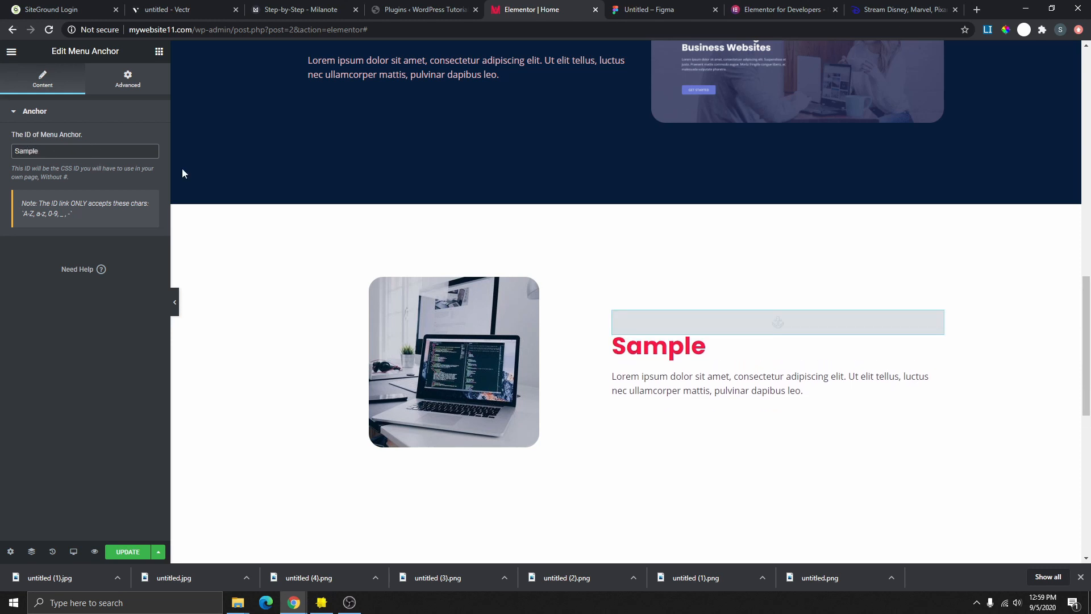
# - Point the hero CLICK HERE button's link at the Sample anchor and recheck the anchor's ID
pyautogui.scroll(2, 263, 271)
pyautogui.scroll(10, 718, 407)
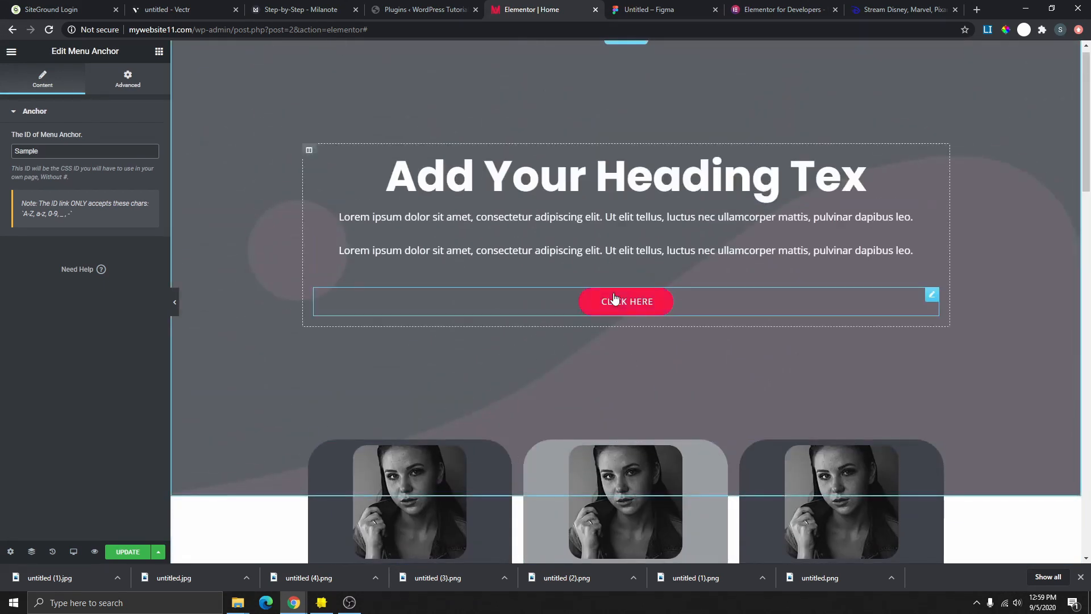
pyautogui.scroll(-15, 659, 494)
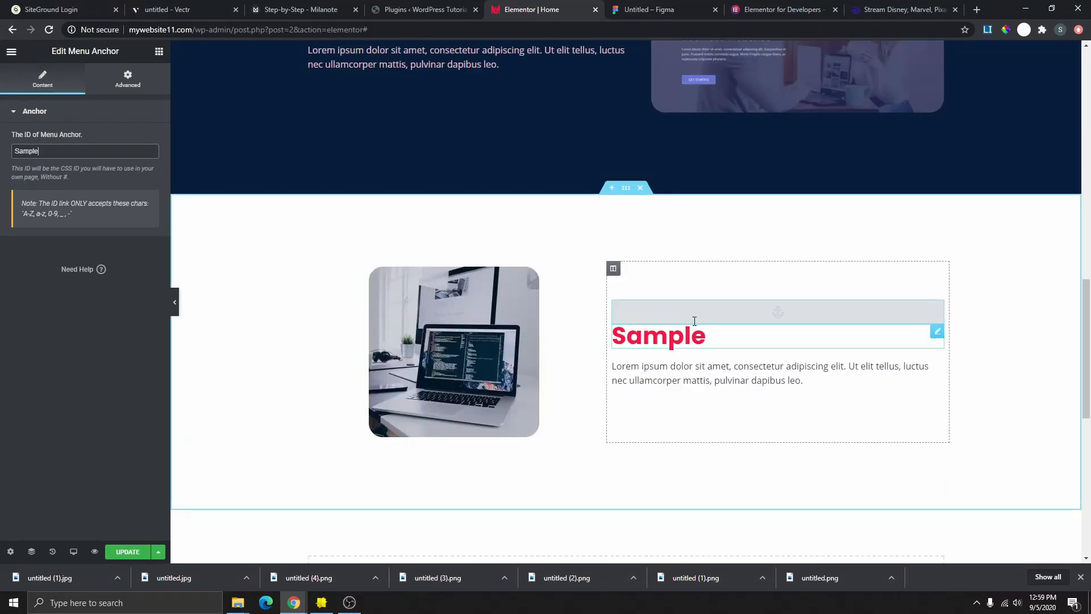
pyautogui.scroll(12, 564, 274)
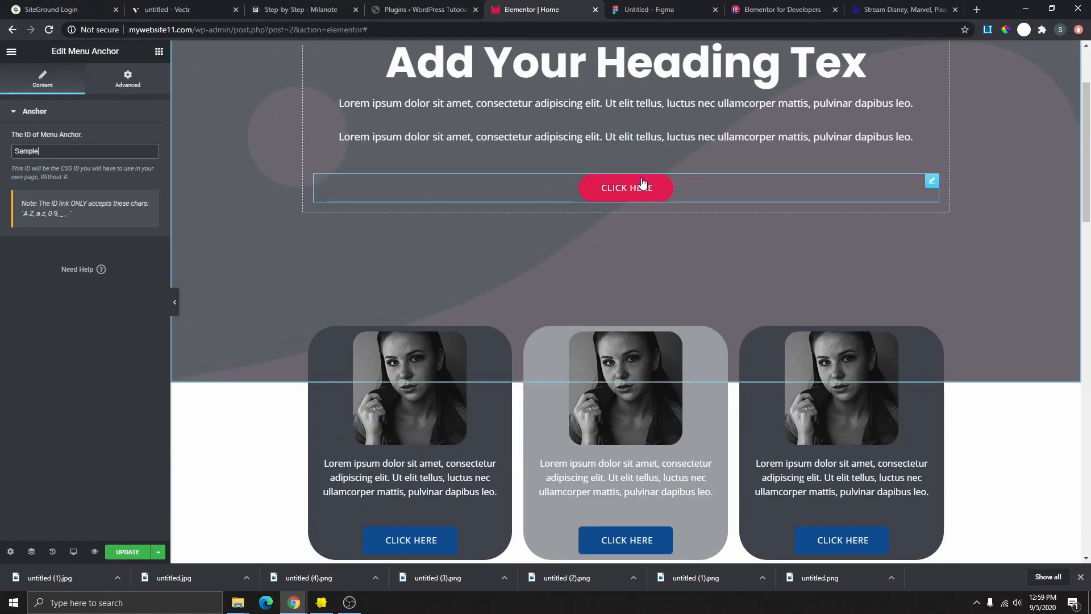
pyautogui.click(927, 181)
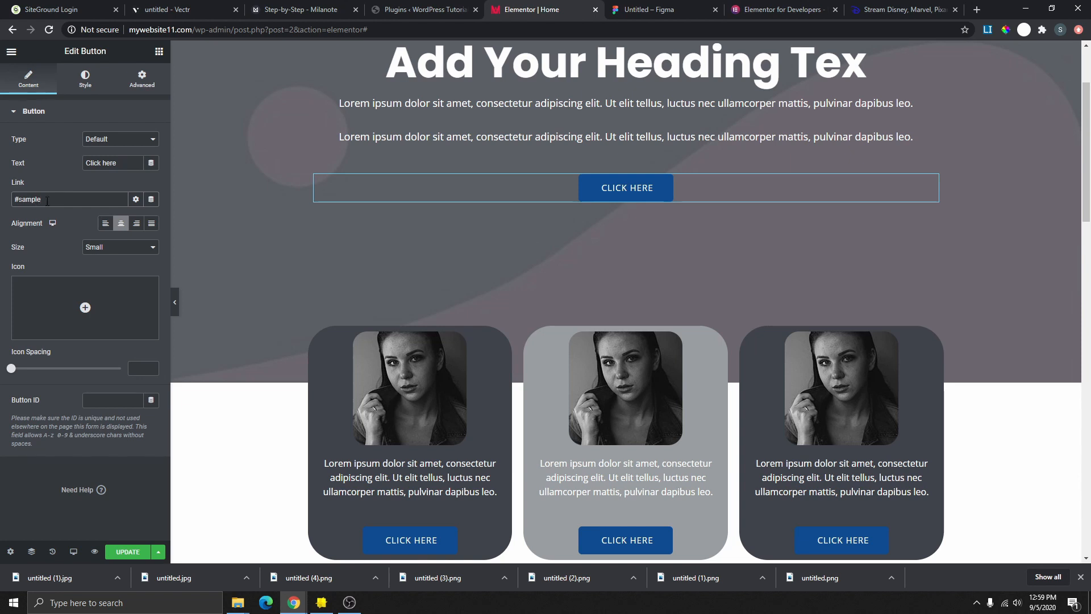
pyautogui.scroll(-1, 472, 330)
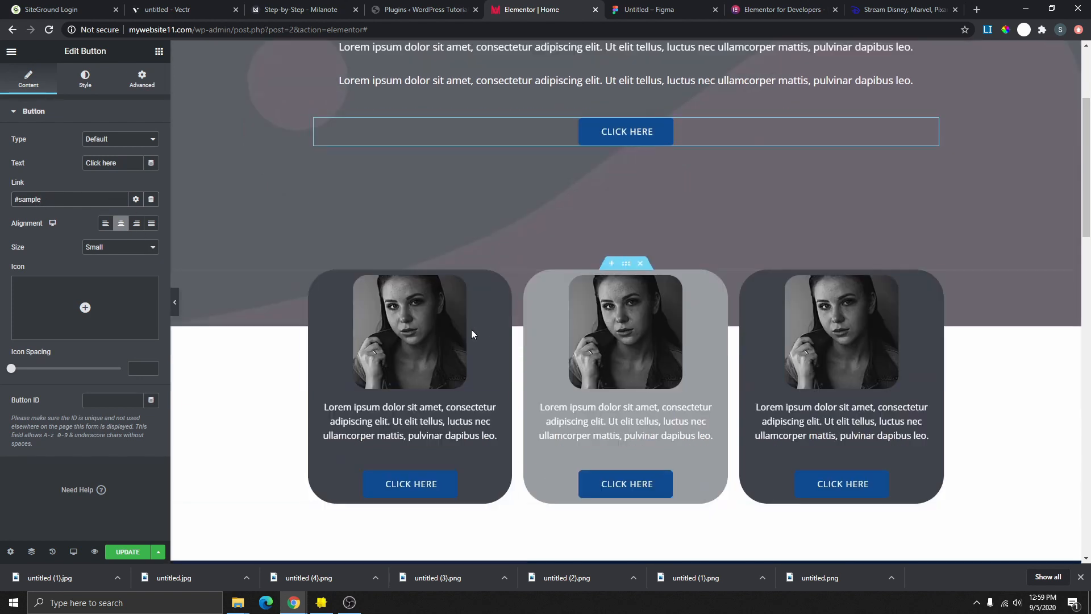
pyautogui.scroll(2, 544, 352)
pyautogui.scroll(-6, 547, 353)
pyautogui.scroll(-8, 659, 278)
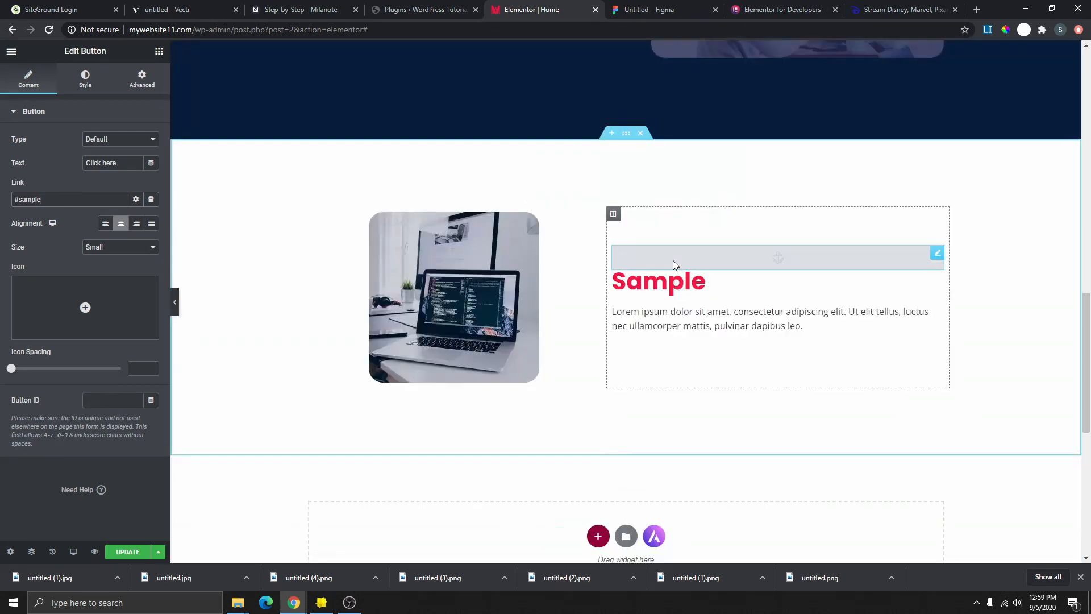
pyautogui.click(673, 261)
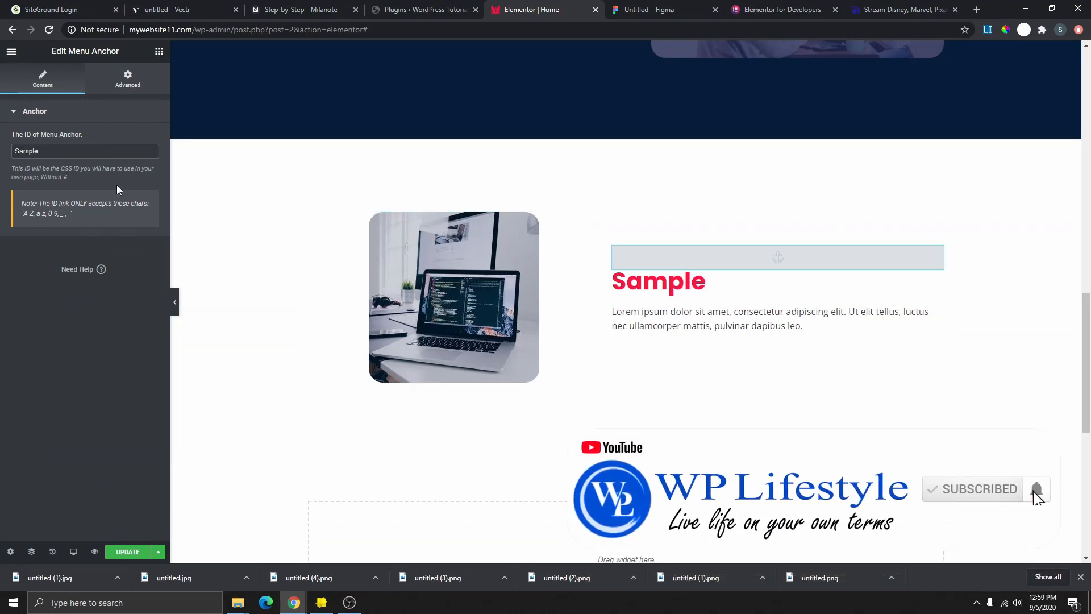
pyautogui.scroll(8, 322, 267)
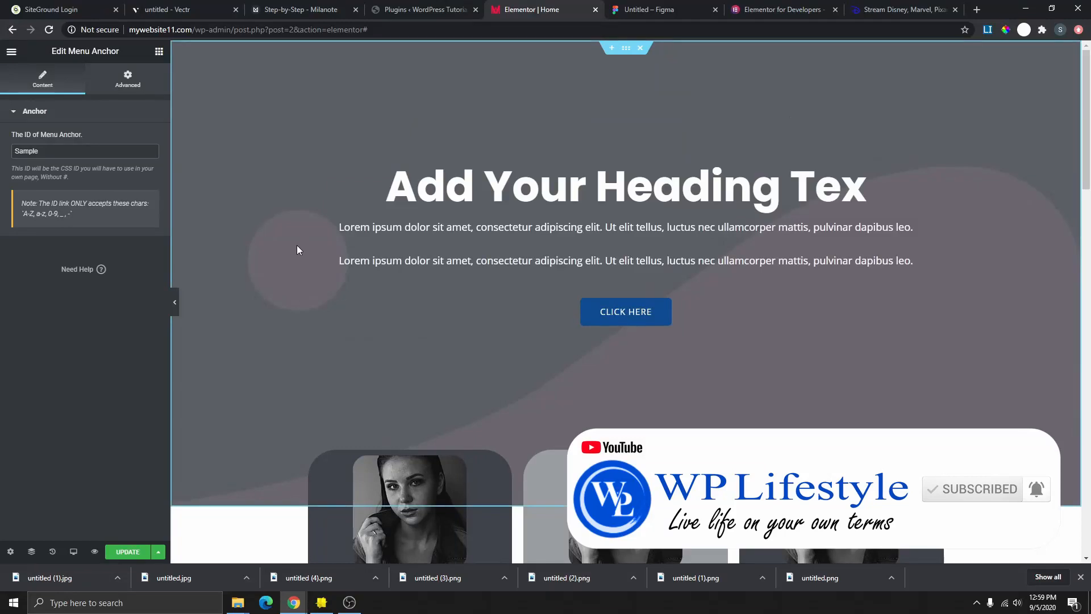
# - Correct the button link to '#Sample' with a capital S and update the page
pyautogui.click(932, 306)
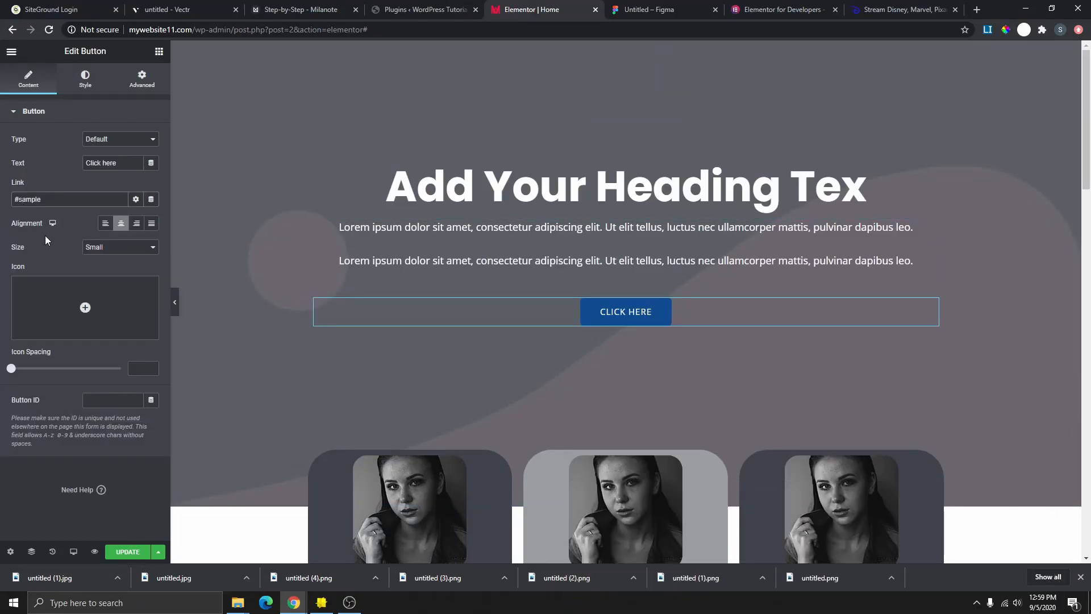
pyautogui.press('BackSpace')
pyautogui.write('S')
pyautogui.click(126, 552)
# - Preview the saved page and confirm CLICK HERE jumps to the Sample section
pyautogui.click(95, 552)
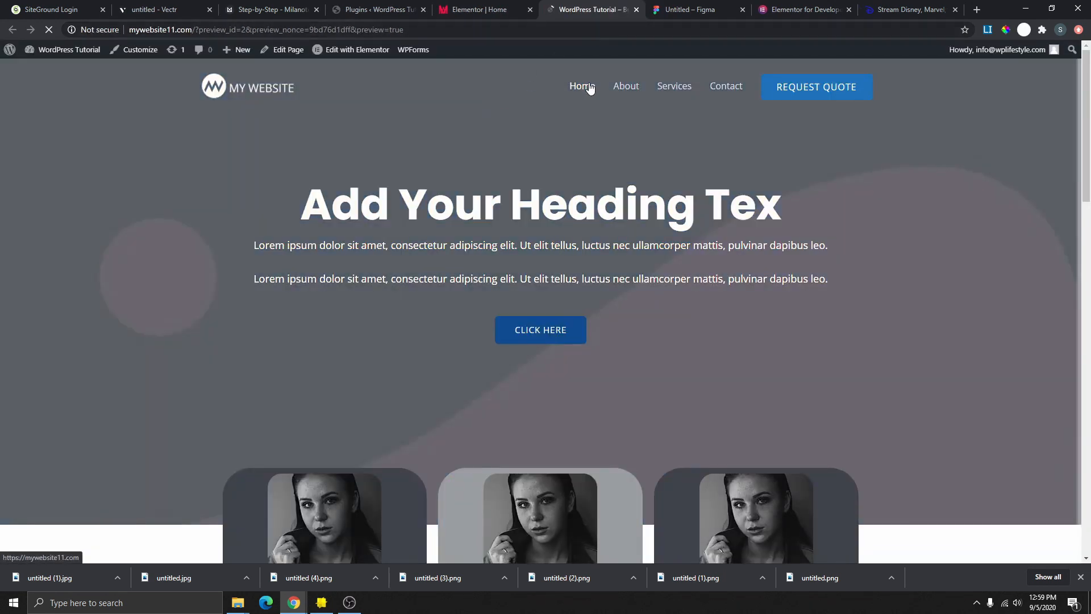
pyautogui.scroll(-1, 630, 248)
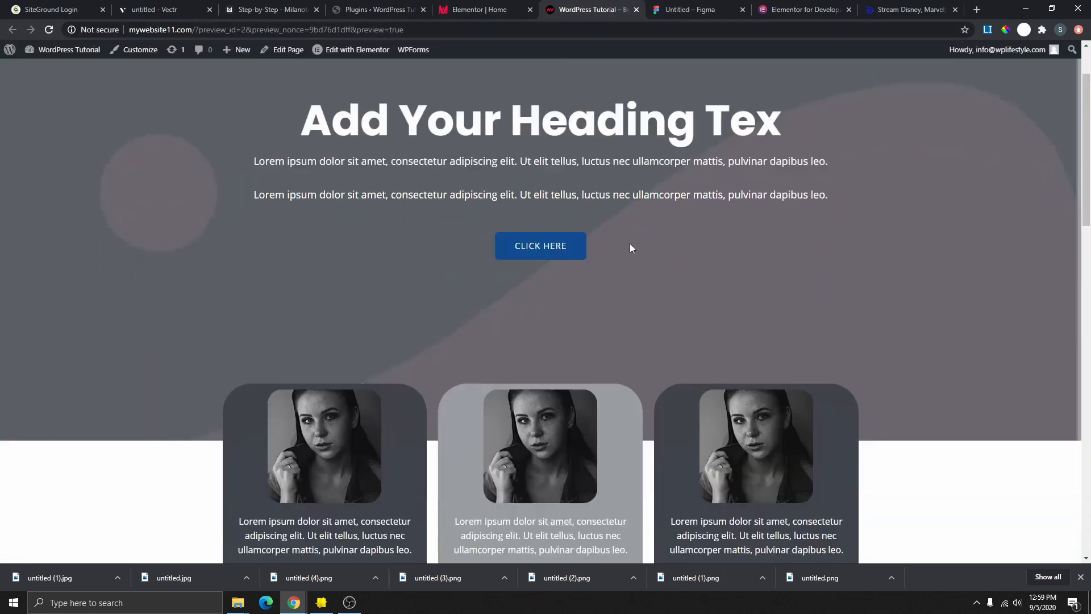
pyautogui.scroll(-18, 631, 250)
pyautogui.scroll(12, 633, 267)
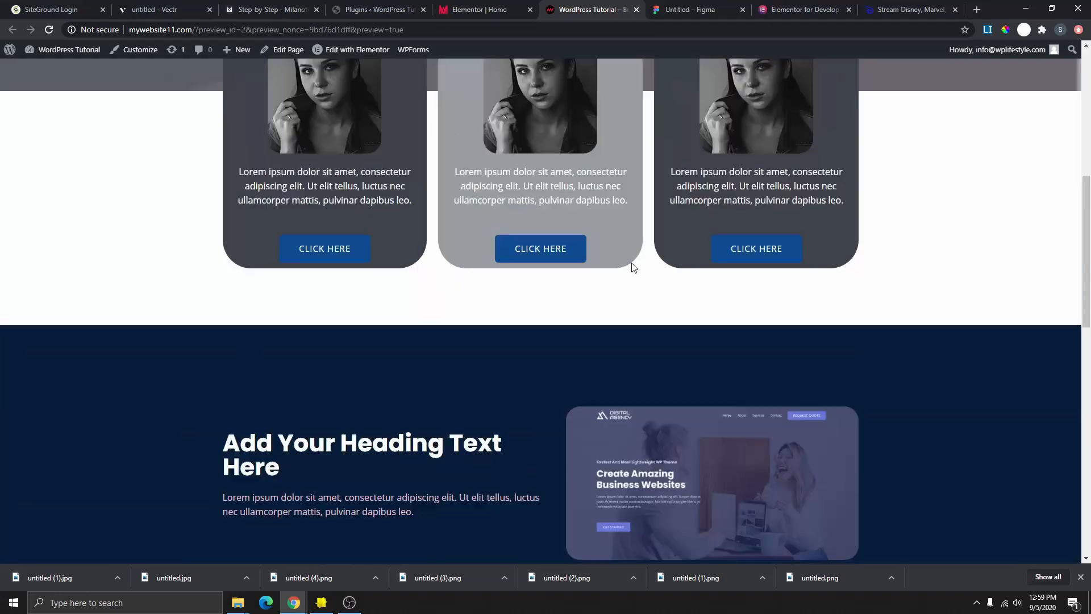
pyautogui.scroll(5, 634, 268)
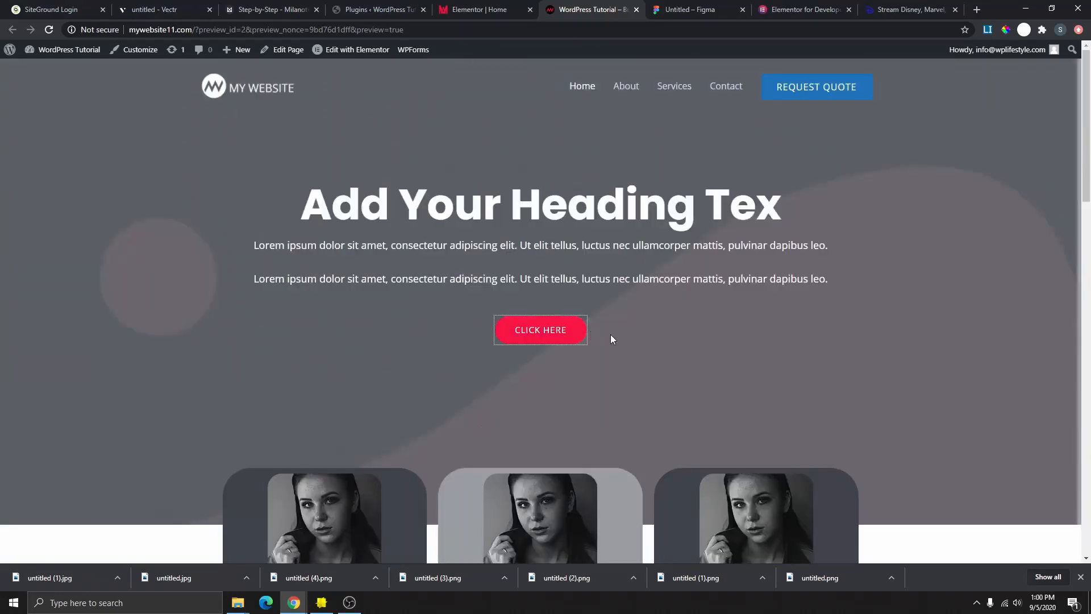
pyautogui.click(547, 336)
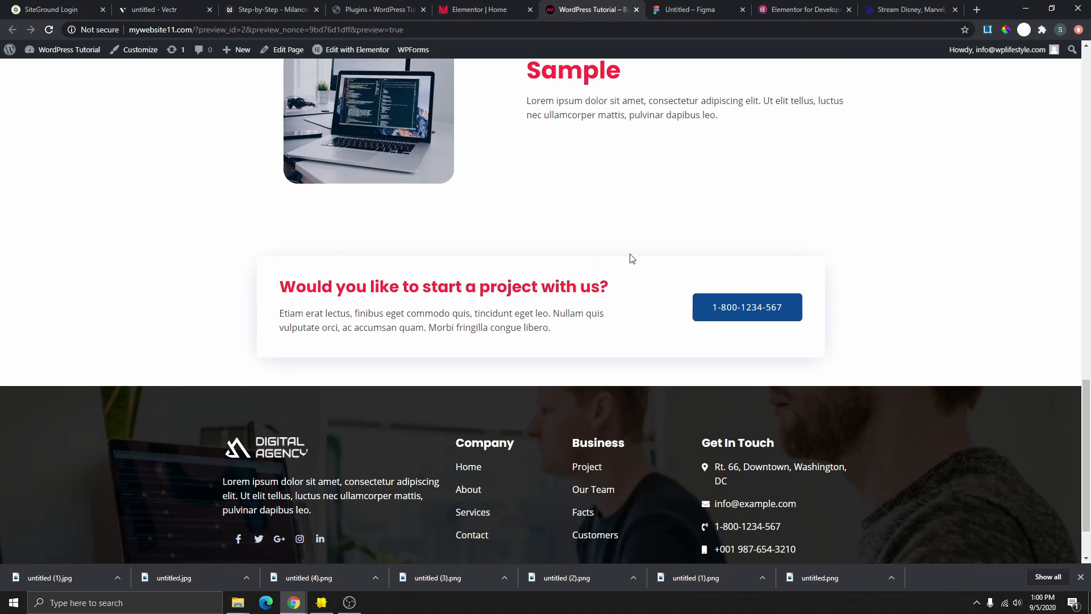
pyautogui.scroll(15, 595, 293)
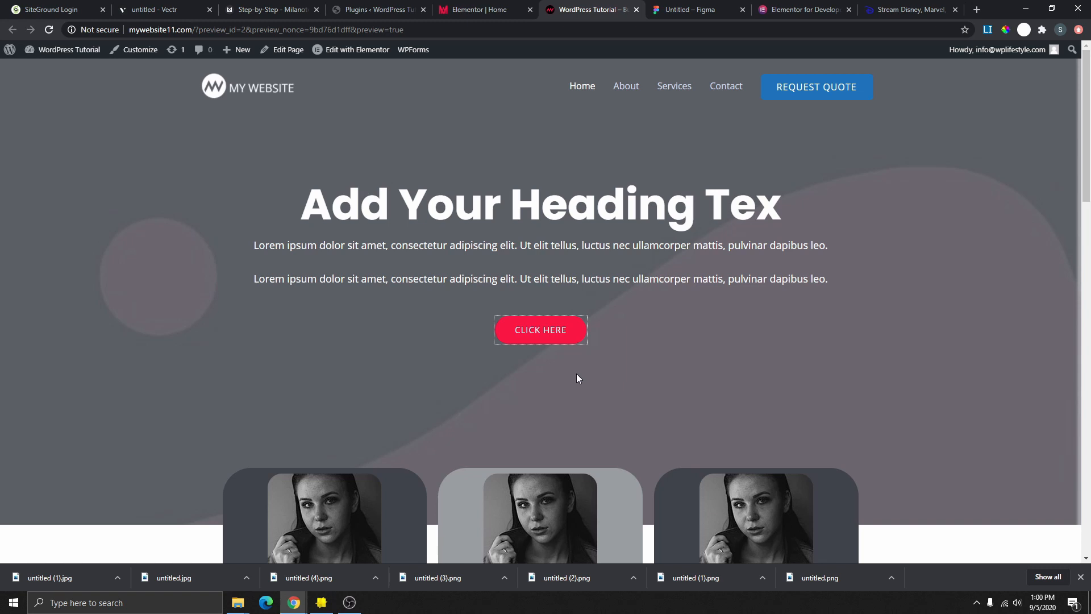
# - Retest the CLICK HERE link, then switch to the Vectr tab
pyautogui.click(547, 333)
pyautogui.scroll(-3, 548, 334)
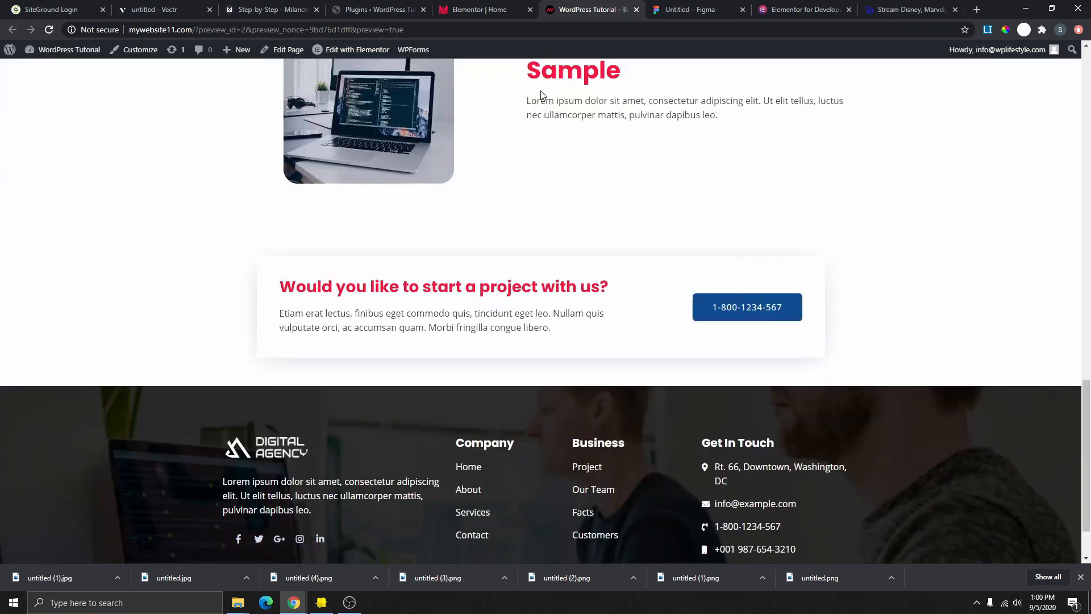
pyautogui.scroll(15, 620, 294)
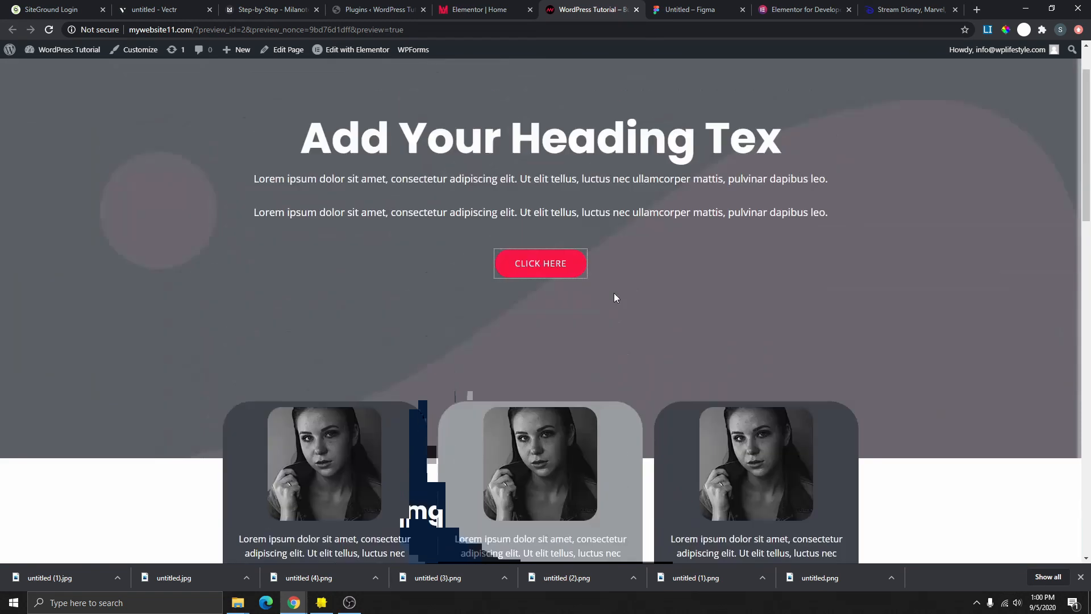
pyautogui.scroll(2, 608, 293)
pyautogui.click(154, 9)
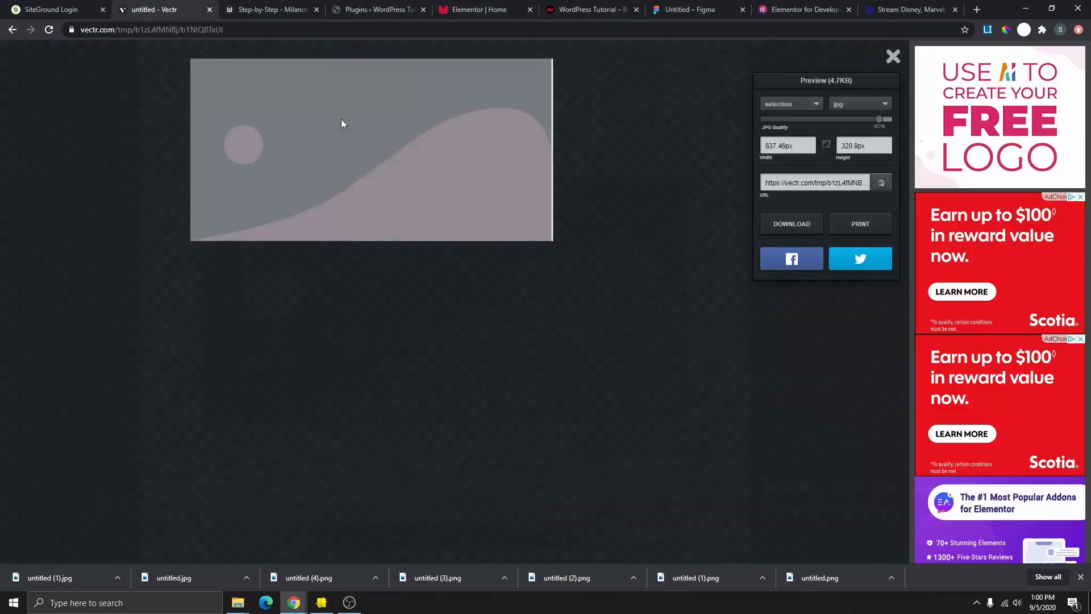
# - Read the Build From Scratch checklist in Milanote, then return to the Elementor Home editor
pyautogui.click(278, 9)
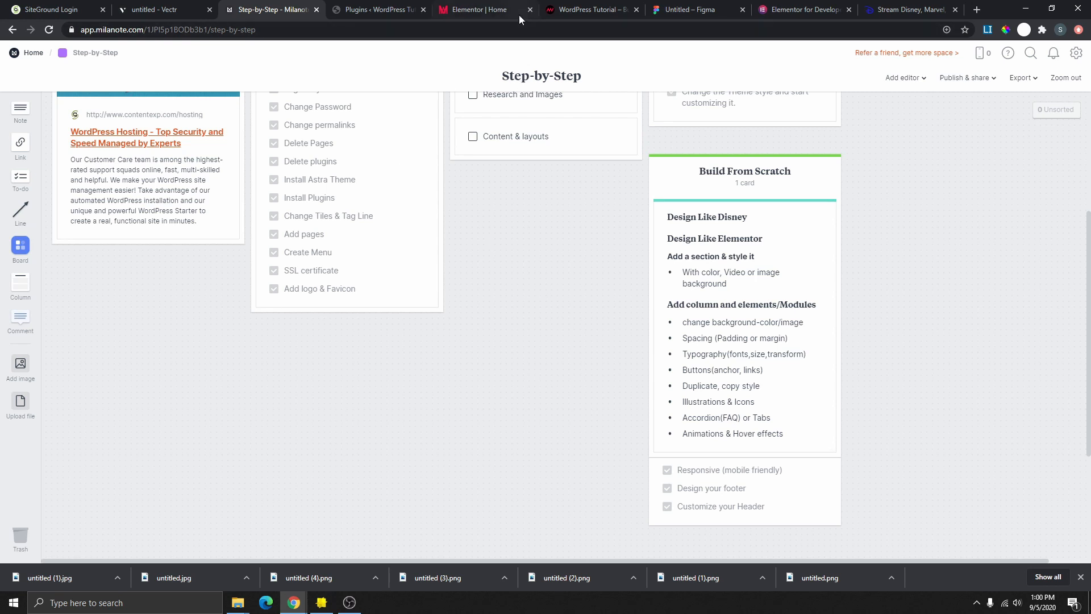
pyautogui.click(496, 10)
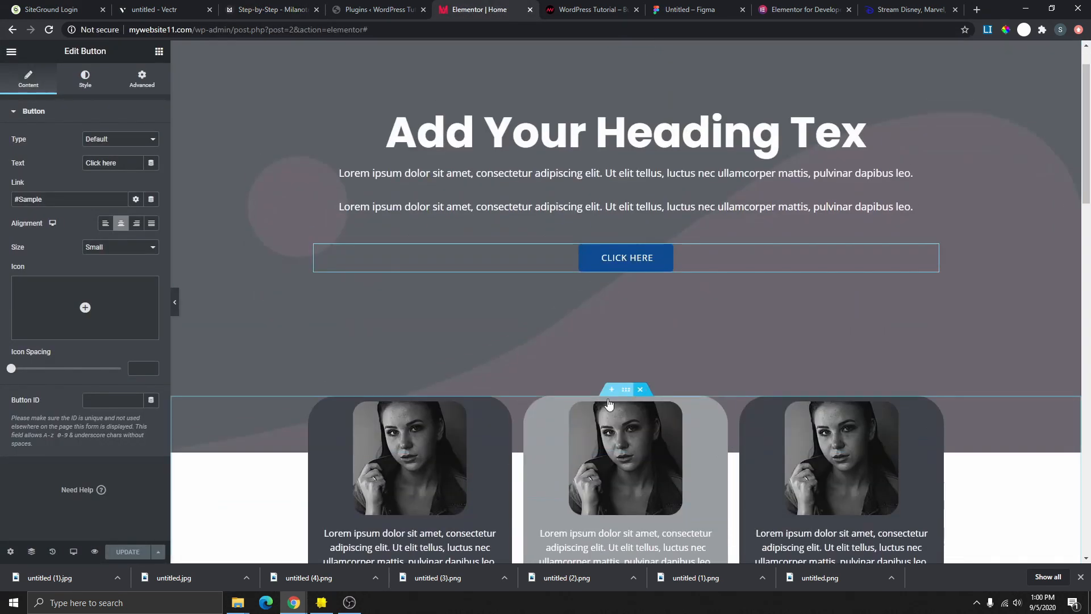
# - Replace the middle profile card's photo with the ecommerce-service.svg illustration
pyautogui.scroll(-1, 633, 432)
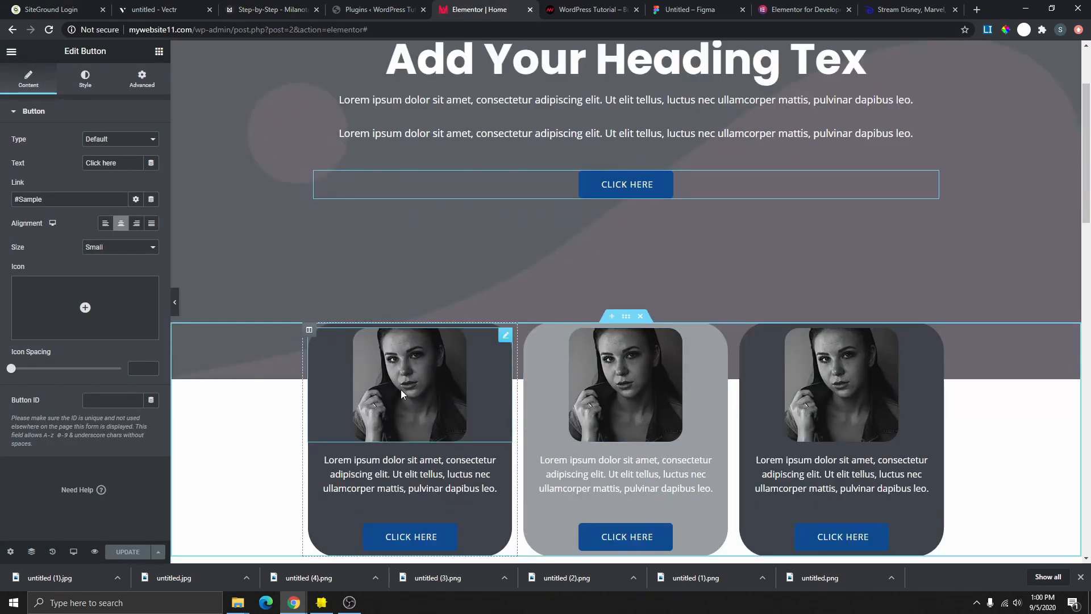
pyautogui.scroll(-3, 592, 382)
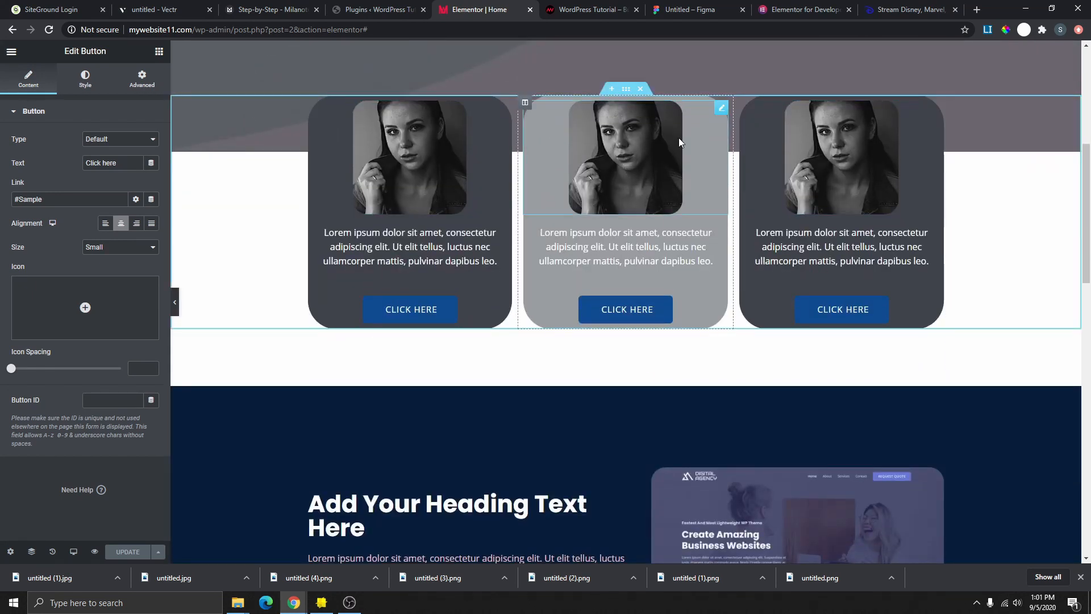
pyautogui.click(722, 108)
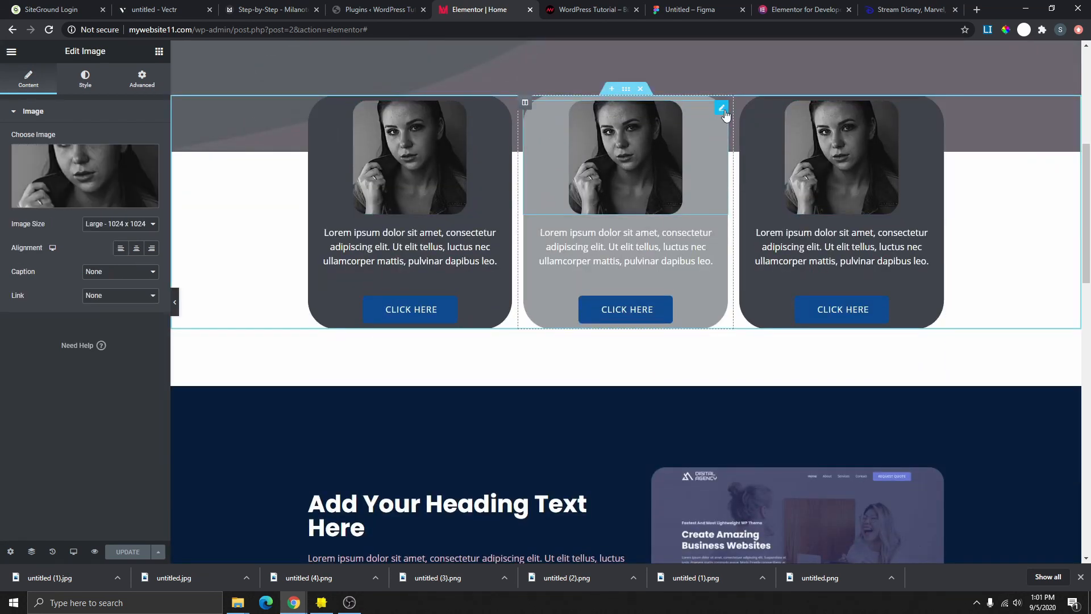
pyautogui.click(91, 191)
pyautogui.scroll(-3, 233, 378)
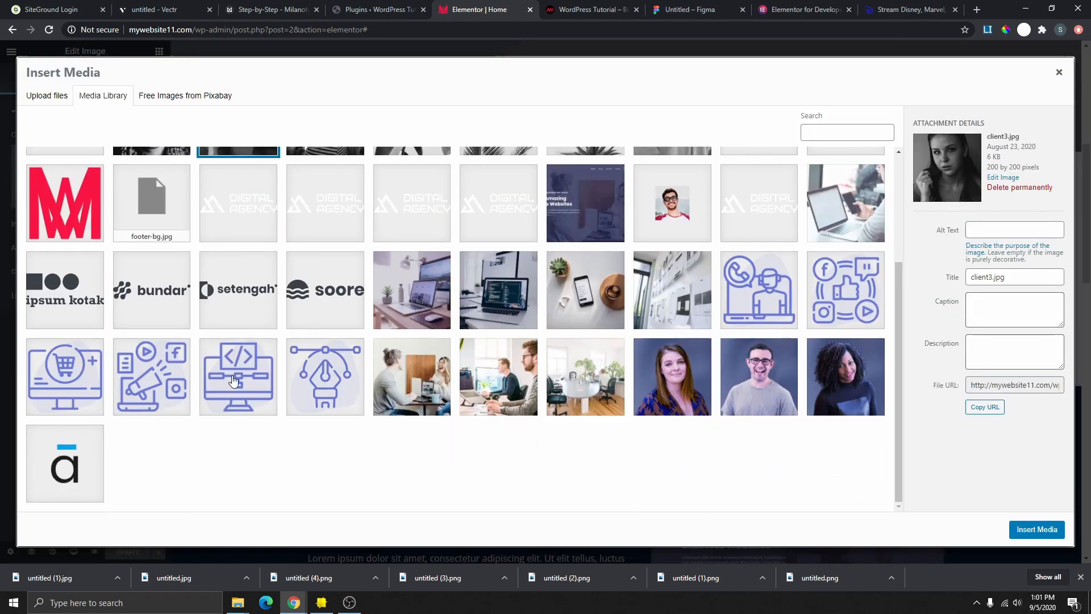
pyautogui.click(67, 377)
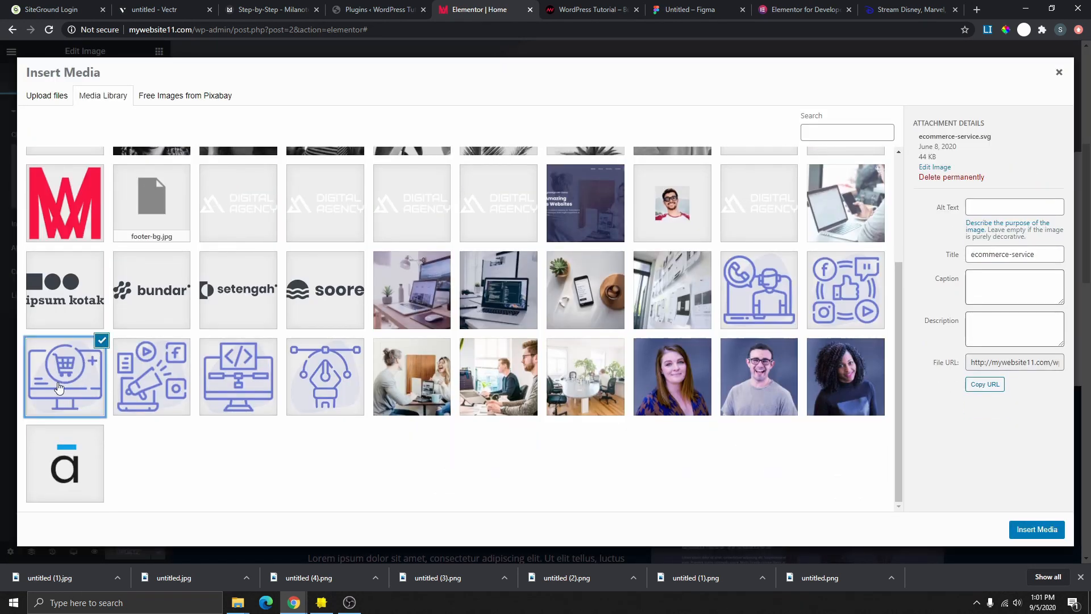
pyautogui.click(1038, 531)
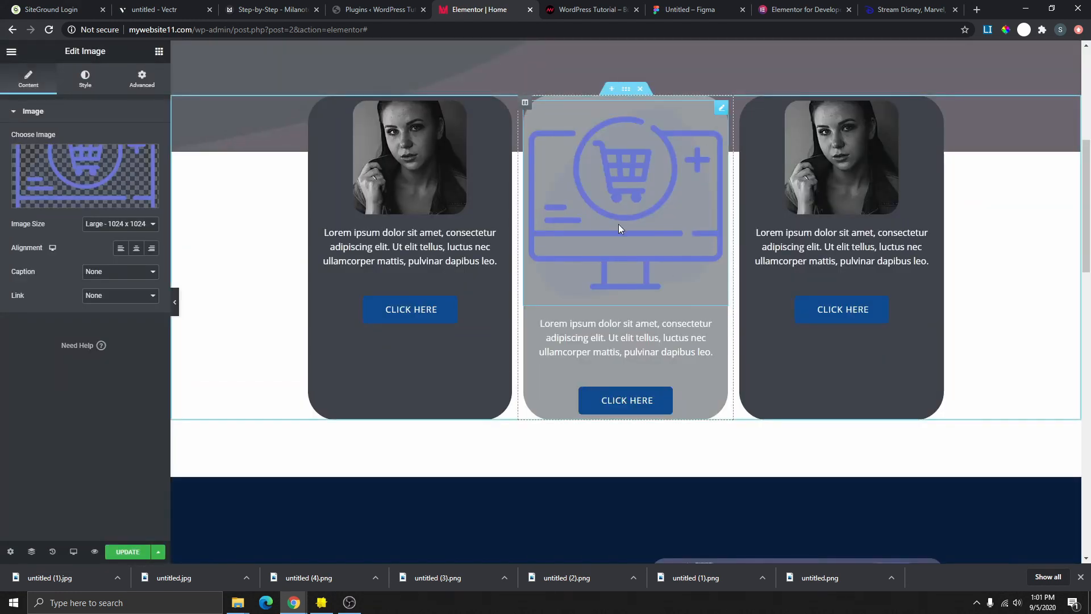
# - Try Medium 300x300, Thumbnail 150x150 and Custom image sizes, then reopen the media library
pyautogui.click(114, 224)
pyautogui.click(116, 245)
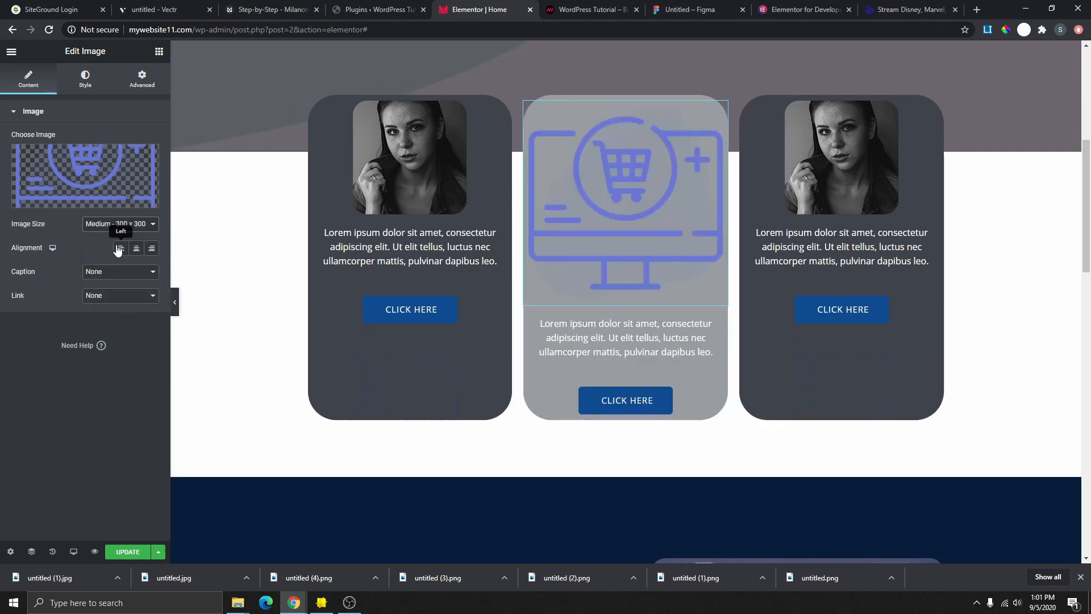
pyautogui.click(121, 224)
pyautogui.click(126, 239)
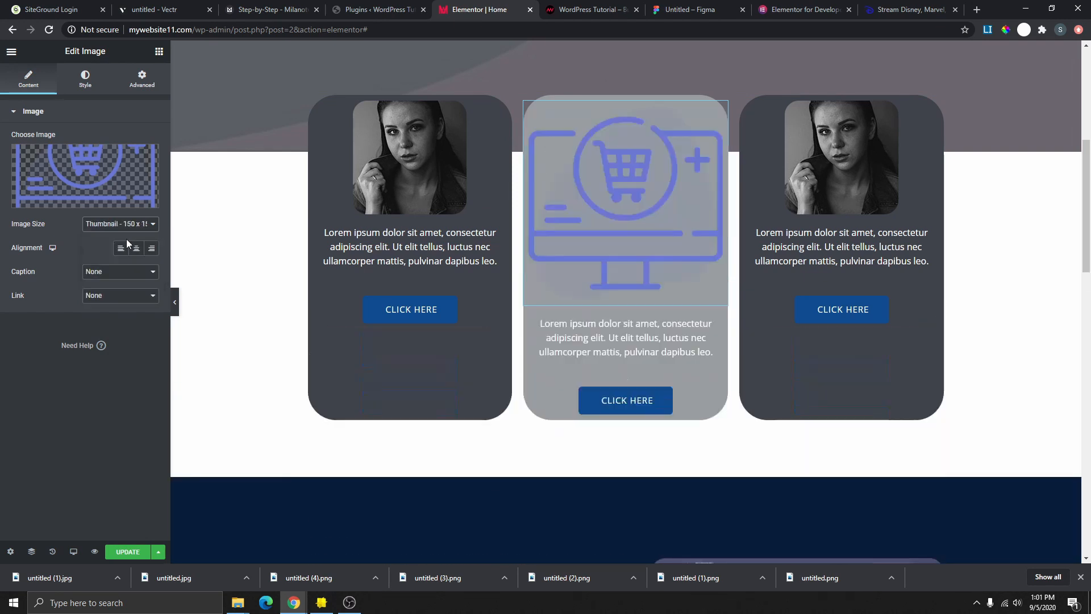
pyautogui.click(120, 224)
pyautogui.click(123, 295)
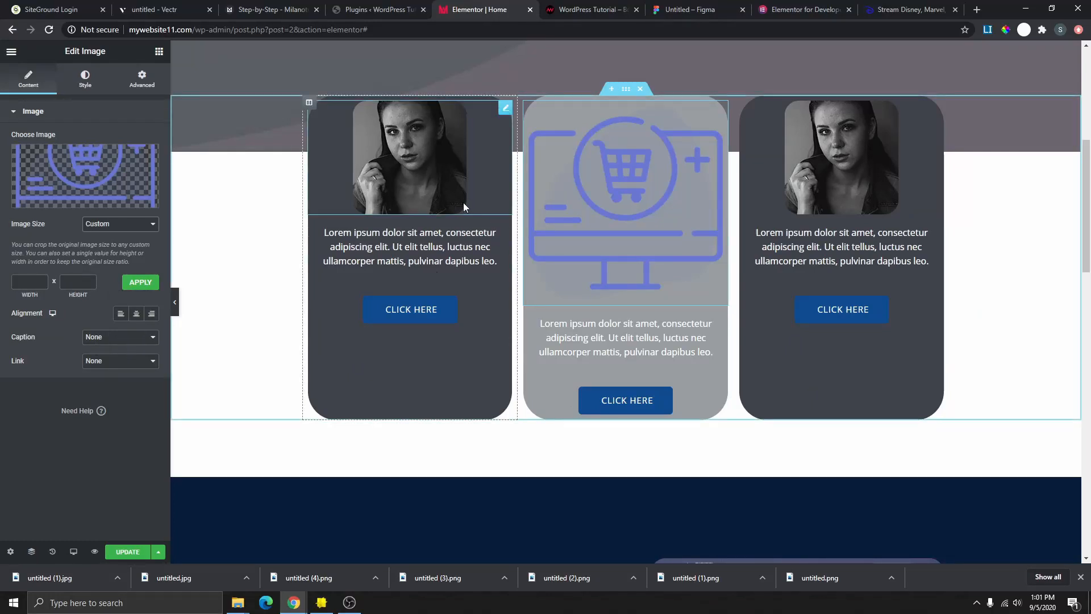
pyautogui.click(105, 179)
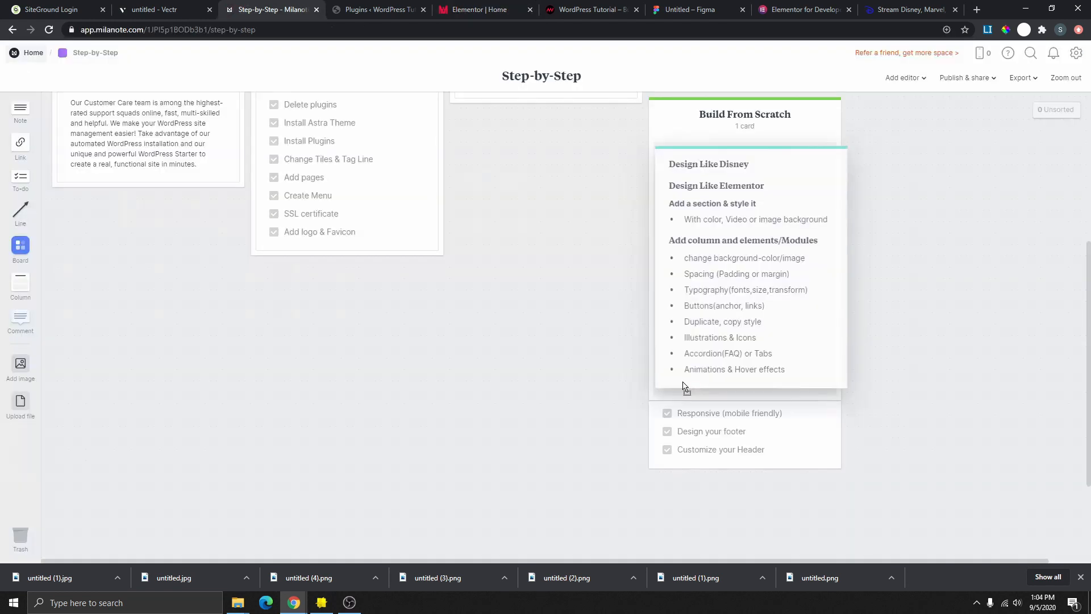
# - Move the Design Like Disney note into Build From Scratch and return to the Elementor editor
pyautogui.moveTo(685, 387); pyautogui.dragTo(692, 398)
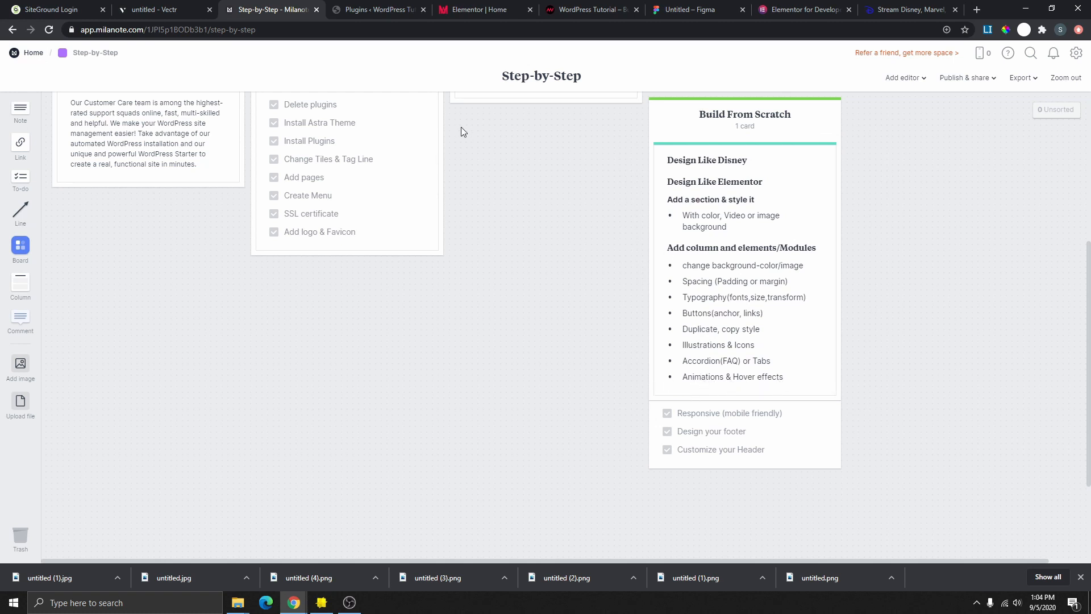
pyautogui.click(479, 10)
# - Give the left profile card's column a Fade In Up entrance animation
pyautogui.scroll(5, 735, 234)
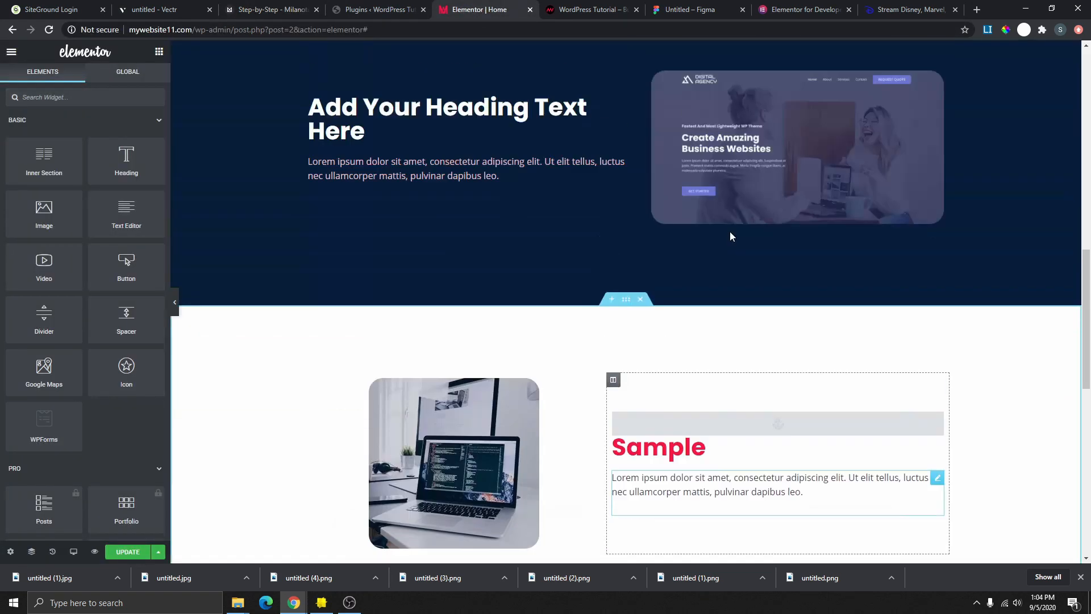
pyautogui.scroll(8, 630, 288)
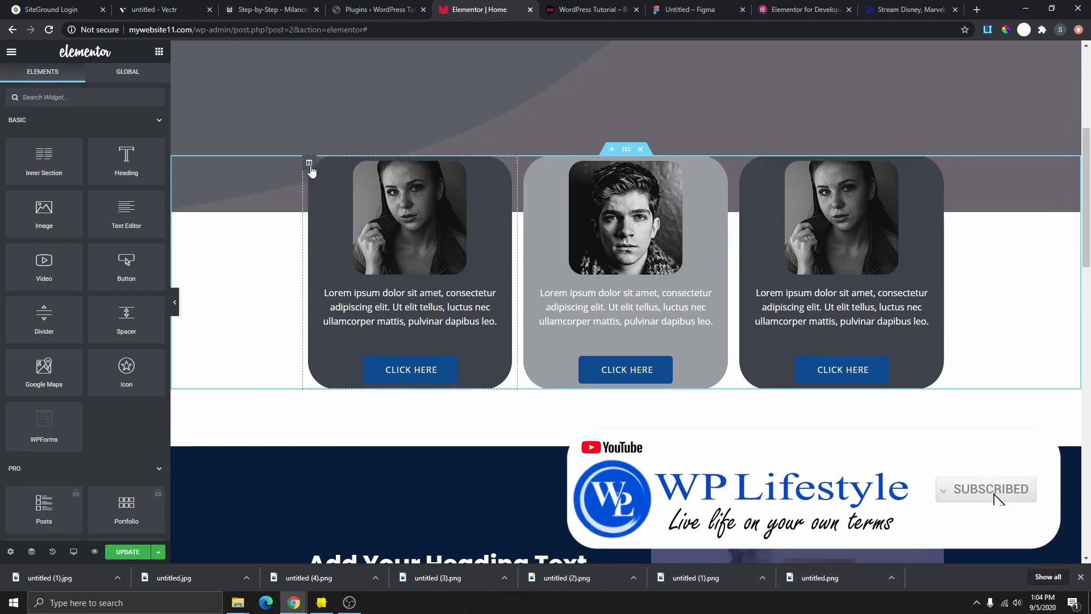
pyautogui.click(309, 164)
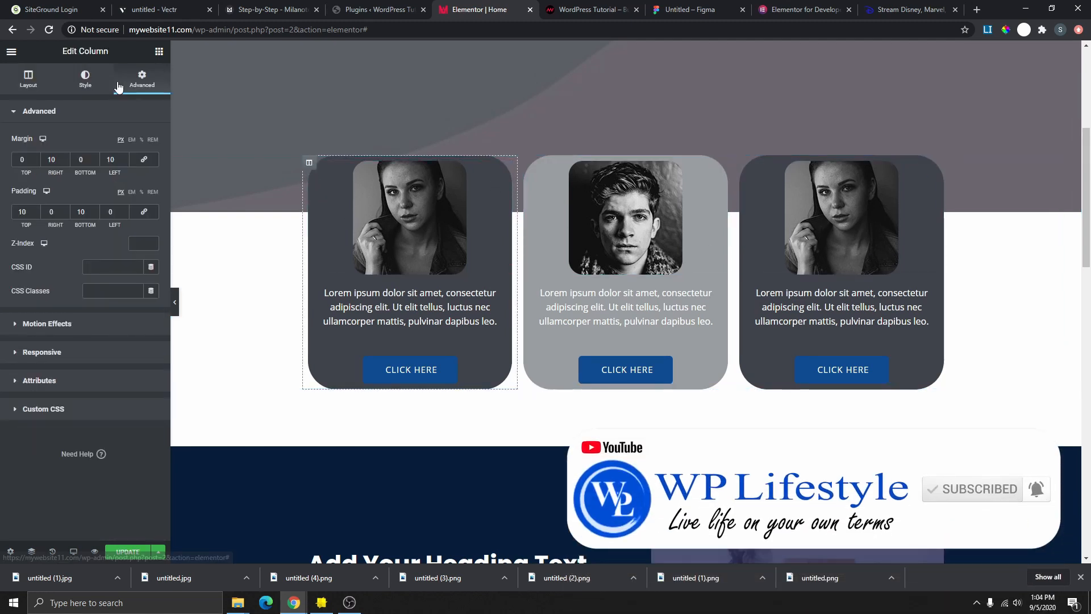
pyautogui.click(44, 325)
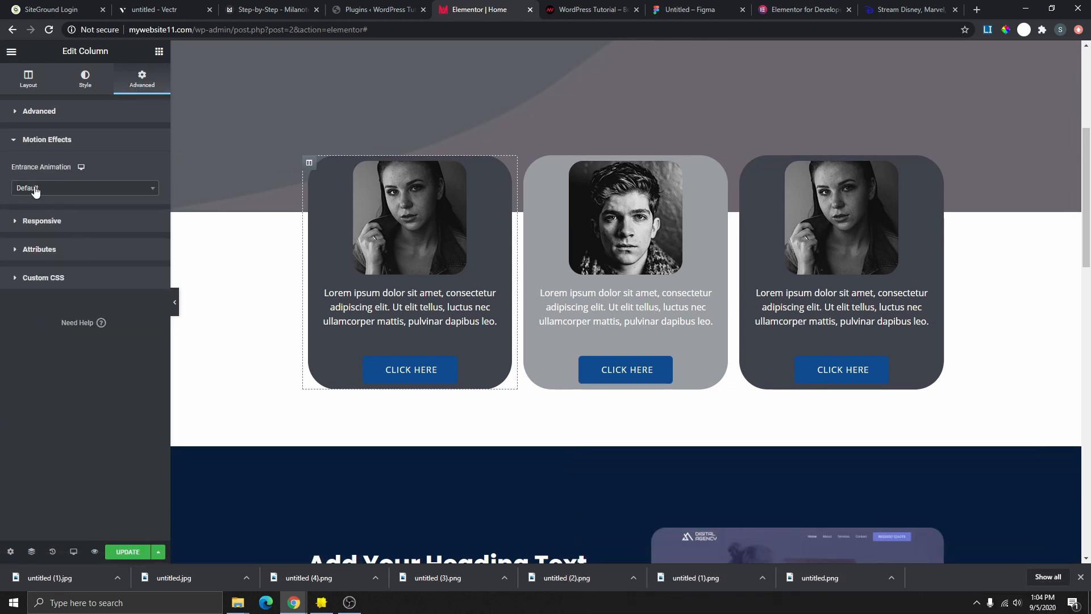
pyautogui.click(67, 189)
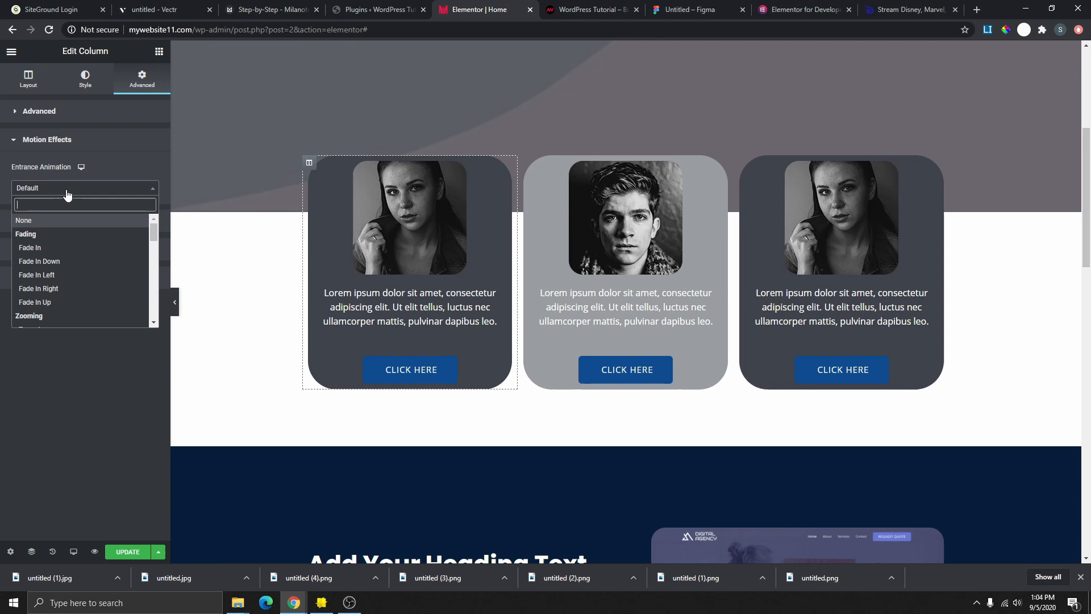
pyautogui.click(47, 302)
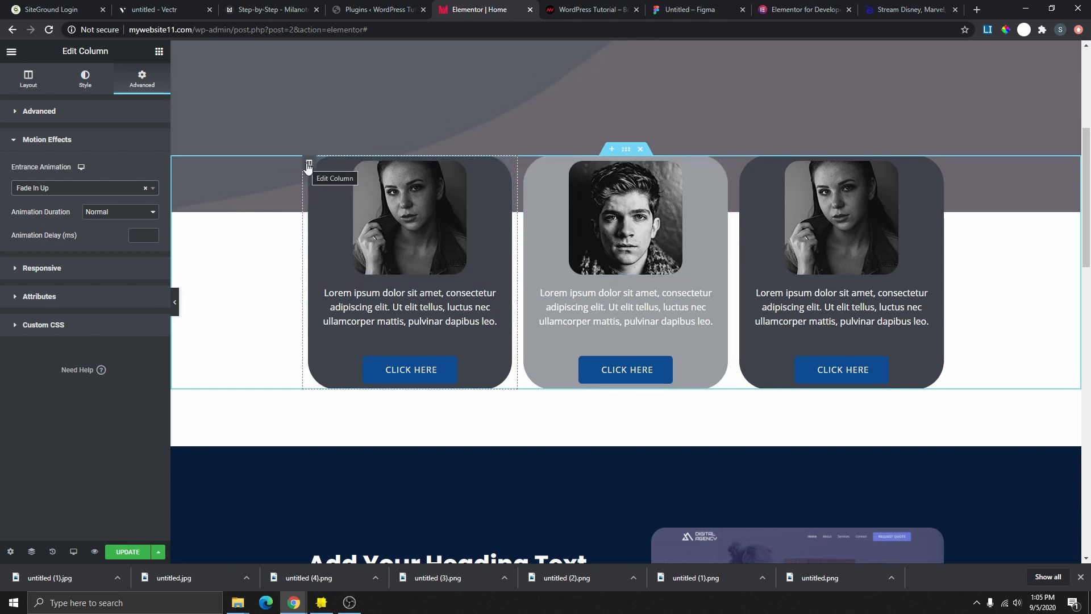
pyautogui.click(84, 82)
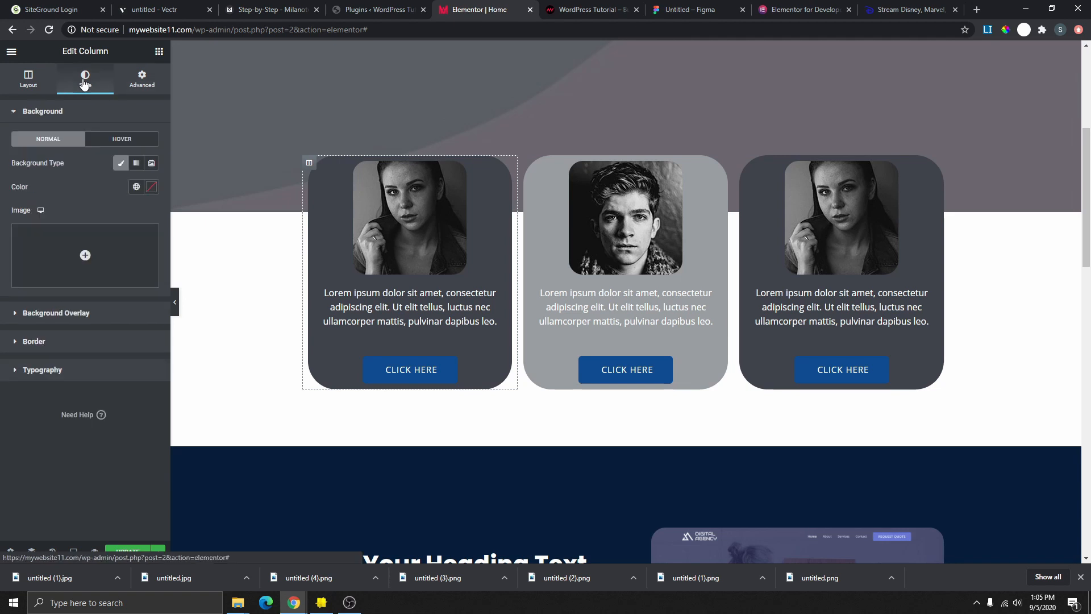
# - Try a Secondary red hover background on the card column, then remove it and select the card's button
pyautogui.click(124, 140)
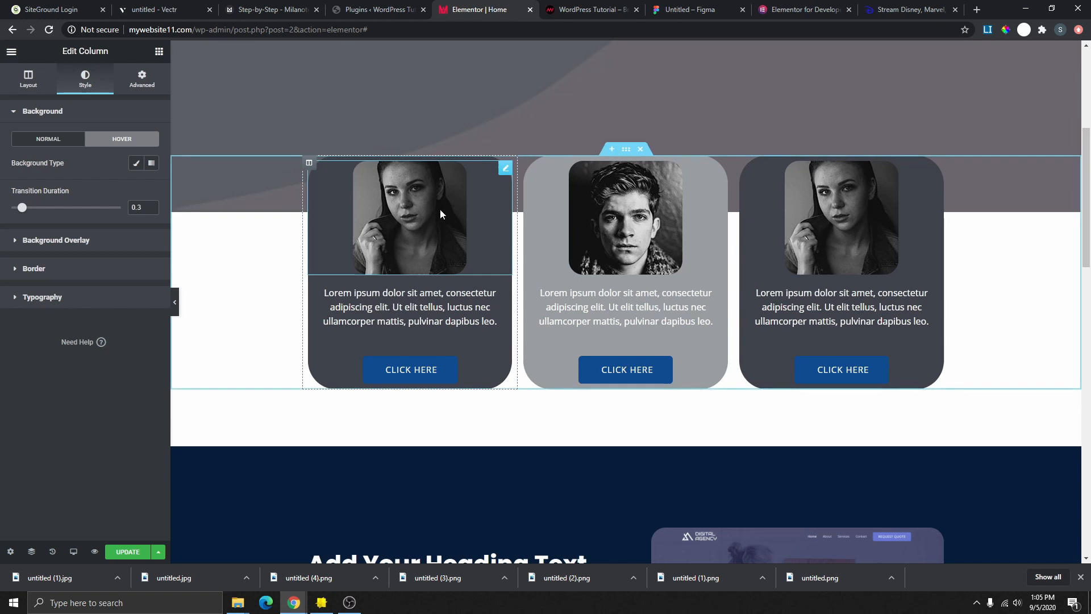
pyautogui.click(136, 163)
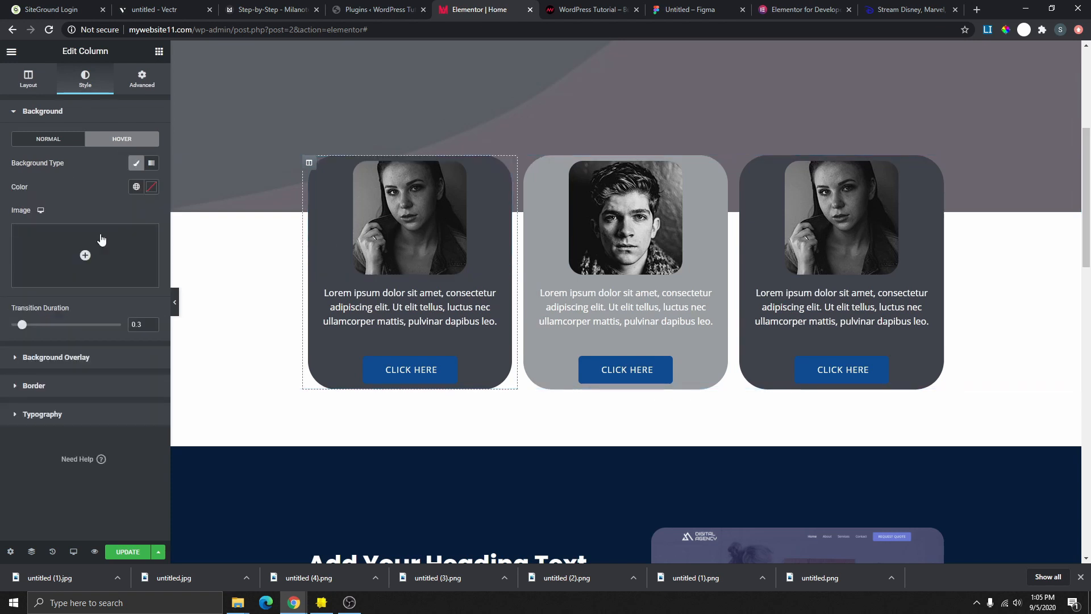
pyautogui.click(138, 190)
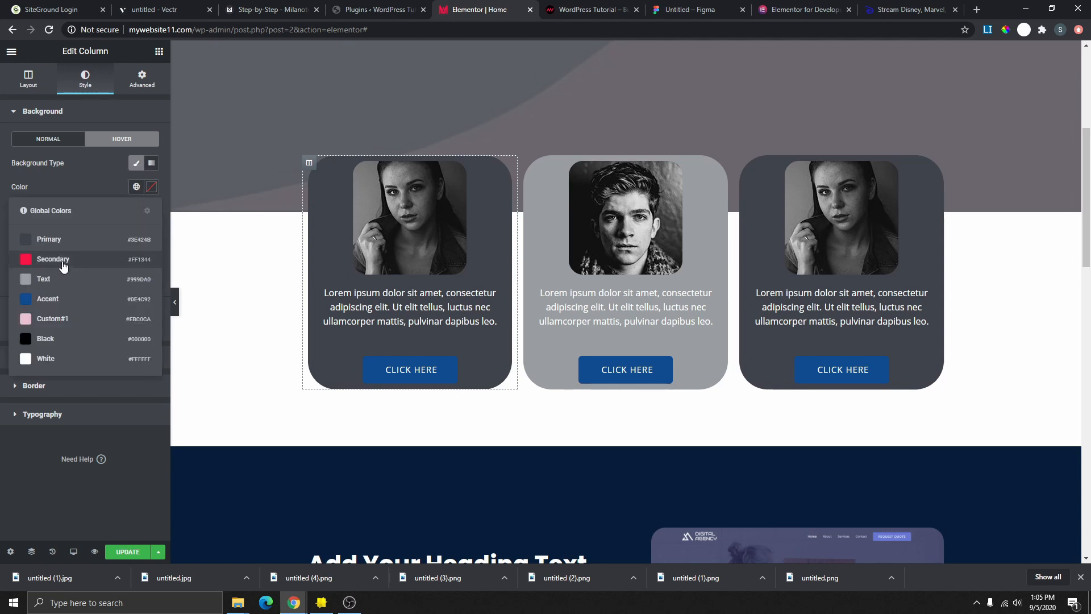
pyautogui.click(63, 263)
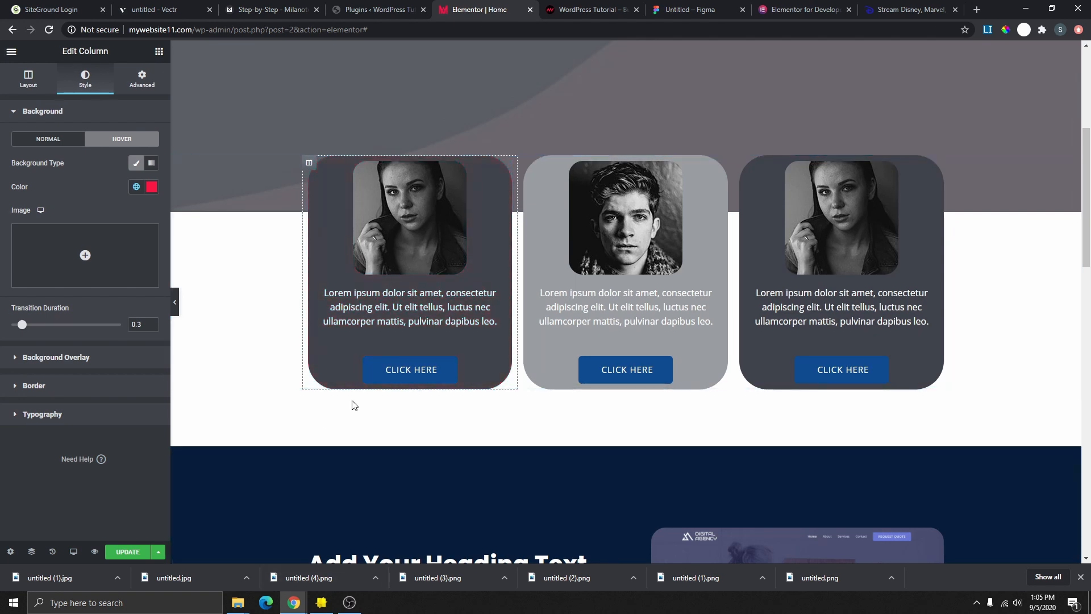
pyautogui.click(135, 187)
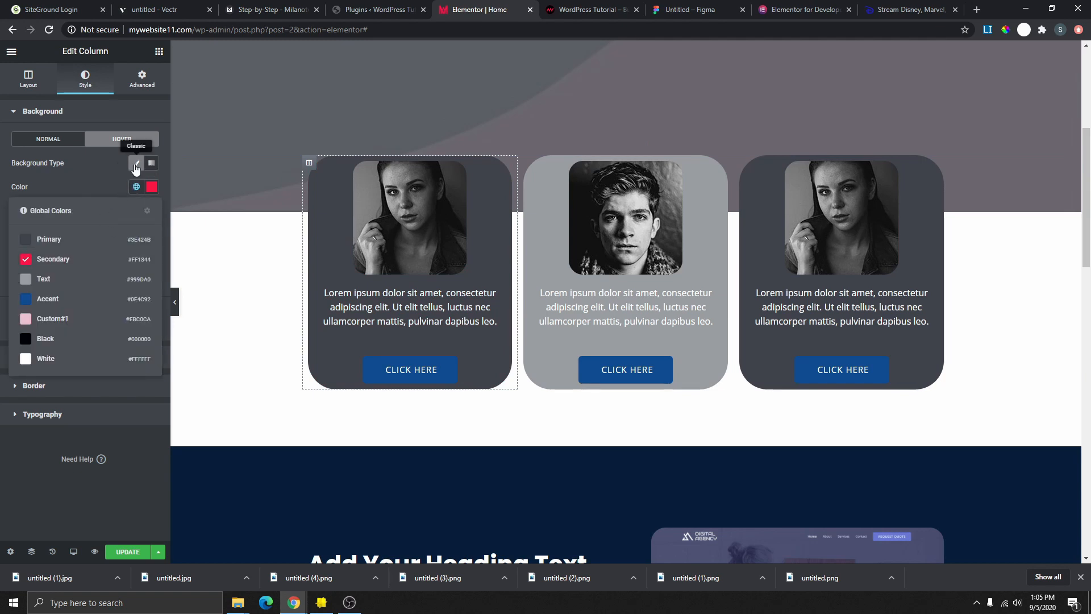
pyautogui.click(136, 163)
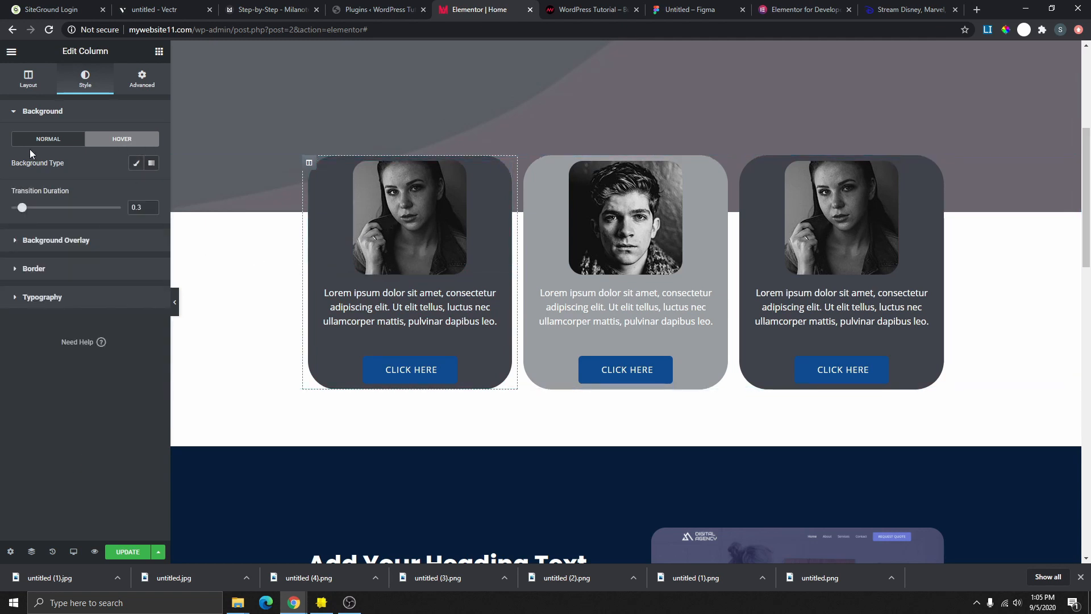
pyautogui.click(406, 373)
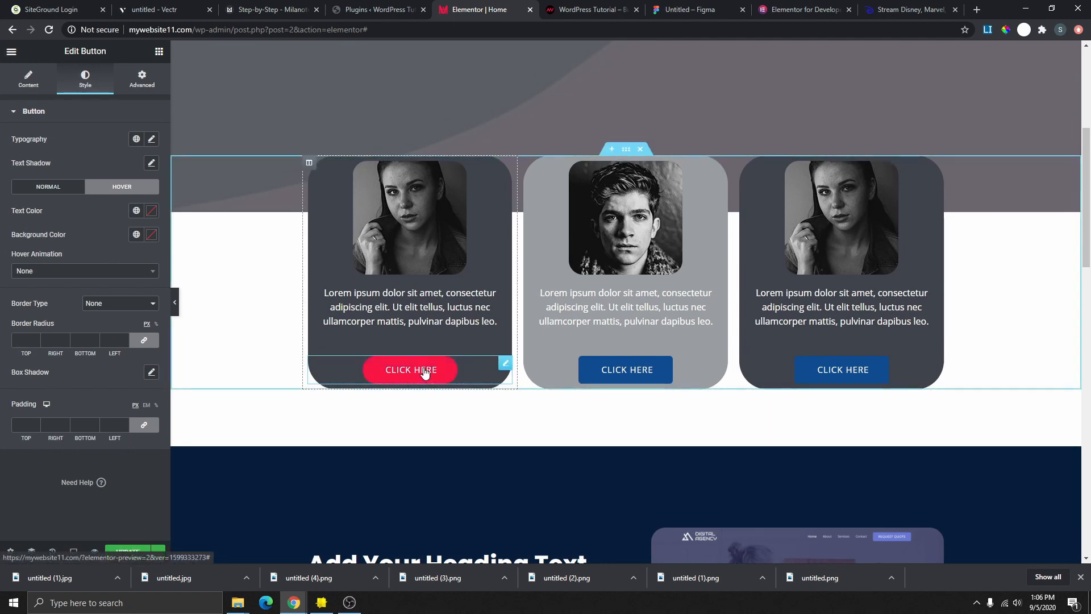
# - Preview Shrink, Grow and Rotate hover animations on the CLICK HERE button, then set it to None
pyautogui.click(49, 273)
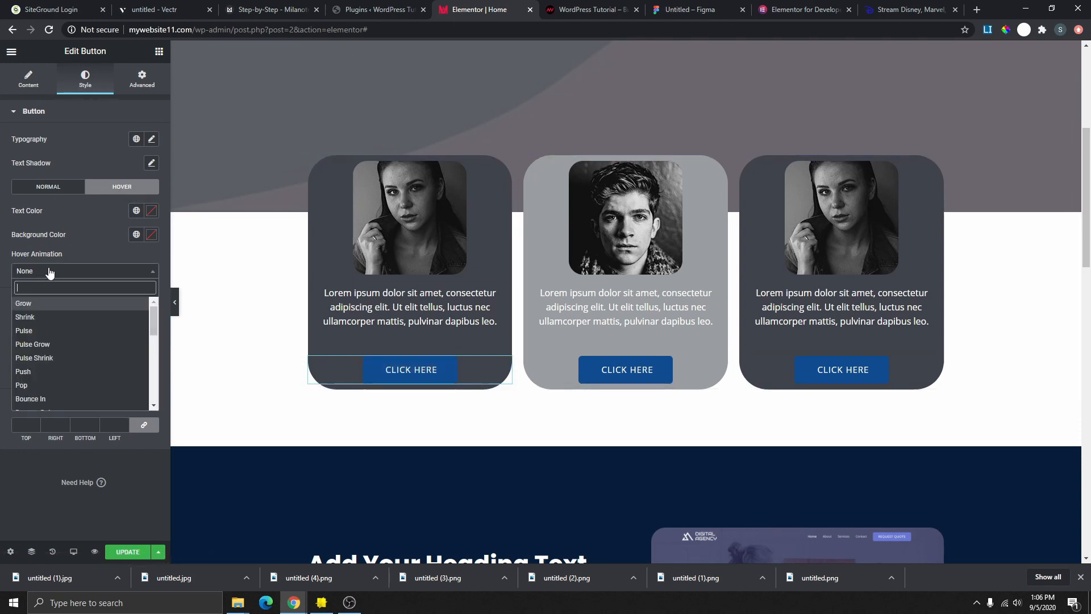
pyautogui.click(48, 317)
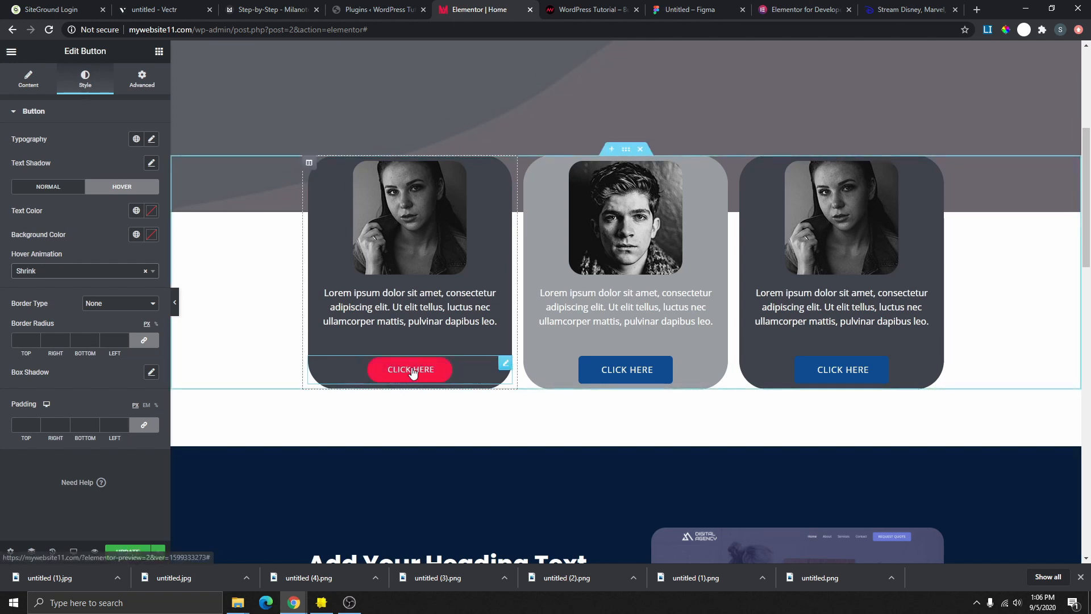
pyautogui.click(71, 272)
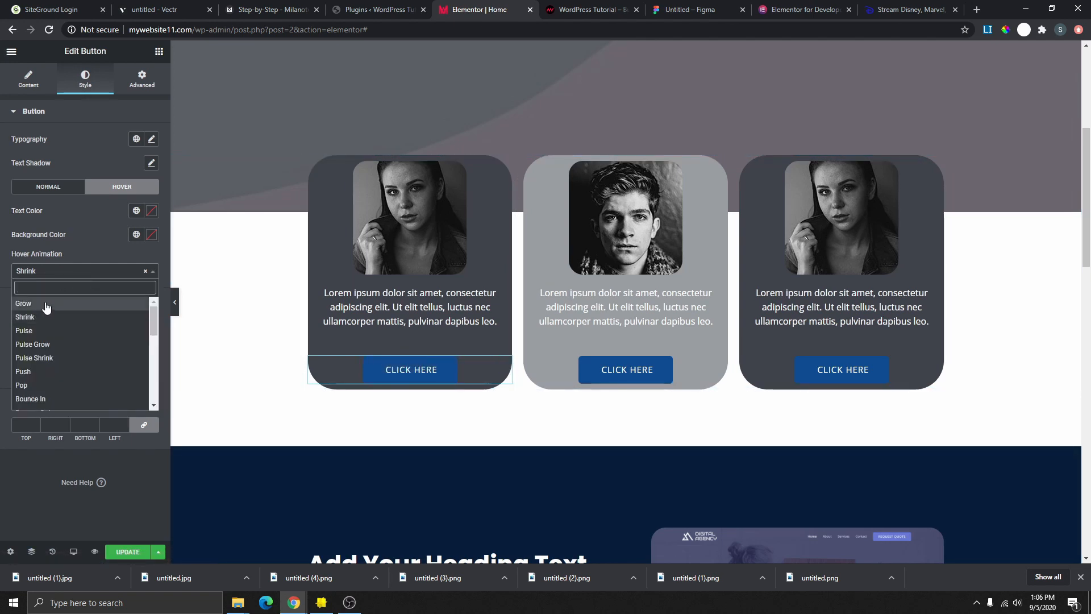
pyautogui.click(44, 304)
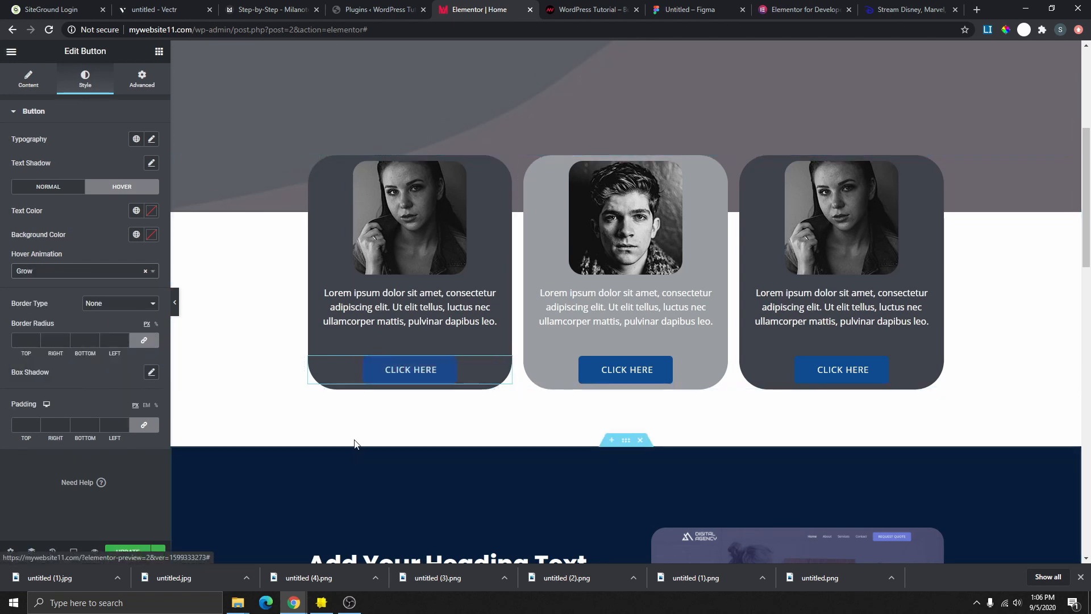
pyautogui.click(99, 277)
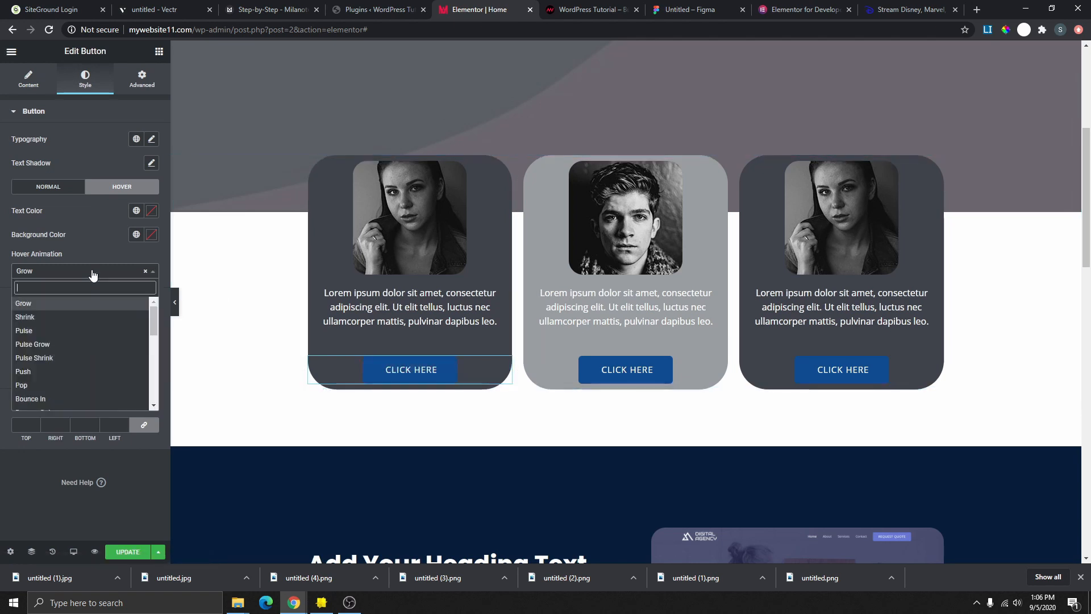
pyautogui.scroll(-3, 73, 352)
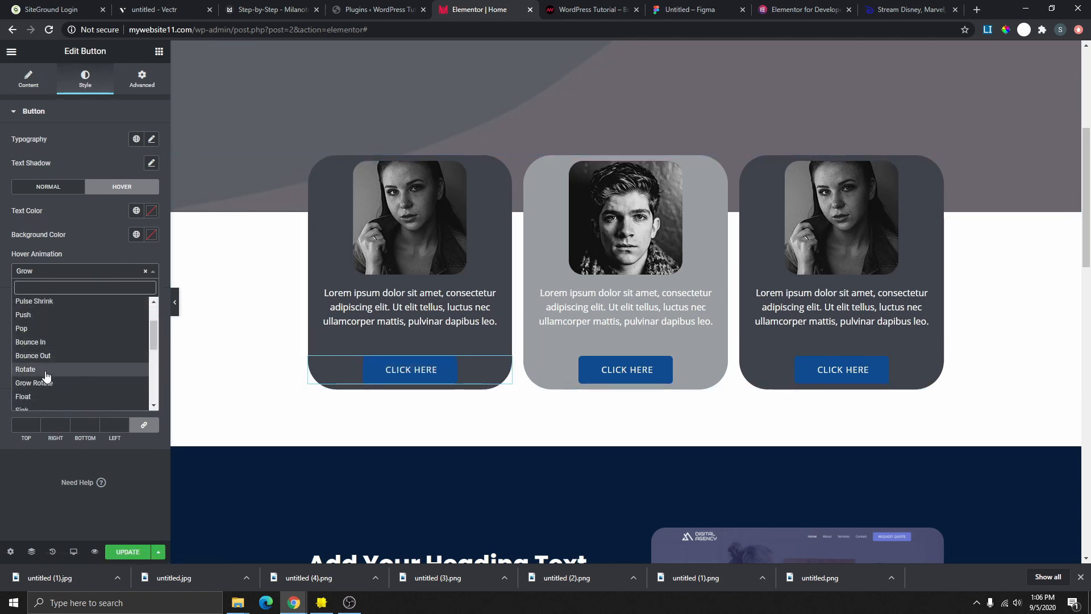
pyautogui.click(46, 370)
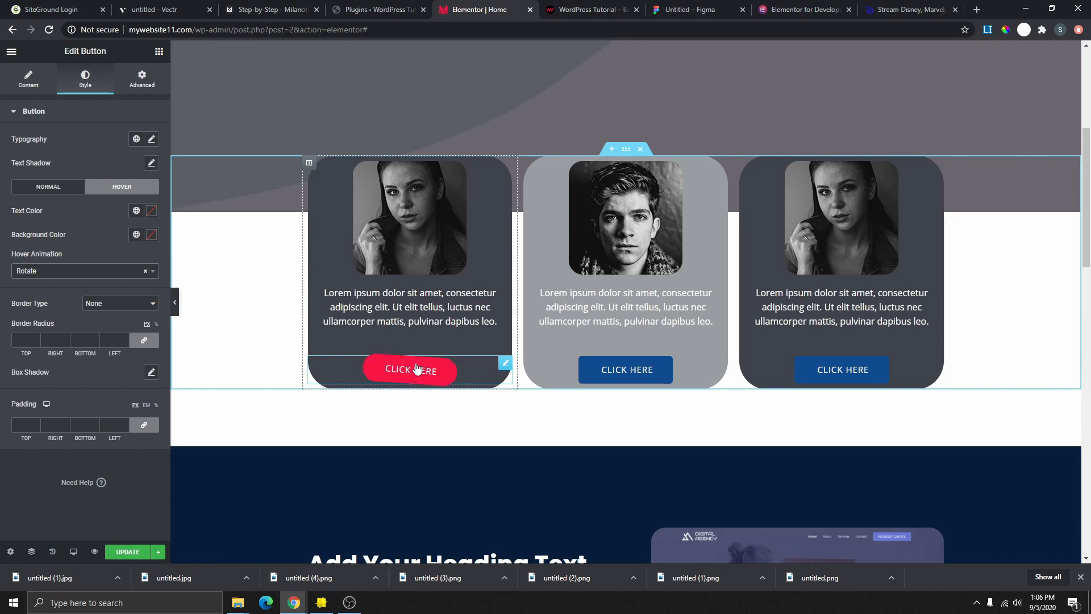
pyautogui.click(100, 278)
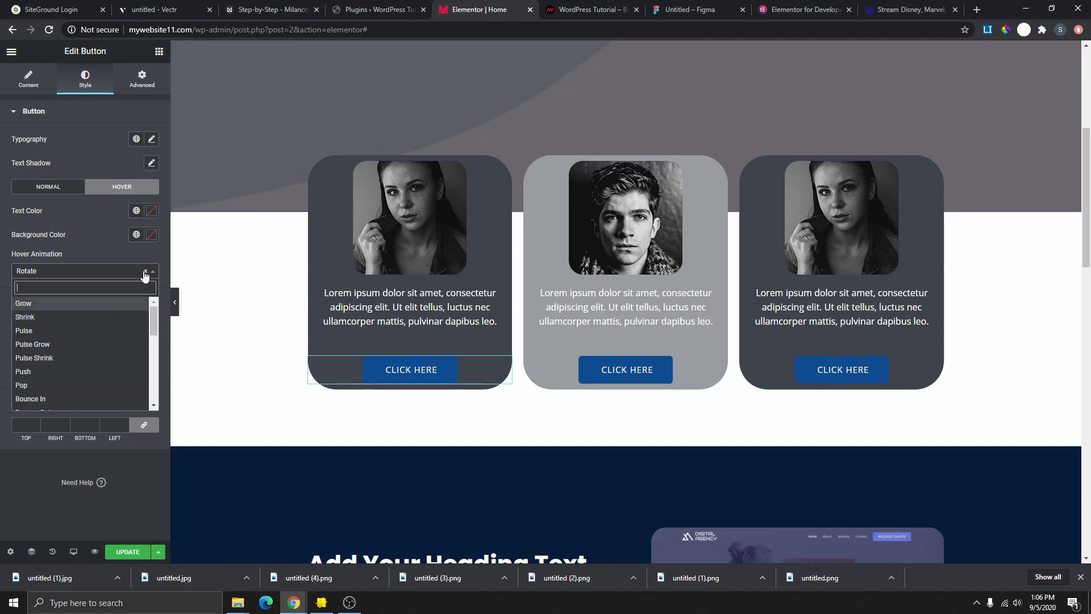
pyautogui.click(114, 256)
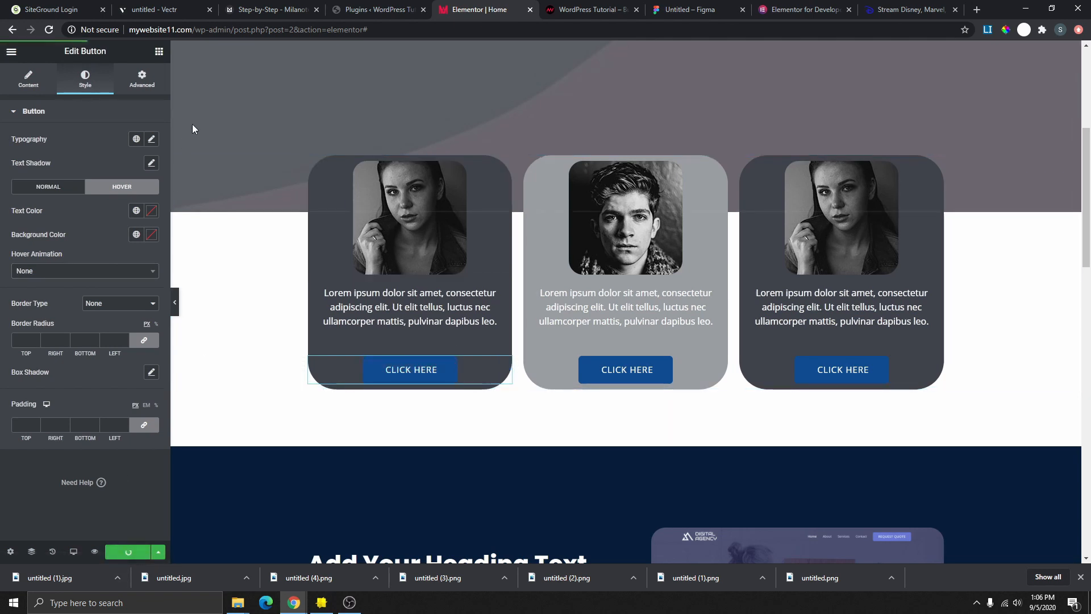
# - Scroll through the live About Us page from its hero section down to the footer
pyautogui.click(272, 9)
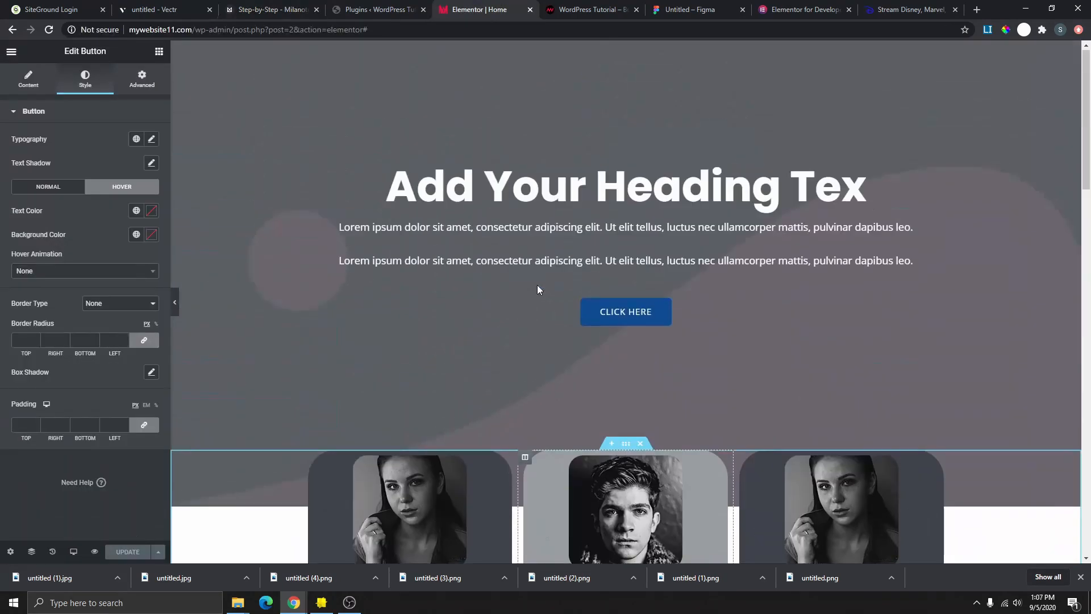
pyautogui.scroll(-4, 635, 393)
pyautogui.scroll(-15, 634, 391)
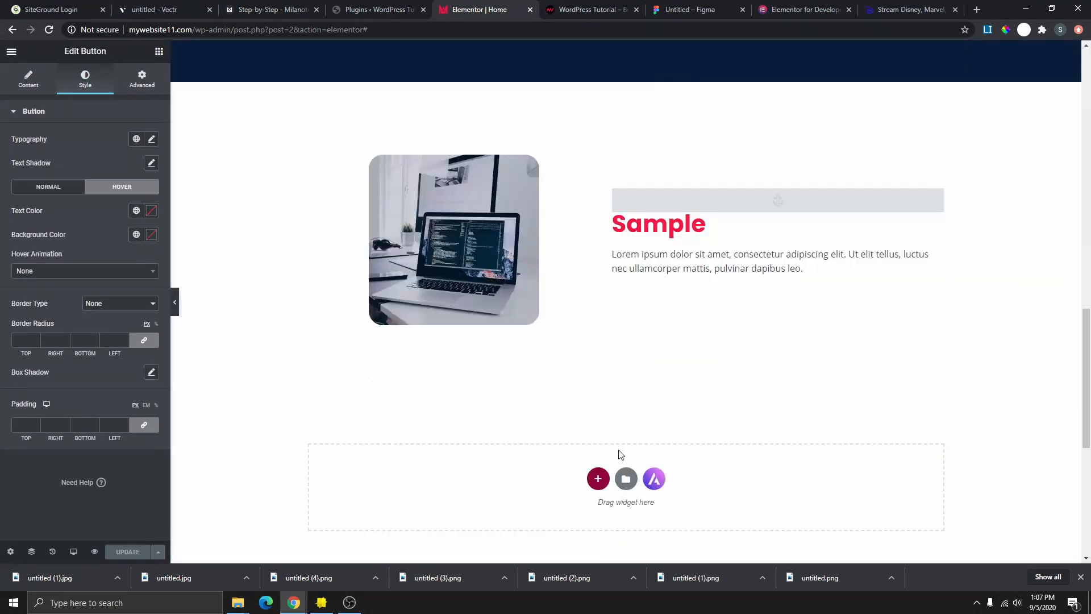
pyautogui.scroll(5, 577, 390)
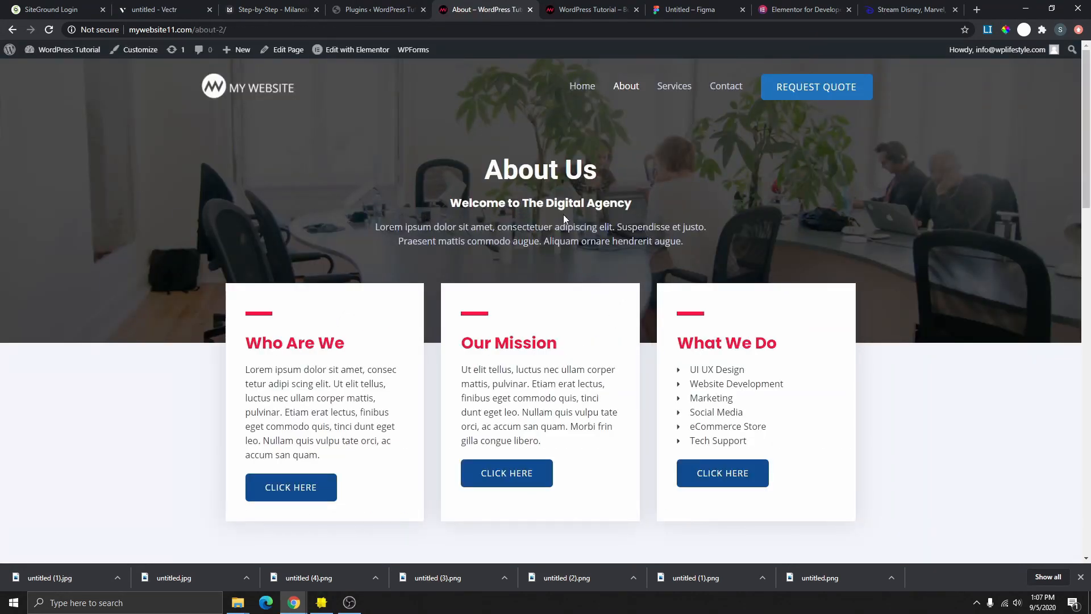
pyautogui.scroll(-14, 660, 216)
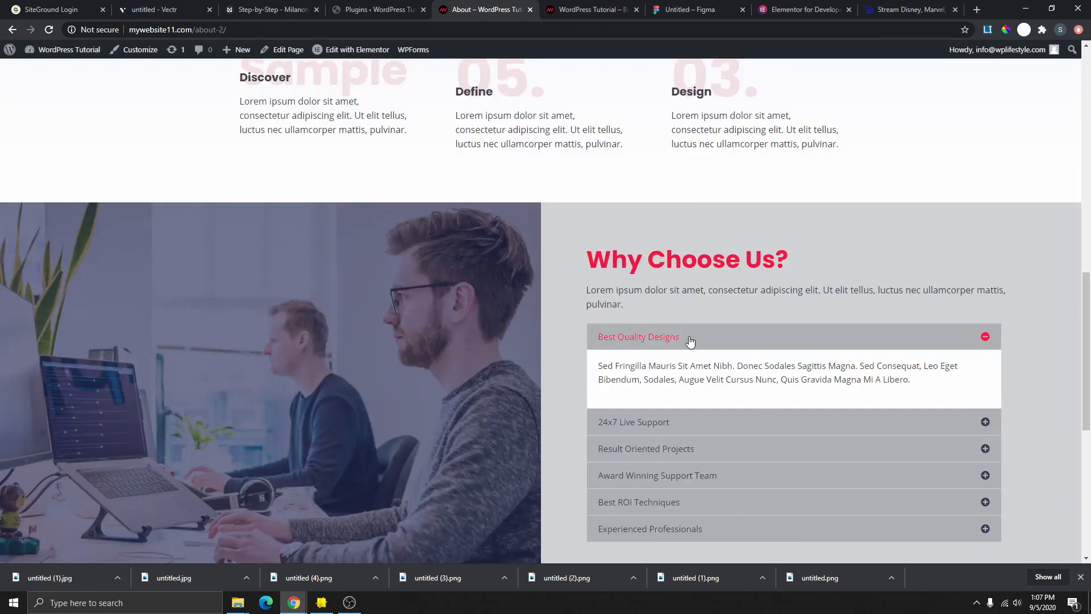
pyautogui.scroll(-5, 672, 353)
pyautogui.scroll(-3, 563, 370)
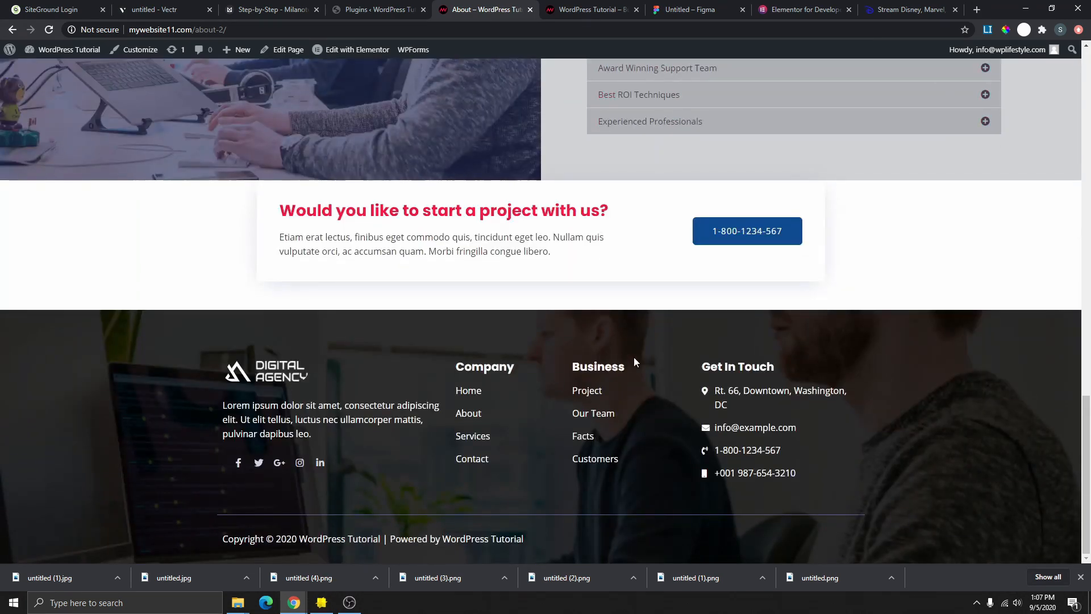
pyautogui.scroll(8, 563, 313)
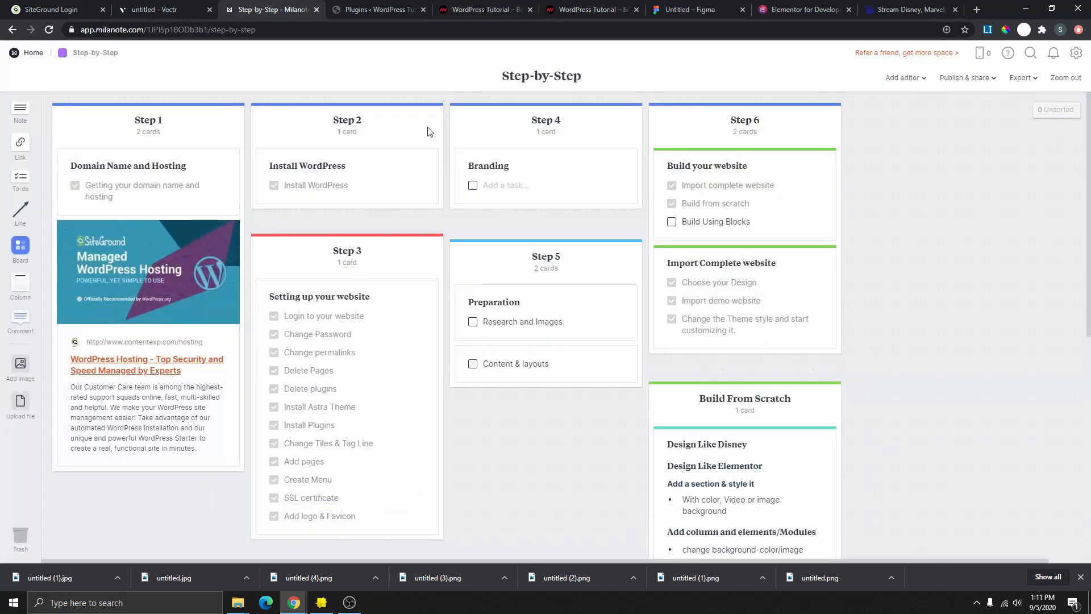
pyautogui.scroll(-5, 710, 267)
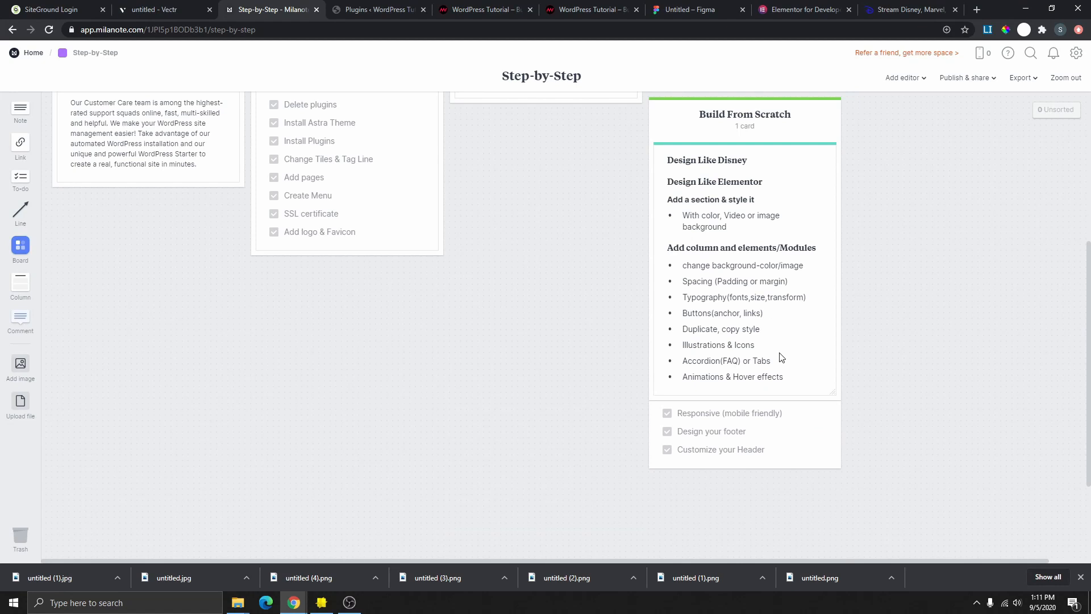
pyautogui.scroll(5, 782, 357)
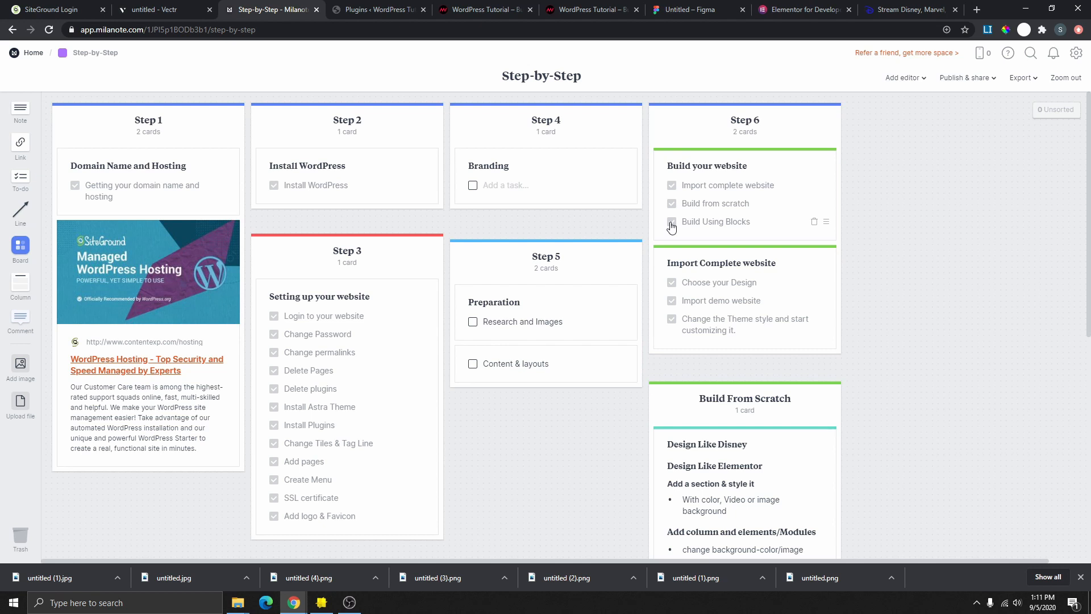
# - Go back to the live homepage and open it with Edit with Elementor
pyautogui.click(489, 8)
pyautogui.scroll(6, 753, 216)
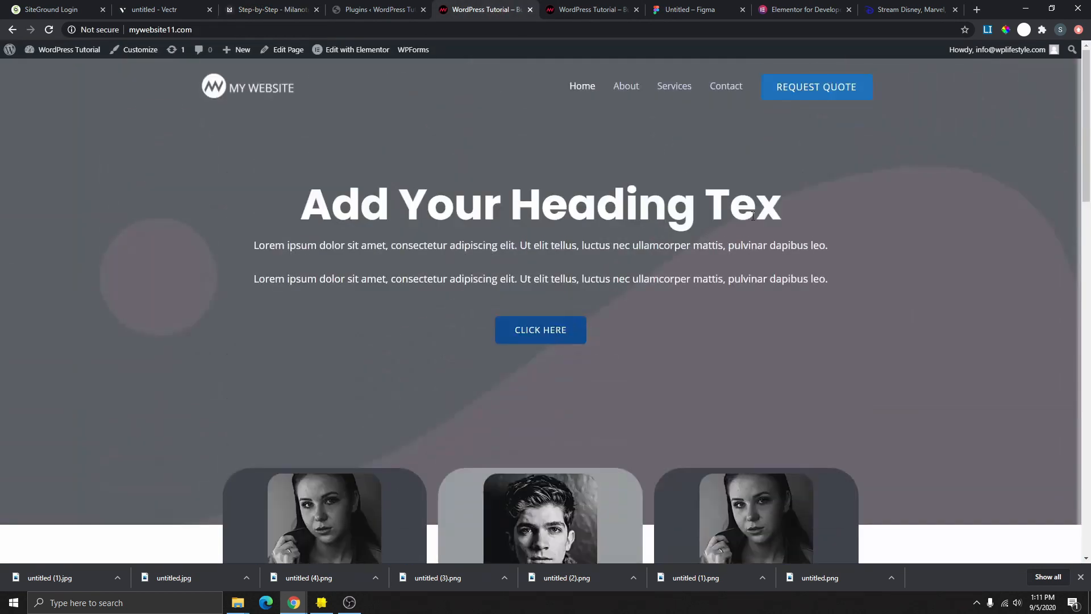
pyautogui.scroll(-2, 634, 248)
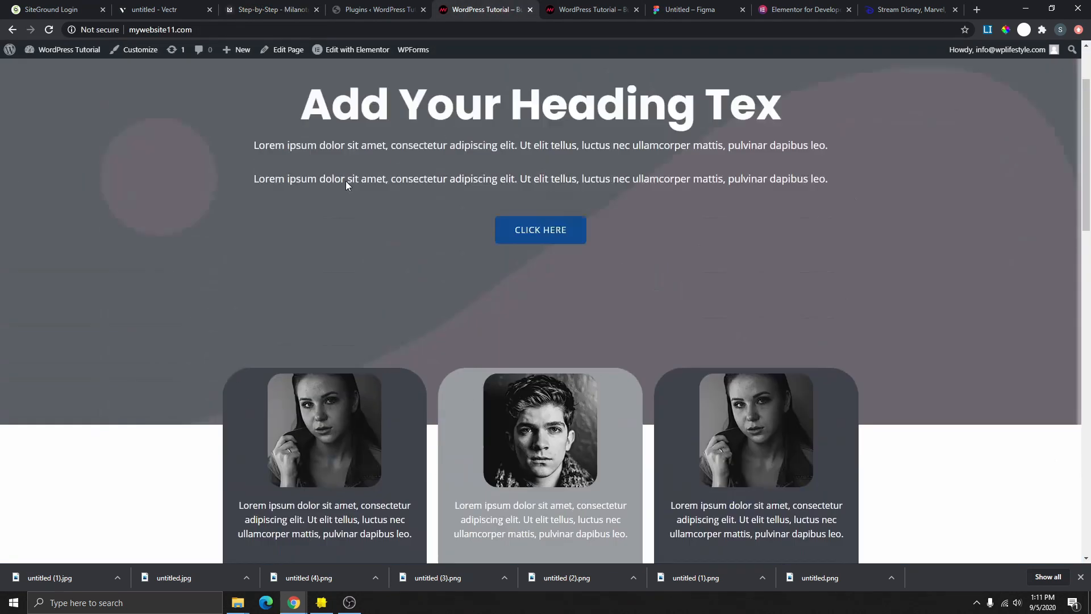
pyautogui.scroll(1, 345, 181)
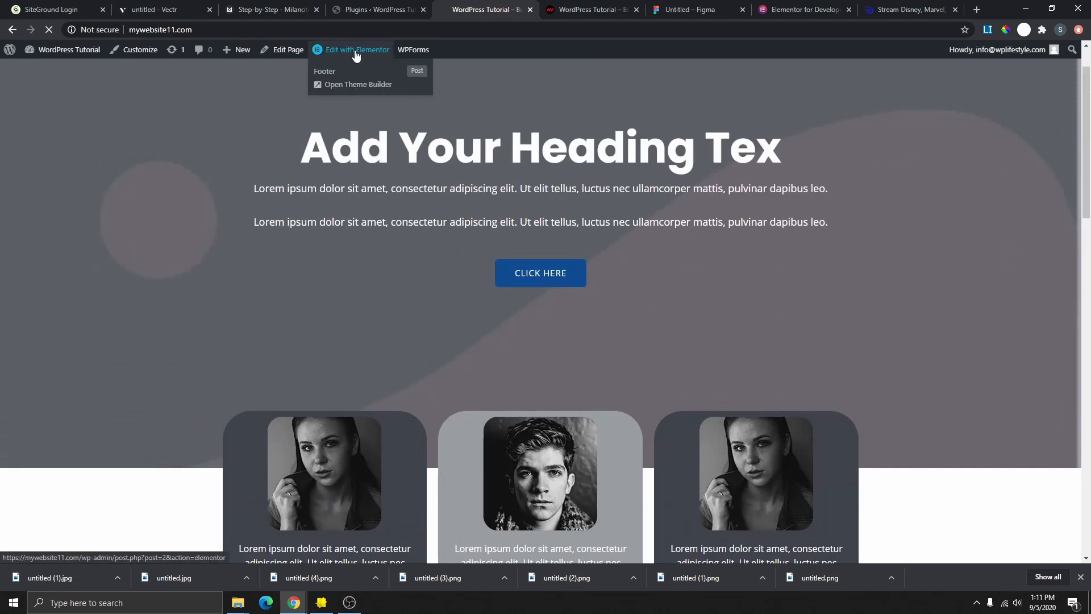
pyautogui.click(357, 51)
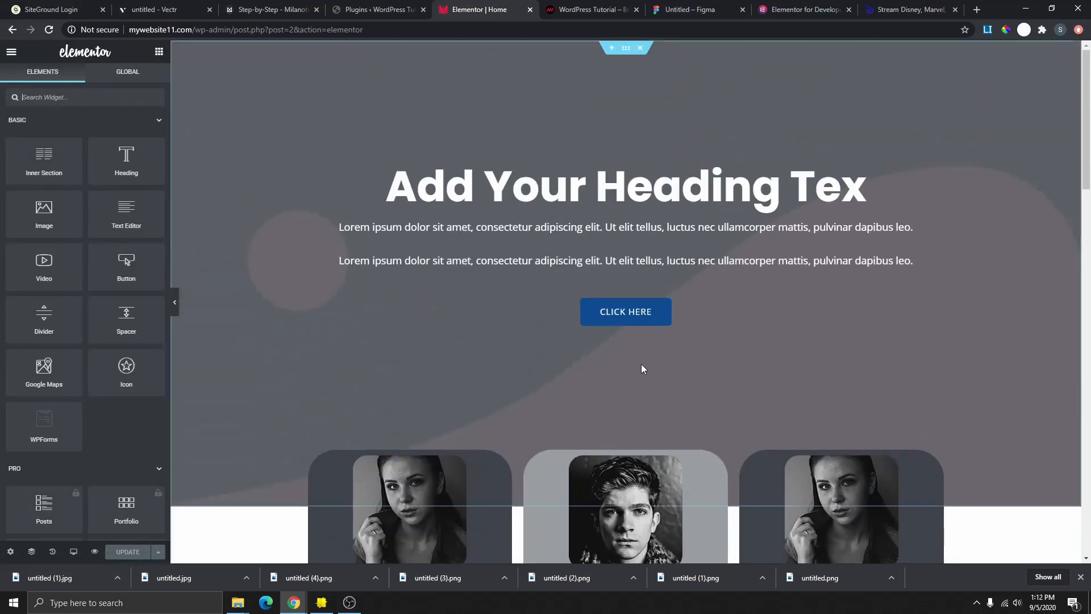
# - Delete the dark-blue heading section and the laptop Sample section
pyautogui.scroll(-3, 653, 403)
pyautogui.scroll(-4, 620, 407)
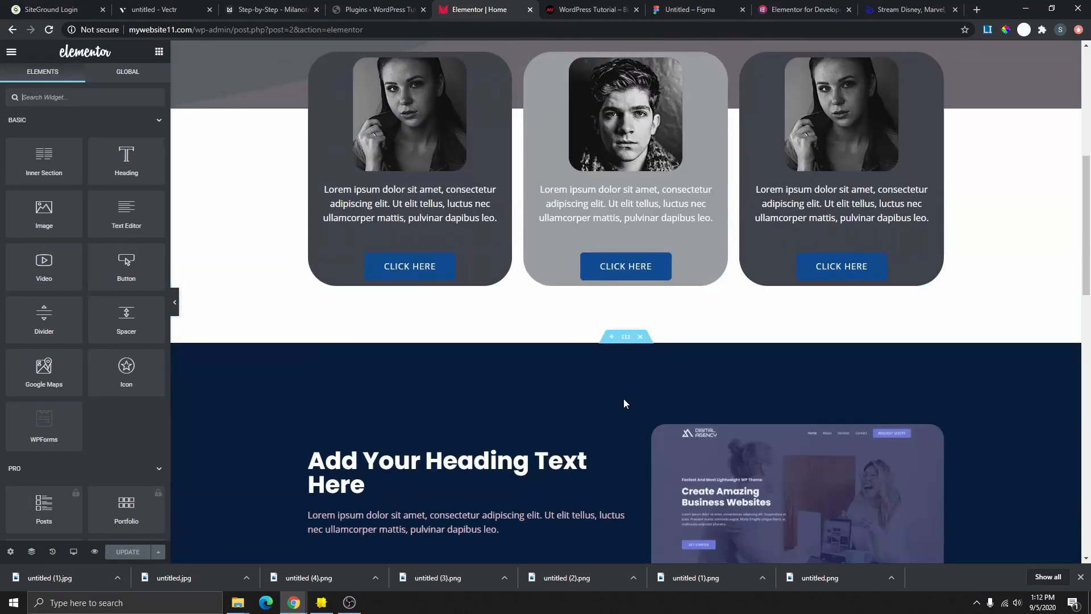
pyautogui.scroll(-2, 633, 323)
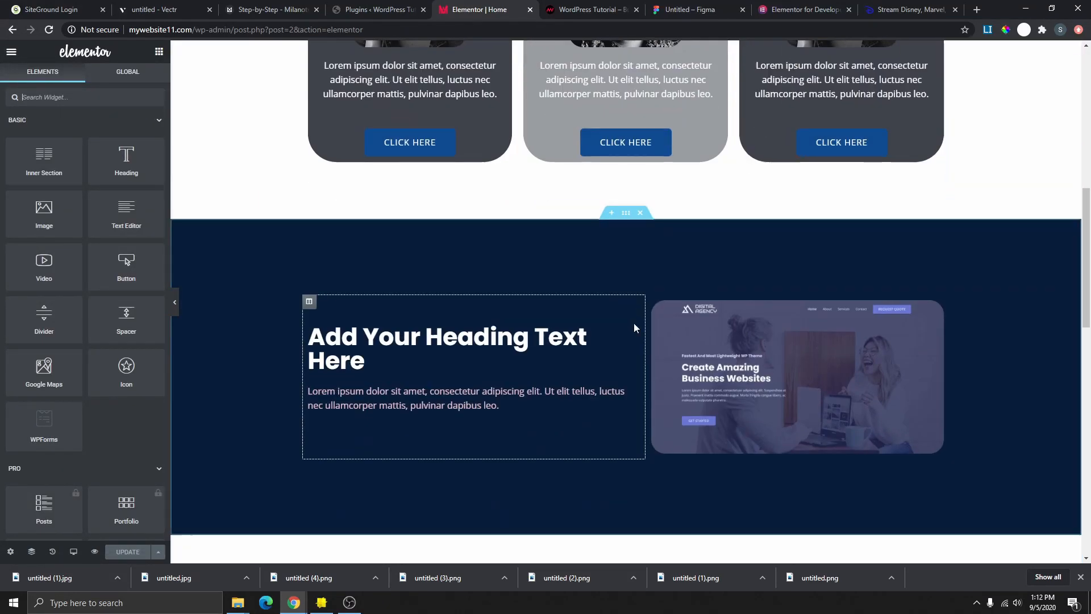
pyautogui.click(640, 213)
pyautogui.scroll(-2, 645, 224)
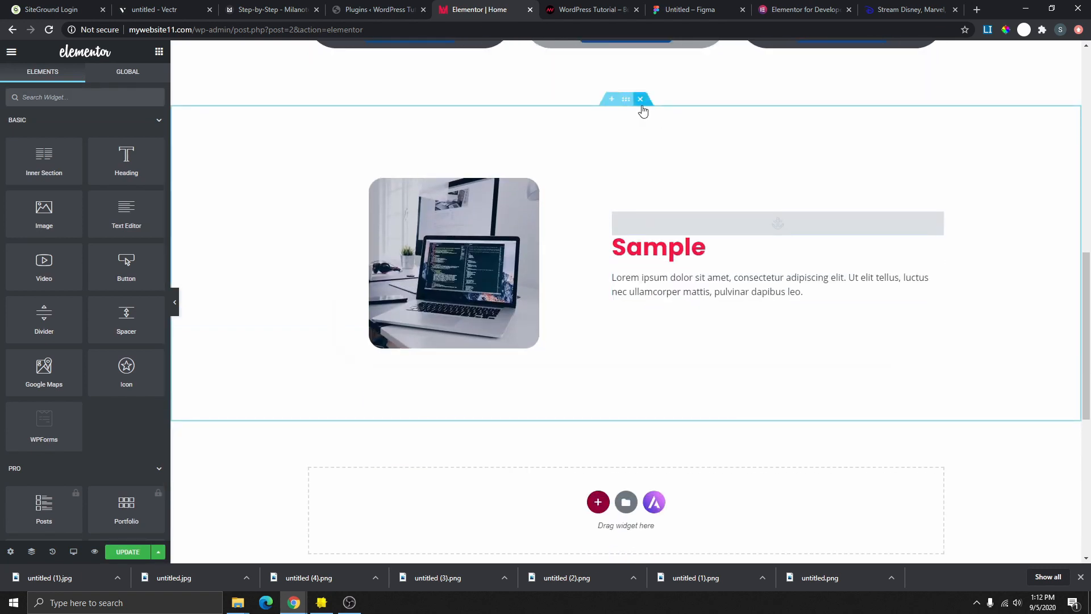
pyautogui.click(641, 101)
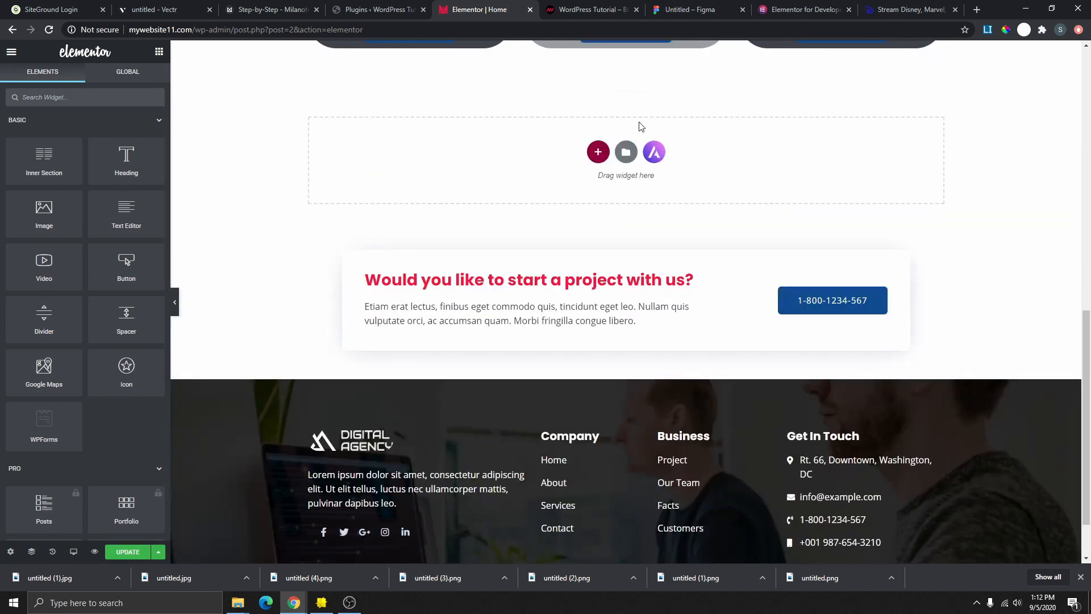
pyautogui.click(626, 151)
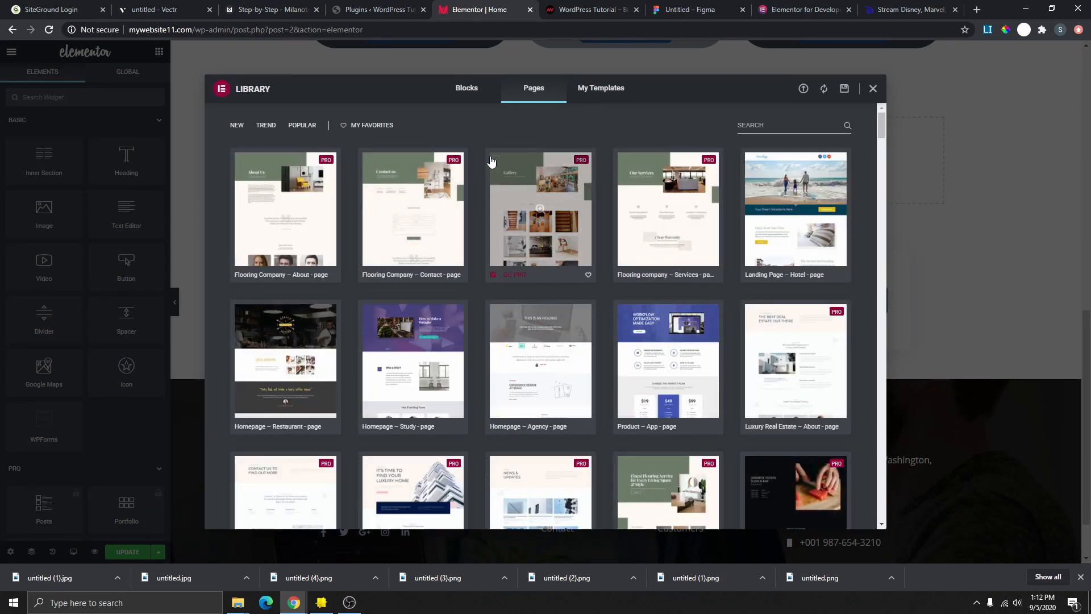
pyautogui.scroll(-5, 492, 162)
pyautogui.scroll(4, 522, 342)
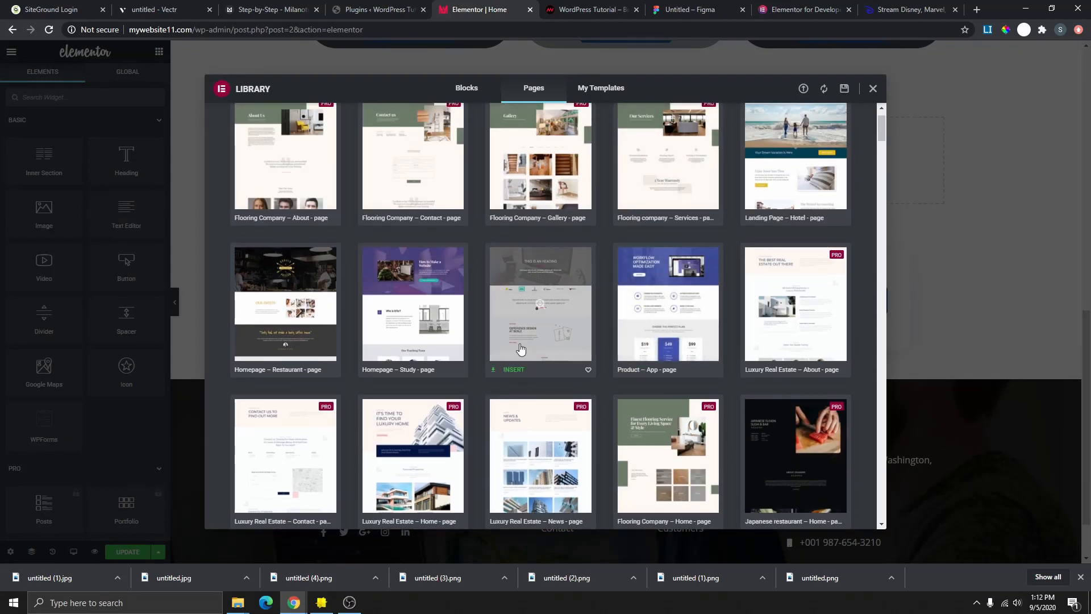
pyautogui.click(413, 304)
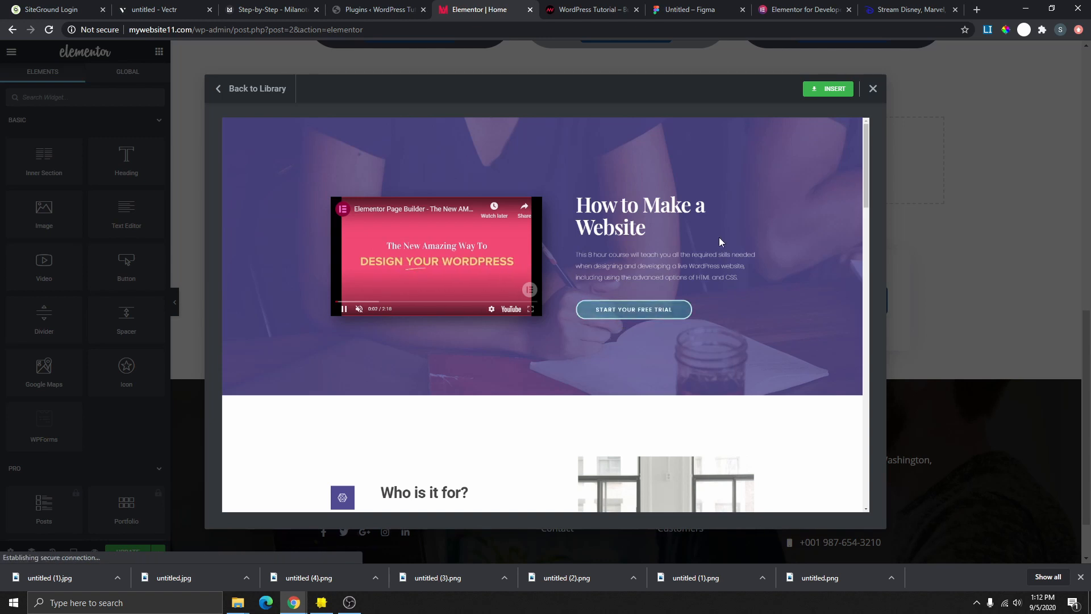
pyautogui.scroll(-10, 644, 205)
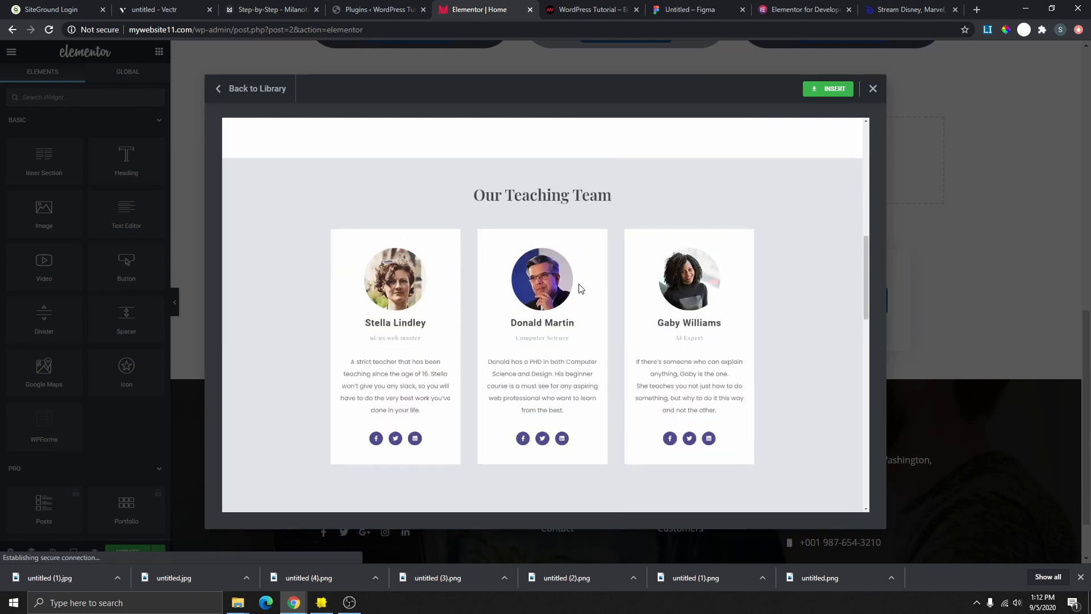
pyautogui.scroll(-8, 574, 326)
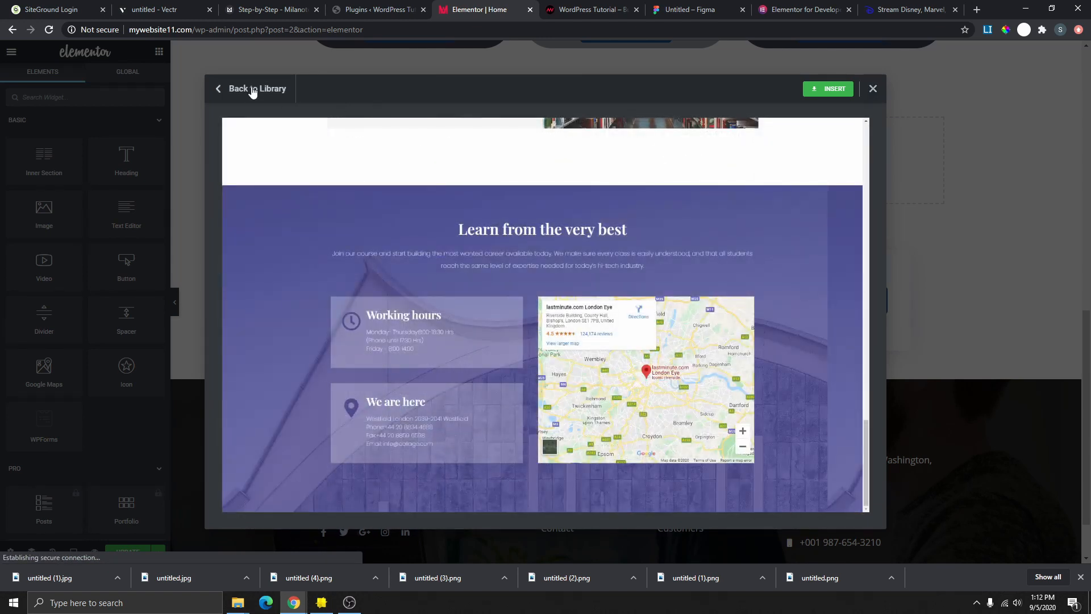
pyautogui.click(257, 89)
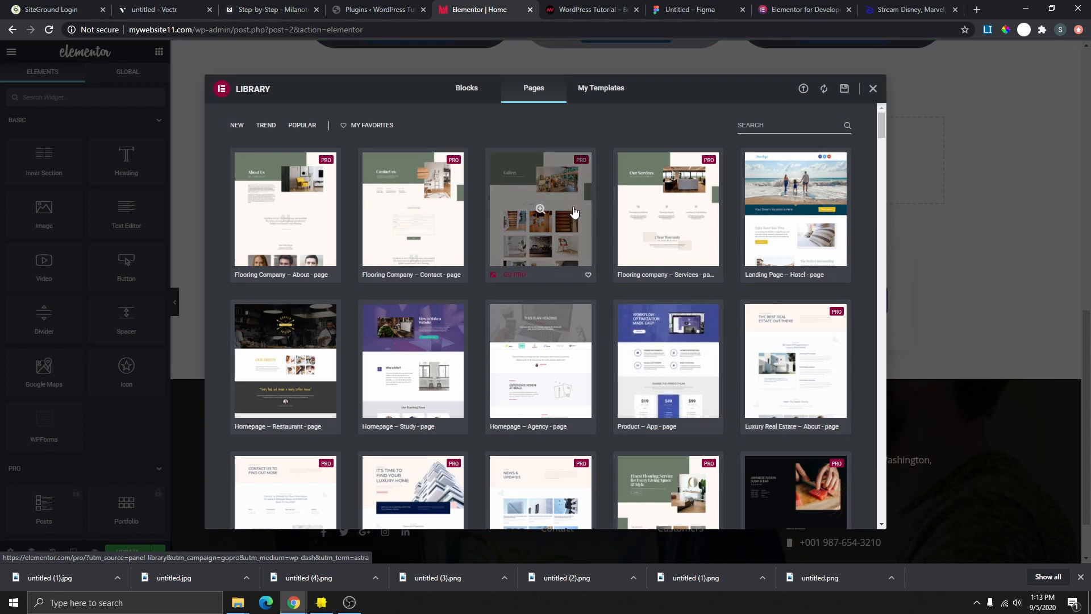
pyautogui.scroll(-5, 549, 225)
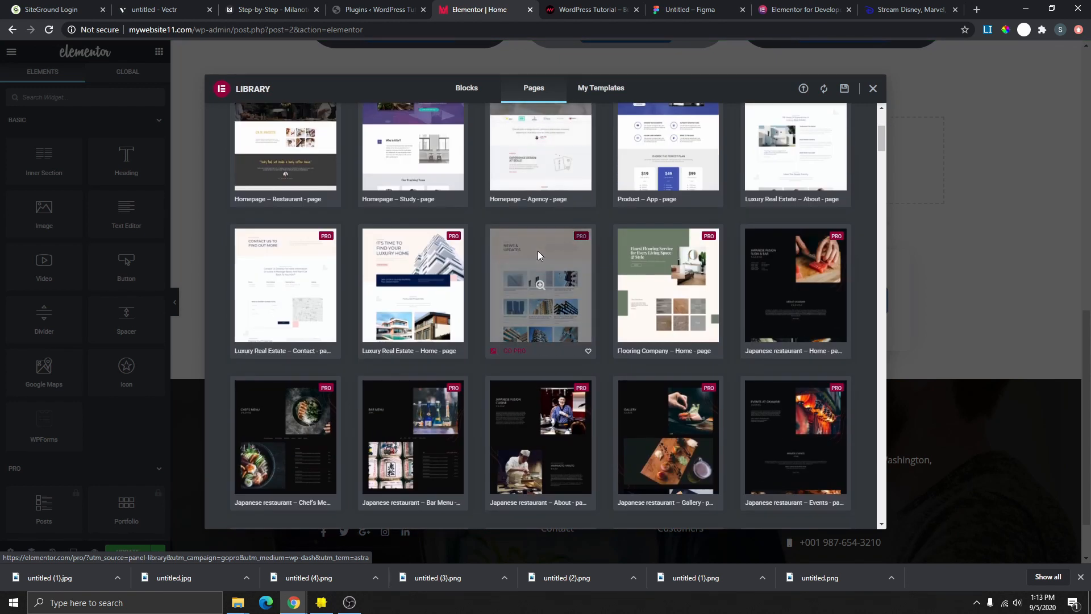
pyautogui.scroll(2, 495, 299)
pyautogui.scroll(-1, 500, 301)
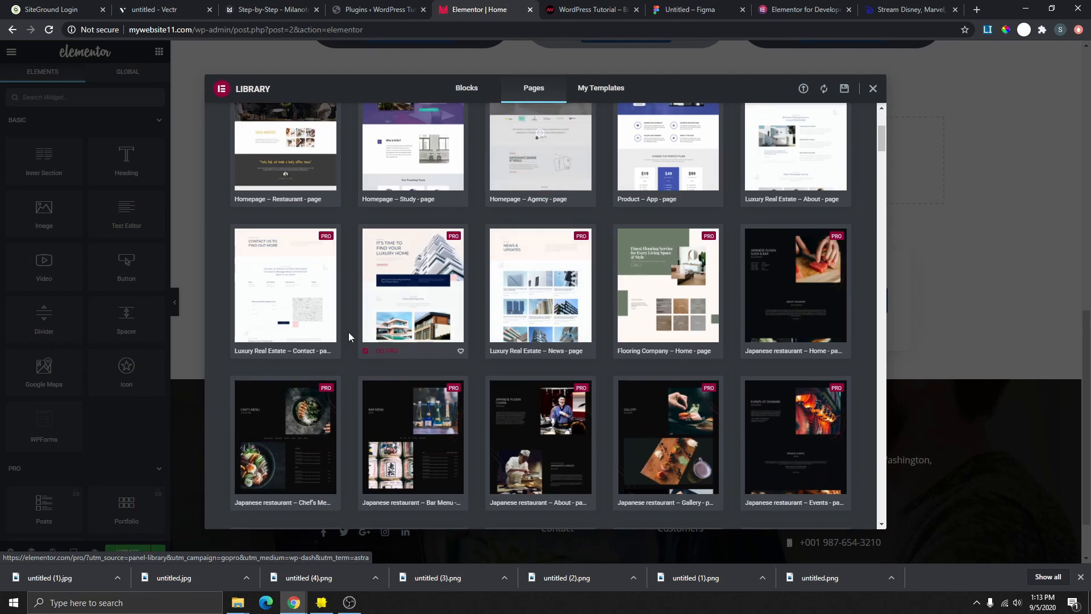
pyautogui.scroll(3, 511, 307)
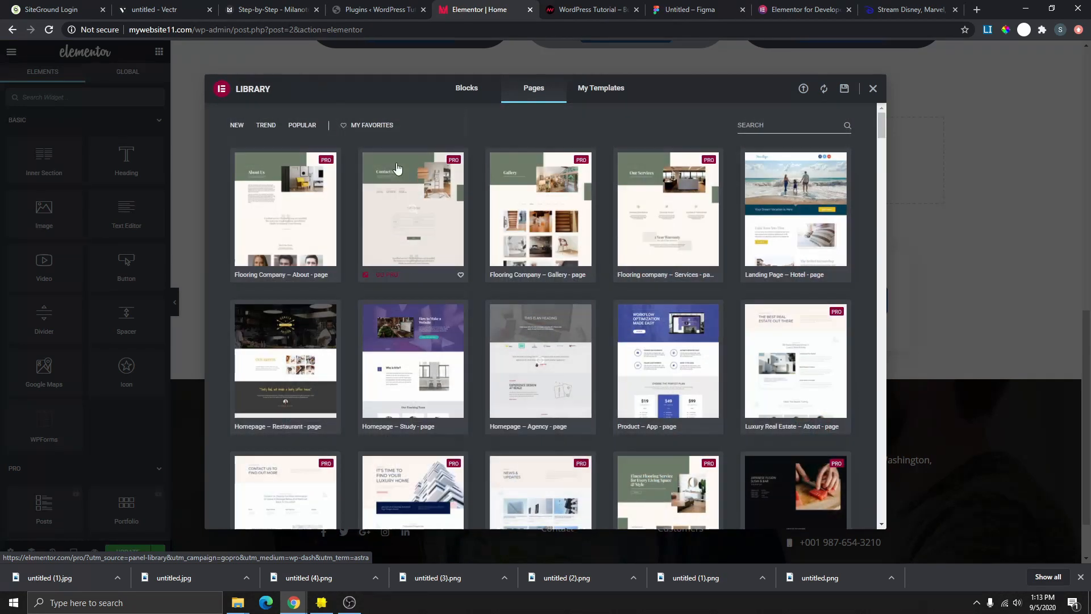
# - Filter the library's Blocks to the Services category and insert the photo-grid Services block
pyautogui.click(466, 90)
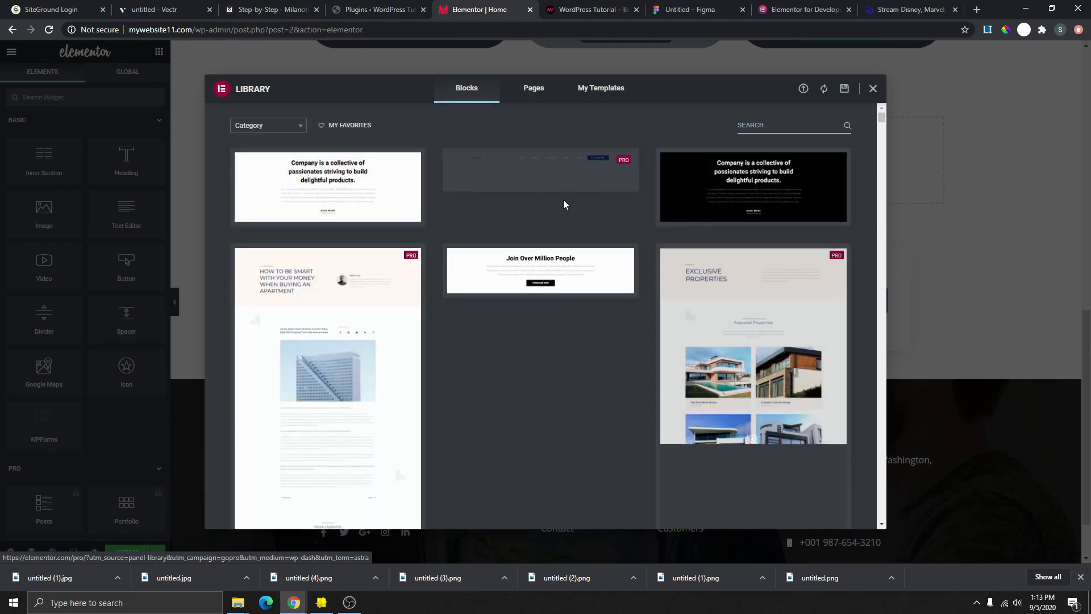
pyautogui.scroll(-7, 621, 302)
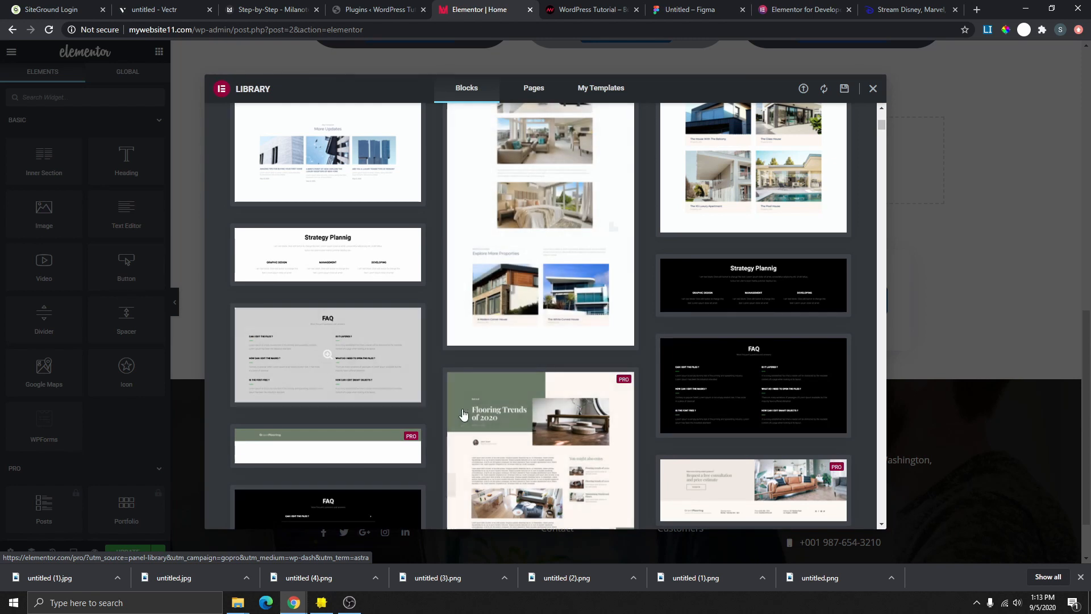
pyautogui.scroll(4, 533, 356)
pyautogui.scroll(3, 533, 356)
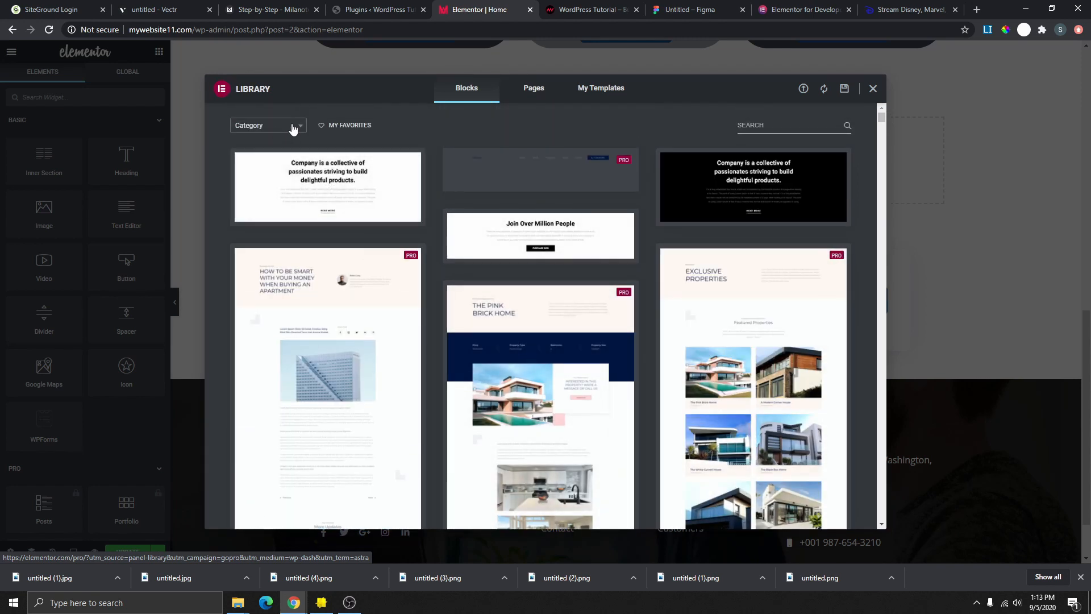
pyautogui.click(293, 127)
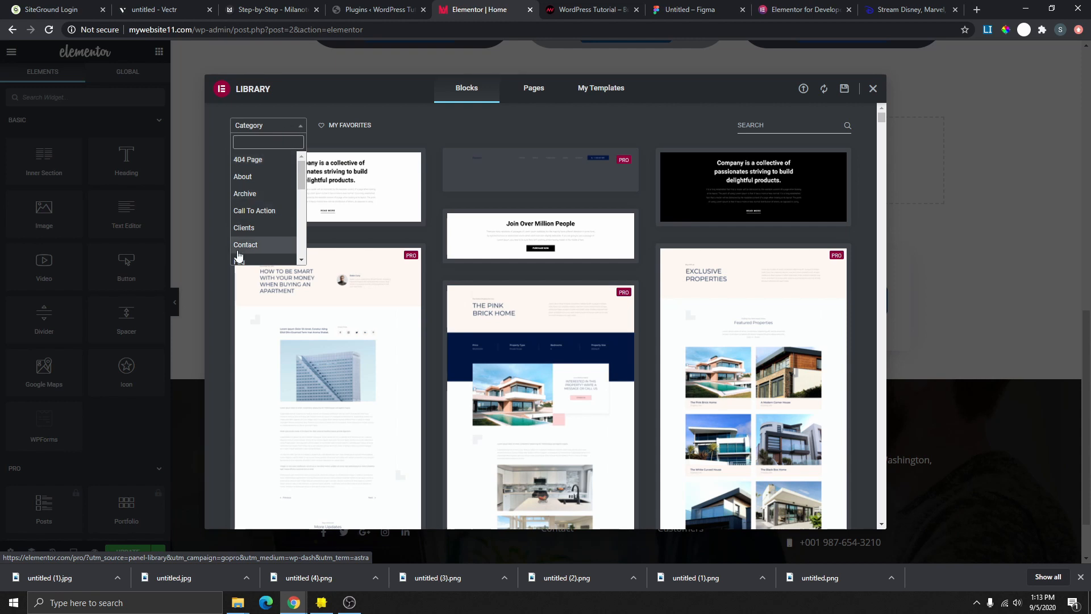
pyautogui.scroll(-3, 278, 221)
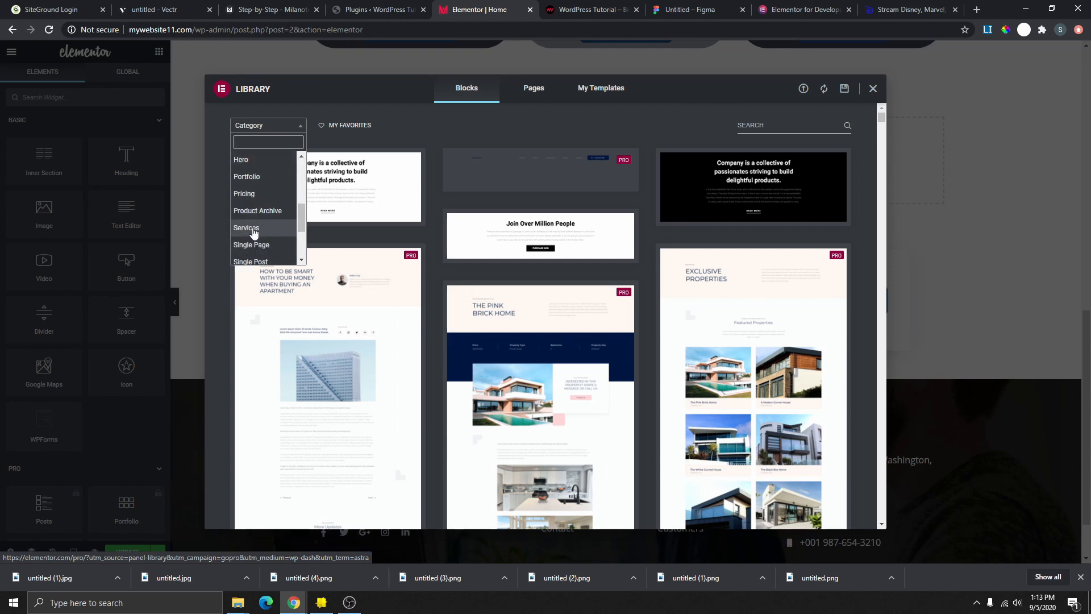
pyautogui.click(253, 228)
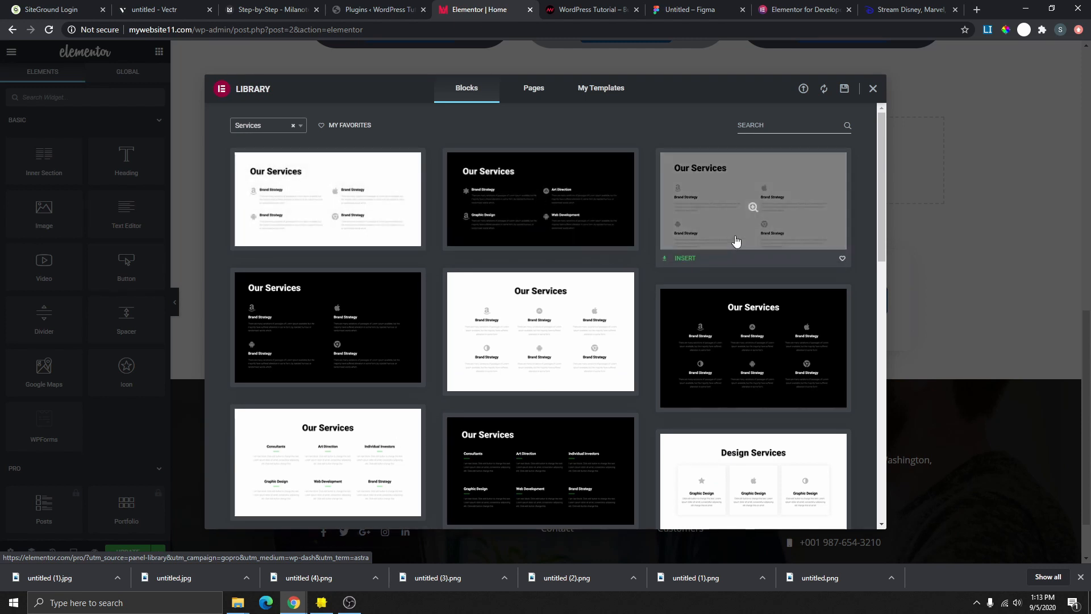
pyautogui.scroll(-7, 625, 296)
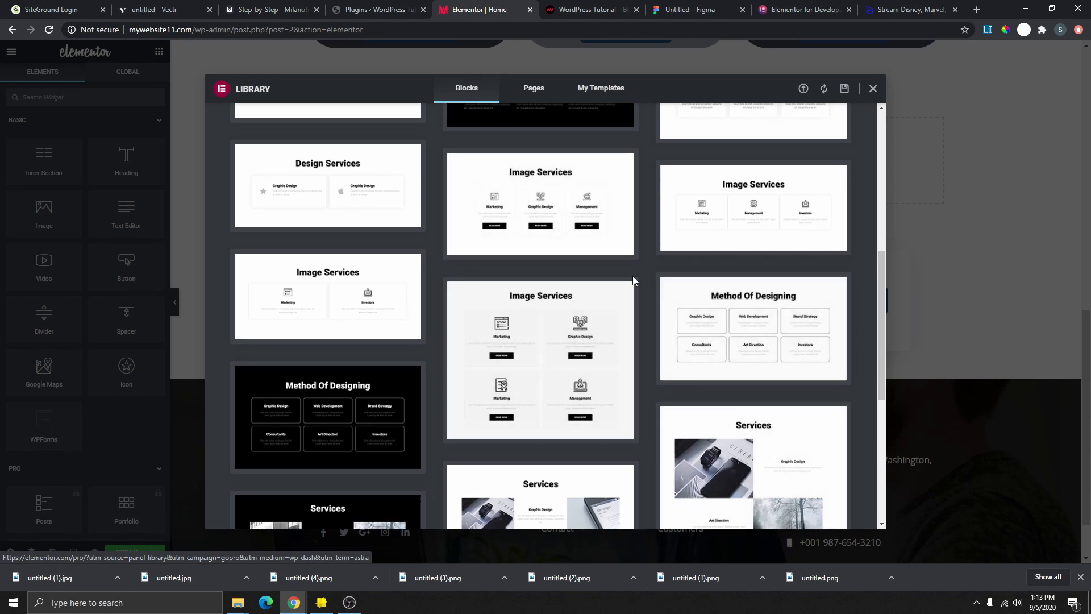
pyautogui.scroll(-3, 633, 275)
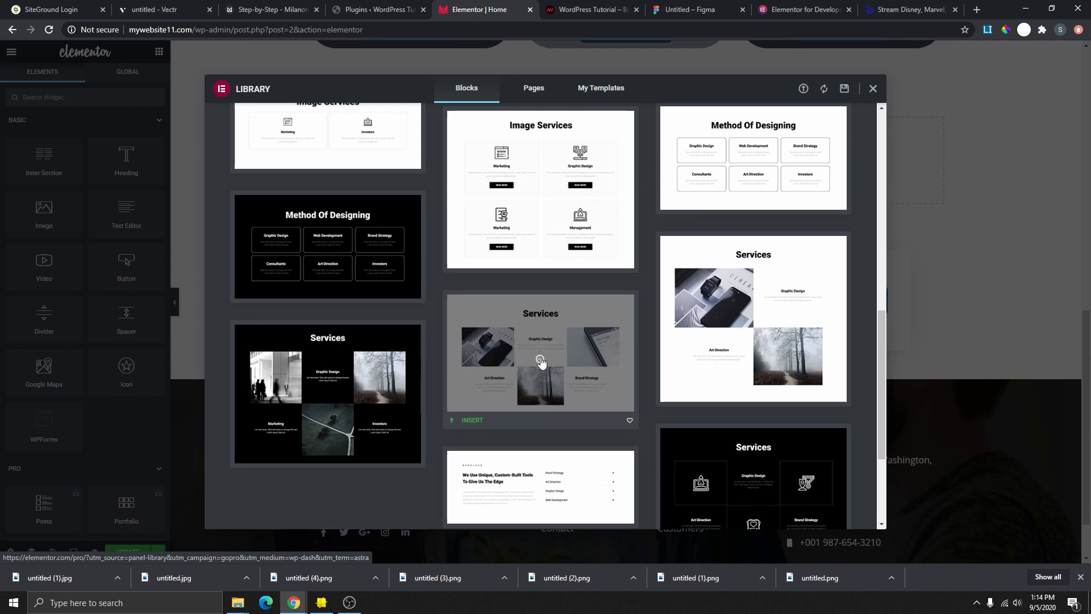
pyautogui.click(474, 421)
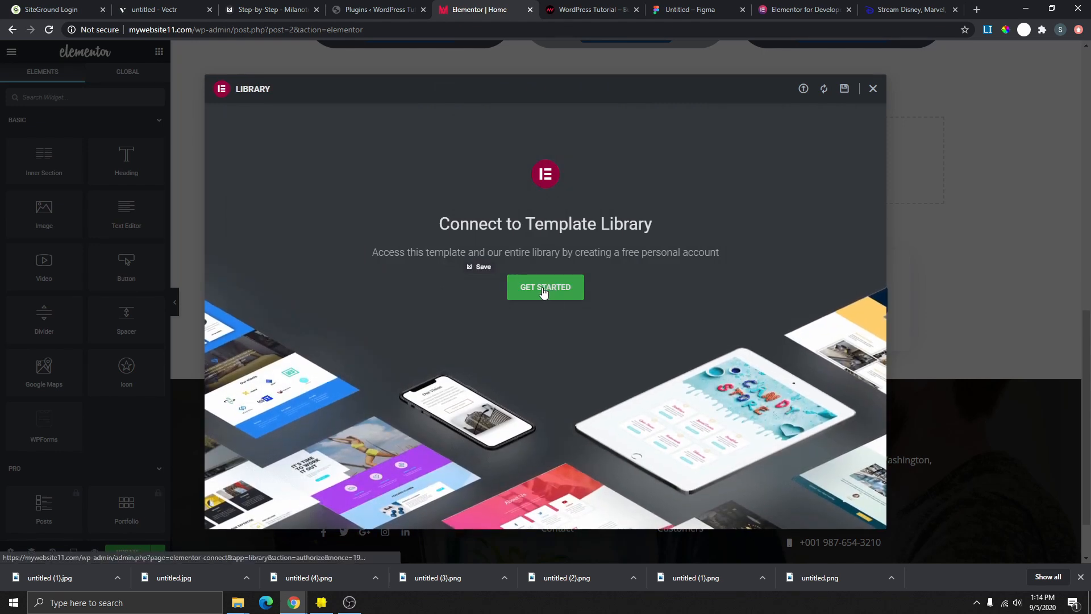
# - Connect the Elementor template library with GET STARTED and return to the editor with Services placed
pyautogui.click(543, 289)
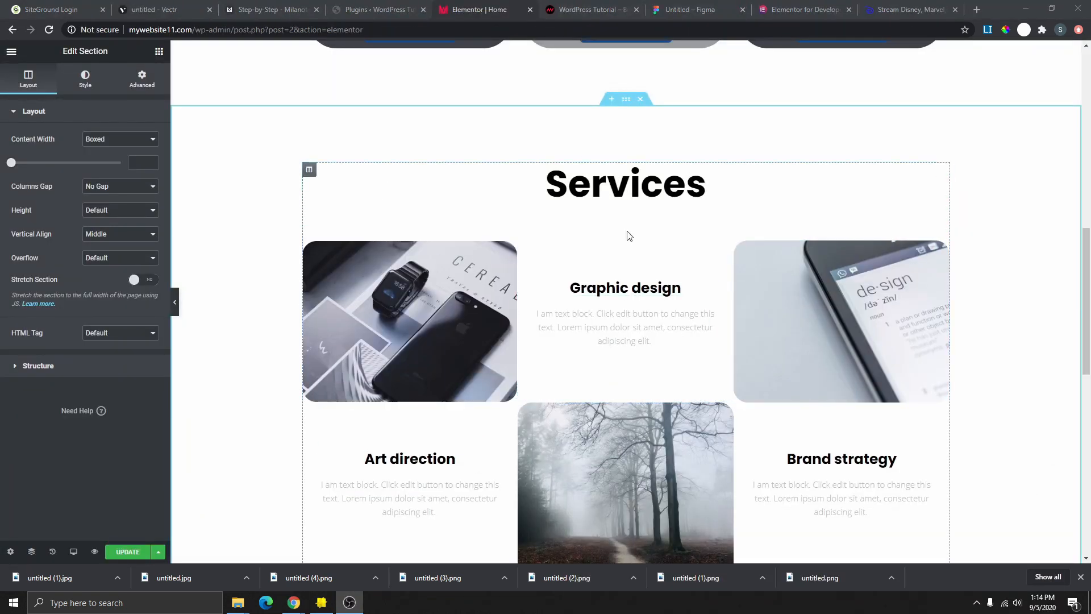
pyautogui.scroll(-3, 654, 346)
pyautogui.scroll(2, 645, 360)
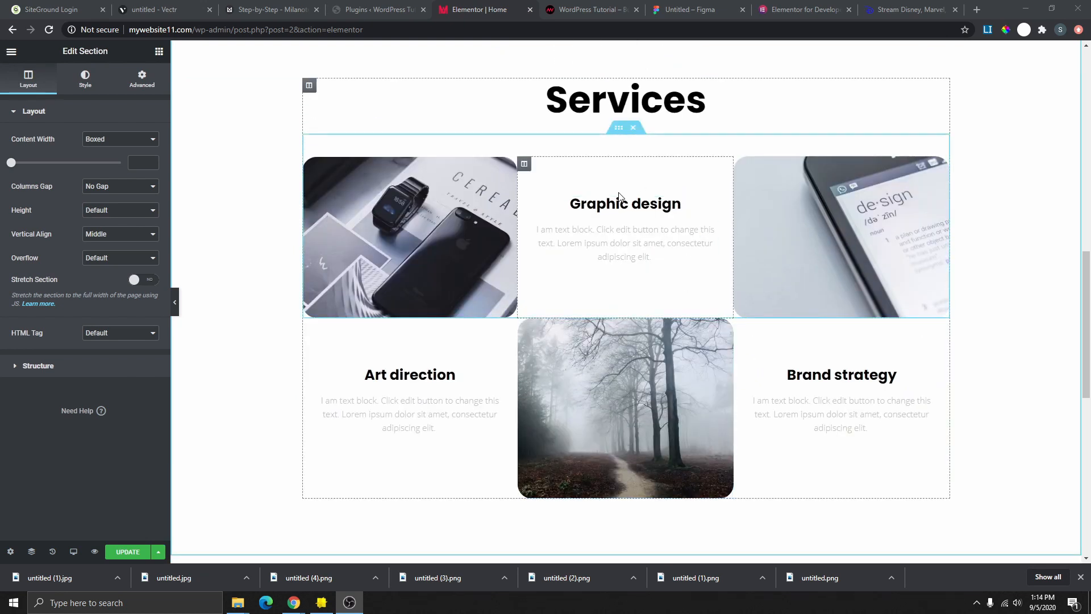
pyautogui.scroll(-1, 644, 227)
pyautogui.scroll(2, 625, 234)
pyautogui.scroll(2, 661, 302)
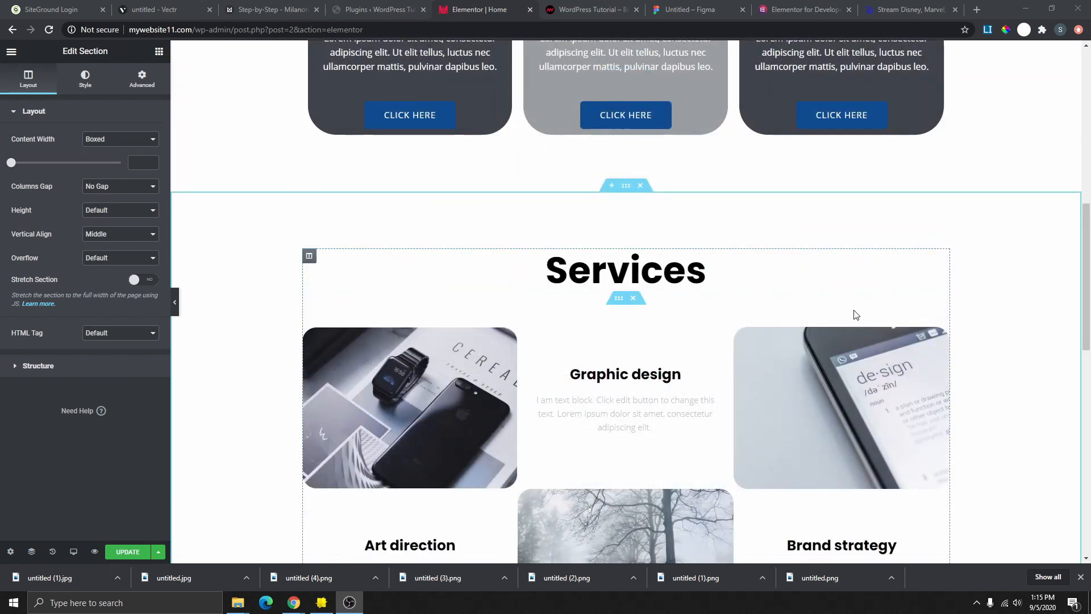
pyautogui.scroll(2, 679, 305)
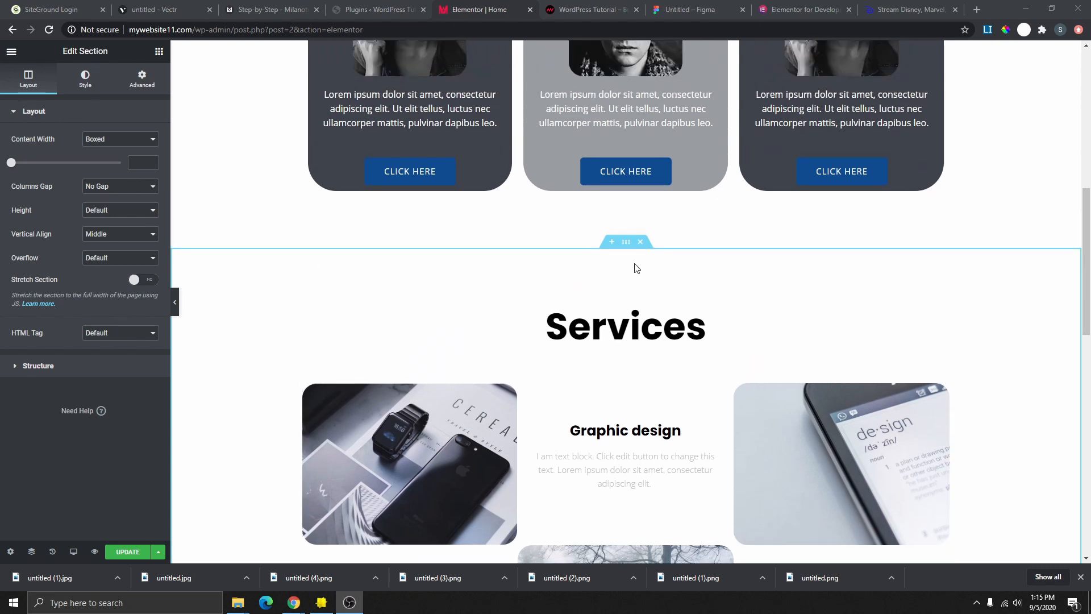
pyautogui.scroll(-3, 607, 307)
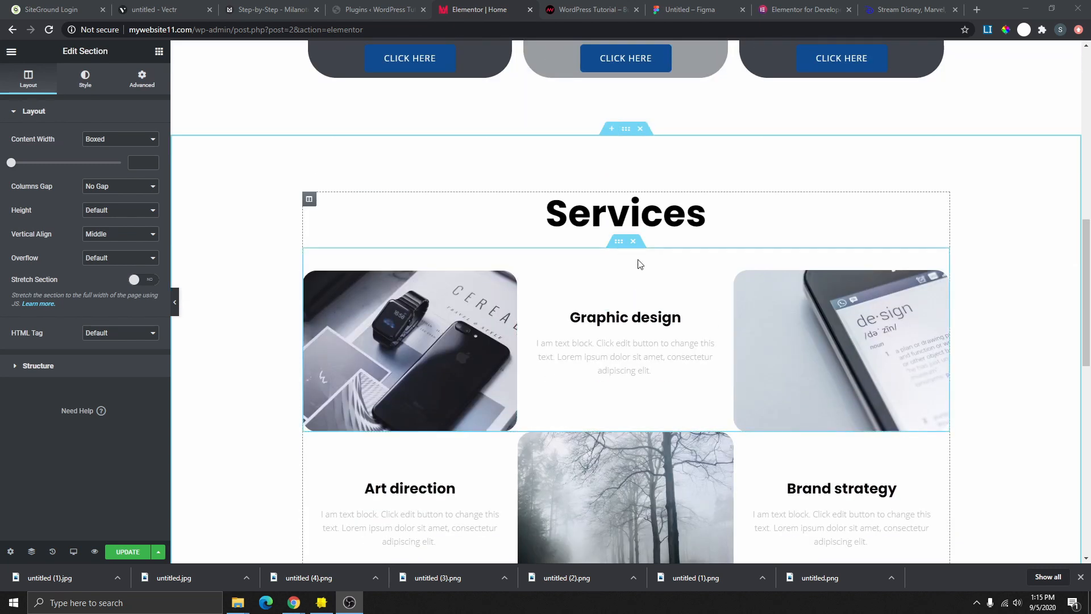
pyautogui.scroll(-3, 639, 261)
pyautogui.scroll(4, 595, 301)
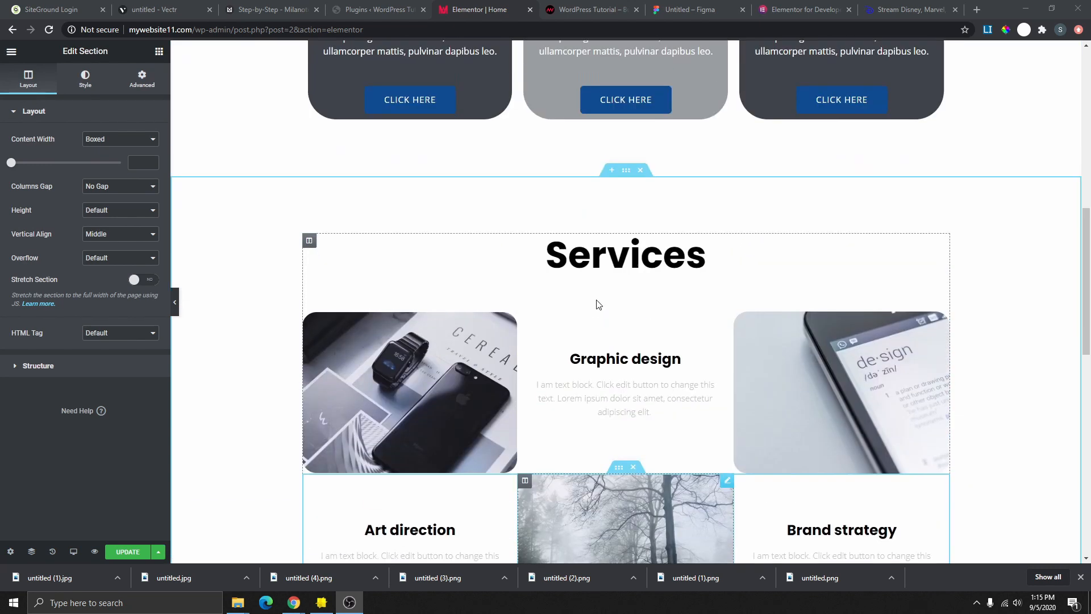
pyautogui.click(943, 257)
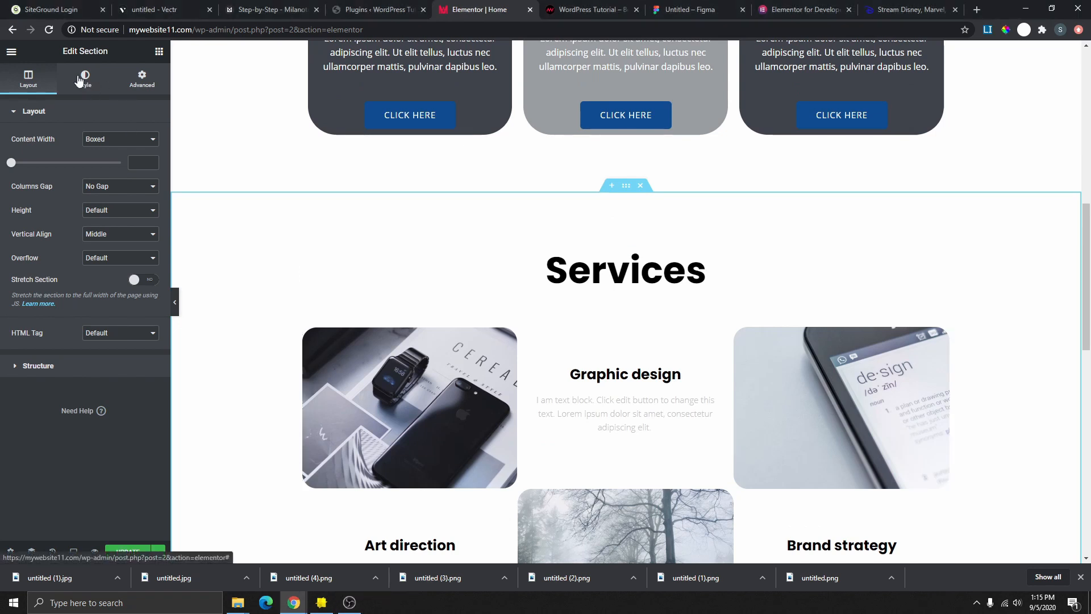
# - Colour the Services heading and the Graphic design heading with the Secondary red global colour
pyautogui.click(79, 80)
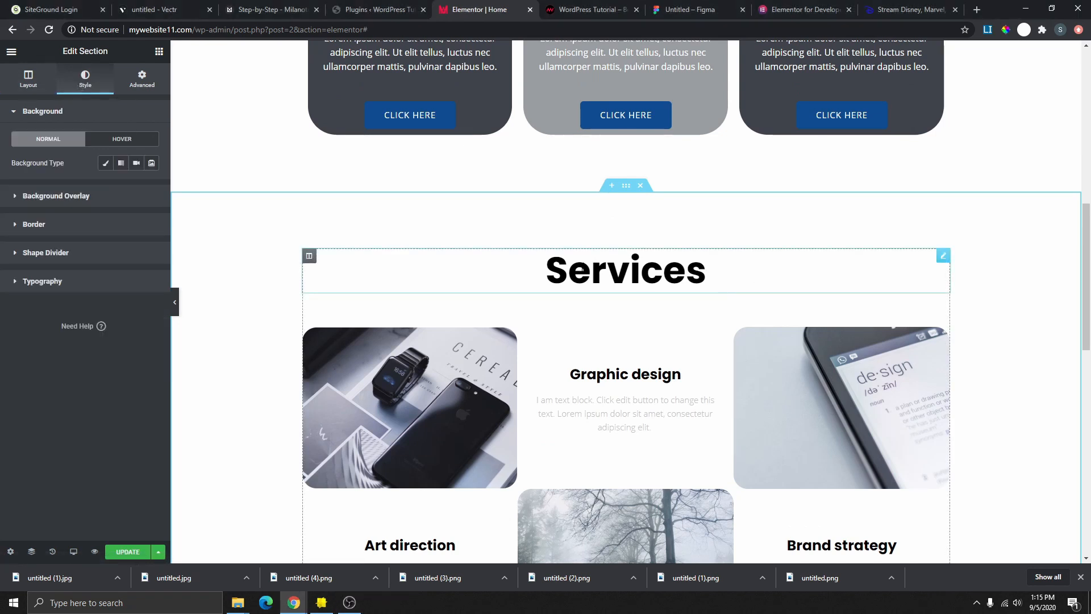
pyautogui.moveTo(554, 273); pyautogui.dragTo(938, 260)
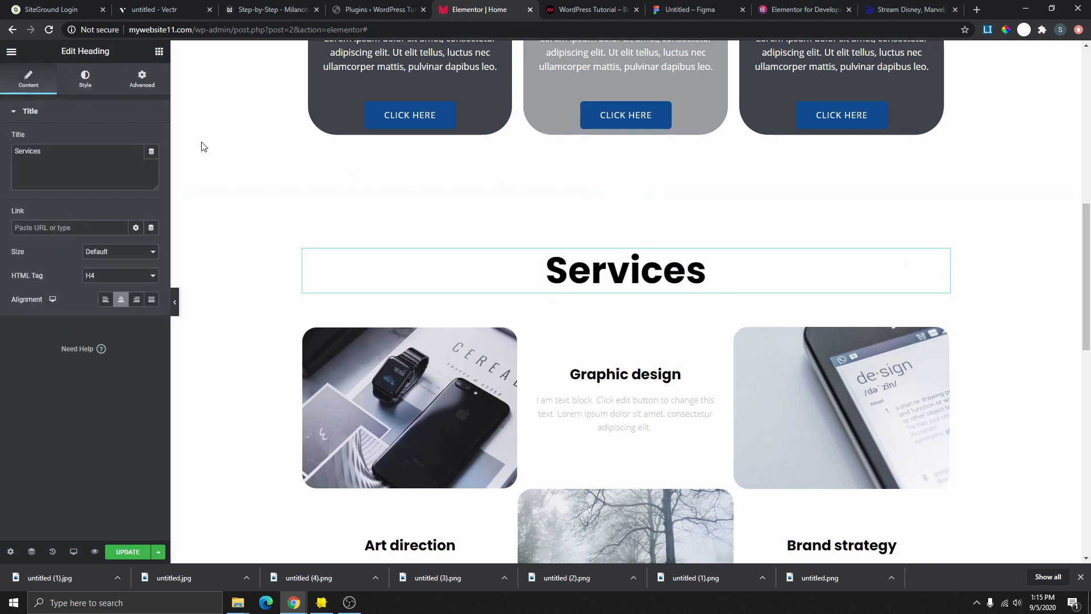
pyautogui.click(86, 79)
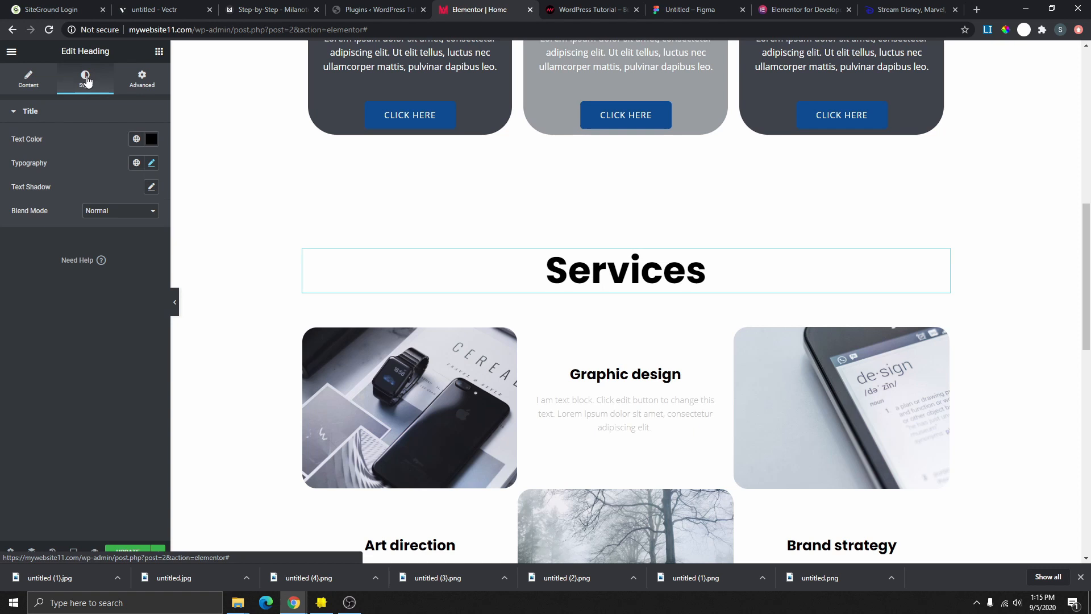
pyautogui.click(136, 140)
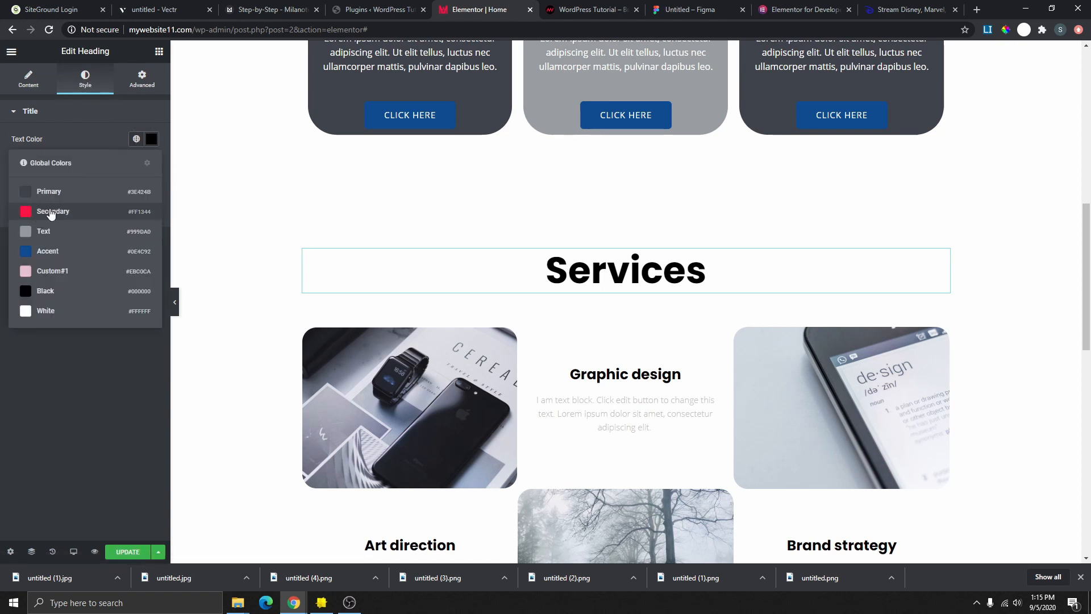
pyautogui.click(57, 211)
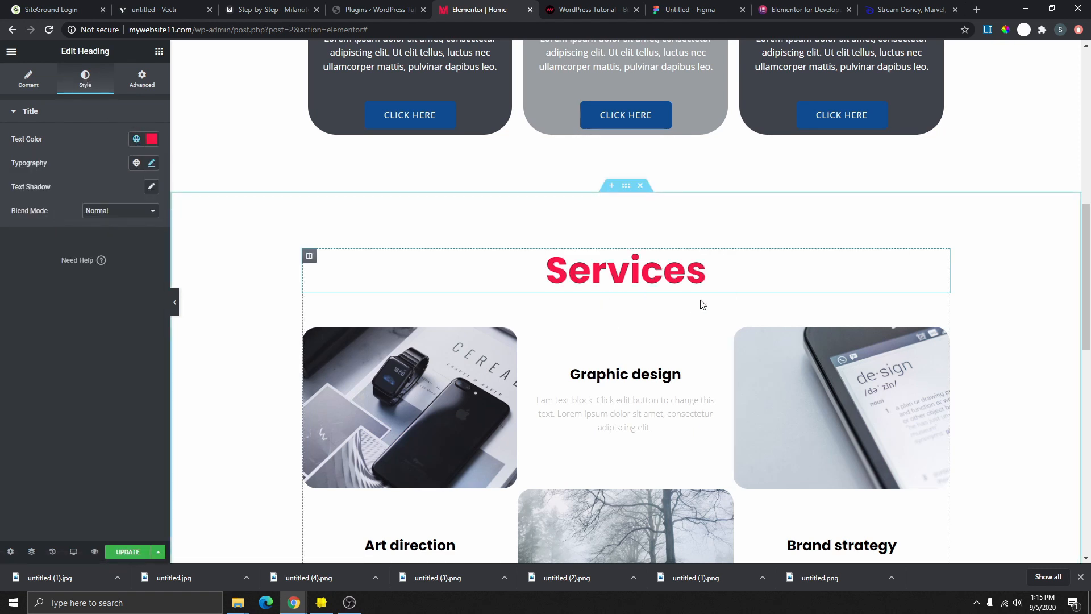
pyautogui.scroll(-3, 702, 301)
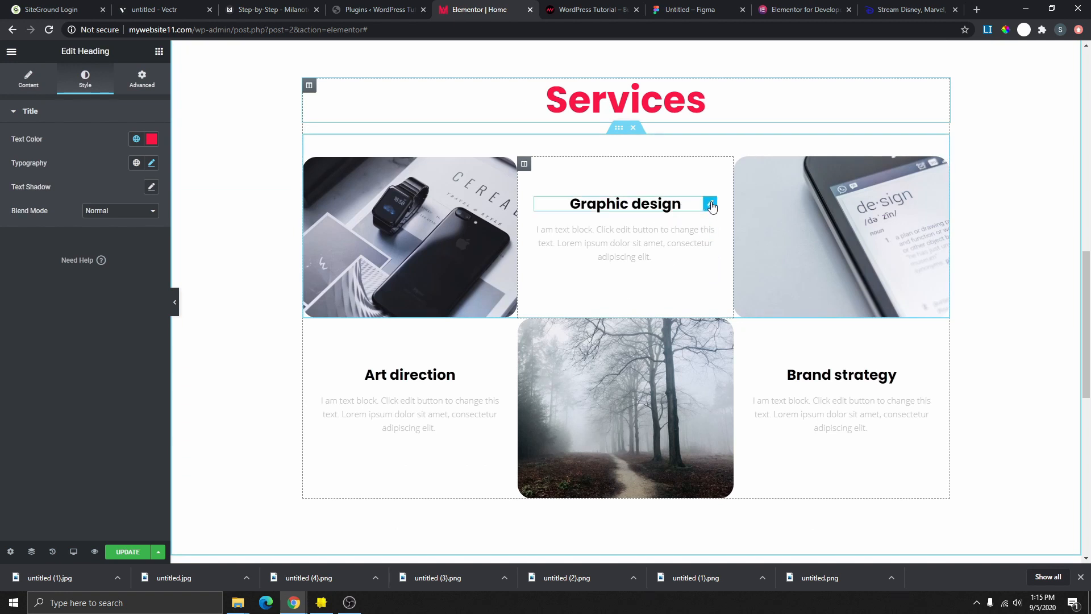
pyautogui.click(709, 205)
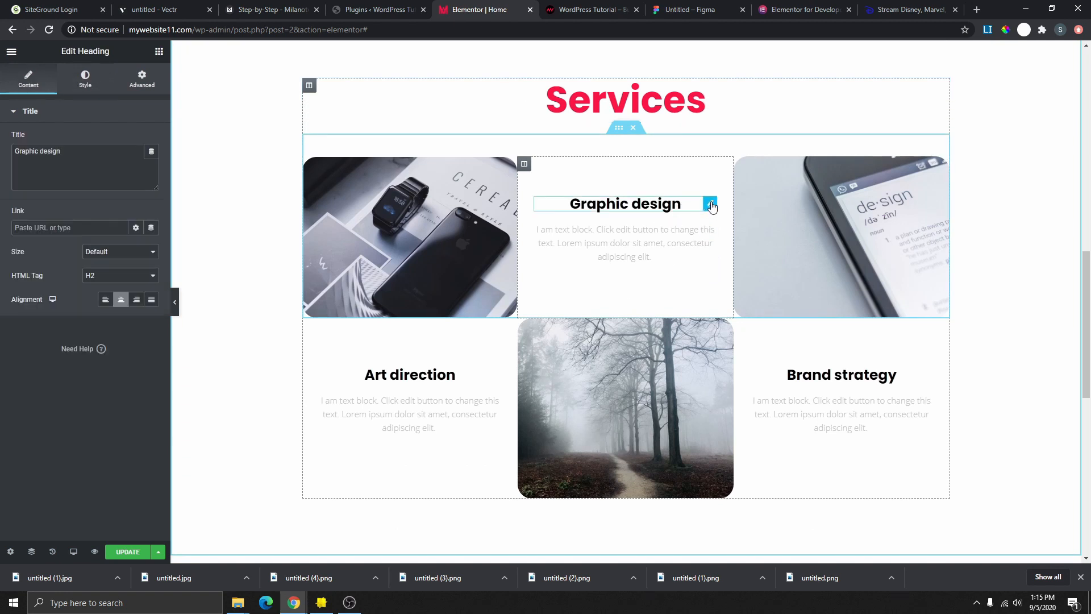
pyautogui.click(85, 77)
pyautogui.click(136, 141)
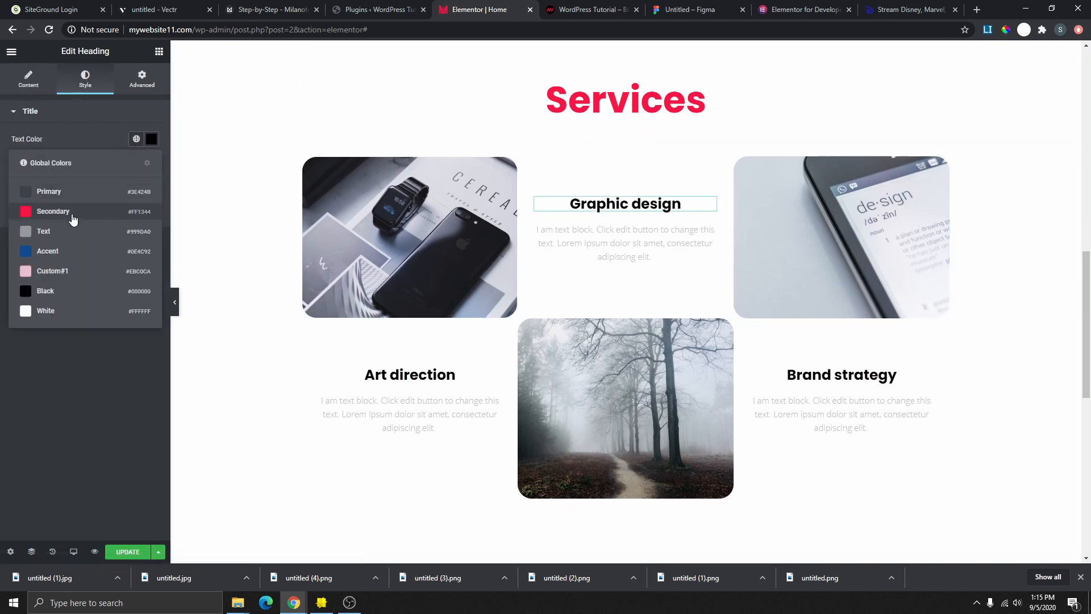
pyautogui.click(70, 213)
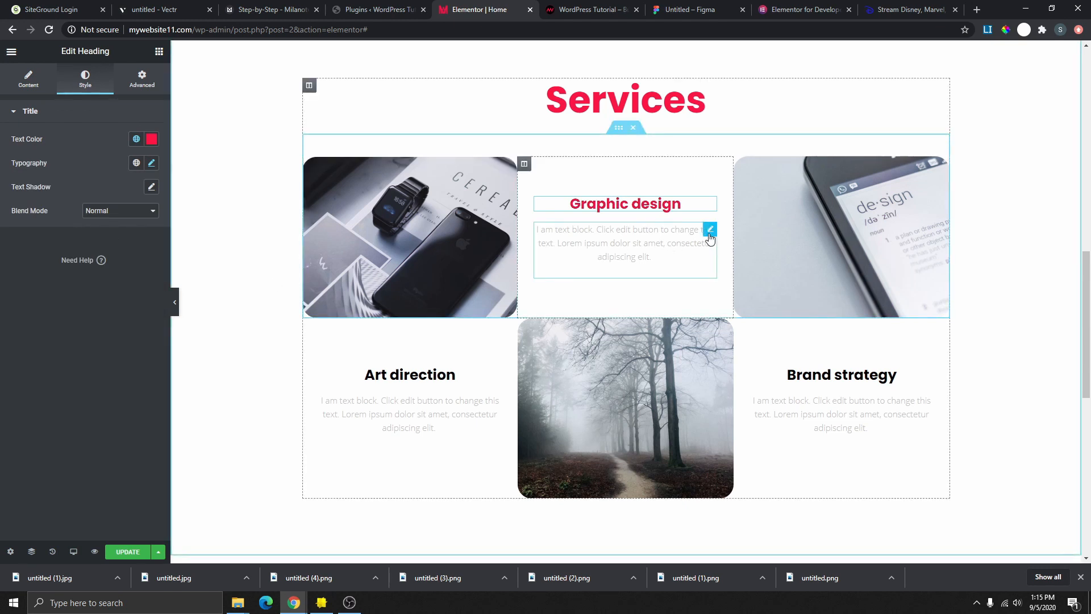
# - Apply the Text global colour to the Graphic design description text
pyautogui.click(709, 235)
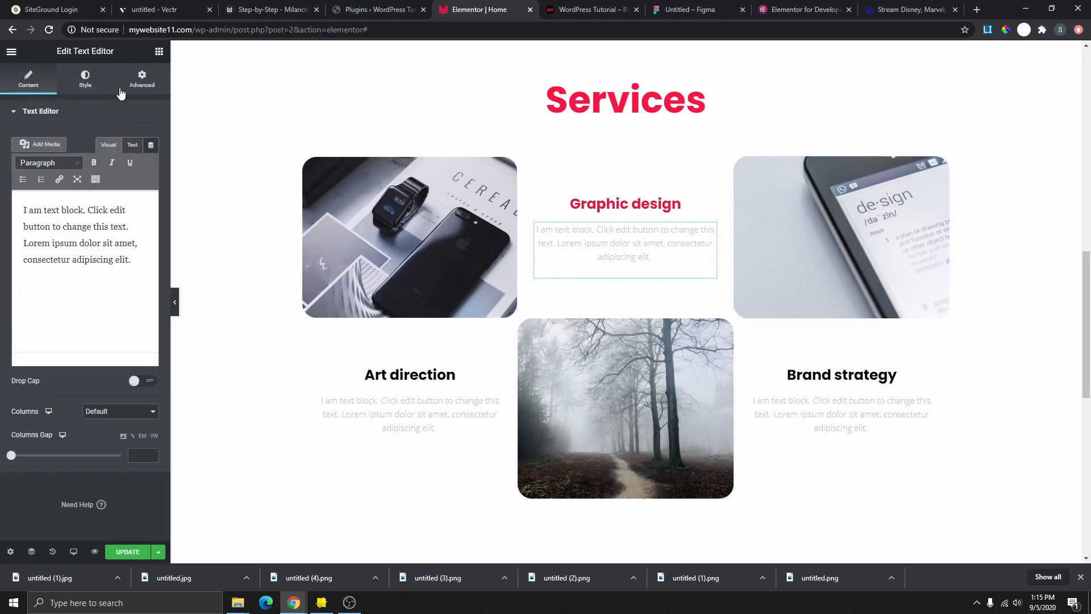
pyautogui.click(86, 80)
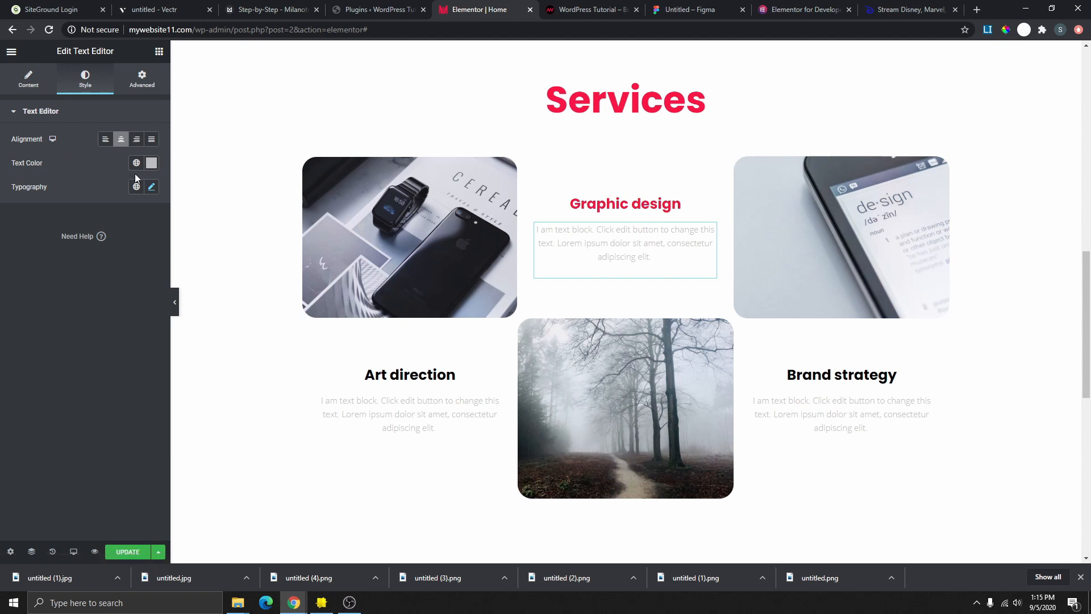
pyautogui.click(136, 163)
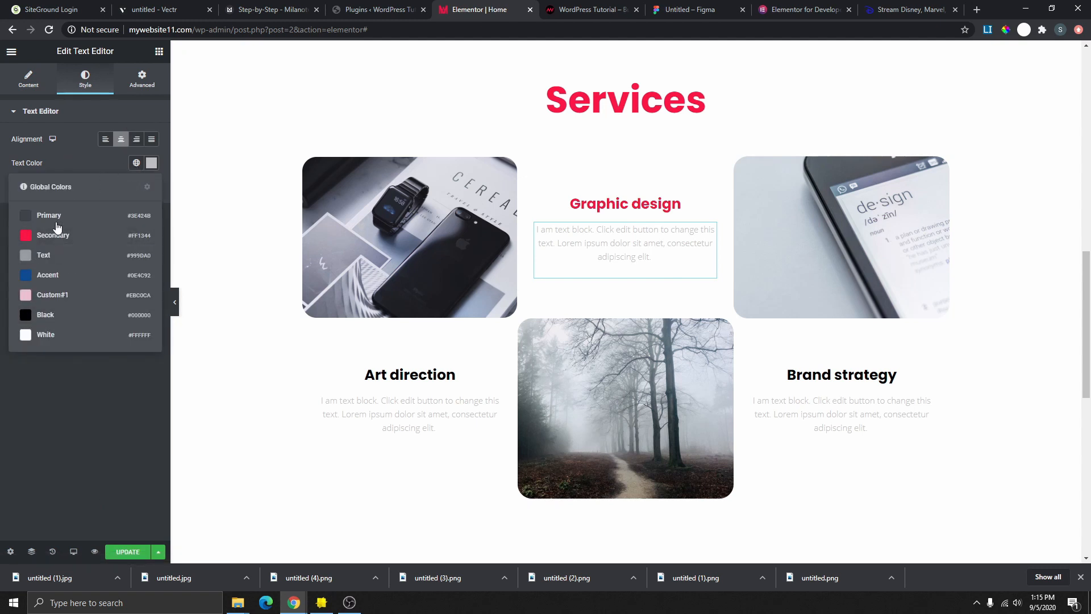
pyautogui.click(49, 260)
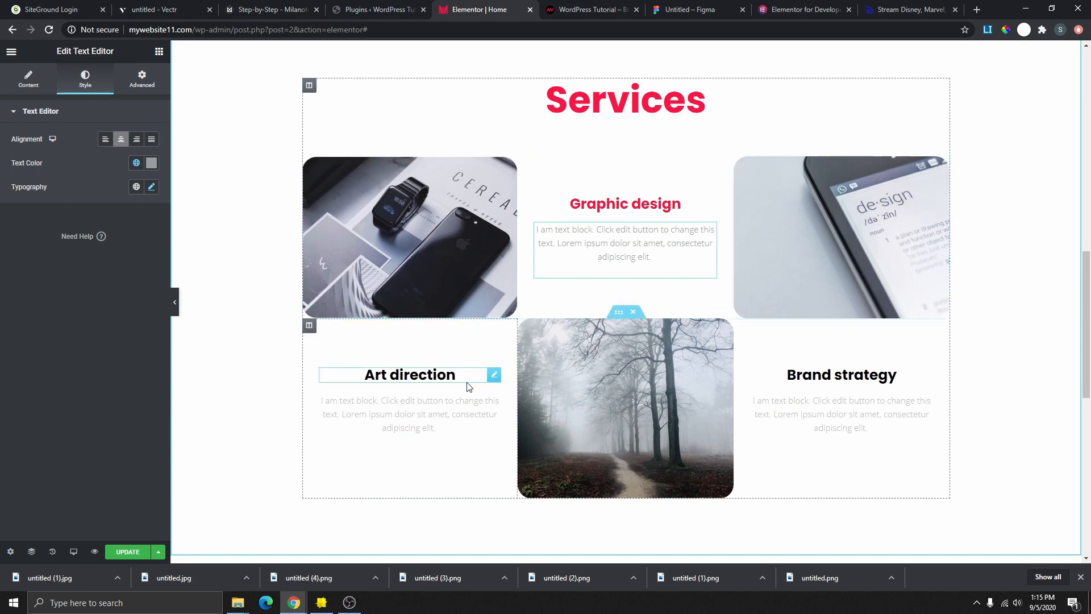
# - Copy the Graphic design text style and paste it onto the Art direction and Brand strategy text
pyautogui.rightClick(705, 236)
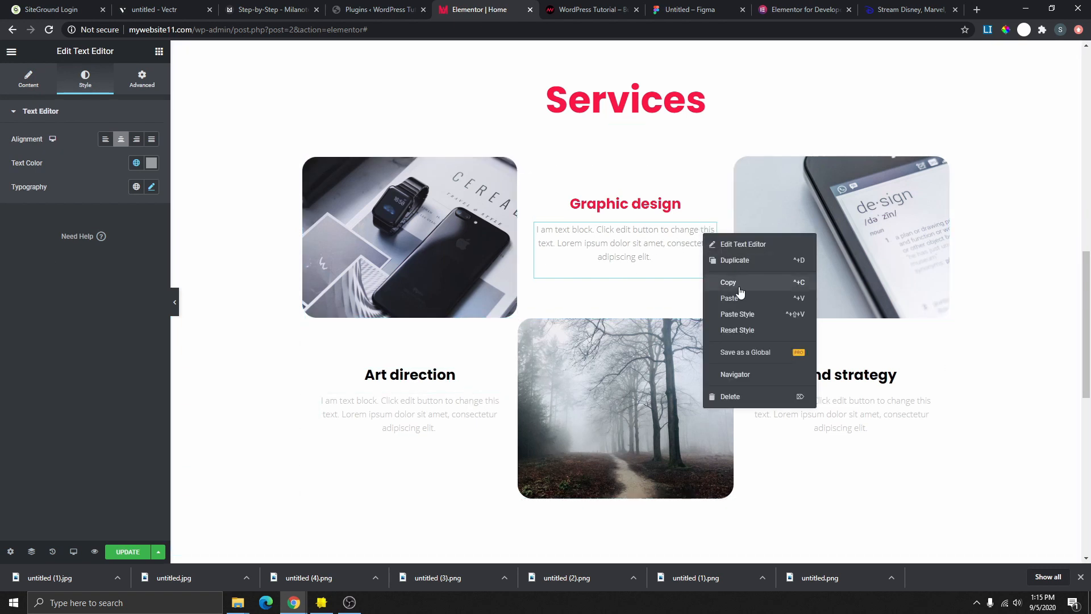
pyautogui.click(728, 283)
pyautogui.rightClick(493, 399)
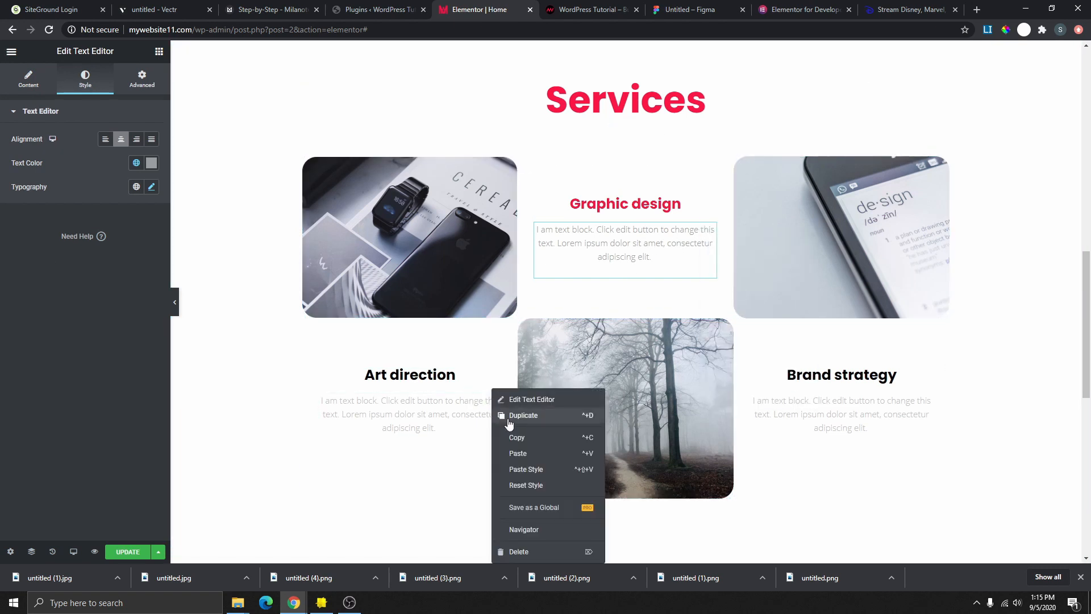
pyautogui.click(531, 469)
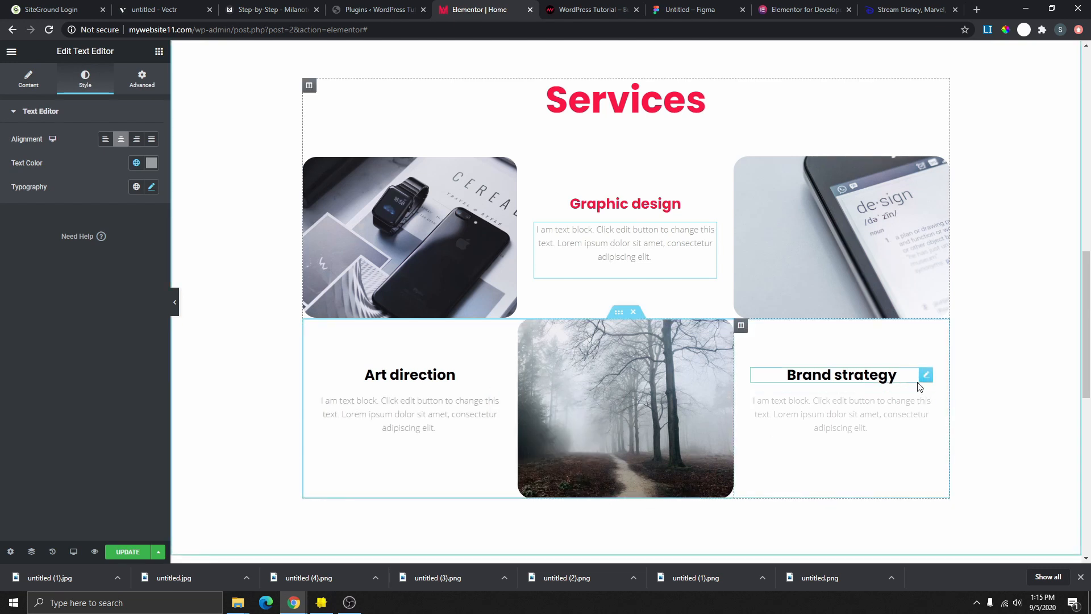
pyautogui.rightClick(929, 392)
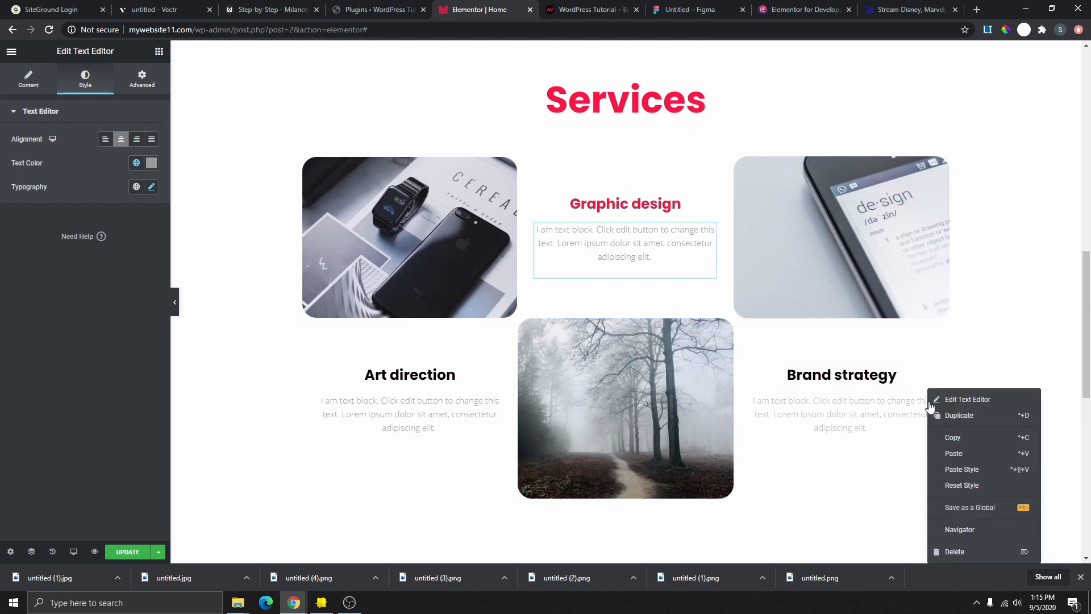
pyautogui.click(978, 470)
# - Copy the Graphic design heading style onto the Brand strategy and Art direction headings
pyautogui.rightClick(711, 209)
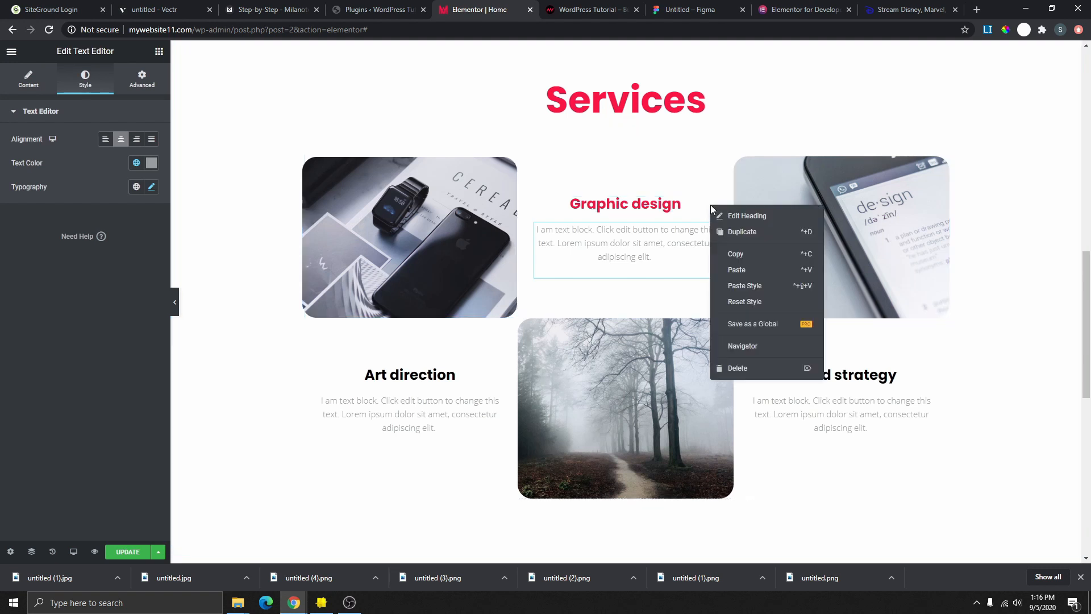
pyautogui.click(750, 254)
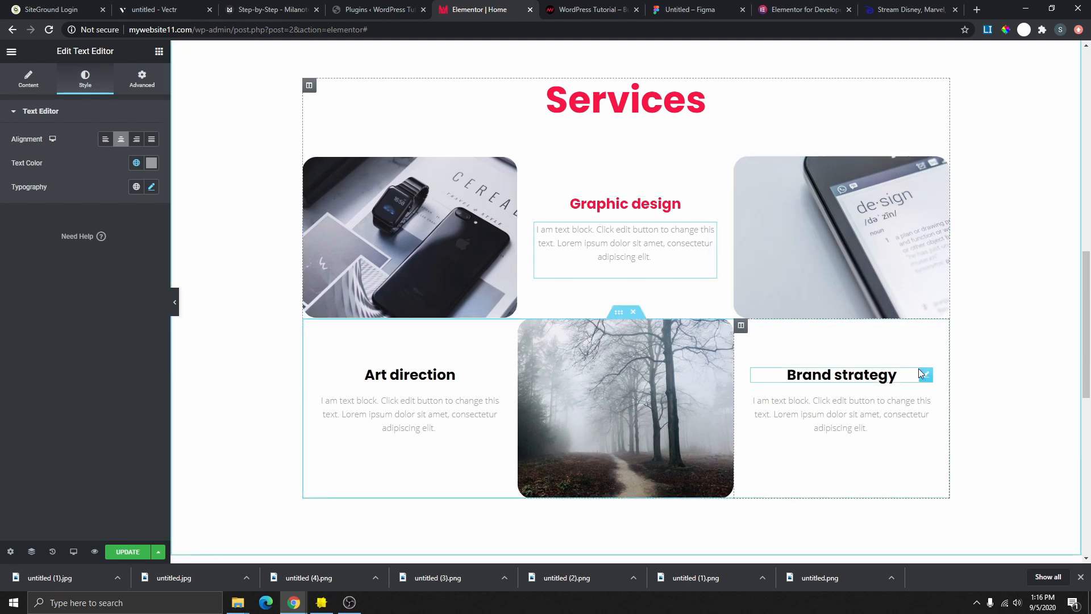
pyautogui.rightClick(919, 370)
pyautogui.click(941, 449)
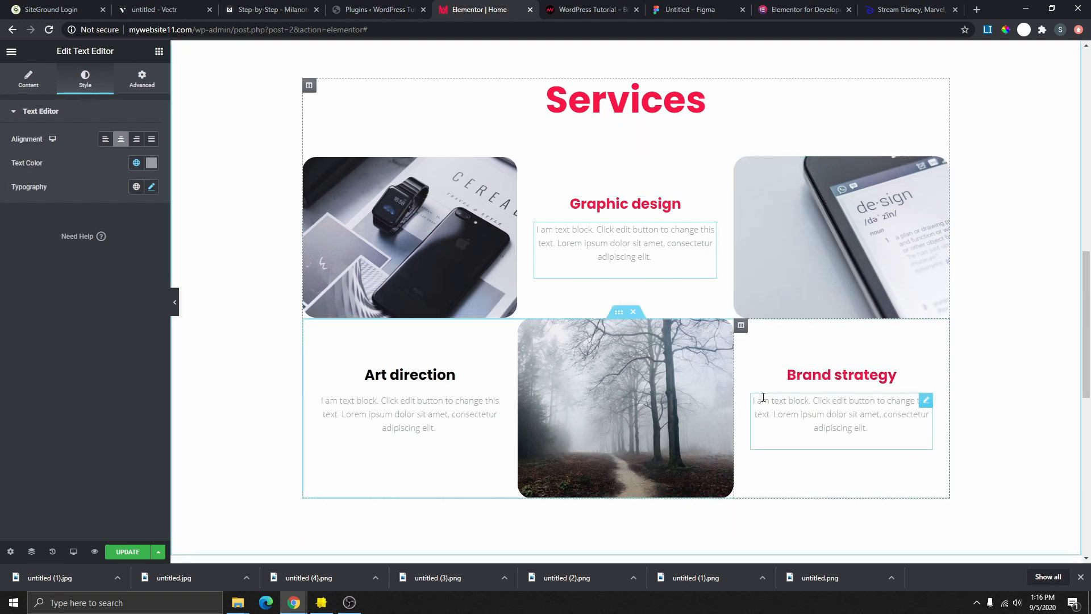
pyautogui.rightClick(496, 377)
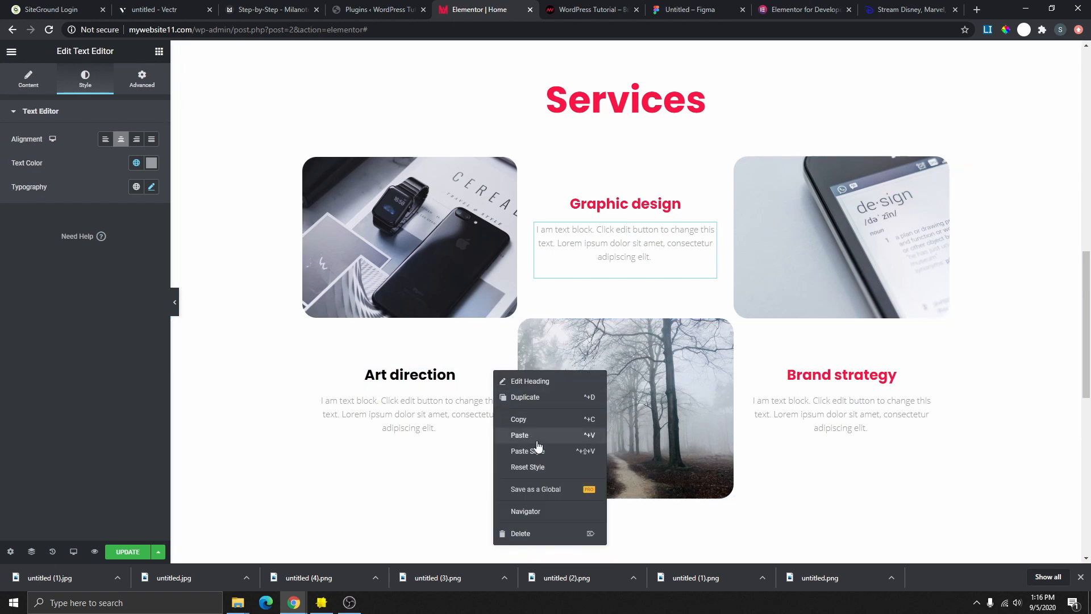
pyautogui.click(529, 450)
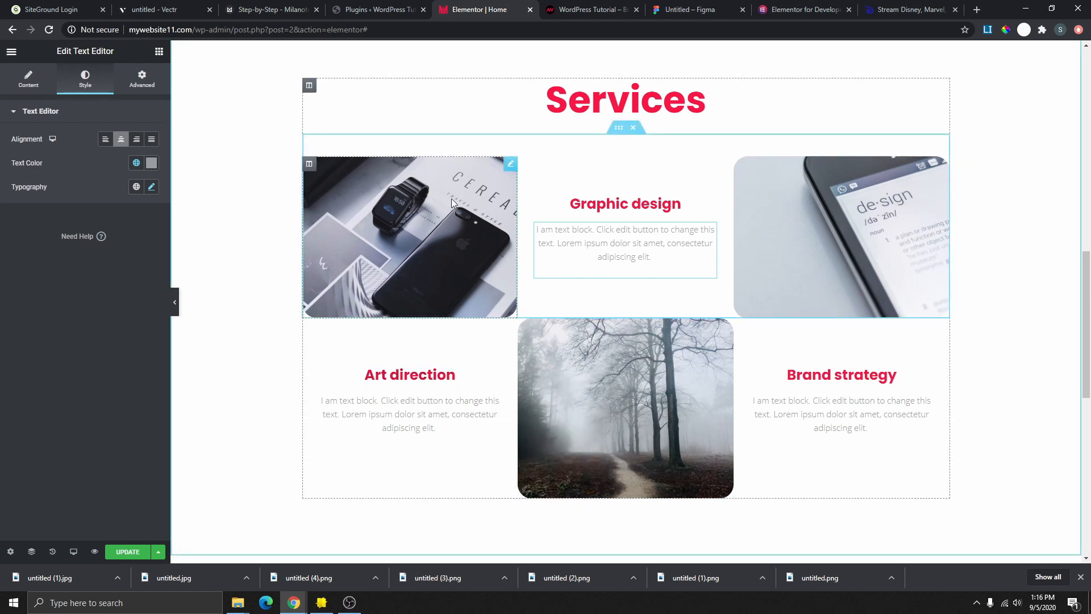
pyautogui.click(508, 171)
# - Replace the top-left Services image with photographer.jpg from the Media Library
pyautogui.click(113, 177)
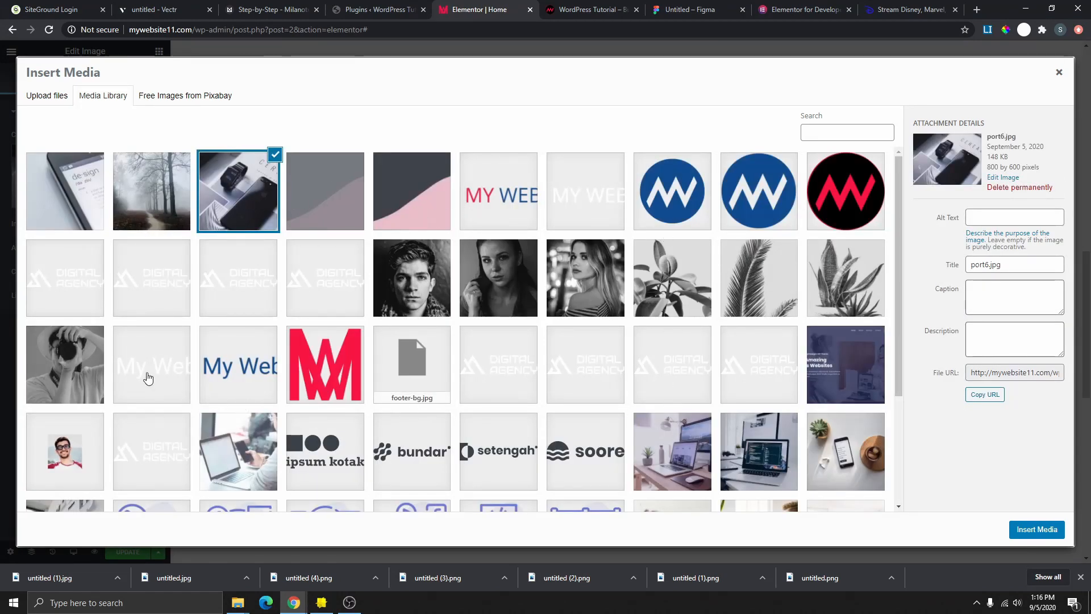
pyautogui.click(85, 387)
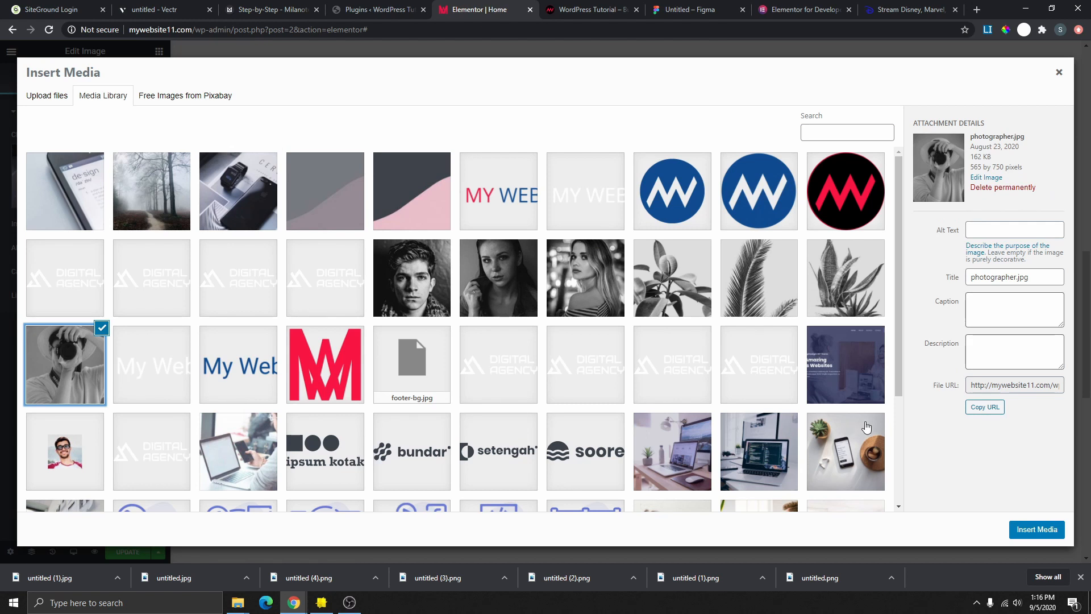
pyautogui.click(1059, 530)
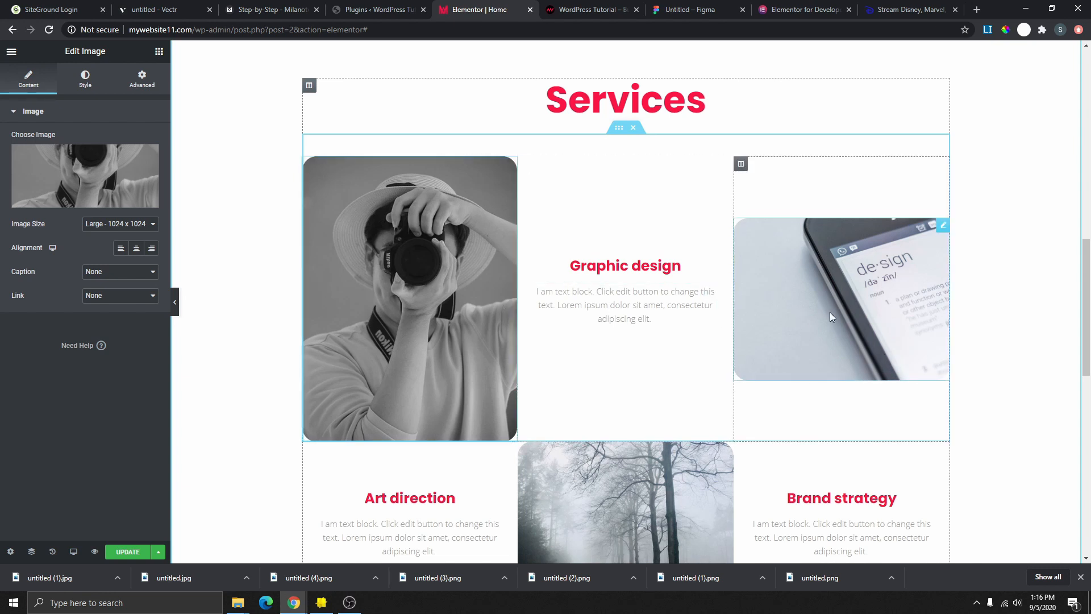
# - Replace the top-right design phone image with the team-2.jpg portrait
pyautogui.click(847, 304)
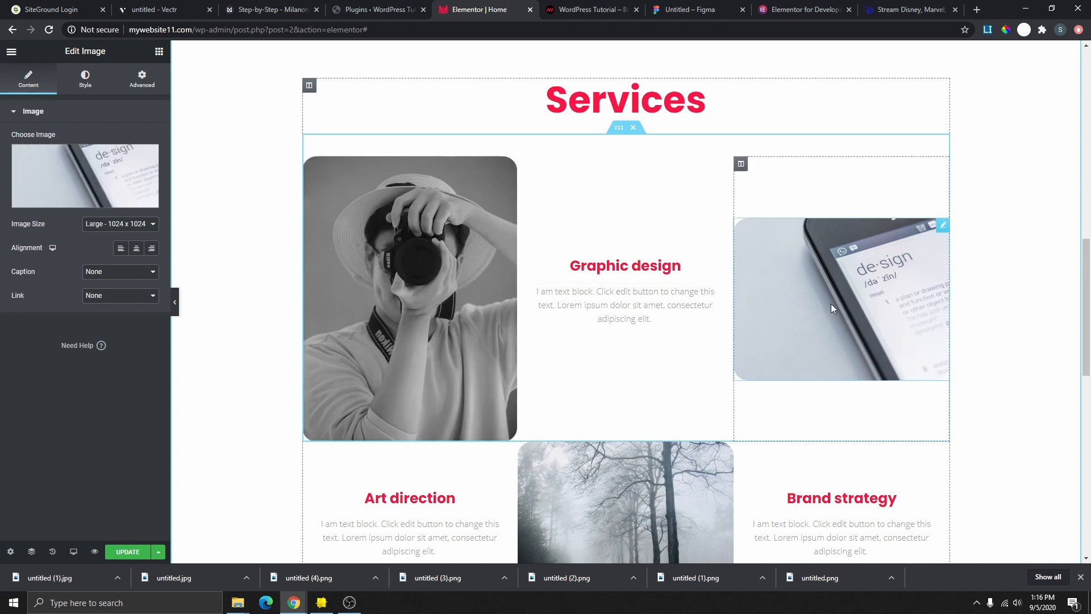
pyautogui.click(86, 194)
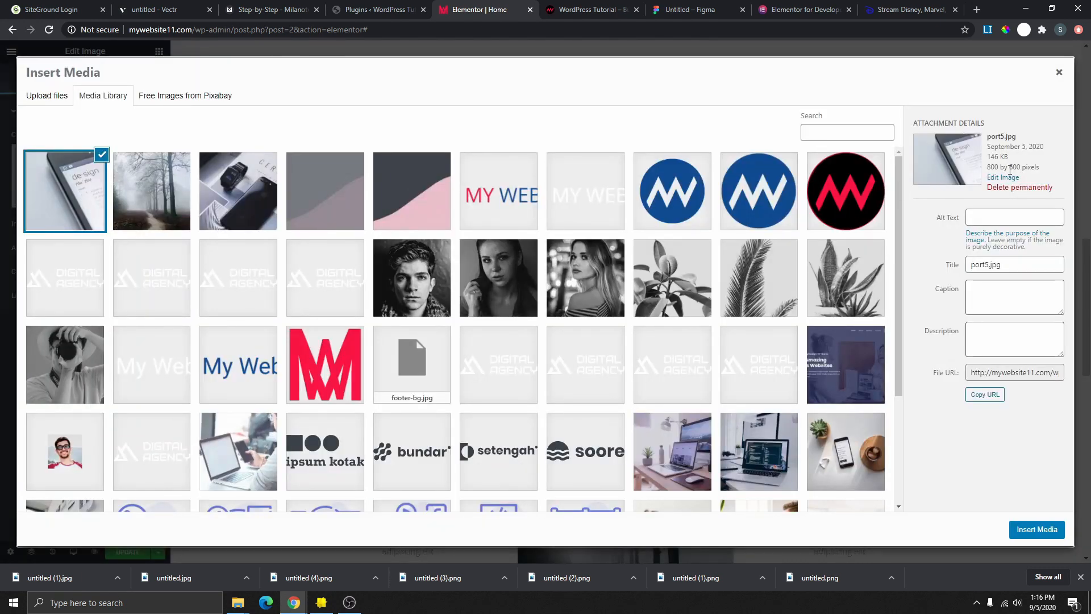
pyautogui.moveTo(990, 166); pyautogui.dragTo(1010, 166)
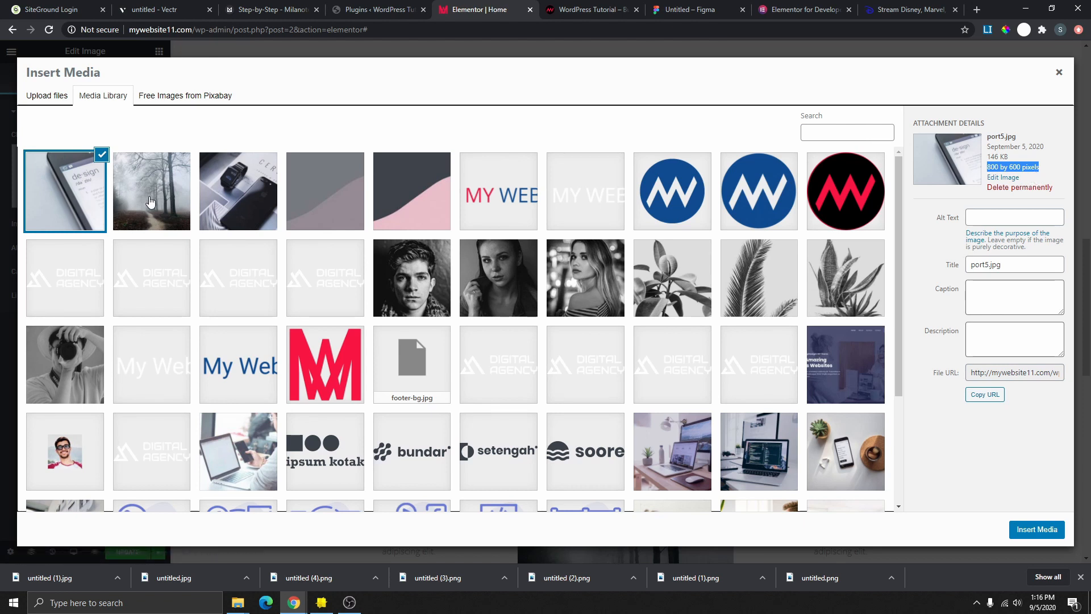
pyautogui.scroll(-3, 359, 269)
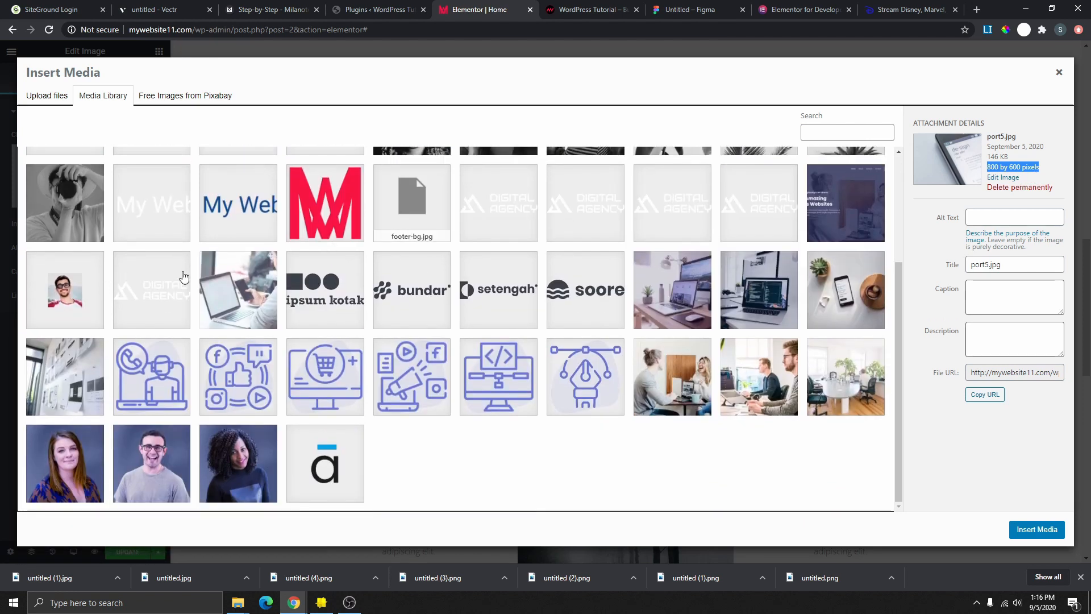
pyautogui.click(169, 469)
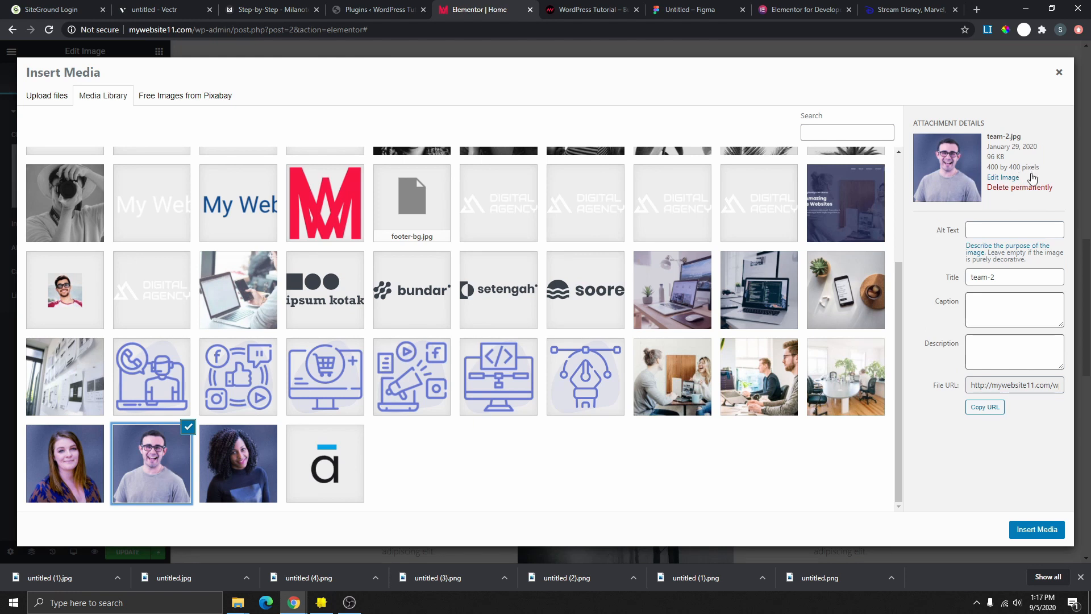
pyautogui.click(1037, 529)
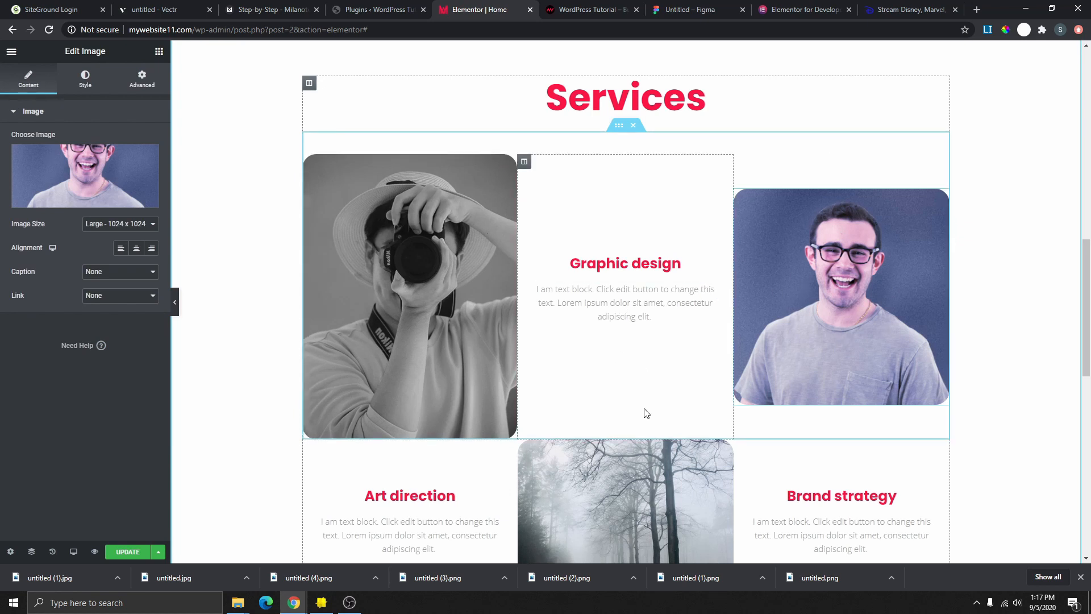
pyautogui.scroll(-4, 642, 415)
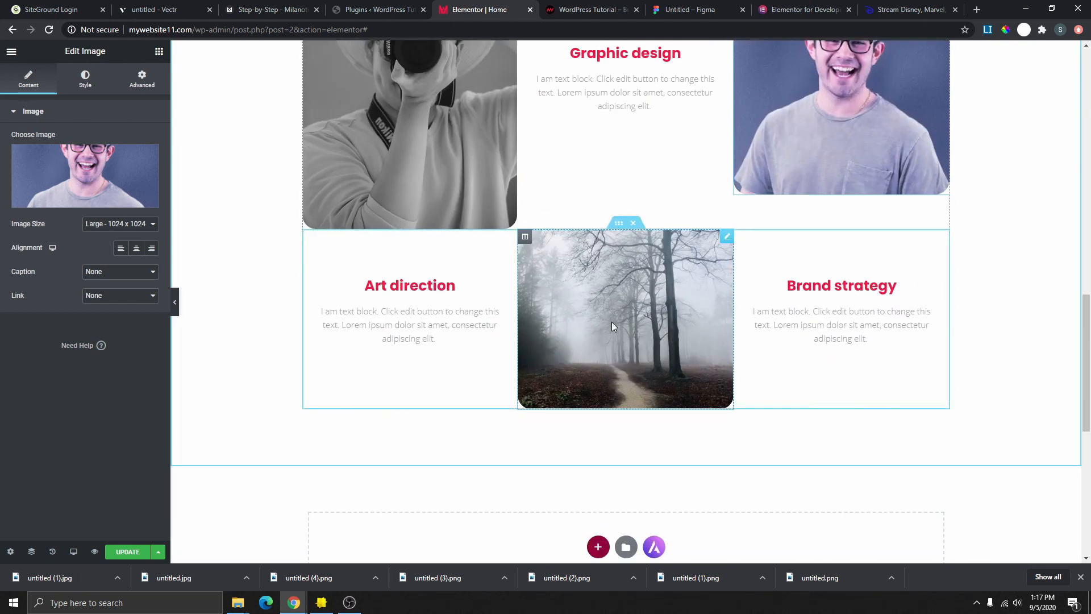
pyautogui.click(605, 310)
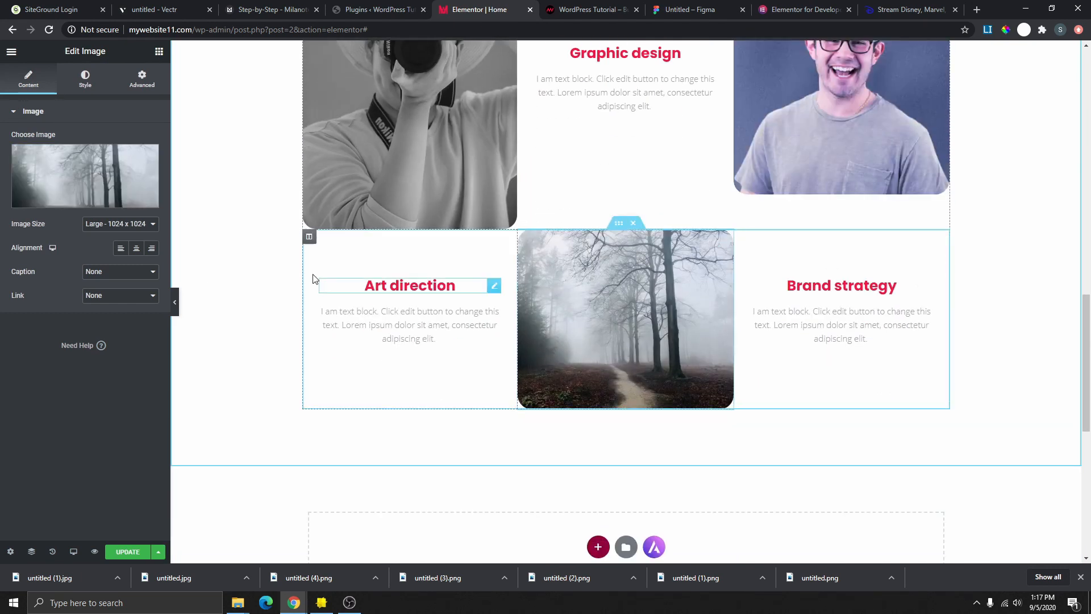
pyautogui.scroll(5, 405, 281)
pyautogui.click(435, 329)
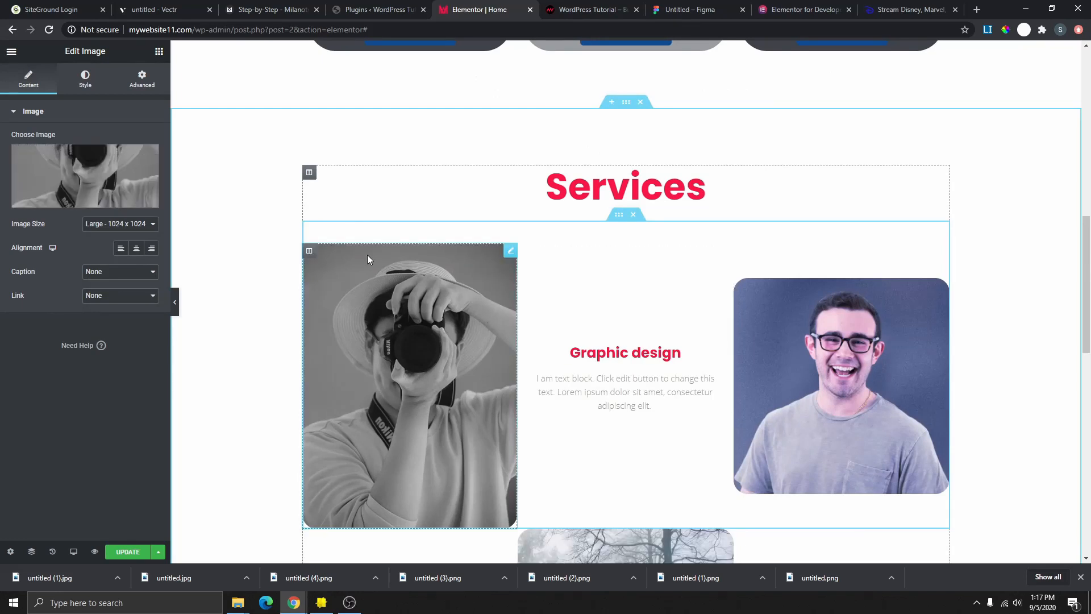
# - Crop photographer.jpg to an 800:600 ratio around the face and camera, saving it at 564×423
pyautogui.click(77, 180)
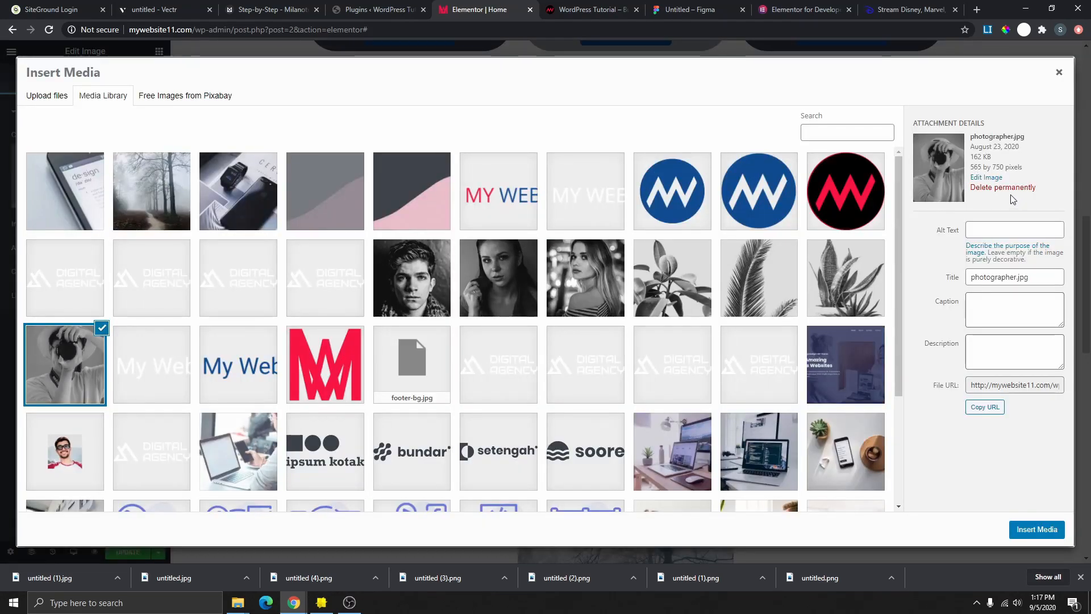
pyautogui.click(991, 178)
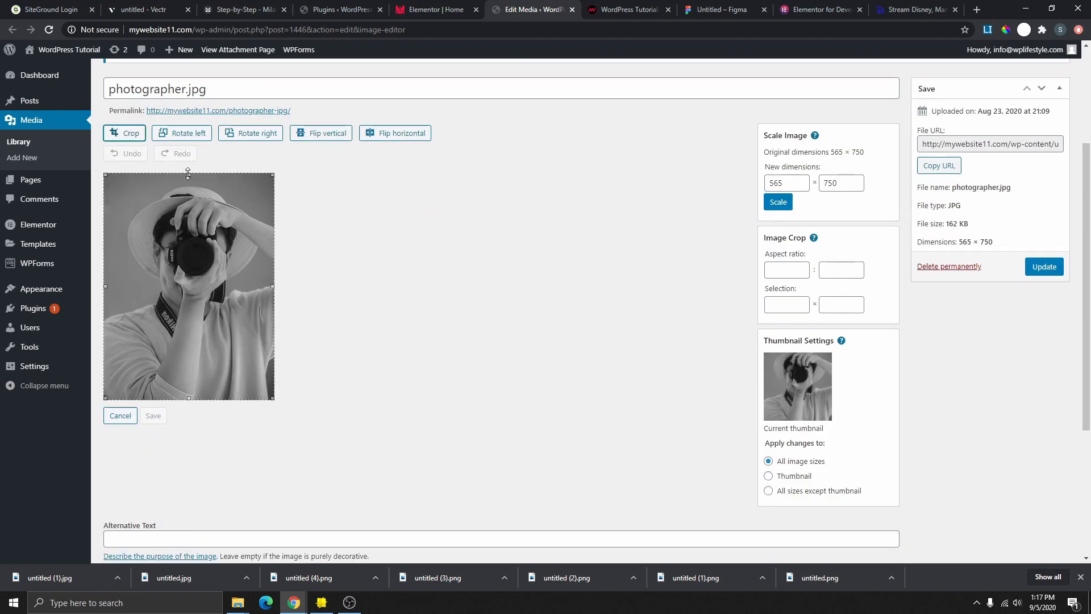
pyautogui.moveTo(189, 175)
pyautogui.mouseDown()
pyautogui.moveTo(191, 206)
pyautogui.moveTo(192, 183)
pyautogui.mouseUp()
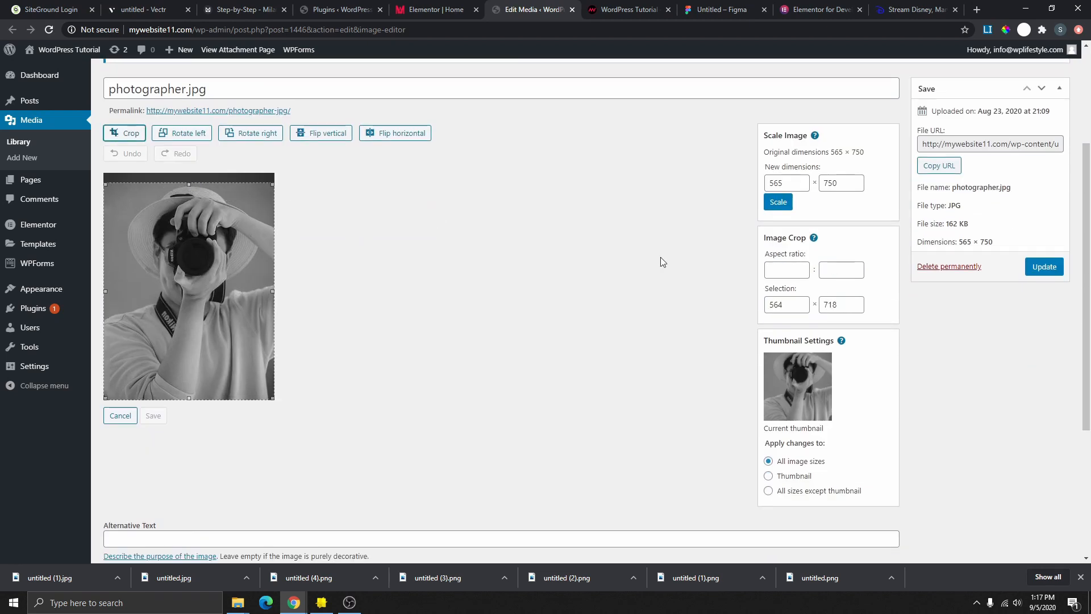
pyautogui.click(785, 270)
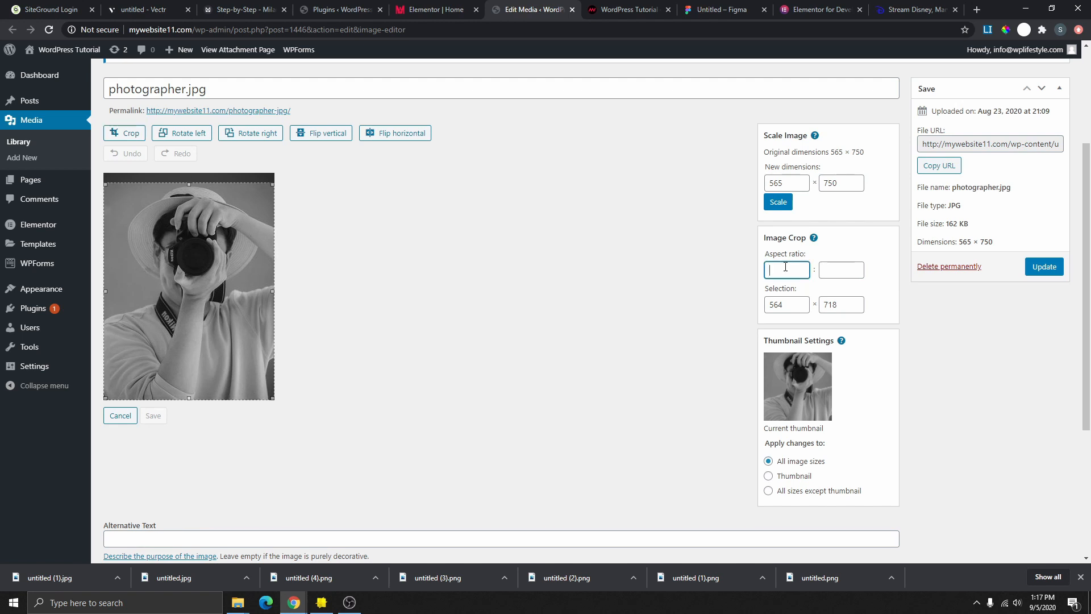
pyautogui.write('800')
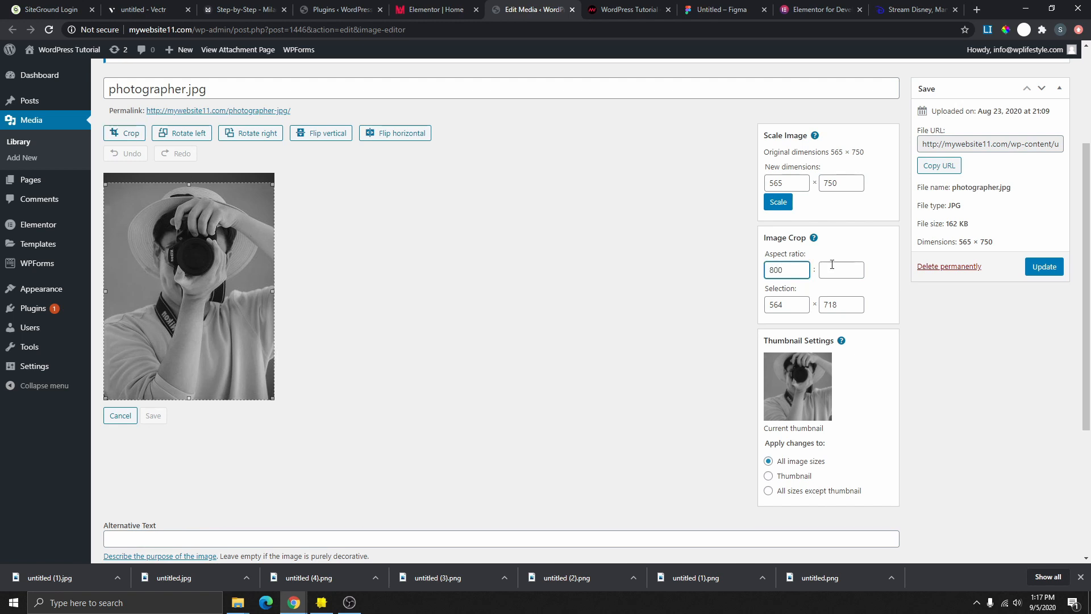
pyautogui.click(838, 268)
pyautogui.write('600')
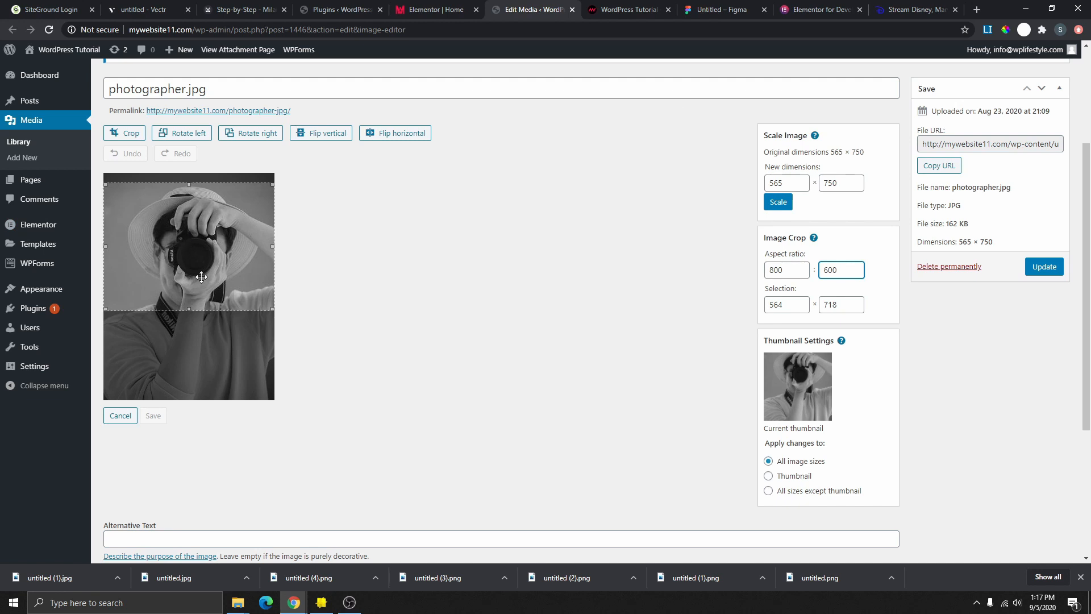
pyautogui.moveTo(210, 249); pyautogui.dragTo(232, 254)
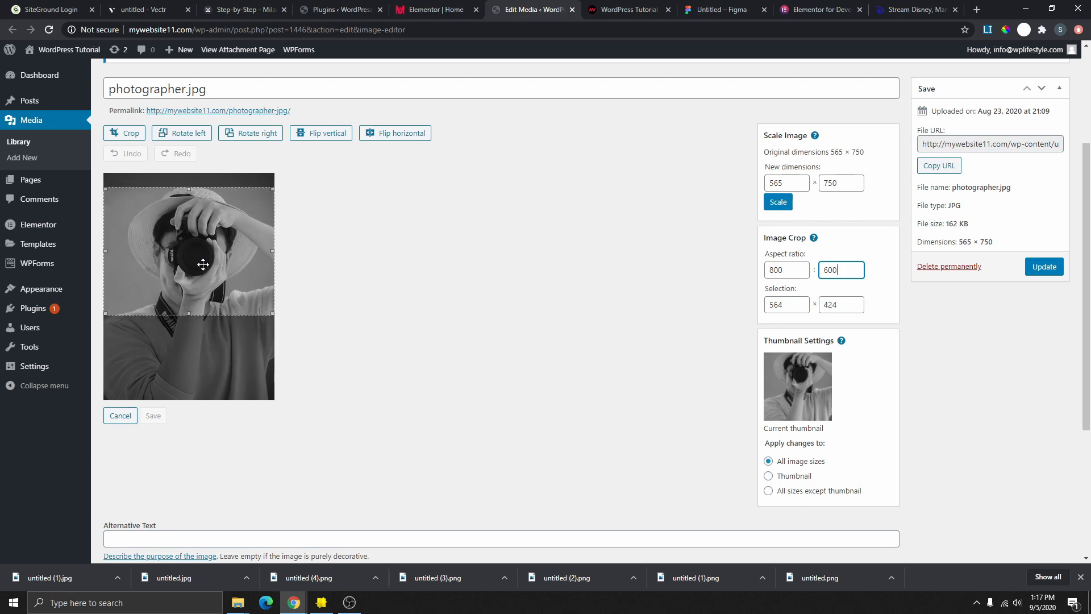
pyautogui.click(130, 134)
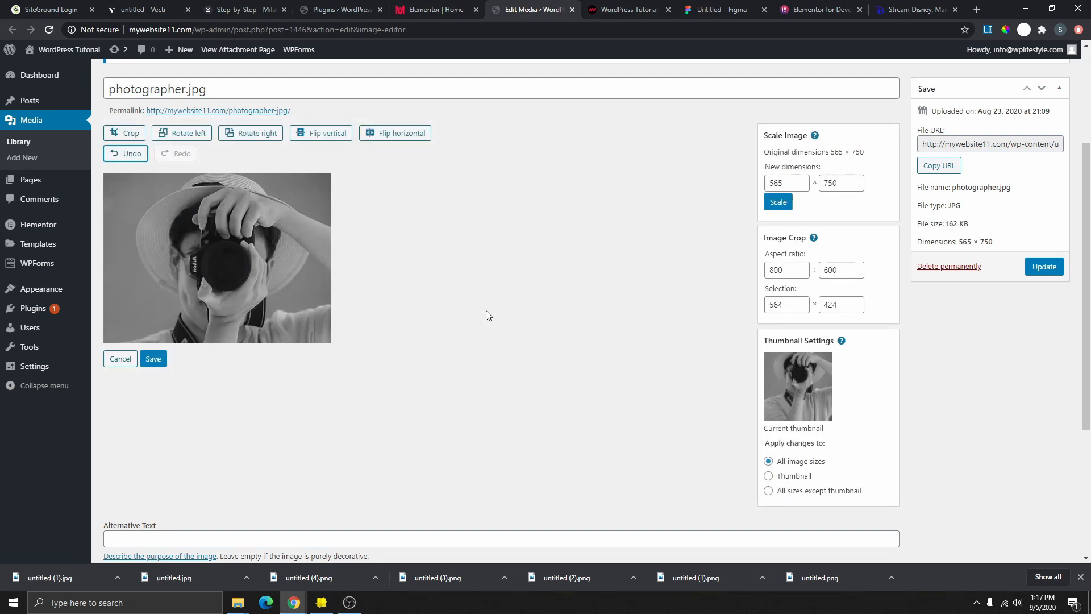
pyautogui.click(154, 365)
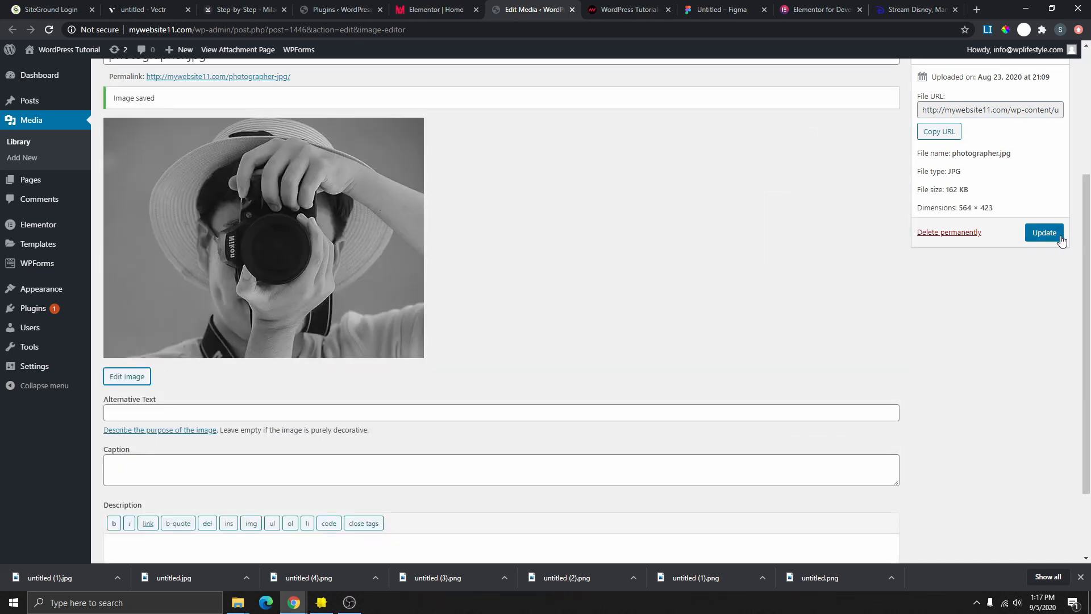
pyautogui.click(1046, 233)
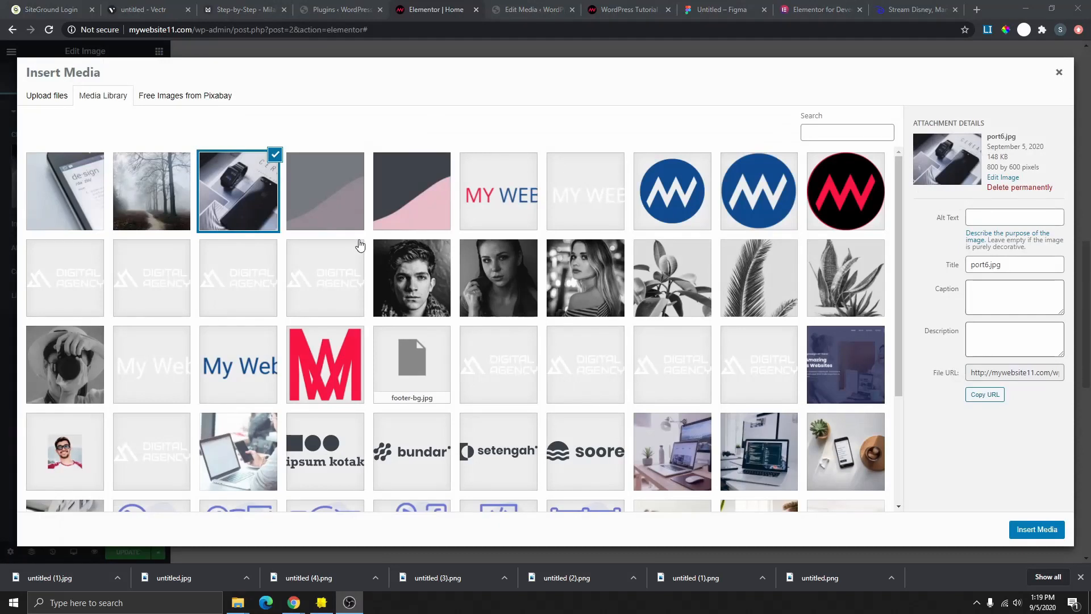
# - Insert the cropped photographer.jpg into the top-left Services tile
pyautogui.scroll(-2, 20, 303)
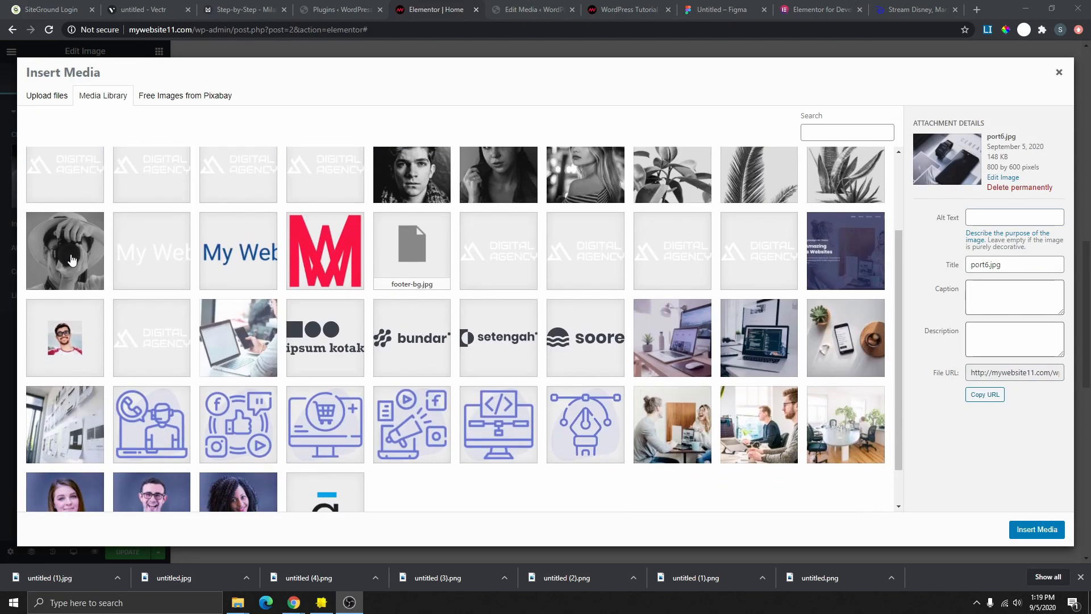
pyautogui.click(71, 260)
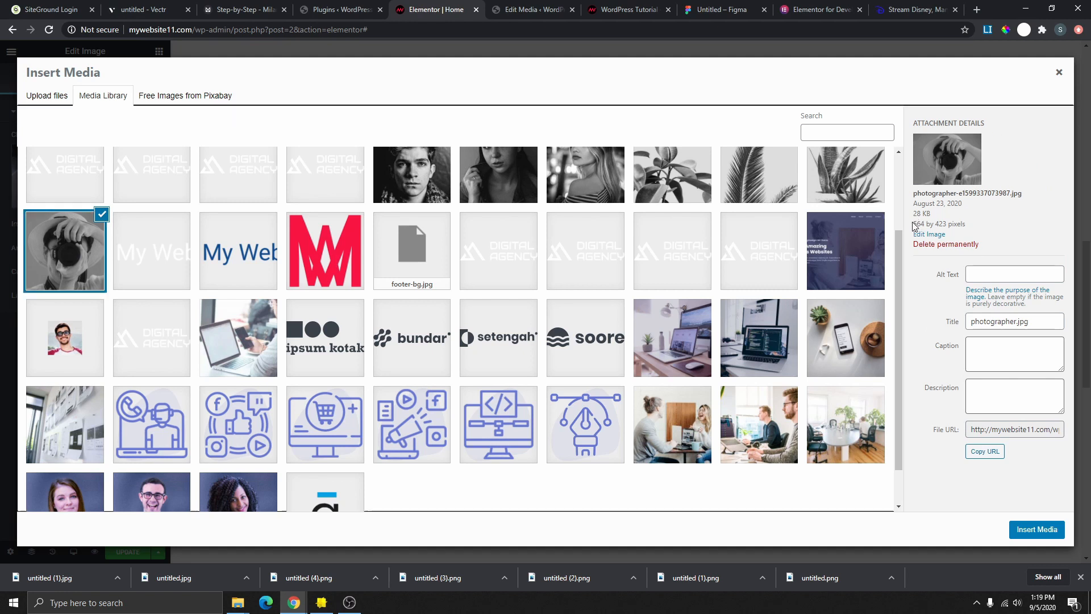
pyautogui.moveTo(922, 225); pyautogui.dragTo(958, 223)
pyautogui.click(963, 233)
pyautogui.click(1036, 530)
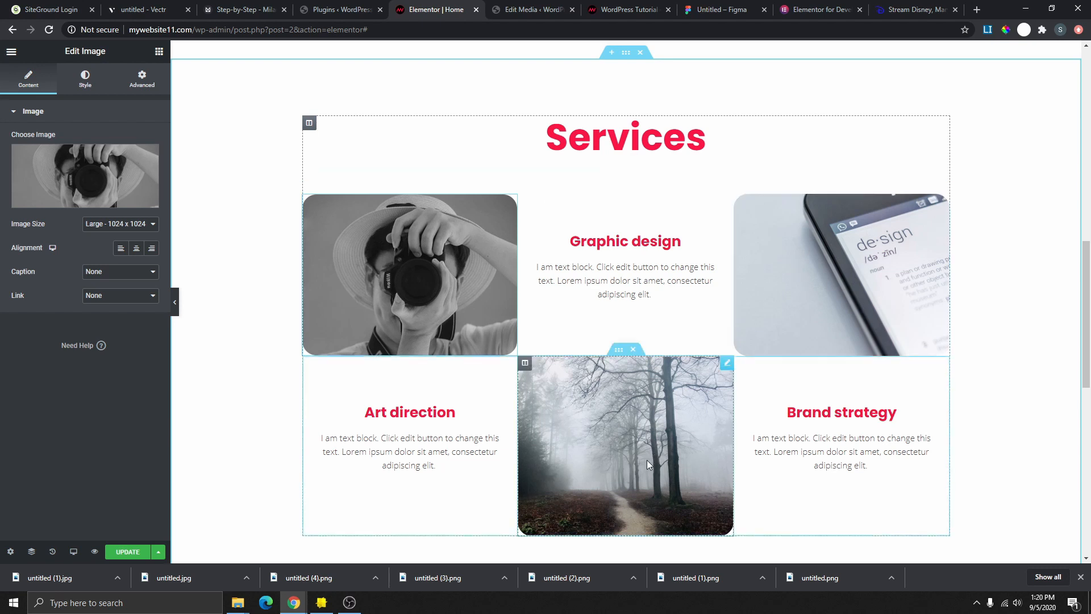
# - Select the forest photo and hide the editing sidebar for a wider preview
pyautogui.click(541, 421)
pyautogui.scroll(1, 542, 421)
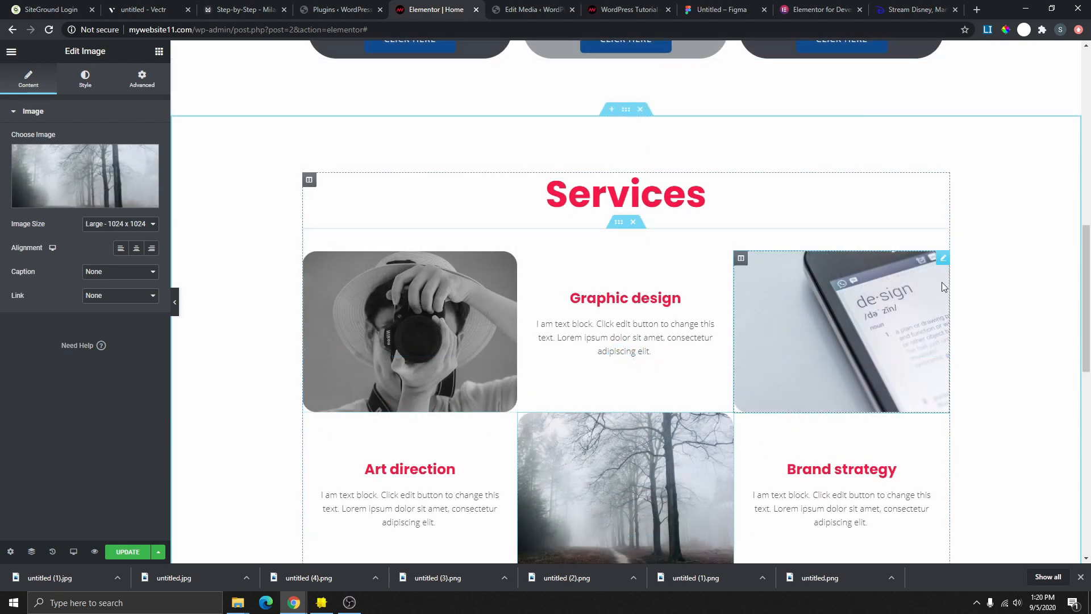
pyautogui.click(175, 302)
pyautogui.scroll(2, 611, 308)
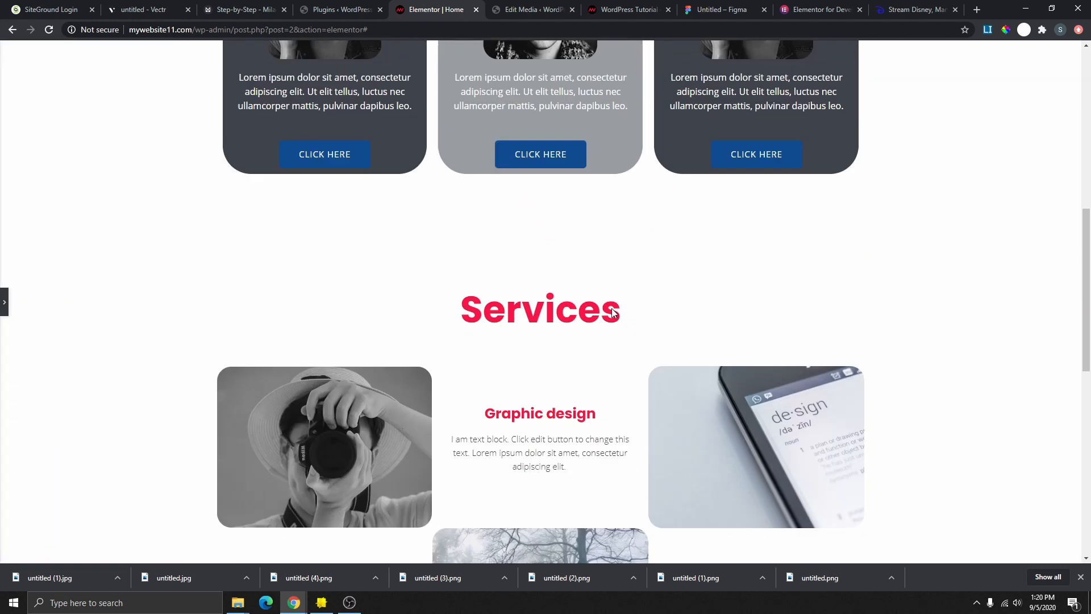
pyautogui.scroll(8, 611, 308)
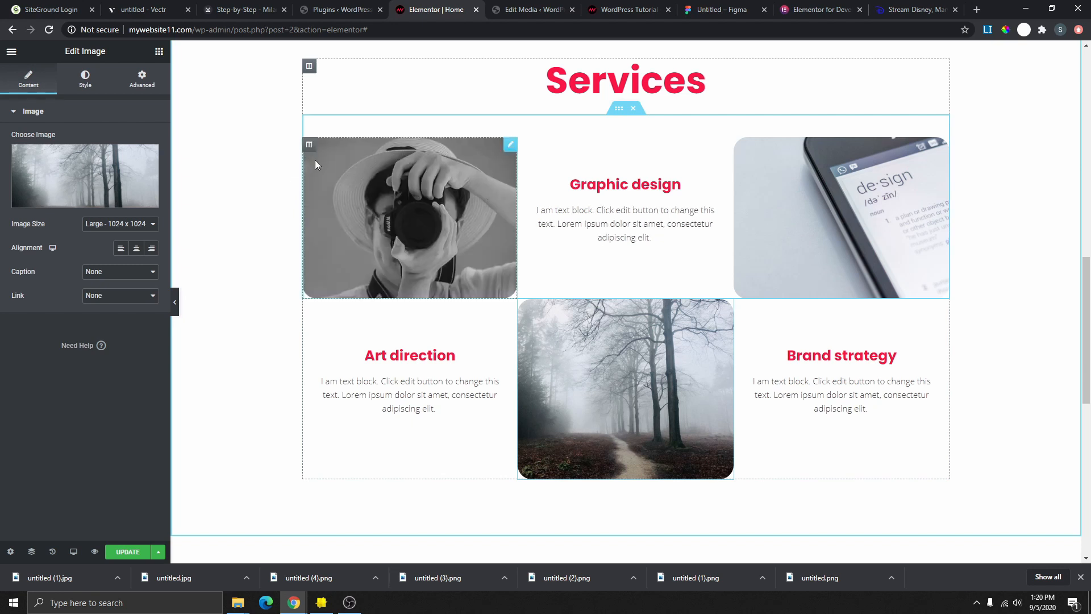
# - Give the photographer photo's column a Fade In Up entrance animation
pyautogui.click(310, 146)
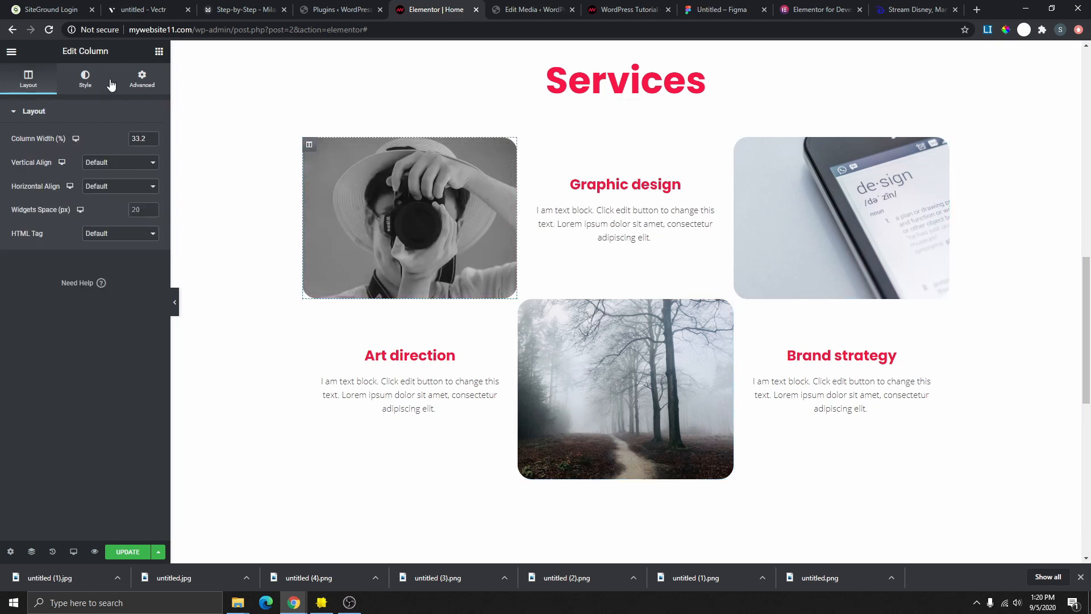
pyautogui.click(143, 81)
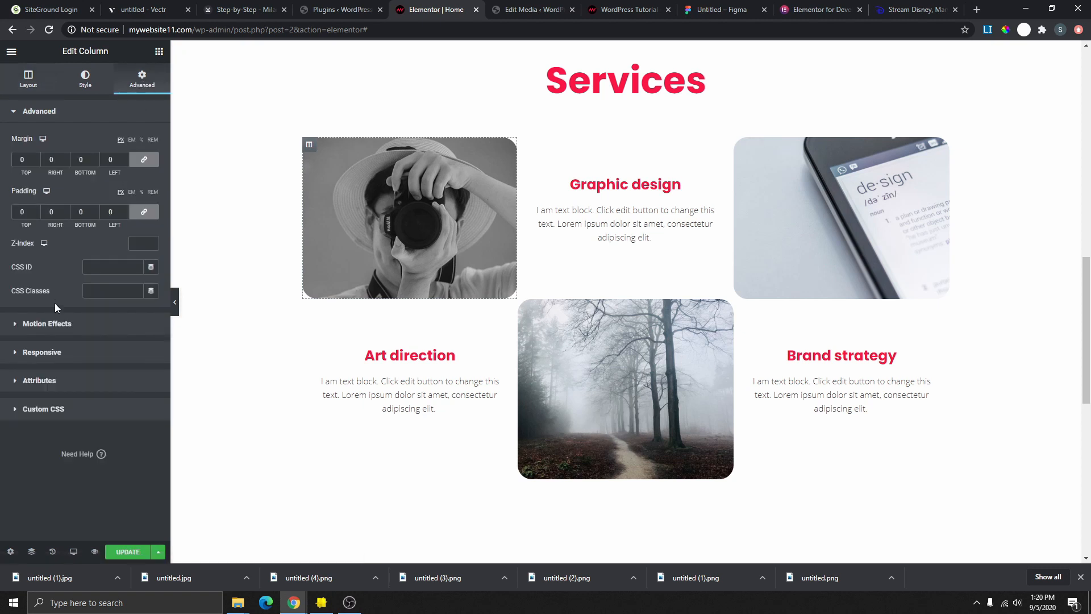
pyautogui.click(62, 326)
pyautogui.click(78, 192)
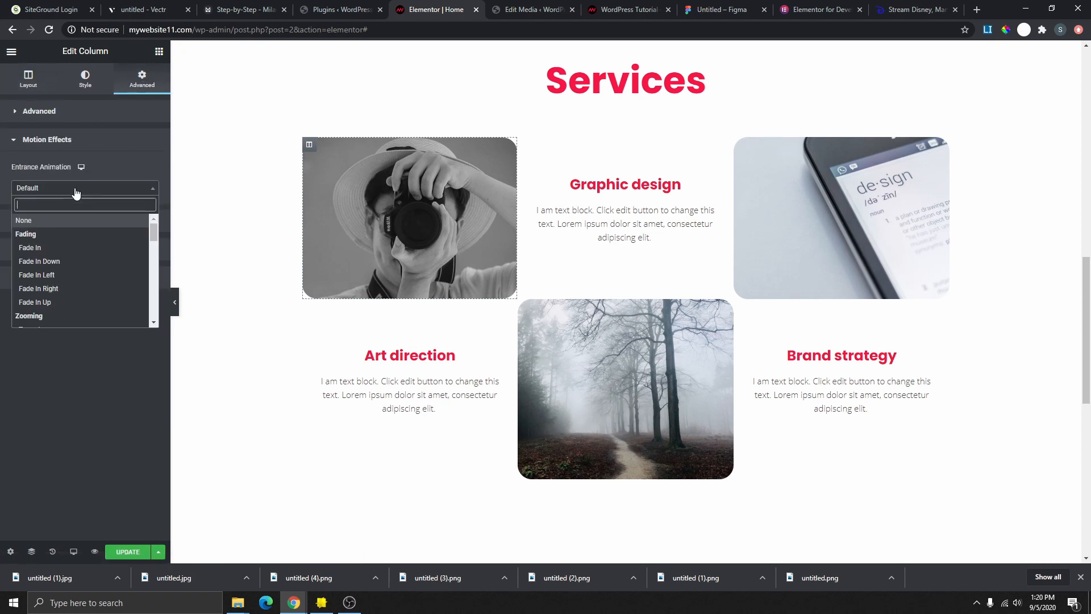
pyautogui.click(51, 303)
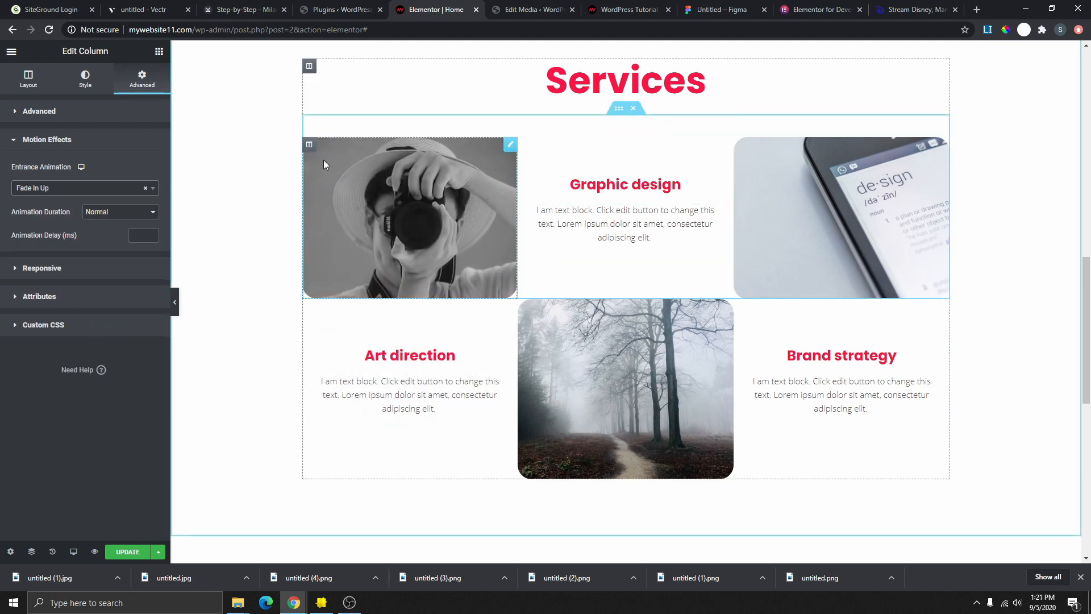
# - Copy that column's style and paste it onto the forest and phone photo columns
pyautogui.rightClick(310, 149)
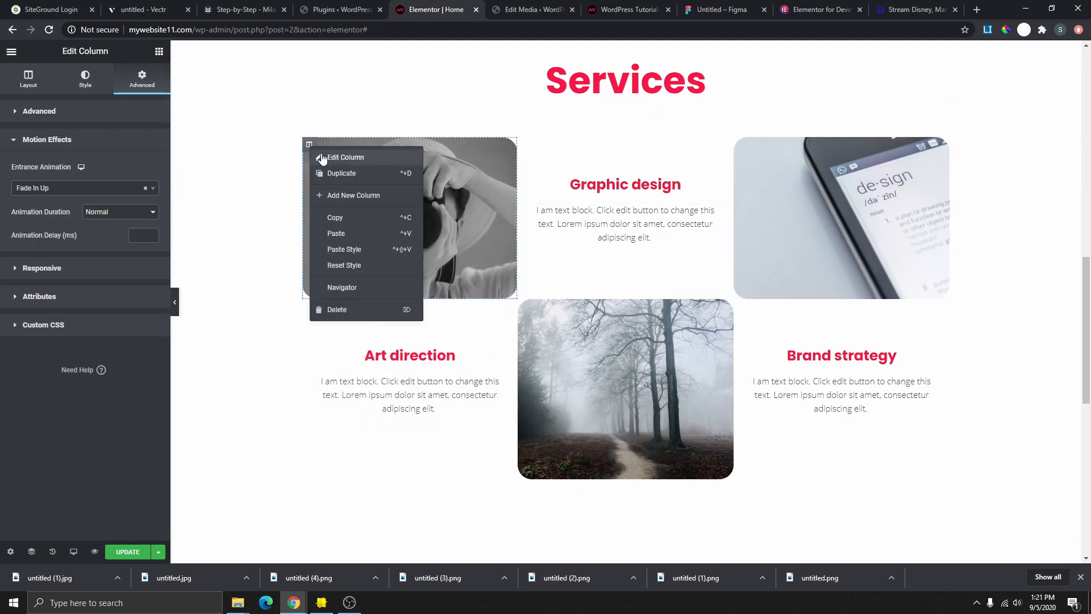
pyautogui.click(361, 217)
pyautogui.rightClick(532, 305)
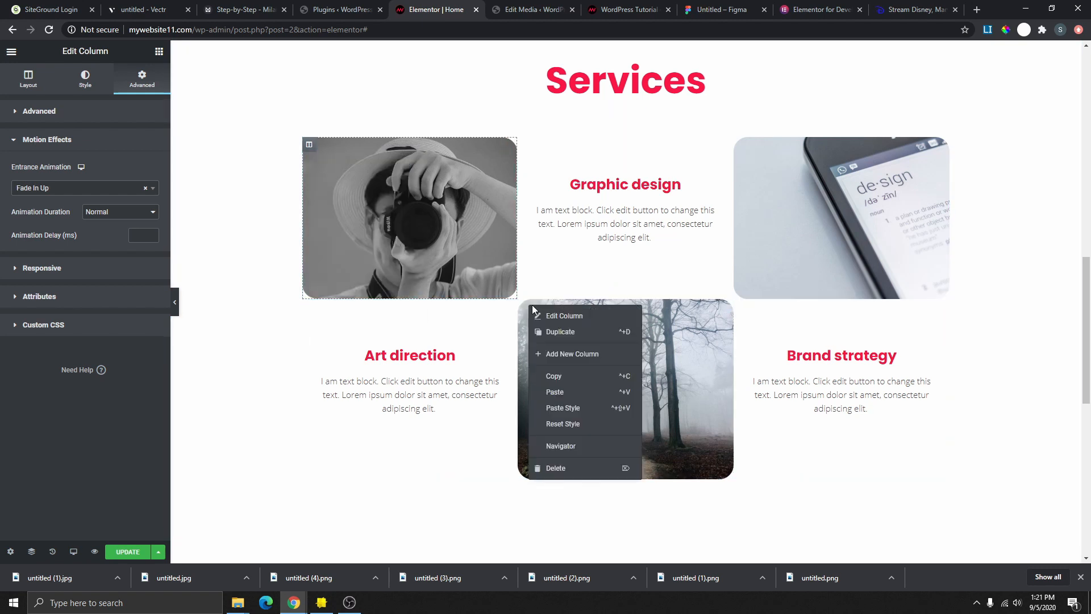
pyautogui.click(578, 407)
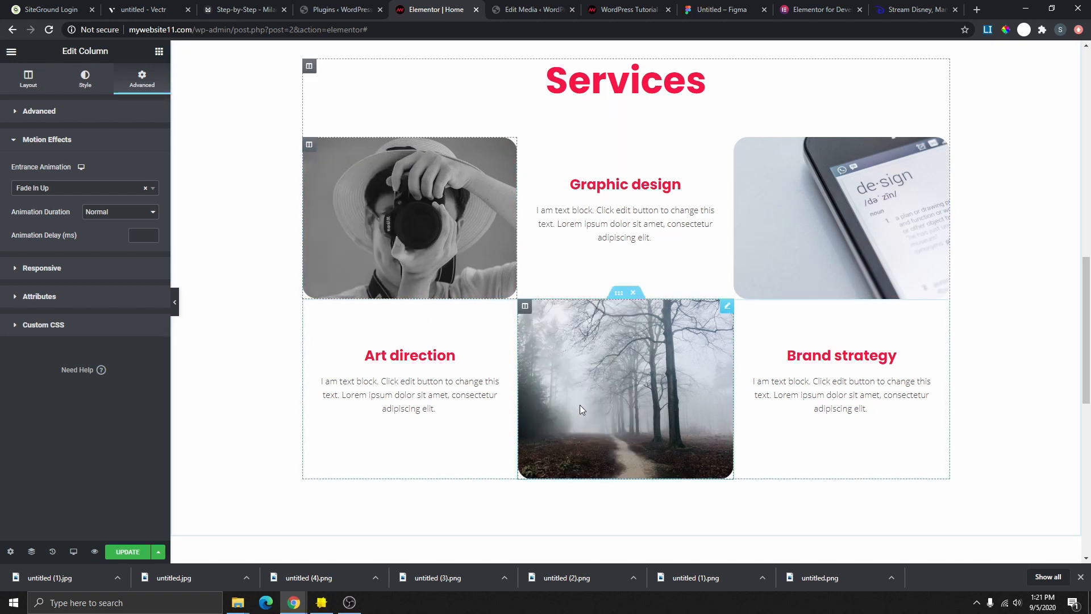
pyautogui.rightClick(738, 145)
pyautogui.click(791, 242)
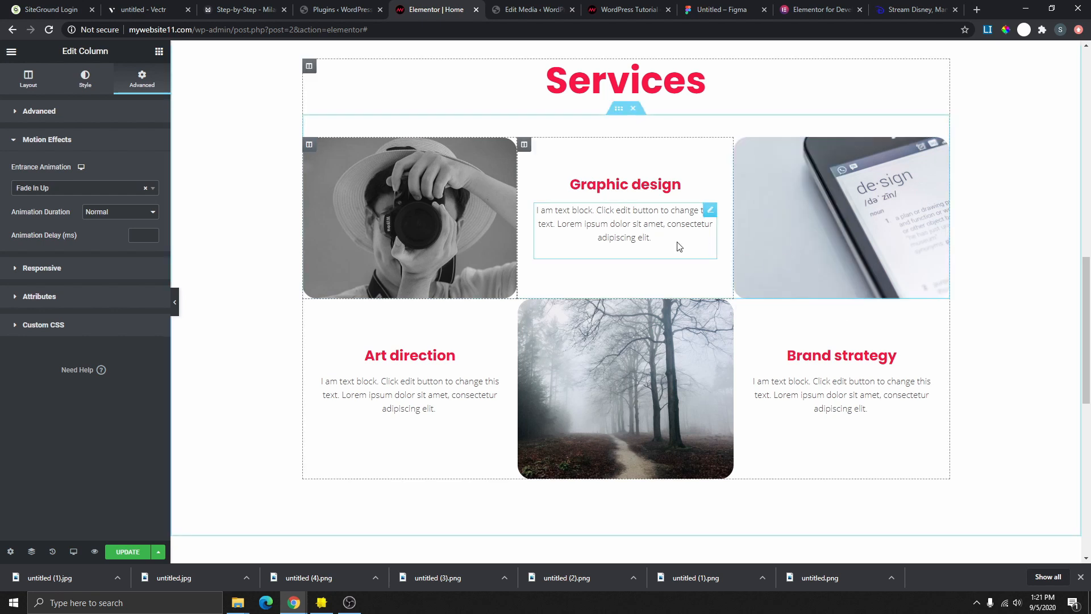
# - Update the page and reload the live site preview to check the animations
pyautogui.click(127, 552)
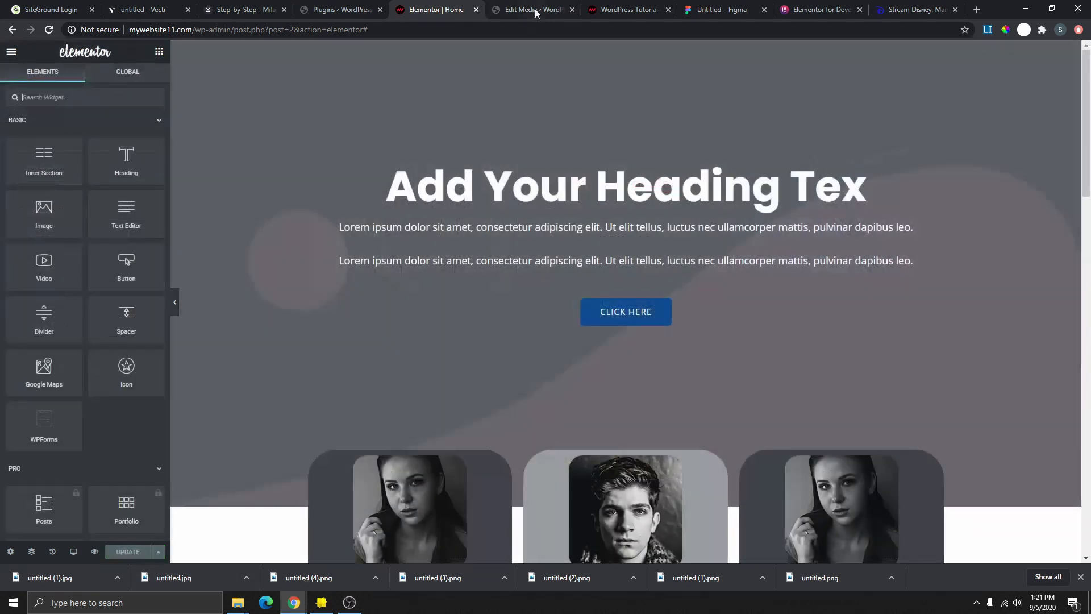
pyautogui.click(535, 8)
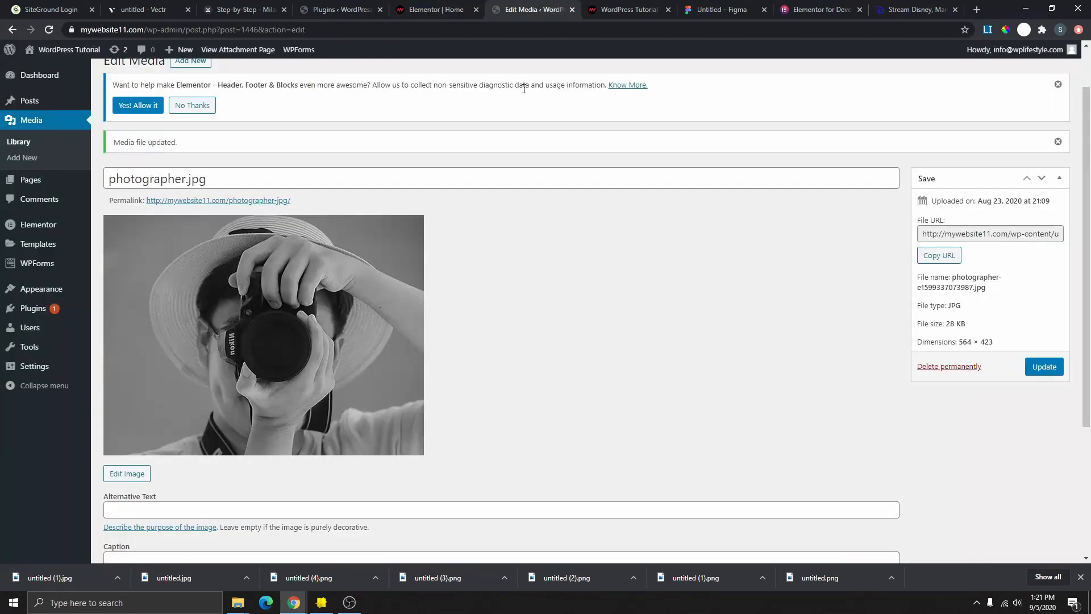
pyautogui.click(639, 10)
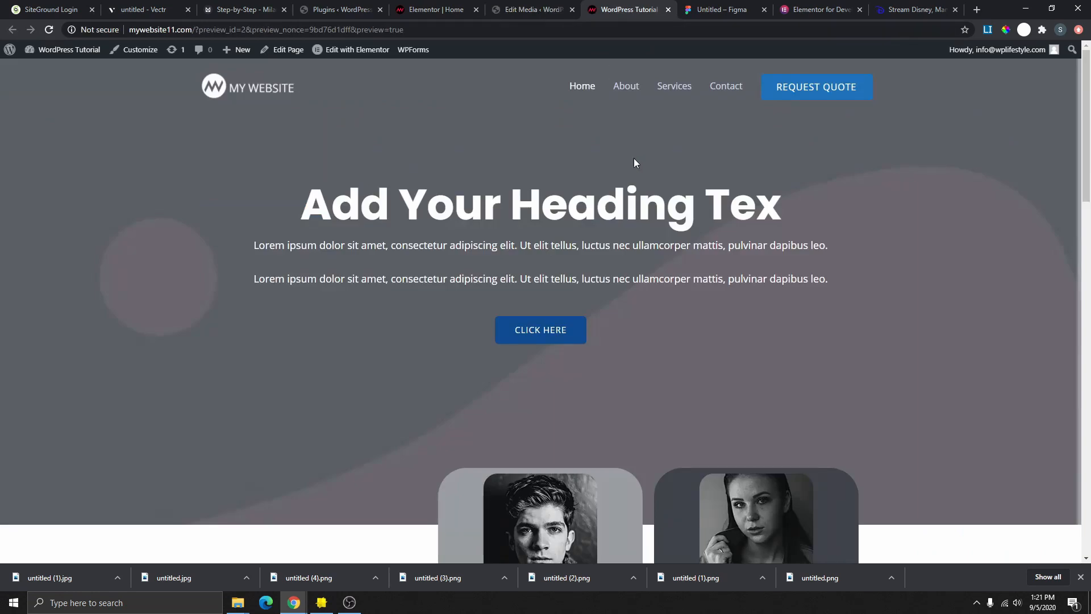
pyautogui.click(43, 30)
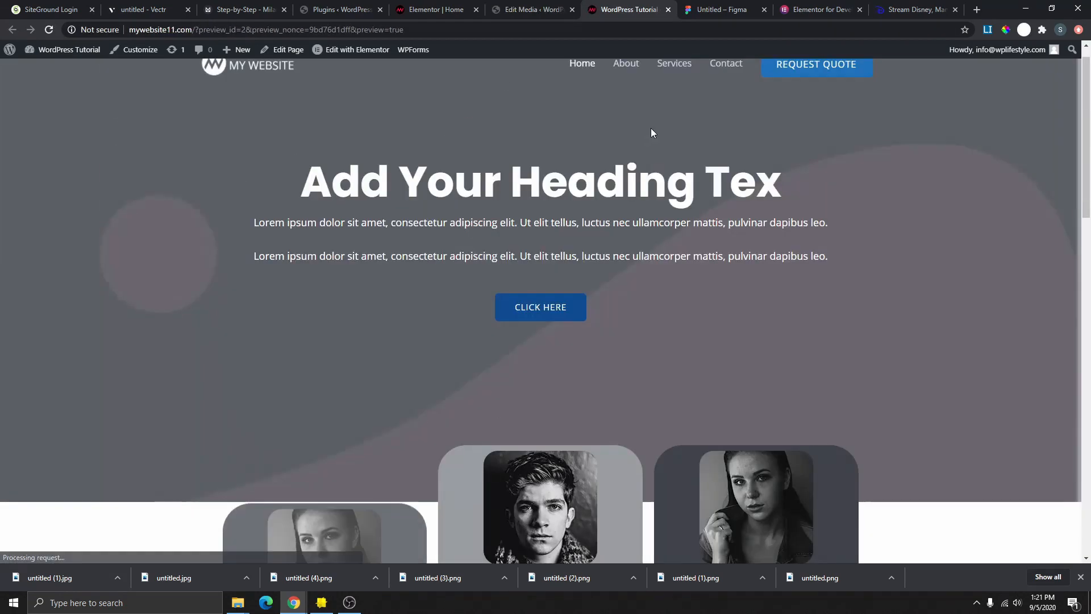
pyautogui.scroll(-12, 653, 151)
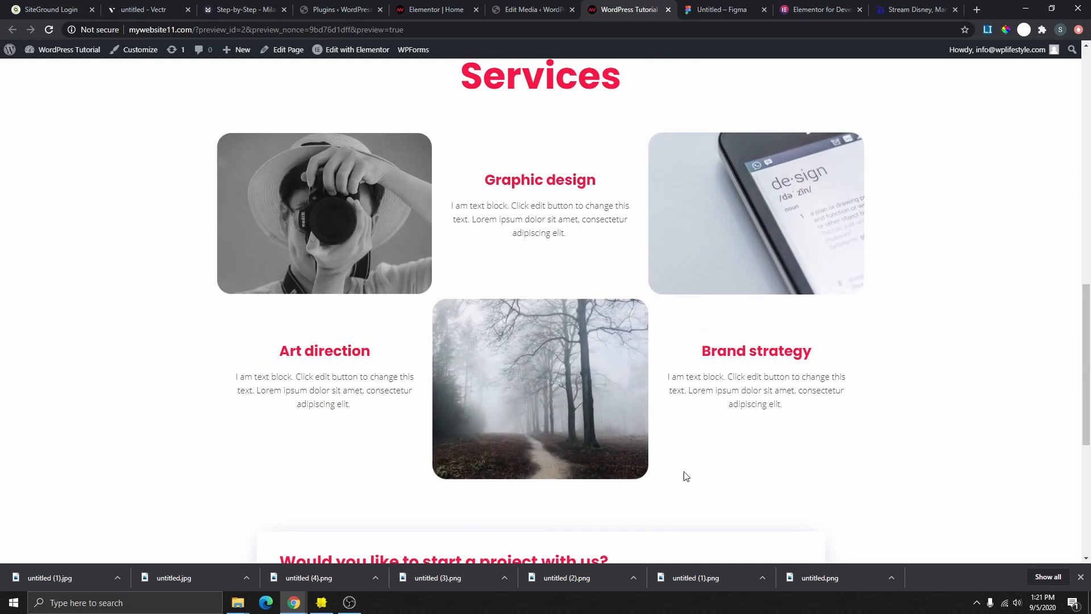
# - Back in the editor, make the duplicate Services heading's font much larger
pyautogui.click(425, 6)
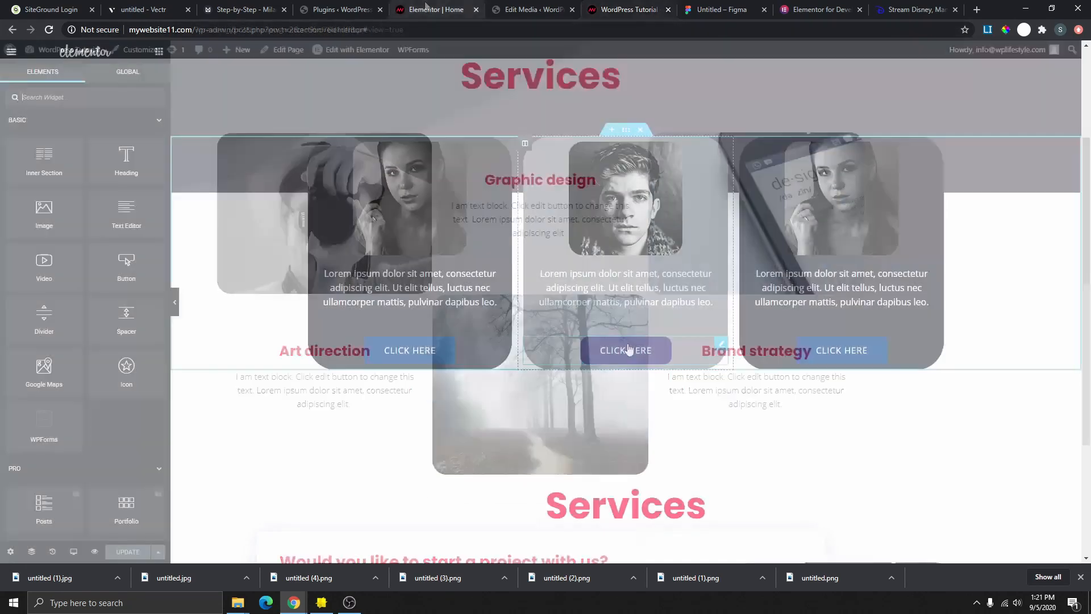
pyautogui.scroll(-7, 627, 352)
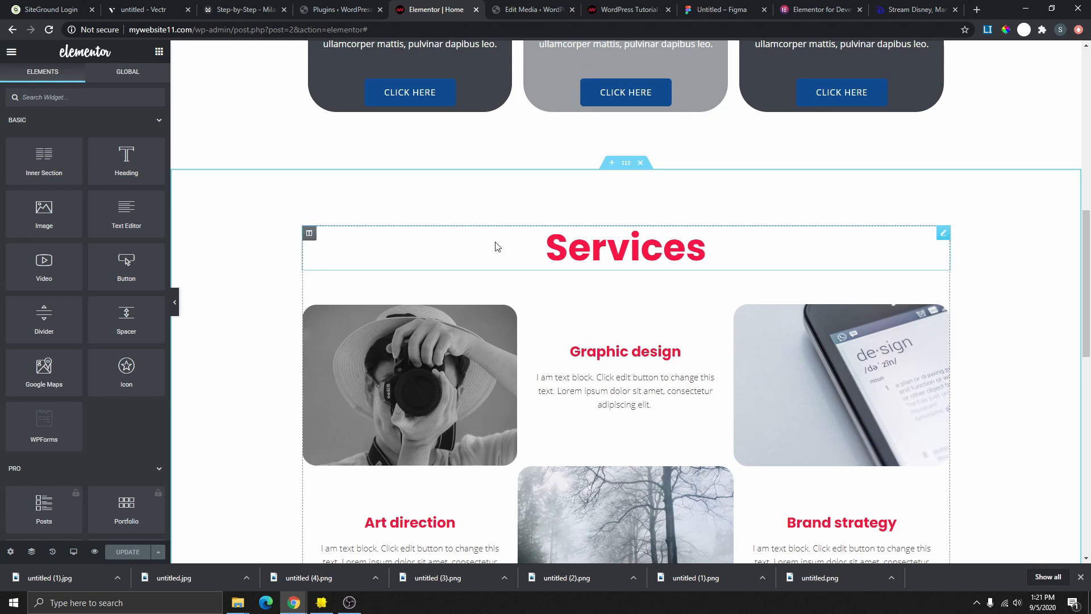
pyautogui.rightClick(943, 233)
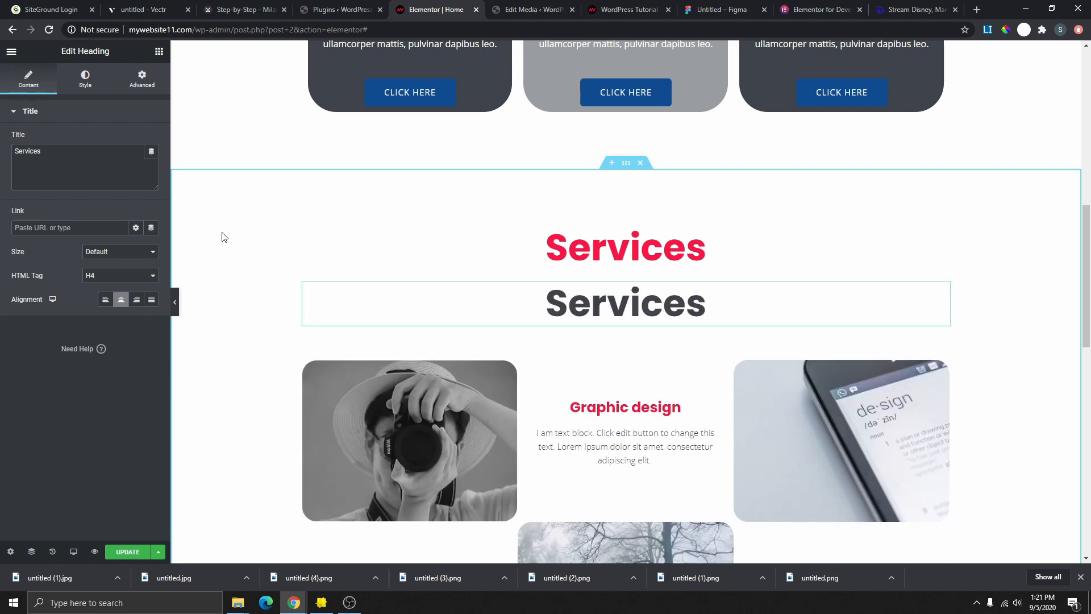
pyautogui.click(84, 79)
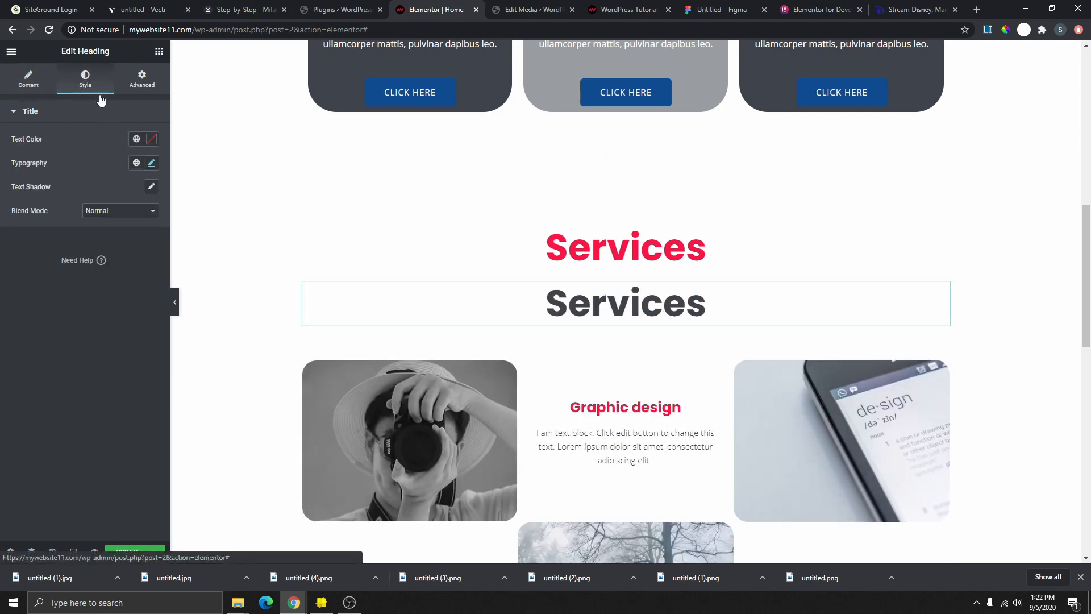
pyautogui.click(146, 164)
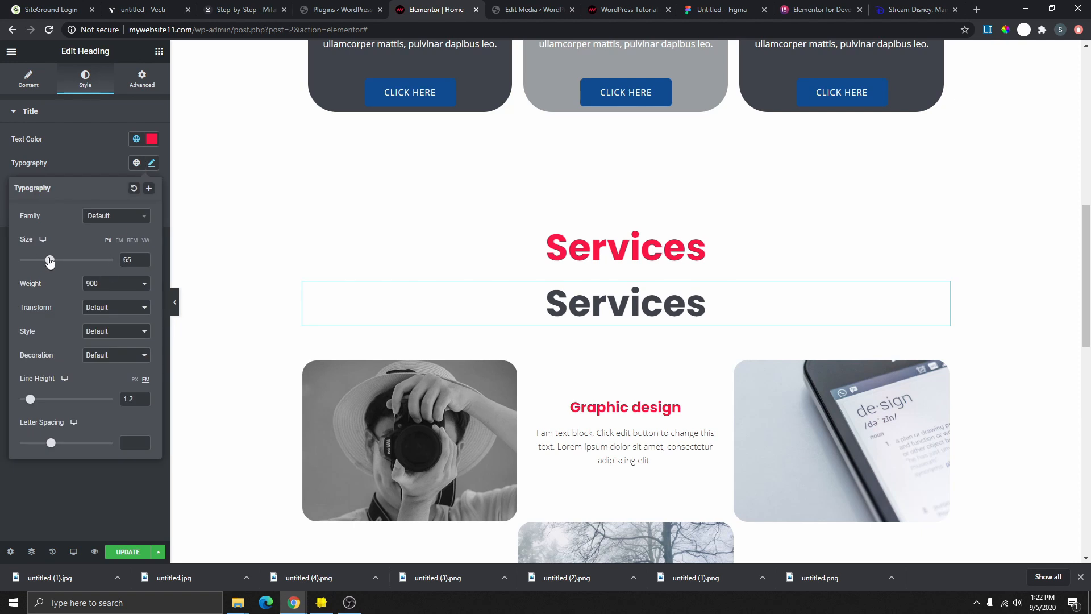
pyautogui.moveTo(50, 261); pyautogui.dragTo(84, 262)
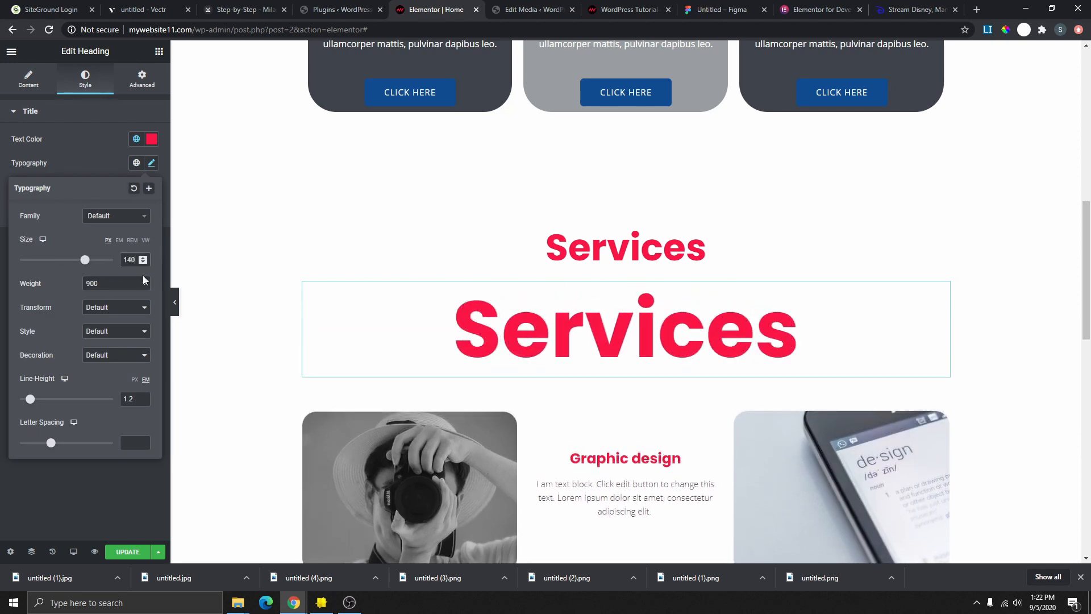
# - Set the heading colour to a nearly transparent global Accent and unlink its margins
pyautogui.click(152, 140)
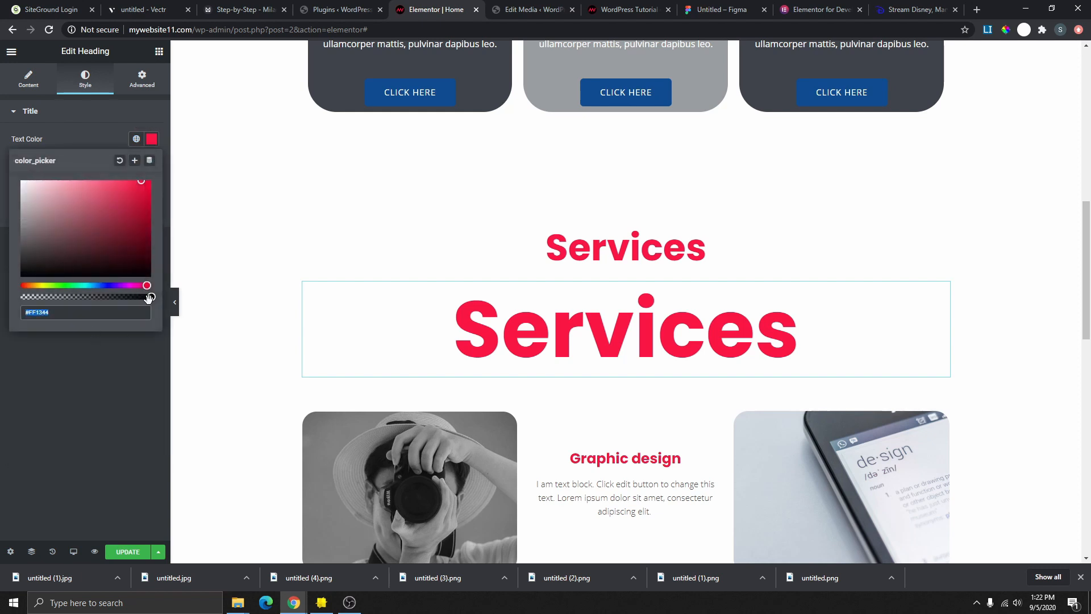
pyautogui.moveTo(149, 297); pyautogui.dragTo(41, 307)
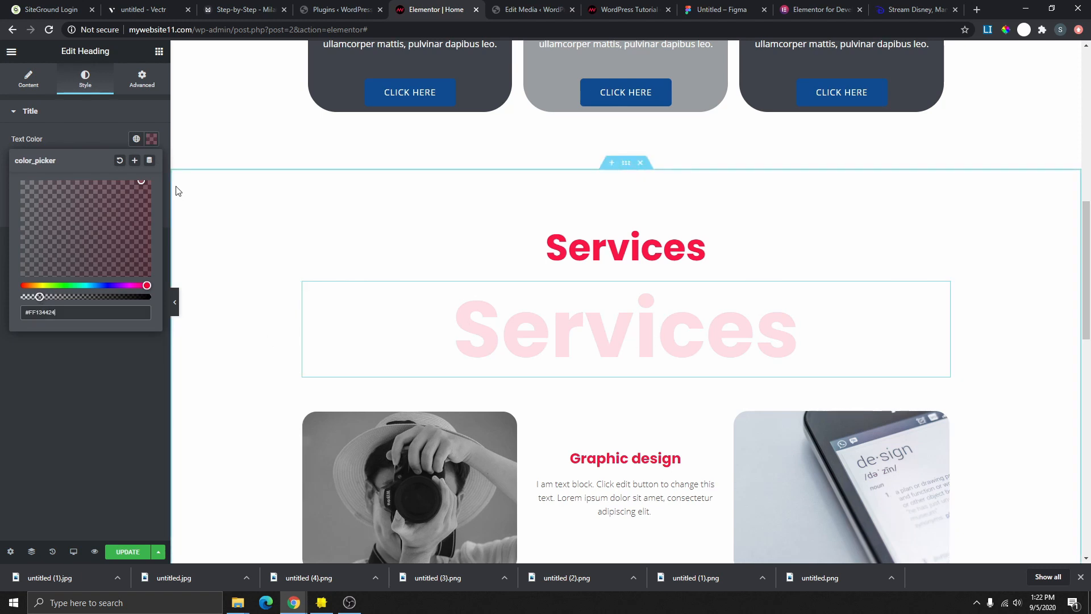
pyautogui.click(137, 139)
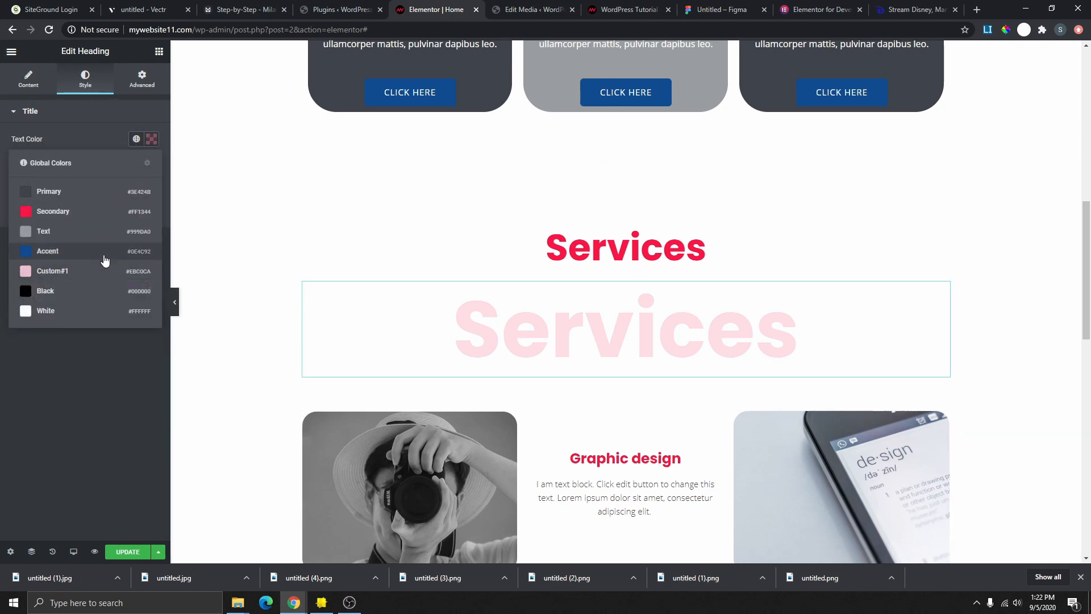
pyautogui.click(25, 292)
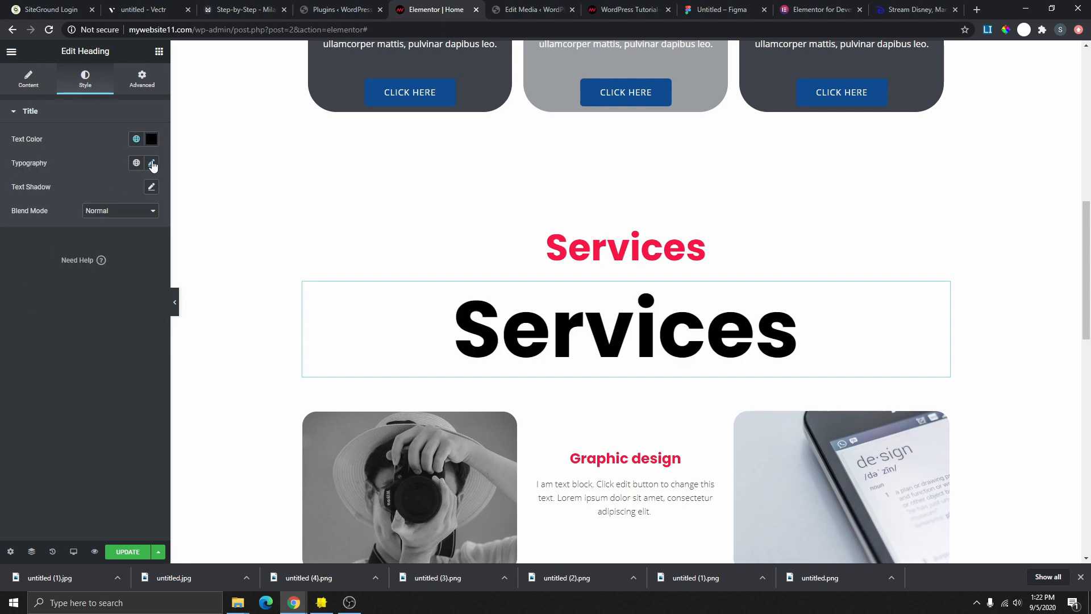
pyautogui.click(137, 140)
pyautogui.click(54, 254)
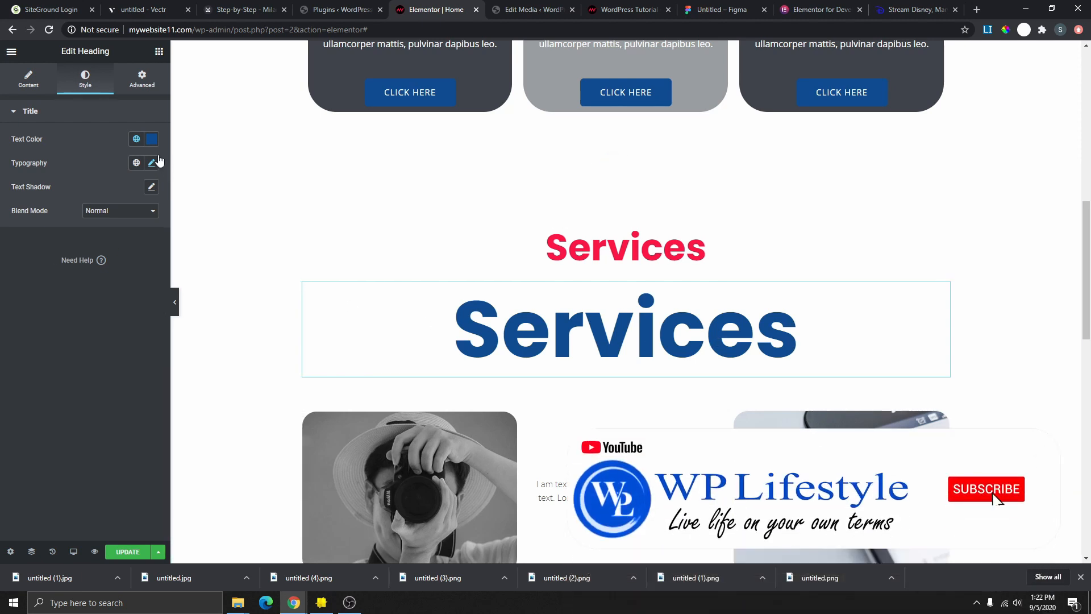
pyautogui.click(151, 139)
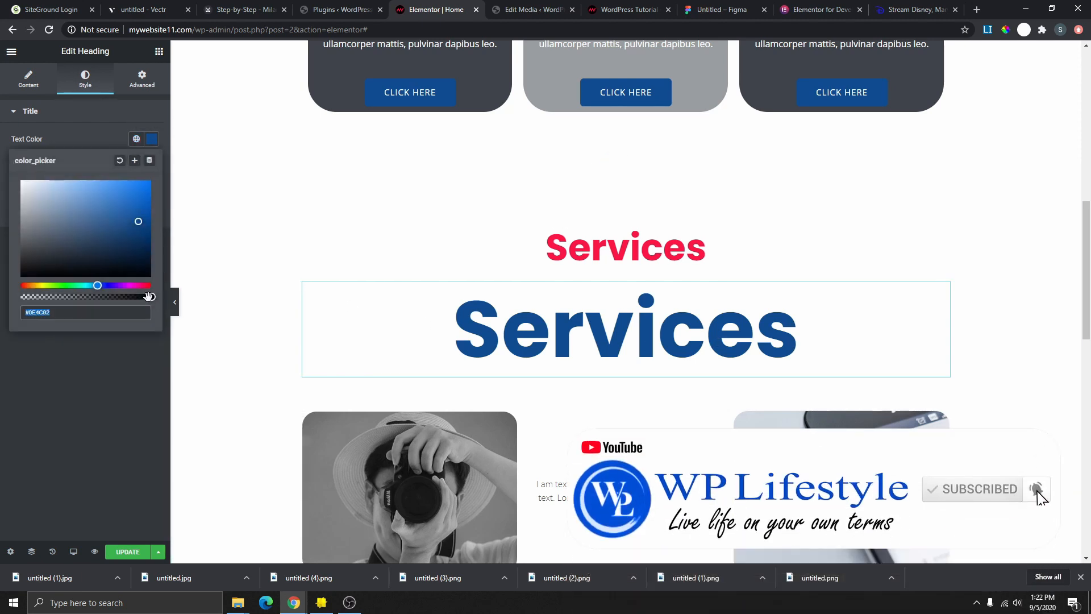
pyautogui.moveTo(149, 296); pyautogui.dragTo(34, 310)
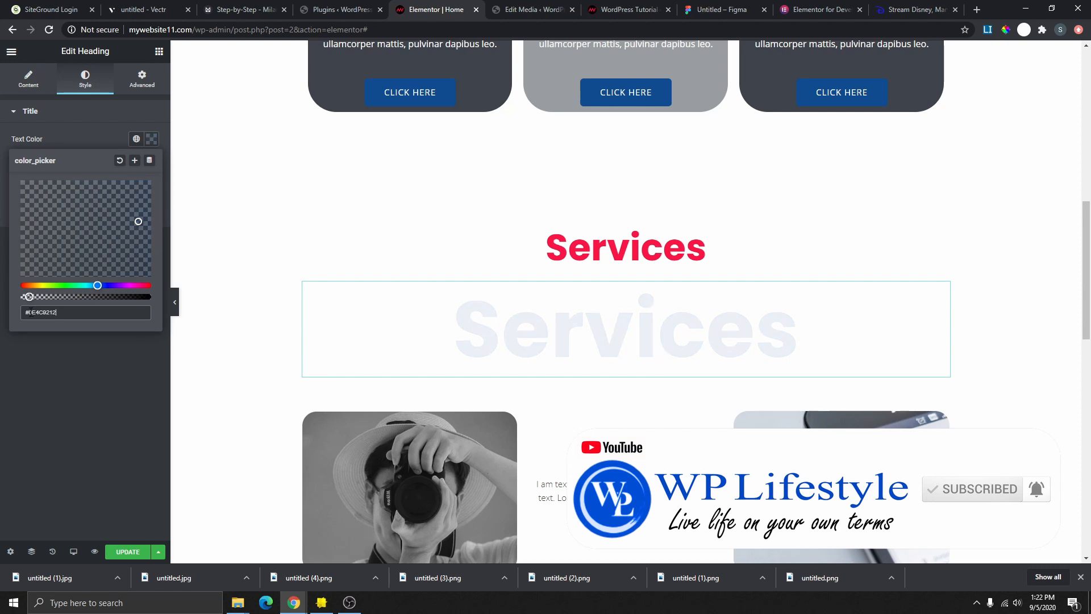
pyautogui.click(141, 80)
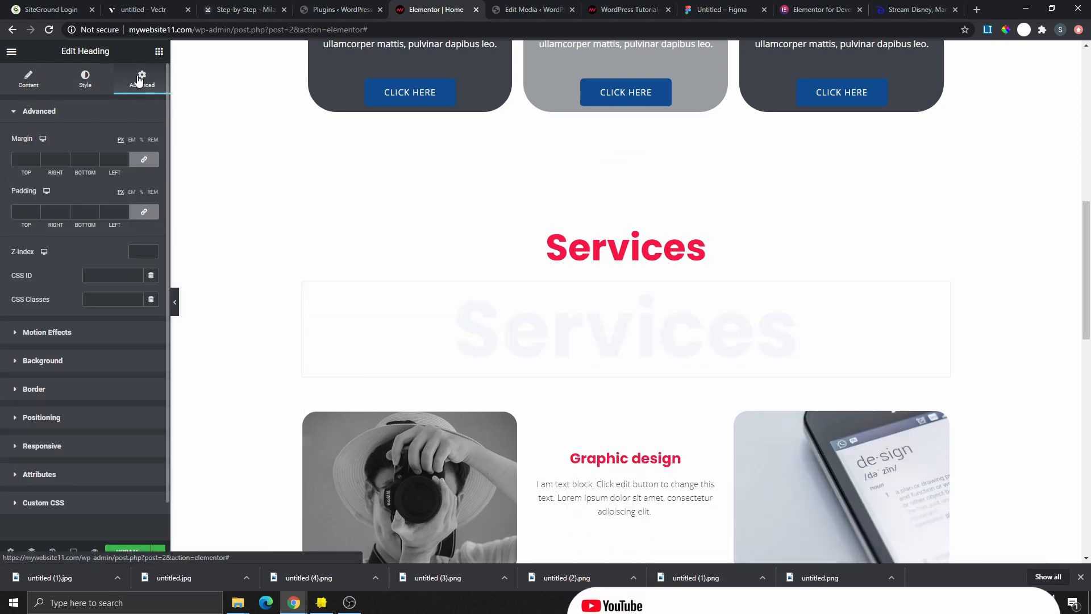
pyautogui.click(144, 159)
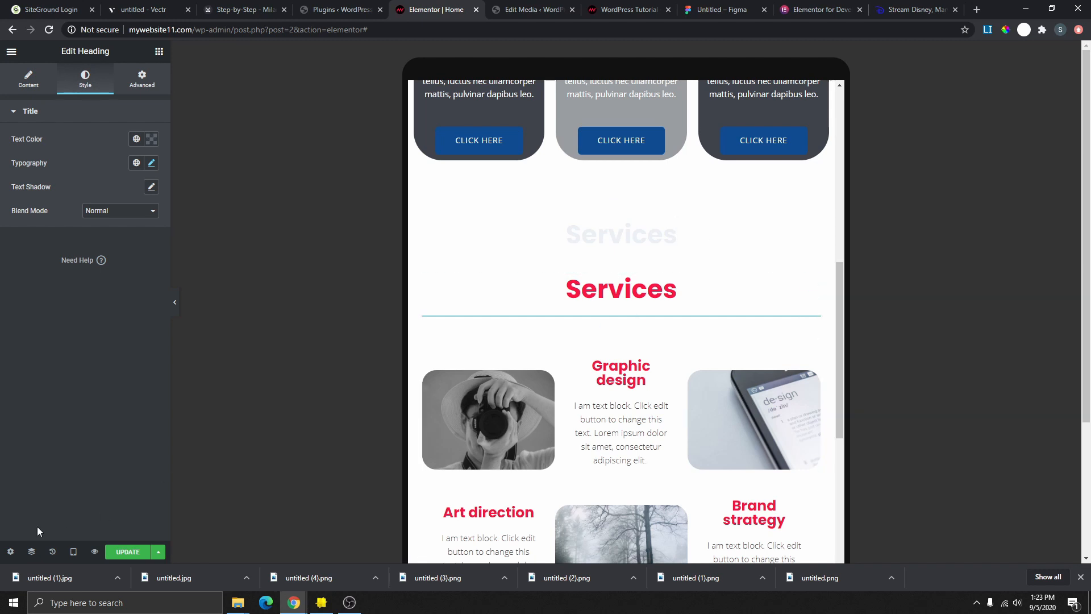
# - In mobile view, enlarge the faint Services heading's font size
pyautogui.moveTo(69, 540)
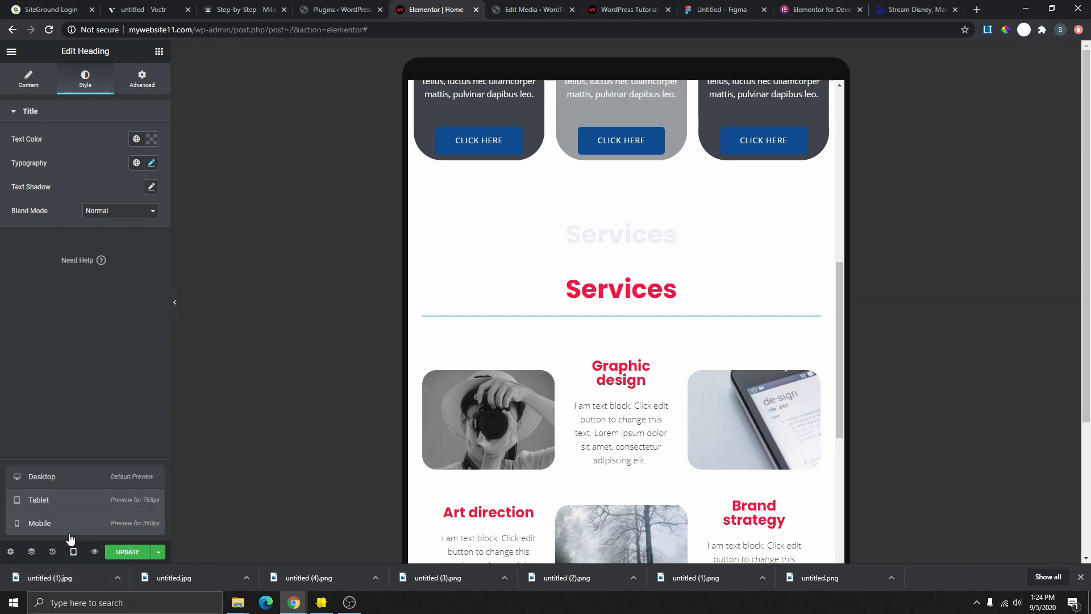
pyautogui.click(51, 523)
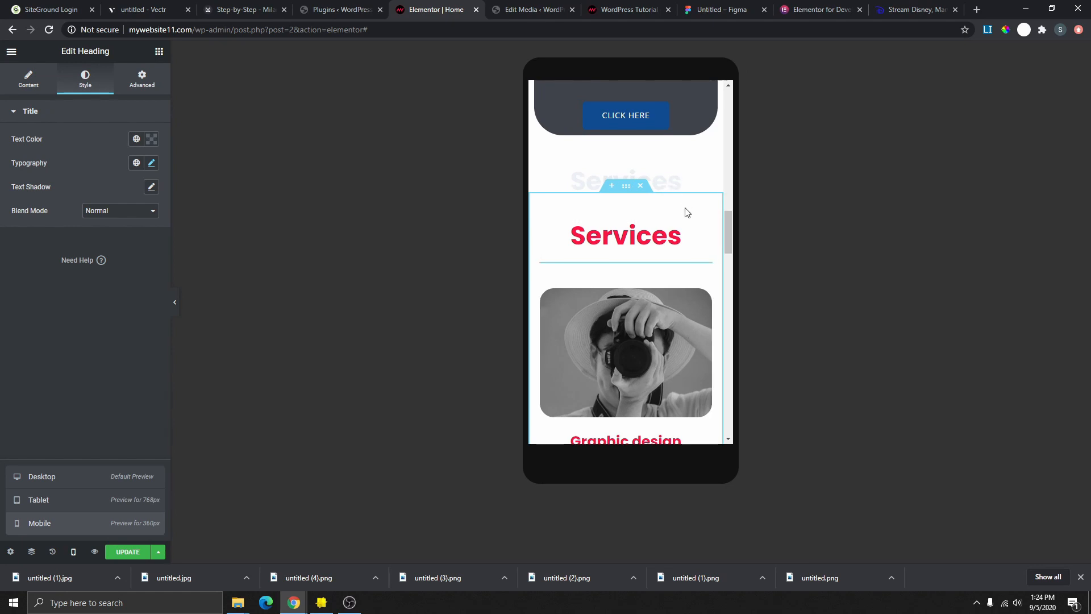
pyautogui.click(152, 164)
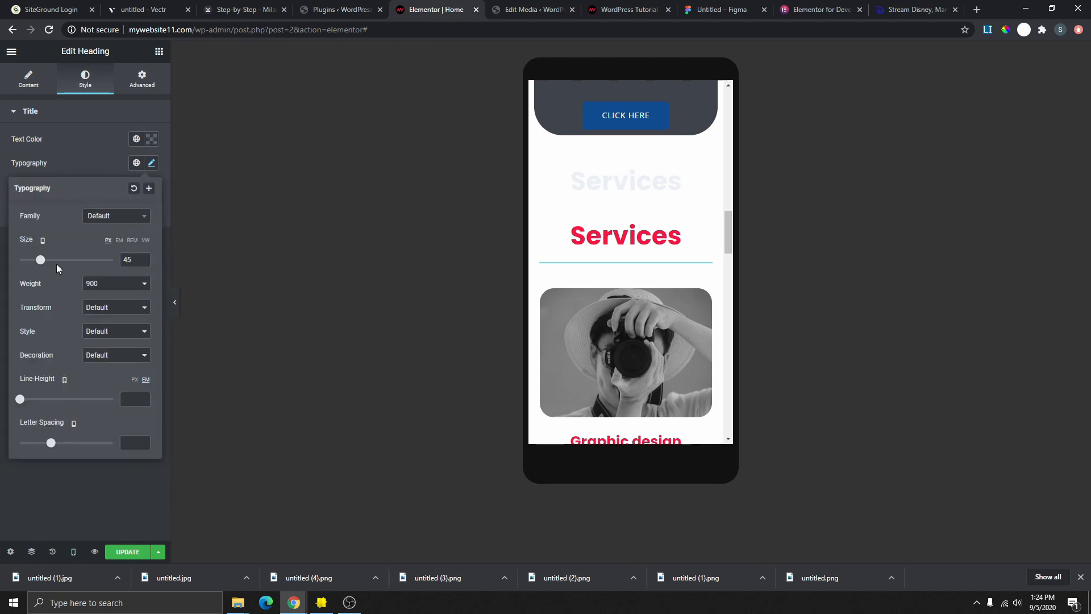
pyautogui.moveTo(40, 261)
pyautogui.mouseDown()
pyautogui.moveTo(60, 260)
pyautogui.moveTo(53, 267)
pyautogui.mouseUp()
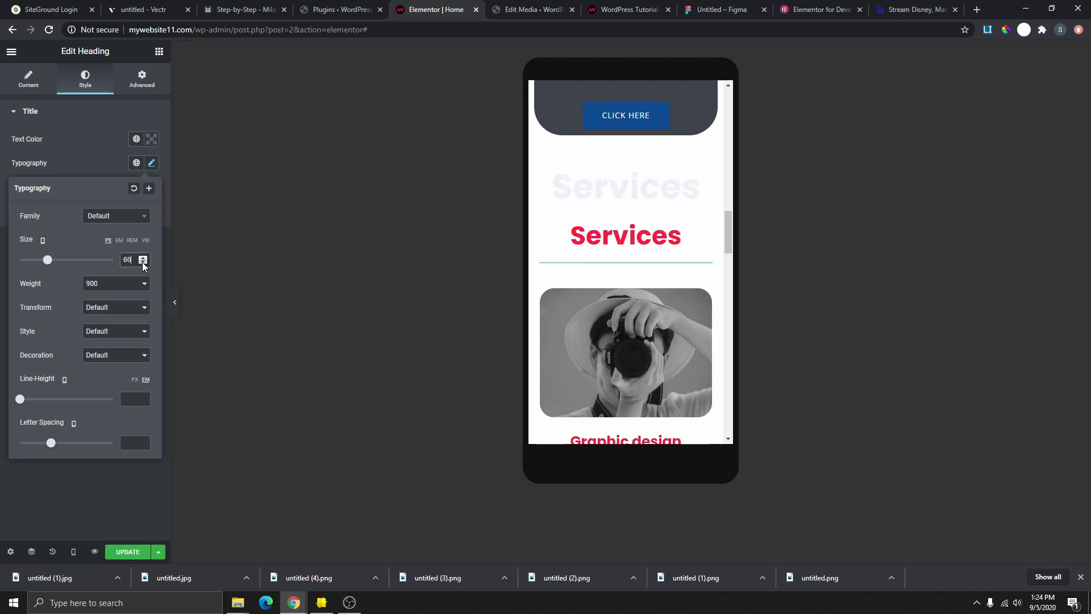
# - Give the faint heading an unlinked top margin of -100 on mobile
pyautogui.click(155, 84)
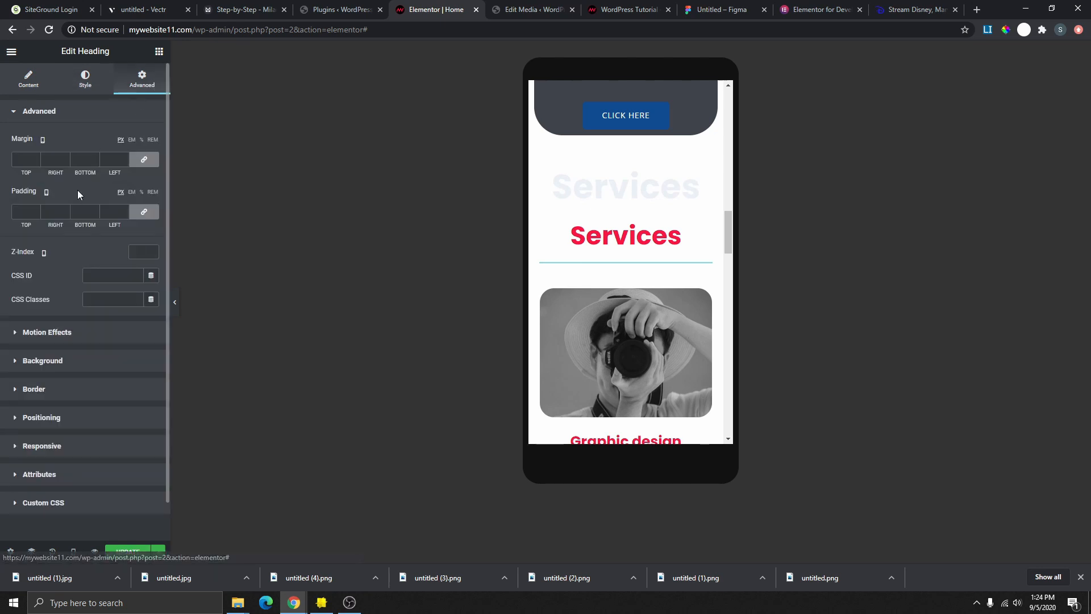
pyautogui.click(144, 160)
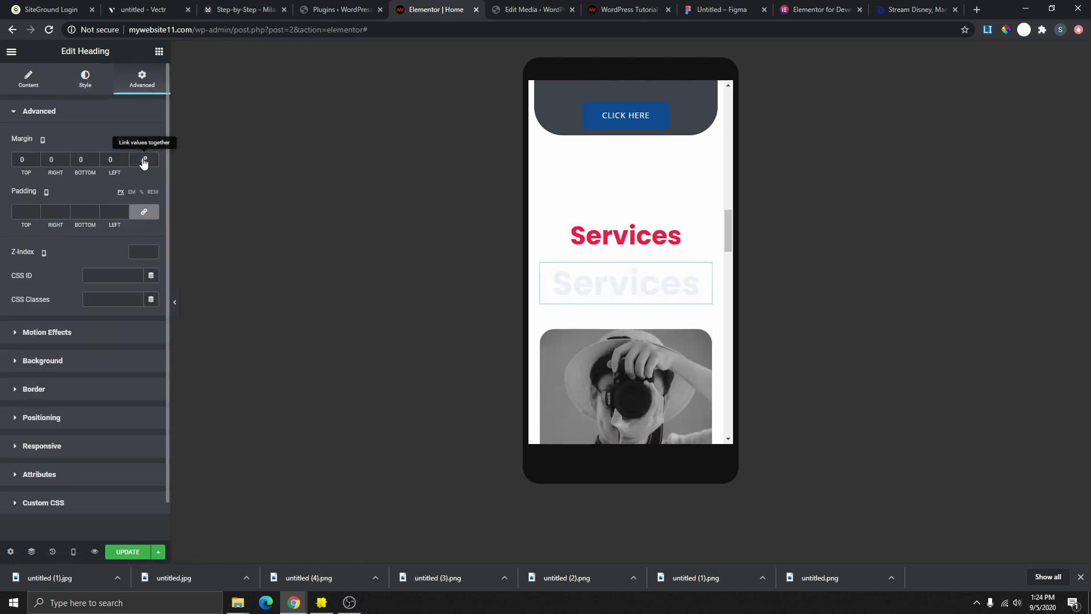
pyautogui.click(17, 159)
pyautogui.write('100')
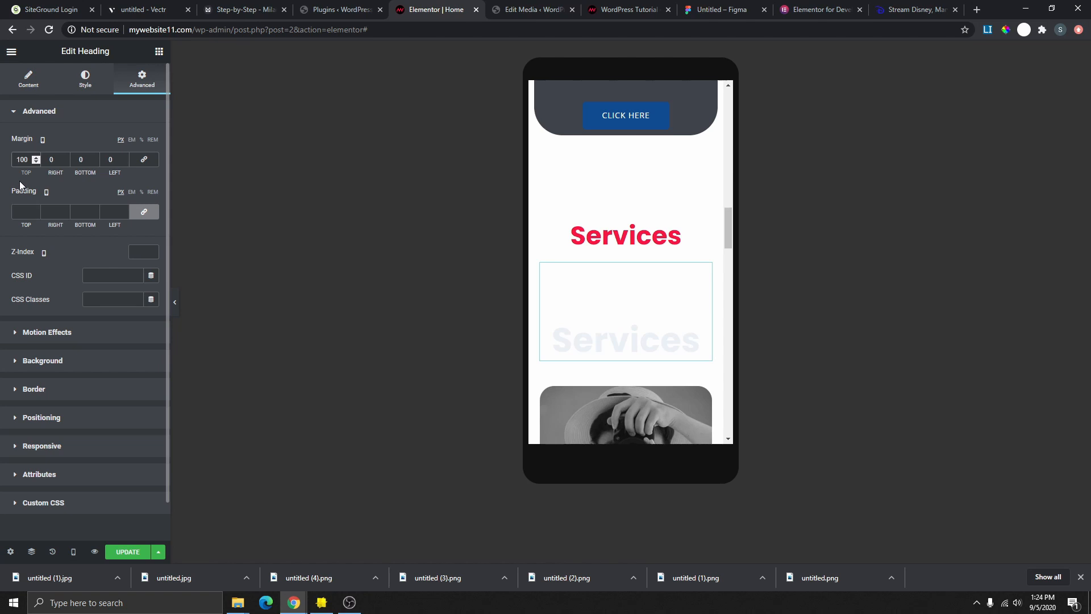
pyautogui.press('Home')
pyautogui.write('-')
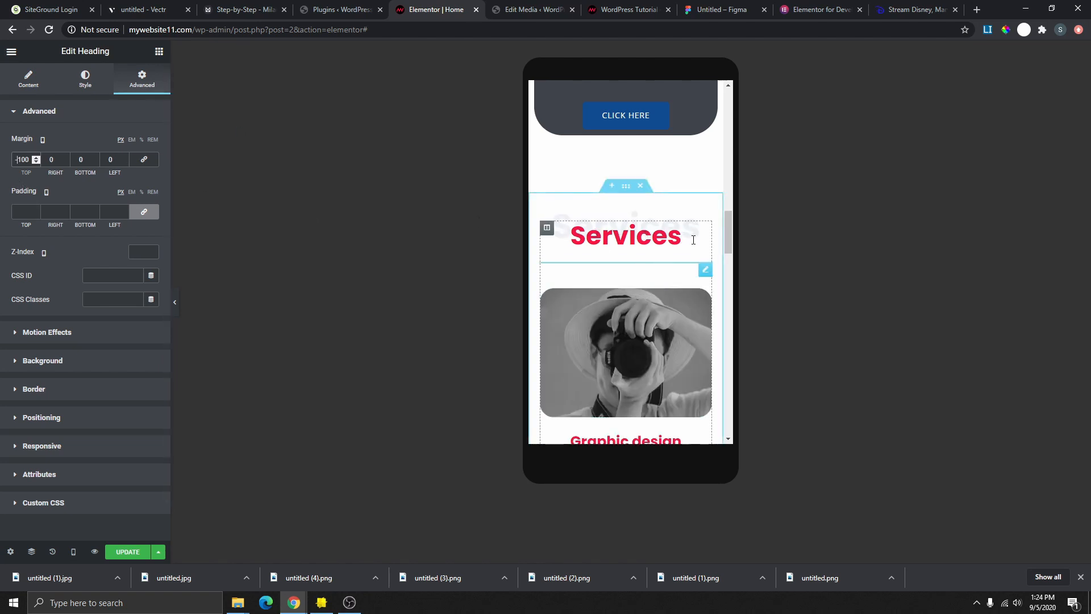
# - Raise the heading colour's opacity slightly to #0E4C8229
pyautogui.click(86, 79)
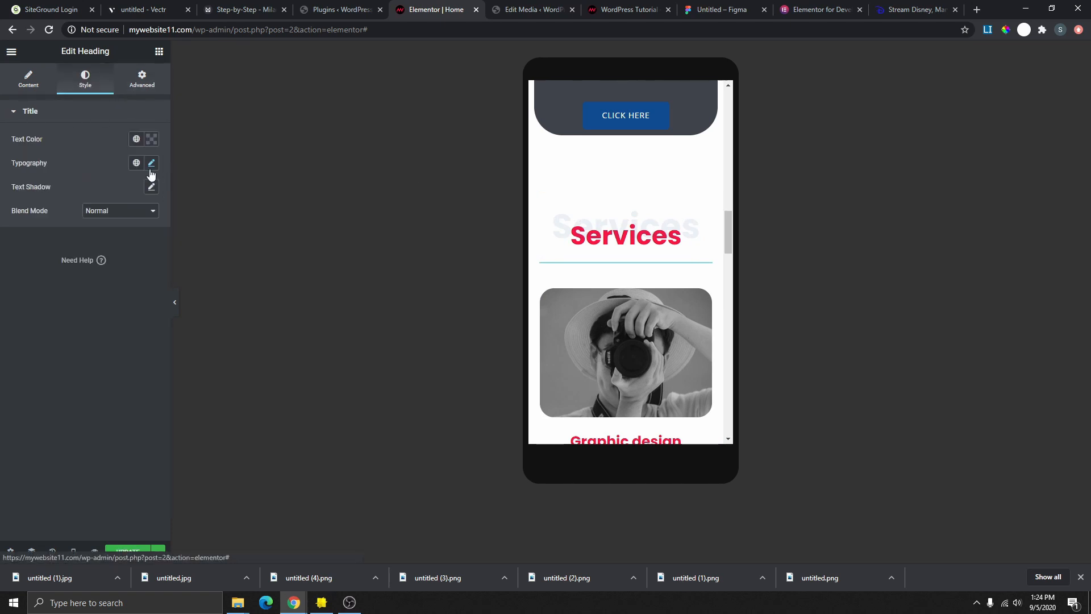
pyautogui.click(152, 141)
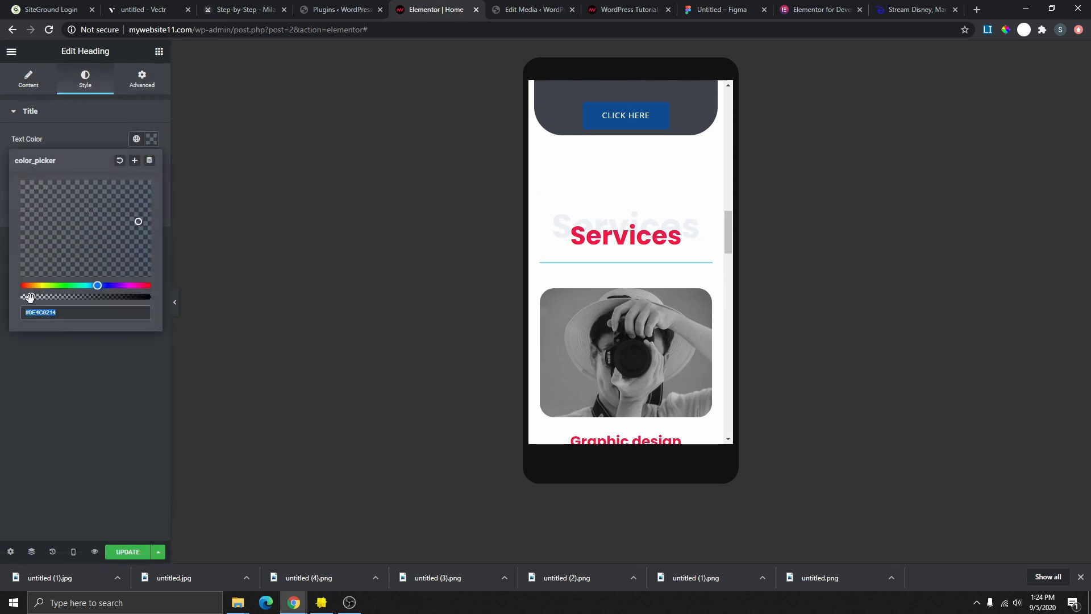
pyautogui.moveTo(30, 296); pyautogui.dragTo(36, 297)
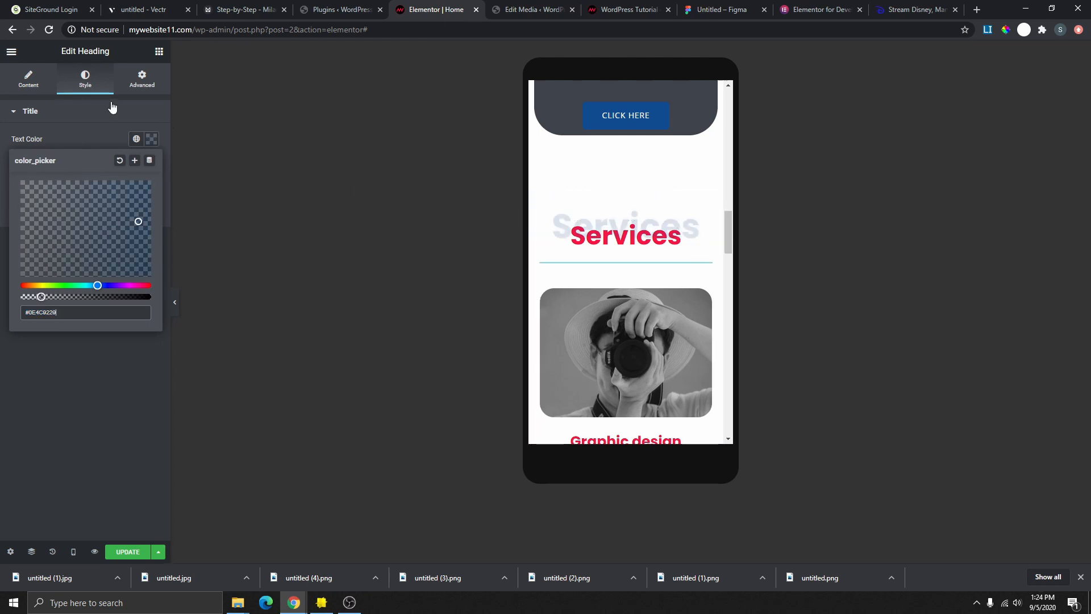
pyautogui.click(74, 549)
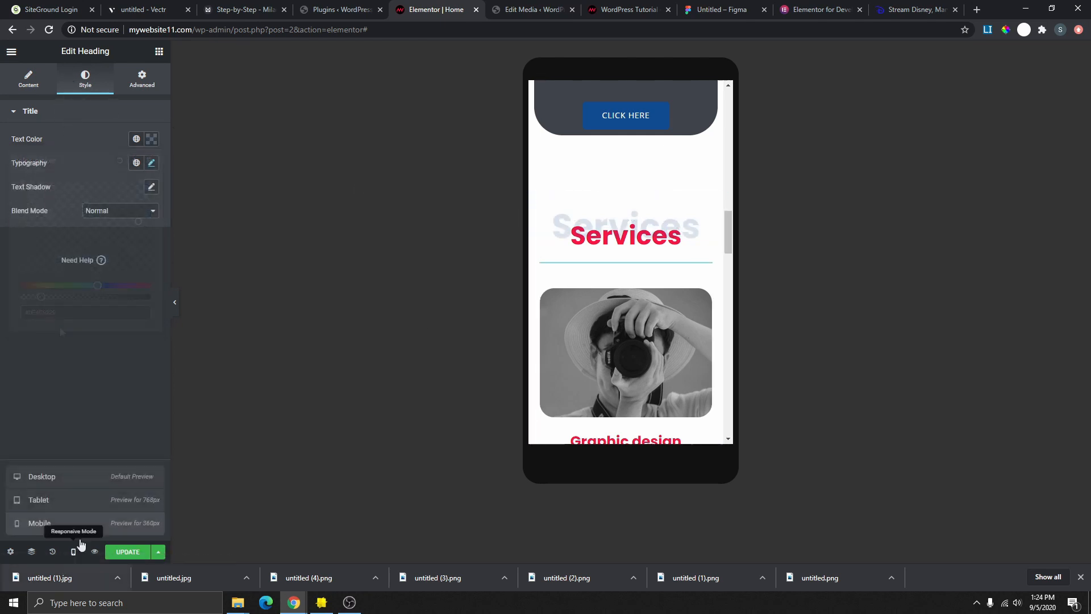
# - In tablet view, set the faint Services heading size to 95 px
pyautogui.click(66, 500)
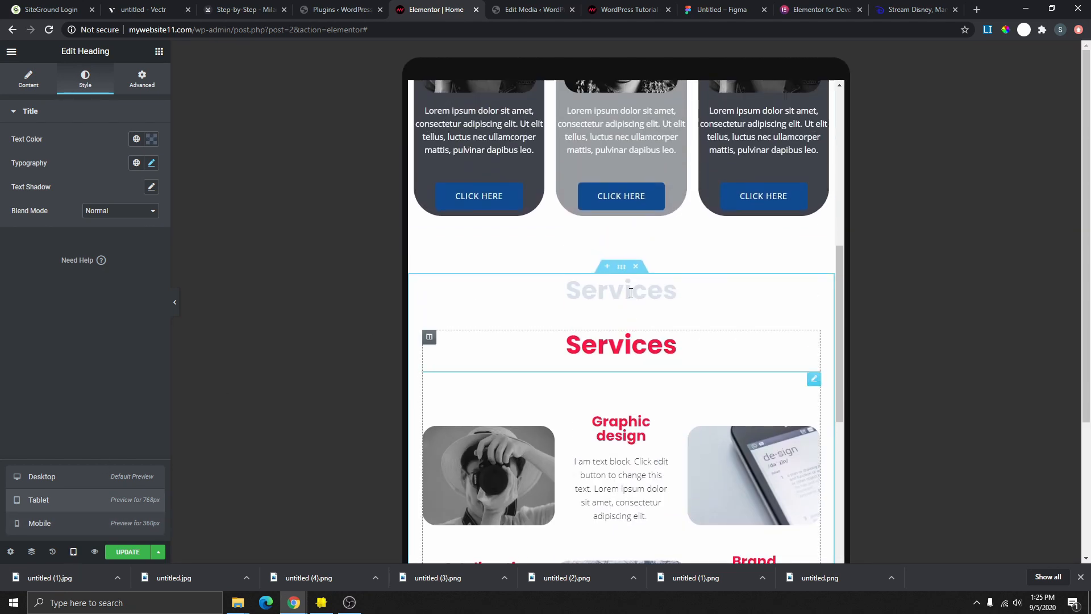
pyautogui.click(151, 165)
pyautogui.moveTo(42, 263); pyautogui.dragTo(64, 262)
# - Set the heading's unlinked margins to -130 top and -6 right
pyautogui.click(140, 82)
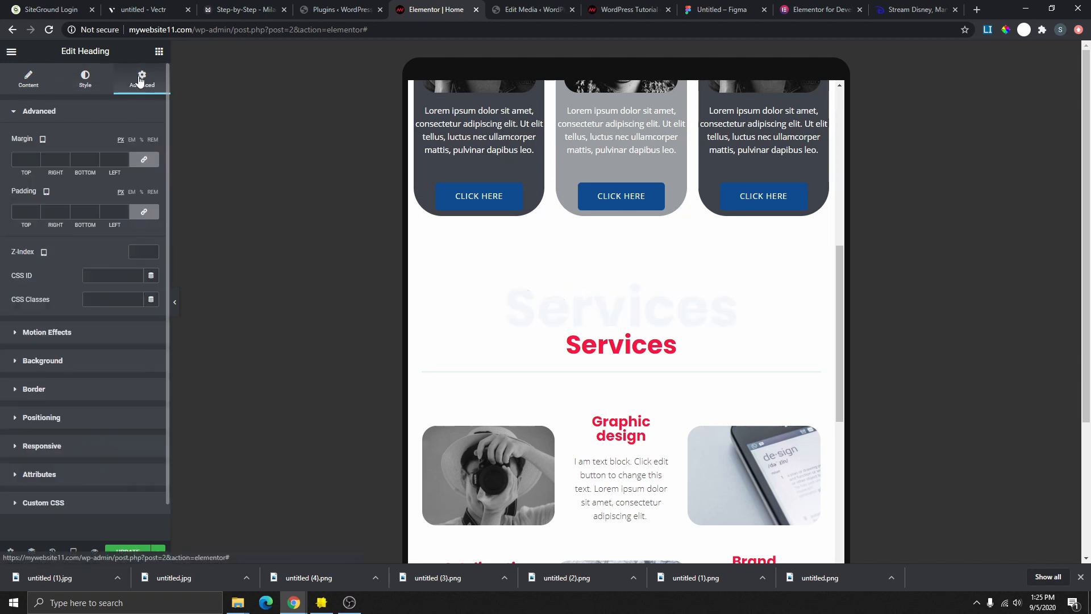
pyautogui.click(145, 161)
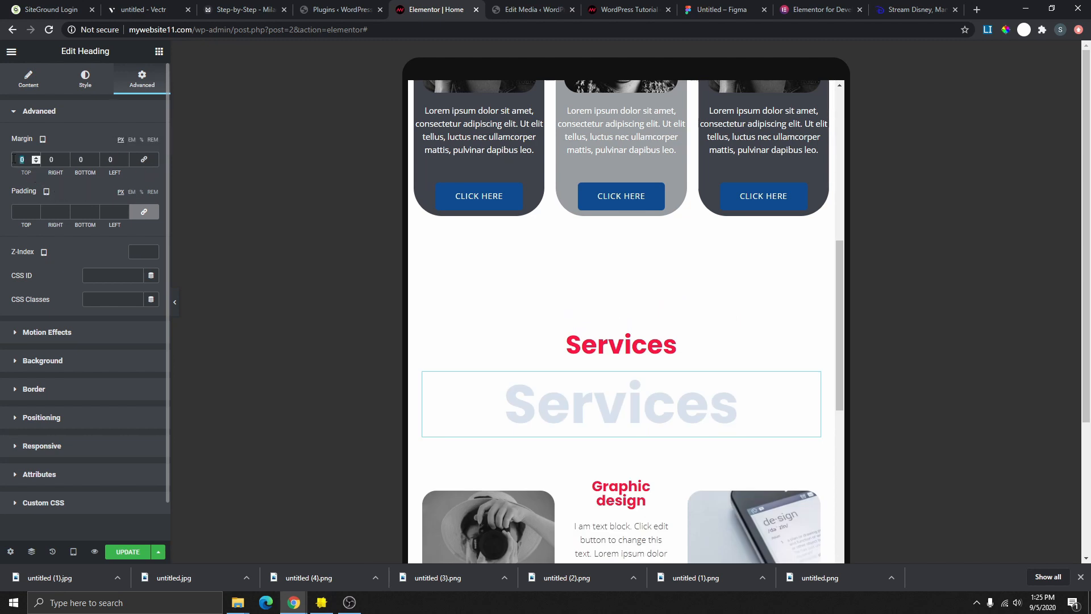
pyautogui.write('-100')
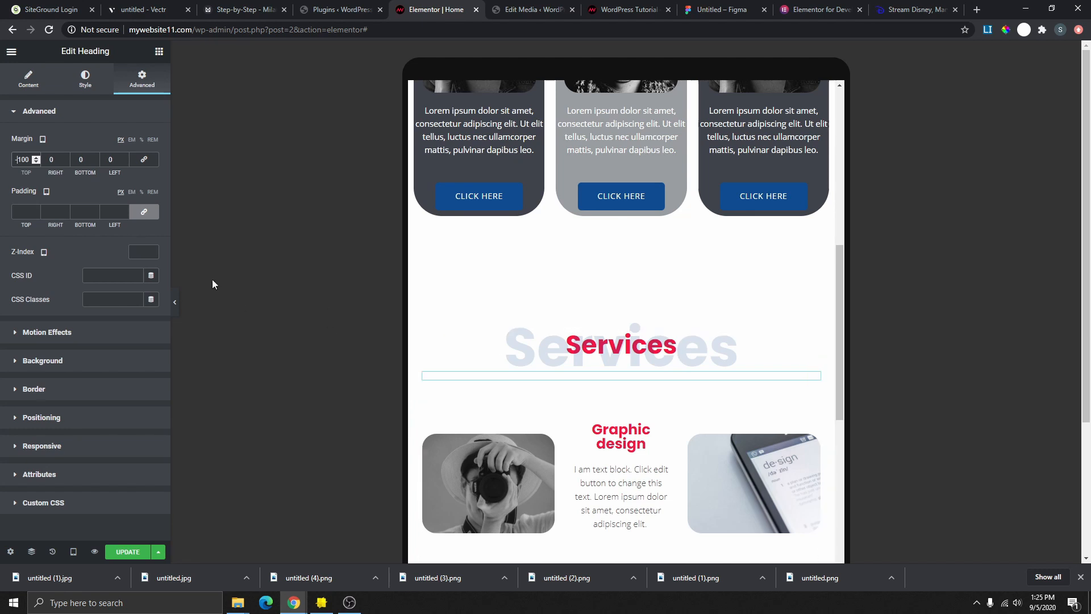
pyautogui.click(66, 162)
pyautogui.click(37, 162)
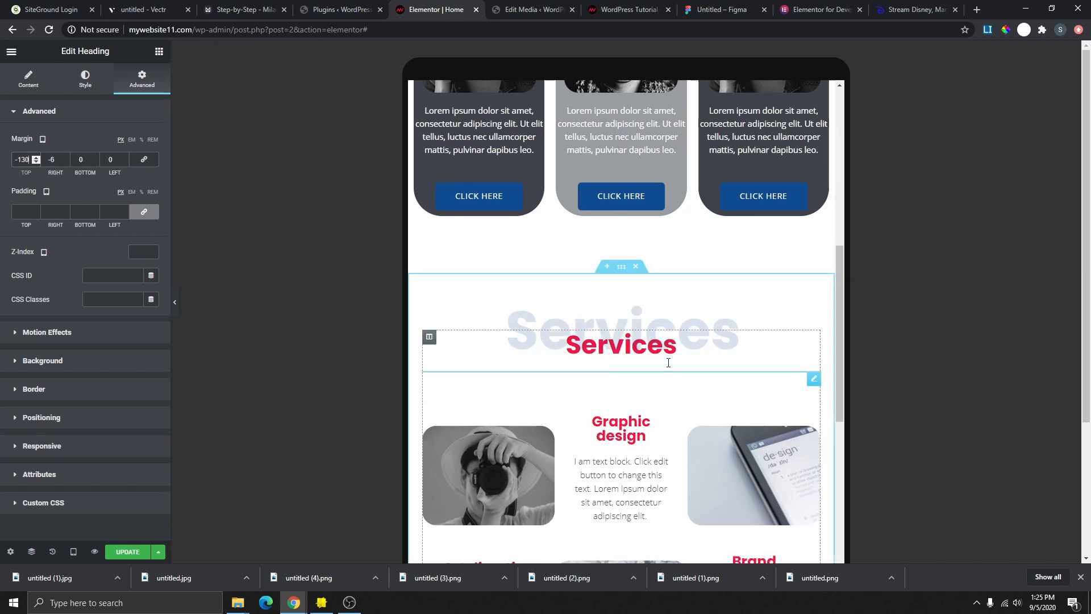
# - Check the overlapping headings at desktop, tablet and mobile widths
pyautogui.click(73, 552)
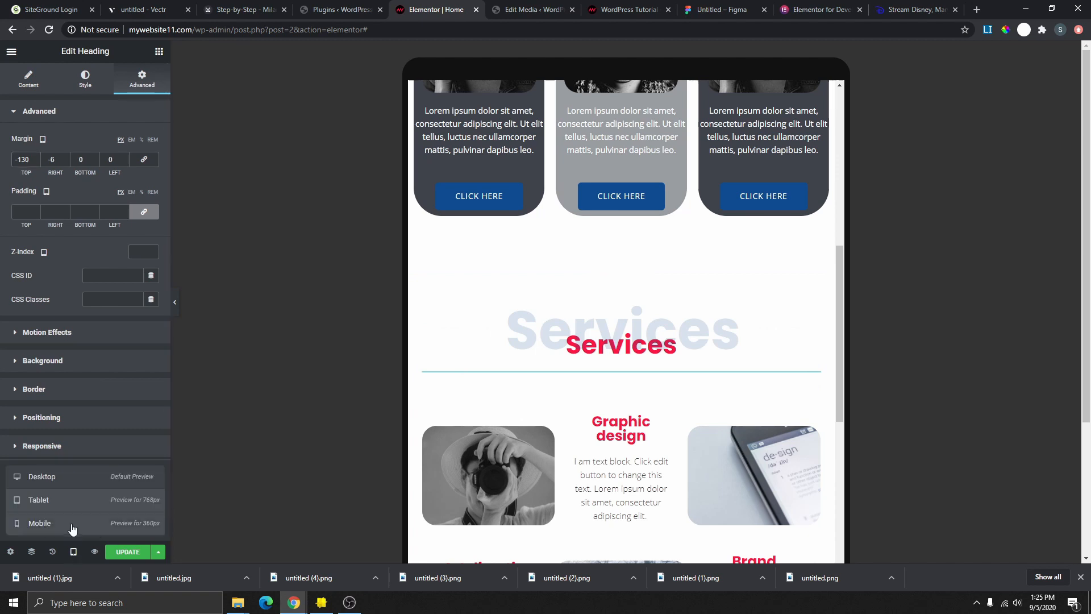
pyautogui.click(80, 478)
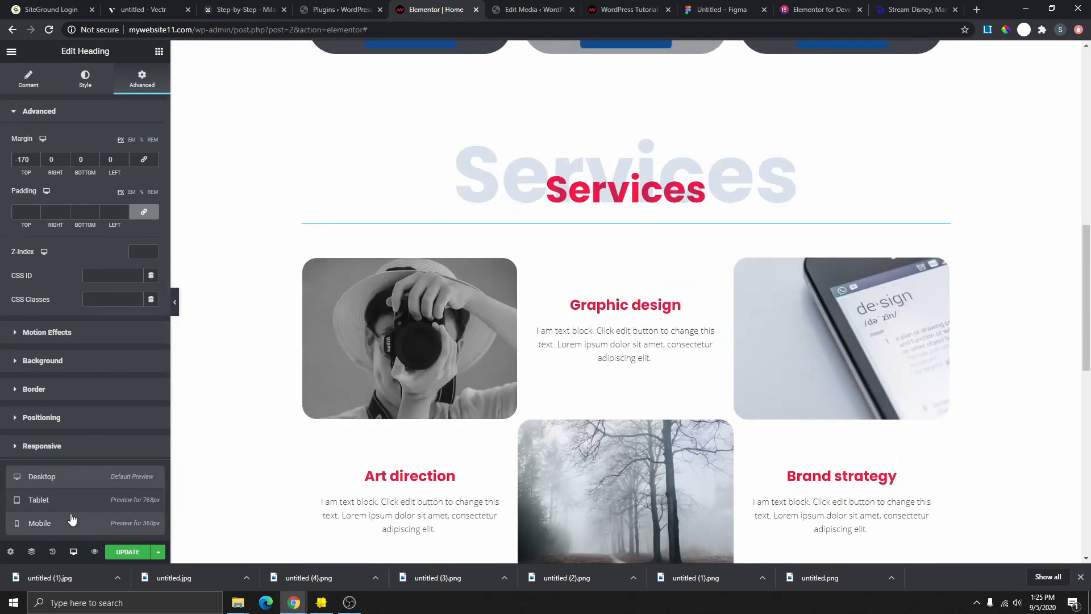
pyautogui.click(70, 500)
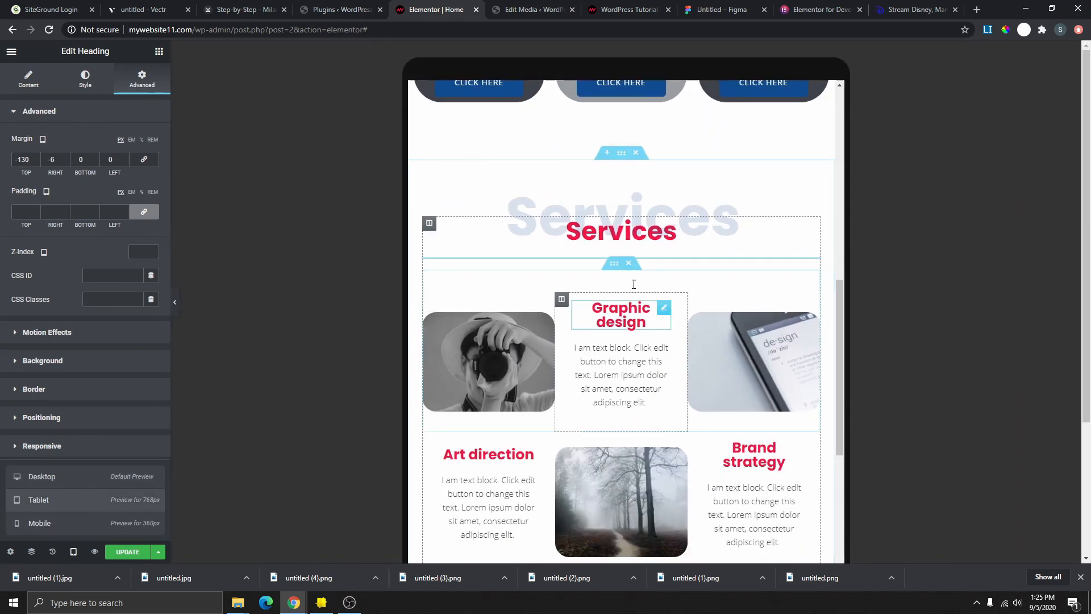
pyautogui.click(50, 519)
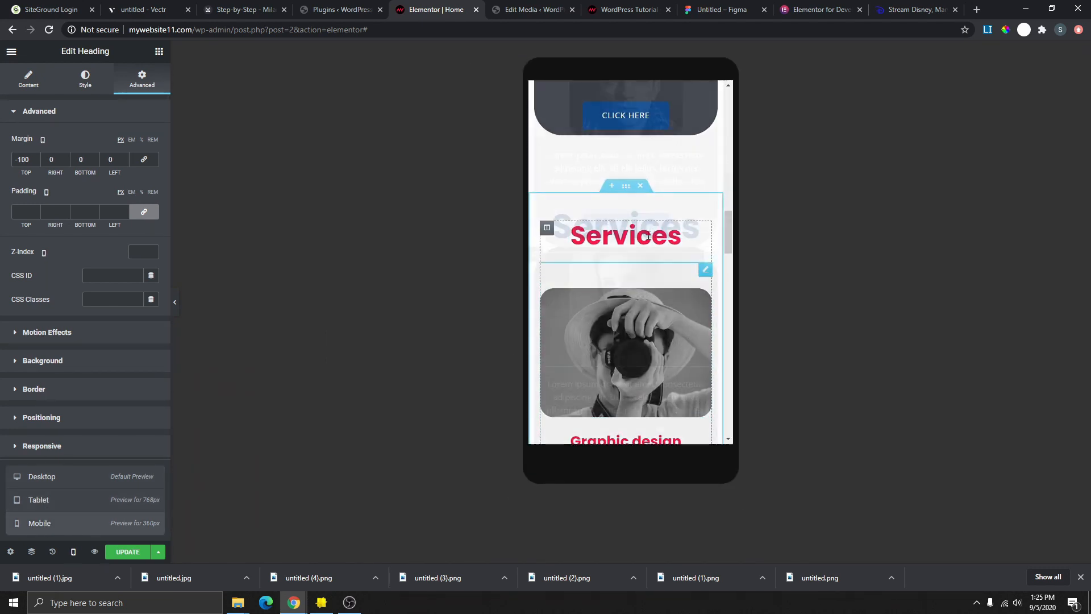
# - Give the first profile card column a linked 10 margin on all sides
pyautogui.scroll(6, 626, 295)
pyautogui.scroll(4, 655, 141)
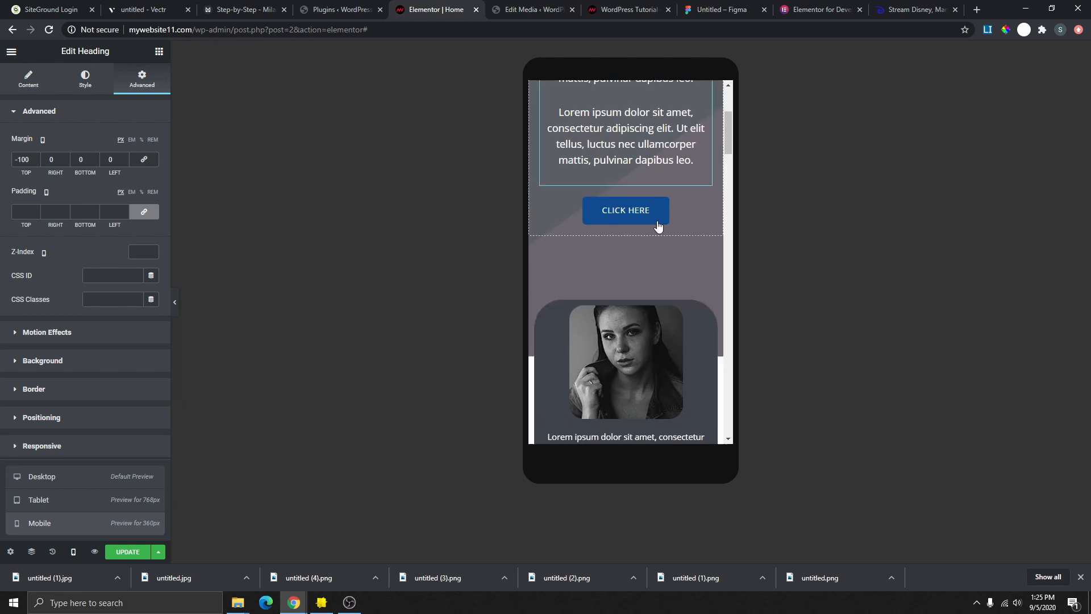
pyautogui.scroll(-5, 647, 242)
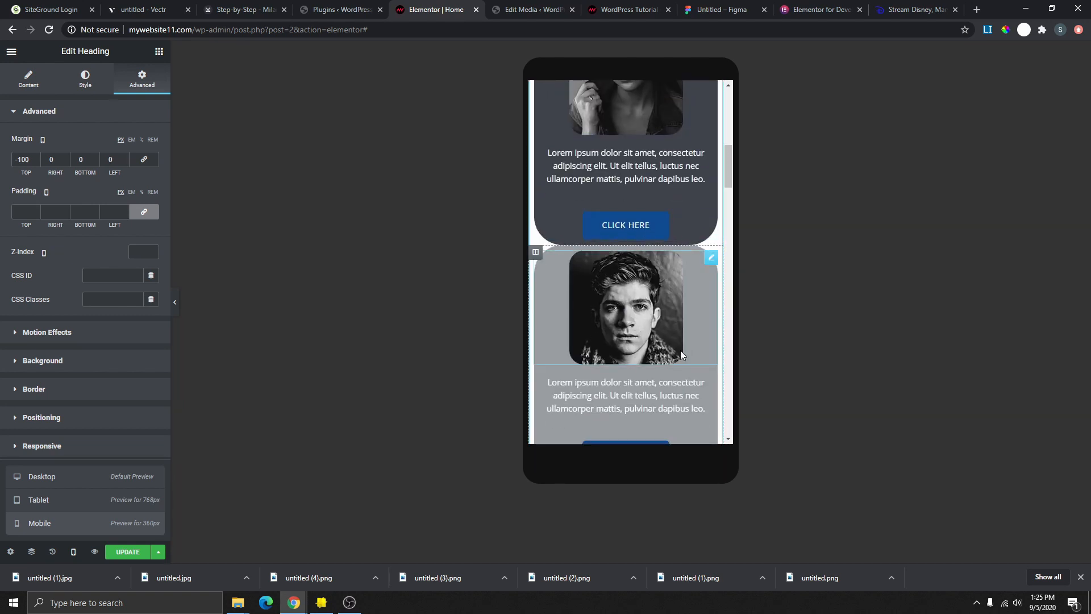
pyautogui.scroll(3, 680, 350)
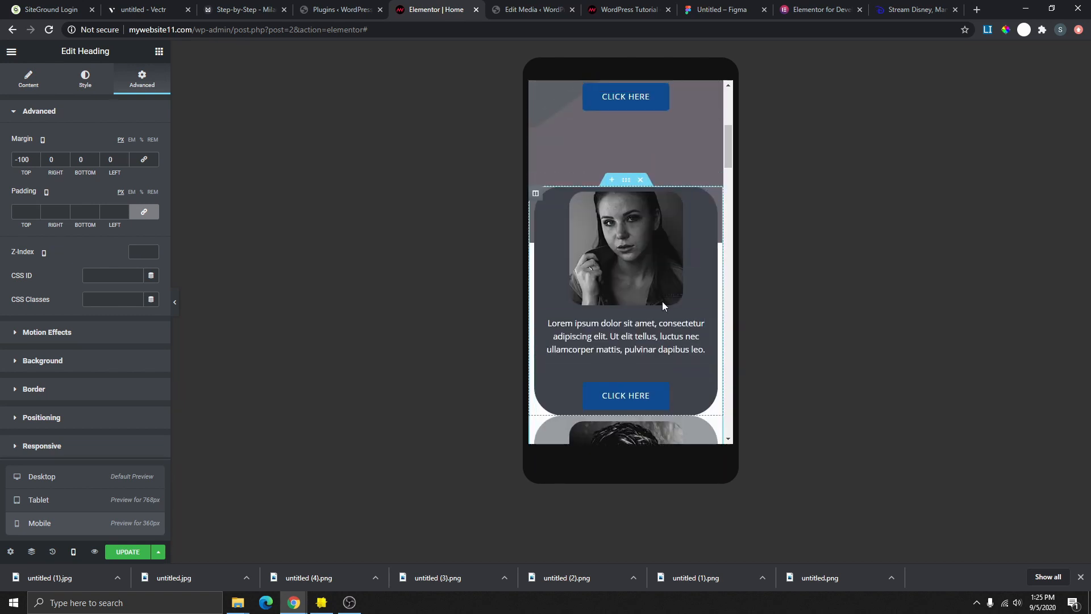
pyautogui.click(537, 195)
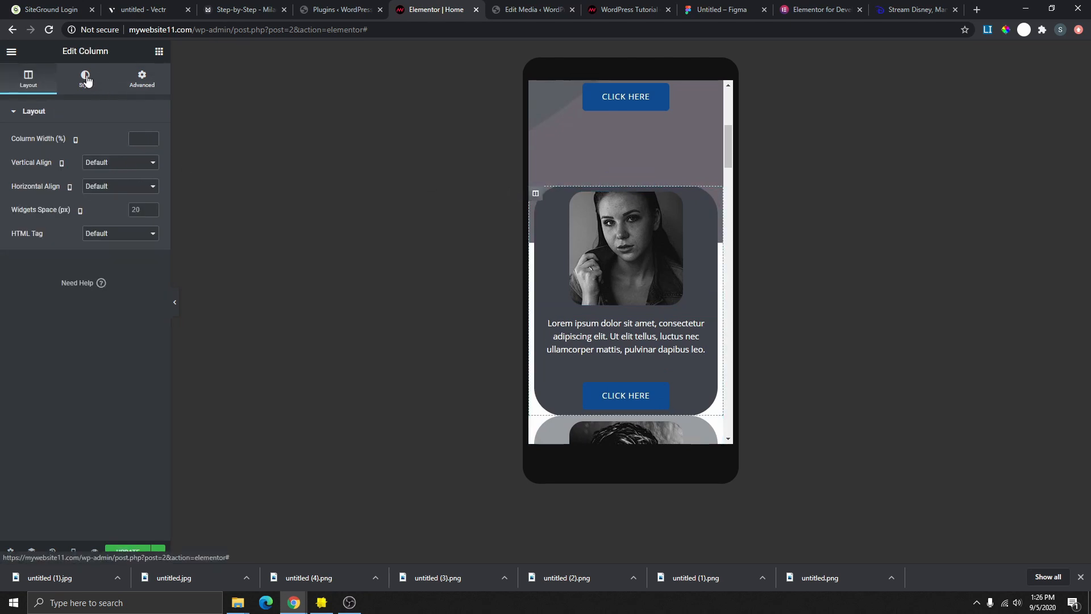
pyautogui.click(143, 79)
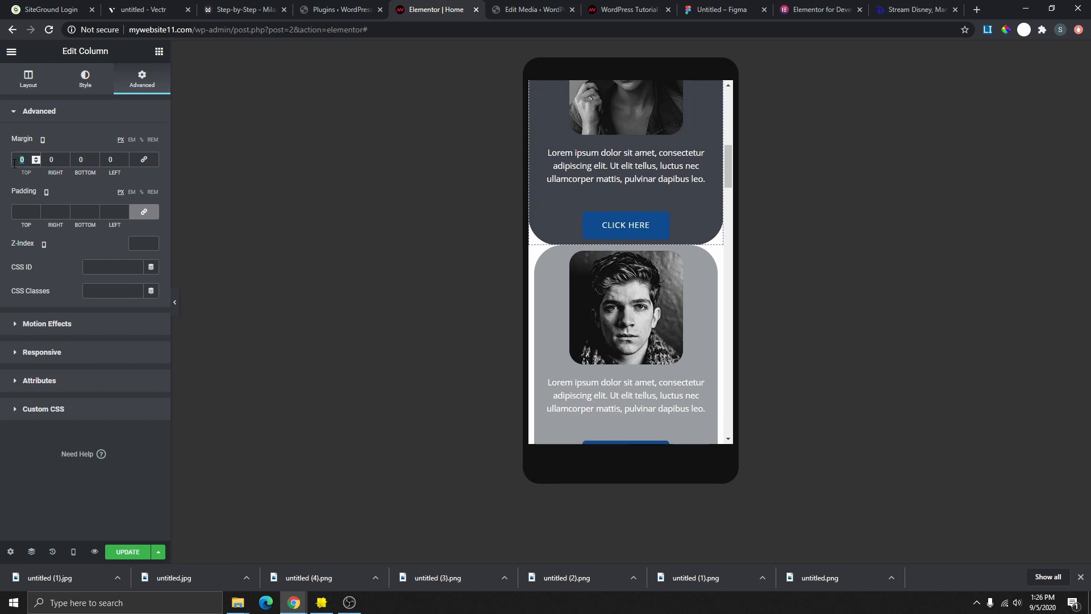
pyautogui.write('10')
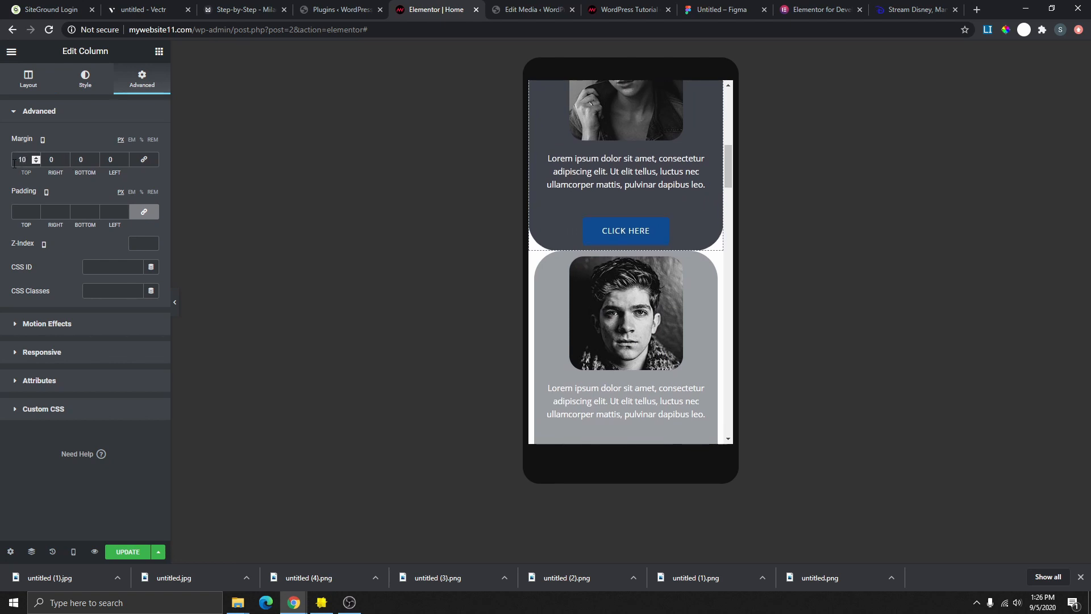
pyautogui.click(144, 159)
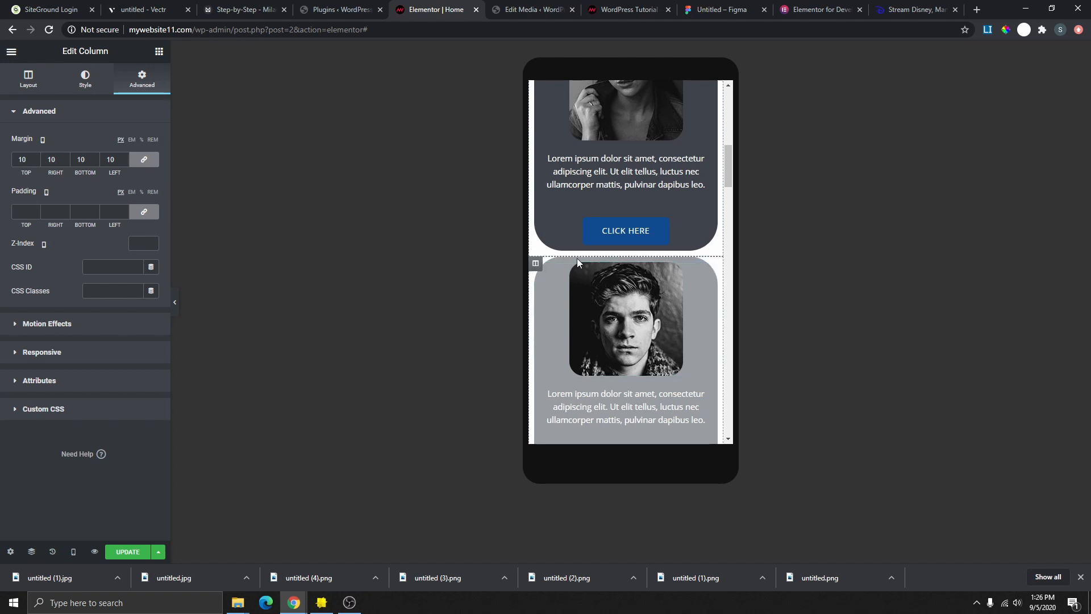
# - Copy the first card's column and paste its style onto the next card's column
pyautogui.scroll(-2, 707, 244)
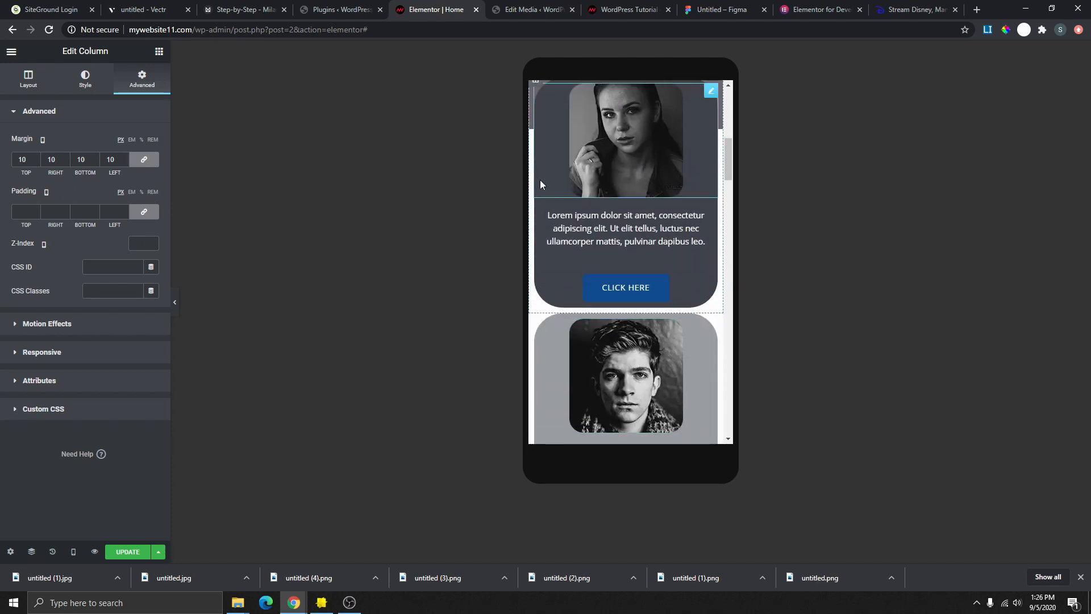
pyautogui.scroll(1, 570, 201)
pyautogui.rightClick(536, 137)
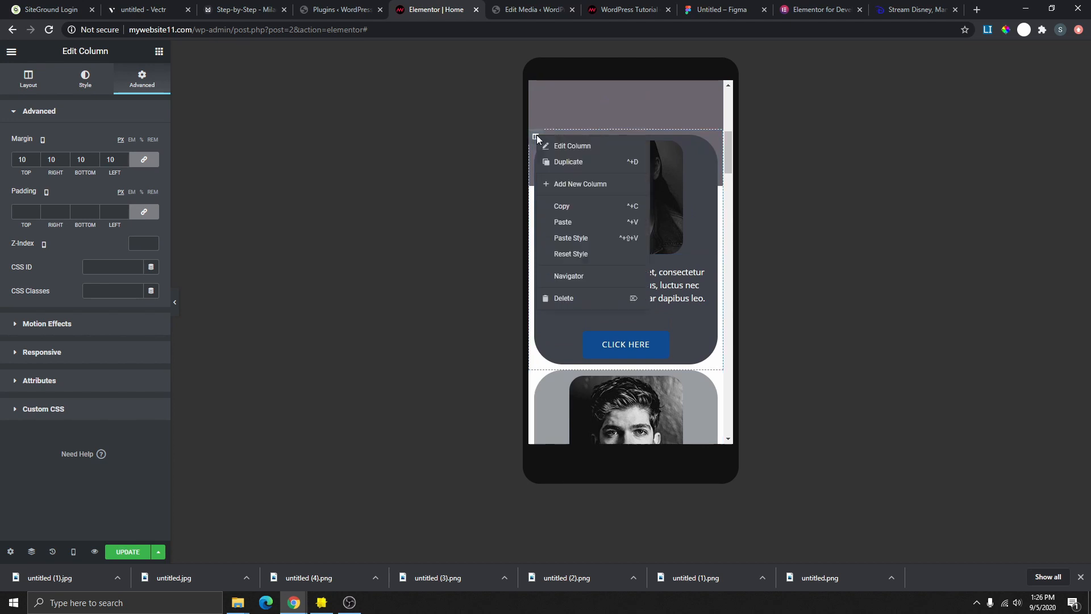
pyautogui.click(570, 206)
pyautogui.scroll(-2, 579, 244)
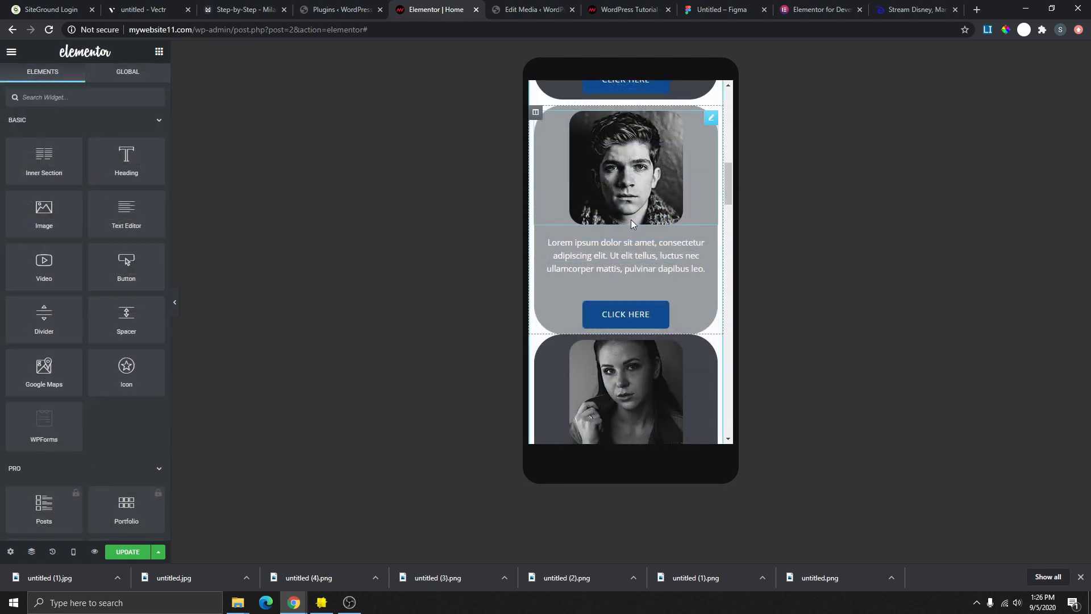
pyautogui.scroll(-2, 632, 210)
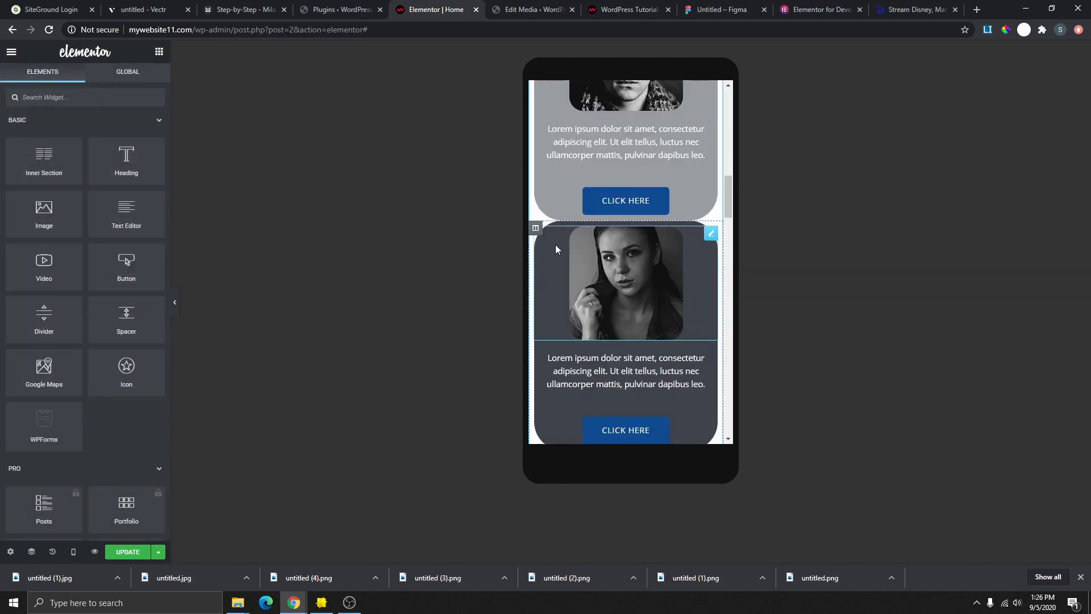
pyautogui.rightClick(538, 227)
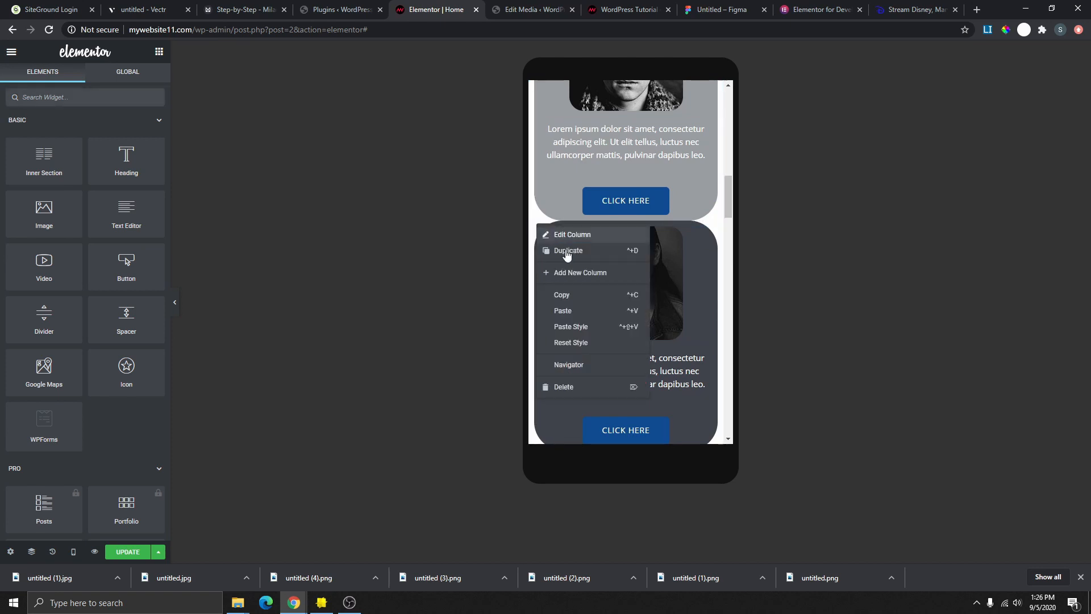
pyautogui.click(577, 327)
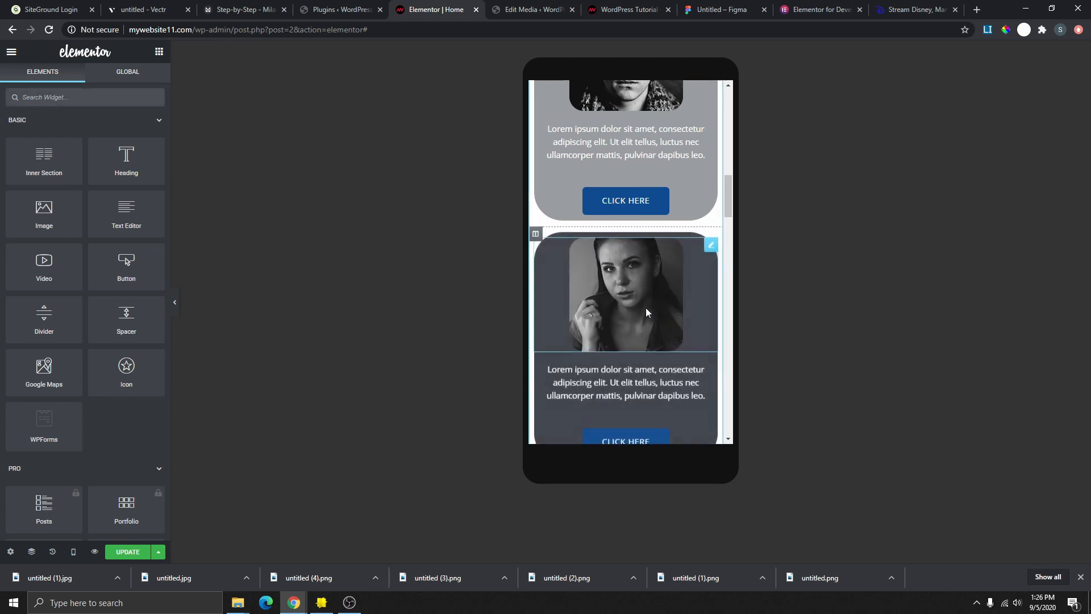
# - Set the man's card column margin to 10 and return to the desktop preview
pyautogui.scroll(3, 654, 304)
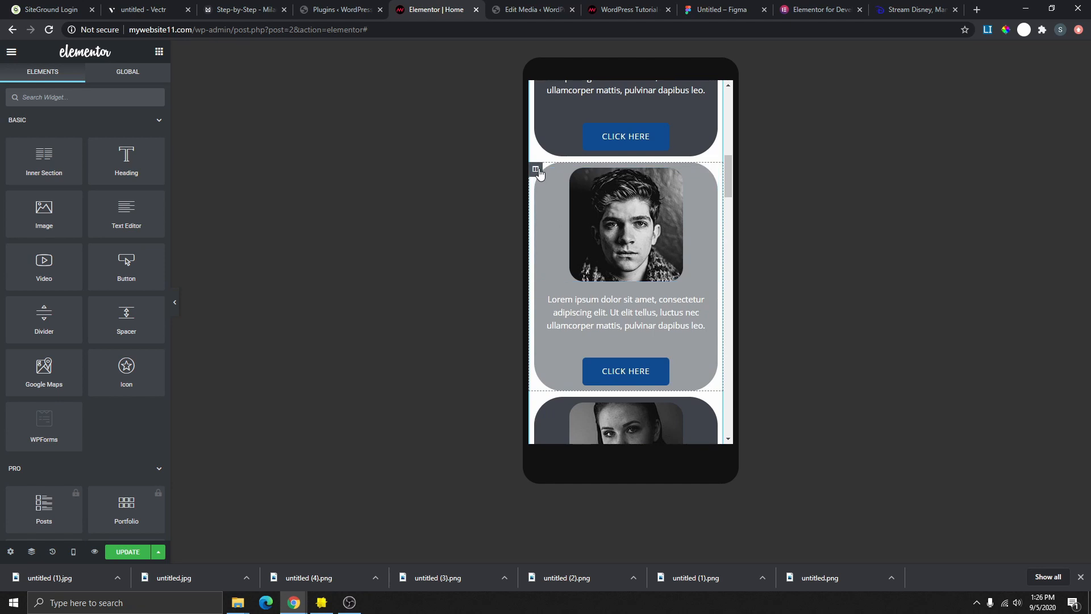
pyautogui.click(536, 169)
pyautogui.click(142, 82)
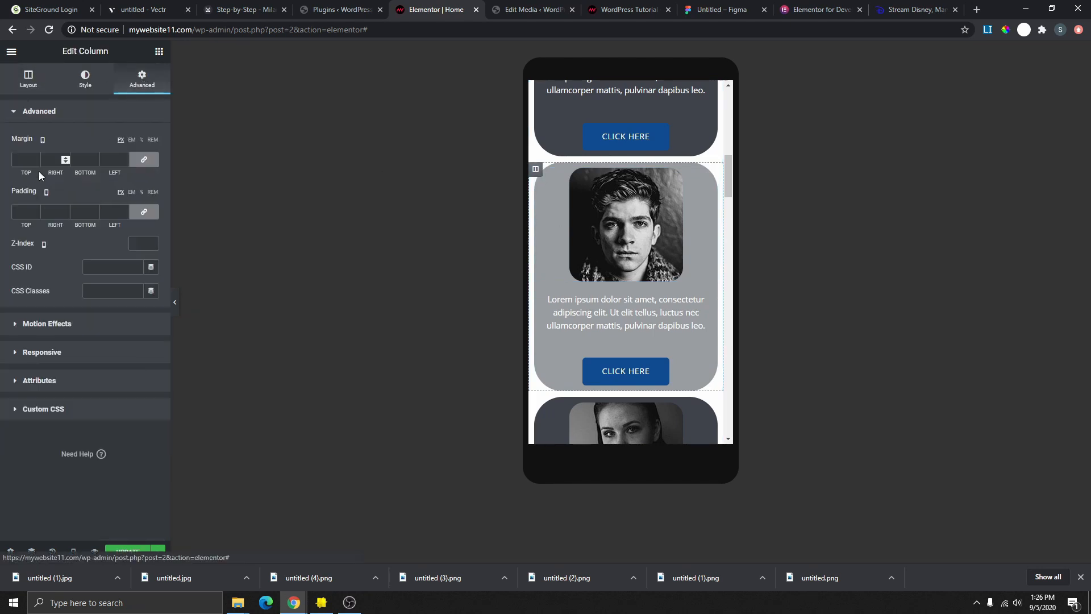
pyautogui.click(24, 158)
pyautogui.write('10')
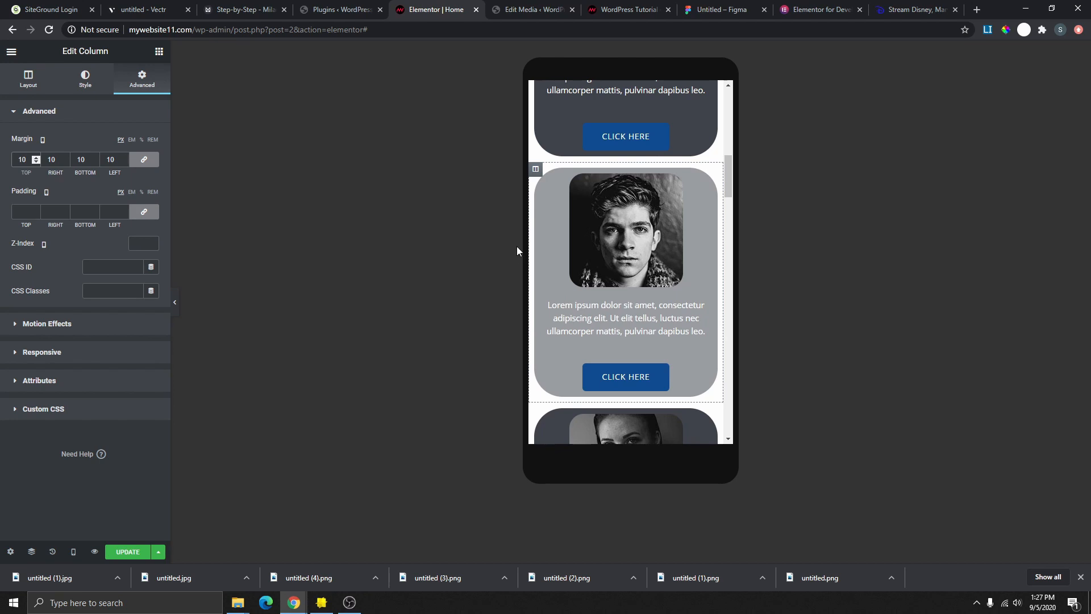
pyautogui.scroll(-7, 637, 227)
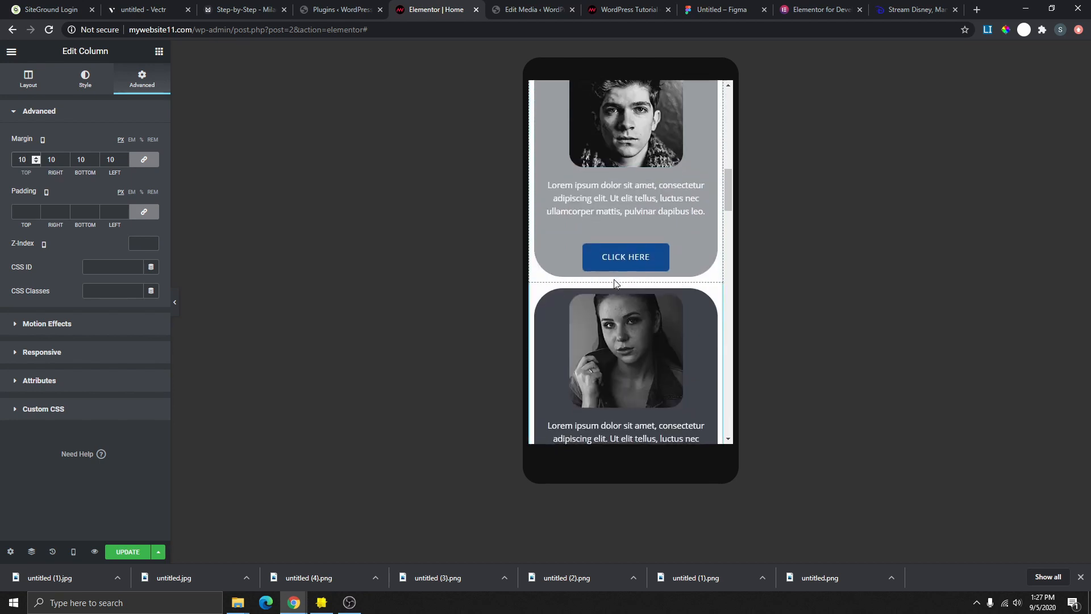
pyautogui.scroll(-2, 648, 339)
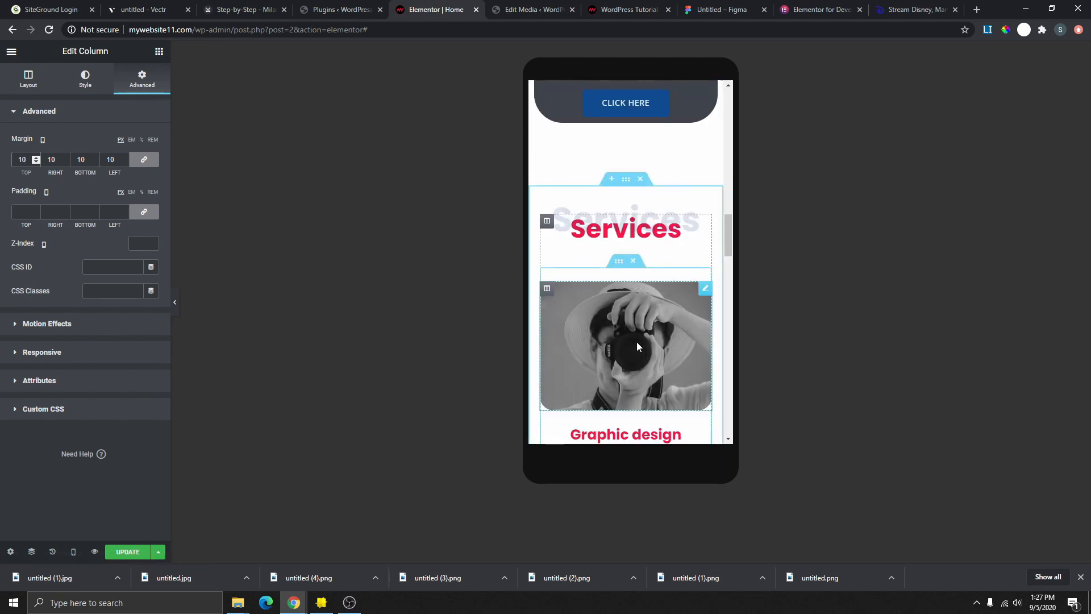
pyautogui.click(102, 477)
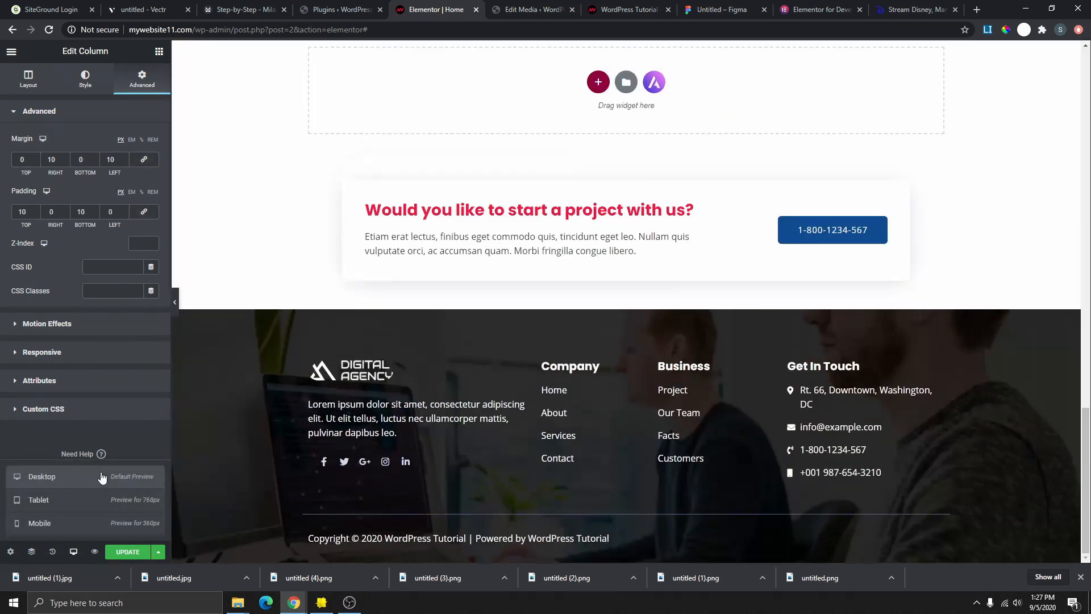
pyautogui.scroll(6, 694, 267)
pyautogui.scroll(10, 697, 294)
# - Start a new section below the Services grid, skip the structure picker, and open the Library
pyautogui.scroll(-8, 696, 295)
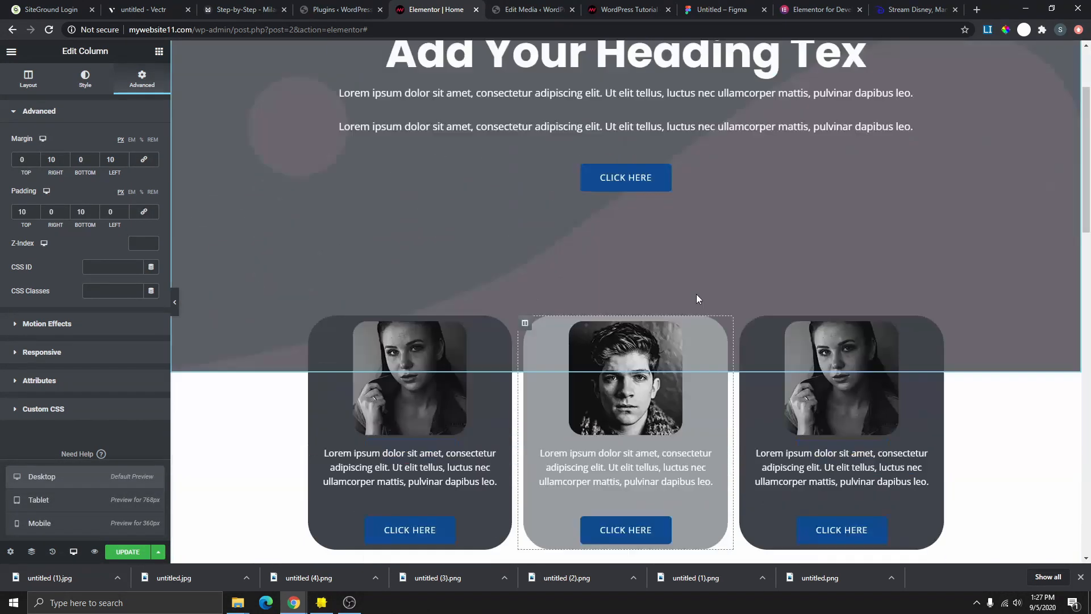
pyautogui.scroll(-7, 702, 219)
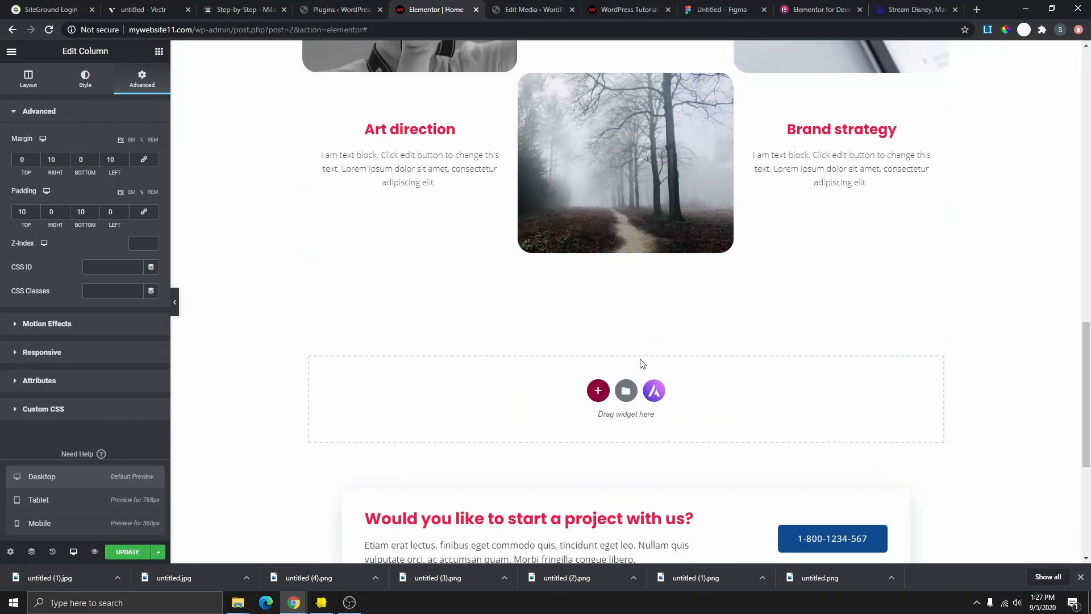
pyautogui.click(598, 220)
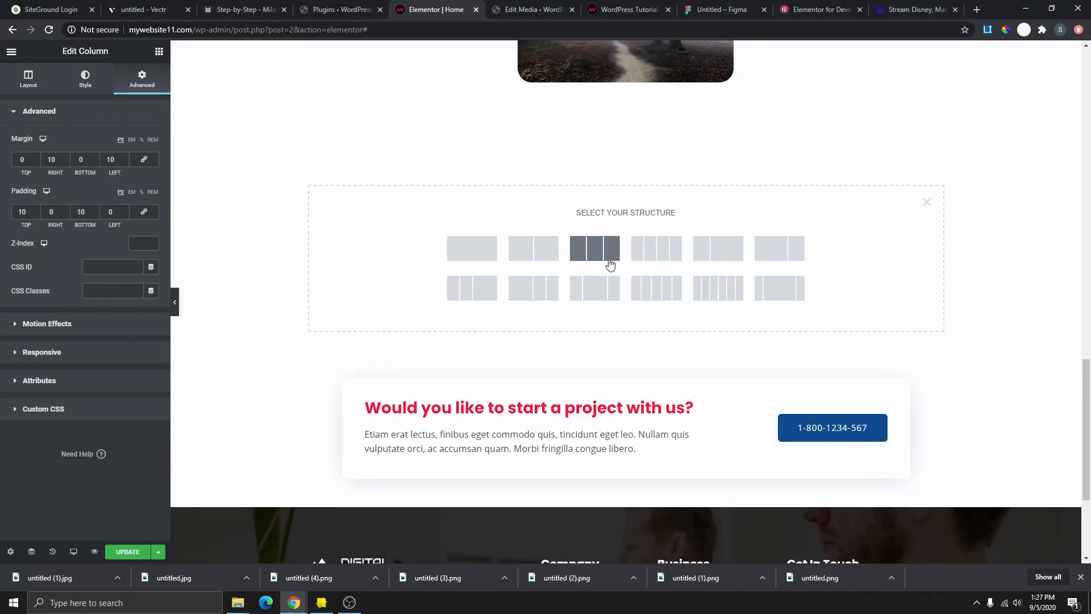
pyautogui.click(927, 202)
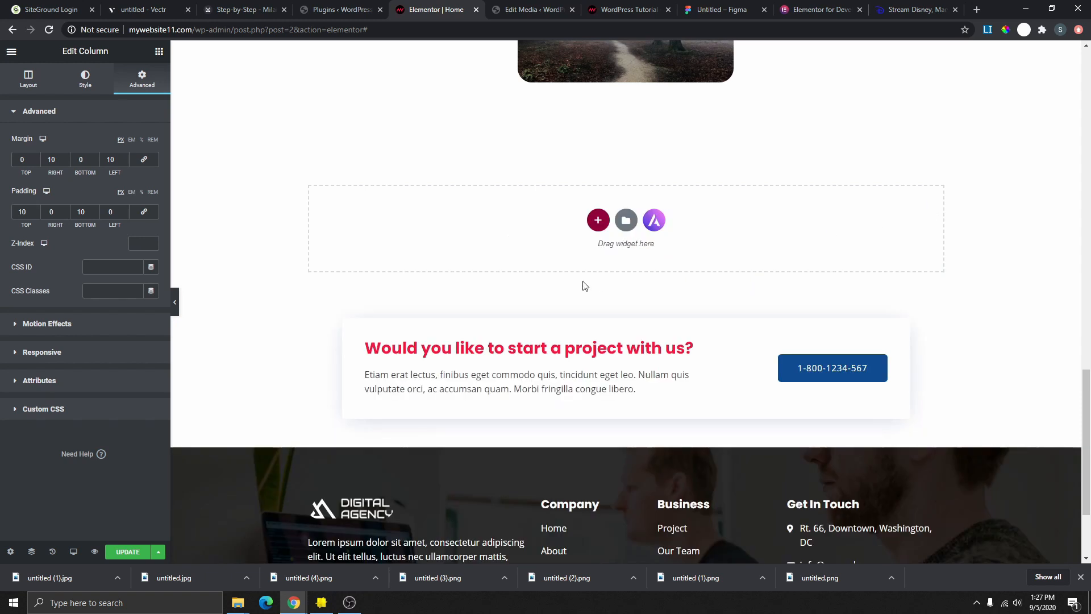
pyautogui.click(620, 226)
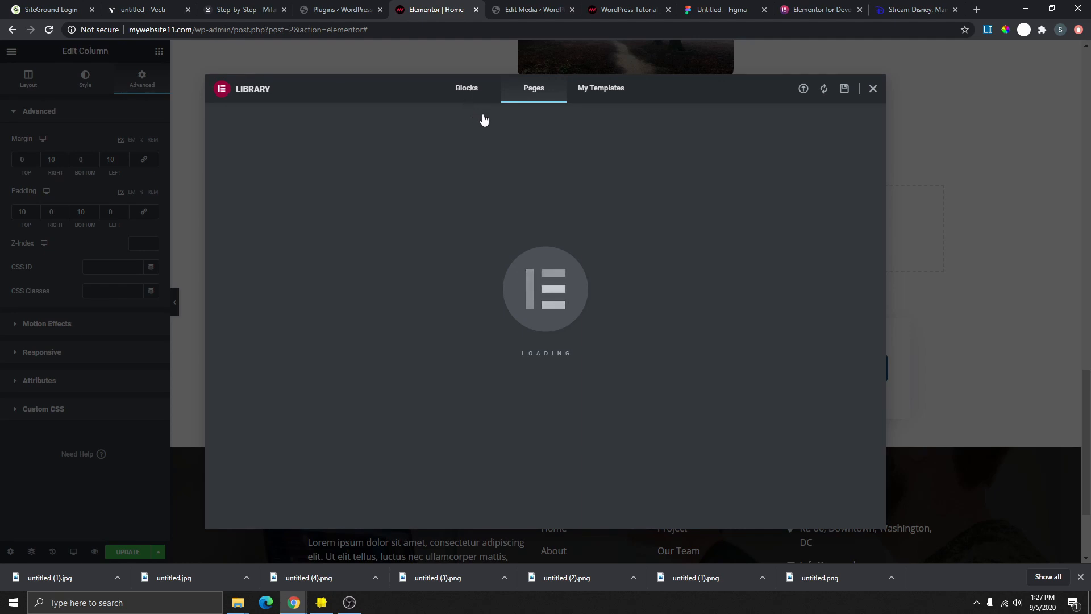
# - Insert the Call To Action block 'Enlightenment is not just one state' from Library Blocks
pyautogui.click(467, 93)
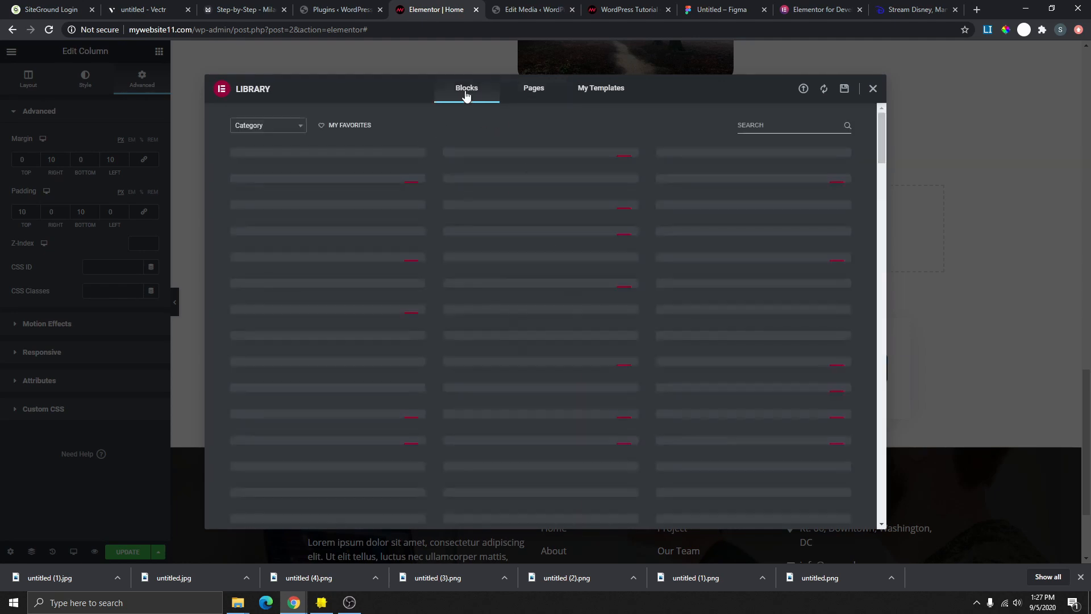
pyautogui.click(279, 130)
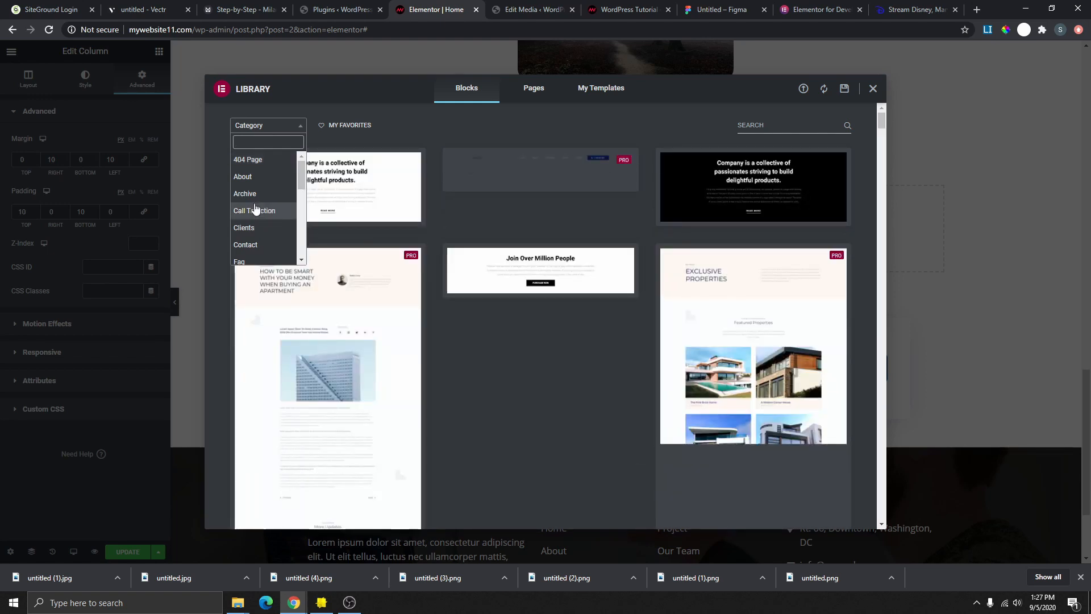
pyautogui.click(255, 210)
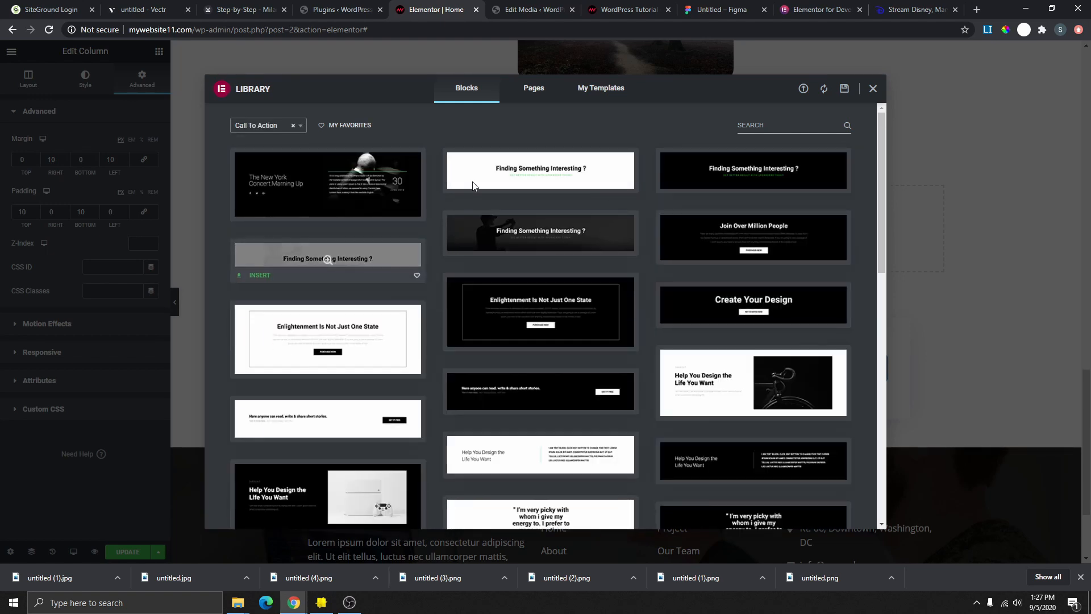
pyautogui.scroll(-4, 514, 318)
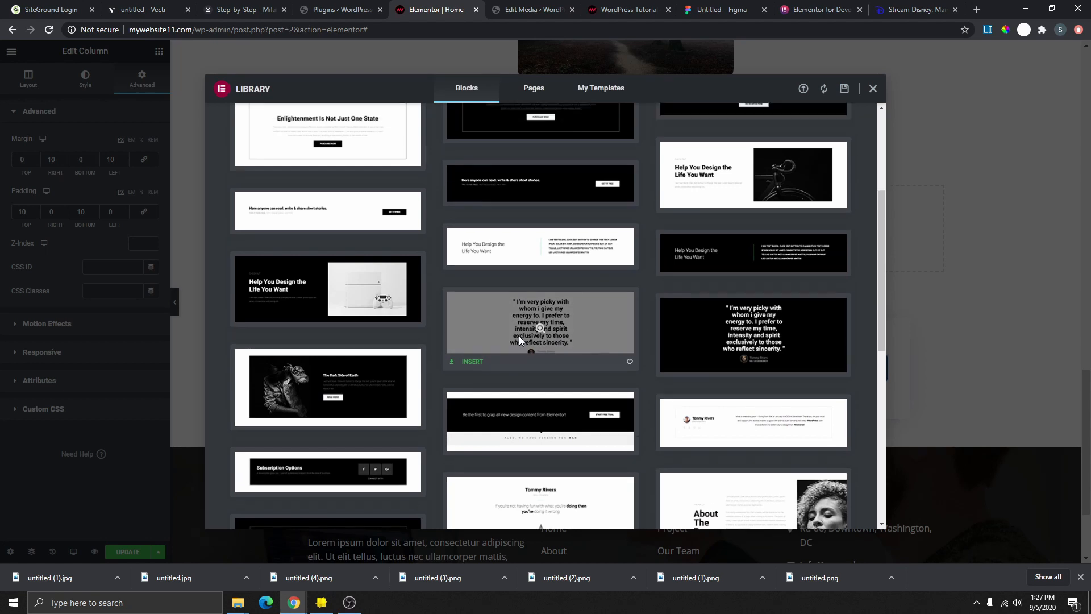
pyautogui.scroll(2, 519, 336)
pyautogui.click(329, 220)
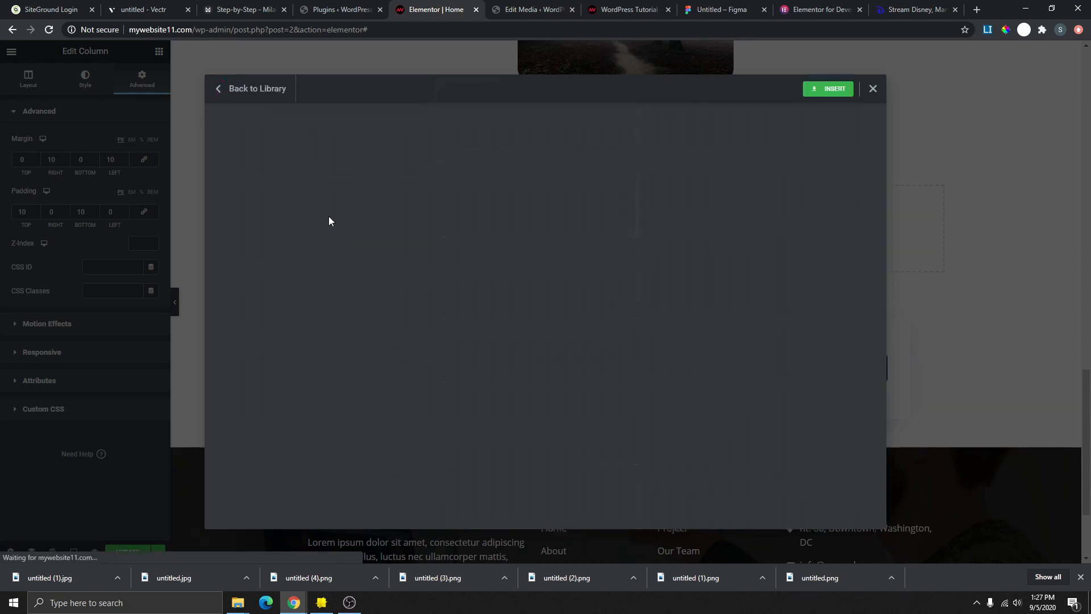
pyautogui.click(830, 92)
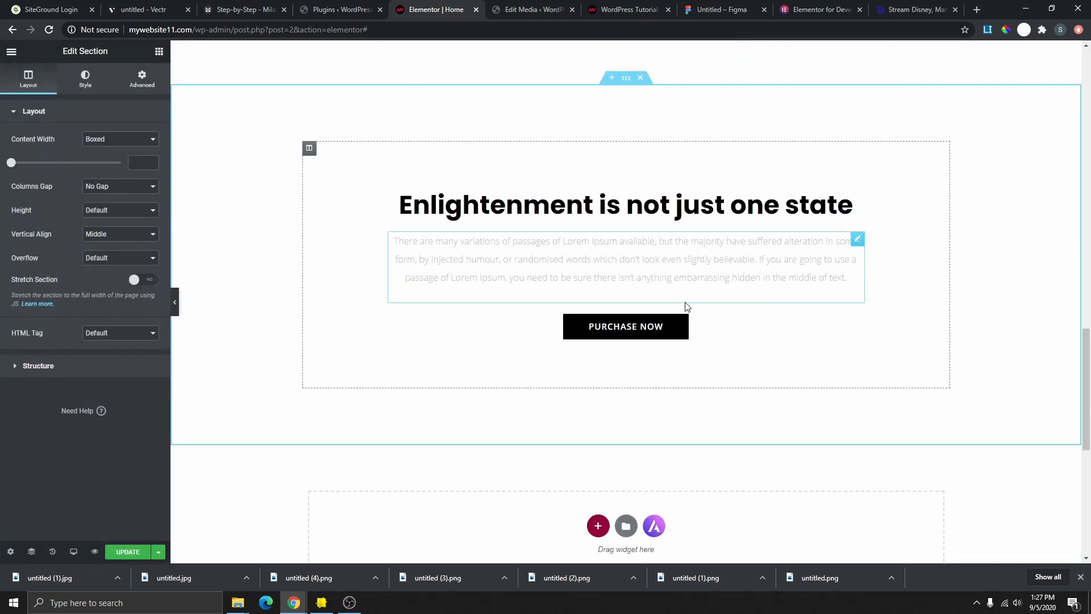
pyautogui.scroll(-4, 677, 392)
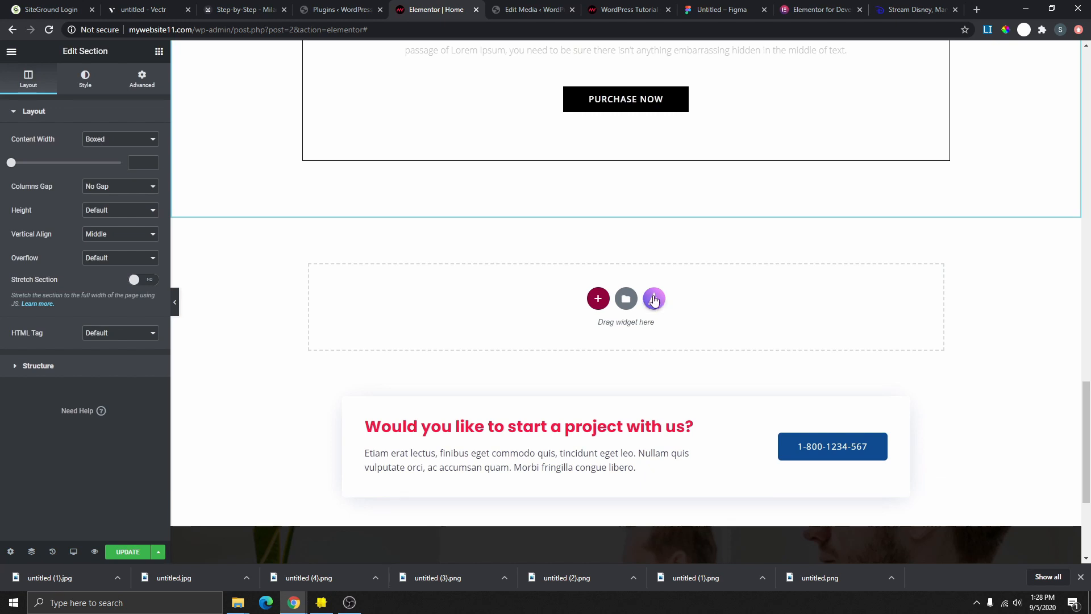
# - In the starter templates library, browse blocks filtered to the Services category
pyautogui.click(655, 299)
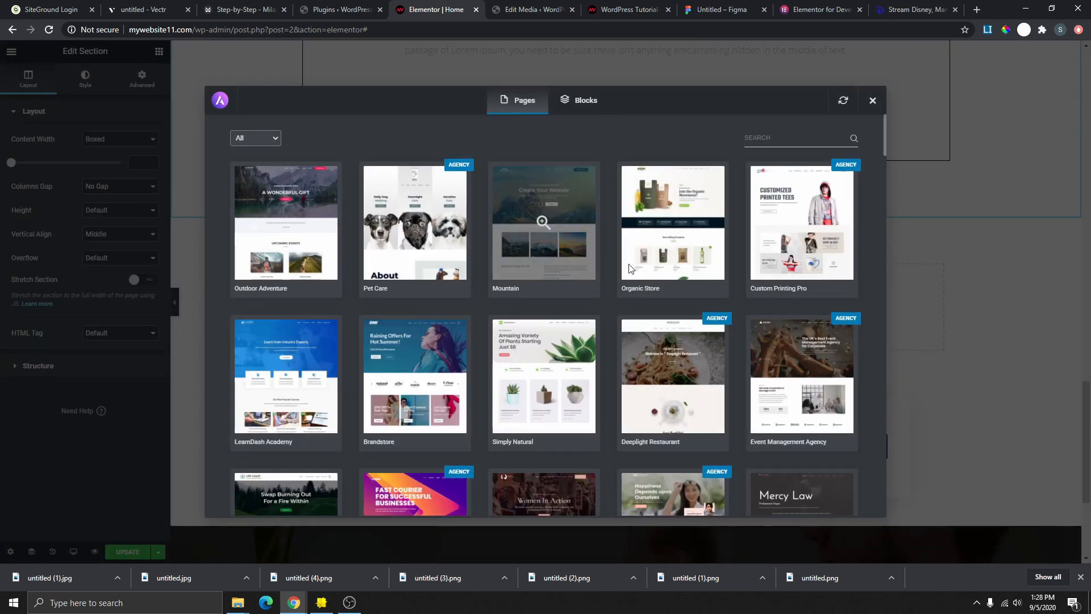
pyautogui.scroll(-3, 304, 213)
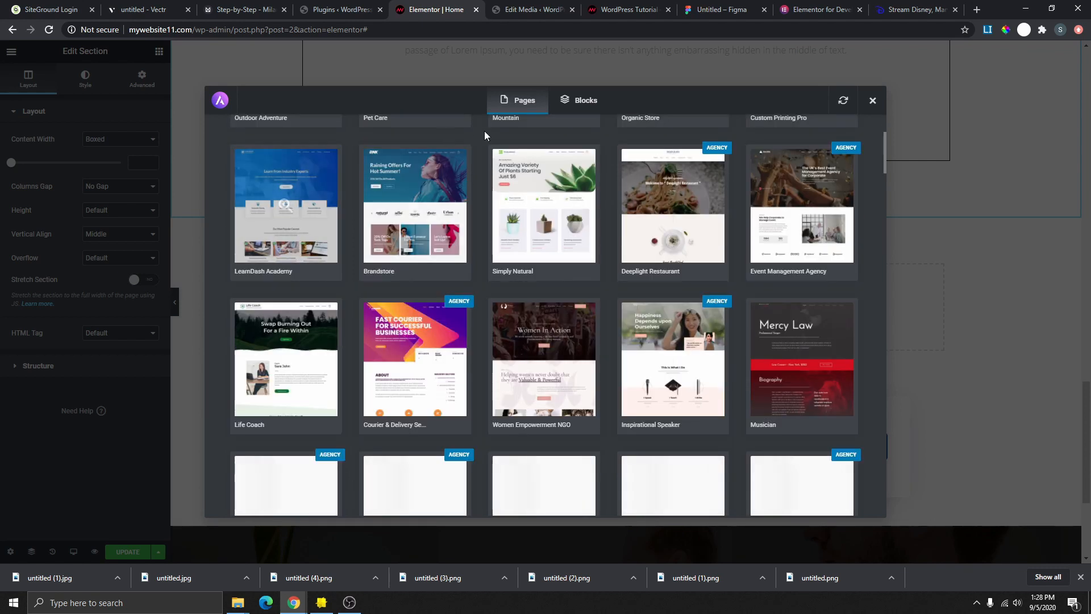
pyautogui.click(589, 114)
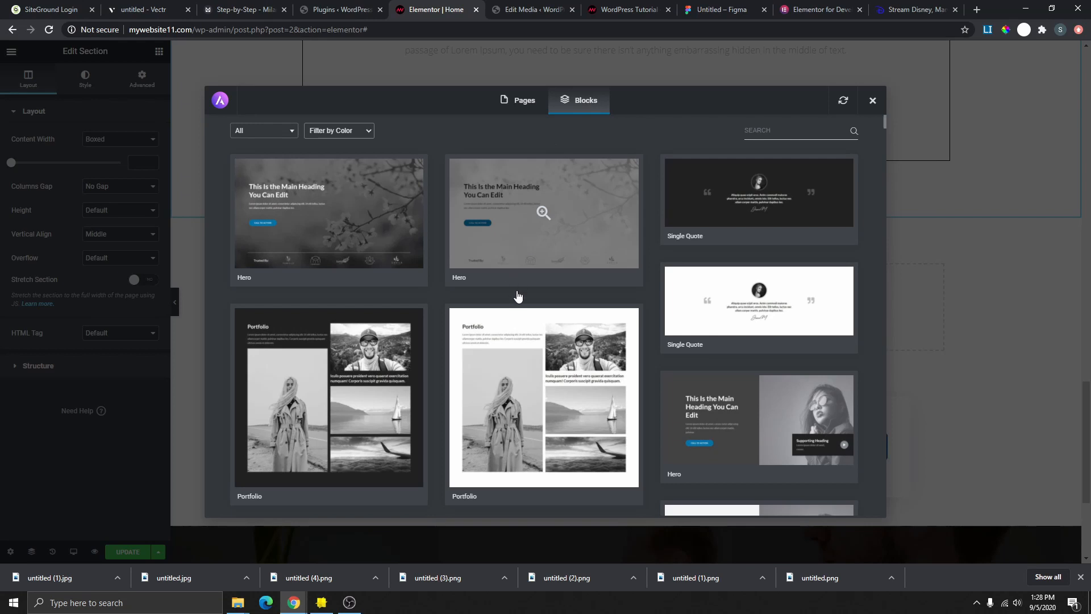
pyautogui.scroll(-3, 512, 290)
pyautogui.scroll(3, 335, 182)
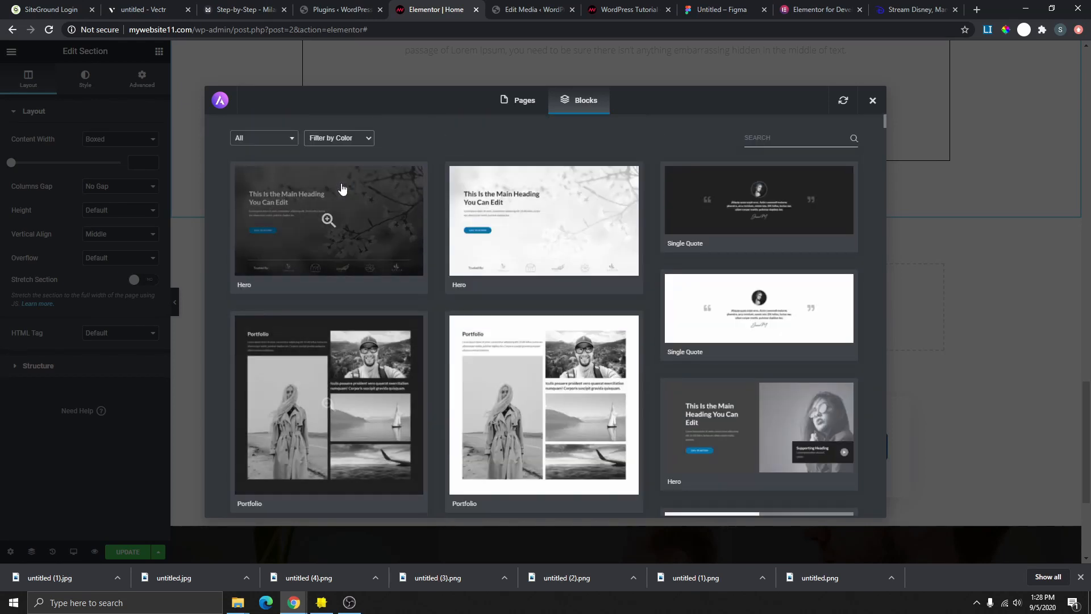
pyautogui.click(284, 140)
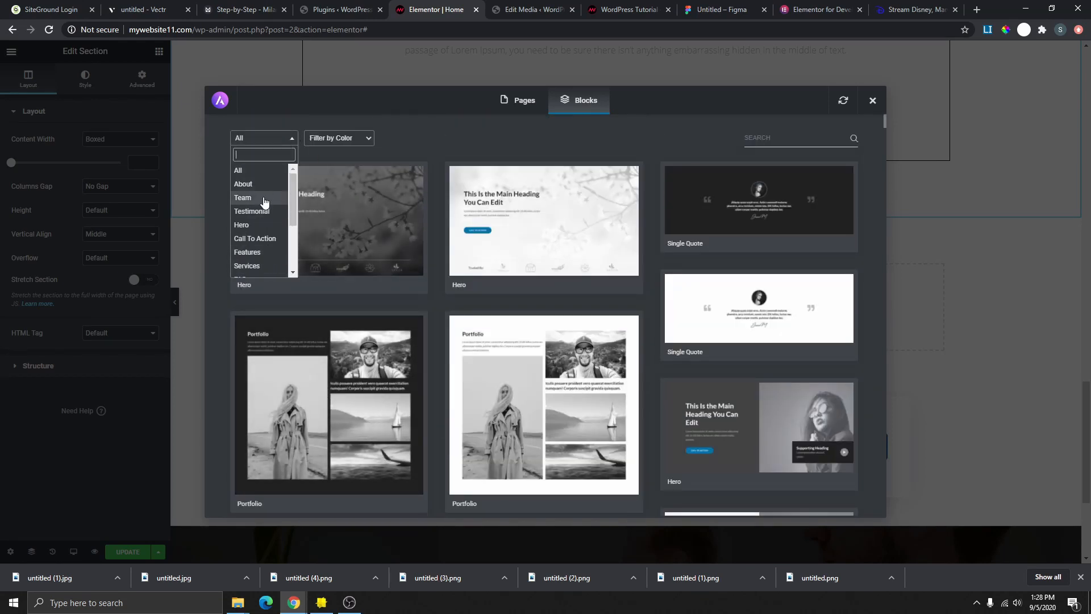
pyautogui.scroll(-2, 266, 204)
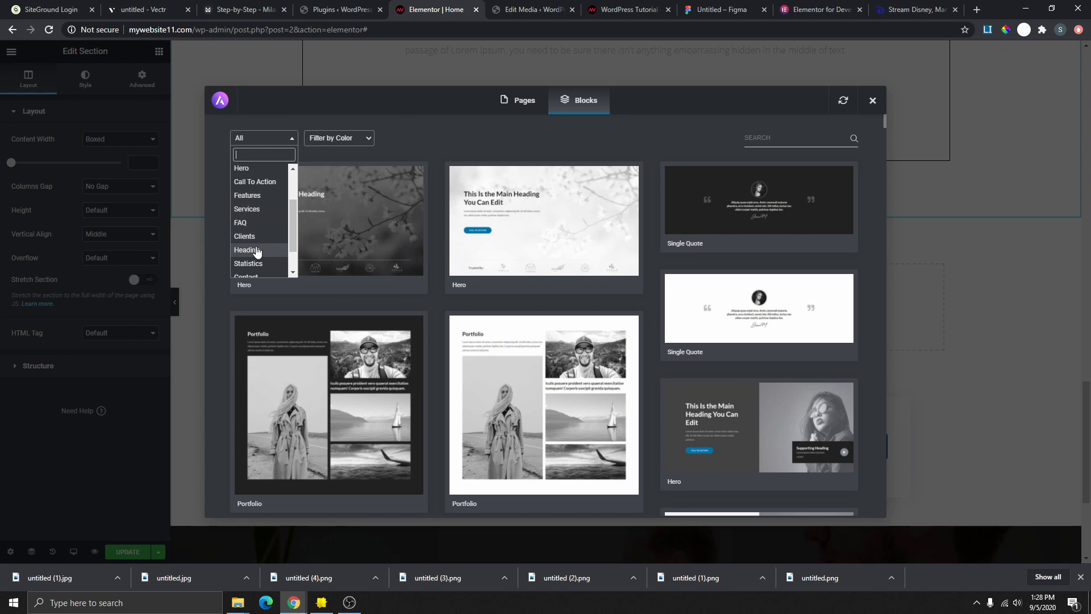
pyautogui.click(264, 214)
pyautogui.scroll(-3, 575, 305)
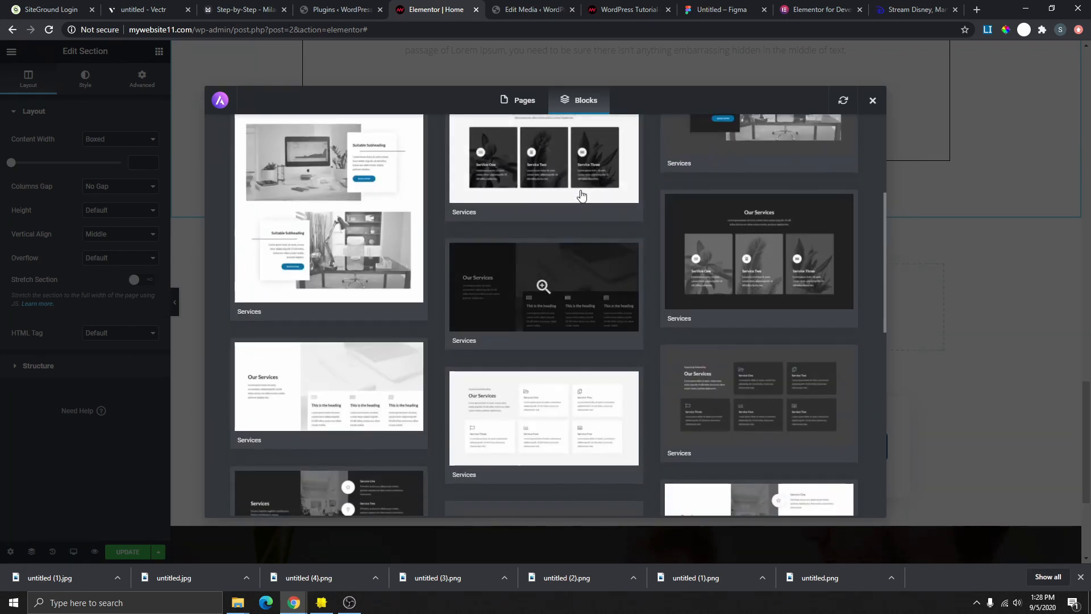
pyautogui.scroll(-3, 790, 284)
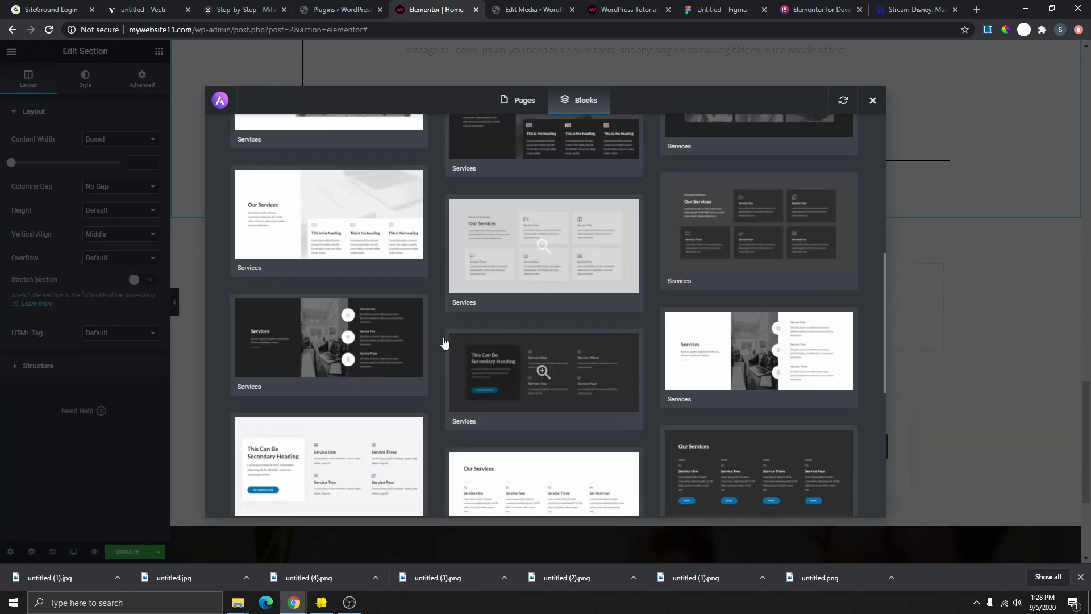
pyautogui.scroll(-6, 445, 342)
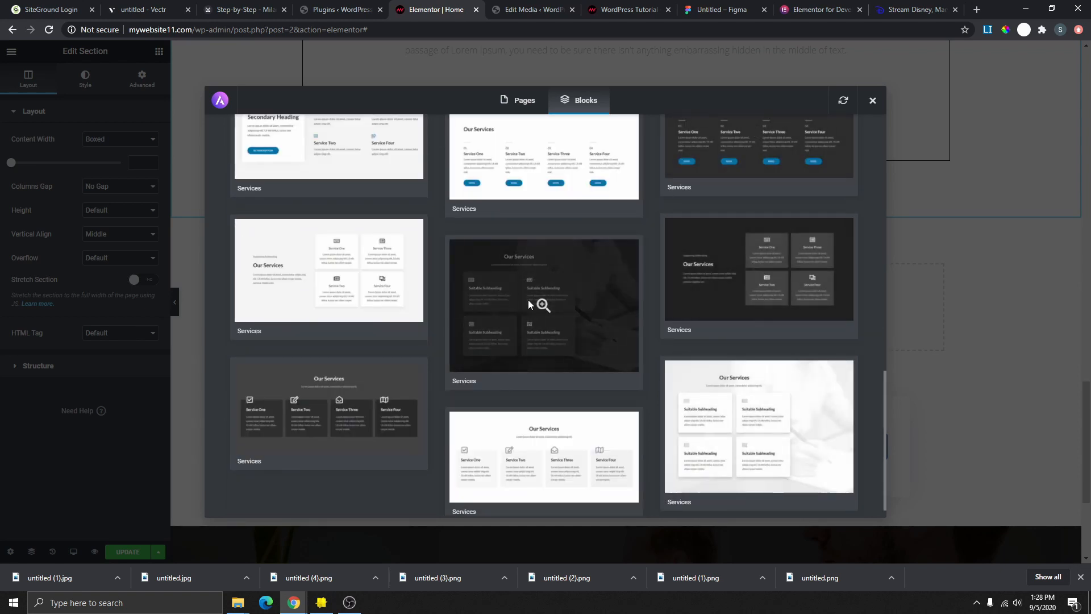
pyautogui.scroll(3, 290, 159)
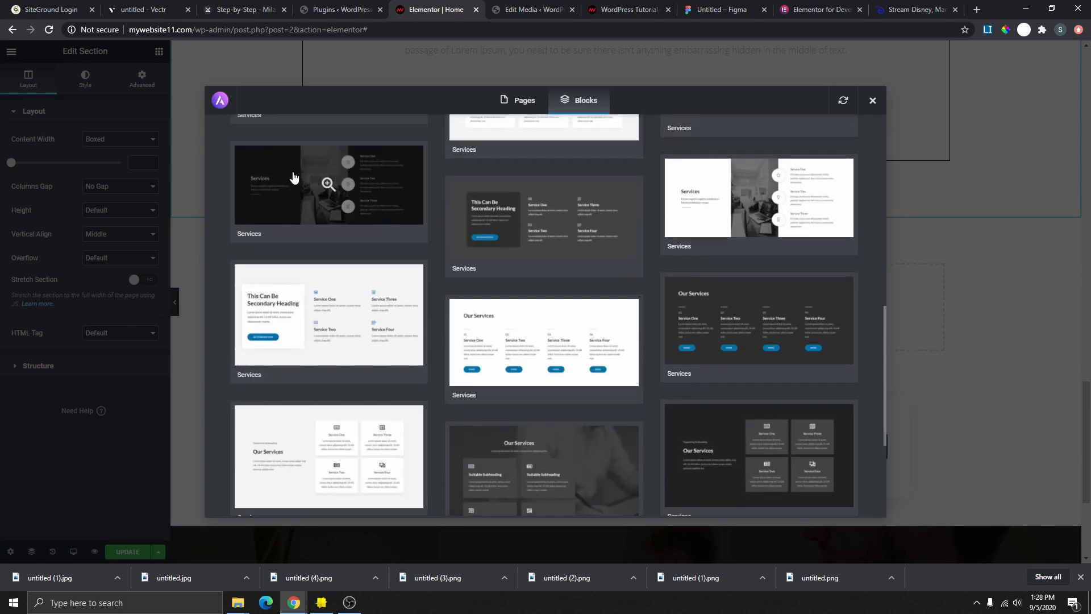
pyautogui.scroll(5, 294, 178)
# - Switch the filter to Portfolio and import the 'Checkout My Latest Work' block
pyautogui.click(263, 138)
pyautogui.scroll(-5, 260, 249)
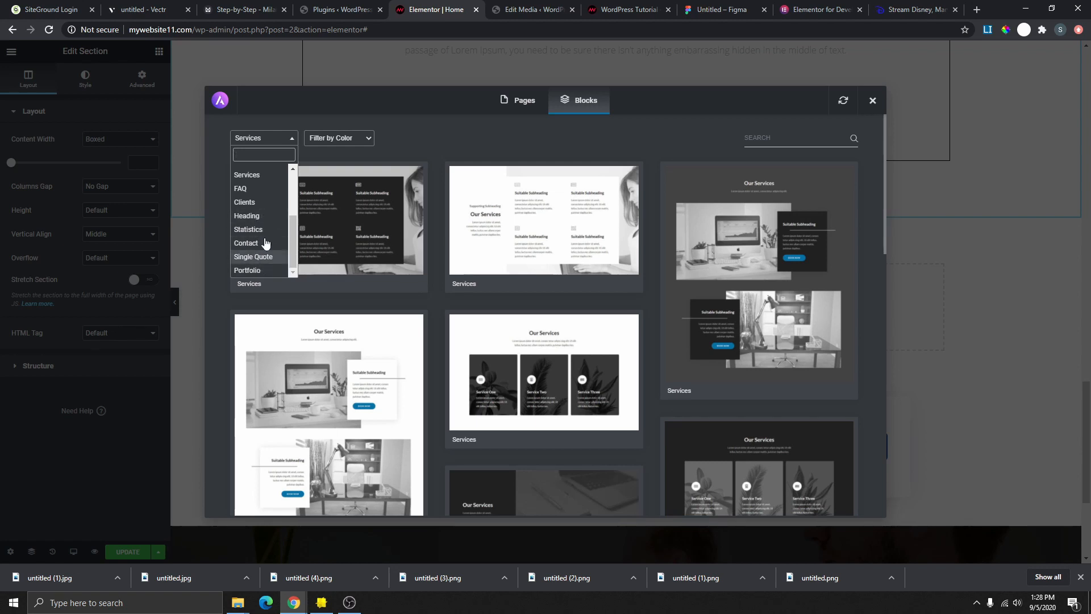
pyautogui.click(248, 270)
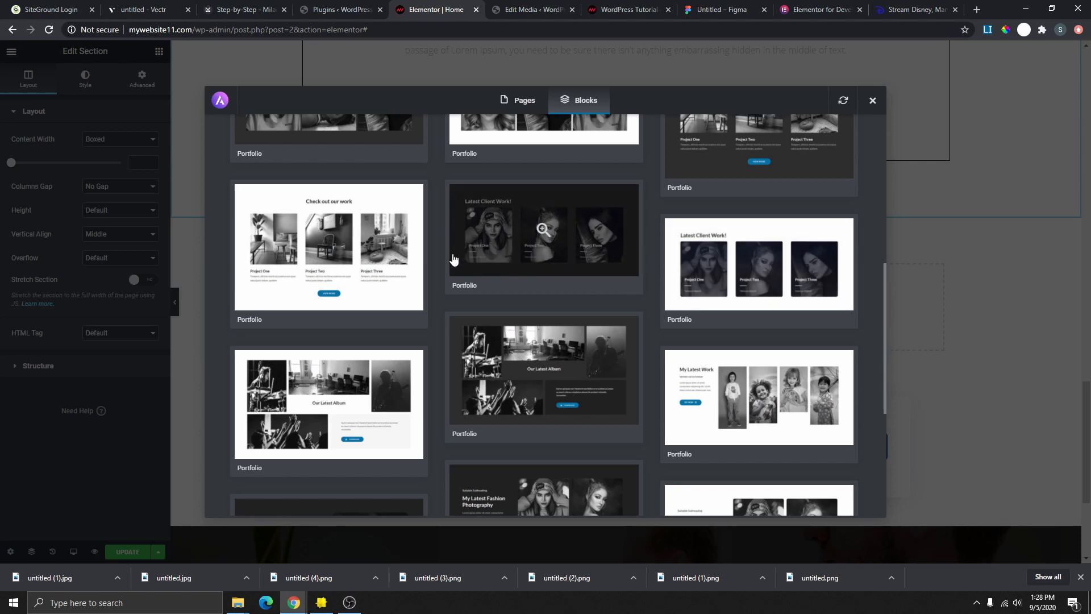
pyautogui.scroll(-3, 453, 259)
pyautogui.scroll(-2, 572, 304)
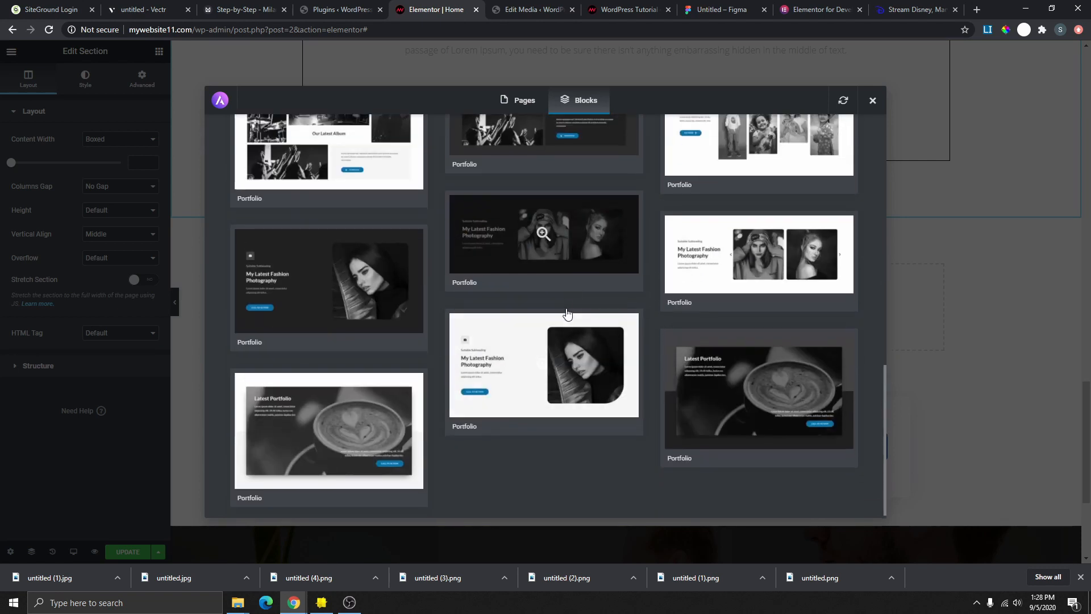
pyautogui.scroll(-3, 546, 341)
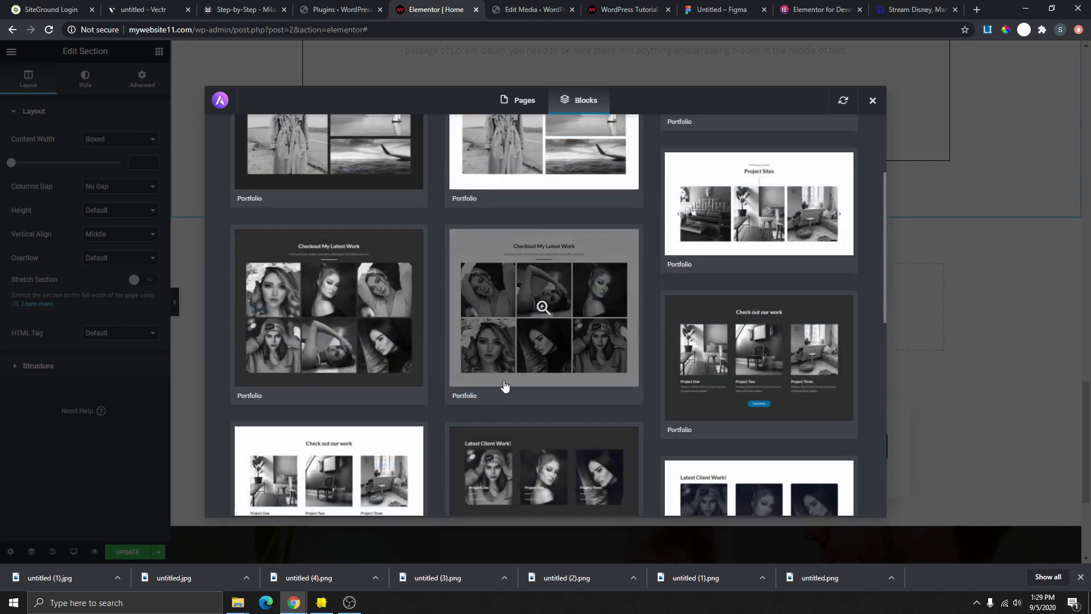
pyautogui.scroll(3, 504, 386)
pyautogui.scroll(-2, 540, 312)
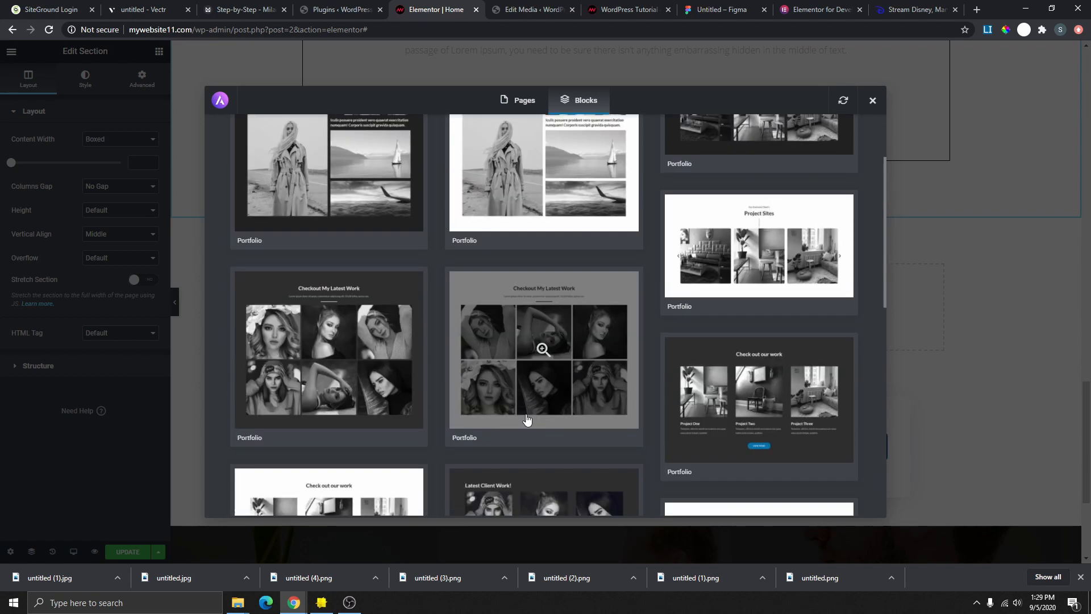
pyautogui.click(544, 348)
pyautogui.scroll(-3, 724, 265)
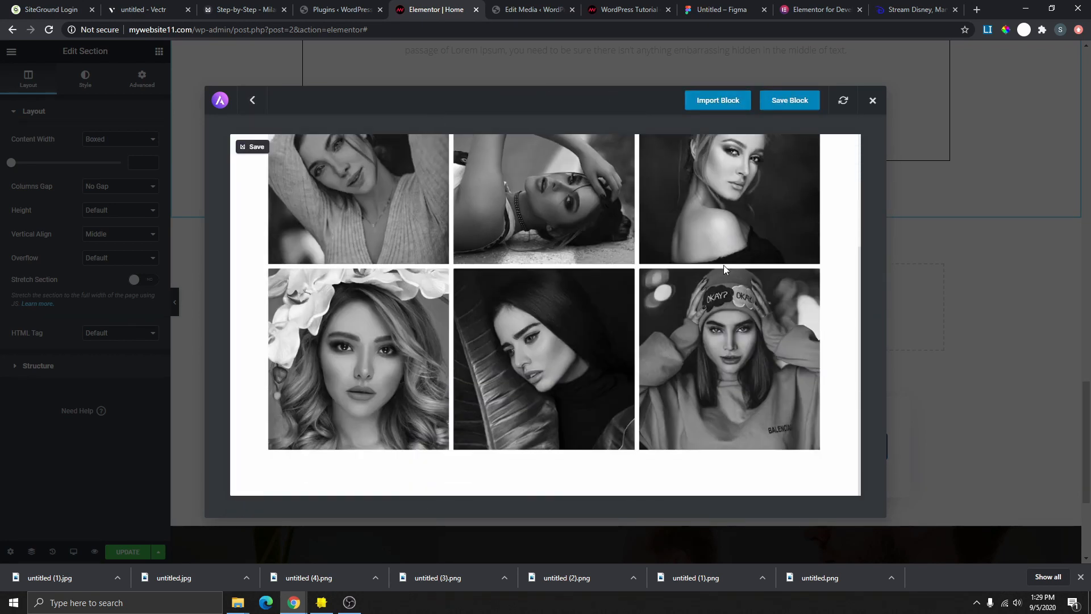
pyautogui.scroll(3, 717, 313)
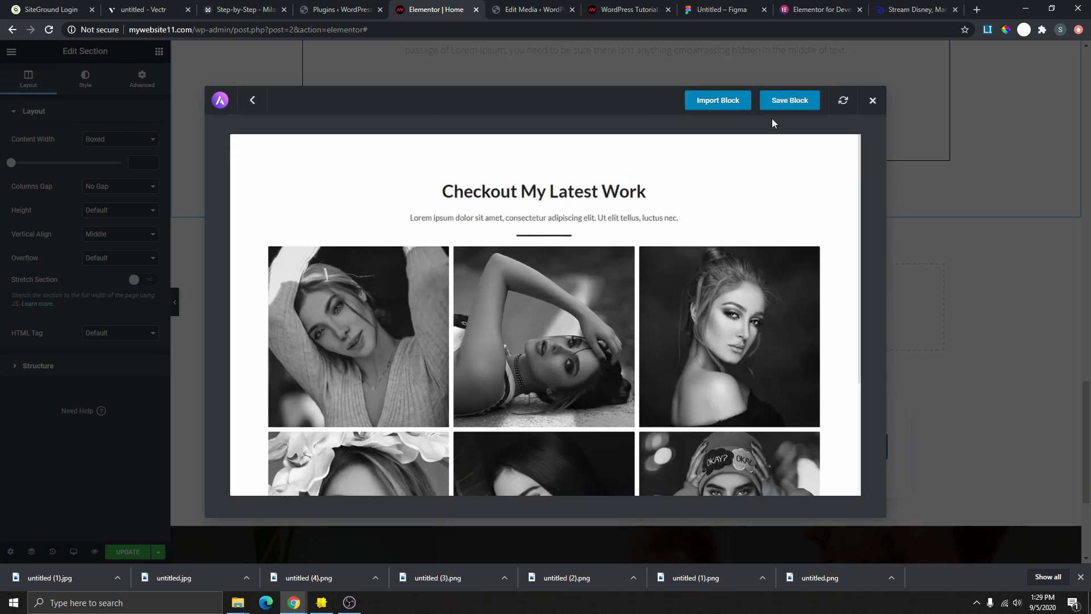
pyautogui.click(725, 104)
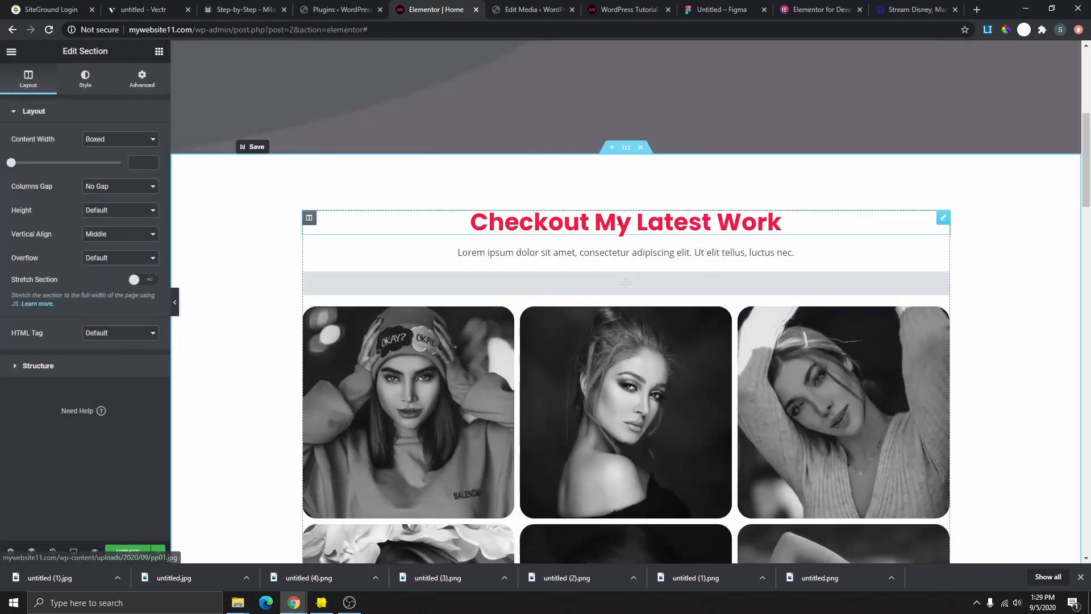
# - Drag the Checkout My Latest Work section down below the Services grid
pyautogui.scroll(5, 680, 249)
pyautogui.scroll(-8, 678, 248)
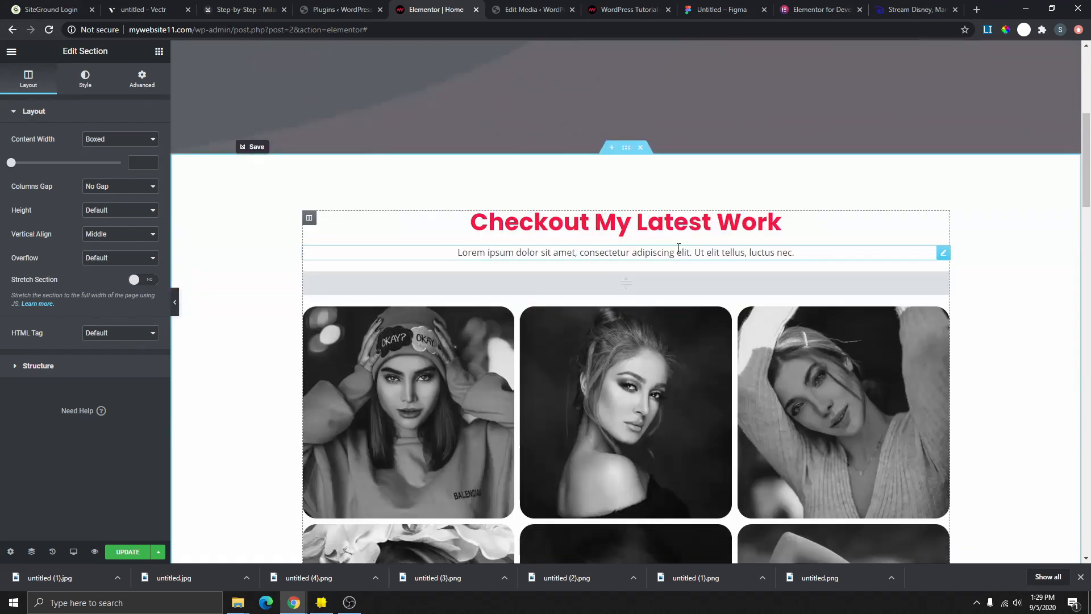
pyautogui.scroll(2, 645, 260)
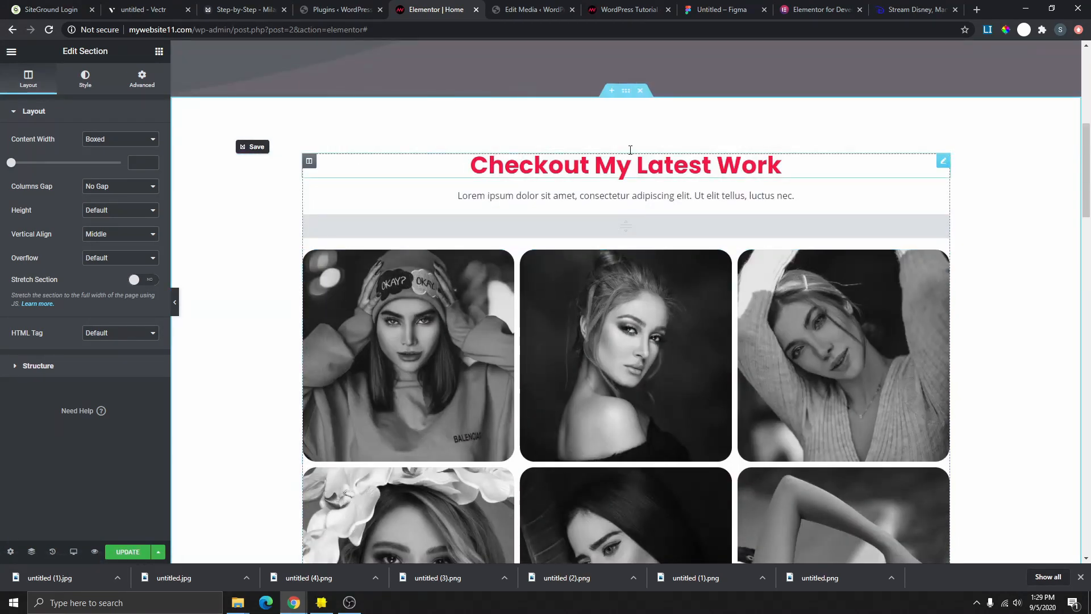
pyautogui.moveTo(626, 90); pyautogui.dragTo(637, 347)
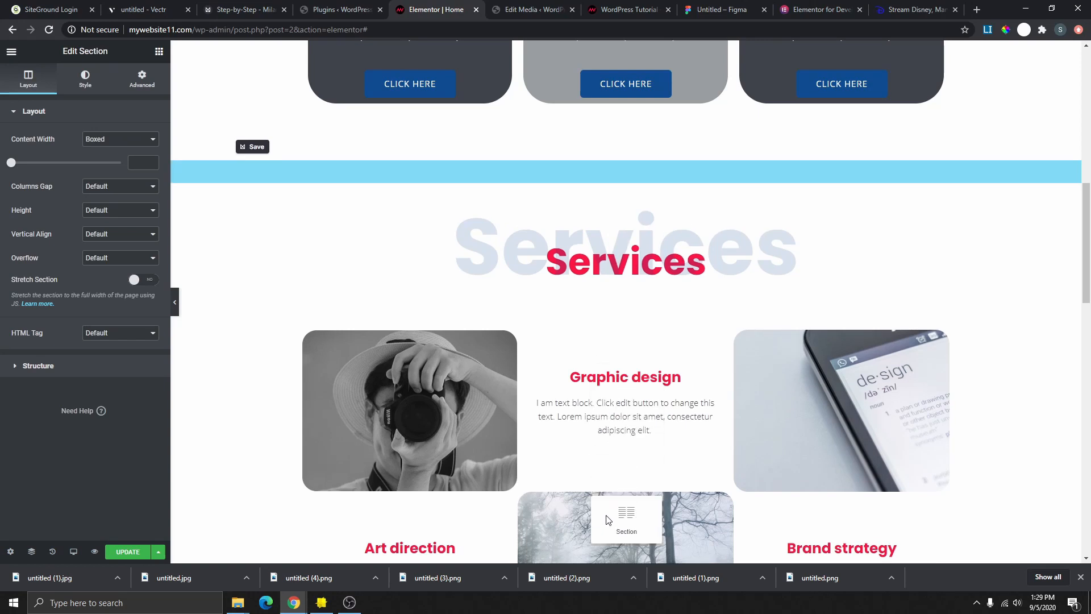
pyautogui.moveTo(613, 577); pyautogui.dragTo(665, 497)
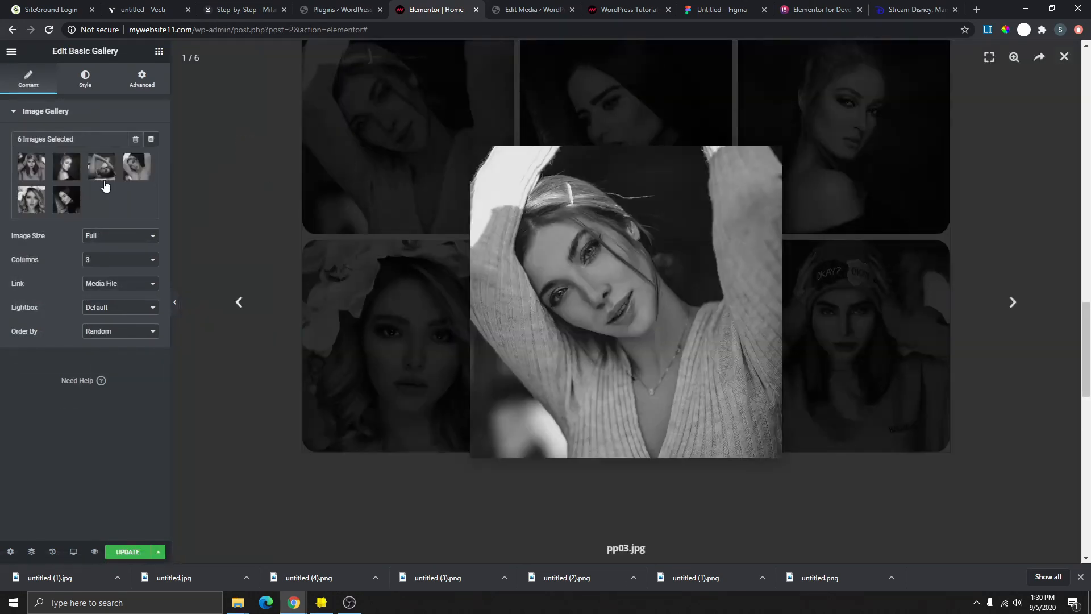
# - Caption the sixth gallery image 'Caption' and reinsert the six-image gallery
pyautogui.click(25, 169)
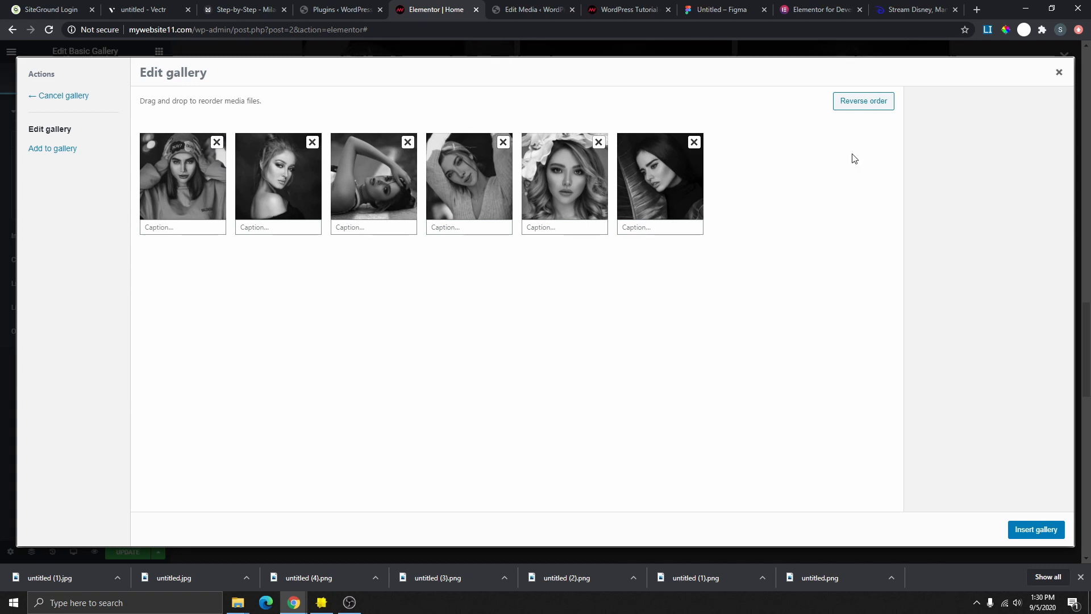
pyautogui.click(636, 230)
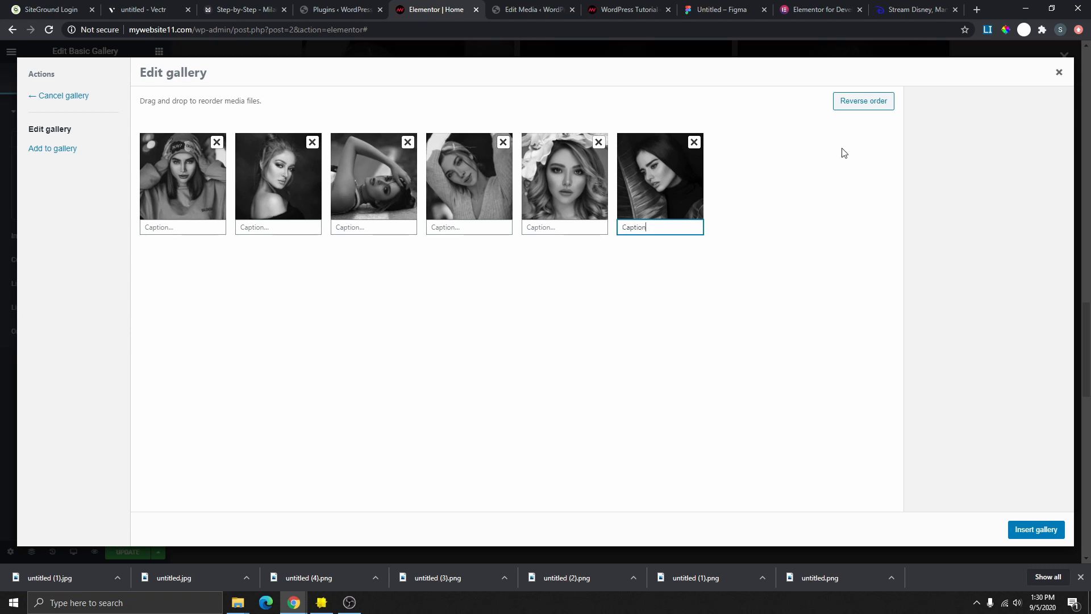
pyautogui.click(1033, 537)
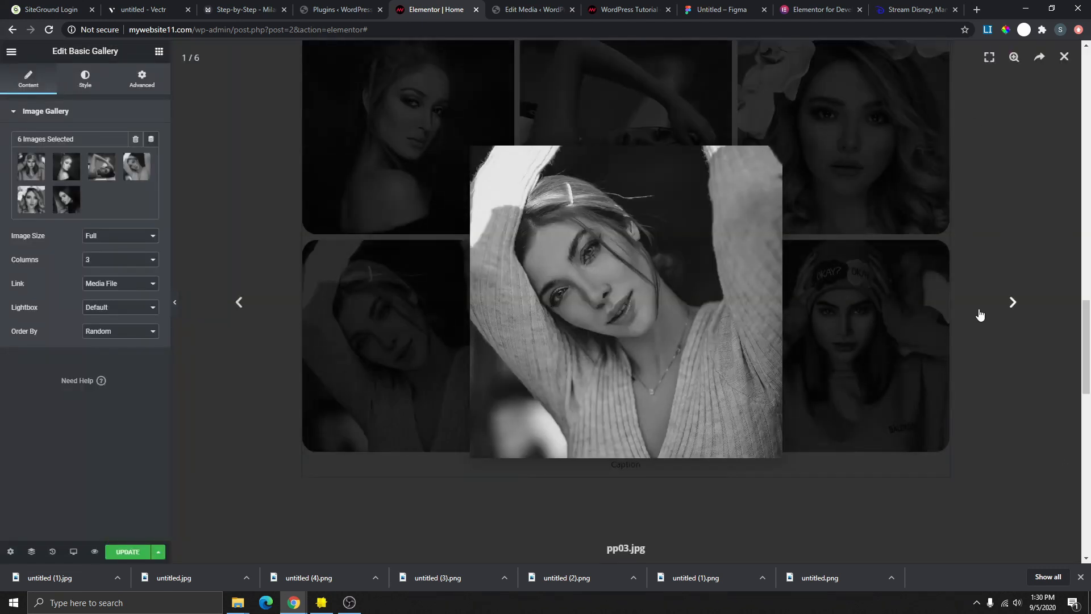
# - Close the enlarged portfolio image, review the gallery's 'Caption' label, and save the homepage with UPDATE
pyautogui.click(1066, 63)
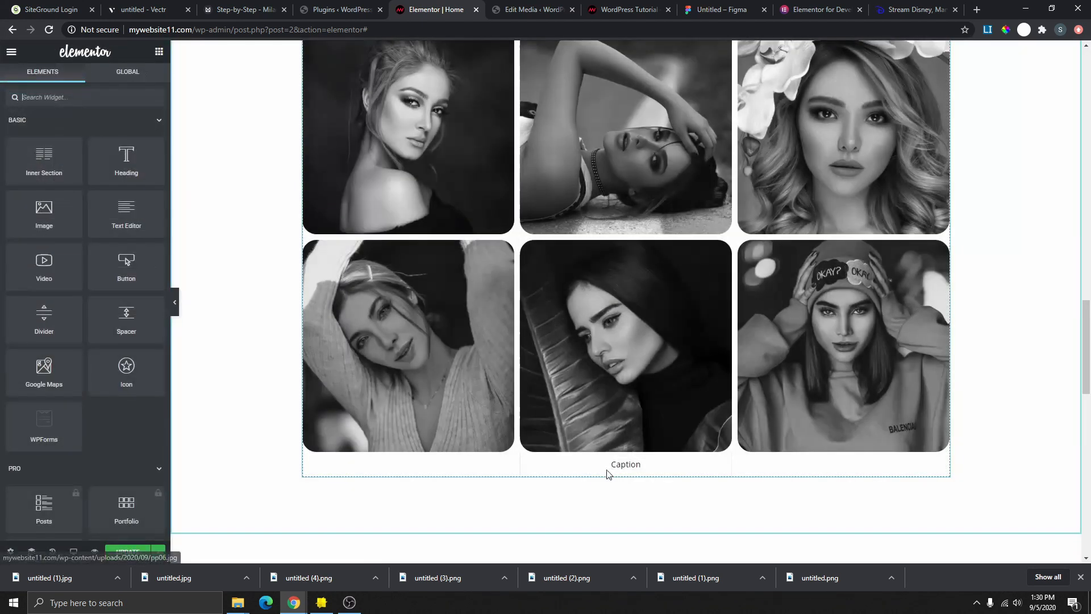
pyautogui.moveTo(613, 465); pyautogui.dragTo(633, 465)
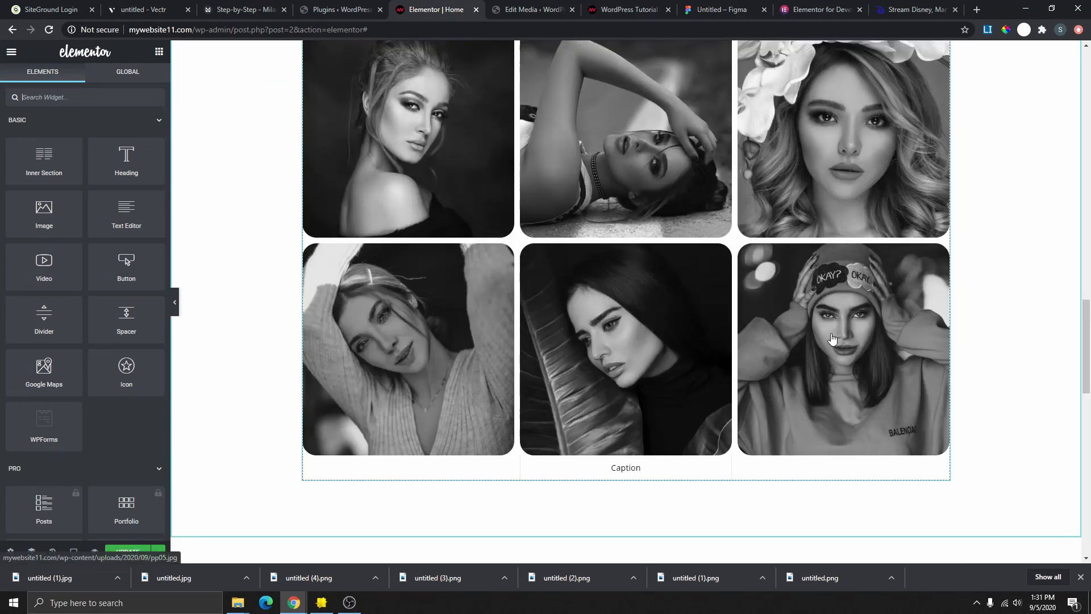
pyautogui.scroll(5, 829, 340)
pyautogui.scroll(-3, 620, 383)
pyautogui.scroll(-4, 550, 363)
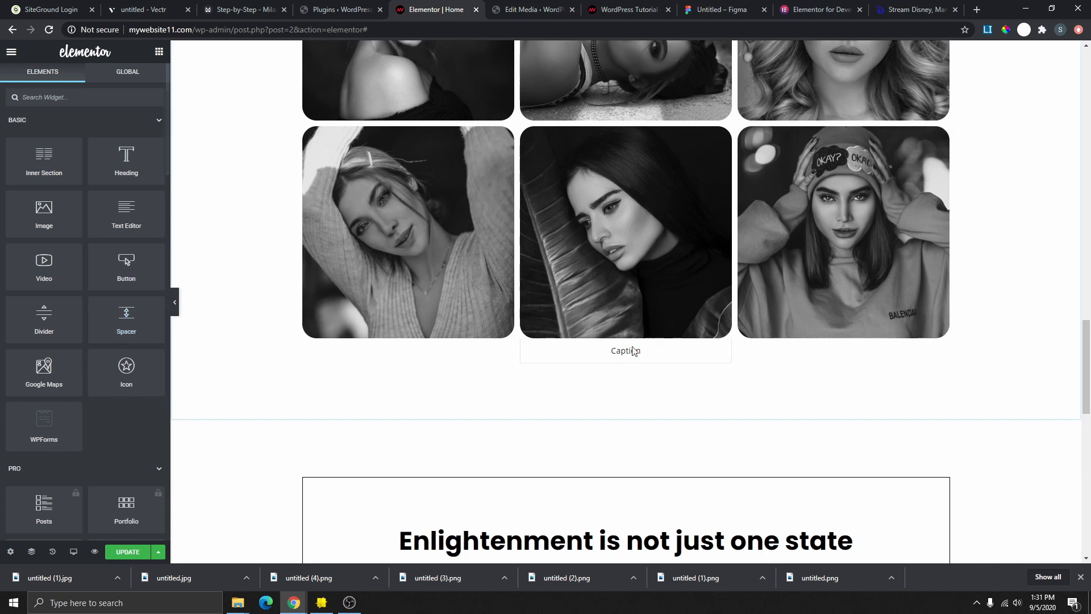
pyautogui.scroll(-10, 629, 258)
pyautogui.scroll(1, 624, 242)
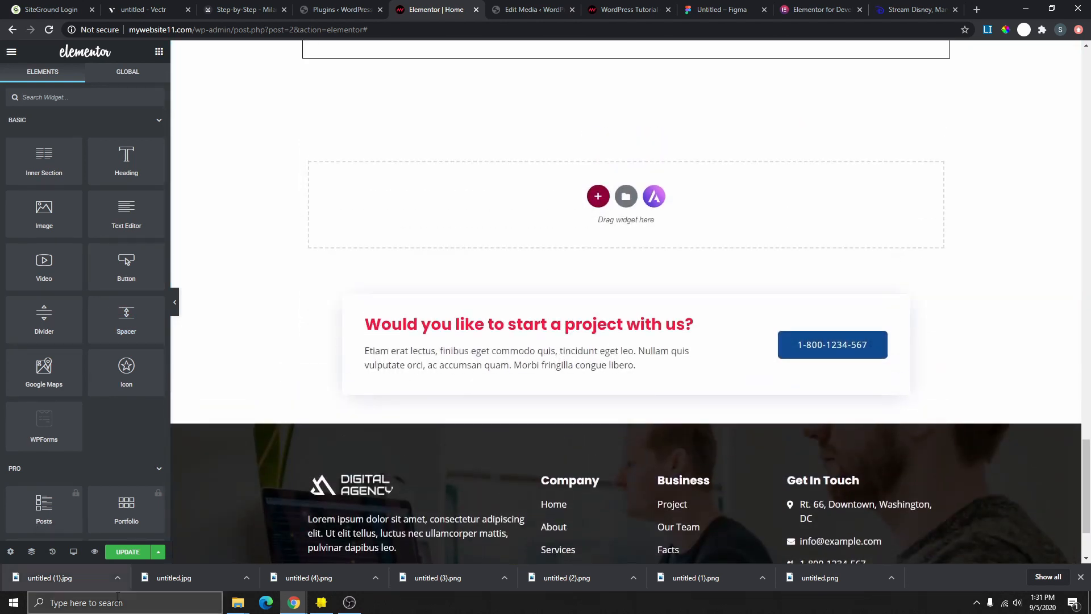
pyautogui.click(126, 557)
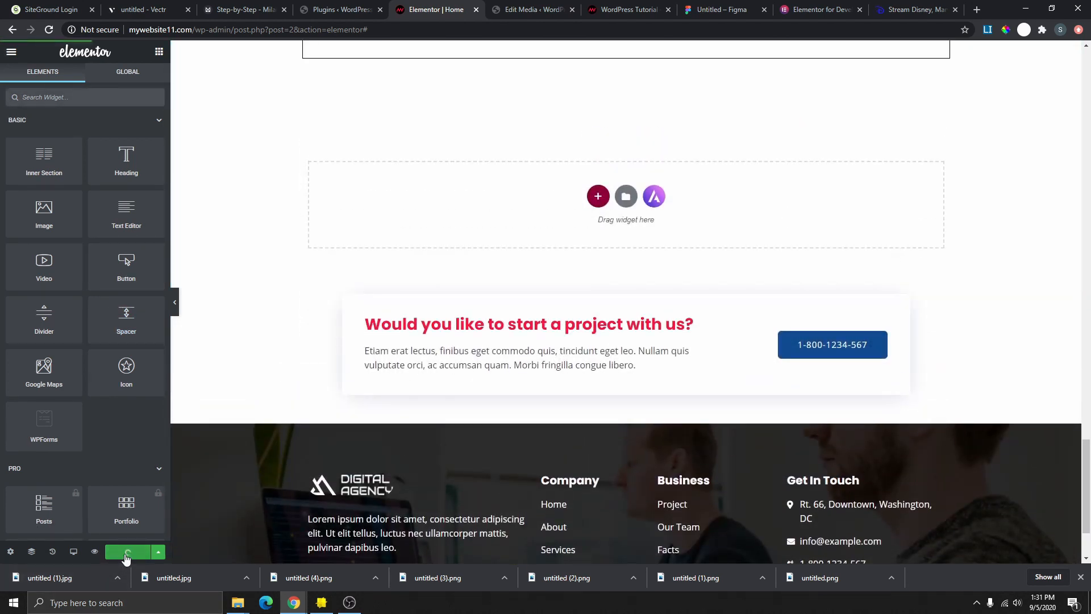
# - View the live homepage from the Elementor menu and scroll down to the 'Checkout My Latest Work' gallery
pyautogui.click(13, 56)
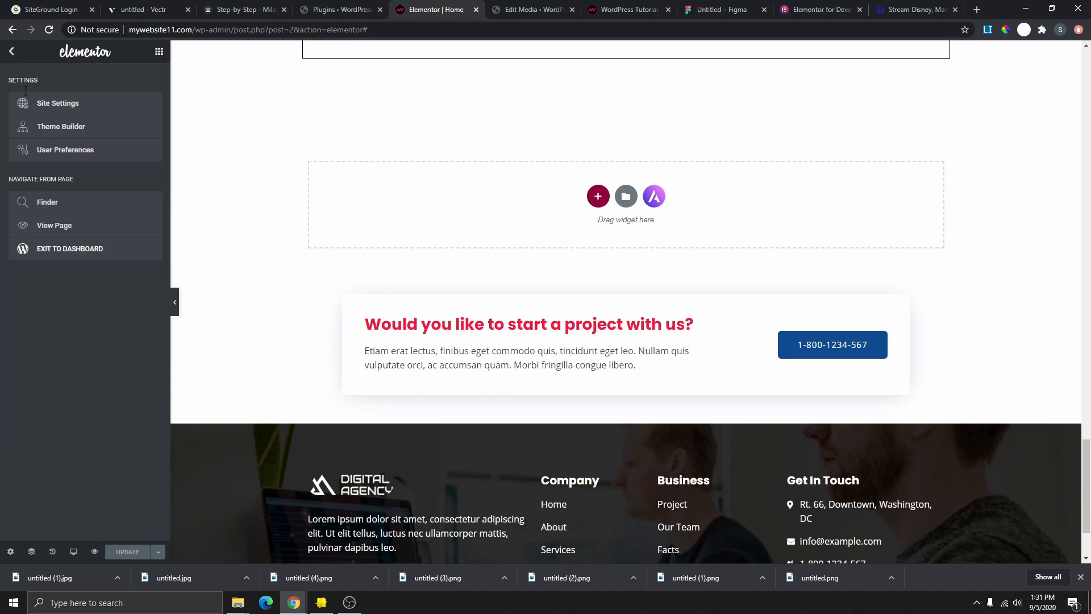
pyautogui.click(57, 228)
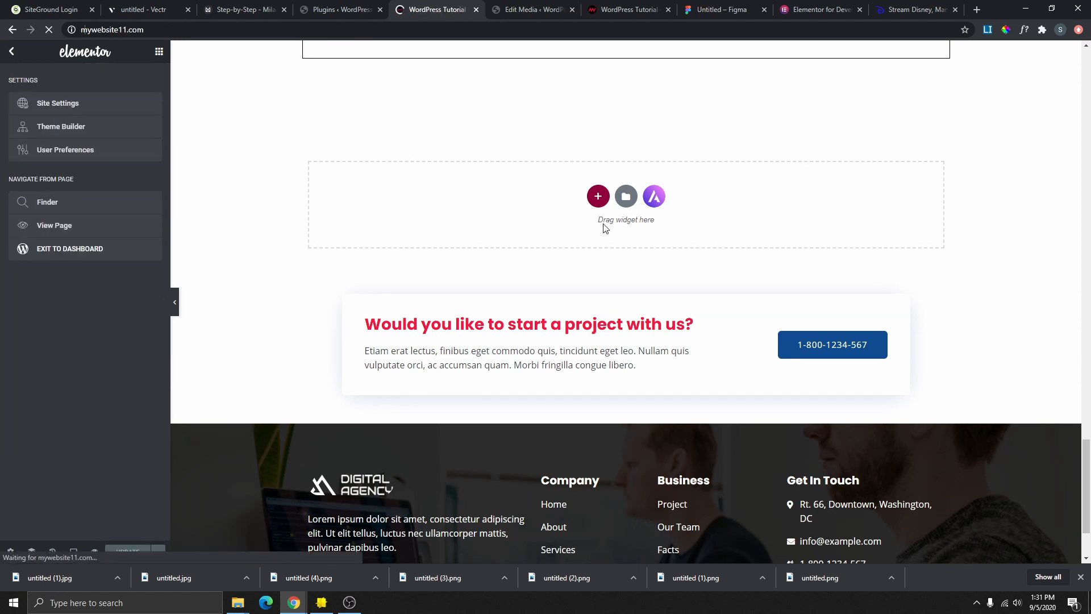
pyautogui.scroll(-5, 638, 342)
pyautogui.scroll(-15, 640, 316)
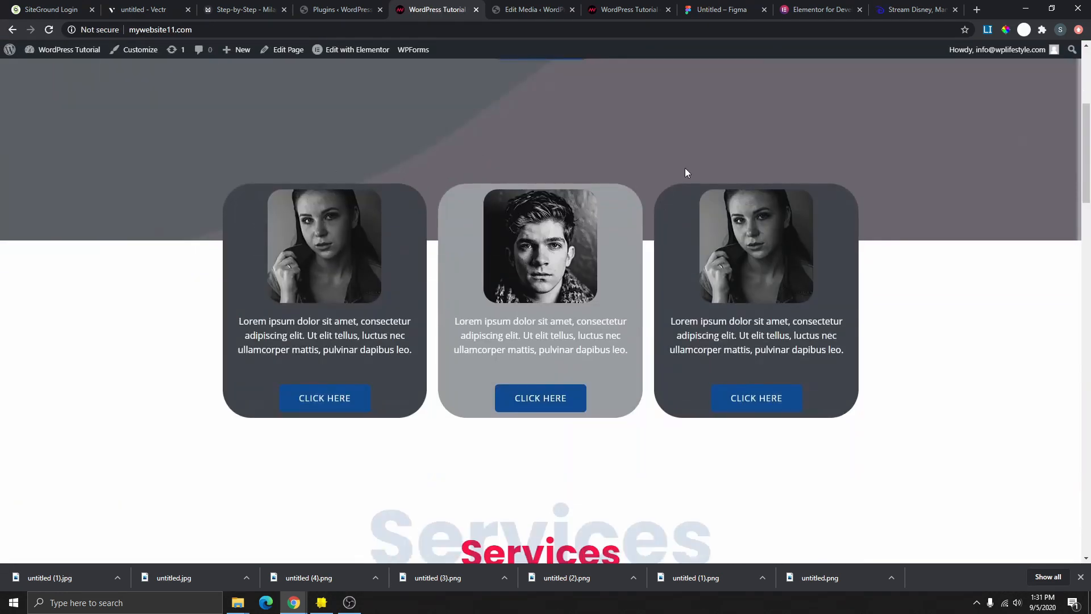
pyautogui.scroll(-18, 659, 218)
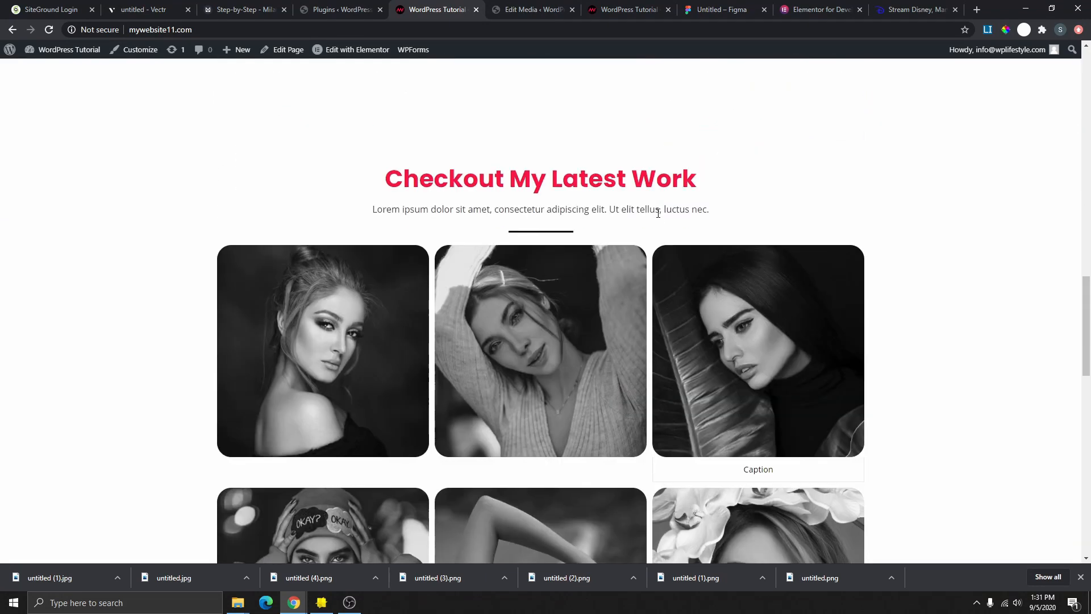